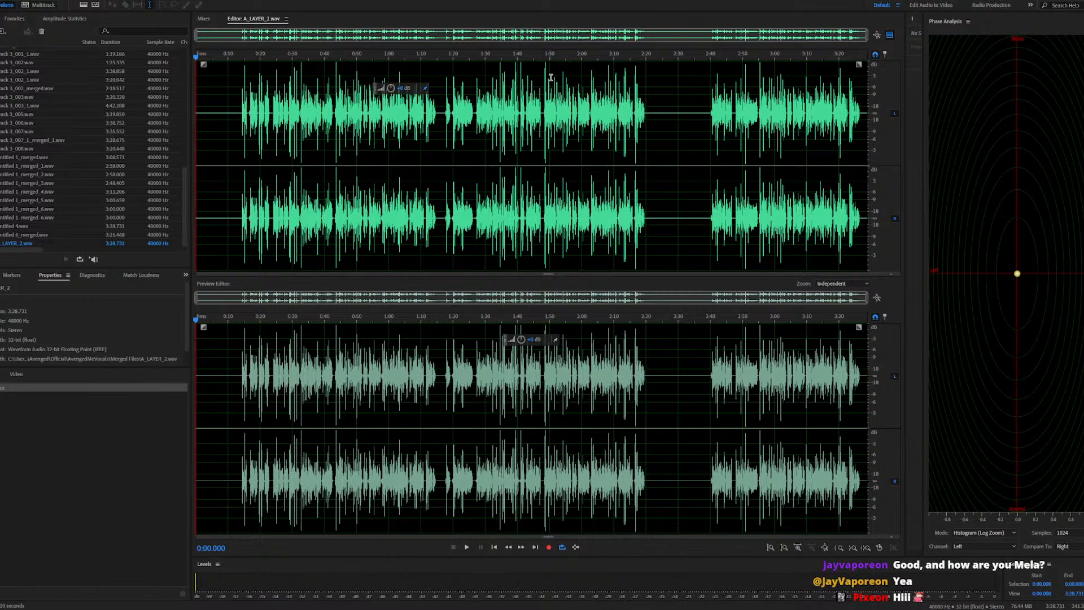
# Inspect the A_LAYER_2.wav waveform and listen to it from about 1:03
pyautogui.scroll(4, 276, 166)
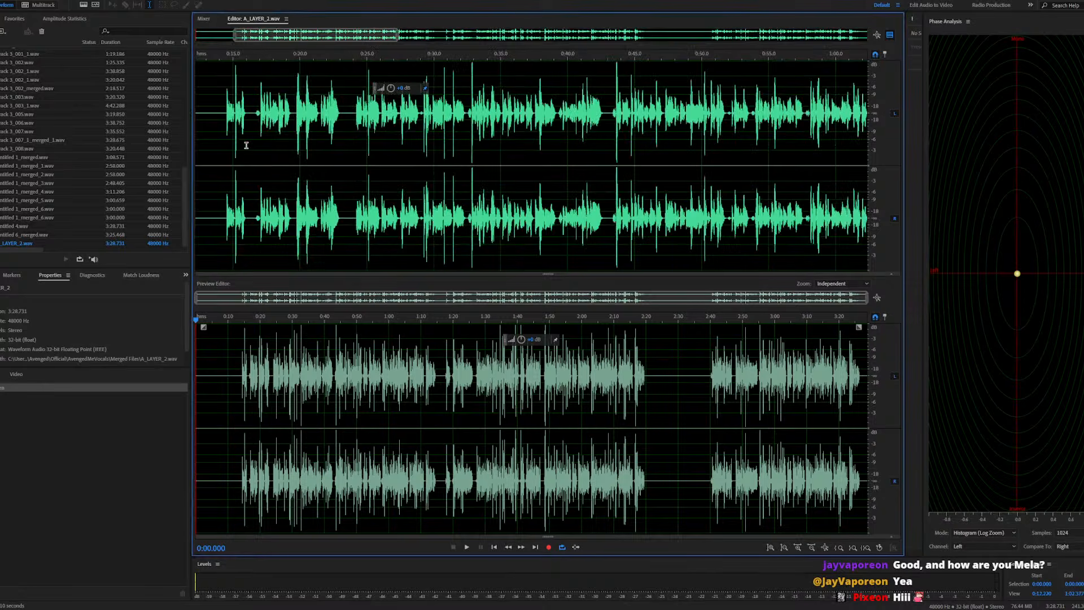
pyautogui.scroll(-4, 294, 144)
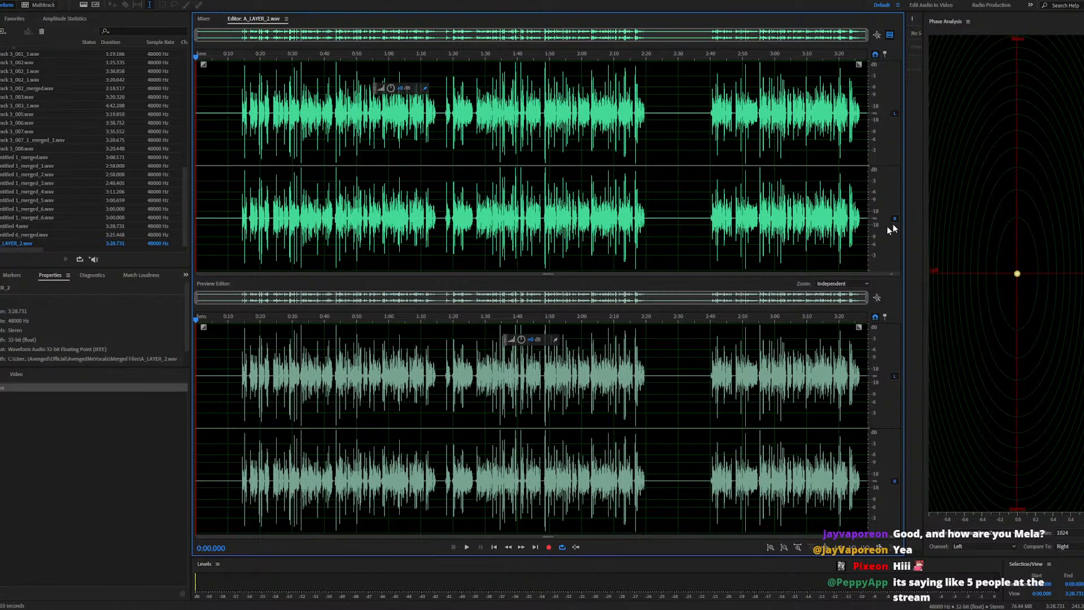
pyautogui.click(398, 217)
pyautogui.press('space')
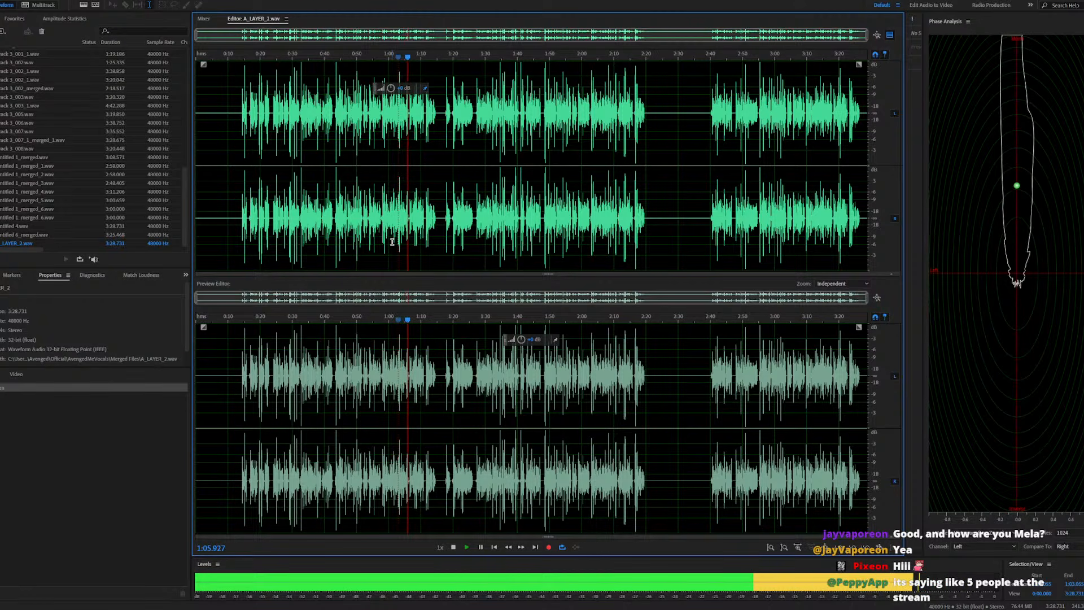
pyautogui.press('space')
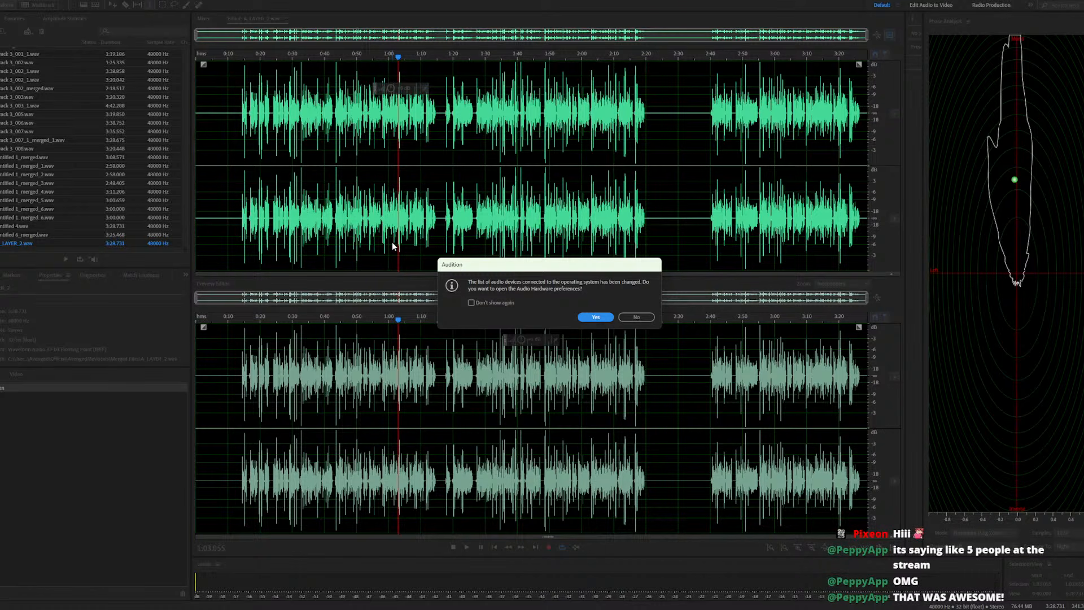
# Decline opening the audio hardware preferences and listen to the vocal from about 0:44
pyautogui.click(623, 316)
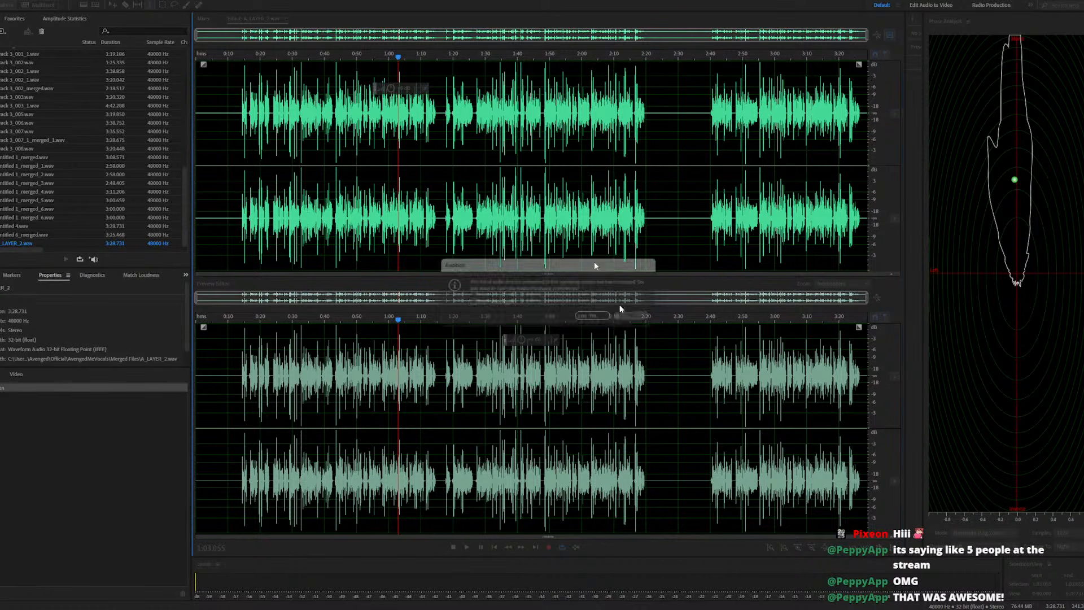
pyautogui.click(339, 59)
pyautogui.press('space')
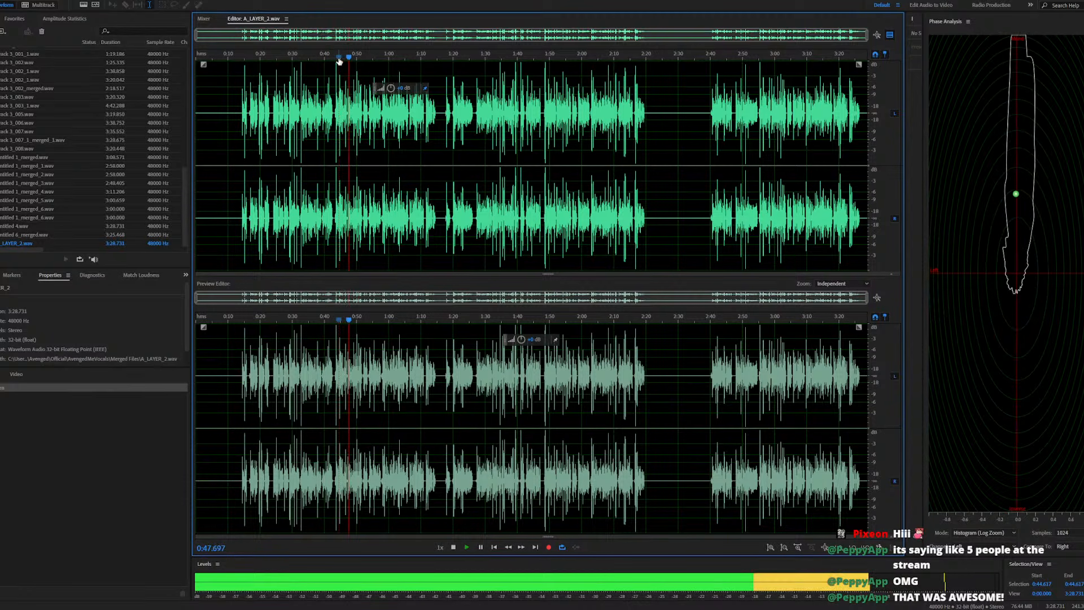
pyautogui.press('space')
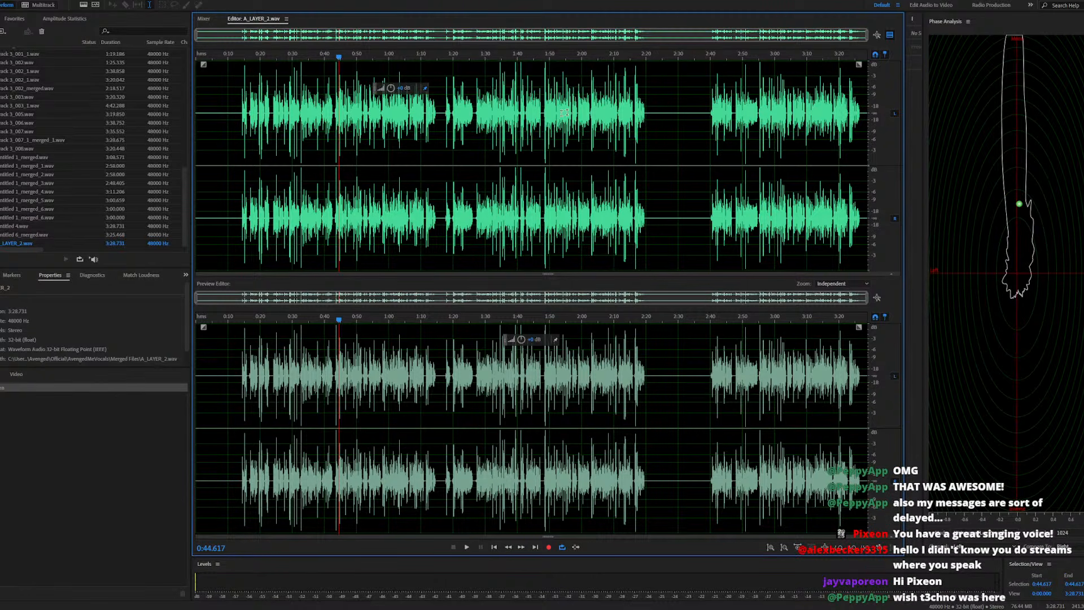
pyautogui.click(380, 56)
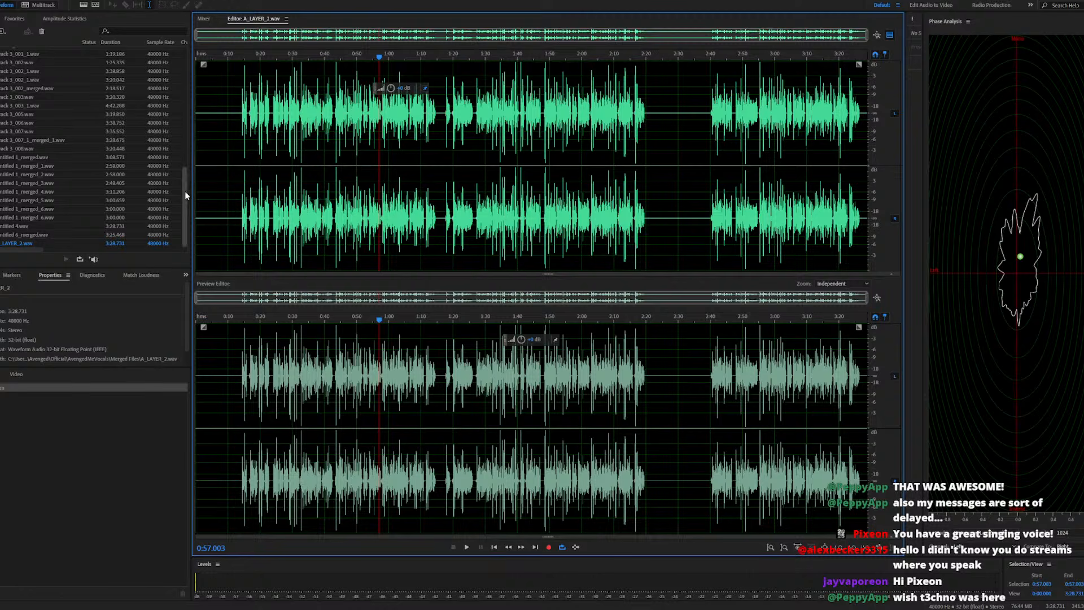
# Select the entire A_LAYER_2.wav waveform and open the Mastering effect for it
pyautogui.moveTo(185, 191); pyautogui.dragTo(187, 72)
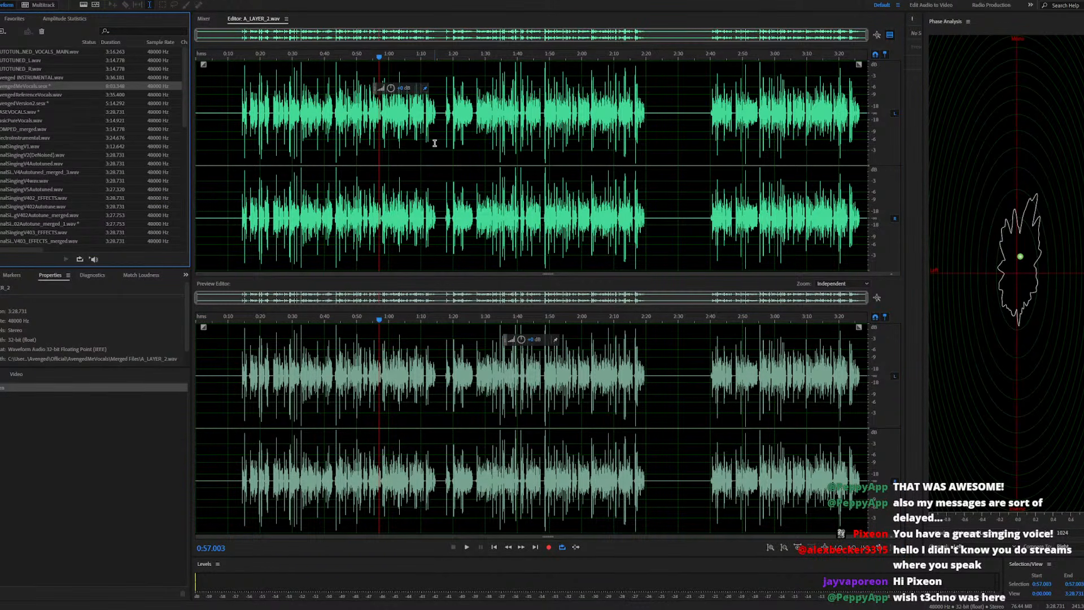
pyautogui.doubleClick(451, 117)
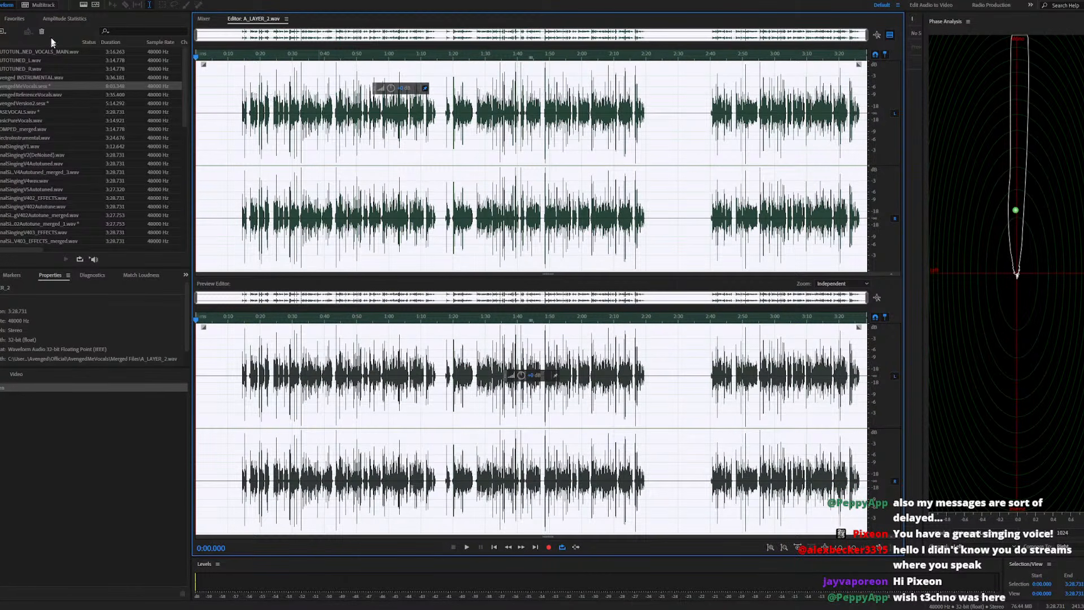
pyautogui.click(60, 1)
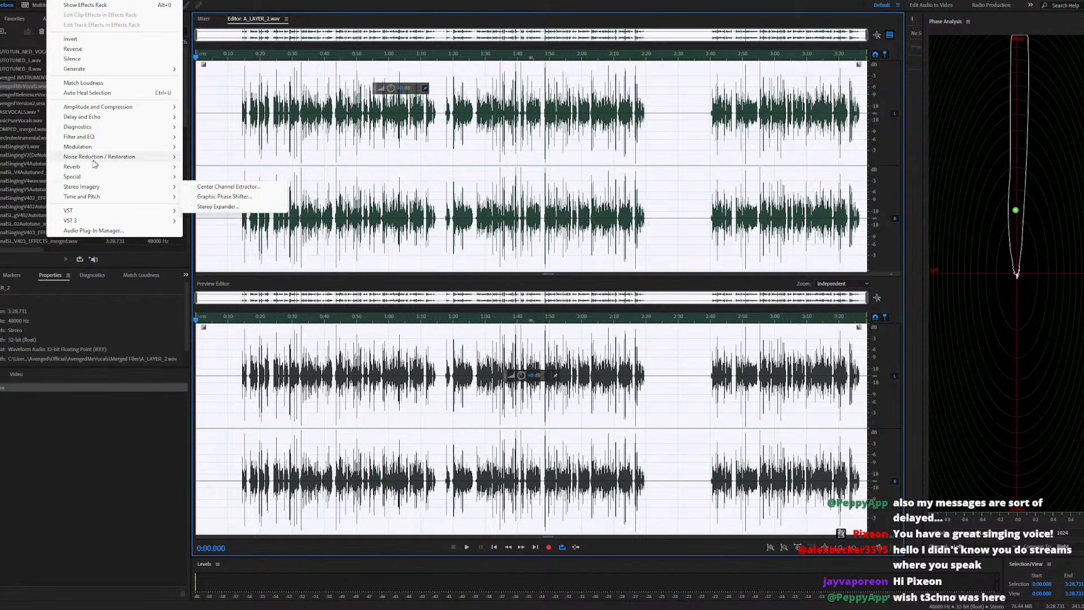
pyautogui.moveTo(121, 176)
pyautogui.click(213, 207)
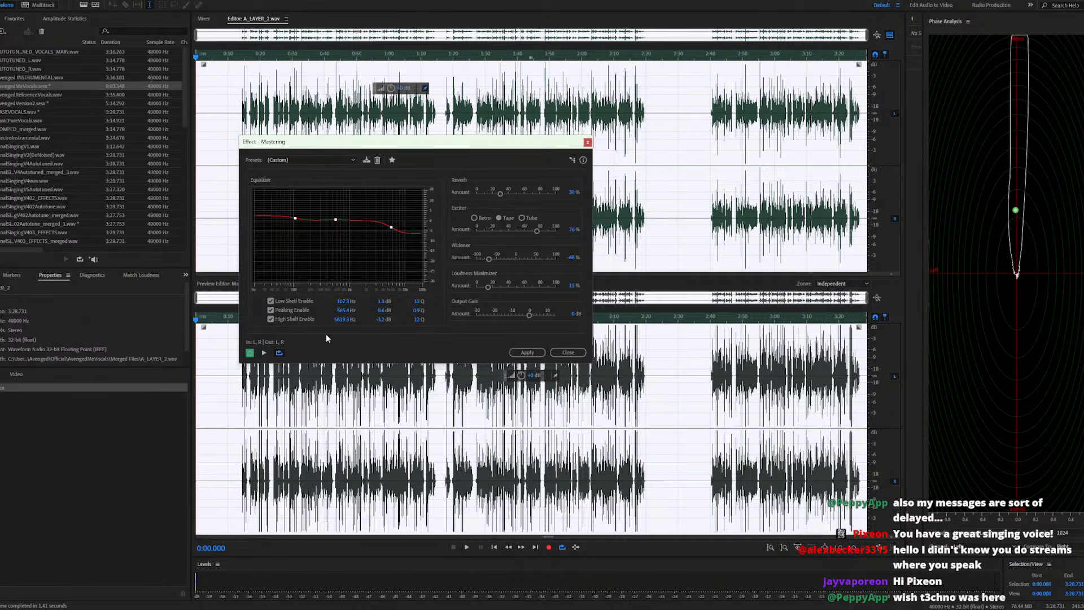
# Preview the current Mastering settings on the vocal from about 0:18
pyautogui.click(264, 353)
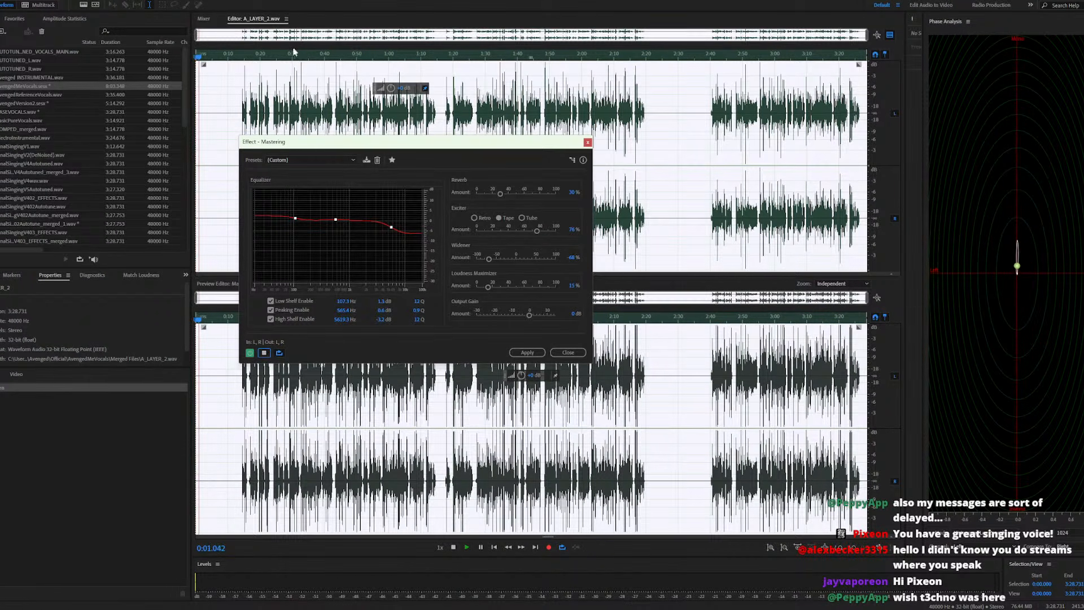
pyautogui.click(254, 56)
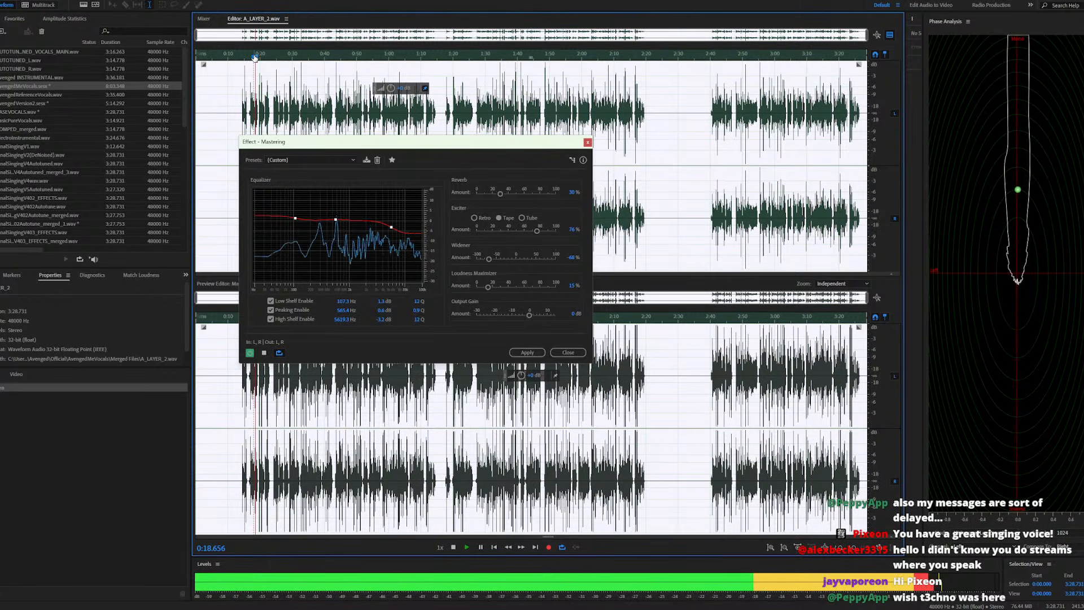
pyautogui.press('space')
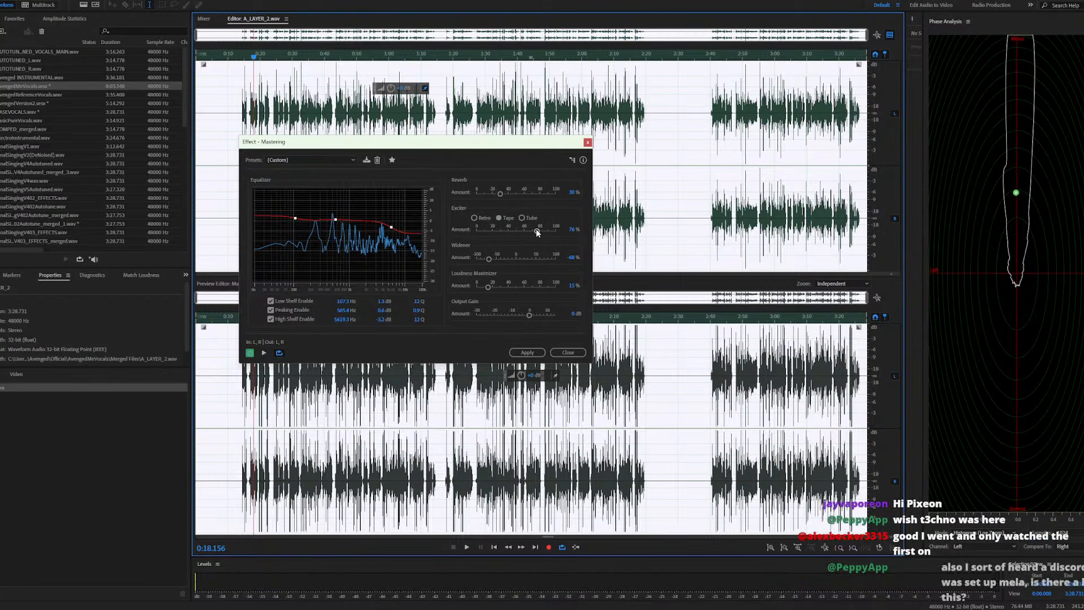
# Set the Mastering Exciter amount to 0% and preview the vocal from about 0:18
pyautogui.moveTo(534, 230); pyautogui.dragTo(445, 228)
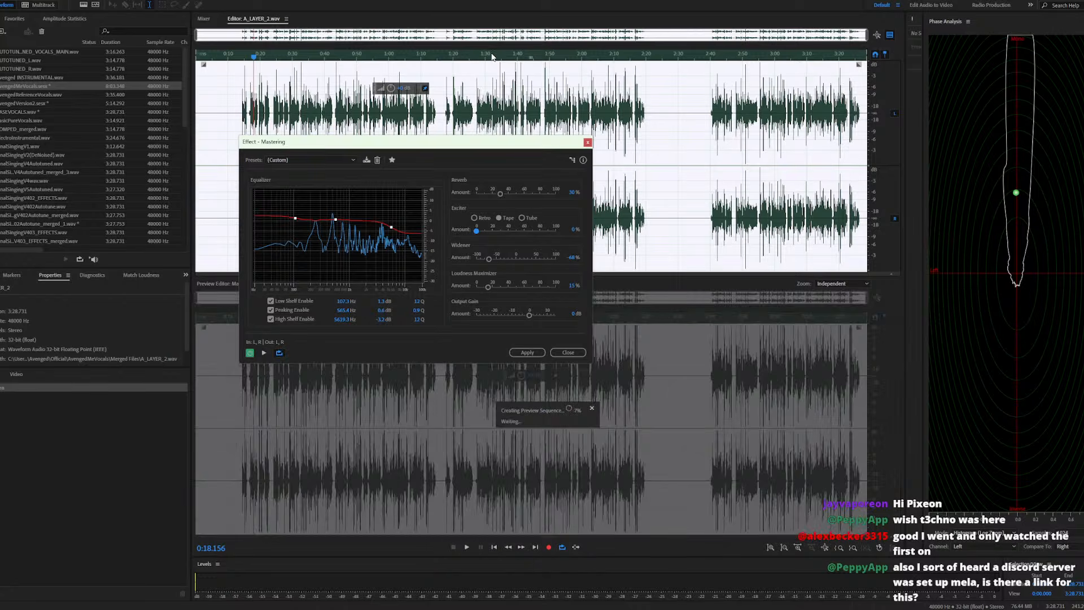
pyautogui.click(454, 57)
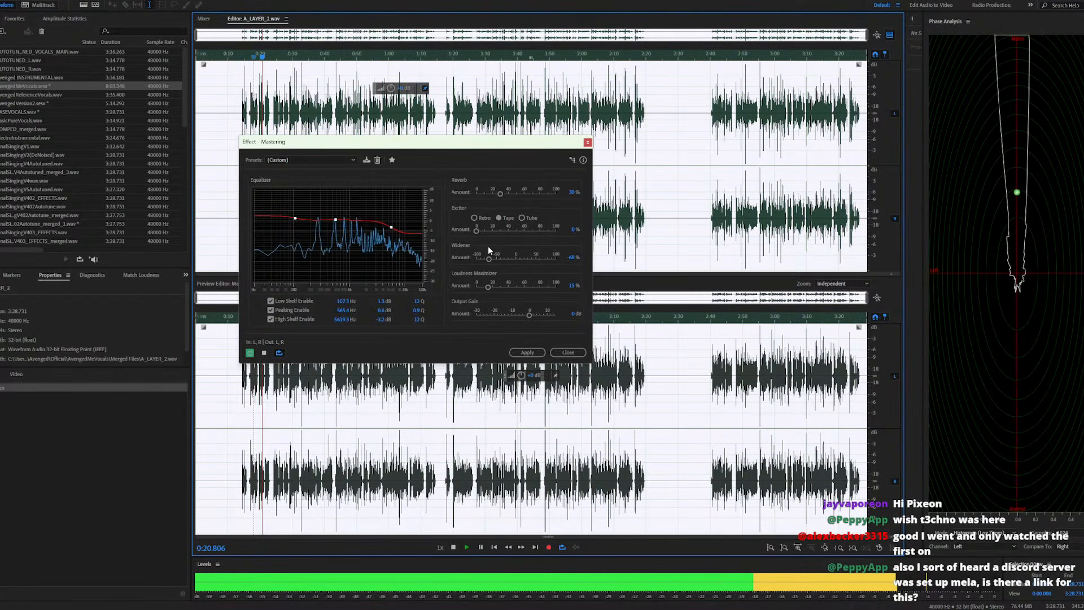
pyautogui.press('space')
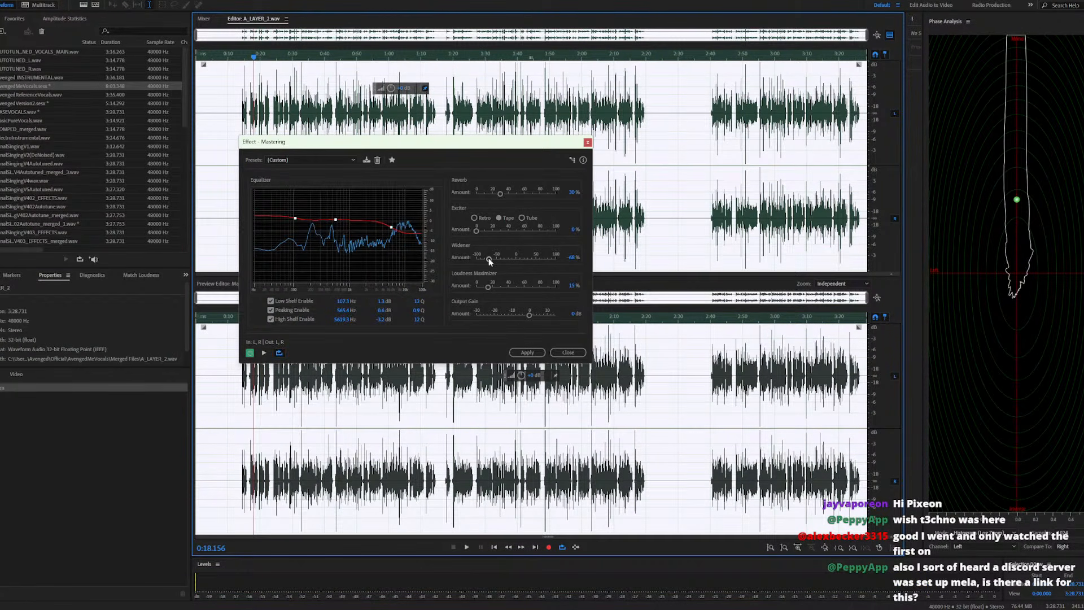
# Set the Mastering Widener and Reverb amounts to 0% and preview the vocal from about 0:26
pyautogui.moveTo(489, 258); pyautogui.dragTo(514, 259)
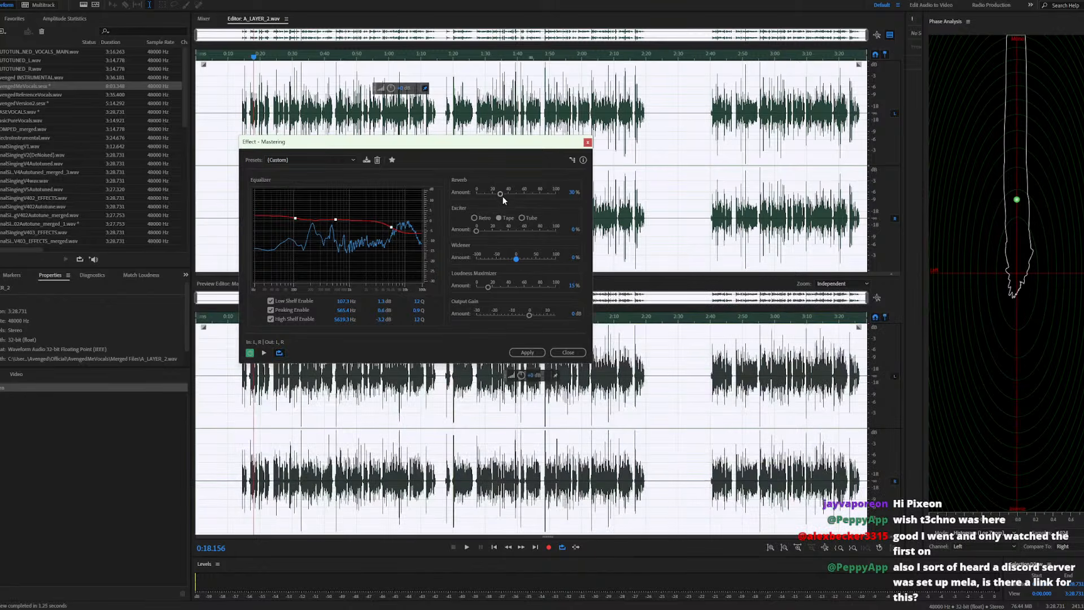
pyautogui.moveTo(500, 194); pyautogui.dragTo(475, 195)
pyautogui.click(278, 56)
pyautogui.press('space')
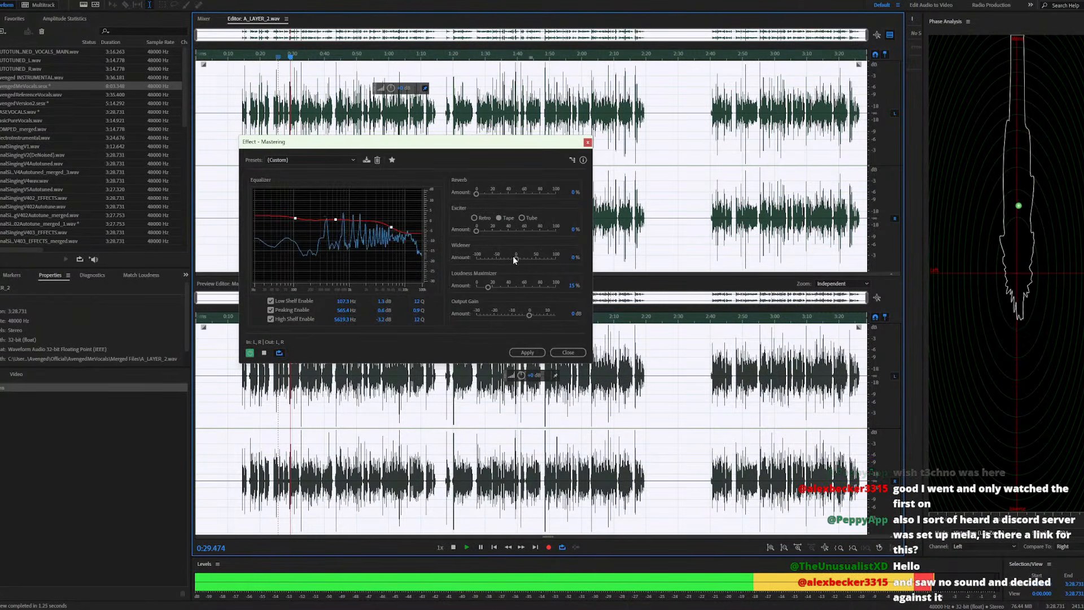
# Set the Widener amount to 36% during playback and adjust the system volume to 12 while listening
pyautogui.moveTo(515, 257); pyautogui.dragTo(525, 276)
pyautogui.press('XF86AudioMute')
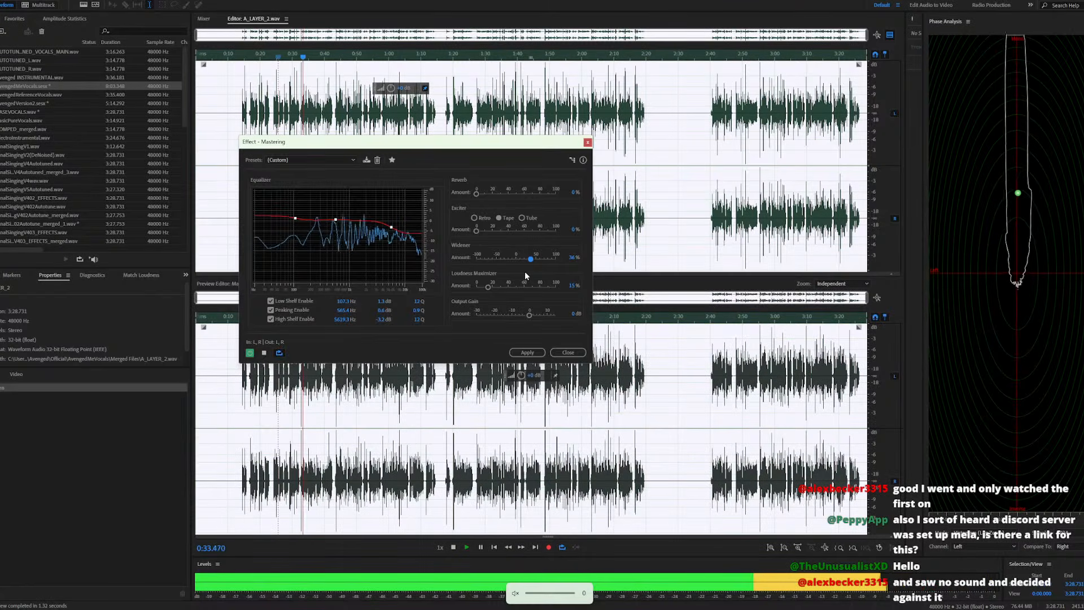
pyautogui.press('XF86AudioRaiseVolume')
pyautogui.press('XF86AudioRaiseVolume')
pyautogui.press('XF86AudioRaiseVolume')
pyautogui.press('XF86AudioRaiseVolume')
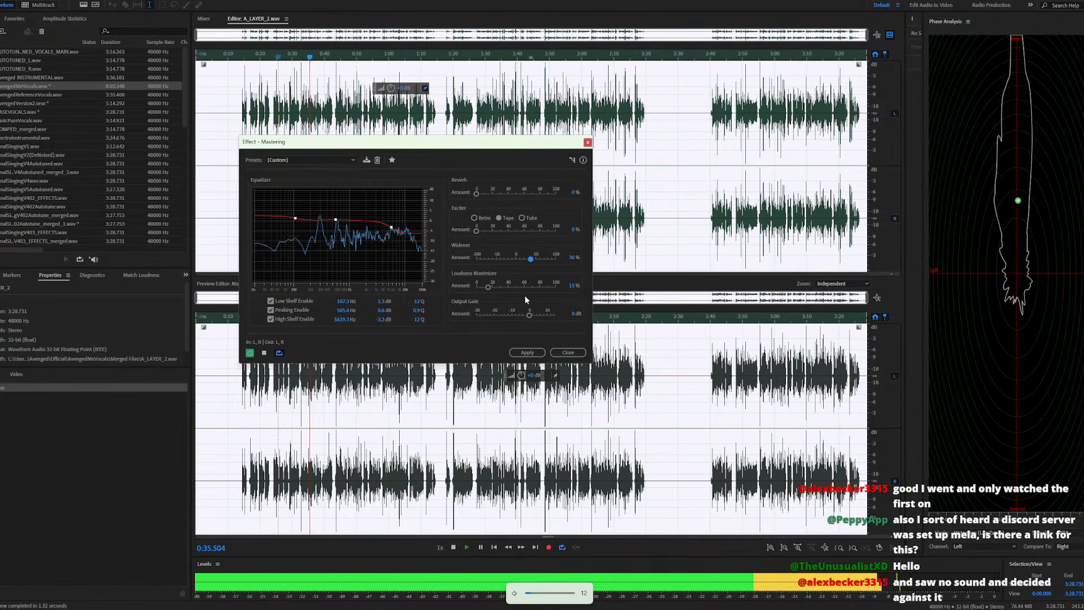
pyautogui.press('space')
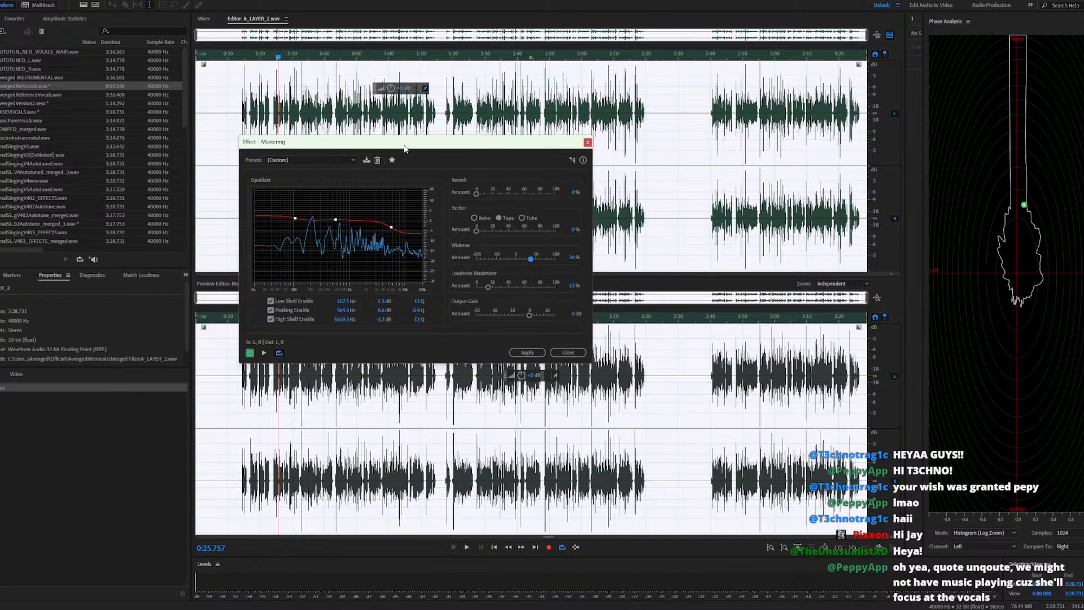
# Reposition the Mastering dialog and preview the widened vocal from about 0:30
pyautogui.moveTo(405, 148); pyautogui.dragTo(430, 164)
pyautogui.press('space')
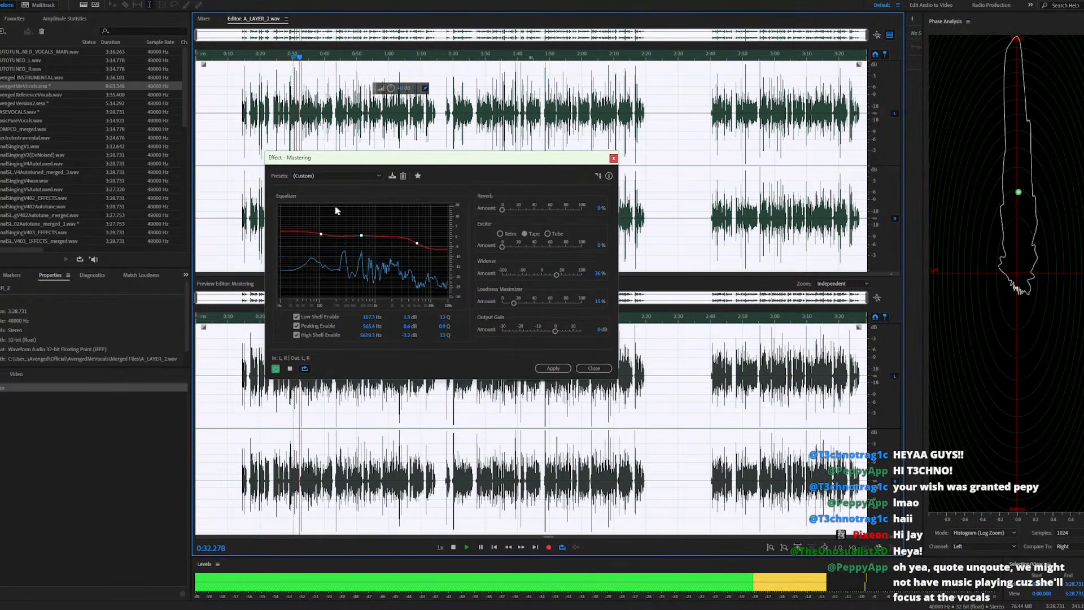
pyautogui.press('space')
# Set the Loudness Maximizer amount to 31% and preview the vocal from about 0:46
pyautogui.click(346, 57)
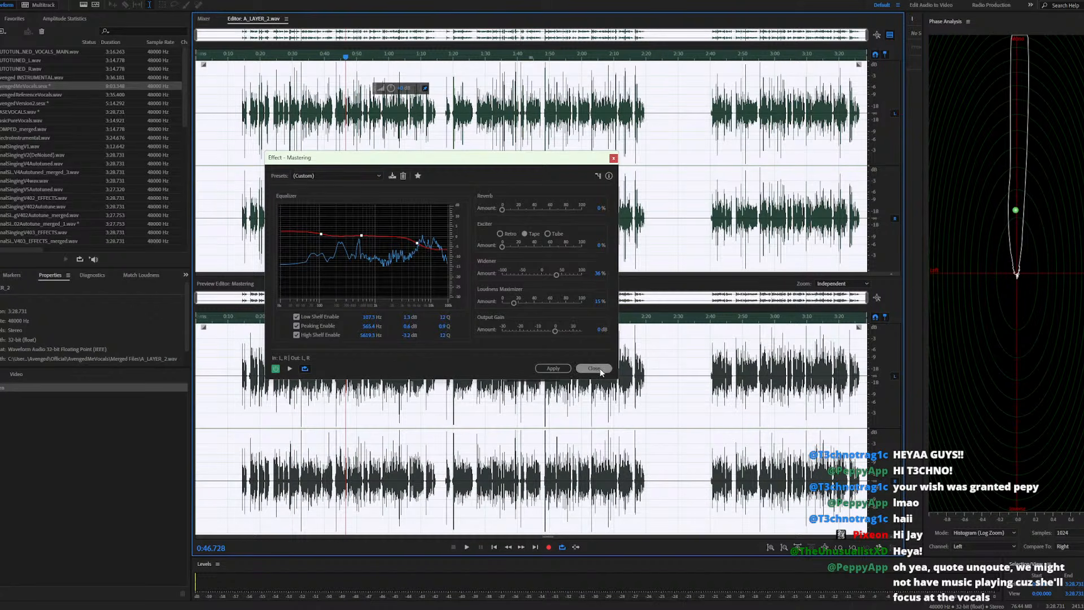
pyautogui.click(527, 302)
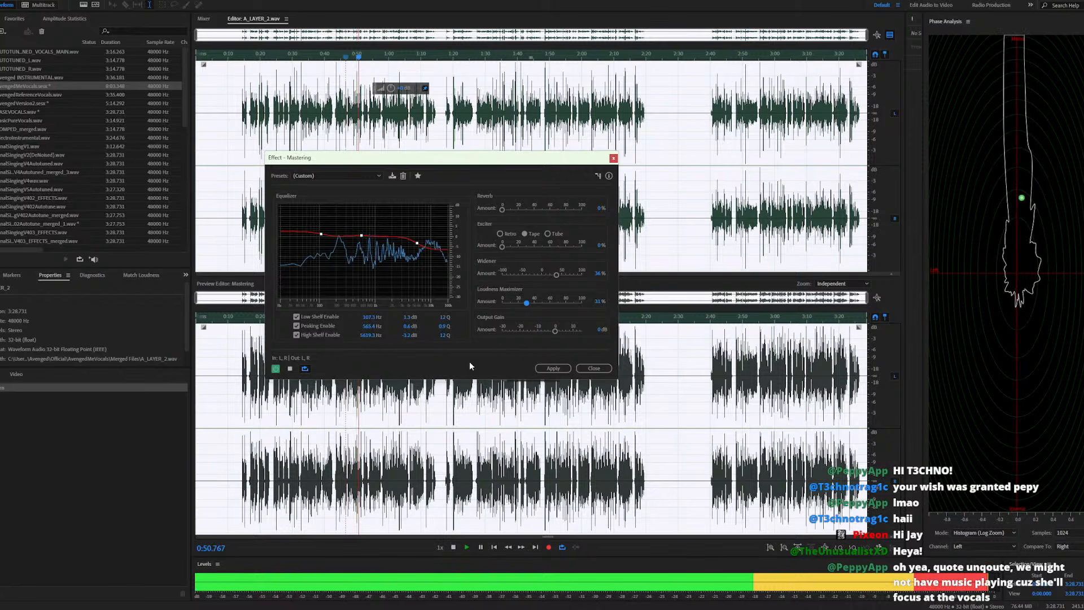
pyautogui.press('space')
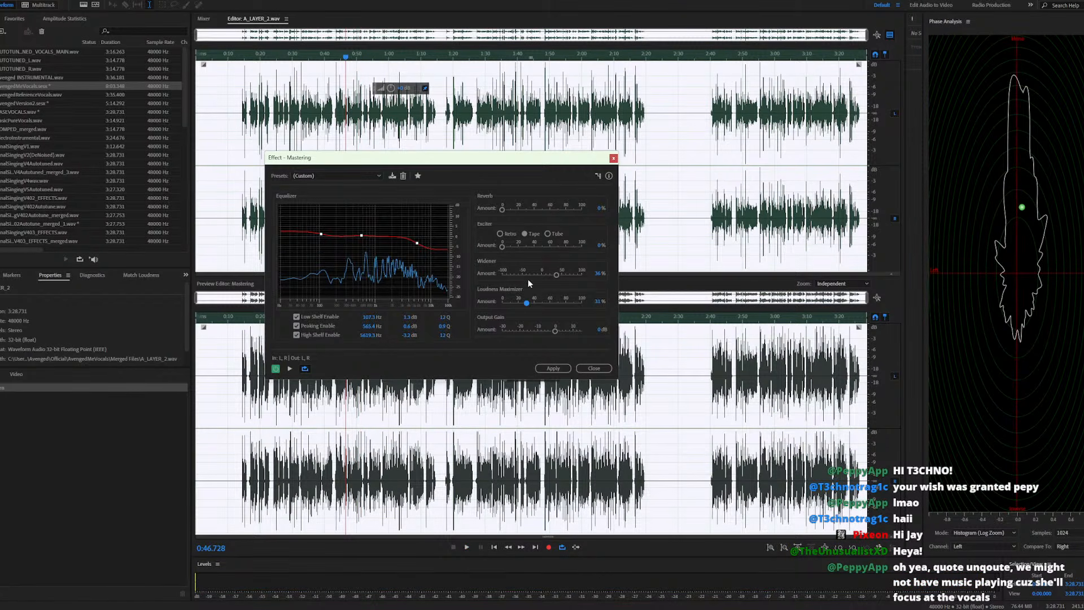
# Return the Widener to 0%, set the Loudness Maximizer to 52%, and apply the Mastering effect to the selected waveform
pyautogui.moveTo(554, 274); pyautogui.dragTo(540, 278)
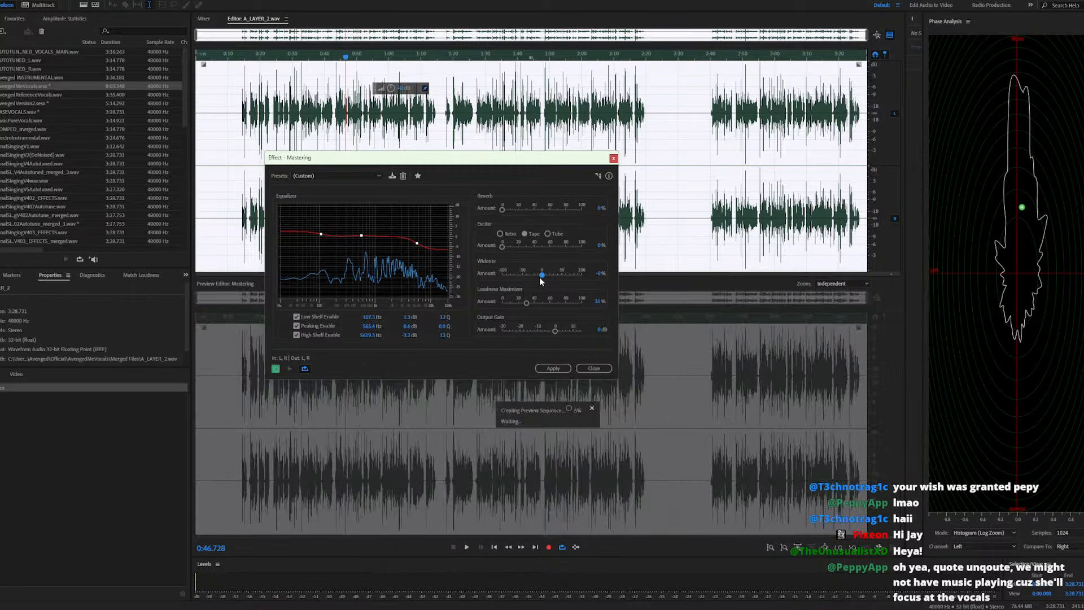
pyautogui.click(547, 305)
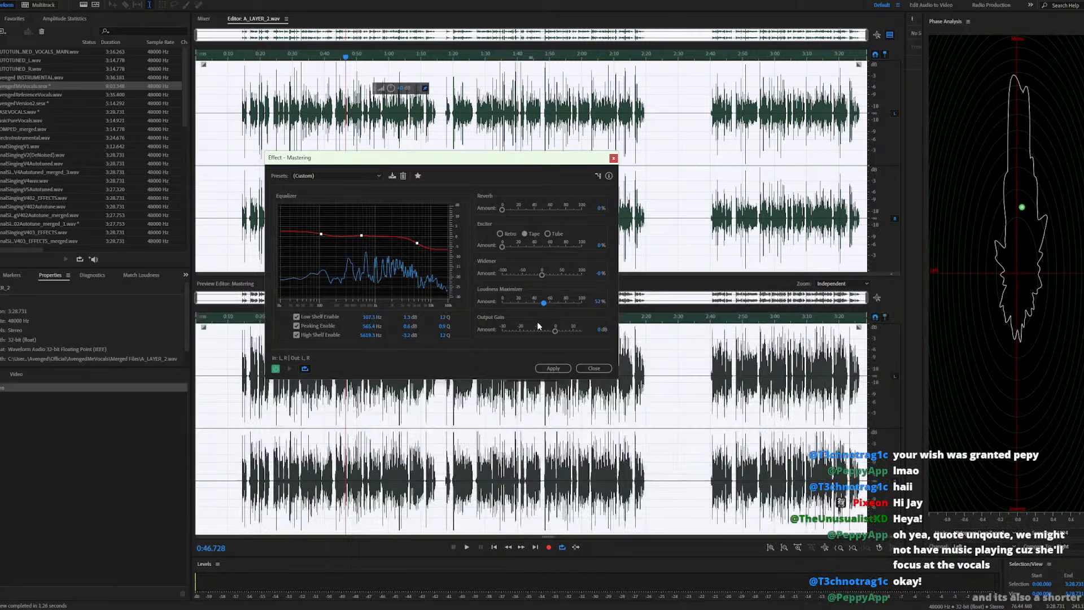
pyautogui.click(548, 368)
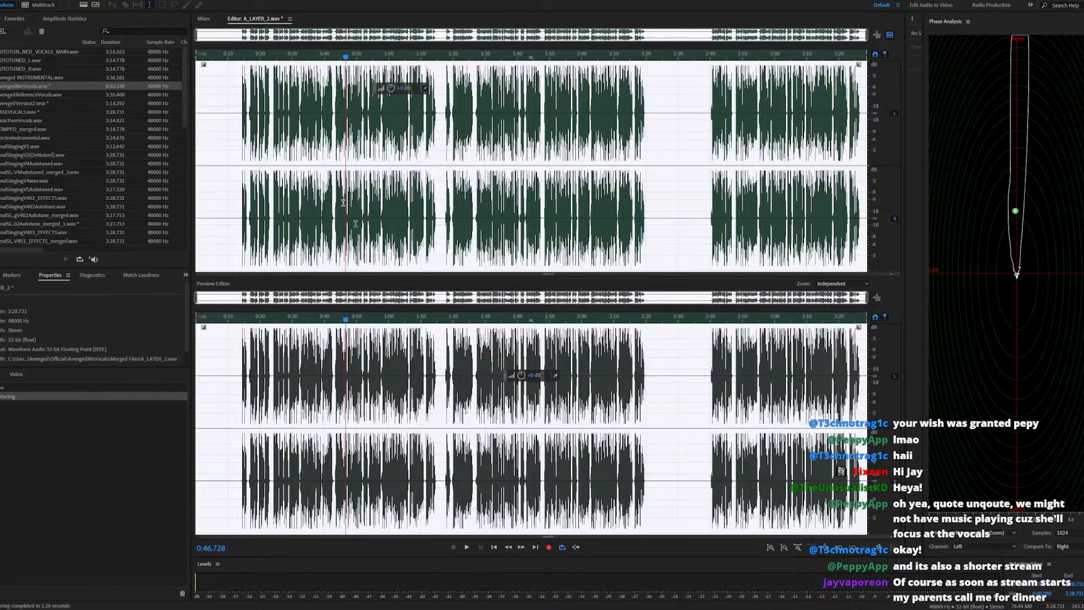
# Compare the mastered vocal with the original by playing both history states from about 0:46, ending on the Mastering state
pyautogui.press('space')
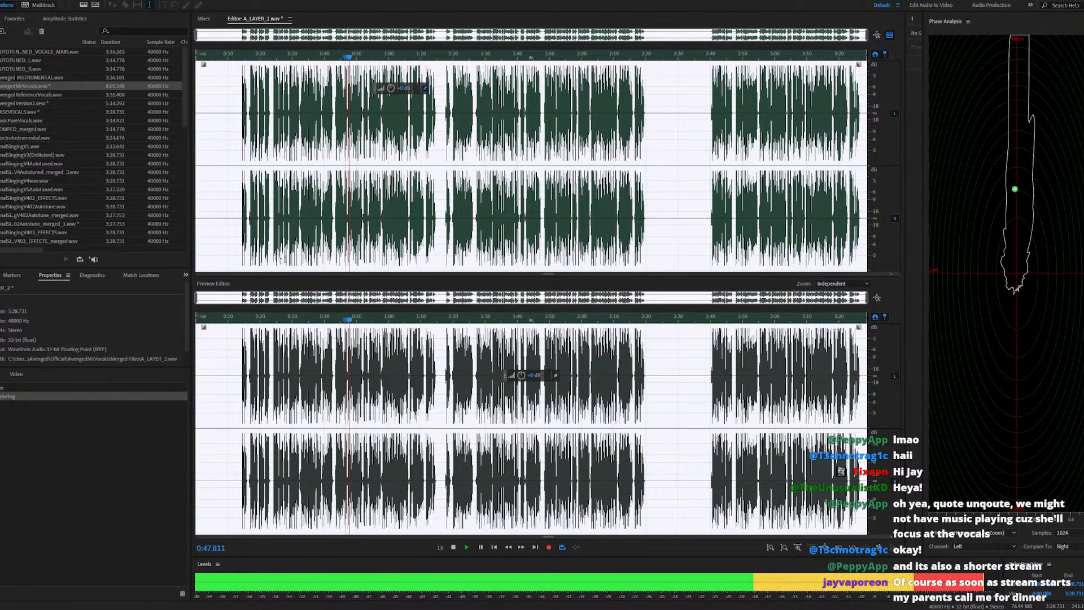
pyautogui.press('space')
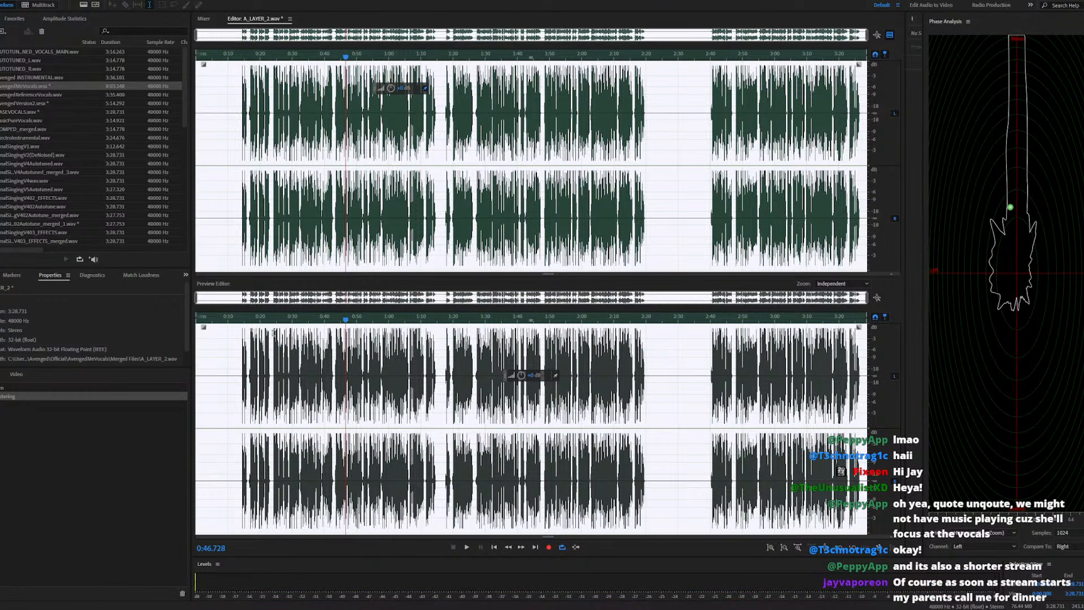
pyautogui.press('space')
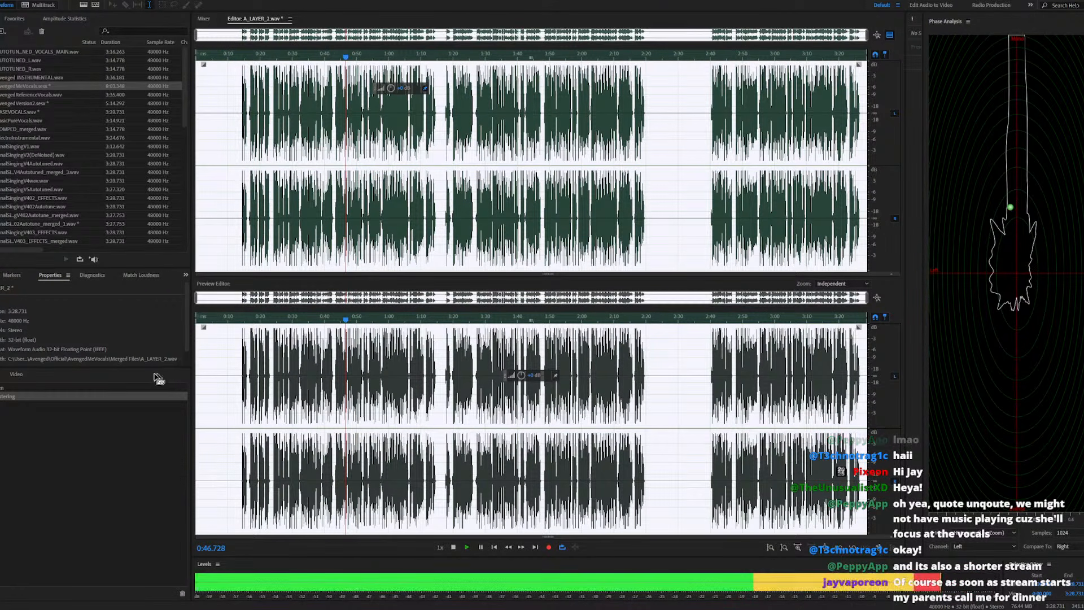
pyautogui.click(108, 387)
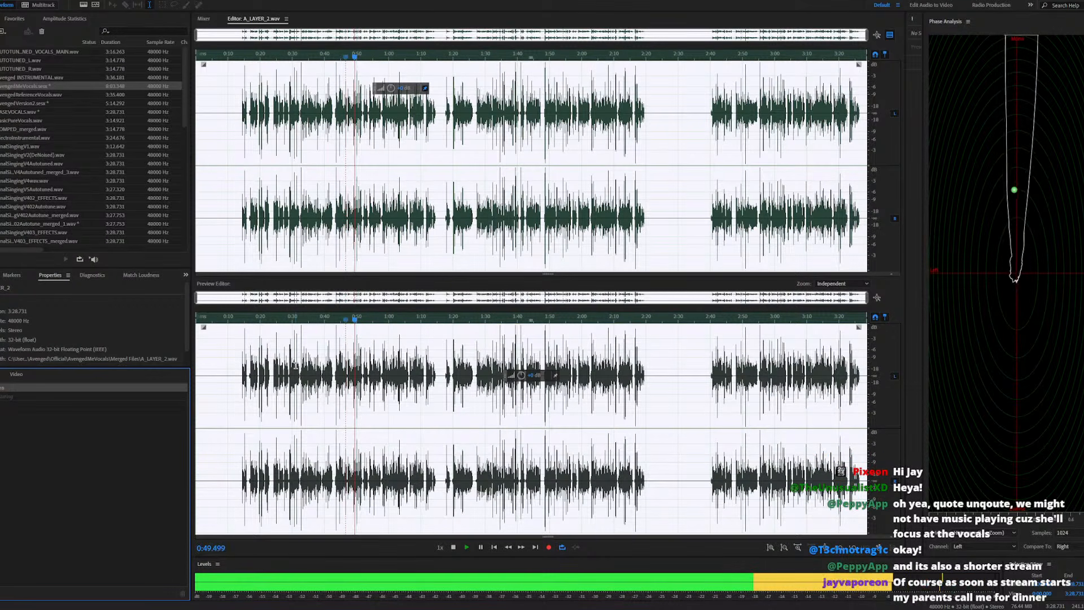
pyautogui.press('space')
pyautogui.click(131, 396)
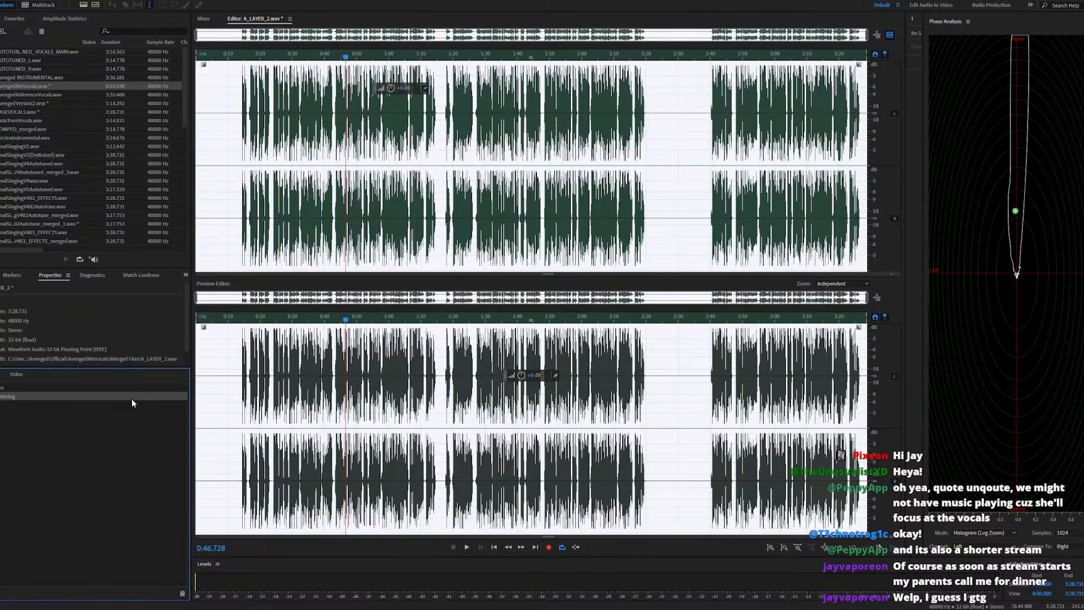
# Replay the mastered A_LAYER_2 vocal from about 0:46 and again from about 0:30
pyautogui.press('space')
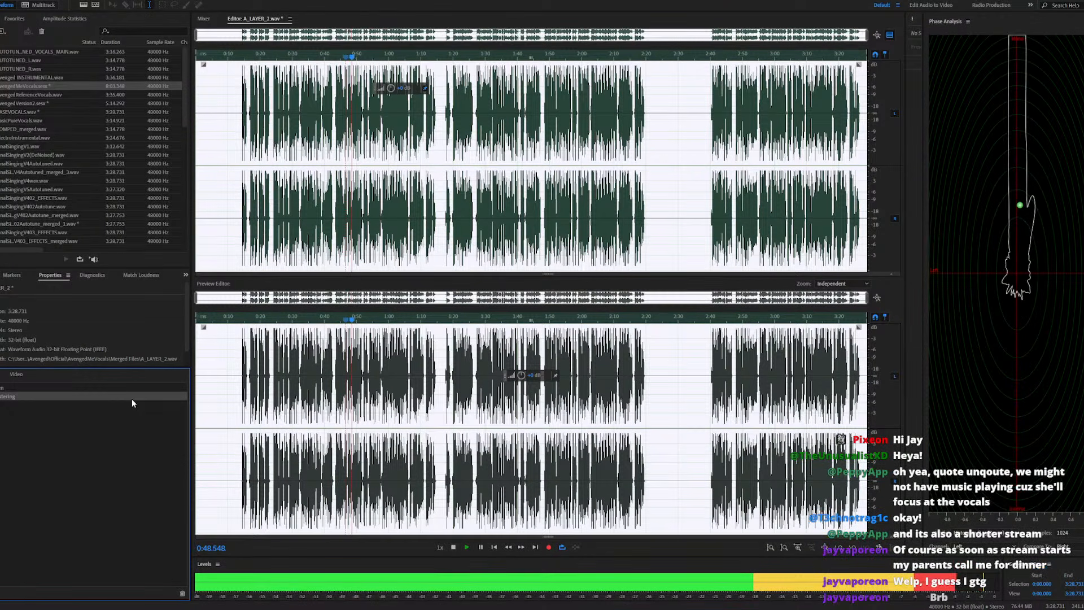
pyautogui.press('space')
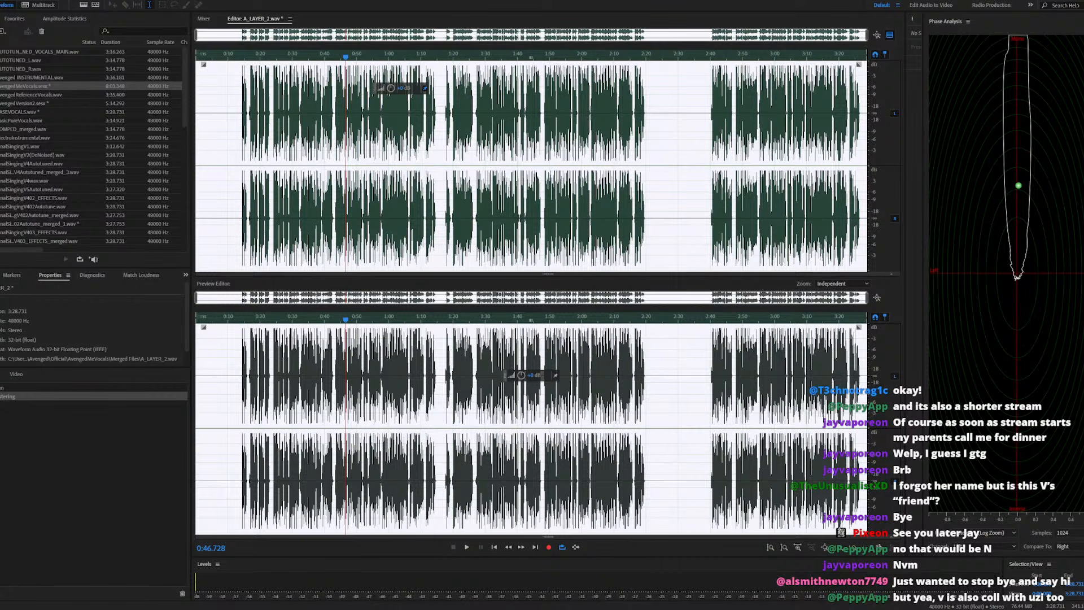
pyautogui.click(459, 24)
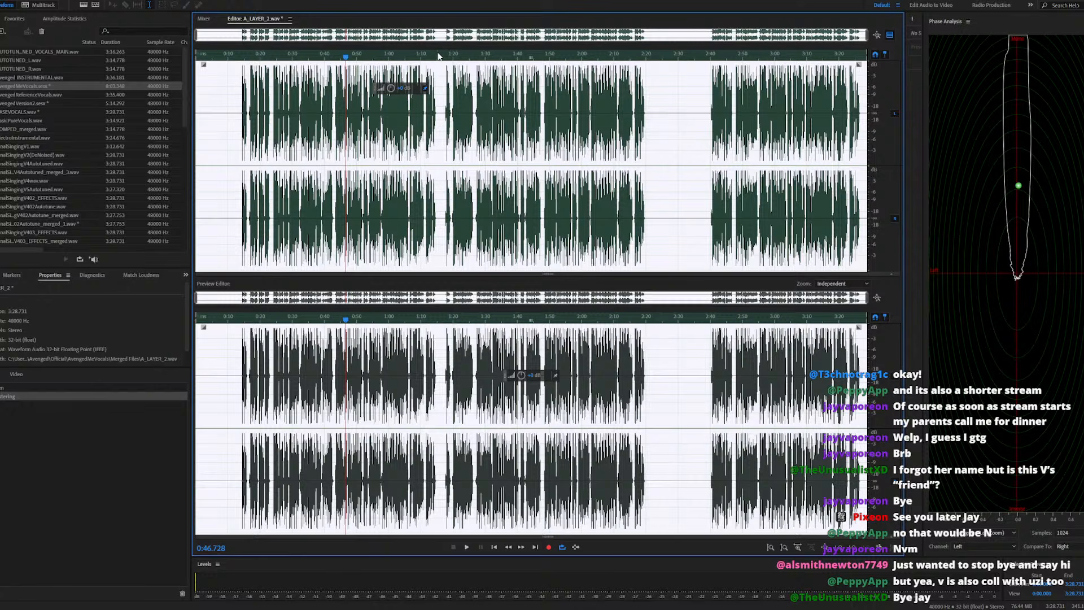
pyautogui.click(404, 57)
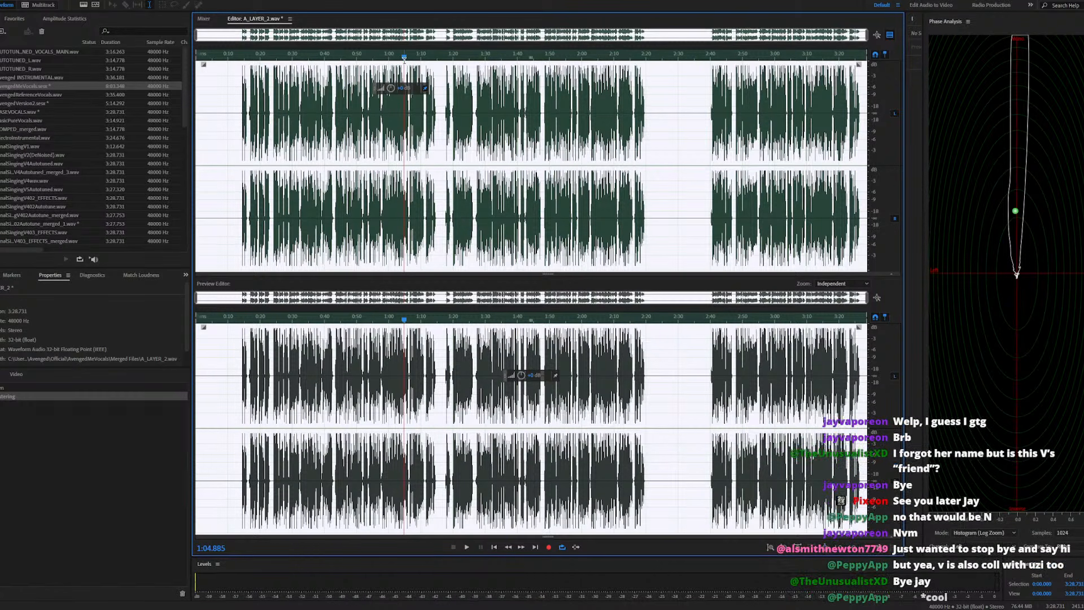
pyautogui.click(291, 55)
pyautogui.press('space')
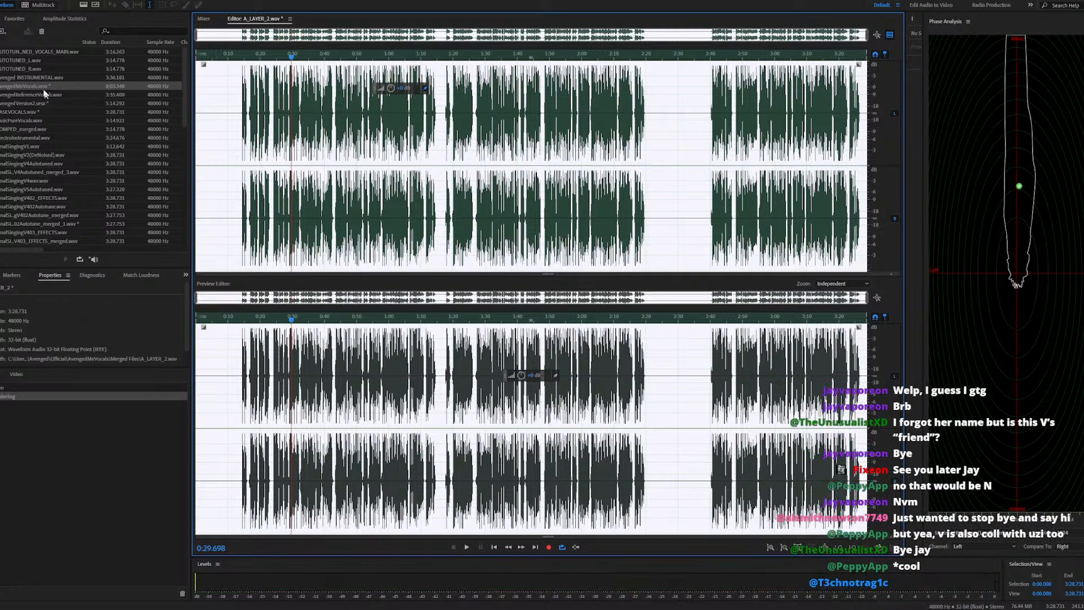
# Open the AvengedMeVocals.sesx session and place A_LAYER_2.wav at the start of the Right track
pyautogui.doubleClick(43, 84)
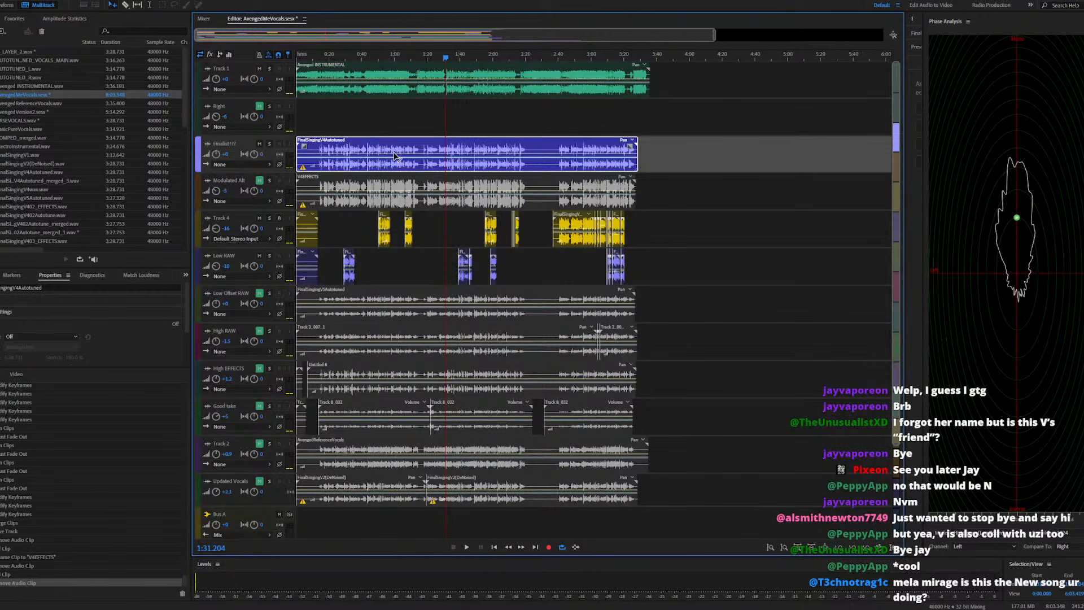
pyautogui.moveTo(183, 107); pyautogui.dragTo(187, 61)
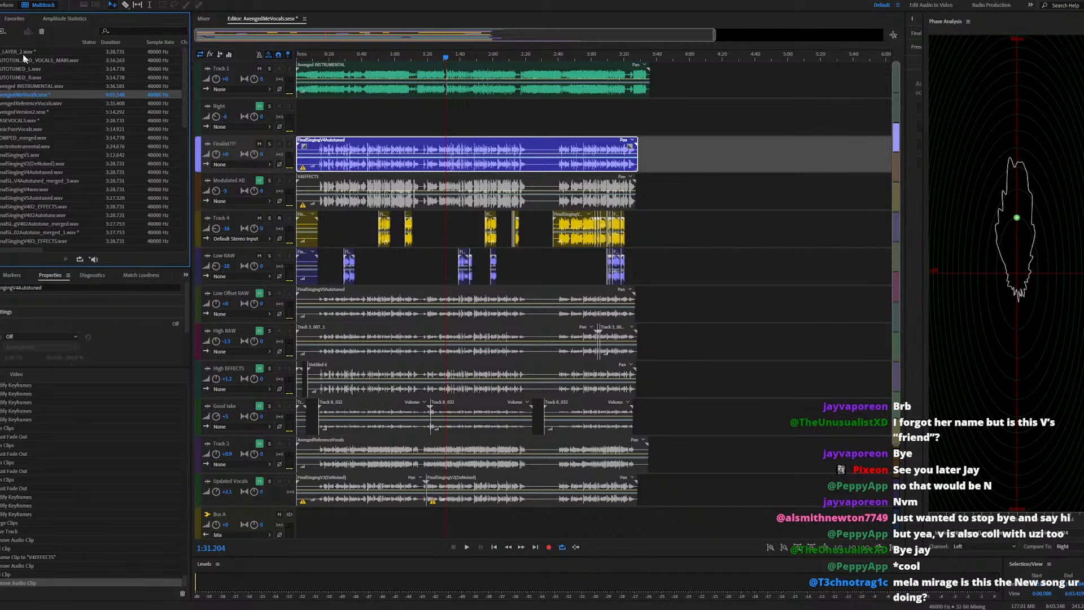
pyautogui.moveTo(23, 51); pyautogui.dragTo(329, 121)
pyautogui.click(329, 122)
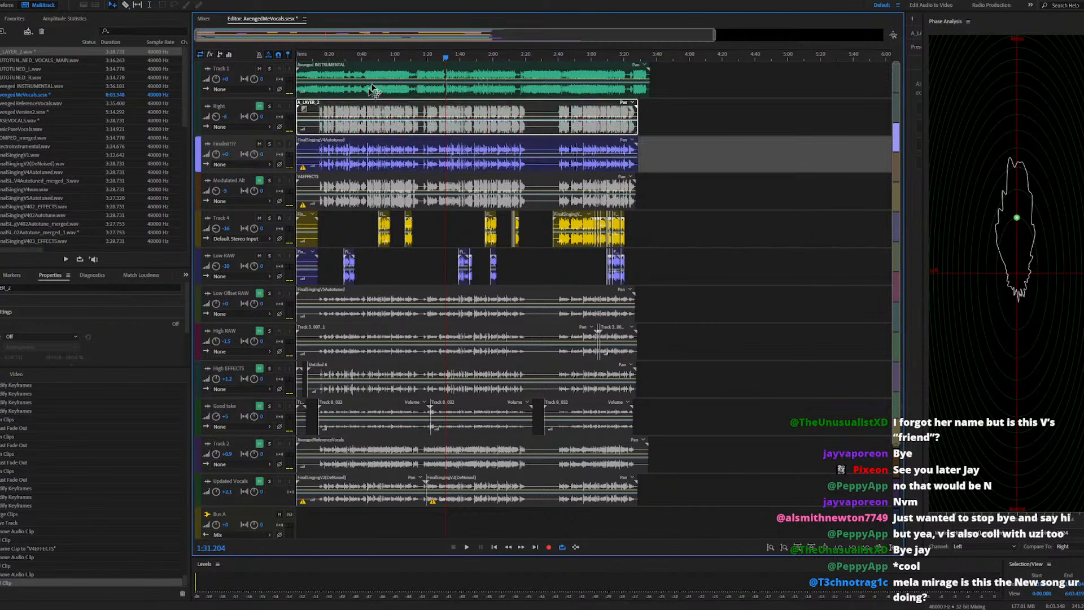
# Preview the session from about 0:48 while toggling the Finalist??? track's mute, and unmute the Right track
pyautogui.click(374, 54)
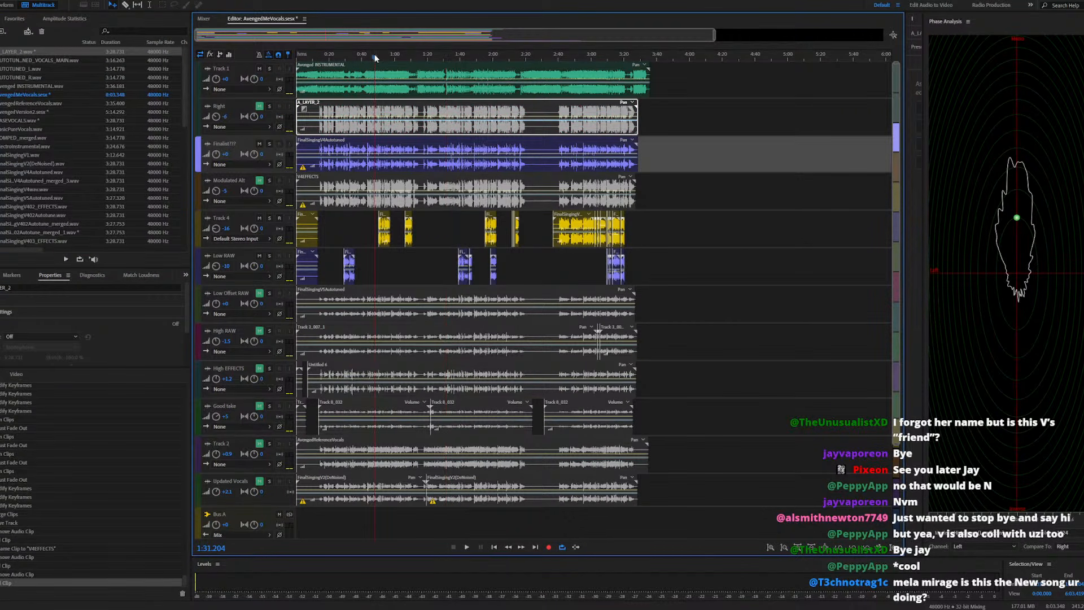
pyautogui.click(259, 145)
pyautogui.press('space')
pyautogui.click(259, 144)
pyautogui.press('space')
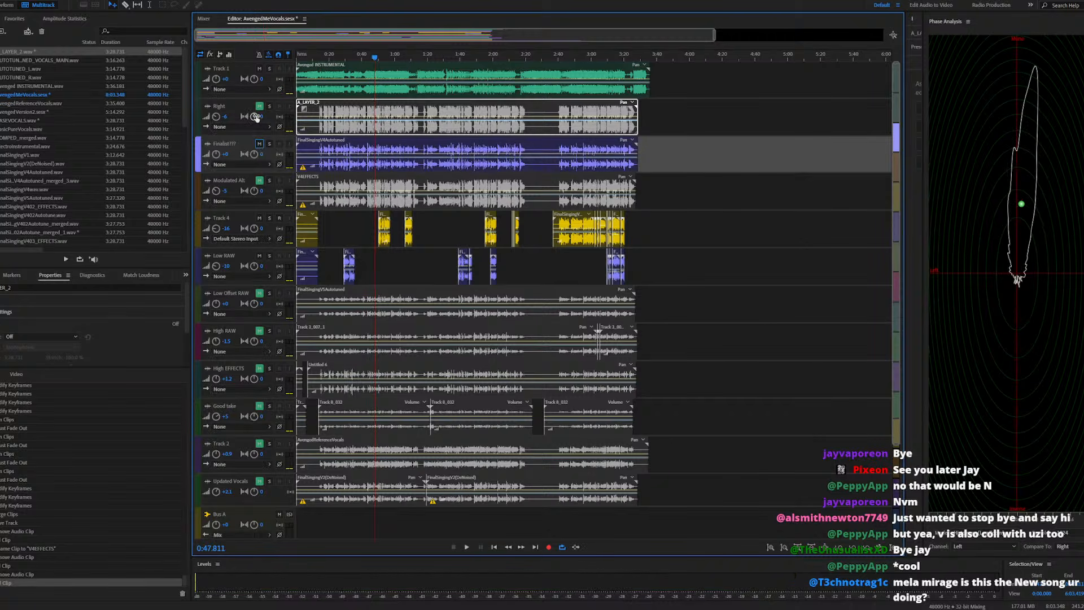
pyautogui.click(260, 106)
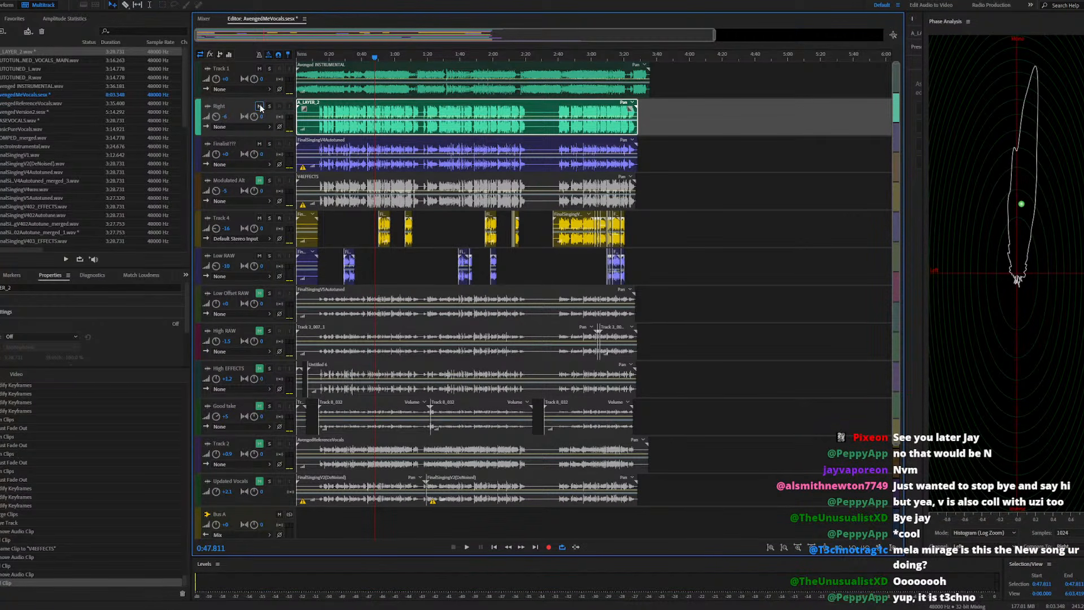
# Rename the clip on the Finalist??? track to Main_Vocals
pyautogui.click(325, 143)
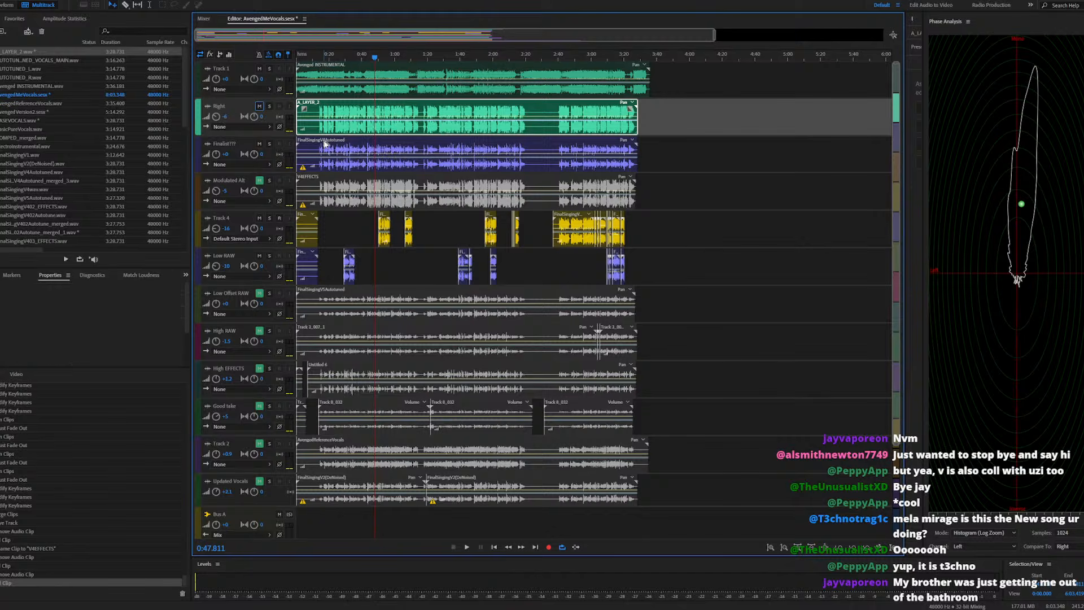
pyautogui.rightClick(325, 144)
pyautogui.click(375, 320)
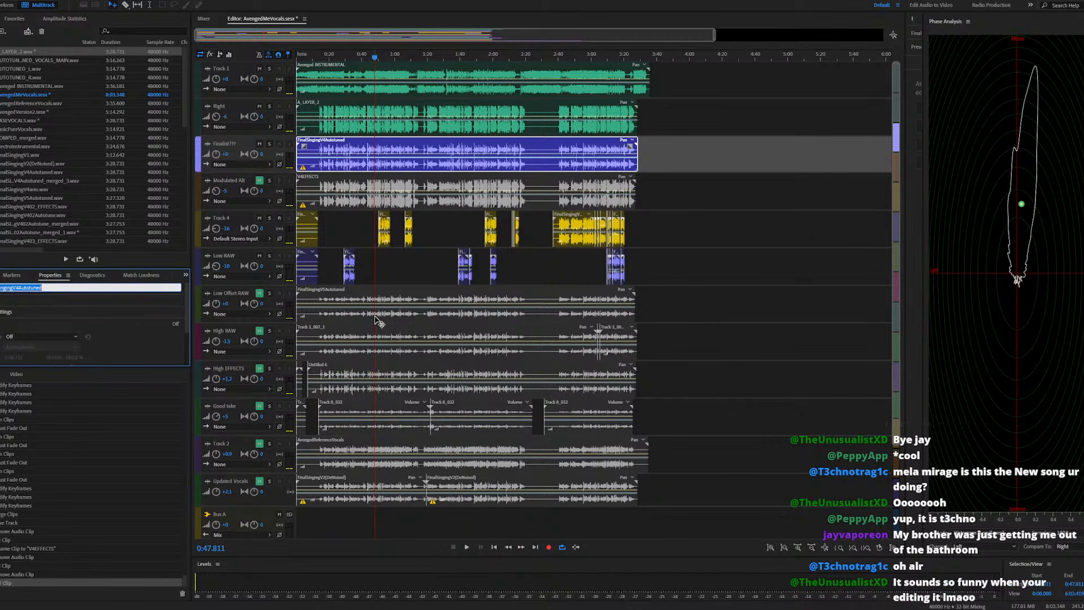
pyautogui.press('BackSpace')
pyautogui.write('V4EFF')
pyautogui.press('BackSpace')
pyautogui.press('BackSpace')
pyautogui.press('BackSpace')
pyautogui.press('BackSpace')
pyautogui.write('ocals')
pyautogui.press('Return')
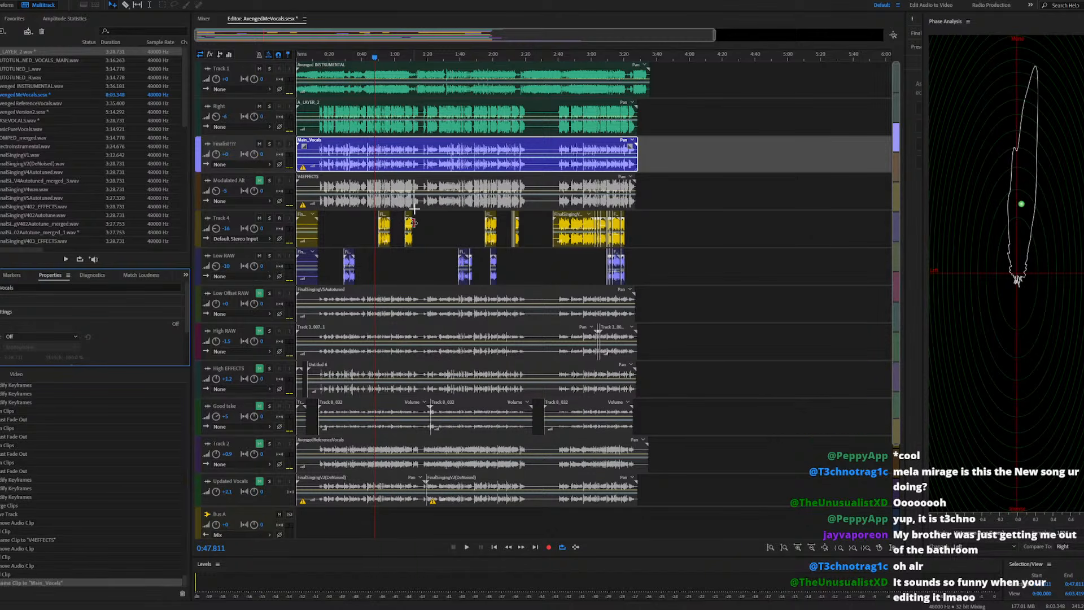
# Play the mix from about 0:34, muting and unmuting the Right track to compare it with and without A_LAYER_2
pyautogui.click(352, 57)
pyautogui.press('space')
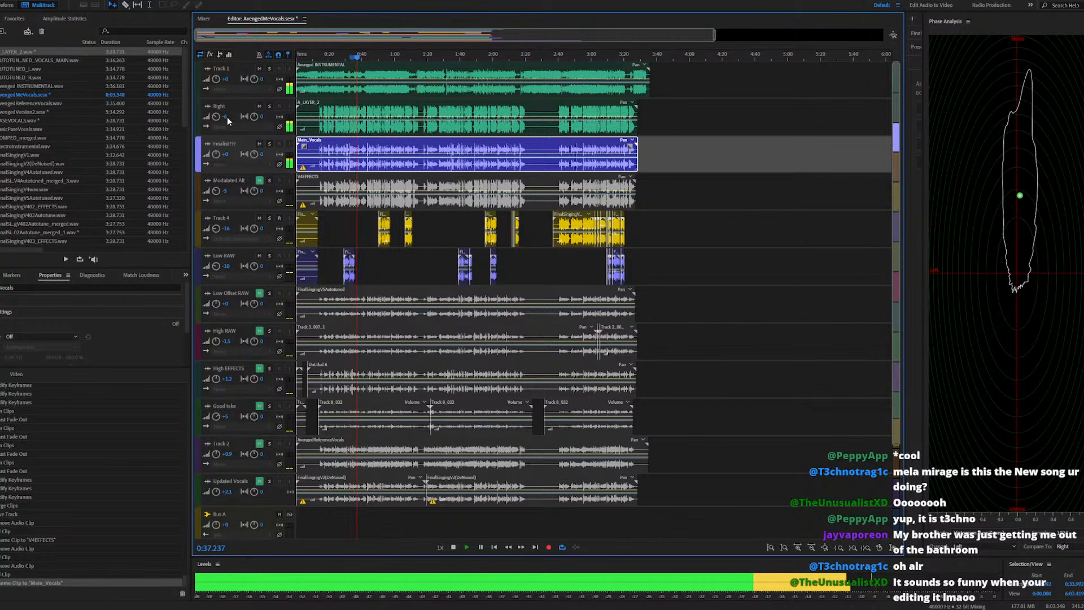
pyautogui.click(260, 106)
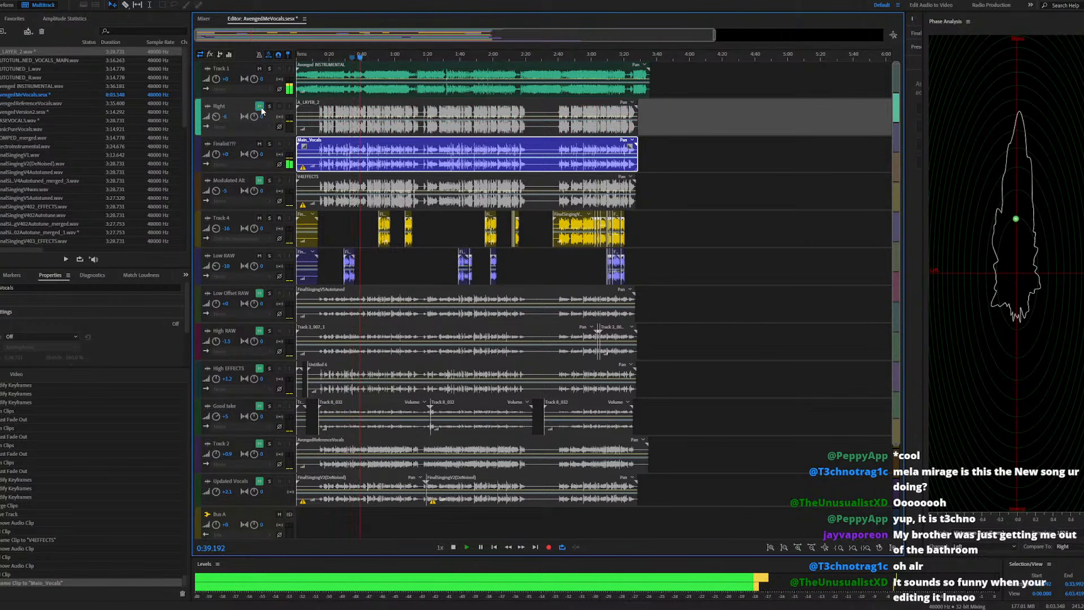
pyautogui.click(260, 107)
pyautogui.scroll(1, 368, 152)
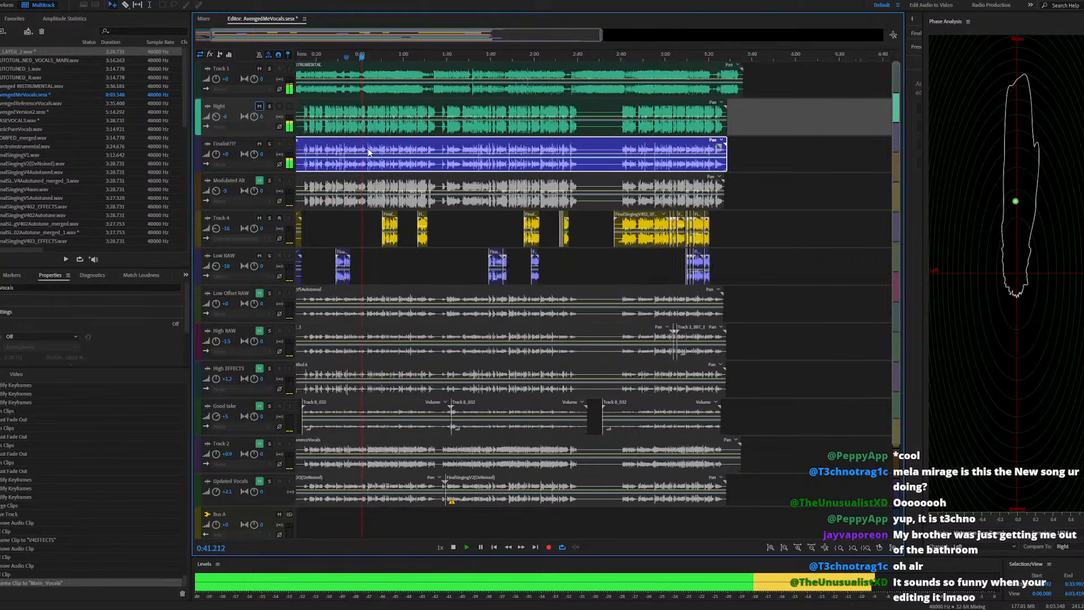
pyautogui.scroll(1, 368, 152)
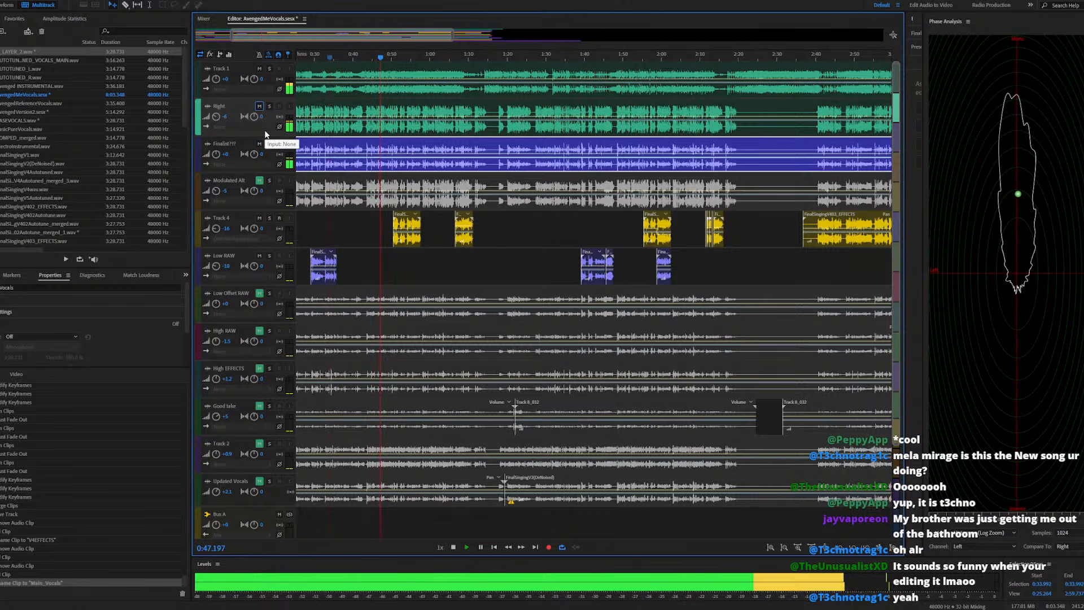
pyautogui.scroll(2, 372, 156)
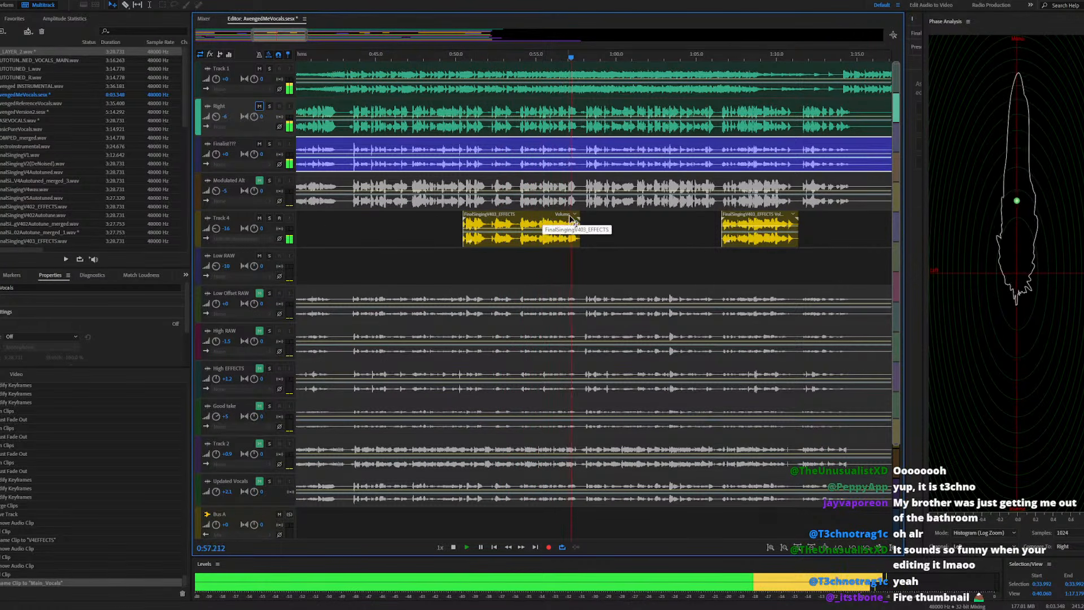
pyautogui.press('space')
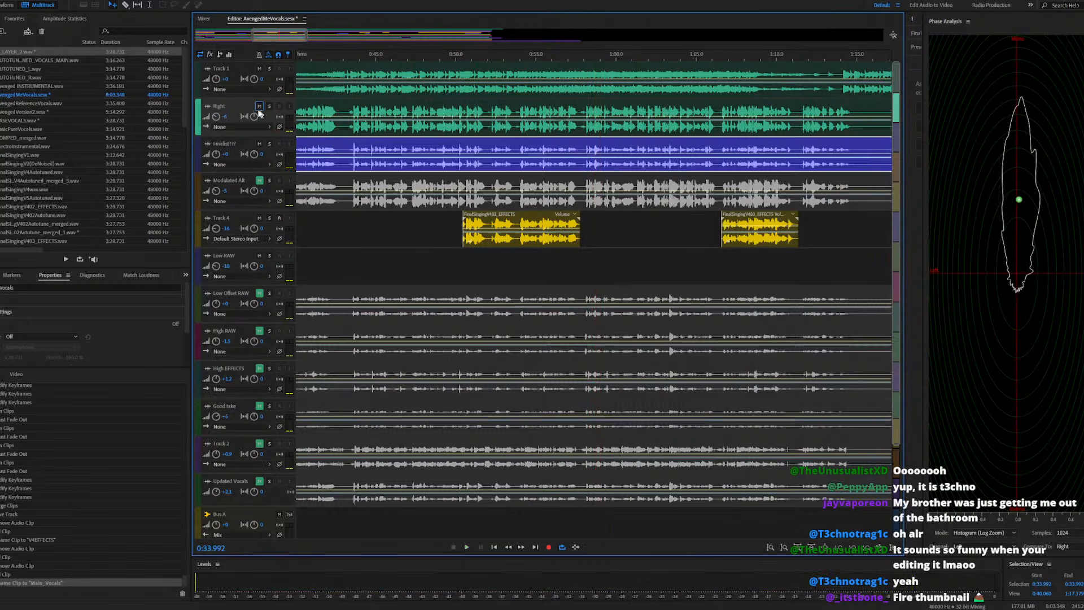
# Mute the Right track and listen to the mix from about 1:00 at a raised system volume
pyautogui.click(259, 107)
pyautogui.click(611, 58)
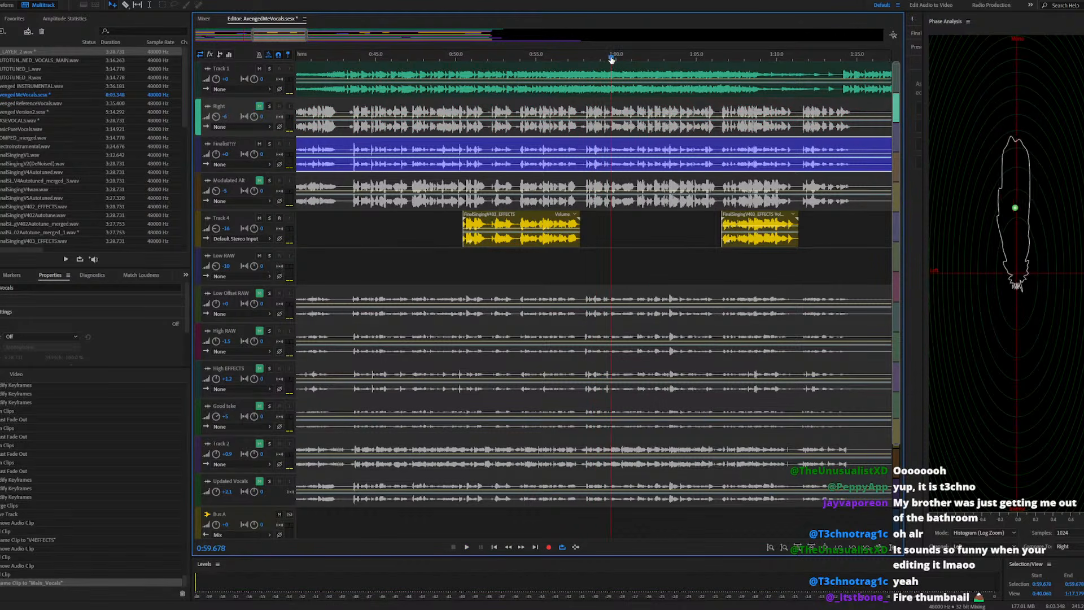
pyautogui.press('space')
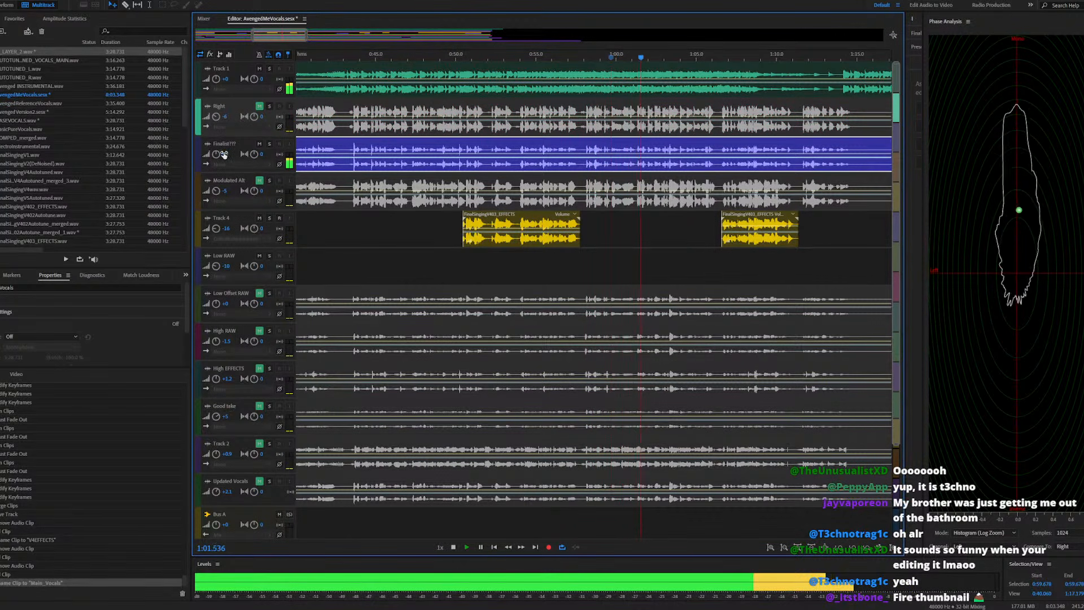
pyautogui.press('XF86AudioRaiseVolume')
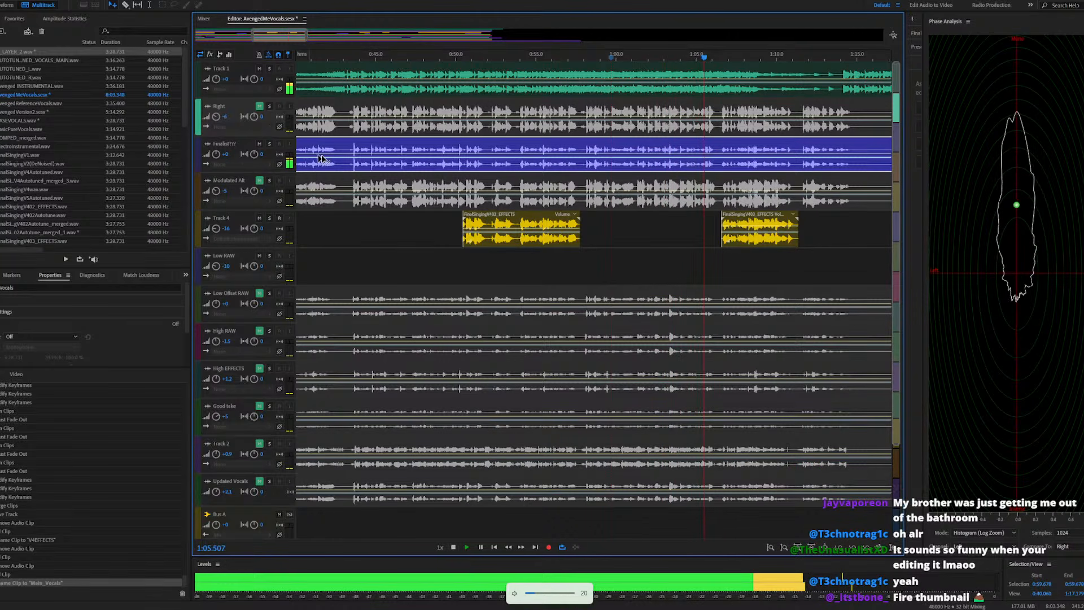
pyautogui.press('space')
# Unmute the Right track, mute the Finalist??? track, and listen to the mix from about 0:58
pyautogui.click(588, 56)
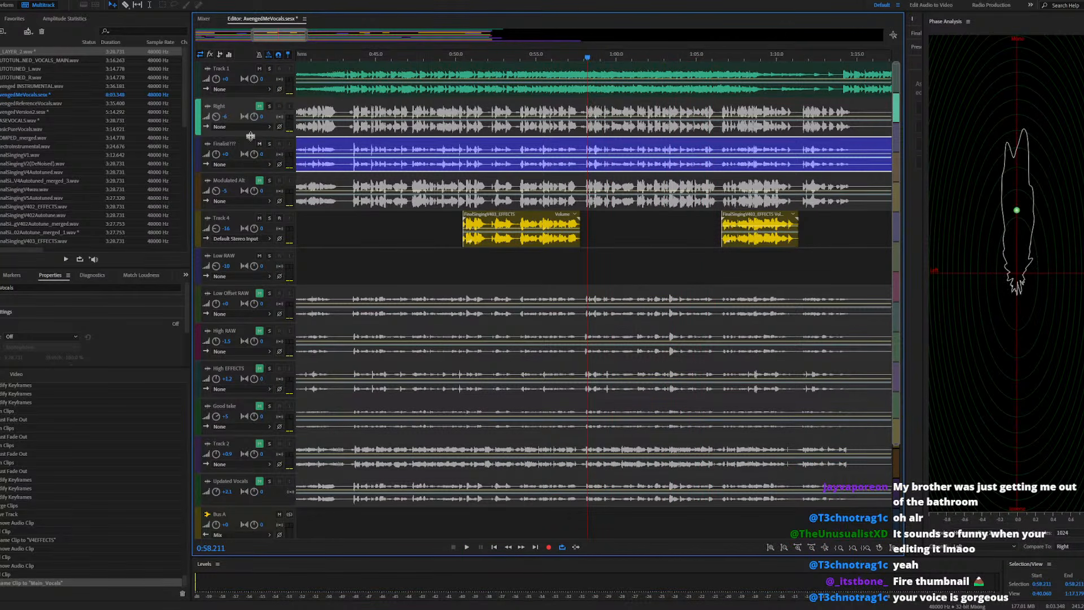
pyautogui.click(259, 106)
pyautogui.press('space')
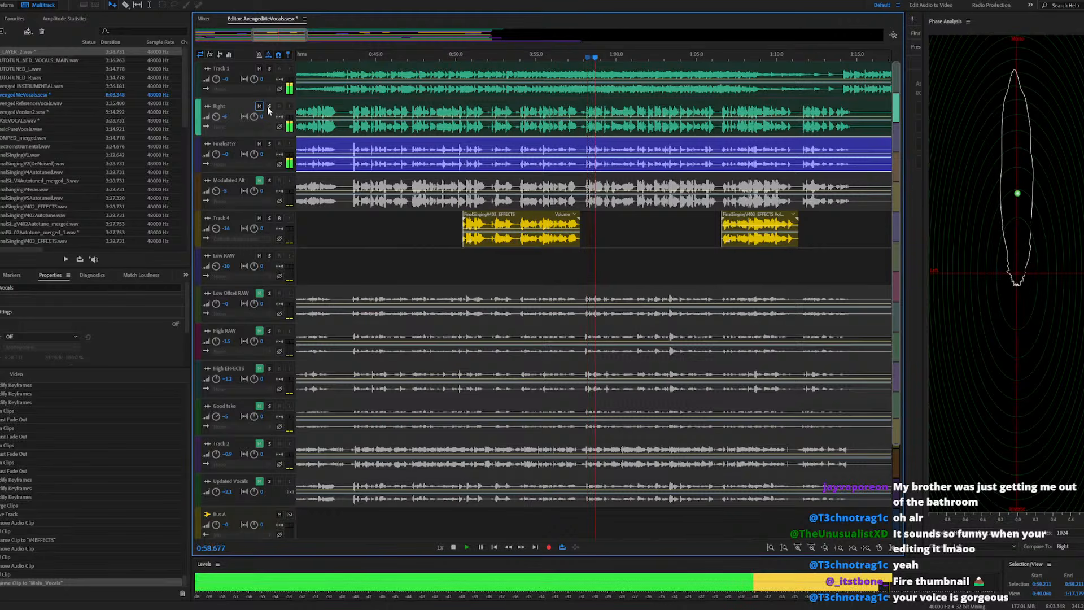
pyautogui.click(259, 144)
pyautogui.scroll(-2, 495, 142)
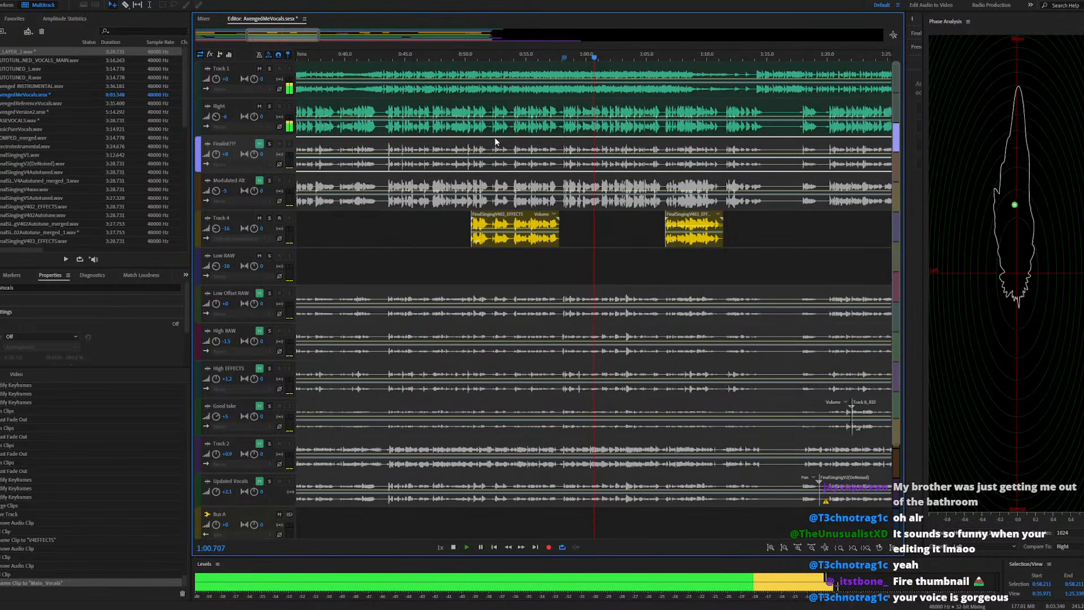
pyautogui.scroll(2, 576, 129)
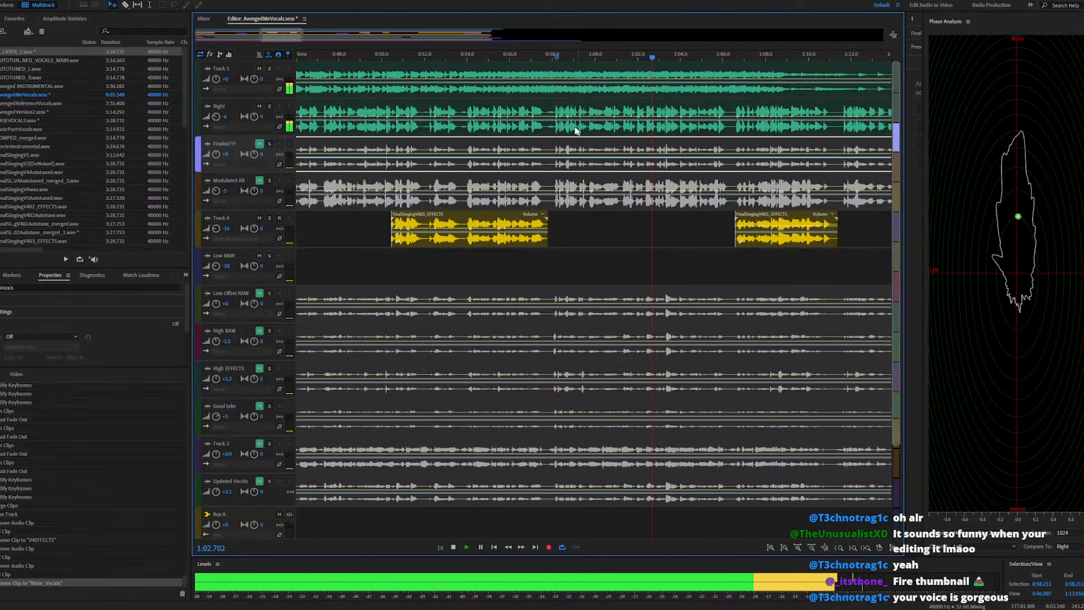
pyautogui.scroll(-2, 564, 125)
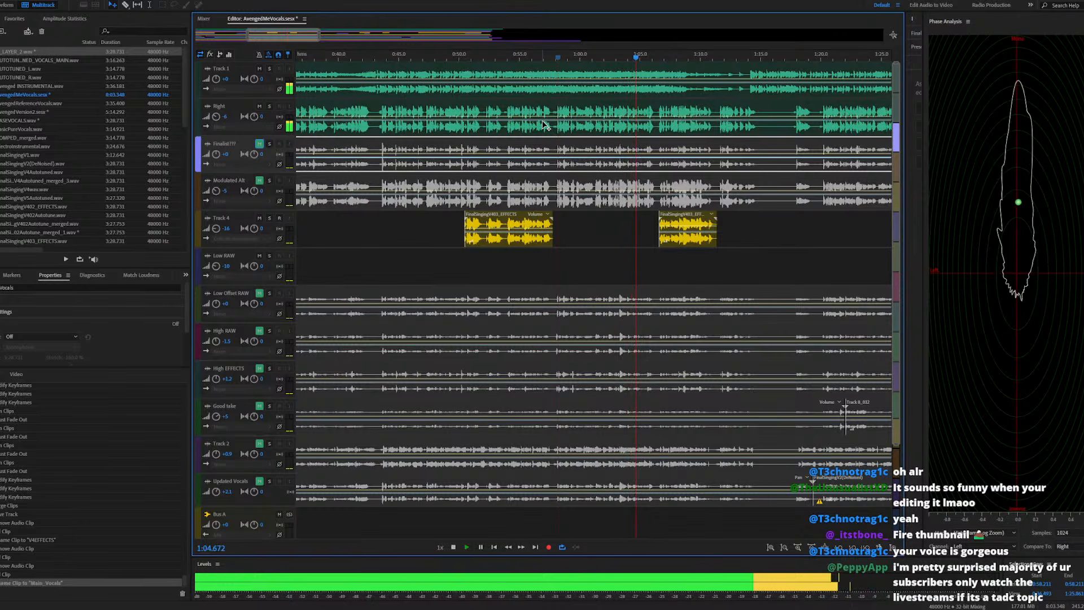
pyautogui.press('space')
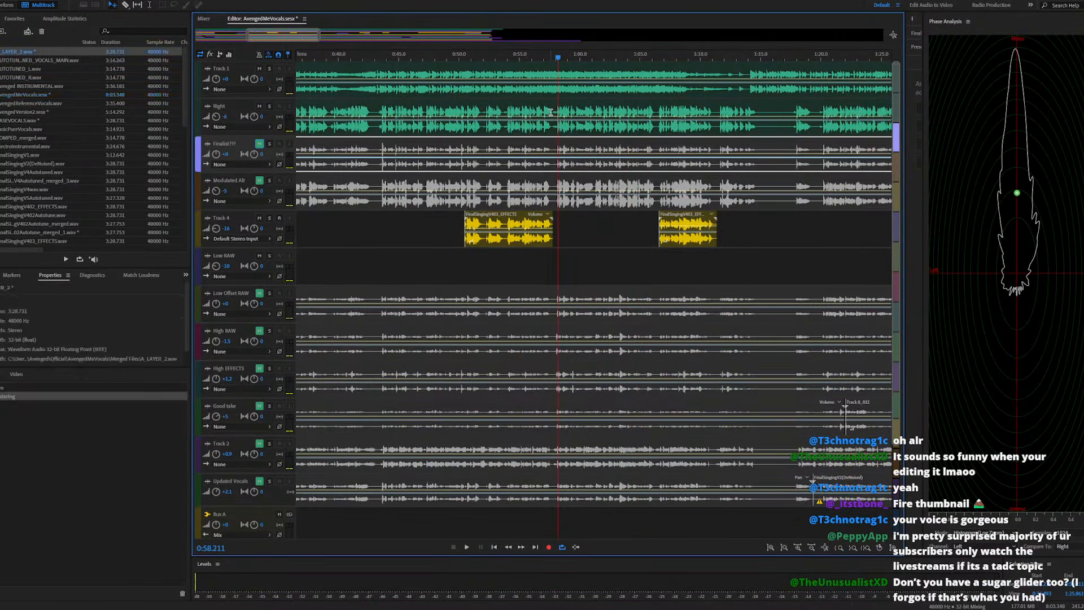
# Open the A_LAYER_2 clip in the waveform editor, revert it to its state before Mastering, and select the whole waveform
pyautogui.doubleClick(551, 112)
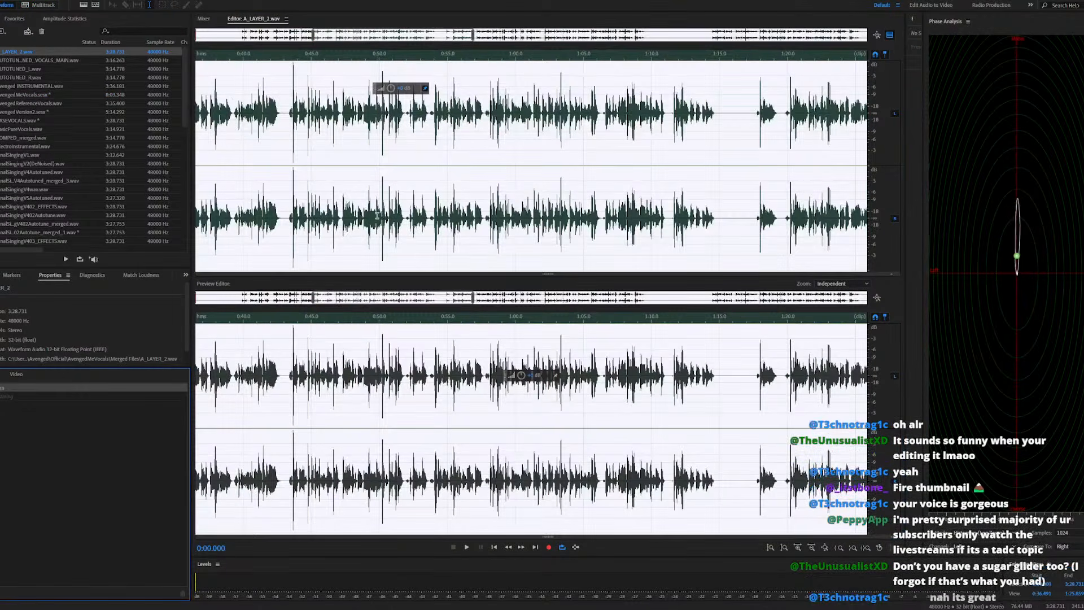
pyautogui.click(377, 215)
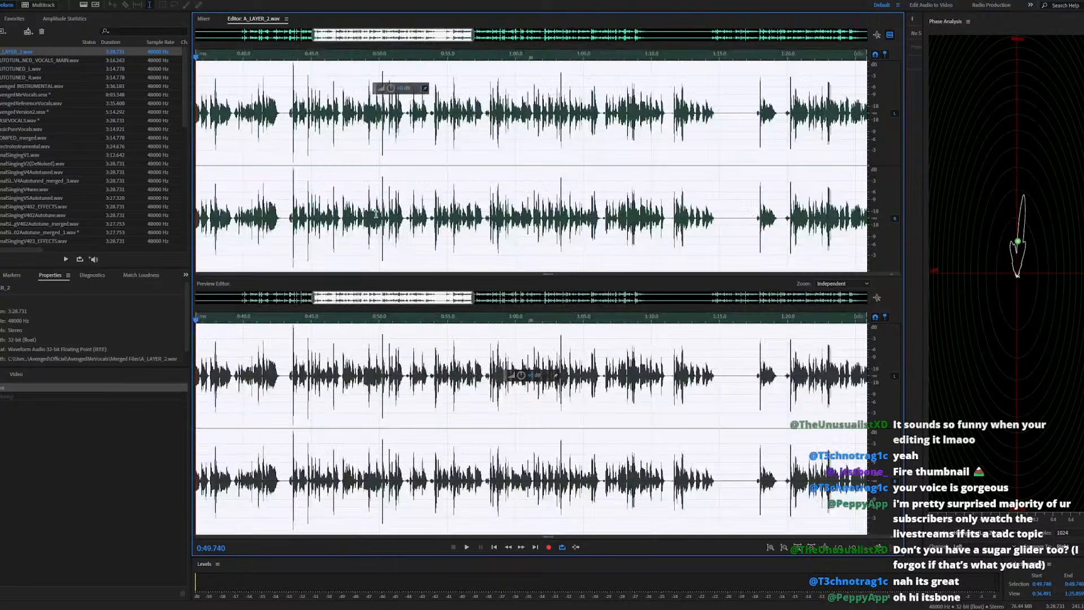
pyautogui.tripleClick(376, 215)
pyautogui.scroll(-5, 439, 180)
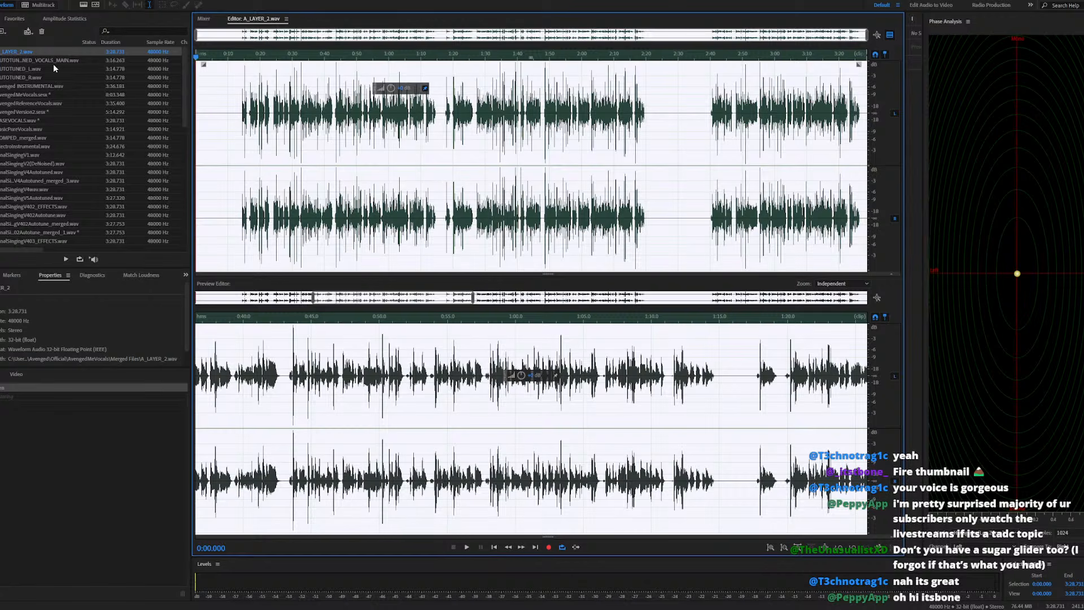
pyautogui.click(57, 1)
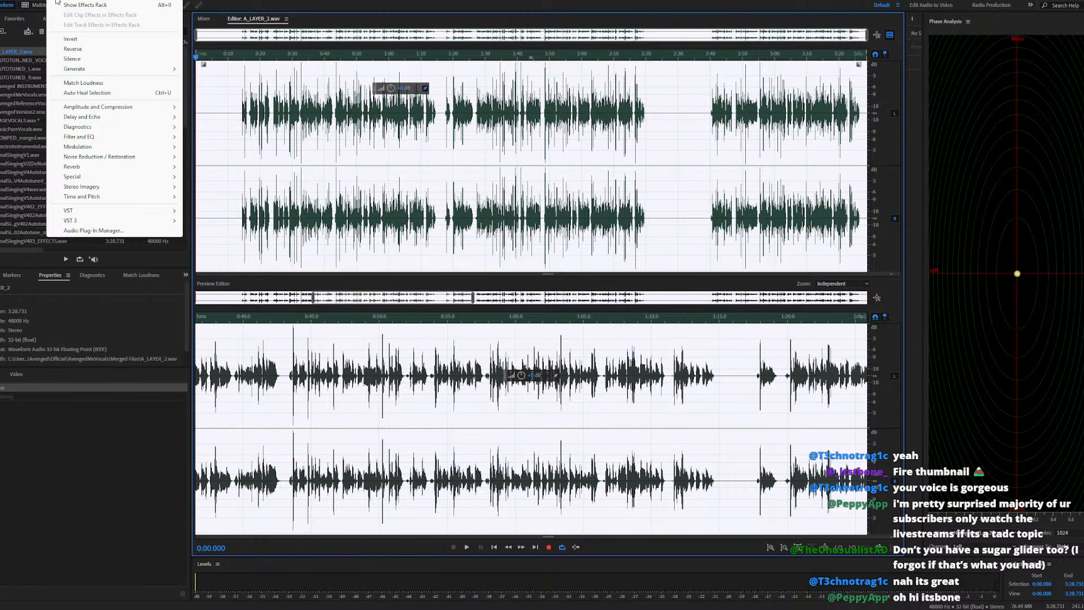
pyautogui.moveTo(103, 198)
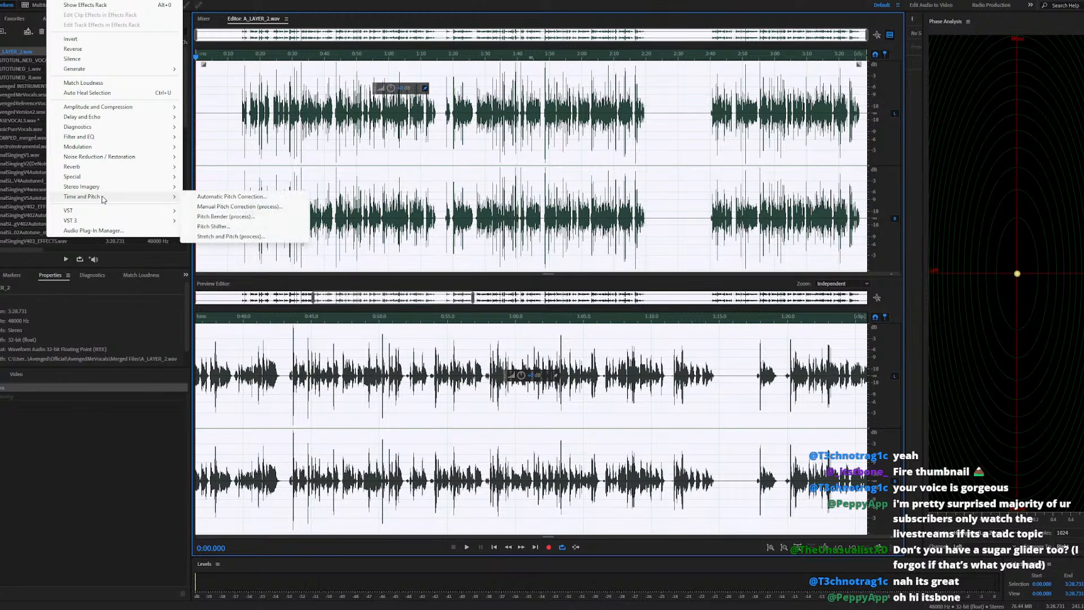
pyautogui.moveTo(104, 159)
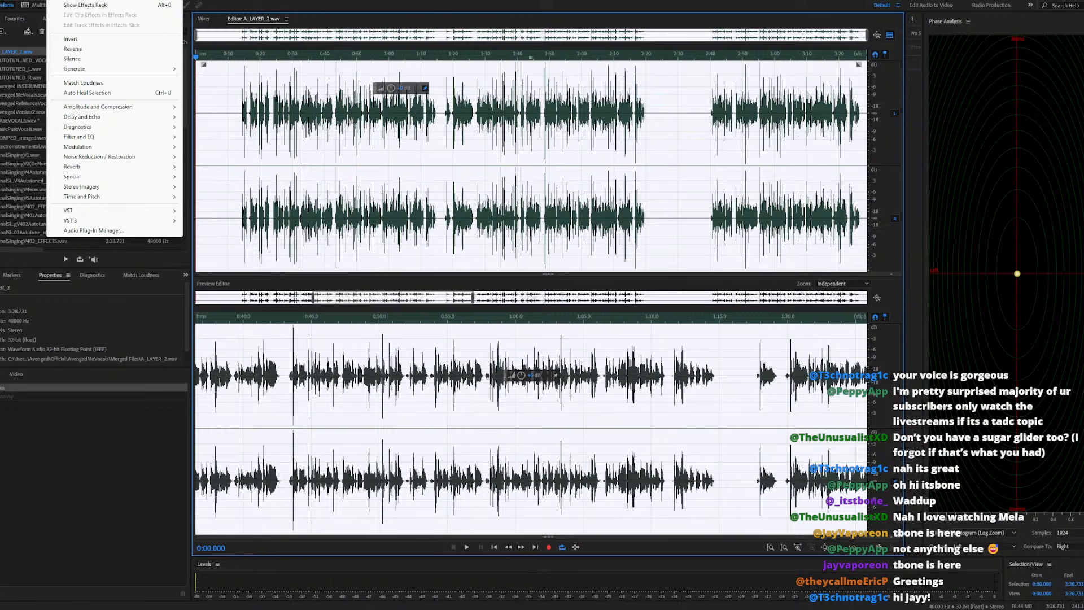
pyautogui.press('Escape')
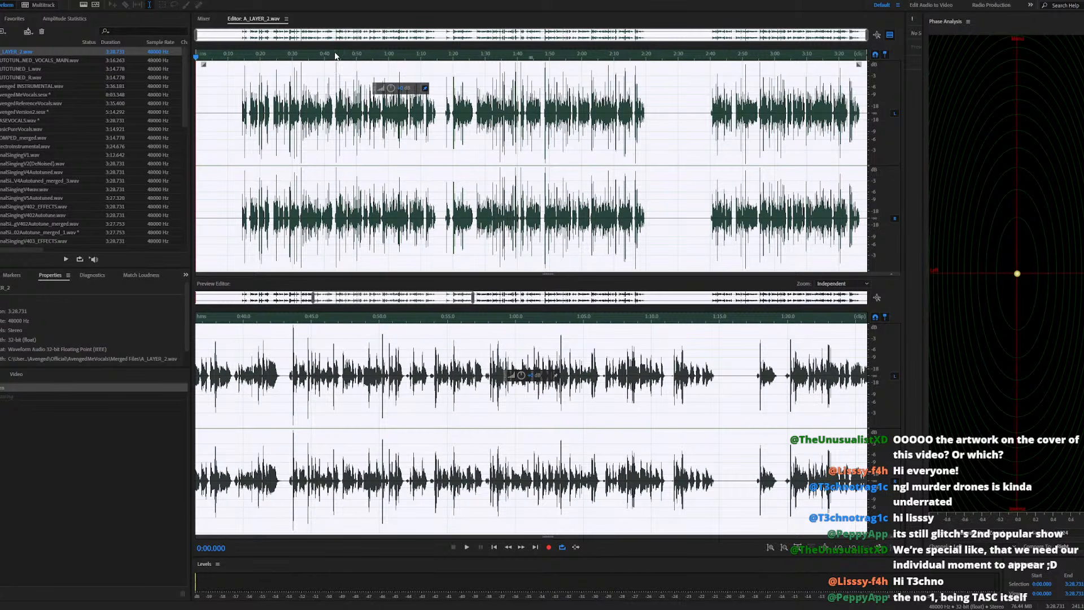
# Open the DeReverb effect for the whole A_LAYER_2 waveform and preview it from about 0:14, showing the full preview waveform
pyautogui.click(56, 1)
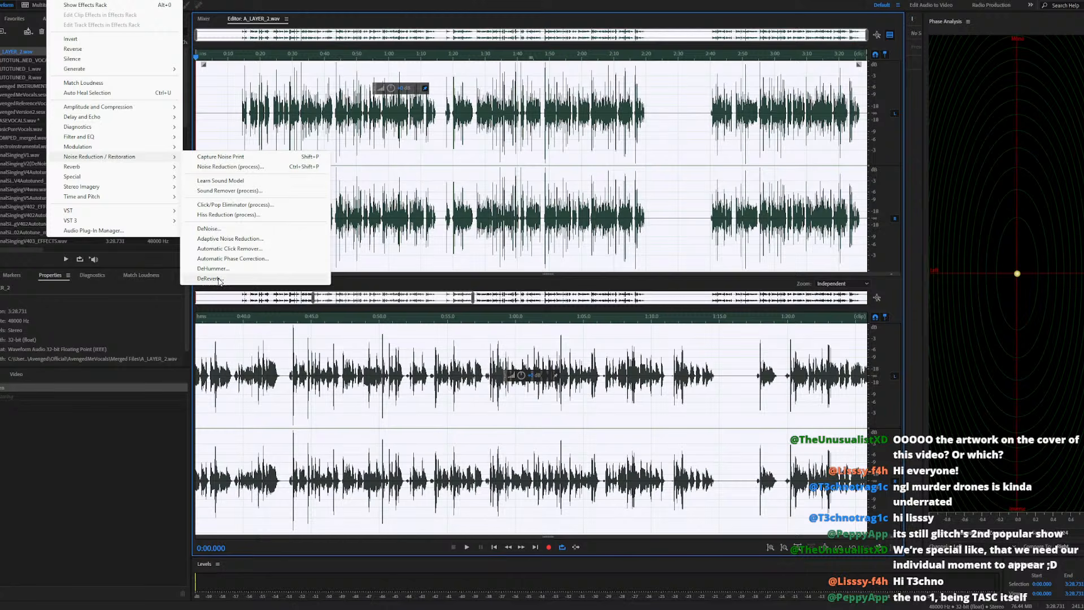
pyautogui.click(219, 280)
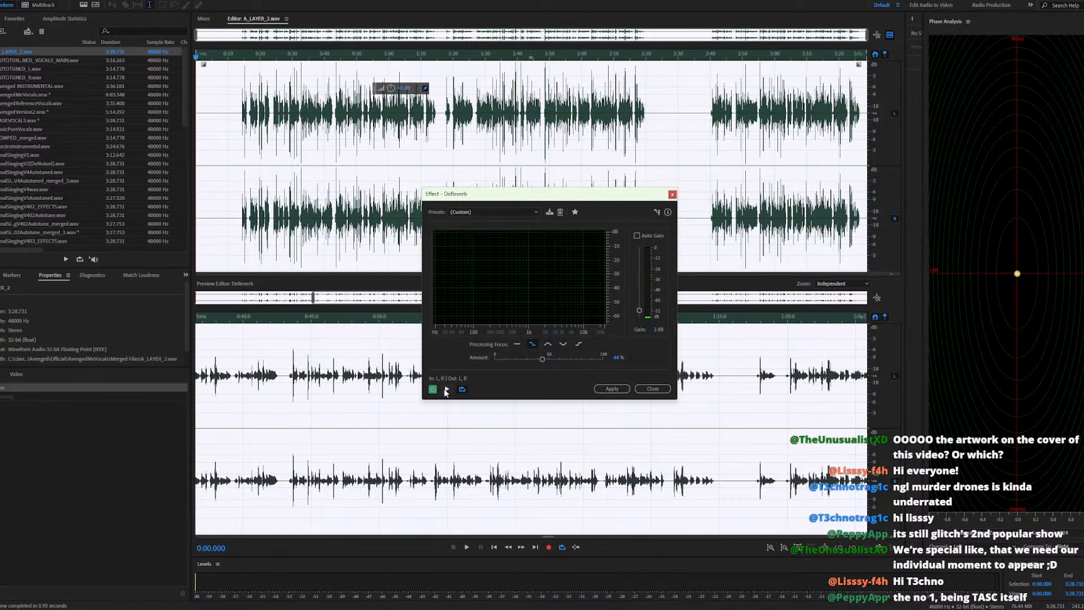
pyautogui.click(446, 390)
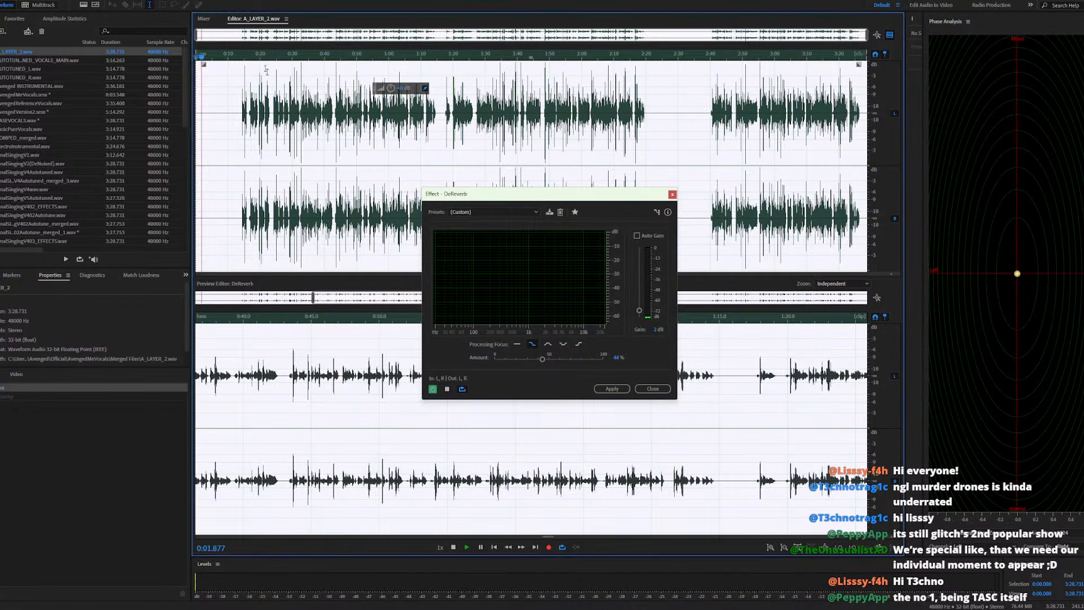
pyautogui.click(244, 55)
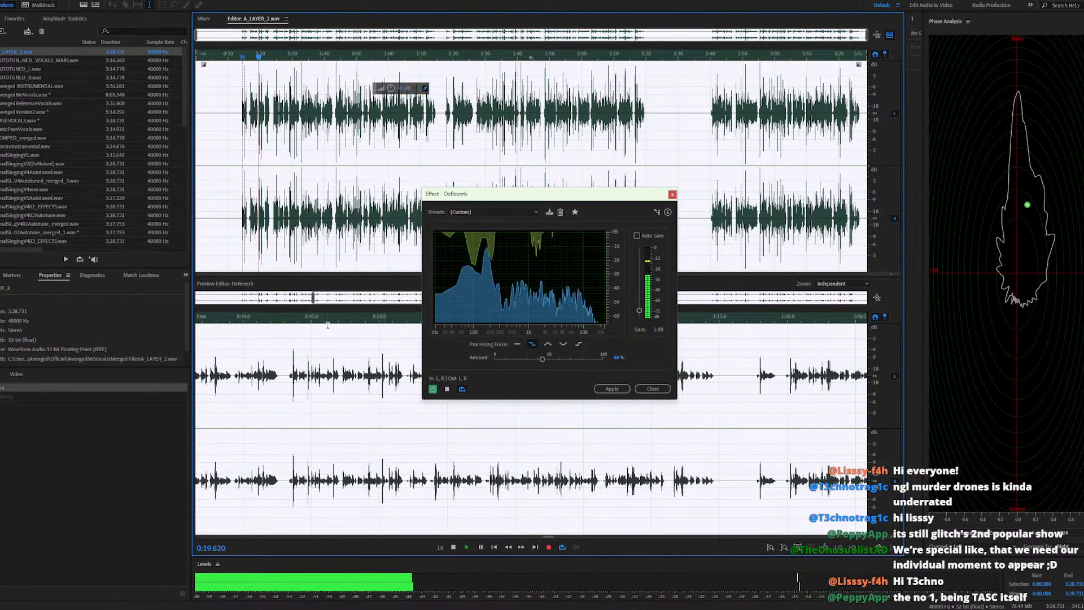
pyautogui.scroll(-4, 327, 325)
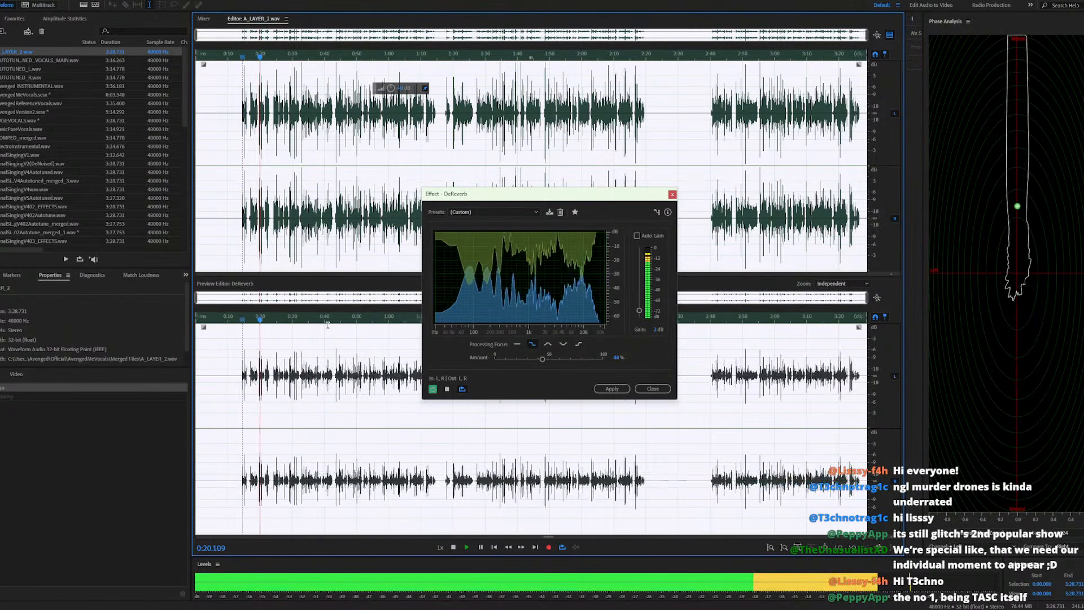
# Compare DeReverb amounts of 28% and 71%, set it to 61%, and switch Auto Gain on and back off
pyautogui.click(524, 357)
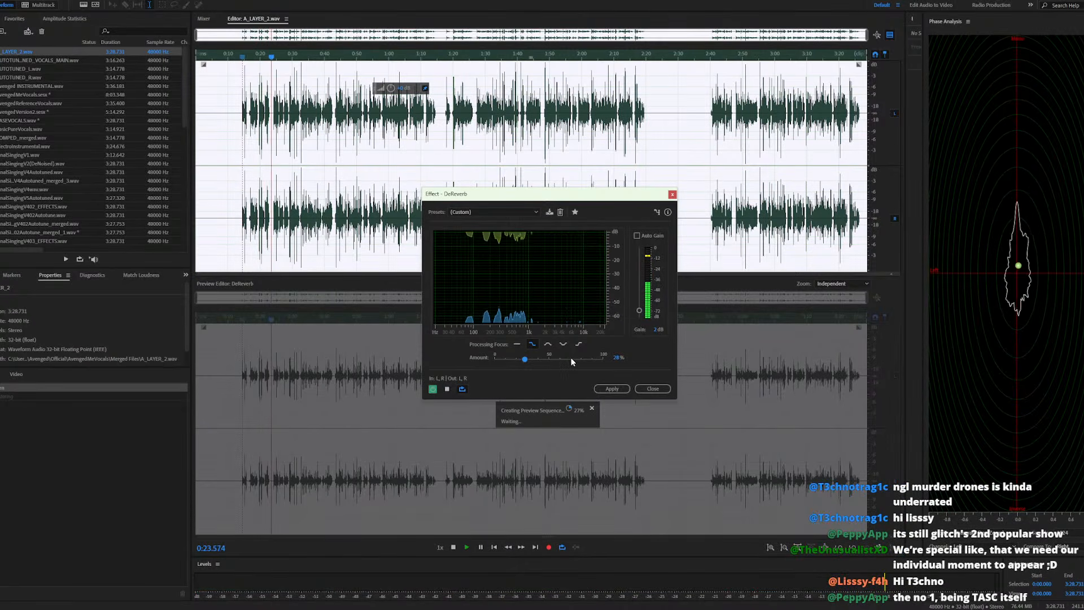
pyautogui.click(571, 357)
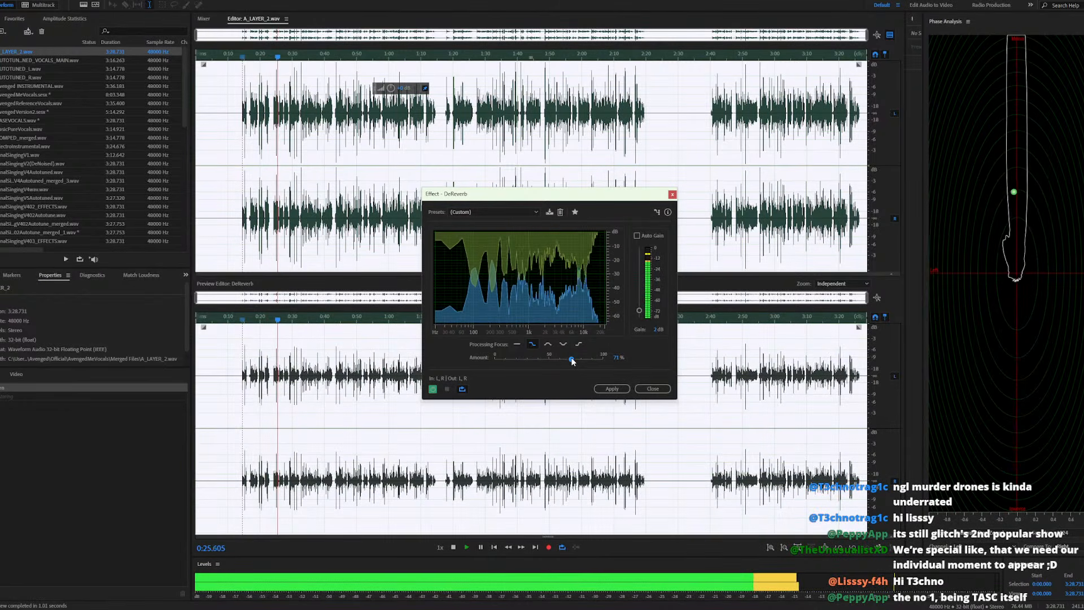
pyautogui.moveTo(572, 359); pyautogui.dragTo(562, 360)
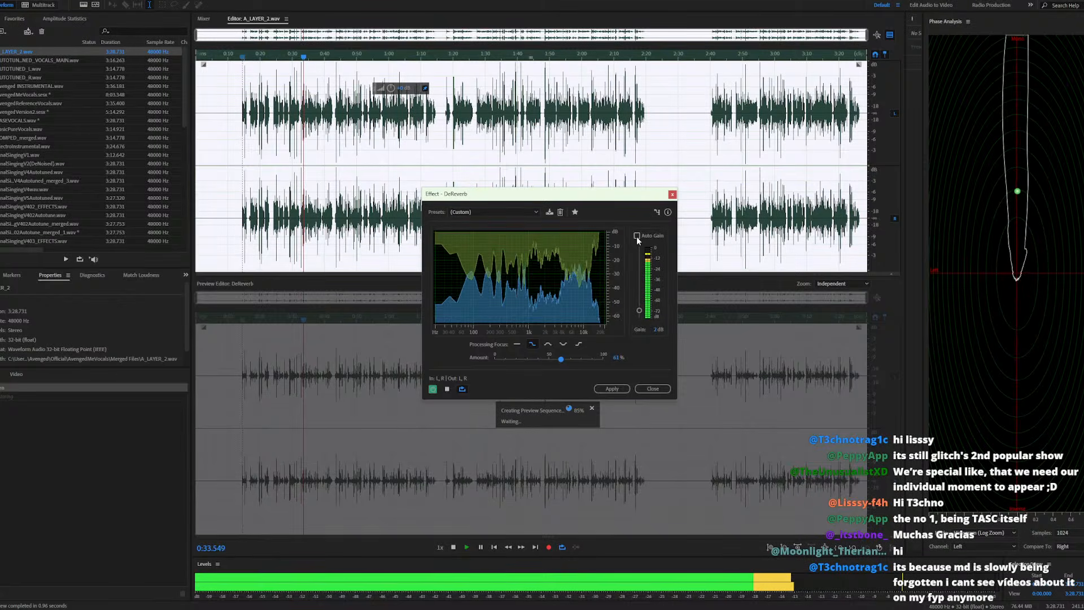
pyautogui.click(636, 236)
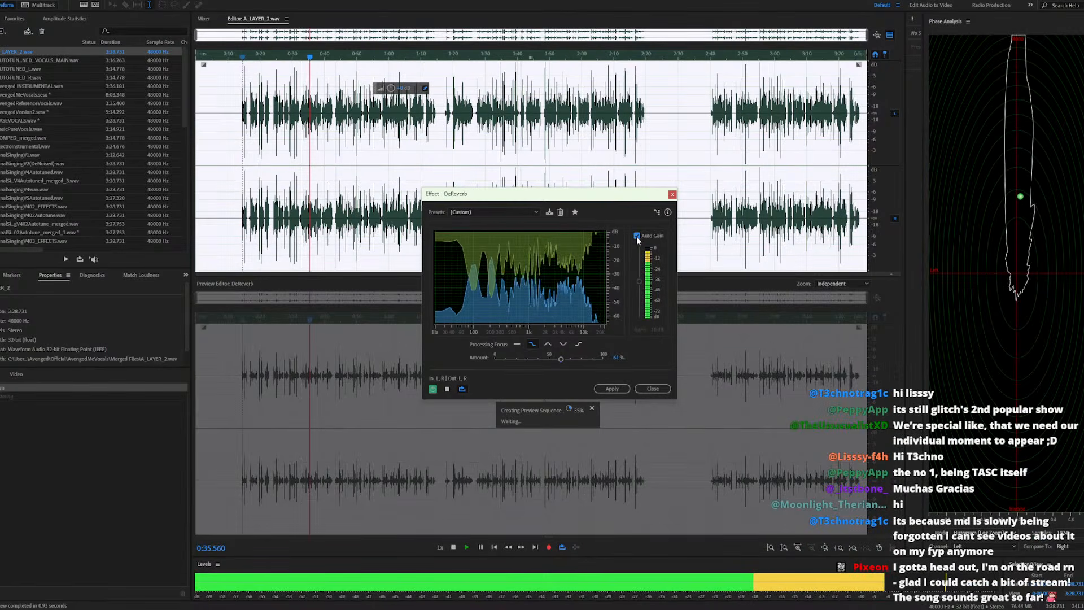
pyautogui.click(637, 236)
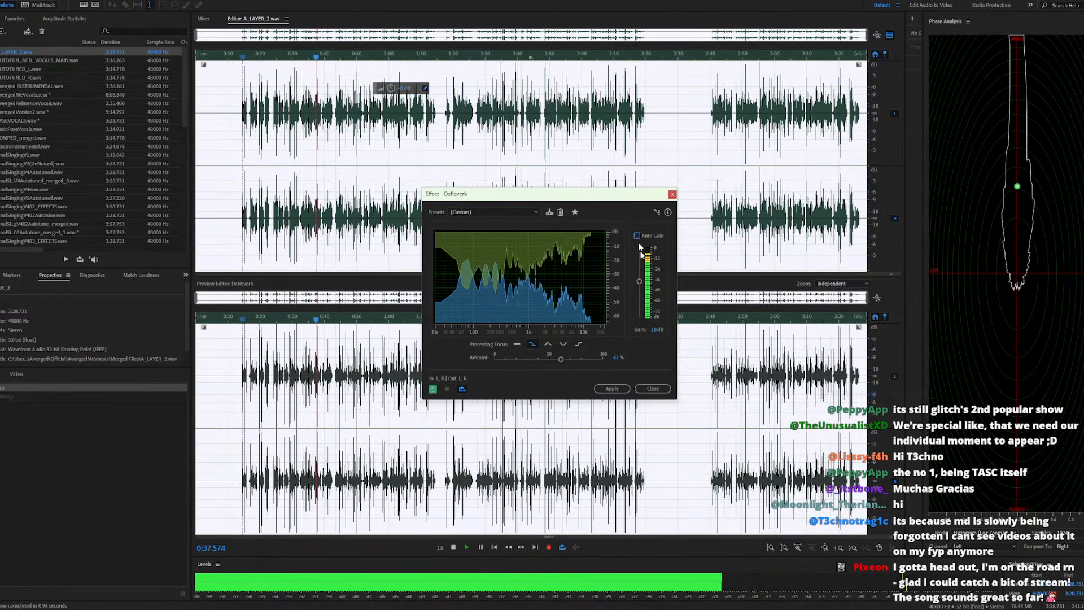
# Compare the DeReverb processing focus curves during playback, choose the one emphasizing both lower and higher frequencies, and stop the preview
pyautogui.click(548, 345)
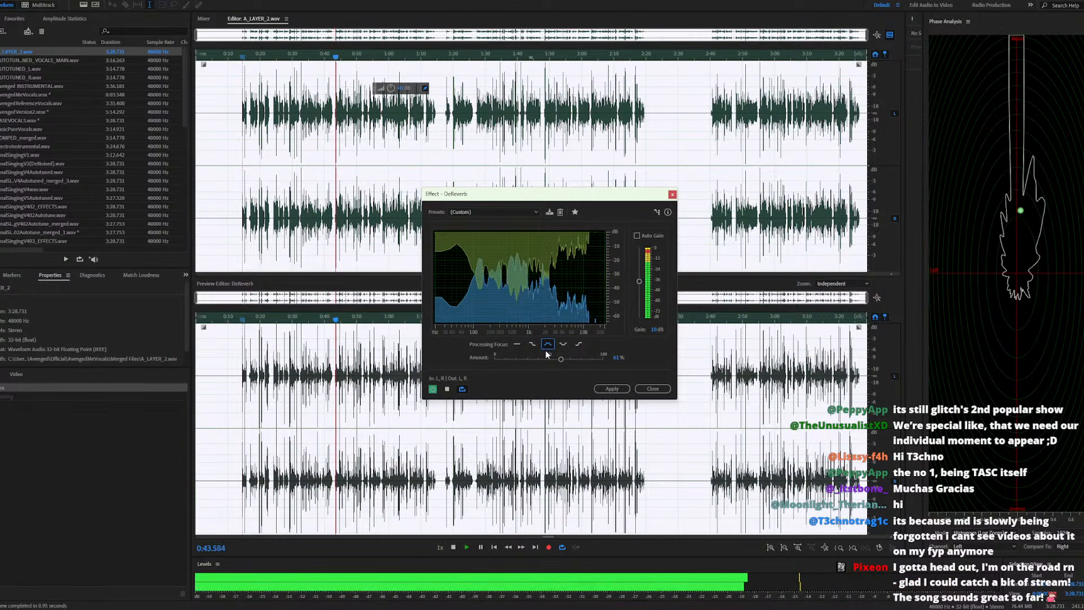
pyautogui.click(518, 344)
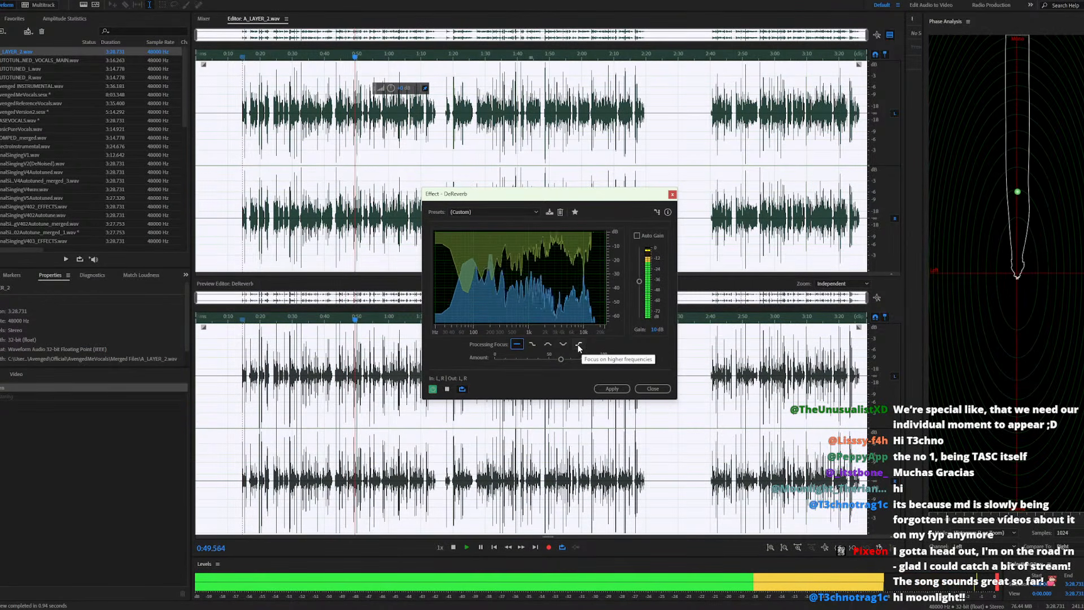
pyautogui.click(579, 346)
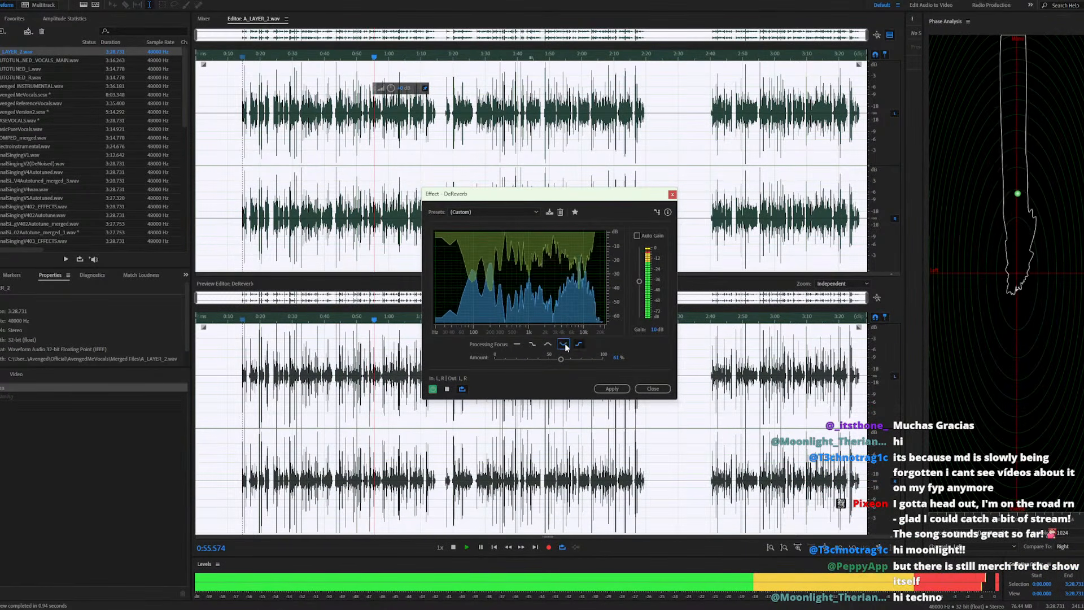
pyautogui.click(563, 346)
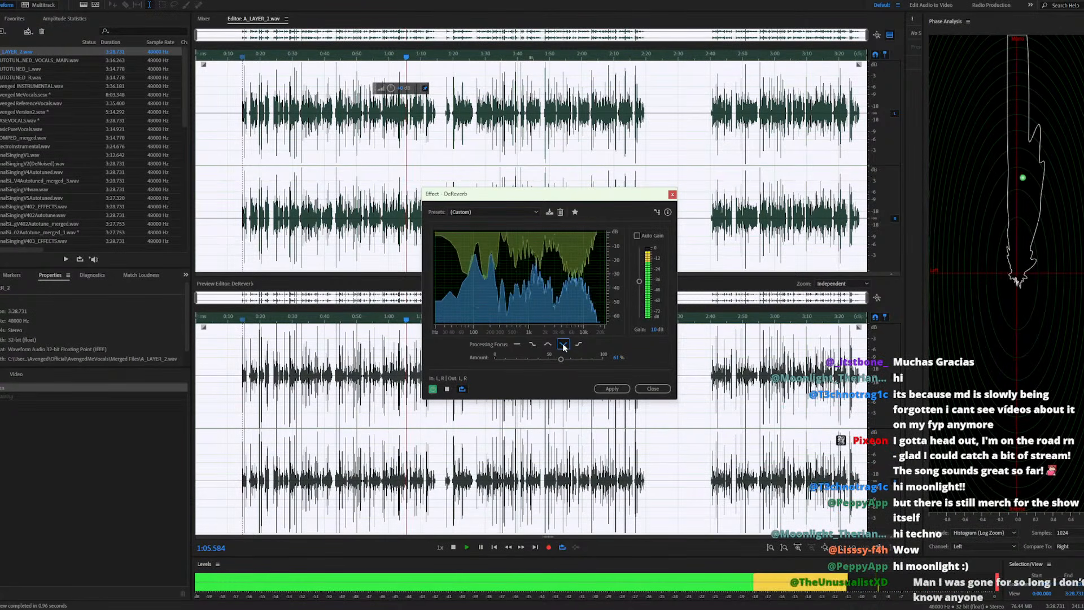
pyautogui.press('space')
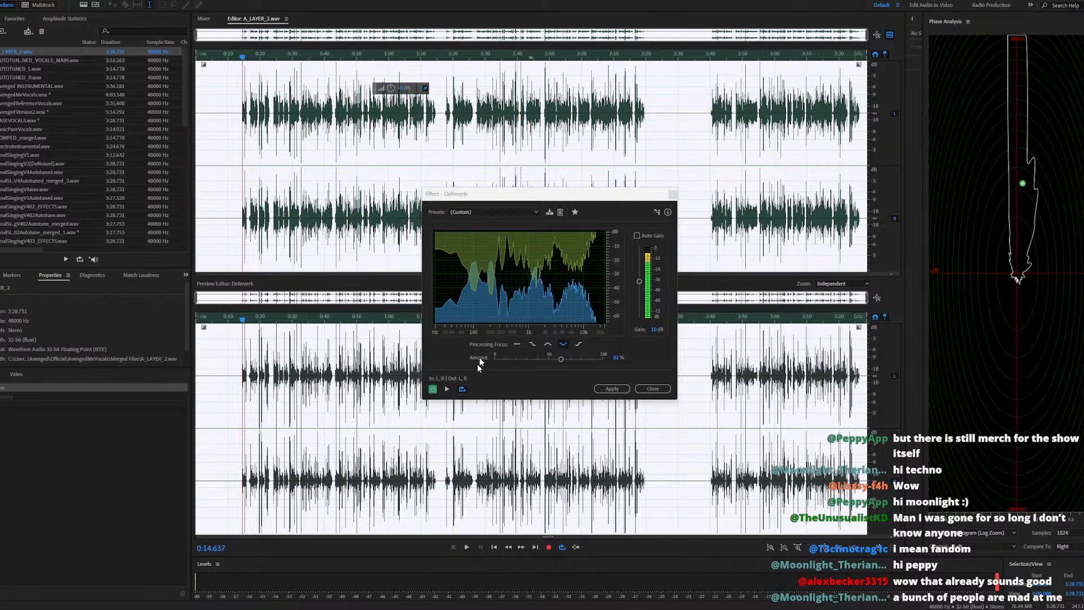
# Preview DeReverb again while trying an amount of 78%, set the amount to 66%, and apply the effect to A_LAYER_2
pyautogui.click(447, 389)
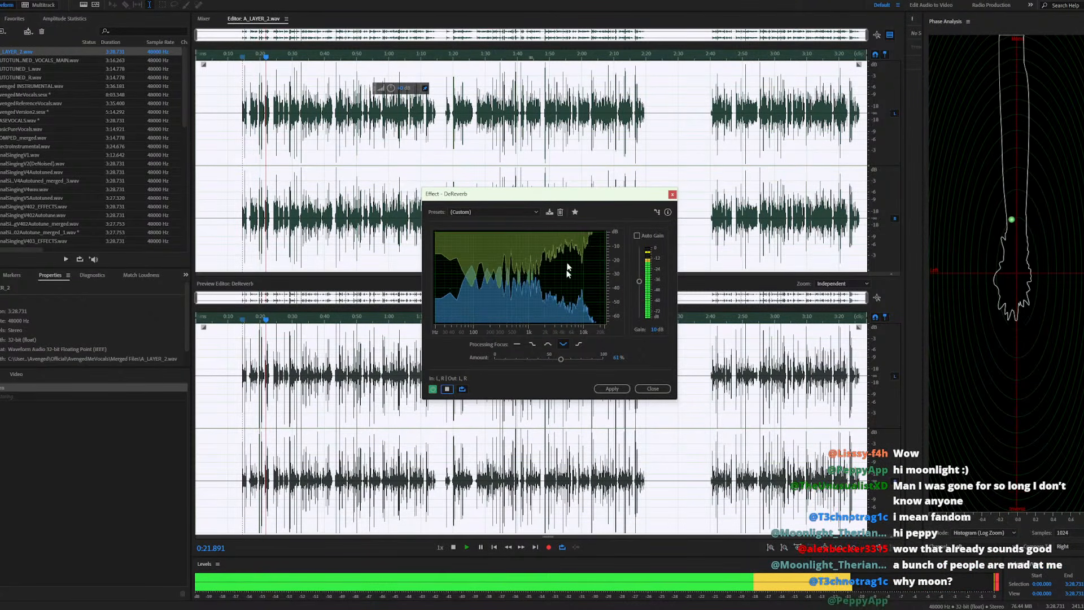
pyautogui.click(578, 359)
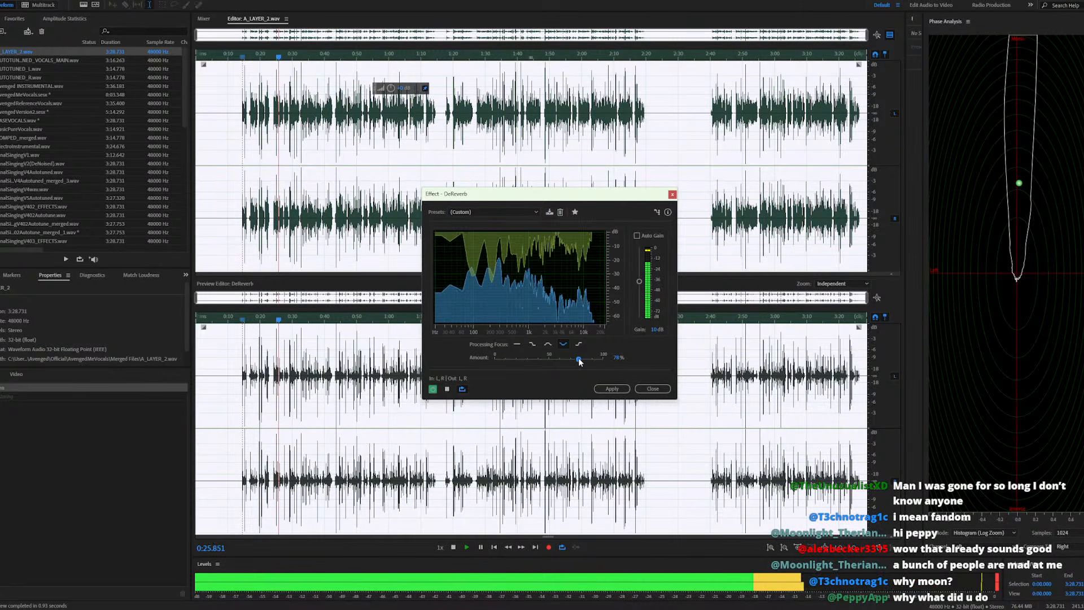
pyautogui.moveTo(574, 362); pyautogui.dragTo(569, 362)
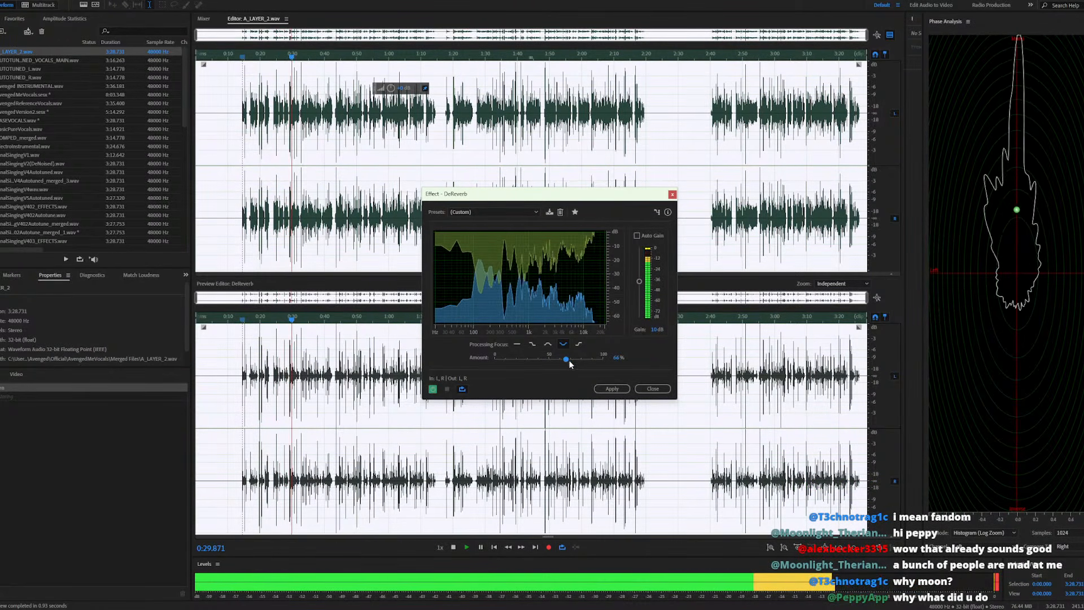
pyautogui.moveTo(570, 362); pyautogui.dragTo(566, 363)
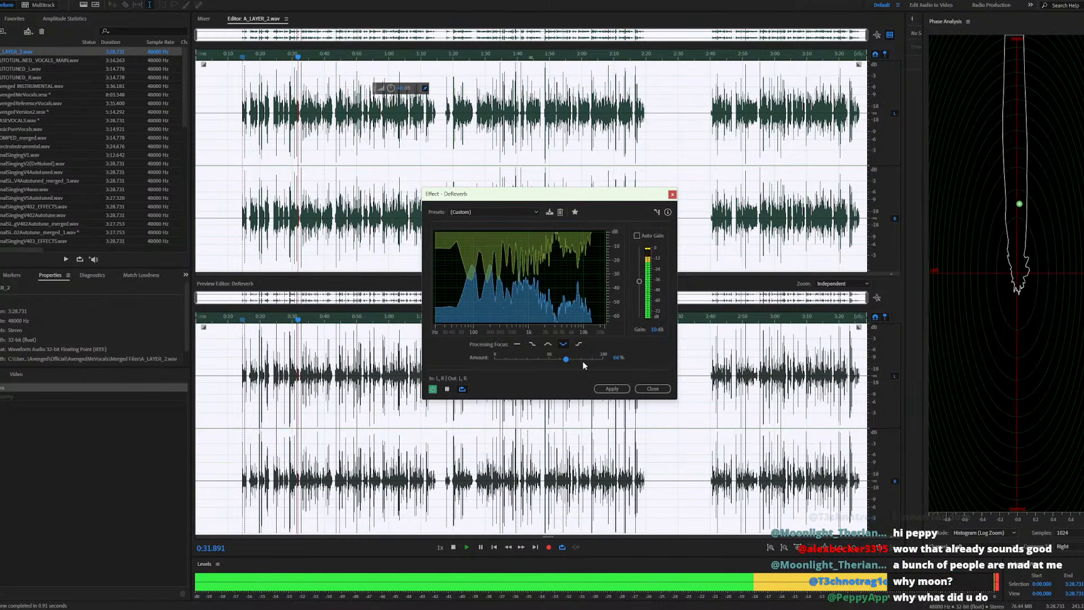
pyautogui.press('space')
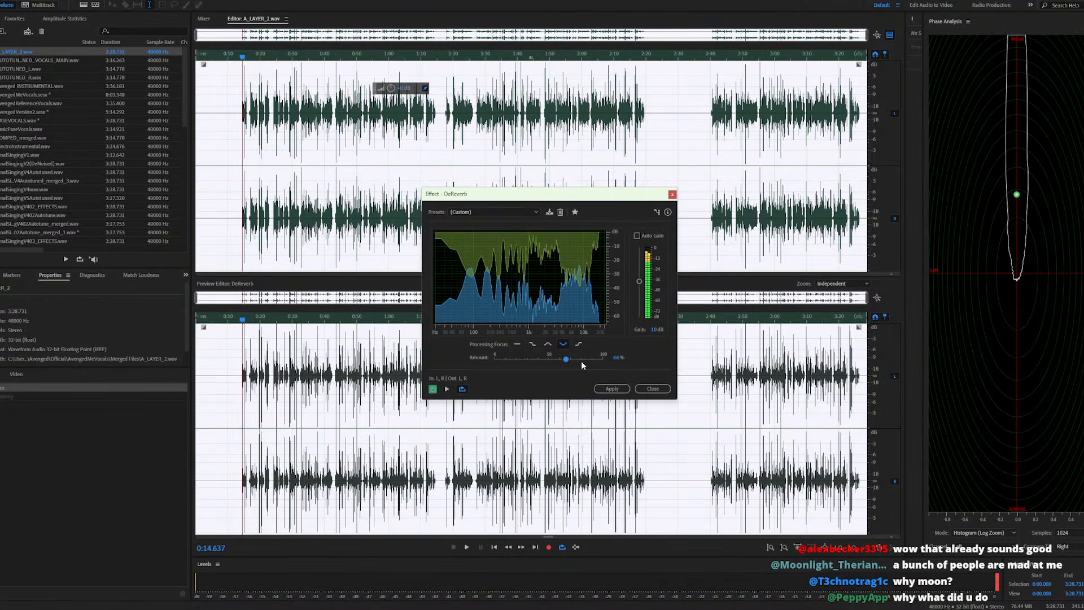
pyautogui.click(604, 390)
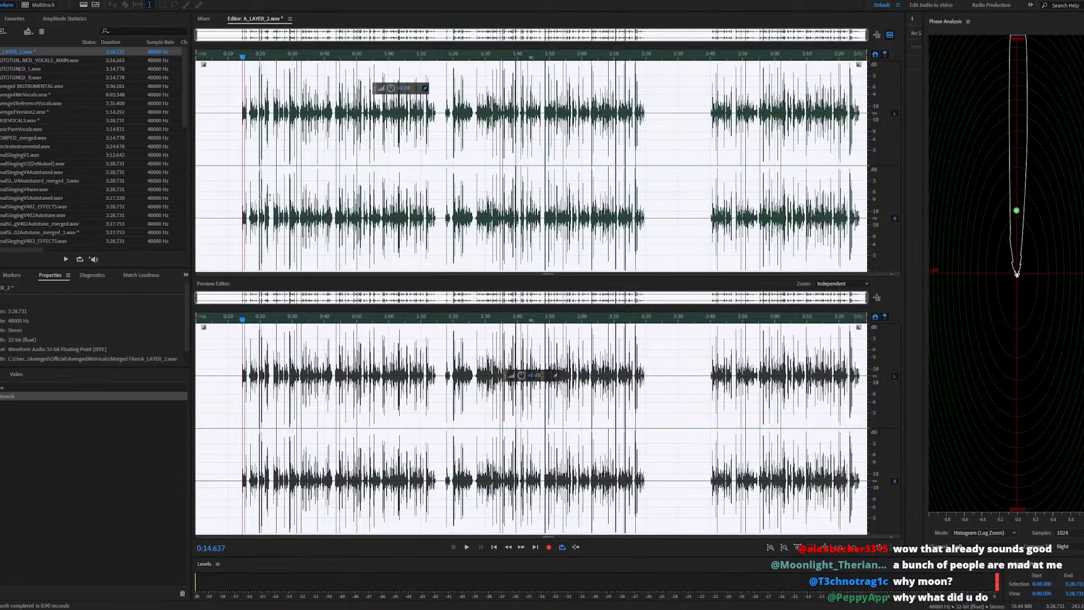
# Return to the AvengedMeVocals session and rename the Right track as Diction
pyautogui.doubleClick(22, 96)
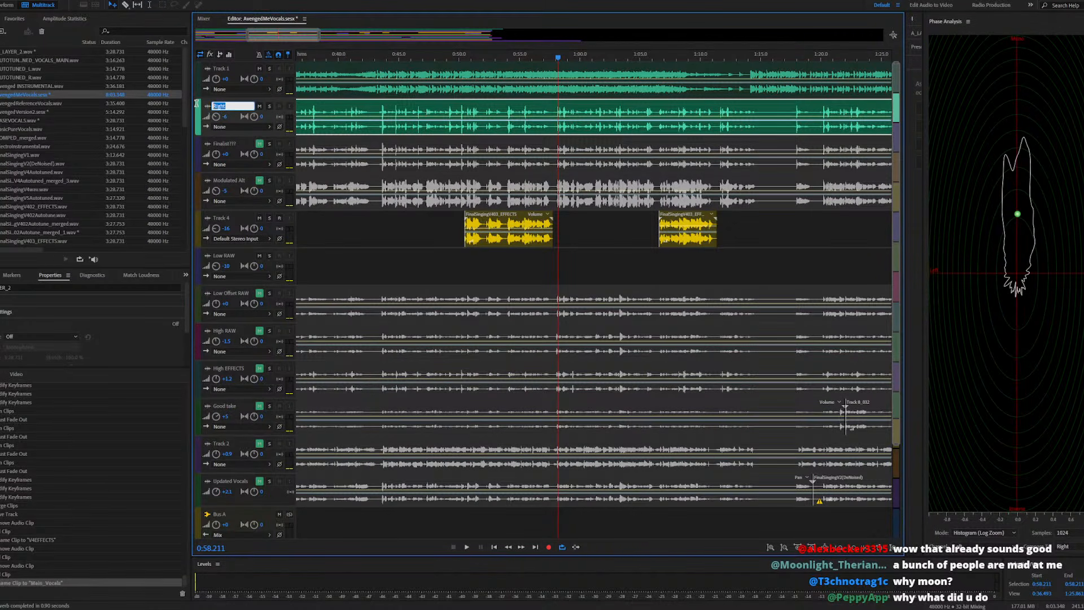
pyautogui.write('Diction')
pyautogui.press('Return')
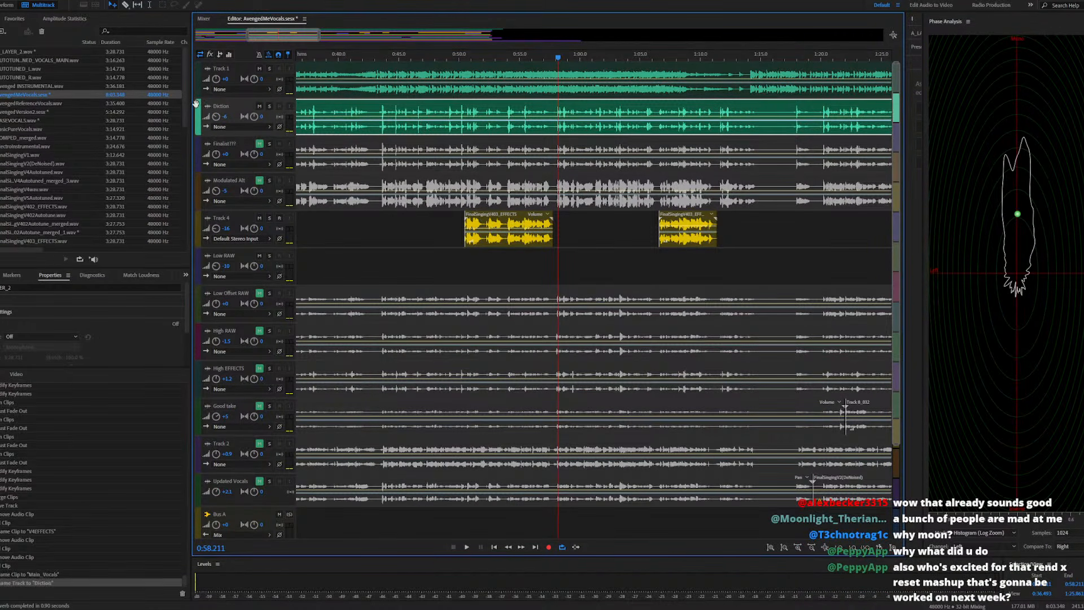
# Revert A_LAYER_2 to its opened state before DeReverb and copy its audio into a new file
pyautogui.doubleClick(25, 52)
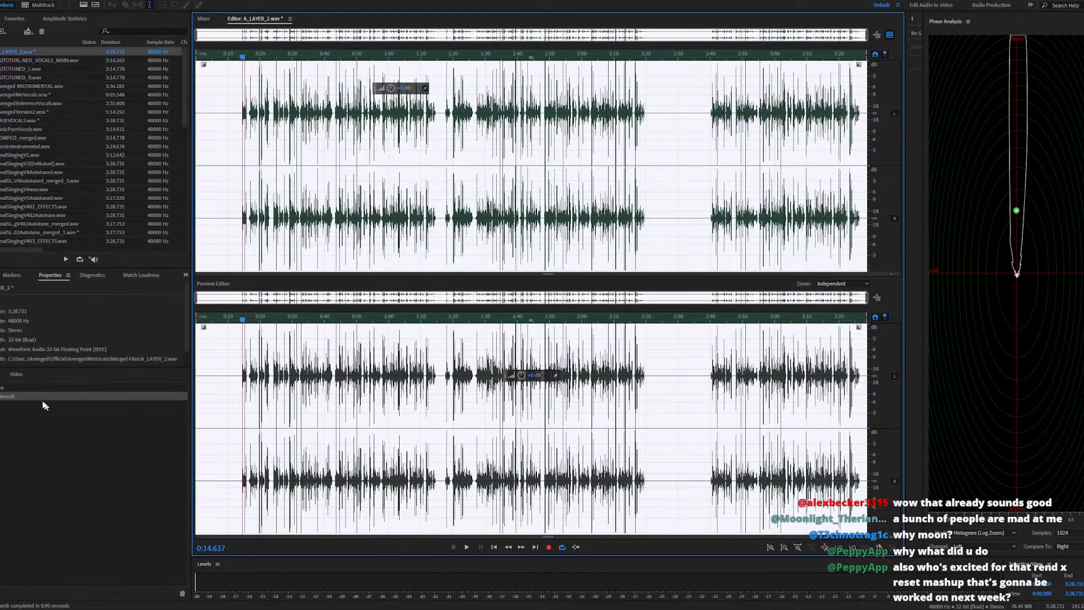
pyautogui.click(32, 388)
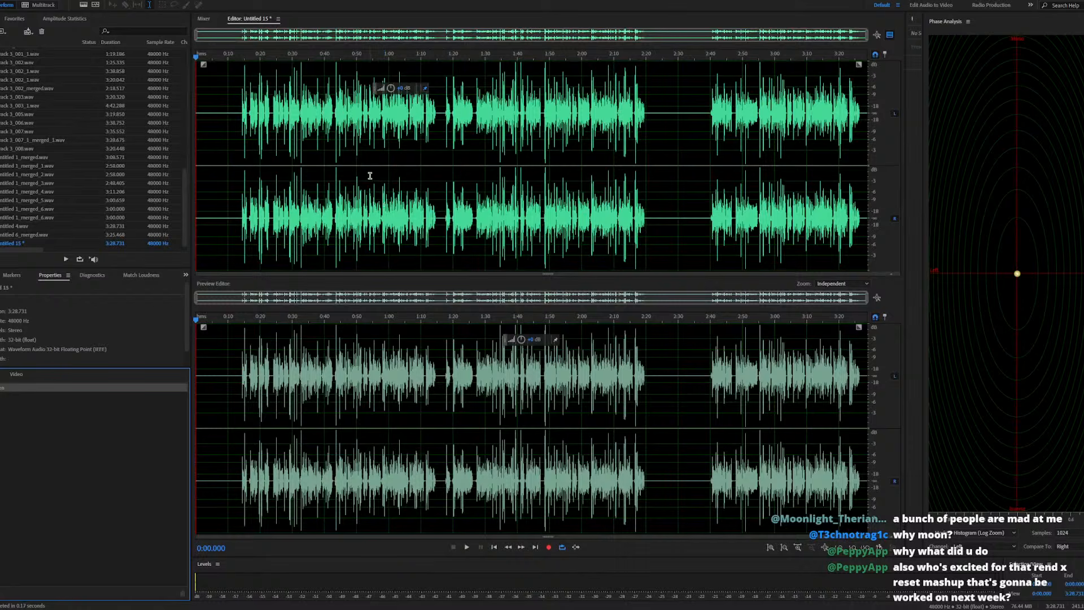
pyautogui.moveTo(184, 191); pyautogui.dragTo(184, 66)
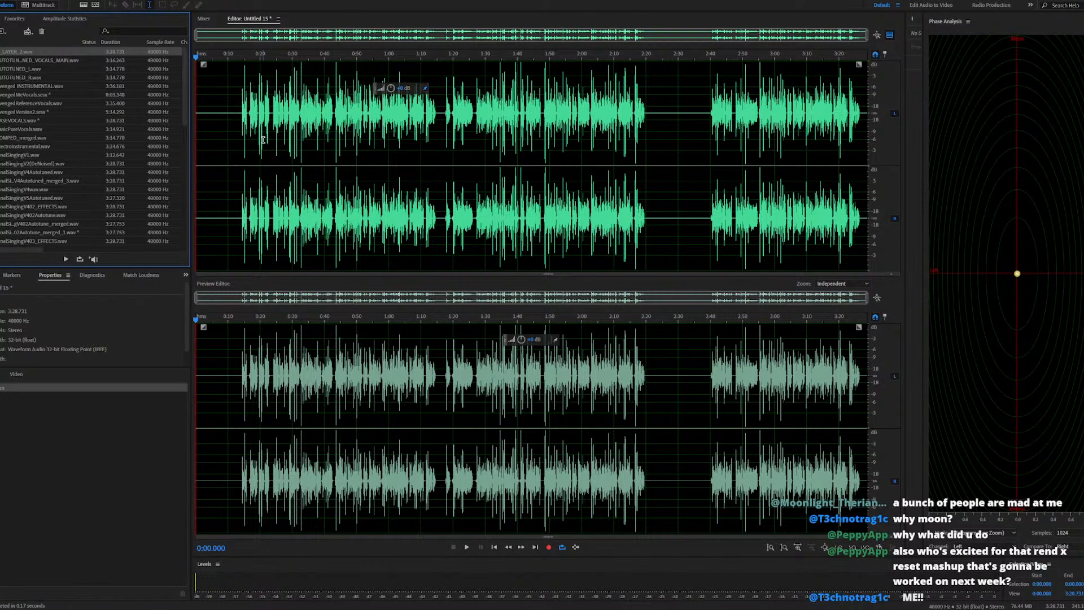
# Save the new untitled audio as A_Layer_3.wav in the Merged Files folder
pyautogui.hotkey('ctrl', 'shift', 's')
pyautogui.write('A')
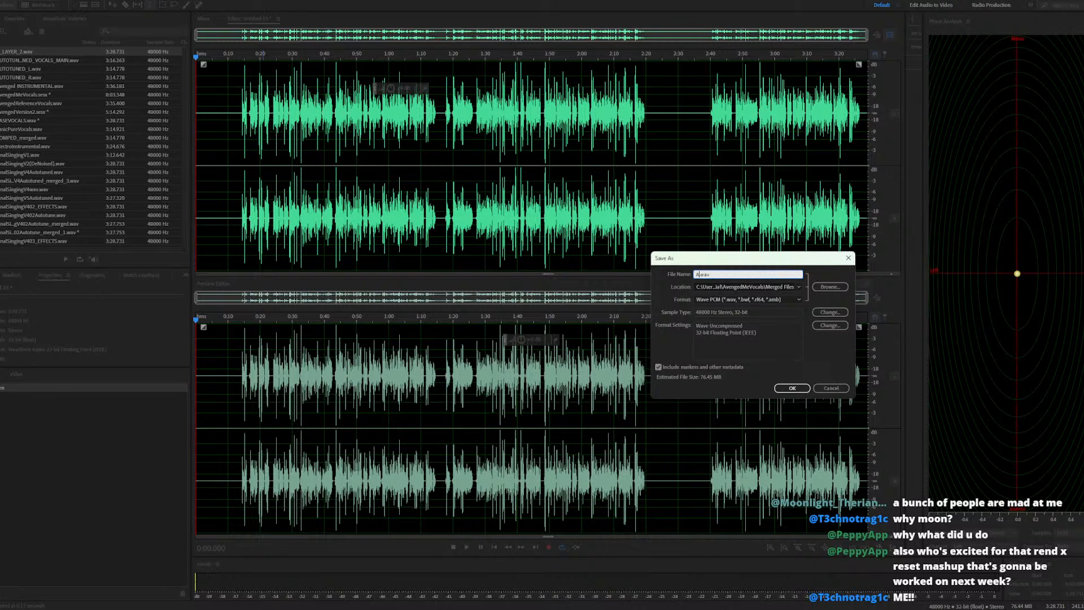
pyautogui.write('_La')
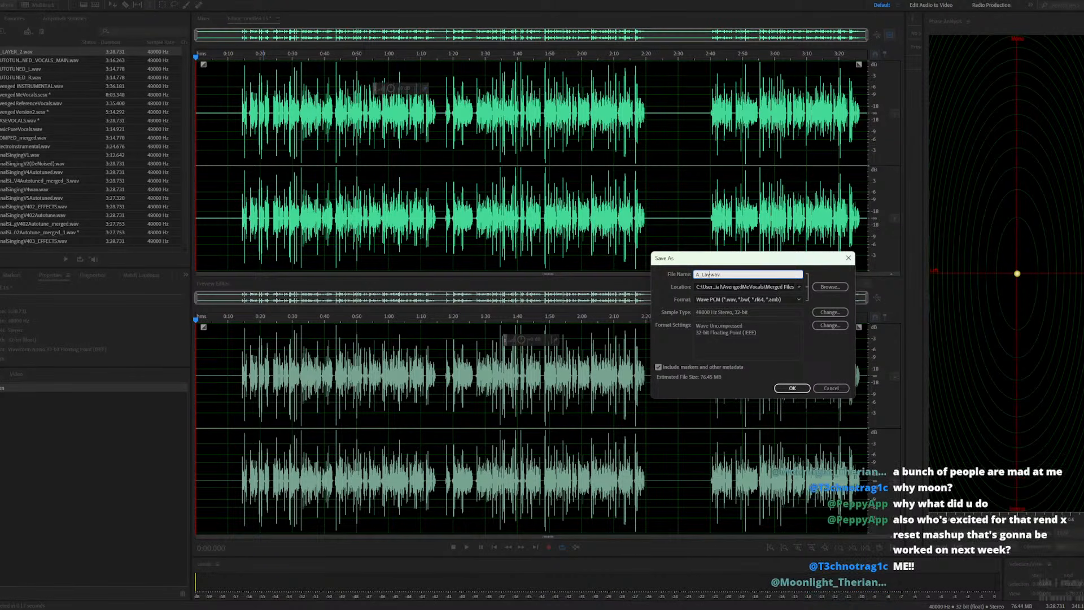
pyautogui.write('yer_3')
pyautogui.press('Return')
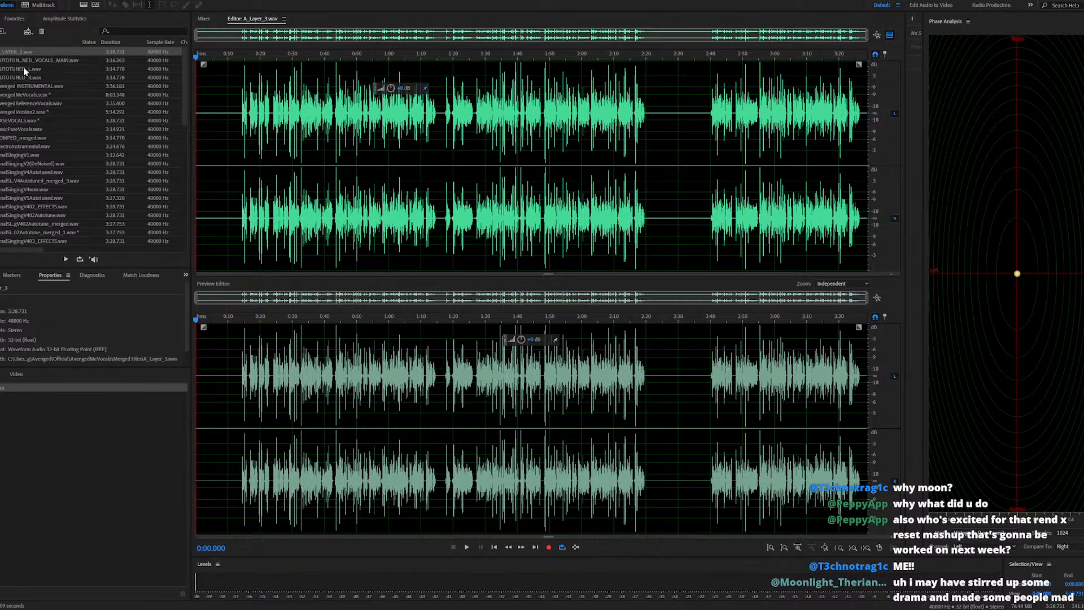
# Open the A_LAYER_2 clip from the session's Diction track in the waveform editor and restore its DeReverb history state
pyautogui.doubleClick(22, 94)
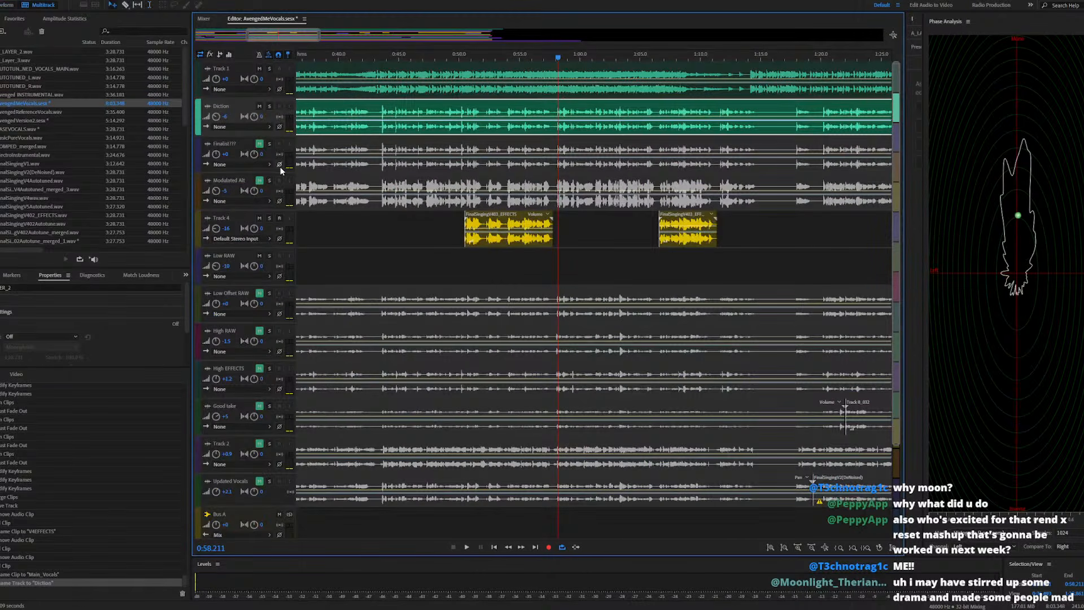
pyautogui.doubleClick(382, 107)
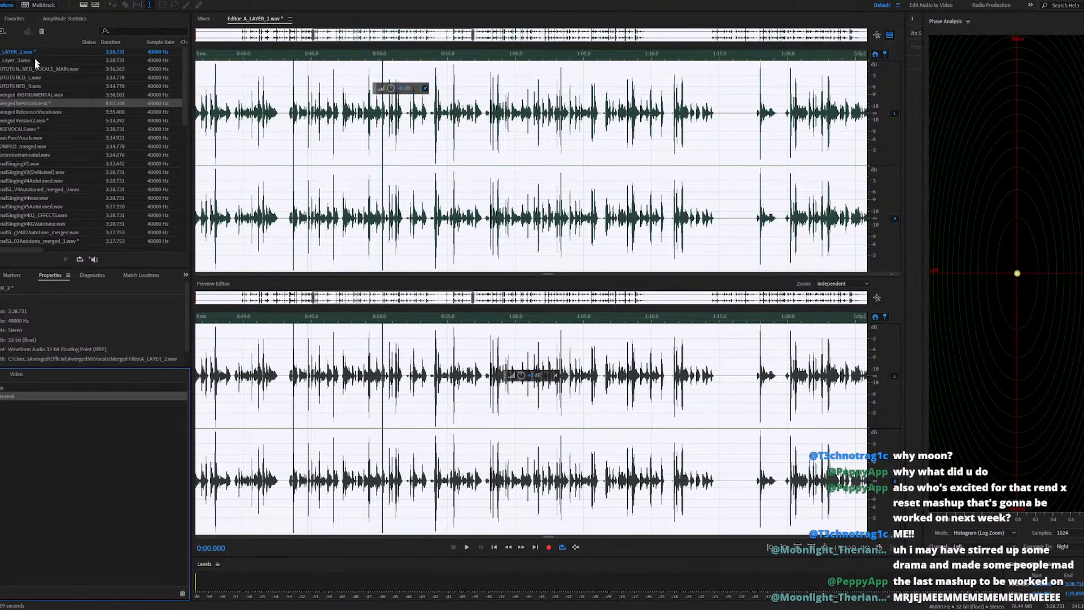
# Return to the AvengedMeVocals session and add a stereo audio track directly below Track 4
pyautogui.click(36, 104)
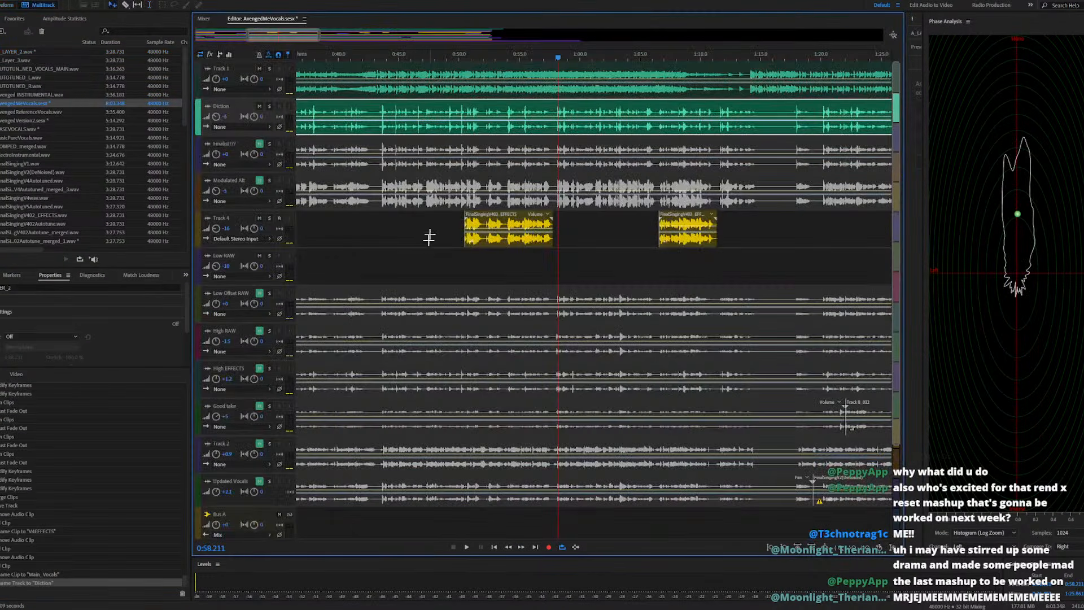
pyautogui.scroll(-5, 441, 245)
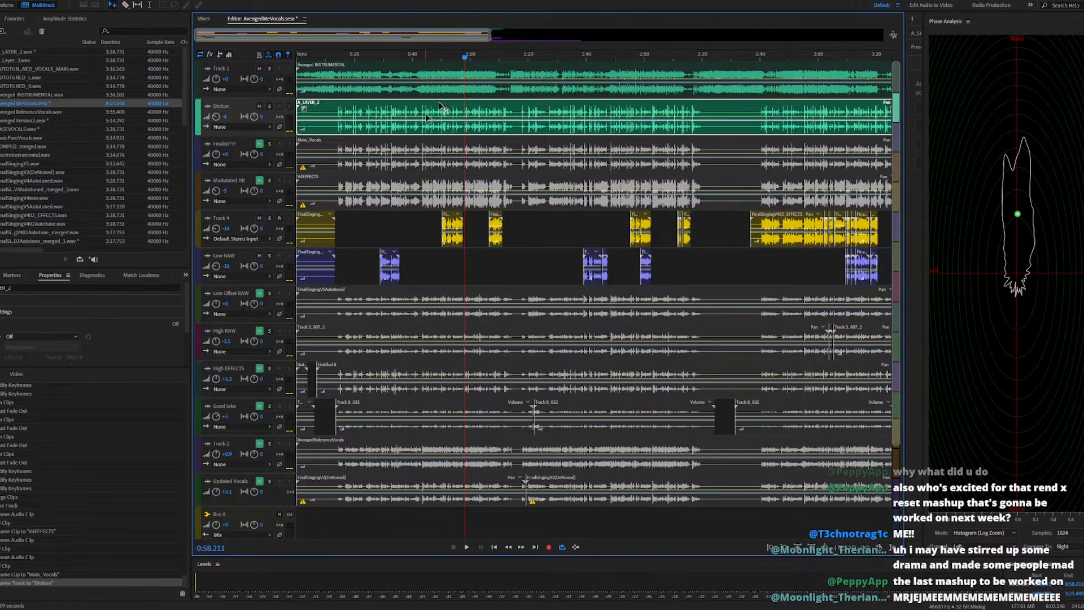
pyautogui.rightClick(382, 114)
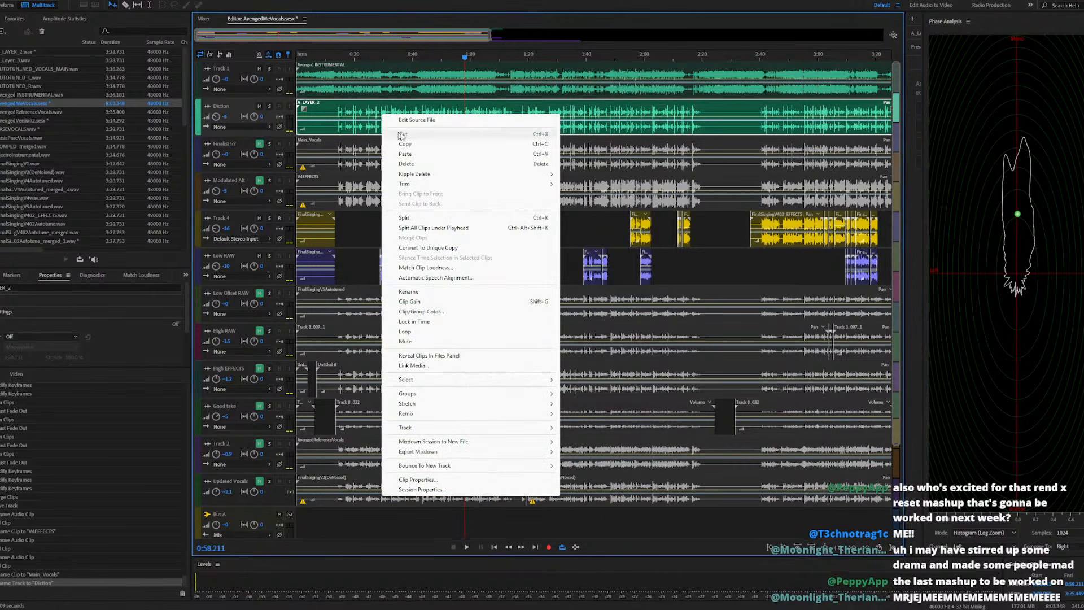
pyautogui.click(357, 234)
pyautogui.rightClick(354, 229)
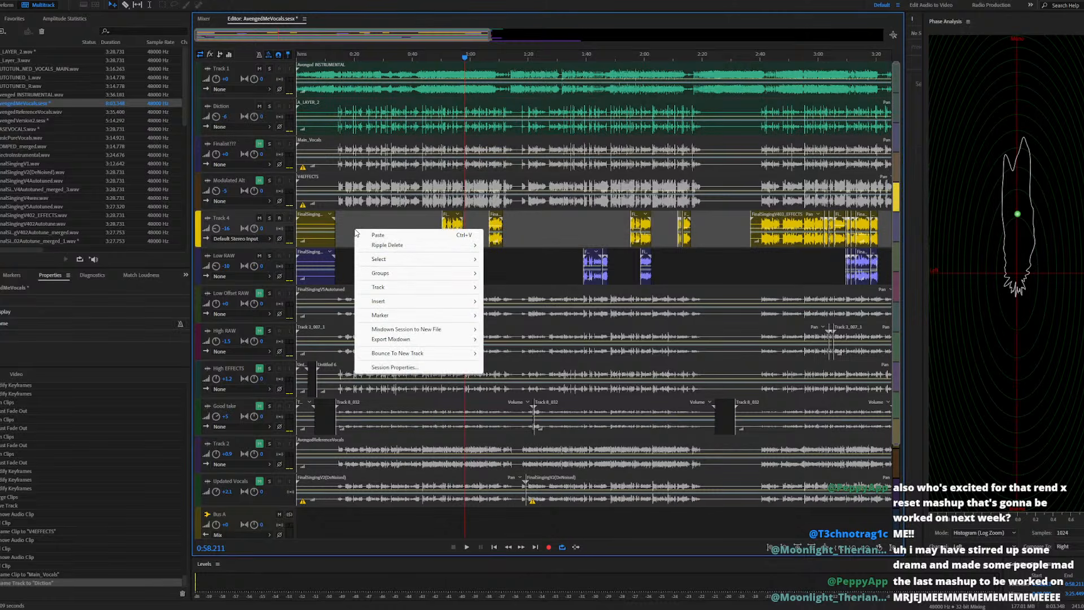
pyautogui.moveTo(393, 289)
pyautogui.click(494, 298)
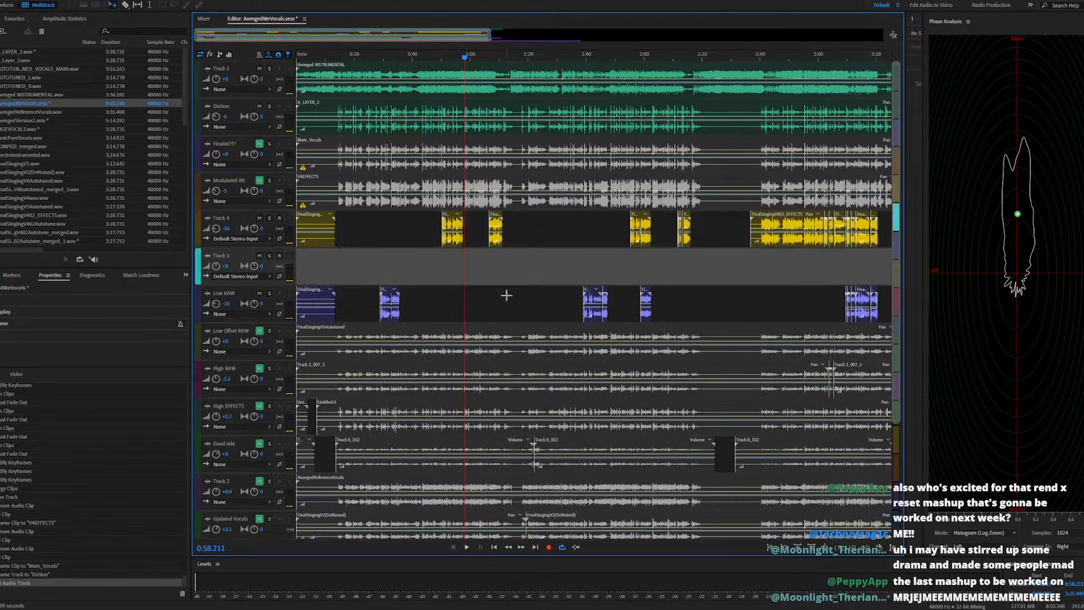
# Add two more stereo audio tracks below the new one, and move Track 5 directly beneath the Diction track
pyautogui.rightClick(385, 272)
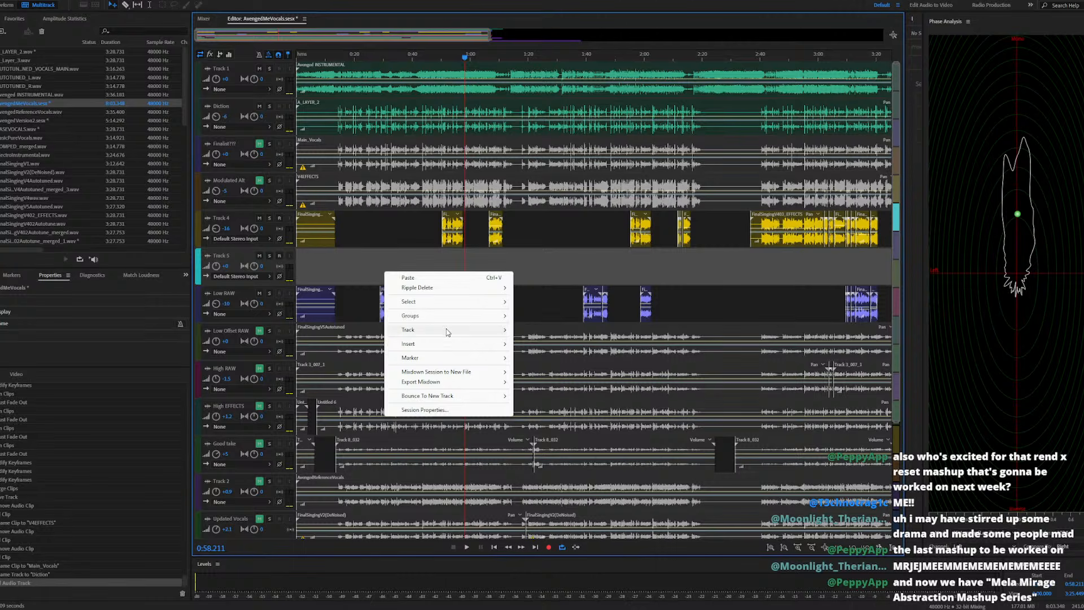
pyautogui.moveTo(447, 332)
pyautogui.click(564, 342)
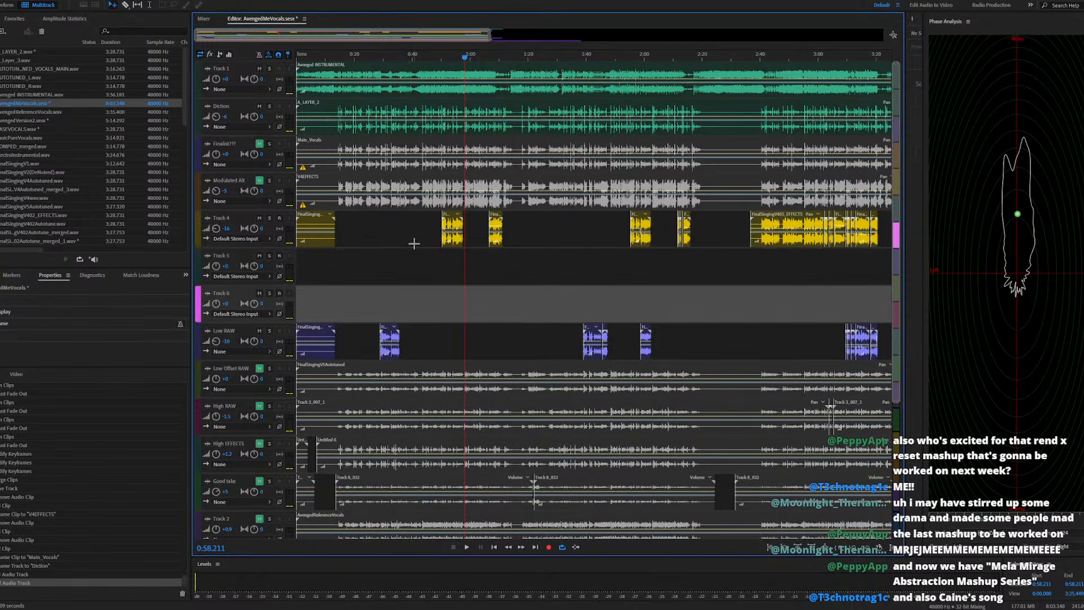
pyautogui.rightClick(387, 293)
pyautogui.moveTo(478, 369)
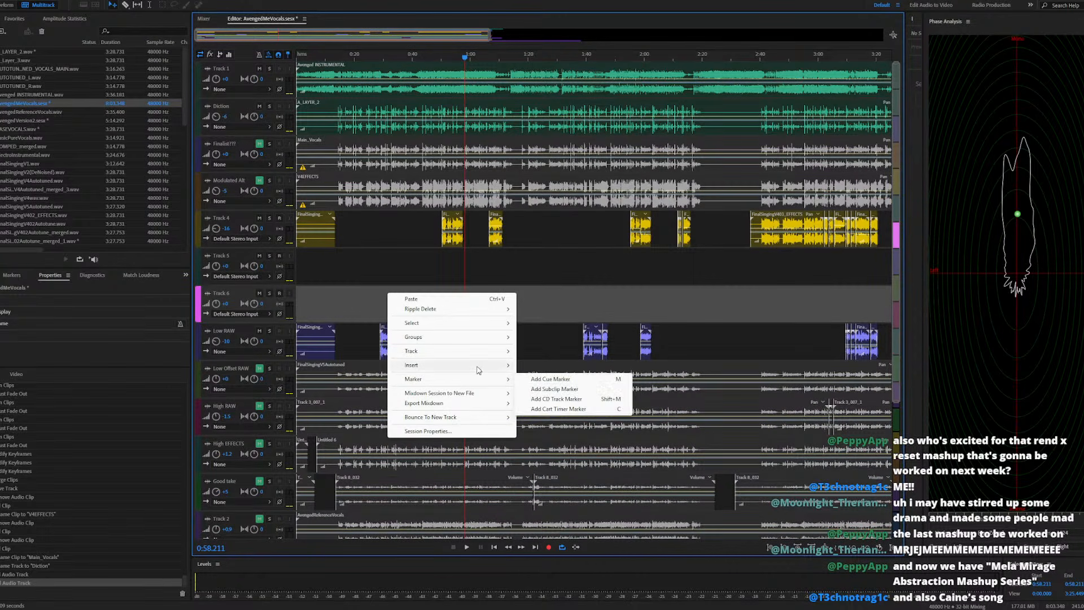
pyautogui.moveTo(458, 351)
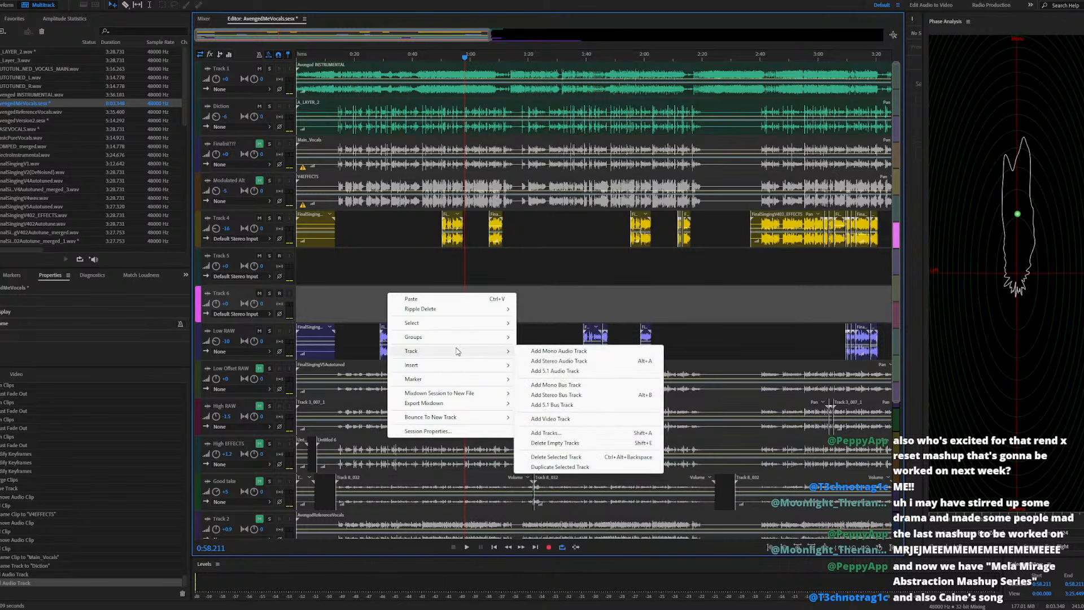
pyautogui.click(559, 360)
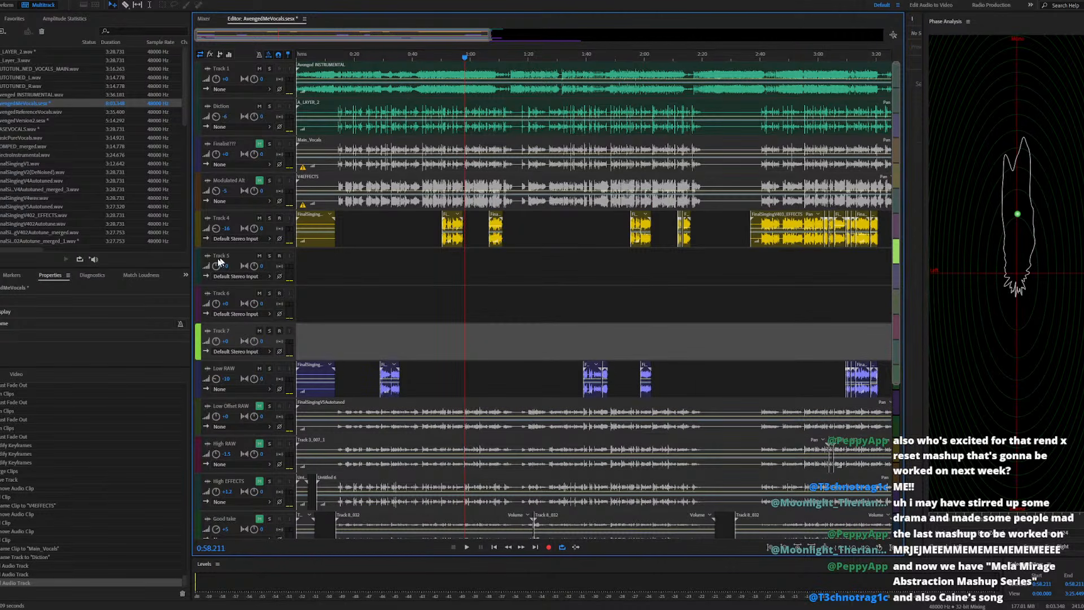
pyautogui.moveTo(201, 273); pyautogui.dragTo(197, 138)
# Place A_Layer_3.wav at the start of Track 5 and open the clip in the waveform editor
pyautogui.moveTo(25, 61); pyautogui.dragTo(302, 153)
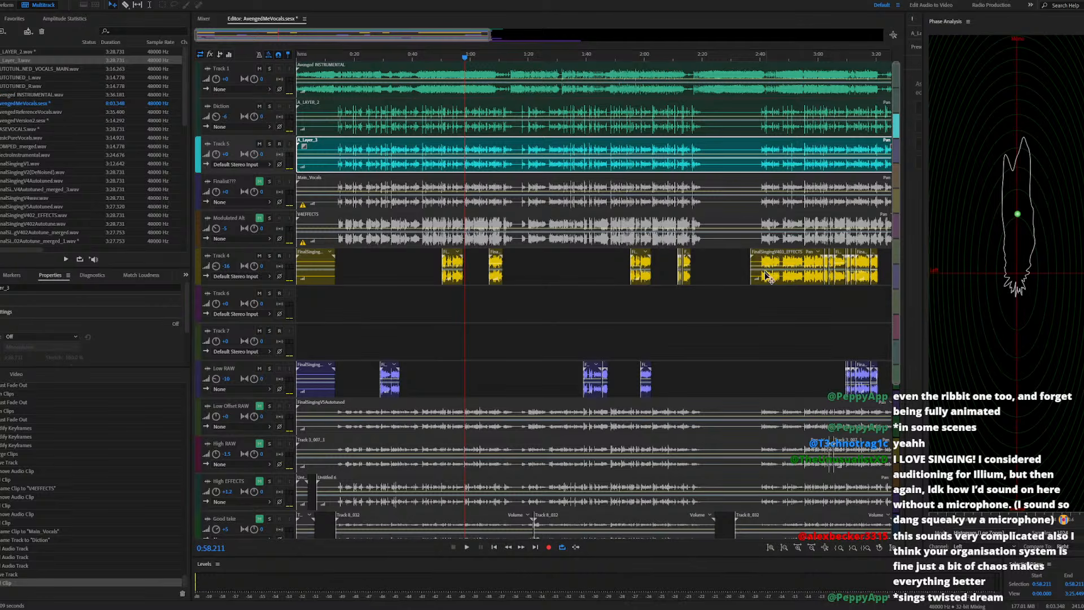
pyautogui.doubleClick(410, 144)
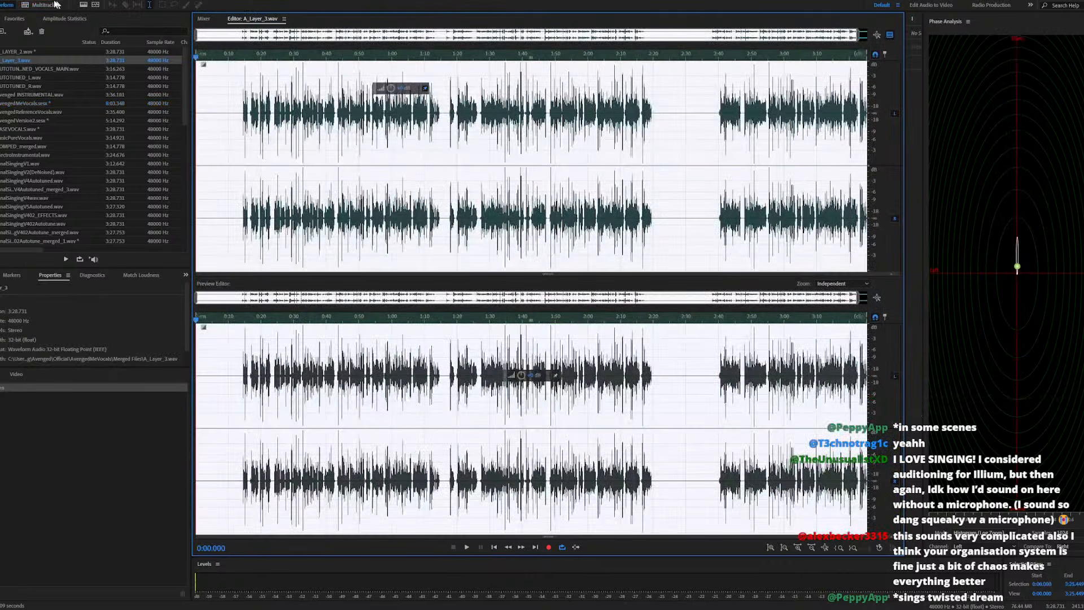
# Try DeReverb on A_Layer_3 with the amount at 23 % and preview it from about 0:18
pyautogui.click(55, 3)
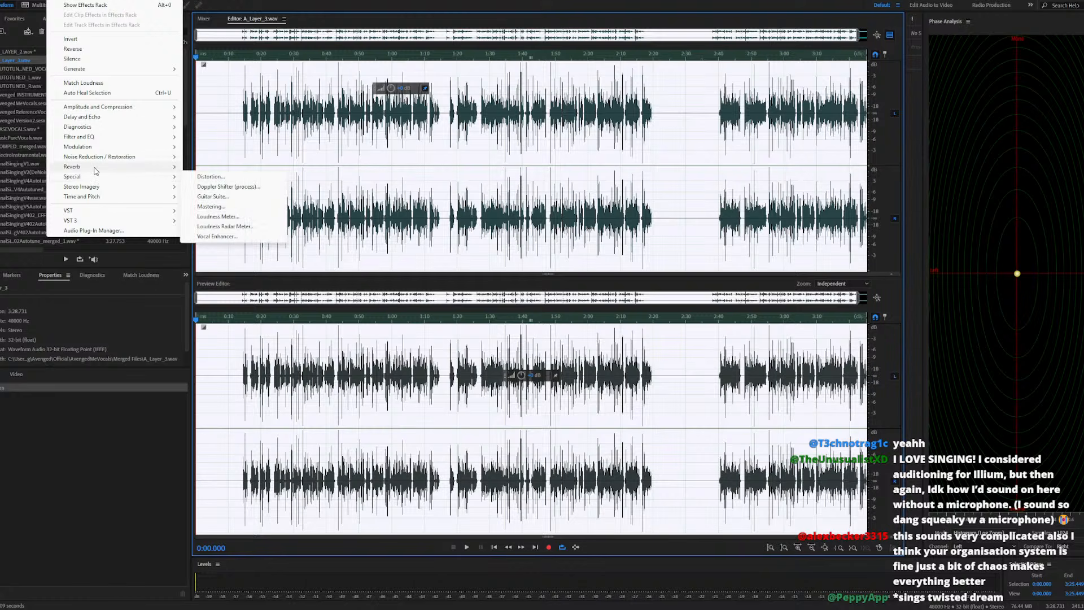
pyautogui.moveTo(95, 171)
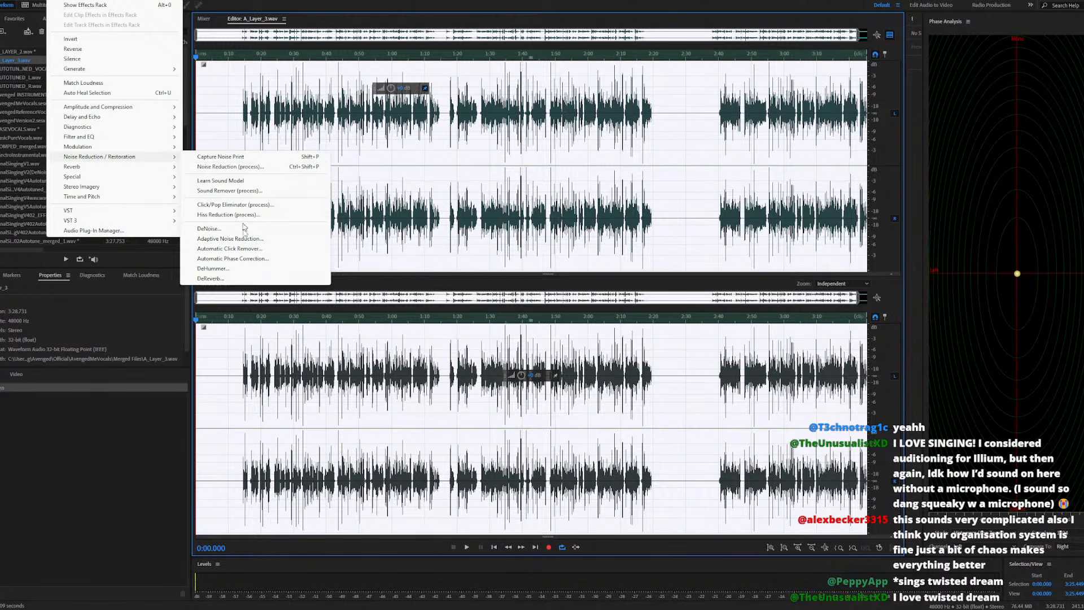
pyautogui.click(210, 278)
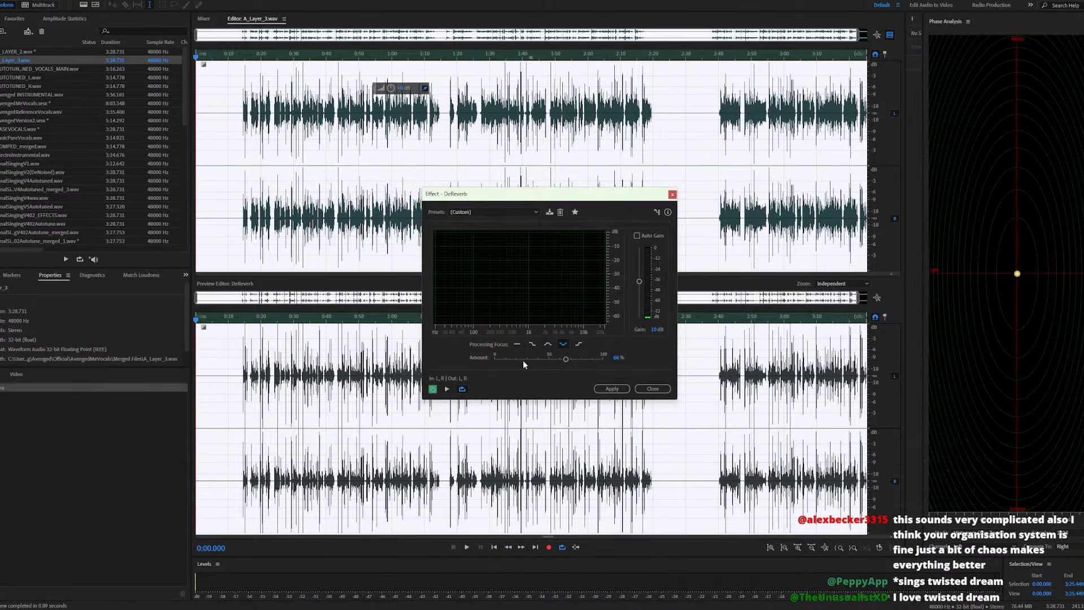
pyautogui.click(520, 358)
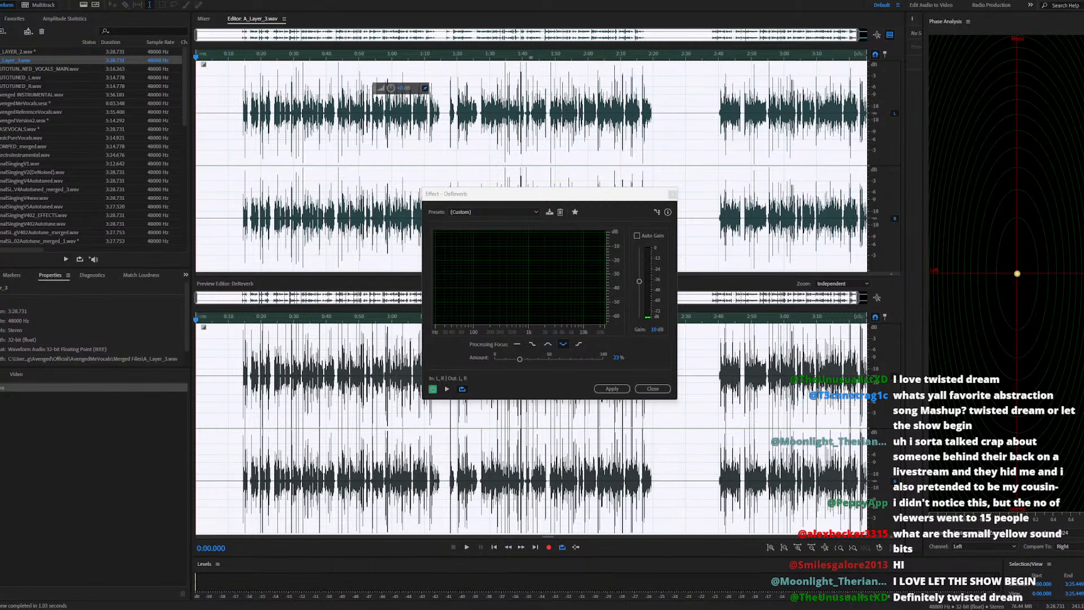
pyautogui.click(445, 389)
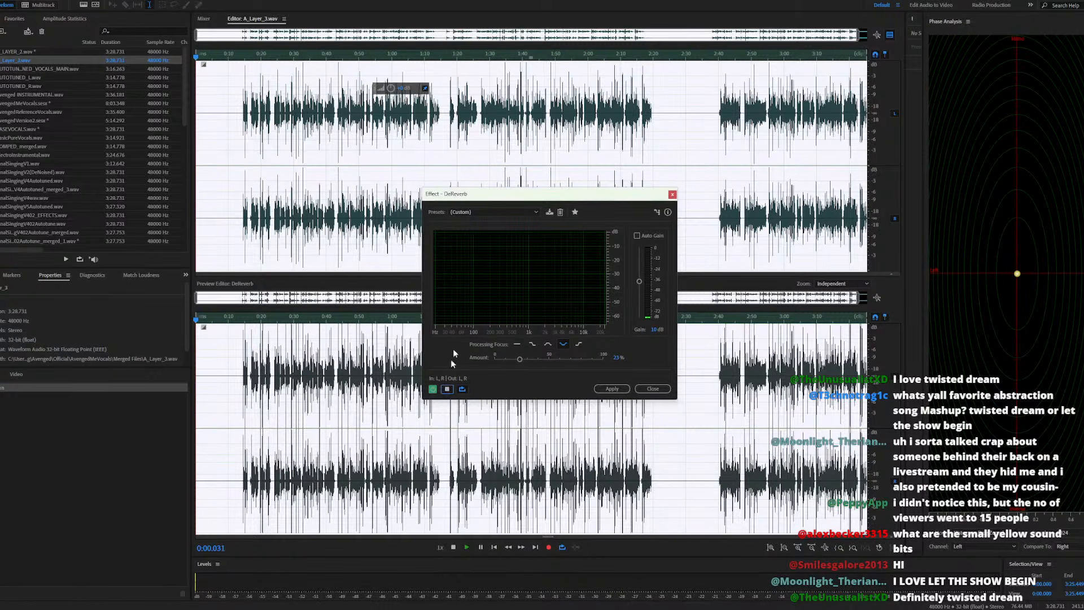
pyautogui.click(257, 57)
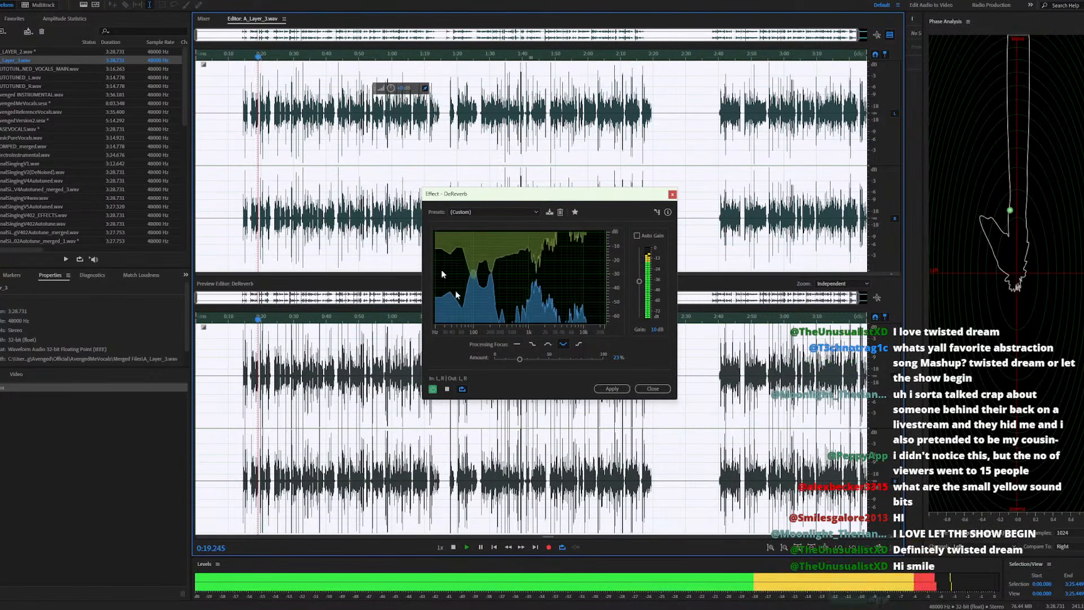
# Try the DeReverb processing focus on mid, lower and all frequencies, with amounts of 60, 67 and 56 %, during playback
pyautogui.click(547, 345)
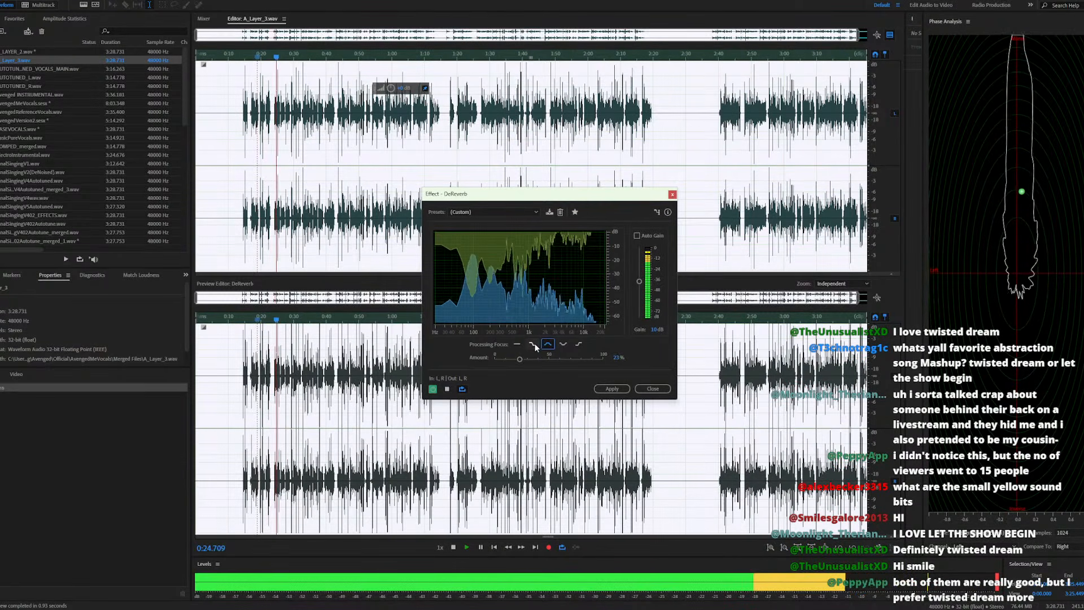
pyautogui.click(533, 344)
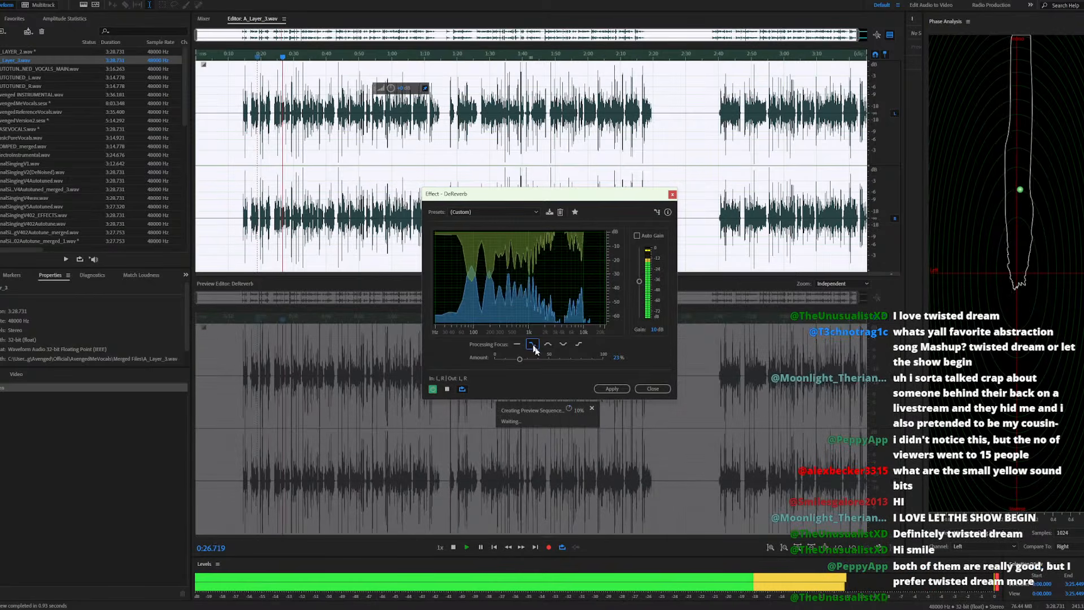
pyautogui.click(558, 358)
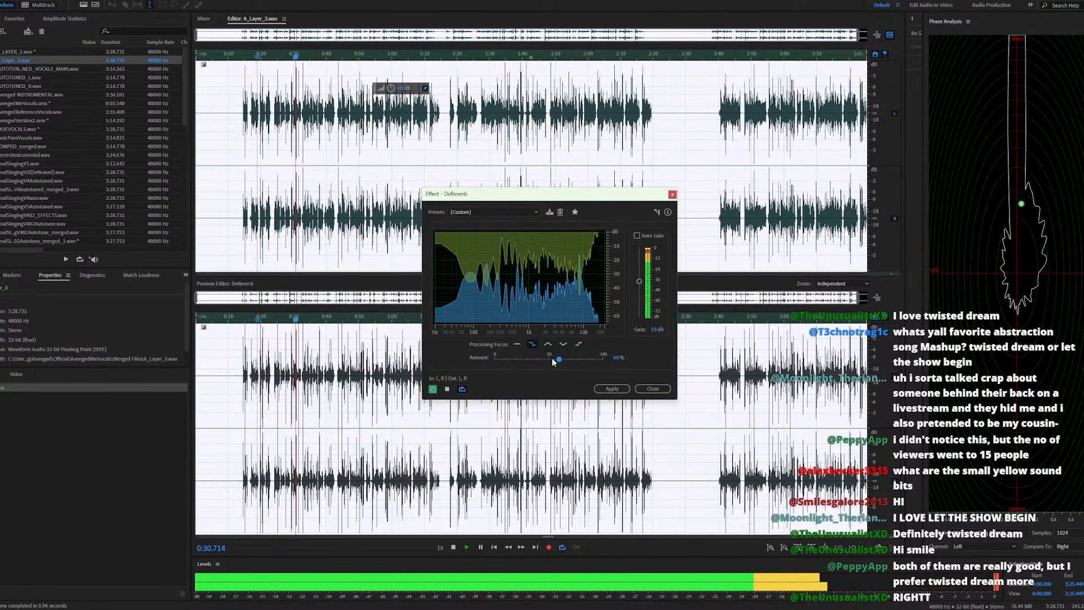
pyautogui.click(516, 344)
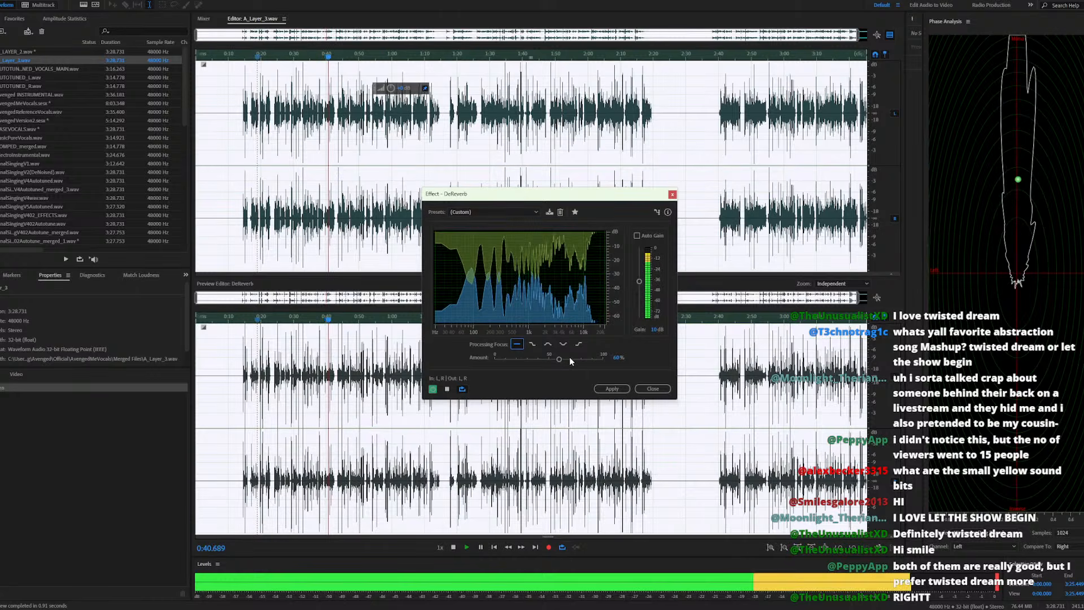
pyautogui.moveTo(559, 359); pyautogui.dragTo(567, 359)
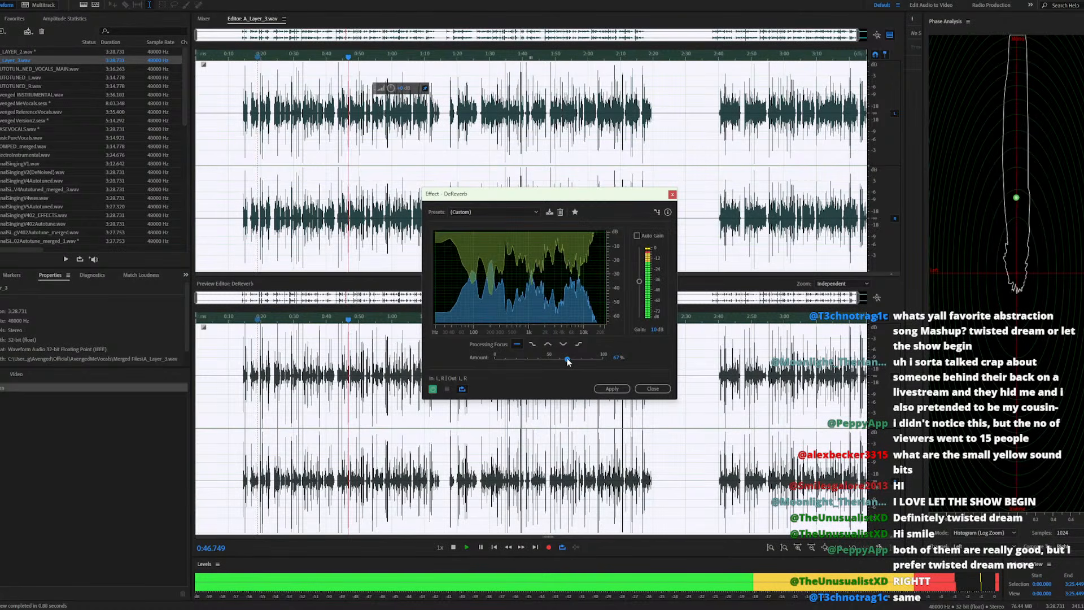
pyautogui.moveTo(567, 360); pyautogui.dragTo(554, 359)
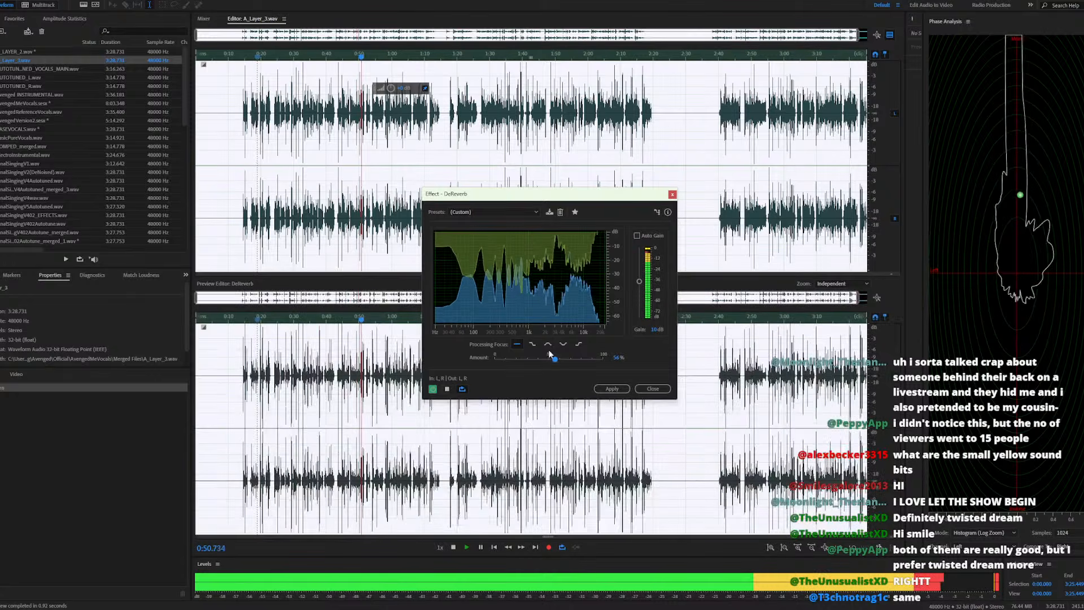
# Try the DeReverb focus on lower and higher frequencies with amounts between 23 and 73 %, ending at 44 %, and close the effect unapplied
pyautogui.click(563, 344)
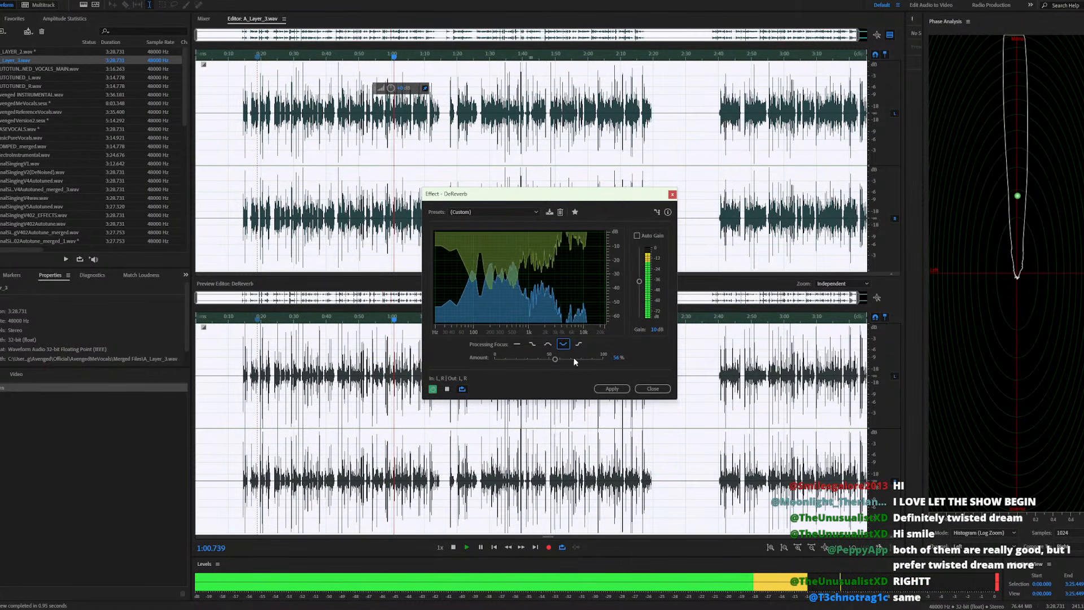
pyautogui.click(574, 359)
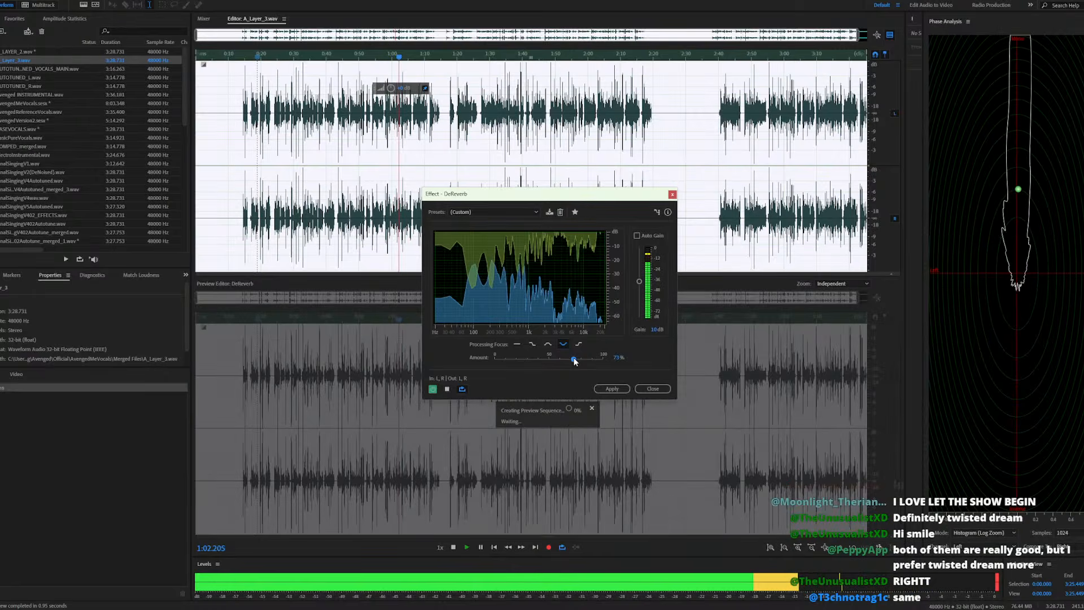
pyautogui.click(520, 358)
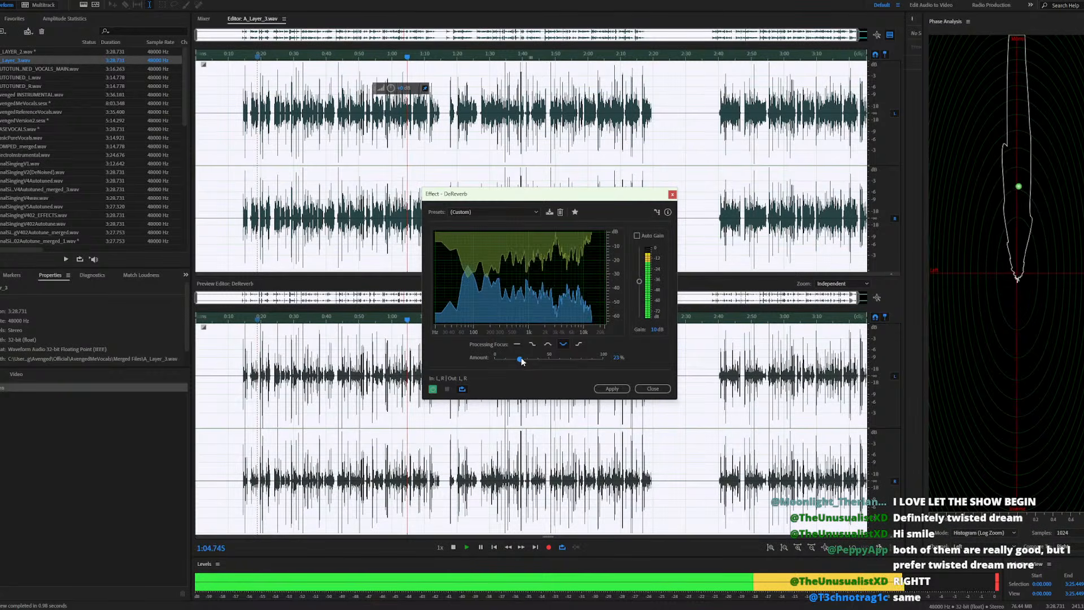
pyautogui.moveTo(520, 359); pyautogui.dragTo(531, 359)
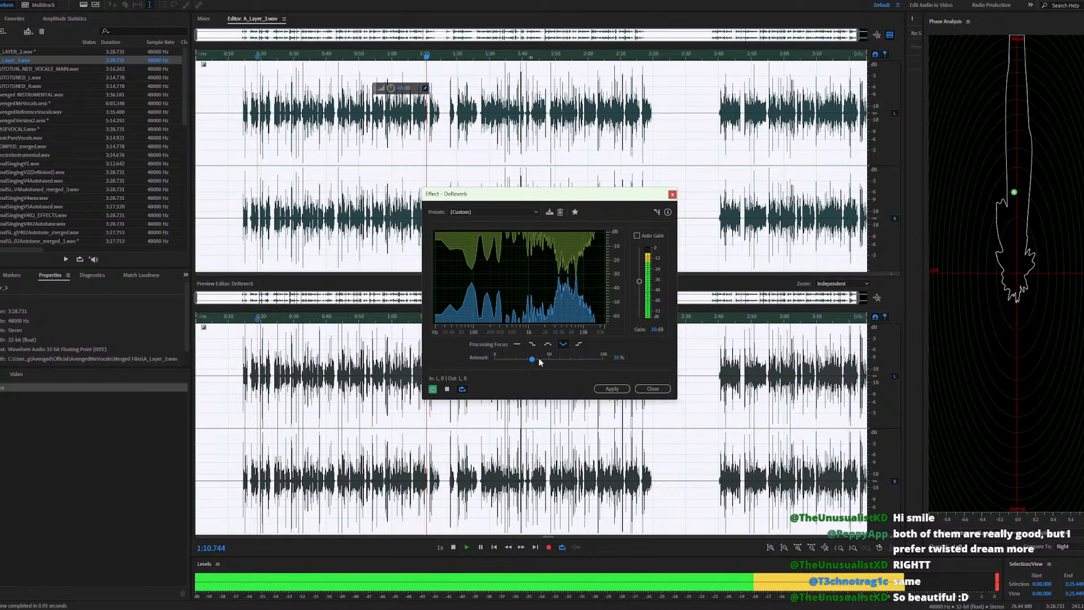
pyautogui.moveTo(539, 362); pyautogui.dragTo(536, 357)
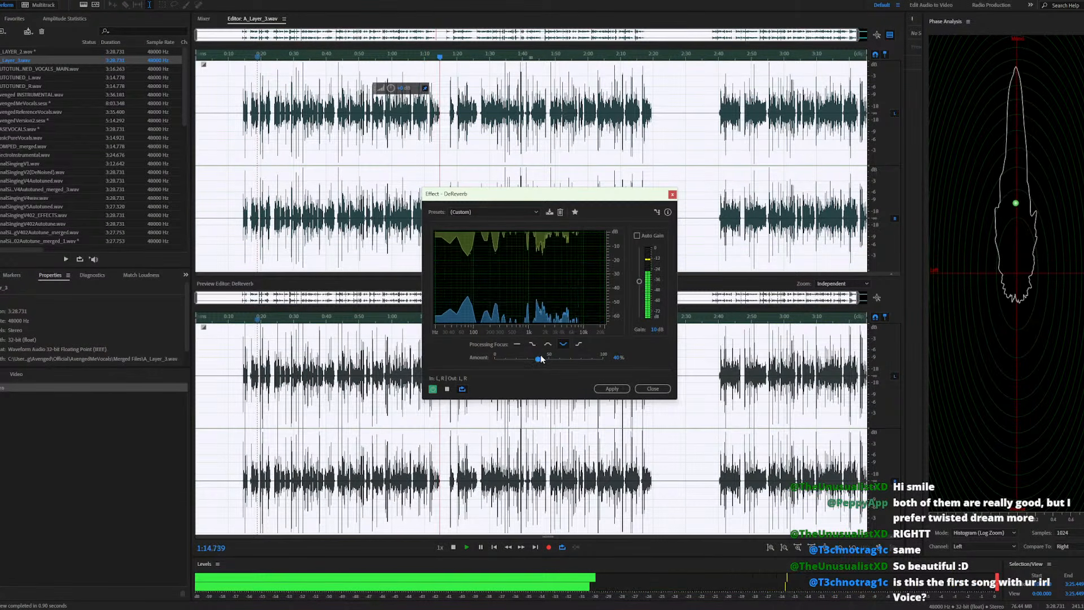
pyautogui.moveTo(541, 359); pyautogui.dragTo(542, 361)
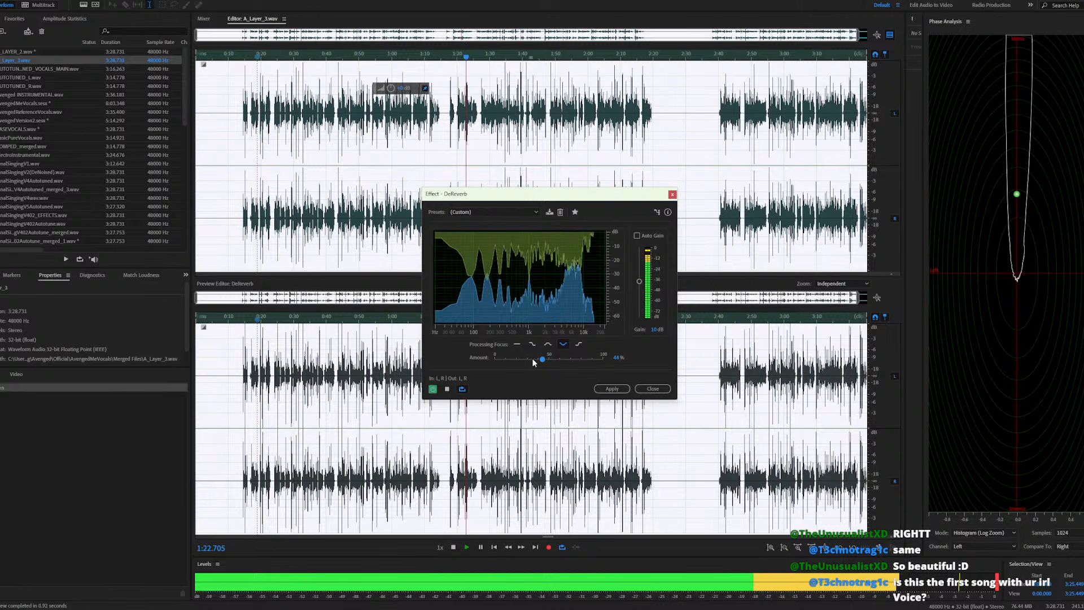
pyautogui.press('space')
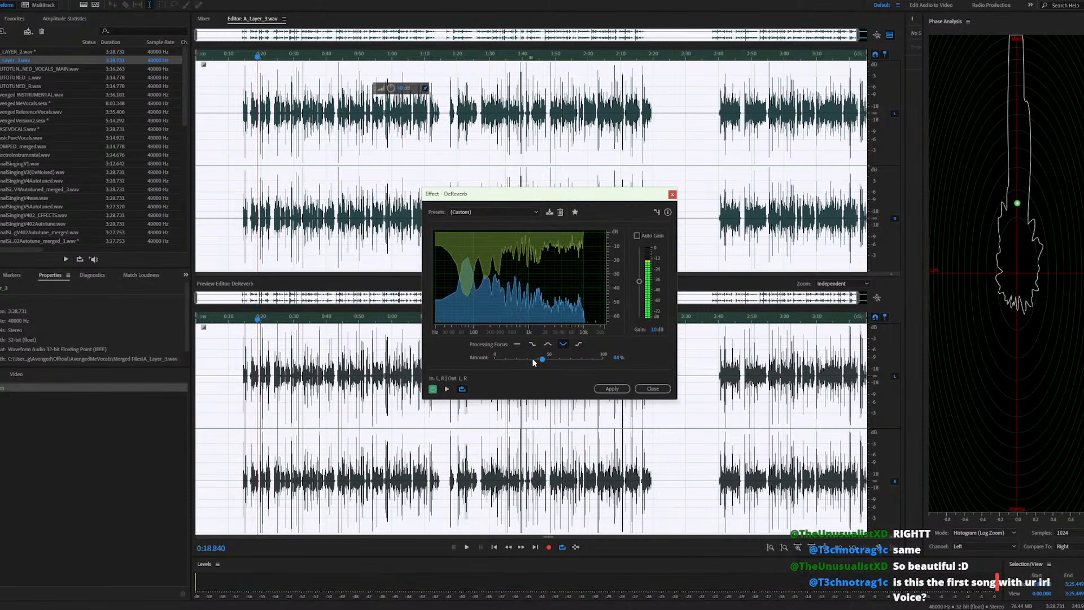
pyautogui.click(652, 388)
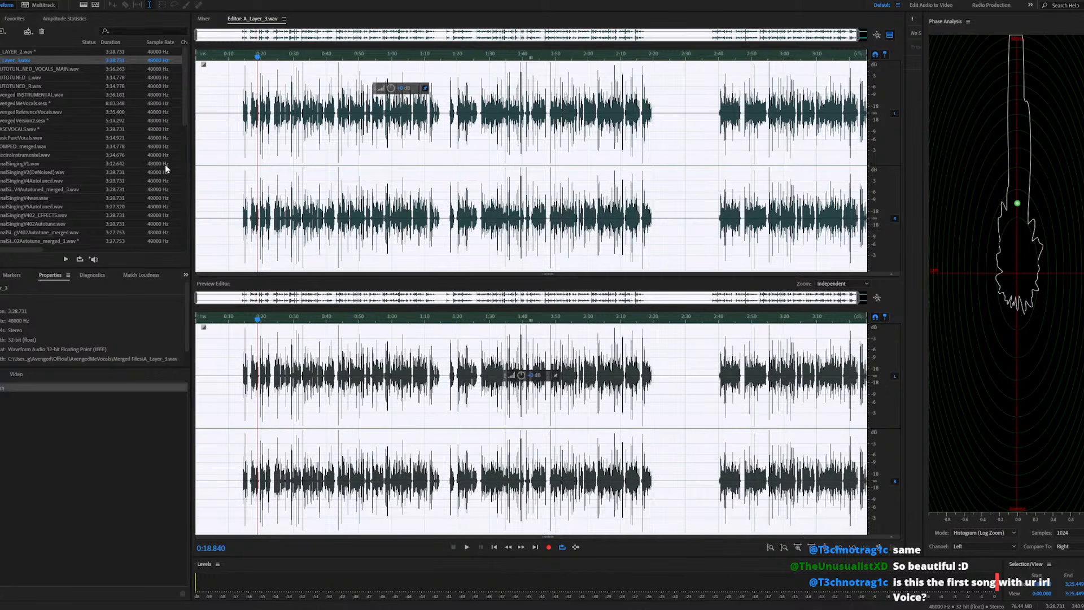
# Try DeNoise on A_Layer_3 during playback, with the mid focus at 64 % and the low-and-high focus at 38 and 67 %
pyautogui.click(59, 0)
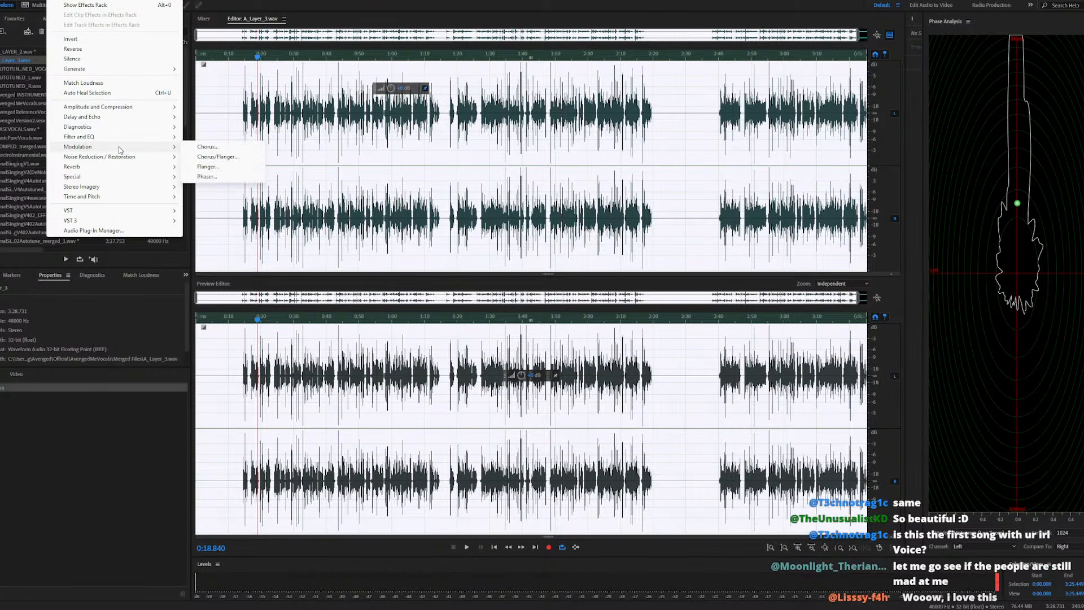
pyautogui.moveTo(120, 162)
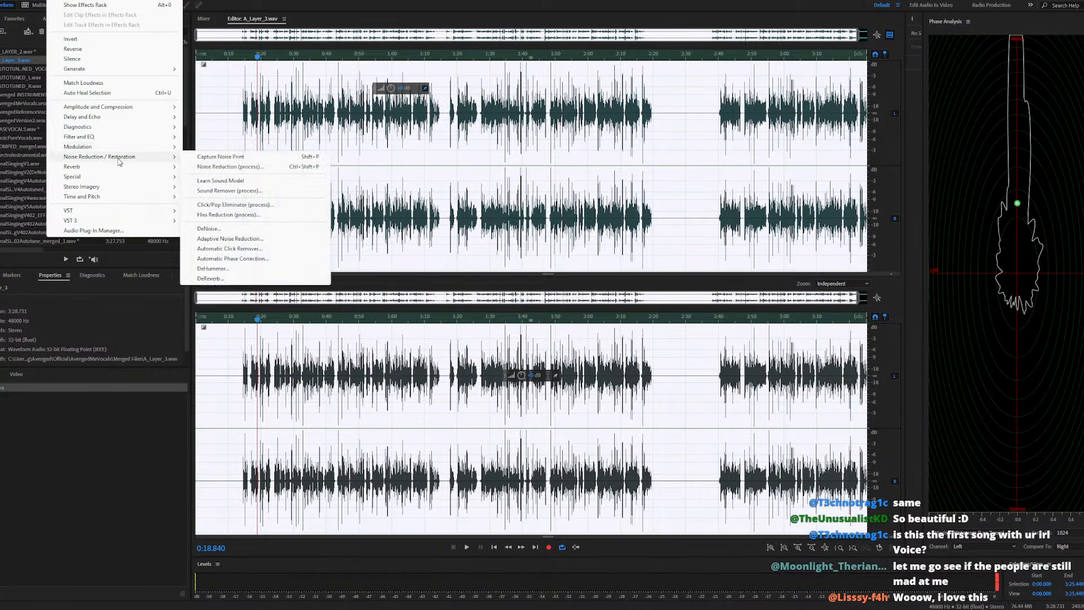
pyautogui.click(223, 231)
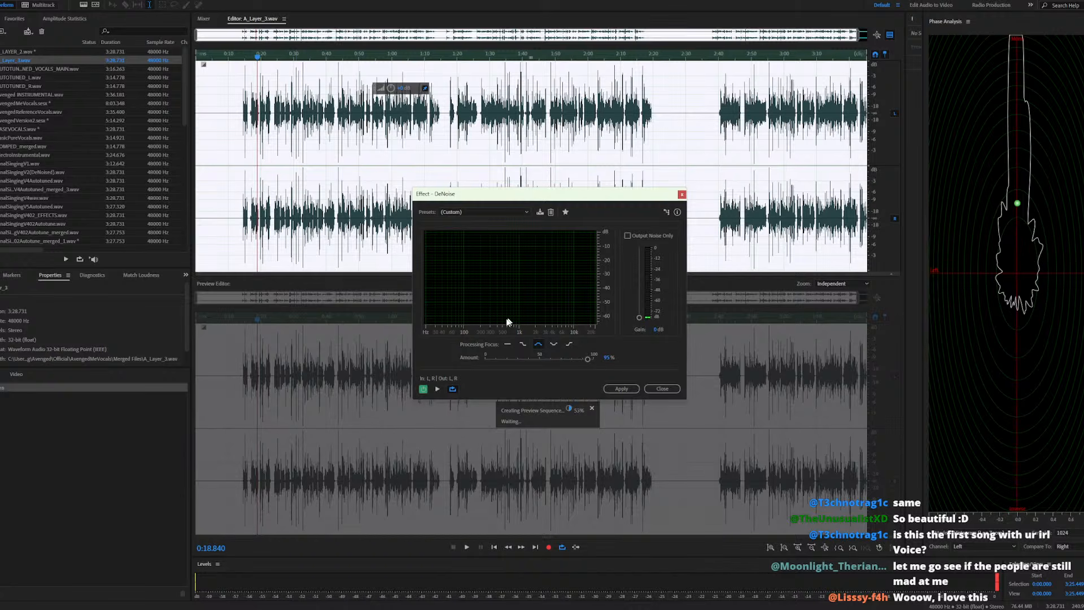
pyautogui.click(435, 389)
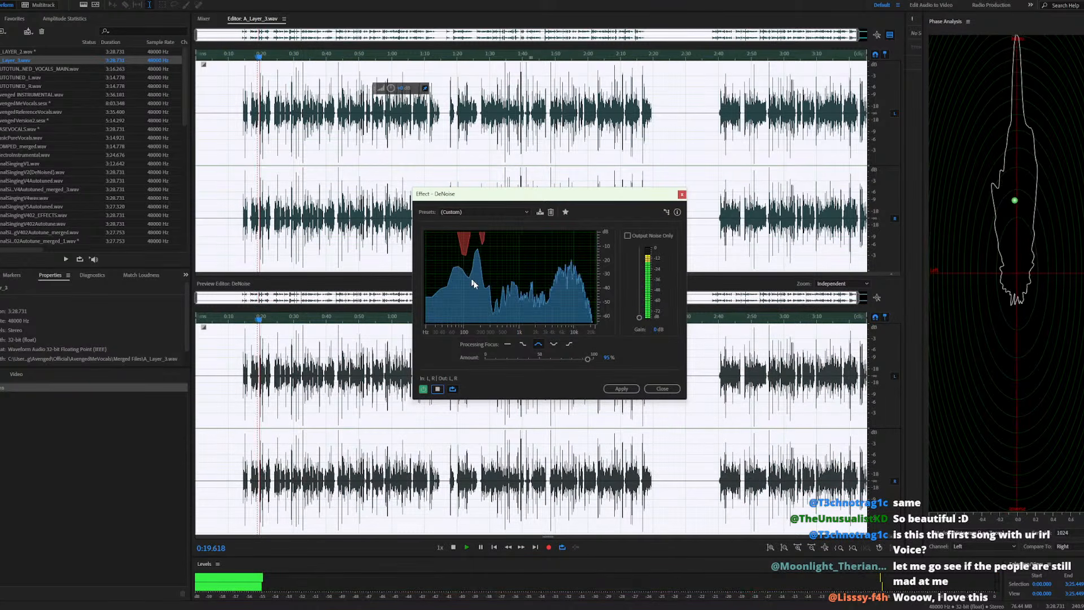
pyautogui.moveTo(587, 359); pyautogui.dragTo(553, 359)
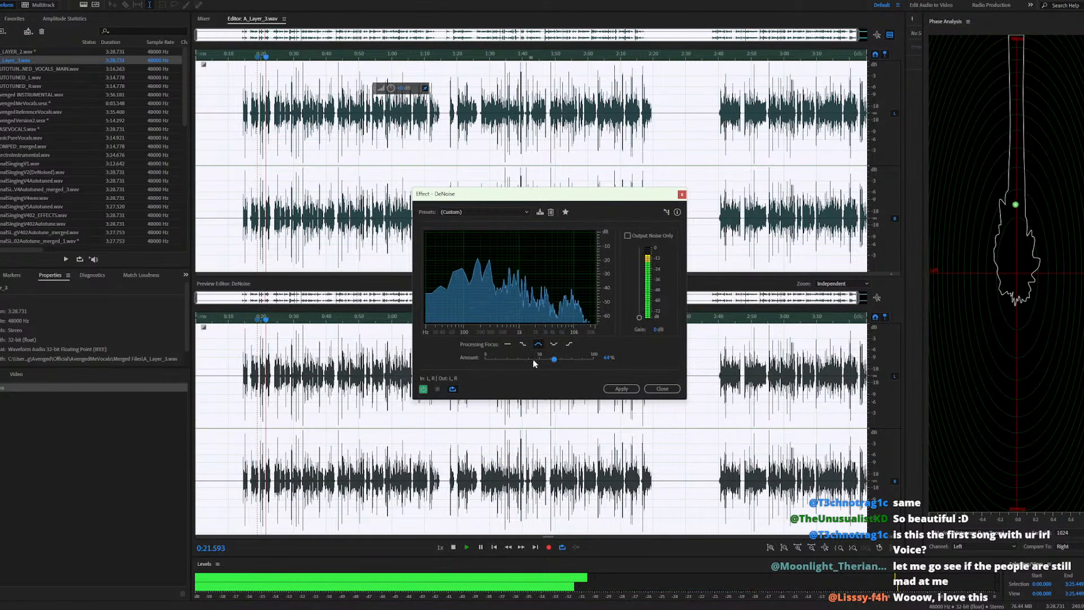
pyautogui.click(554, 344)
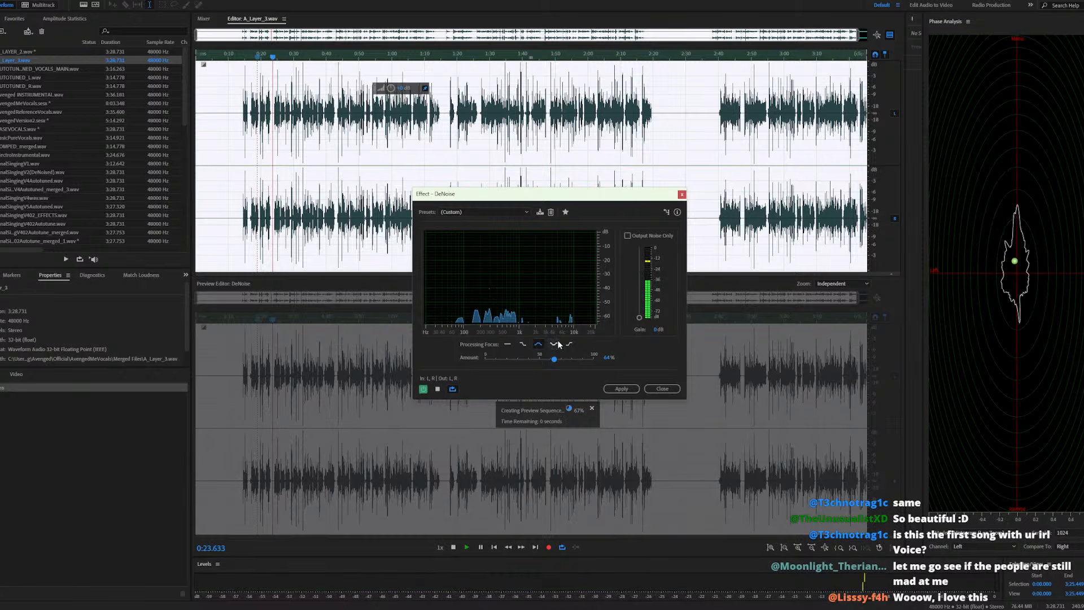
pyautogui.moveTo(553, 358); pyautogui.dragTo(526, 358)
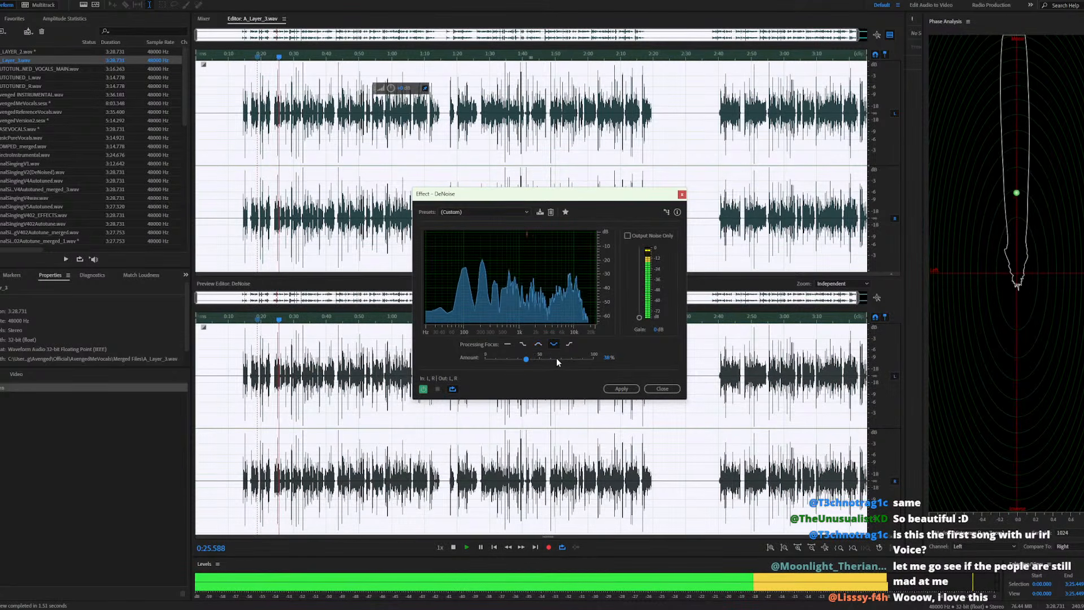
pyautogui.click(557, 358)
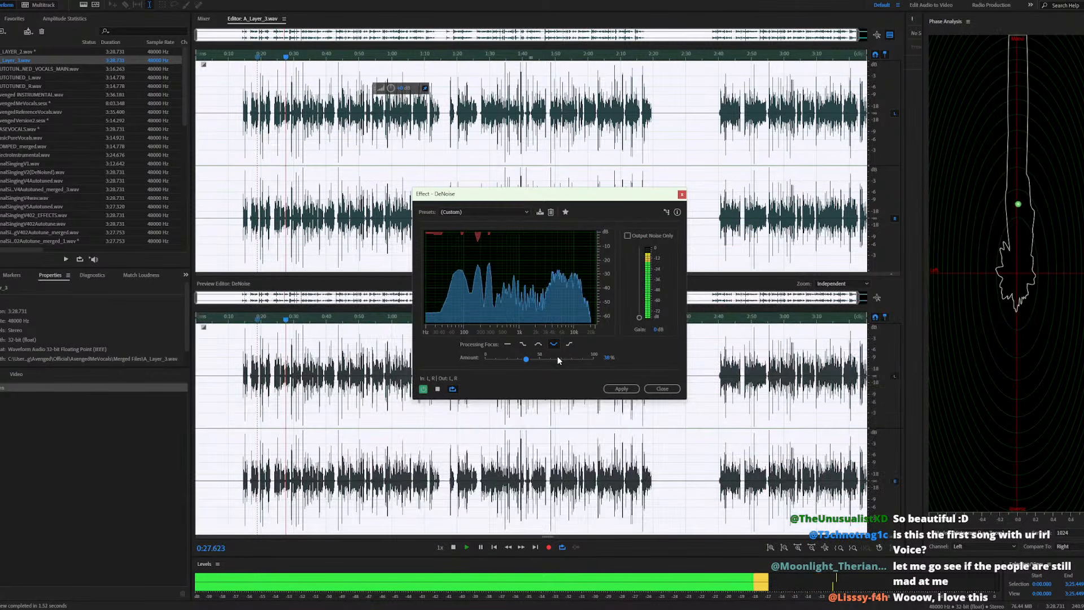
# Preview only the noise DeNoise removes at 85, 20 and 92 %, try the higher-frequency focus, and close the effect unapplied
pyautogui.click(627, 236)
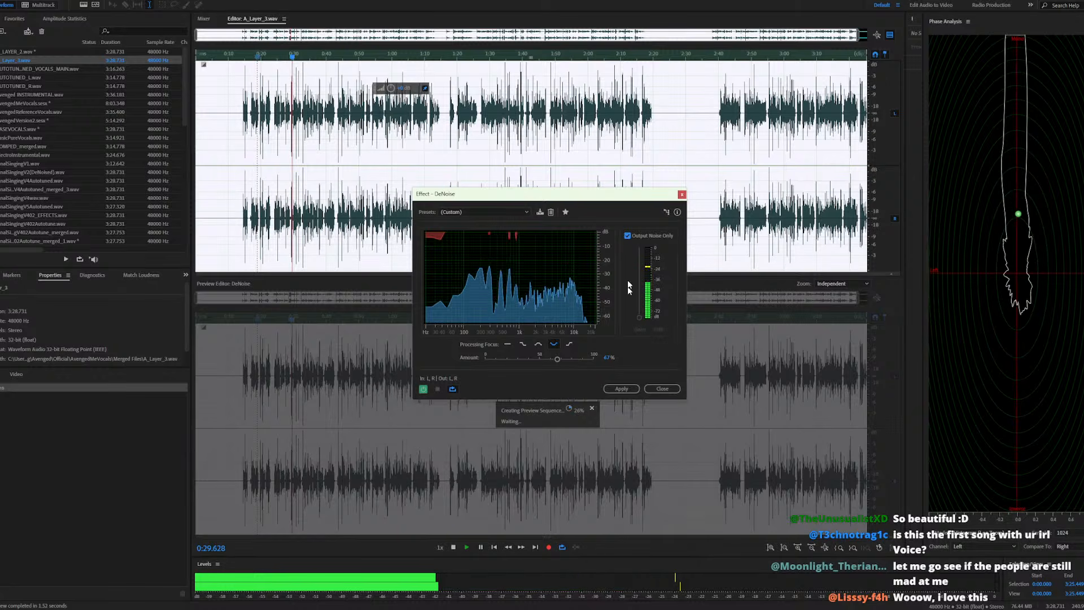
pyautogui.click(577, 358)
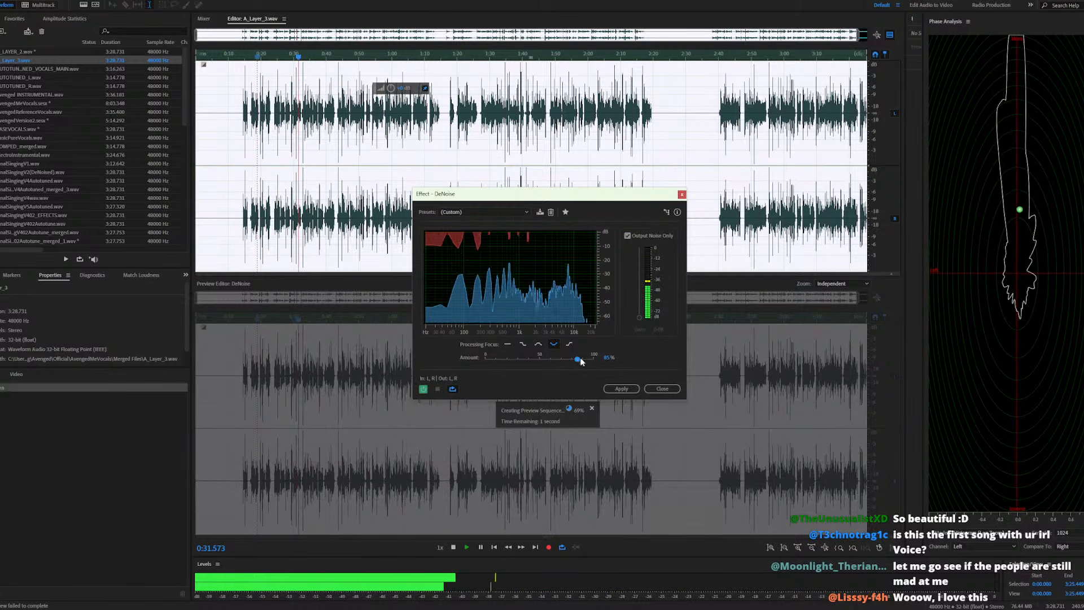
pyautogui.click(585, 359)
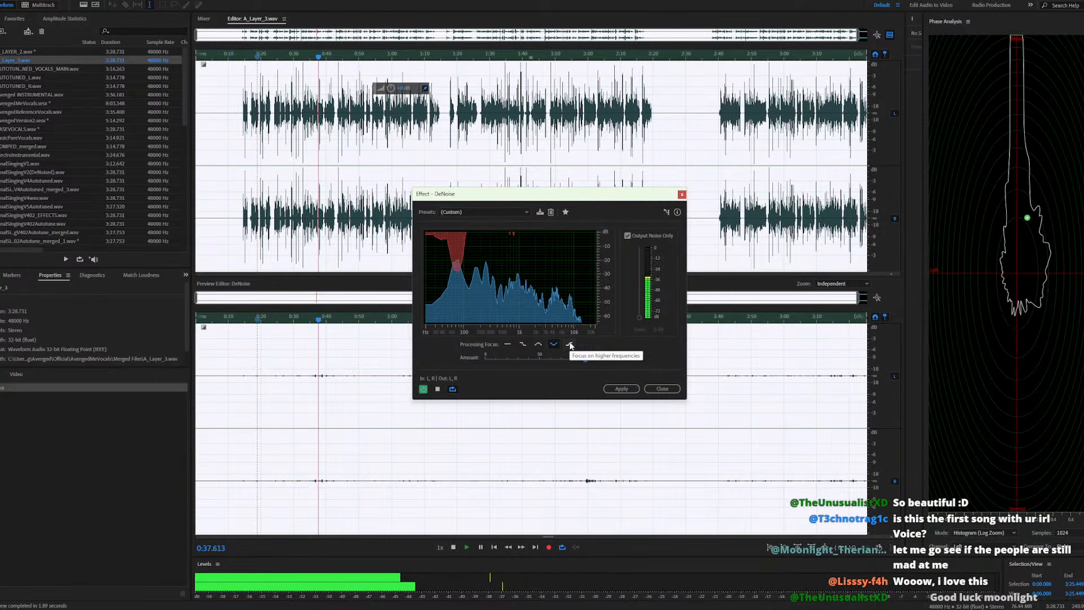
pyautogui.click(506, 359)
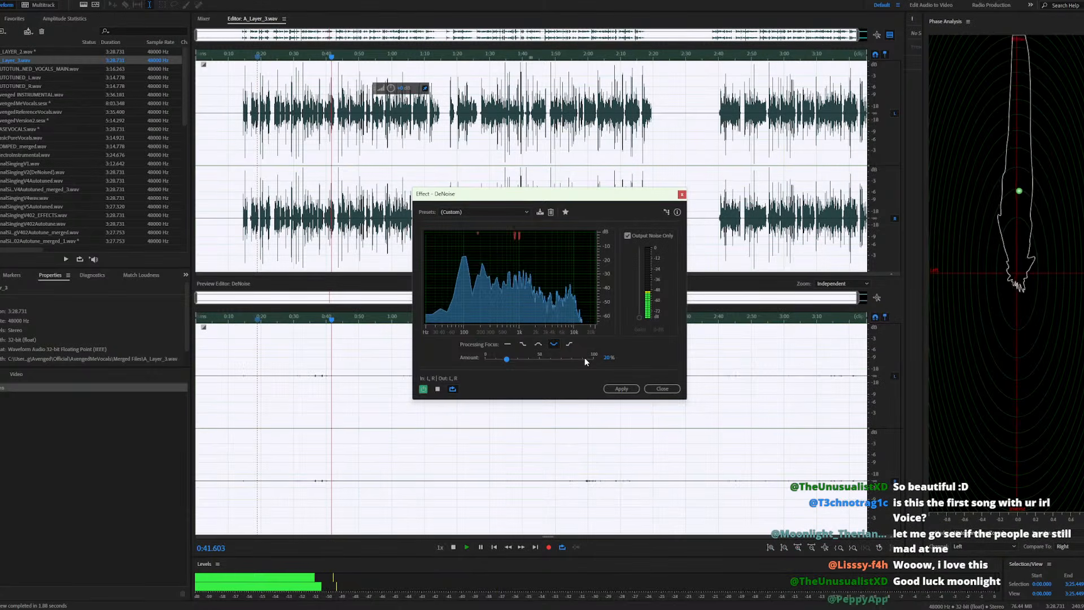
pyautogui.click(585, 359)
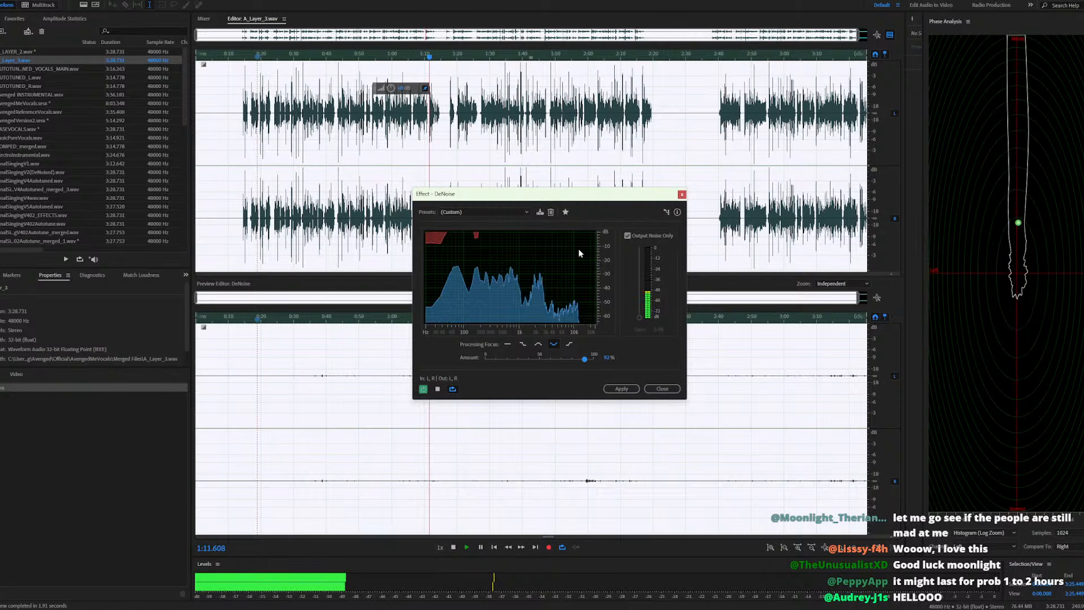
pyautogui.click(568, 344)
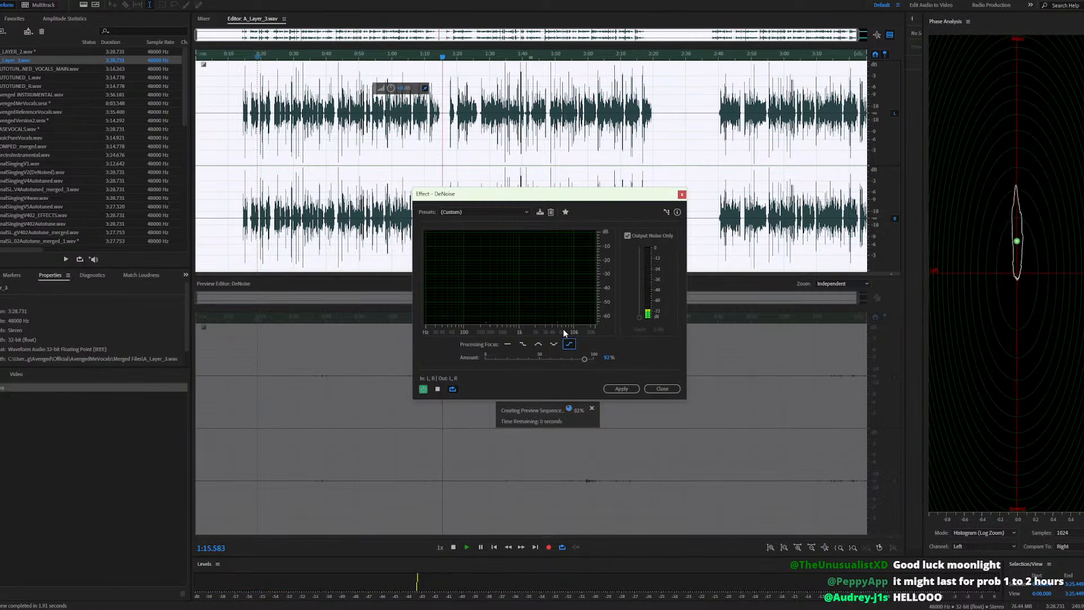
pyautogui.click(657, 389)
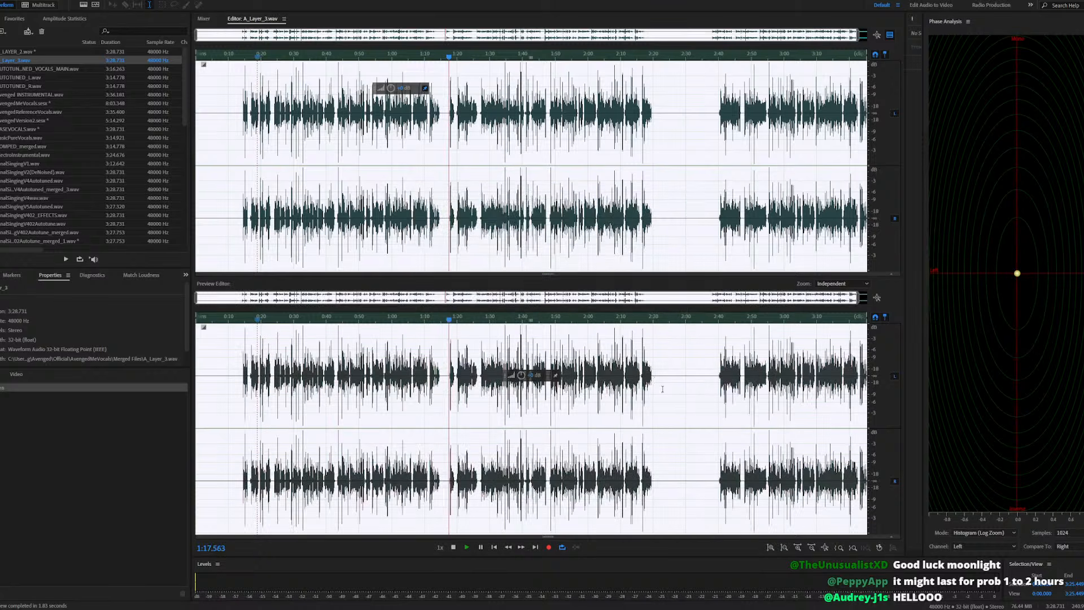
# Apply DeReverb to A_Layer_3 at 44 % with the low-and-high frequency focus and play the result from about 0:33
pyautogui.click(59, 0)
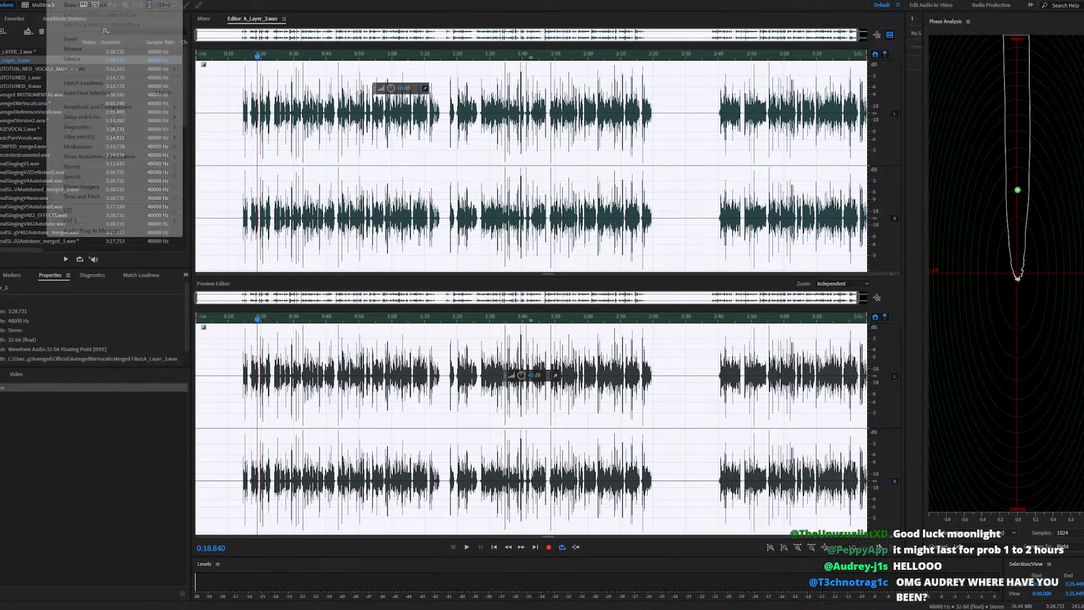
pyautogui.moveTo(132, 162)
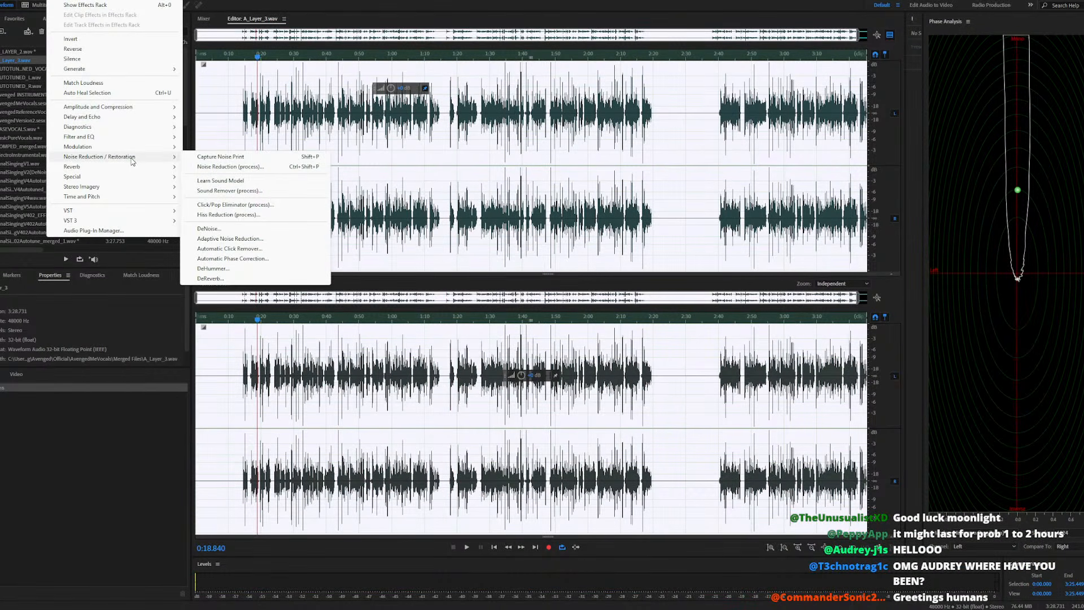
pyautogui.click(210, 278)
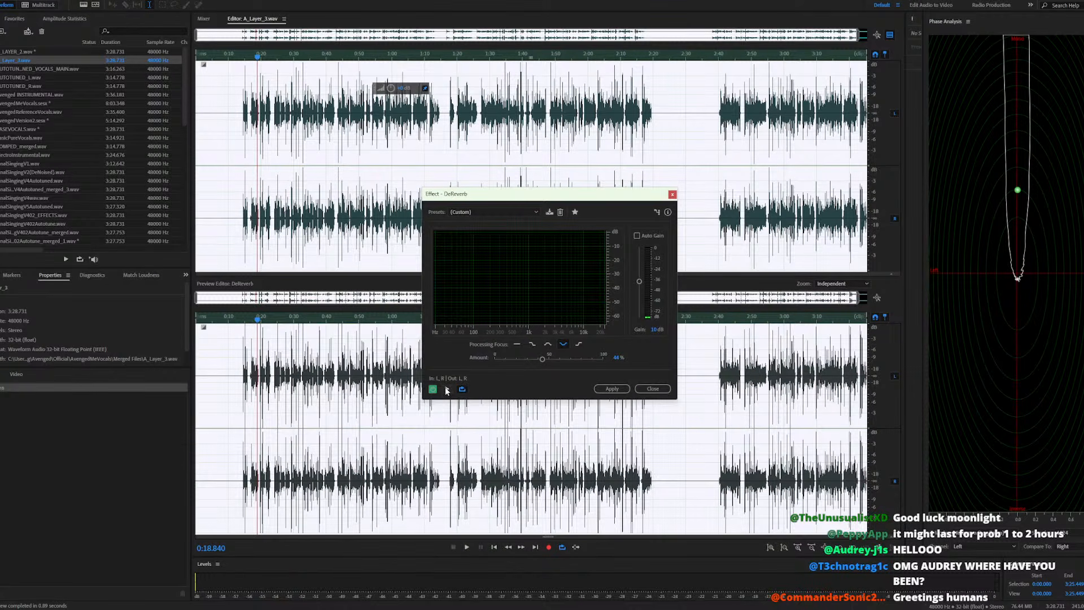
pyautogui.click(611, 389)
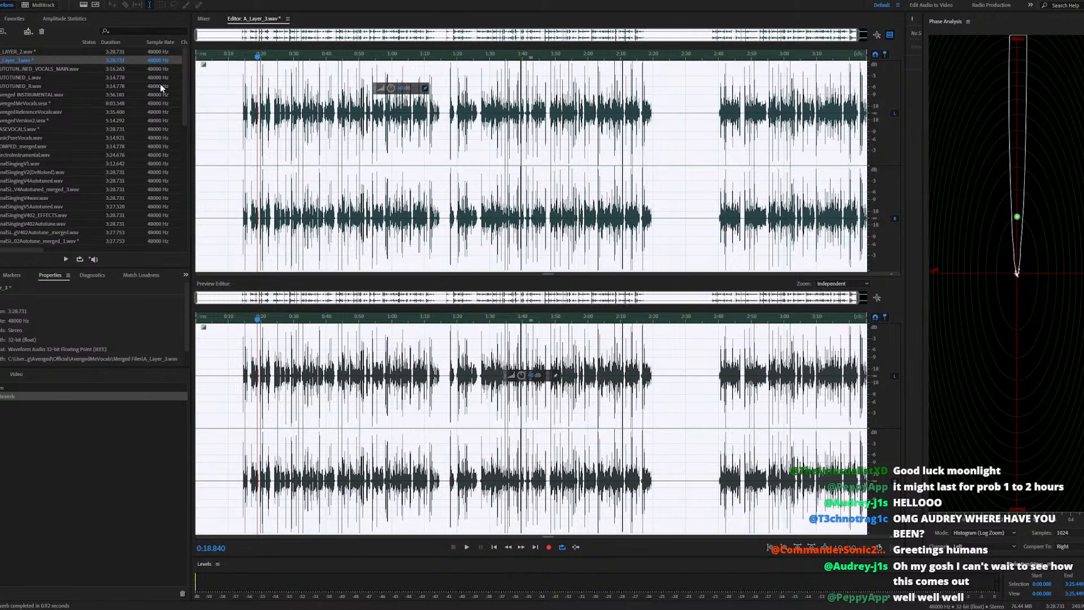
pyautogui.click(298, 52)
pyautogui.press('space')
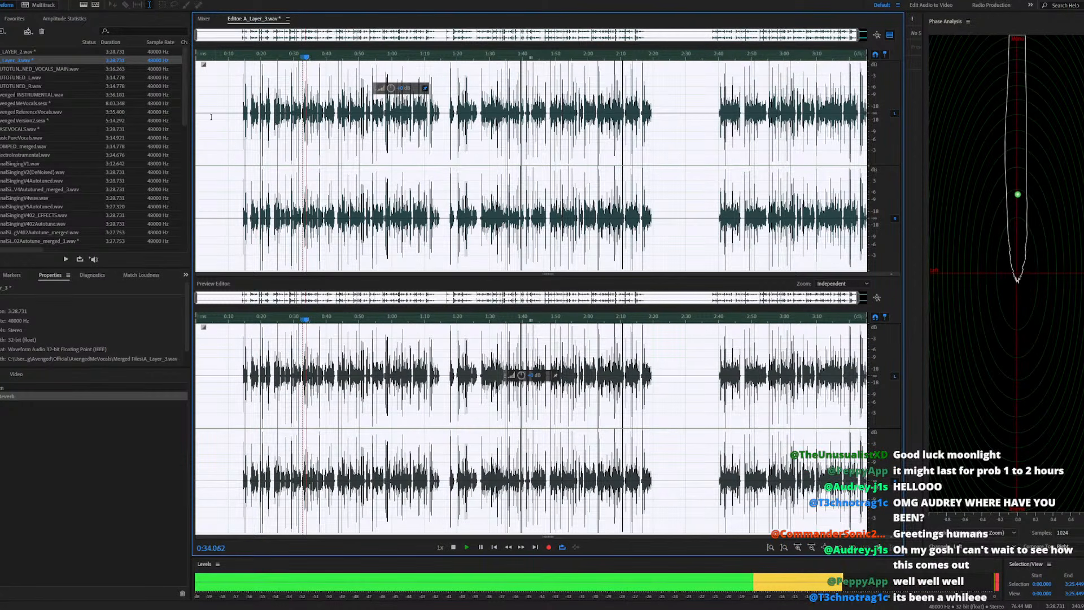
pyautogui.press('space')
# Compare the A_Layer_3 waveform before and after DeReverb by switching between its opened and processed history states
pyautogui.click(82, 388)
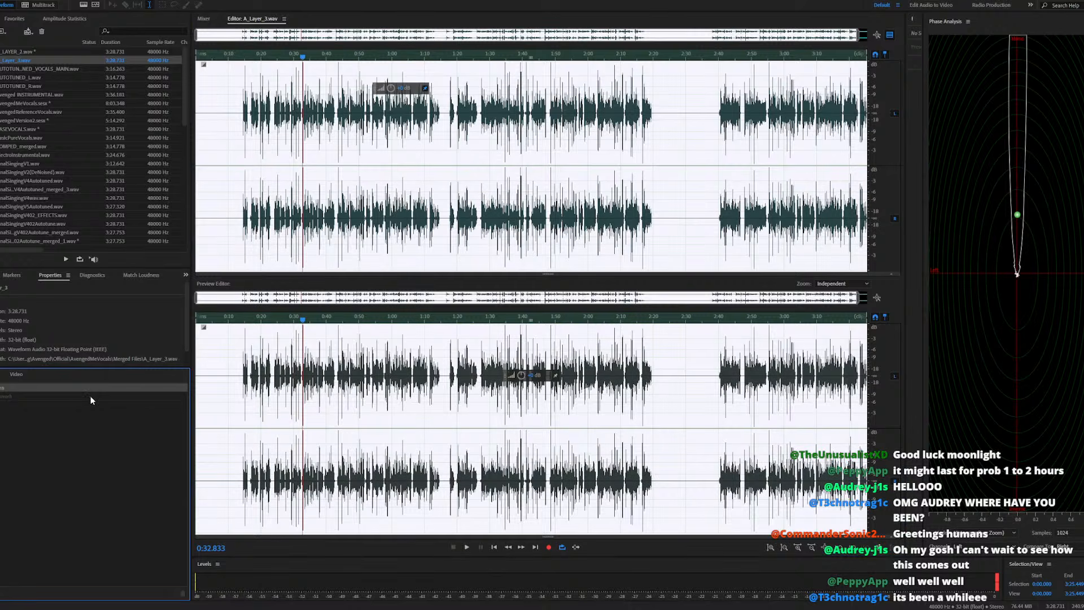
pyautogui.click(90, 395)
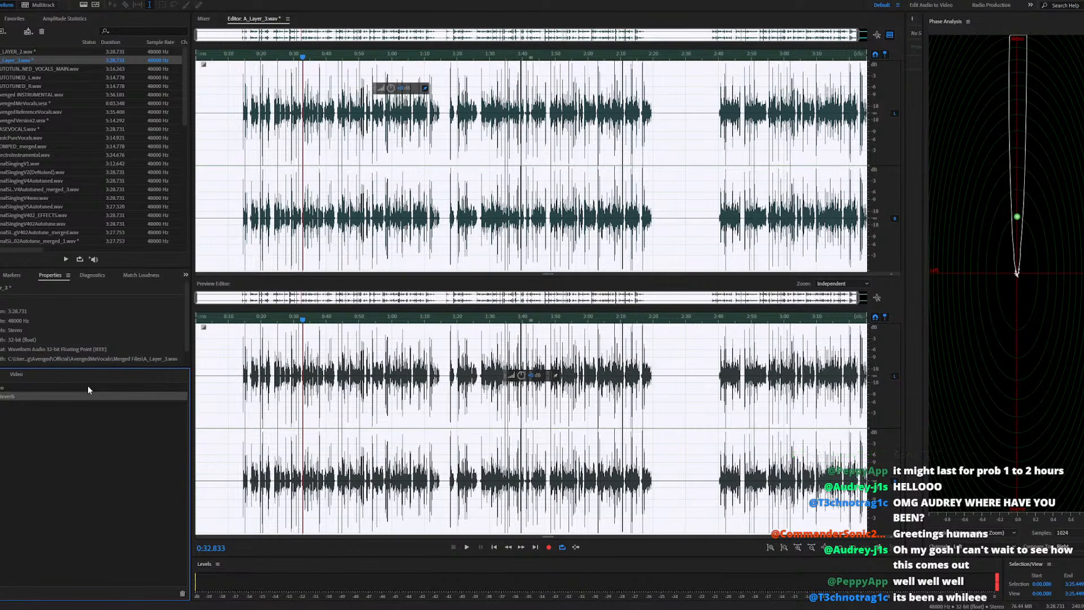
pyautogui.click(87, 386)
pyautogui.click(90, 396)
pyautogui.click(88, 388)
pyautogui.click(90, 397)
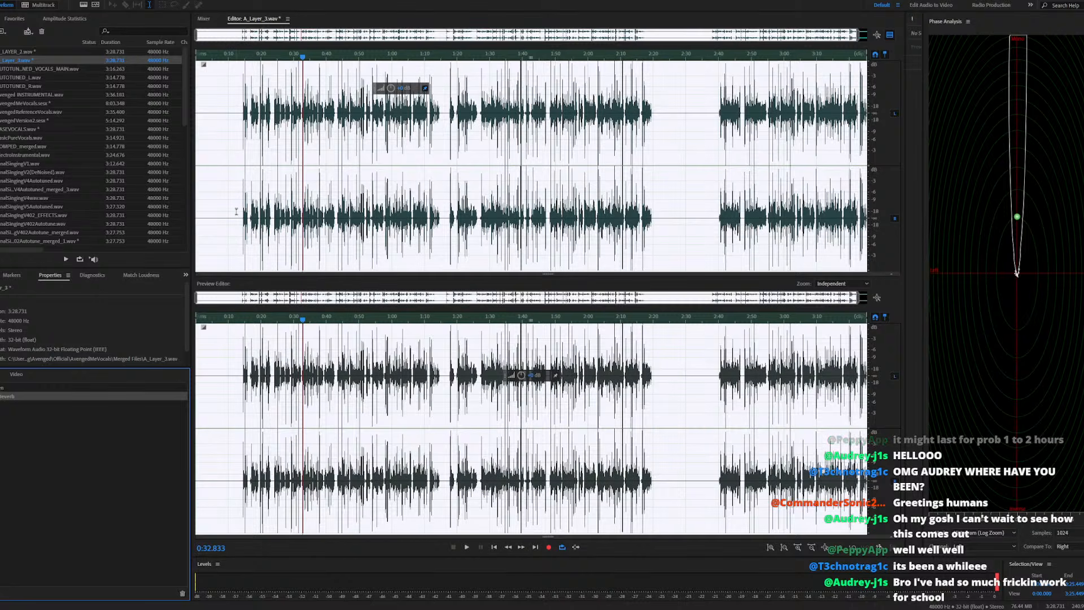
# Listen to A_Layer_3 from about 0:15, alternating between the DeReverb version and the original
pyautogui.click(242, 57)
pyautogui.press('space')
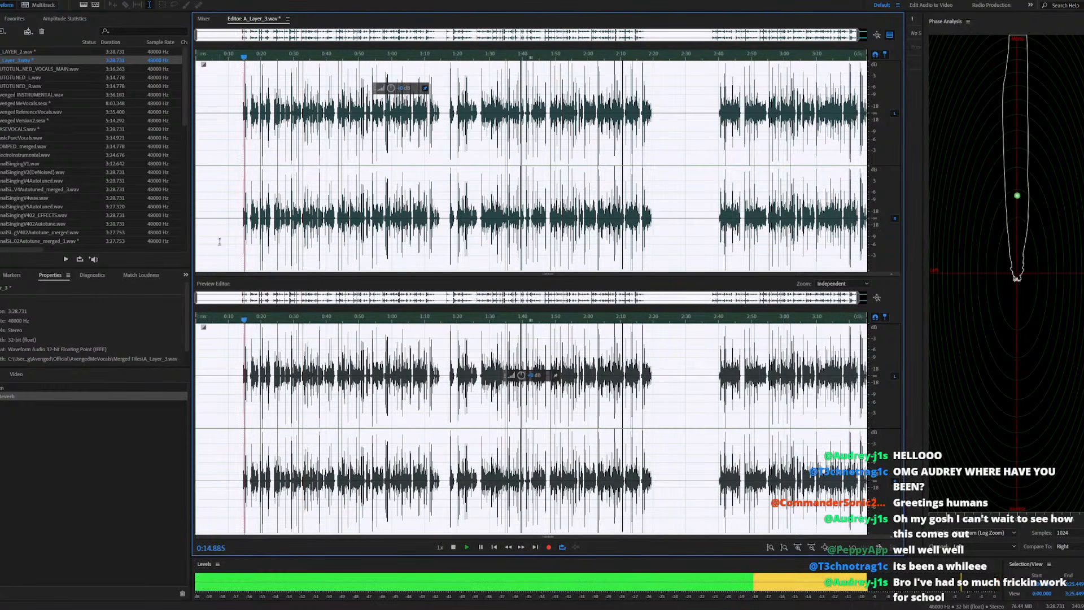
pyautogui.click(120, 388)
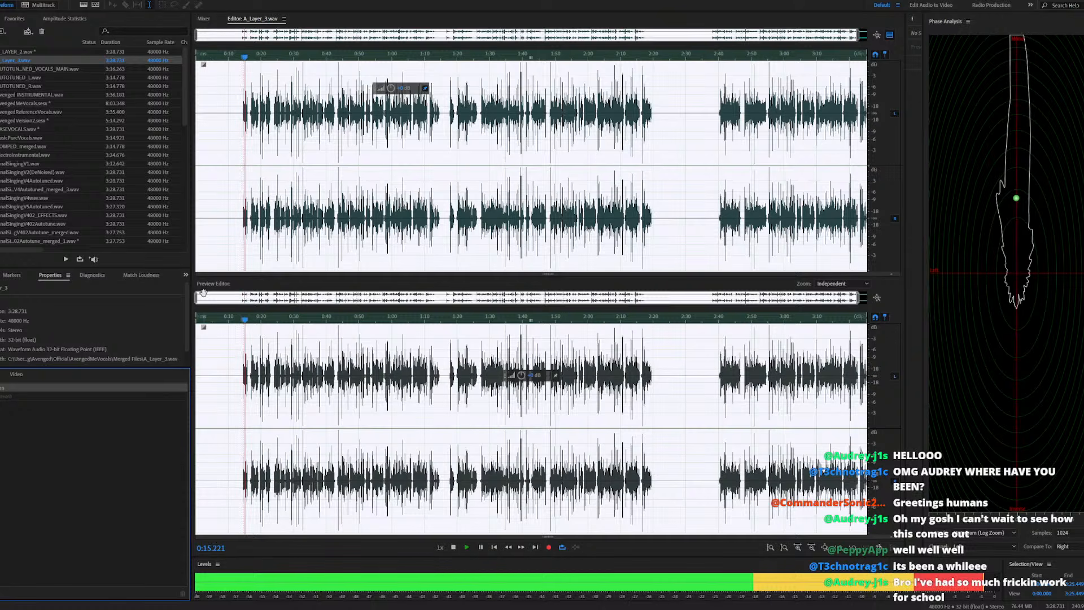
pyautogui.press('space')
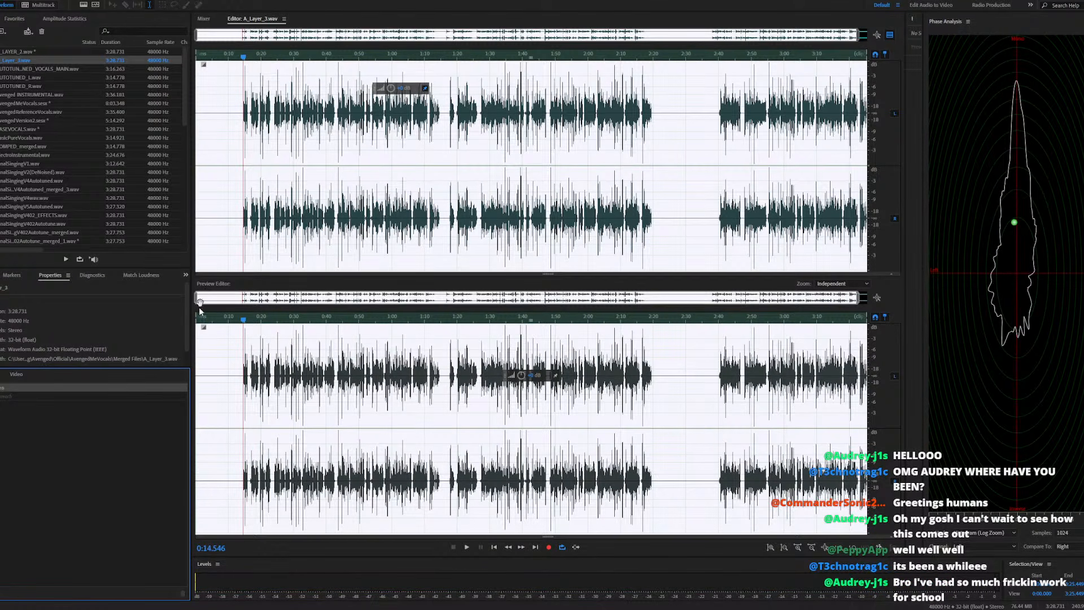
pyautogui.click(135, 394)
pyautogui.press('space')
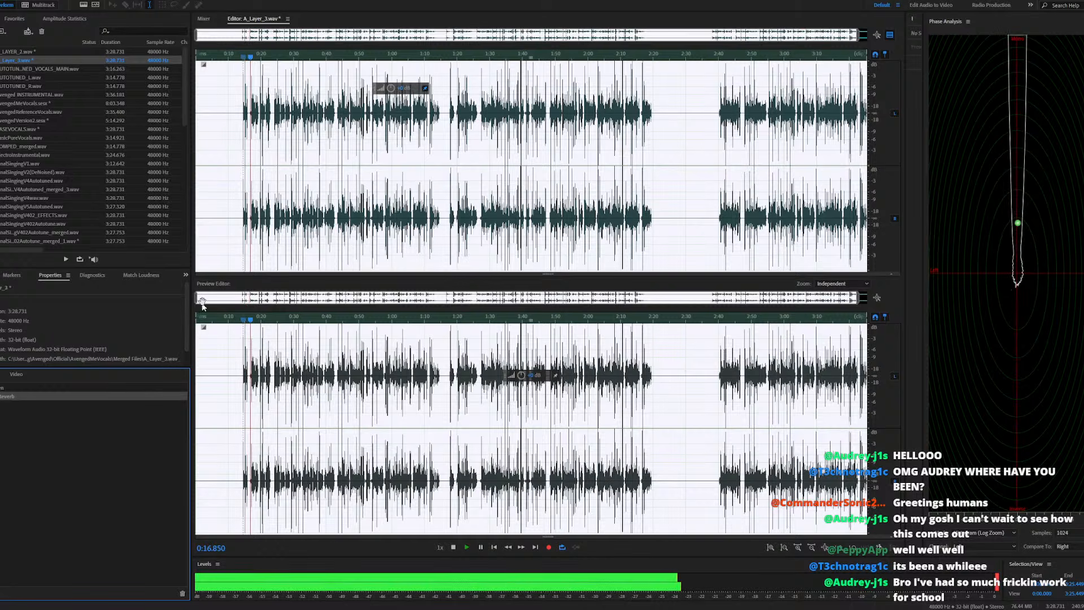
# Replay the DeReverb version from about 0:17, then revert A_Layer_3 to its original state and play the same passage
pyautogui.scroll(6, 254, 215)
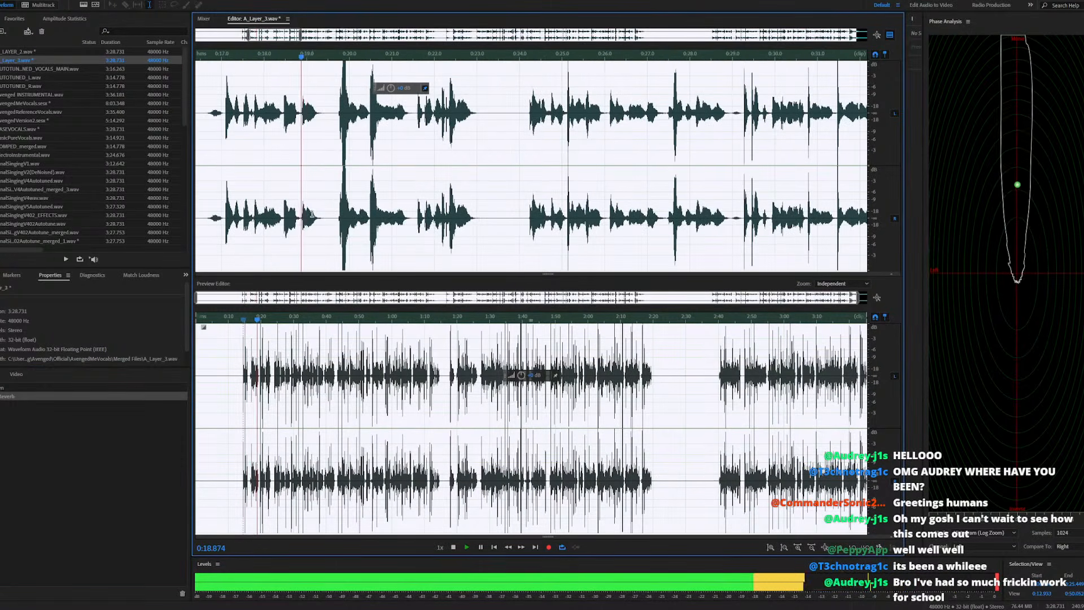
pyautogui.scroll(-2, 294, 170)
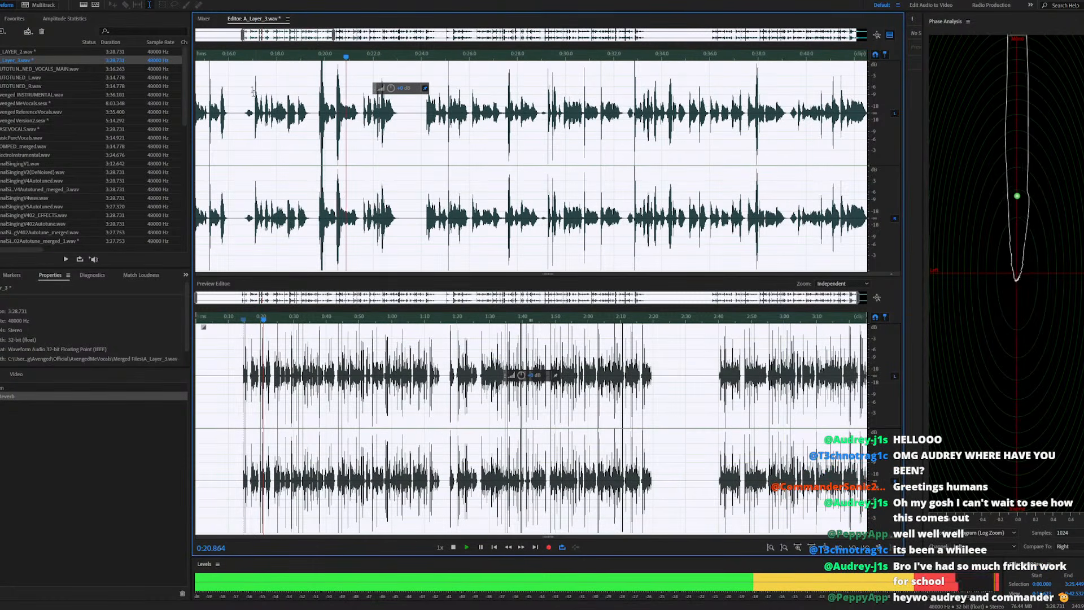
pyautogui.click(254, 57)
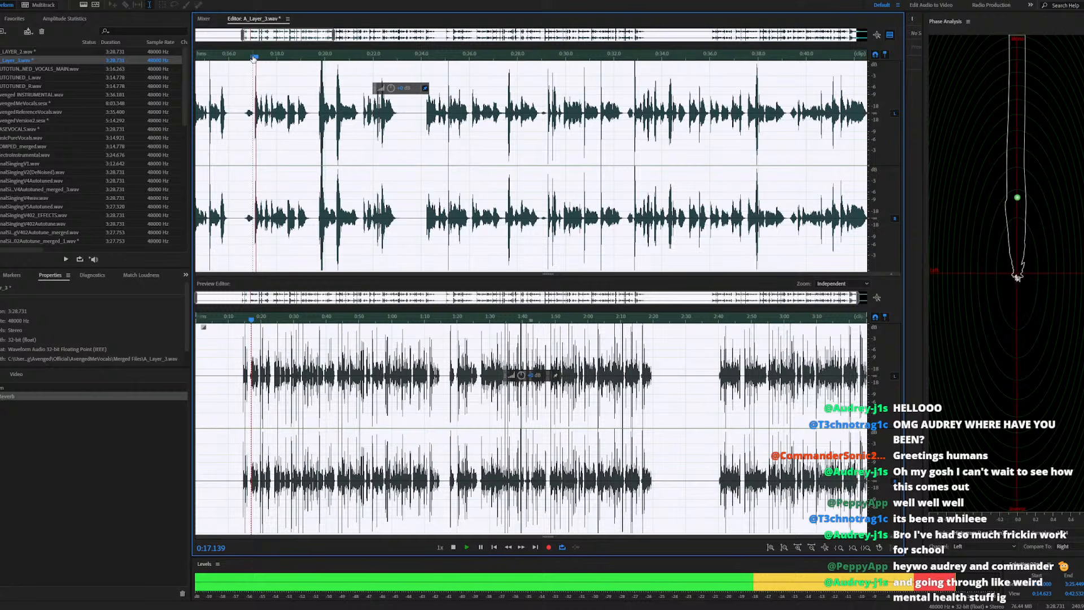
pyautogui.click(116, 388)
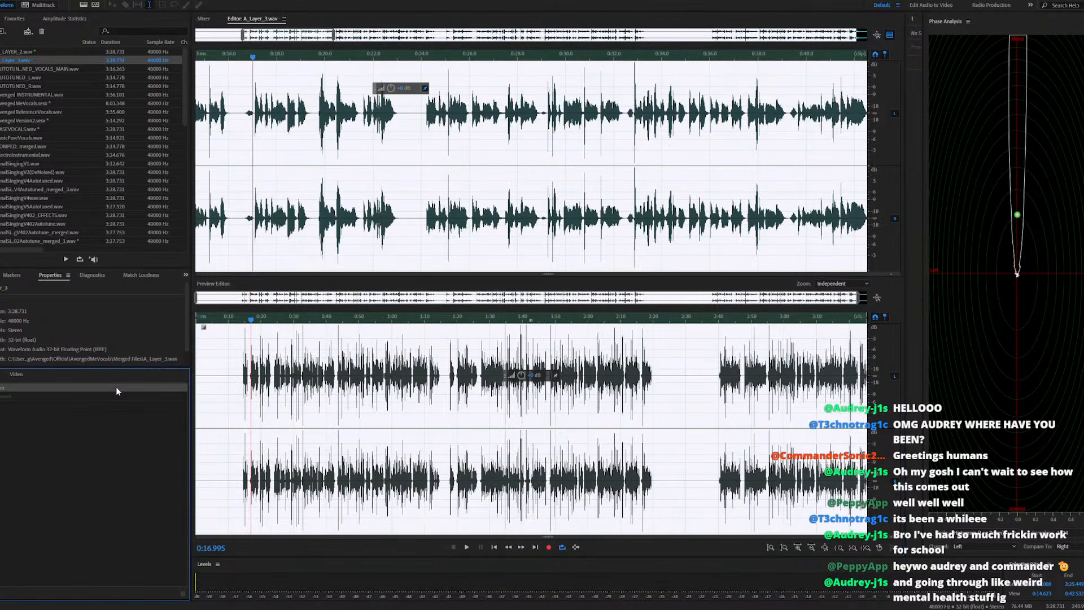
pyautogui.press('space')
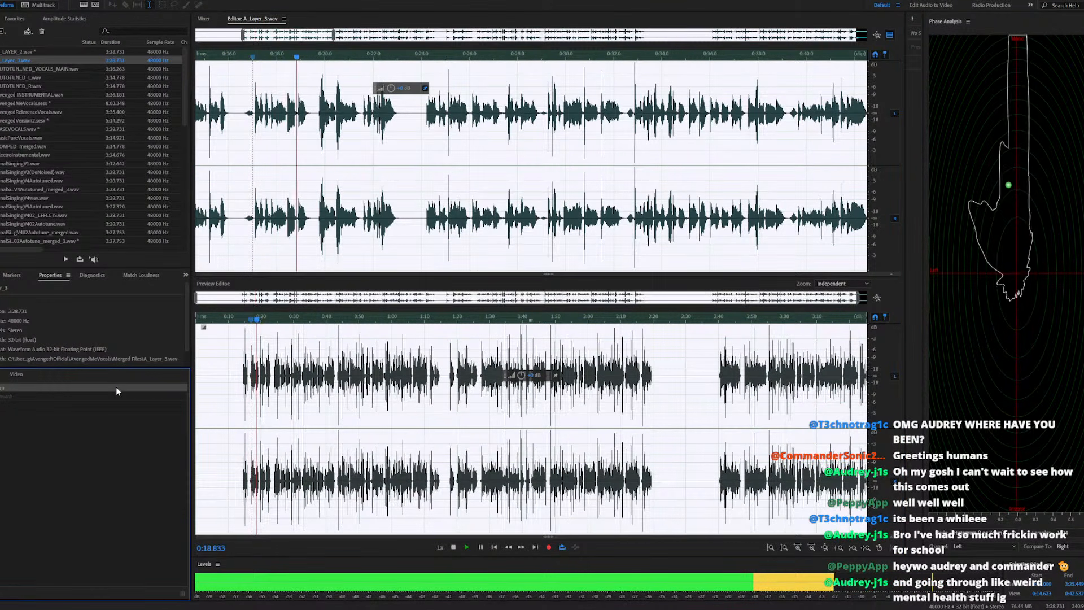
pyautogui.press('space')
# Open DeReverb on A_Layer_3, set the amount to 58 % with the low-and-high frequency focus, and preview it from about 0:17
pyautogui.click(66, 2)
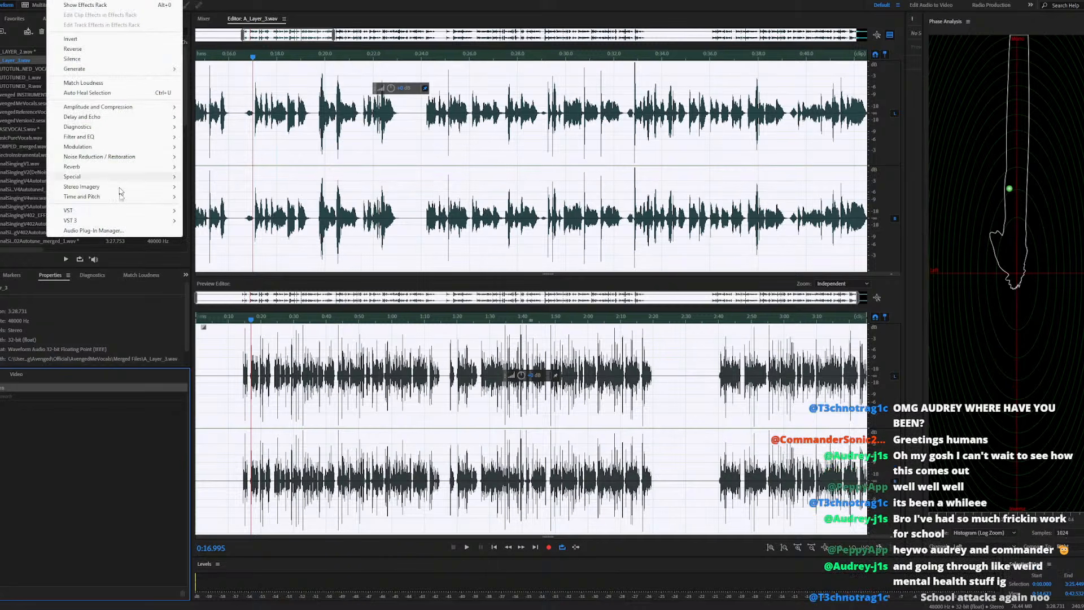
pyautogui.moveTo(116, 159)
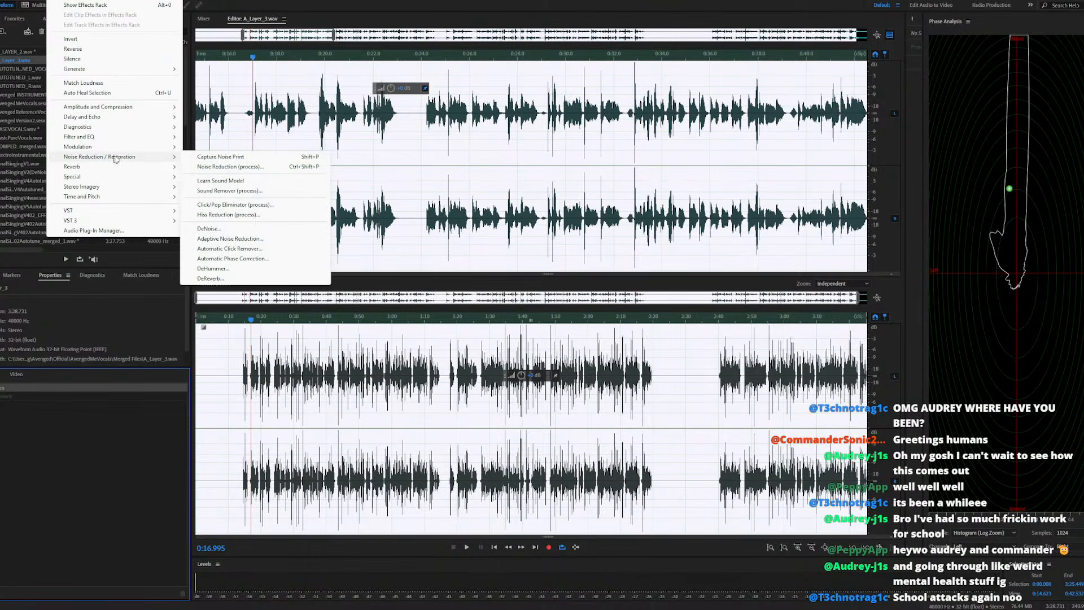
pyautogui.click(212, 278)
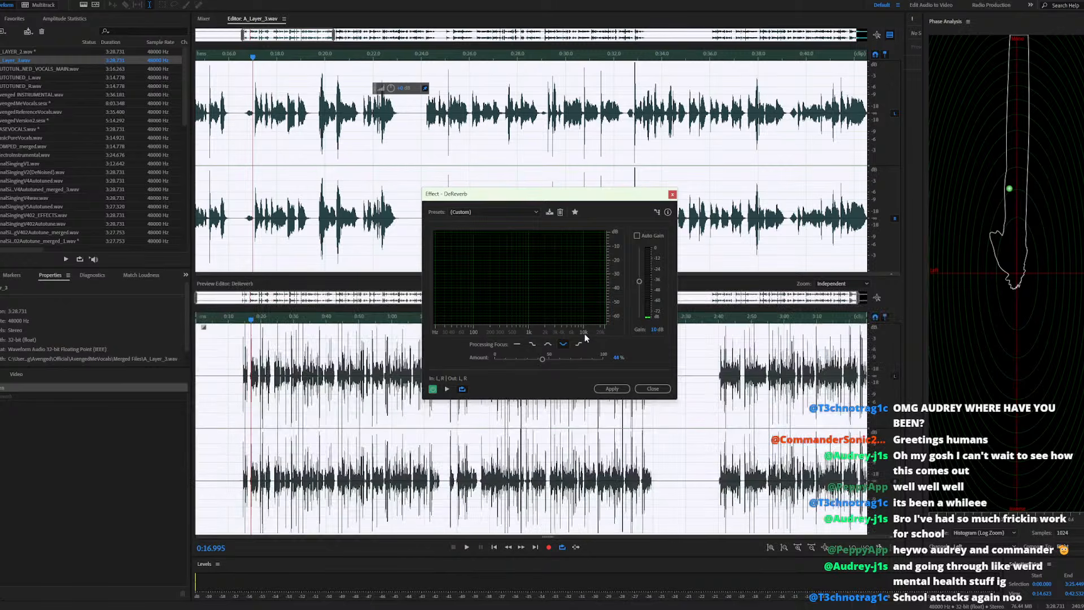
pyautogui.click(558, 358)
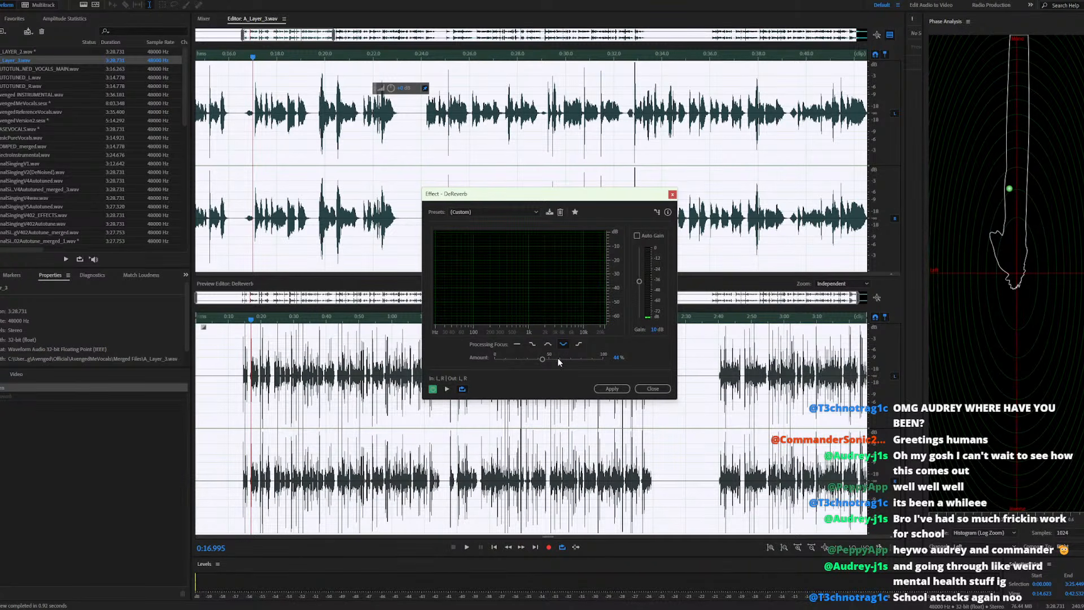
pyautogui.click(447, 389)
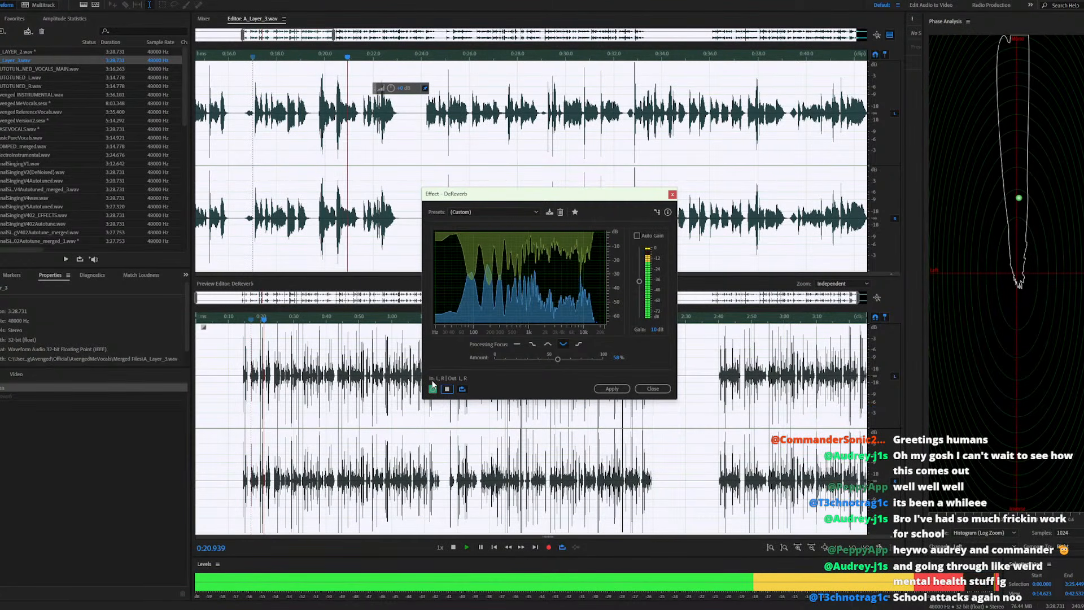
pyautogui.press('space')
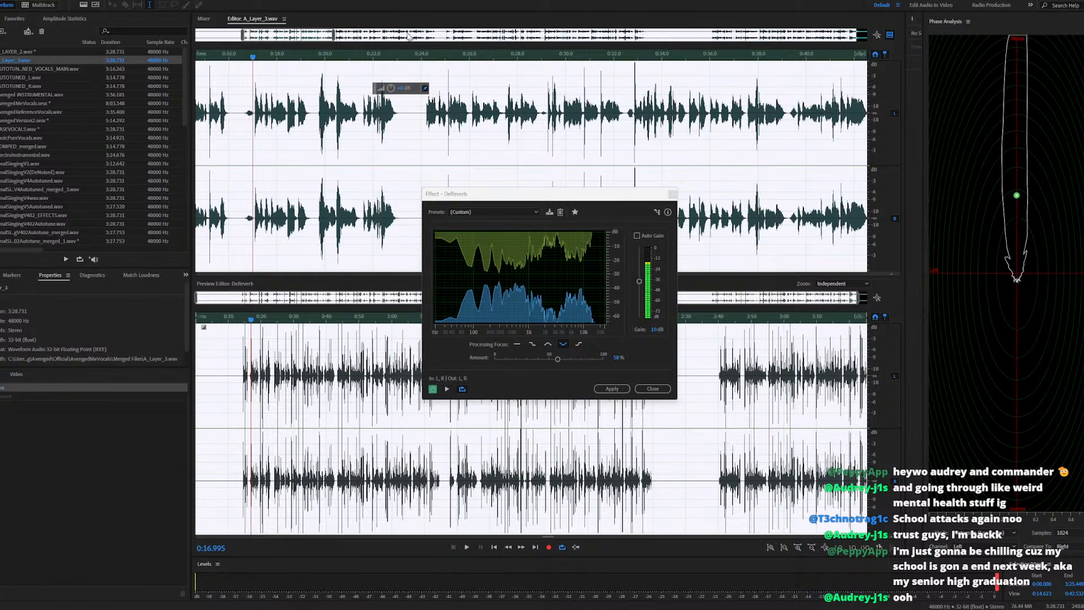
# Replay the DeReverb preview, lower the amount to 47 %, and apply the effect to A_Layer_3
pyautogui.press('space')
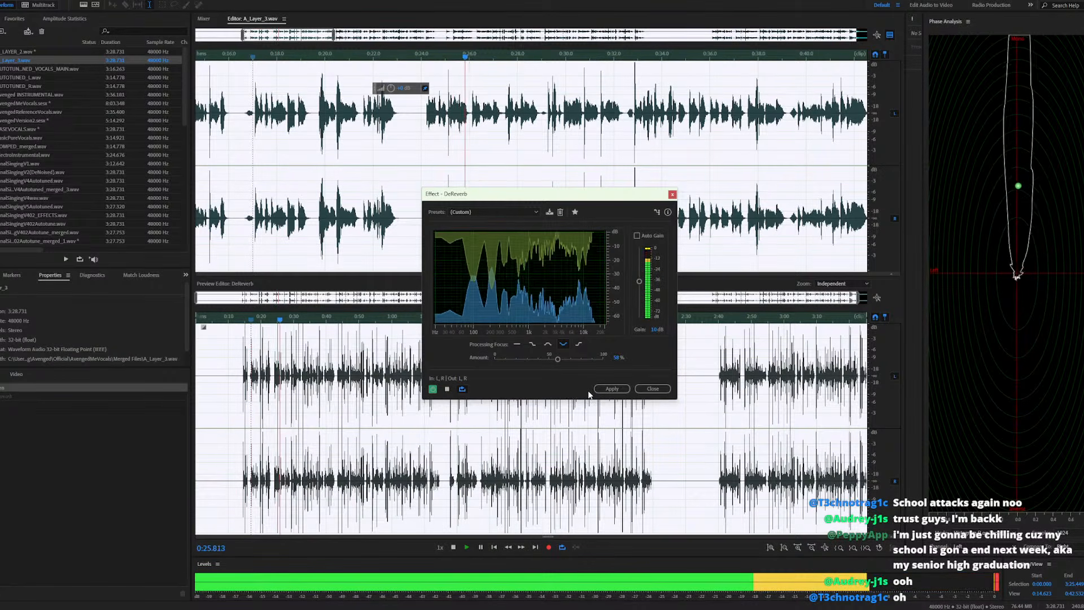
pyautogui.moveTo(550, 356); pyautogui.dragTo(545, 356)
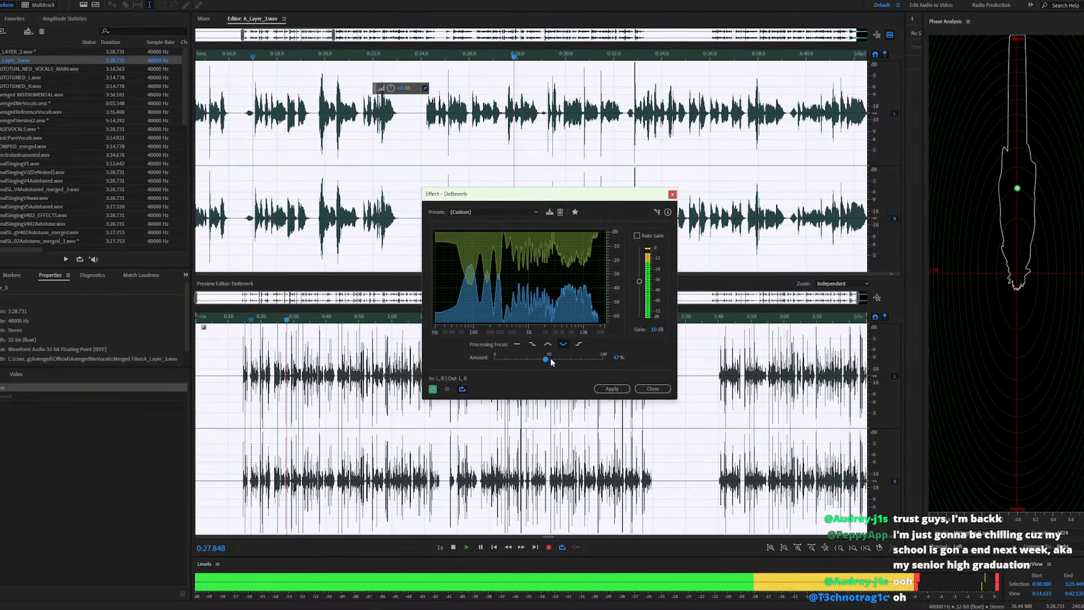
pyautogui.click(617, 389)
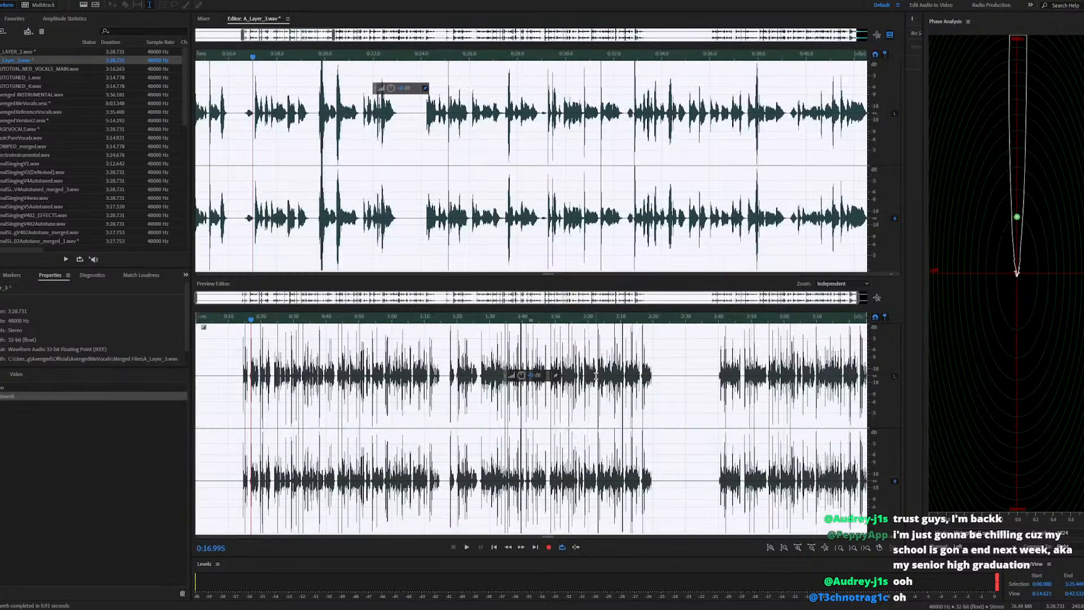
pyautogui.click(60, 2)
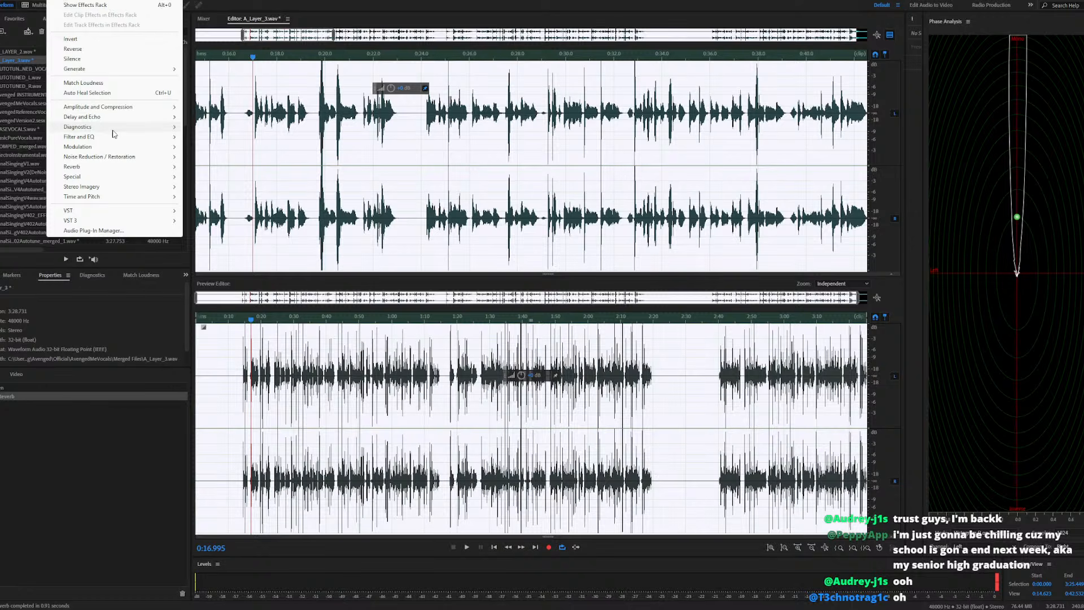
pyautogui.moveTo(121, 108)
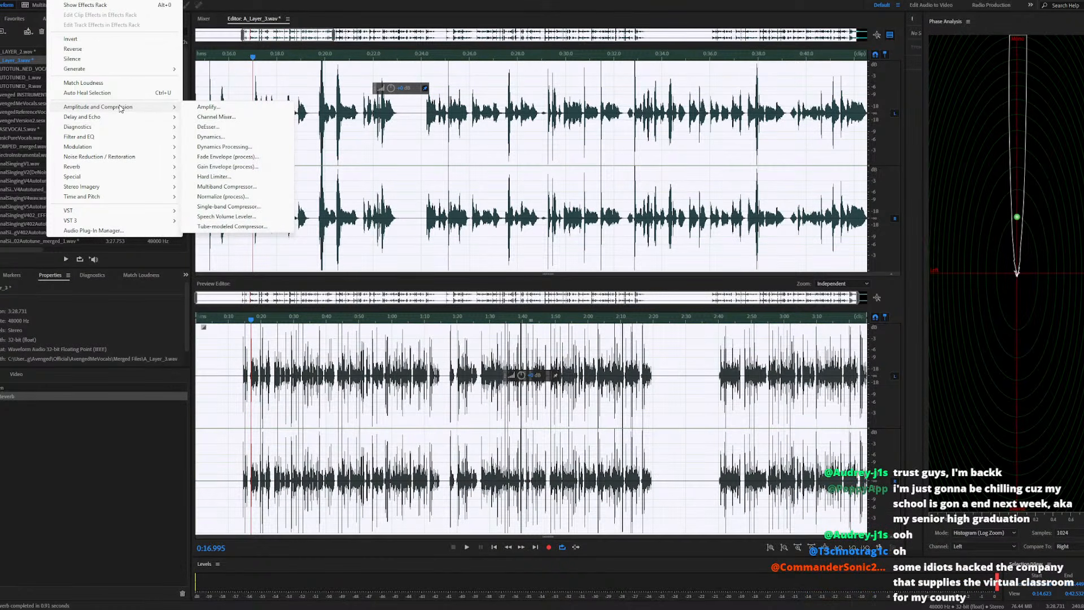
pyautogui.click(208, 127)
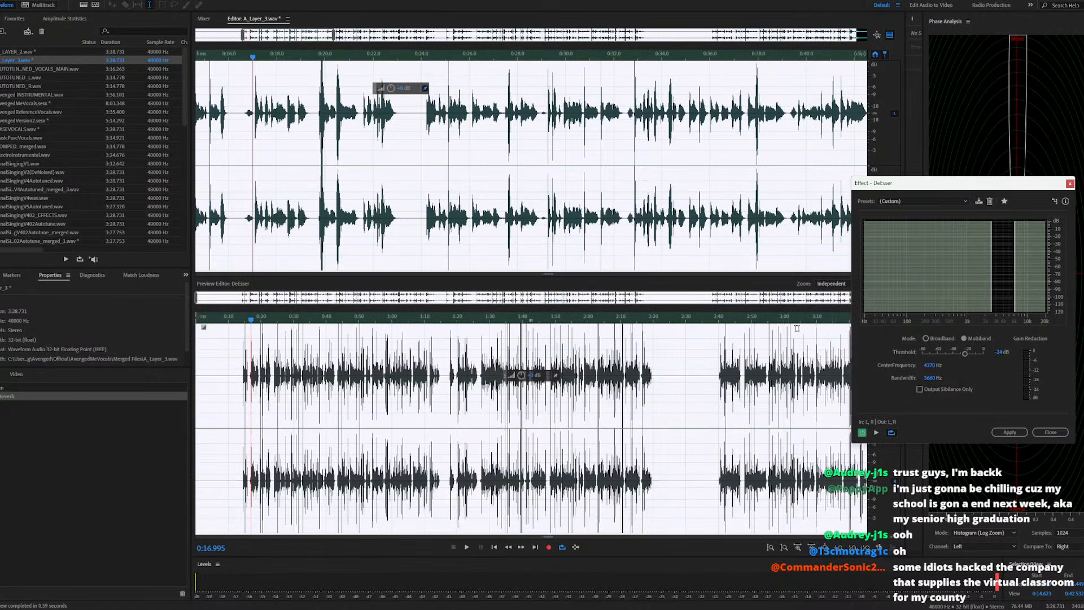
pyautogui.click(875, 432)
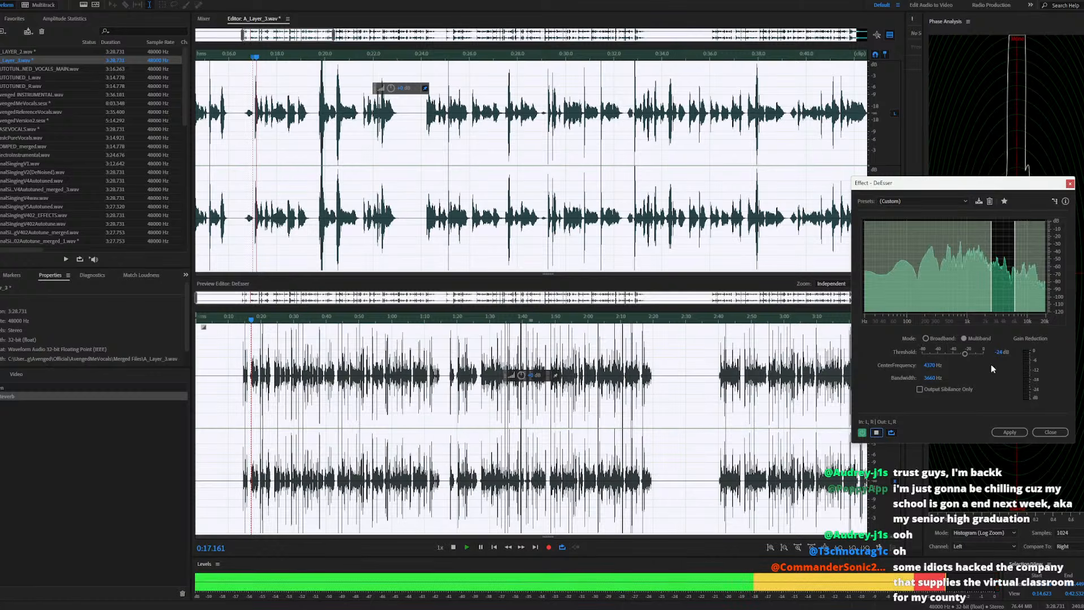
pyautogui.moveTo(965, 353); pyautogui.dragTo(949, 354)
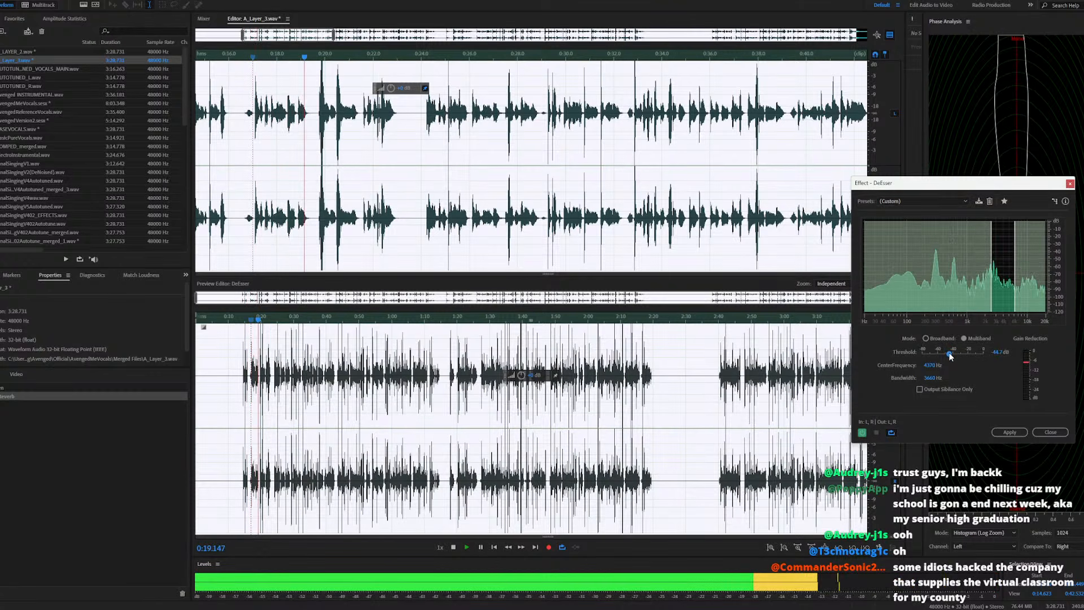
pyautogui.press('space')
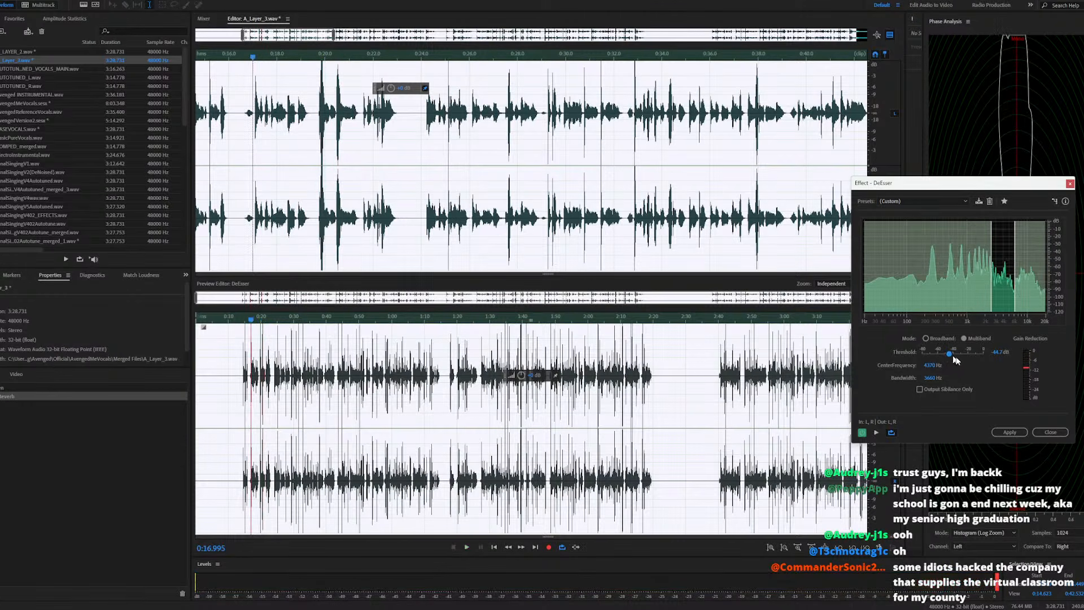
pyautogui.click(1049, 431)
# Open Dynamics on A_Layer_3 with the AutoGate threshold at -32.9 dB, AutoGate off and Expander on, and preview it from about 0:20
pyautogui.click(64, 2)
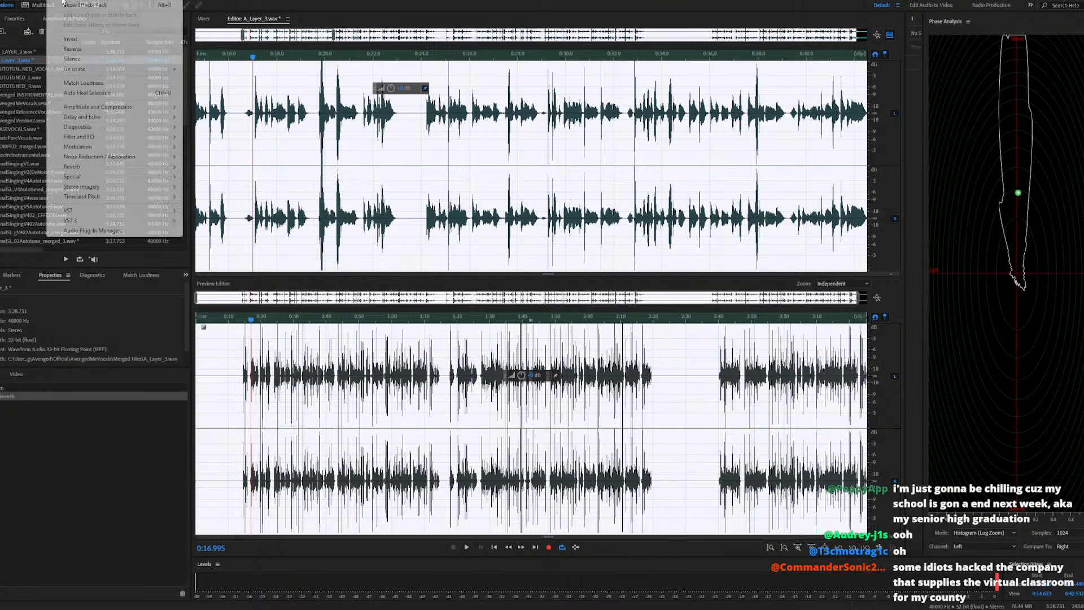
pyautogui.moveTo(125, 110)
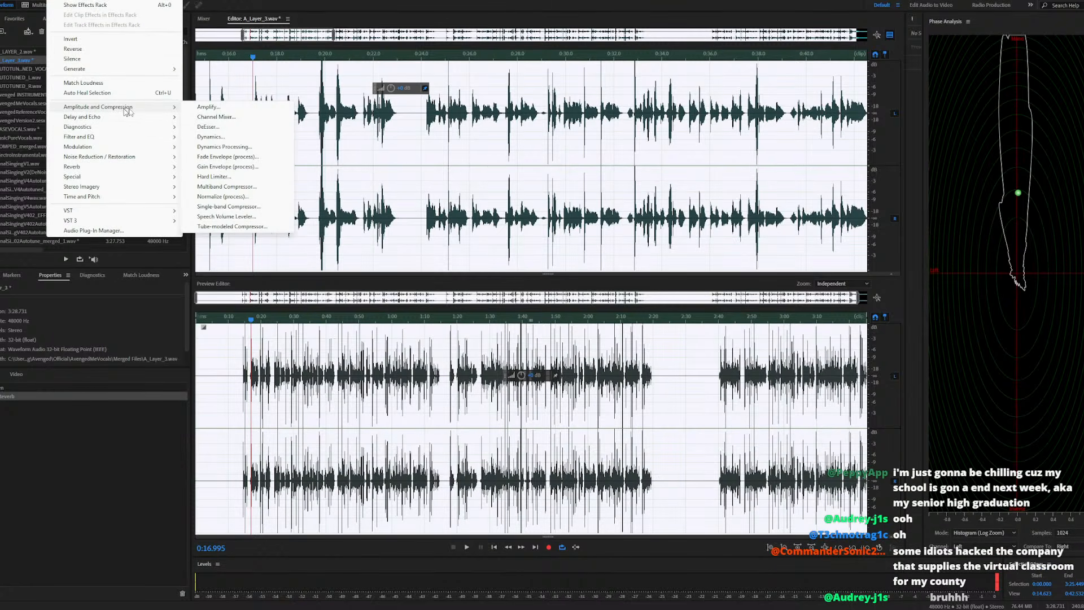
pyautogui.click(215, 137)
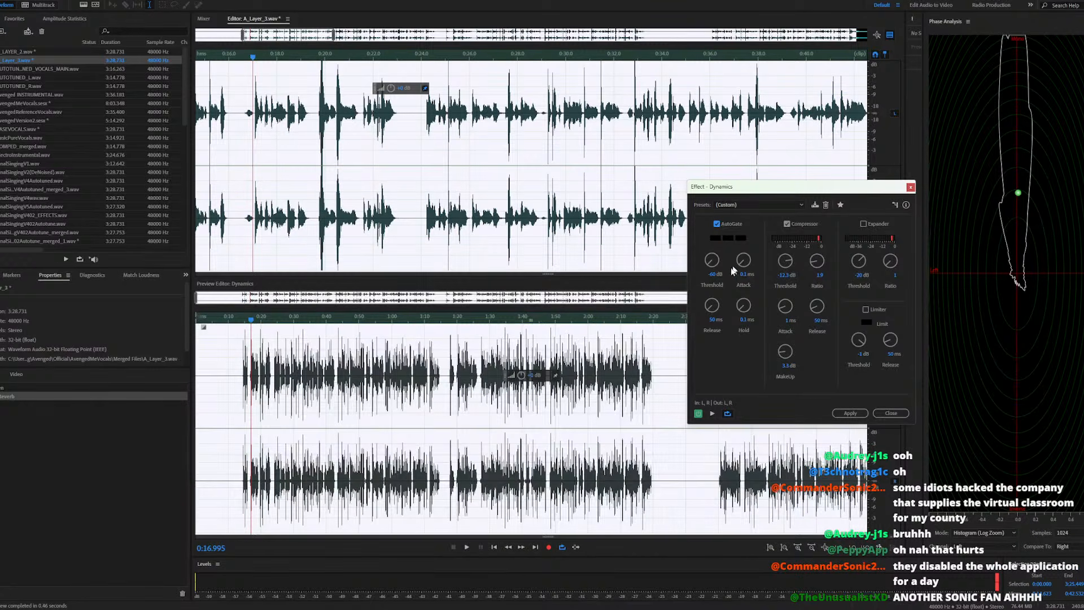
pyautogui.moveTo(706, 265); pyautogui.dragTo(700, 204)
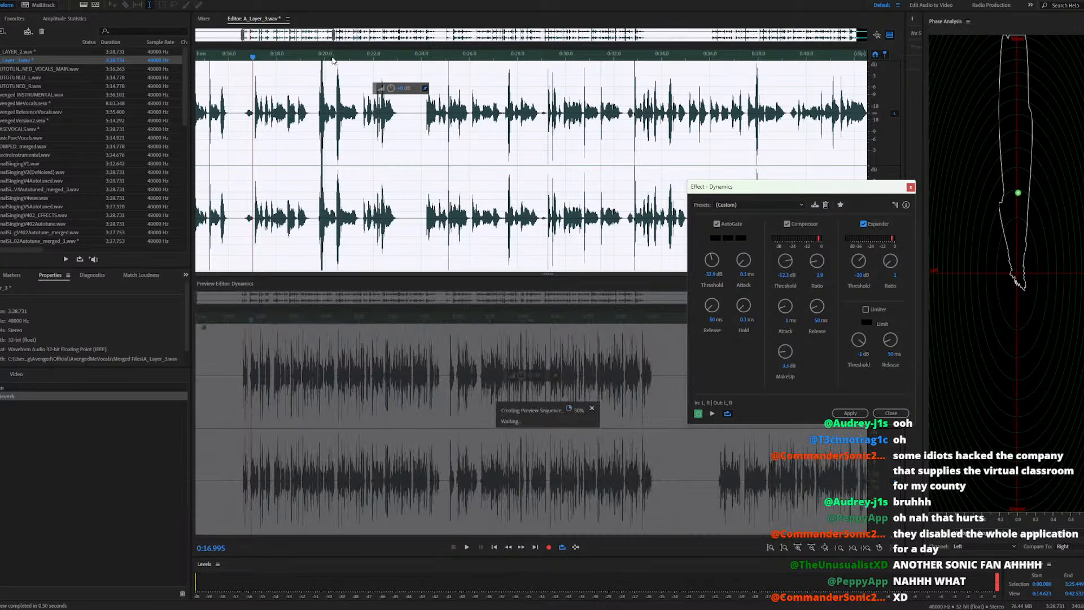
pyautogui.press('space')
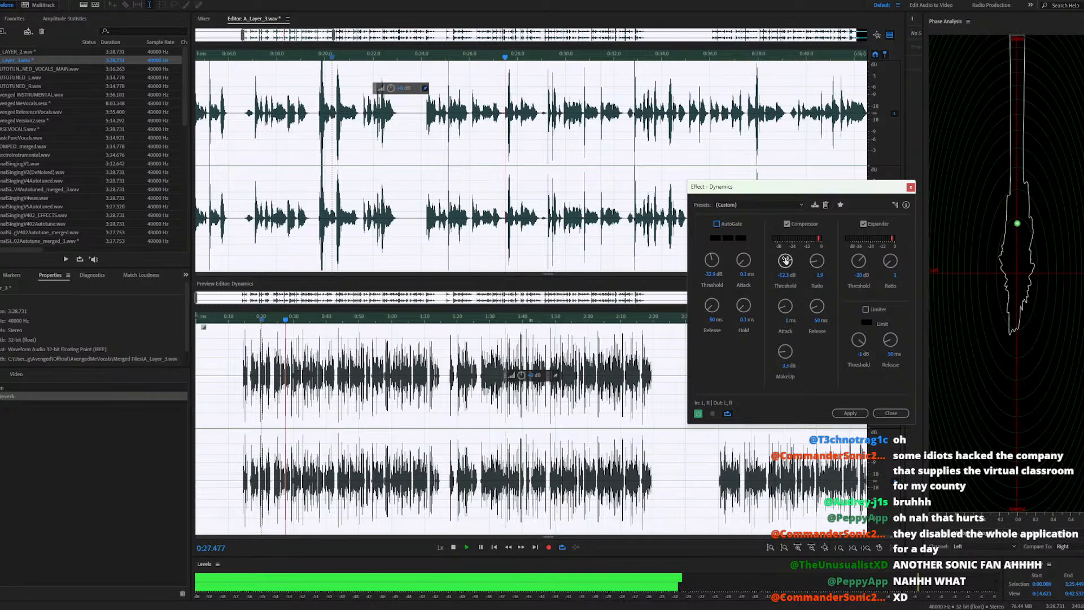
# Set the compressor threshold to -13.4 dB and its makeup gain to 0.5 dB while the preview plays
pyautogui.moveTo(785, 260); pyautogui.dragTo(781, 303)
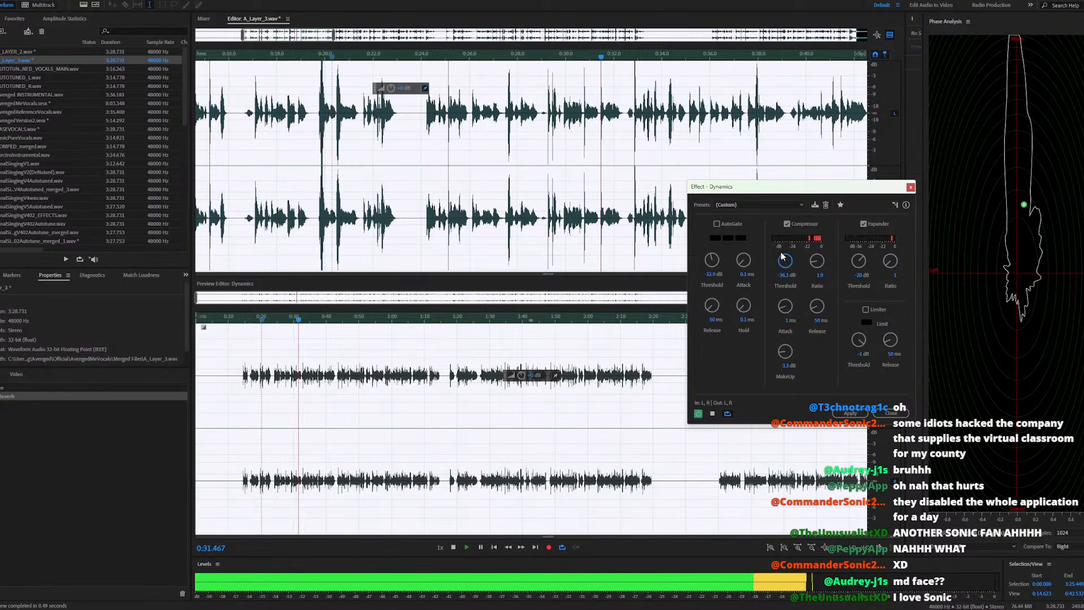
pyautogui.moveTo(779, 286); pyautogui.dragTo(787, 229)
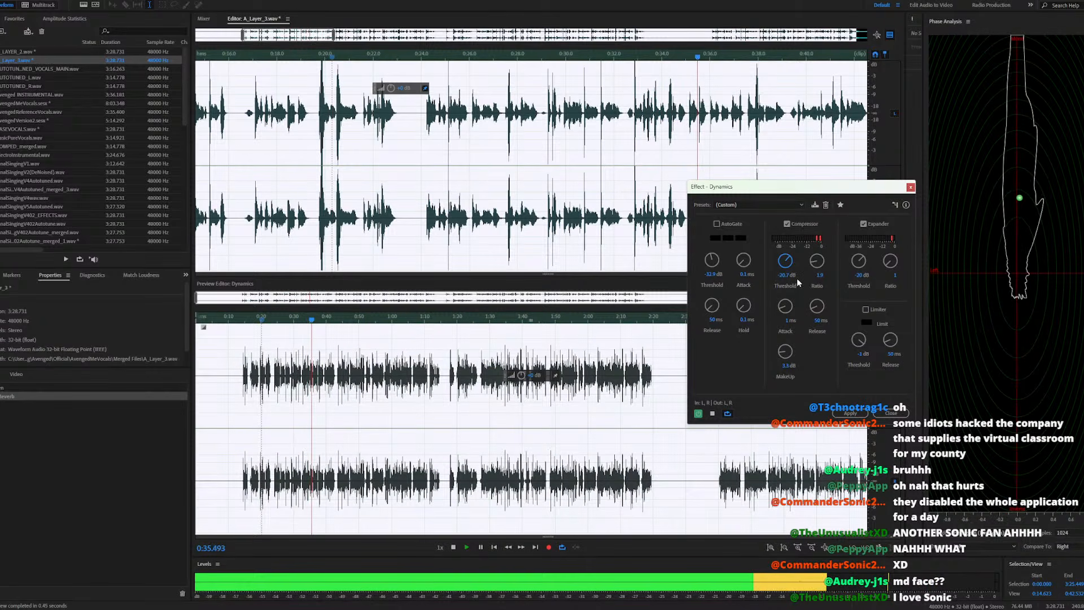
pyautogui.moveTo(794, 275); pyautogui.dragTo(788, 244)
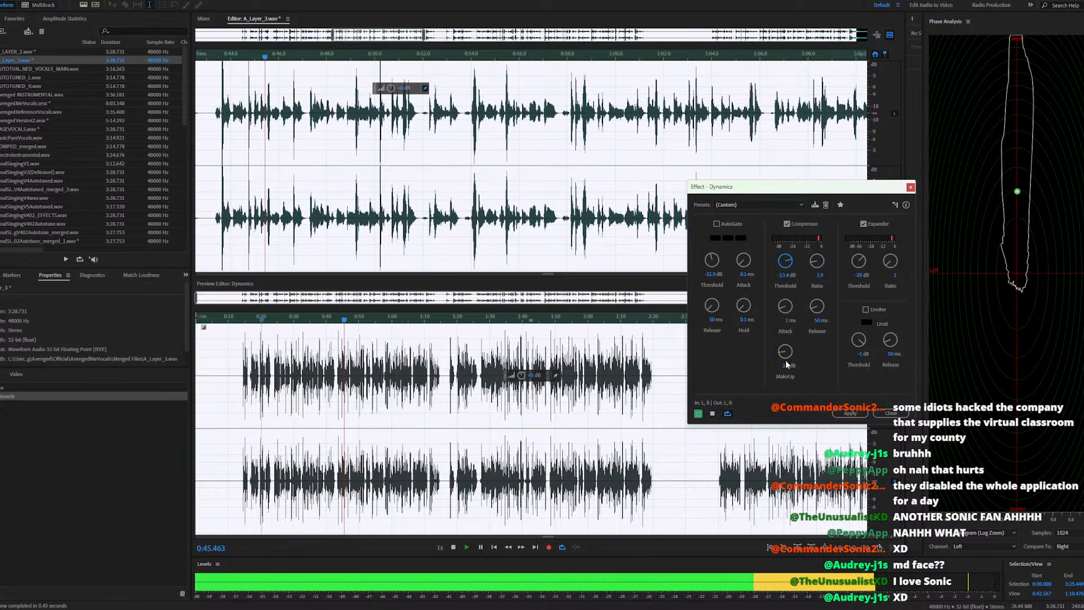
pyautogui.moveTo(783, 354); pyautogui.dragTo(781, 367)
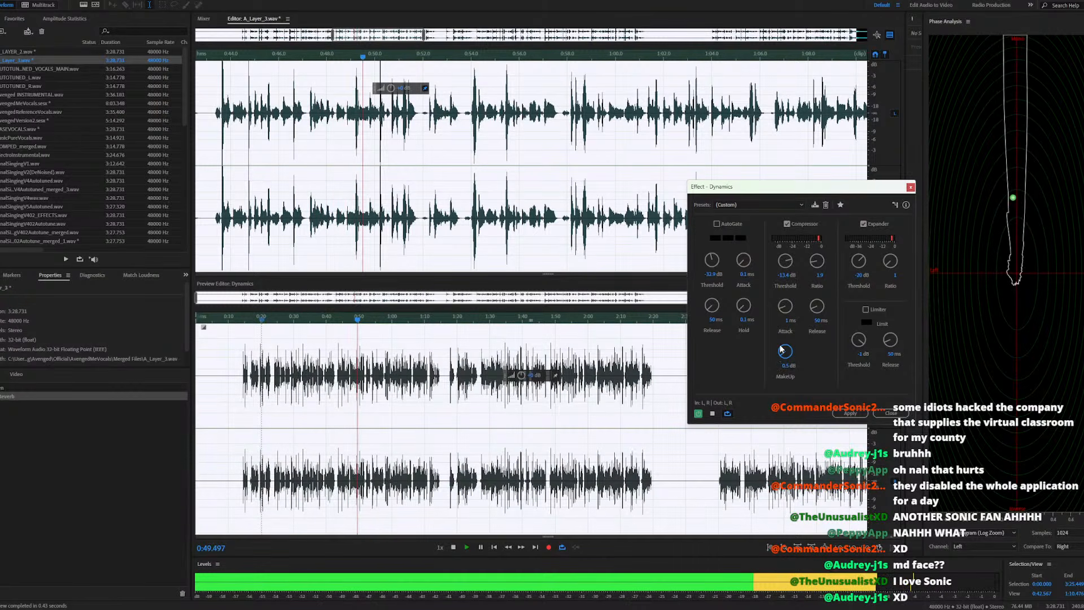
# Set the compressor's release time to 30 ms
pyautogui.click(819, 320)
pyautogui.write('30')
pyautogui.press('Return')
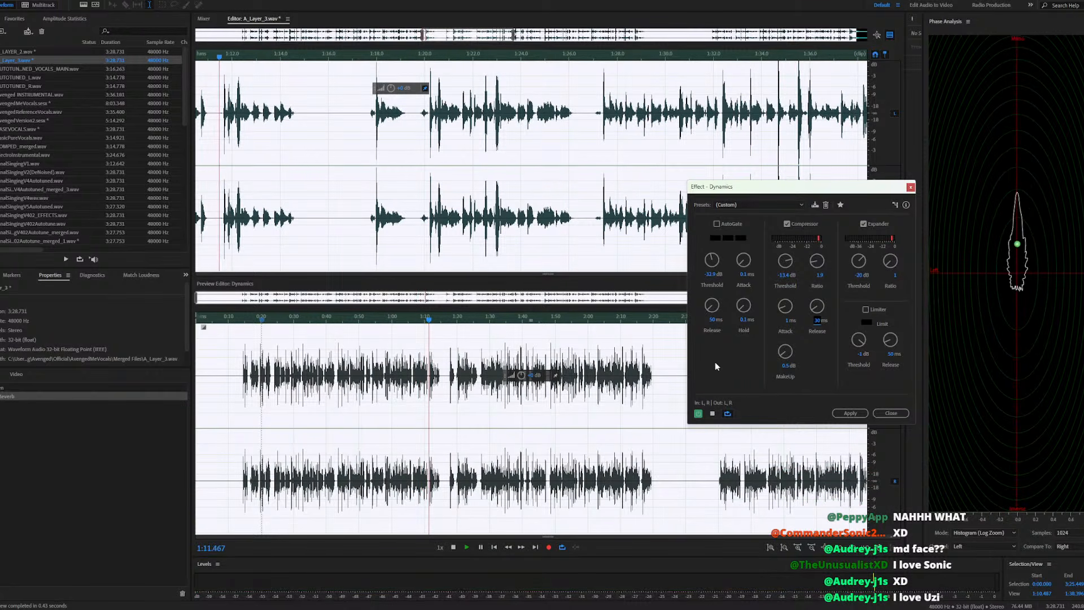
# Try a compressor attack of 10 ms and return it to 1 ms
pyautogui.click(786, 321)
pyautogui.write('10')
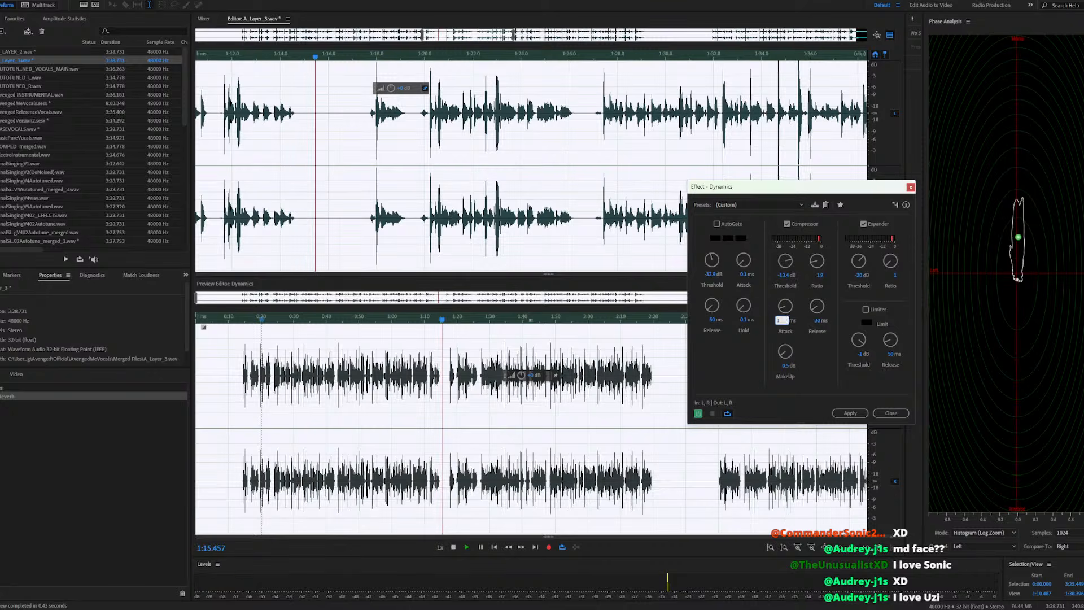
pyautogui.press('Return')
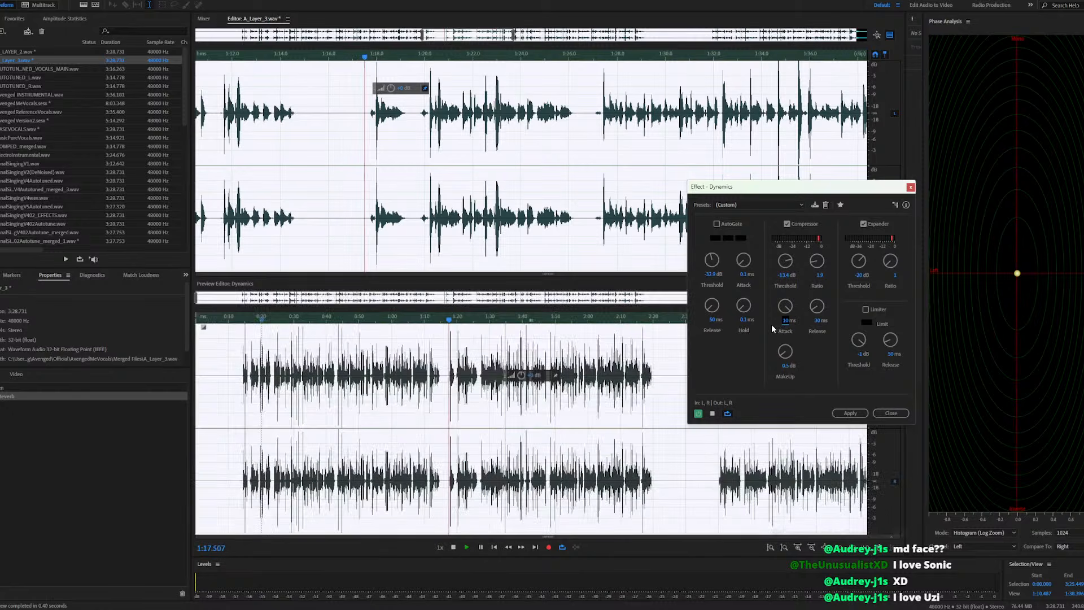
pyautogui.click(784, 320)
pyautogui.write('1')
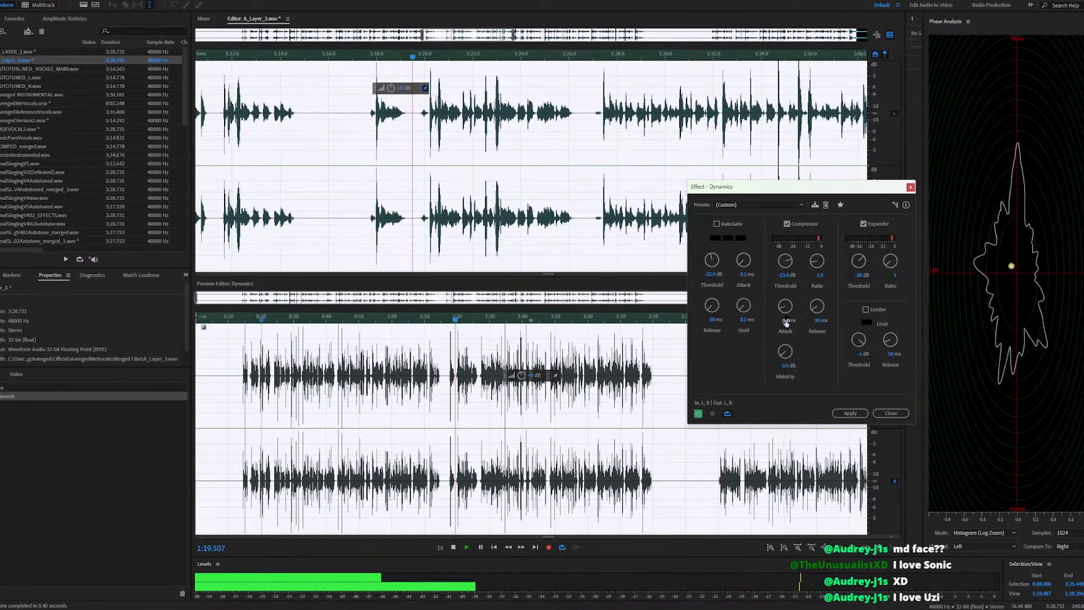
pyautogui.press('Return')
# Set the compressor's ratio to 5
pyautogui.click(819, 276)
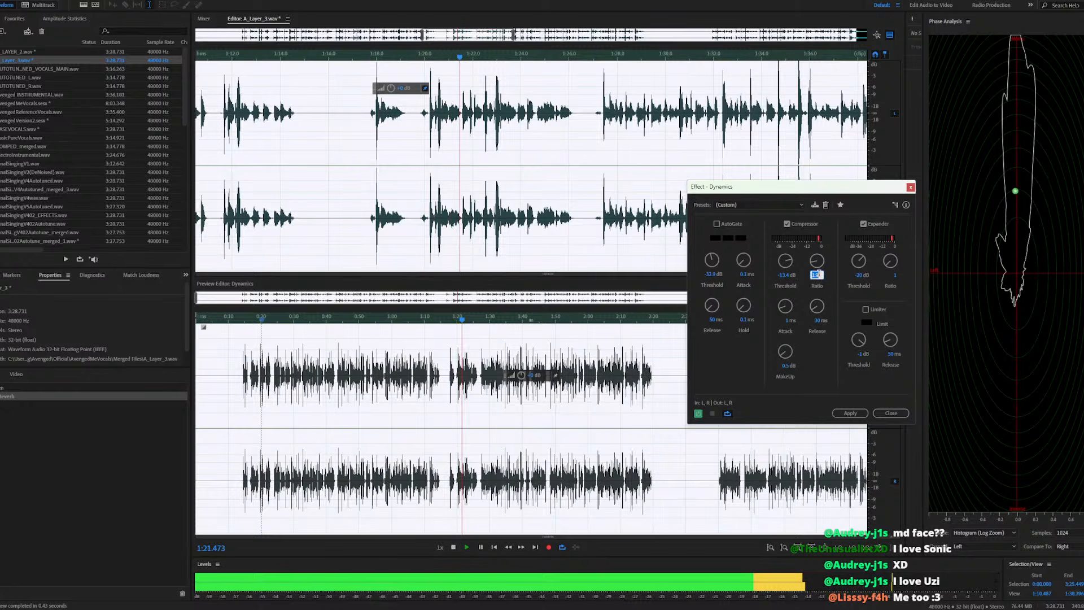
pyautogui.write('5')
pyautogui.press('Return')
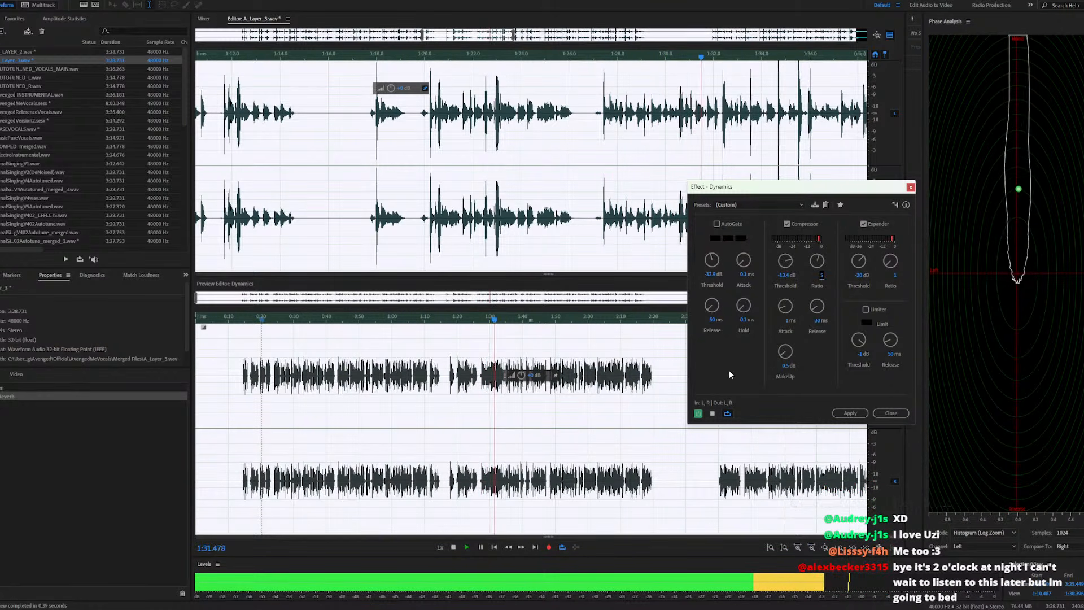
# Compare the sound with the Expander on and off, leave it off, and replay the passage from about 1:39
pyautogui.click(863, 224)
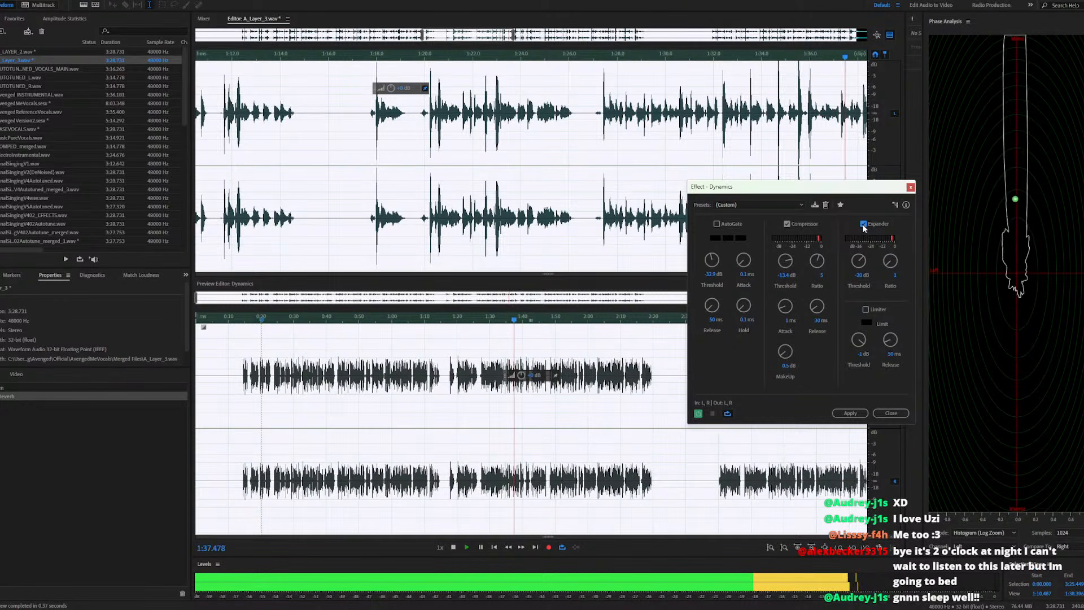
pyautogui.click(863, 224)
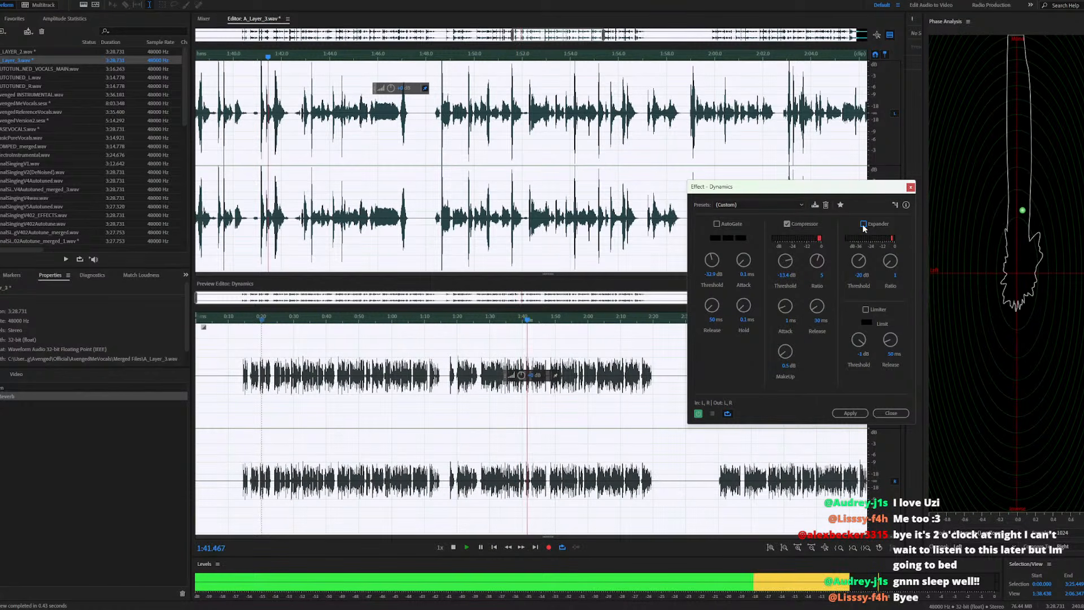
pyautogui.click(863, 224)
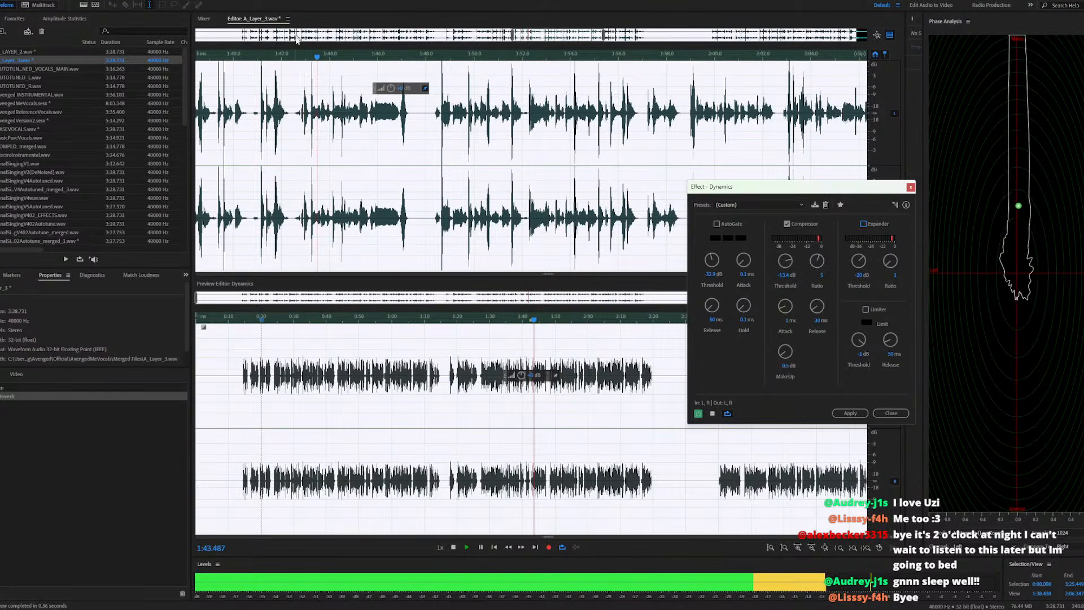
pyautogui.click(214, 57)
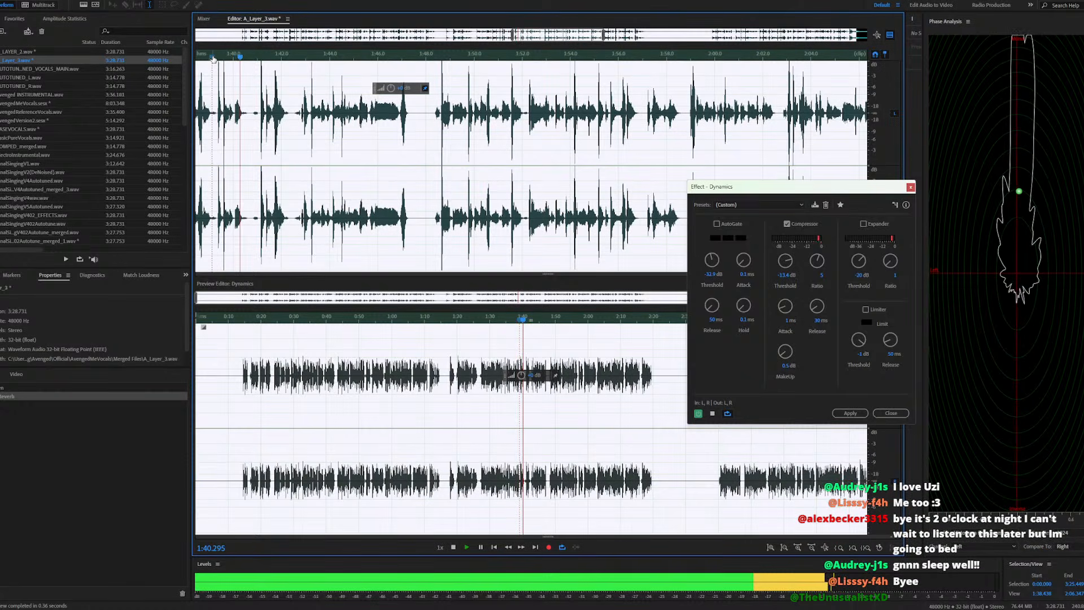
pyautogui.click(214, 57)
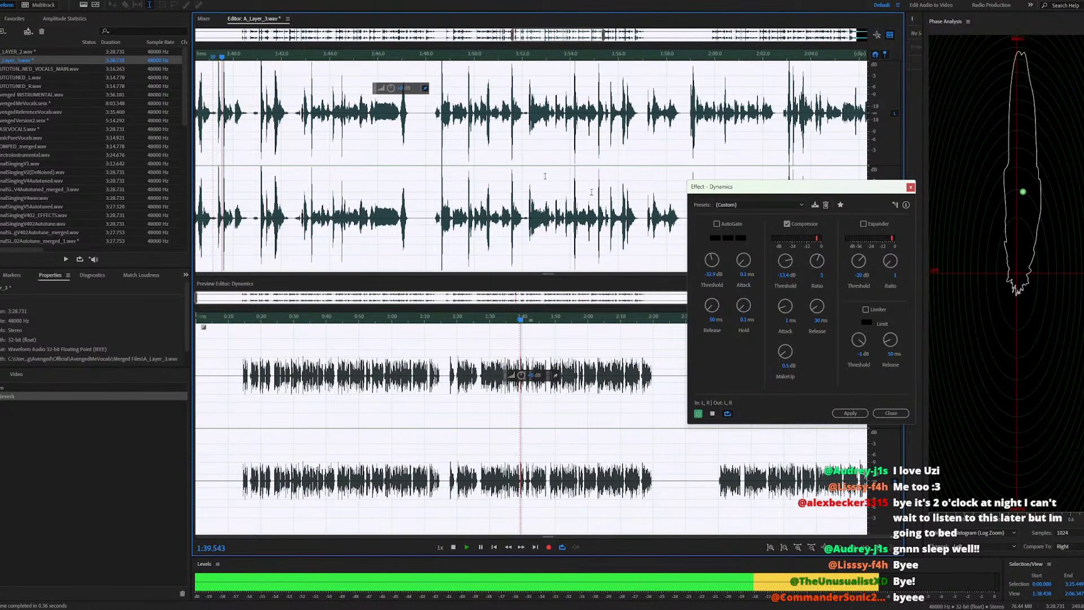
# Recheck the passage with the Expander on, turn the Expander off, and apply the Dynamics effect to A_Layer_3
pyautogui.click(863, 223)
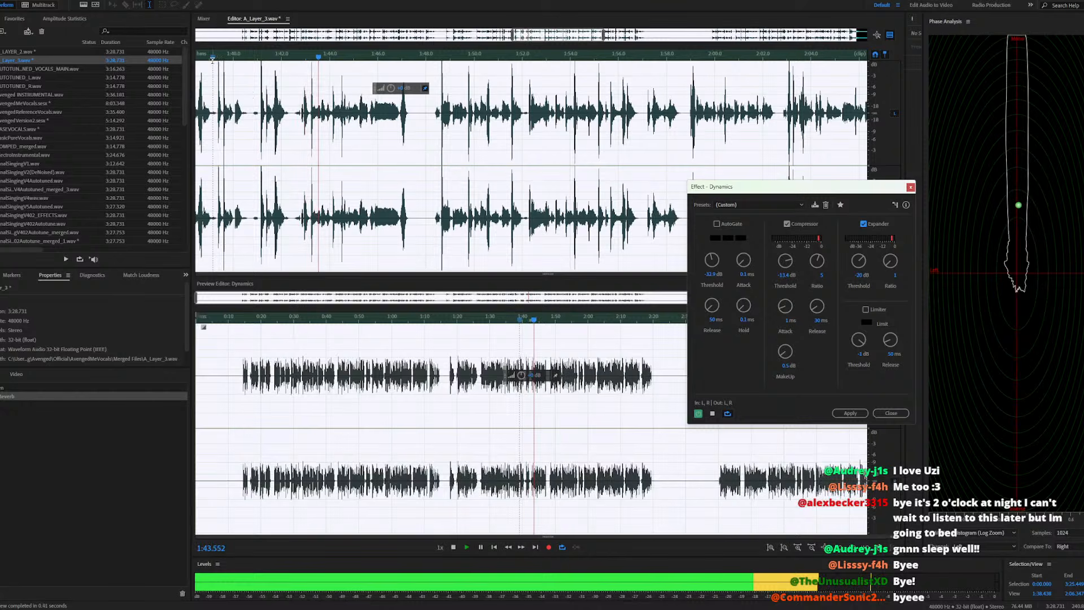
pyautogui.click(214, 57)
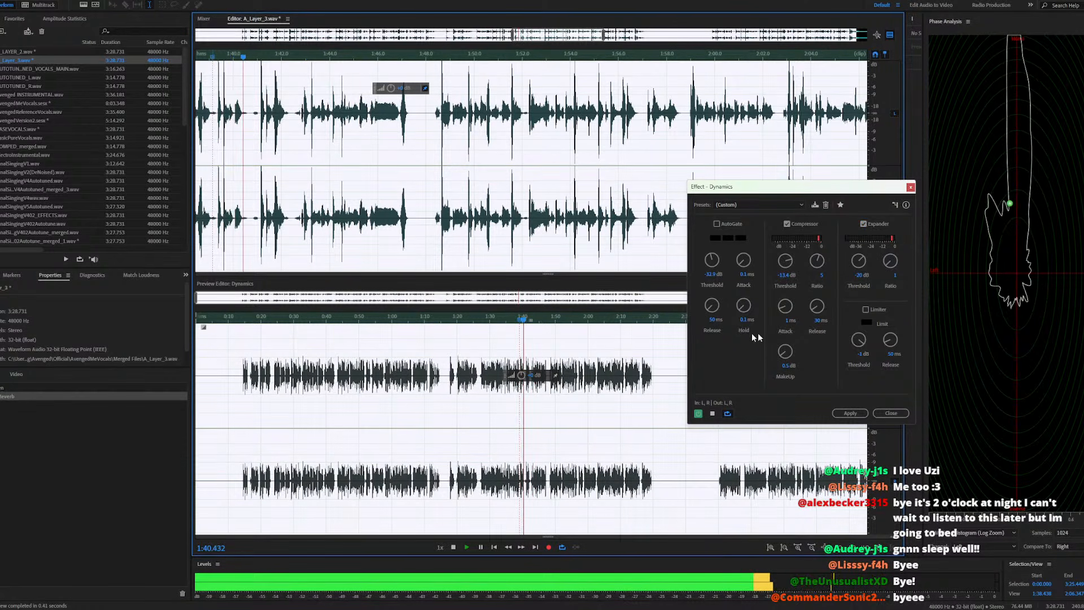
pyautogui.click(863, 225)
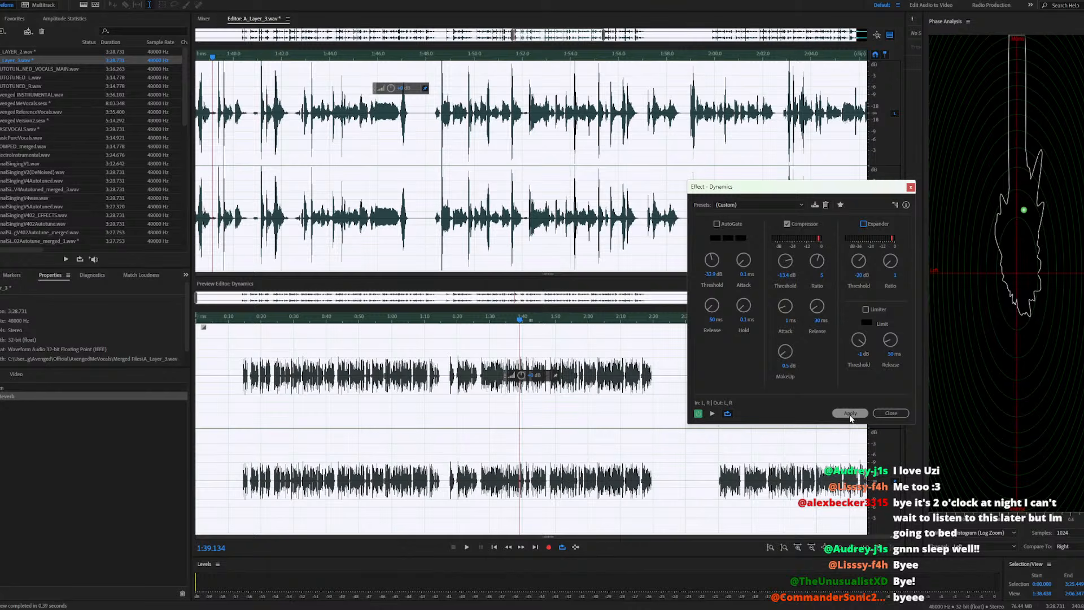
pyautogui.click(849, 413)
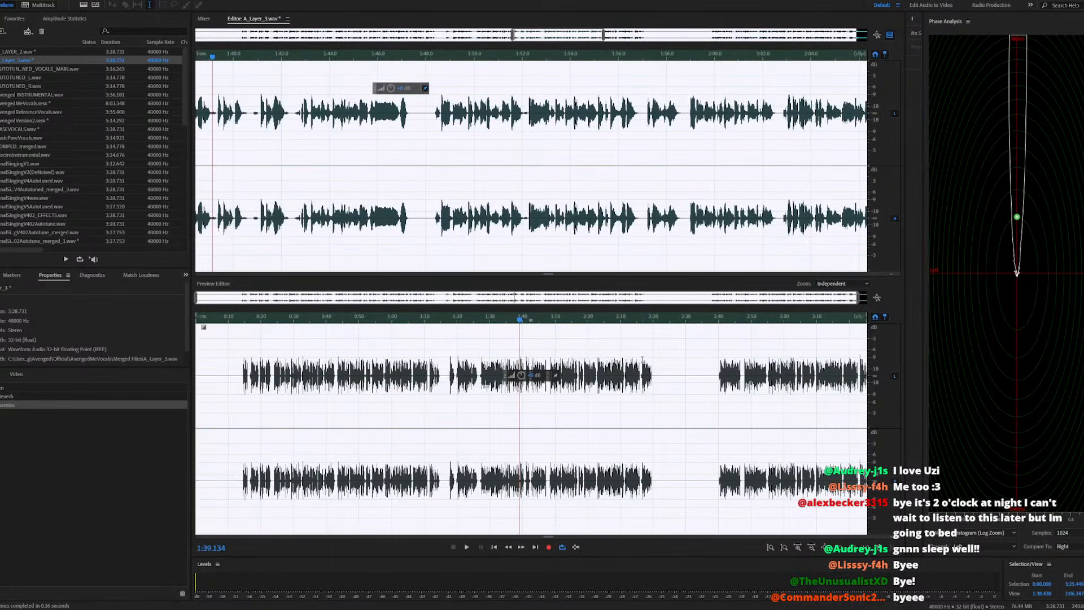
# Play back the compressed A_Layer_3 from about 0:44
pyautogui.scroll(-5, 559, 194)
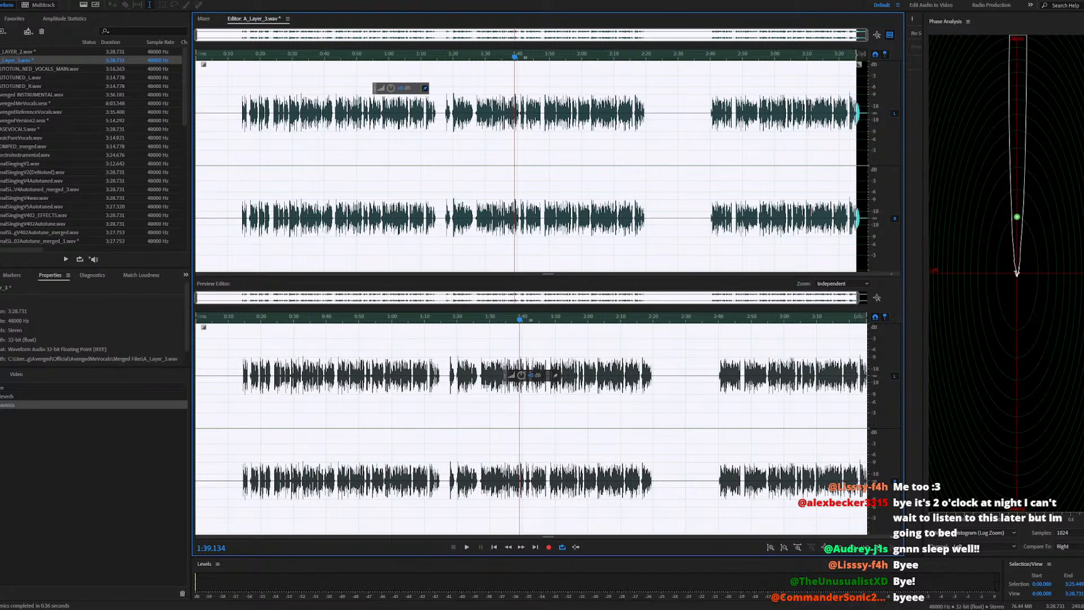
pyautogui.click(338, 58)
pyautogui.press('space')
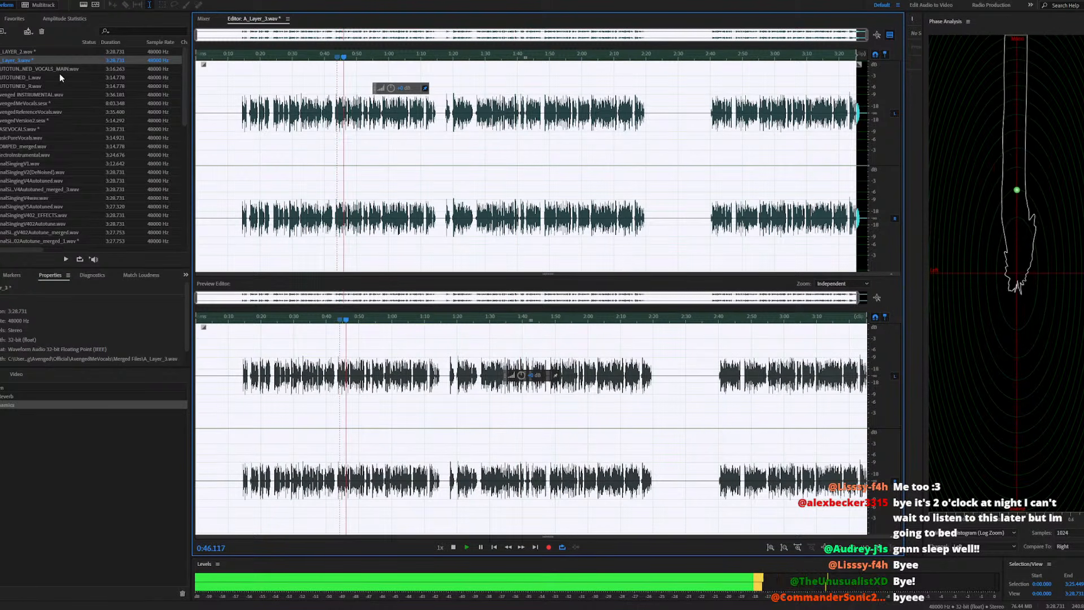
pyautogui.press('space')
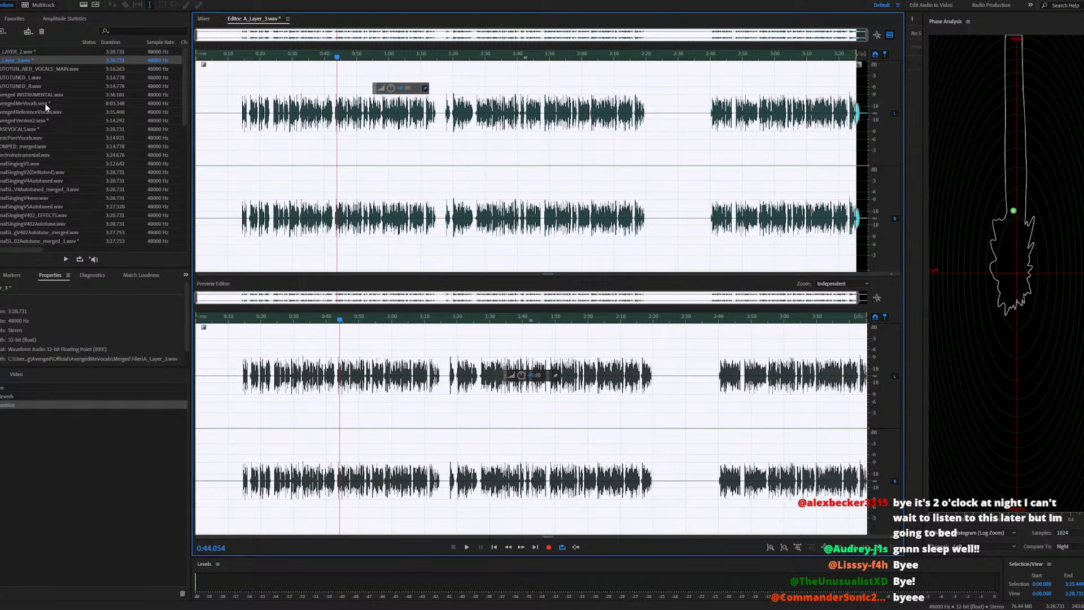
# Open the AvengedMeVocals session and play the mix from about 0:58, comparing it with Track 5 muted and unmuted
pyautogui.doubleClick(45, 102)
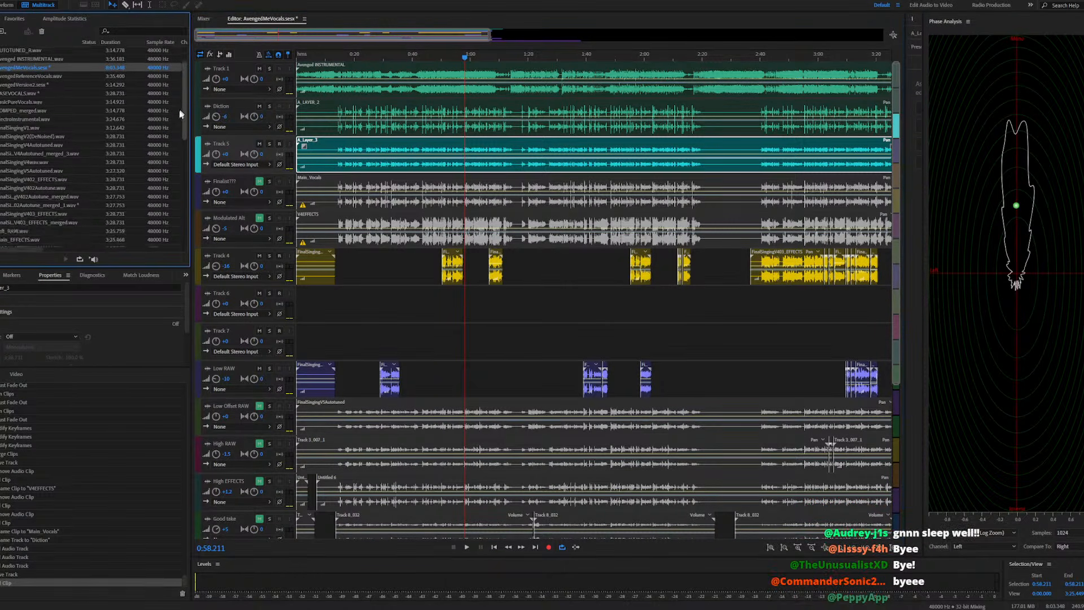
pyautogui.scroll(-10, 161, 218)
pyautogui.moveTo(160, 220); pyautogui.dragTo(175, 87)
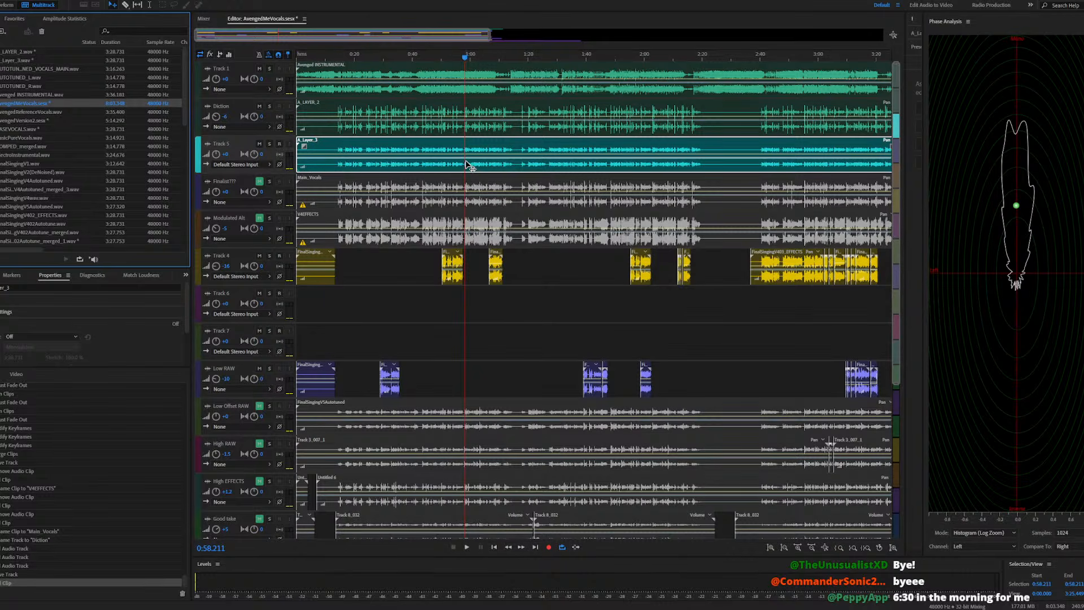
pyautogui.press('space')
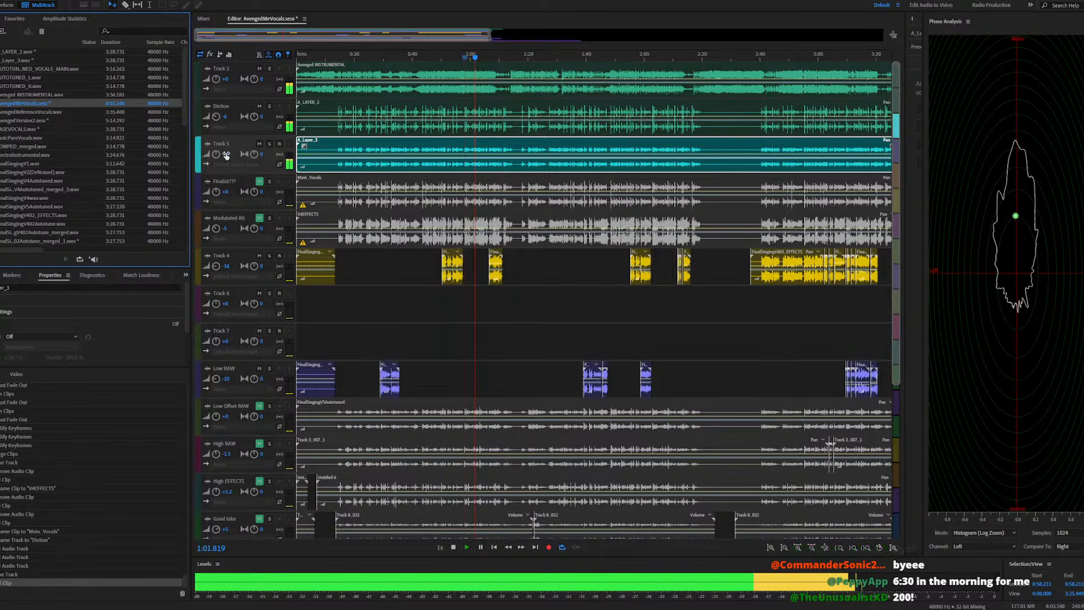
pyautogui.click(260, 145)
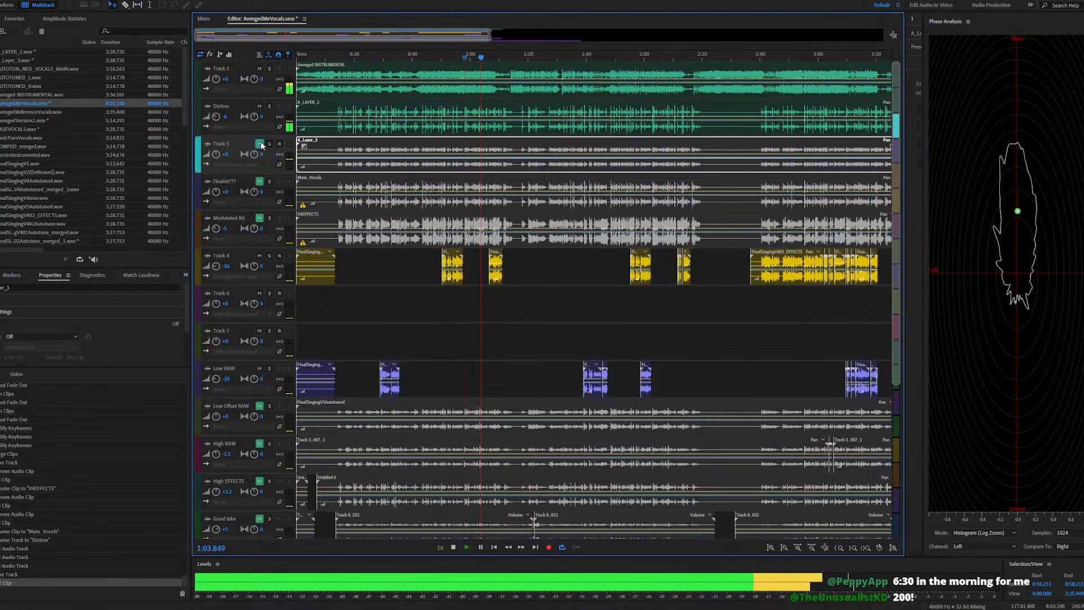
pyautogui.click(261, 145)
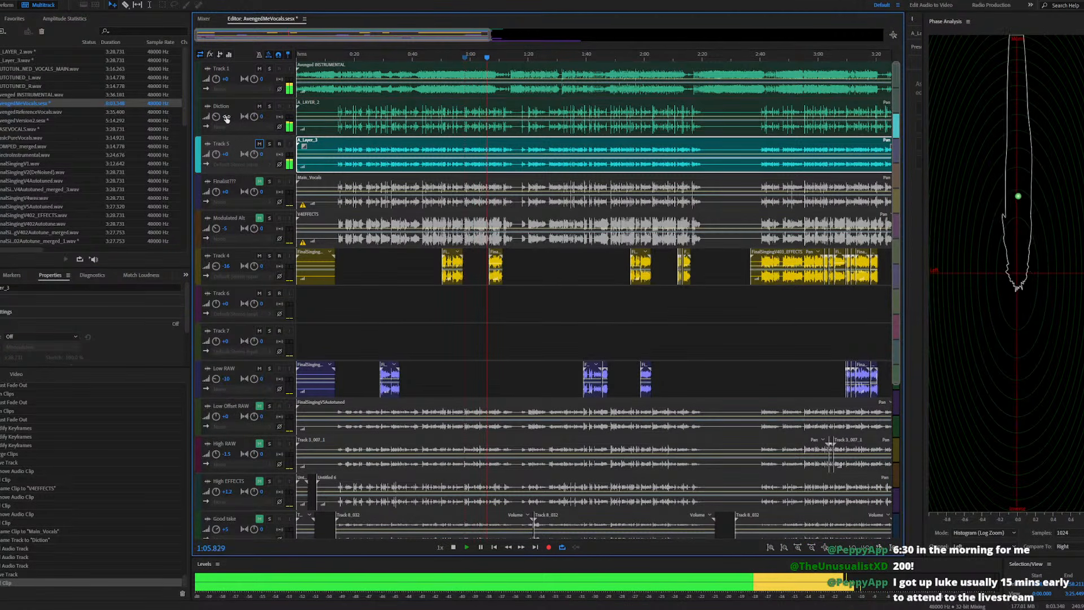
# Set the Diction track's volume to -6 dB during playback and stop playing
pyautogui.click(226, 117)
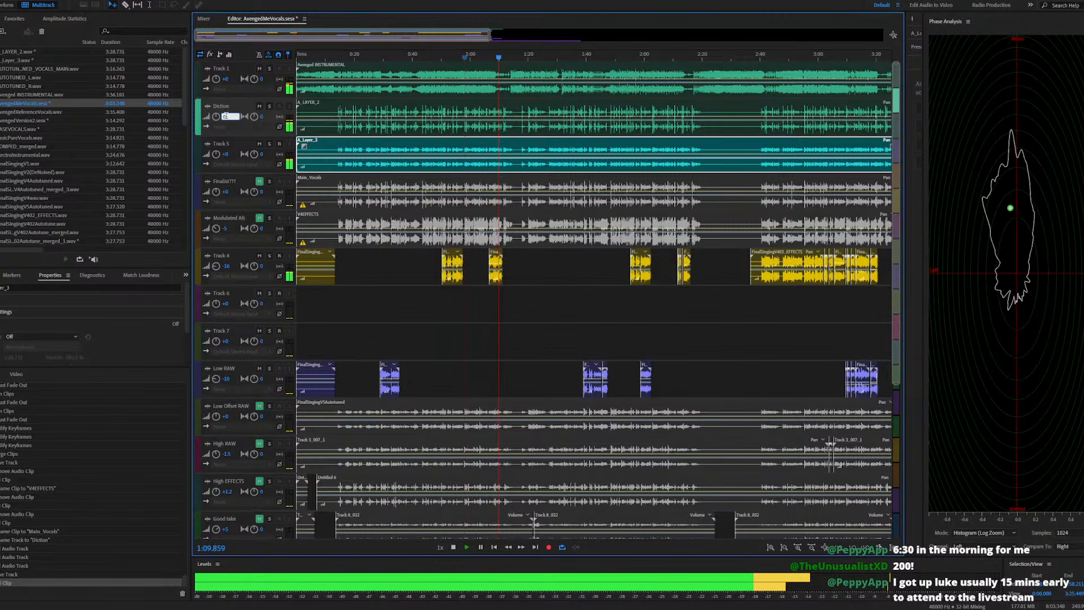
pyautogui.write('-6')
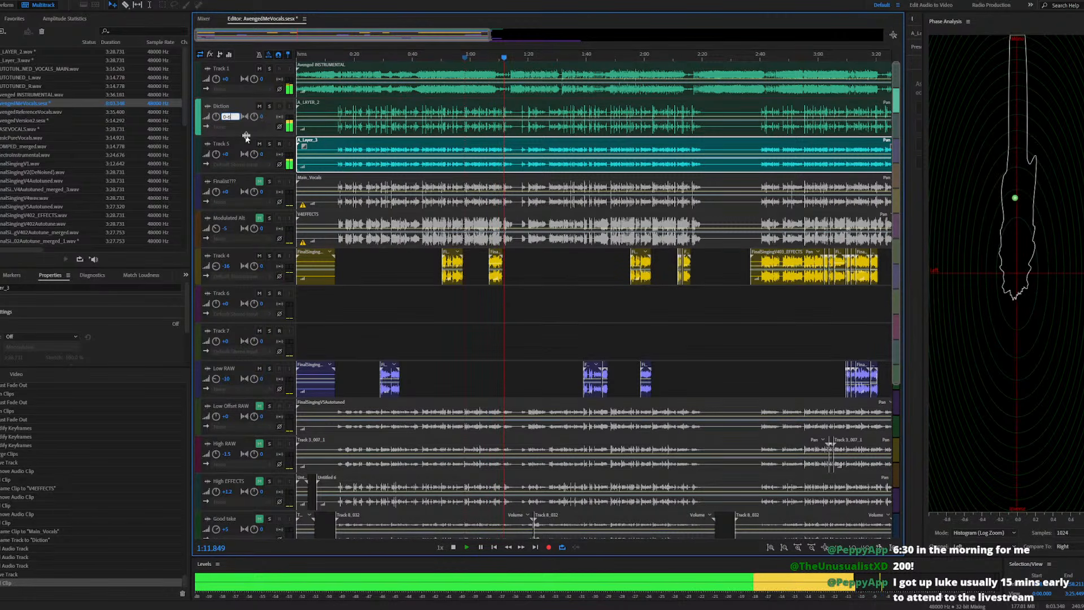
pyautogui.press('Return')
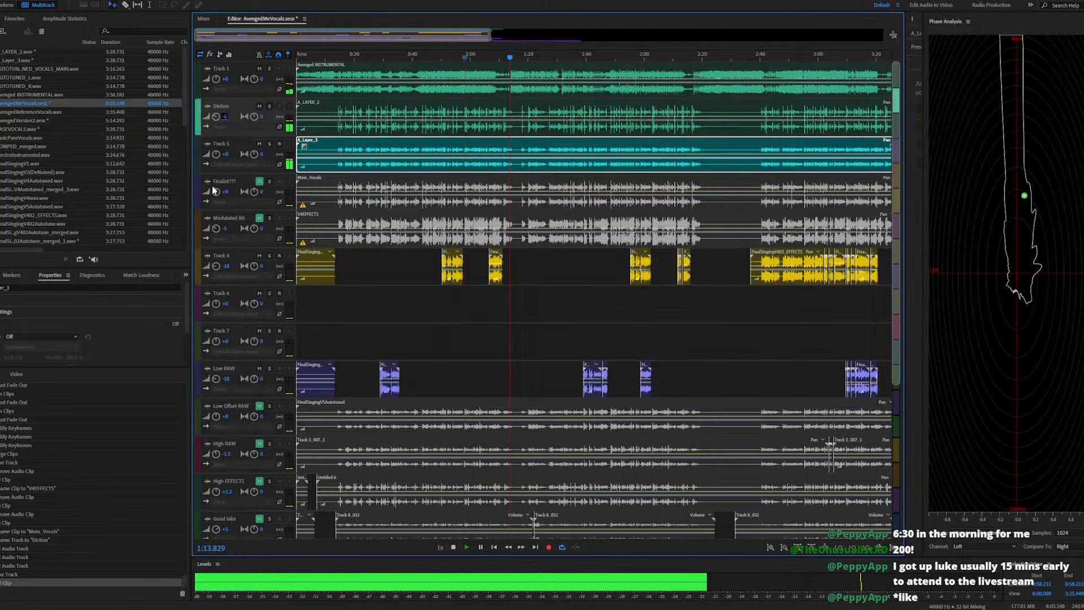
pyautogui.press('space')
# Unmute the Main_Vocals track and mute the Diction track while playing from about 0:58, comparing the mix without and with Track 5
pyautogui.click(259, 181)
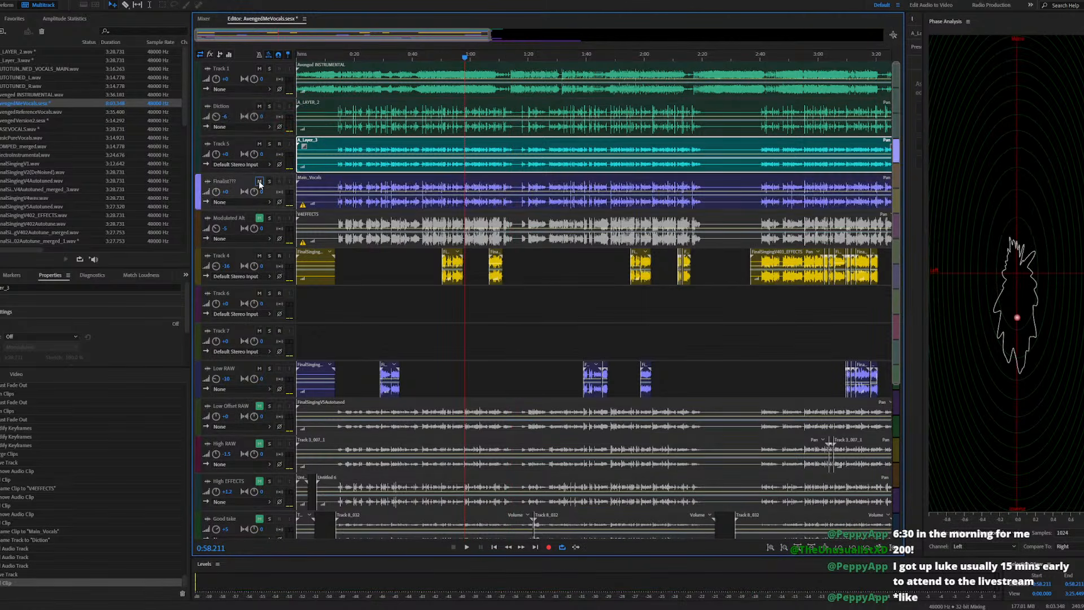
pyautogui.press('space')
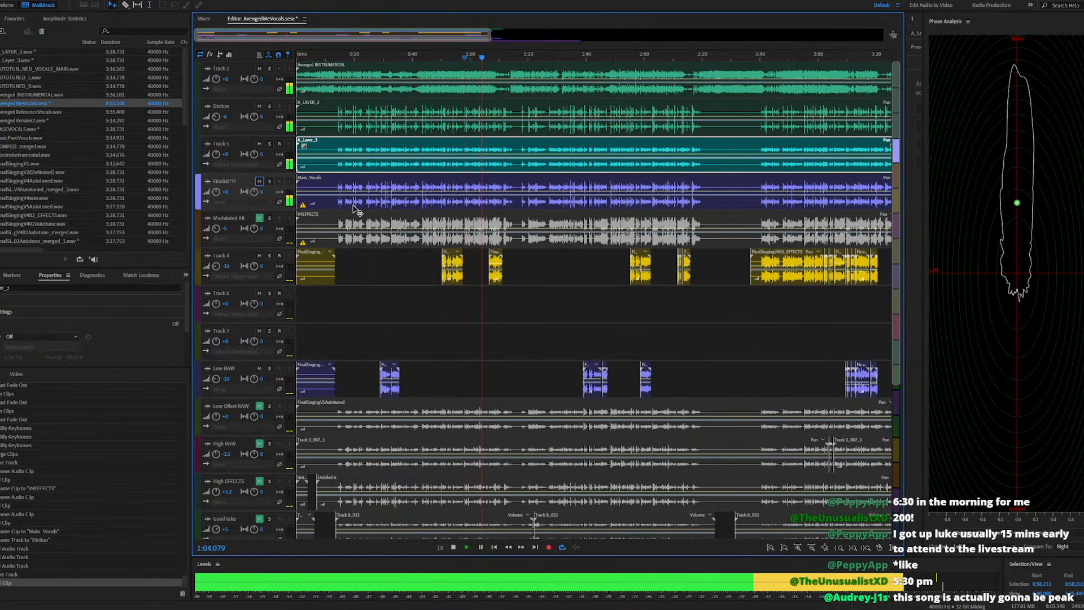
pyautogui.click(260, 144)
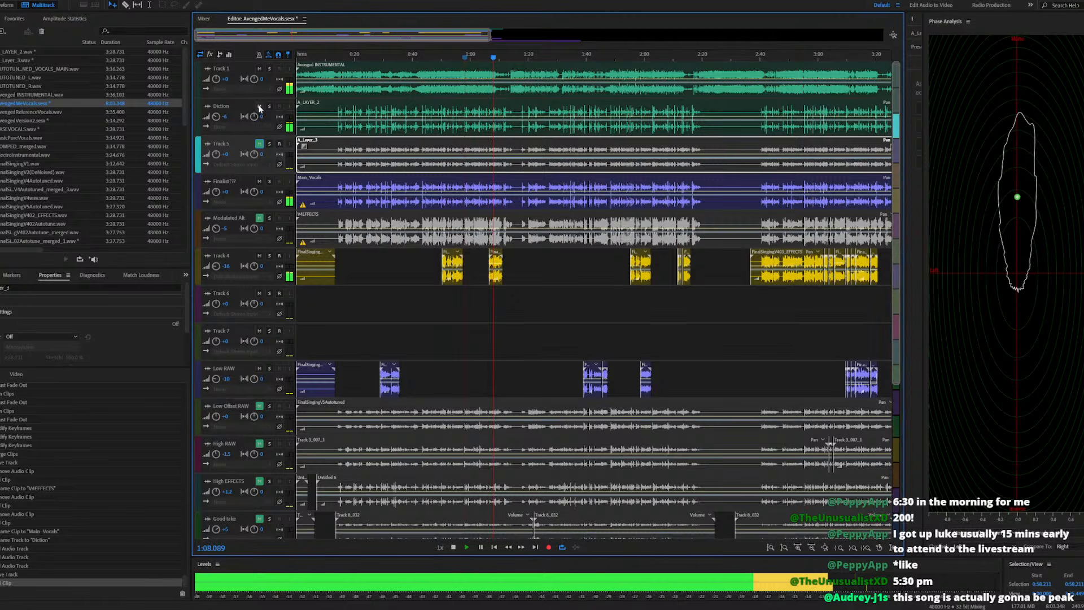
pyautogui.click(260, 106)
pyautogui.click(260, 144)
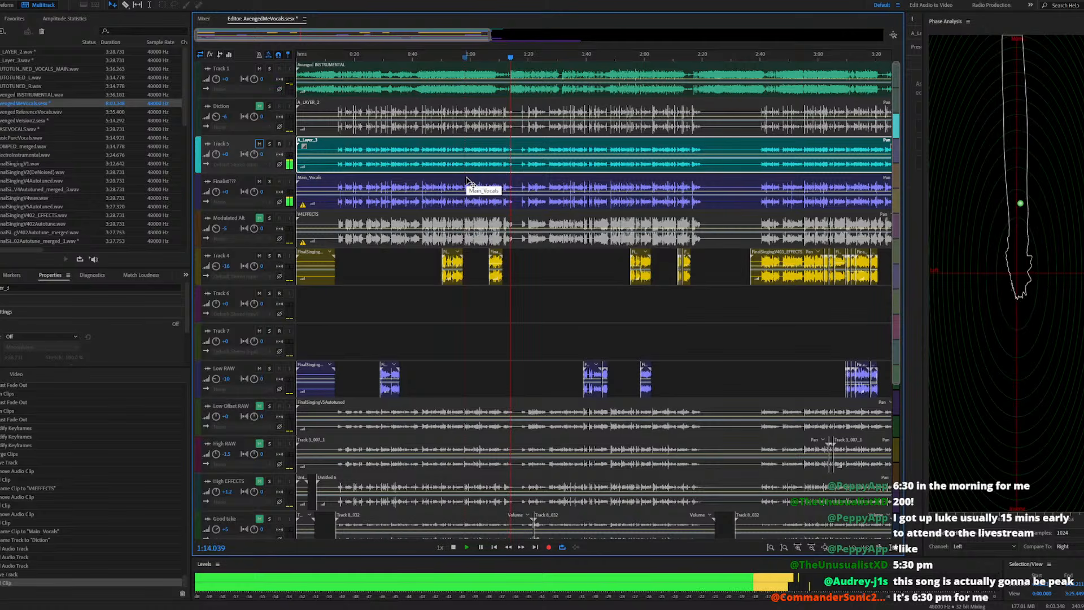
pyautogui.press('space')
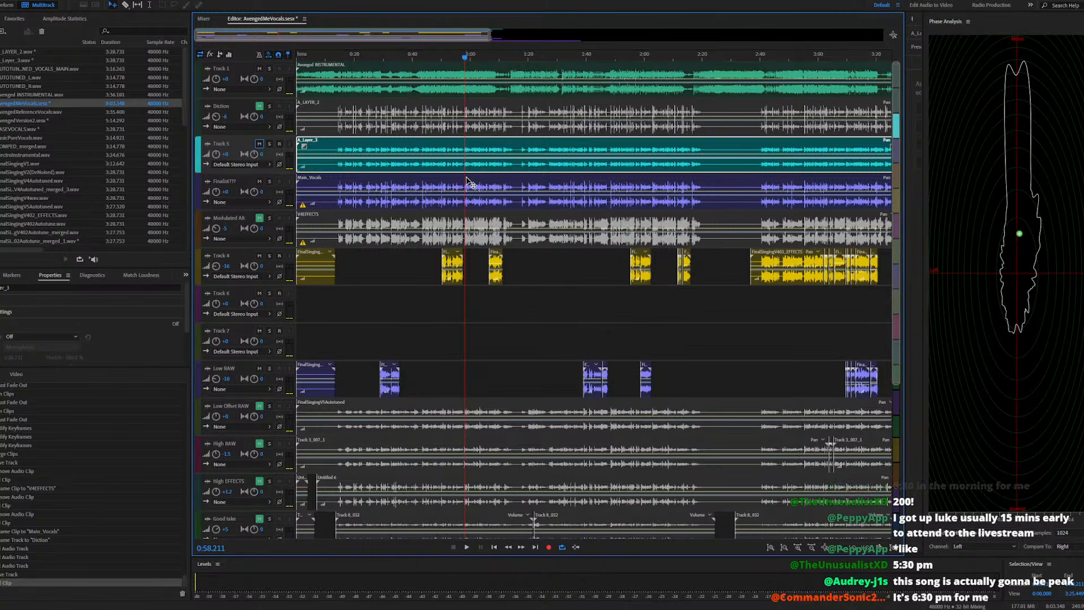
# Solo Track 2 with the AvengedReferenceVocals clip, listen to it from about 0:58, and return it to its muted state
pyautogui.scroll(-5, 426, 273)
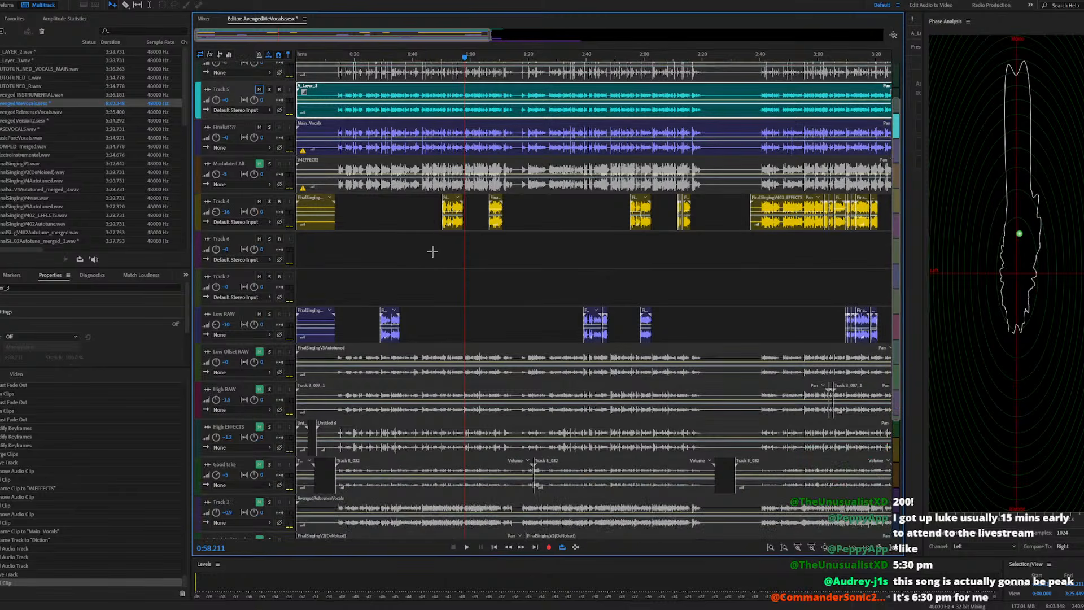
pyautogui.scroll(-2, 397, 449)
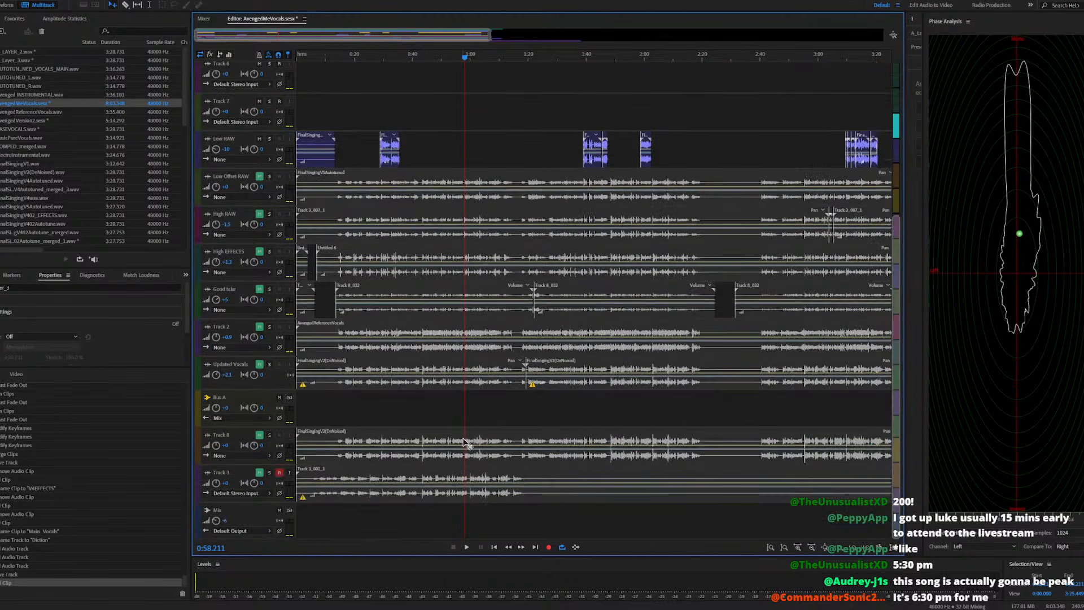
pyautogui.scroll(6, 462, 440)
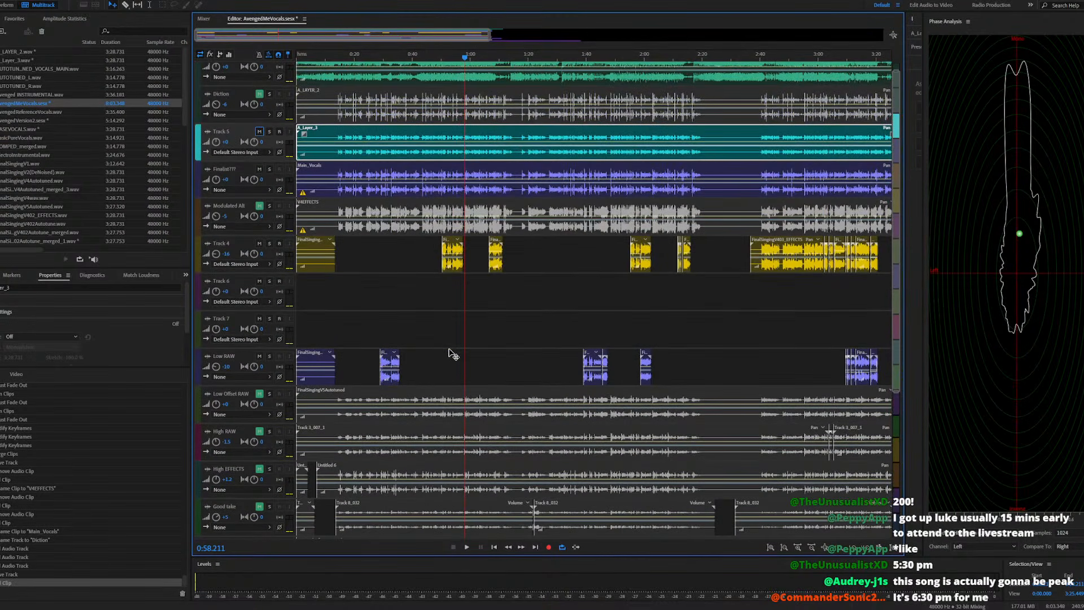
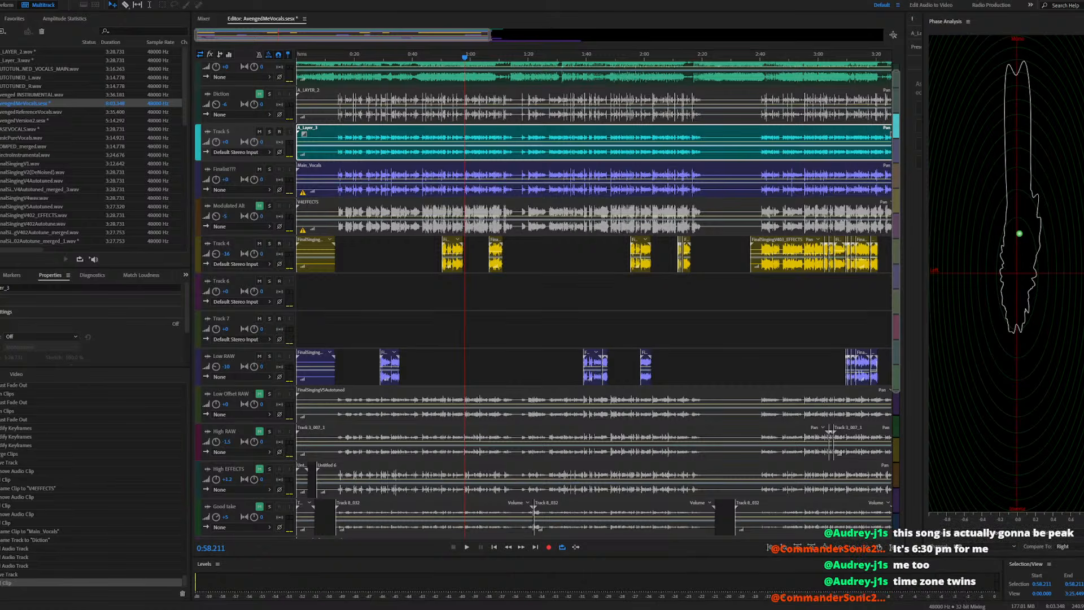
pyautogui.scroll(1, 509, 90)
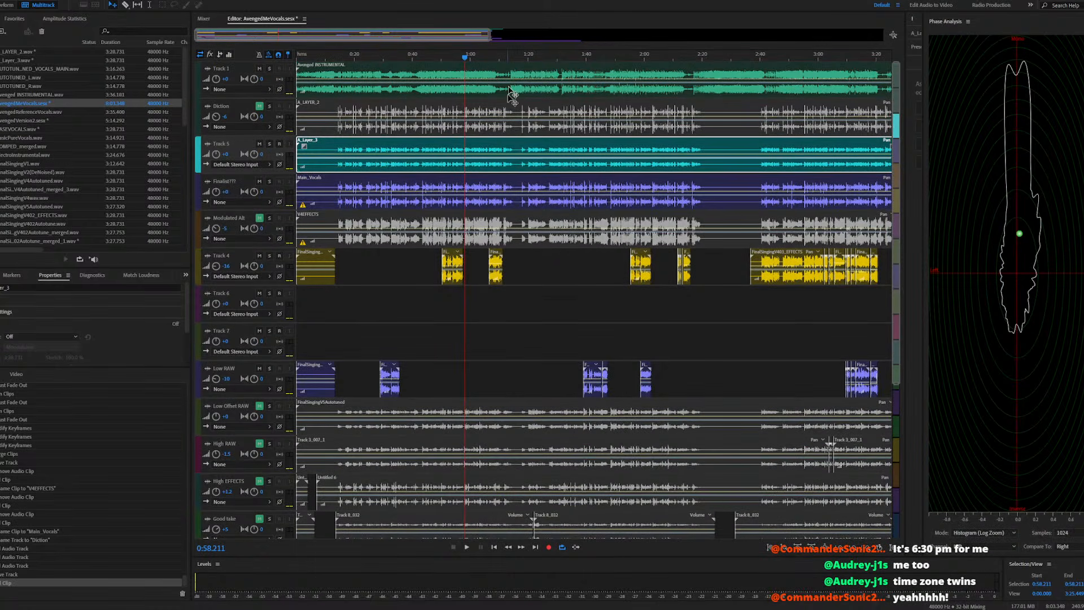
pyautogui.scroll(-5, 436, 372)
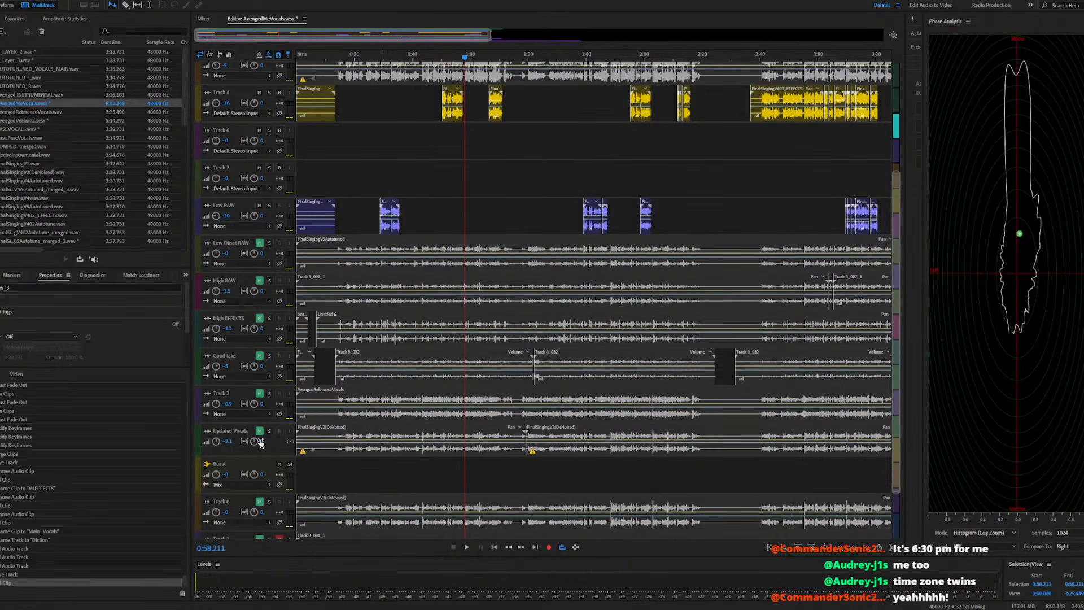
pyautogui.scroll(-3, 471, 428)
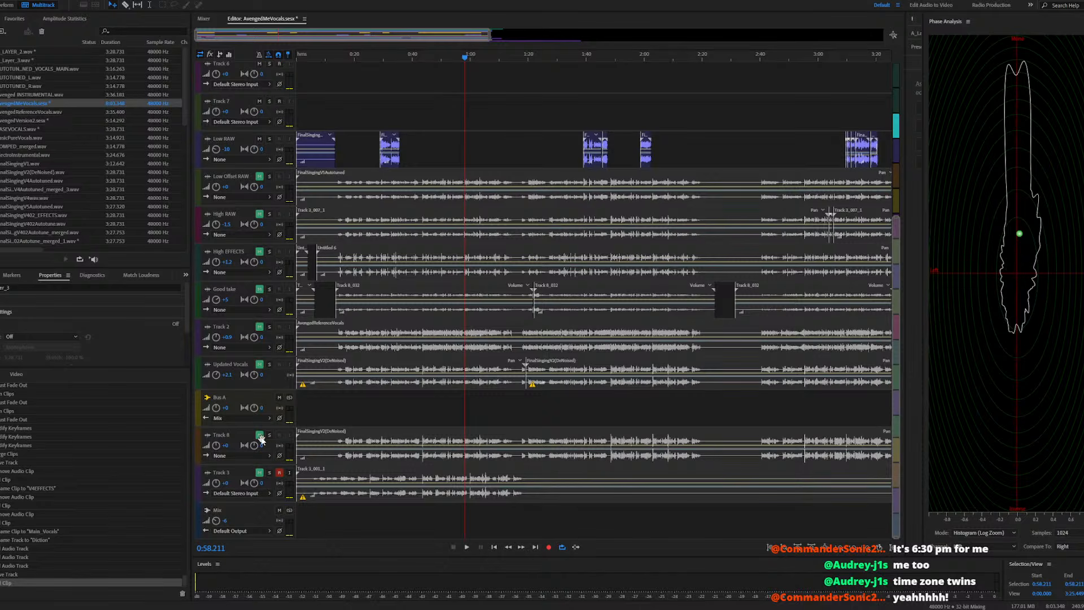
pyautogui.click(260, 437)
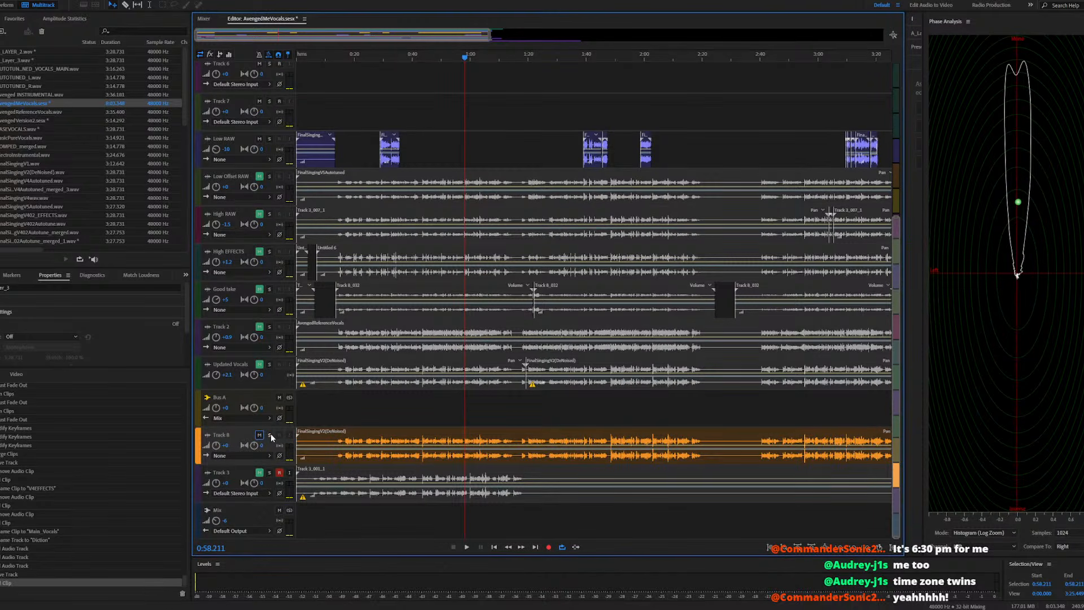
pyautogui.click(260, 327)
pyautogui.click(269, 327)
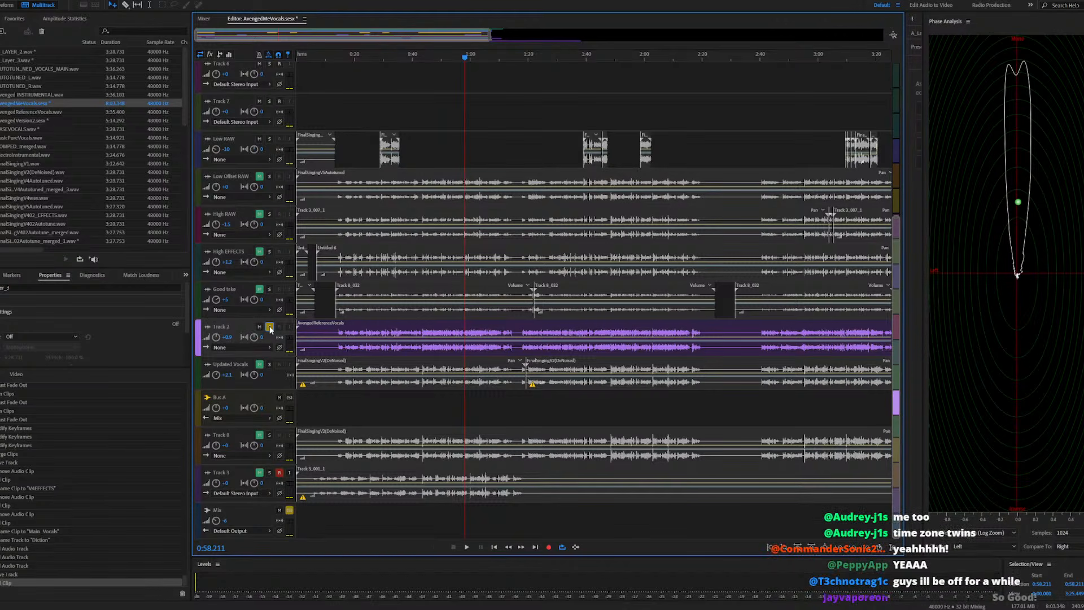
pyautogui.press('space')
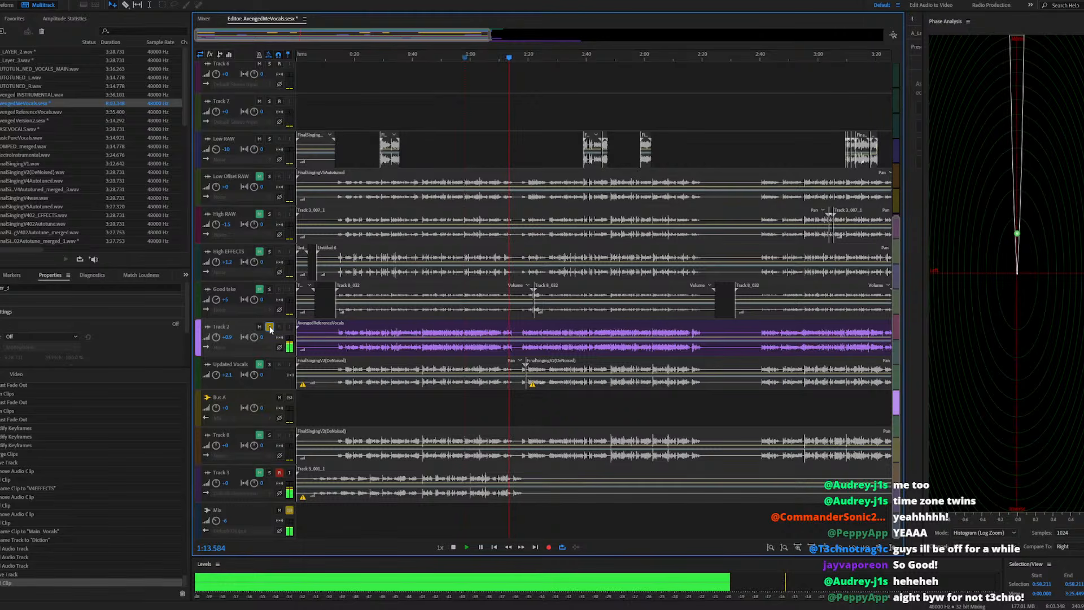
pyautogui.press('space')
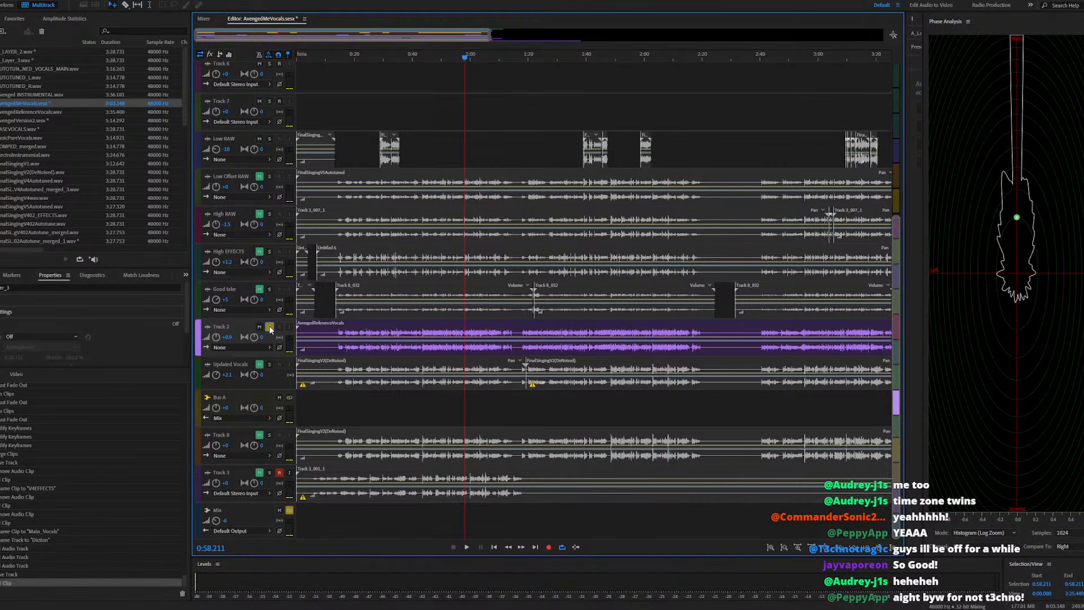
pyautogui.click(270, 326)
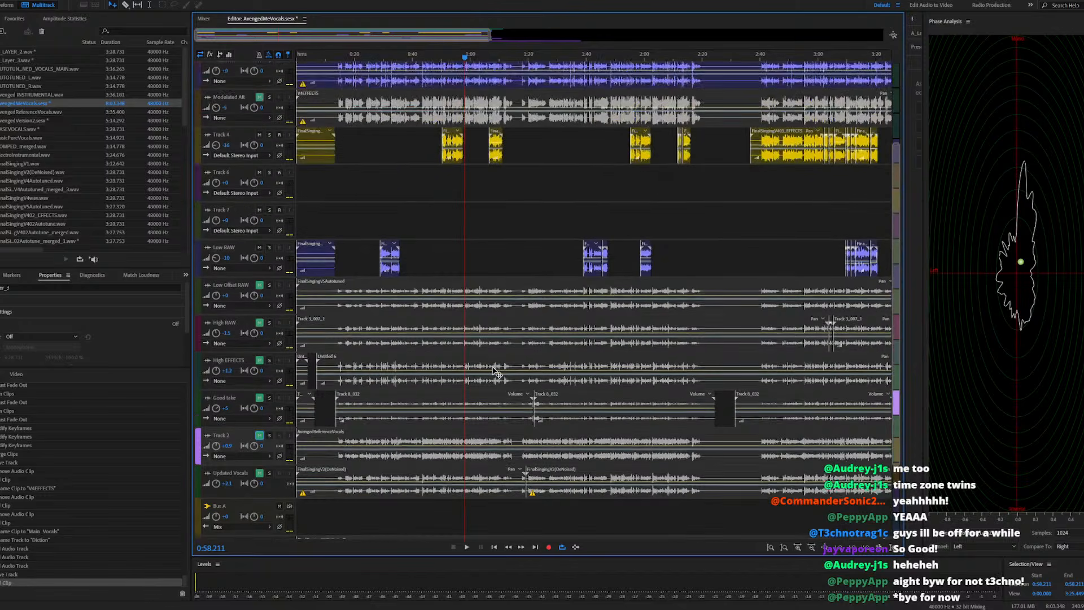
# Play the layered mix of A_Layer_3 and Main_Vocals with the instrumental from about 0:58
pyautogui.scroll(6, 496, 369)
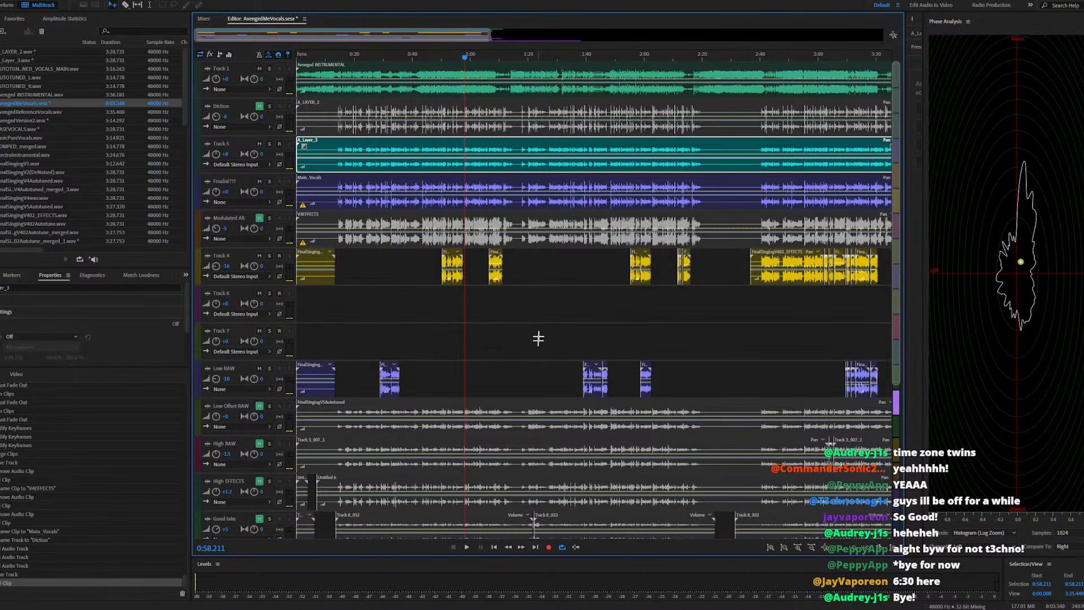
pyautogui.press('space')
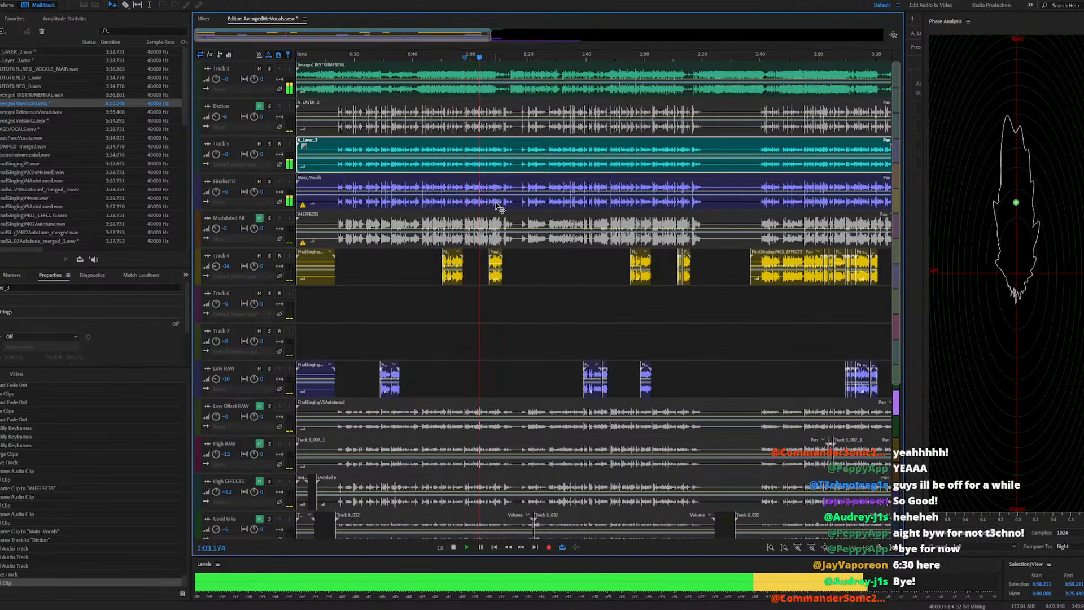
pyautogui.press('space')
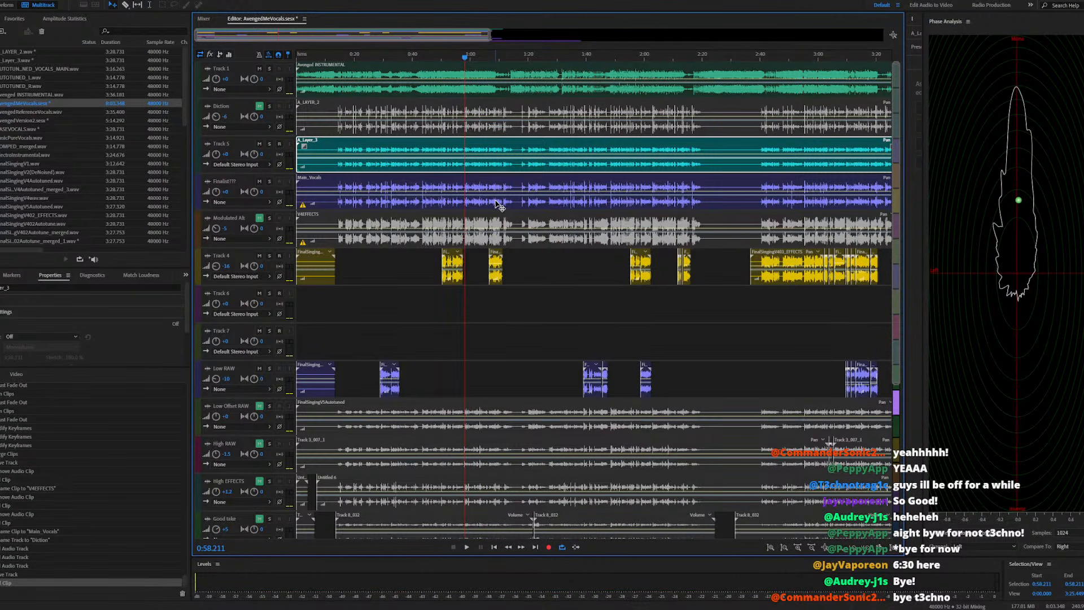
pyautogui.scroll(-5, 506, 243)
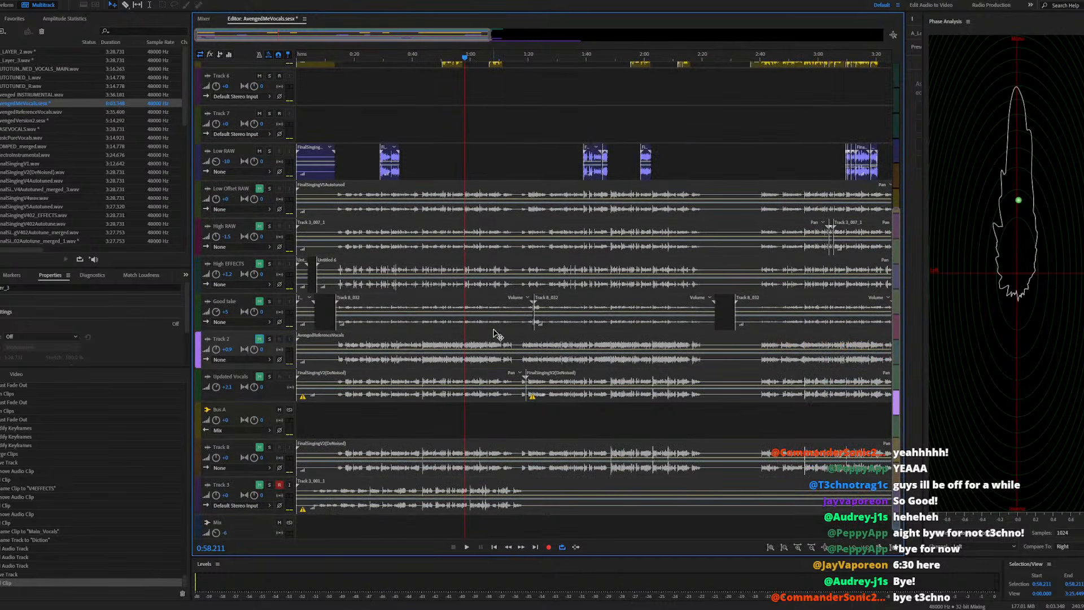
pyautogui.scroll(3, 492, 331)
pyautogui.scroll(3, 493, 331)
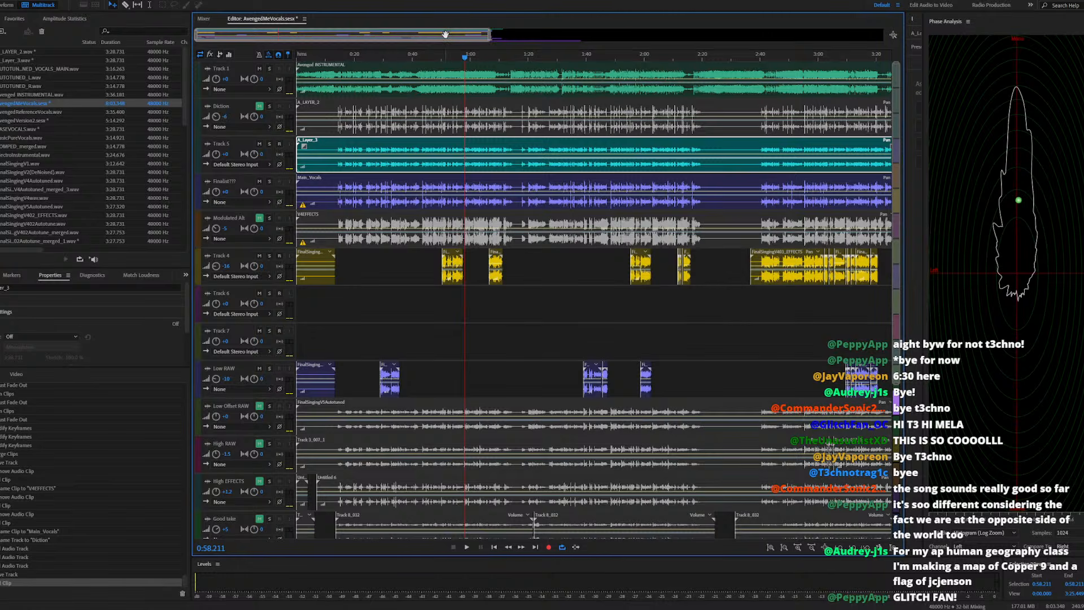
# Play the layered mix from about 0:14 and set the volume of Track 5, holding A_Layer_3, to +2 dB
pyautogui.moveTo(445, 34); pyautogui.dragTo(423, 66)
pyautogui.click(388, 60)
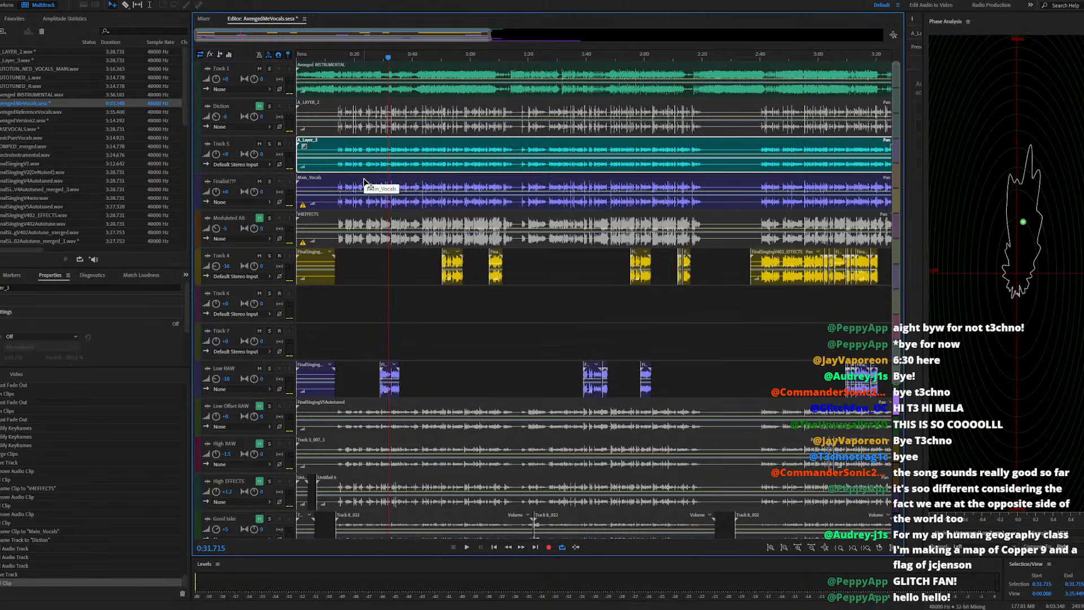
pyautogui.click(365, 59)
pyautogui.press('space')
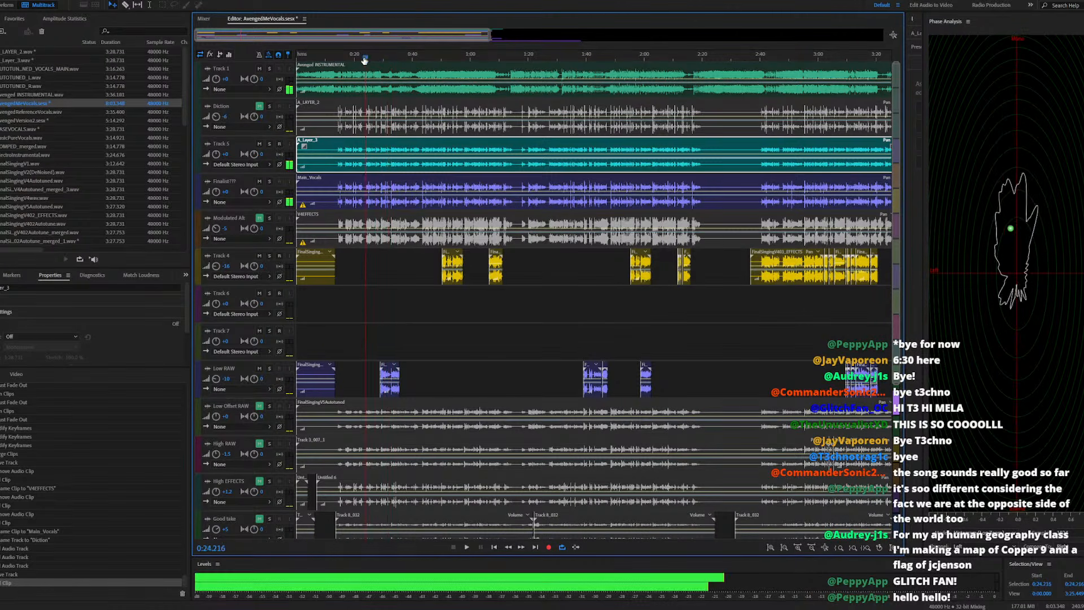
pyautogui.moveTo(364, 60); pyautogui.dragTo(338, 67)
pyautogui.press('space')
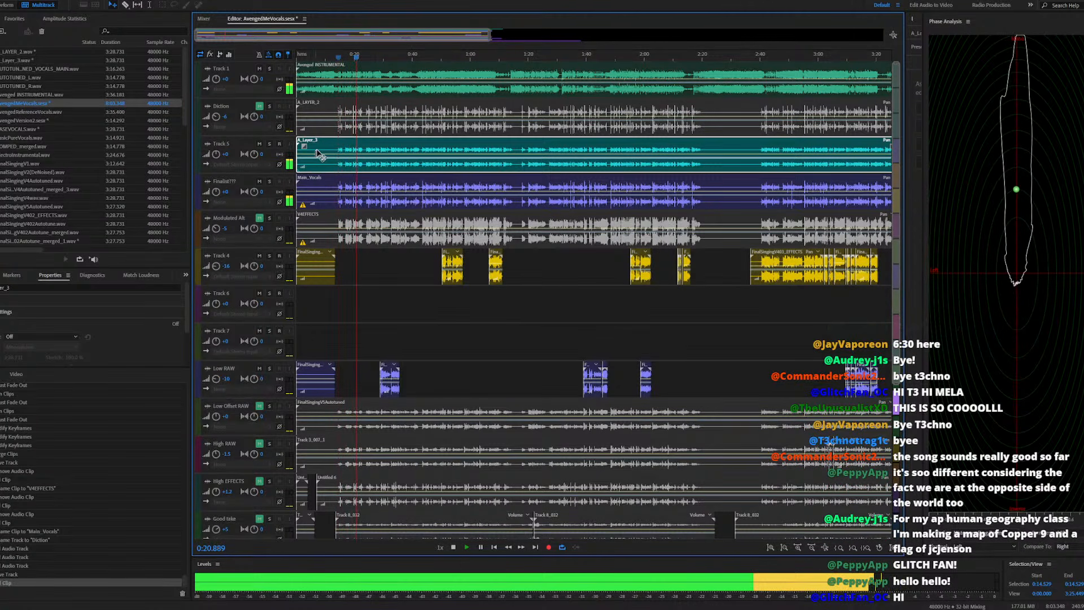
pyautogui.click(225, 154)
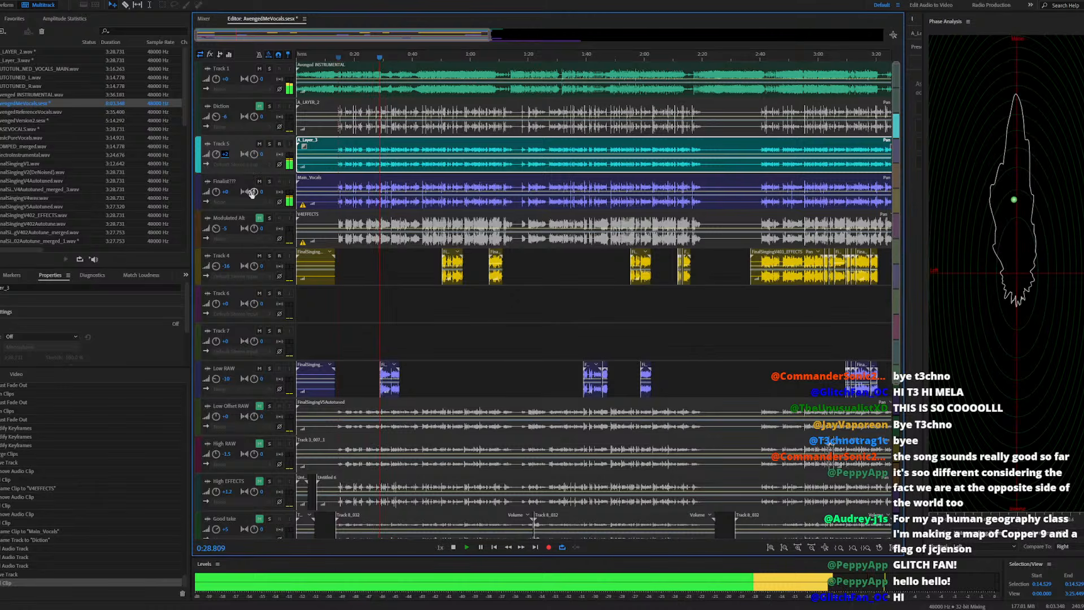
# Compare Main_Vocals and A_Layer_3 alone and together by toggling their solos during playback, leave both soloed and stop playing
pyautogui.click(268, 181)
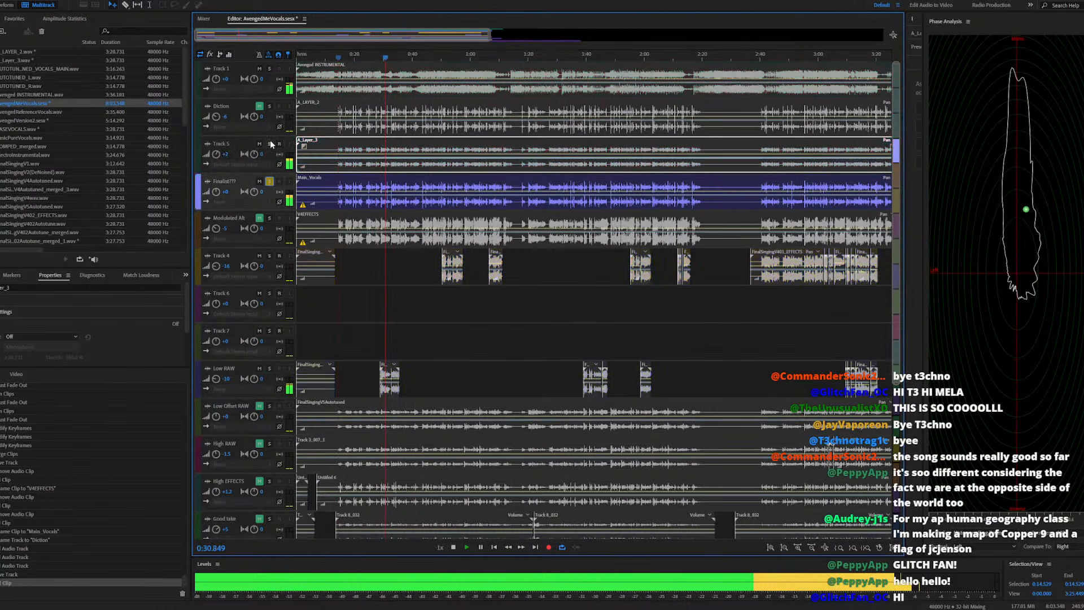
pyautogui.click(269, 144)
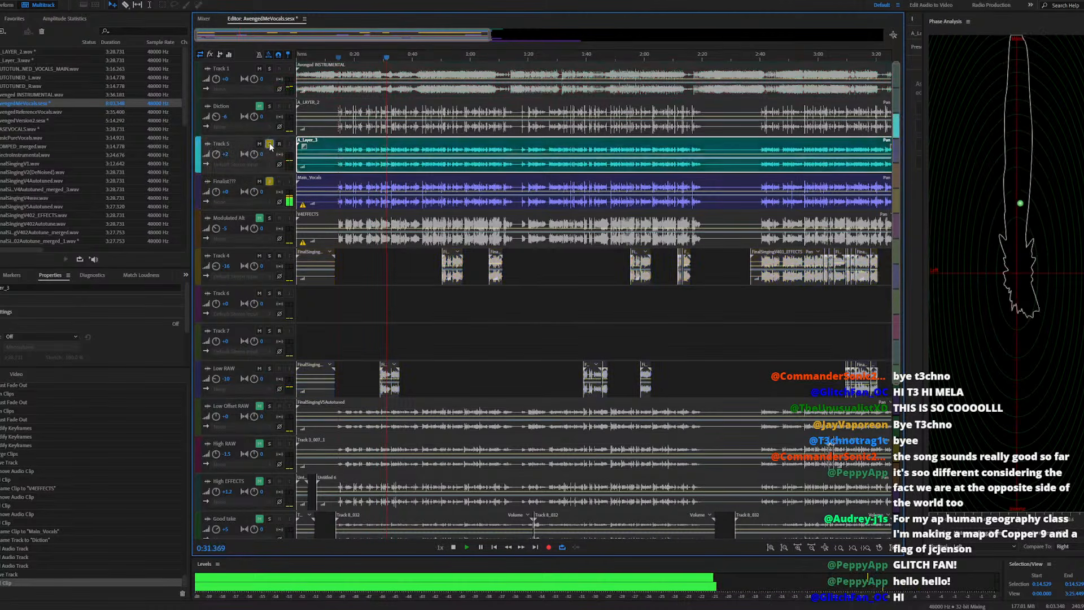
pyautogui.click(269, 182)
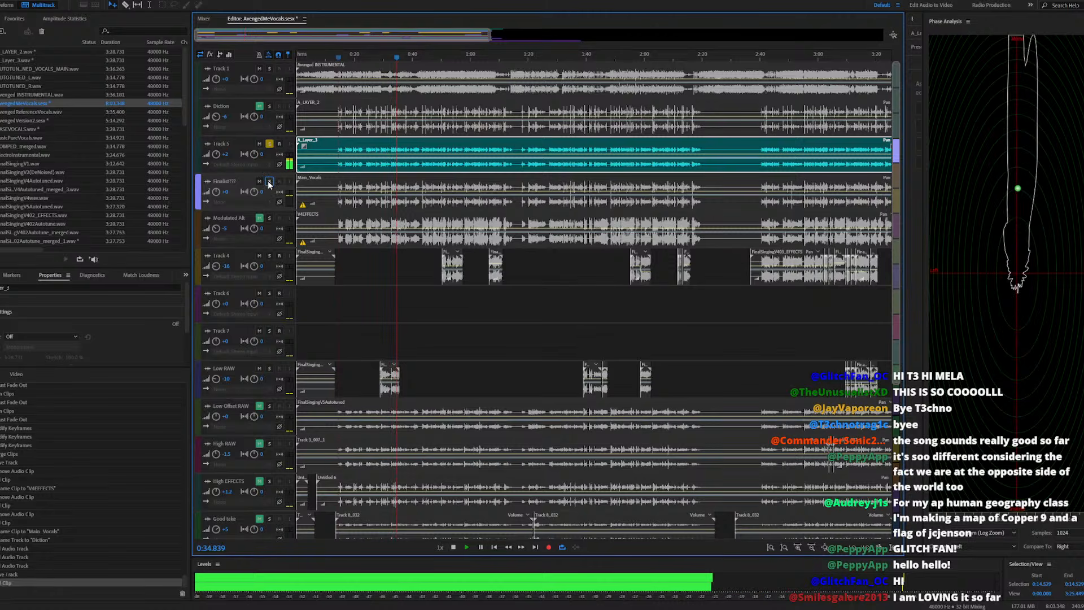
pyautogui.click(270, 181)
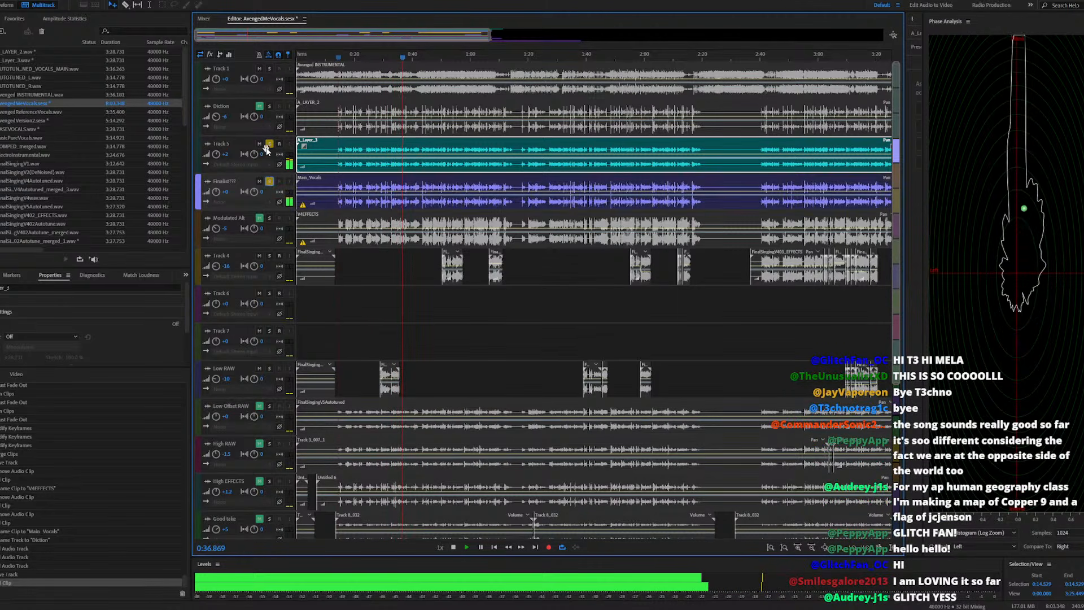
pyautogui.click(269, 144)
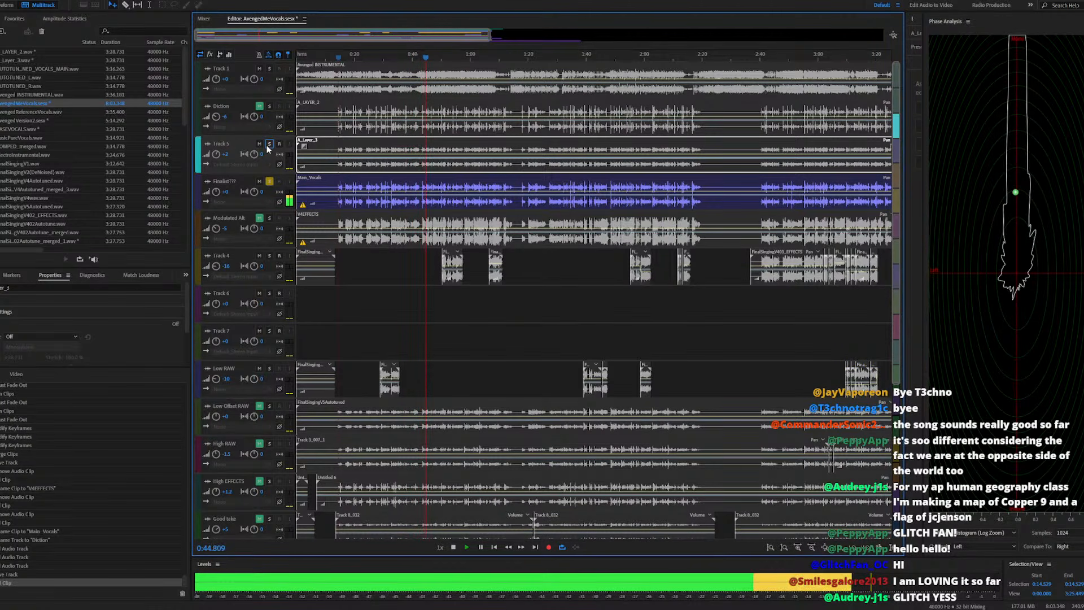
pyautogui.click(269, 145)
pyautogui.click(270, 183)
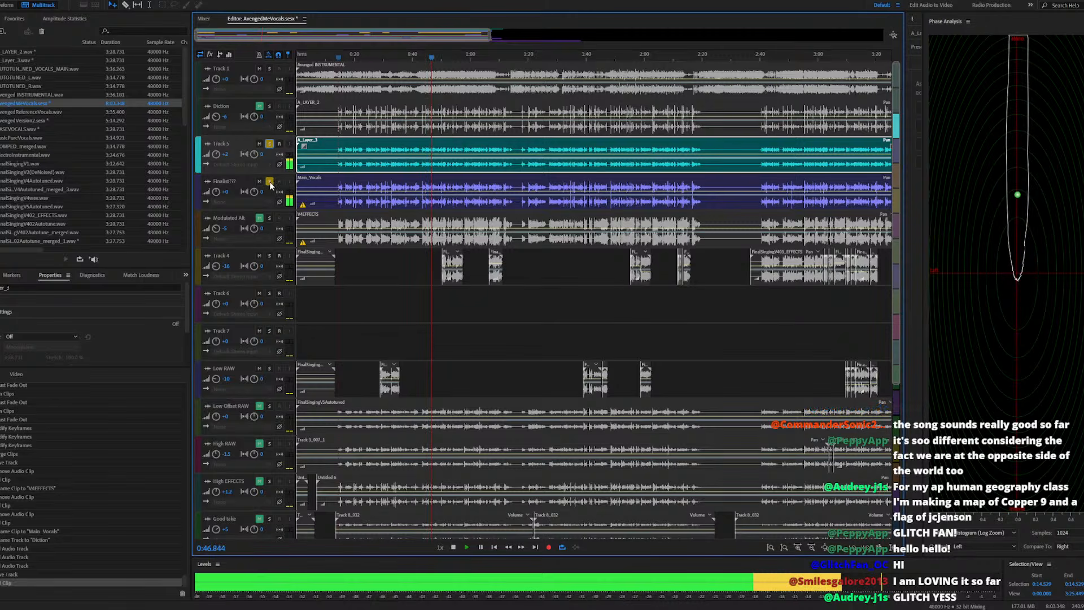
pyautogui.click(270, 183)
pyautogui.press('space')
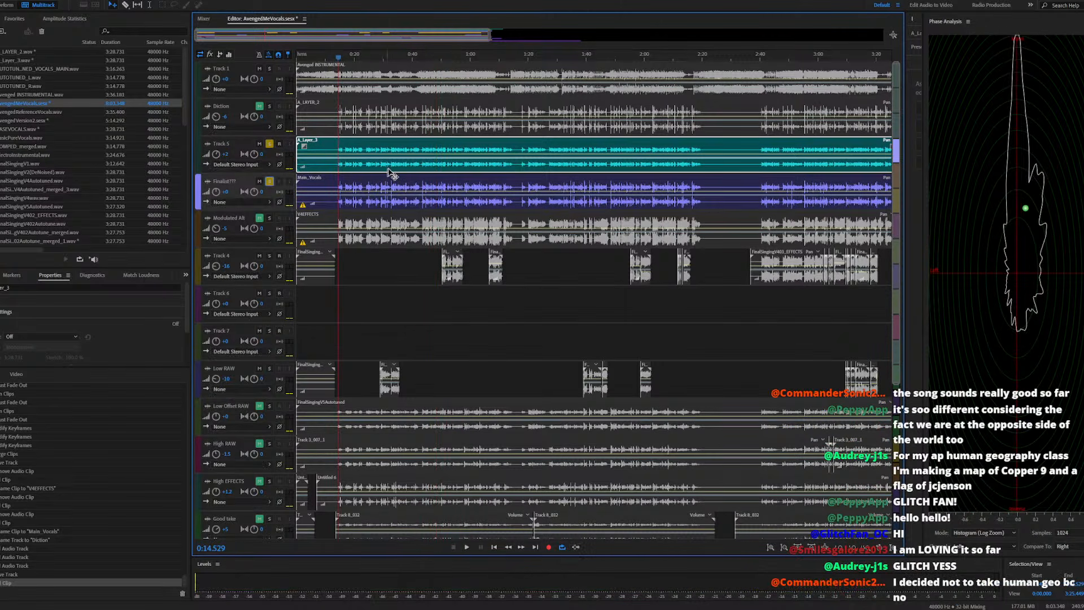
# Unmute the Diction track, compare the soloed vocals with and without it from about 0:14, leave it unsoloed and stop playing
pyautogui.doubleClick(410, 145)
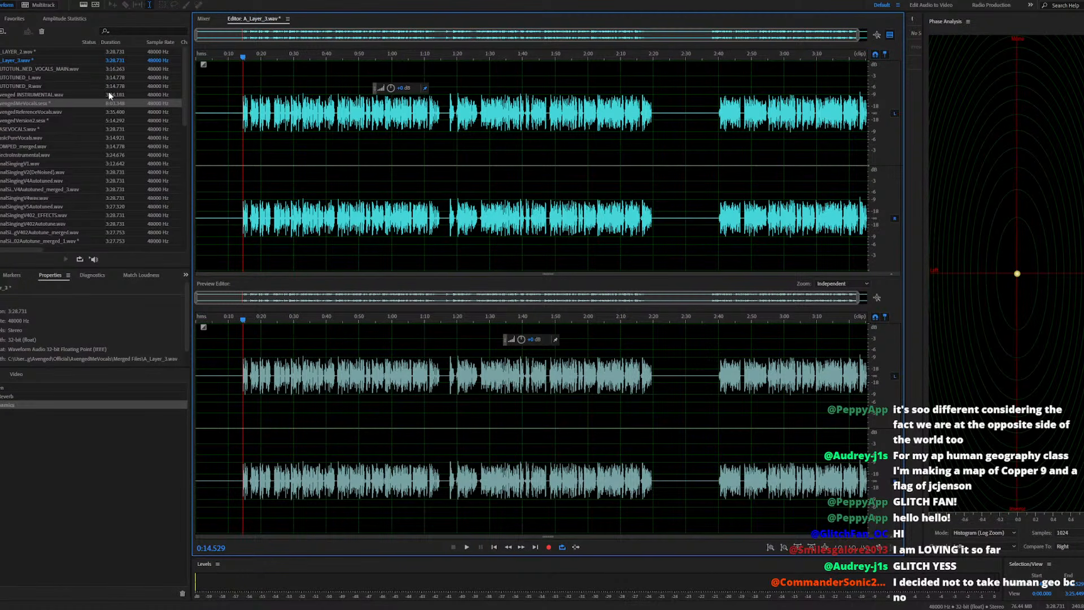
pyautogui.doubleClick(63, 104)
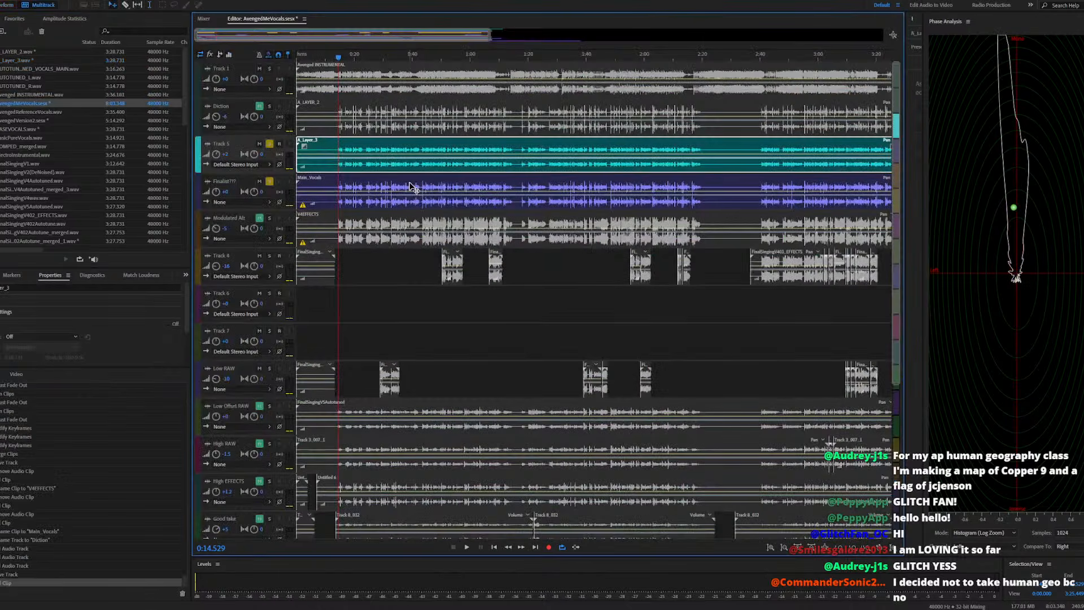
pyautogui.press('space')
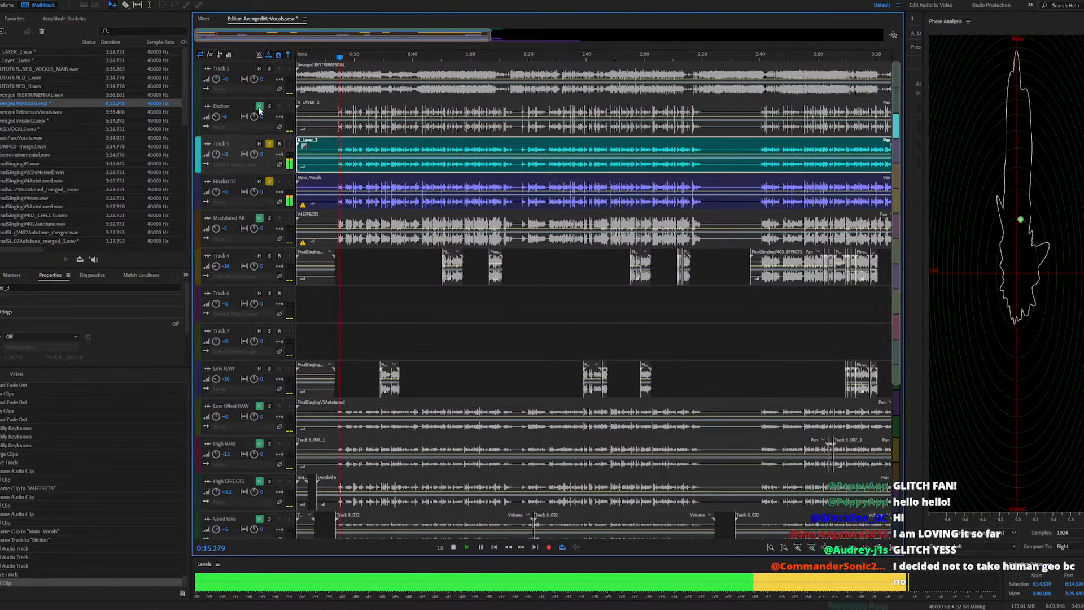
pyautogui.click(260, 107)
pyautogui.click(269, 107)
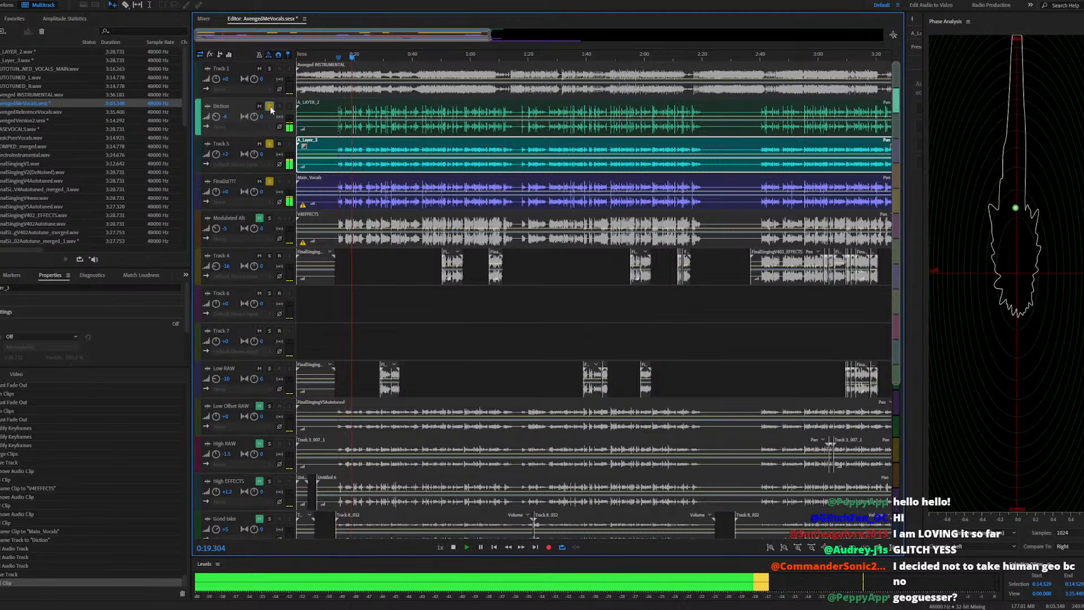
pyautogui.click(270, 107)
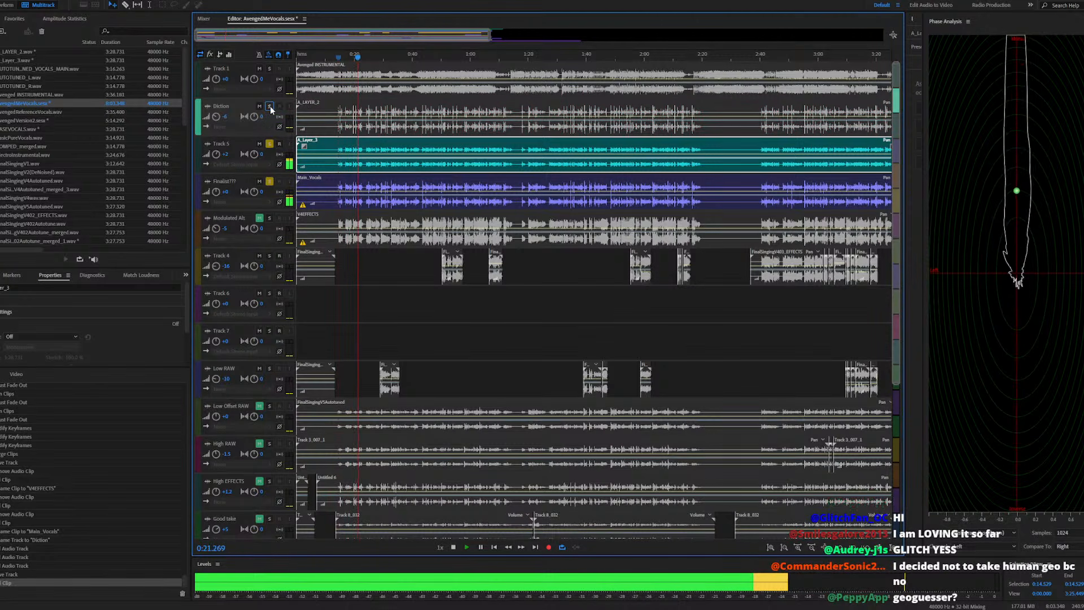
pyautogui.click(270, 106)
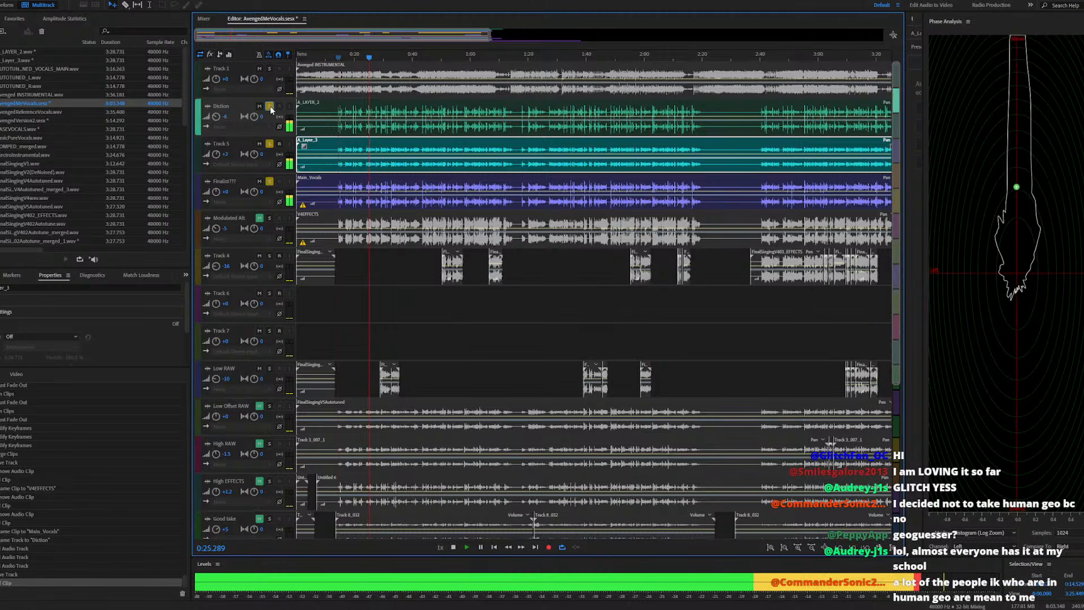
pyautogui.click(269, 106)
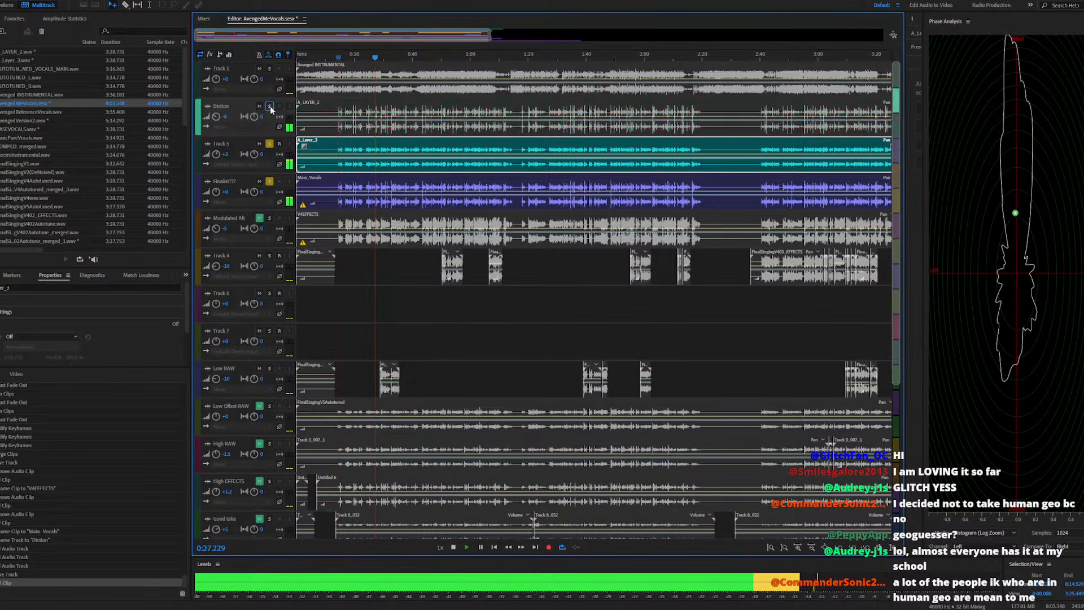
pyautogui.press('space')
# Open A_LAYER_2 for waveform editing, preview the Delay effect at 100% mix on both channels, and apply it to the whole file
pyautogui.doubleClick(381, 109)
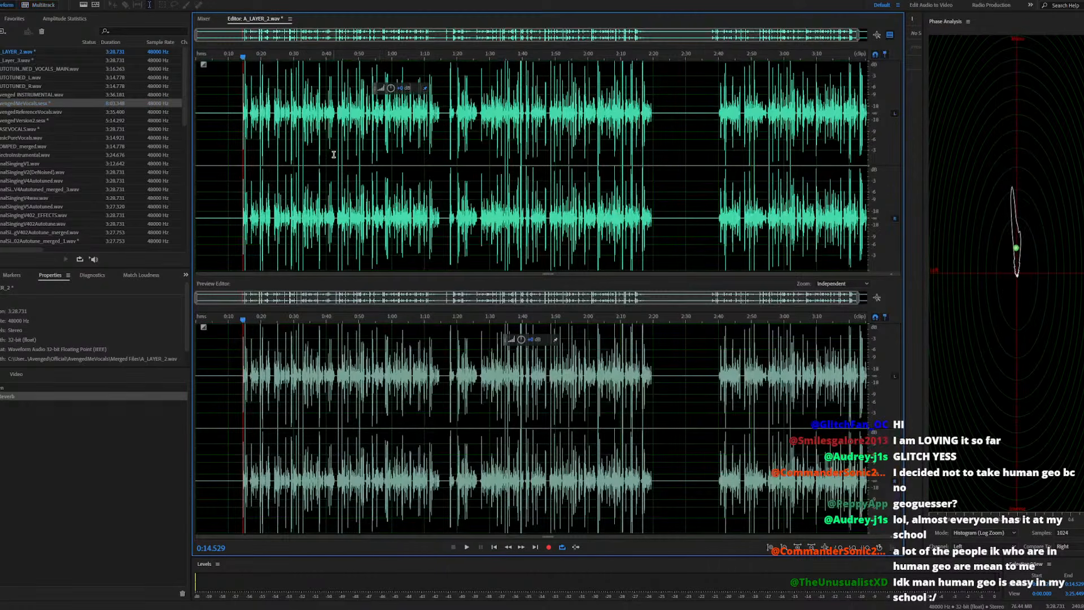
pyautogui.hotkey('ctrl', 'a')
pyautogui.click(62, 2)
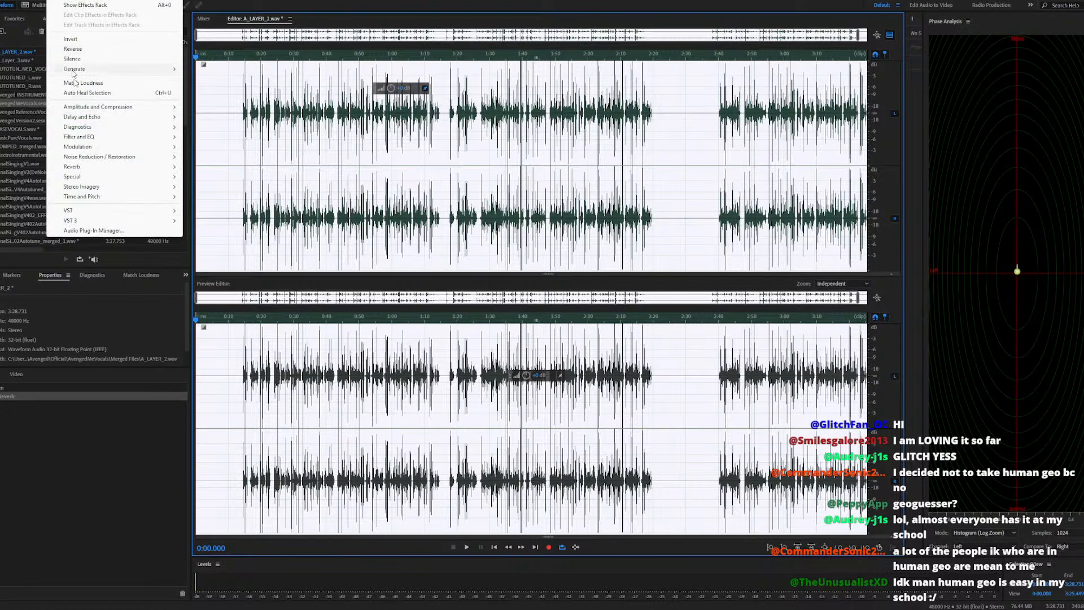
pyautogui.moveTo(104, 120)
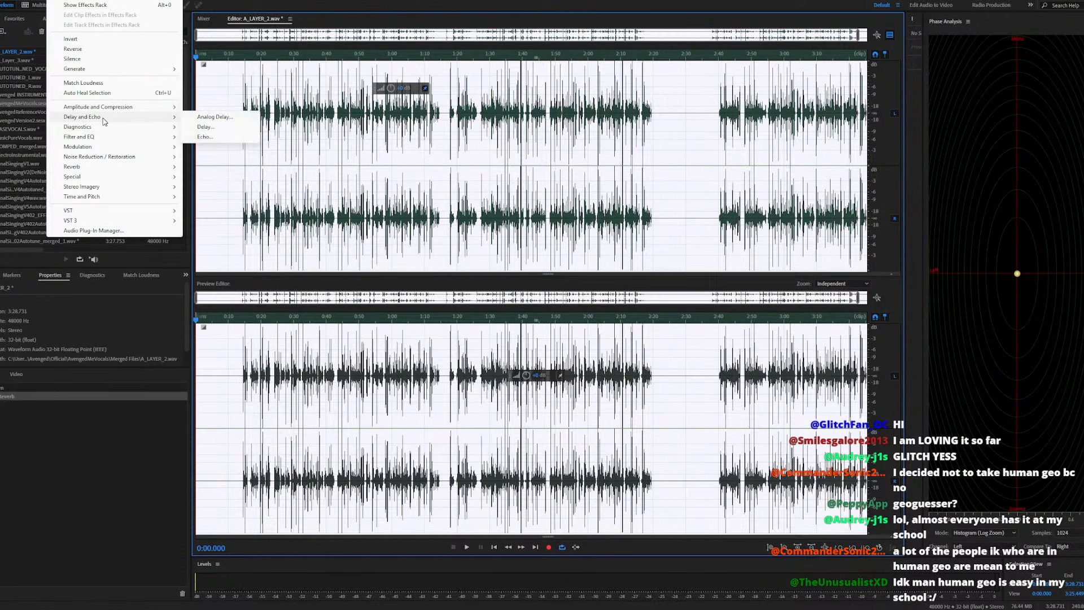
pyautogui.click(203, 127)
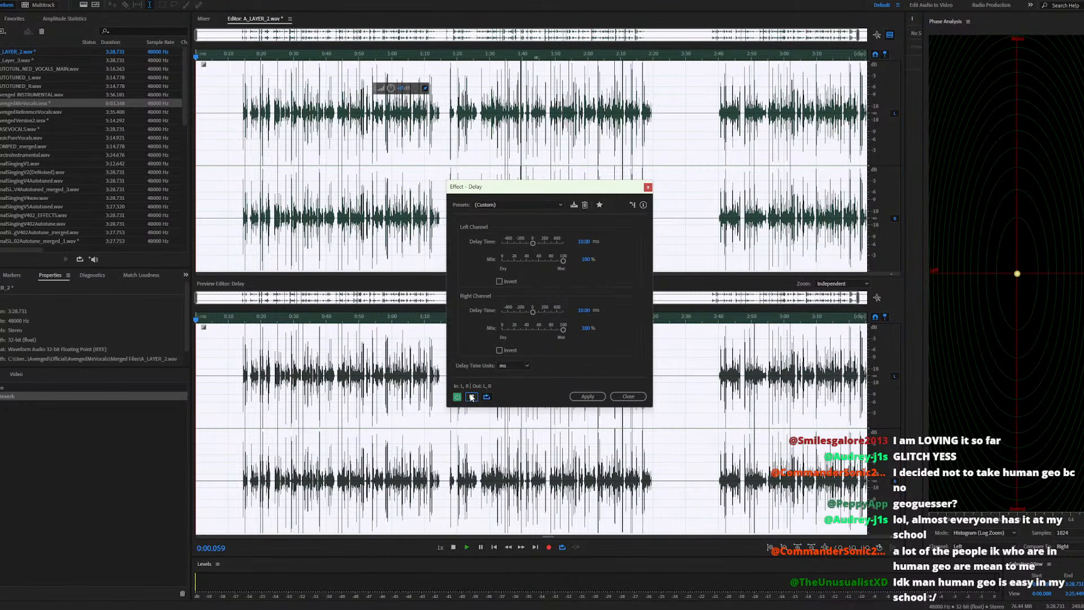
pyautogui.click(471, 397)
pyautogui.click(279, 59)
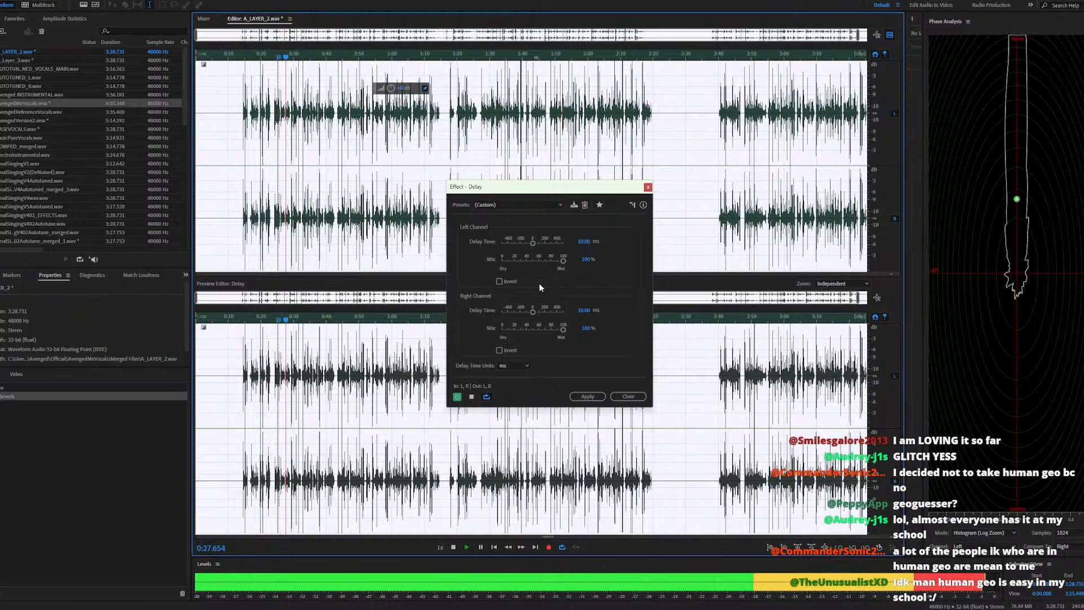
pyautogui.click(587, 396)
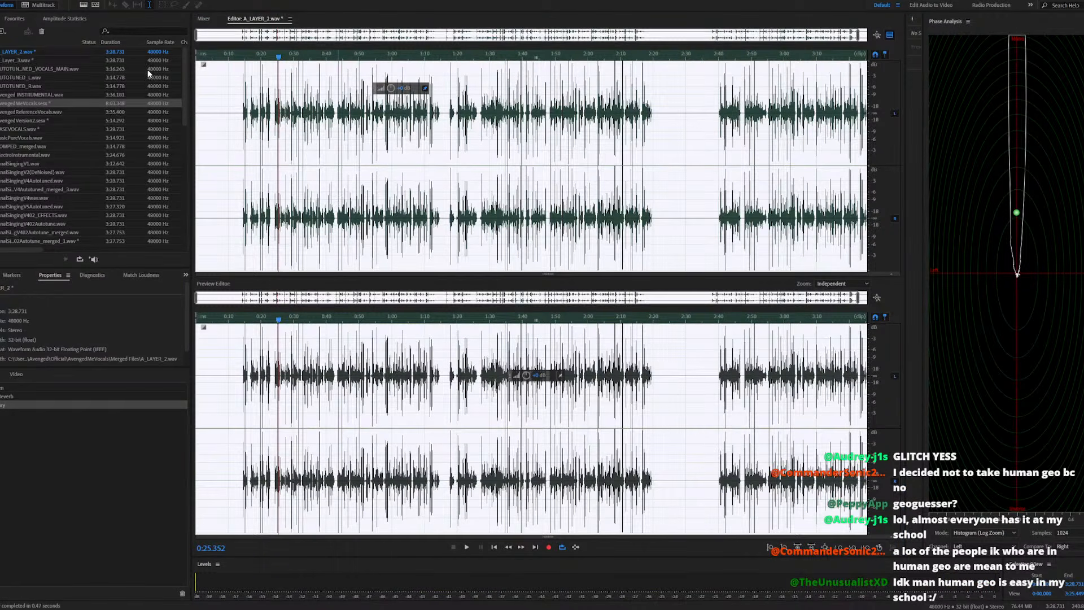
# Return to the AvengedMeVocals session, play from about 0:14 and remove the solos from Track 5 and the Main_Vocals track
pyautogui.doubleClick(40, 103)
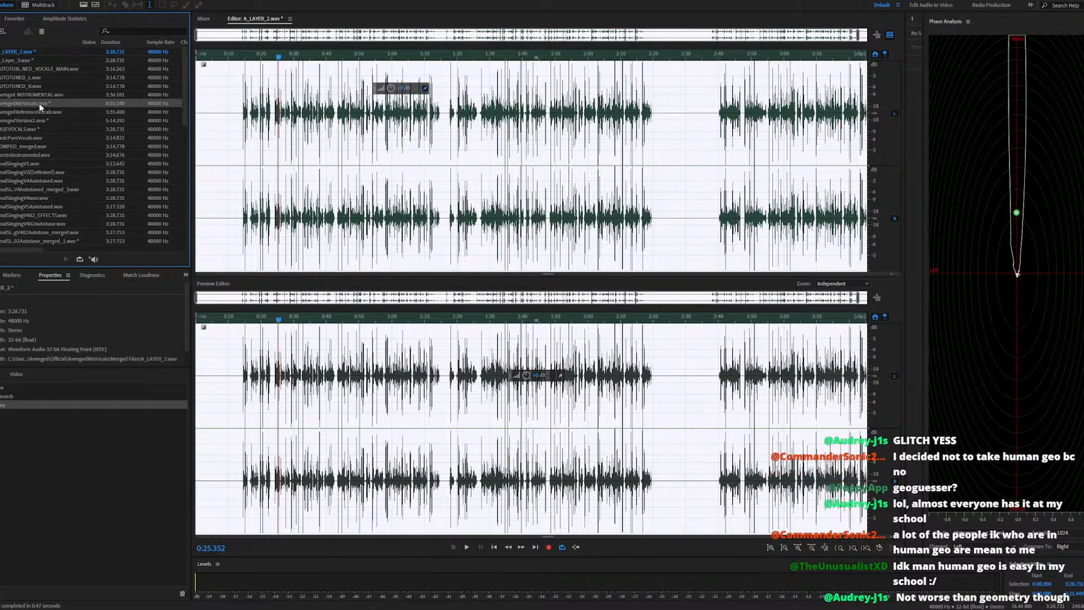
pyautogui.press('space')
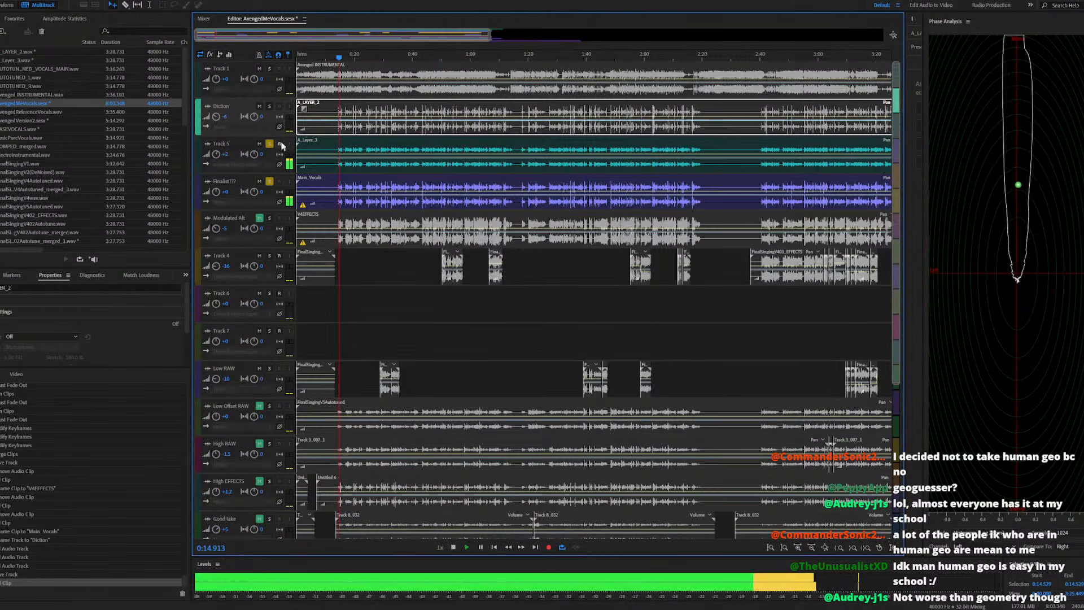
pyautogui.click(270, 144)
pyautogui.click(269, 181)
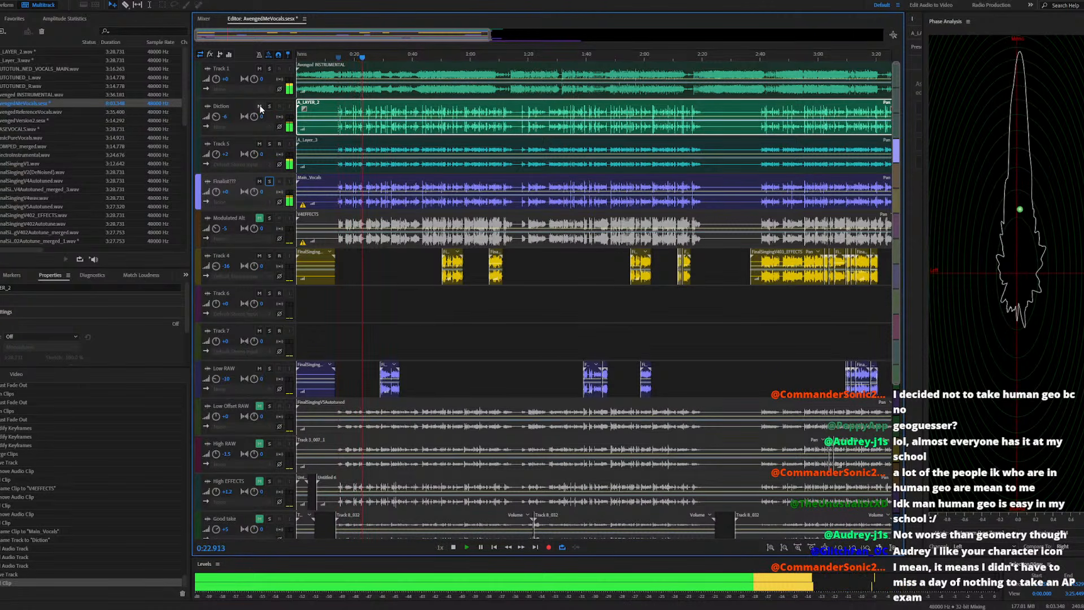
pyautogui.press('space')
# Play the mix from about 0:14 with the Diction track muted, and unmute that track for comparison
pyautogui.click(260, 105)
pyautogui.press('space')
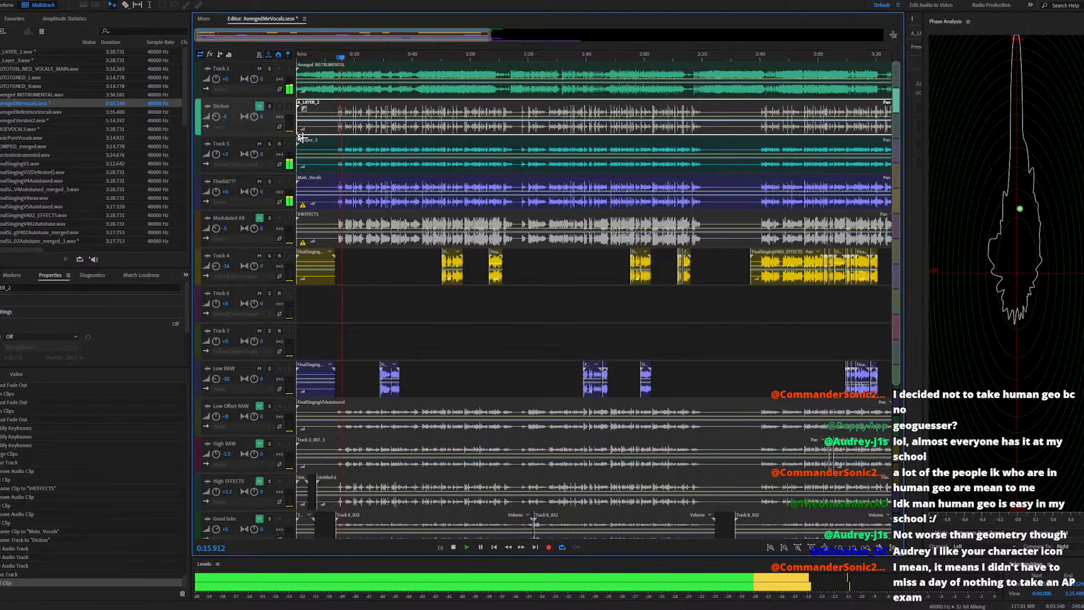
pyautogui.scroll(3, 338, 155)
pyautogui.scroll(4, 339, 156)
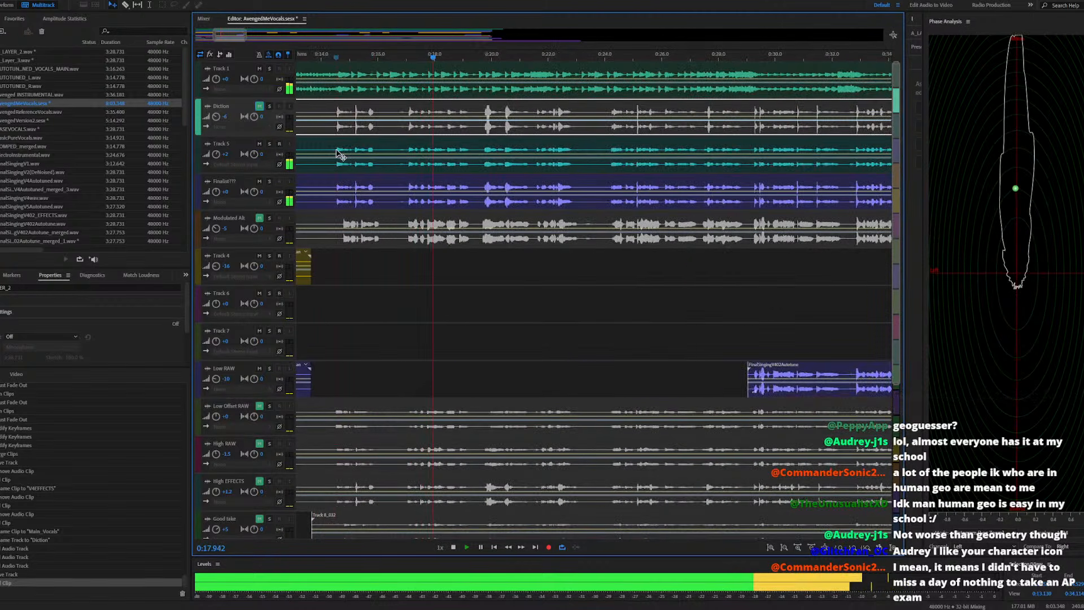
pyautogui.click(259, 106)
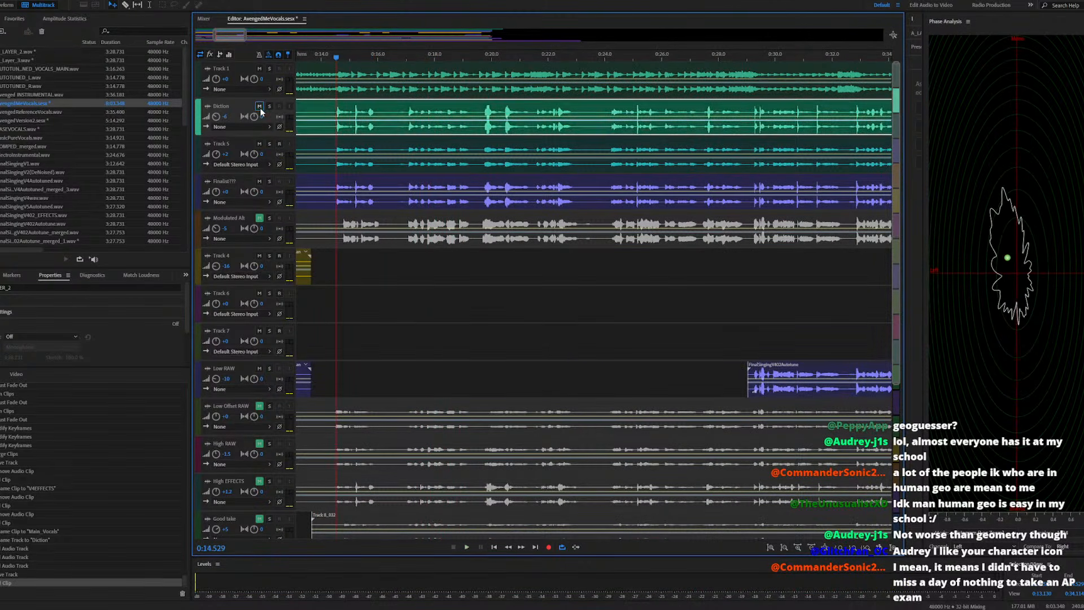
# Listen to the mix with the Main_Vocals track muted, and return the vocal tracks to their unmuted state
pyautogui.press('space')
pyautogui.click(259, 180)
pyautogui.press('space')
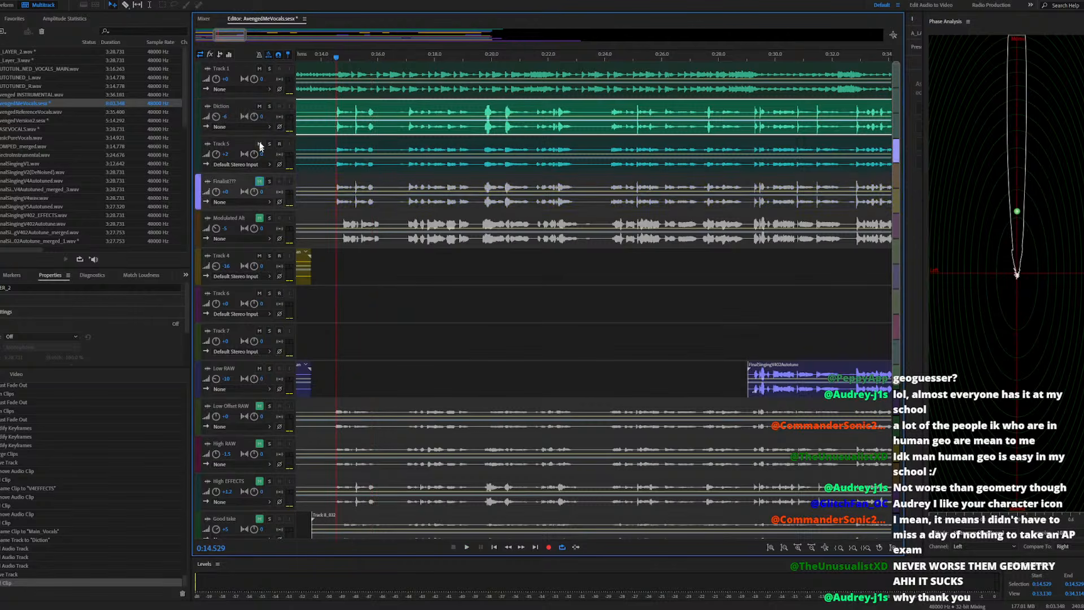
pyautogui.click(259, 144)
pyautogui.click(259, 182)
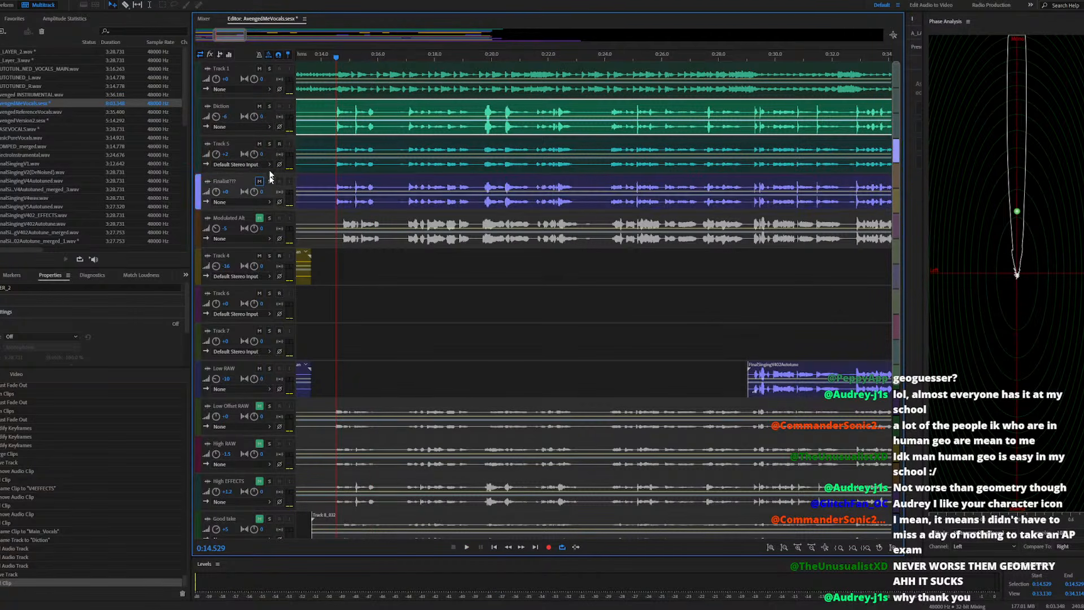
# Solo the Main_Vocals track together with Track 5
pyautogui.rightClick(269, 181)
pyautogui.click(269, 181)
pyautogui.click(269, 144)
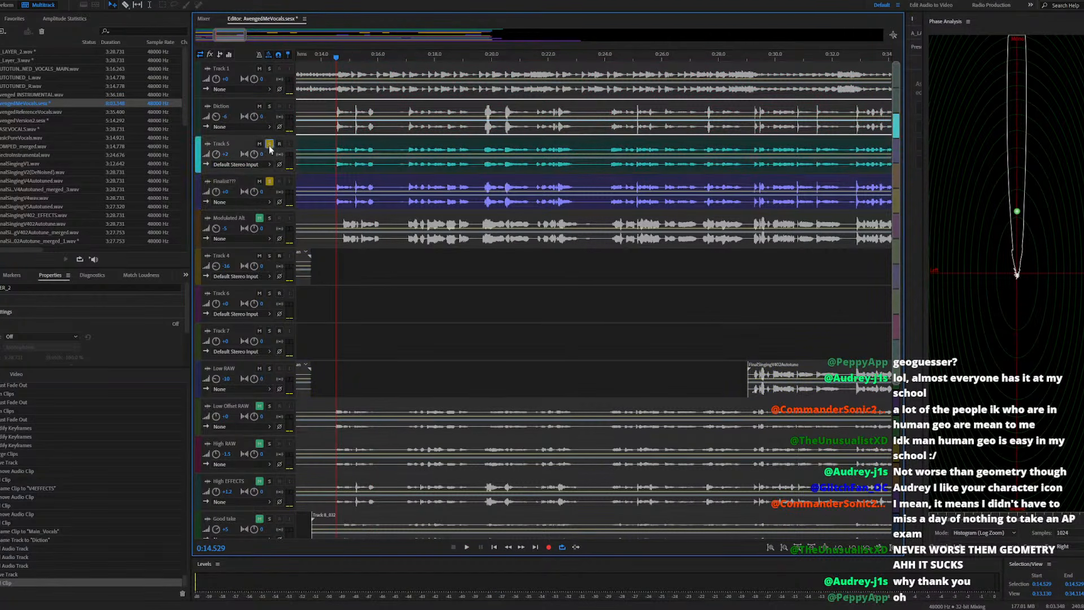
# Listen from about 0:14 with the Diction track soloed alongside Track 5 and Main_Vocals, toggling the Diction solo for comparison
pyautogui.click(269, 106)
pyautogui.press('space')
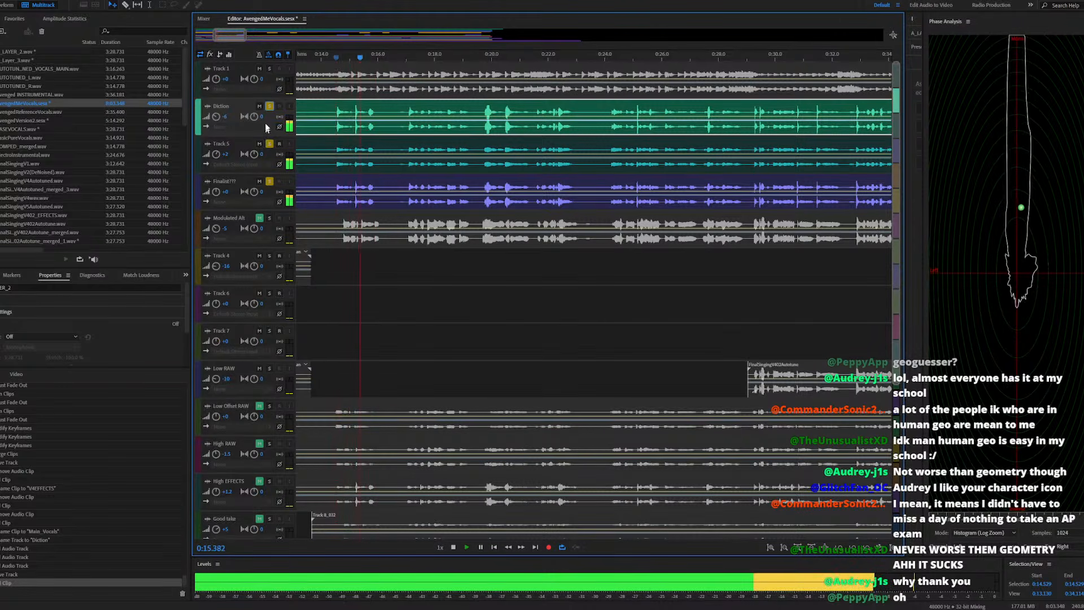
pyautogui.click(269, 107)
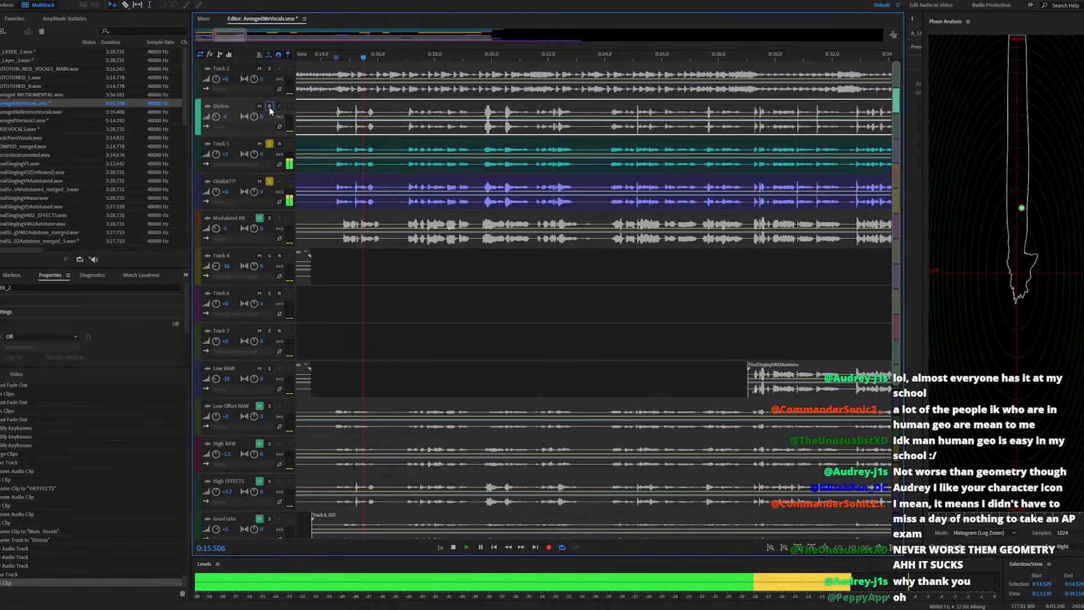
pyautogui.press('space')
pyautogui.click(269, 107)
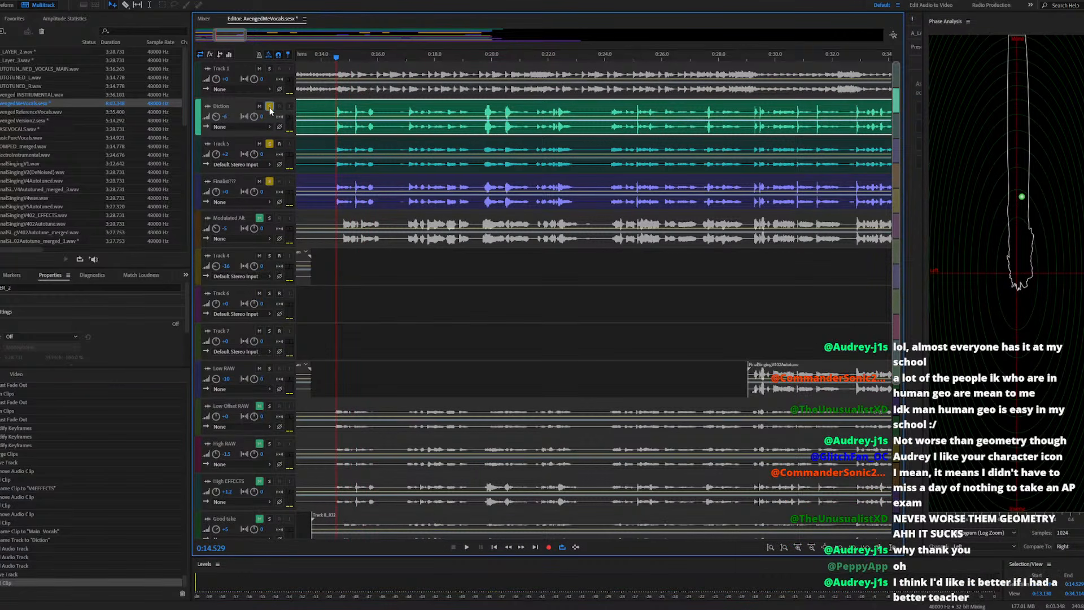
pyautogui.click(270, 107)
pyautogui.click(270, 107)
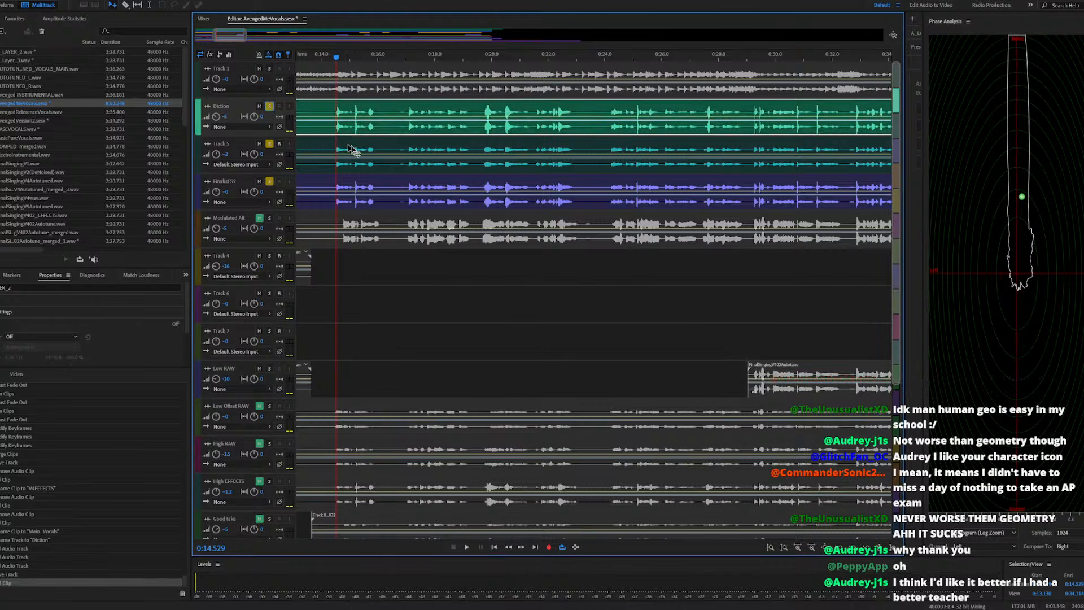
# Play the soloed vocal layers from about 0:38 and compare them with the Main_Vocals solo removed
pyautogui.scroll(-3, 348, 148)
pyautogui.scroll(-5, 349, 148)
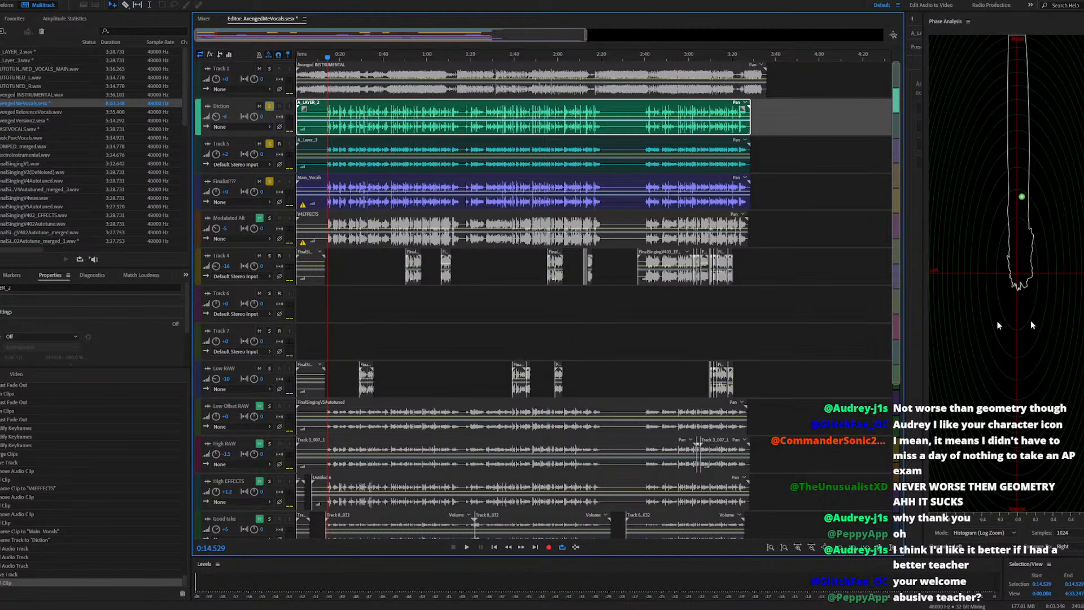
pyautogui.click(380, 62)
pyautogui.press('space')
pyautogui.click(269, 181)
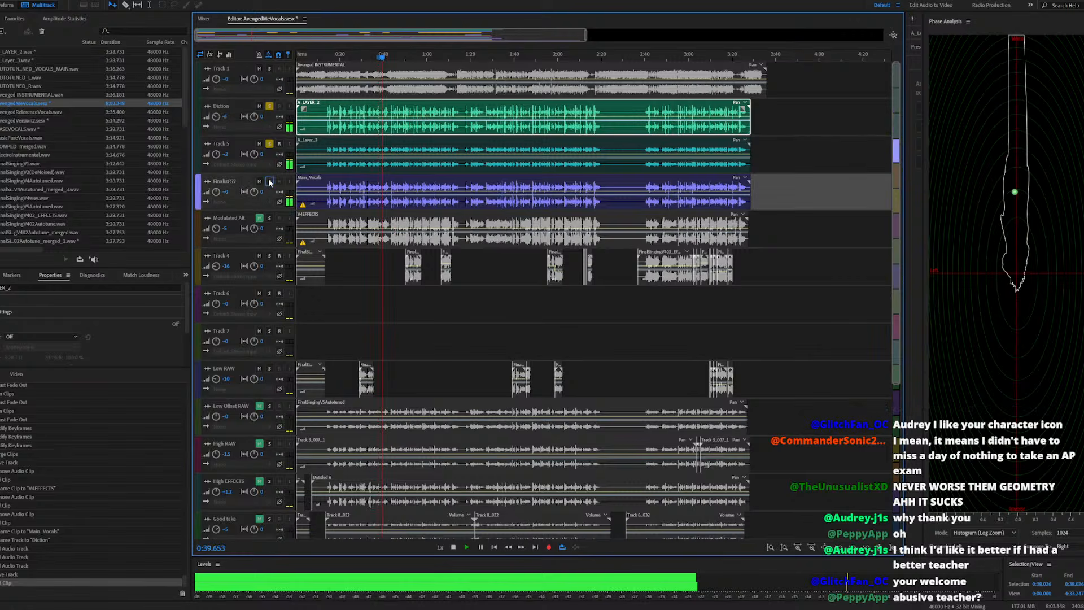
pyautogui.press('space')
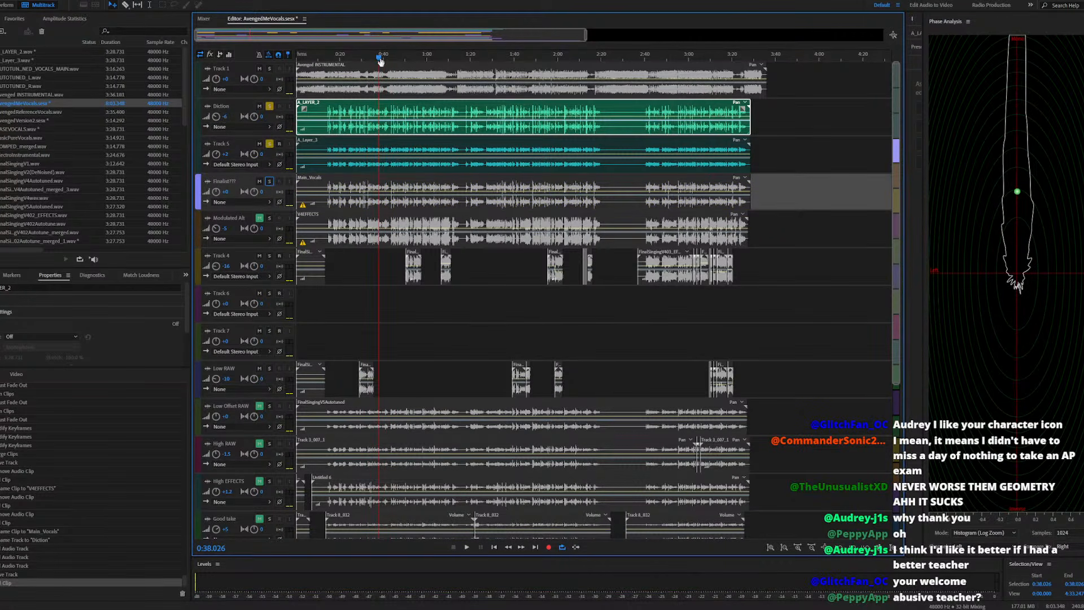
pyautogui.press('space')
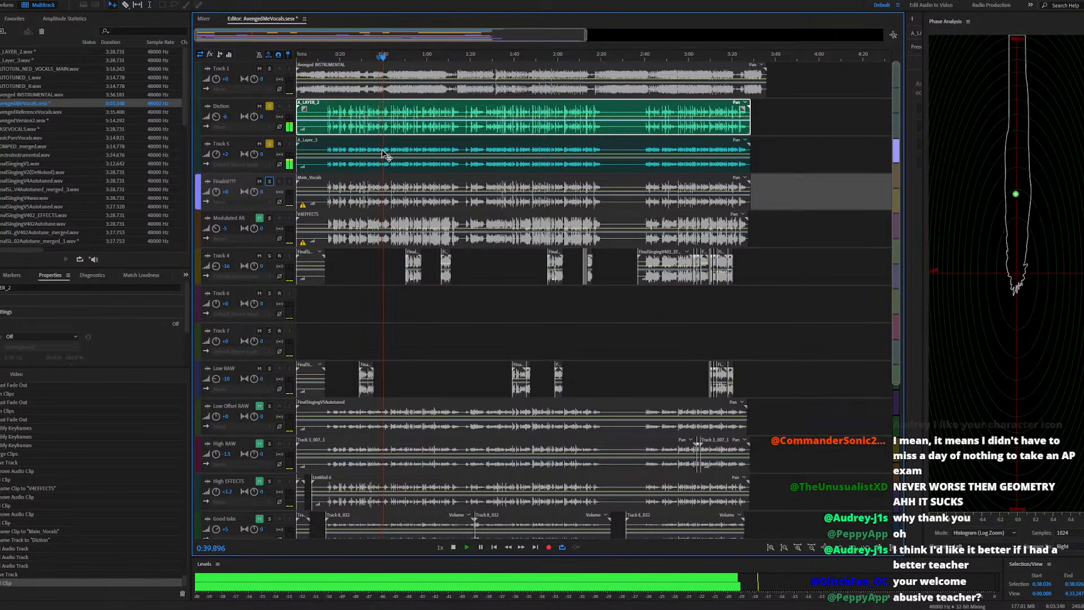
pyautogui.press('space')
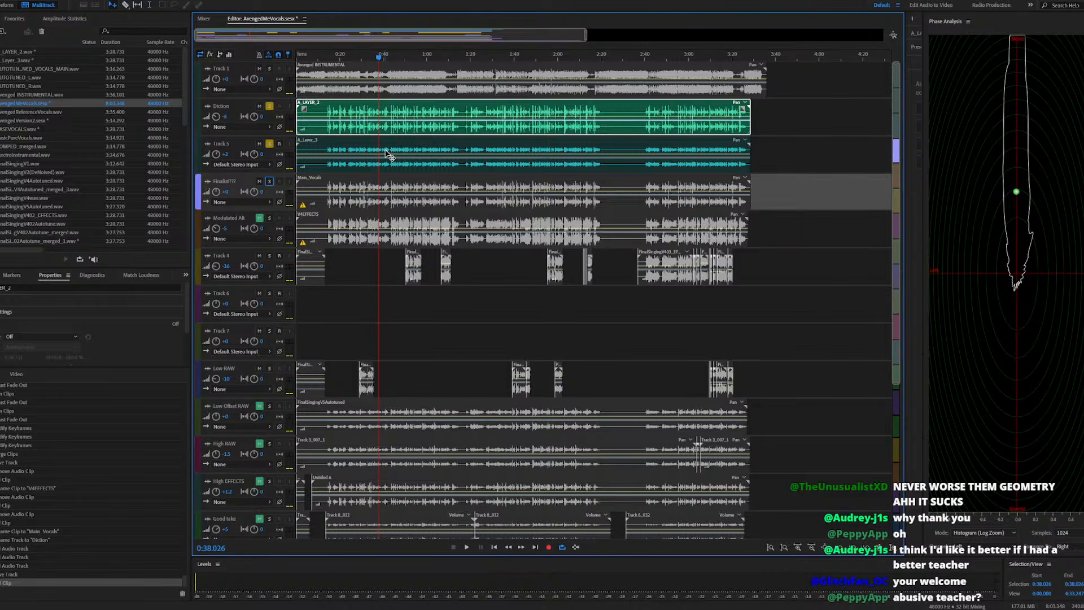
# Clear the solos on the Main_Vocals track, Track 5 and the Diction track
pyautogui.click(269, 181)
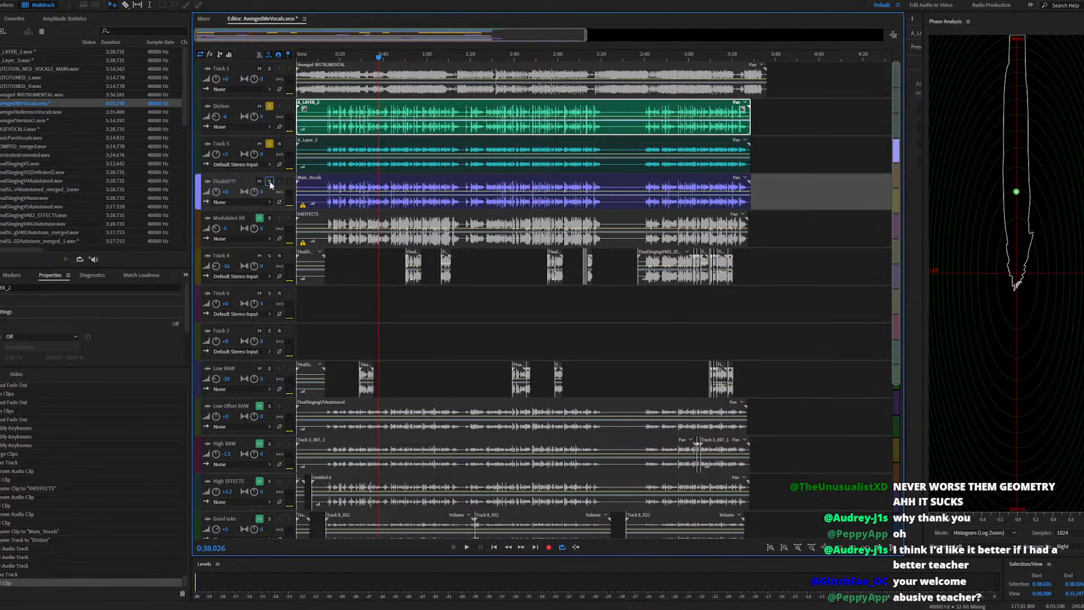
pyautogui.click(269, 144)
pyautogui.click(270, 106)
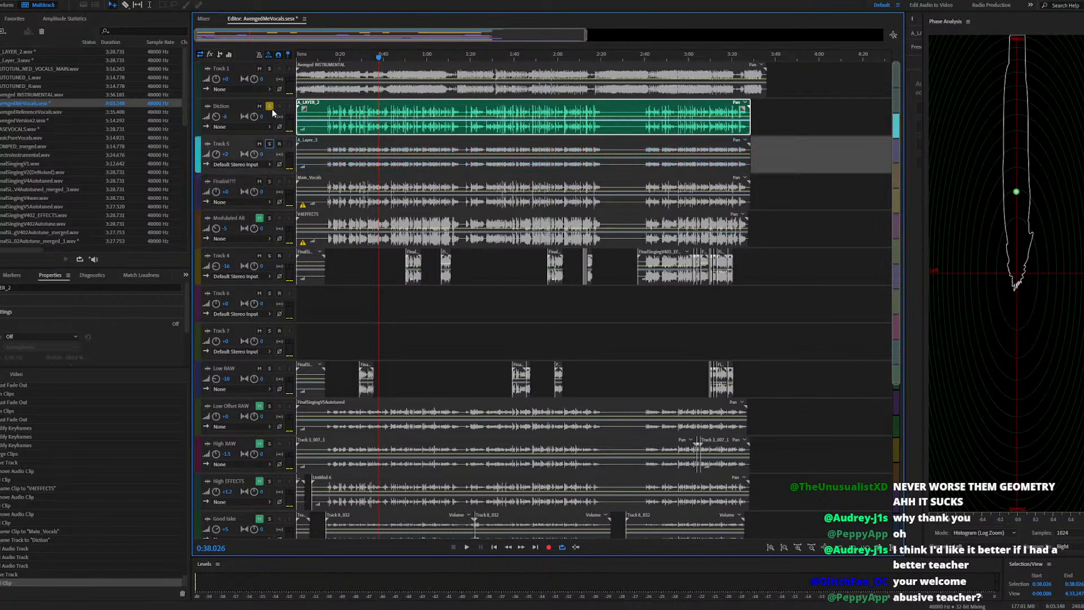
# Open the Main_Vocals clip's source file in the waveform editor and listen closely from about 0:38
pyautogui.doubleClick(377, 182)
pyautogui.press('space')
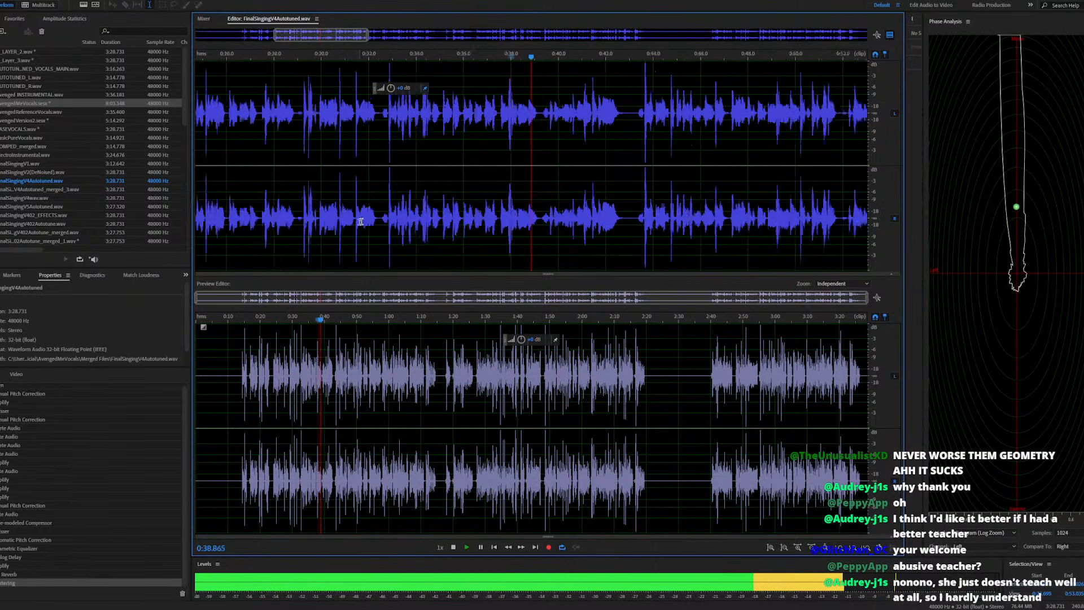
pyautogui.scroll(1, 360, 222)
pyautogui.press('space')
pyautogui.scroll(2, 581, 227)
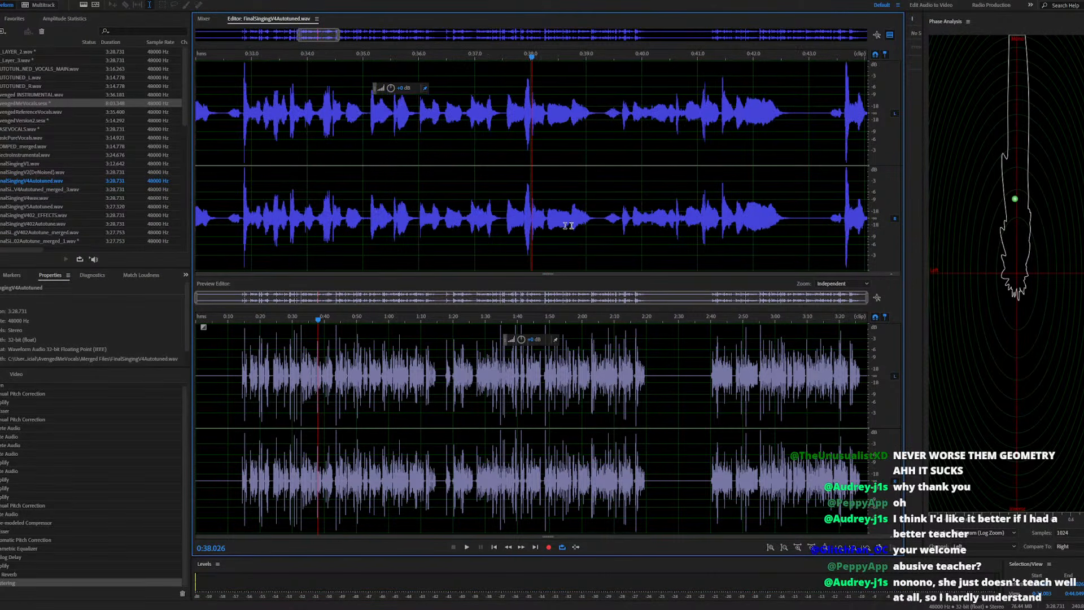
pyautogui.scroll(2, 610, 227)
pyautogui.press('space')
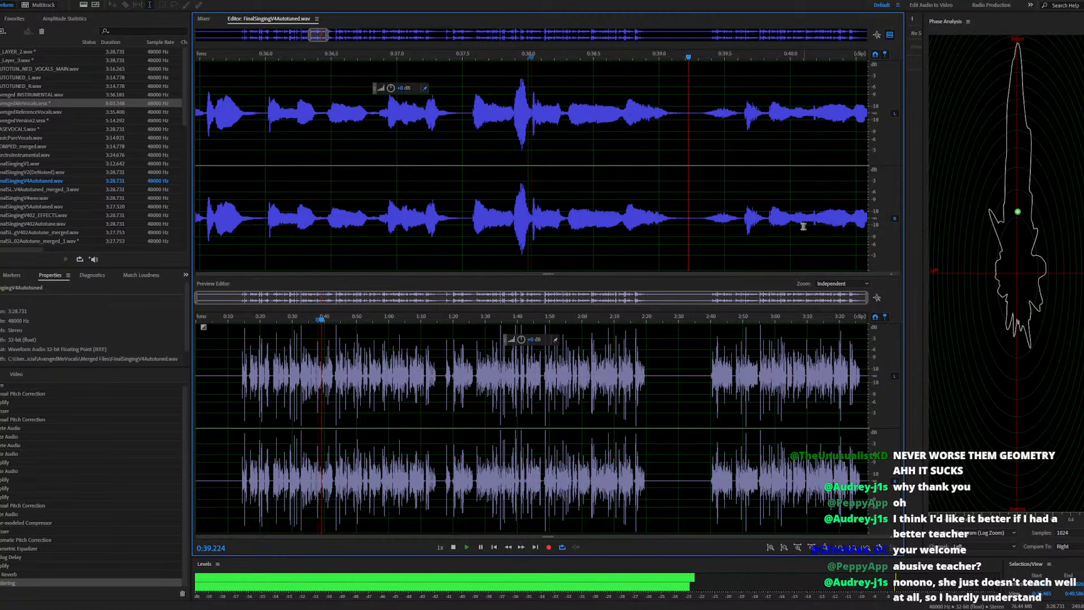
pyautogui.press('space')
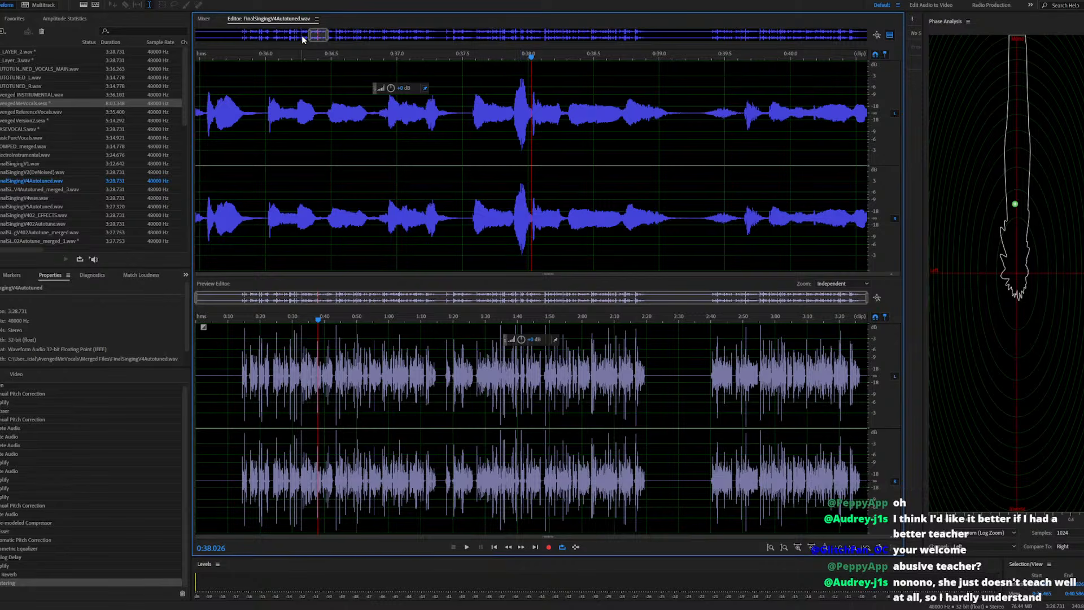
# Select the short vocal passage from 0:39.595 to about 0:39.93, audition it and examine its waveform up close
pyautogui.moveTo(315, 35); pyautogui.dragTo(324, 37)
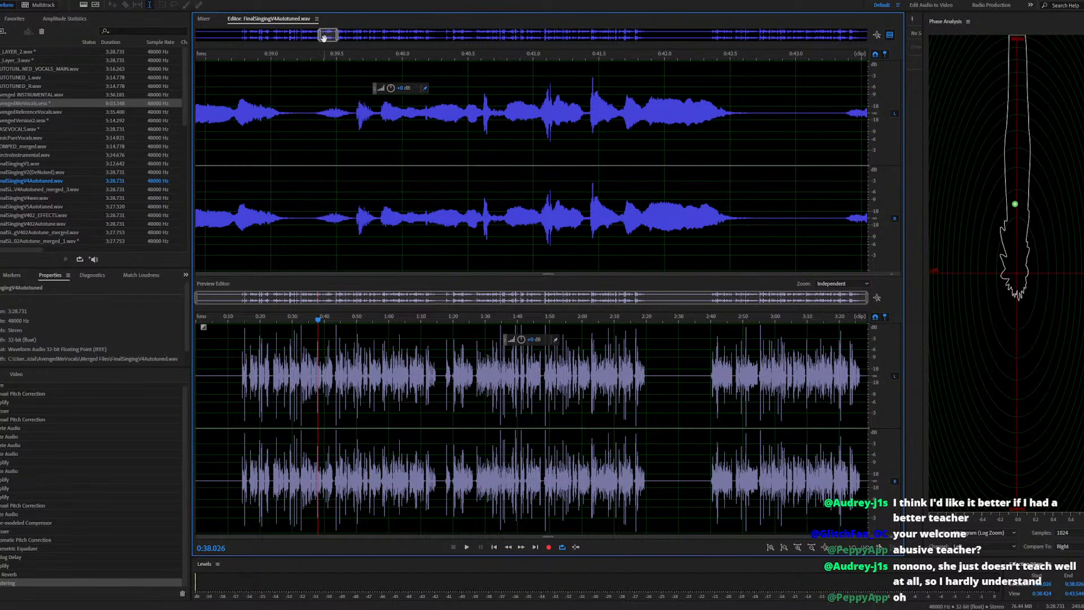
pyautogui.click(364, 229)
pyautogui.moveTo(349, 219); pyautogui.dragTo(393, 226)
pyautogui.press('space')
pyautogui.press('space')
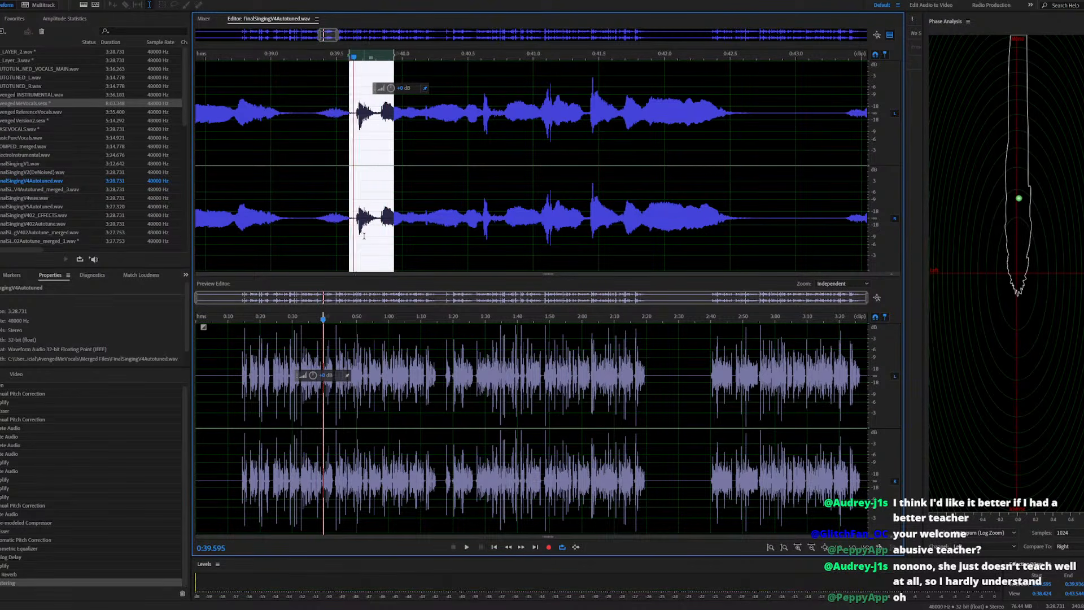
pyautogui.press('=')
pyautogui.press('=')
pyautogui.press('=')
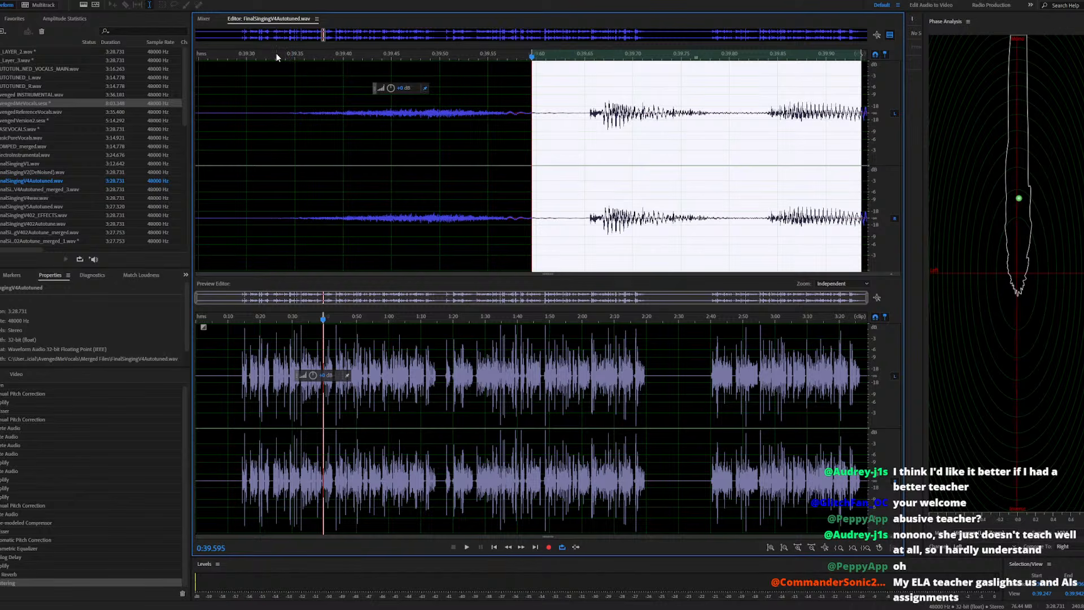
pyautogui.press('-')
pyautogui.press('-')
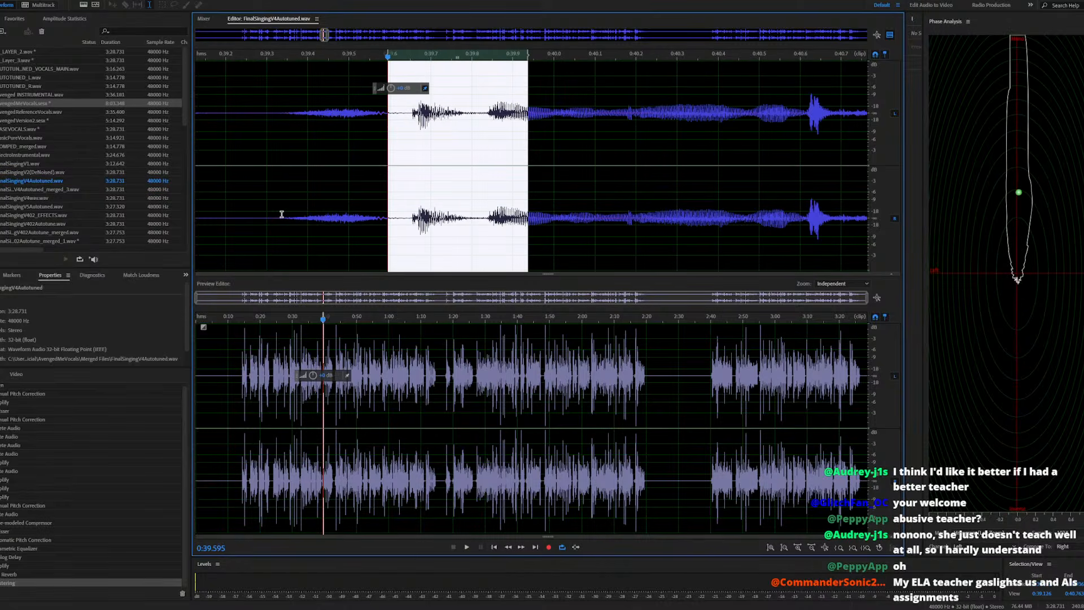
# Try deleting the tiny glitch section from 0:39.707 to about 0:39.711 in the vocal waveform
pyautogui.click(433, 226)
pyautogui.press('=')
pyautogui.press('=')
pyautogui.press('=')
pyautogui.press('=')
pyautogui.press('=')
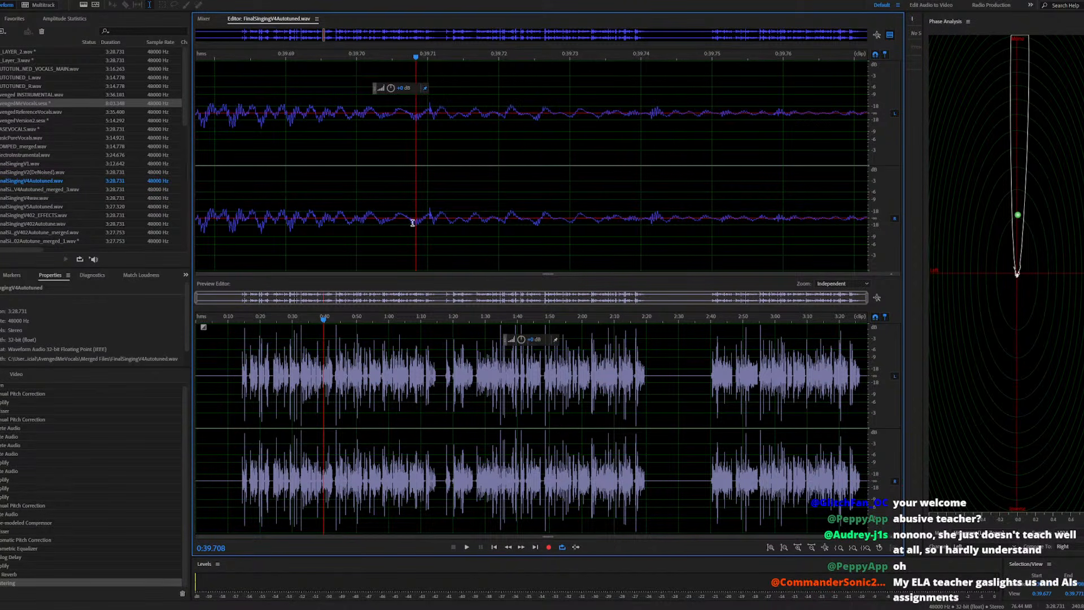
pyautogui.moveTo(413, 222); pyautogui.dragTo(442, 232)
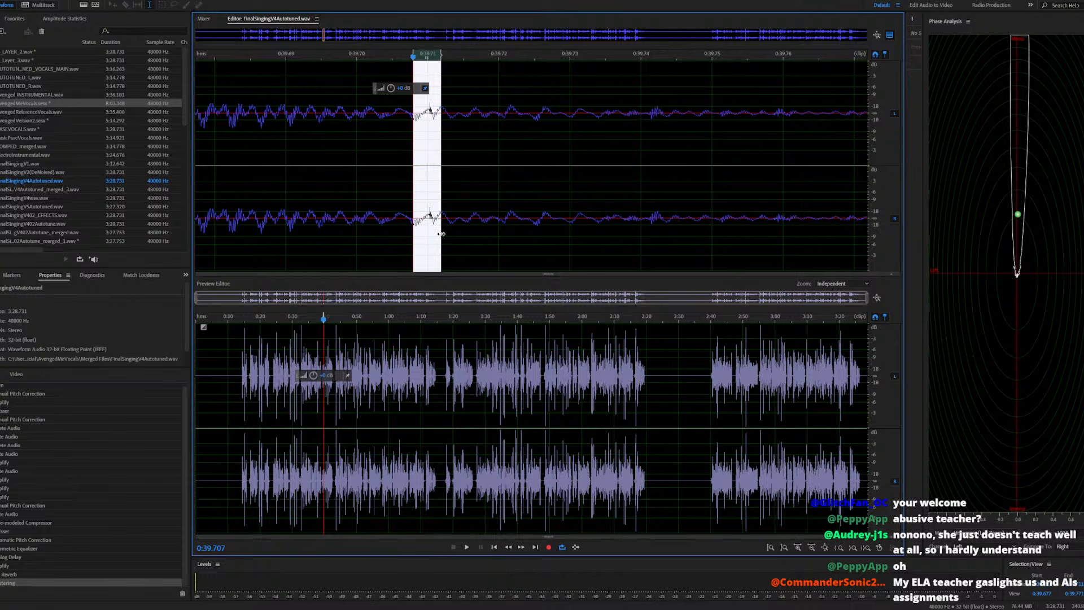
pyautogui.press('Delete')
pyautogui.press('-')
pyautogui.press('-')
pyautogui.press('-')
pyautogui.press('-')
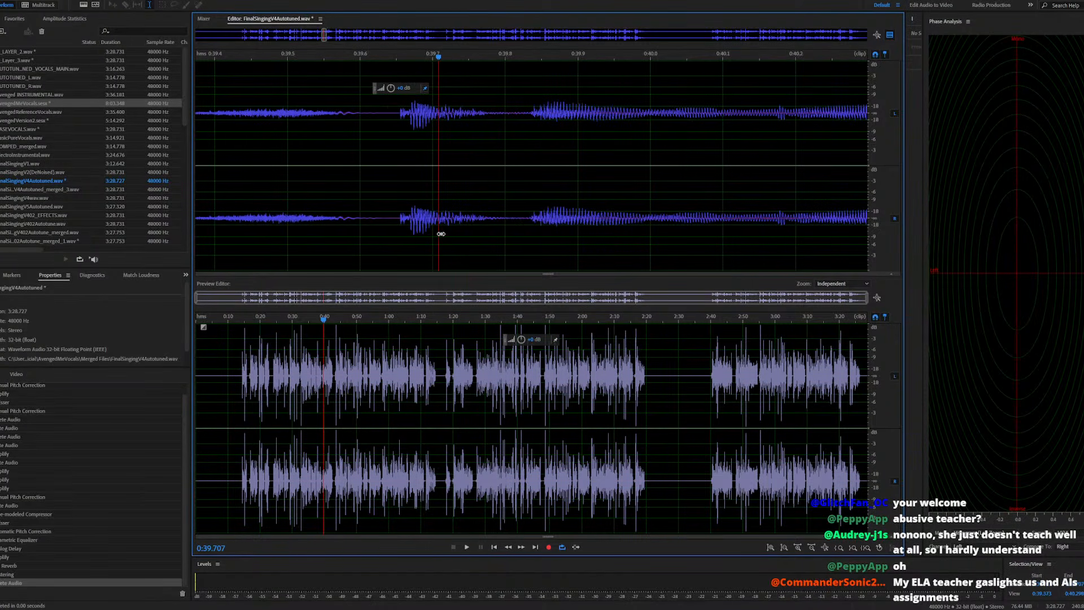
# Replay the edited spot from about 0:39.6 and from slightly earlier, and undo the last deletion
pyautogui.click(360, 224)
pyautogui.press('space')
pyautogui.press('space')
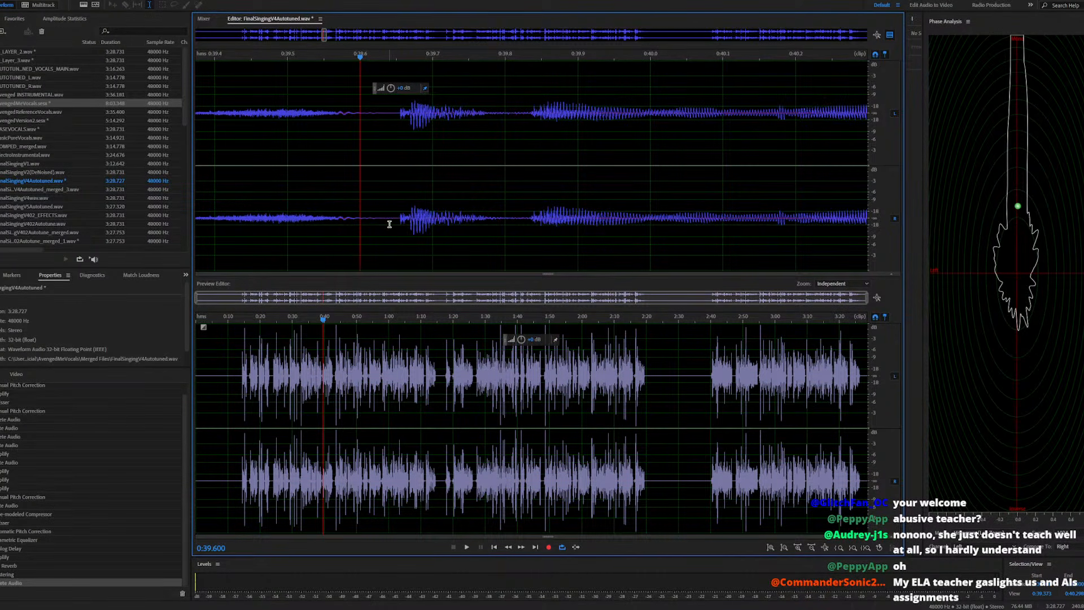
pyautogui.click(260, 203)
pyautogui.press('space')
pyautogui.press('space')
pyautogui.hotkey('ctrl', 'z')
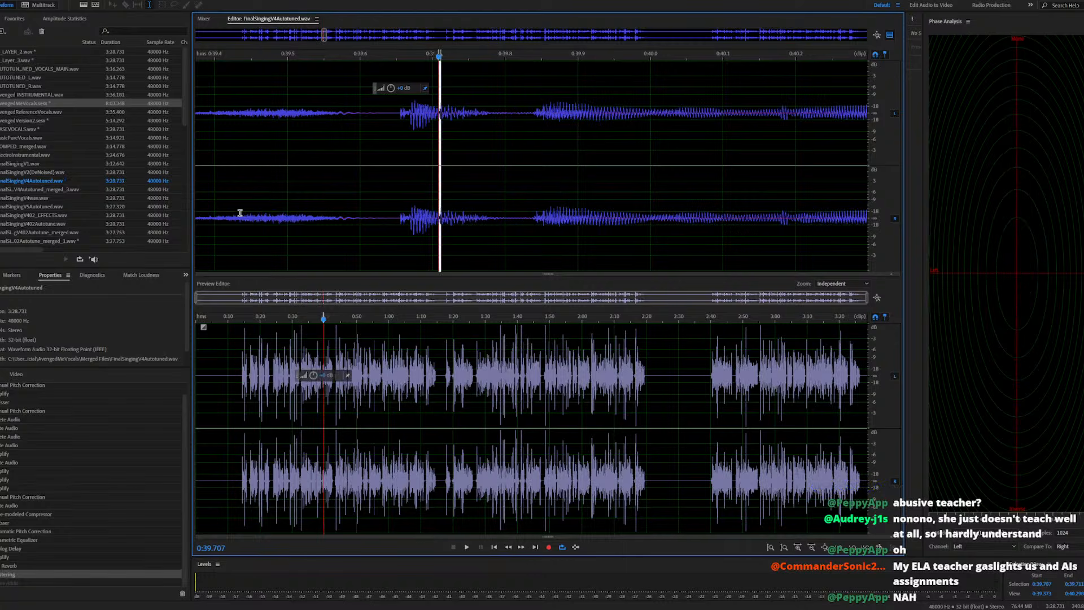
# Replay from about 0:39.43 and cut the waveform section from 0:39.698 to about 0:39.725
pyautogui.click(240, 213)
pyautogui.press('space')
pyautogui.press('space')
pyautogui.scroll(3, 450, 229)
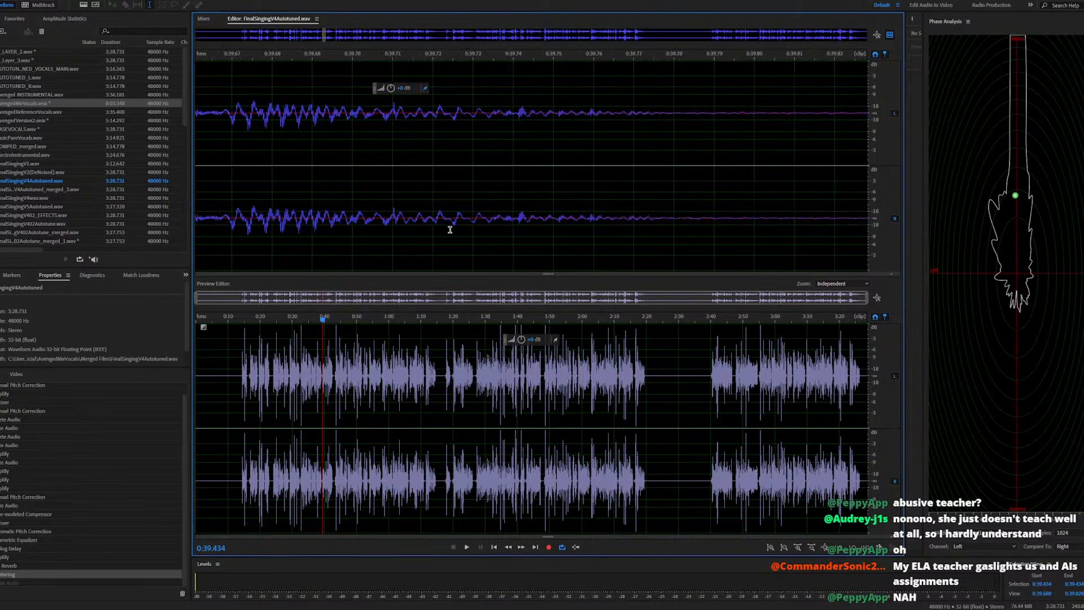
pyautogui.scroll(2, 455, 235)
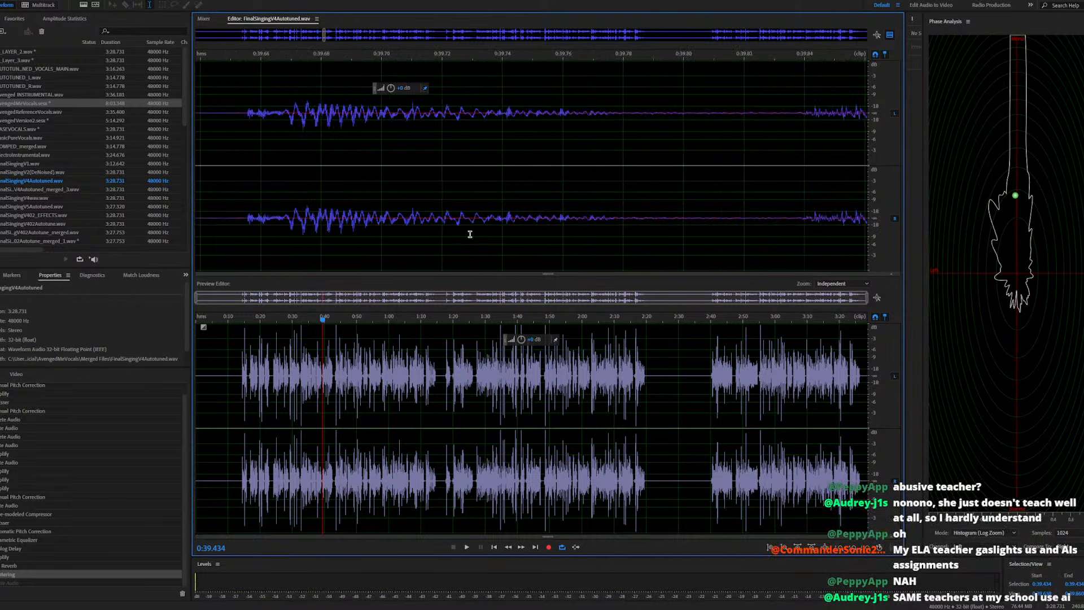
pyautogui.click(379, 226)
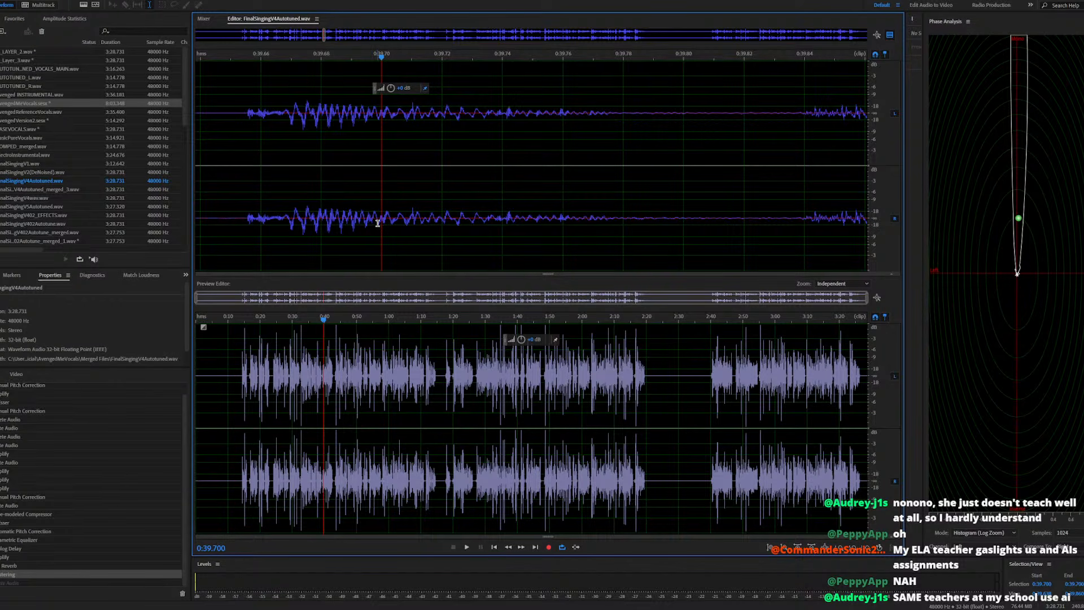
pyautogui.moveTo(378, 223); pyautogui.dragTo(458, 240)
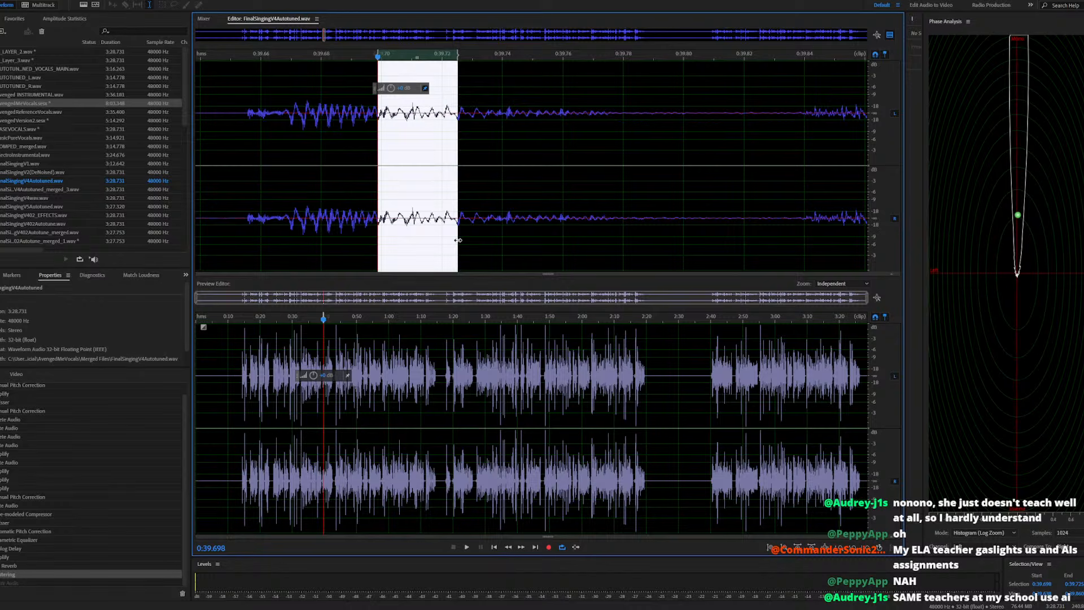
pyautogui.press('Delete')
pyautogui.scroll(-6, 458, 240)
# Listen to the shortened passage from about 0:39.55 and again from about 0:39.37
pyautogui.click(360, 219)
pyautogui.press('space')
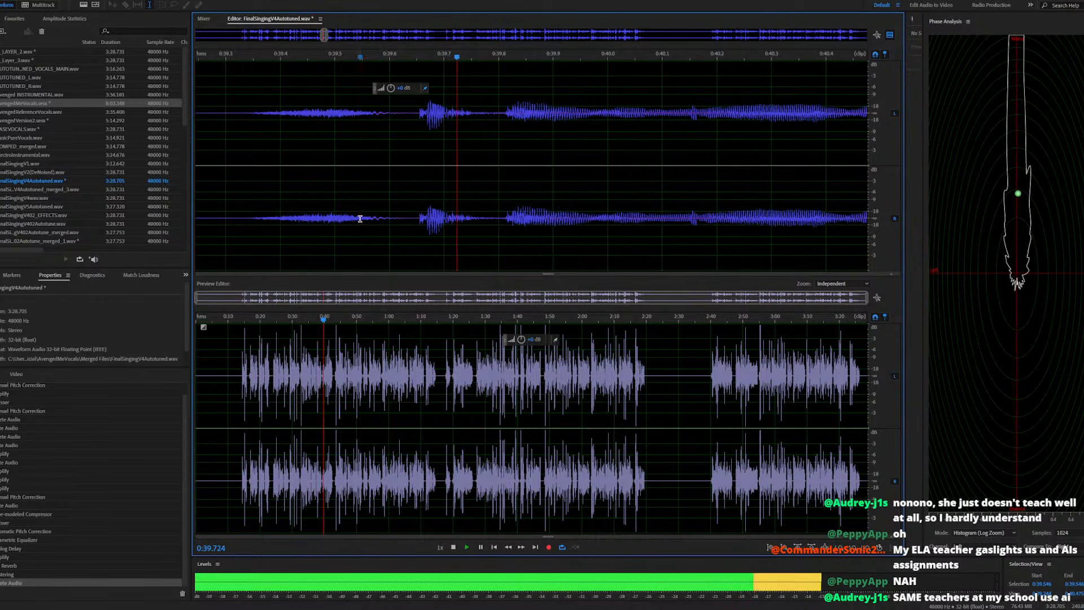
pyautogui.press('space')
pyautogui.click(261, 205)
pyautogui.press('space')
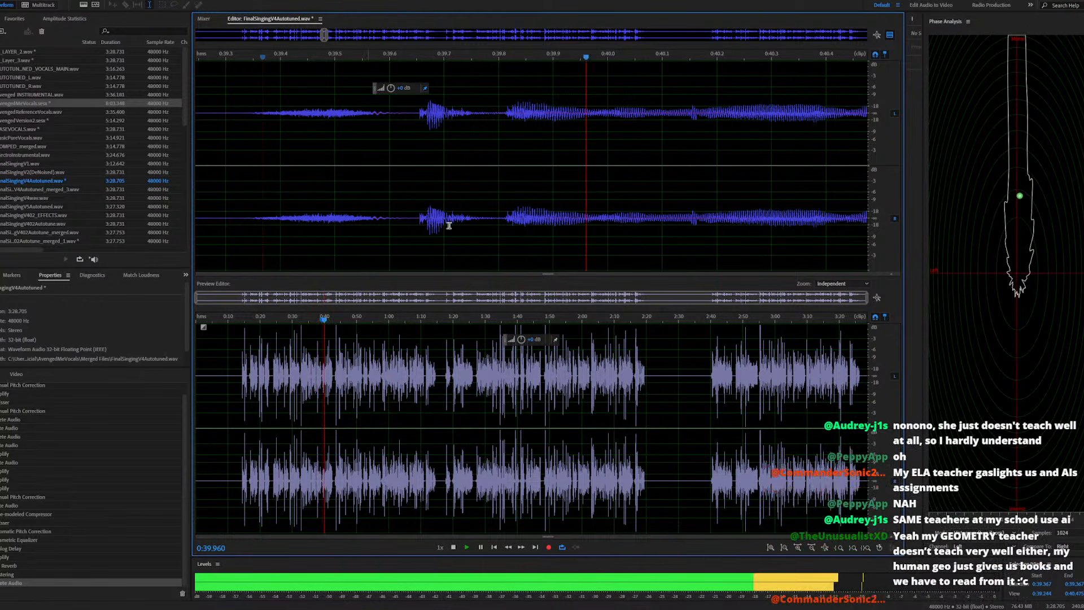
pyautogui.press('space')
# Paste the cut section at 0:39.800 and lower its gain until it is silent
pyautogui.click(497, 220)
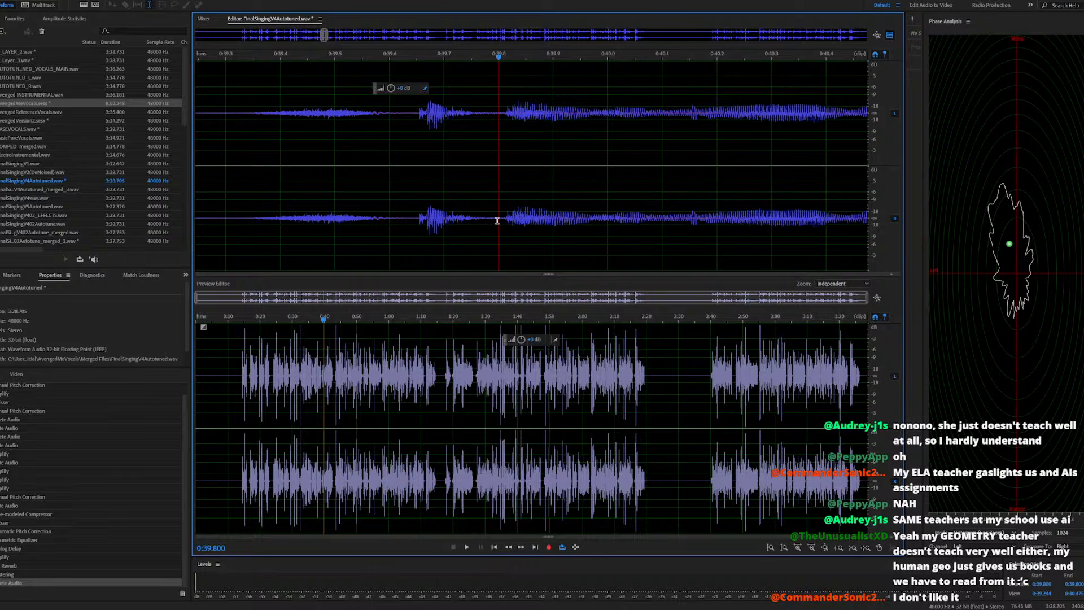
pyautogui.hotkey('ctrl', 'v')
pyautogui.click(468, 234)
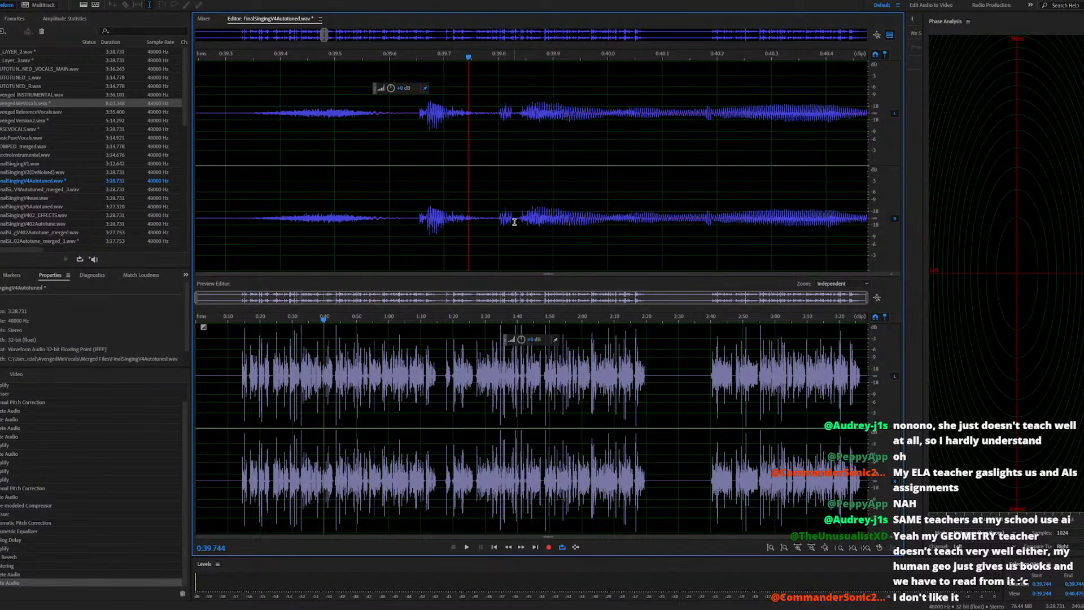
pyautogui.moveTo(514, 222); pyautogui.dragTo(495, 241)
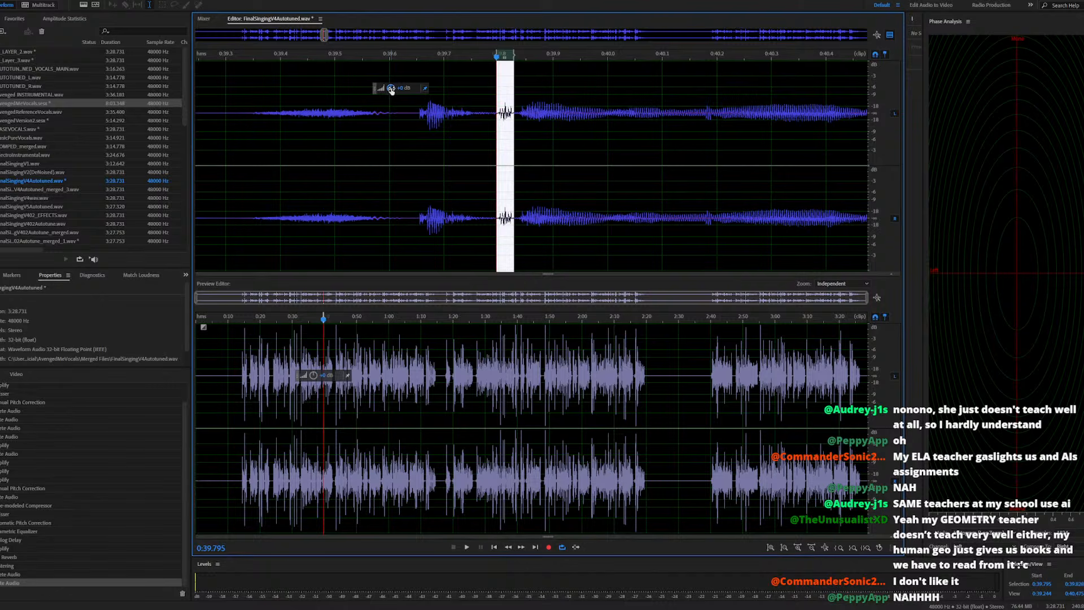
pyautogui.moveTo(374, 124); pyautogui.dragTo(373, 126)
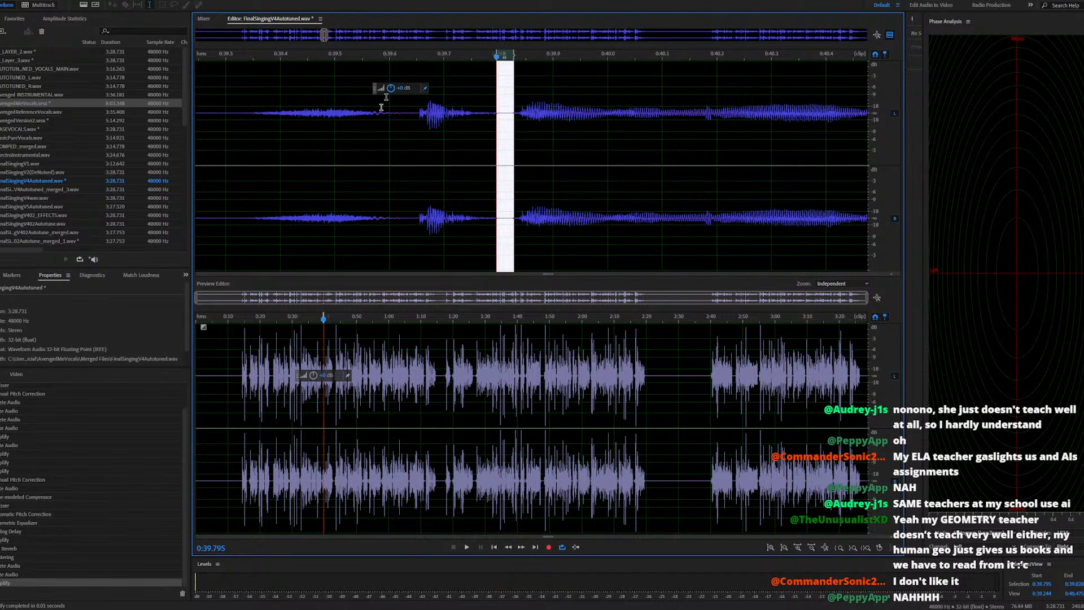
# Play back the repaired passage from about 0:39.51
pyautogui.click(343, 209)
pyautogui.press('space')
pyautogui.press('space')
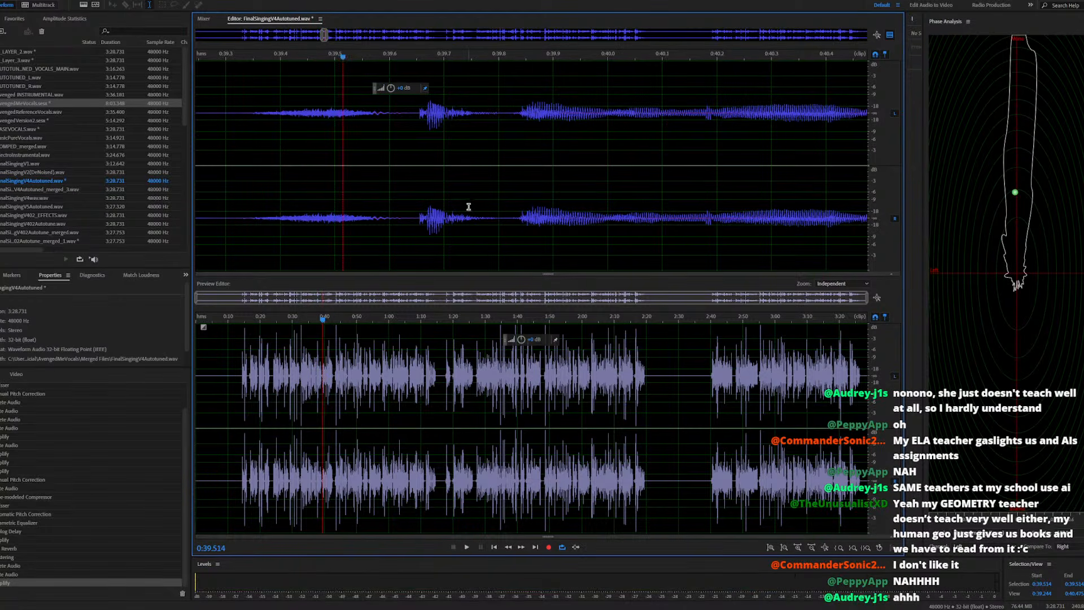
# Play back the repaired passage from about 0:38.82
pyautogui.press('-')
pyautogui.click(317, 202)
pyautogui.press('space')
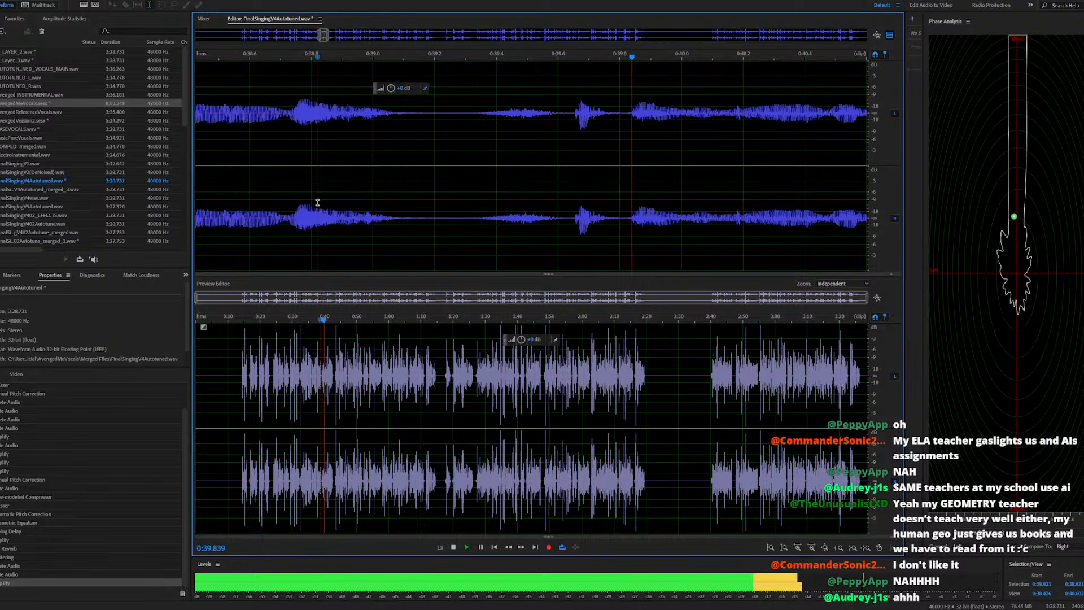
pyautogui.press('space')
# Undo the last gain change and lower the gain of the pasted section at 0:39.795 again until it is nearly silent
pyautogui.hotkey('ctrl', 'z')
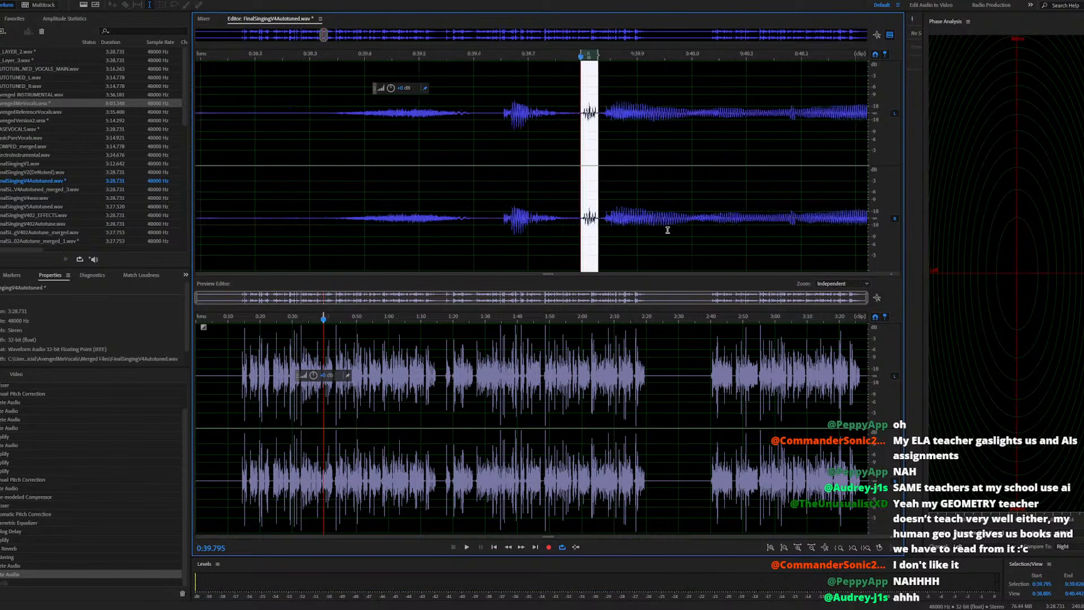
pyautogui.scroll(3, 649, 228)
pyautogui.scroll(-1, 485, 232)
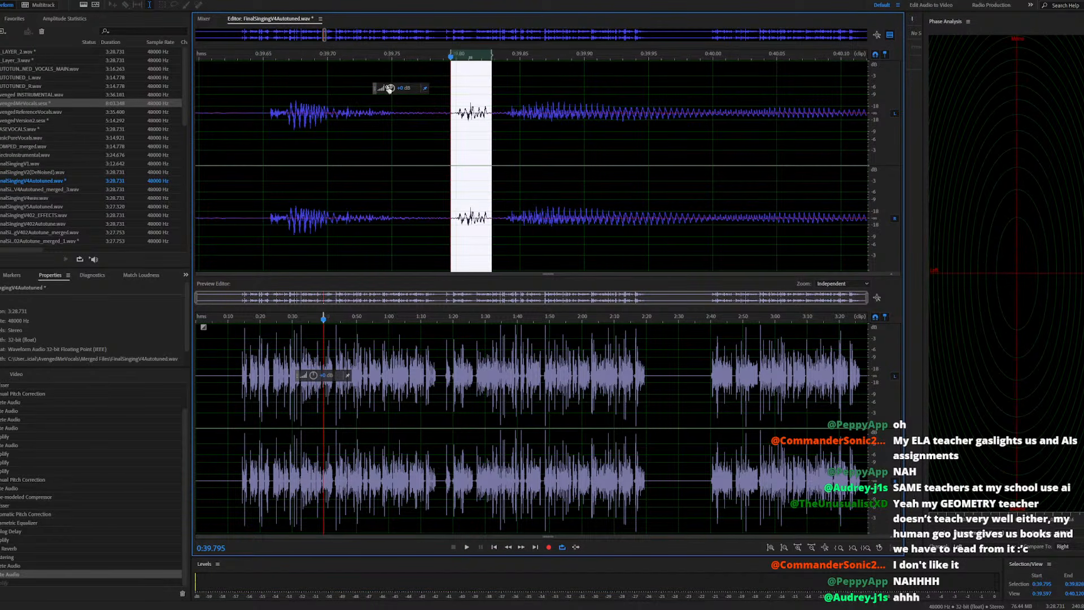
pyautogui.moveTo(363, 97); pyautogui.dragTo(362, 96)
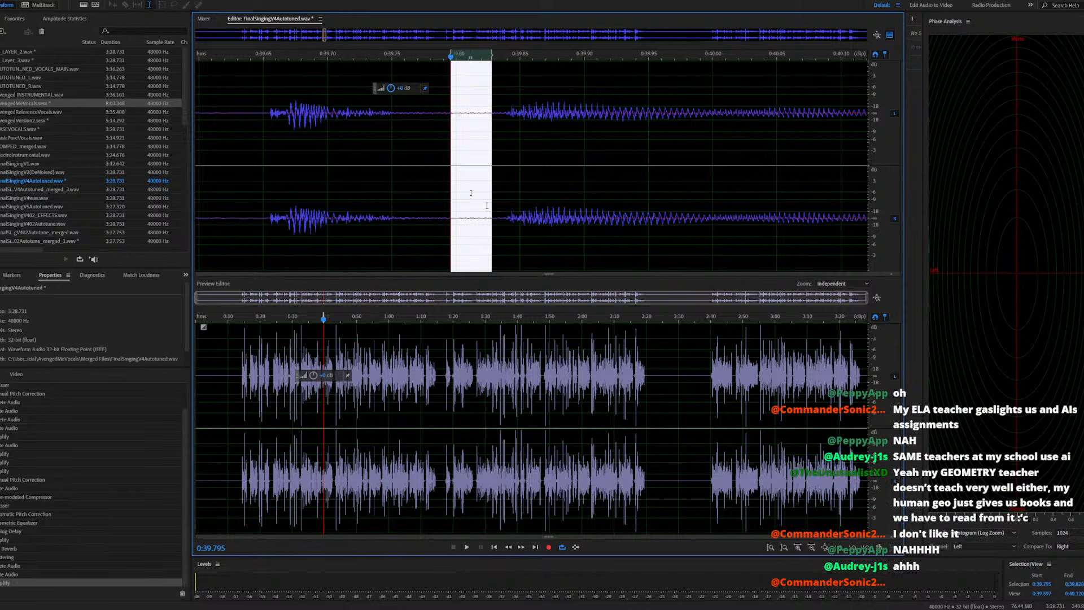
# Listen to the passage from about 0:38.91, and briefly again from about 0:40.12
pyautogui.scroll(-6, 539, 222)
pyautogui.click(319, 228)
pyautogui.press('space')
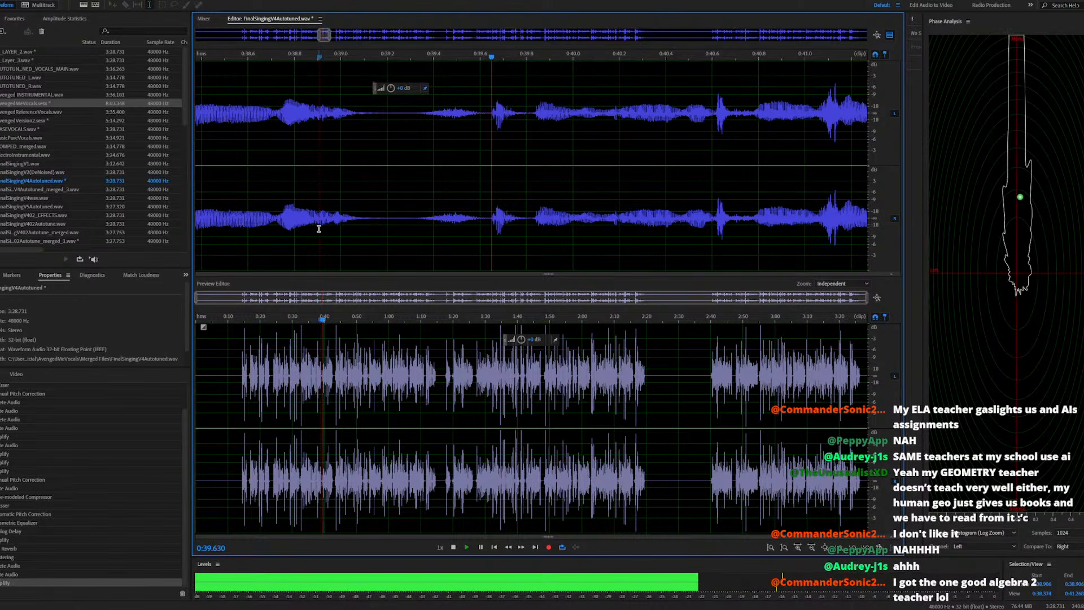
pyautogui.click(504, 221)
pyautogui.press('space')
pyautogui.scroll(5, 681, 236)
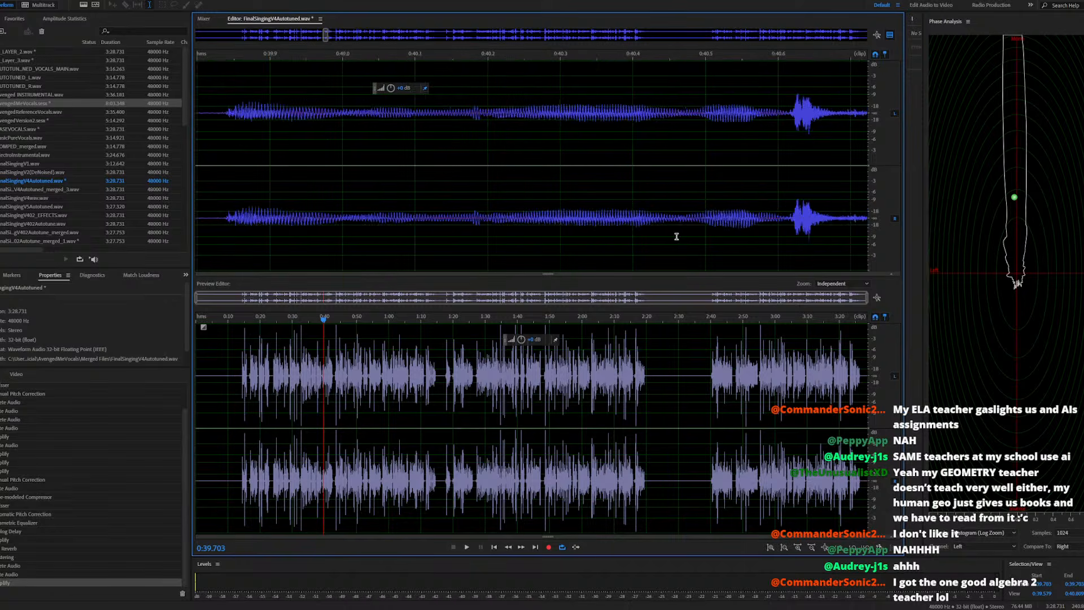
pyautogui.click(345, 233)
pyautogui.press('space')
pyautogui.press('space')
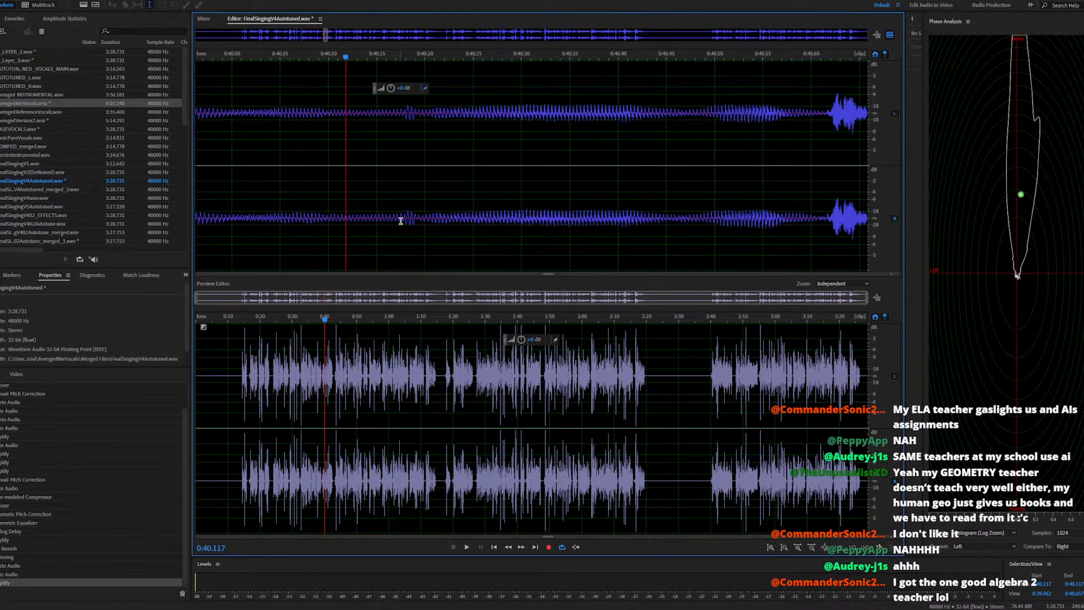
# Cut the waveform bump from 0:40.175 to about 0:40.190 and play back the join from 0:39.400
pyautogui.scroll(4, 400, 221)
pyautogui.moveTo(391, 218); pyautogui.dragTo(468, 250)
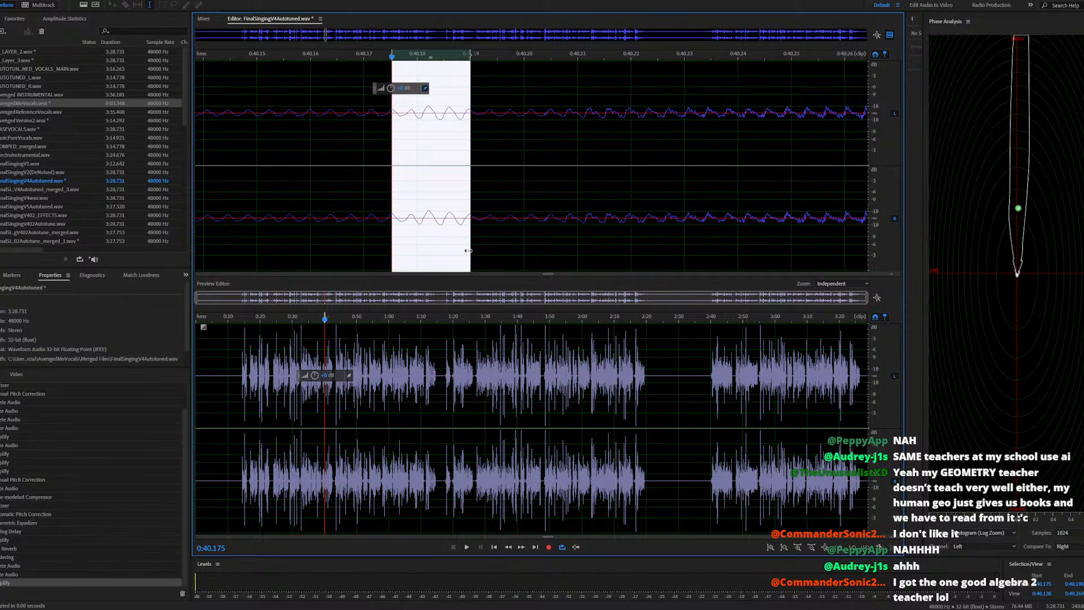
pyautogui.press('Delete')
pyautogui.scroll(-8, 466, 238)
pyautogui.press('space')
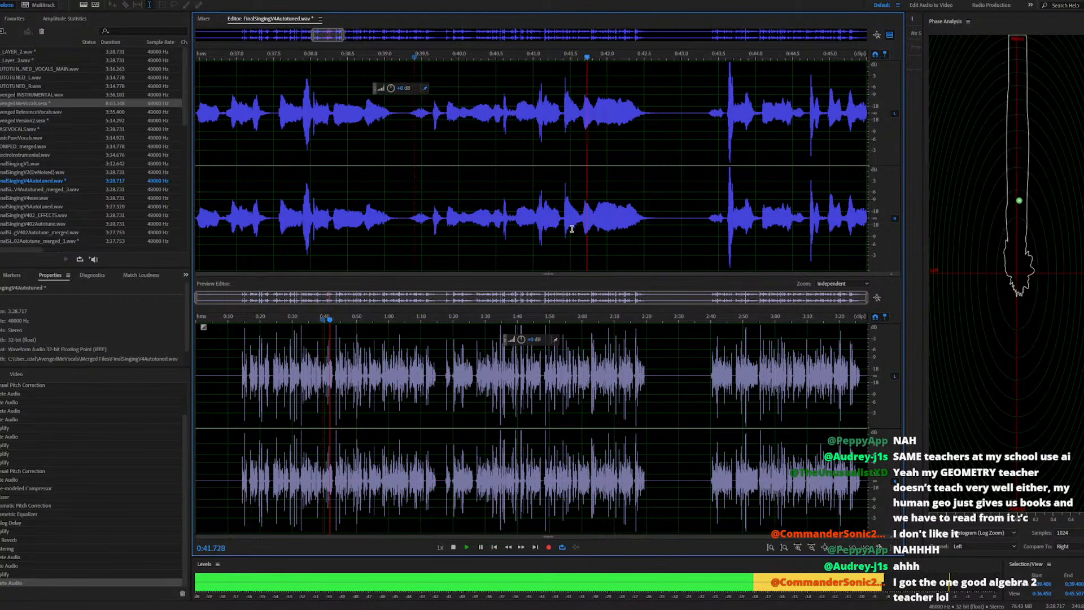
# Paste the cut fragment into the gap at 0:43.000 and lower the gain around it until it is silent
pyautogui.click(682, 217)
pyautogui.press('space')
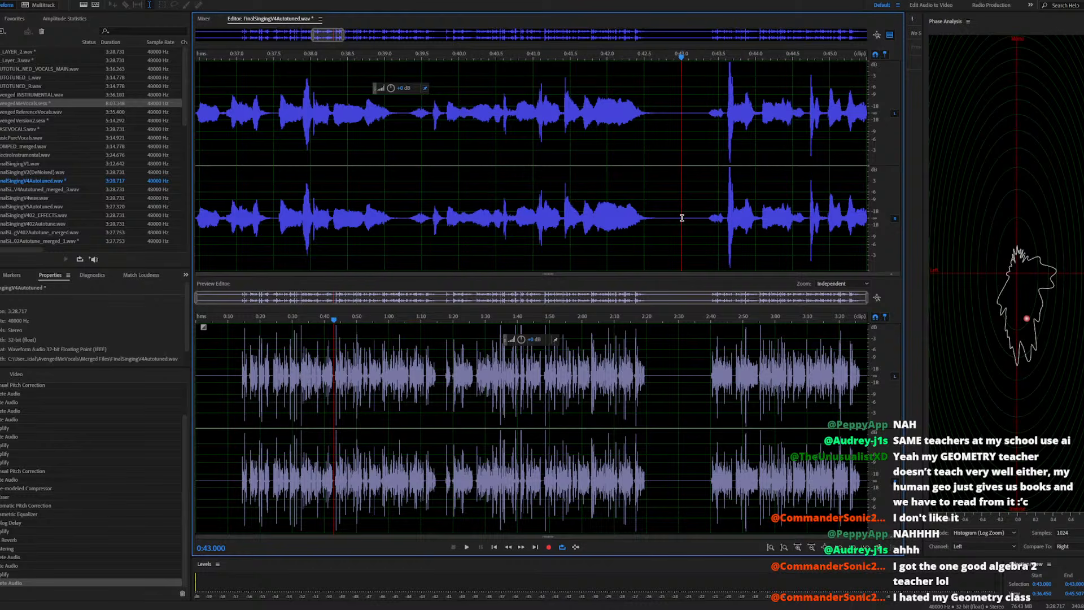
pyautogui.hotkey('ctrl', 'z')
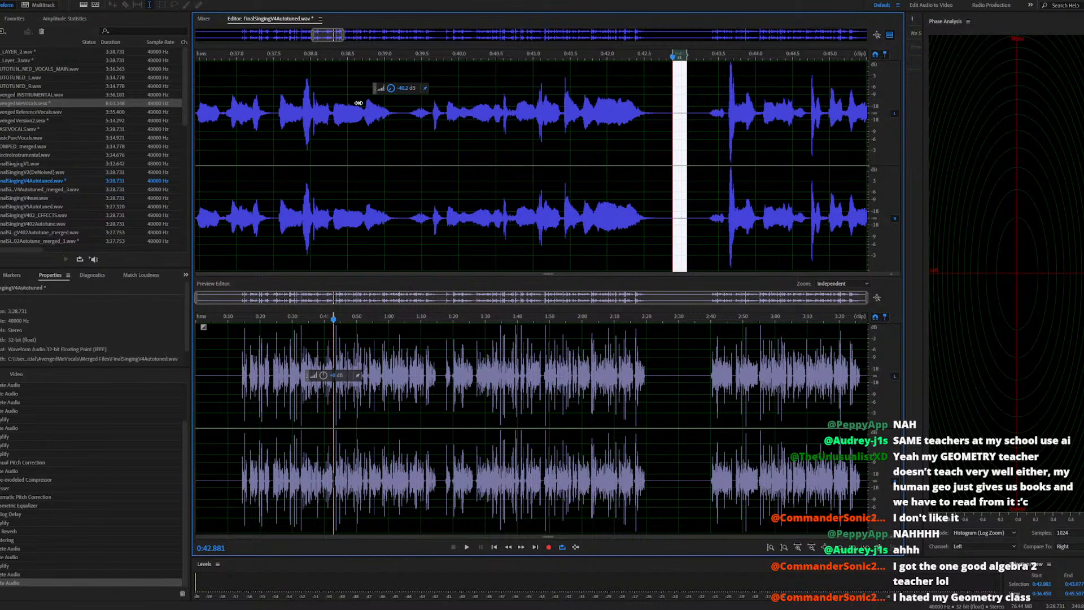
pyautogui.moveTo(359, 103); pyautogui.dragTo(353, 107)
# Play back the edited vocal from 0:38.000
pyautogui.click(548, 223)
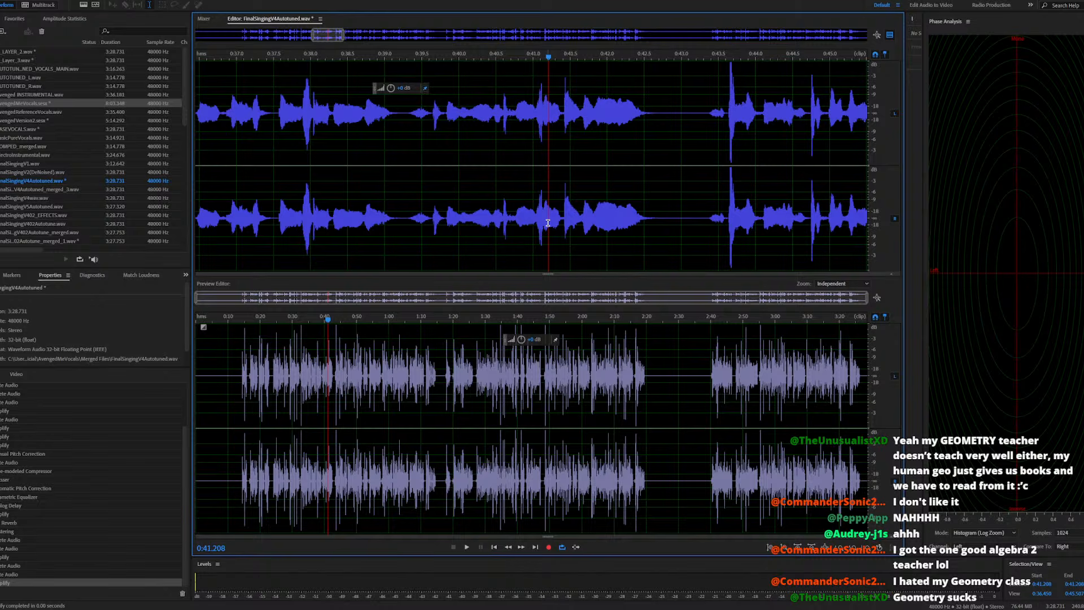
pyautogui.click(311, 217)
pyautogui.press('space')
pyautogui.scroll(-6, 448, 215)
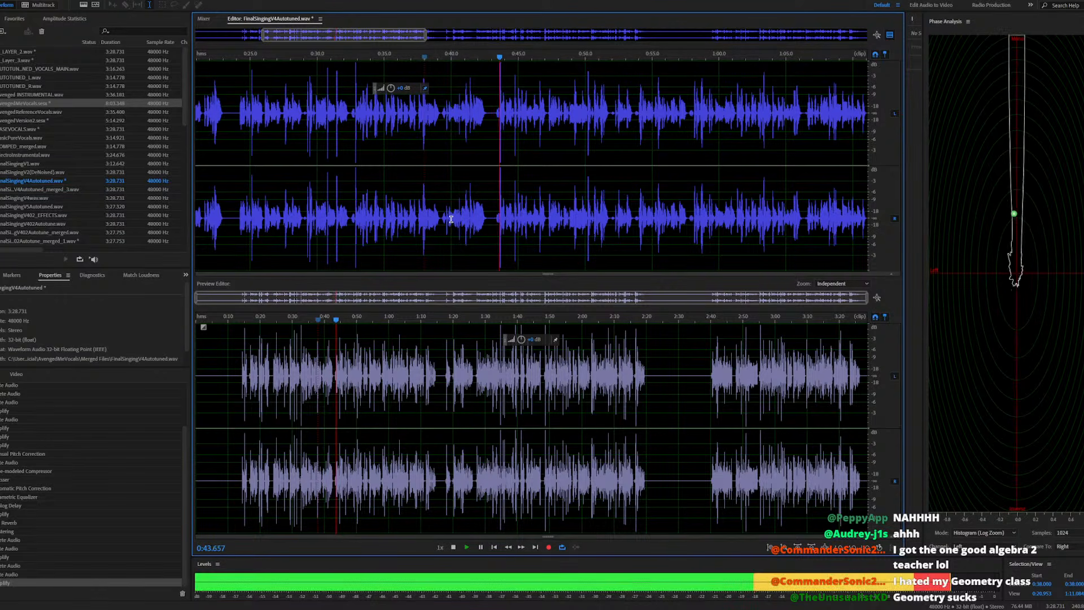
# Return to the AvengedMeVocals multitrack session and listen to the mix from about 0:38.0 and again around 0:39.7
pyautogui.doubleClick(48, 104)
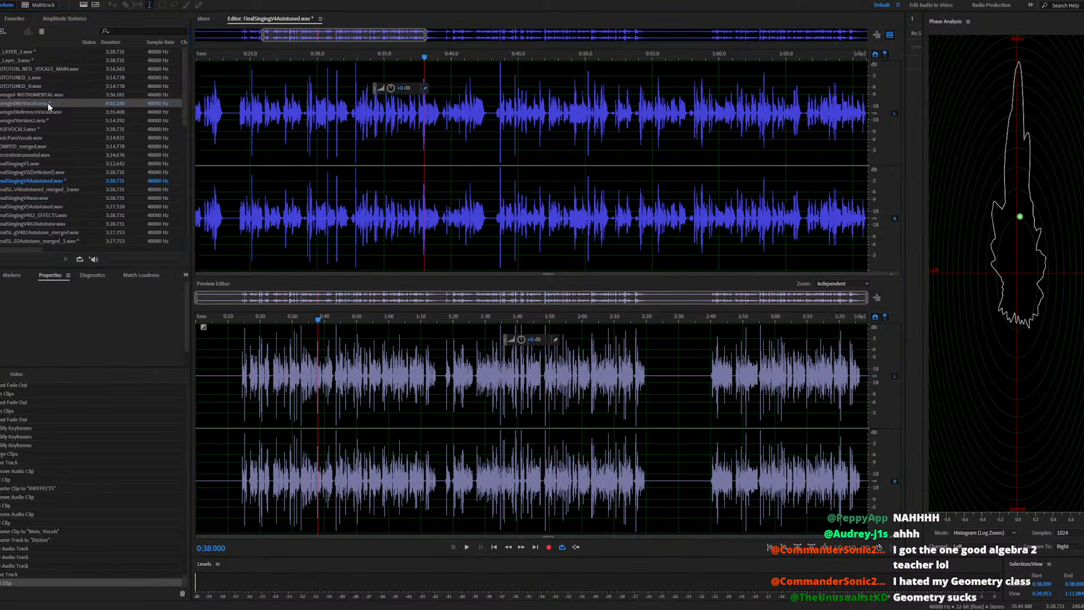
pyautogui.press('space')
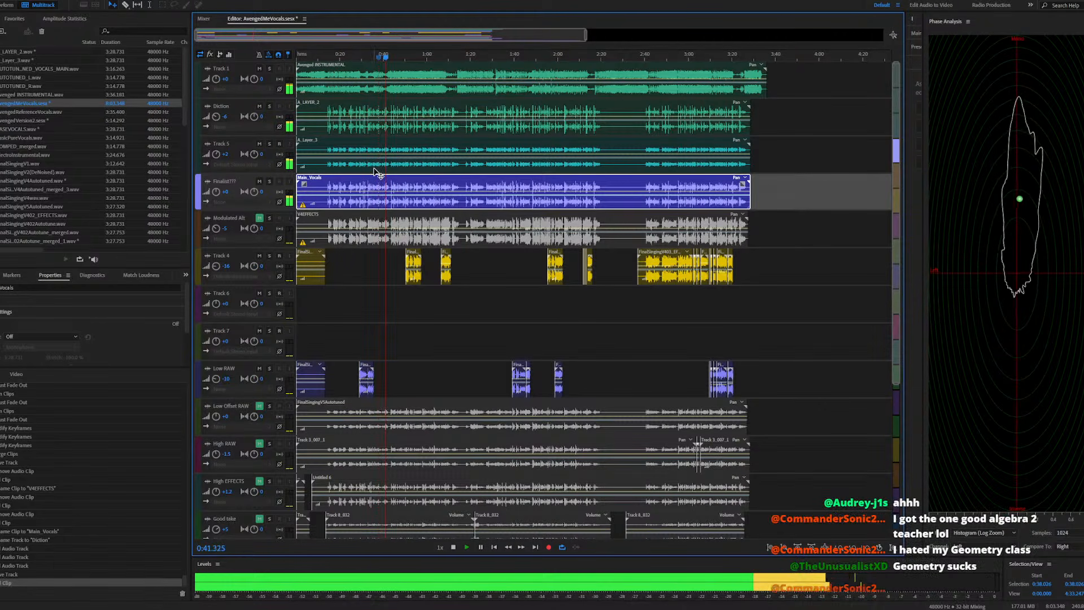
pyautogui.press('space')
pyautogui.scroll(8, 383, 166)
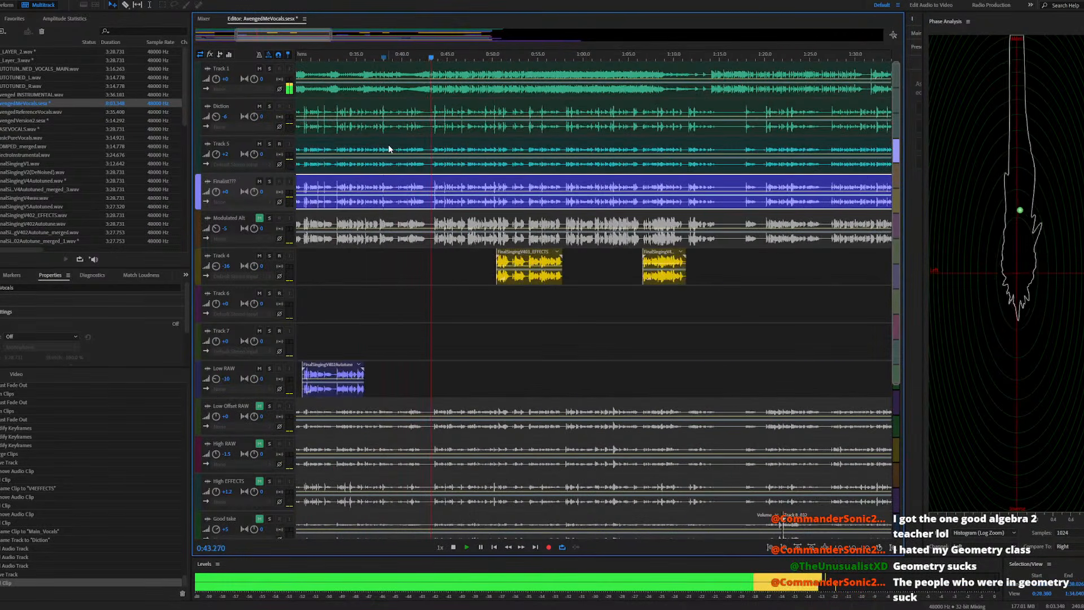
pyautogui.click(399, 56)
pyautogui.press('space')
pyautogui.press('space')
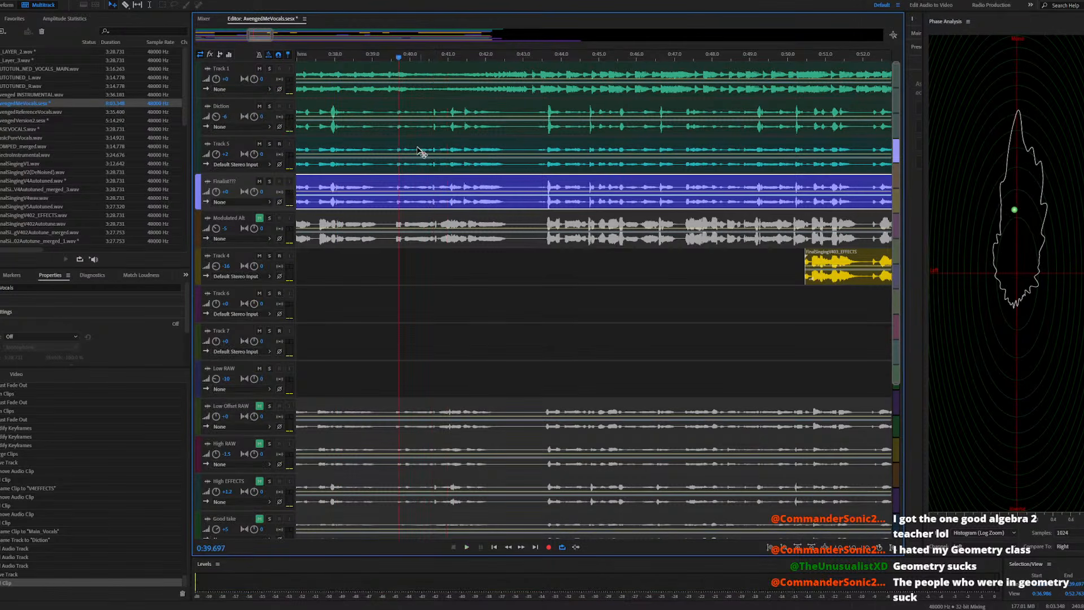
# Open Track 5's A_Layer_3 clip in the waveform editor and listen to it from about 0:39.70 and 0:39.31
pyautogui.doubleClick(412, 152)
pyautogui.press('space')
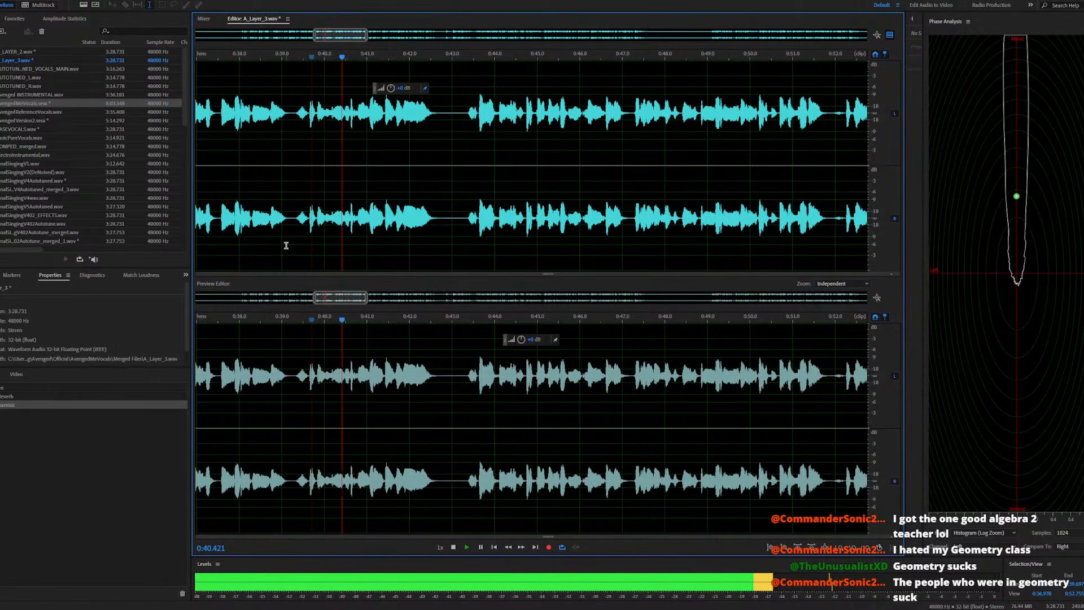
pyautogui.click(294, 228)
pyautogui.press('space')
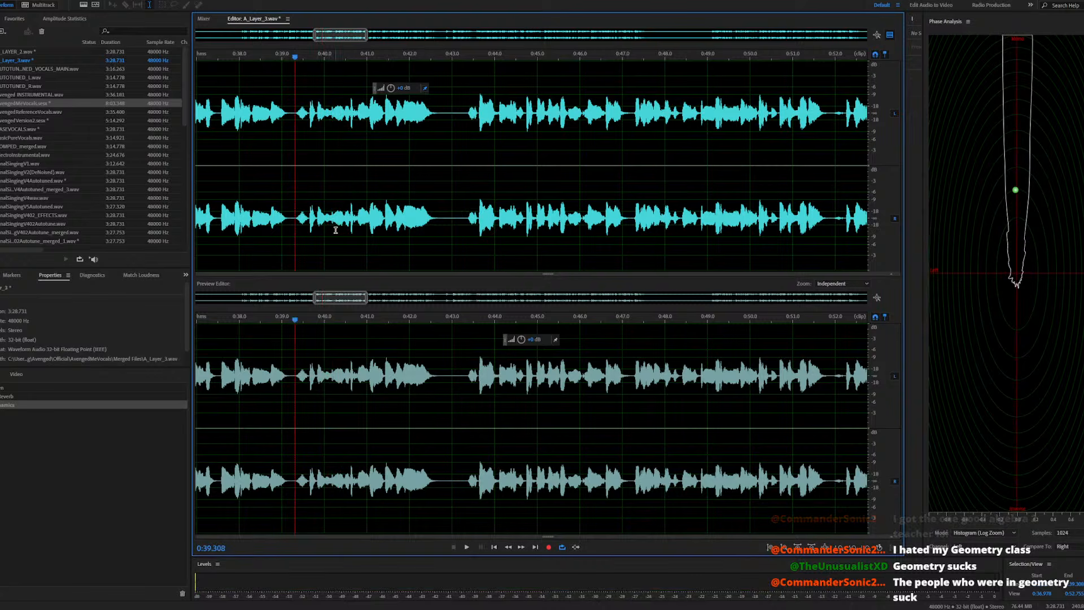
pyautogui.press('=')
pyautogui.scroll(-2, 383, 230)
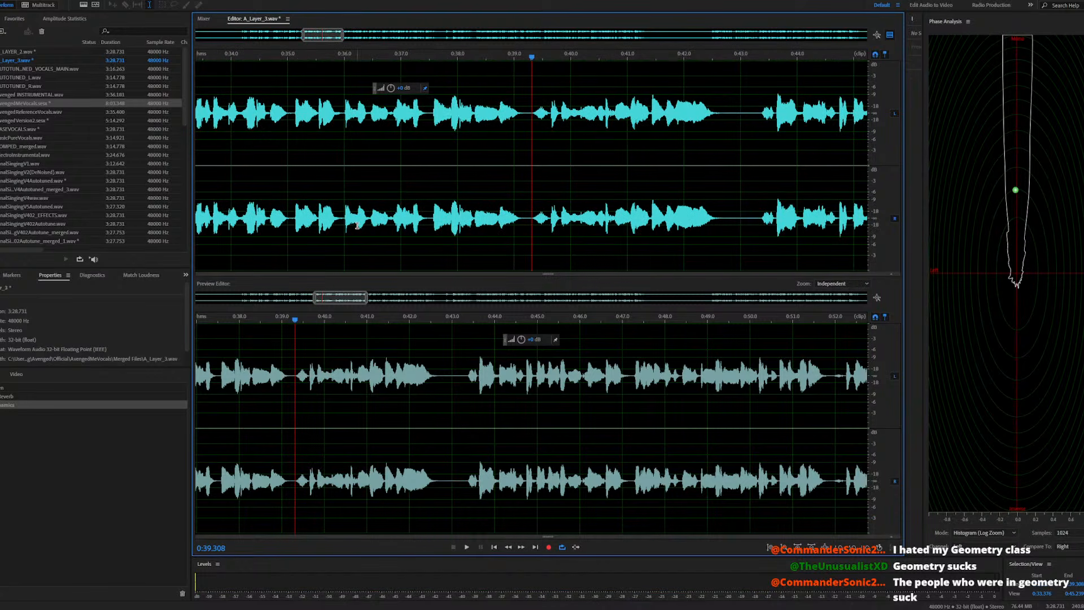
pyautogui.press('space')
pyautogui.press('space')
# Cut the waveform bump from 0:40.180 to about 0:40.188 out of A_Layer_3
pyautogui.click(580, 221)
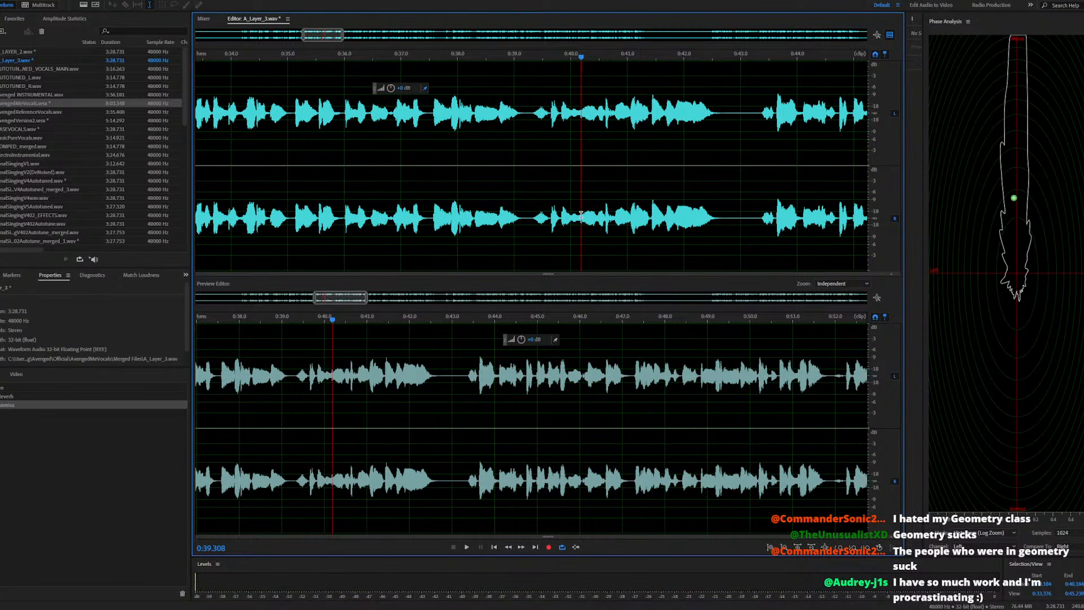
pyautogui.scroll(9, 611, 220)
pyautogui.scroll(3, 592, 223)
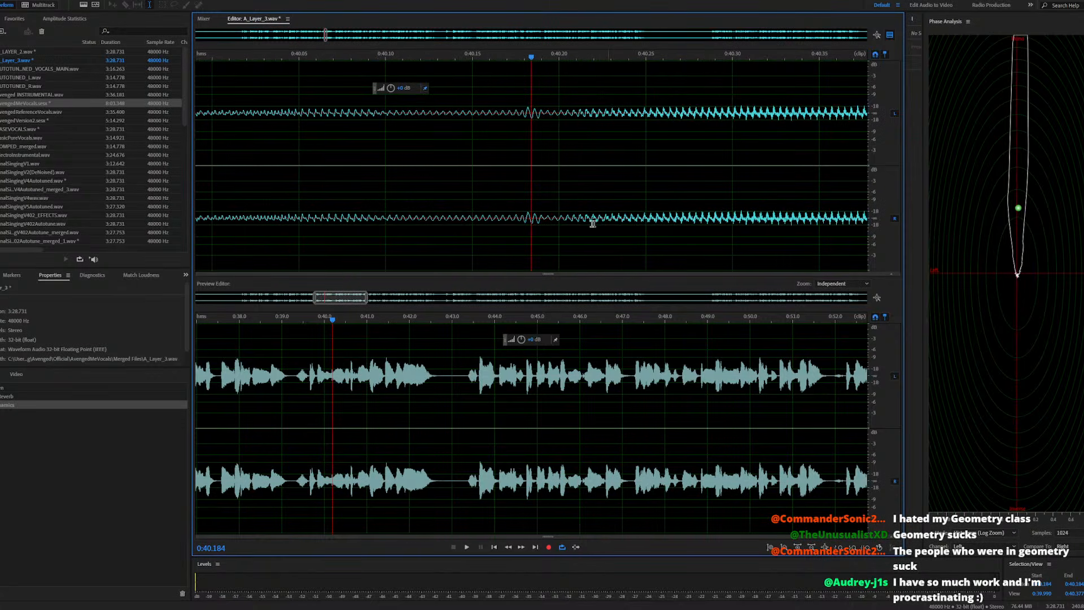
pyautogui.moveTo(540, 220); pyautogui.dragTo(525, 245)
pyautogui.click(557, 222)
pyautogui.scroll(3, 545, 224)
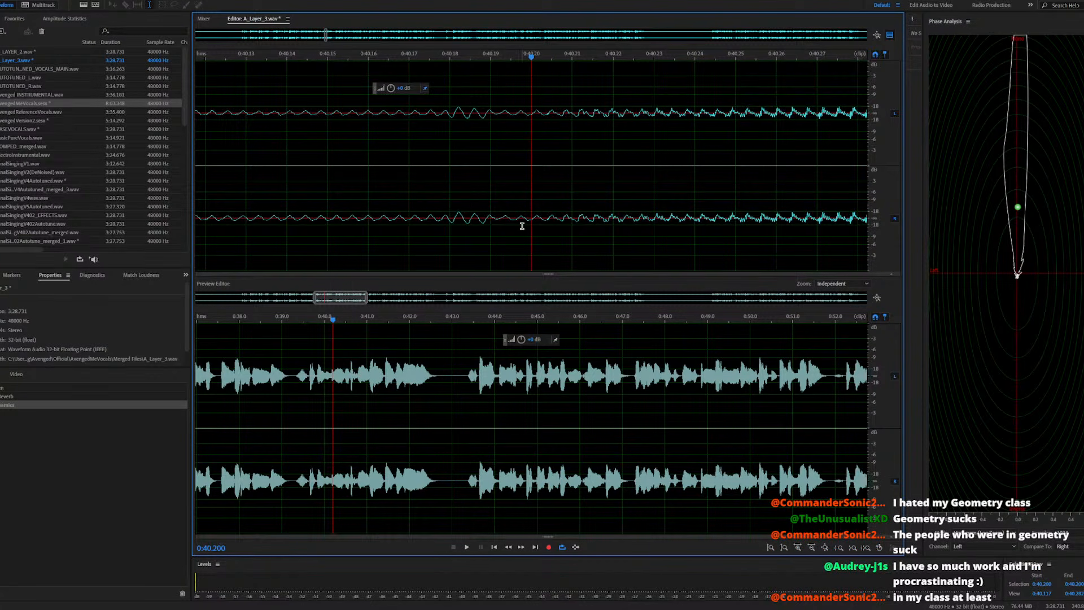
pyautogui.moveTo(452, 222); pyautogui.dragTo(483, 251)
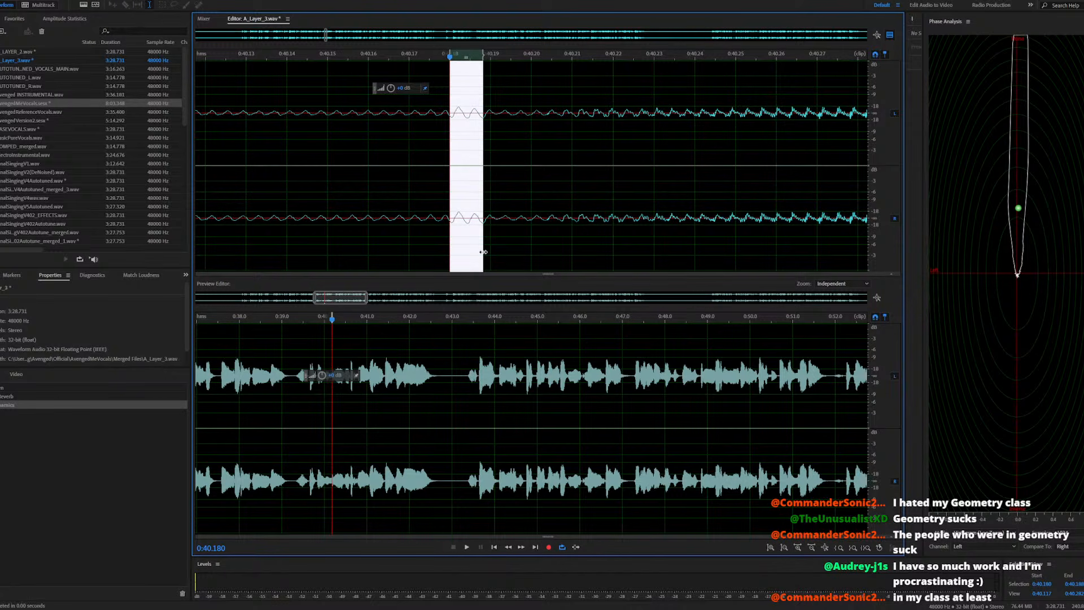
pyautogui.press('Delete')
# Play back the shortened layer from about 0:39.76 and undo the cut
pyautogui.scroll(-8, 468, 218)
pyautogui.click(393, 226)
pyautogui.press('space')
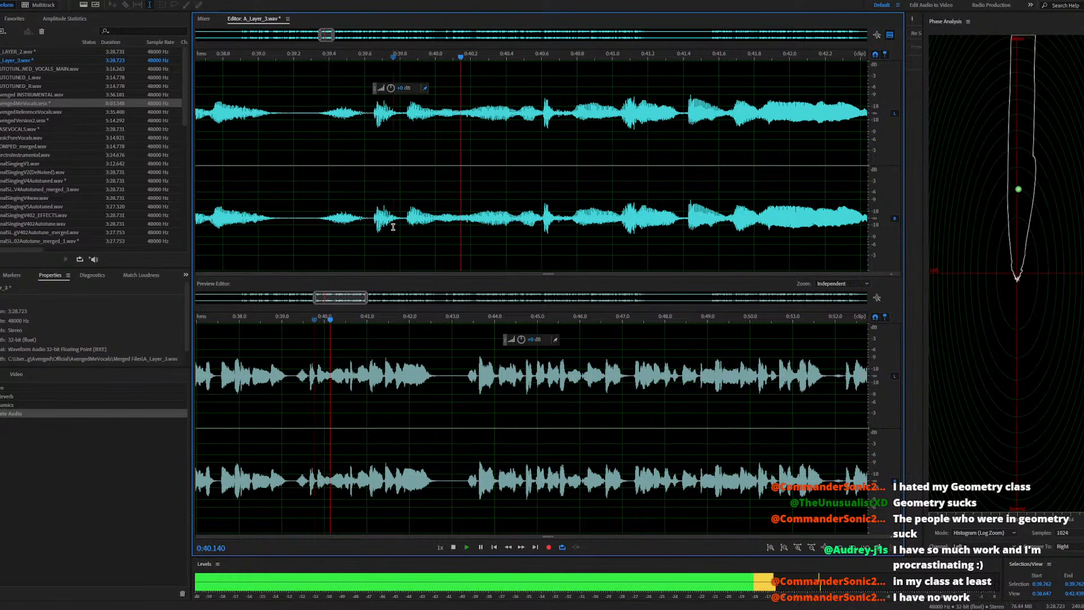
pyautogui.press('space')
pyautogui.hotkey('ctrl', 'z')
# Try cutting from 0:40.179 to about 0:40.190 instead, and listen from about 0:39.42 and 0:40.00
pyautogui.scroll(5, 471, 220)
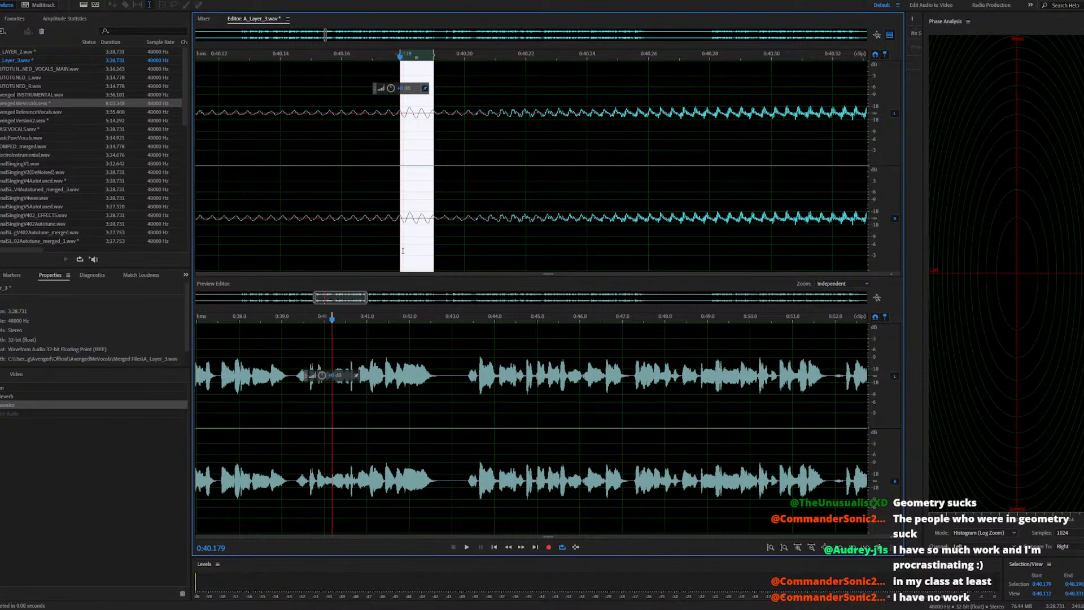
pyautogui.scroll(-10, 402, 251)
pyautogui.click(382, 227)
pyautogui.press('space')
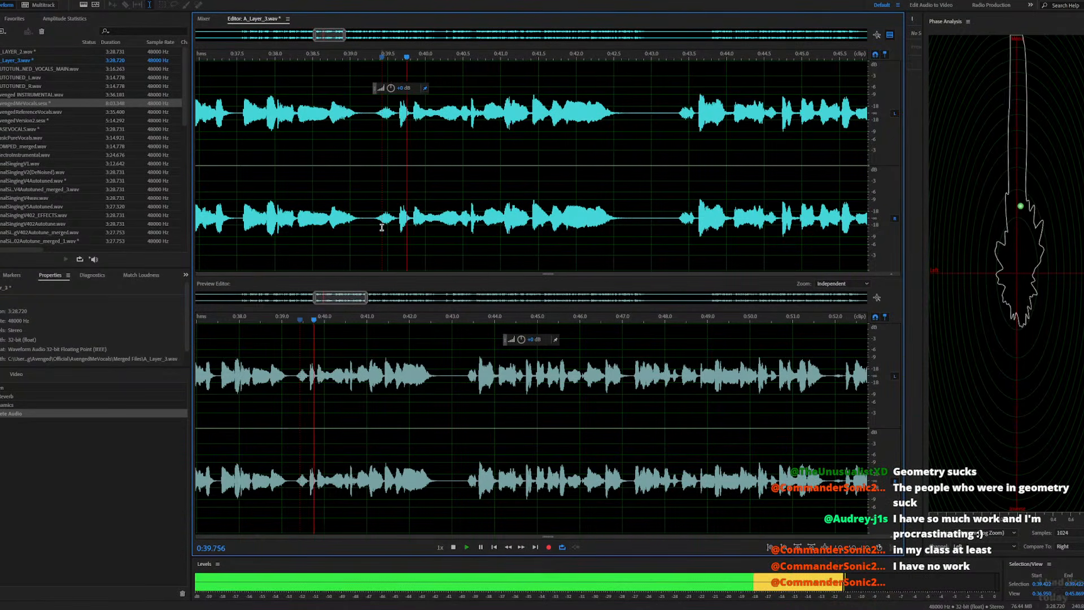
pyautogui.click(425, 220)
pyautogui.press('space')
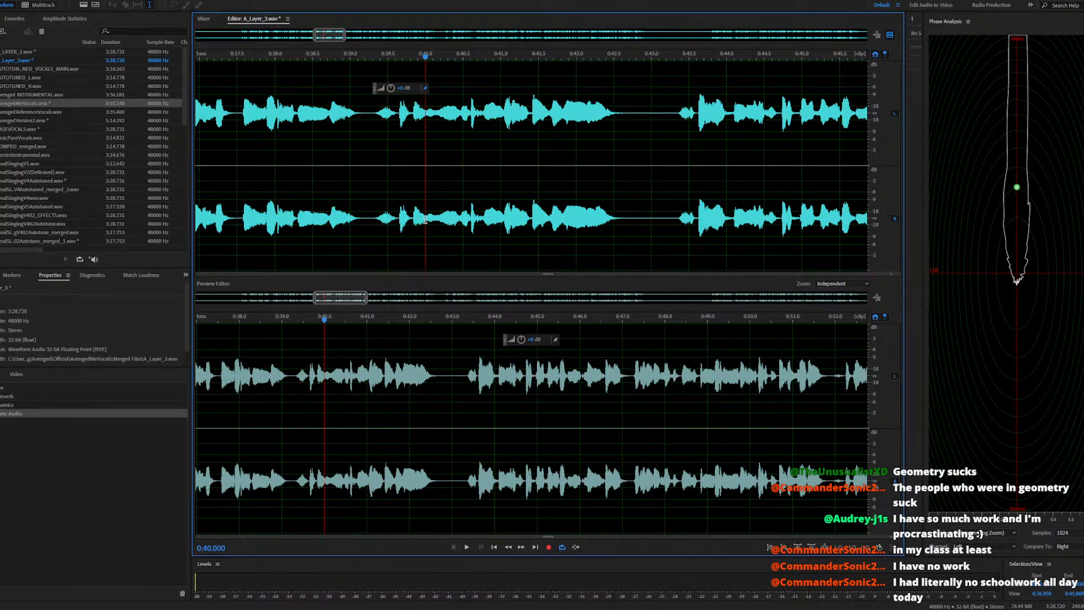
pyautogui.press('space')
pyautogui.press('space')
# Undo the last cut and cut the wider section from 0:40.179 to about 0:40.197
pyautogui.scroll(5, 429, 219)
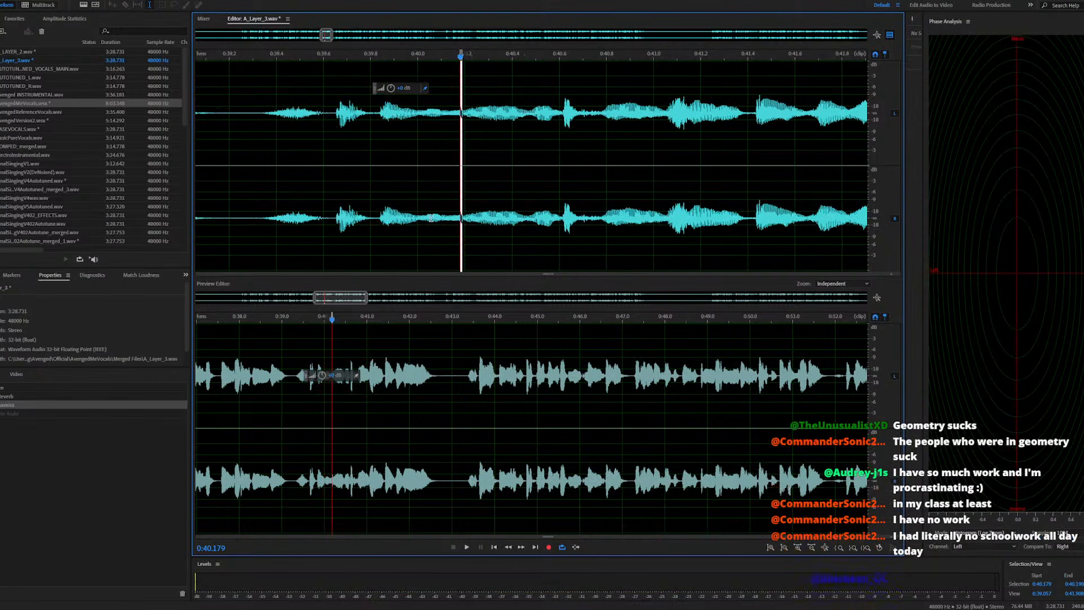
pyautogui.scroll(8, 465, 229)
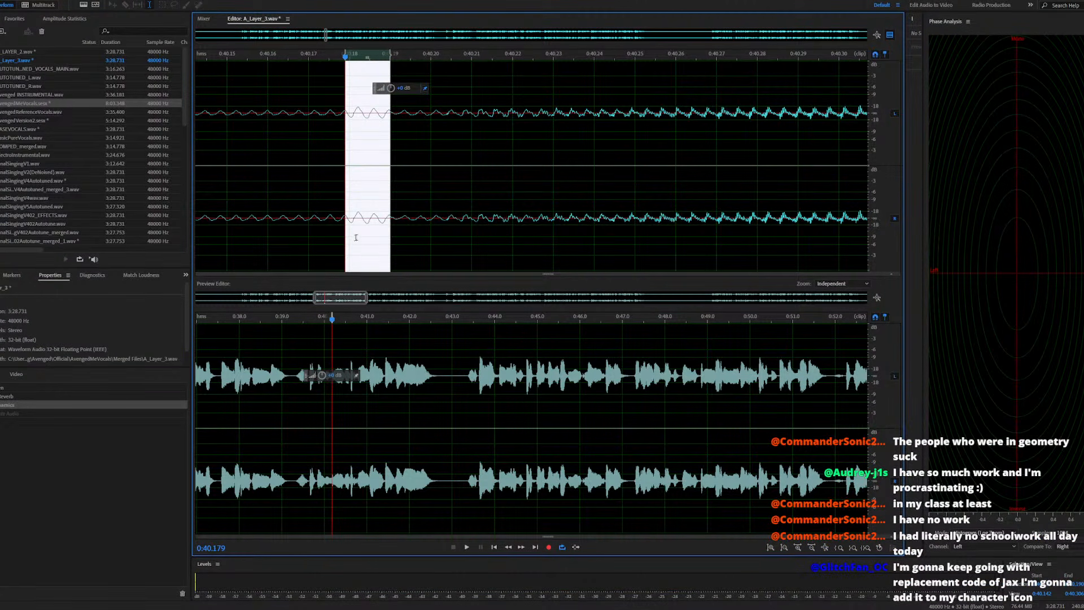
pyautogui.scroll(-2, 356, 237)
pyautogui.moveTo(387, 231); pyautogui.dragTo(404, 245)
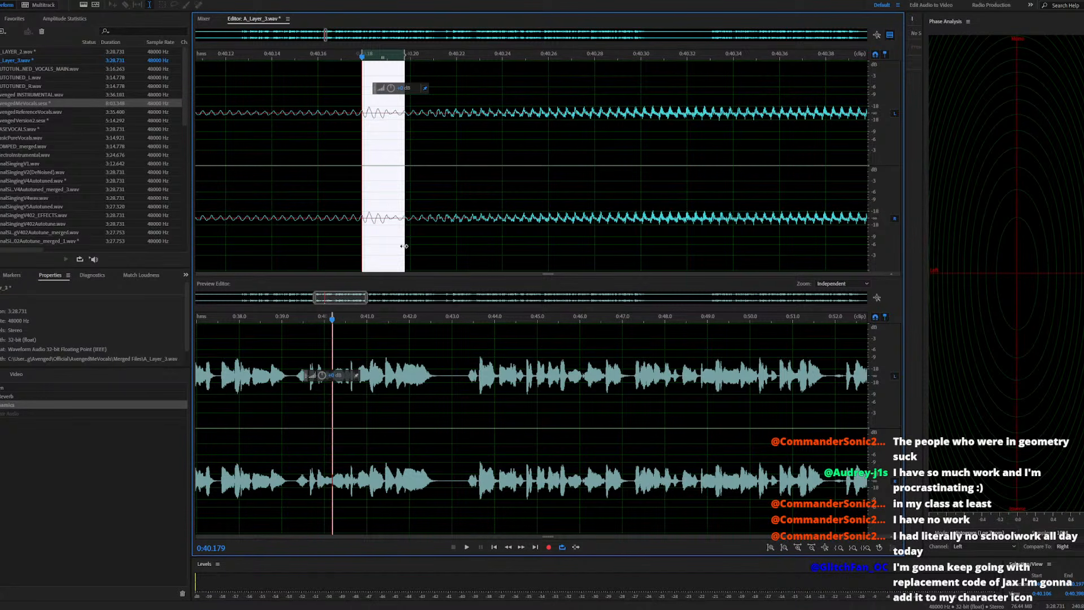
pyautogui.press('Delete')
# Play back the shortened A_Layer_3 passage from about 0:39.88
pyautogui.scroll(-5, 403, 226)
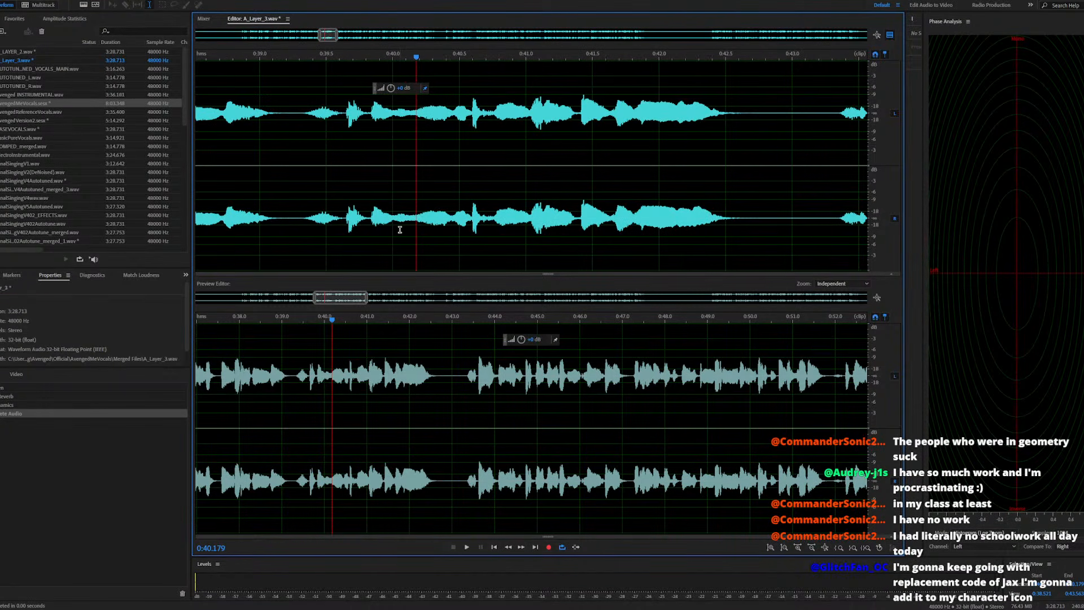
pyautogui.click(376, 220)
pyautogui.press('space')
pyautogui.press('space')
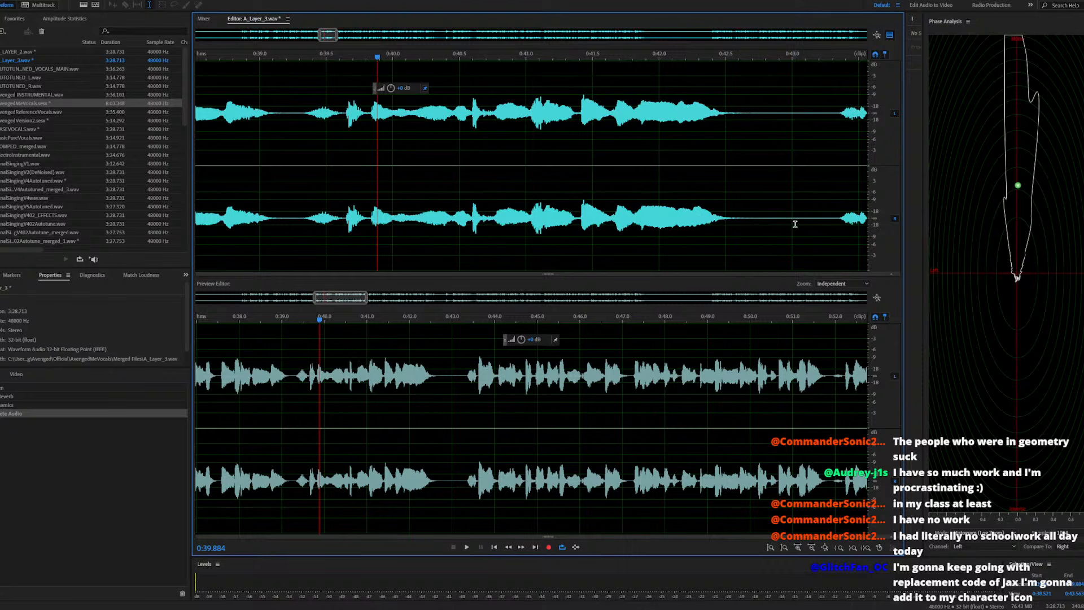
# Paste the cut fragment into the silent gap near 0:43.0 and lower the gain around it until it is silent
pyautogui.click(784, 224)
pyautogui.hotkey('ctrl', 'v')
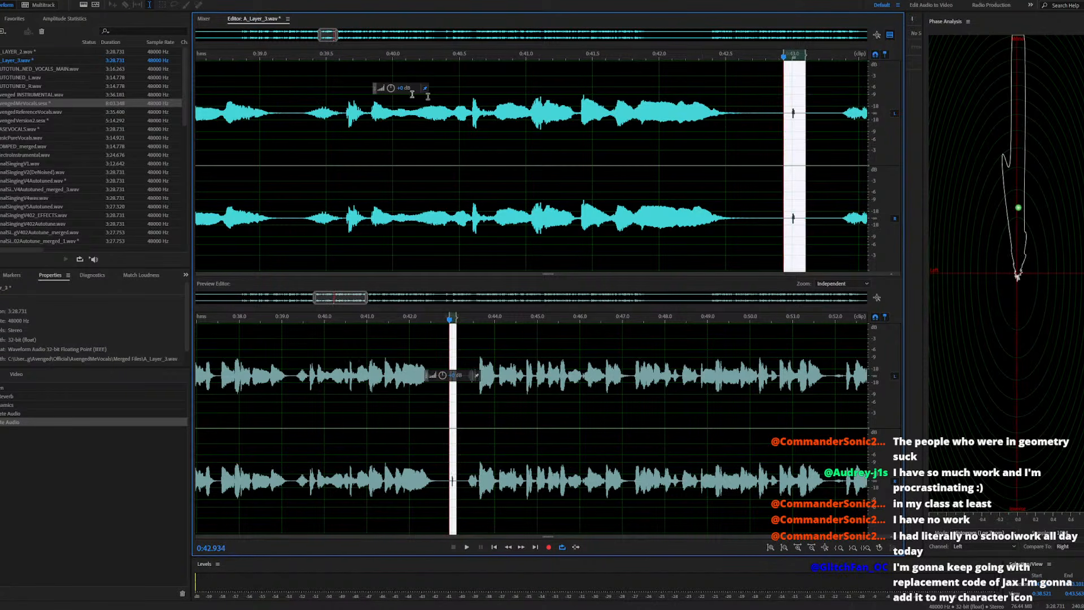
pyautogui.moveTo(377, 119); pyautogui.dragTo(377, 120)
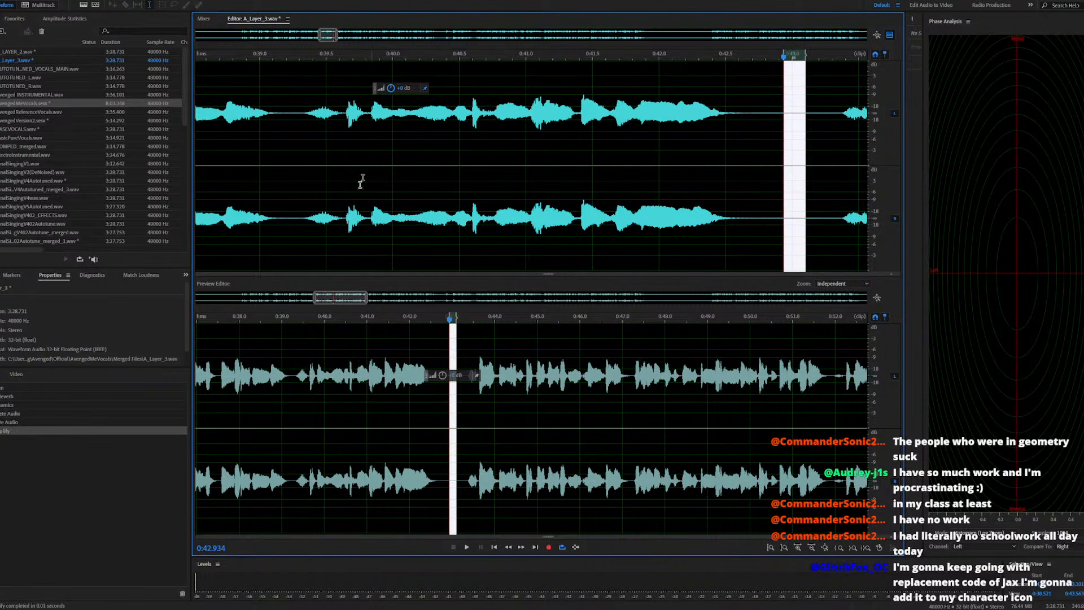
# Play back A_Layer_3 repeatedly from about 0:39.46 to locate the glitch in the burst near 0:39.70
pyautogui.click(320, 231)
pyautogui.press('space')
pyautogui.press('space')
pyautogui.scroll(6, 345, 232)
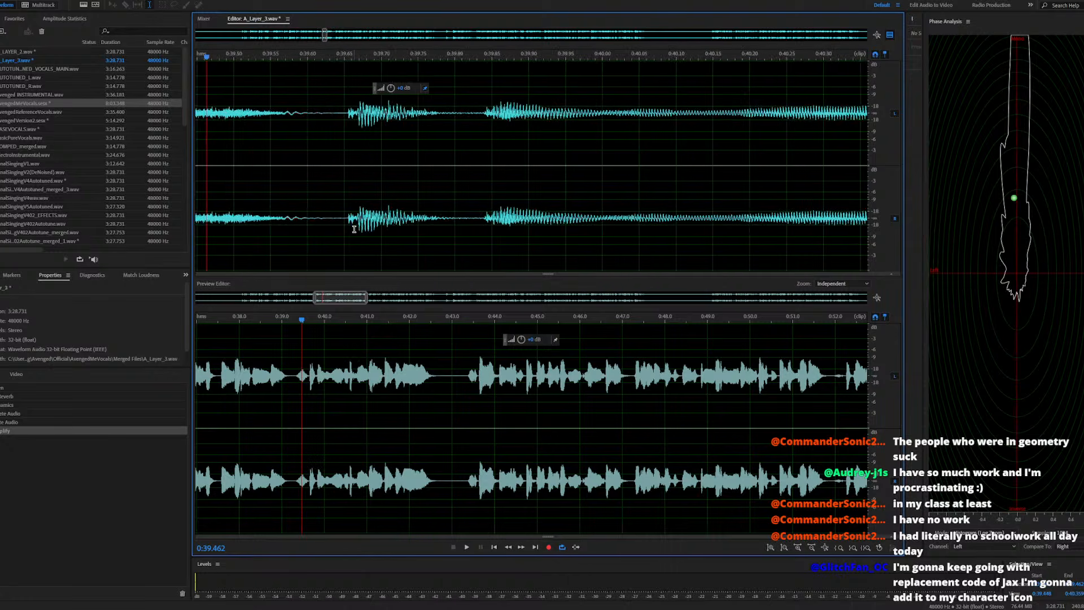
pyautogui.press('space')
pyautogui.press('space')
pyautogui.scroll(4, 384, 226)
pyautogui.press('space')
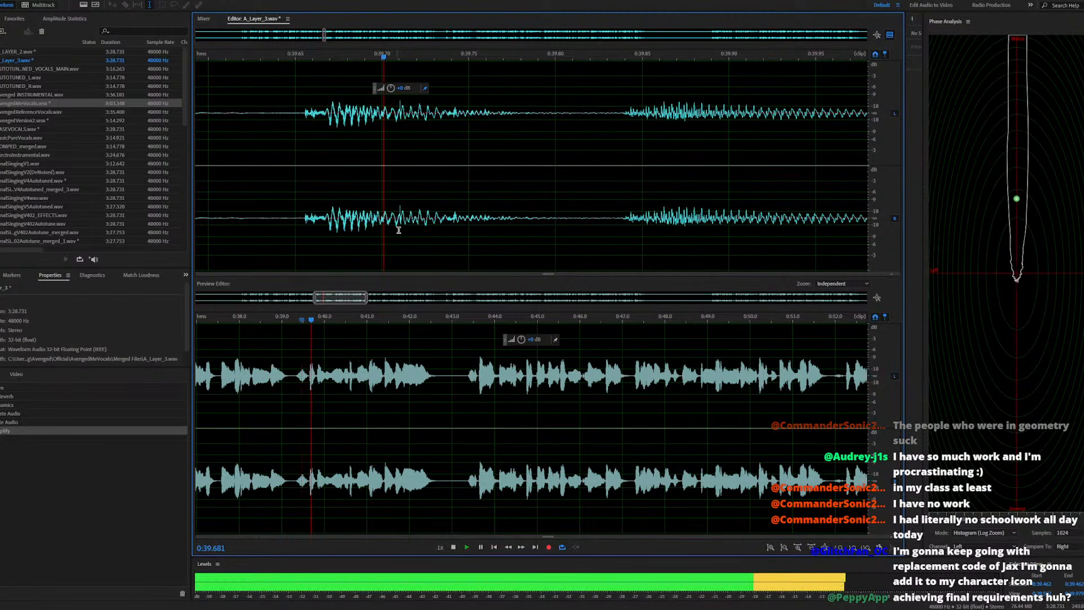
pyautogui.press('space')
# Cut the glitchy section of A_Layer_3 from 0:39.708 to about 0:39.725 and listen to the join
pyautogui.moveTo(397, 223); pyautogui.dragTo(425, 248)
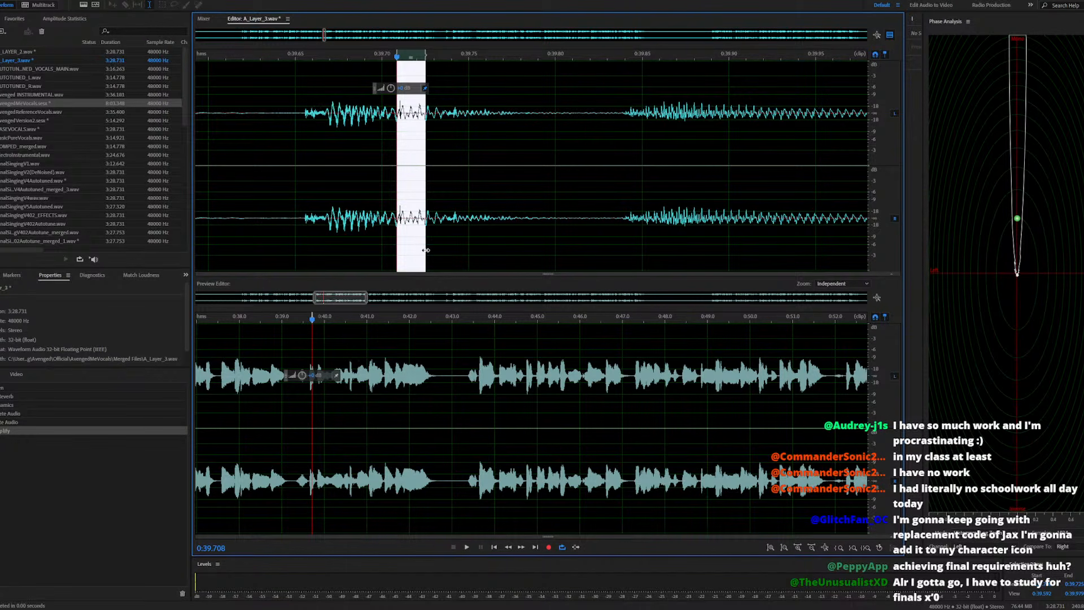
pyautogui.press('Delete')
pyautogui.scroll(-5, 395, 215)
pyautogui.press('space')
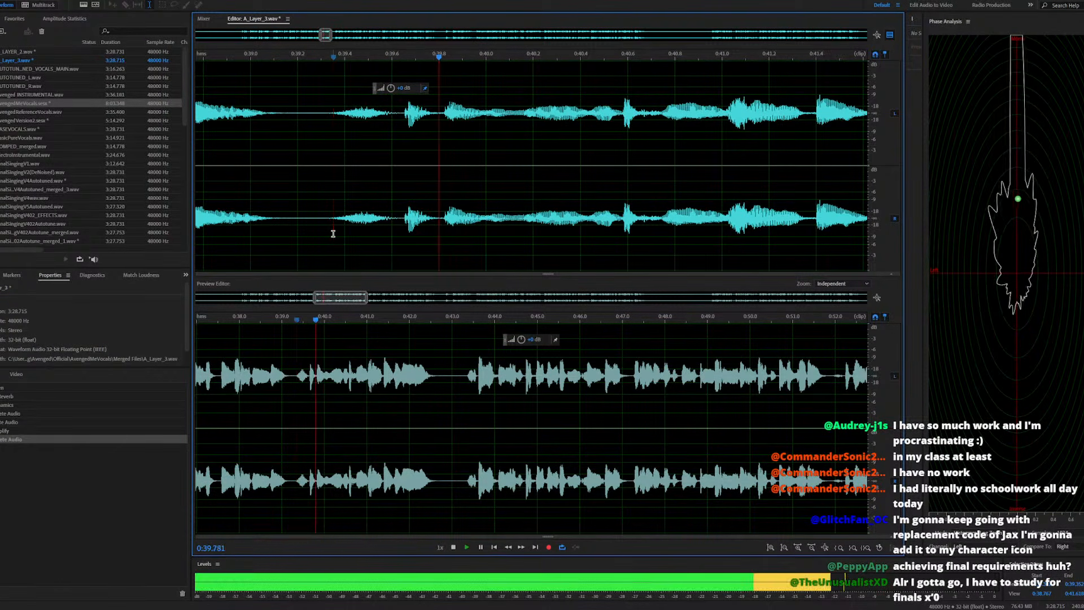
pyautogui.press('space')
# Paste the cut fragment into the quiet gap at 0:39.813 and lower the gain around it until it is silent
pyautogui.scroll(5, 463, 222)
pyautogui.click(483, 220)
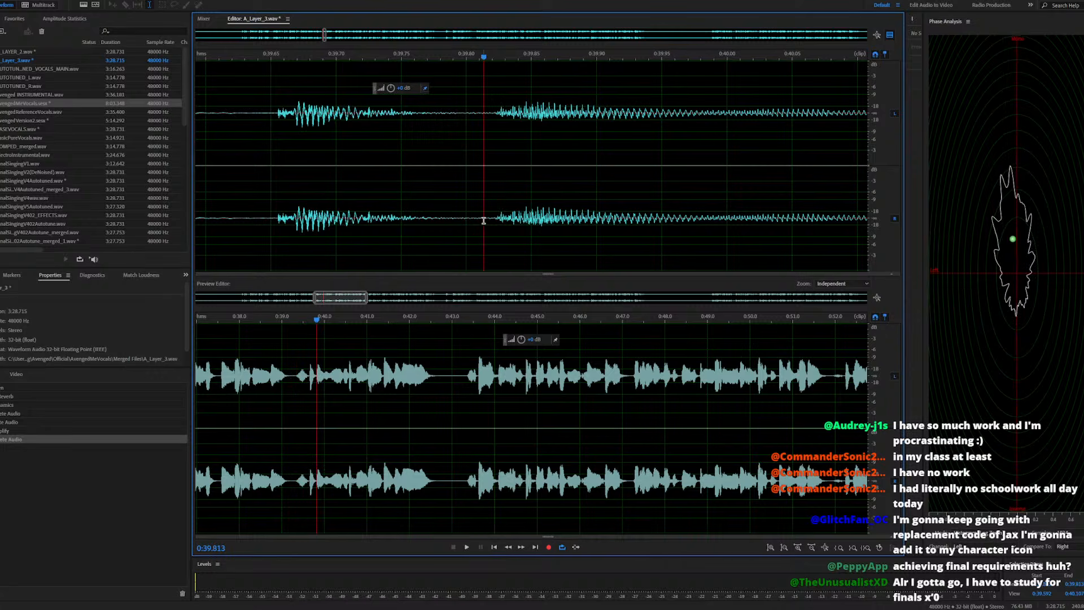
pyautogui.hotkey('ctrl', 'v')
pyautogui.click(522, 231)
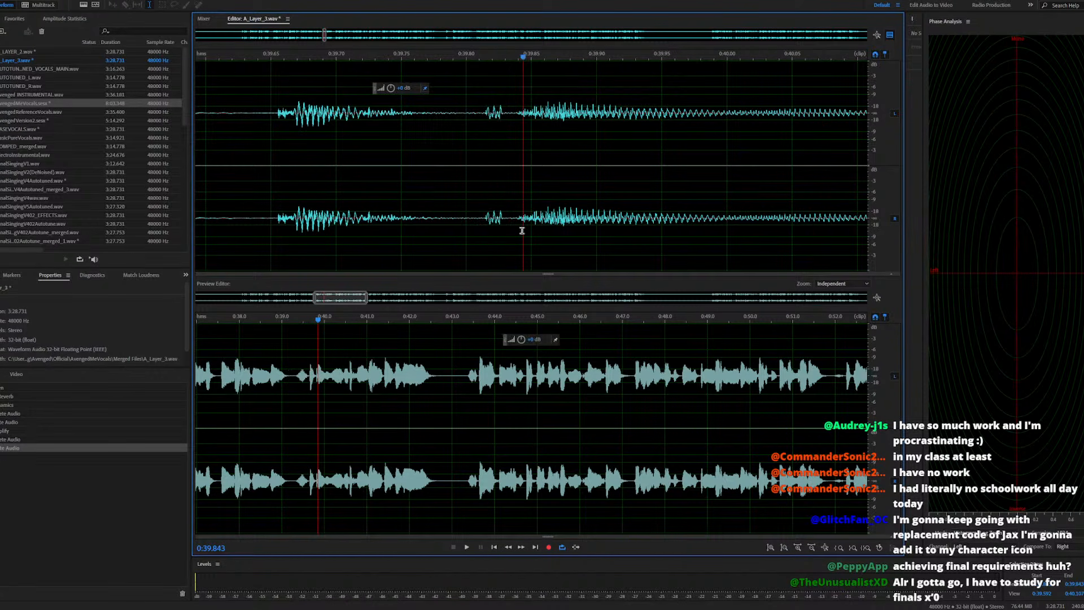
pyautogui.moveTo(505, 223); pyautogui.dragTo(479, 221)
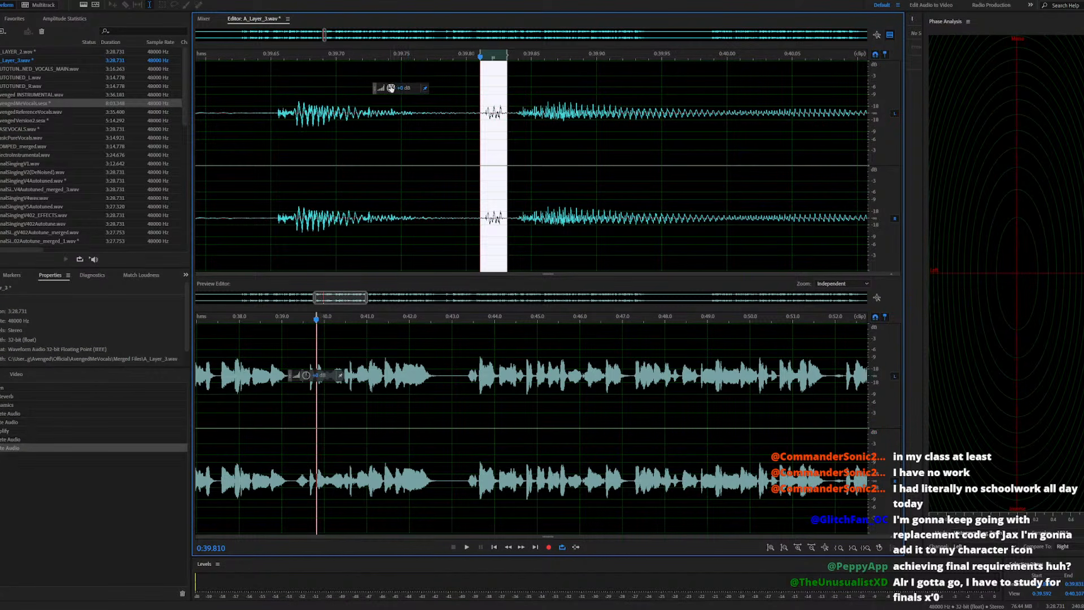
pyautogui.moveTo(361, 104); pyautogui.dragTo(396, 85)
# Play back the repaired A_Layer_3 passage from 0:39.670
pyautogui.click(297, 185)
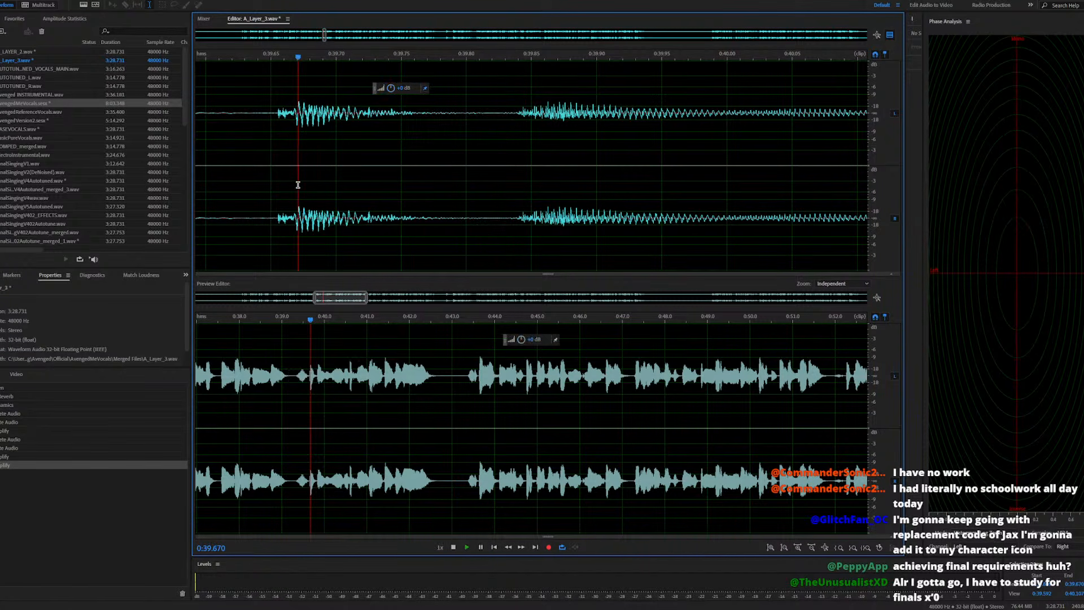
pyautogui.press('space')
pyautogui.scroll(-10, 403, 186)
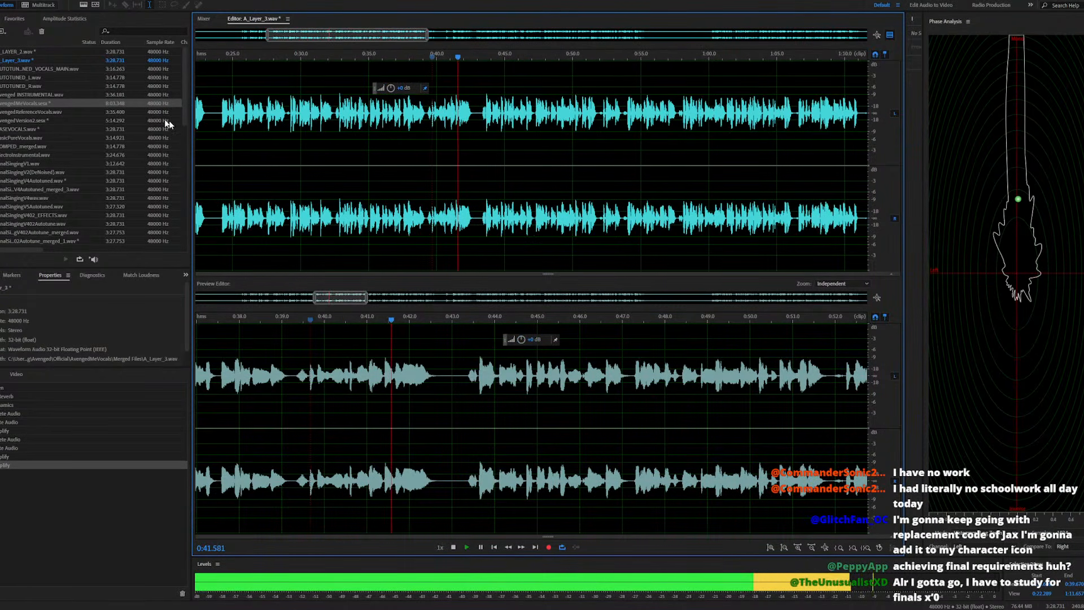
pyautogui.press('space')
# Return to the AvengedMeVocals multitrack session and listen to the mix from 0:39.697
pyautogui.doubleClick(46, 103)
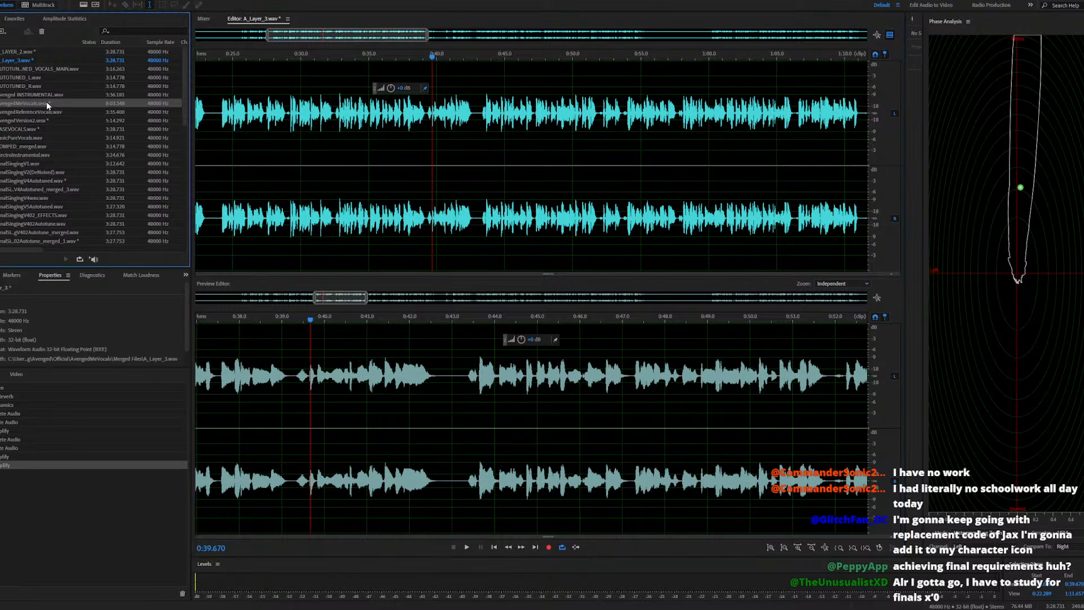
pyautogui.press('space')
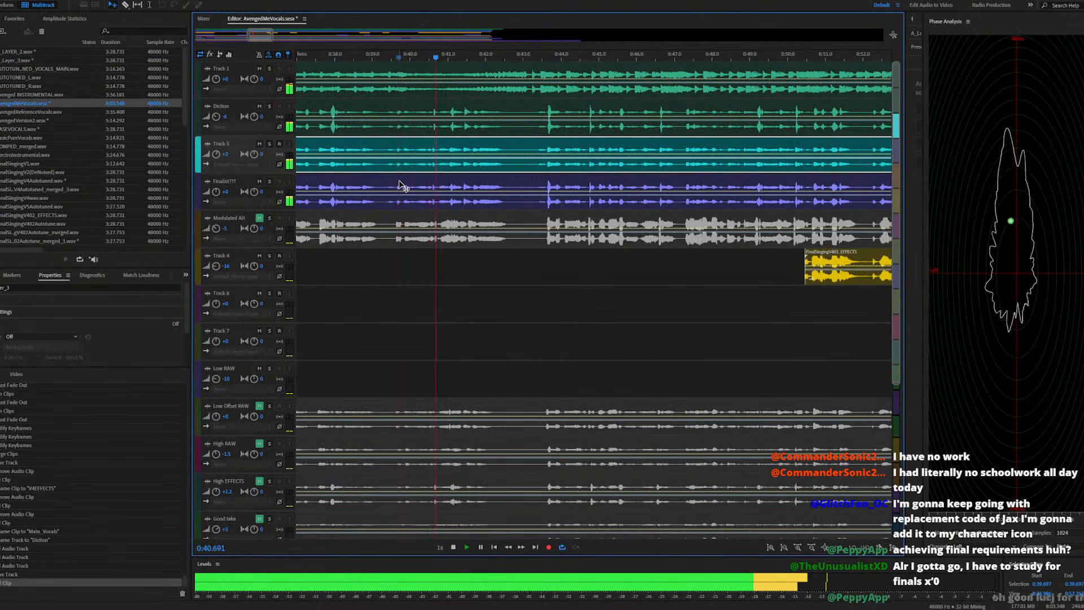
pyautogui.press('space')
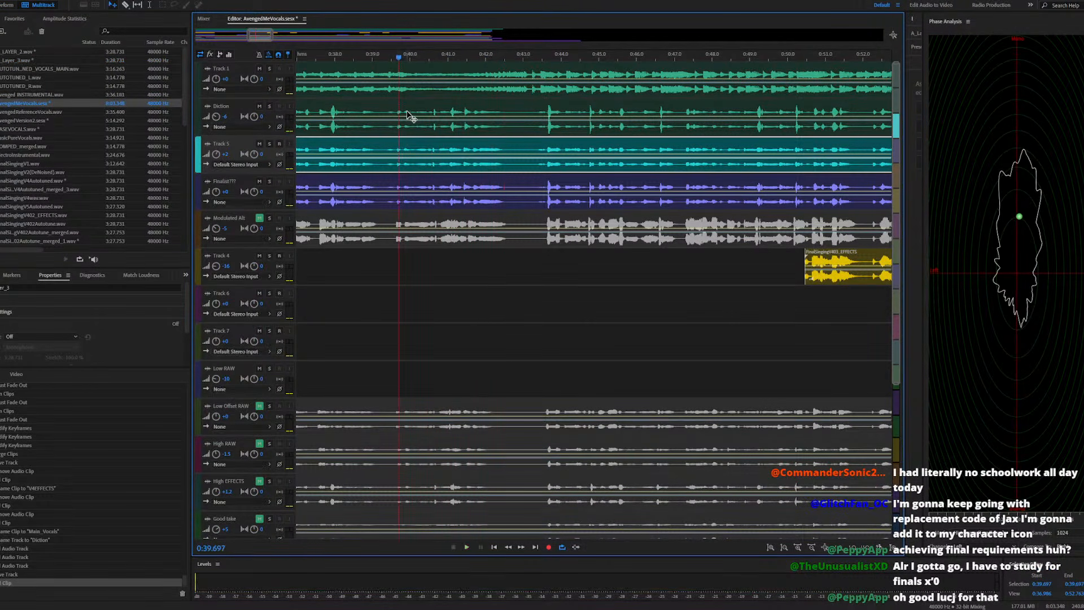
# Open the Diction track's A_LAYER_2 clip in the waveform editor and listen from 0:39.697 for the same glitch
pyautogui.doubleClick(404, 137)
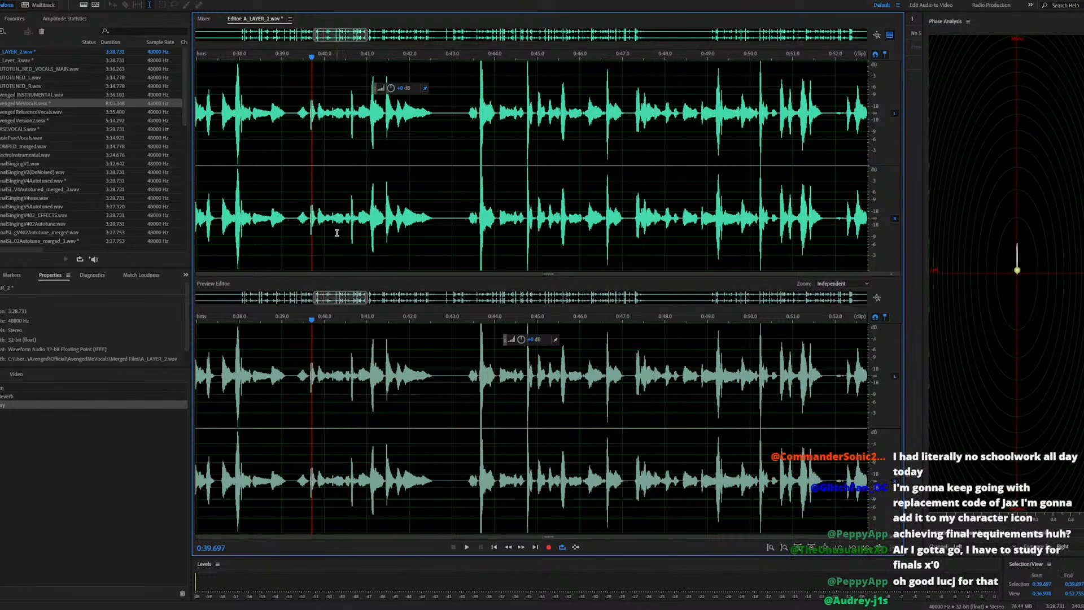
pyautogui.scroll(5, 338, 230)
pyautogui.scroll(4, 286, 230)
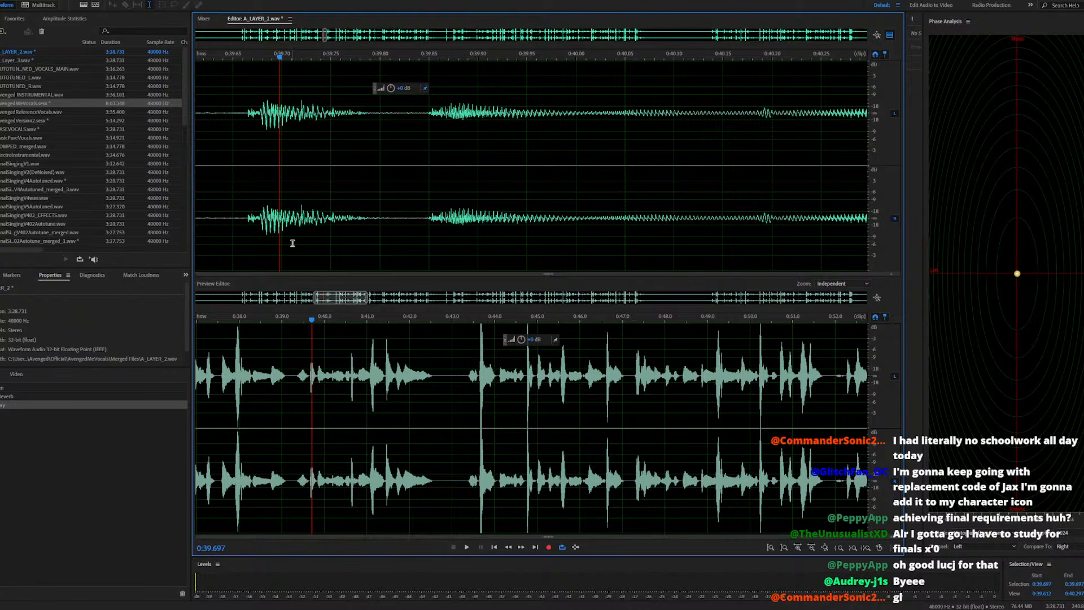
pyautogui.press('space')
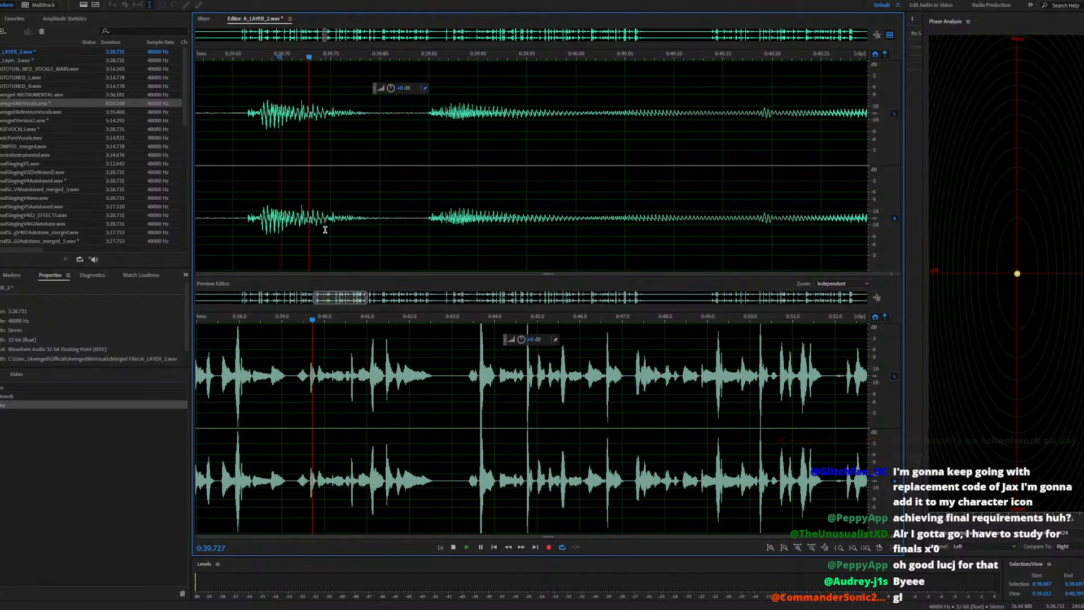
pyautogui.scroll(3, 316, 232)
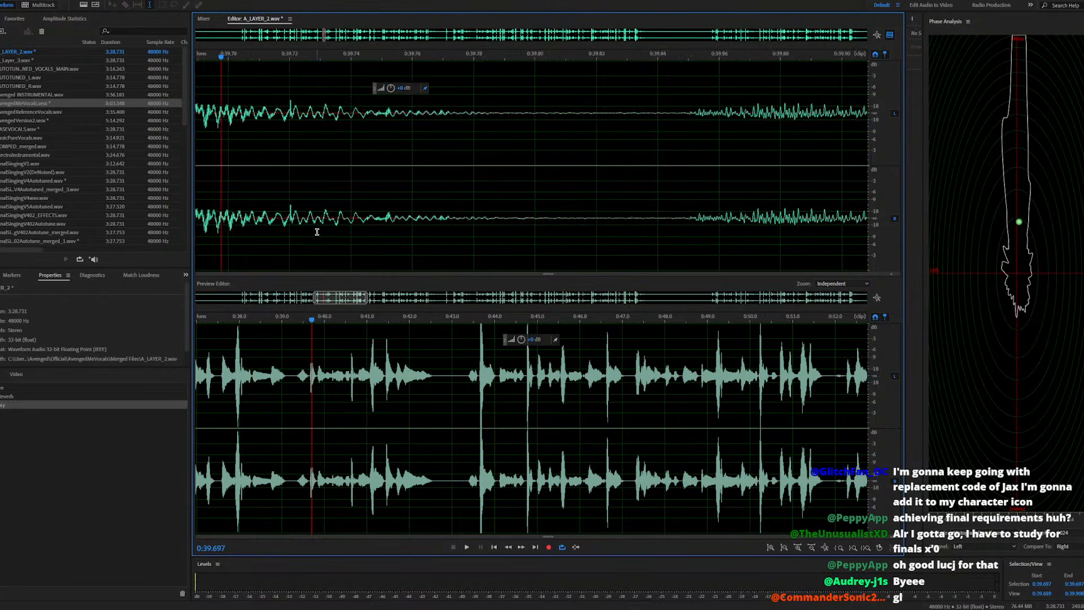
# Cut A_LAYER_2 from 0:39.718 to about 0:39.735 and listen from about 0:39.63
pyautogui.moveTo(285, 226); pyautogui.dragTo(336, 251)
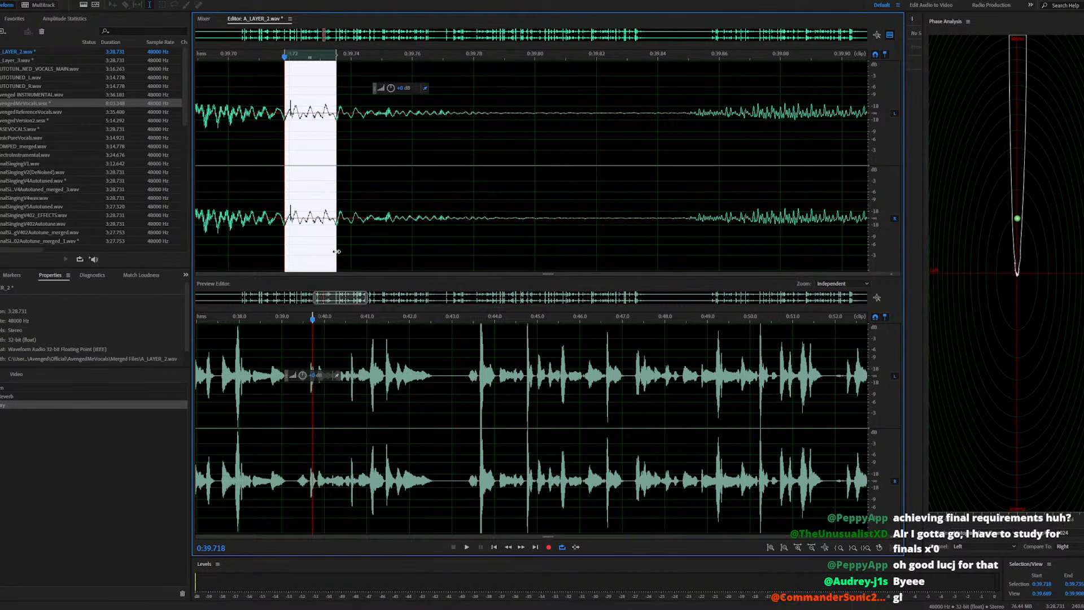
pyautogui.press('Delete')
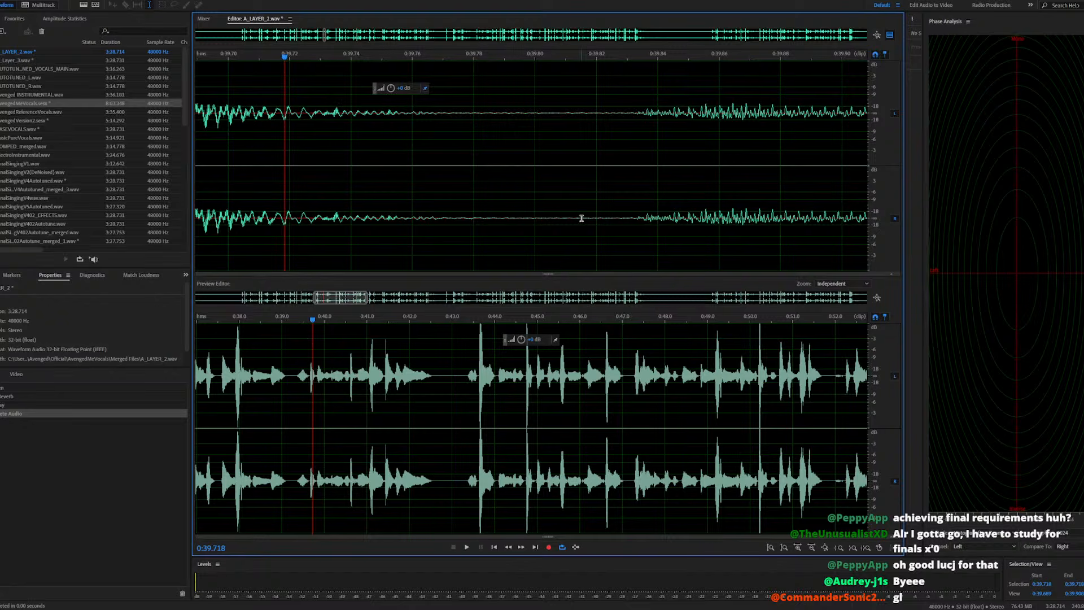
pyautogui.scroll(-5, 558, 219)
pyautogui.click(425, 223)
pyautogui.press('space')
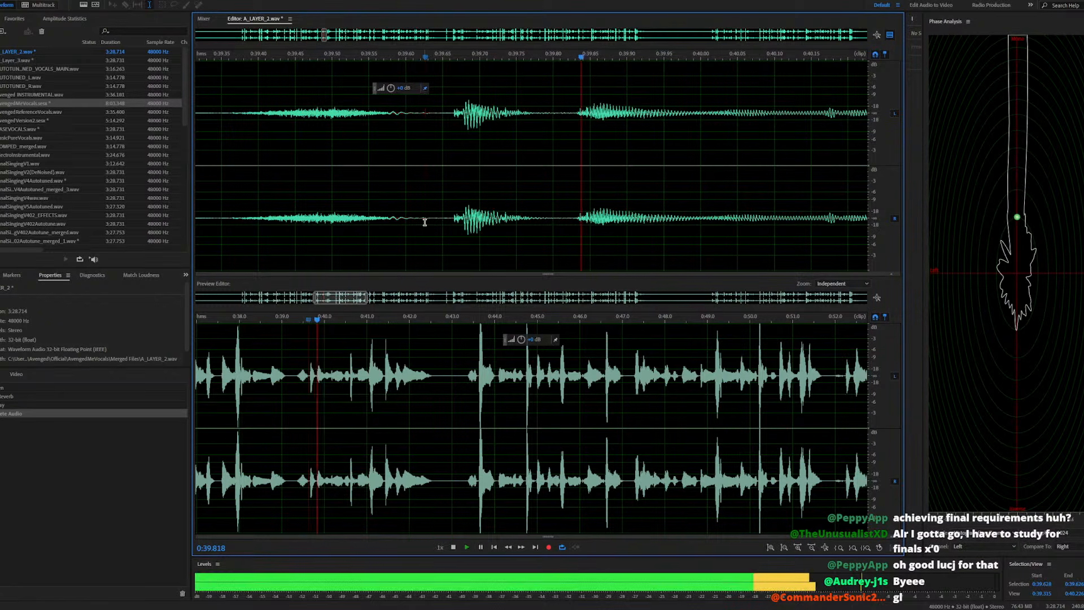
pyautogui.press('space')
# Paste the cut fragment into A_LAYER_2's quiet gap near 0:39.81 and lower the gain around it until it is silent
pyautogui.click(565, 220)
pyautogui.hotkey('ctrl', 'v')
pyautogui.click(556, 221)
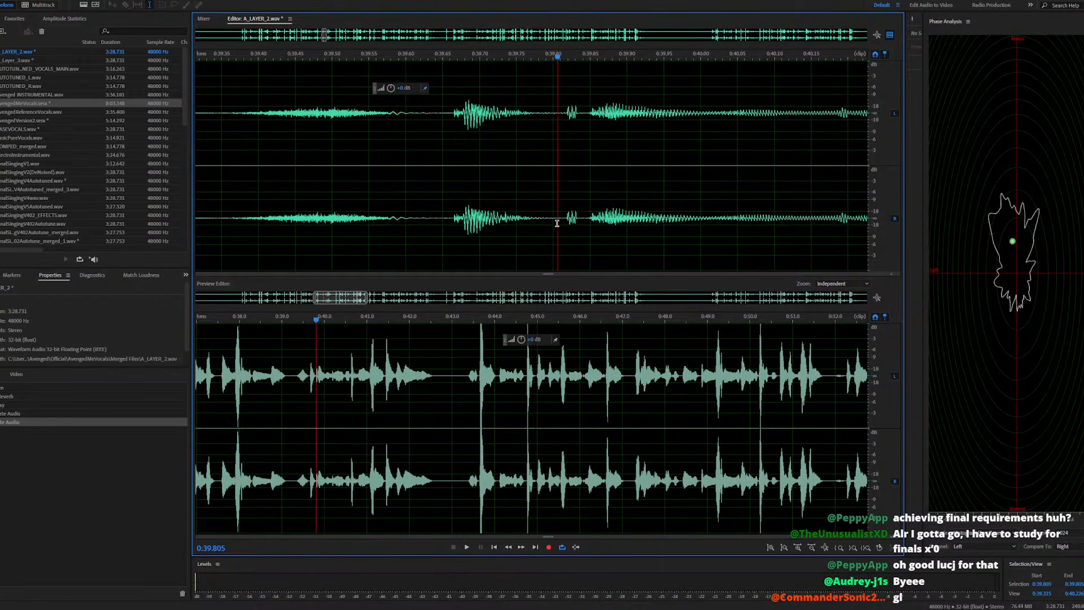
pyautogui.moveTo(563, 224); pyautogui.dragTo(579, 237)
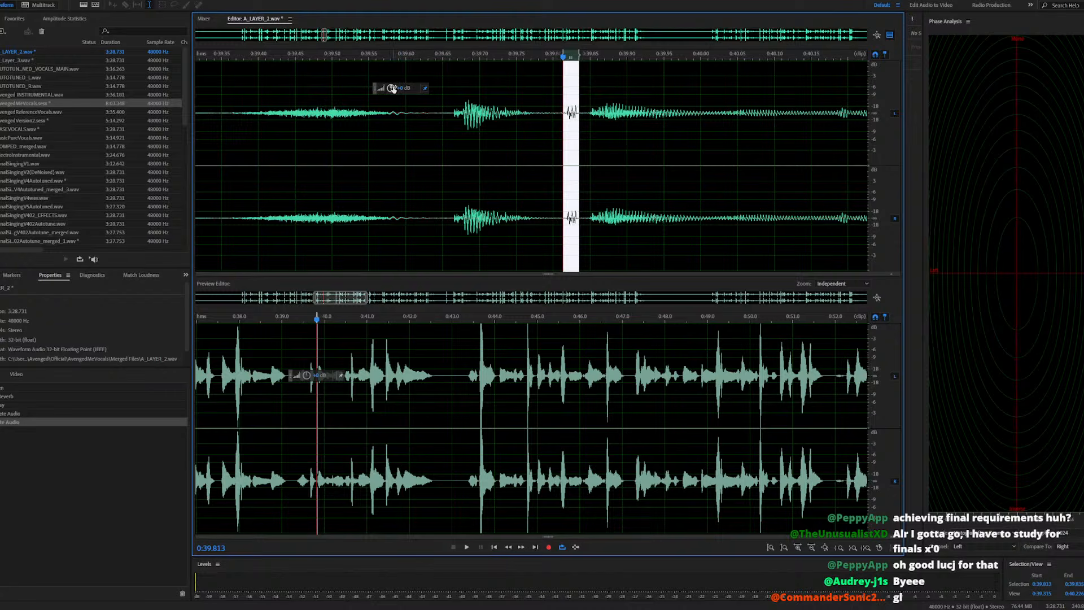
pyautogui.moveTo(374, 99); pyautogui.dragTo(367, 107)
# Play back the repaired A_LAYER_2 passage from 0:39.516
pyautogui.click(344, 206)
pyautogui.press('space')
pyautogui.scroll(-6, 300, 230)
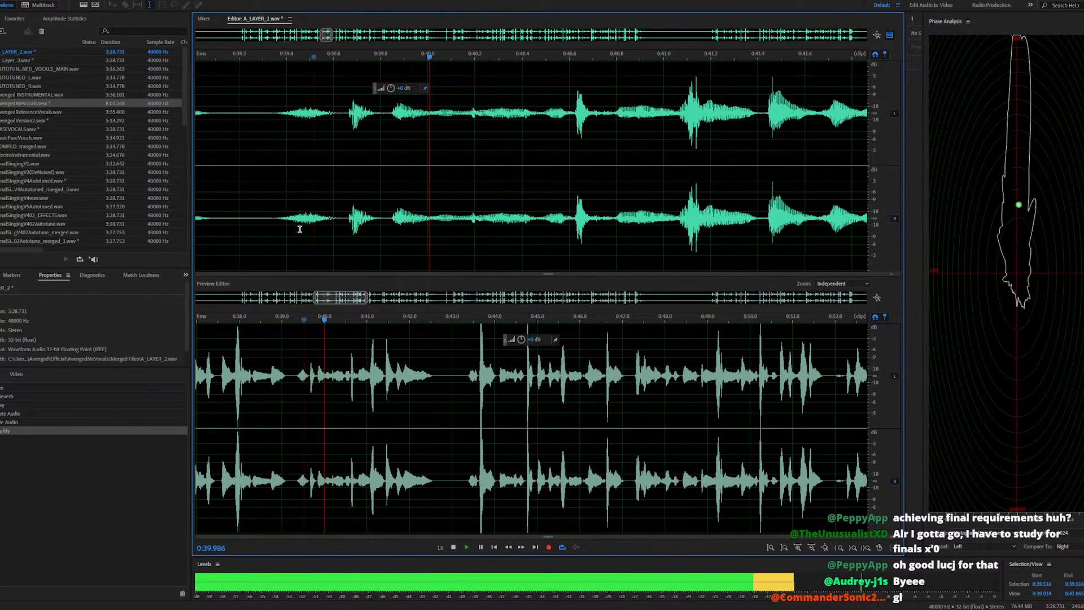
pyautogui.press('space')
# Cut the uneven bump in A_LAYER_2 from 0:40.187 to about 0:40.205
pyautogui.scroll(8, 363, 231)
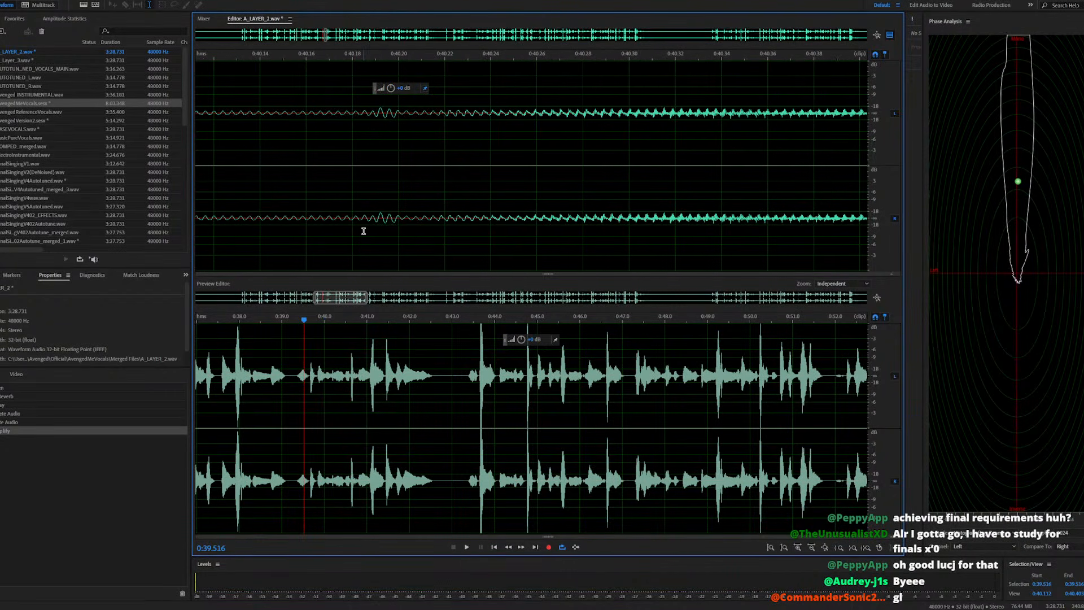
pyautogui.moveTo(369, 220); pyautogui.dragTo(410, 245)
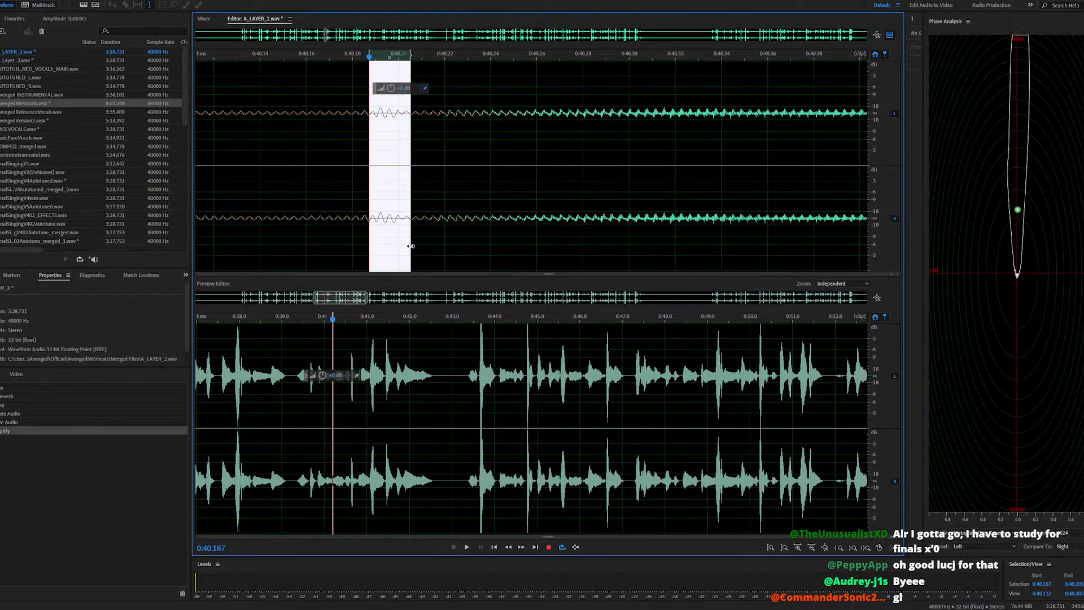
pyautogui.press('Delete')
pyautogui.scroll(-8, 421, 234)
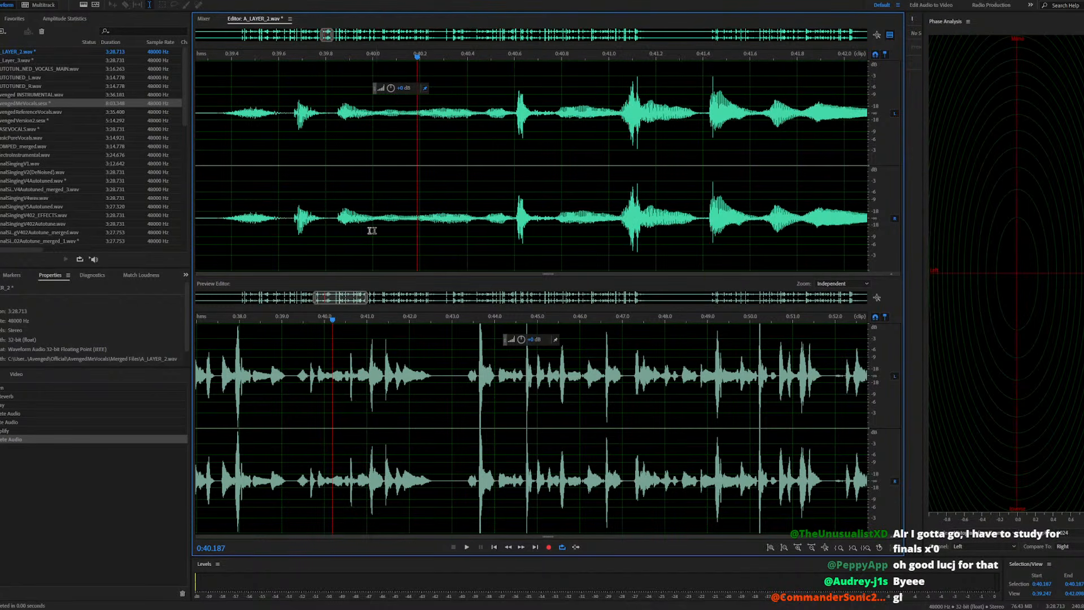
# Play back the A_LAYER_2 vocal from about 0:39.9
pyautogui.click(345, 230)
pyautogui.press('space')
pyautogui.press('space')
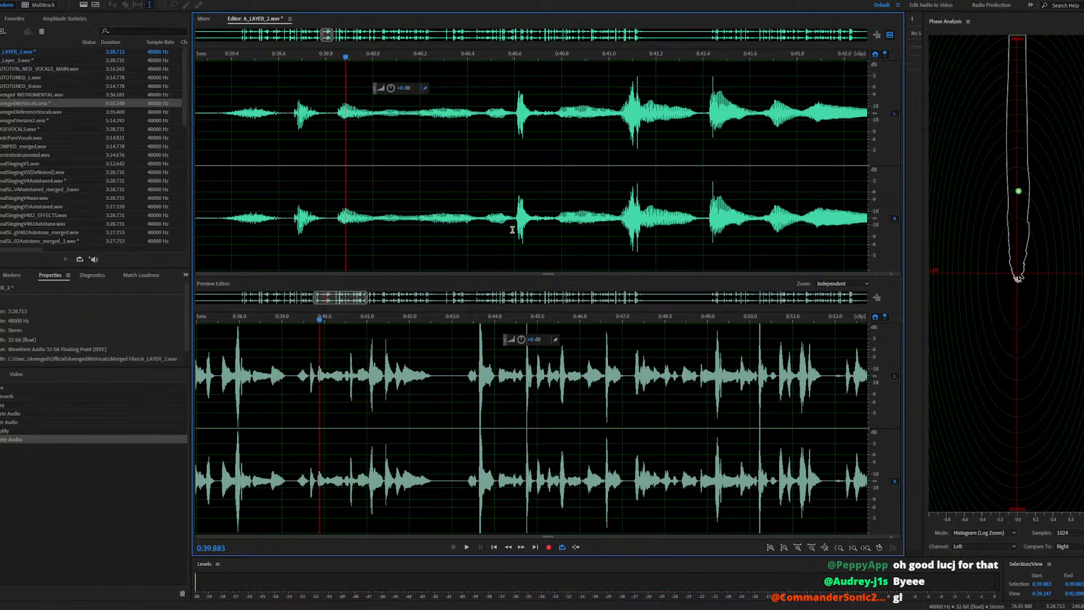
pyautogui.press('space')
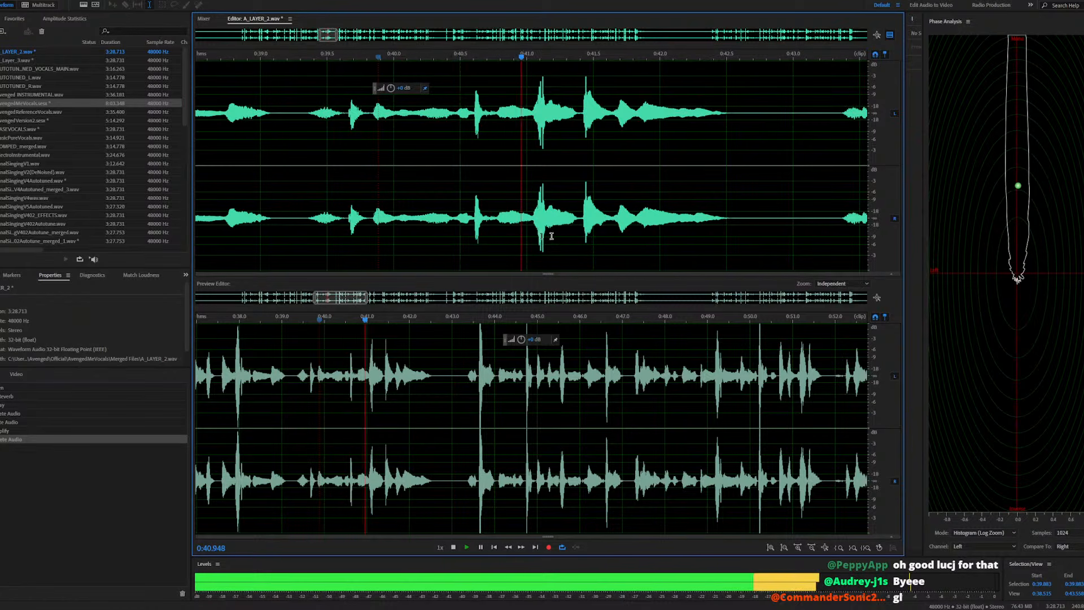
# Paste the copied audio into the silent gap at about 0:43.0 in A_LAYER_2 and lower its volume
pyautogui.click(796, 218)
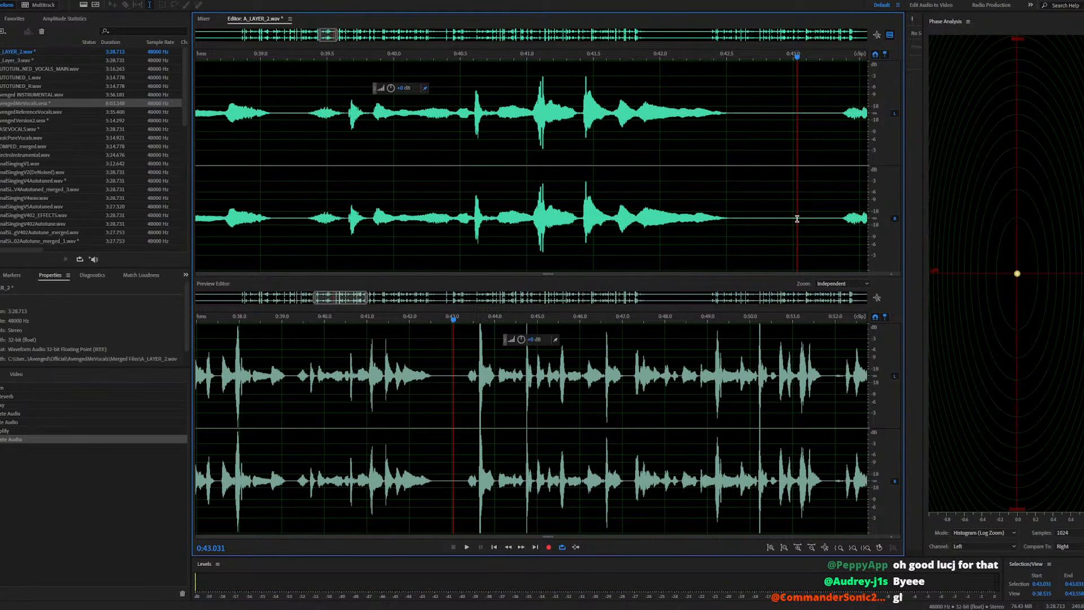
pyautogui.hotkey('ctrl', 'v')
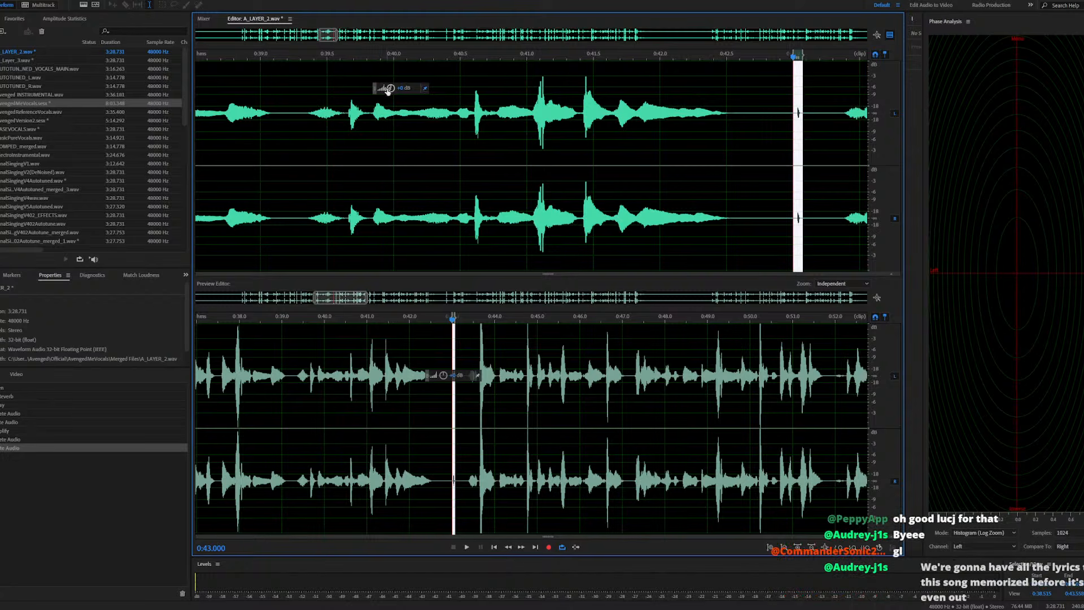
pyautogui.moveTo(390, 89); pyautogui.dragTo(366, 112)
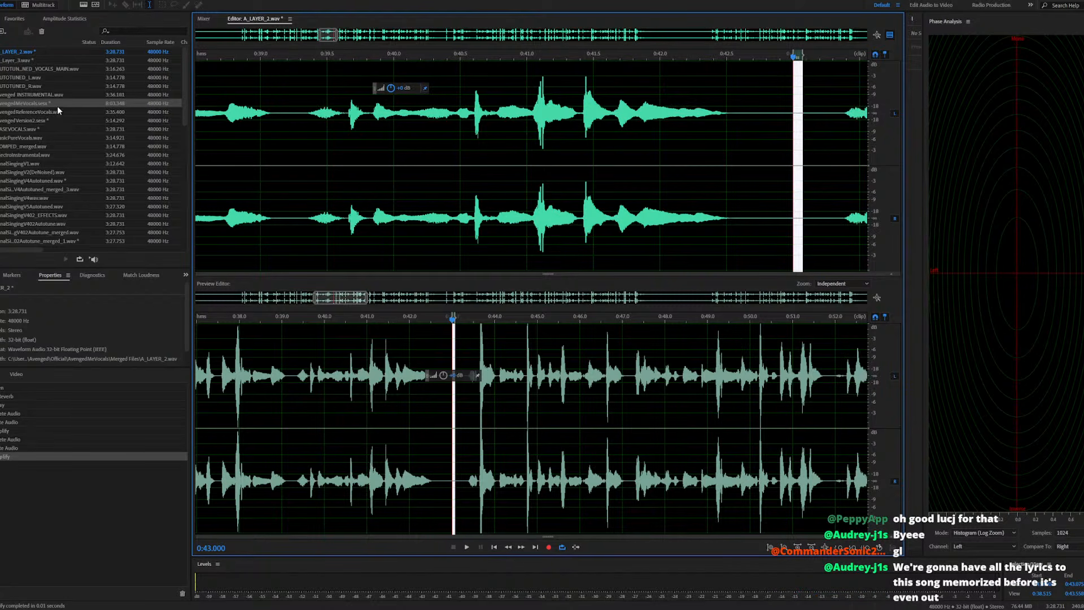
# Open the AvengedMeVocals multitrack session and play the mix to check the vocal layers against the instrumental
pyautogui.doubleClick(35, 104)
pyautogui.press('space')
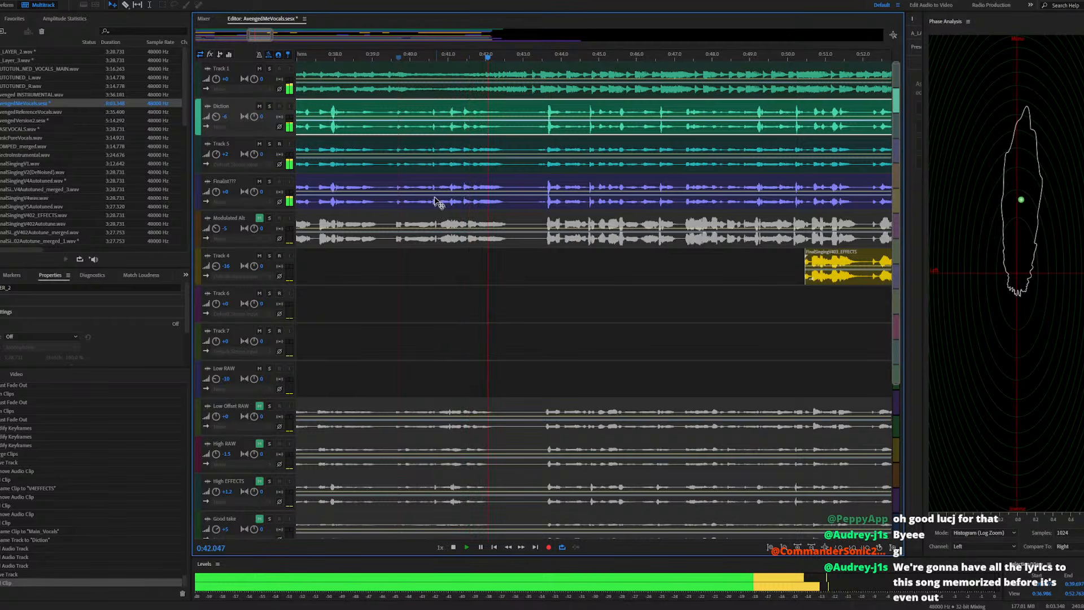
pyautogui.scroll(-4, 435, 202)
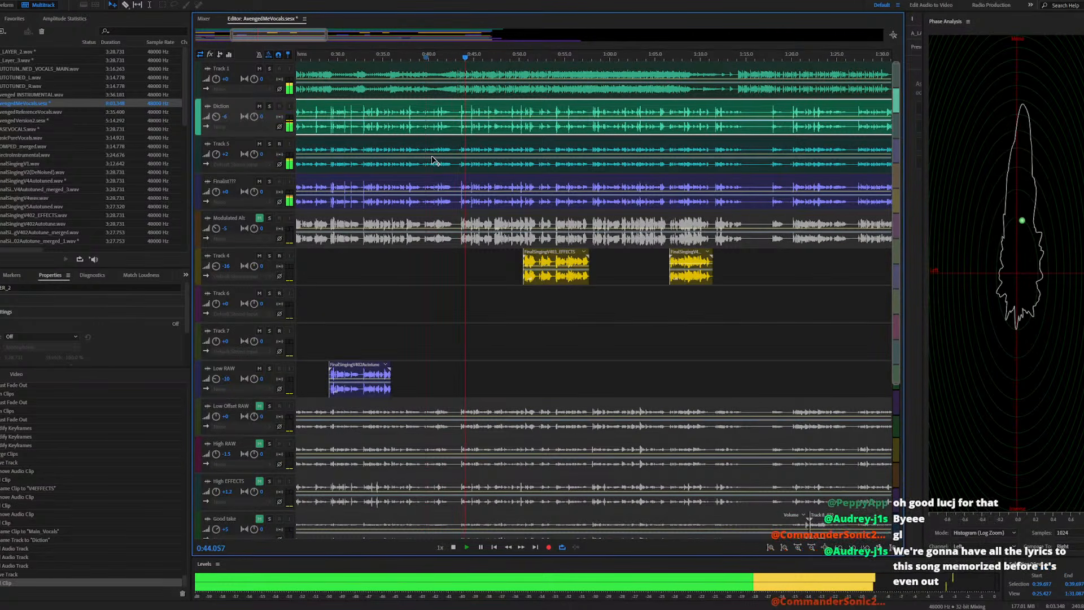
pyautogui.scroll(-2, 417, 177)
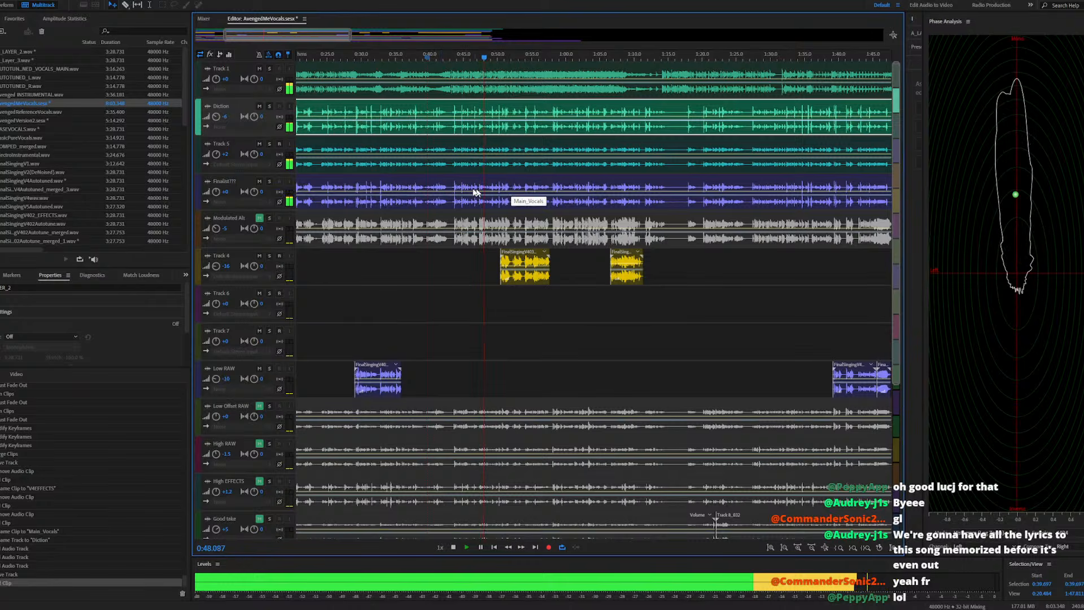
pyautogui.scroll(-2, 462, 192)
pyautogui.scroll(4, 469, 187)
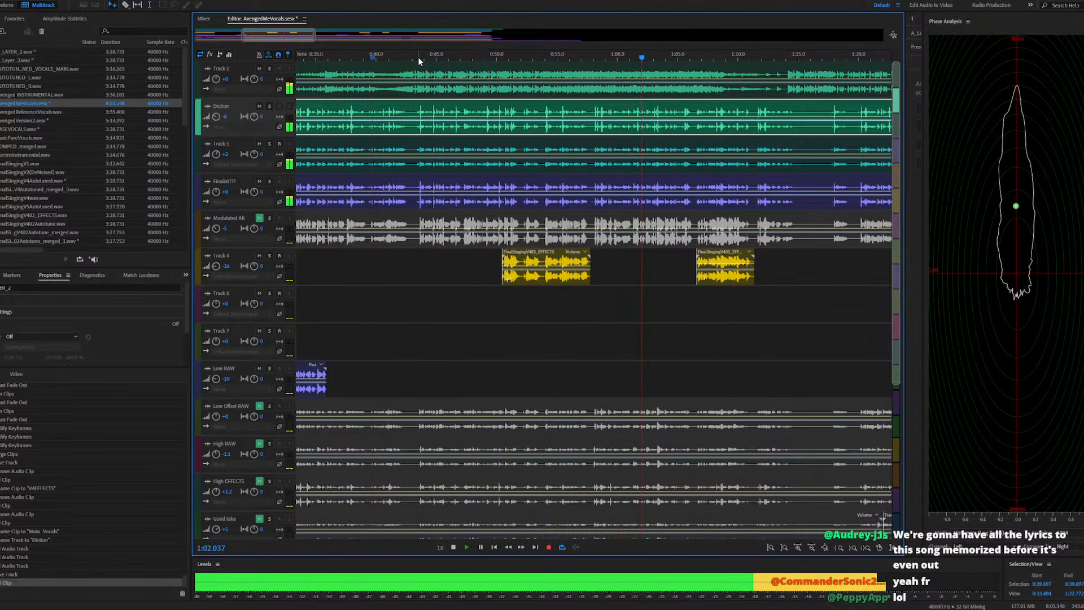
pyautogui.scroll(-2, 449, 186)
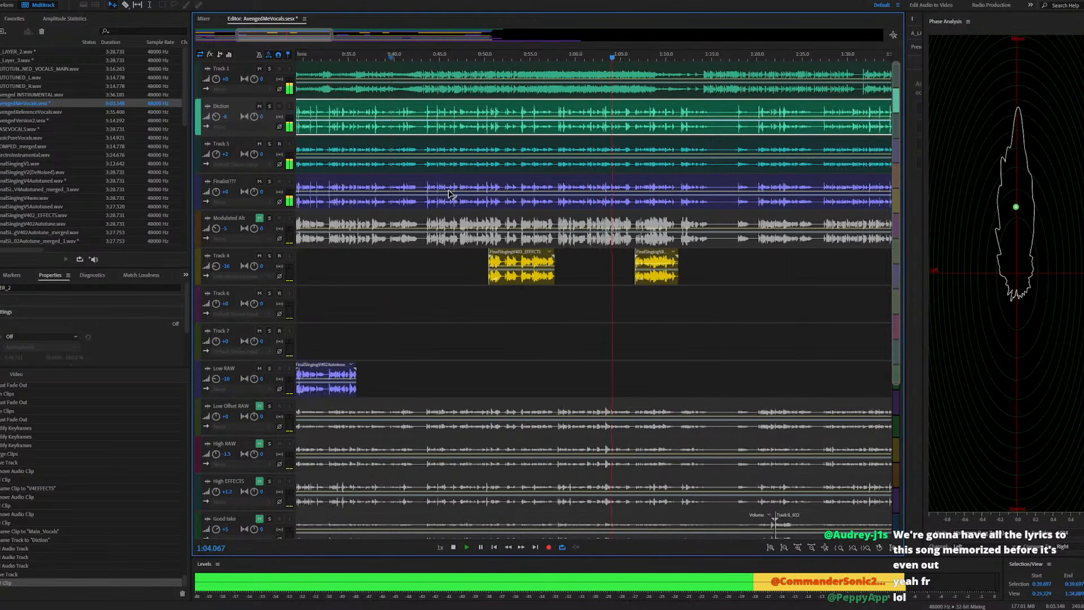
pyautogui.scroll(-1, 429, 188)
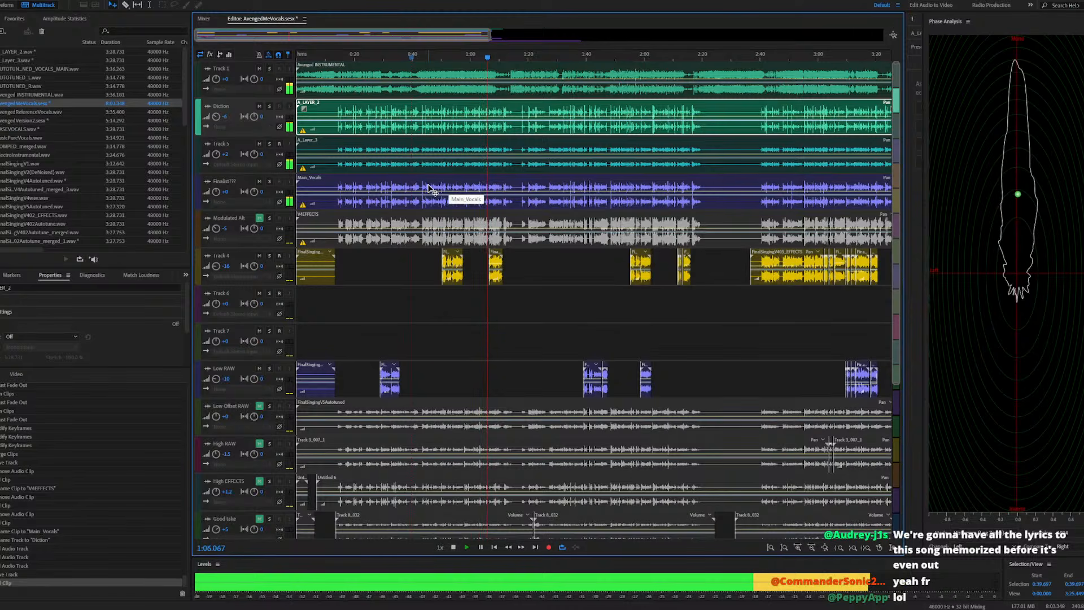
# Replay the multitrack mix from about 0:41.8 to recheck the start of the following vocal section
pyautogui.press('space')
pyautogui.scroll(3, 429, 188)
pyautogui.click(367, 60)
pyautogui.press('space')
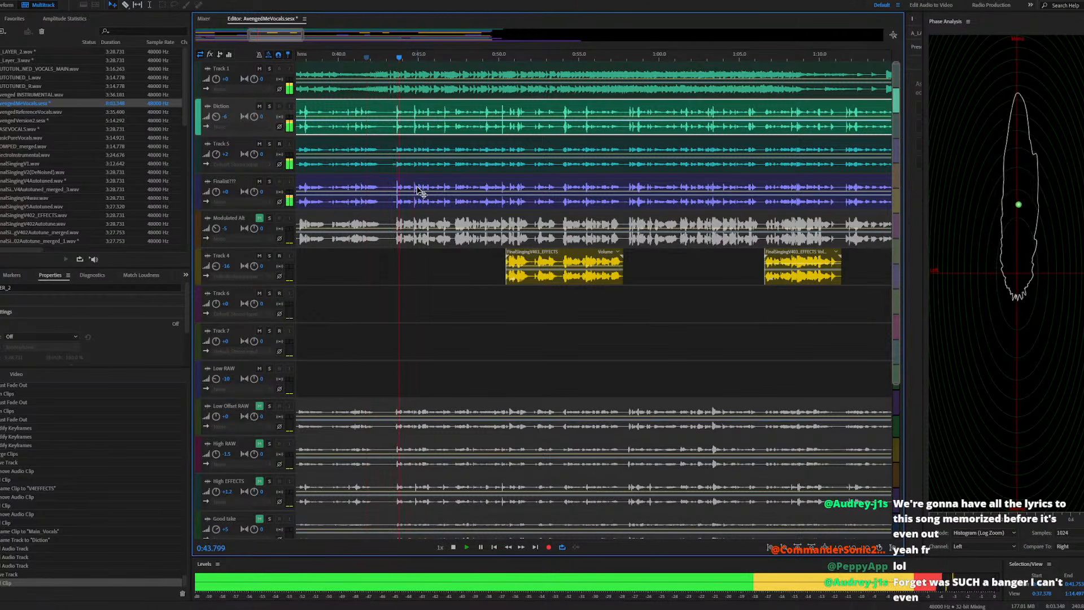
pyautogui.press('space')
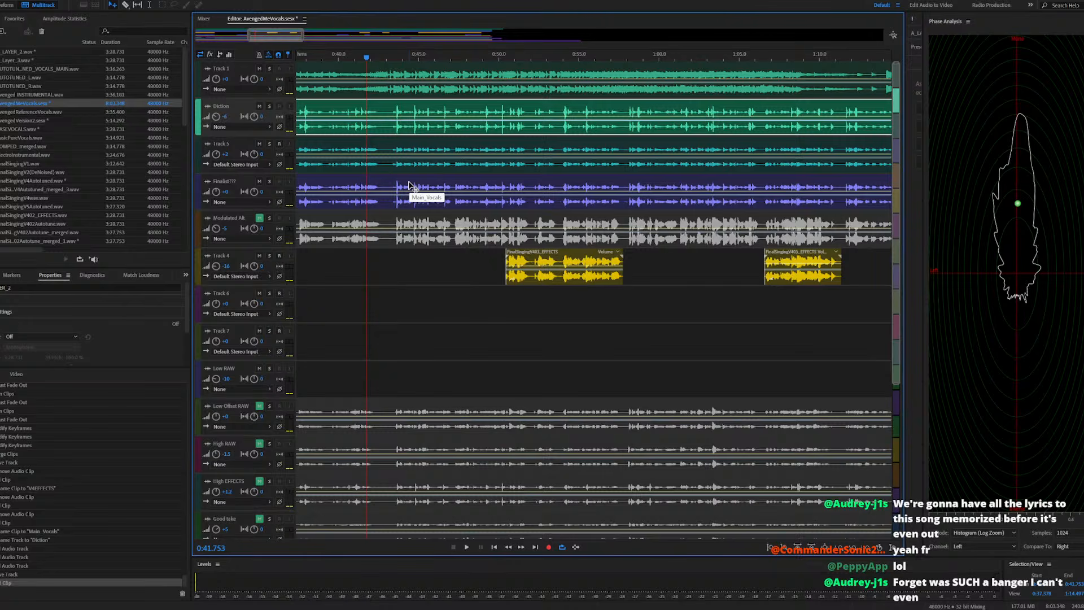
# Open the Main_Vocals clip in the waveform editor and play it from about 0:40
pyautogui.doubleClick(409, 186)
pyautogui.click(303, 219)
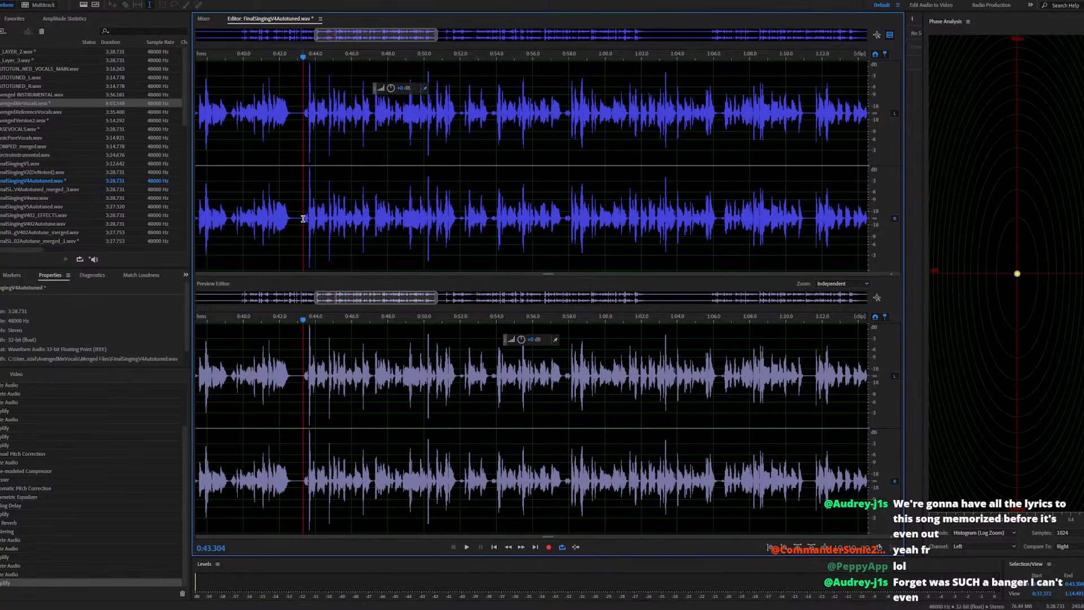
pyautogui.scroll(-3, 303, 219)
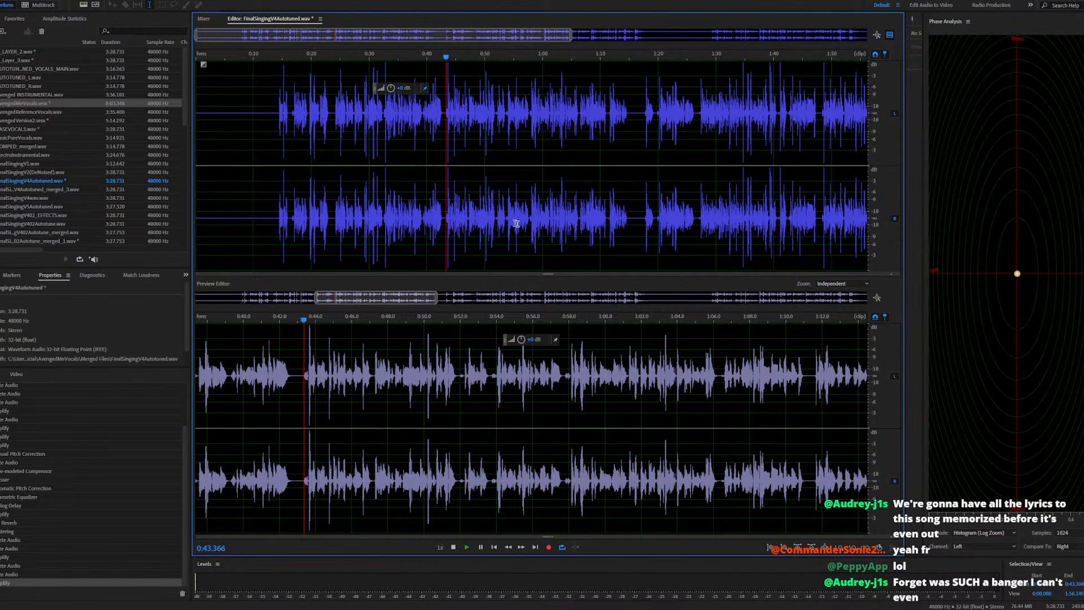
pyautogui.press('space')
pyautogui.click(434, 226)
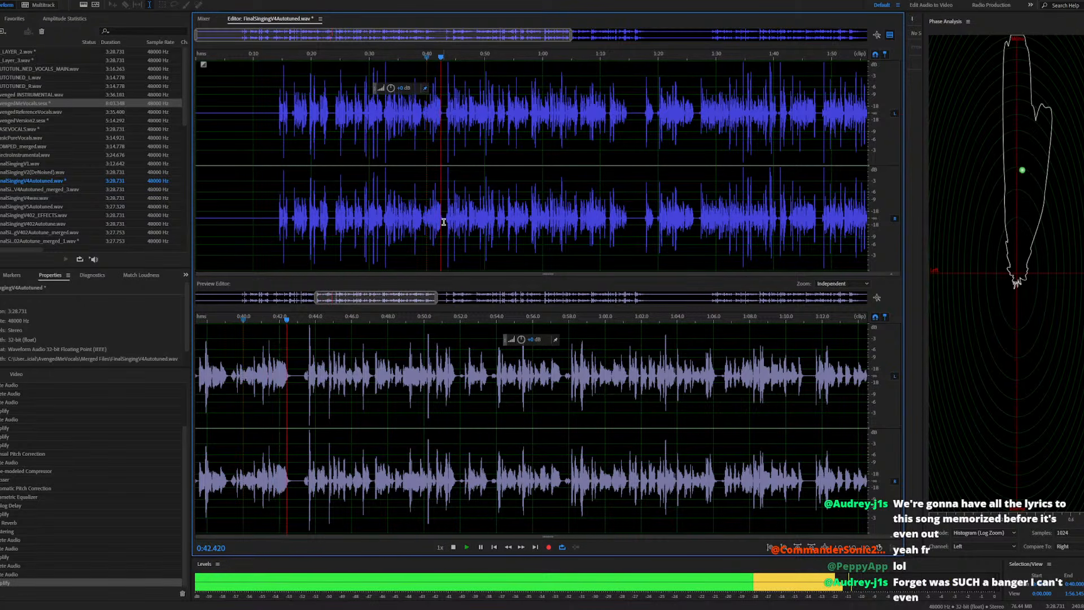
# Select the vocal section from about 0:42.9 to 1:16.2 and open the Full Reverb effect for it
pyautogui.moveTo(443, 222); pyautogui.dragTo(636, 240)
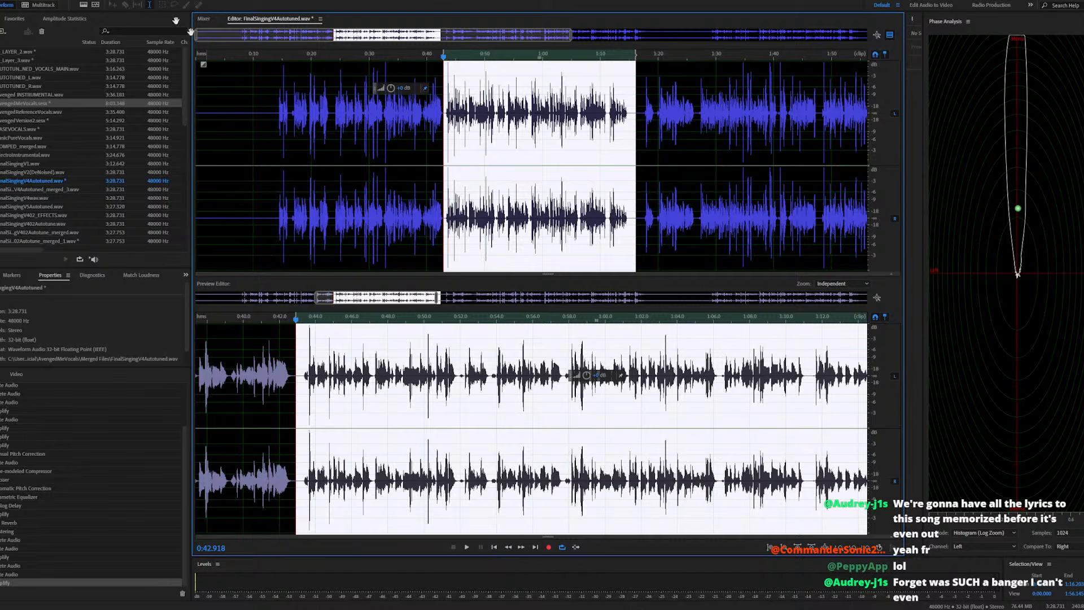
pyautogui.click(71, 1)
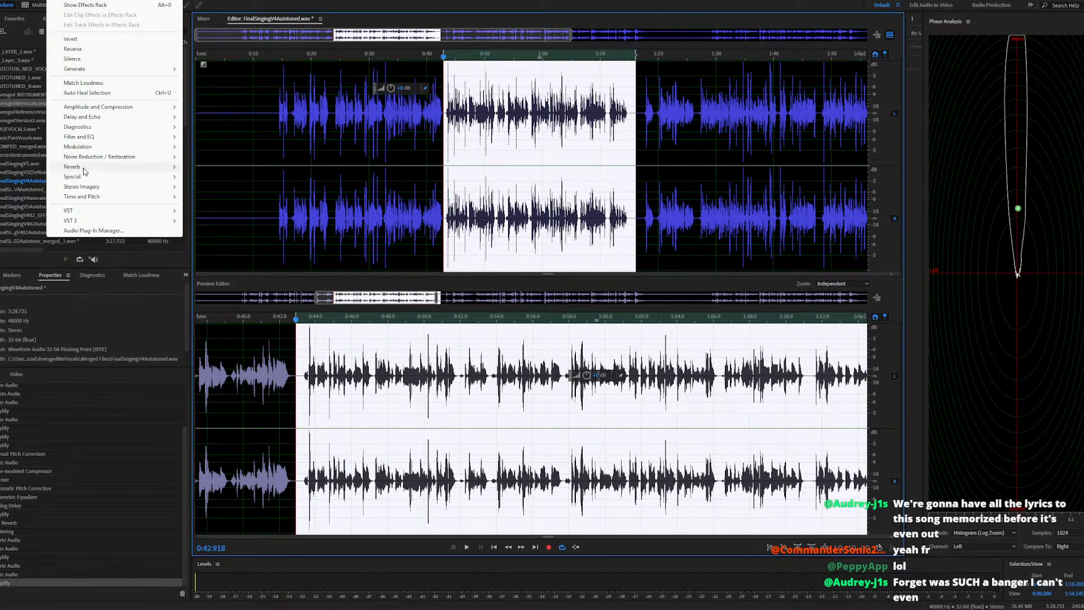
pyautogui.click(197, 177)
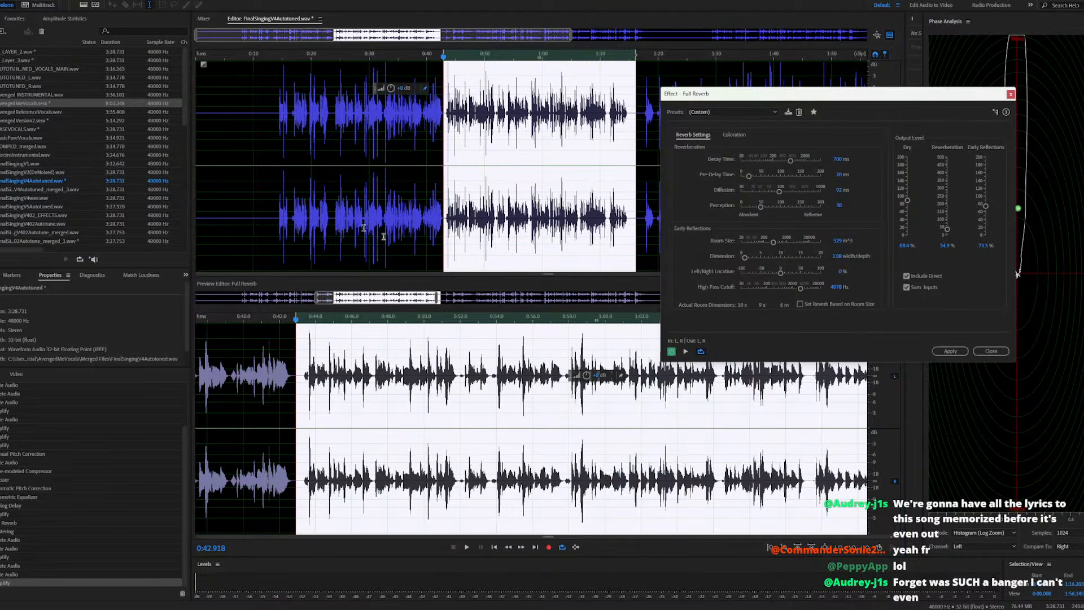
# Preview the Full Reverb on the selection, set its Decay Time to 1112 ms and preview it again
pyautogui.click(686, 351)
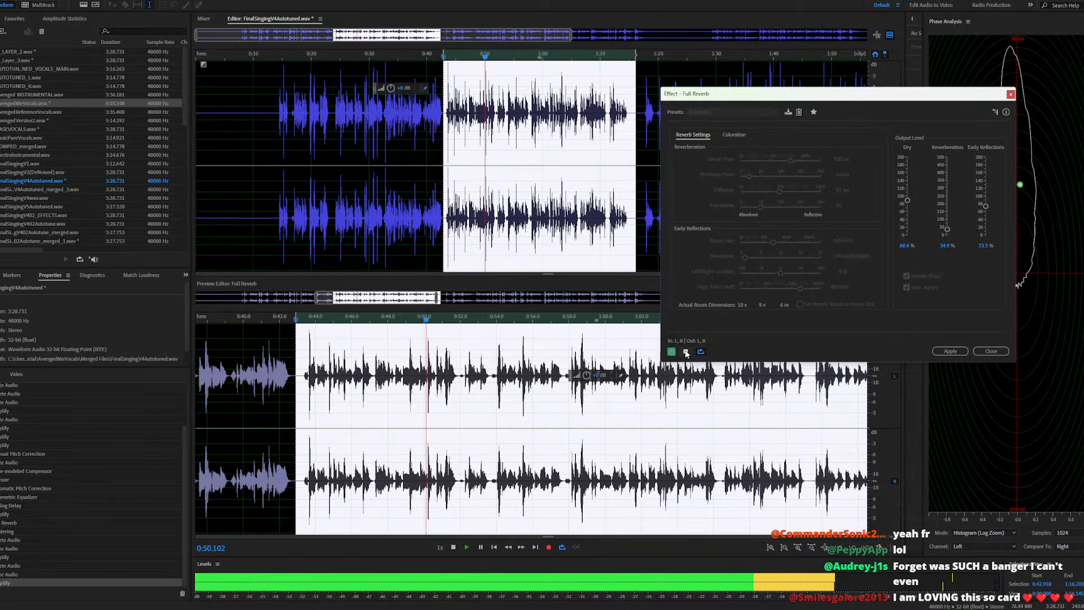
pyautogui.click(685, 352)
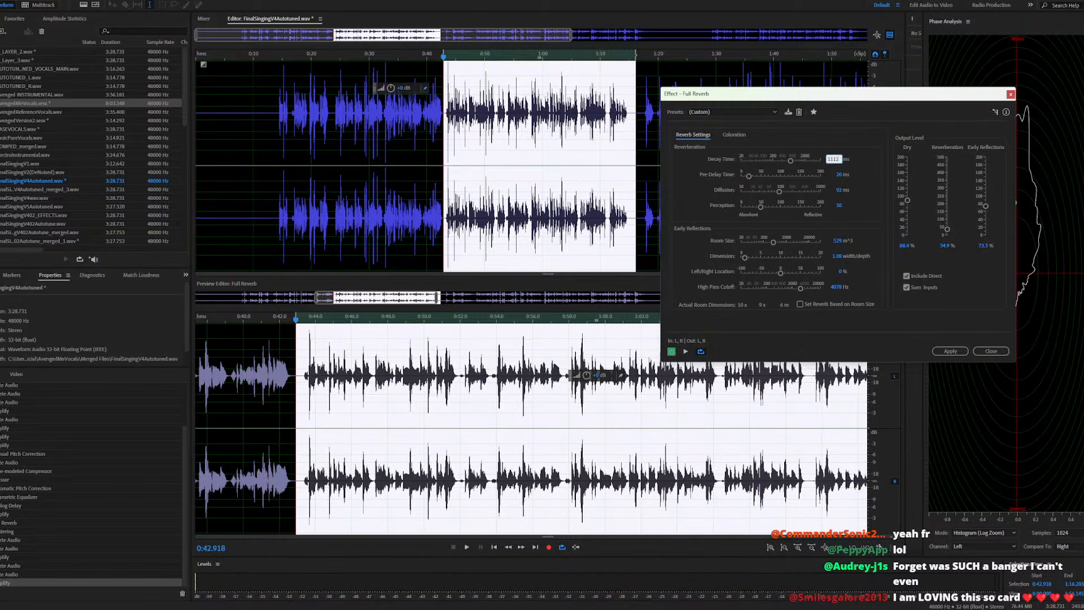
pyautogui.click(686, 351)
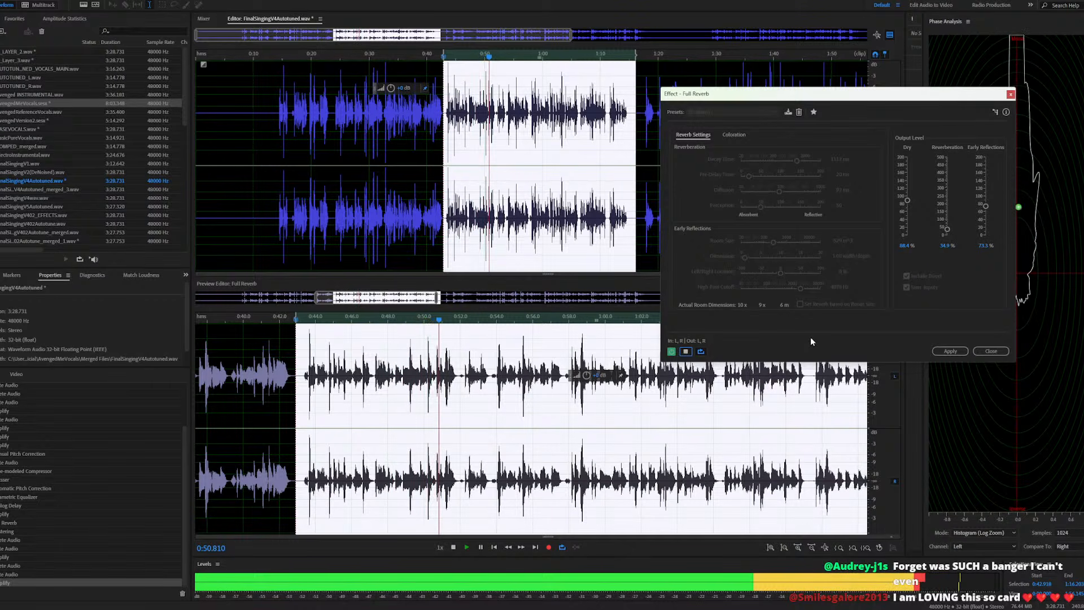
# Set the Full Reverb output levels to 64% Early Reflections and 43.6% Reverberation while previewing the selection
pyautogui.click(984, 221)
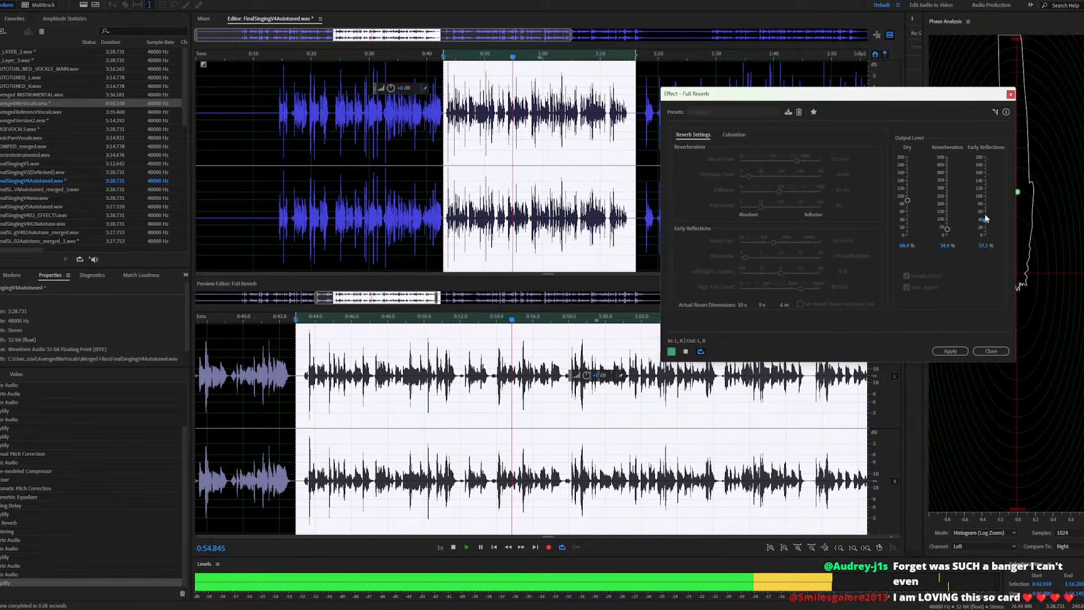
pyautogui.click(985, 210)
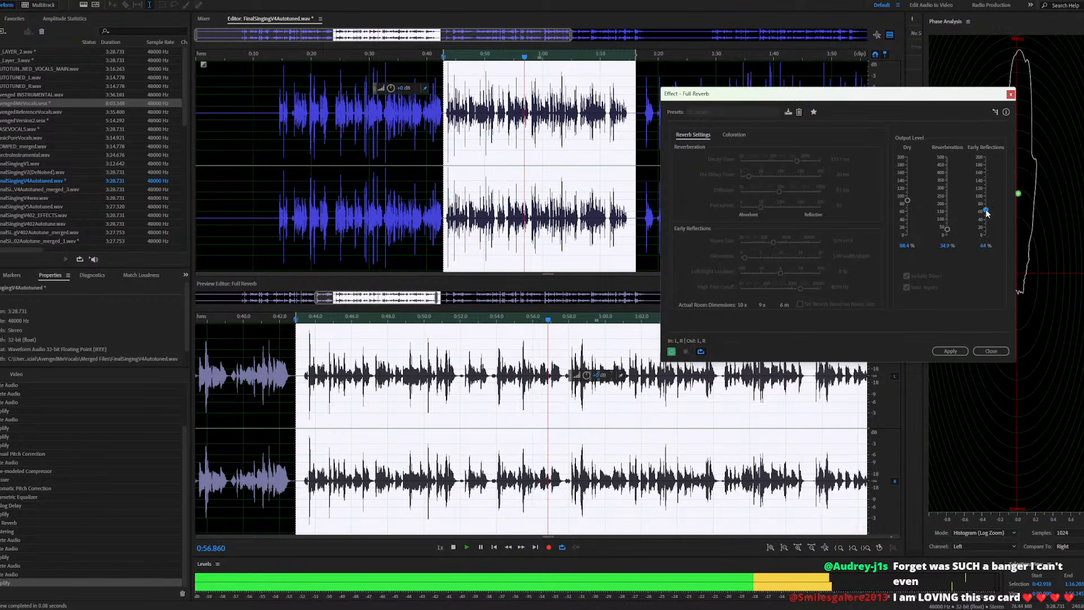
pyautogui.click(946, 211)
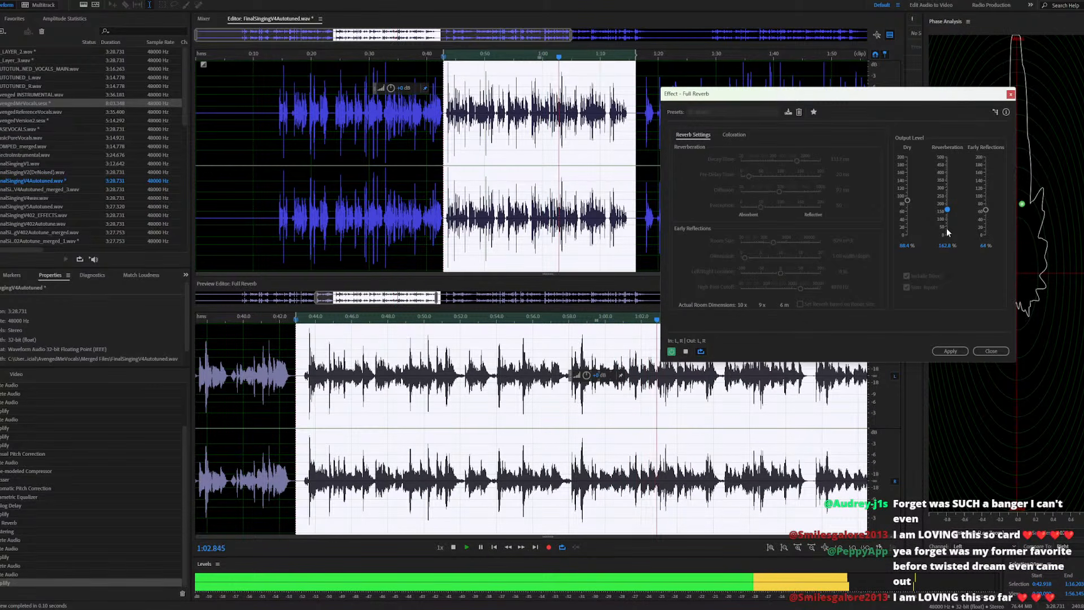
pyautogui.click(946, 229)
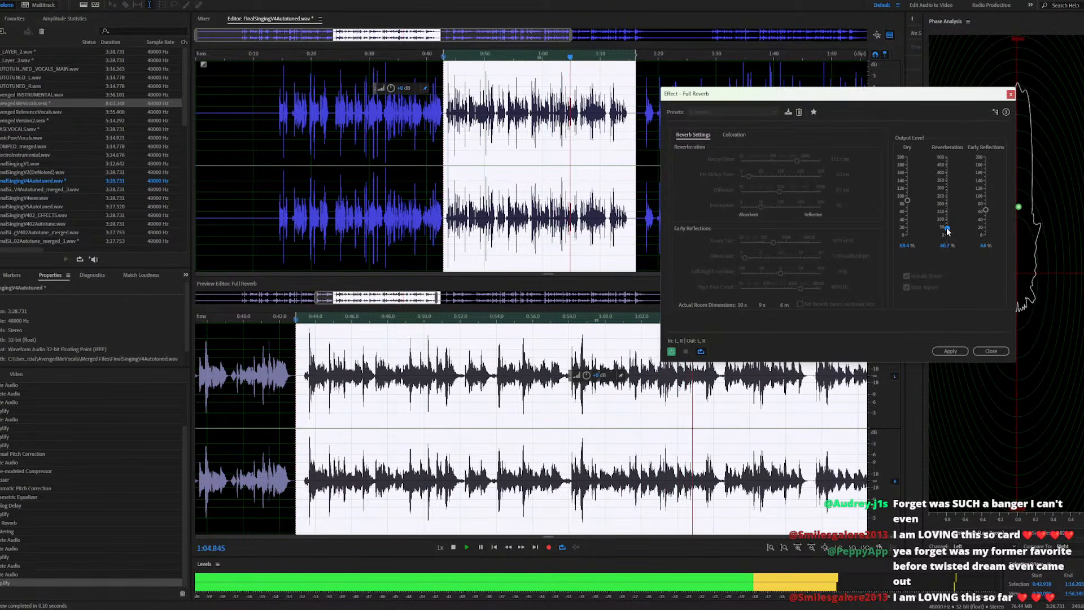
pyautogui.moveTo(946, 229); pyautogui.dragTo(946, 228)
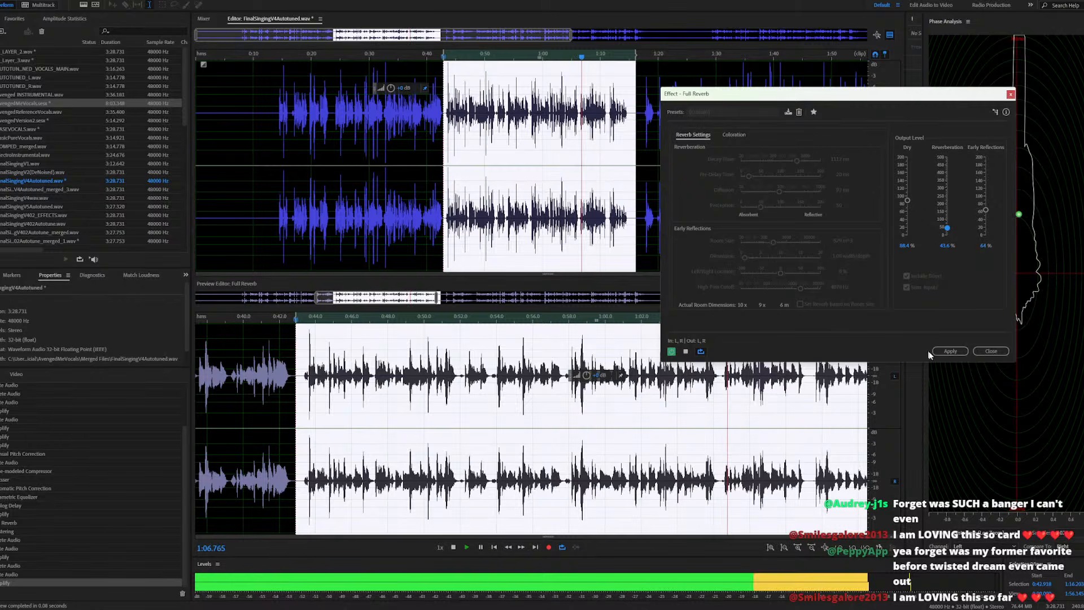
# Preview the adjusted reverb from the selection's start, from about 1:09 and from about 1:01
pyautogui.click(686, 352)
pyautogui.click(686, 351)
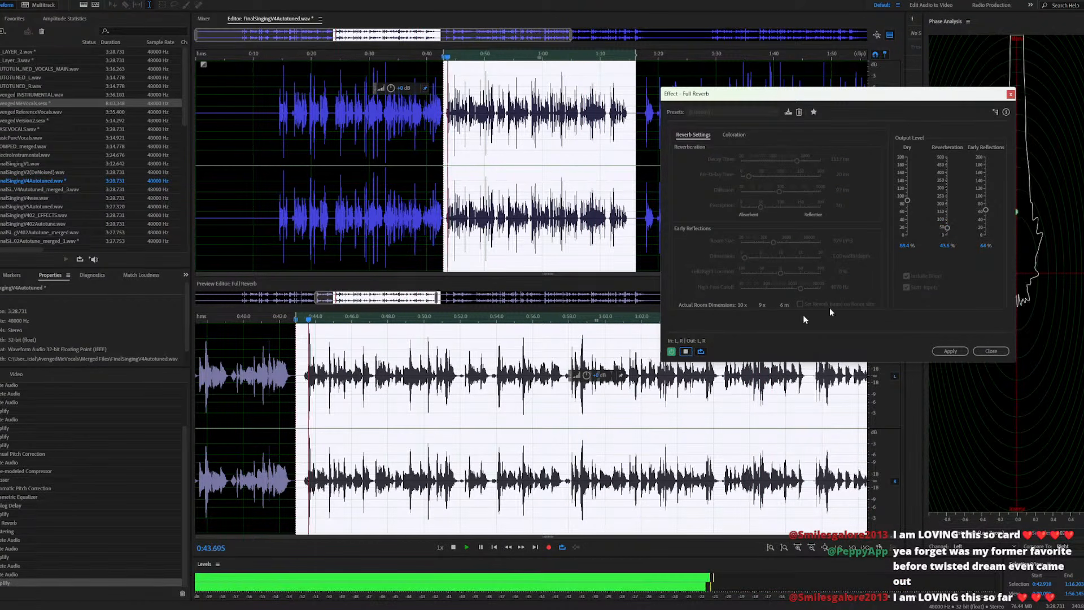
pyautogui.click(596, 55)
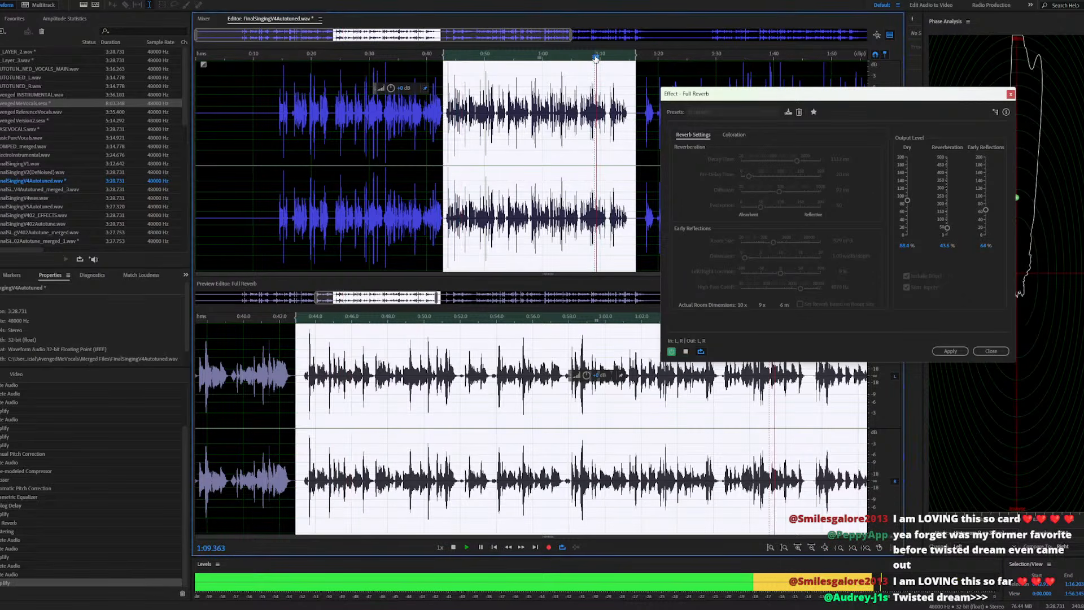
pyautogui.click(551, 57)
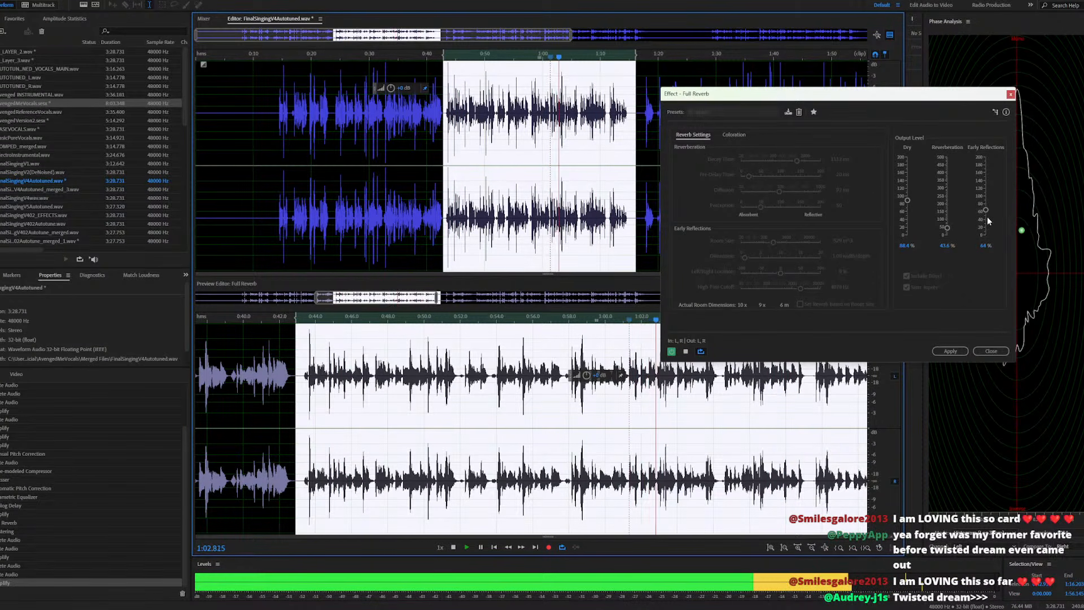
# Set the reverb's Decay Time to 800 ms and Perception to 149, and preview it from about 0:48
pyautogui.click(686, 352)
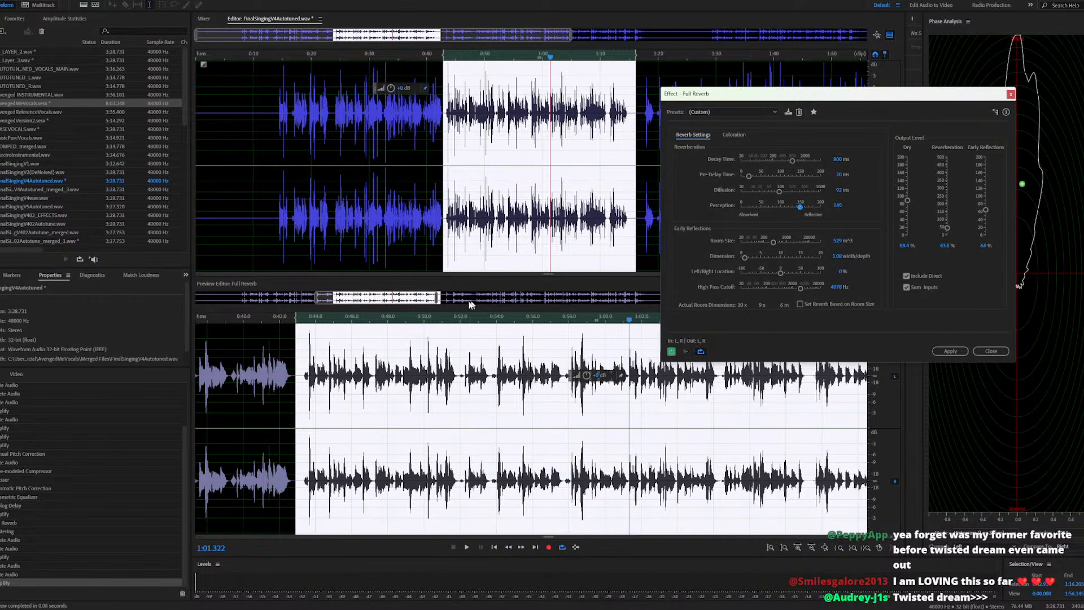
pyautogui.click(386, 319)
pyautogui.press('space')
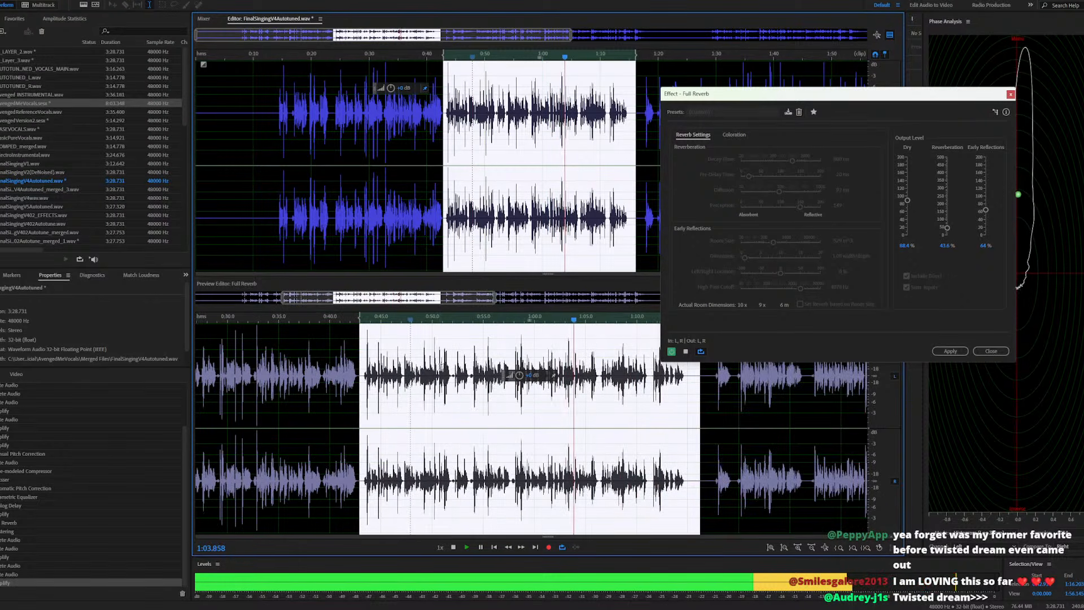
# Replay the reverb preview from about 1:03.4 and stop it
pyautogui.scroll(2, 592, 323)
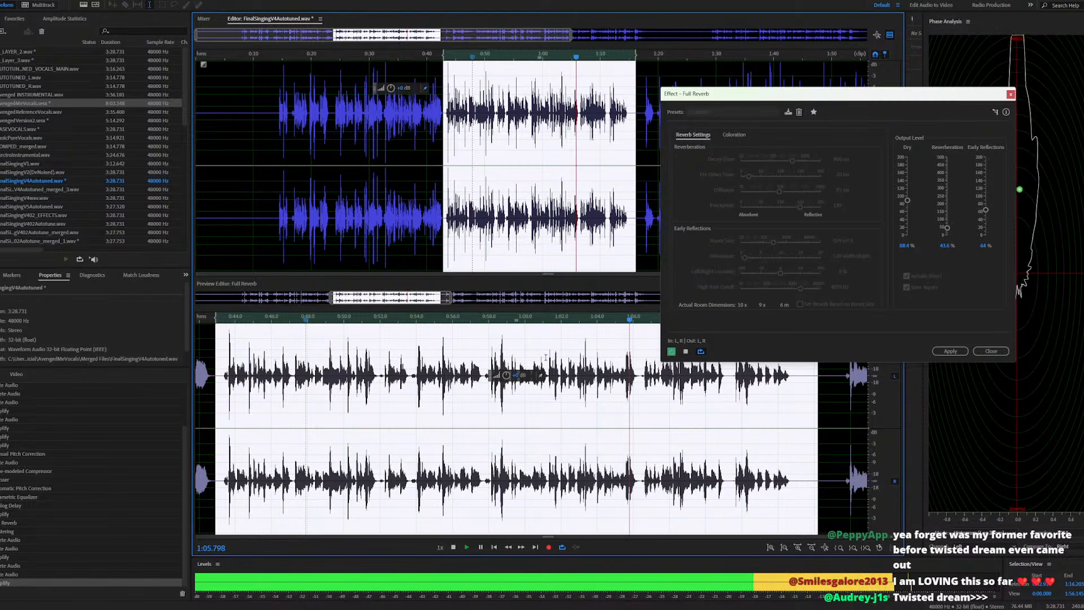
pyautogui.press('space')
pyautogui.click(590, 324)
pyautogui.press('space')
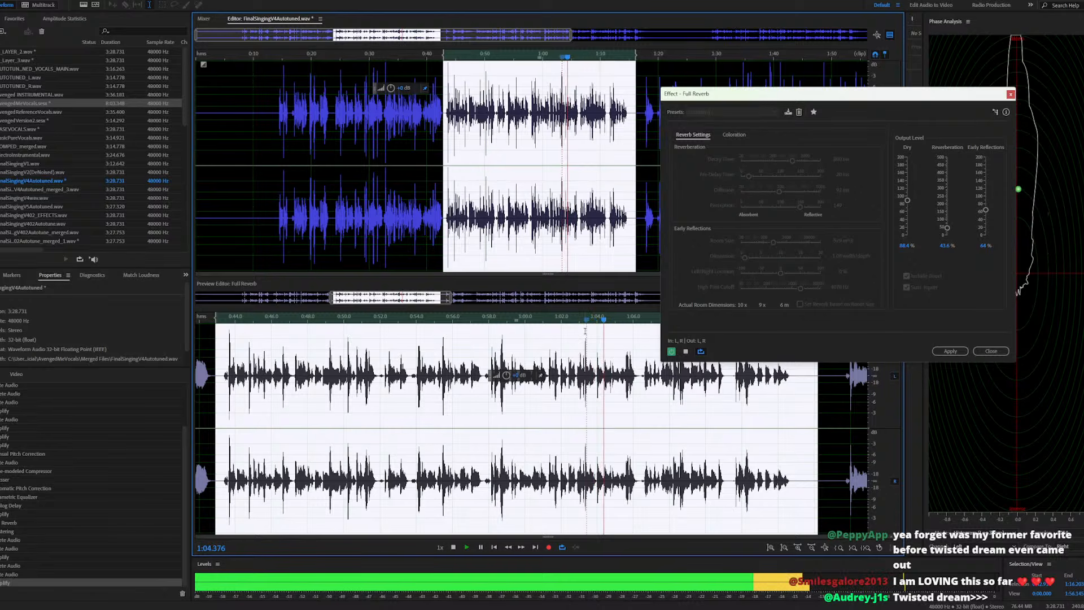
pyautogui.click(686, 351)
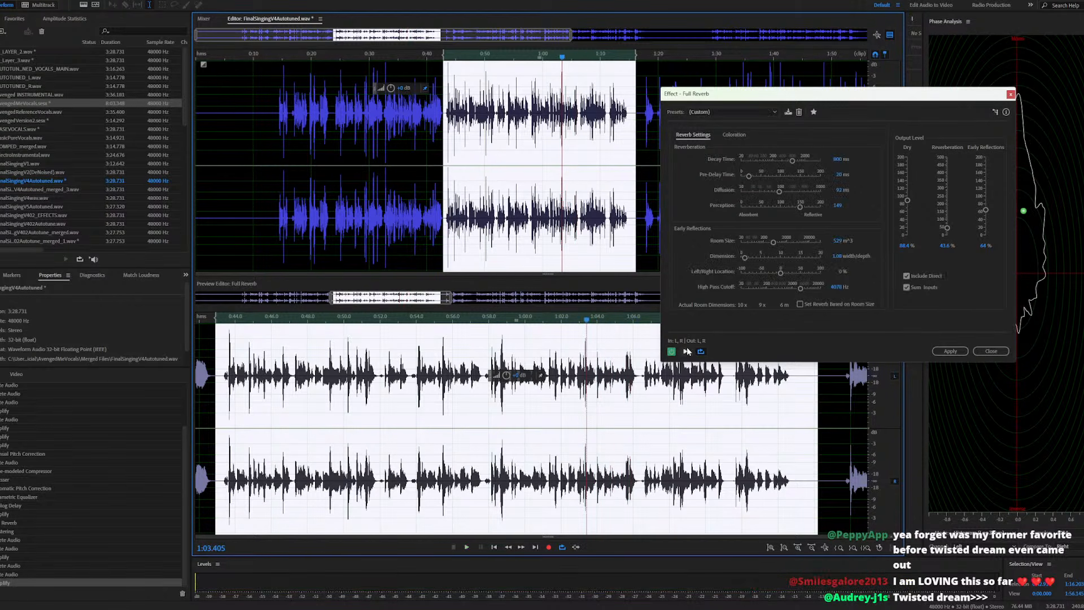
# Try a reverb Perception of 33 and preview the selection from about 1:01
pyautogui.click(754, 207)
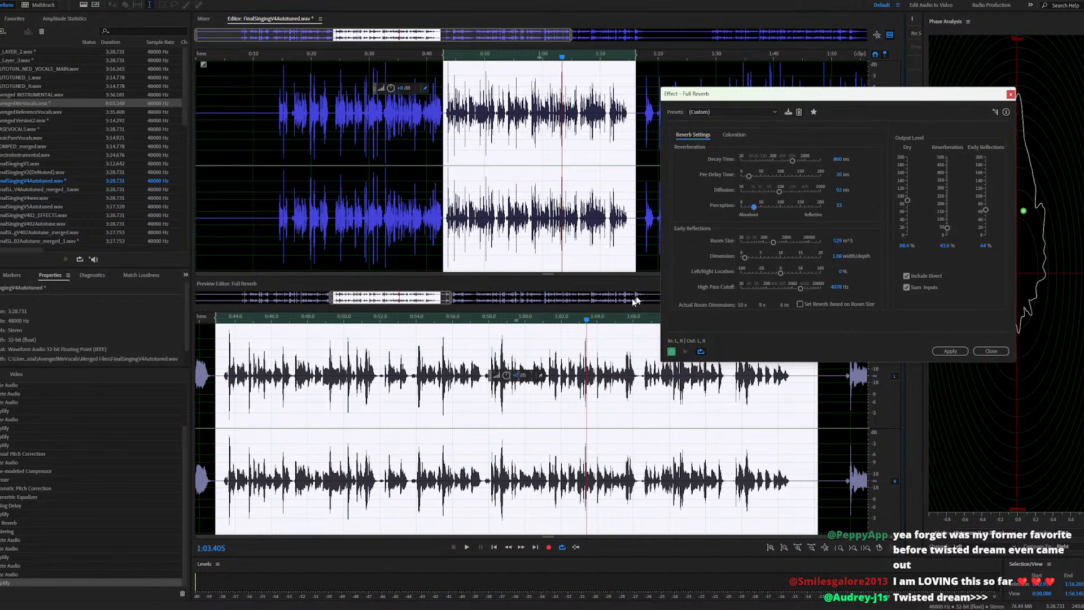
pyautogui.click(545, 320)
pyautogui.press('space')
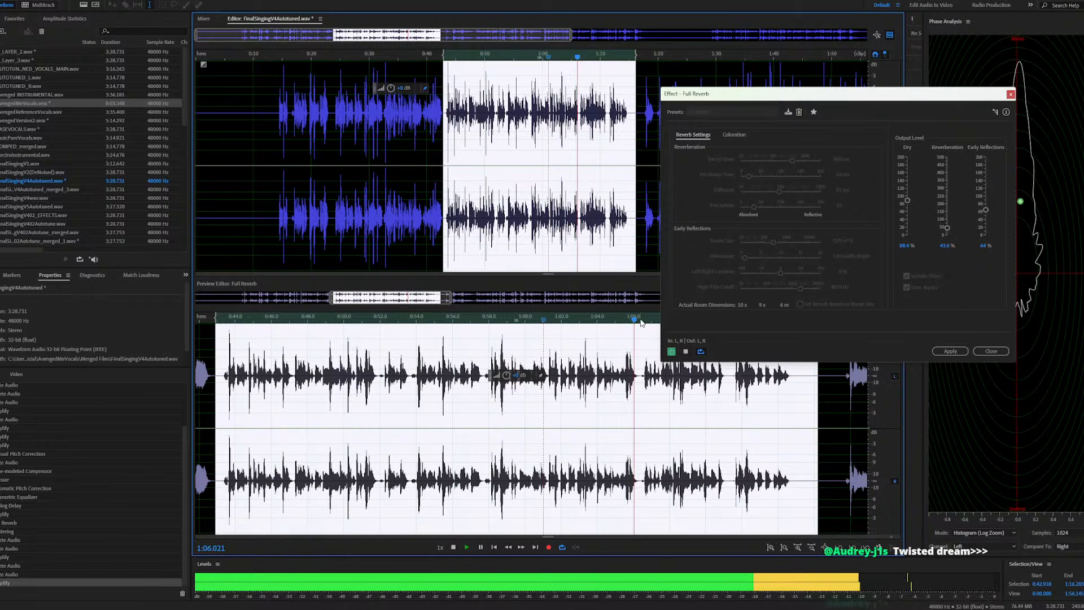
pyautogui.press('space')
# Set the reverb's Perception to 139 and apply the Full Reverb to the selected section of FinalSingingV4Autotuned
pyautogui.moveTo(754, 207); pyautogui.dragTo(792, 207)
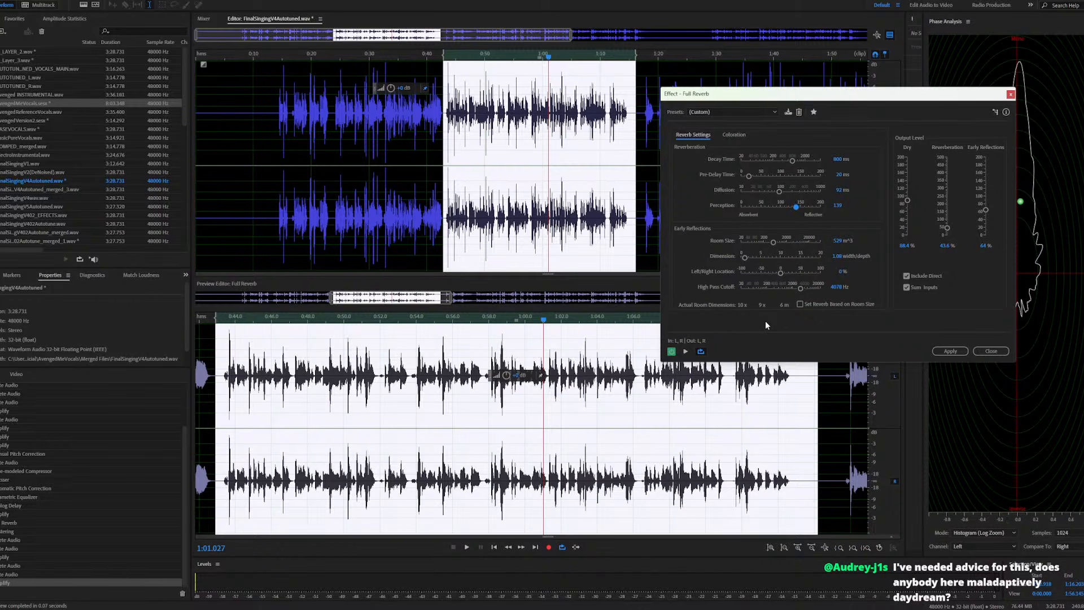
pyautogui.click(950, 351)
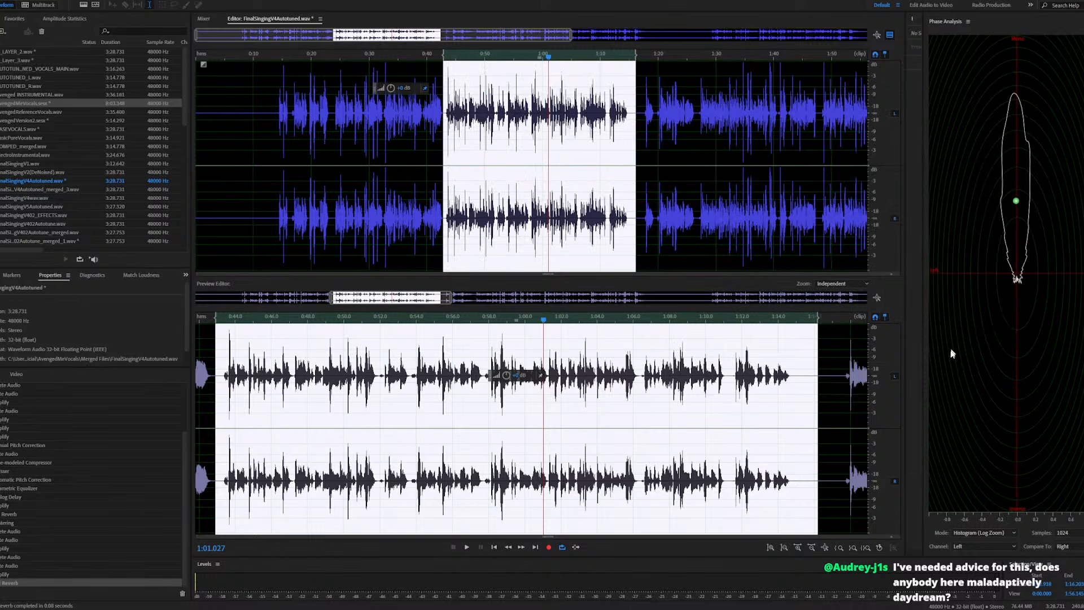
# Return to the AvengedMeVocals session, mute Track 4 during playback and replay the mix from about 0:39.5
pyautogui.doubleClick(42, 107)
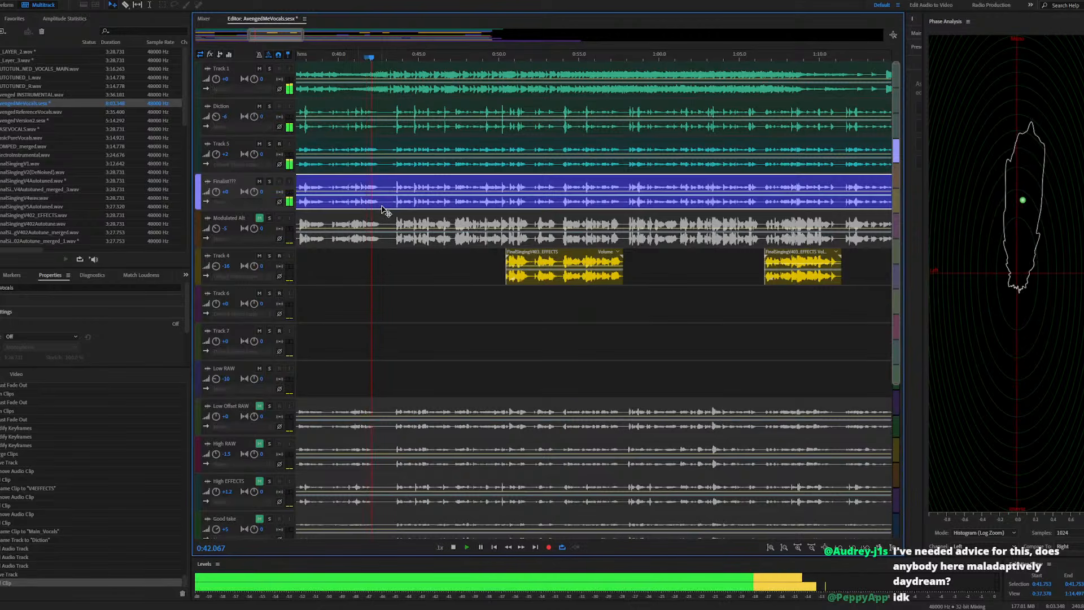
pyautogui.click(260, 256)
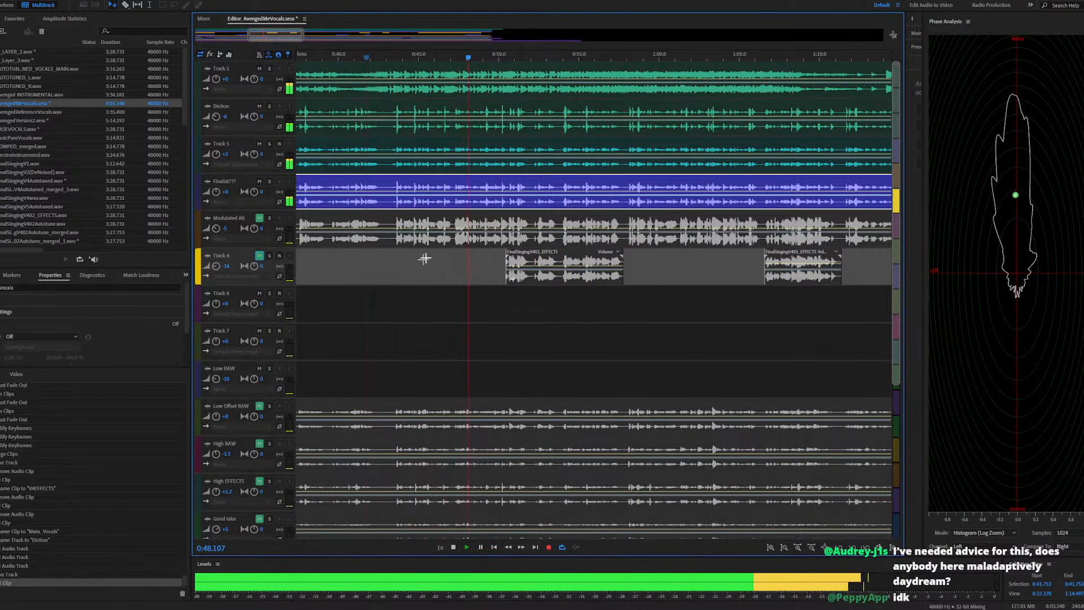
pyautogui.scroll(-2, 425, 258)
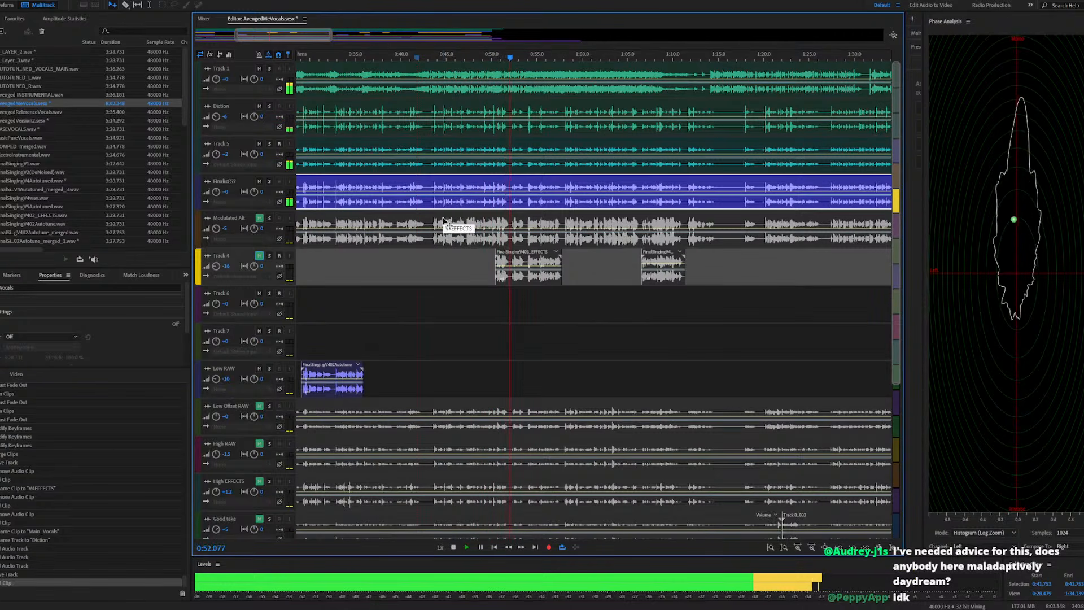
pyautogui.click(395, 57)
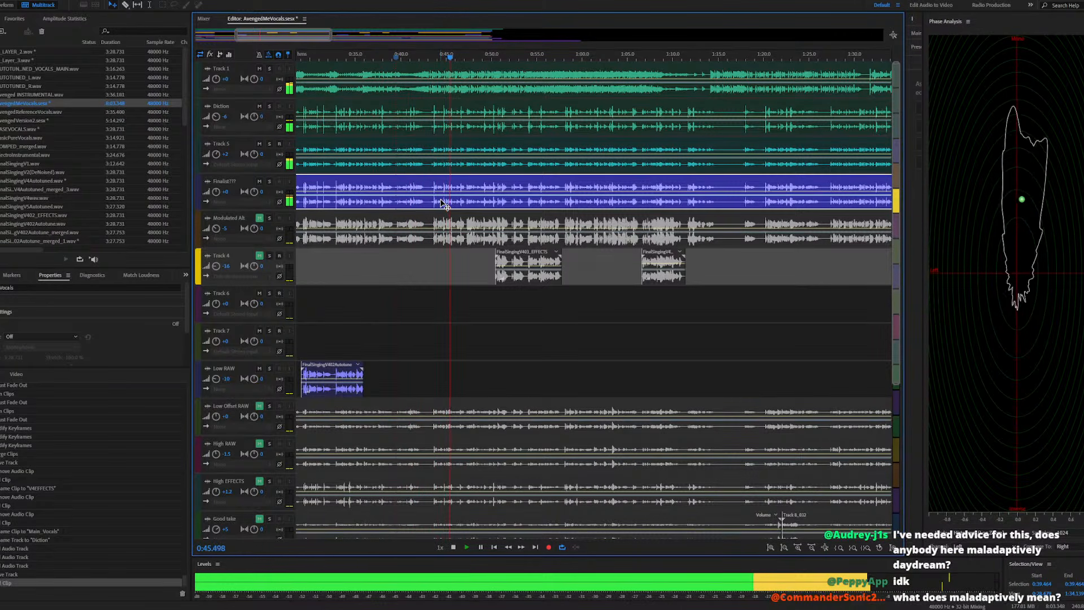
# Open the A_Layer_3 file from Track 5 and select its section from about 0:42.9 to 1:15
pyautogui.doubleClick(460, 155)
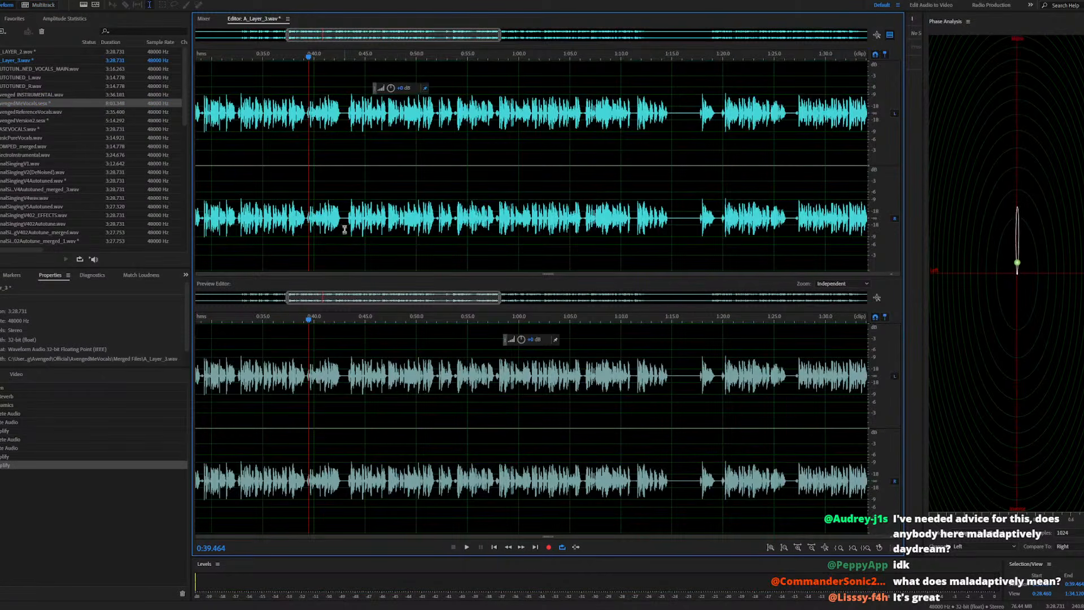
pyautogui.click(344, 229)
pyautogui.press('space')
pyautogui.scroll(-2, 560, 225)
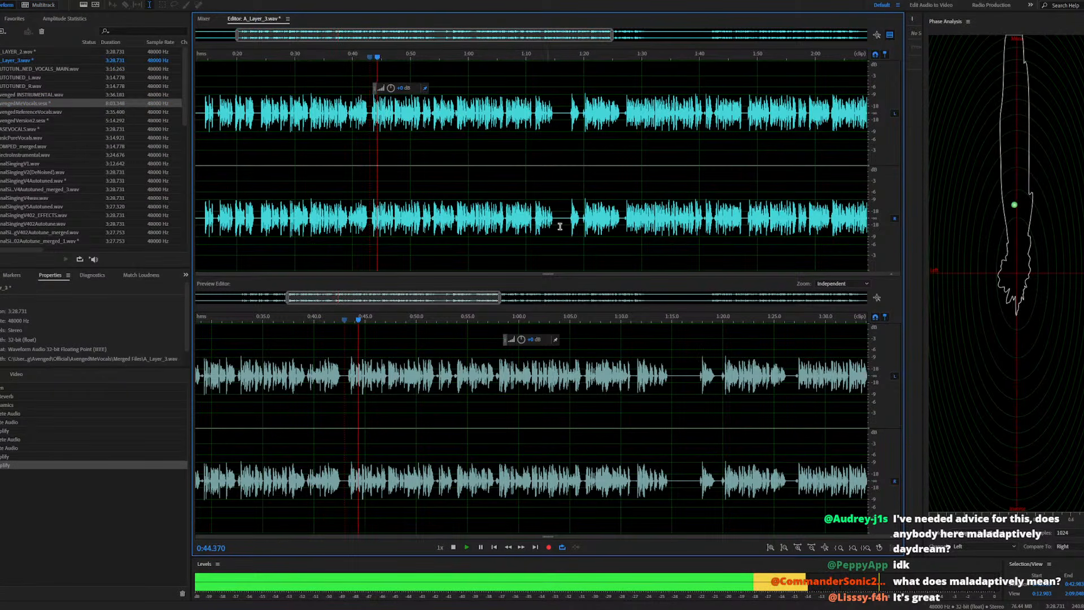
pyautogui.press('space')
pyautogui.moveTo(556, 226); pyautogui.dragTo(368, 254)
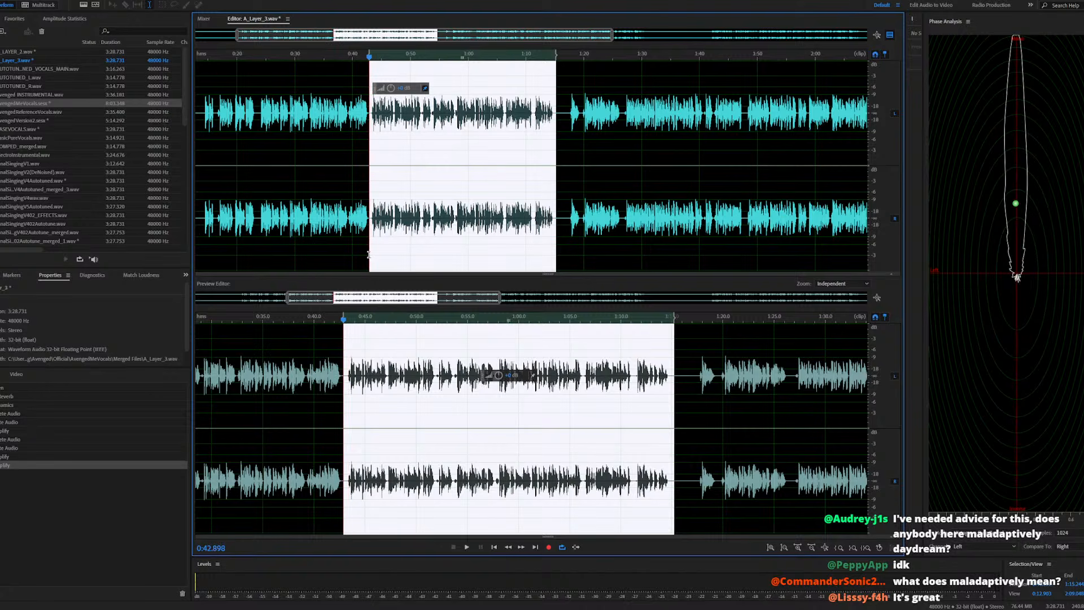
# Preview and apply Full Reverb to the selected A_Layer_3 section, keeping the 800 ms Decay Time and 139 Perception settings
pyautogui.click(53, 1)
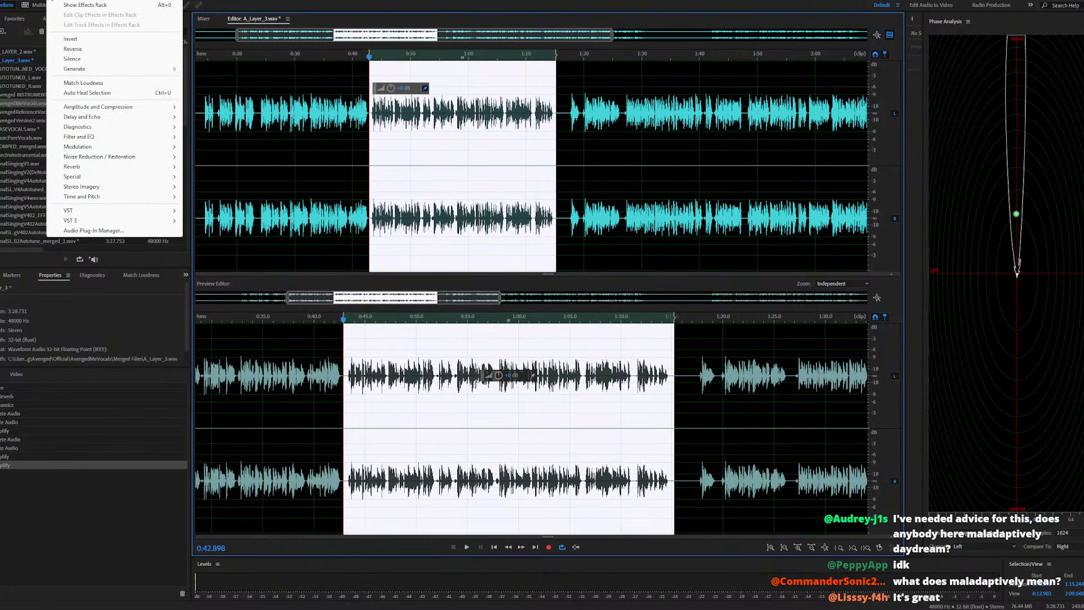
pyautogui.moveTo(99, 160)
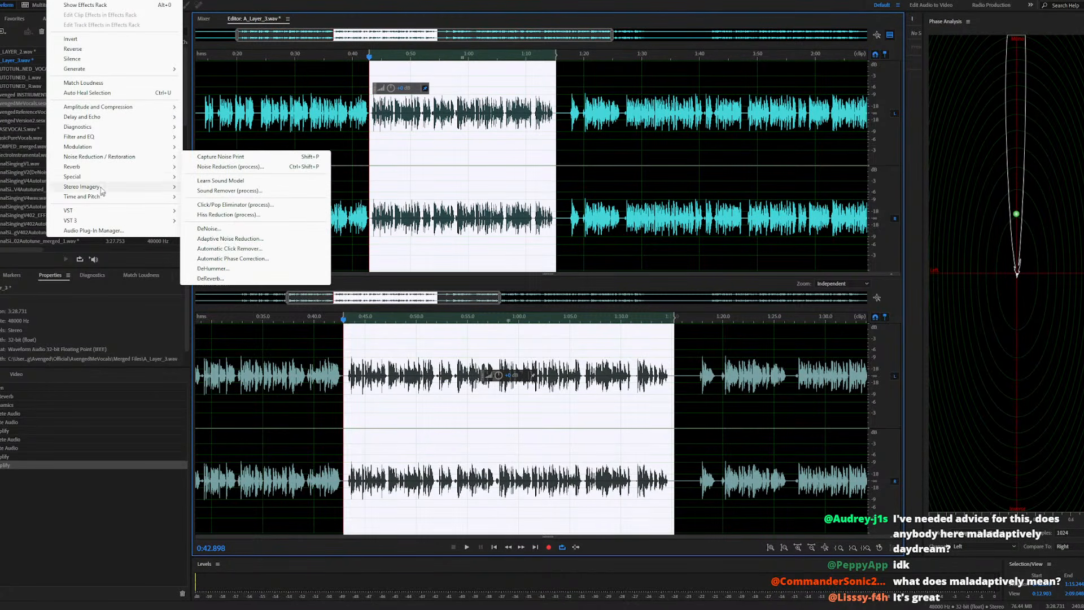
pyautogui.click(209, 176)
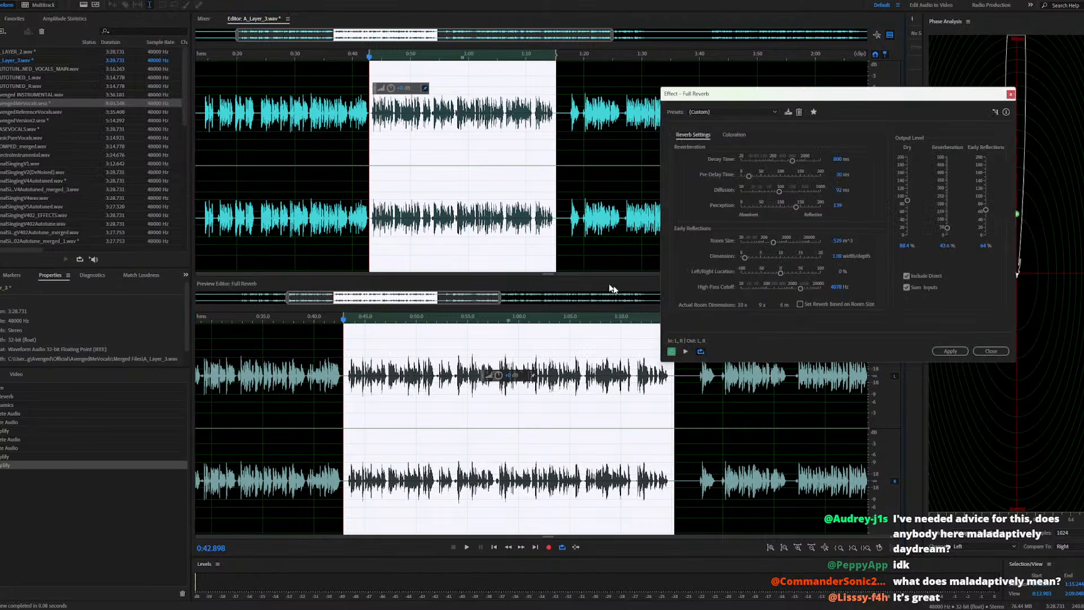
pyautogui.click(686, 352)
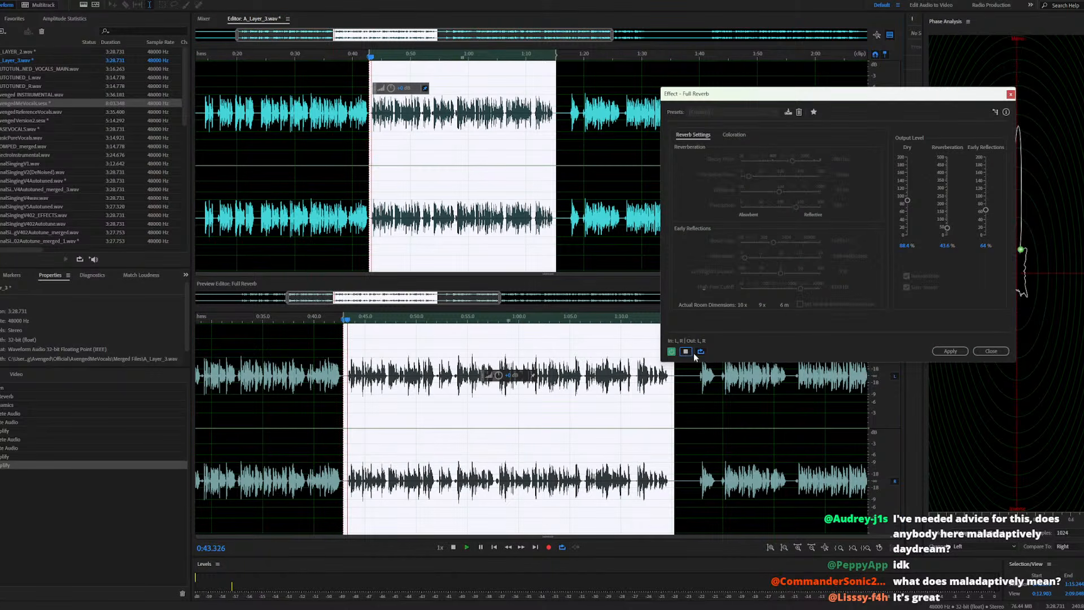
pyautogui.click(959, 350)
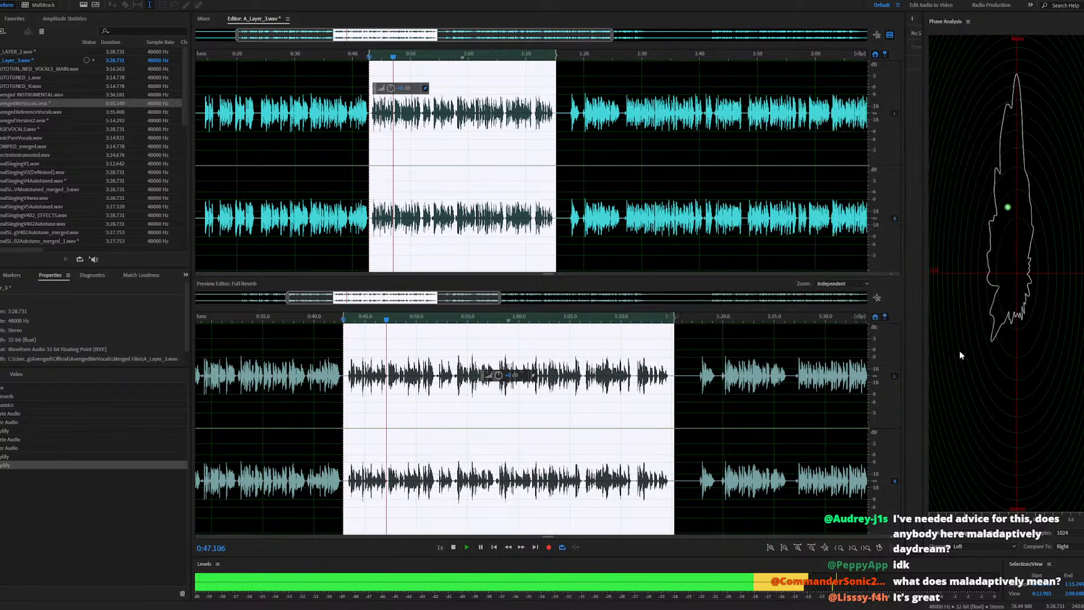
# Go back to the AvengedMeVocals session and play the mix from about 0:39.5 to check the reverb
pyautogui.doubleClick(29, 103)
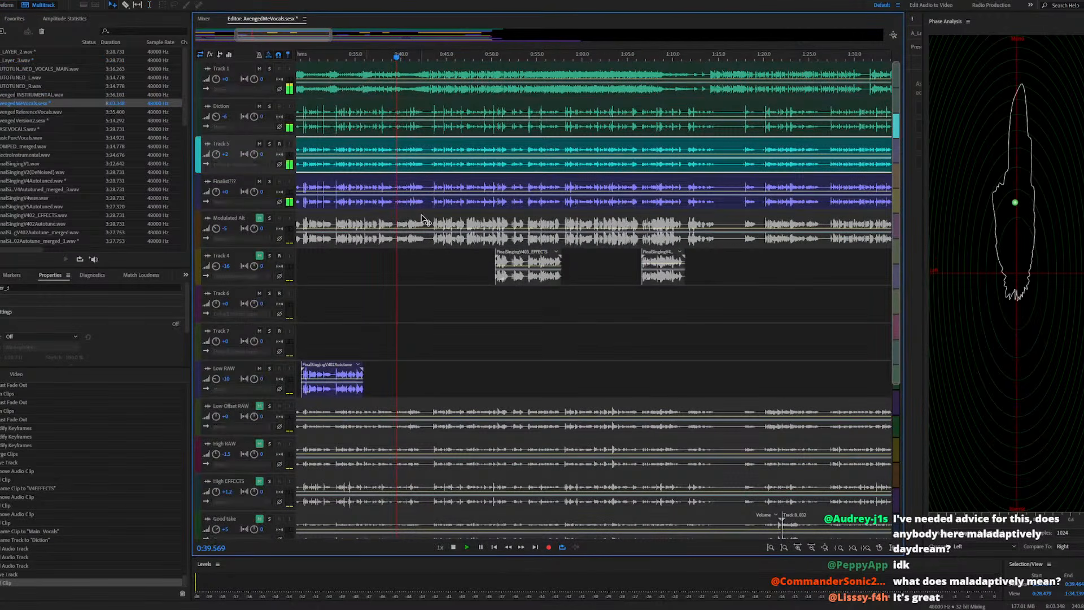
pyautogui.press('space')
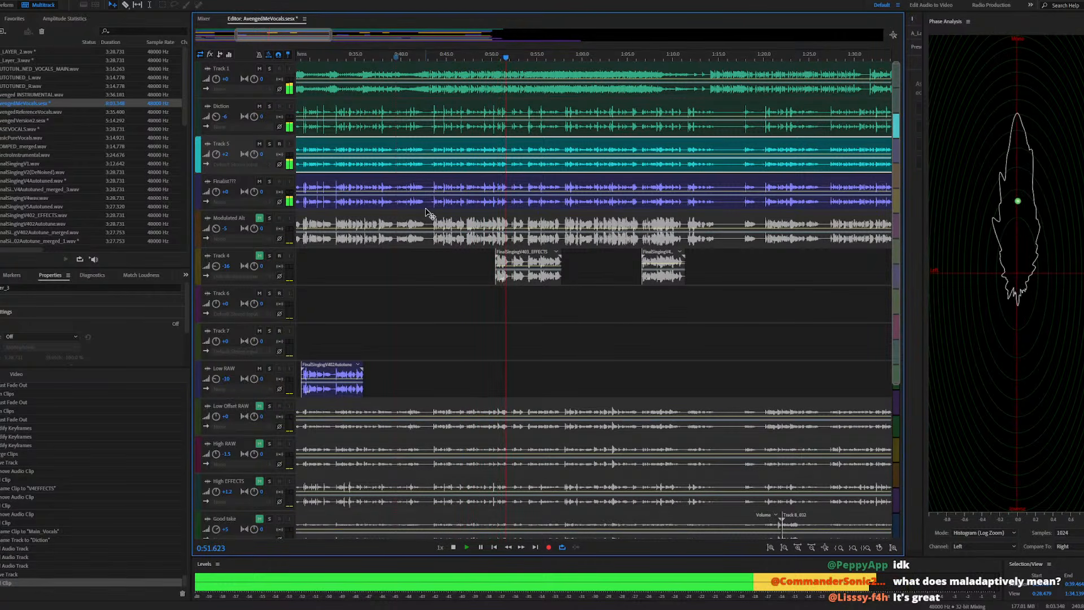
pyautogui.scroll(-2, 463, 189)
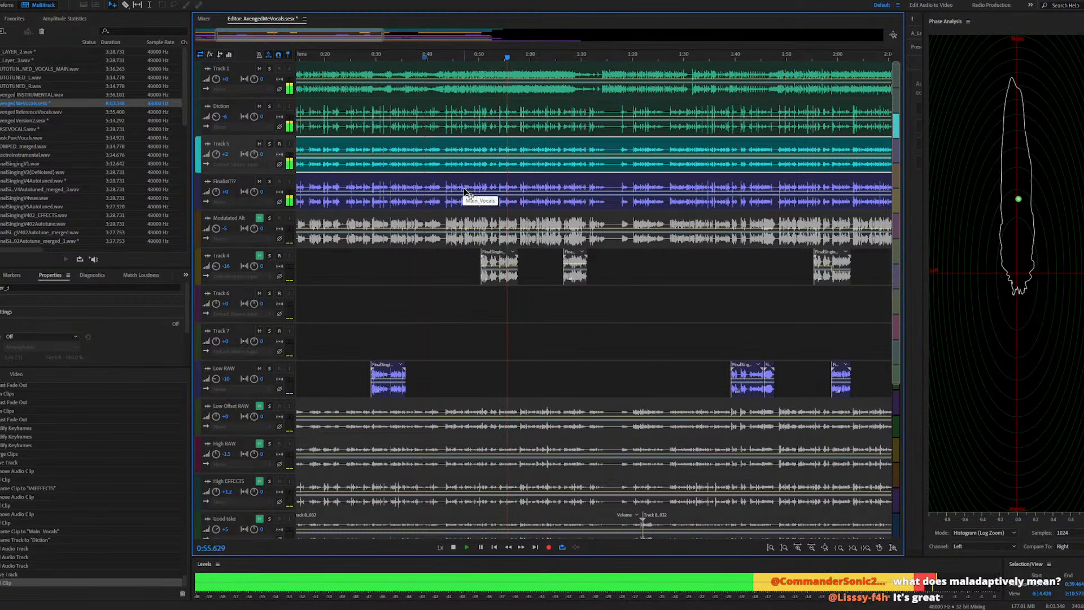
pyautogui.press('space')
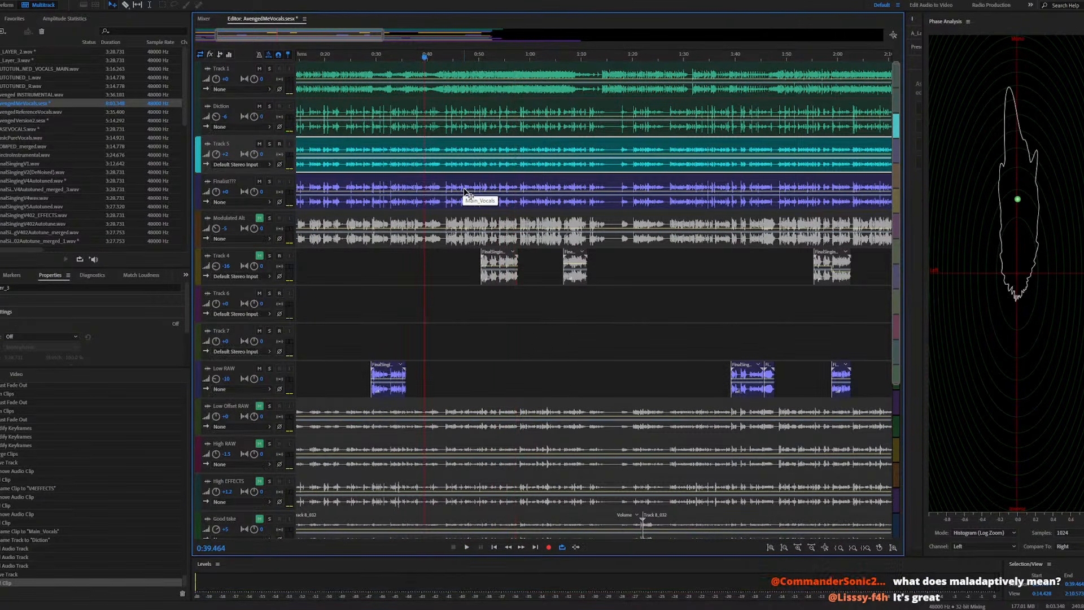
# Mute the Diction track and play the mix from about 0:43.6
pyautogui.scroll(5, 468, 182)
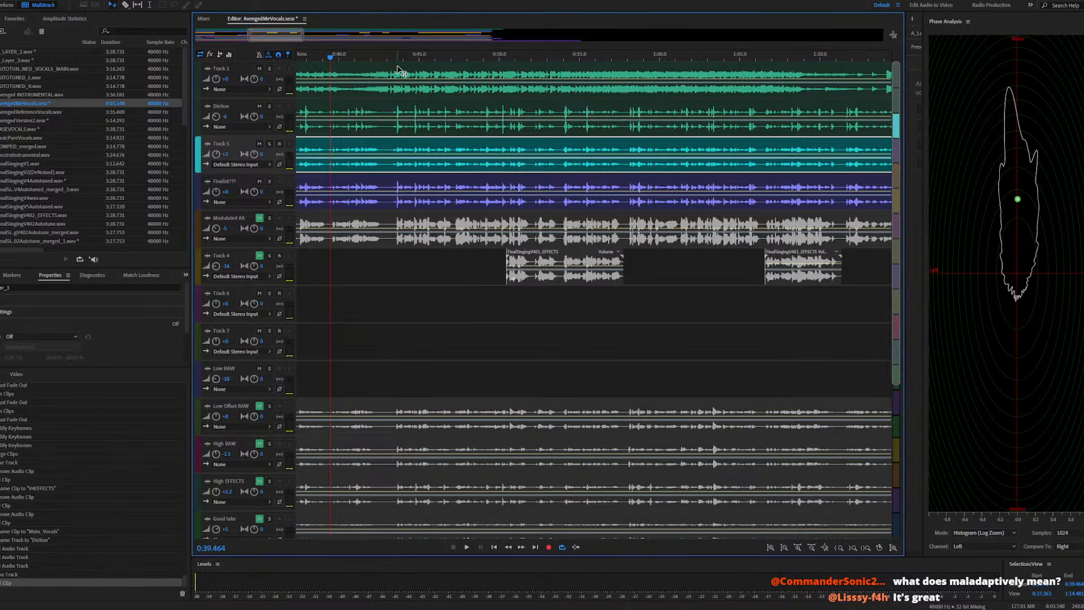
pyautogui.click(260, 106)
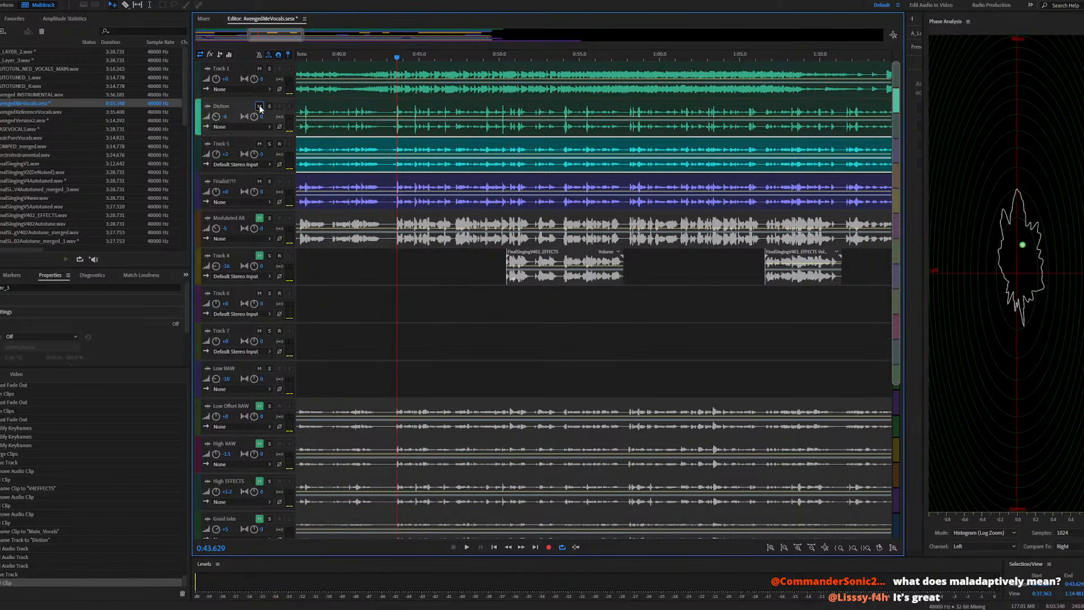
pyautogui.press('space')
pyautogui.scroll(-2, 455, 171)
pyautogui.scroll(-2, 455, 171)
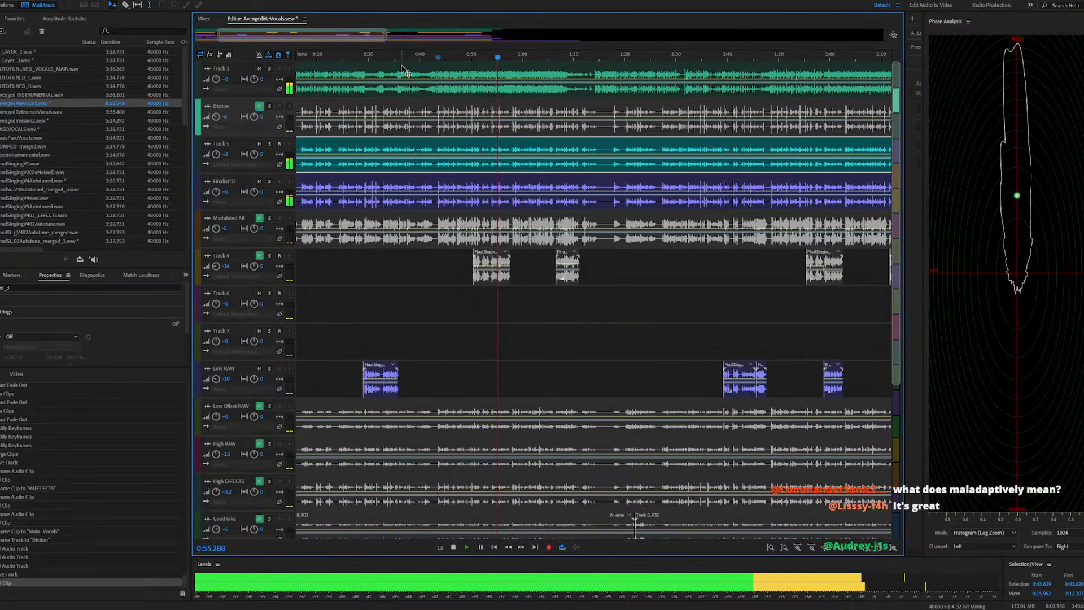
pyautogui.press('space')
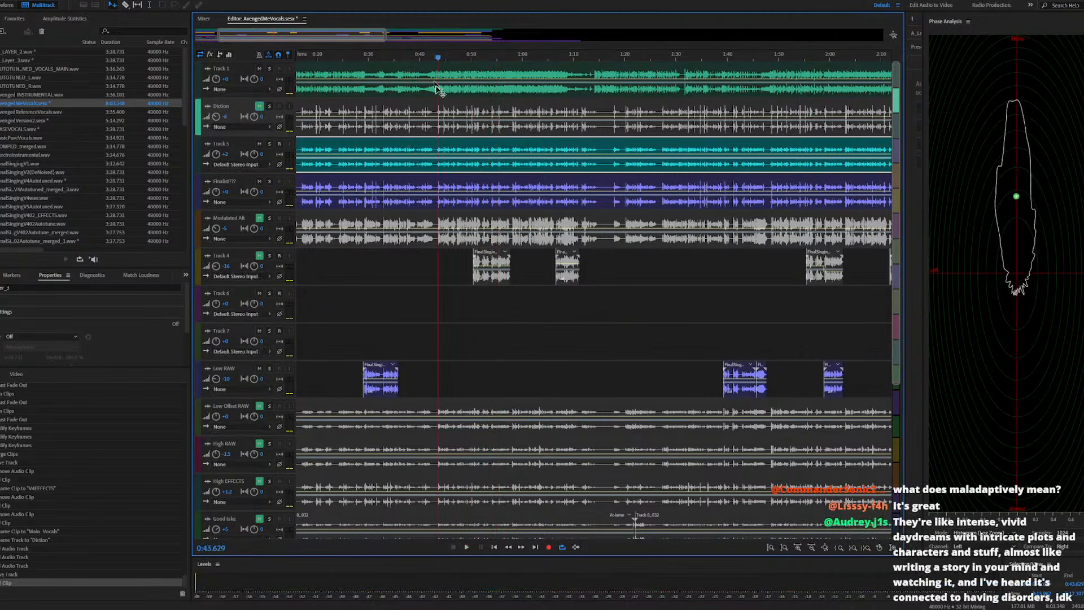
# Check the A_Layer_3 history and revert FinalSingingV4Autotuned to its history state before the Full Reverb
pyautogui.doubleClick(454, 149)
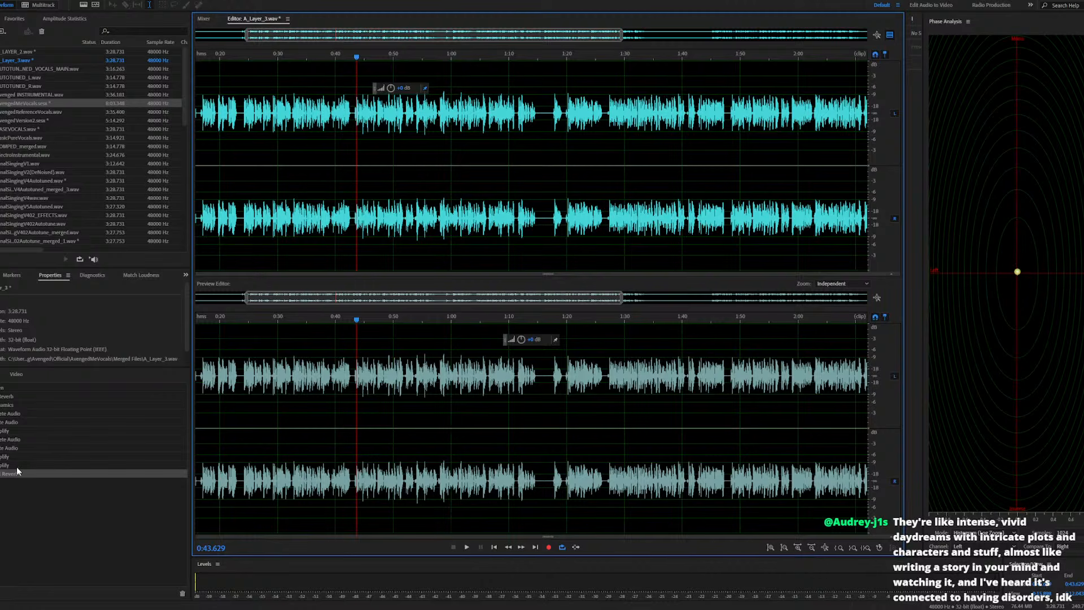
pyautogui.click(66, 103)
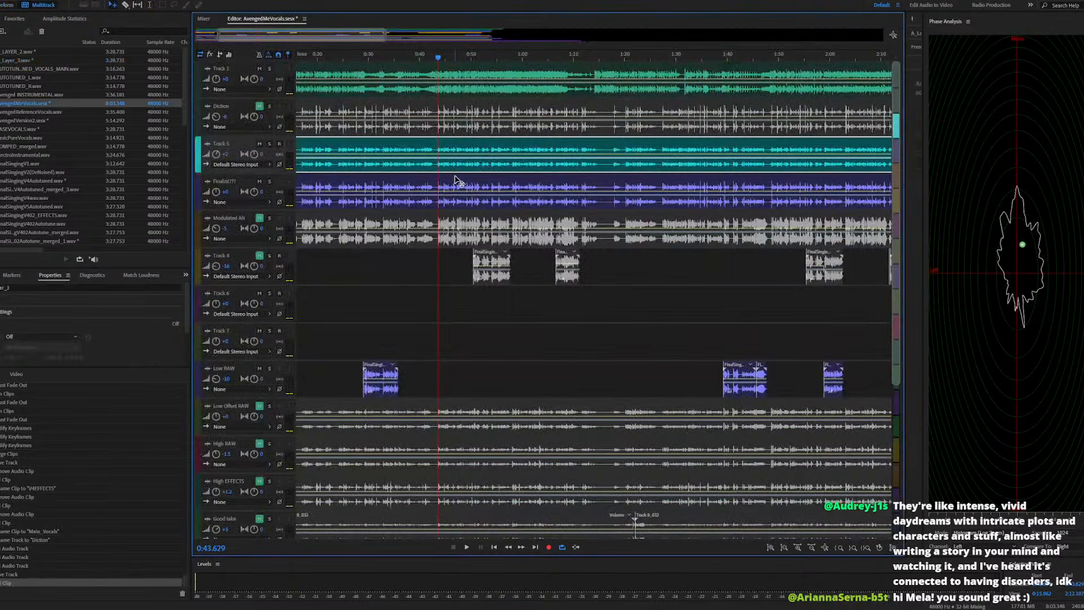
pyautogui.doubleClick(456, 180)
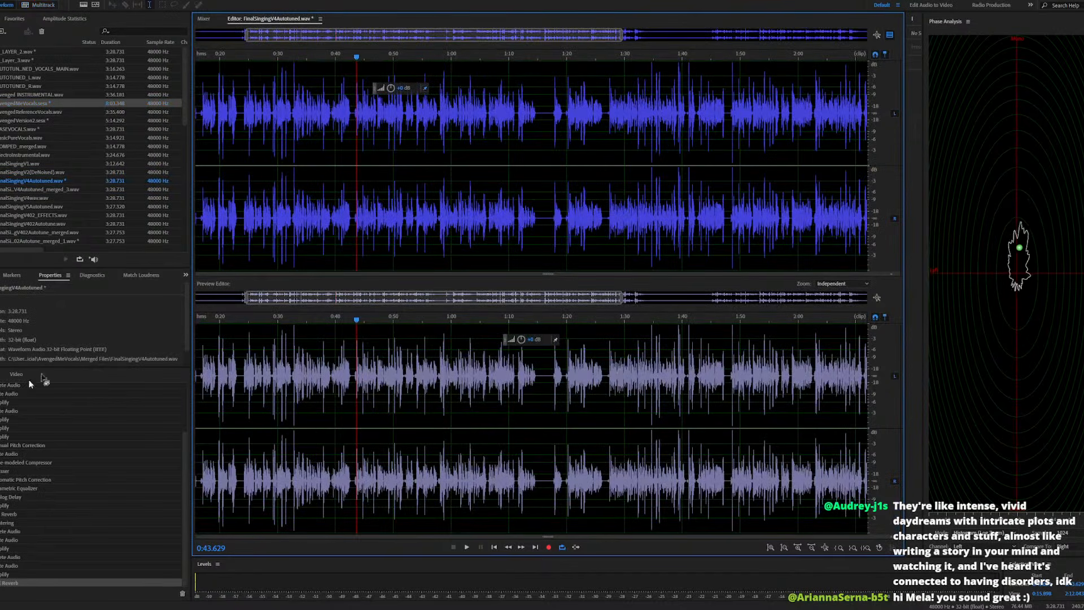
pyautogui.click(37, 574)
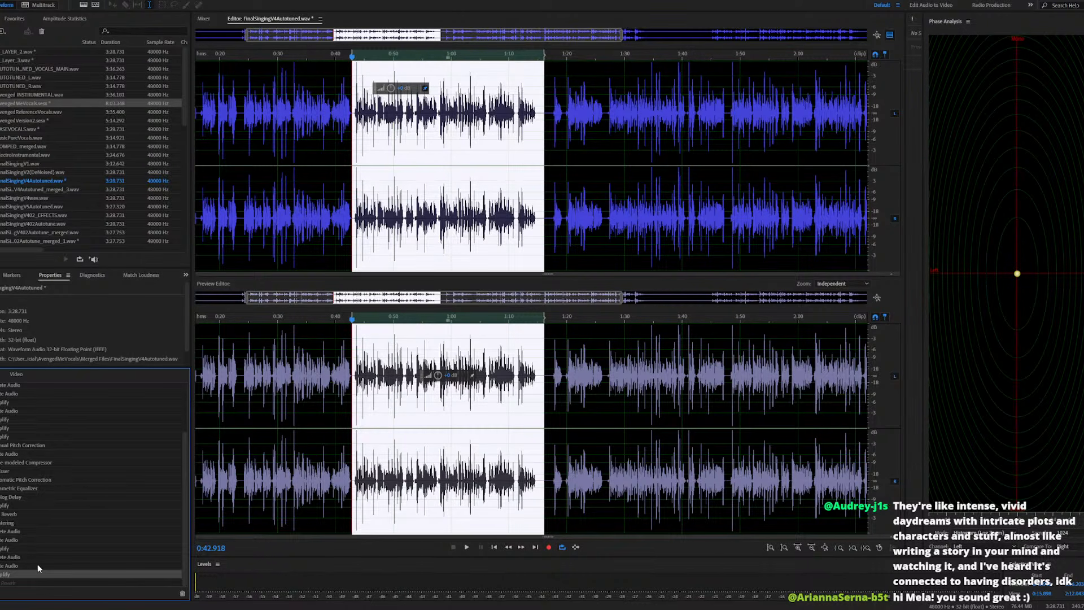
# Return to the AvengedMeVocals session, play the mix from about 0:43.6 and unmute the Diction track
pyautogui.doubleClick(62, 101)
pyautogui.press('space')
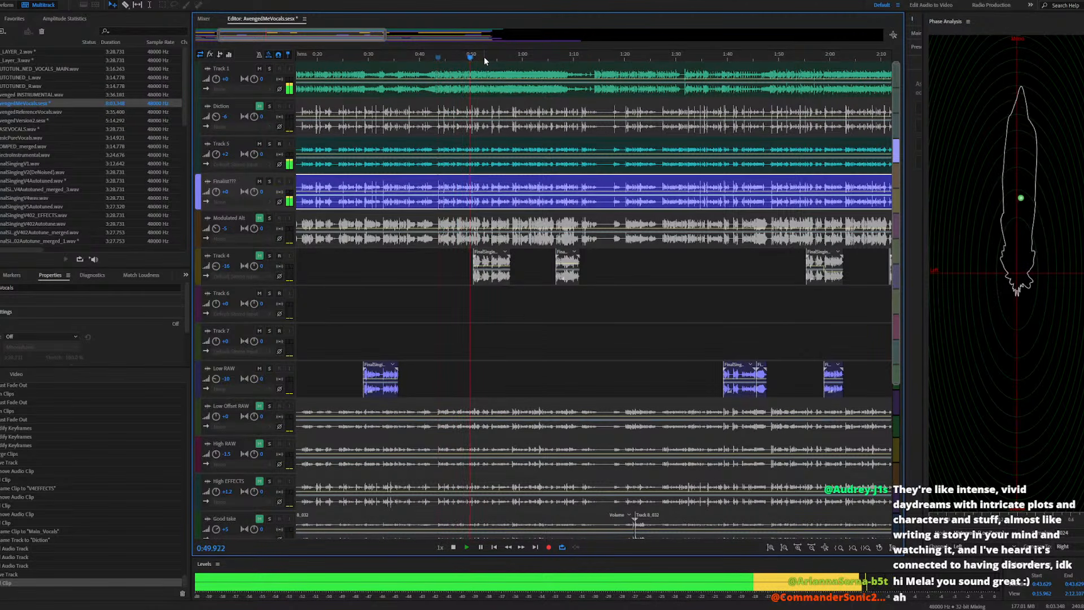
pyautogui.click(259, 106)
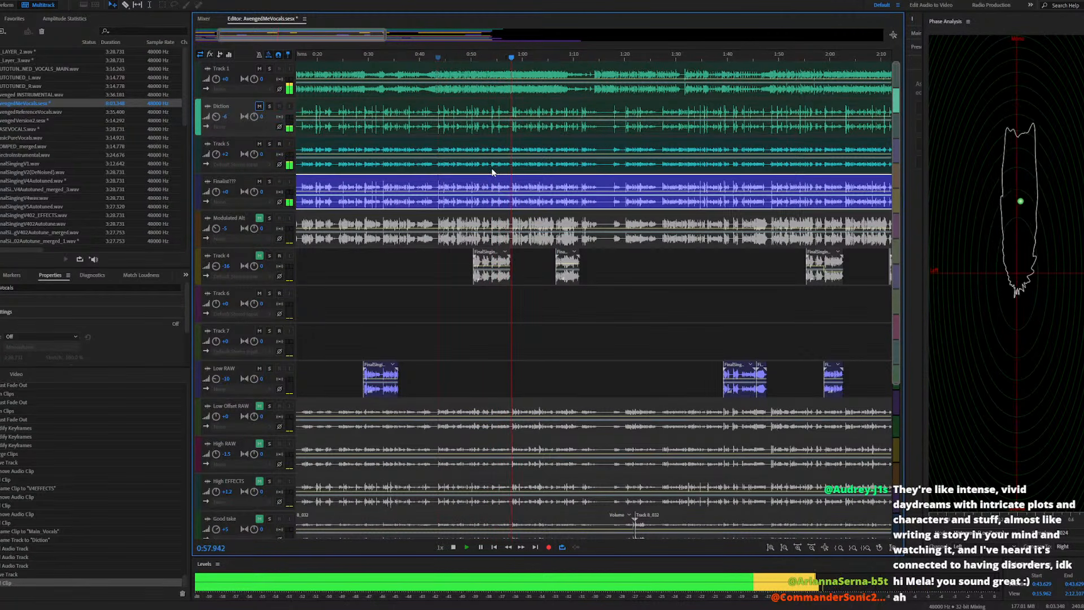
pyautogui.scroll(6, 492, 175)
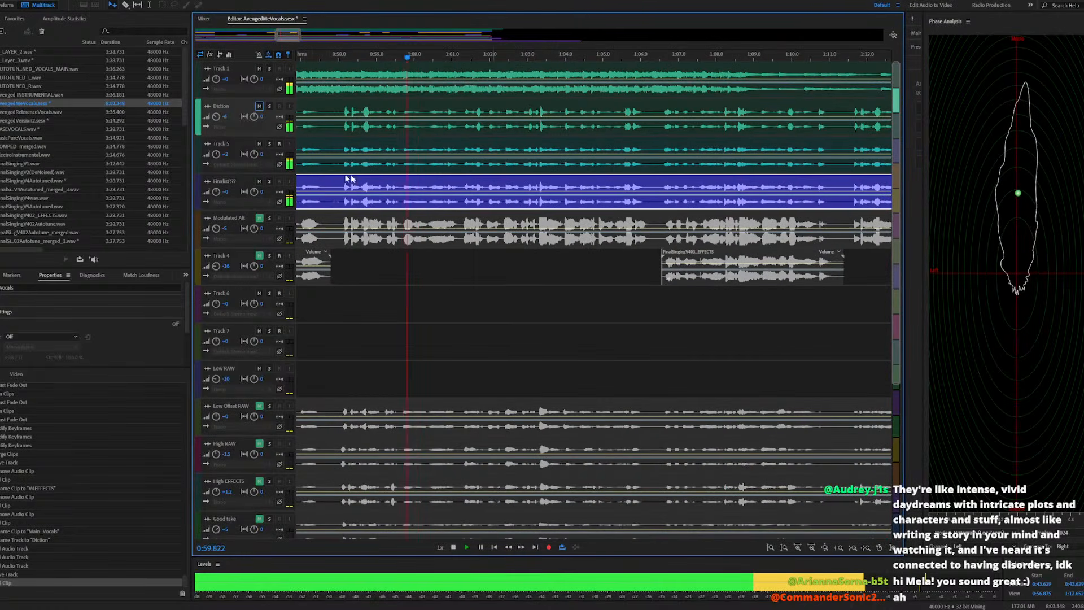
# Solo Track 5 and the main vocals track in turn to compare them, and restore the full mix
pyautogui.click(269, 143)
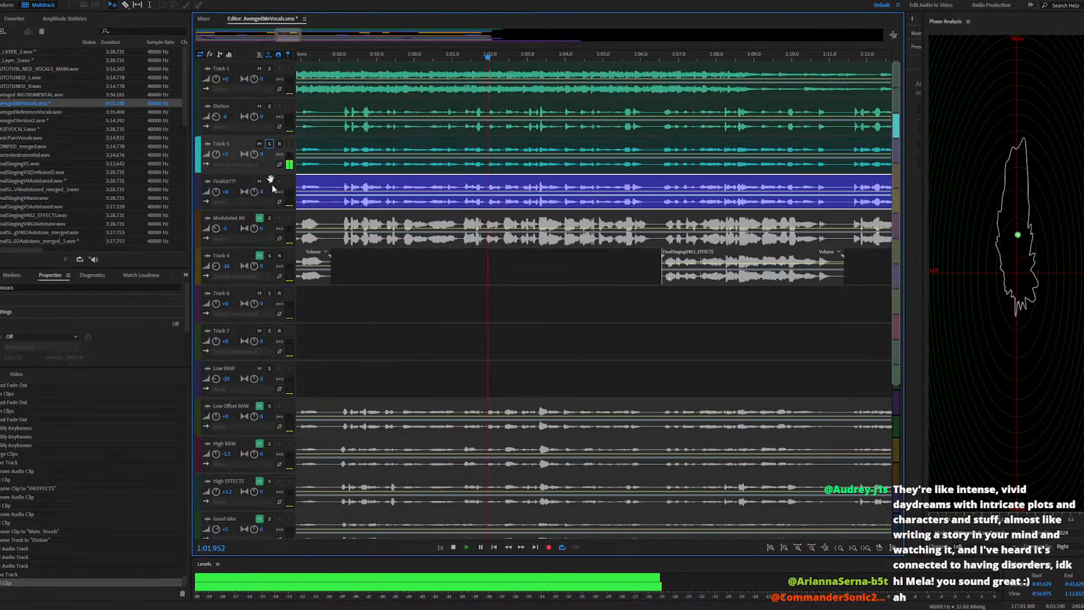
pyautogui.click(269, 181)
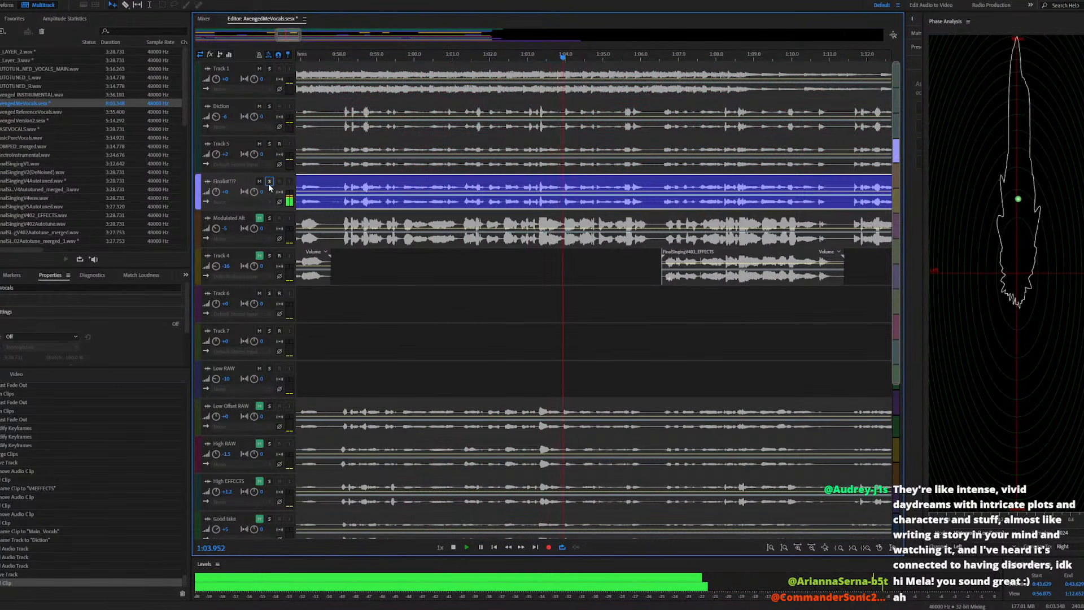
pyautogui.click(269, 181)
# Move the playhead to about 0:58.3, stop playback and set Track 5's volume to +4 dB
pyautogui.scroll(-3, 398, 188)
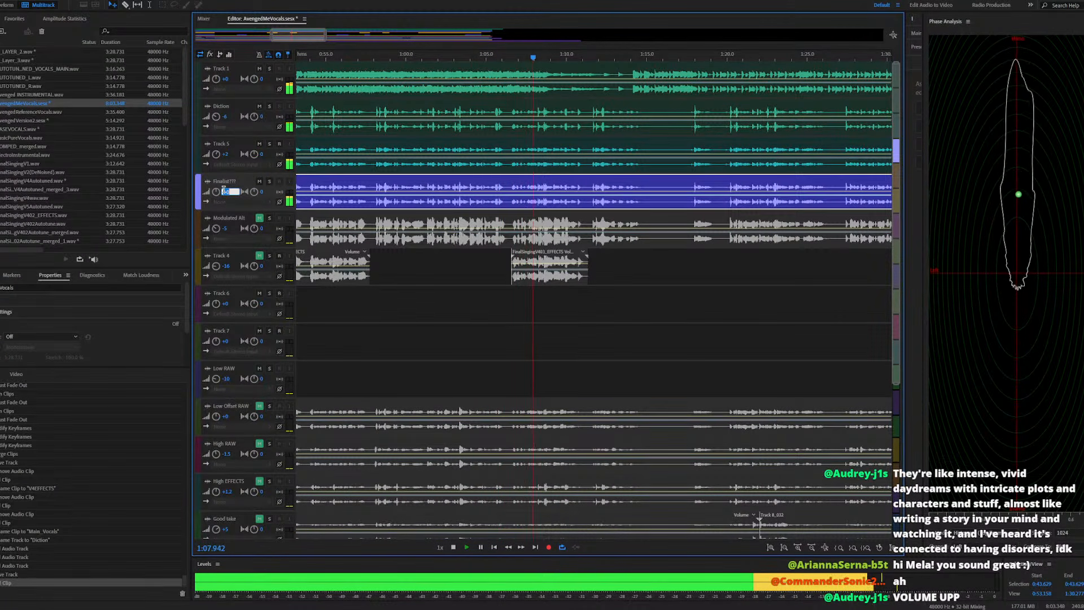
pyautogui.click(379, 59)
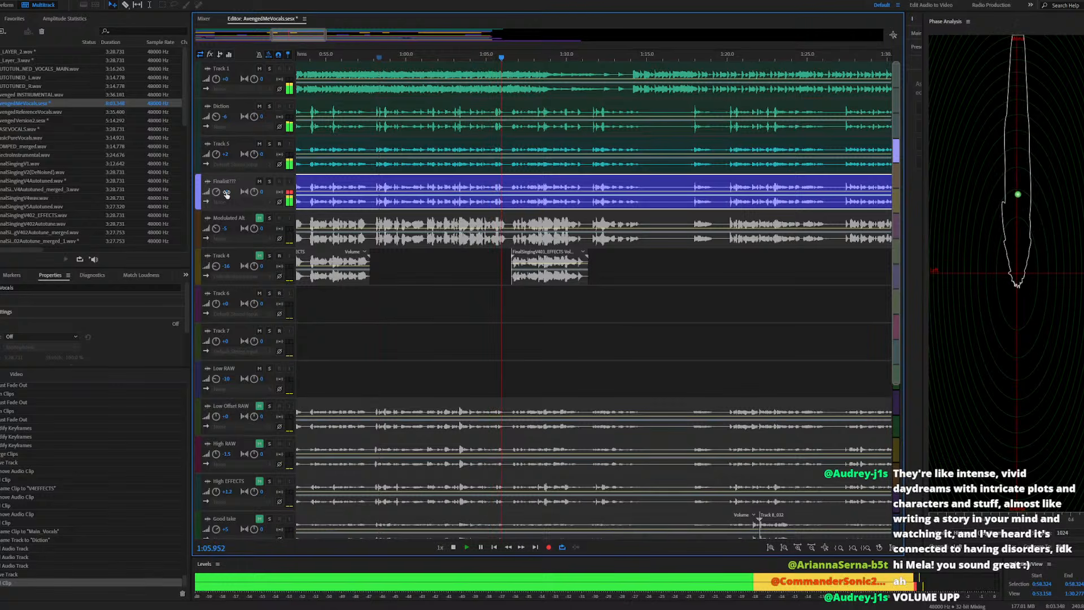
pyautogui.press('space')
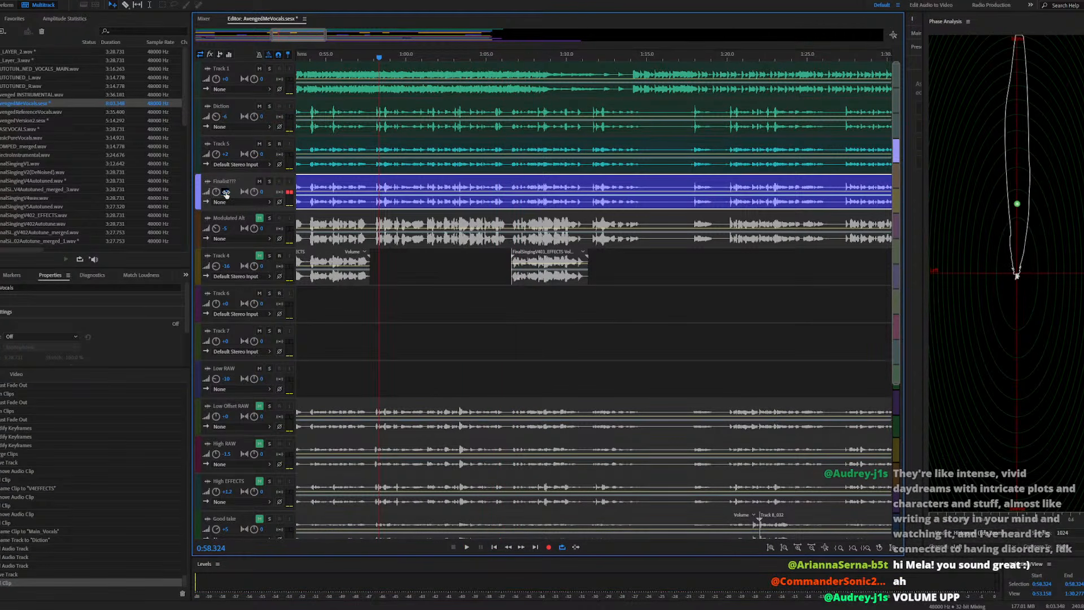
pyautogui.click(227, 154)
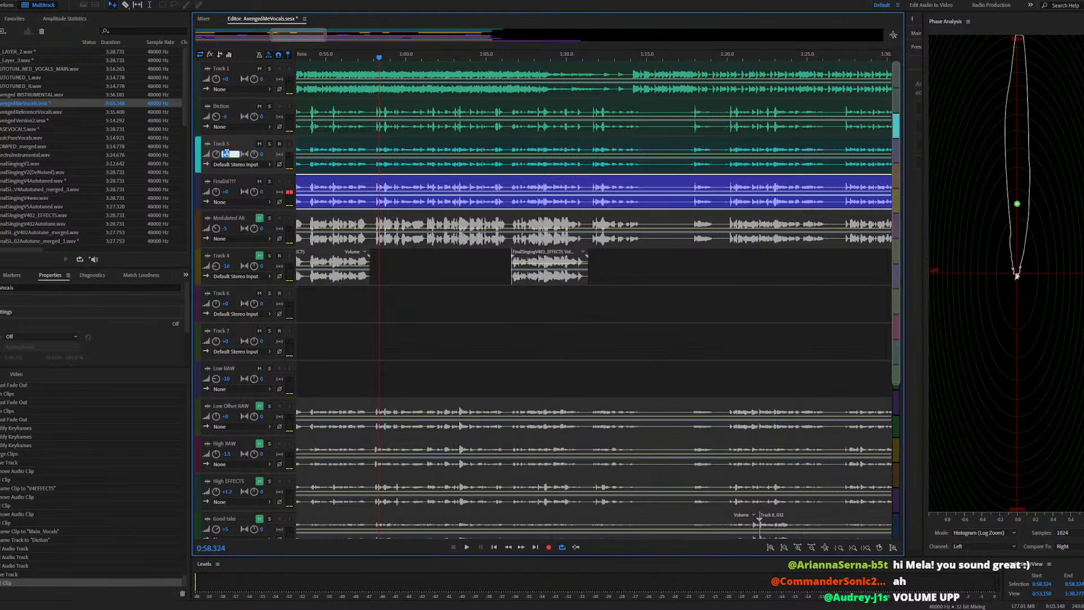
pyautogui.write('5')
pyautogui.press('Return')
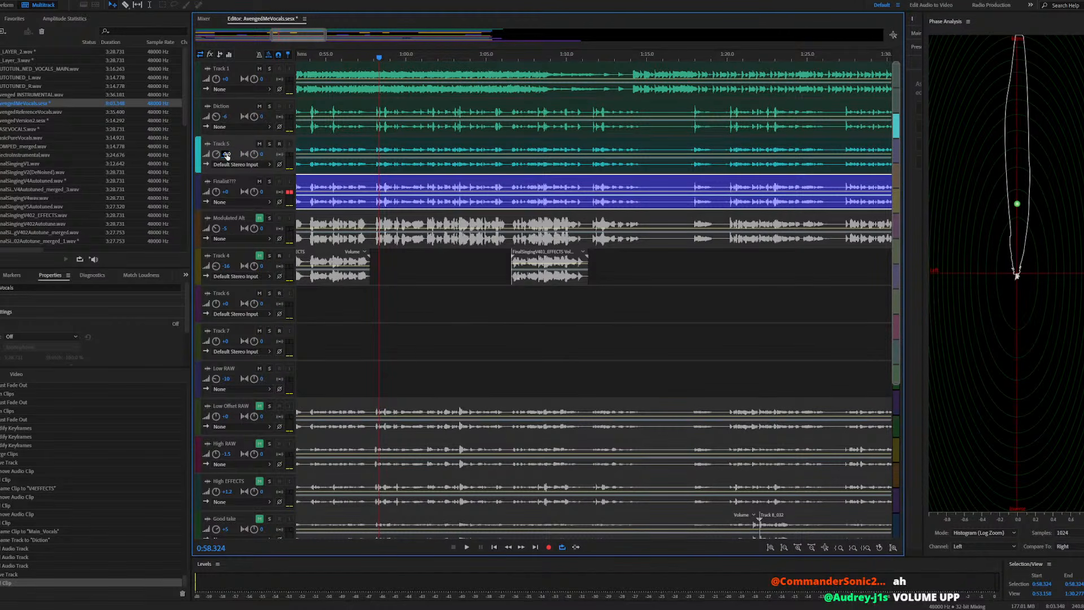
# Play the mix from about 0:57.8 and set Track 5's volume to +2 dB
pyautogui.click(371, 57)
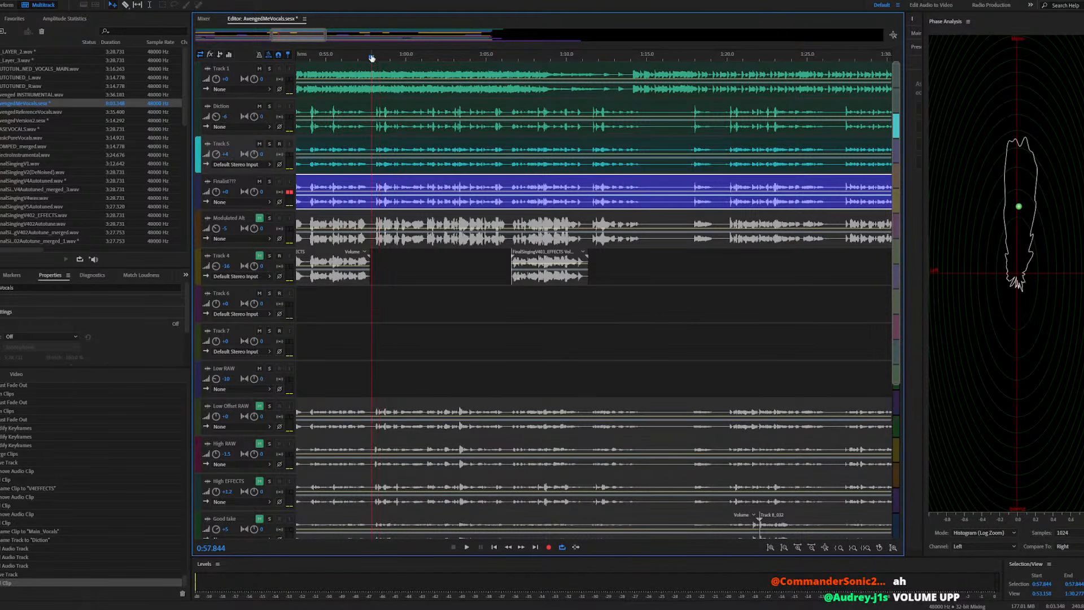
pyautogui.press('space')
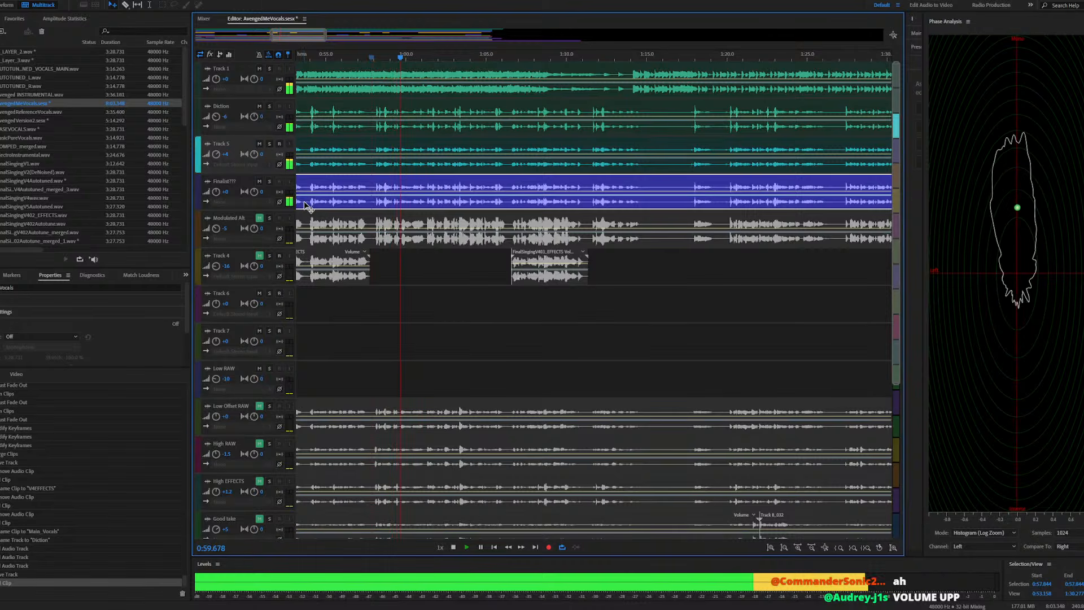
pyautogui.scroll(-3, 471, 159)
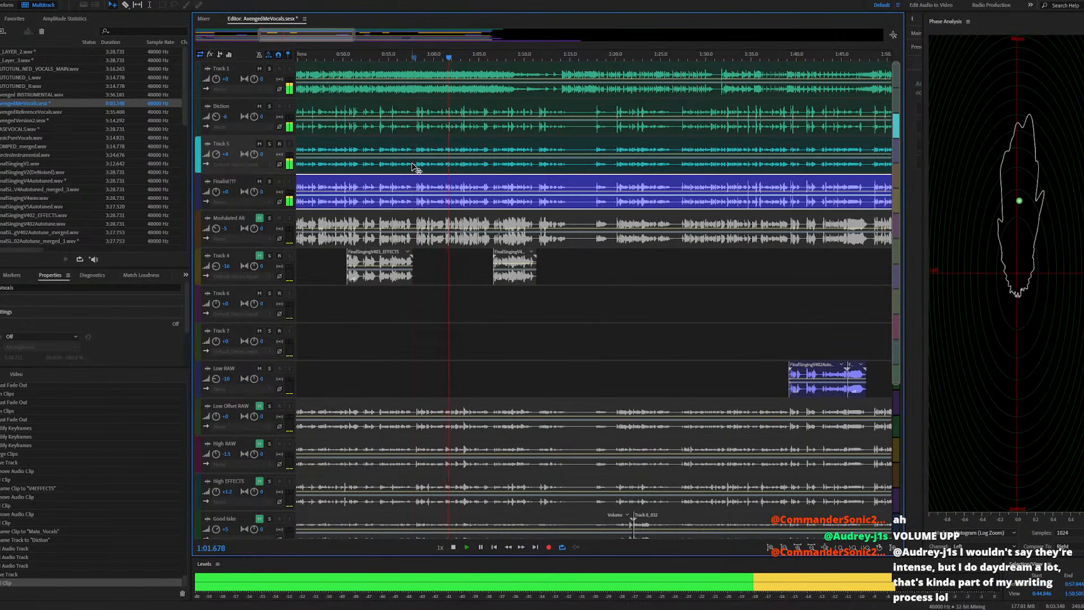
pyautogui.scroll(3, 417, 148)
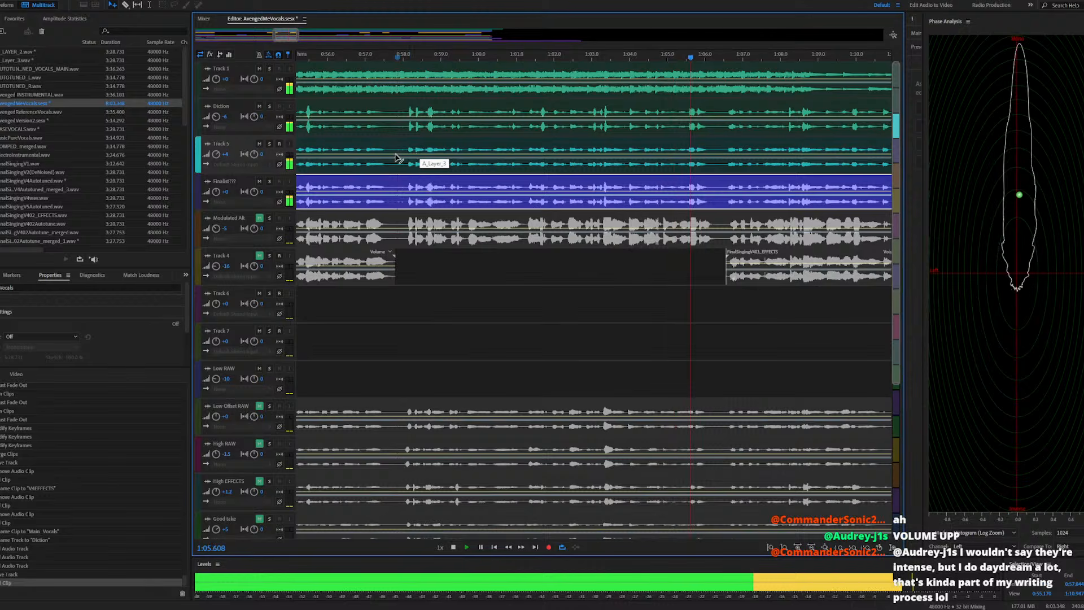
pyautogui.press('space')
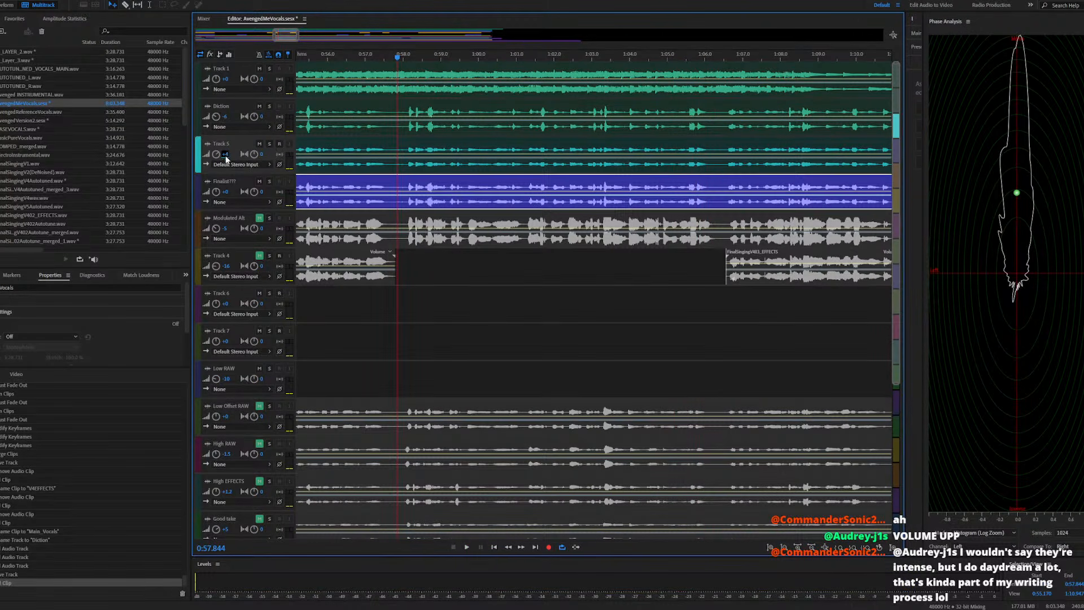
pyautogui.scroll(-2, 226, 158)
pyautogui.click(234, 144)
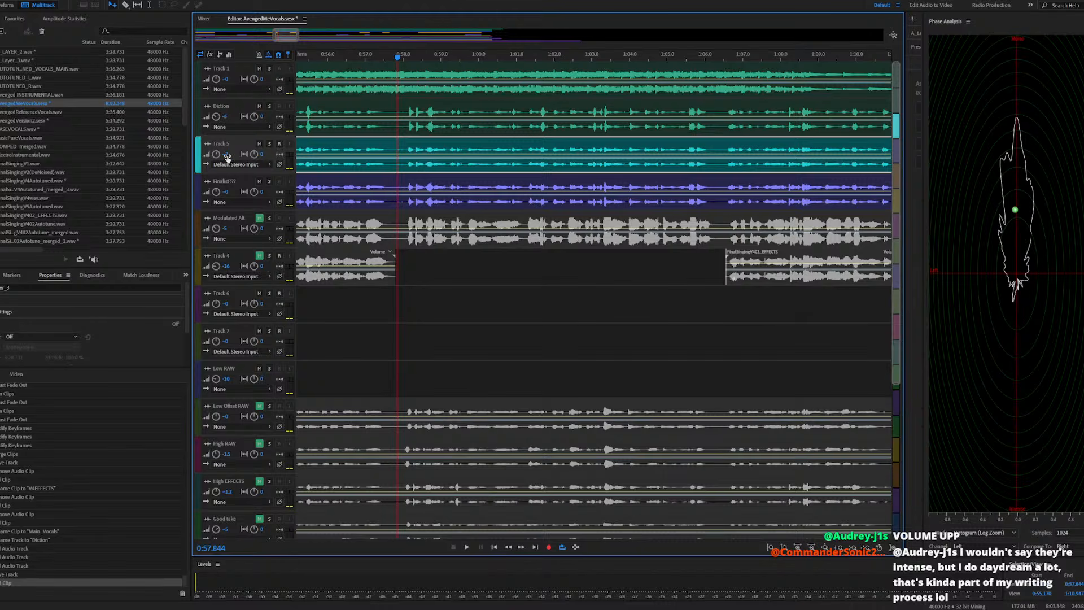
# Restore the Full Reverb state in A_Layer_3's history and return to the AvengedMeVocals session
pyautogui.doubleClick(431, 148)
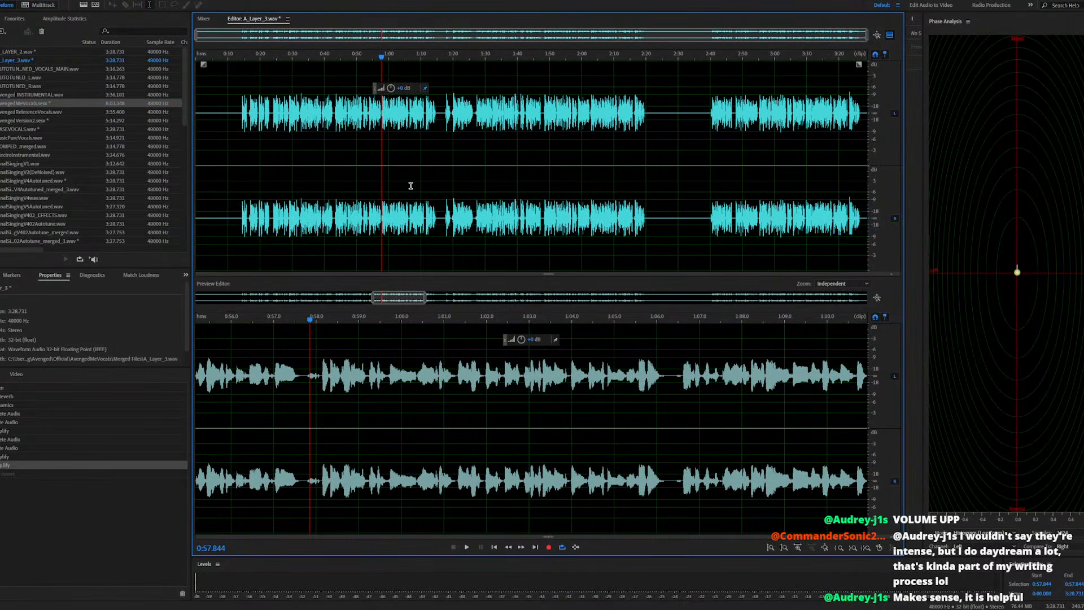
pyautogui.doubleClick(61, 107)
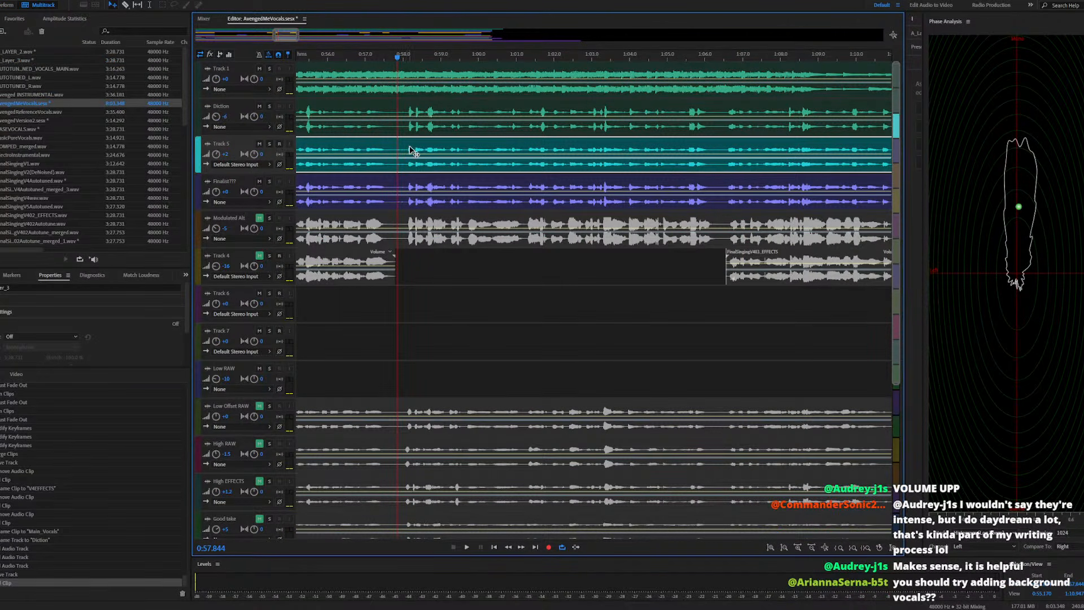
pyautogui.doubleClick(411, 150)
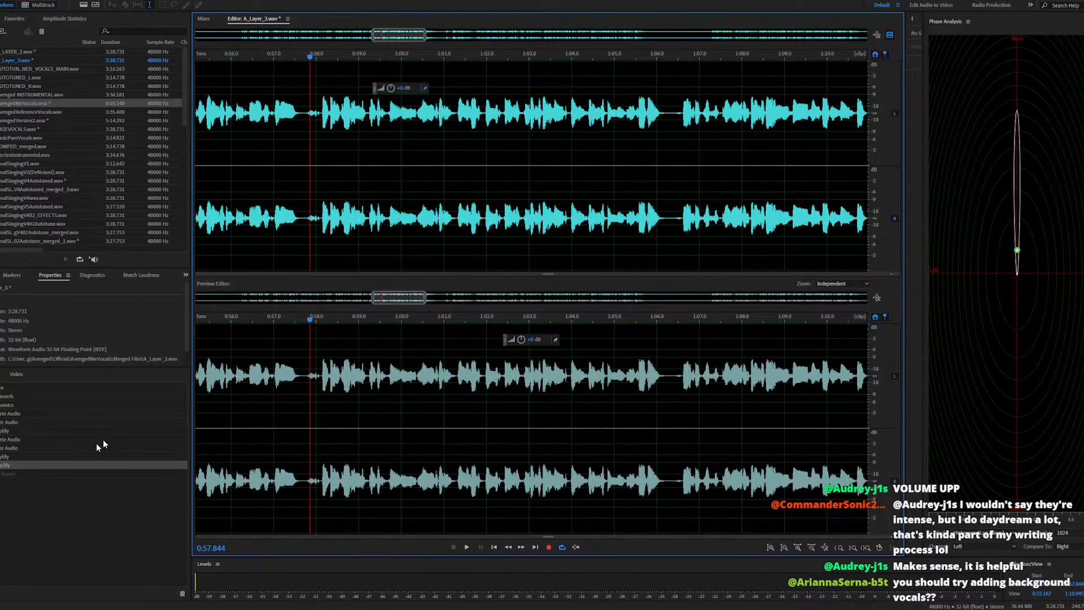
pyautogui.click(25, 472)
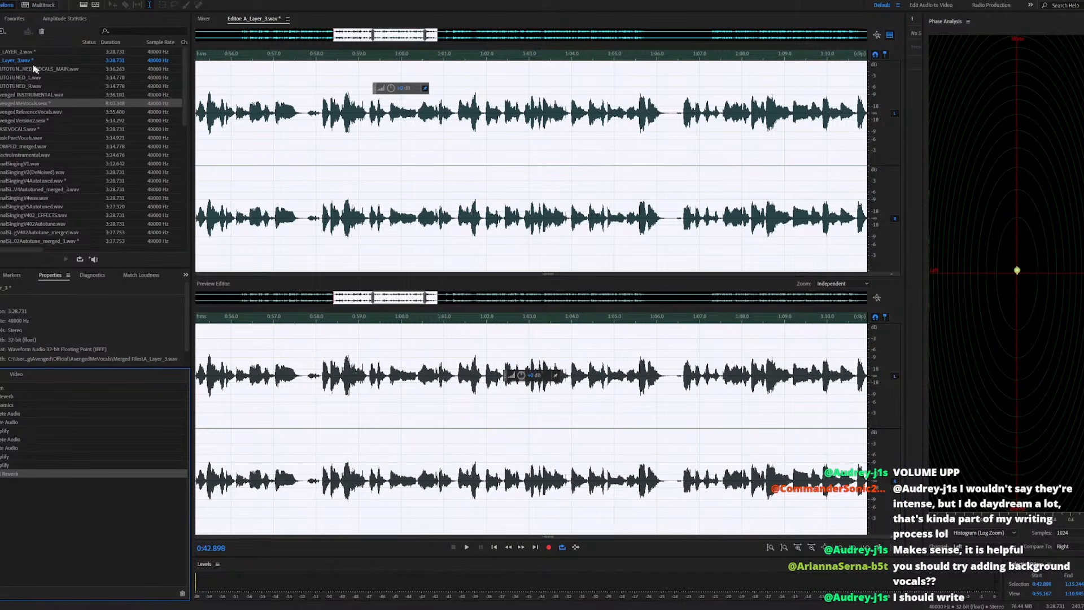
pyautogui.click(49, 103)
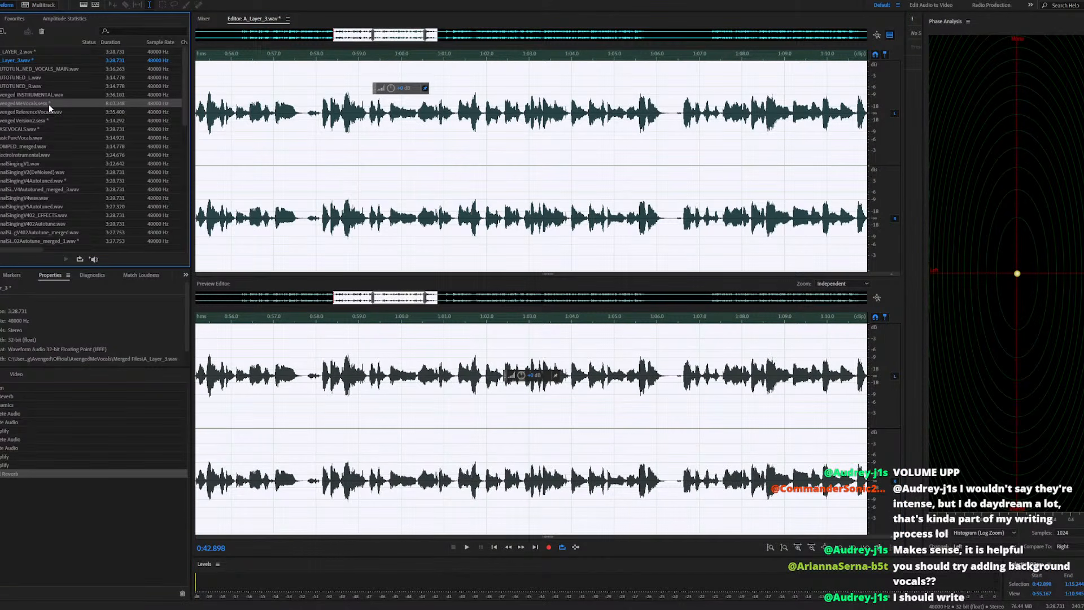
pyautogui.doubleClick(84, 105)
# Play the mix from about 0:57.8, comparing it with the Diction track muted and unmuted
pyautogui.press('space')
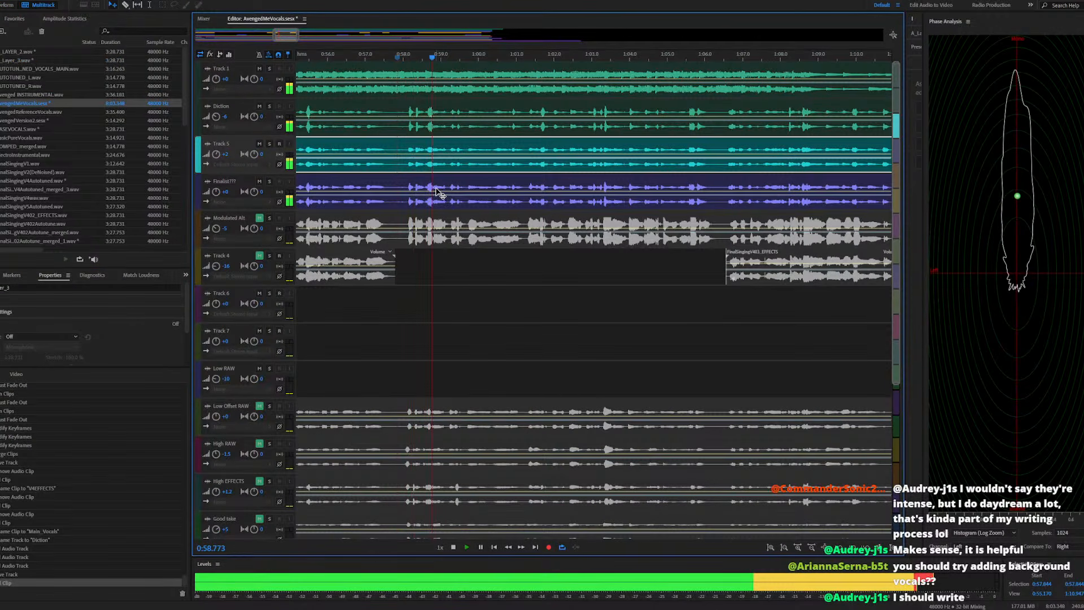
pyautogui.click(261, 107)
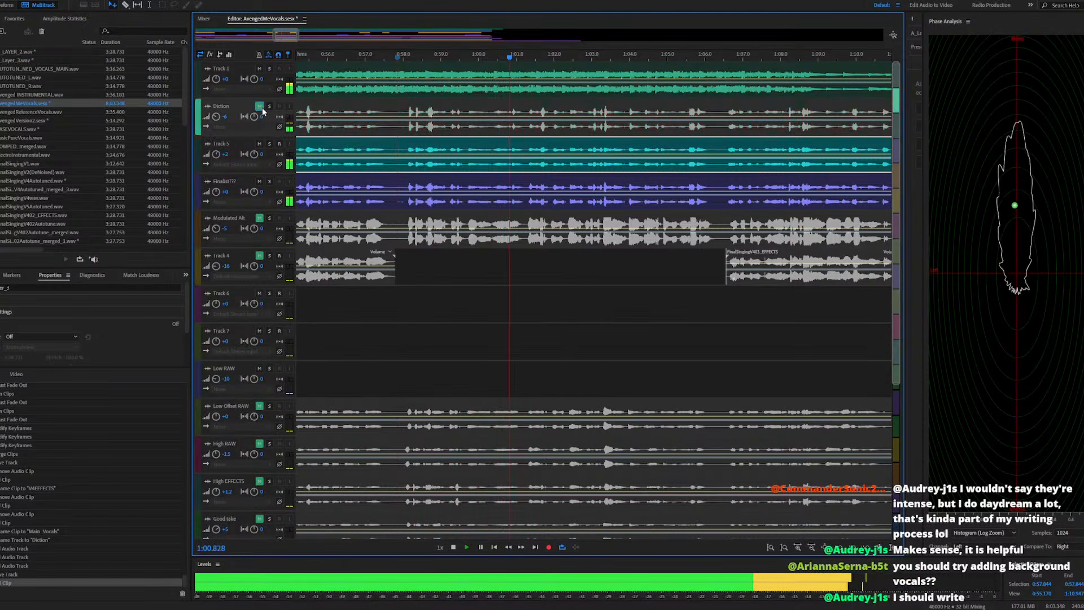
pyautogui.click(260, 106)
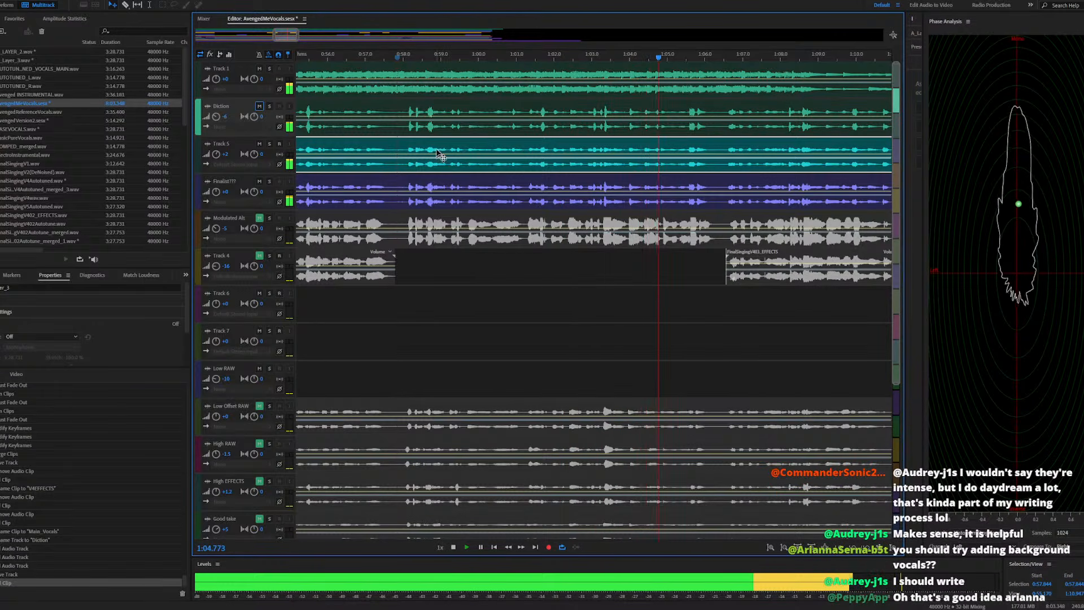
pyautogui.scroll(-4, 436, 150)
pyautogui.press('space')
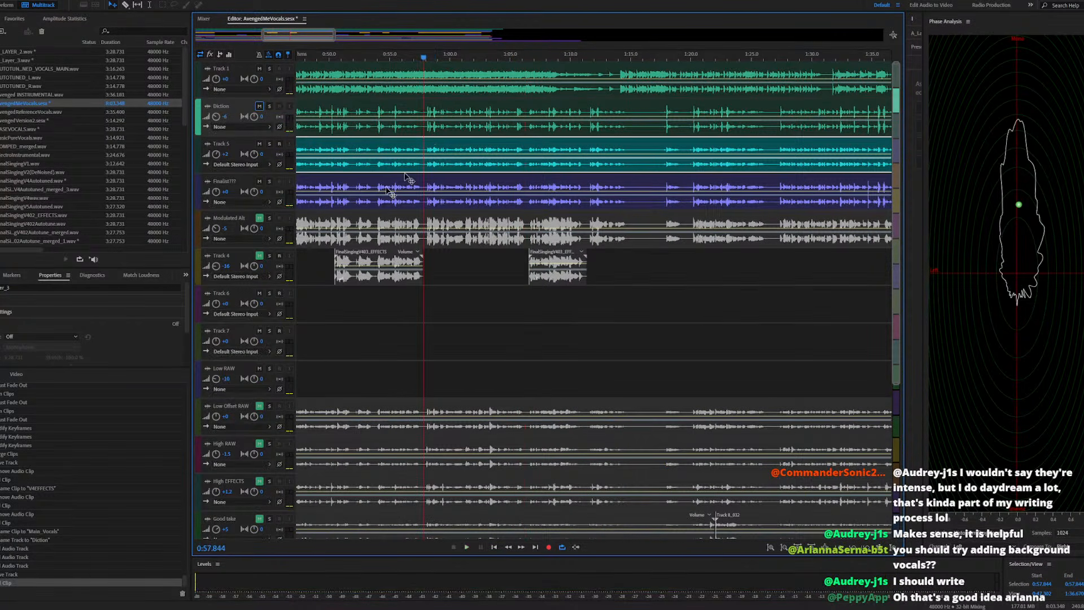
# Open A_Layer_3 from Track 5 and revert it to the Amplify history state just before the Full Reverb
pyautogui.doubleClick(456, 148)
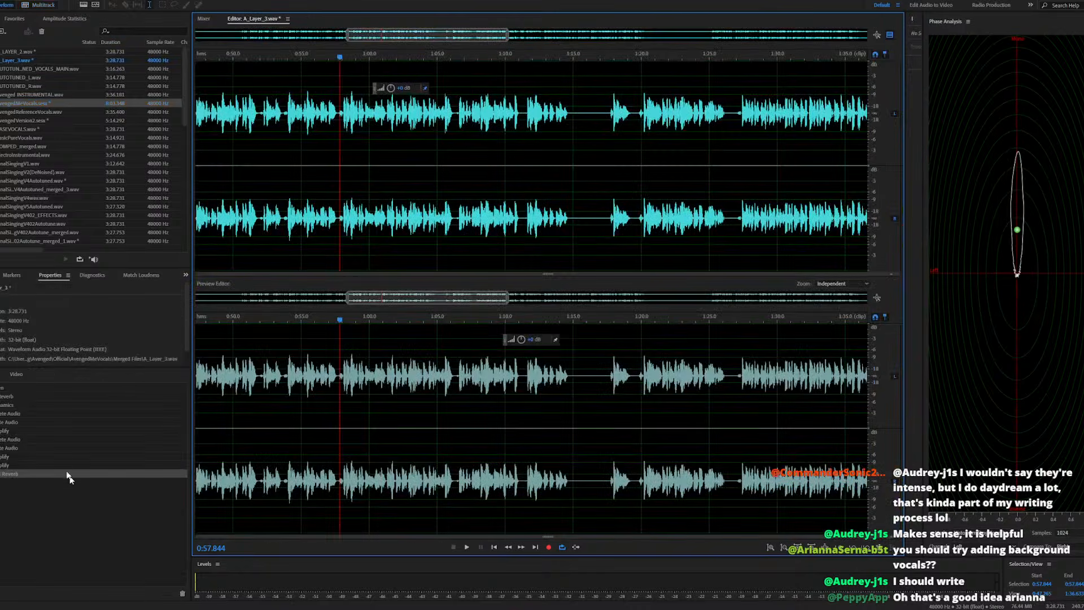
pyautogui.click(23, 465)
pyautogui.scroll(-1, 652, 185)
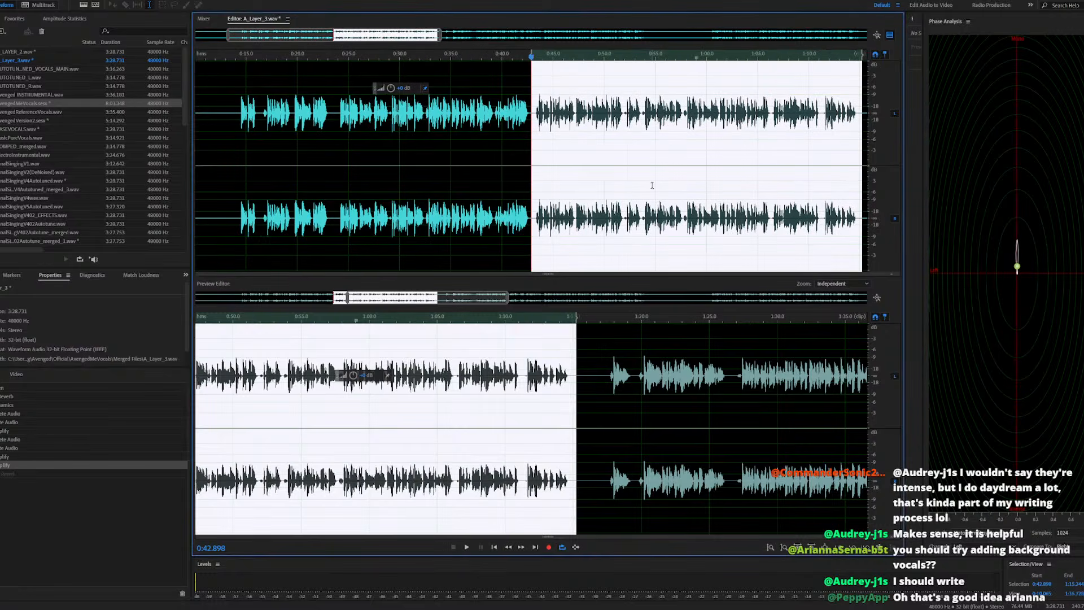
pyautogui.scroll(-1, 406, 178)
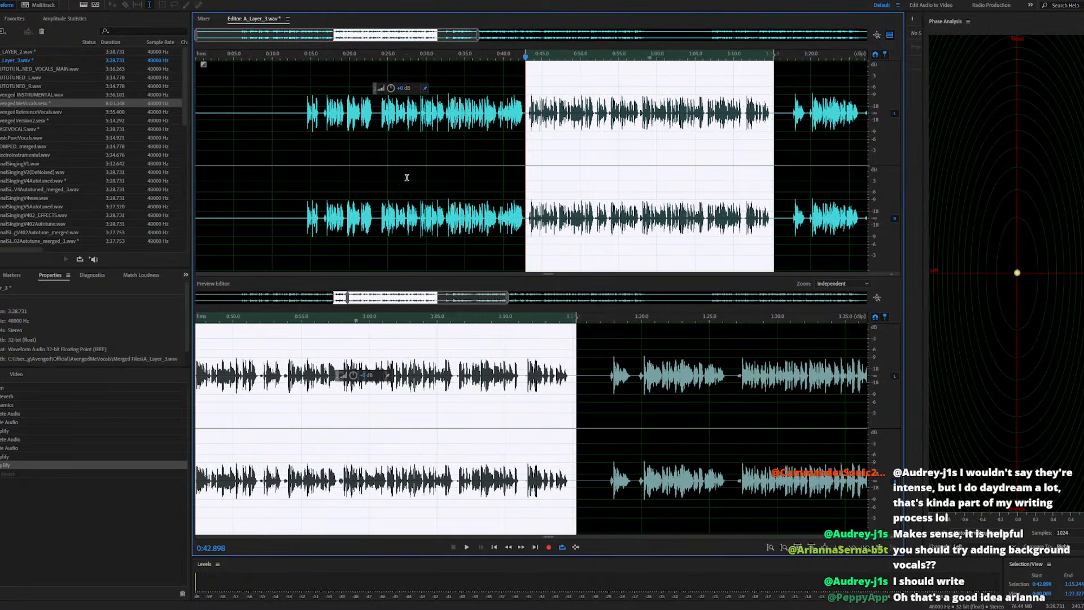
# Open Studio Reverb for the selected A_Layer_3 section and preview it with Diffusion set to 25.3%
pyautogui.click(48, 2)
pyautogui.moveTo(169, 167)
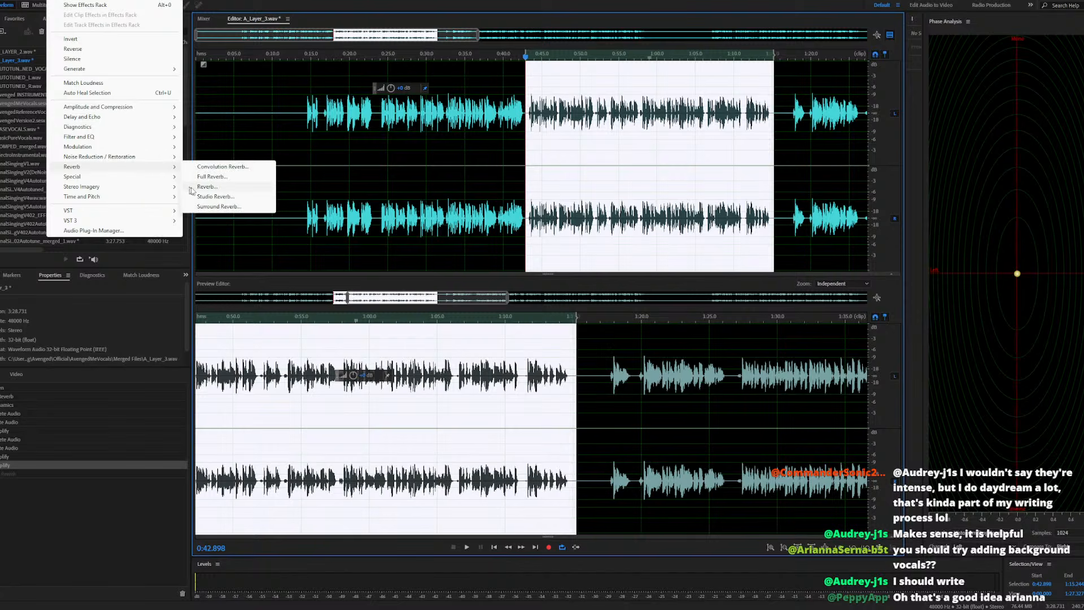
pyautogui.click(213, 196)
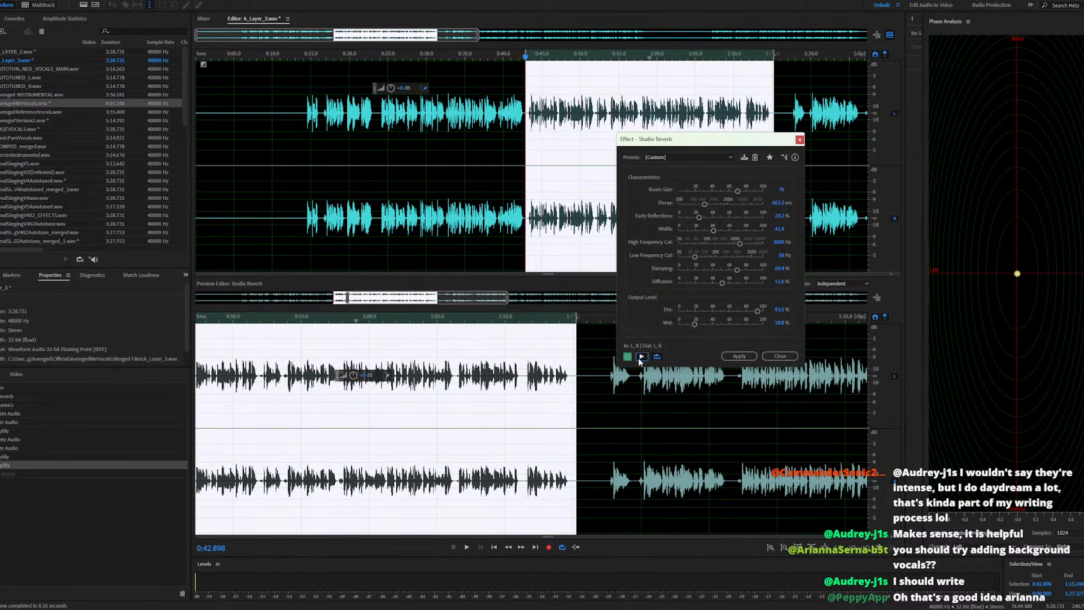
pyautogui.click(640, 358)
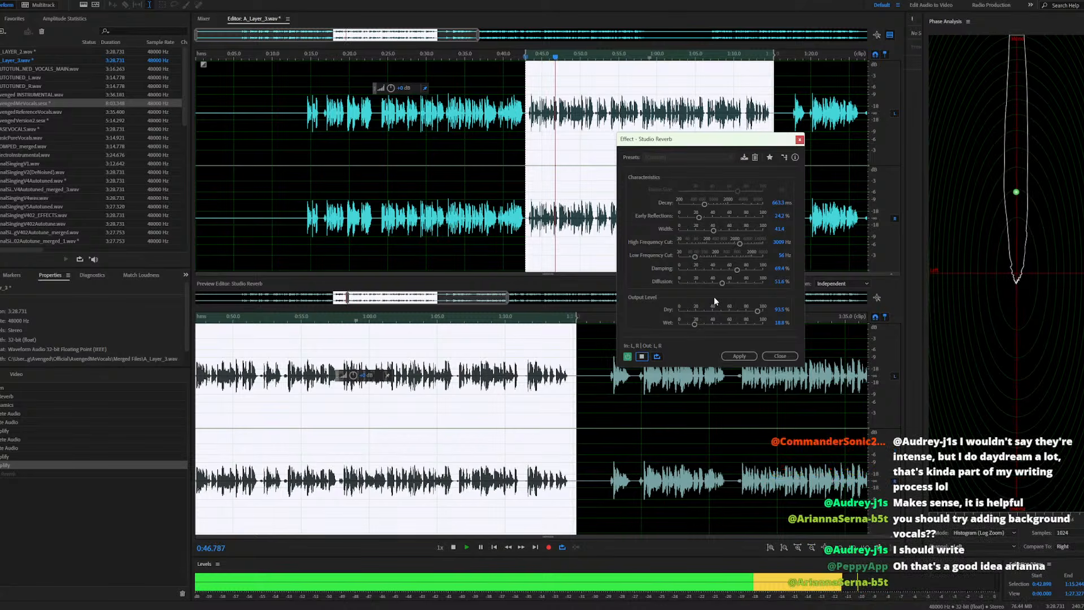
pyautogui.moveTo(721, 283); pyautogui.dragTo(701, 284)
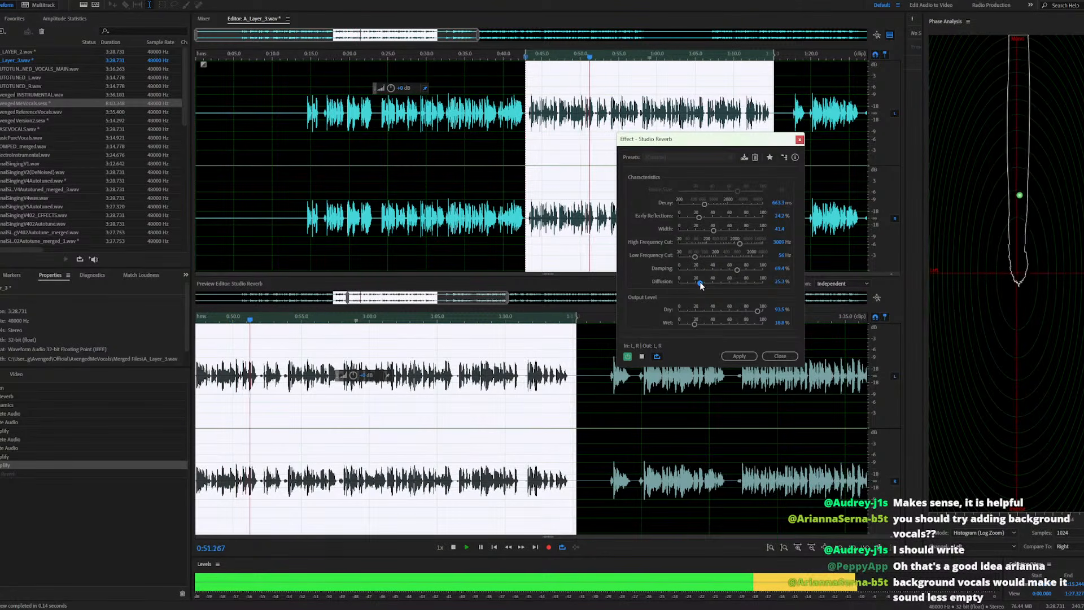
pyautogui.press('space')
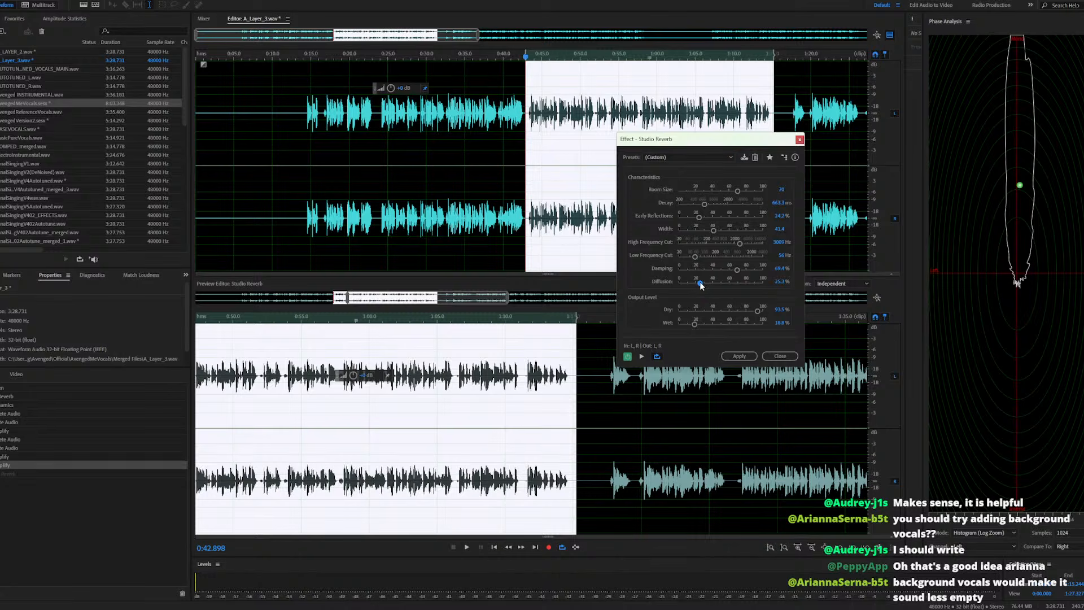
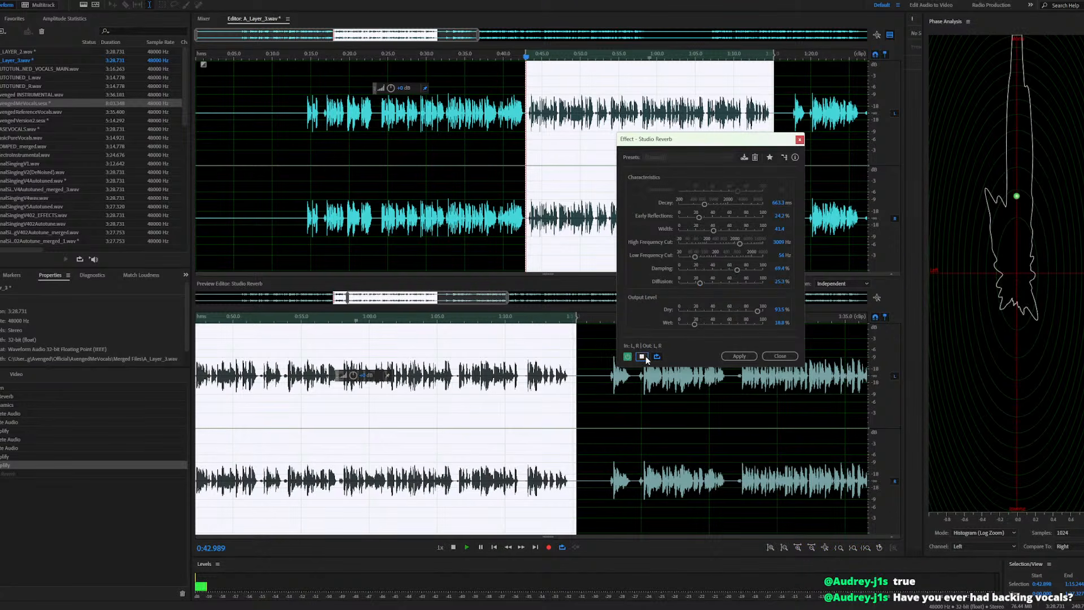
# Preview the Studio Reverb again and set Diffusion to 85.5%, Wet to 44.1% and Dry to 55.4%
pyautogui.click(643, 356)
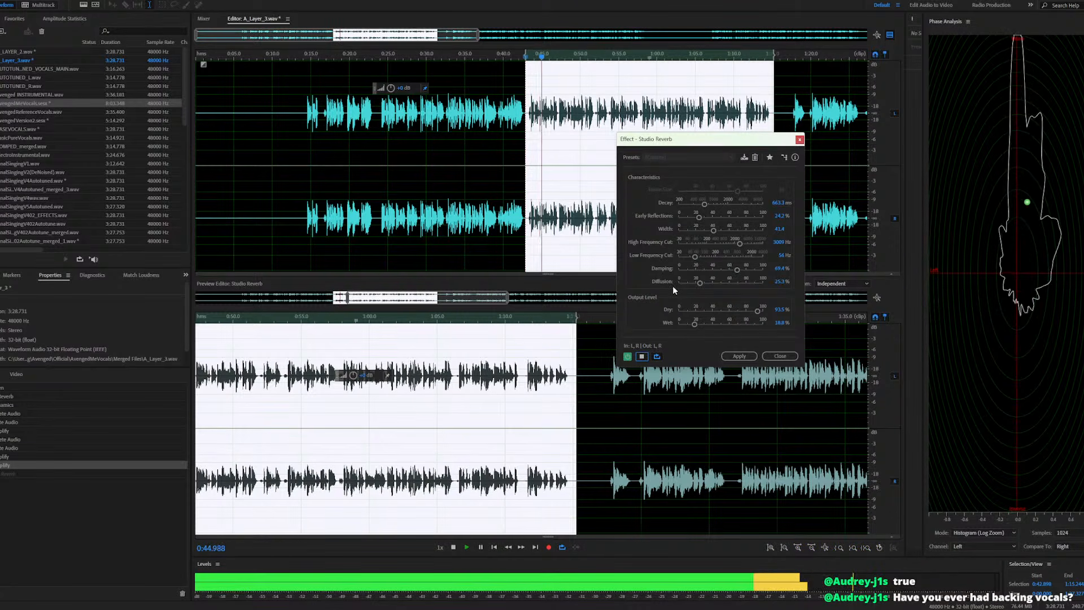
pyautogui.moveTo(738, 284); pyautogui.dragTo(750, 282)
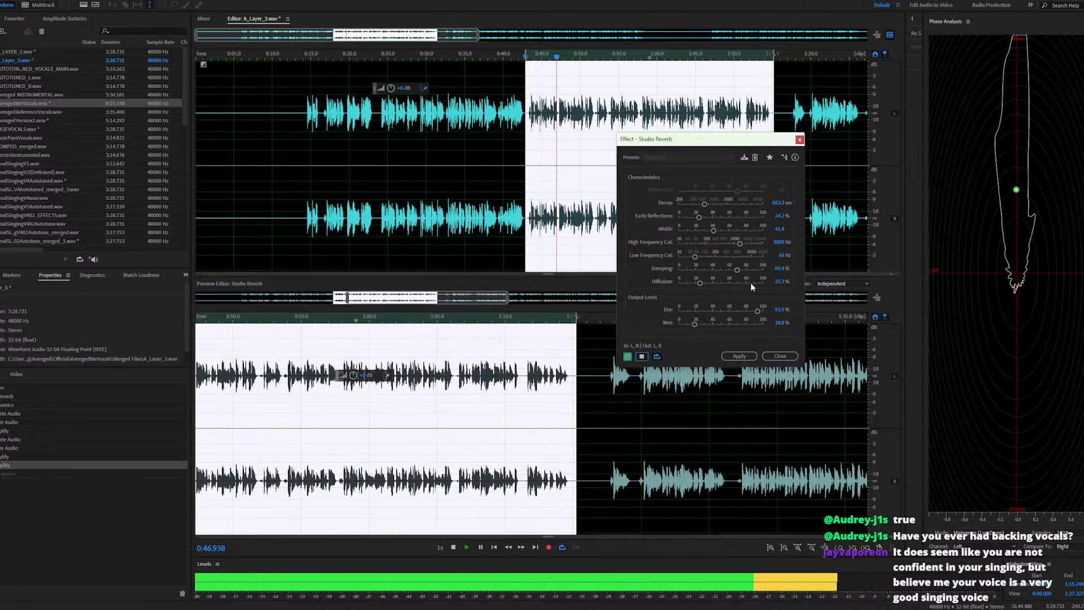
pyautogui.click(716, 323)
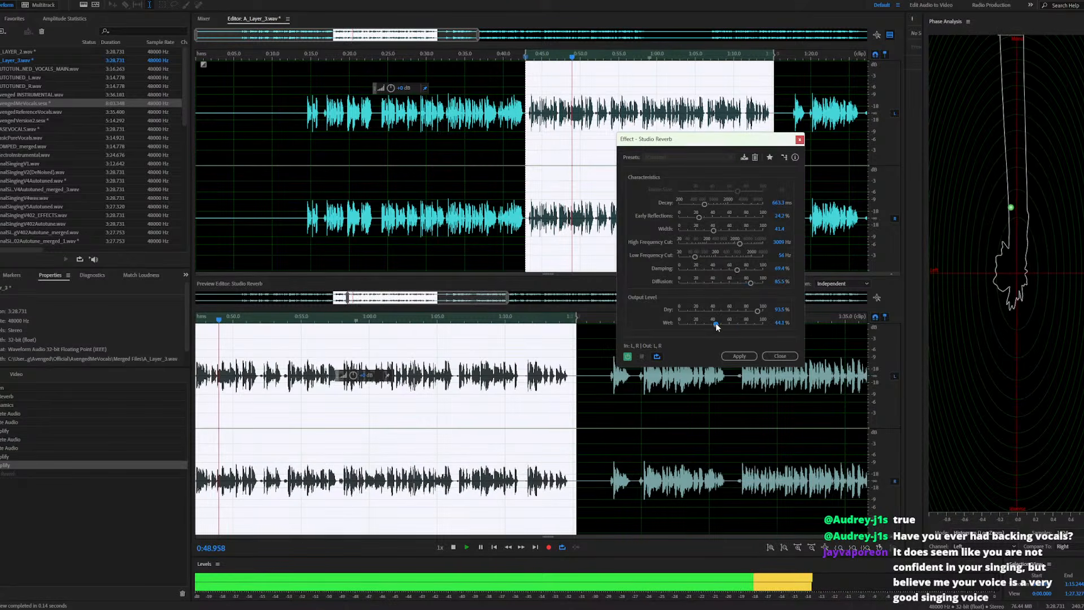
pyautogui.click(724, 309)
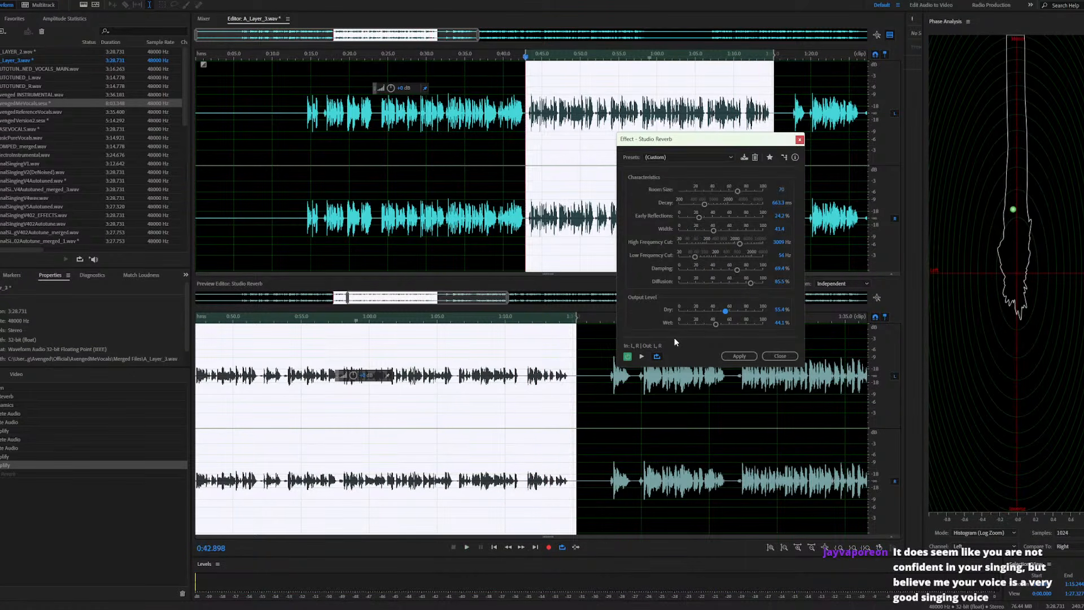
# Set the reverb's High Frequency Cut to 5872 Hz and its Width to 69.4 while previewing the section
pyautogui.press('space')
pyautogui.press('space')
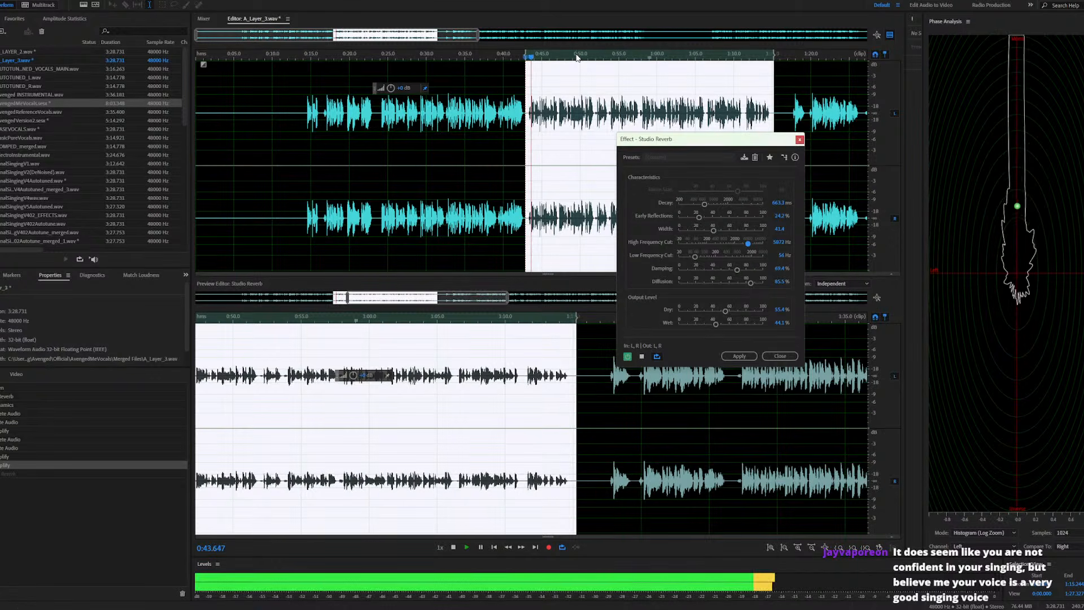
pyautogui.moveTo(713, 230); pyautogui.dragTo(736, 233)
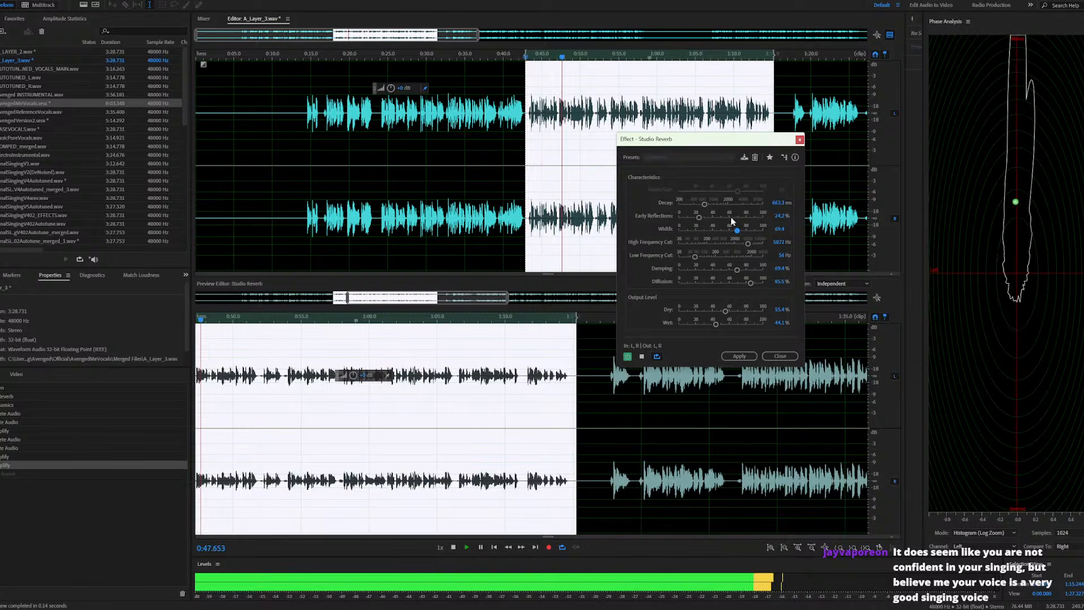
# Set the reverb's Early Reflections to about 62%, Width to about 59 and Decay to about 1050 ms while previewing the section
pyautogui.click(731, 218)
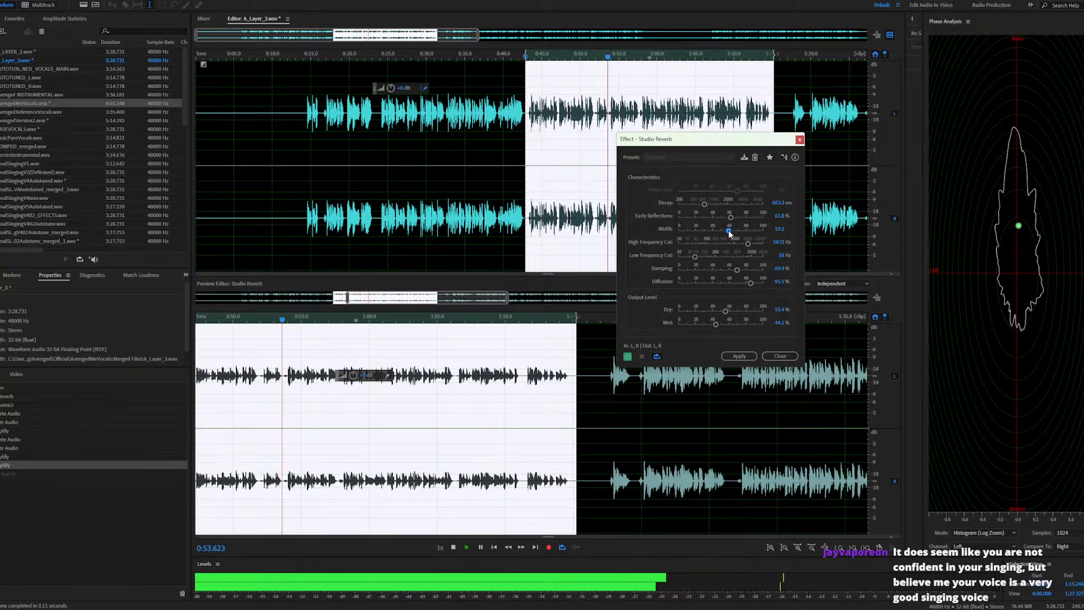
pyautogui.click(728, 229)
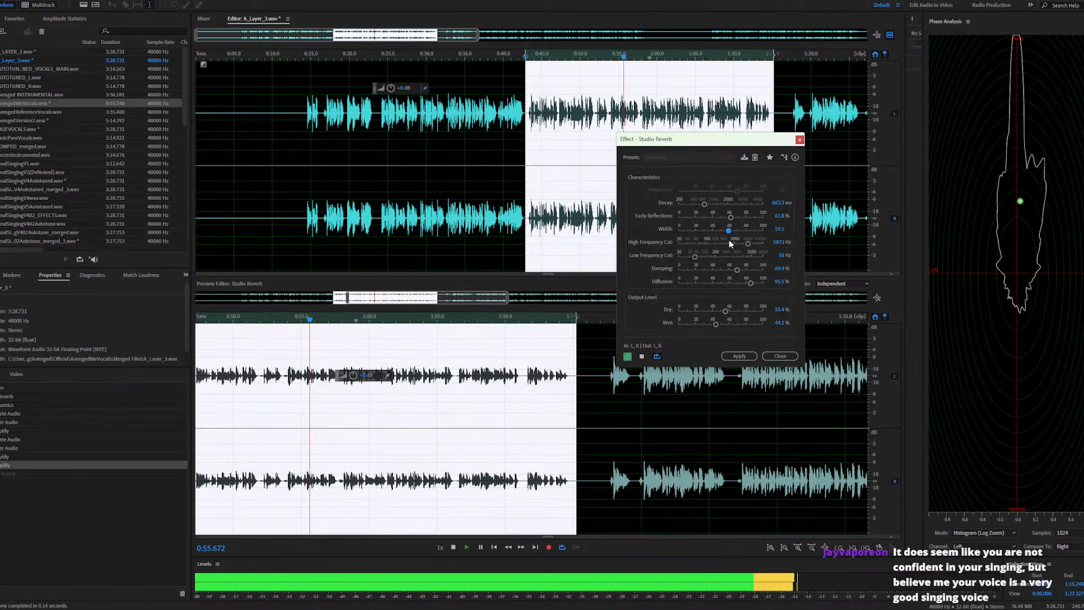
pyautogui.click(693, 202)
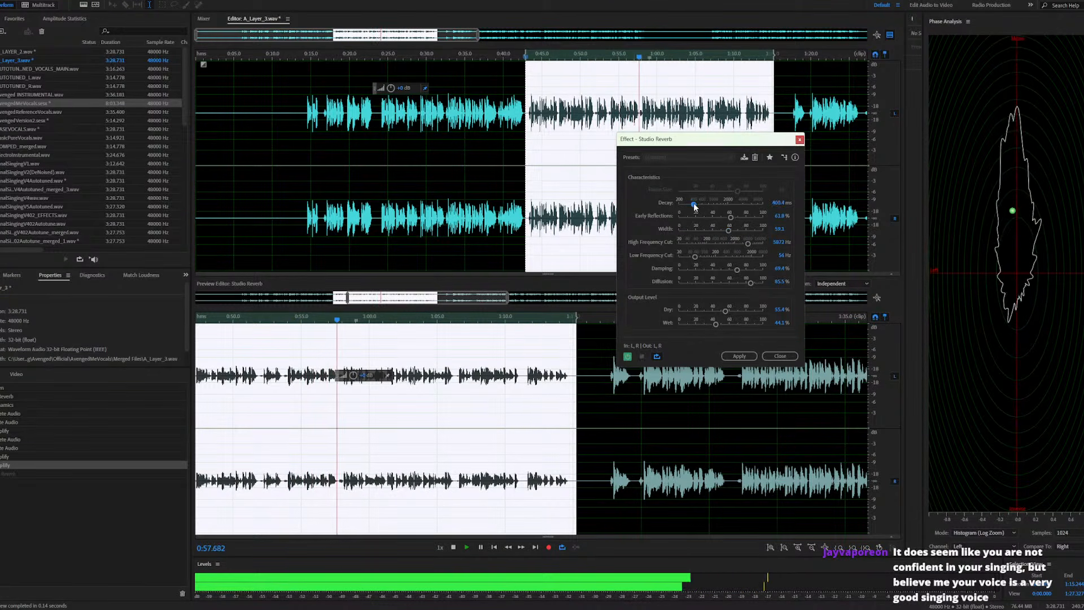
pyautogui.moveTo(694, 203); pyautogui.dragTo(746, 203)
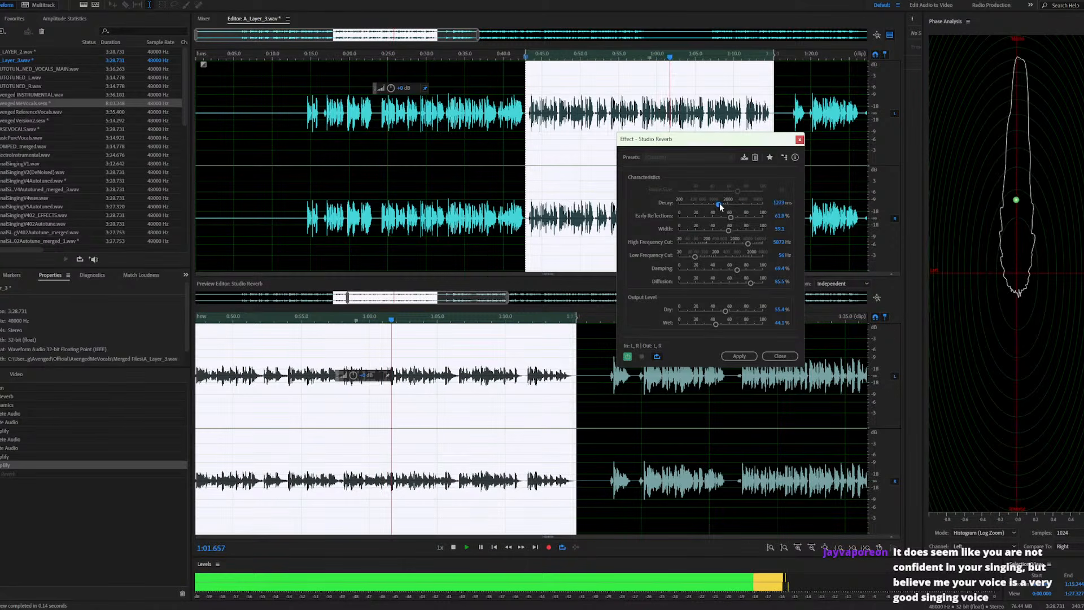
pyautogui.click(719, 204)
pyautogui.moveTo(720, 205)
pyautogui.mouseDown()
pyautogui.moveTo(696, 208)
pyautogui.moveTo(712, 207)
pyautogui.mouseUp()
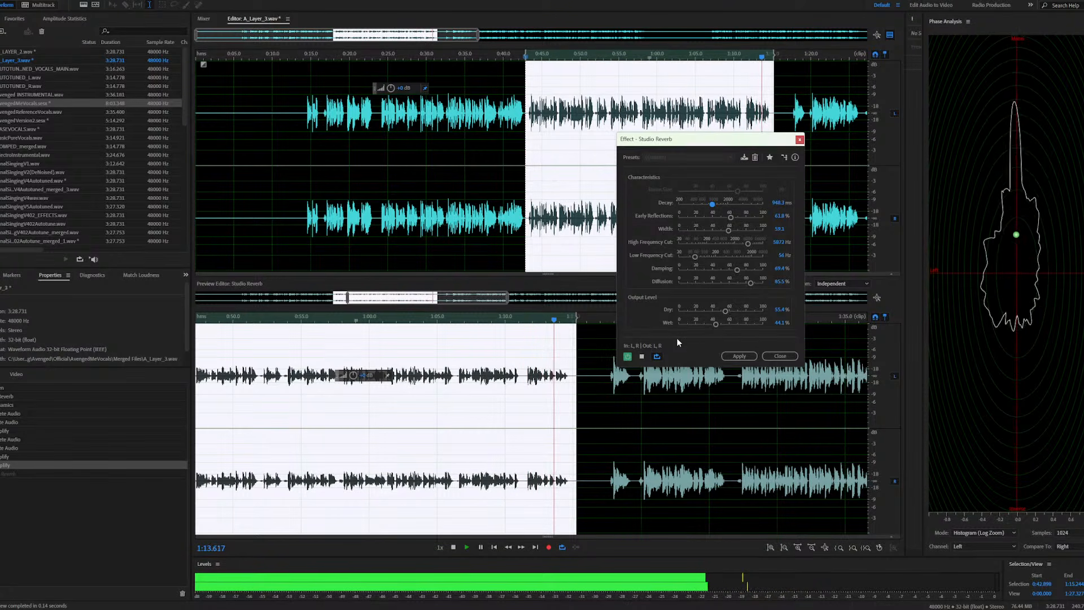
# Stop the preview, apply the Studio Reverb to the selected A_Layer_3 section and raise that section's volume
pyautogui.press('space')
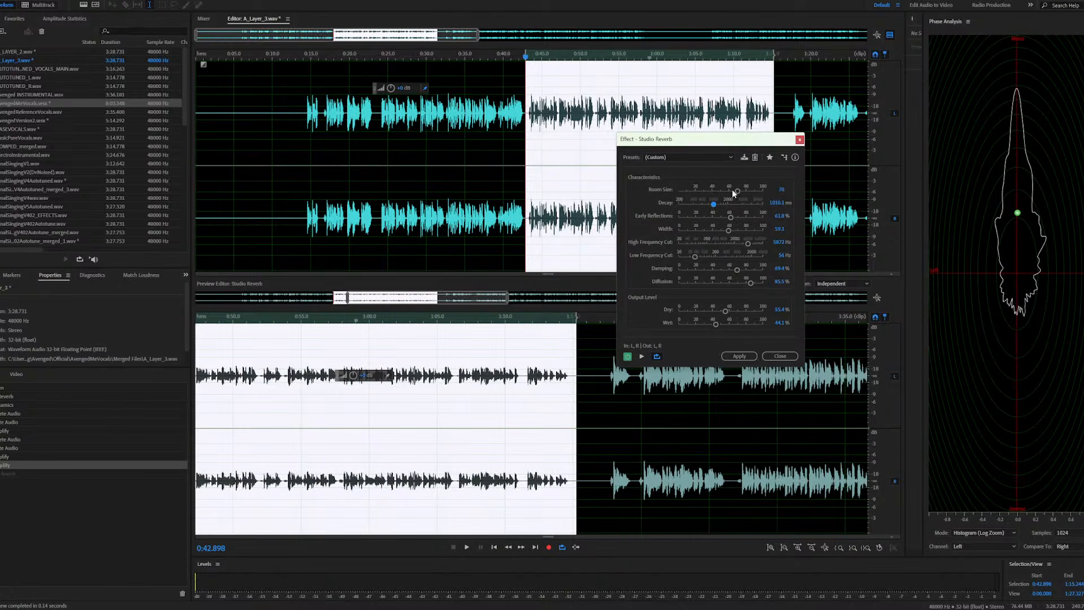
pyautogui.click(736, 356)
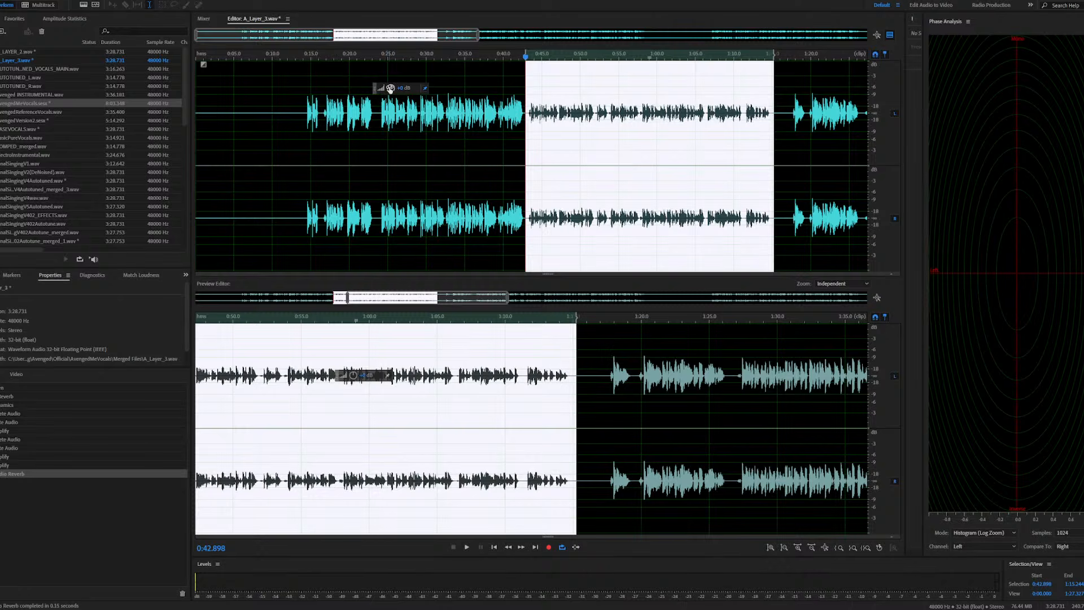
pyautogui.moveTo(391, 88); pyautogui.dragTo(410, 85)
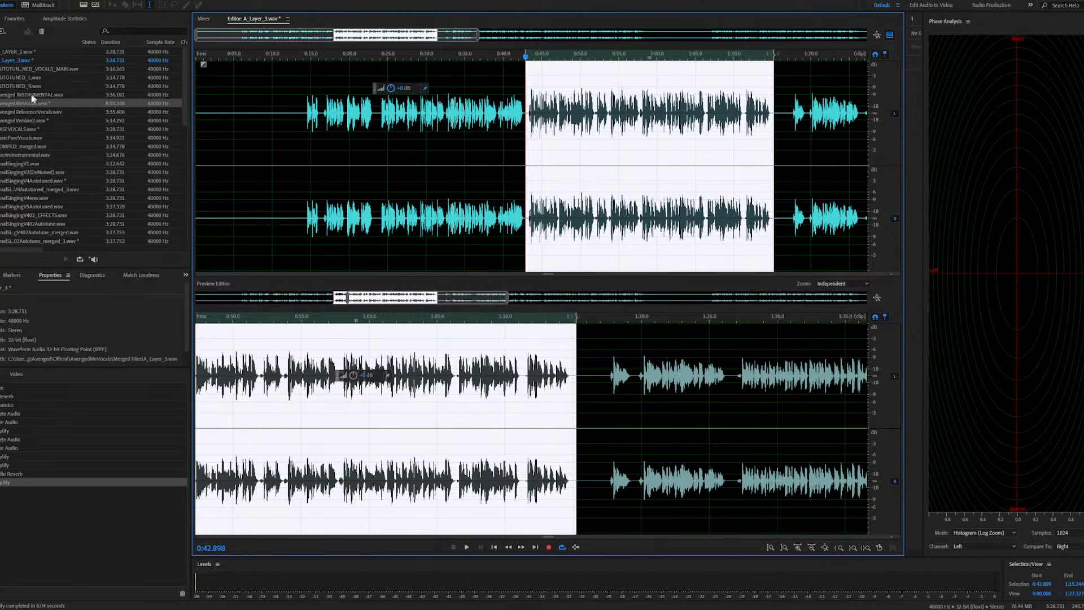
# Open the AvengedMeVocals session and play the stretch from about 0:37 to 1:04 to judge A_Layer_3 against the main vocals
pyautogui.doubleClick(49, 104)
pyautogui.press('space')
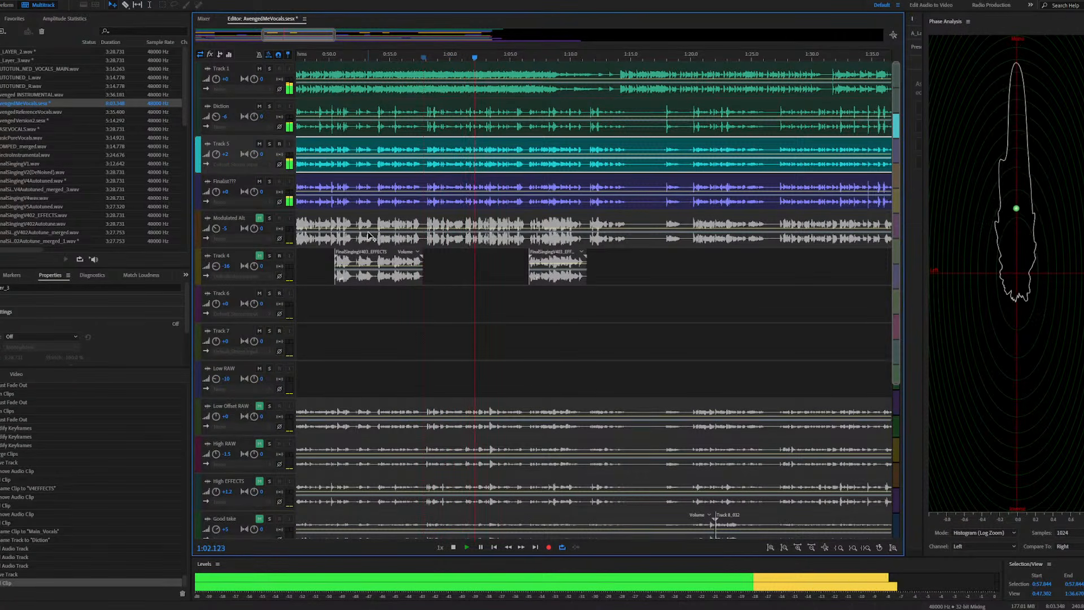
pyautogui.scroll(-3, 528, 194)
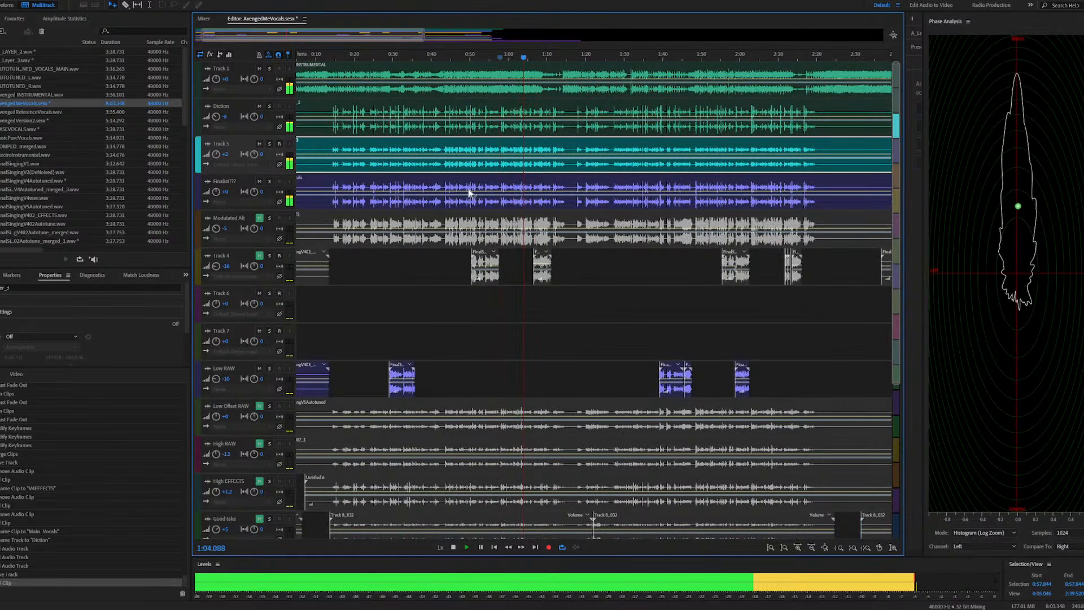
pyautogui.press('space')
pyautogui.click(412, 56)
pyautogui.press('space')
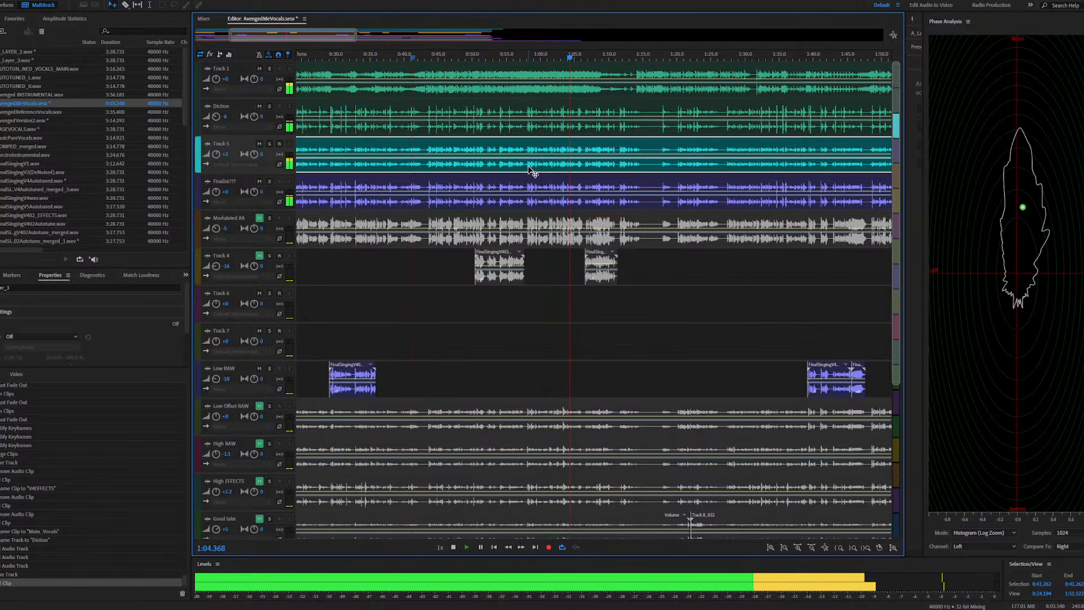
pyautogui.press('space')
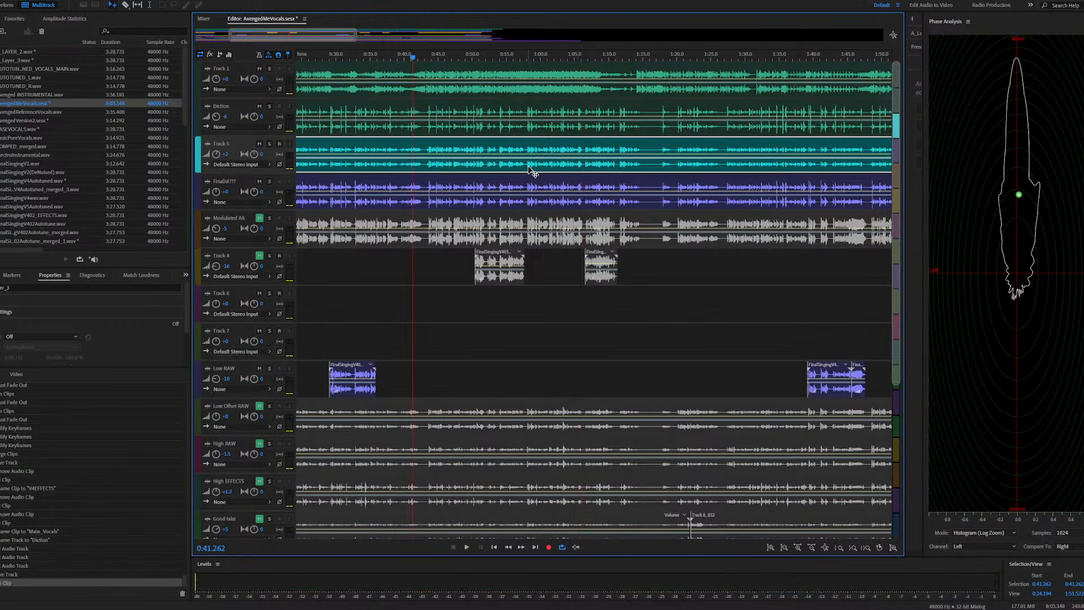
pyautogui.click(384, 55)
pyautogui.press('space')
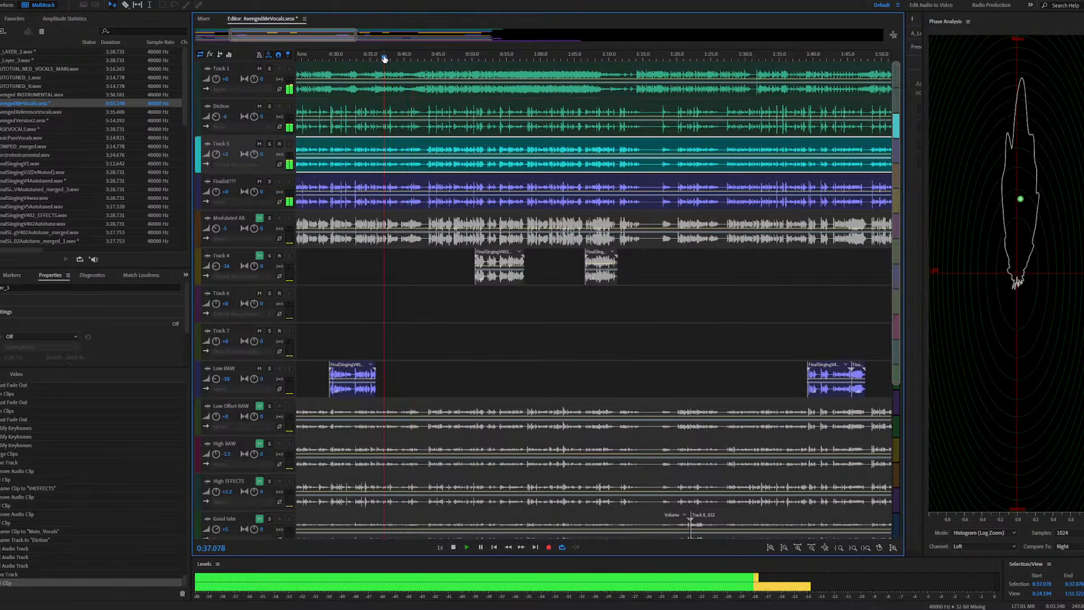
pyautogui.click(424, 56)
pyautogui.press('space')
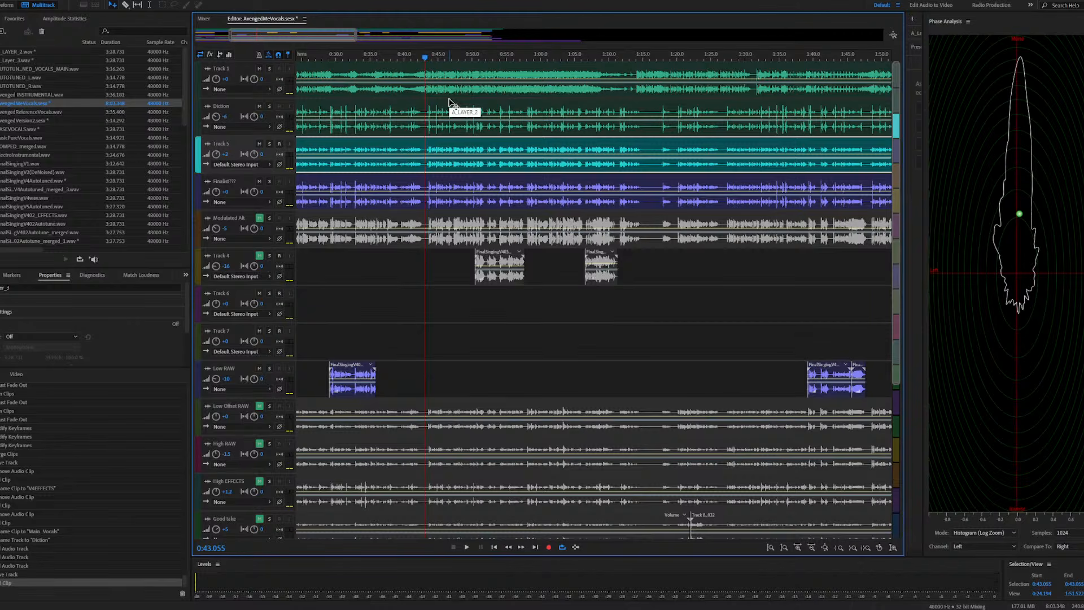
# Revert A_Layer_3 from Track 5 to the Amplify history state before the Studio Reverb and copy its whole waveform to a new file
pyautogui.doubleClick(459, 150)
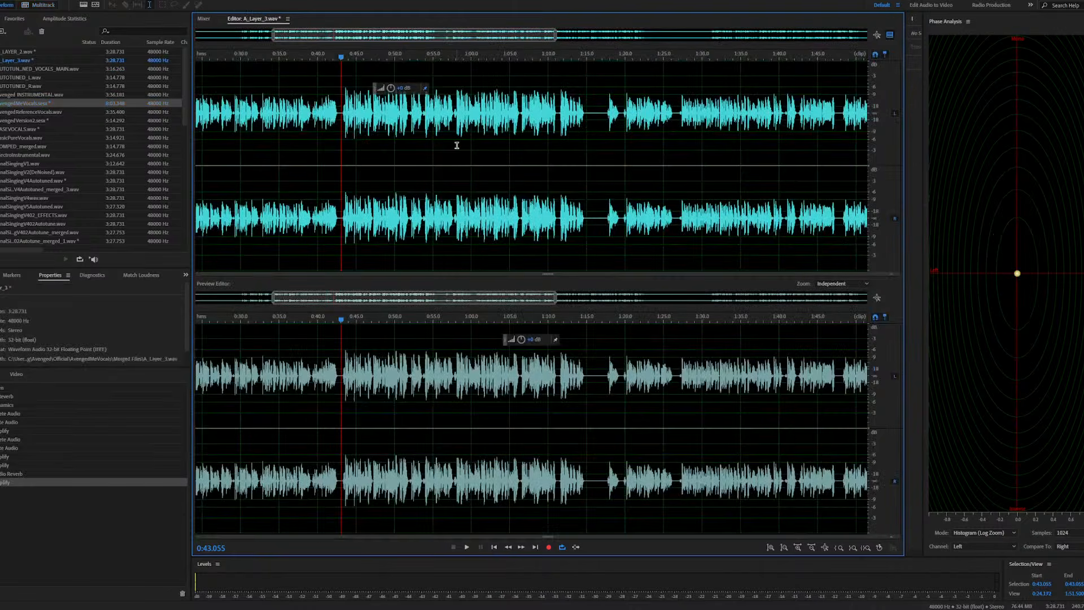
pyautogui.click(23, 465)
pyautogui.click(398, 226)
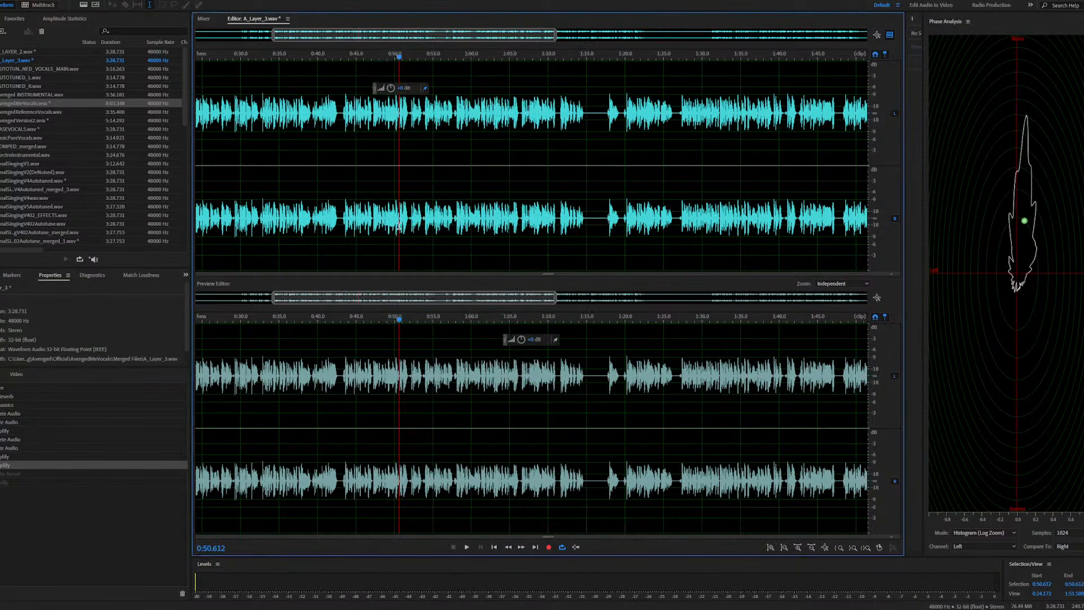
pyautogui.hotkey('ctrl', 'a')
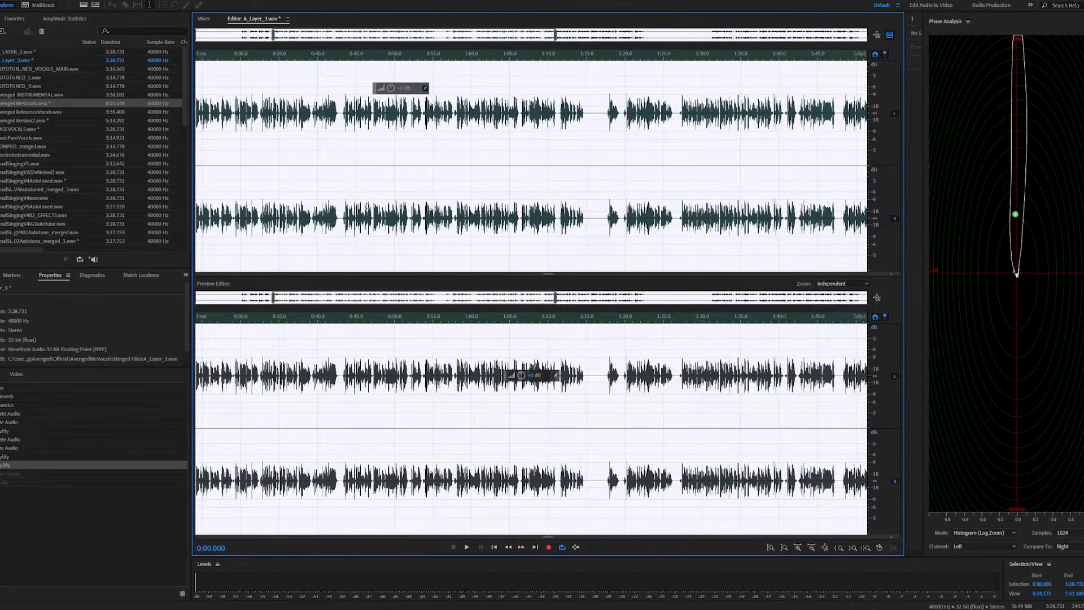
pyautogui.hotkey('ctrl', 'c')
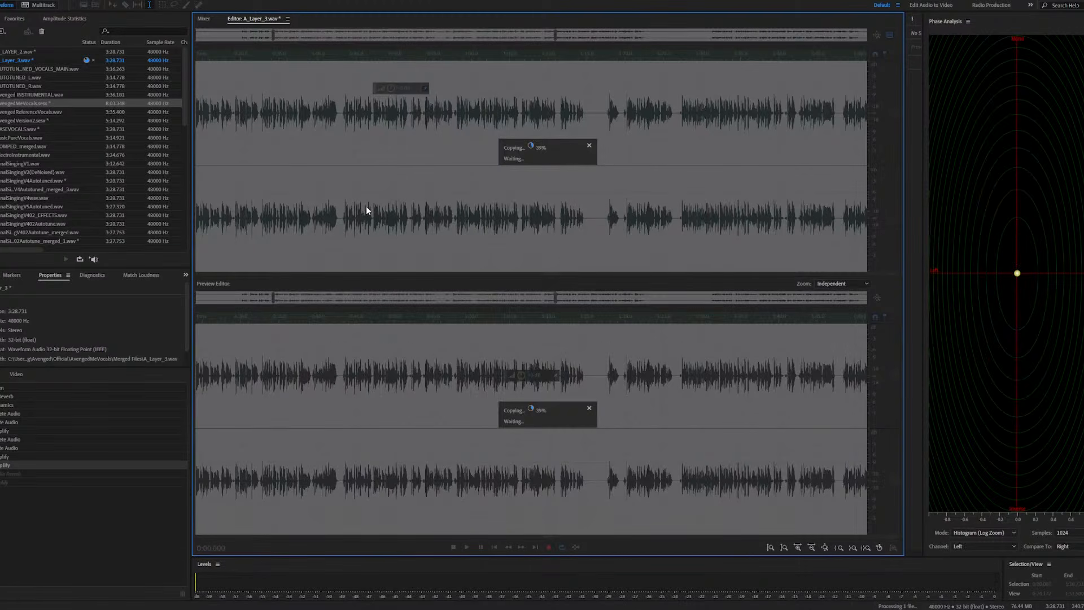
pyautogui.hotkey('ctrl', 'shift', 's')
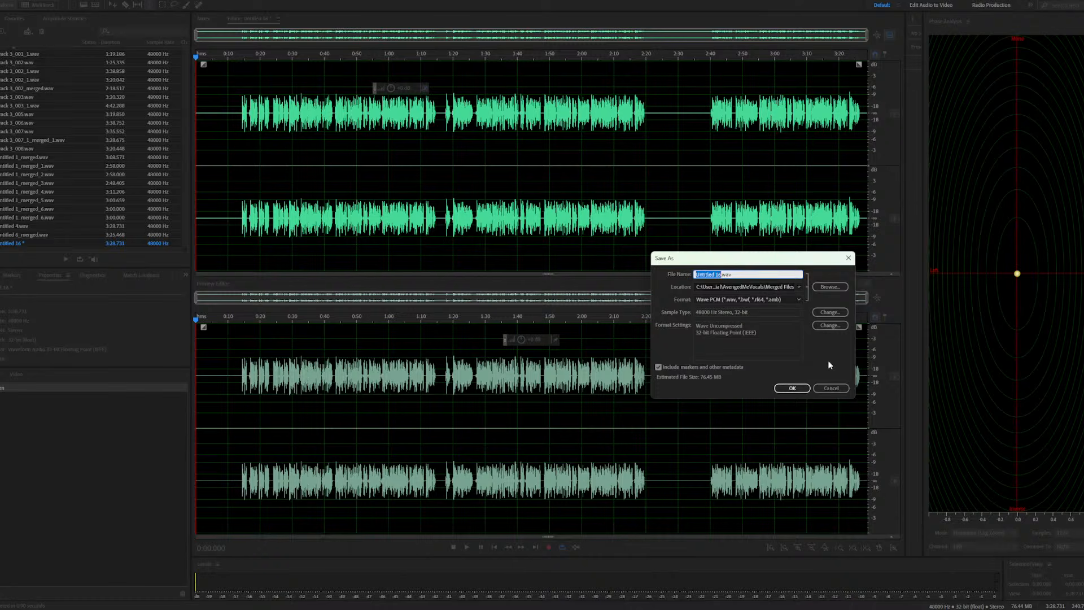
pyautogui.click(831, 388)
pyautogui.click(184, 210)
pyautogui.moveTo(185, 210); pyautogui.dragTo(185, 52)
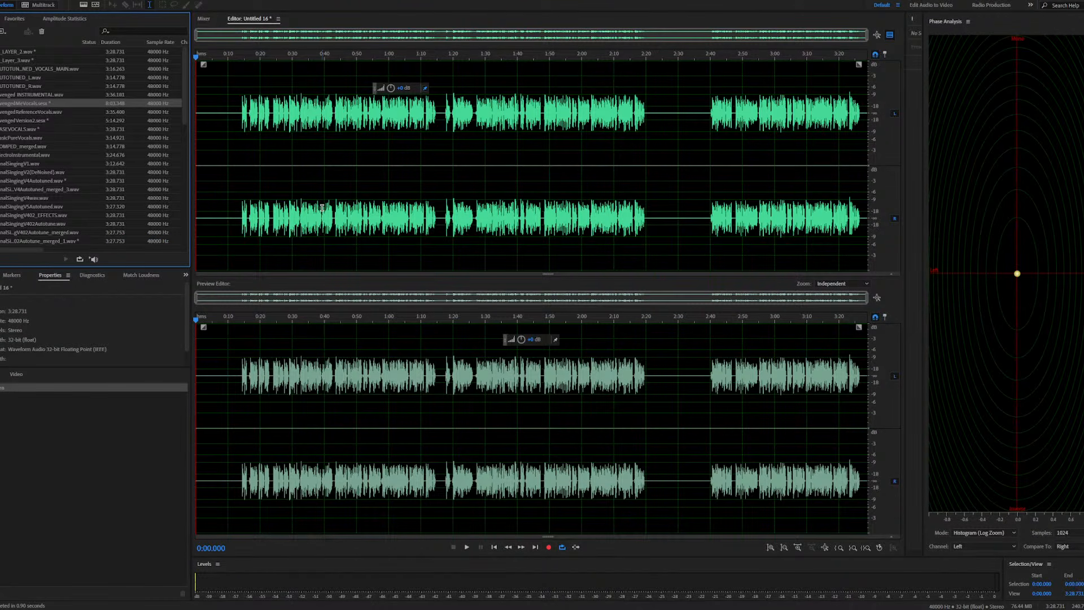
pyautogui.hotkey('ctrl', 'shift', 's')
pyautogui.write('A_.wav')
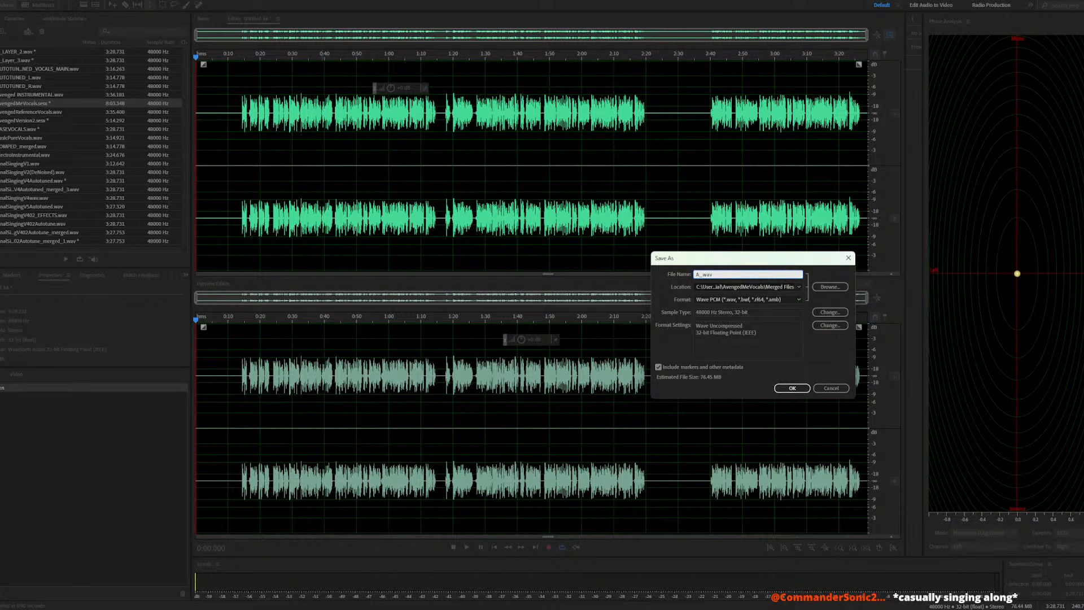
pyautogui.press('BackSpace')
pyautogui.write('A')
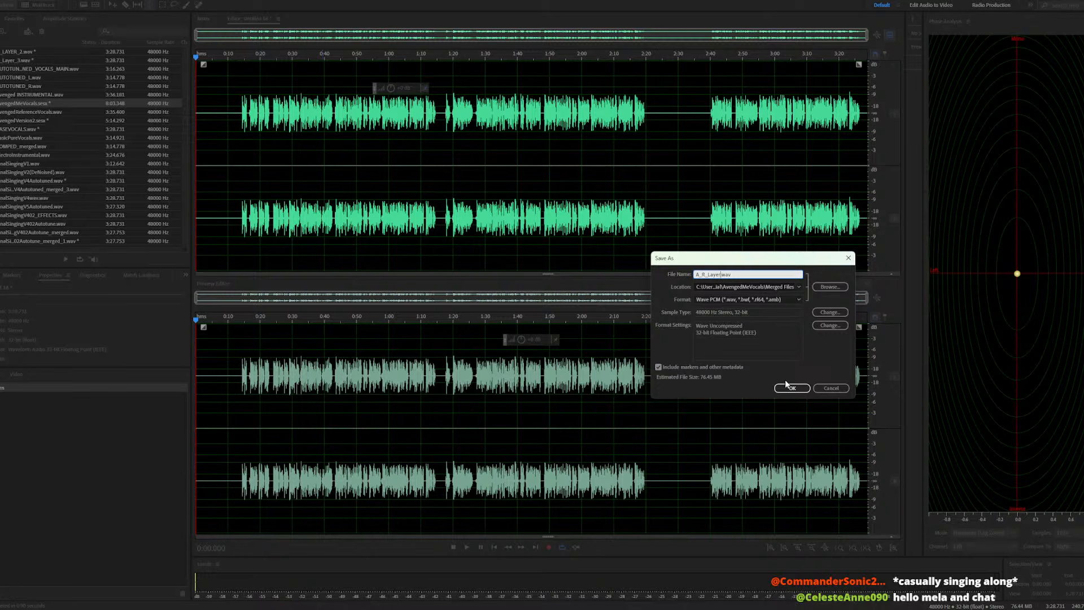
pyautogui.click(831, 388)
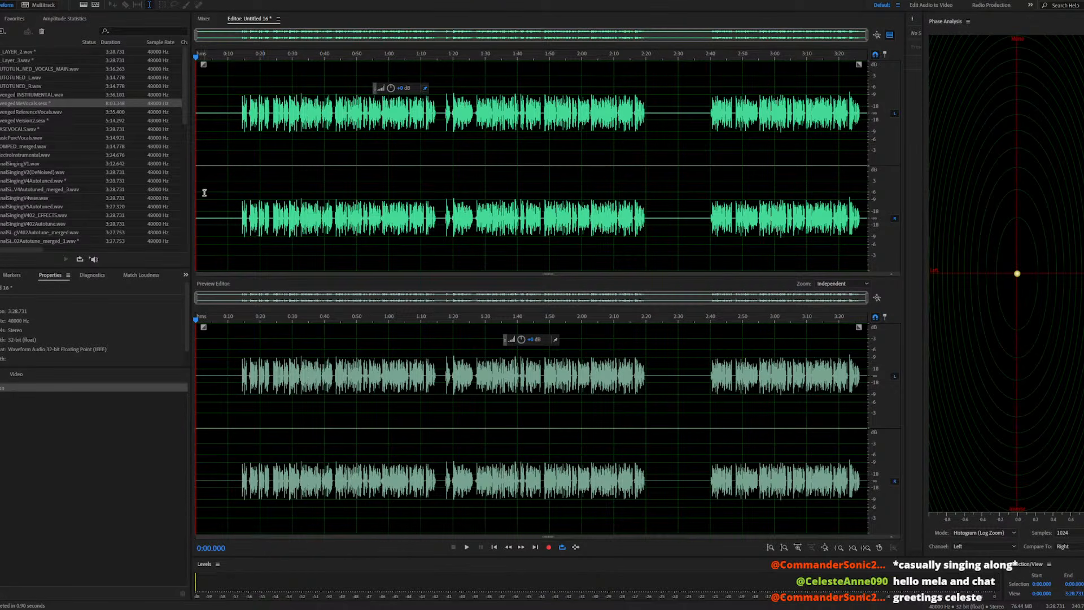
# Check the existing layer names in the file list and the AvengedMeVocals session, and return to Untitled 16
pyautogui.moveTo(185, 113)
pyautogui.mouseDown()
pyautogui.moveTo(182, 254)
pyautogui.moveTo(173, 110)
pyautogui.mouseUp()
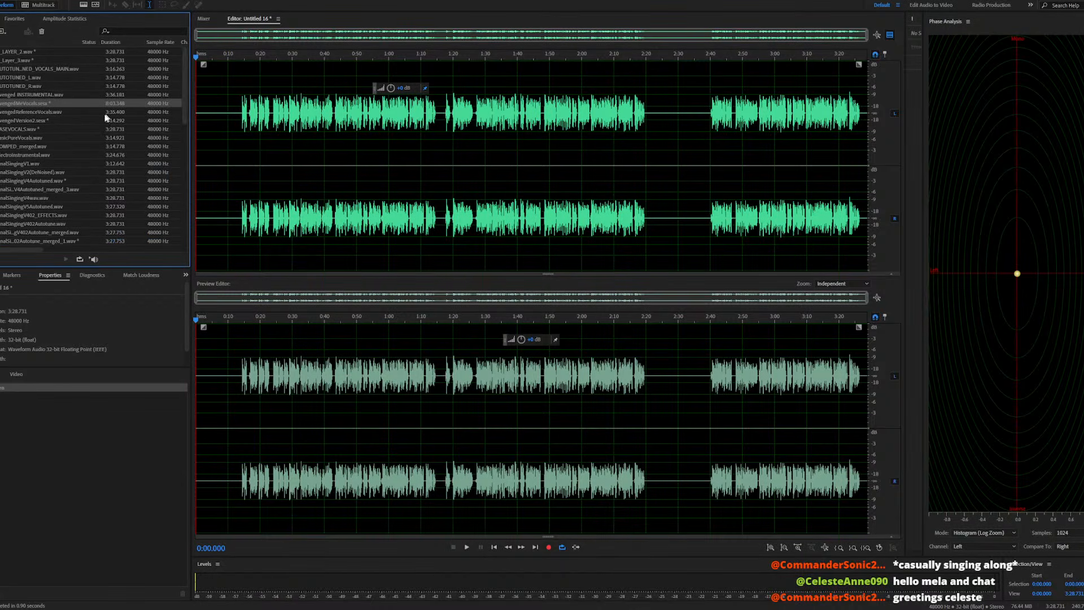
pyautogui.doubleClick(32, 103)
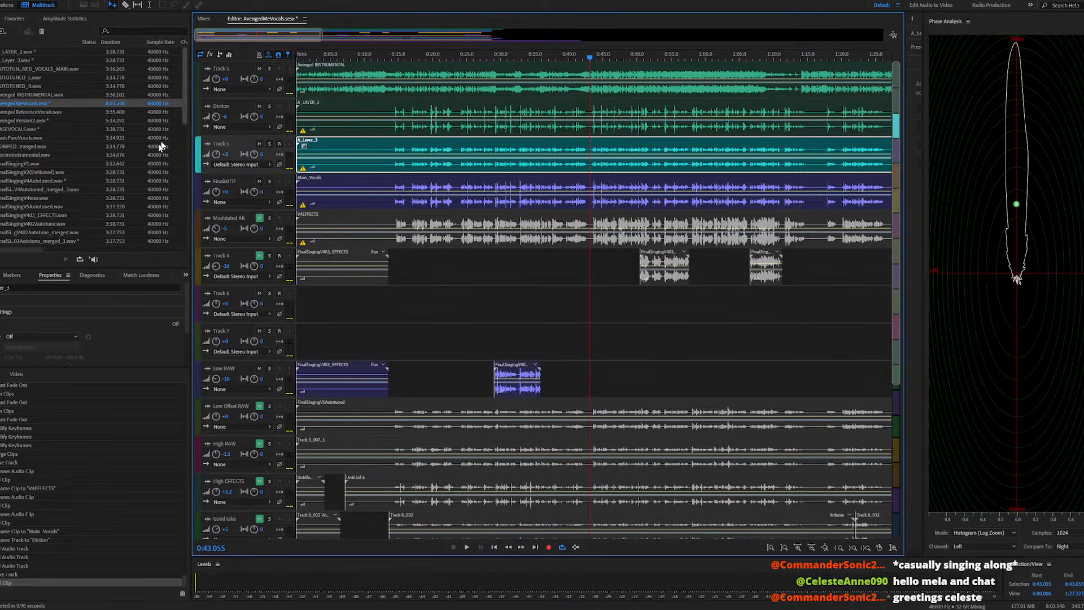
pyautogui.moveTo(185, 62); pyautogui.dragTo(182, 230)
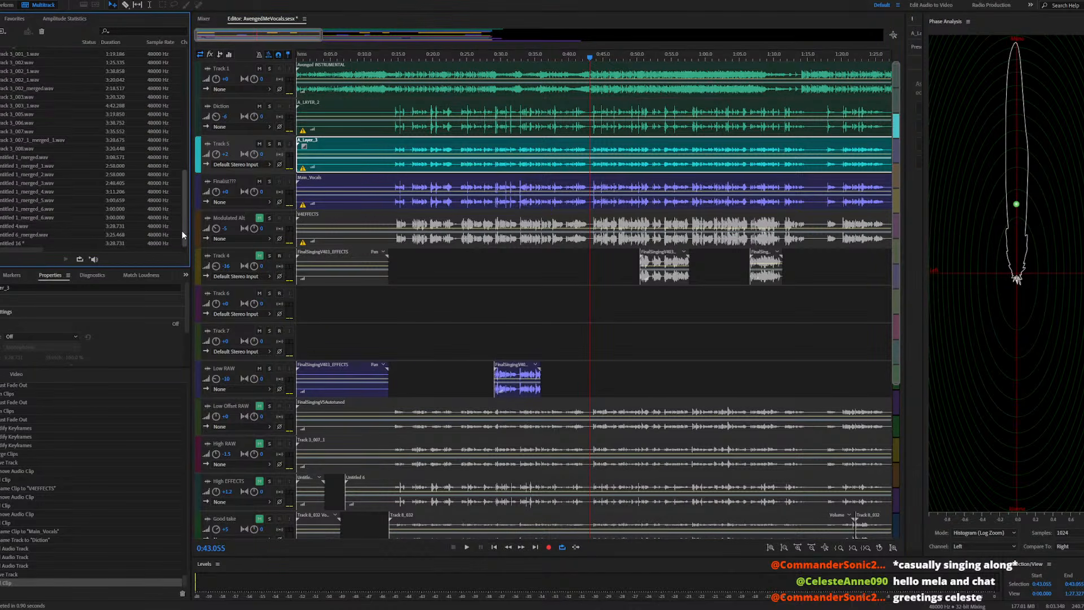
pyautogui.doubleClick(33, 243)
pyautogui.scroll(1, 184, 175)
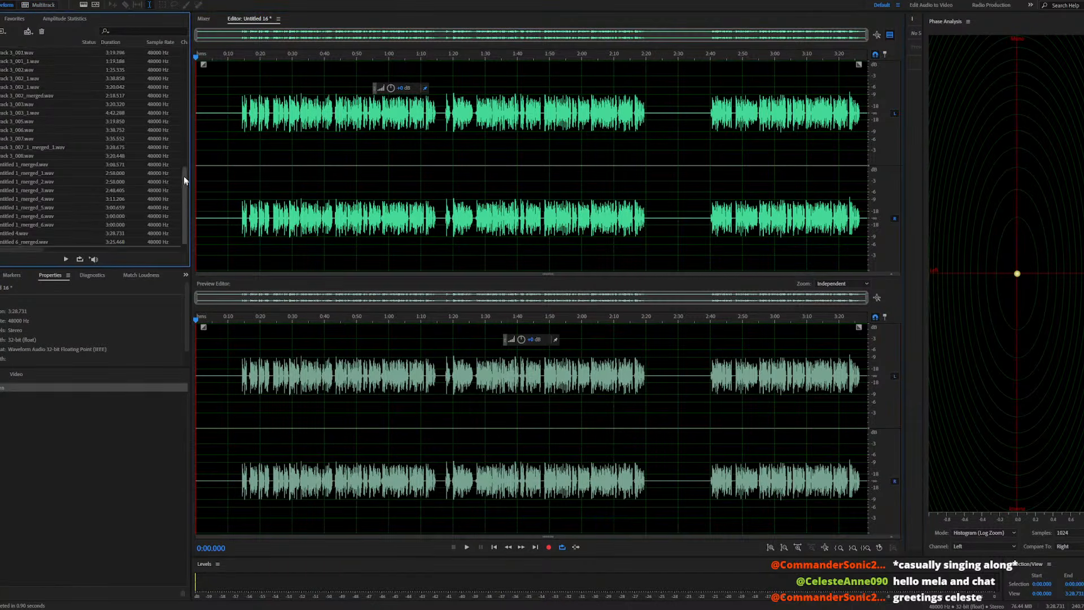
pyautogui.moveTo(184, 179); pyautogui.dragTo(186, 56)
# Save the untitled copy of the layer as A_R_Layer_3.wav in the Merged Files folder
pyautogui.doubleClick(306, 152)
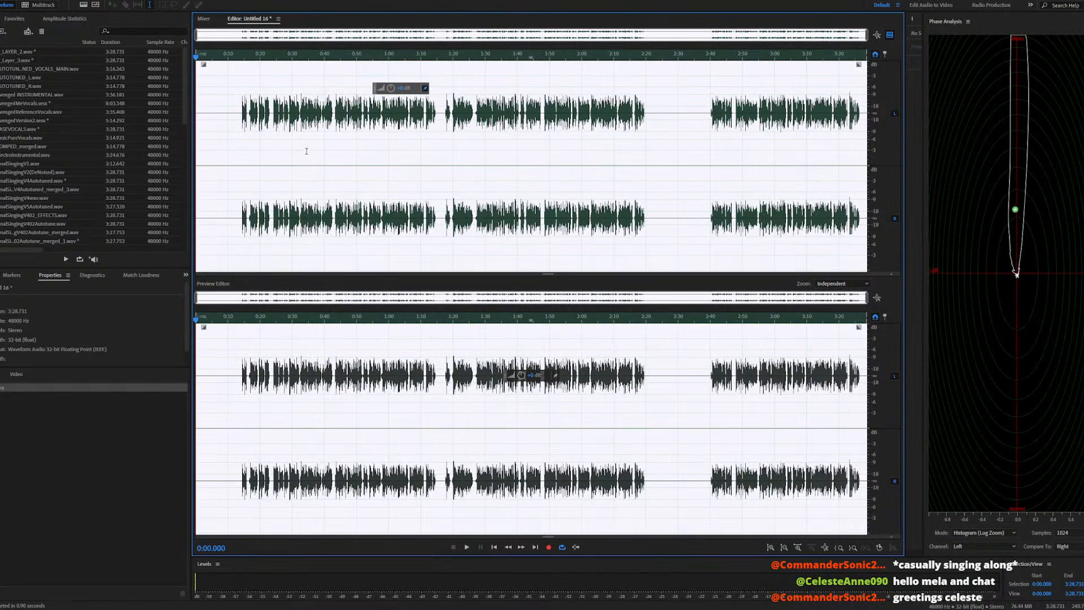
pyautogui.hotkey('ctrl', 'shift', 's')
pyautogui.write('A')
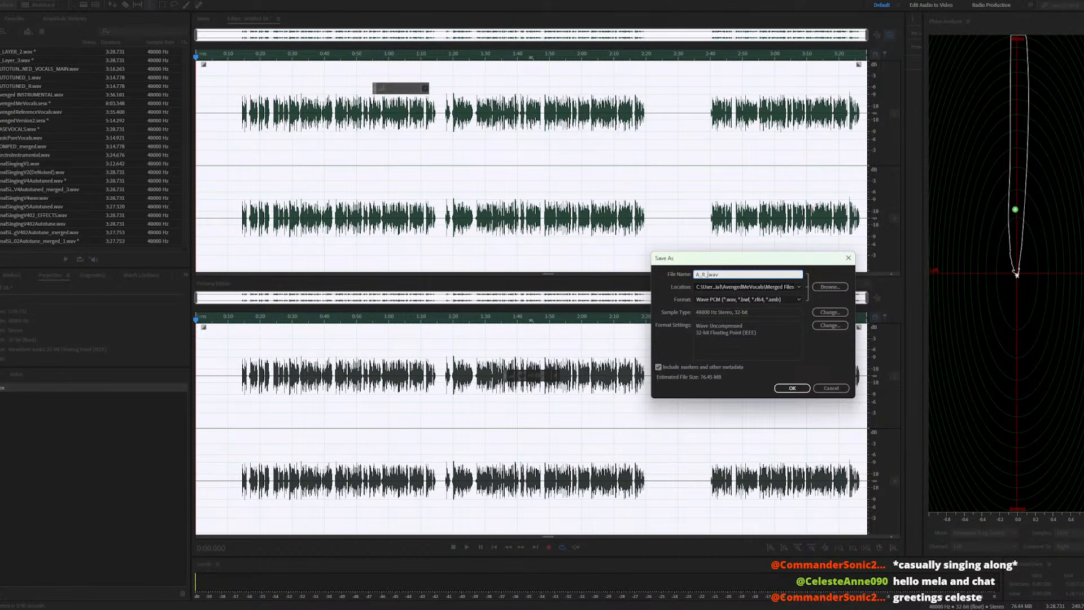
pyautogui.write('_R_Layer_3')
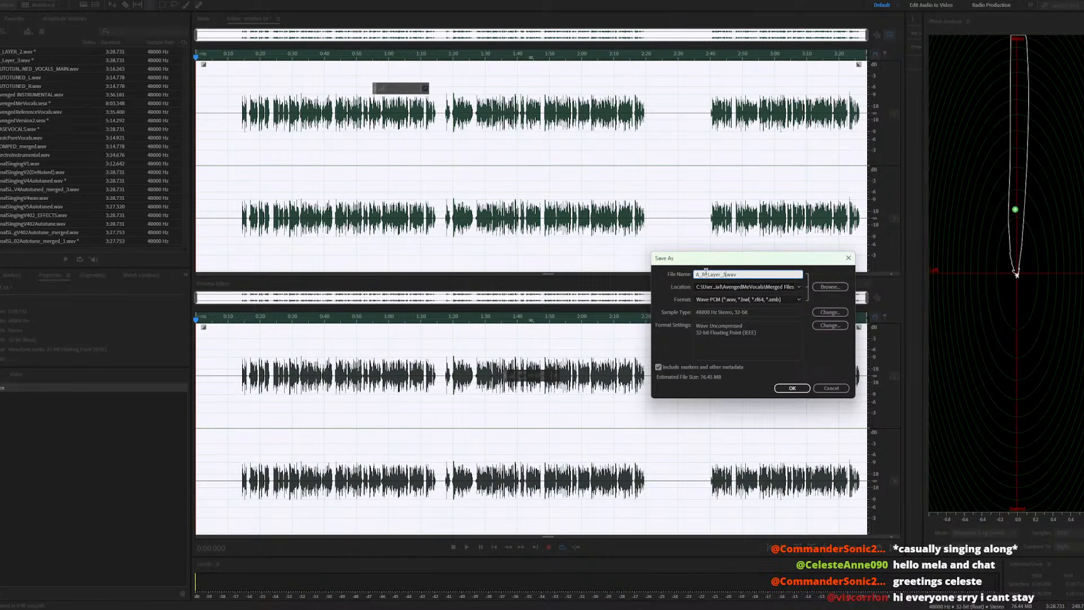
pyautogui.click(792, 388)
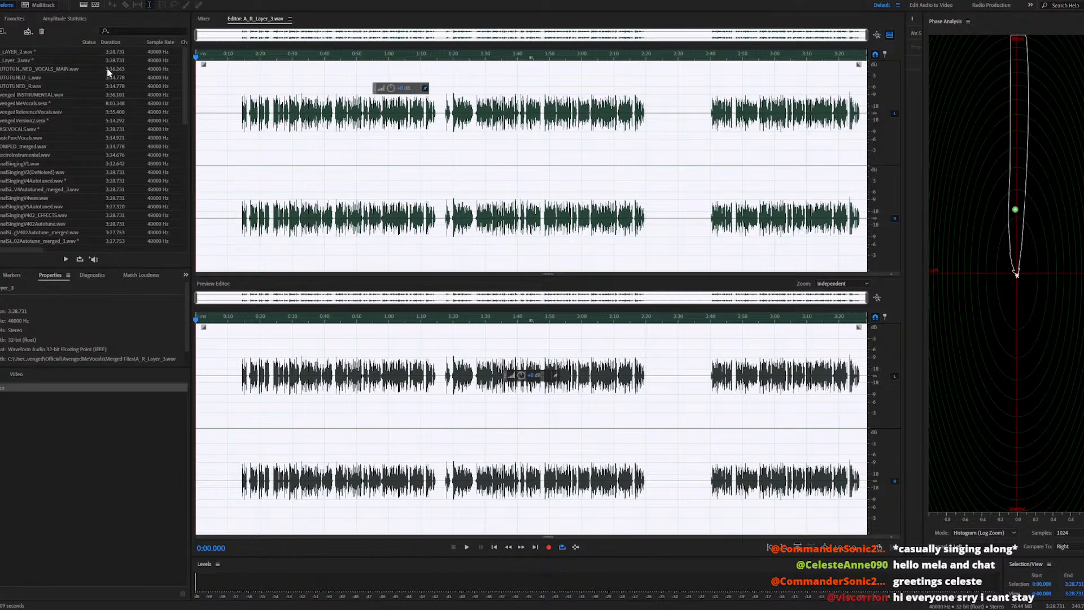
# Copy the whole A_Layer_3 waveform to another new file and save it as A_L_Layer_3.wav
pyautogui.click(48, 61)
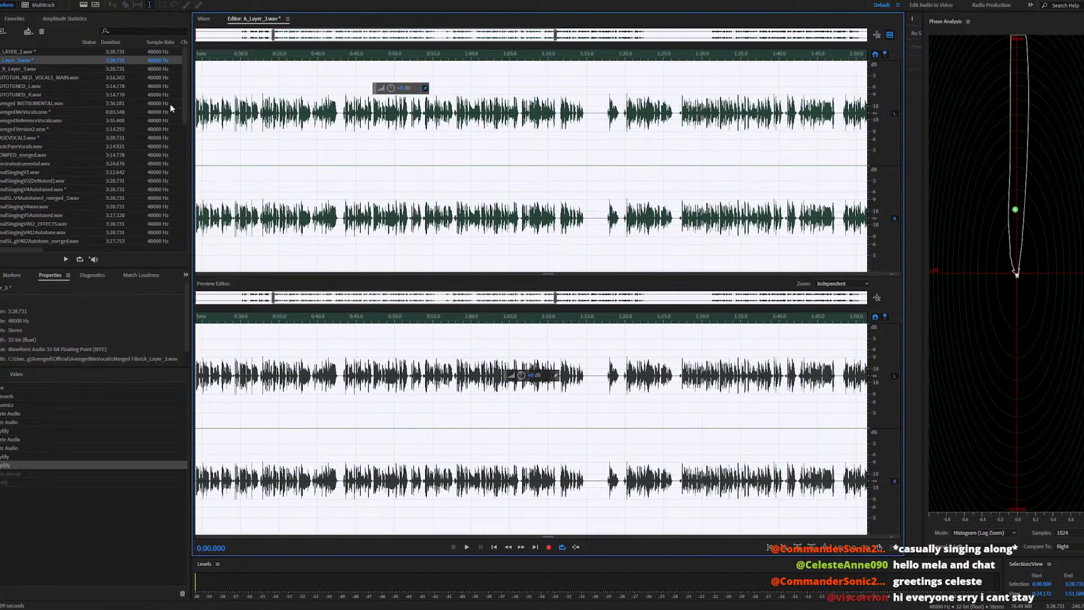
pyautogui.hotkey('shift', 'alt', 'c')
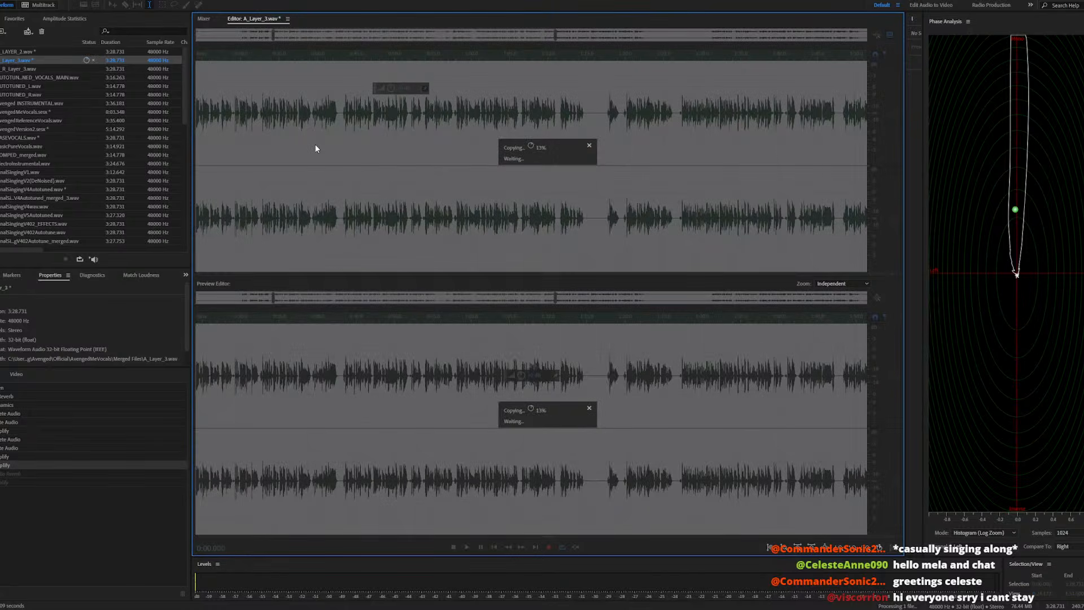
pyautogui.hotkey('ctrl', 'shift', 's')
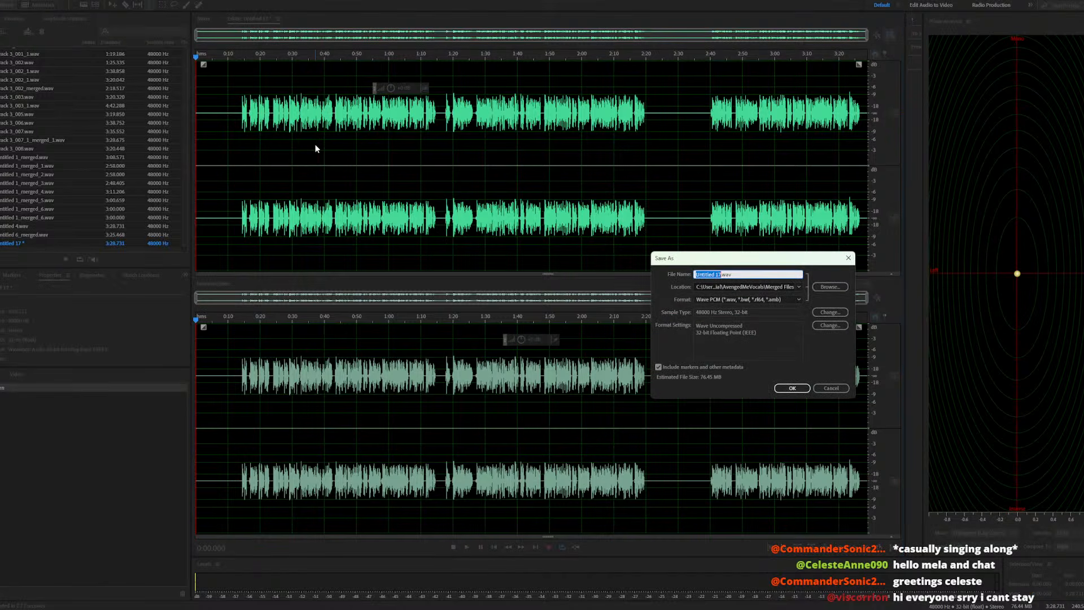
pyautogui.write('A_L_Layer_3')
pyautogui.press('Return')
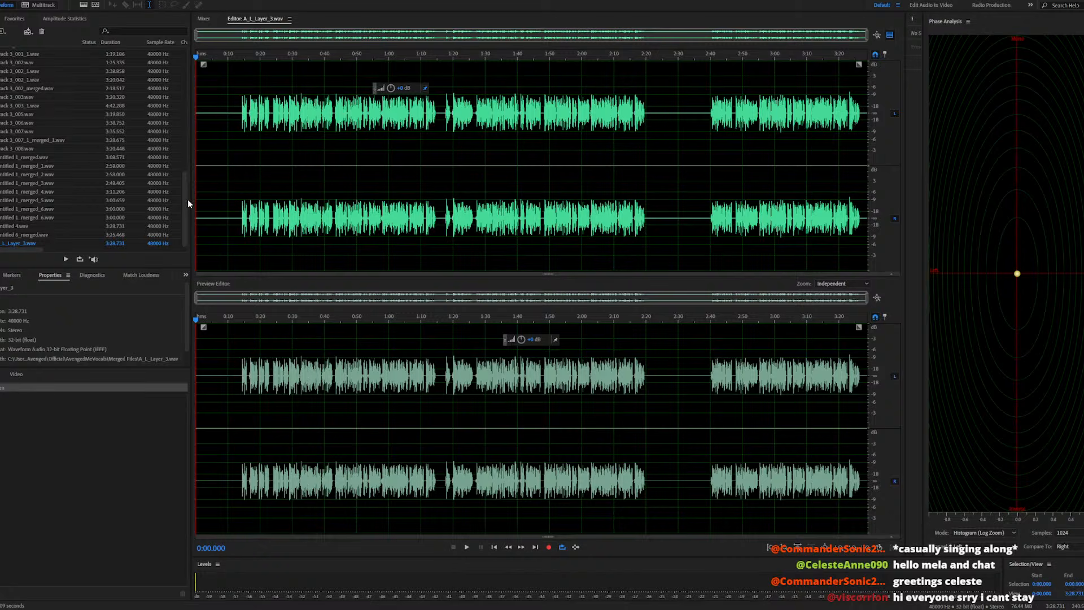
# Open A_R_Layer_3.wav from the file list in the waveform editor
pyautogui.moveTo(187, 198); pyautogui.dragTo(170, 53)
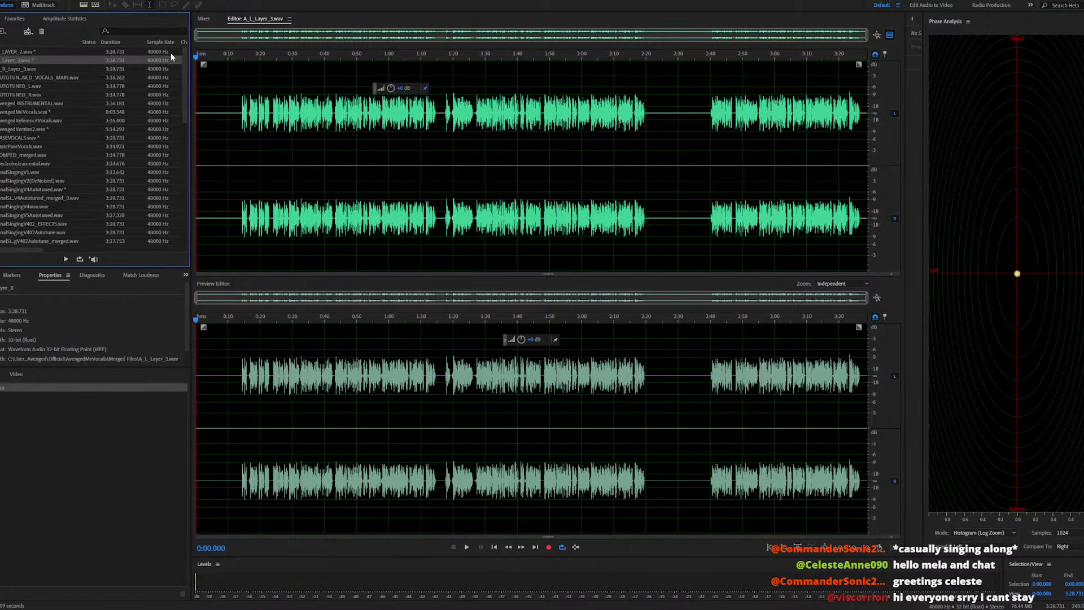
pyautogui.doubleClick(18, 69)
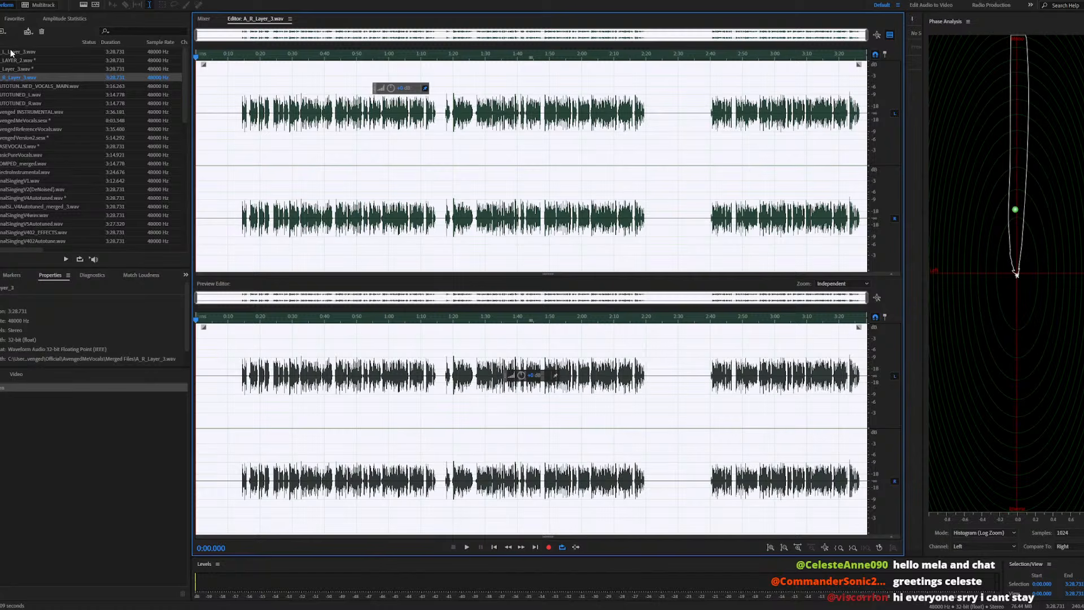
pyautogui.click(11, 52)
pyautogui.click(18, 78)
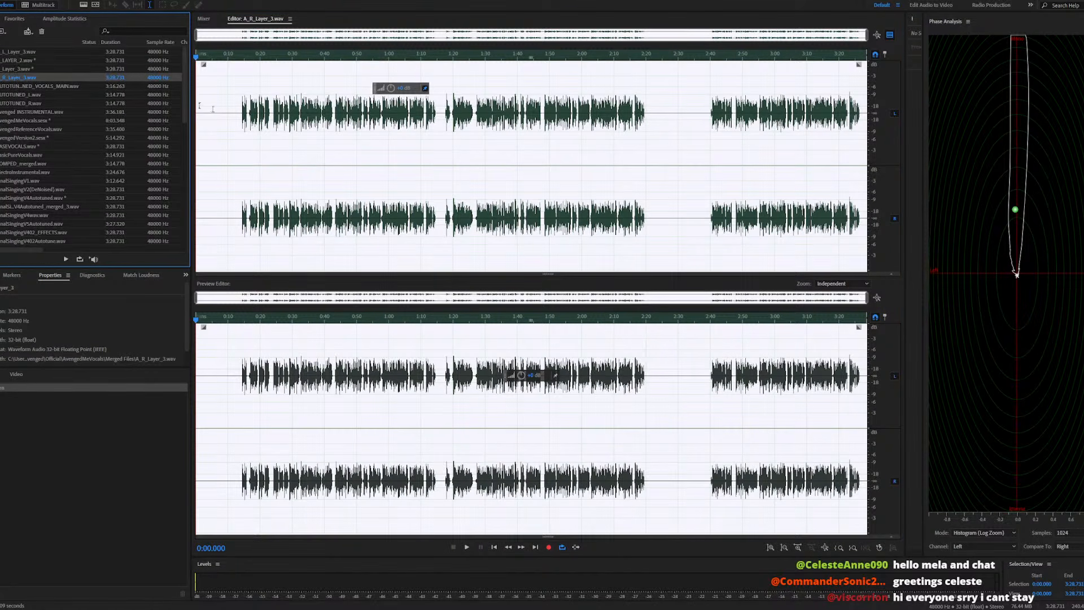
# Apply the Delay effect to A_R_Layer_3 with a delay time of 12 ms on both the left and right channels
pyautogui.click(54, 1)
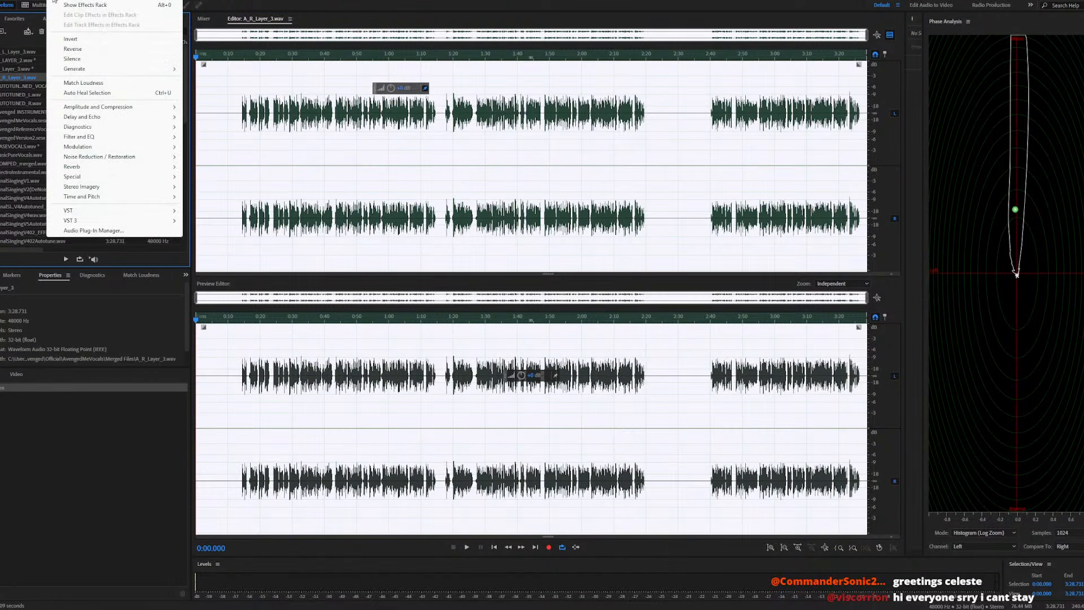
pyautogui.moveTo(141, 117)
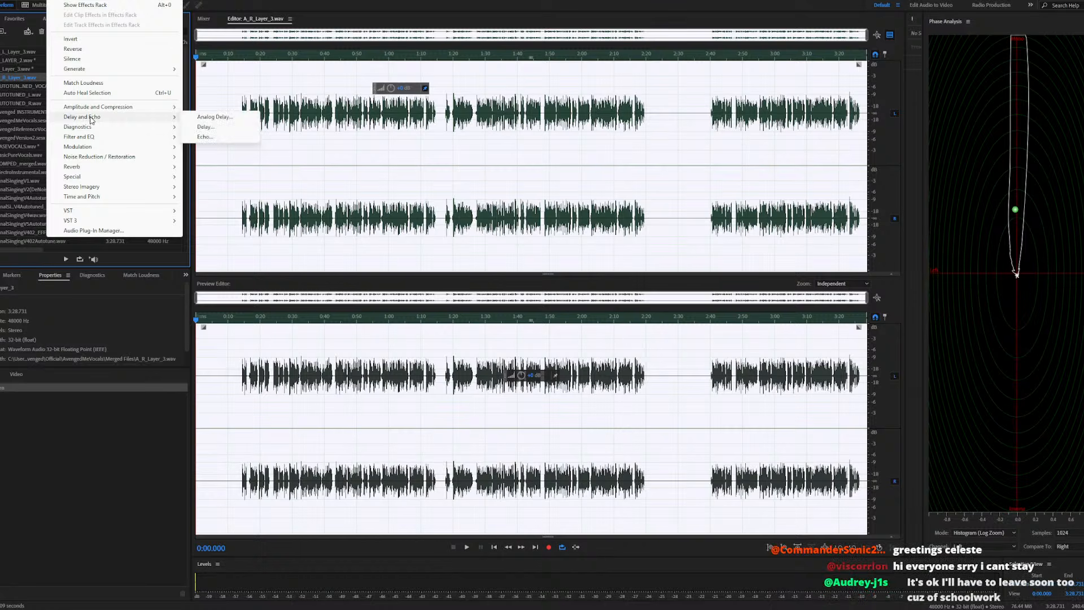
pyautogui.click(204, 127)
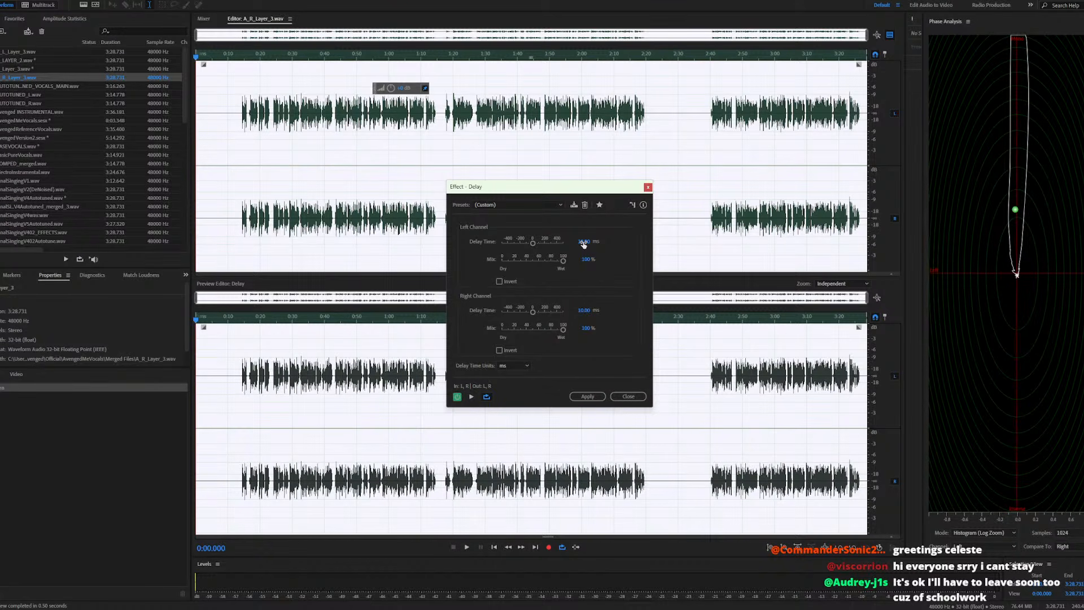
pyautogui.click(584, 242)
pyautogui.click(608, 259)
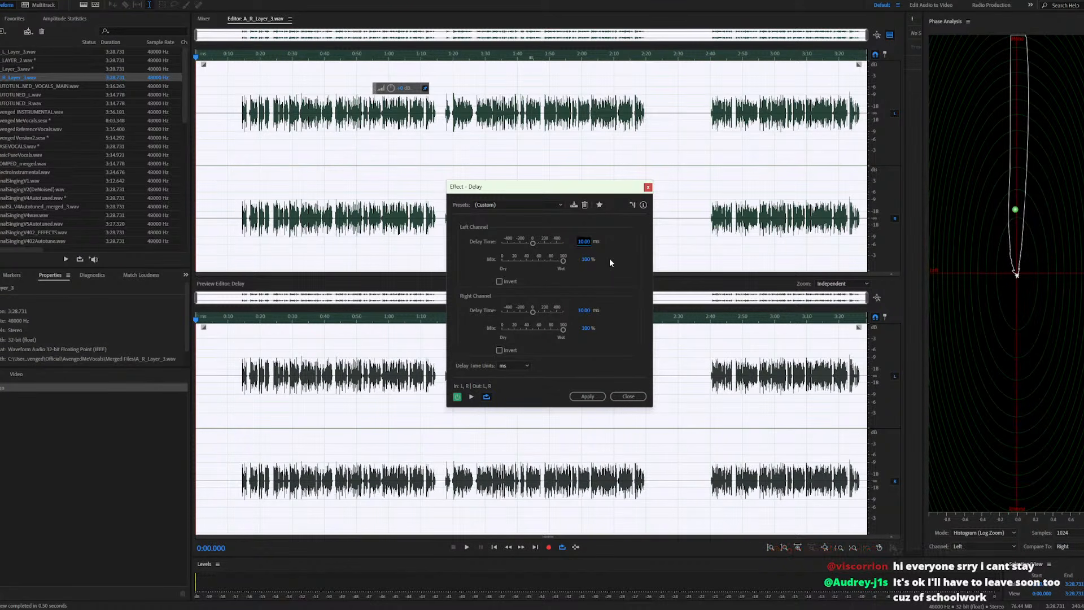
pyautogui.click(583, 243)
pyautogui.write('12')
pyautogui.click(635, 303)
pyautogui.click(586, 311)
pyautogui.write('12')
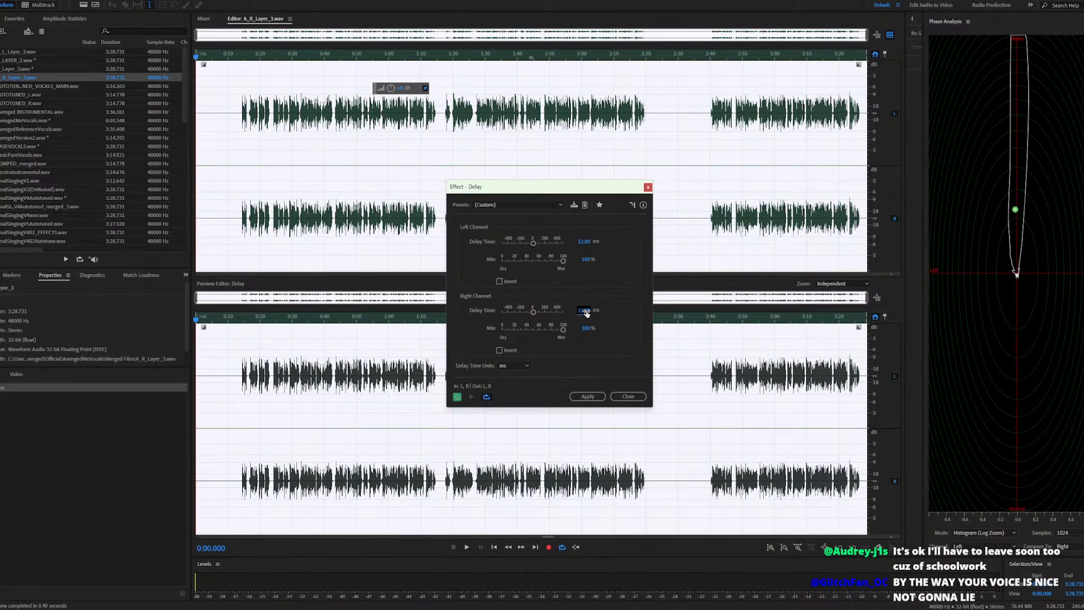
pyautogui.click(582, 396)
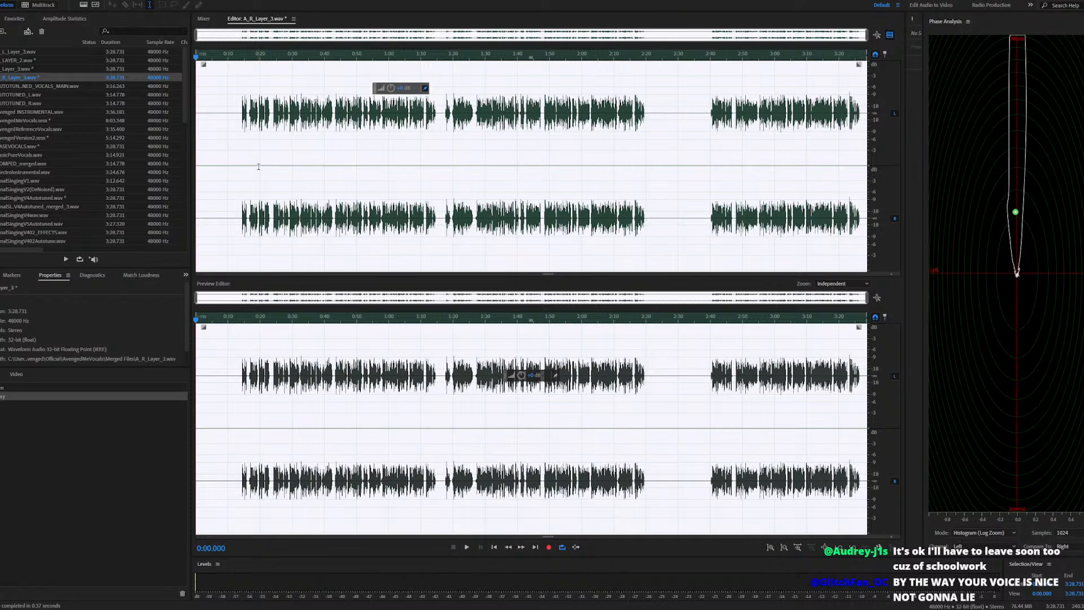
# Open A_L_Layer_3.wav and apply the Delay effect with a delay time of 8 ms on both channels
pyautogui.doubleClick(30, 52)
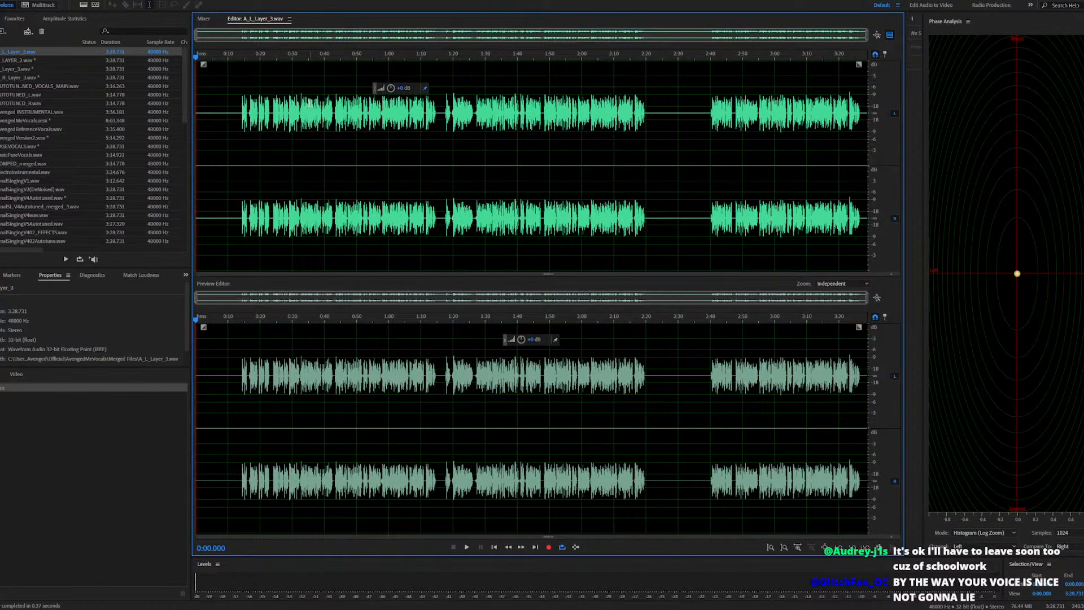
pyautogui.click(61, 1)
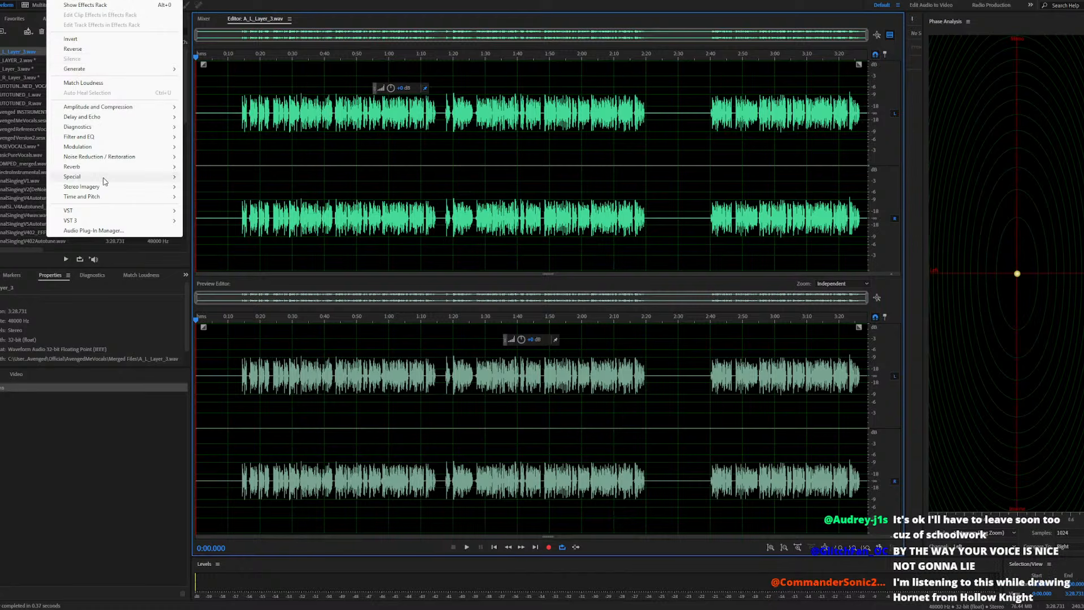
pyautogui.moveTo(104, 180)
pyautogui.moveTo(105, 117)
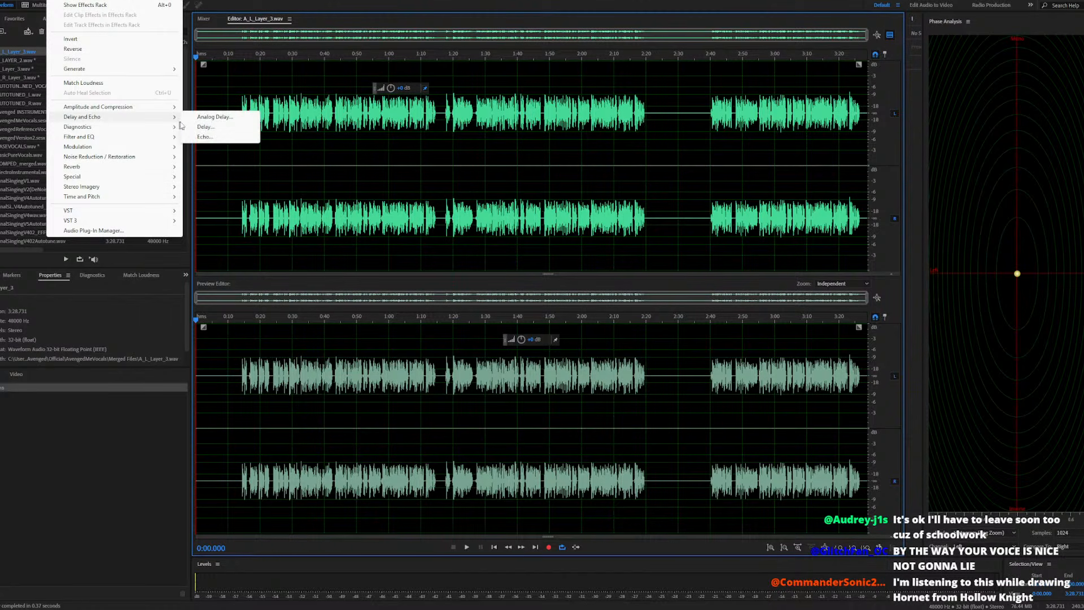
pyautogui.click(205, 127)
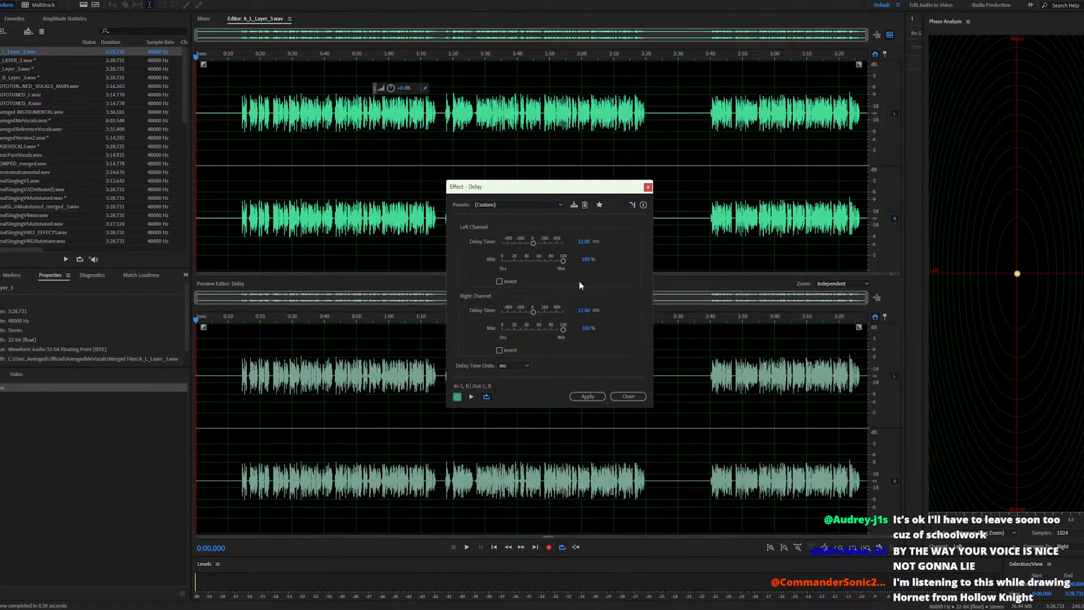
pyautogui.click(582, 242)
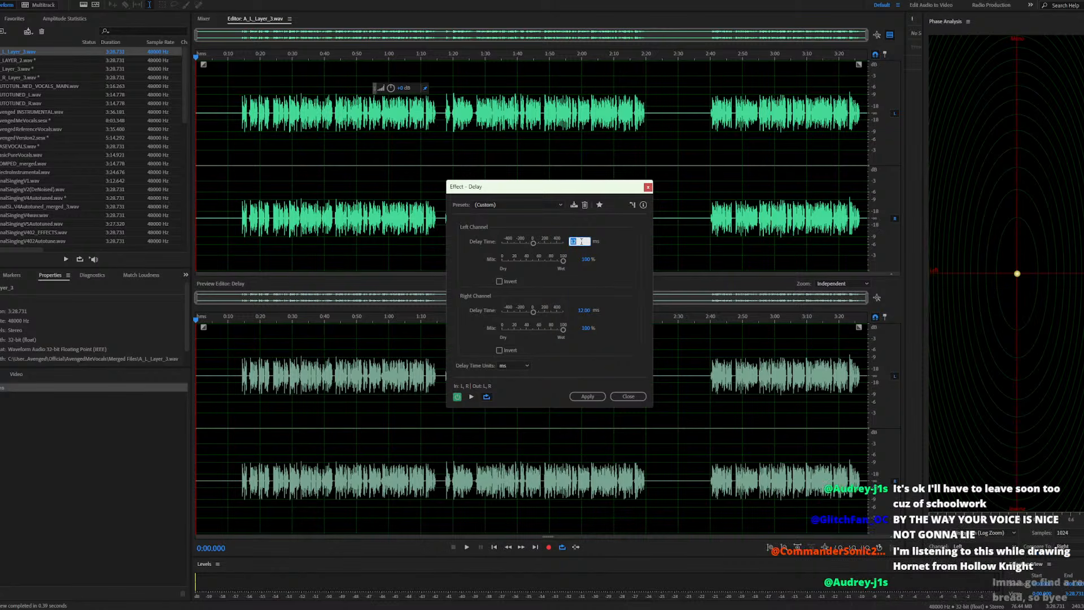
pyautogui.write('8')
pyautogui.press('Return')
pyautogui.click(583, 307)
pyautogui.write('8')
pyautogui.press('Return')
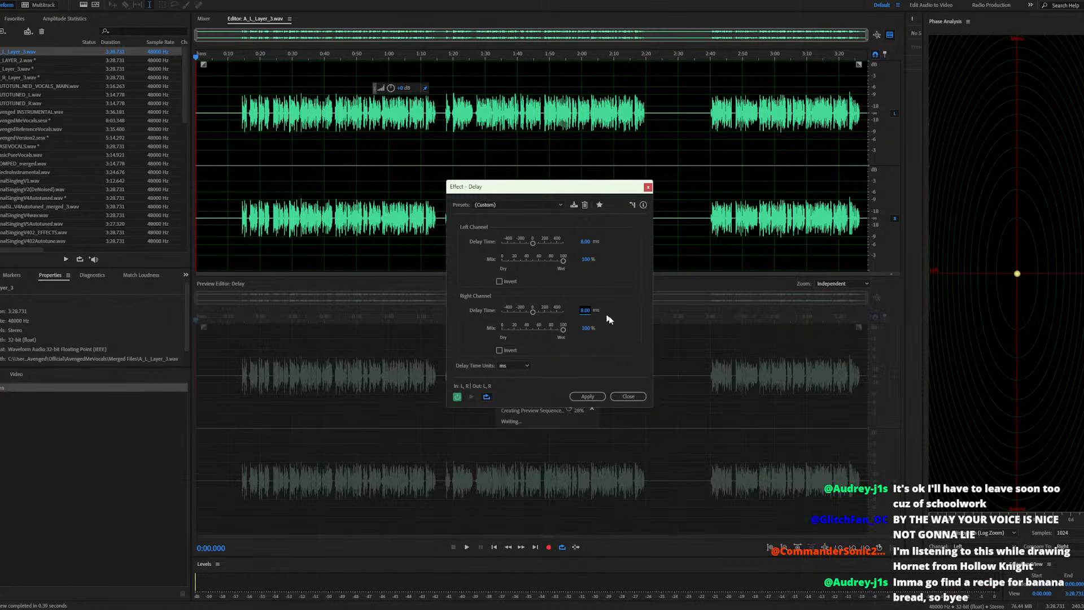
pyautogui.click(586, 396)
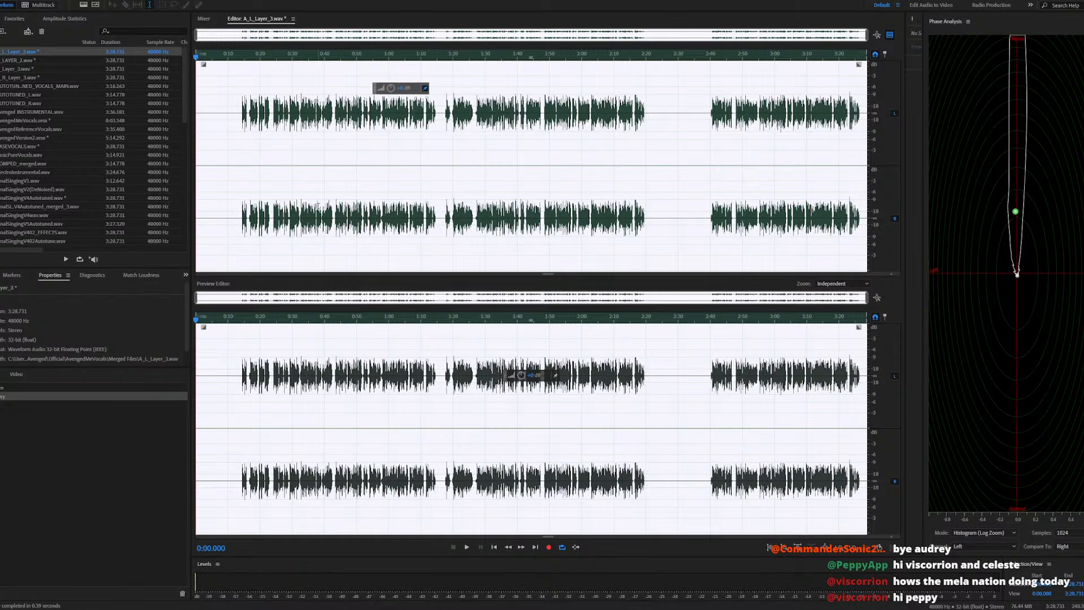
# Review the Delay effect's channel delay times for A_L_Layer_3 and close the effect without applying it
pyautogui.click(56, 1)
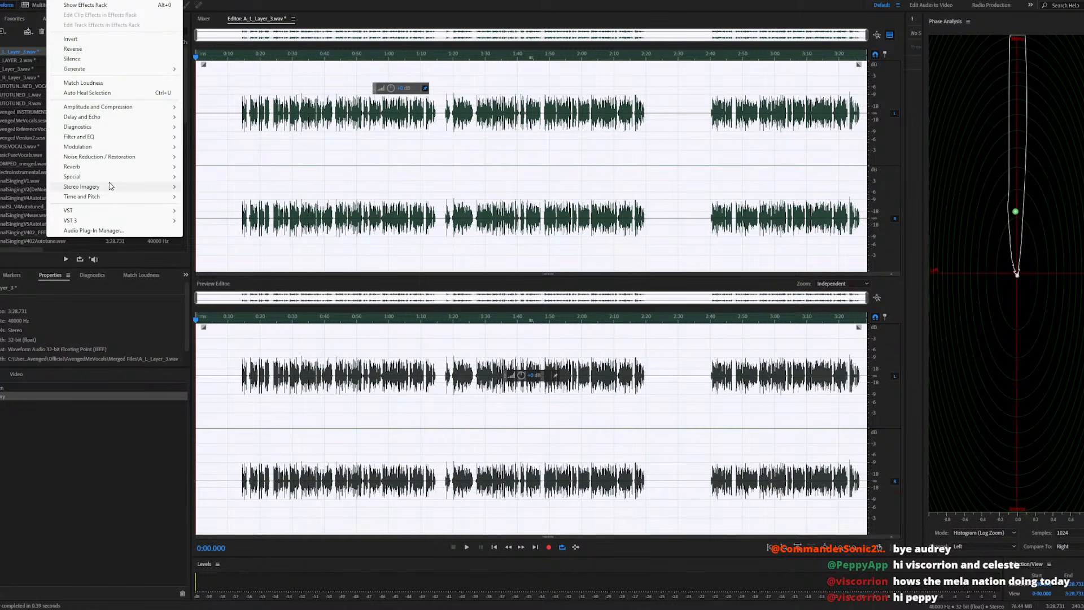
pyautogui.moveTo(97, 118)
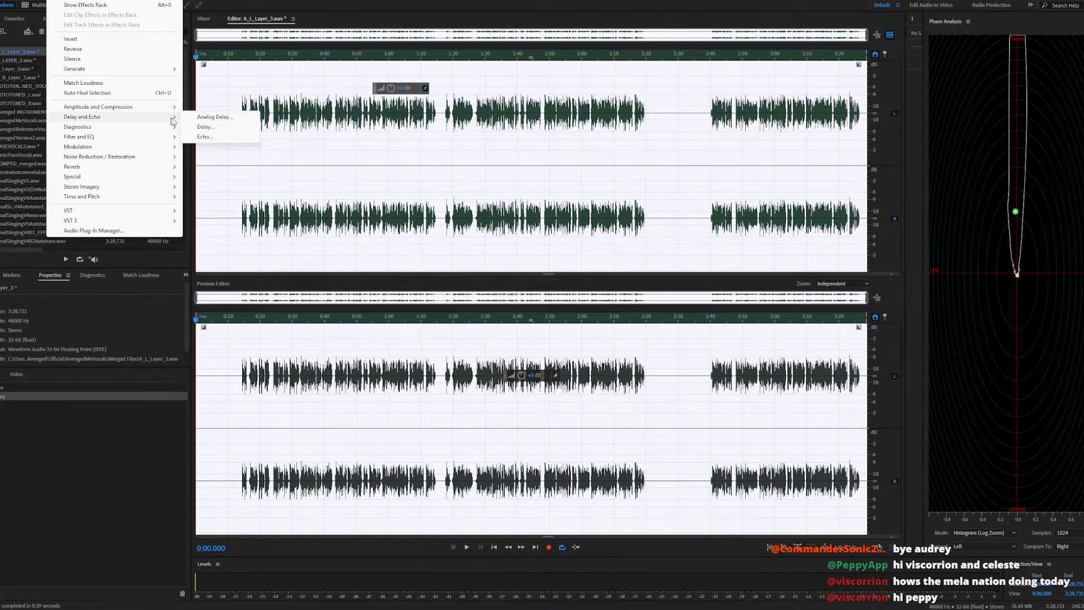
pyautogui.click(200, 127)
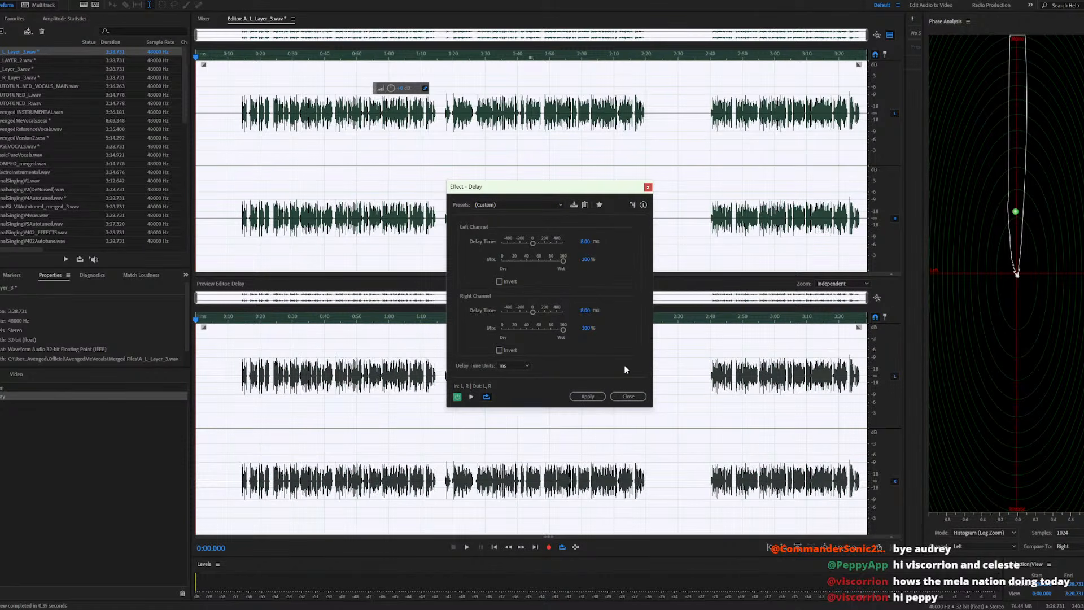
pyautogui.click(628, 396)
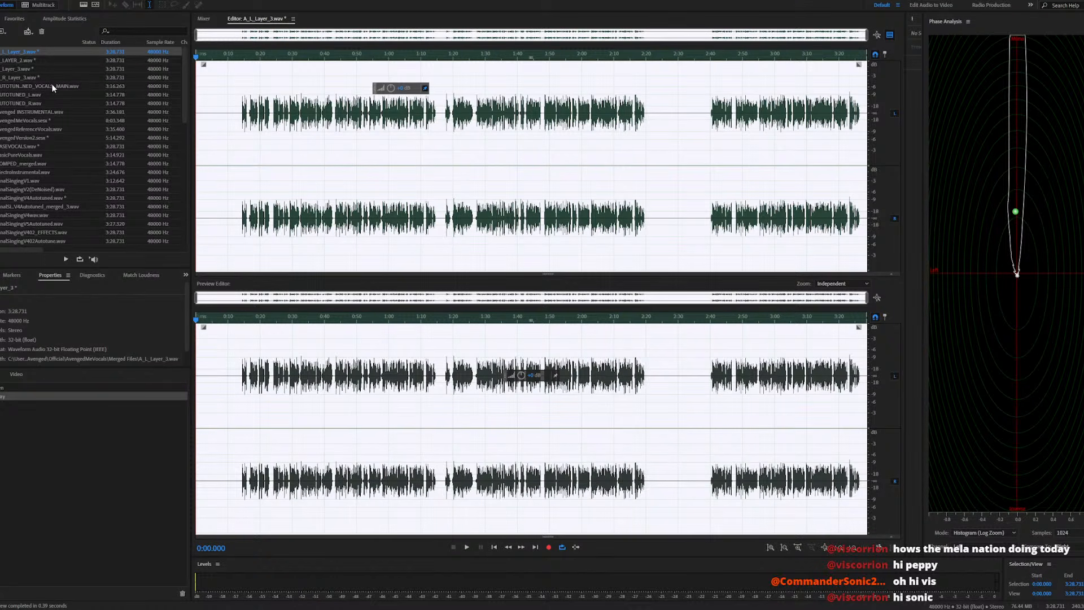
# Open the AvengedMeVocals session, pan Track 6 to L50 and pan Track 7 to R50
pyautogui.doubleClick(51, 120)
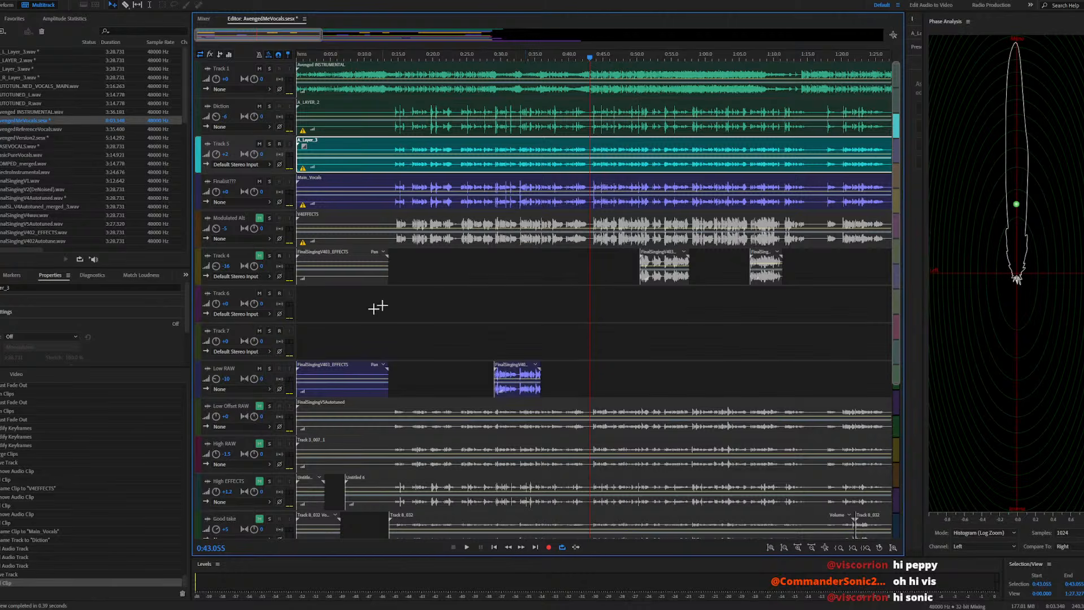
pyautogui.click(263, 304)
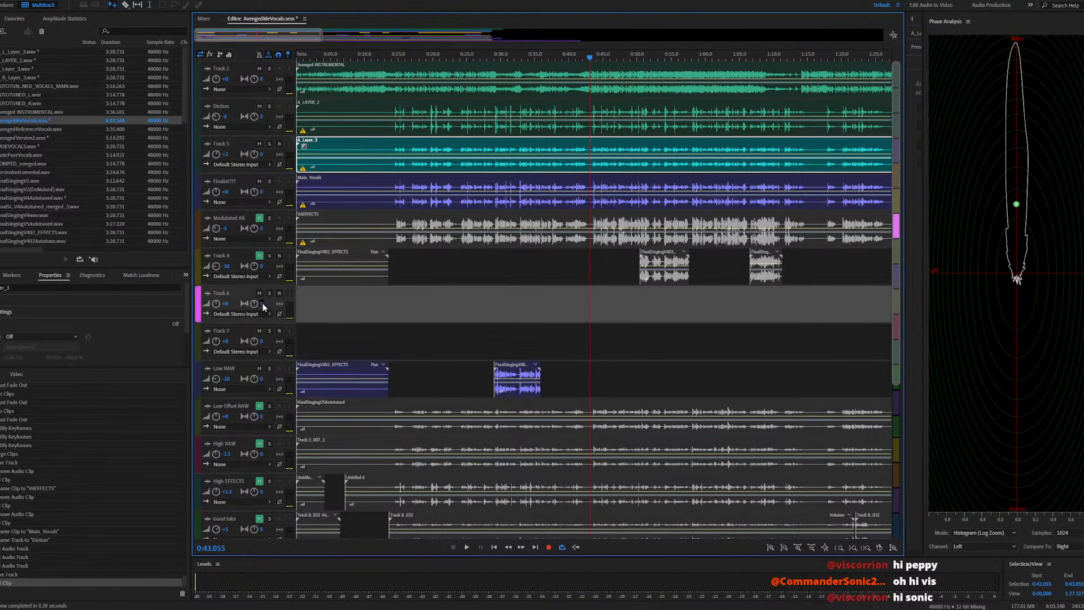
pyautogui.write('-50')
pyautogui.press('Return')
pyautogui.click(261, 342)
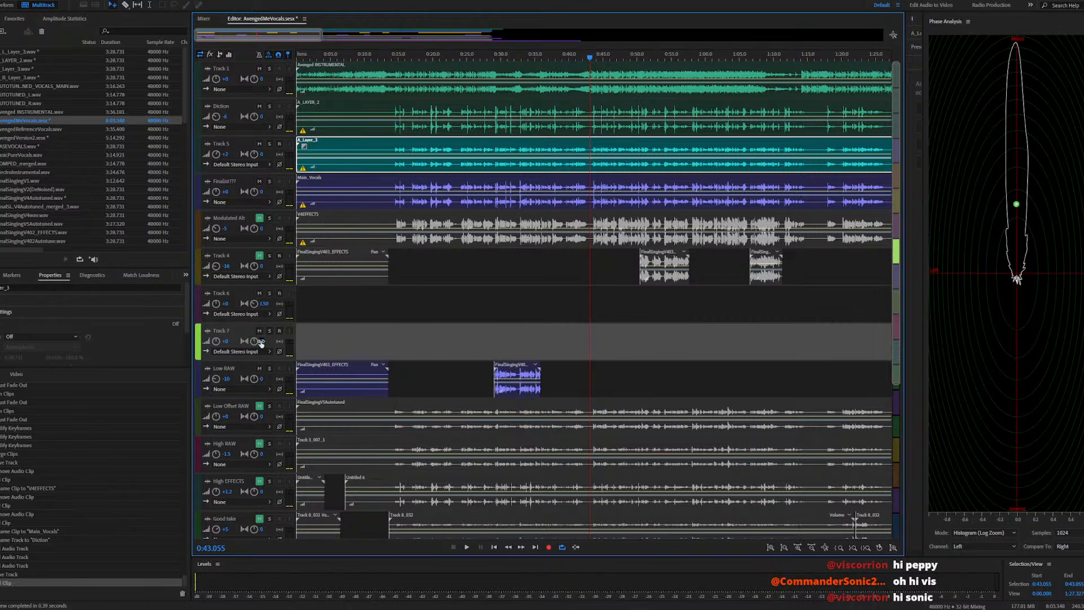
pyautogui.click(262, 342)
pyautogui.write('50')
pyautogui.press('Return')
# Move the Modulated Alt track below Low RAW, and rename Track 6 to Left and Track 7 to Right
pyautogui.moveTo(199, 226); pyautogui.dragTo(203, 392)
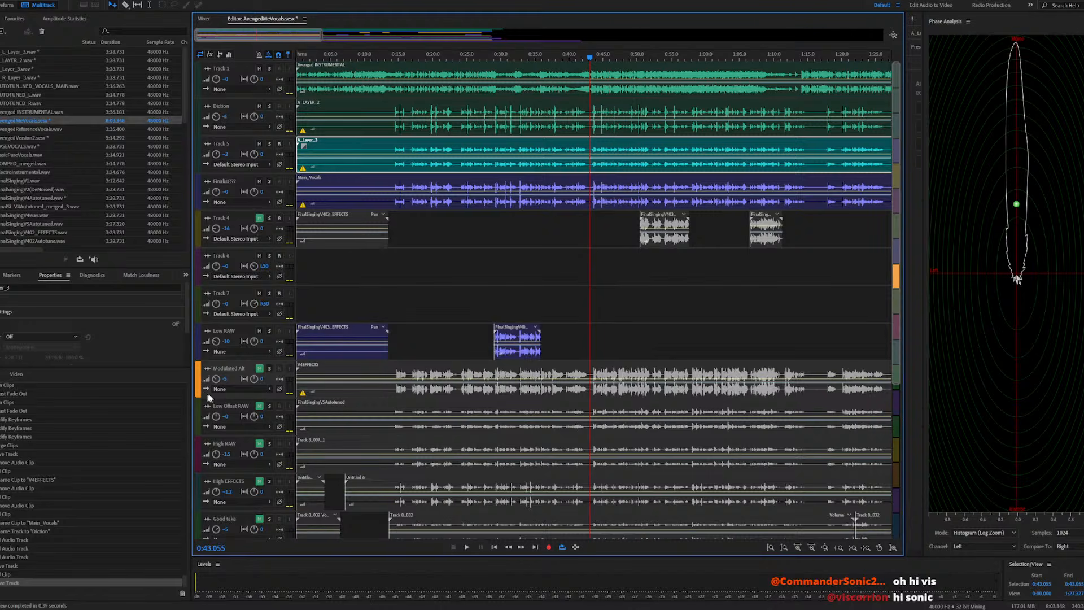
pyautogui.click(223, 256)
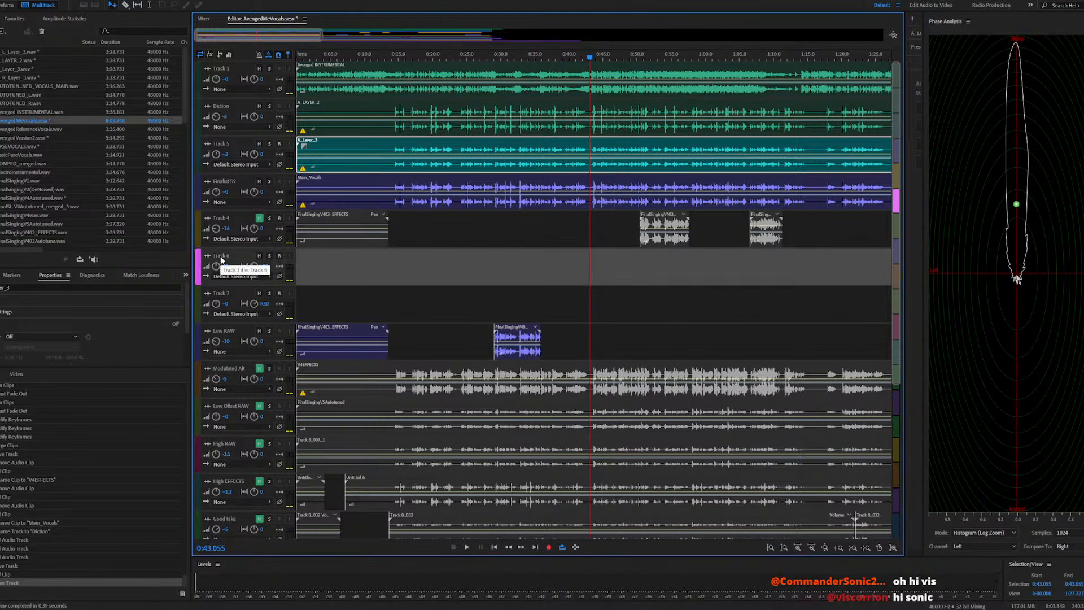
pyautogui.write('Left')
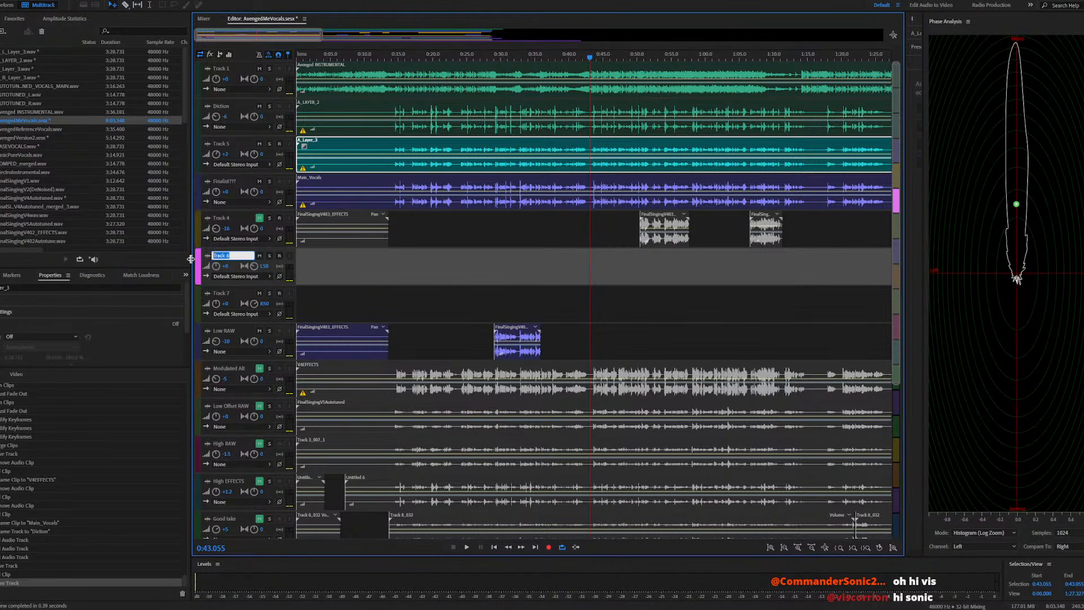
pyautogui.press('Return')
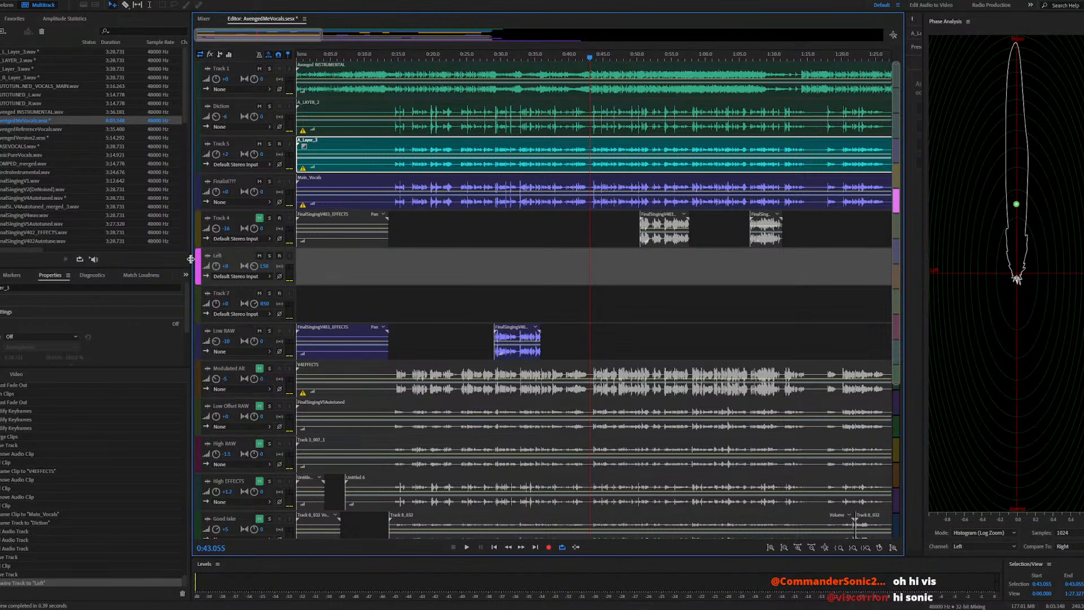
pyautogui.click(223, 293)
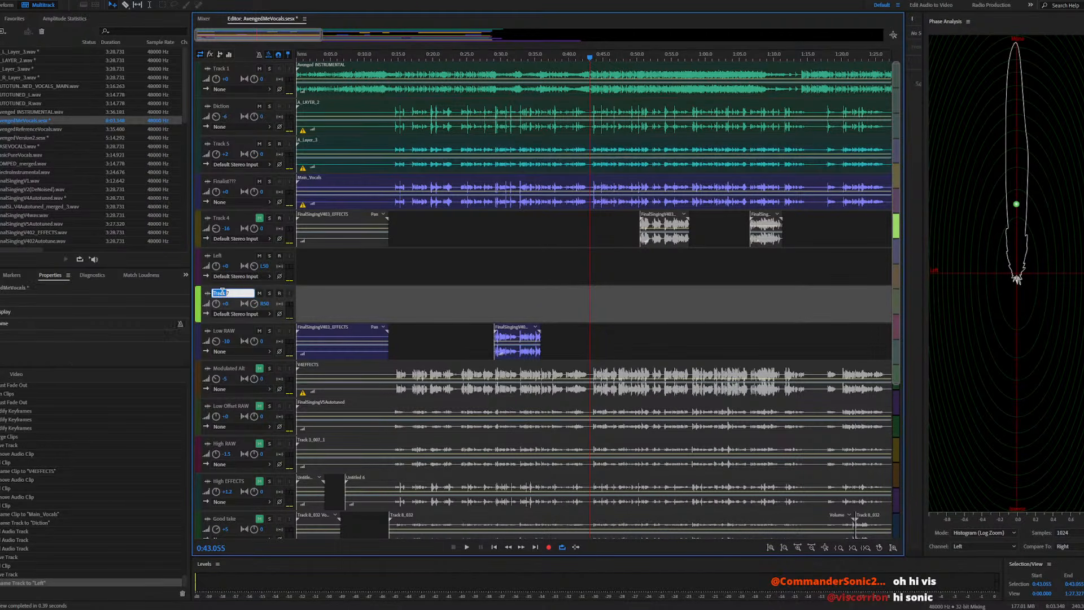
pyautogui.write('Right')
pyautogui.press('Return')
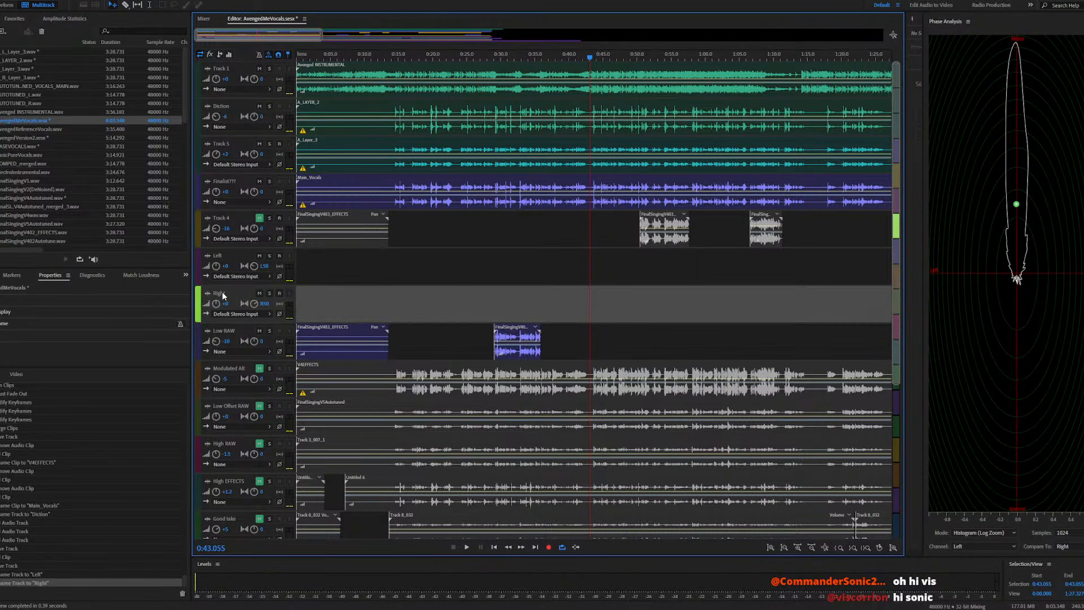
# Move the Left and Right tracks directly below Track 1, above the Diction track
pyautogui.click(194, 267)
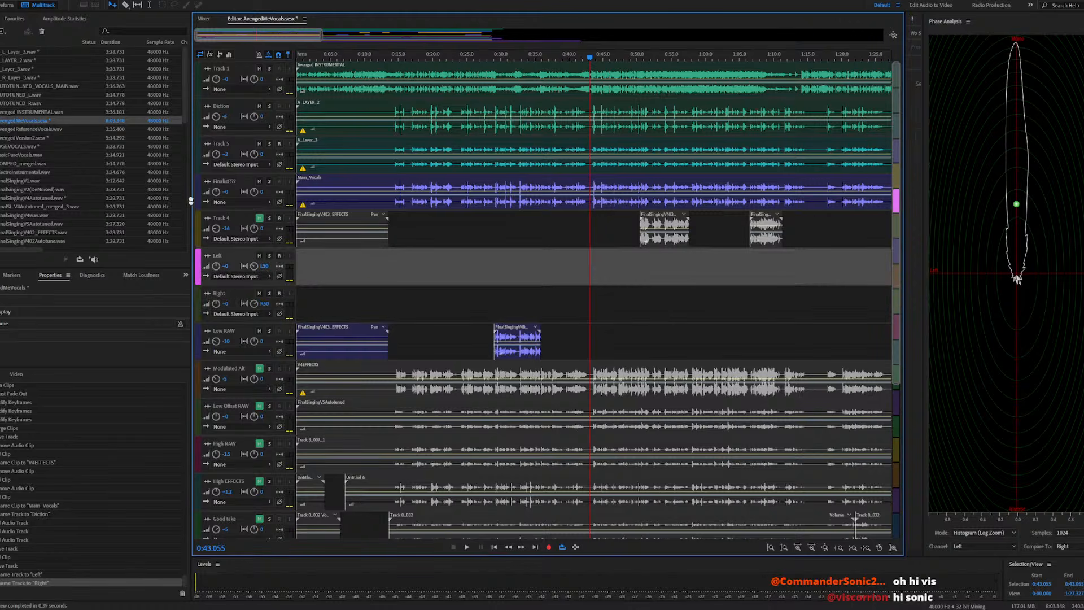
pyautogui.moveTo(191, 201); pyautogui.dragTo(194, 112)
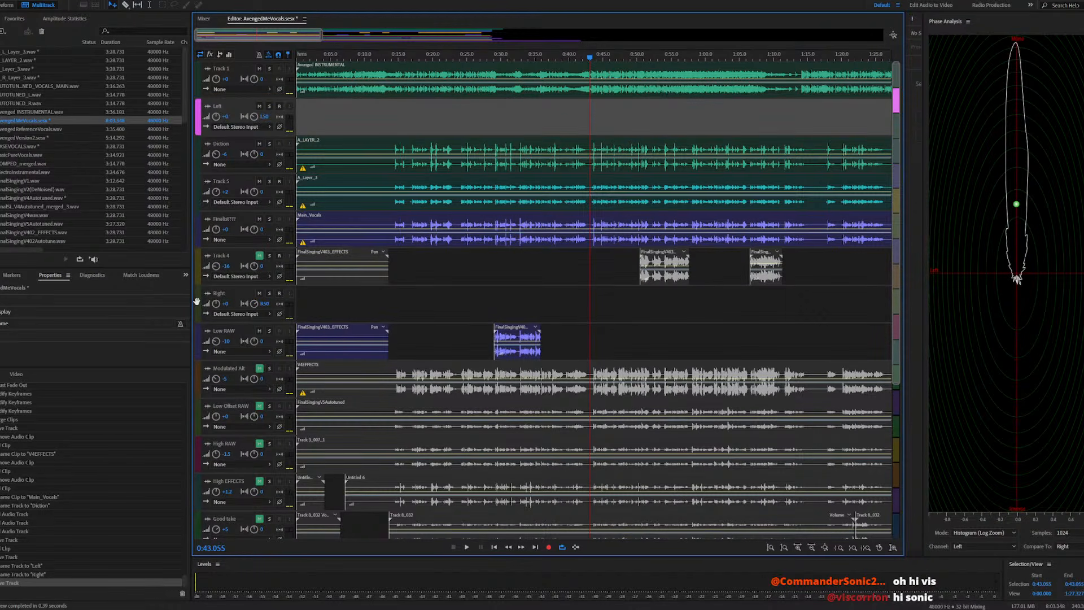
pyautogui.moveTo(196, 301); pyautogui.dragTo(206, 141)
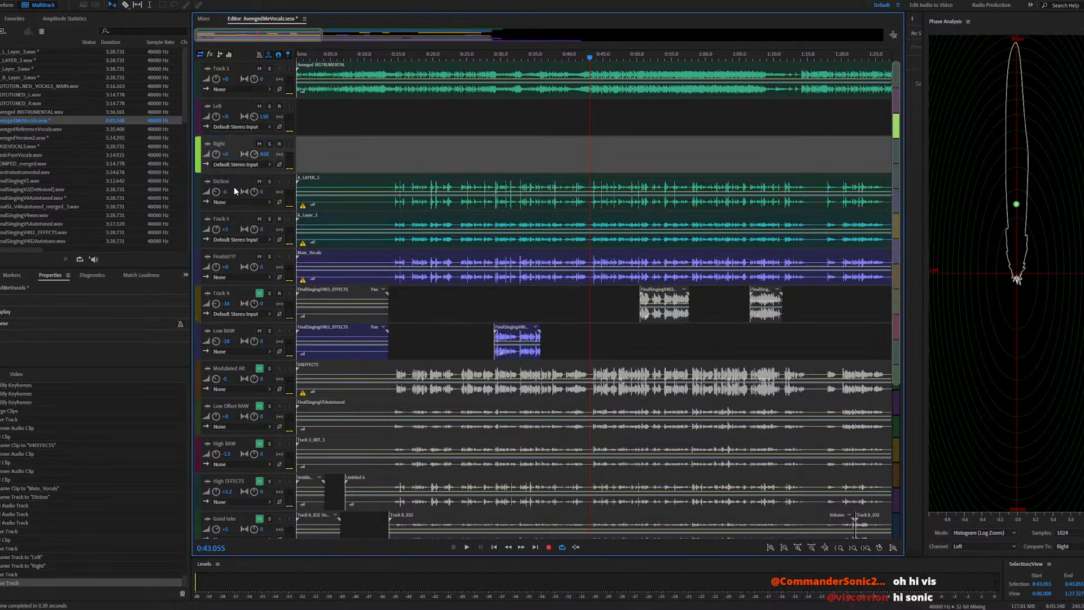
# Rename Track 5 to Word Body and the track holding the Main_Vocals clip to Main
pyautogui.click(224, 218)
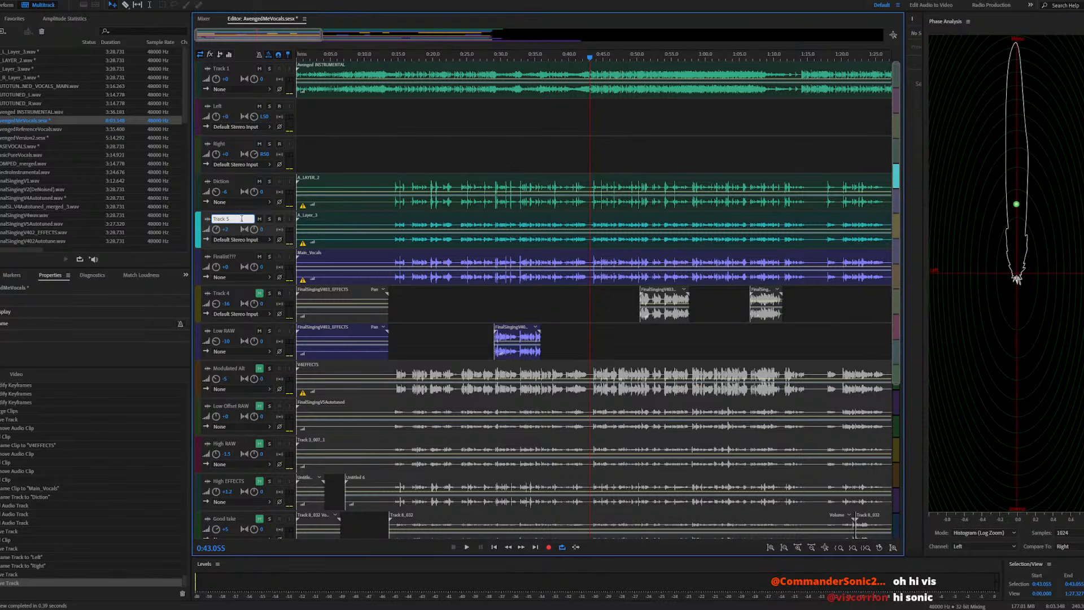
pyautogui.write('Word Body')
pyautogui.press('Return')
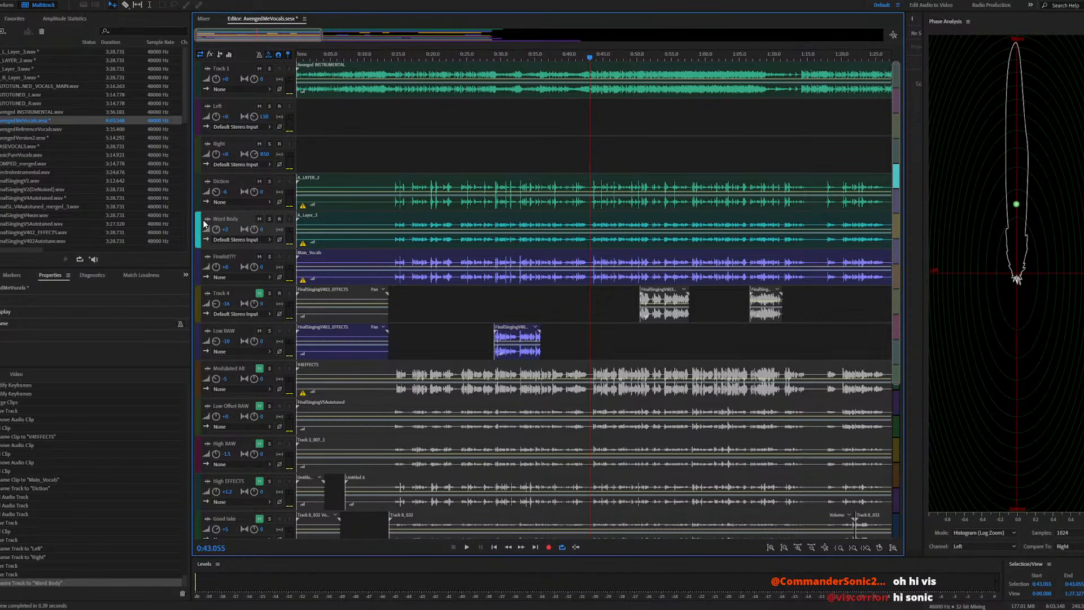
pyautogui.click(228, 256)
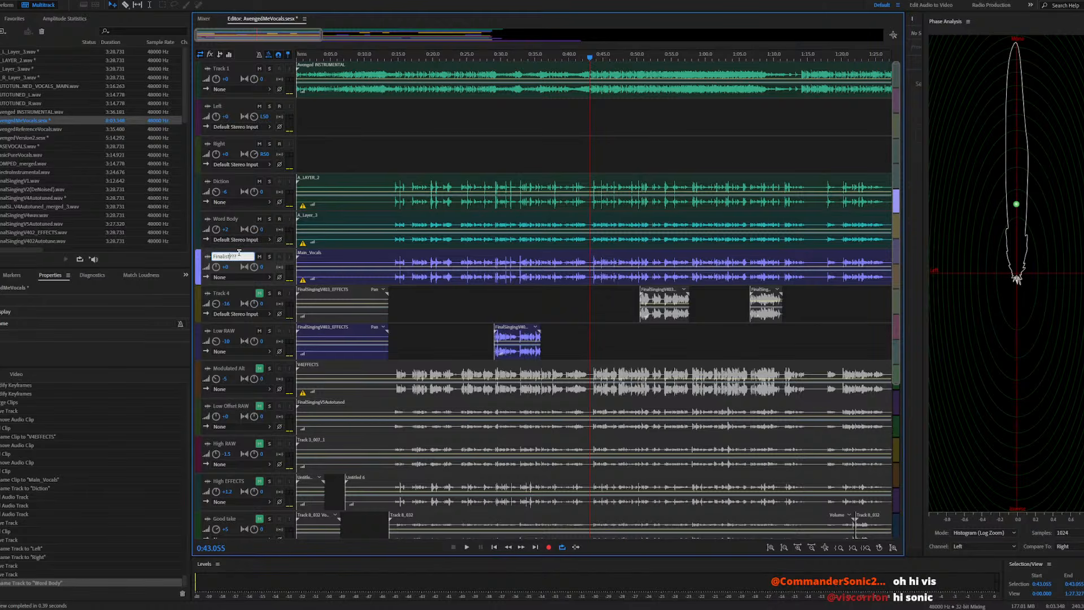
pyautogui.hotkey('ctrl', 'a')
pyautogui.write('Main')
pyautogui.press('Return')
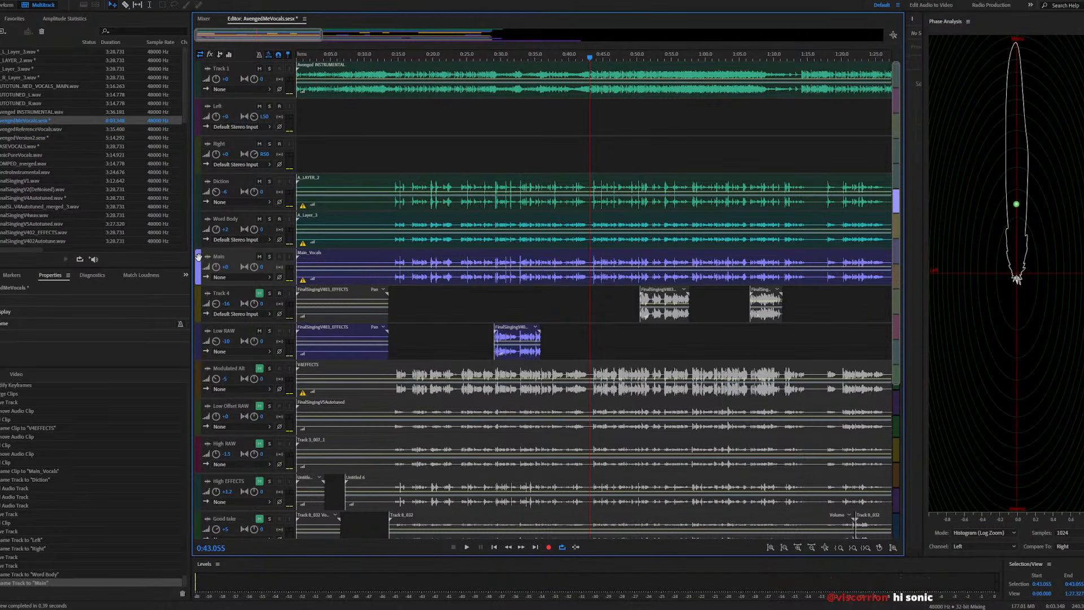
# Place A_L_Layer_3 at the start of the Left track and A_R_Layer_3 at the start of the Right track
pyautogui.moveTo(27, 53); pyautogui.dragTo(297, 130)
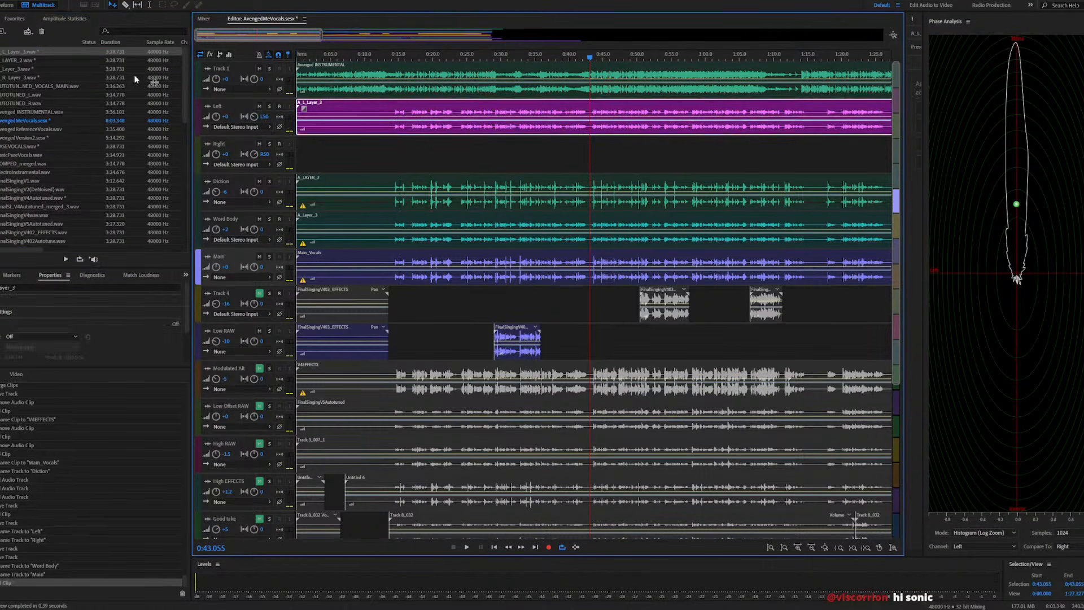
pyautogui.moveTo(9, 78); pyautogui.dragTo(304, 164)
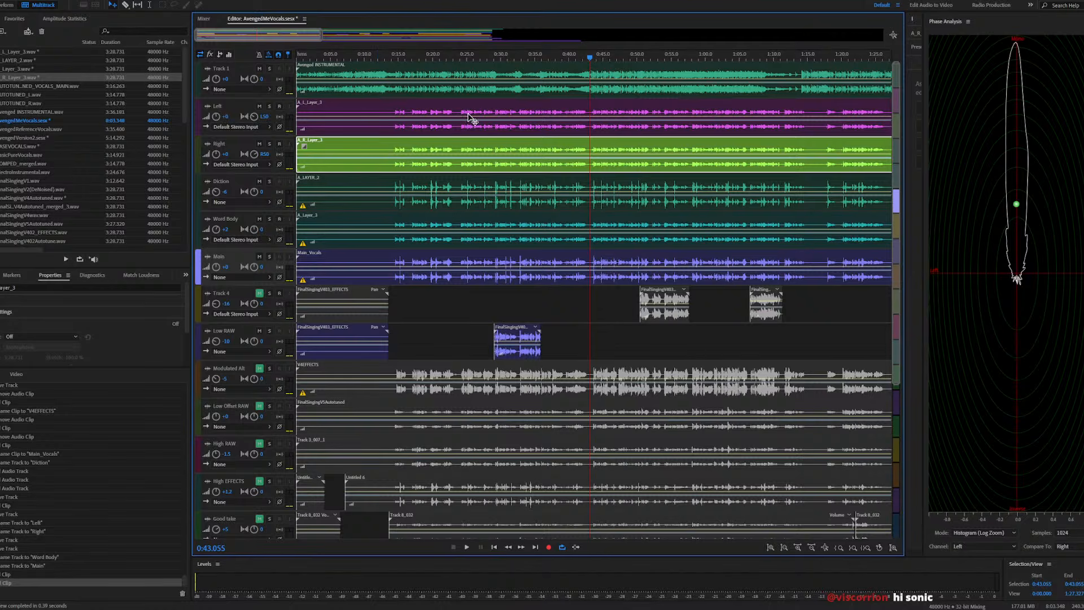
# Play the mix from 0:17 and at points around 0:32 and 0:54, and examine the layered waveforms near 0:43
pyautogui.moveTo(519, 61); pyautogui.dragTo(411, 75)
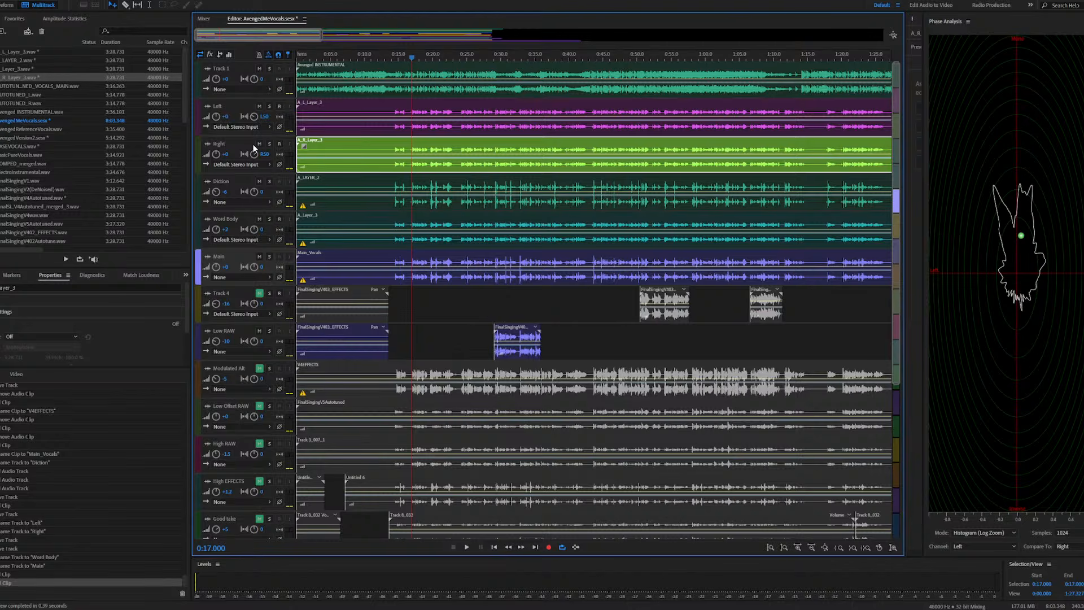
pyautogui.press('space')
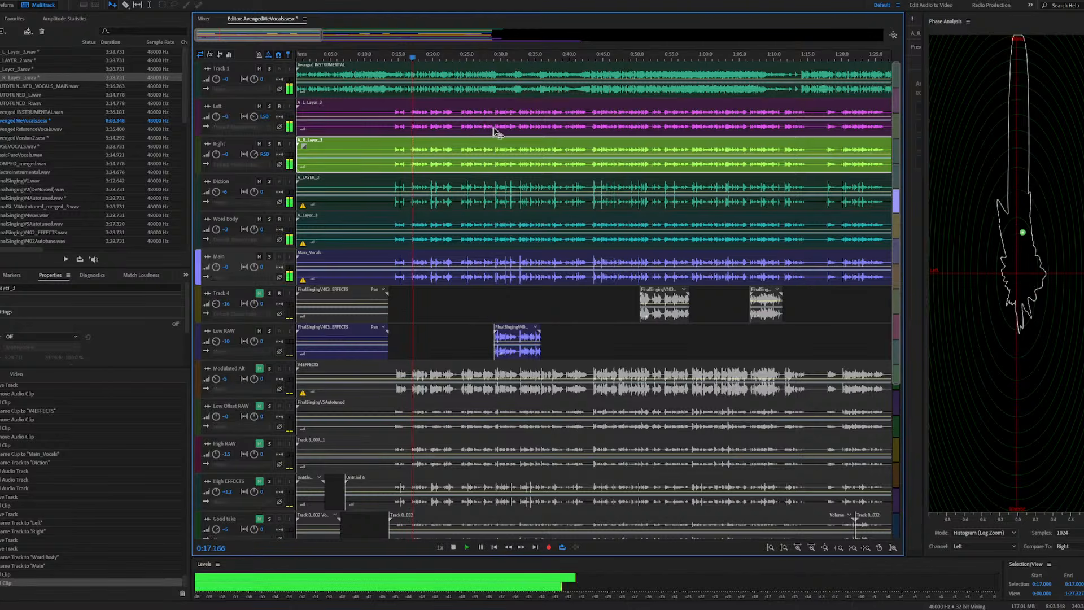
pyautogui.click(513, 57)
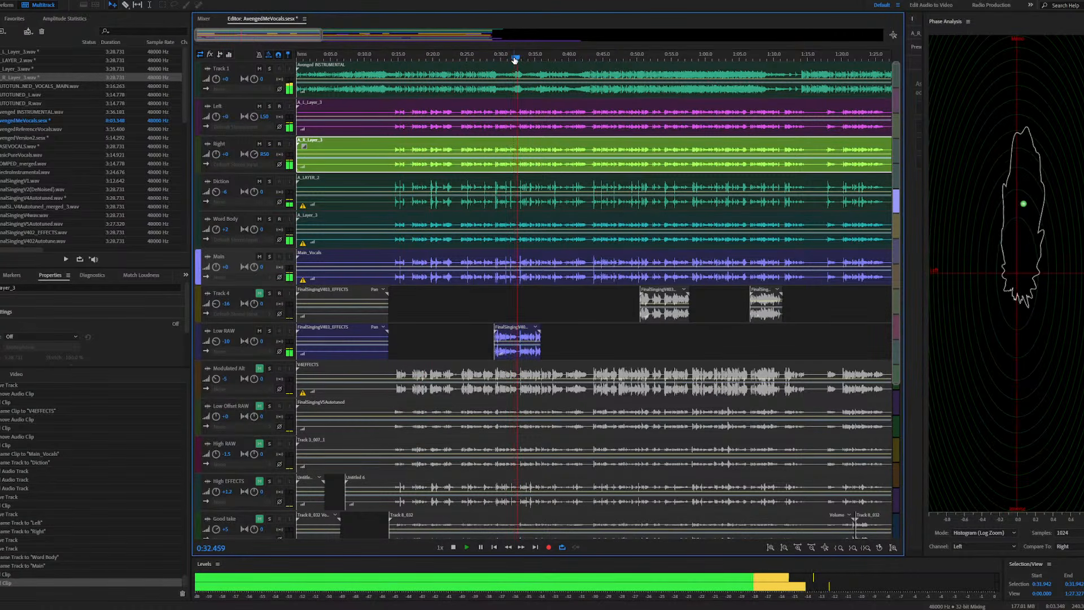
pyautogui.click(668, 56)
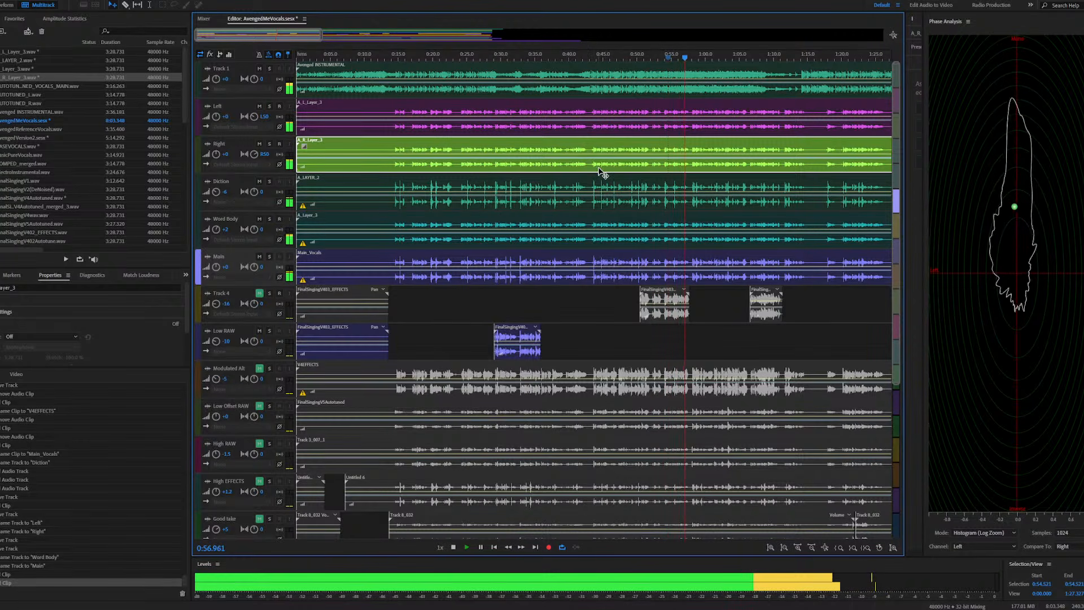
pyautogui.scroll(-2, 600, 161)
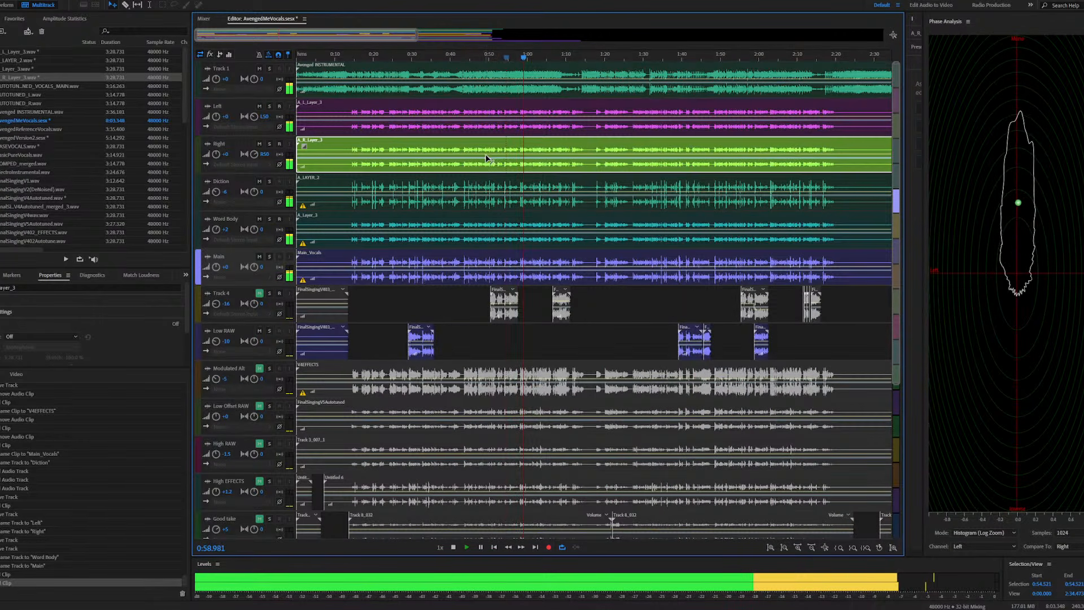
pyautogui.scroll(3, 482, 153)
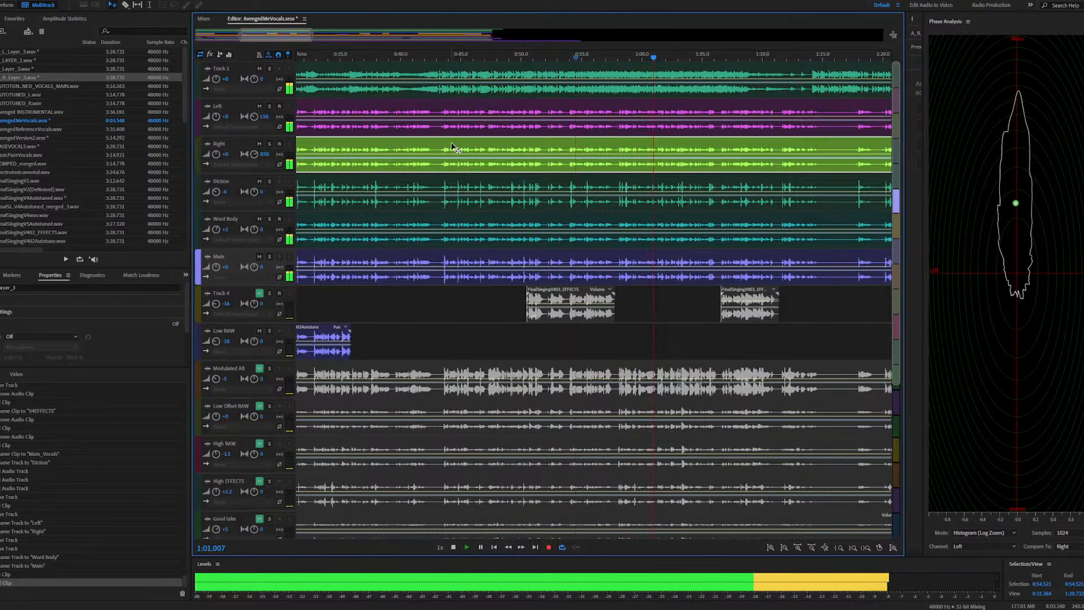
pyautogui.scroll(12, 443, 145)
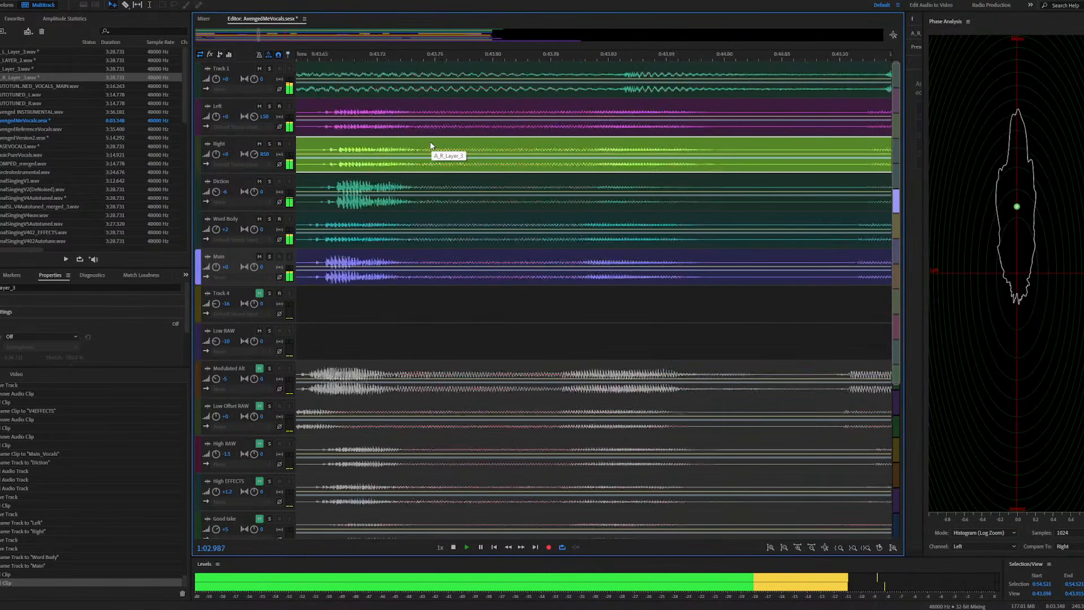
pyautogui.scroll(2, 395, 144)
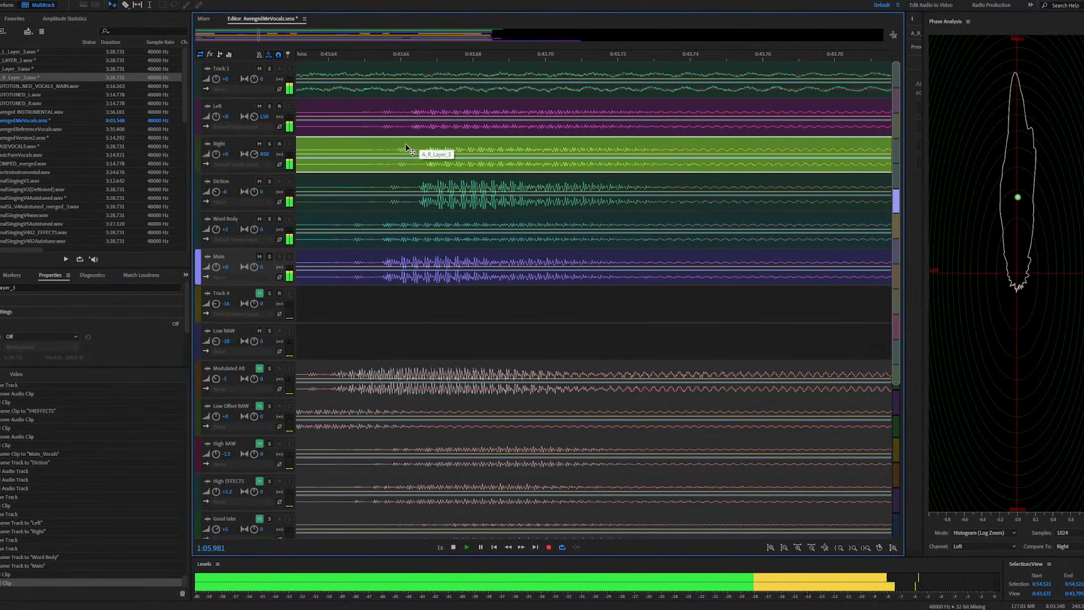
pyautogui.press('space')
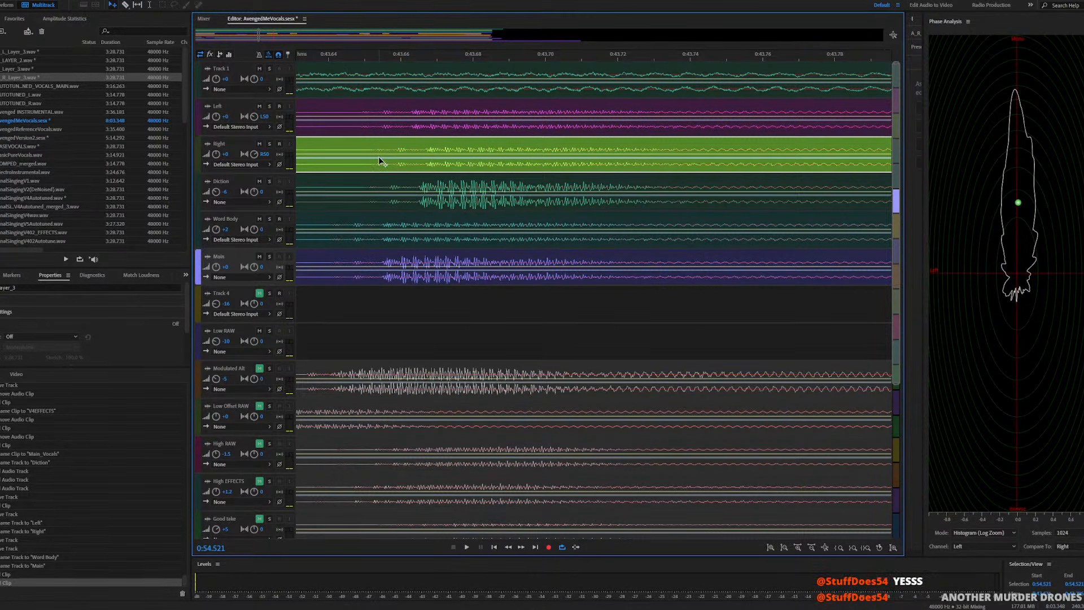
# Examine how the Diction clip's onsets line up with the neighbouring vocal tracks near 0:43 and 0:17
pyautogui.click(427, 194)
pyautogui.scroll(-15, 427, 193)
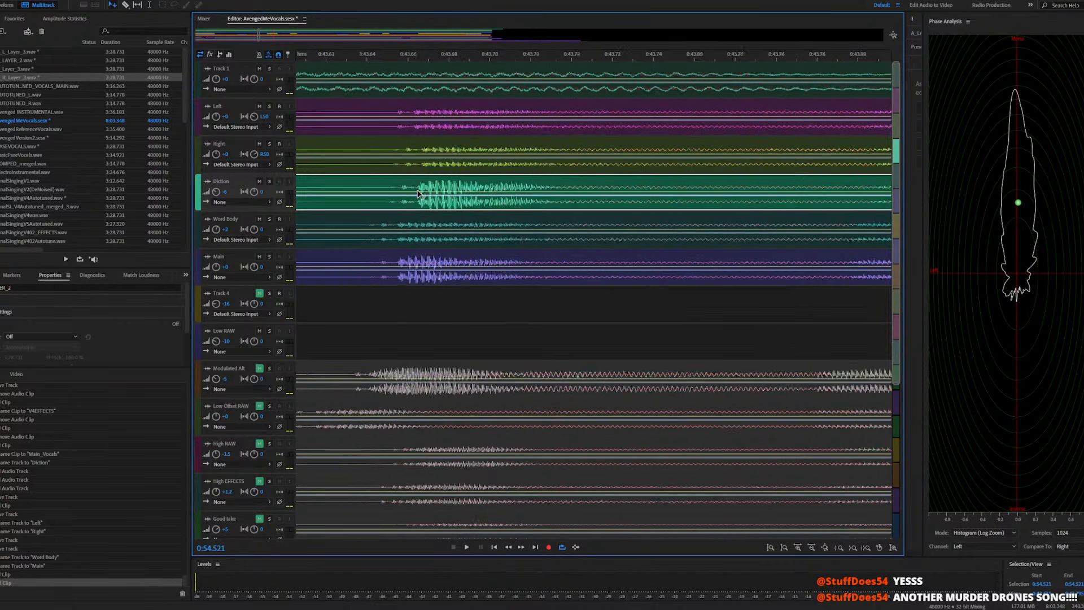
pyautogui.scroll(-5, 554, 193)
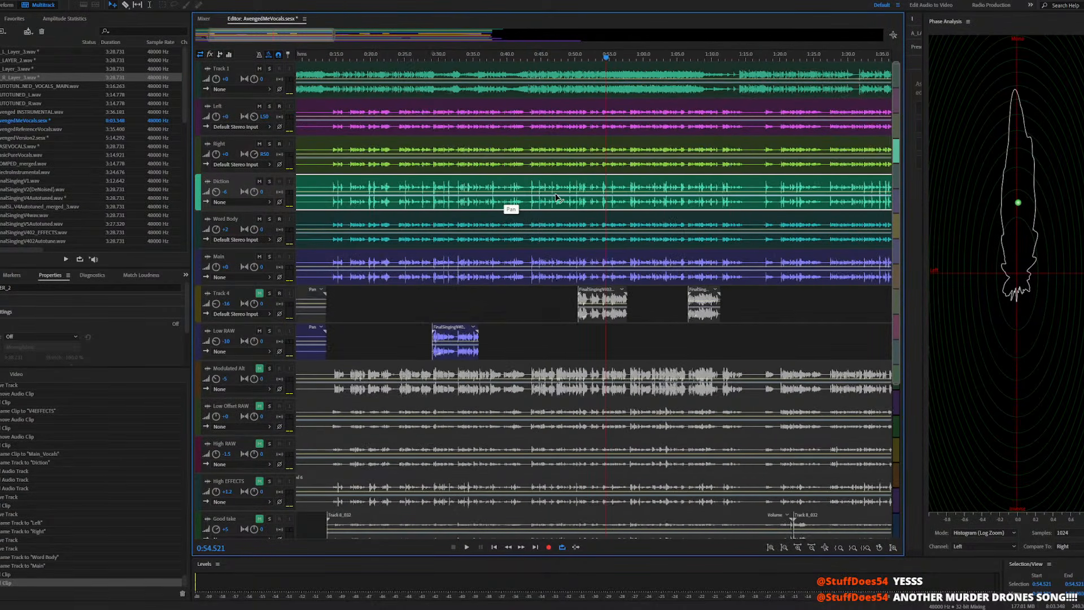
pyautogui.scroll(5, 357, 194)
pyautogui.scroll(5, 357, 194)
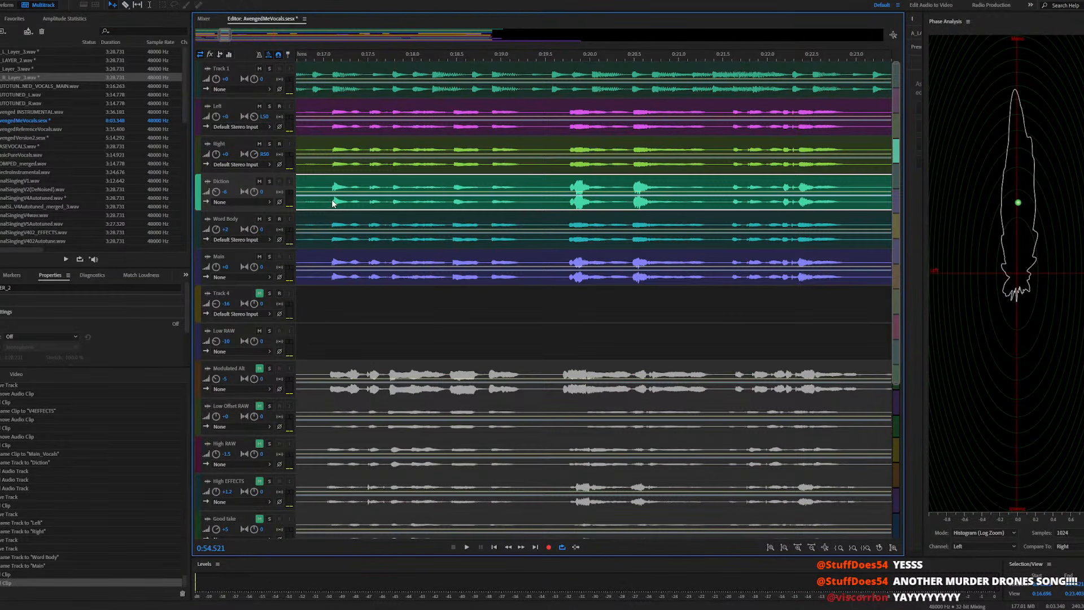
pyautogui.scroll(5, 330, 195)
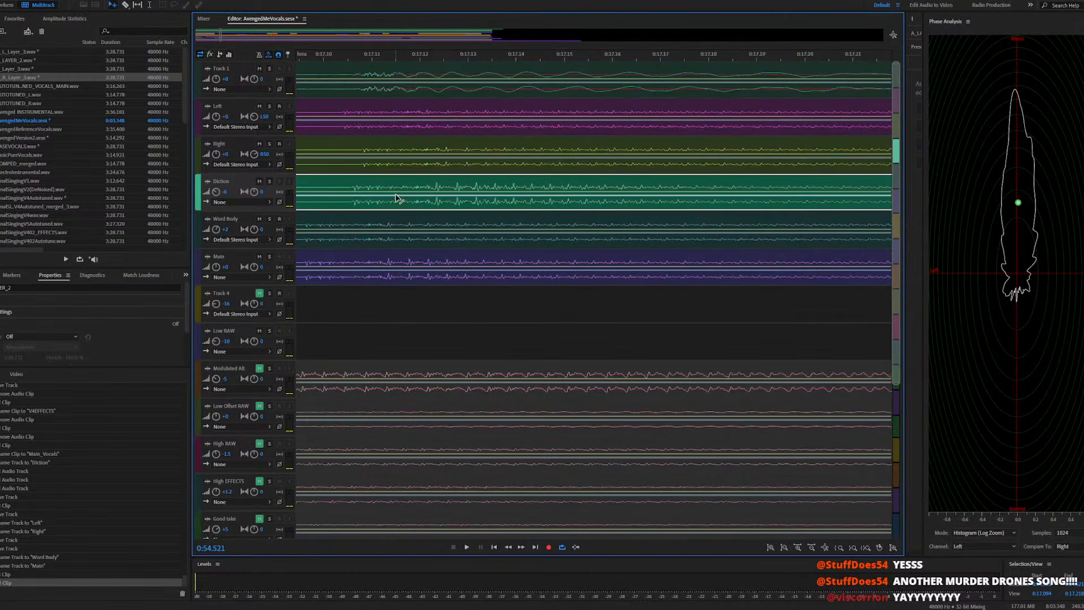
pyautogui.scroll(-5, 401, 195)
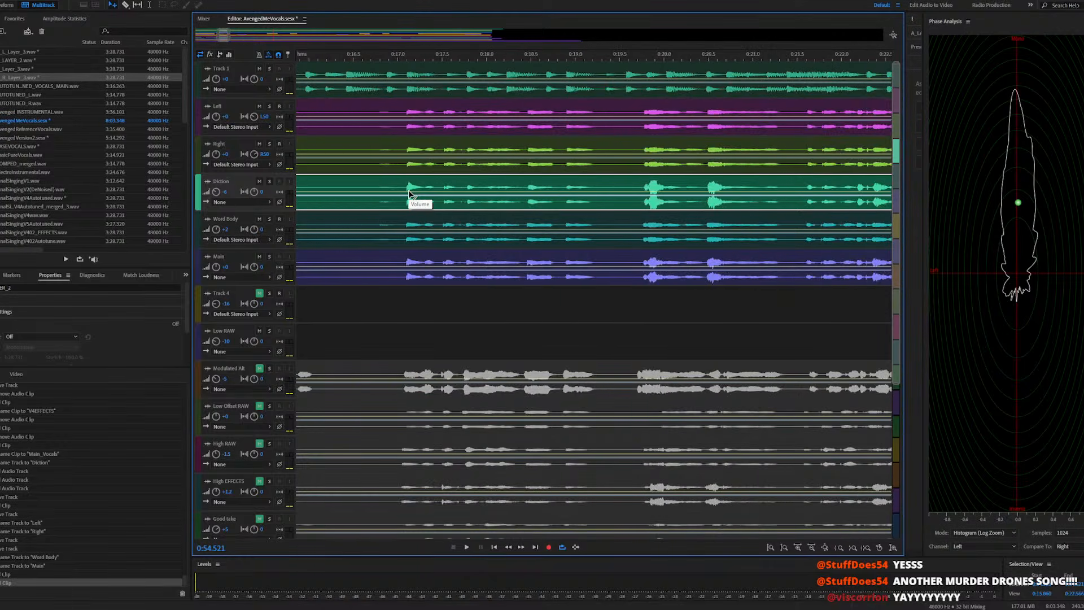
pyautogui.scroll(-10, 409, 194)
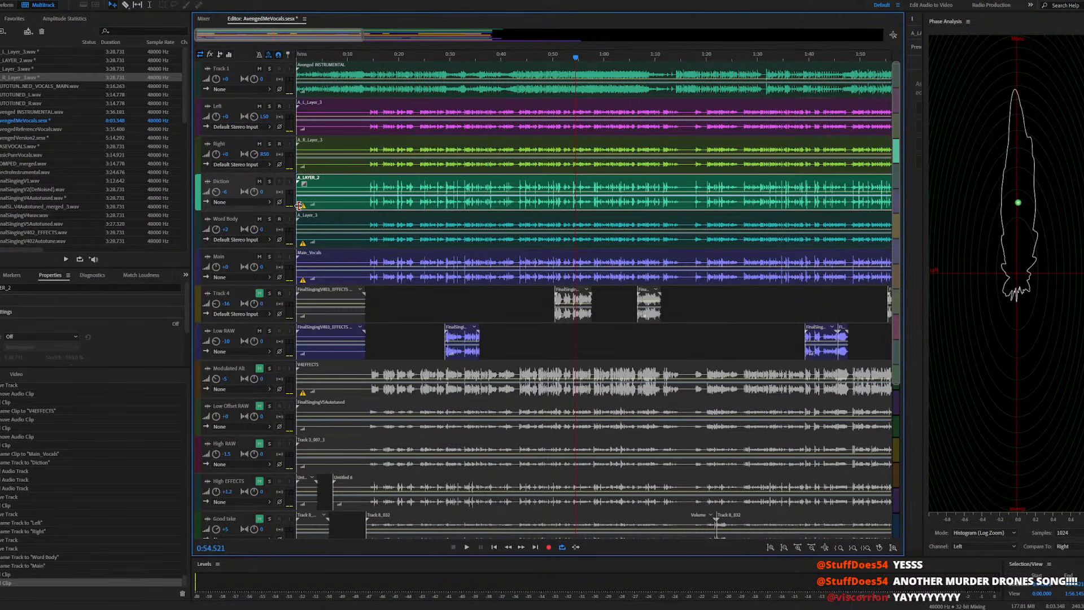
# Shift the A_LAYER_2 clip on the Diction track slightly earlier, using the vocal onset near 0:15 to align it with Main
pyautogui.scroll(5, 374, 197)
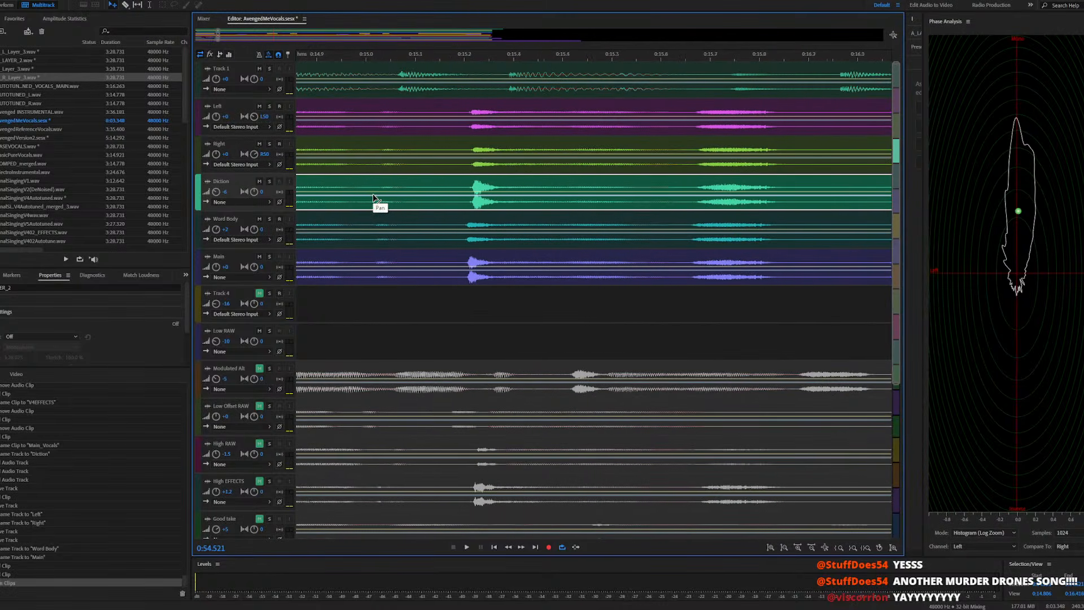
pyautogui.scroll(7, 473, 184)
pyautogui.moveTo(473, 184); pyautogui.dragTo(446, 185)
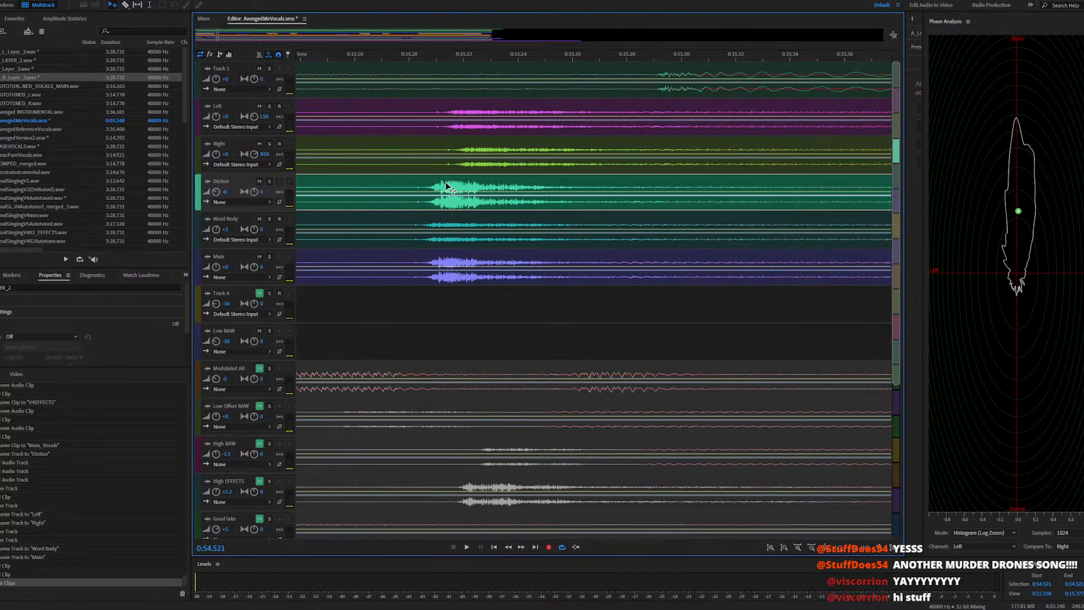
# Play the mix from 0:54 and compare it with the Diction clip's last move undone and redone
pyautogui.press('space')
pyautogui.scroll(-7, 425, 215)
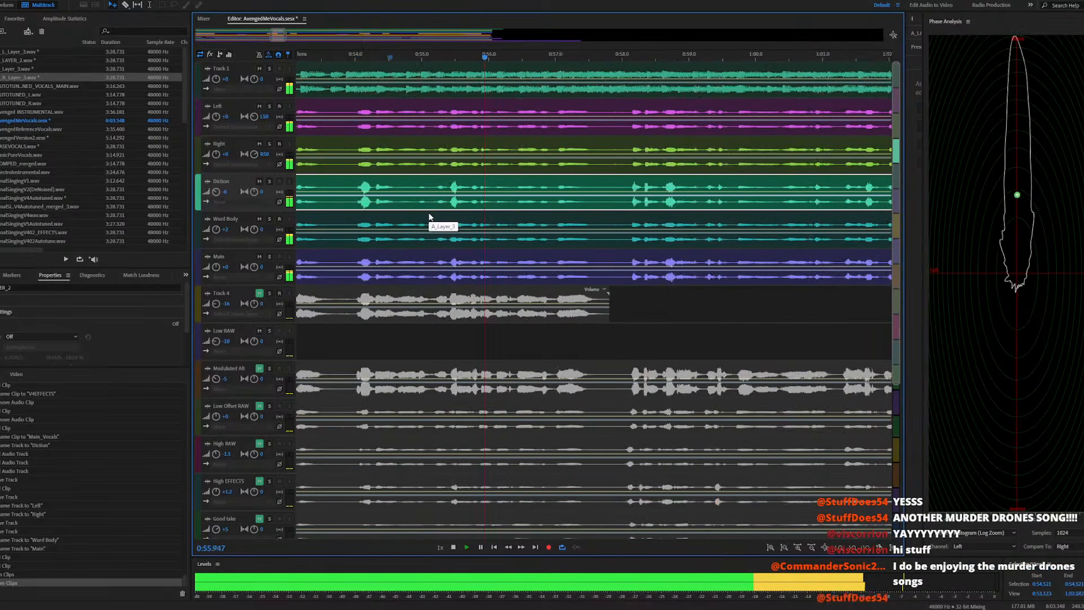
pyautogui.scroll(-3, 429, 218)
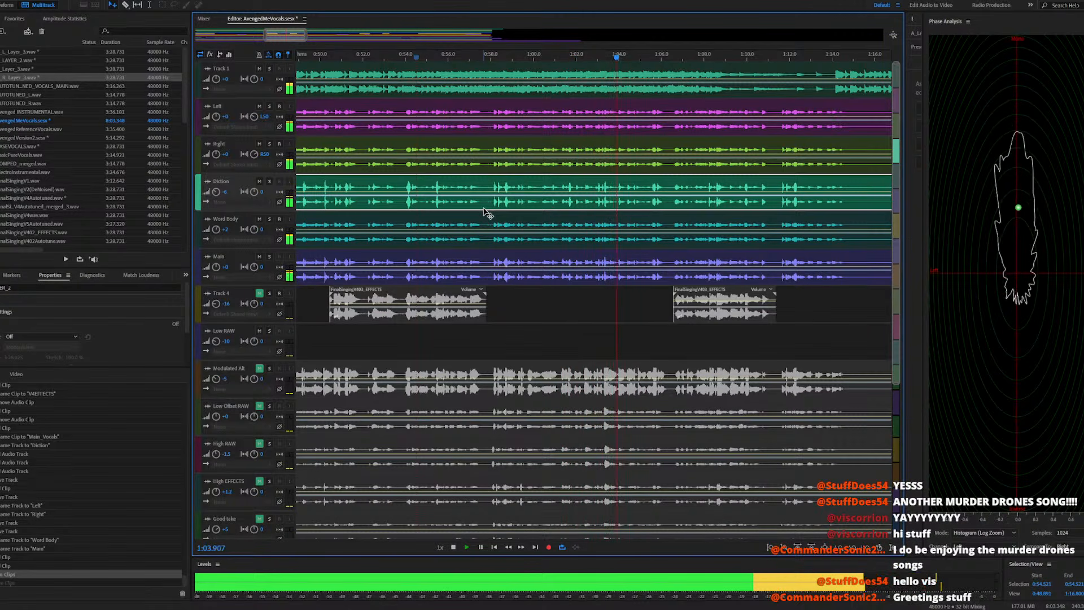
pyautogui.hotkey('ctrl', 'shift', 'z')
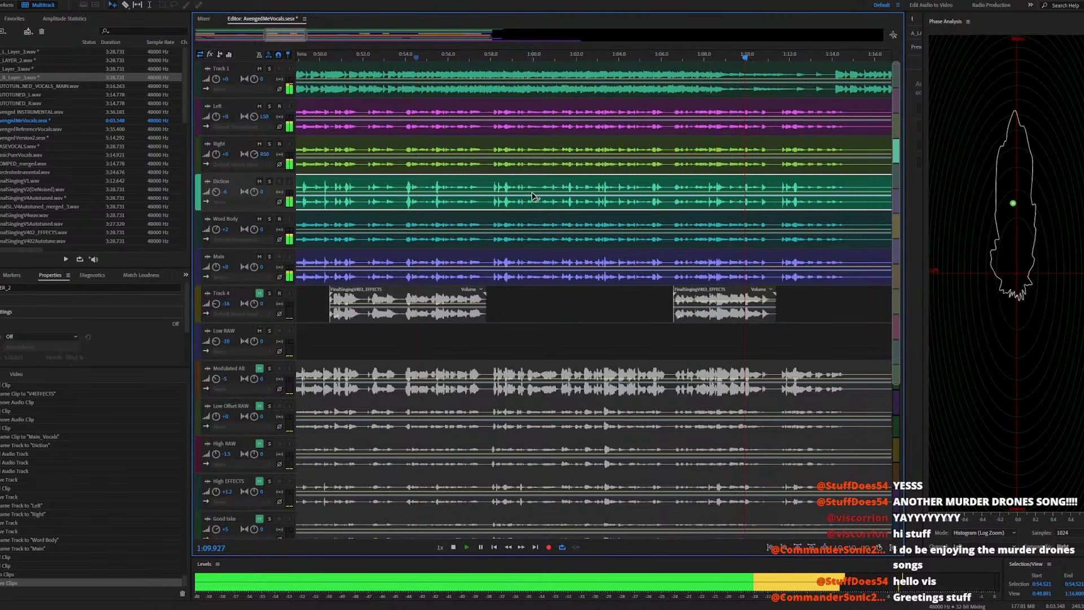
pyautogui.press('space')
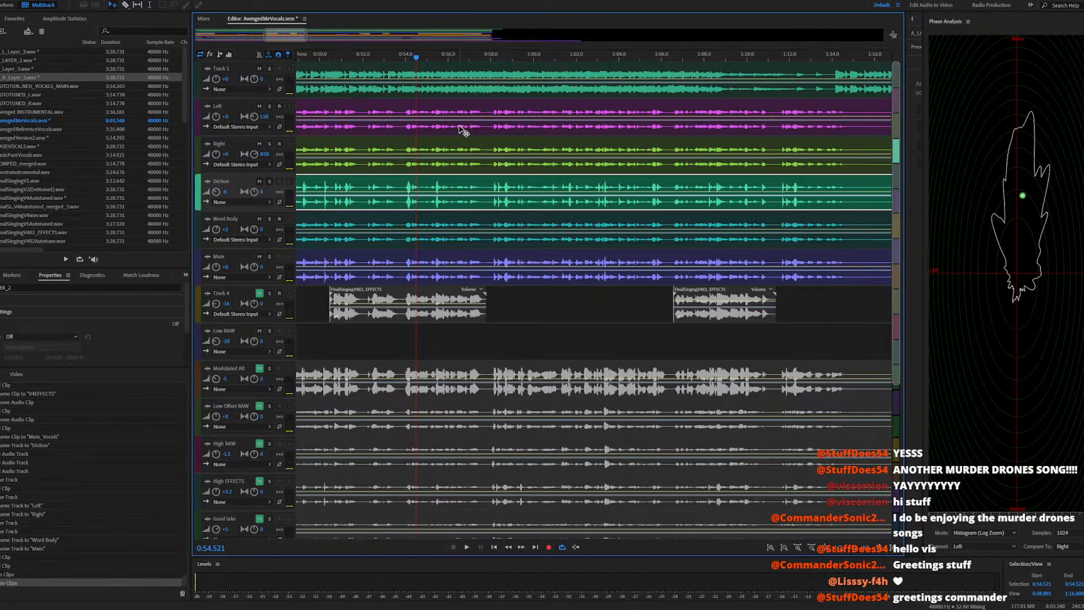
# Revert the whole A_L_Layer_3.wav to its state before the Delay effect and save the file
pyautogui.doubleClick(417, 112)
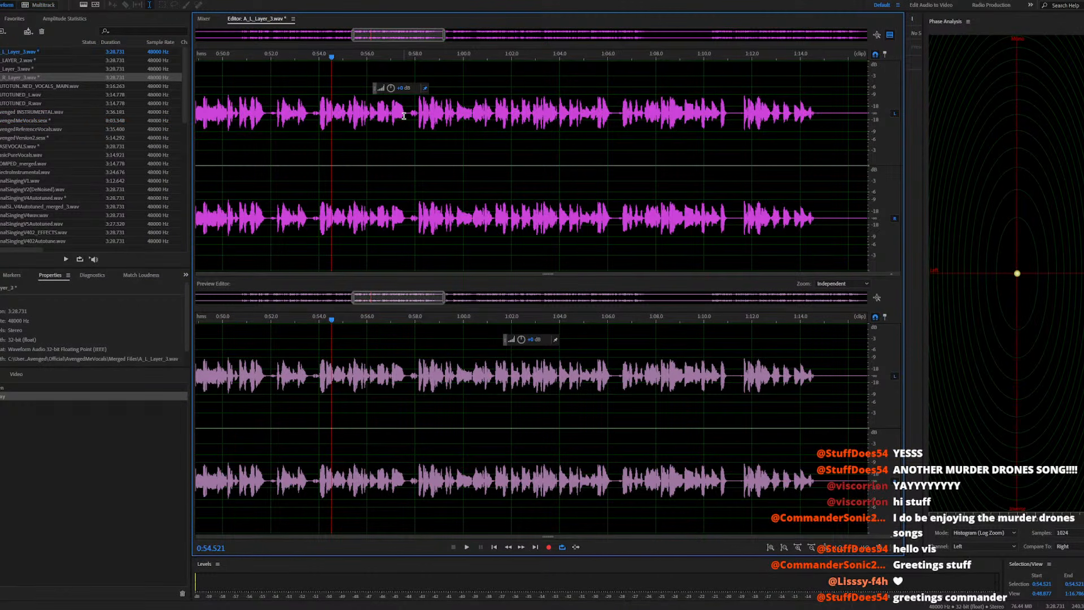
pyautogui.click(58, 387)
pyautogui.hotkey('ctrl', 'a')
pyautogui.hotkey('ctrl', 's')
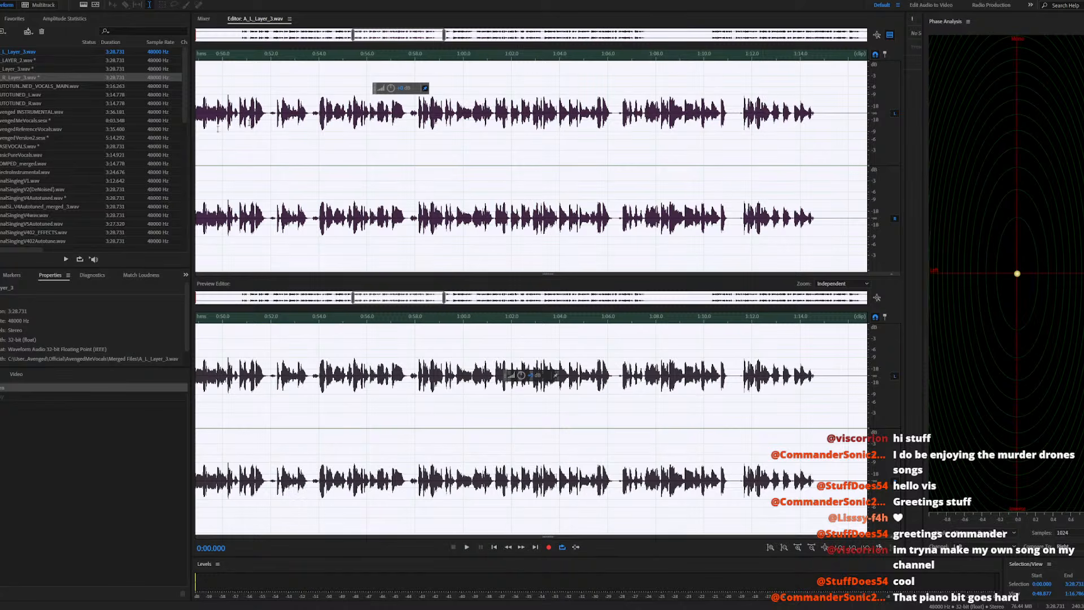
# Return to the AvengedMeVocals session and compare the Left clip's onset near 0:54 with the other vocal tracks
pyautogui.doubleClick(31, 121)
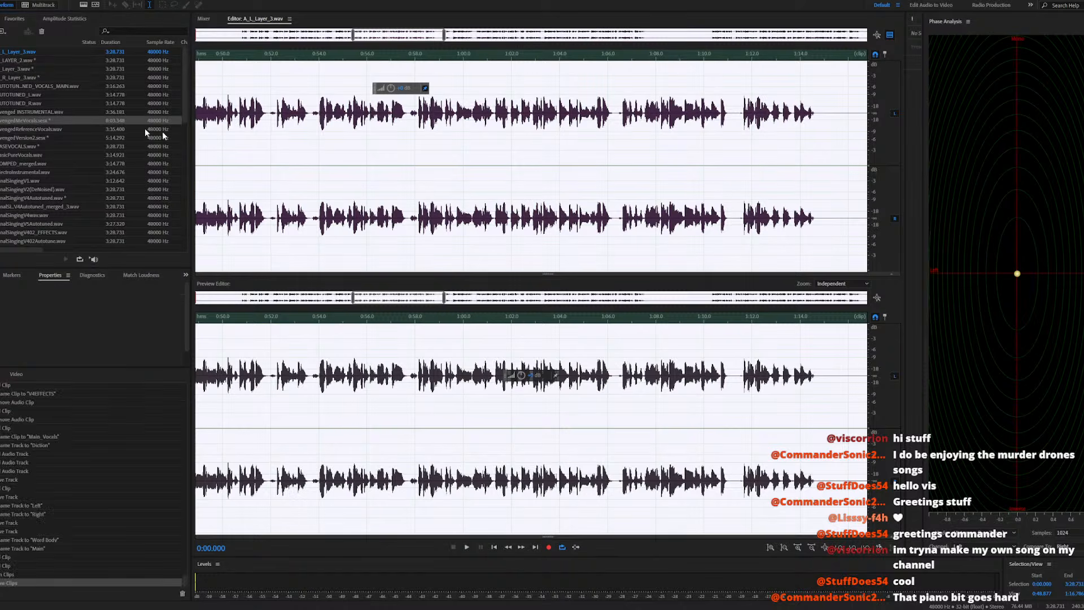
pyautogui.scroll(10, 403, 149)
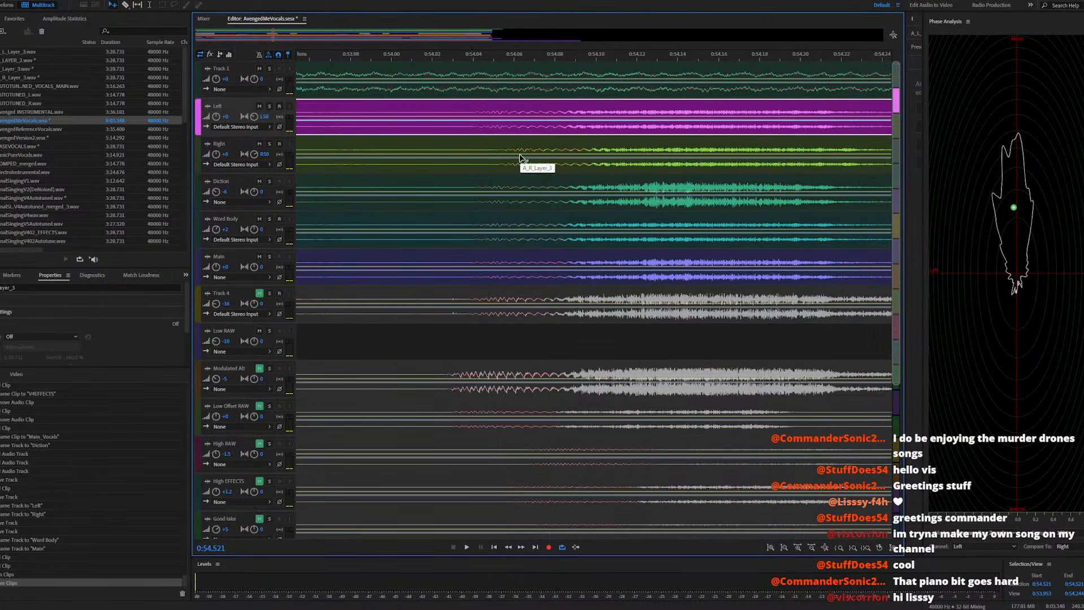
# Reopen A_L_Layer_3, select the whole waveform and put the Delay effect back on it
pyautogui.doubleClick(410, 107)
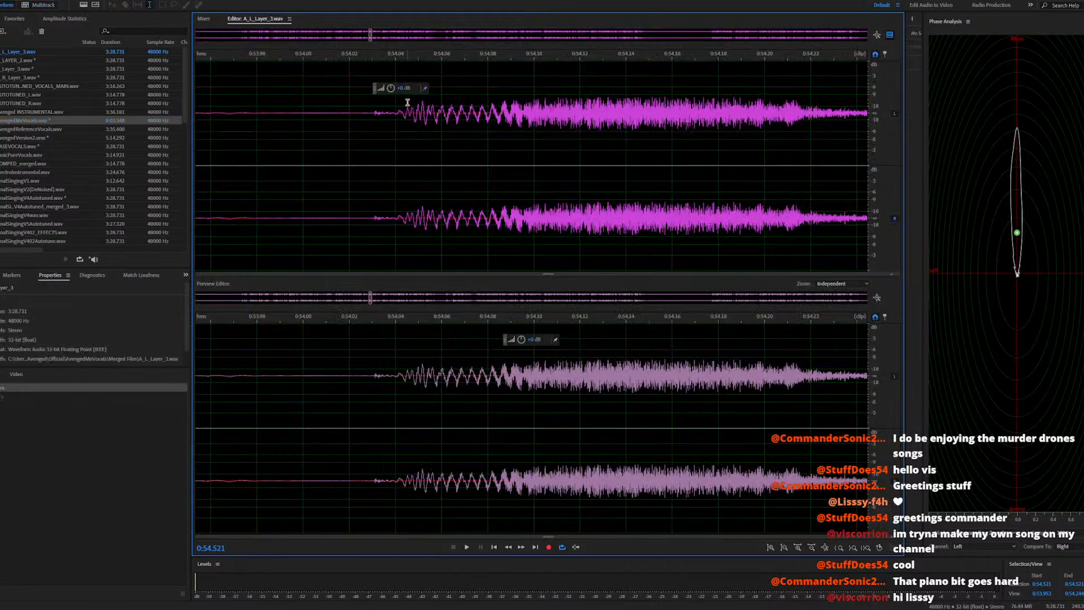
pyautogui.scroll(-3, 337, 155)
pyautogui.scroll(-10, 336, 155)
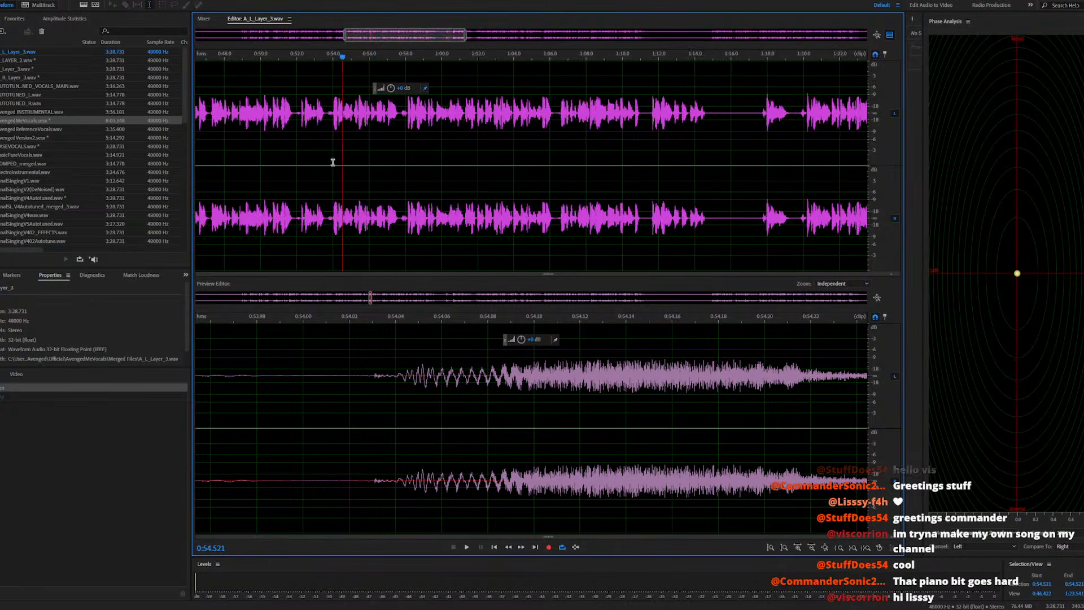
pyautogui.click(22, 398)
pyautogui.hotkey('ctrl', 'a')
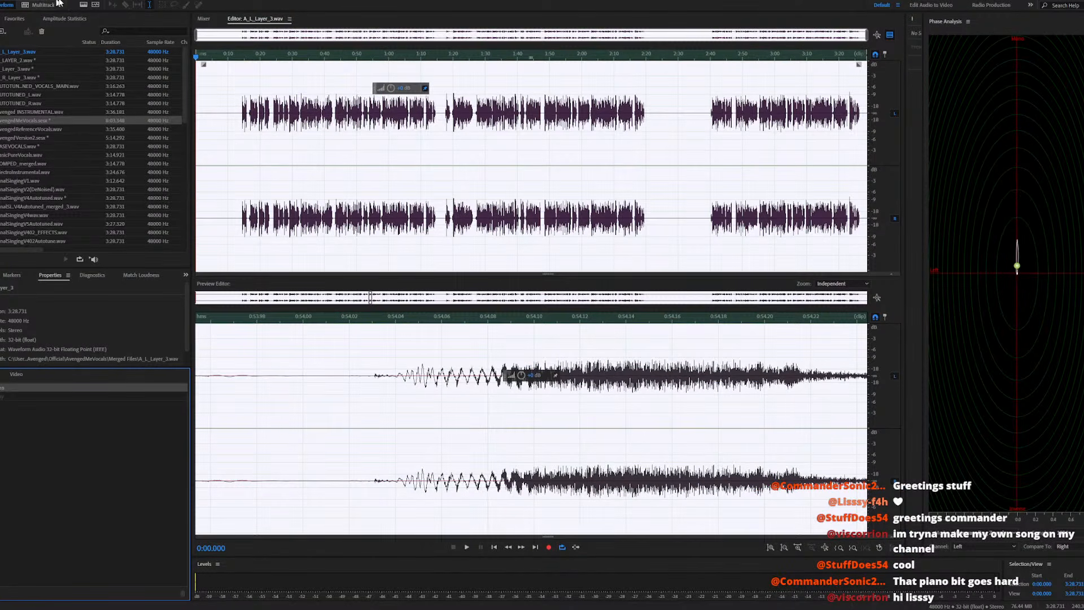
pyautogui.click(42, 397)
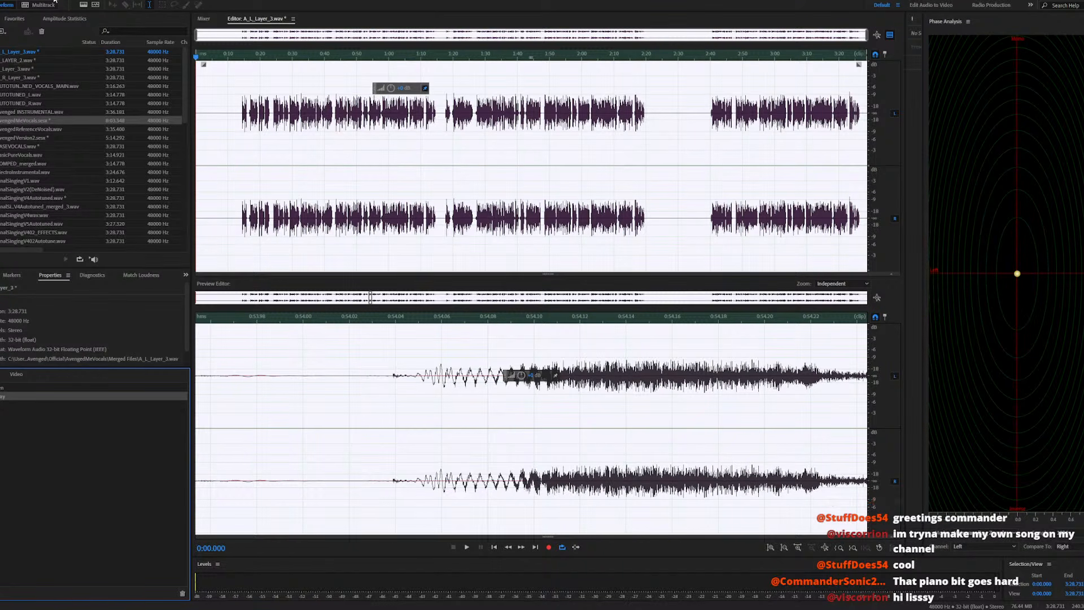
# Return to the AvengedMeVocals session, nudge the Right and Left clips against the other vocals near 0:54, and play the mix
pyautogui.doubleClick(60, 120)
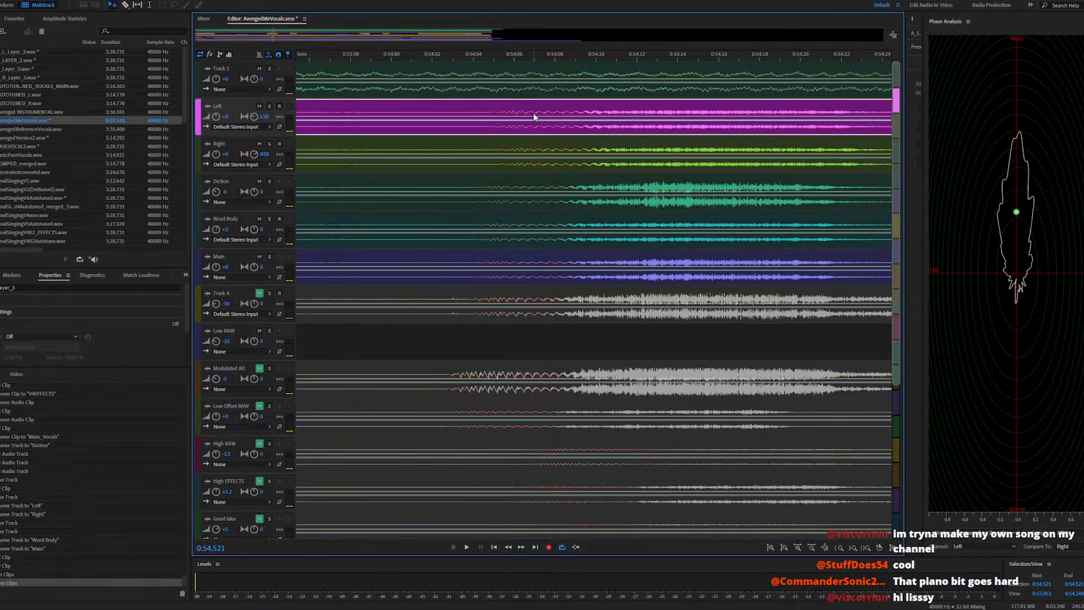
pyautogui.scroll(3, 532, 113)
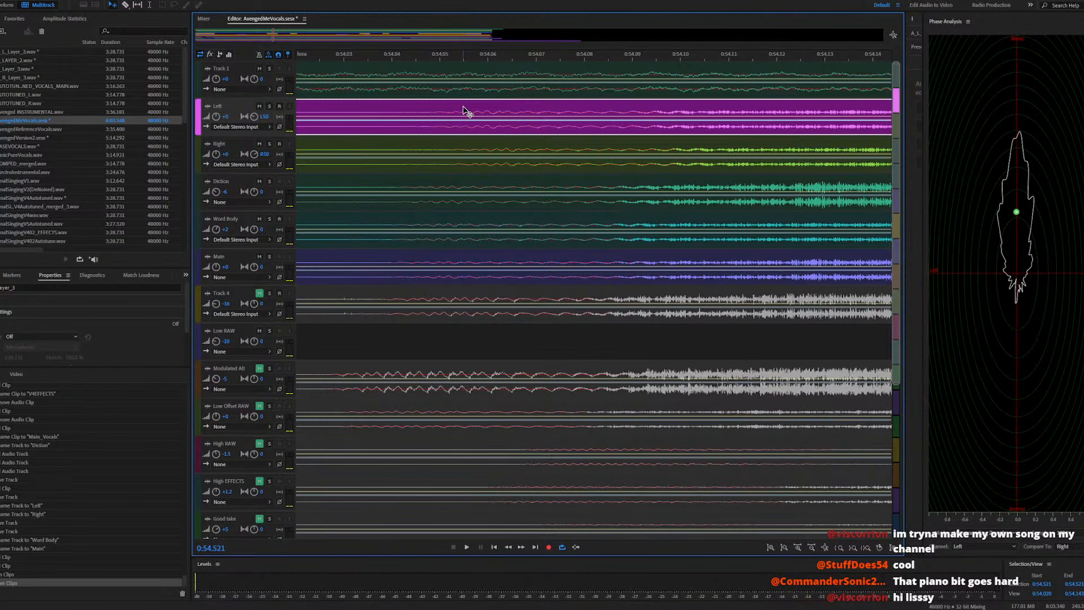
pyautogui.click(481, 143)
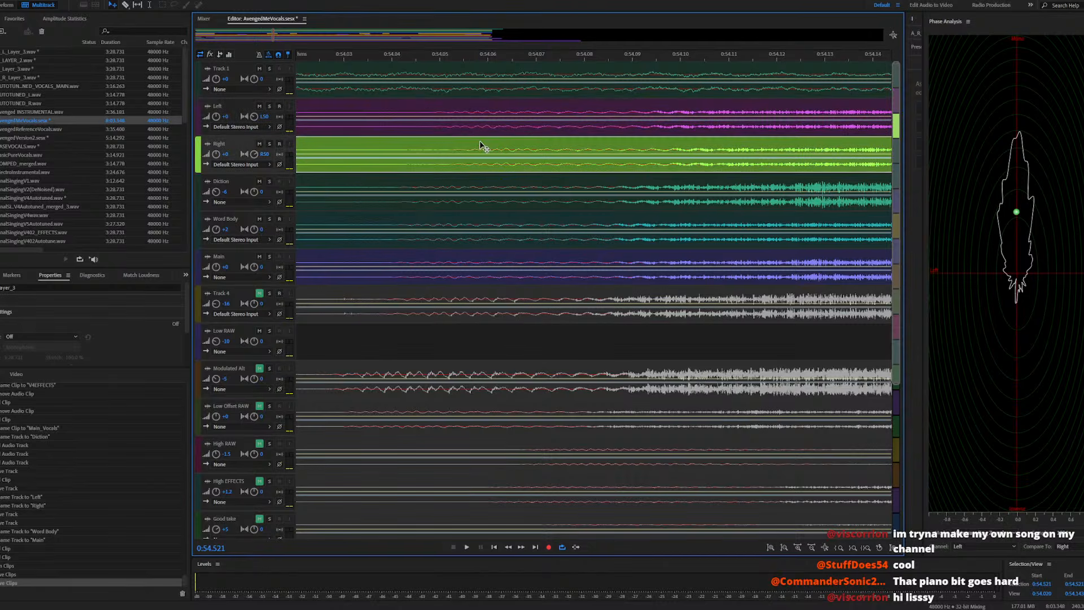
pyautogui.click(469, 110)
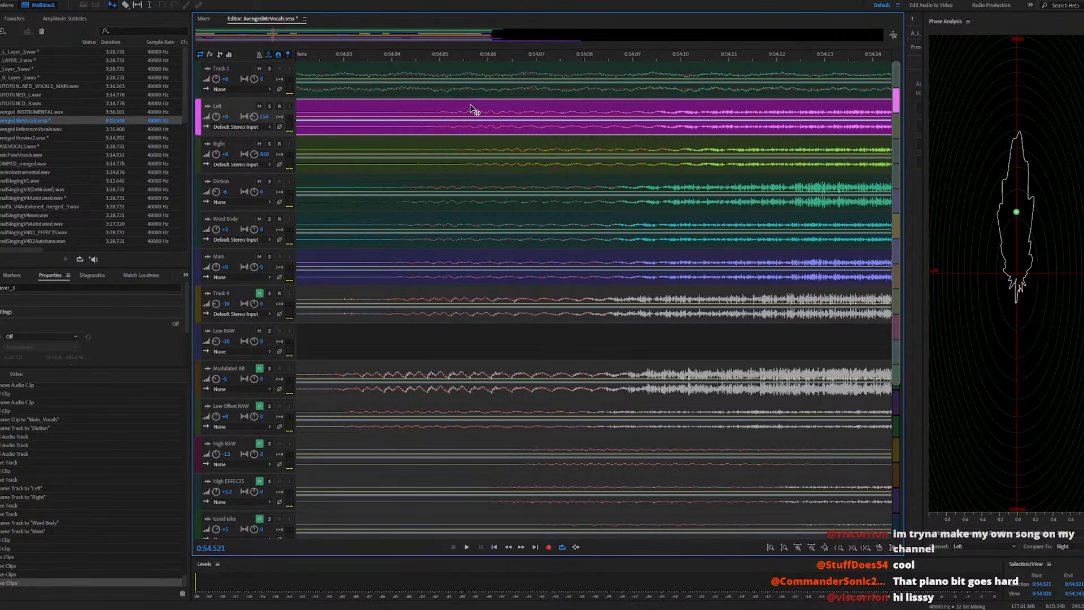
pyautogui.press('space')
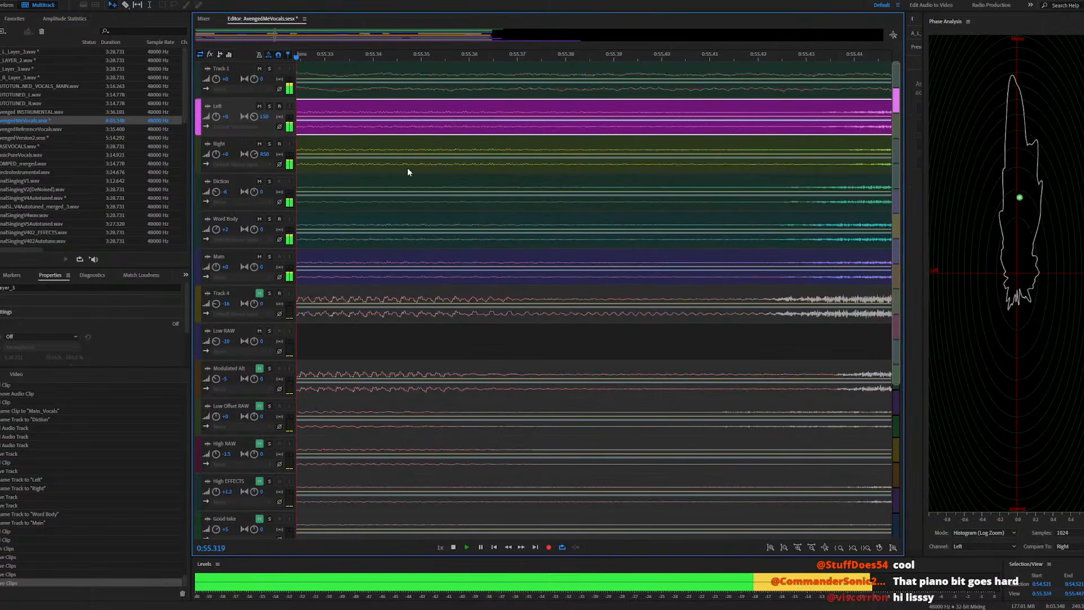
pyautogui.scroll(-10, 408, 167)
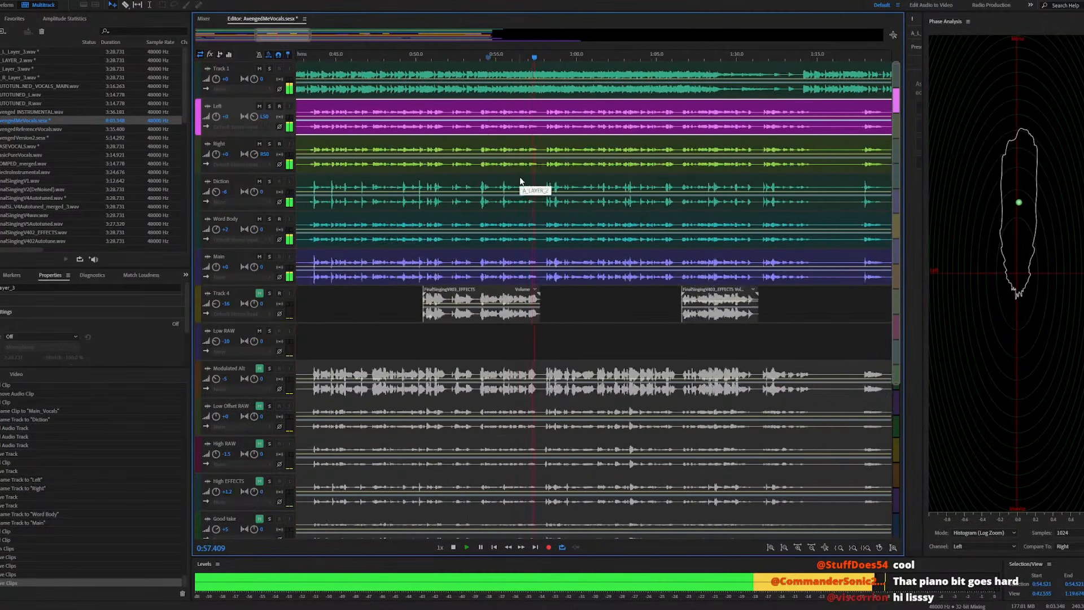
pyautogui.scroll(-4, 519, 180)
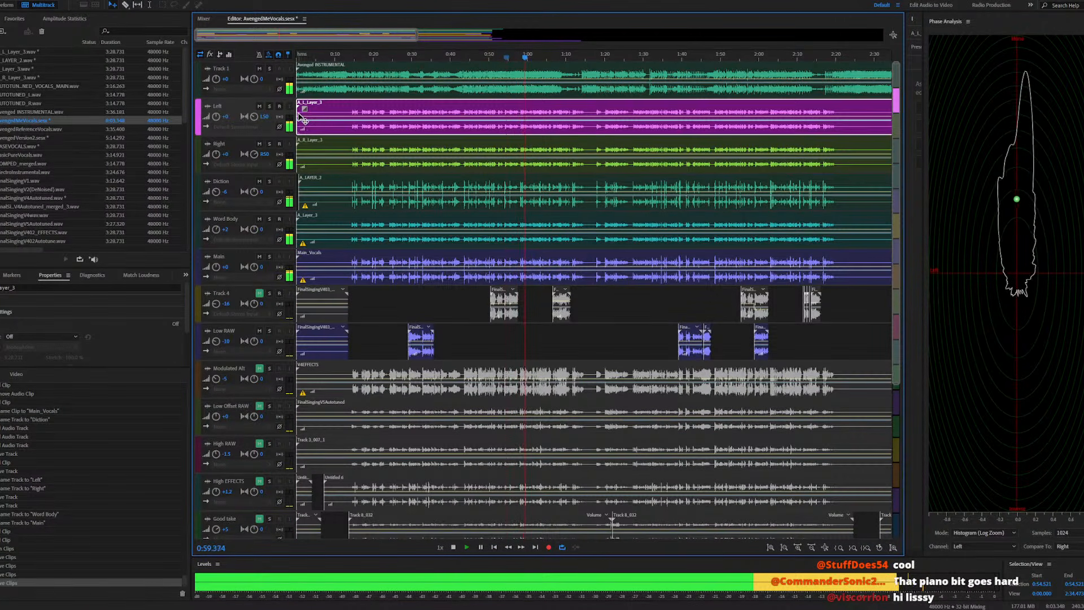
# Try shifting the Left clip later during playback and realigning it with the other vocals near 0:56
pyautogui.moveTo(301, 118); pyautogui.dragTo(311, 118)
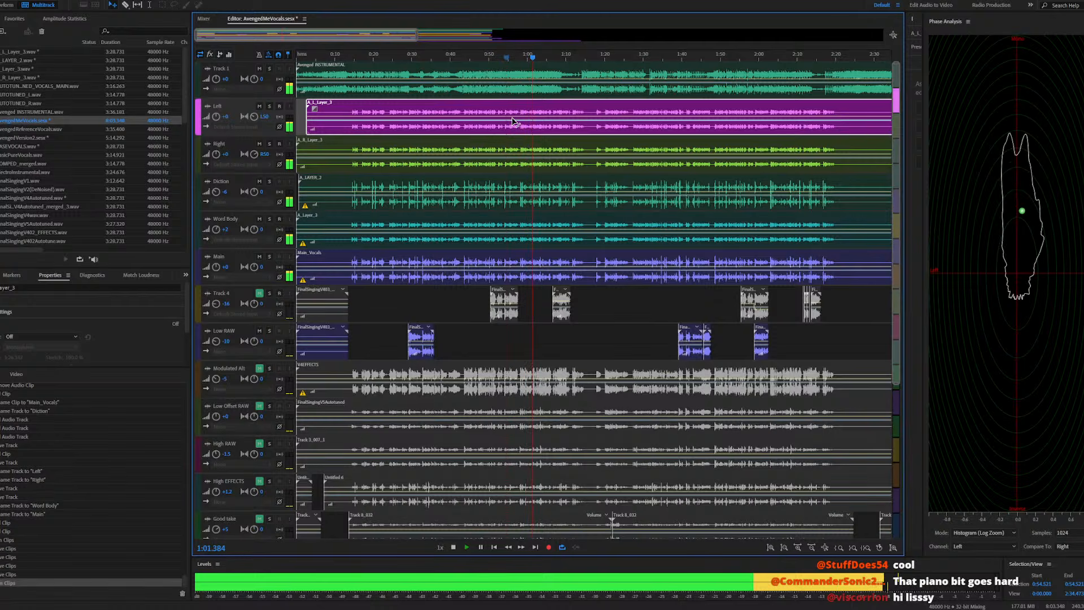
pyautogui.scroll(15, 514, 122)
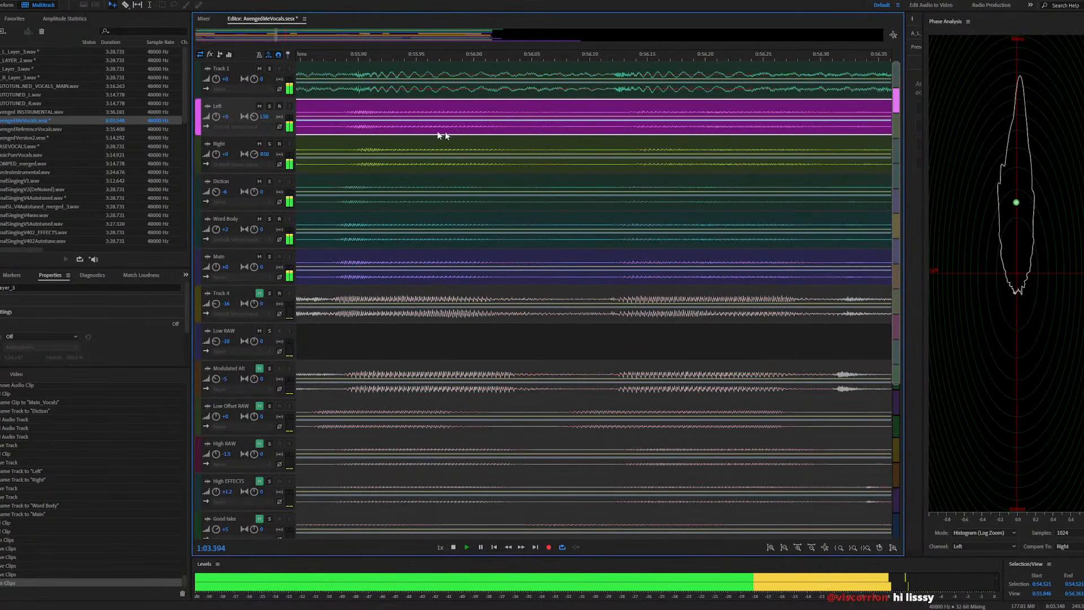
pyautogui.scroll(4, 350, 109)
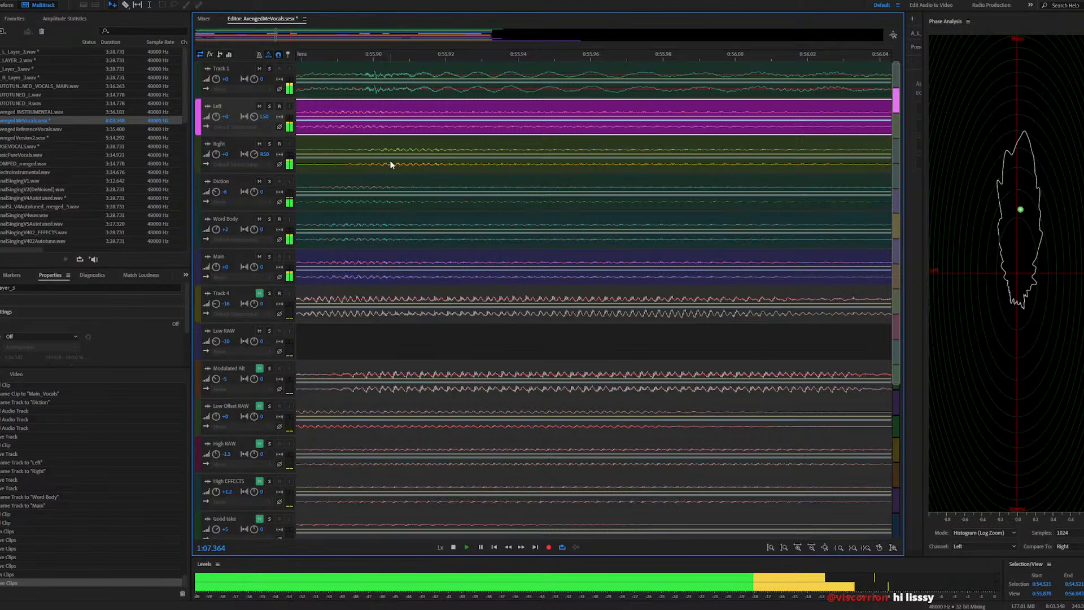
pyautogui.scroll(-14, 395, 164)
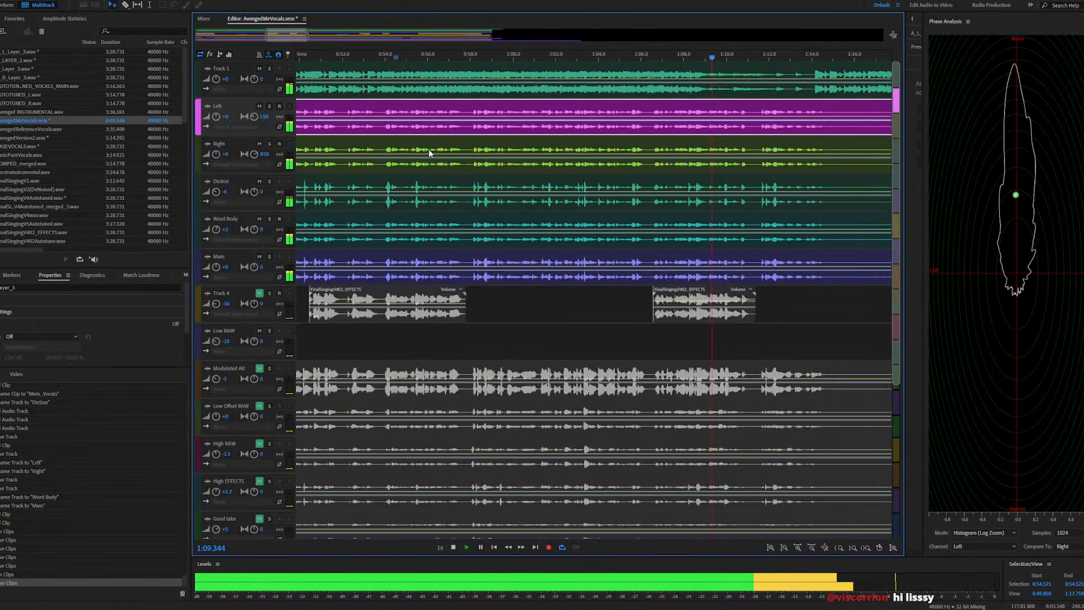
pyautogui.scroll(-3, 428, 149)
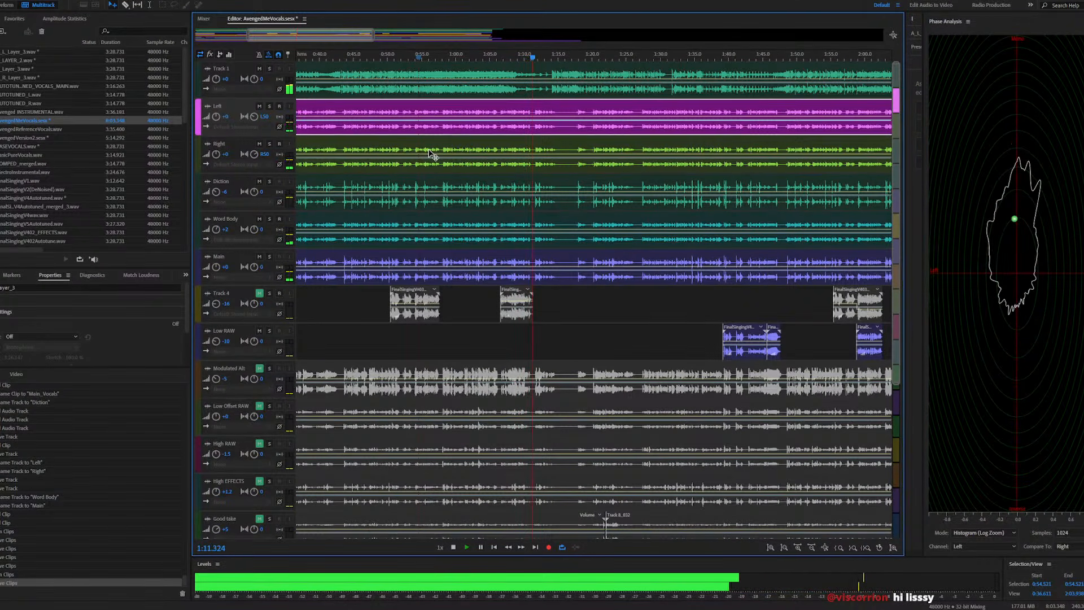
# Replay the mix from about 1:04, stop it, and undo the last two moves of the Left clip
pyautogui.press('space')
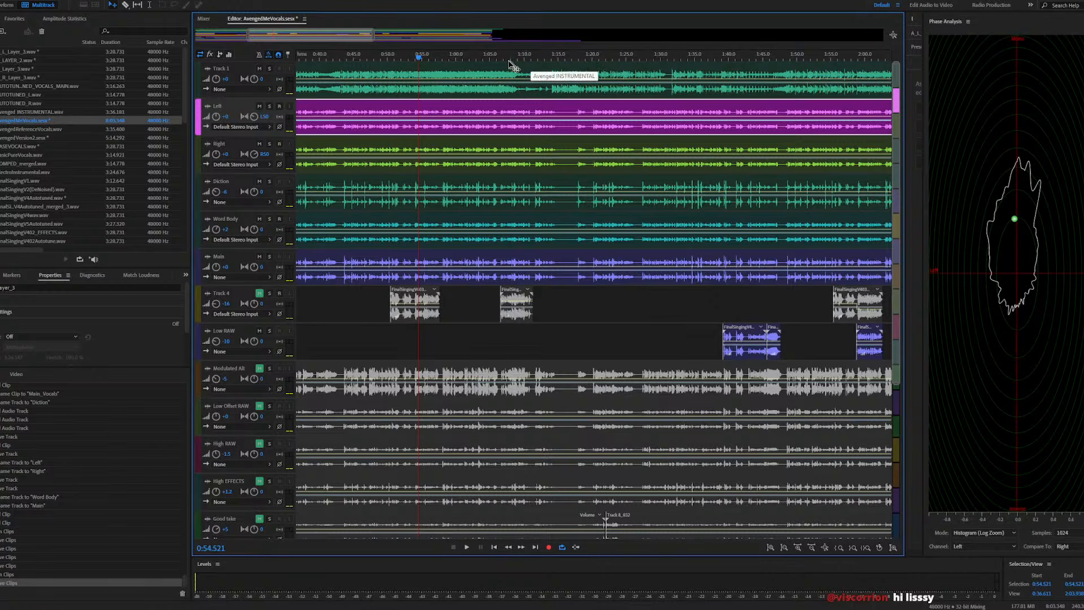
pyautogui.click(488, 56)
pyautogui.press('space')
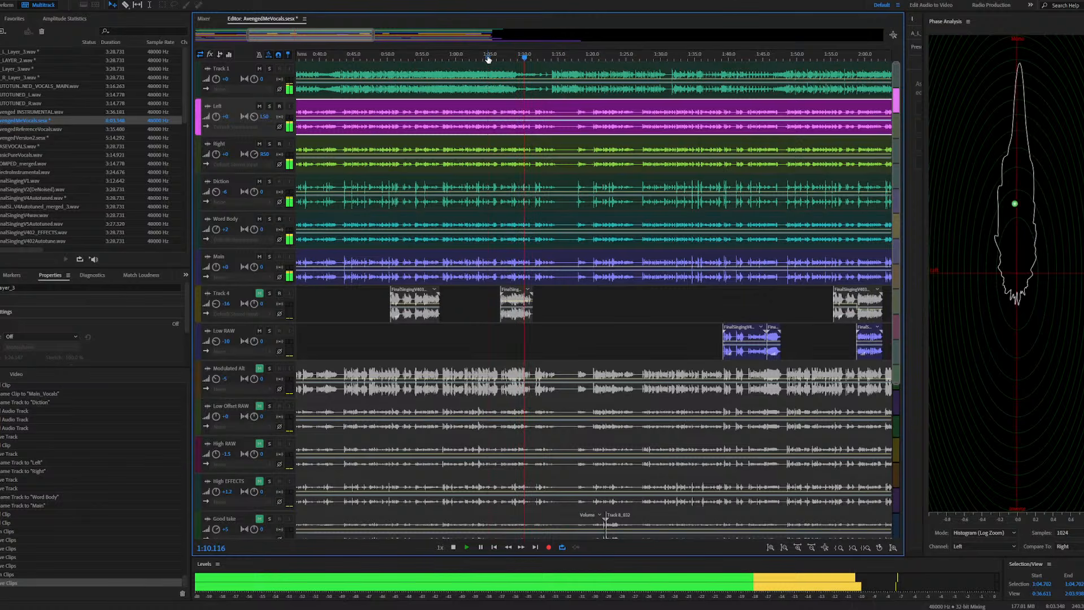
pyautogui.press('space')
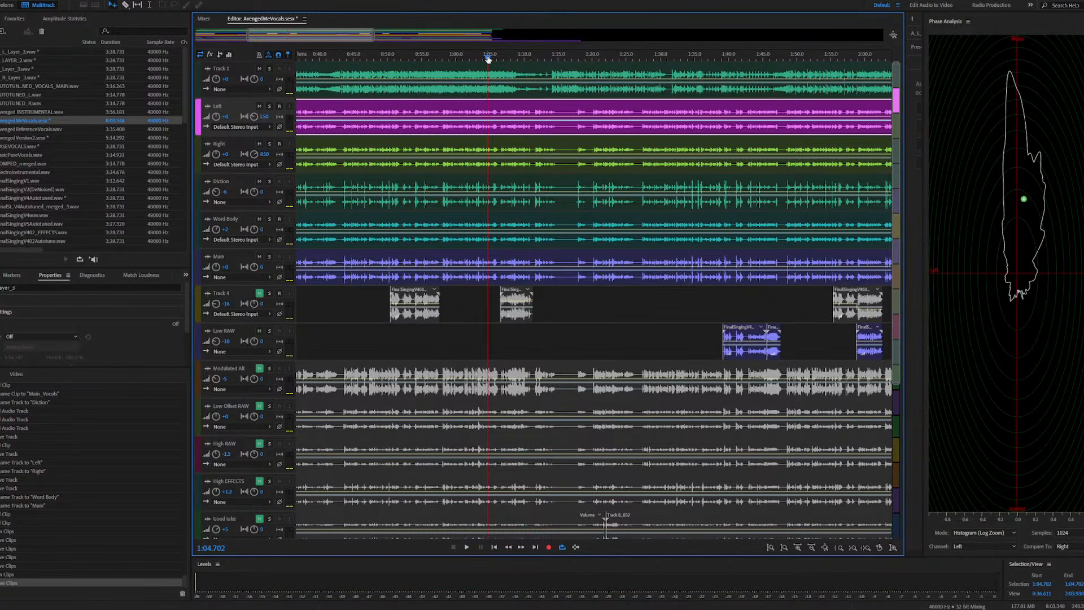
pyautogui.hotkey('ctrl', 'z')
pyautogui.hotkey('ctrl', 'z')
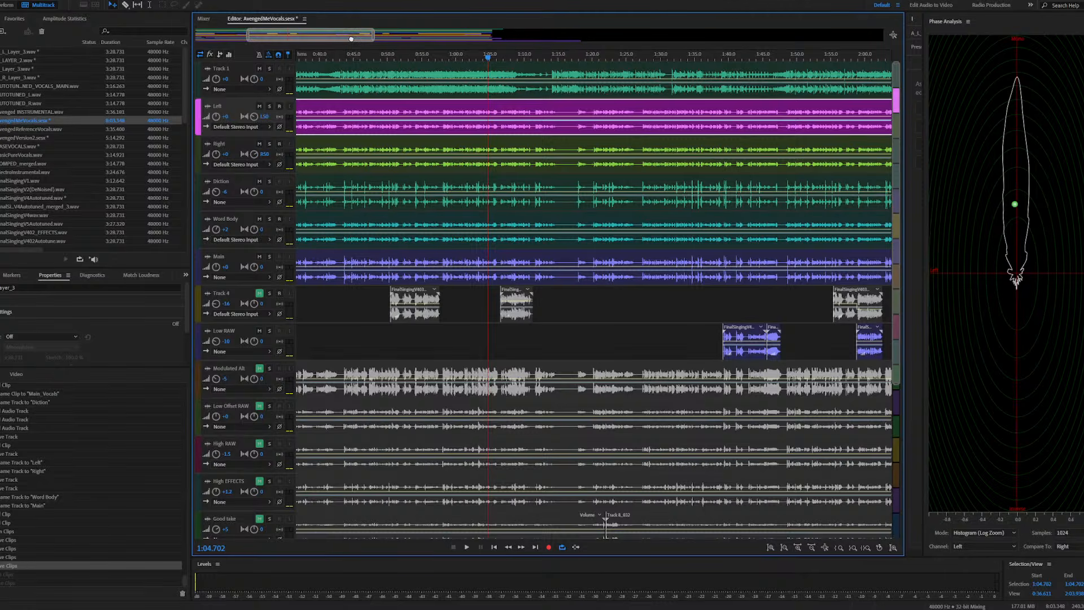
# Align the starts of the Right and Left clips exactly with the session start at 0:00
pyautogui.moveTo(351, 36); pyautogui.dragTo(263, 37)
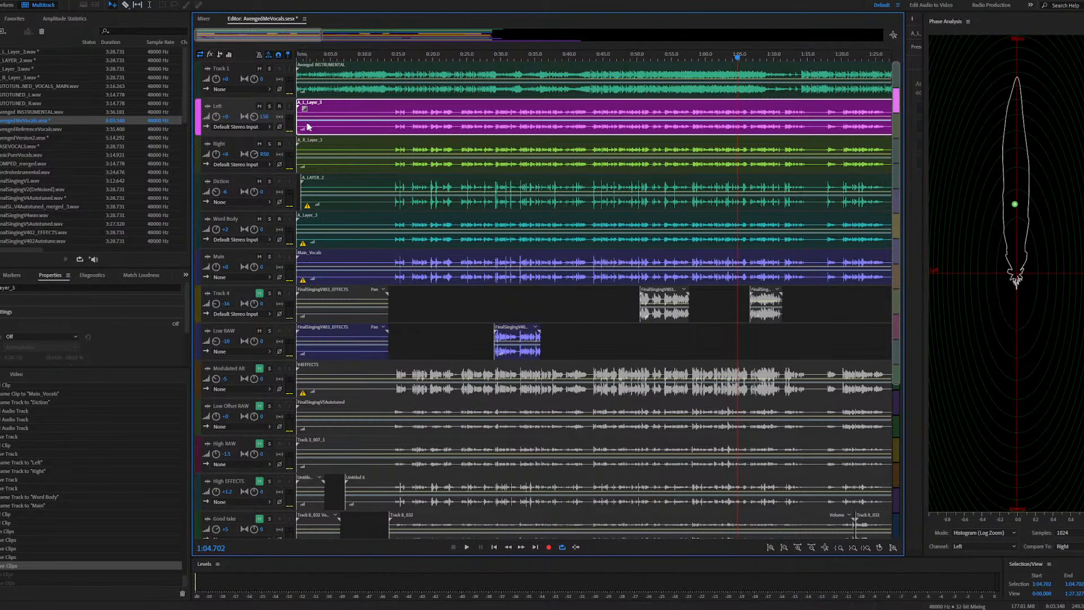
pyautogui.scroll(10, 432, 123)
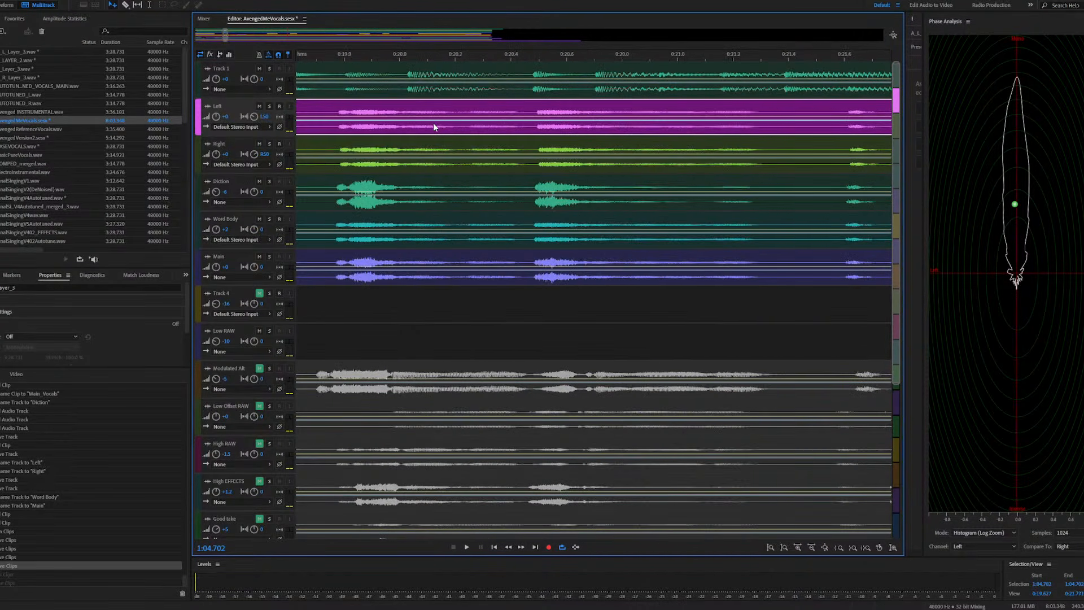
pyautogui.scroll(-3, 443, 124)
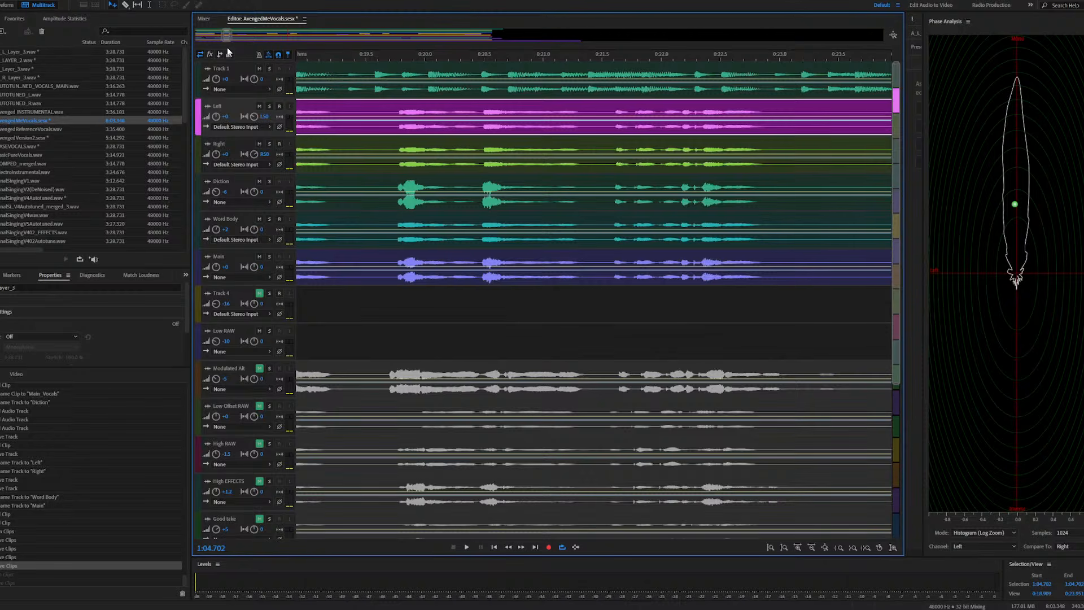
pyautogui.moveTo(226, 36); pyautogui.dragTo(175, 38)
pyautogui.moveTo(305, 57); pyautogui.dragTo(263, 60)
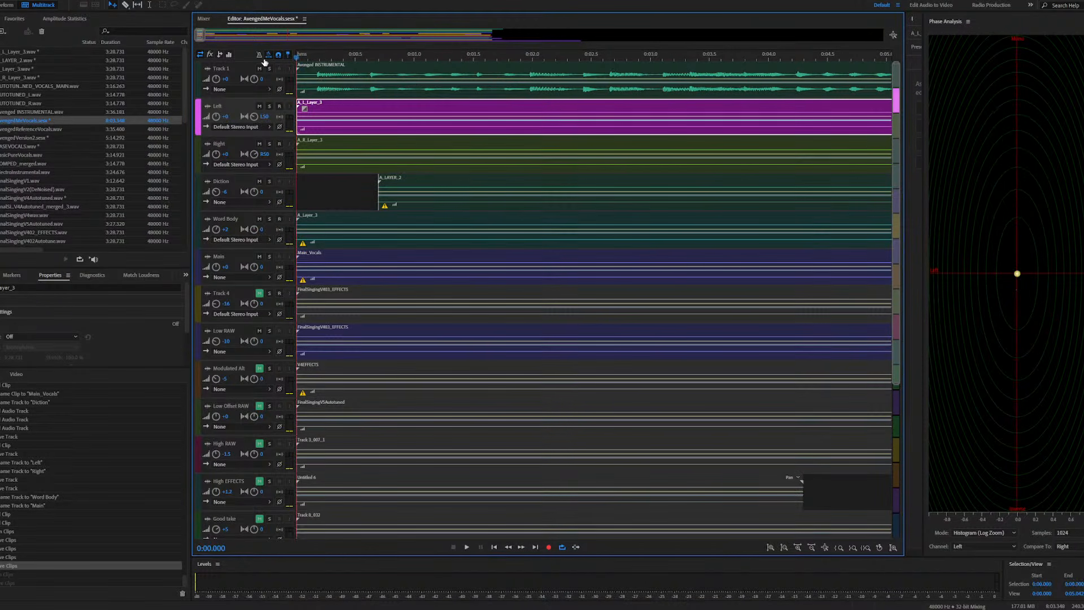
pyautogui.scroll(10, 307, 143)
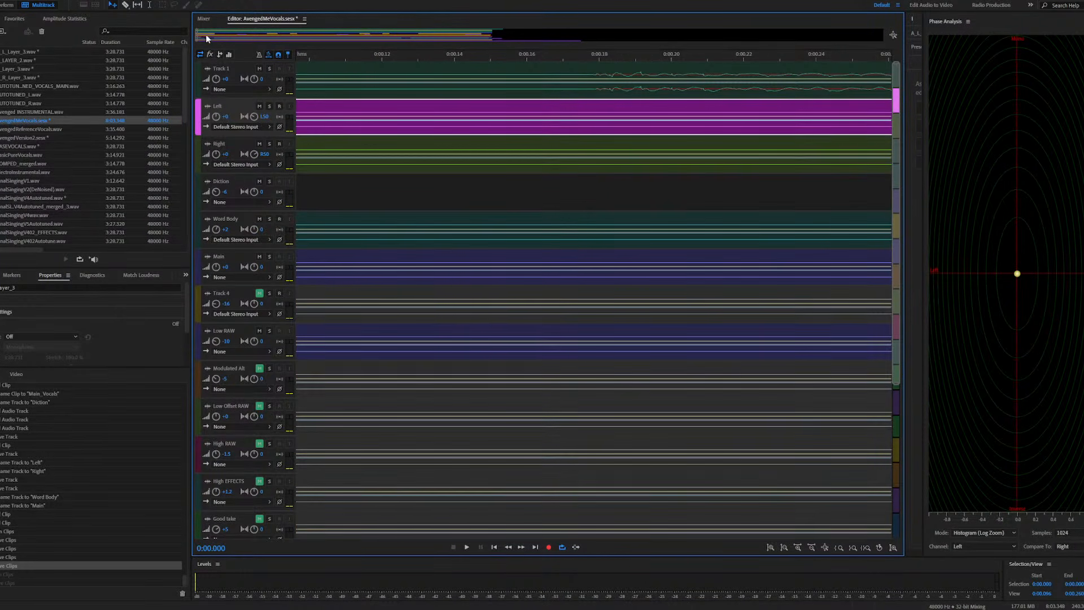
pyautogui.press('Home')
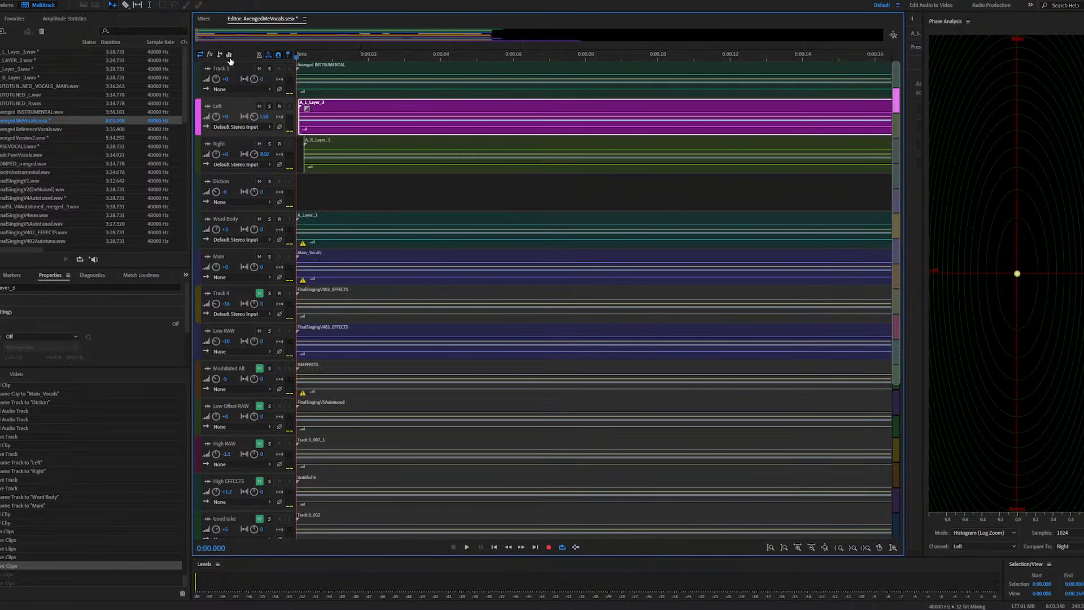
pyautogui.moveTo(319, 104); pyautogui.dragTo(298, 149)
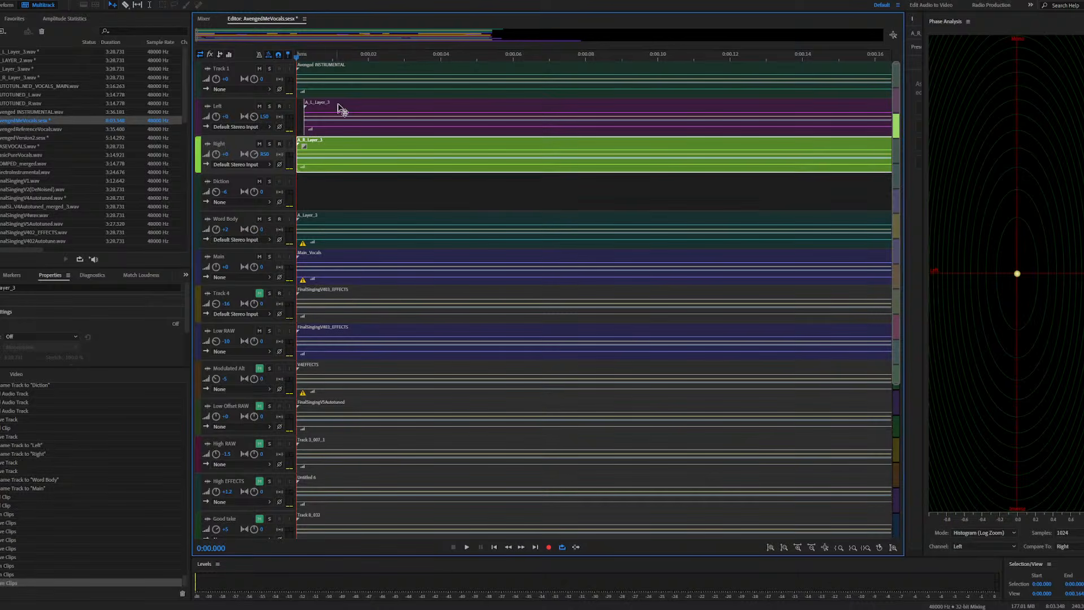
pyautogui.moveTo(340, 106); pyautogui.dragTo(326, 111)
# Open A_L_Layer_3 from the Left track and revert it to its state before the Delay effect
pyautogui.scroll(-15, 334, 177)
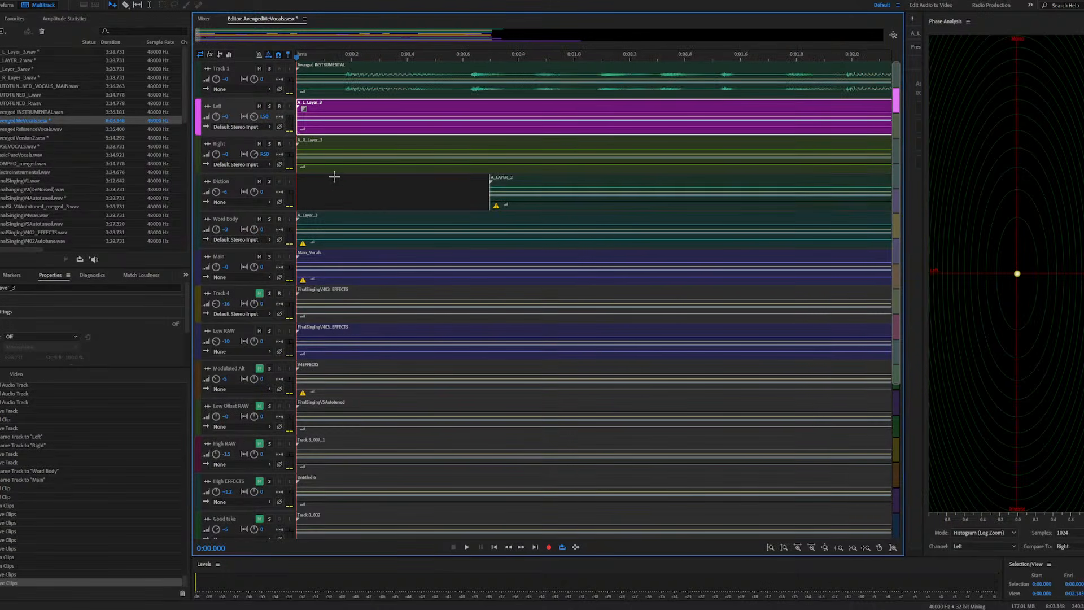
pyautogui.scroll(-10, 333, 177)
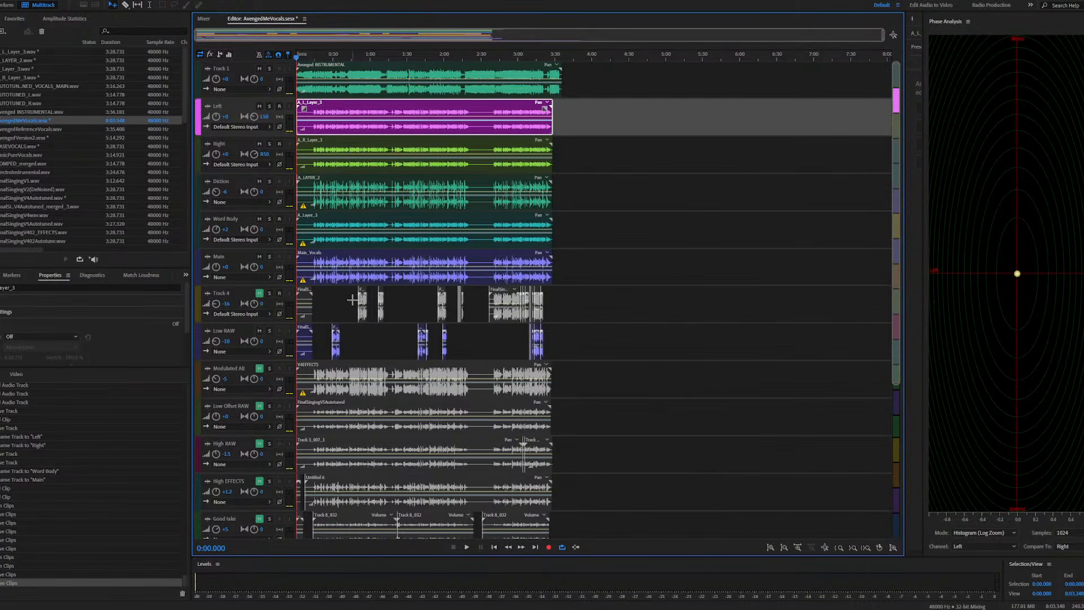
pyautogui.doubleClick(337, 113)
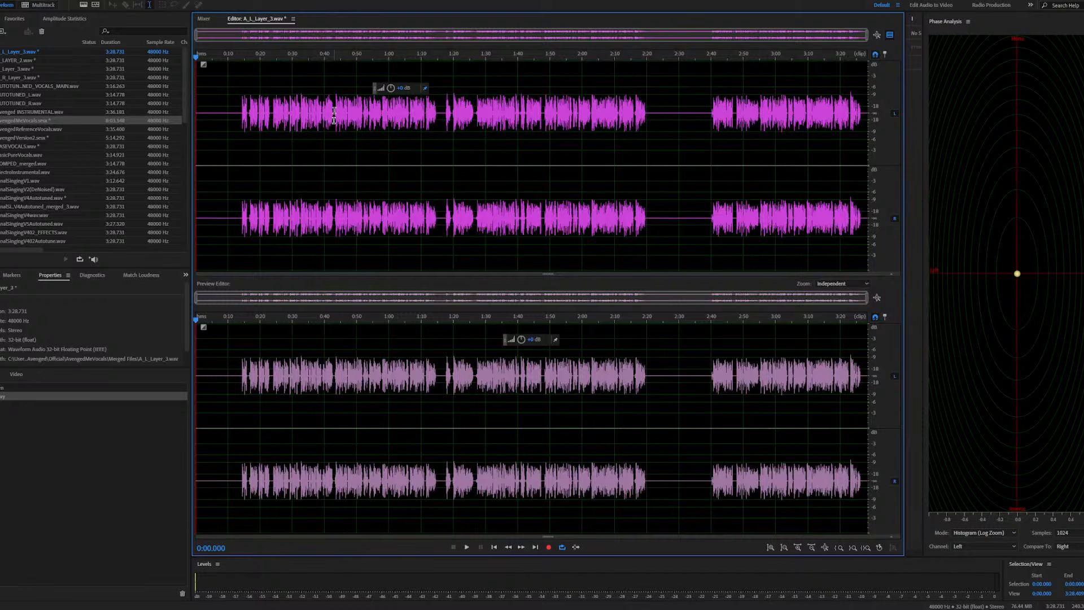
pyautogui.click(41, 386)
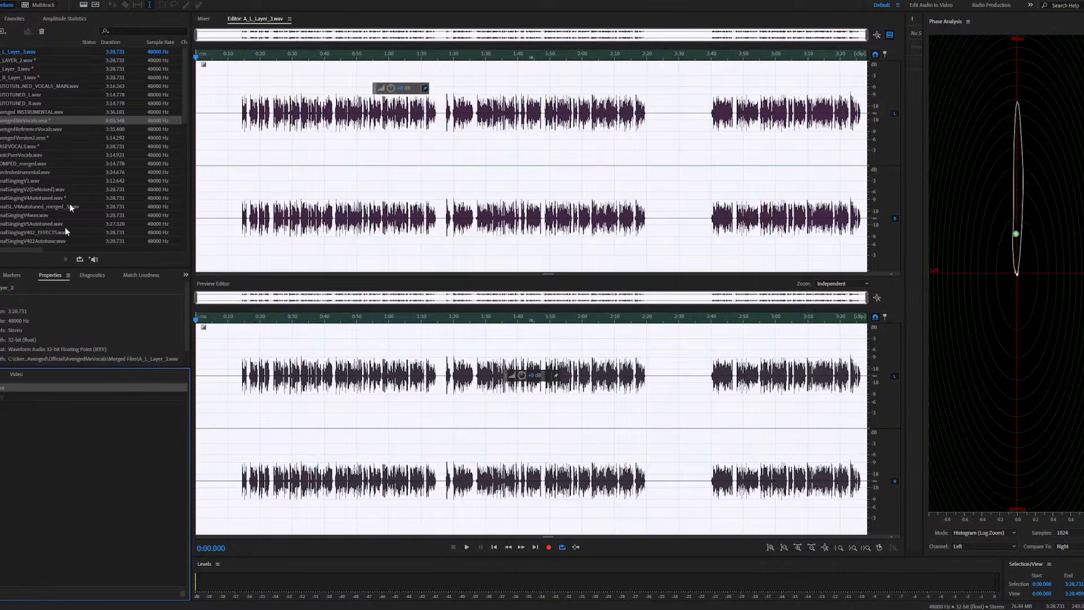
# Open A_R_Layer_3 from the session's Right track and revert it to its originally opened state
pyautogui.doubleClick(59, 121)
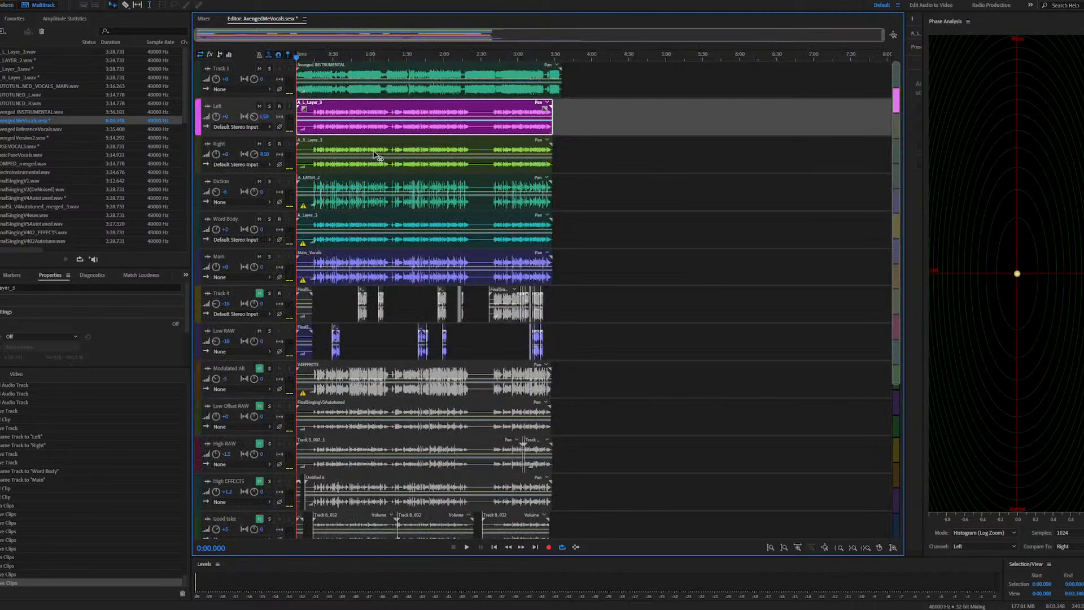
pyautogui.doubleClick(364, 148)
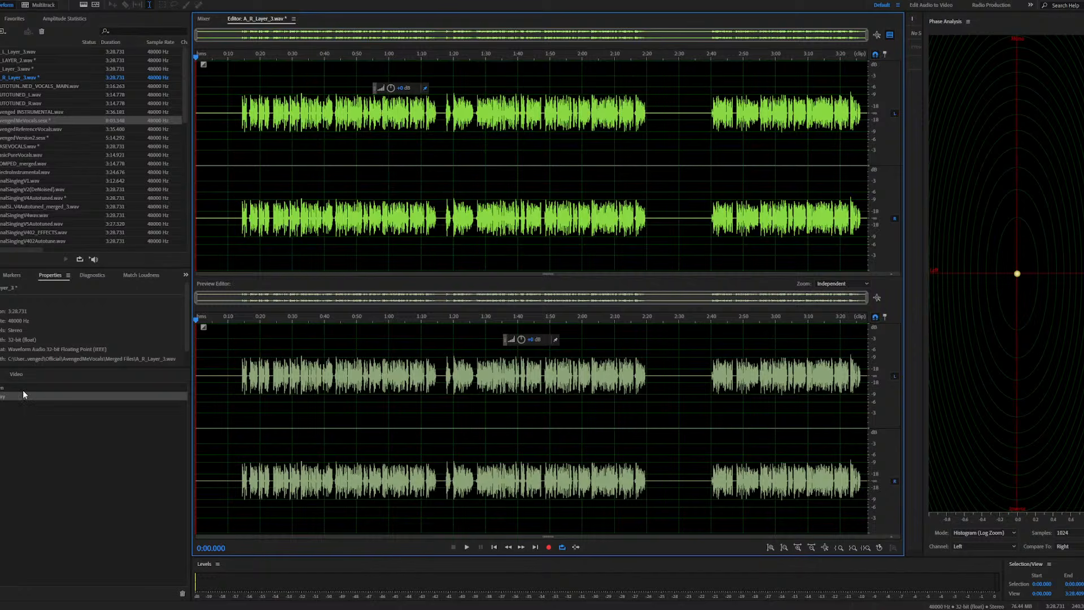
pyautogui.click(23, 389)
# Return to the AvengedMeVocals session and listen to the mix from about 1:10
pyautogui.doubleClick(26, 120)
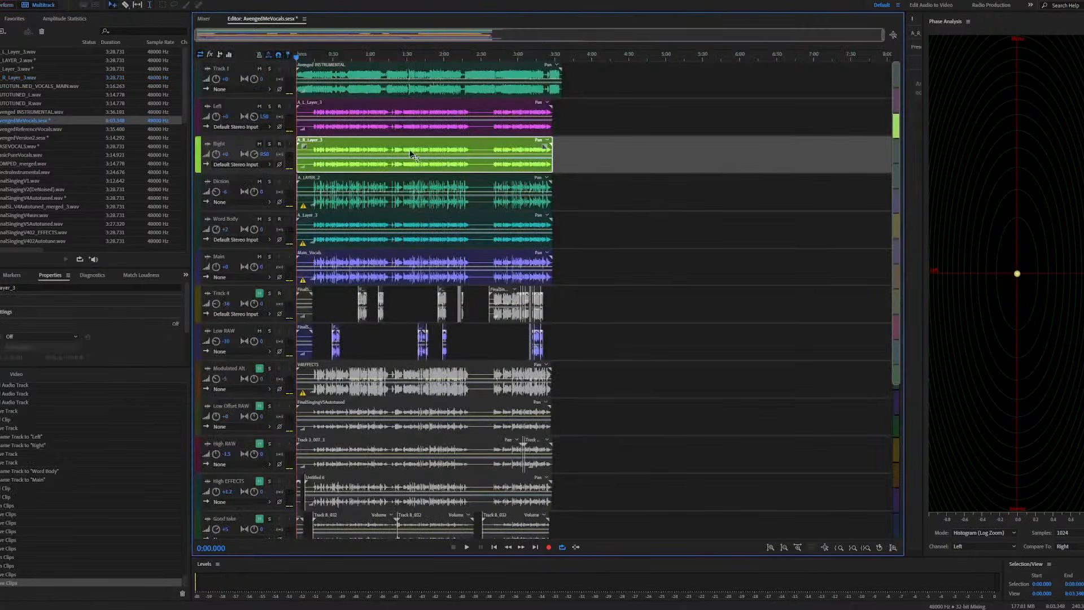
pyautogui.press('space')
pyautogui.click(383, 59)
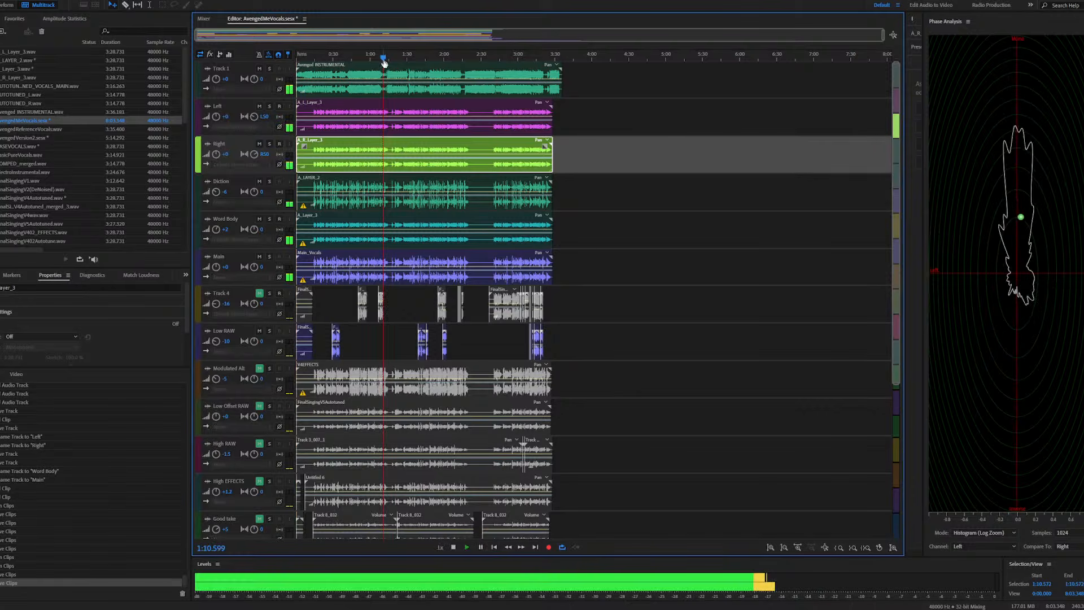
pyautogui.scroll(2, 368, 174)
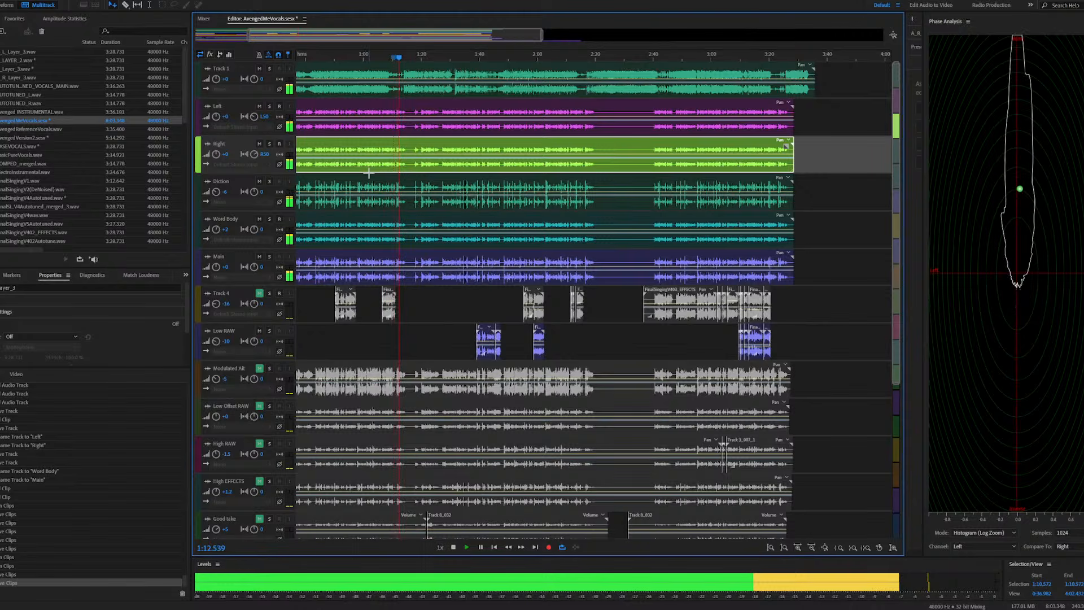
pyautogui.scroll(4, 375, 152)
pyautogui.press('space')
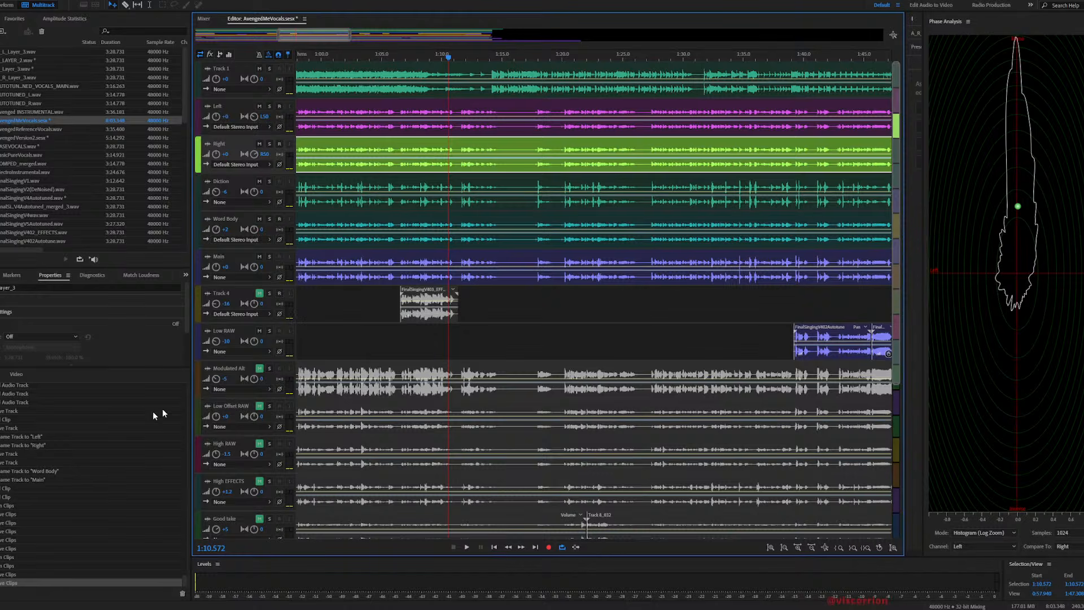
# Open A_R_Layer_3 from the session's Right track and preview a Parametric Equalizer on the whole file from about 1:30
pyautogui.doubleClick(345, 151)
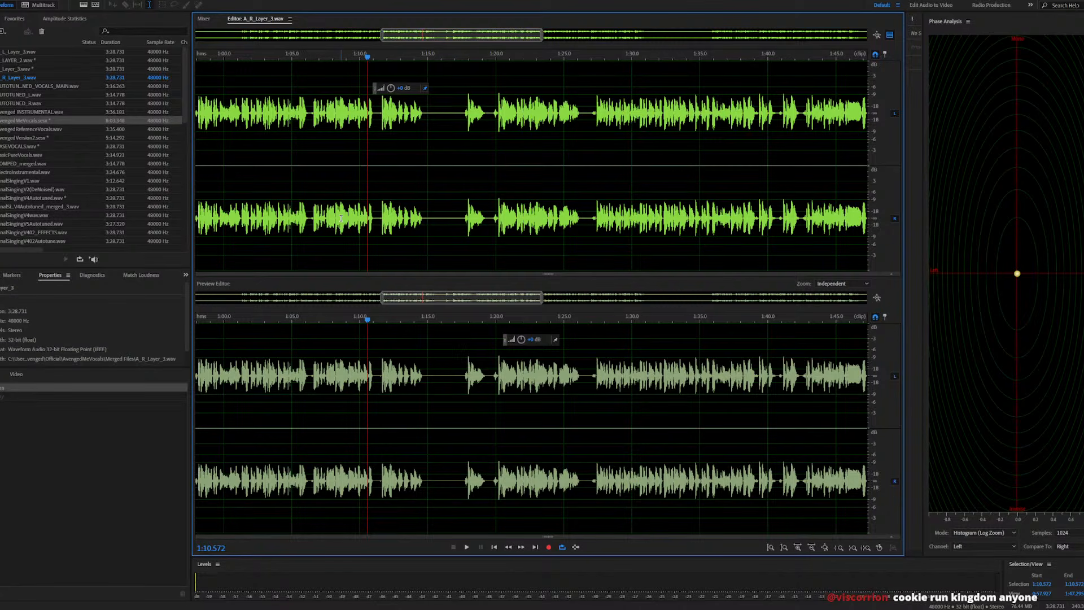
pyautogui.hotkey('ctrl', 'a')
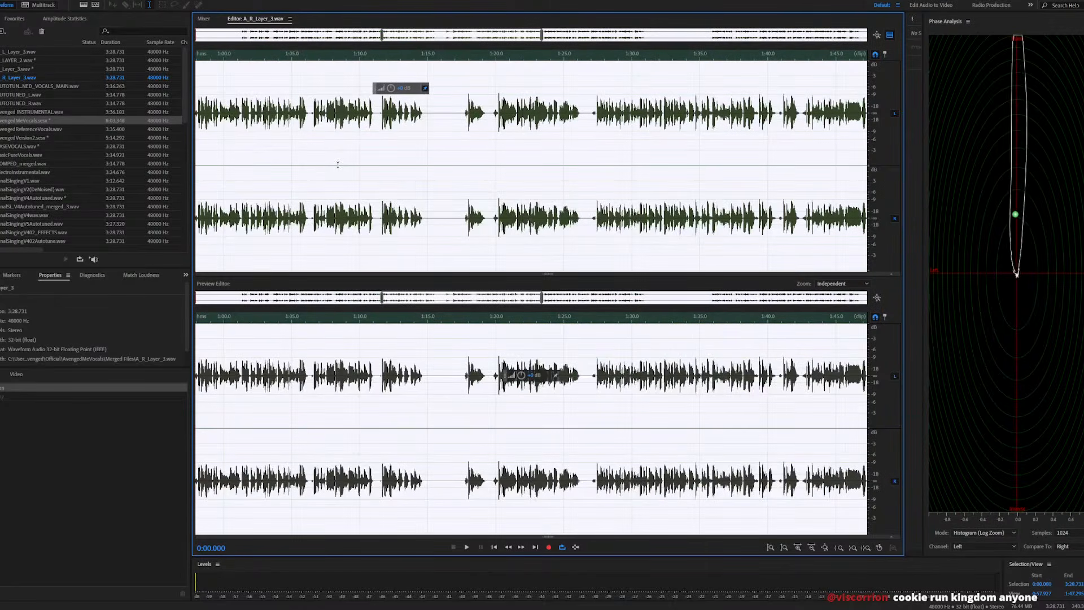
pyautogui.click(67, 0)
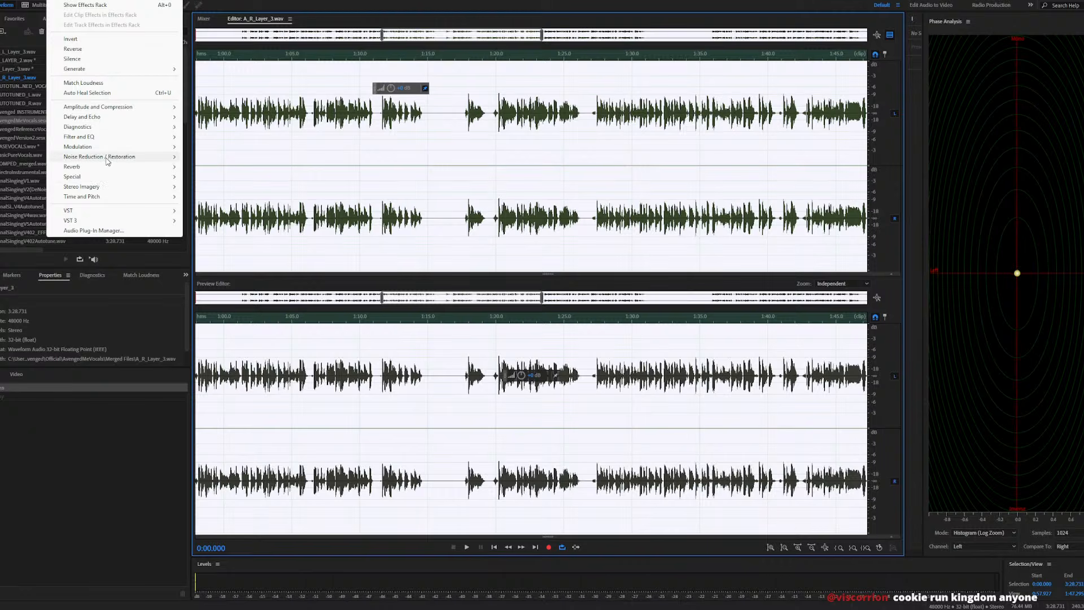
pyautogui.moveTo(108, 137)
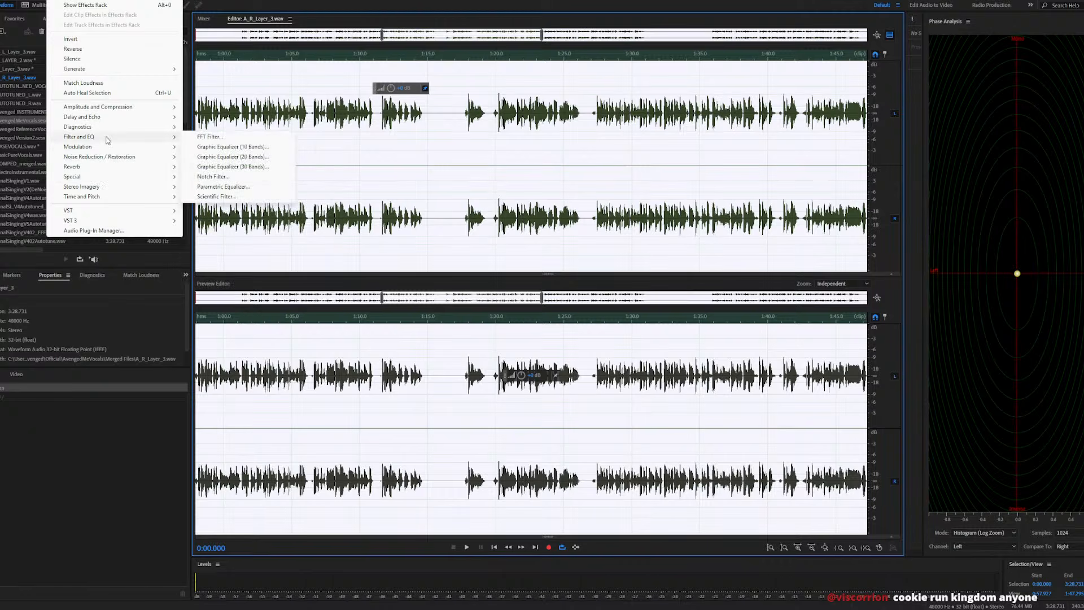
pyautogui.click(222, 186)
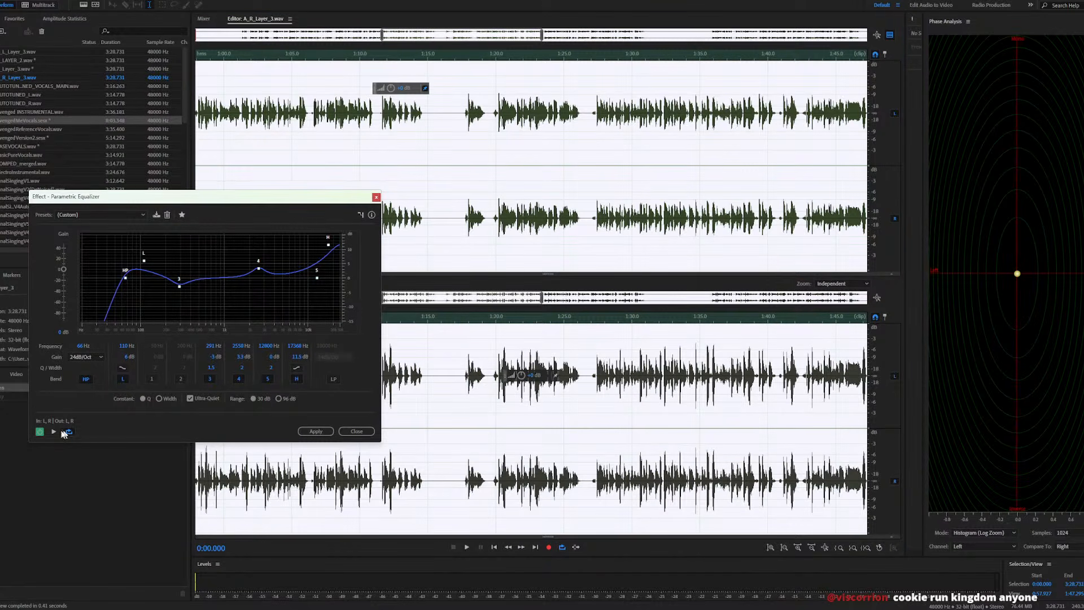
pyautogui.click(53, 432)
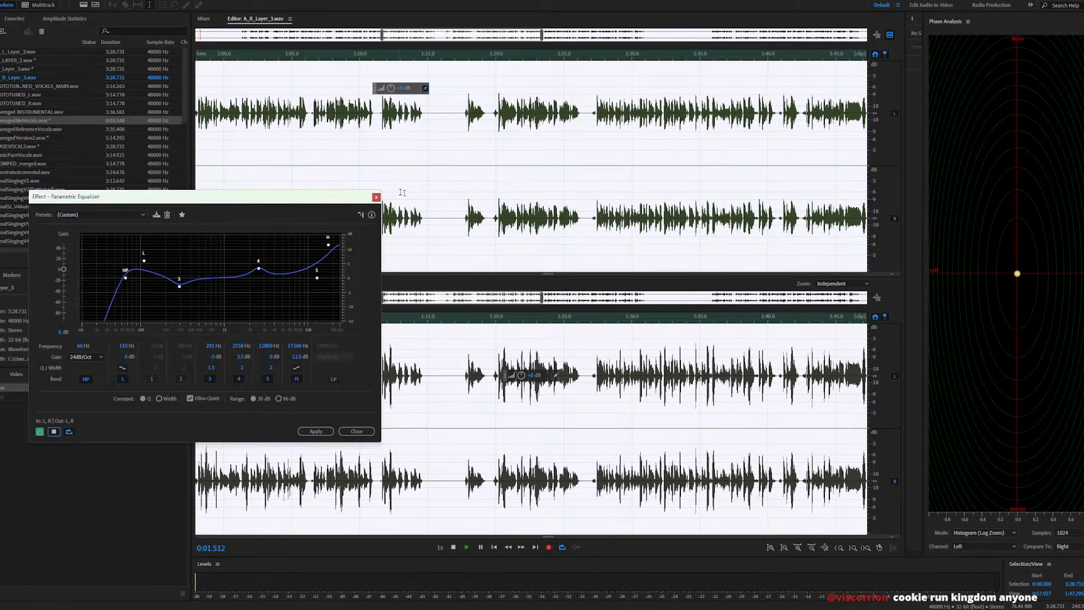
pyautogui.scroll(-4, 402, 192)
pyautogui.click(484, 110)
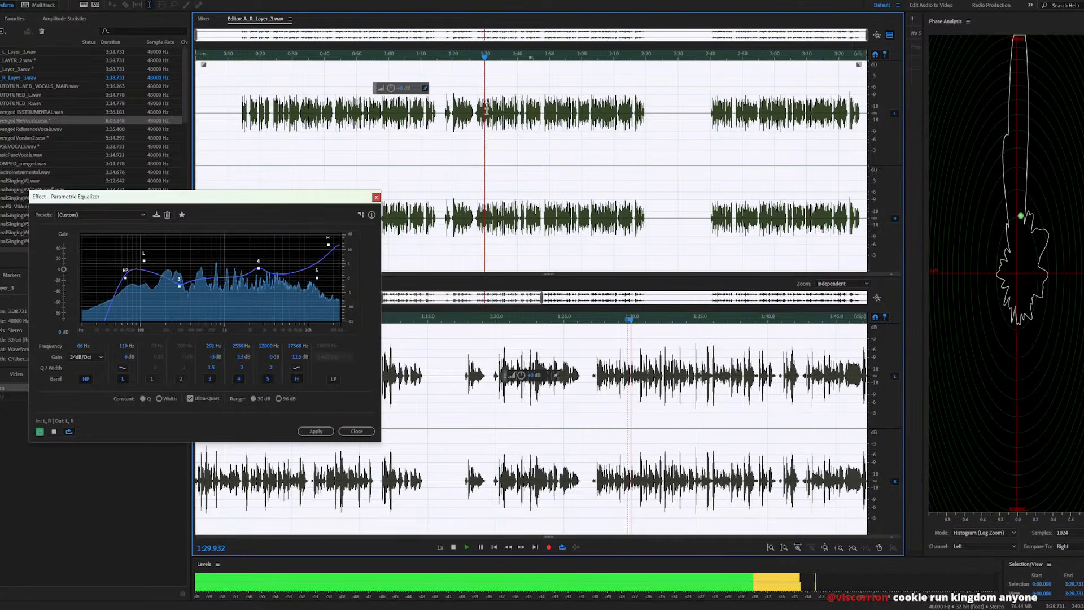
# Save the current equalizer settings as an effect preset named Good One 1
pyautogui.click(140, 215)
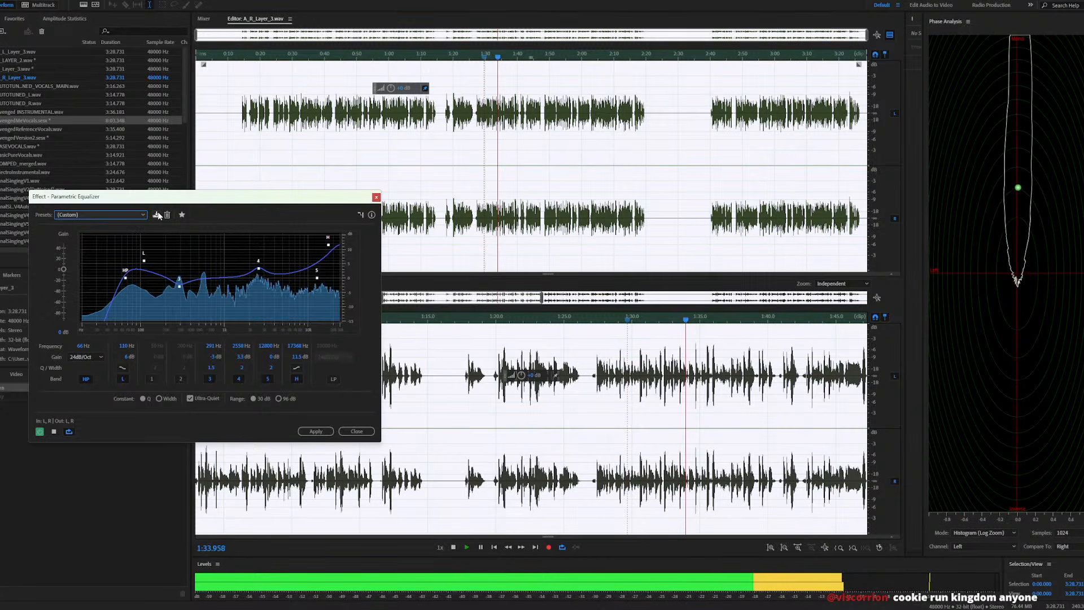
pyautogui.click(157, 214)
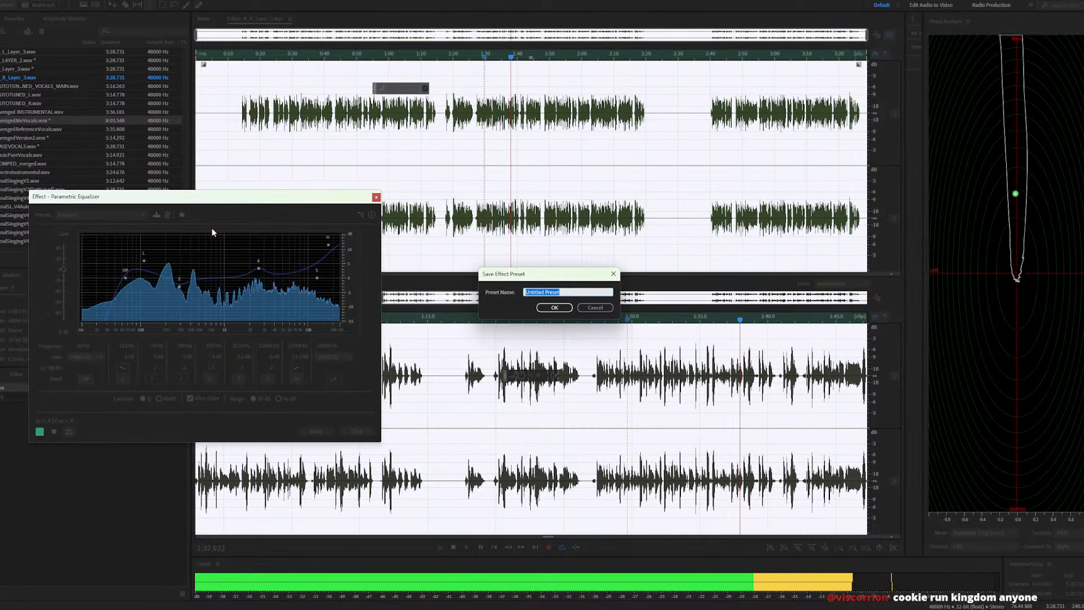
pyautogui.write('Good One')
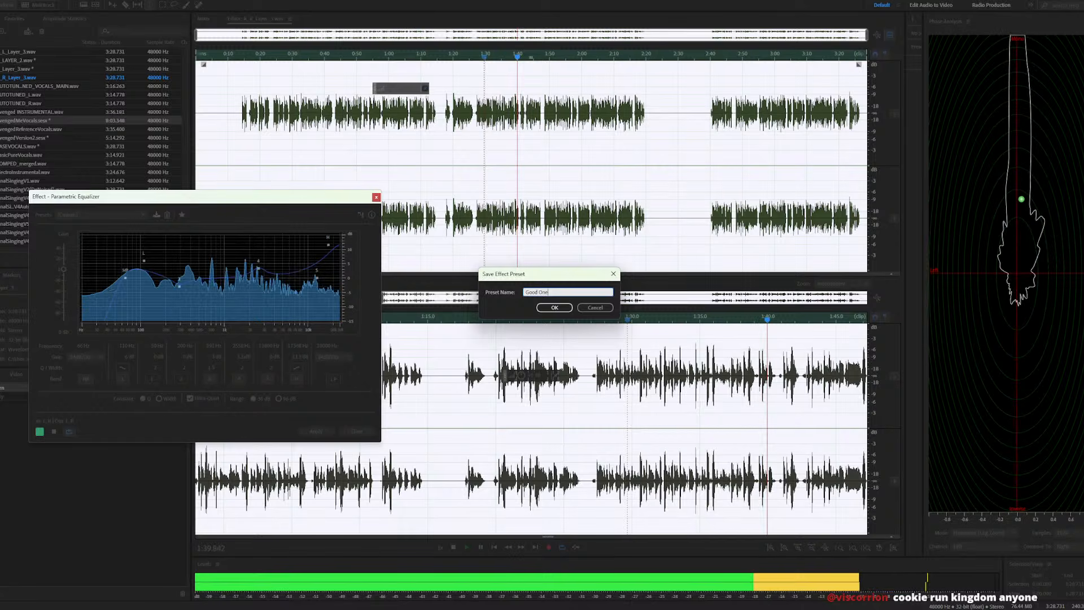
pyautogui.write(' 1')
pyautogui.press('Return')
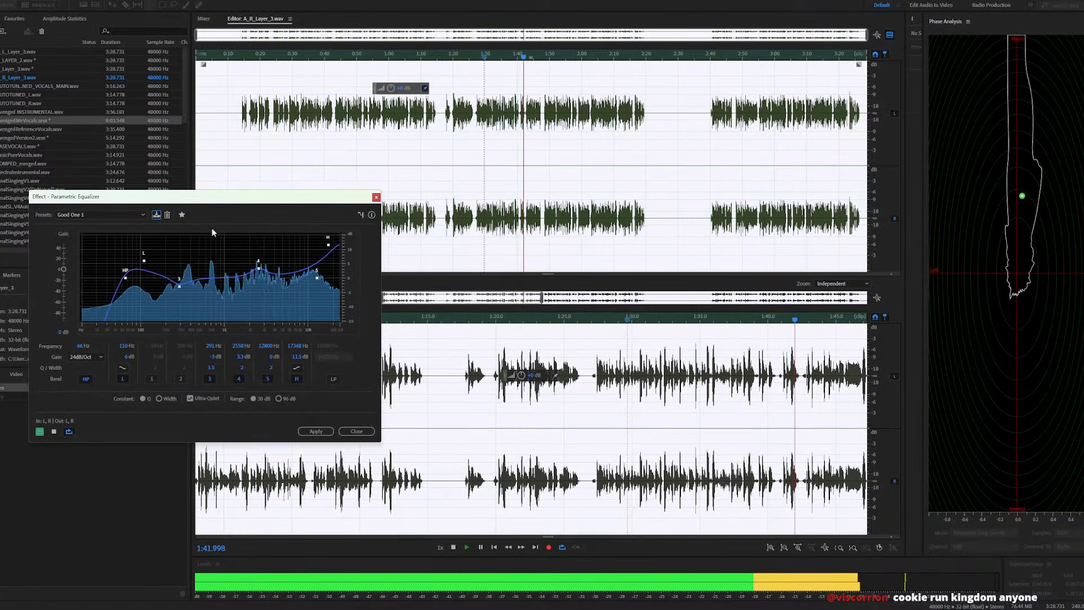
# Load the Vocal Enhancer preset and cut band 3 to about -4.3 dB at 294 Hz and band 4 to about -6 dB at 3160 Hz
pyautogui.click(113, 216)
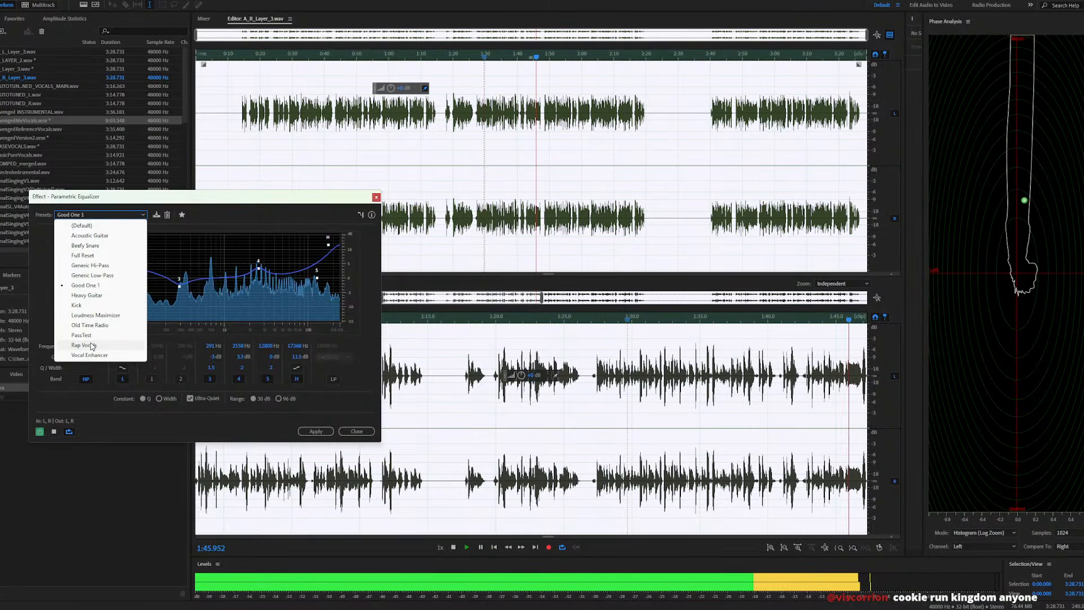
pyautogui.click(90, 355)
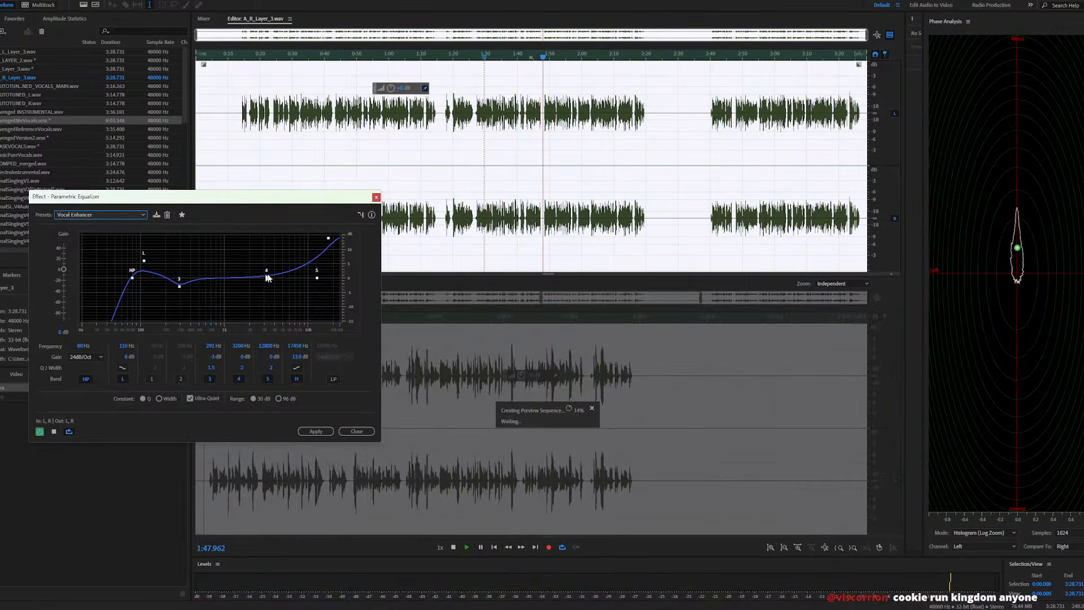
pyautogui.moveTo(267, 278); pyautogui.dragTo(258, 294)
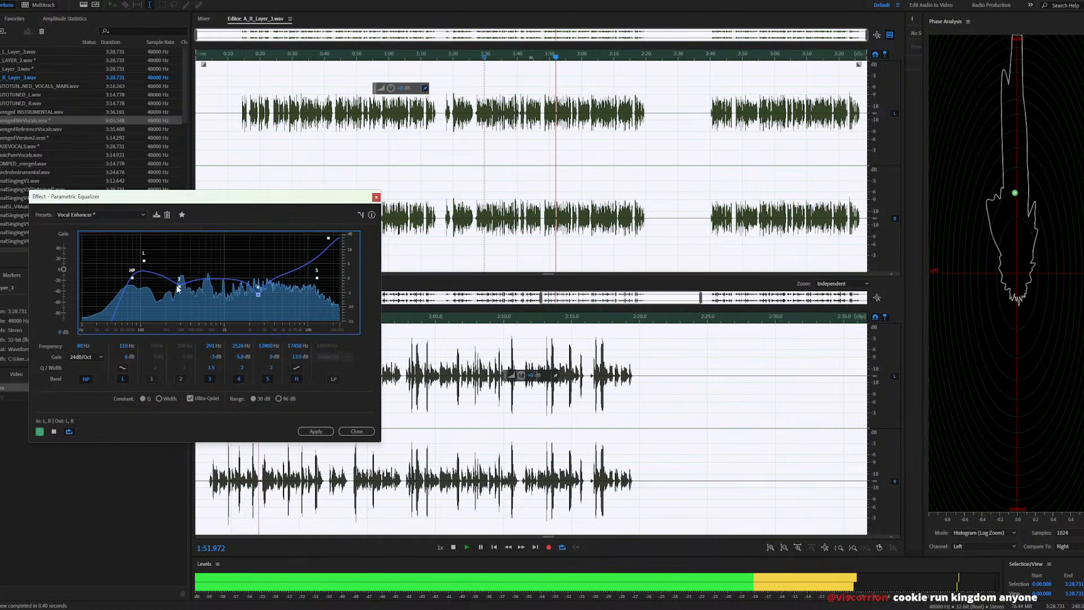
pyautogui.moveTo(179, 286); pyautogui.dragTo(180, 290)
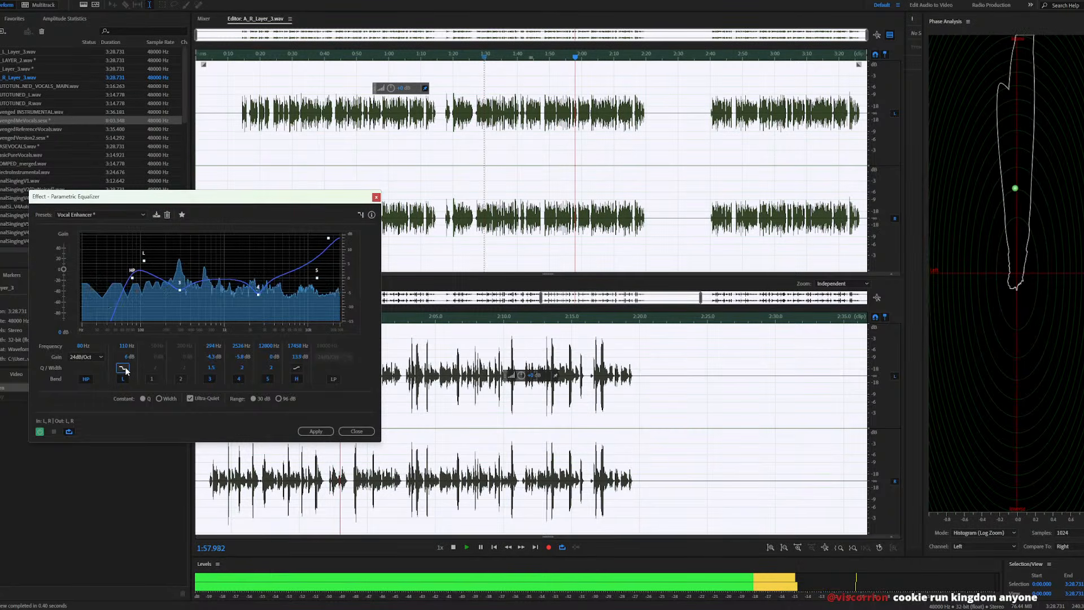
pyautogui.moveTo(258, 294); pyautogui.dragTo(266, 294)
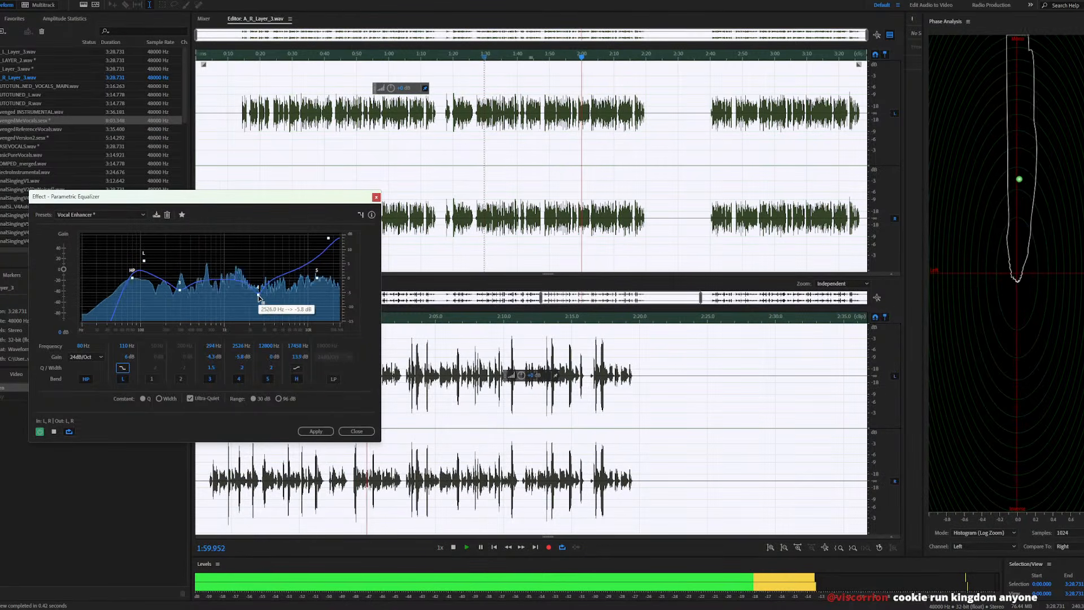
# Adjust band 4 to about -3 dB at 3239 Hz, the high shelf to 3.6 dB near 20 kHz and the low shelf to 7.4 dB at 143 Hz
pyautogui.moveTo(335, 235); pyautogui.dragTo(337, 263)
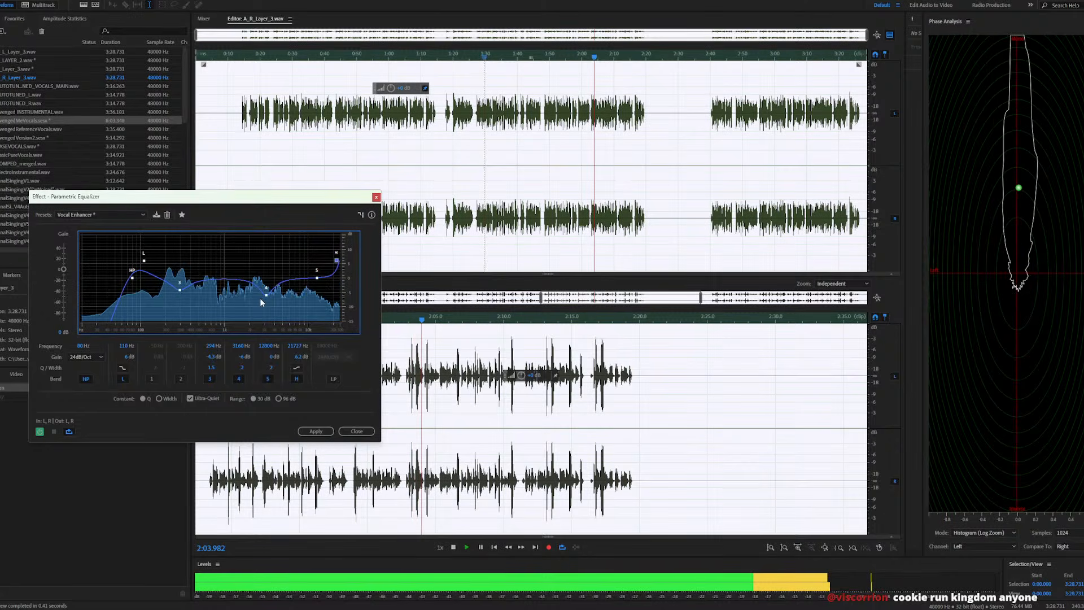
pyautogui.moveTo(266, 294); pyautogui.dragTo(269, 290)
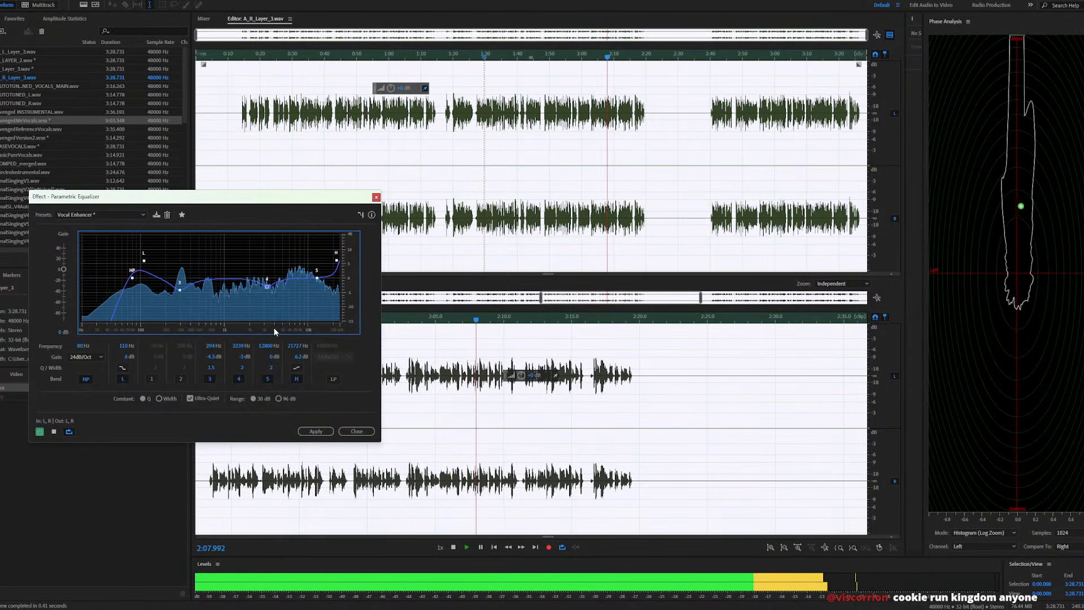
pyautogui.moveTo(337, 261); pyautogui.dragTo(330, 259)
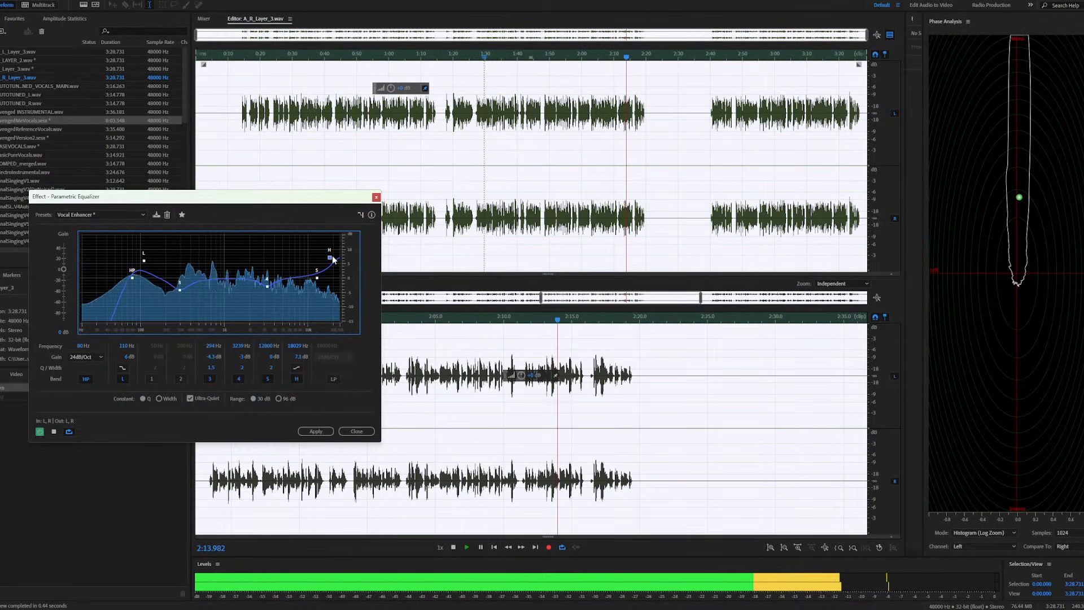
pyautogui.moveTo(330, 257); pyautogui.dragTo(335, 268)
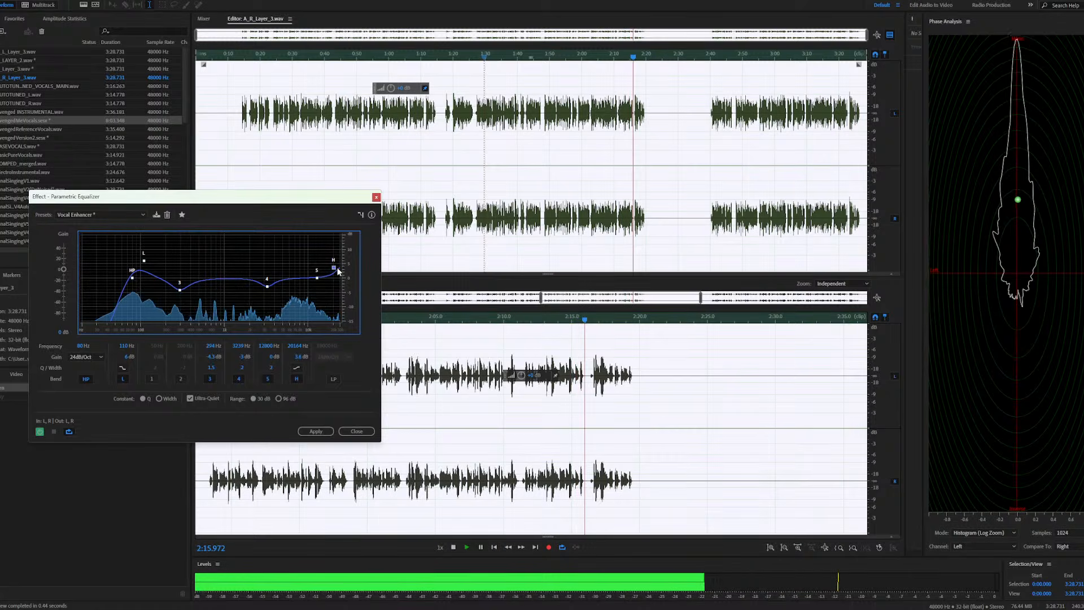
pyautogui.moveTo(144, 260); pyautogui.dragTo(153, 257)
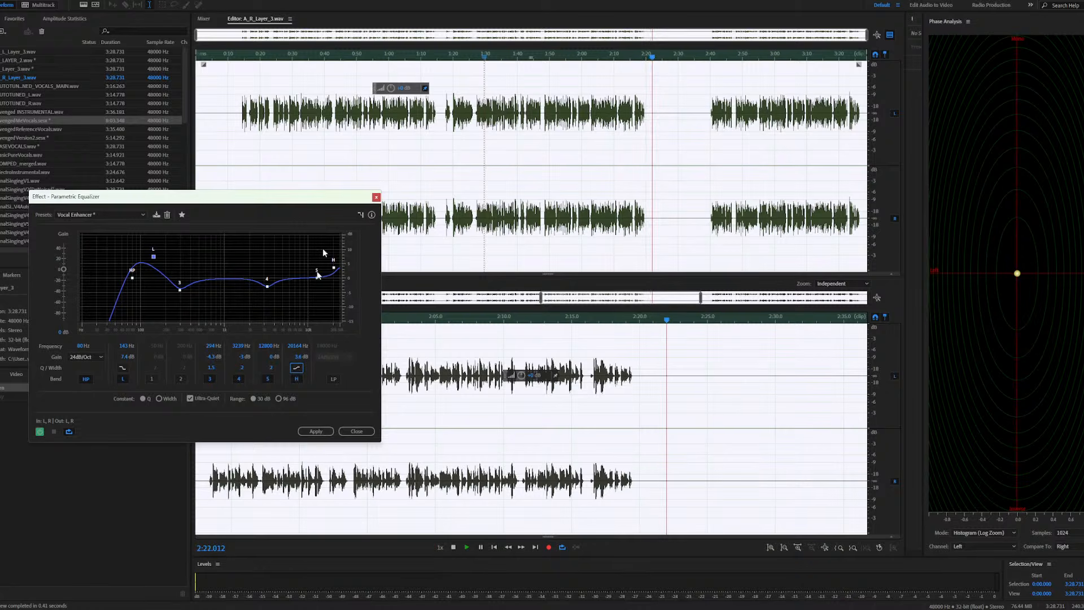
# Preview the equalizer from about 0:16, set its range to 96 dB and apply it to A_R_Layer_3
pyautogui.click(249, 56)
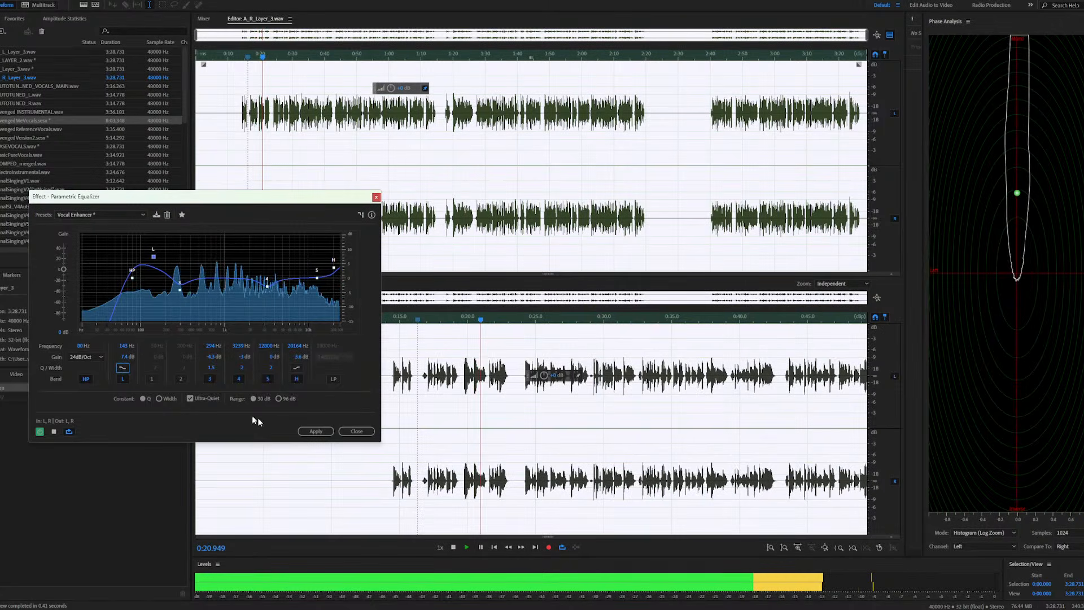
pyautogui.click(278, 398)
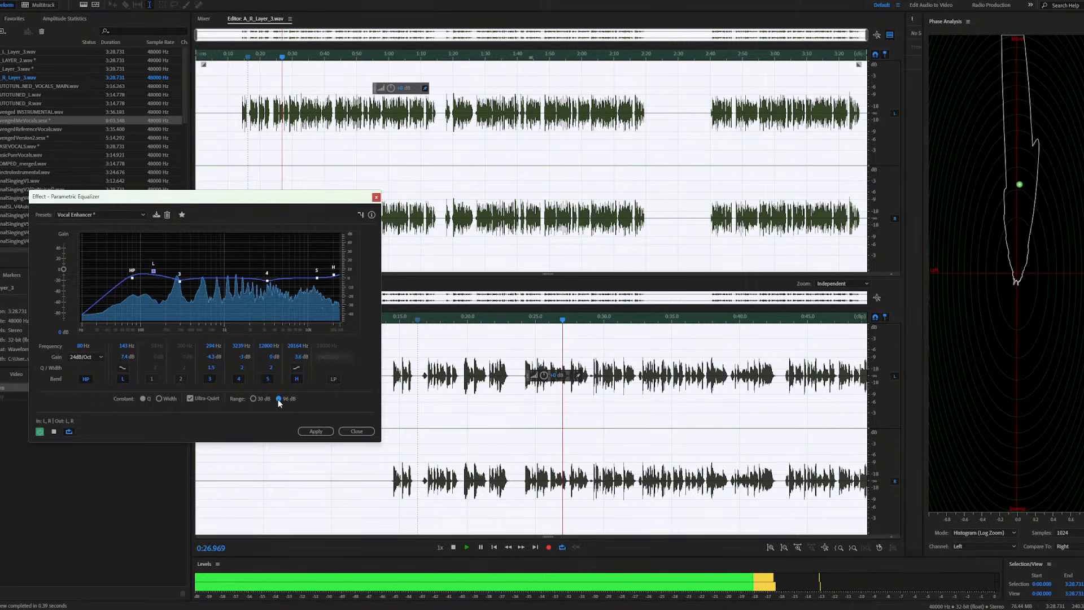
pyautogui.click(320, 430)
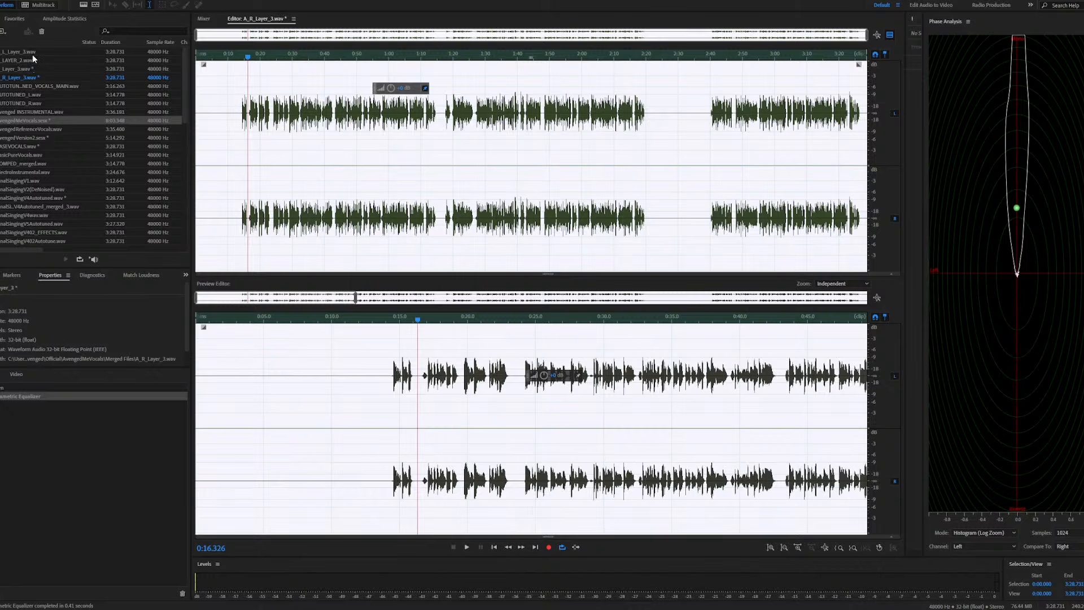
# Listen briefly to the equalized A_R_Layer_3 from about 0:37
pyautogui.click(316, 59)
pyautogui.press('space')
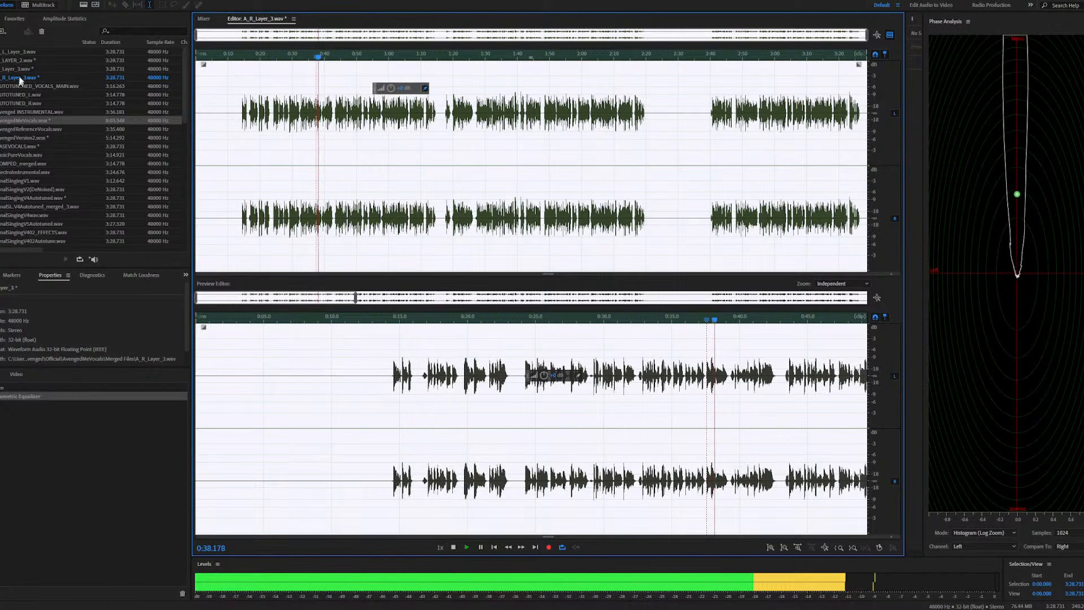
pyautogui.press('space')
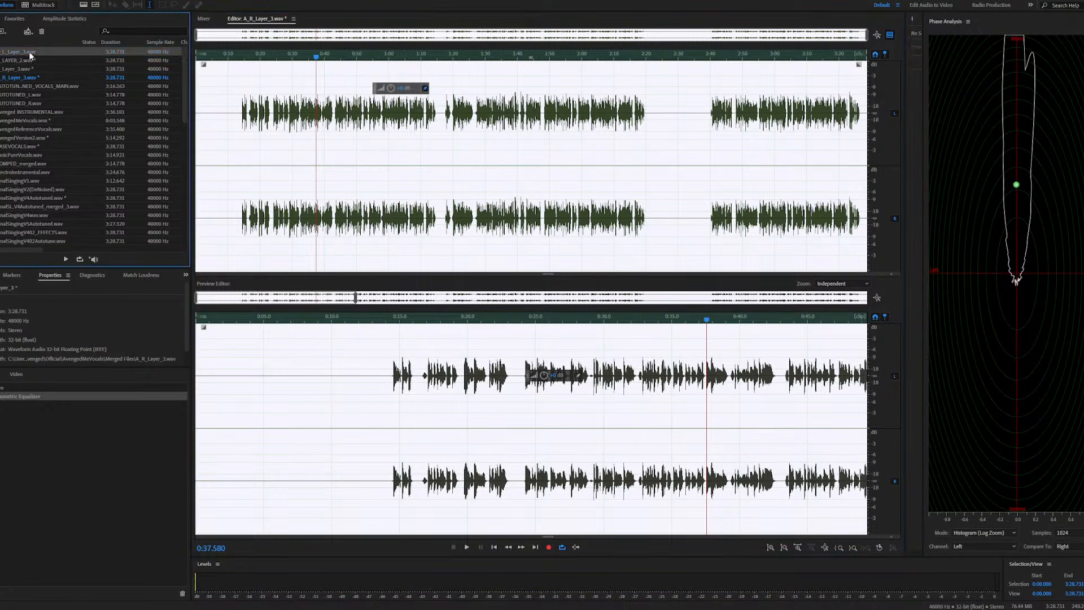
# Open A_L_Layer_3 and preview a Parametric Equalizer on it from about 0:20
pyautogui.click(29, 52)
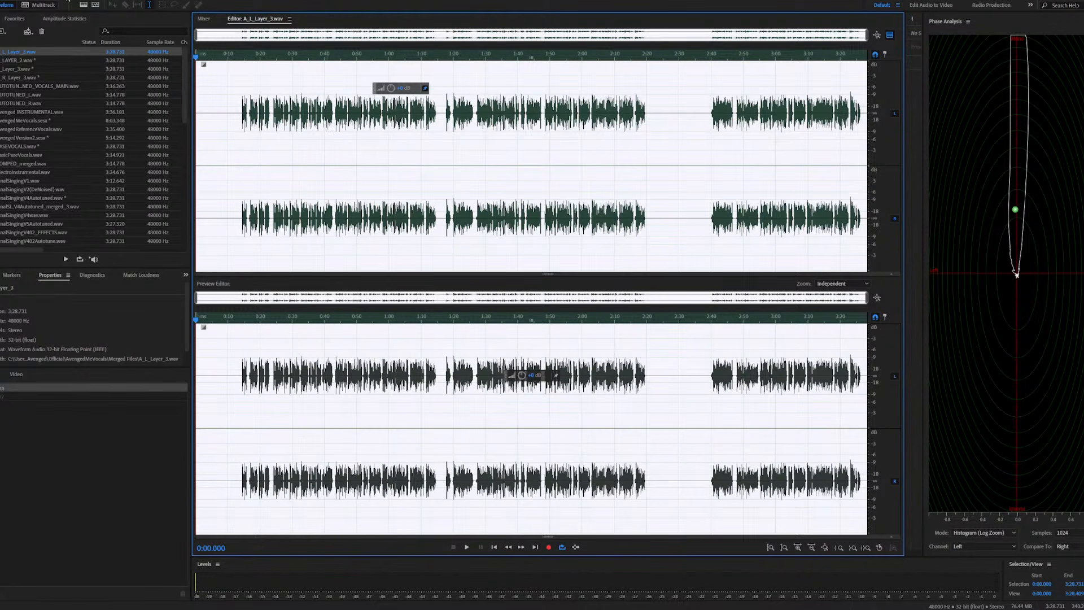
pyautogui.click(59, 1)
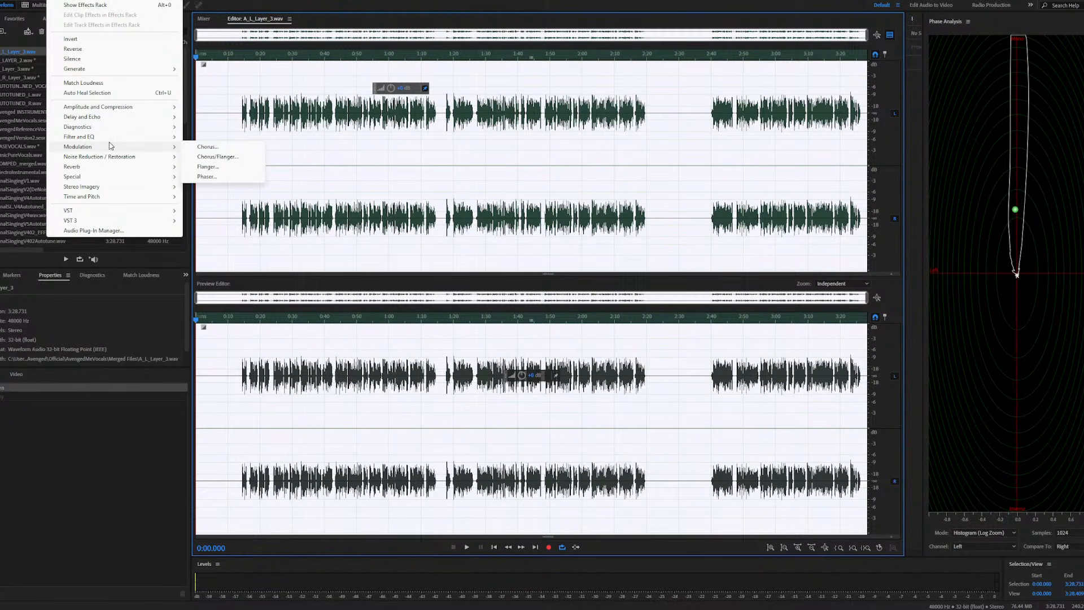
pyautogui.moveTo(111, 140)
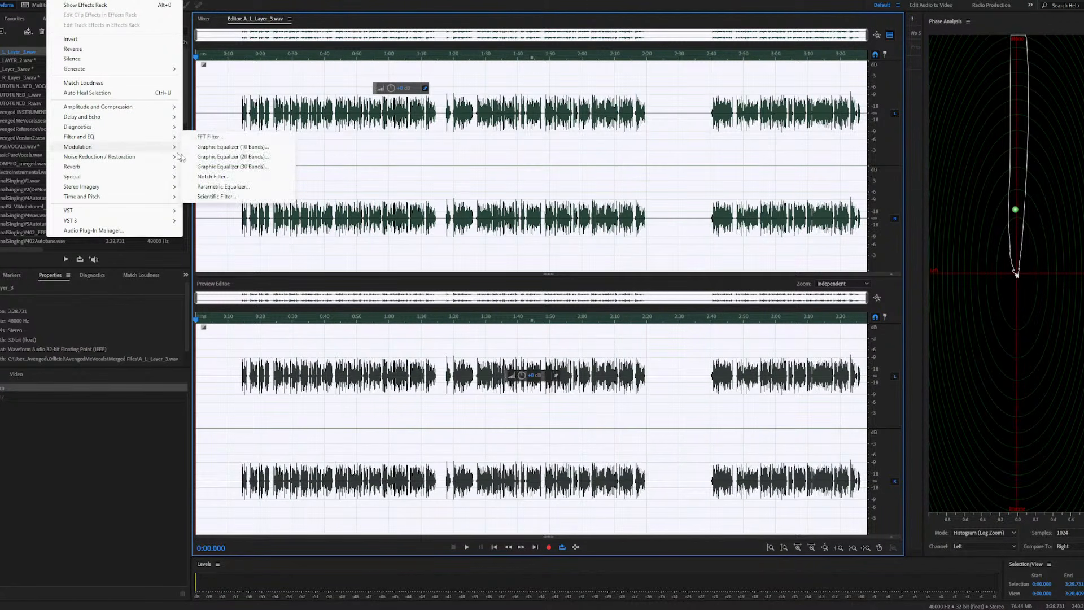
pyautogui.click(217, 187)
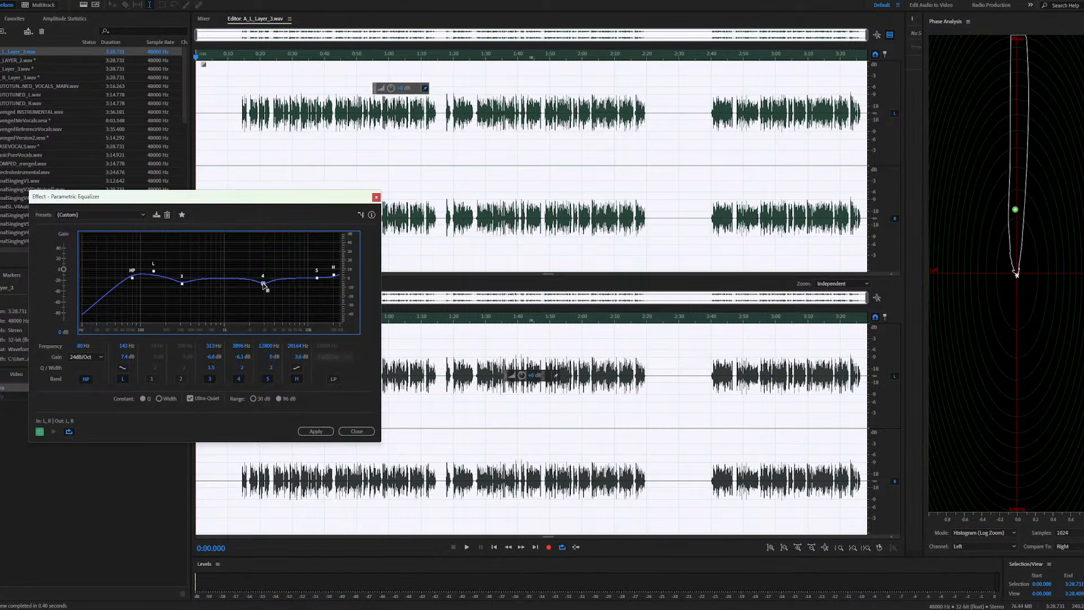
pyautogui.click(53, 431)
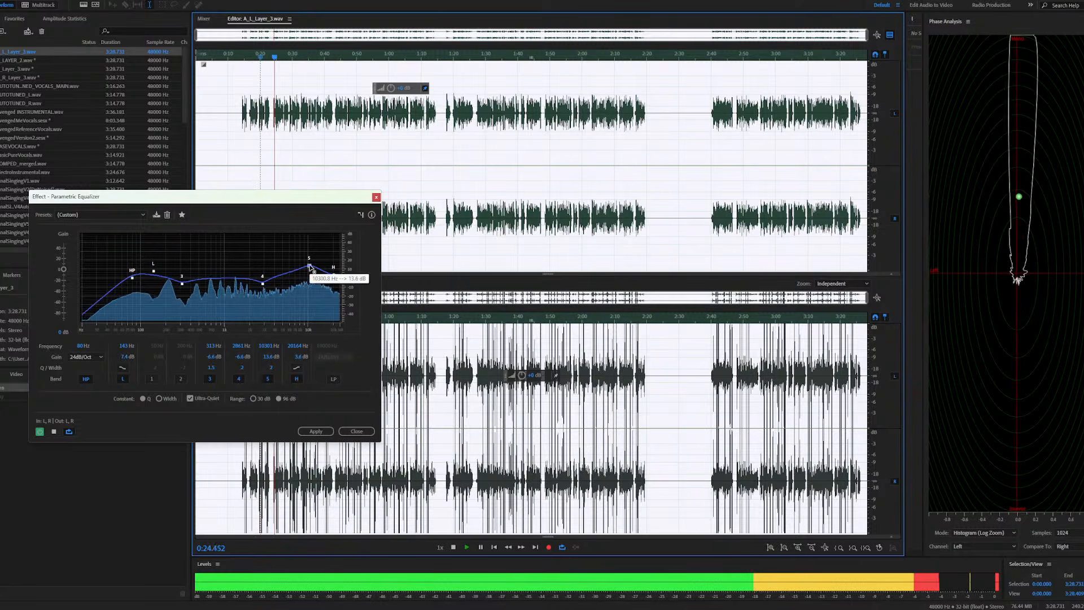
# Adjust band 3 to -2 dB at 377 Hz, band 4 to -1 dB, band 5 to 0 dB and the high shelf to 4 dB at 15147 Hz
pyautogui.moveTo(310, 267)
pyautogui.mouseDown()
pyautogui.moveTo(298, 281)
pyautogui.moveTo(319, 263)
pyautogui.mouseUp()
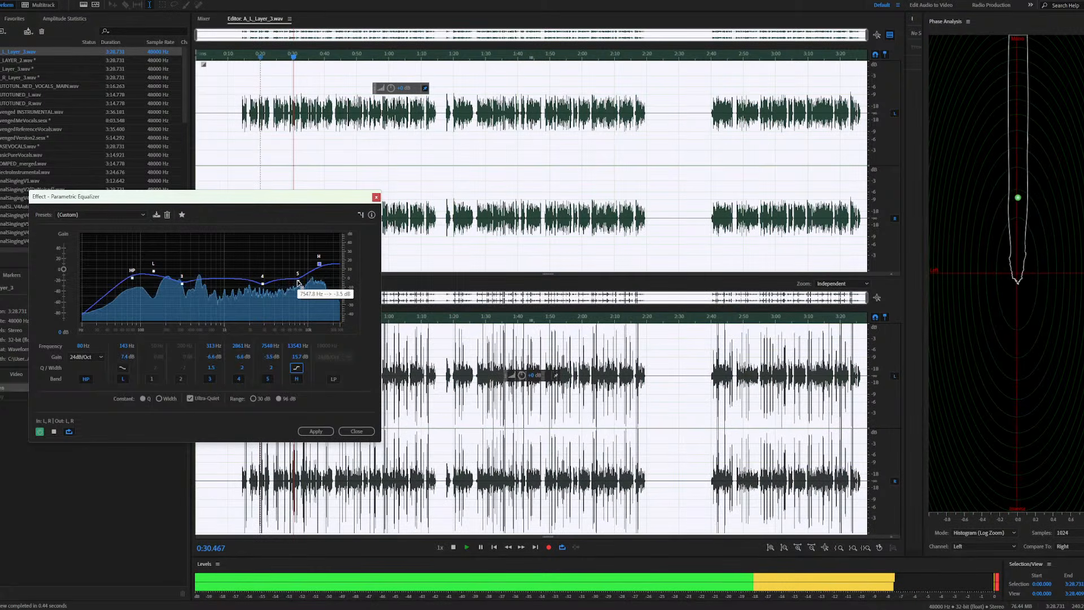
pyautogui.moveTo(298, 282); pyautogui.dragTo(299, 273)
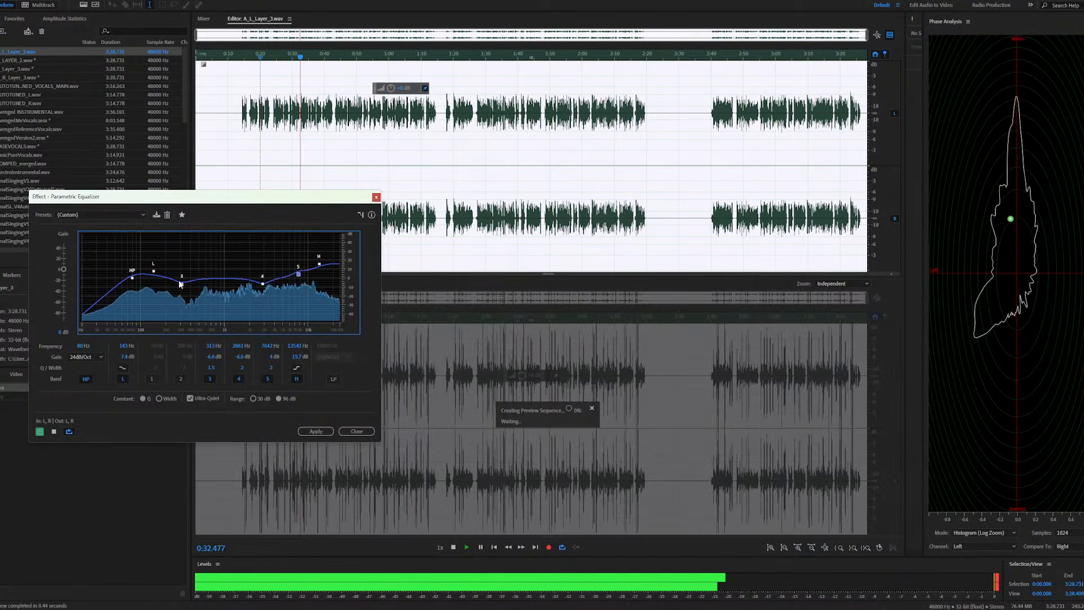
pyautogui.moveTo(180, 282); pyautogui.dragTo(189, 280)
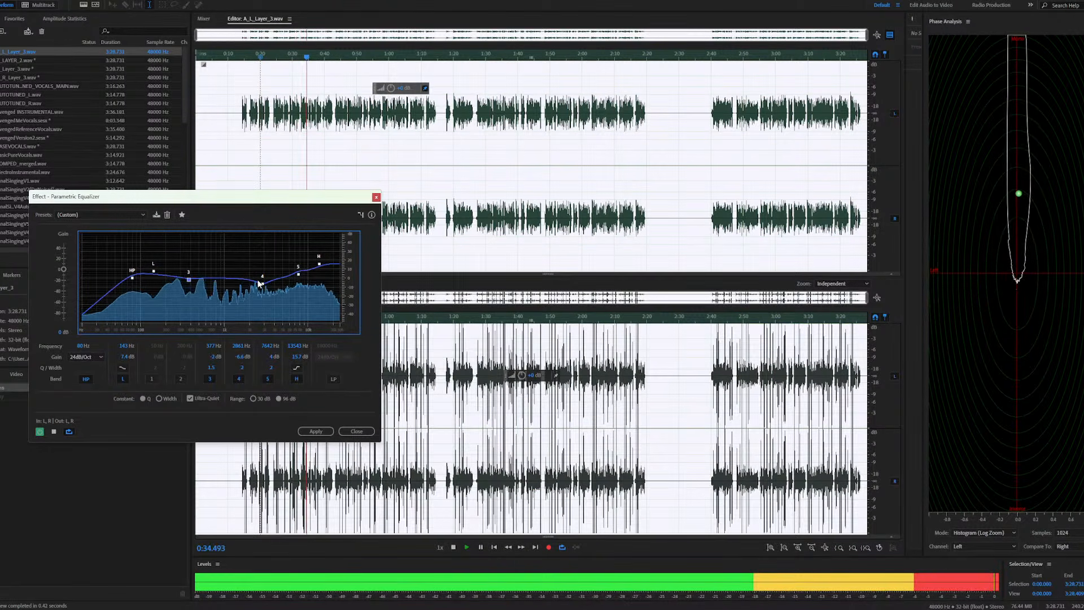
pyautogui.moveTo(259, 283); pyautogui.dragTo(323, 274)
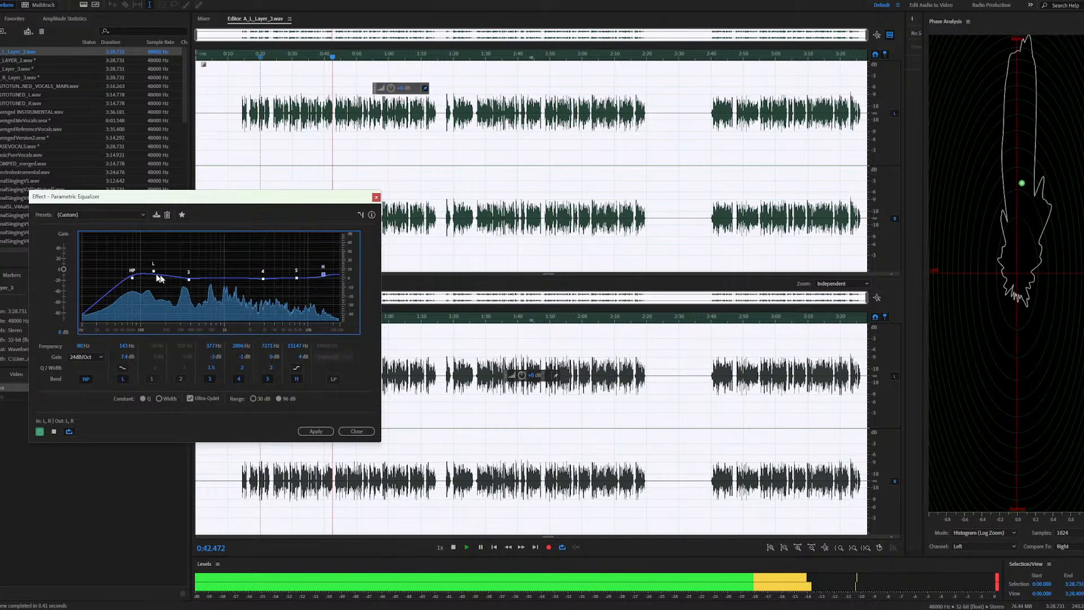
# Adjust the low shelf to -2 dB, band 3 to about -6 dB, band 4 to 3 dB and band 5 to 7642 Hz, and apply the equalizer
pyautogui.moveTo(132, 277)
pyautogui.mouseDown()
pyautogui.moveTo(127, 297)
pyautogui.moveTo(152, 280)
pyautogui.mouseUp()
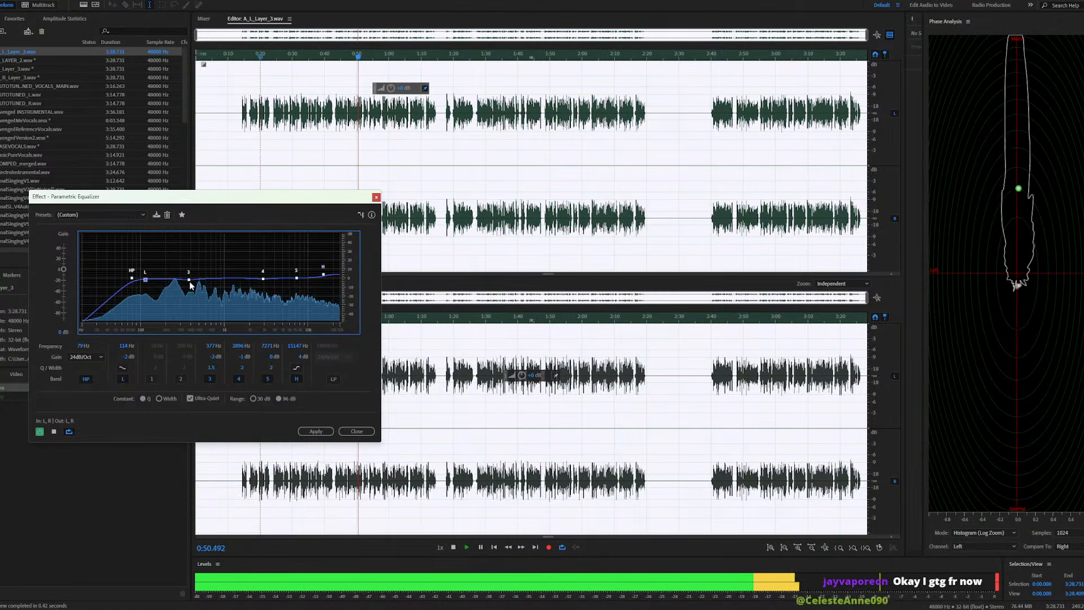
pyautogui.moveTo(189, 280)
pyautogui.mouseDown()
pyautogui.moveTo(187, 264)
pyautogui.moveTo(187, 276)
pyautogui.mouseUp()
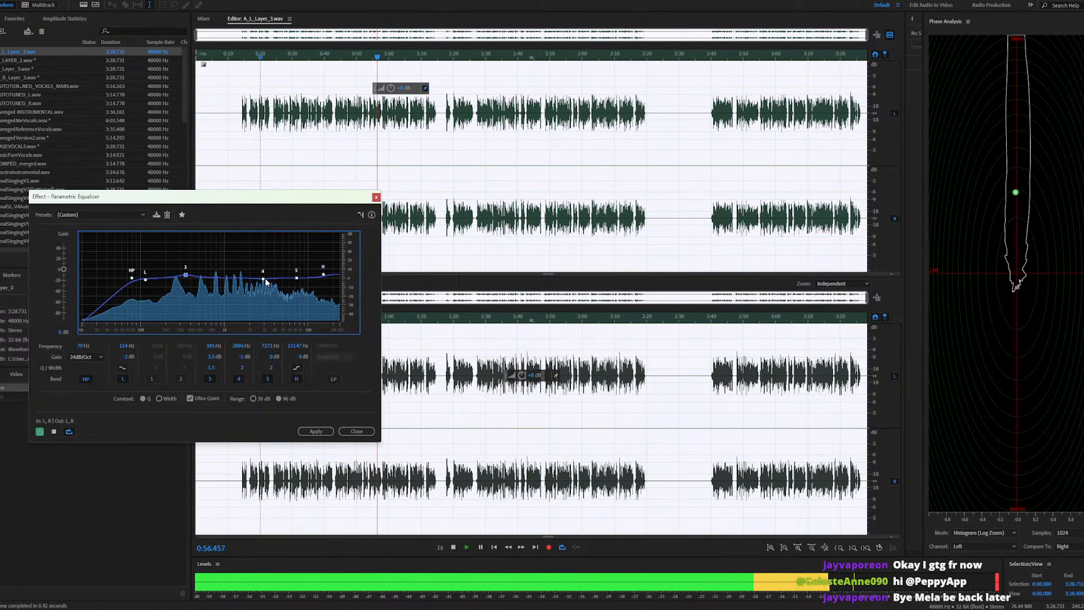
pyautogui.moveTo(264, 280); pyautogui.dragTo(266, 280)
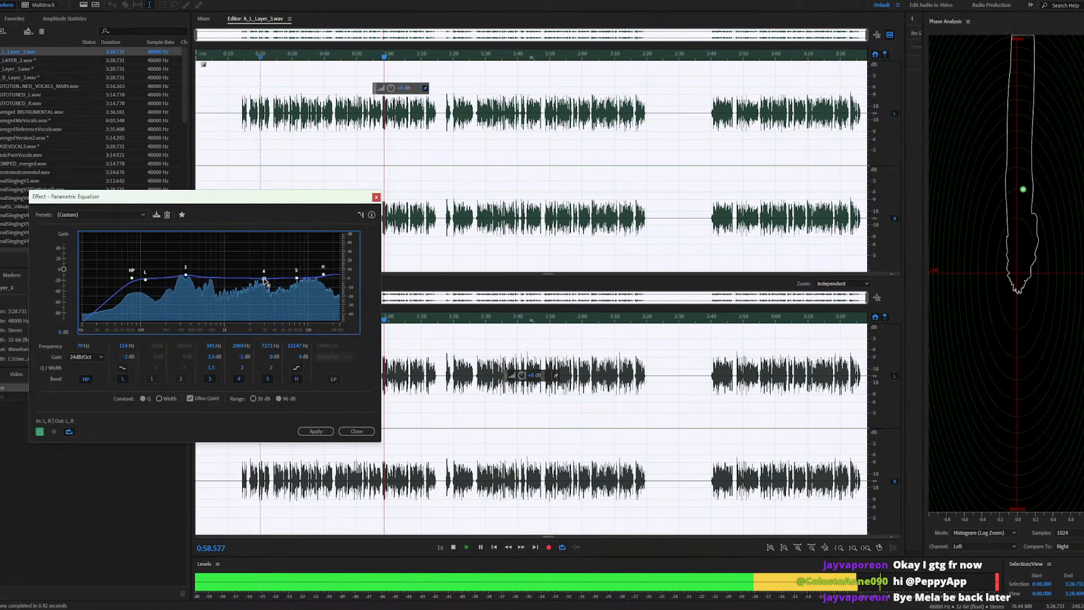
pyautogui.moveTo(185, 274); pyautogui.dragTo(190, 283)
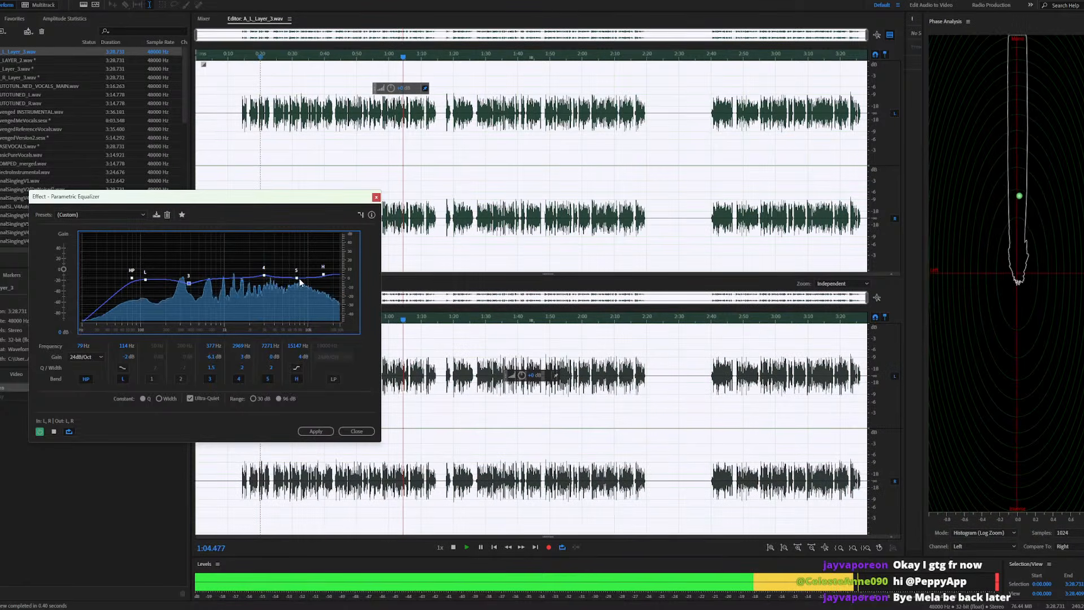
pyautogui.moveTo(299, 281); pyautogui.dragTo(299, 283)
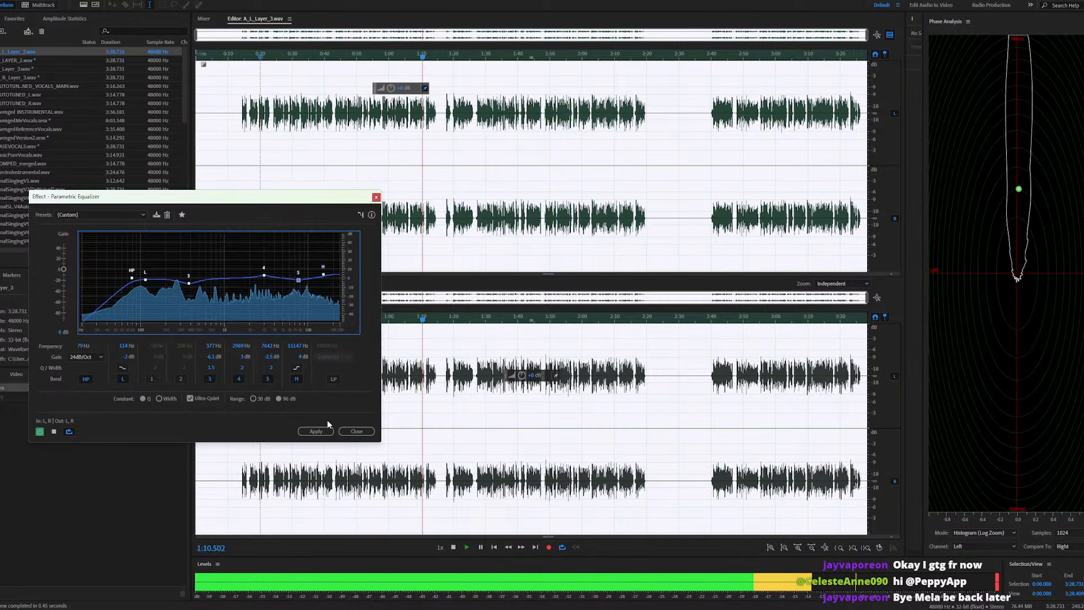
pyautogui.click(315, 431)
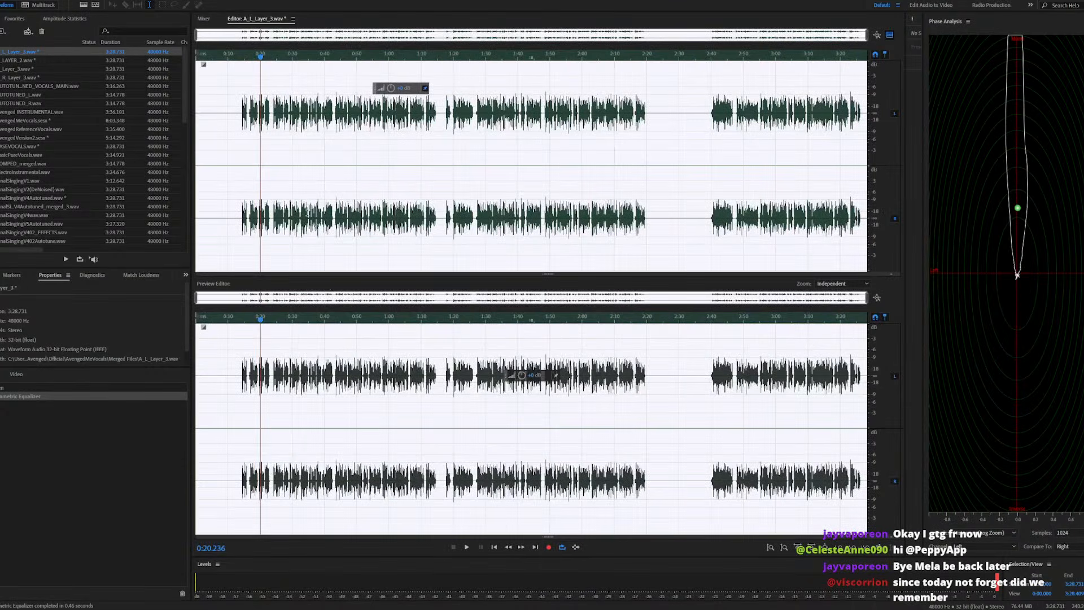
# Return to the AvengedMeVocals multitrack session and listen to the layered mix from about 1:02 and 1:09
pyautogui.doubleClick(51, 120)
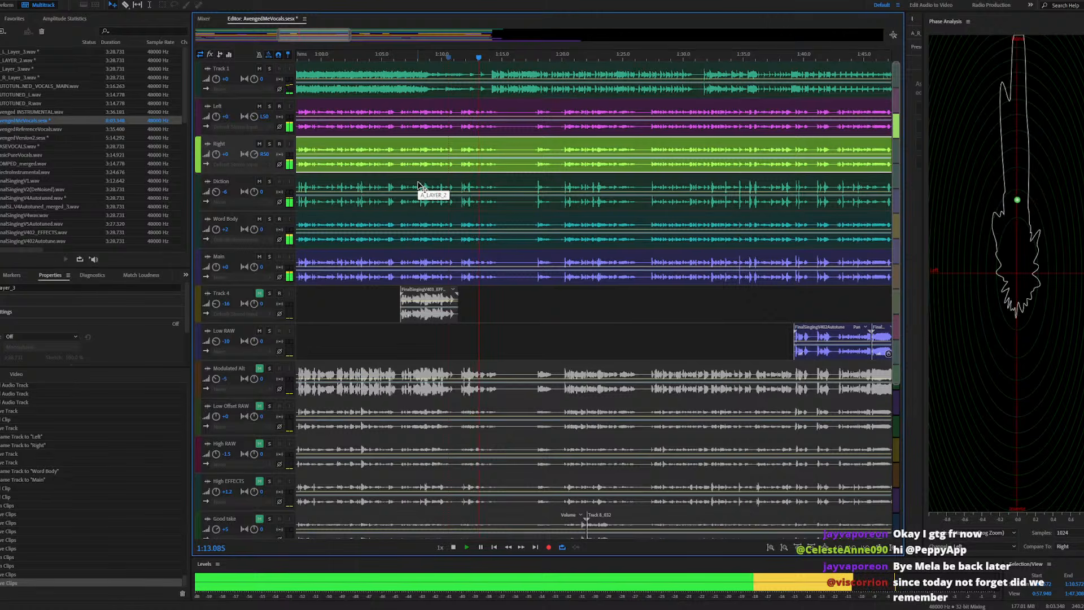
pyautogui.press('space')
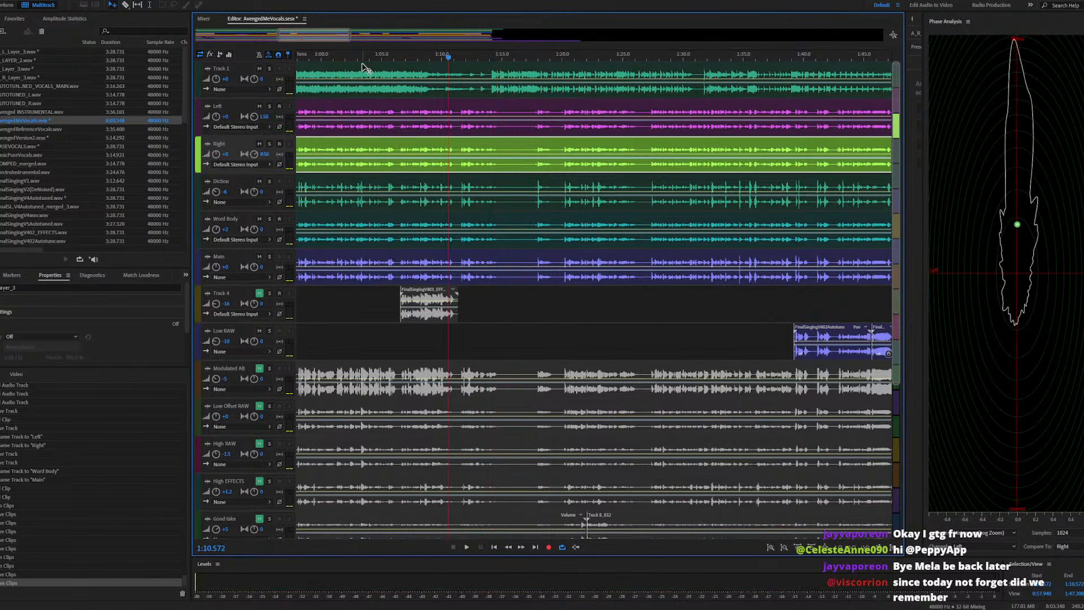
pyautogui.press('space')
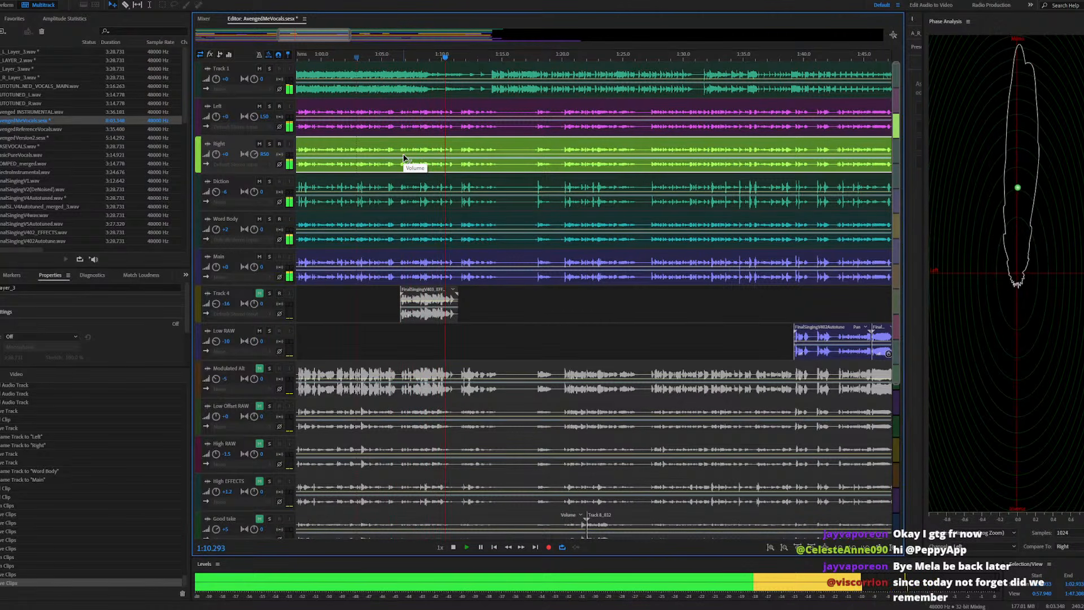
pyautogui.press('space')
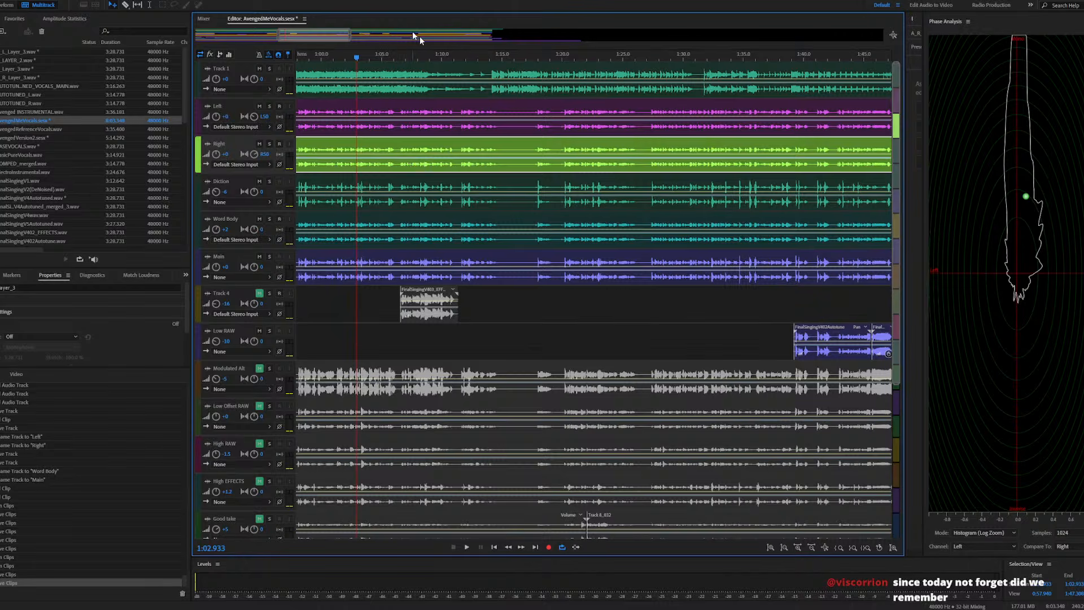
pyautogui.press('space')
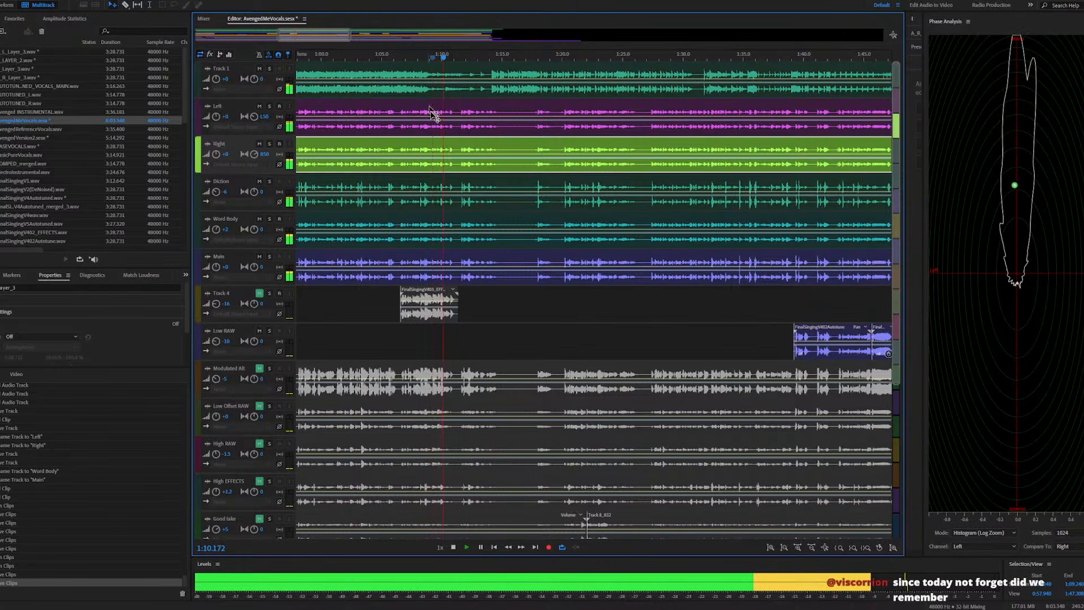
pyautogui.press('space')
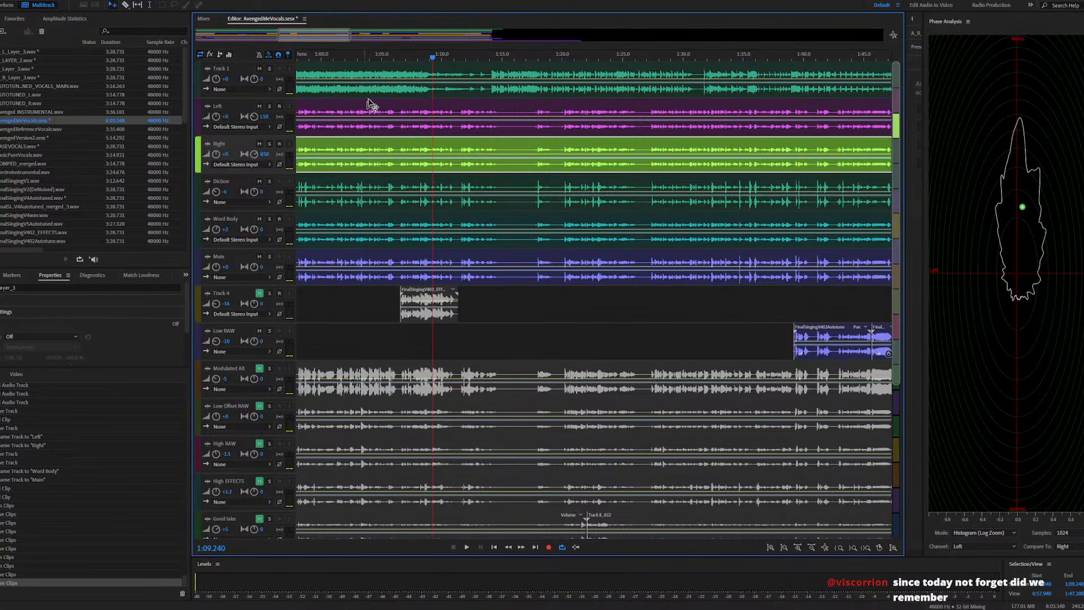
# Play the mix from about 1:04.8, temporarily muting the Diction and Word Body tracks one at a time to compare their contribution
pyautogui.click(380, 61)
pyautogui.press('space')
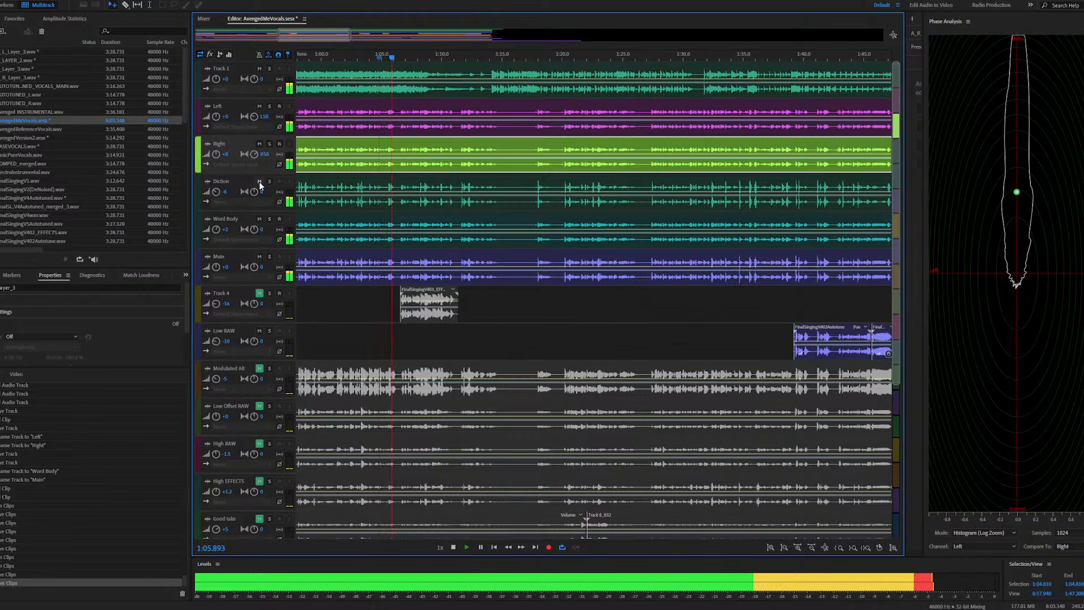
pyautogui.click(259, 181)
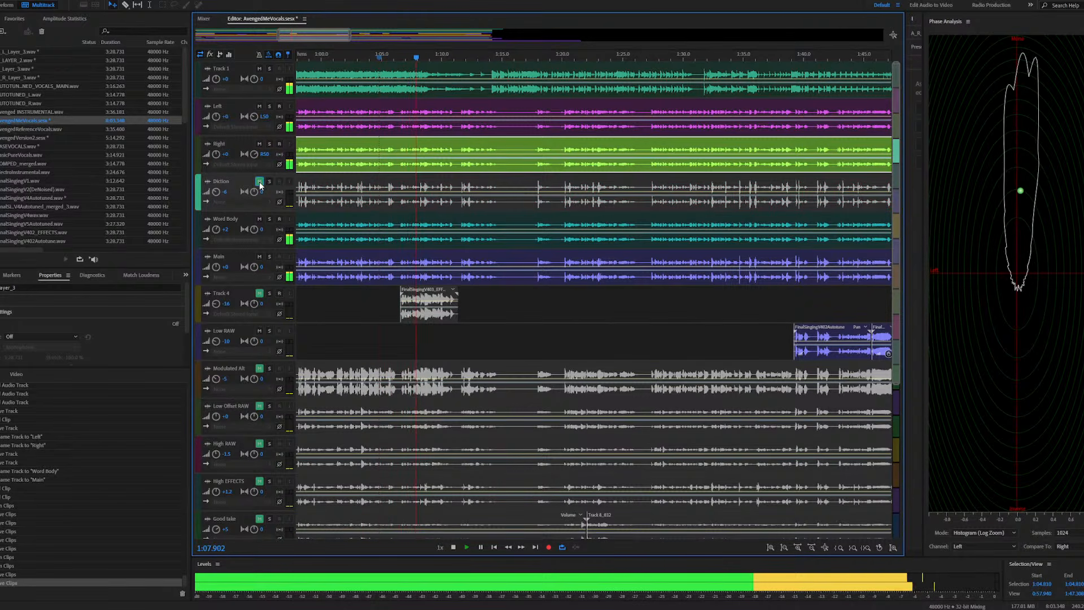
pyautogui.click(260, 183)
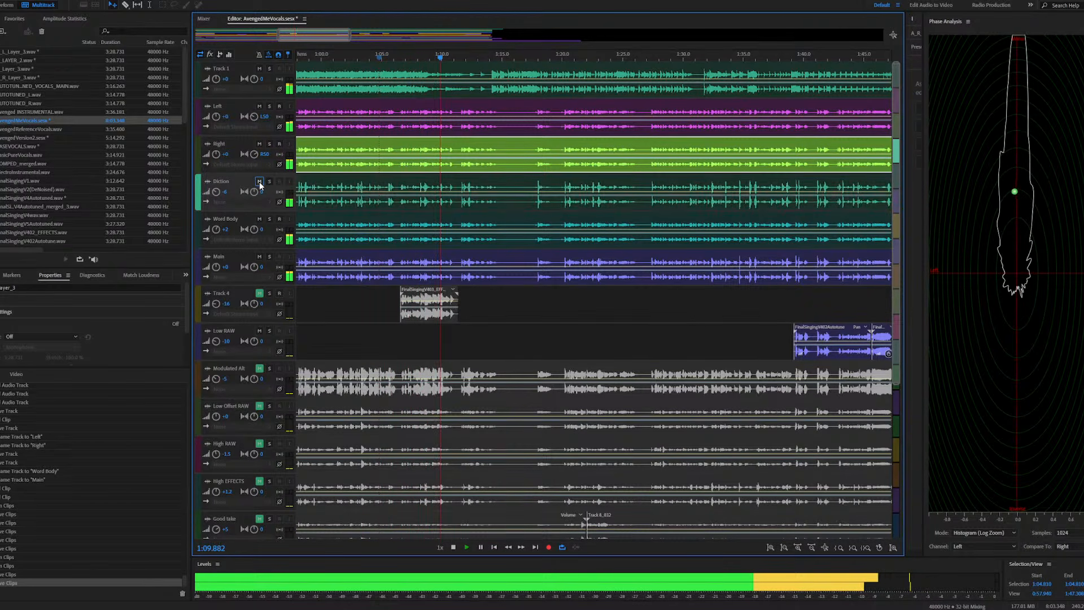
pyautogui.press('space')
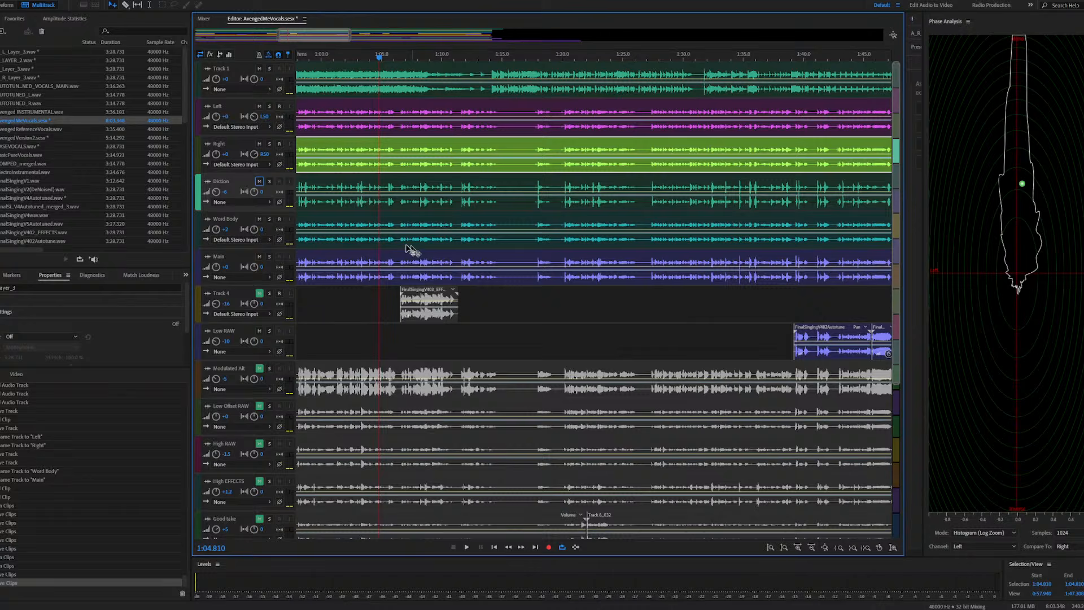
pyautogui.press('space')
pyautogui.click(261, 220)
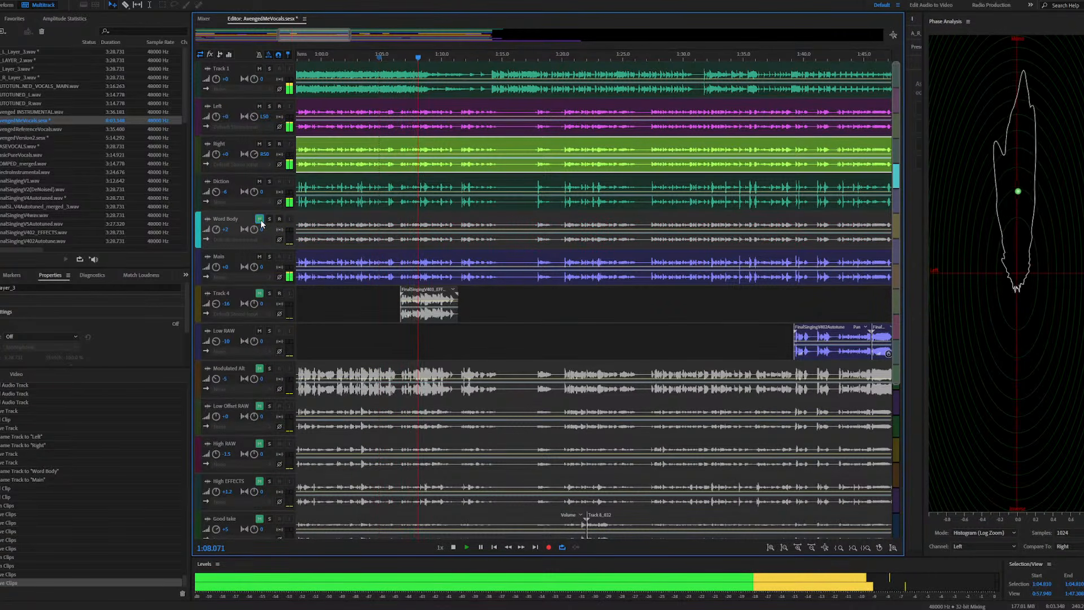
pyautogui.click(260, 219)
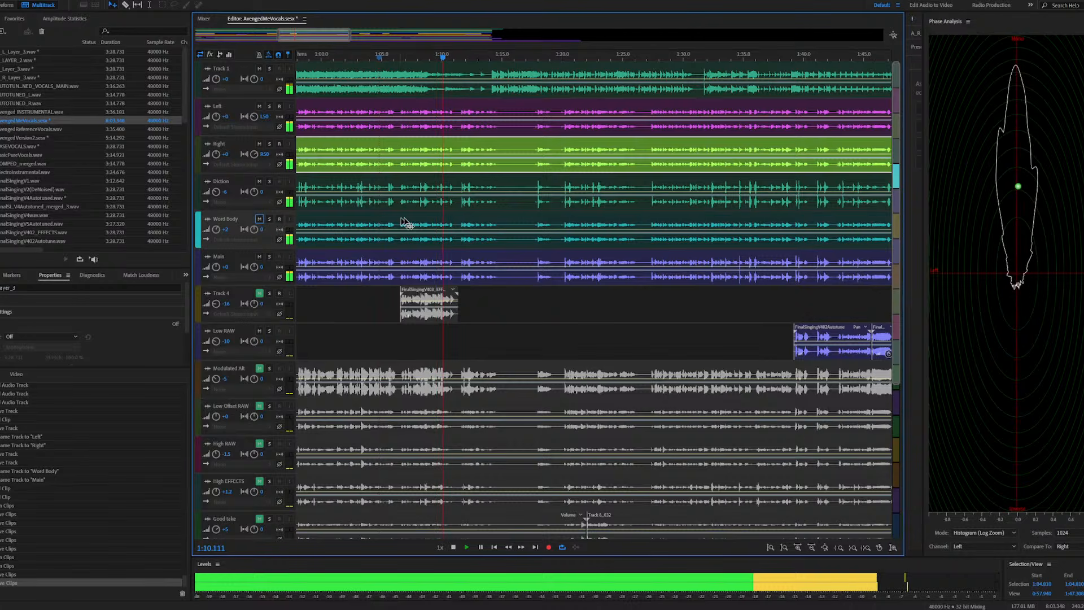
pyautogui.press('space')
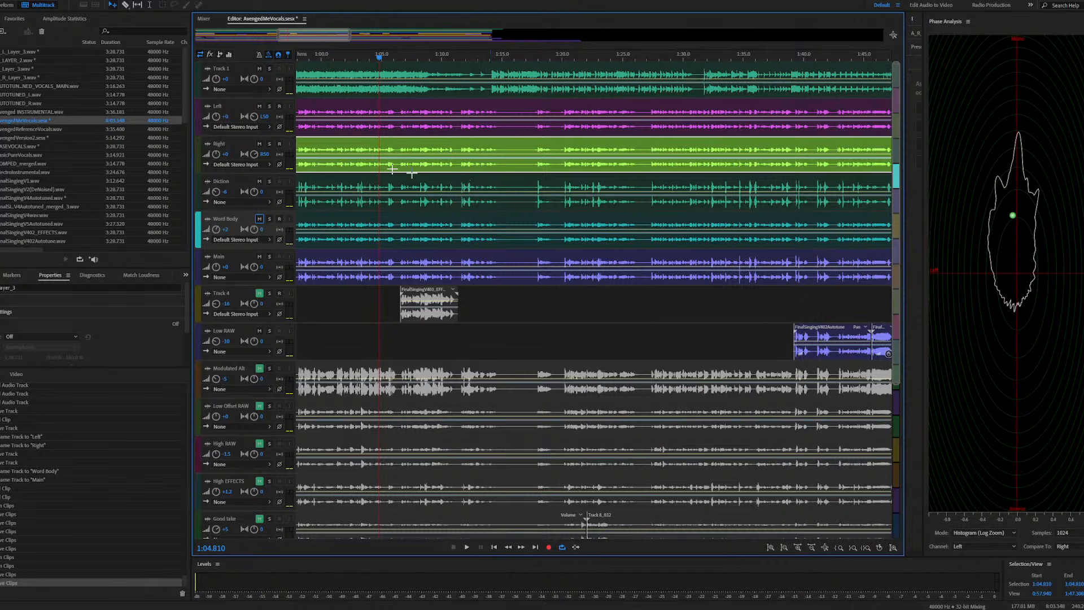
# Nudge the Right and Left clips slightly later, using the vocal onset near 1:06.7 as reference
pyautogui.scroll(10, 395, 152)
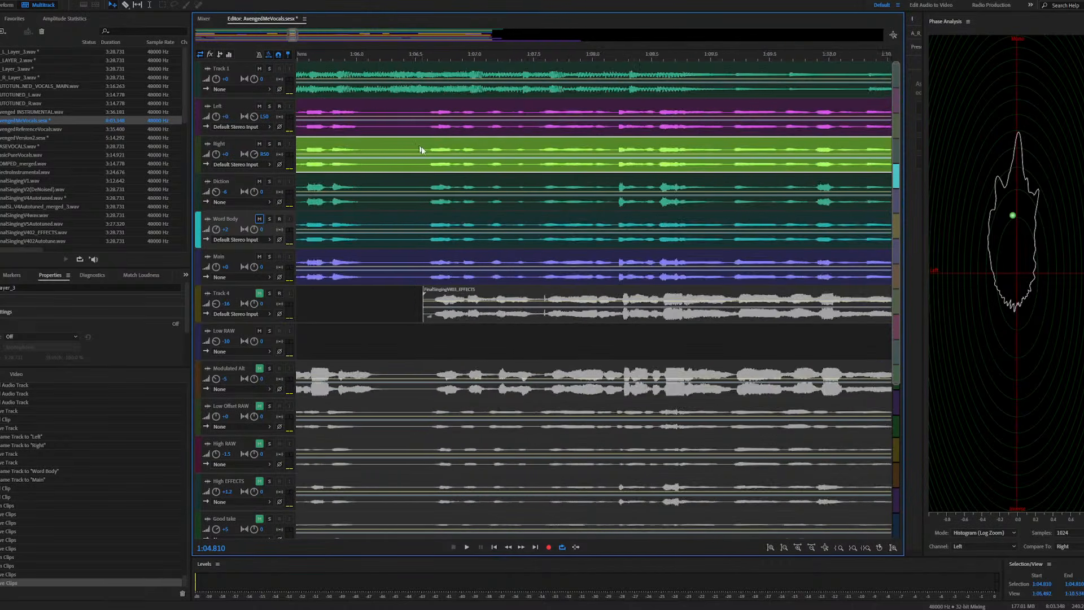
pyautogui.click(388, 144)
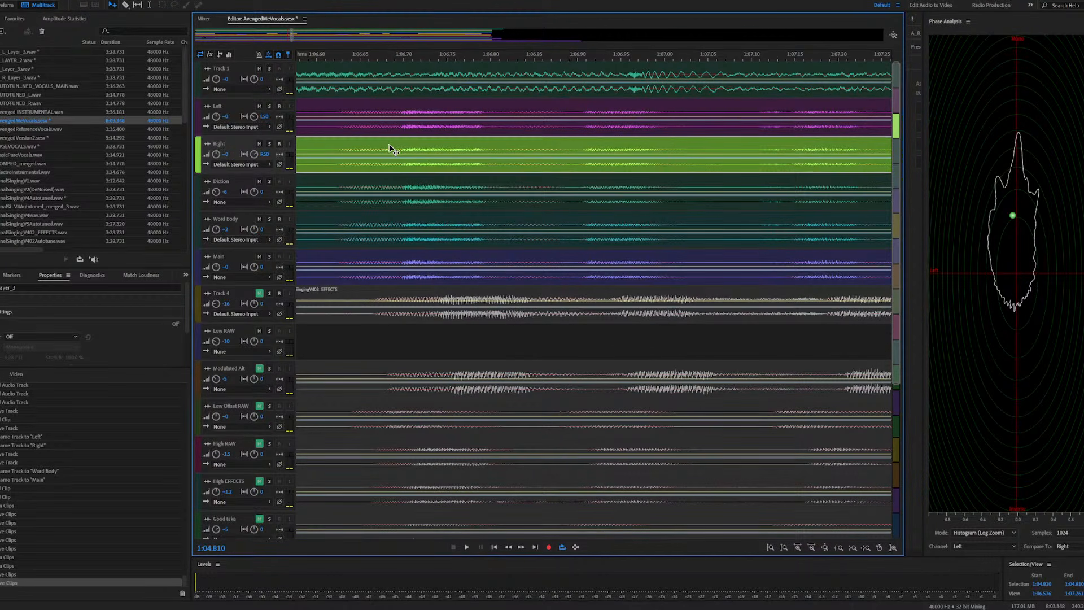
pyautogui.click(394, 144)
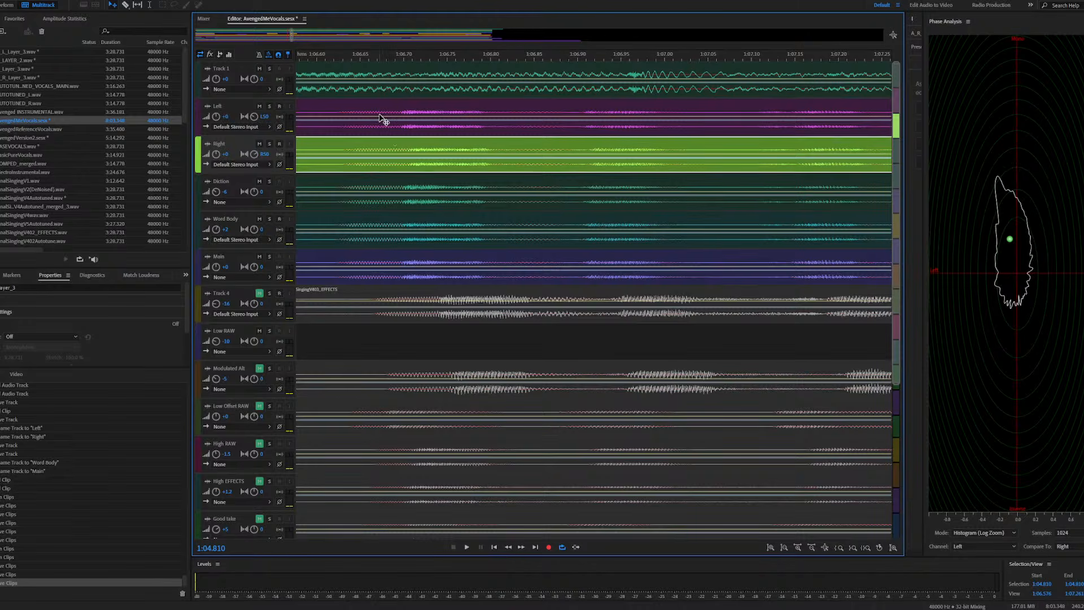
pyautogui.click(377, 110)
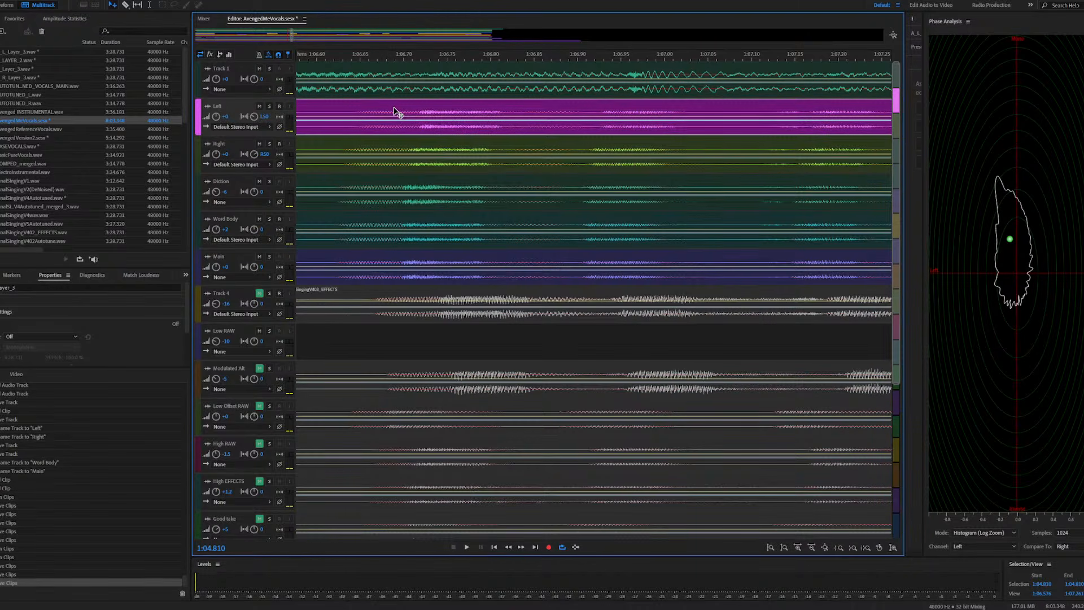
# Listen to the mix with the shifted Left and Right clips from about 1:04.8
pyautogui.press('space')
pyautogui.scroll(-5, 407, 203)
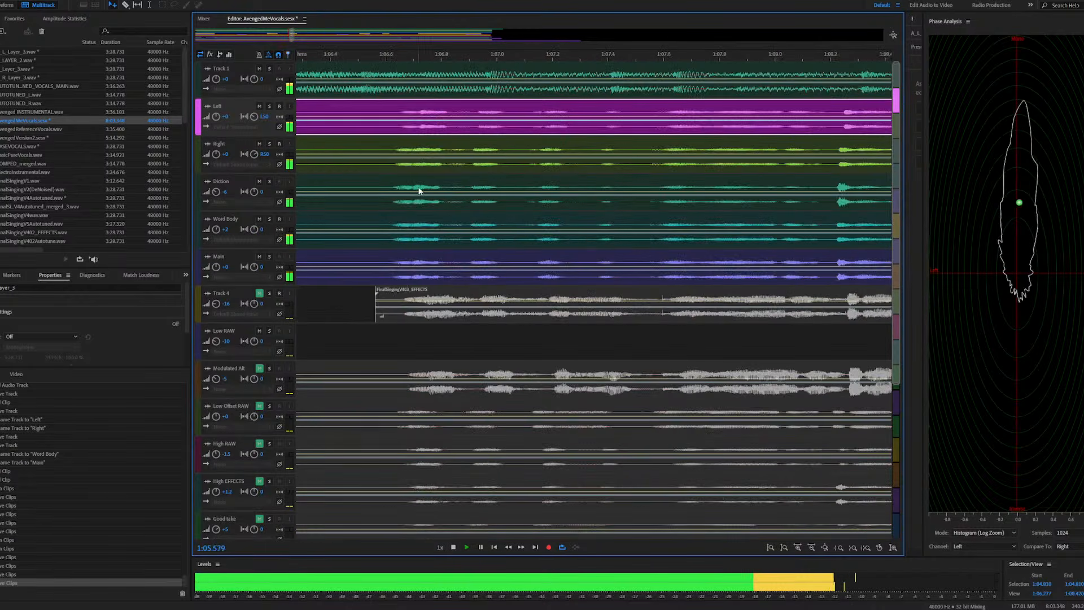
pyautogui.scroll(-3, 405, 185)
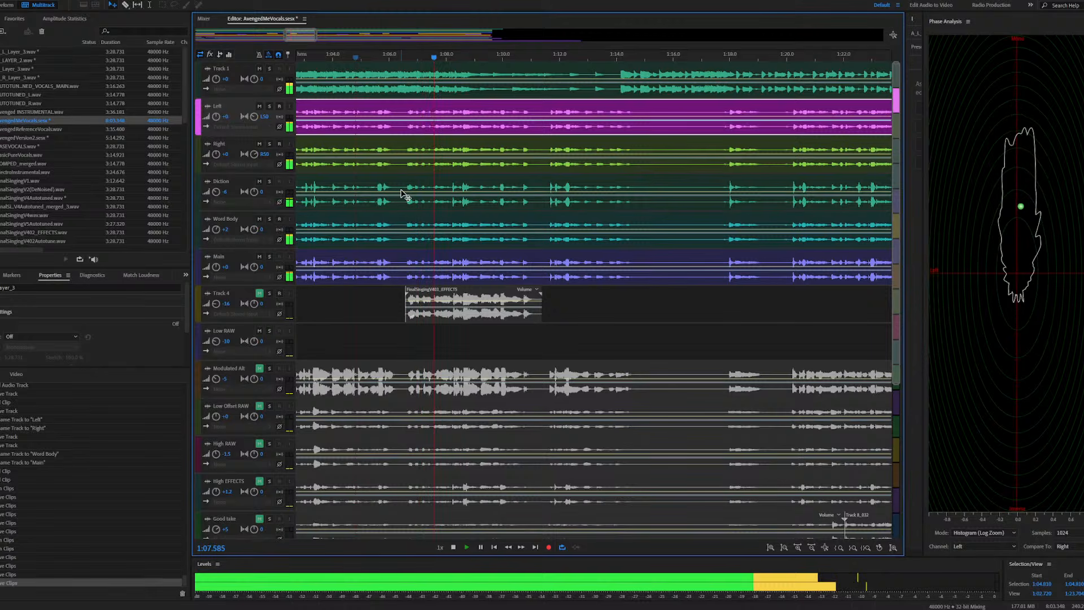
pyautogui.scroll(-5, 402, 193)
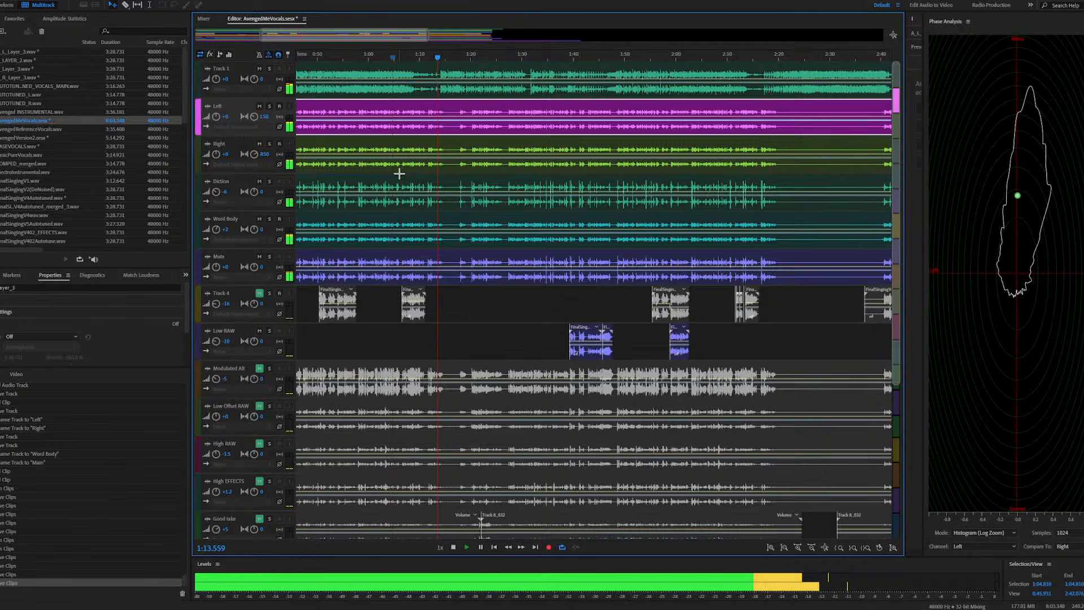
pyautogui.press('space')
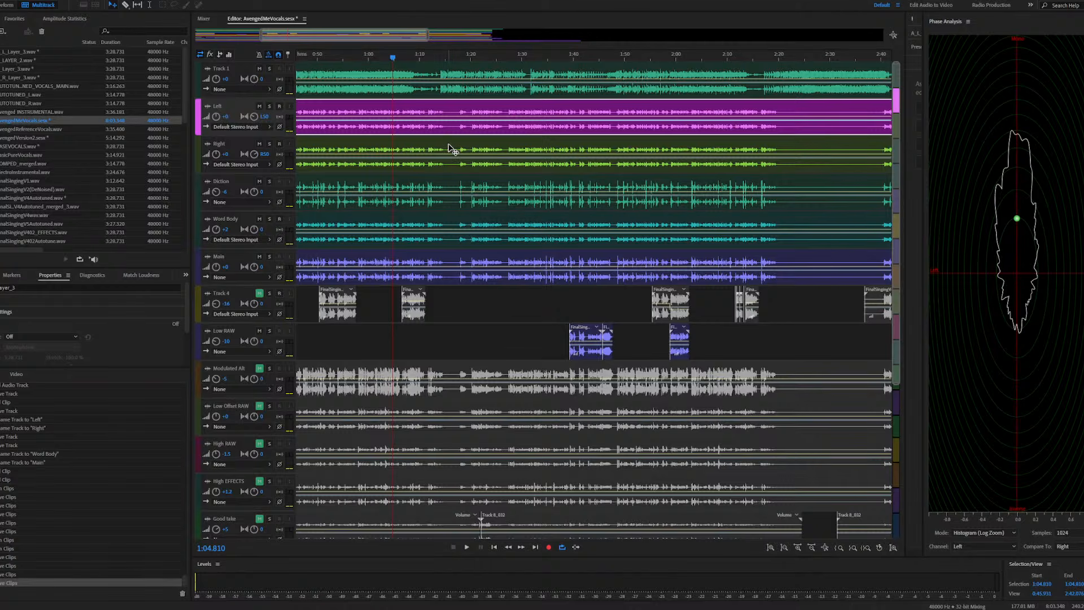
# Undo the last two clip moves on the Left and Right tracks and replay the mix from about 1:04.8
pyautogui.scroll(2, 462, 146)
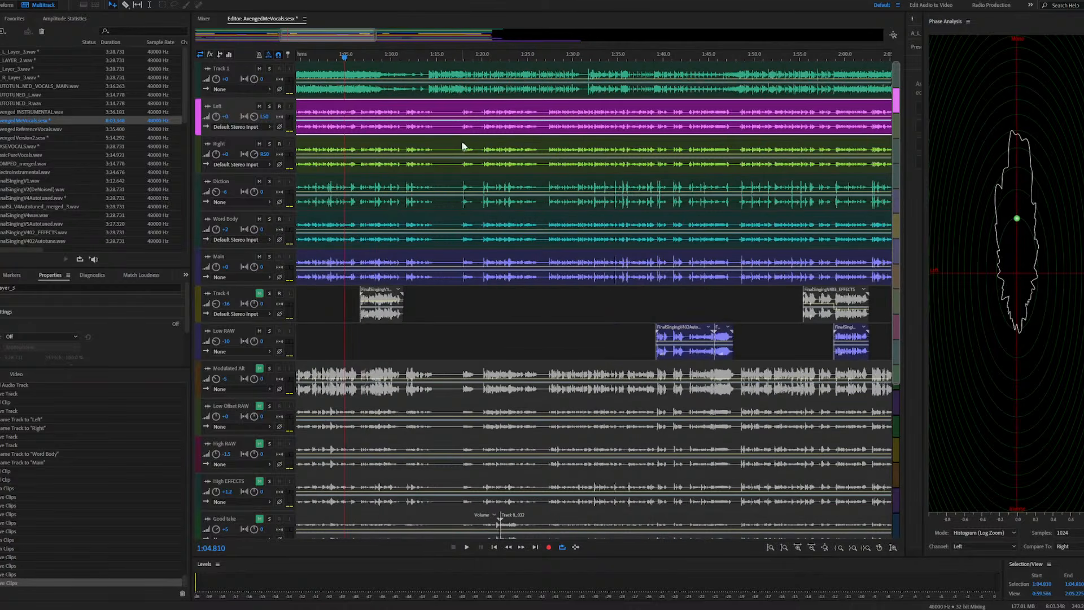
pyautogui.click(368, 154)
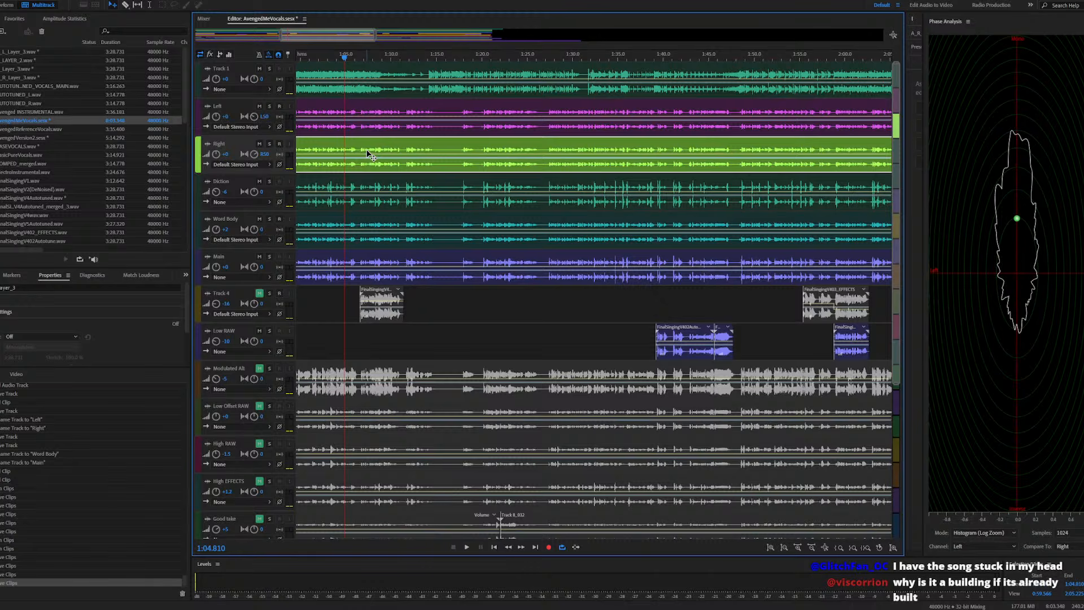
pyautogui.hotkey('ctrl', 'z')
pyautogui.hotkey('ctrl', 'z')
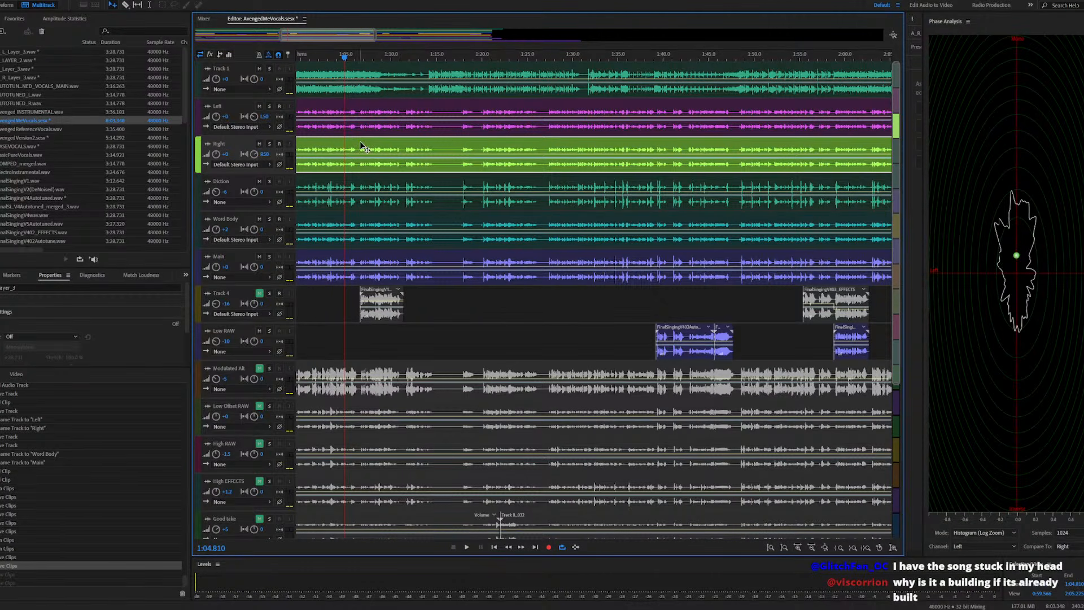
pyautogui.press('space')
pyautogui.scroll(10, 333, 117)
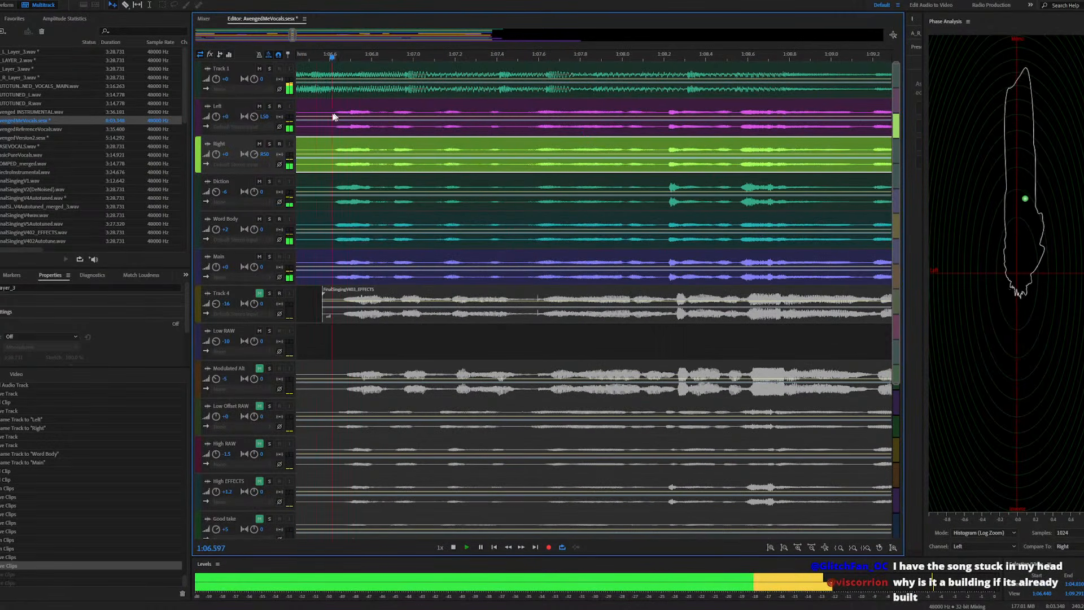
# Replay the mix from about 1:06.6 and listen to the Left and Right clips at their restored positions
pyautogui.scroll(-10, 333, 117)
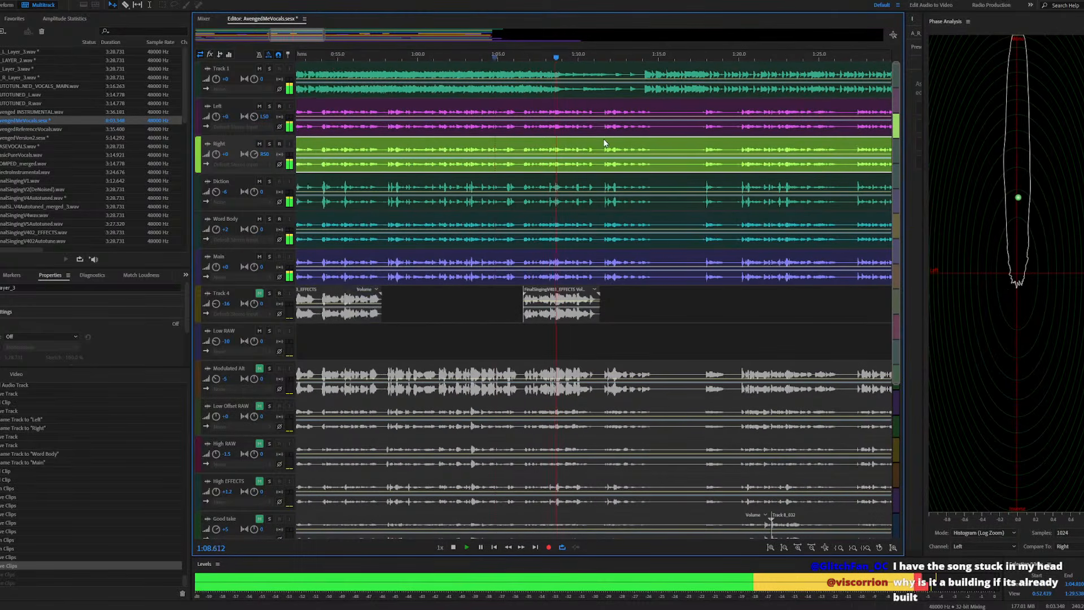
pyautogui.scroll(5, 568, 138)
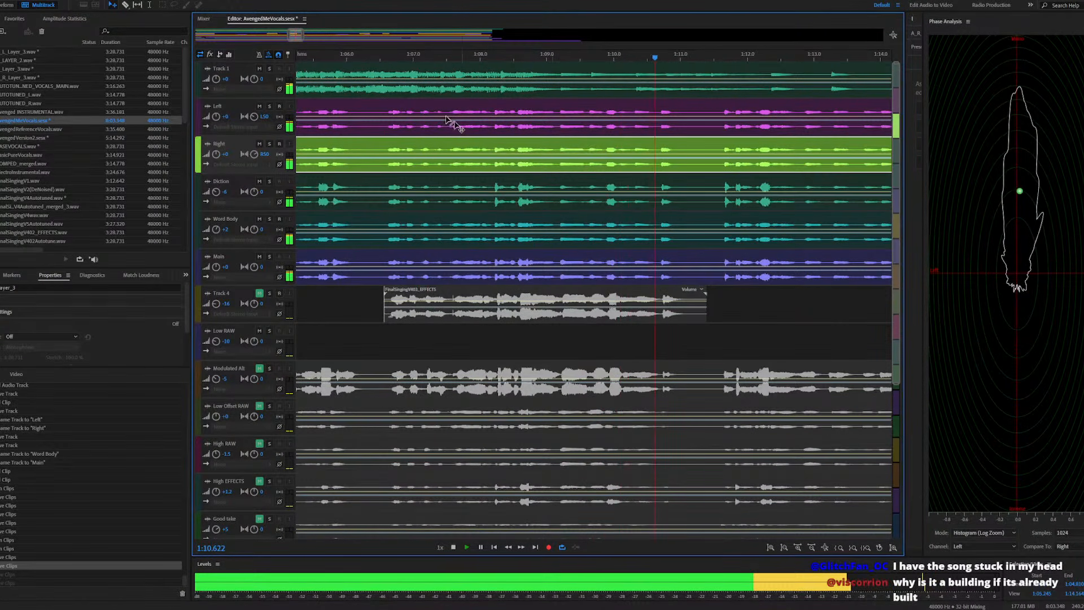
pyautogui.press('space')
pyautogui.click(386, 61)
pyautogui.press('space')
pyautogui.scroll(10, 409, 134)
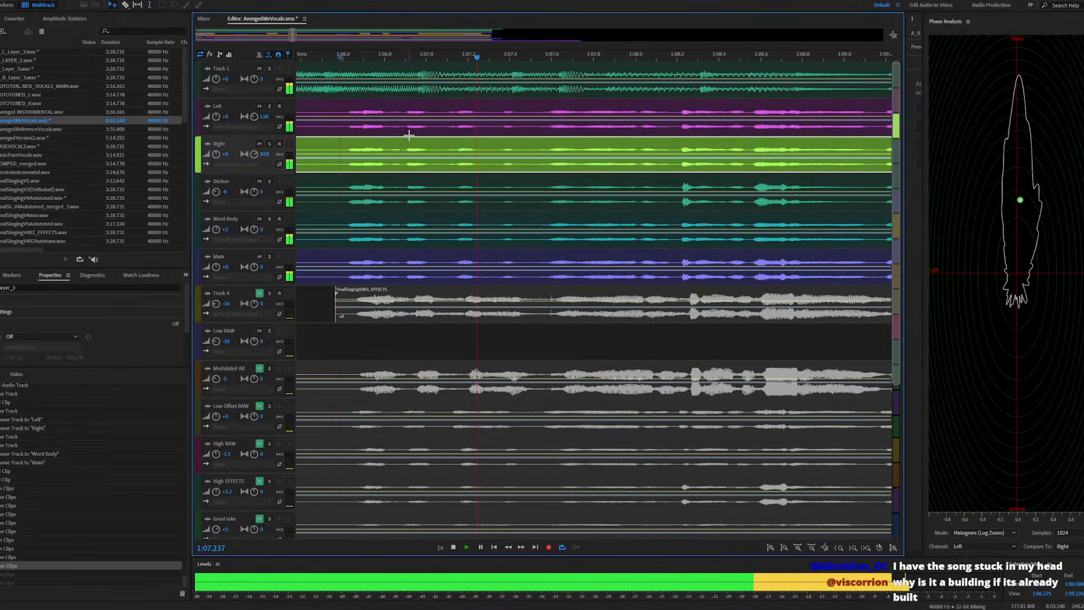
pyautogui.scroll(4, 408, 129)
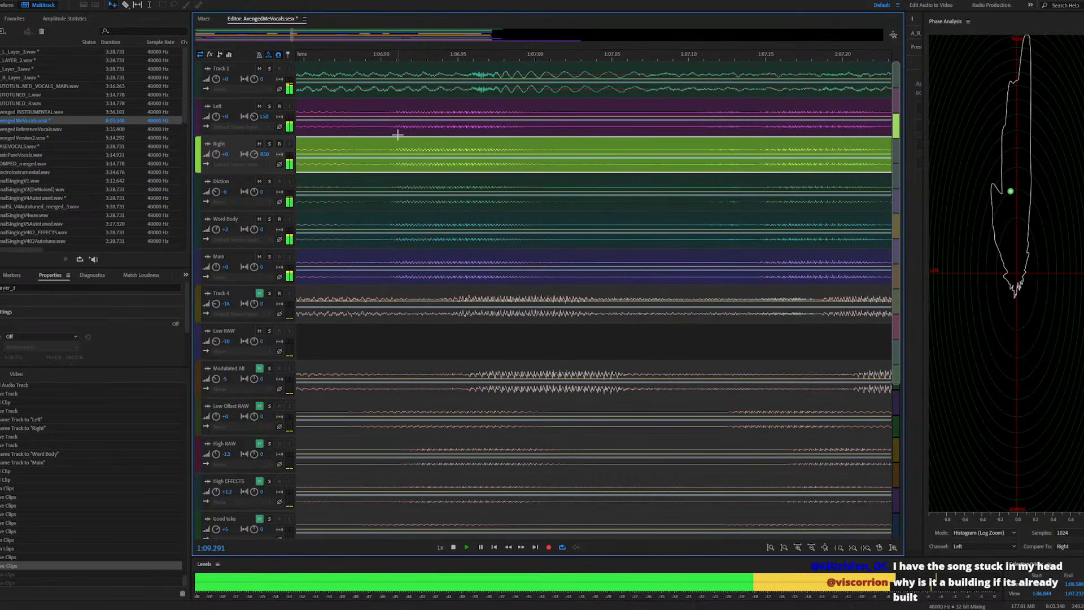
# Try shifting the Left clip slightly later and the Right clip further, using the vocal waveform near 1:06.9 as reference
pyautogui.press('space')
pyautogui.click(404, 113)
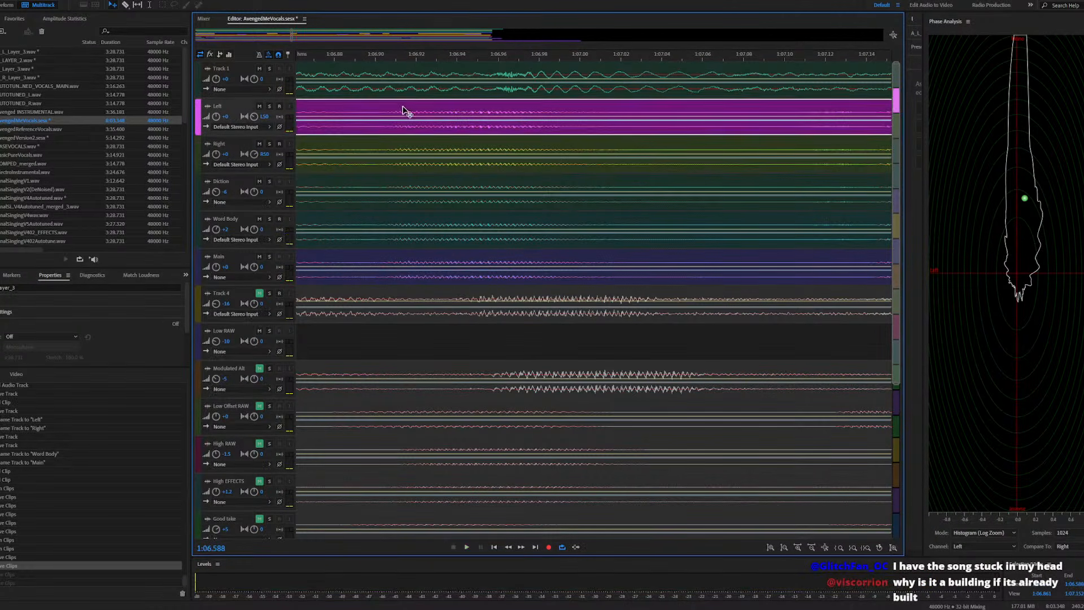
pyautogui.click(422, 145)
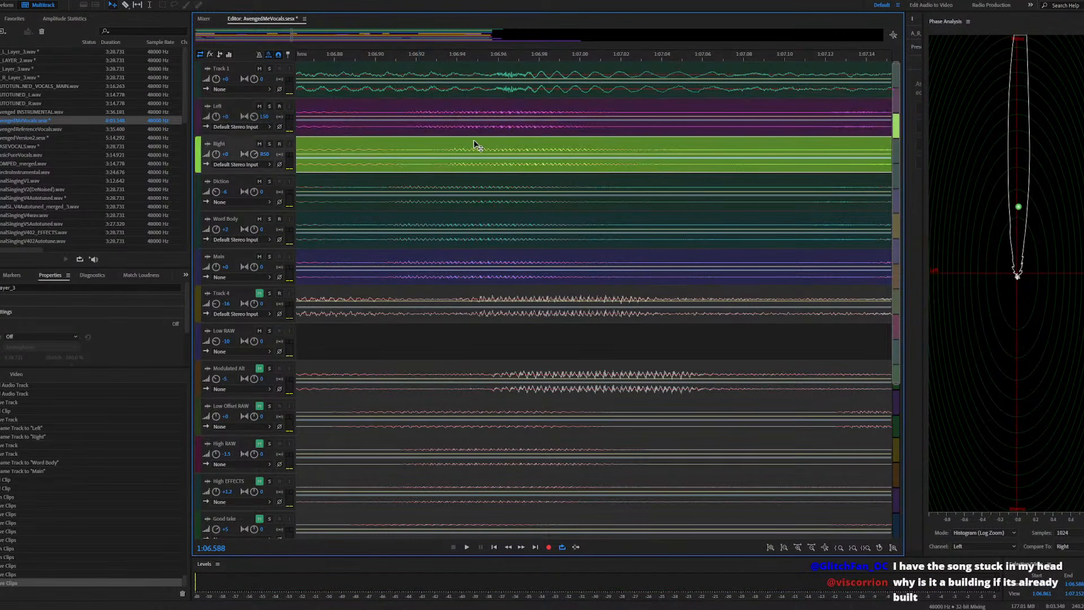
# Listen to the mix from about 1:06.6 with the Left and Right clips offset from each other
pyautogui.press('space')
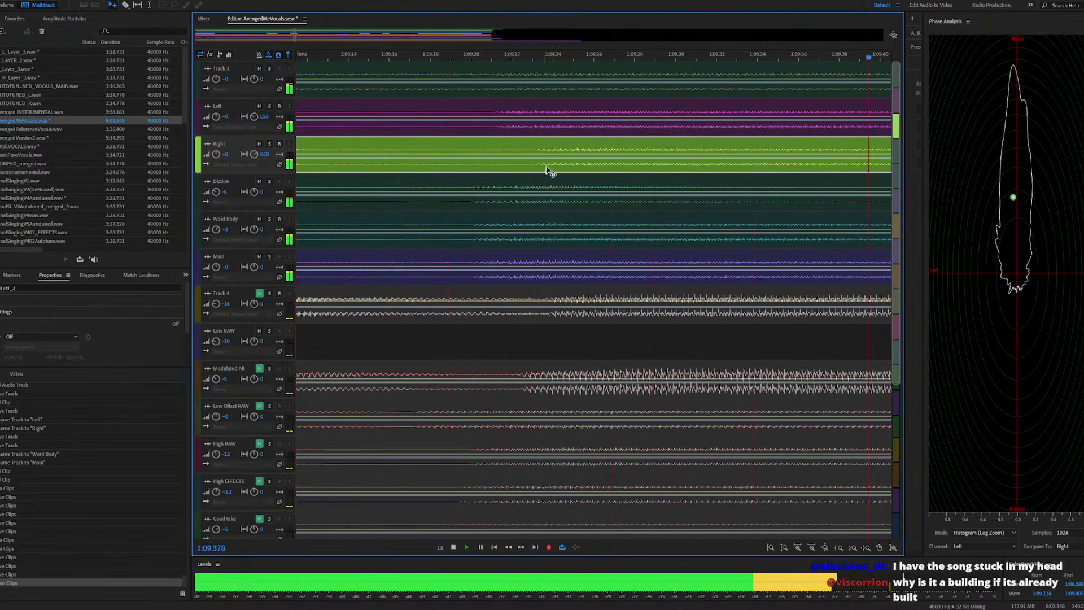
pyautogui.scroll(-10, 552, 170)
pyautogui.scroll(-4, 573, 156)
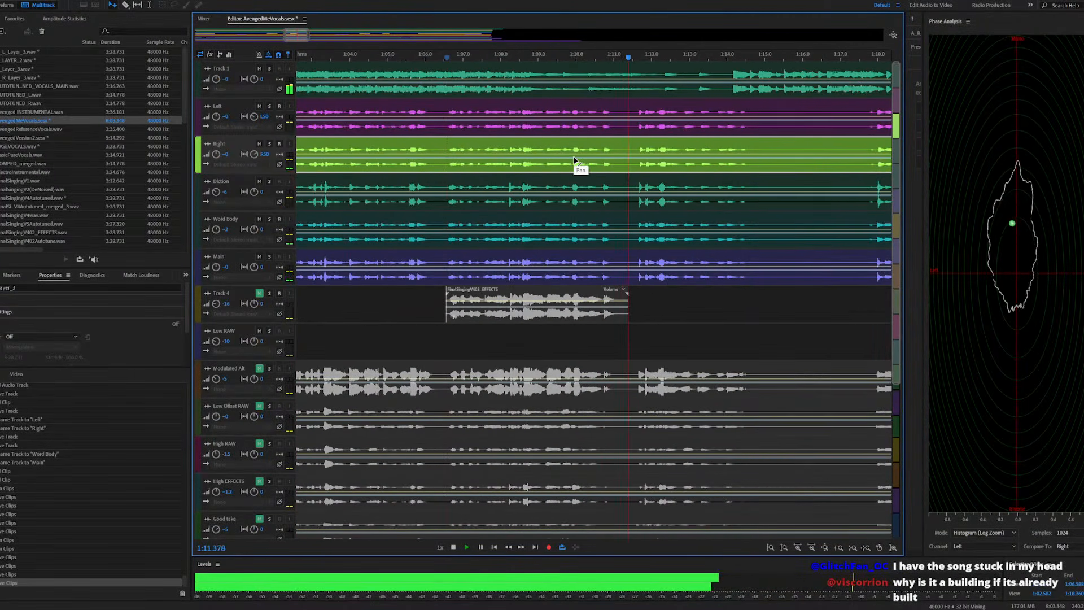
pyautogui.press('space')
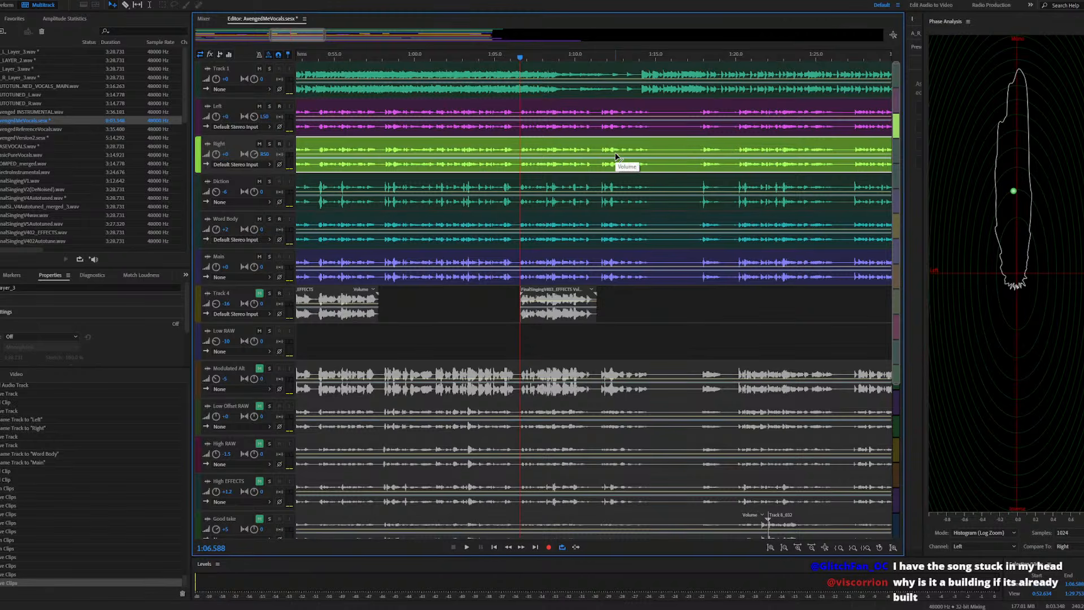
# Undo the two clip moves and try smaller shifts of the Left and Right clips, using the vocal onset near 0:58.16
pyautogui.scroll(3, 390, 150)
pyautogui.scroll(12, 362, 149)
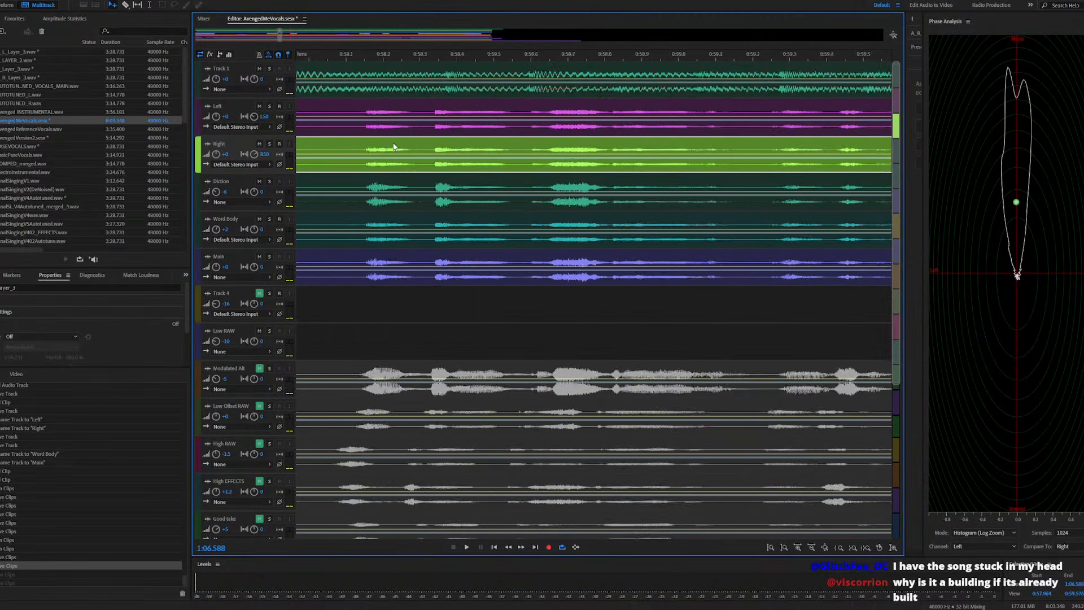
pyautogui.click(378, 109)
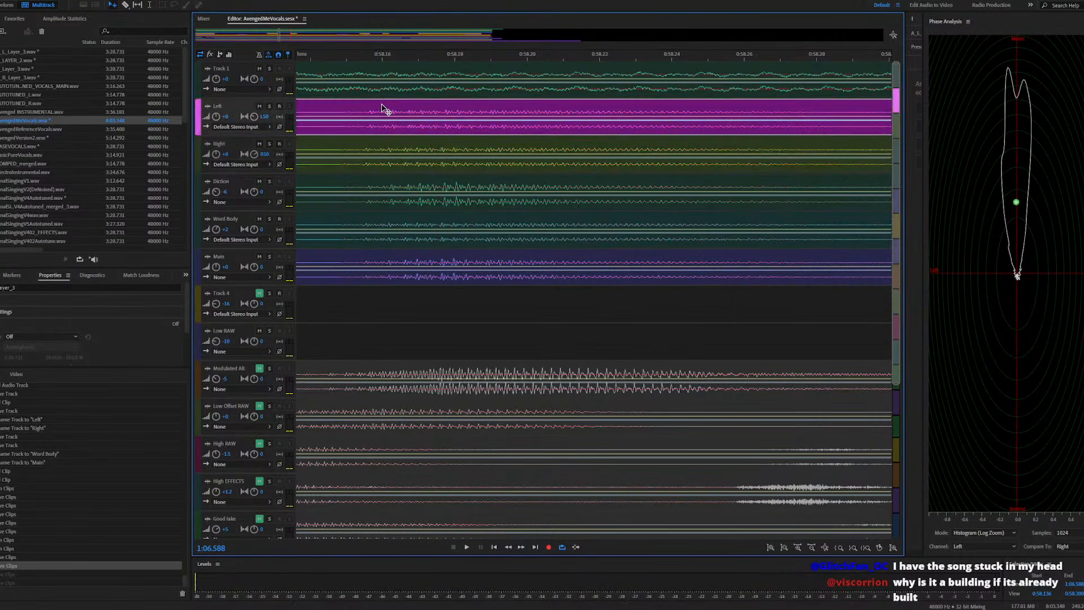
pyautogui.click(381, 146)
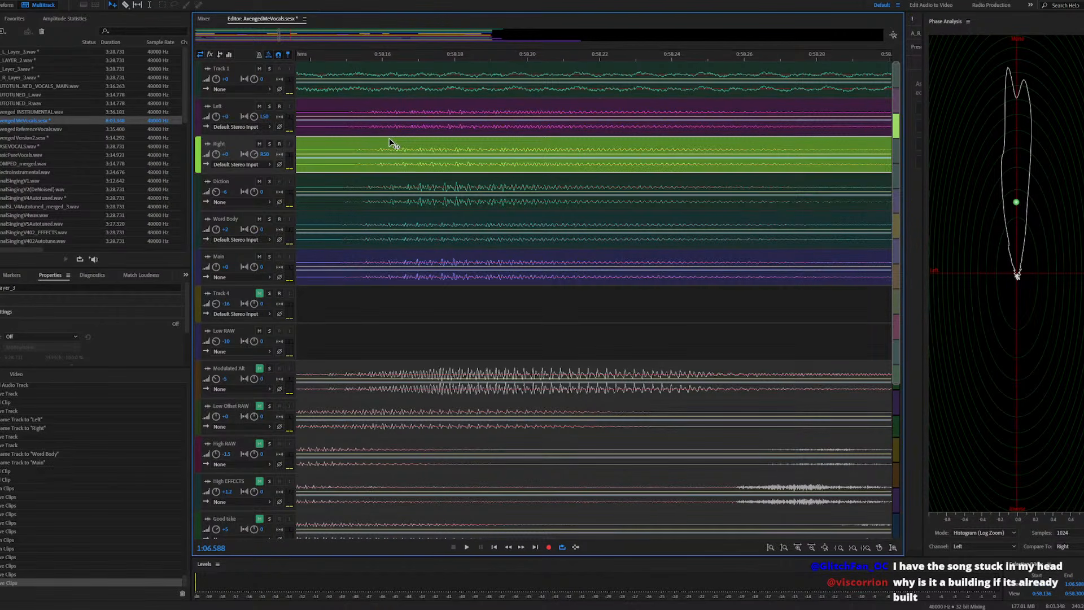
# Listen to the smaller offsets from about 1:06.6, then undo the Left and Right clip moves and replay the passage for comparison
pyautogui.press('space')
pyautogui.scroll(-9, 475, 161)
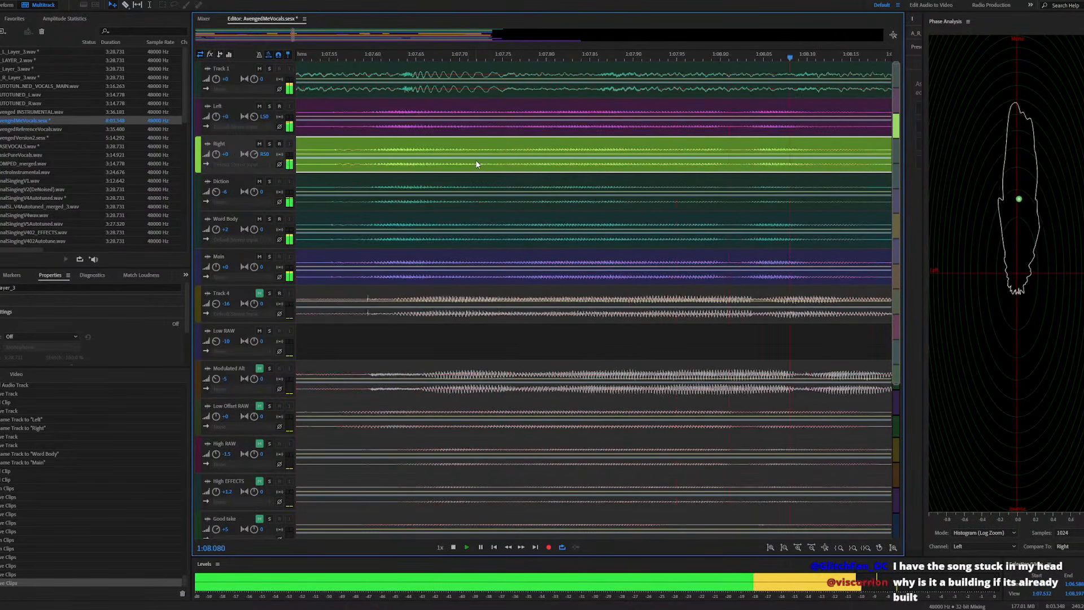
pyautogui.scroll(-6, 455, 159)
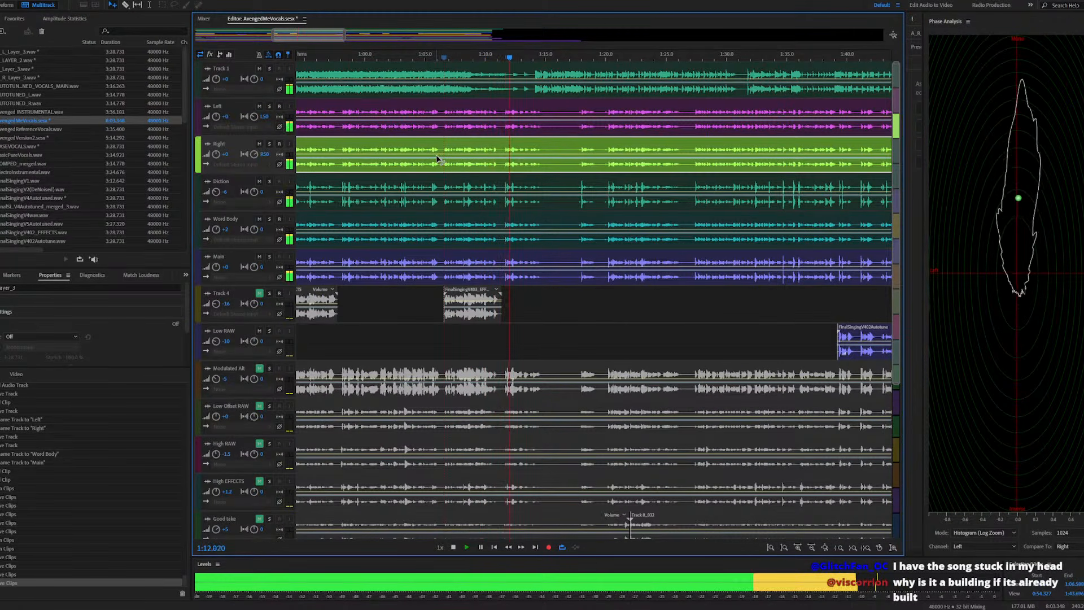
pyautogui.press('space')
pyautogui.press('space')
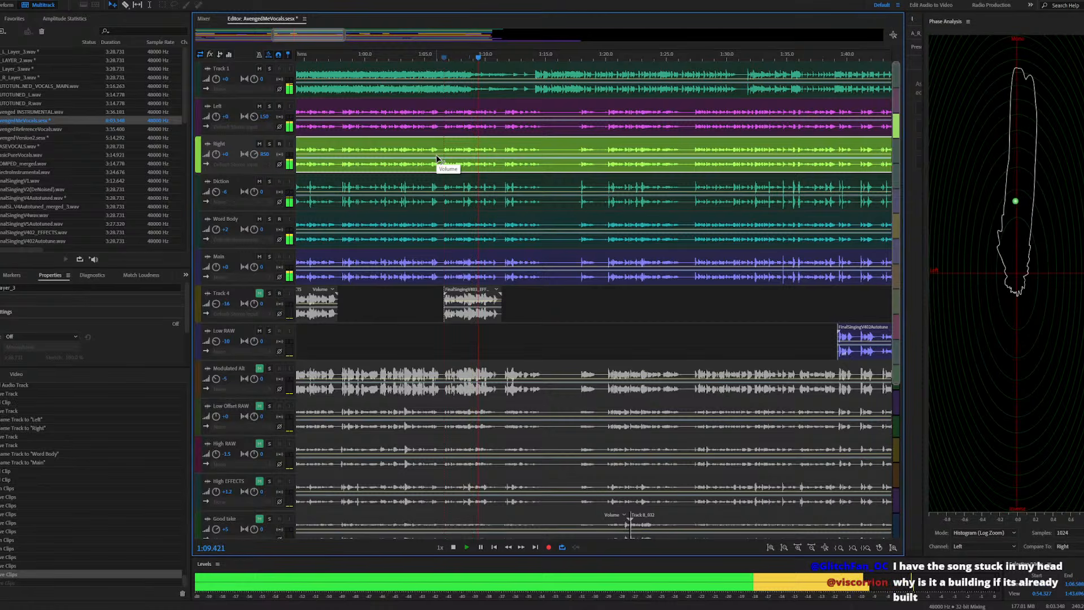
pyautogui.press('space')
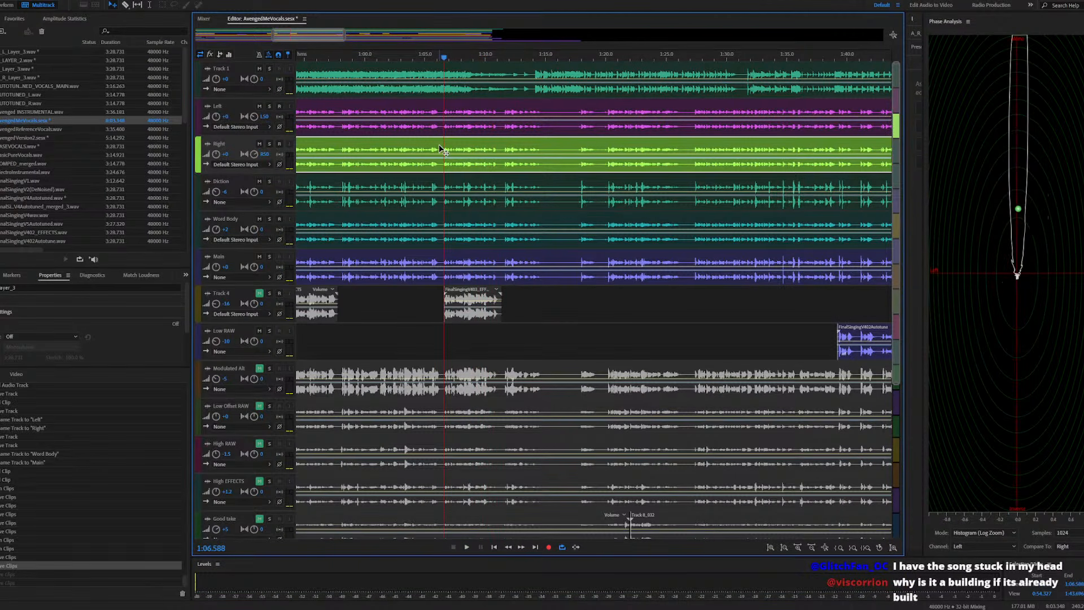
# Try nudging the Right and Left clips slightly later one after the other, using the vocal onset near 1:06.64
pyautogui.scroll(2, 401, 151)
pyautogui.scroll(12, 401, 151)
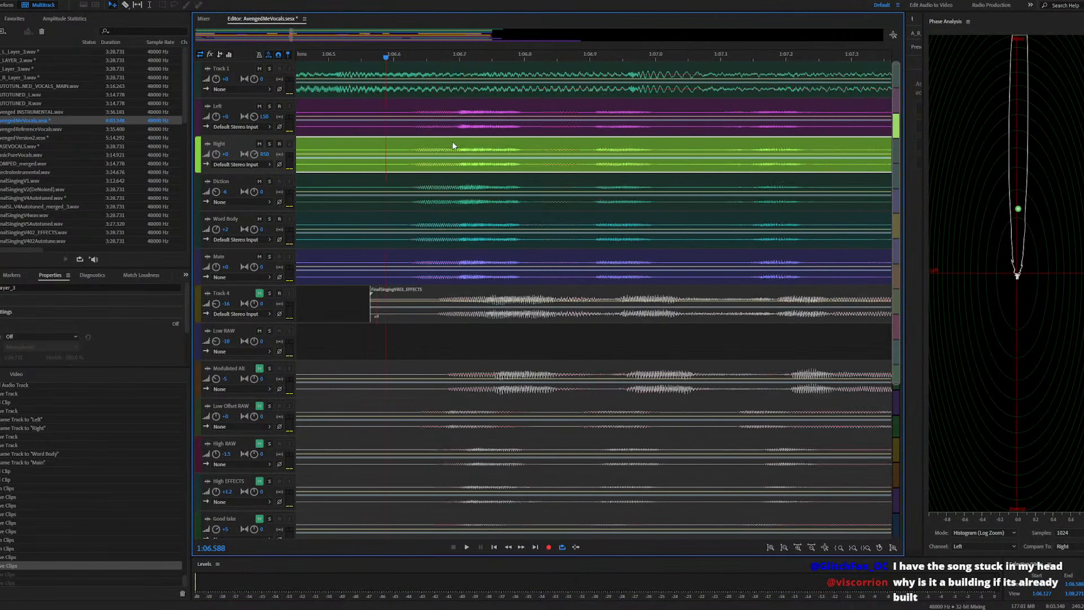
pyautogui.moveTo(407, 147); pyautogui.dragTo(414, 145)
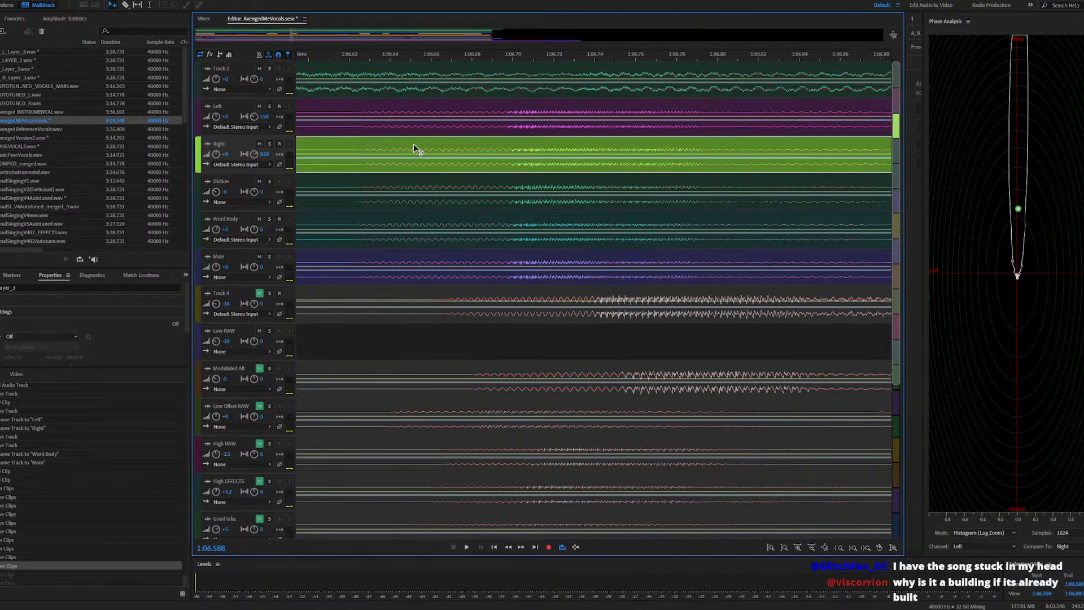
pyautogui.click(400, 111)
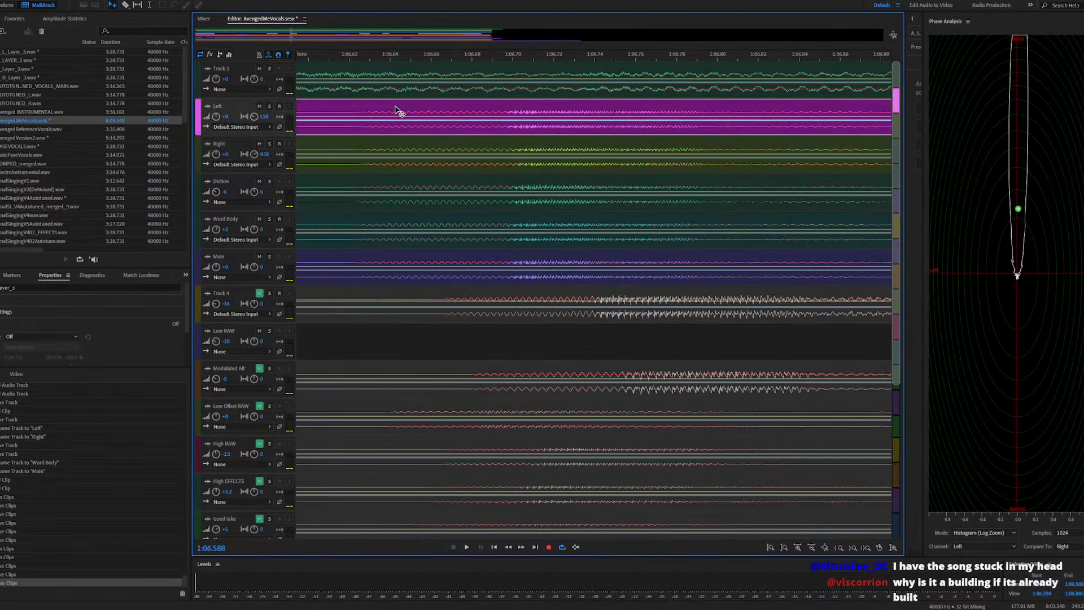
pyautogui.moveTo(399, 107); pyautogui.dragTo(404, 108)
# Listen to the mix from about 1:06.6 with the separately nudged Right and Left clips
pyautogui.press('space')
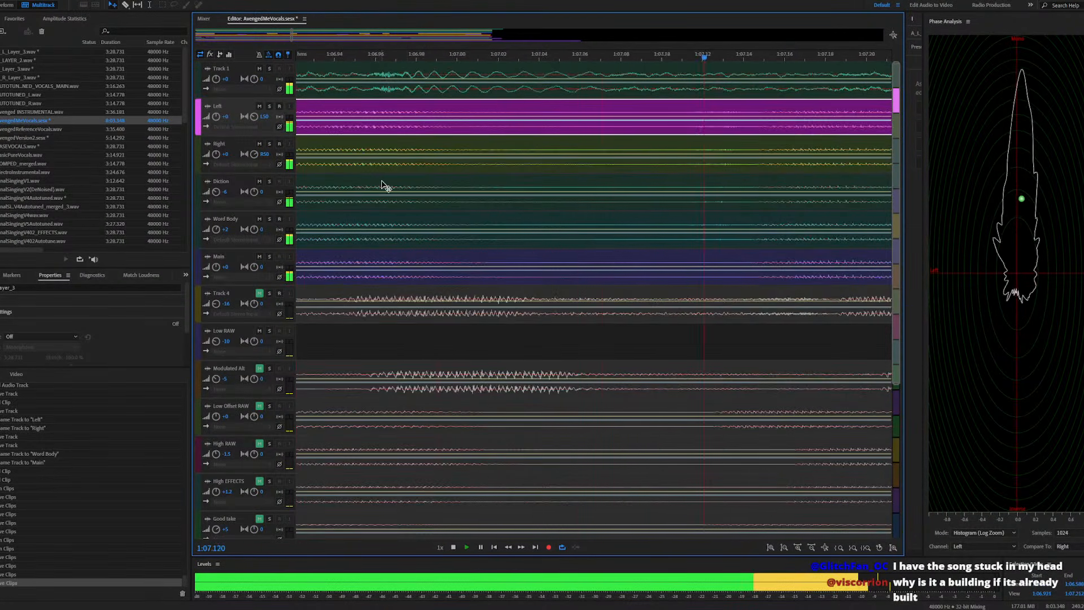
pyautogui.scroll(-5, 430, 173)
pyautogui.scroll(-10, 430, 176)
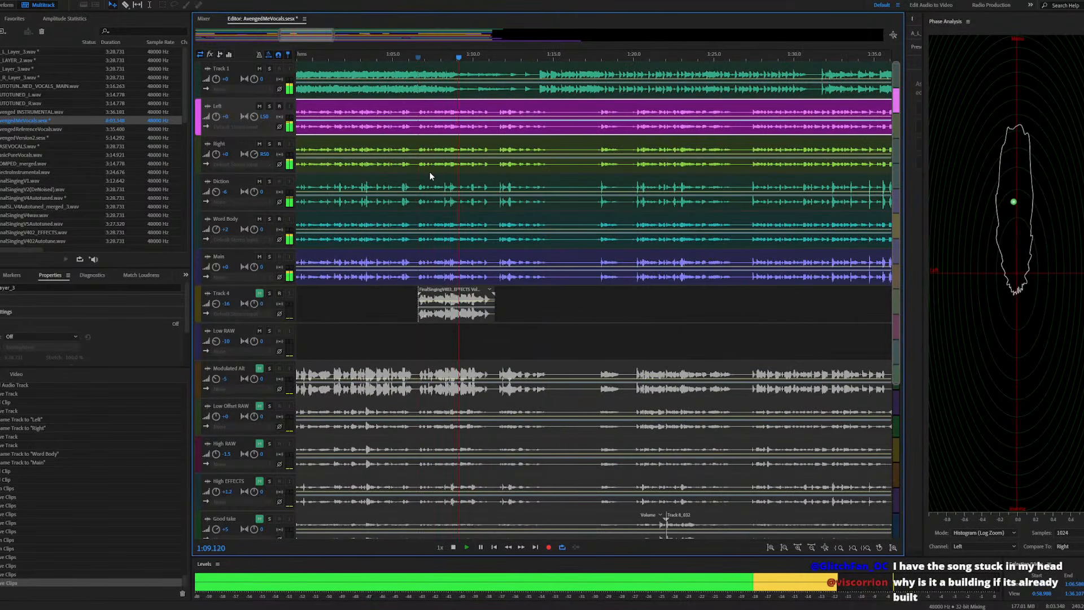
pyautogui.press('space')
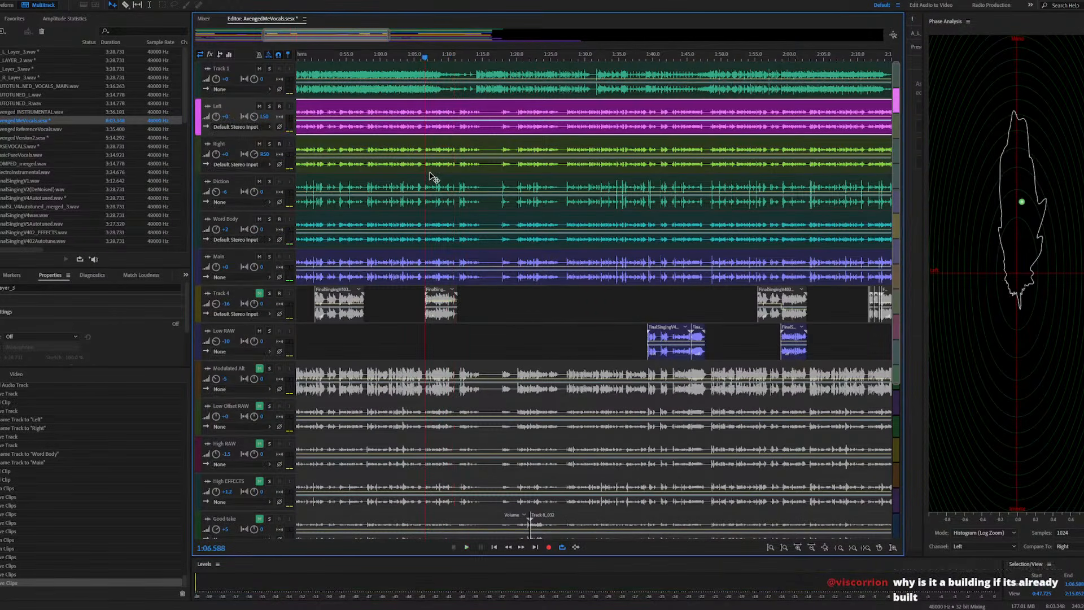
# Undo the separate nudges and try shifting the Left and Right clips together slightly, using the vocals near 0:59.3 as reference
pyautogui.hotkey('ctrl', 'z')
pyautogui.scroll(10, 373, 149)
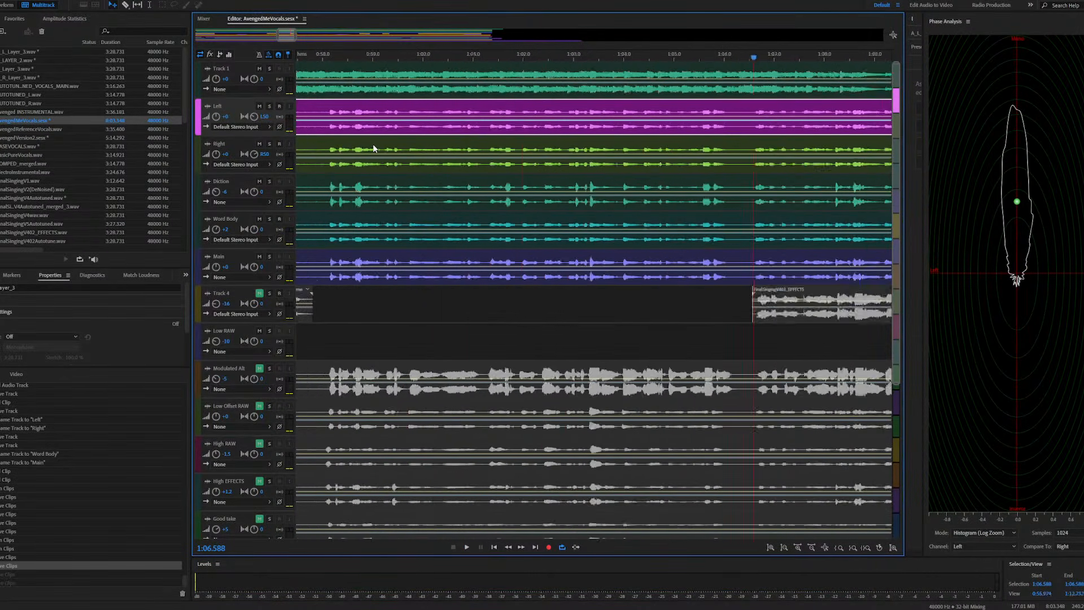
pyautogui.scroll(-3, 442, 155)
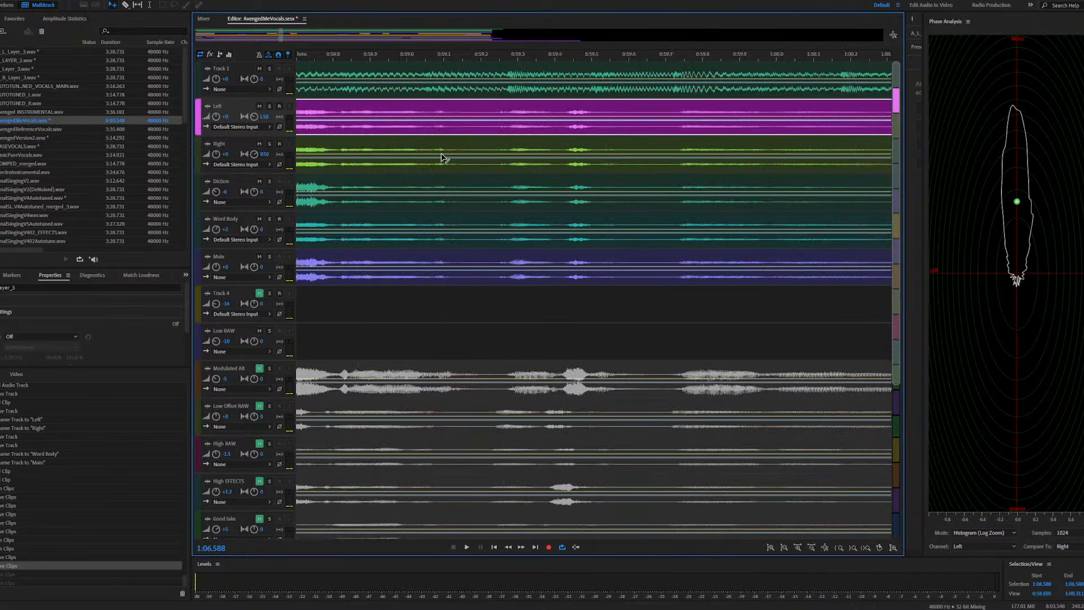
pyautogui.click(499, 144)
pyautogui.click(502, 113)
pyautogui.click(500, 145)
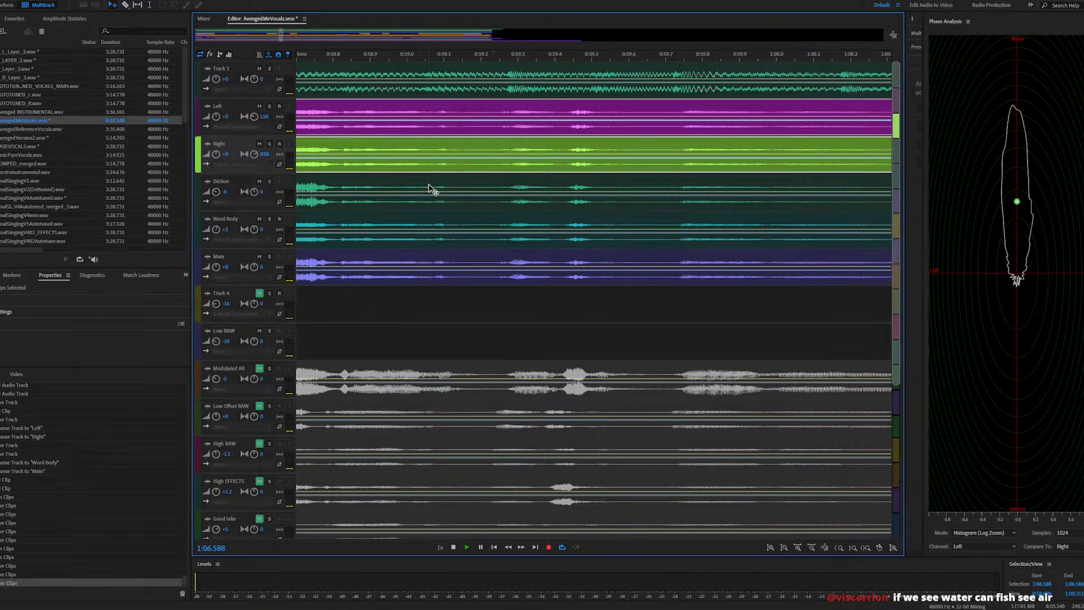
# Play the mix from about 1:06.6 with both clips shifted together, undo that move and replay the passage for comparison
pyautogui.press('space')
pyautogui.scroll(-8, 435, 160)
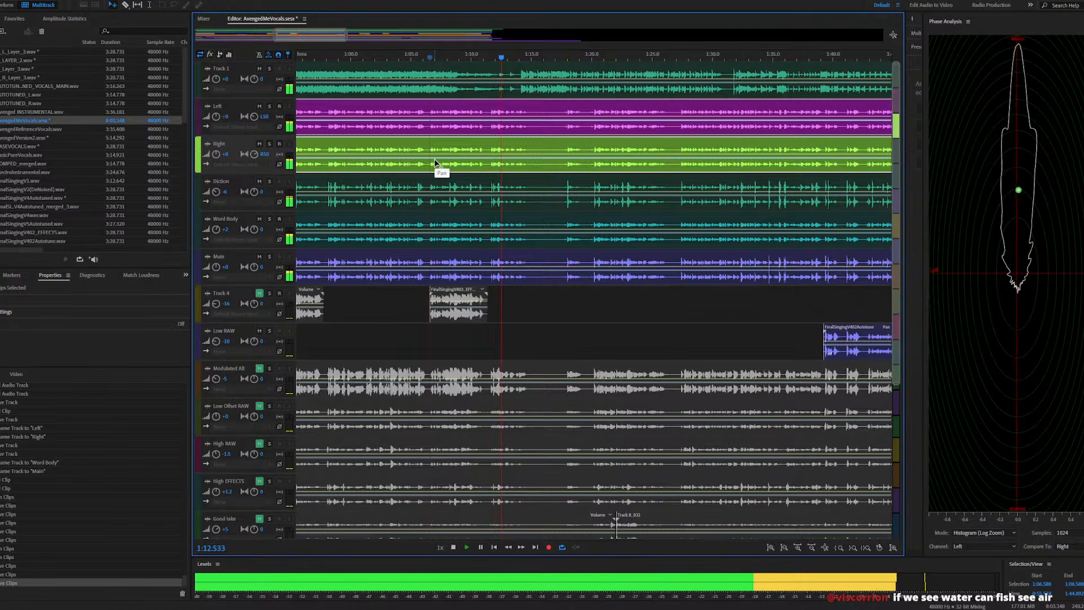
pyautogui.press('space')
pyautogui.press('space')
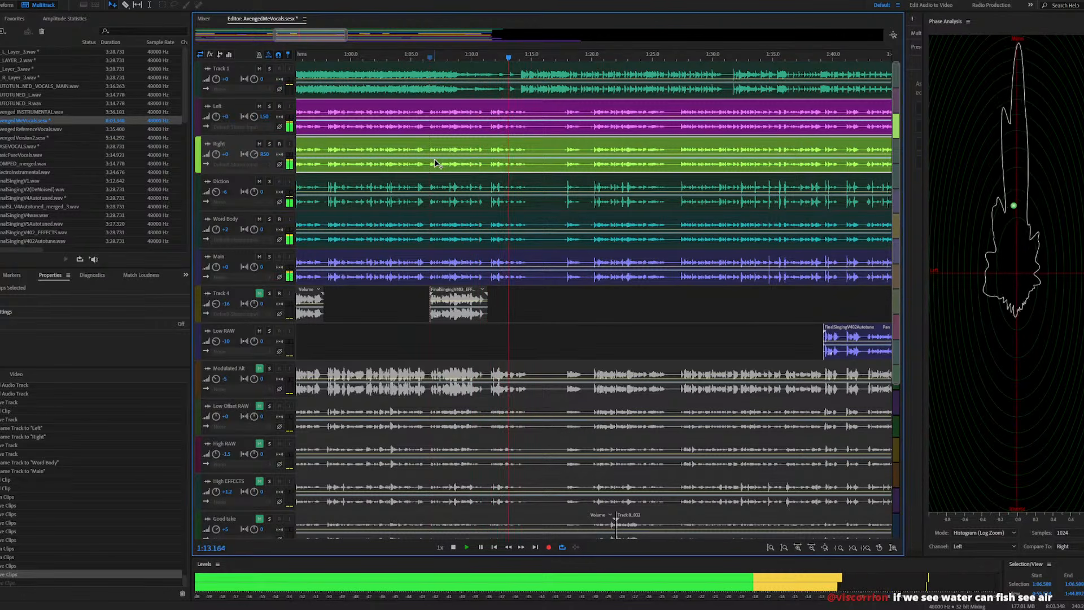
pyautogui.press('space')
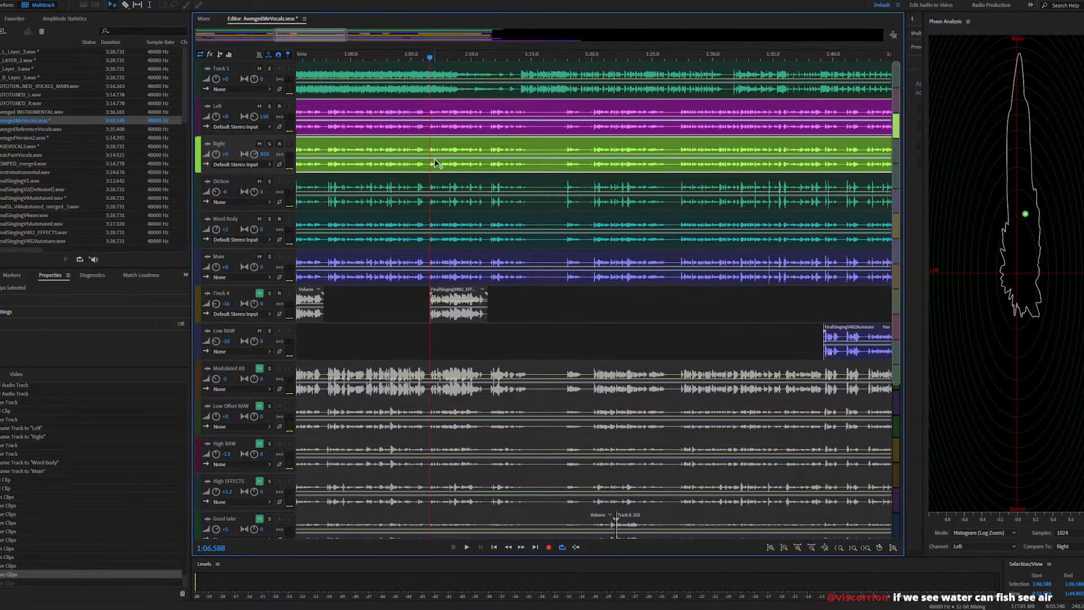
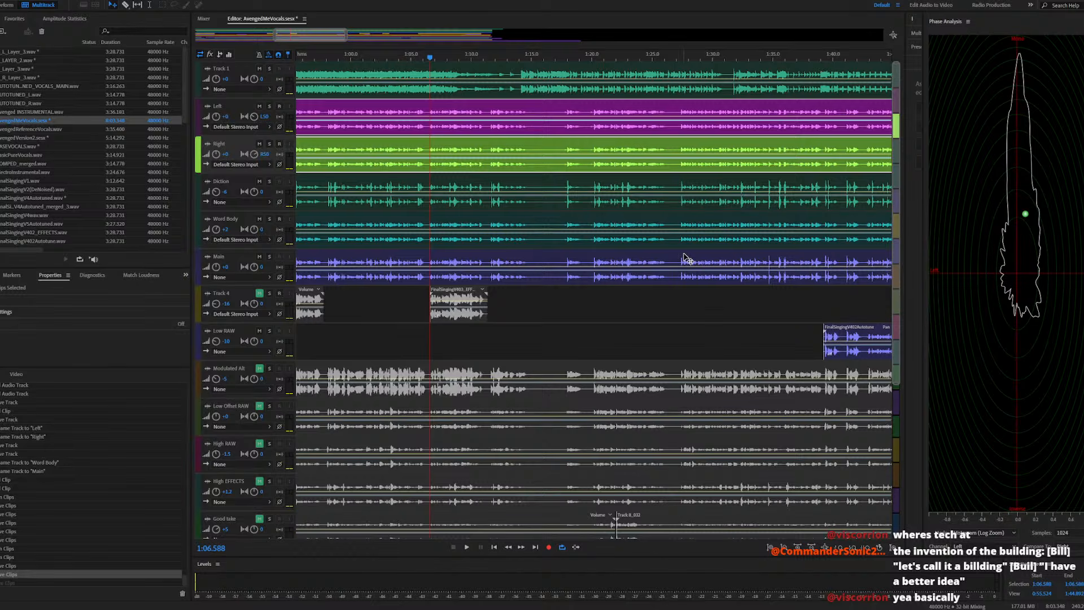
# Add a stereo bus track directly below Track 4, with the full session length in view
pyautogui.scroll(-3, 518, 282)
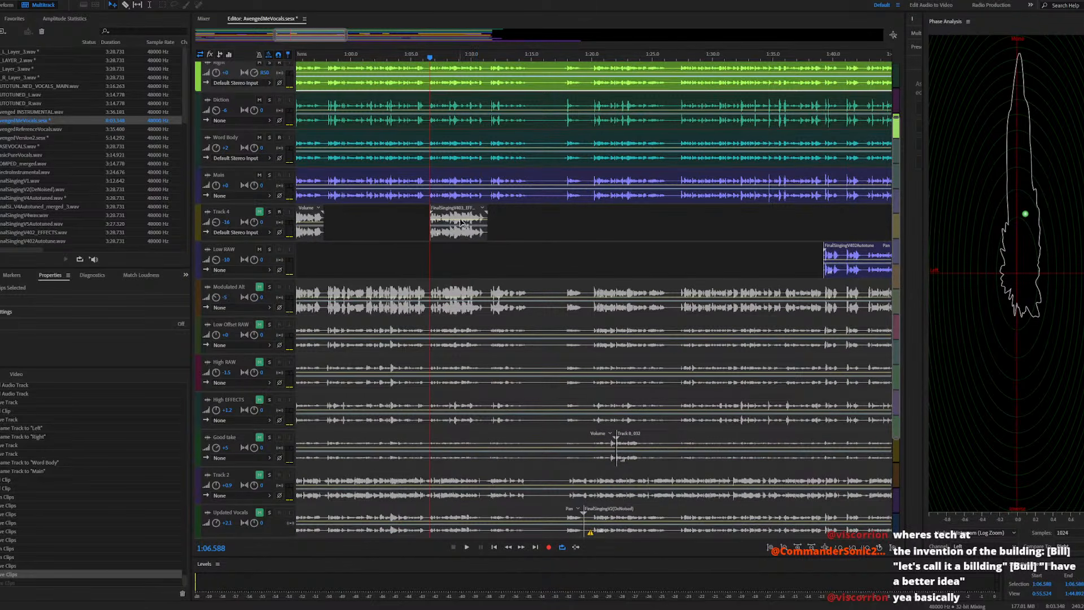
pyautogui.press('\\')
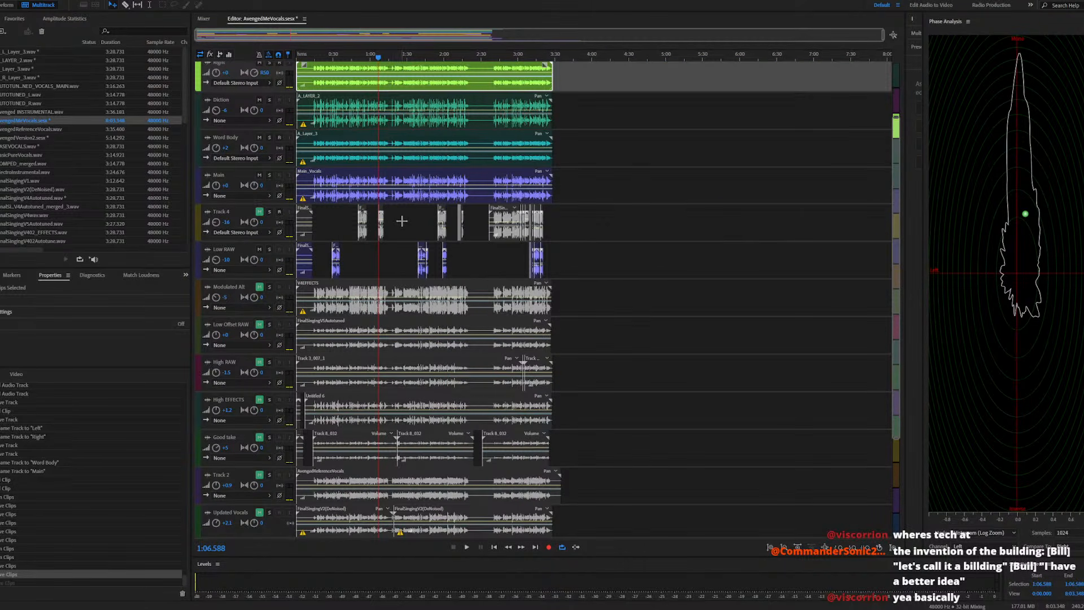
pyautogui.rightClick(402, 223)
pyautogui.click(396, 213)
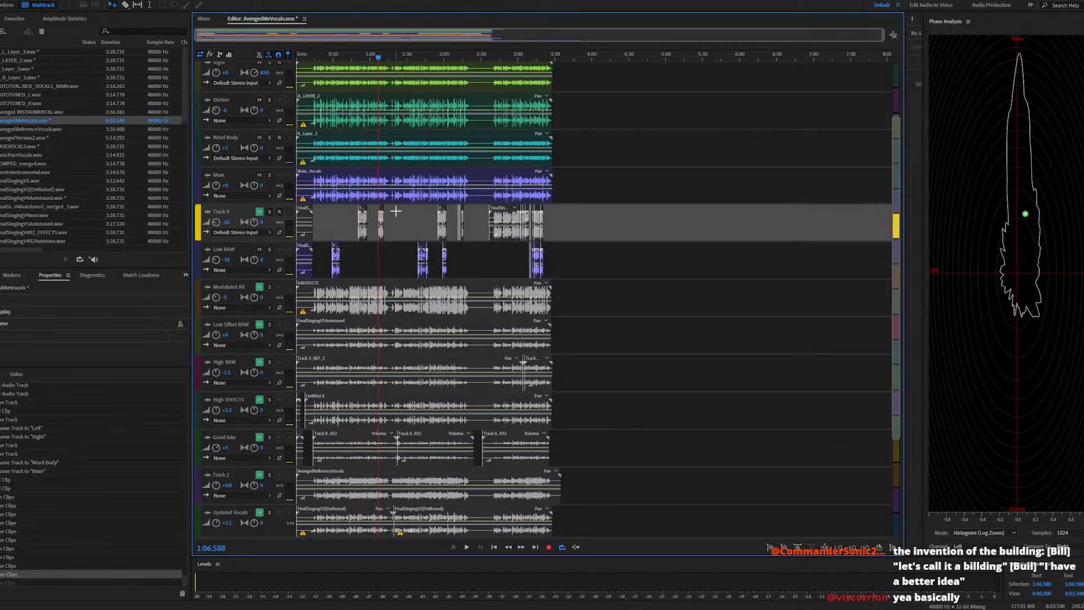
pyautogui.rightClick(397, 214)
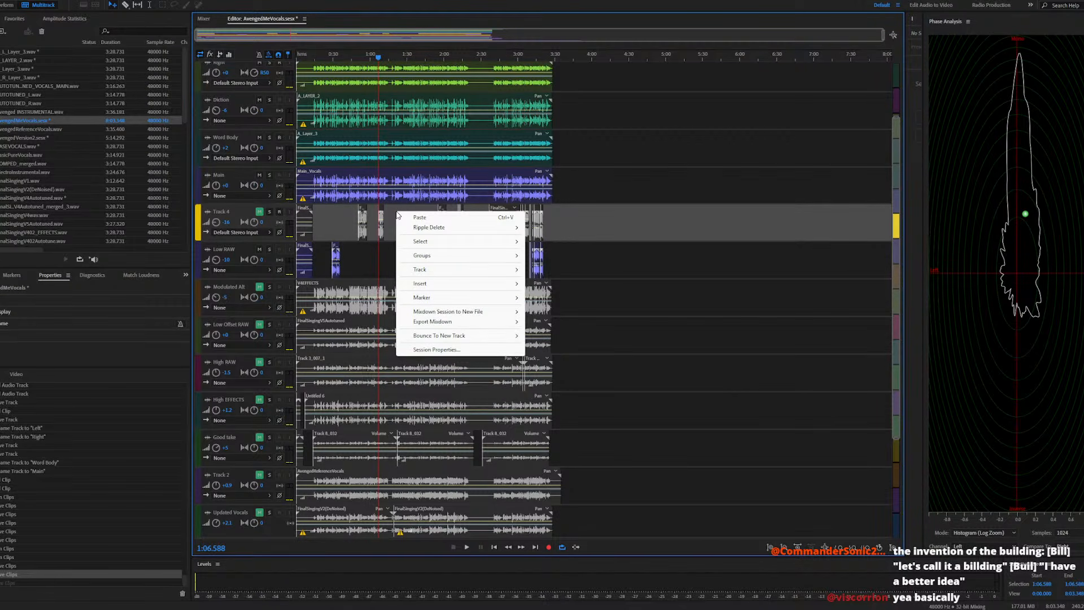
pyautogui.moveTo(475, 285)
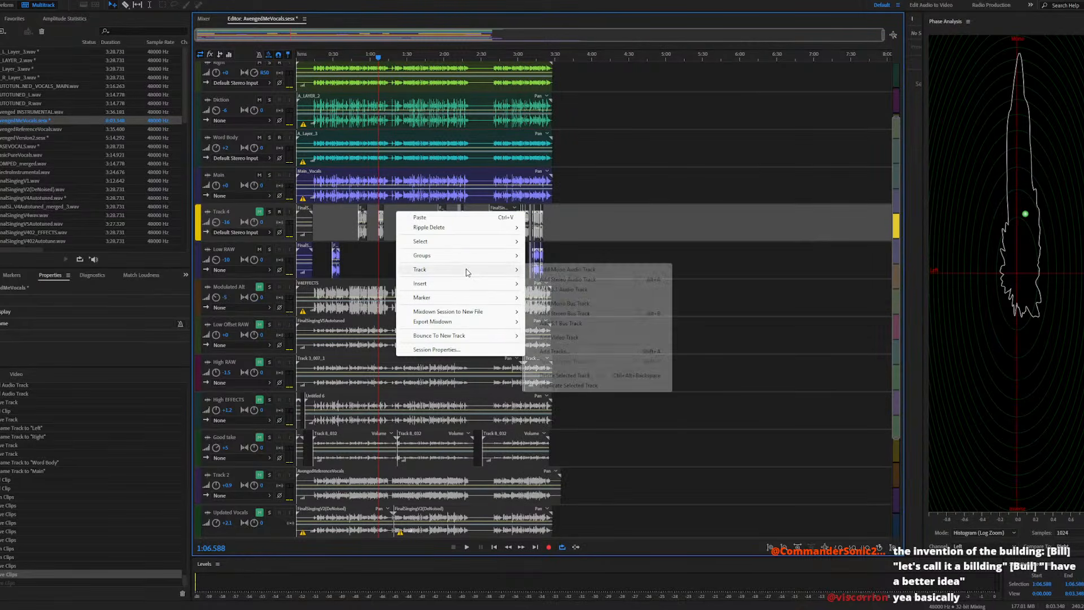
pyautogui.click(562, 314)
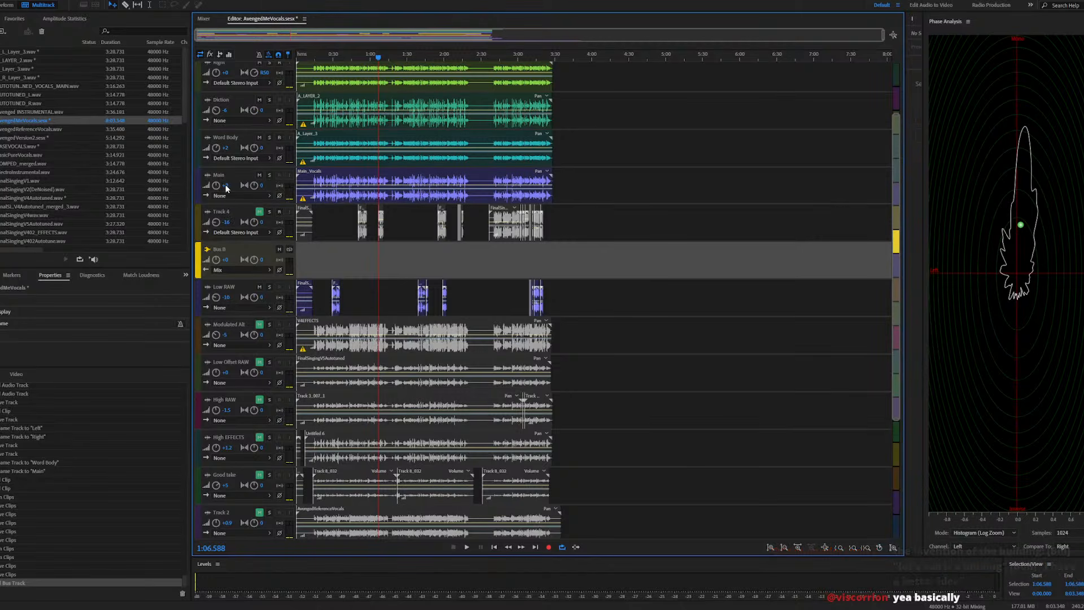
# Move the new stereo bus above Track 4, directly below the Main track, and rename it Reverb
pyautogui.moveTo(198, 235); pyautogui.dragTo(204, 215)
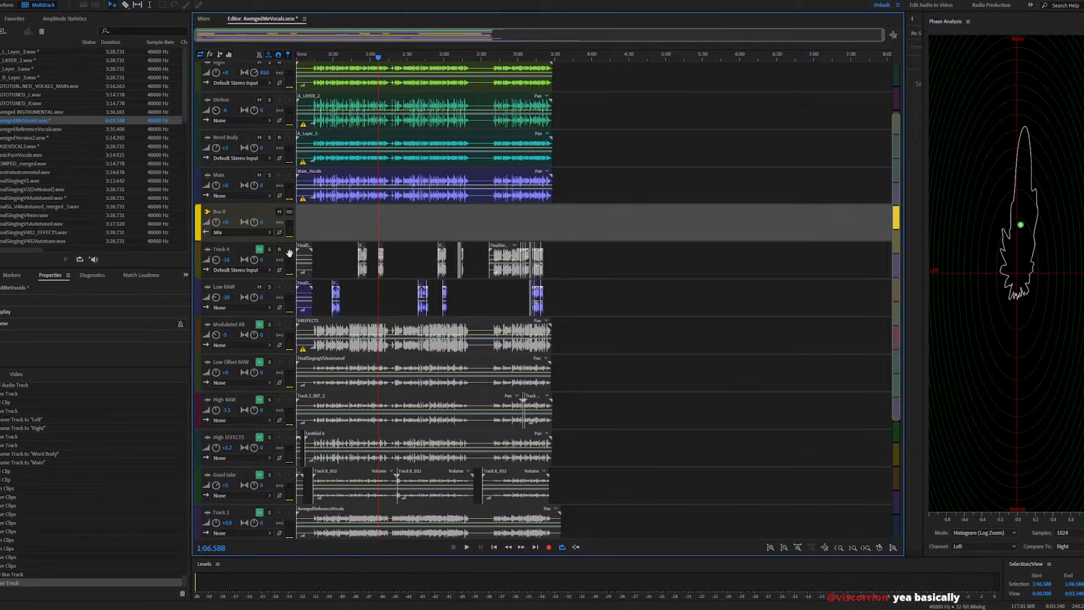
pyautogui.click(217, 212)
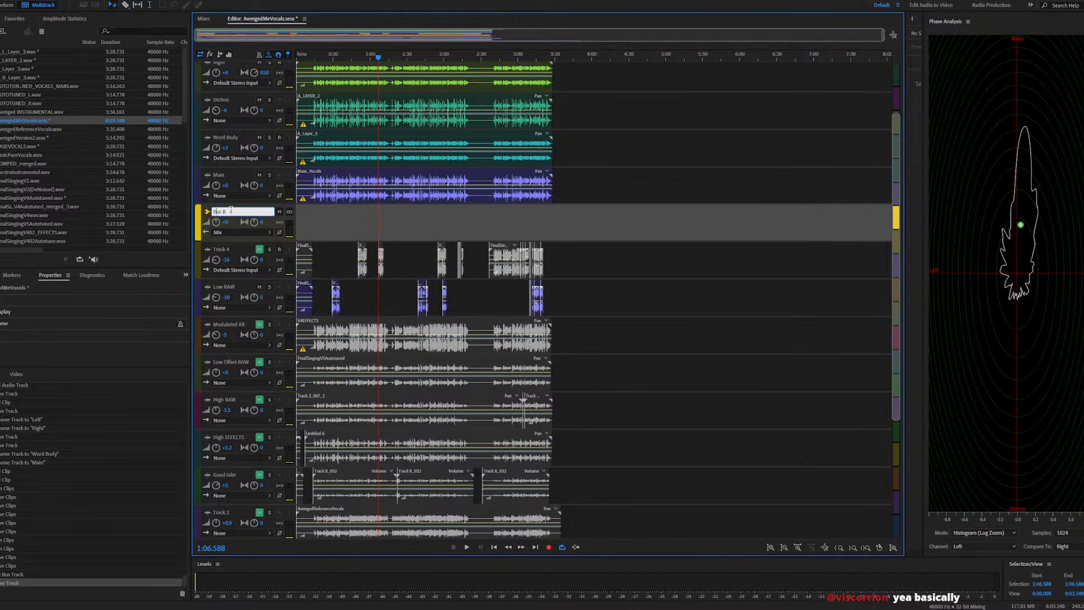
pyautogui.write('Reverb')
pyautogui.press('Return')
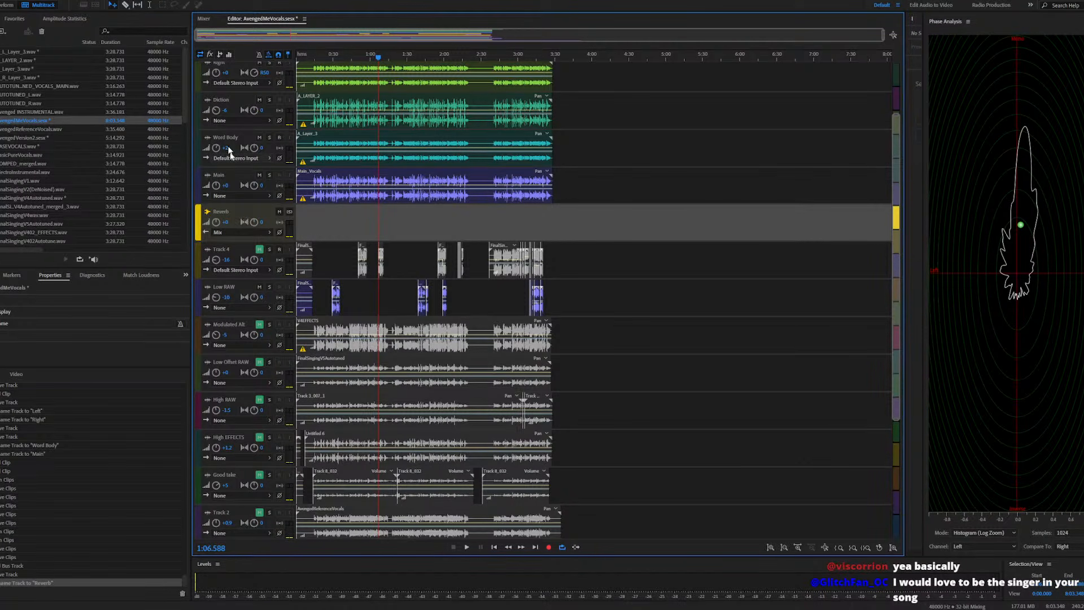
pyautogui.click(64, 2)
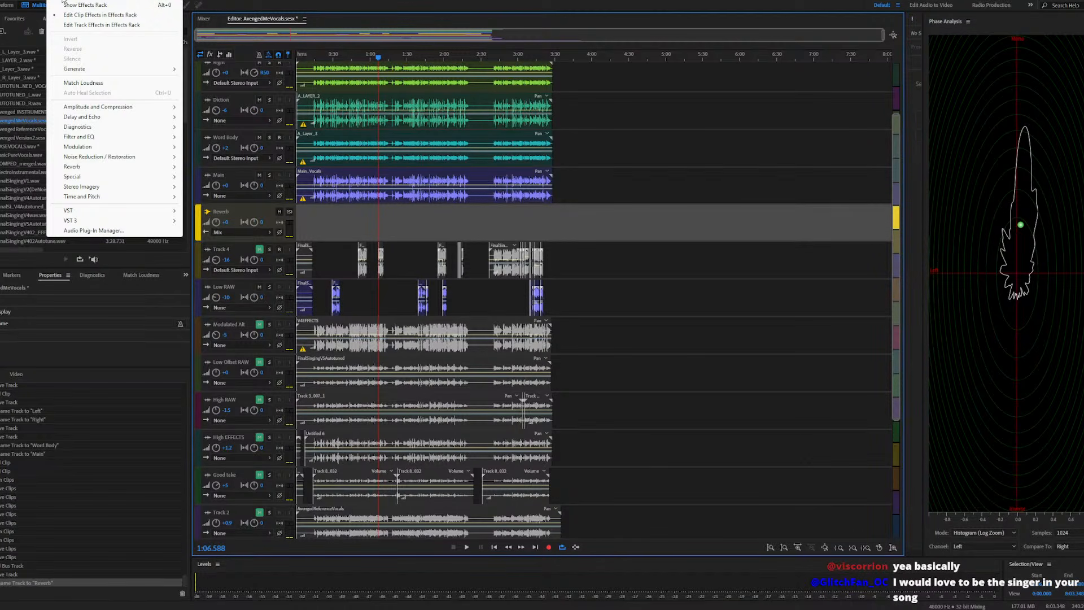
pyautogui.moveTo(90, 177)
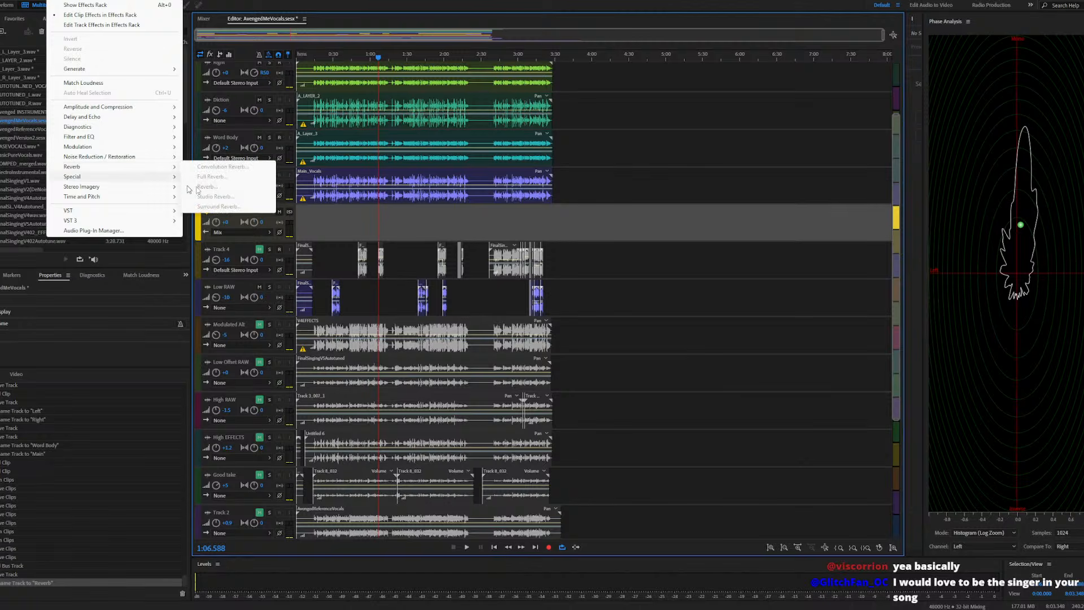
pyautogui.click(322, 220)
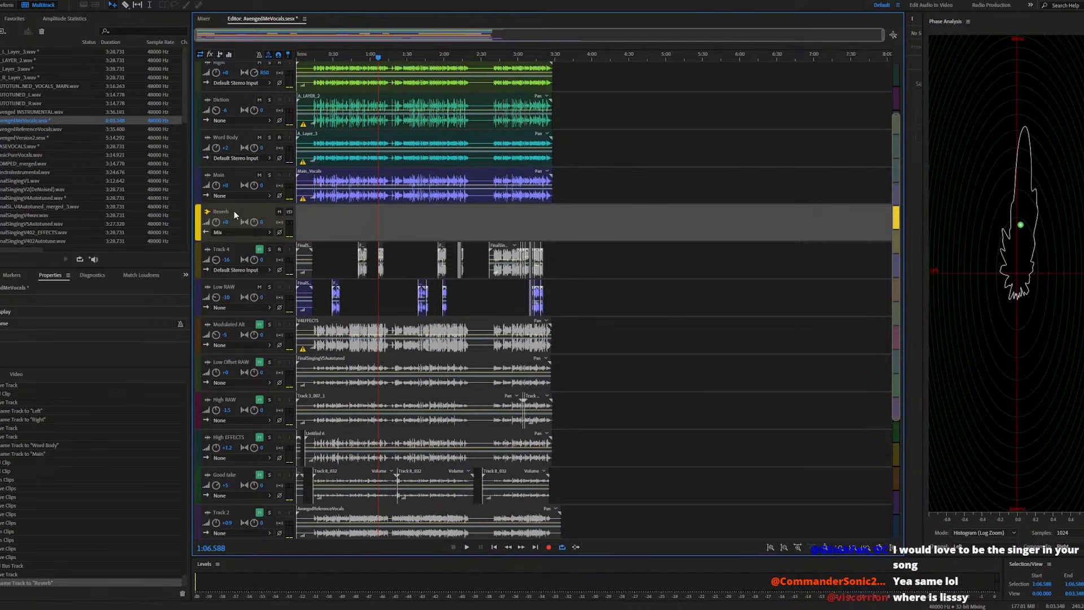
# In the Mixer, insert a Full Reverb in the Reverb bus's first effect slot and set its decay time to 1004 ms
pyautogui.click(203, 19)
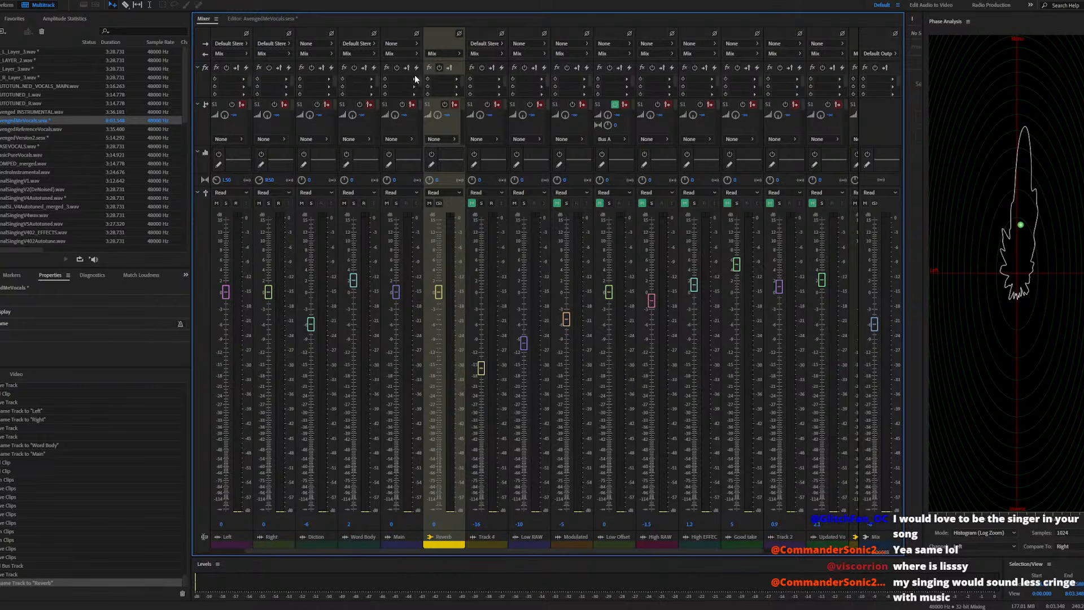
pyautogui.click(447, 140)
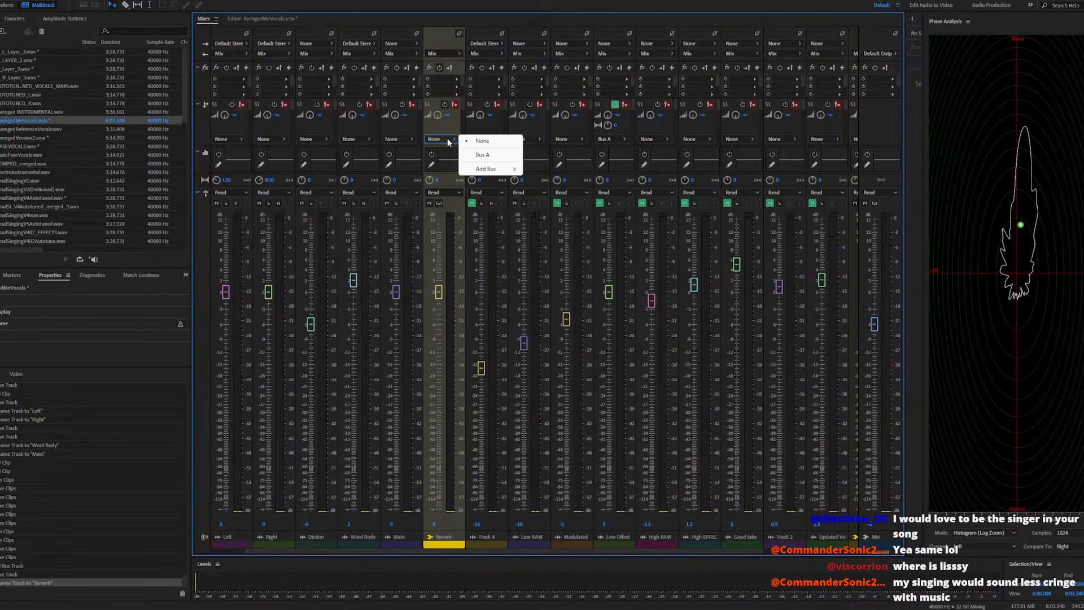
pyautogui.click(448, 139)
pyautogui.click(436, 82)
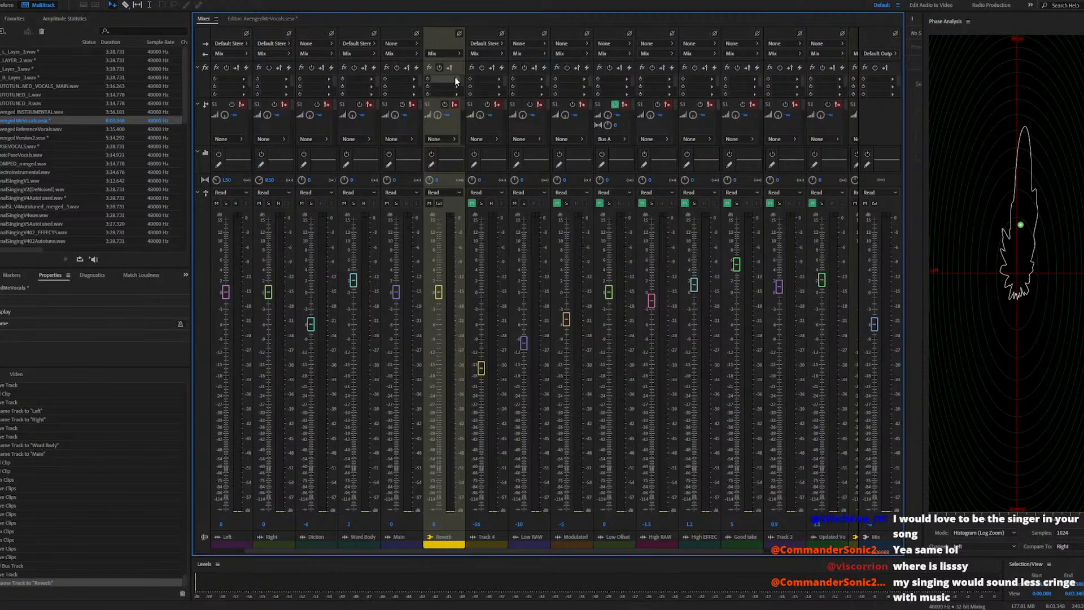
pyautogui.click(456, 79)
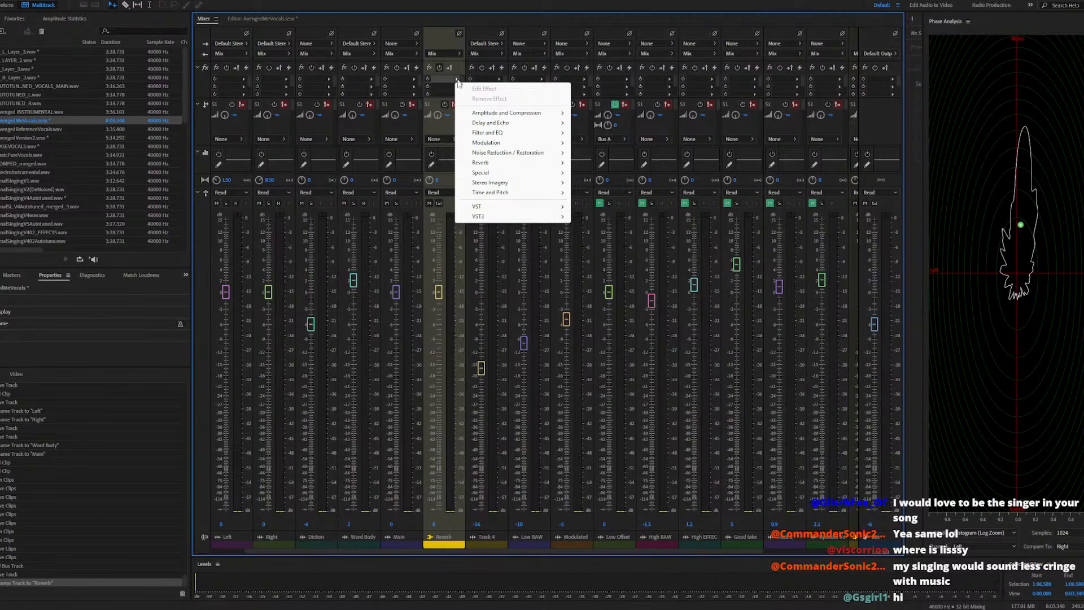
pyautogui.moveTo(502, 164)
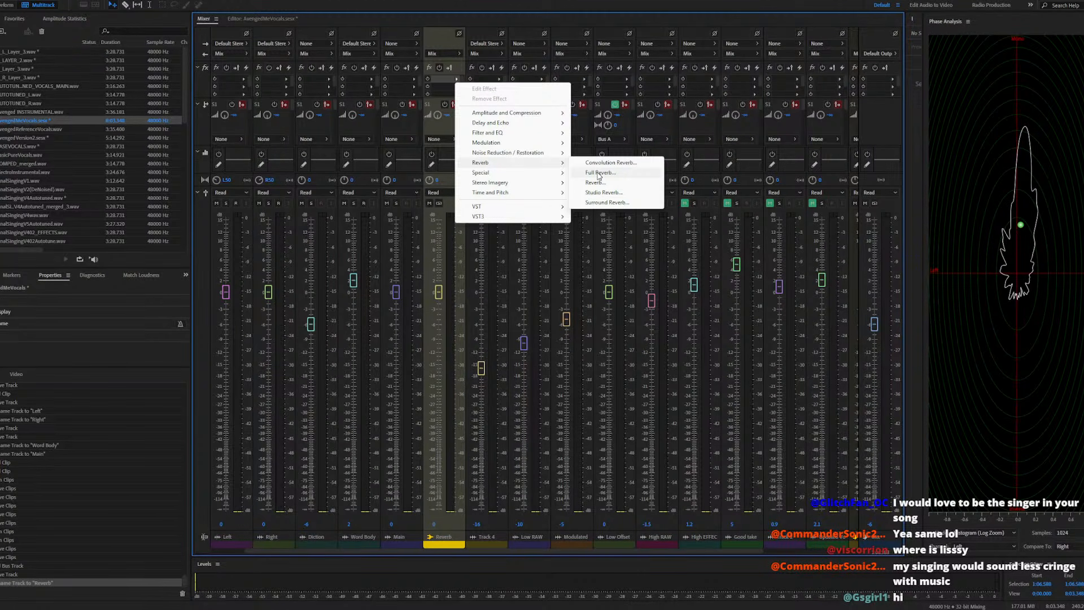
pyautogui.click(597, 173)
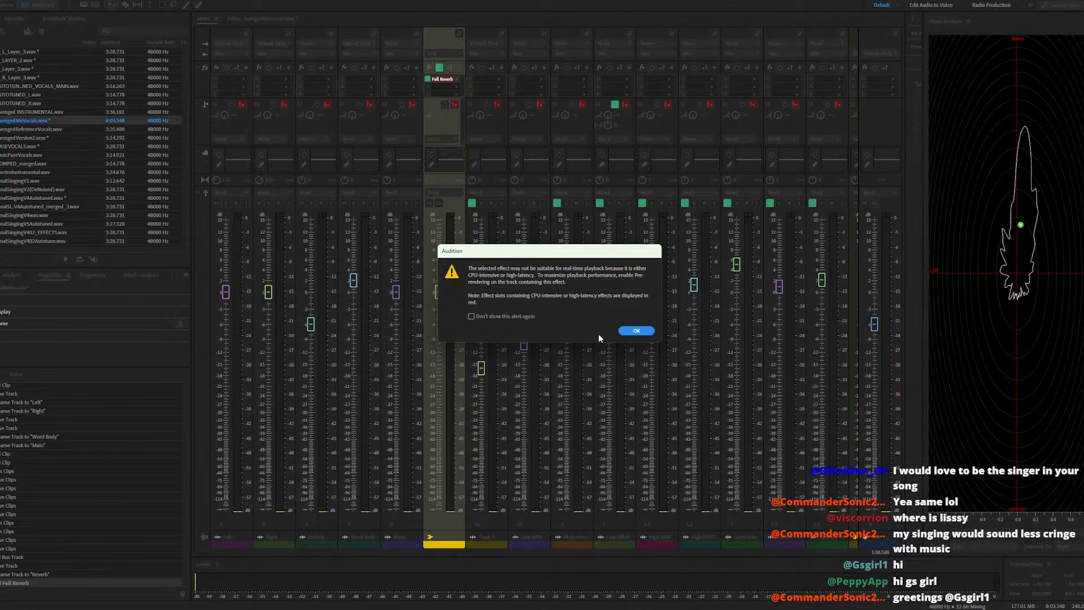
pyautogui.click(634, 331)
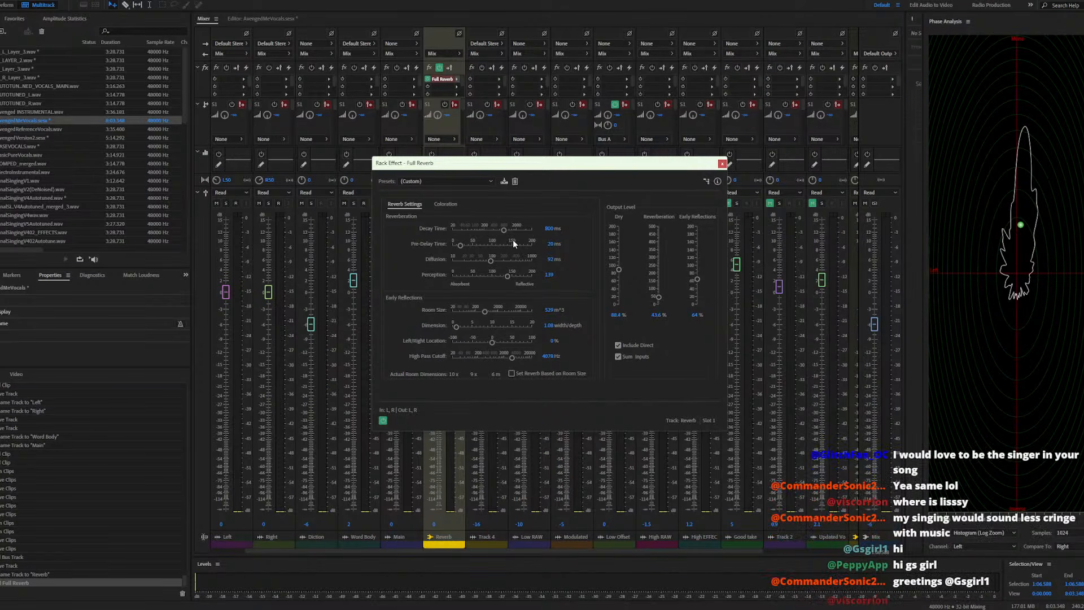
pyautogui.moveTo(505, 232); pyautogui.dragTo(509, 235)
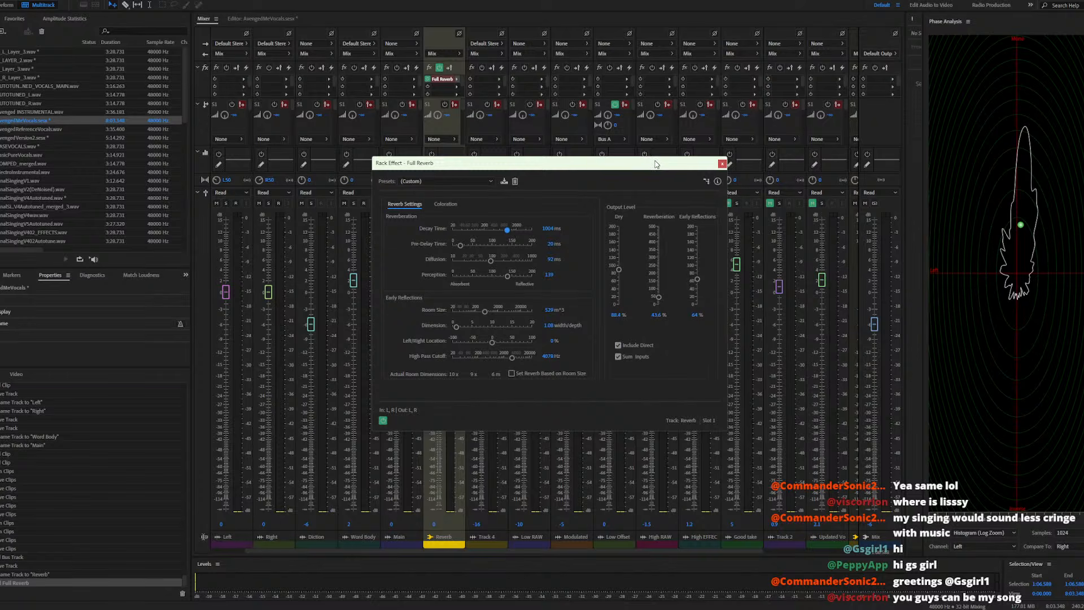
pyautogui.click(722, 165)
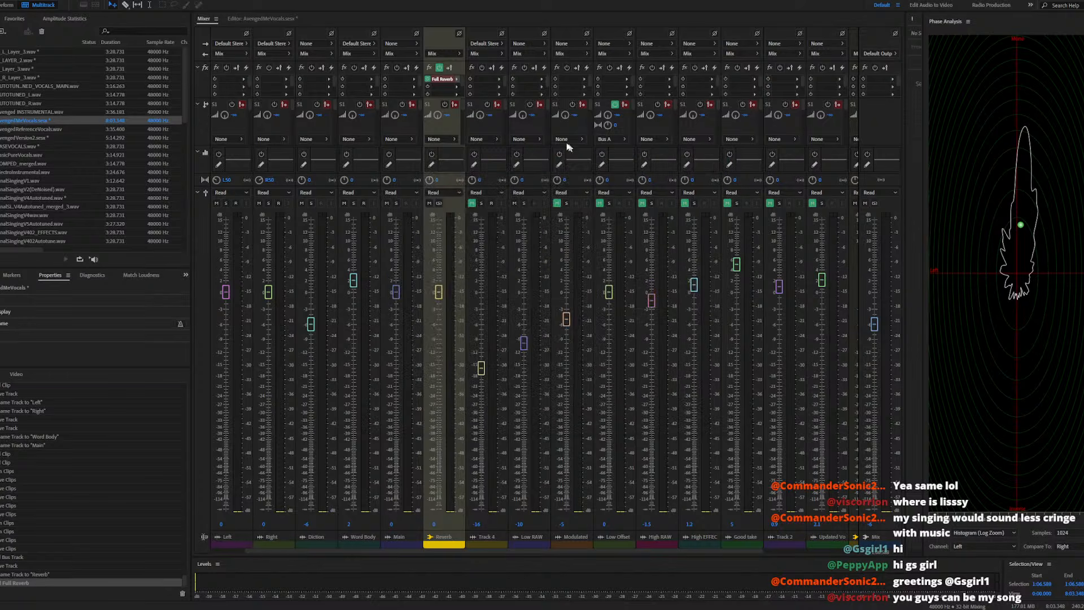
# Insert a Surround Reverb in the Reverb bus's second effect slot and switch that effect off
pyautogui.click(456, 87)
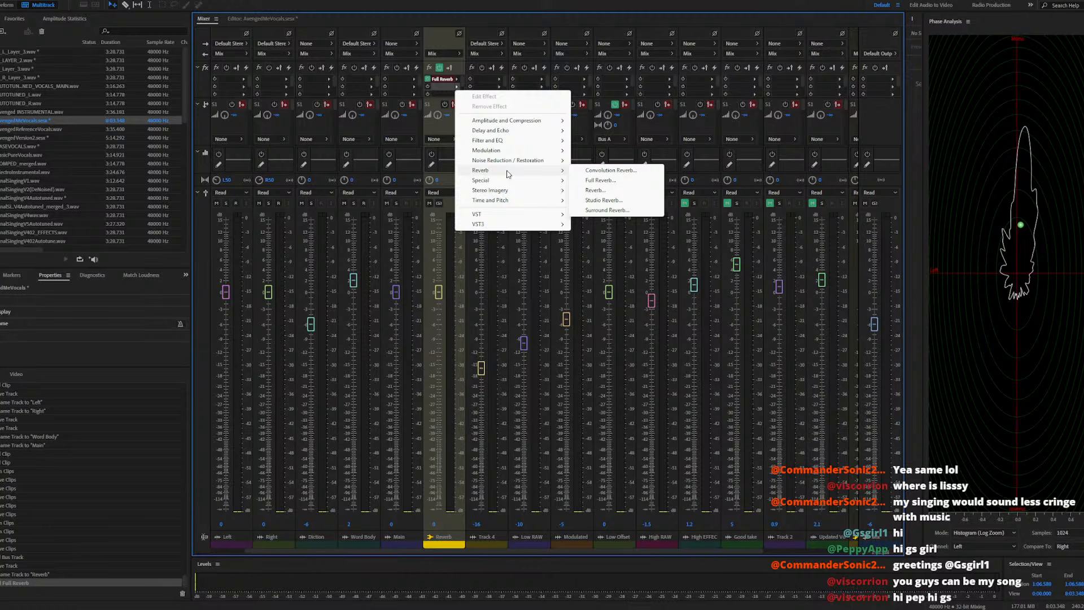
pyautogui.click(605, 210)
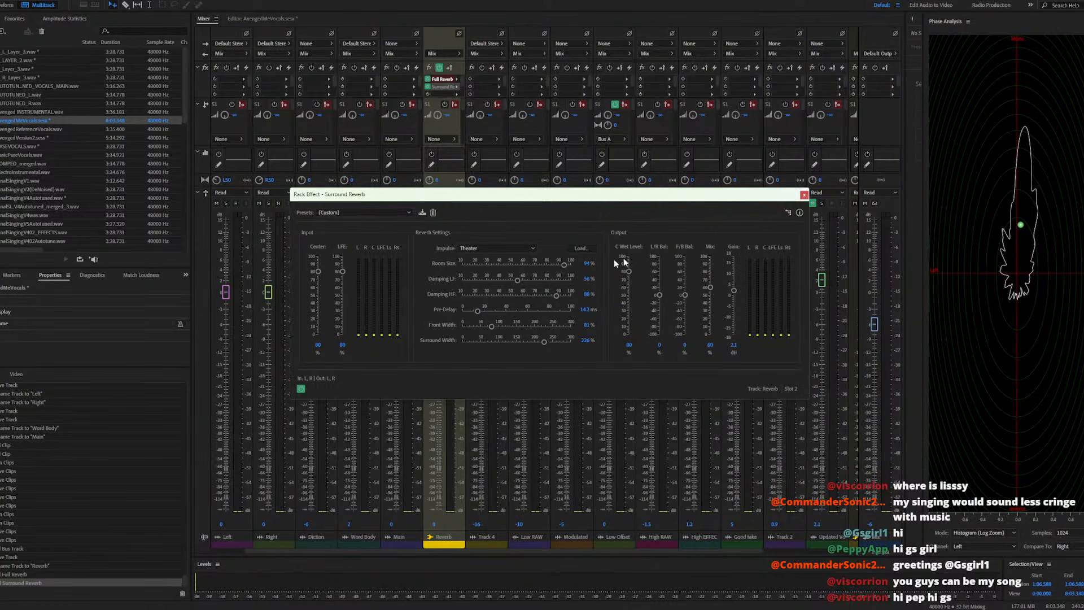
pyautogui.click(803, 194)
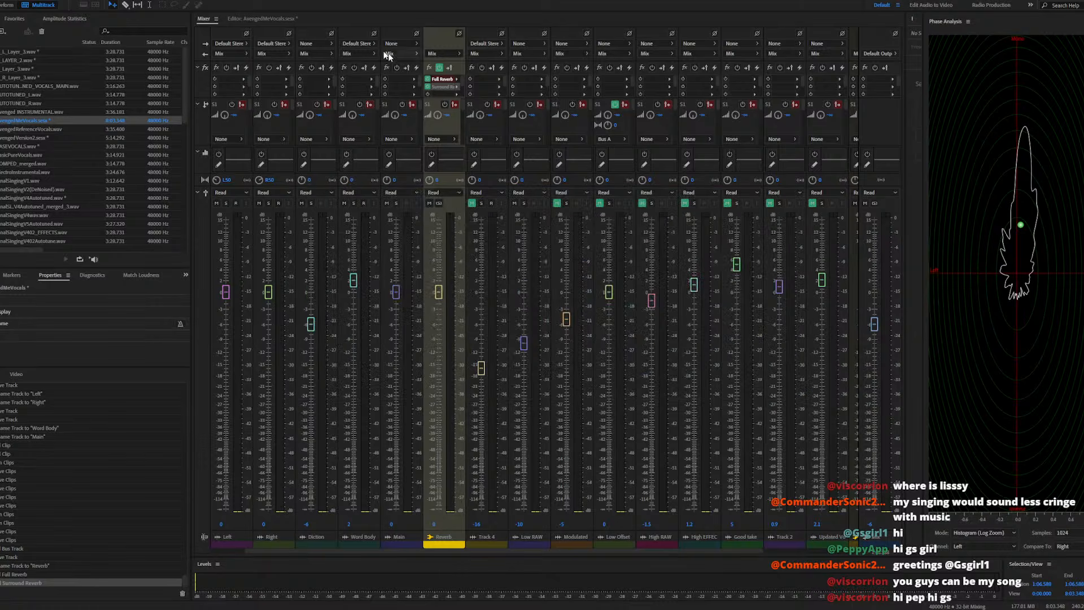
pyautogui.click(426, 86)
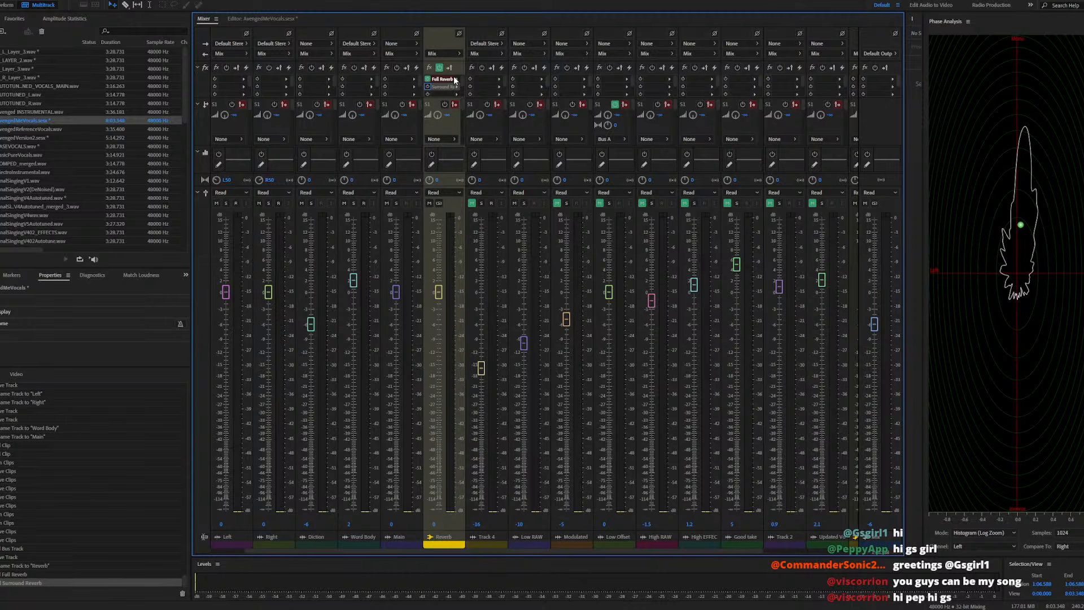
# Review the Full Reverb settings on the Reverb bus
pyautogui.click(457, 80)
pyautogui.click(441, 80)
pyautogui.doubleClick(449, 80)
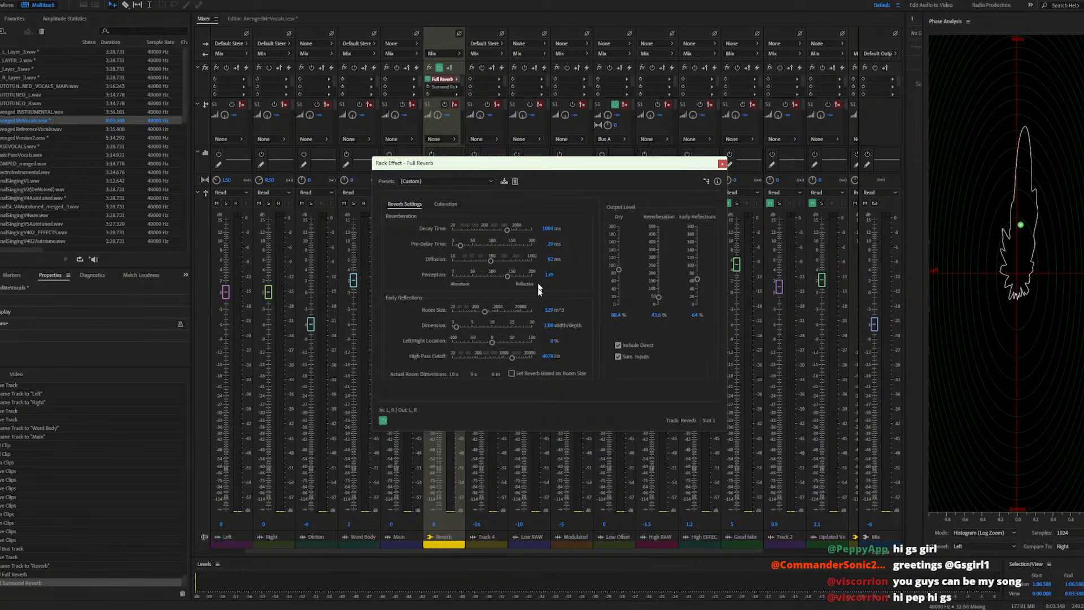
pyautogui.click(721, 165)
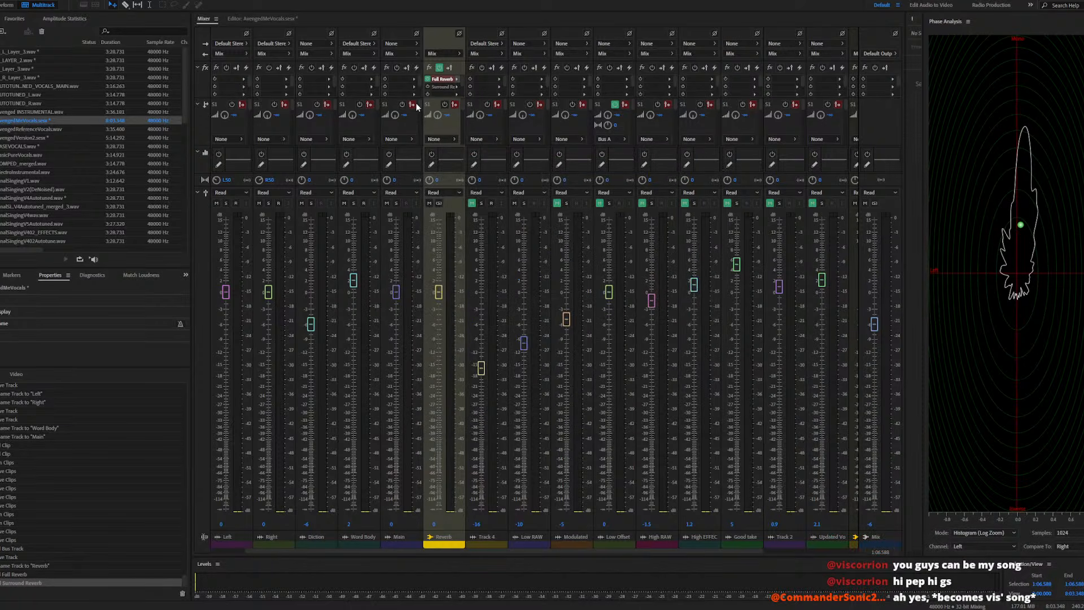
# Insert a Studio Reverb in the Reverb bus's third effect slot with wet level 100% and dry level 43%
pyautogui.click(449, 94)
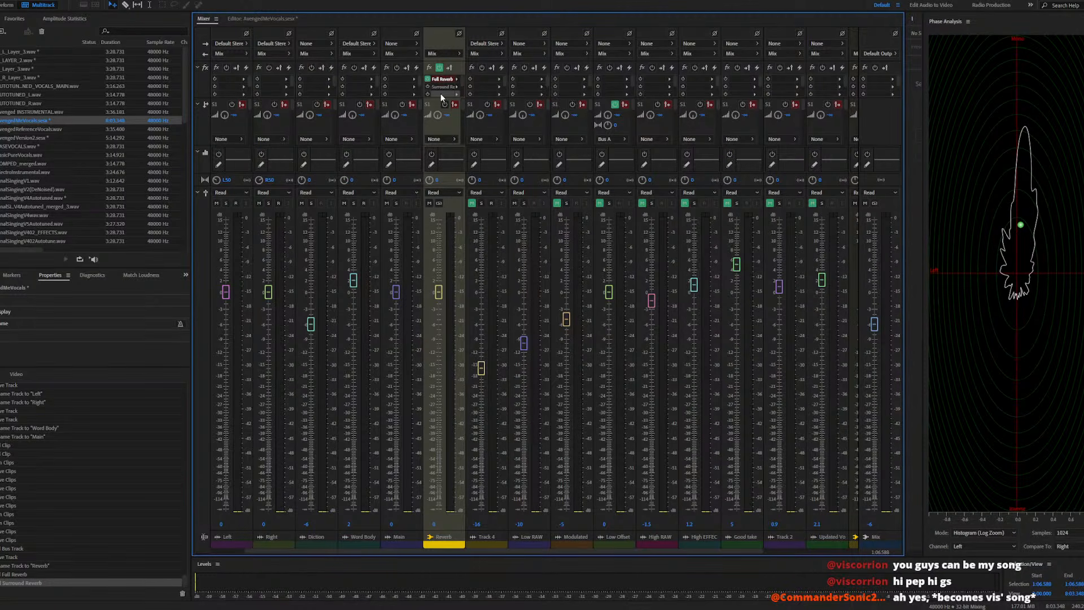
pyautogui.click(457, 95)
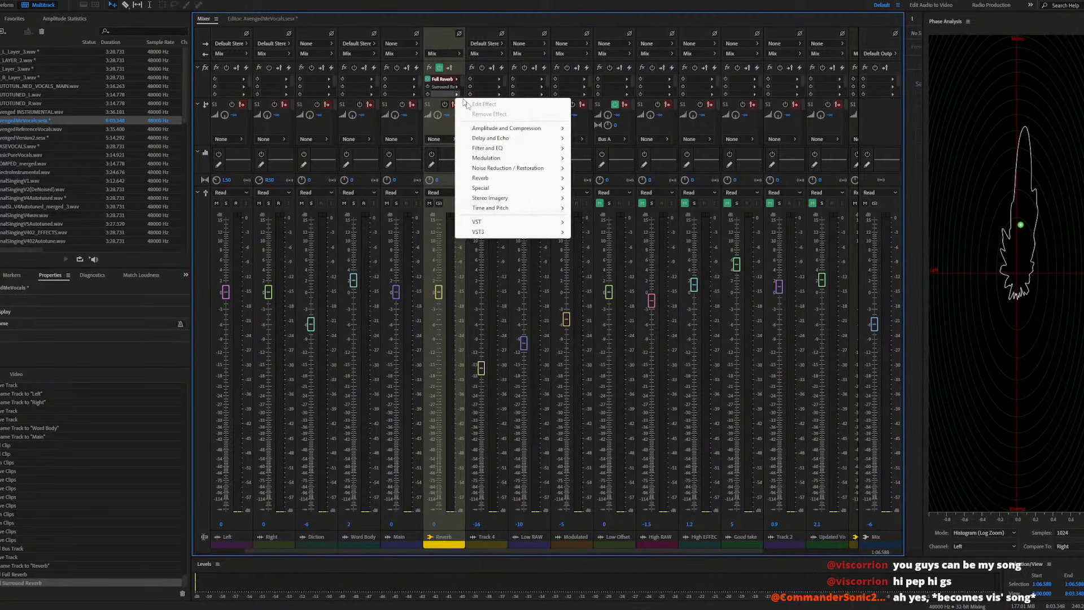
pyautogui.moveTo(533, 179)
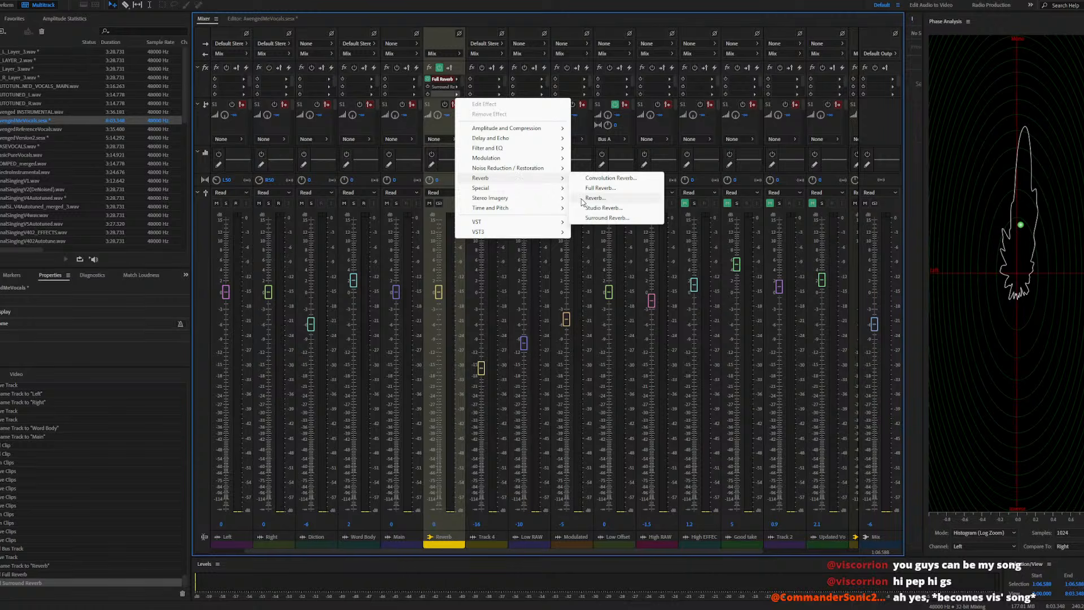
pyautogui.click(602, 208)
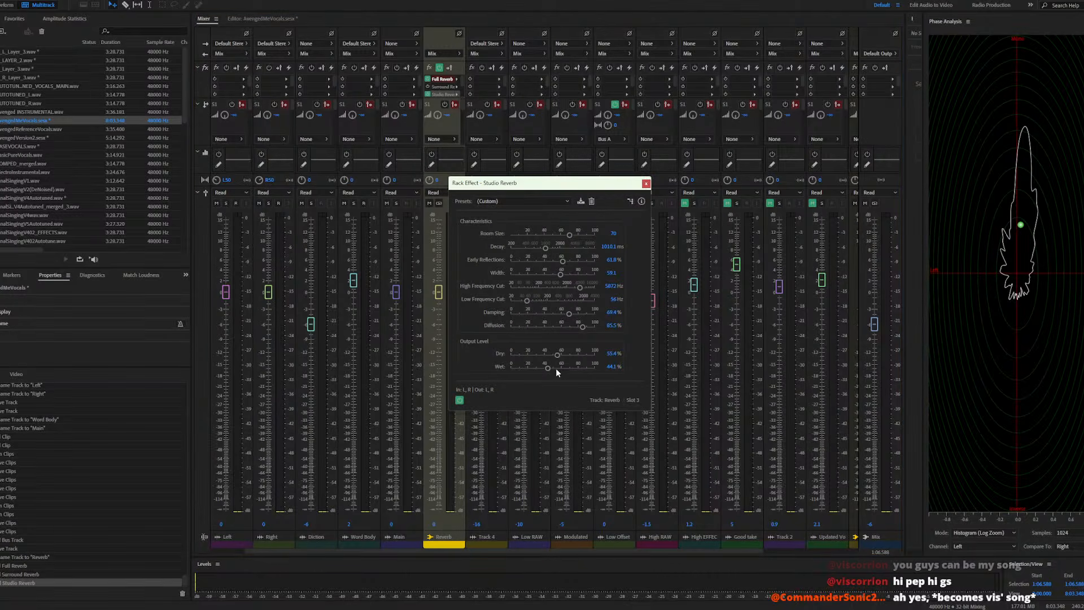
pyautogui.moveTo(548, 368); pyautogui.dragTo(606, 374)
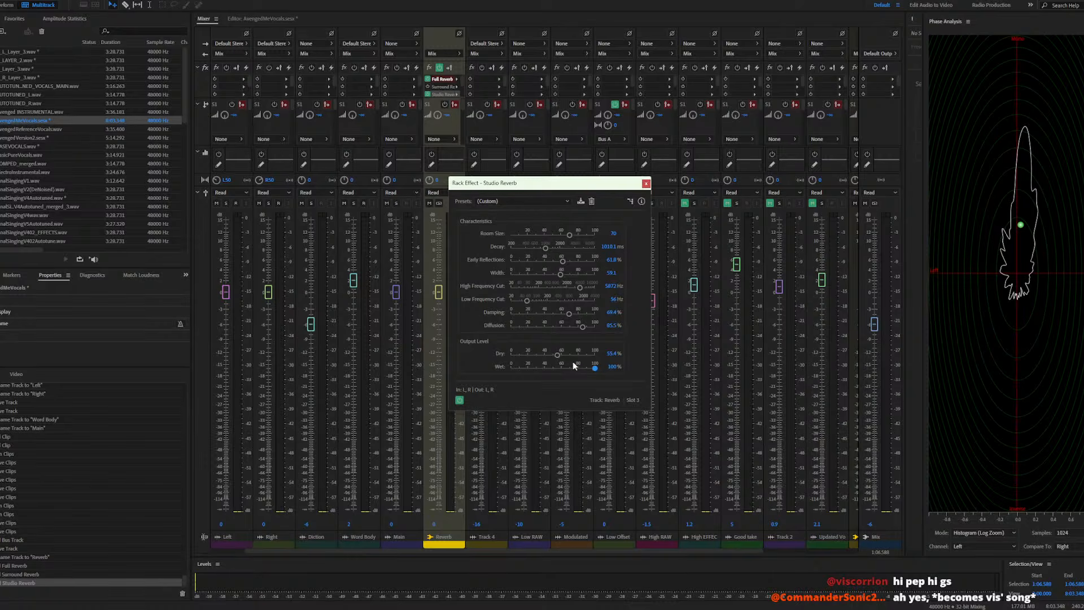
pyautogui.moveTo(557, 355); pyautogui.dragTo(550, 356)
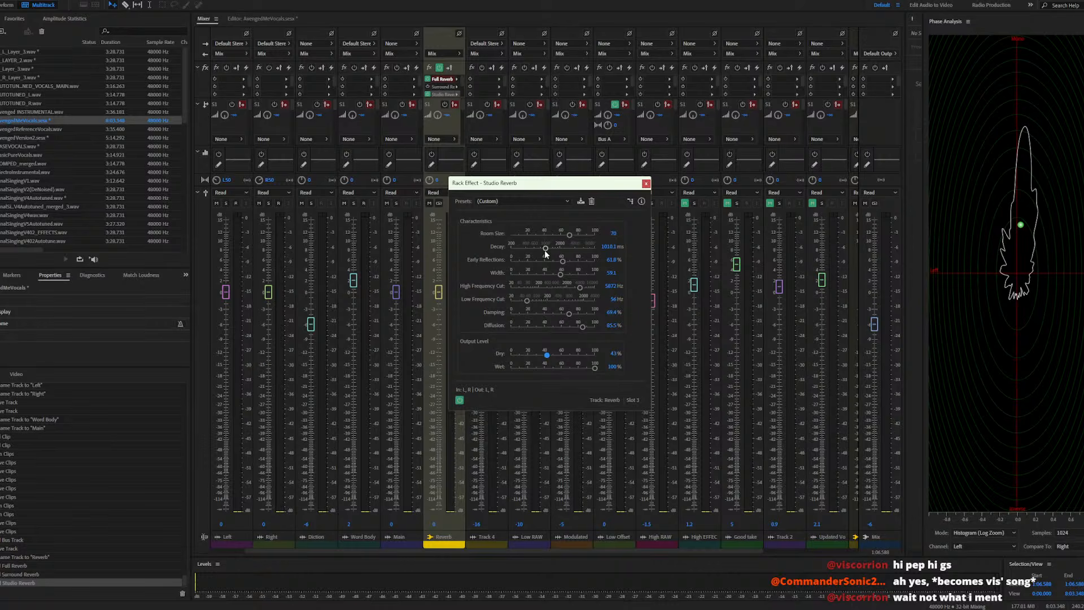
# Close the Studio Reverb settings and route the sends of the Left and Right tracks to the Reverb bus
pyautogui.click(646, 184)
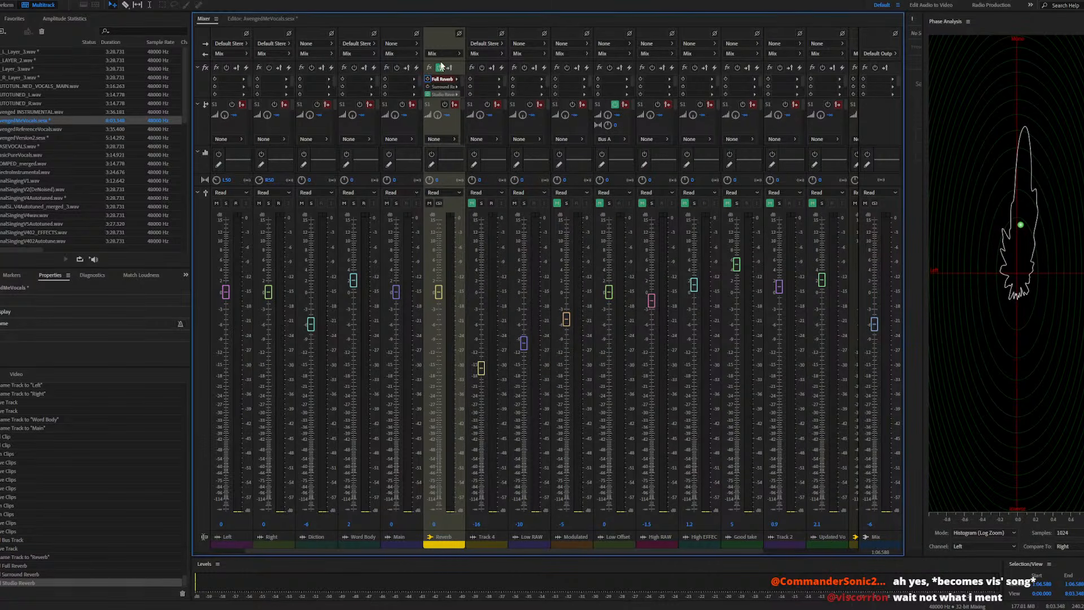
pyautogui.click(254, 20)
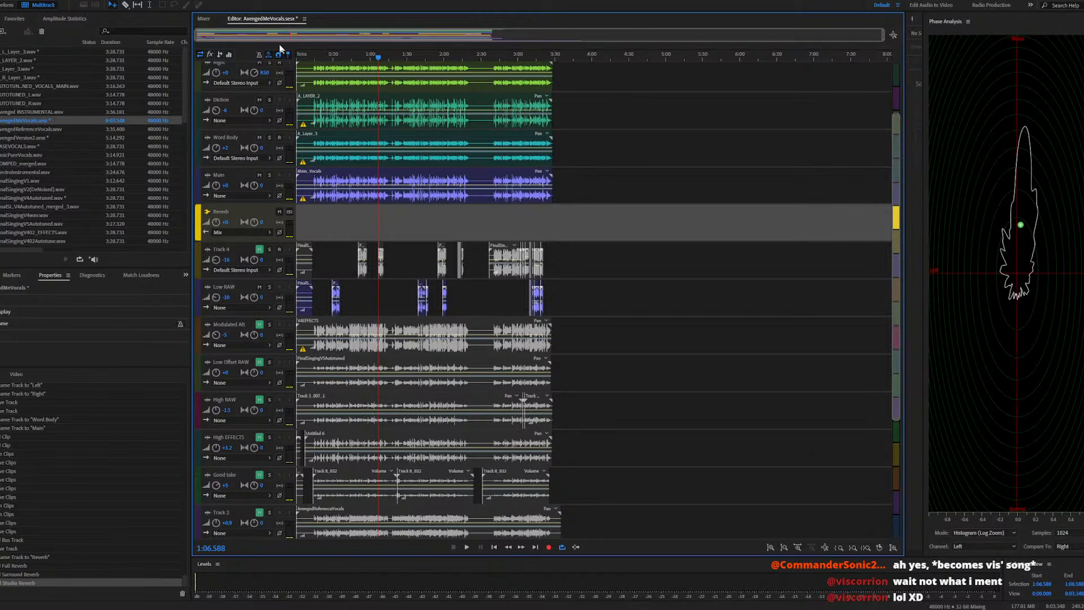
pyautogui.click(204, 20)
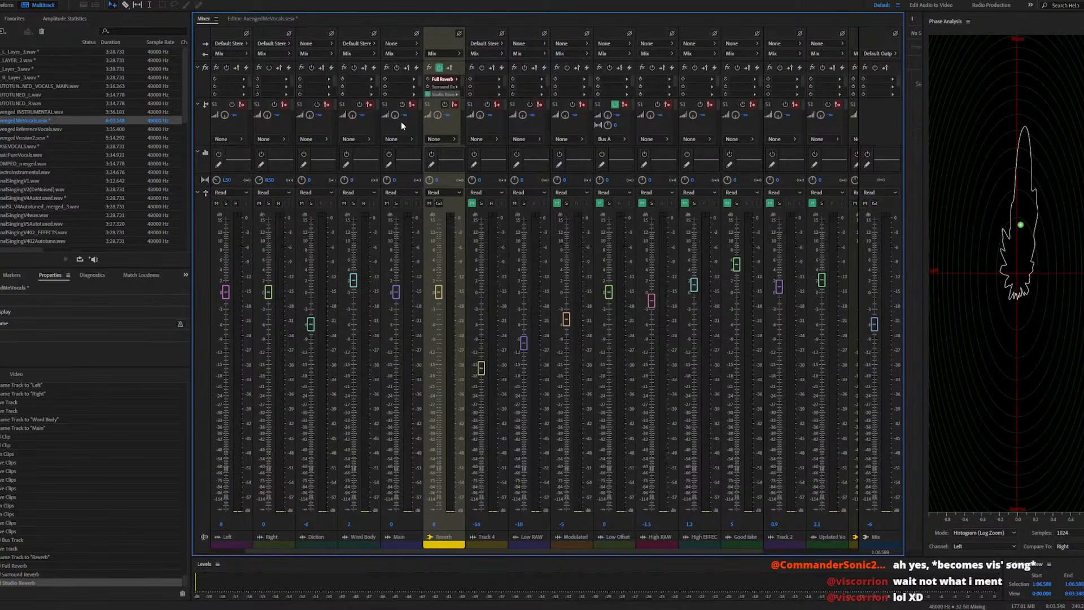
pyautogui.click(357, 535)
pyautogui.click(233, 536)
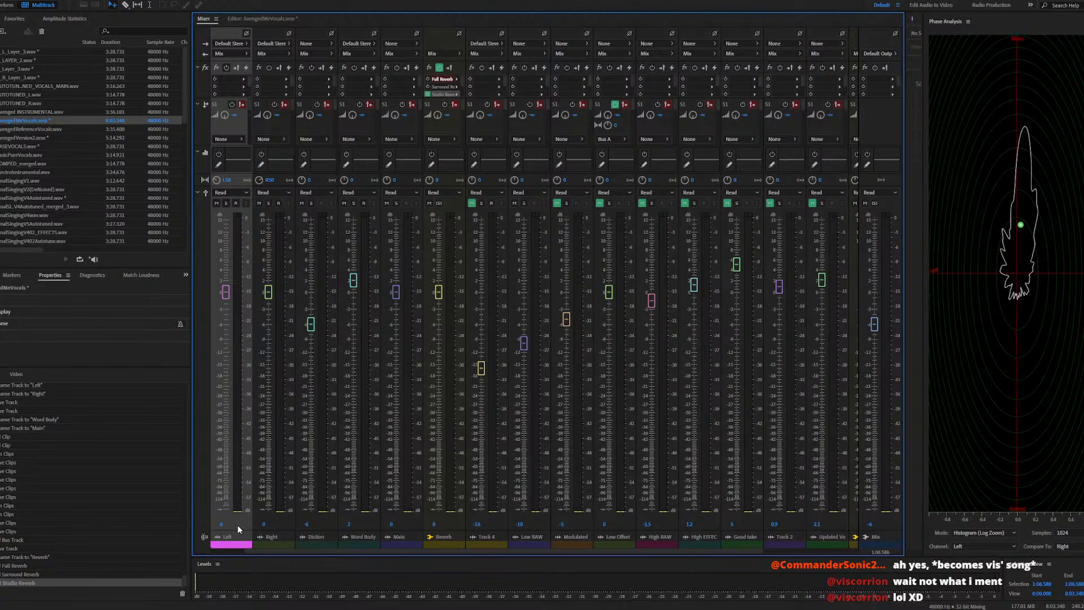
pyautogui.click(241, 139)
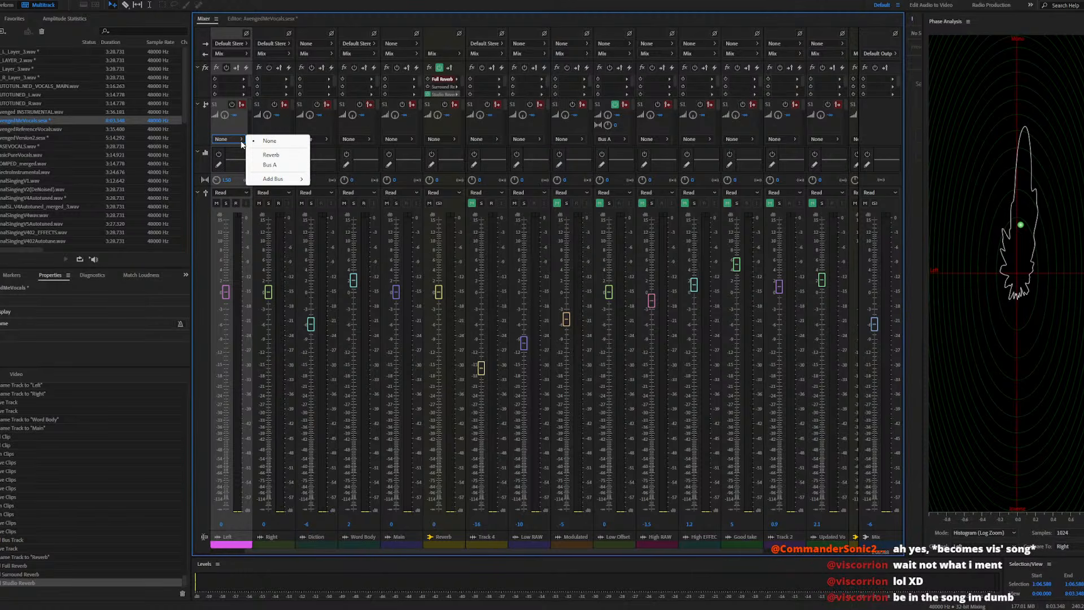
pyautogui.click(271, 155)
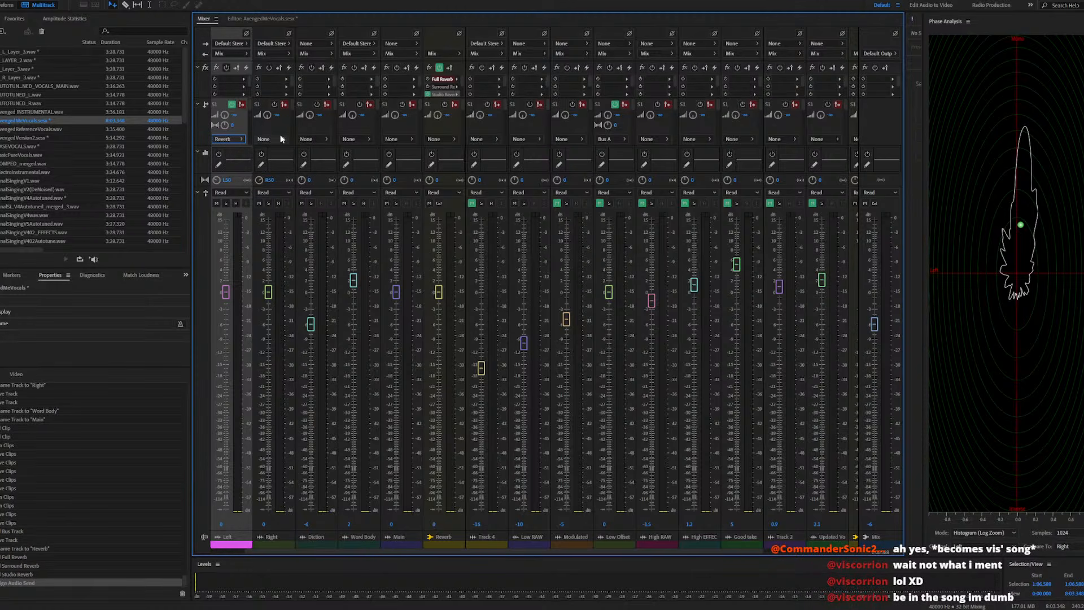
pyautogui.click(281, 138)
pyautogui.click(315, 155)
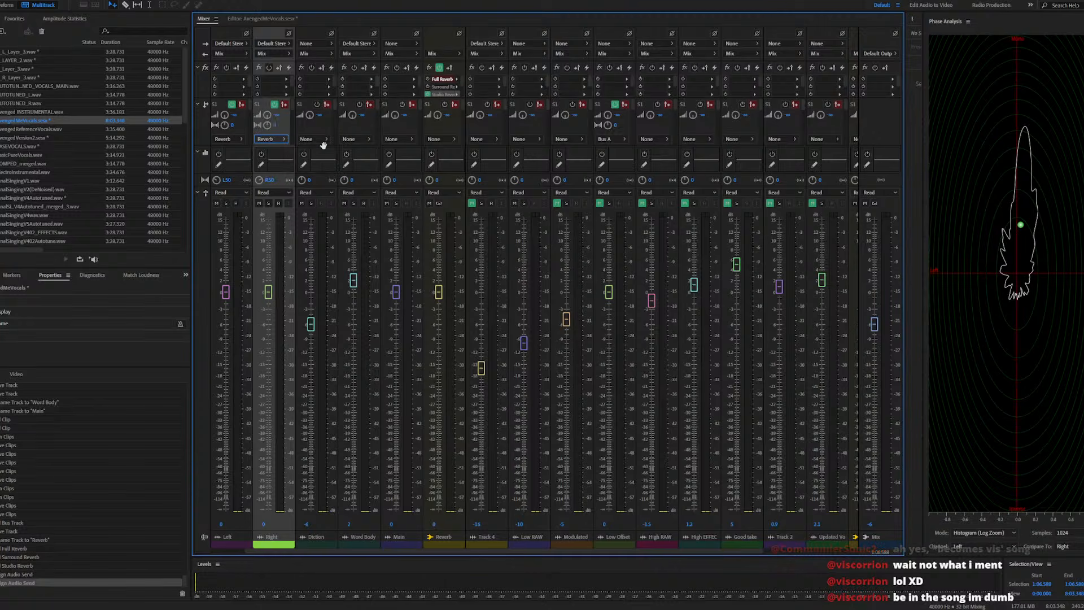
# Route the sends of the Diction, Word Body and Main tracks to the Reverb bus
pyautogui.click(324, 139)
pyautogui.click(361, 155)
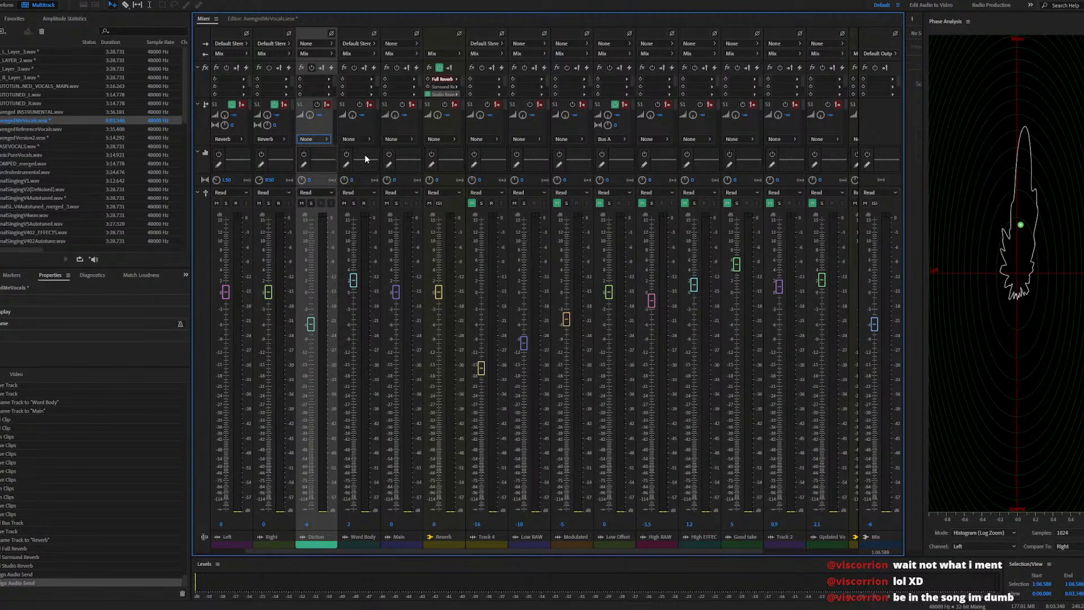
pyautogui.click(365, 140)
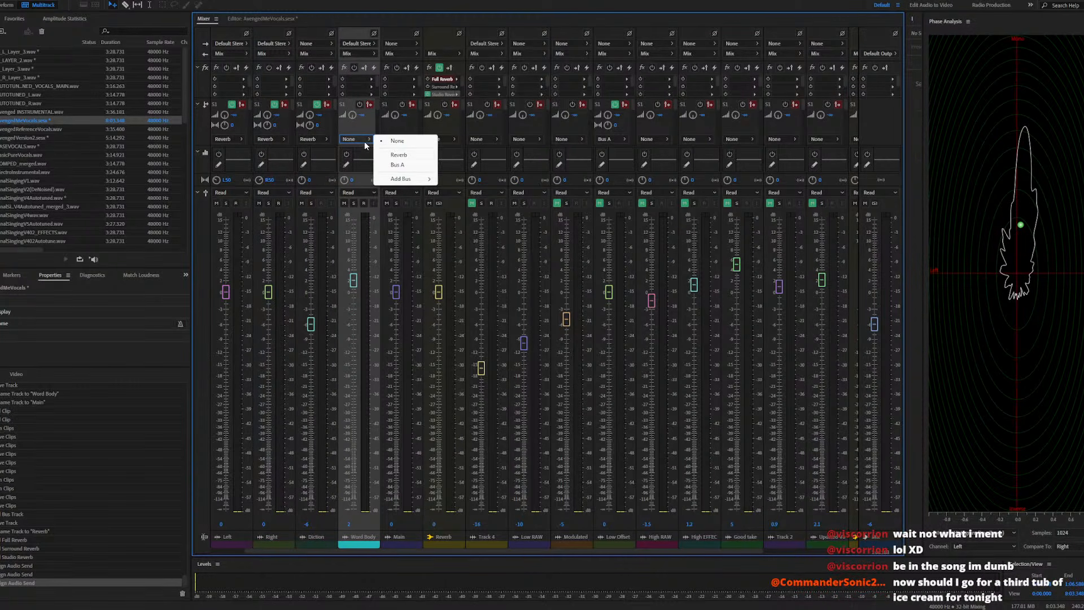
pyautogui.click(400, 155)
pyautogui.click(402, 139)
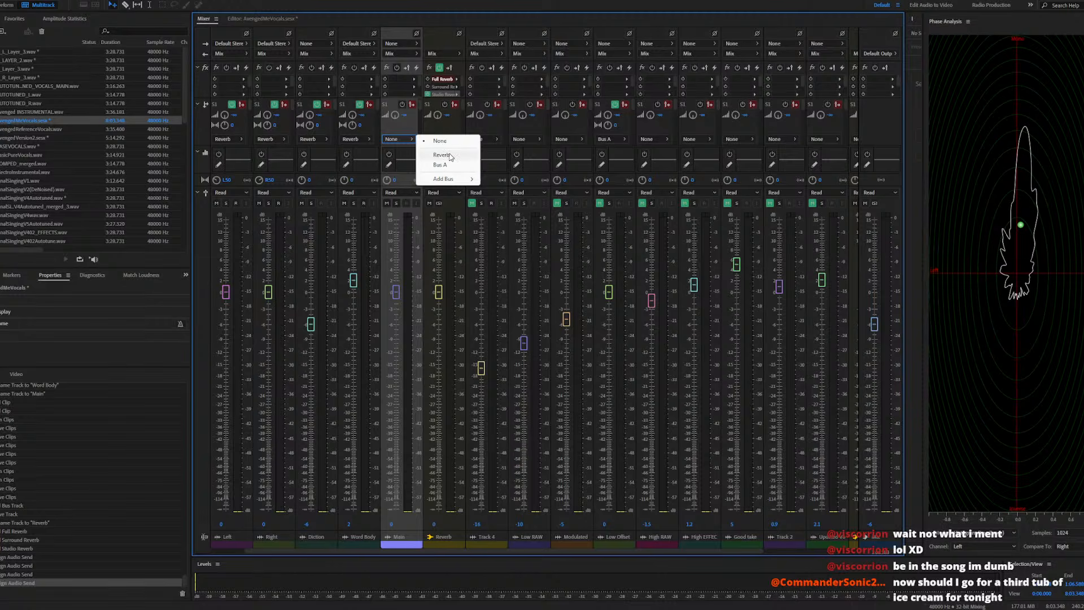
pyautogui.click(449, 152)
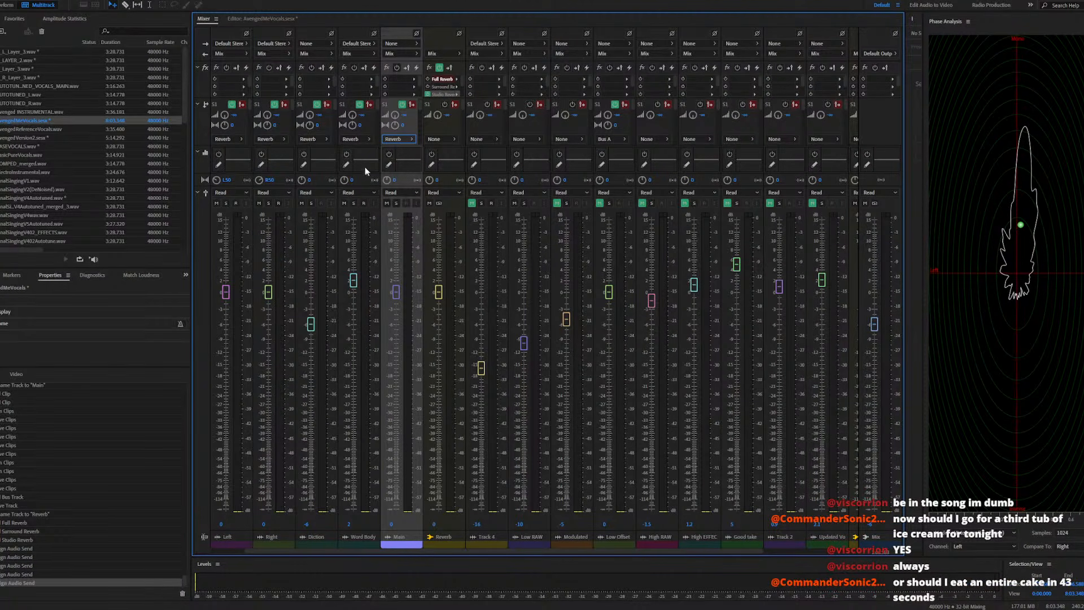
pyautogui.click(364, 139)
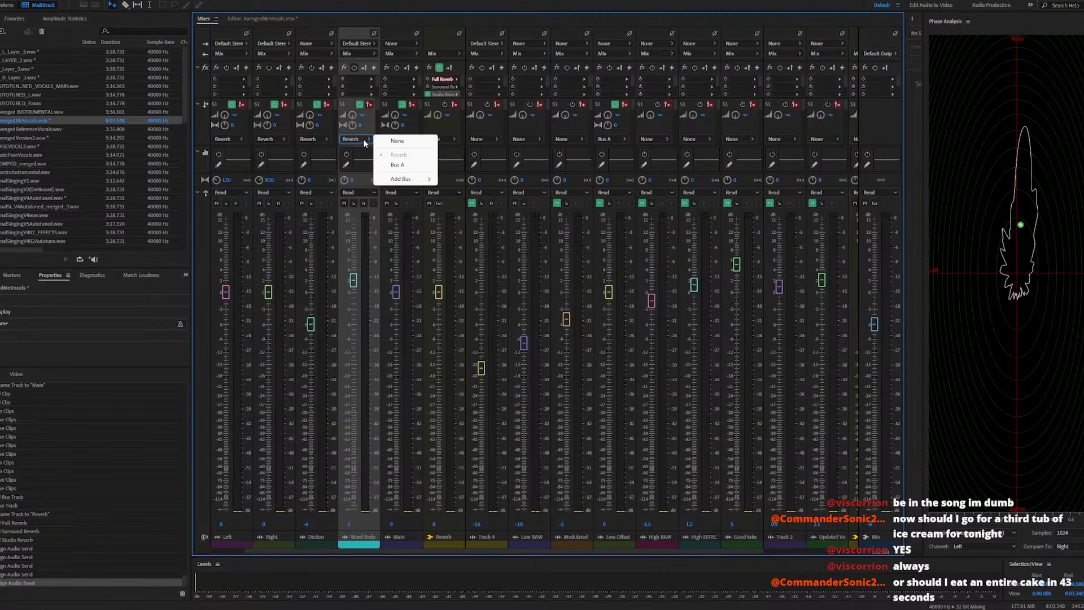
pyautogui.click(363, 139)
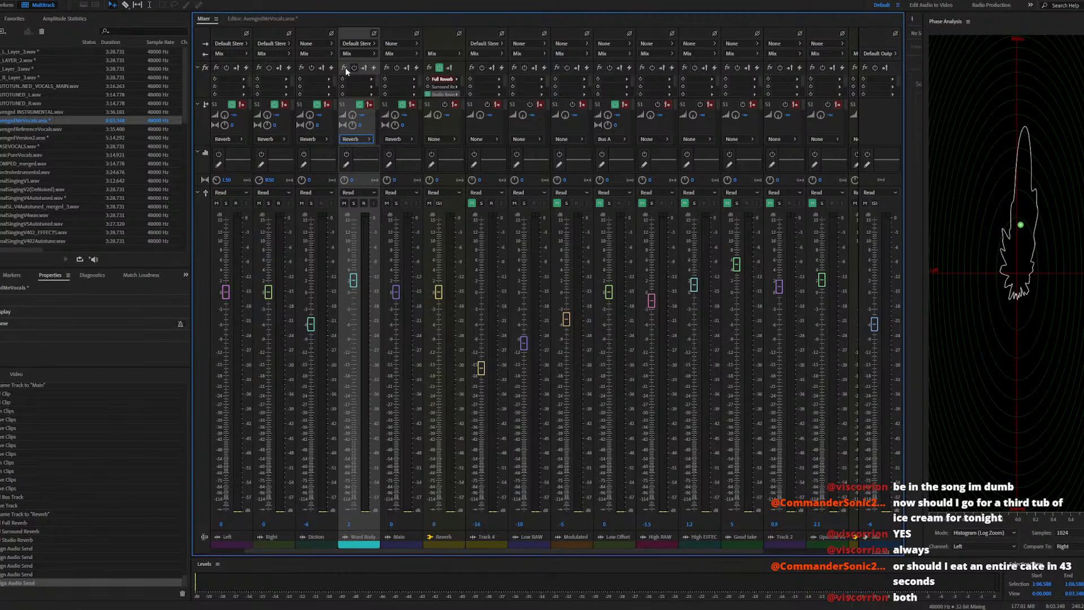
pyautogui.click(368, 53)
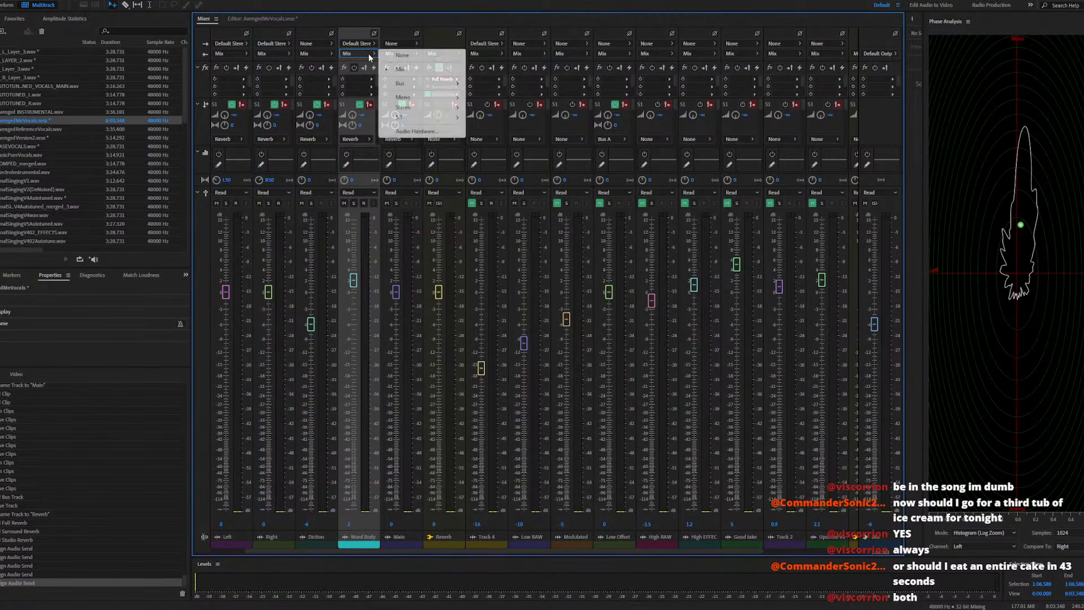
pyautogui.click(366, 44)
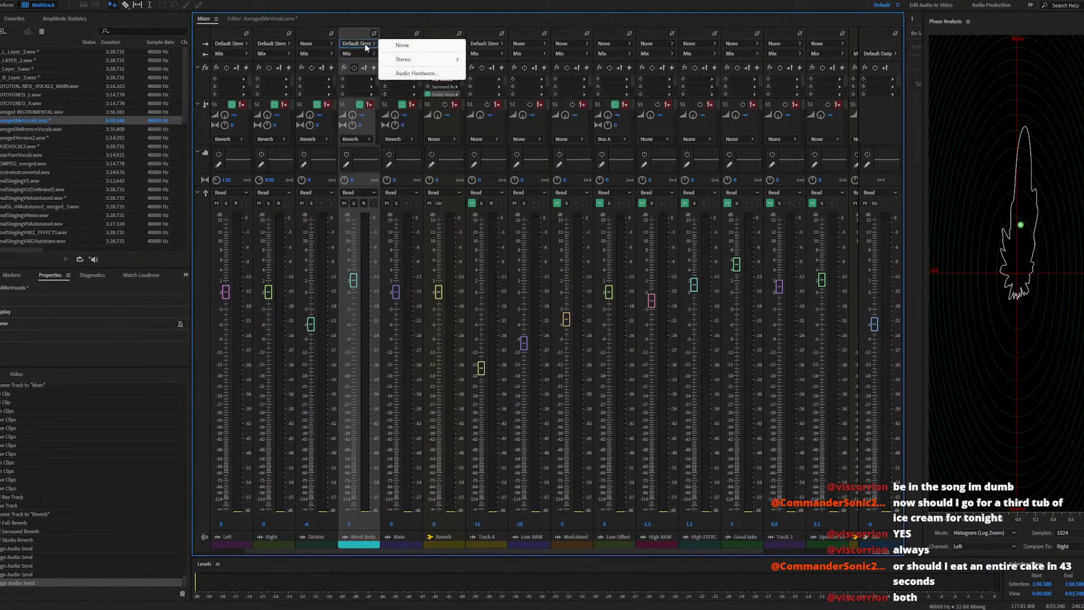
pyautogui.click(363, 131)
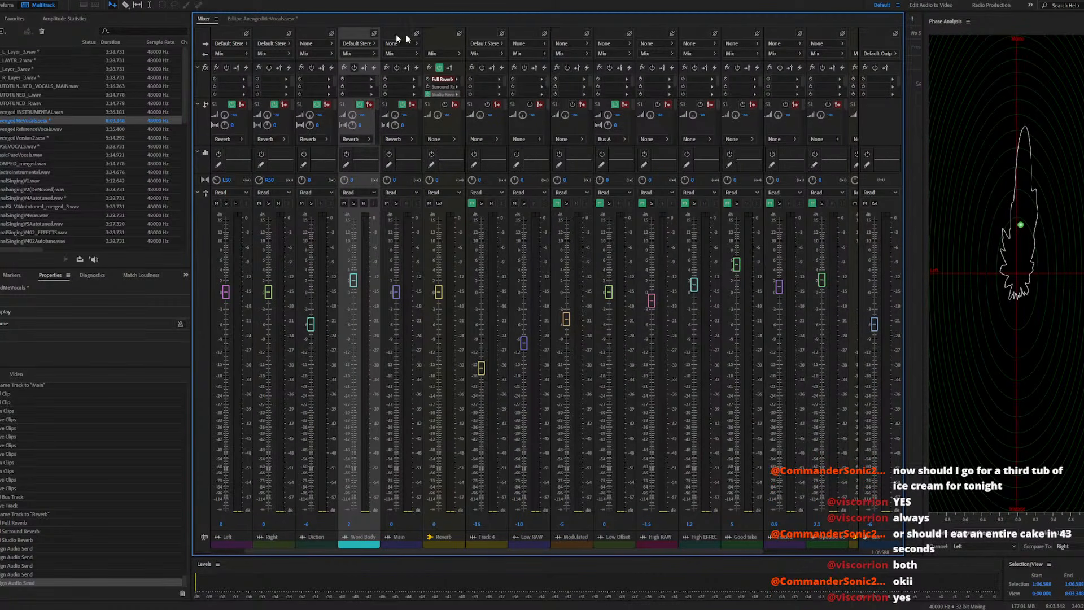
# Play back the multitrack session at a raised system volume, listen again from 1:26.745, and stop playback
pyautogui.click(250, 18)
pyautogui.press('space')
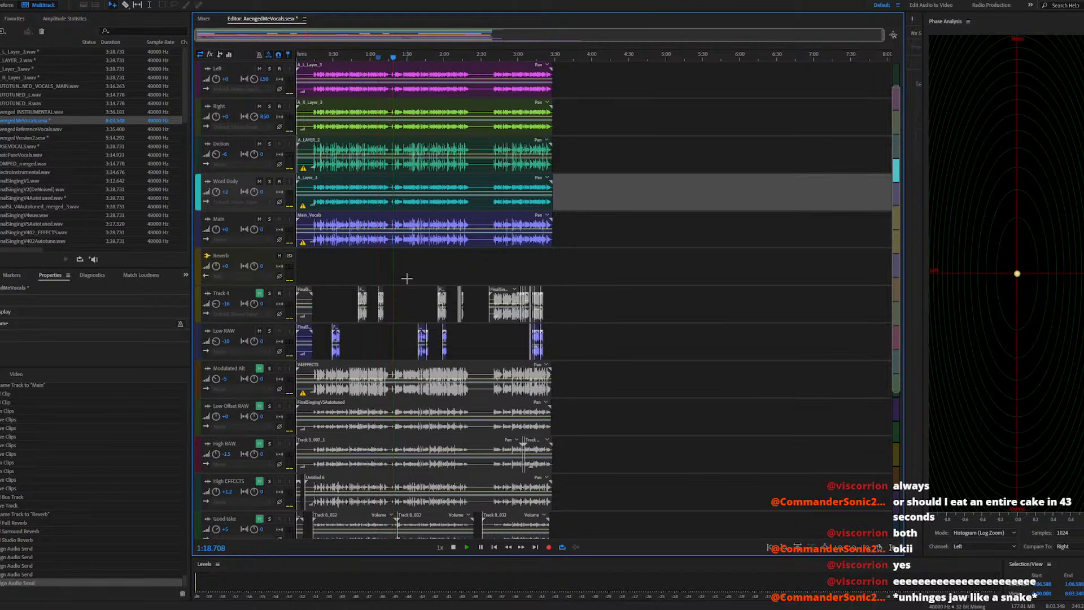
pyautogui.press('XF86AudioRaiseVolume')
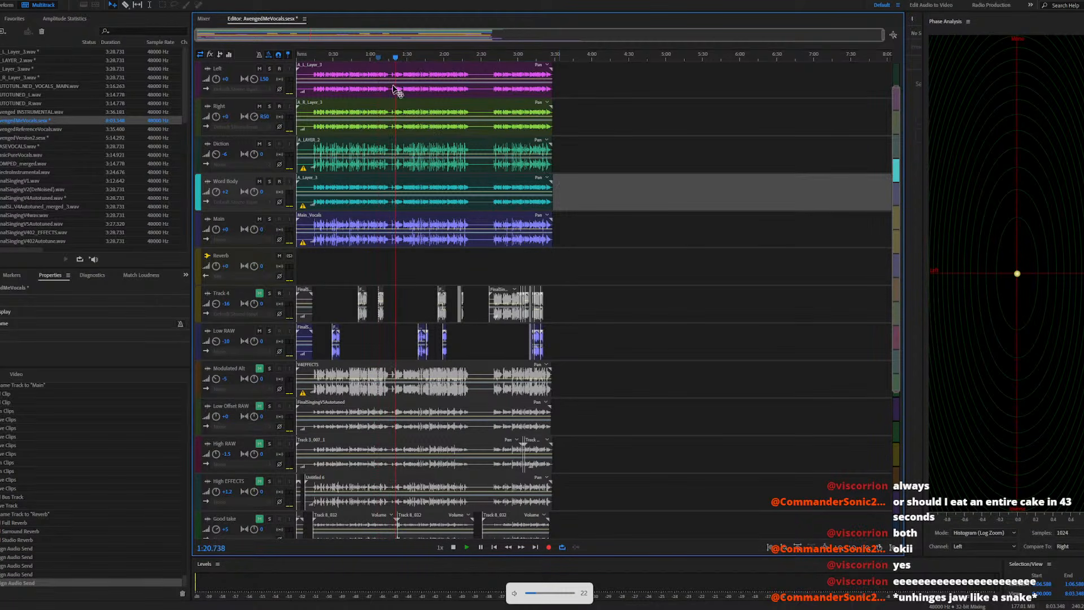
pyautogui.click(404, 59)
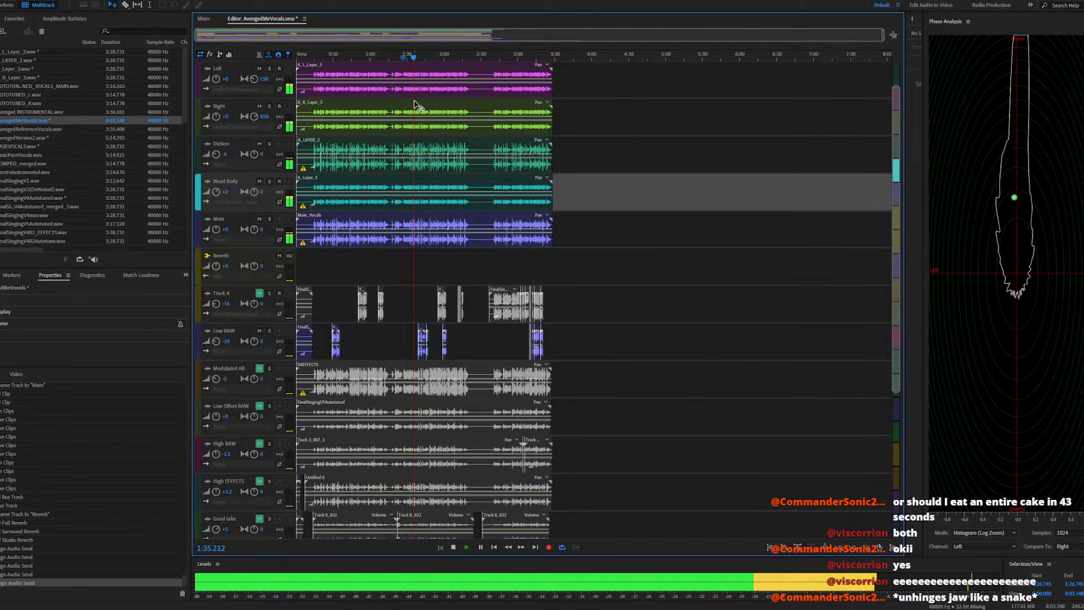
pyautogui.press('space')
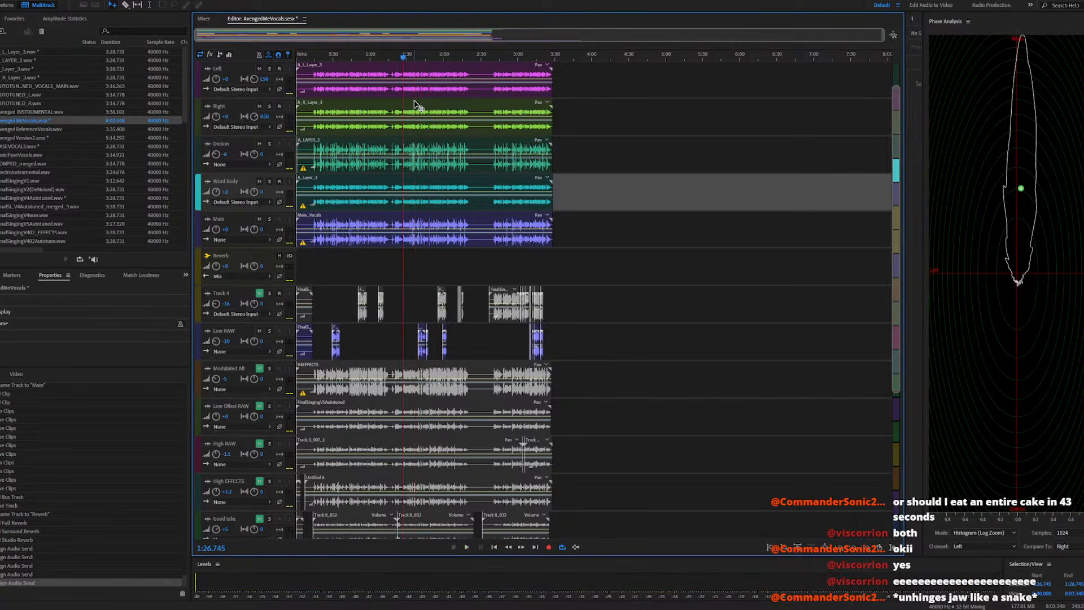
# On the Reverb bus, turn off Studio Reverb, enable Surround Reverb and open its settings during playback
pyautogui.click(202, 19)
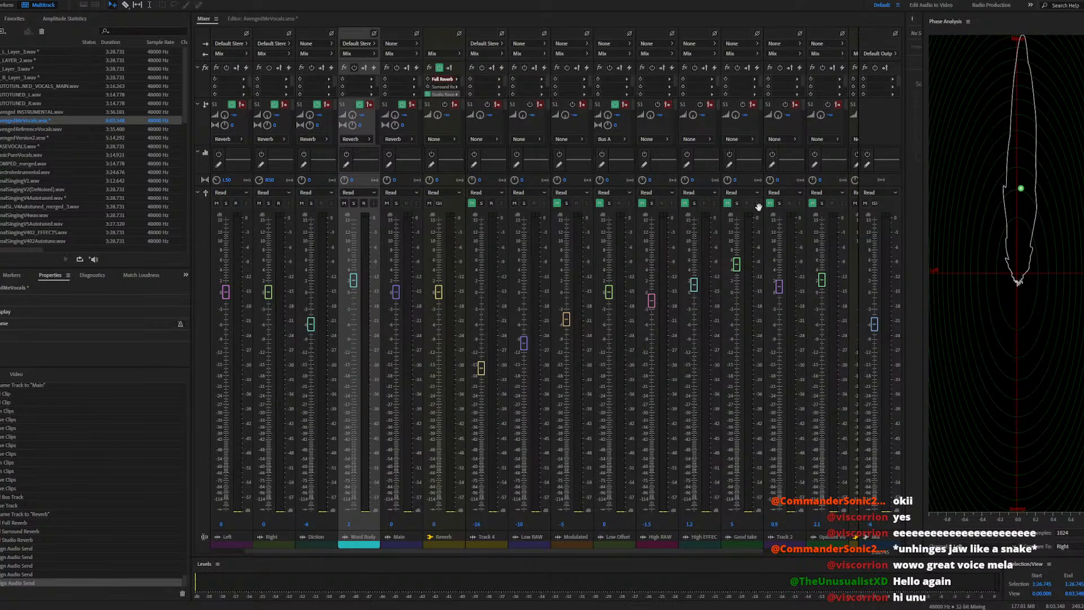
pyautogui.click(427, 97)
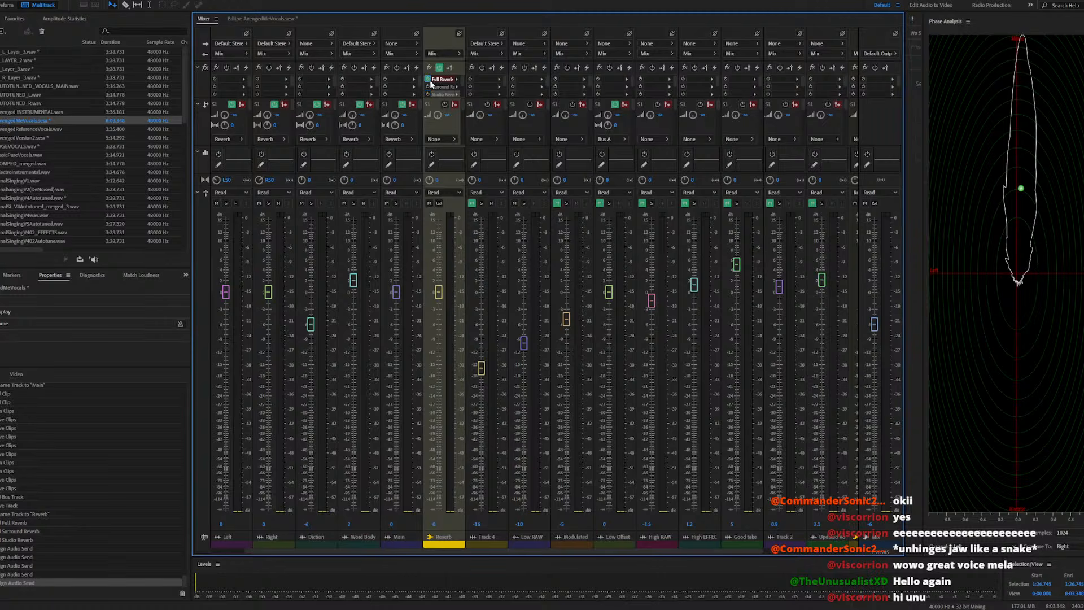
pyautogui.press('space')
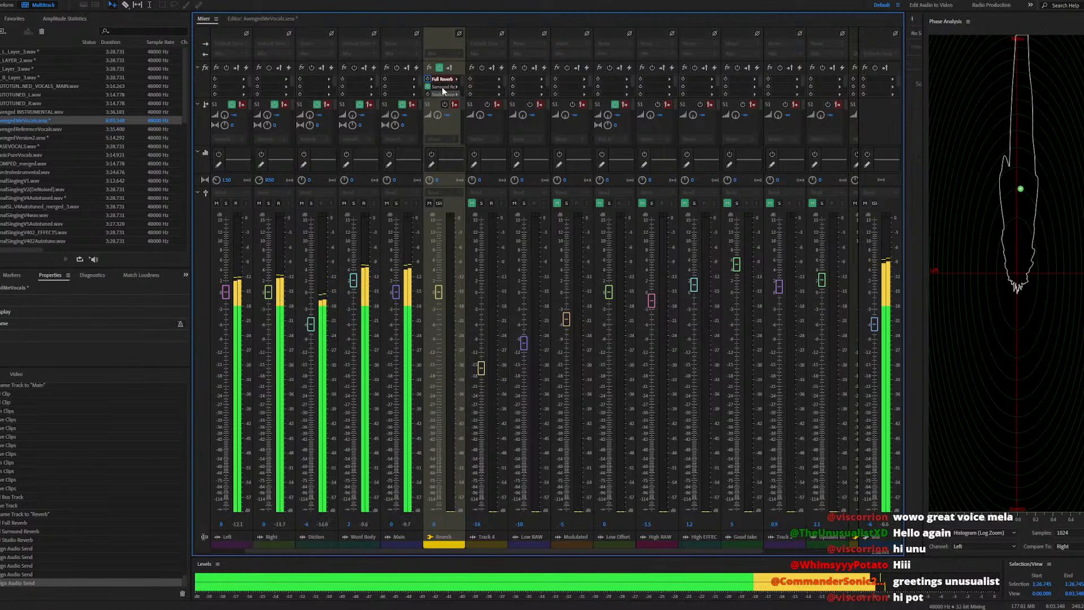
pyautogui.doubleClick(442, 86)
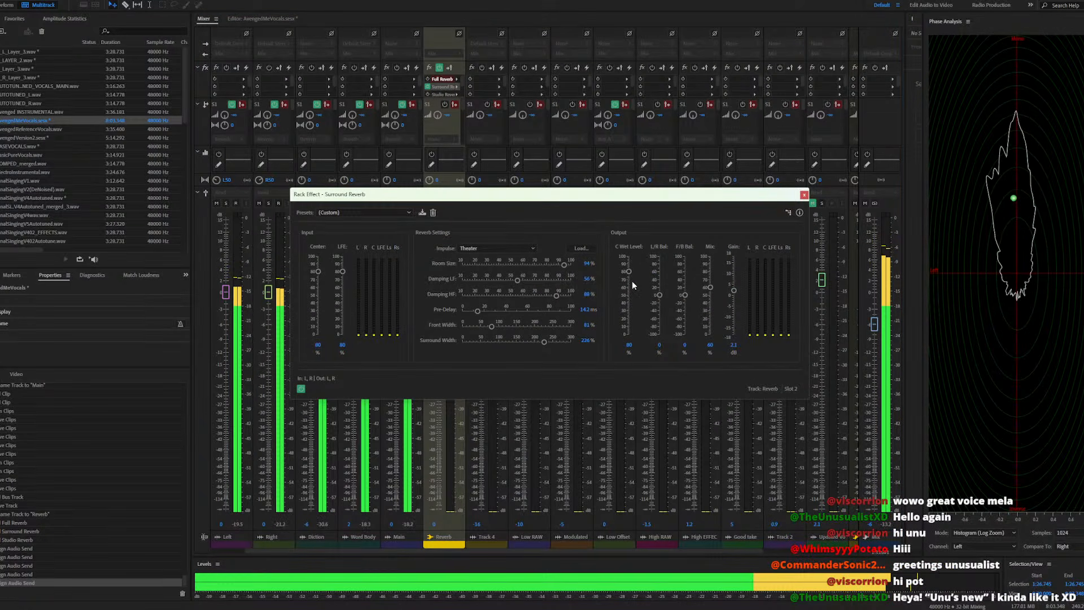
# Set Surround Reverb's C Wet Level to 100%, Pre-Delay to 19.2 ms, Front Width to about 55%, Damping LF to 27% and Damping HF to 73%
pyautogui.moveTo(629, 276); pyautogui.dragTo(628, 257)
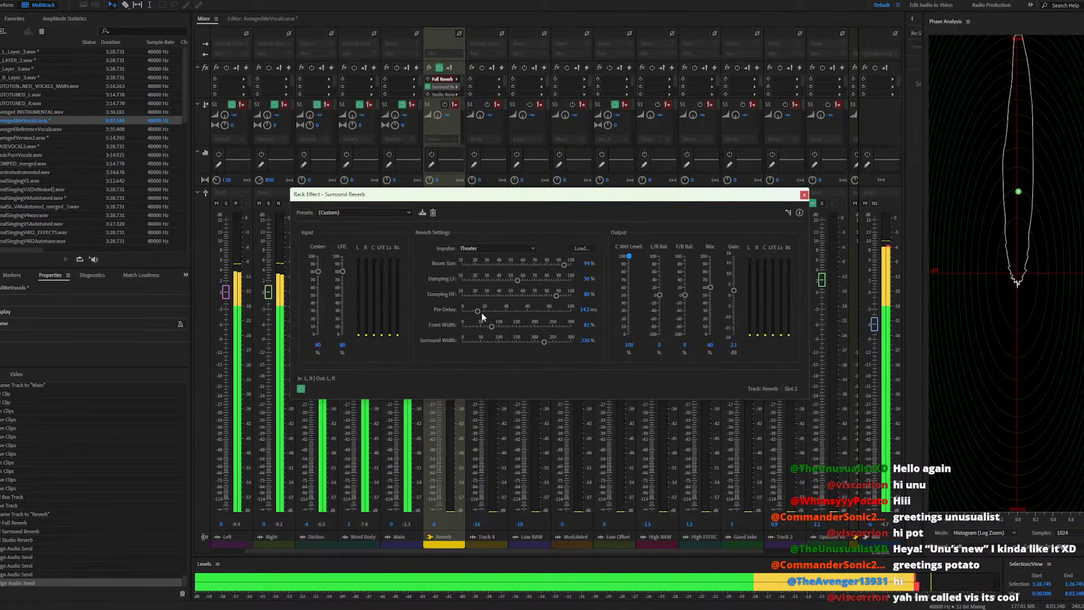
pyautogui.moveTo(479, 312); pyautogui.dragTo(528, 327)
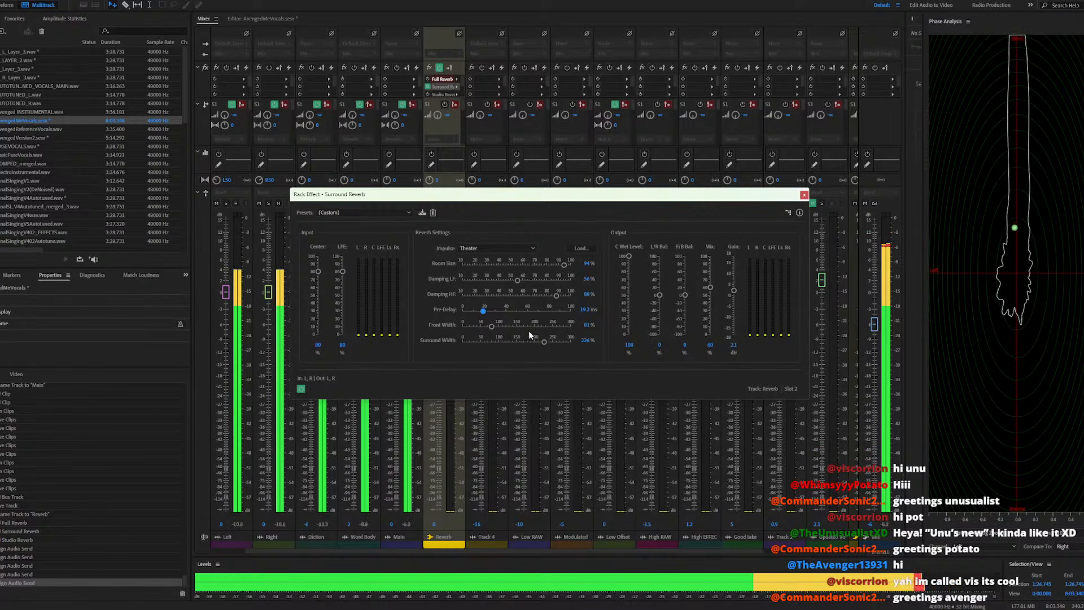
pyautogui.click(482, 327)
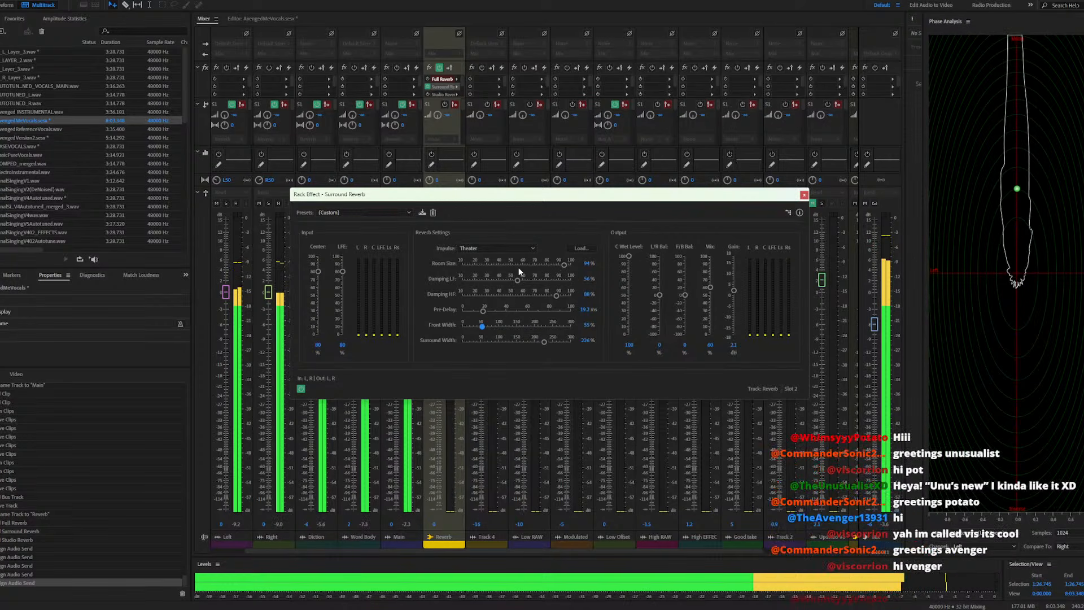
pyautogui.moveTo(517, 280); pyautogui.dragTo(545, 281)
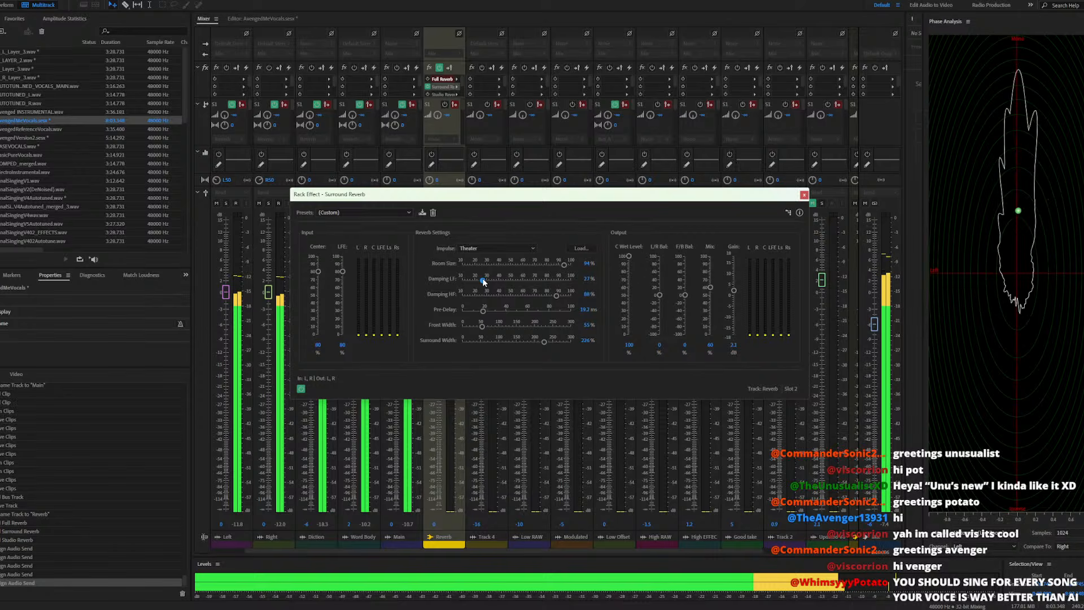
pyautogui.click(537, 295)
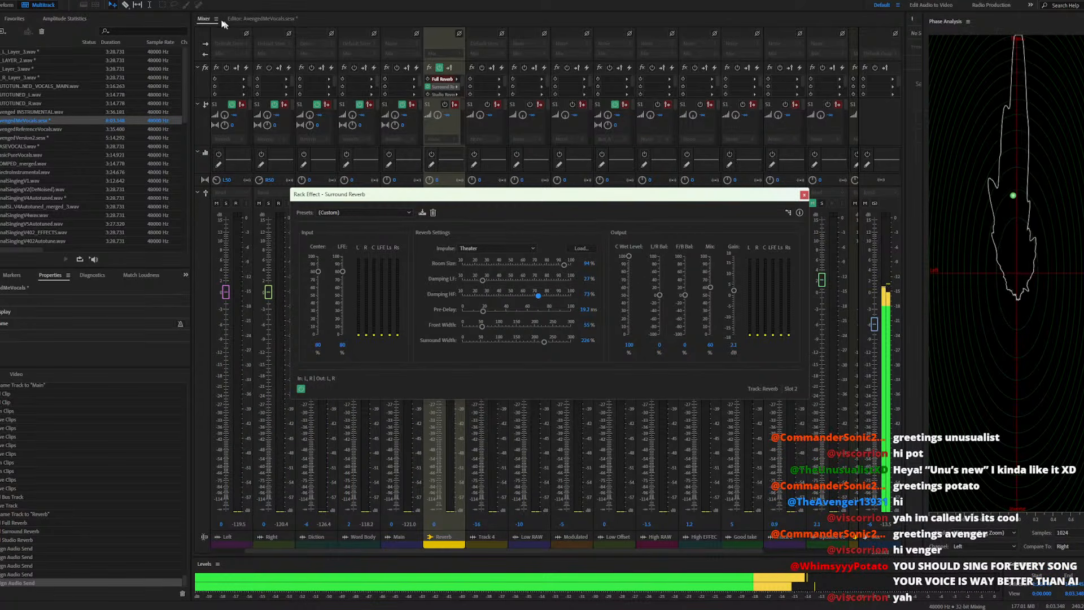
# Continue playback in the multitrack editor from about 1:51 and set Surround Reverb's Damping HF to about 76%
pyautogui.click(243, 18)
pyautogui.moveTo(361, 193); pyautogui.dragTo(504, 176)
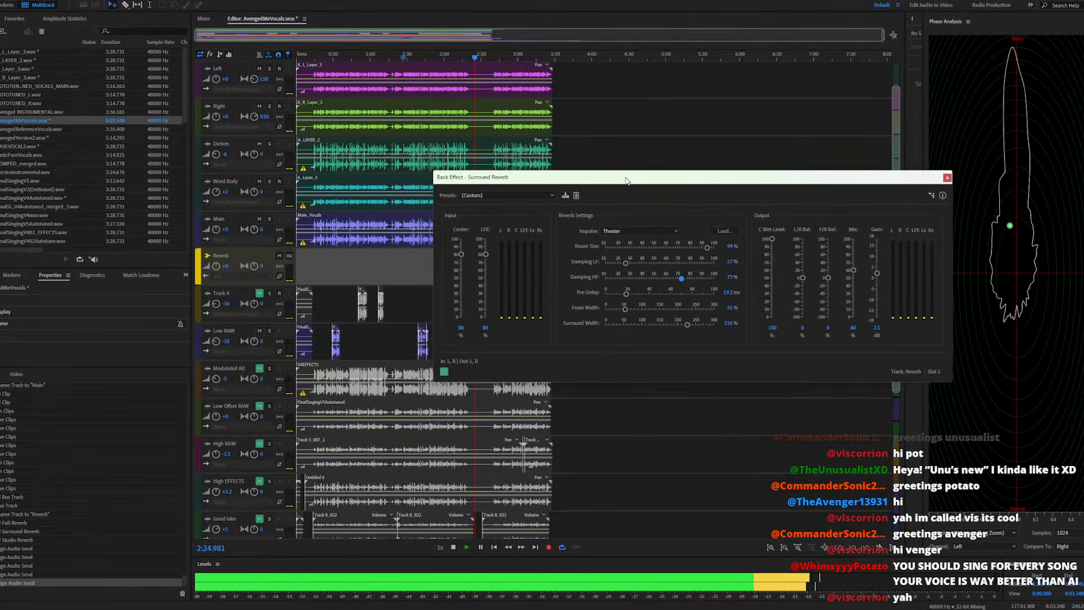
pyautogui.click(434, 53)
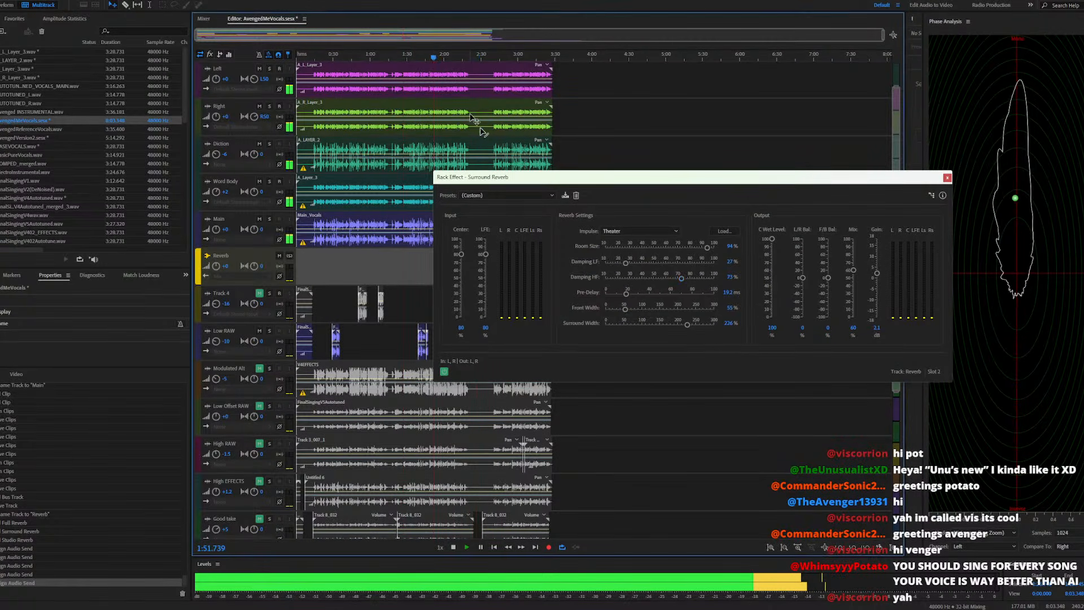
pyautogui.moveTo(681, 277); pyautogui.dragTo(630, 279)
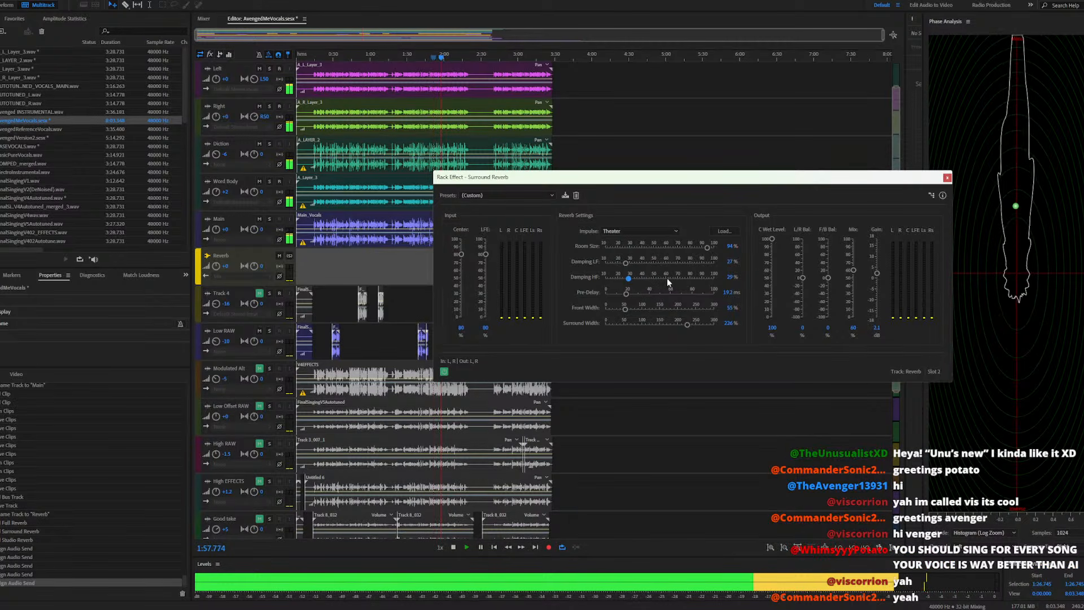
pyautogui.moveTo(666, 277); pyautogui.dragTo(693, 279)
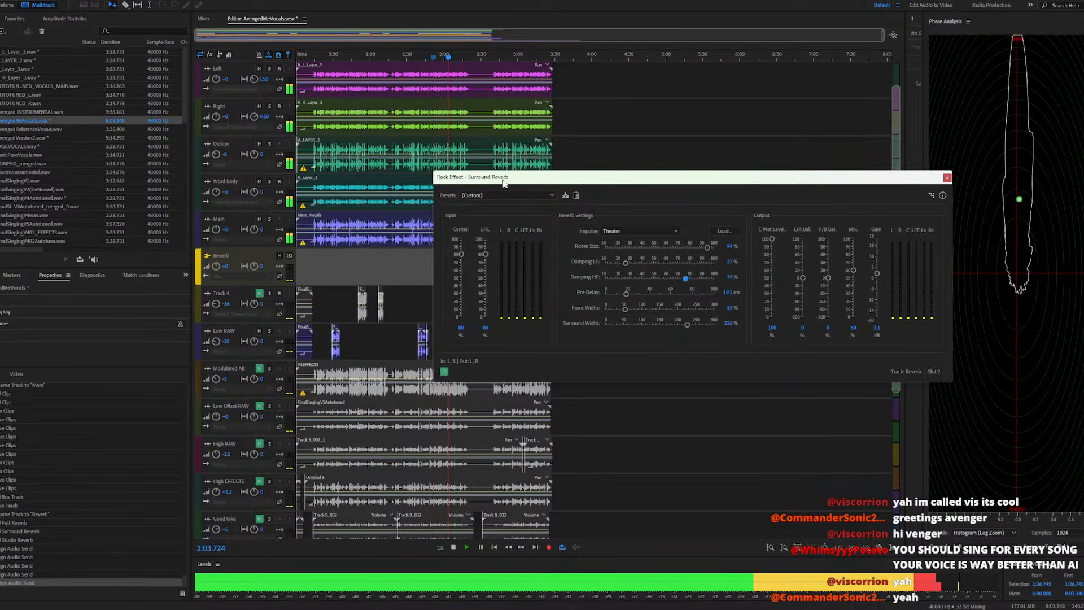
# Move the Surround Reverb window clear of the tracks and set its Damping LF to 36%
pyautogui.moveTo(504, 182); pyautogui.dragTo(584, 171)
pyautogui.click(246, 337)
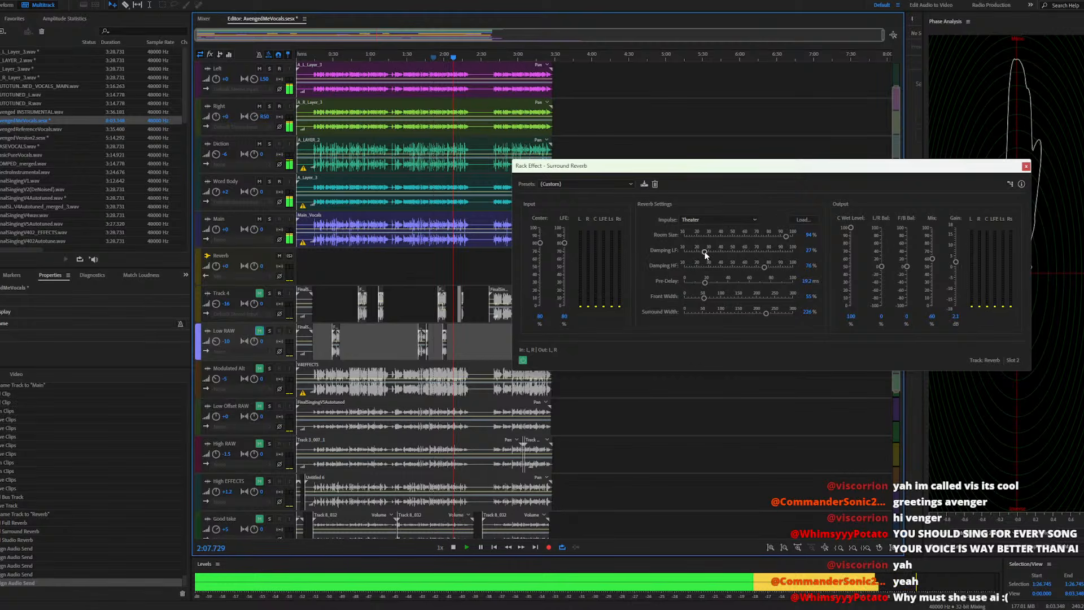
pyautogui.moveTo(705, 255); pyautogui.dragTo(717, 255)
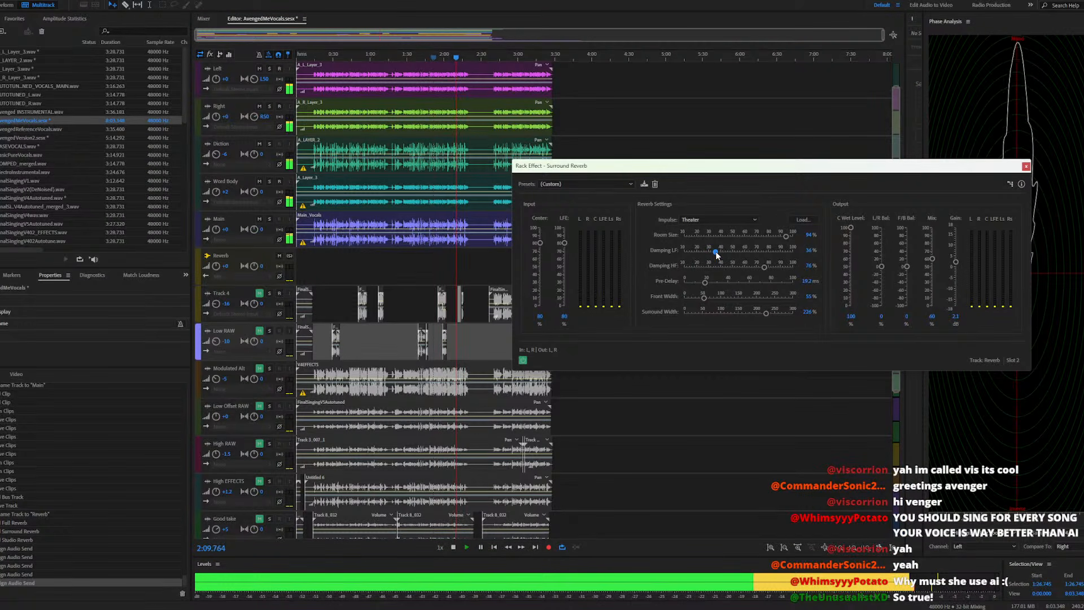
# Set Surround Reverb's impulse to Large Dome, audition it from about 1:51 and close the effect's settings
pyautogui.moveTo(742, 171); pyautogui.dragTo(712, 173)
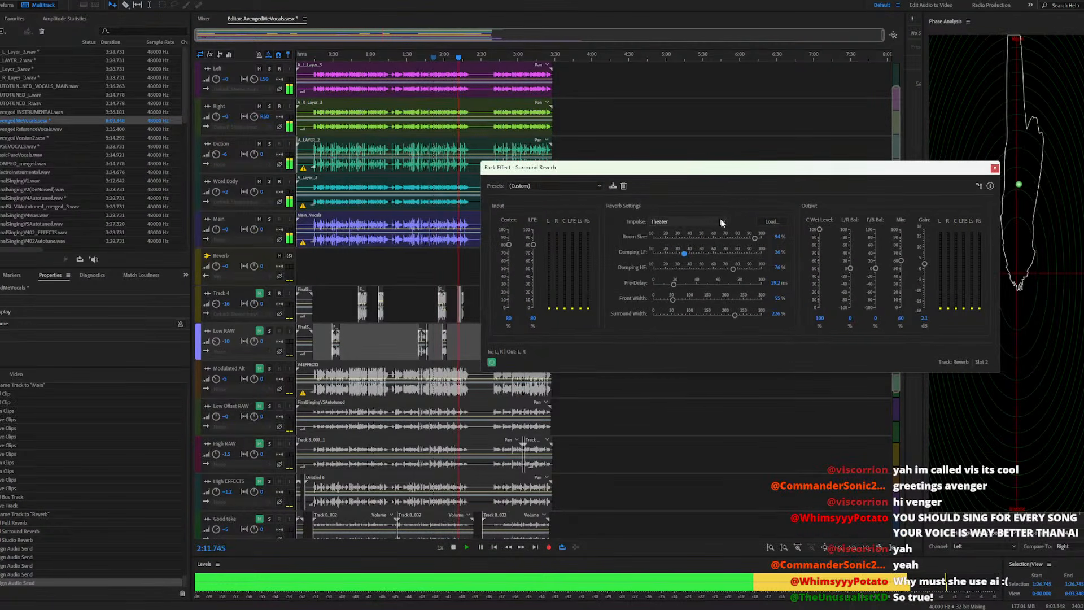
pyautogui.click(723, 221)
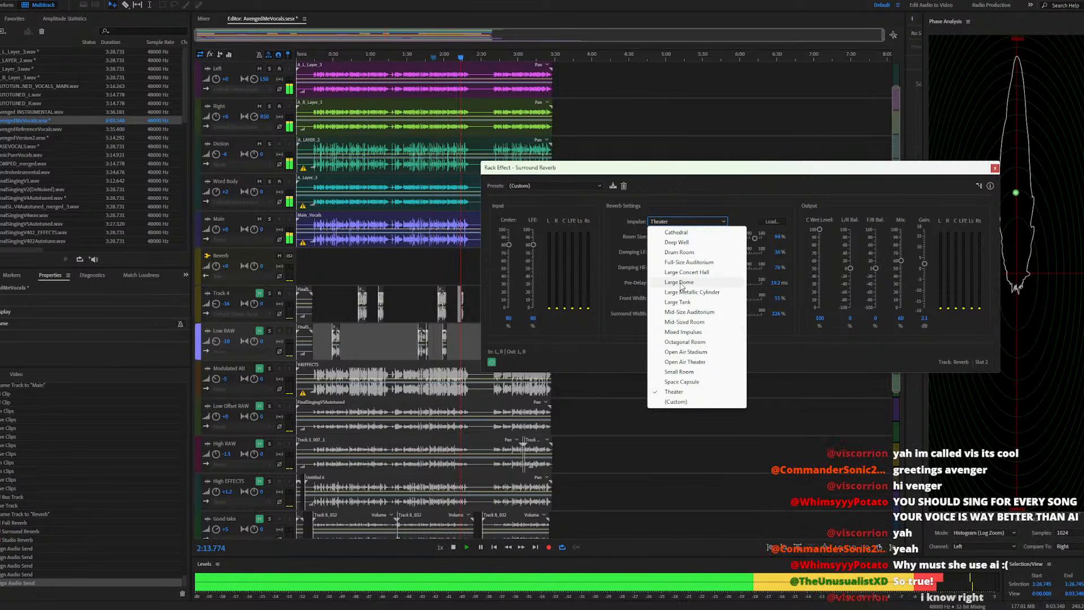
pyautogui.click(706, 289)
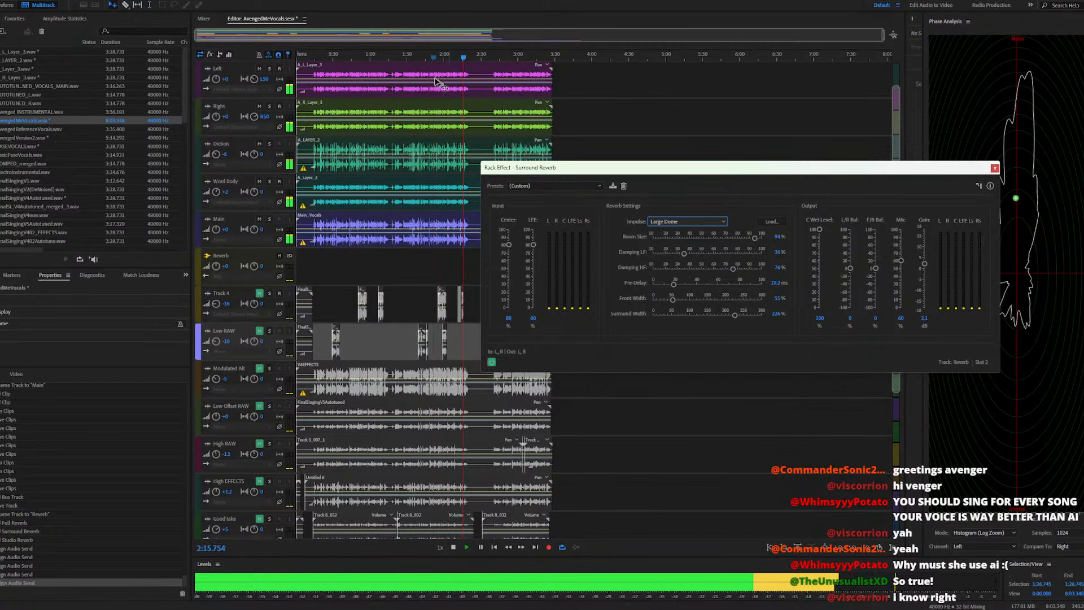
pyautogui.click(433, 58)
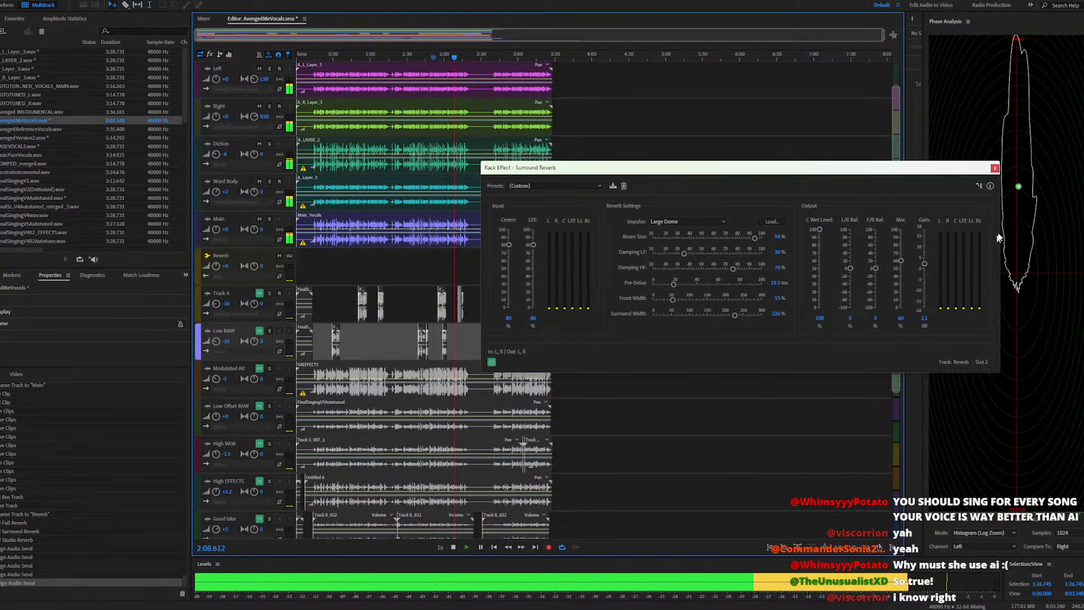
pyautogui.click(994, 168)
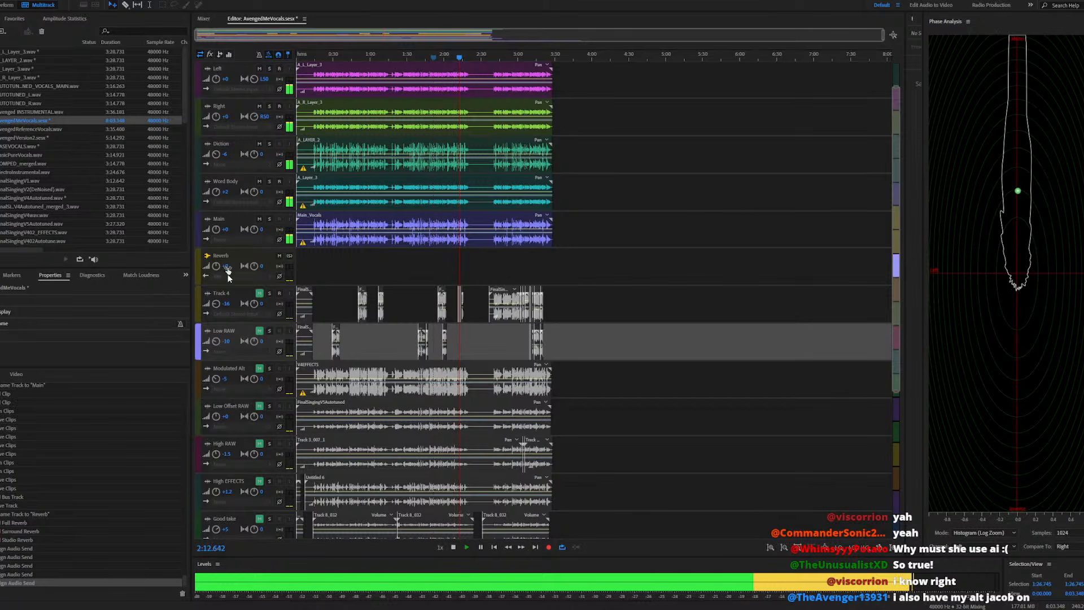
# Compare the mix from about 1:51 with the Reverb bus muted and unmuted
pyautogui.press('space')
pyautogui.click(207, 256)
pyautogui.click(208, 256)
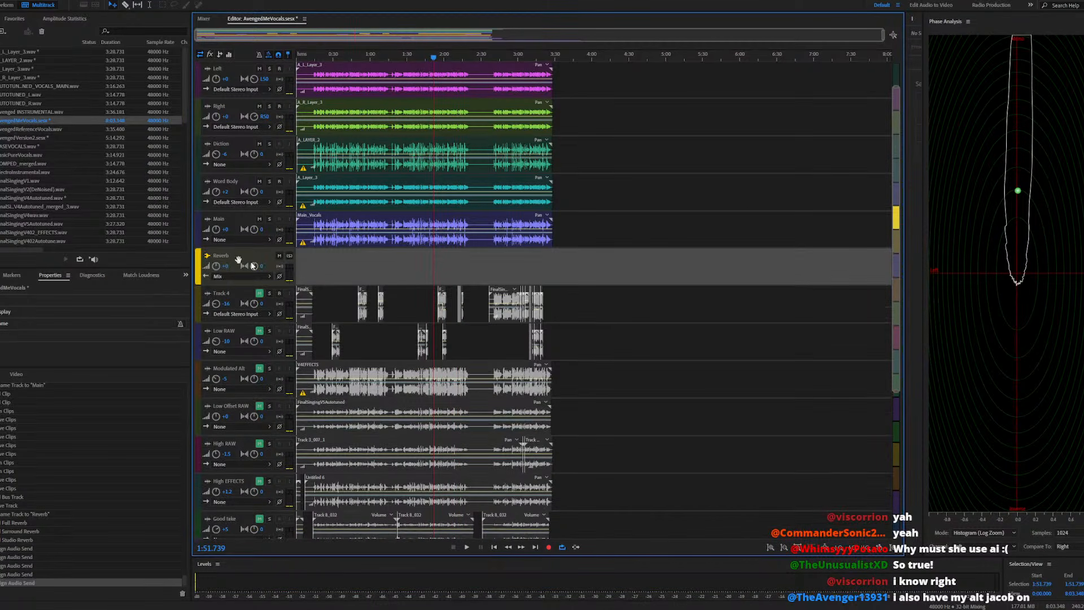
pyautogui.press('space')
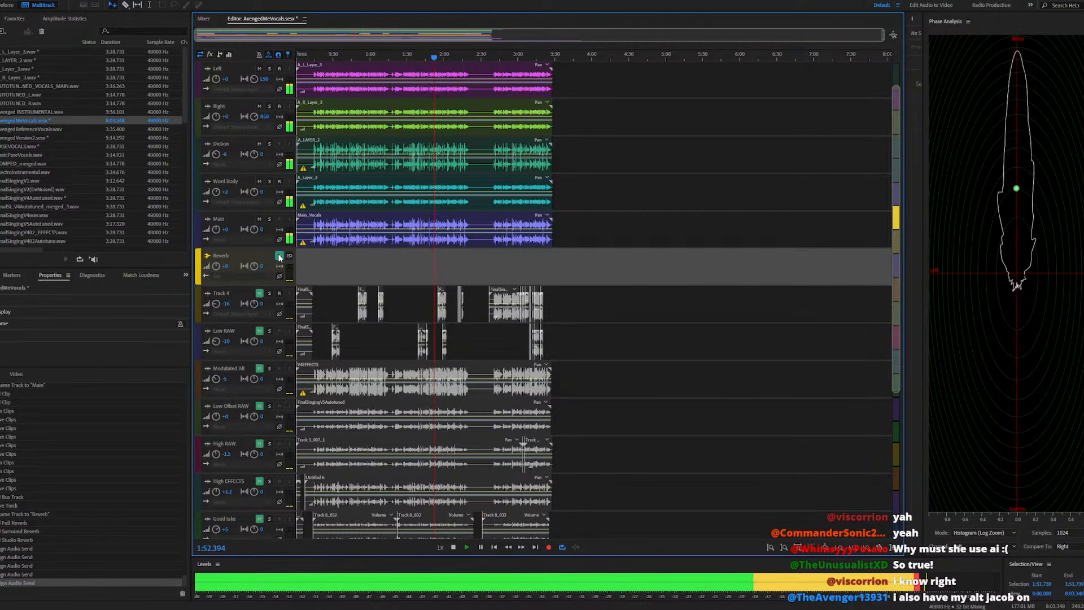
pyautogui.click(279, 257)
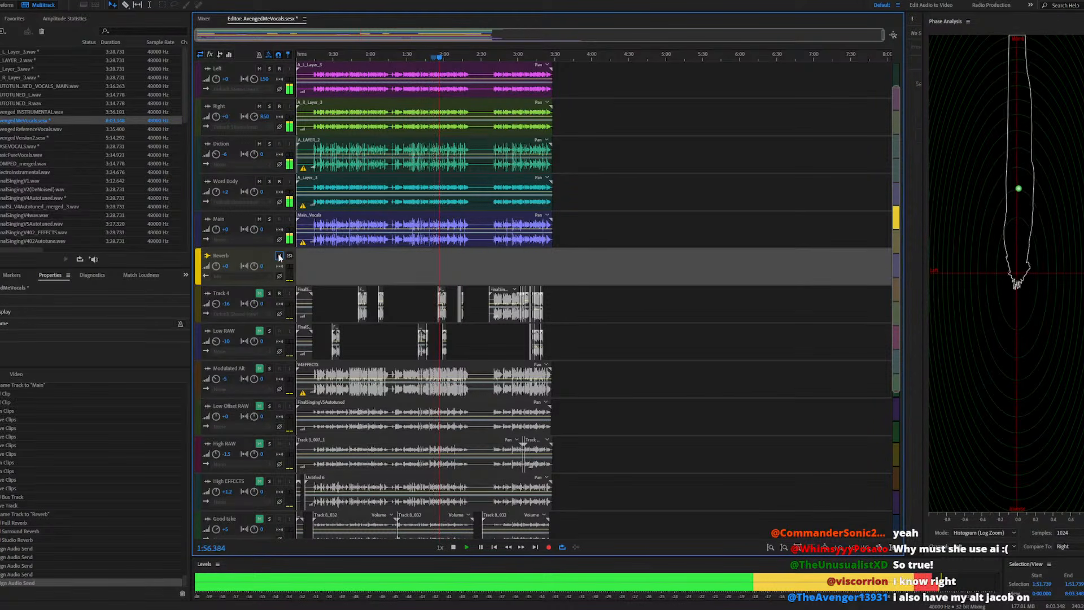
pyautogui.press('space')
# In the mixer, set the Reverb sends of the Main, Word Body, Diction, Right and Left tracks to None
pyautogui.click(202, 19)
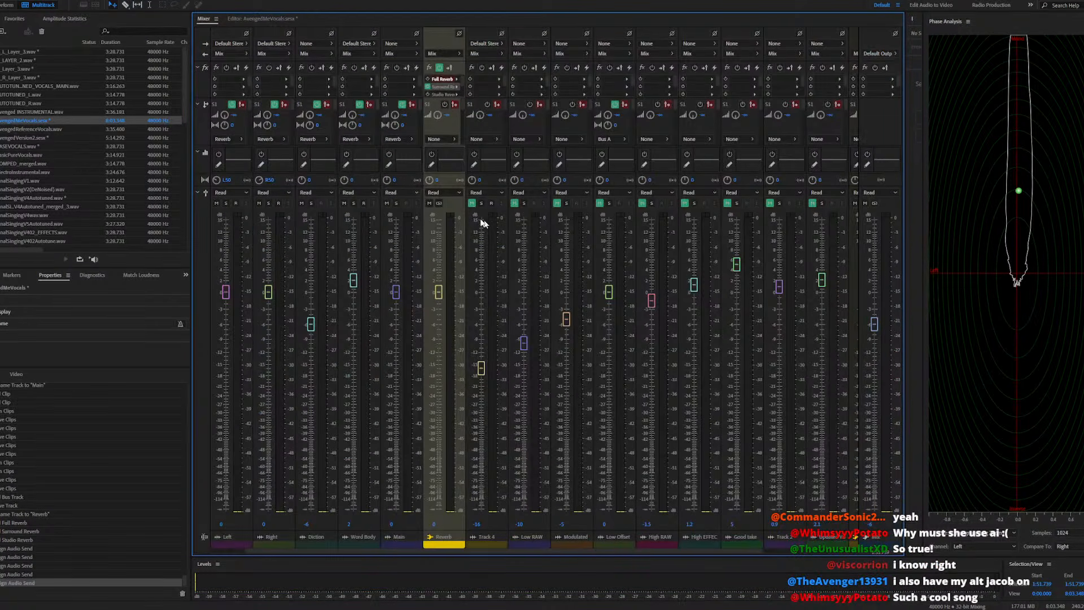
pyautogui.click(403, 105)
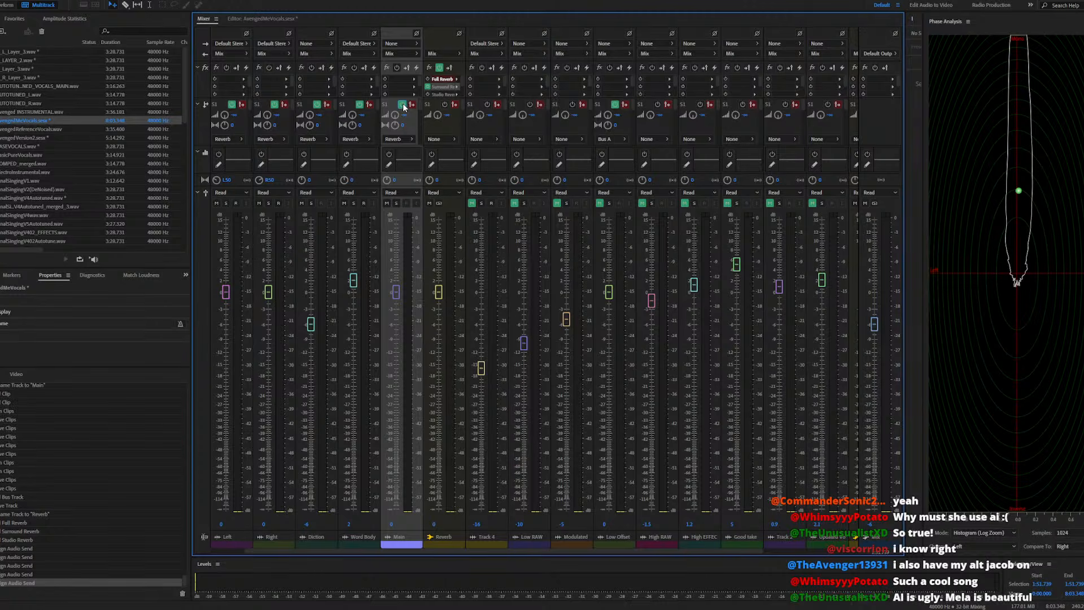
pyautogui.click(411, 137)
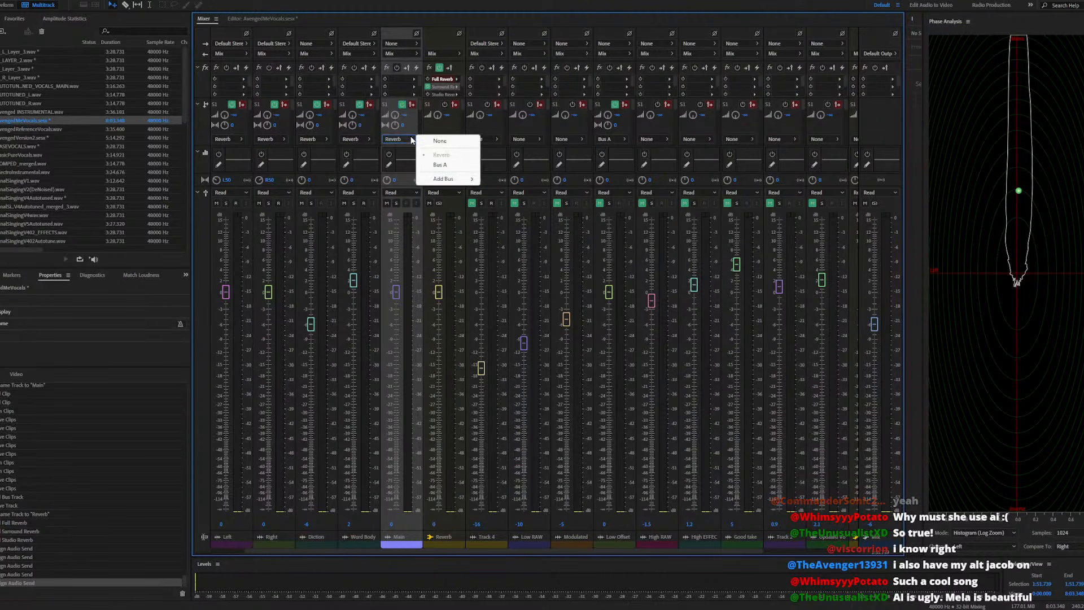
pyautogui.click(443, 145)
pyautogui.click(352, 141)
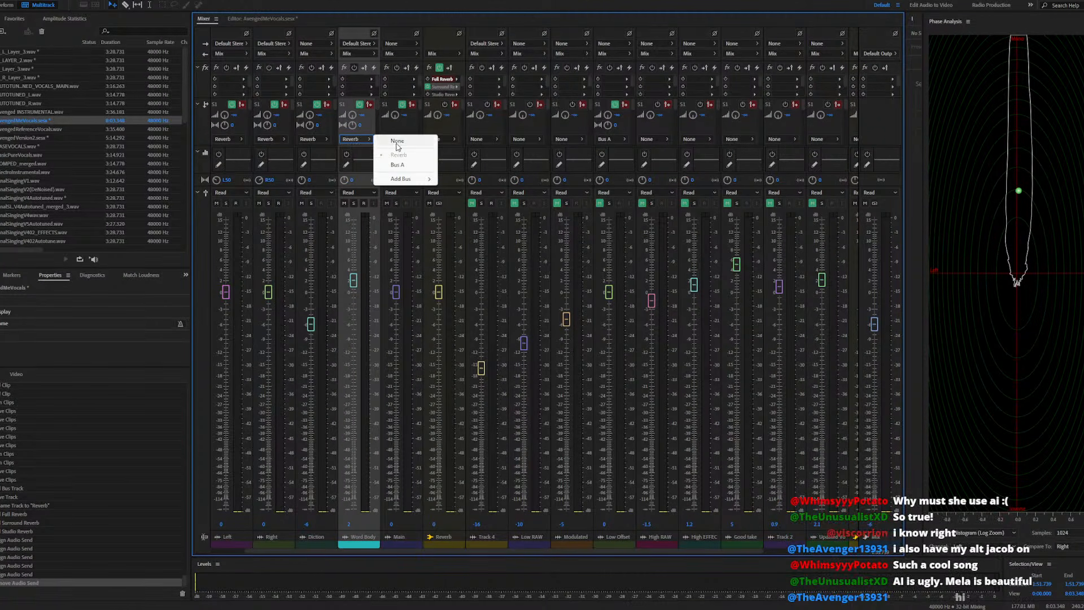
pyautogui.click(397, 141)
pyautogui.click(307, 139)
pyautogui.click(344, 141)
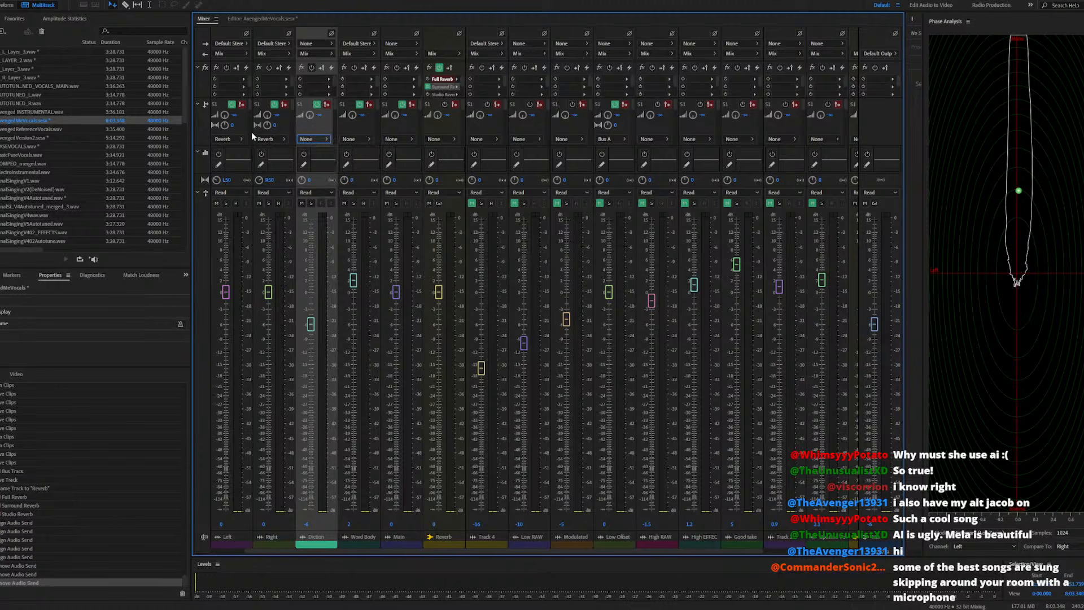
pyautogui.click(287, 140)
pyautogui.click(302, 141)
pyautogui.click(241, 139)
pyautogui.click(276, 142)
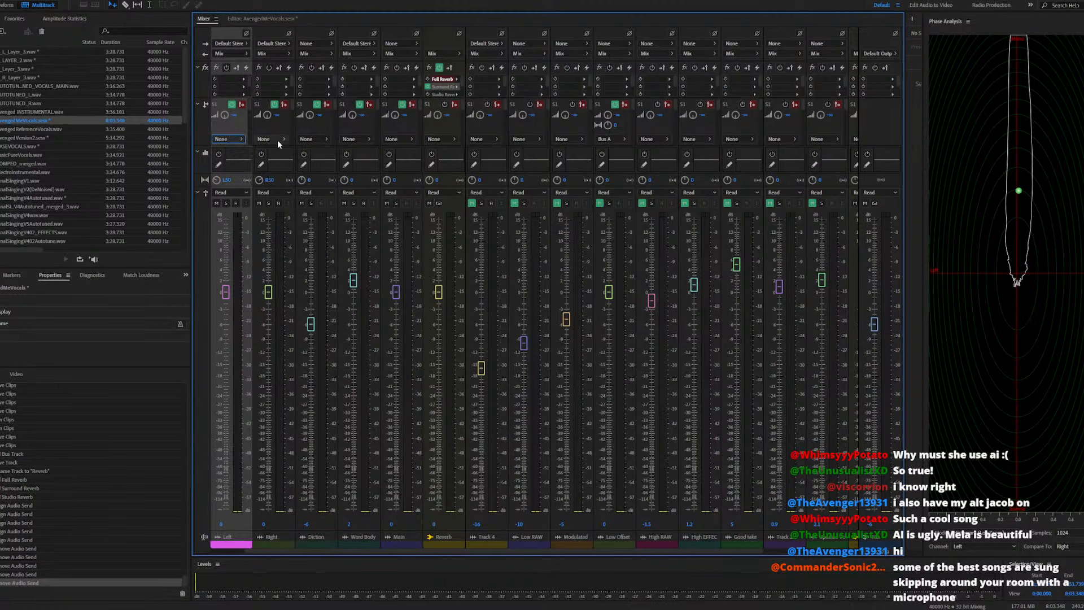
# Listen to the mix in the multitrack editor, replaying it from about 2:00
pyautogui.press('space')
pyautogui.click(254, 18)
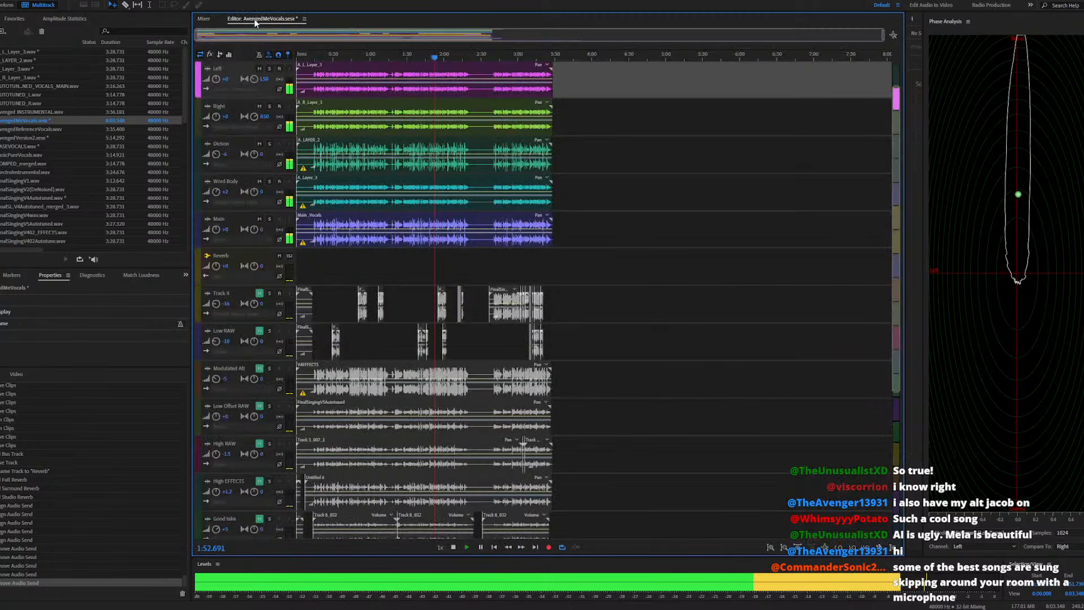
pyautogui.click(444, 55)
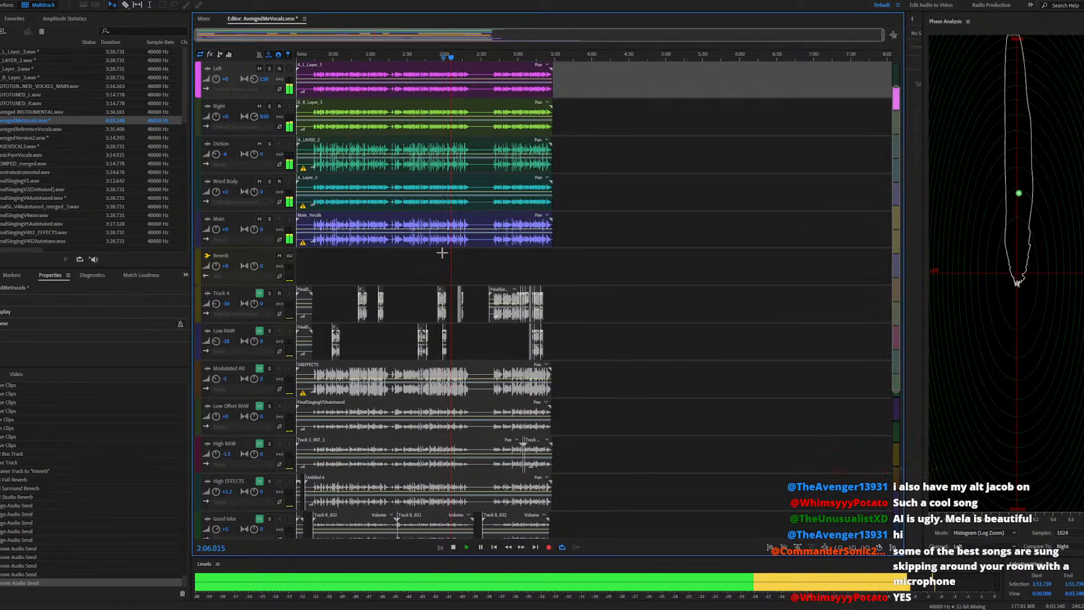
pyautogui.press('space')
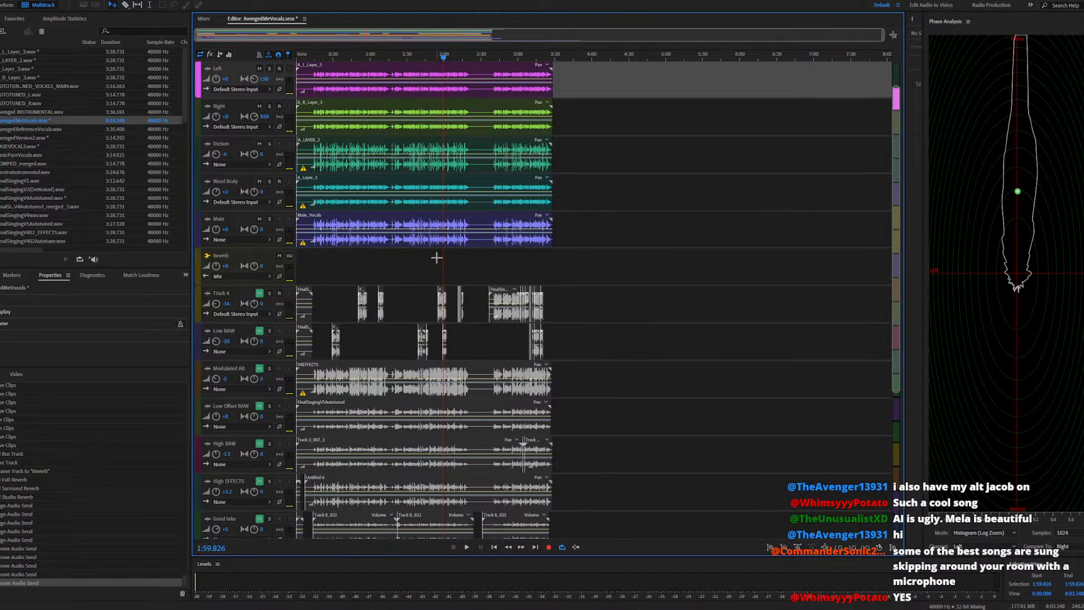
# Examine the Reverb bus's output options, the Main track's input options, the mixer's sends and the Diction clip's warning
pyautogui.click(256, 276)
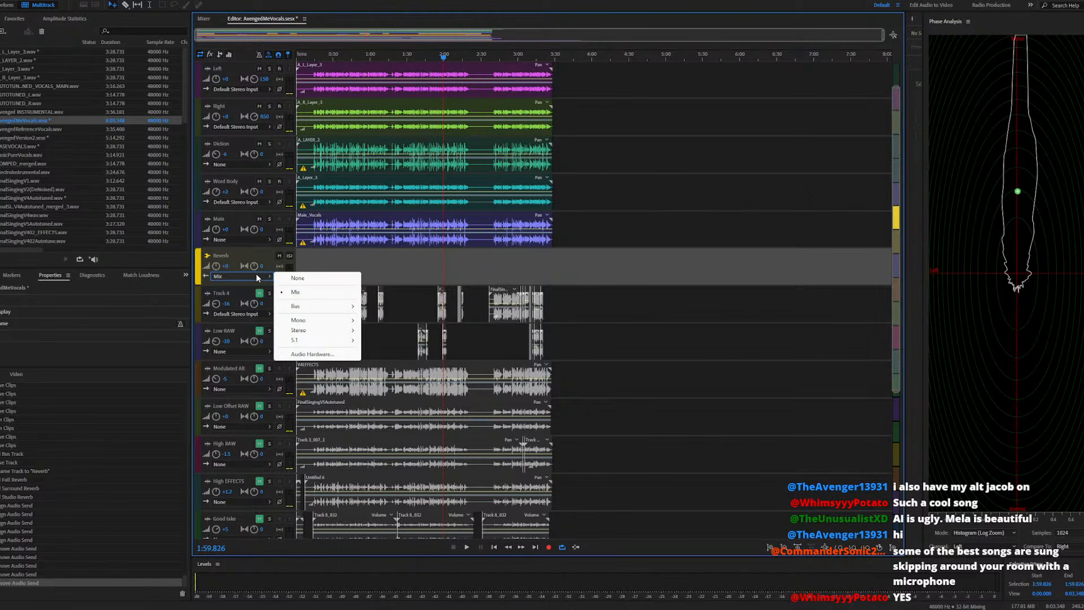
pyautogui.moveTo(326, 310)
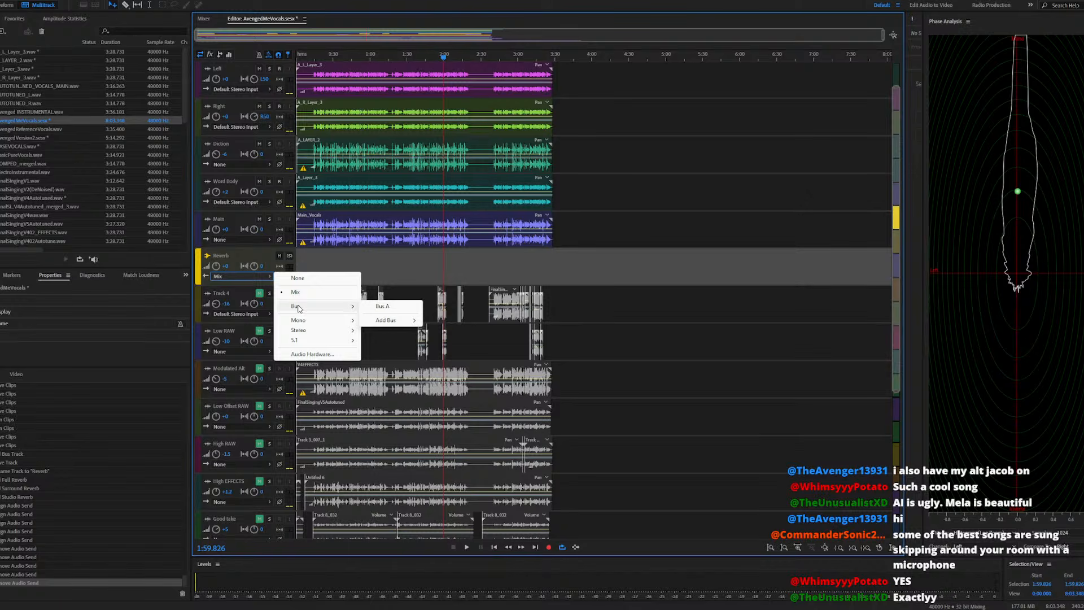
pyautogui.click(238, 252)
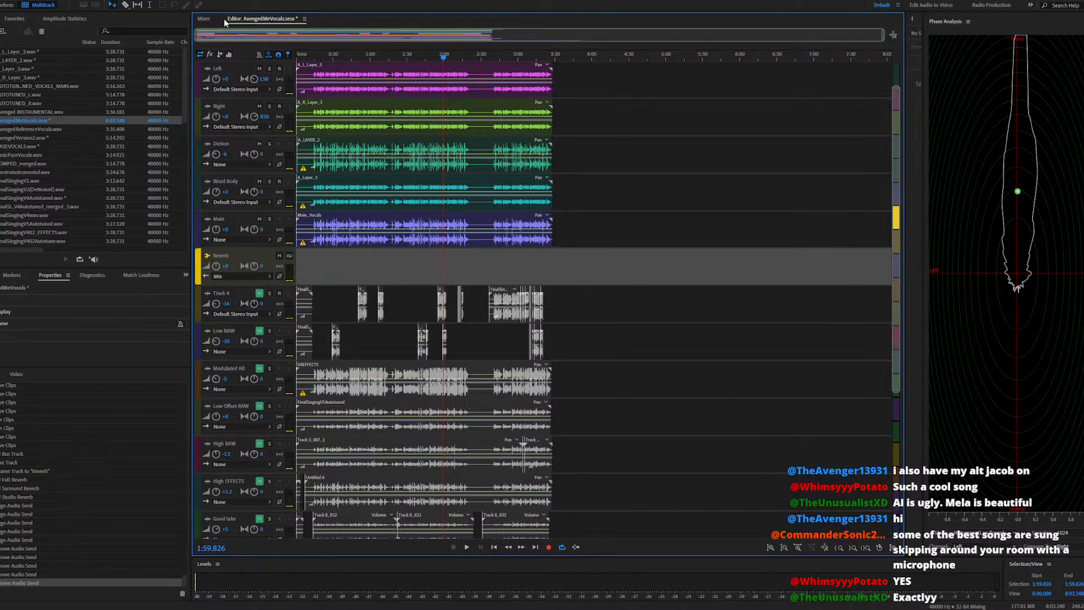
pyautogui.click(254, 240)
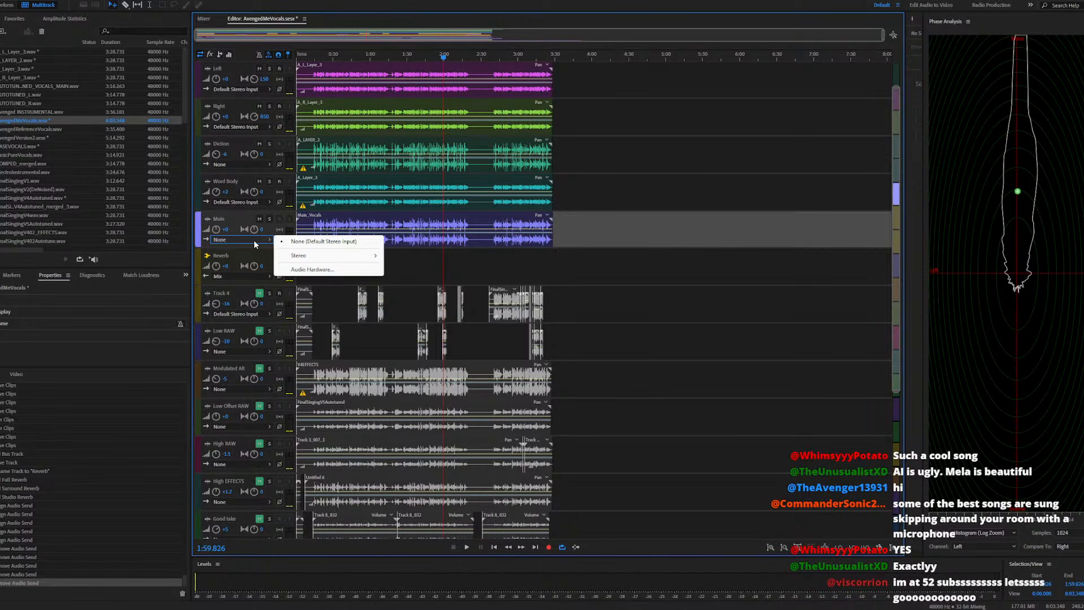
pyautogui.click(254, 257)
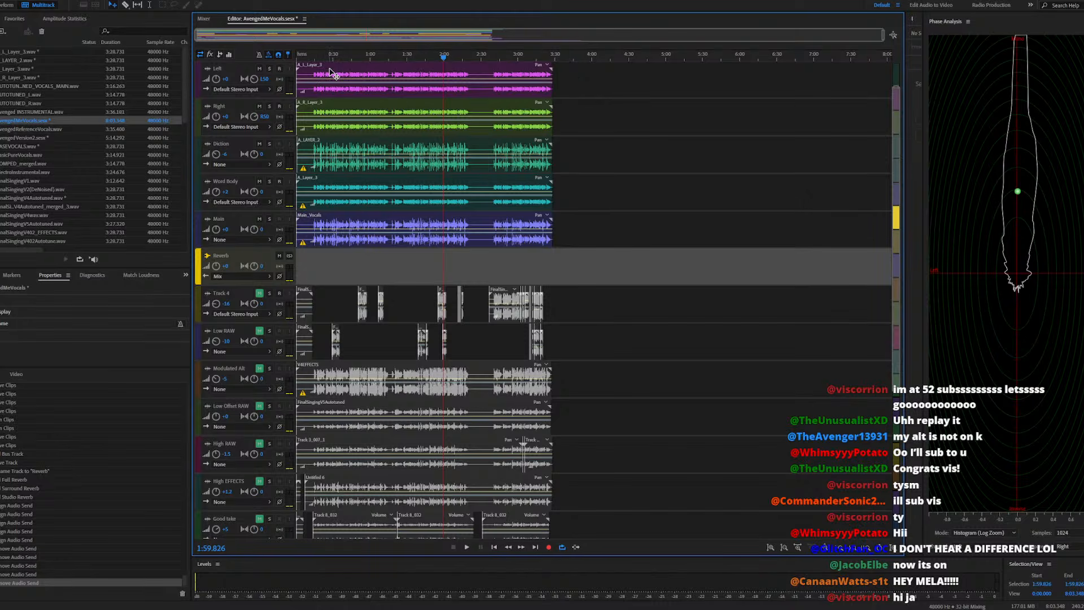
pyautogui.click(212, 18)
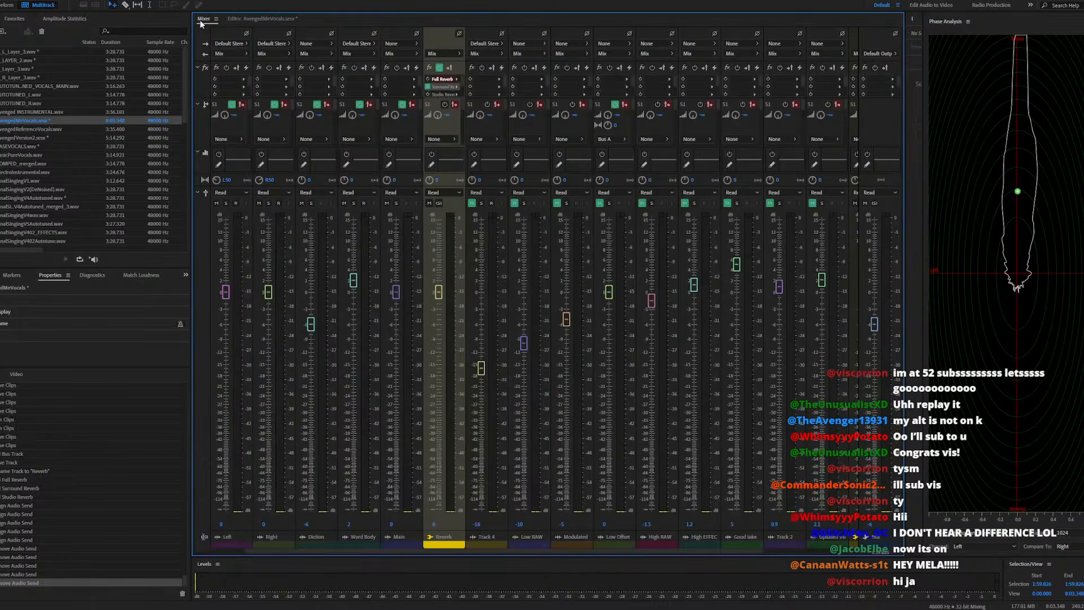
pyautogui.click(256, 19)
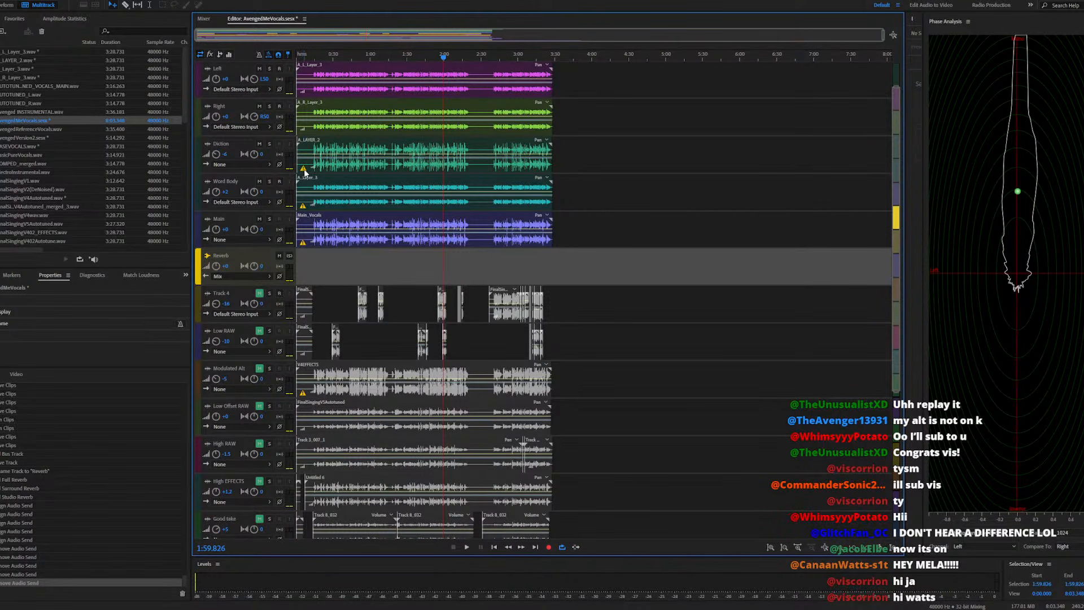
pyautogui.moveTo(304, 171)
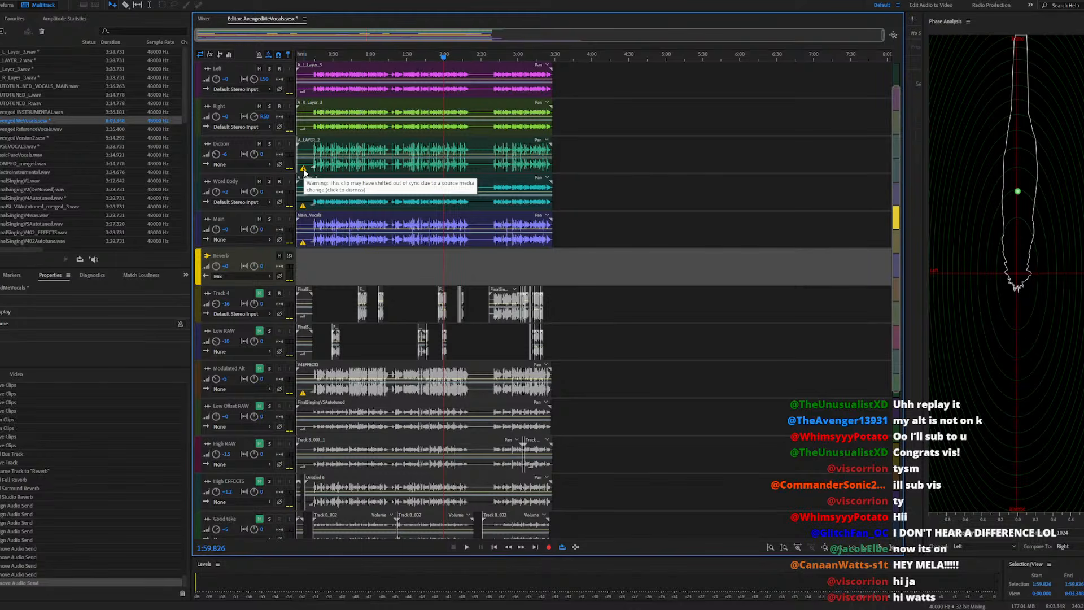
# Play the vocals with the instrumental from about 2:00 and bring Track 1 into view
pyautogui.press('space')
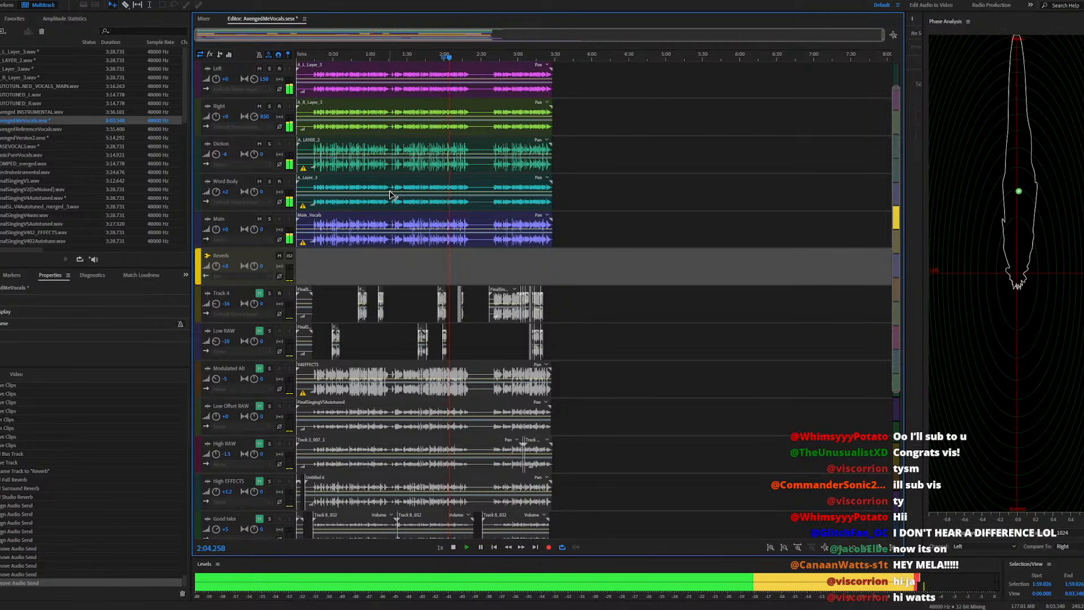
pyautogui.scroll(2, 404, 181)
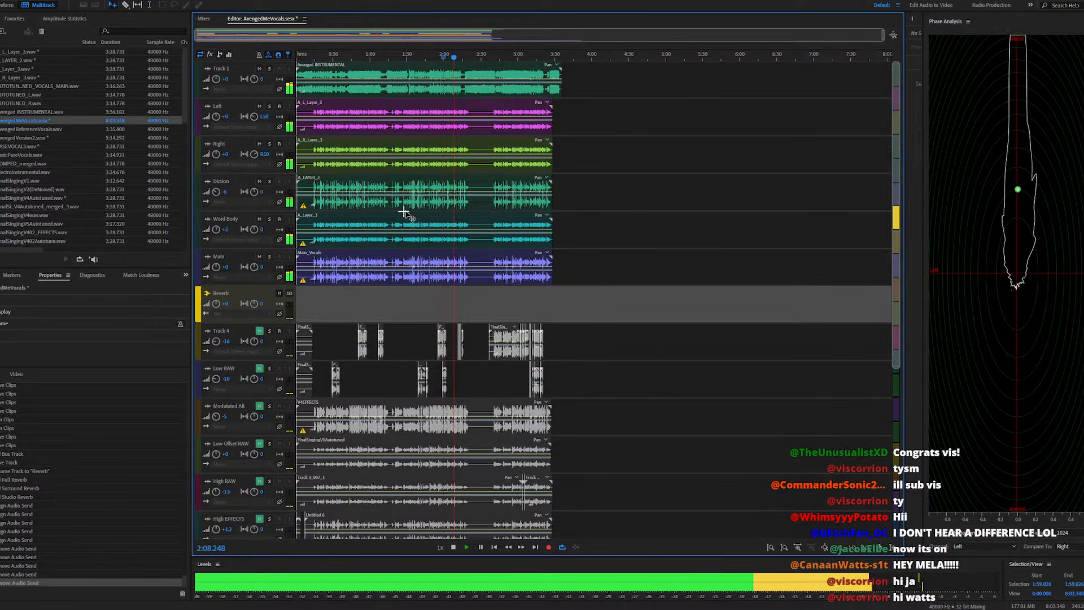
pyautogui.press('space')
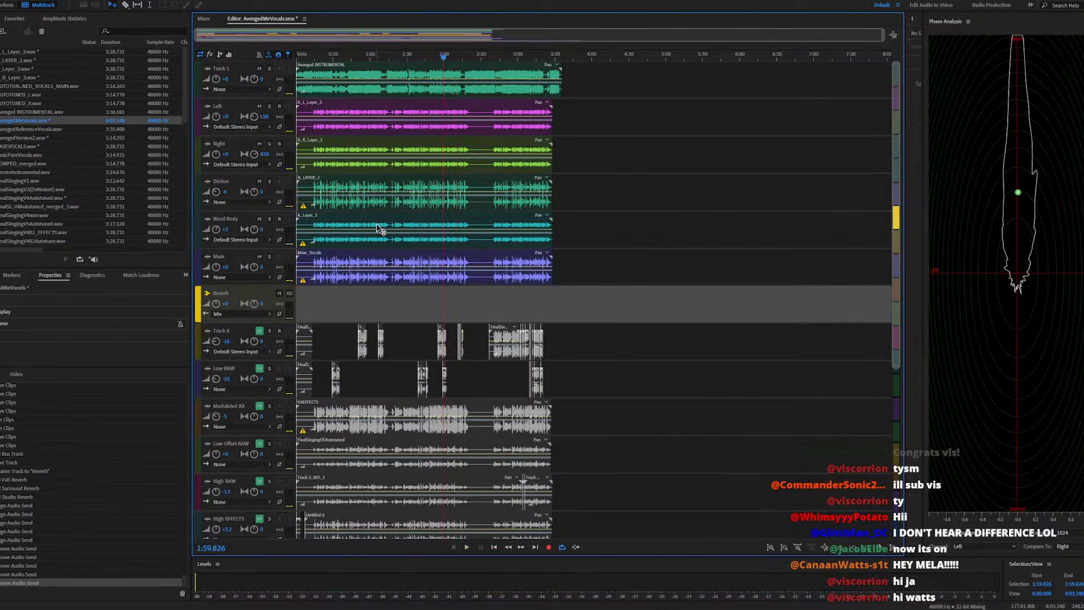
# Select the Word Body clip and mute the Left and Right tracks while playing from about 1:16
pyautogui.scroll(2, 412, 228)
pyautogui.scroll(2, 412, 228)
pyautogui.scroll(-2, 420, 226)
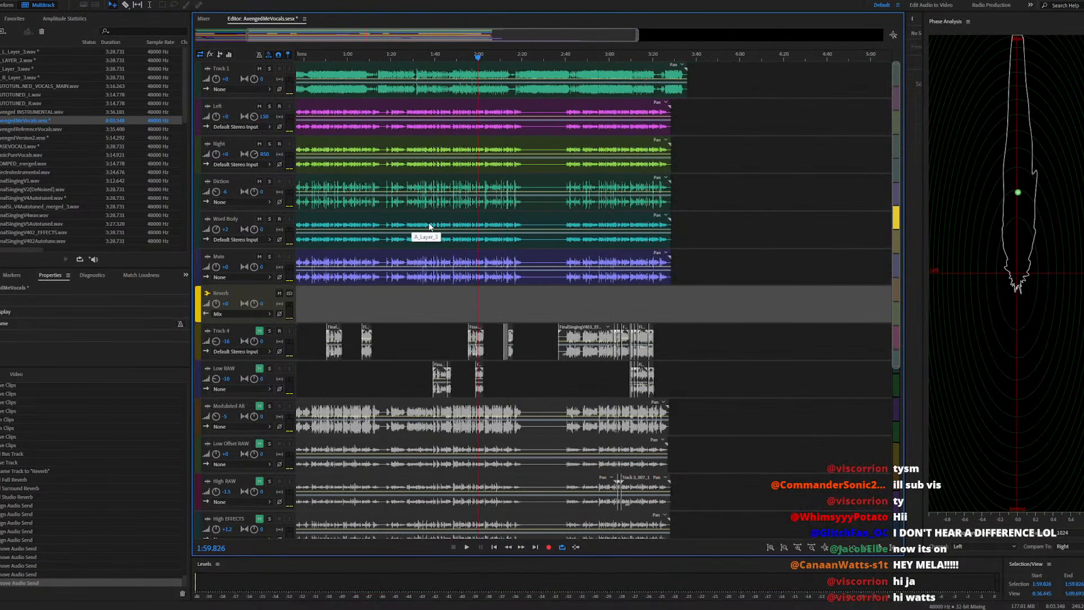
pyautogui.click(442, 225)
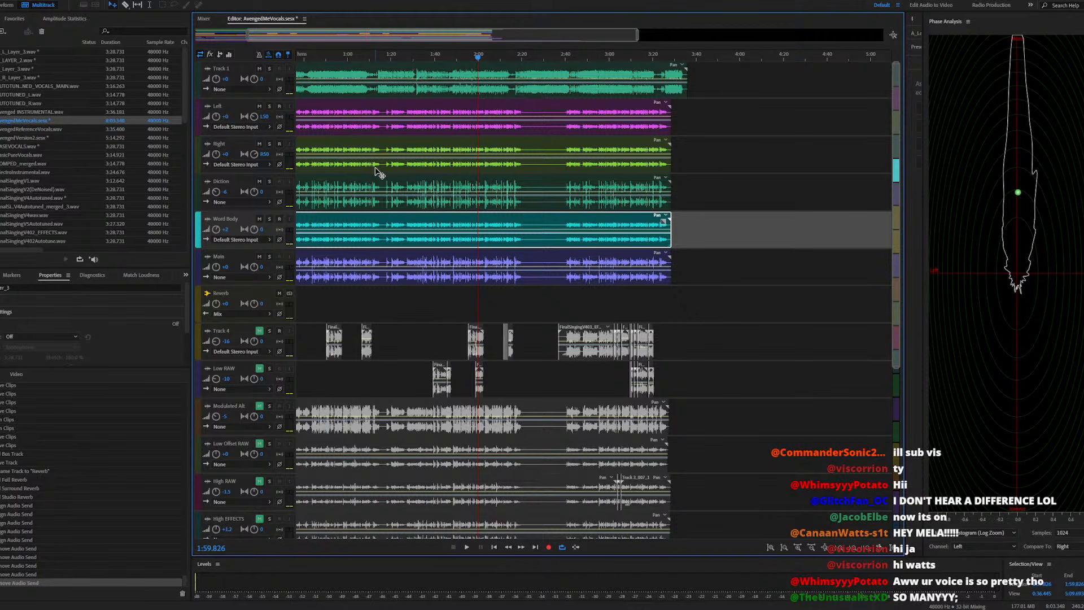
pyautogui.press('space')
pyautogui.click(383, 57)
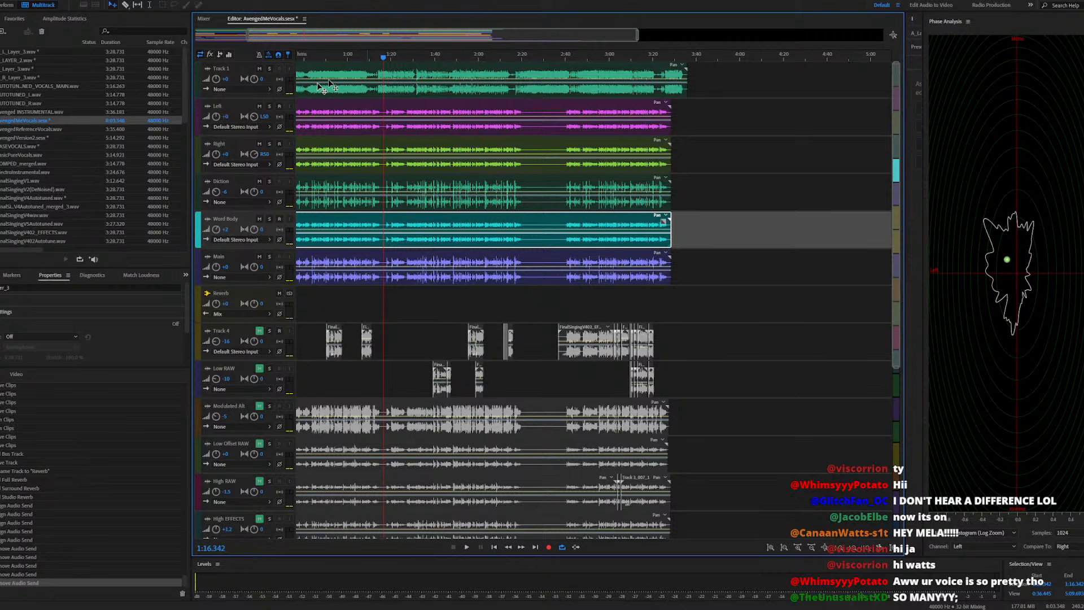
pyautogui.click(259, 106)
pyautogui.click(259, 145)
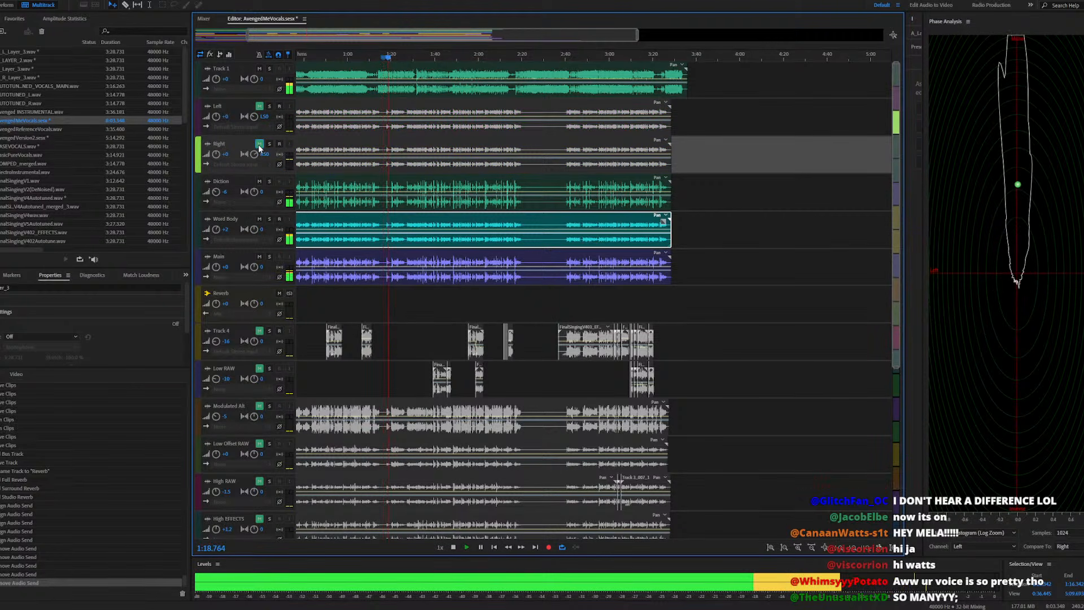
# Compare the Diction track muted and unmuted, set its volume to -4 dB and replay from about 1:26
pyautogui.click(259, 181)
pyautogui.click(259, 181)
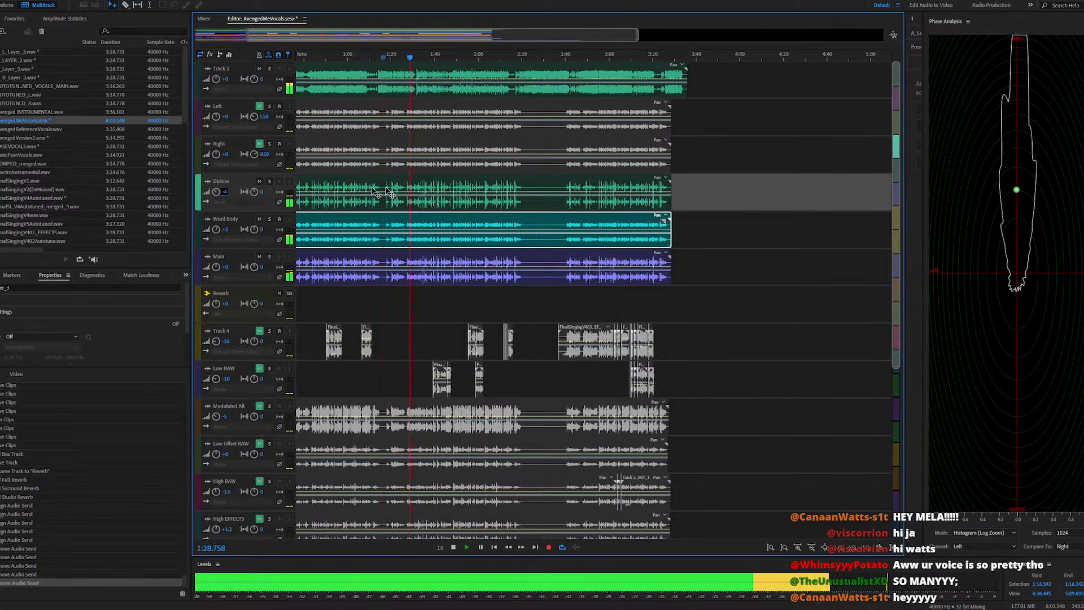
pyautogui.press('space')
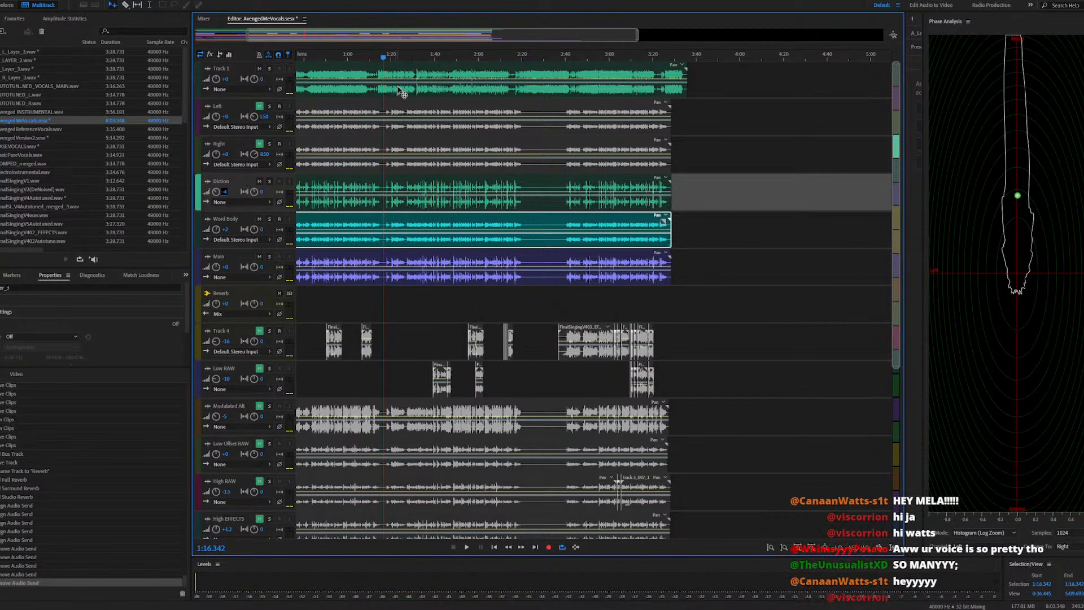
pyautogui.click(405, 59)
pyautogui.press('space')
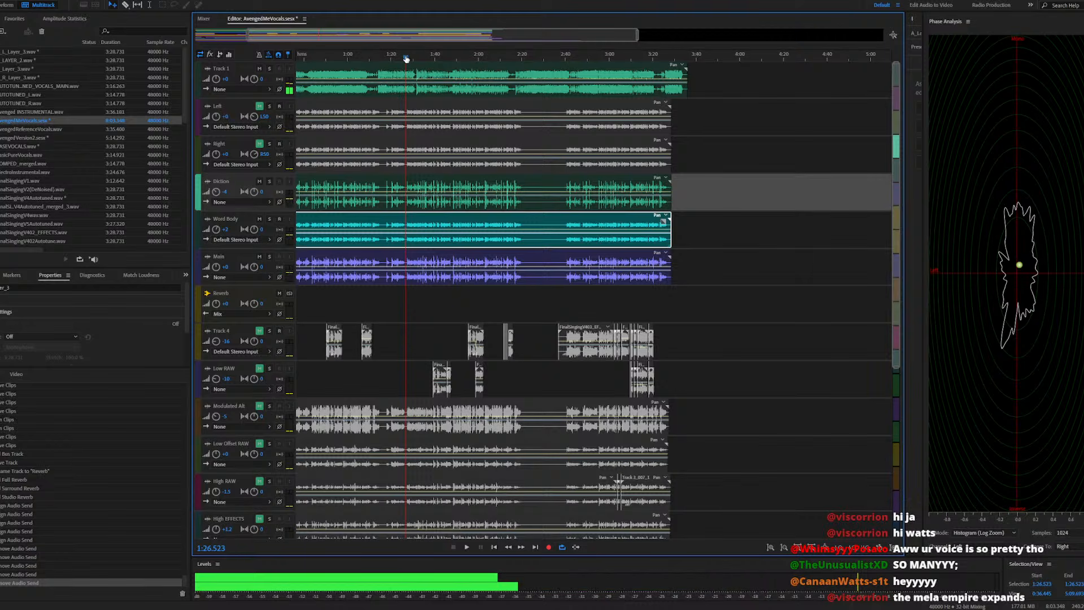
# Place the playhead at about 1:25.5 in the multitrack session and open the Main track's clip for waveform editing
pyautogui.click(403, 58)
pyautogui.moveTo(403, 58); pyautogui.dragTo(403, 59)
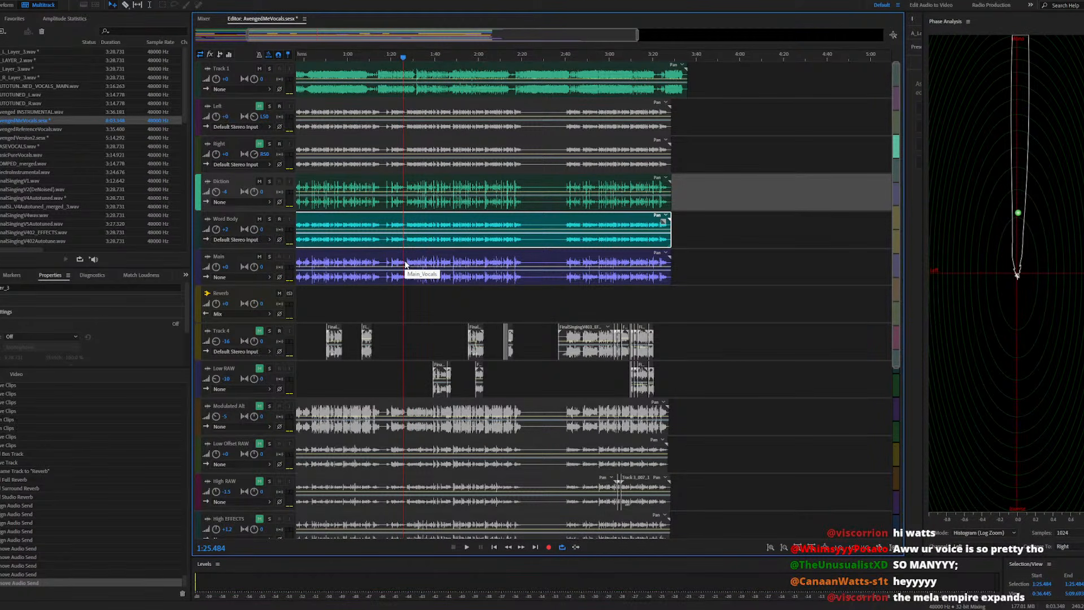
pyautogui.scroll(5, 406, 264)
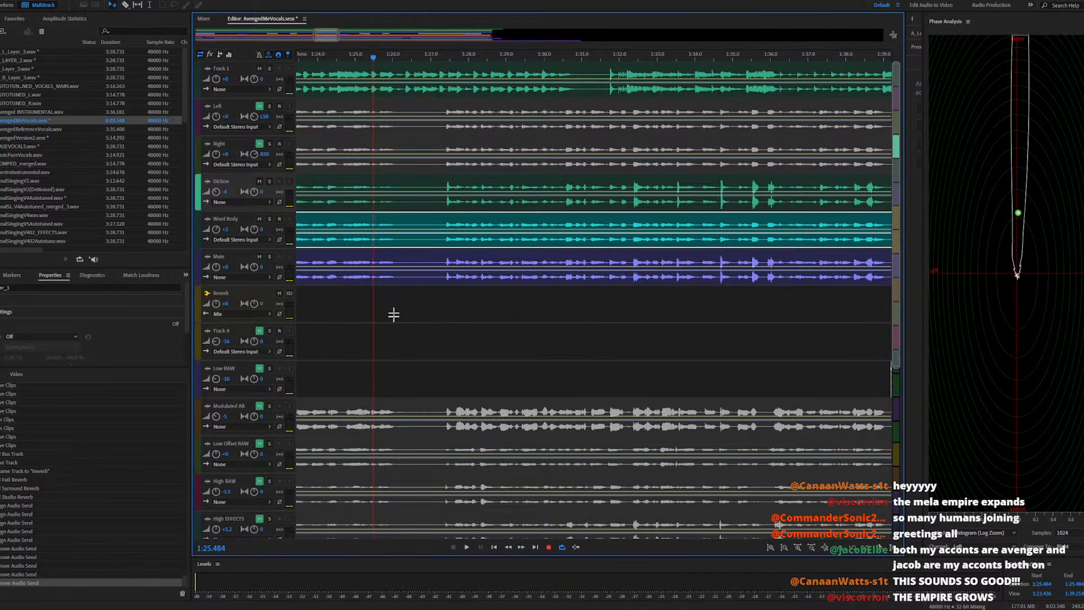
pyautogui.click(377, 303)
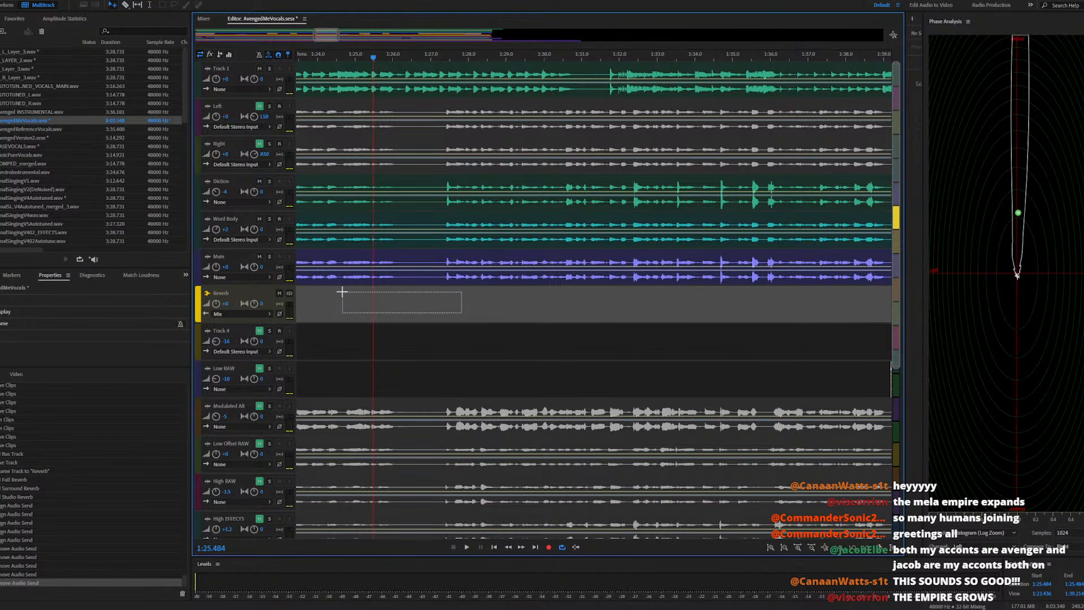
pyautogui.moveTo(401, 322); pyautogui.dragTo(443, 105)
pyautogui.click(404, 331)
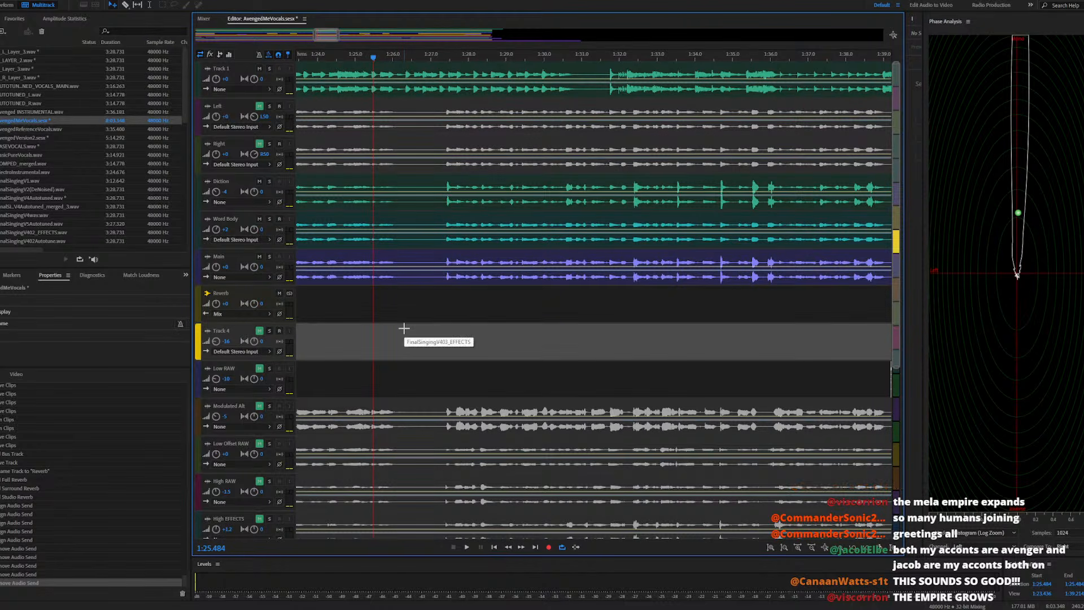
pyautogui.doubleClick(401, 265)
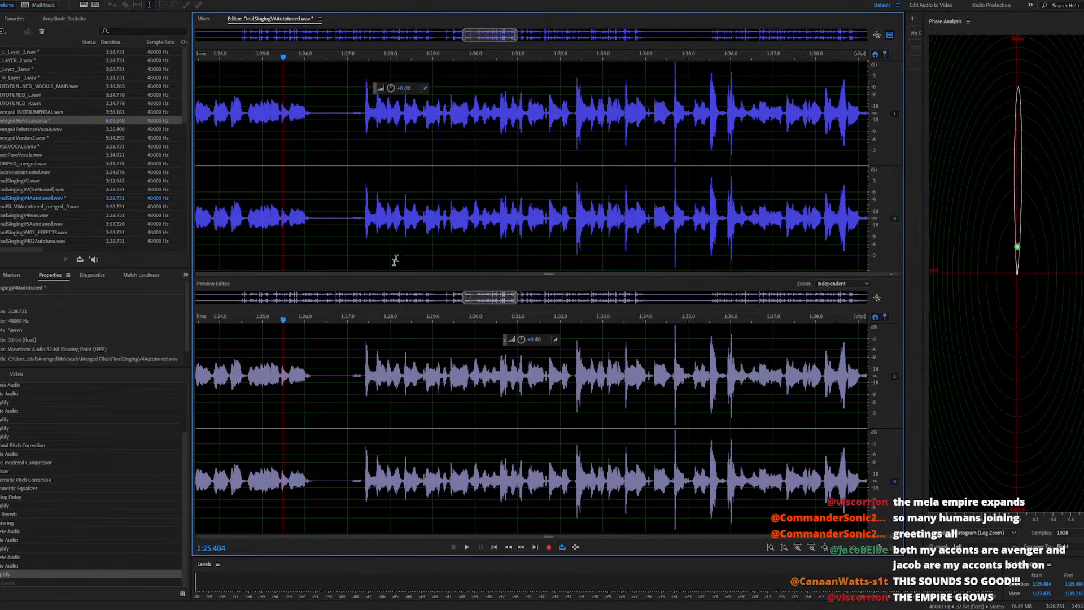
# Play the vocal around 1:25.5 and select the phrase ending and following gap, about 1:25.6 to 1:27.4
pyautogui.click(279, 220)
pyautogui.press('space')
pyautogui.scroll(3, 283, 236)
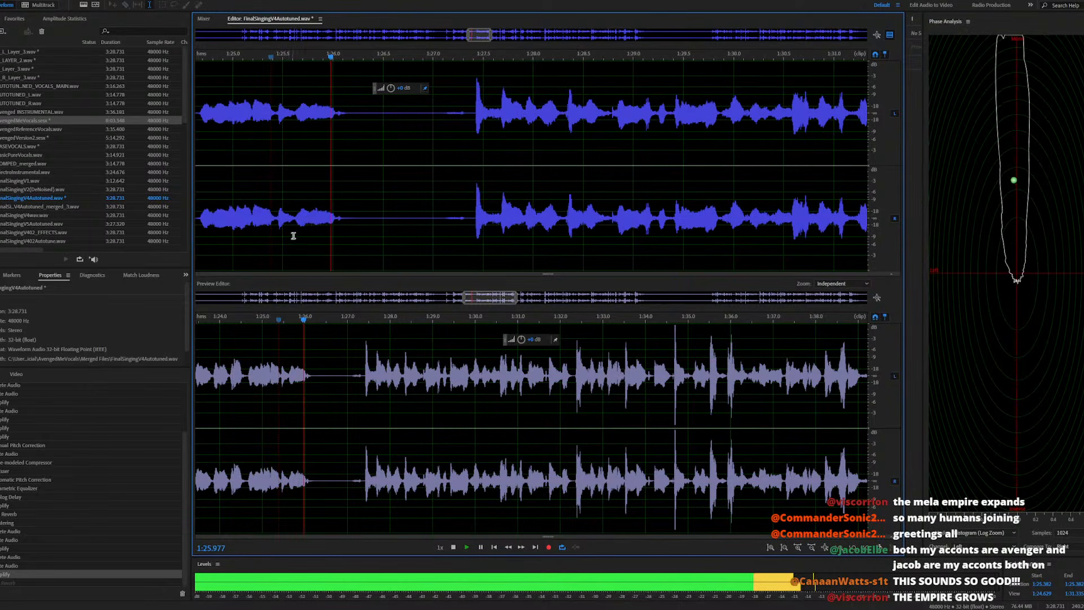
pyautogui.press('space')
pyautogui.press('space')
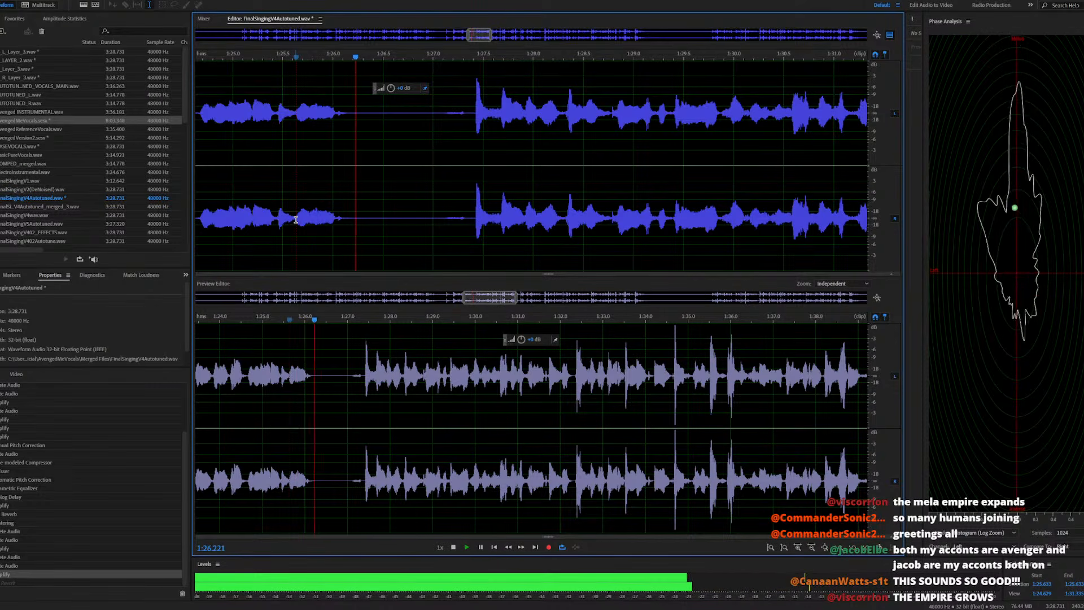
pyautogui.press('space')
pyautogui.moveTo(296, 220); pyautogui.dragTo(474, 235)
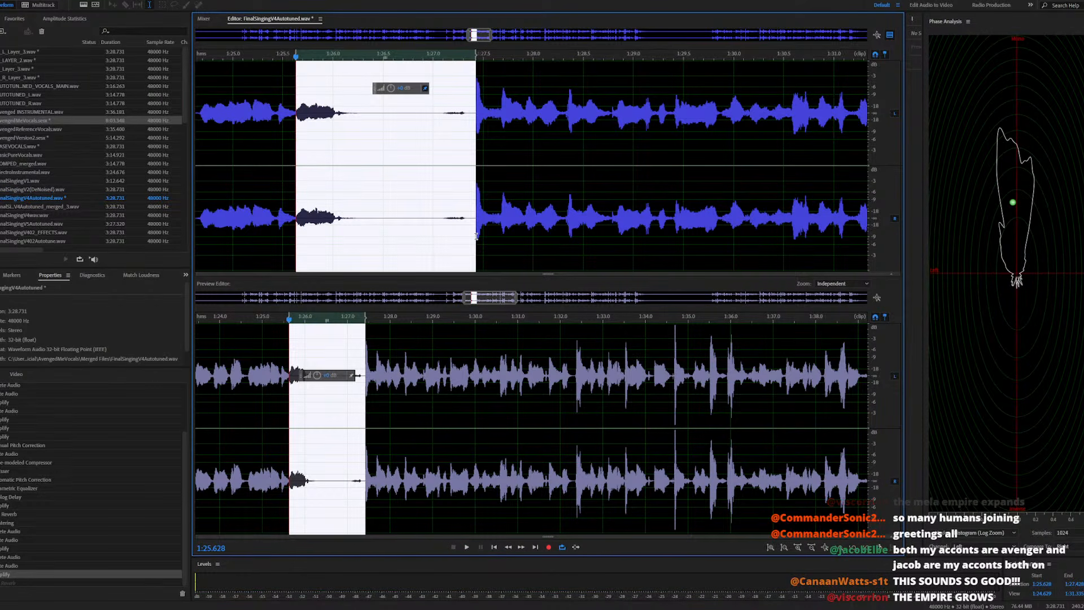
# Open the Echo effect for the selected phrase ending and preview it with the existing custom settings
pyautogui.click(63, 0)
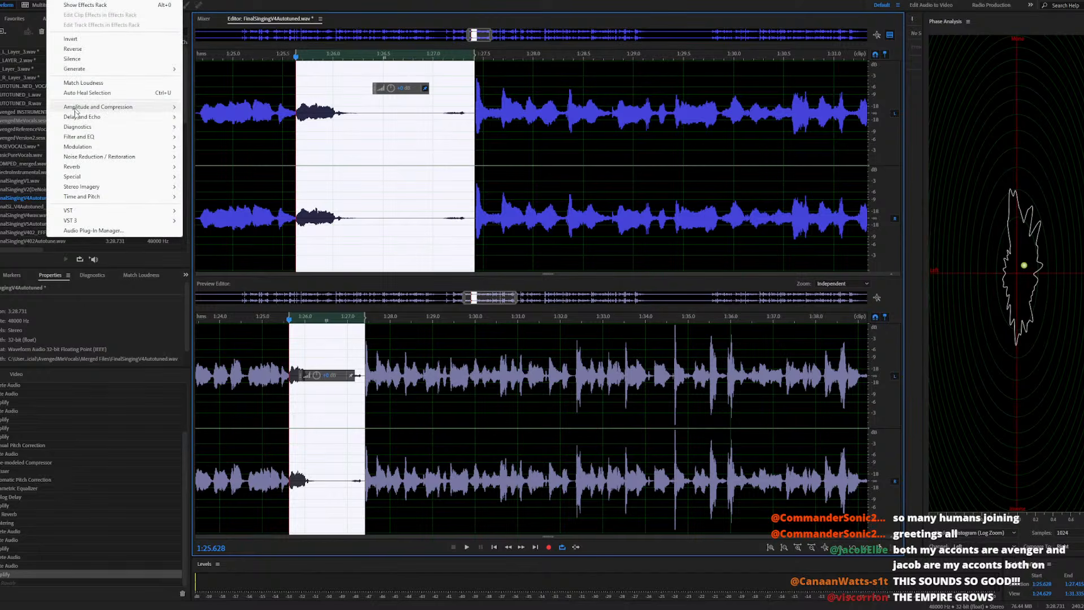
pyautogui.moveTo(87, 121)
pyautogui.click(203, 137)
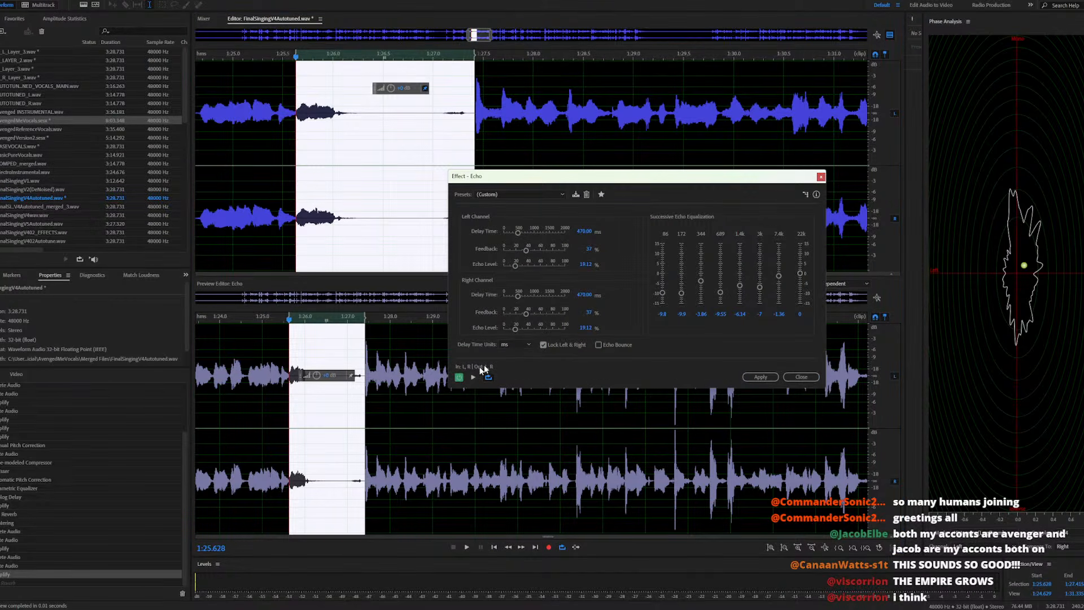
pyautogui.click(473, 377)
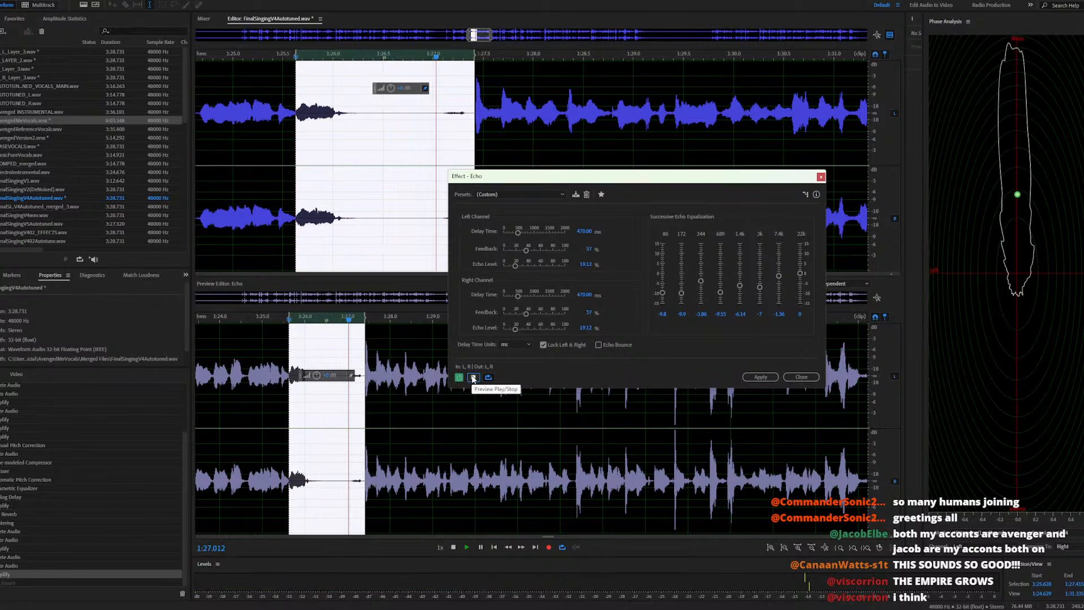
pyautogui.click(473, 377)
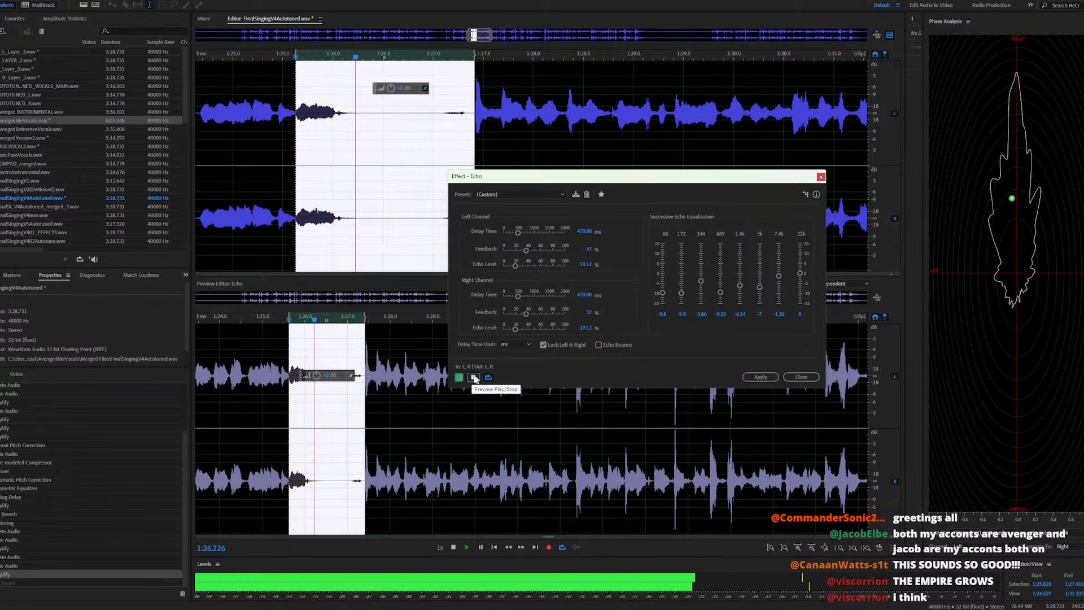
# Raise the Echo Level to 78.68%, try several Feedback amounts, settle on 42.65% and apply the Echo to the selection
pyautogui.click(552, 329)
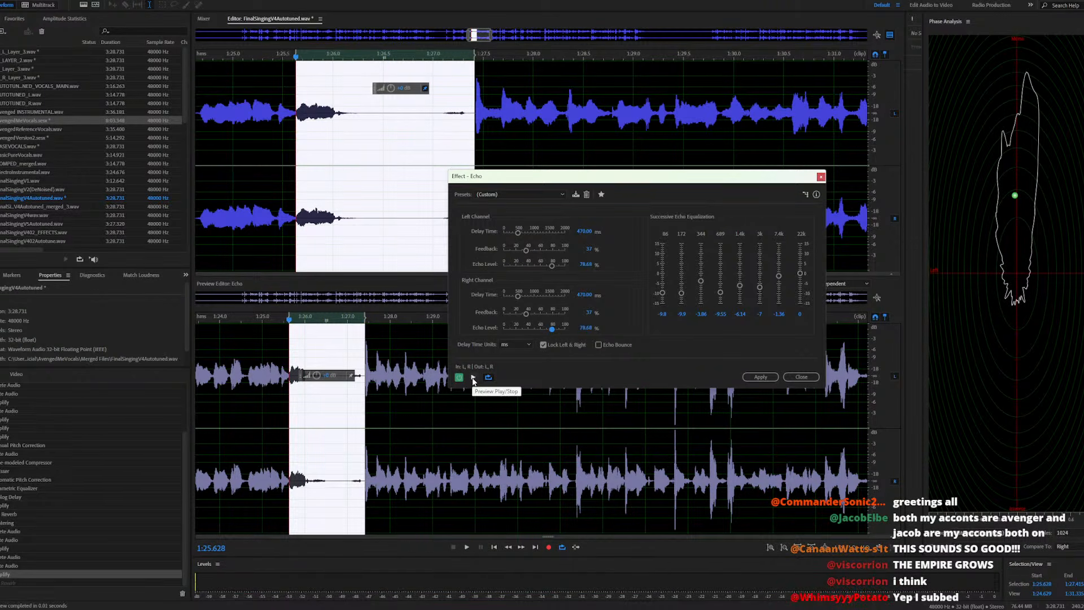
pyautogui.click(473, 377)
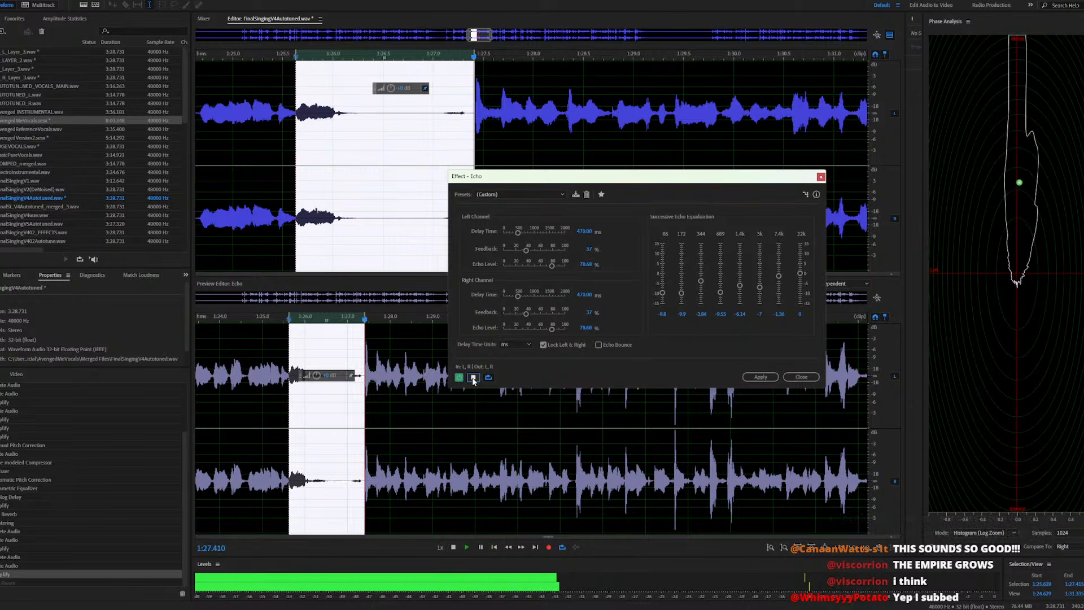
pyautogui.click(473, 377)
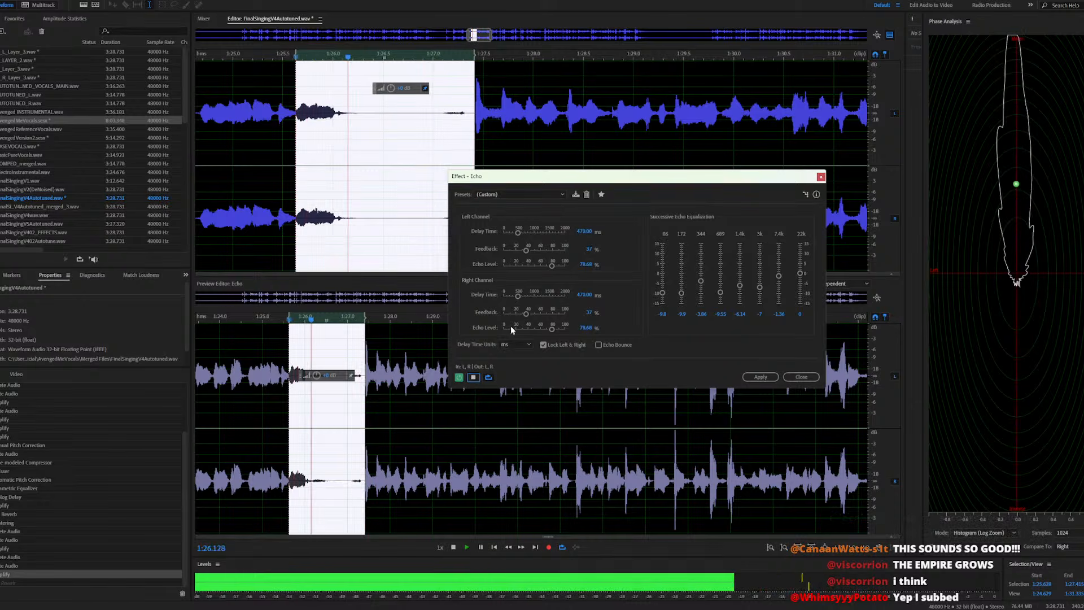
pyautogui.click(537, 312)
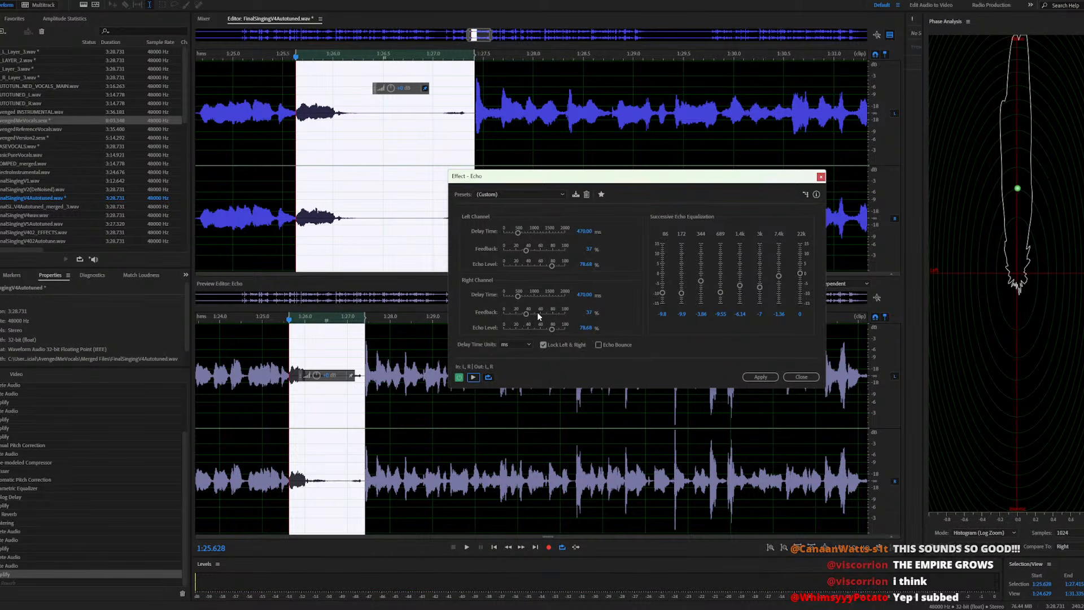
pyautogui.click(473, 377)
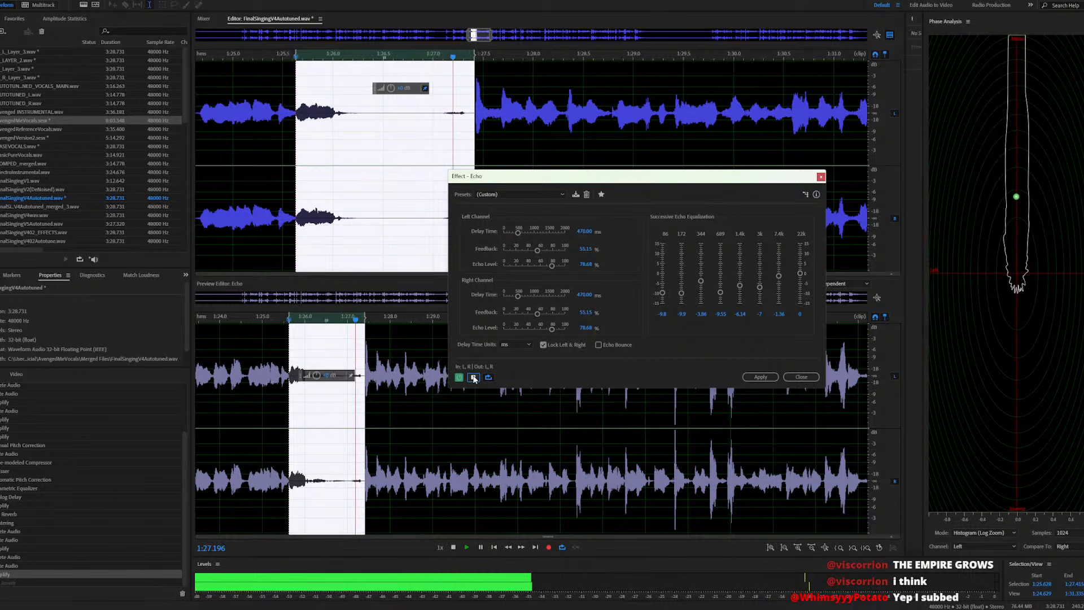
pyautogui.click(532, 314)
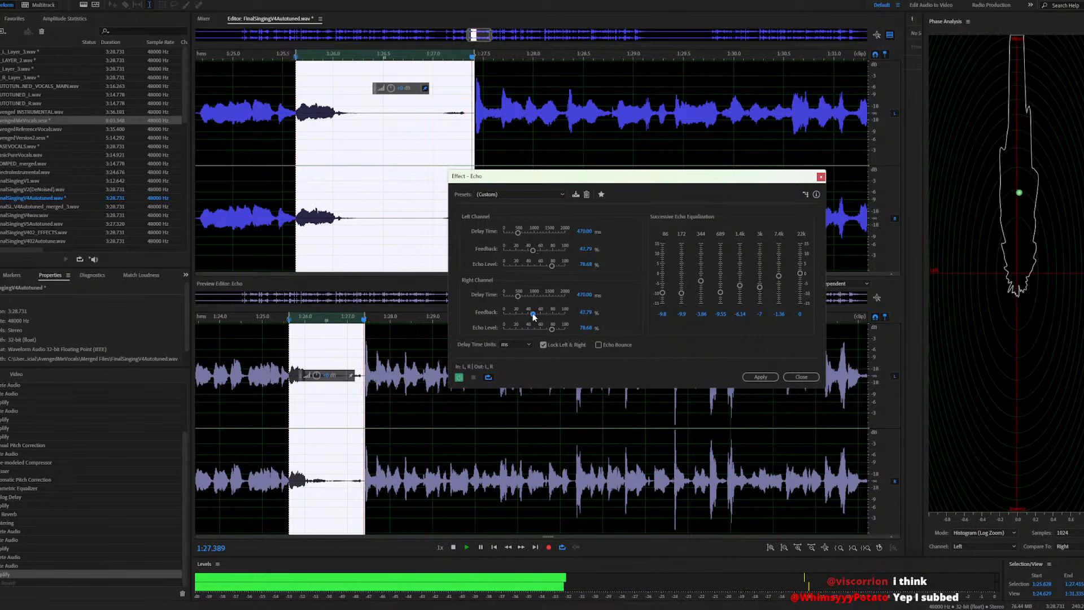
pyautogui.click(529, 313)
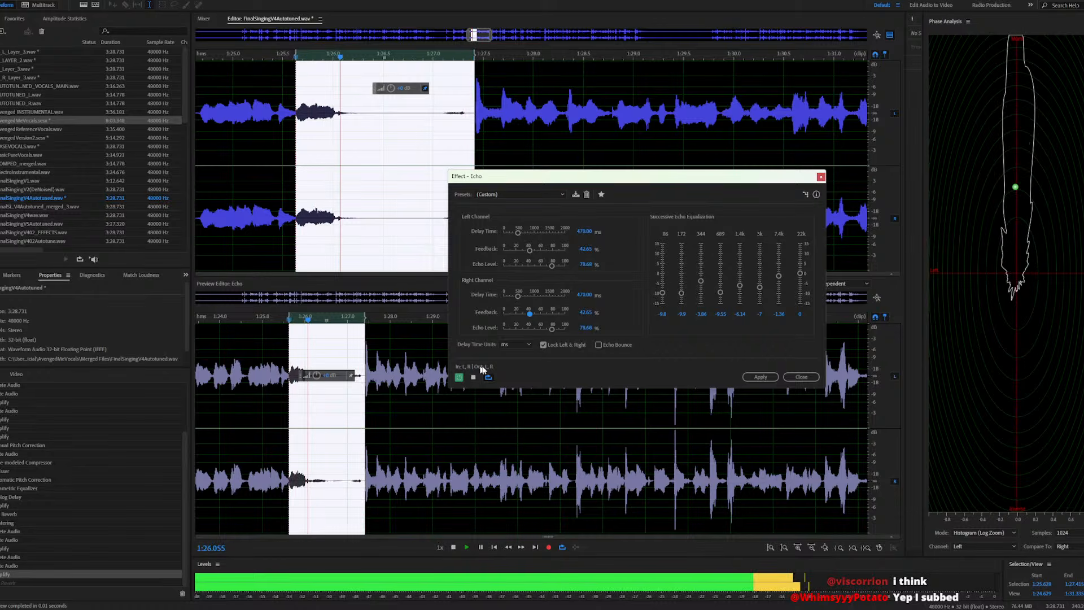
pyautogui.click(760, 377)
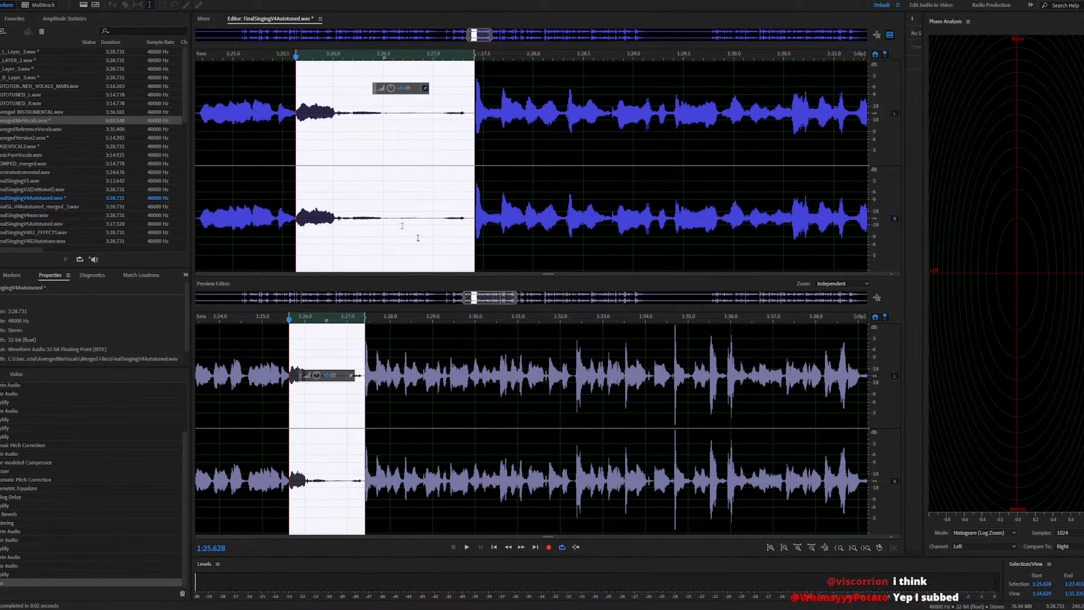
# Return to the AvengedMeVocals multitrack session and play the mix from about 1:25.5 to hear the echoed phrase
pyautogui.doubleClick(31, 120)
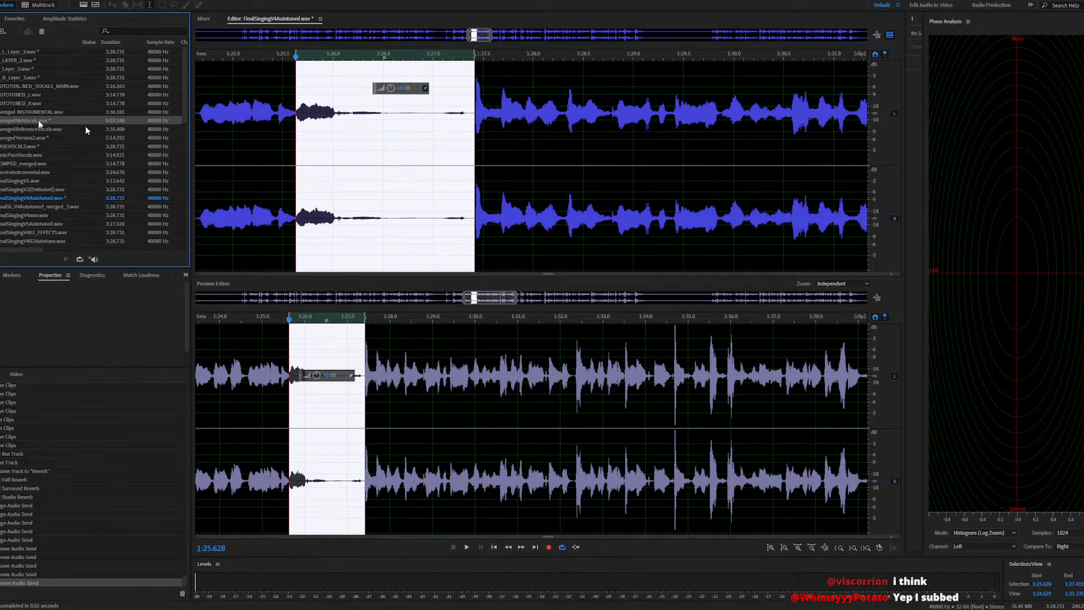
pyautogui.press('space')
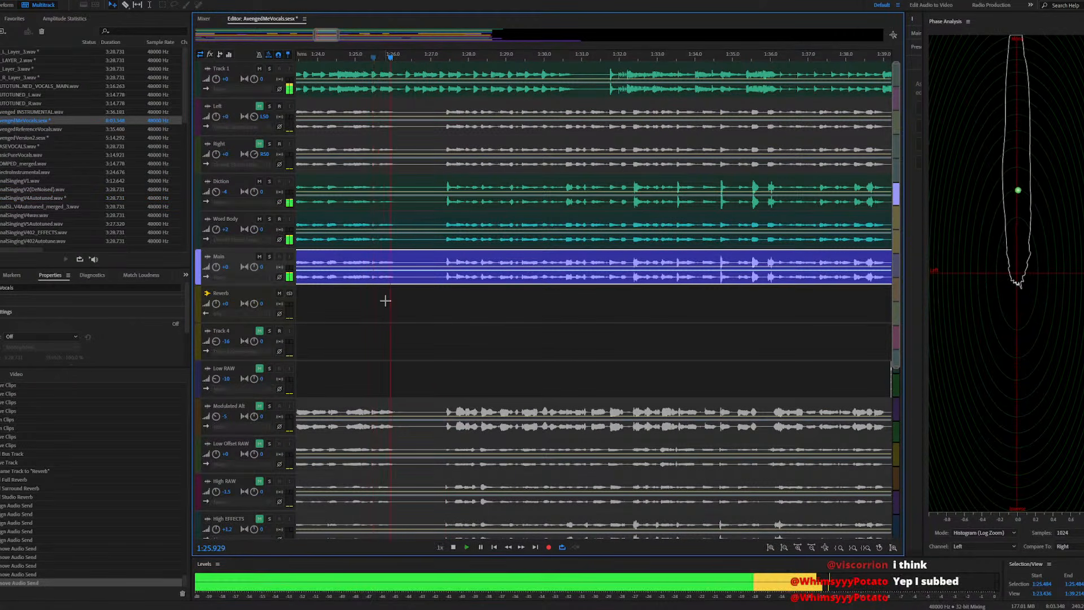
pyautogui.press('space')
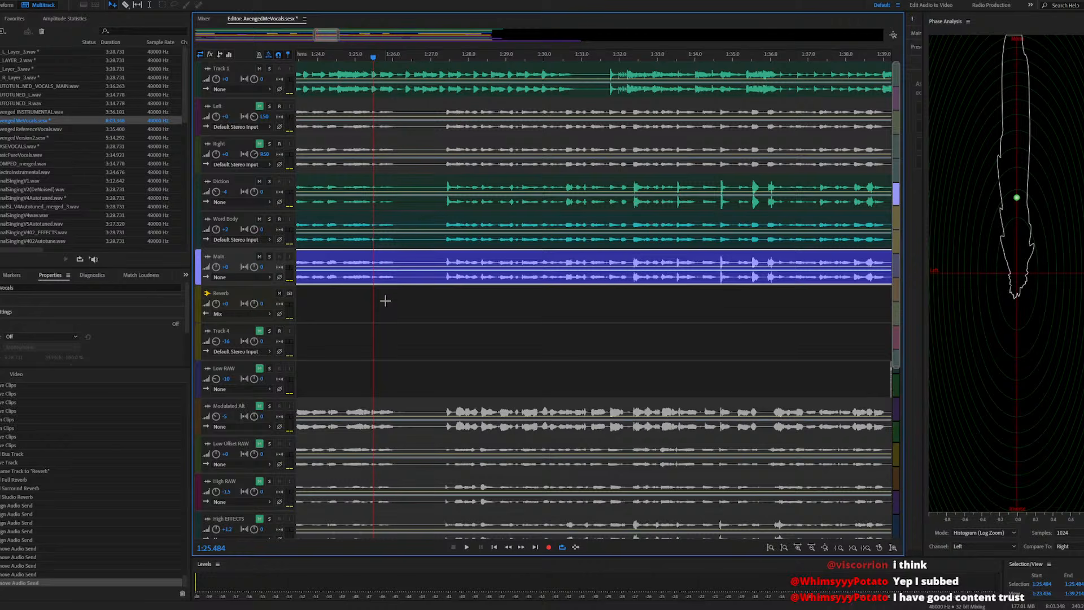
# Undo the applied Echo on the Main clip and preview a new Echo on the same selection with a 300 ms delay
pyautogui.doubleClick(384, 259)
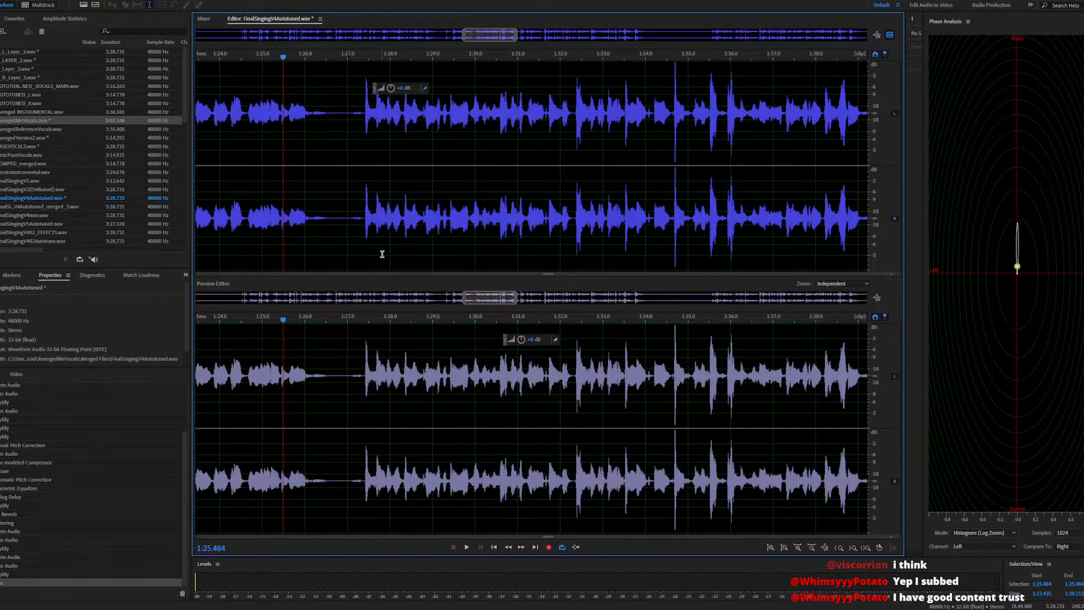
pyautogui.click(59, 2)
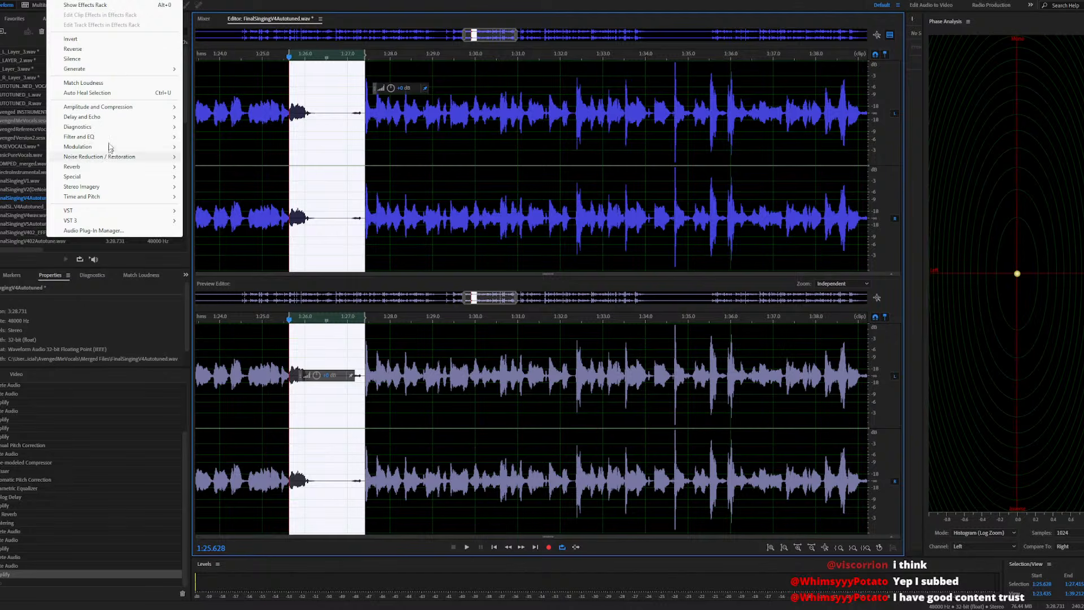
pyautogui.moveTo(87, 117)
pyautogui.click(208, 140)
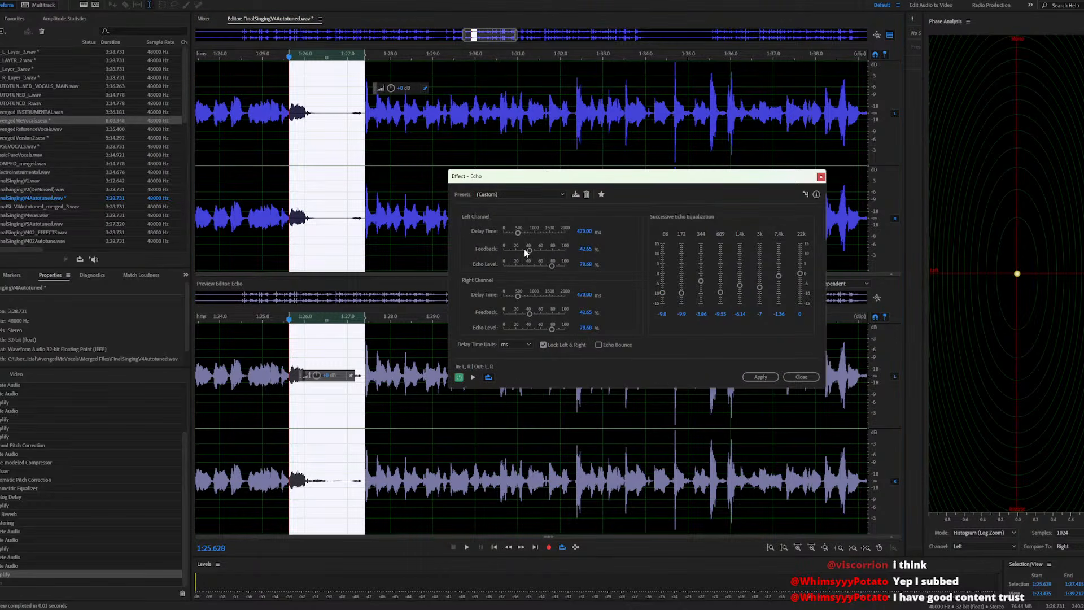
pyautogui.click(514, 232)
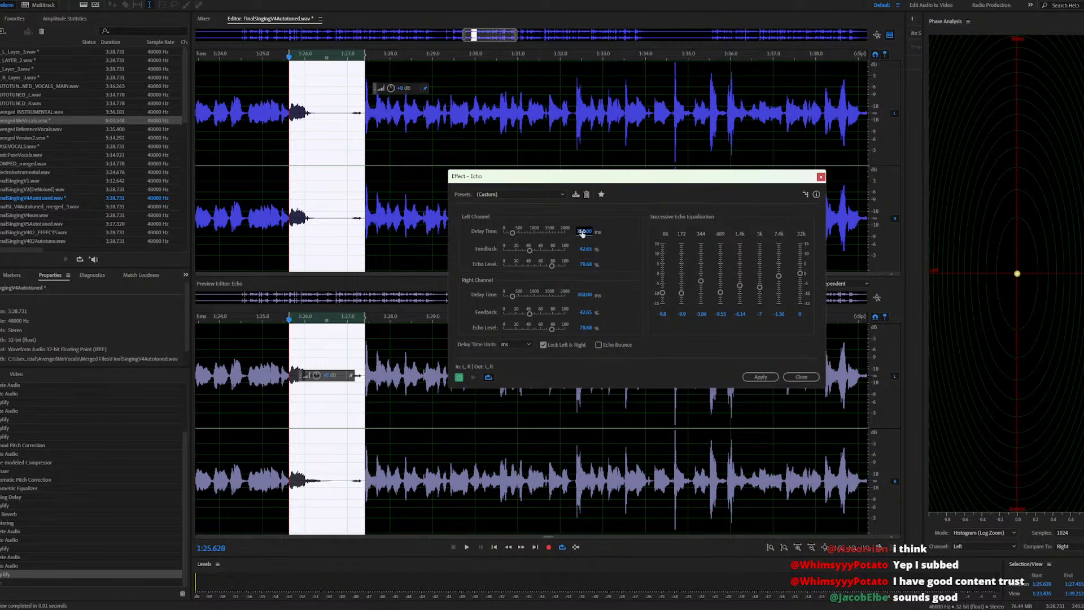
pyautogui.click(474, 377)
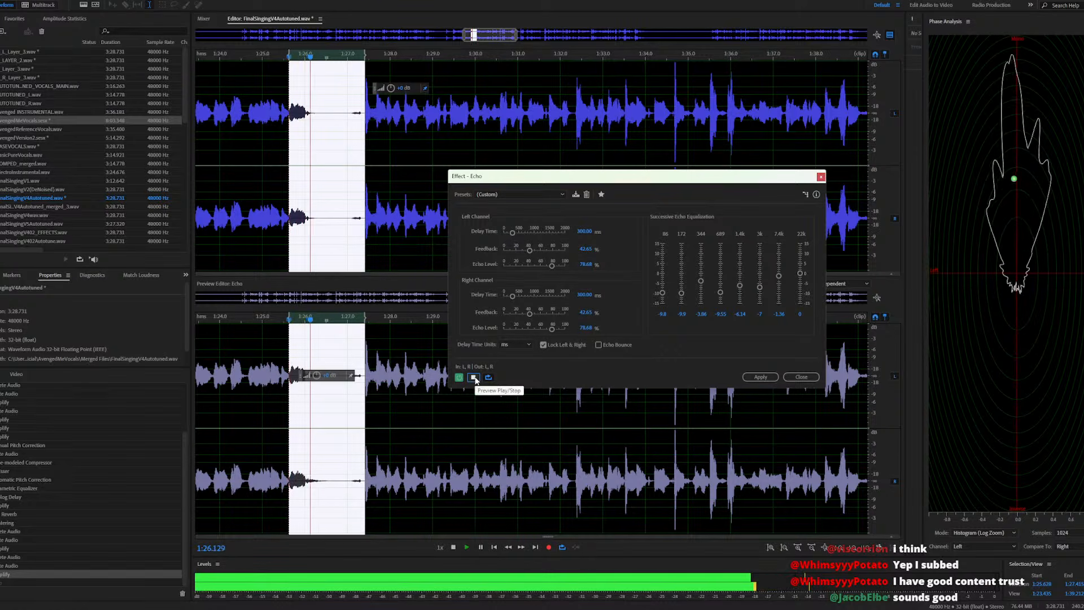
pyautogui.click(474, 377)
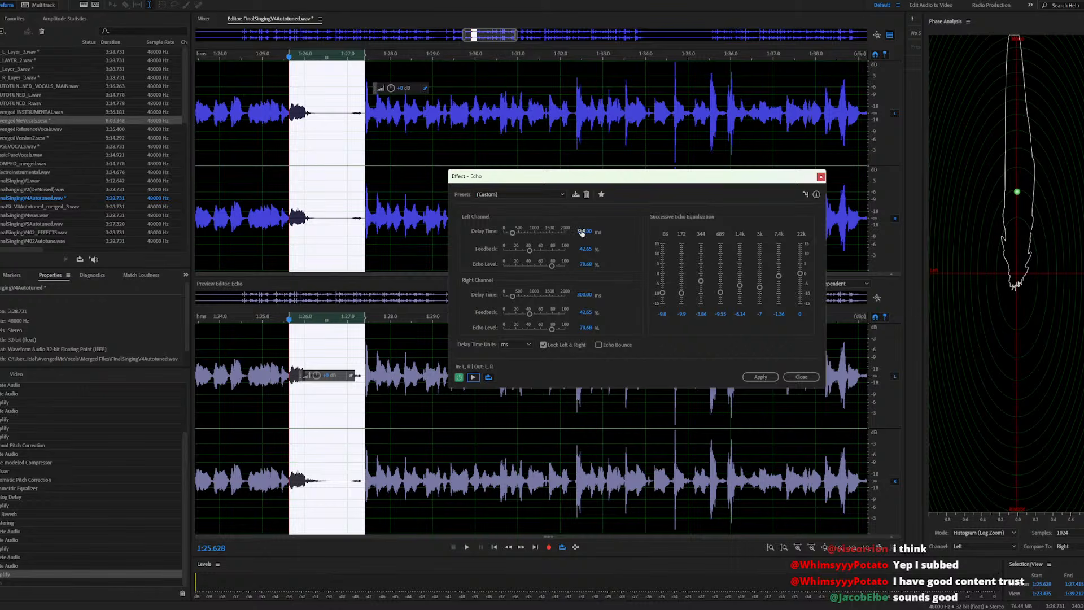
# Preview the Echo with delay times of 350 ms and 400 ms, and close the effect without applying it
pyautogui.click(473, 377)
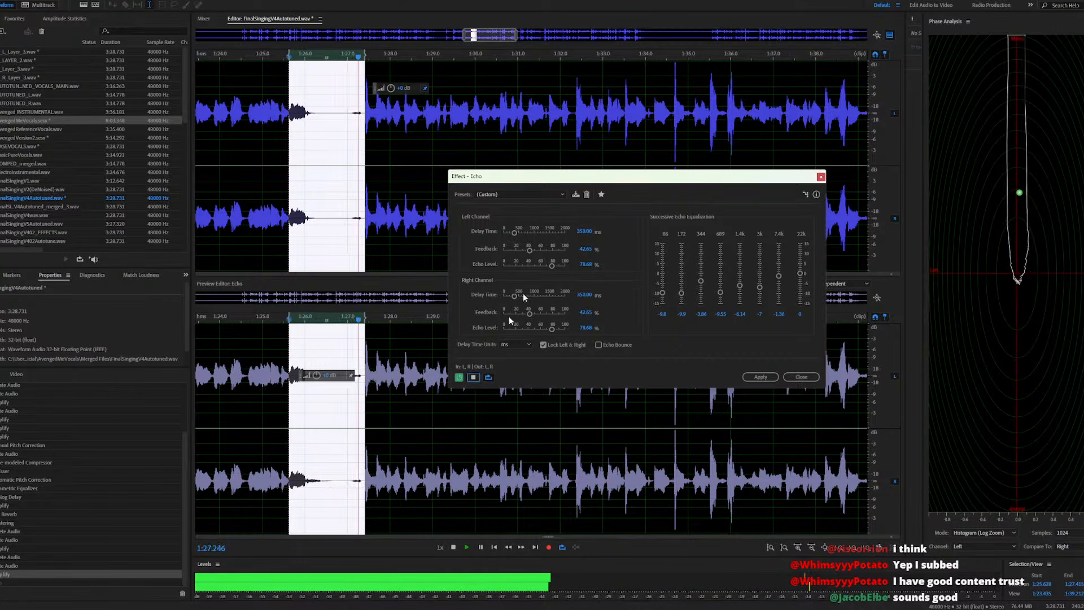
pyautogui.click(585, 232)
pyautogui.write('40')
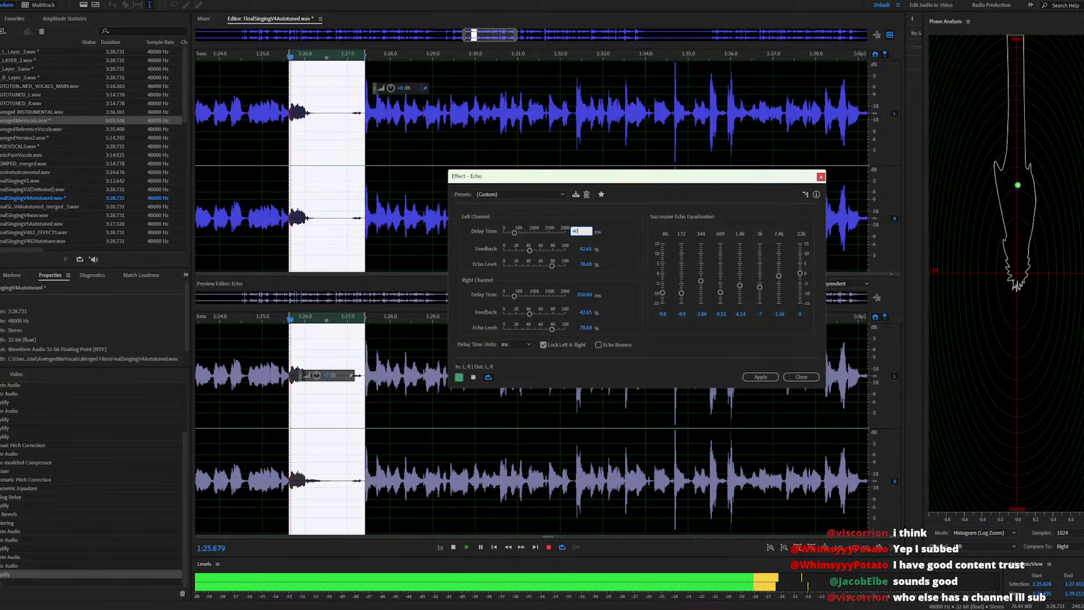
pyautogui.write('0')
pyautogui.press('Return')
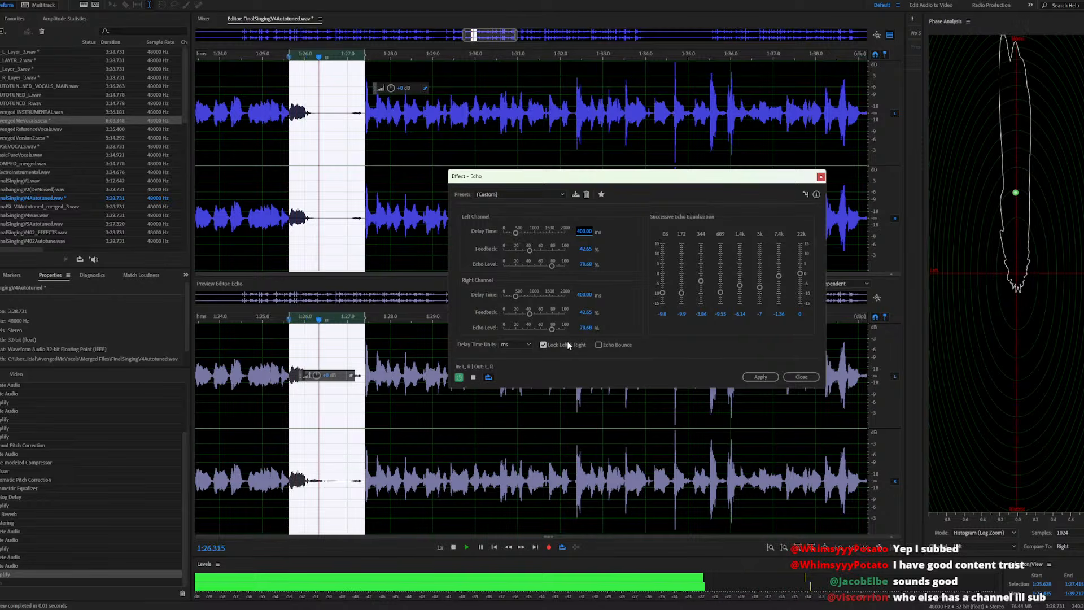
pyautogui.press('space')
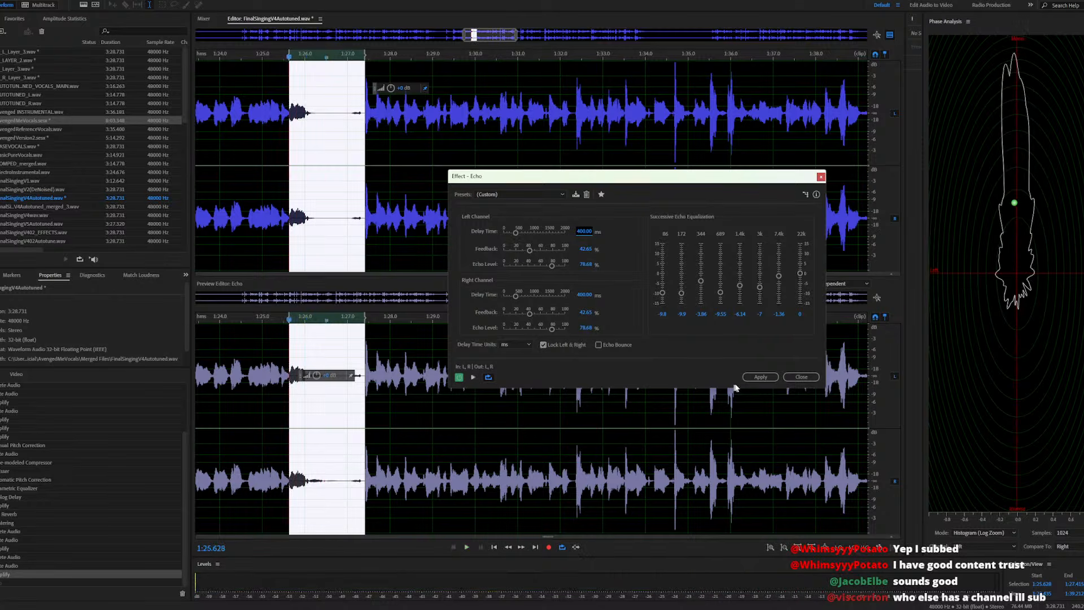
pyautogui.click(802, 378)
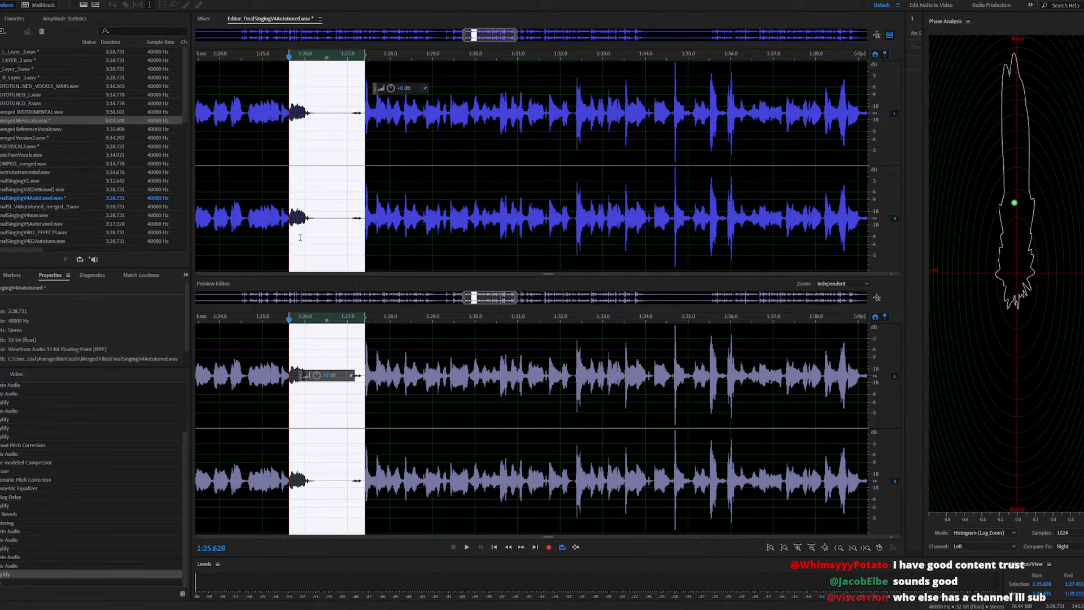
# Try a level change on the short residual tail right after the phrase ending, from about 1:26.03 to 1:26.14
pyautogui.scroll(5, 300, 237)
pyautogui.click(367, 218)
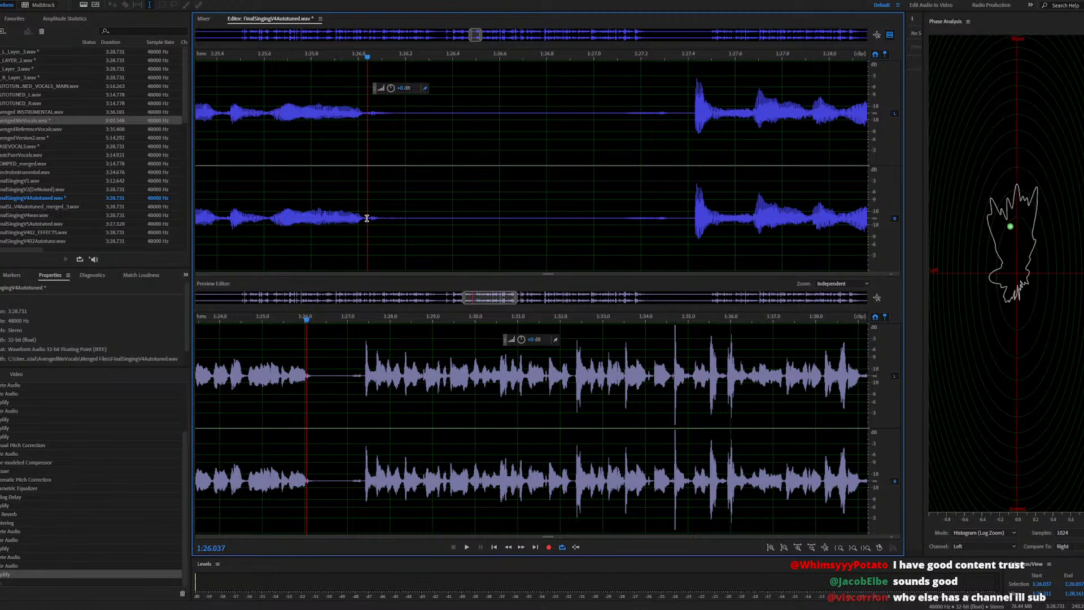
pyautogui.moveTo(366, 221); pyautogui.dragTo(268, 235)
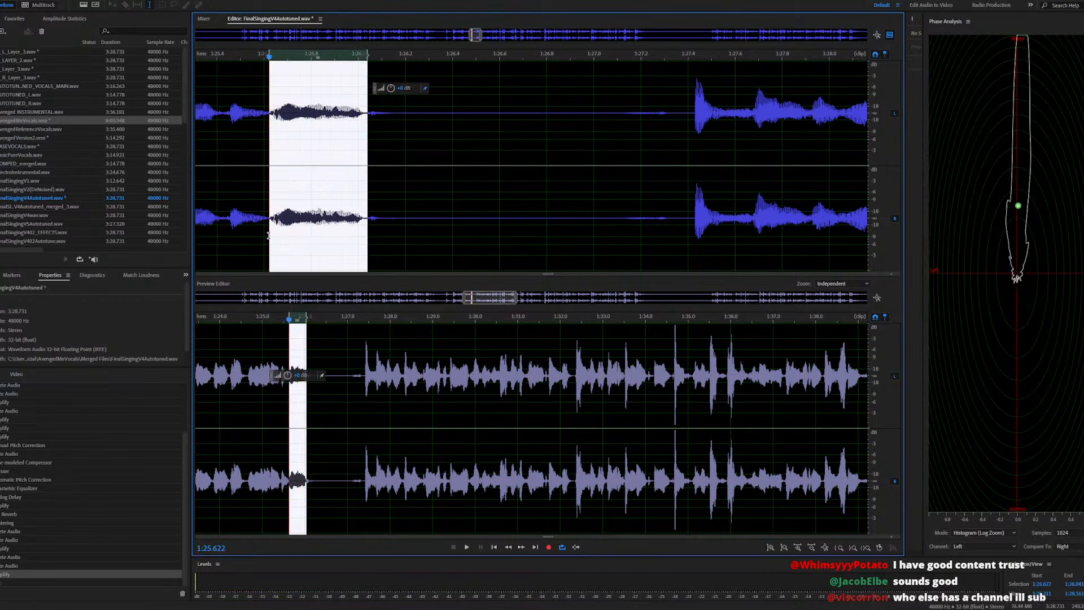
pyautogui.click(369, 218)
pyautogui.moveTo(388, 220); pyautogui.dragTo(364, 226)
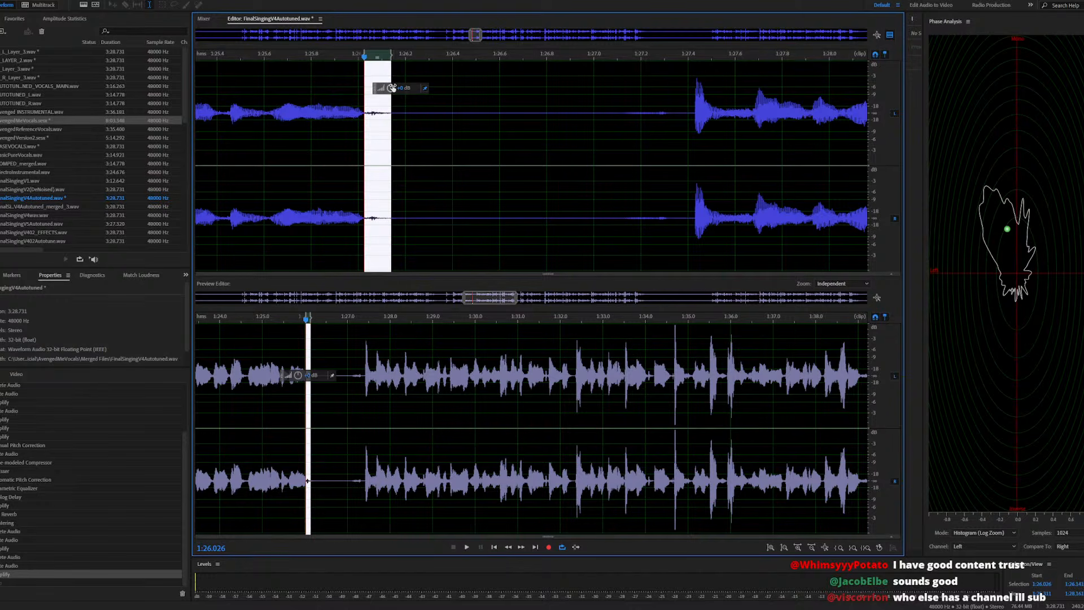
pyautogui.moveTo(384, 88); pyautogui.dragTo(384, 88)
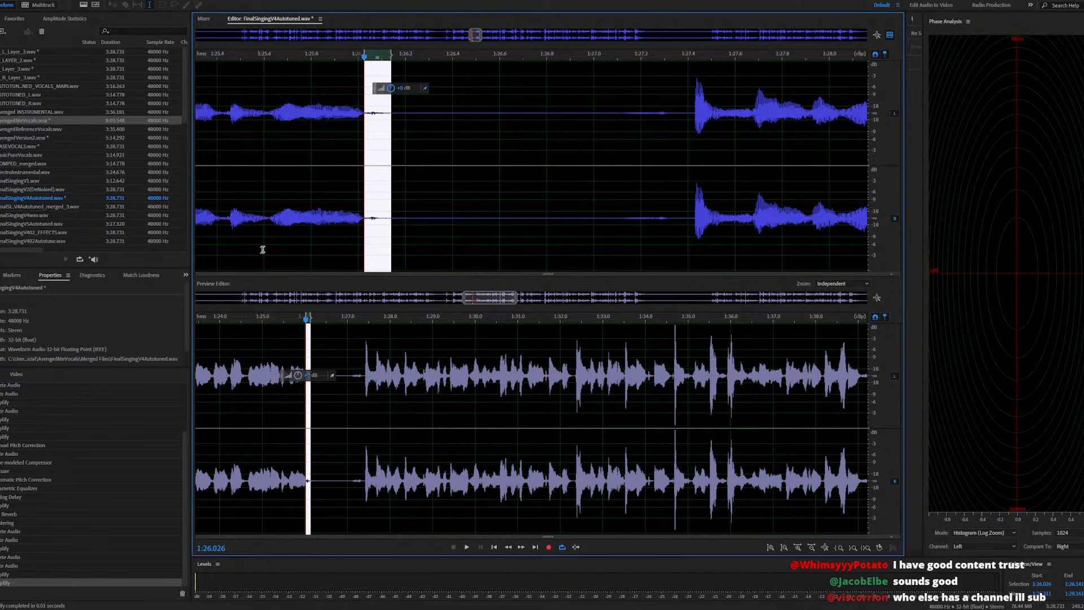
# Play the phrase's last word from about 1:25.6 in short bursts to check where it starts
pyautogui.click(270, 217)
pyautogui.press('space')
pyautogui.press('space')
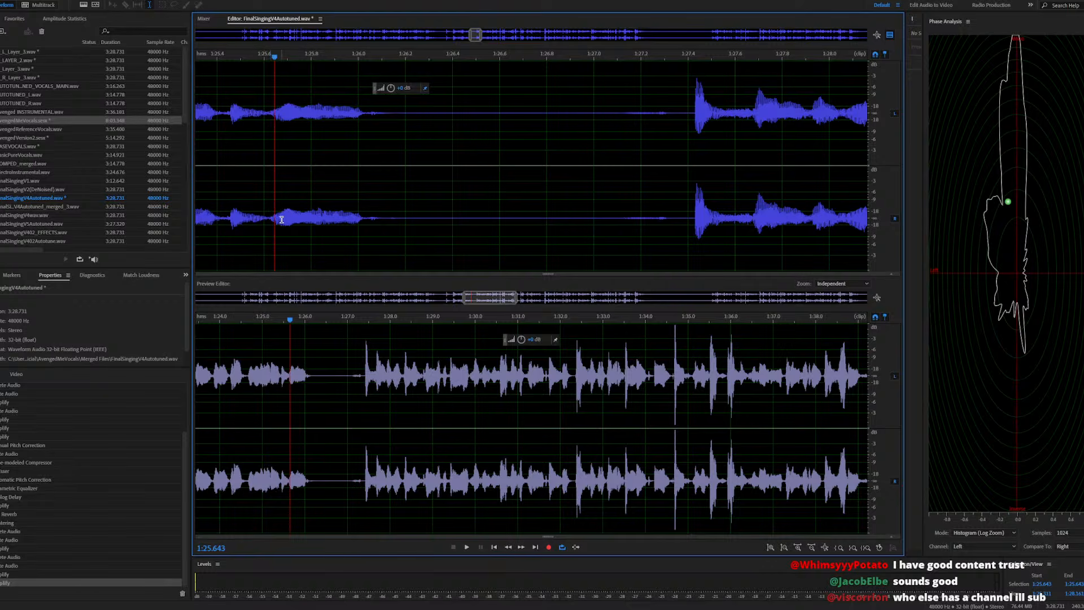
pyautogui.press('space')
pyautogui.press('space')
# Preview the 400 ms Echo on the phrase ending from about 1:25.68 to 1:27.4 and close it without applying
pyautogui.moveTo(284, 220); pyautogui.dragTo(452, 240)
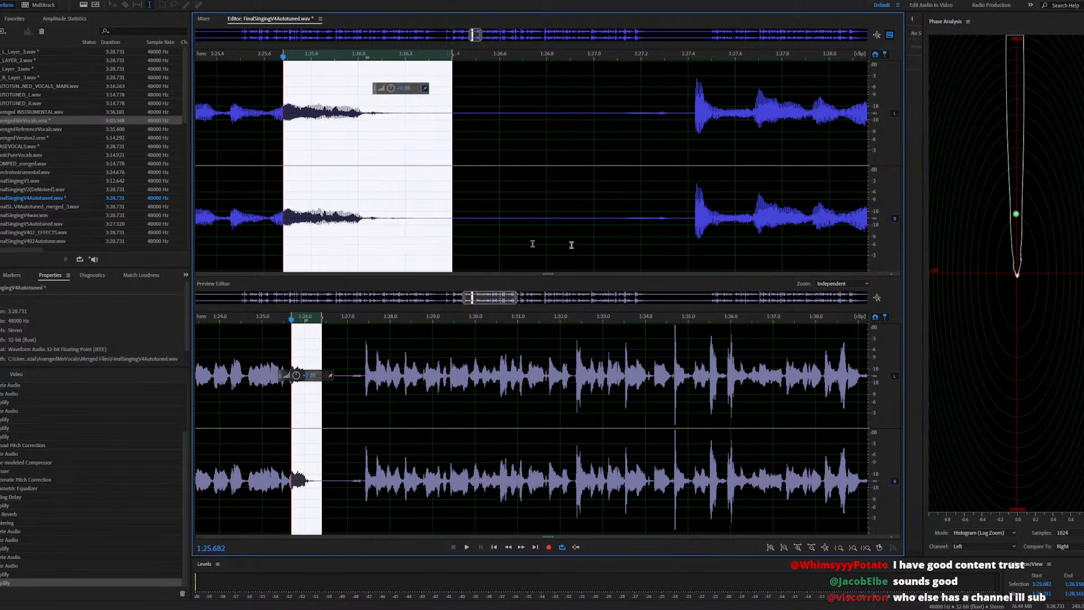
pyautogui.moveTo(571, 245); pyautogui.dragTo(687, 251)
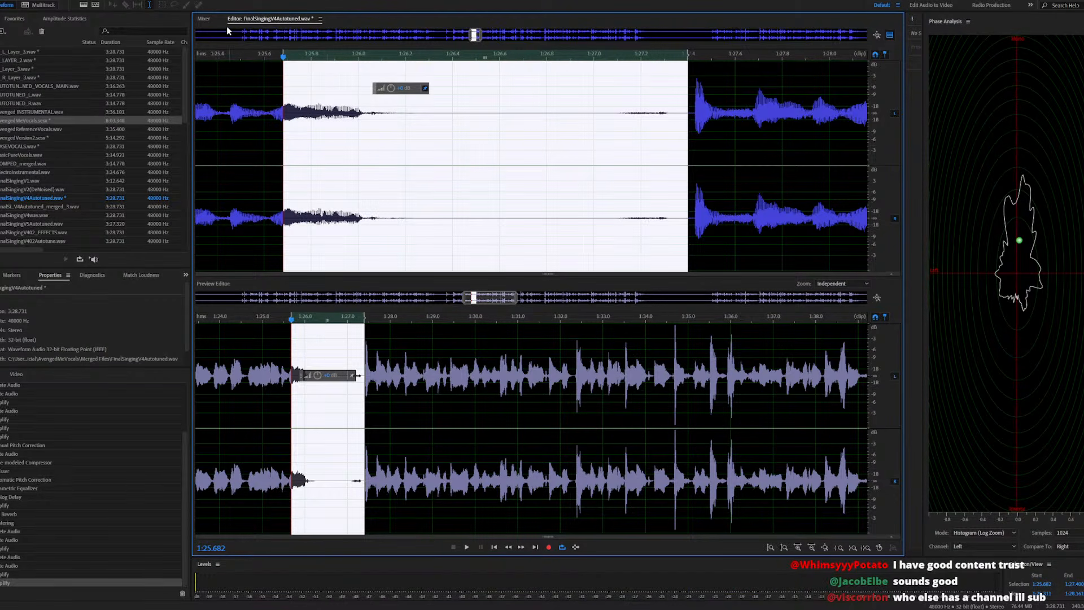
pyautogui.click(58, 0)
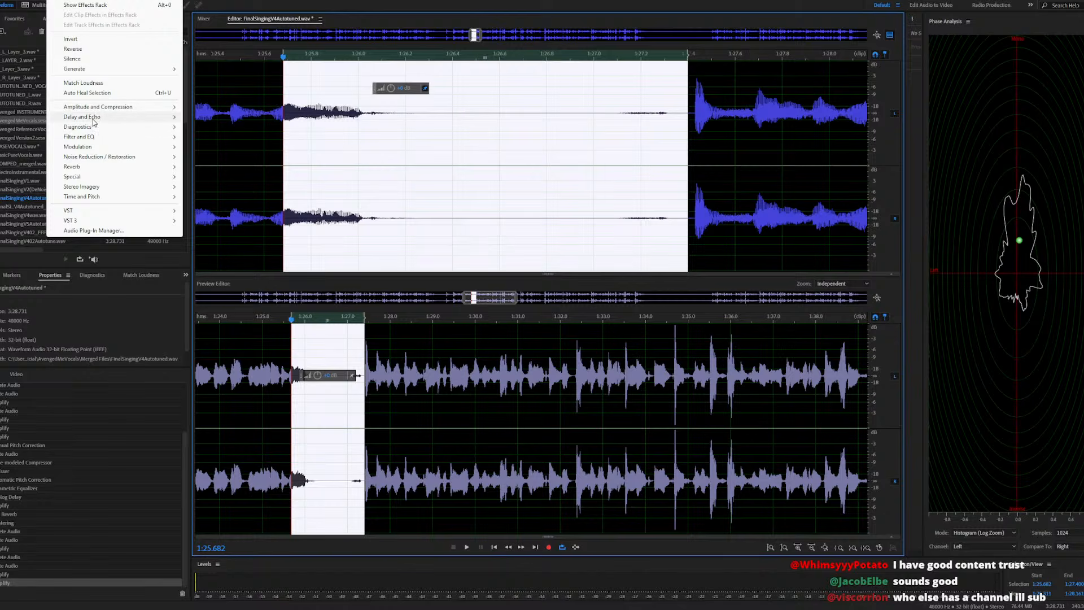
pyautogui.moveTo(96, 120)
pyautogui.click(204, 137)
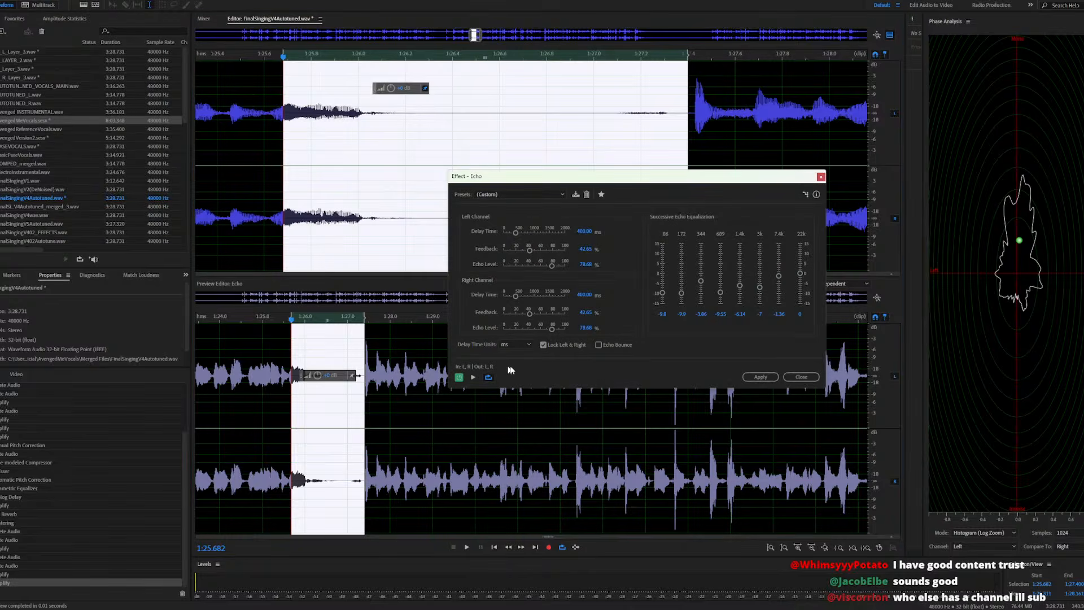
pyautogui.click(473, 377)
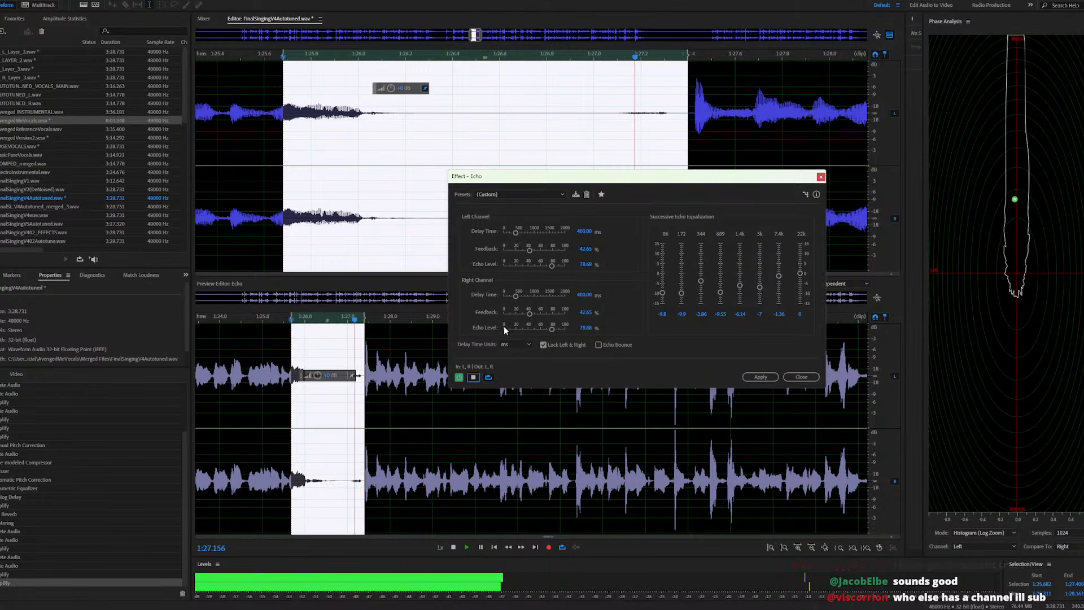
pyautogui.click(799, 375)
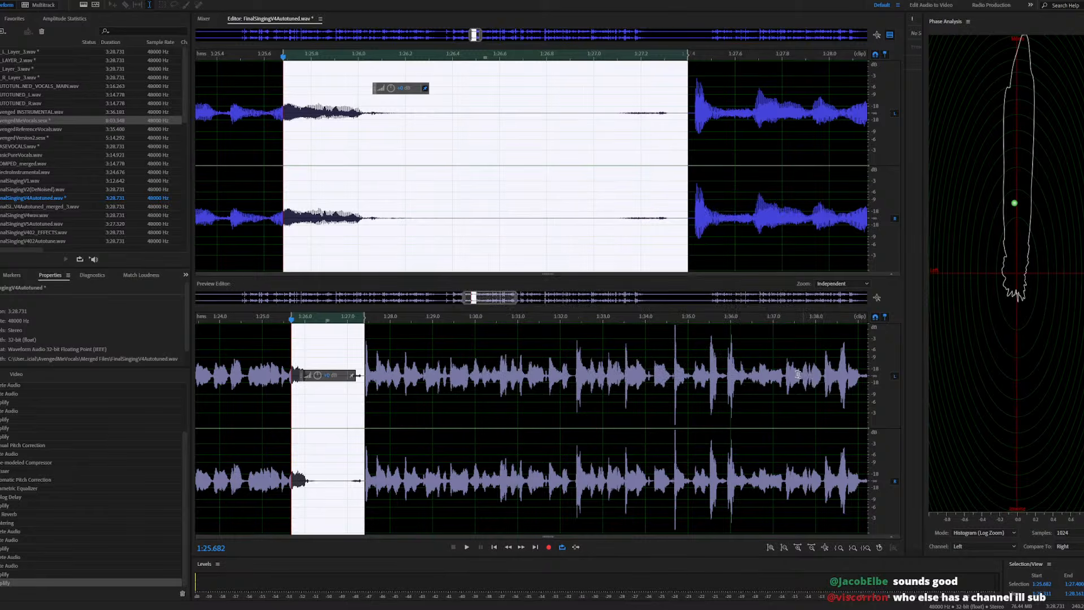
# Undo the level change on the residual tail after the phrase ending, restoring the earlier amplification around 0:42.9
pyautogui.moveTo(390, 241); pyautogui.dragTo(364, 234)
pyautogui.hotkey('ctrl', 'z')
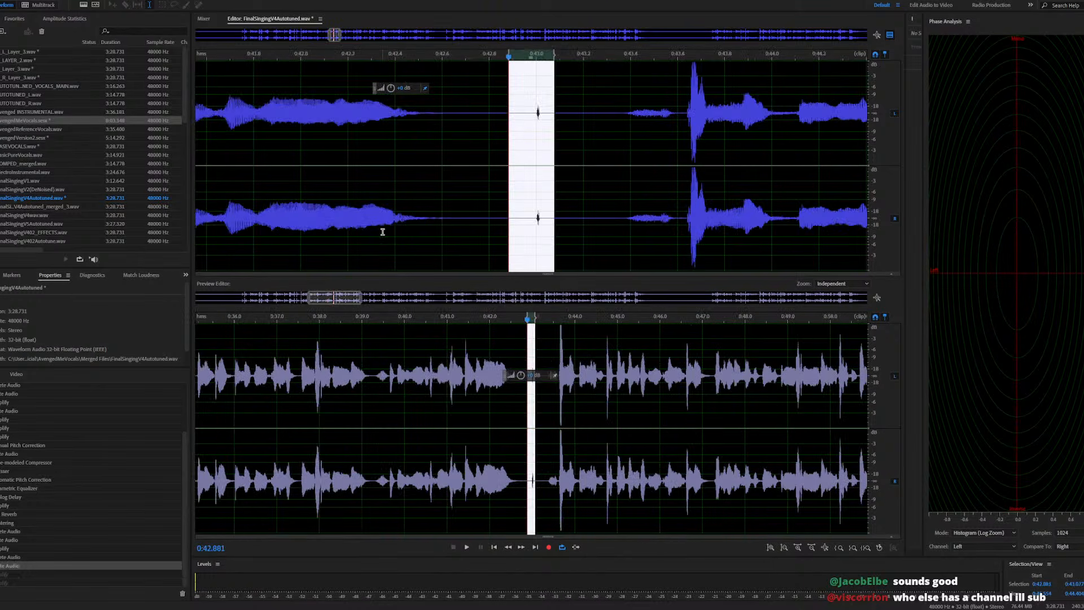
pyautogui.hotkey('ctrl', 'shift', 'z')
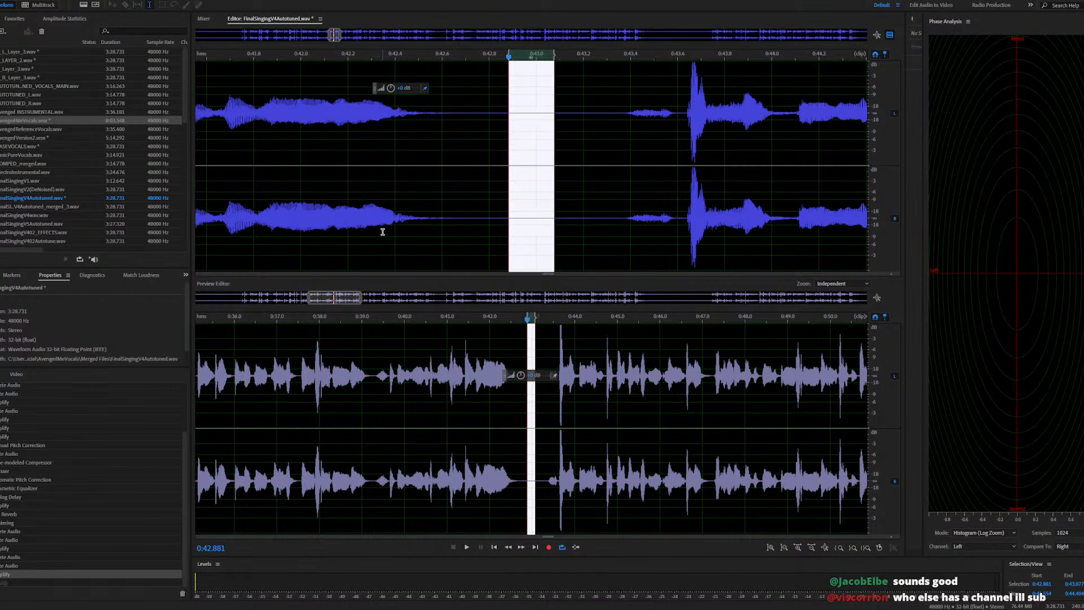
# Go back from the passage at 0:42 to the phrase ending near 1:26 and play it
pyautogui.press('space')
pyautogui.click(313, 213)
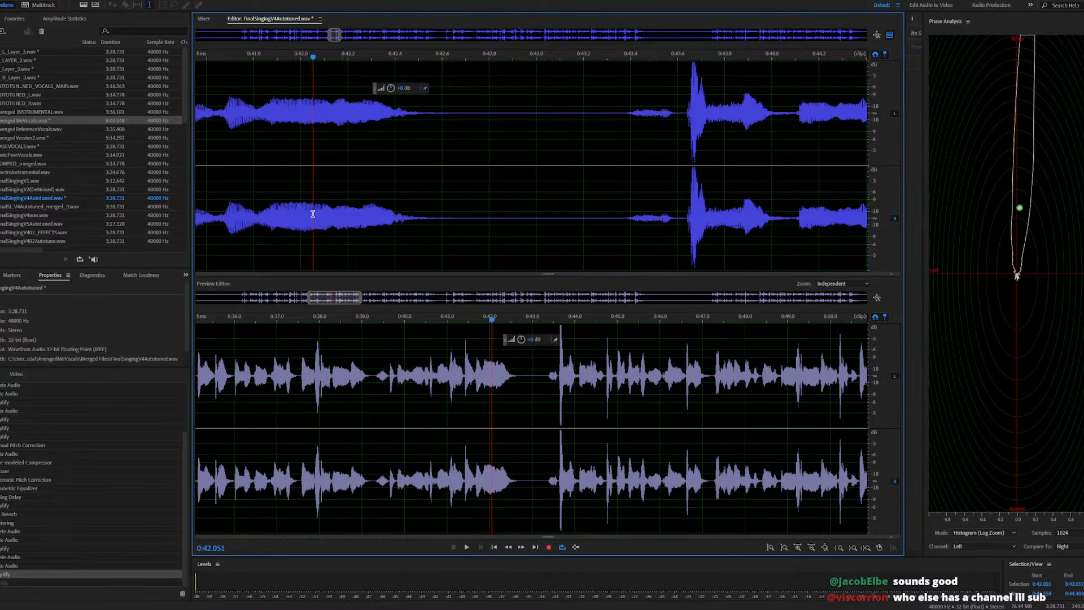
pyautogui.scroll(-8, 307, 208)
pyautogui.scroll(-8, 294, 207)
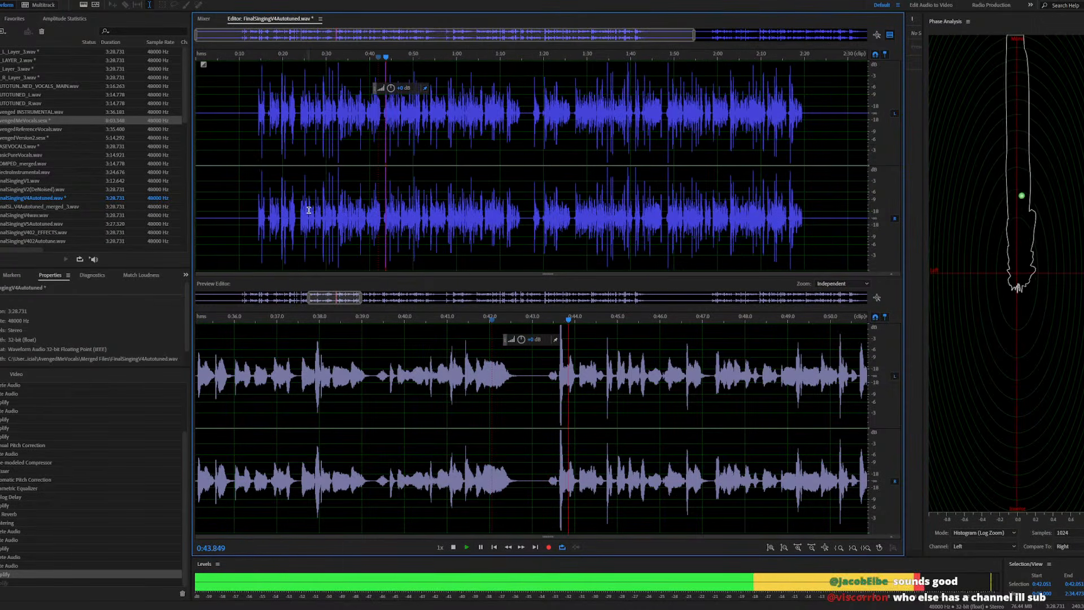
pyautogui.click(429, 223)
pyautogui.scroll(5, 431, 223)
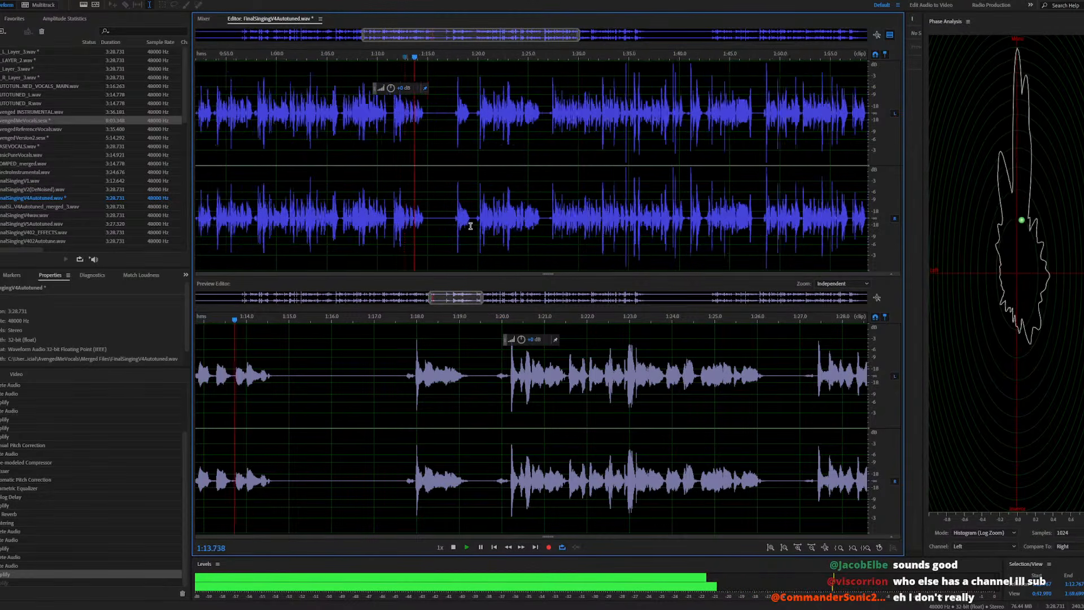
pyautogui.press('space')
pyautogui.click(553, 220)
pyautogui.press('space')
pyautogui.scroll(8, 572, 221)
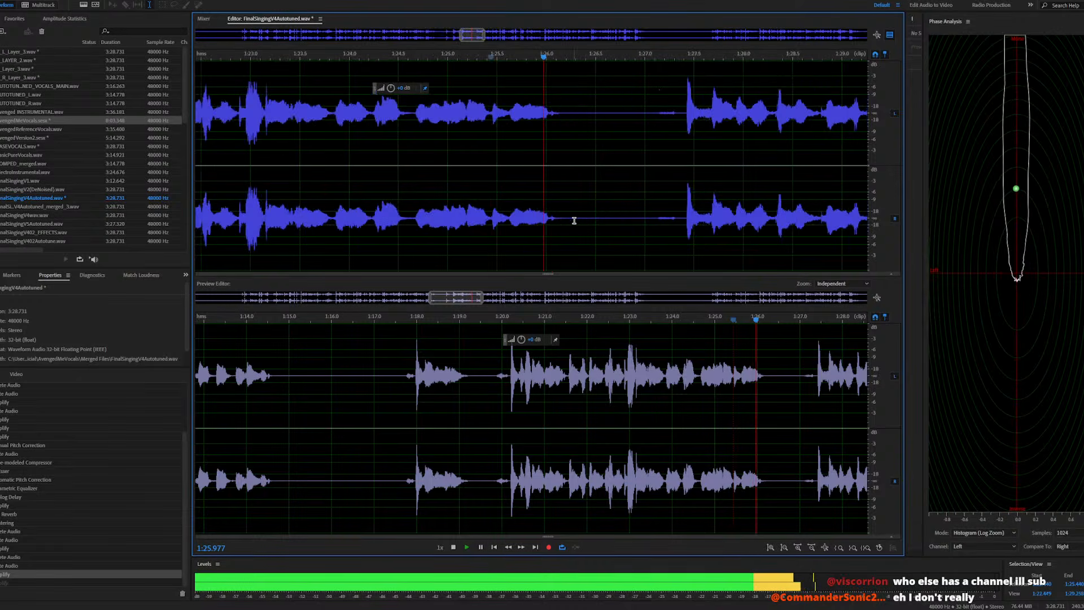
pyautogui.press('space')
# Play the phrase ending from about 1:25.68 and from about 1:25.62 to locate the onset of its last word
pyautogui.click(464, 220)
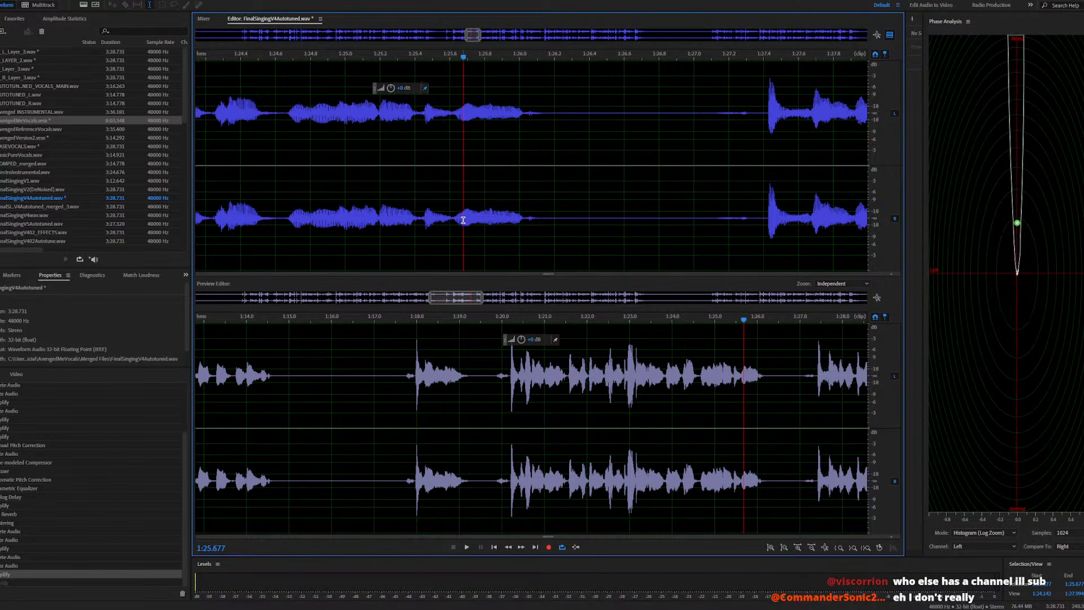
pyautogui.press('space')
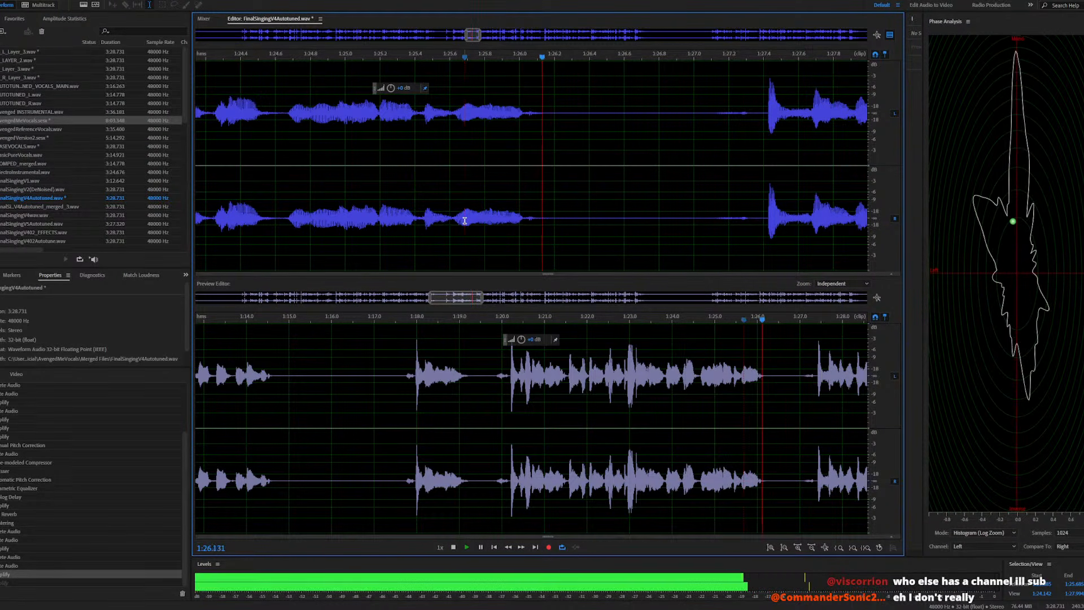
pyautogui.moveTo(464, 220); pyautogui.dragTo(763, 229)
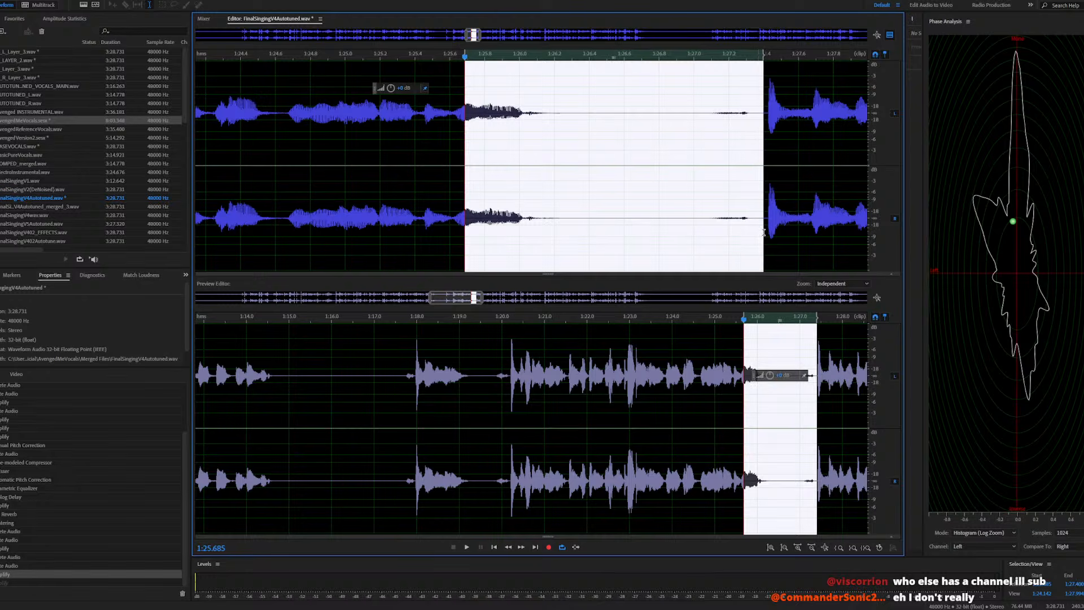
pyautogui.click(453, 218)
pyautogui.press('space')
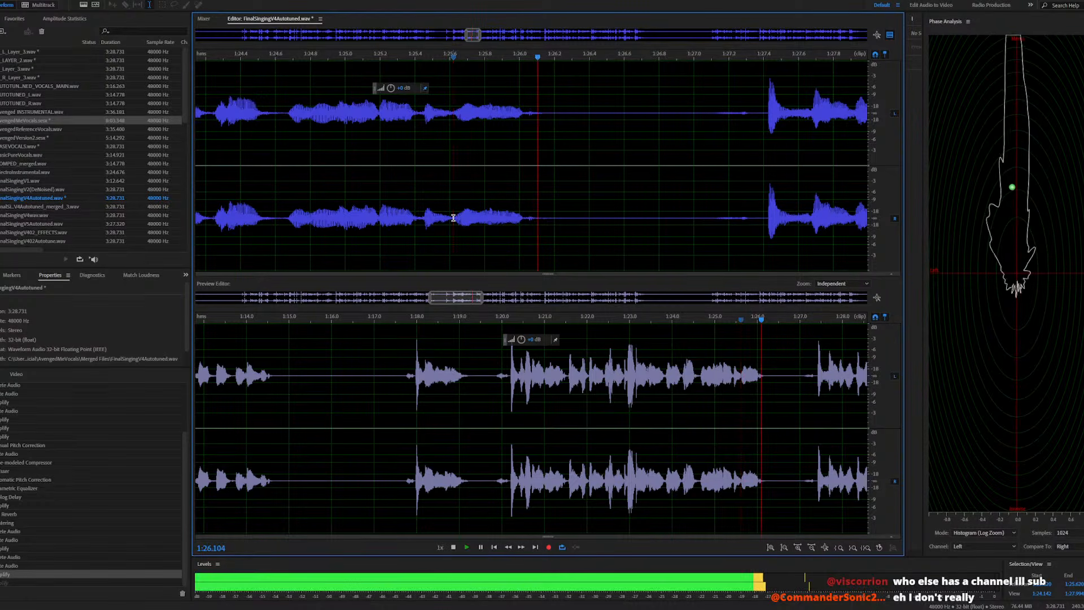
pyautogui.press('space')
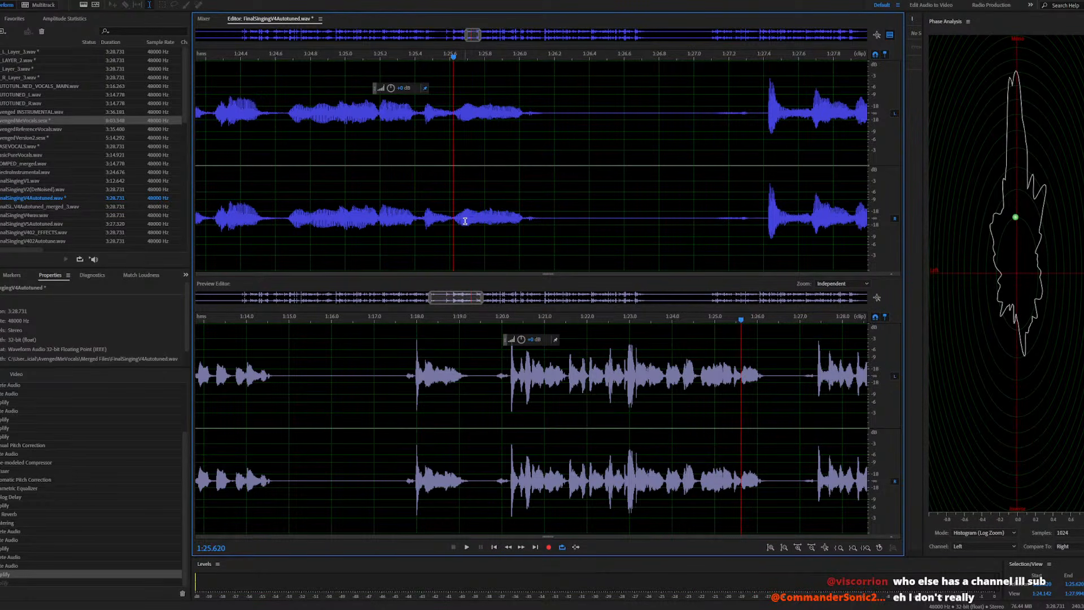
# Select from about 1:25.69 to 1:27.4, preview the 400 ms Echo on it and close the effect without applying
pyautogui.moveTo(464, 221); pyautogui.dragTo(763, 229)
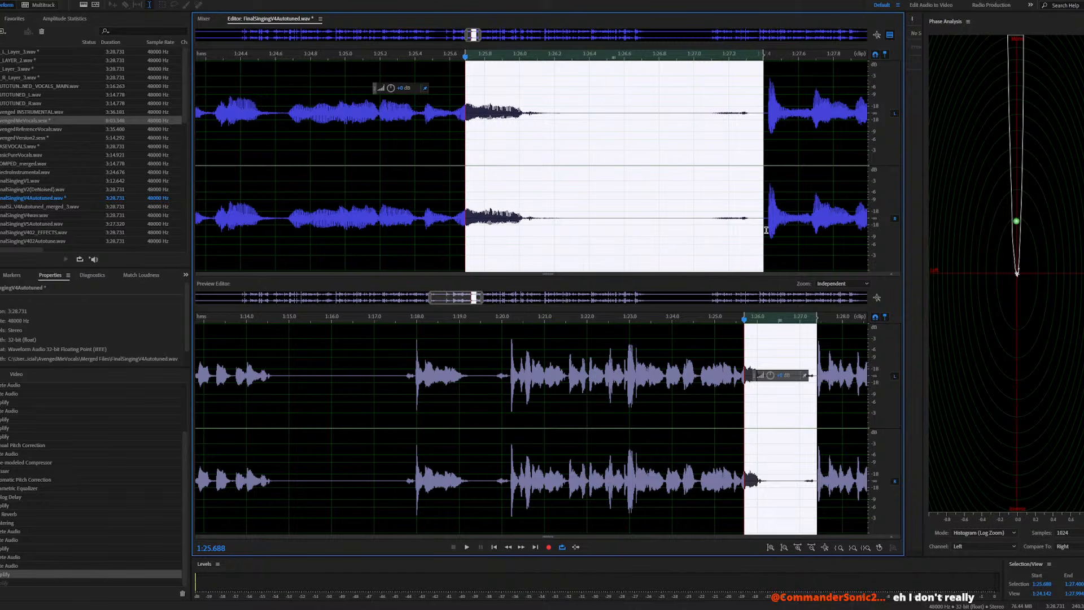
pyautogui.click(58, 0)
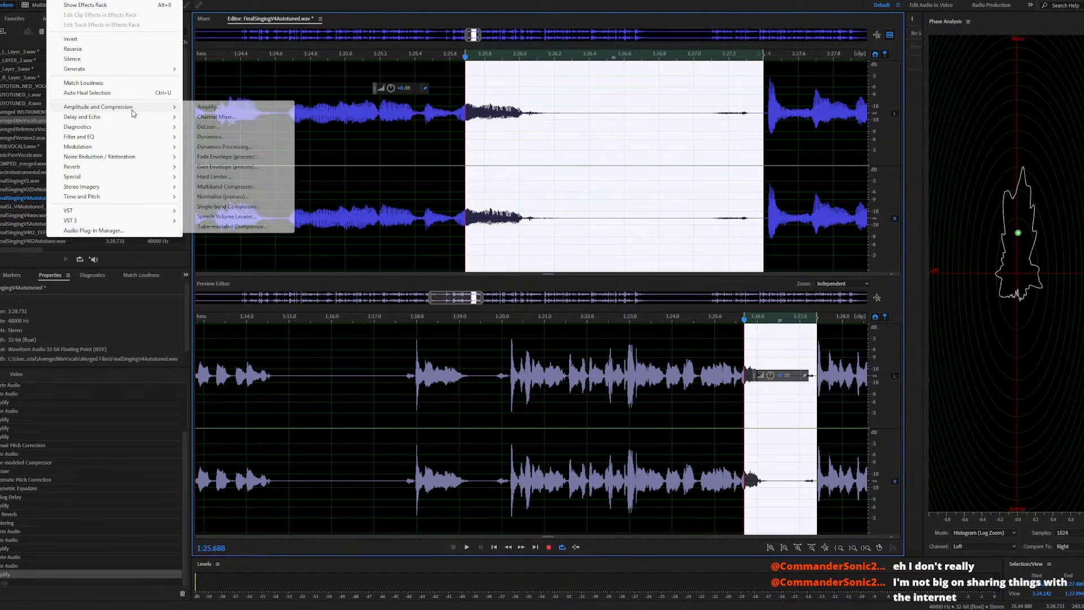
pyautogui.moveTo(150, 117)
pyautogui.click(203, 136)
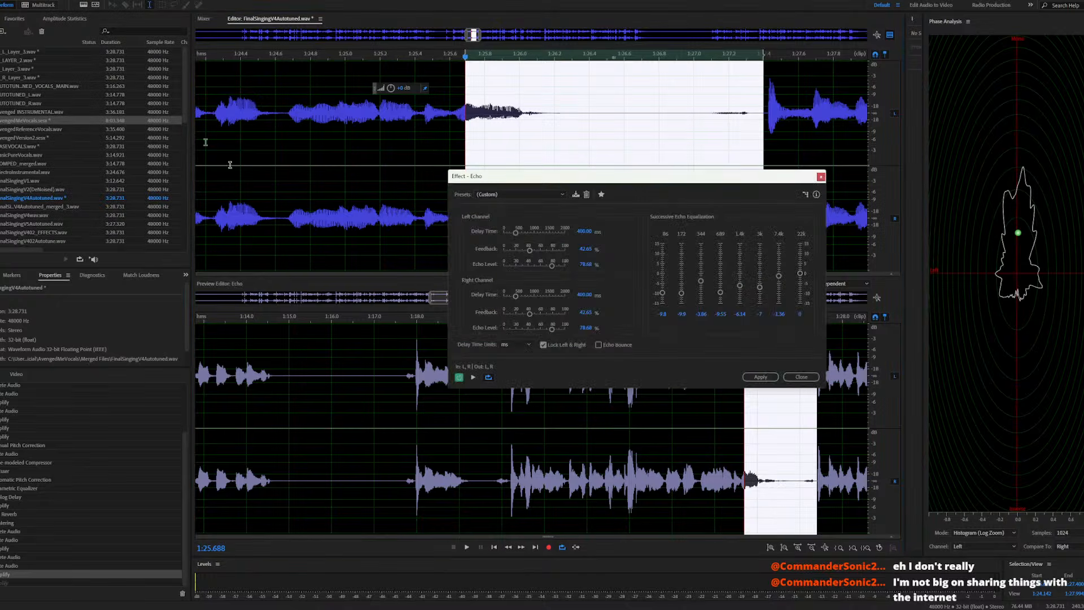
pyautogui.click(473, 377)
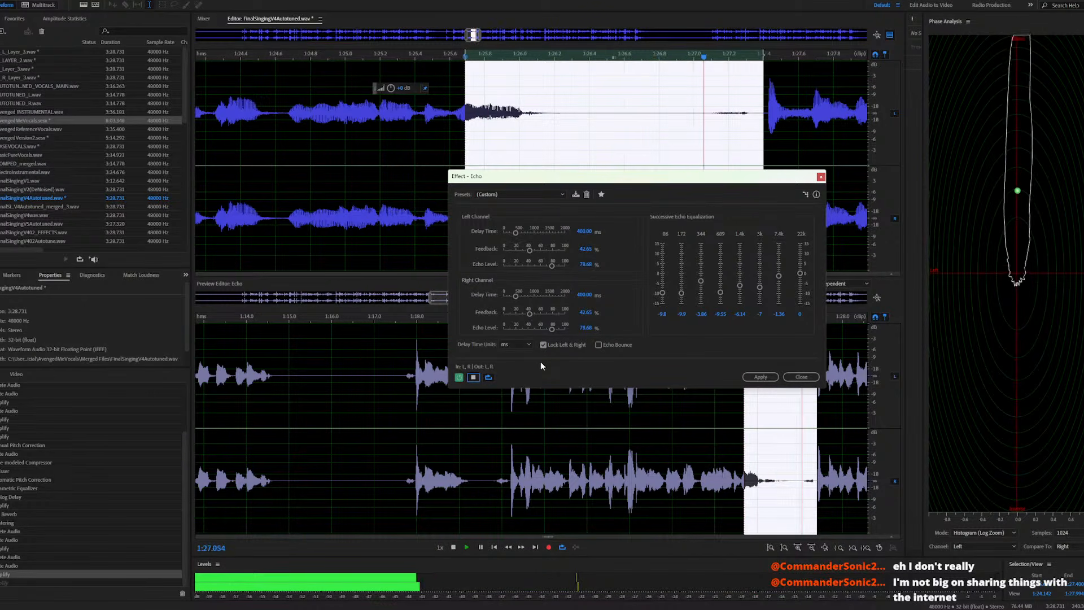
pyautogui.click(801, 376)
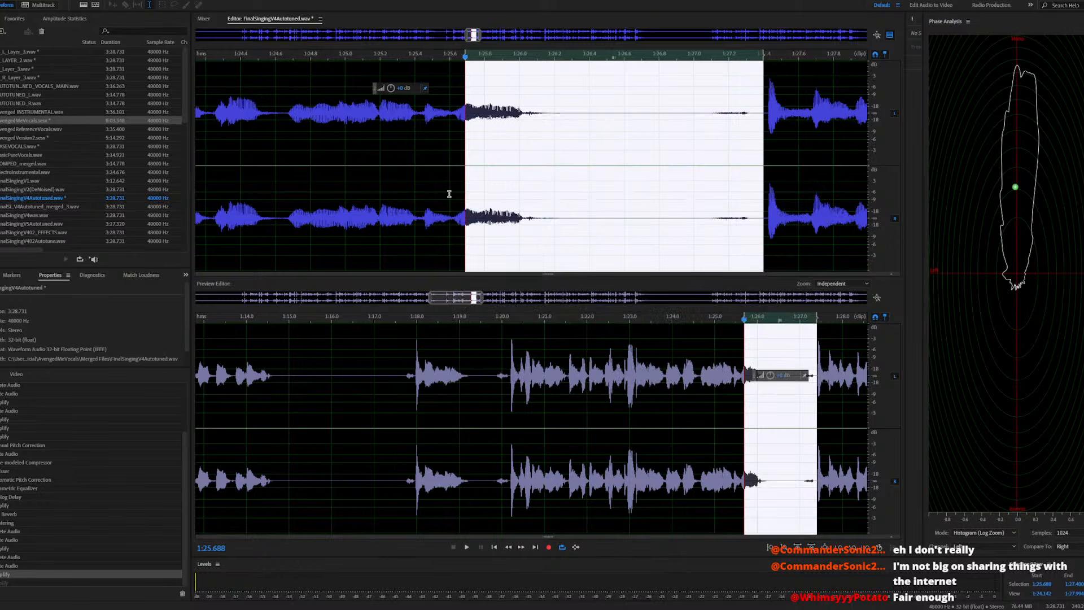
# Move the selection's start earlier to about 1:25.667, preview the same Echo again and close it without applying
pyautogui.moveTo(463, 220); pyautogui.dragTo(460, 223)
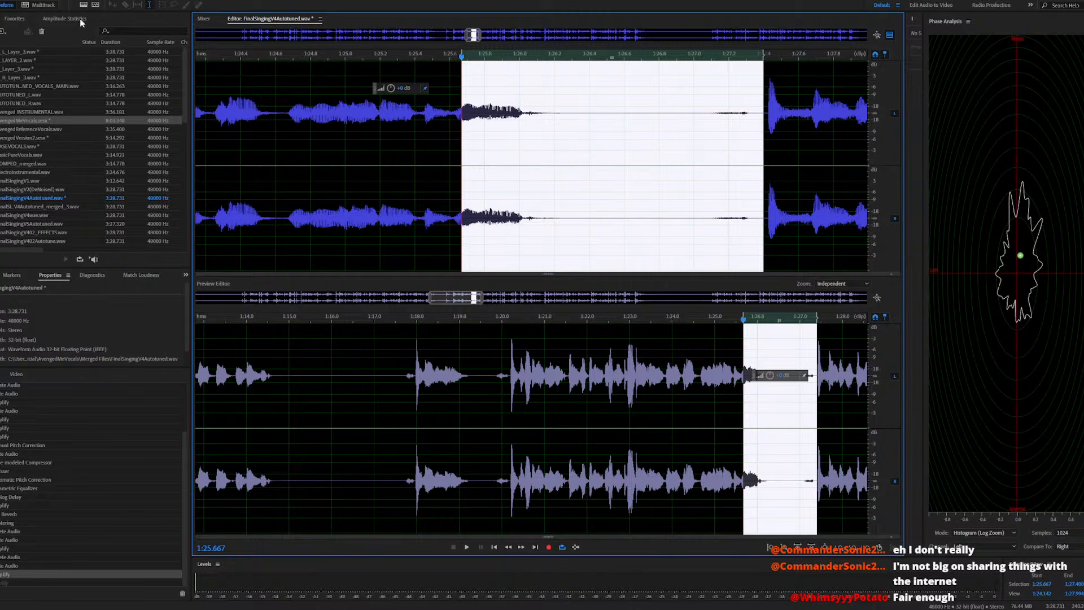
pyautogui.click(61, 1)
pyautogui.moveTo(164, 116)
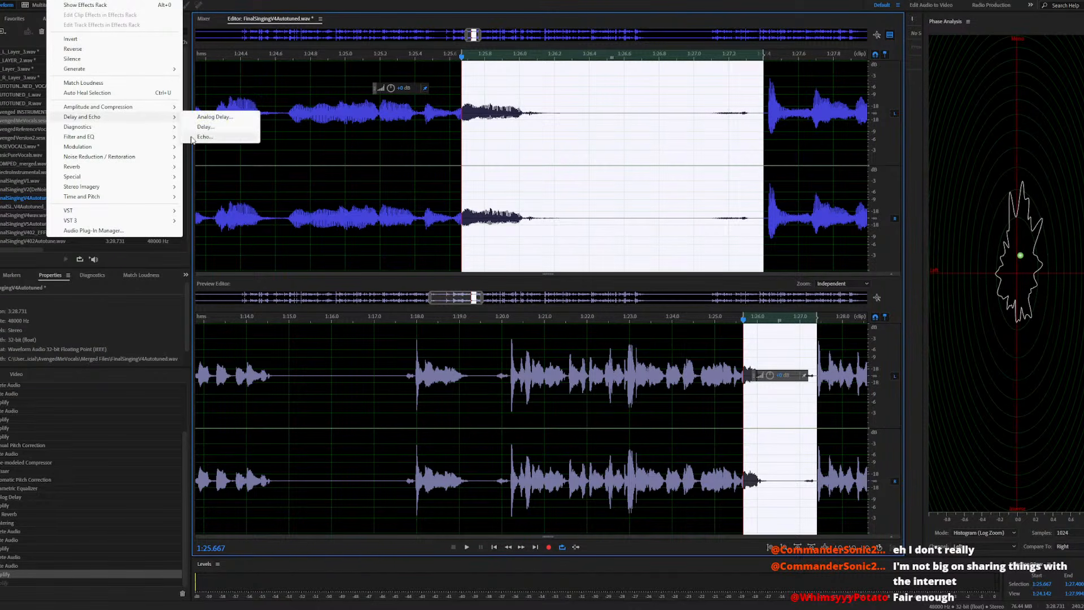
pyautogui.click(203, 136)
pyautogui.click(473, 376)
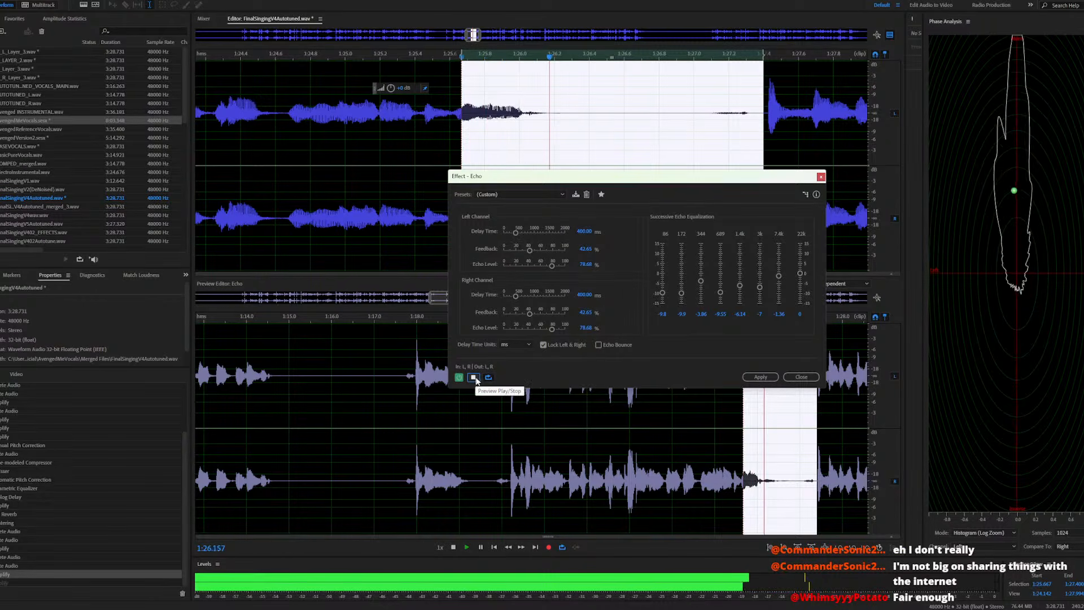
pyautogui.click(793, 376)
# Move the selection's start to about 1:25.695 and apply the Echo with 400 ms delay, 42.65% feedback and 78.68% echo level
pyautogui.moveTo(461, 246); pyautogui.dragTo(466, 247)
pyautogui.click(60, 2)
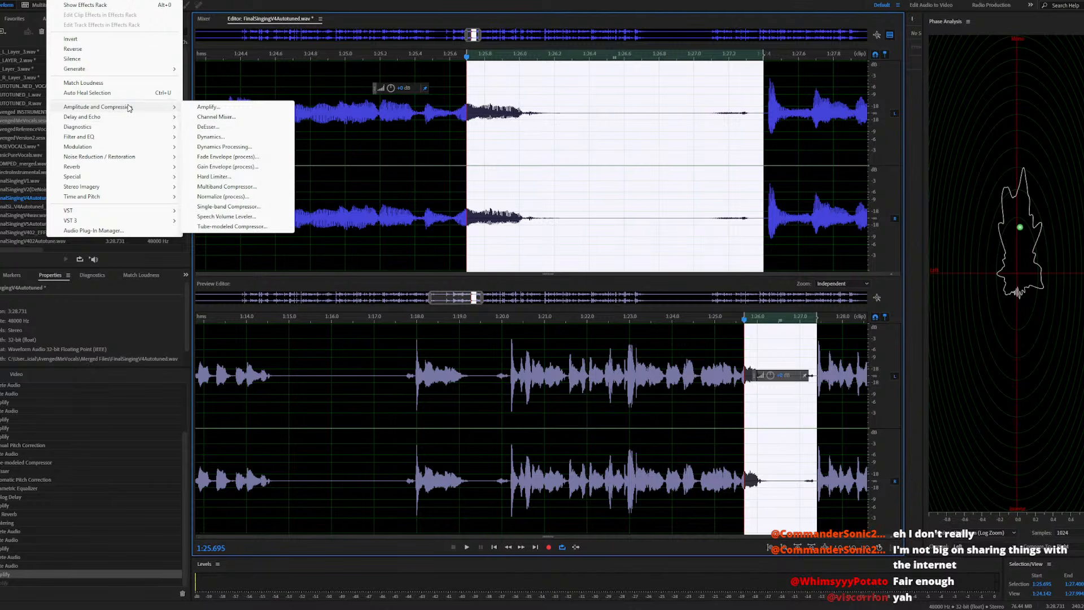
pyautogui.moveTo(145, 119)
pyautogui.click(221, 136)
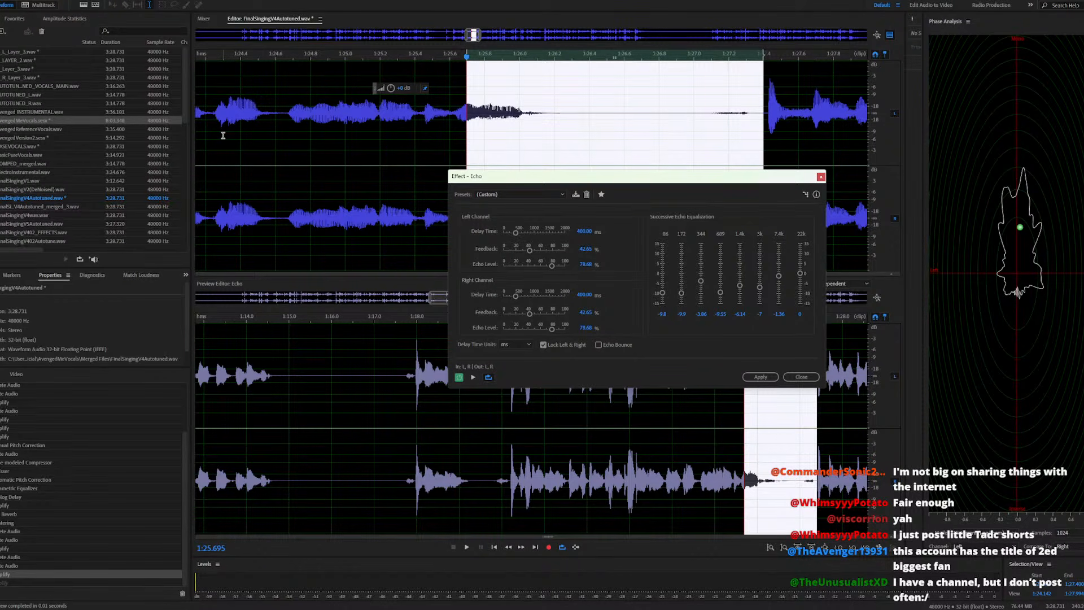
pyautogui.press('space')
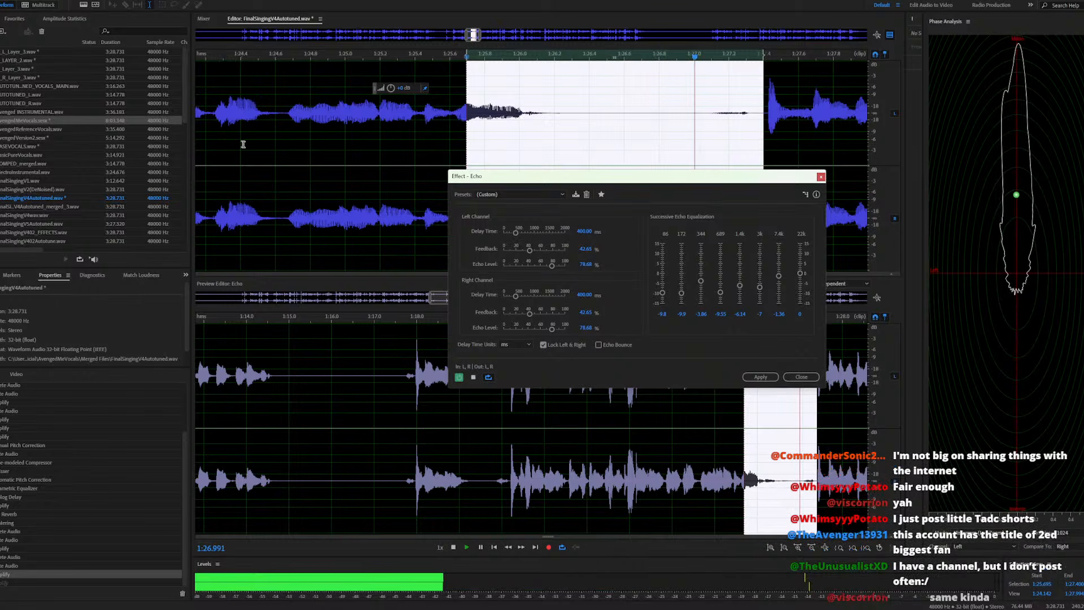
pyautogui.click(758, 377)
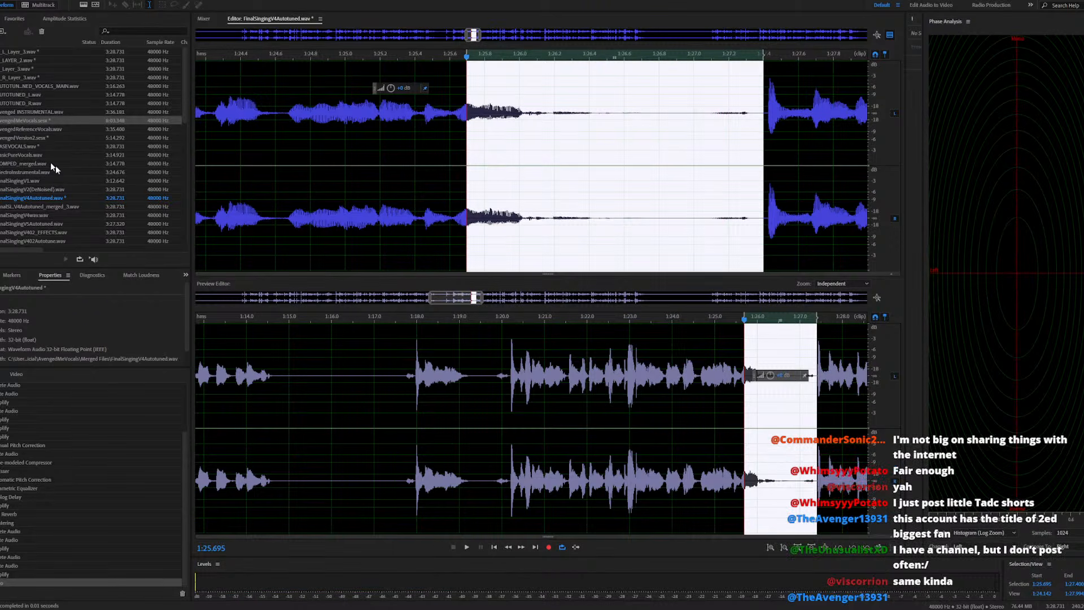
# Return to the AvengedMeVocals multitrack session
pyautogui.click(19, 121)
pyautogui.doubleClick(19, 121)
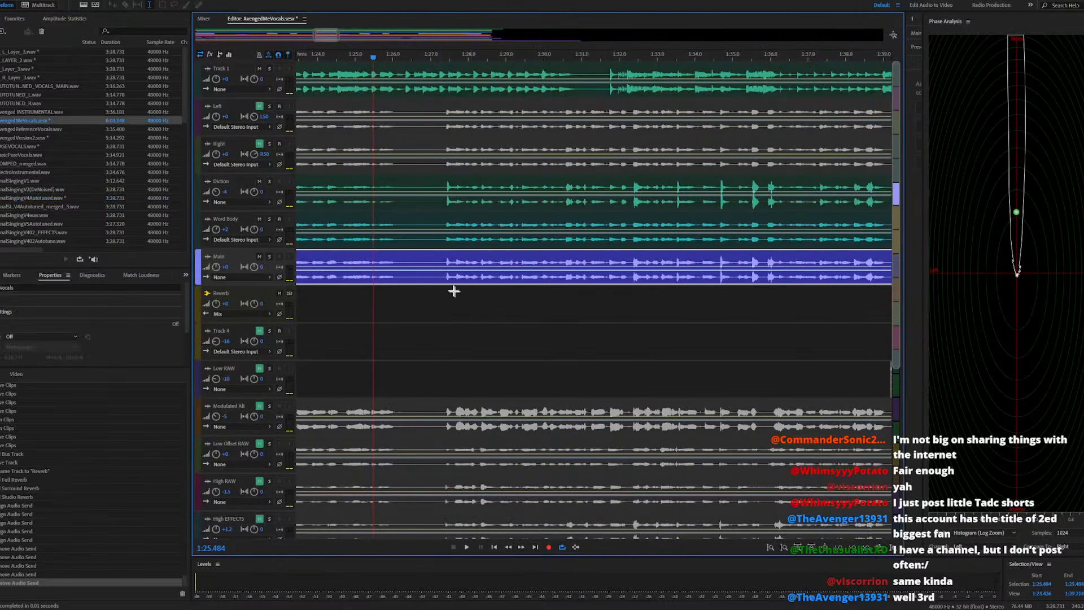
# Play the mix from about 1:25.484, and audition the Word Body clip alone up to about 1:25.7 in the waveform editor
pyautogui.press('space')
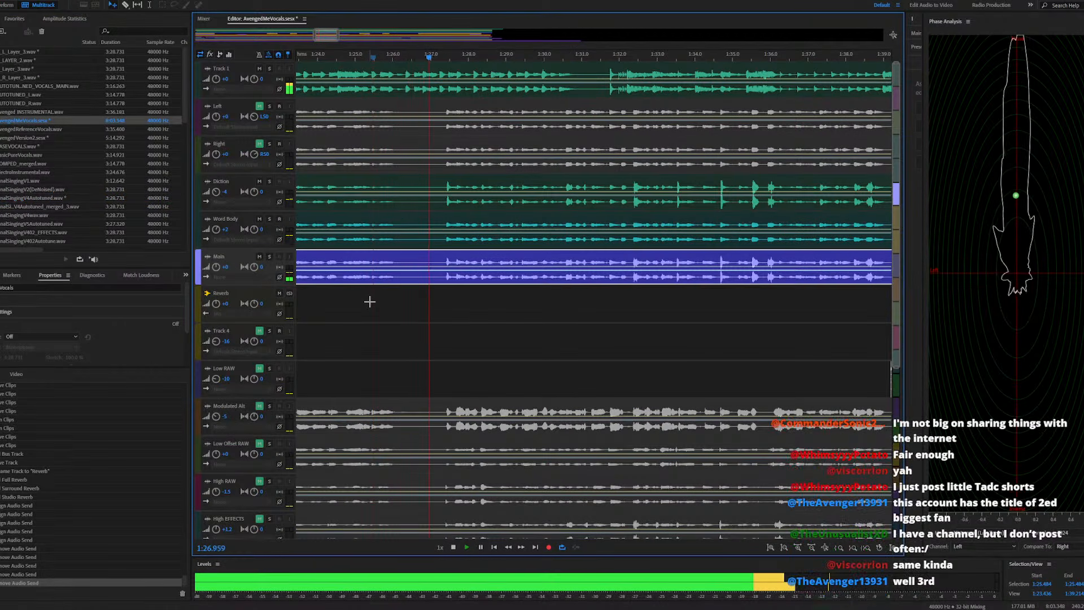
pyautogui.press('space')
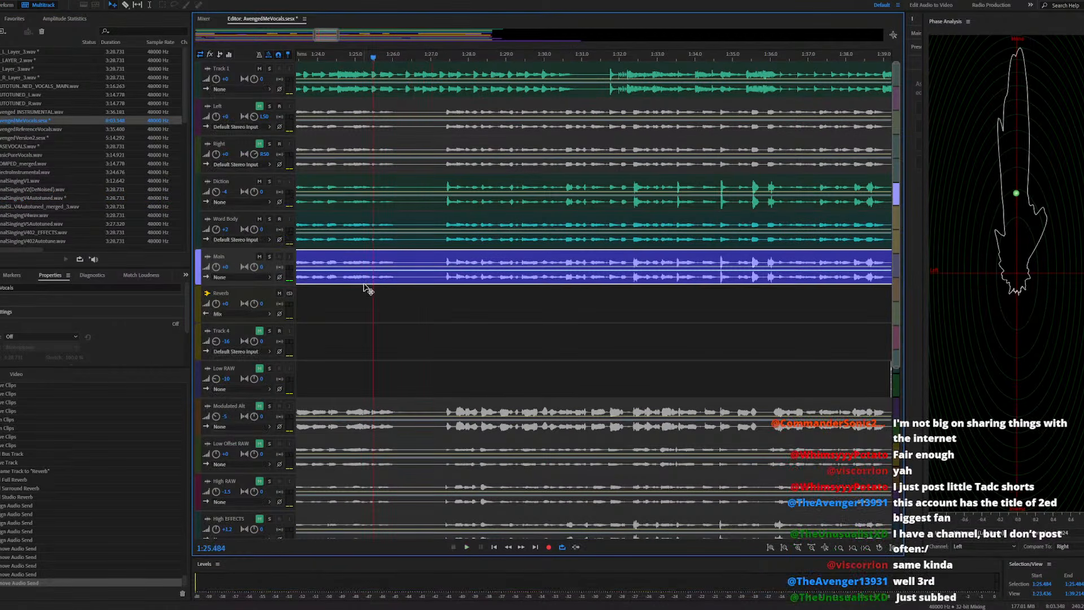
pyautogui.doubleClick(377, 226)
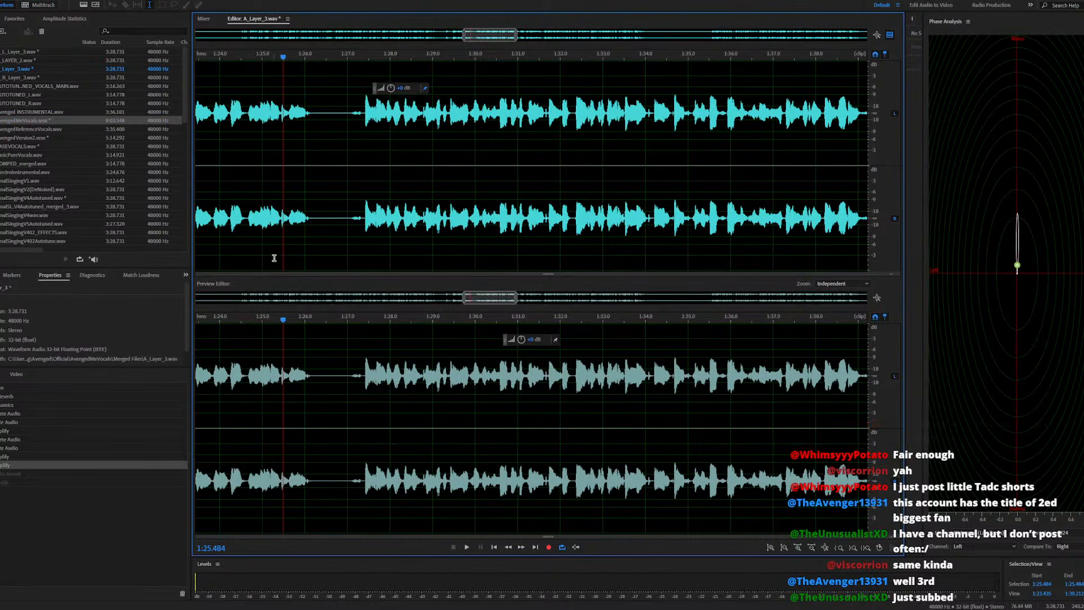
pyautogui.scroll(3, 295, 235)
pyautogui.press('space')
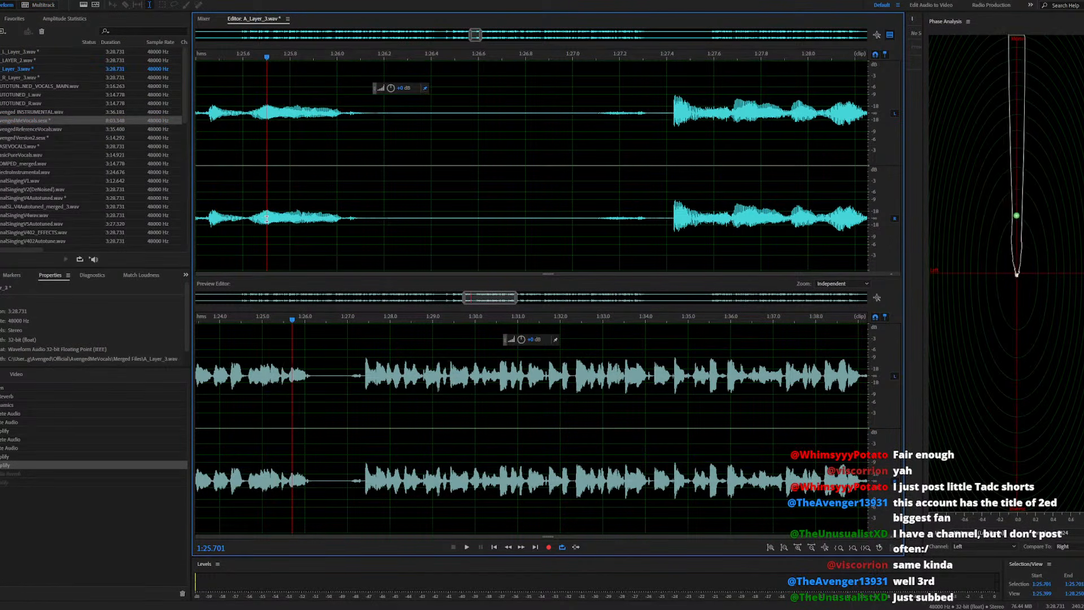
pyautogui.moveTo(267, 220); pyautogui.dragTo(667, 223)
pyautogui.click(48, 2)
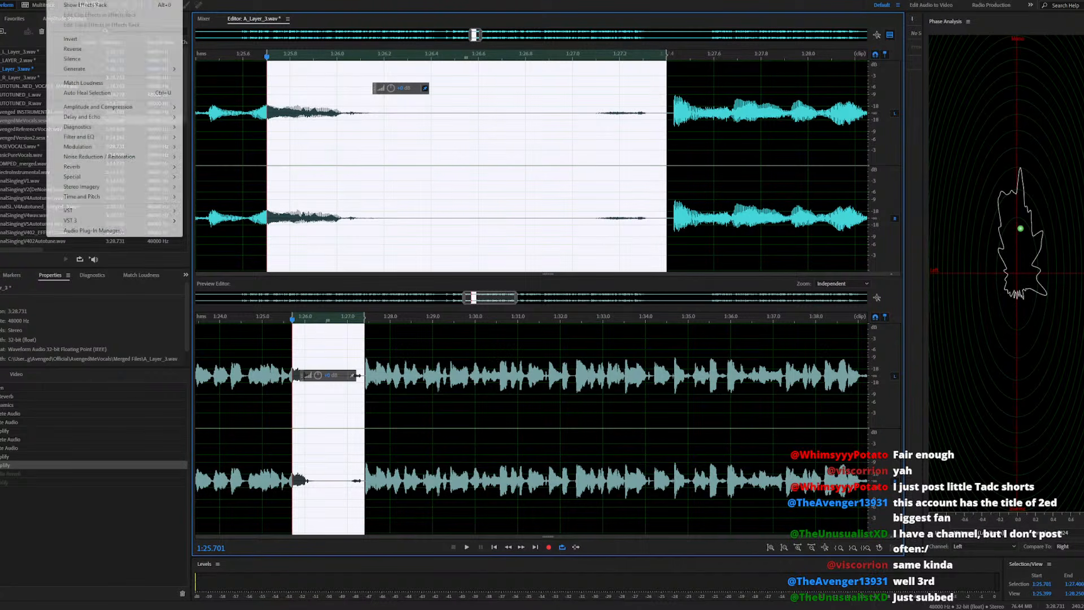
pyautogui.moveTo(115, 108)
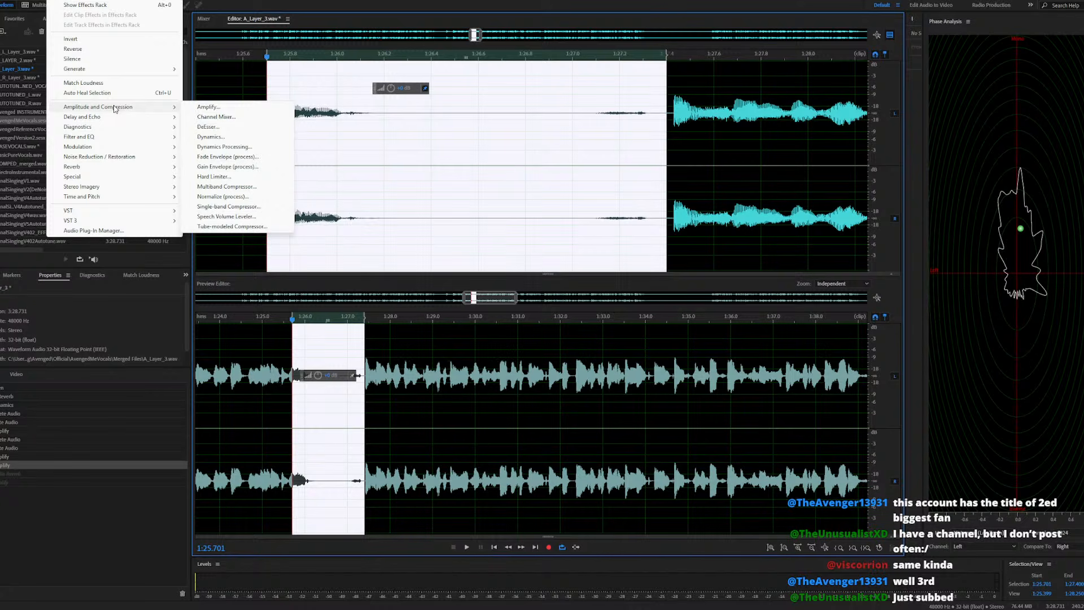
pyautogui.click(365, 192)
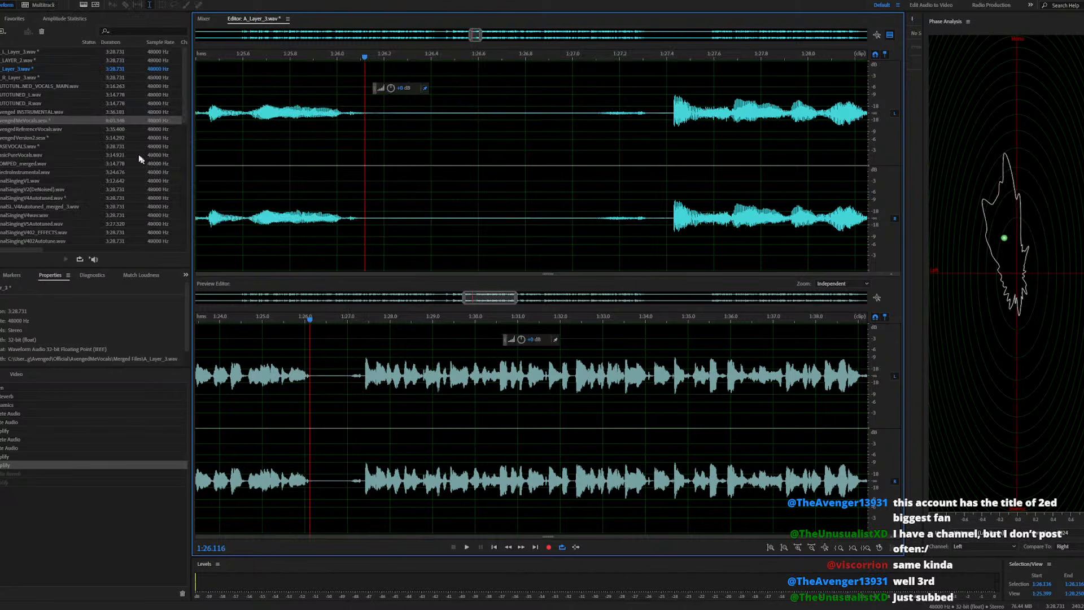
pyautogui.doubleClick(35, 121)
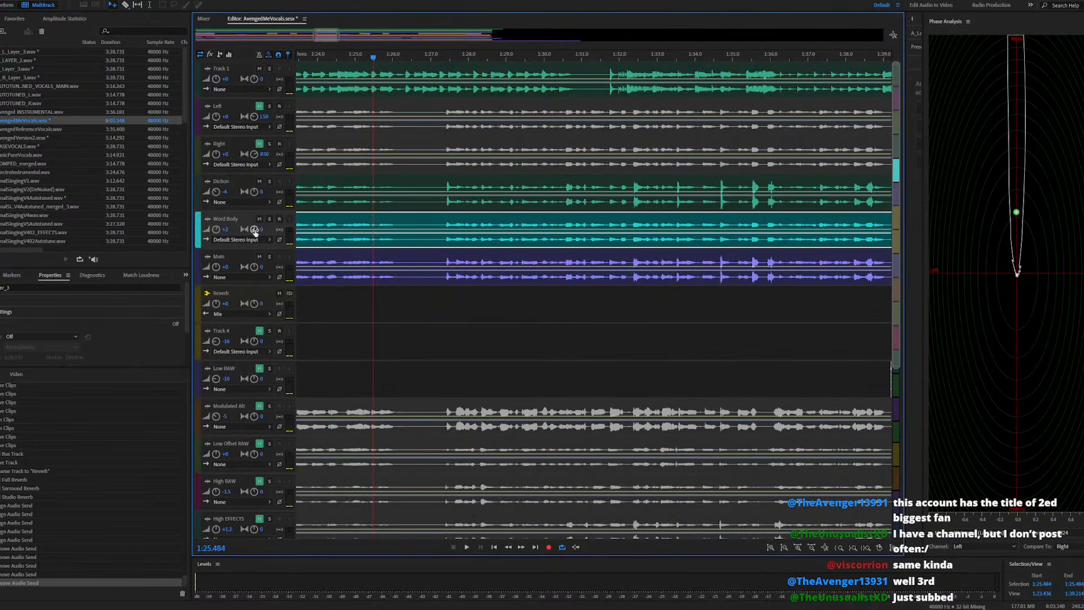
# Undo the last Echo on the Main vocal's source file and return to the AvengedMeVocals multitrack session
pyautogui.doubleClick(398, 262)
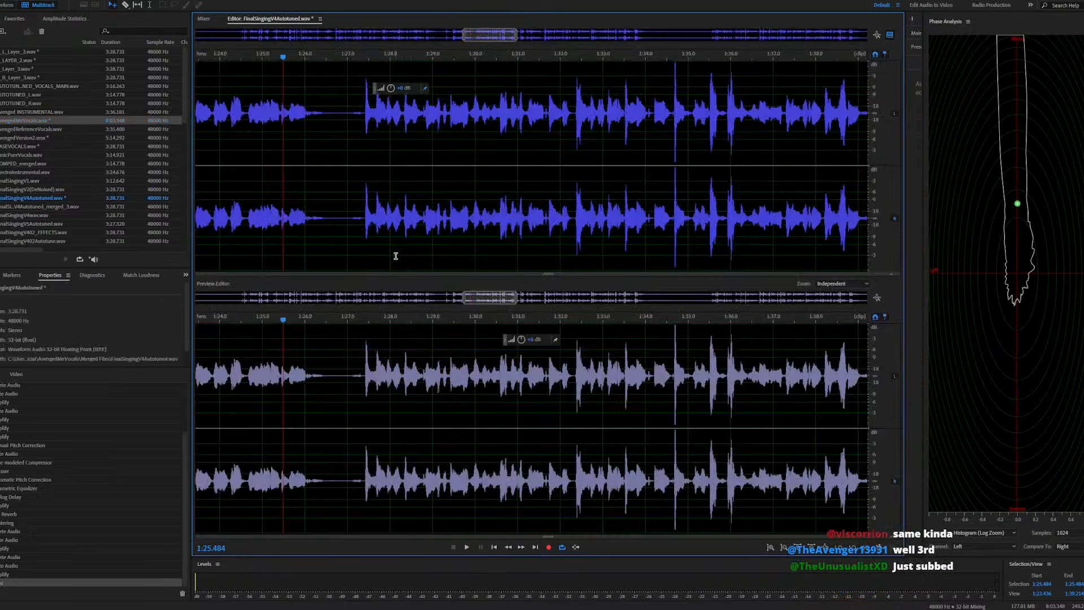
pyautogui.hotkey('ctrl', 'z')
pyautogui.click(285, 213)
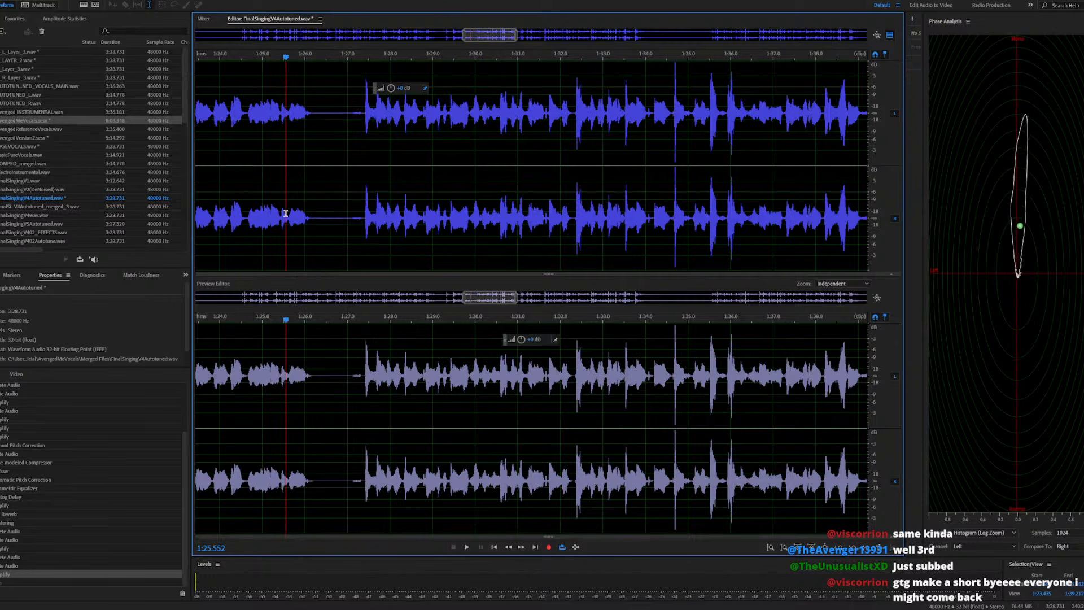
pyautogui.doubleClick(32, 123)
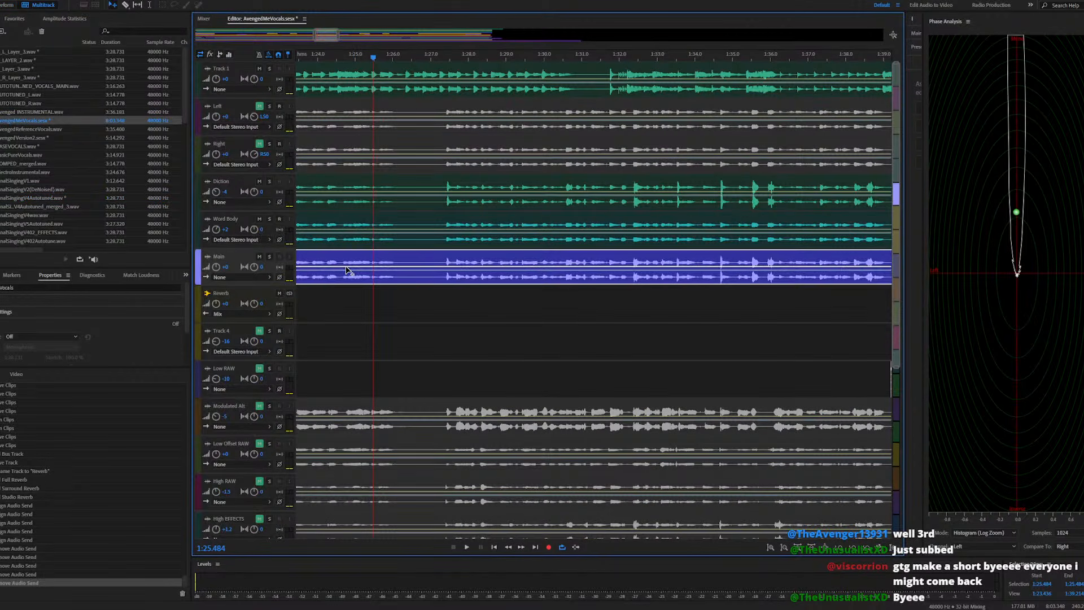
# Play the multitrack mix from about 1:25.484, and replay it from 1:24.000 to hear the lead-in
pyautogui.press('space')
pyautogui.press('space')
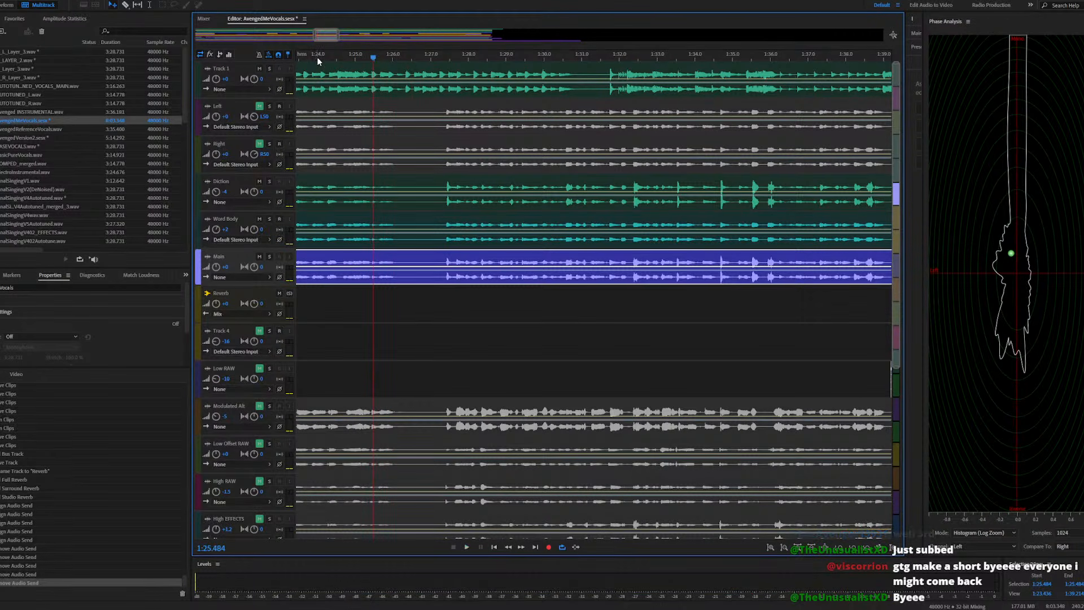
pyautogui.click(317, 59)
pyautogui.press('space')
pyautogui.scroll(-5, 408, 178)
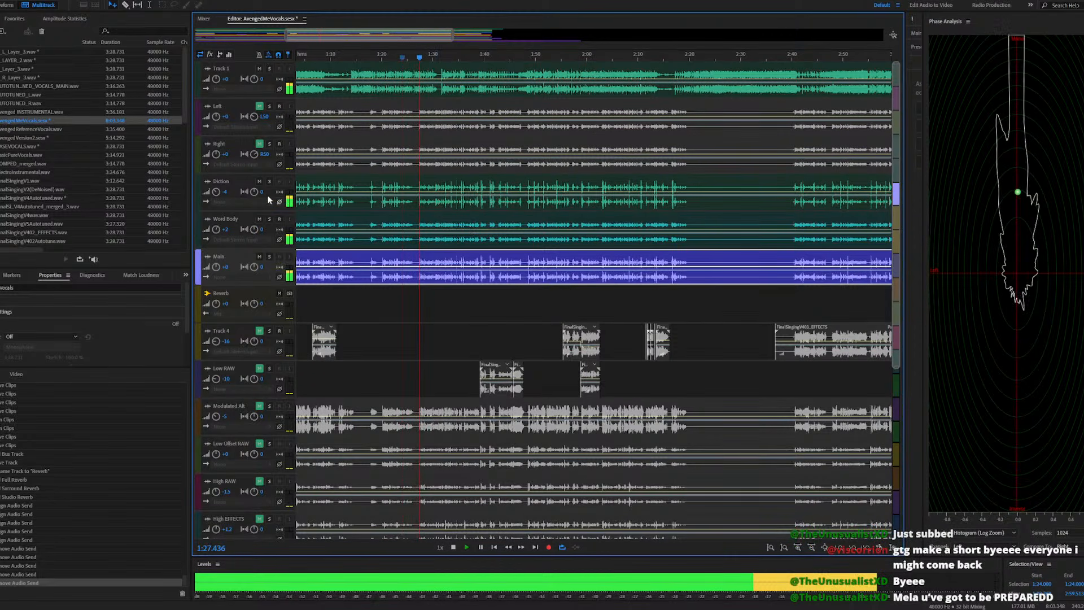
# Try the Diction track's volume at -8 during playback and settle on -6
pyautogui.click(223, 191)
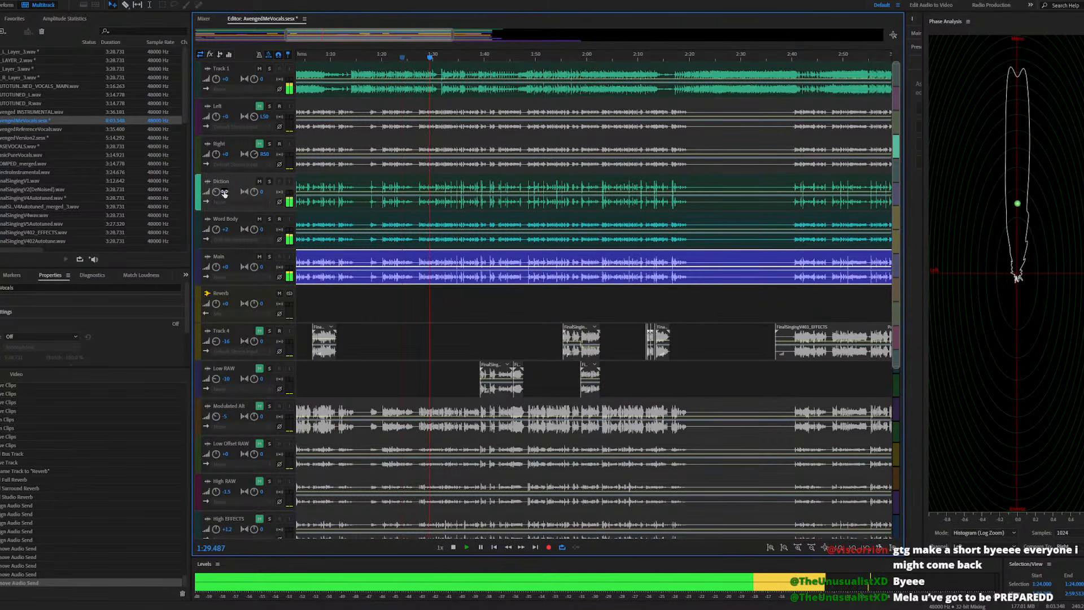
pyautogui.write('-8')
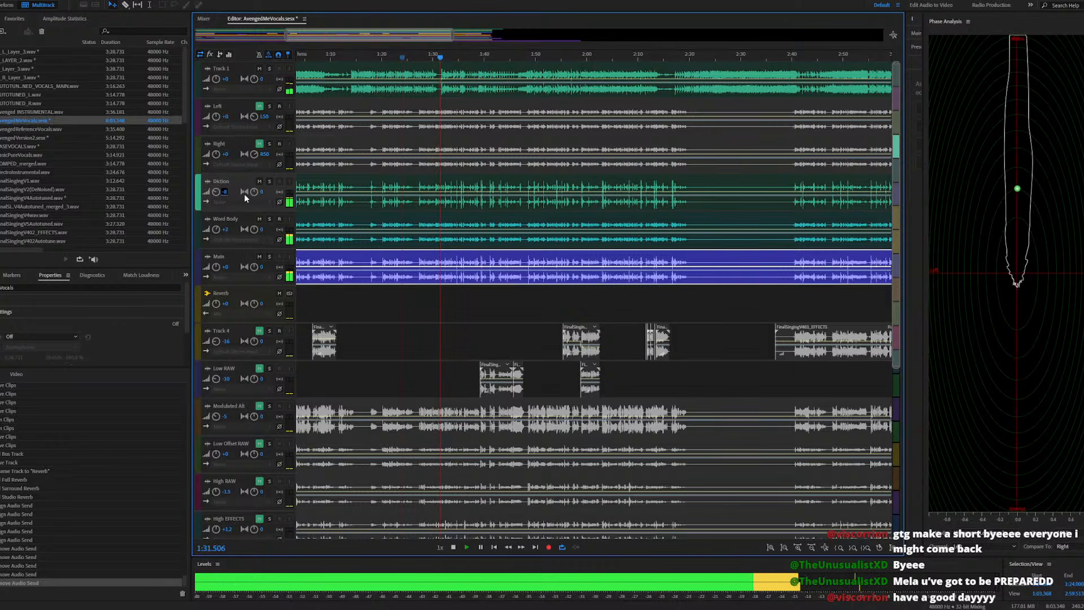
pyautogui.click(224, 191)
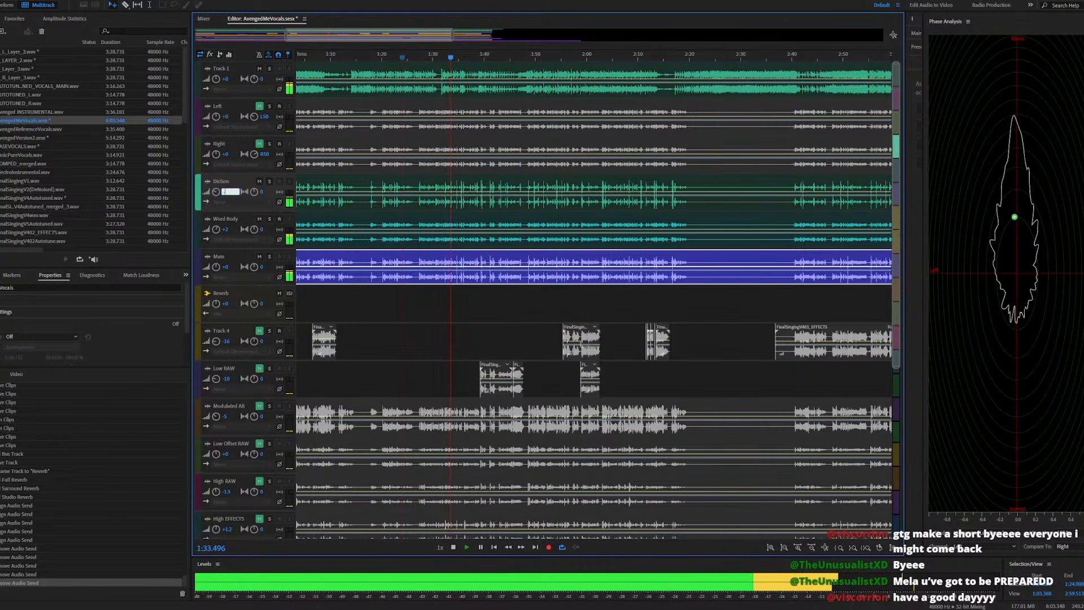
pyautogui.write('-6')
pyautogui.press('Return')
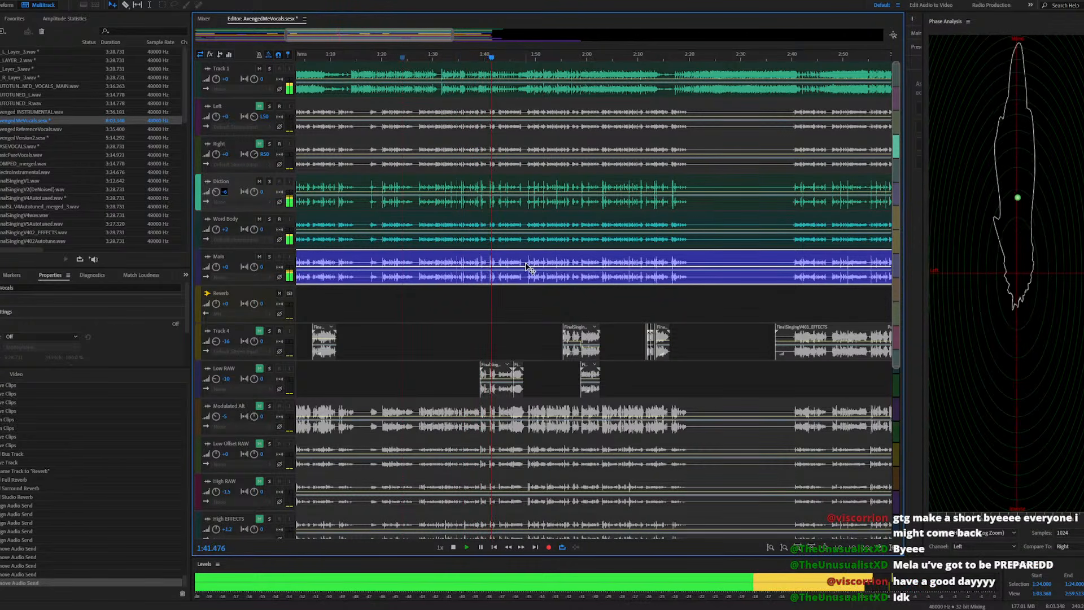
# Stop playback and add volume keyframes to the Diction clip at about 1:48, in the gap before the vocals re-enter
pyautogui.scroll(5, 527, 266)
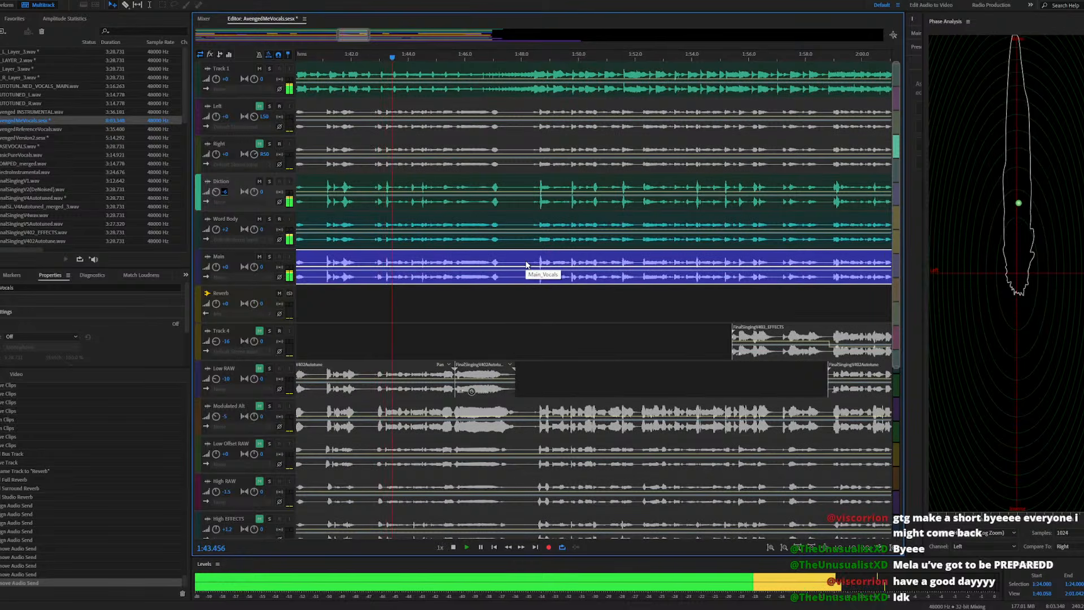
pyautogui.scroll(3, 527, 266)
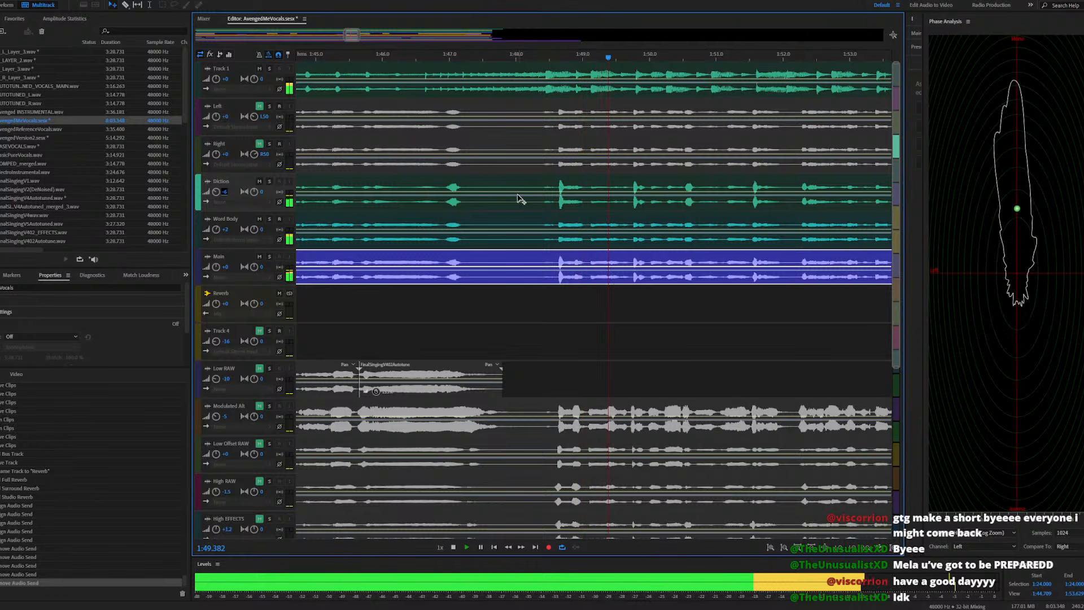
pyautogui.press('space')
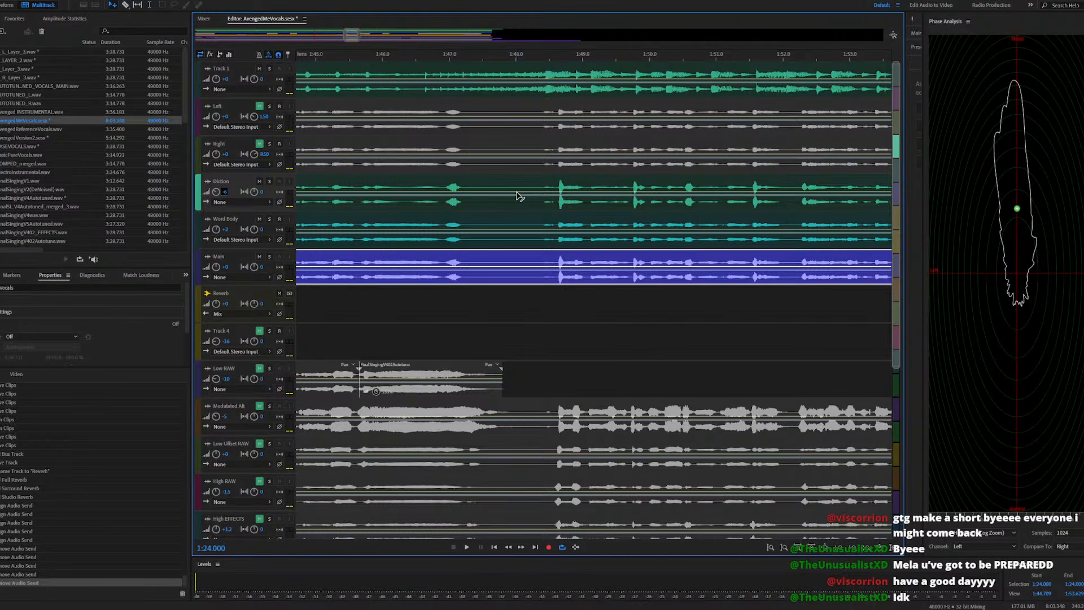
pyautogui.click(518, 195)
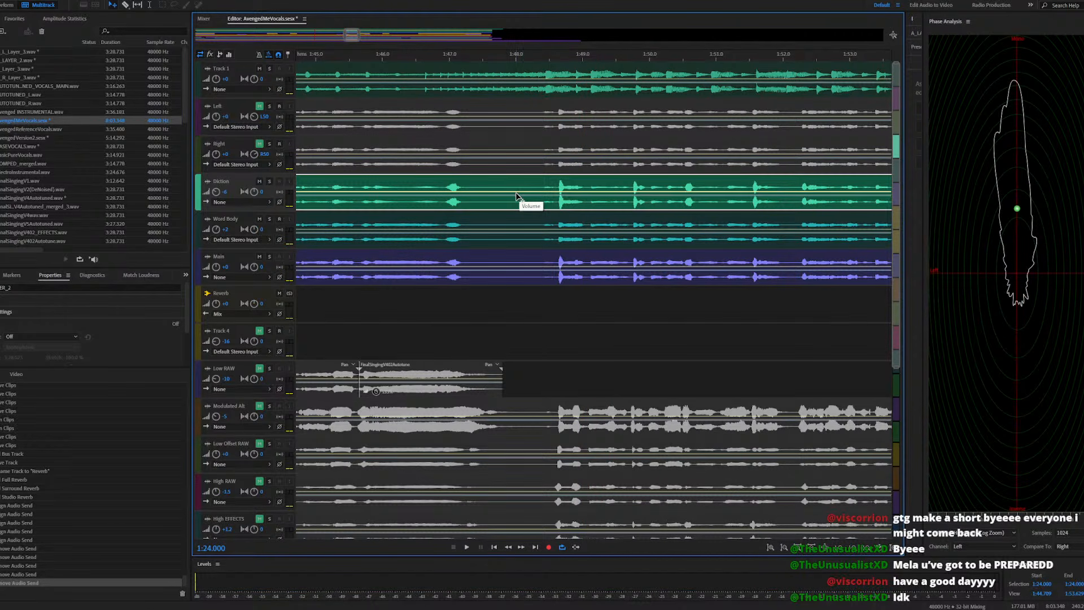
pyautogui.click(518, 196)
pyautogui.click(519, 192)
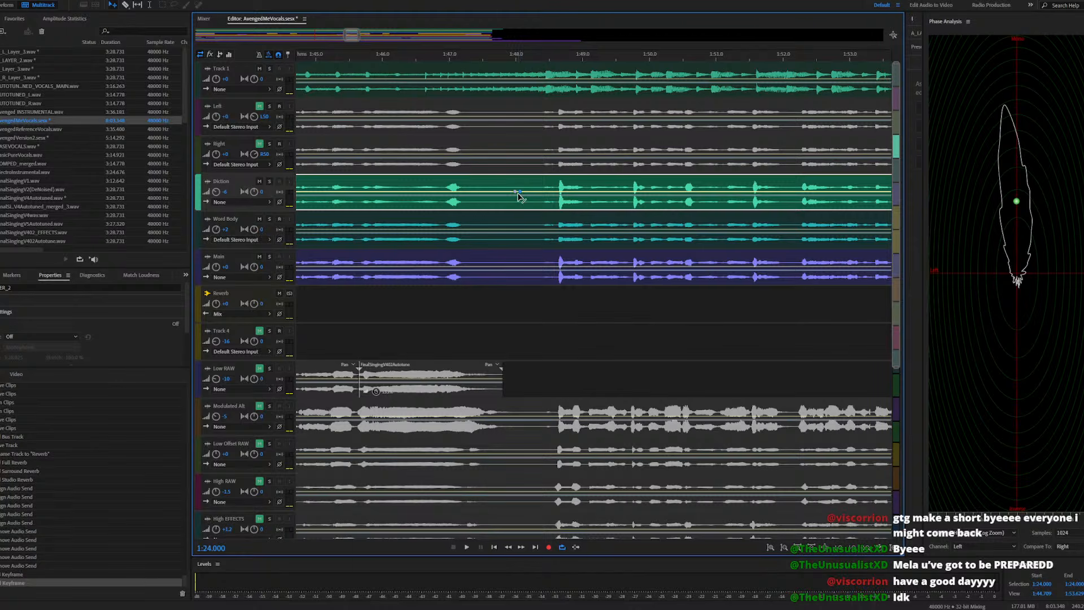
pyautogui.click(520, 232)
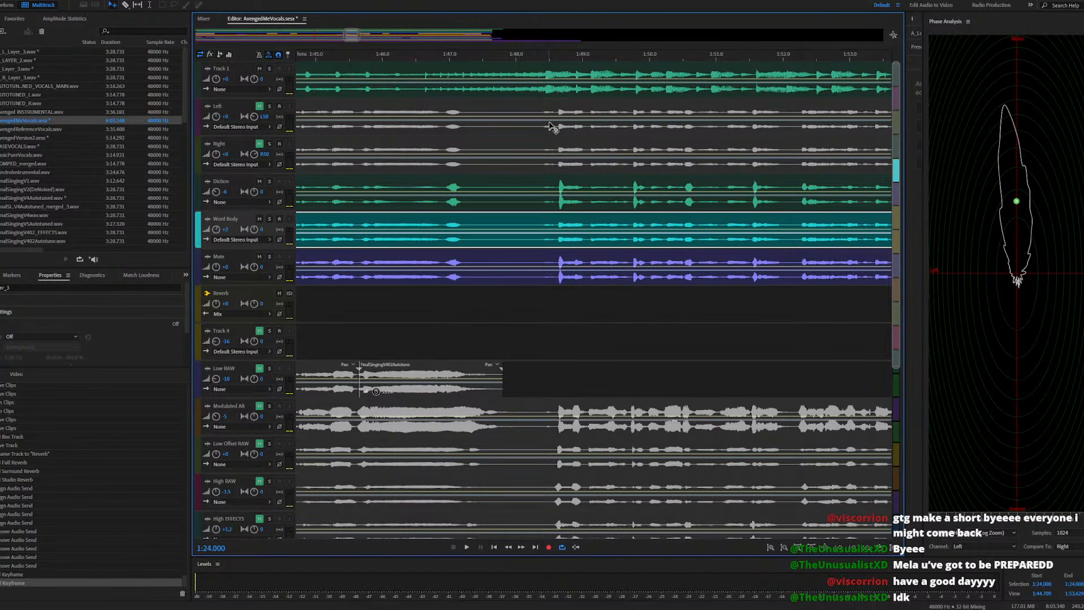
pyautogui.click(520, 189)
# Add volume keyframes to the Main clip at about 1:48 and lower its volume slightly from that point on
pyautogui.click(520, 271)
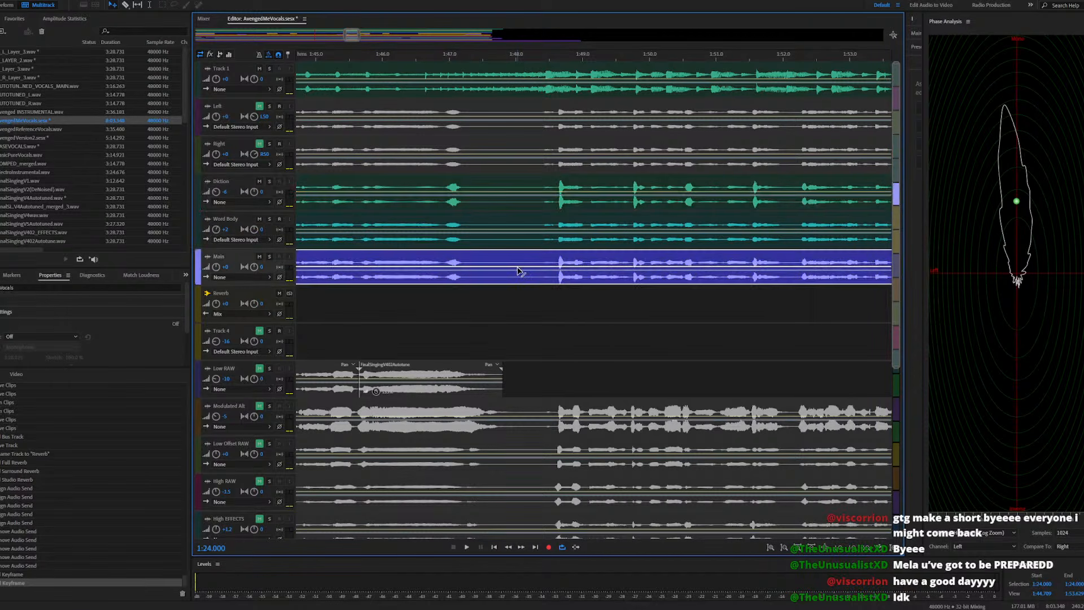
pyautogui.moveTo(524, 270); pyautogui.dragTo(519, 271)
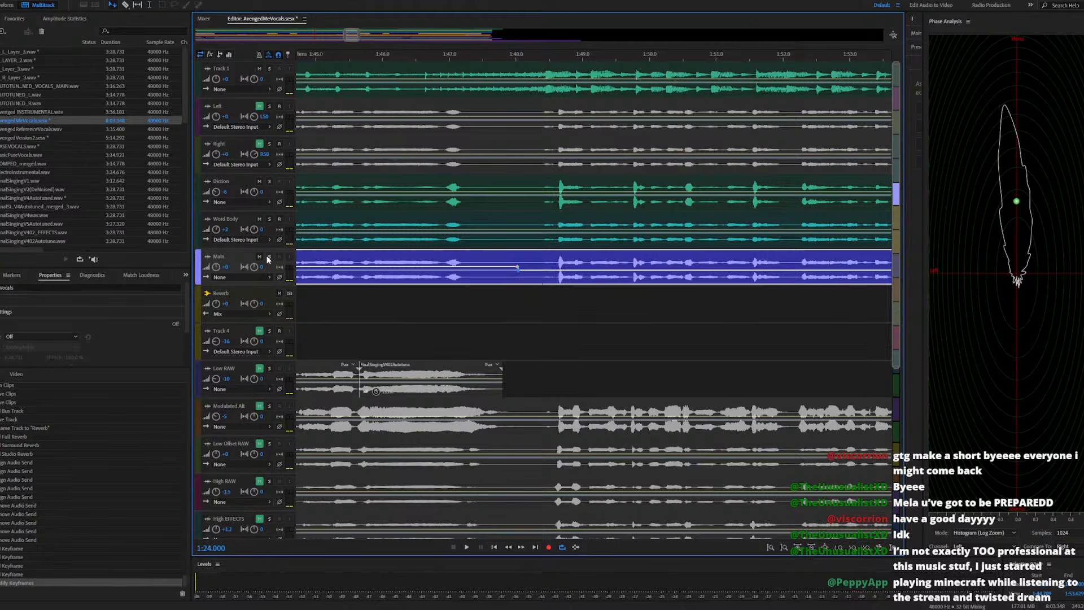
pyautogui.scroll(5, 267, 258)
pyautogui.scroll(4, 600, 306)
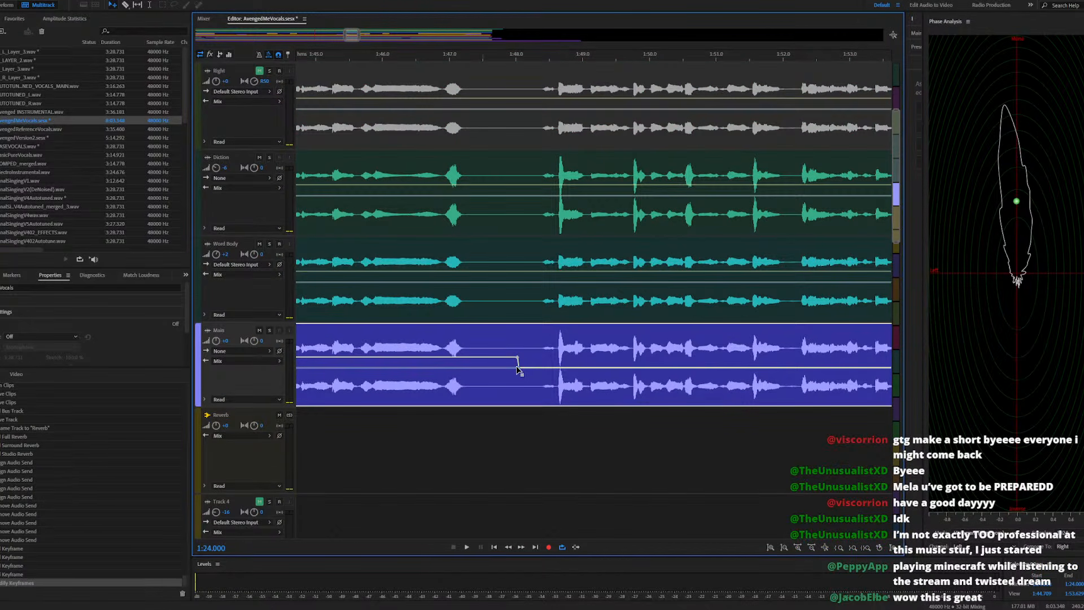
pyautogui.moveTo(518, 372); pyautogui.dragTo(517, 366)
# Lower the Diction clip's volume slightly from its keyframes at about 1:48 onward
pyautogui.scroll(2, 538, 306)
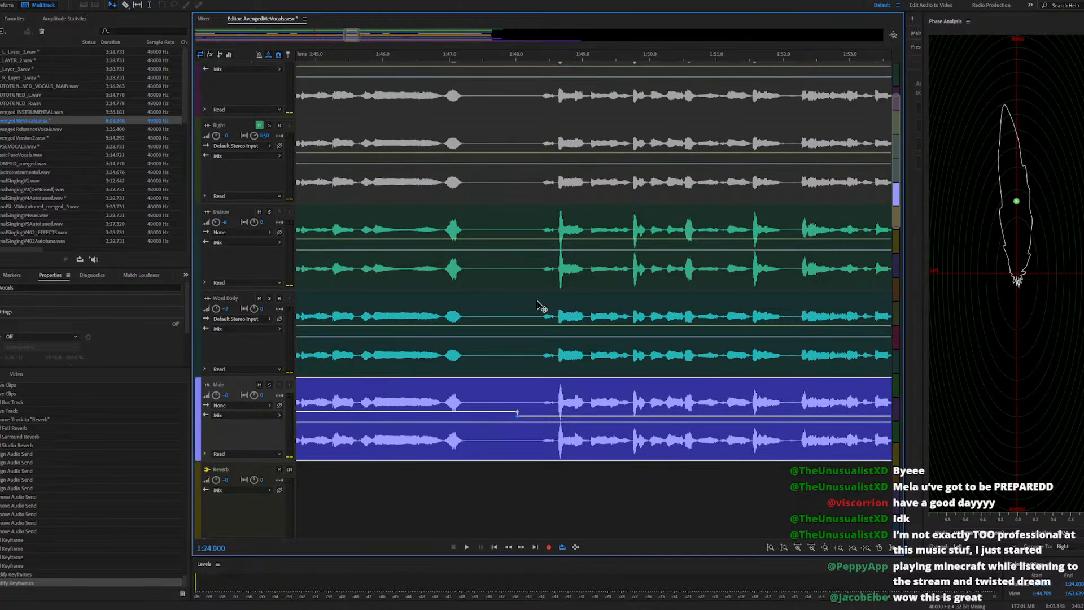
pyautogui.click(524, 261)
pyautogui.moveTo(519, 242); pyautogui.dragTo(510, 245)
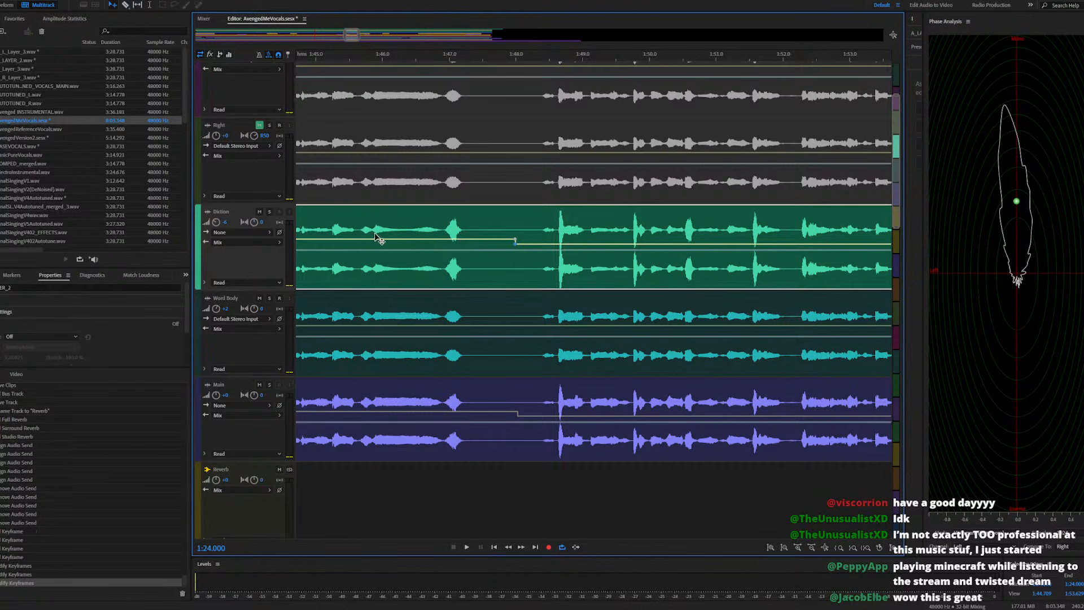
# Unmute the Right and Left vocal tracks
pyautogui.click(260, 126)
pyautogui.scroll(4, 254, 179)
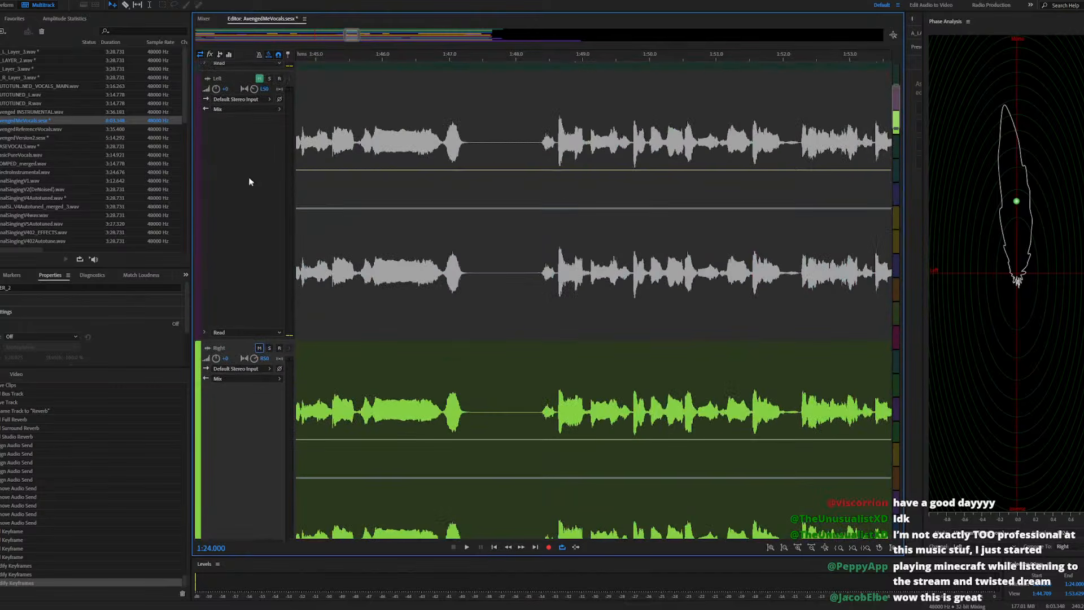
pyautogui.click(259, 78)
# Play the mix from about 1:47.504 with the Left and Right layers included, and stop playback
pyautogui.scroll(-4, 246, 309)
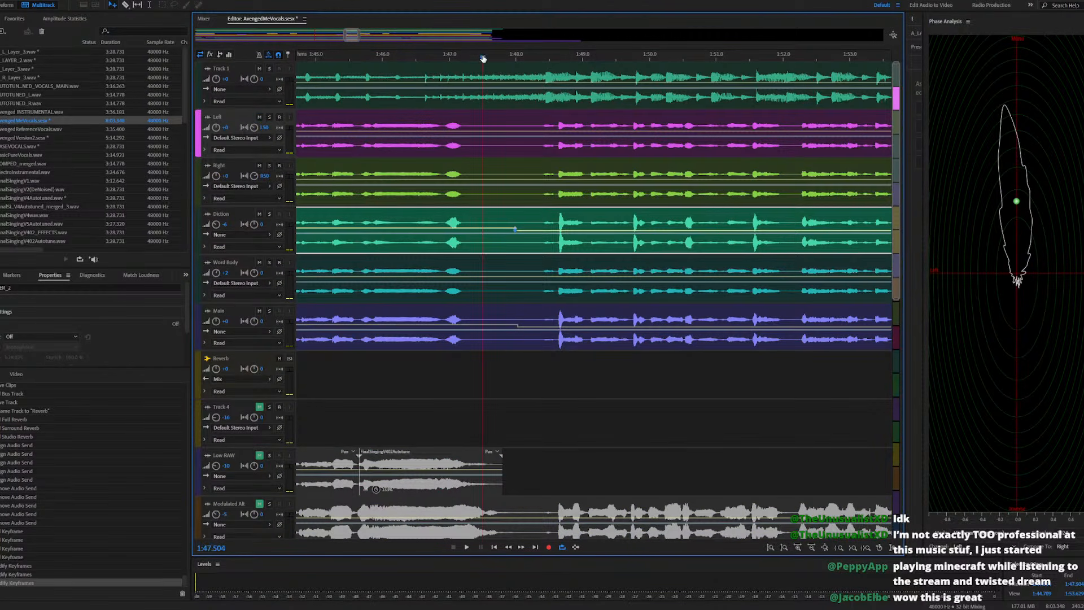
pyautogui.press('space')
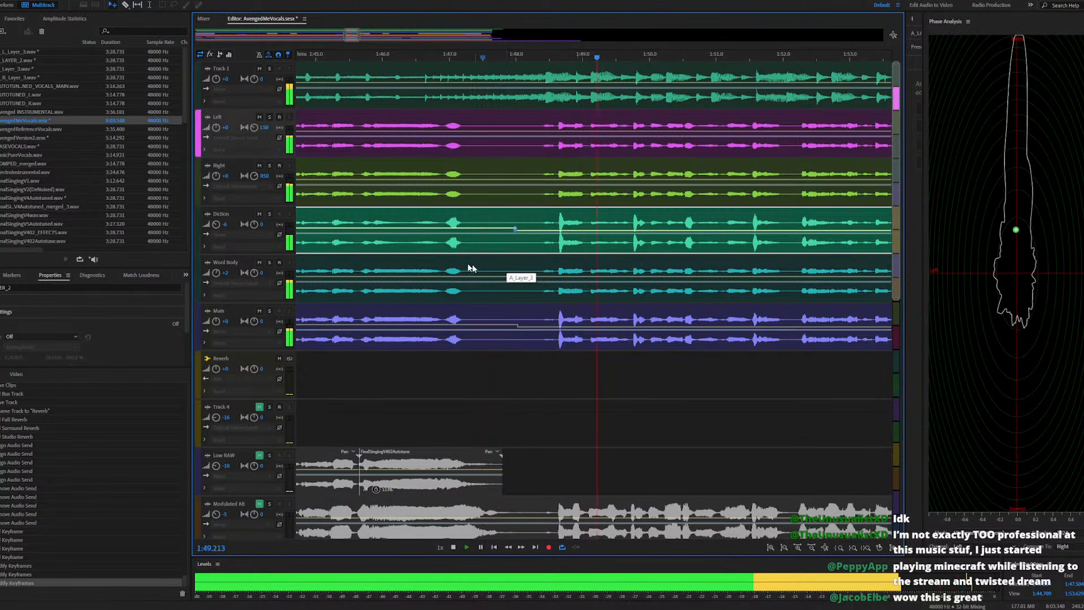
pyautogui.scroll(-5, 471, 268)
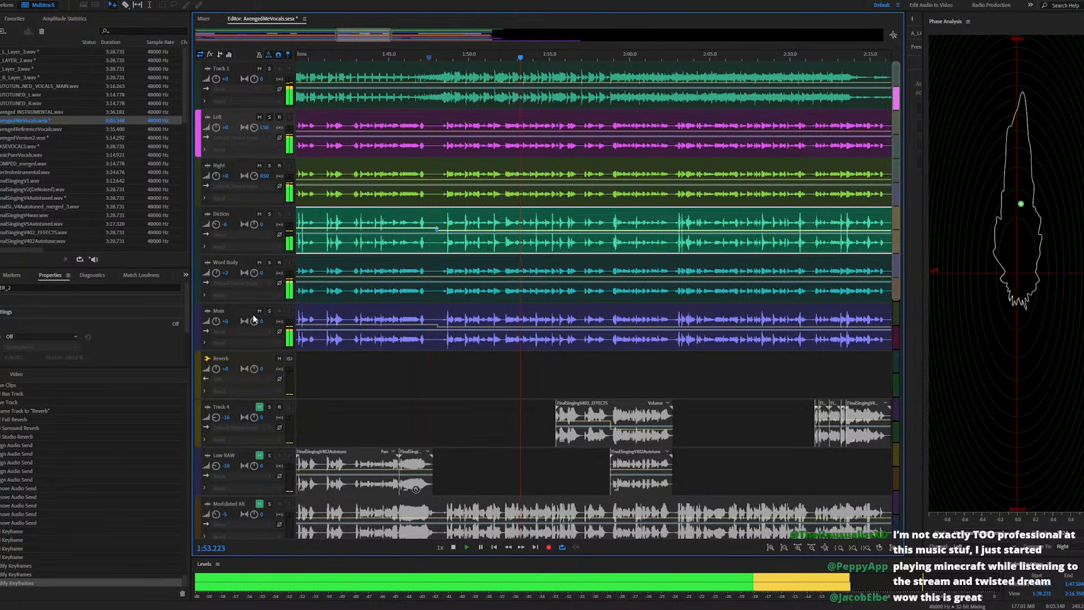
pyautogui.press('space')
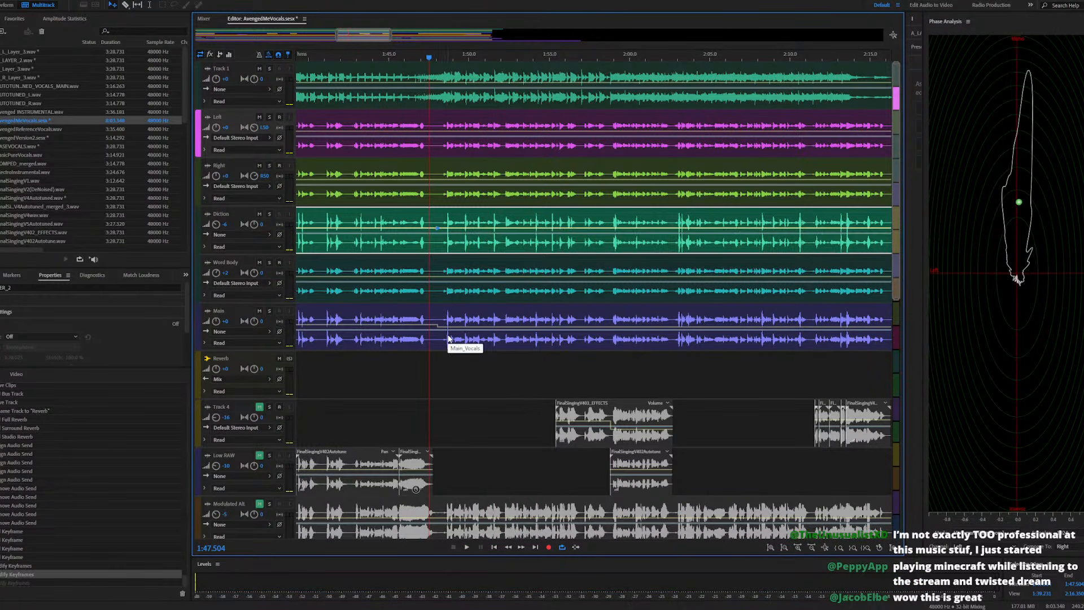
# Undo the volume drops made on the Main and Diction clips at about 1:48
pyautogui.hotkey('ctrl', 'z')
pyautogui.hotkey('ctrl', 'z')
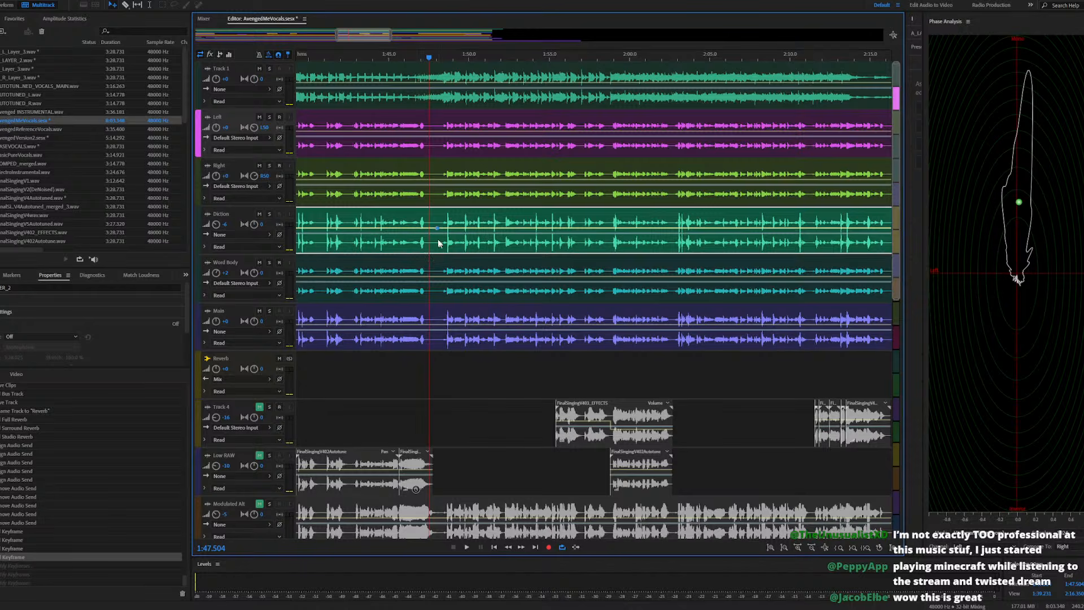
pyautogui.scroll(2, 438, 243)
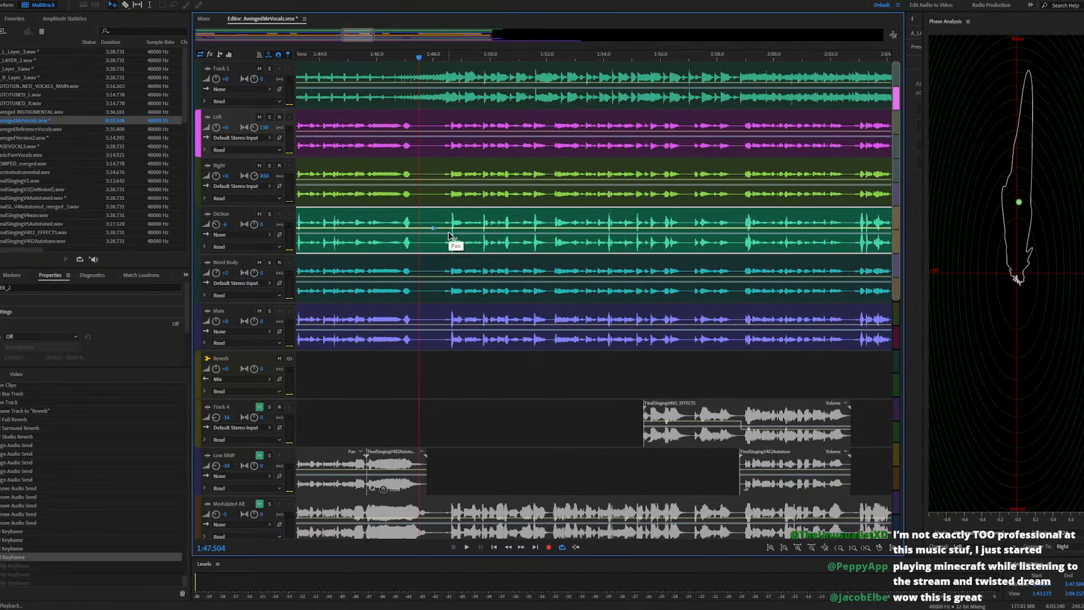
# Compare the mix from 1:47.504 with the Word Body track muted and unmuted, and set its volume to +2
pyautogui.press('space')
pyautogui.click(260, 263)
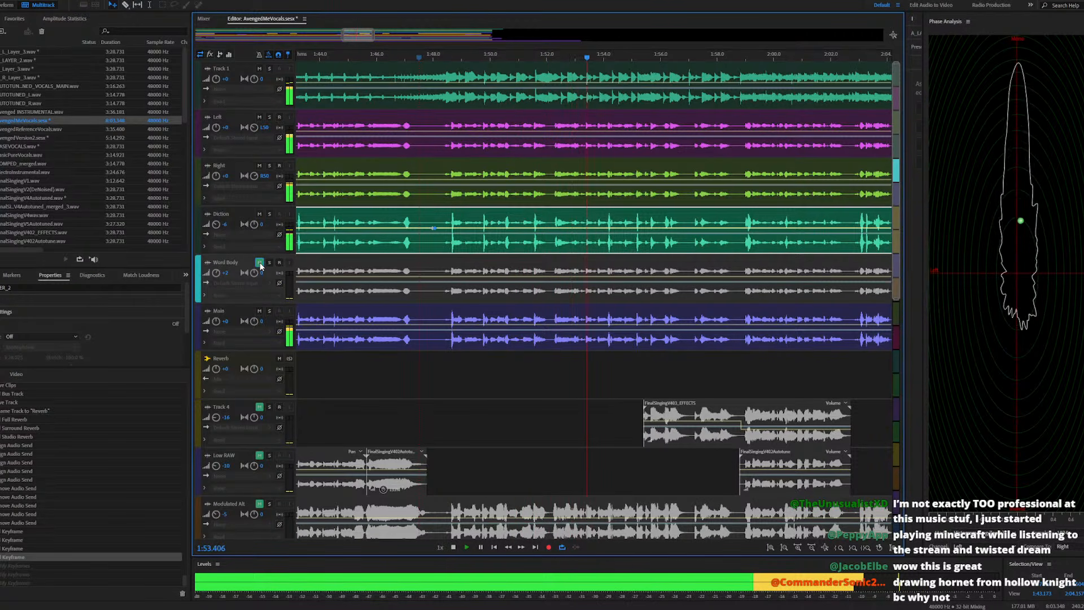
pyautogui.click(260, 263)
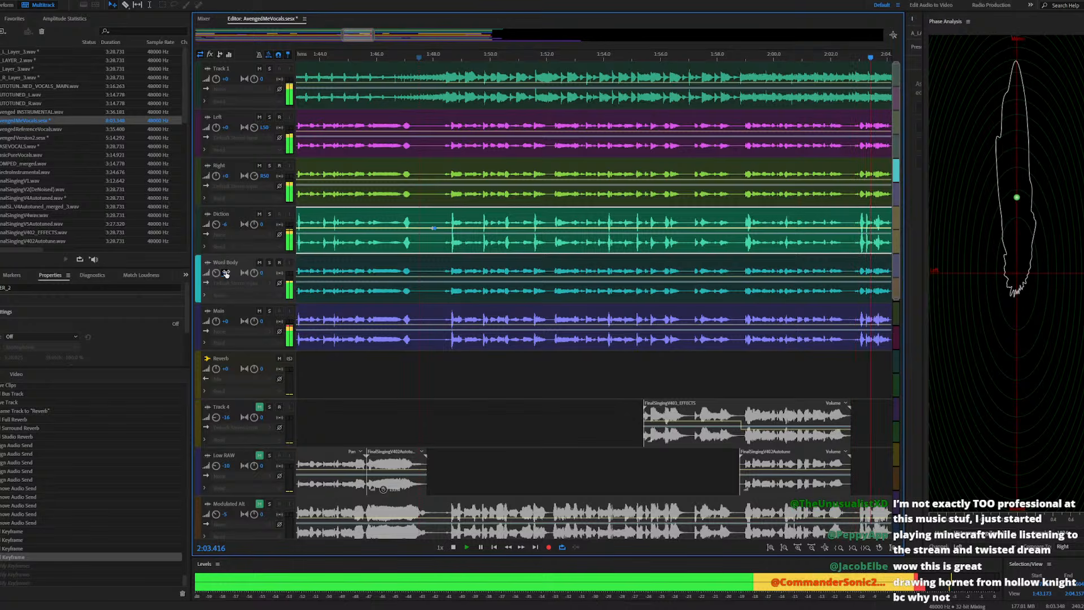
pyautogui.press('space')
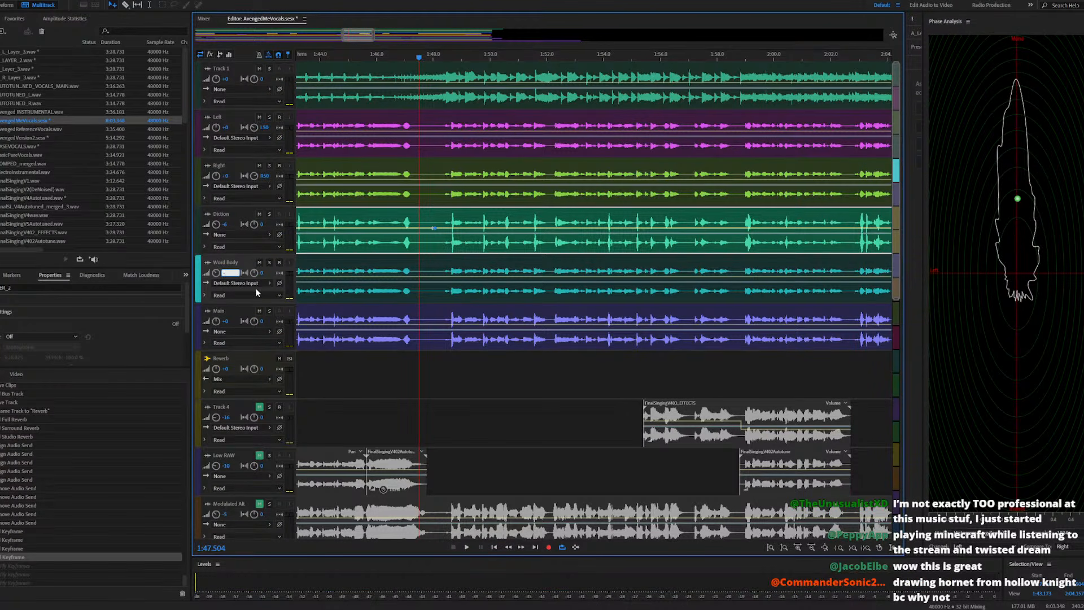
pyautogui.write('2')
pyautogui.press('Return')
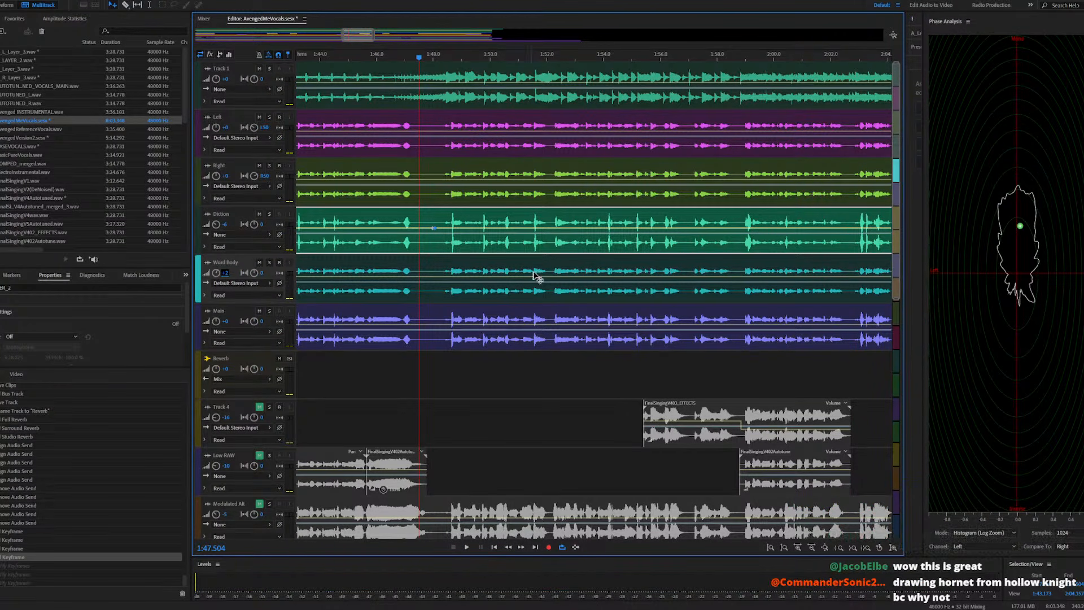
# Set the track volume of both the Left and Right vocal tracks to -8
pyautogui.scroll(-4, 542, 266)
pyautogui.scroll(-1, 480, 147)
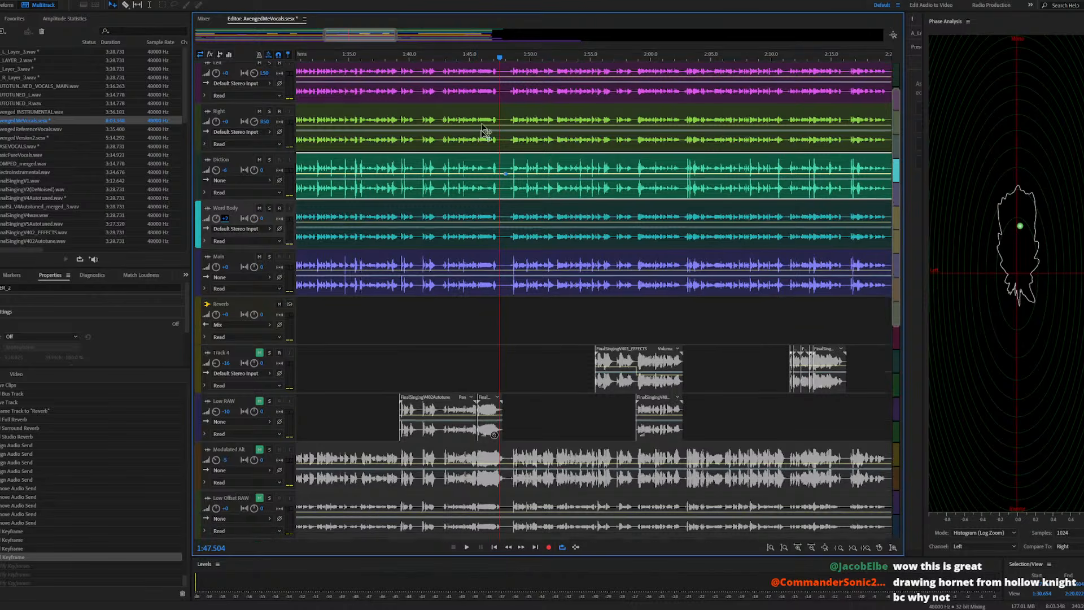
pyautogui.scroll(1, 429, 133)
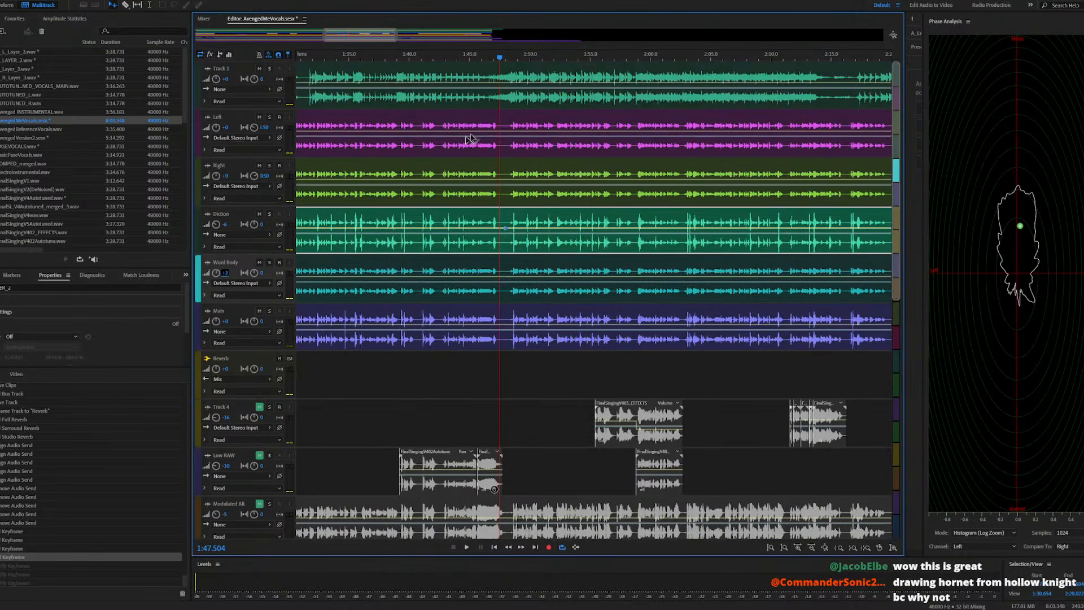
pyautogui.click(225, 127)
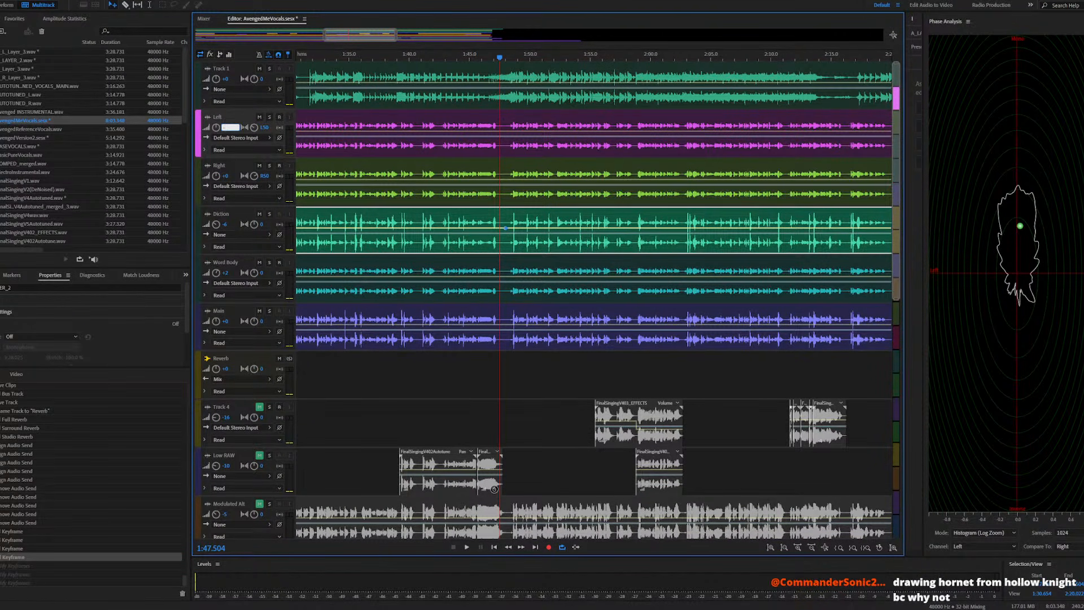
pyautogui.write('-8')
pyautogui.press('Return')
pyautogui.click(224, 176)
pyautogui.write('-8')
pyautogui.press('Return')
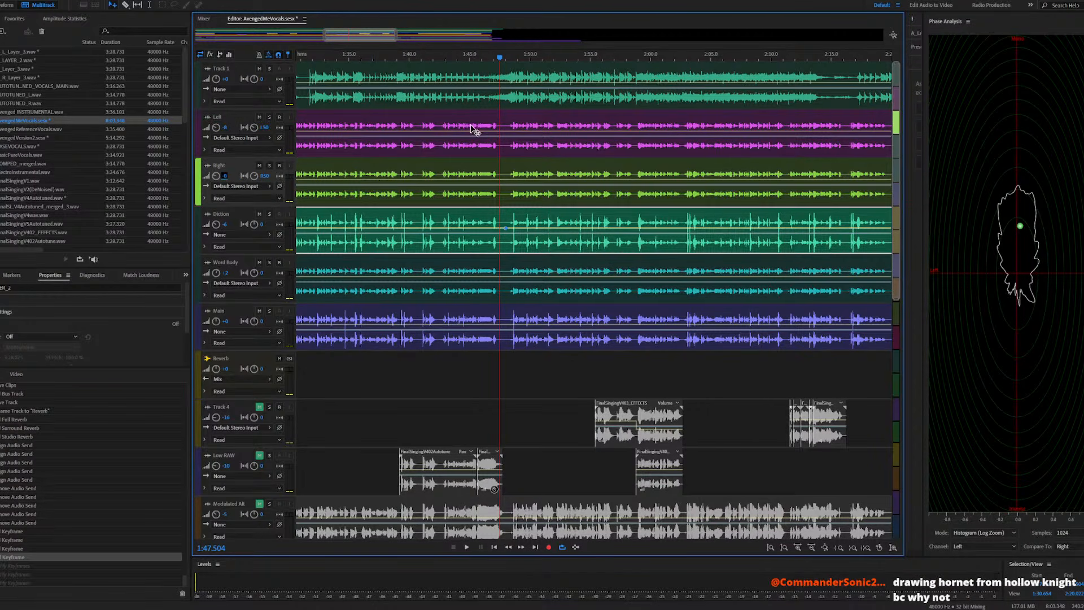
# Play the mix and lower the Diction clip's volume slightly at its second keyframe at about 1:48
pyautogui.press('space')
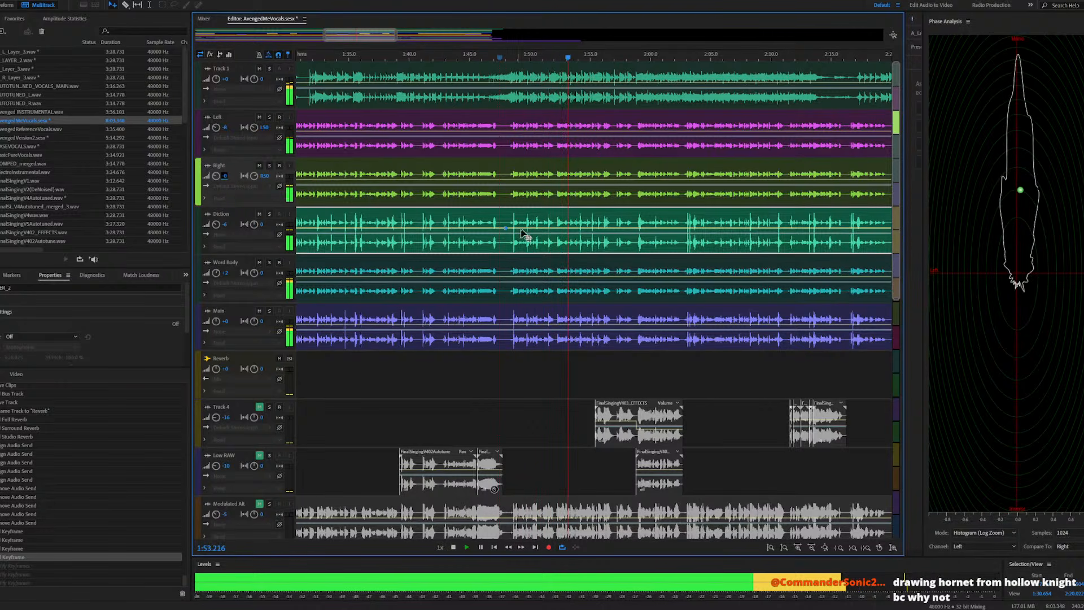
pyautogui.moveTo(506, 231); pyautogui.dragTo(506, 235)
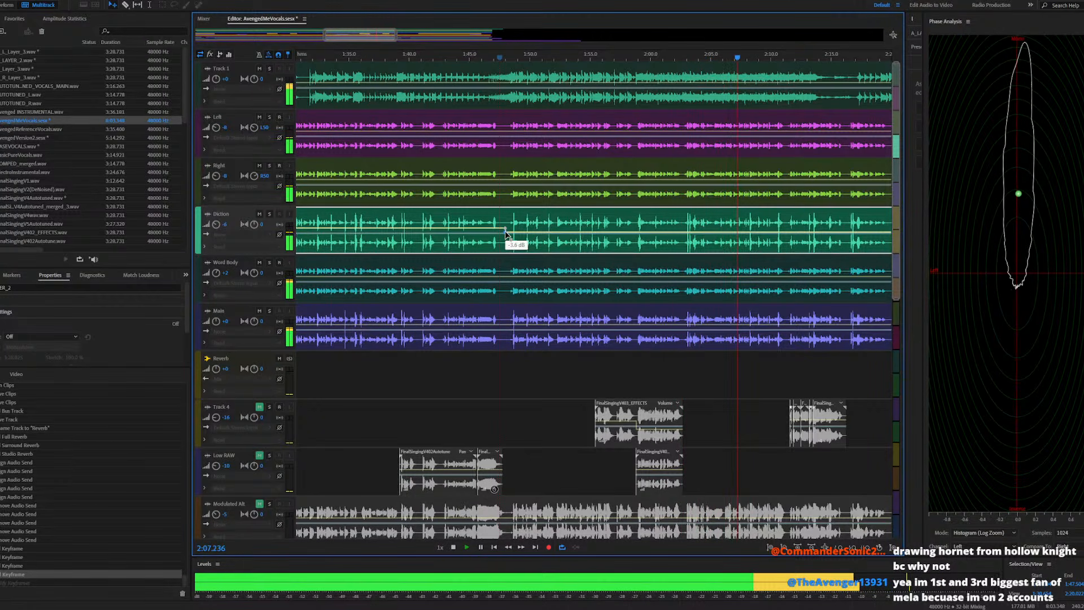
pyautogui.scroll(1, 508, 237)
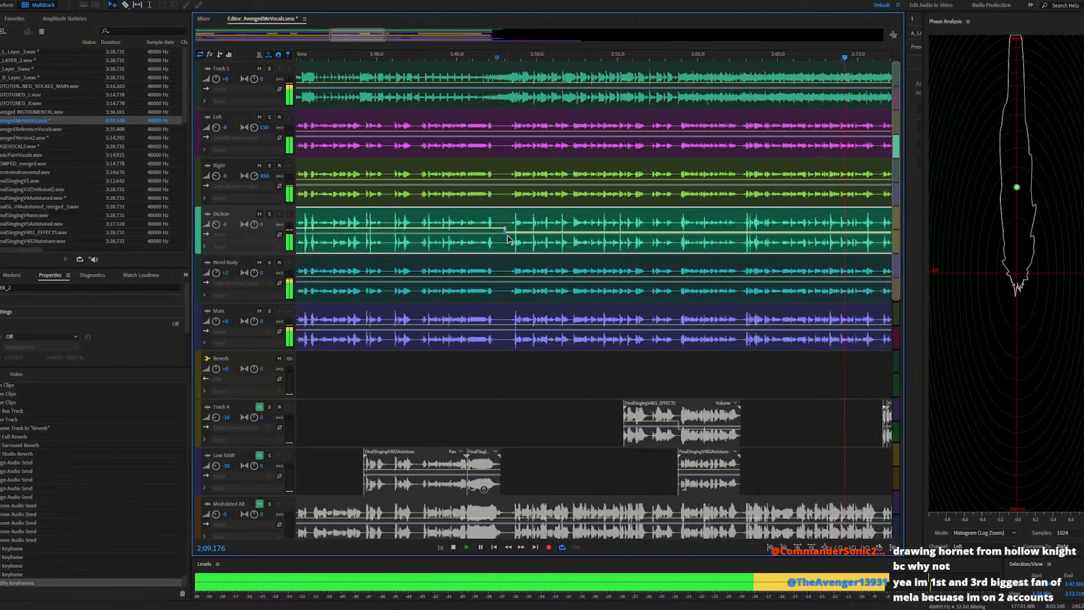
pyautogui.scroll(8, 507, 237)
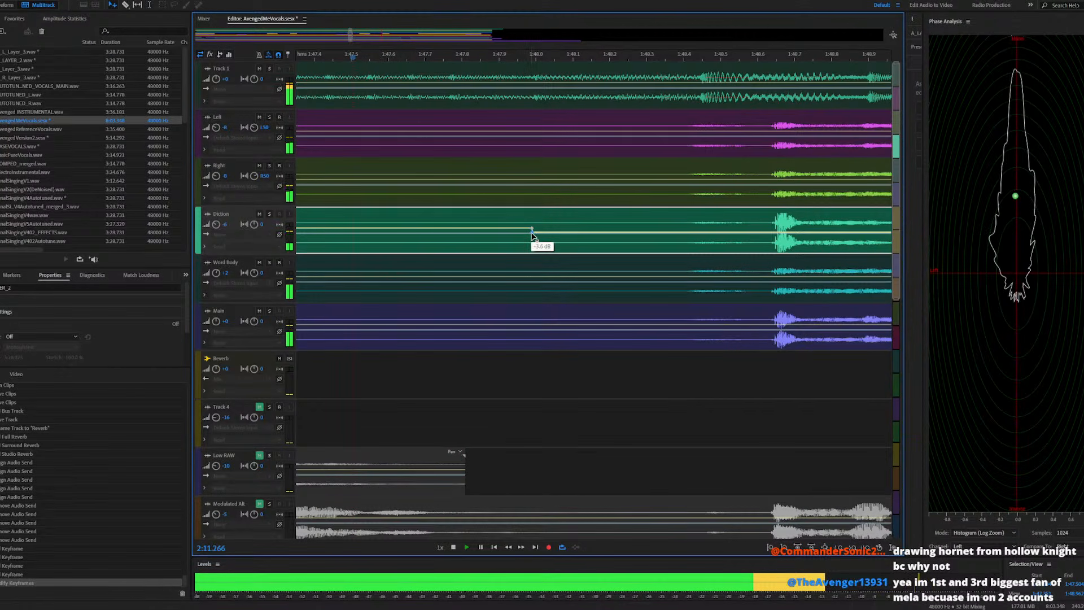
pyautogui.moveTo(531, 233); pyautogui.dragTo(531, 231)
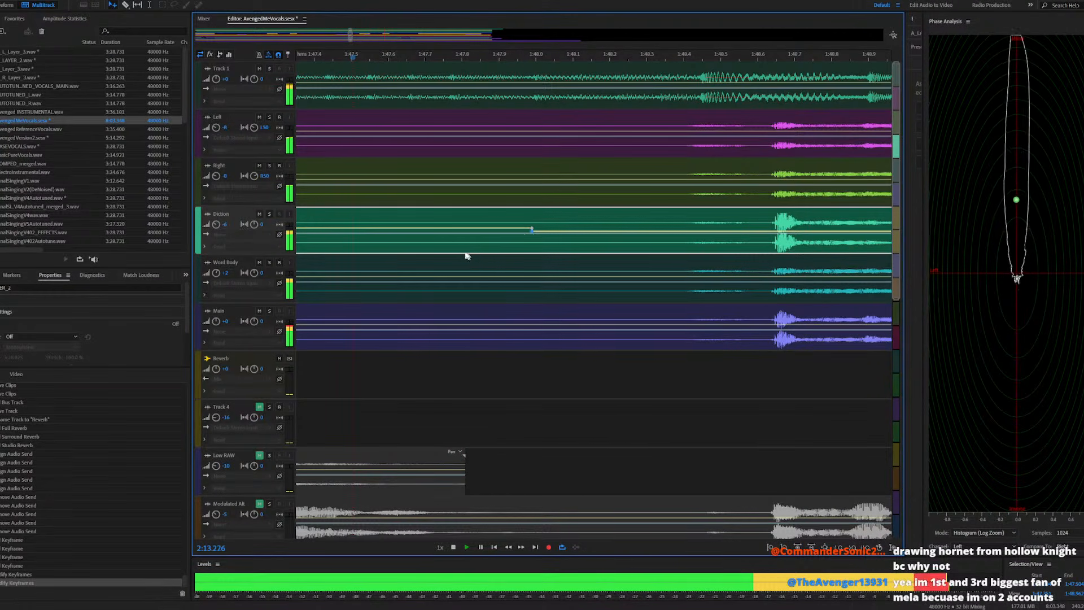
pyautogui.scroll(-10, 452, 254)
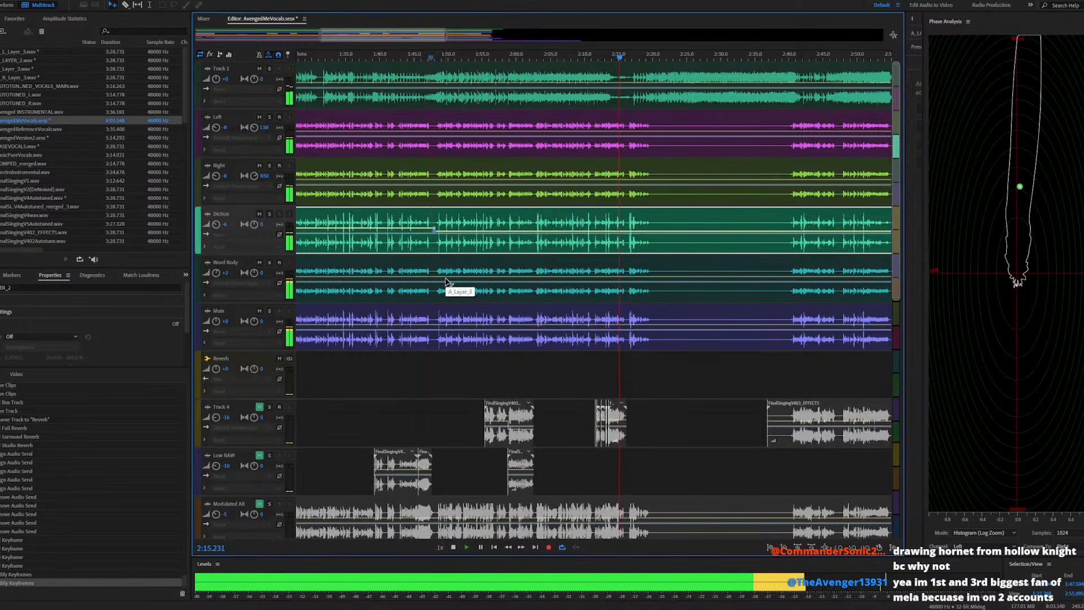
# Listen to the Main and Word Body tracks soloed one after the other from about 1:55.659, ending with both solos off
pyautogui.click(270, 311)
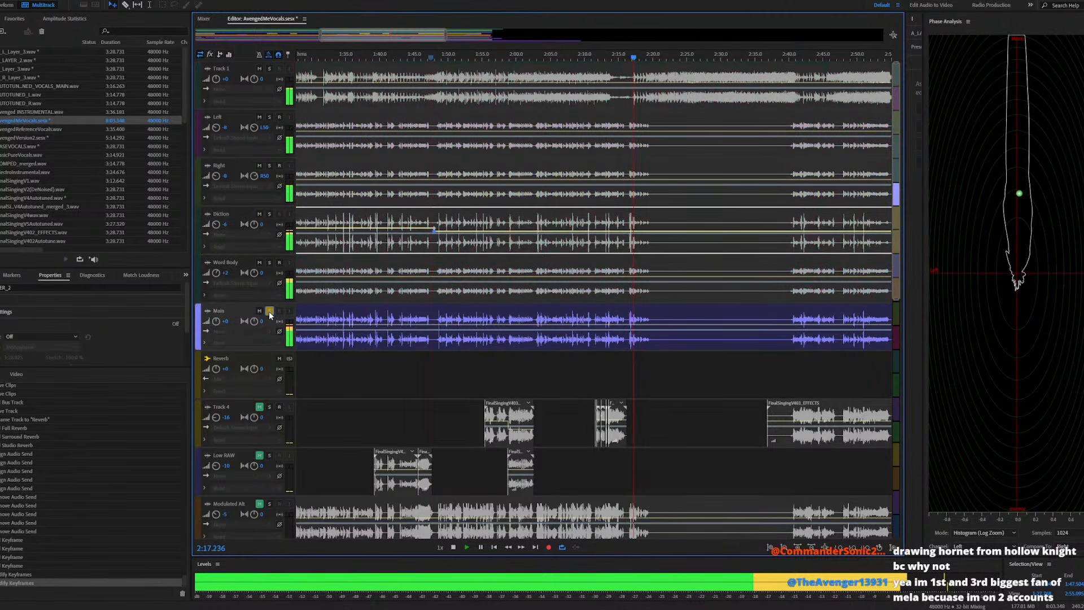
pyautogui.click(487, 59)
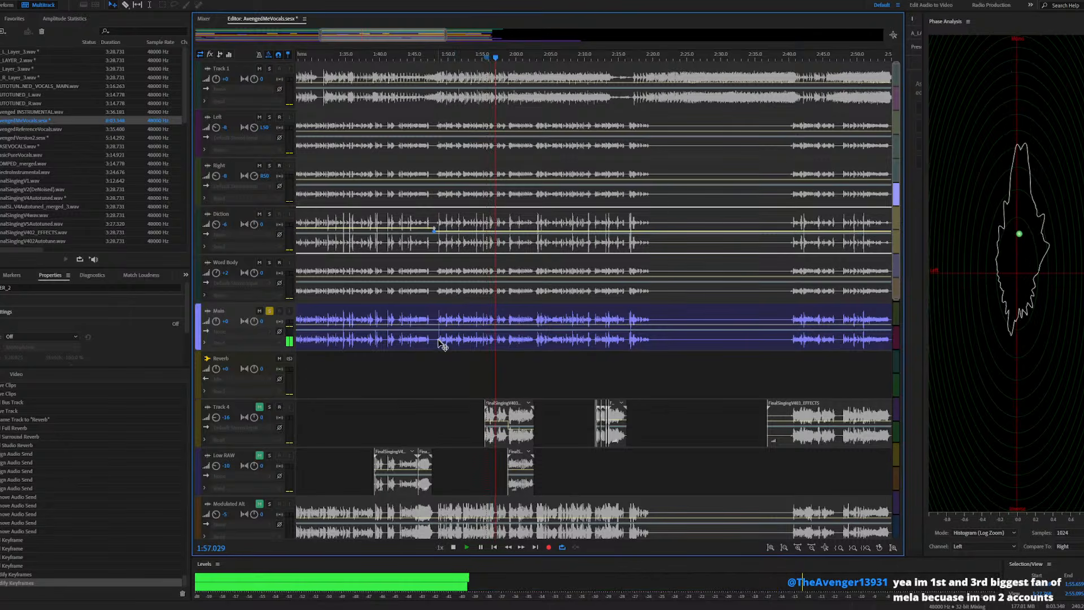
pyautogui.click(269, 311)
pyautogui.click(269, 263)
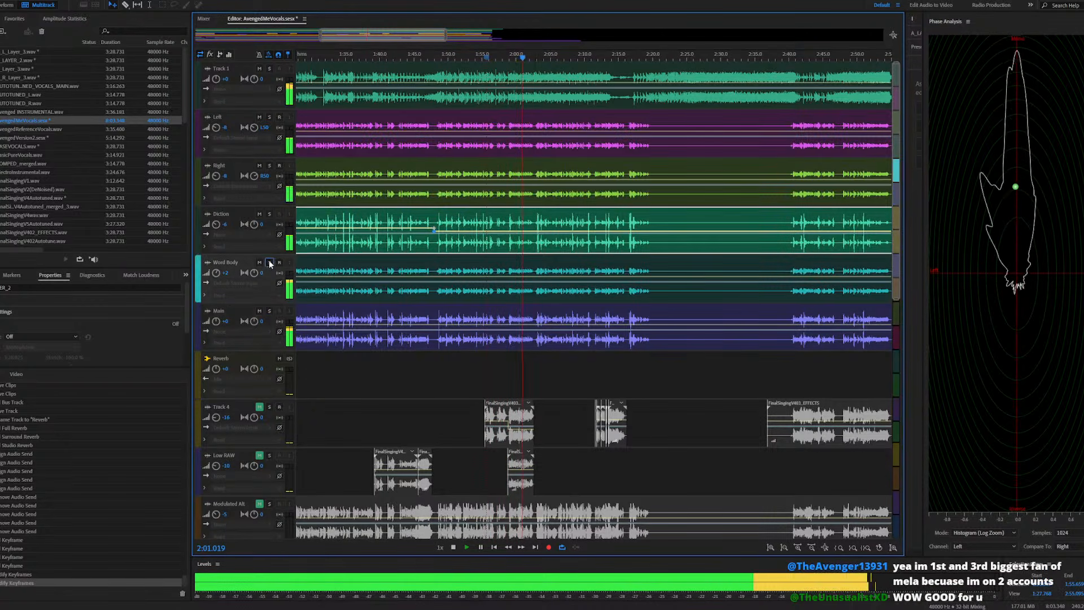
pyautogui.click(269, 262)
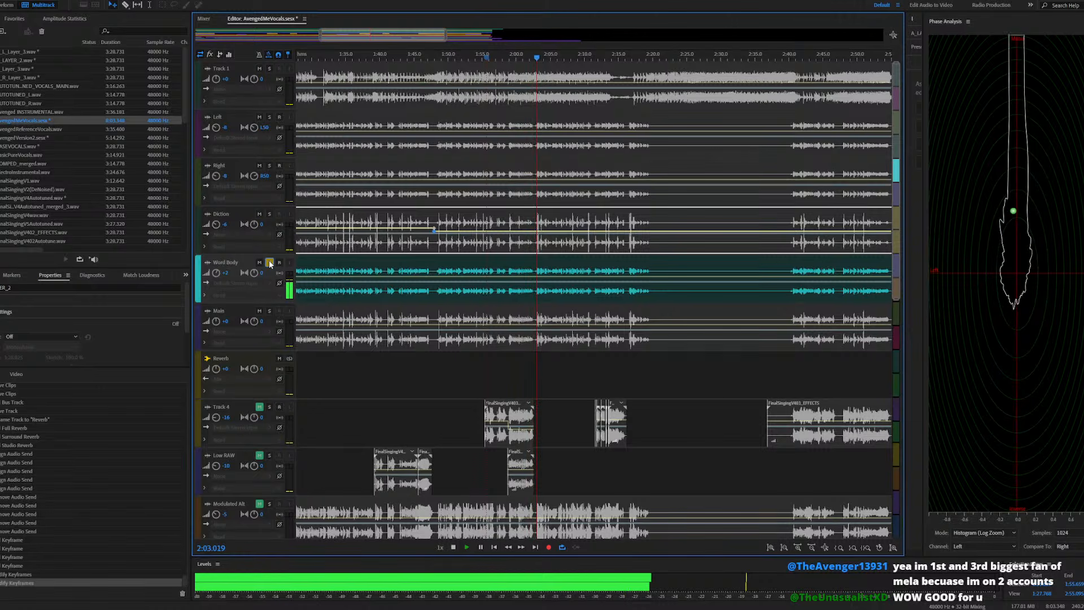
pyautogui.click(269, 263)
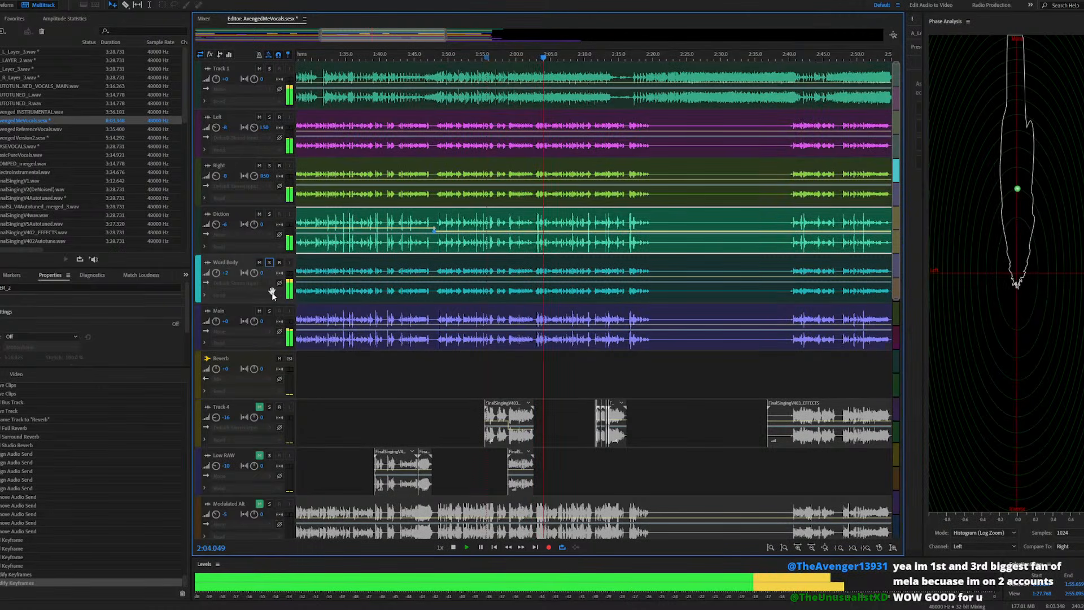
# Lower the Main clip's volume from its keyframe at about 1:48 onward, listen to it, and stop playback
pyautogui.click(439, 326)
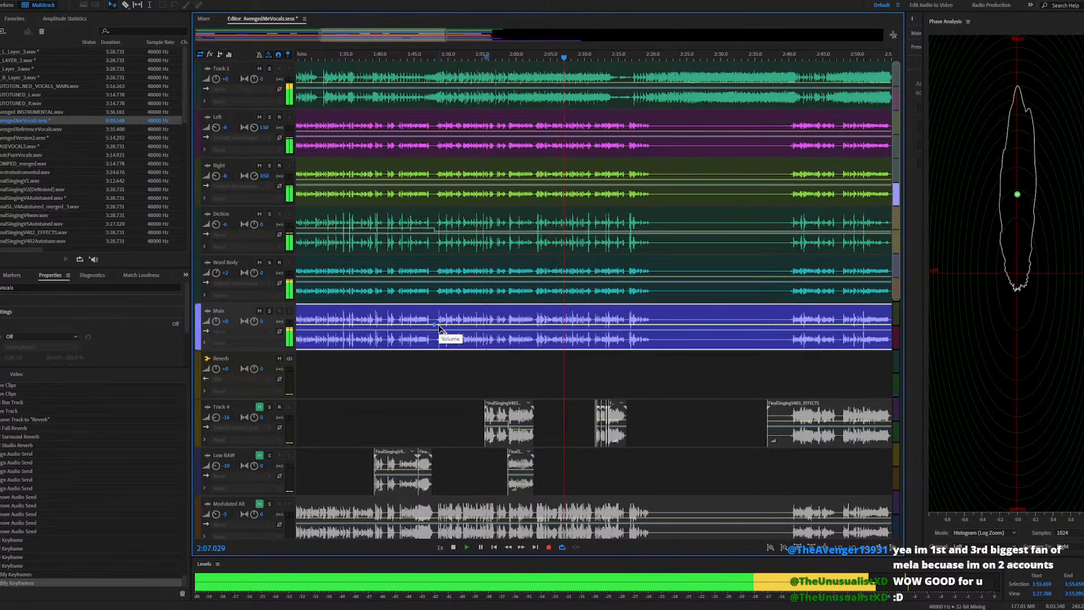
pyautogui.moveTo(439, 326)
pyautogui.mouseDown()
pyautogui.moveTo(428, 341)
pyautogui.moveTo(436, 334)
pyautogui.mouseUp()
pyautogui.scroll(5, 259, 332)
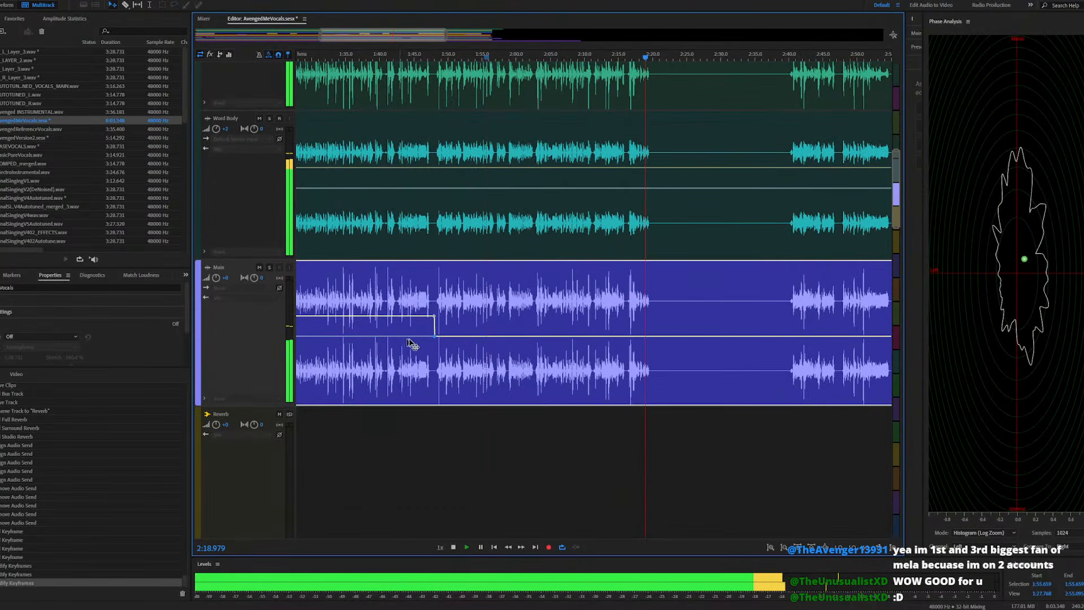
pyautogui.press('space')
pyautogui.scroll(3, 440, 343)
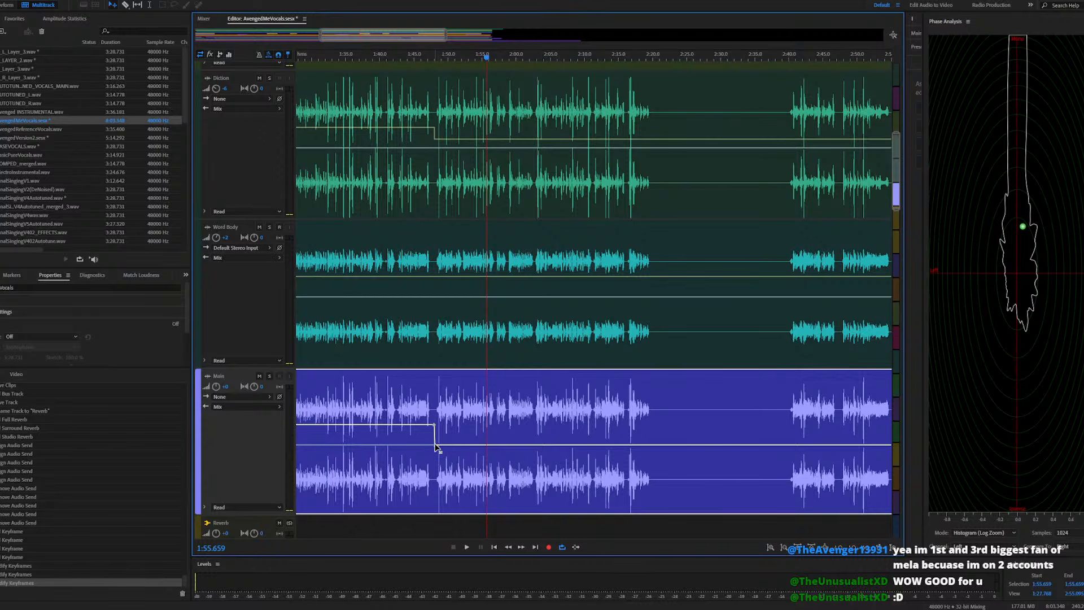
# Reduce the depth of the volume drops at about 1:48 on the Main and Diction clips
pyautogui.moveTo(435, 446); pyautogui.dragTo(434, 435)
pyautogui.click(439, 143)
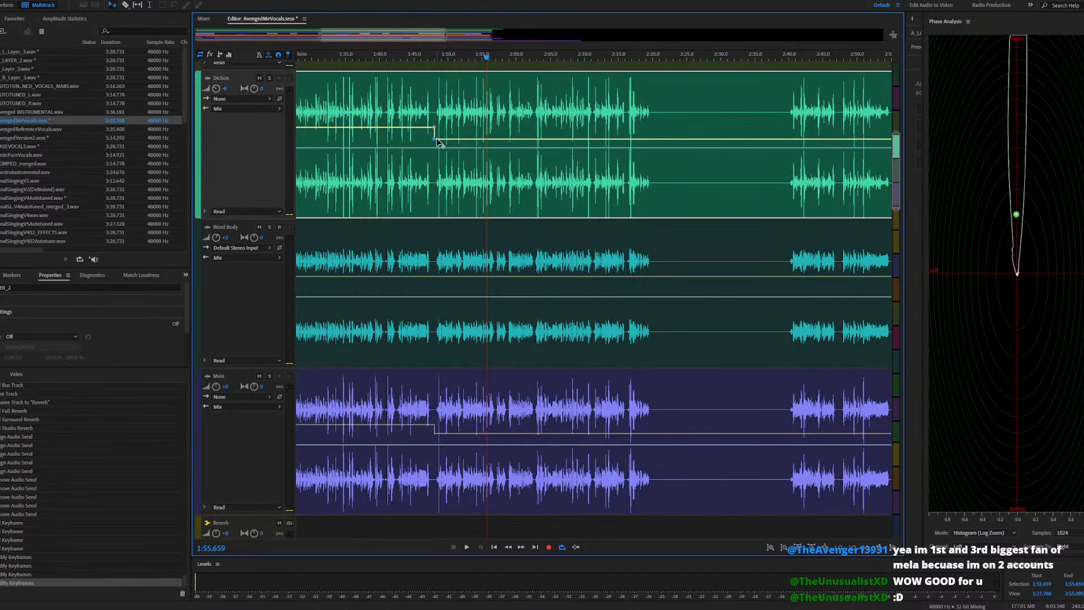
pyautogui.moveTo(435, 140); pyautogui.dragTo(434, 134)
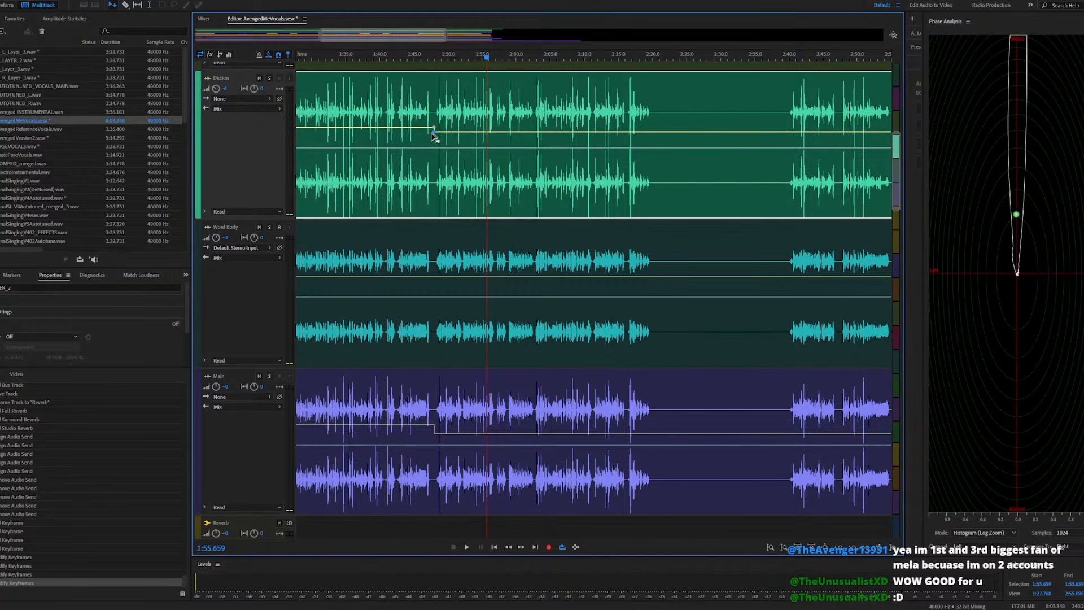
# Play the mix from 1:42.510, make the Main clip's volume drop at about 1:48 slightly shallower, and stop playback
pyautogui.click(397, 58)
pyautogui.press('space')
pyautogui.scroll(-3, 405, 238)
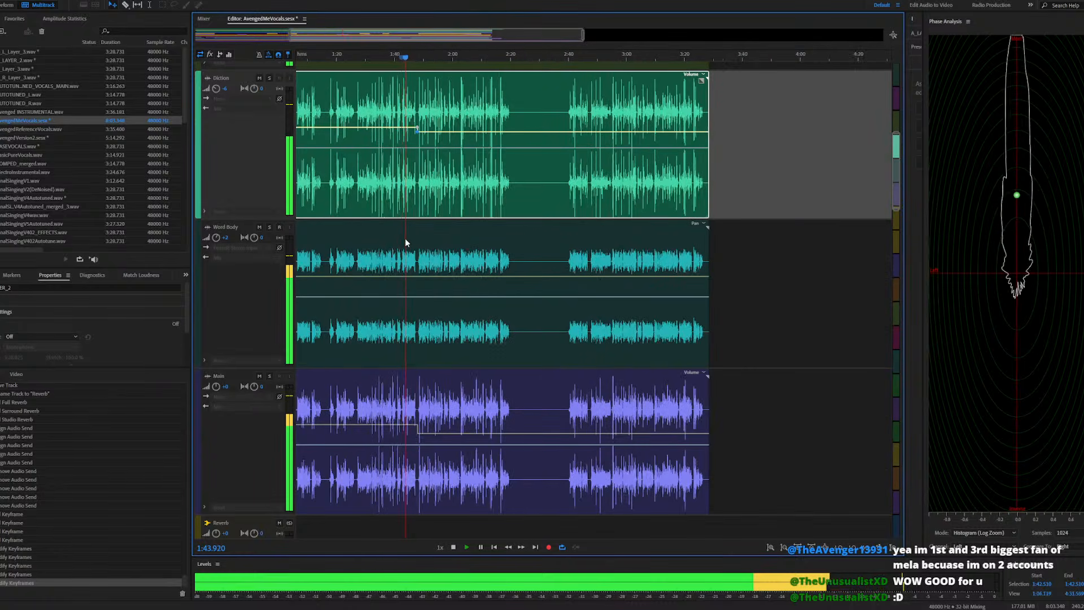
pyautogui.scroll(-4, 339, 240)
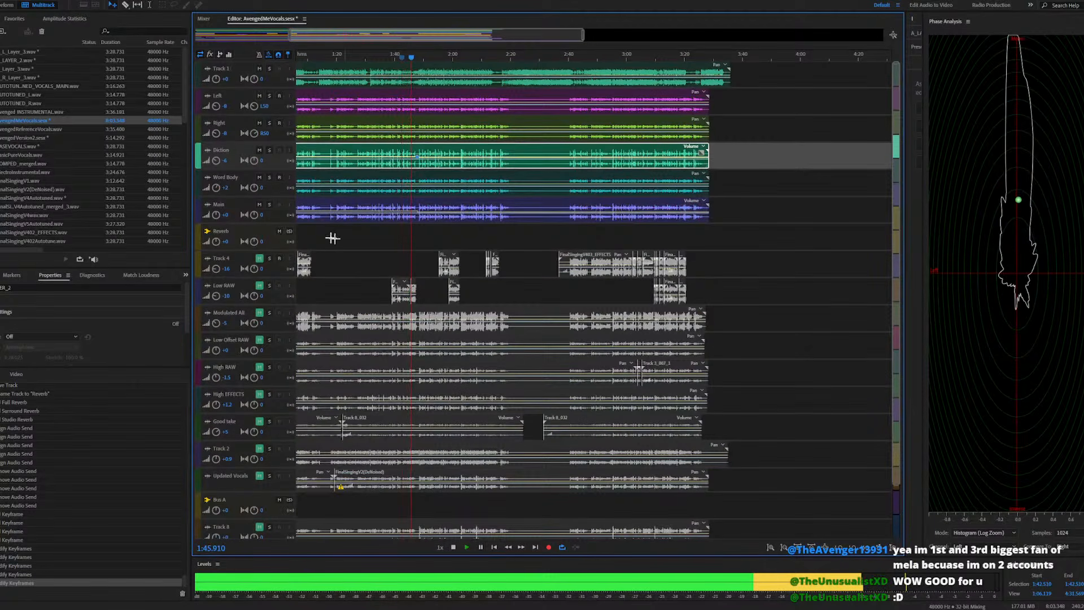
pyautogui.scroll(3, 232, 179)
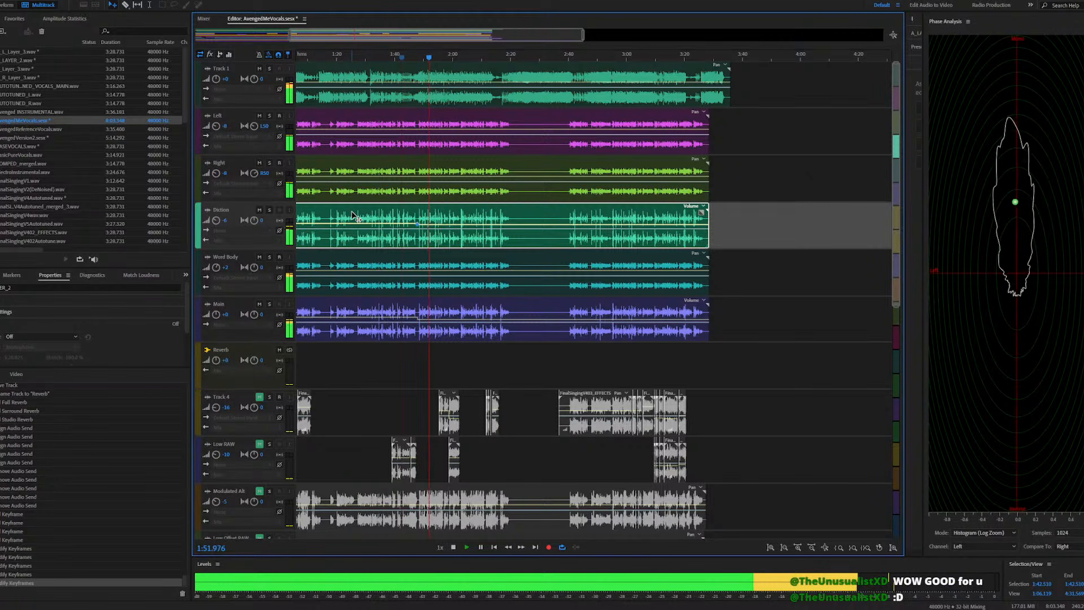
pyautogui.click(419, 328)
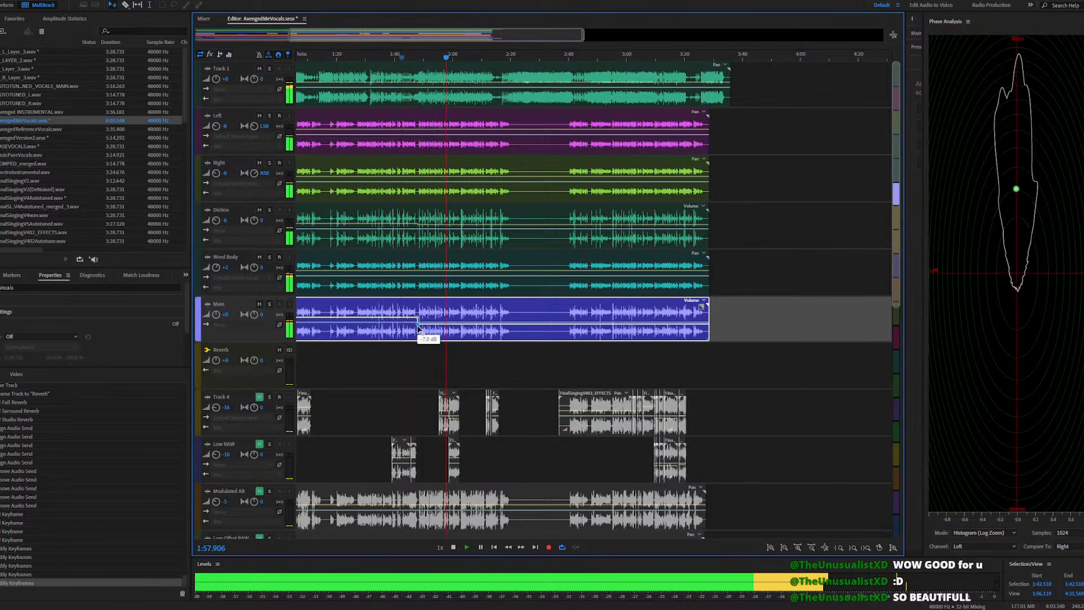
pyautogui.moveTo(418, 327)
pyautogui.mouseDown()
pyautogui.moveTo(418, 314)
pyautogui.moveTo(417, 324)
pyautogui.mouseUp()
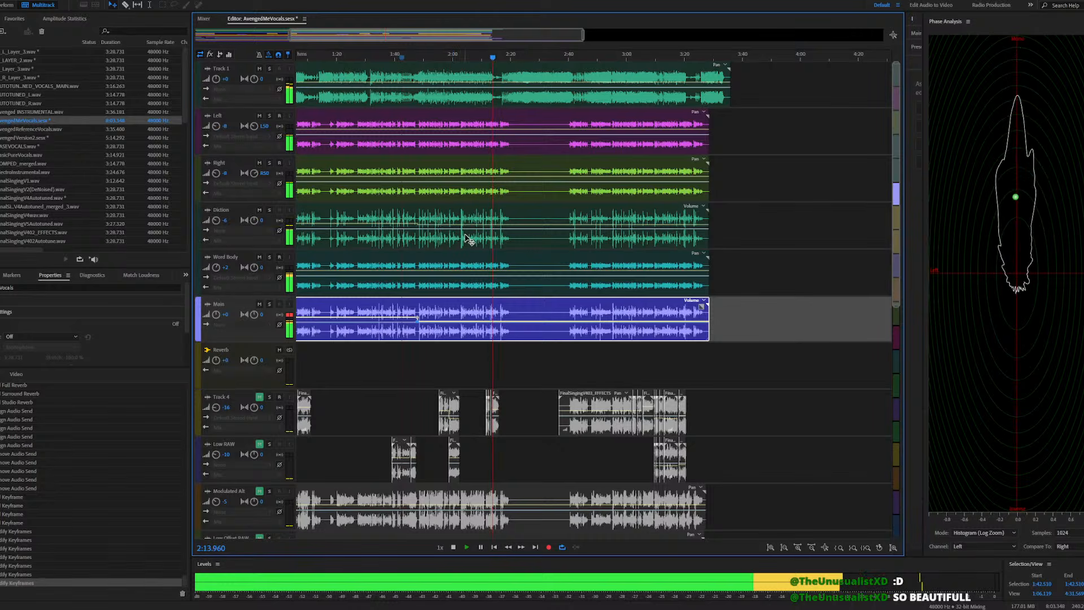
pyautogui.press('space')
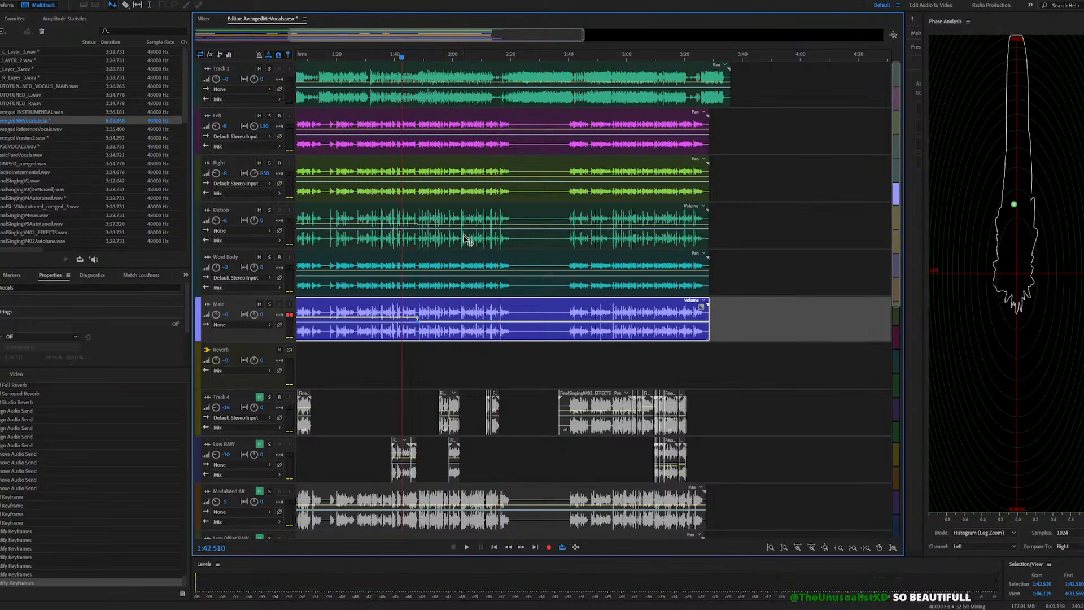
# Split the clips on the Left and Right vocal tracks at about 1:48
pyautogui.scroll(5, 412, 238)
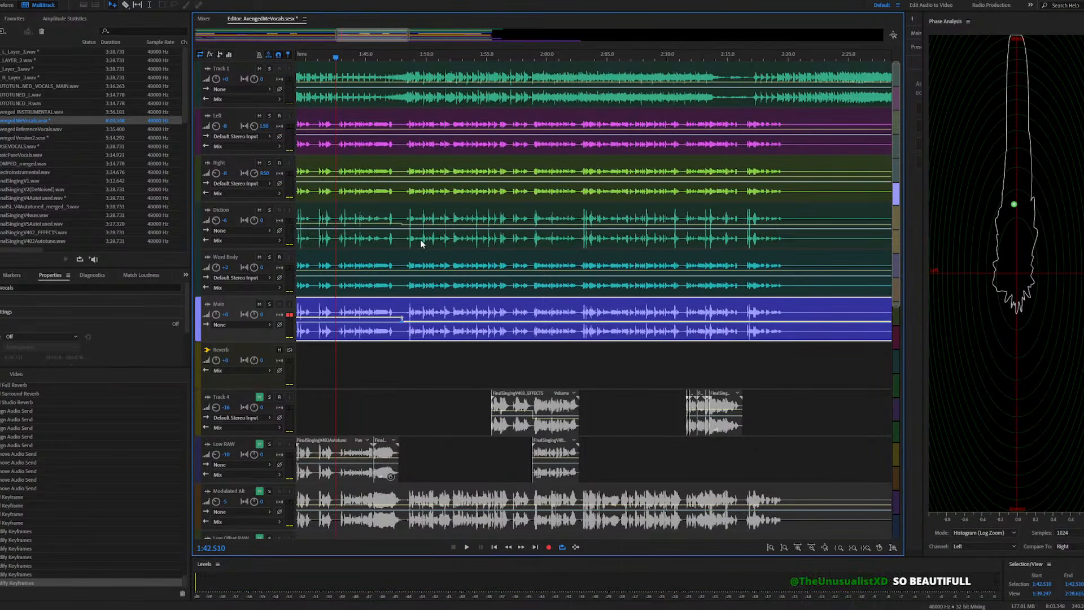
pyautogui.click(406, 138)
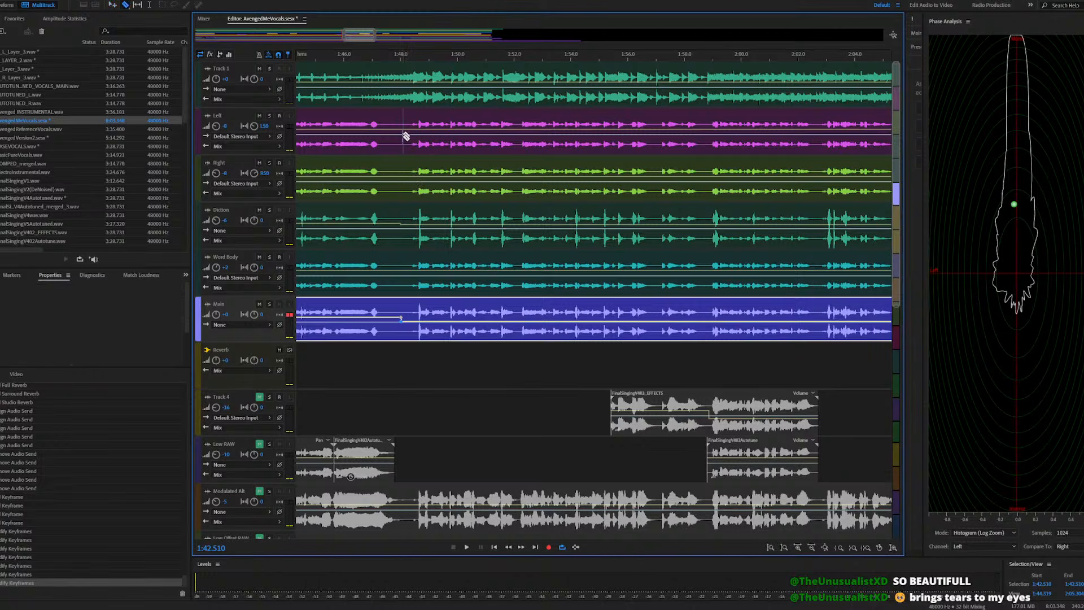
pyautogui.click(404, 166)
# Play the mix from 0:39.927 and split the clips on the Left and Right vocal tracks at about 0:43
pyautogui.scroll(-6, 502, 166)
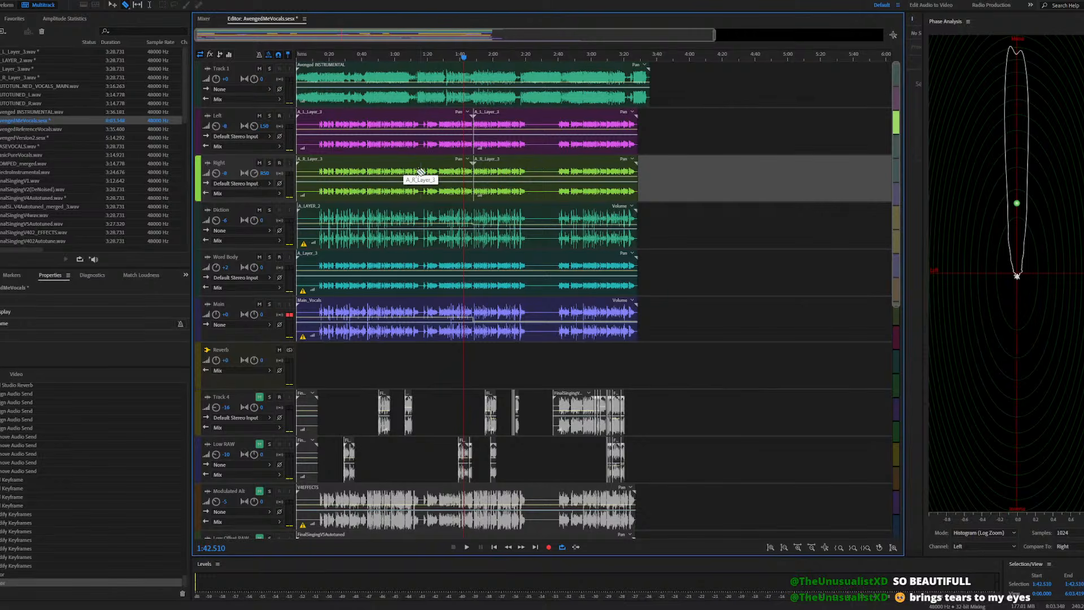
pyautogui.scroll(1, 365, 191)
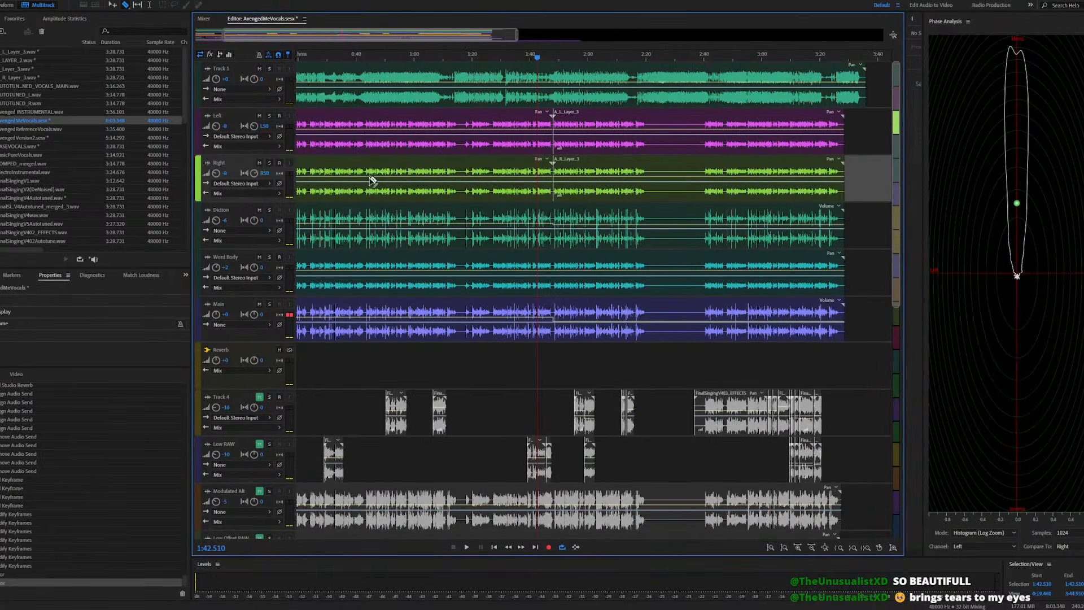
pyautogui.click(355, 58)
pyautogui.press('space')
pyautogui.scroll(4, 366, 172)
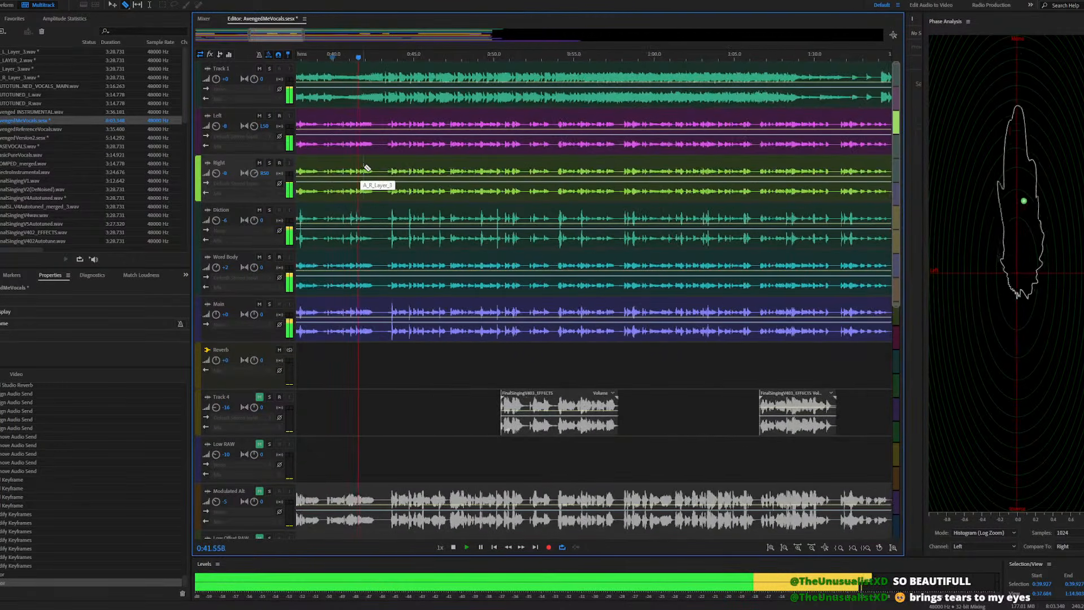
pyautogui.click(390, 126)
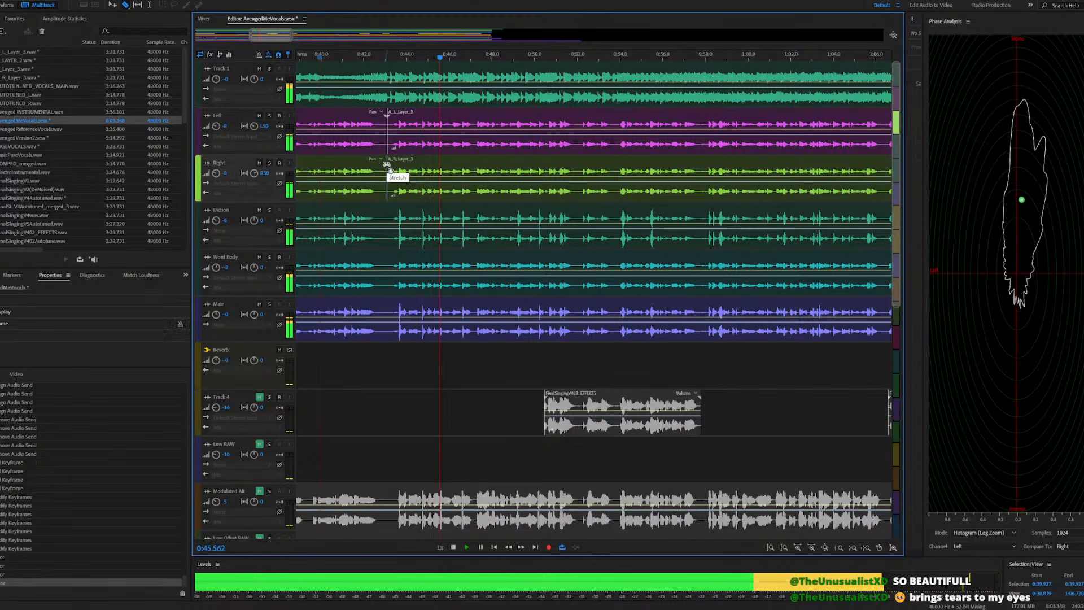
# Delete the opening clips before about 0:43 from the Left and Right vocal tracks
pyautogui.click(343, 121)
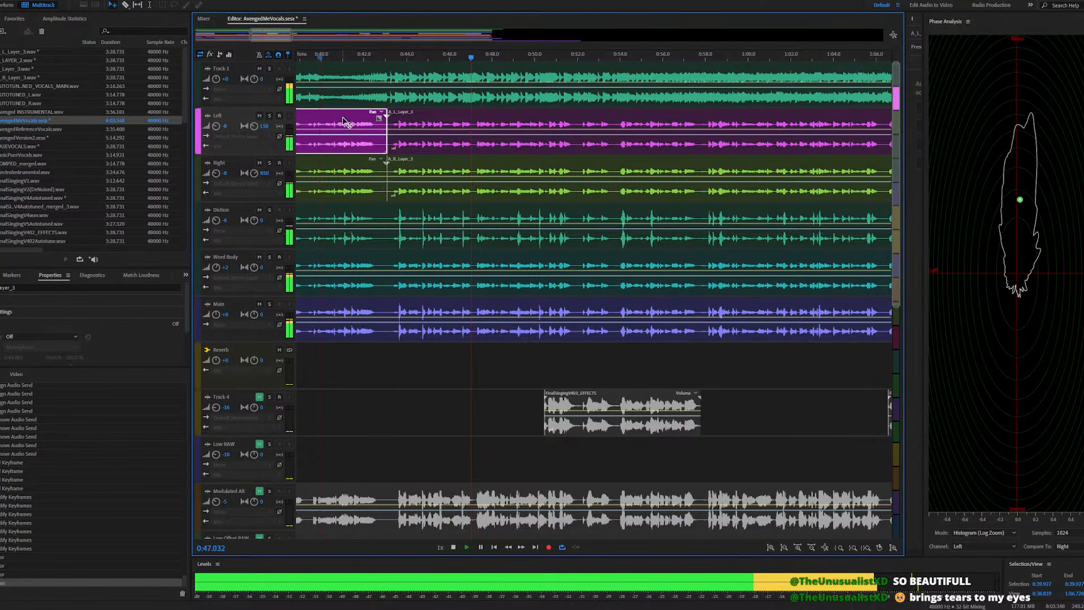
pyautogui.press('Delete')
pyautogui.click(342, 160)
pyautogui.press('Delete')
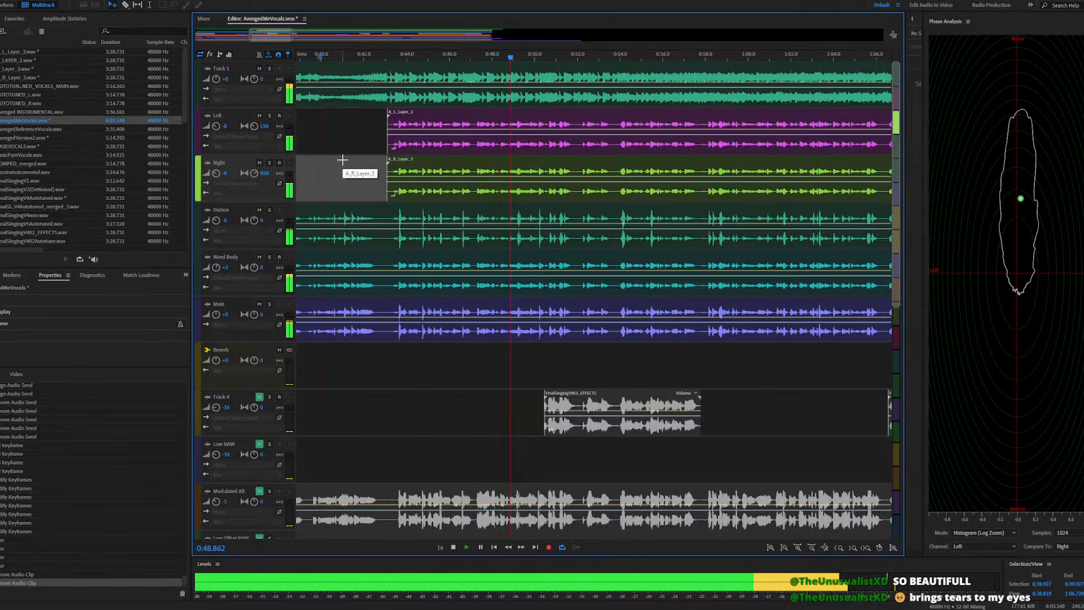
# Trim the ends of the middle Left and Right clips back to about 1:16 and stop playback
pyautogui.scroll(-5, 342, 160)
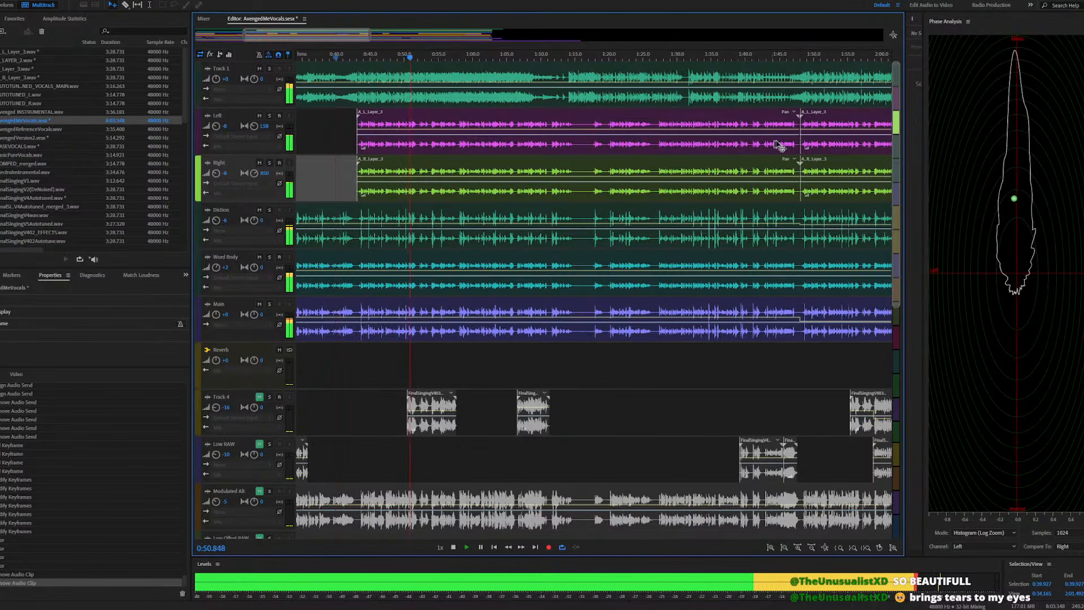
pyautogui.moveTo(798, 141); pyautogui.dragTo(580, 146)
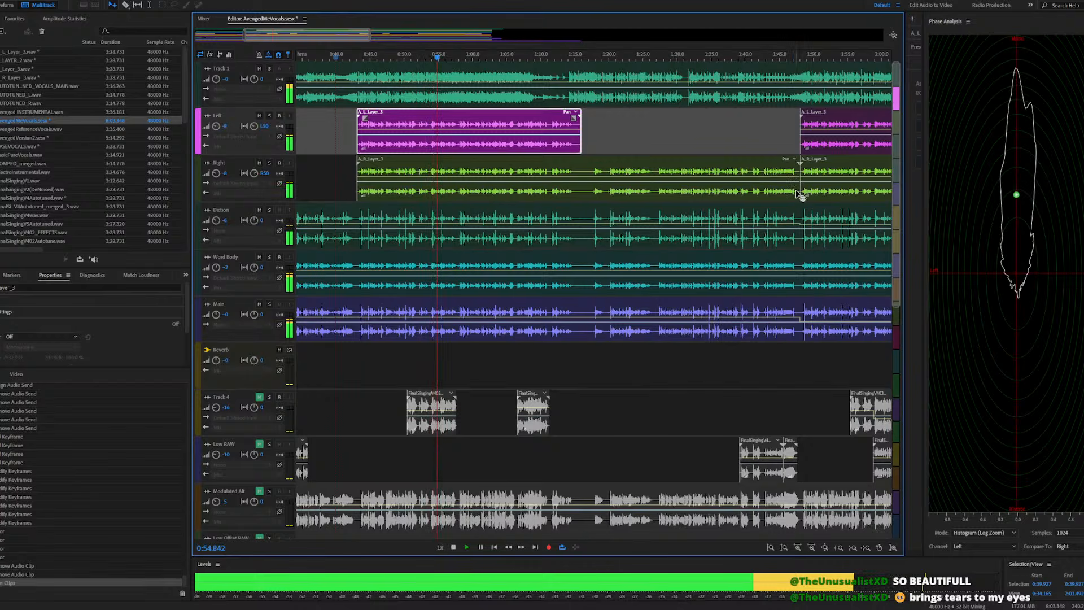
pyautogui.moveTo(799, 195); pyautogui.dragTo(583, 193)
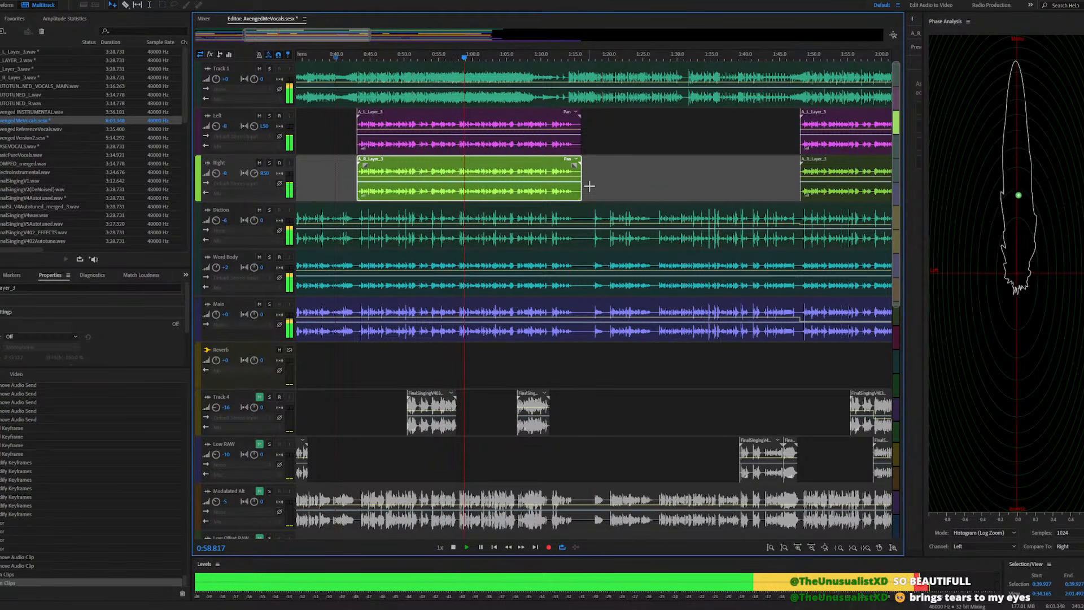
pyautogui.press('space')
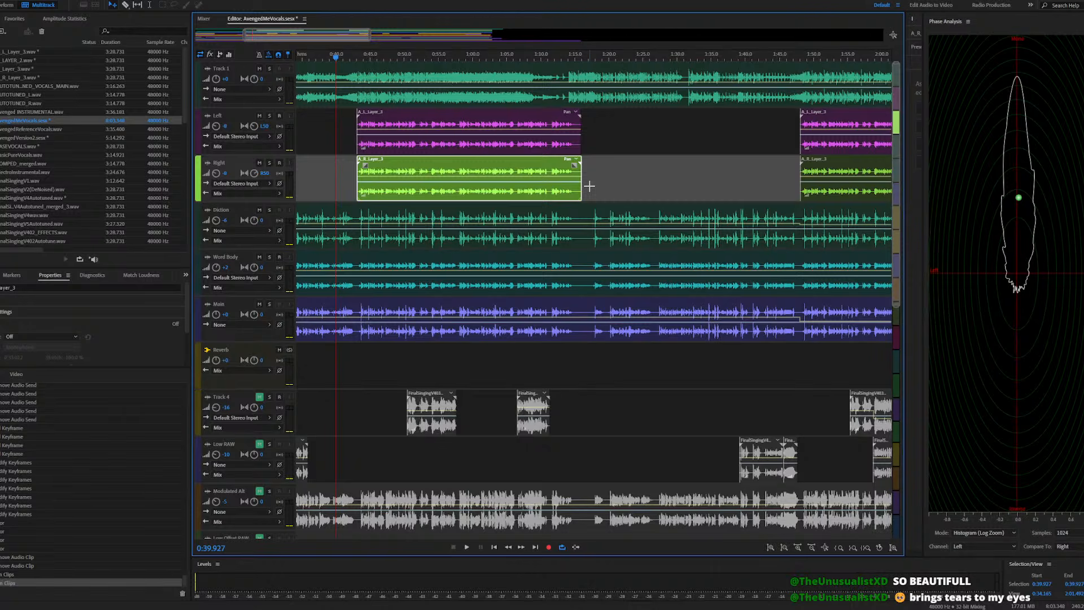
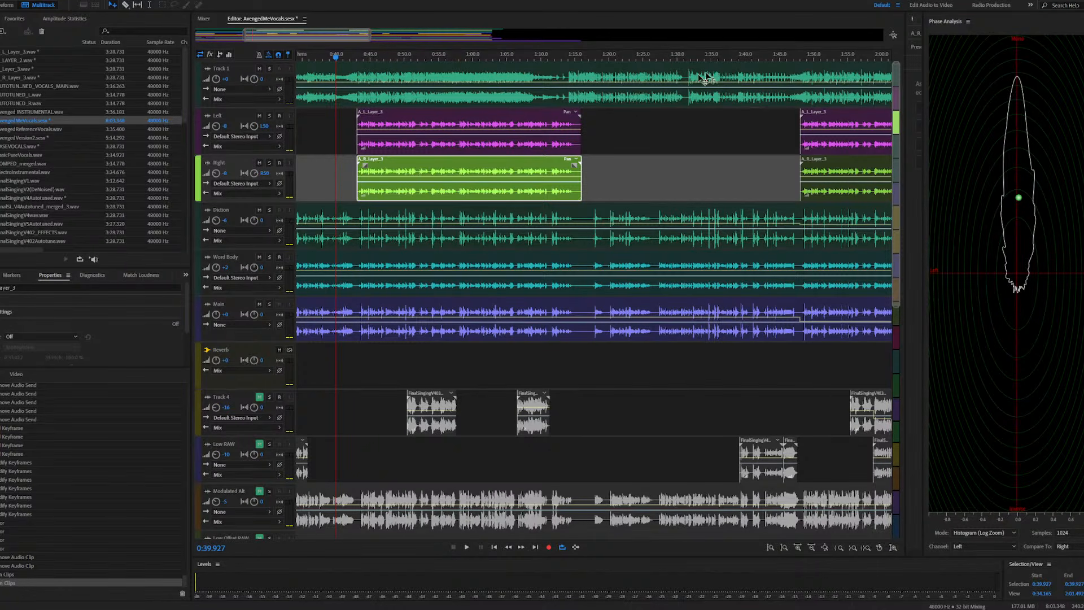
# Select the Diction clip and examine its volume drop at about 1:48
pyautogui.scroll(-5, 350, 135)
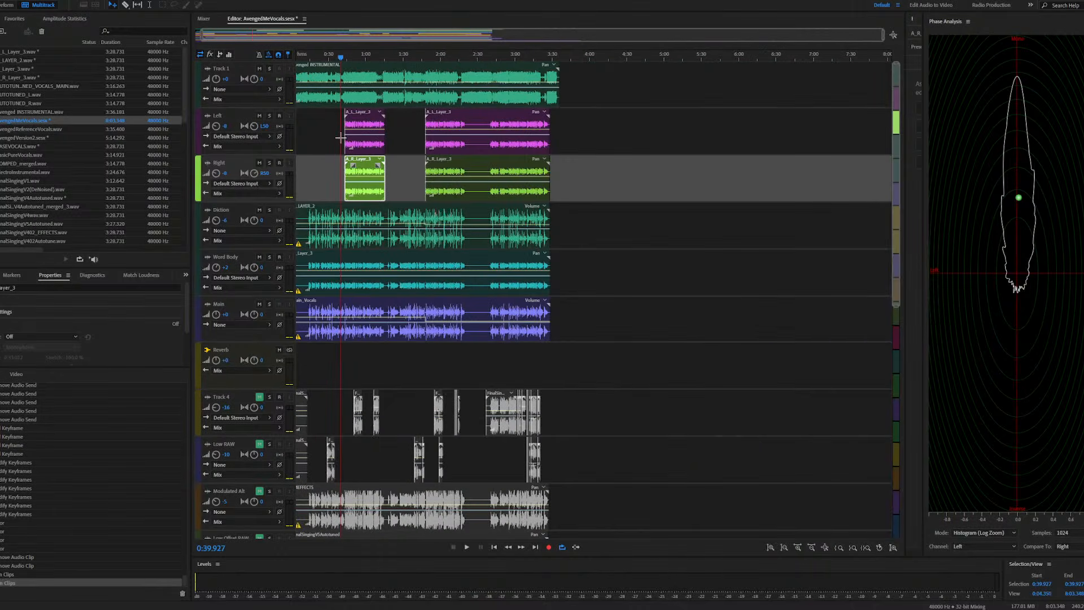
pyautogui.scroll(-1, 409, 162)
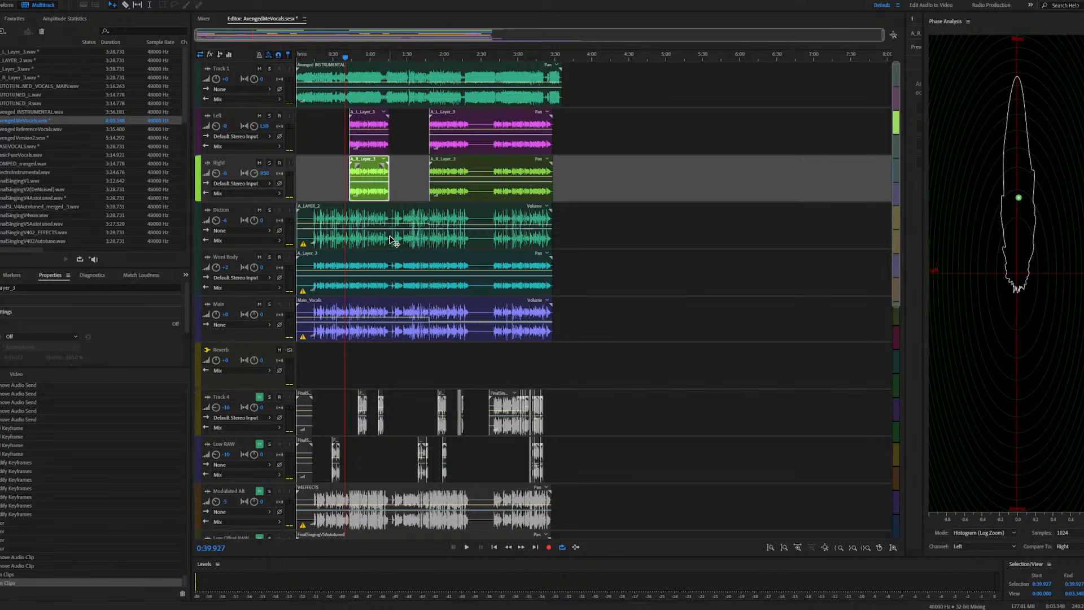
pyautogui.scroll(8, 429, 237)
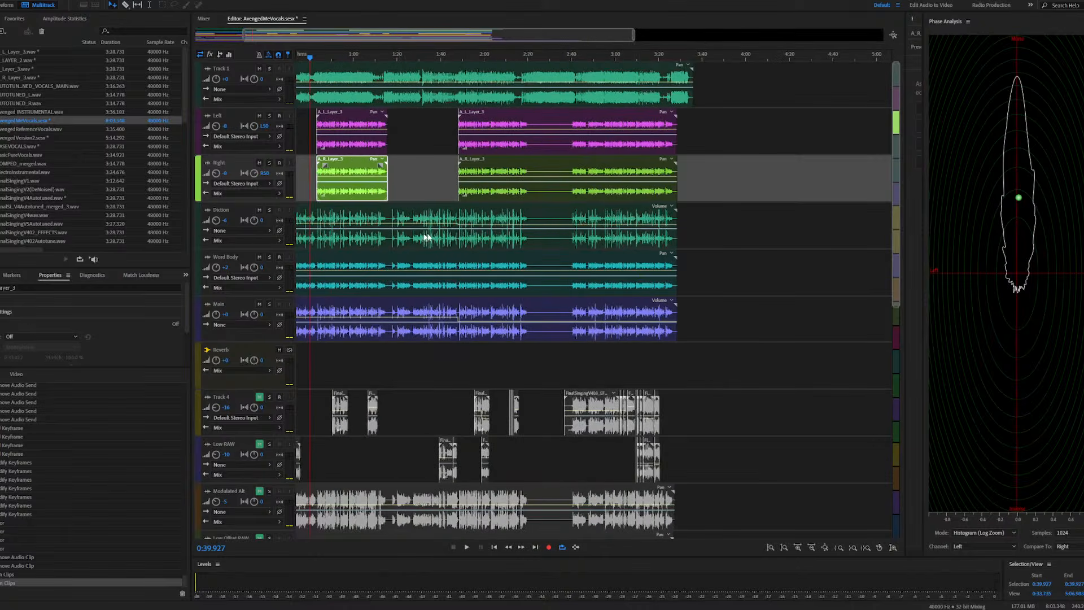
pyautogui.click(416, 226)
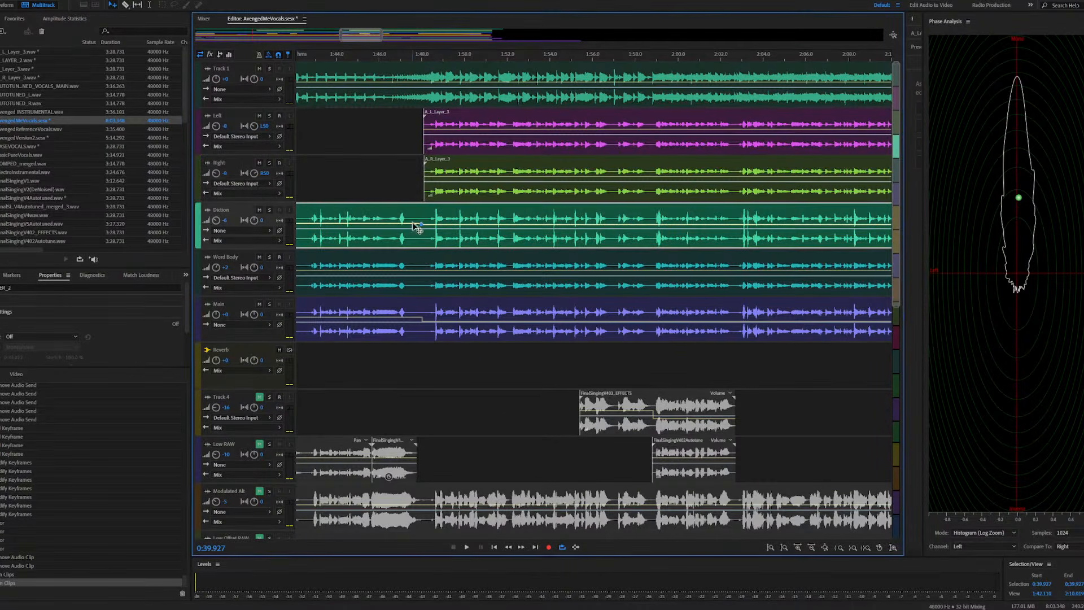
pyautogui.scroll(3, 254, 258)
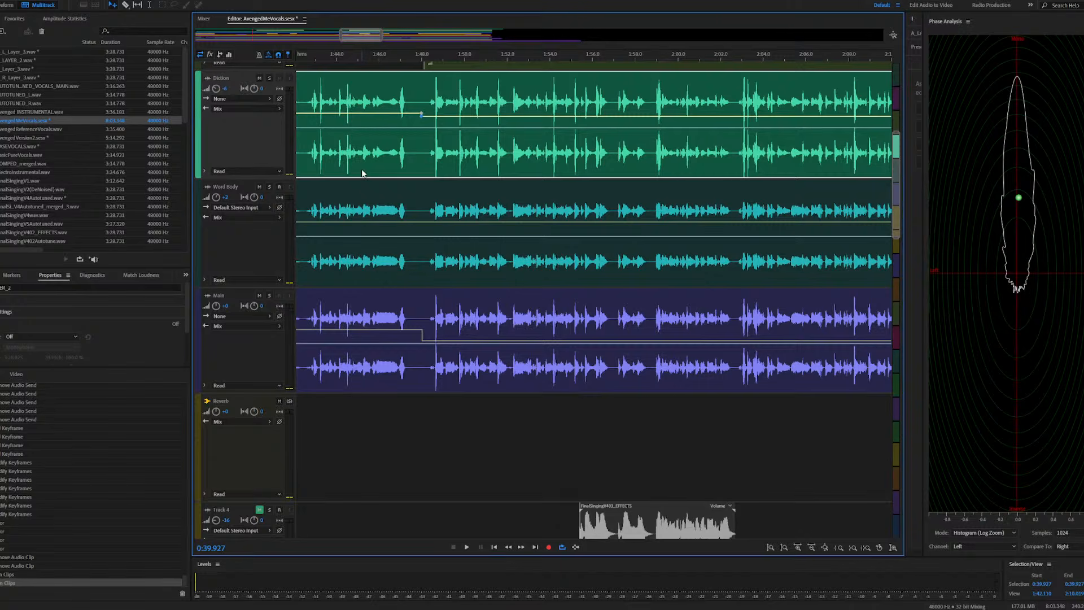
pyautogui.scroll(4, 363, 174)
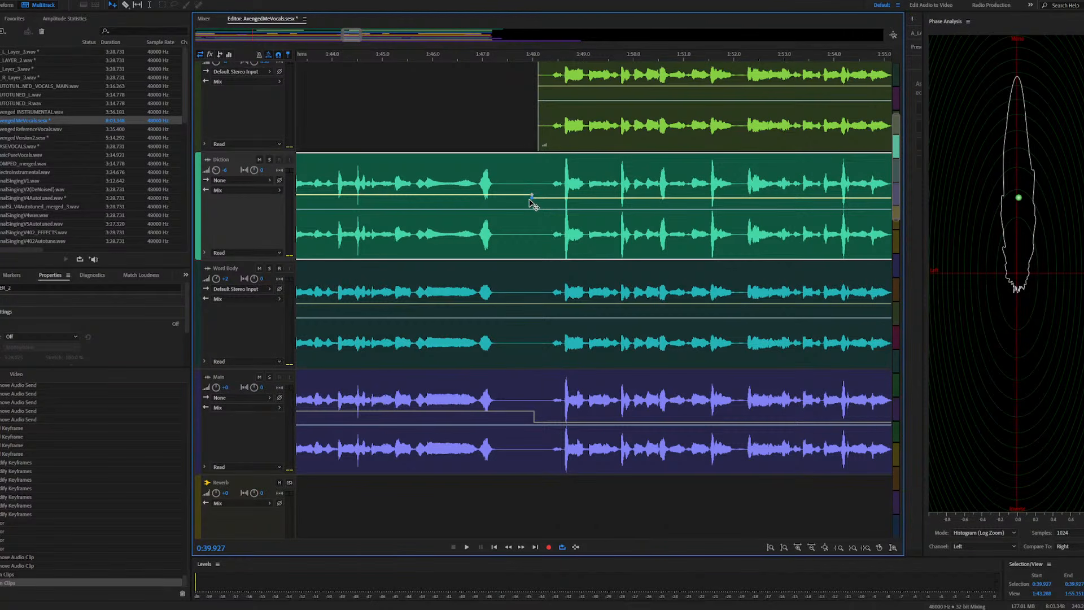
pyautogui.moveTo(532, 198)
pyautogui.scroll(-5, 610, 197)
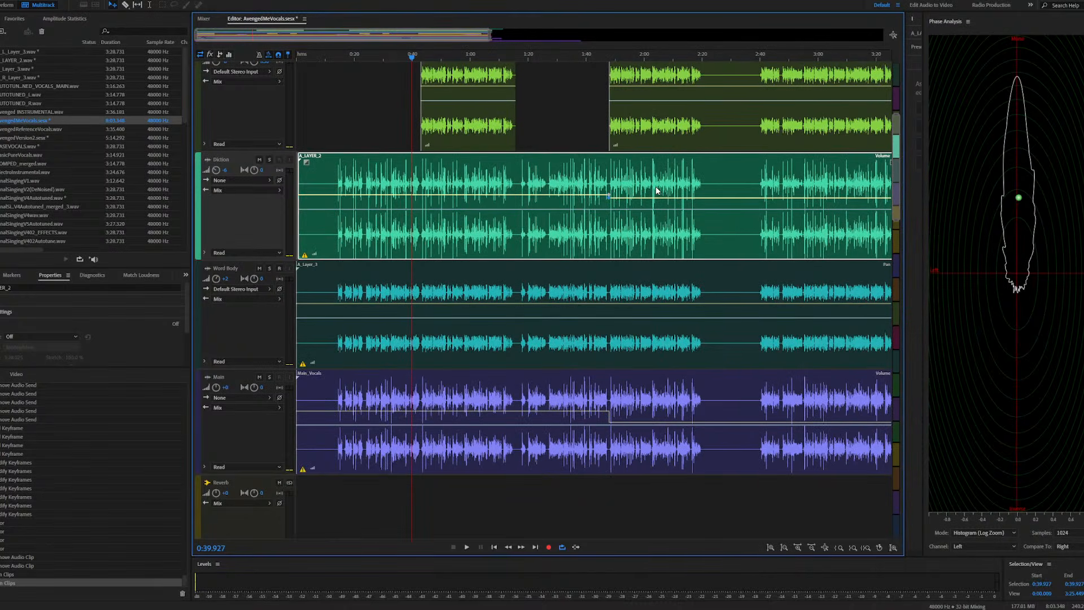
# Add volume keyframes to the Diction clip at about 0:43 and lower its volume slightly from there
pyautogui.scroll(6, 468, 195)
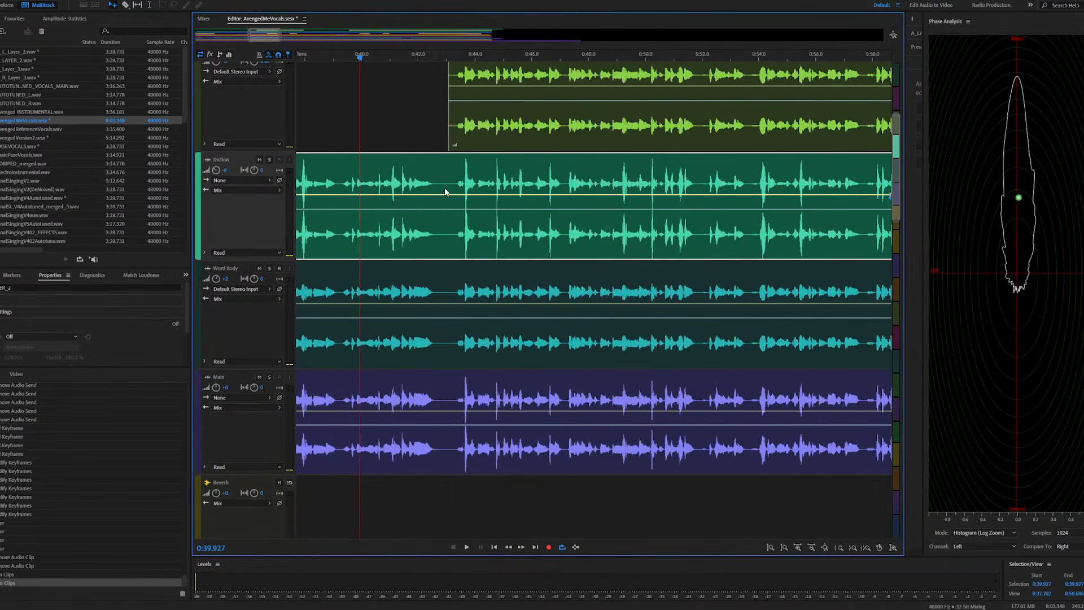
pyautogui.click(450, 194)
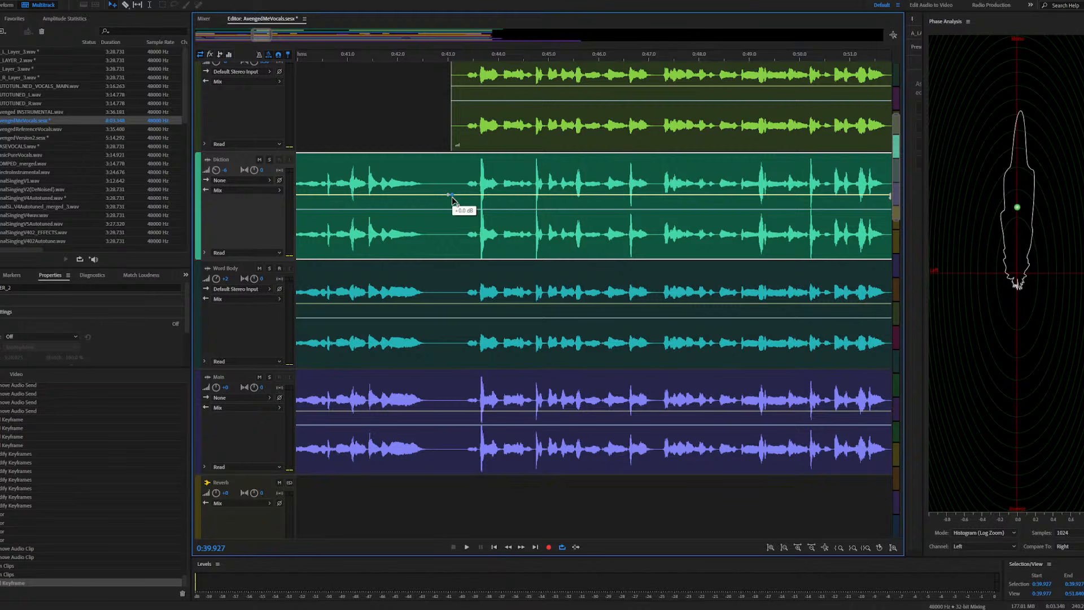
pyautogui.moveTo(452, 200); pyautogui.dragTo(441, 200)
pyautogui.scroll(4, 270, 207)
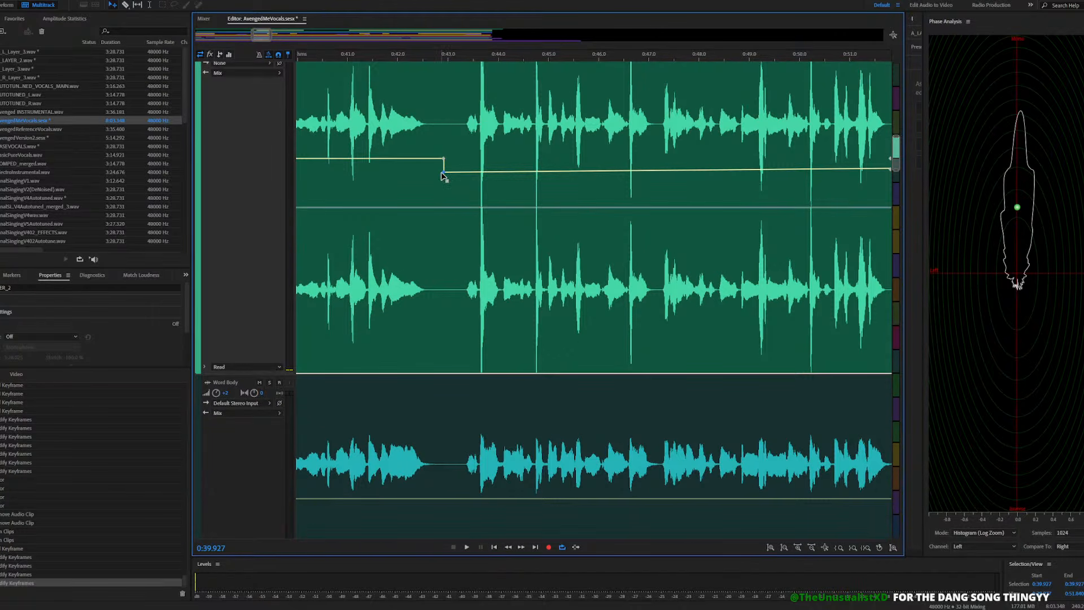
pyautogui.moveTo(442, 173); pyautogui.dragTo(442, 170)
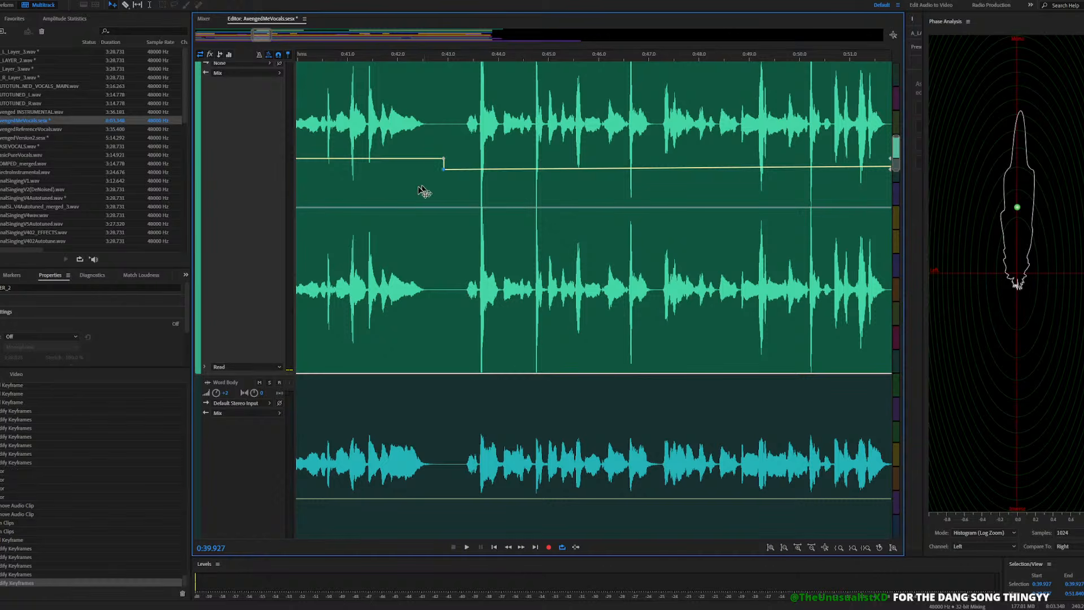
# During playback from 1:06.529, add Diction volume keyframes at about 1:16, keeping the level low until there and raising it back after
pyautogui.scroll(-2, 387, 201)
pyautogui.scroll(2, 382, 201)
pyautogui.scroll(-8, 381, 194)
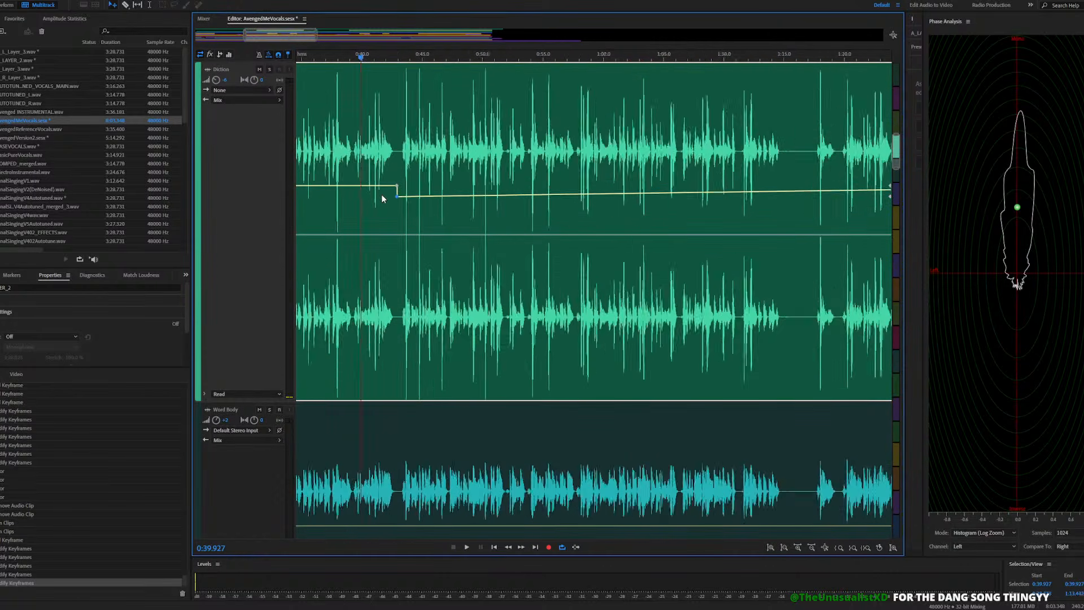
pyautogui.scroll(-3, 385, 203)
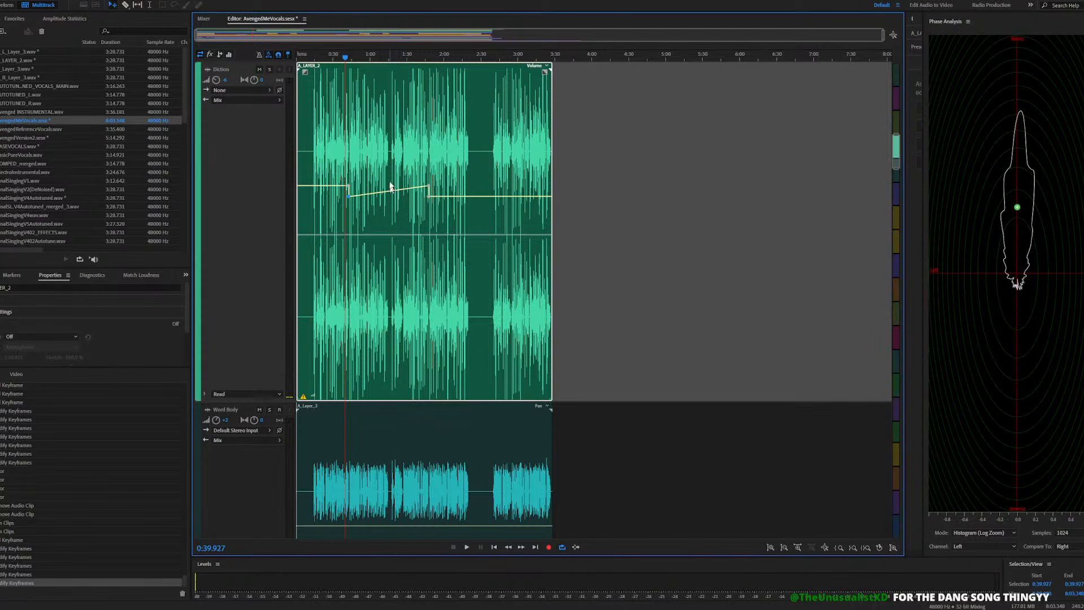
pyautogui.press('space')
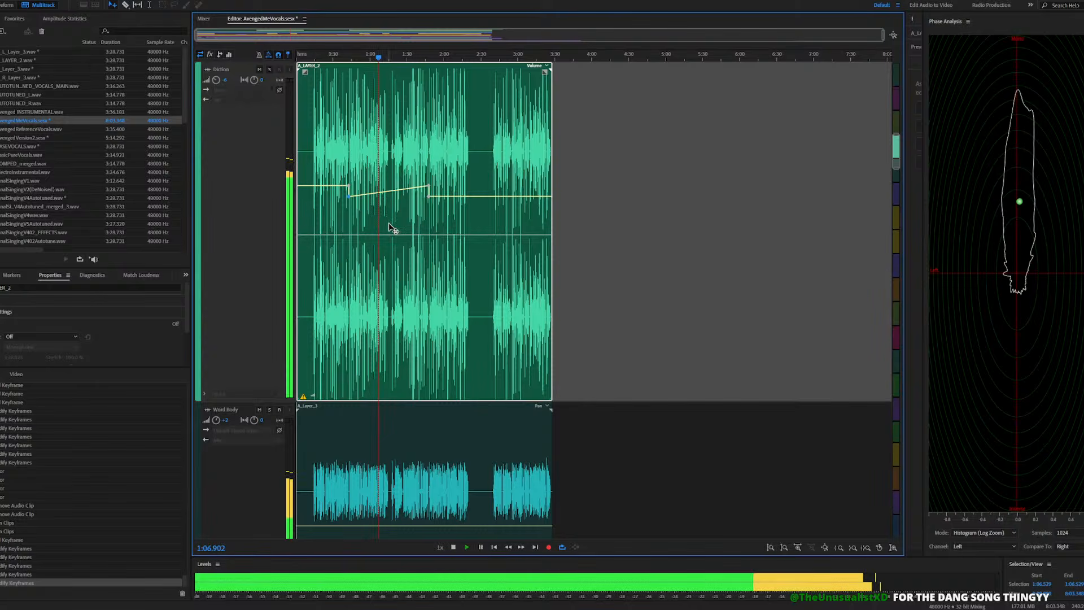
pyautogui.scroll(5, 383, 206)
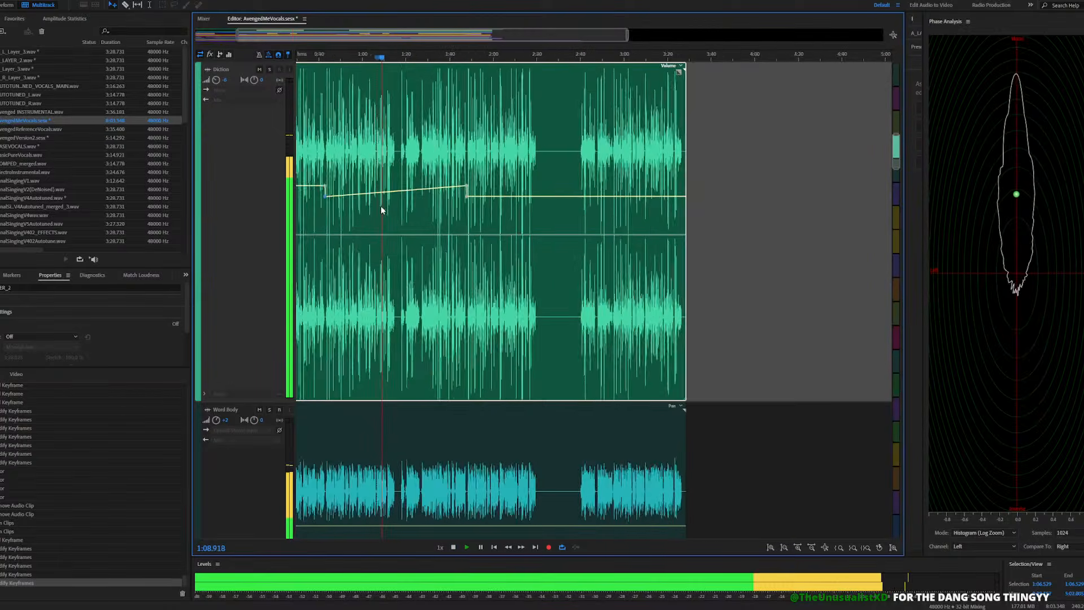
pyautogui.scroll(4, 400, 204)
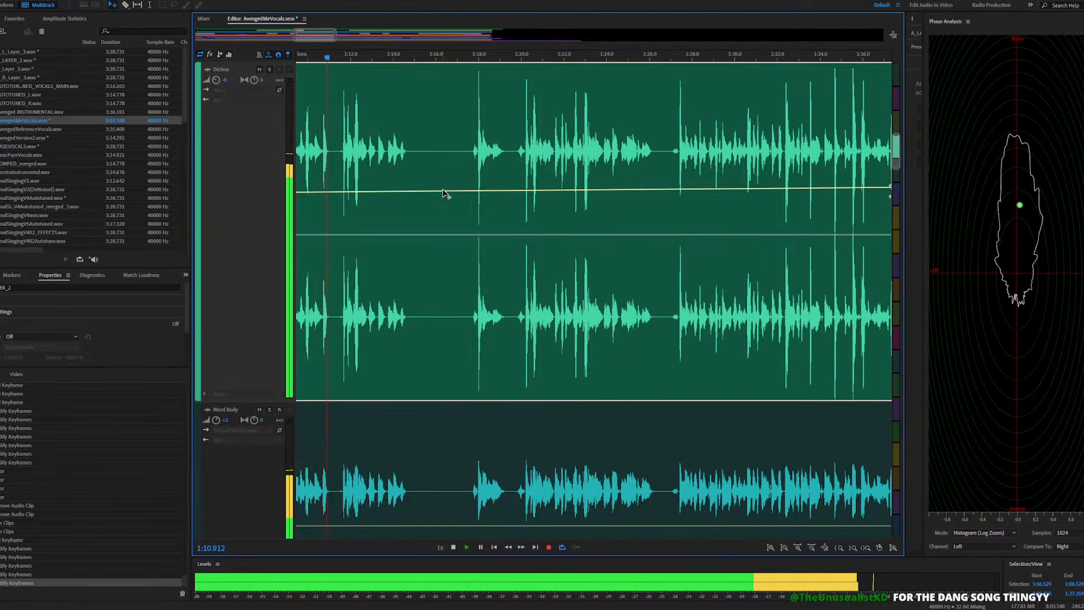
pyautogui.moveTo(442, 193); pyautogui.dragTo(438, 188)
pyautogui.scroll(-6, 380, 200)
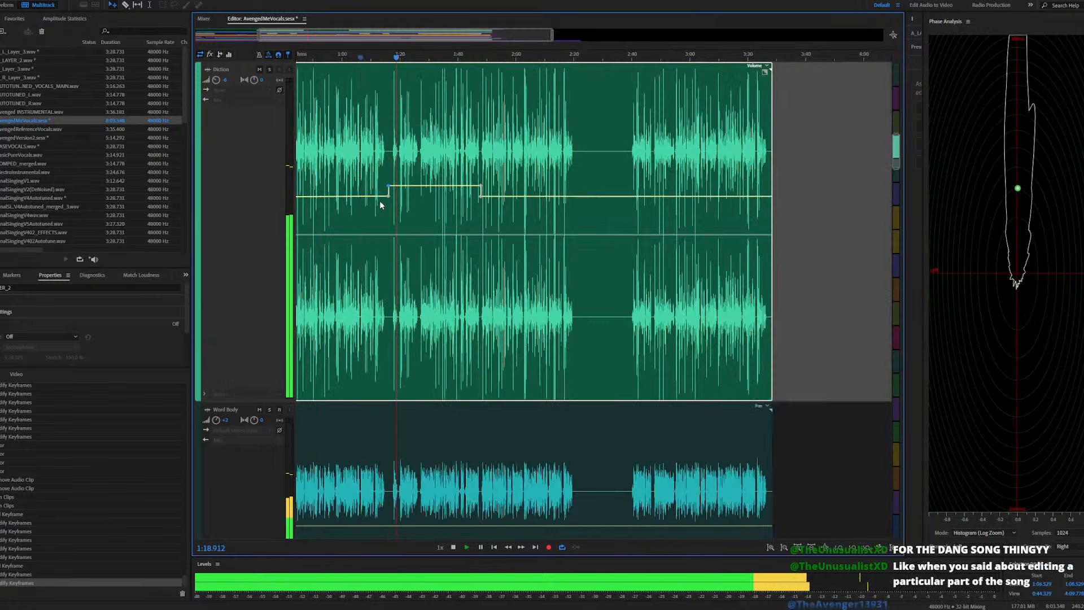
# Listen from 2:40.202, then add Diction volume keyframes at about 2:39 and raise the clip's level from there
pyautogui.scroll(4, 510, 203)
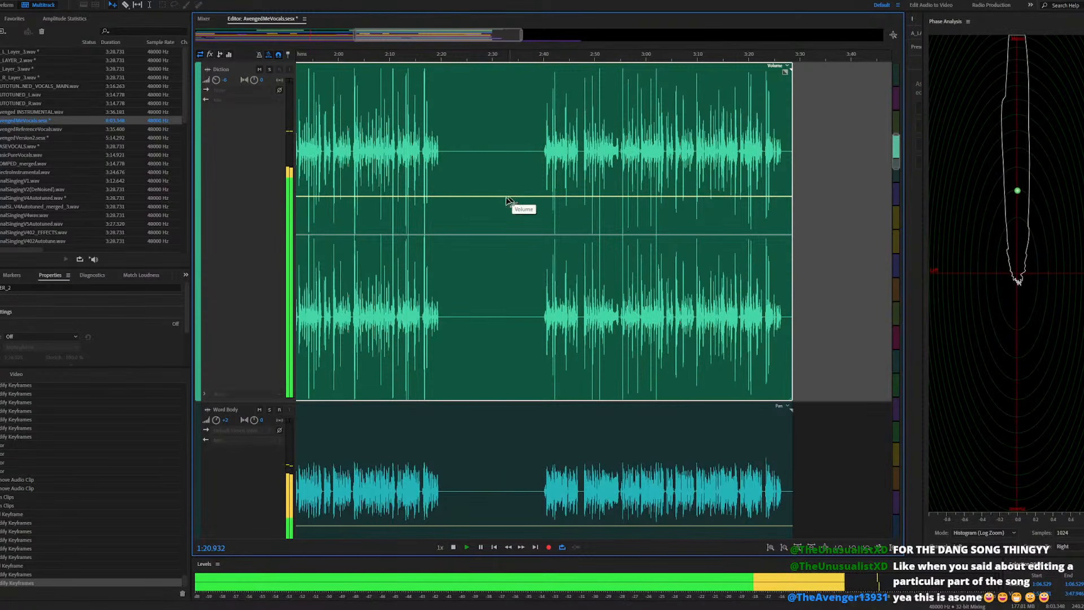
pyautogui.click(546, 54)
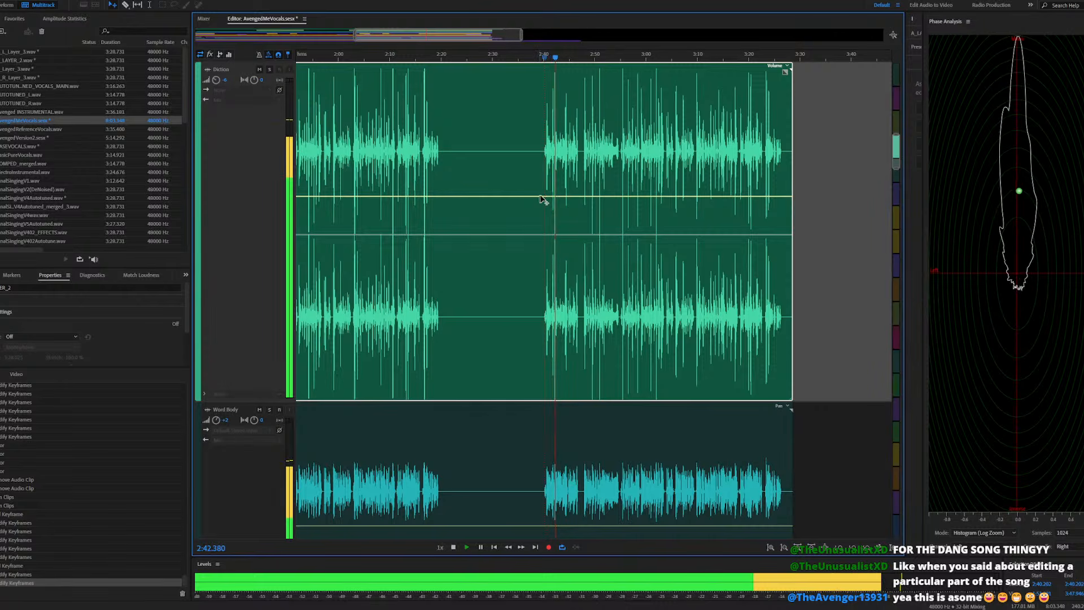
pyautogui.press('space')
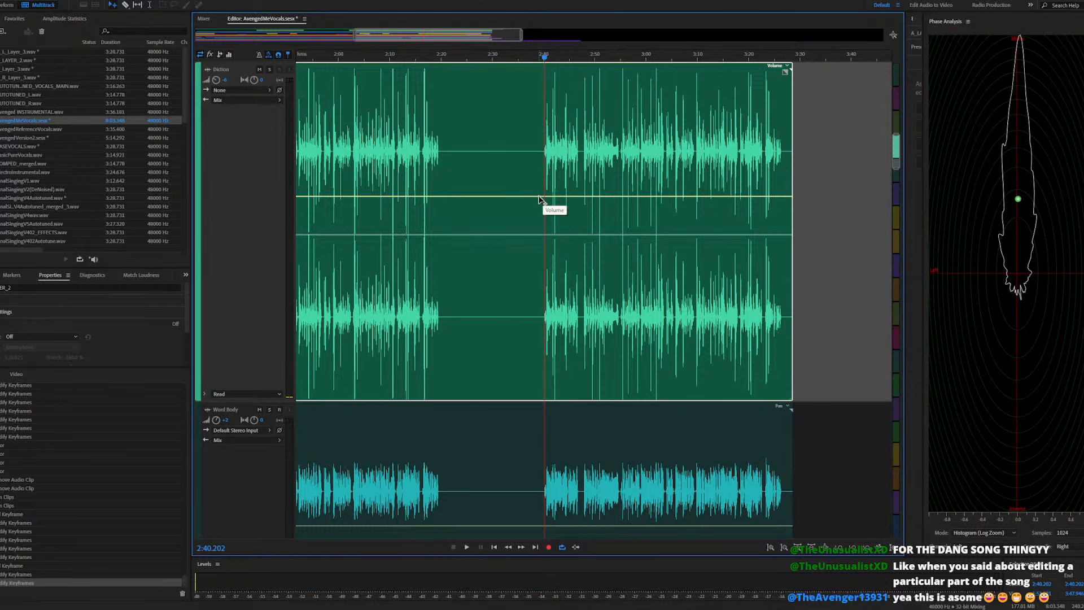
pyautogui.click(540, 196)
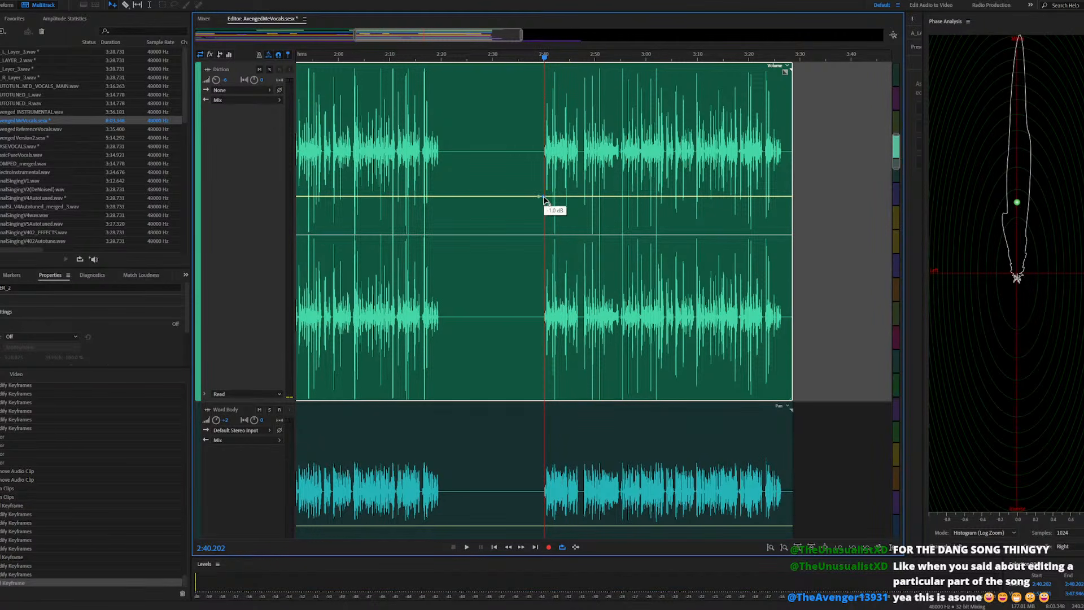
pyautogui.moveTo(543, 197); pyautogui.dragTo(542, 186)
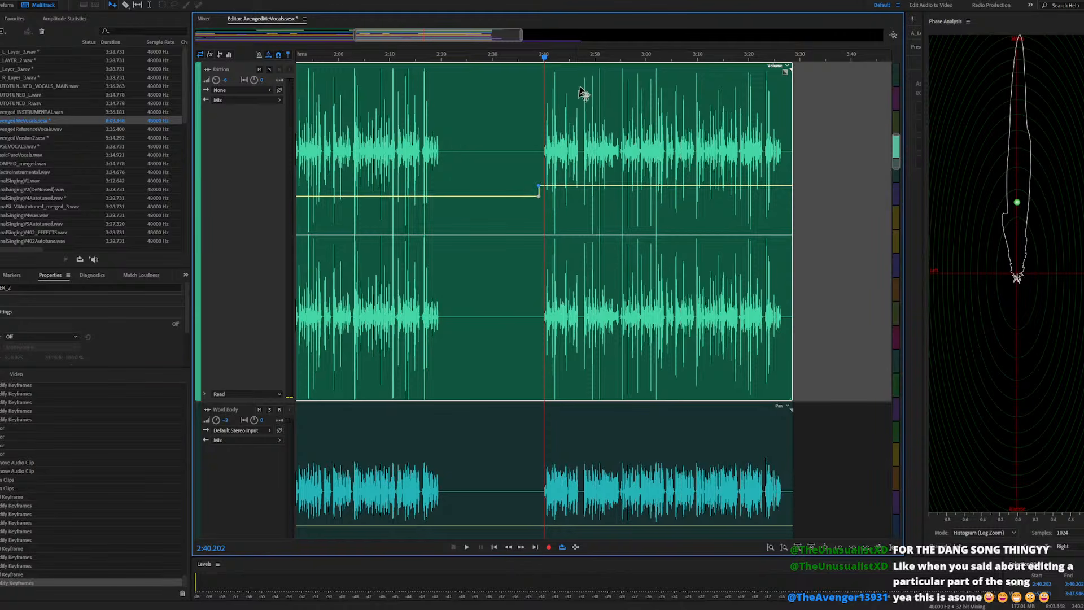
# Play the mix briefly from 2:55.305 to find the next section start on the Diction clip, and stop playback
pyautogui.click(622, 57)
pyautogui.press('space')
pyautogui.scroll(3, 626, 165)
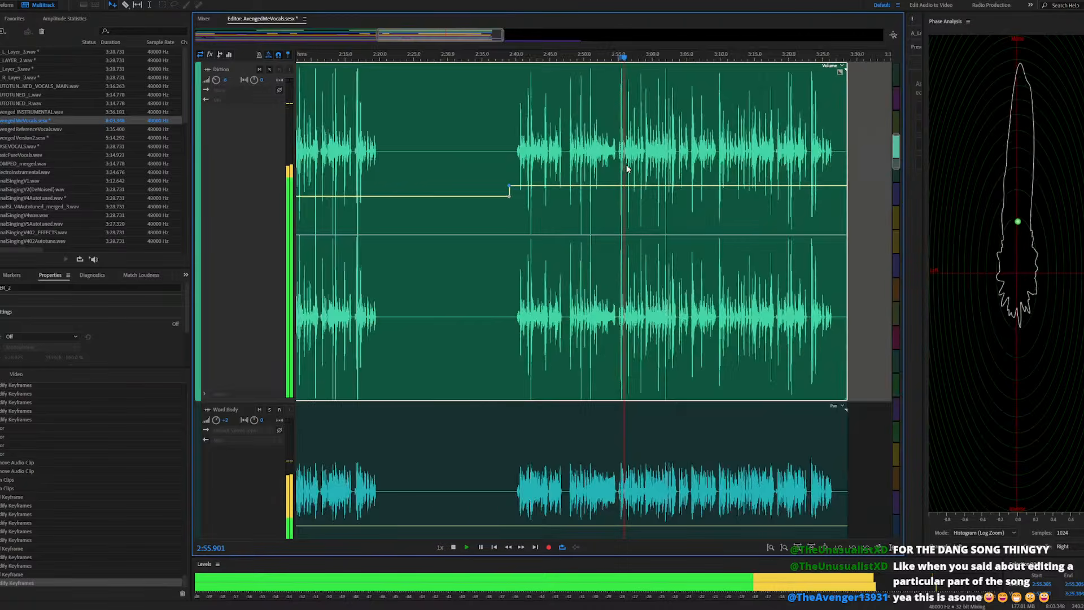
pyautogui.scroll(2, 630, 170)
pyautogui.press('space')
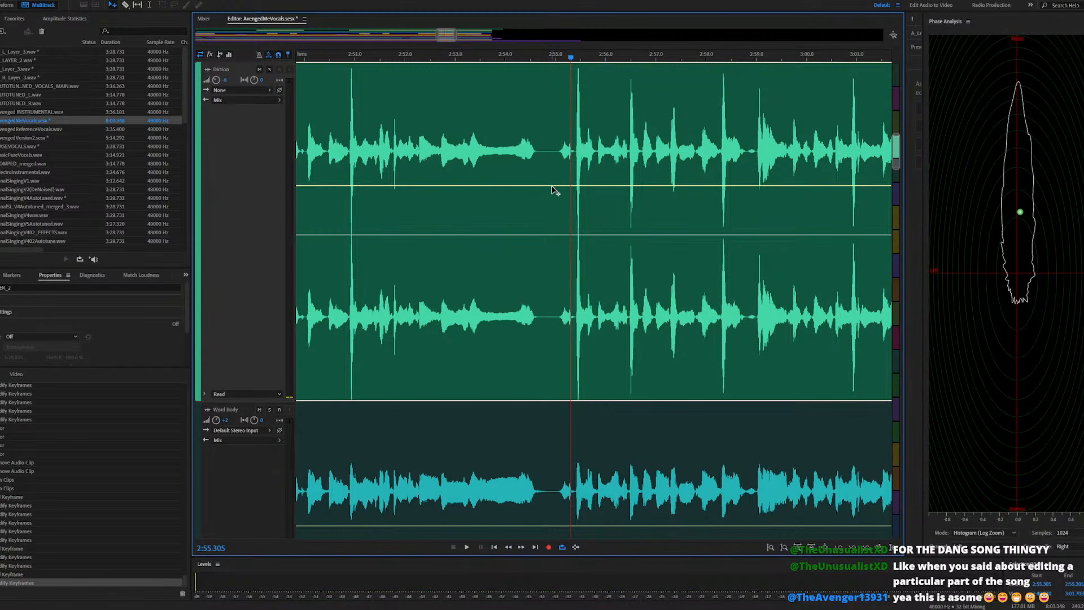
# Add volume keyframes to the Diction clip at about 2:55 and lower its volume slightly from there
pyautogui.click(552, 185)
pyautogui.moveTo(557, 188); pyautogui.dragTo(547, 201)
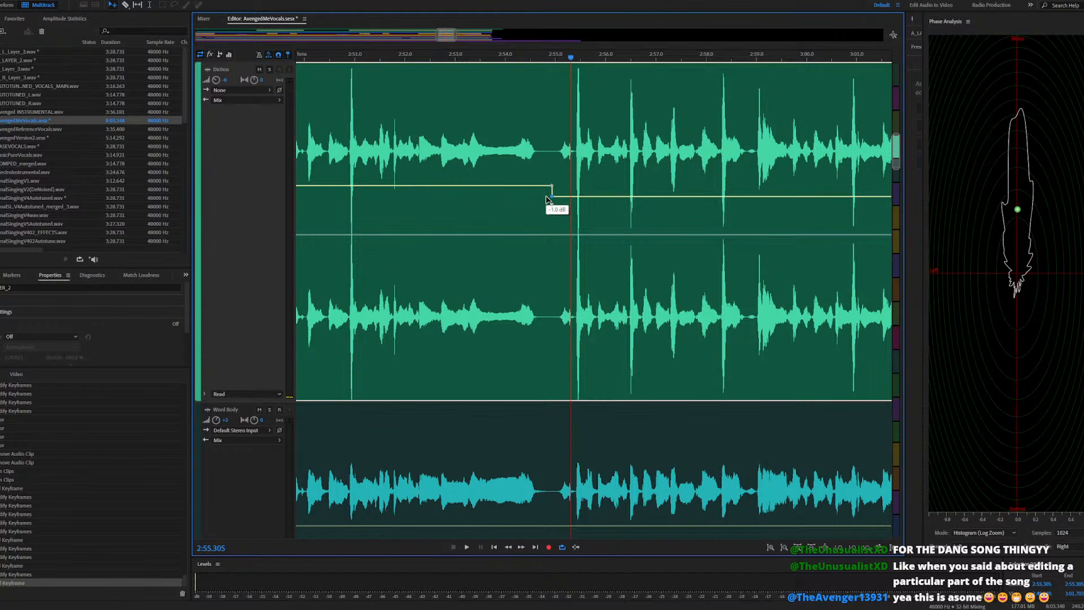
pyautogui.scroll(-5, 653, 215)
pyautogui.scroll(-2, 659, 217)
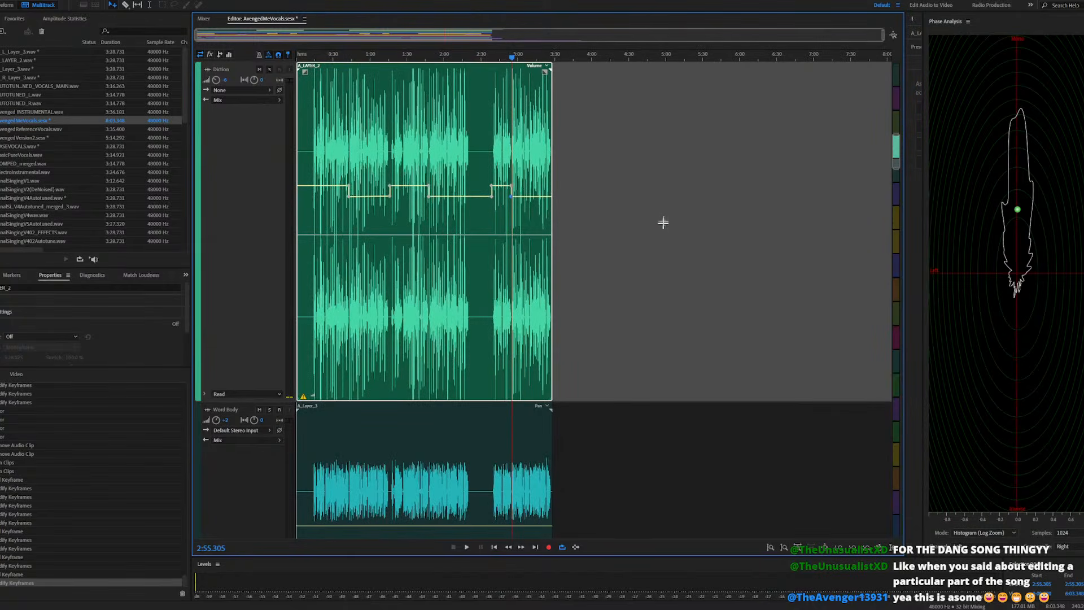
# Listen to the mix around 1:48 and slightly raise the Main clip's reduced volume from its keyframe at about 1:48
pyautogui.scroll(-3, 418, 325)
pyautogui.scroll(-5, 413, 317)
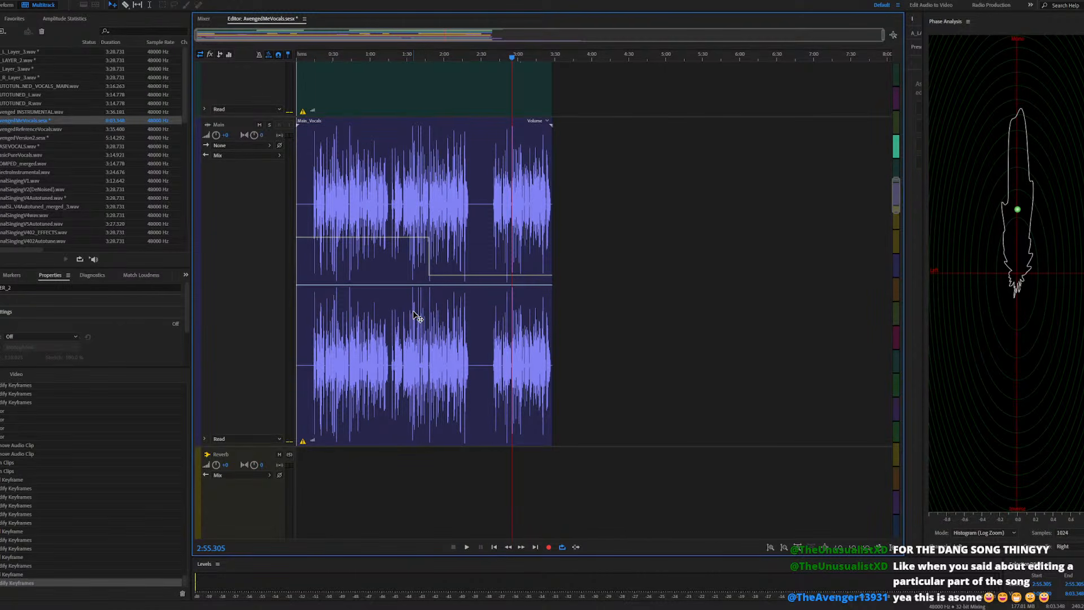
pyautogui.press('space')
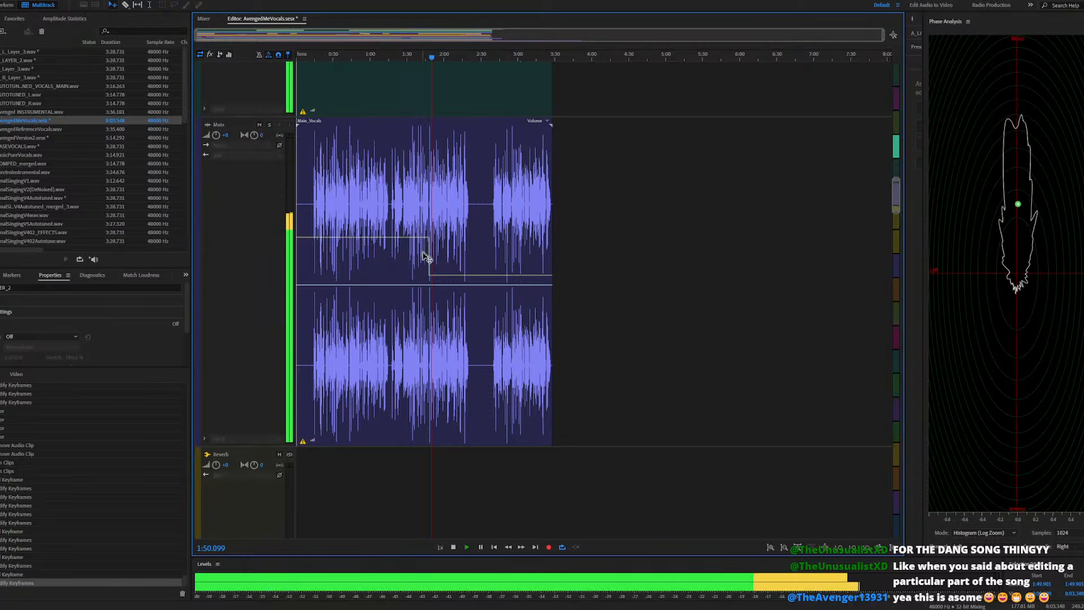
pyautogui.scroll(6, 423, 256)
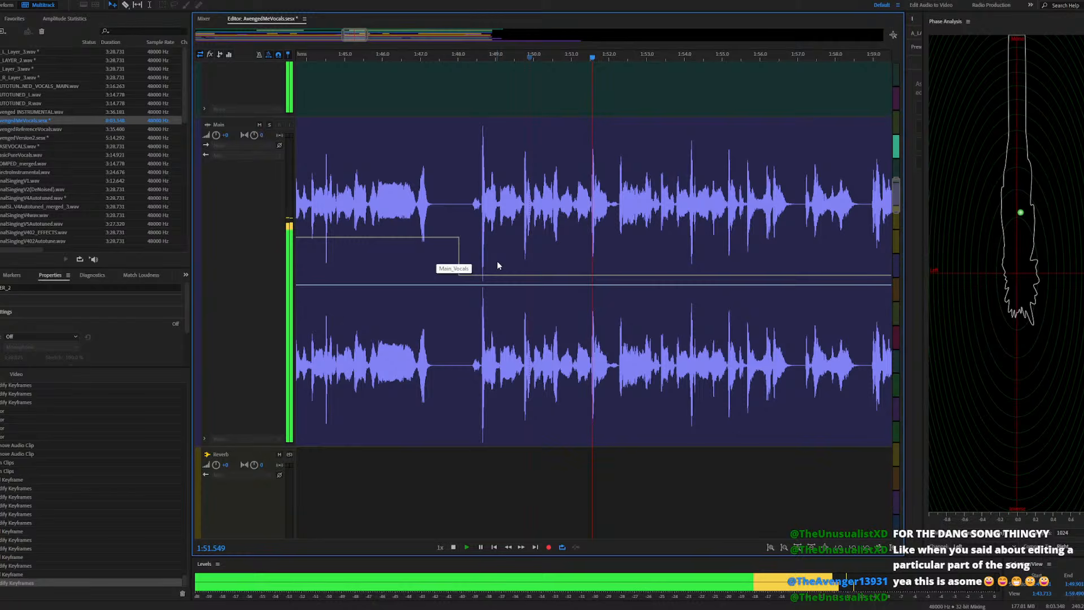
pyautogui.press('space')
pyautogui.click(443, 54)
pyautogui.press('space')
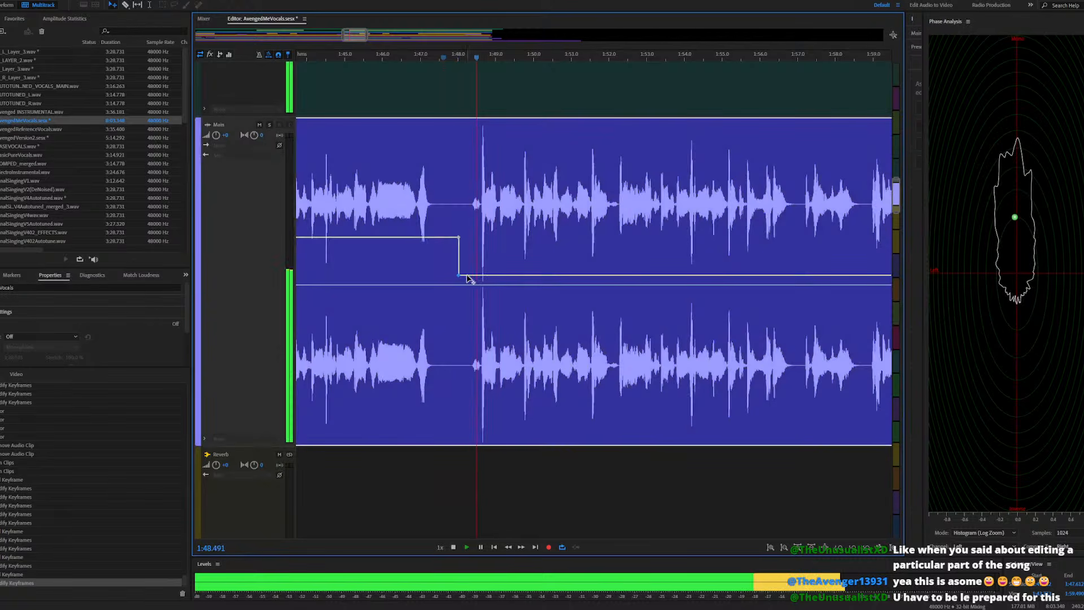
pyautogui.click(466, 279)
pyautogui.moveTo(459, 278); pyautogui.dragTo(458, 275)
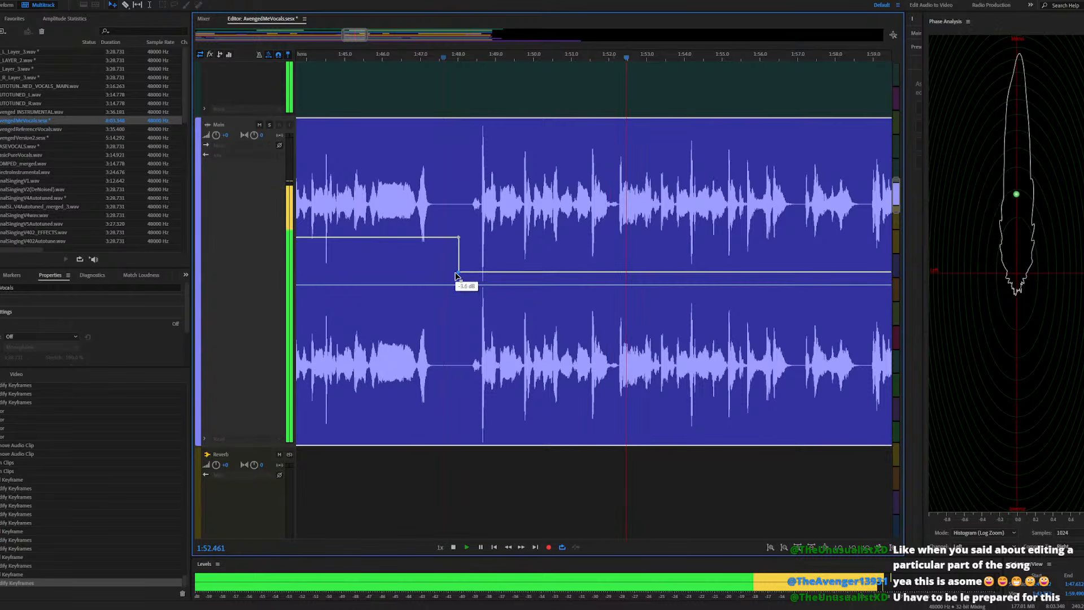
pyautogui.moveTo(456, 273); pyautogui.dragTo(456, 274)
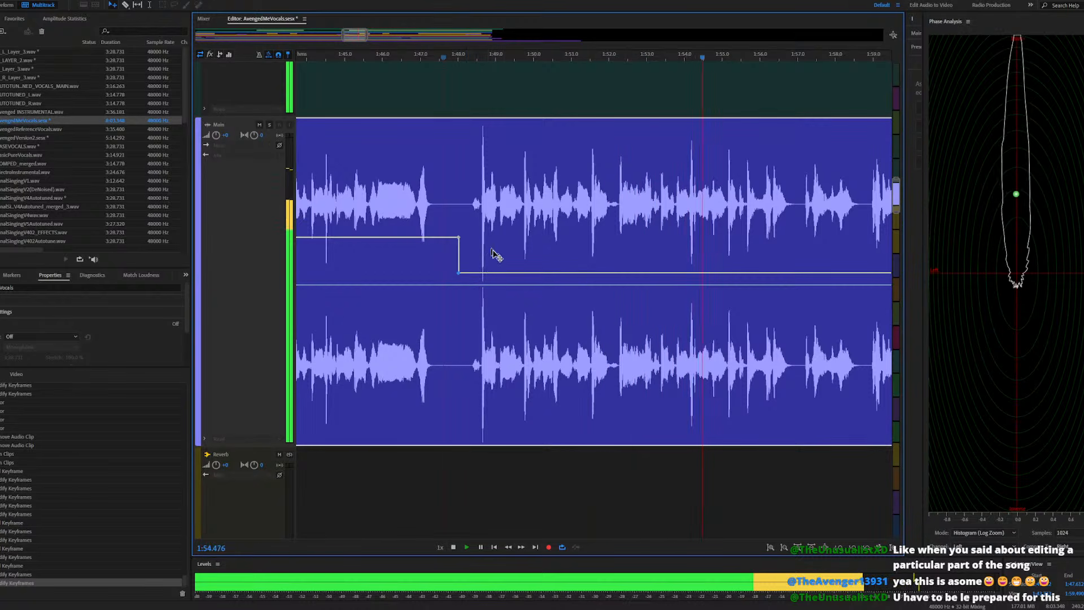
# Play the mix from 1:16.208, then add Main volume keyframes at about 1:16 and lower the level before them to match the reduced section
pyautogui.scroll(-7, 511, 245)
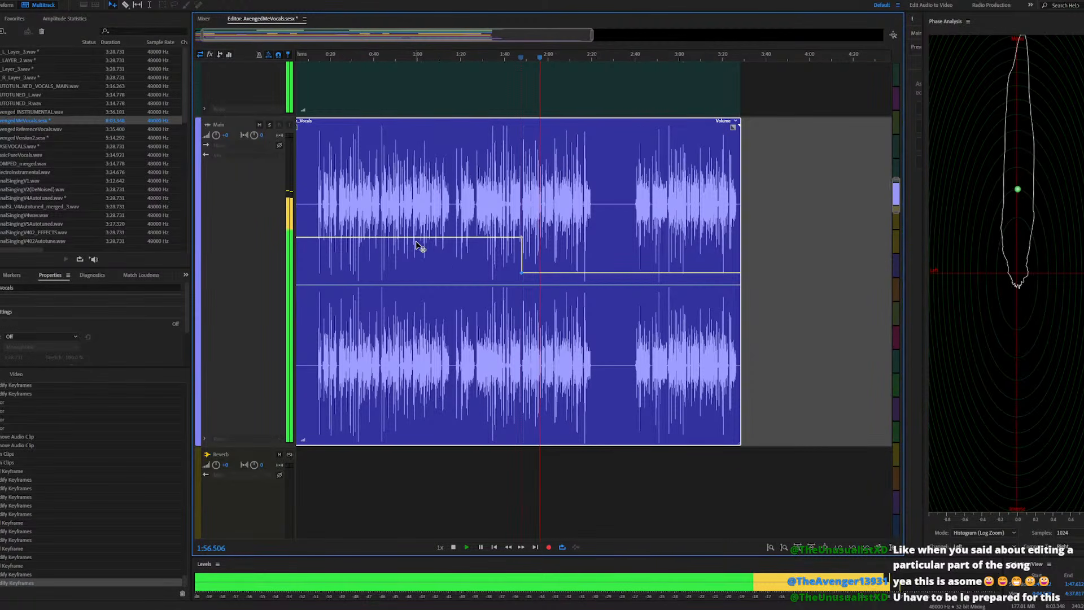
pyautogui.press('space')
pyautogui.press('space')
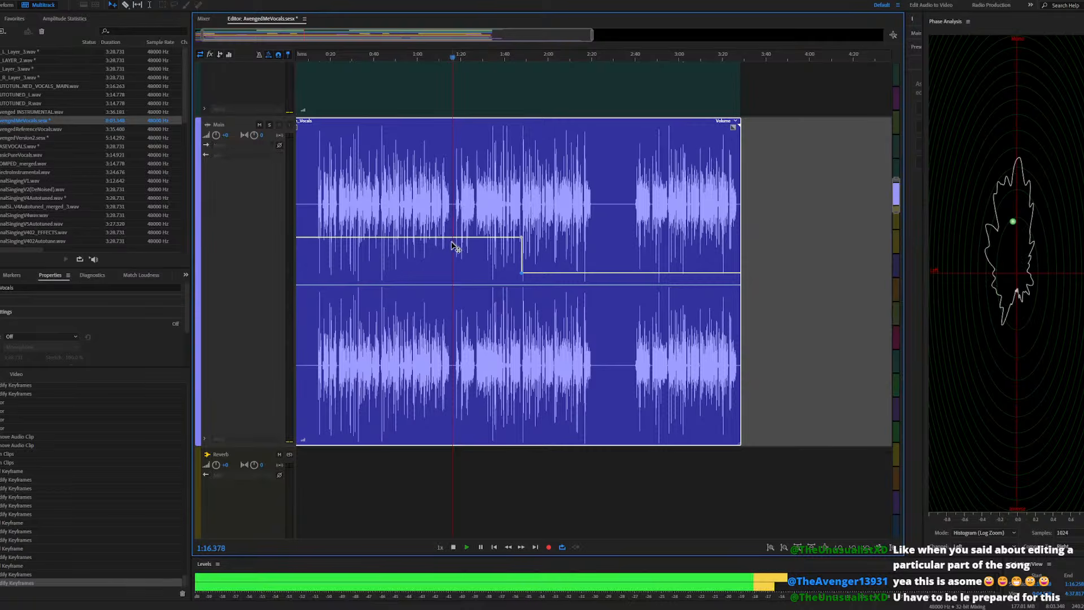
pyautogui.scroll(4, 443, 259)
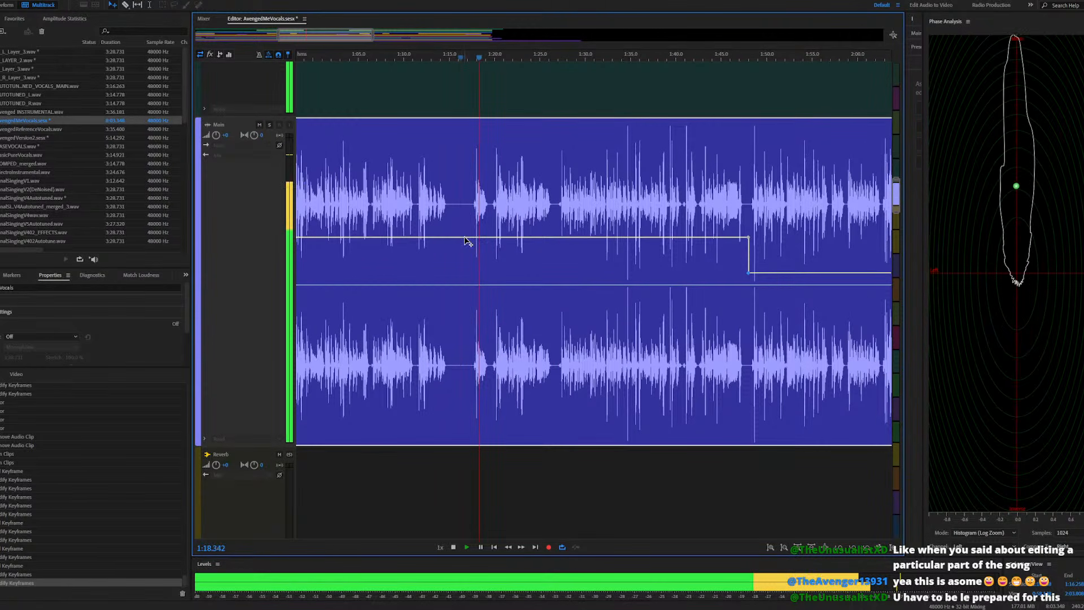
pyautogui.moveTo(462, 238); pyautogui.dragTo(467, 277)
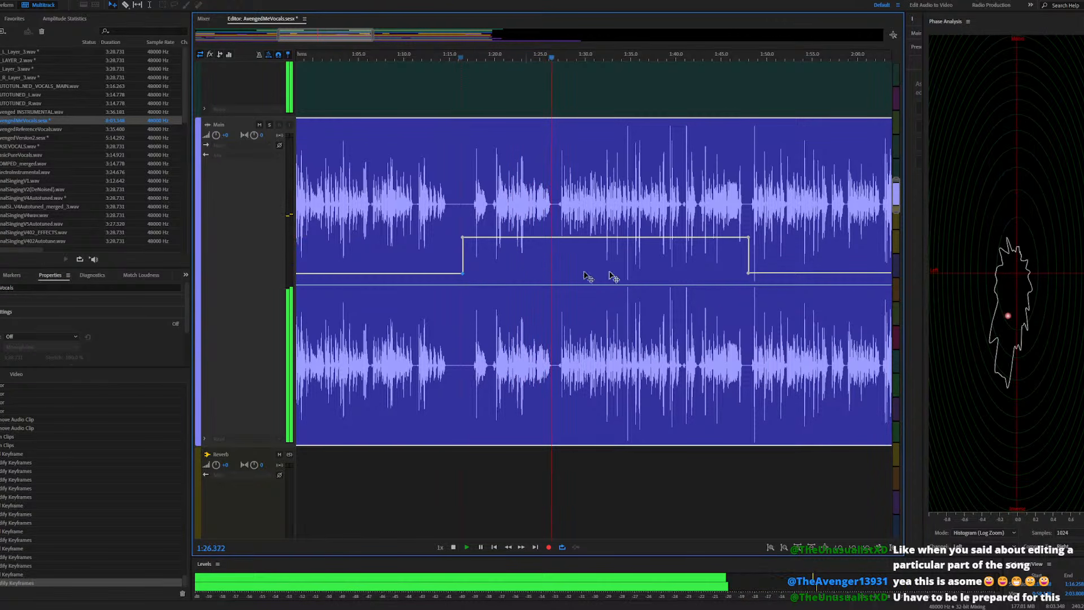
# Play the mix from 0:35.117, then add Main volume keyframes at about 0:43 and raise the clip's level before them
pyautogui.scroll(-3, 583, 261)
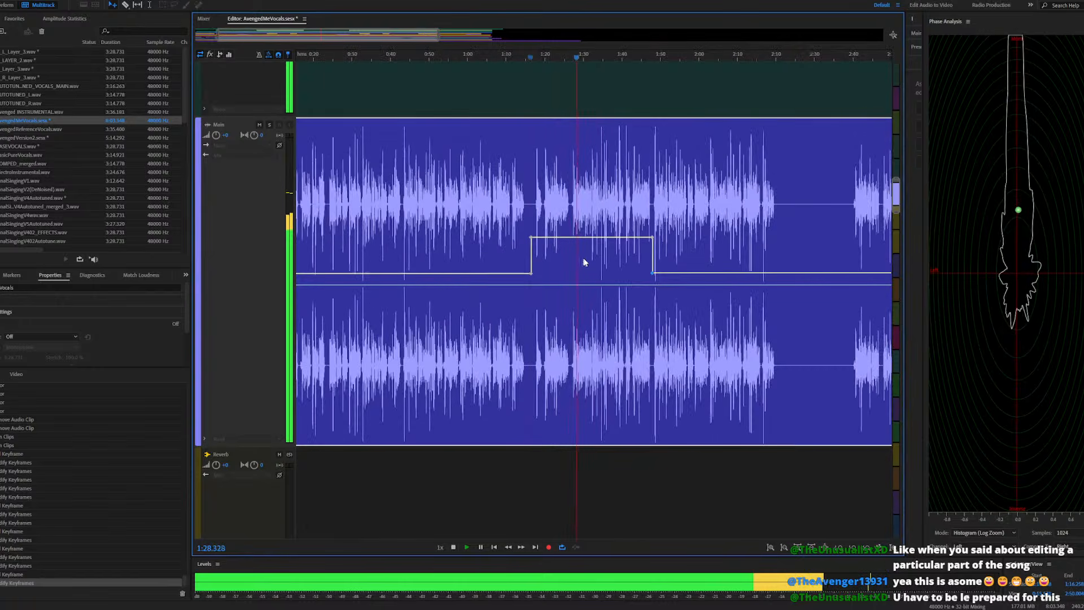
pyautogui.scroll(-2, 417, 254)
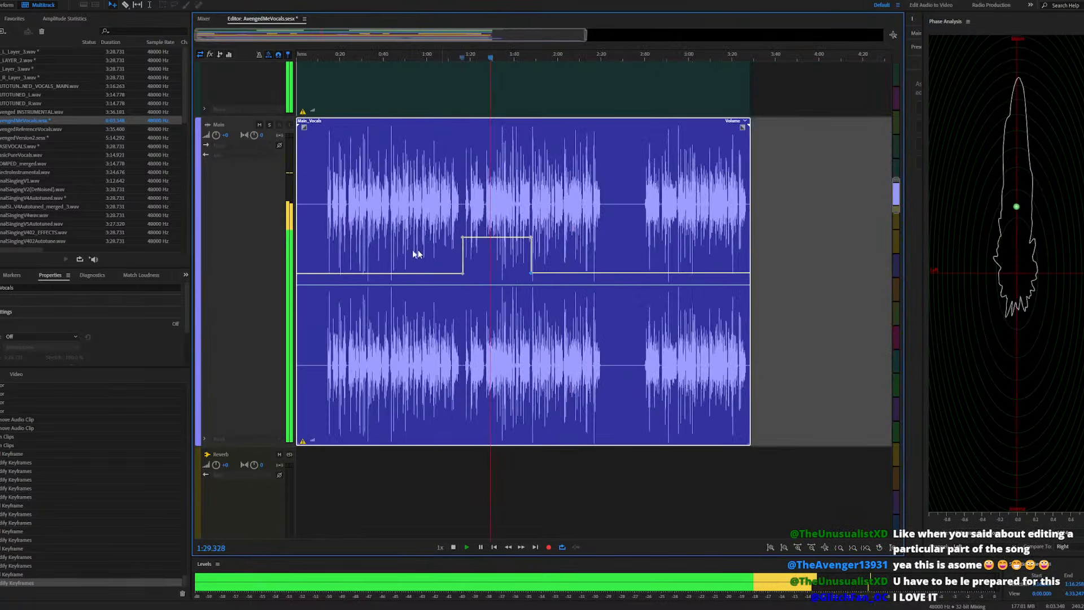
pyautogui.click(370, 60)
pyautogui.scroll(5, 382, 242)
pyautogui.scroll(2, 395, 270)
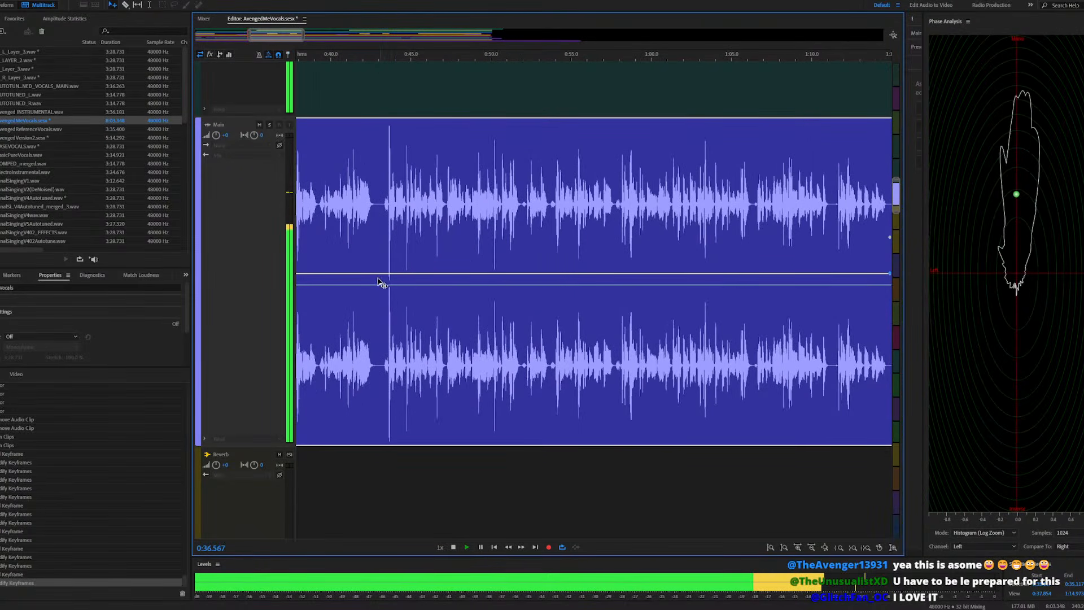
pyautogui.moveTo(380, 276); pyautogui.dragTo(378, 237)
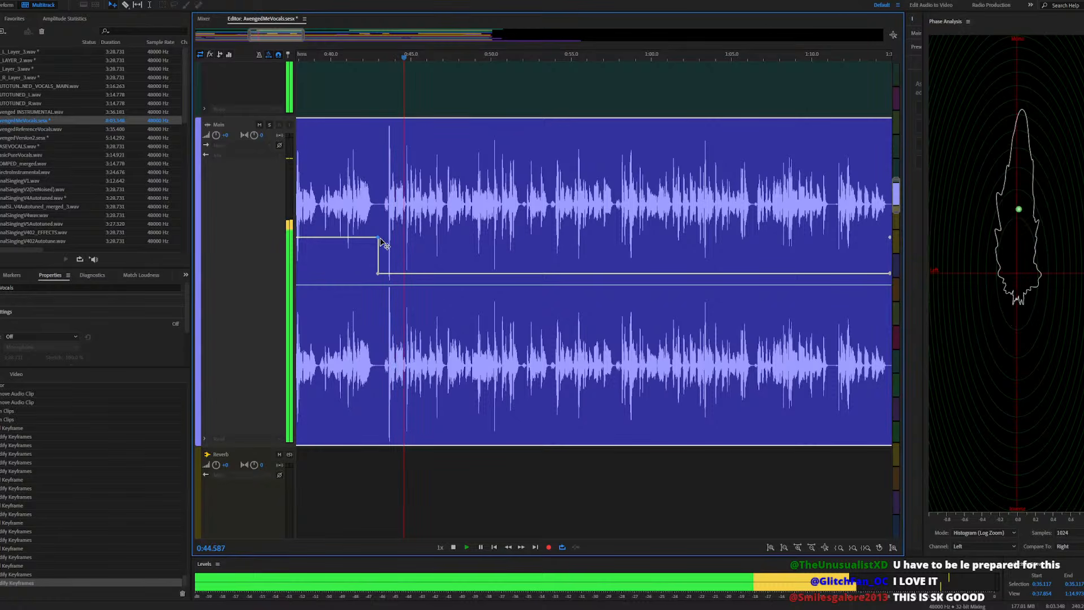
# Add volume keyframes to the Main clip at about 2:37 and 2:55 and raise the level between them
pyautogui.scroll(-2, 352, 250)
pyautogui.scroll(-4, 351, 249)
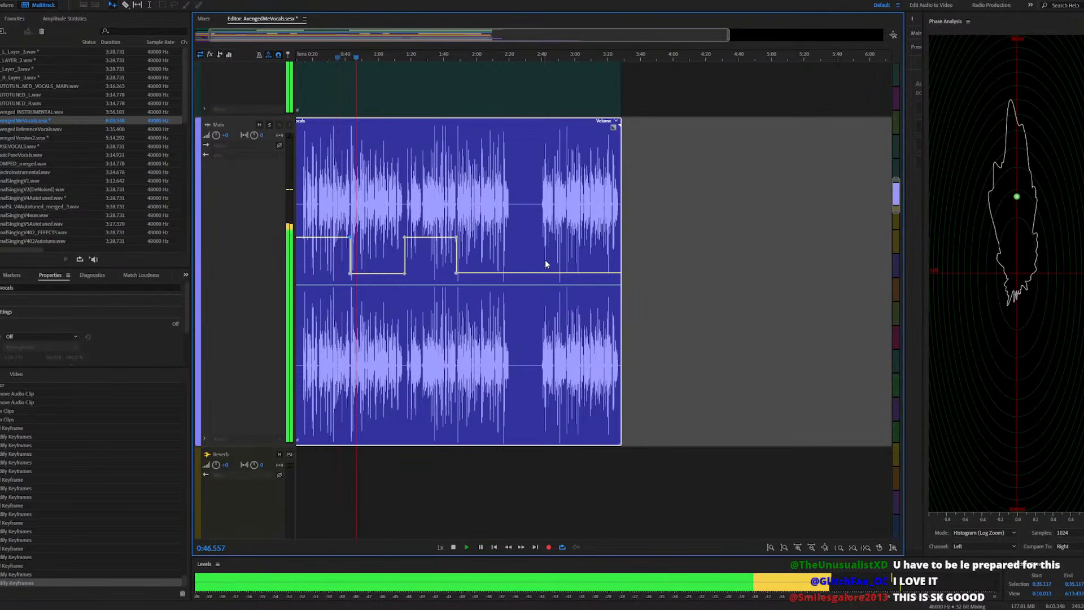
pyautogui.scroll(6, 553, 254)
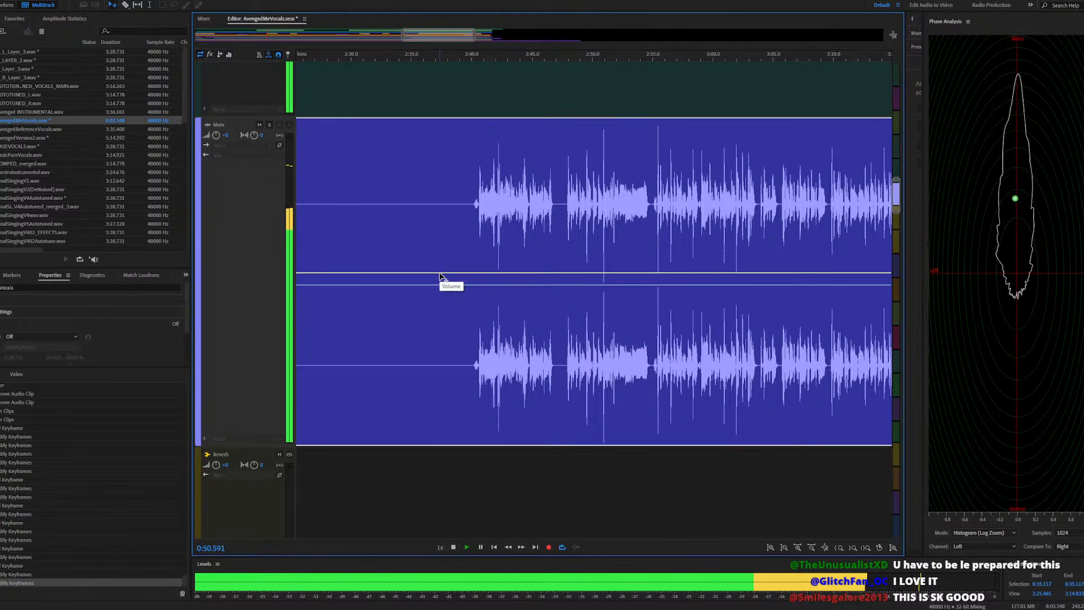
pyautogui.hscroll(3, 379, 252)
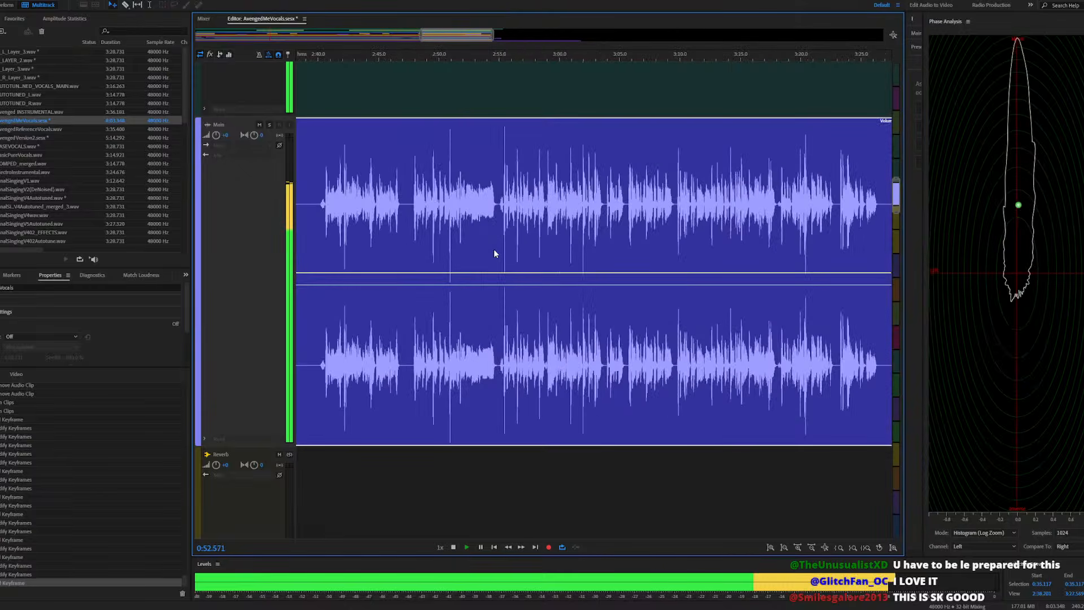
pyautogui.scroll(2, 494, 254)
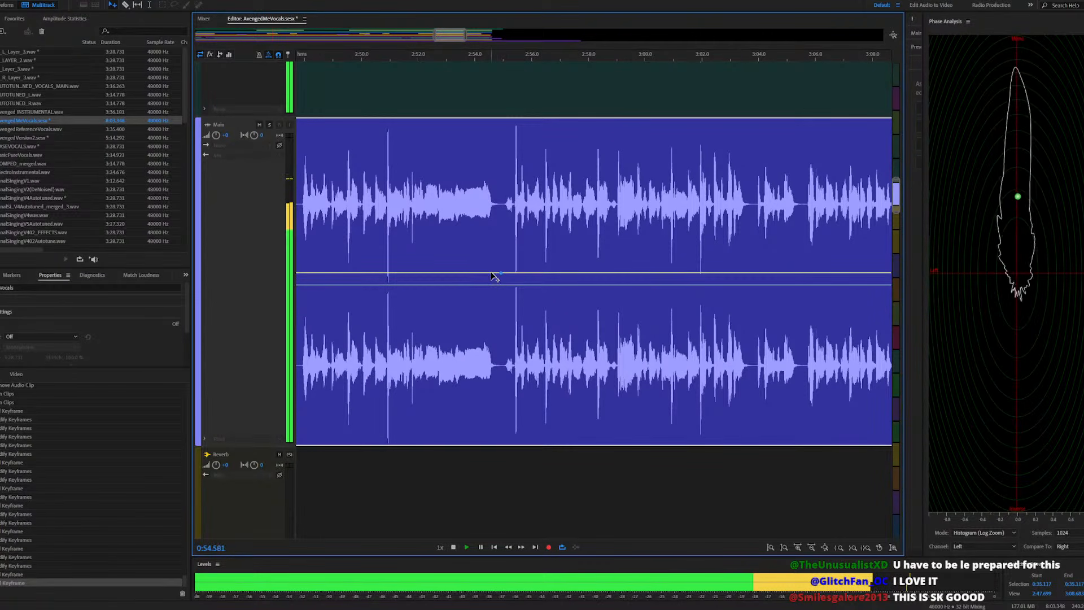
pyautogui.moveTo(493, 273); pyautogui.dragTo(510, 240)
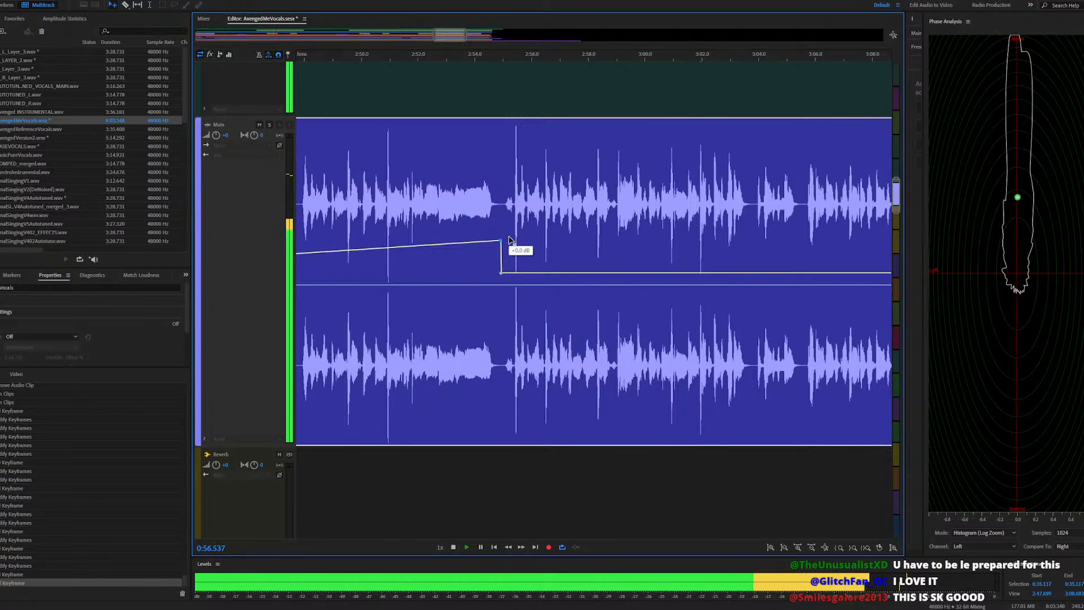
pyautogui.scroll(-1, 531, 243)
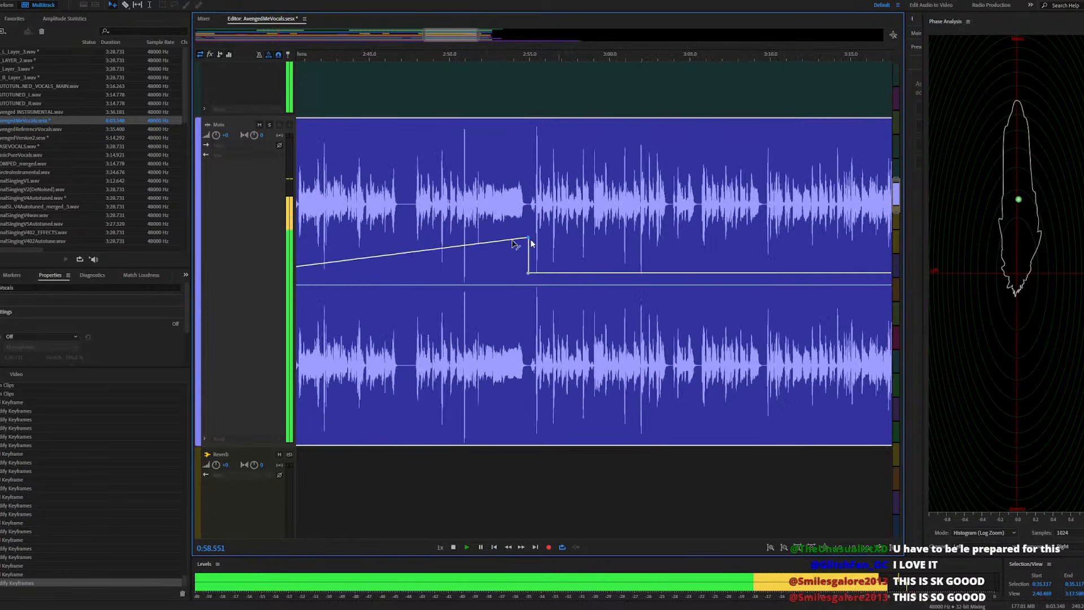
pyautogui.scroll(1, 598, 239)
pyautogui.scroll(2, 408, 241)
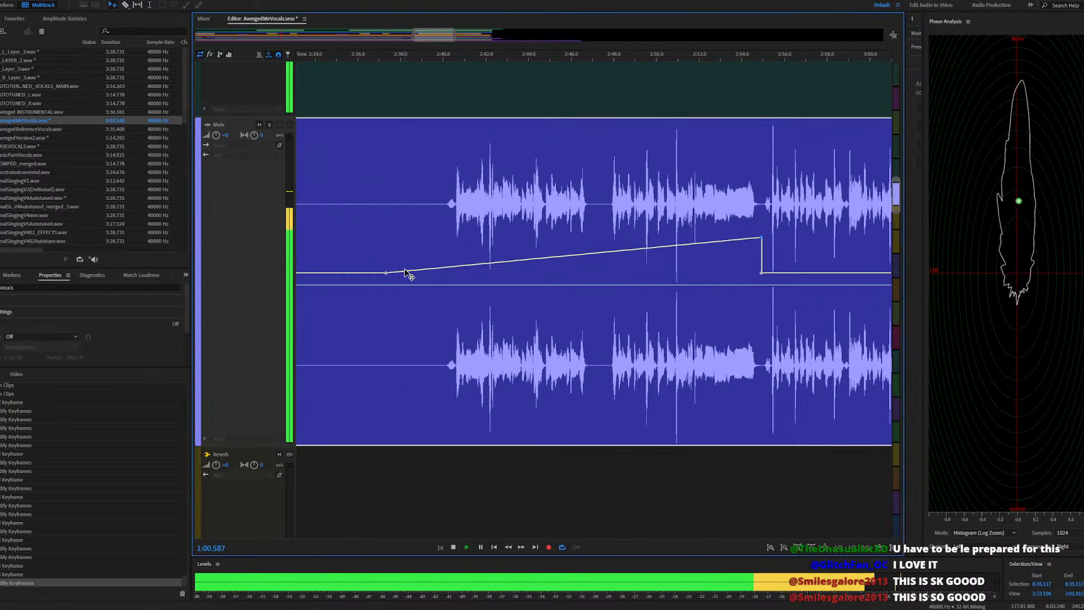
pyautogui.moveTo(410, 274); pyautogui.dragTo(387, 239)
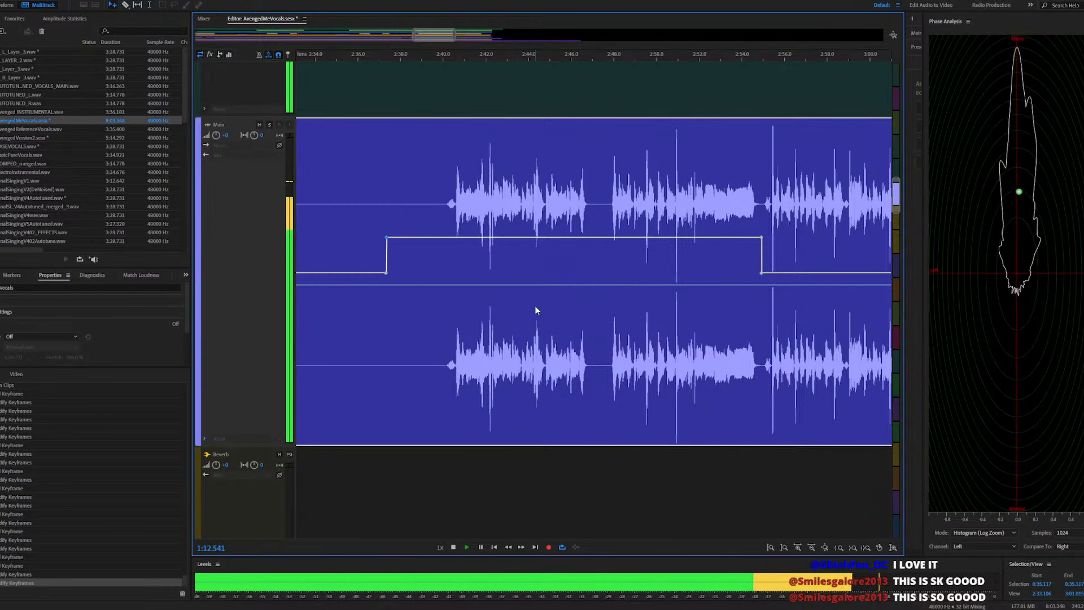
# Review the Main volume automation and the Word Body, Right and Left layer clips while the mix plays
pyautogui.scroll(-10, 573, 264)
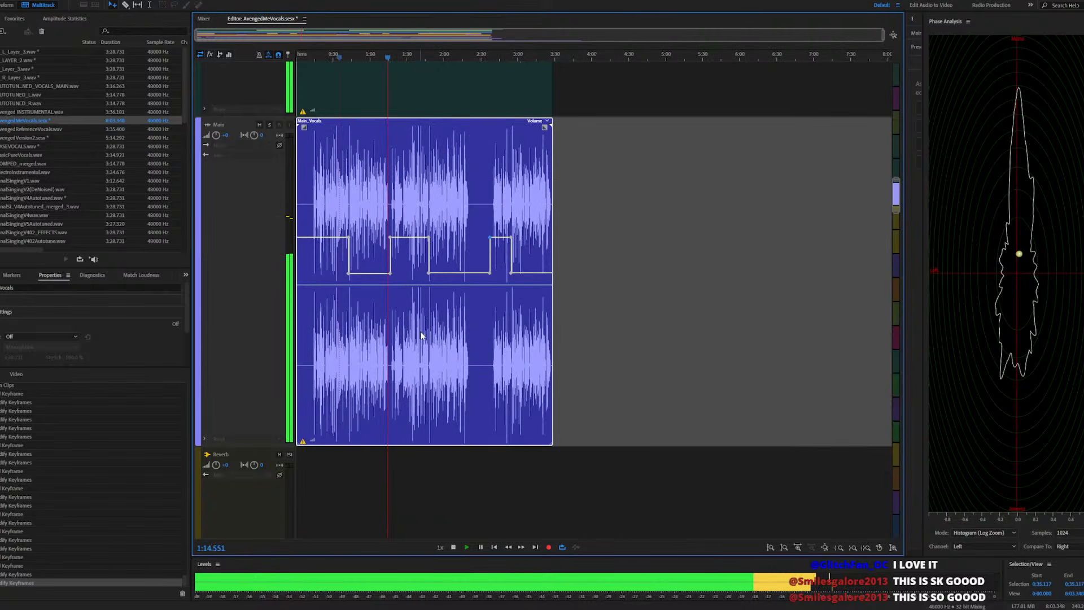
pyautogui.scroll(5, 392, 317)
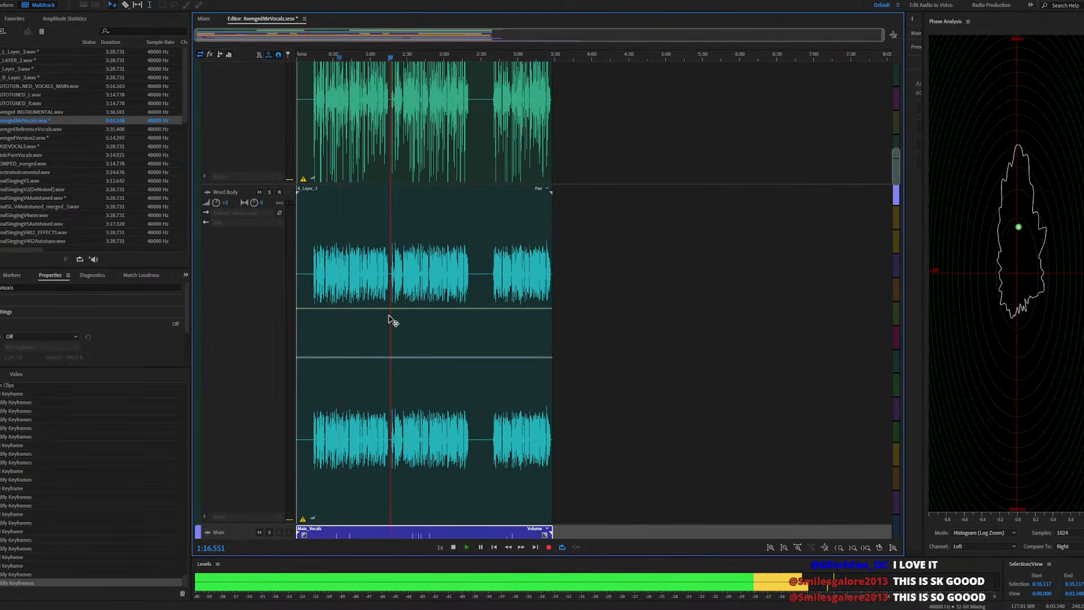
pyautogui.scroll(4, 392, 319)
pyautogui.scroll(-3, 392, 320)
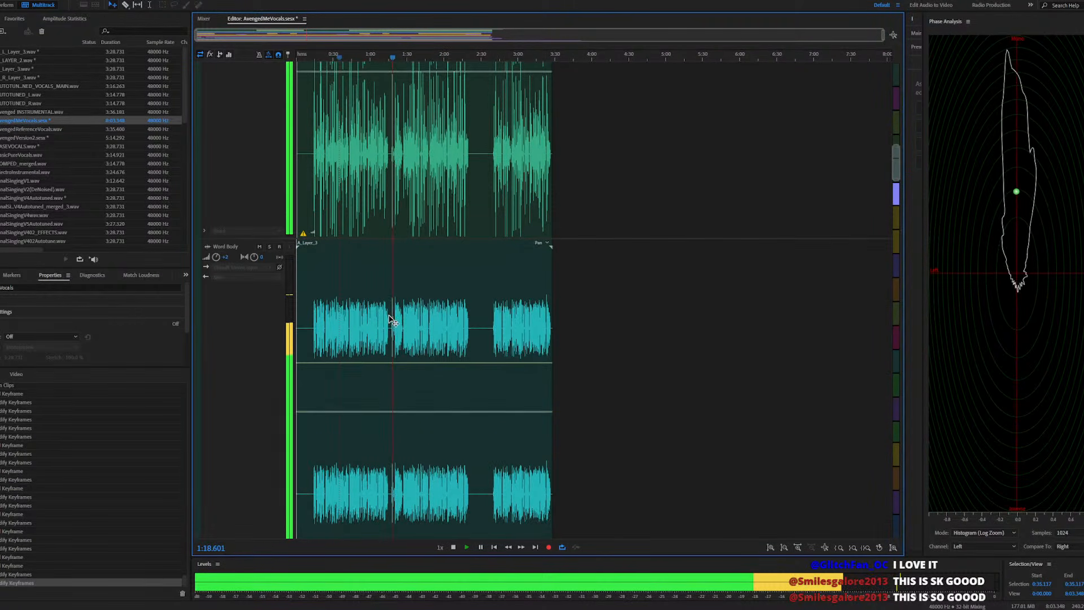
pyautogui.scroll(-3, 392, 319)
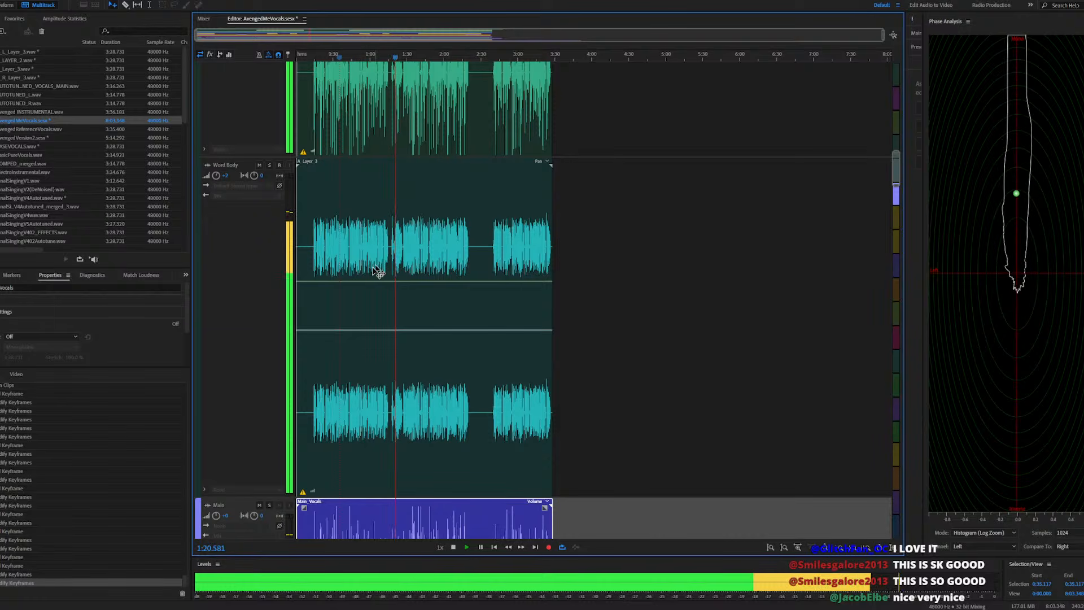
pyautogui.scroll(-2, 364, 302)
pyautogui.scroll(6, 379, 327)
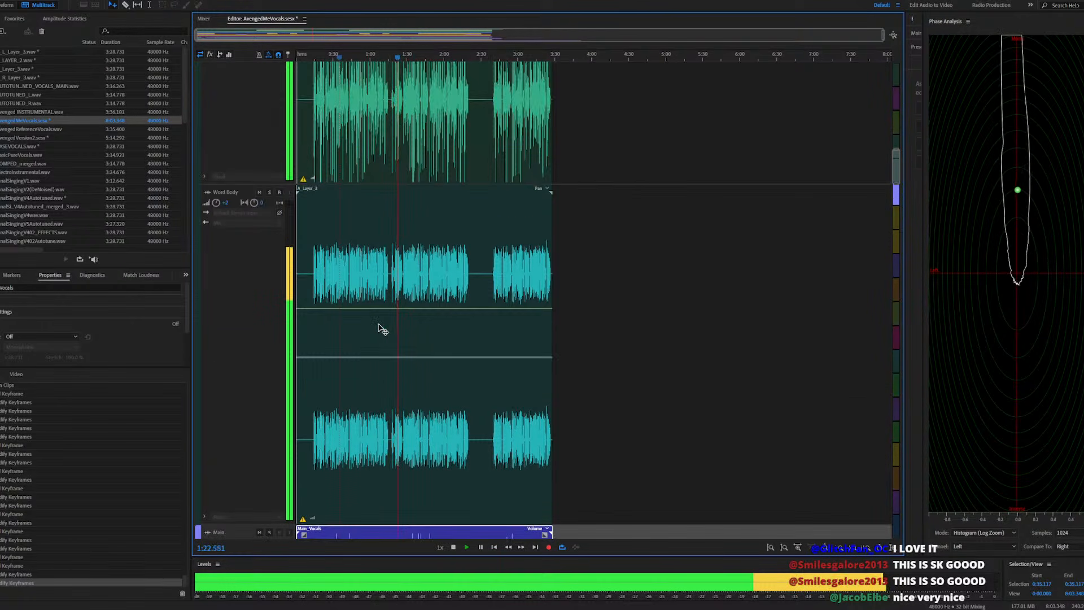
pyautogui.scroll(8, 380, 327)
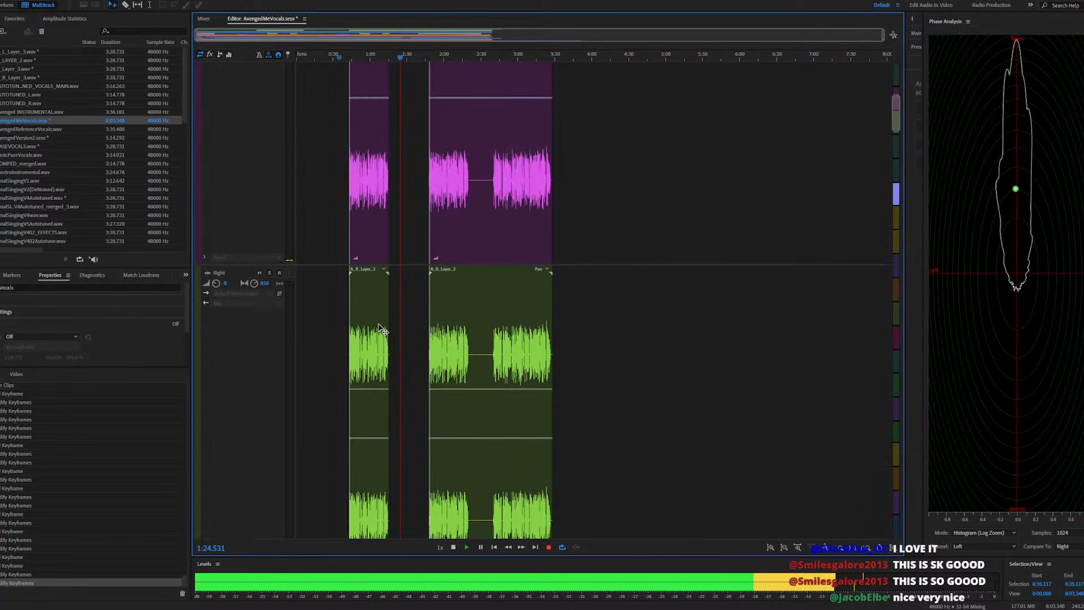
pyautogui.scroll(4, 381, 327)
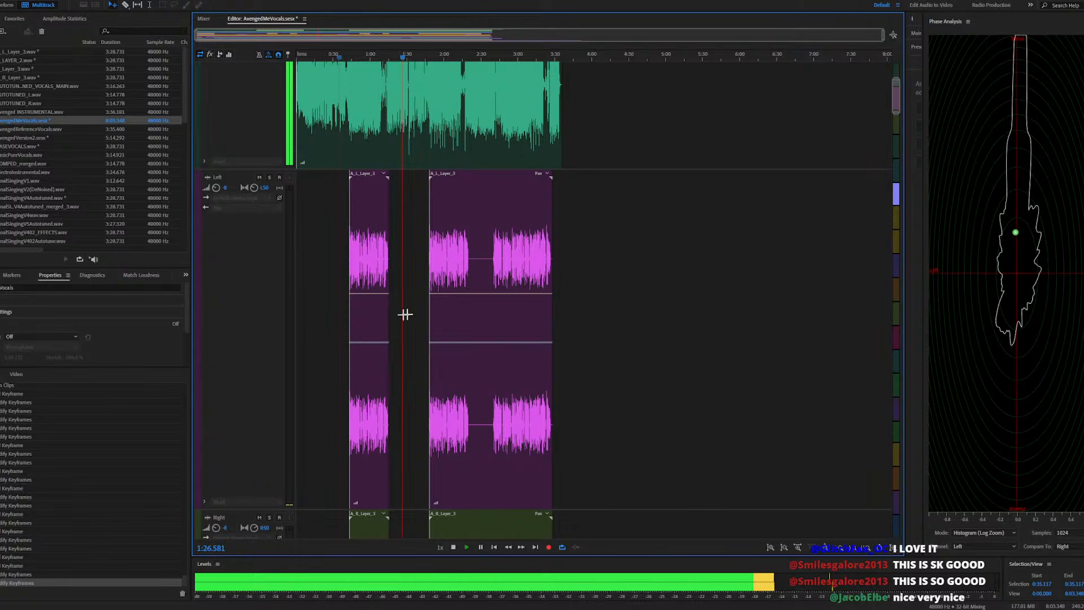
# Split the Left and Right layer clips in the silent gap at about 2:38, aligning the later Right clip's start with the Left split
pyautogui.scroll(3, 433, 313)
pyautogui.scroll(1, 432, 313)
pyautogui.scroll(-1, 432, 313)
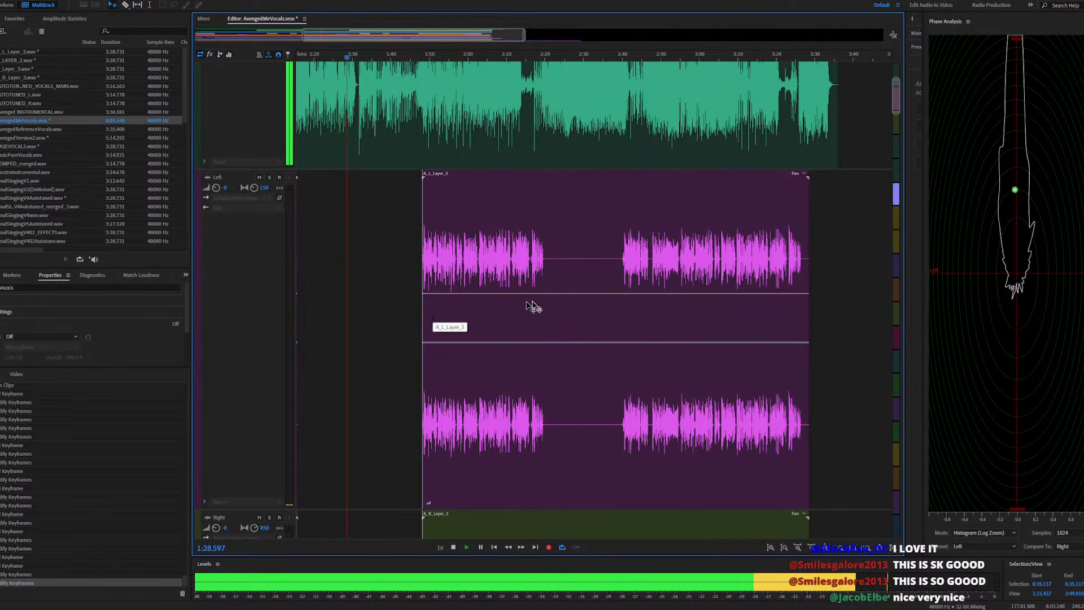
pyautogui.press('r')
pyautogui.click(617, 274)
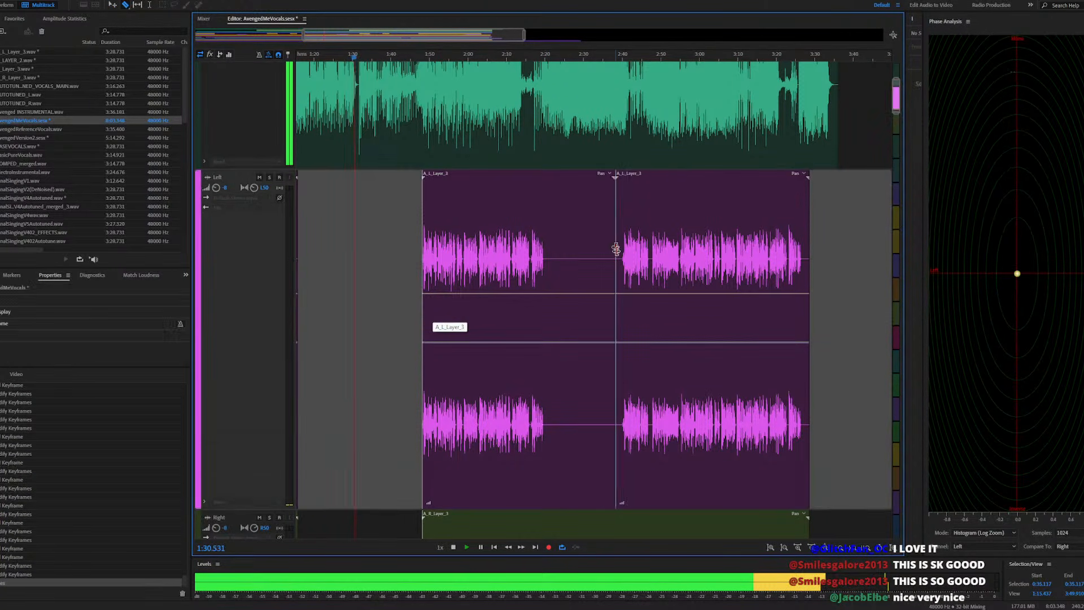
pyautogui.scroll(-2, 625, 350)
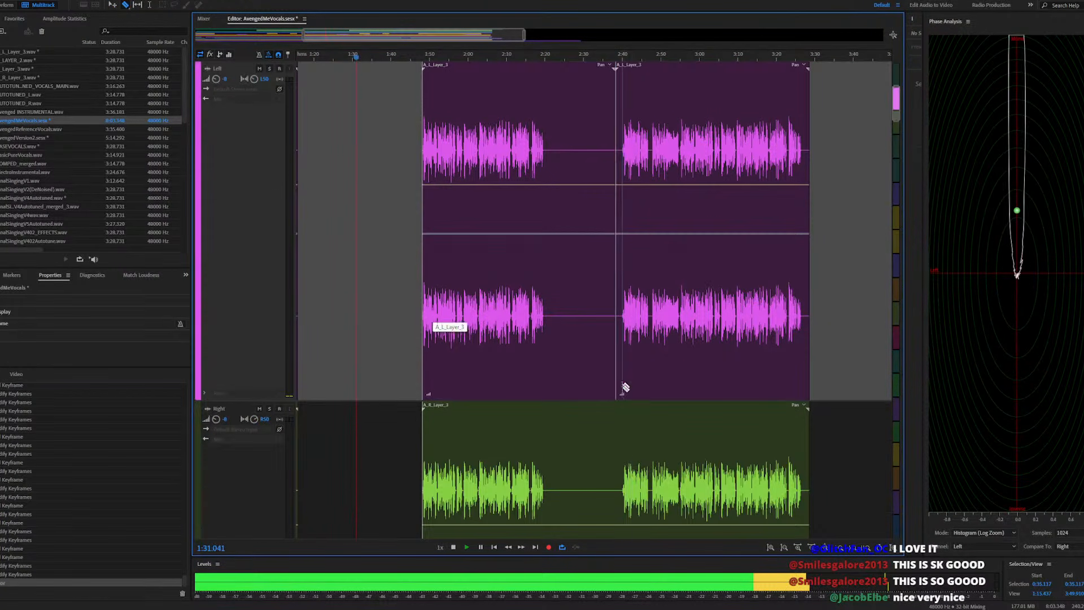
pyautogui.click(610, 438)
pyautogui.click(612, 439)
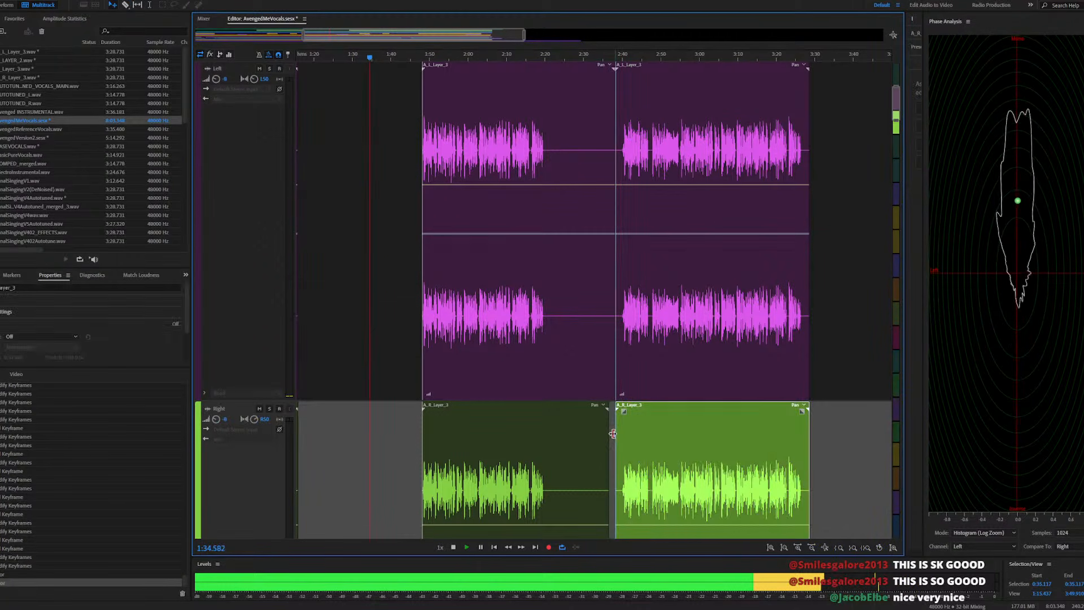
# Extend the earlier Right clip's end to the Left split near 2:38, and trim the later Left and Right clips to start at about 2:55
pyautogui.moveTo(607, 448); pyautogui.dragTo(614, 446)
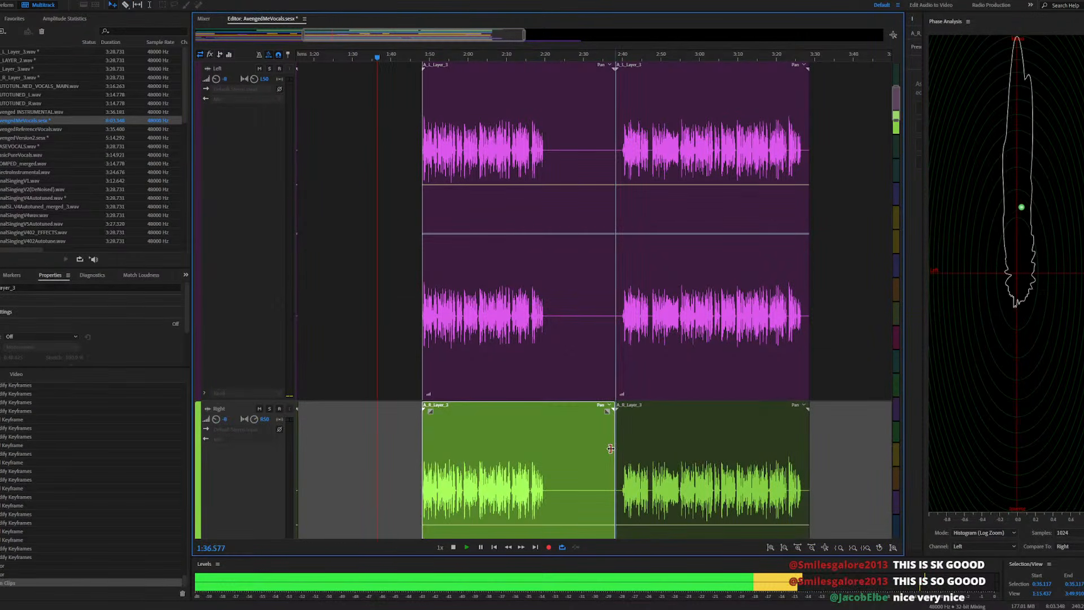
pyautogui.moveTo(616, 349); pyautogui.dragTo(676, 354)
pyautogui.scroll(5, 701, 345)
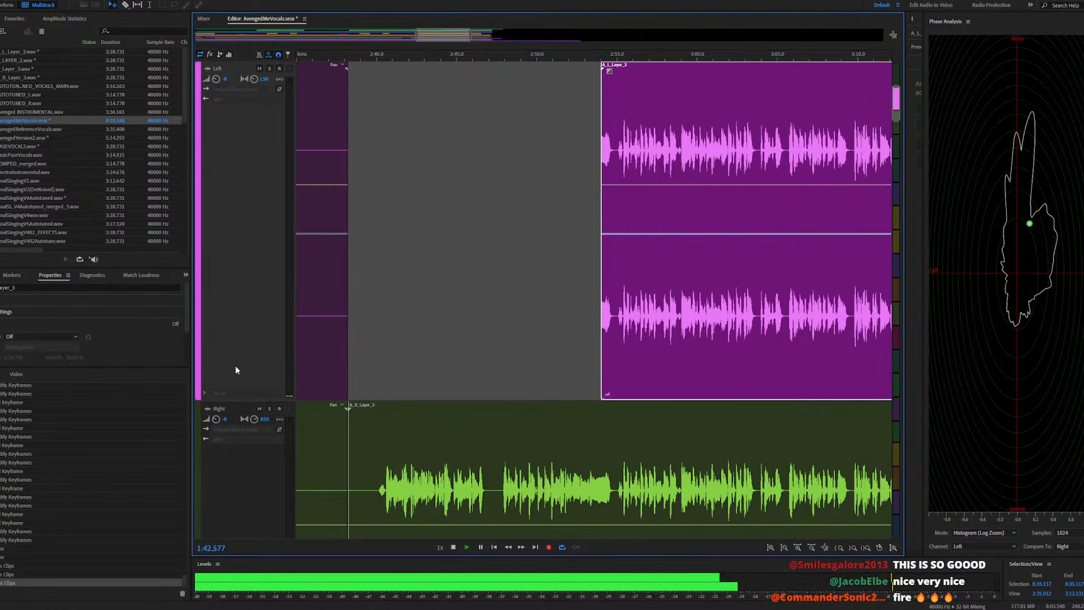
pyautogui.scroll(3, 533, 326)
pyautogui.scroll(-2, 260, 368)
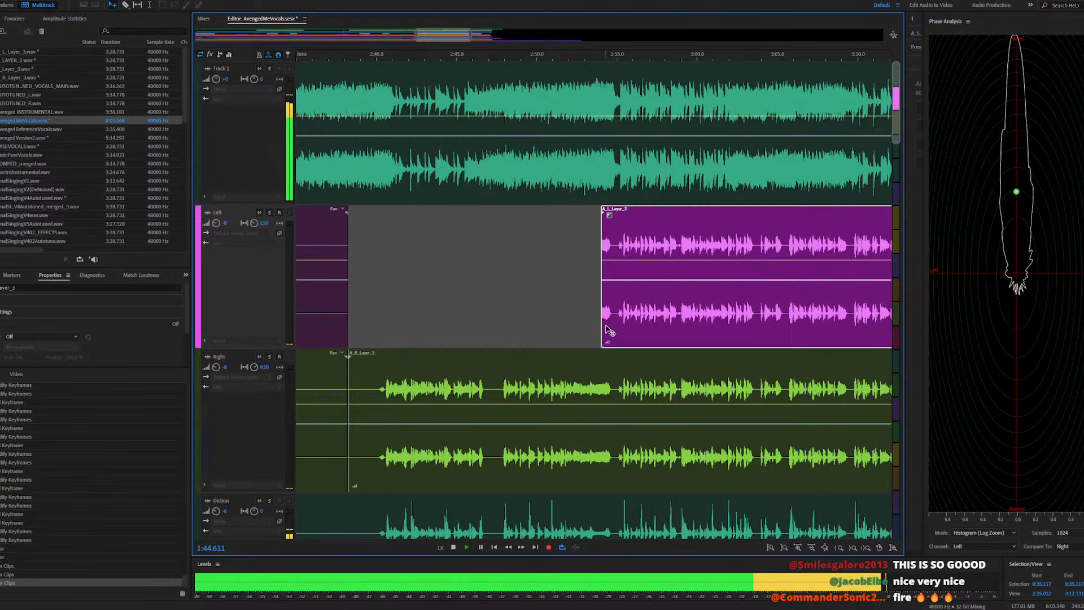
pyautogui.moveTo(602, 336); pyautogui.dragTo(616, 335)
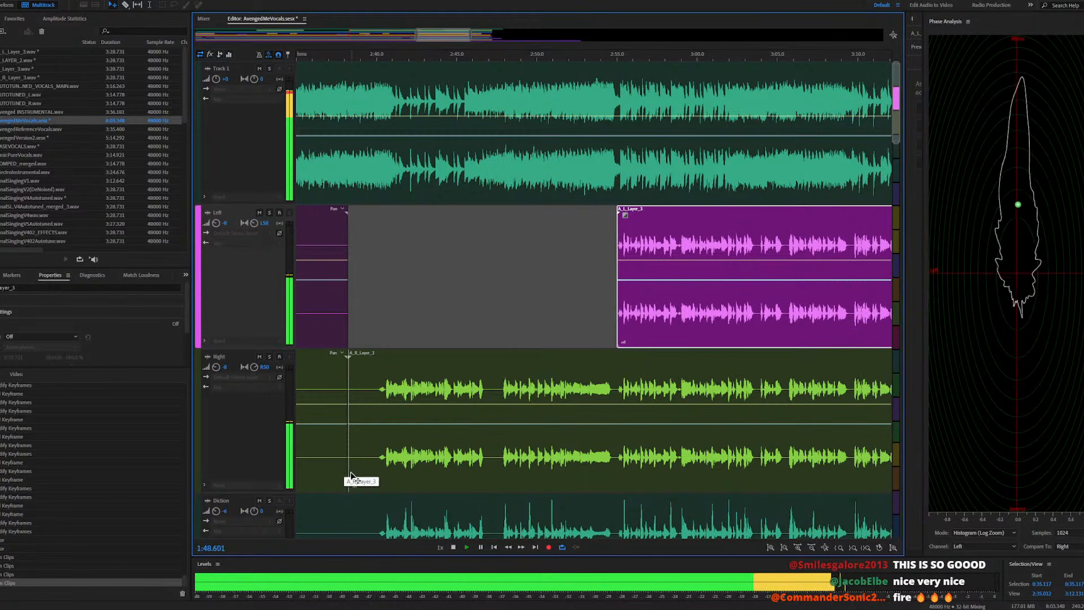
pyautogui.moveTo(349, 472); pyautogui.dragTo(618, 464)
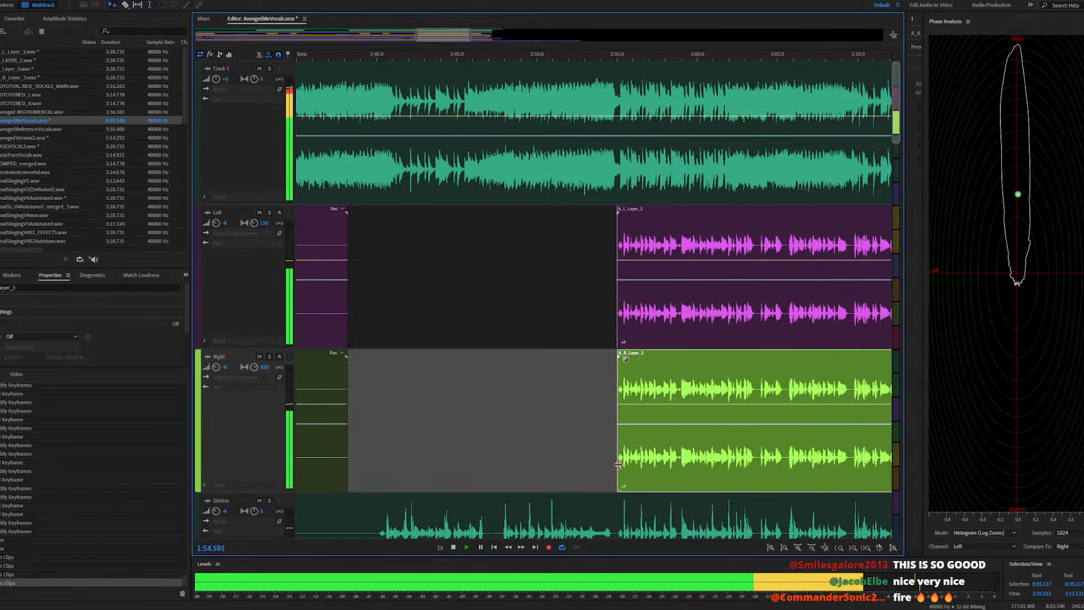
# Review the Right, Diction, Word Body and Main clips and their volume automation across the song while the mix plays
pyautogui.scroll(-4, 700, 287)
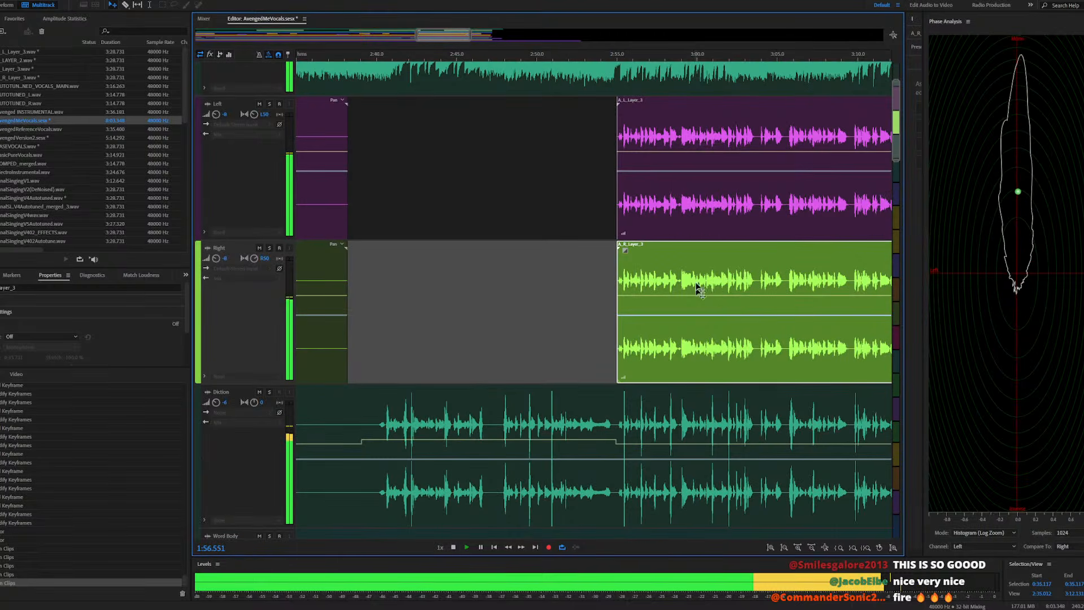
pyautogui.scroll(-8, 706, 271)
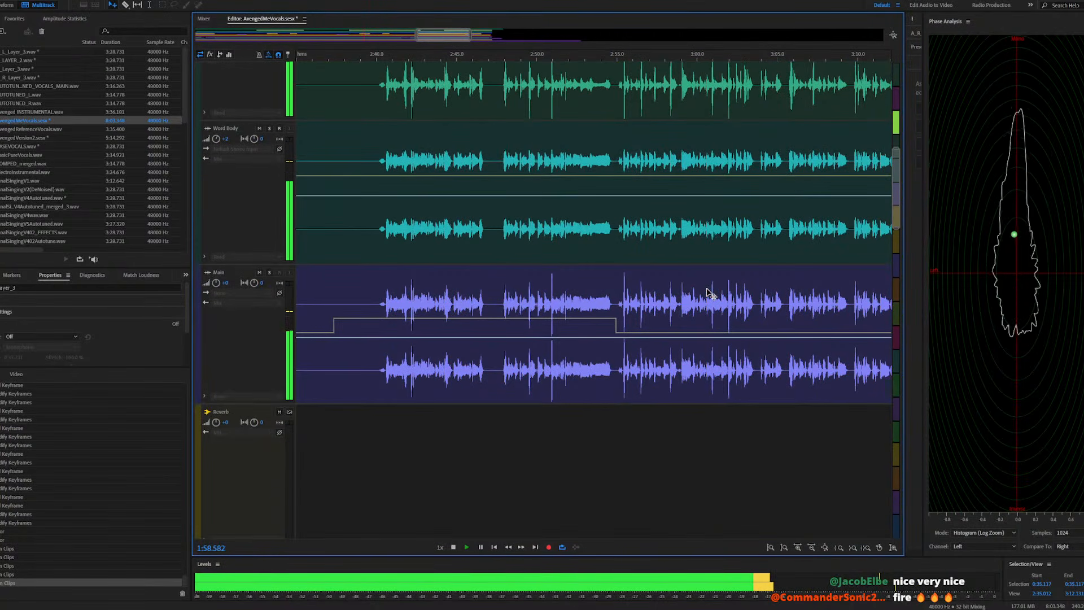
pyautogui.scroll(8, 654, 316)
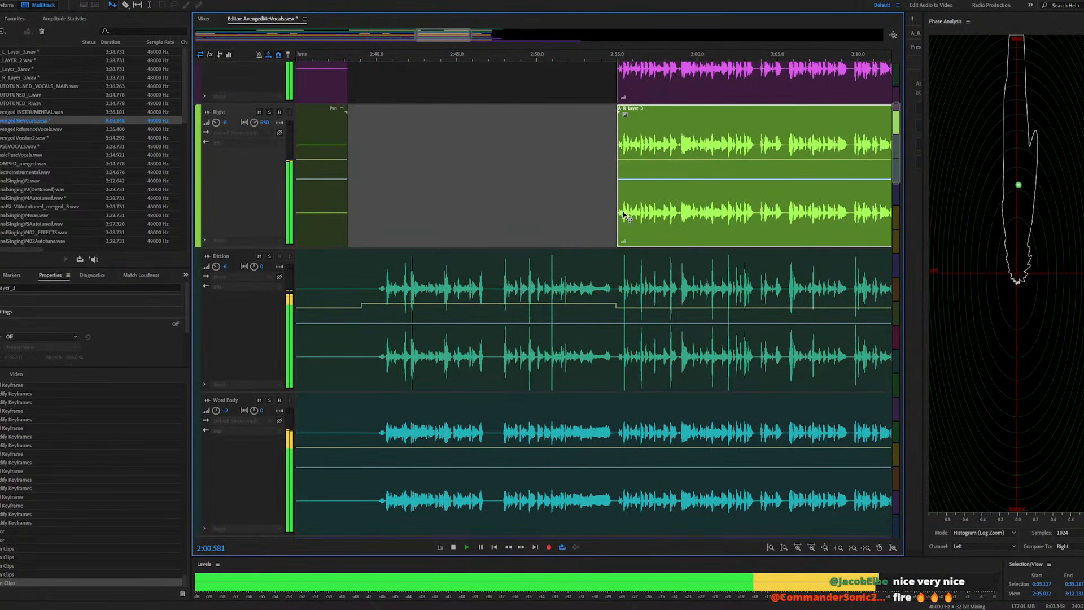
pyautogui.moveTo(449, 38); pyautogui.dragTo(386, 38)
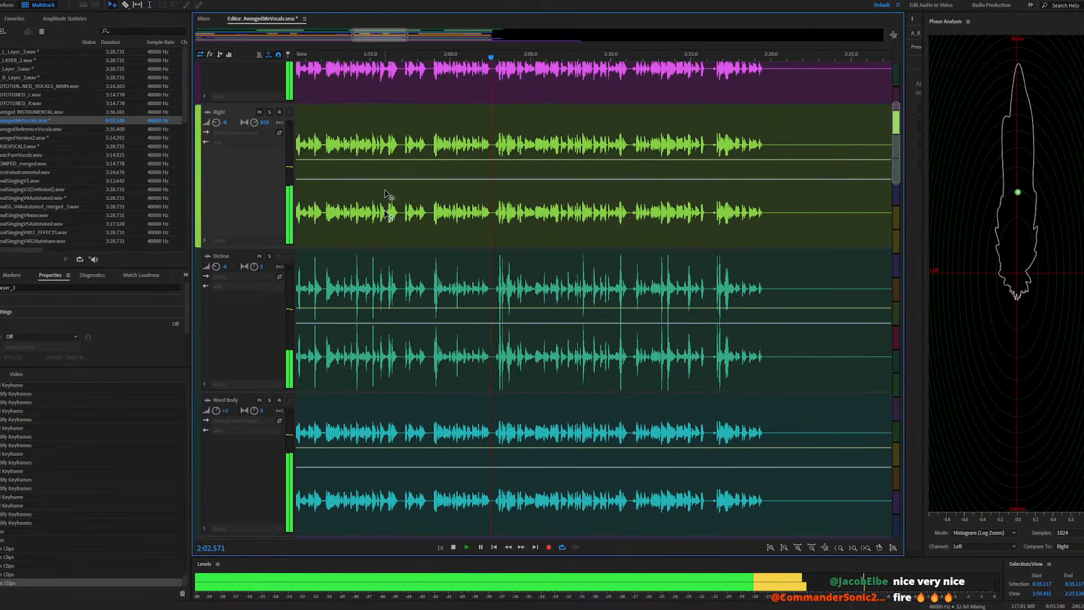
pyautogui.scroll(-3, 581, 312)
pyautogui.scroll(-2, 617, 314)
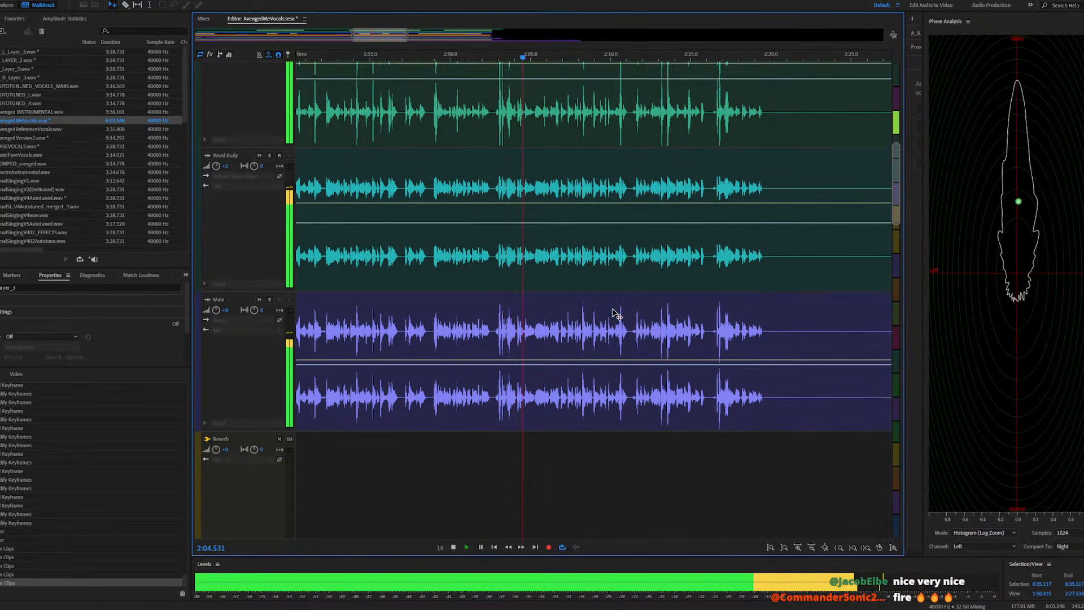
pyautogui.scroll(5, 581, 330)
pyautogui.scroll(-6, 605, 219)
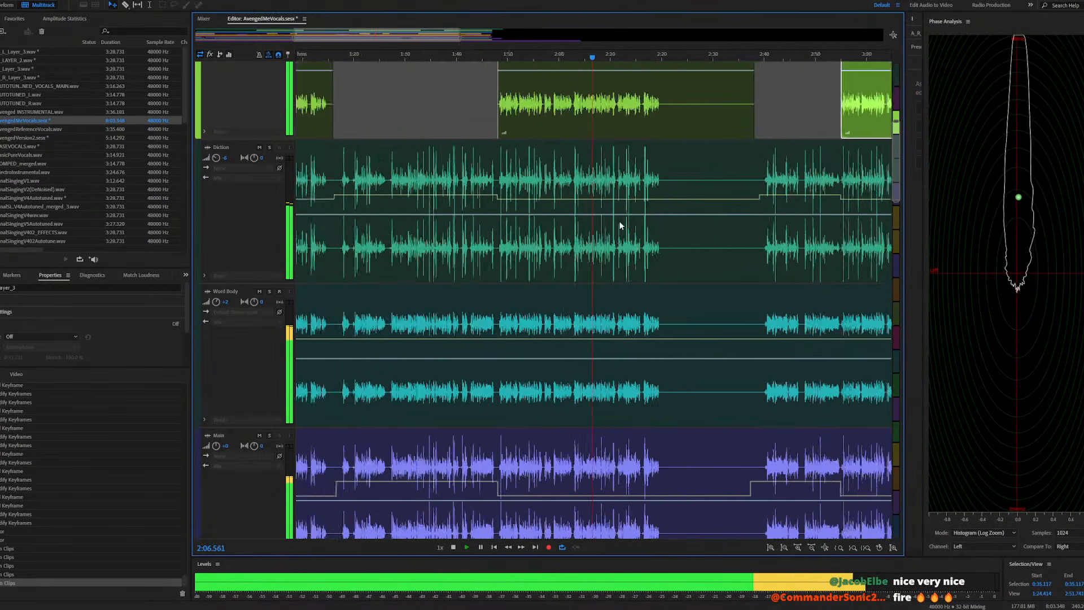
pyautogui.scroll(-4, 253, 283)
pyautogui.scroll(-2, 257, 285)
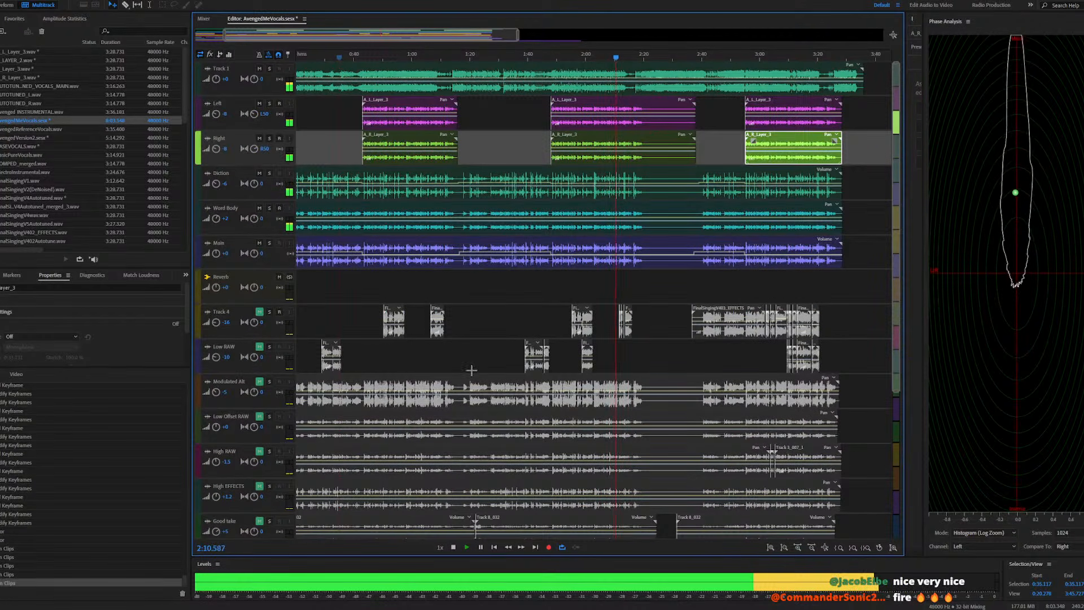
pyautogui.scroll(4, 630, 339)
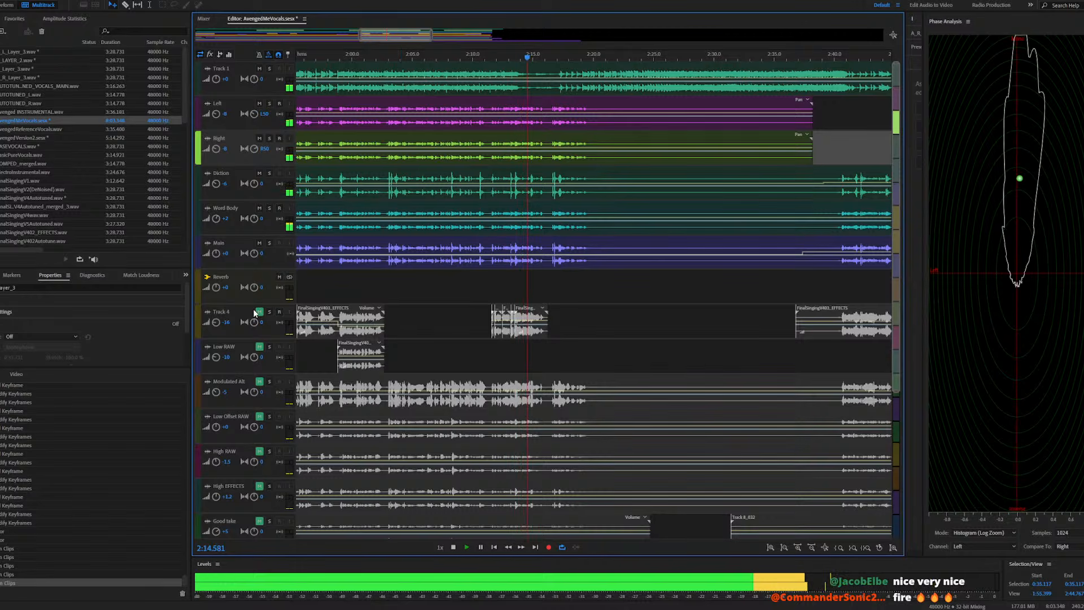
# Briefly unmute Track 4 to audition it with the mix, mute it again and stop playback
pyautogui.click(261, 315)
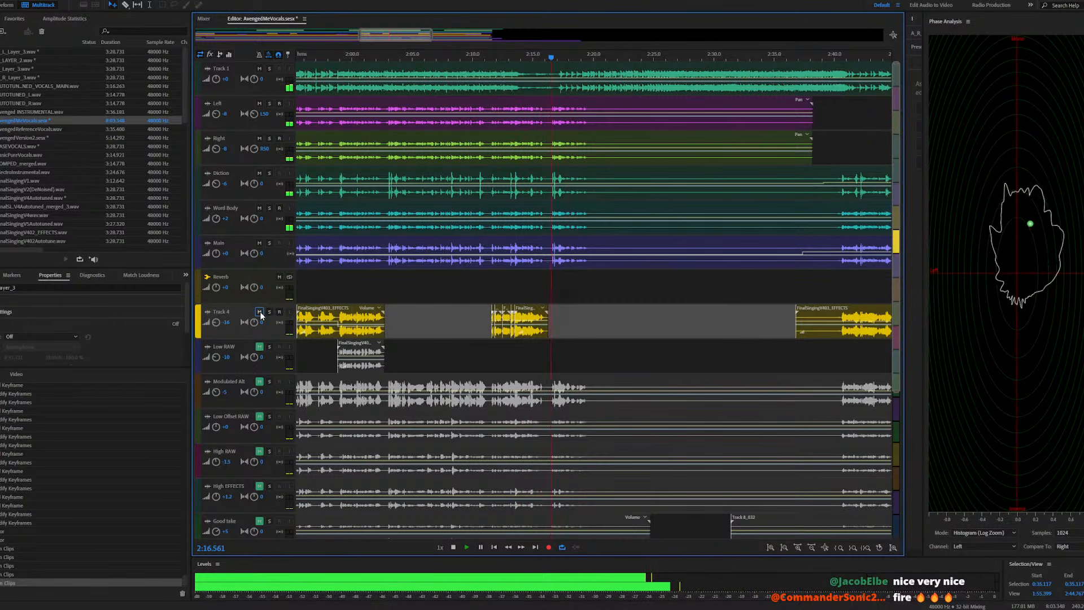
pyautogui.scroll(-1, 632, 308)
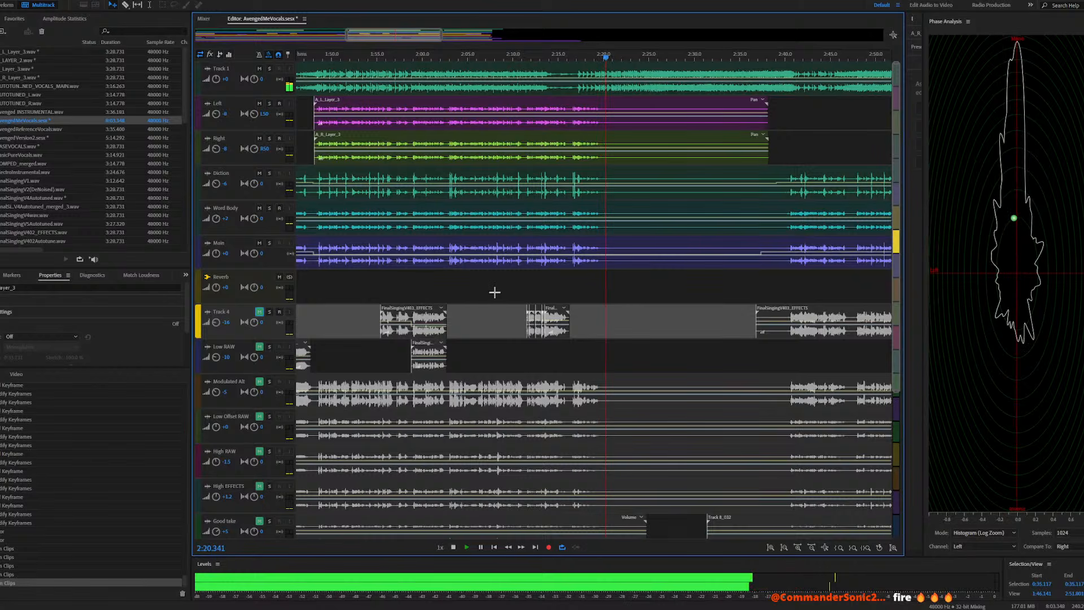
pyautogui.press('space')
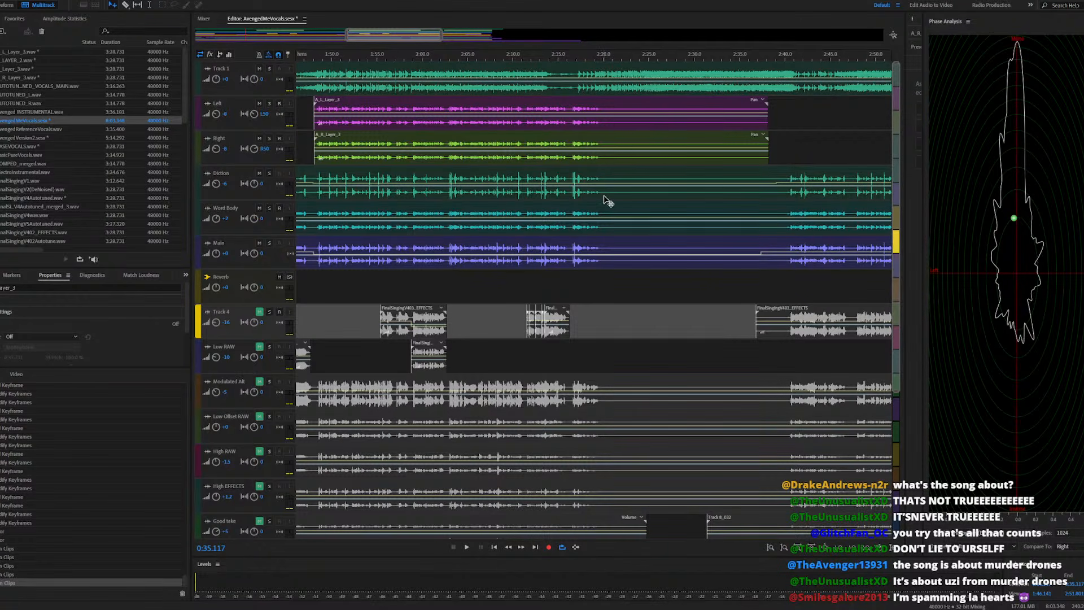
# Look over the whole session's tracks, and play the mix briefly from 0:38.594, just before the first Left and Right clips
pyautogui.scroll(-2, 547, 183)
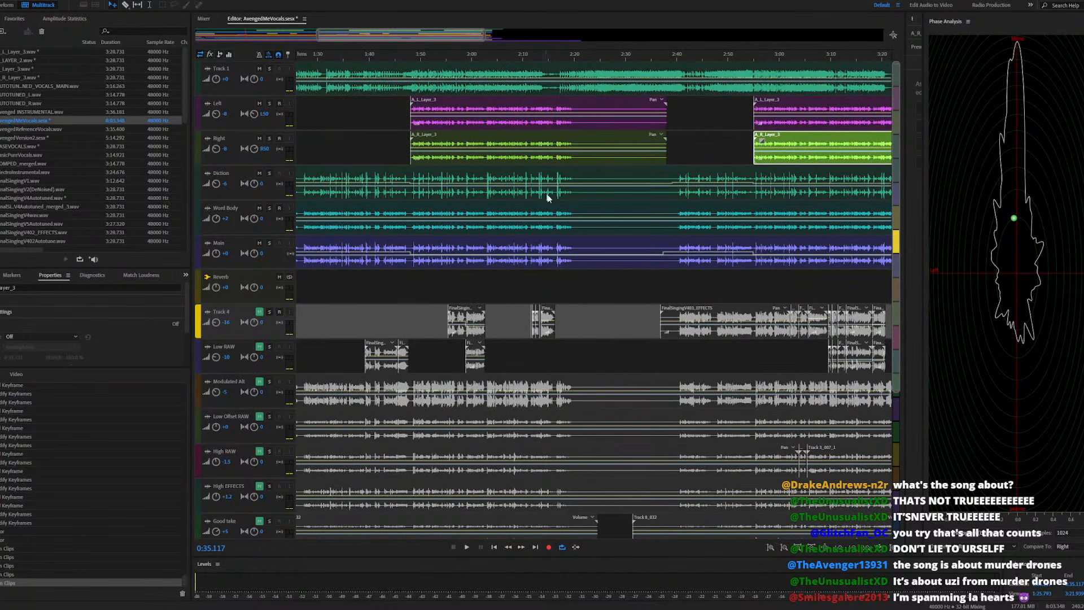
pyautogui.scroll(-4, 515, 190)
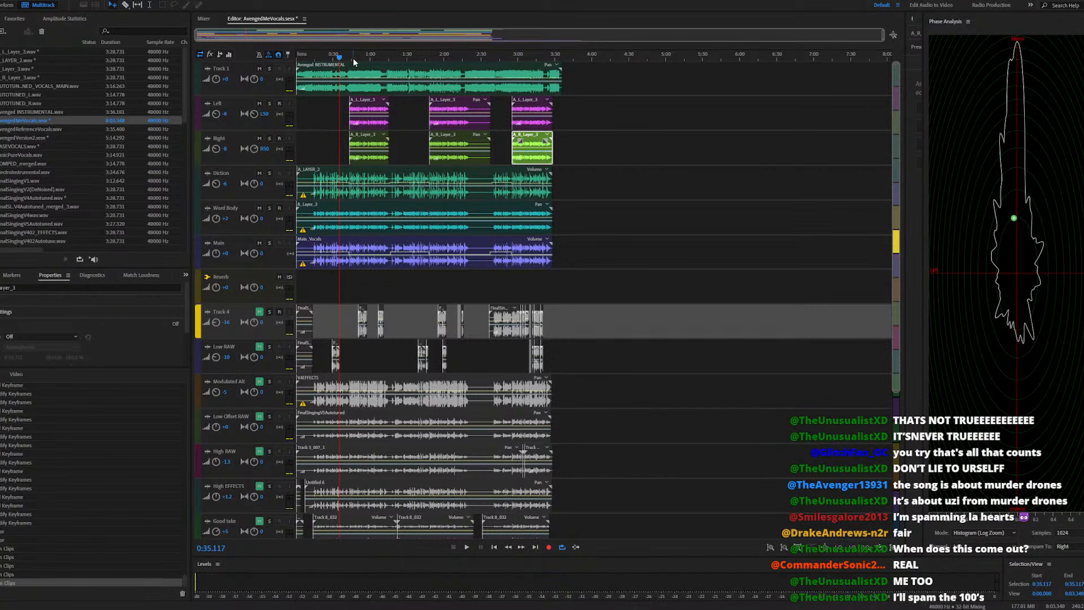
pyautogui.scroll(-5, 422, 284)
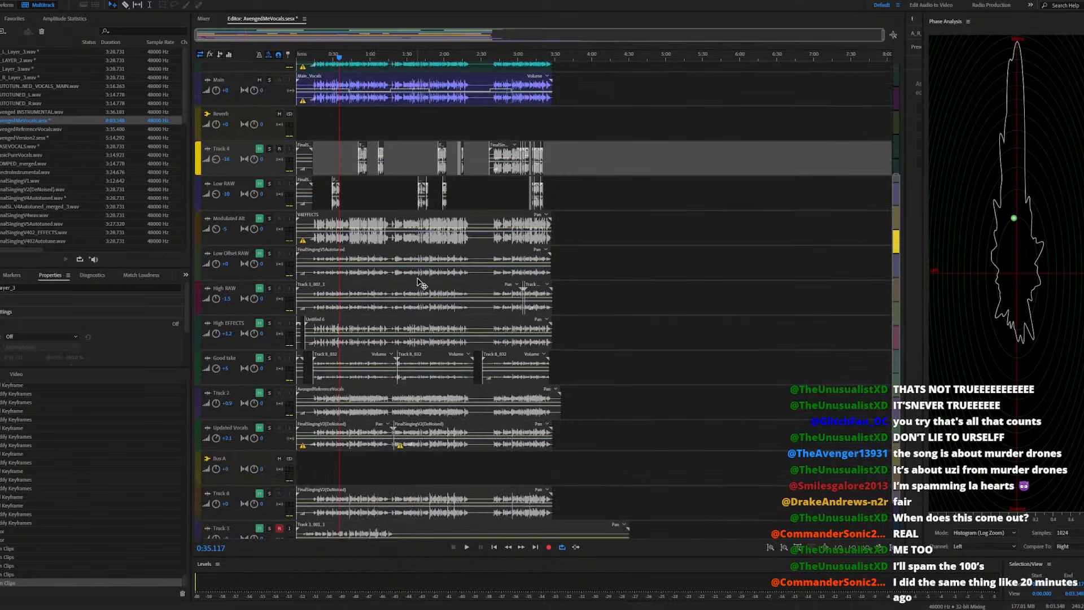
pyautogui.scroll(-2, 422, 284)
pyautogui.scroll(6, 422, 283)
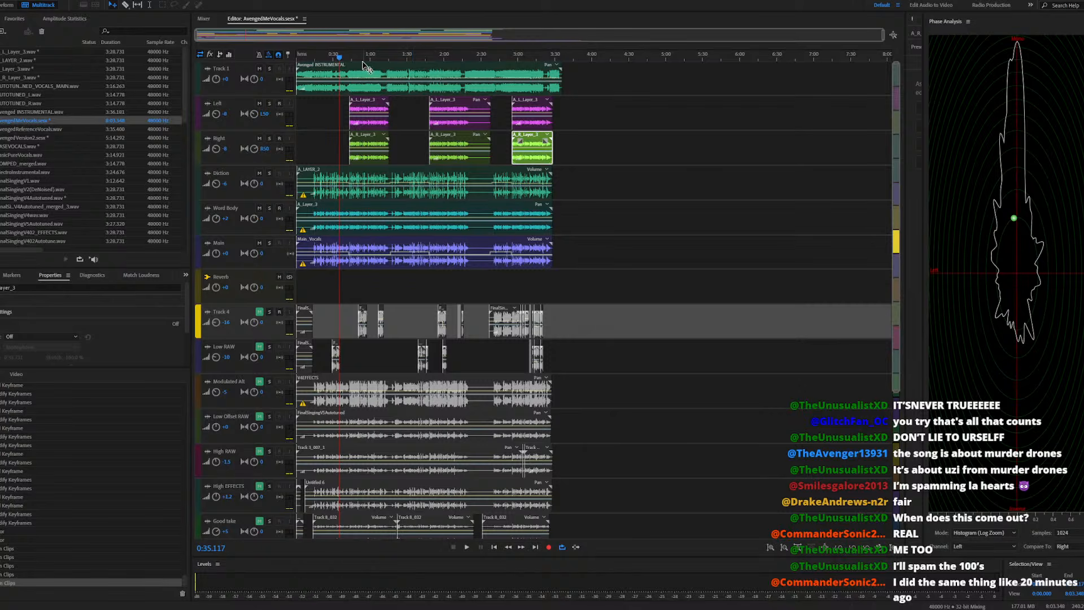
pyautogui.click(342, 59)
pyautogui.press('space')
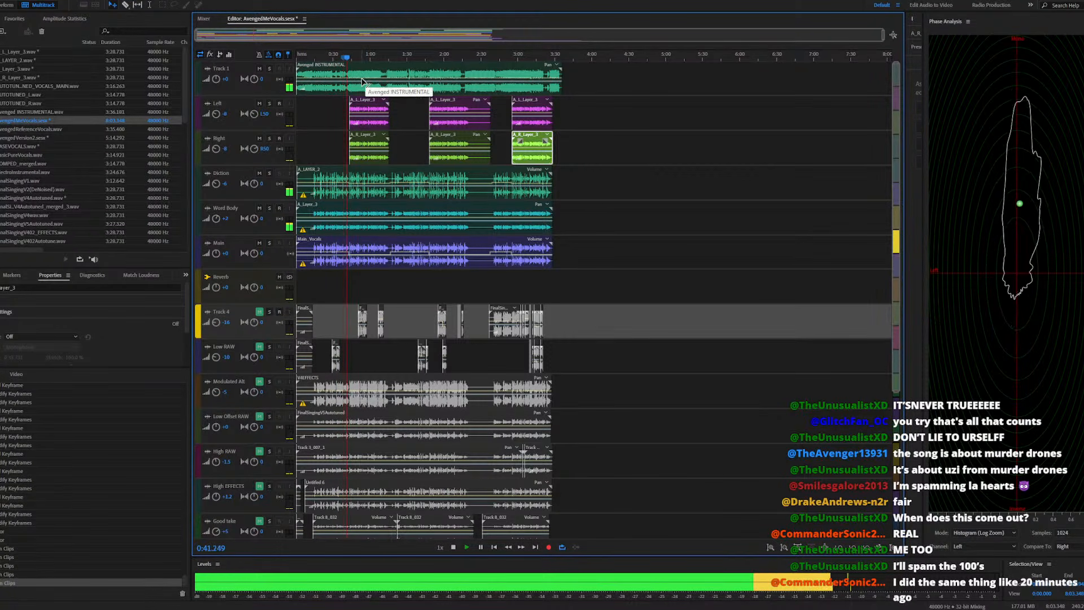
pyautogui.press('space')
pyautogui.press('=')
pyautogui.press('=')
pyautogui.press('=')
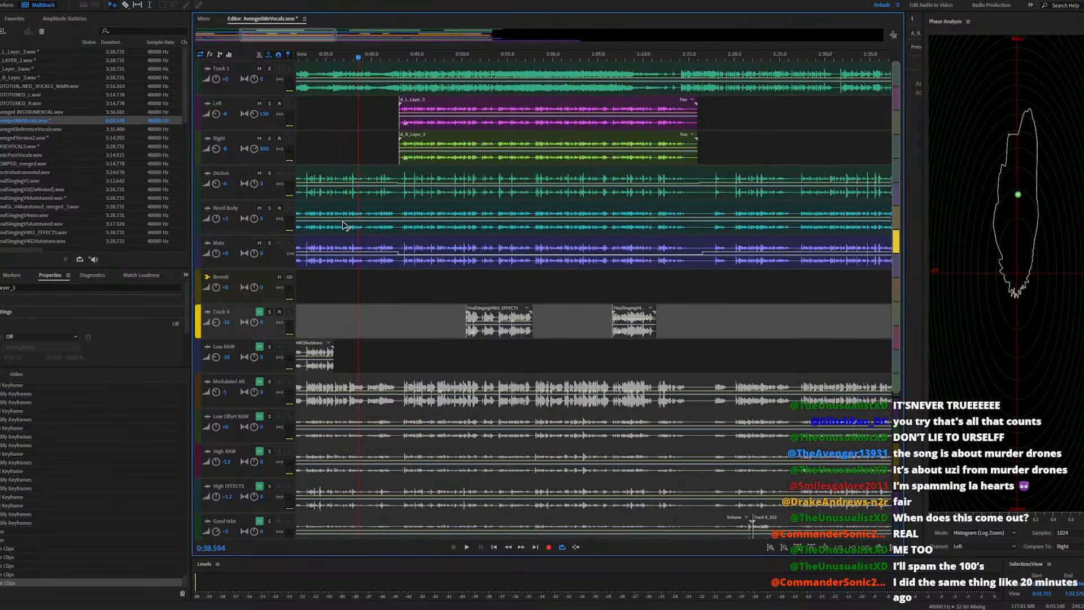
# Audition the Word Body track soloed from 0:38.594, adding Diction and Main to the solo one at a time
pyautogui.press('space')
pyautogui.click(270, 209)
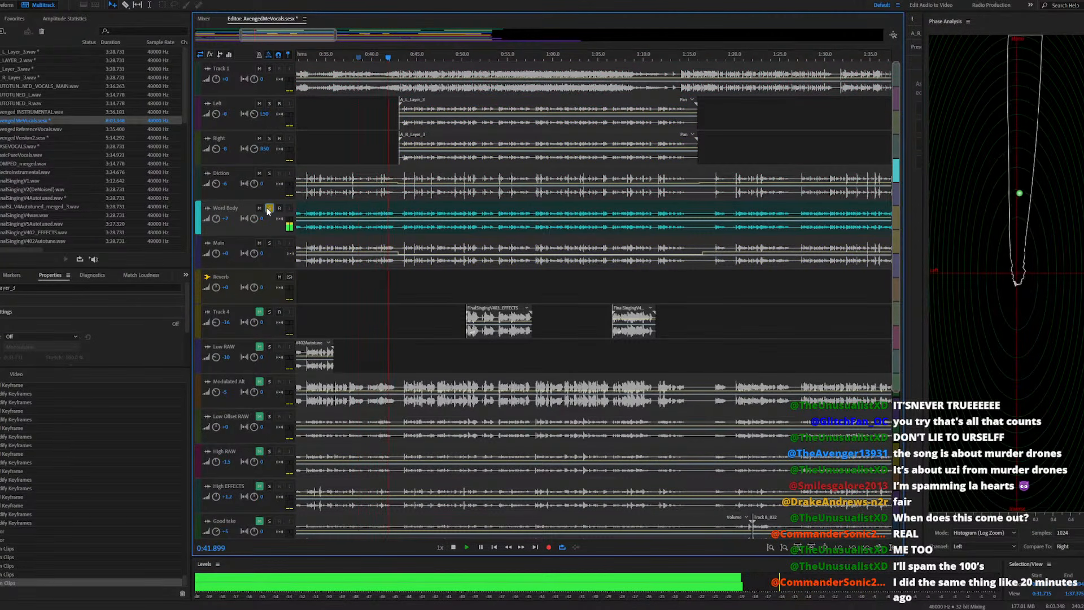
pyautogui.press('space')
pyautogui.click(269, 174)
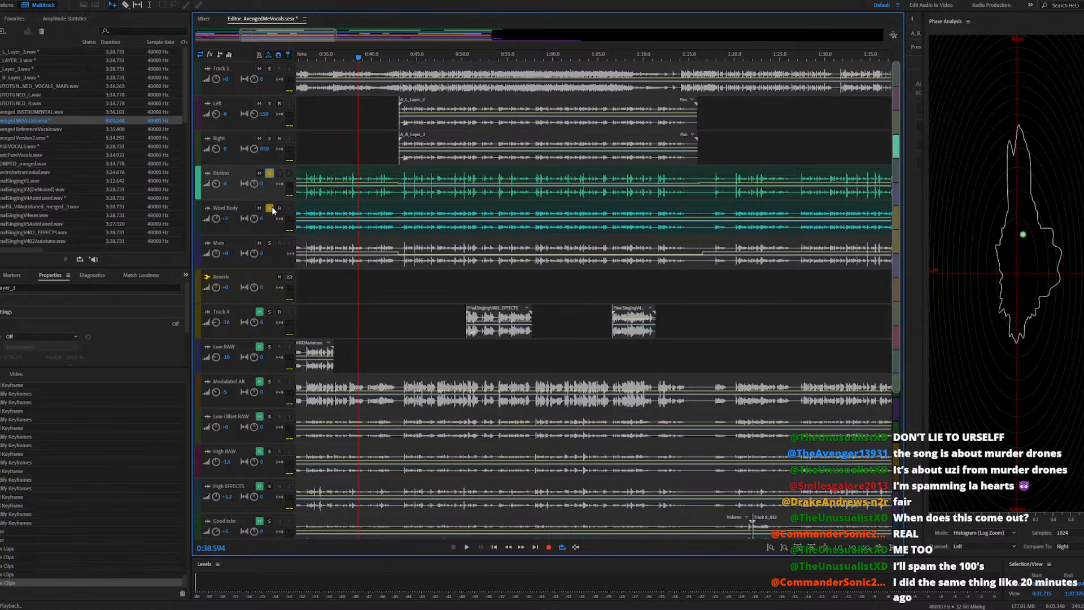
pyautogui.press('space')
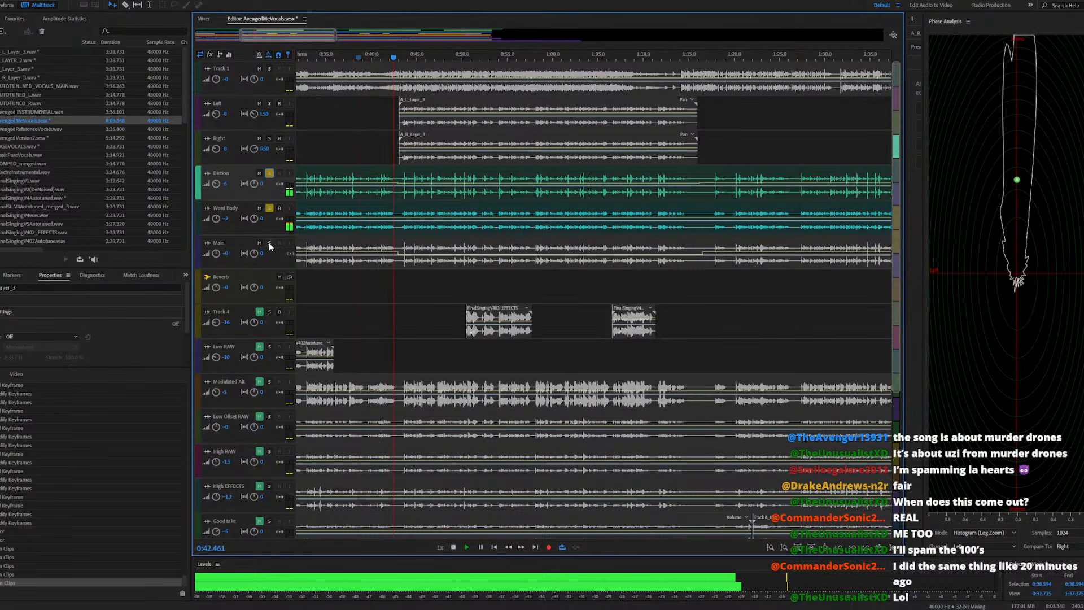
pyautogui.press('space')
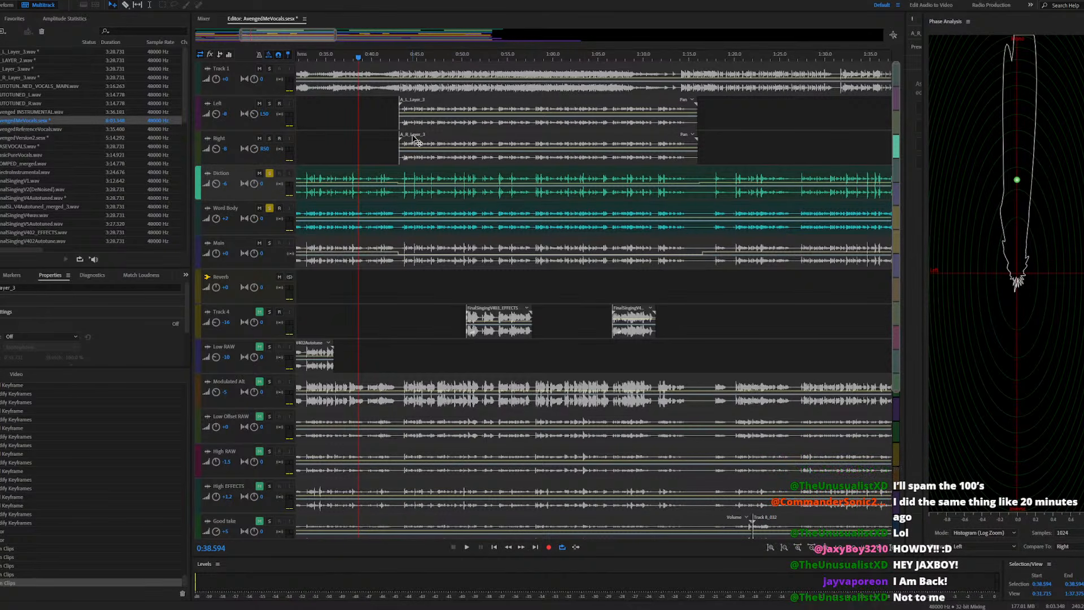
pyautogui.click(269, 243)
pyautogui.press('space')
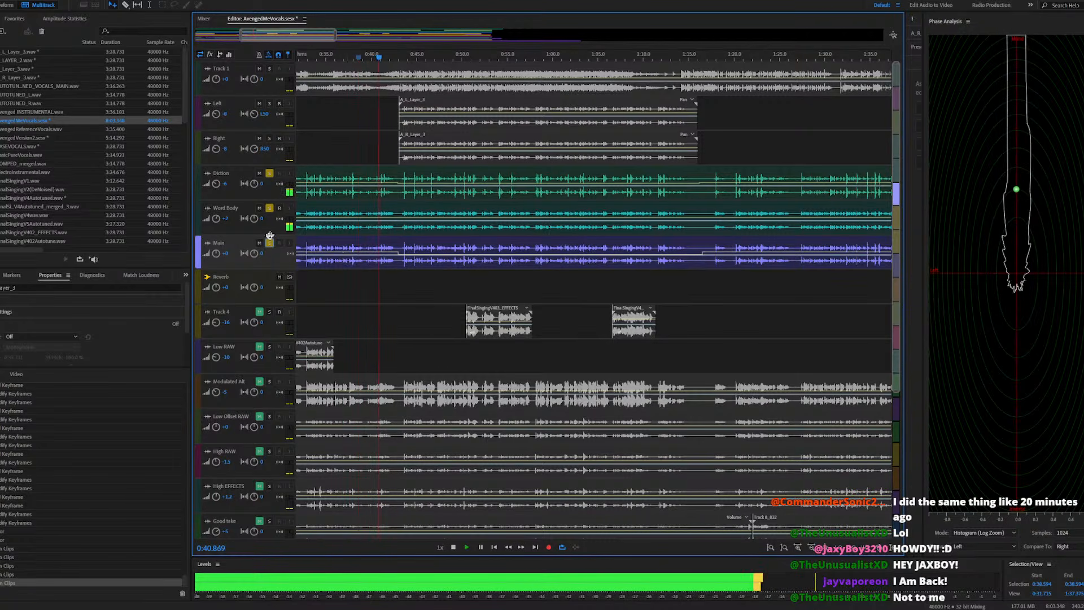
# Remove the Word Body and Diction solos to listen to Main alone, and clear Main's solo after stopping playback
pyautogui.click(269, 207)
pyautogui.click(269, 173)
pyautogui.press('space')
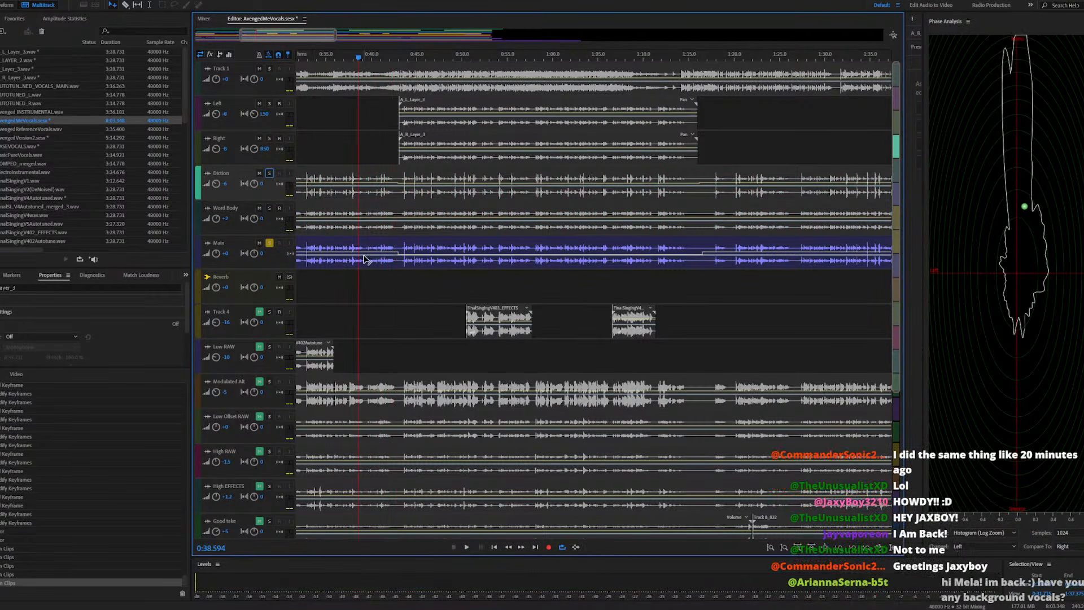
pyautogui.press('space')
pyautogui.scroll(5, 378, 267)
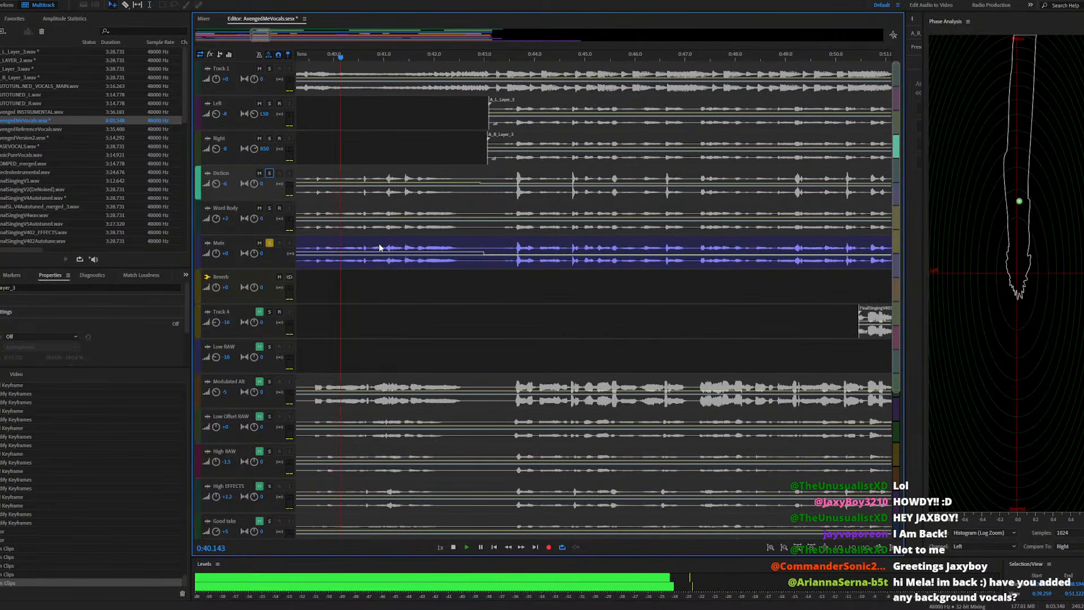
pyautogui.press('space')
pyautogui.click(269, 243)
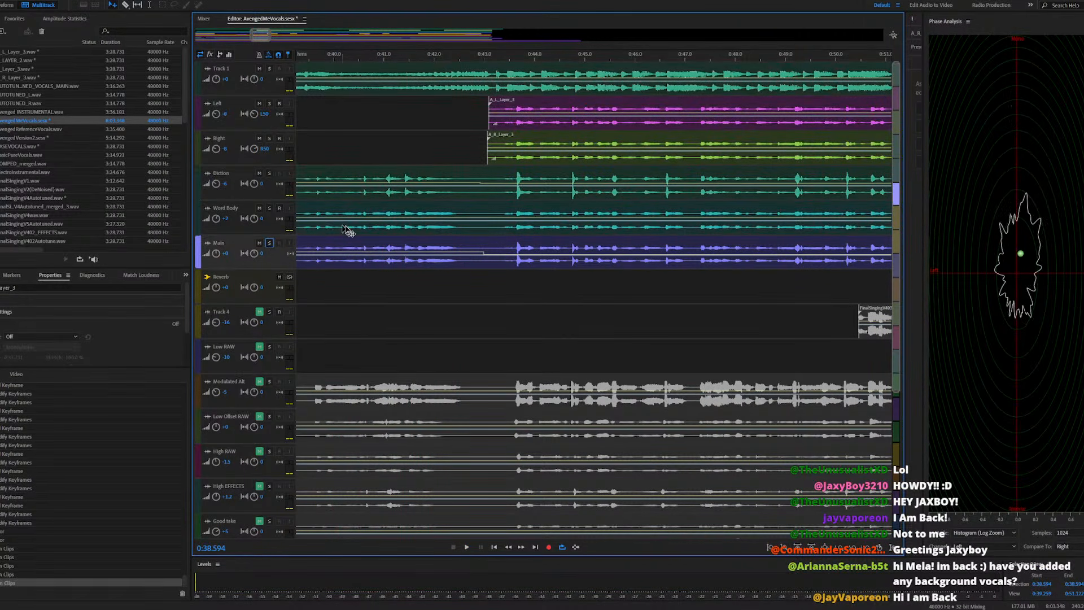
# Look over the full session and the vocal clips from Left to Main, and mute the instrumental on Track 1
pyautogui.scroll(-3, 403, 210)
pyautogui.scroll(-10, 403, 210)
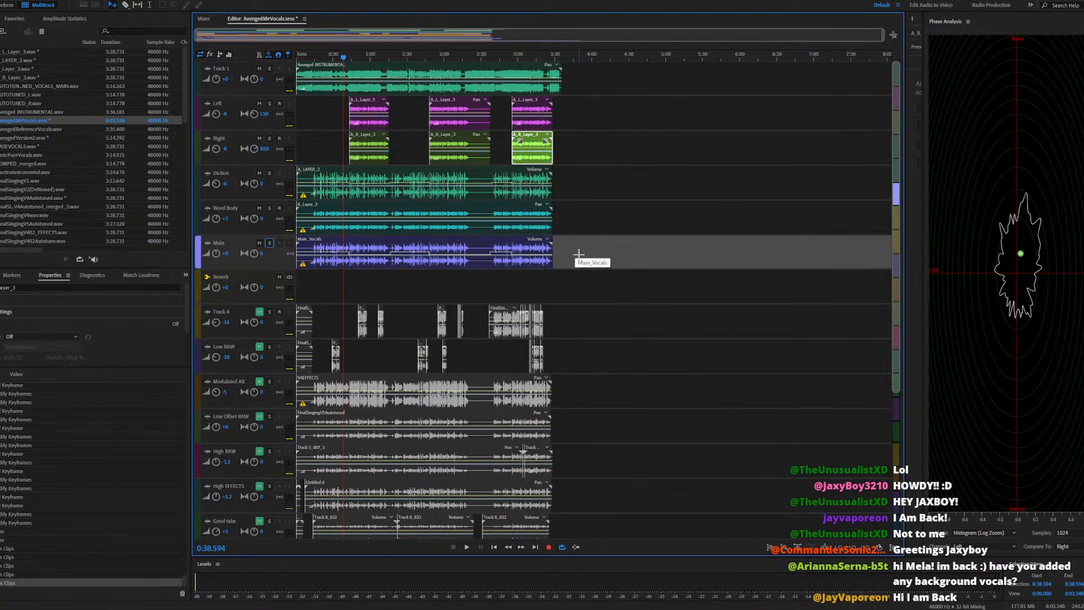
pyautogui.scroll(10, 573, 240)
pyautogui.scroll(3, 540, 227)
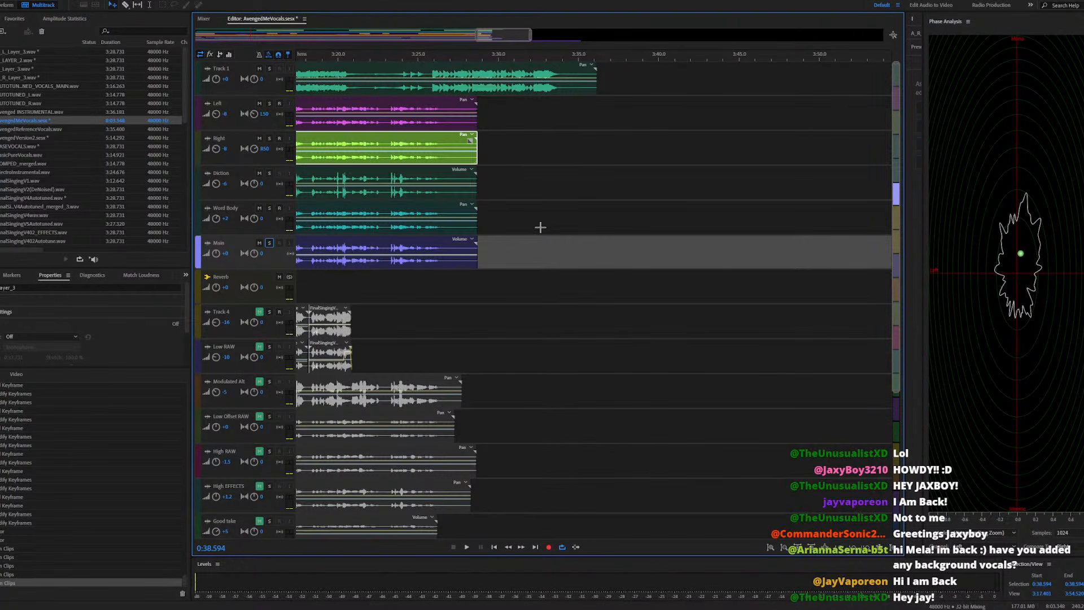
pyautogui.scroll(-6, 564, 225)
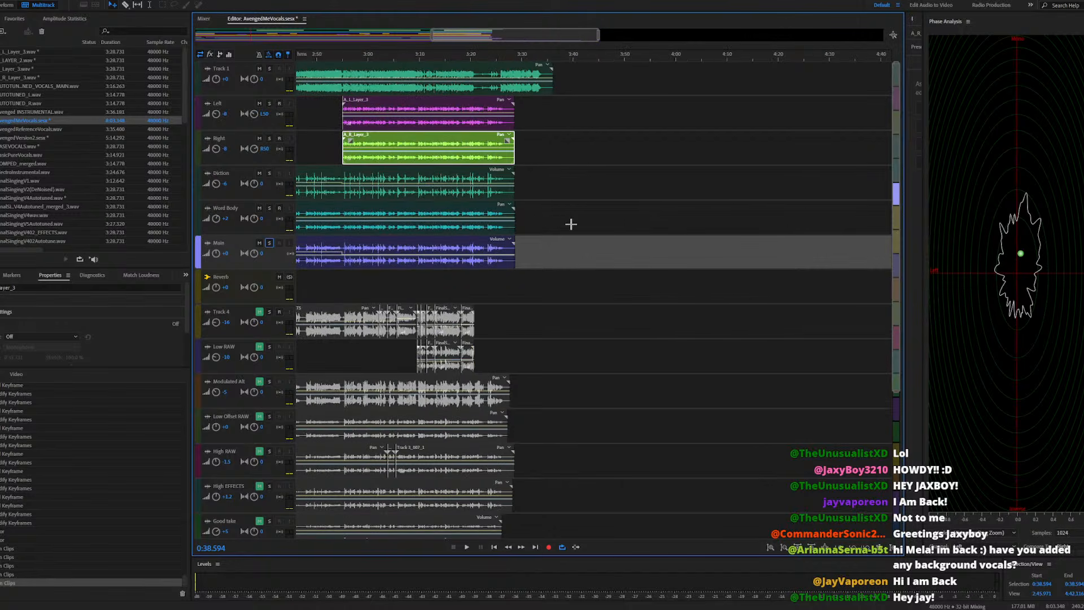
pyautogui.scroll(-2, 593, 223)
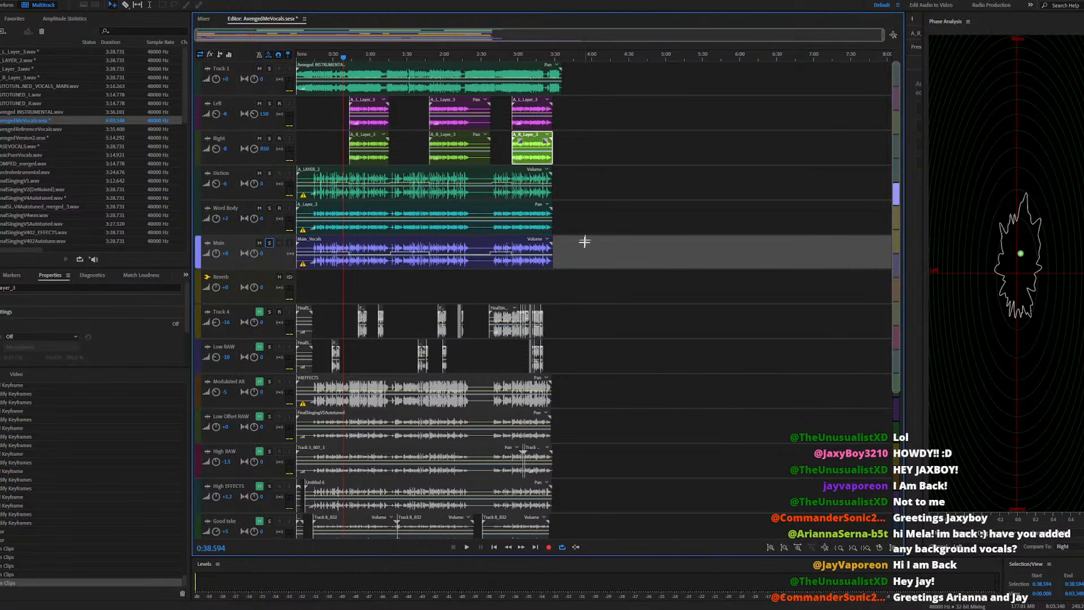
pyautogui.moveTo(570, 257); pyautogui.dragTo(316, 112)
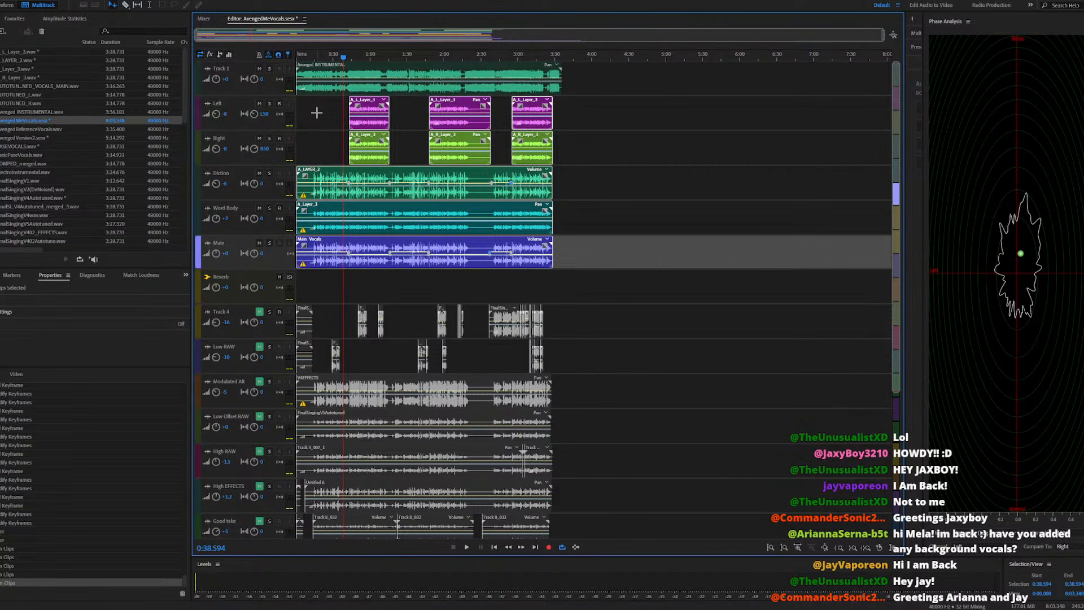
pyautogui.click(259, 69)
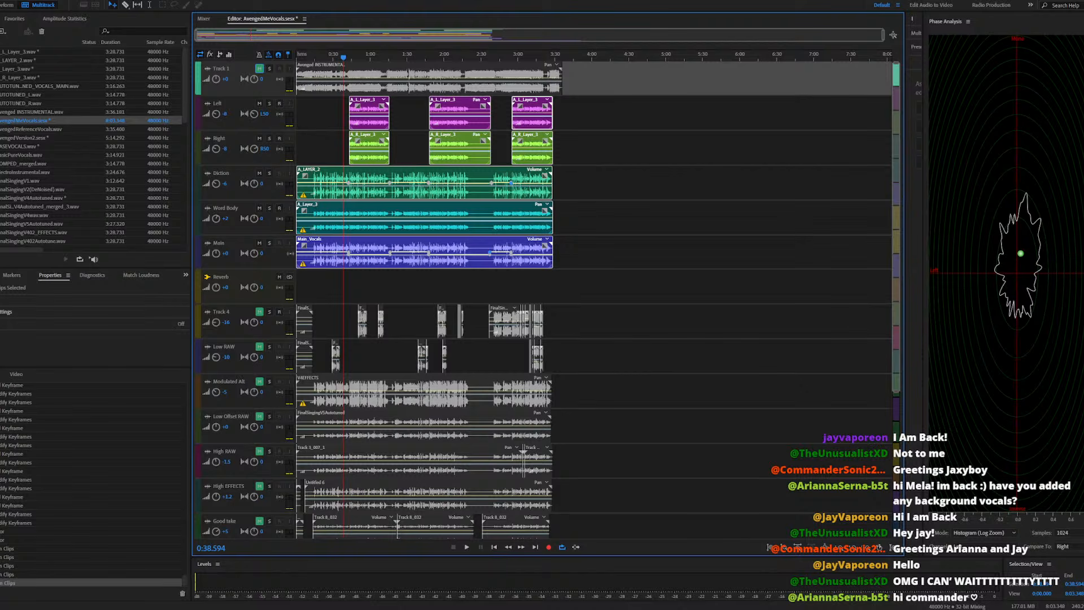
pyautogui.click(396, 145)
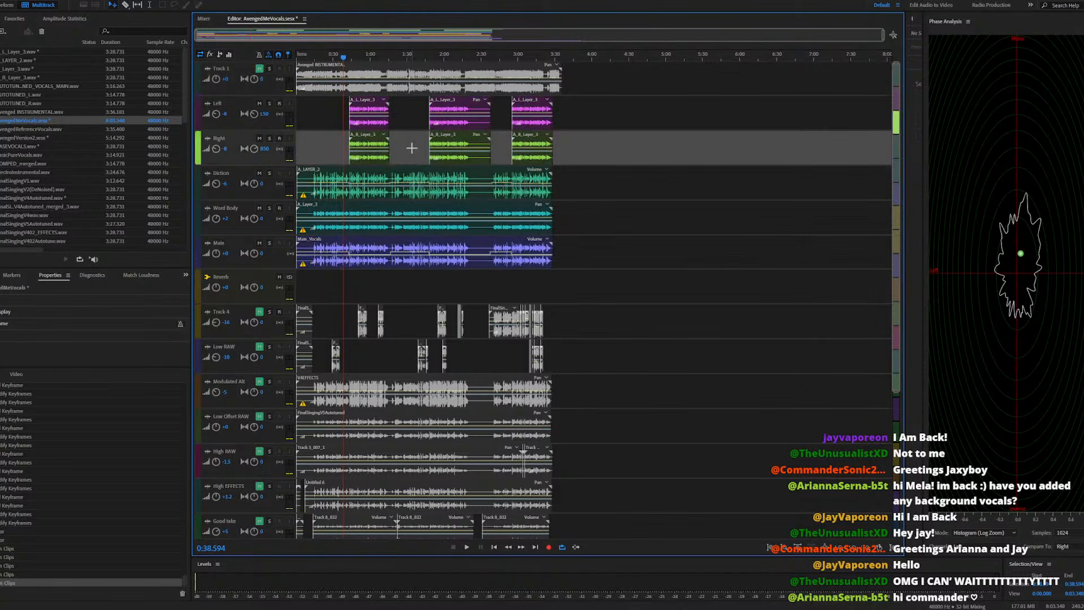
# Audition the combined vocal layers without the instrumental from 0:47.783, 0:28.302 and 1:01.750, and stop playback
pyautogui.click(354, 57)
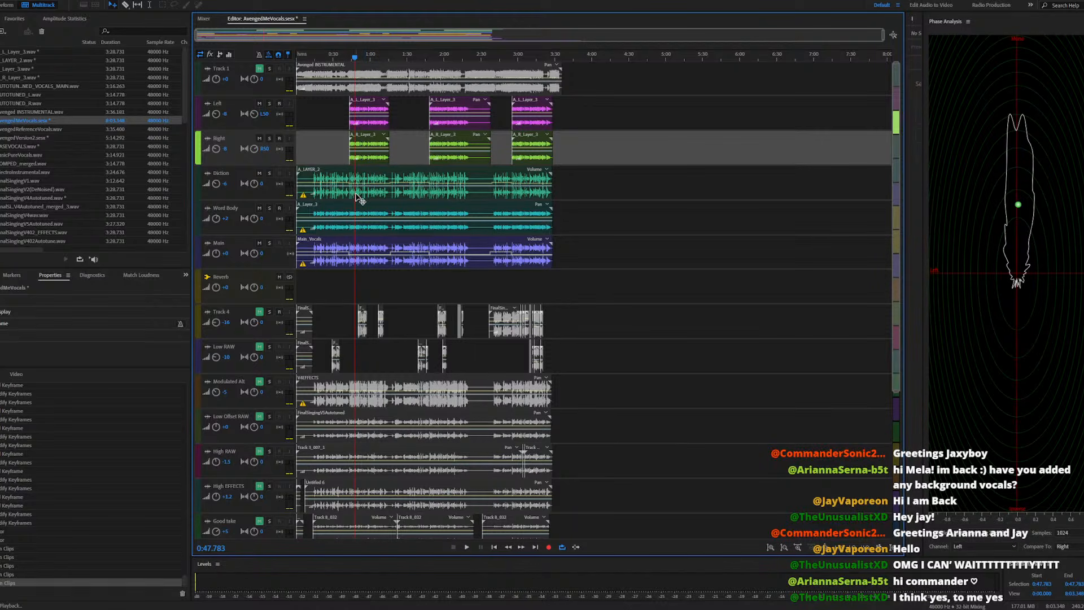
pyautogui.press('space')
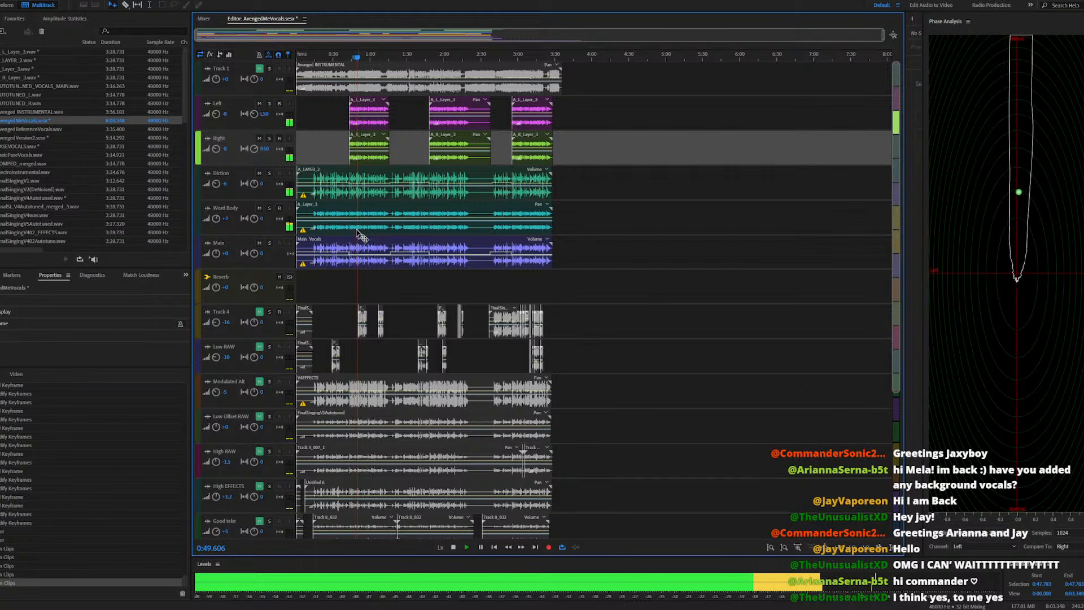
pyautogui.click(331, 72)
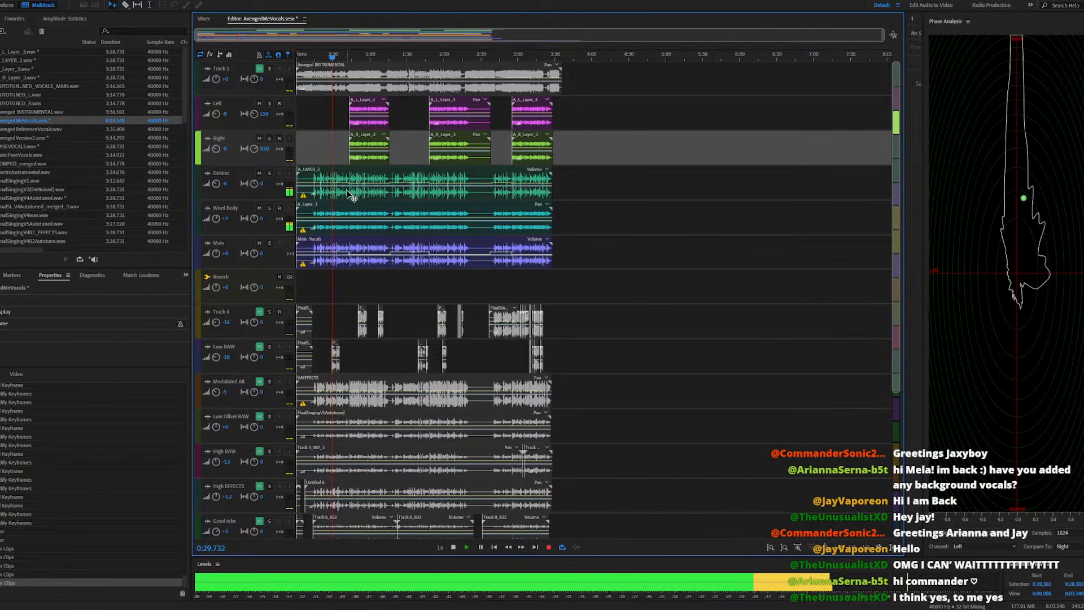
pyautogui.click(368, 59)
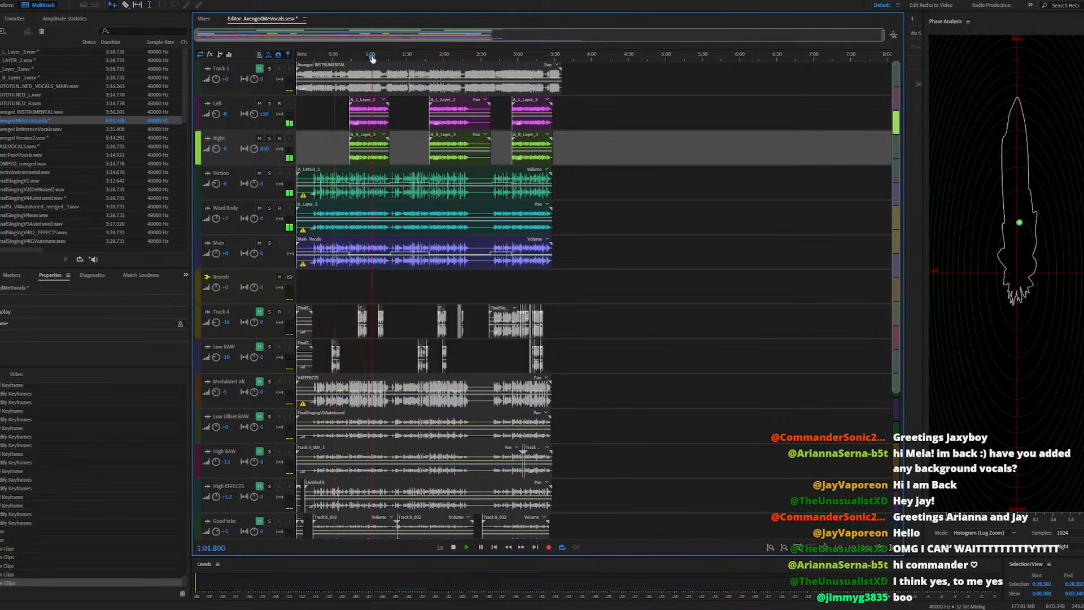
pyautogui.press('space')
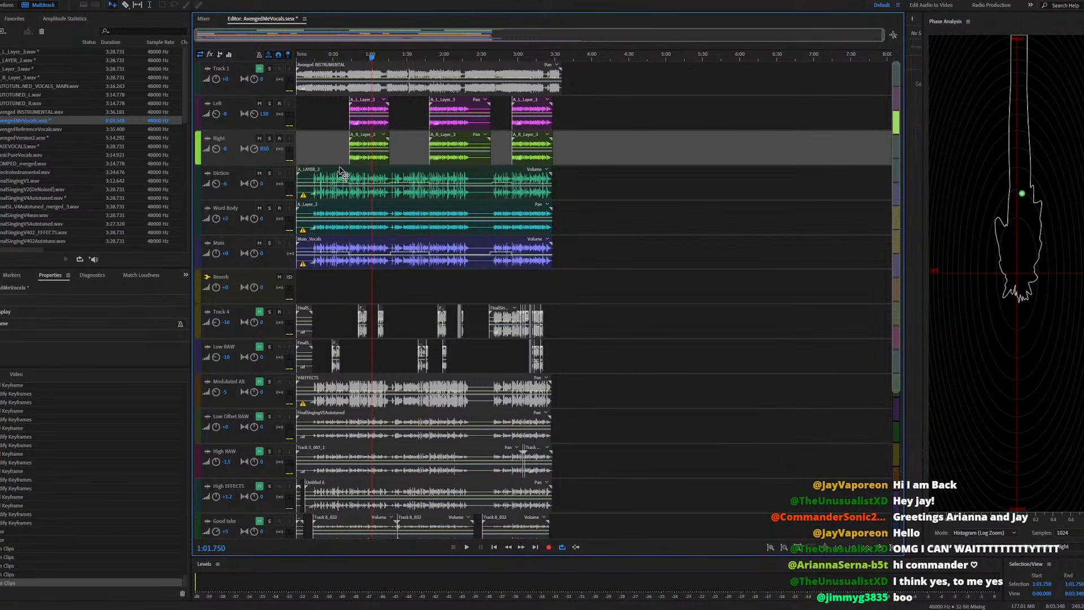
# Export a mixdown of the entire session as the Wave PCM file OneStem in the Avenged folder
pyautogui.scroll(-8, 484, 341)
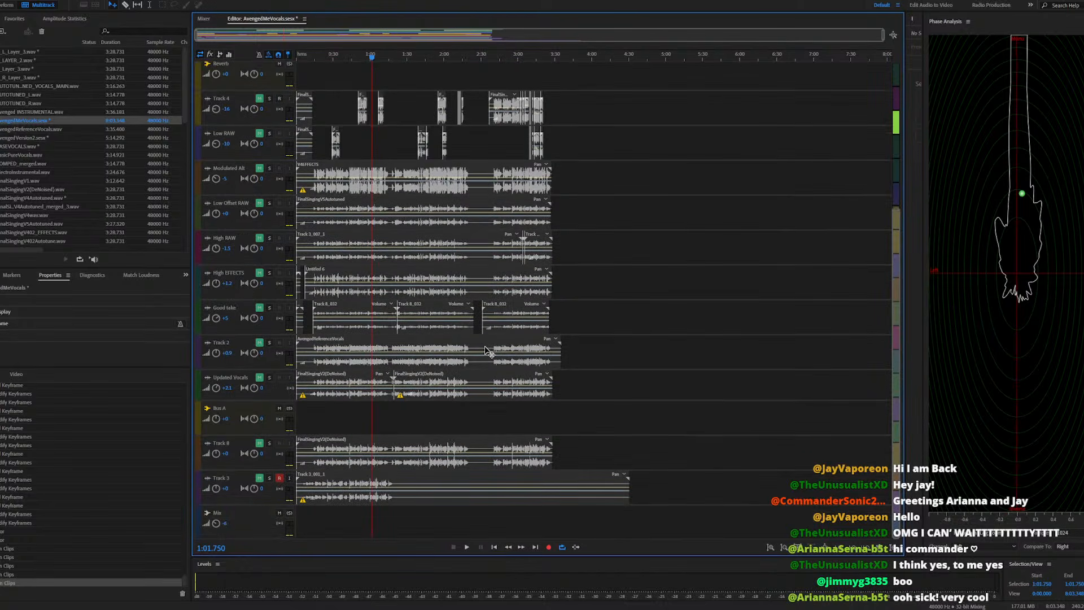
pyautogui.scroll(8, 484, 342)
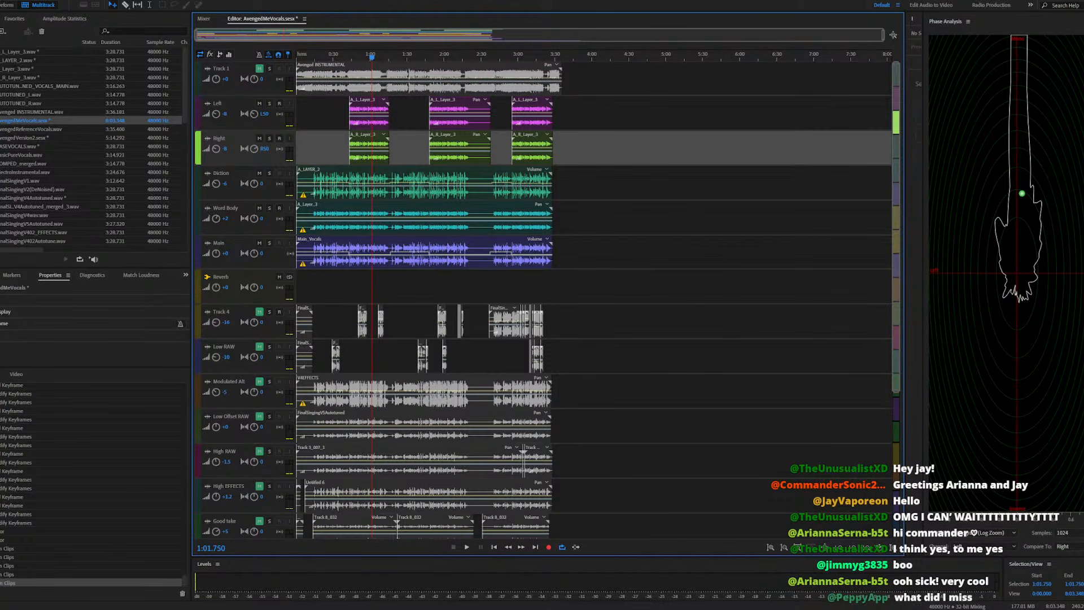
pyautogui.click(1, 0)
pyautogui.moveTo(3, 172)
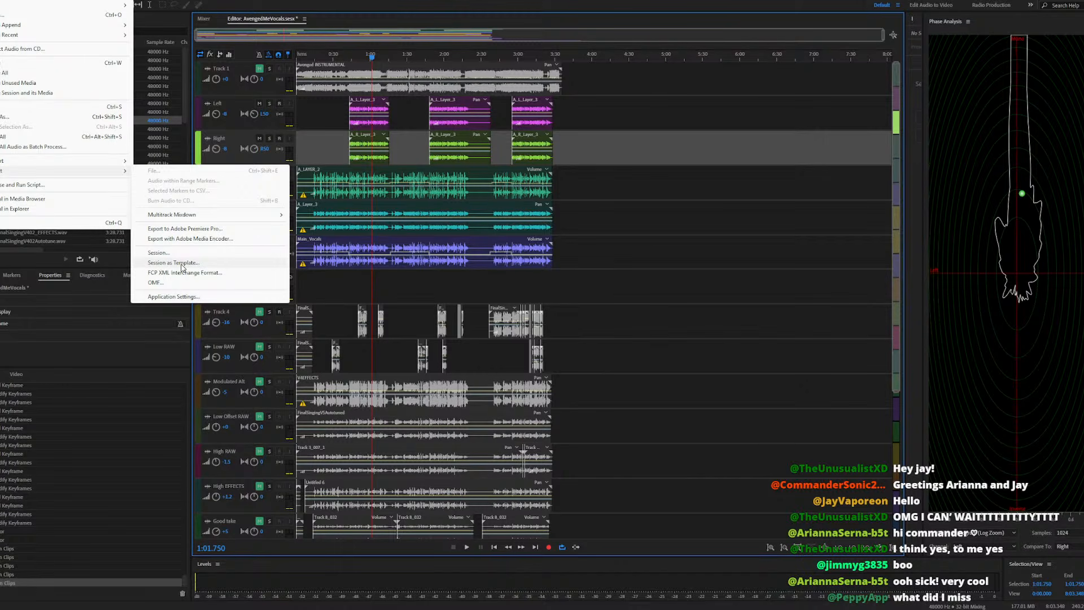
pyautogui.moveTo(252, 216)
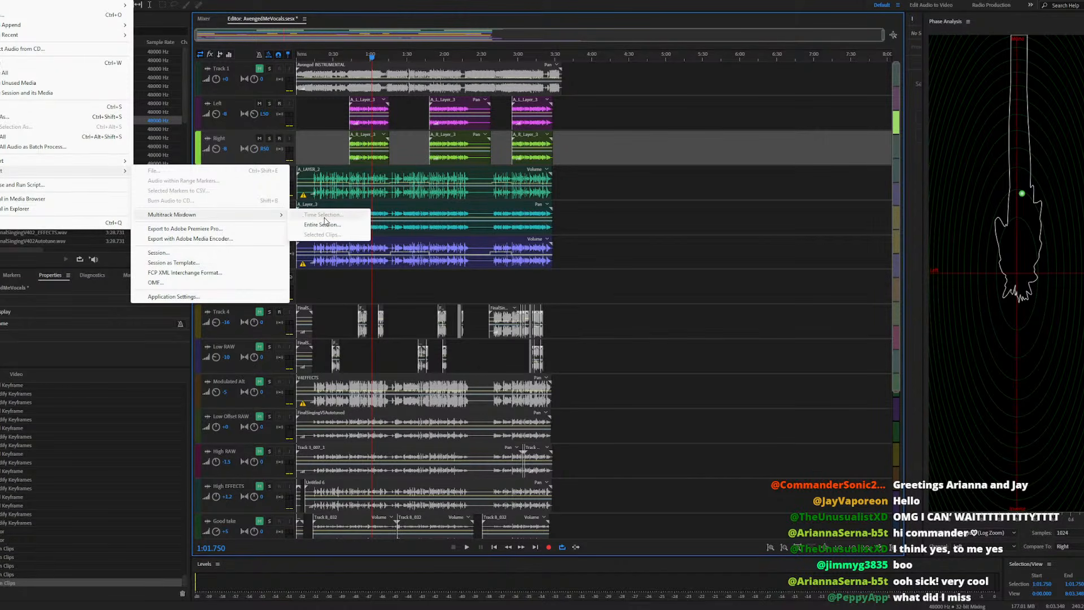
pyautogui.click(325, 226)
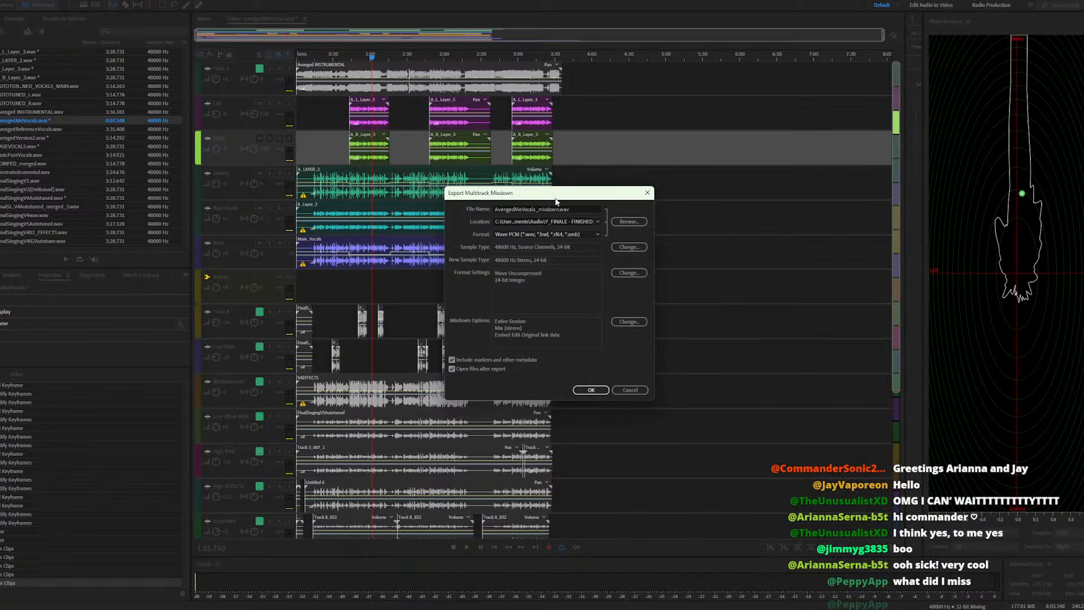
pyautogui.click(591, 389)
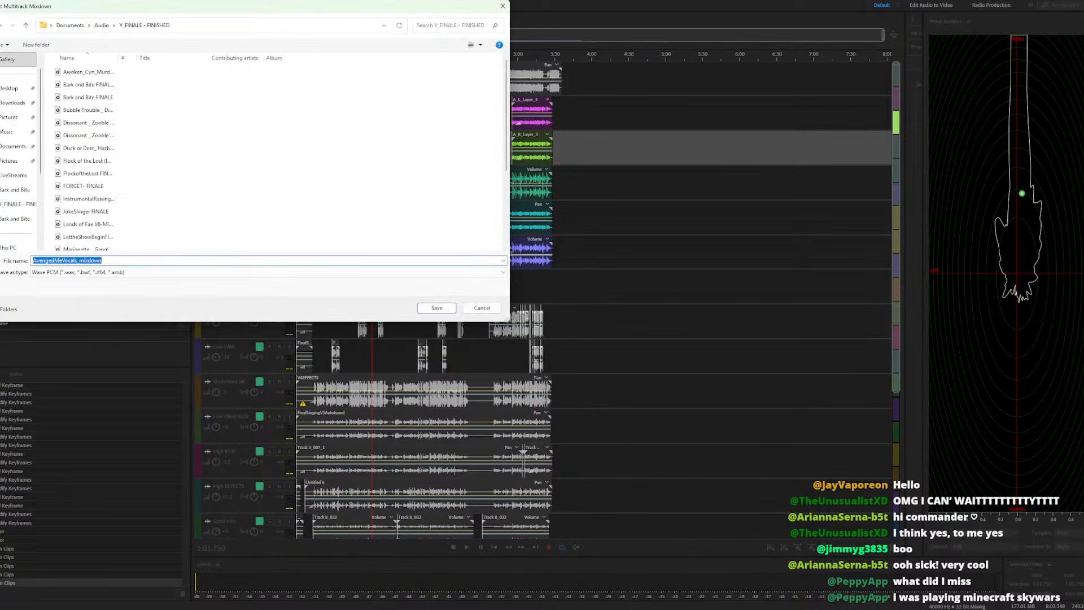
pyautogui.moveTo(286, 13); pyautogui.dragTo(0, 61)
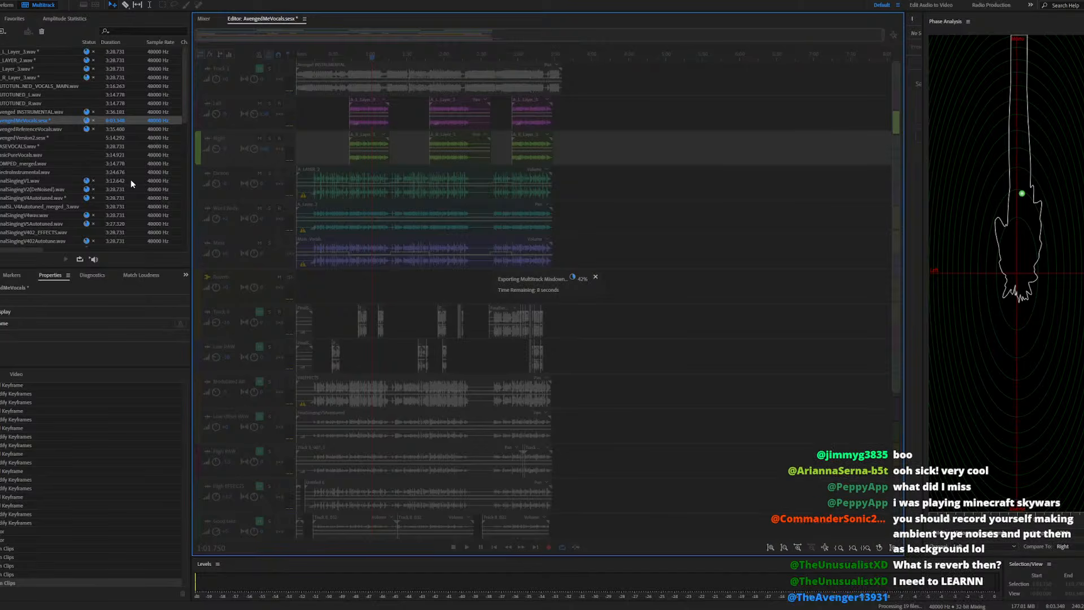
# Add an audio track between Main and the Reverb bus and place OneStem.wav at its start
pyautogui.rightClick(360, 284)
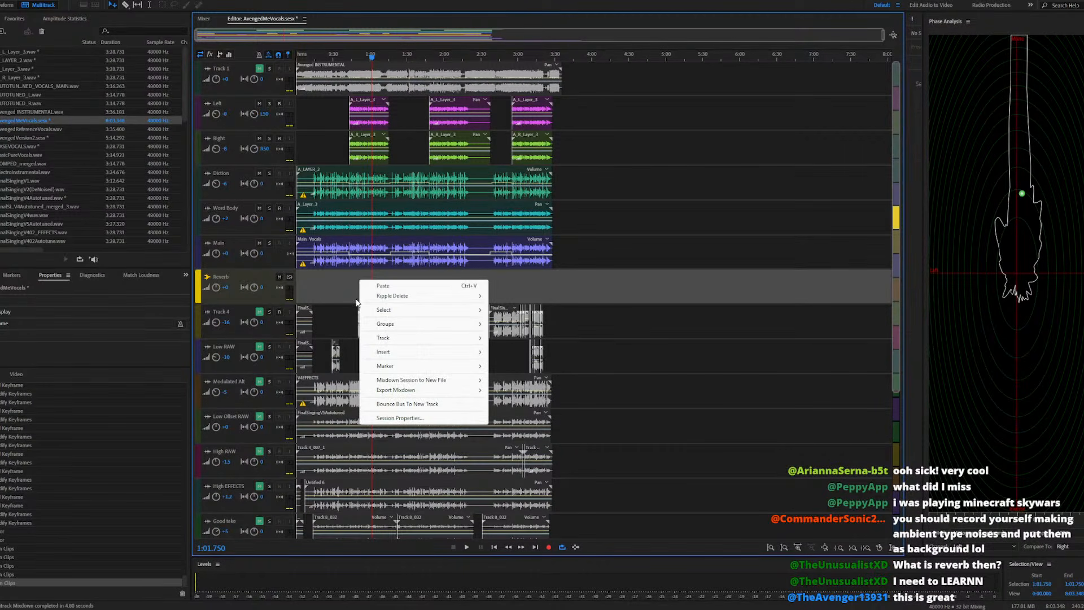
pyautogui.moveTo(456, 339)
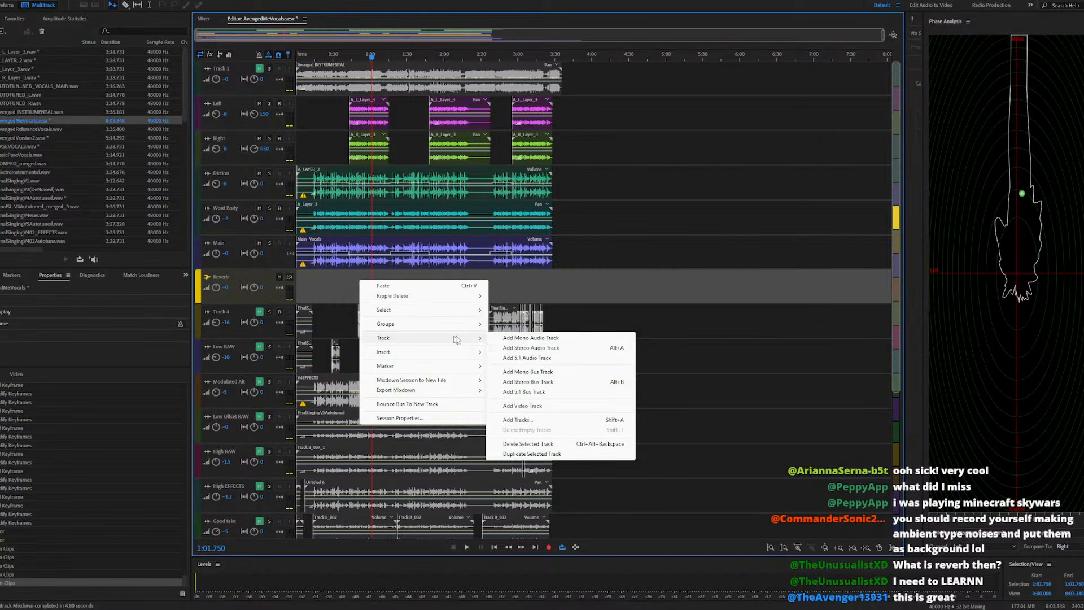
pyautogui.click(531, 337)
pyautogui.moveTo(205, 327); pyautogui.dragTo(198, 279)
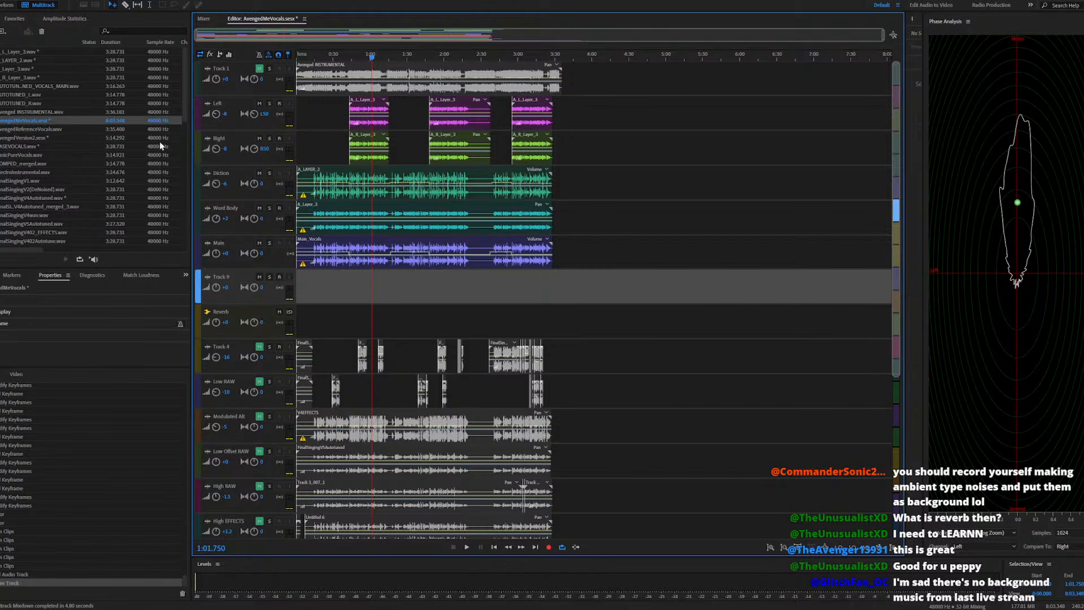
pyautogui.moveTo(182, 85); pyautogui.dragTo(172, 130)
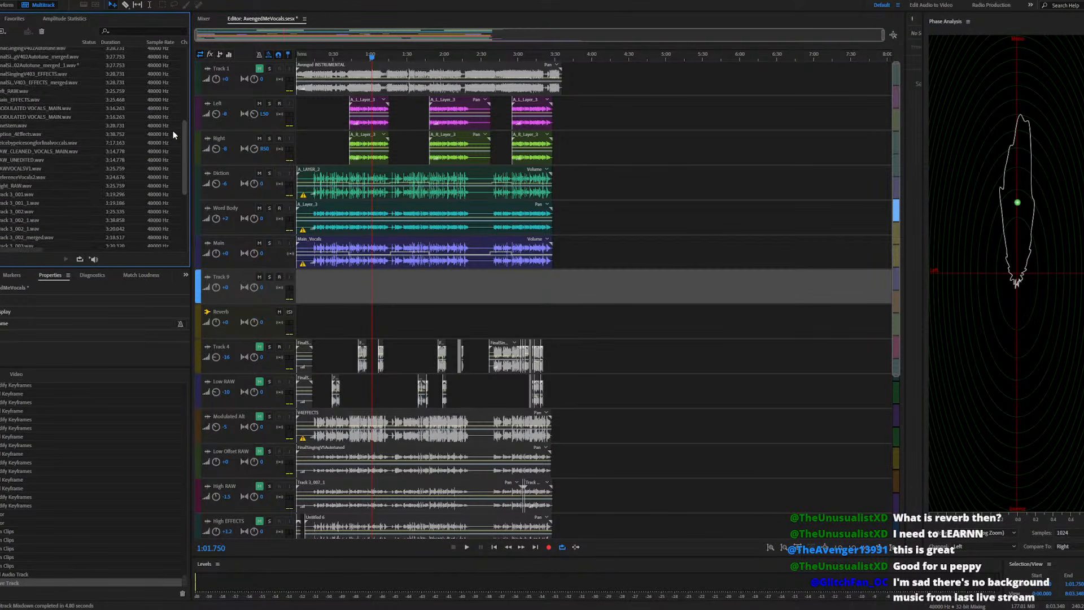
pyautogui.moveTo(28, 127); pyautogui.dragTo(301, 281)
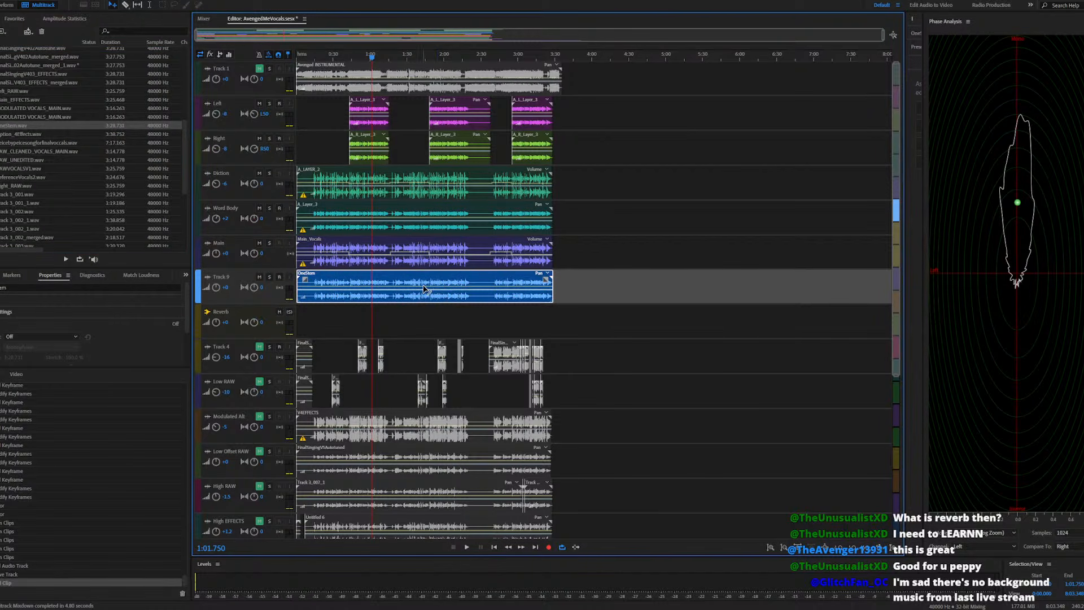
# Mute the Main, Word Body, Diction, Right and Left tracks
pyautogui.click(259, 242)
pyautogui.click(259, 207)
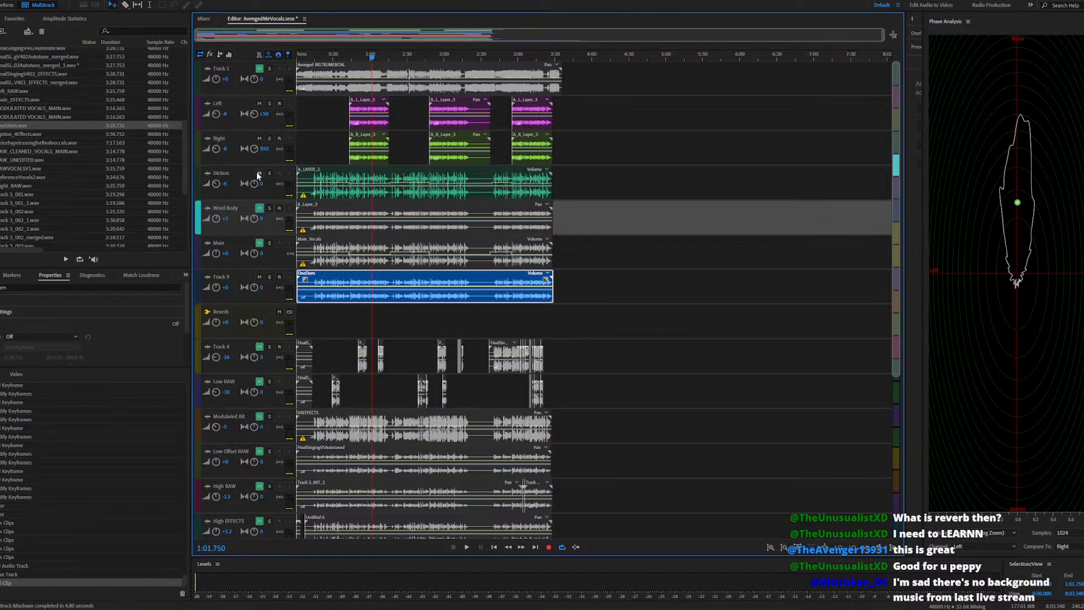
pyautogui.click(259, 173)
pyautogui.click(259, 138)
pyautogui.click(259, 103)
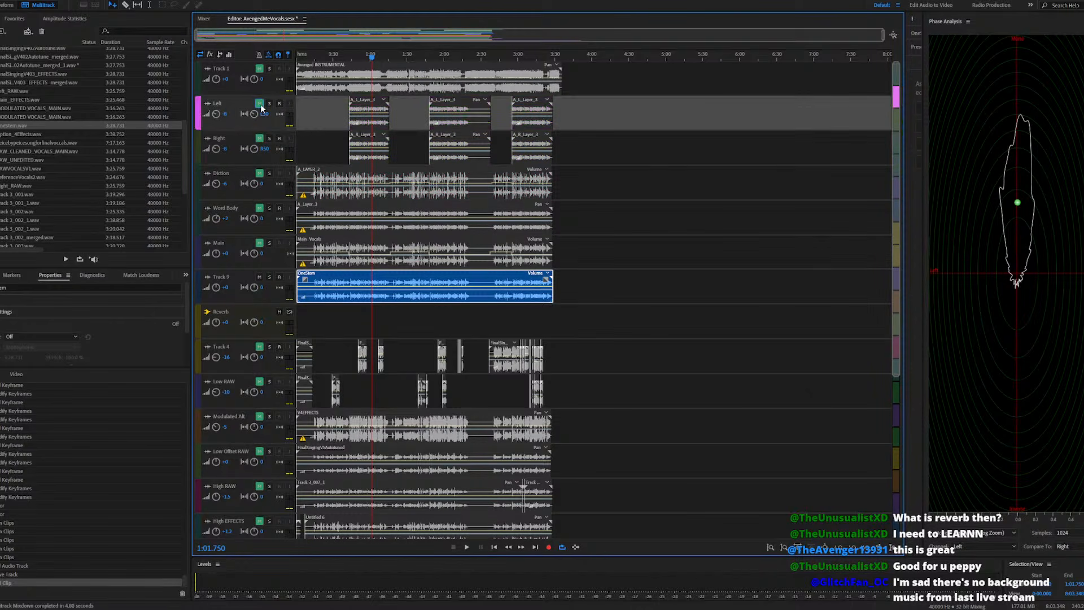
# Set Track 9's volume to +2 dB while playing OneStem, replay it from 0:34.232, and stop playback
pyautogui.press('space')
pyautogui.scroll(2, 324, 279)
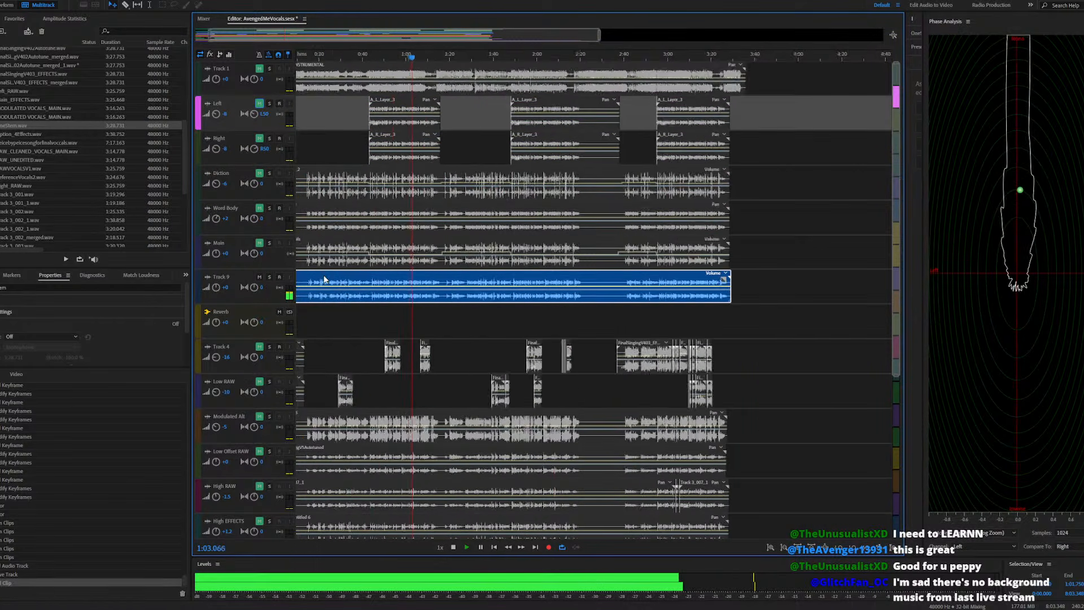
pyautogui.scroll(5, 334, 280)
pyautogui.scroll(-5, 365, 283)
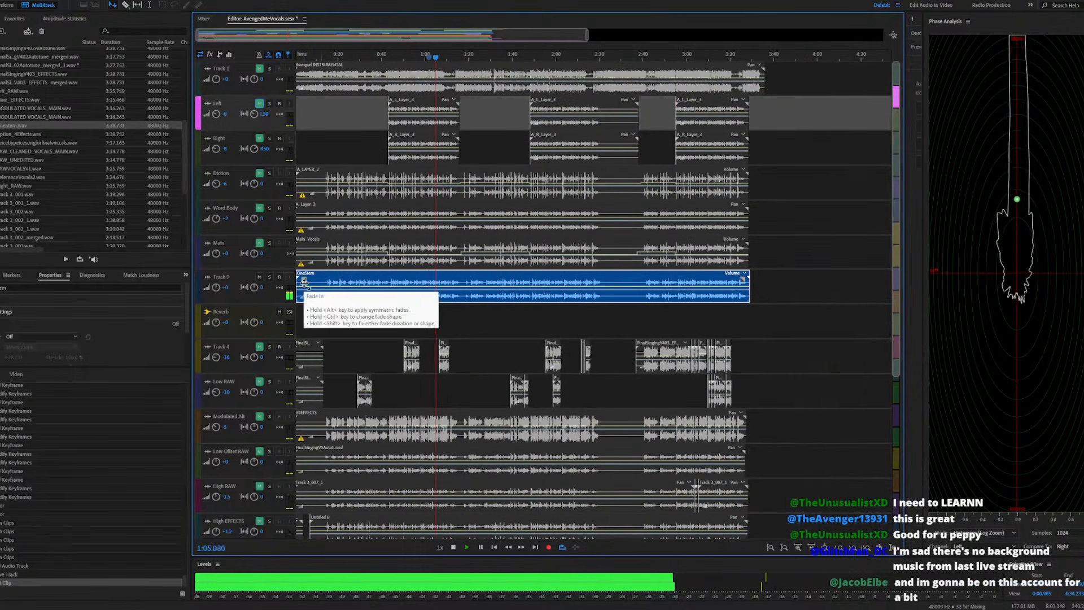
pyautogui.doubleClick(226, 286)
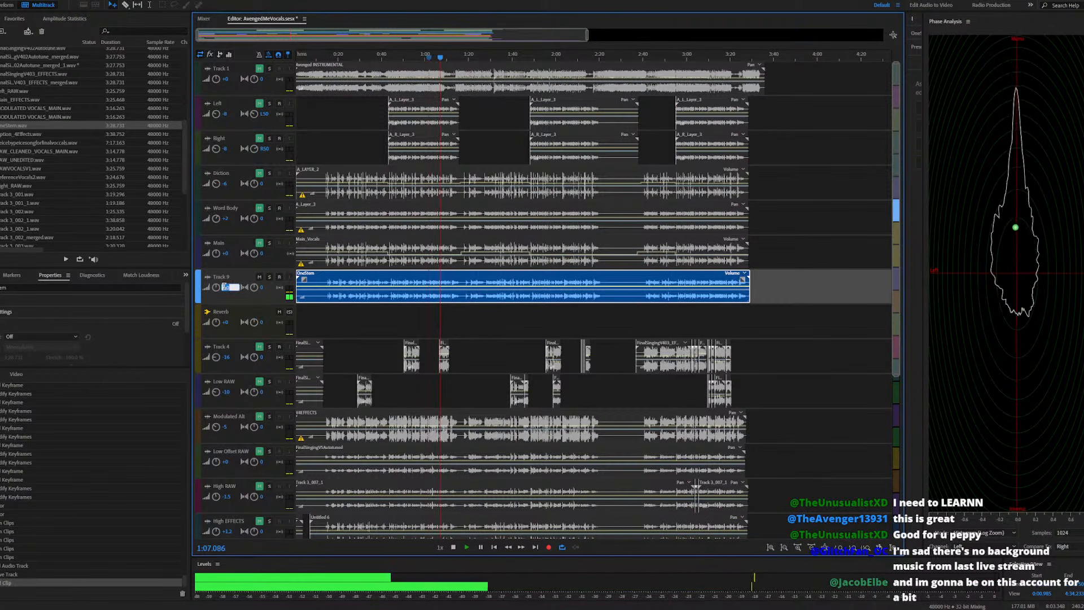
pyautogui.press('Return')
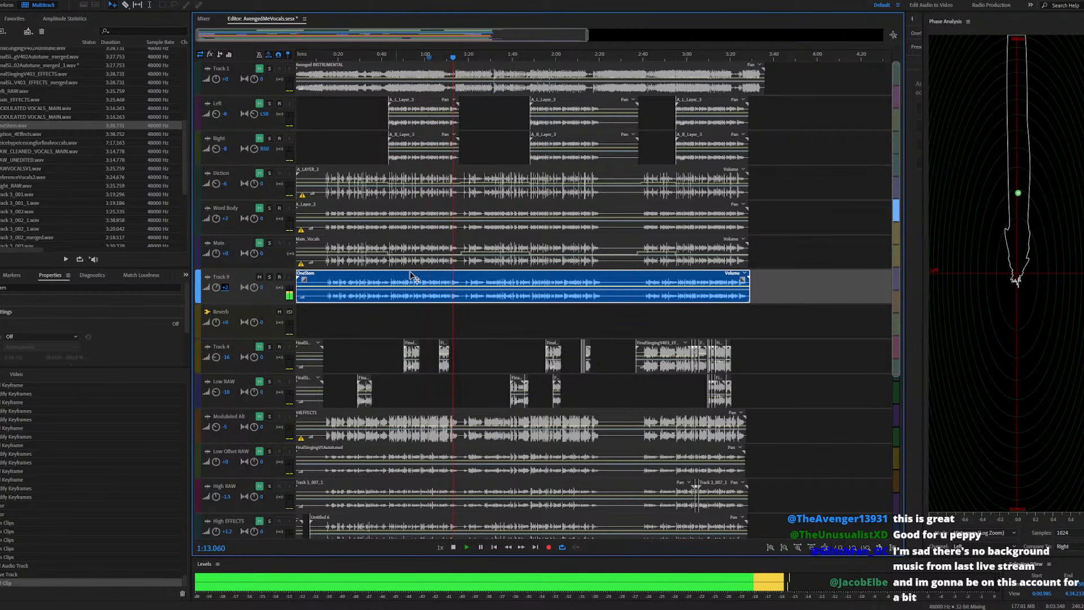
pyautogui.click(369, 59)
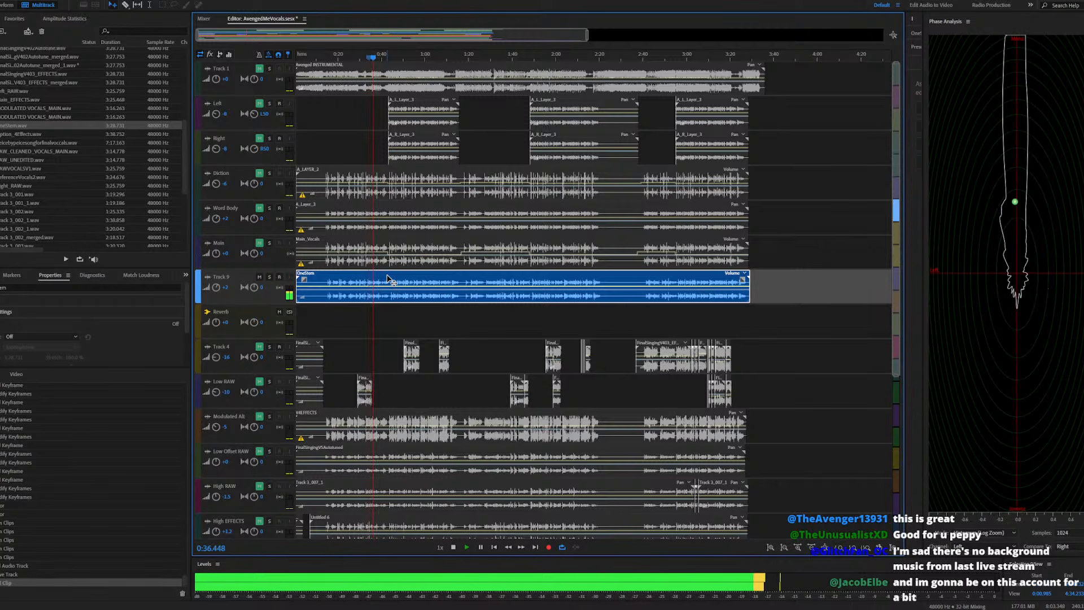
pyautogui.press('space')
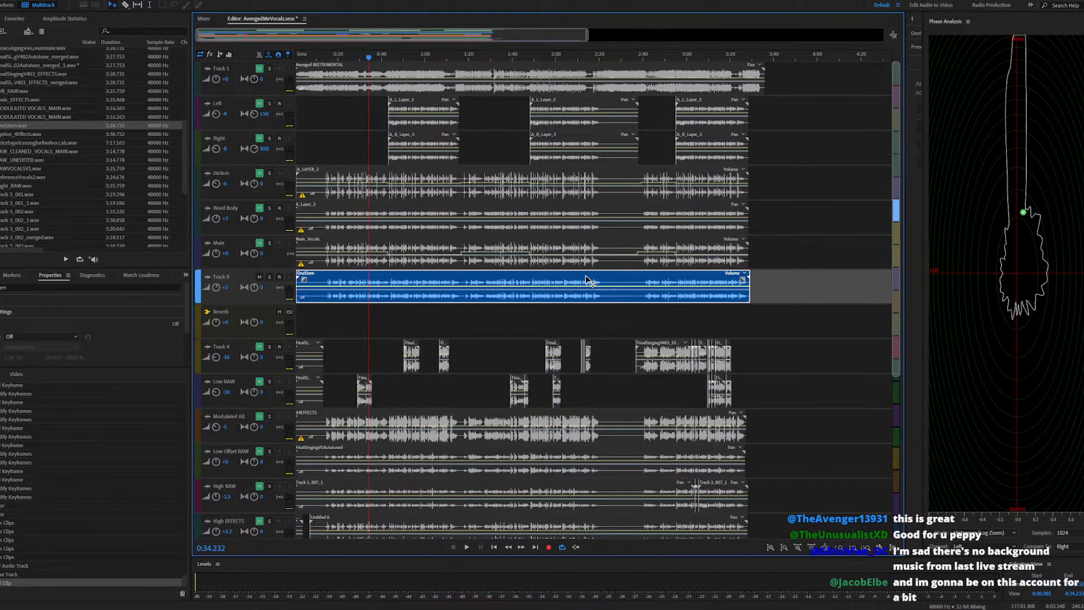
# Open the OneStem clip from Track 9 in the waveform editor and start playing it
pyautogui.moveTo(798, 258); pyautogui.dragTo(327, 111)
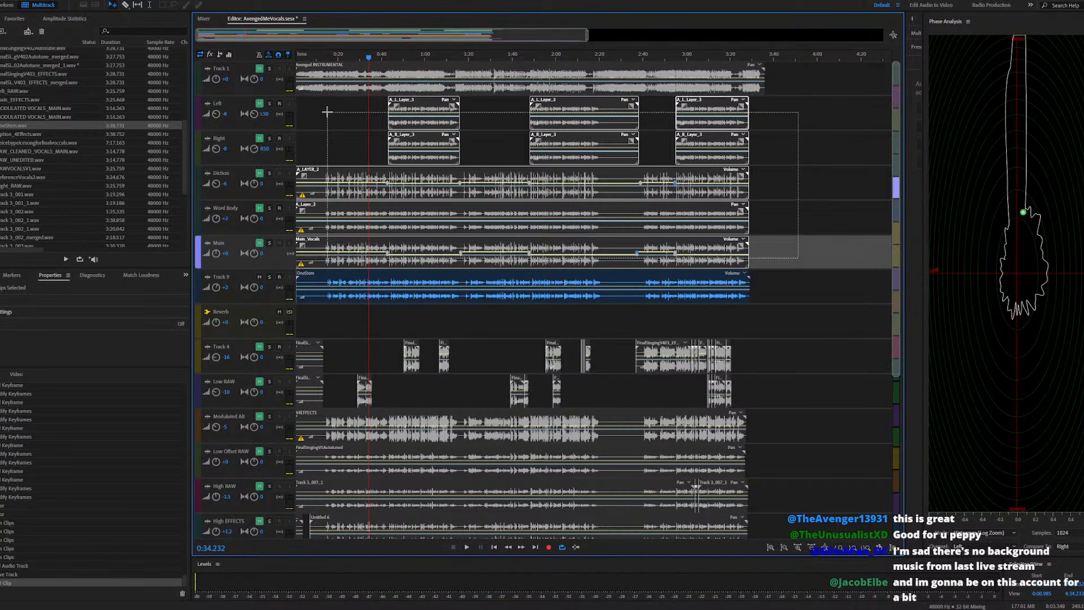
pyautogui.click(506, 283)
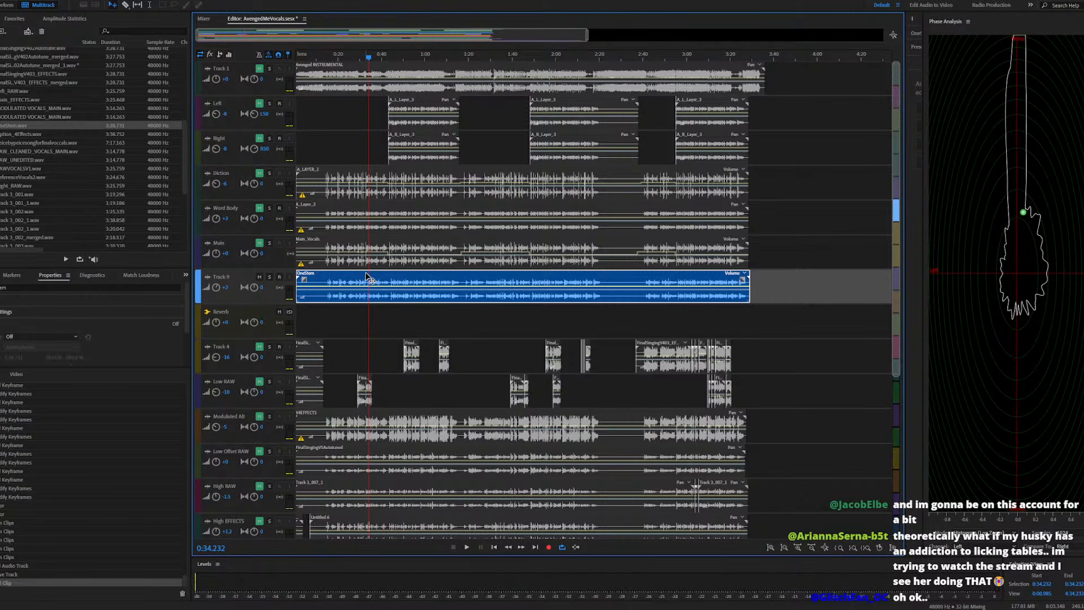
pyautogui.doubleClick(366, 277)
pyautogui.press('space')
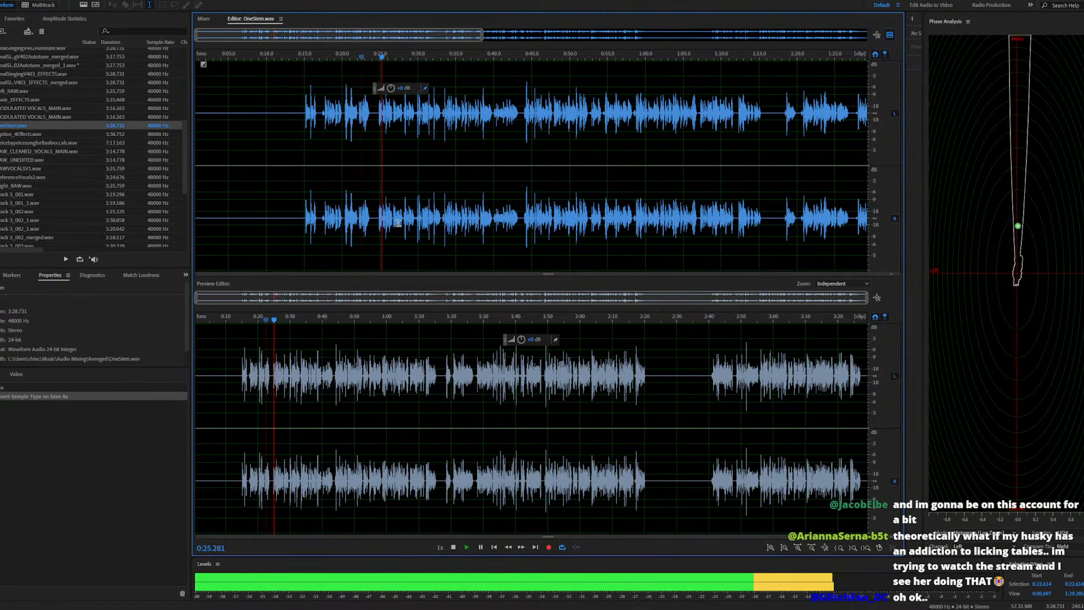
# Stop playback, zoom in on the phrase ending near 0:23 in OneStem, and play it from about 0:23.000
pyautogui.press('space')
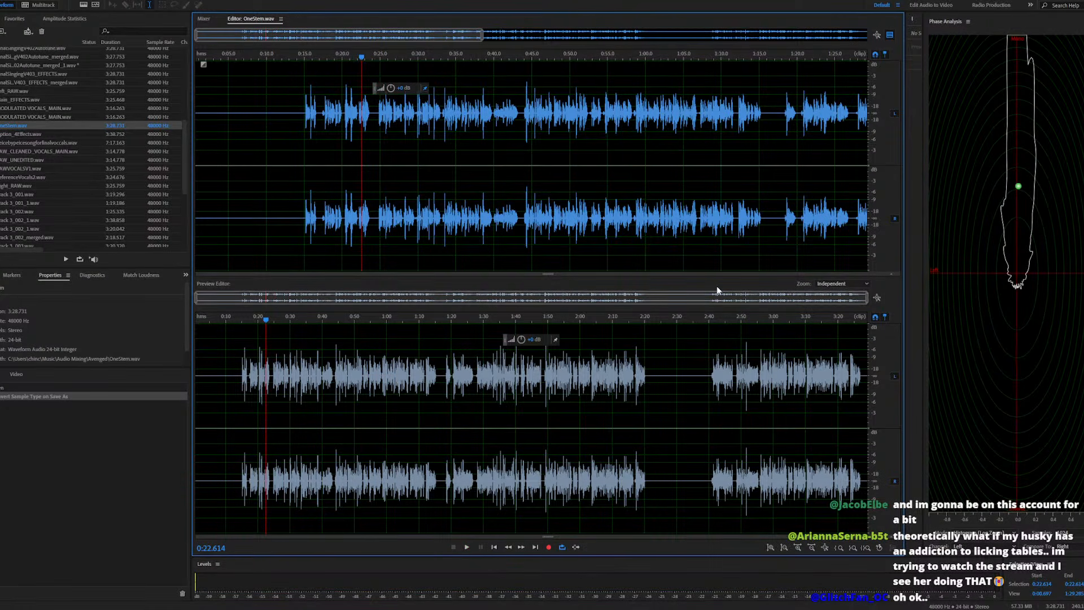
pyautogui.rightClick(887, 402)
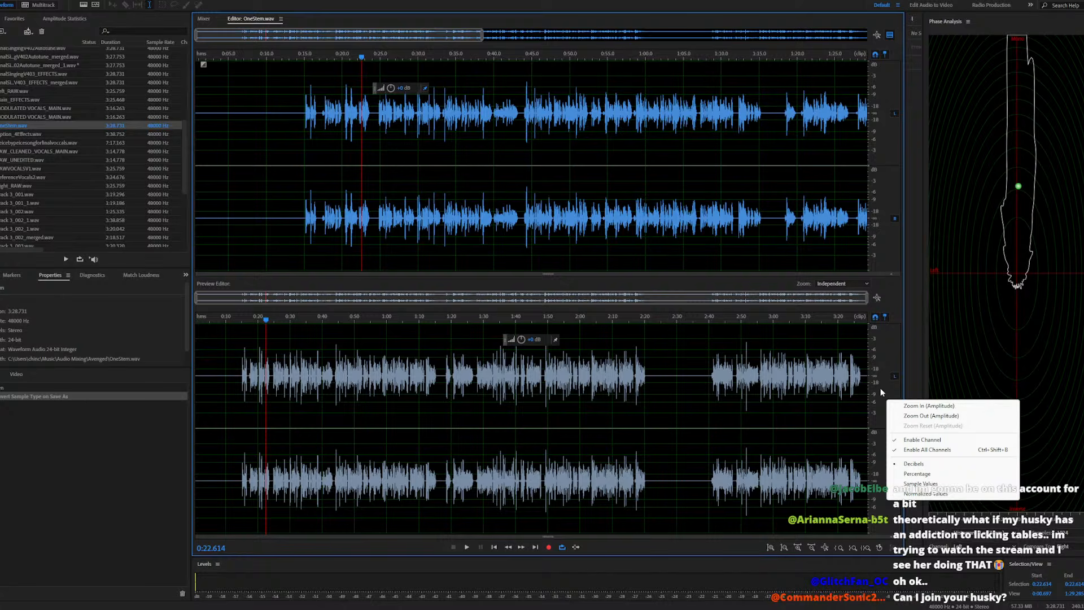
pyautogui.click(881, 393)
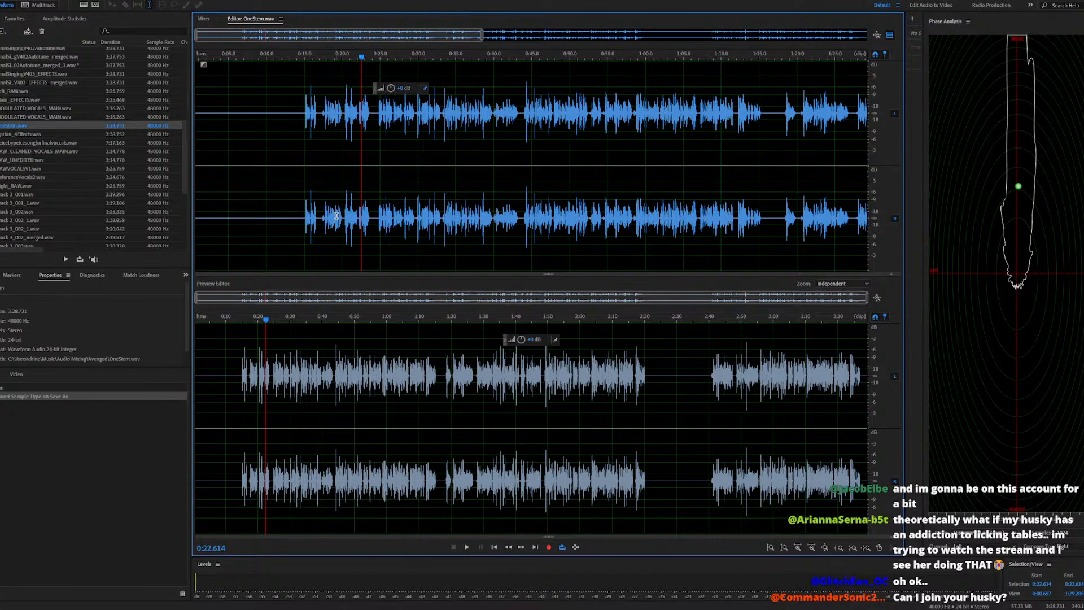
pyautogui.scroll(2, 384, 228)
pyautogui.scroll(-1, 265, 235)
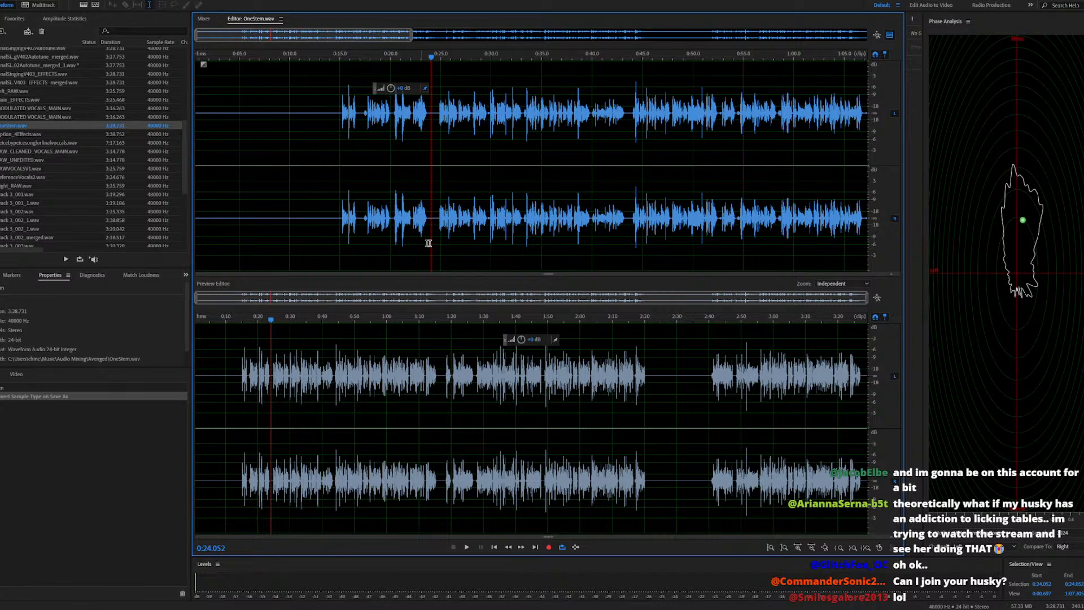
pyautogui.scroll(5, 446, 223)
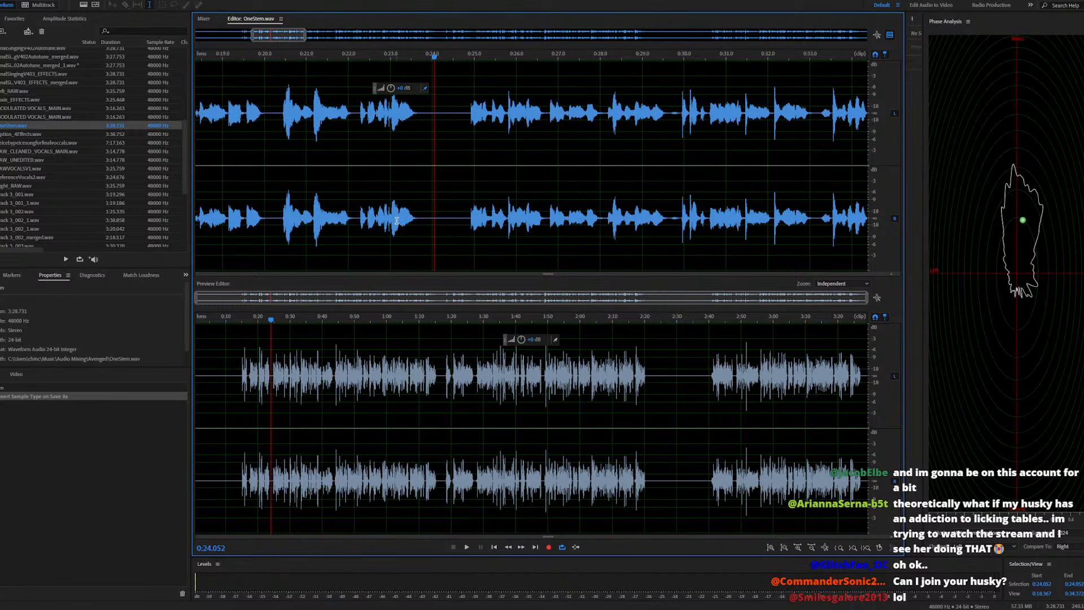
pyautogui.click(389, 224)
pyautogui.scroll(5, 396, 221)
pyautogui.press('space')
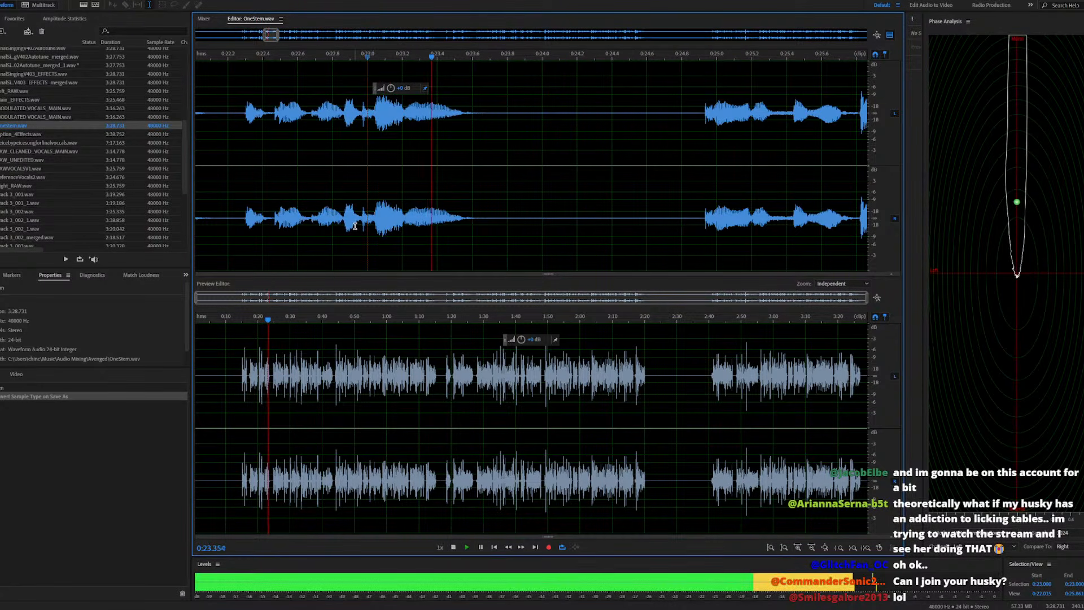
# Audition the start of the phrase's last word by replaying from 0:22.970, 0:23.032 and 0:22.980
pyautogui.press('space')
pyautogui.click(374, 222)
pyautogui.press('space')
pyautogui.press('space')
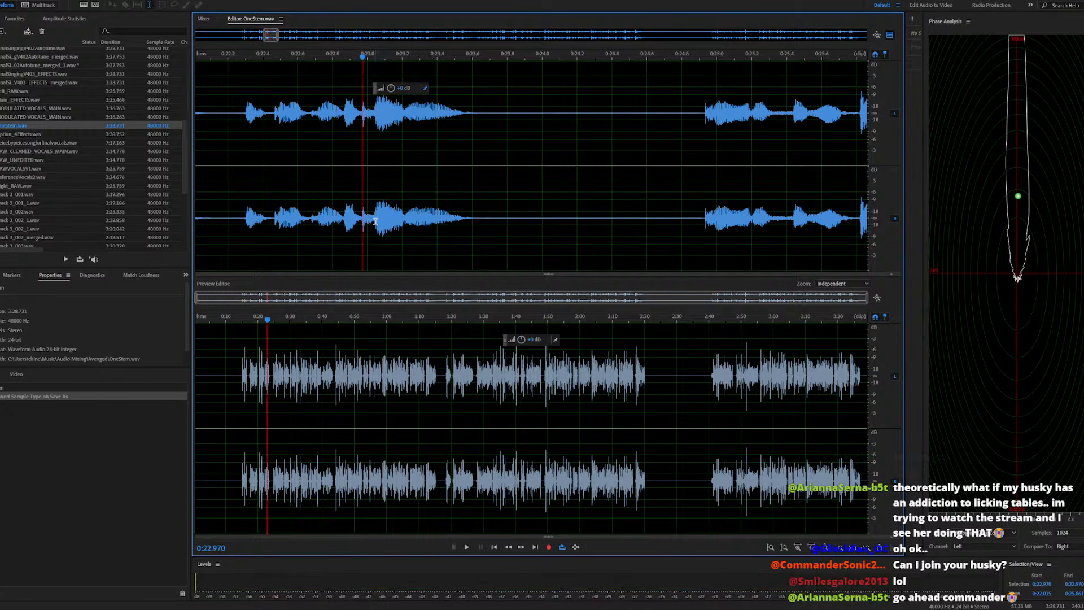
pyautogui.click(374, 222)
pyautogui.click(373, 222)
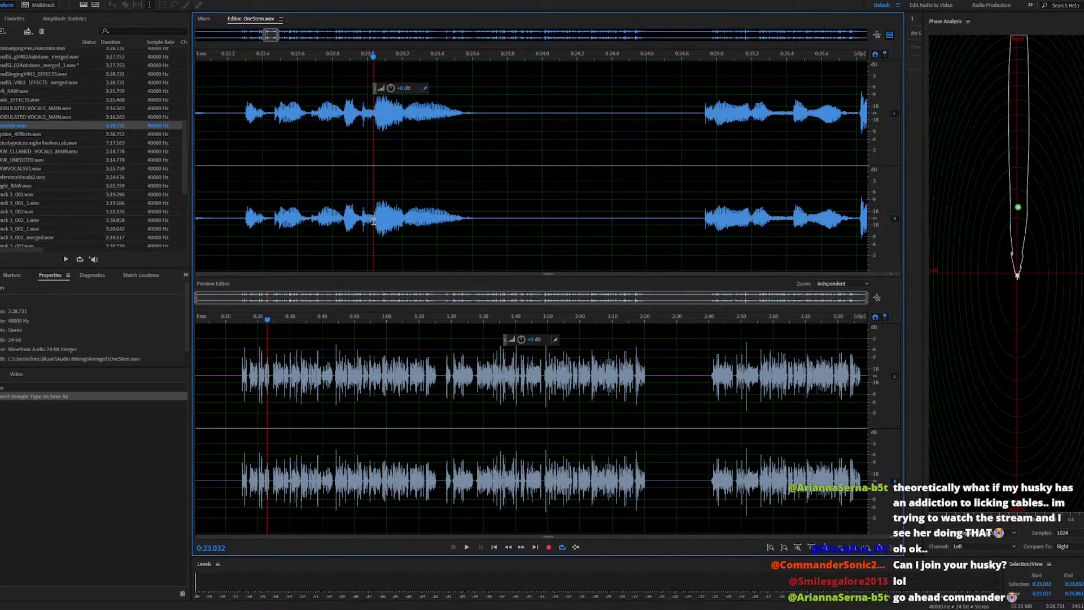
pyautogui.press('space')
pyautogui.press('space')
pyautogui.press('space')
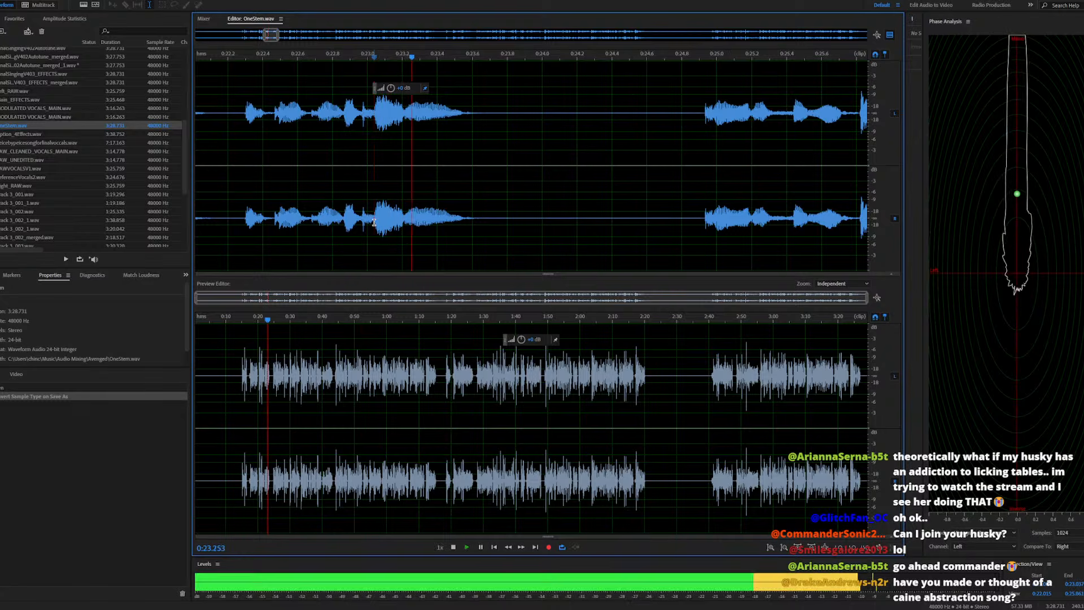
pyautogui.press('space')
pyautogui.click(364, 223)
pyautogui.press('space')
pyautogui.press('space')
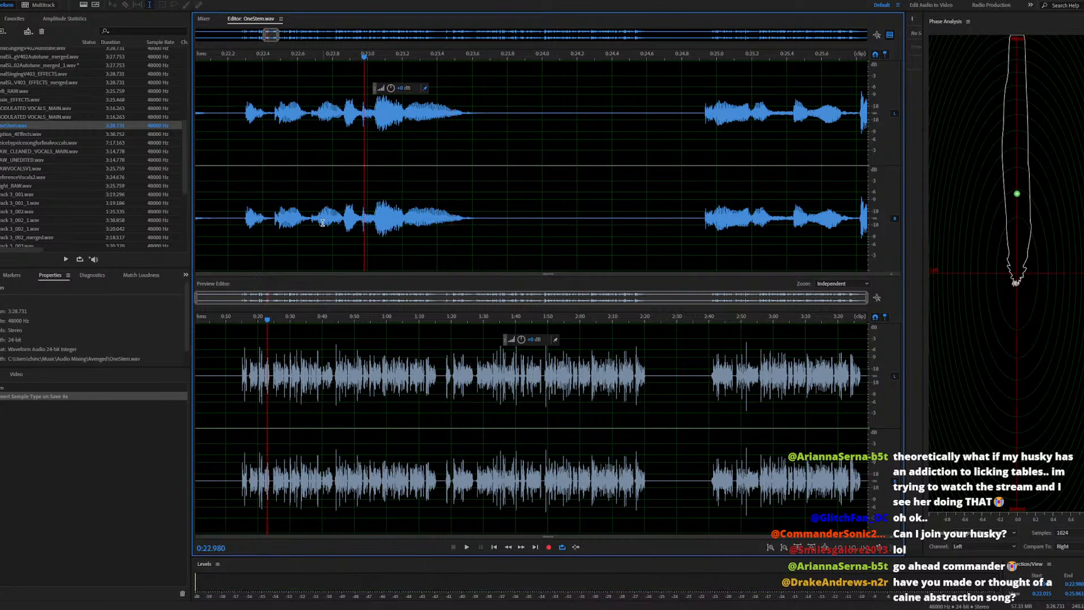
# Replay short passages from several points between about 0:22.7 and 0:23.000 to pinpoint where the last word begins
pyautogui.click(322, 222)
pyautogui.press('space')
pyautogui.press('space')
pyautogui.click(342, 223)
pyautogui.press('space')
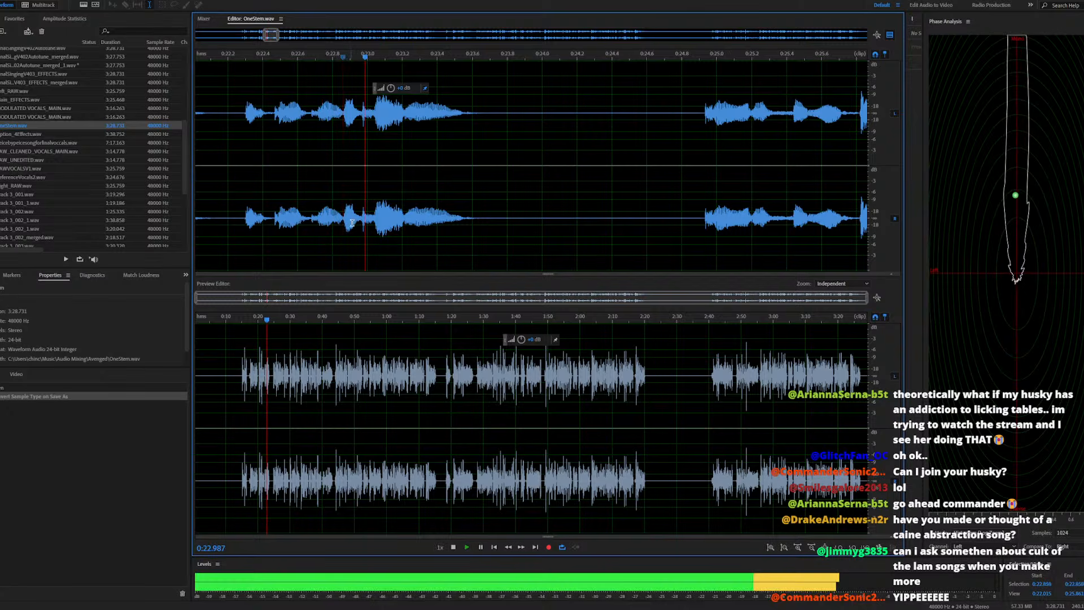
pyautogui.press('space')
pyautogui.click(330, 222)
pyautogui.press('space')
pyautogui.press('space')
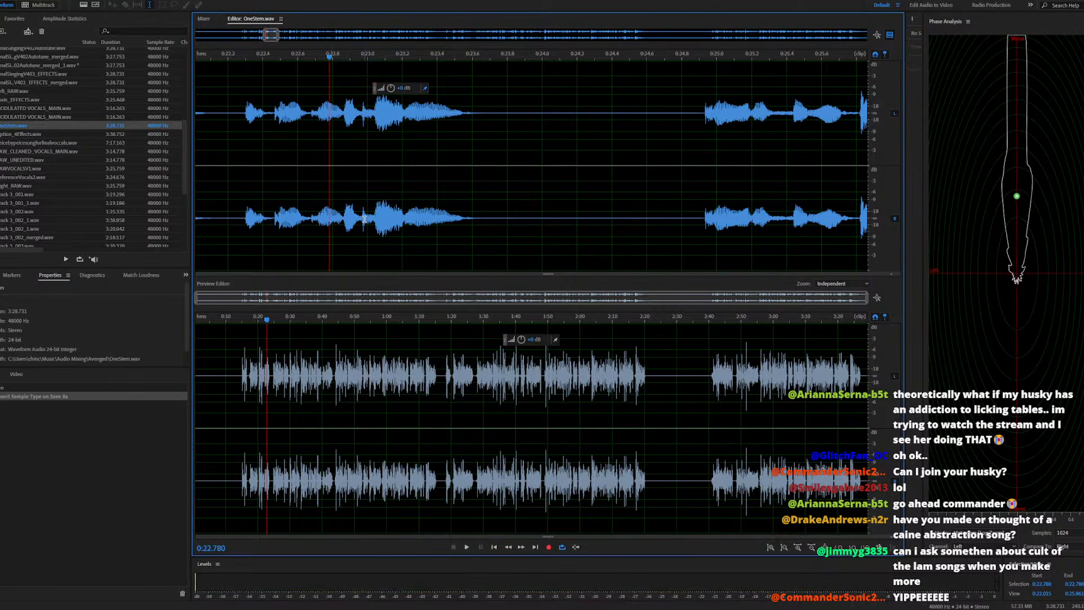
pyautogui.click(360, 221)
pyautogui.press('space')
pyautogui.press('space')
pyautogui.click(362, 222)
pyautogui.press('space')
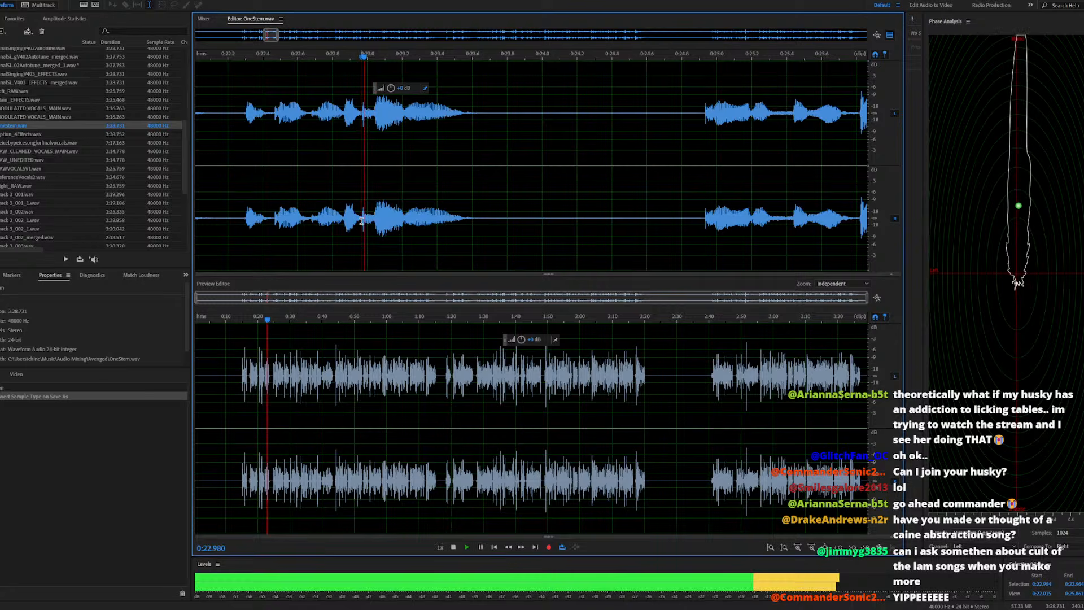
pyautogui.press('space')
pyautogui.press('space')
pyautogui.press('space')
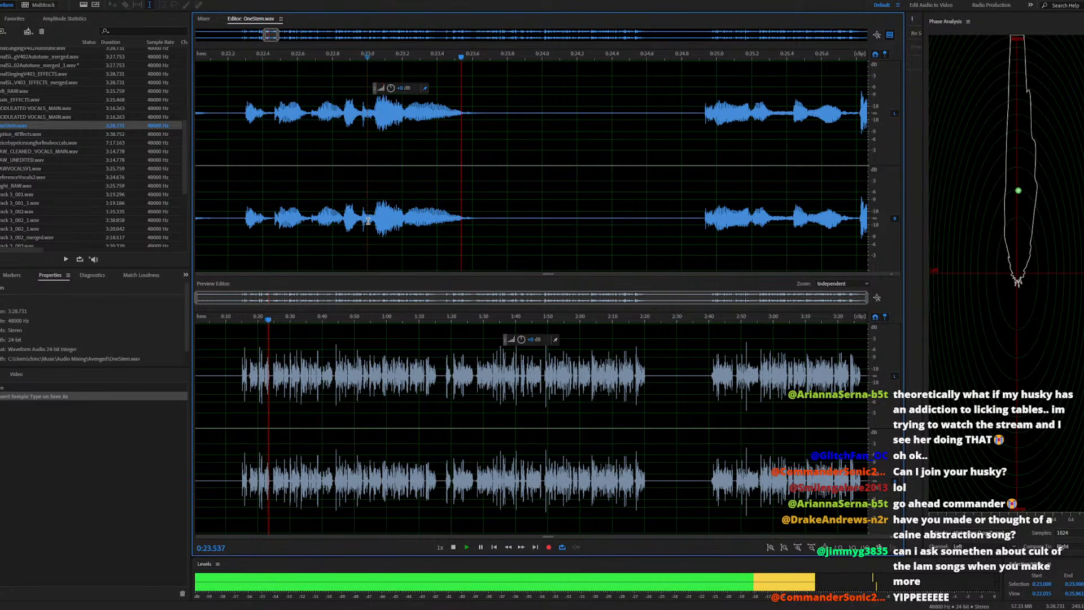
pyautogui.click(364, 221)
pyautogui.press('space')
pyautogui.press('space')
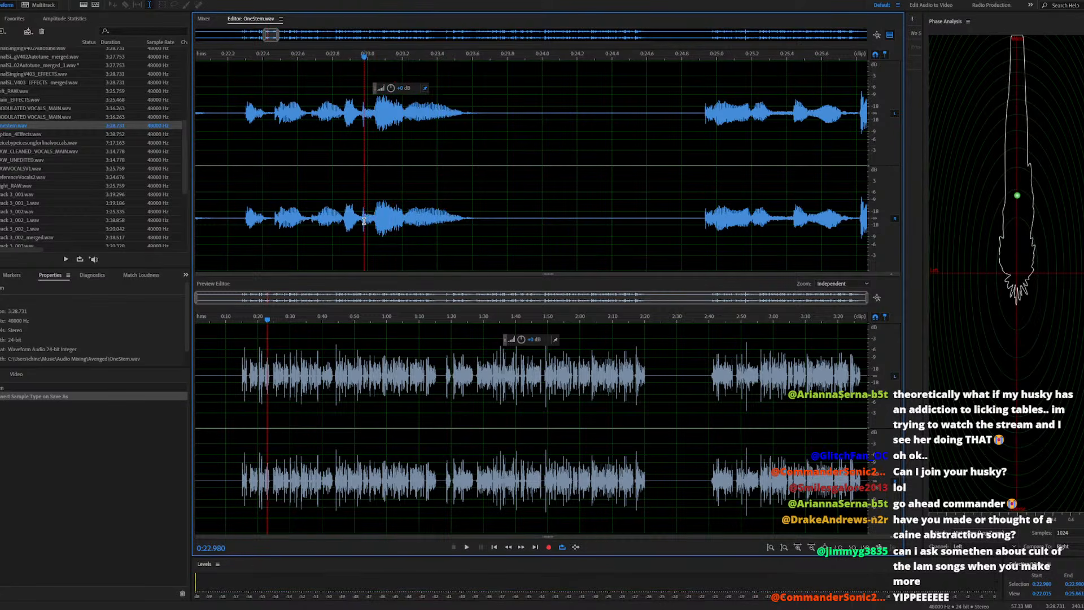
# Audition selections of the last word starting at 0:22.980, 0:22.946 and 0:22.967, and clear the selection
pyautogui.moveTo(364, 221); pyautogui.dragTo(471, 231)
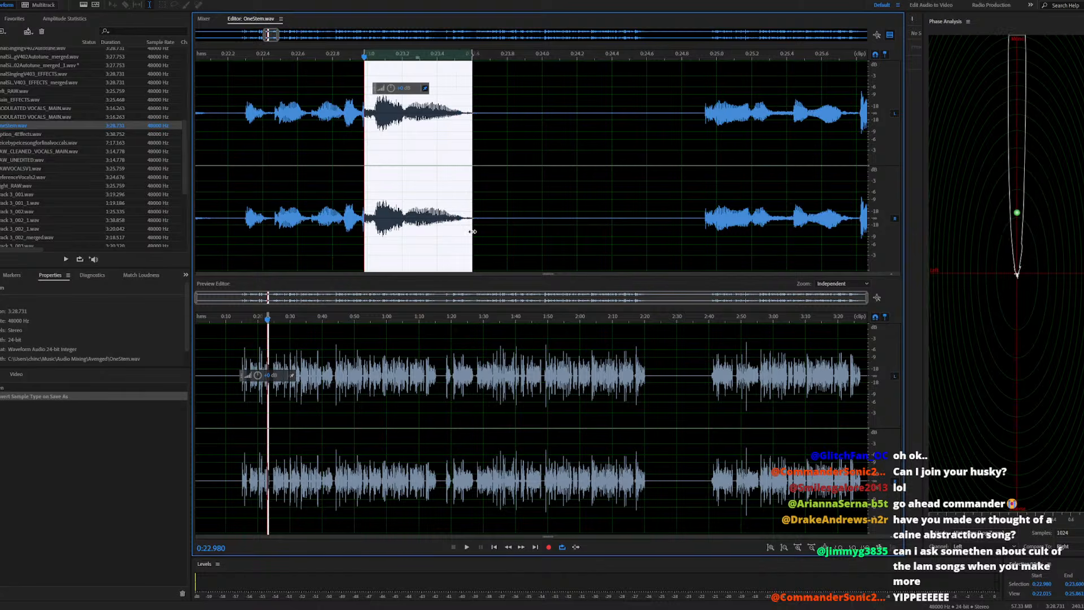
pyautogui.press('space')
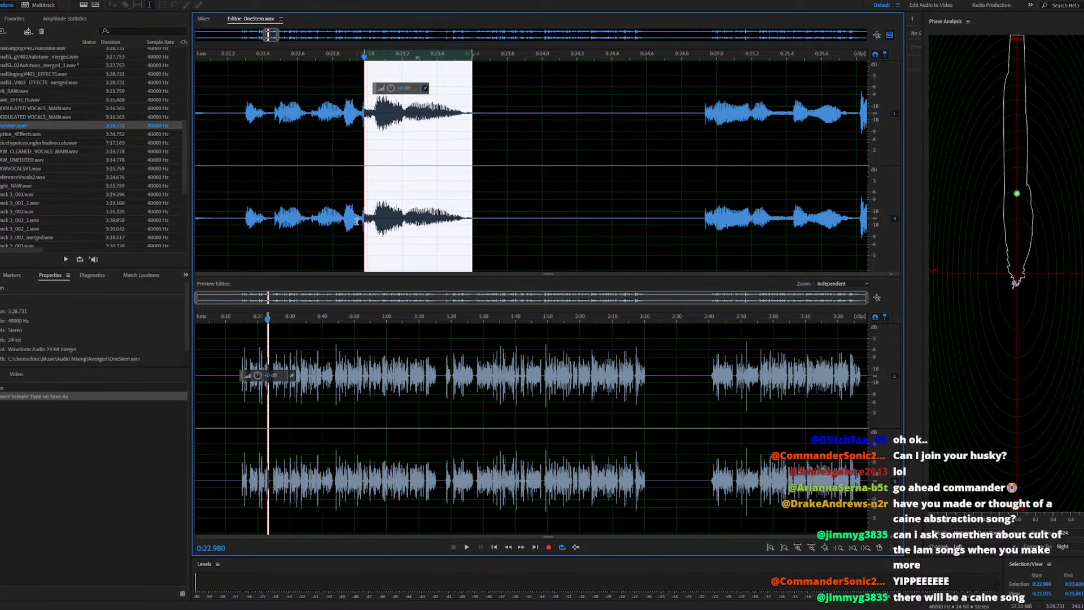
pyautogui.moveTo(358, 219); pyautogui.dragTo(484, 232)
pyautogui.press('space')
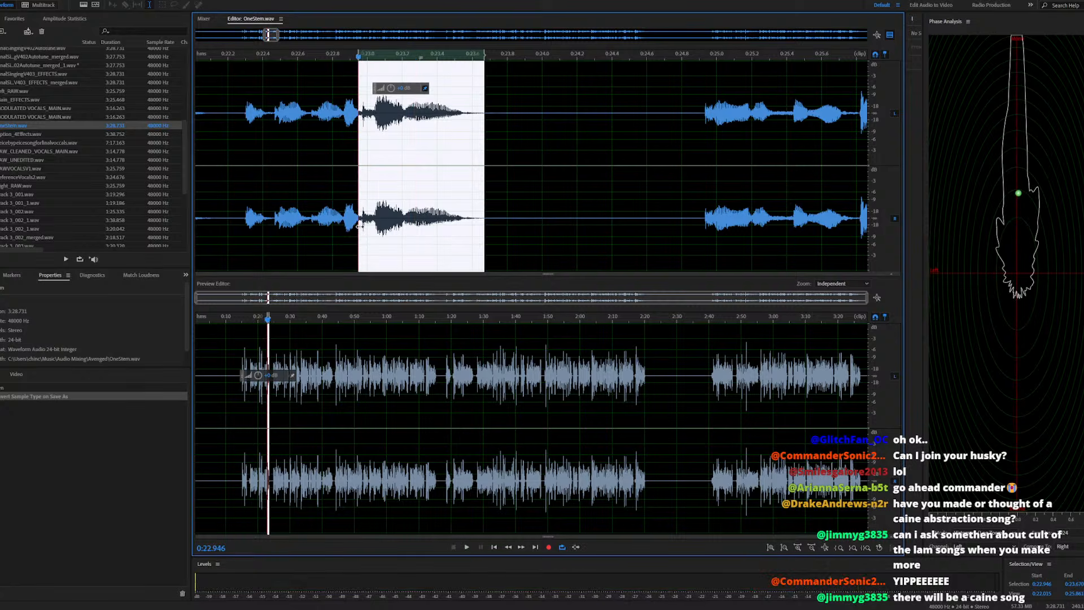
pyautogui.moveTo(355, 244); pyautogui.dragTo(360, 248)
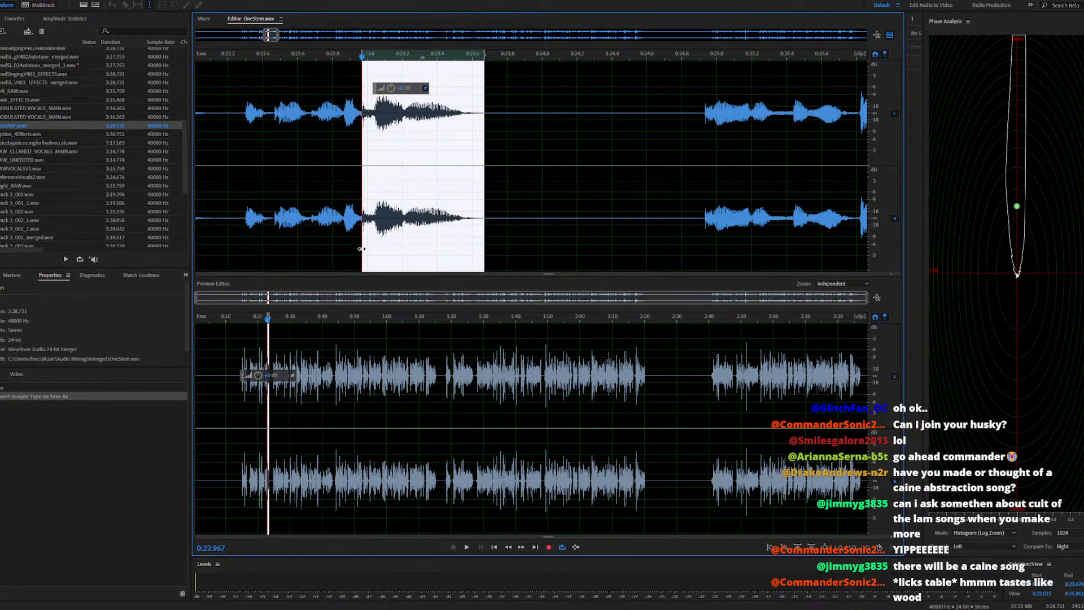
pyautogui.press('space')
pyautogui.press('space')
pyautogui.click(359, 232)
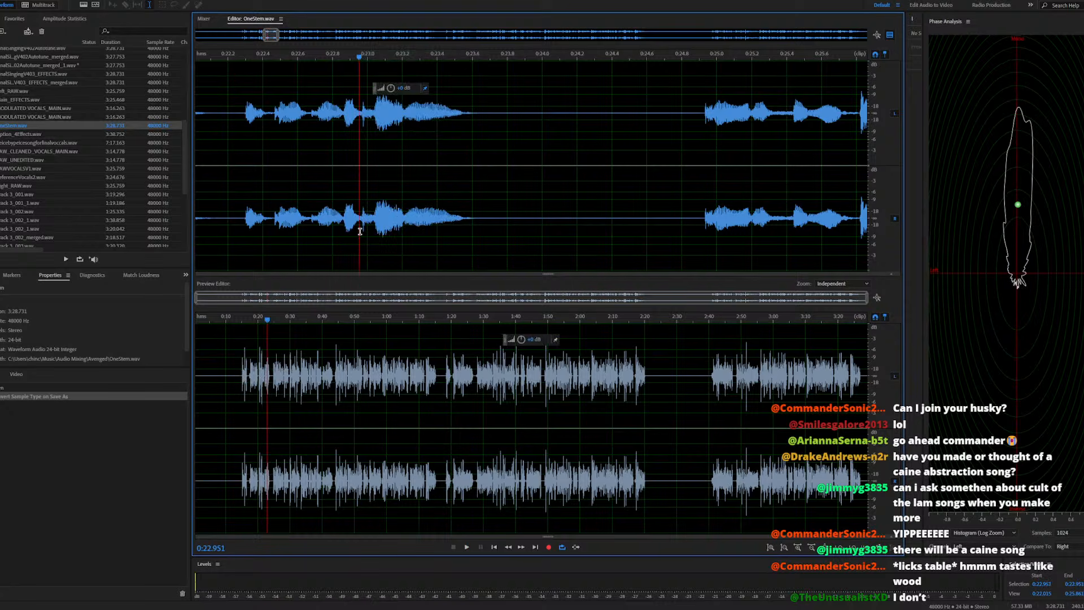
# Select from 0:23.032 through the following silence to about 0:24.9 and open the Echo effect for that range
pyautogui.moveTo(371, 218); pyautogui.dragTo(700, 233)
pyautogui.click(351, 229)
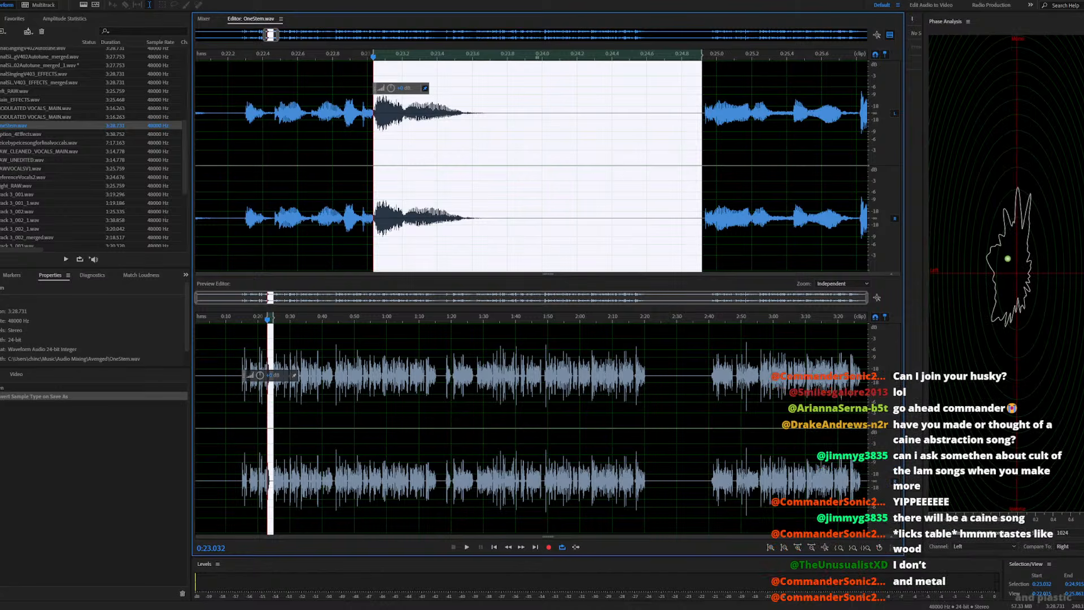
pyautogui.click(59, 0)
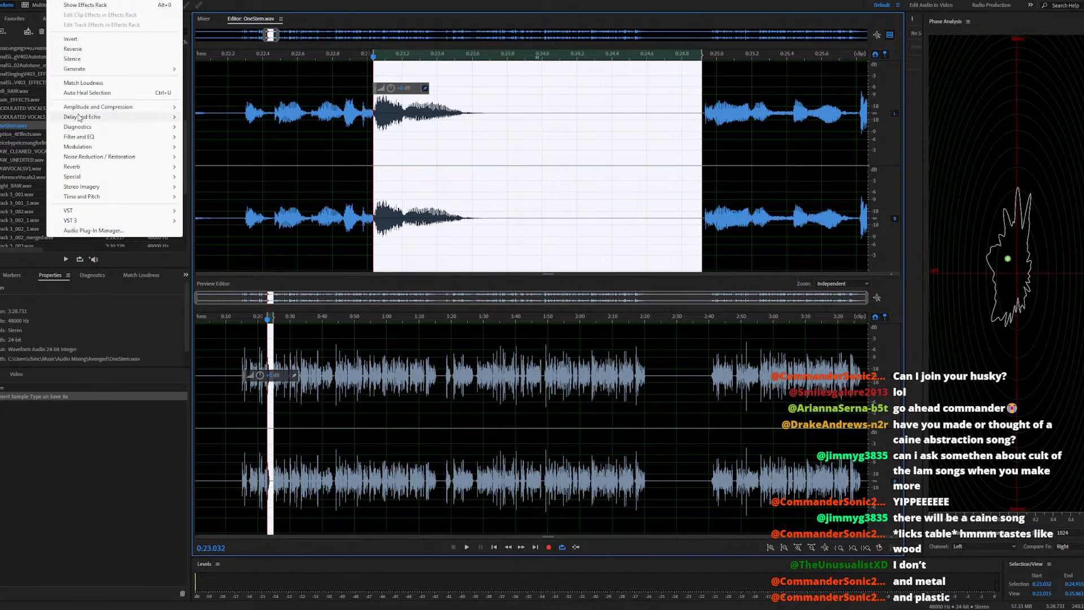
pyautogui.moveTo(85, 116)
pyautogui.click(202, 135)
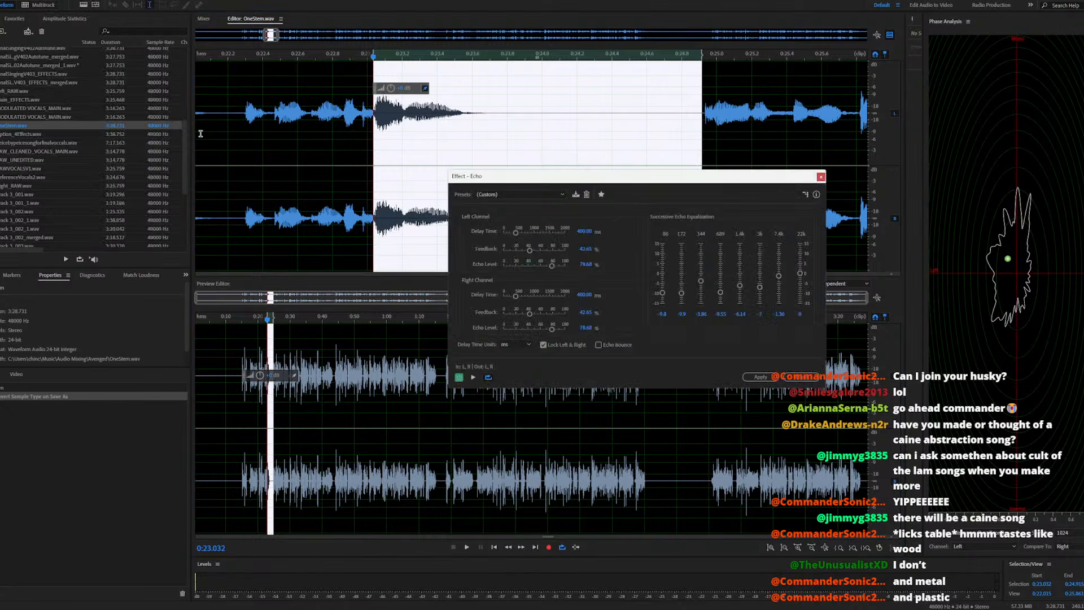
# Preview the echo and set the delay time to 470 ms for both linked channels
pyautogui.click(477, 376)
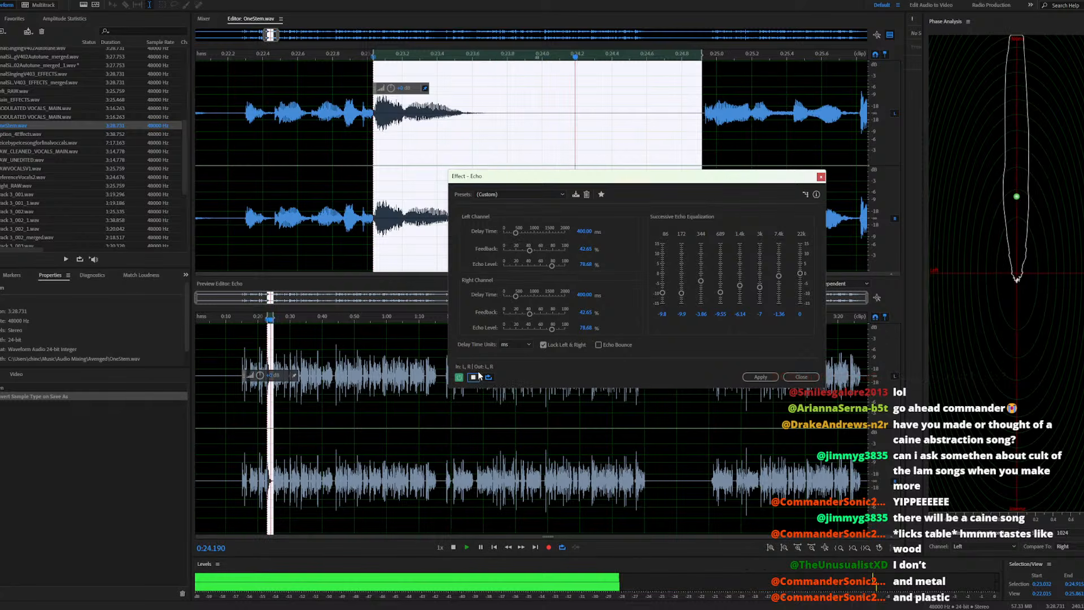
pyautogui.click(587, 231)
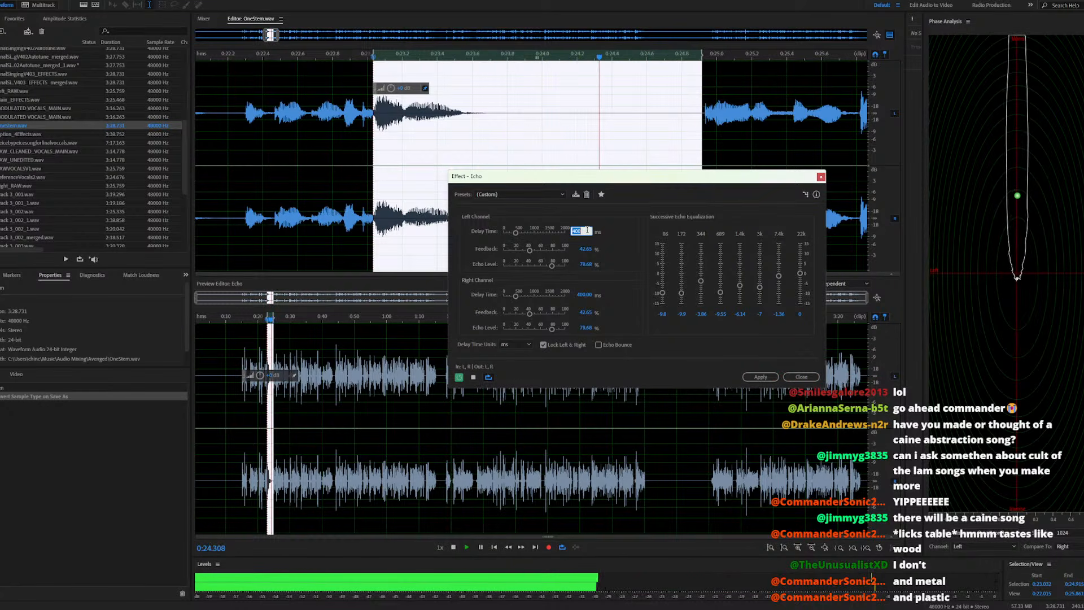
pyautogui.write('470')
pyautogui.press('Return')
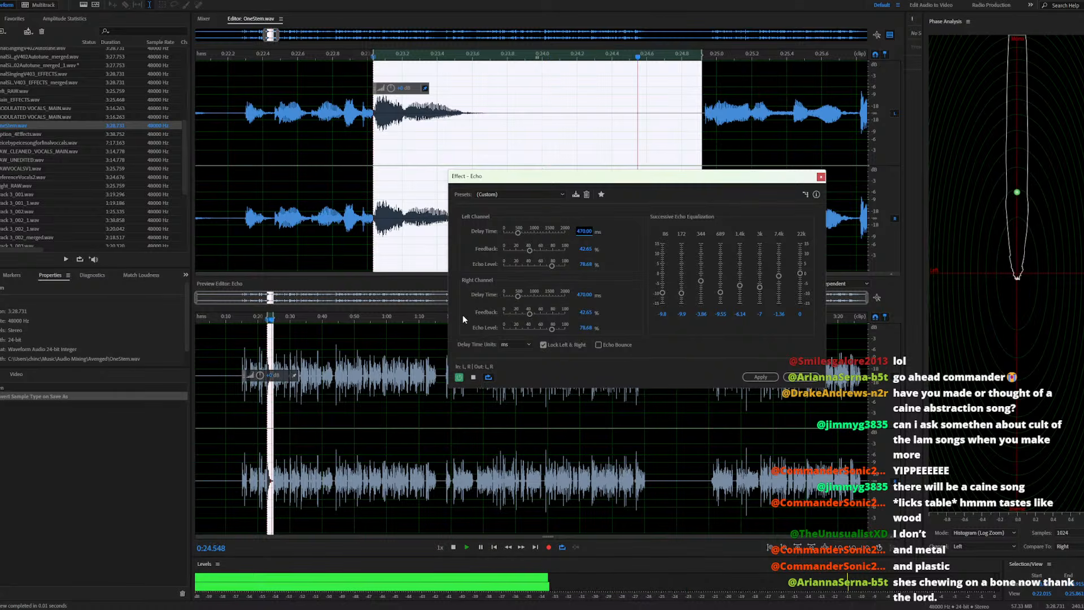
# Set the echo's feedback to about 51% and its echo level to about 71%, then apply it to the selected word
pyautogui.click(540, 329)
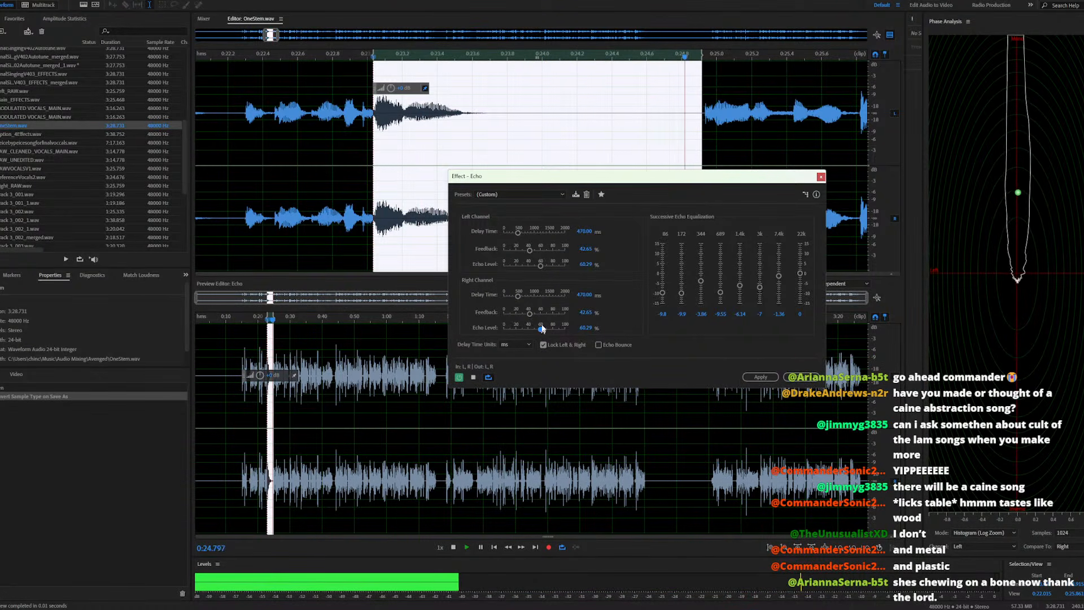
pyautogui.click(548, 314)
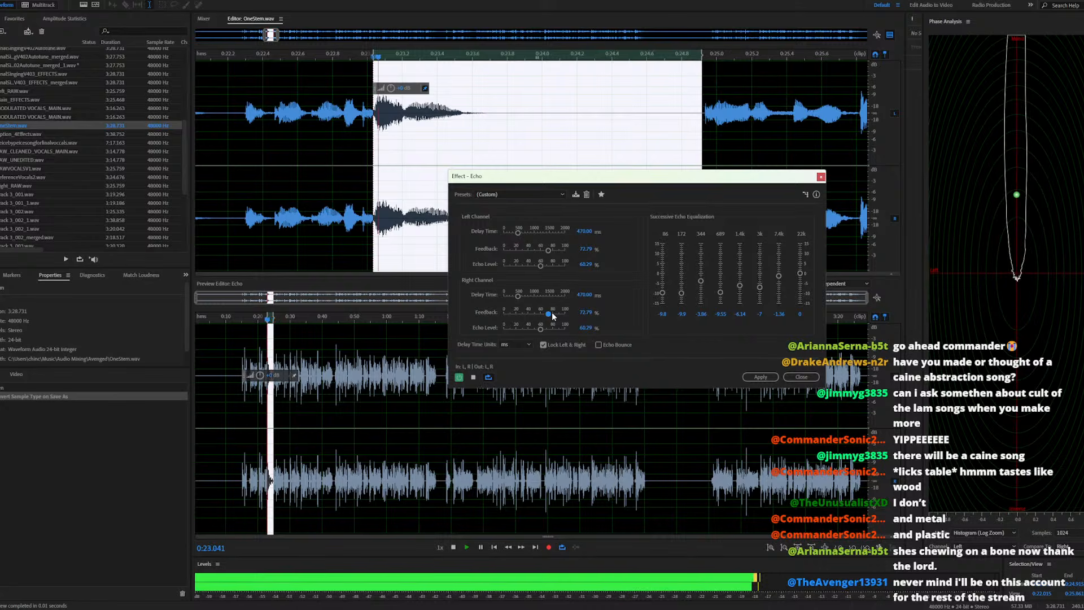
pyautogui.click(524, 312)
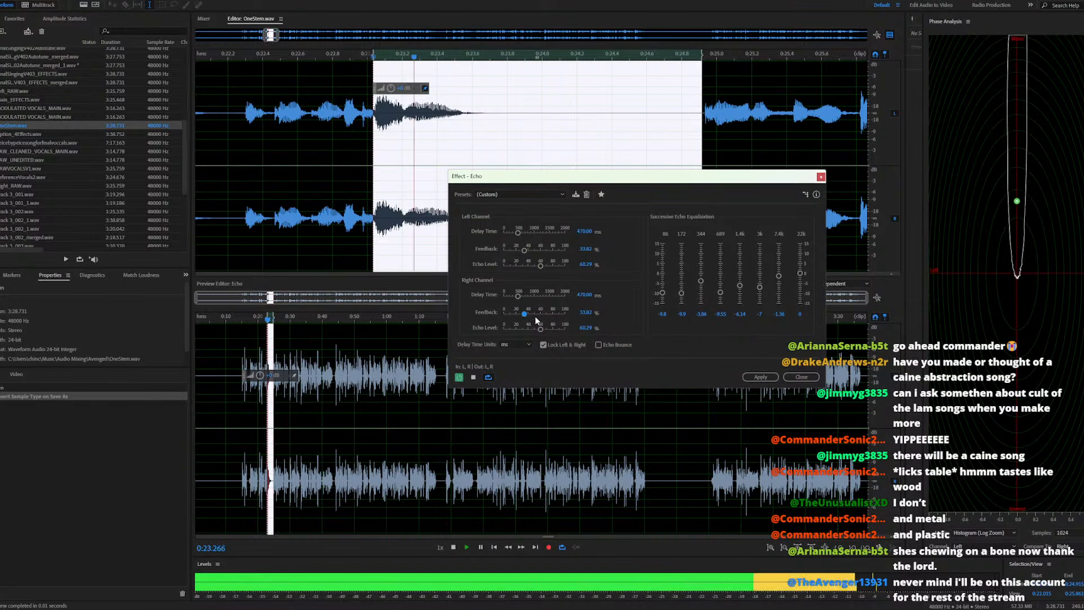
pyautogui.click(534, 312)
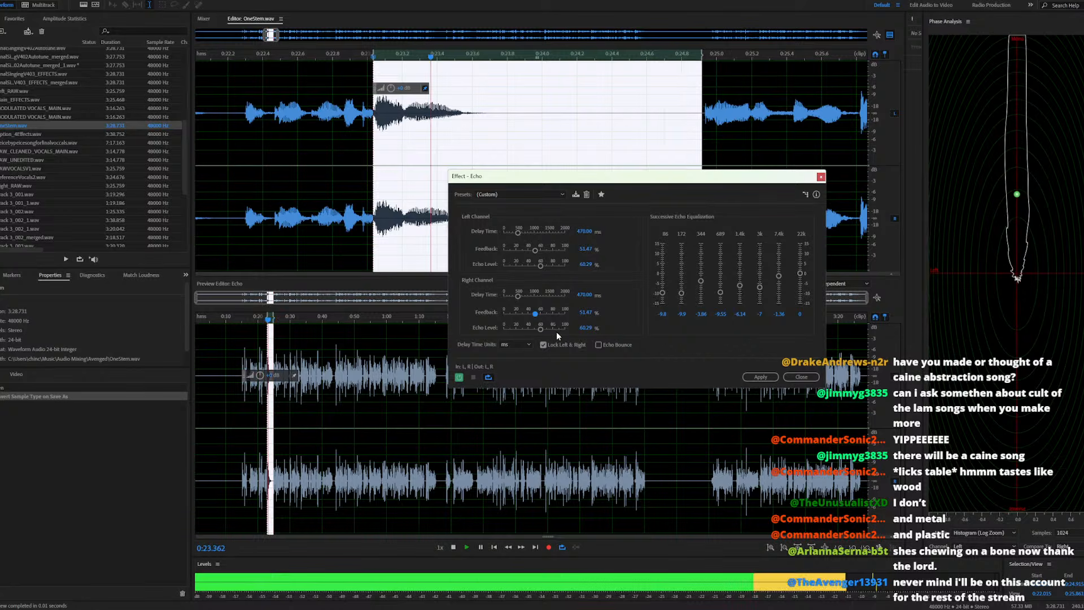
pyautogui.click(556, 330)
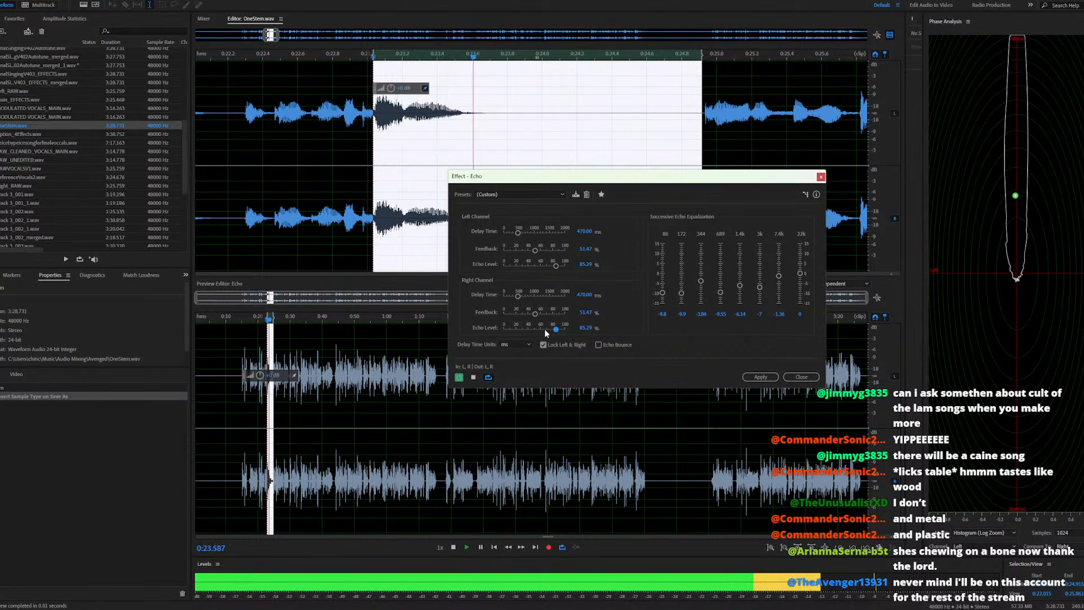
pyautogui.click(543, 330)
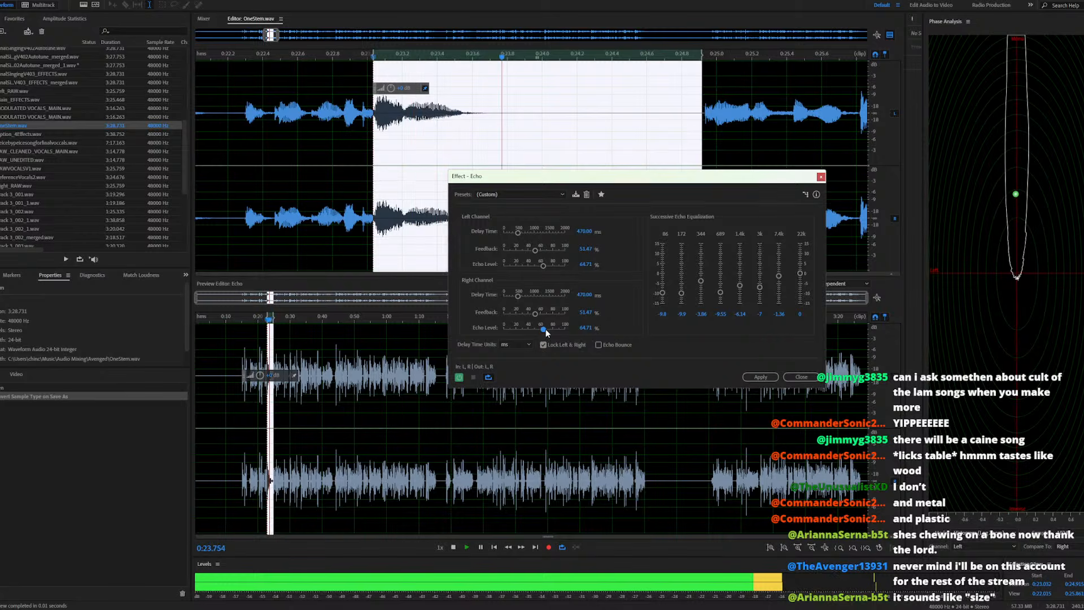
pyautogui.click(761, 377)
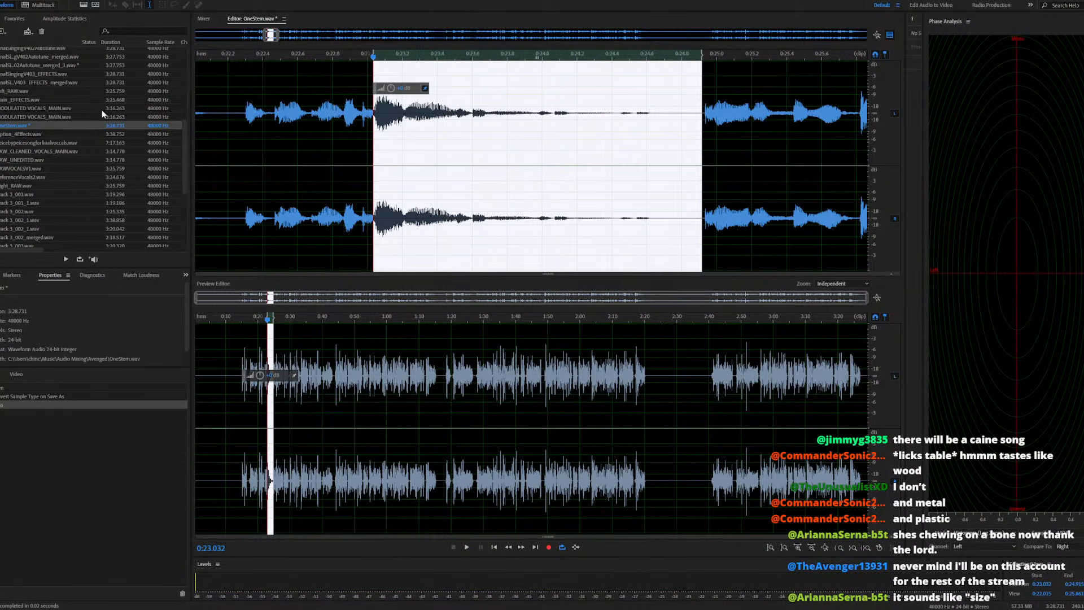
# Open the AvengedMeVocals multitrack session and briefly play it to check the OneStem clip on Track 9
pyautogui.moveTo(185, 146); pyautogui.dragTo(186, 64)
pyautogui.doubleClick(35, 120)
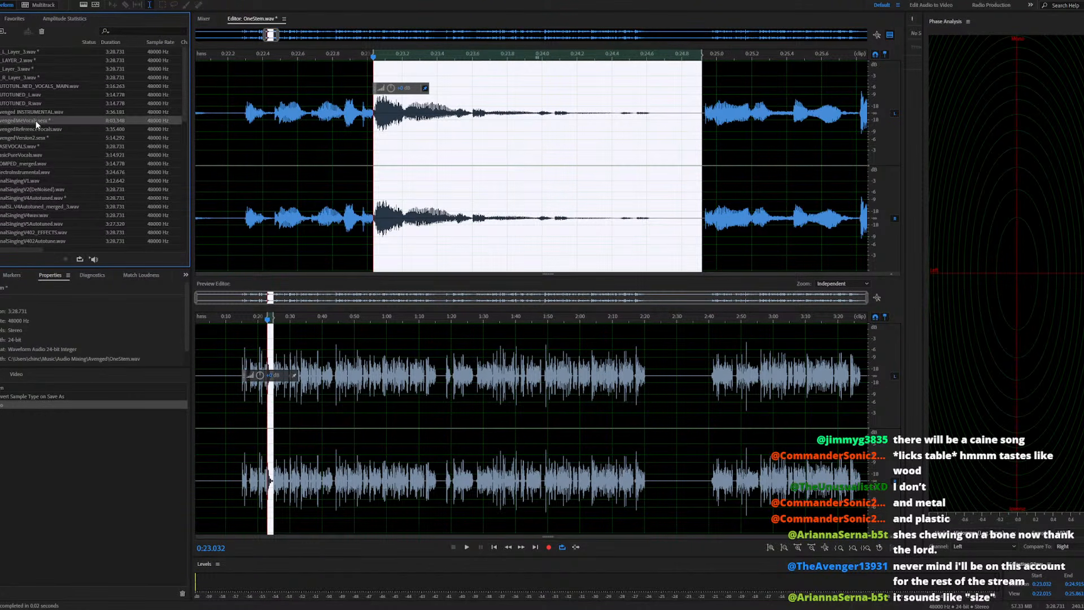
pyautogui.press('space')
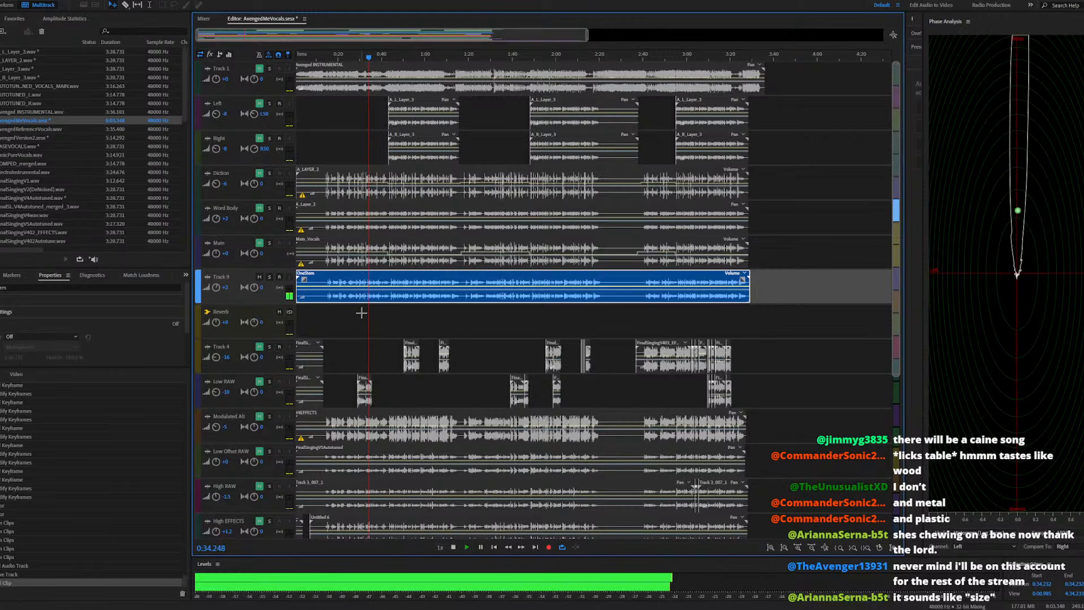
pyautogui.press('space')
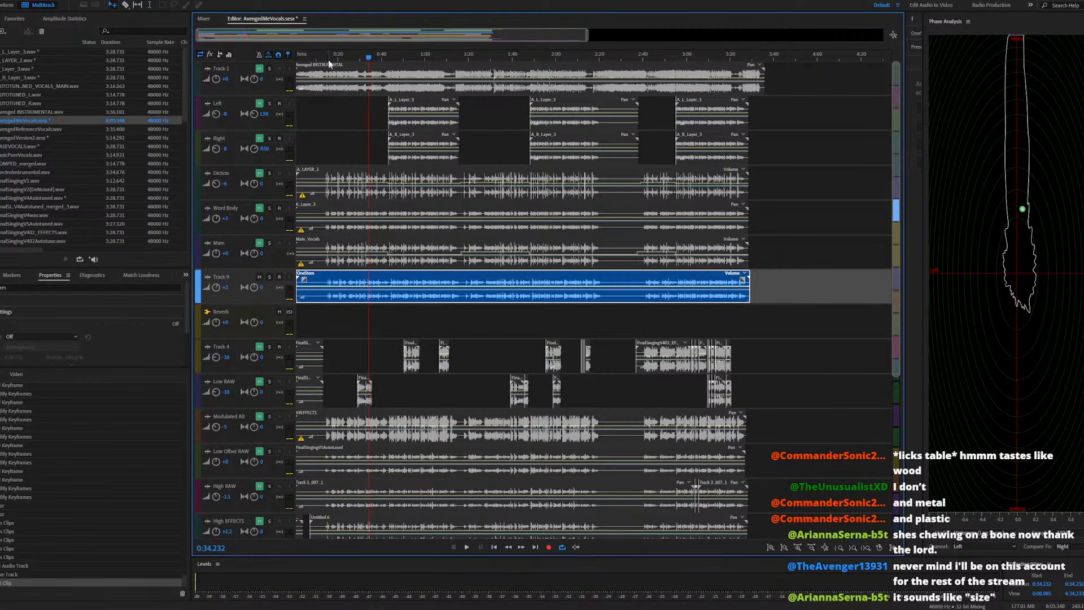
# Unmute the instrumental on Track 1 and play it together with Track 9 from about 0:15
pyautogui.press('space')
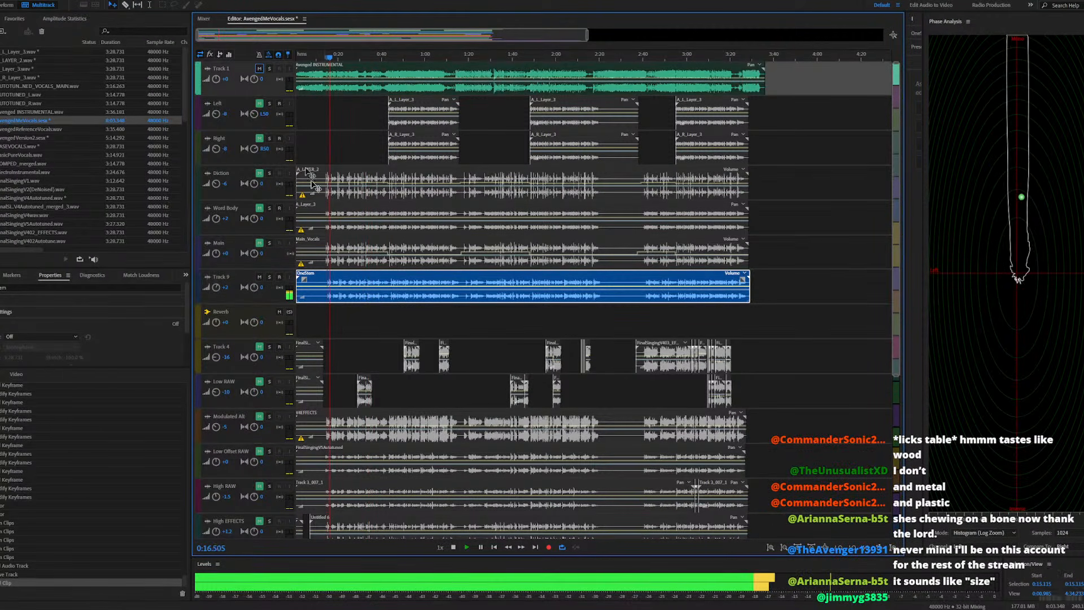
pyautogui.scroll(5, 329, 291)
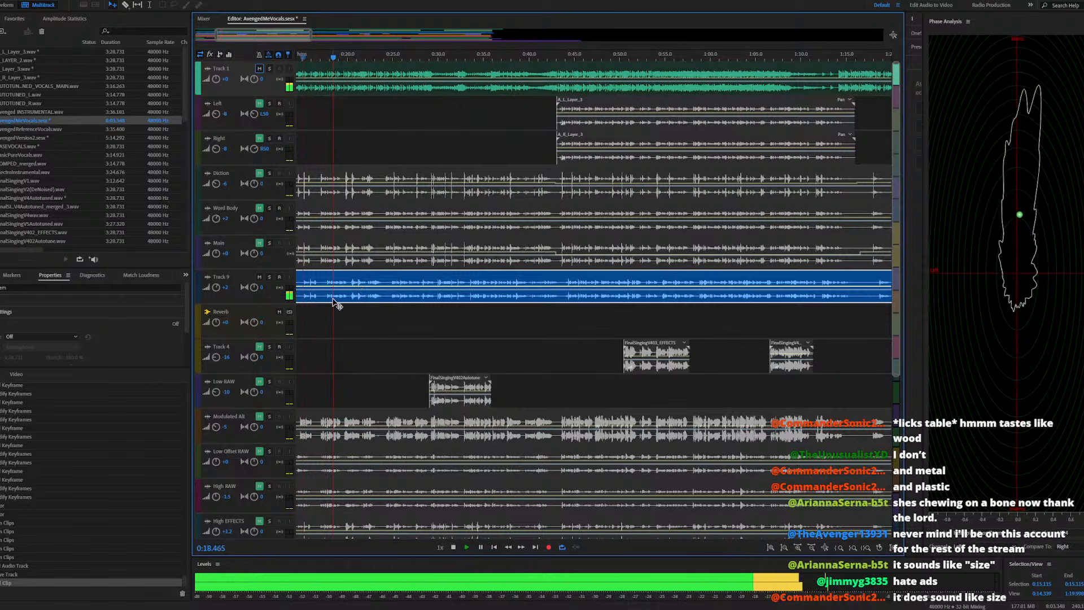
pyautogui.press('space')
pyautogui.scroll(-3, 474, 280)
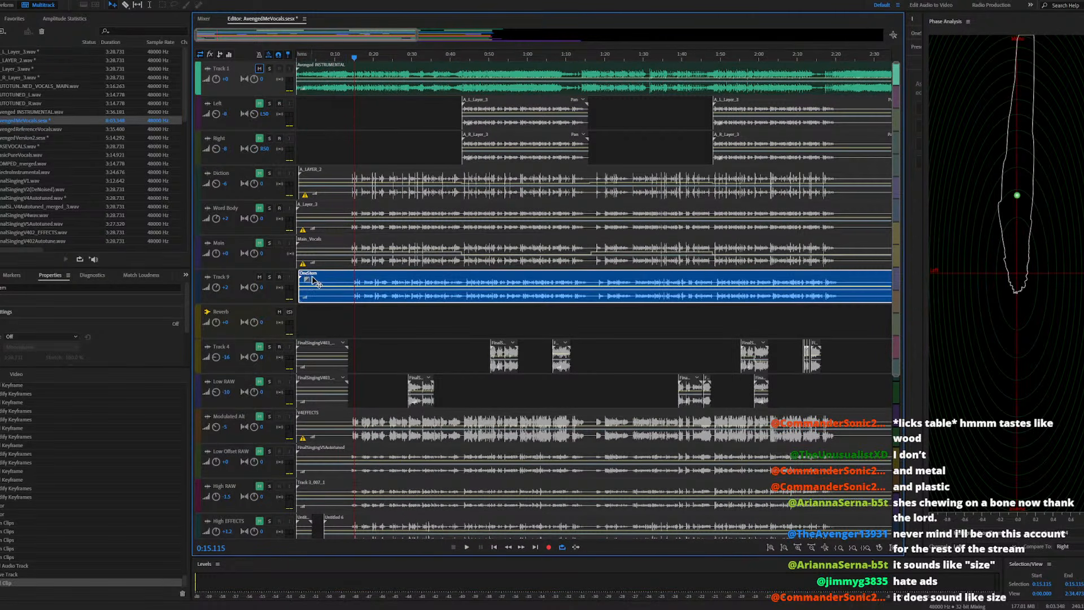
# Move the OneStem clip on Track 9 slightly earlier to the session start and check its timing against the instrumental
pyautogui.click(315, 281)
pyautogui.press('space')
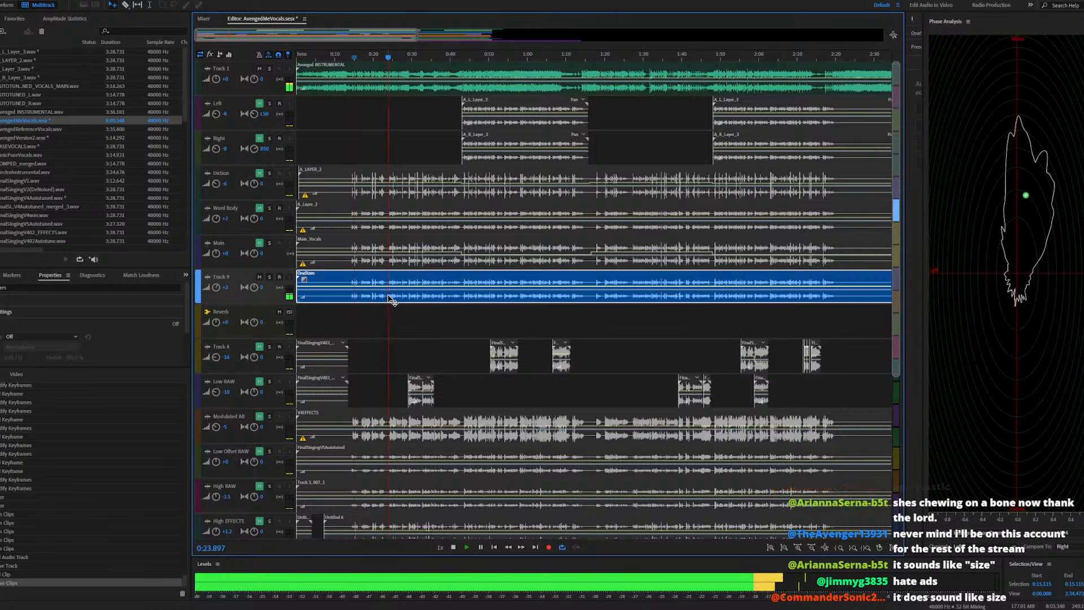
pyautogui.press('space')
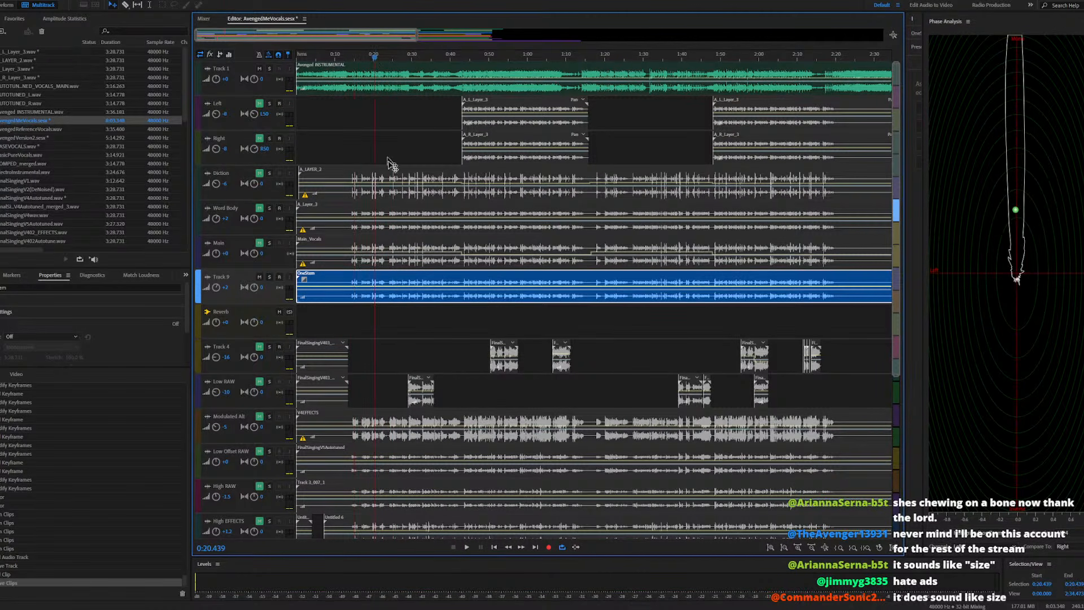
pyautogui.press('space')
pyautogui.scroll(5, 367, 288)
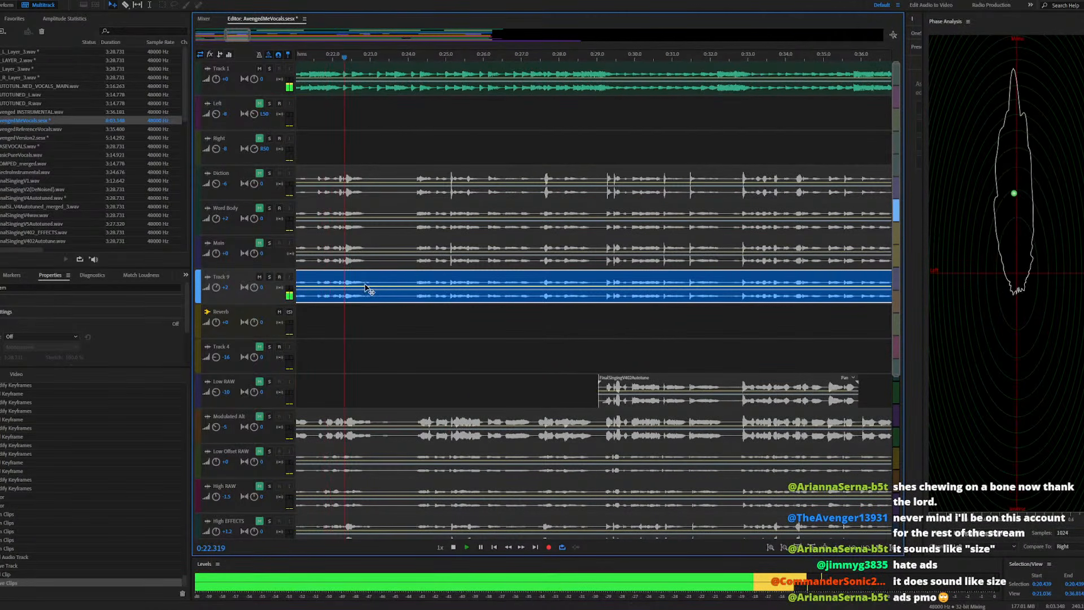
pyautogui.press('space')
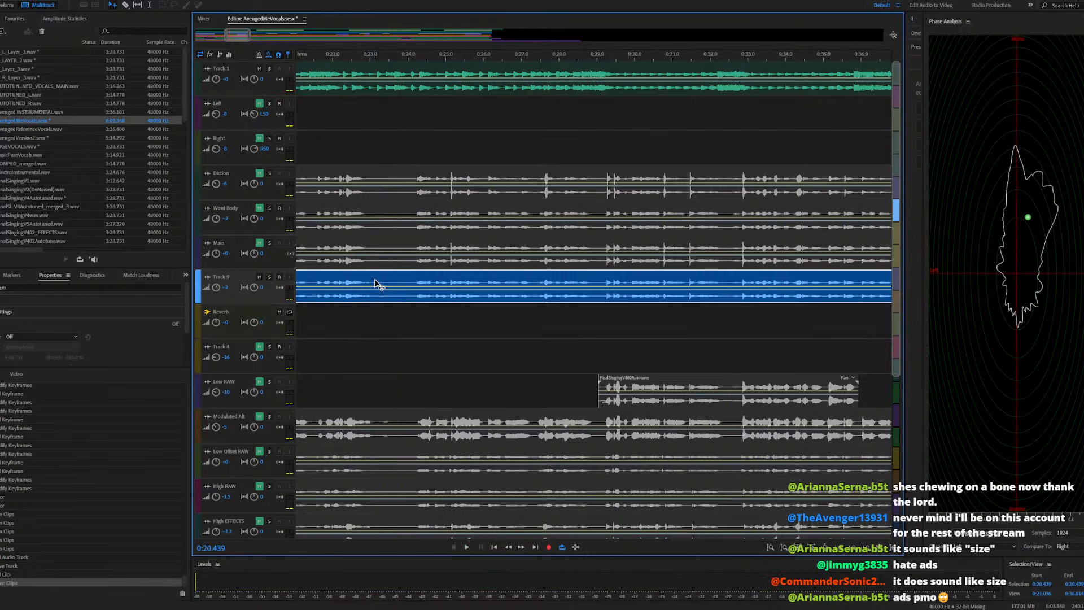
# Open the OneStem clip in the waveform editor, undo its applied echo, and select the word starting at about 0:22.3 with its following gap
pyautogui.doubleClick(375, 280)
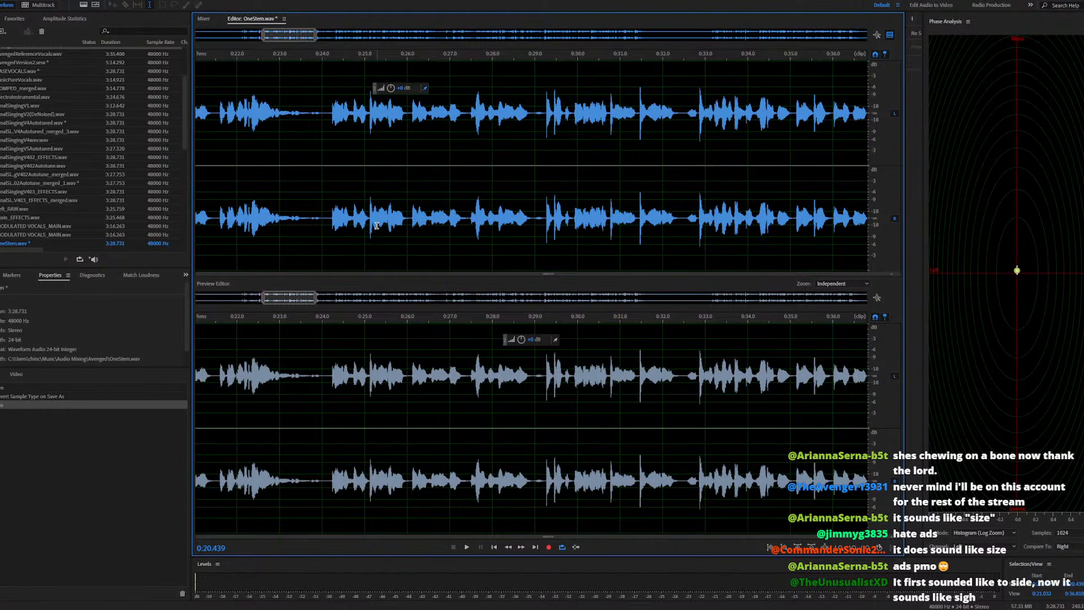
pyautogui.scroll(-5, 377, 225)
pyautogui.moveTo(442, 237); pyautogui.dragTo(423, 240)
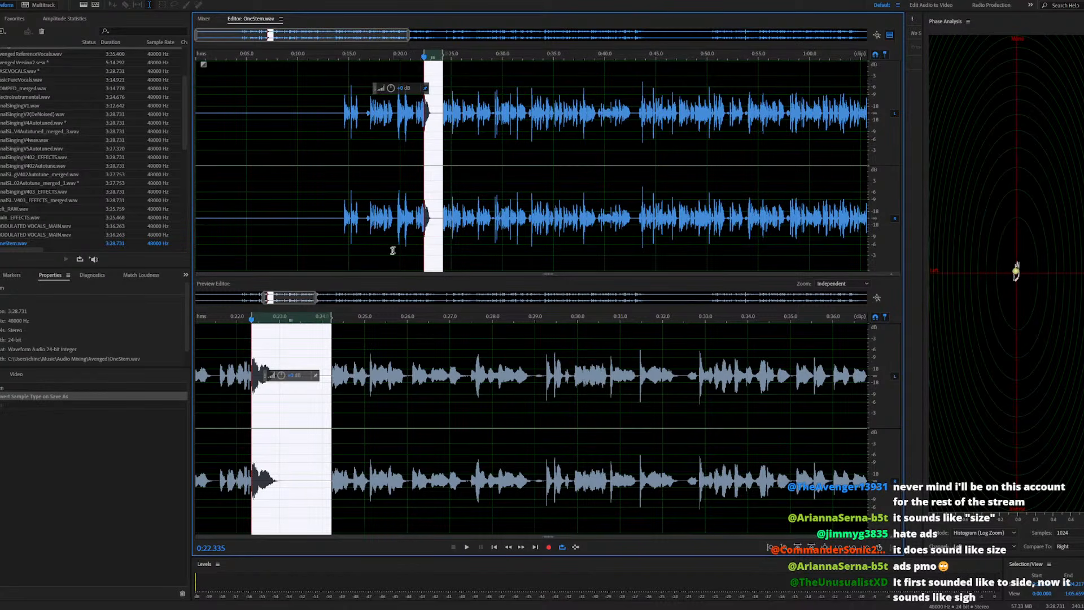
pyautogui.press('space')
pyautogui.scroll(4, 497, 227)
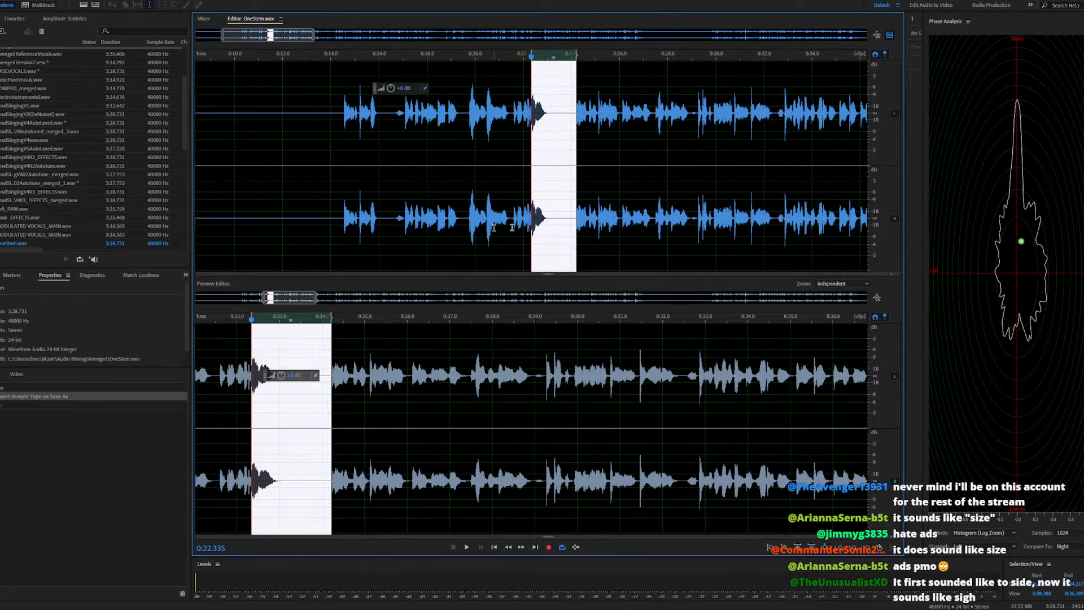
pyautogui.scroll(6, 615, 226)
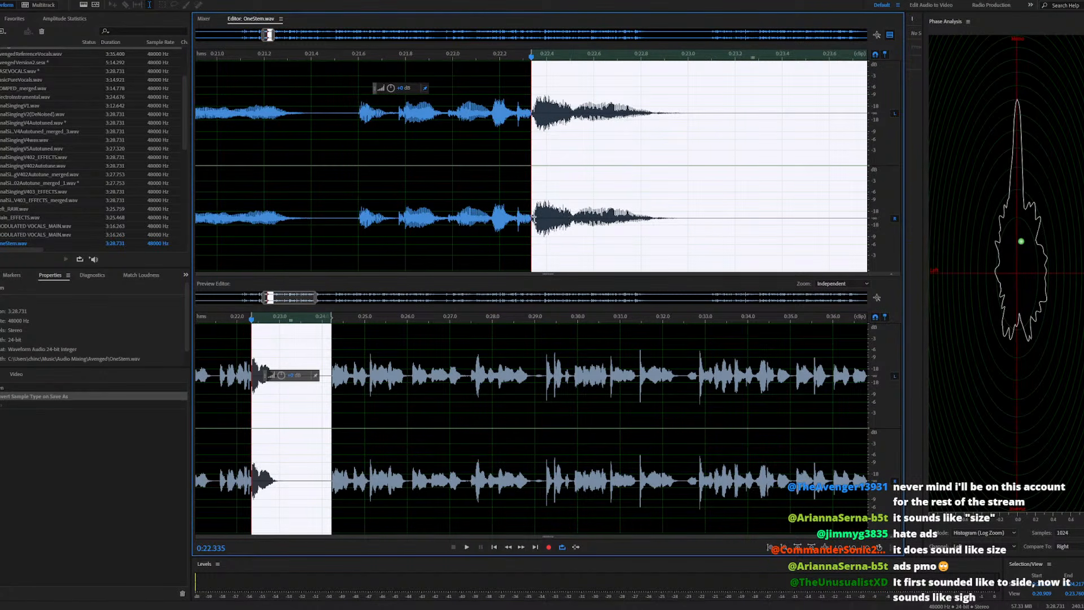
# Reselect the word and its following silence from about 0:22.36 to 0:24.23, and play the range
pyautogui.click(533, 217)
pyautogui.press('space')
pyautogui.press('space')
pyautogui.scroll(-2, 543, 214)
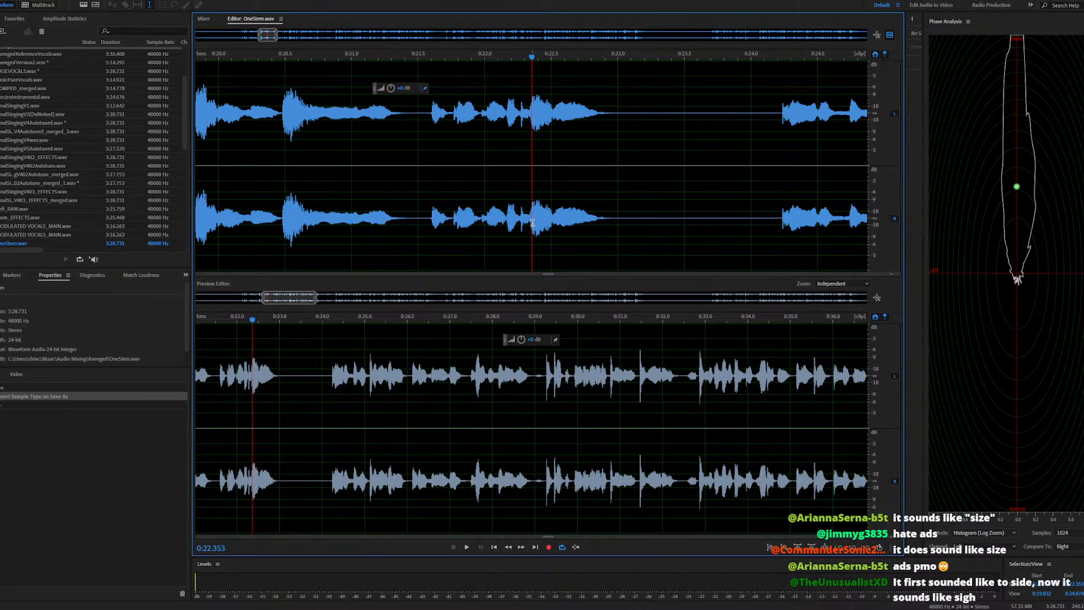
pyautogui.moveTo(532, 222); pyautogui.dragTo(781, 233)
pyautogui.press('space')
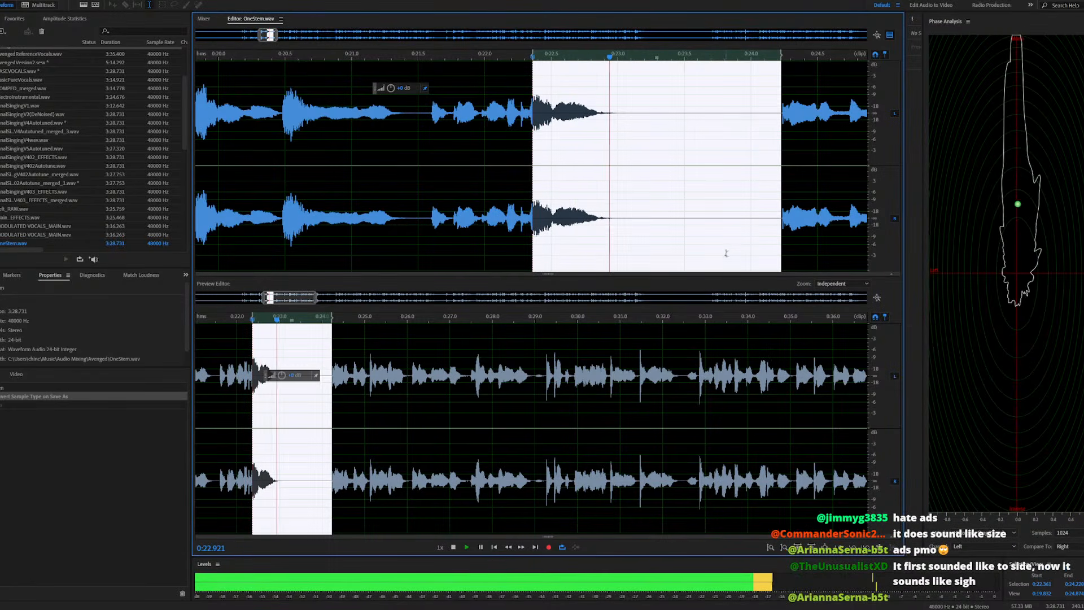
# Open the Echo effect for the selected range and preview it with its current settings
pyautogui.click(54, 2)
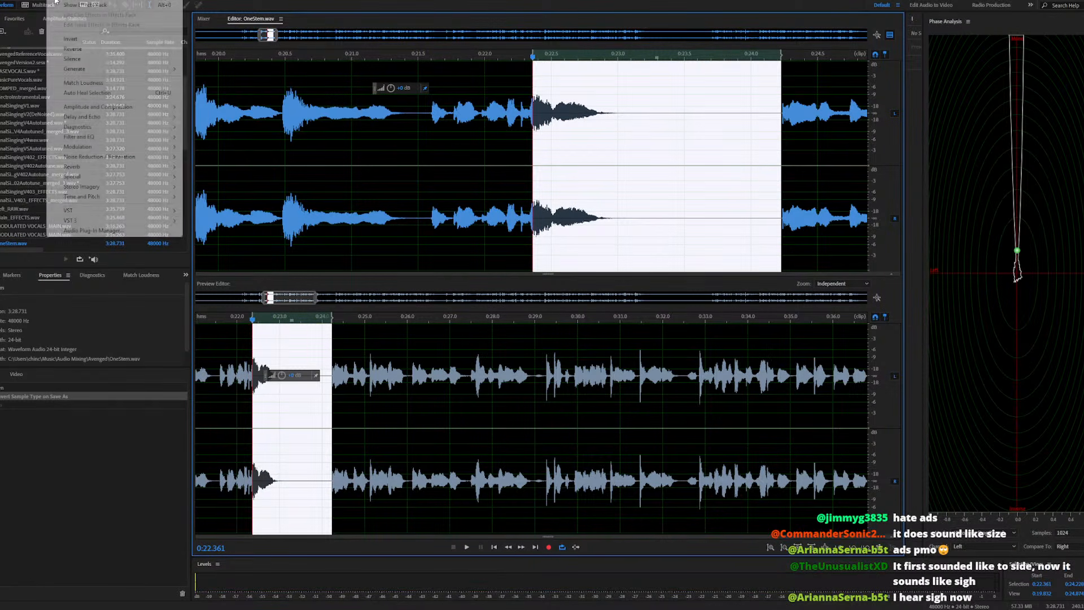
pyautogui.moveTo(87, 118)
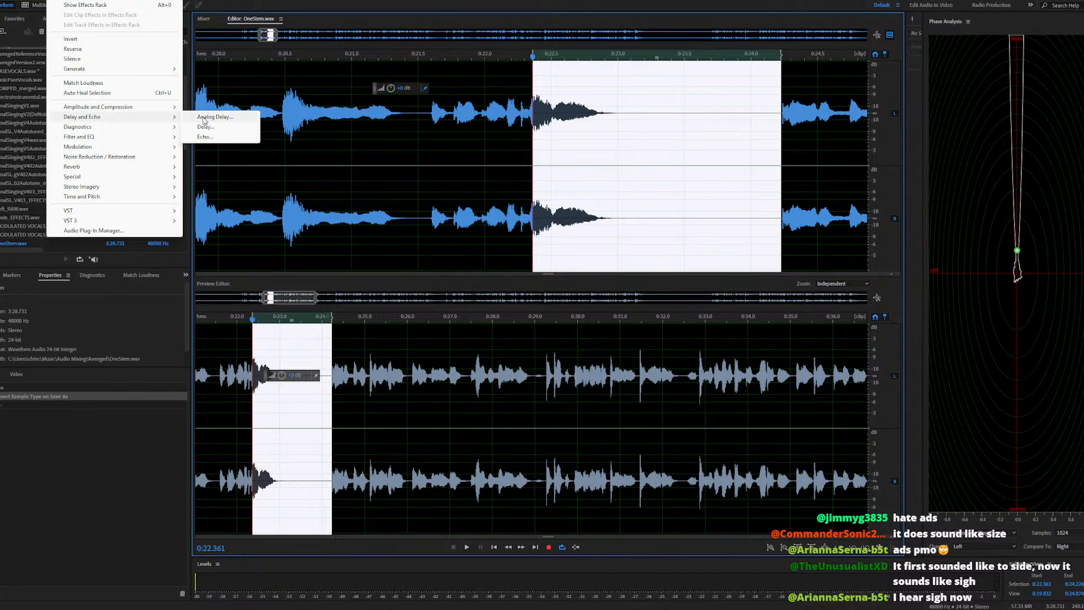
pyautogui.click(203, 137)
pyautogui.press('space')
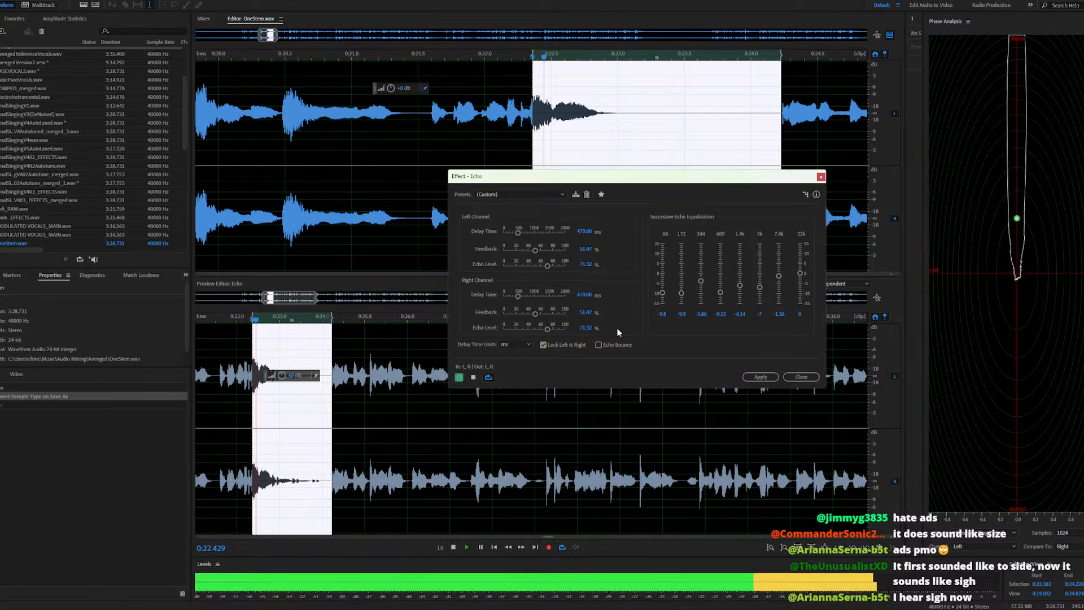
pyautogui.press('space')
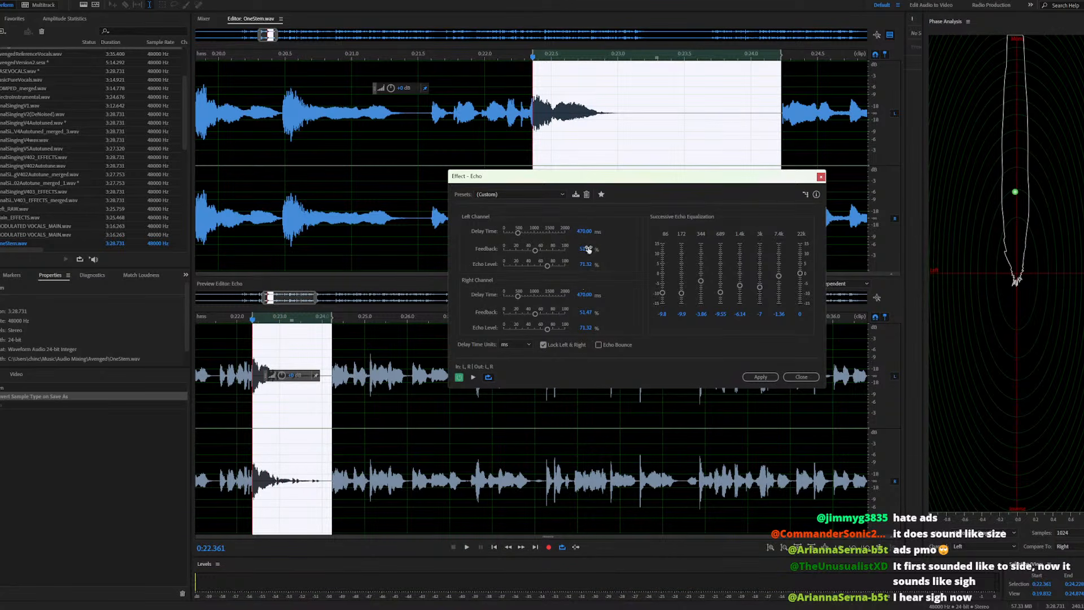
# Try an echo delay time of 520 ms and preview the result
pyautogui.click(584, 231)
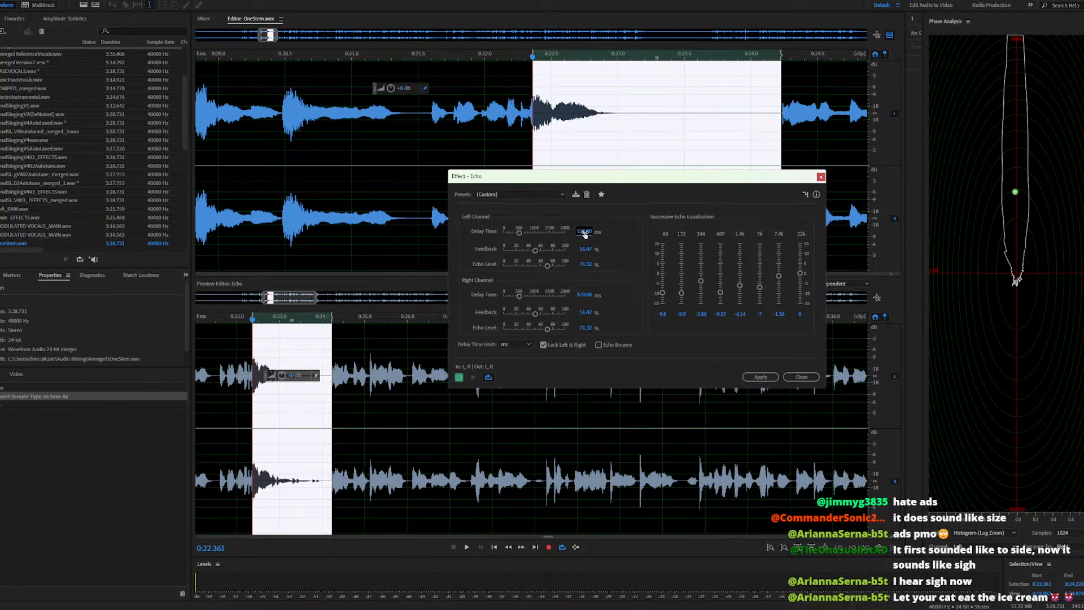
pyautogui.click(473, 377)
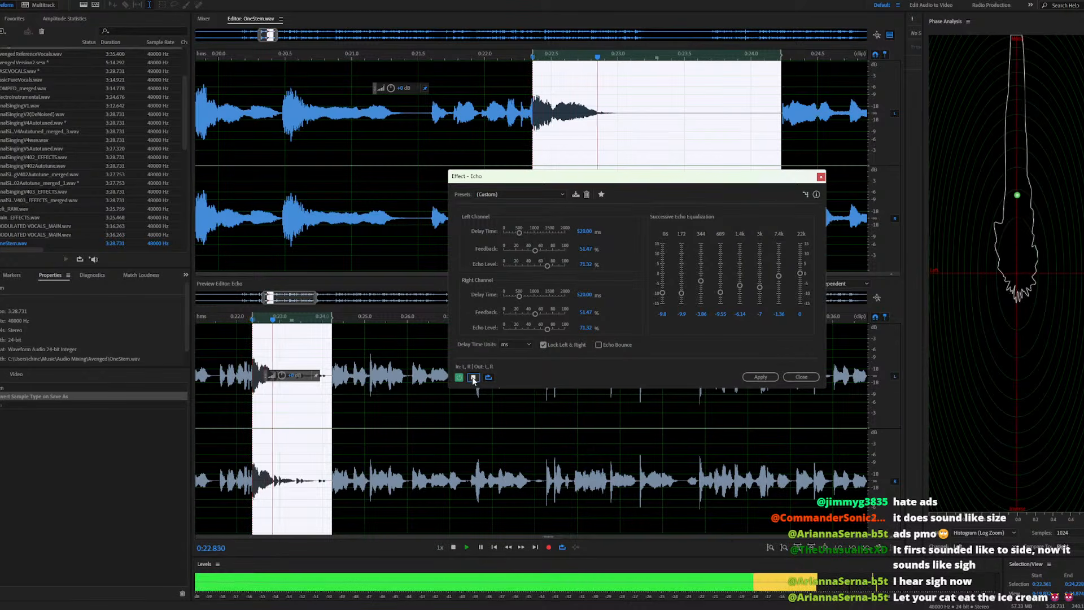
pyautogui.press('space')
# Set the echo's delay time to 500 ms, preview it, and apply the effect to the selection
pyautogui.click(585, 231)
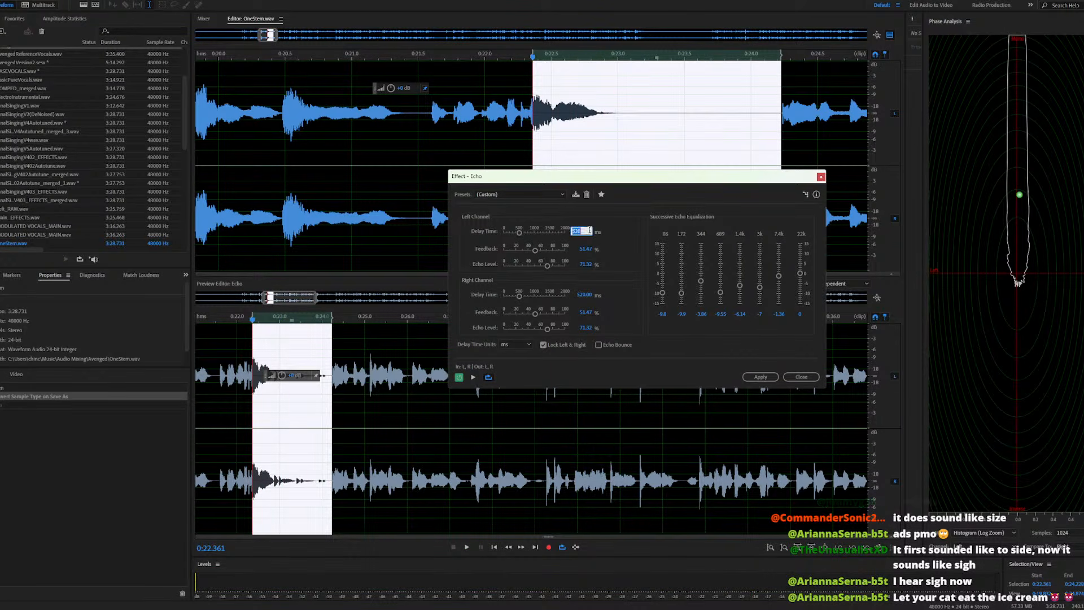
pyautogui.write('500')
pyautogui.press('Return')
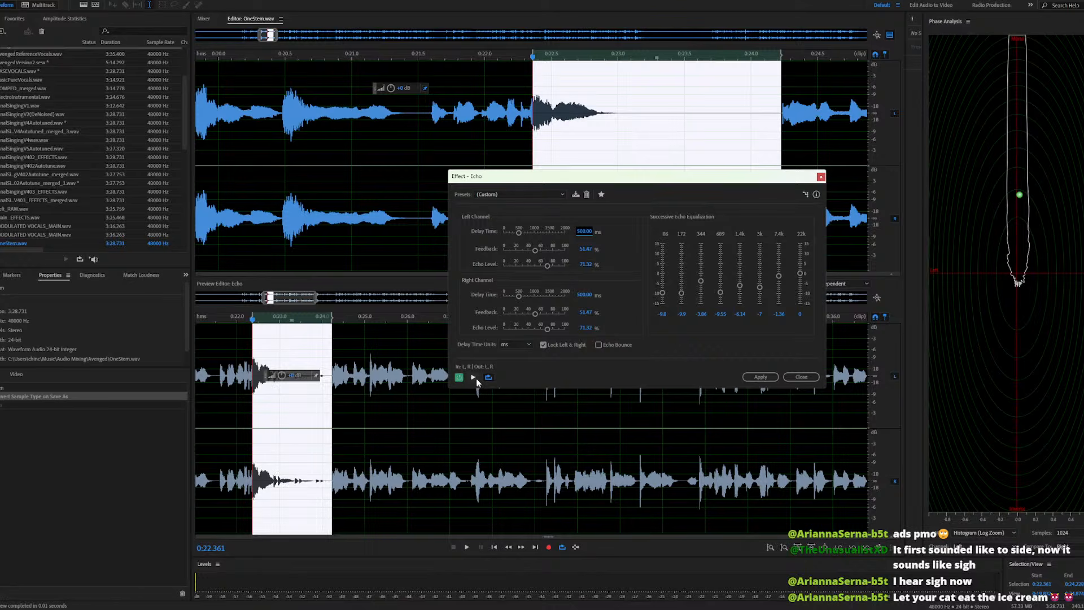
pyautogui.click(474, 377)
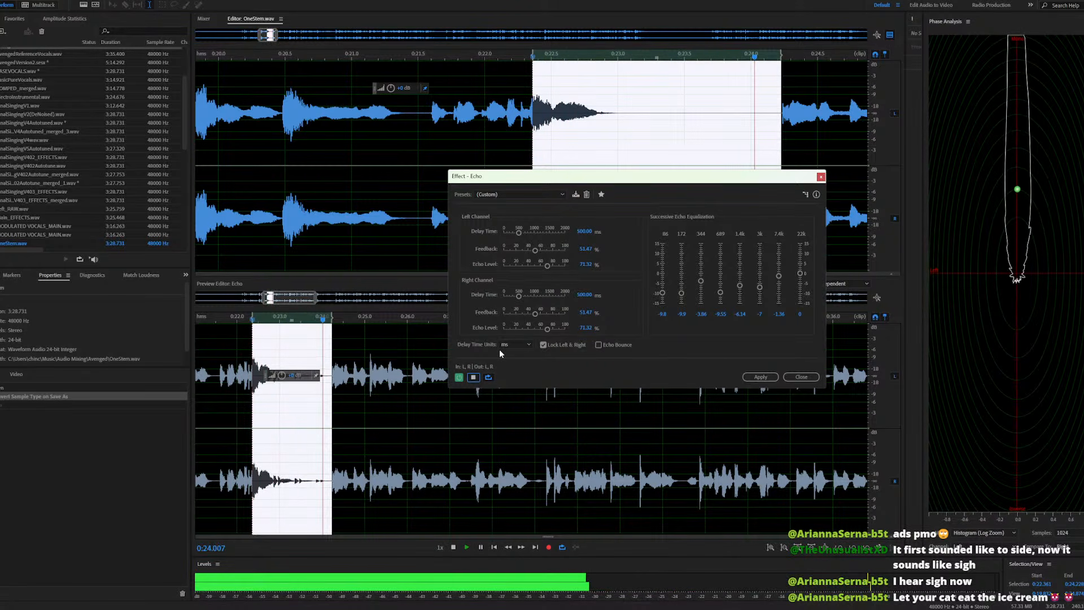
pyautogui.click(759, 376)
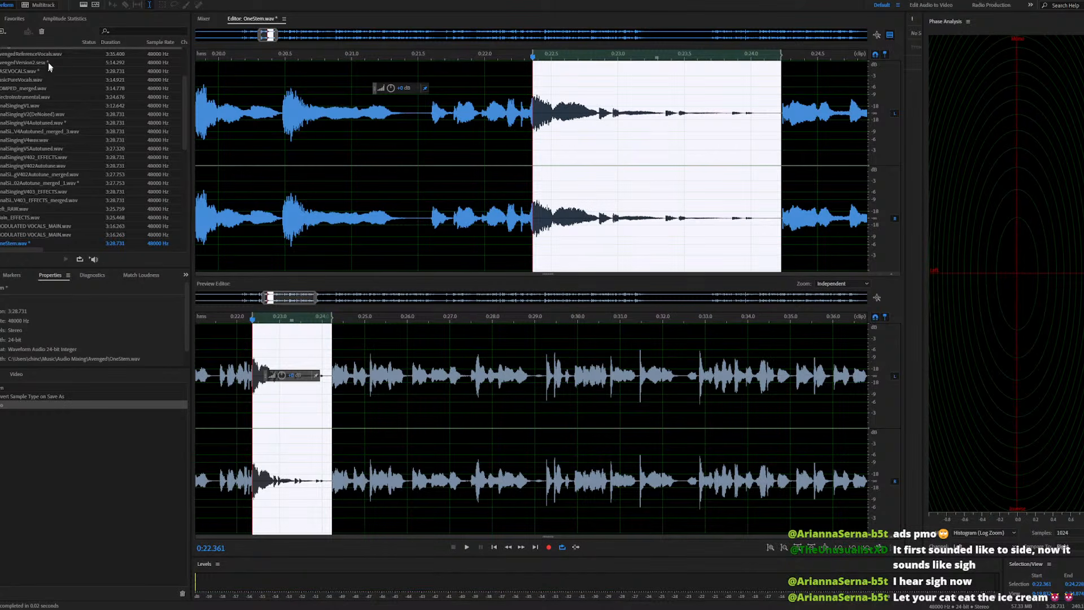
# Enlarge the file list and reopen the AvengedMeVocals multitrack session from it
pyautogui.scroll(1, 184, 93)
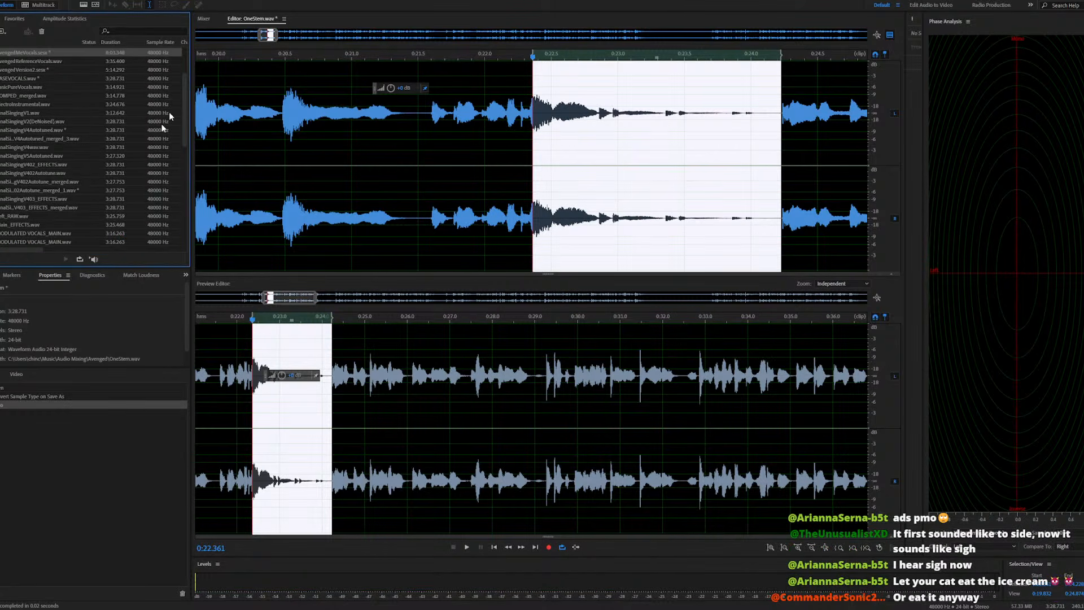
pyautogui.click(90, 275)
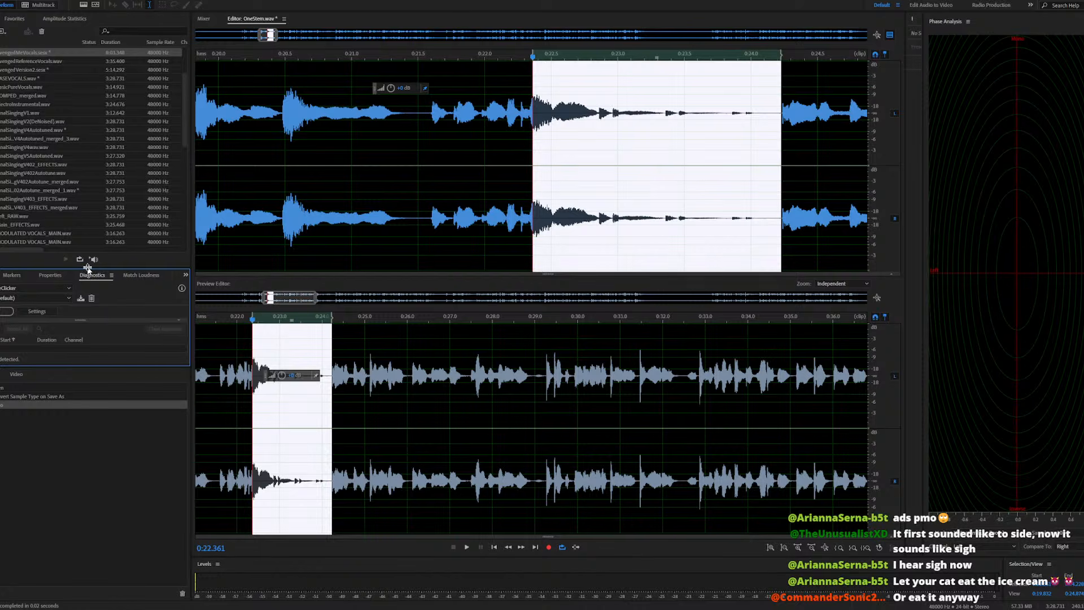
pyautogui.moveTo(87, 268); pyautogui.dragTo(82, 331)
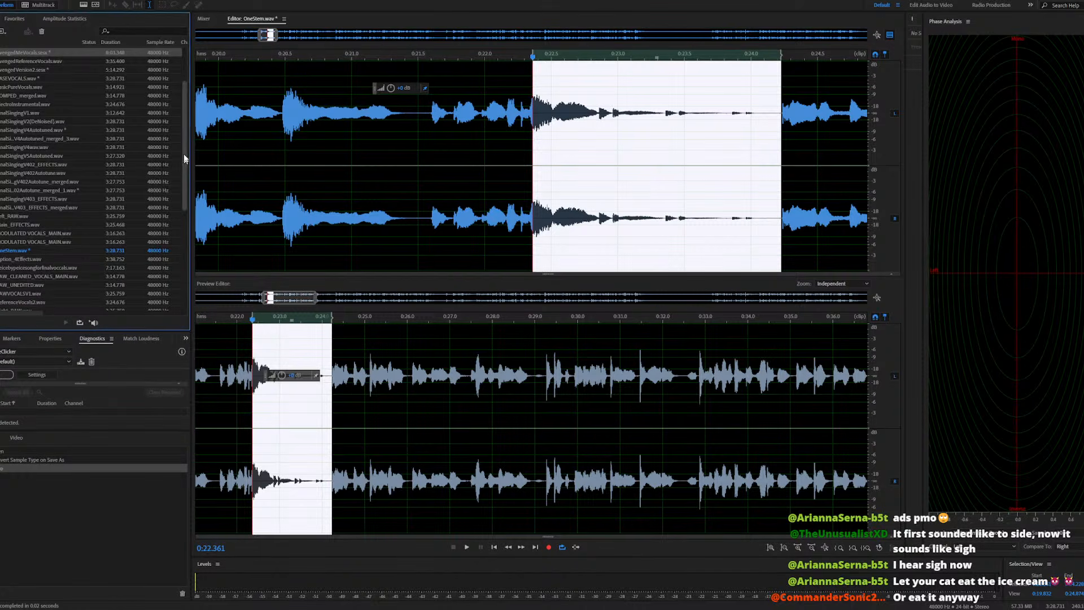
pyautogui.scroll(5, 120, 110)
pyautogui.click(39, 89)
pyautogui.doubleClick(39, 88)
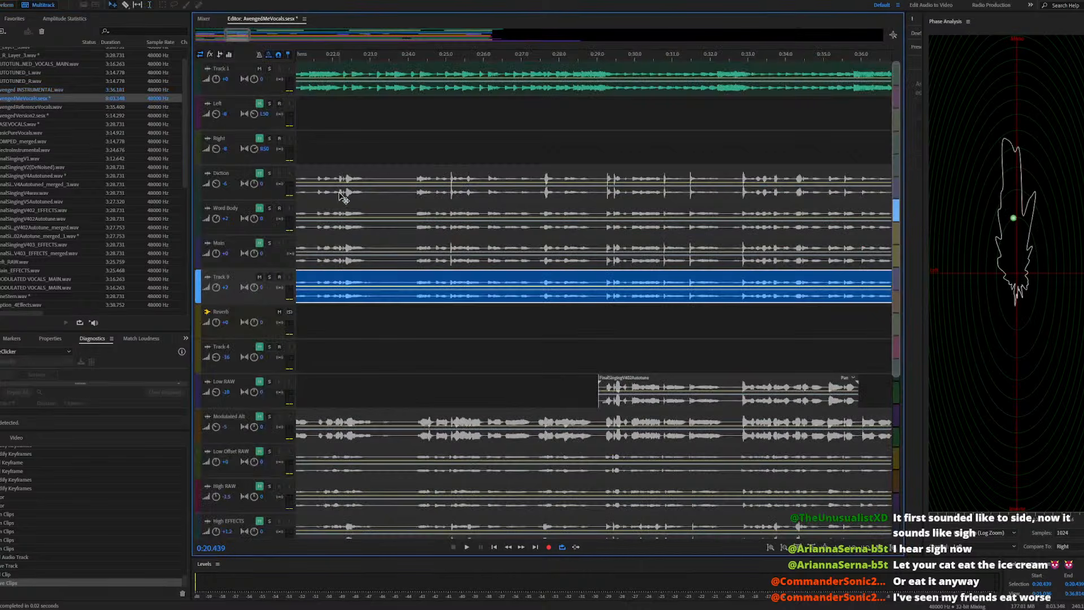
# Play the multitrack session from 0:20.439 through the echoed word to hear the echo against the instrumental
pyautogui.press('space')
pyautogui.scroll(-6, 393, 216)
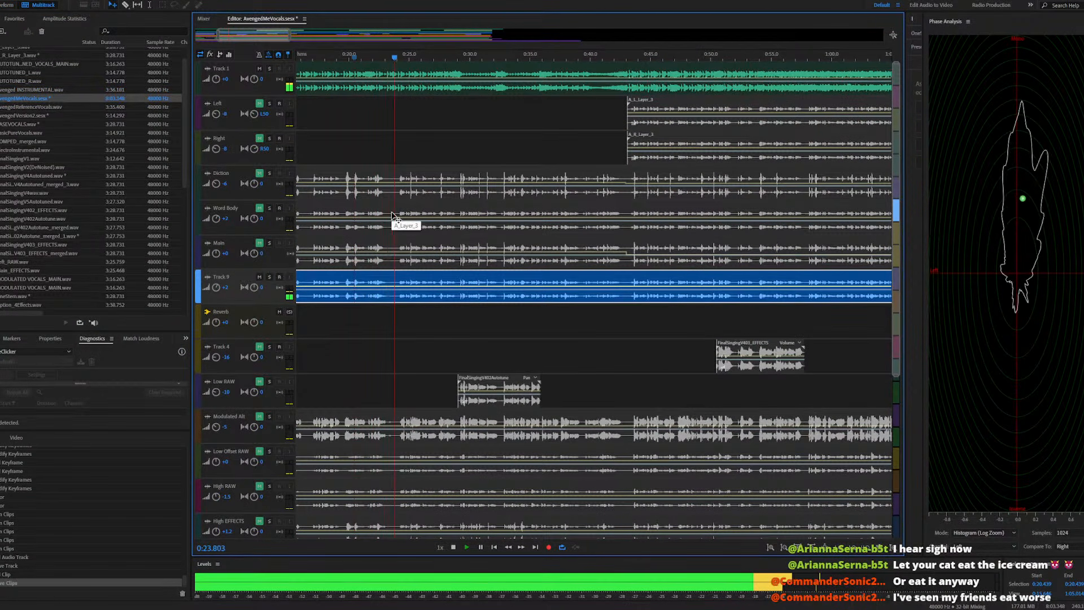
pyautogui.press('space')
# Return to the OneStem clip on Track 9, undo the applied echo, and reopen the Echo effect for the selection
pyautogui.doubleClick(397, 280)
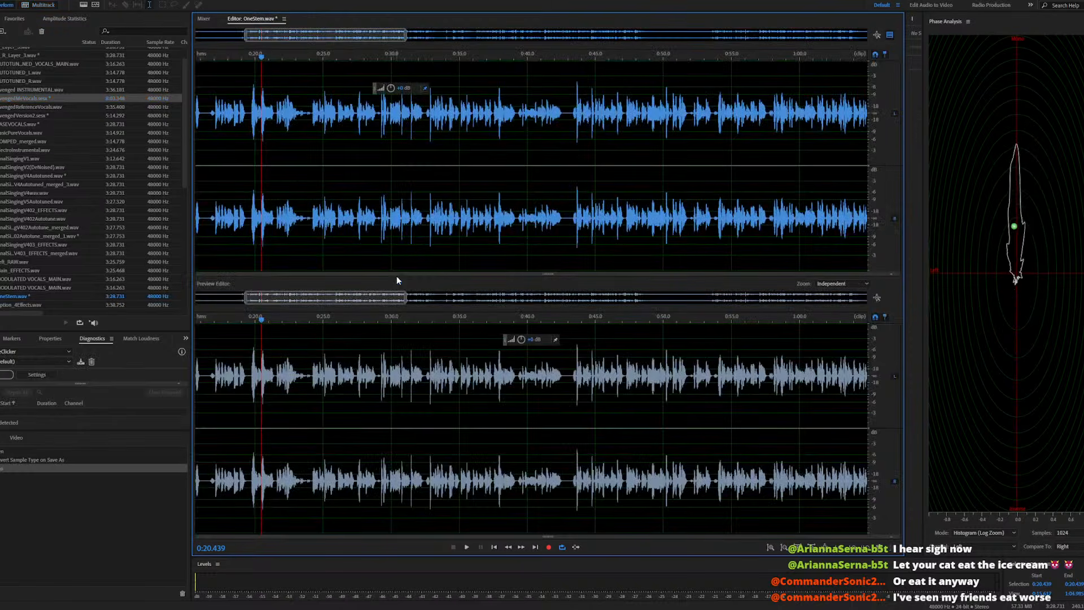
pyautogui.hotkey('ctrl', 'z')
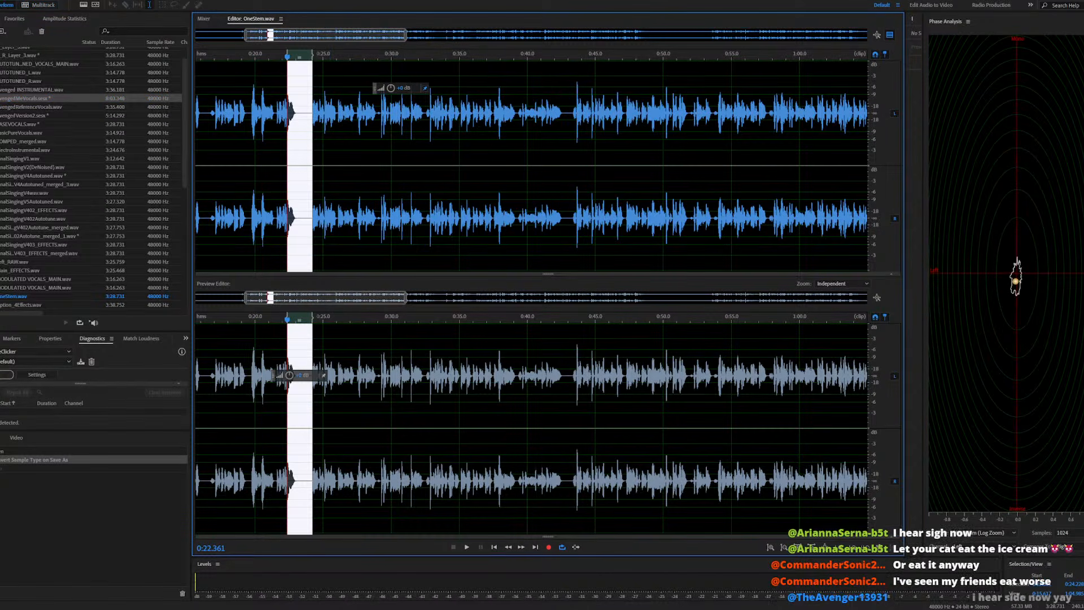
pyautogui.click(56, 0)
pyautogui.moveTo(97, 120)
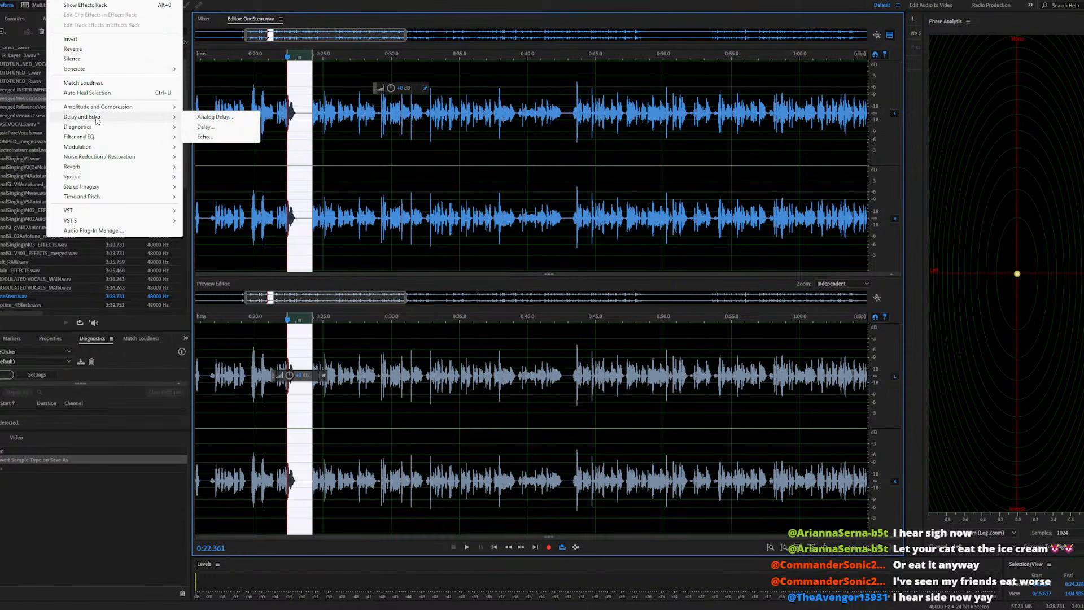
pyautogui.click(205, 137)
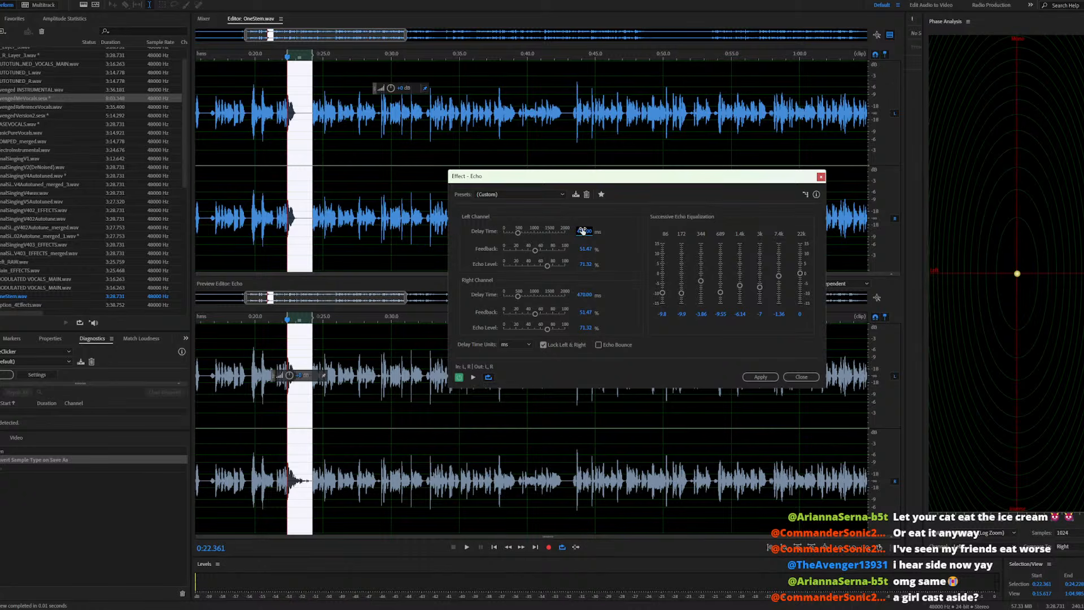
# Set the echo to 470 ms delay time, 37% feedback and 77% echo level, preview it, and apply it
pyautogui.click(582, 231)
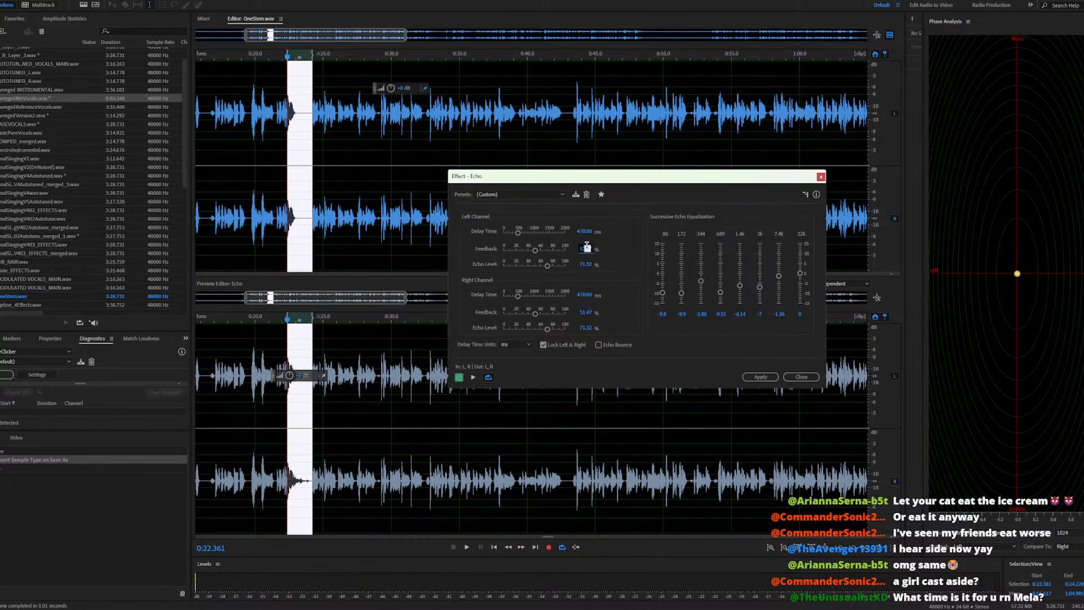
pyautogui.click(587, 246)
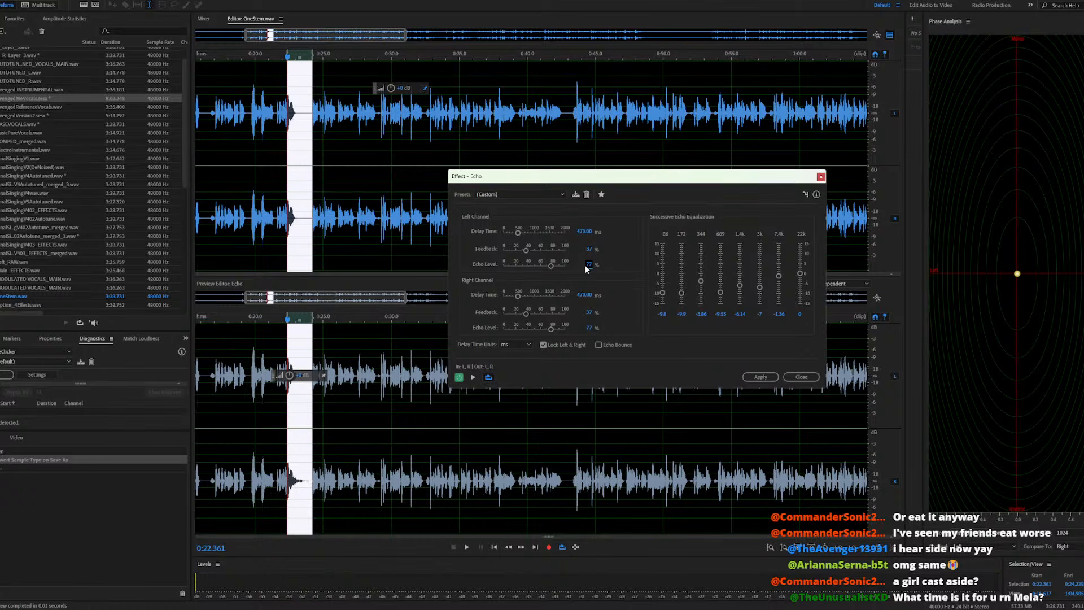
pyautogui.click(473, 377)
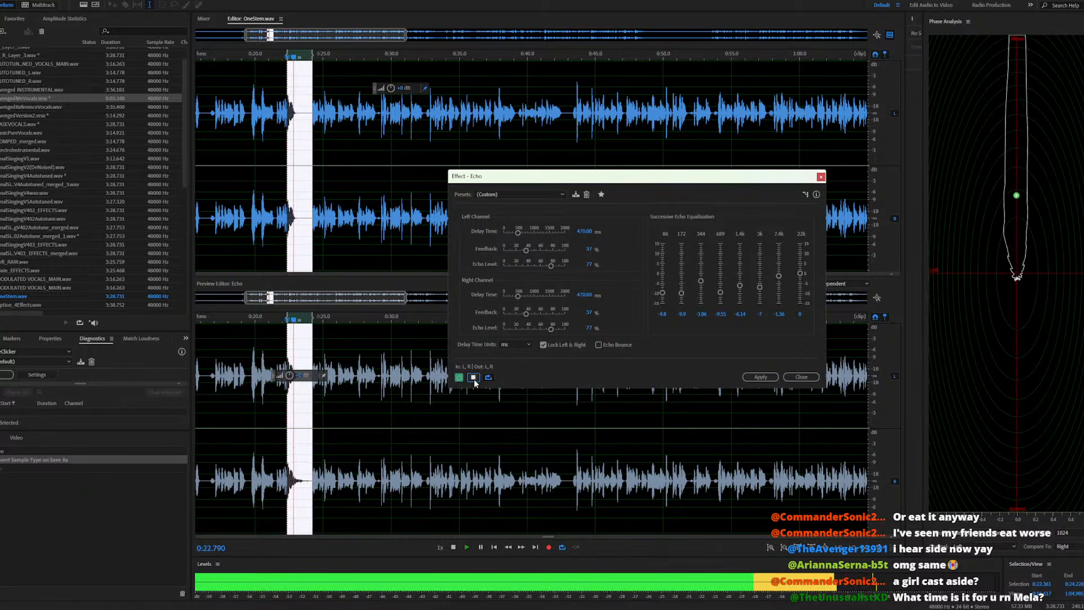
pyautogui.click(760, 377)
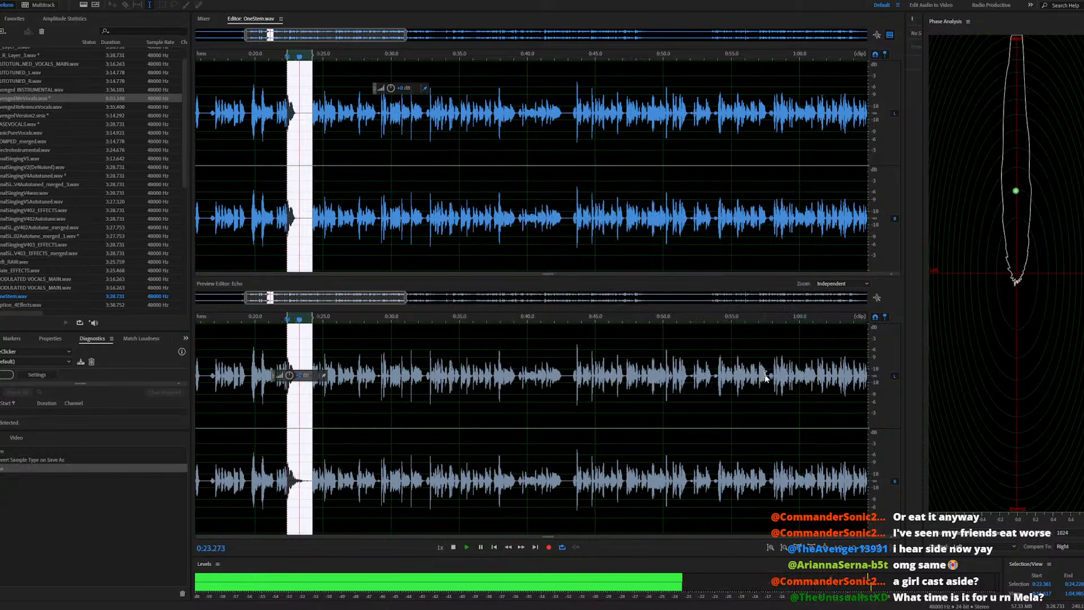
# Reopen the AvengedMeVocals session and play the passage to check the 470 ms echo in the mix
pyautogui.doubleClick(63, 100)
pyautogui.press('space')
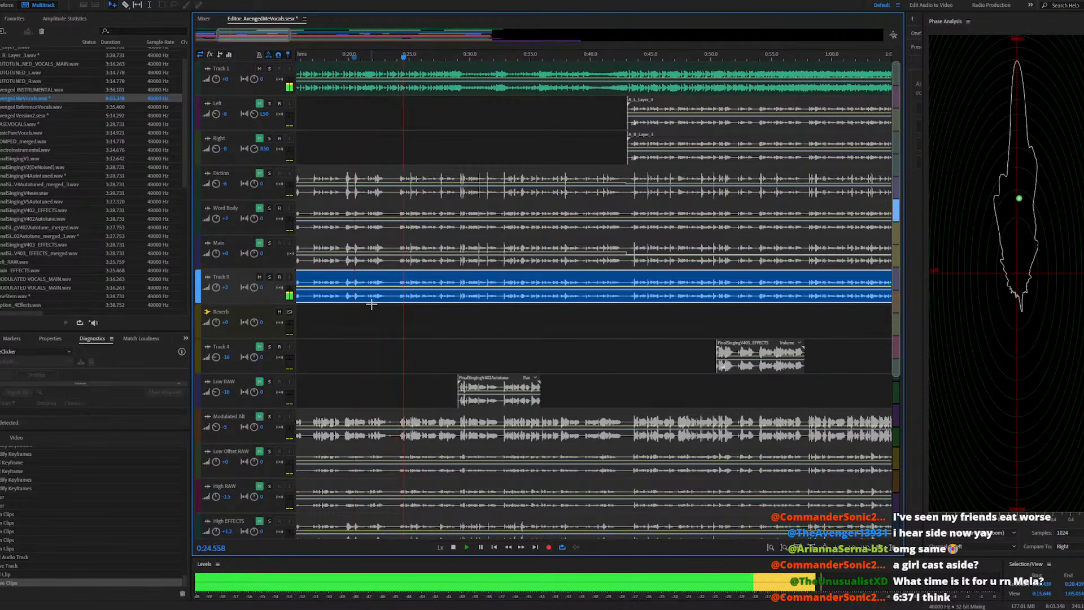
pyautogui.press('space')
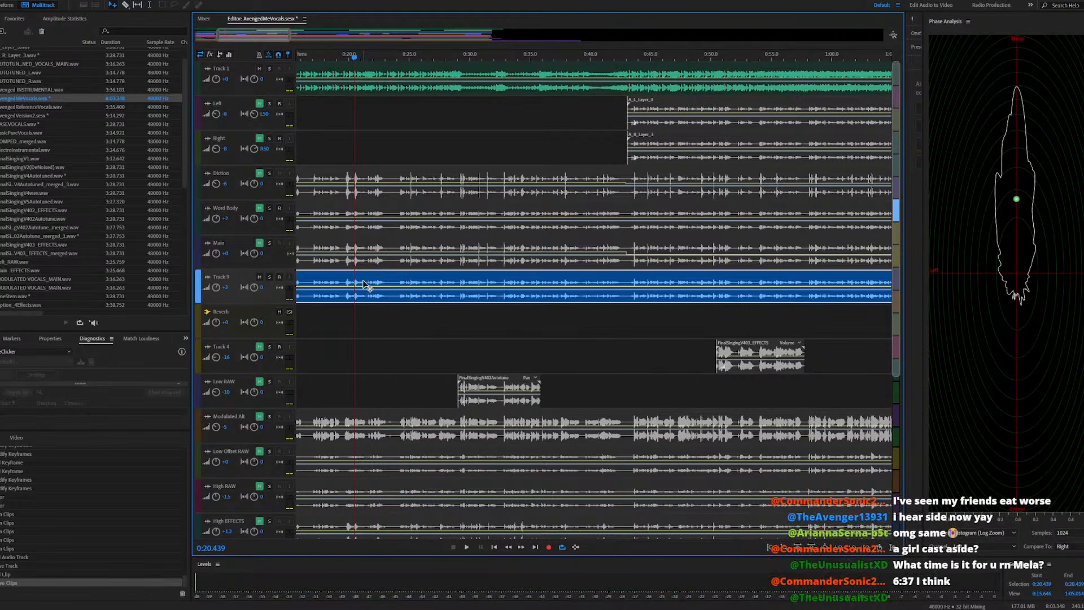
# Go back to the OneStem clip, undo its last echo, and open the Echo effect again for the same range
pyautogui.doubleClick(363, 282)
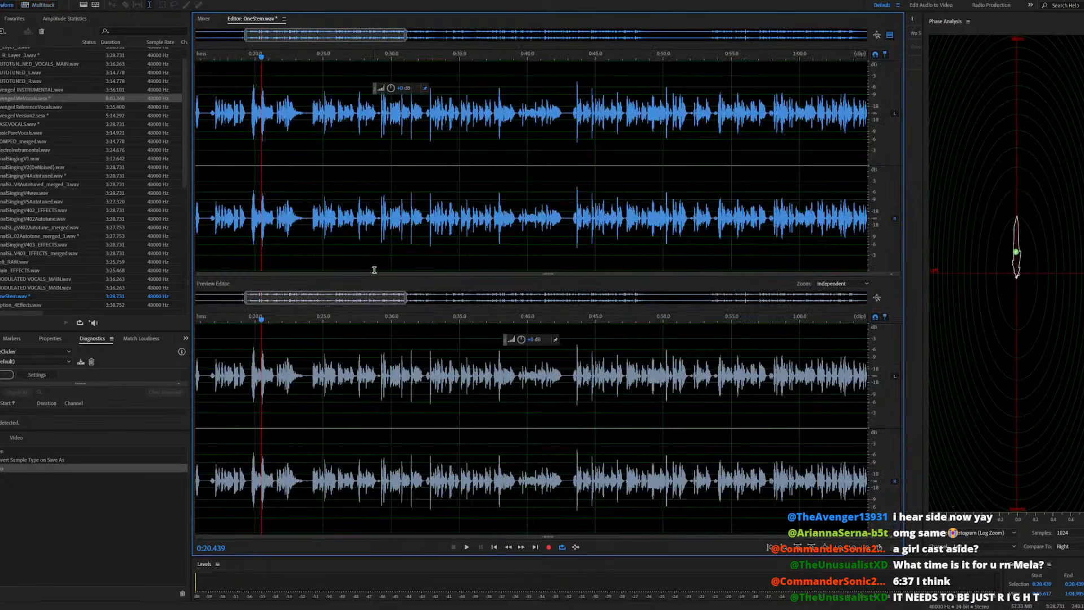
pyautogui.hotkey('ctrl', 'z')
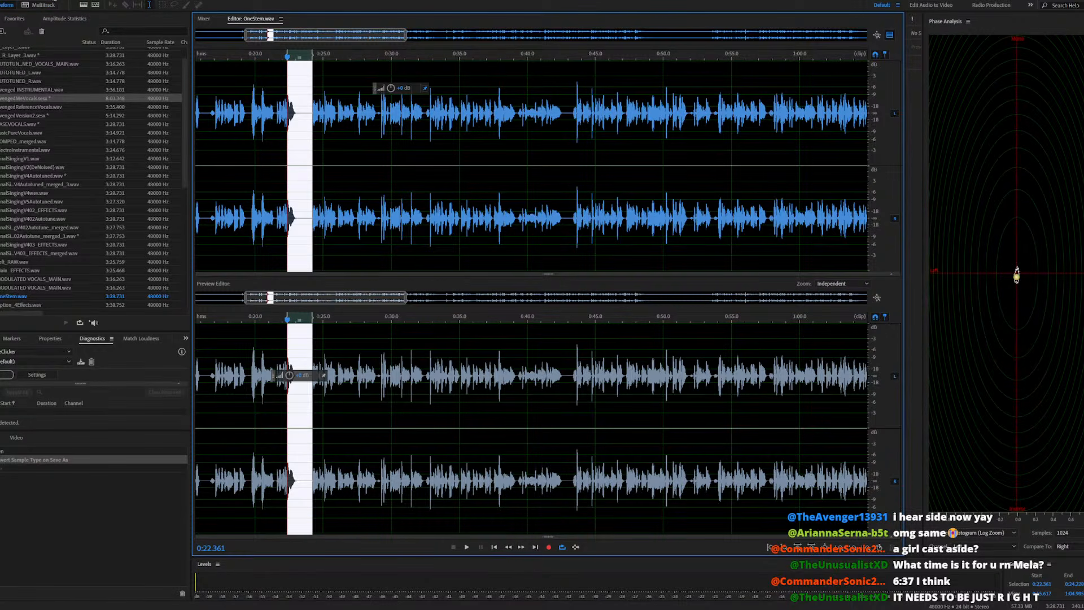
pyautogui.click(55, 1)
pyautogui.moveTo(92, 179)
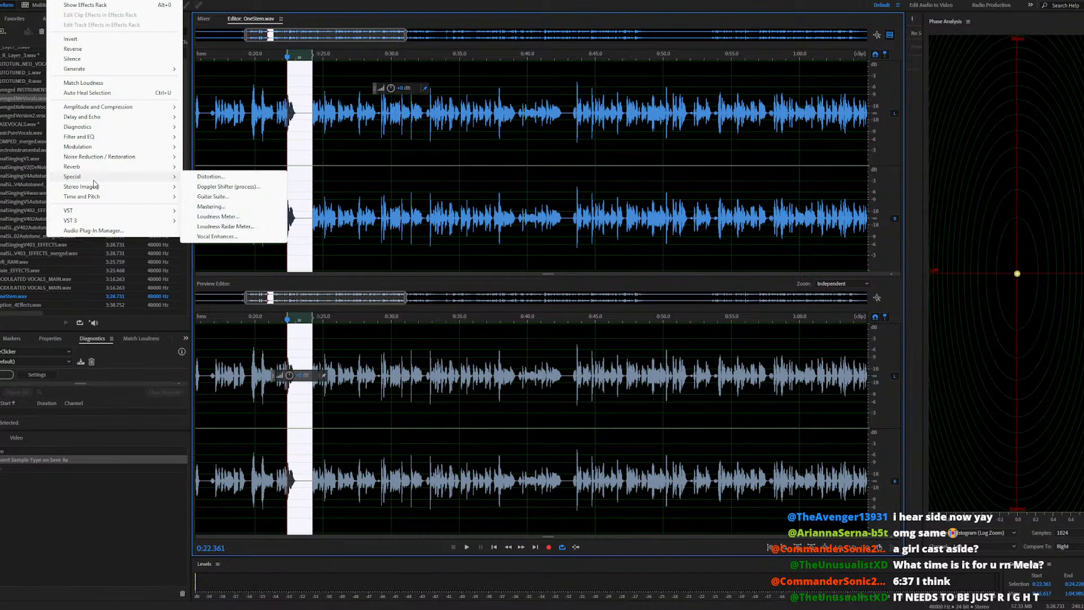
pyautogui.moveTo(130, 117)
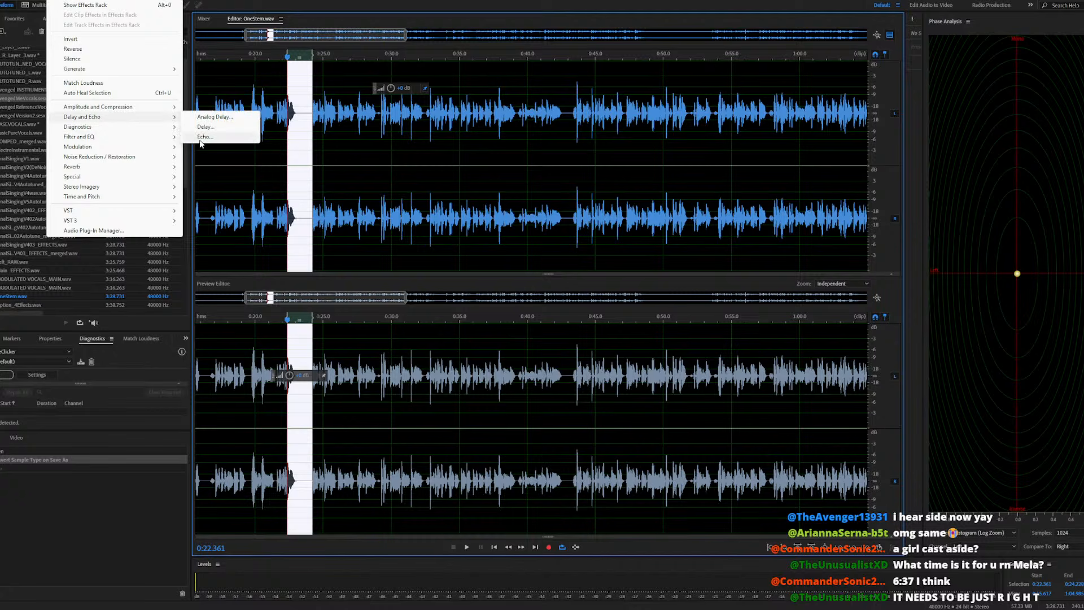
pyautogui.click(202, 137)
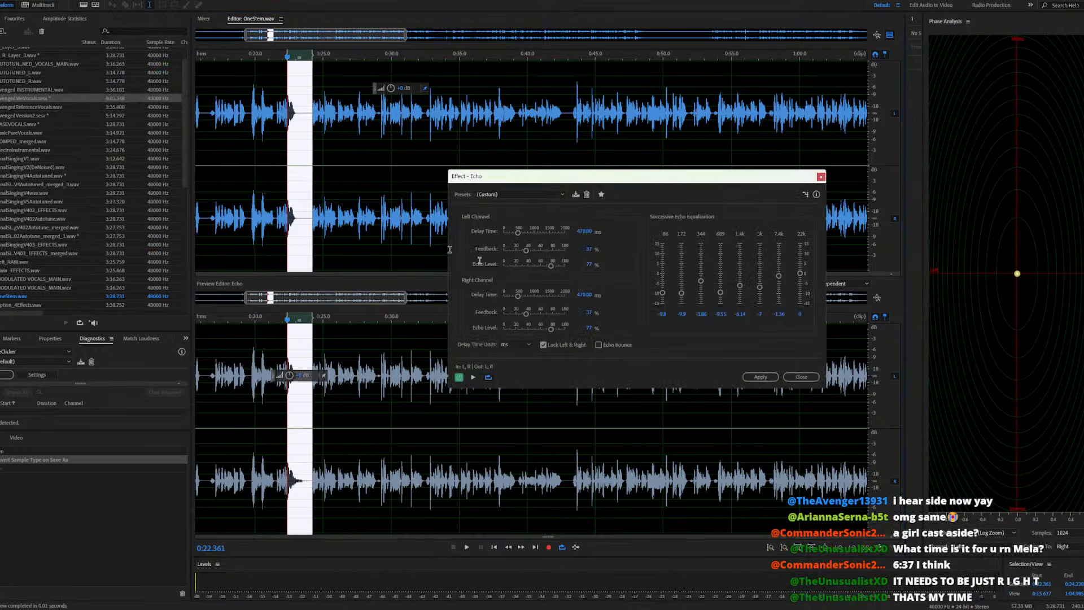
# Raise the echo's feedback to 50.74%, preview the result, and apply the effect to the selected word
pyautogui.click(534, 314)
pyautogui.click(473, 377)
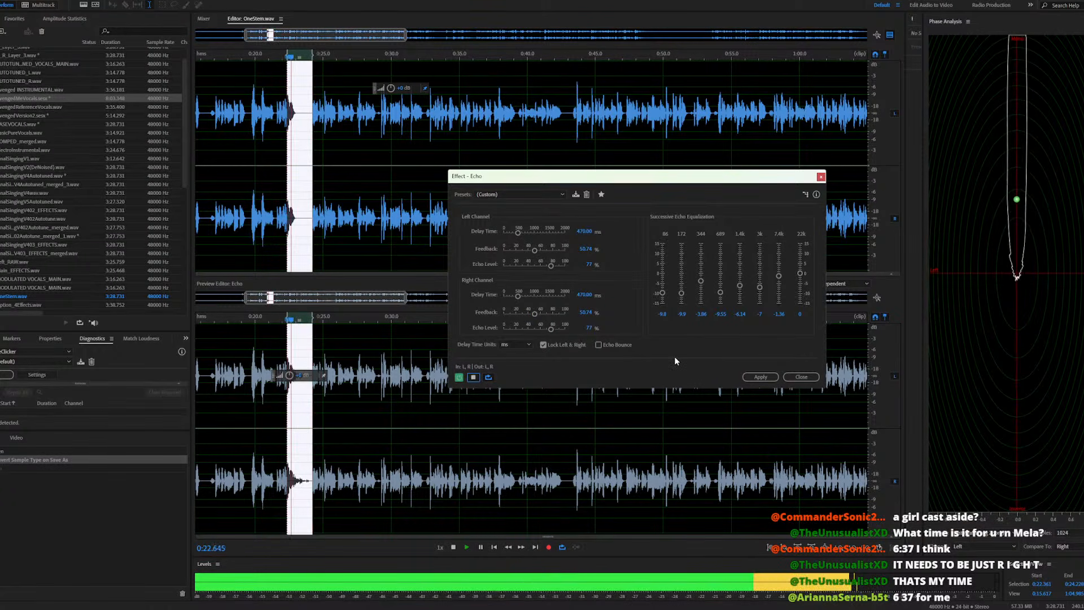
pyautogui.click(760, 377)
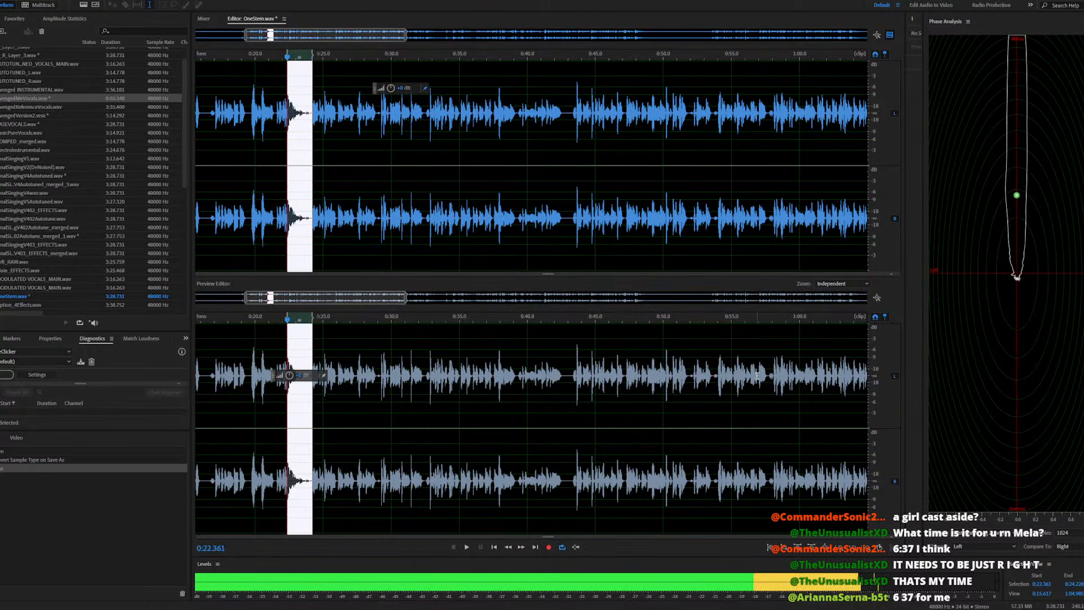
# Switch to the AvengedMeVocals session and replay the passage from 0:20.439 to judge the revised echo in the mix
pyautogui.doubleClick(65, 100)
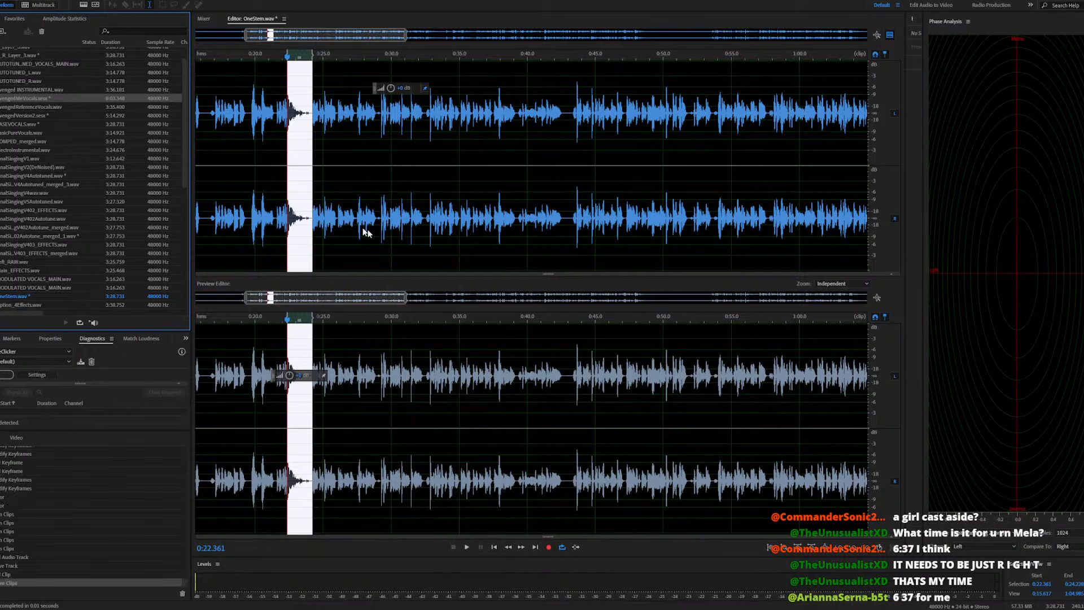
pyautogui.press('space')
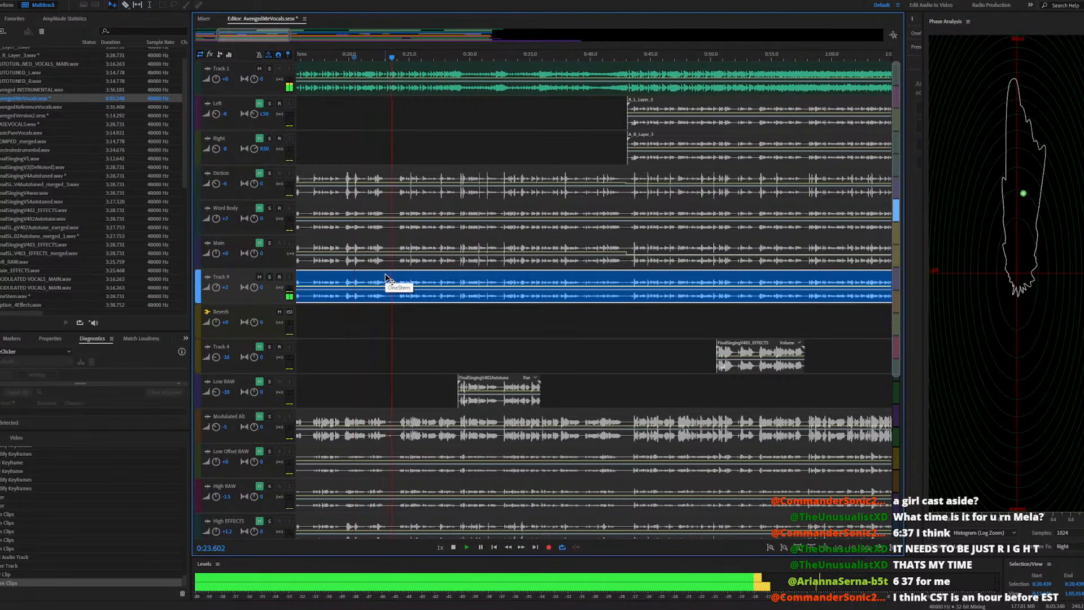
pyautogui.press('space')
pyautogui.press('space')
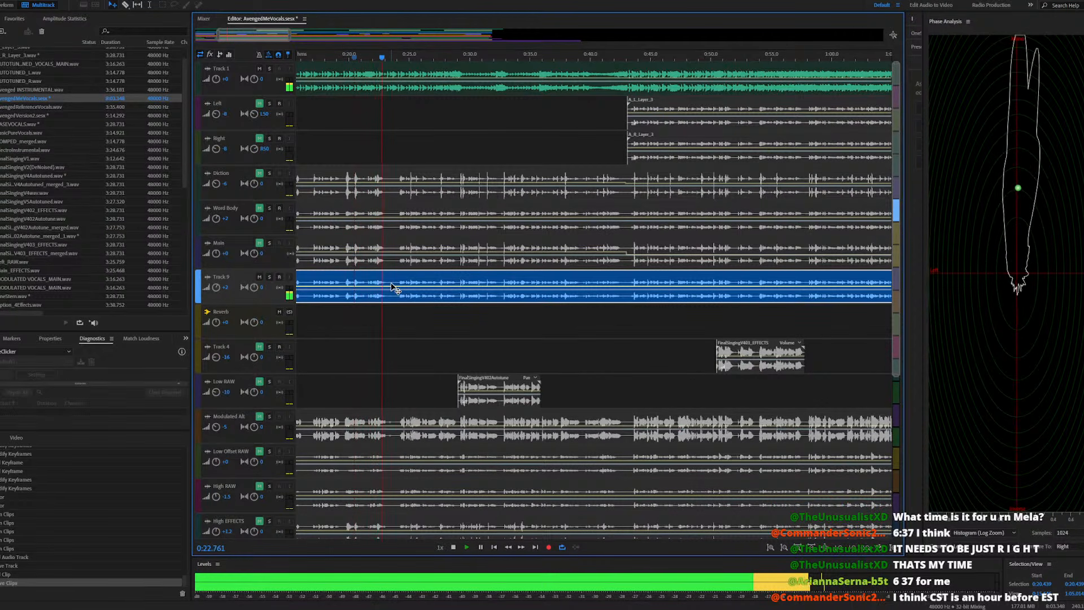
pyautogui.press('space')
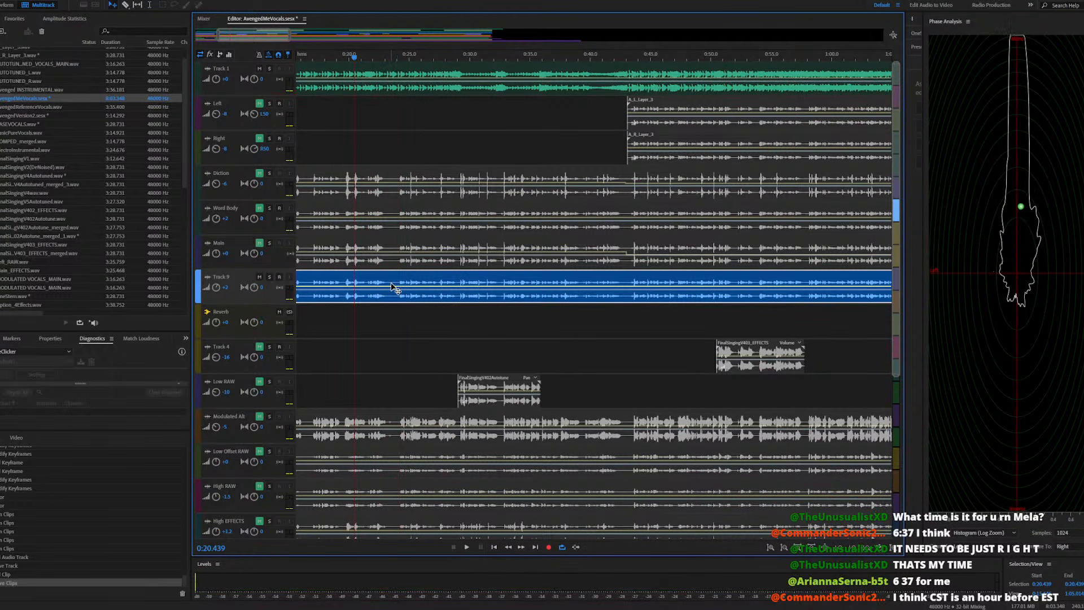
pyautogui.scroll(5, 390, 285)
pyautogui.press('space')
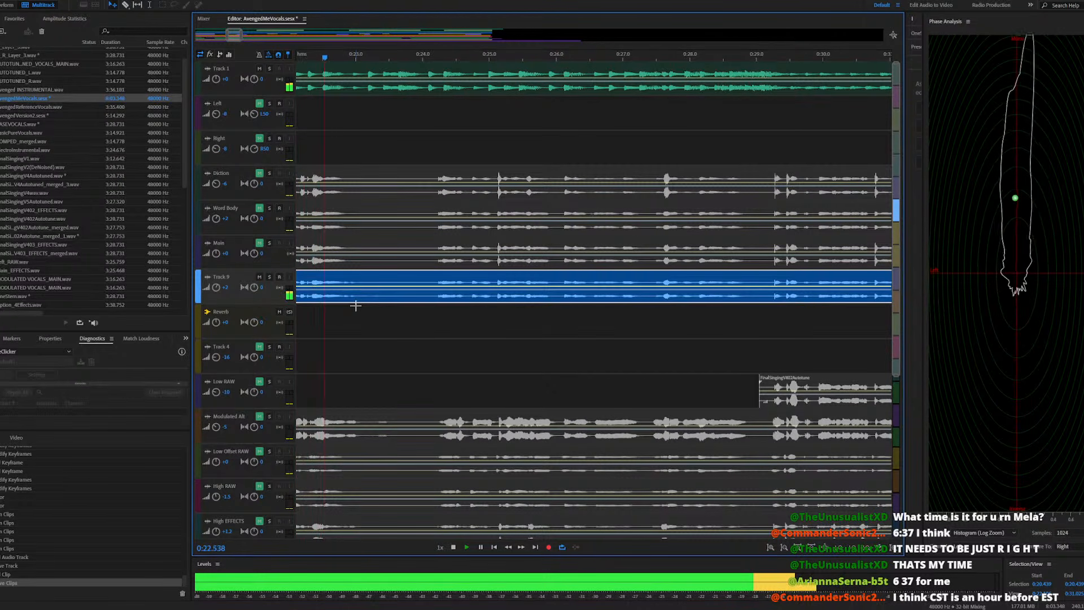
# Open the OneStem clip from Track 9 and play the echoed word on its own from several points, including 0:22.580
pyautogui.doubleClick(370, 276)
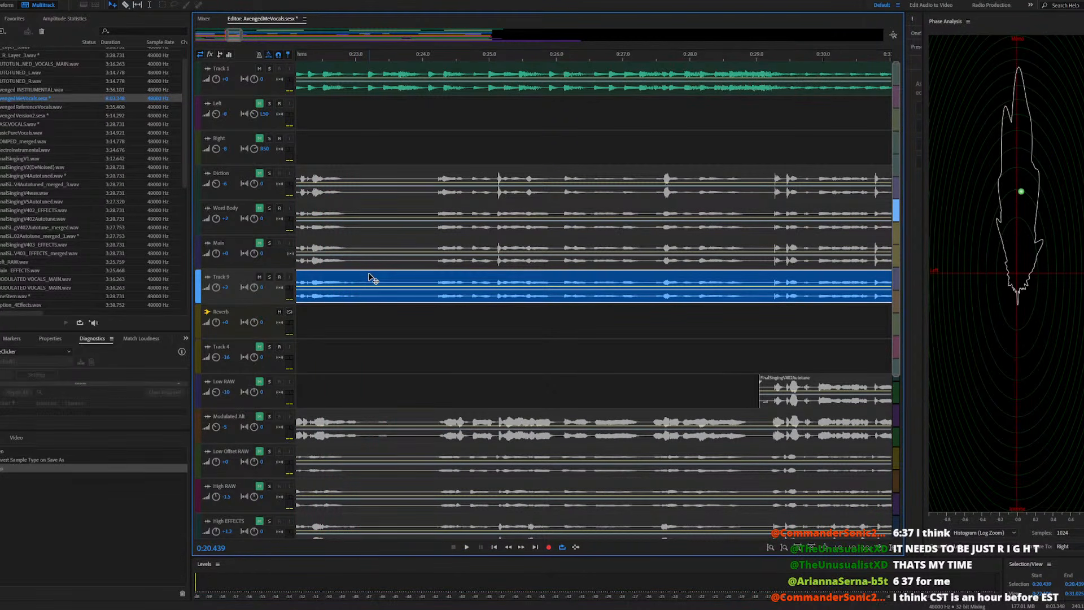
pyautogui.press('space')
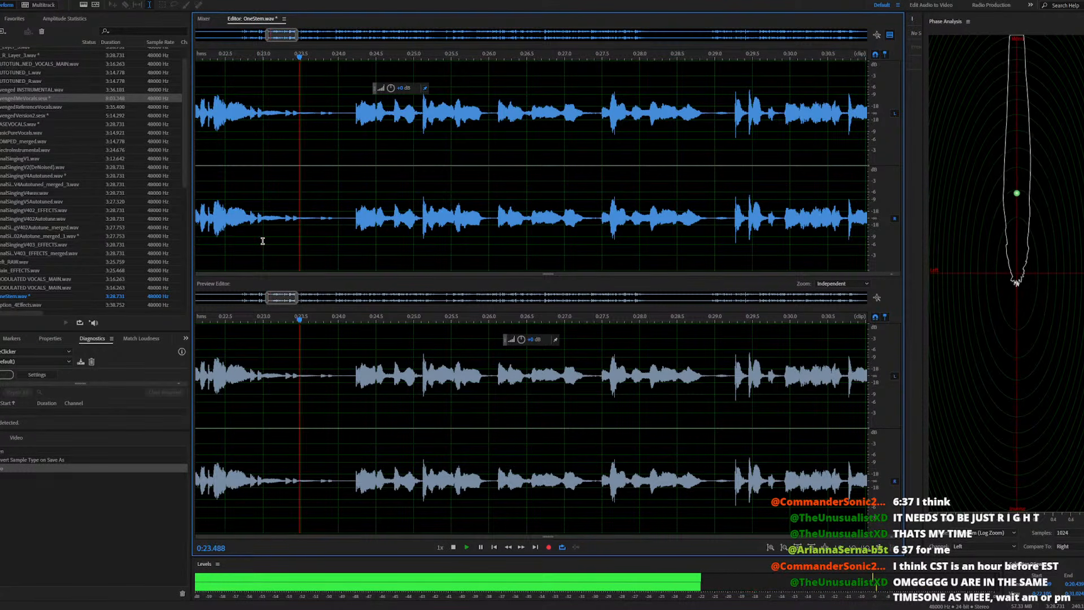
pyautogui.press('space')
pyautogui.click(251, 226)
pyautogui.press('space')
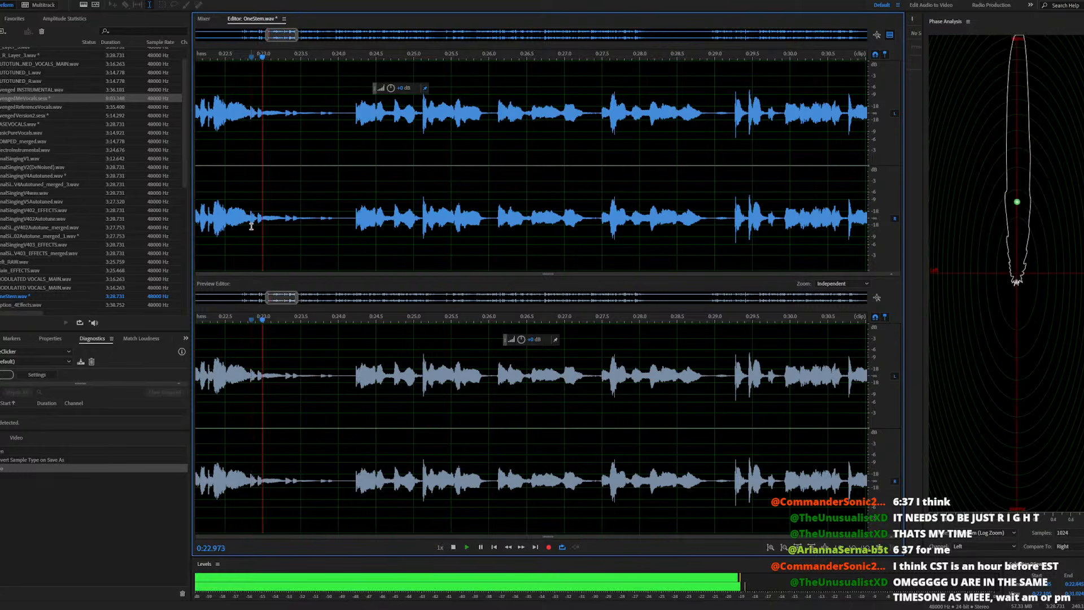
pyautogui.press('space')
pyautogui.click(232, 227)
pyautogui.press('space')
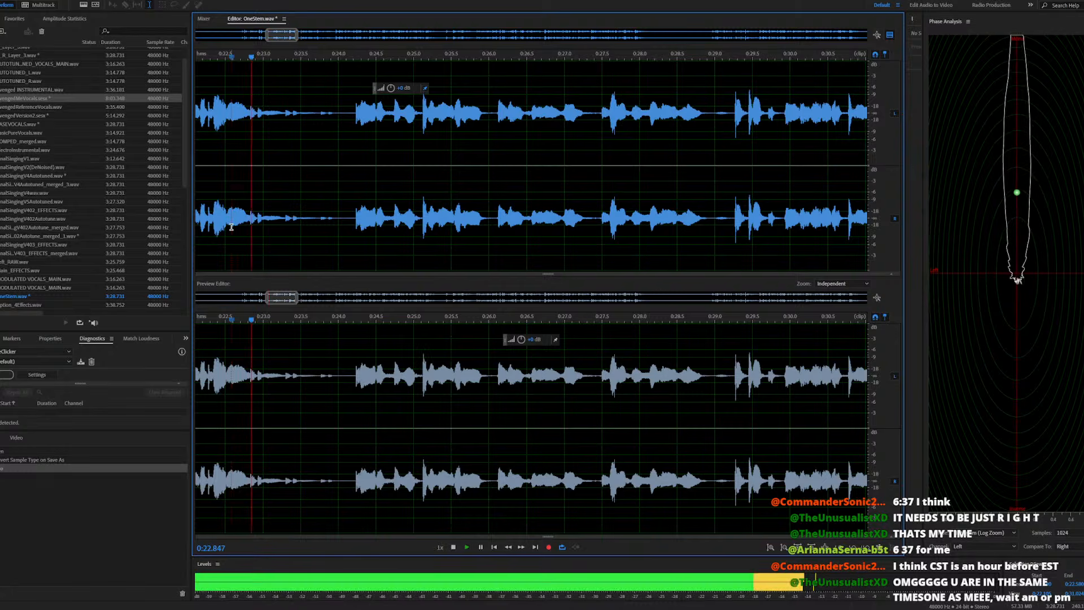
pyautogui.press('space')
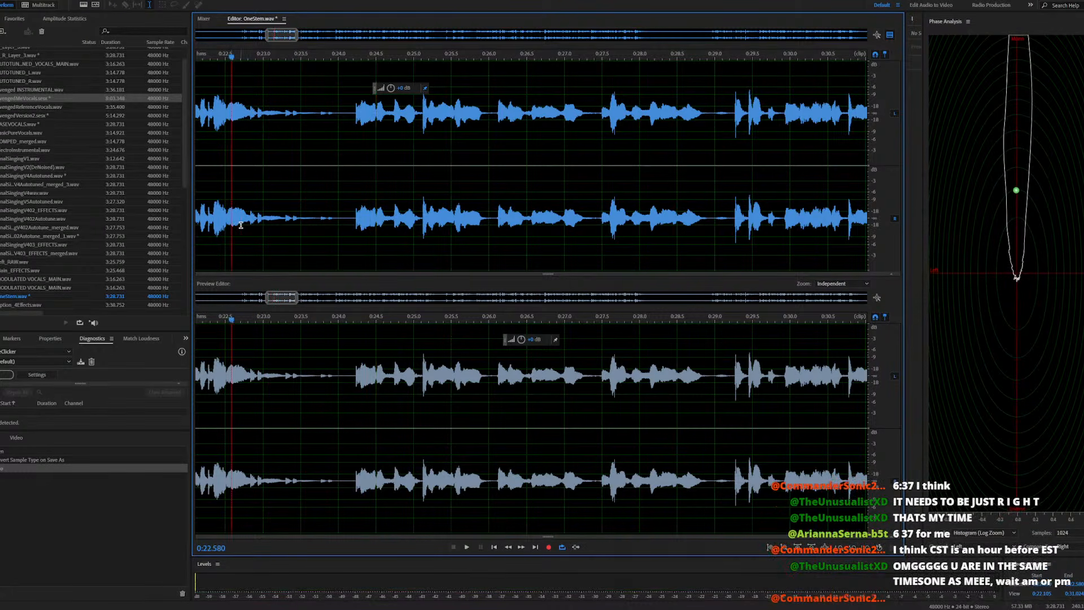
# Play the end of the word and its echo tail from 0:22.706 and from 0:22.829
pyautogui.click(241, 228)
pyautogui.press('space')
pyautogui.press('space')
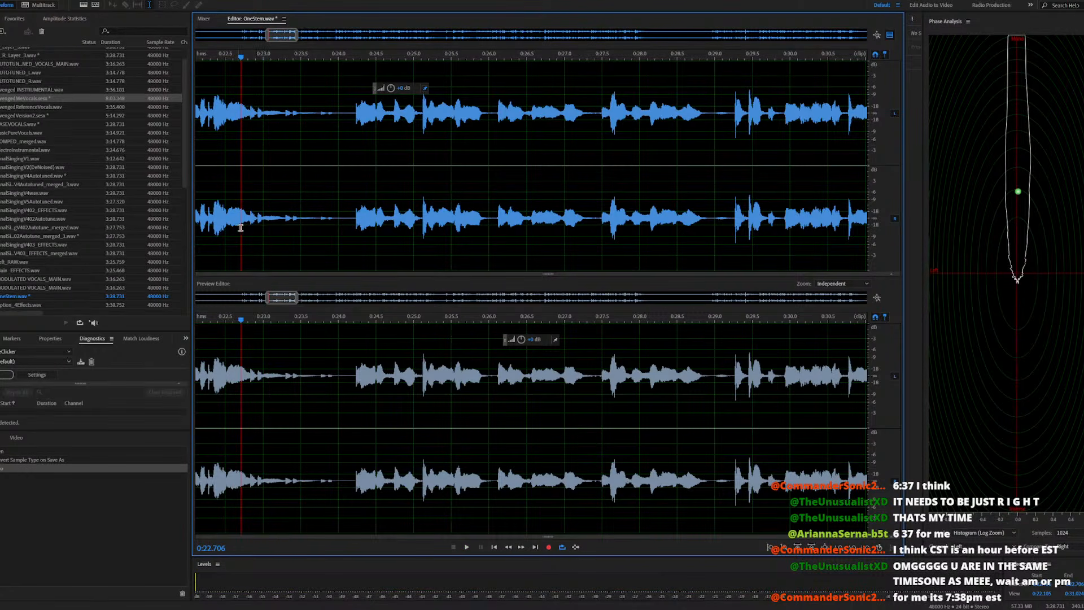
pyautogui.press('space')
pyautogui.press('space')
pyautogui.scroll(6, 257, 226)
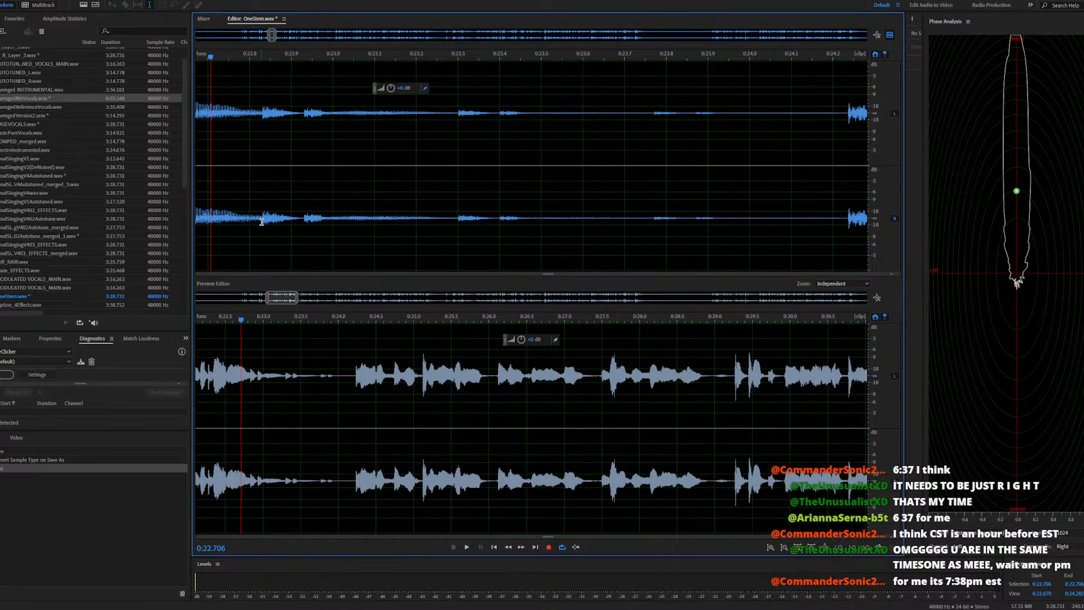
pyautogui.click(261, 222)
pyautogui.press('space')
pyautogui.press('space')
pyautogui.press('space')
pyautogui.press('space')
pyautogui.scroll(-3, 298, 225)
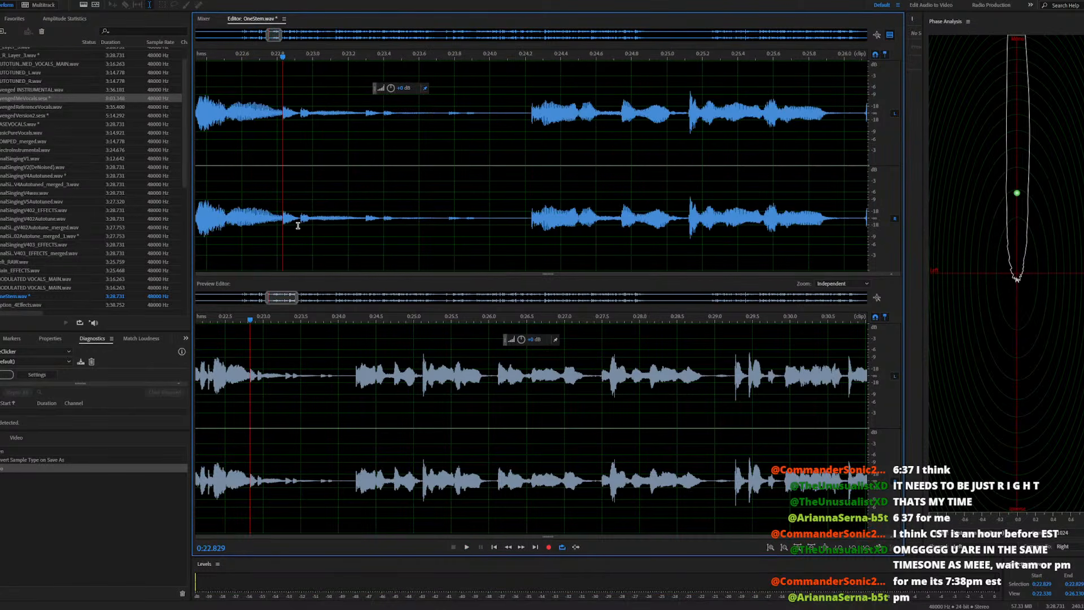
# Play the echoed word from 0:22.387 and place the playhead at its echo tail at 0:22.826
pyautogui.scroll(-2, 298, 225)
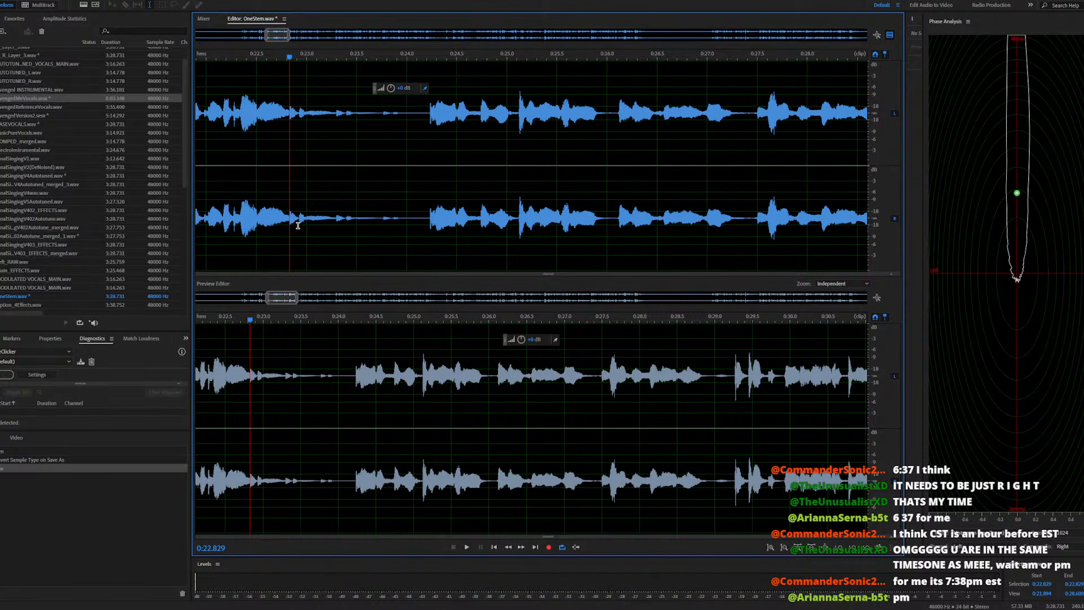
pyautogui.click(245, 223)
pyautogui.press('space')
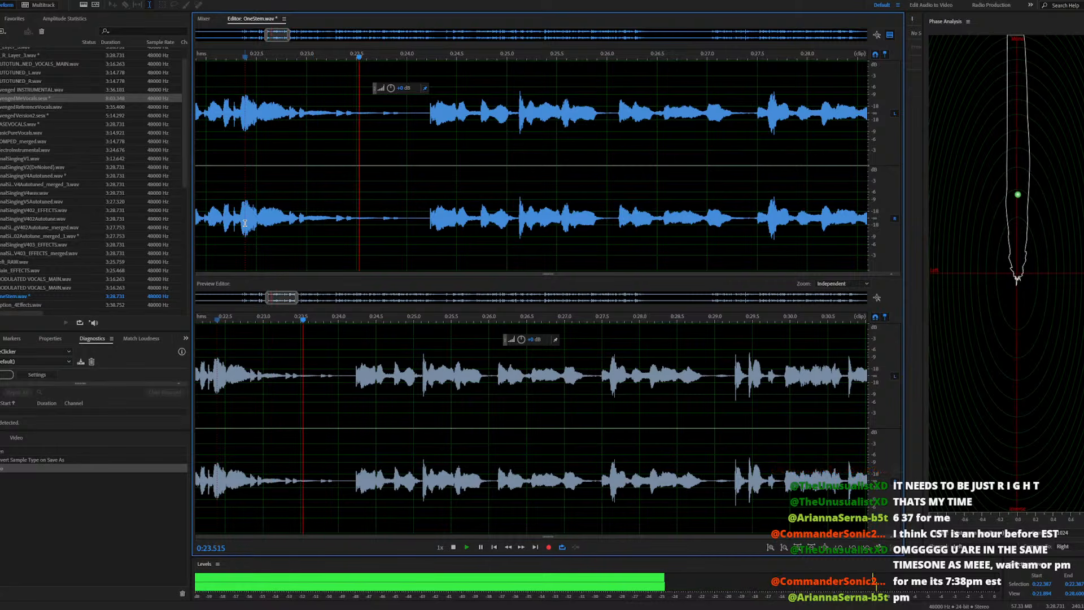
pyautogui.press('space')
pyautogui.click(288, 220)
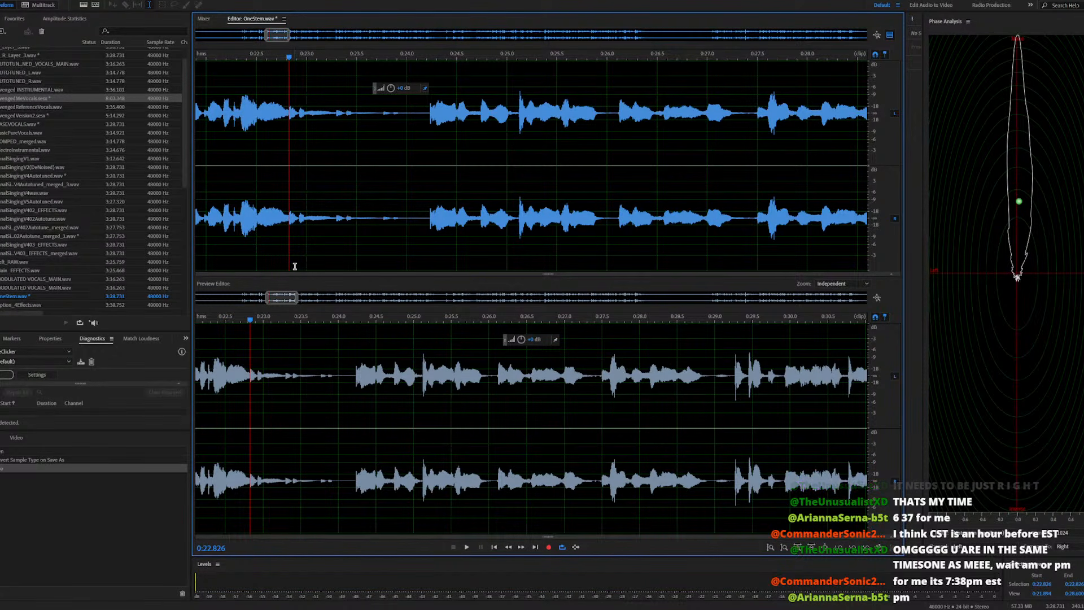
# Compare the word with and without echo by undoing the effect, playing the dry version, and restoring the echo
pyautogui.hotkey('ctrl', 'z')
pyautogui.press('space')
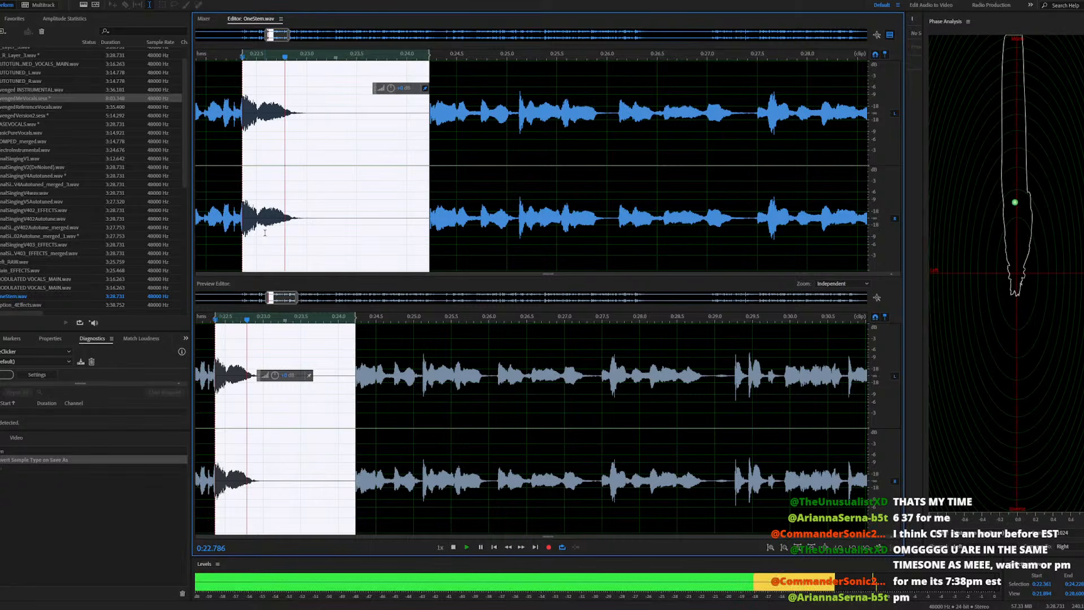
pyautogui.press('space')
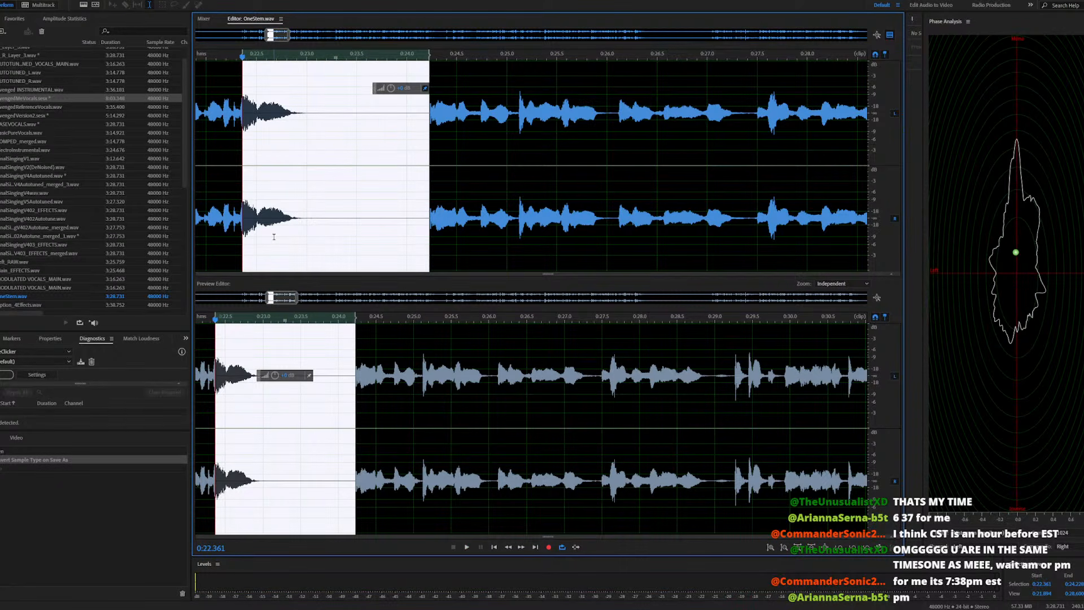
pyautogui.hotkey('ctrl', 'shift', 'z')
pyautogui.press('space')
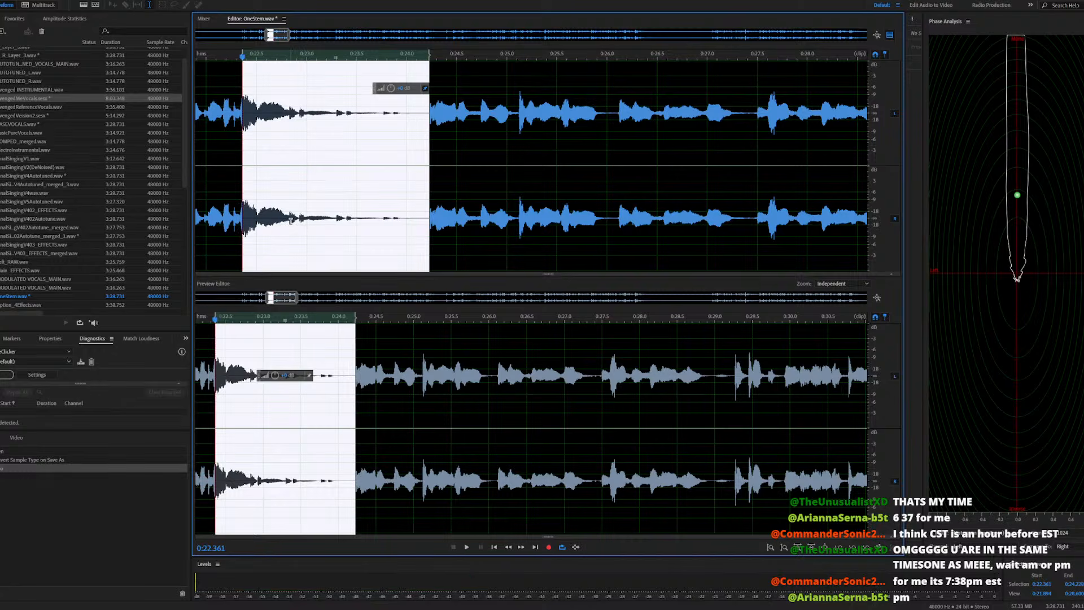
# Lower the gain of the echoed bursts starting at 0:22.831 and 0:23.300 in the word's tail
pyautogui.click(291, 226)
pyautogui.scroll(5, 295, 226)
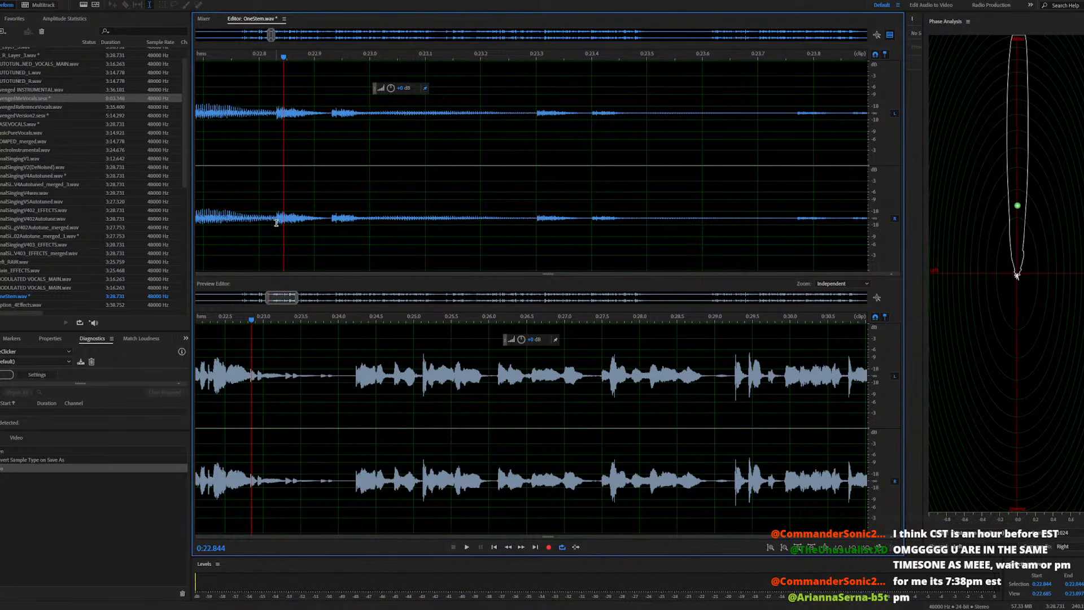
pyautogui.moveTo(276, 222); pyautogui.dragTo(330, 230)
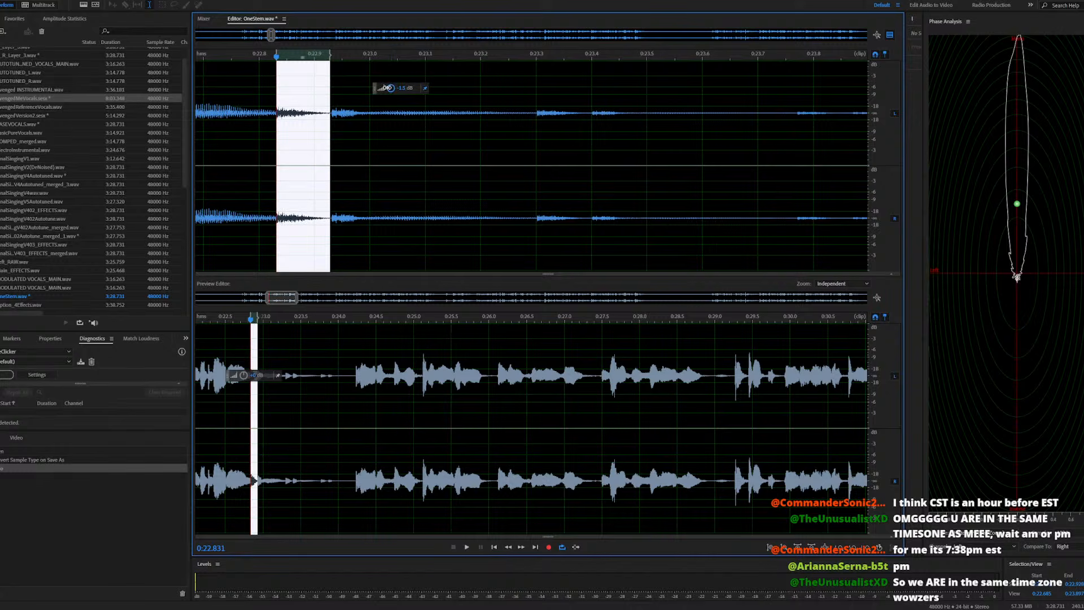
pyautogui.moveTo(382, 88); pyautogui.dragTo(382, 89)
pyautogui.moveTo(536, 221); pyautogui.dragTo(590, 238)
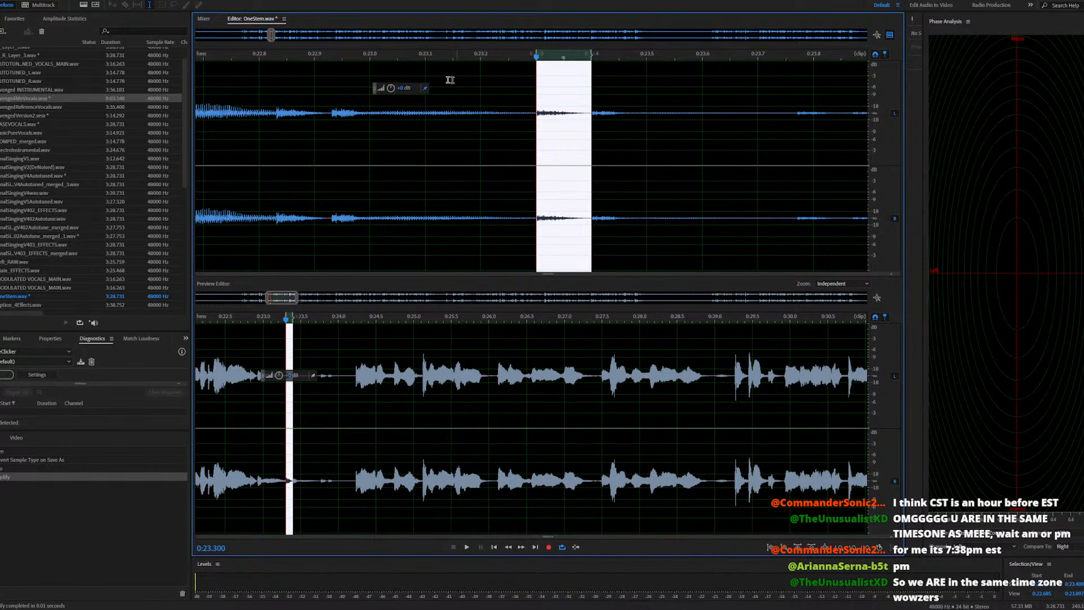
pyautogui.moveTo(374, 90); pyautogui.dragTo(374, 92)
# Play the softened echo tail, reduce the gain of the burst at 0:23.770, and replay the passage from before the word
pyautogui.scroll(-5, 500, 231)
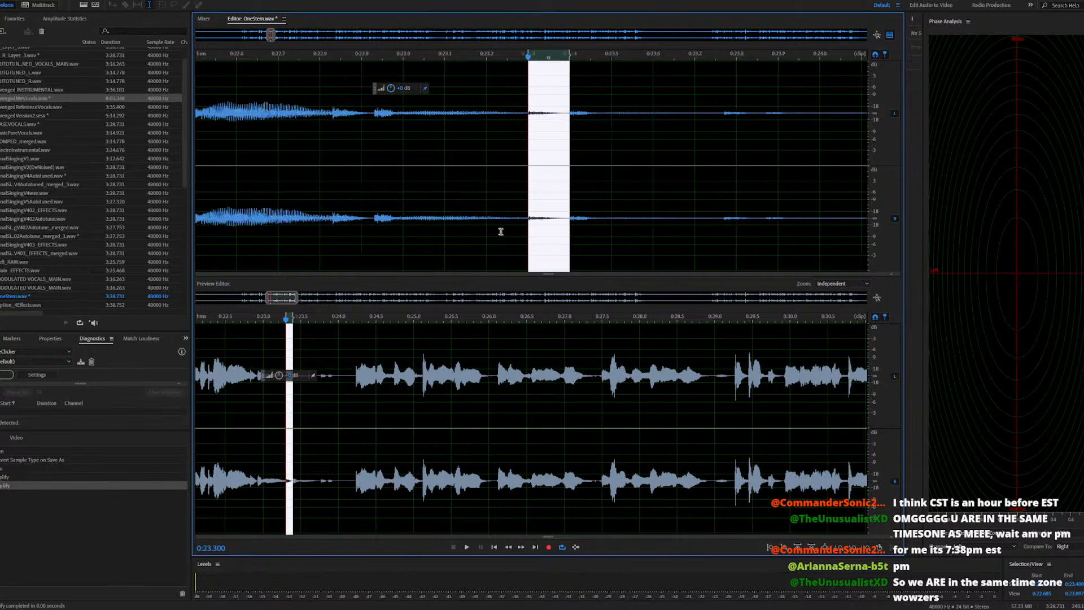
pyautogui.click(359, 221)
pyautogui.press('space')
pyautogui.press('space')
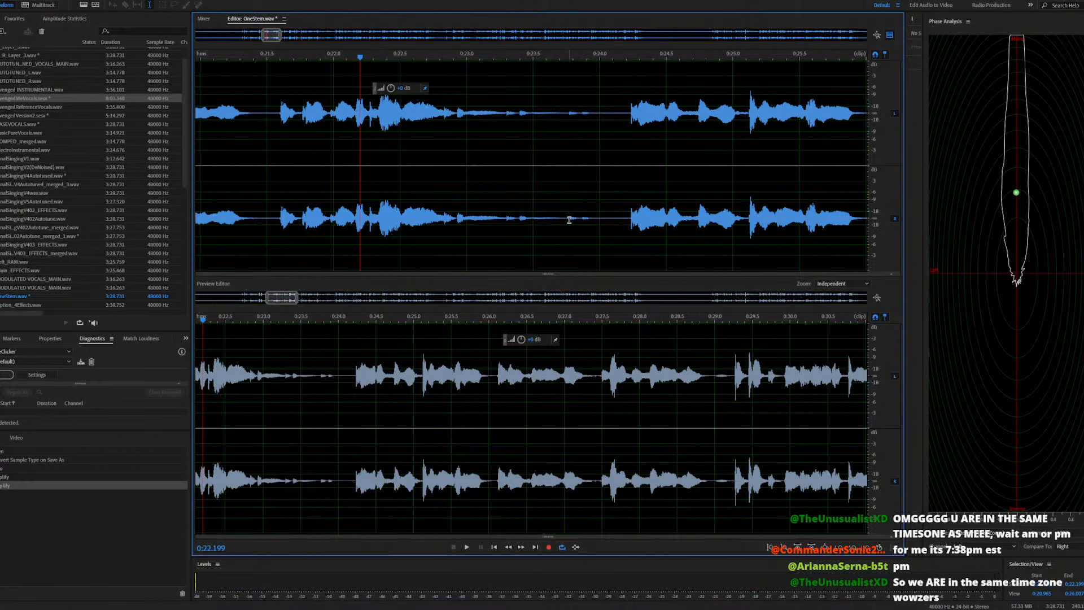
pyautogui.moveTo(569, 220); pyautogui.dragTo(580, 221)
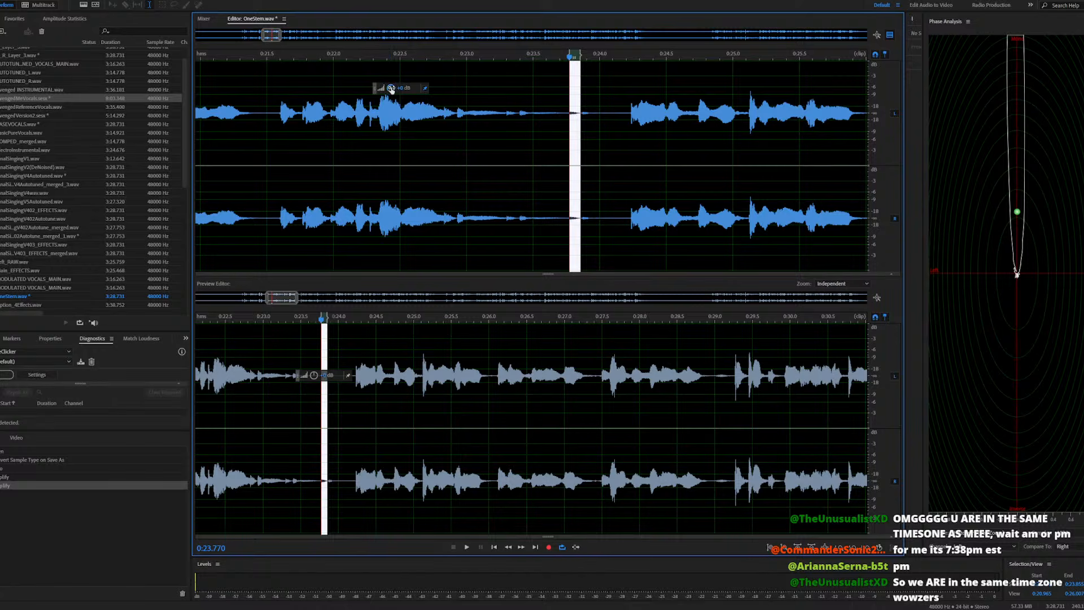
pyautogui.moveTo(379, 89); pyautogui.dragTo(380, 89)
pyautogui.click(336, 226)
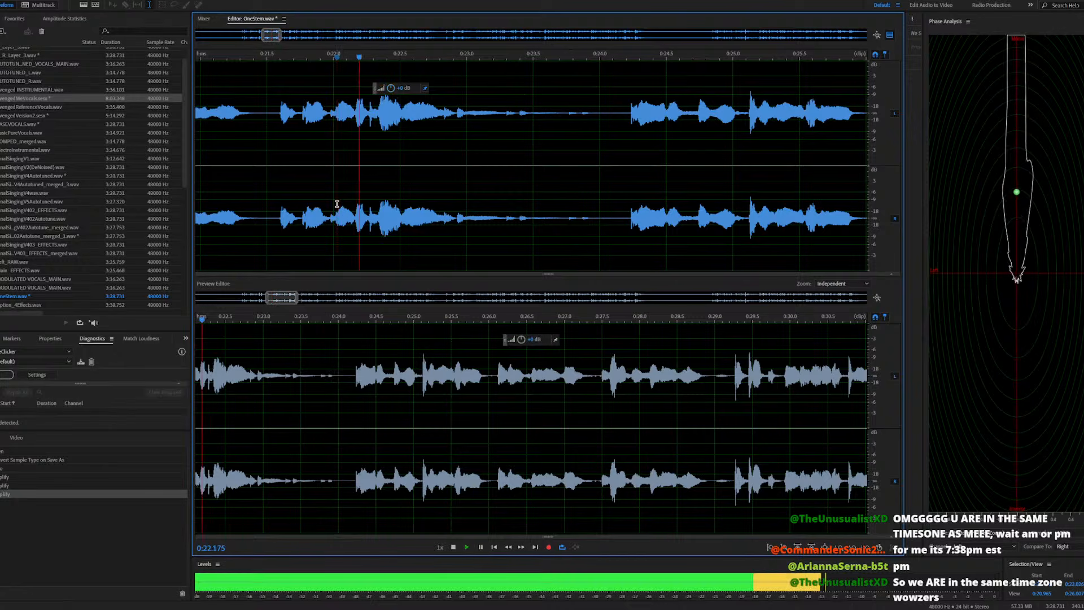
pyautogui.press('space')
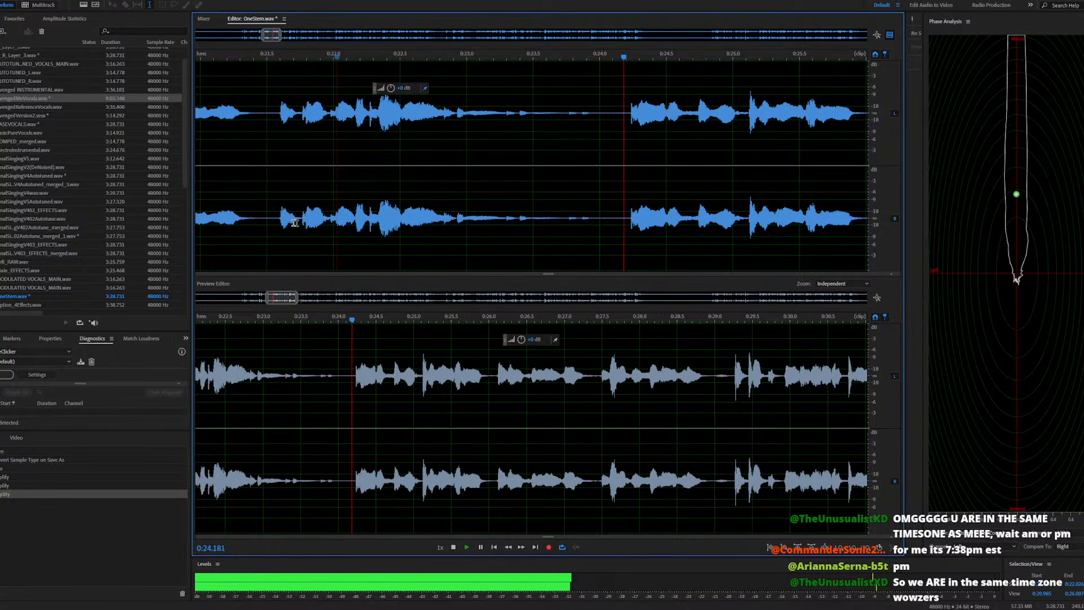
# Listen through the second verse from about 1:17.7 and locate the phrase-ending word after 1:25.372
pyautogui.scroll(-6, 261, 214)
pyautogui.scroll(-5, 261, 213)
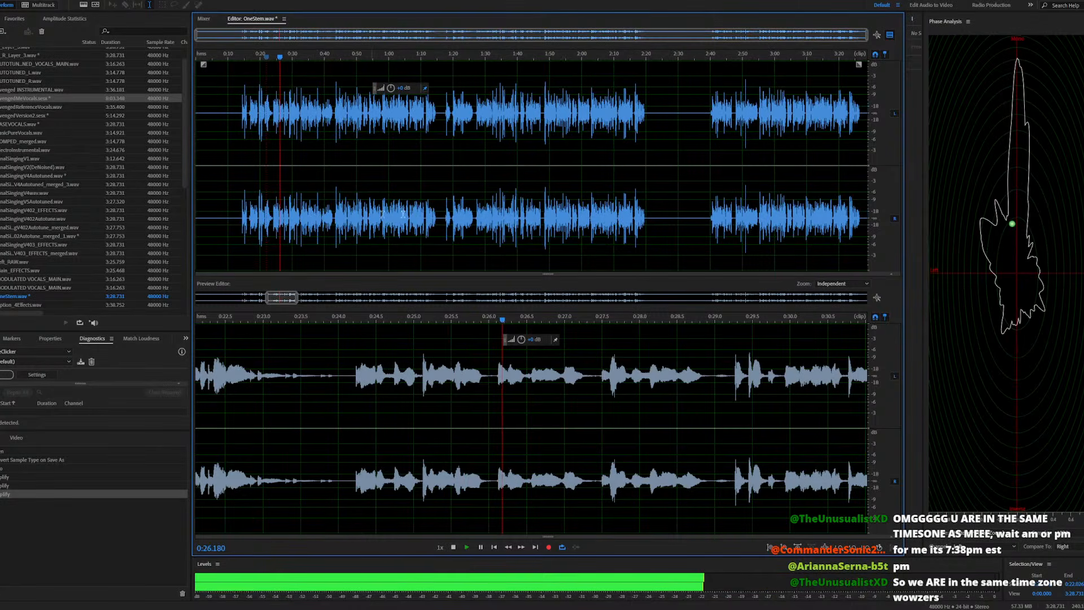
pyautogui.press('space')
pyautogui.click(445, 222)
pyautogui.press('space')
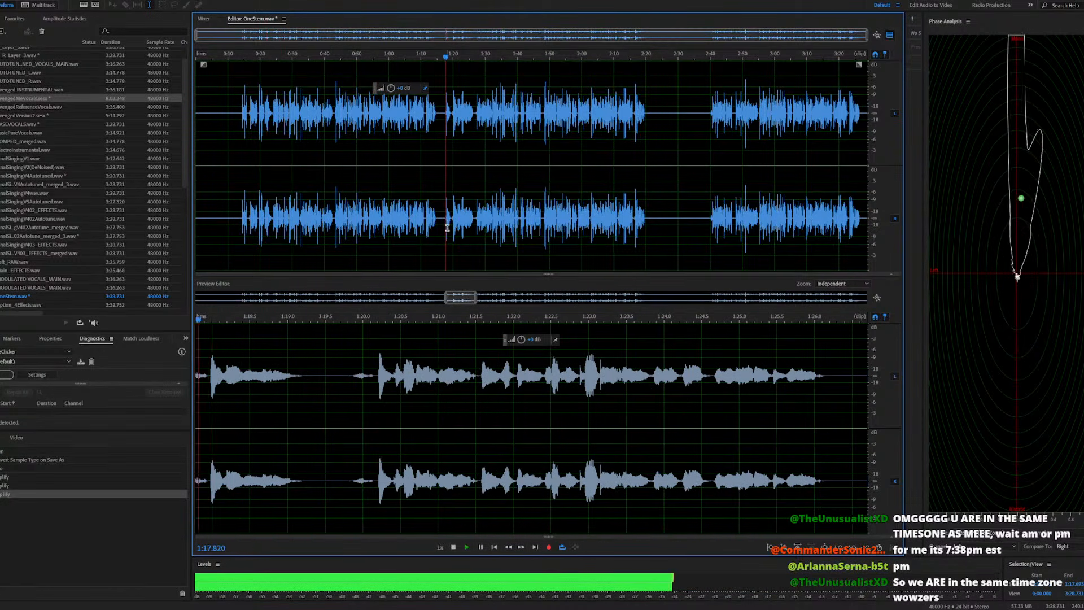
pyautogui.scroll(8, 452, 225)
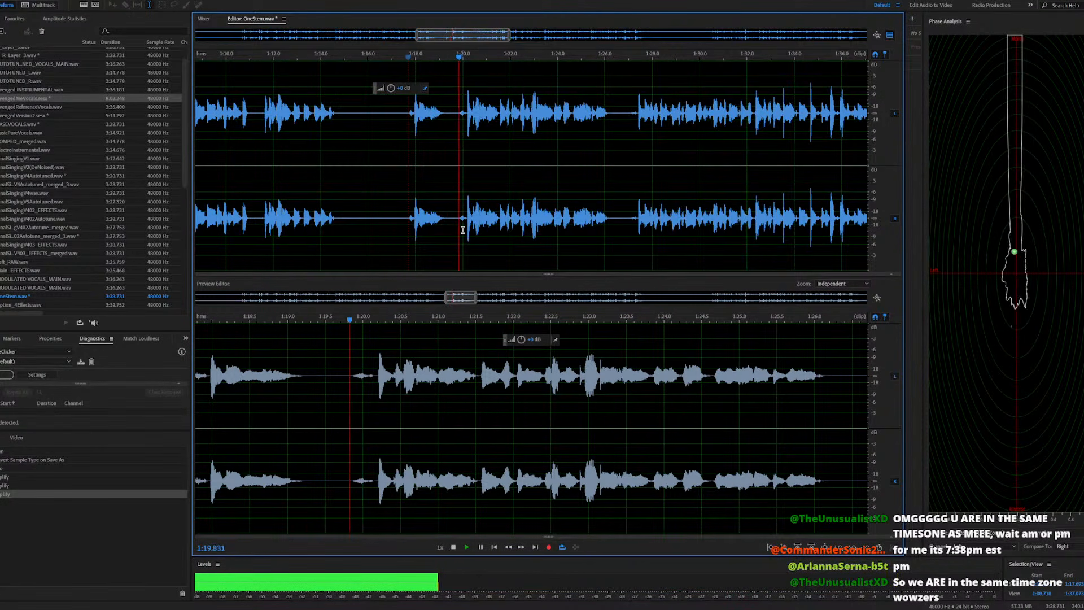
pyautogui.click(591, 226)
pyautogui.scroll(1, 641, 240)
pyautogui.scroll(3, 643, 231)
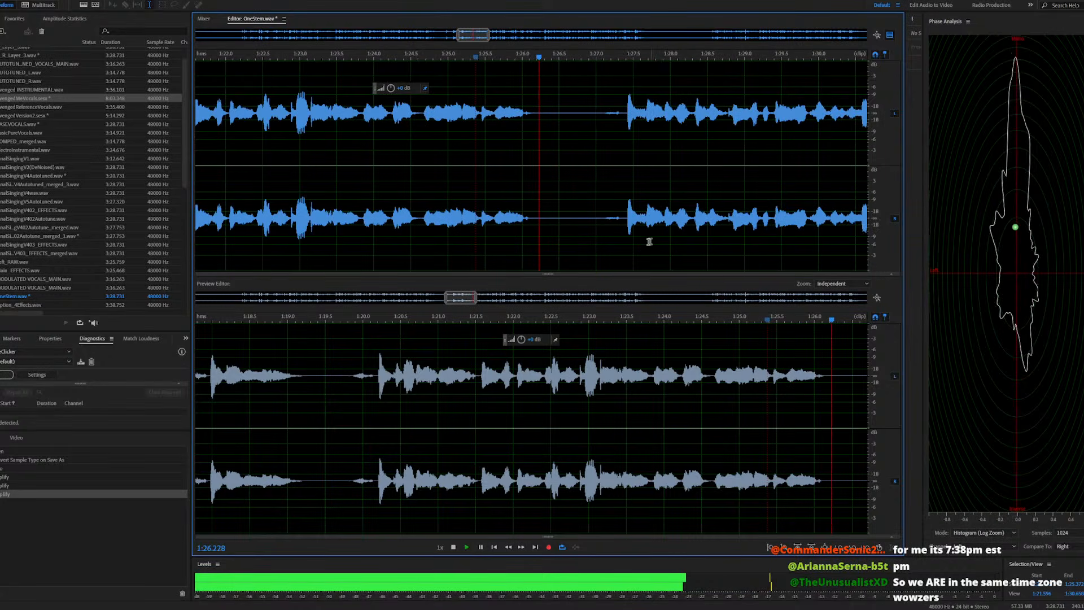
pyautogui.scroll(5, 564, 237)
pyautogui.press('space')
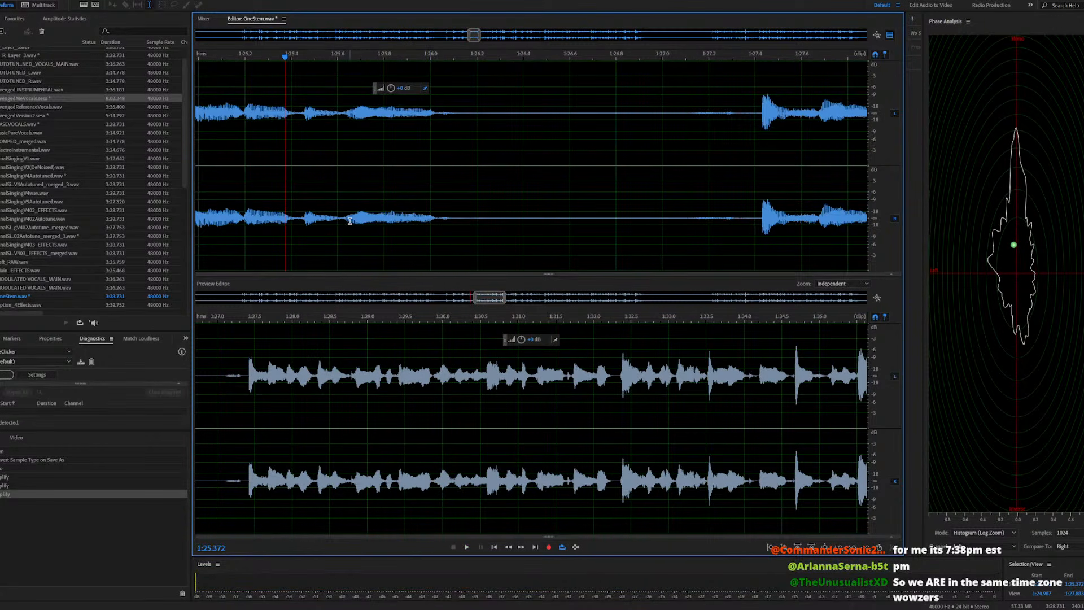
pyautogui.press('space')
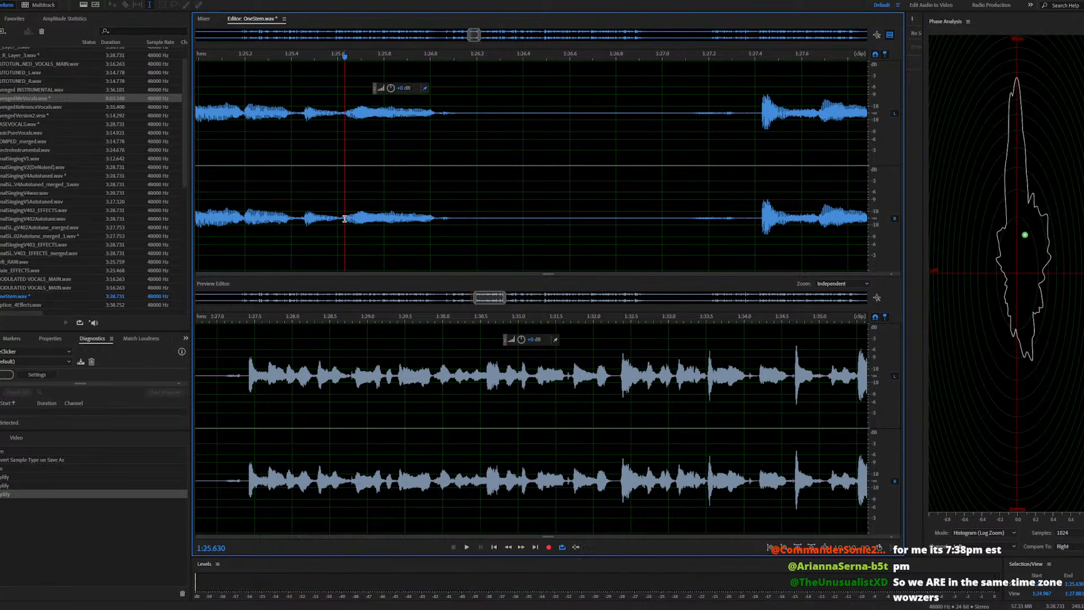
# Lower the gain of the short noise from 1:26.032 to 1:26.145 and replay the word from 1:25.640
pyautogui.moveTo(344, 219); pyautogui.dragTo(464, 220)
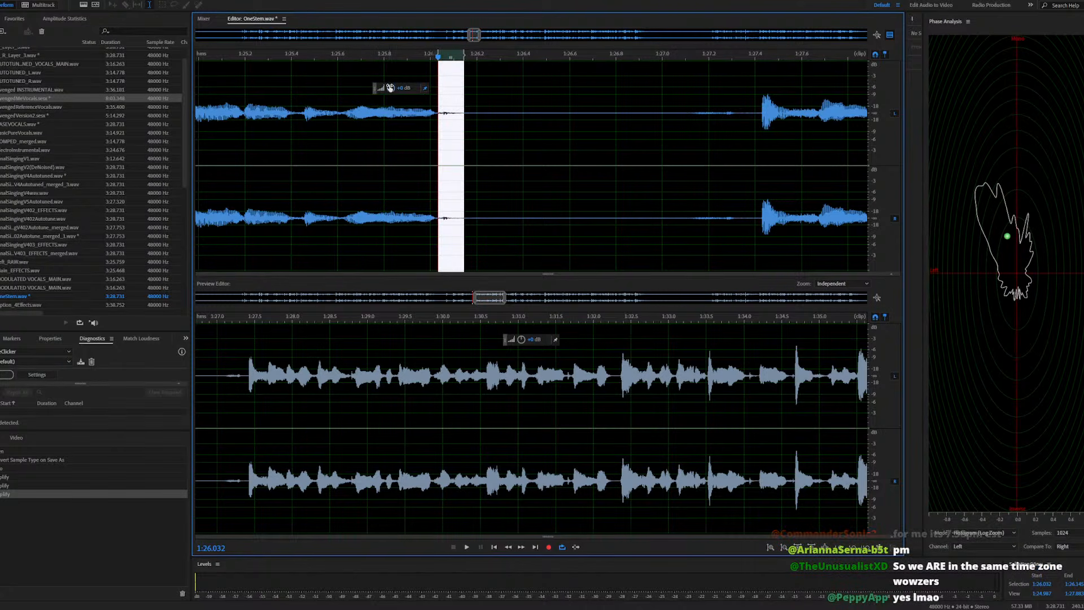
pyautogui.moveTo(387, 87); pyautogui.dragTo(387, 87)
pyautogui.click(346, 219)
pyautogui.press('space')
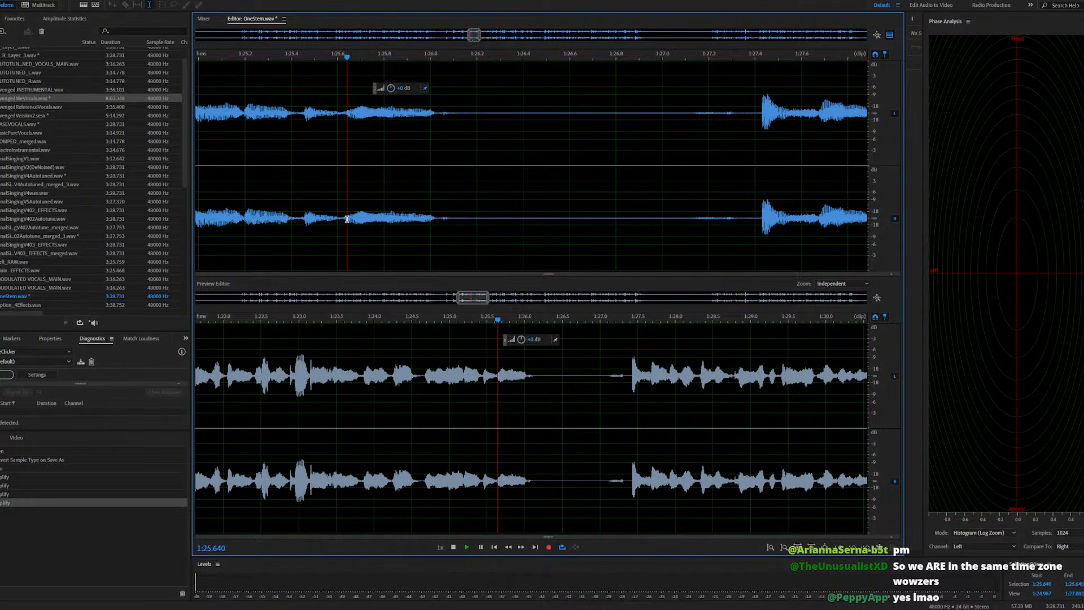
pyautogui.press('space')
# Pinpoint the start of the phrase-ending word by playing from 1:25.657 and from 1:25.626
pyautogui.click(350, 219)
pyautogui.press('space')
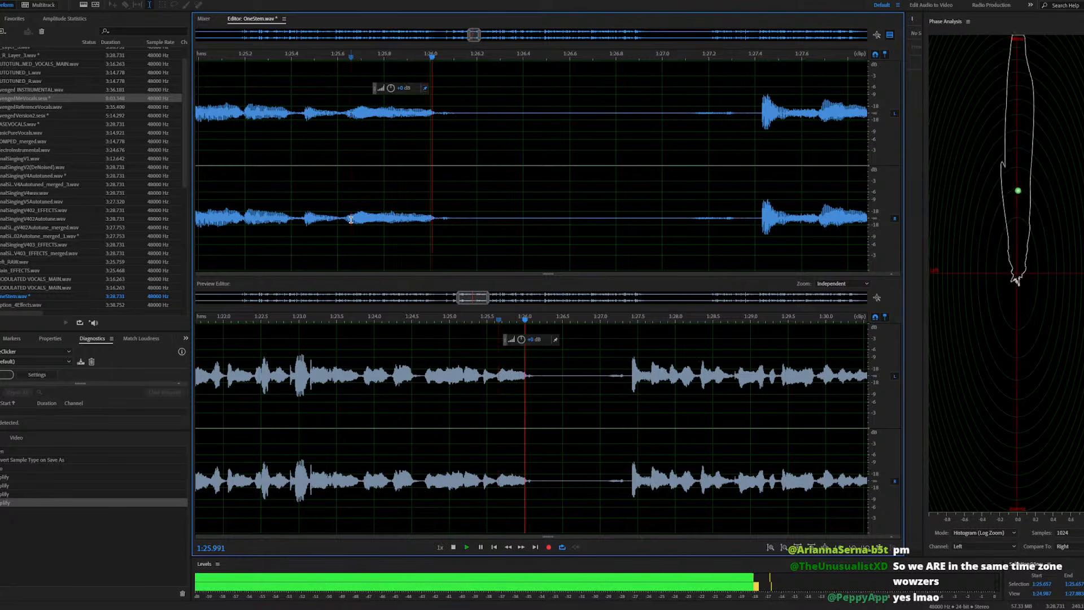
pyautogui.press('space')
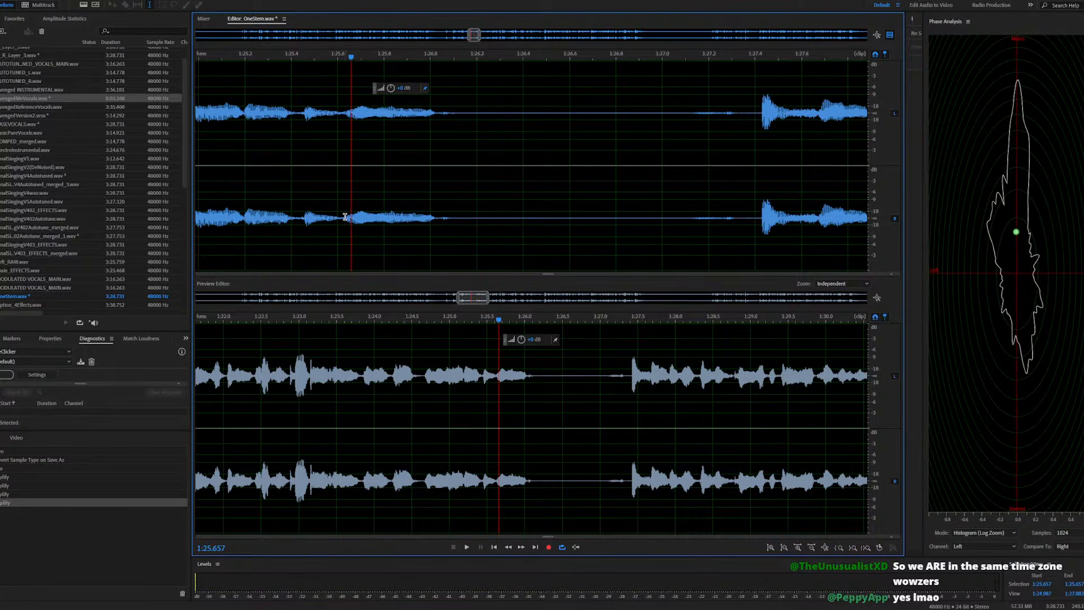
pyautogui.click(342, 218)
pyautogui.press('space')
pyautogui.press('space')
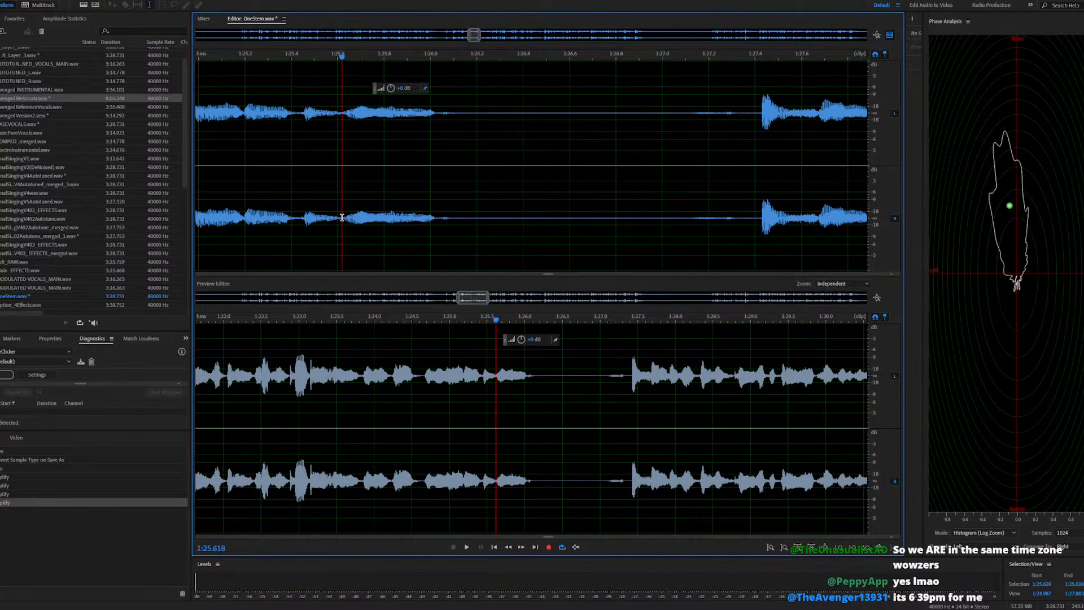
# Apply the Echo effect with its current settings to the word and gap from 1:25.620 to 1:27.417, and play the result
pyautogui.moveTo(342, 218); pyautogui.dragTo(759, 217)
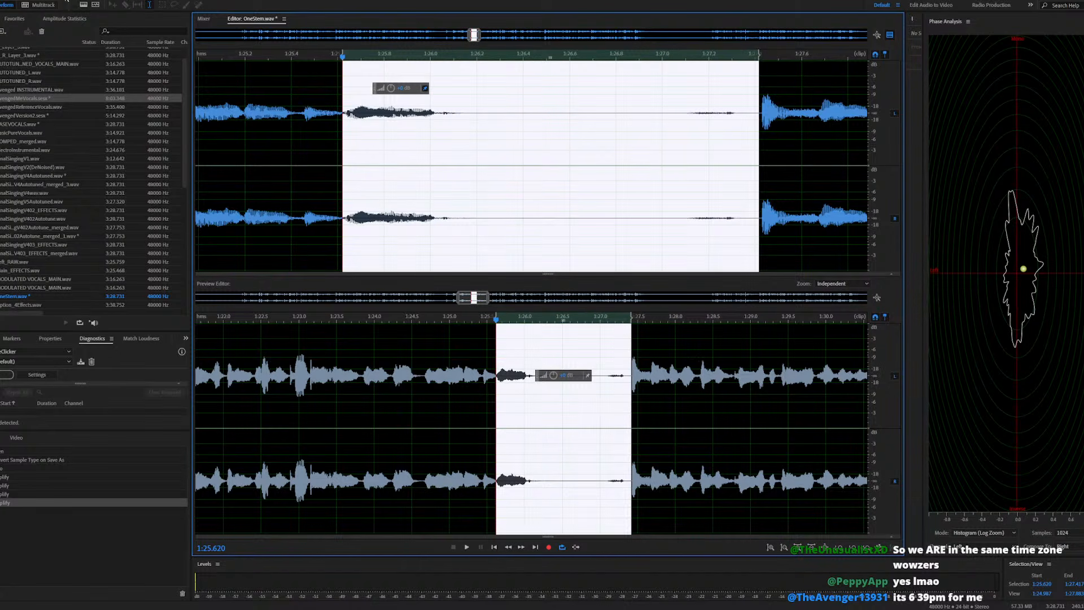
pyautogui.click(66, 2)
pyautogui.moveTo(93, 117)
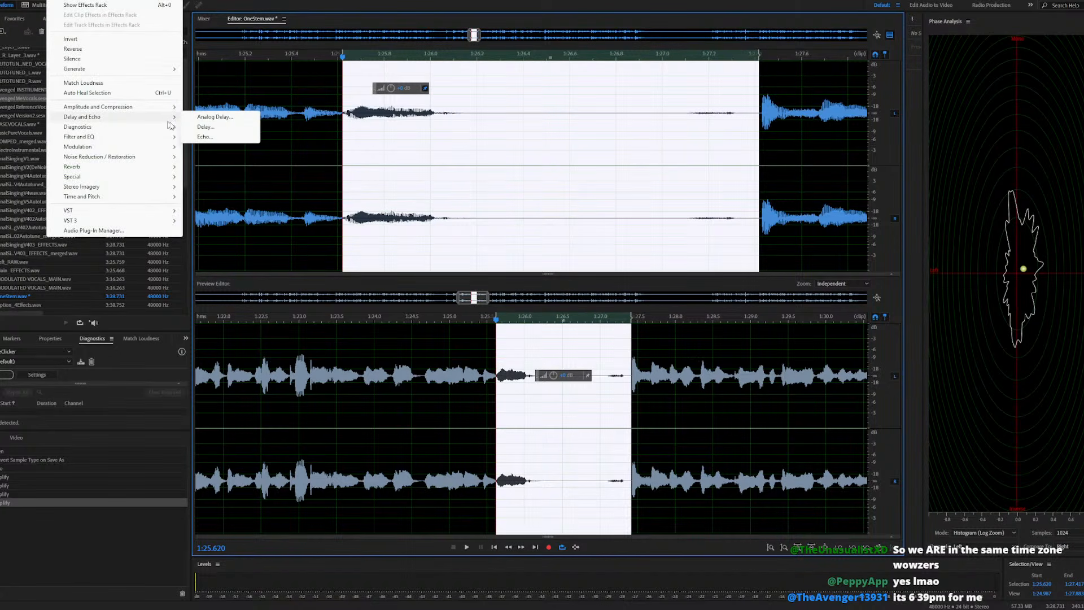
pyautogui.click(203, 137)
pyautogui.click(762, 376)
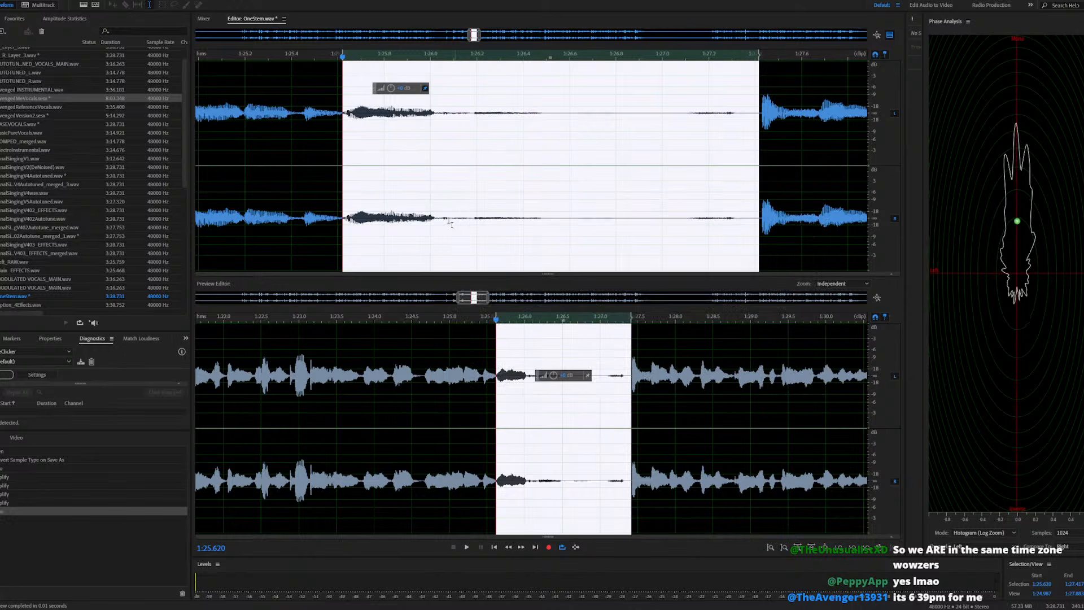
pyautogui.press('space')
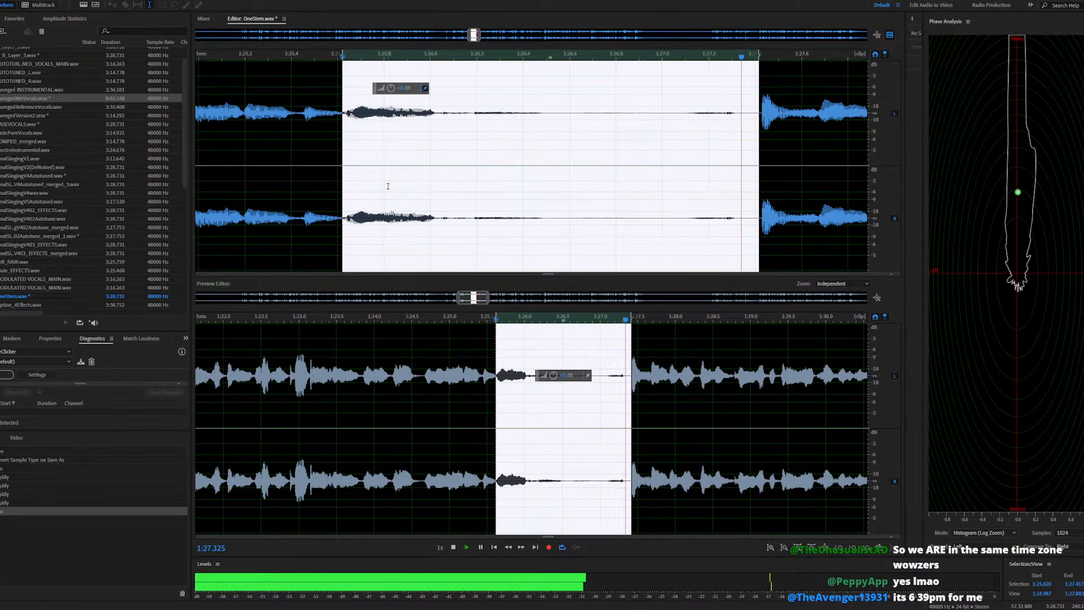
pyautogui.press('space')
# Switch to the AvengedMeVocals session and play the mix from 1:18.939 to judge the second echoed word
pyautogui.scroll(-3, 394, 174)
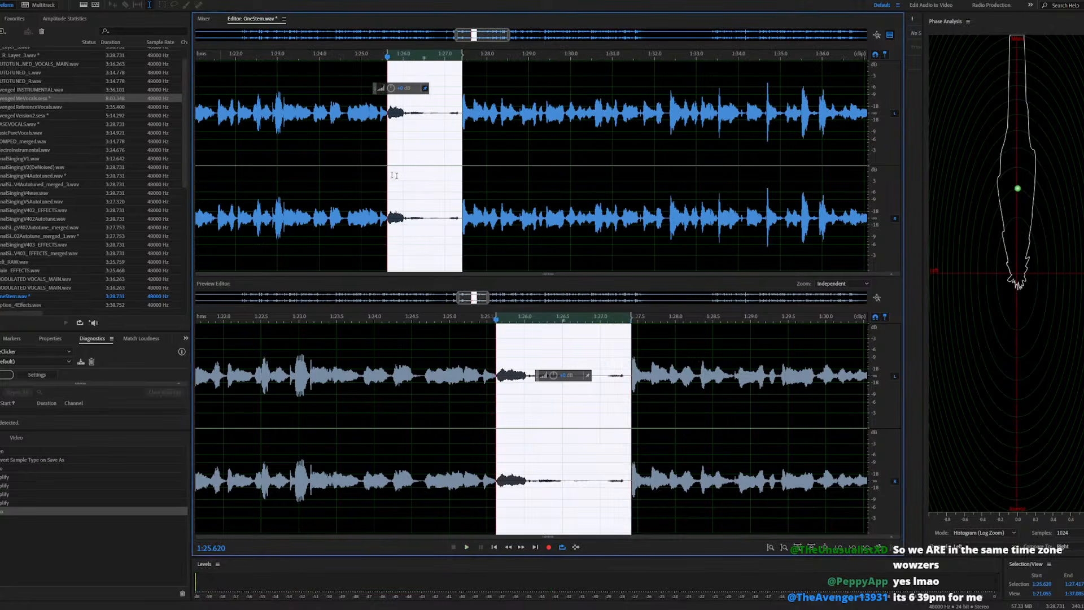
pyautogui.doubleClick(59, 97)
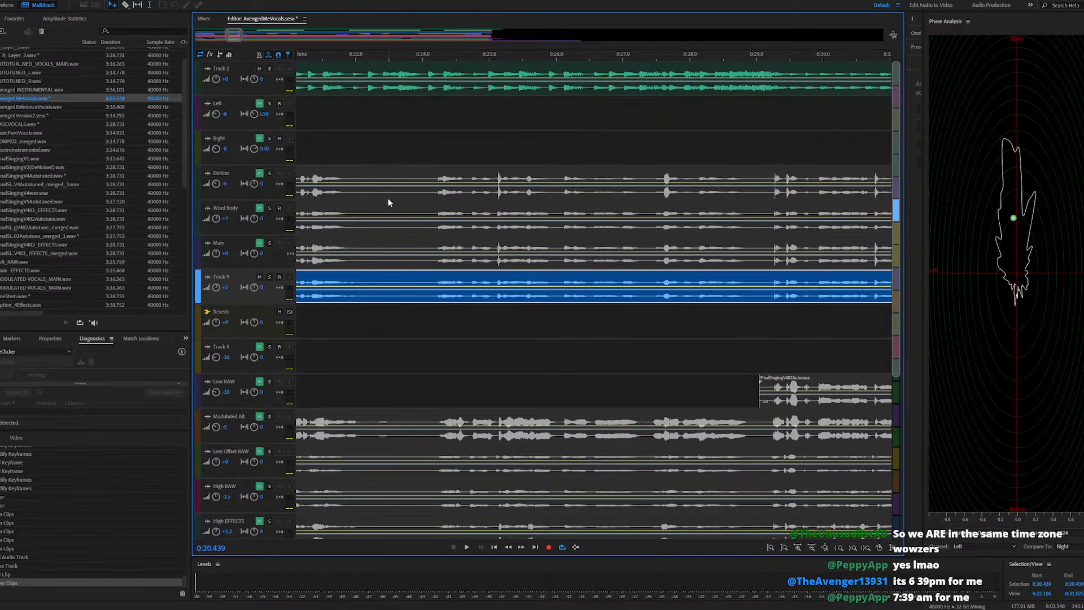
pyautogui.scroll(-4, 388, 202)
pyautogui.scroll(-3, 404, 197)
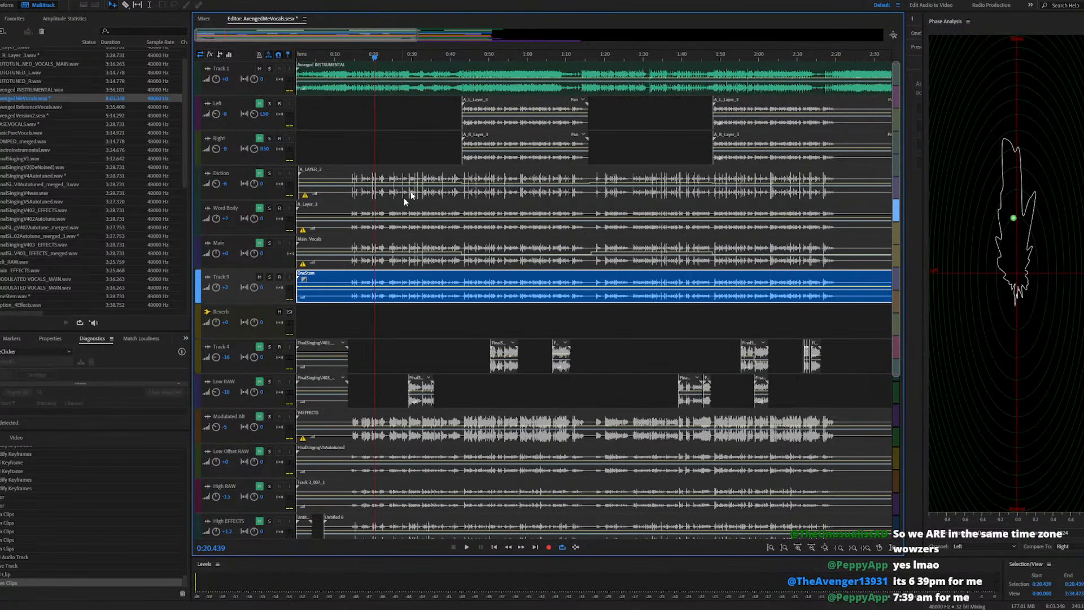
pyautogui.click(600, 58)
pyautogui.press('space')
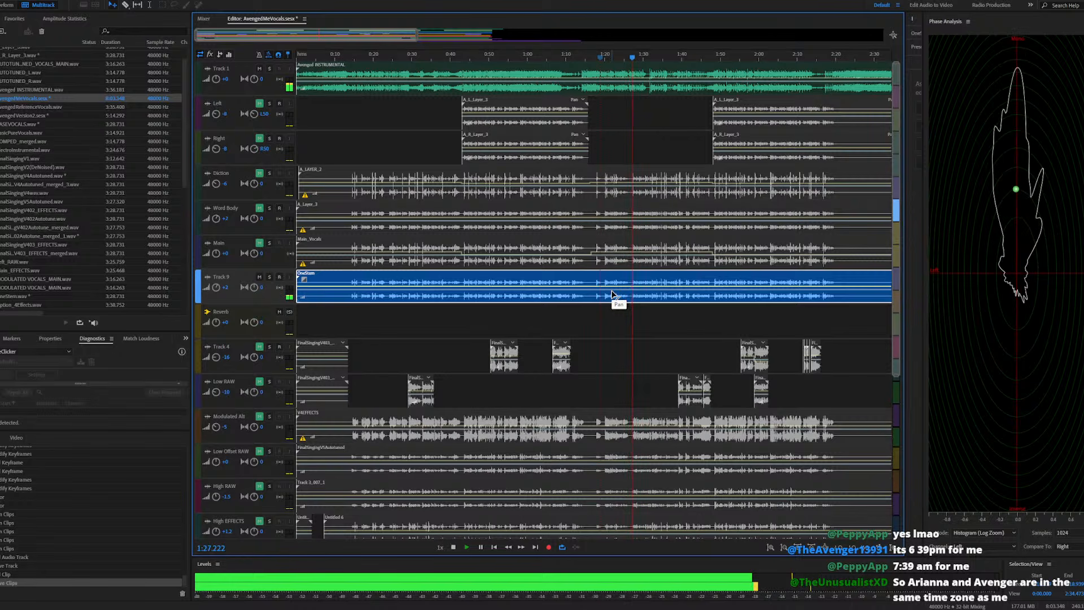
pyautogui.press('space')
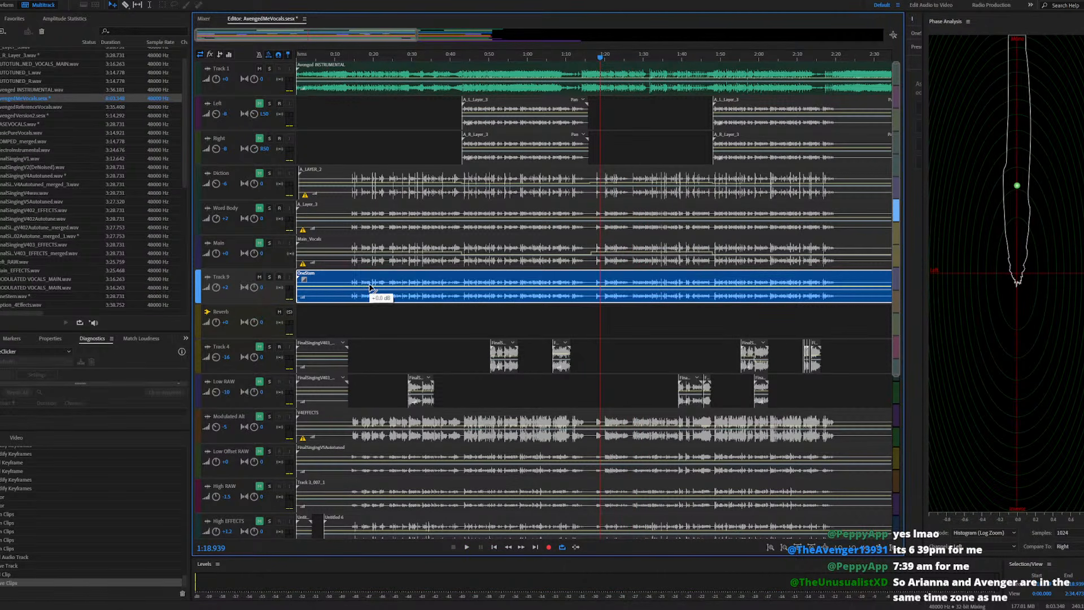
# Adjust Track 9's volume and replay the mix from 1:18.939
pyautogui.click(226, 288)
pyautogui.press('space')
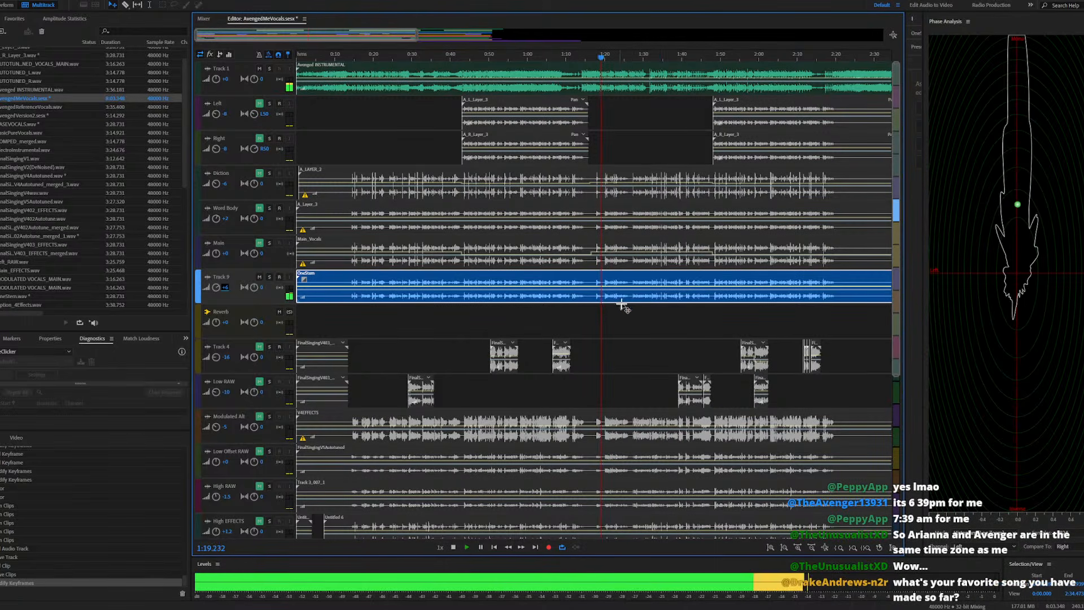
# Listen to the AvengedMeVocals mix up to the second echoed word around 1:25 and stop playback
pyautogui.scroll(2, 623, 284)
pyautogui.scroll(4, 623, 283)
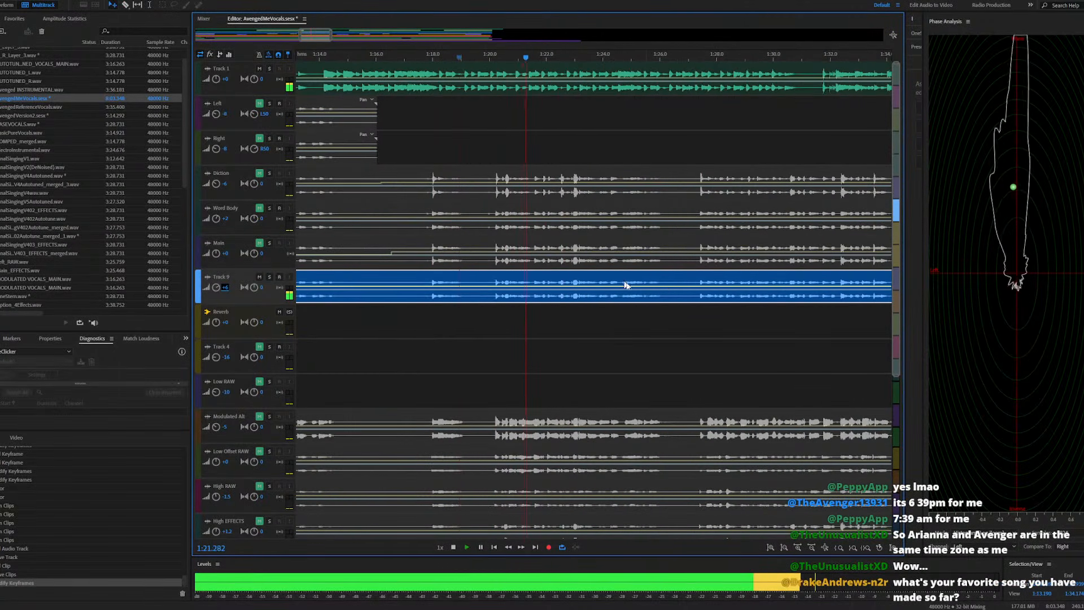
pyautogui.scroll(2, 457, 288)
pyautogui.scroll(-6, 413, 291)
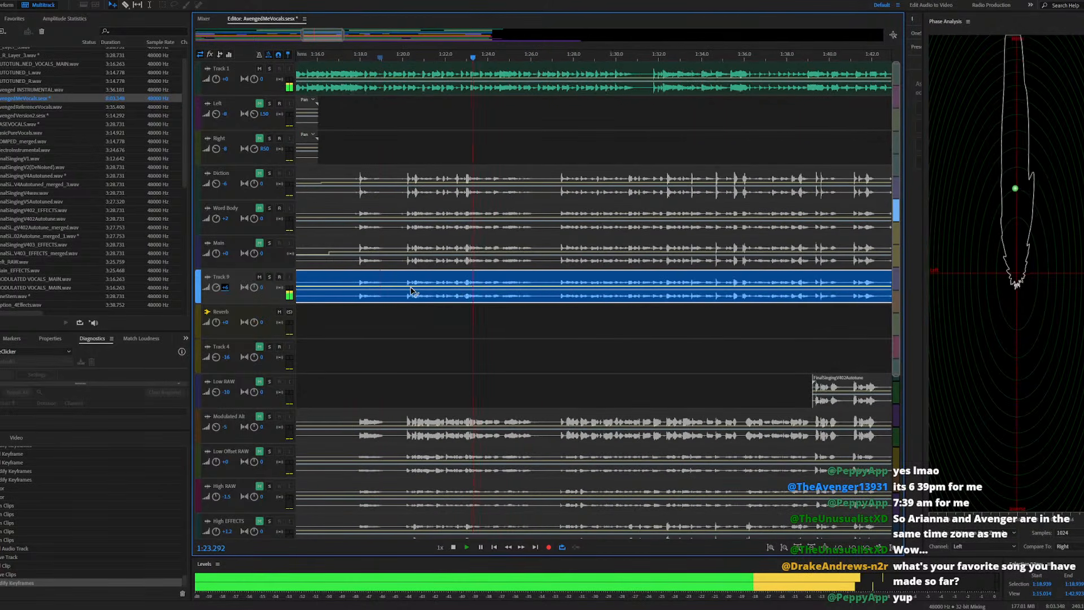
pyautogui.scroll(4, 545, 287)
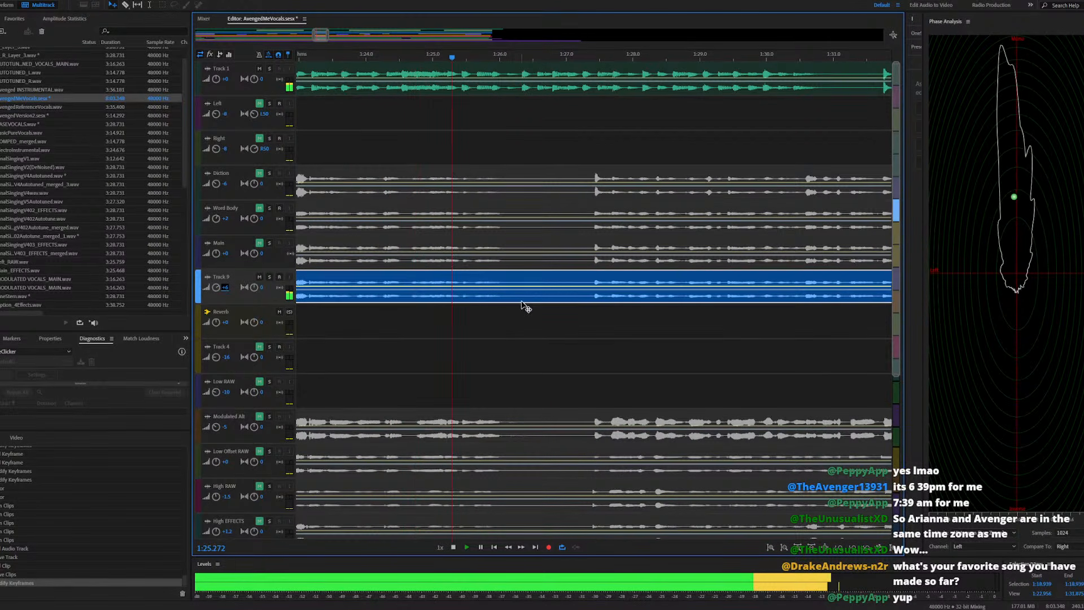
pyautogui.press('space')
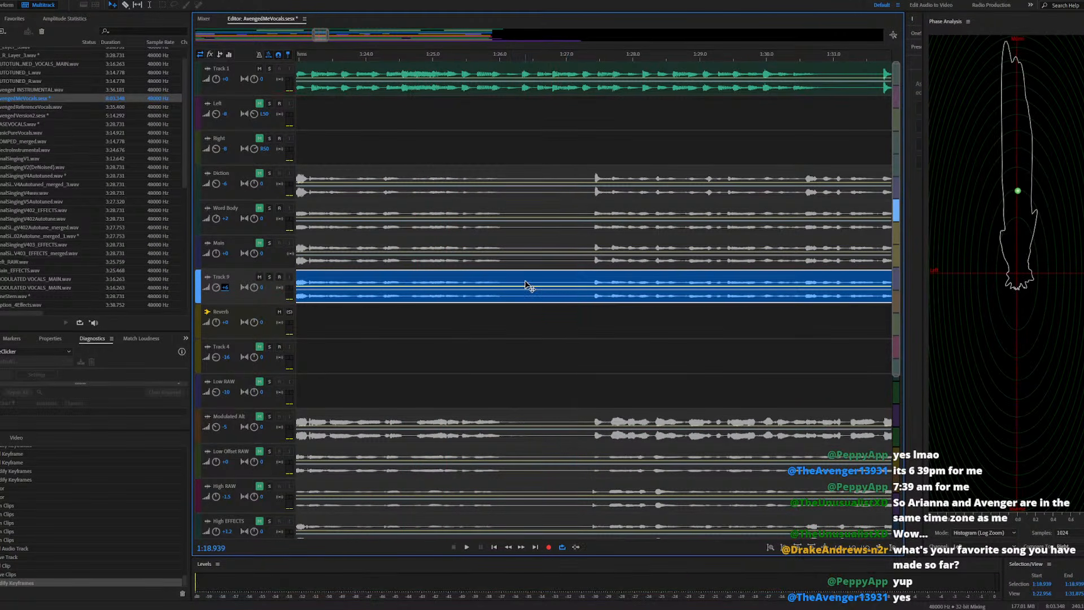
# In OneStem, undo the last Echo and reapply it to 1:25.620–1:27.417 with 460 ms delay, 50.74% feedback and 77% echo level
pyautogui.doubleClick(524, 280)
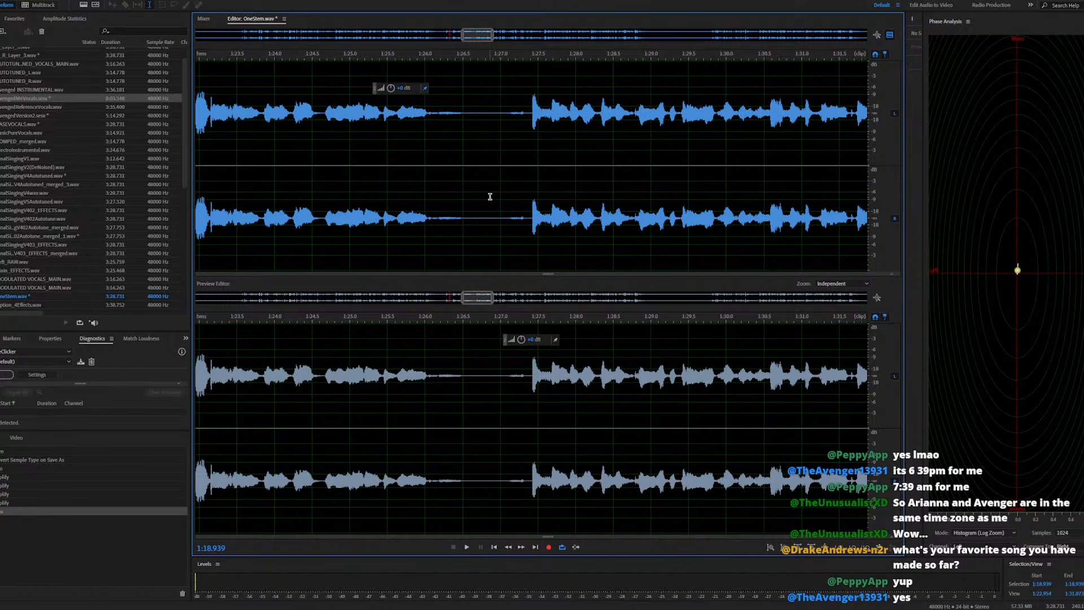
pyautogui.scroll(-4, 483, 179)
pyautogui.hotkey('ctrl', 'z')
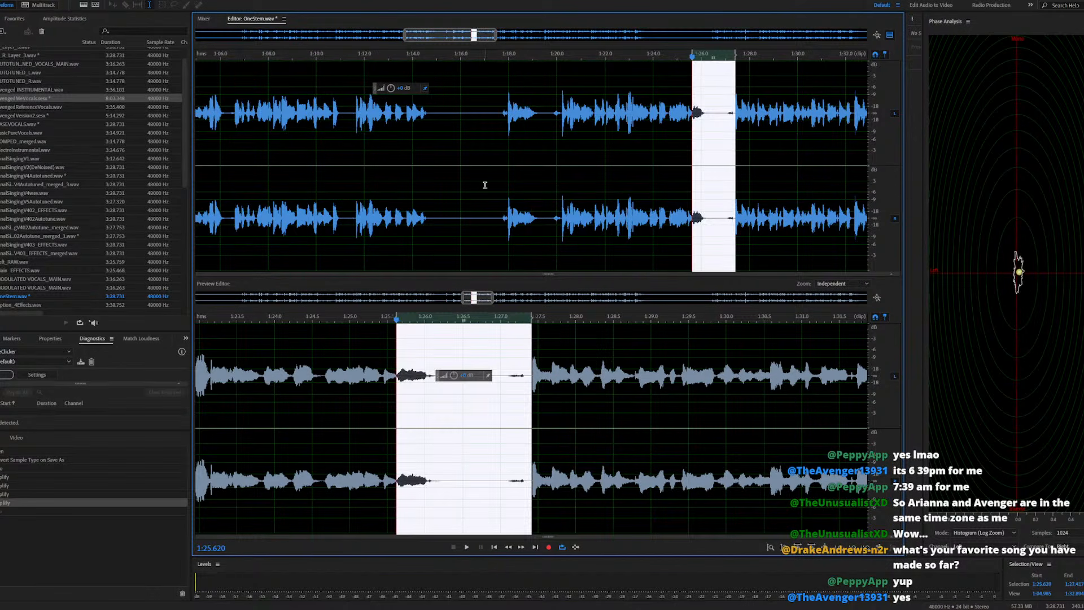
pyautogui.click(54, 2)
pyautogui.moveTo(96, 123)
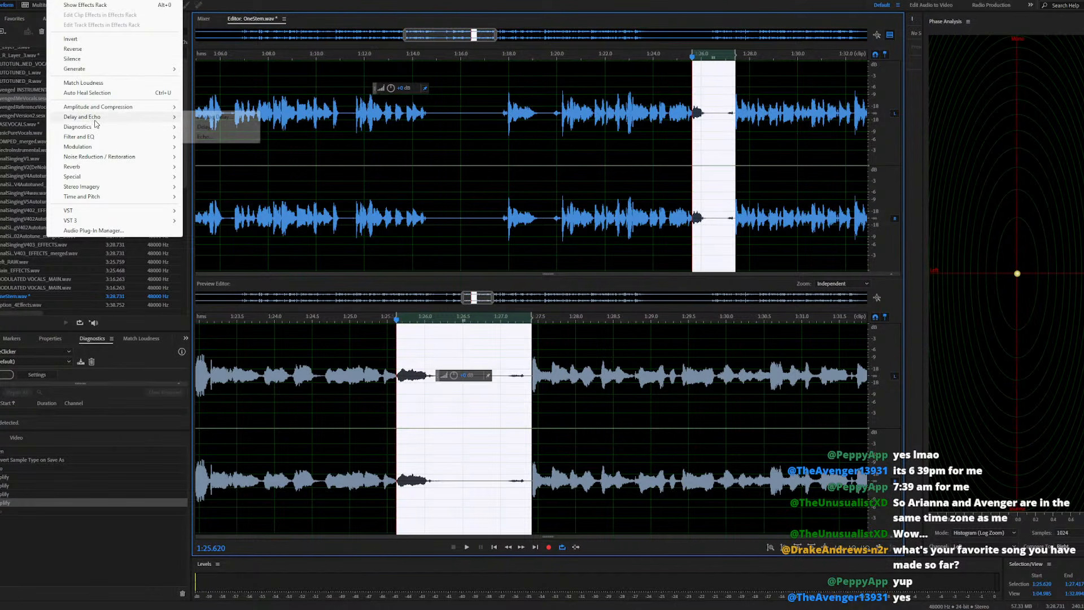
pyautogui.click(194, 137)
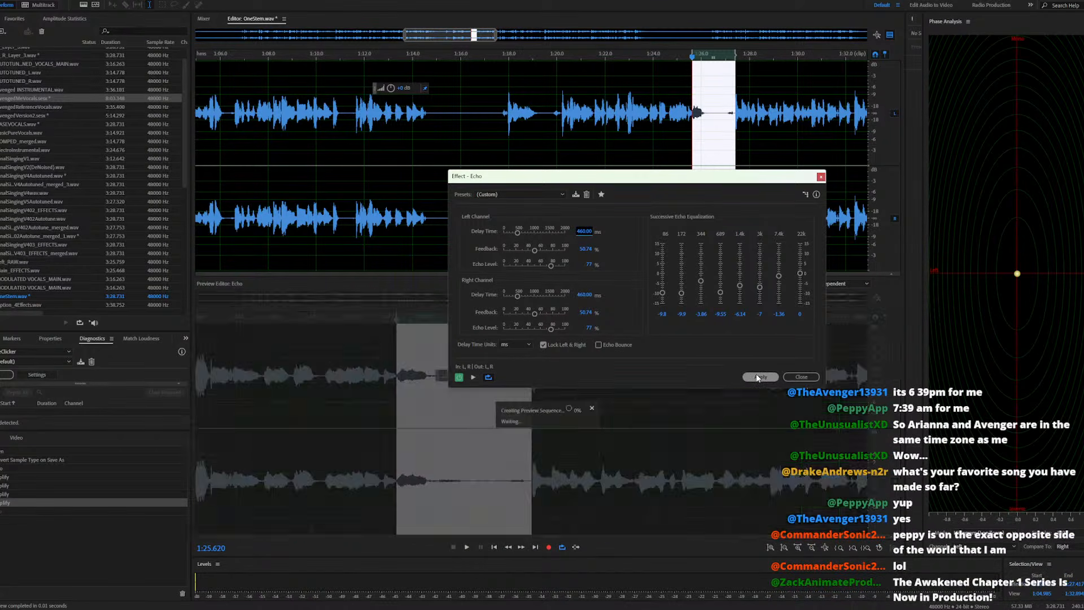
pyautogui.click(474, 377)
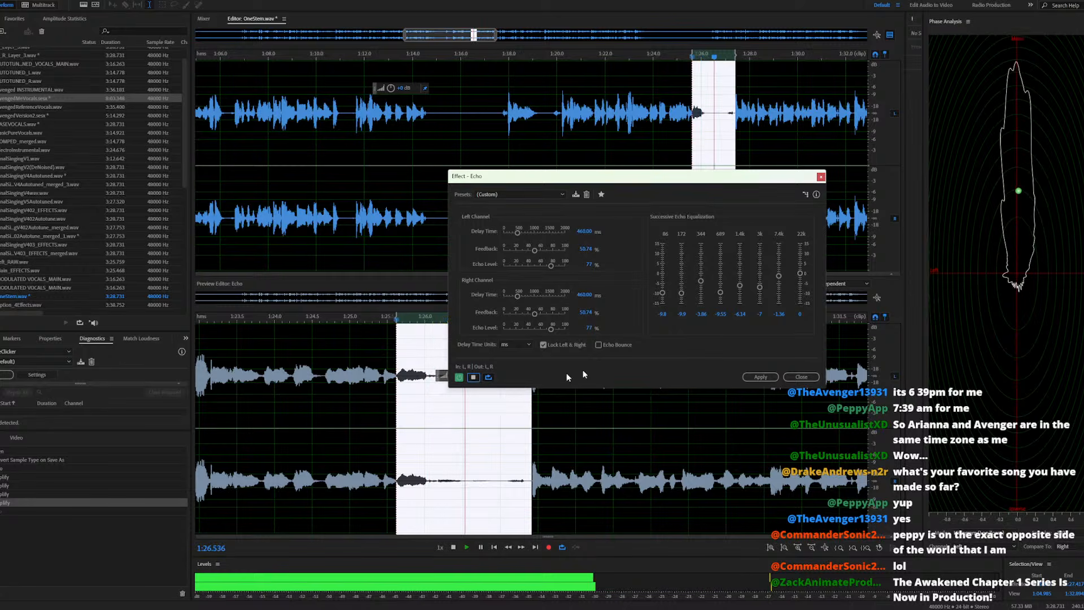
pyautogui.click(757, 377)
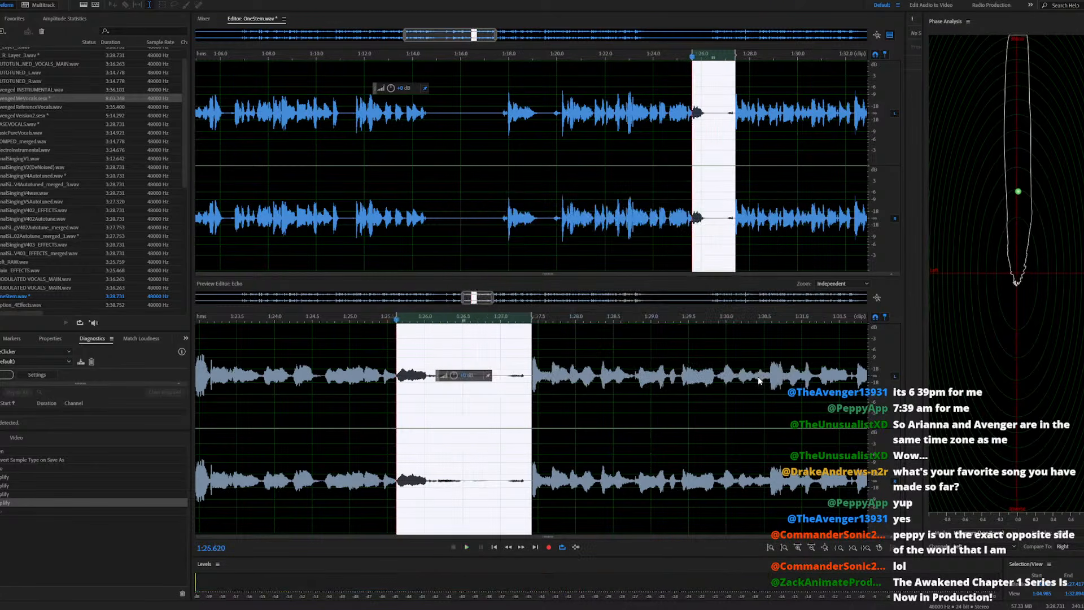
# Return to the AvengedMeVocals session and play the mix from 1:18.939 to check the reapplied echo
pyautogui.doubleClick(50, 99)
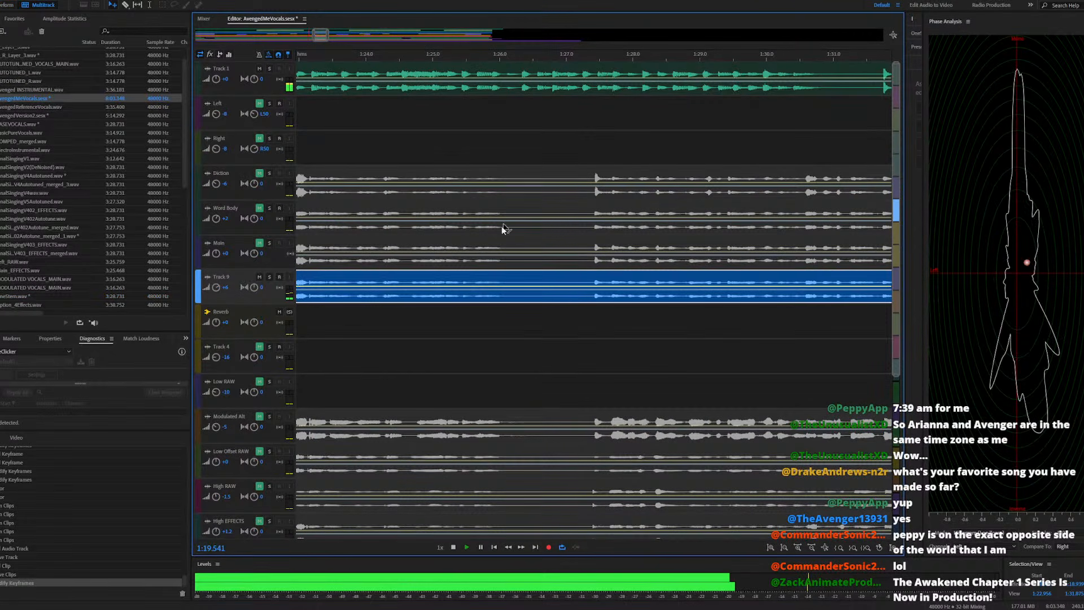
pyautogui.scroll(-5, 491, 249)
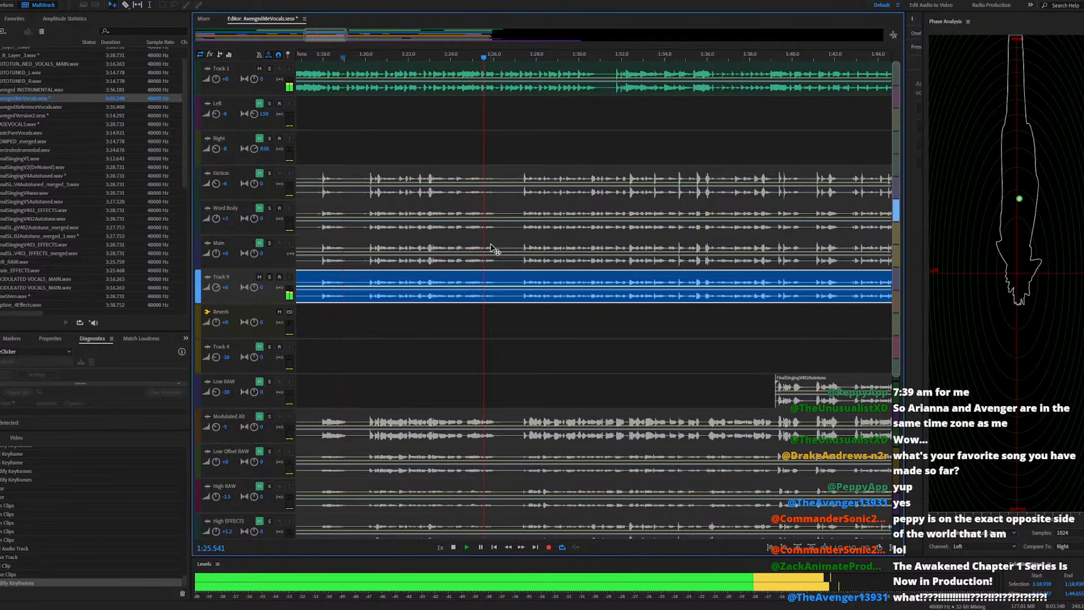
pyautogui.press('space')
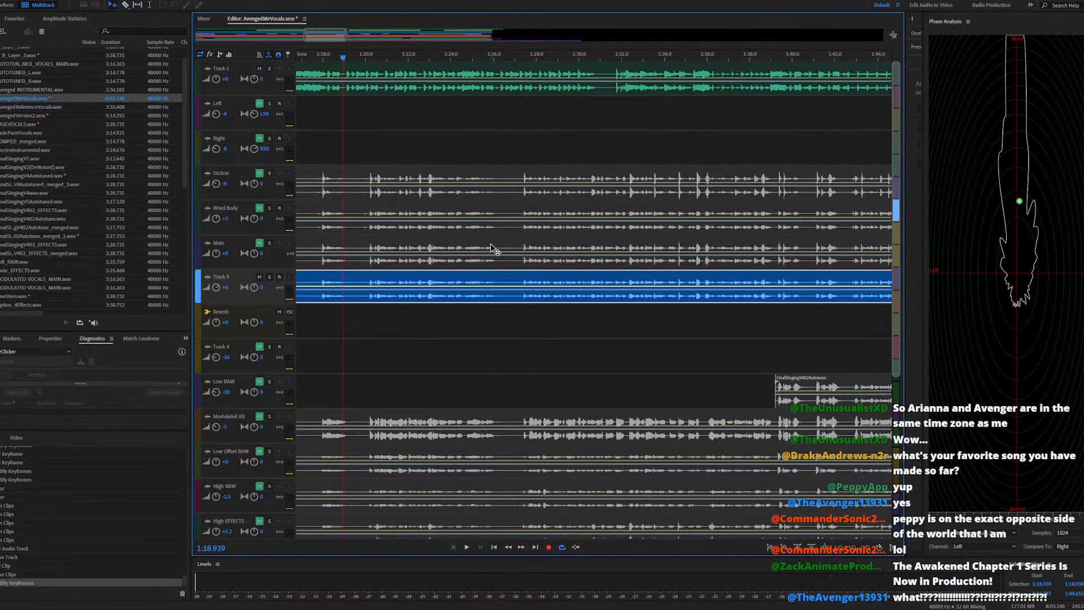
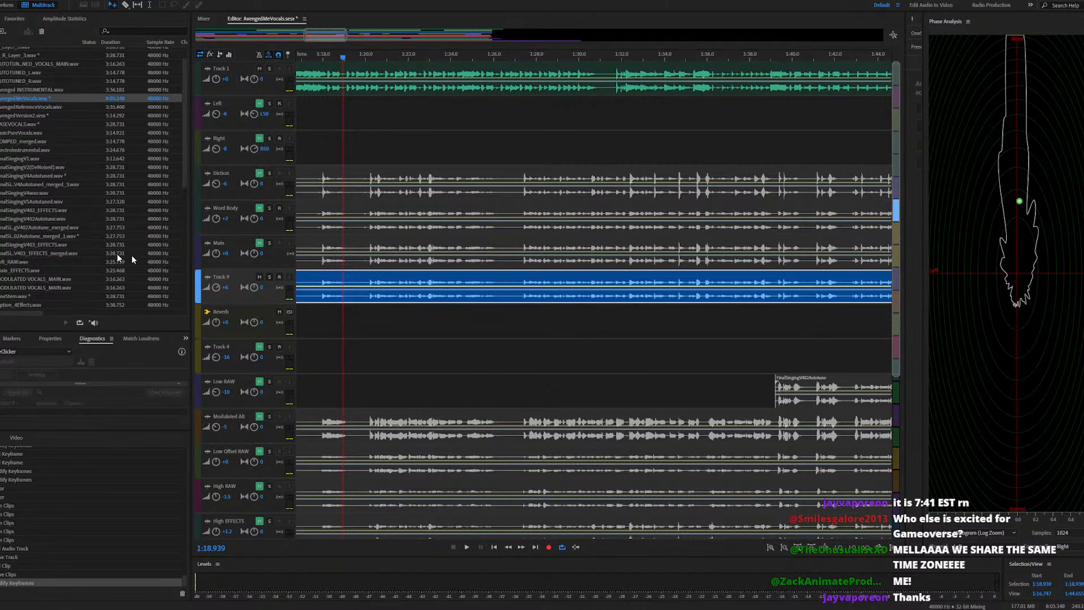
# Replay the mix around the first echoed word from several start points, including 1:18.763, 1:17.744 and 1:16.980
pyautogui.click(353, 58)
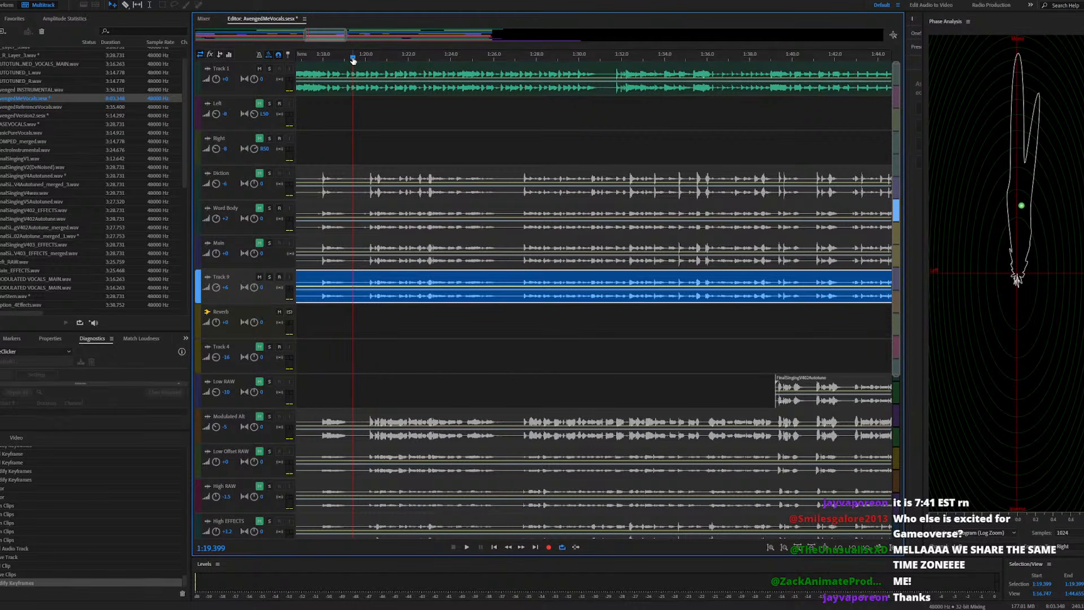
pyautogui.click(340, 58)
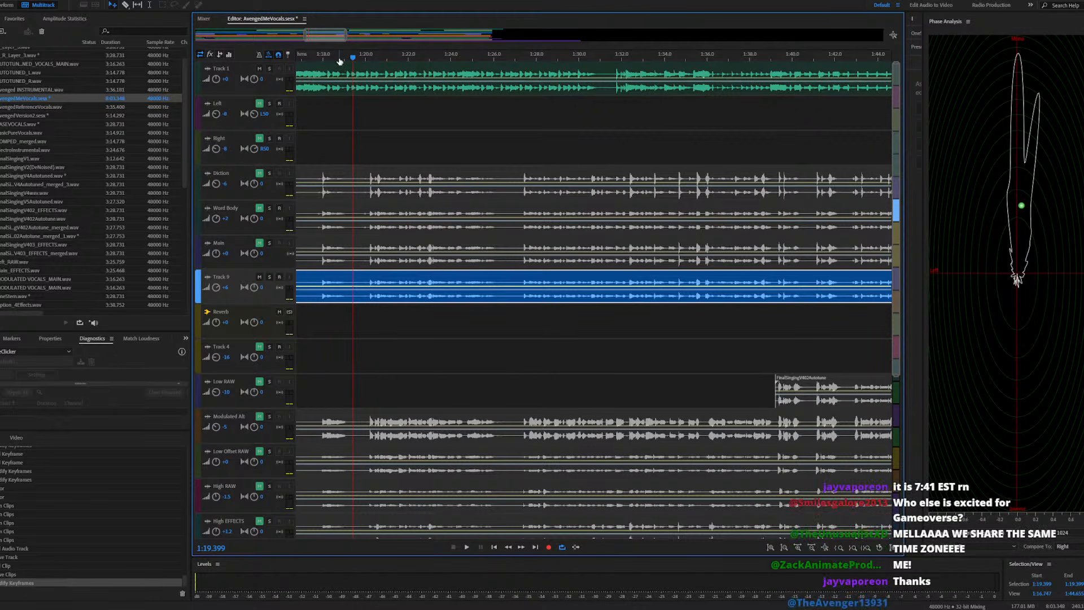
pyautogui.press('space')
pyautogui.press('space')
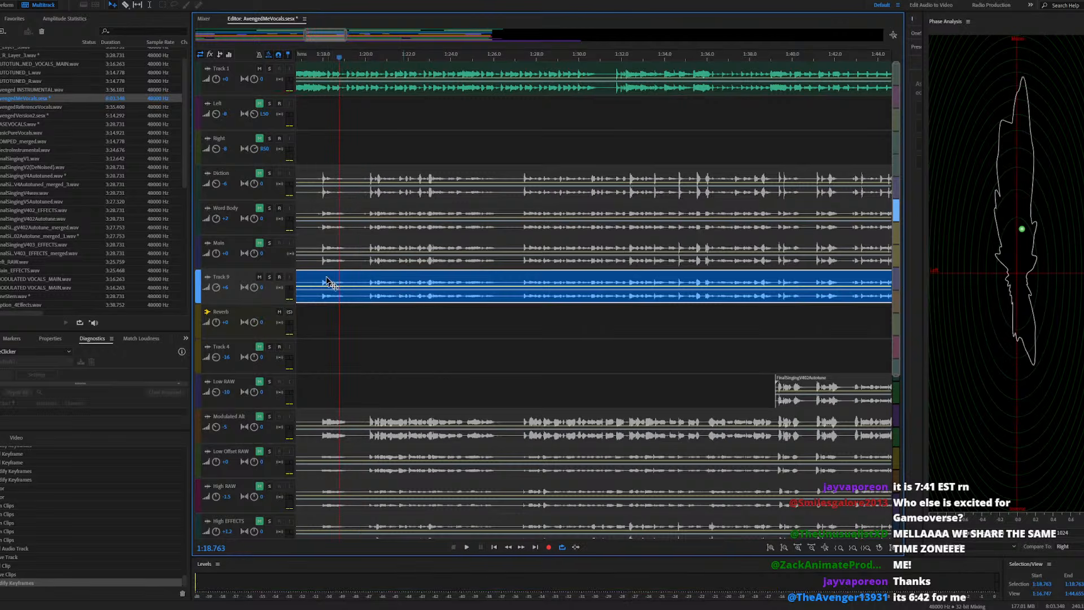
pyautogui.press('space')
pyautogui.click(487, 59)
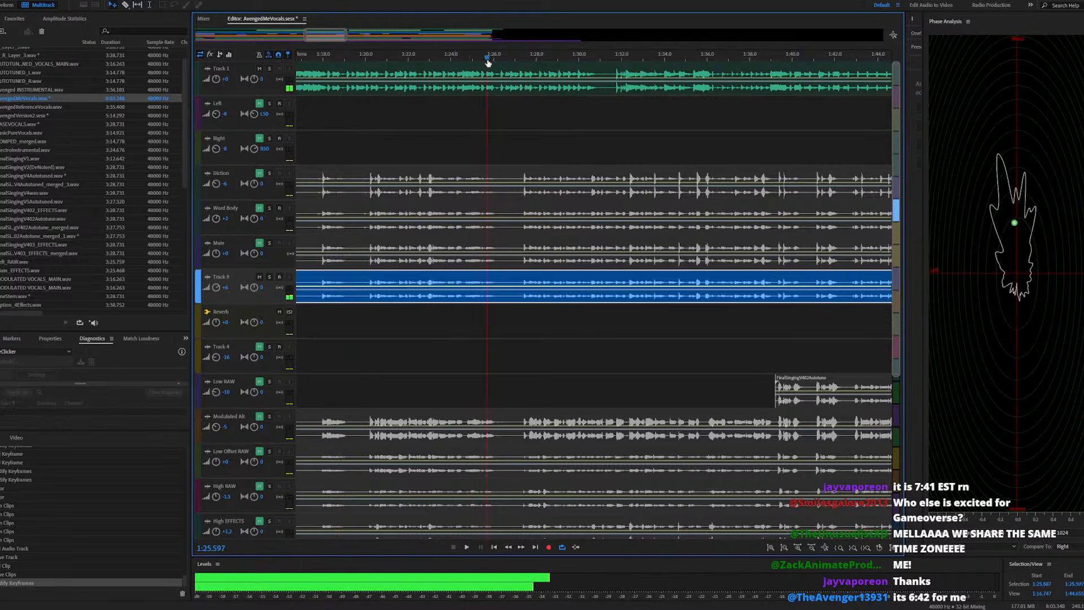
pyautogui.click(318, 58)
pyautogui.press('space')
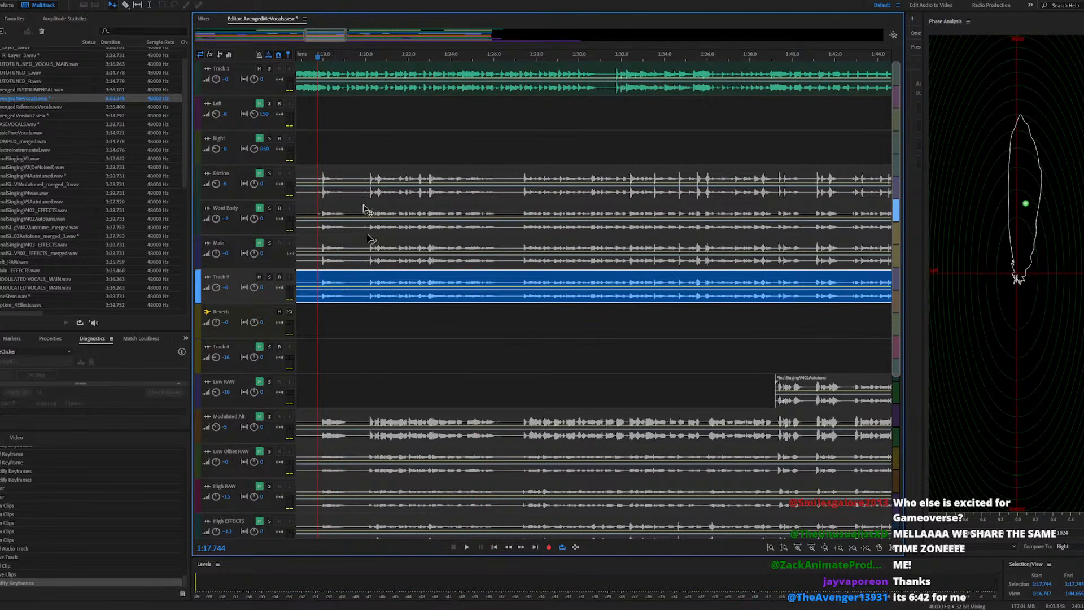
pyautogui.press('space')
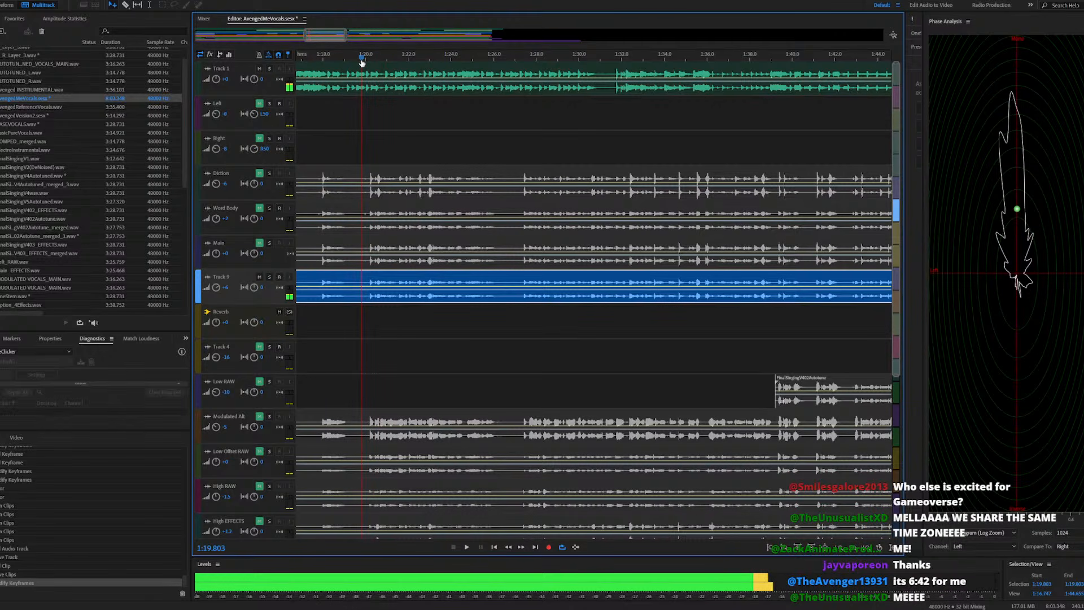
pyautogui.moveTo(362, 64); pyautogui.dragTo(301, 88)
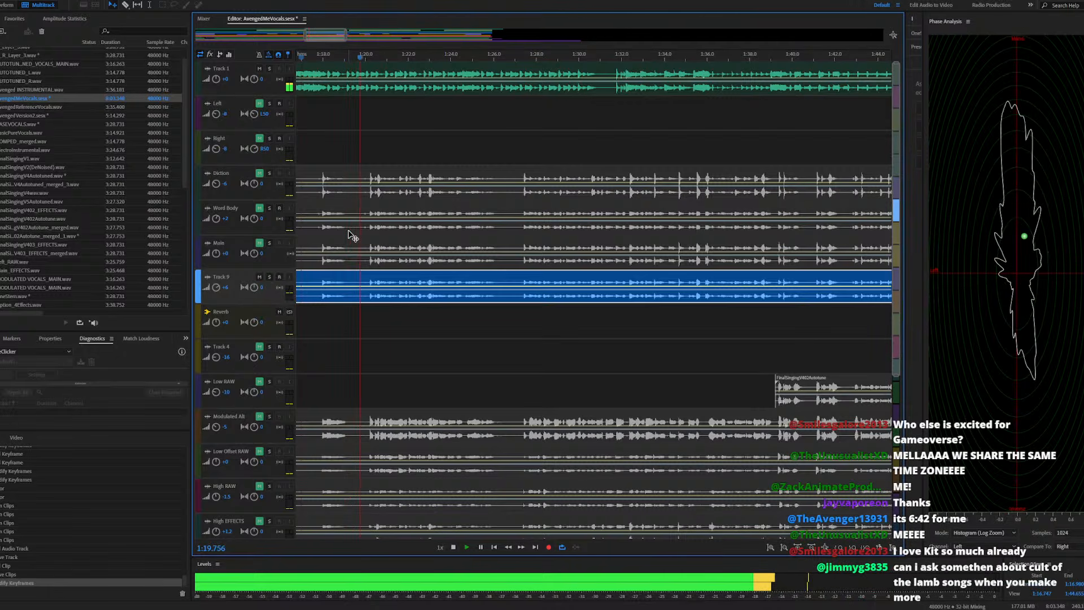
pyautogui.press('space')
# Open the Track 9 clip in the waveform editor and play the word starting just before 1:18
pyautogui.doubleClick(329, 298)
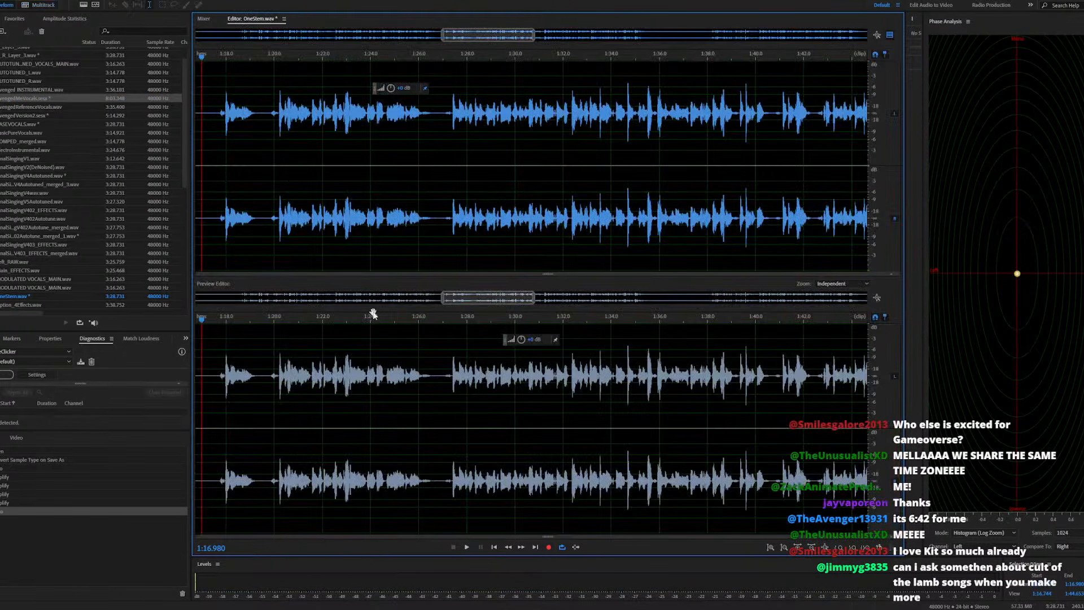
pyautogui.scroll(4, 229, 232)
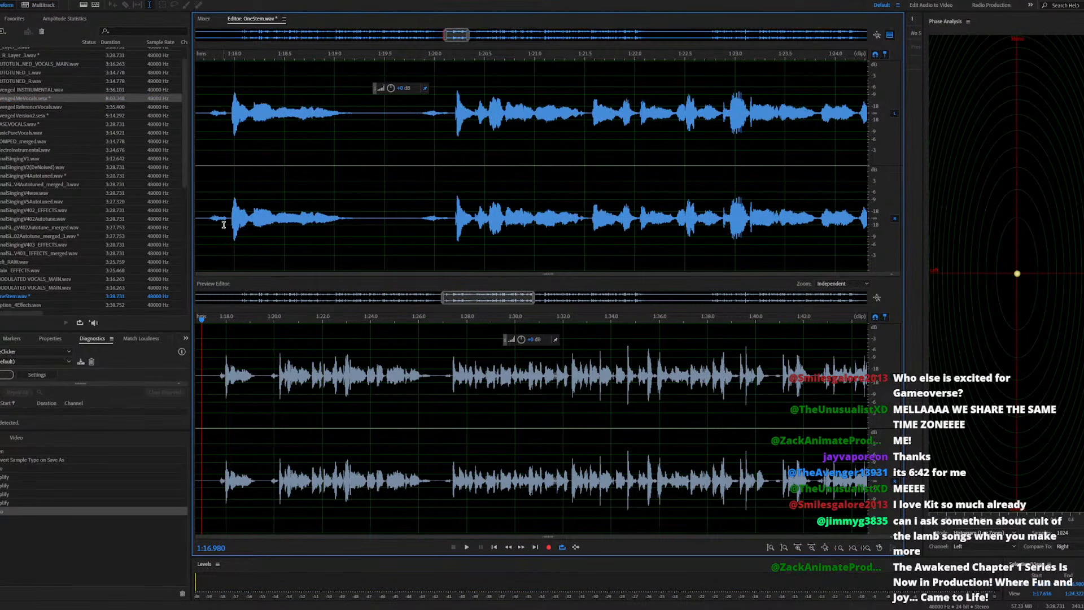
pyautogui.click(214, 225)
pyautogui.press('space')
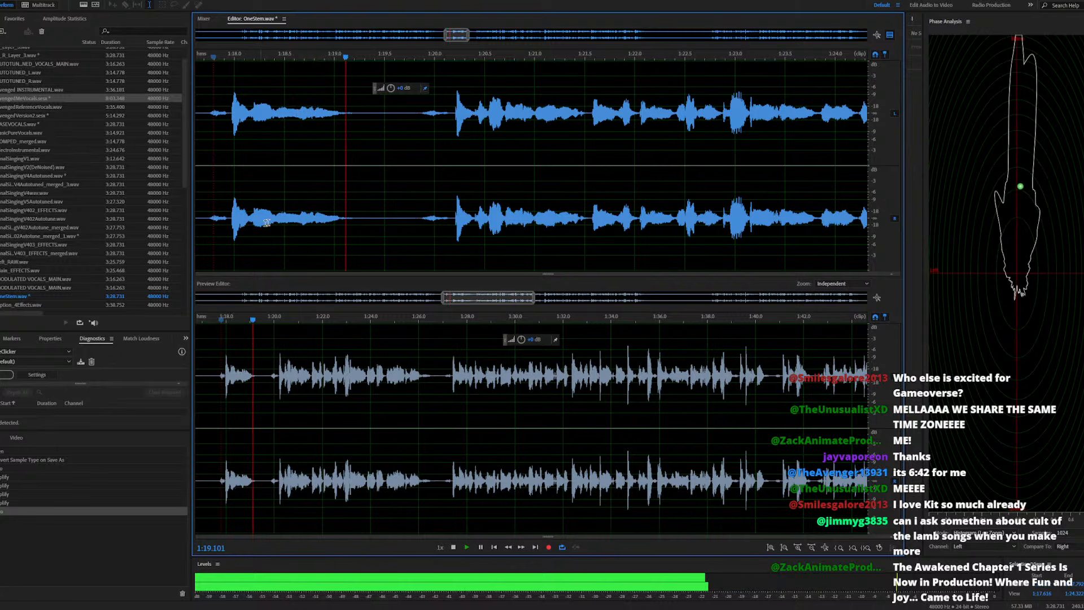
pyautogui.press('space')
# Select the word's tail from 1:18.416 to 1:19.832 and preview Surround Reverb with the Theater impulse
pyautogui.moveTo(276, 229); pyautogui.dragTo(411, 228)
pyautogui.click(55, 2)
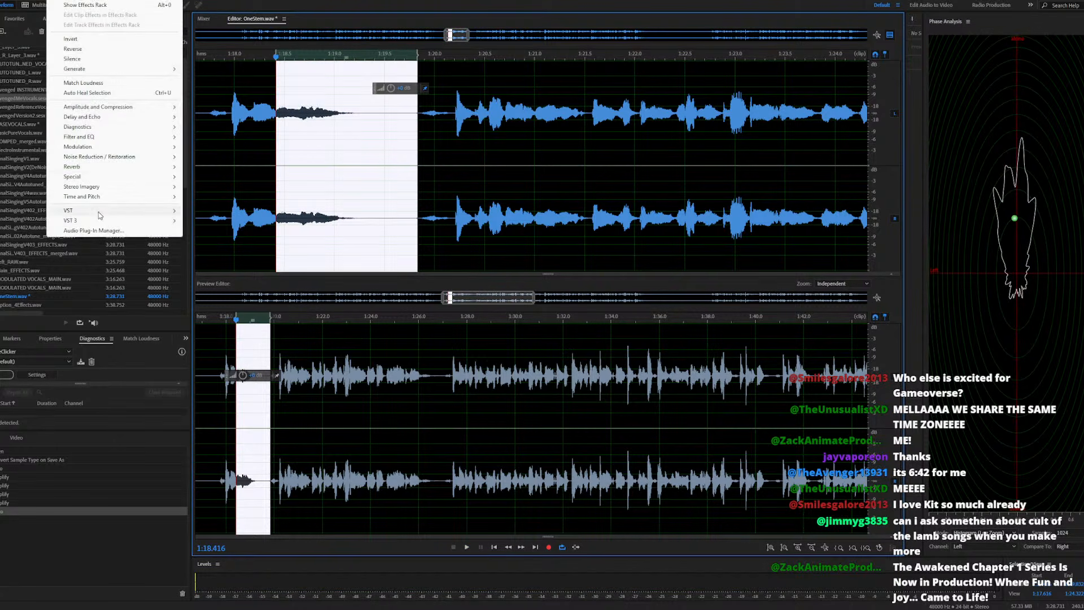
pyautogui.moveTo(96, 157)
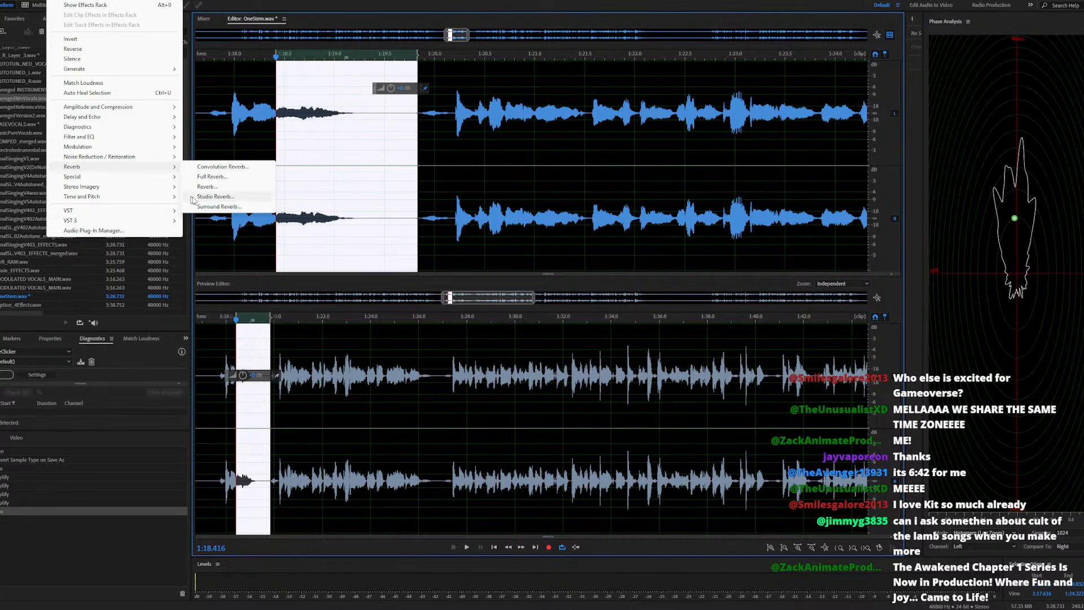
pyautogui.click(208, 208)
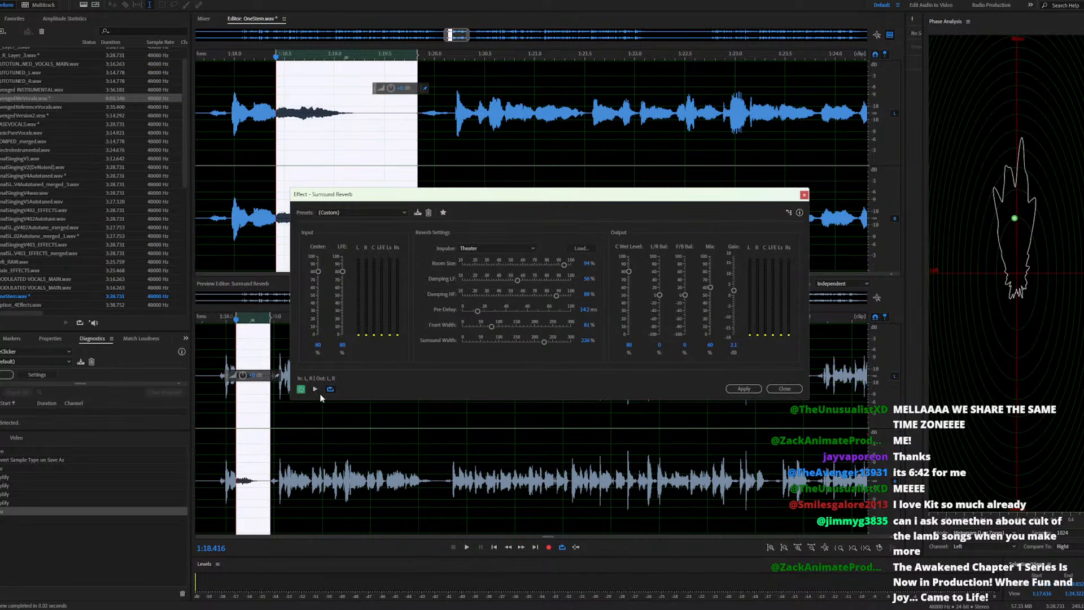
pyautogui.click(315, 388)
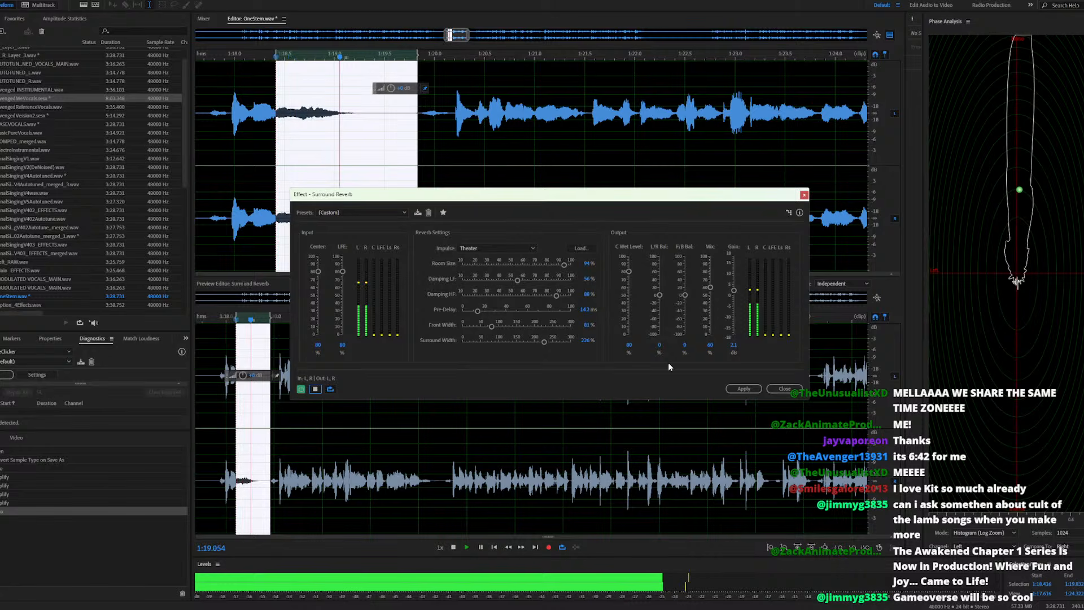
# Set Surround Reverb's C Wet Level to 47%, Gain to 4.6 dB and Mix to 57%, and apply it
pyautogui.moveTo(628, 272); pyautogui.dragTo(628, 296)
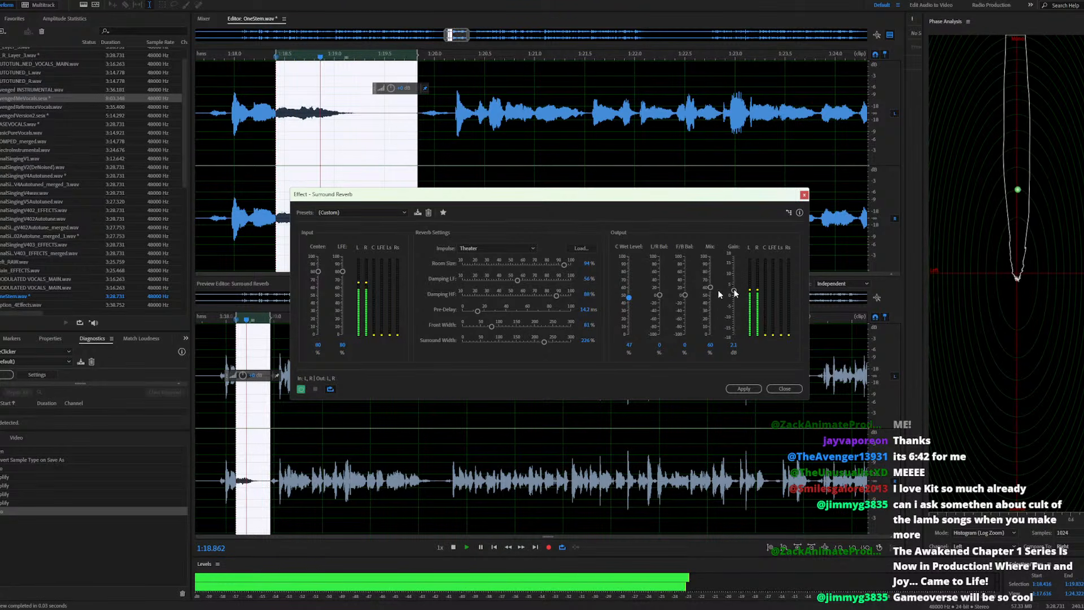
pyautogui.moveTo(734, 291); pyautogui.dragTo(710, 291)
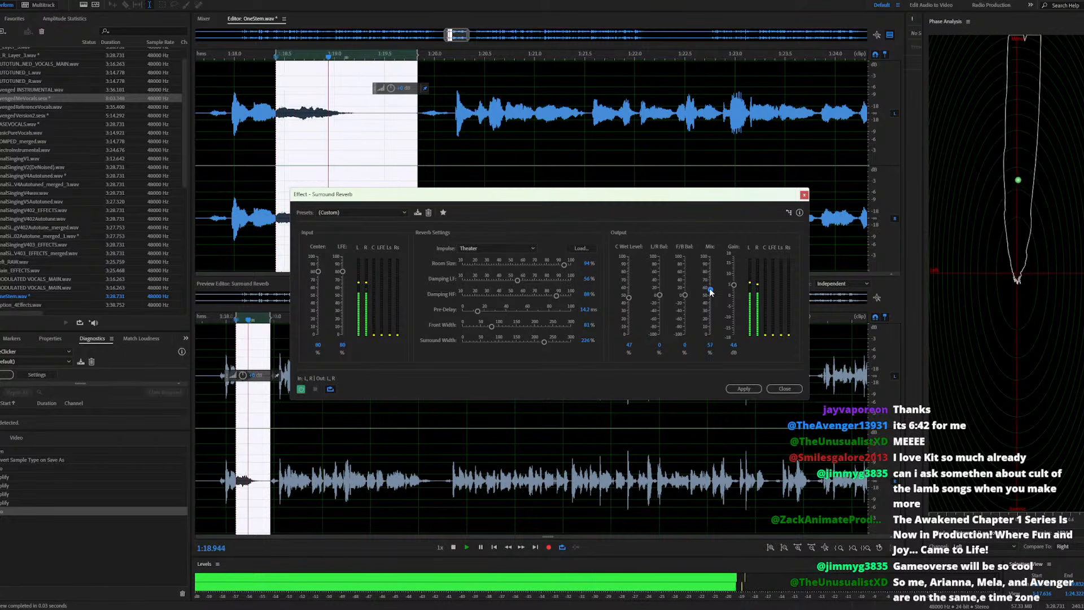
pyautogui.click(737, 389)
# Play the reverbed word from 1:17.959 and undo the Surround Reverb
pyautogui.click(229, 226)
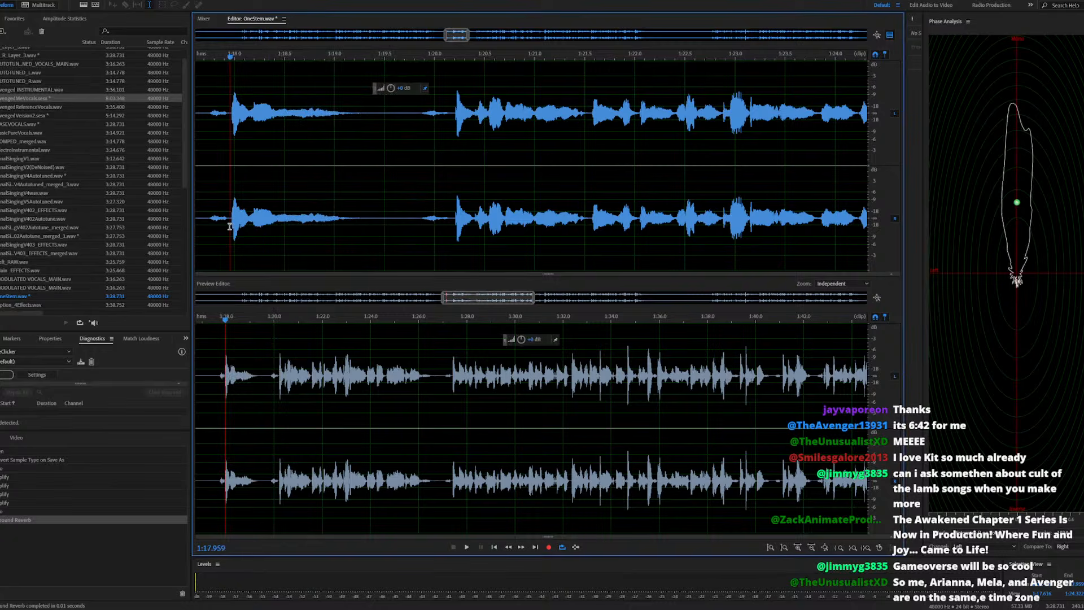
pyautogui.press('space')
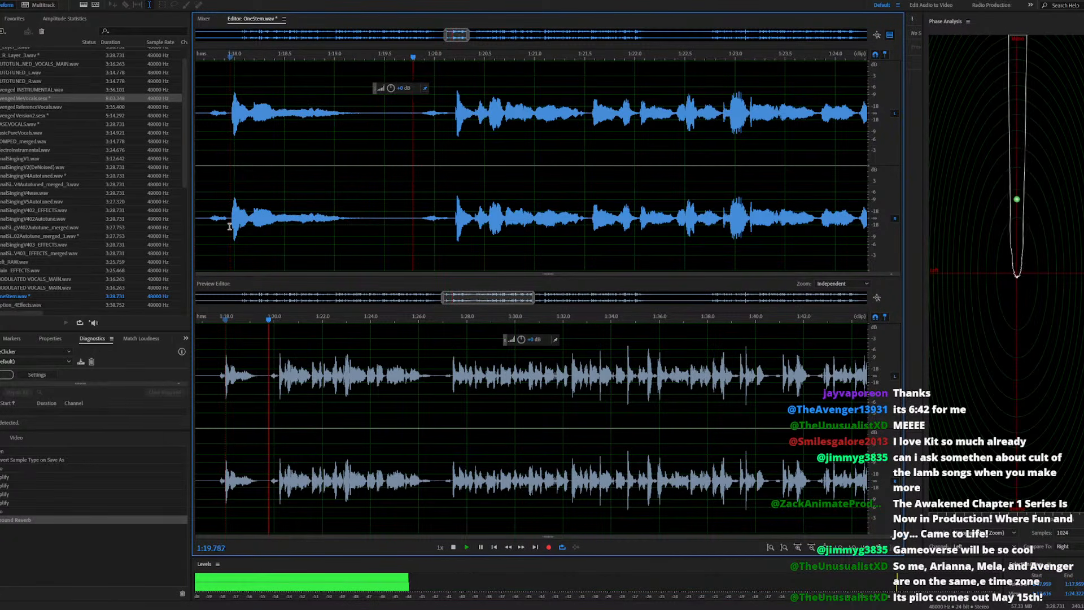
pyautogui.hotkey('ctrl', 'z')
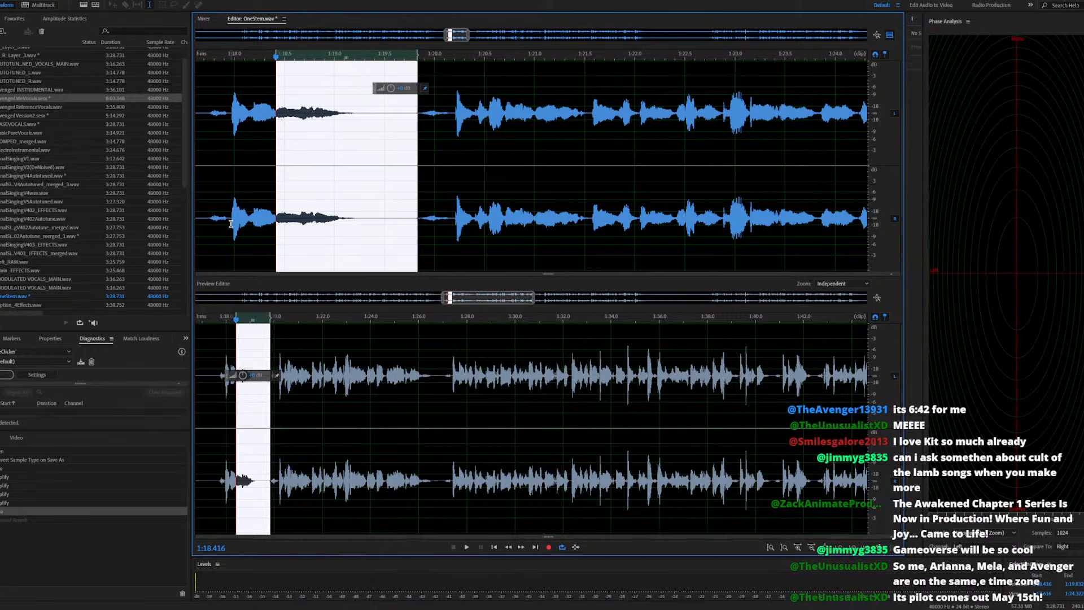
# Play the untreated word from 1:17.964 and from 1:18.375 to locate where its tail begins
pyautogui.click(231, 223)
pyautogui.press('space')
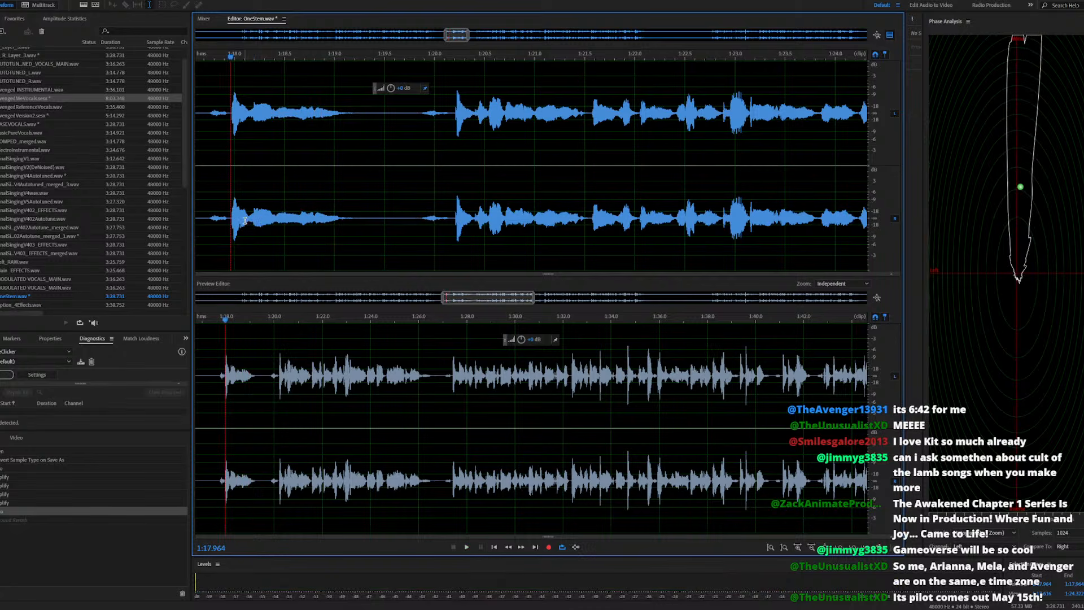
pyautogui.click(245, 221)
pyautogui.press('space')
pyautogui.press('space')
pyautogui.press('space')
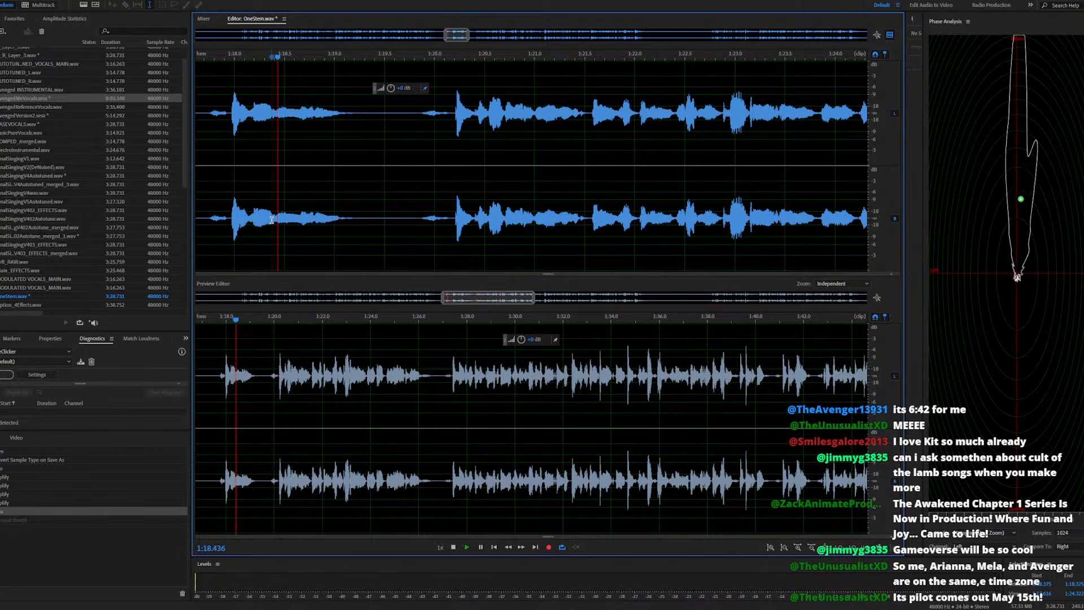
# Play the word from several points between about 1:18.43 and 1:18.50 to locate where its tail begins
pyautogui.press('space')
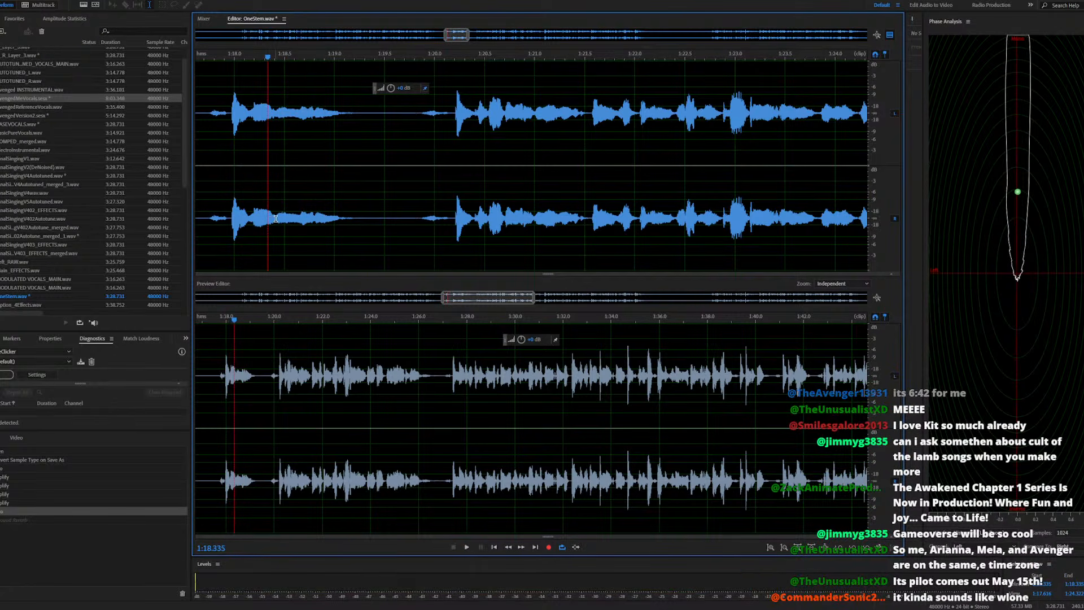
pyautogui.click(277, 219)
pyautogui.press('space')
pyautogui.press('space')
pyautogui.click(284, 219)
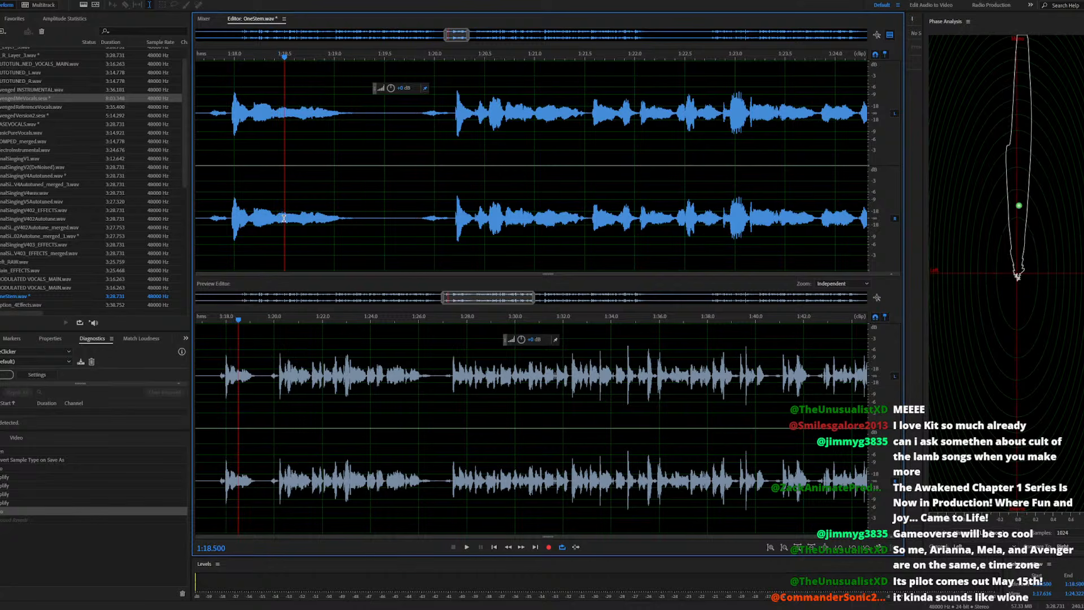
pyautogui.press('space')
pyautogui.press('space')
pyautogui.click(282, 219)
pyautogui.press('space')
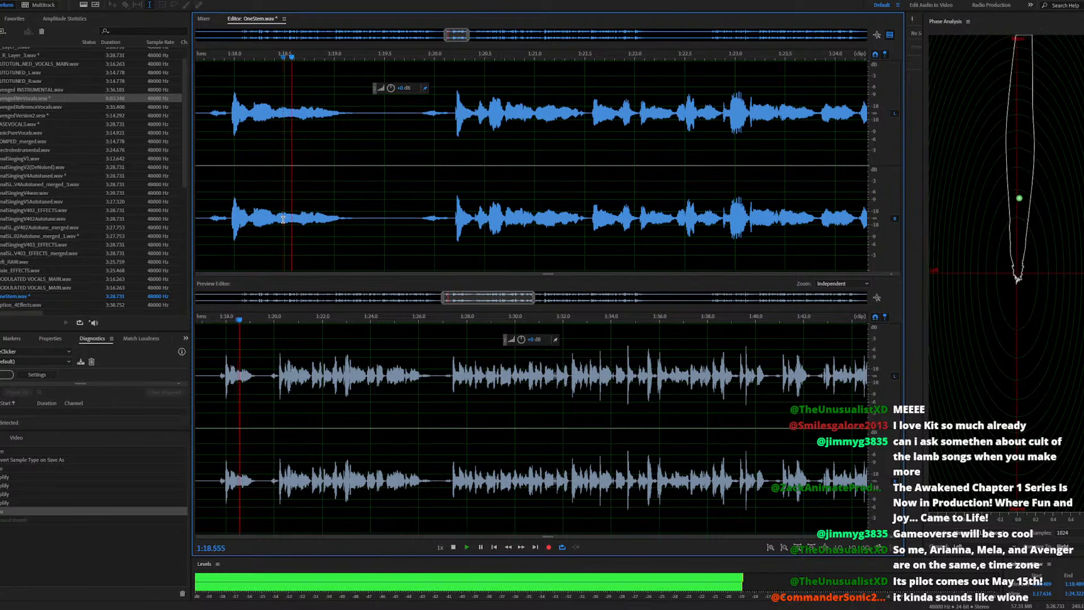
# Select the word's tail from 1:18.500 to about 1:19.84 and bring up the Surround Reverb effect for it
pyautogui.moveTo(284, 219); pyautogui.dragTo(419, 219)
pyautogui.click(64, 2)
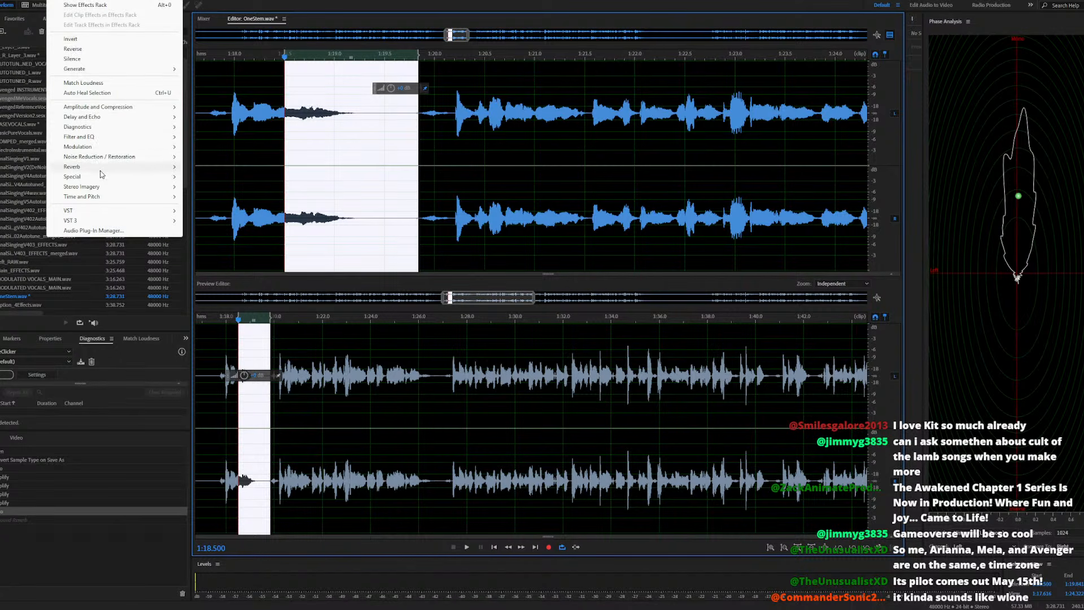
pyautogui.moveTo(101, 172)
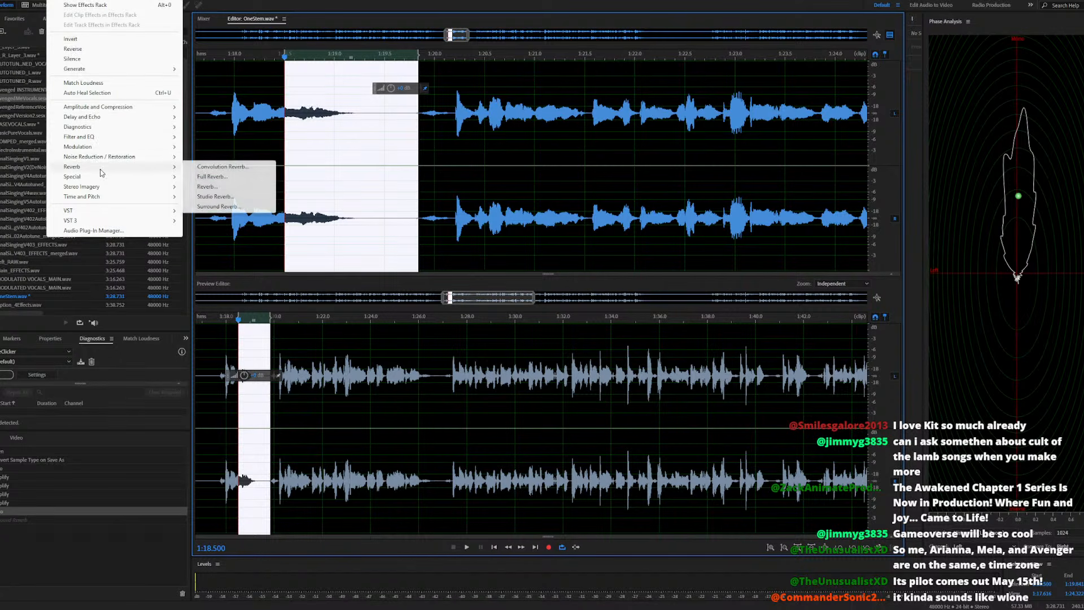
pyautogui.click(219, 207)
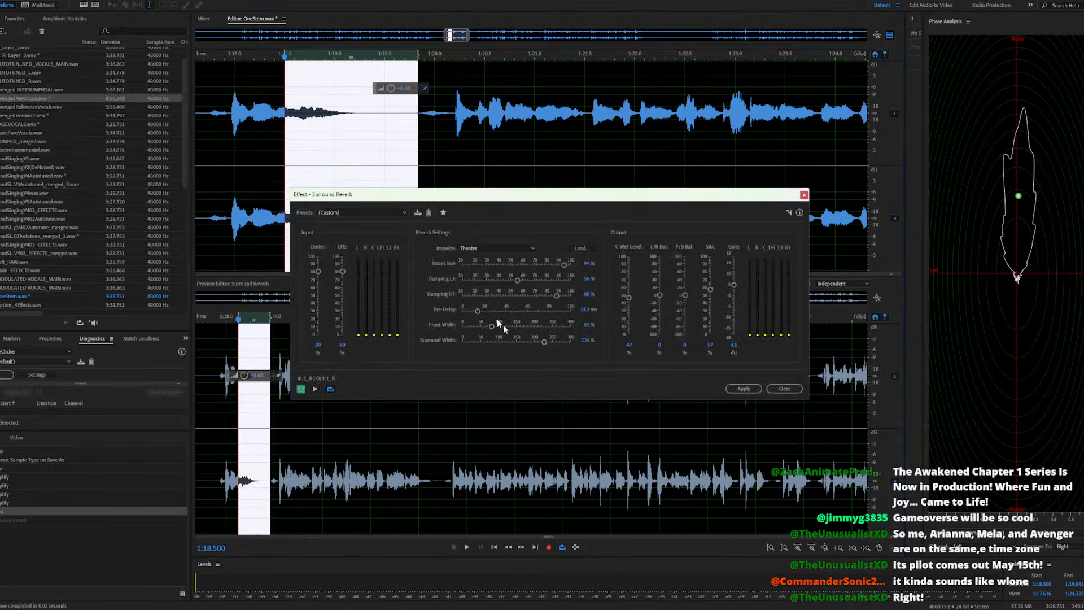
# Preview the Surround Reverb on the tail and set its Center input to 63% and LFE input to 73%
pyautogui.click(316, 389)
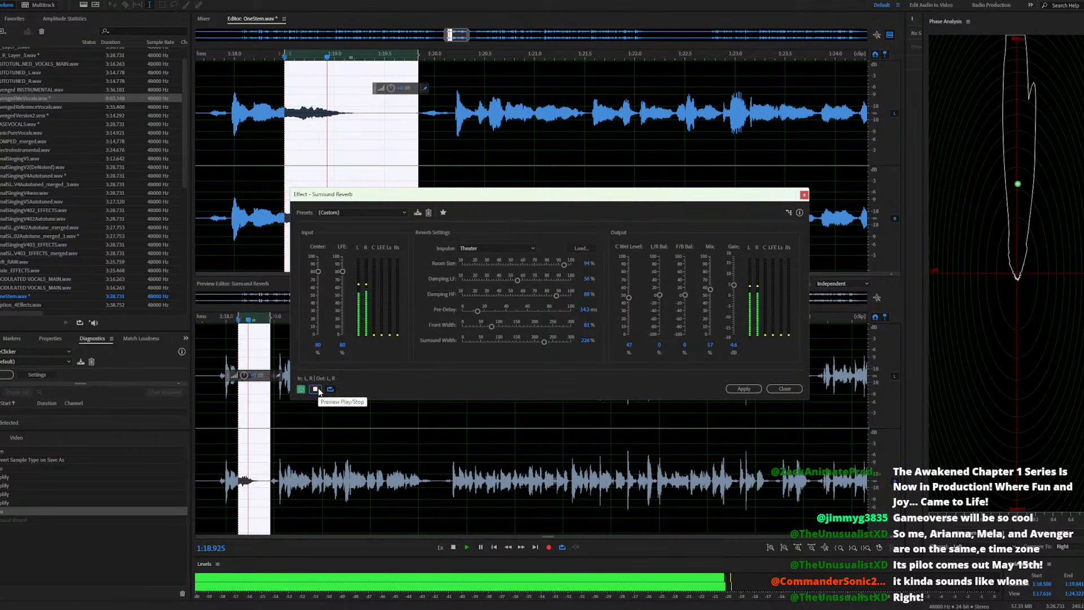
pyautogui.moveTo(317, 273); pyautogui.dragTo(317, 305)
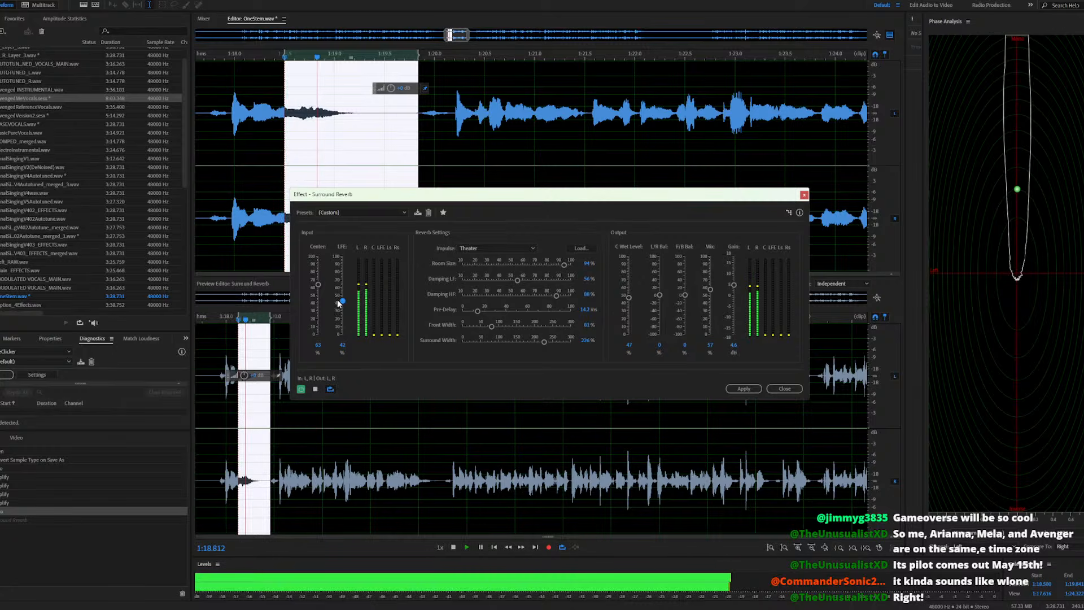
pyautogui.moveTo(339, 302); pyautogui.dragTo(345, 282)
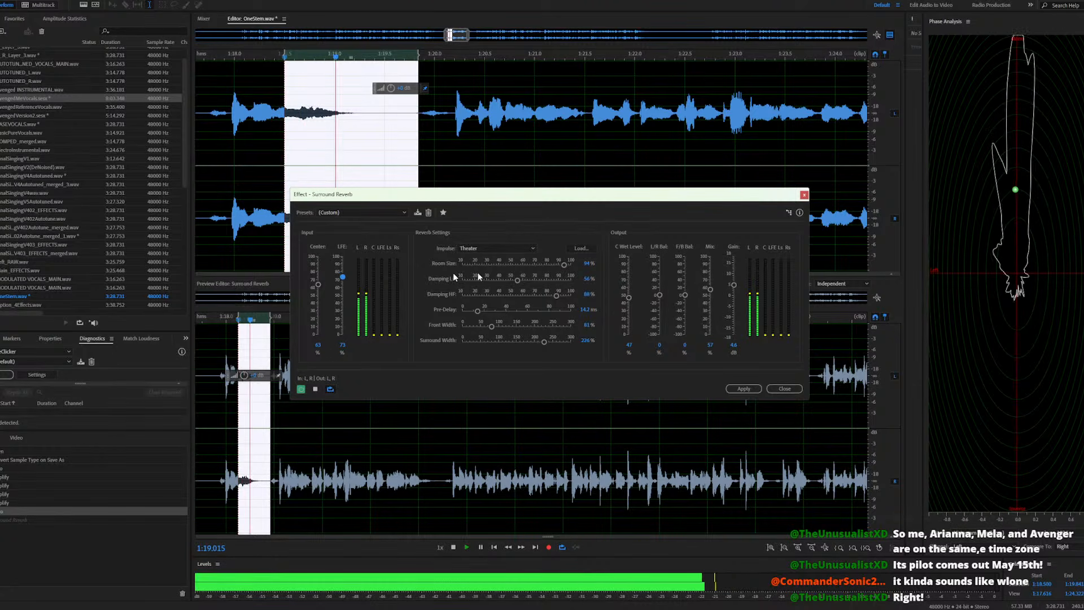
# Audition the Drum Room, Cathedral and Deep Well impulses on the tail and settle on Full-Size Auditorium
pyautogui.click(496, 248)
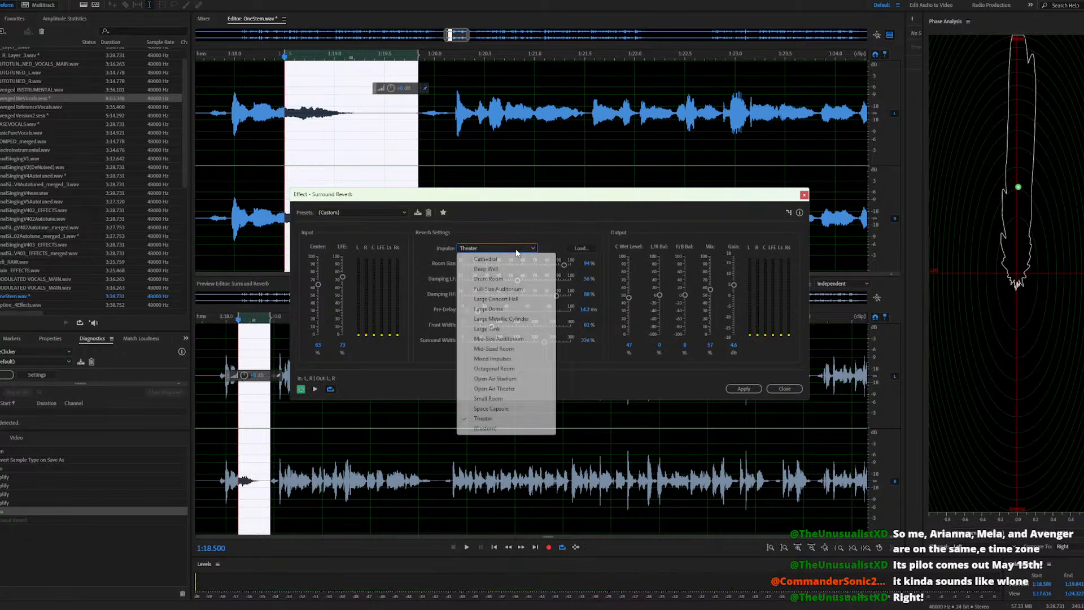
pyautogui.click(511, 289)
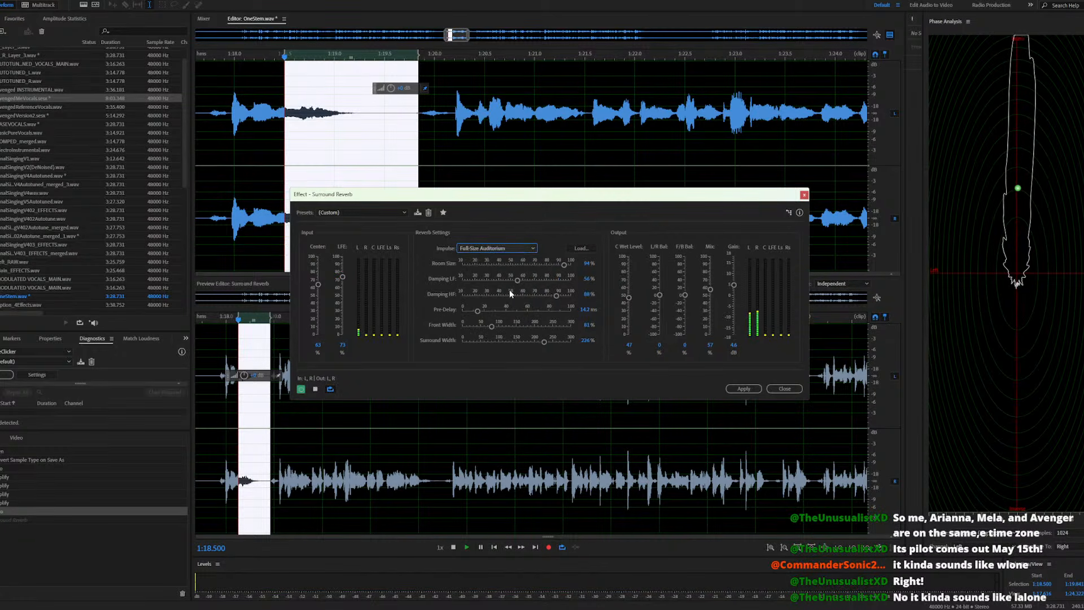
pyautogui.click(505, 252)
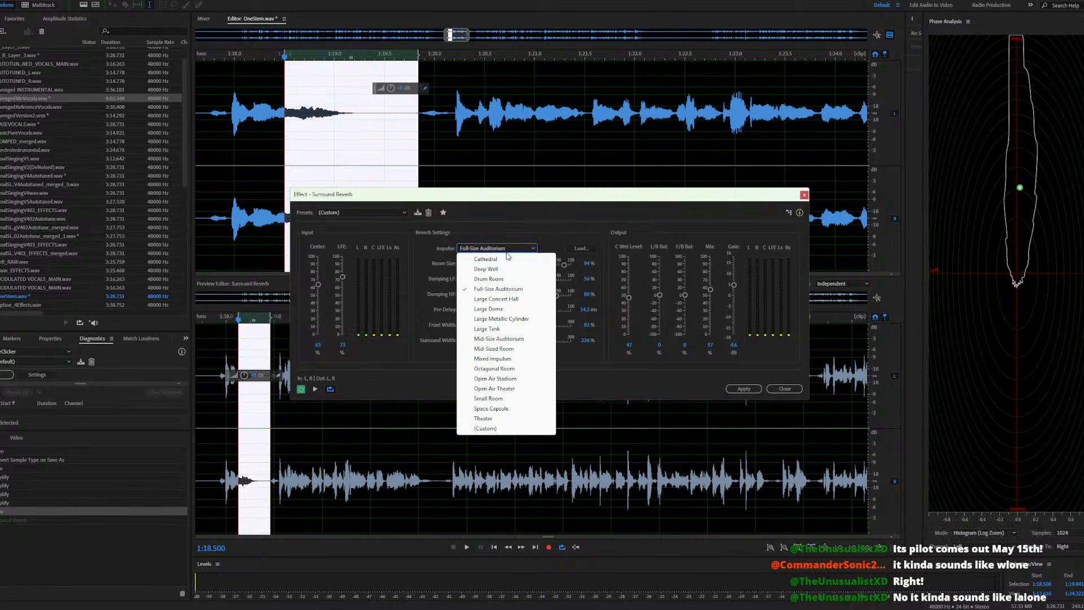
pyautogui.click(496, 278)
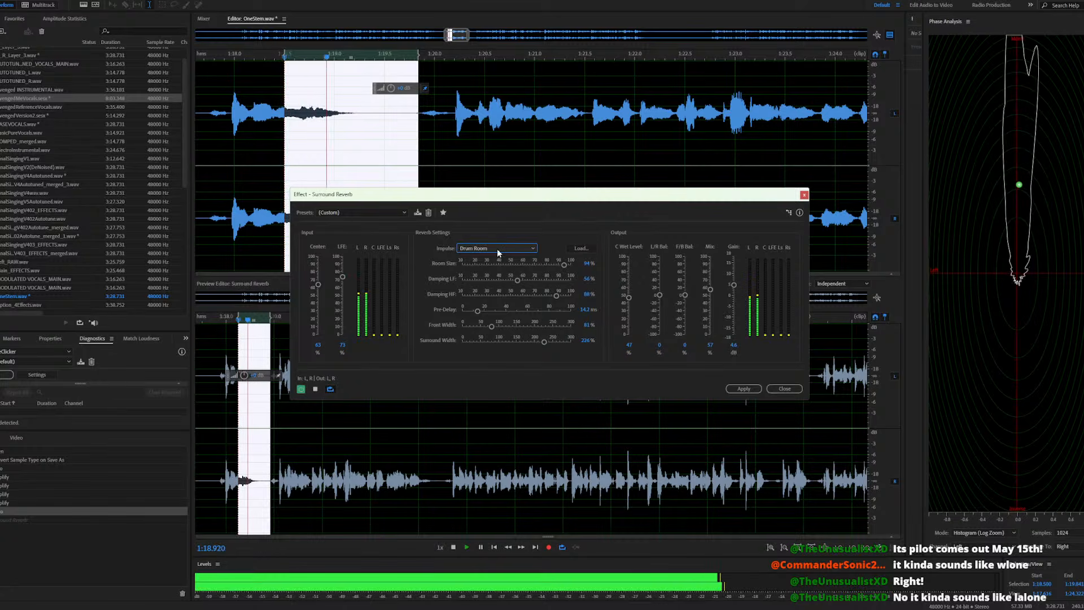
pyautogui.click(496, 249)
pyautogui.click(494, 259)
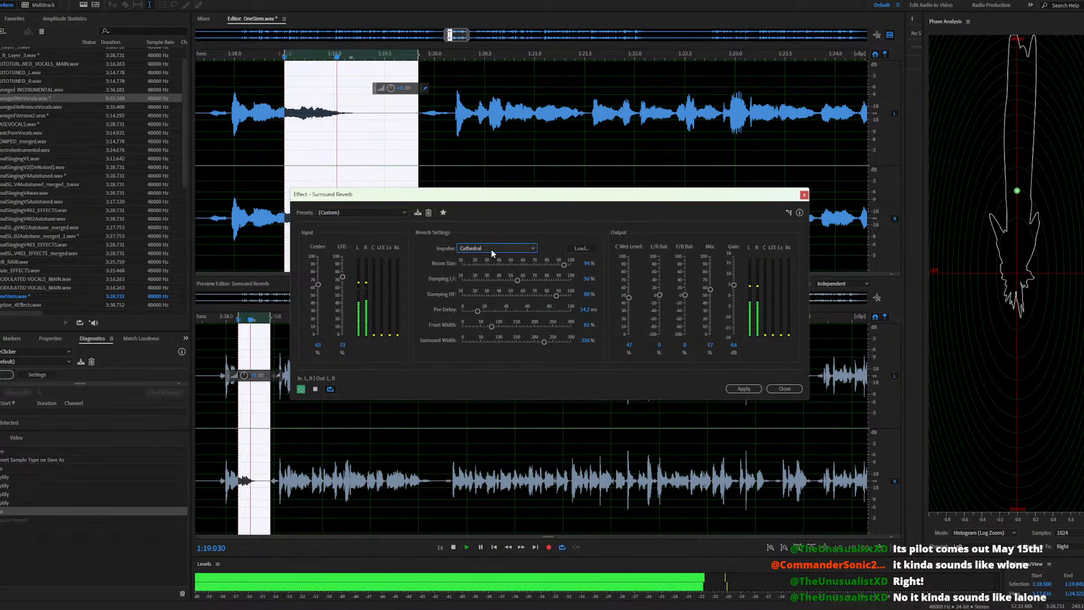
pyautogui.click(491, 249)
pyautogui.click(490, 269)
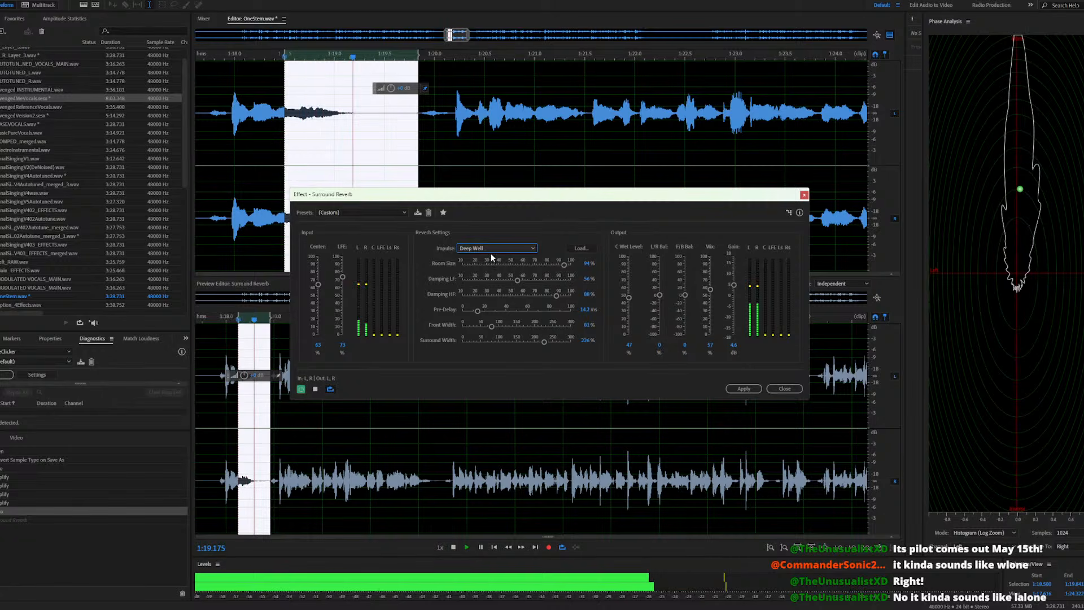
pyautogui.click(490, 251)
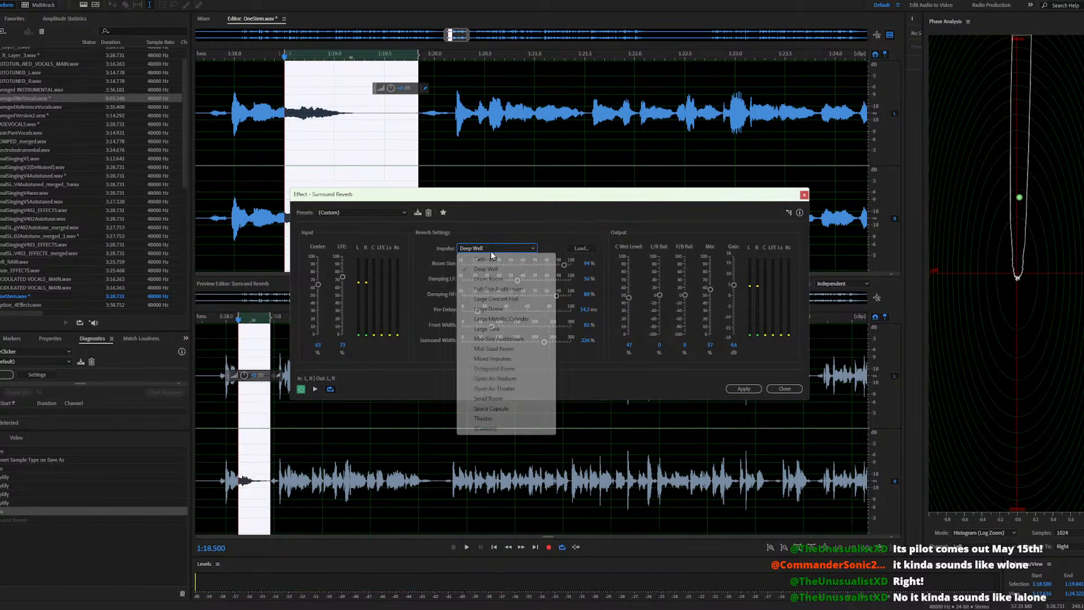
pyautogui.click(495, 289)
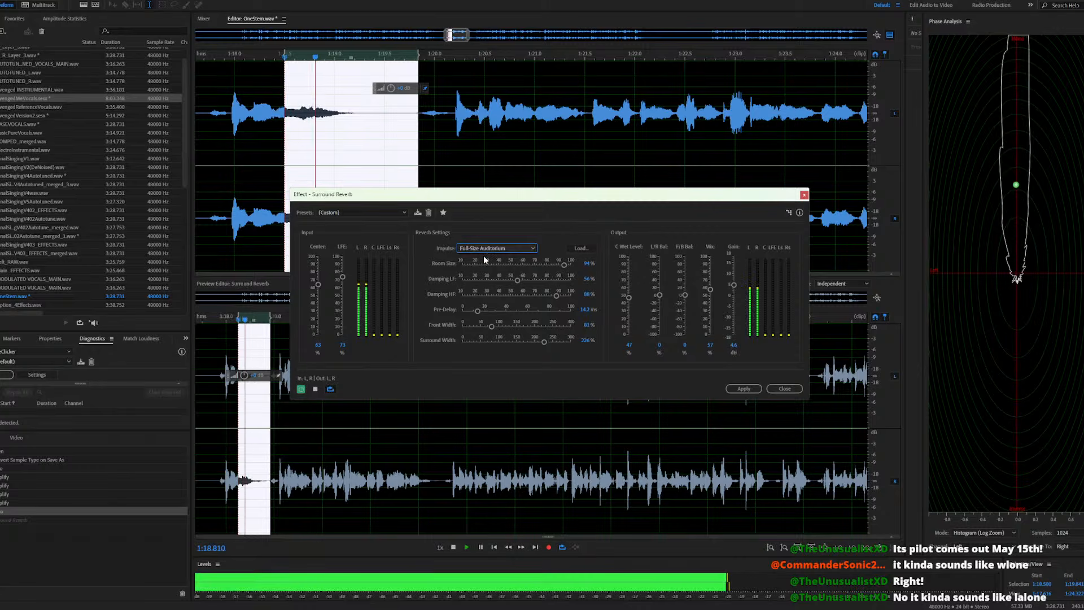
# Try the Surround Reverb on the tail, play the word from 1:17.878, and undo the effect
pyautogui.click(744, 388)
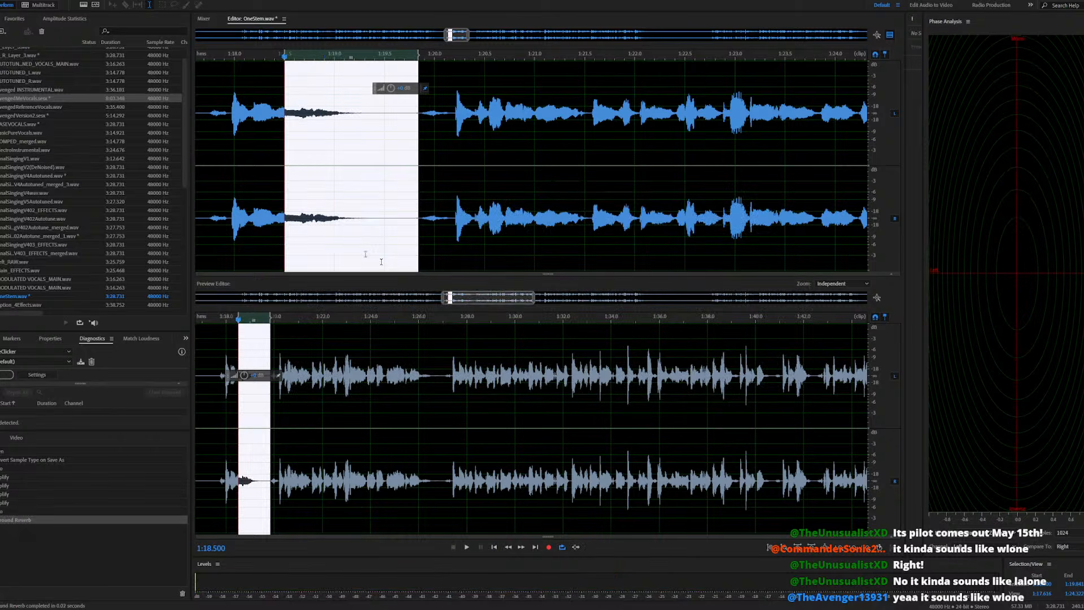
pyautogui.click(222, 215)
pyautogui.press('space')
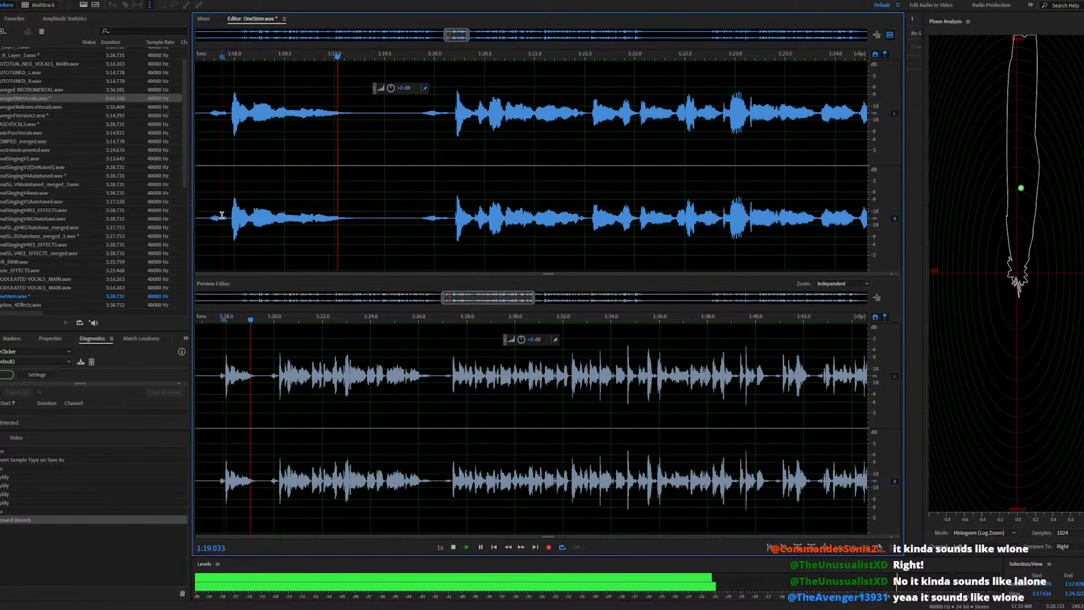
pyautogui.press('space')
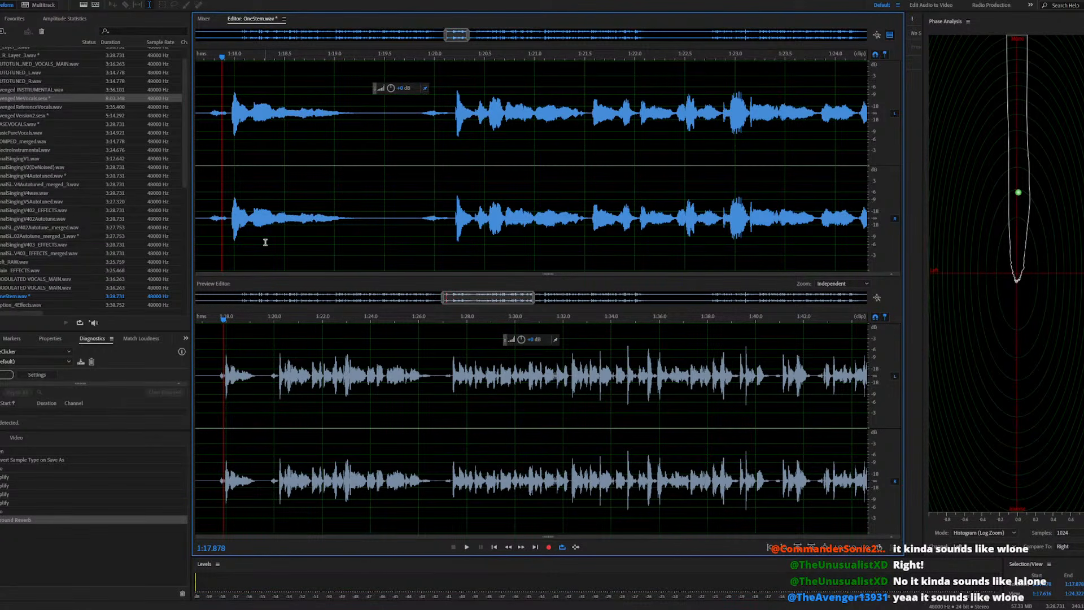
# Apply Surround Reverb with the Full-Size Auditorium impulse to the word's tail starting at 1:18.500
pyautogui.moveTo(284, 234); pyautogui.dragTo(418, 234)
pyautogui.click(56, 2)
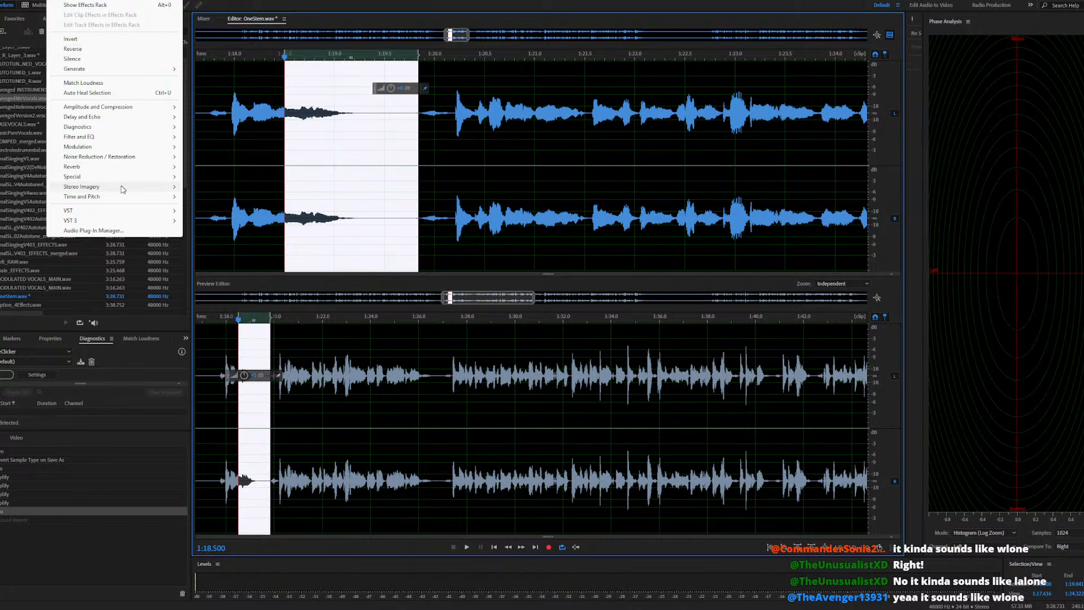
pyautogui.moveTo(136, 167)
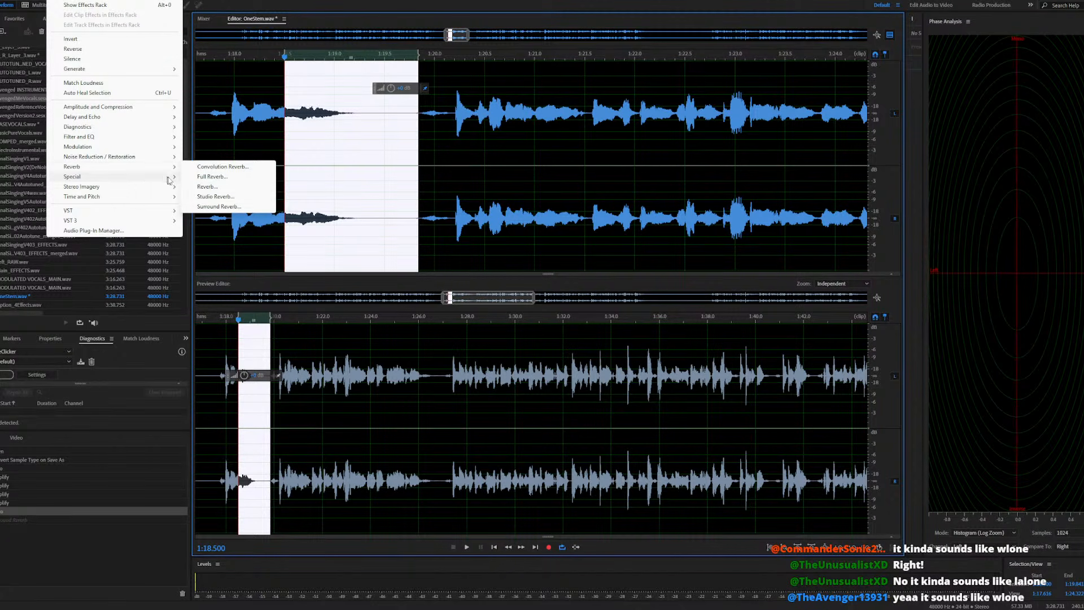
pyautogui.click(213, 206)
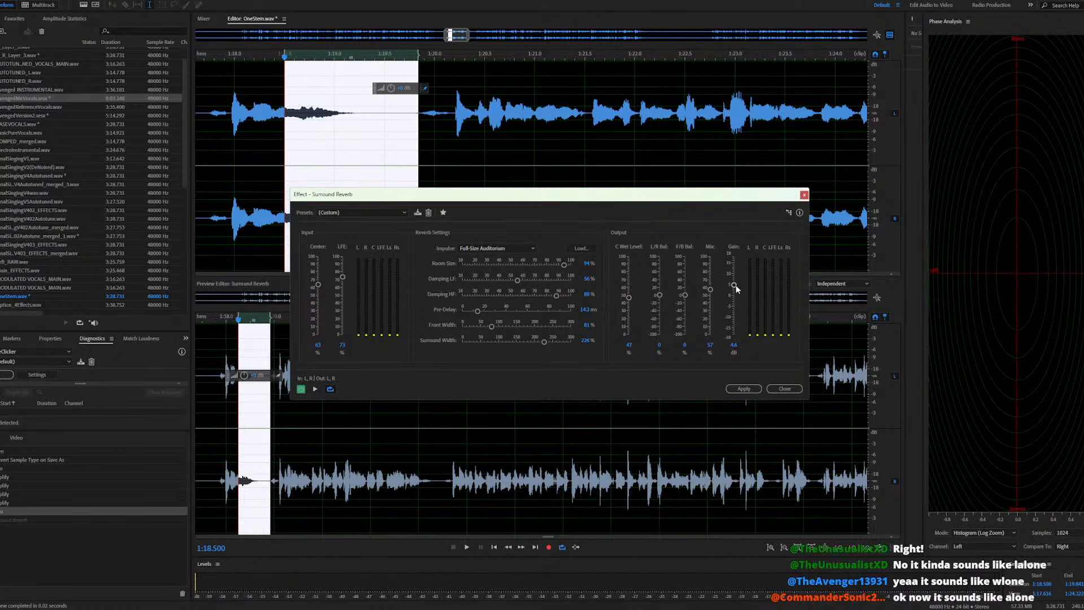
pyautogui.click(750, 388)
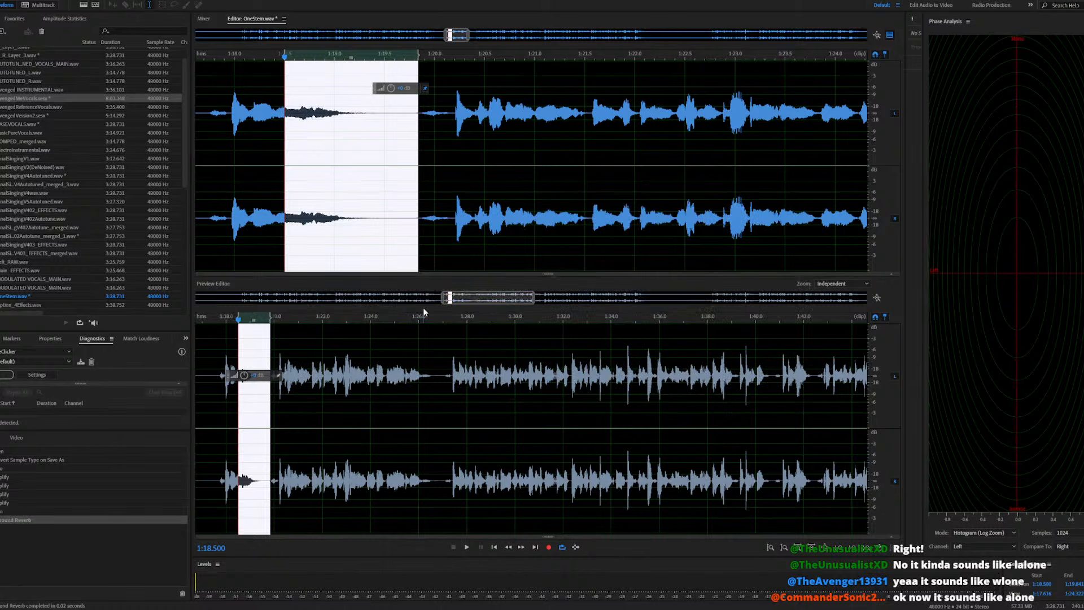
# Play the reverbed word and the phrase after it from 1:17.950 to check the effect
pyautogui.click(229, 225)
pyautogui.press('space')
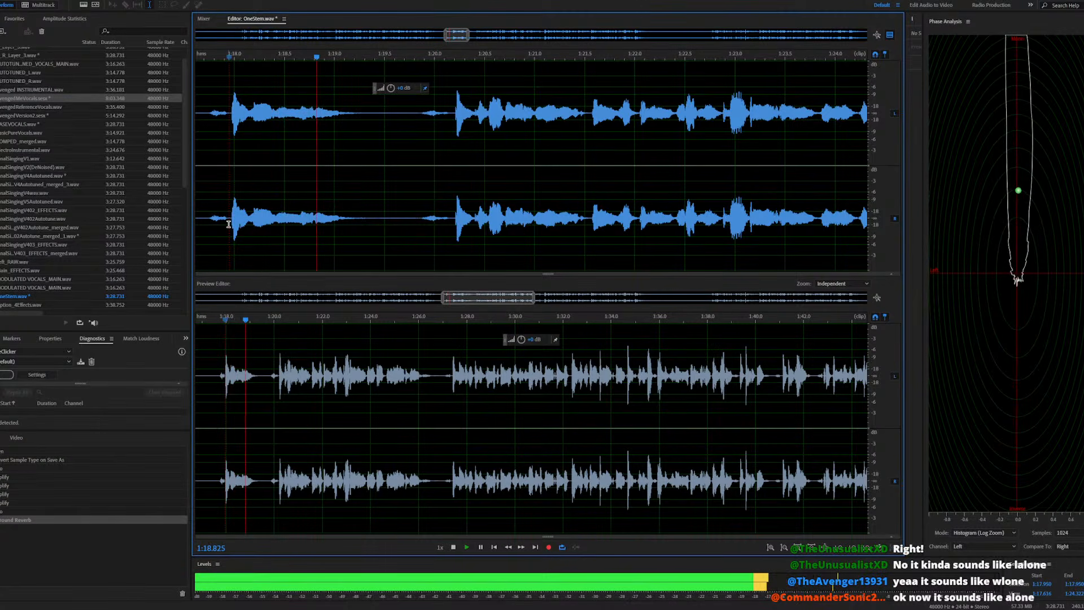
pyautogui.scroll(-3, 392, 219)
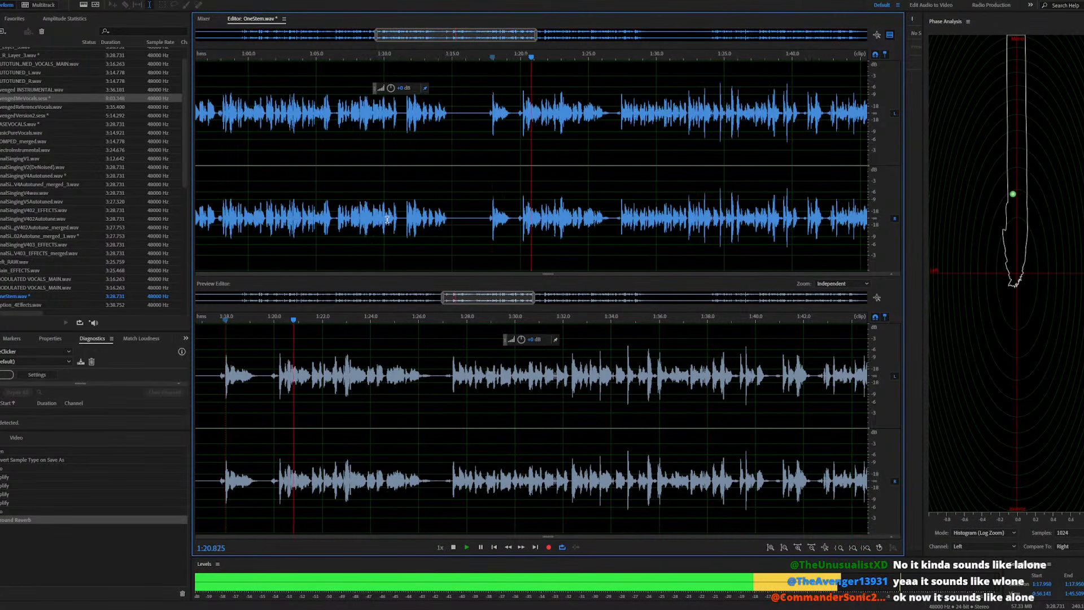
pyautogui.scroll(-2, 357, 220)
pyautogui.press('space')
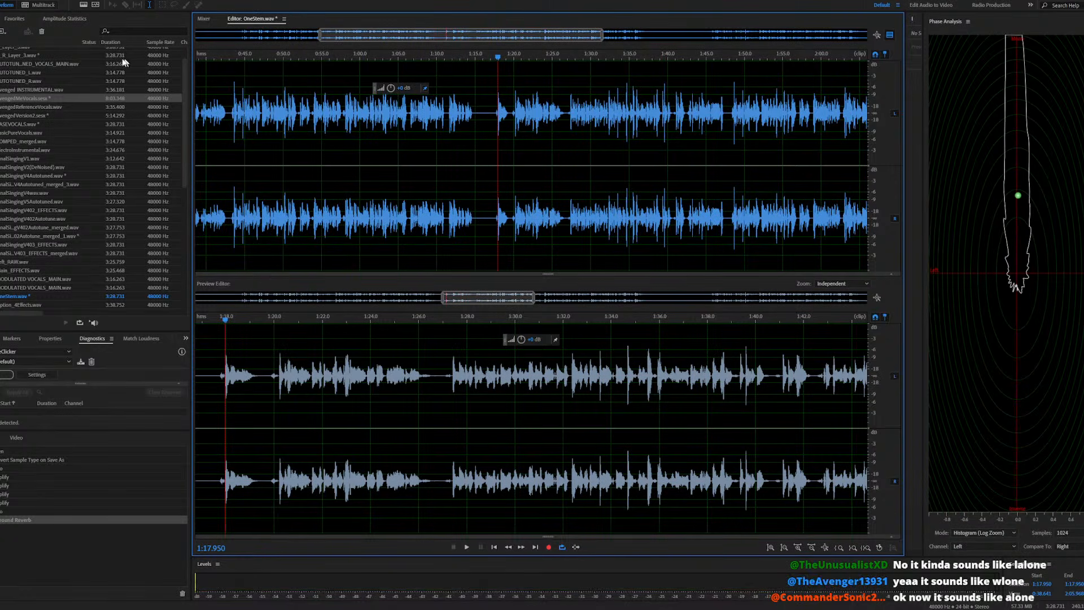
# Open the AvengedMeVocals multitrack session and play the mix from 1:16.980 to hear the reverbed vocal against the instrumental
pyautogui.doubleClick(64, 98)
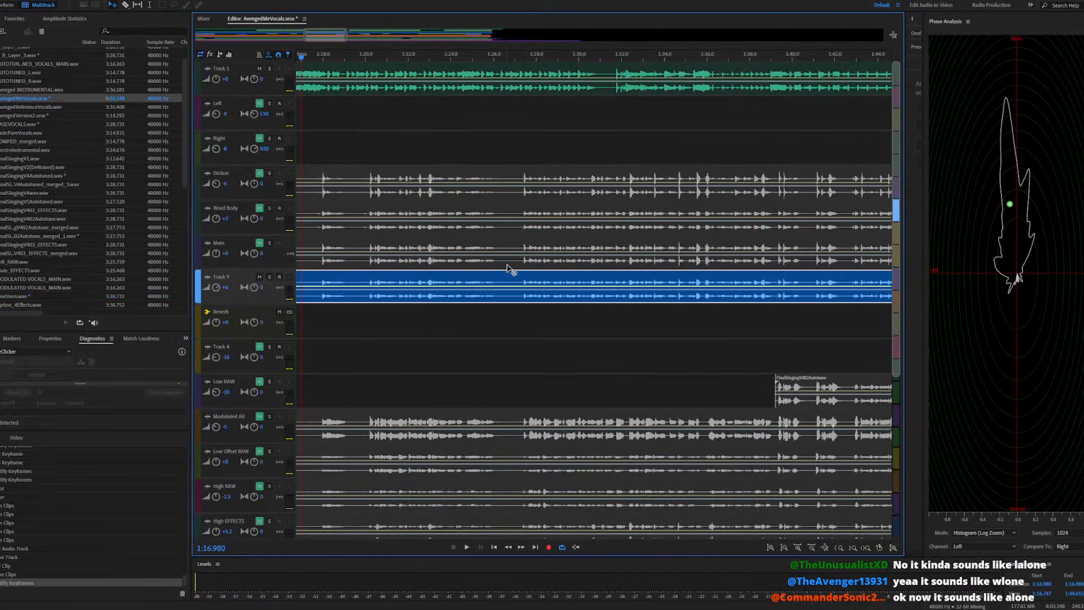
pyautogui.press('space')
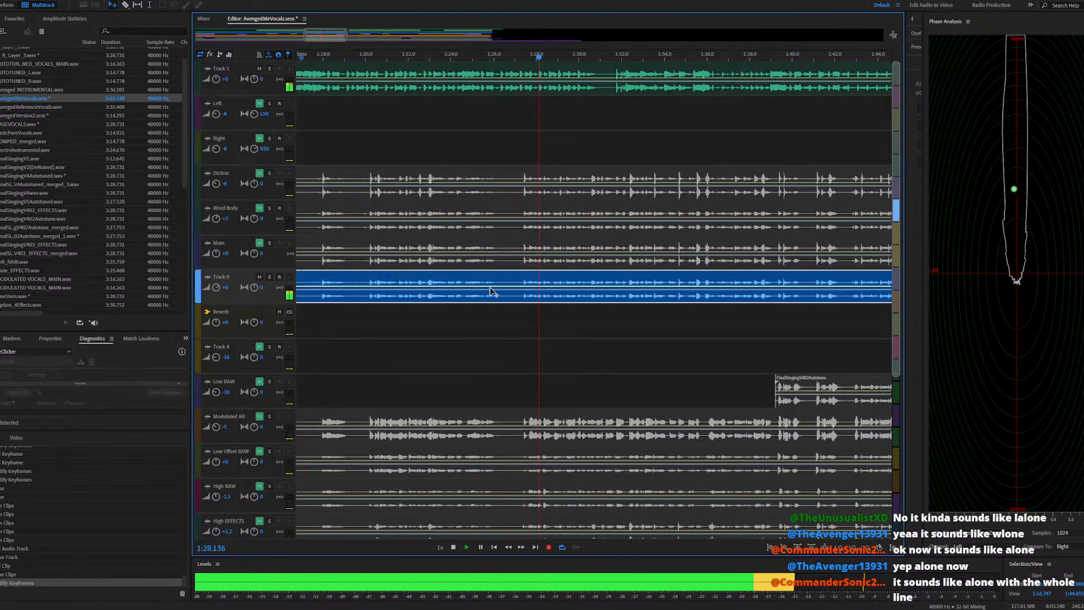
pyautogui.press('space')
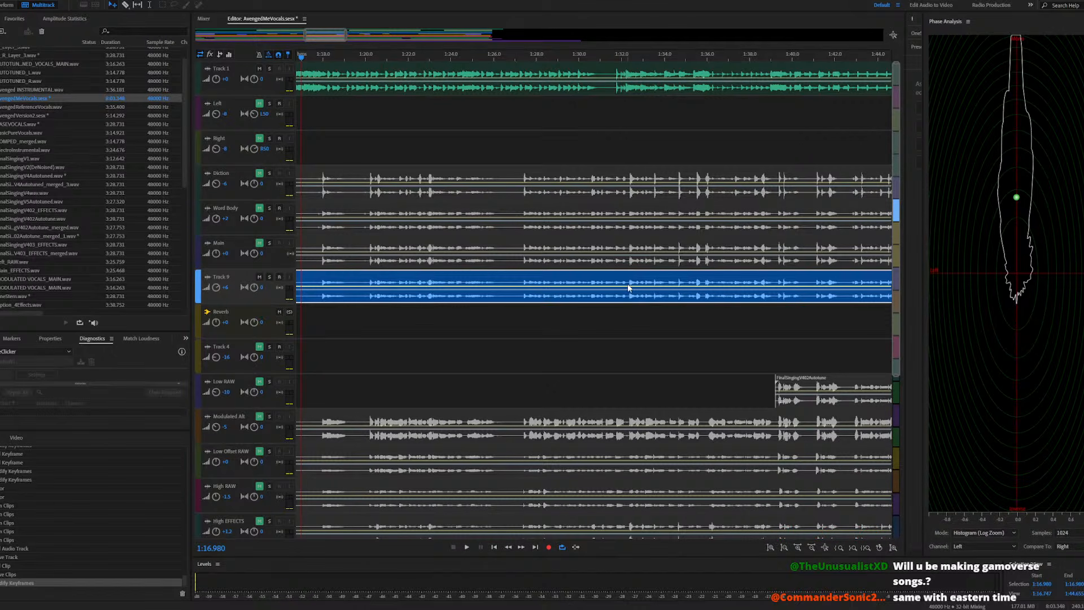
pyautogui.press('\\')
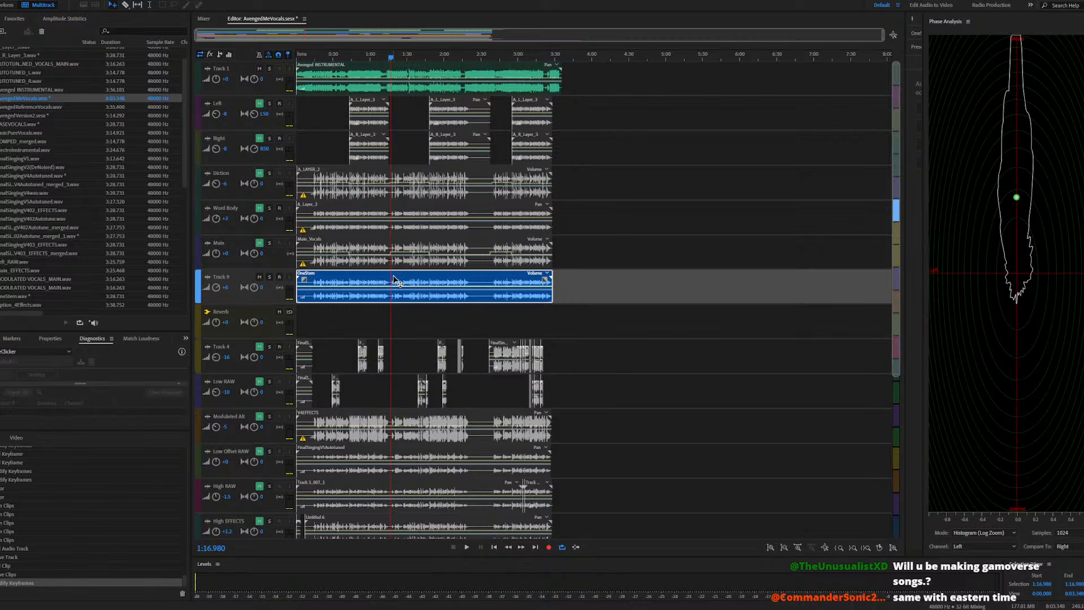
pyautogui.press('space')
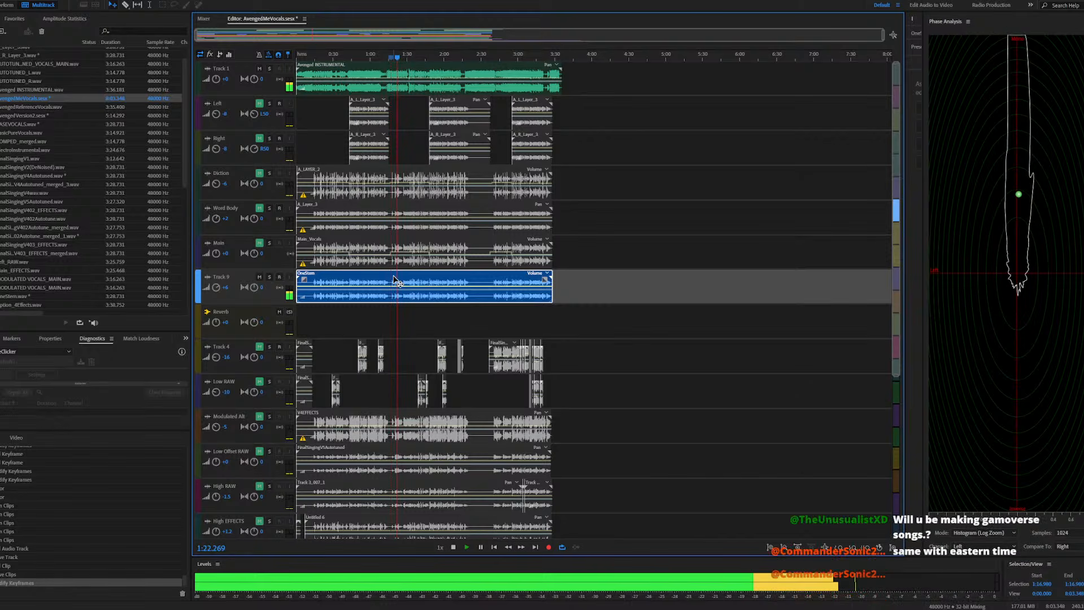
# Unmute the Word Body track and set its volume to -4 dB while the mix plays
pyautogui.click(260, 211)
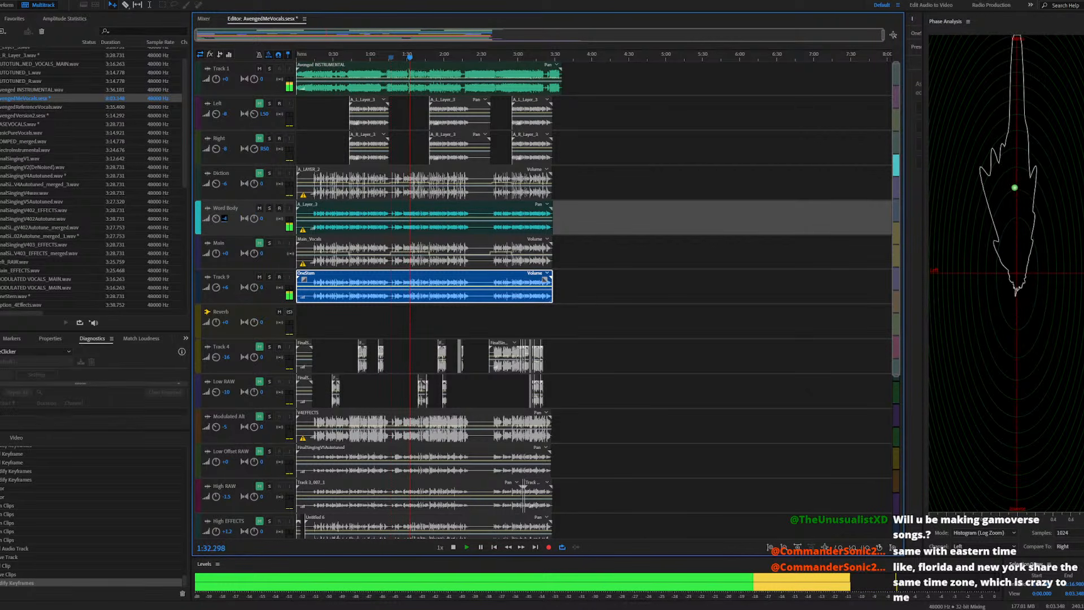
pyautogui.moveTo(224, 220); pyautogui.dragTo(241, 229)
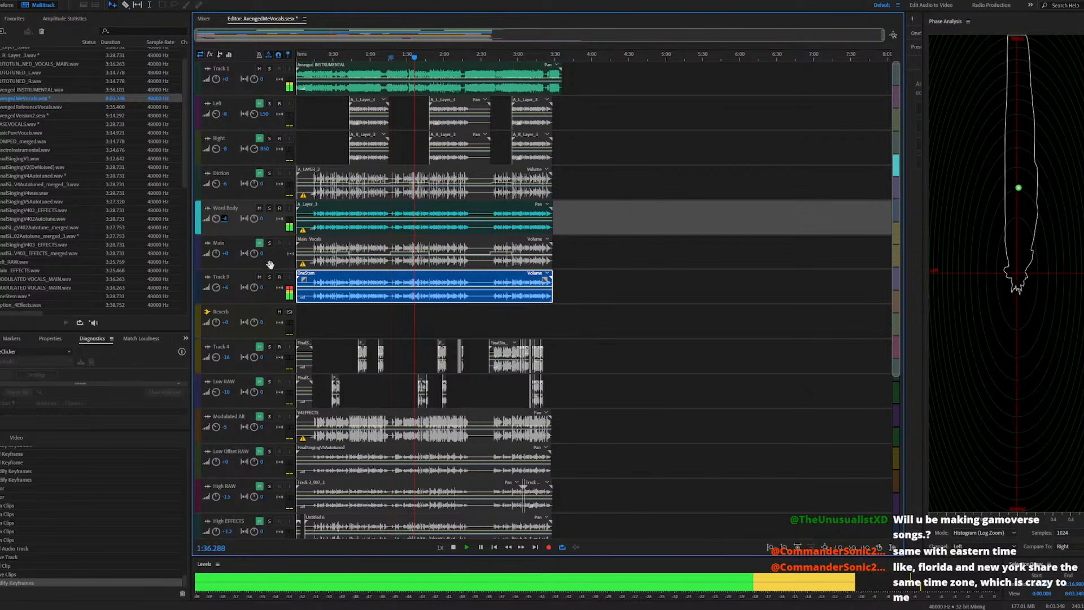
# Set Track 9's volume to +2 dB while the mix plays and reset its clip indicators
pyautogui.click(225, 289)
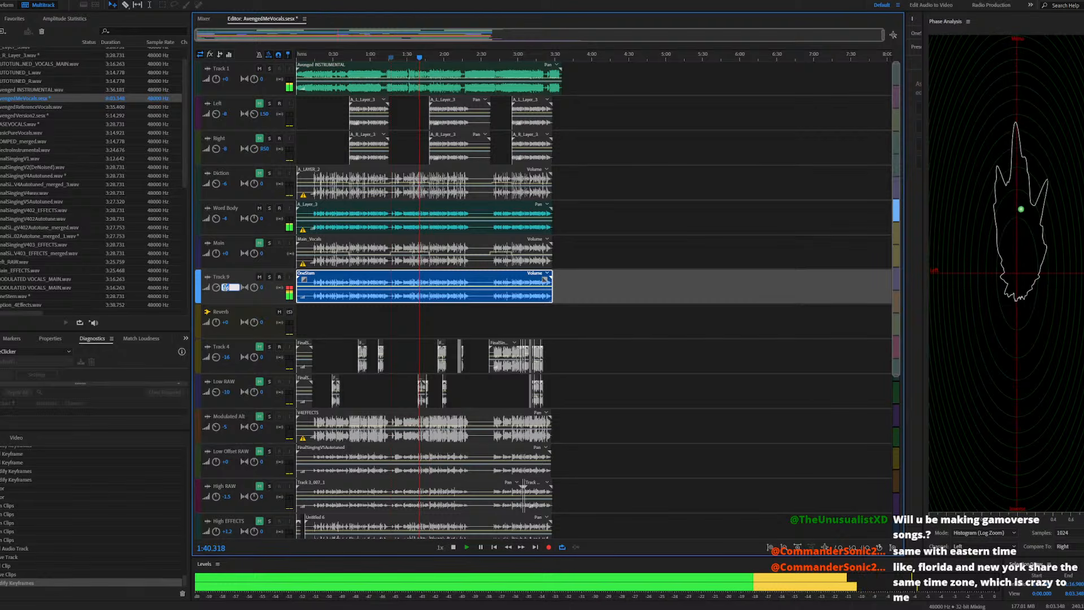
pyautogui.write('2')
pyautogui.press('Return')
pyautogui.click(318, 309)
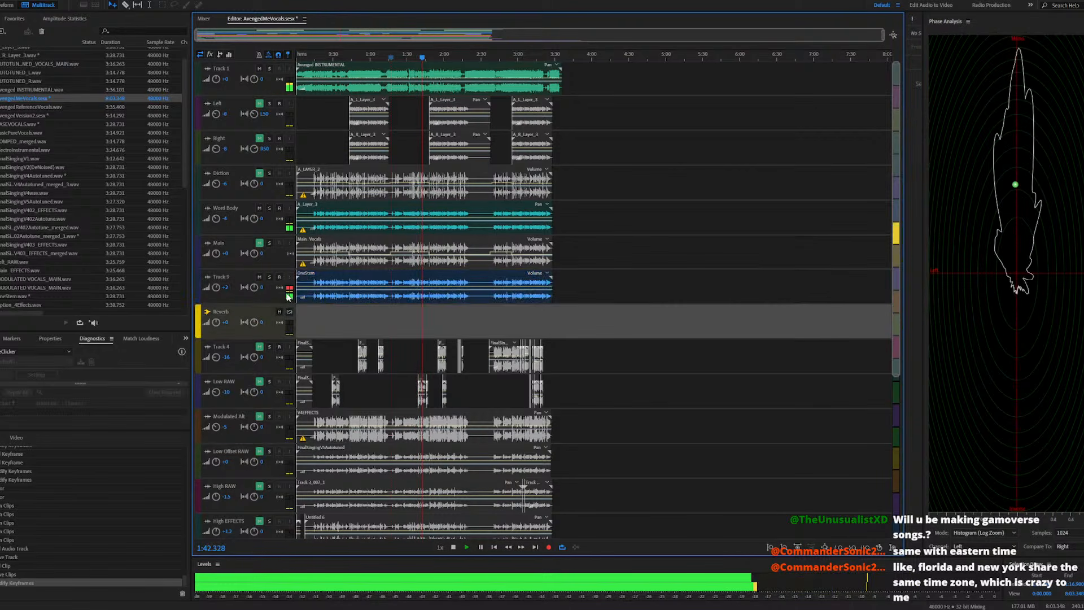
pyautogui.click(328, 282)
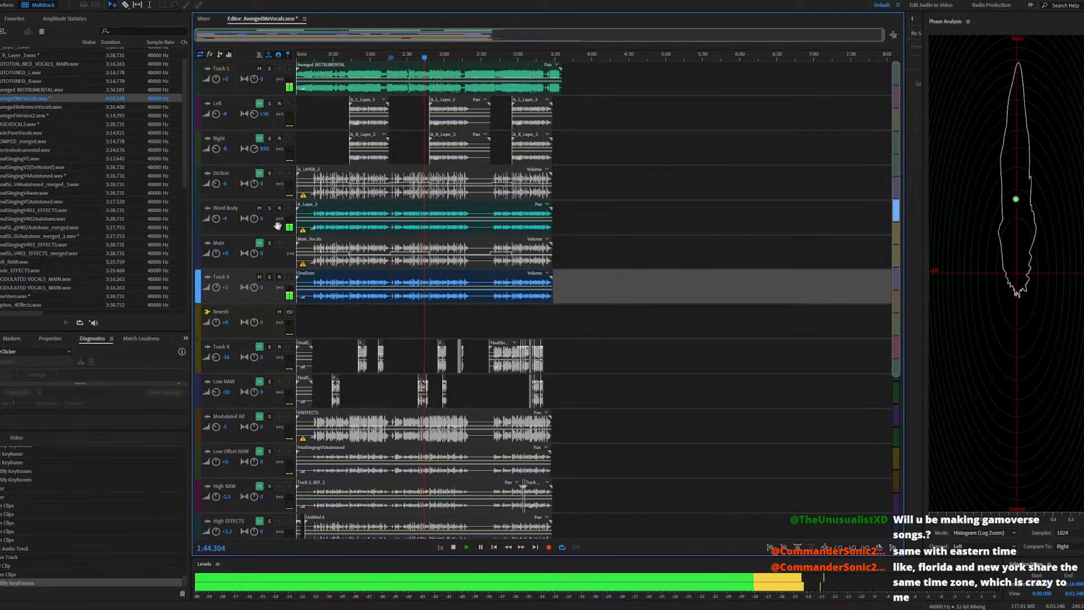
# Set the Word Body track's volume to 0 dB and the instrumental Track 1's to -2 dB, listening to the balance before stopping playback
pyautogui.click(225, 220)
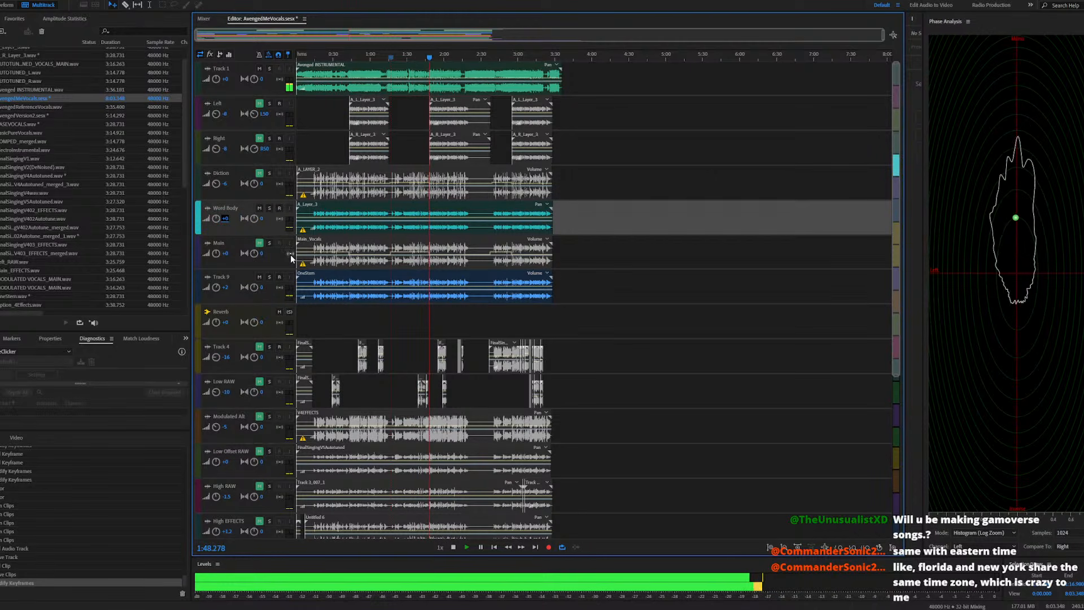
pyautogui.doubleClick(226, 79)
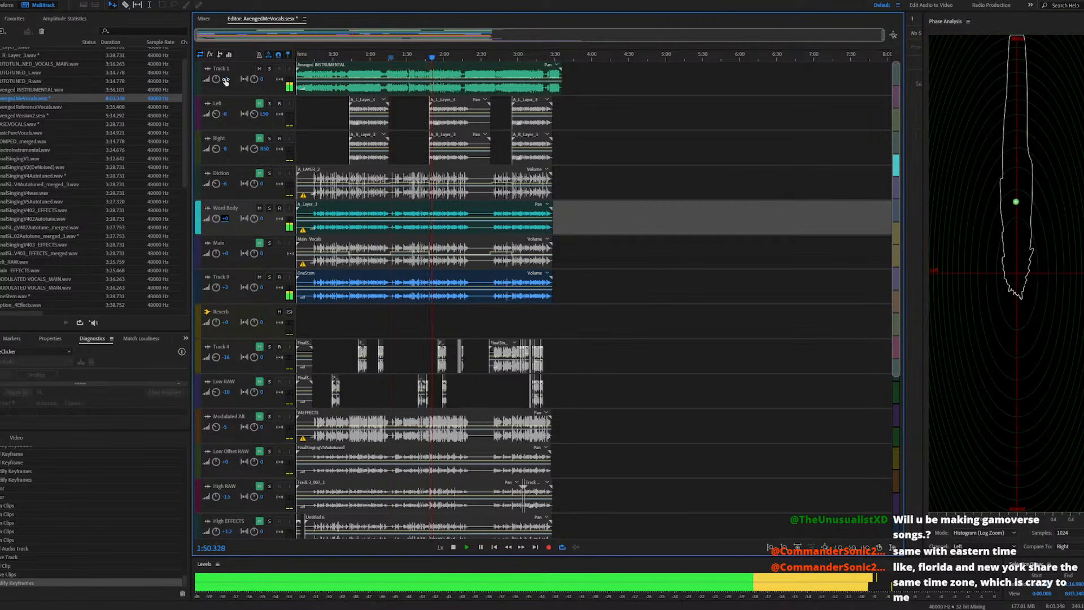
pyautogui.write('-2')
pyautogui.press('Return')
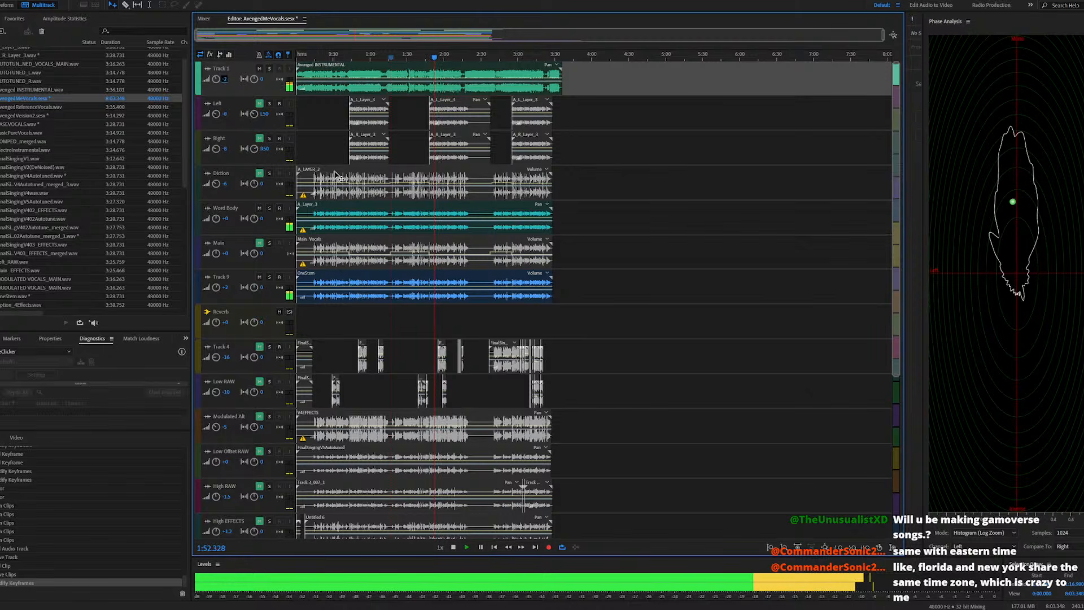
pyautogui.scroll(1, 444, 240)
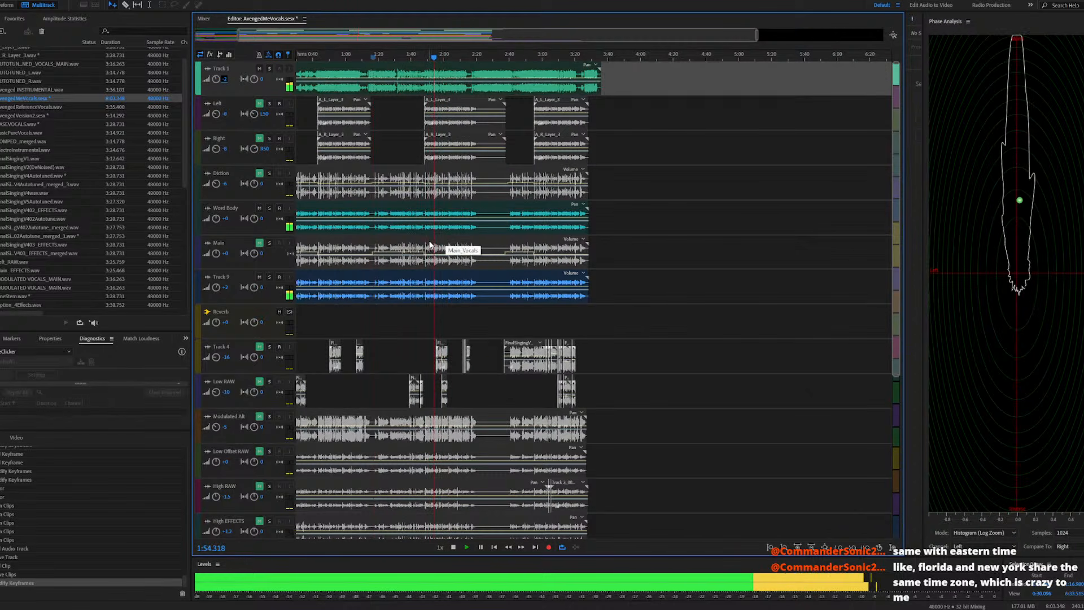
pyautogui.scroll(-1, 425, 244)
pyautogui.scroll(2, 366, 244)
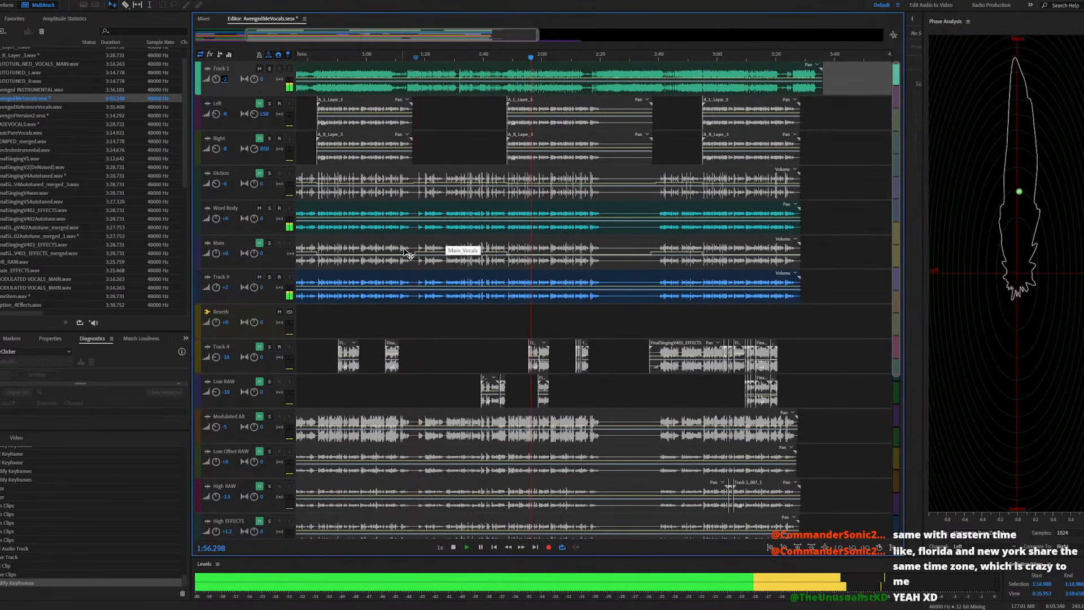
pyautogui.scroll(-2, 406, 251)
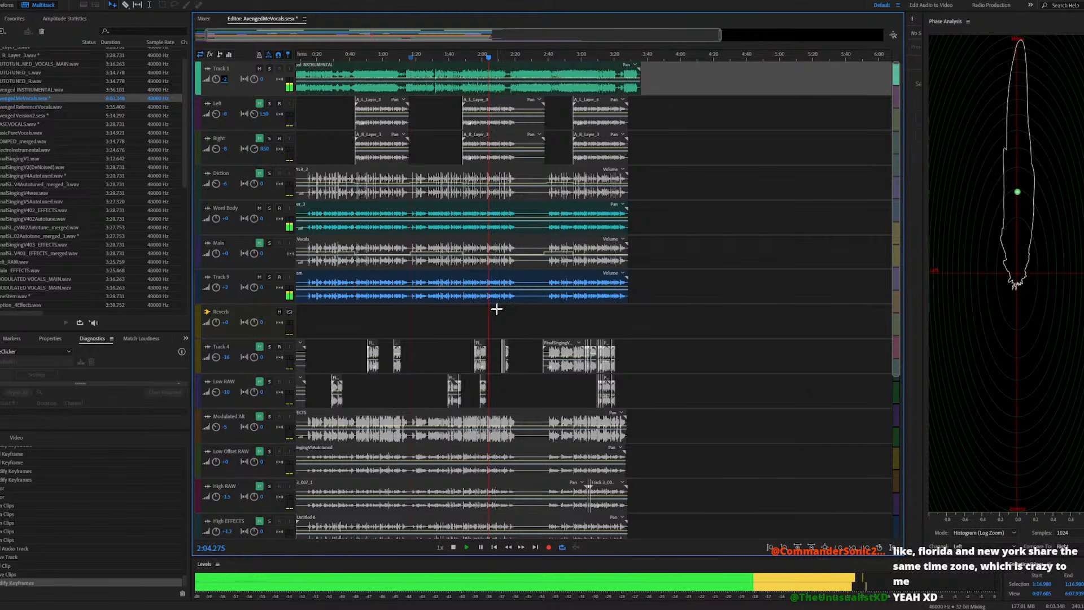
pyautogui.press('space')
# Audition the Low RAW and Track 4 layers one at a time from 1:58.848, muting each again after listening
pyautogui.scroll(6, 496, 308)
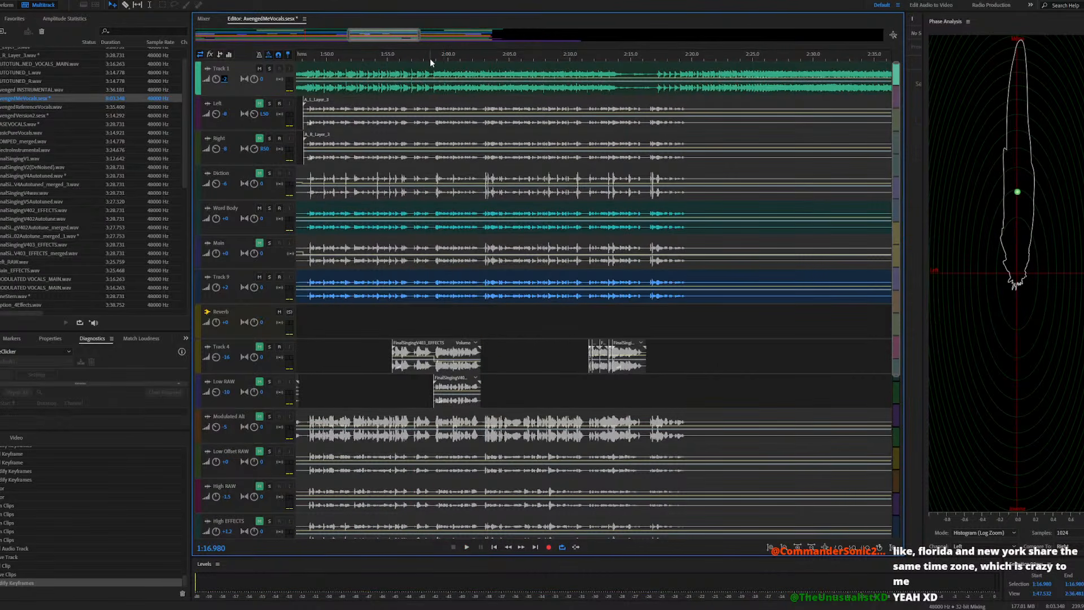
pyautogui.click(433, 58)
pyautogui.click(259, 382)
pyautogui.press('space')
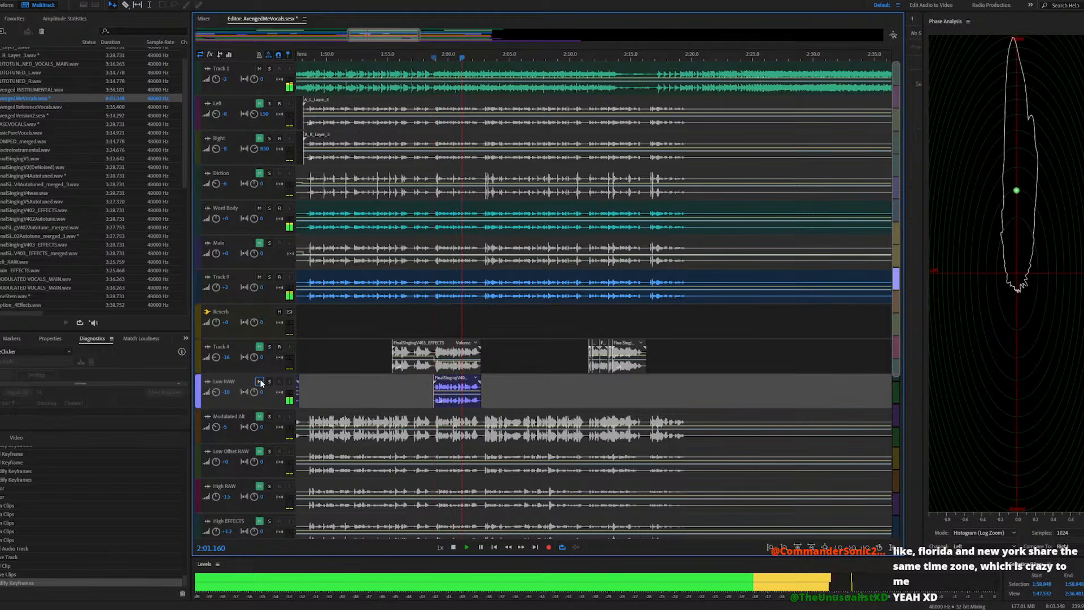
pyautogui.press('space')
pyautogui.click(259, 383)
pyautogui.click(259, 346)
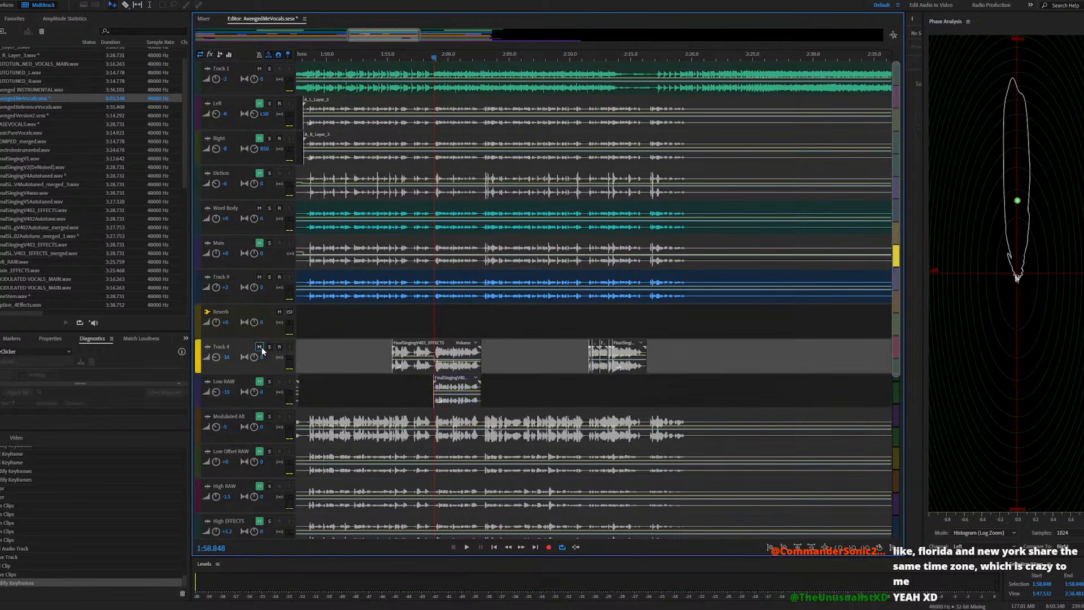
pyautogui.press('space')
pyautogui.click(260, 347)
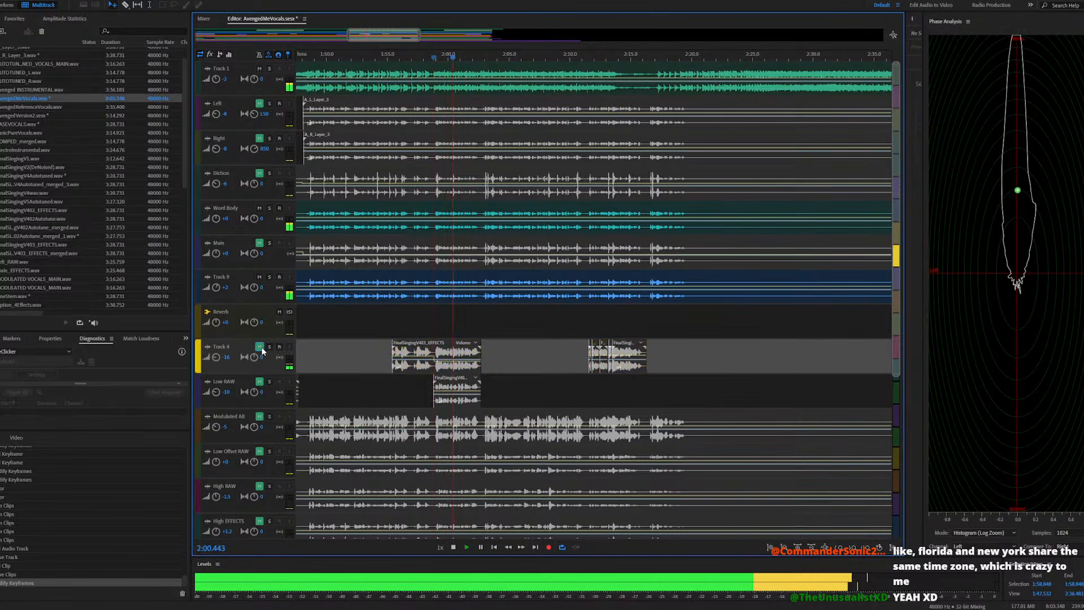
pyautogui.press('space')
pyautogui.scroll(-3, 452, 319)
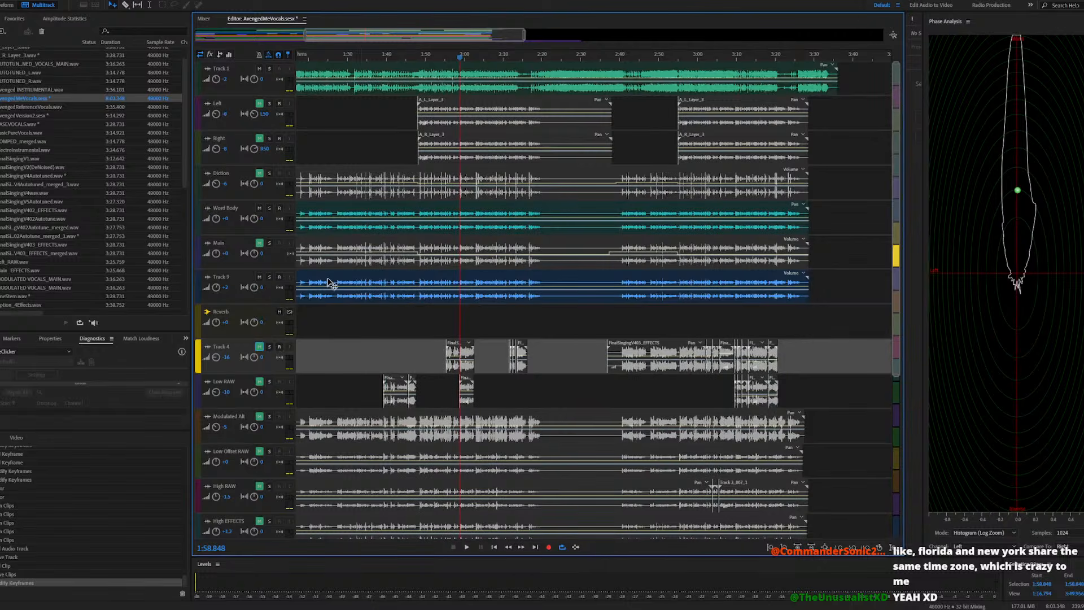
# Compare the mix with the Main and Word Body layers toggled from 1:58.848, leaving both tracks muted
pyautogui.press('space')
pyautogui.click(259, 243)
pyautogui.click(259, 208)
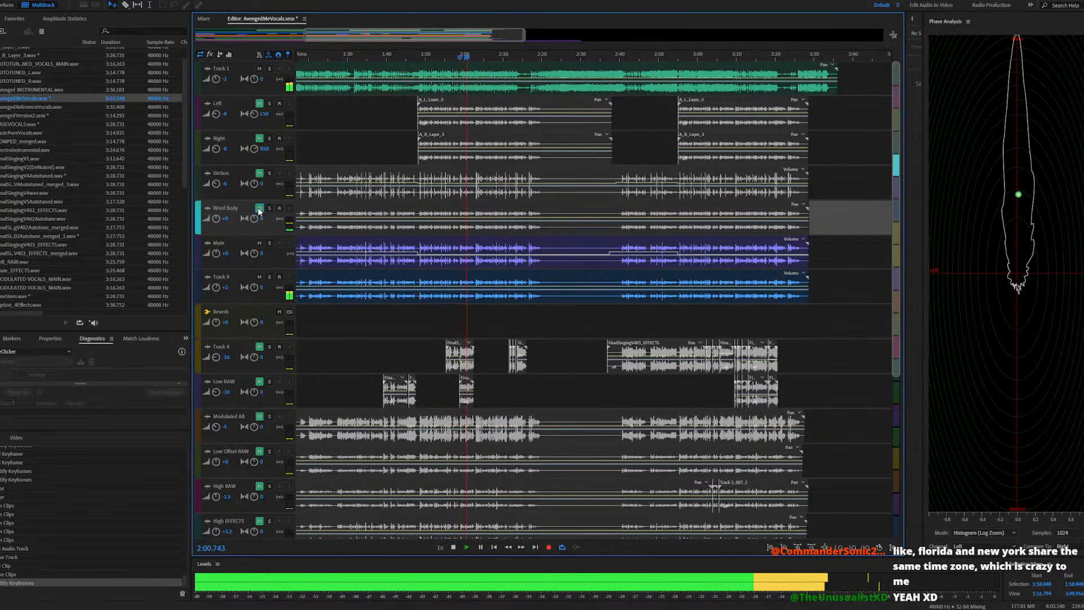
pyautogui.scroll(-2, 437, 247)
pyautogui.scroll(1, 449, 247)
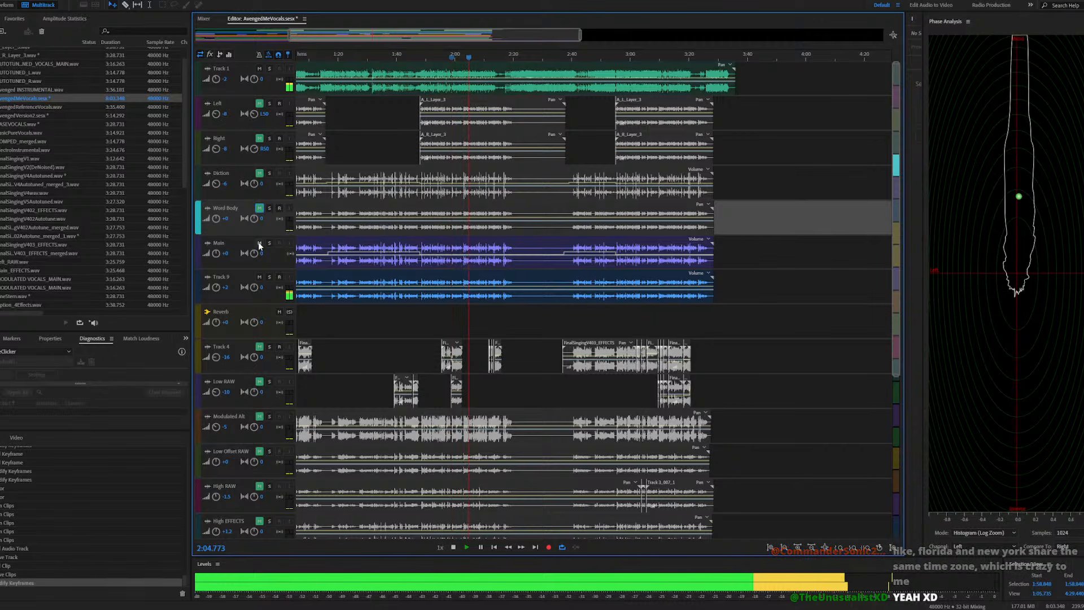
pyautogui.click(259, 242)
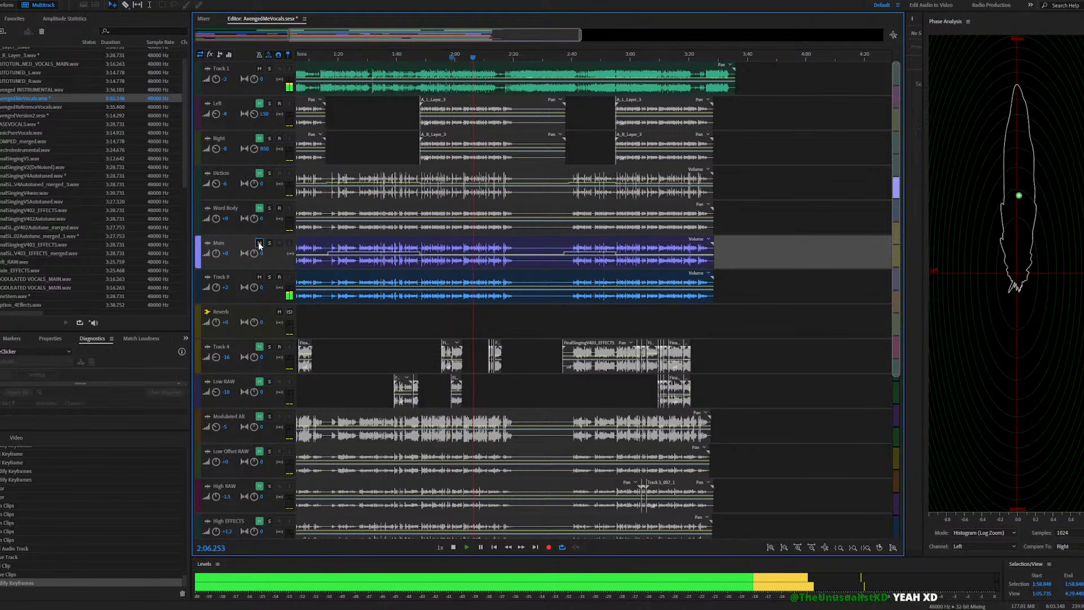
pyautogui.click(260, 209)
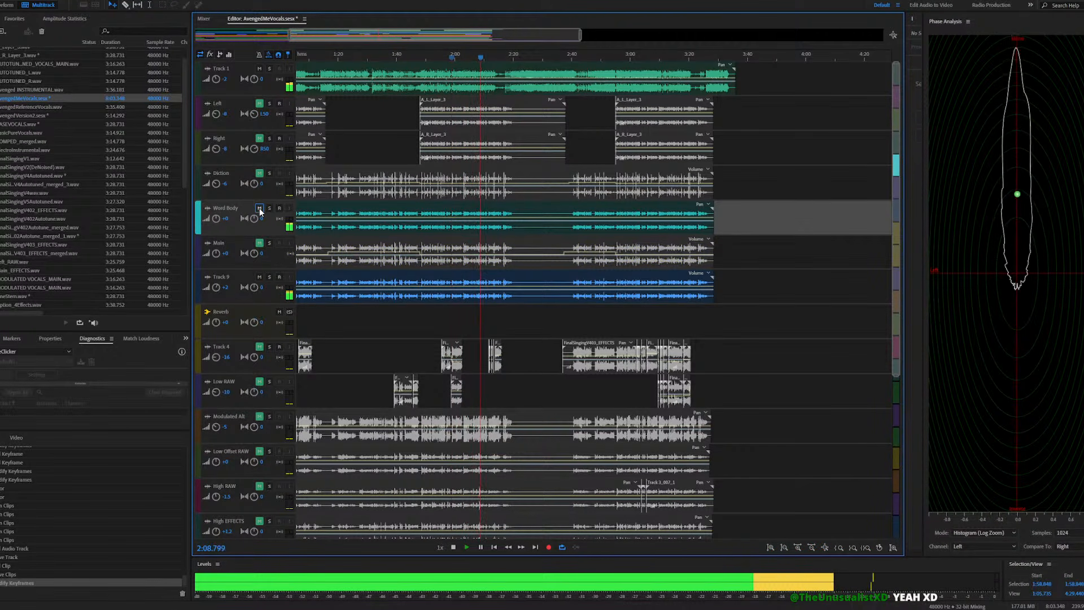
pyautogui.click(259, 209)
pyautogui.press('space')
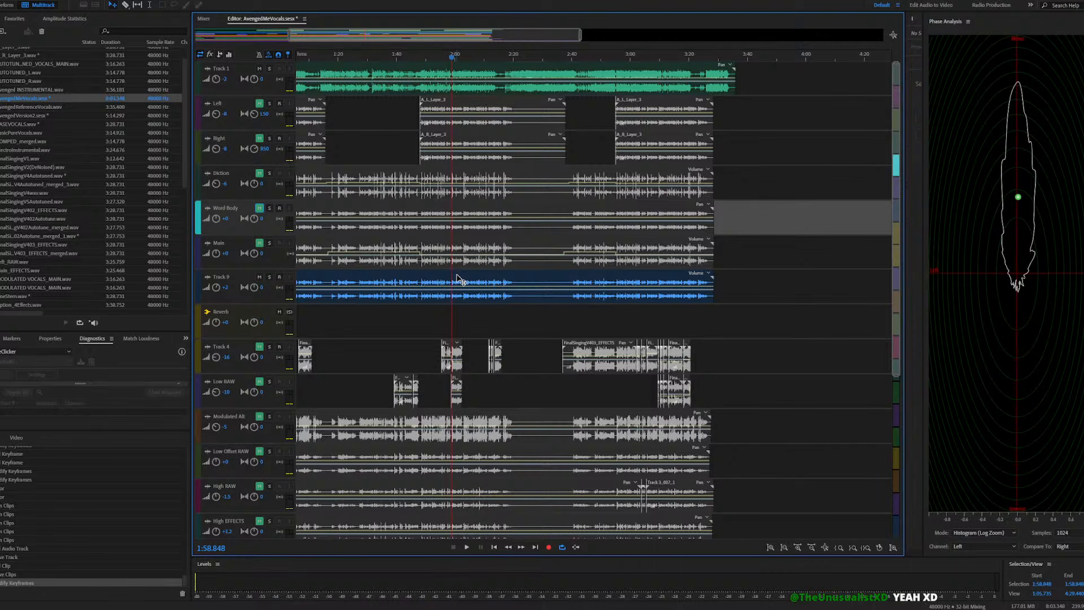
# Open the OneStem clip in the waveform editor, select the entire file and bring up the Full Reverb effect
pyautogui.doubleClick(459, 279)
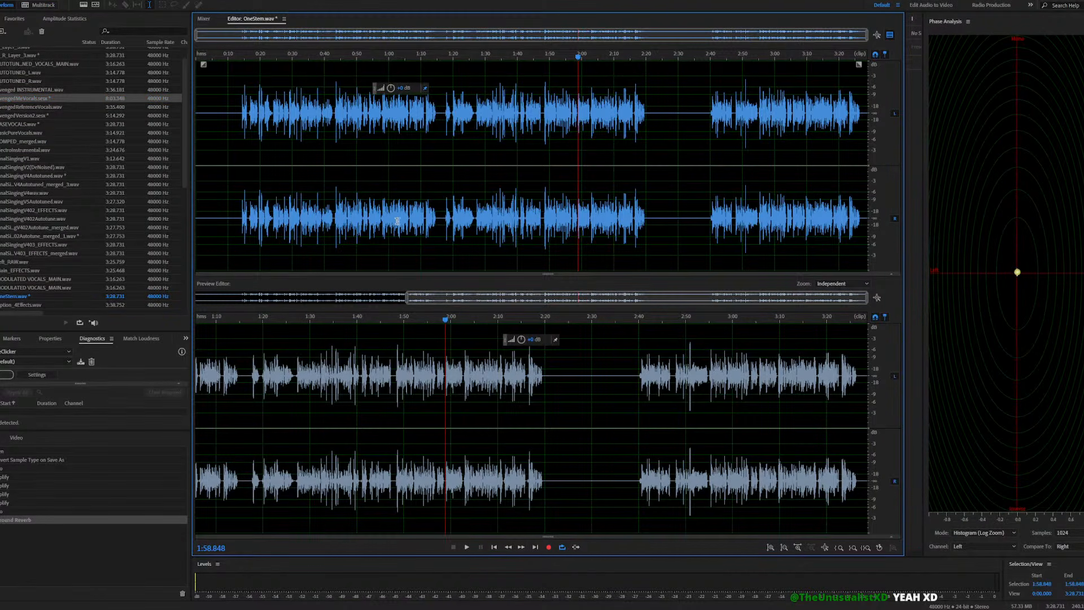
pyautogui.doubleClick(329, 218)
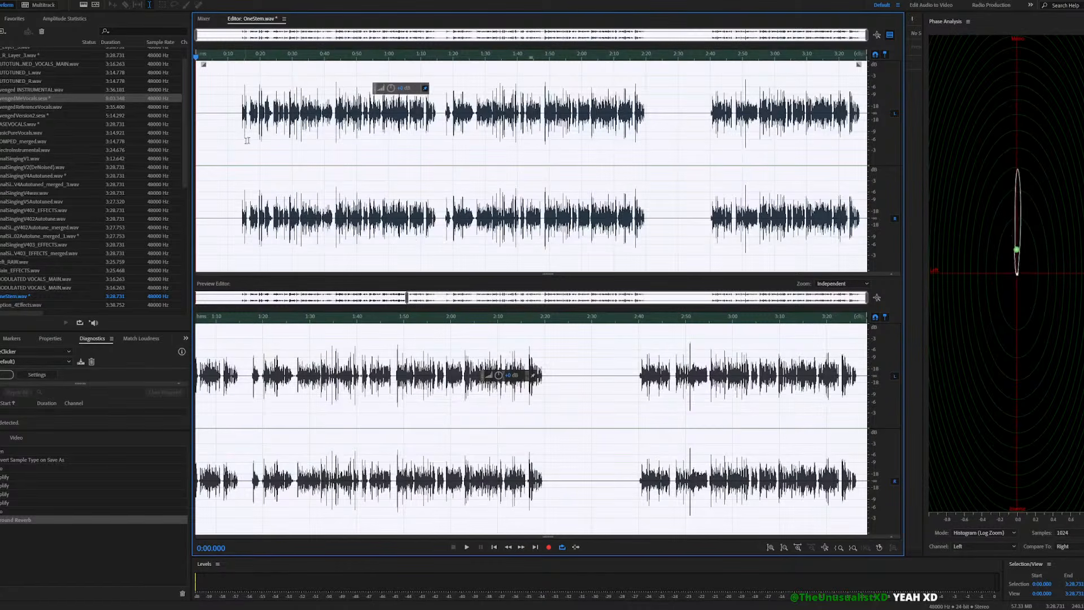
pyautogui.click(57, 3)
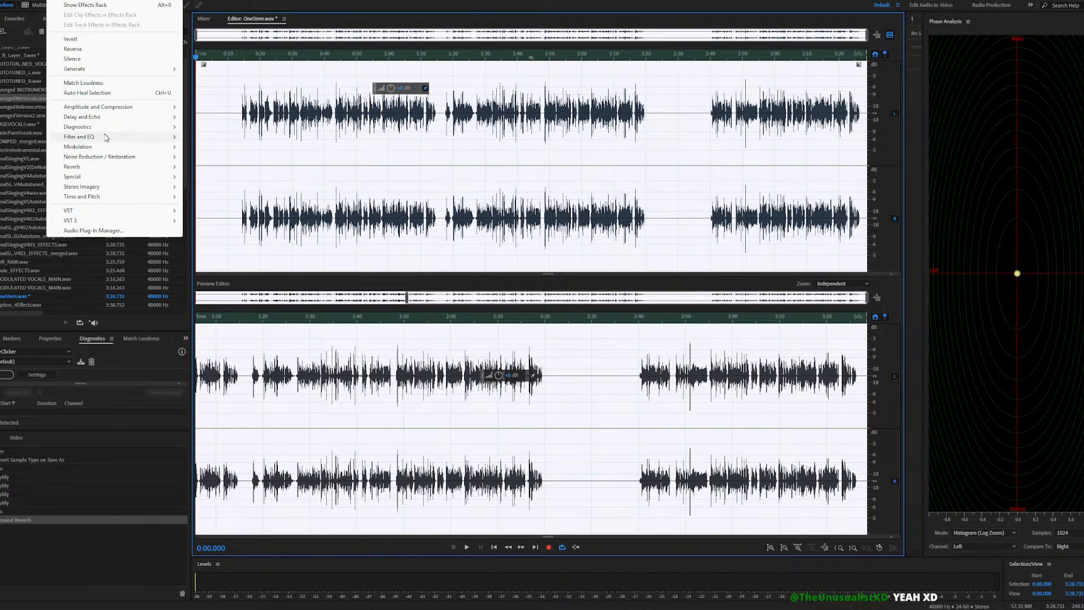
pyautogui.moveTo(88, 170)
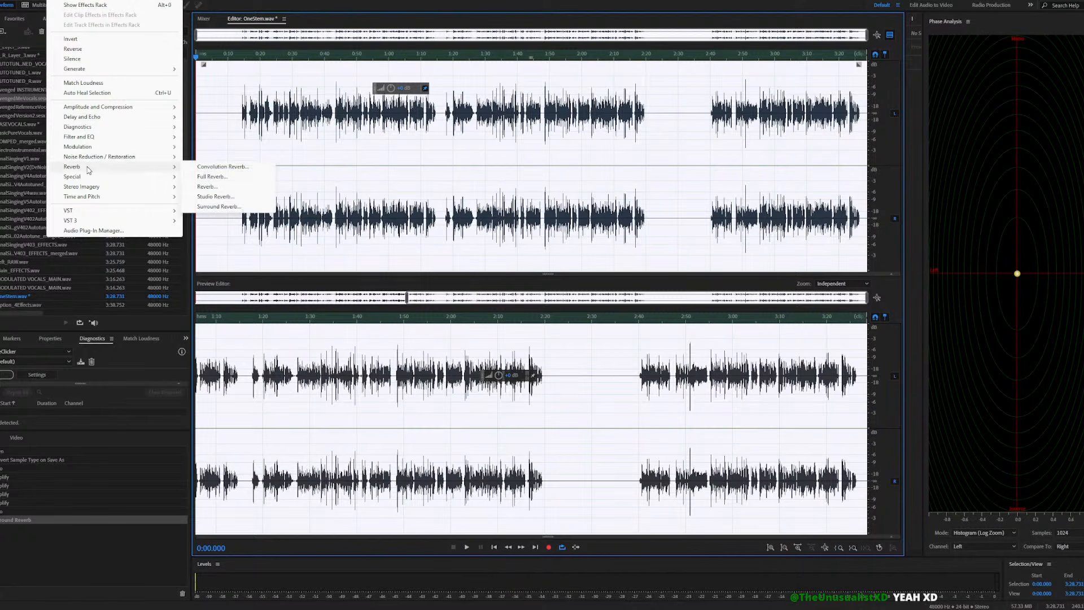
pyautogui.click(211, 176)
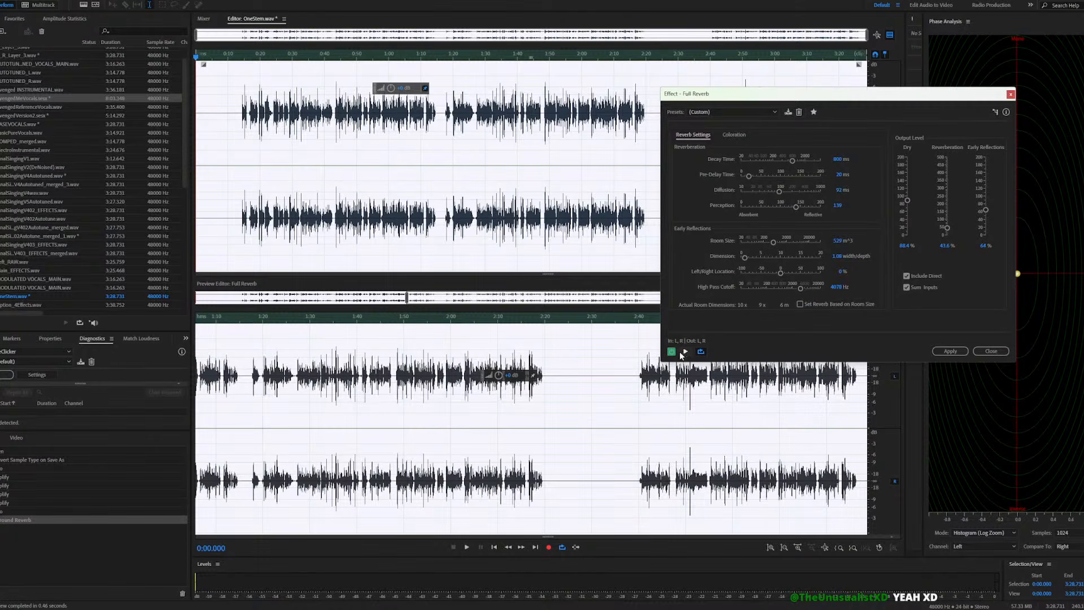
# Preview Full Reverb on the OneStem vocal from 0:14.919 and close the effect without applying it
pyautogui.click(684, 351)
pyautogui.click(244, 57)
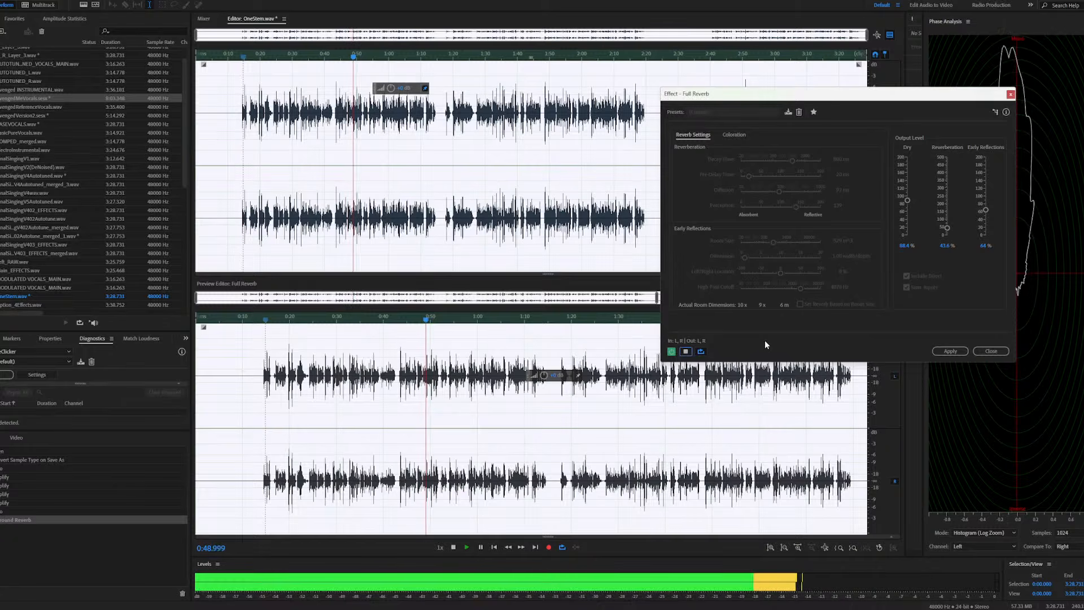
pyautogui.moveTo(727, 100); pyautogui.dragTo(664, 102)
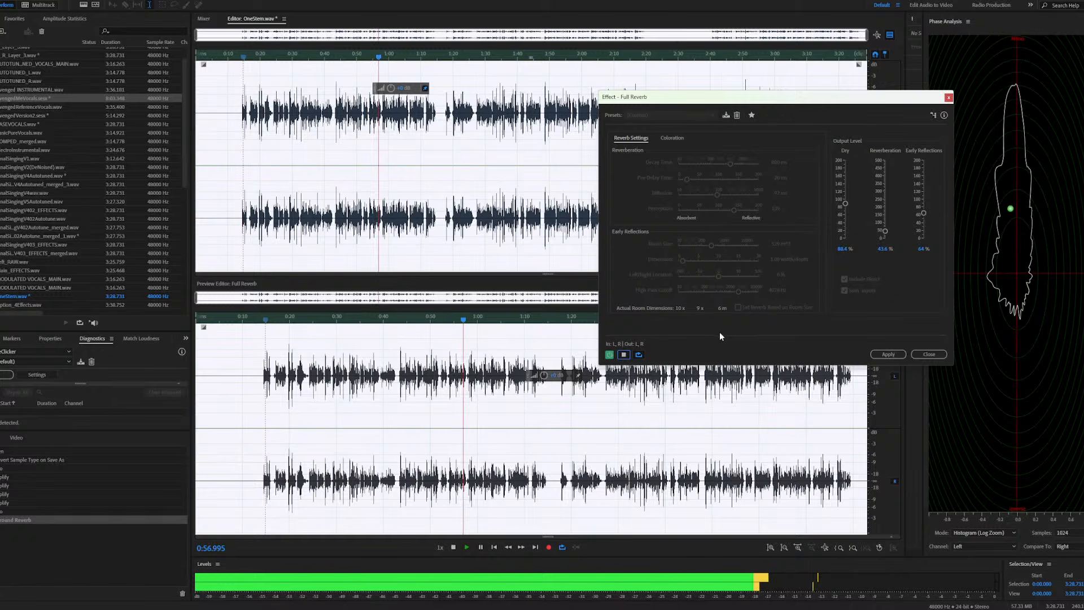
pyautogui.press('space')
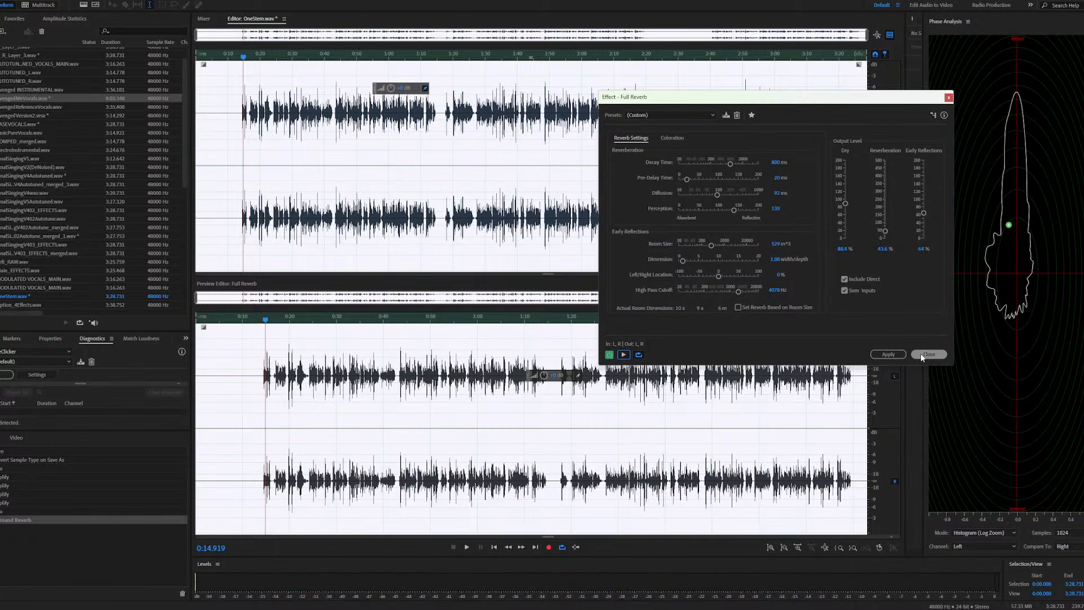
pyautogui.click(920, 353)
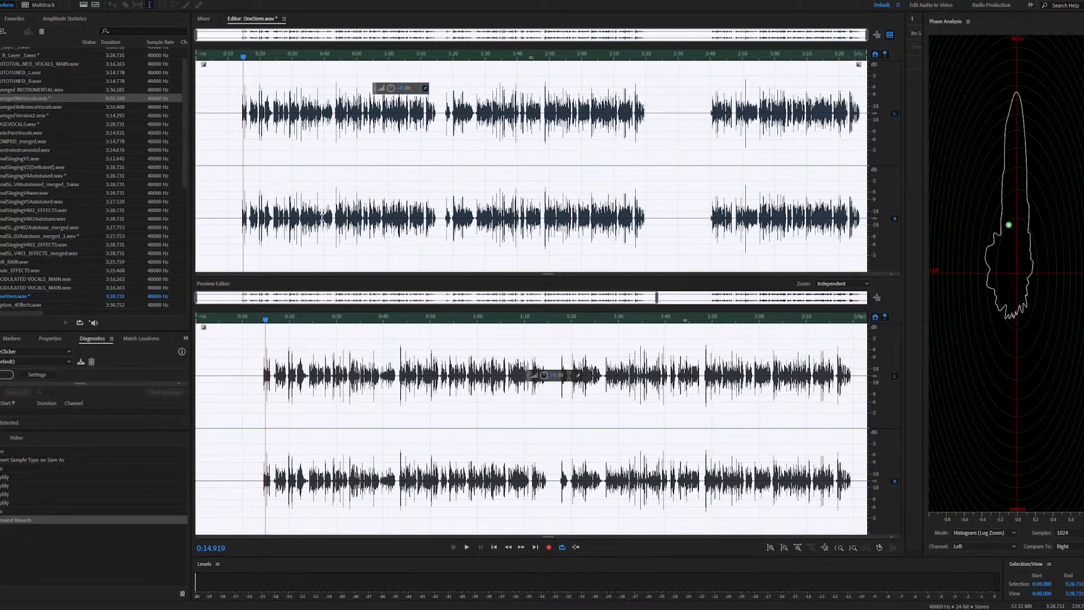
# Play the OneStem vocal from 0:40.000, 0:23.223 and 0:28.609 to check its phrase endings
pyautogui.click(323, 217)
pyautogui.press('space')
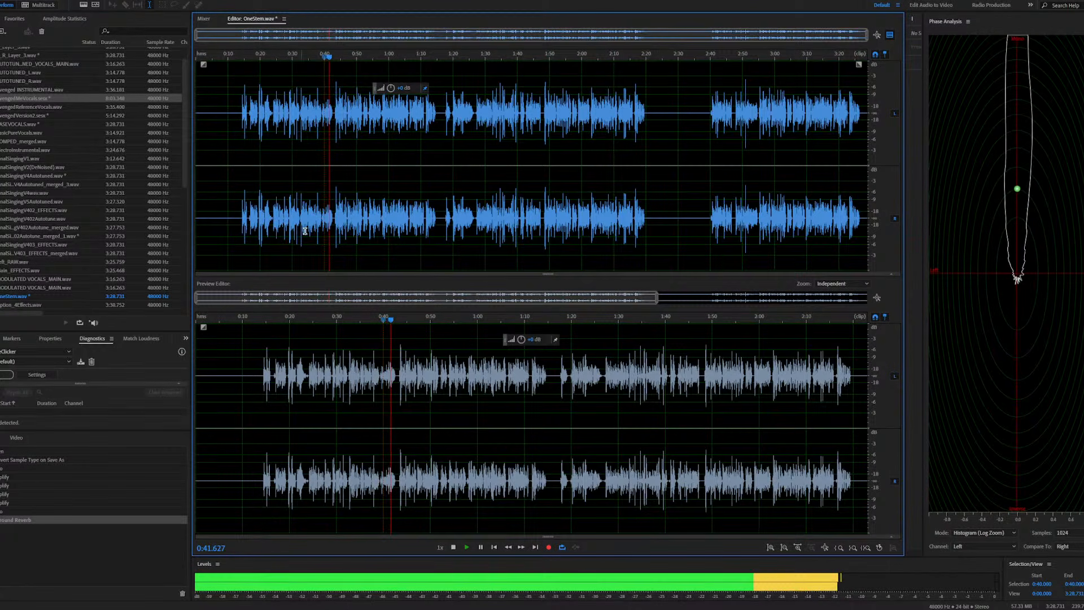
pyautogui.press('space')
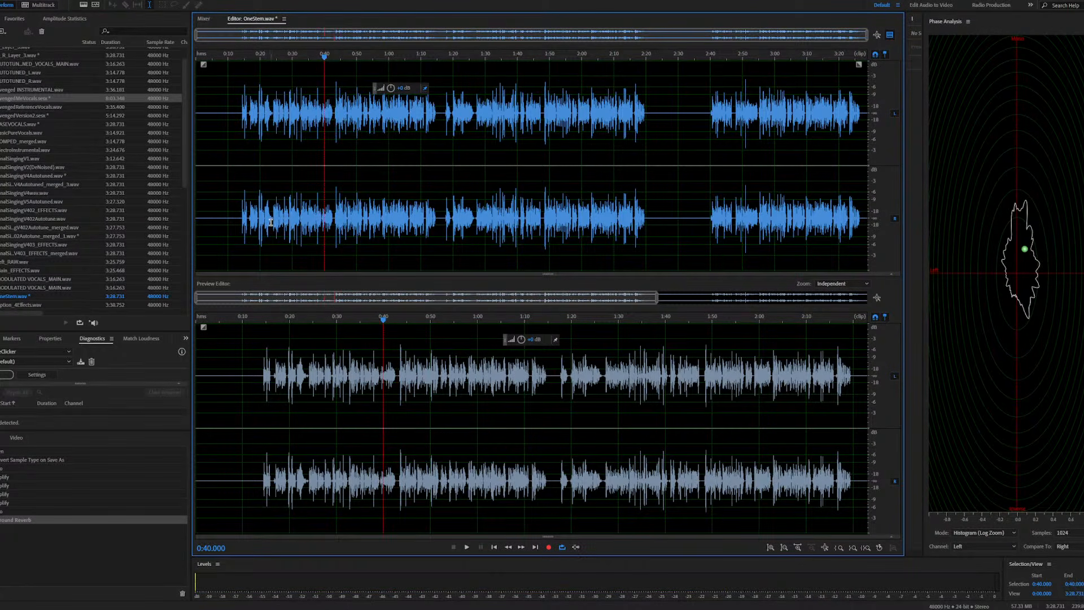
pyautogui.click(271, 222)
pyautogui.press('space')
pyautogui.scroll(3, 268, 226)
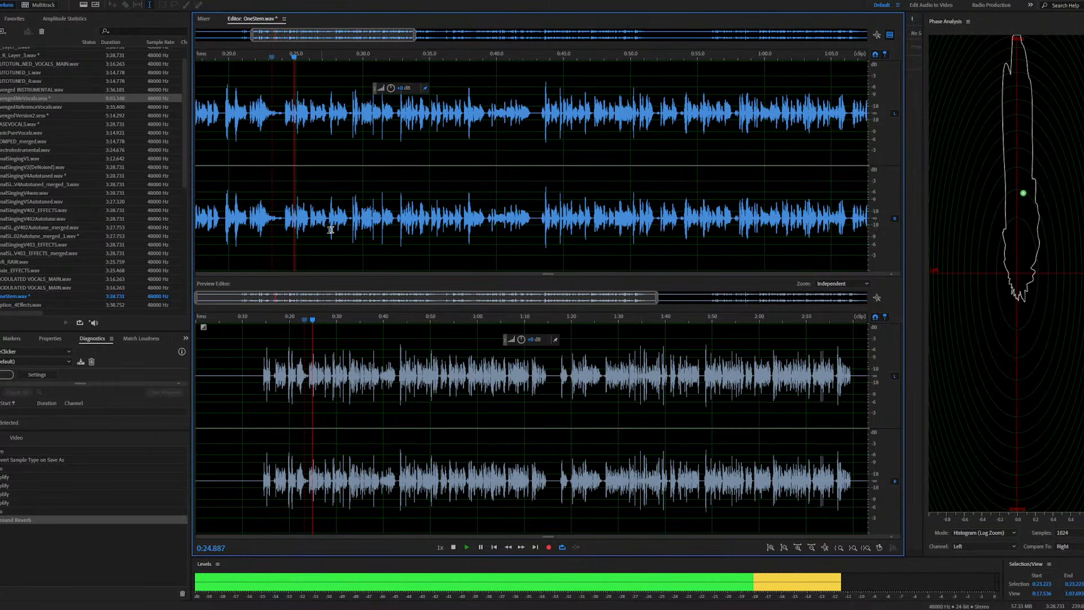
pyautogui.scroll(4, 321, 226)
pyautogui.click(298, 221)
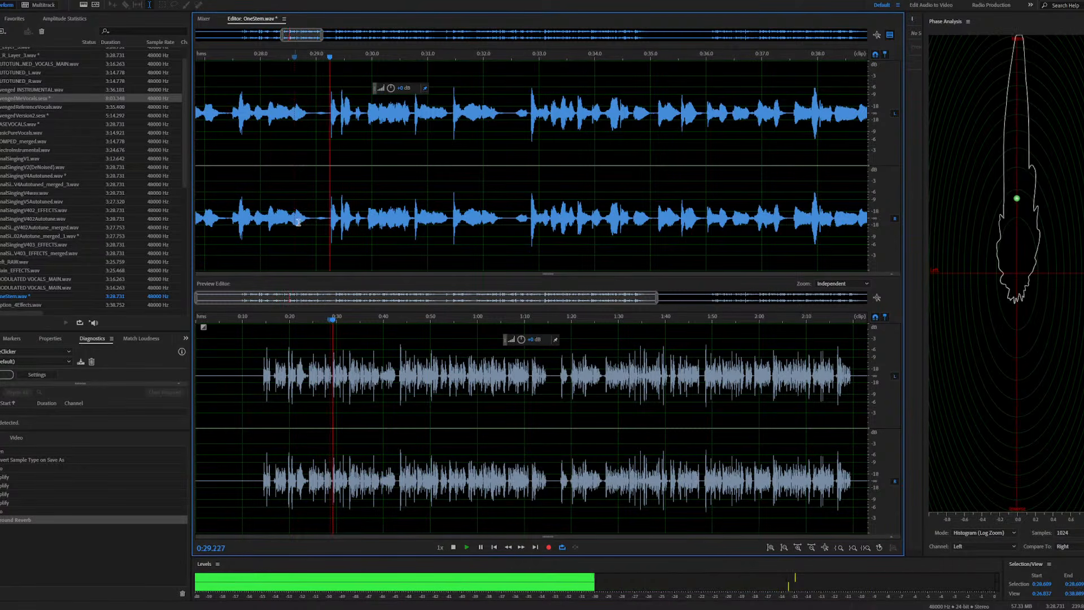
pyautogui.press('space')
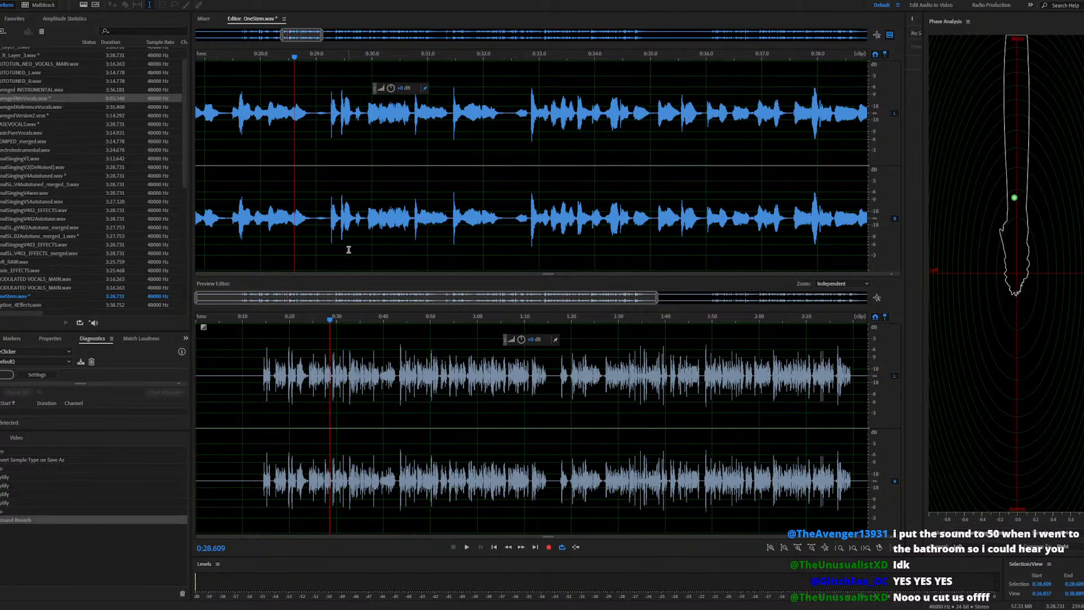
# Play the OneStem vocal from 0:31.789 and 0:43.913 to check its phrase endings
pyautogui.scroll(2, 336, 244)
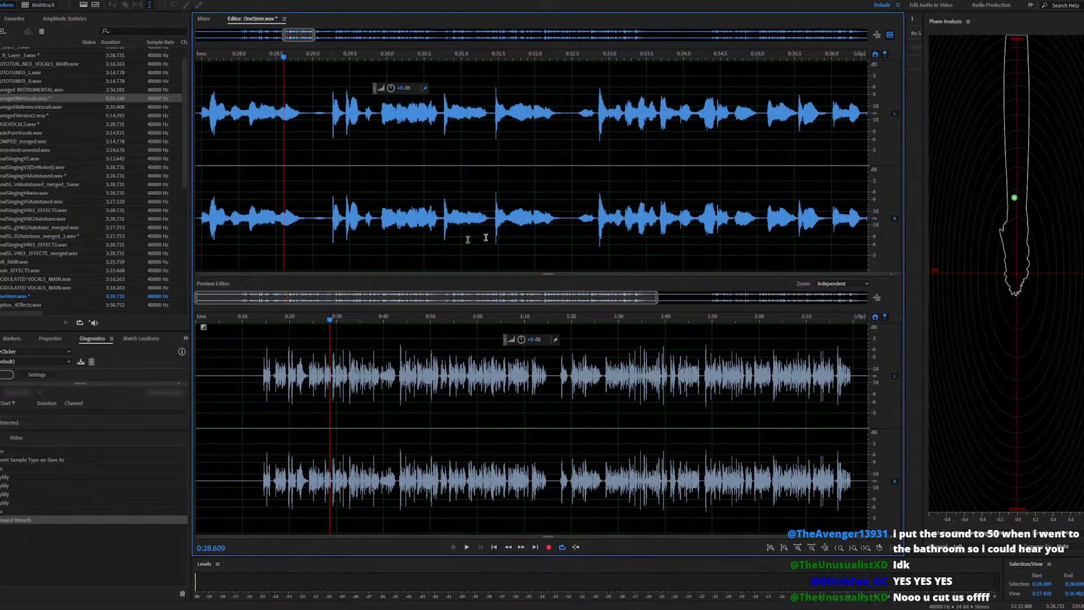
pyautogui.click(573, 221)
pyautogui.press('space')
pyautogui.click(519, 232)
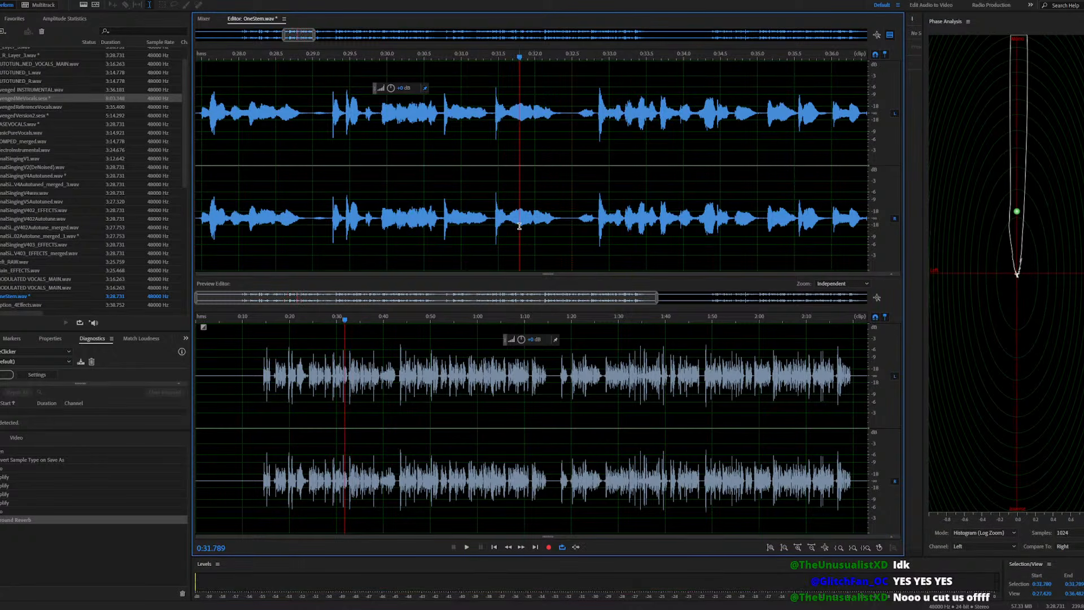
pyautogui.press('space')
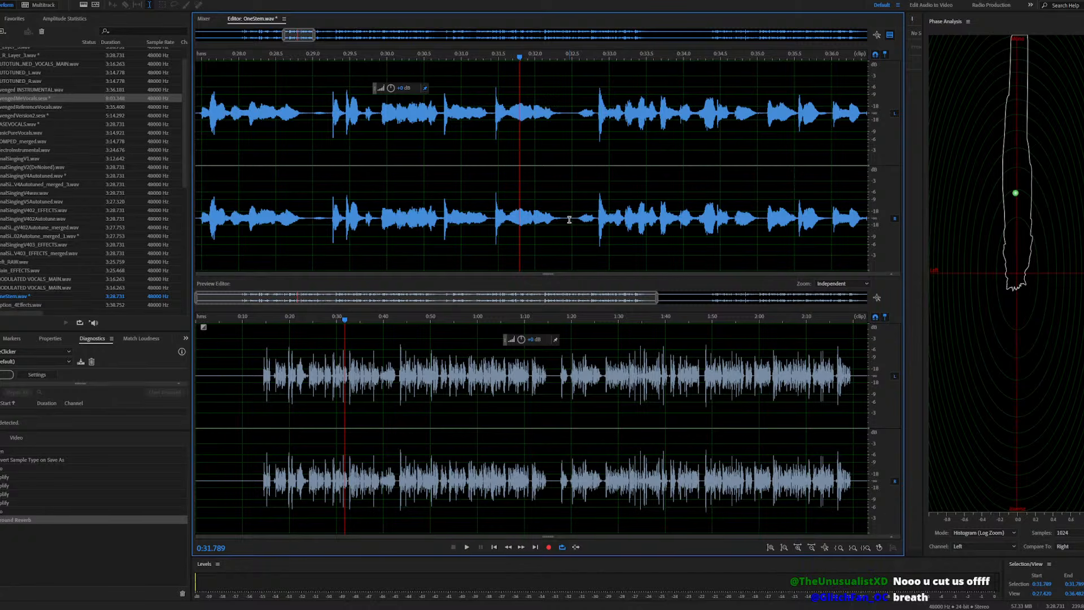
pyautogui.scroll(-5, 424, 223)
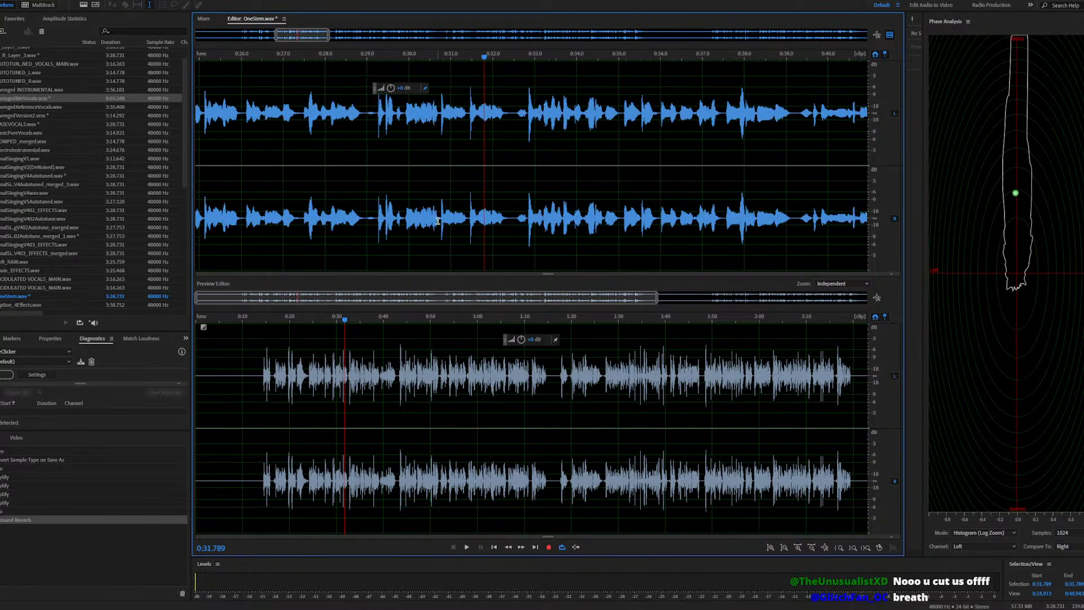
pyautogui.click(337, 219)
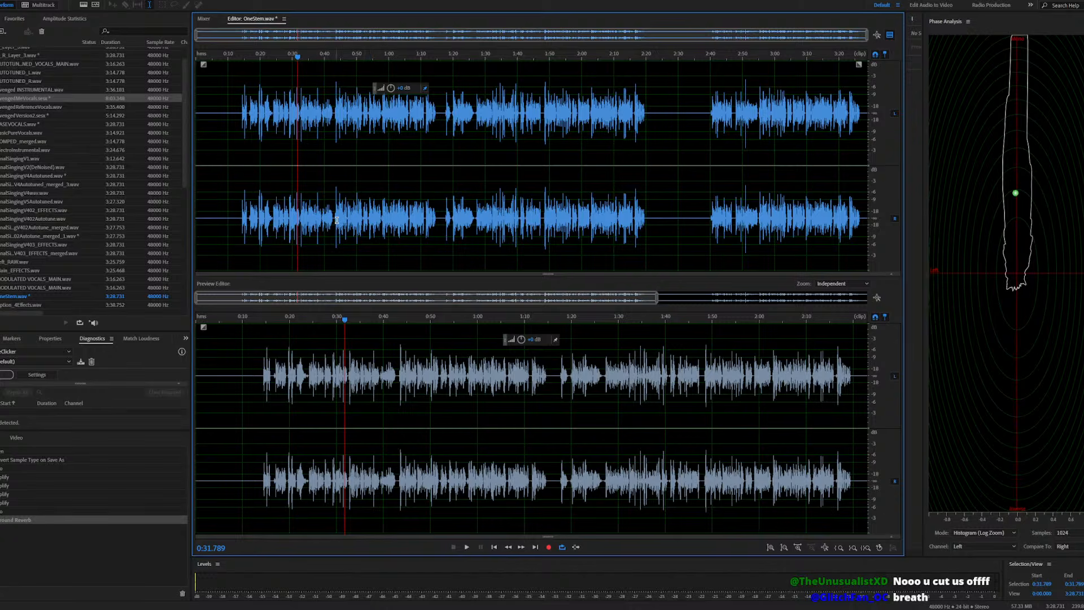
pyautogui.press('space')
pyautogui.scroll(1, 361, 228)
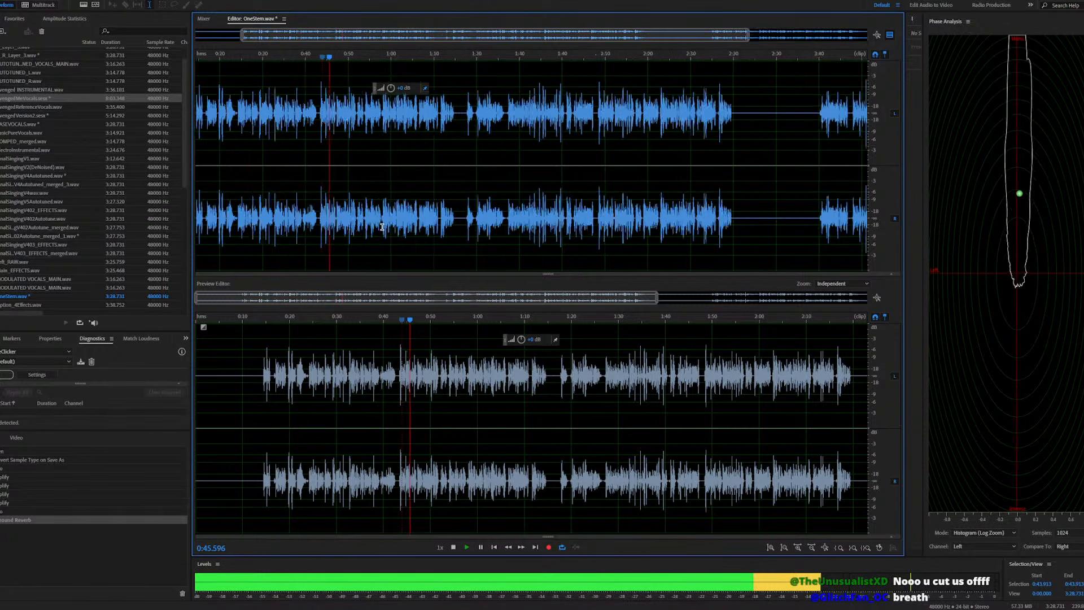
pyautogui.scroll(1, 358, 224)
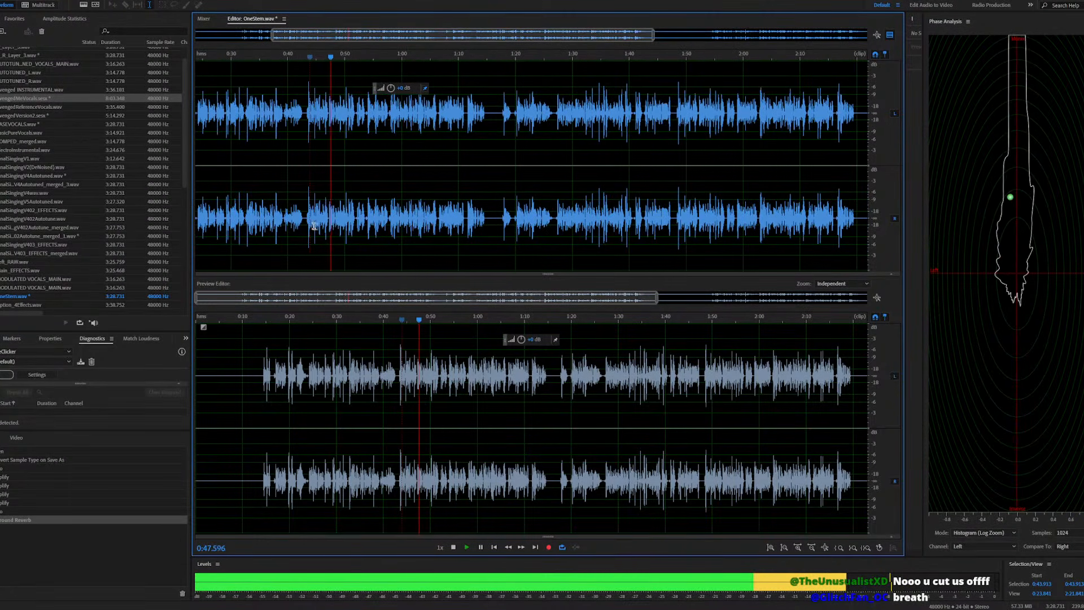
pyautogui.press('space')
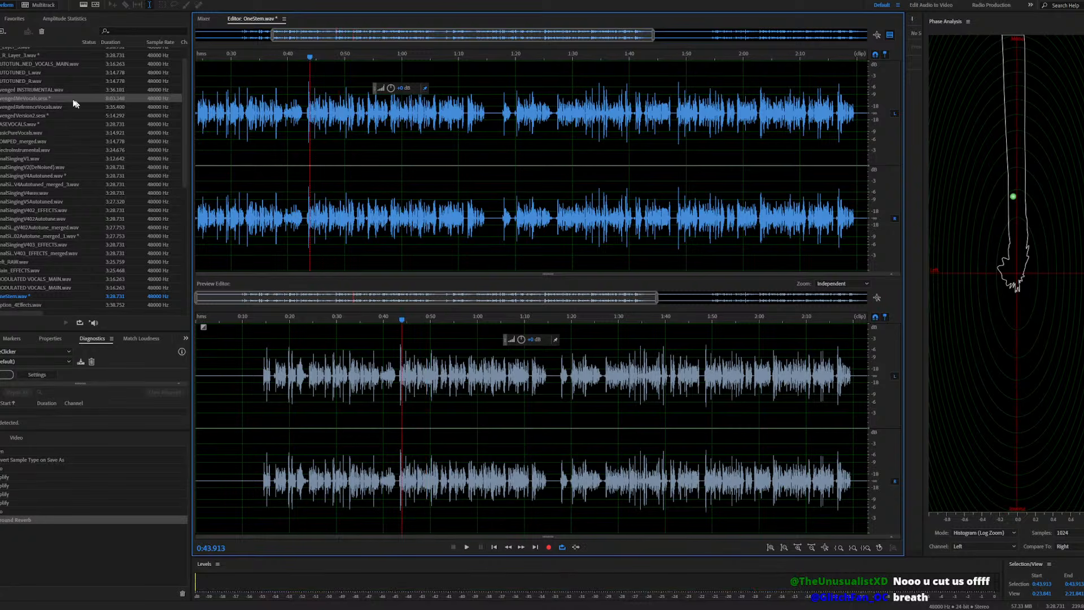
# Return to the AvengedMeVocals multitrack session, play it from 1:58.848 and set Track 1's volume to -6 dB
pyautogui.click(69, 97)
pyautogui.doubleClick(87, 102)
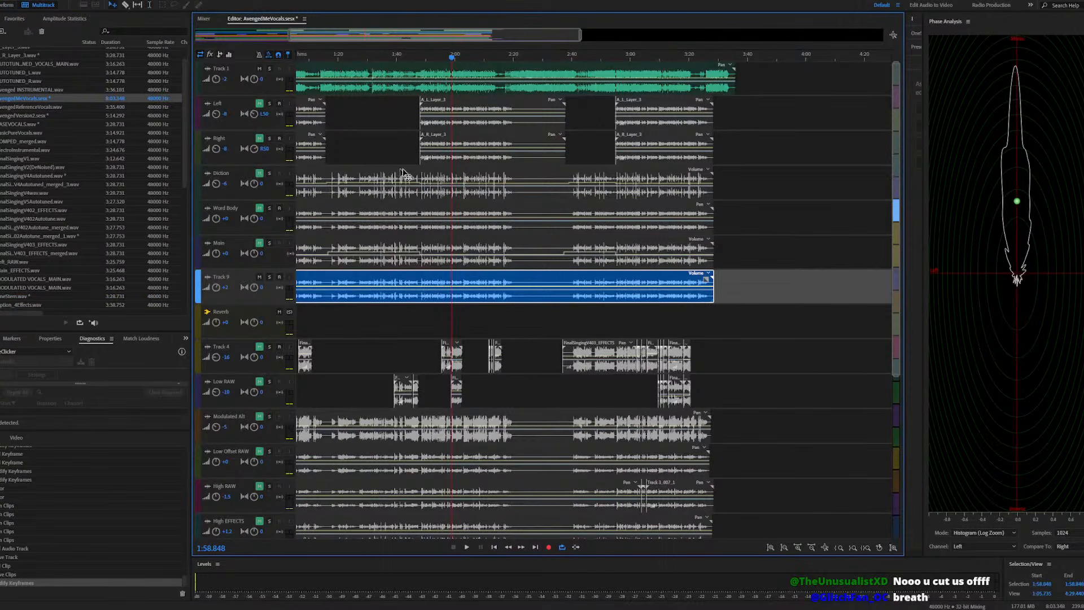
pyautogui.press('space')
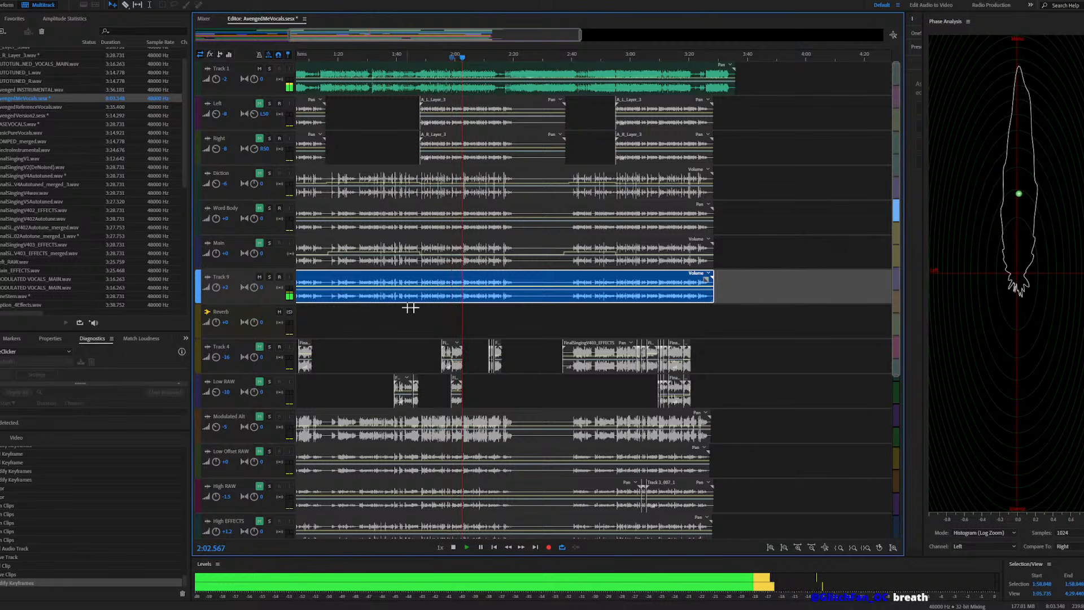
pyautogui.press('\\')
pyautogui.scroll(2, 361, 290)
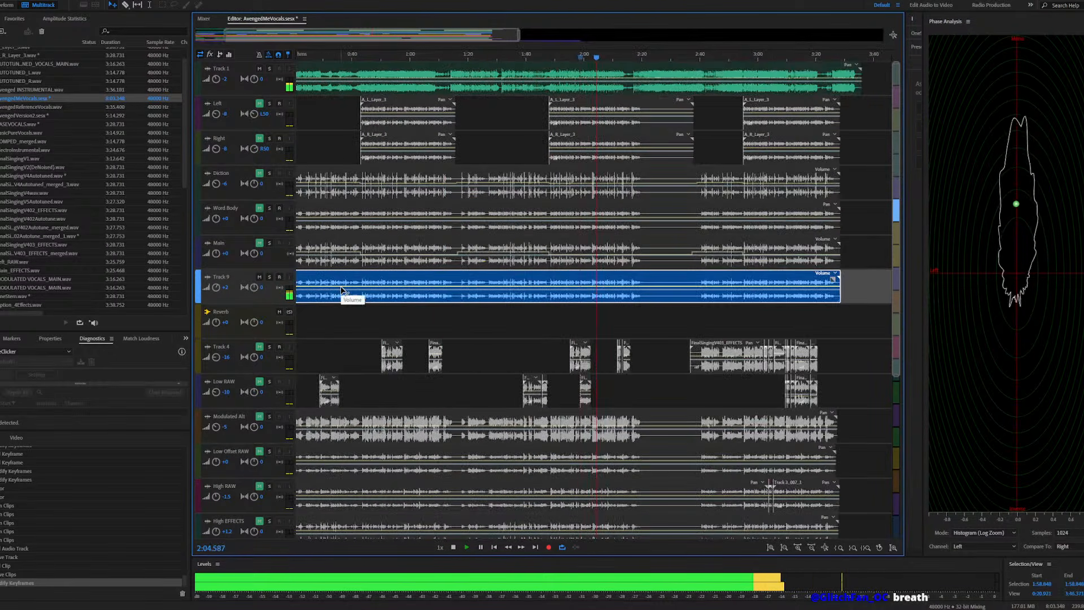
pyautogui.click(224, 79)
pyautogui.write('-6')
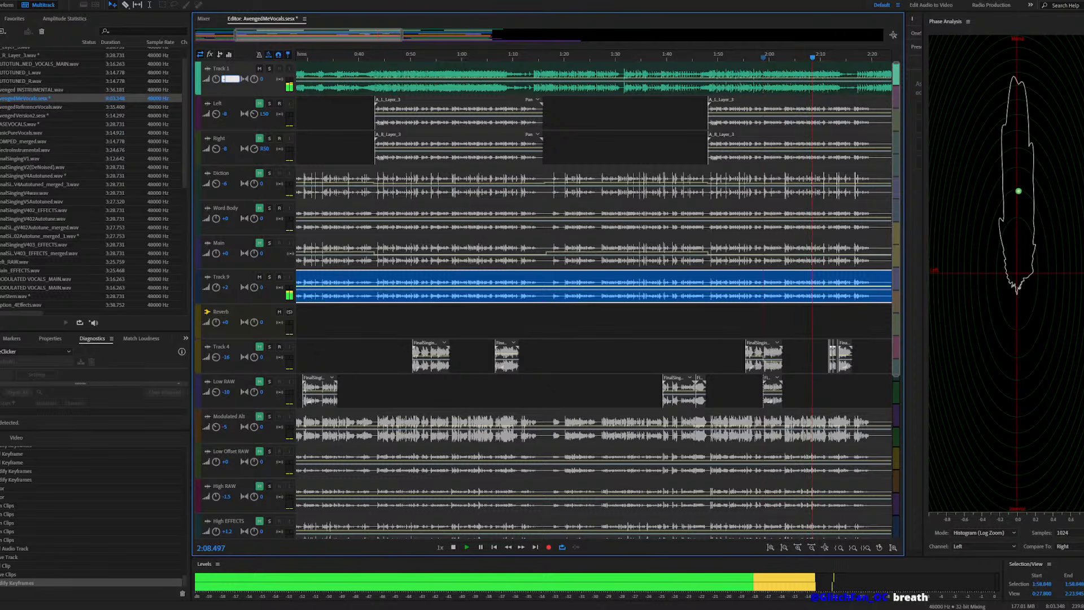
pyautogui.press('Return')
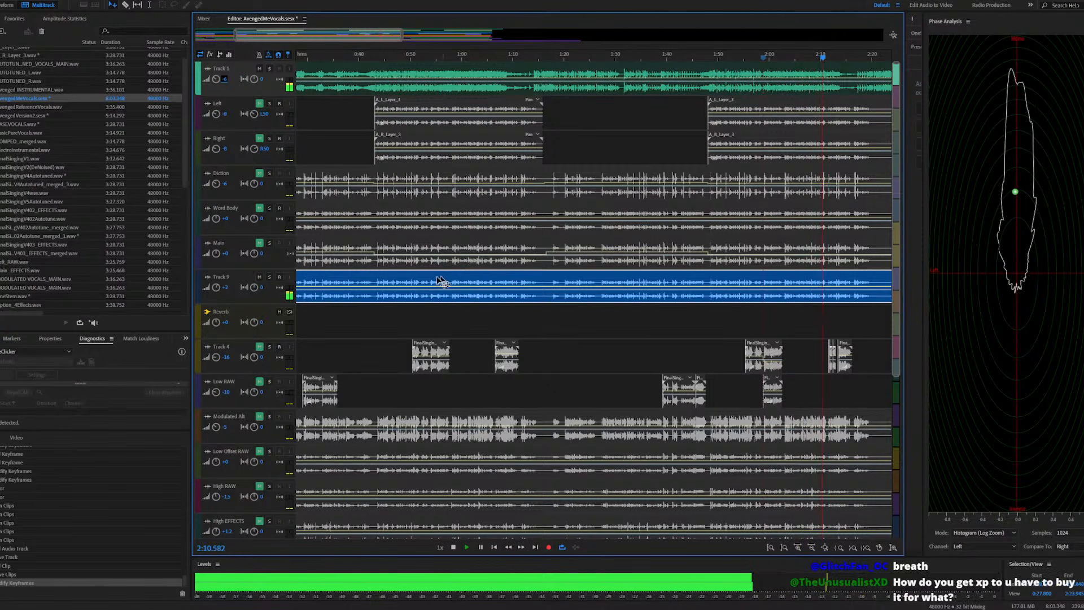
# Listen to the OneStem vocal against the instrumental past 2:10, then from about 2:40 and from 2:54.974
pyautogui.scroll(-2, 385, 282)
pyautogui.scroll(3, 638, 276)
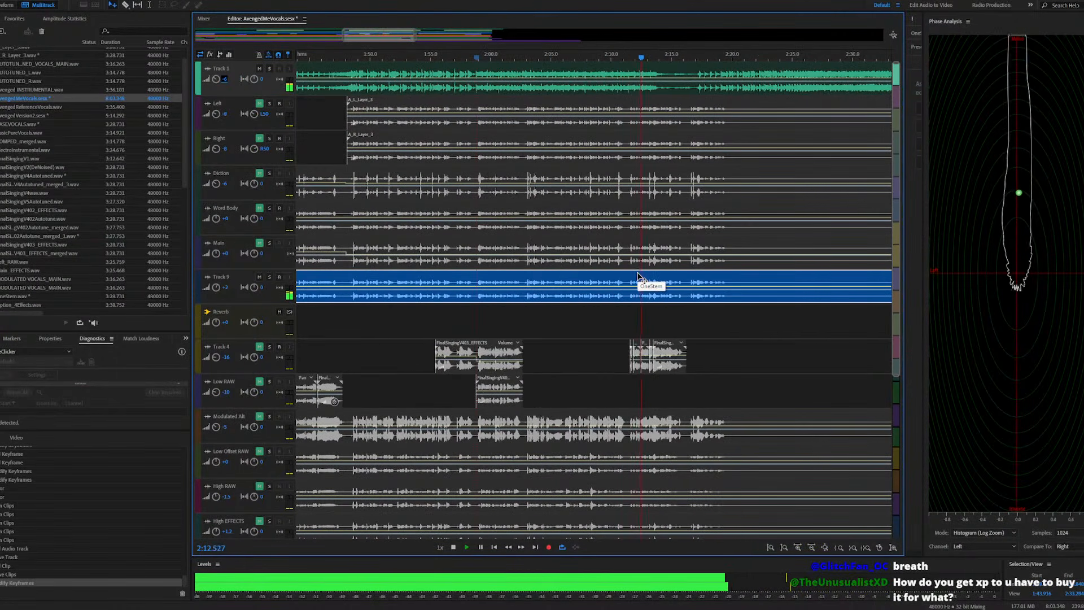
pyautogui.press('XF86AudioLowerVolume')
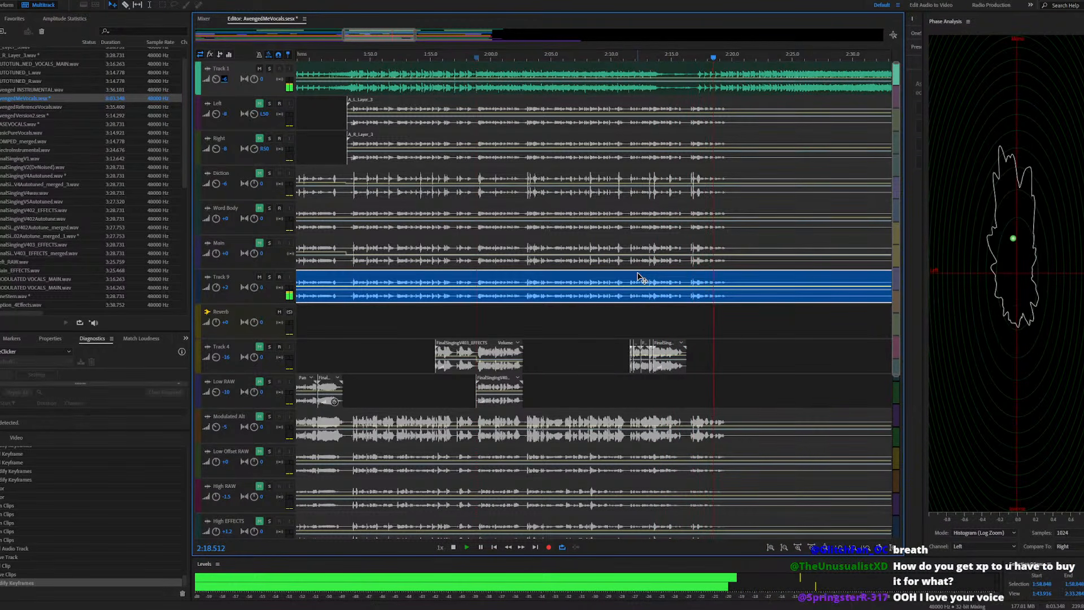
pyautogui.scroll(-4, 638, 277)
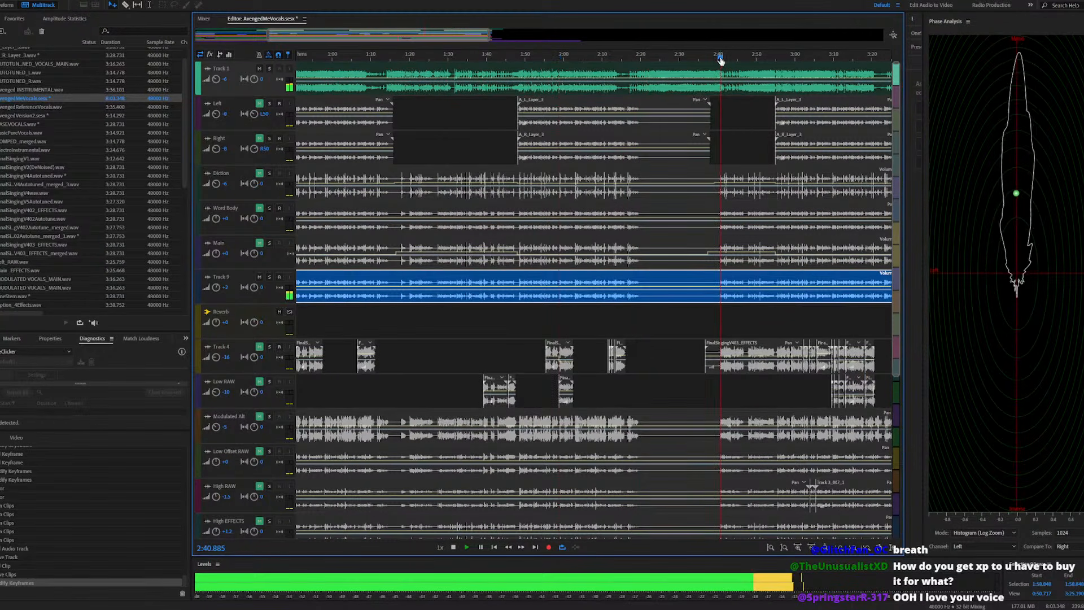
pyautogui.scroll(-2, 563, 248)
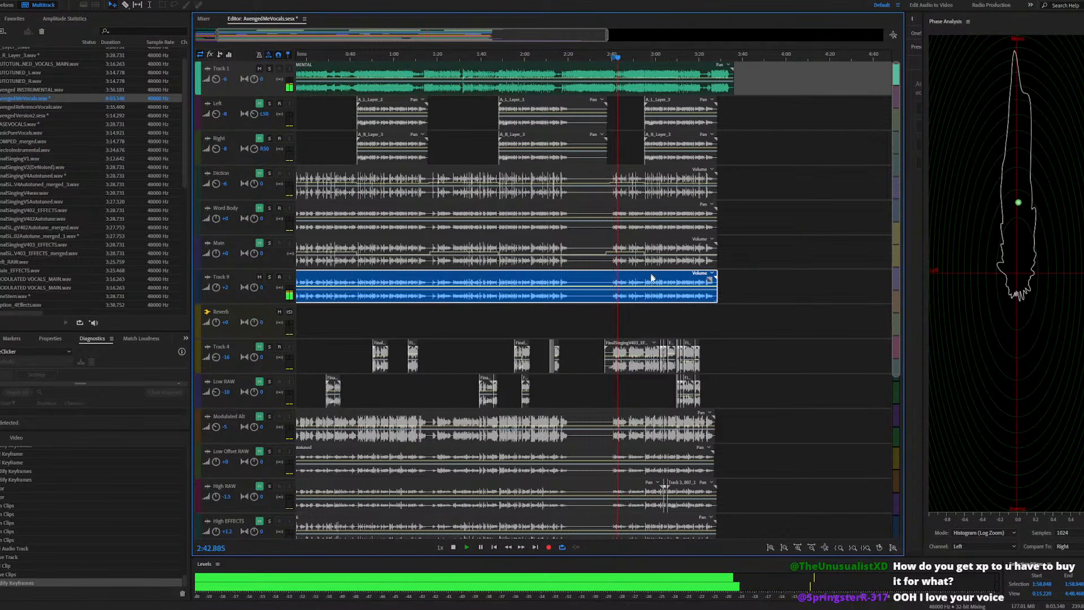
pyautogui.scroll(3, 657, 282)
pyautogui.scroll(2, 665, 284)
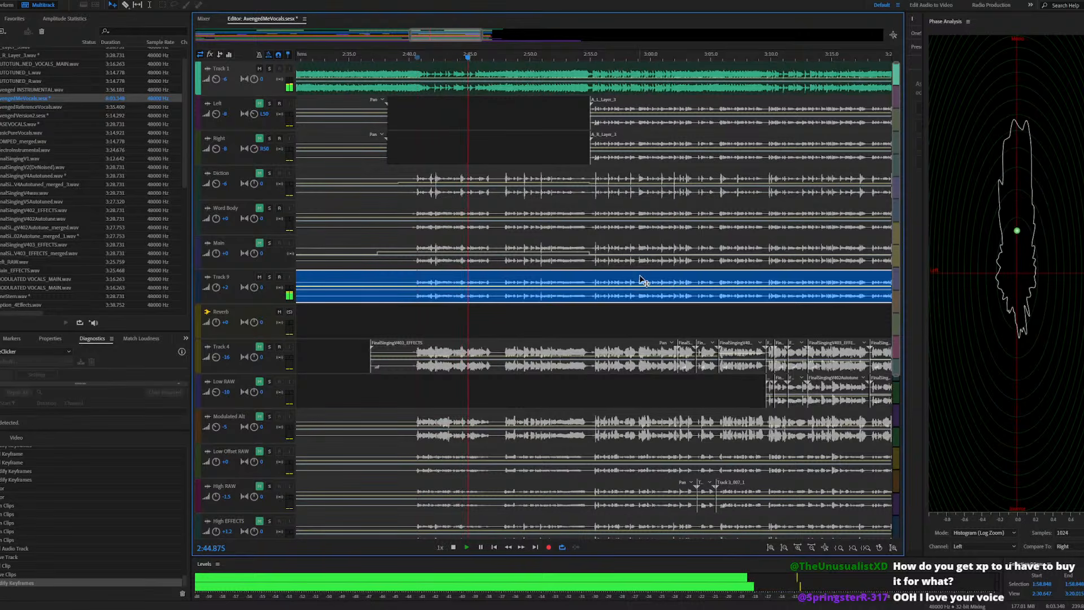
pyautogui.click(589, 55)
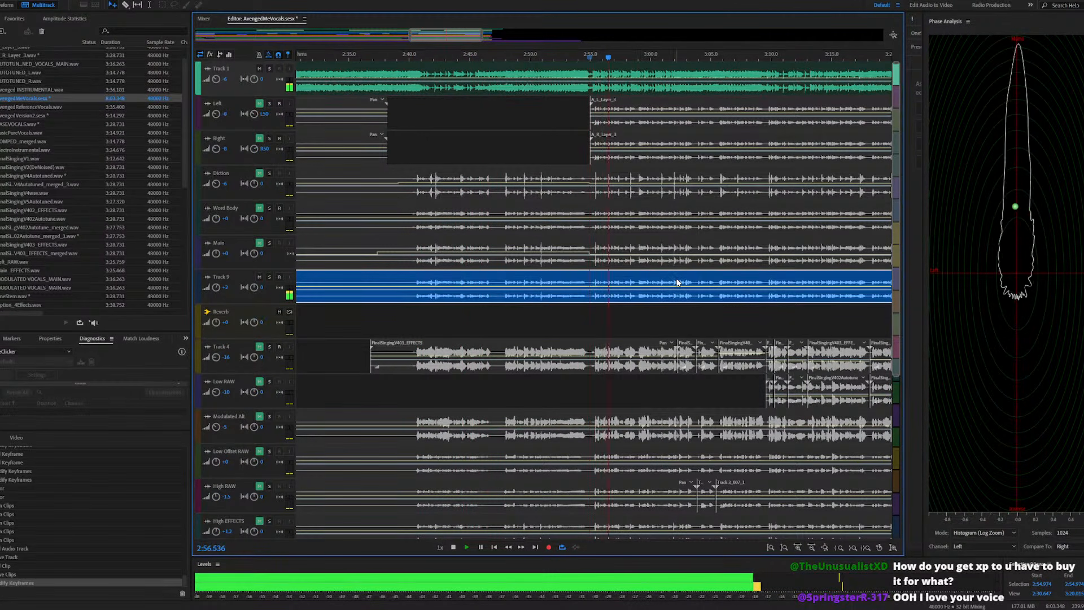
pyautogui.scroll(-3, 655, 279)
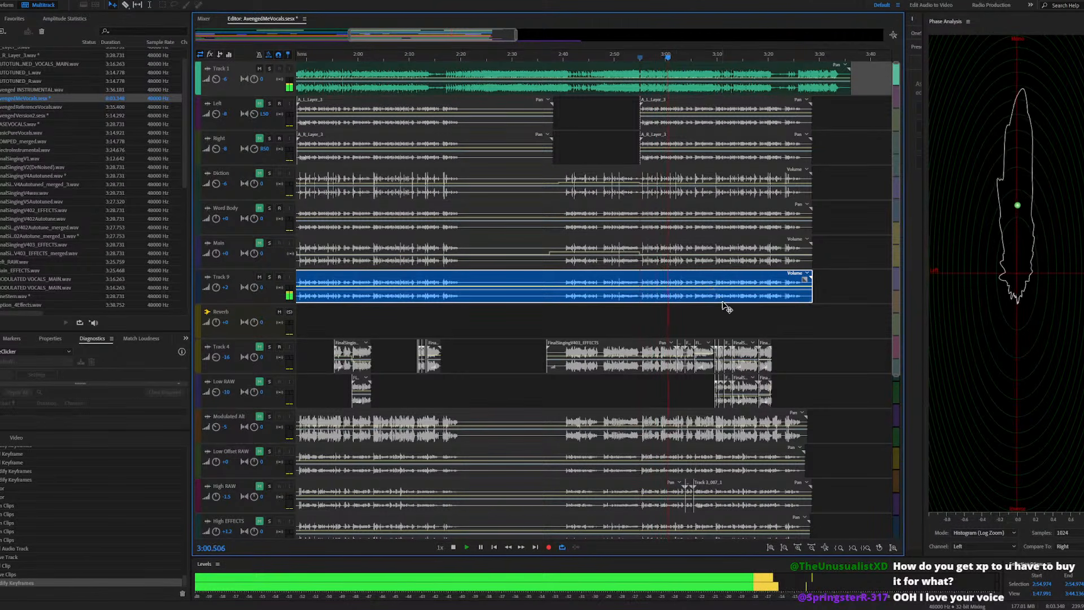
# Open the OneStem clip in the waveform editor, save the file and undo its last Surround Reverb edit
pyautogui.doubleClick(698, 279)
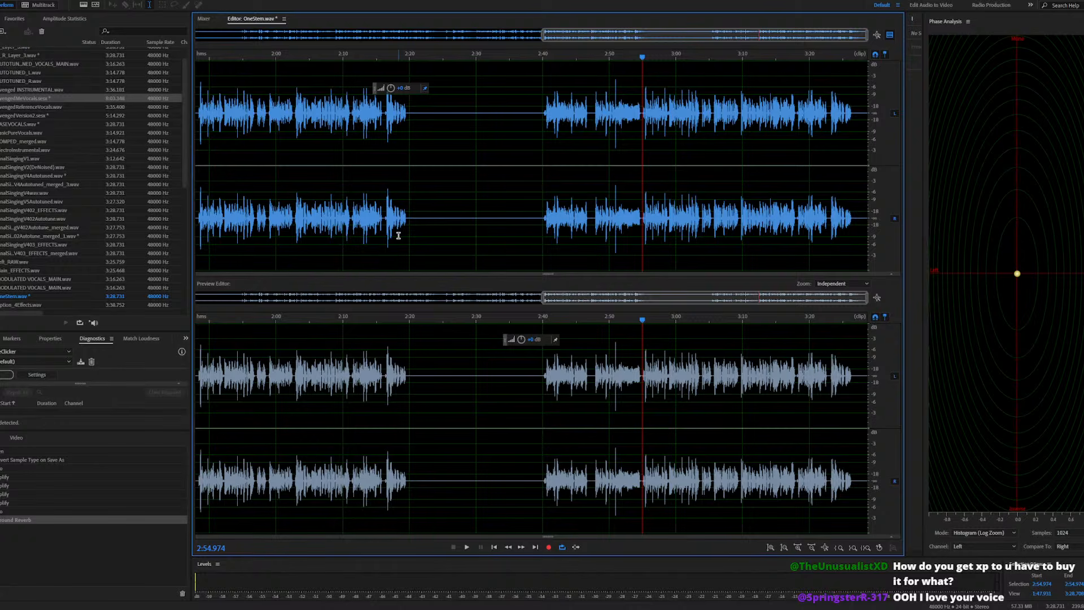
pyautogui.hotkey('ctrl', 's')
pyautogui.click(415, 214)
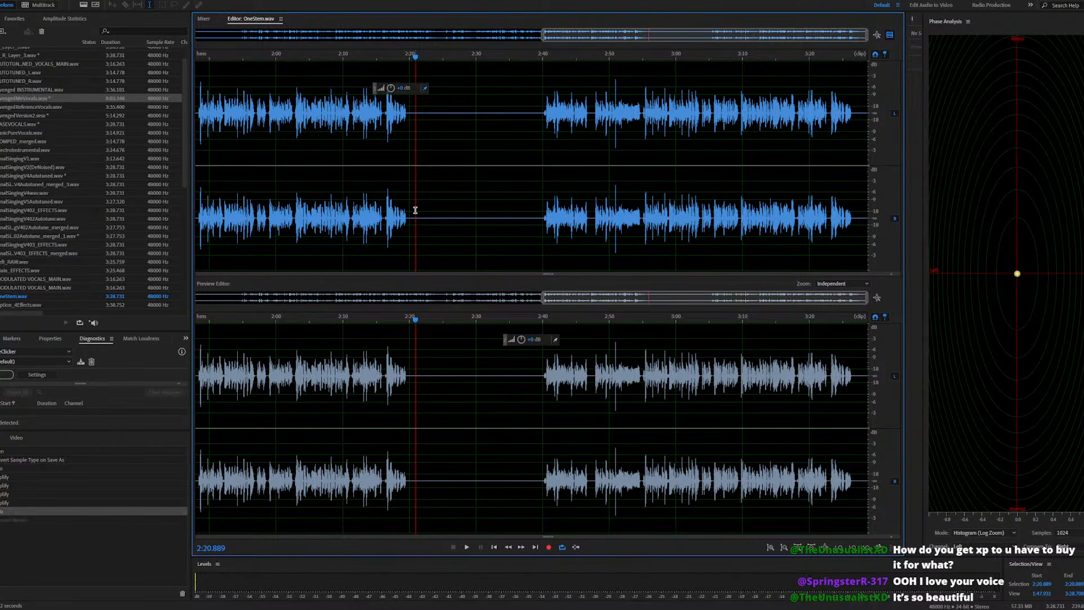
pyautogui.hotkey('ctrl', 'z')
# Preview Full Reverb on the OneStem vocal from 1:07.244 and set its Decay Time to 700 ms
pyautogui.click(451, 198)
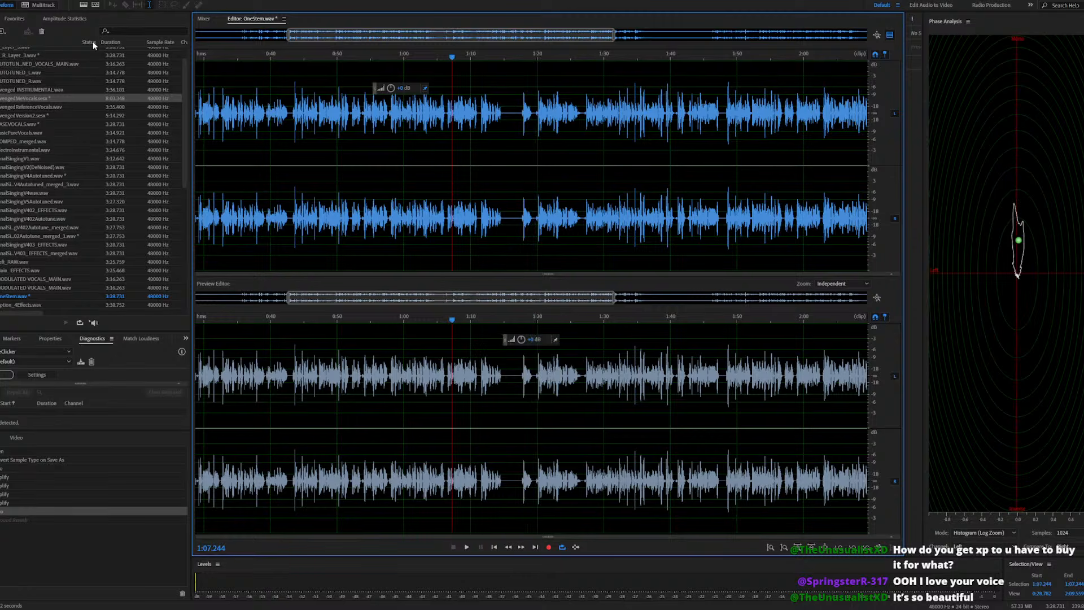
pyautogui.click(57, 1)
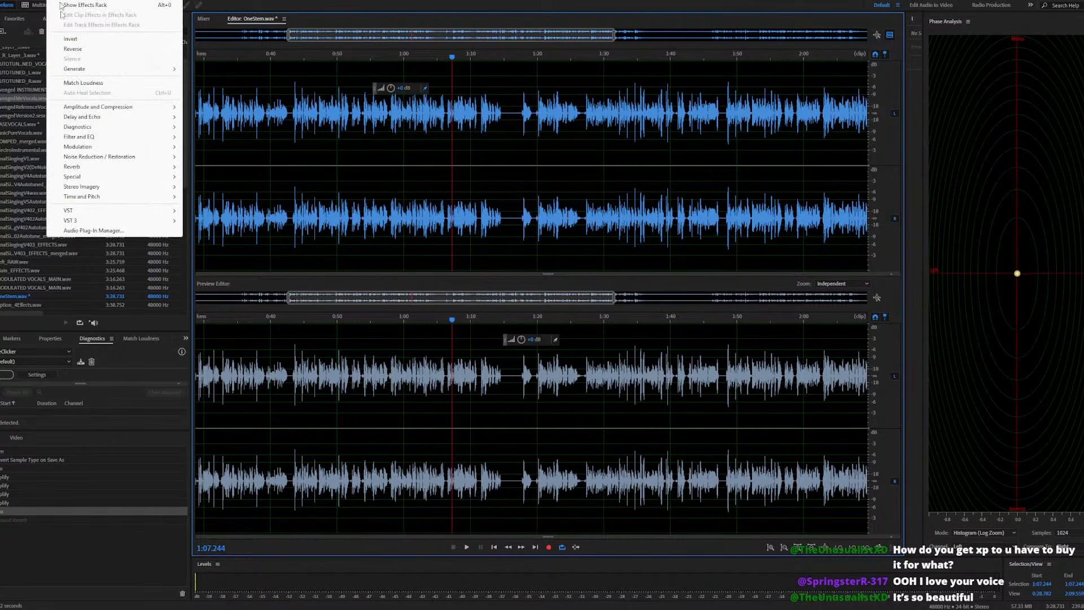
pyautogui.moveTo(88, 168)
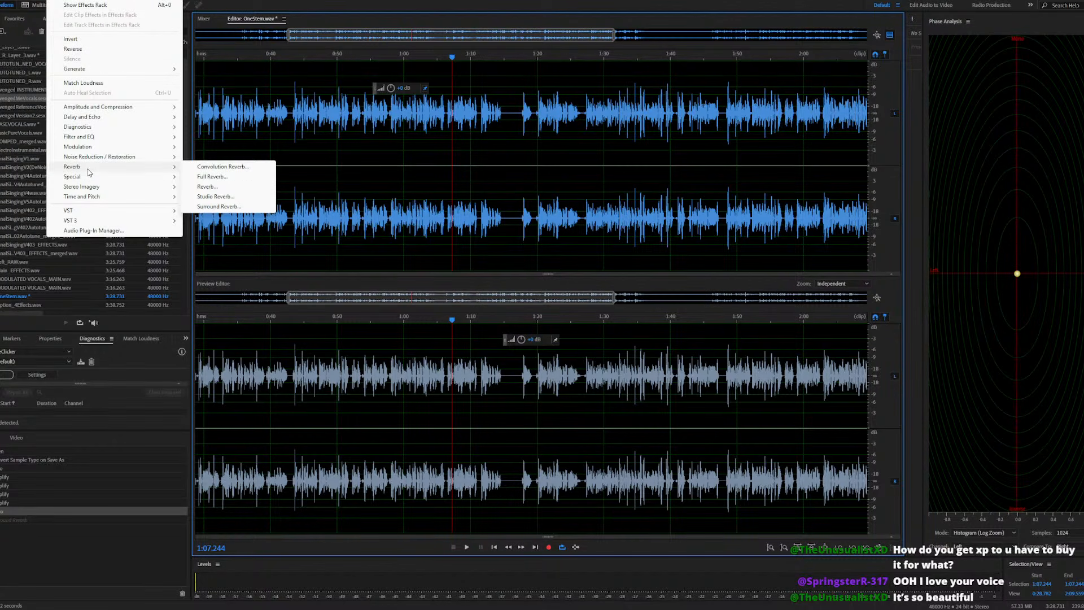
pyautogui.click(212, 176)
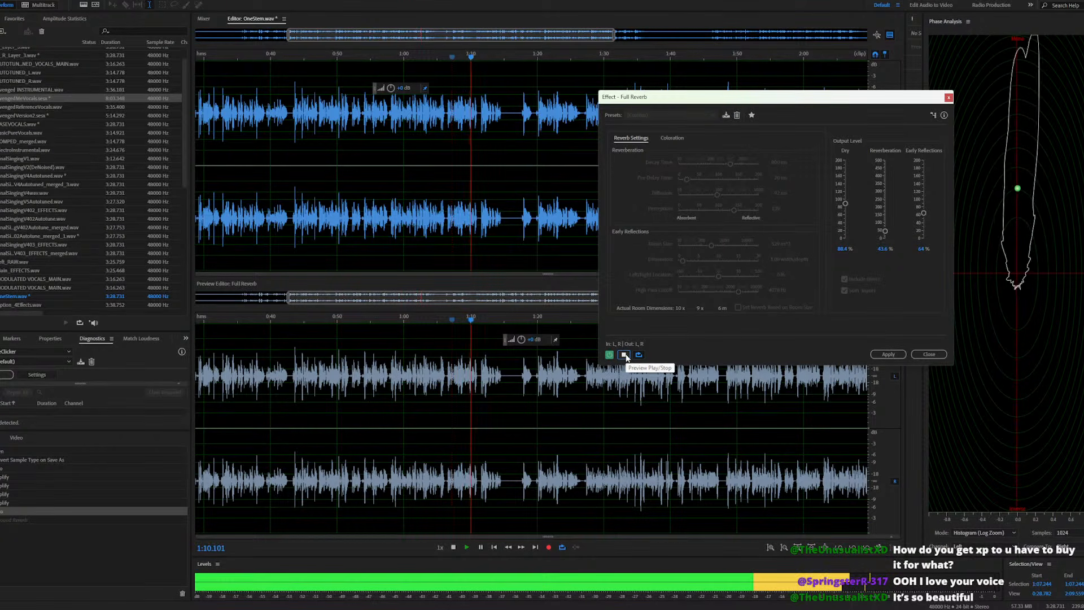
pyautogui.click(624, 355)
pyautogui.click(777, 163)
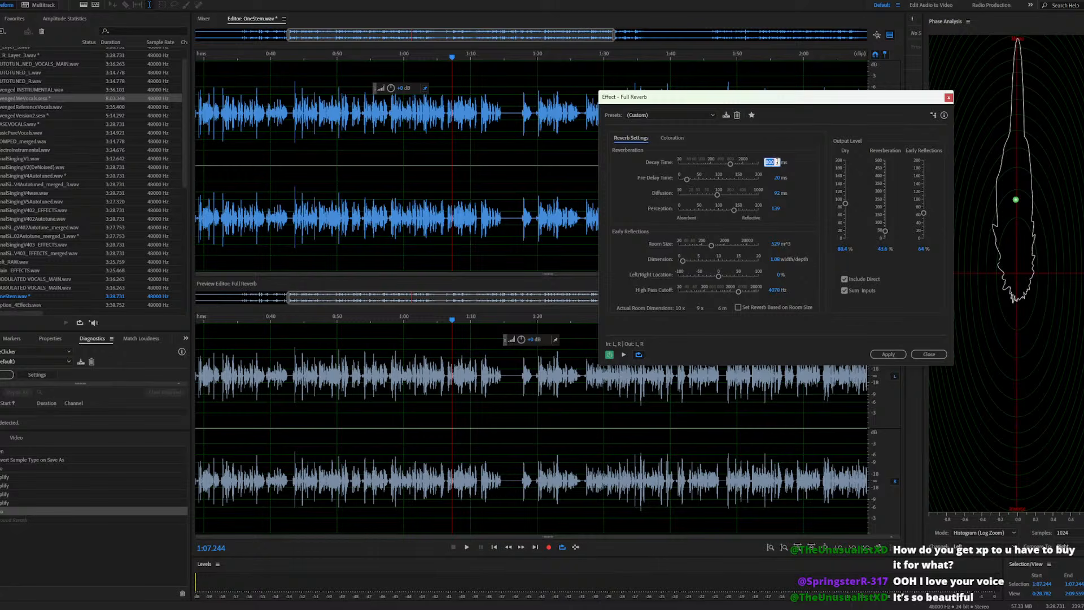
pyautogui.write('700')
pyautogui.press('Return')
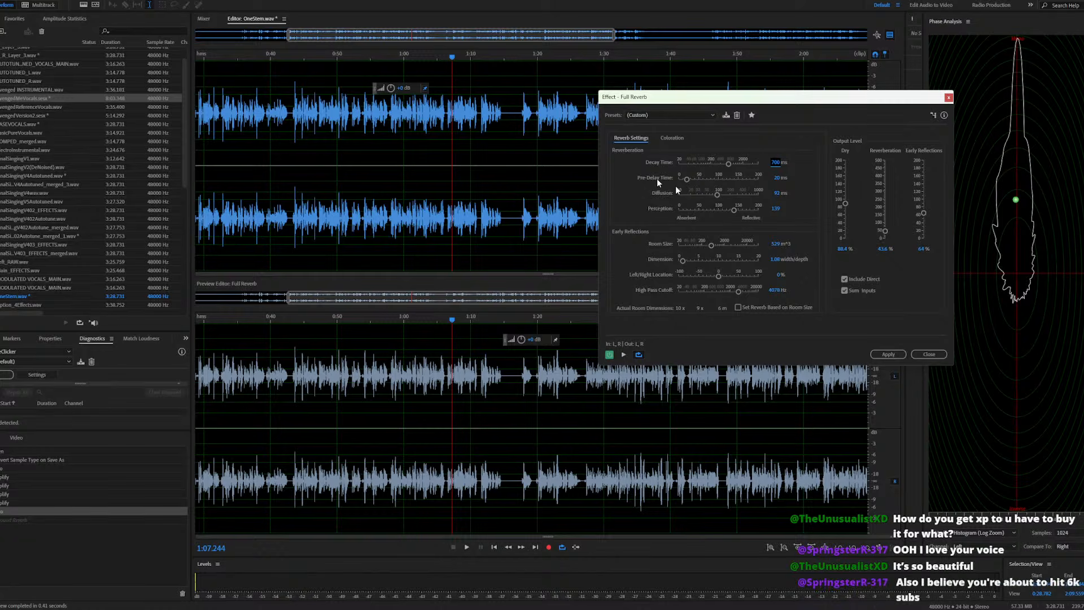
# Preview the Full Reverb settings repeatedly from 1:00.516 in the OneStem vocal
pyautogui.click(407, 57)
pyautogui.press('space')
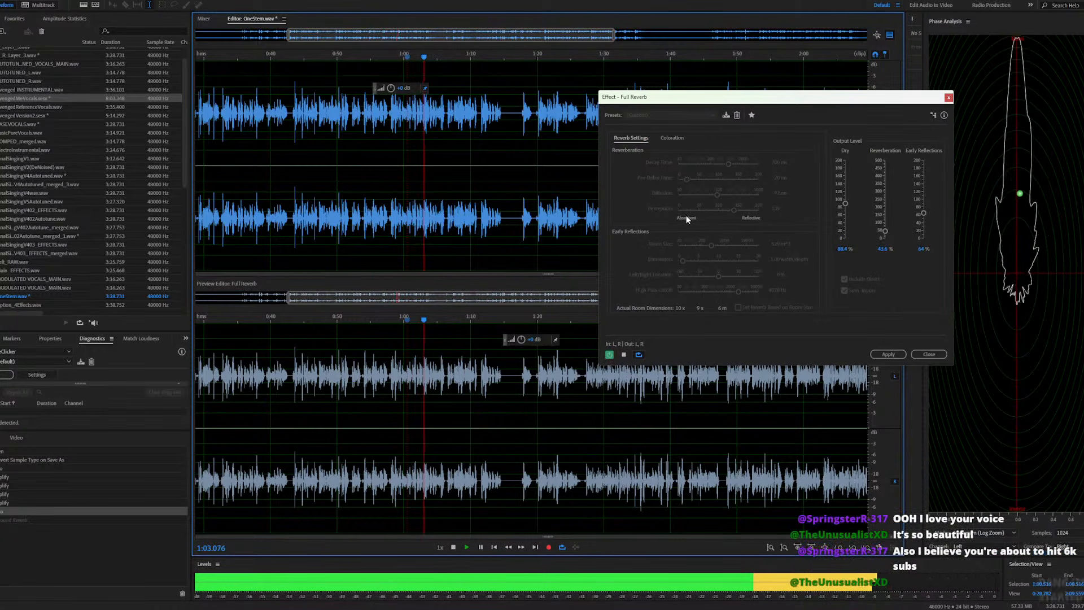
pyautogui.press('space')
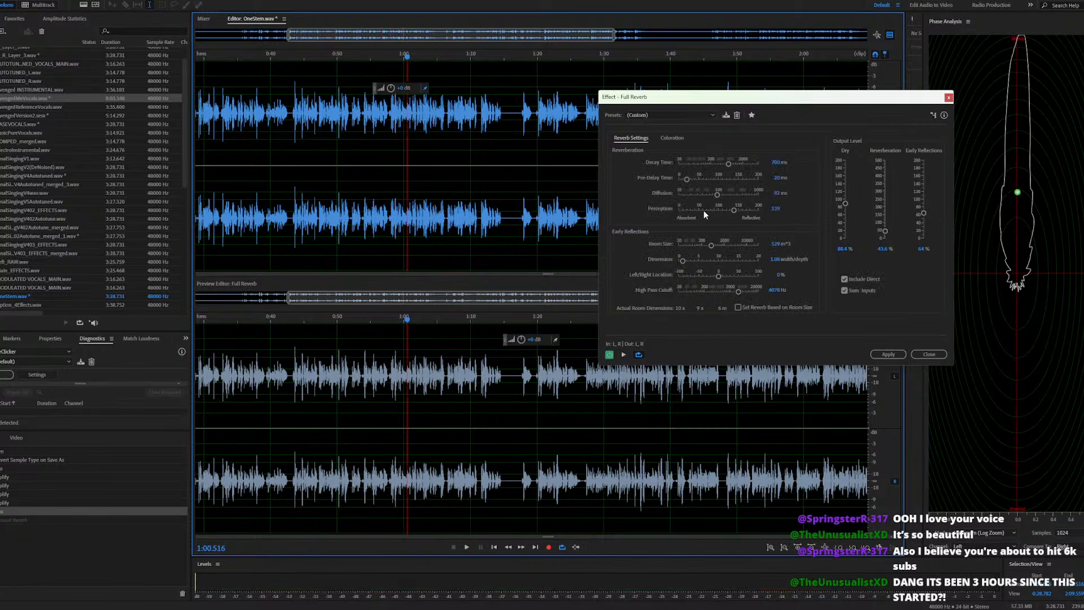
pyautogui.press('space')
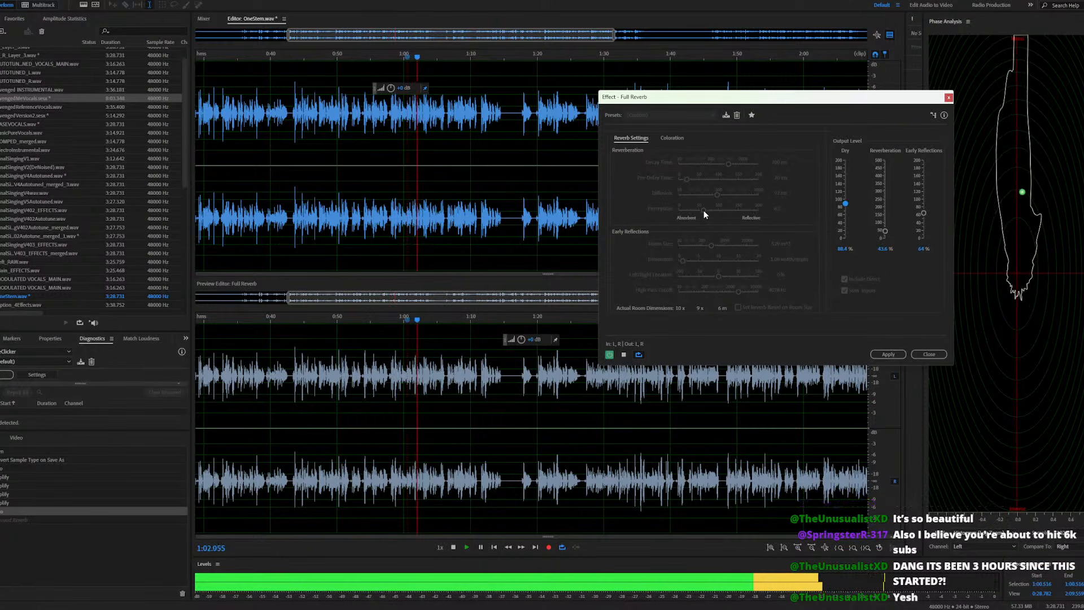
pyautogui.press('space')
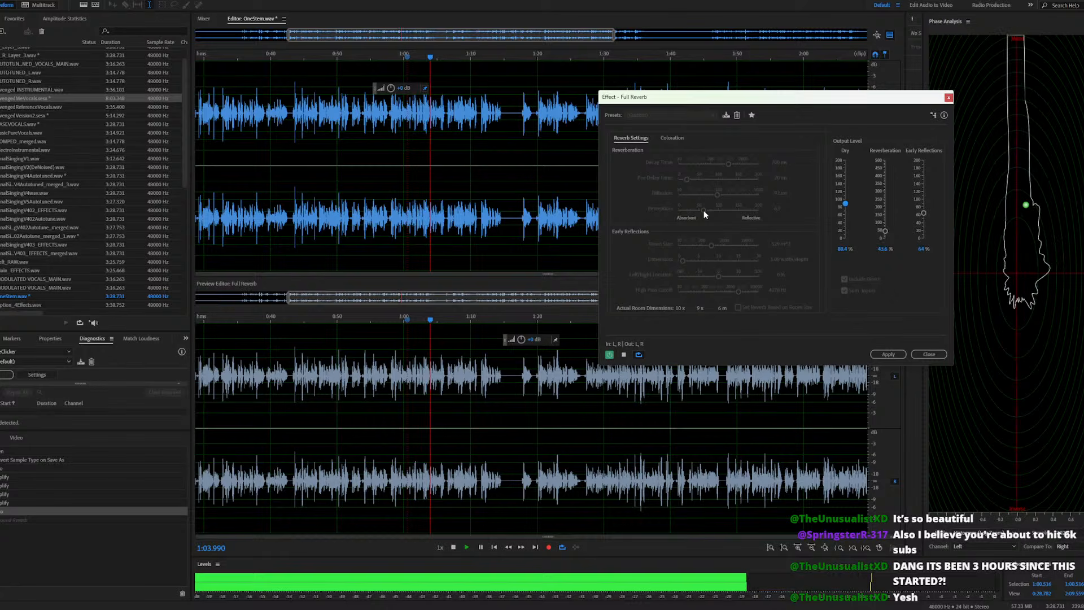
pyautogui.press('space')
# Set Full Reverb's Perception to about 65 and Diffusion to about 520 ms, and preview the result from 1:00.516
pyautogui.moveTo(703, 210); pyautogui.dragTo(706, 210)
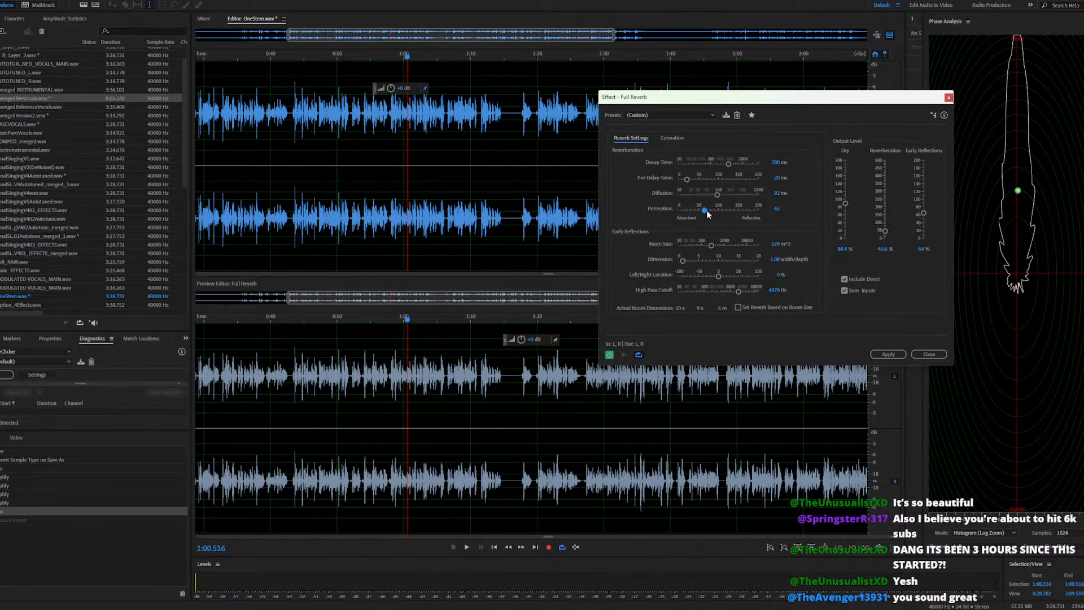
pyautogui.click(747, 193)
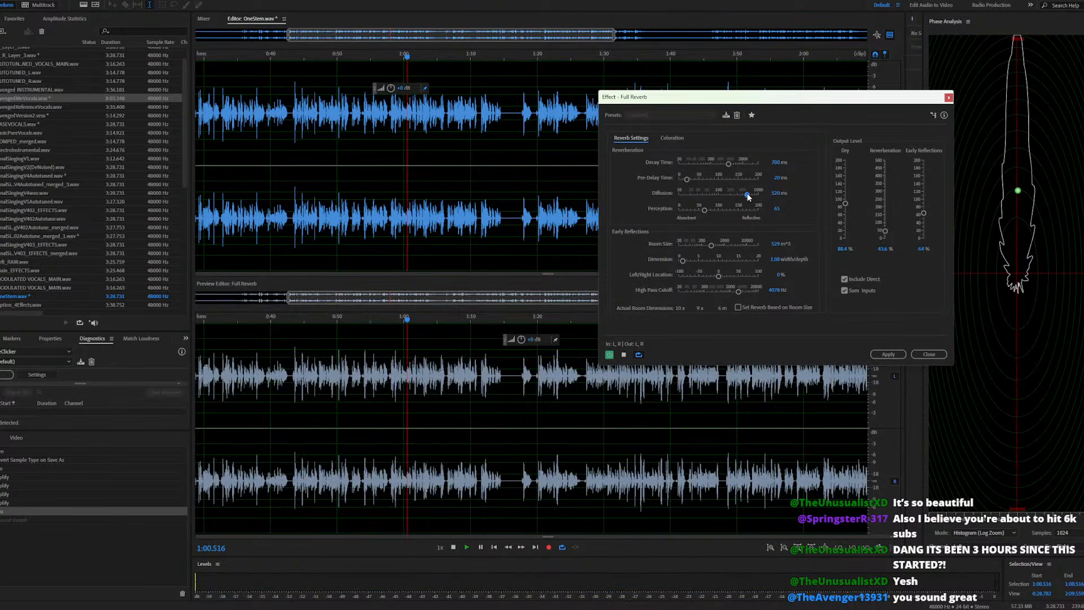
pyautogui.press('space')
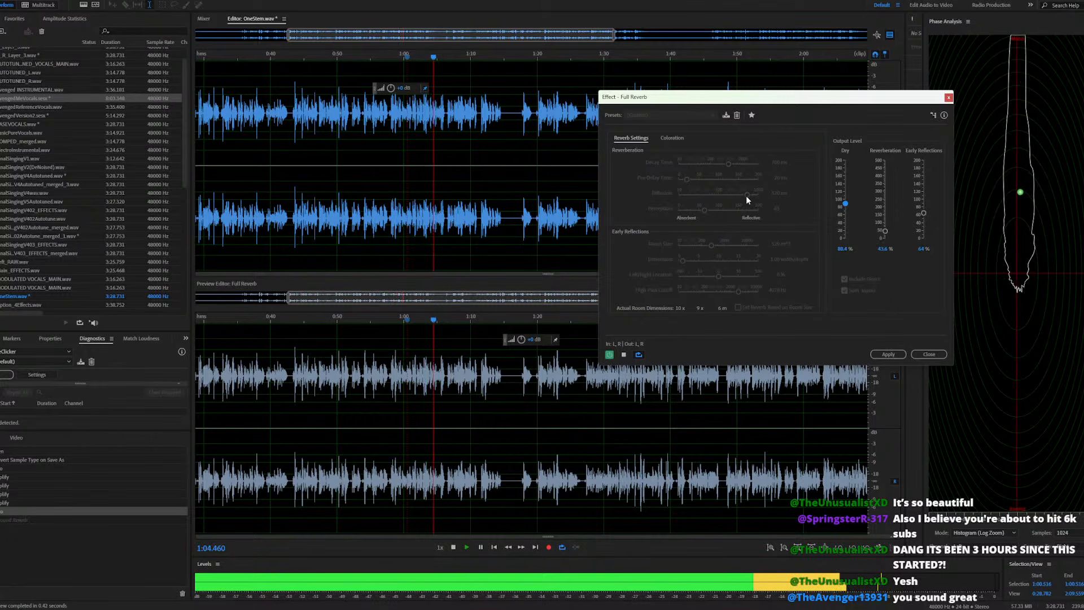
# Try Full Reverb's Diffusion at about 32 ms and preview the OneStem vocal from 0:51.750
pyautogui.press('space')
pyautogui.moveTo(746, 195); pyautogui.dragTo(702, 196)
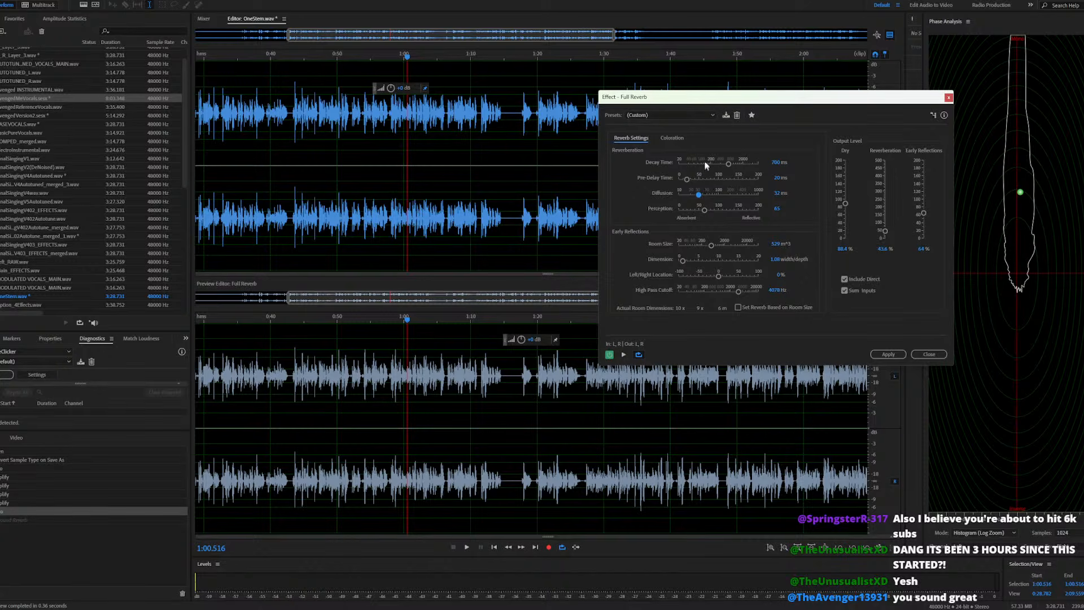
pyautogui.moveTo(710, 100); pyautogui.dragTo(708, 117)
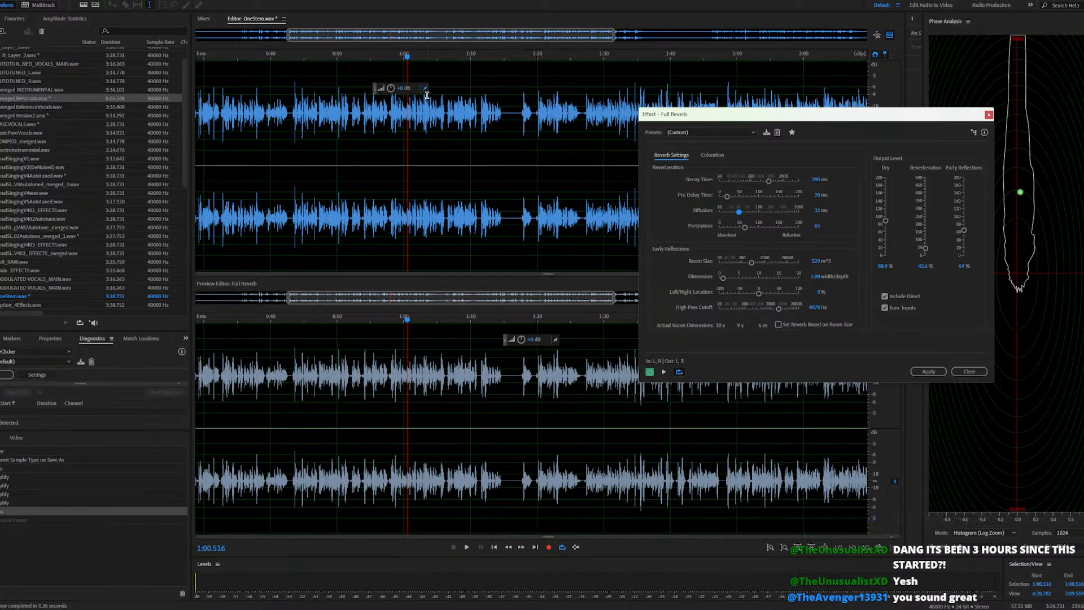
pyautogui.click(348, 55)
pyautogui.press('space')
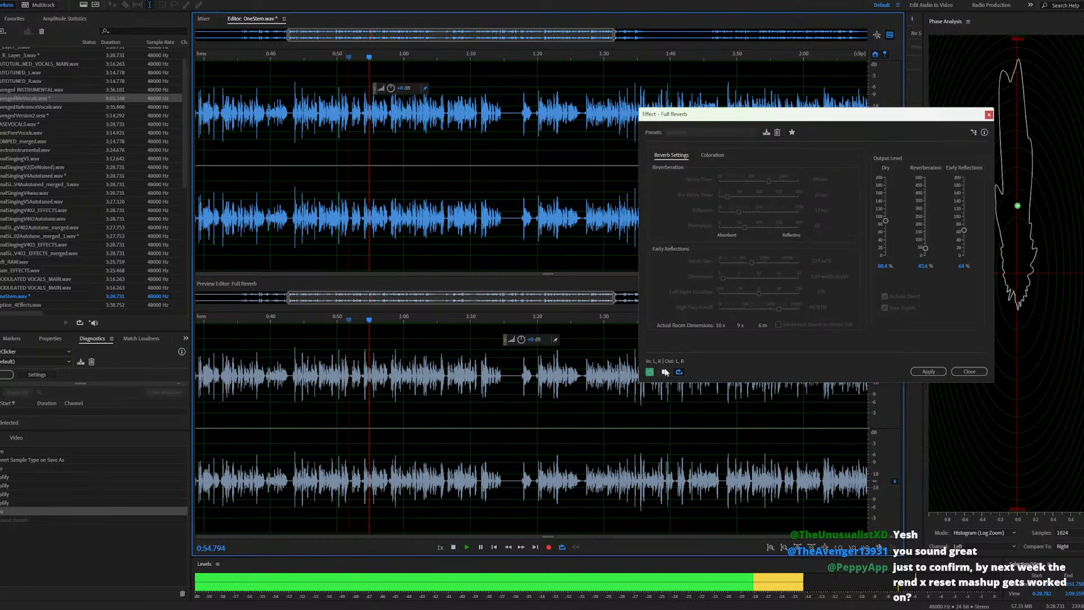
pyautogui.press('space')
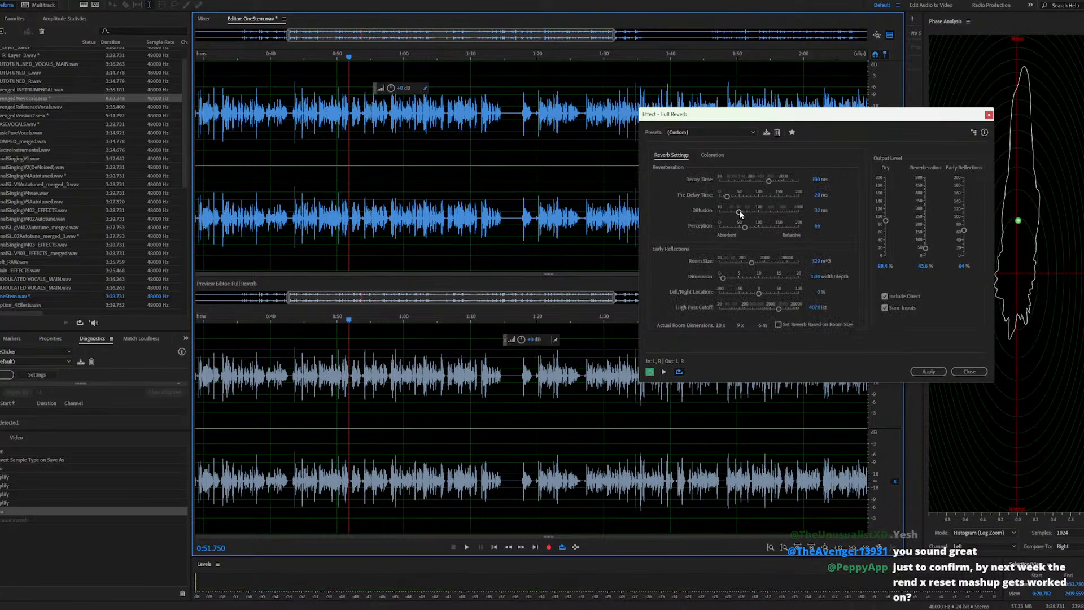
# Set Full Reverb's Diffusion to about 52 ms, Dry to about 90%, Reverberation to about 32% and Early Reflections to about 25.6%
pyautogui.moveTo(739, 211); pyautogui.dragTo(746, 212)
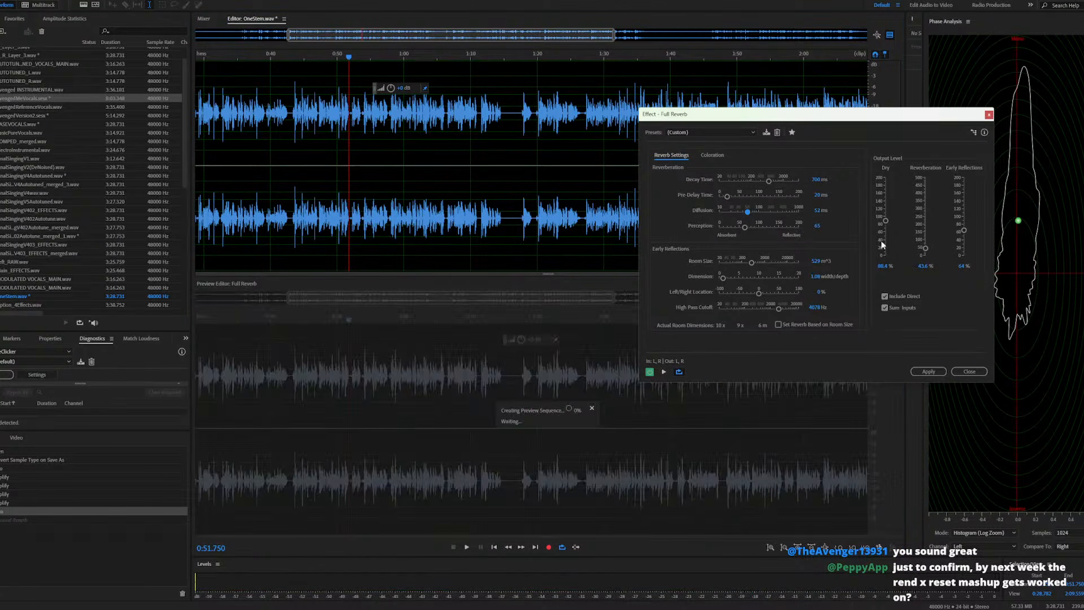
pyautogui.moveTo(885, 222); pyautogui.dragTo(884, 221)
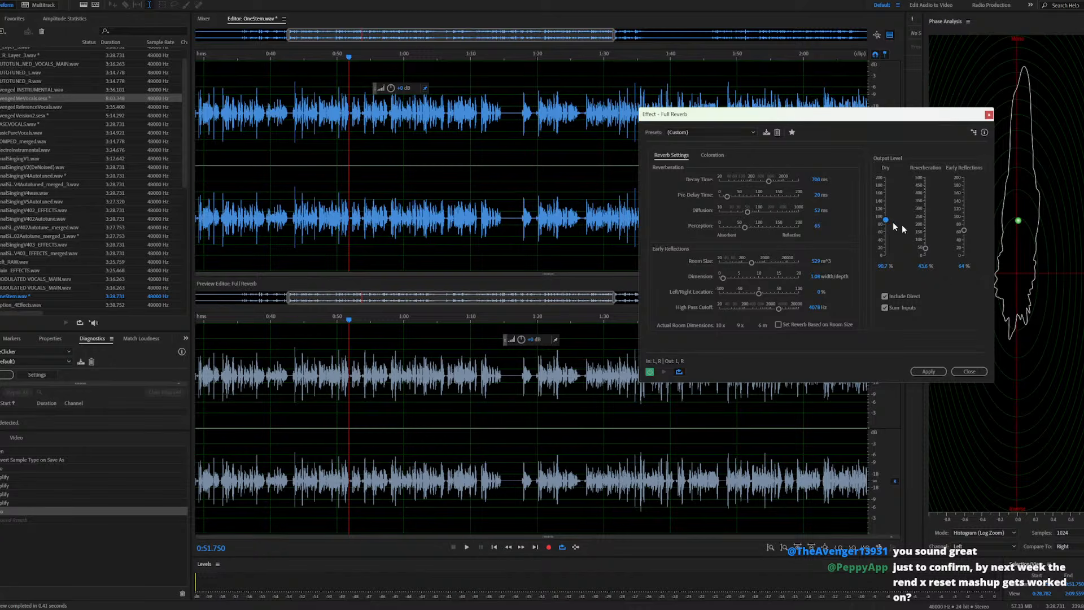
pyautogui.moveTo(964, 231); pyautogui.dragTo(925, 251)
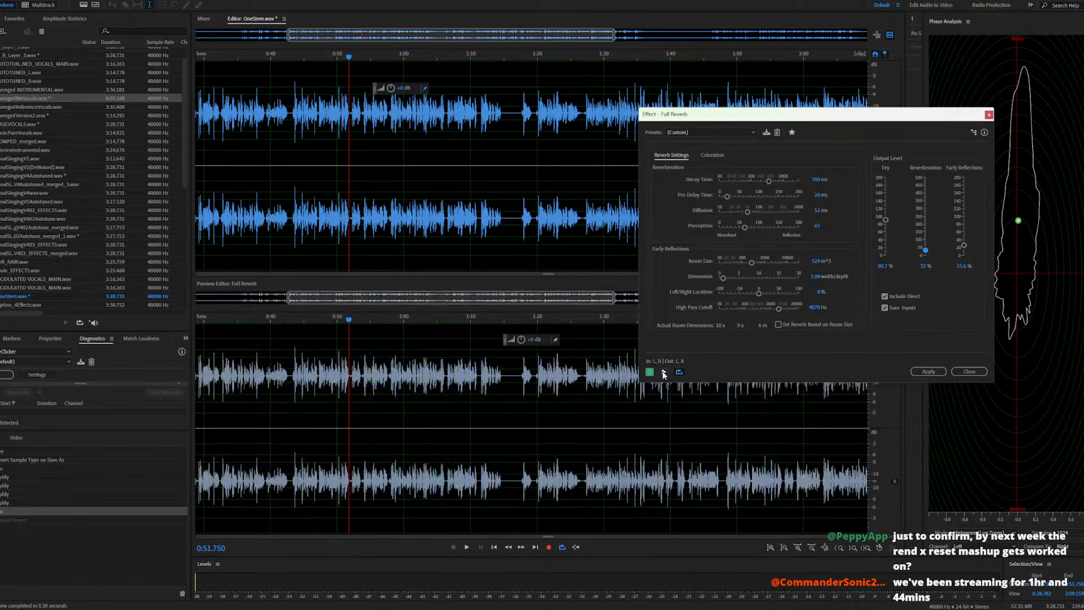
# Preview the new reverb settings from 0:51.750 and apply Full Reverb to the whole OneStem file
pyautogui.click(664, 372)
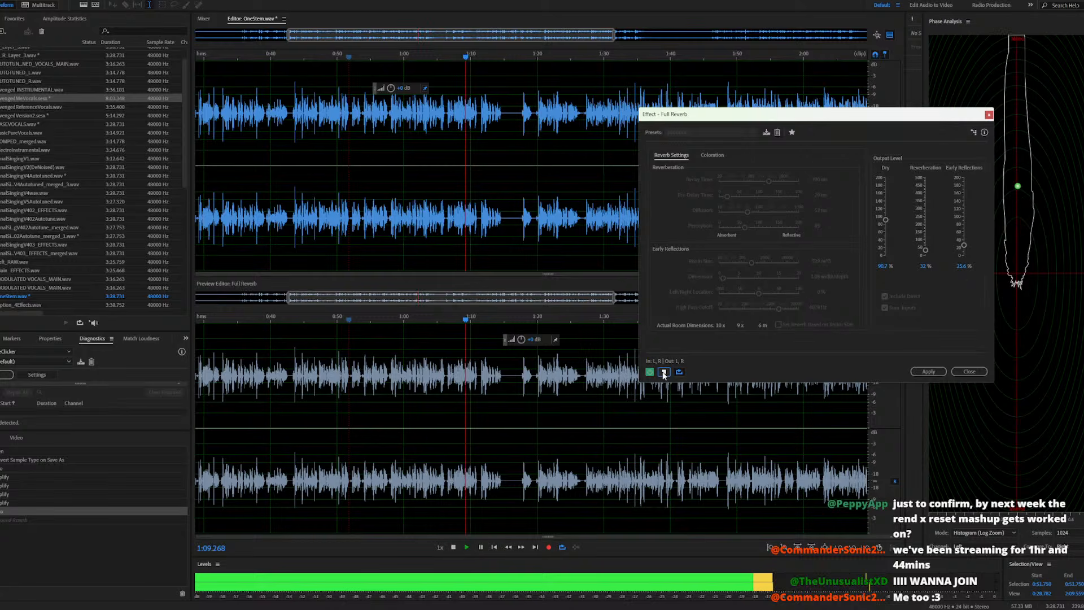
pyautogui.click(664, 373)
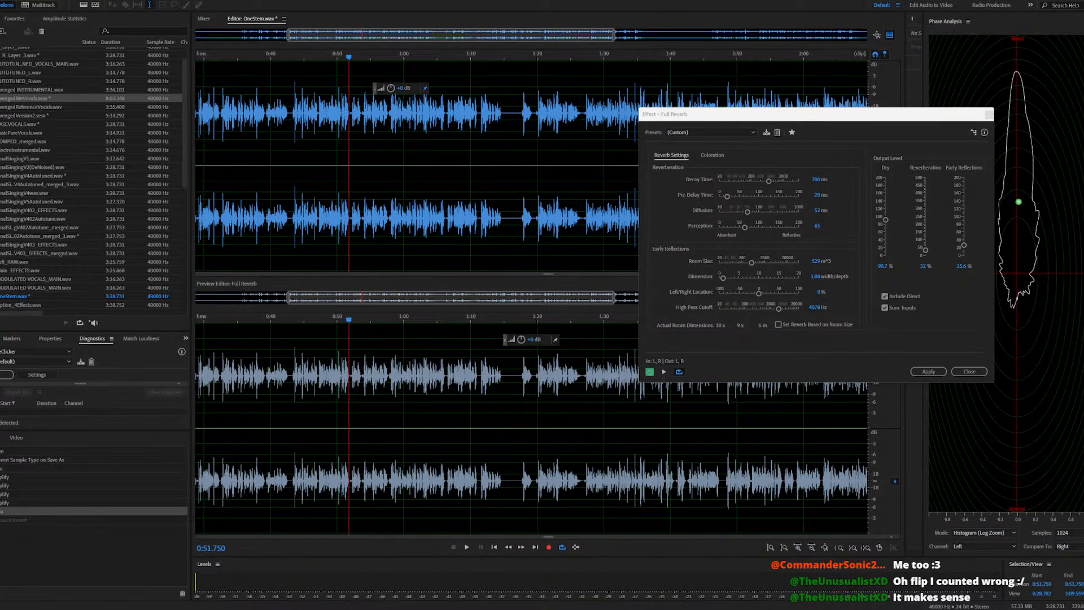
pyautogui.click(663, 372)
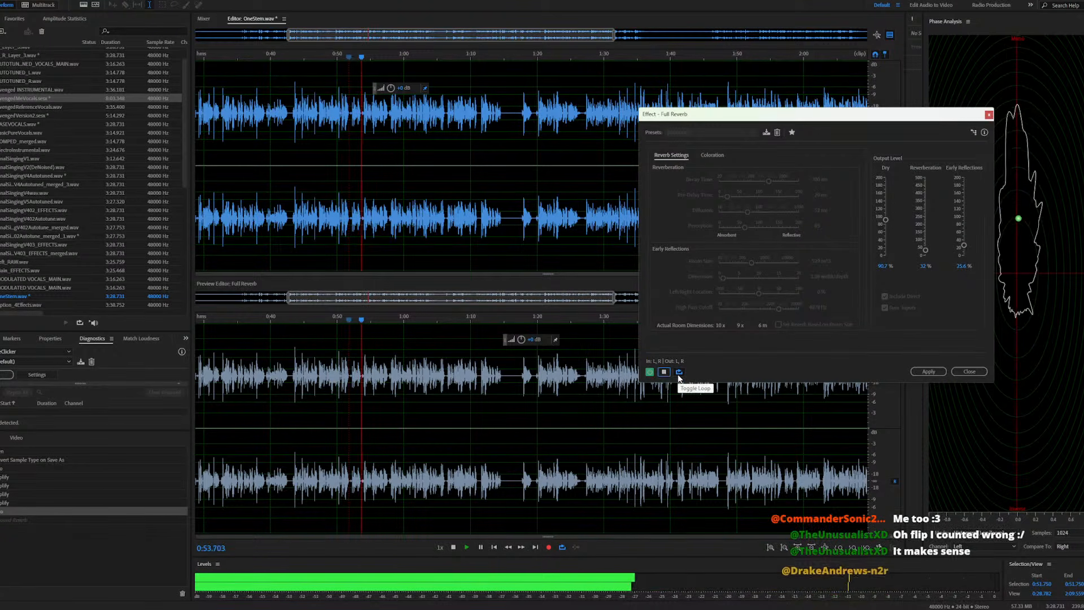
pyautogui.click(669, 371)
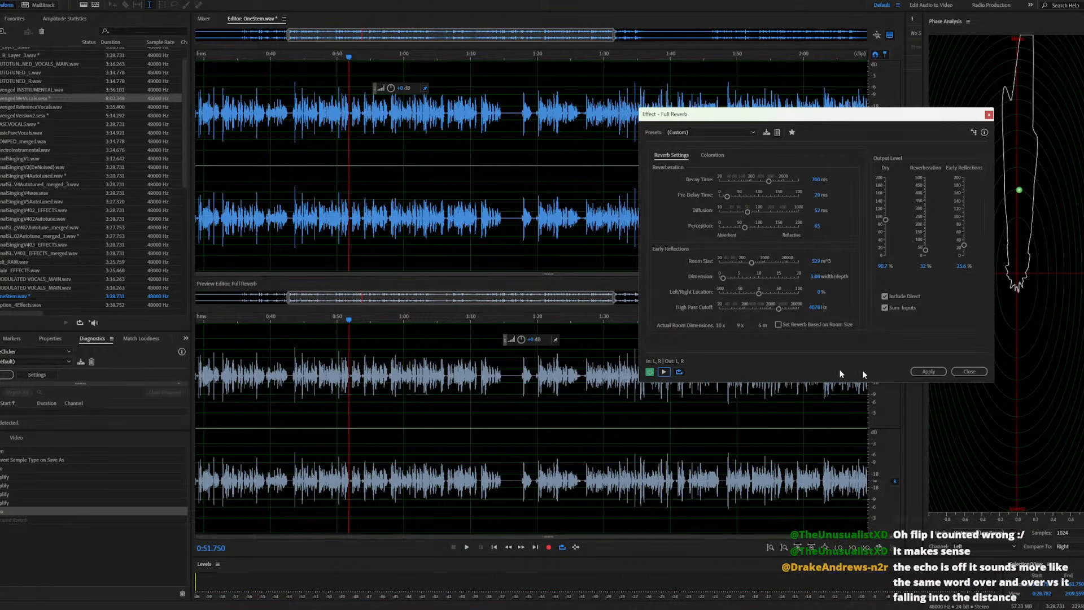
pyautogui.click(927, 371)
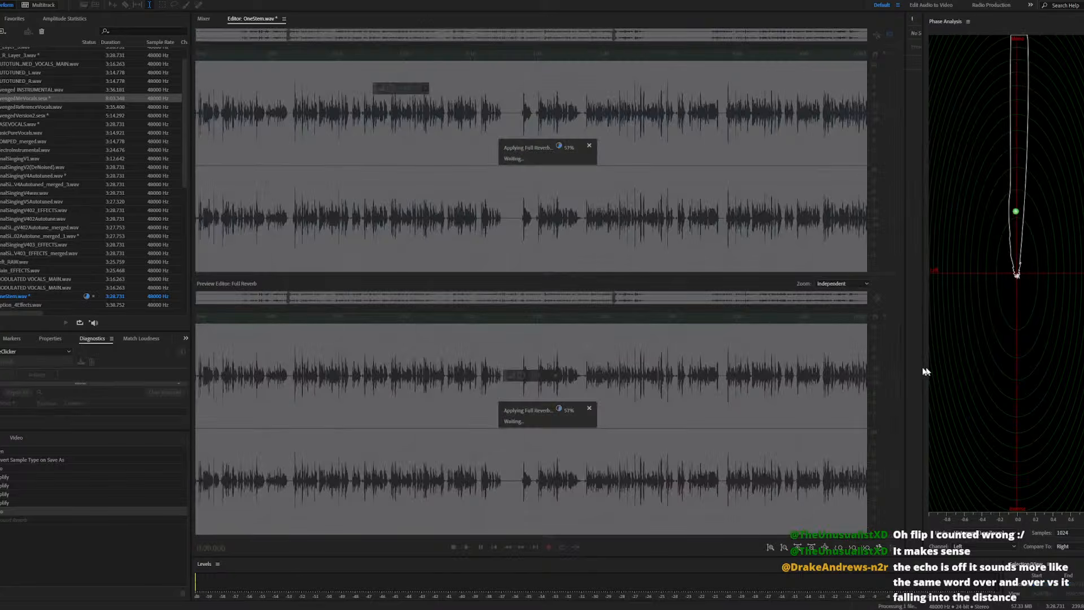
# Open the AvengedMeVocals session and play it from 2:54.974, temporarily unmuting the Word Body track to compare
pyautogui.doubleClick(56, 100)
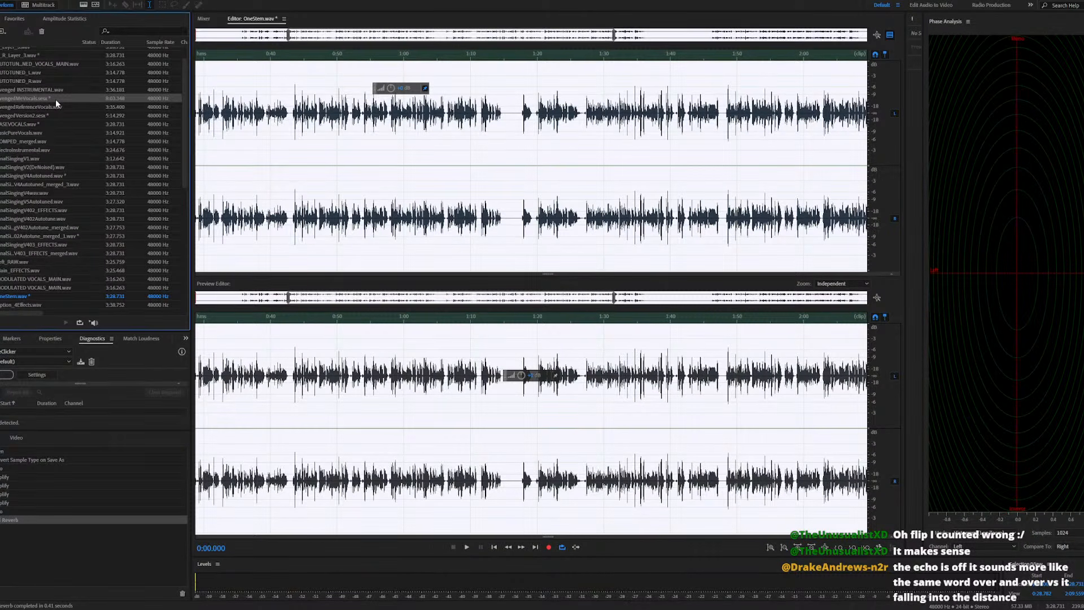
pyautogui.press('space')
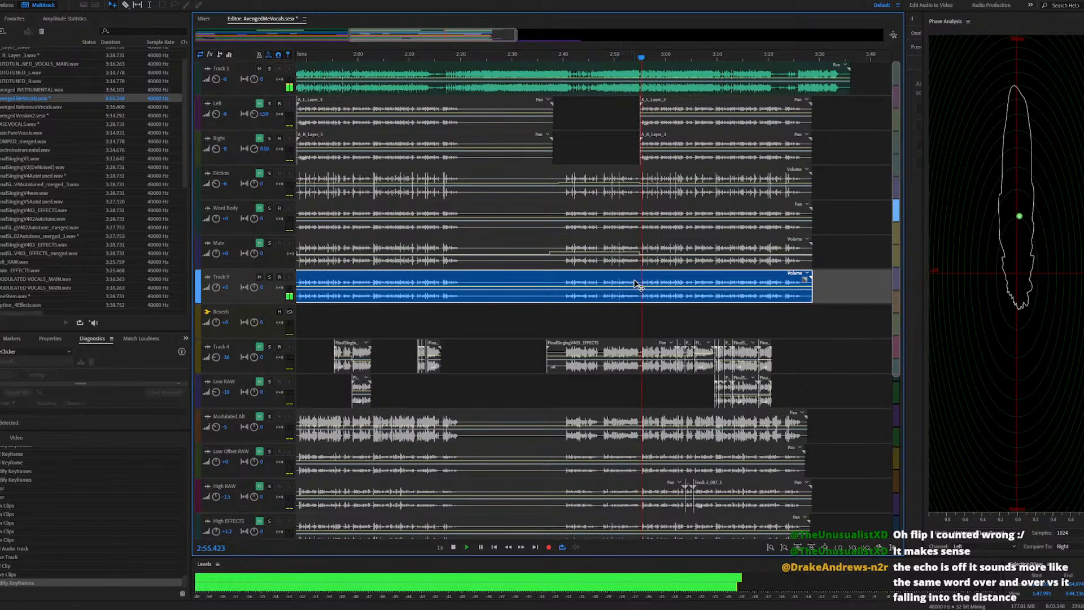
pyautogui.scroll(4, 644, 289)
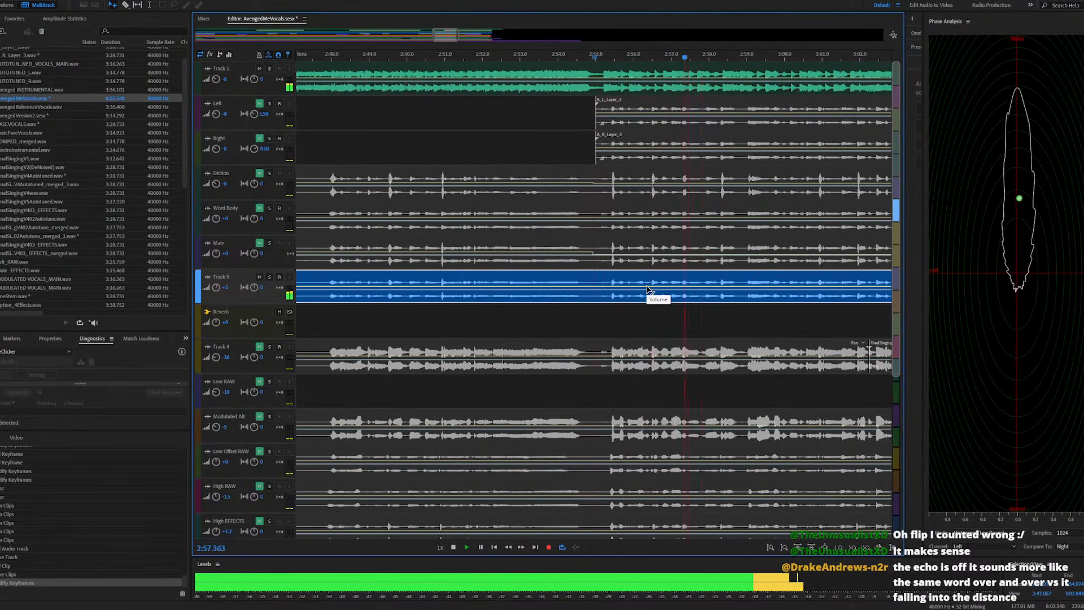
pyautogui.scroll(-1, 618, 279)
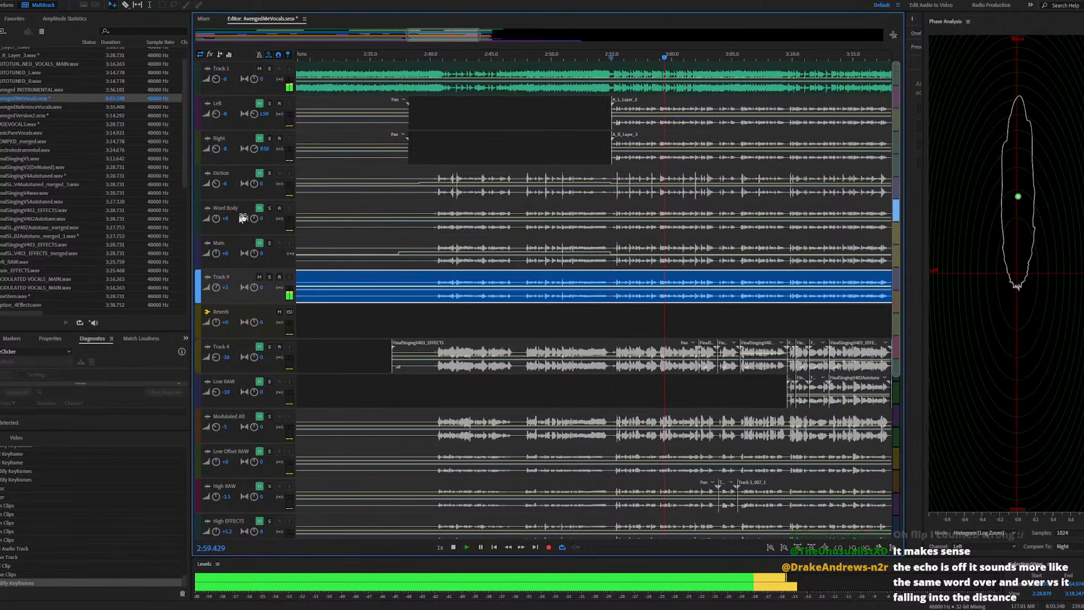
pyautogui.click(259, 209)
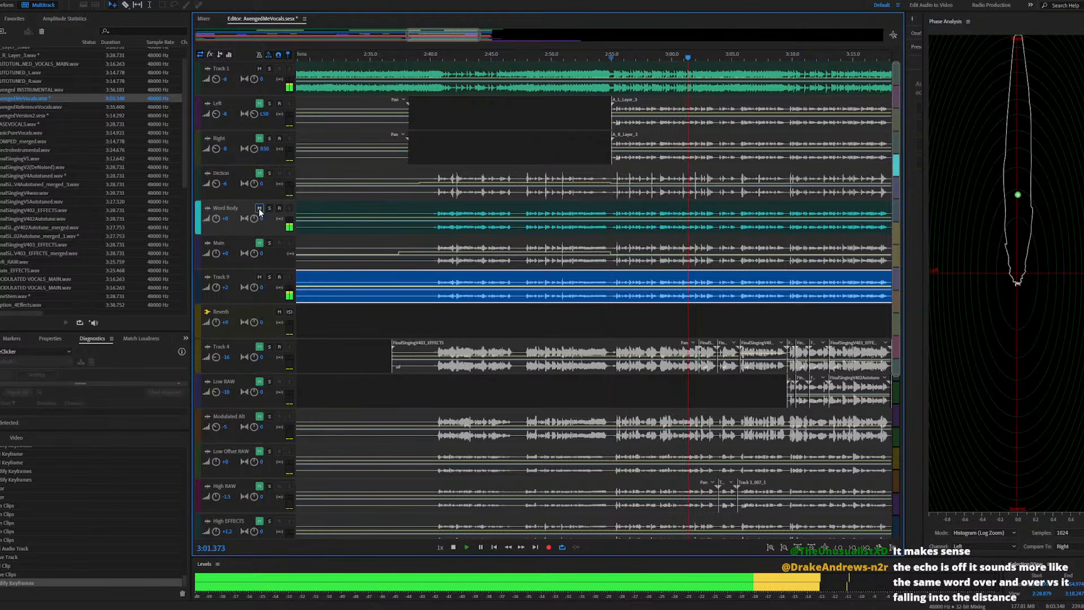
pyautogui.click(259, 209)
# Listen to the playing mix with the Main track temporarily unmuted alongside Track 9, ending with Main muted
pyautogui.click(259, 242)
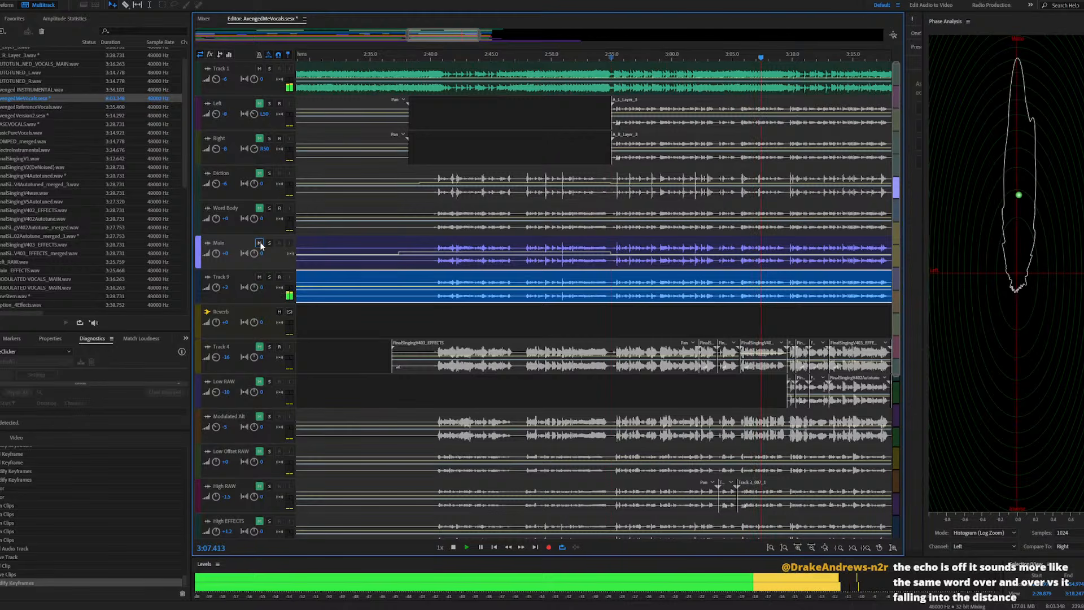
pyautogui.scroll(-3, 429, 282)
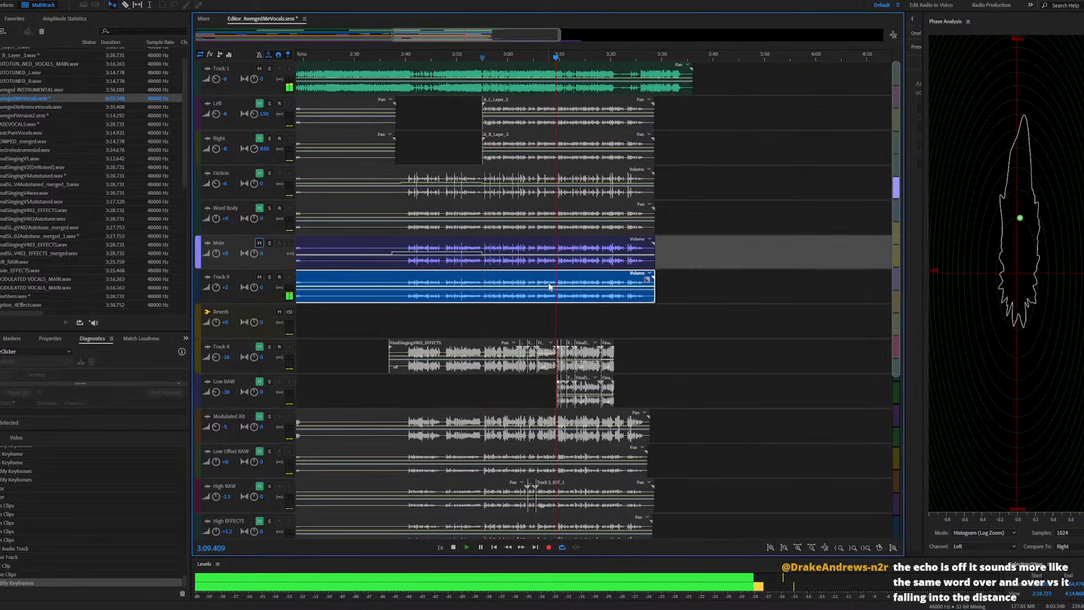
pyautogui.scroll(5, 550, 281)
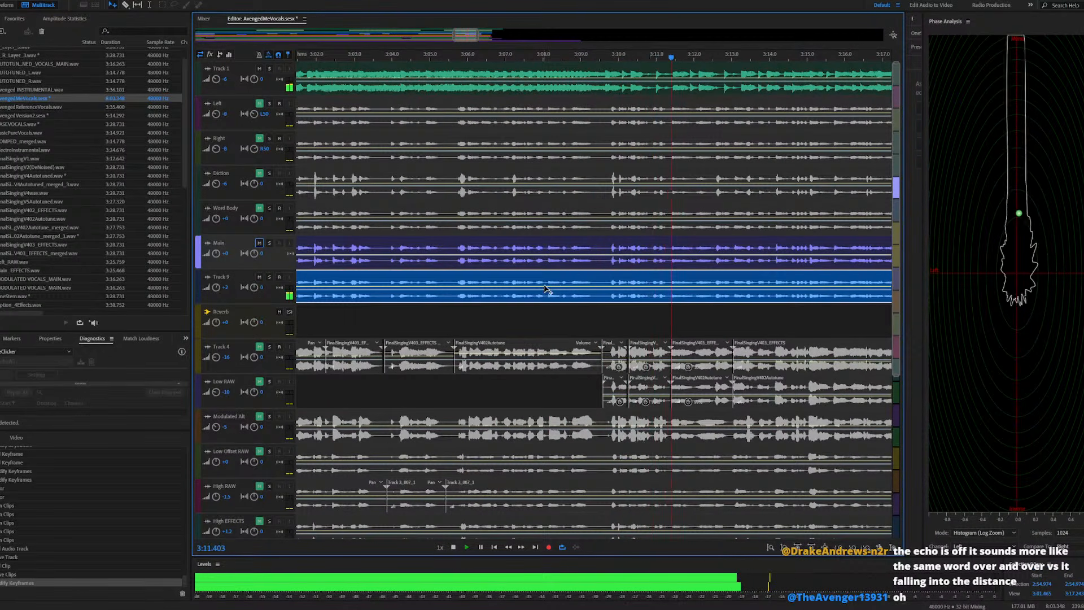
pyautogui.click(259, 244)
# Compare the mix with Word Body and Main unmuted together, mute both again and stop playback
pyautogui.click(260, 208)
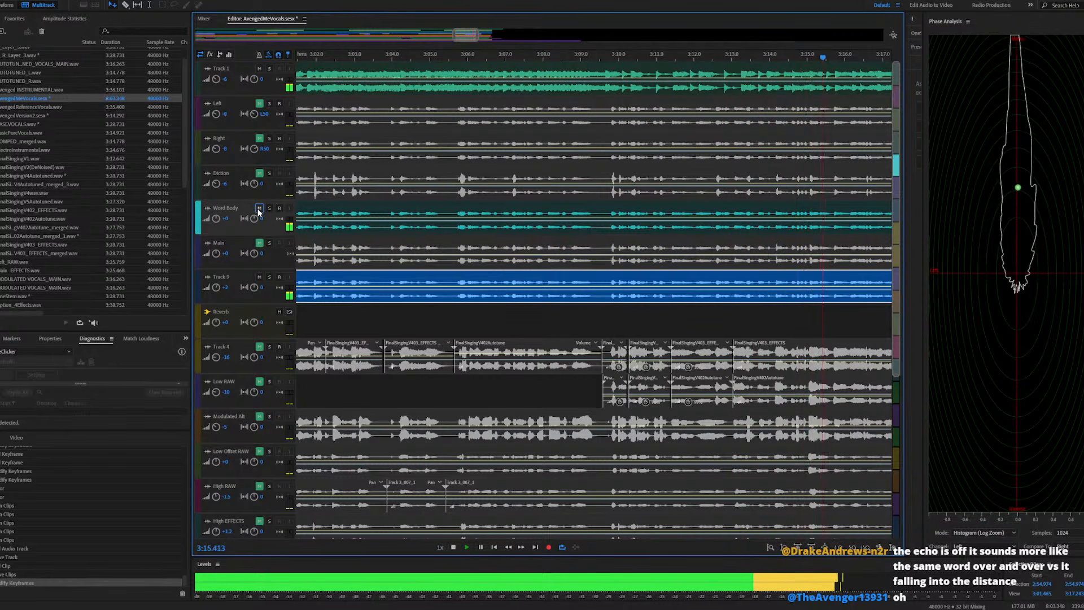
pyautogui.click(259, 243)
pyautogui.scroll(-5, 326, 249)
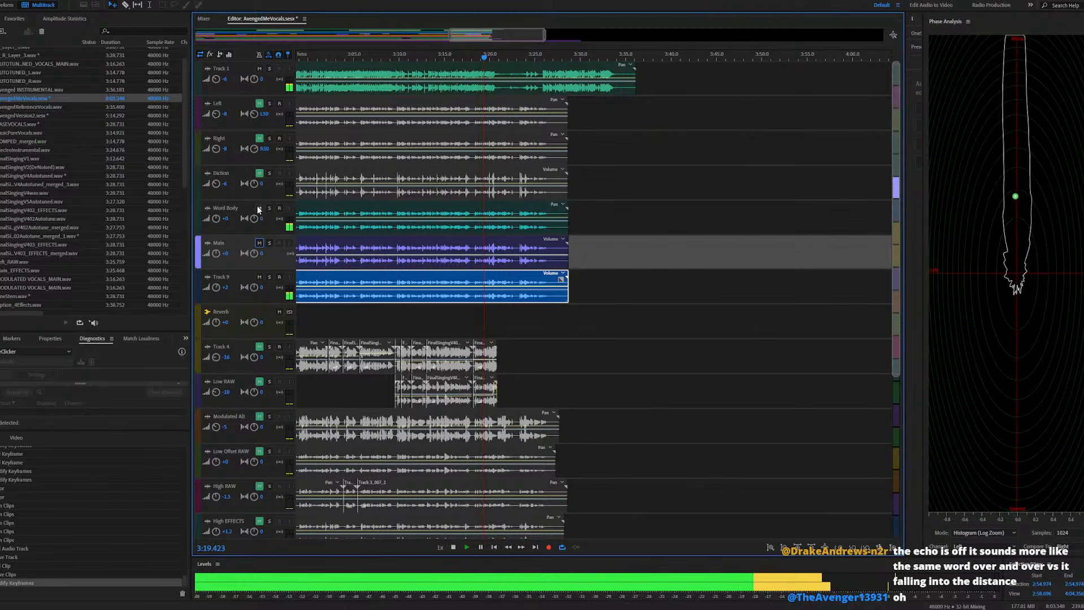
pyautogui.click(259, 208)
pyautogui.click(259, 242)
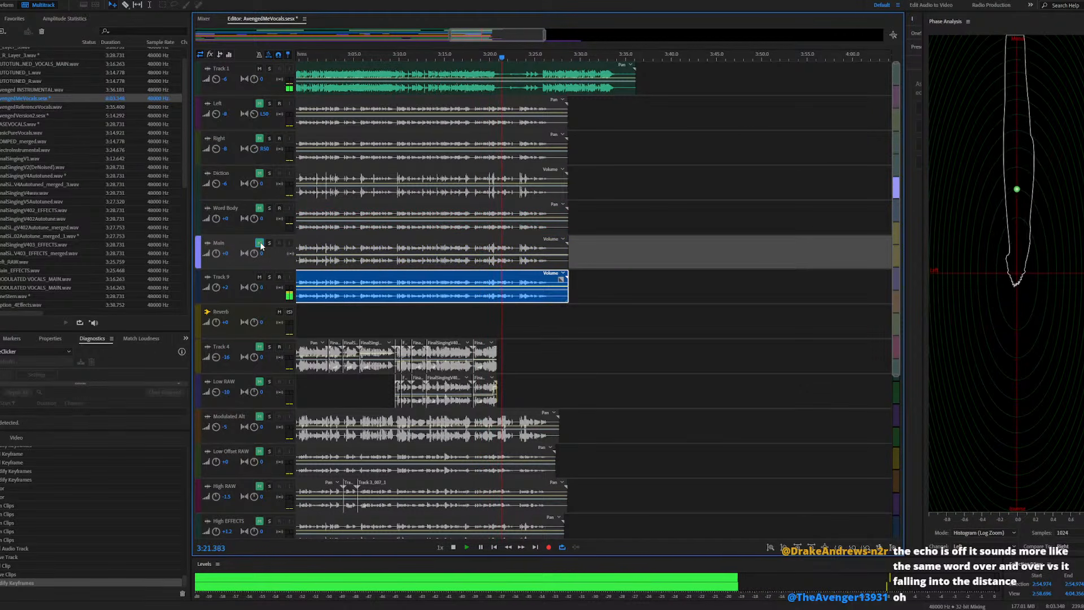
pyautogui.press('space')
# Replay from 2:54.974 with Main and Word Body unmuted, set both track volumes to -6 dB and listen to the blend
pyautogui.scroll(-5, 612, 283)
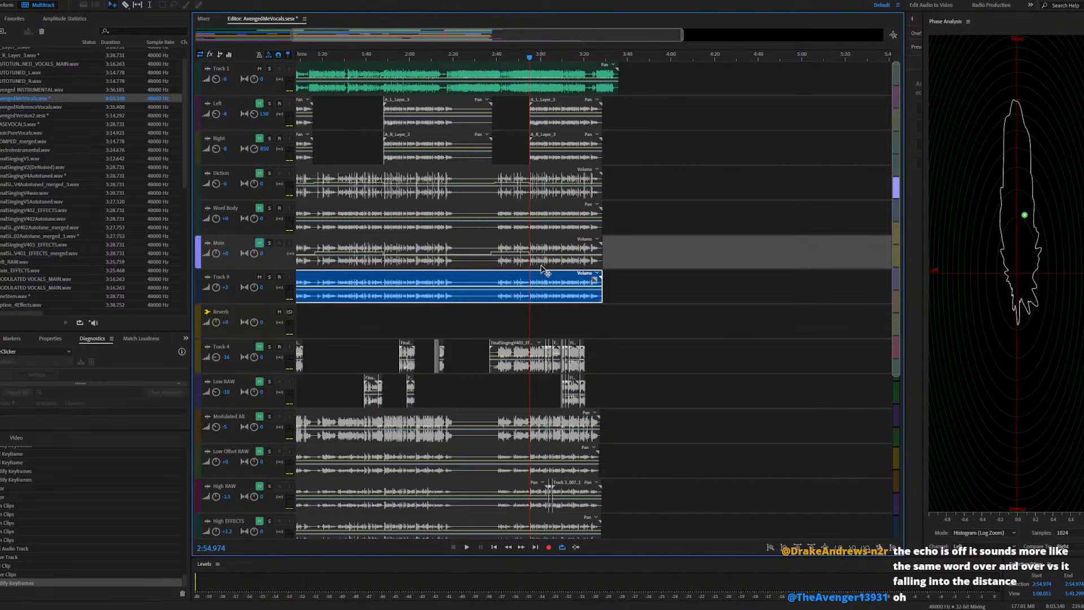
pyautogui.press('space')
pyautogui.click(259, 243)
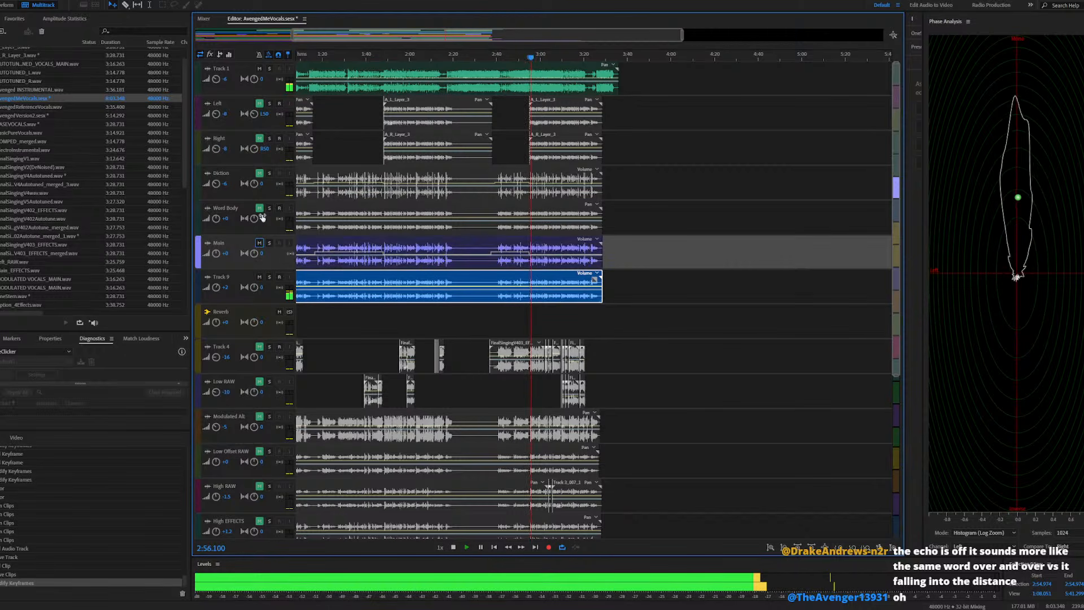
pyautogui.click(259, 208)
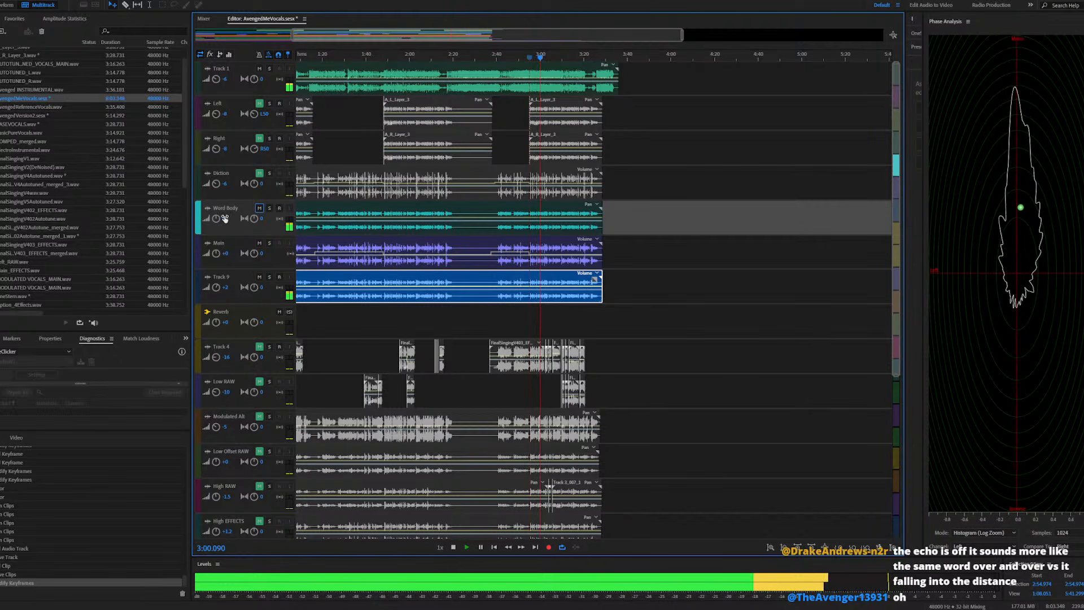
pyautogui.press('Return')
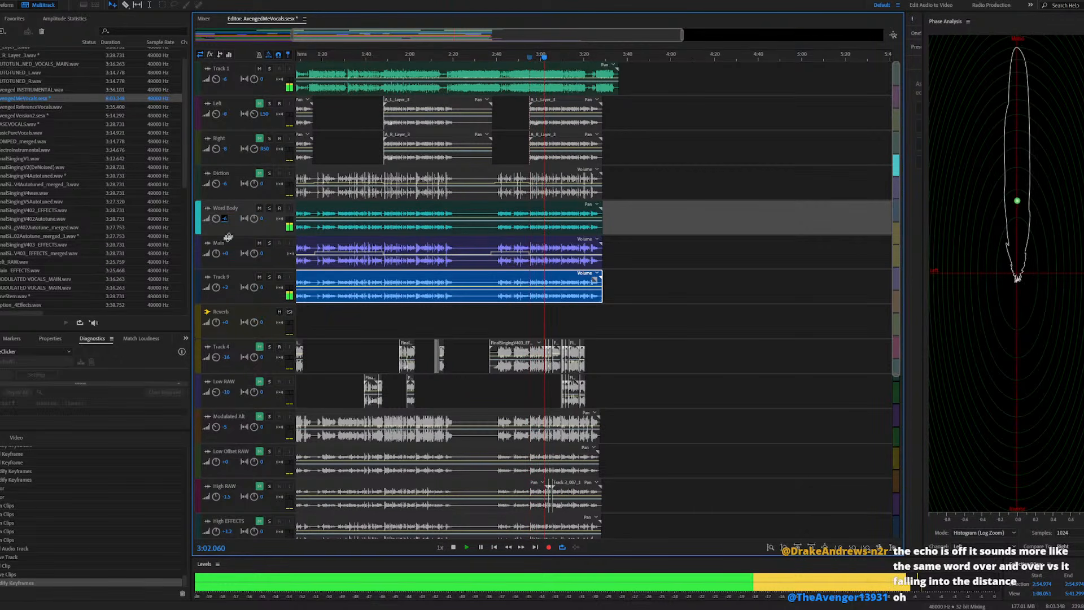
pyautogui.click(226, 255)
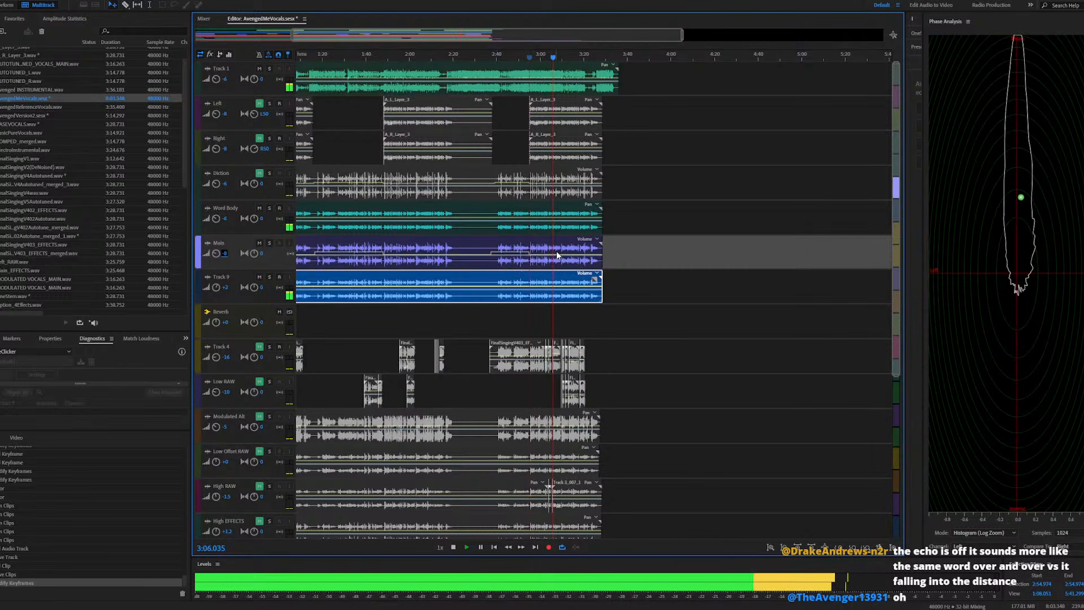
pyautogui.scroll(2, 551, 255)
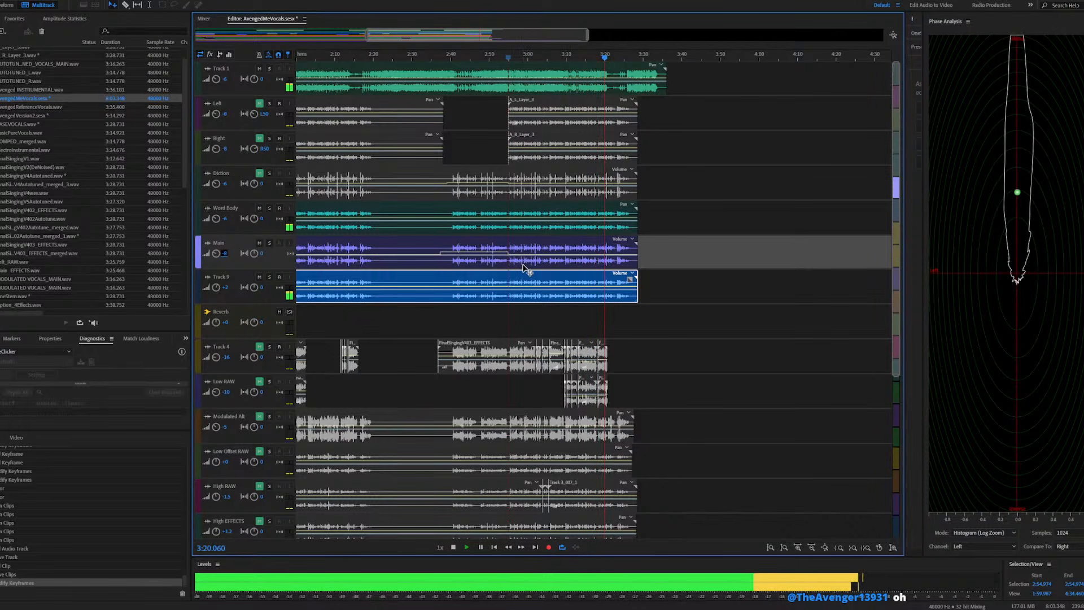
pyautogui.press('space')
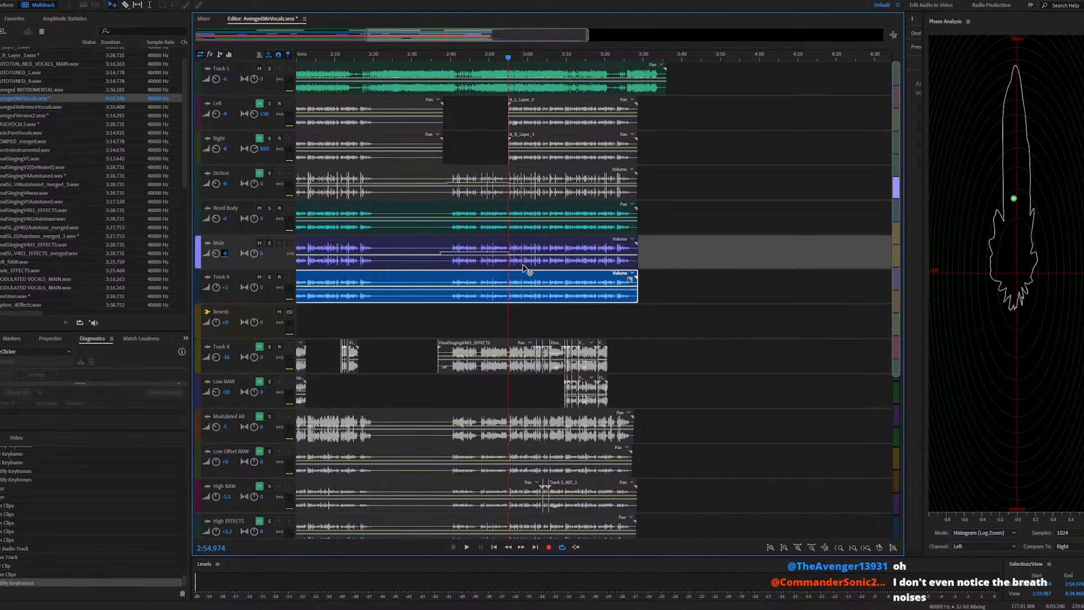
# Mute the Main and Word Body tracks and restart playback from 2:54.974
pyautogui.click(259, 243)
pyautogui.click(259, 208)
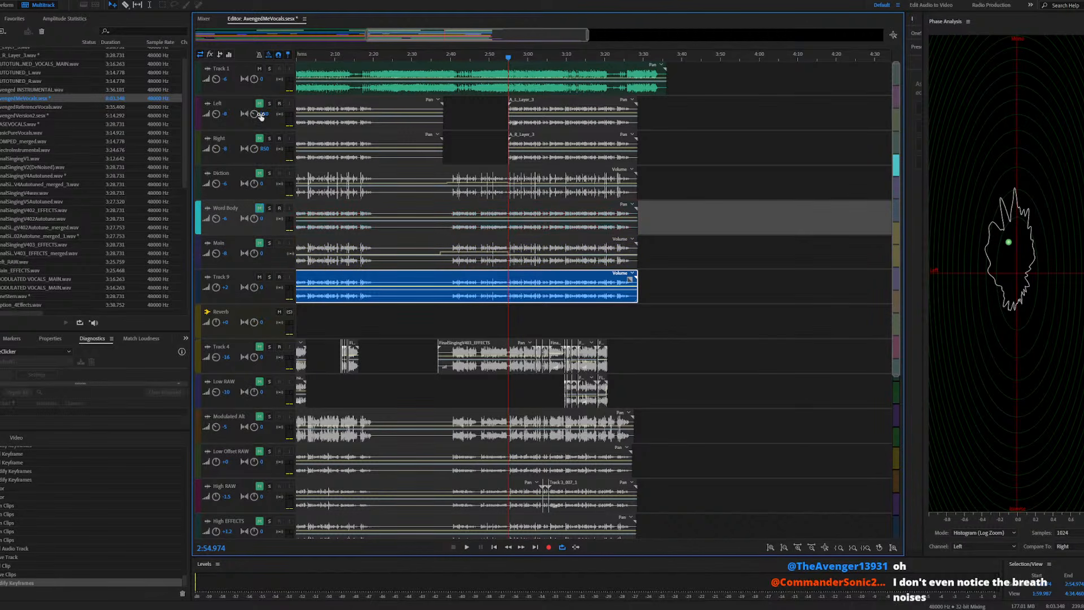
pyautogui.press('space')
# Set Track 9's volume to +4 dB during playback and listen to its balance against the instrumental
pyautogui.scroll(5, 512, 294)
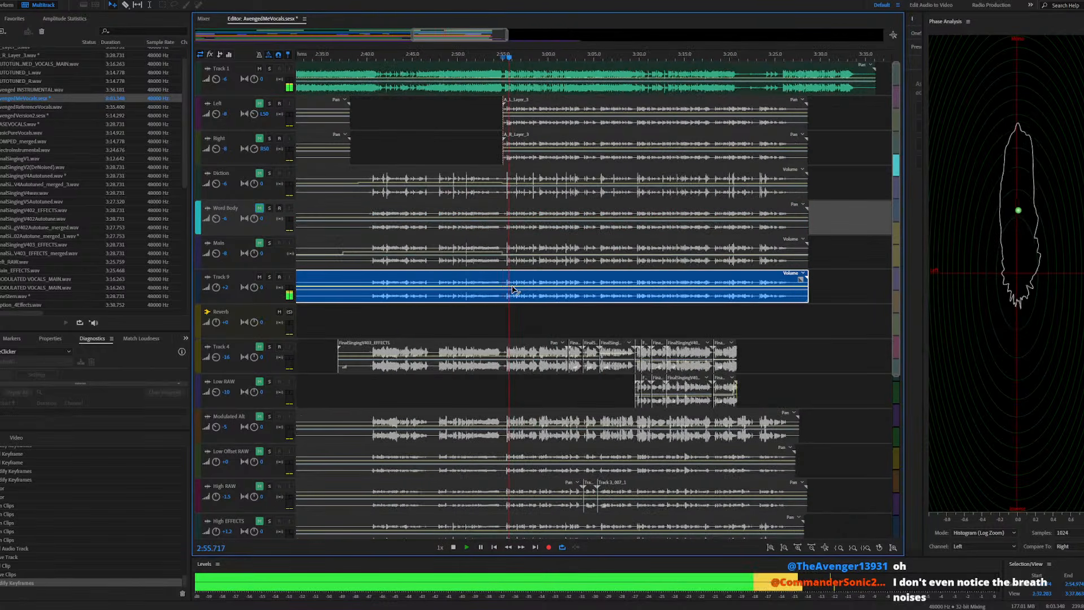
pyautogui.click(225, 287)
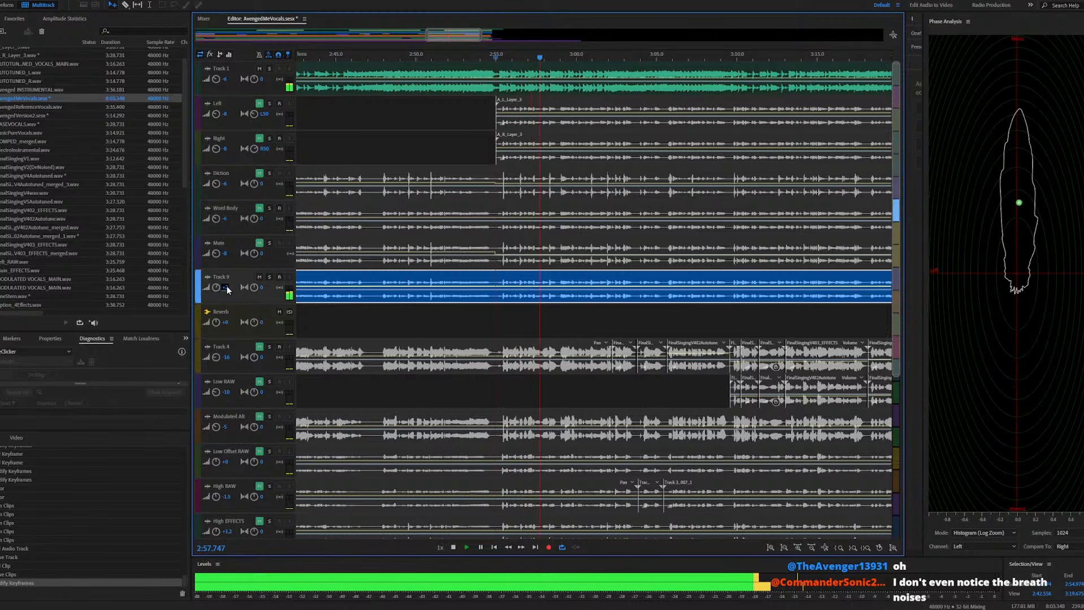
pyautogui.write('4')
pyautogui.press('Return')
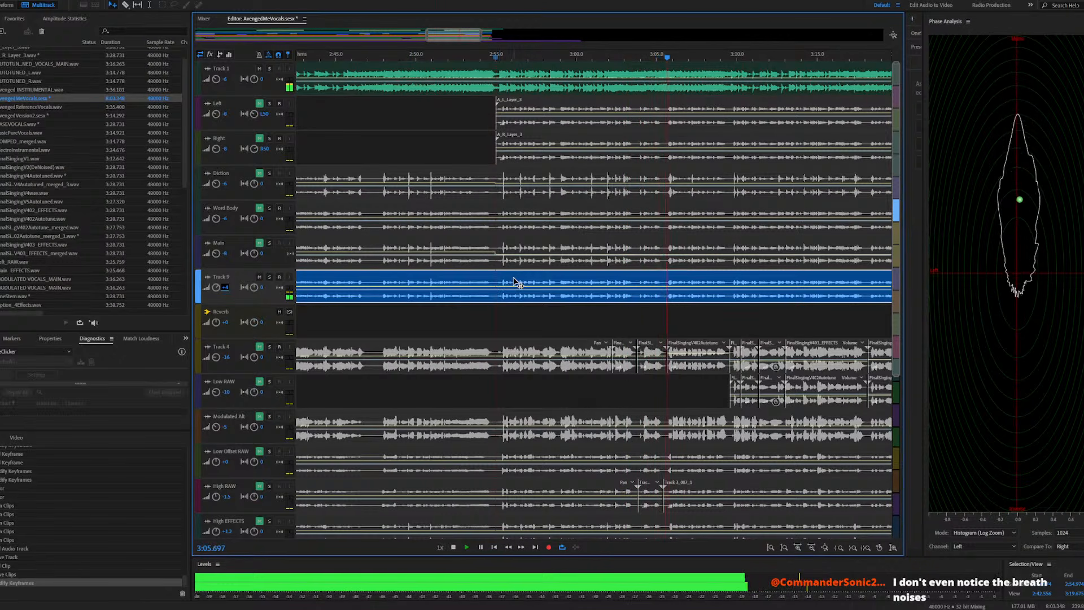
pyautogui.scroll(-2, 512, 282)
pyautogui.scroll(-1, 512, 282)
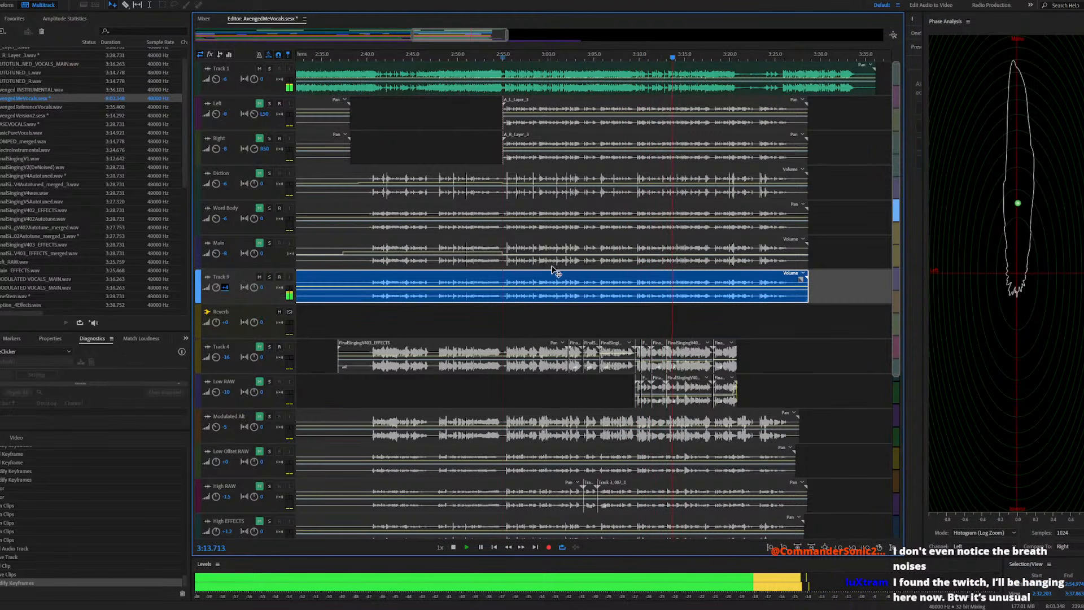
# Replay the mix from about 2:56, compare it with the passage from 2:00.366 and stop playback
pyautogui.click(515, 58)
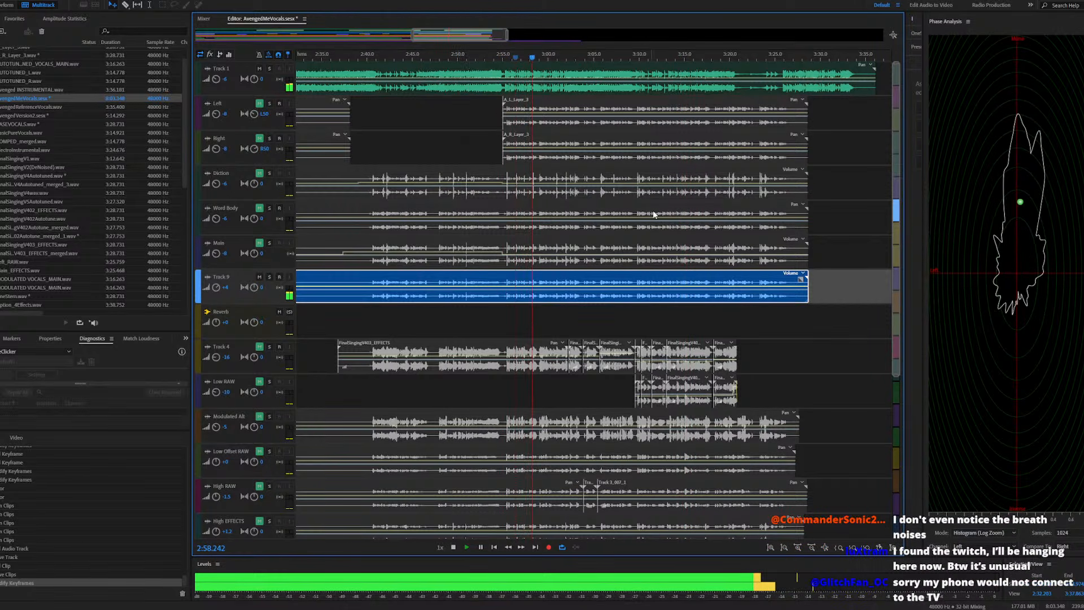
pyautogui.scroll(-3, 653, 214)
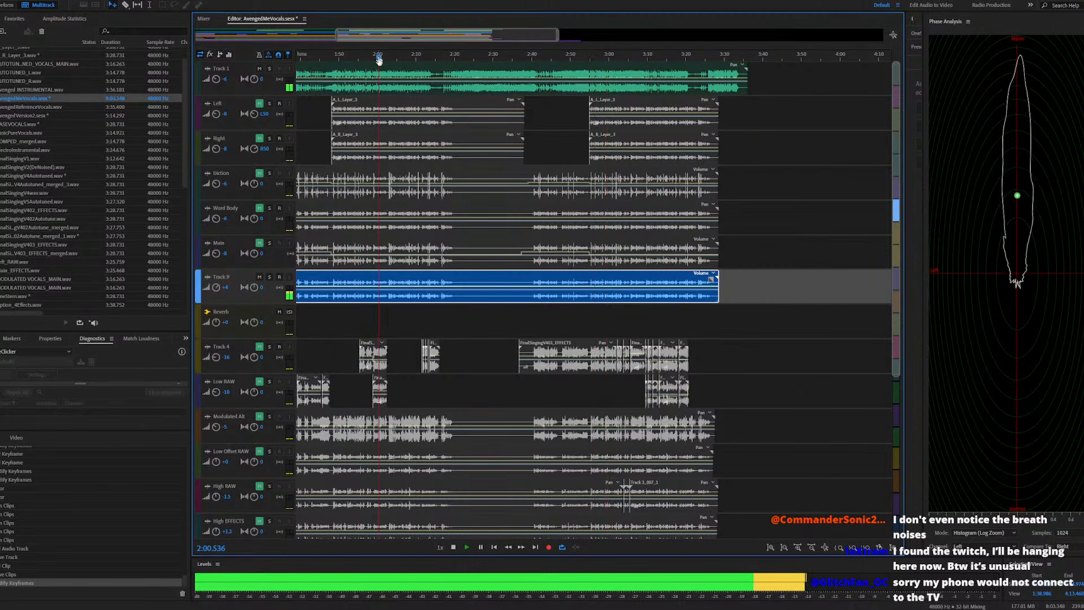
pyautogui.press('space')
# Revert the OneStem vocal to its history state before Full Reverb and listen to it from 2:02.288
pyautogui.doubleClick(446, 277)
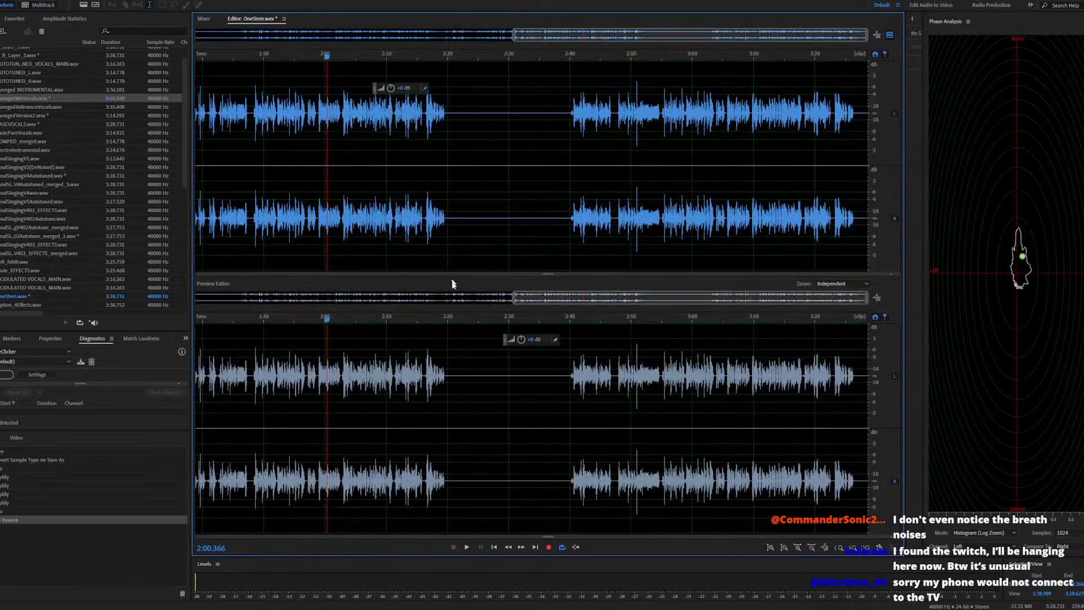
pyautogui.press('space')
pyautogui.click(38, 511)
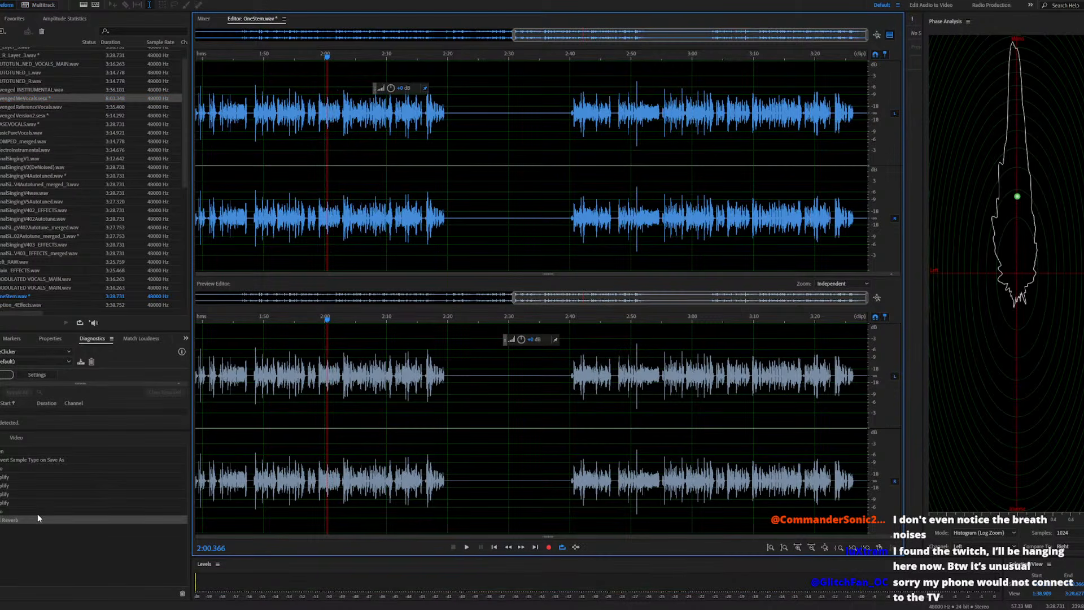
pyautogui.click(338, 228)
pyautogui.press('space')
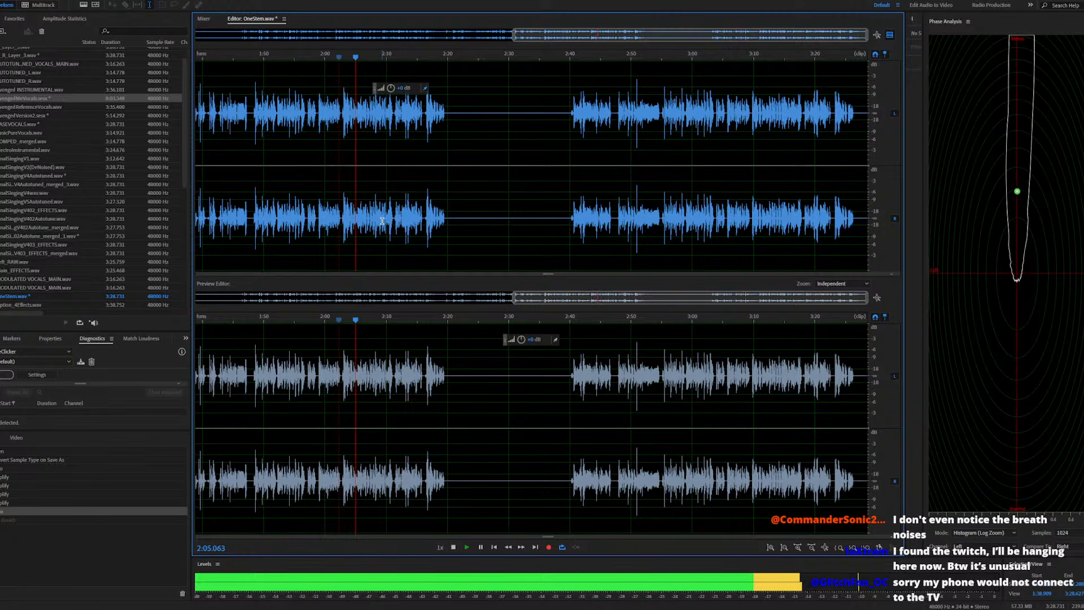
pyautogui.press('space')
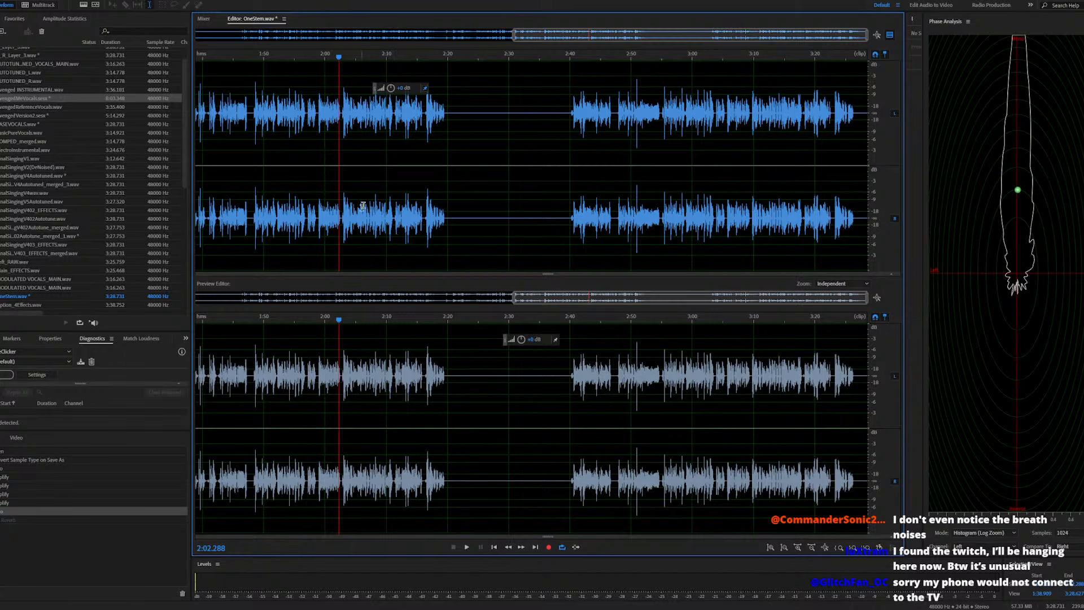
# Play the AvengedMeVocals session from 2:00.366, compare it with Main unmuted and muted, and stop playback
pyautogui.doubleClick(60, 102)
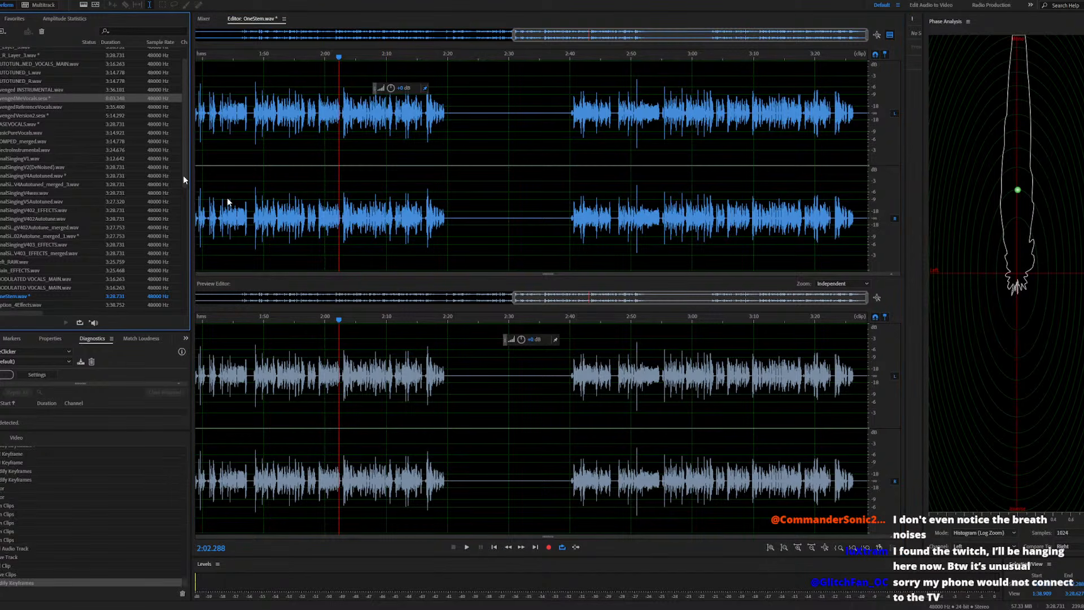
pyautogui.press('space')
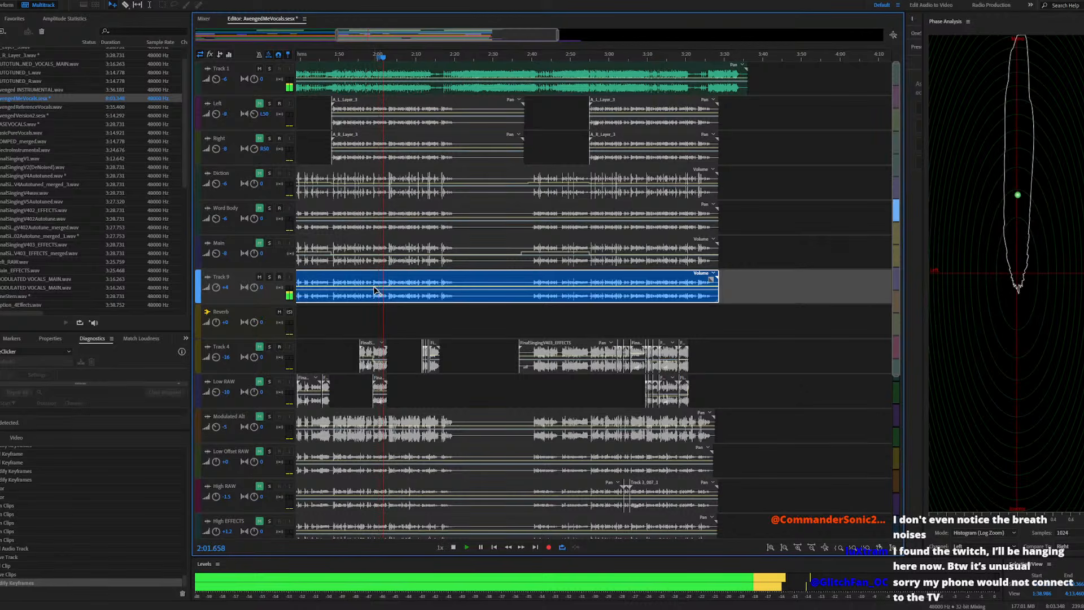
pyautogui.click(259, 244)
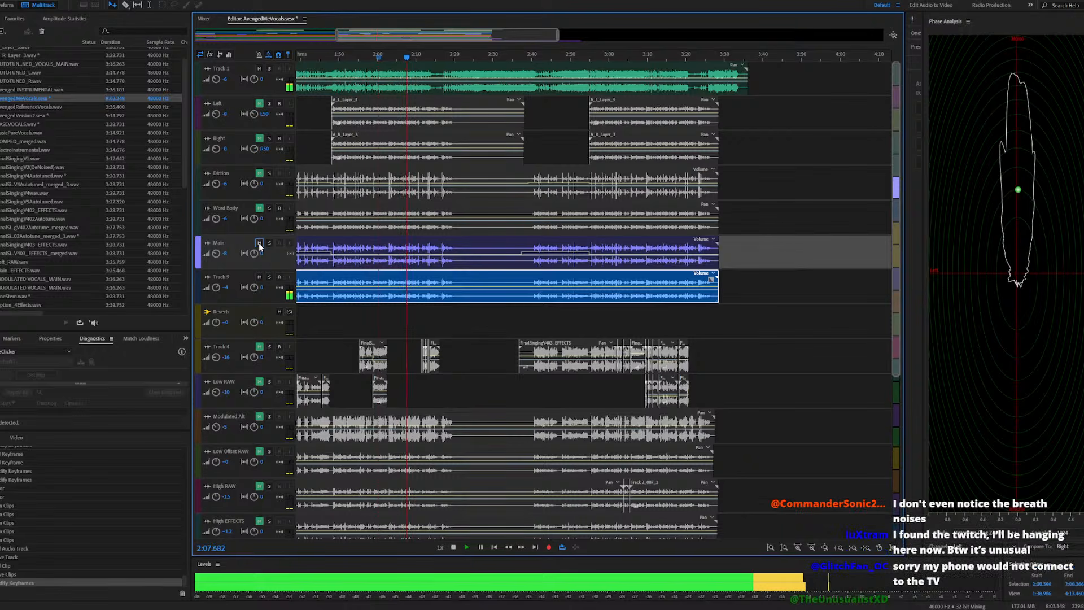
pyautogui.click(259, 244)
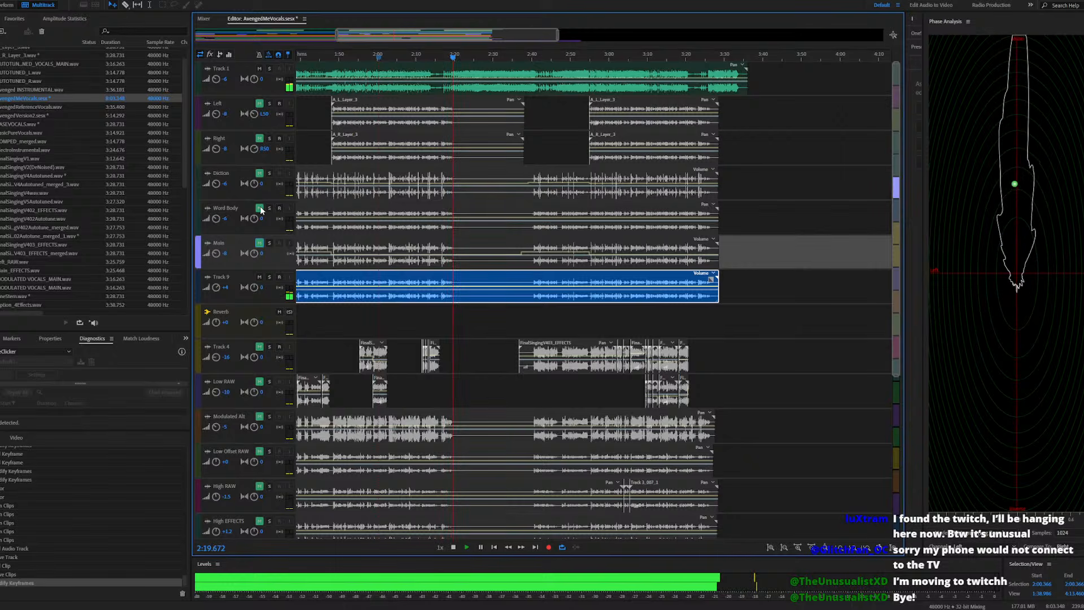
pyautogui.press('space')
# Locate the brief sound near 2:15.7 on Track 9 and lower its gain in OneStem, selecting from 2:15.618 to about 2:16.26
pyautogui.scroll(3, 439, 288)
pyautogui.scroll(3, 439, 288)
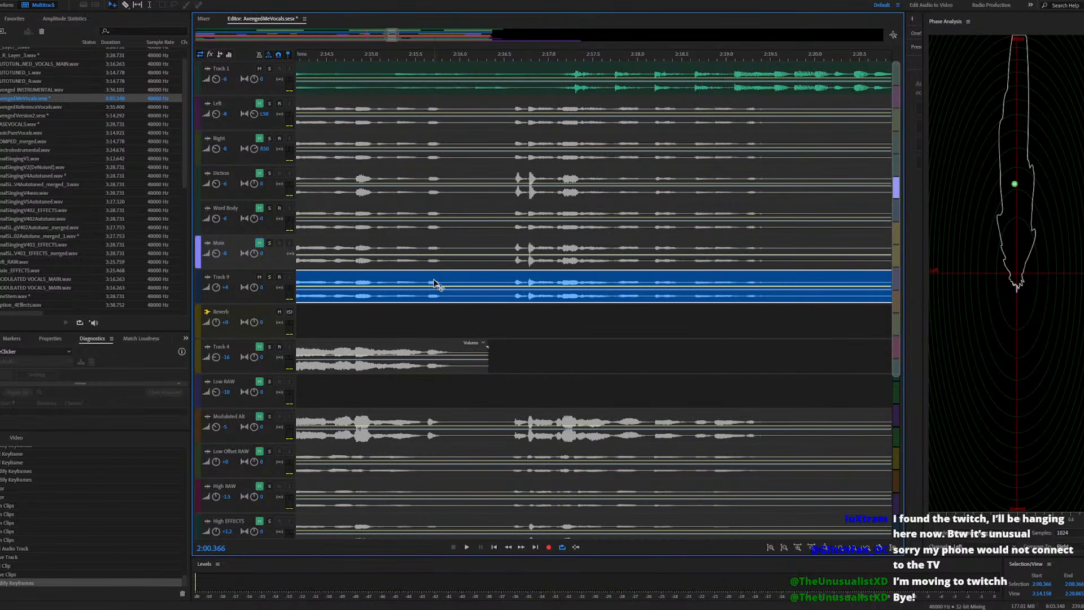
pyautogui.click(432, 56)
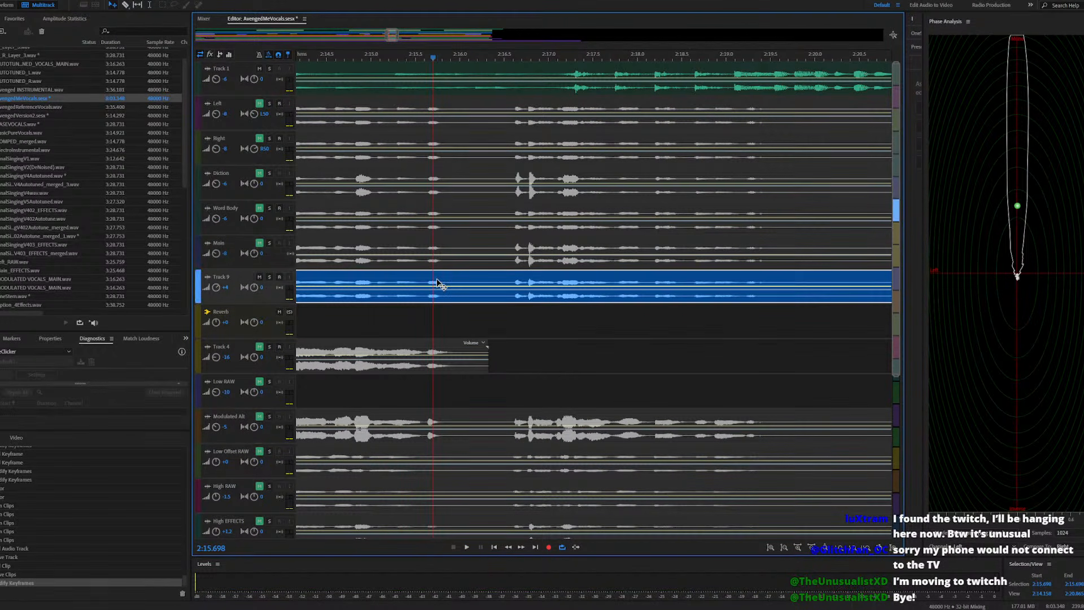
pyautogui.doubleClick(438, 285)
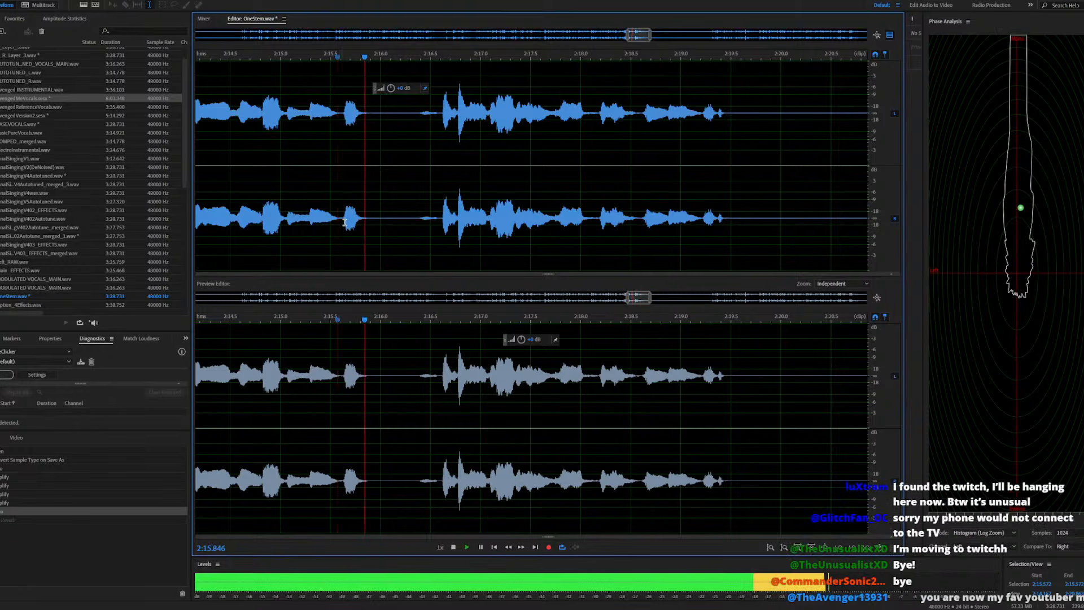
pyautogui.click(345, 226)
pyautogui.moveTo(350, 227); pyautogui.dragTo(406, 241)
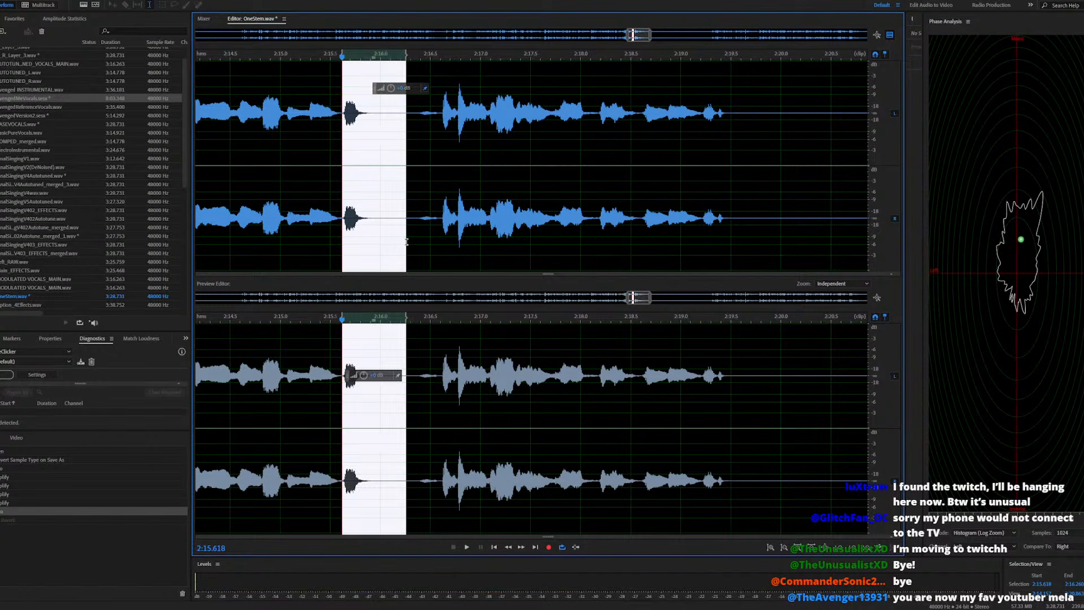
pyautogui.moveTo(393, 89); pyautogui.dragTo(391, 87)
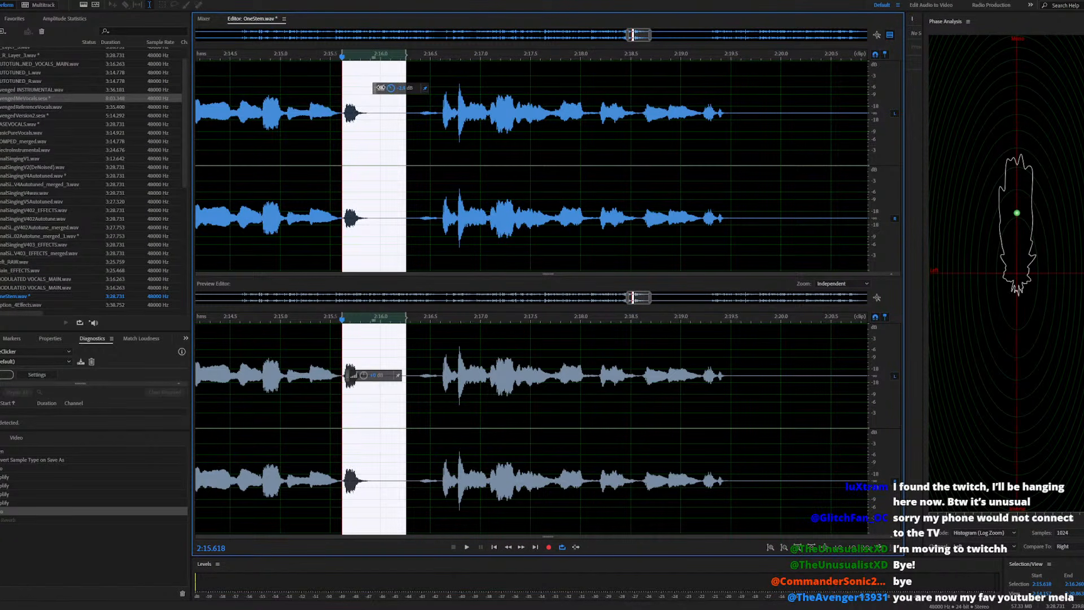
# Listen to the edited OneStem passage from 2:14.546 and again from 2:11.654, checking the softened sound in context
pyautogui.click(234, 244)
pyautogui.press('space')
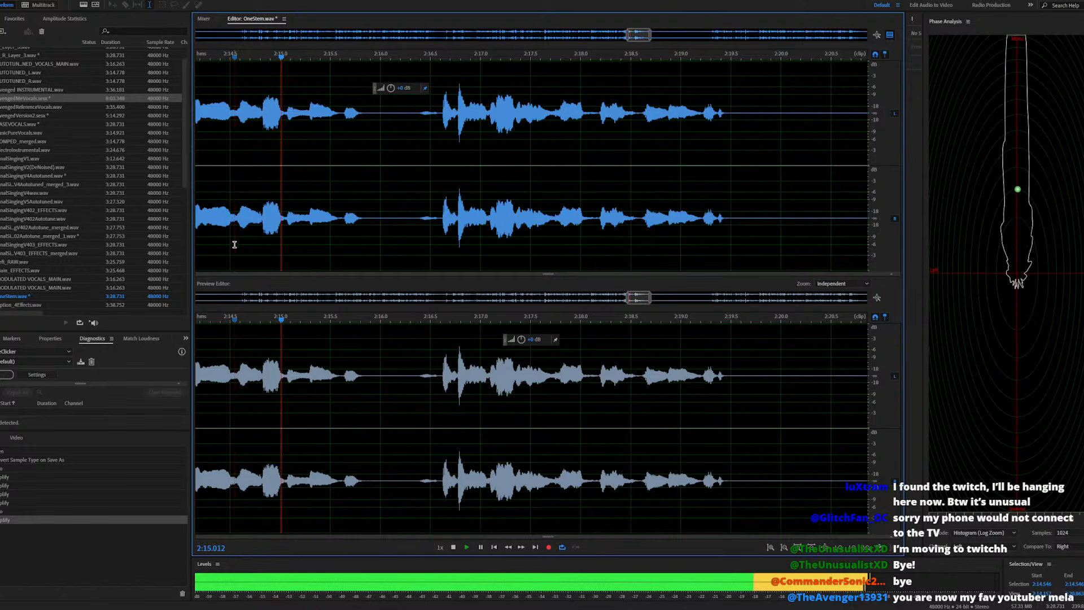
pyautogui.scroll(2, 341, 230)
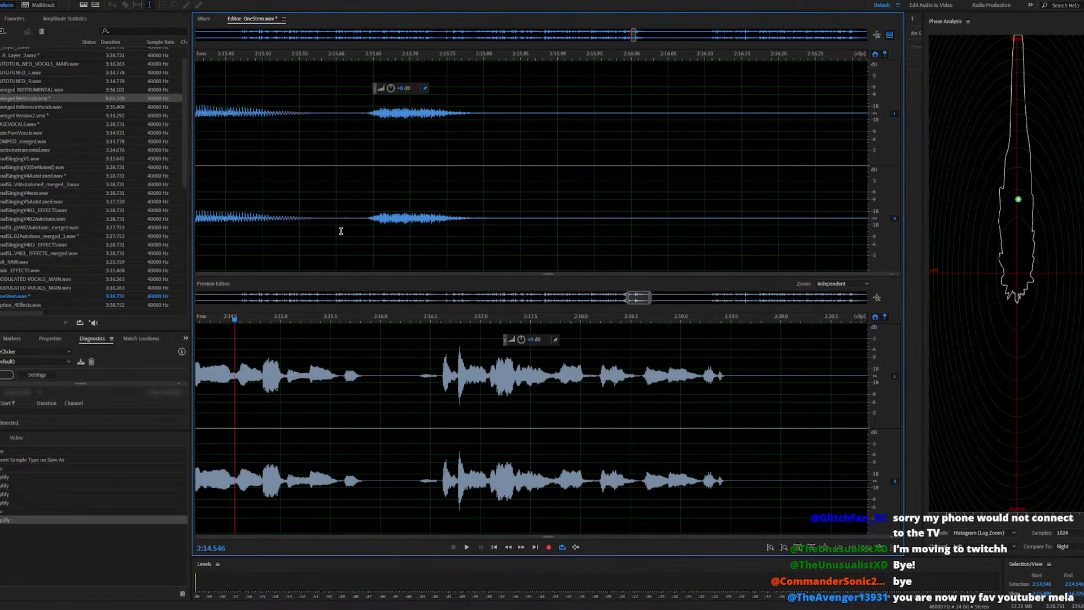
pyautogui.press('space')
pyautogui.scroll(-3, 341, 230)
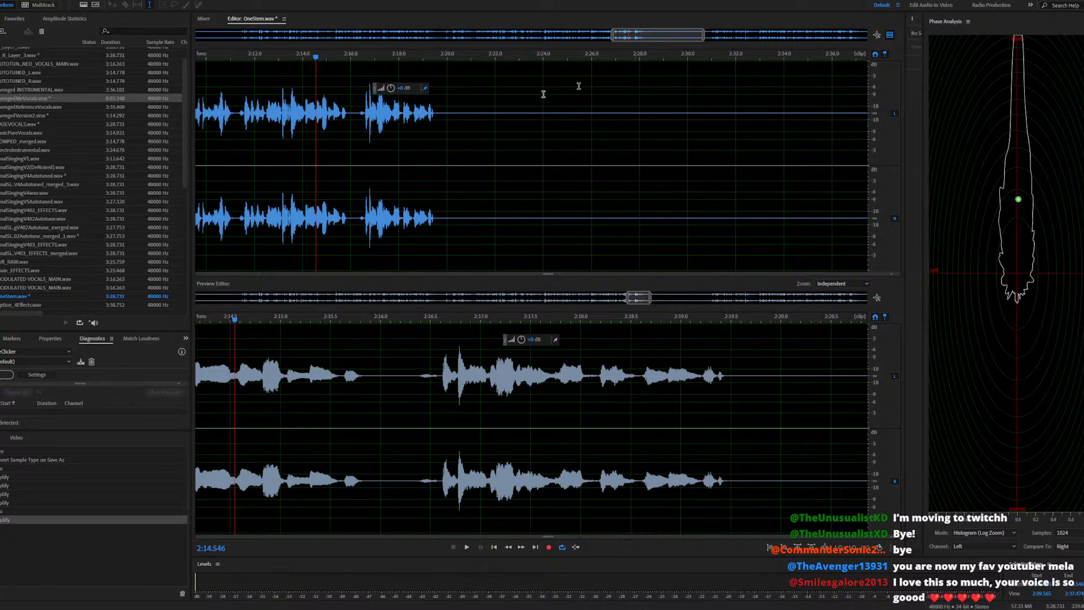
pyautogui.click(245, 61)
pyautogui.press('space')
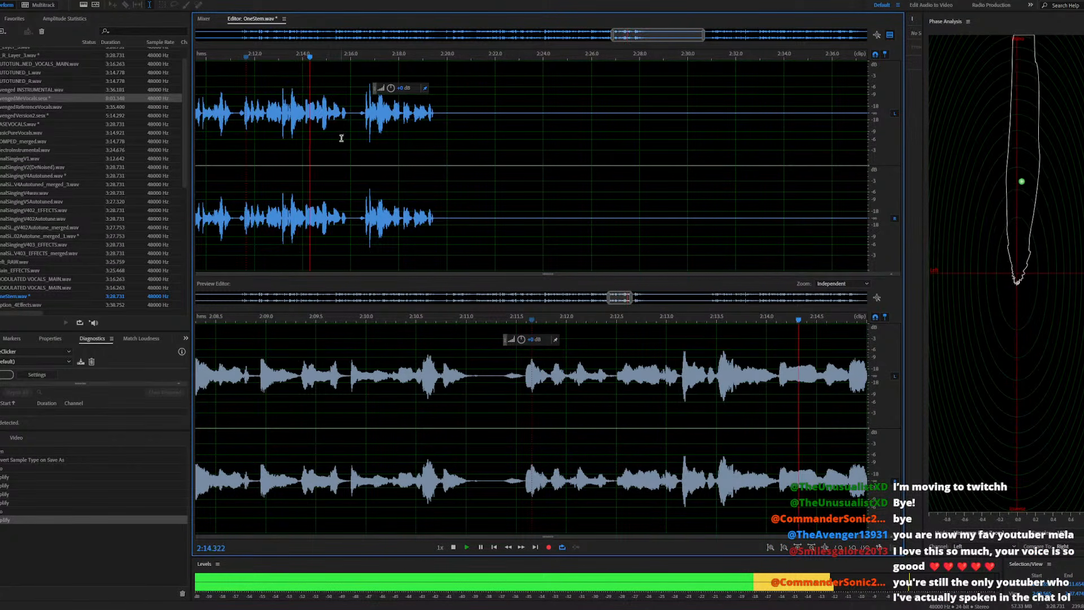
pyautogui.scroll(-4, 350, 135)
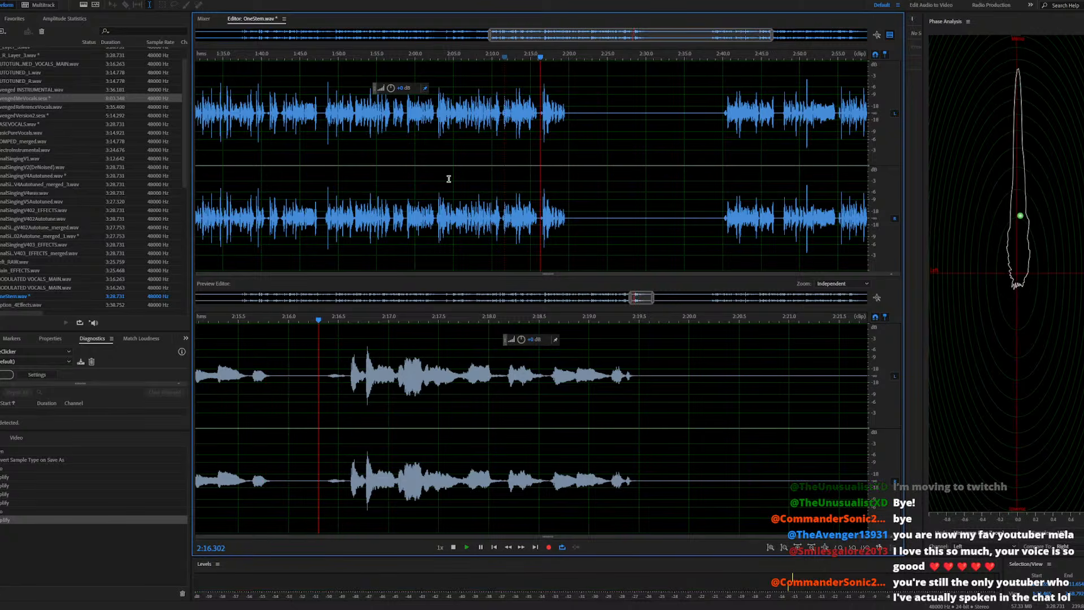
pyautogui.scroll(-3, 457, 192)
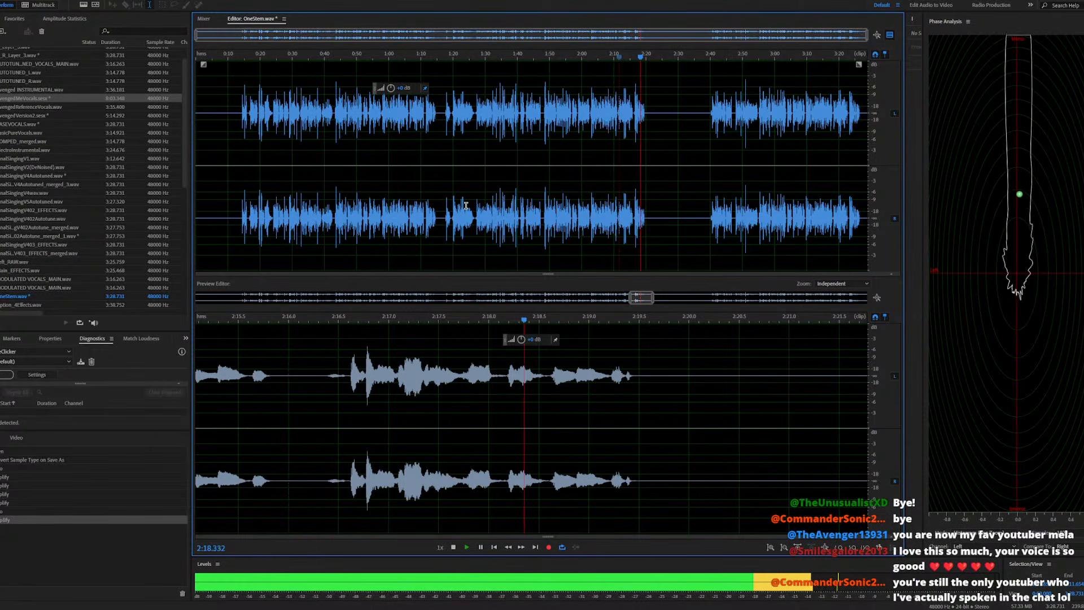
pyautogui.press('space')
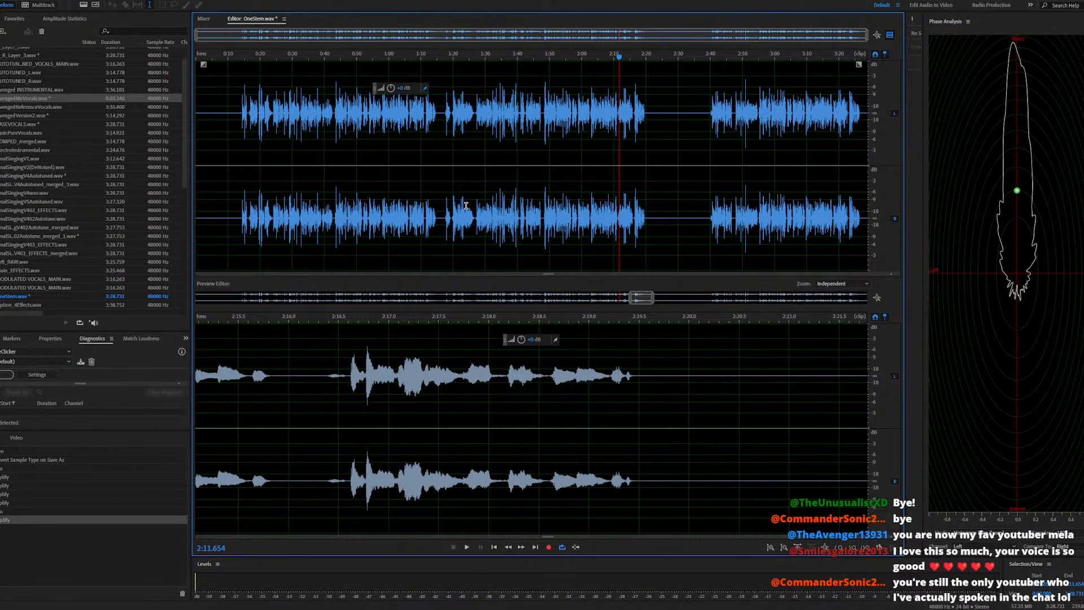
# Return to the AvengedMeVocals session and listen from 2:11.137 through the edited Track 9 passage against the instrumental
pyautogui.doubleClick(54, 99)
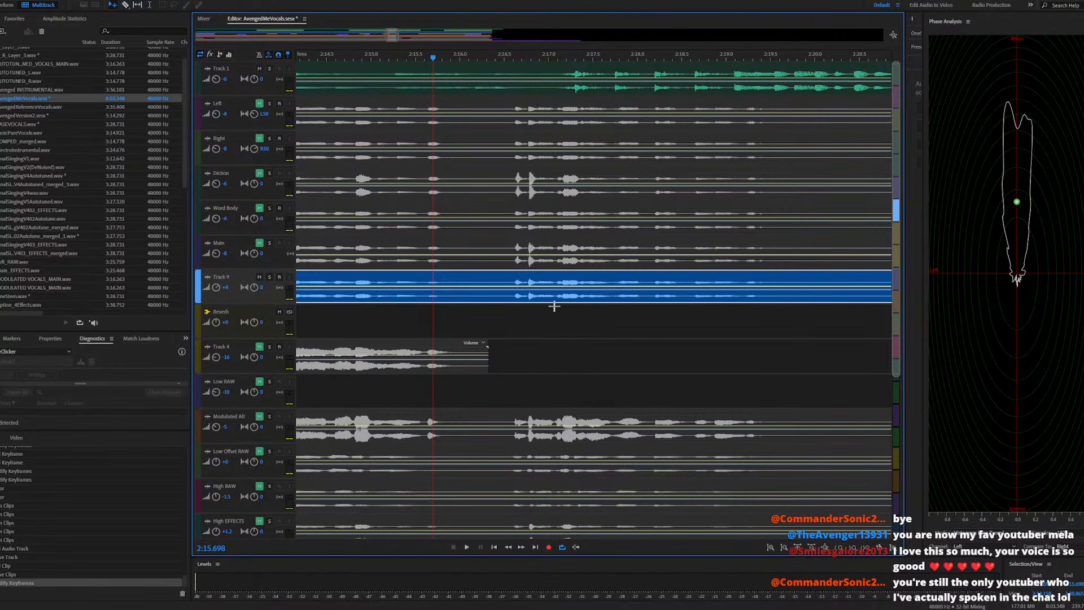
pyautogui.scroll(-3, 555, 304)
pyautogui.scroll(2, 457, 298)
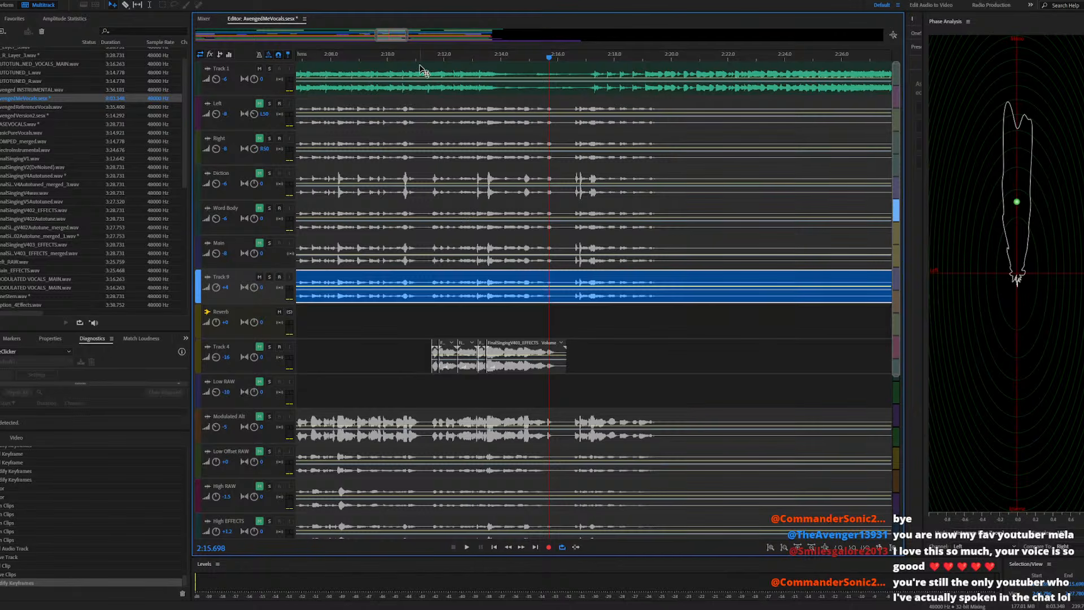
pyautogui.press('space')
pyautogui.scroll(3, 482, 294)
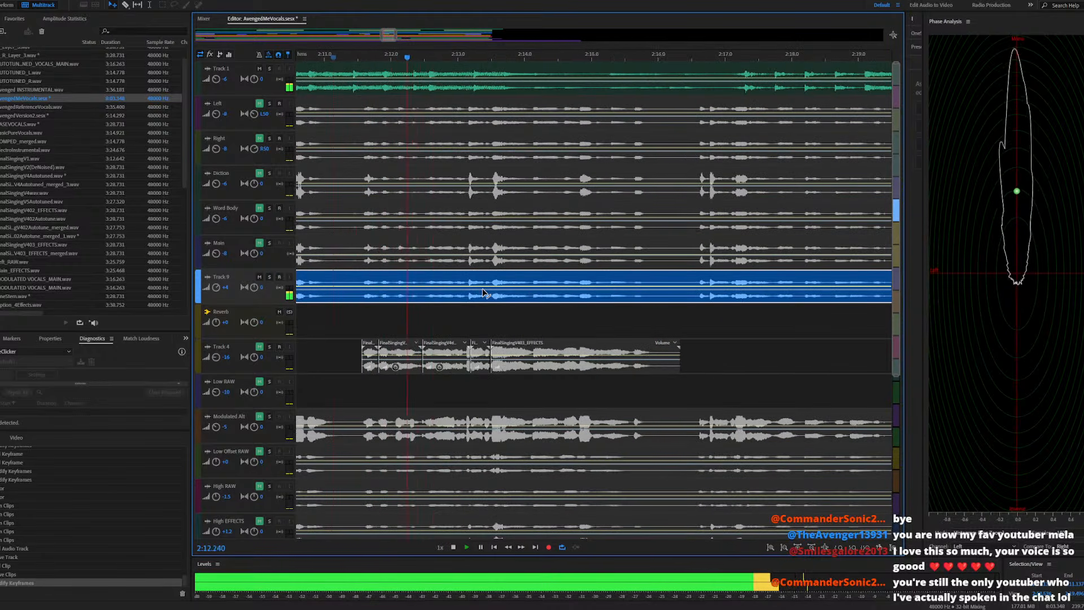
pyautogui.scroll(-3, 483, 293)
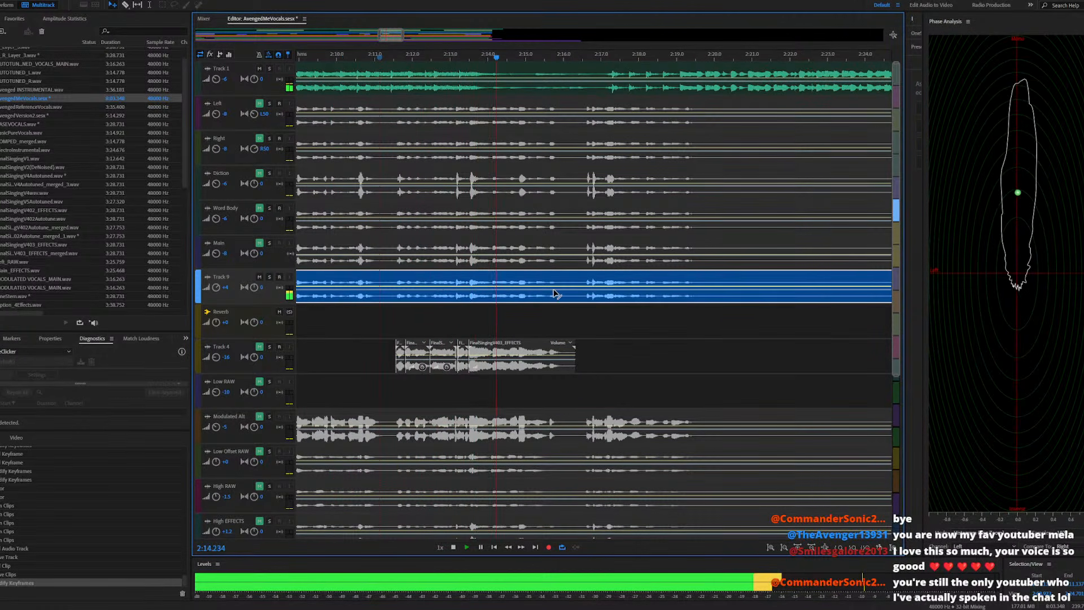
pyautogui.scroll(-1, 584, 289)
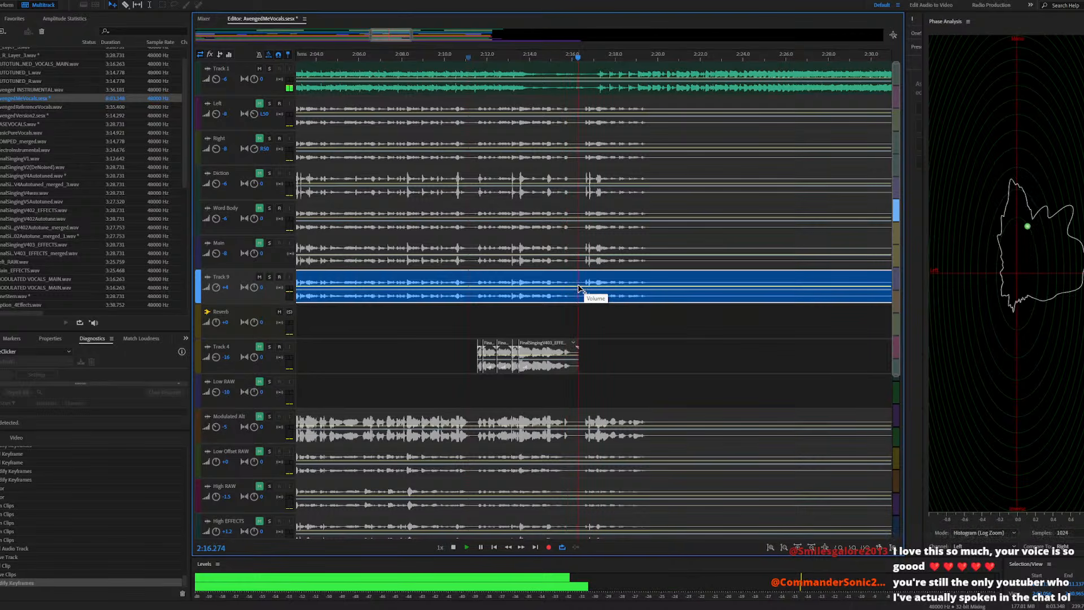
pyautogui.press('space')
pyautogui.scroll(-2, 571, 284)
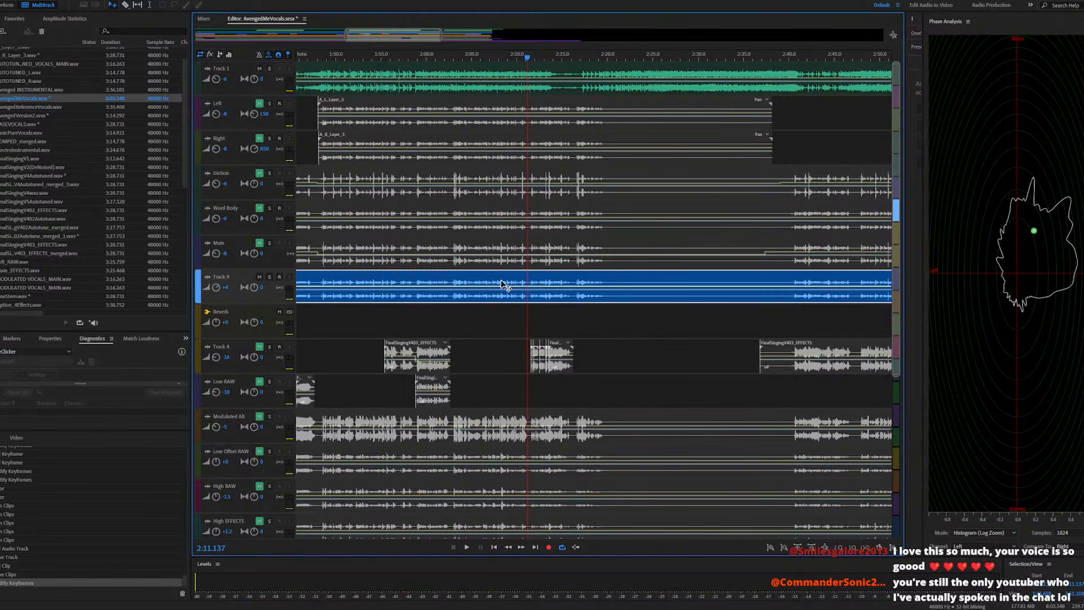
# Select the OneStem vocal section from 1:47.738 to about 2:26
pyautogui.doubleClick(501, 283)
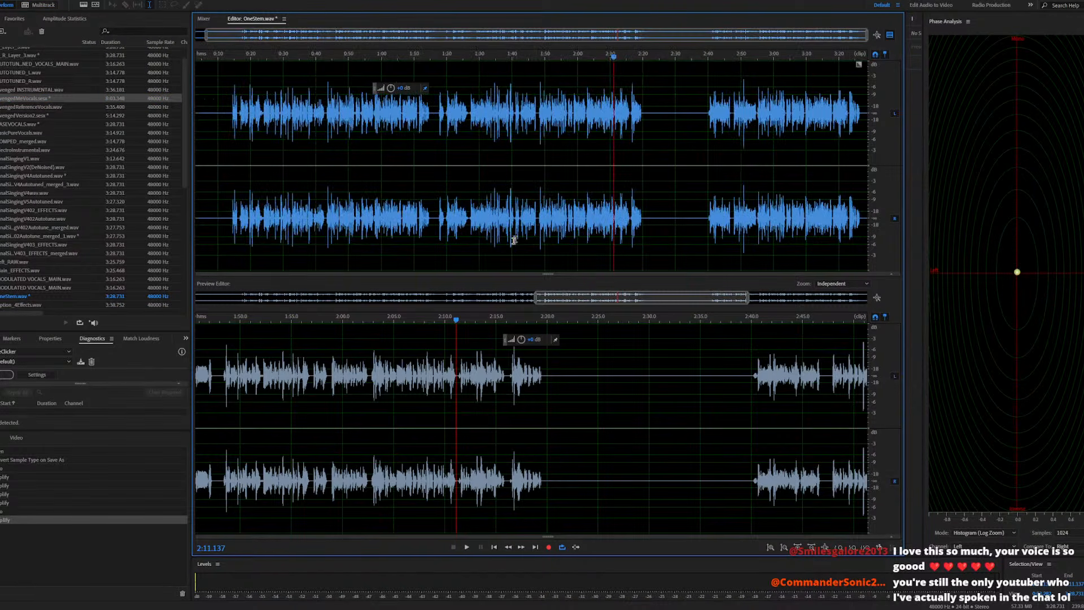
pyautogui.click(537, 221)
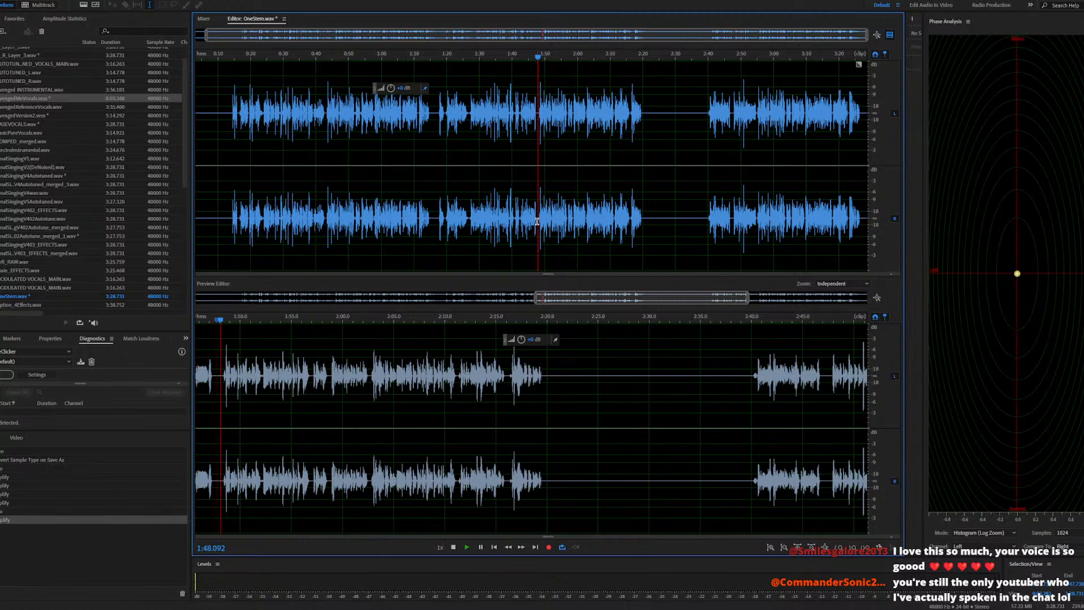
pyautogui.press('space')
pyautogui.press('space')
pyautogui.moveTo(537, 220); pyautogui.dragTo(664, 247)
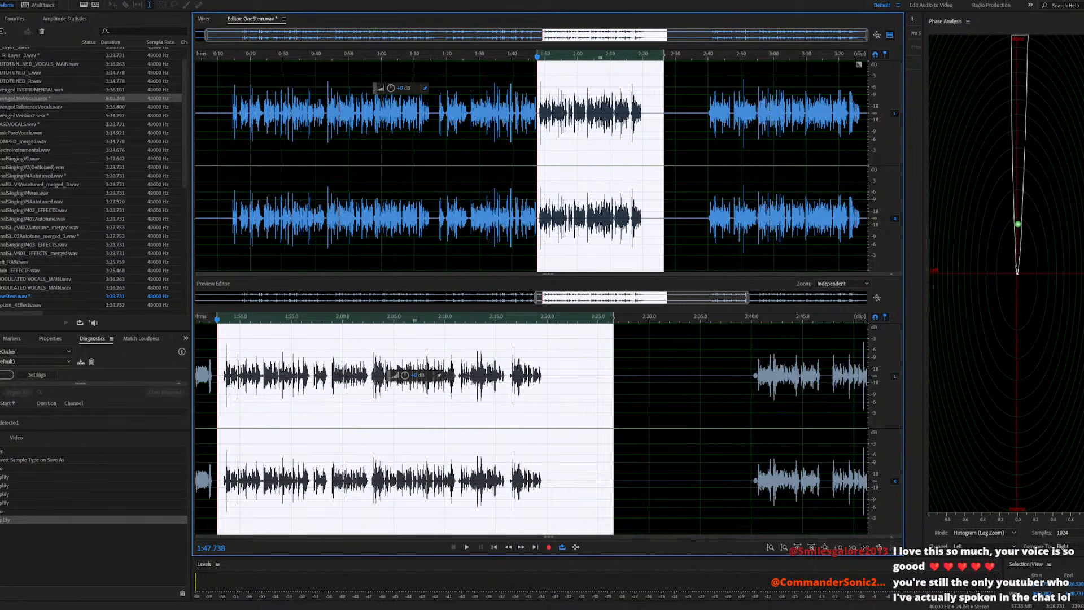
# Open the Mastering effect on the selected OneStem section, preview it and set the Loudness Maximizer to 20%
pyautogui.click(58, 1)
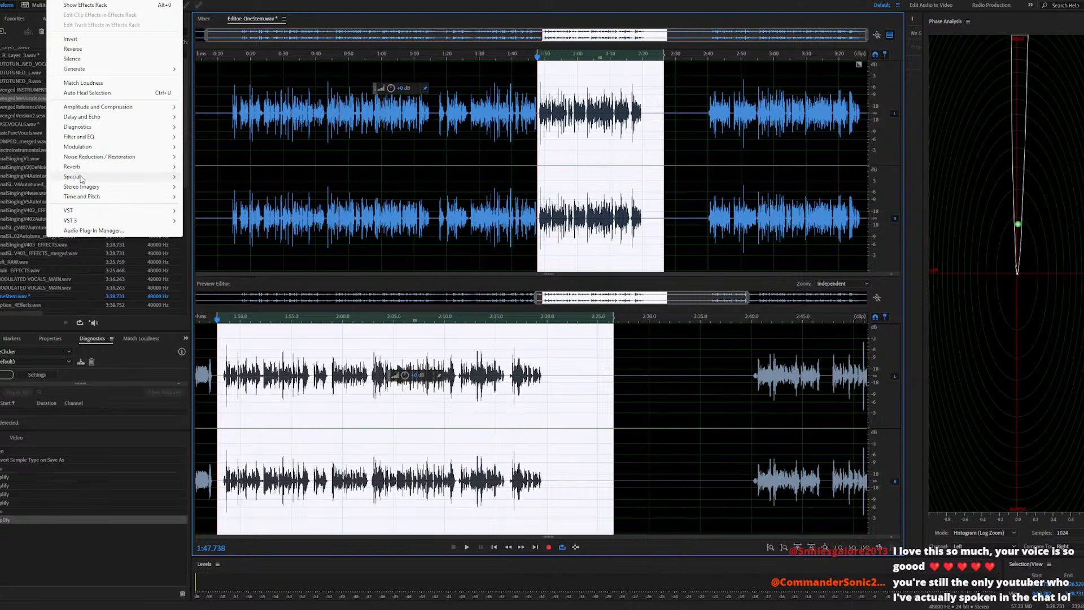
pyautogui.moveTo(81, 178)
pyautogui.click(214, 205)
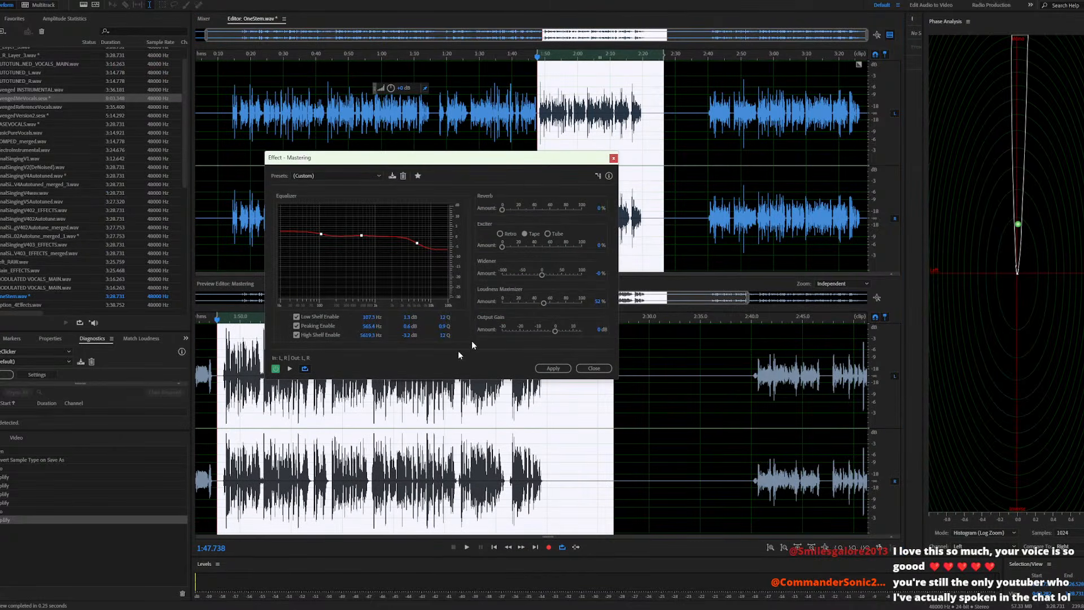
pyautogui.click(290, 369)
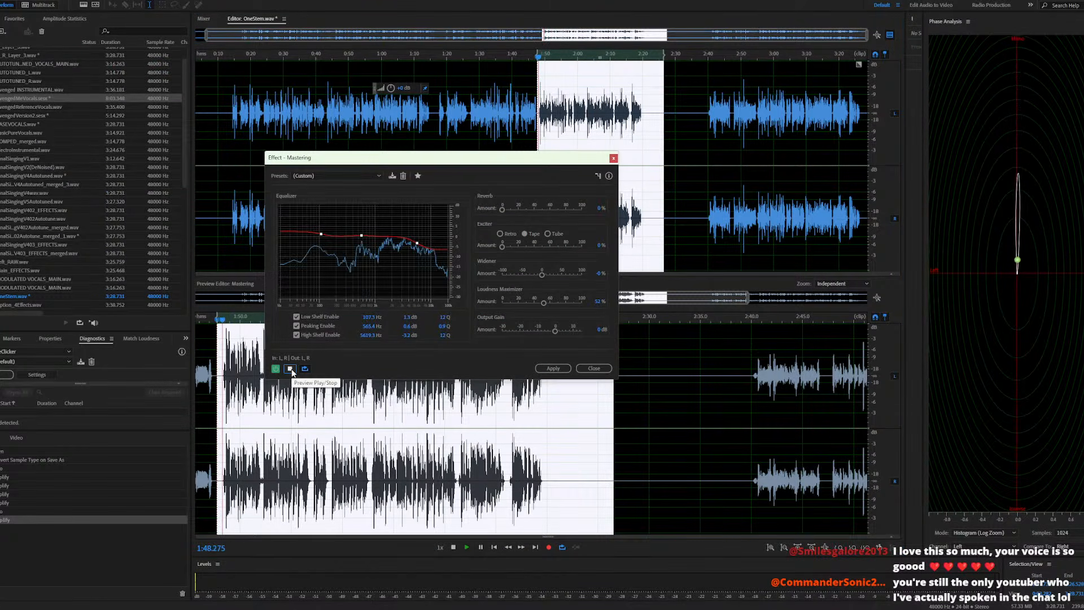
pyautogui.moveTo(543, 302); pyautogui.dragTo(523, 303)
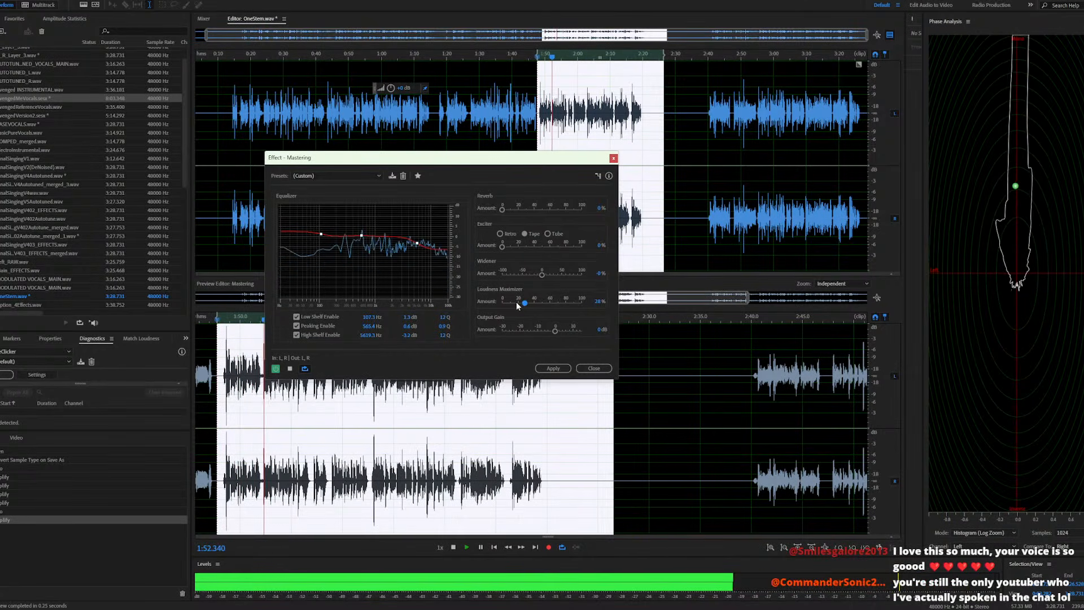
pyautogui.moveTo(517, 302); pyautogui.dragTo(518, 302)
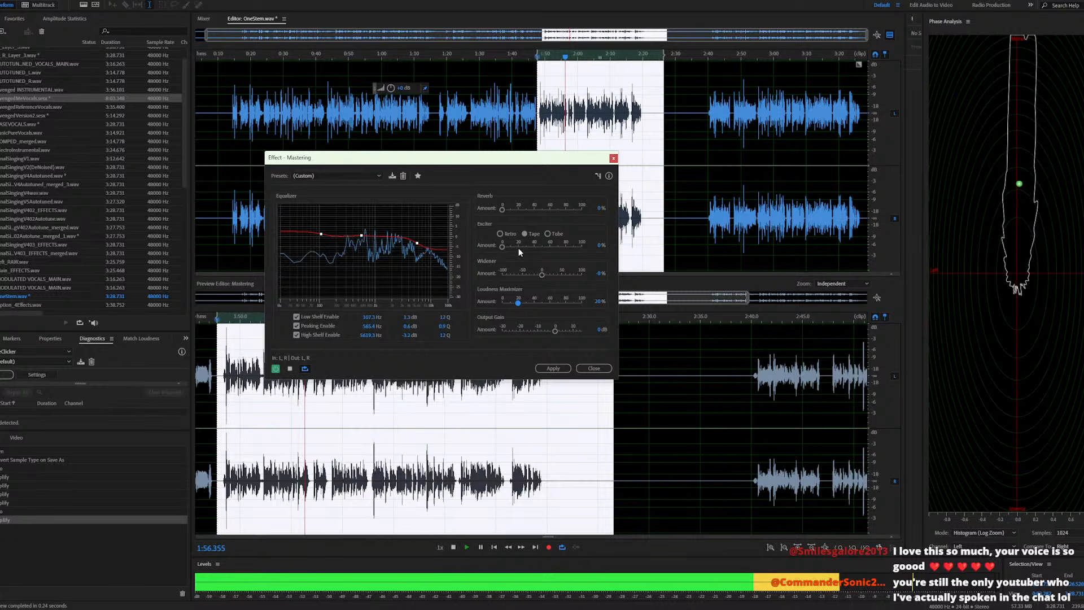
# Set the Mastering reverb to 30% and the exciter to 34% in Retro mode, comparing it with Tube
pyautogui.moveTo(502, 209); pyautogui.dragTo(524, 217)
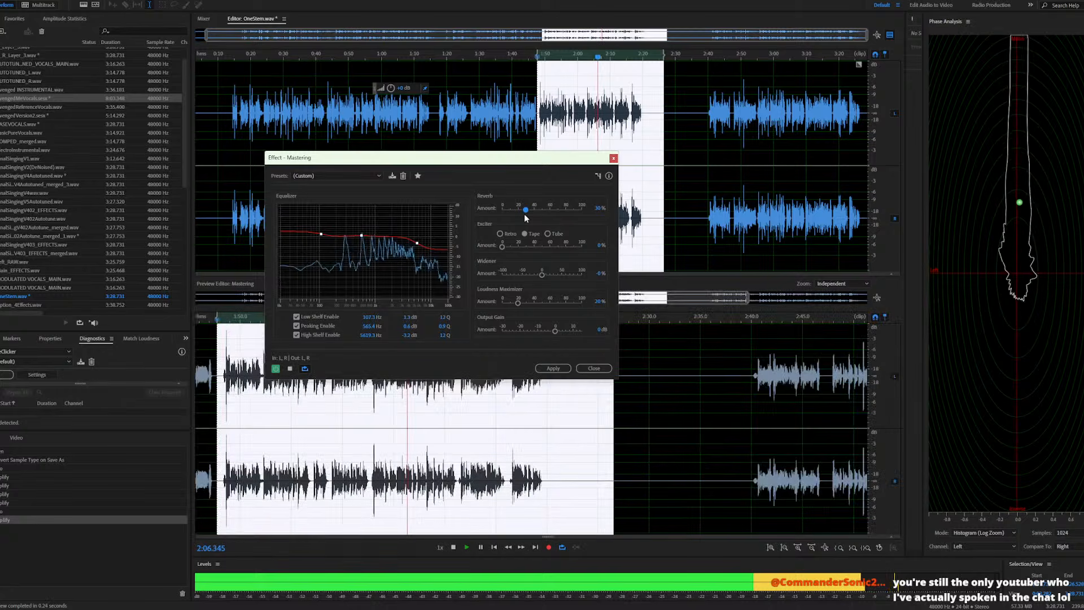
pyautogui.click(499, 233)
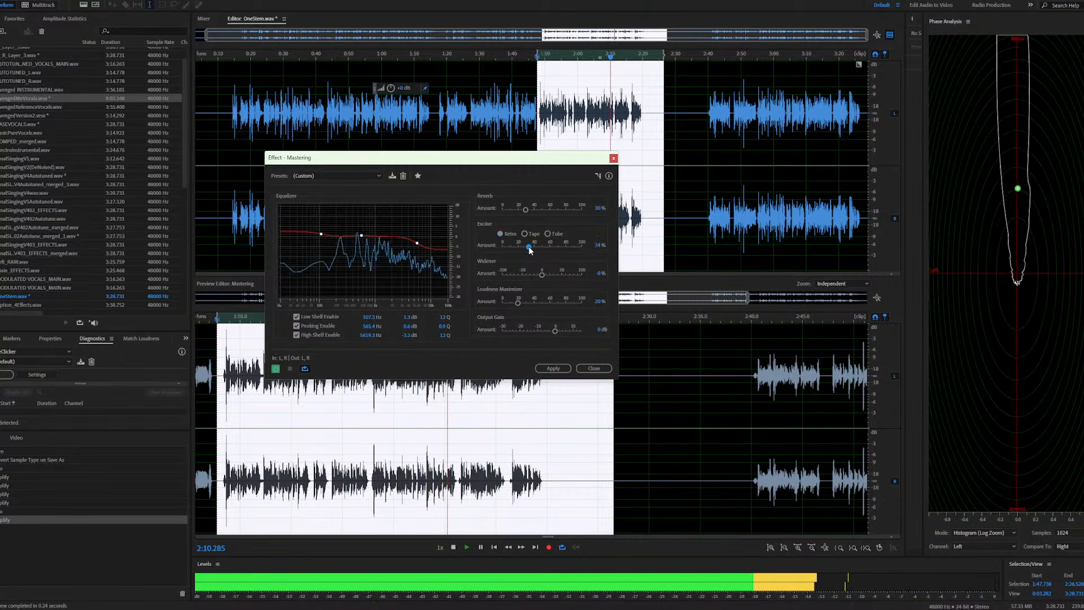
pyautogui.click(527, 247)
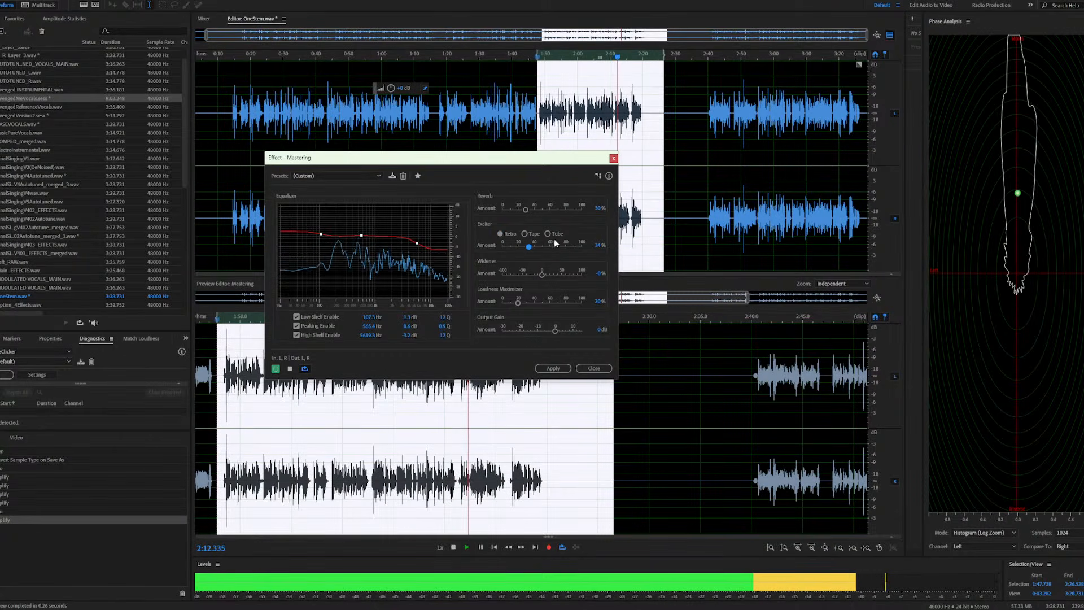
pyautogui.click(548, 233)
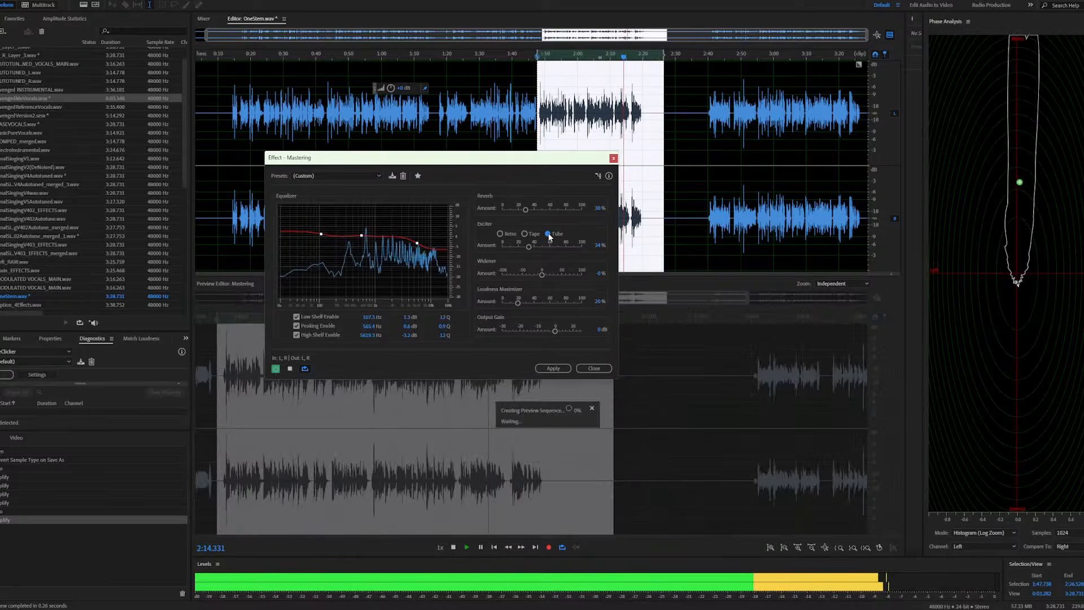
pyautogui.click(499, 233)
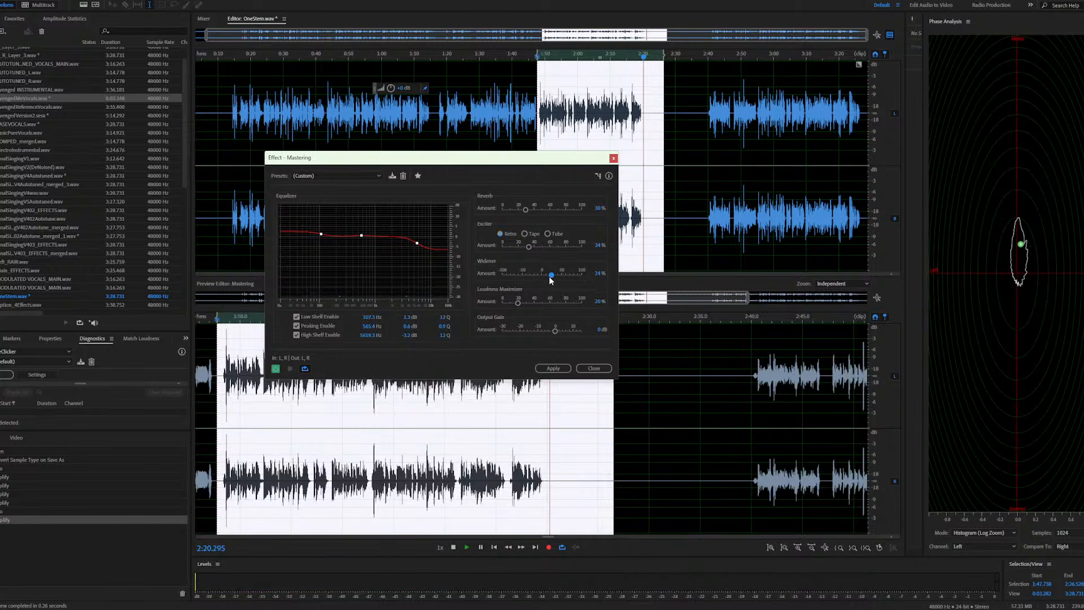
# Set the Mastering widener to 47% and the Loudness Maximizer to 10%, previewing again from the start of the section
pyautogui.moveTo(541, 275); pyautogui.dragTo(562, 275)
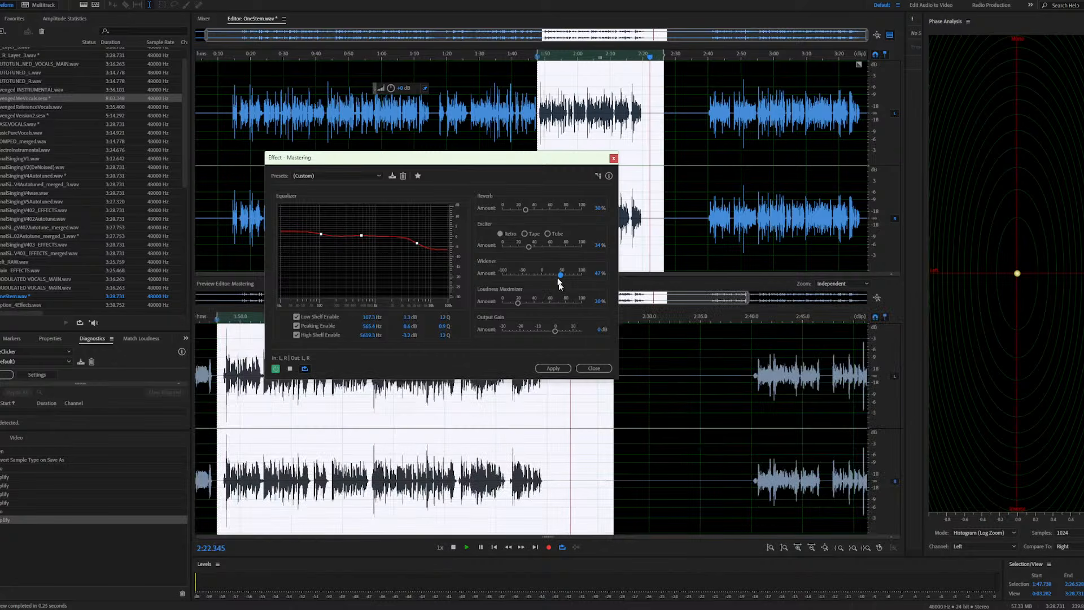
pyautogui.click(547, 61)
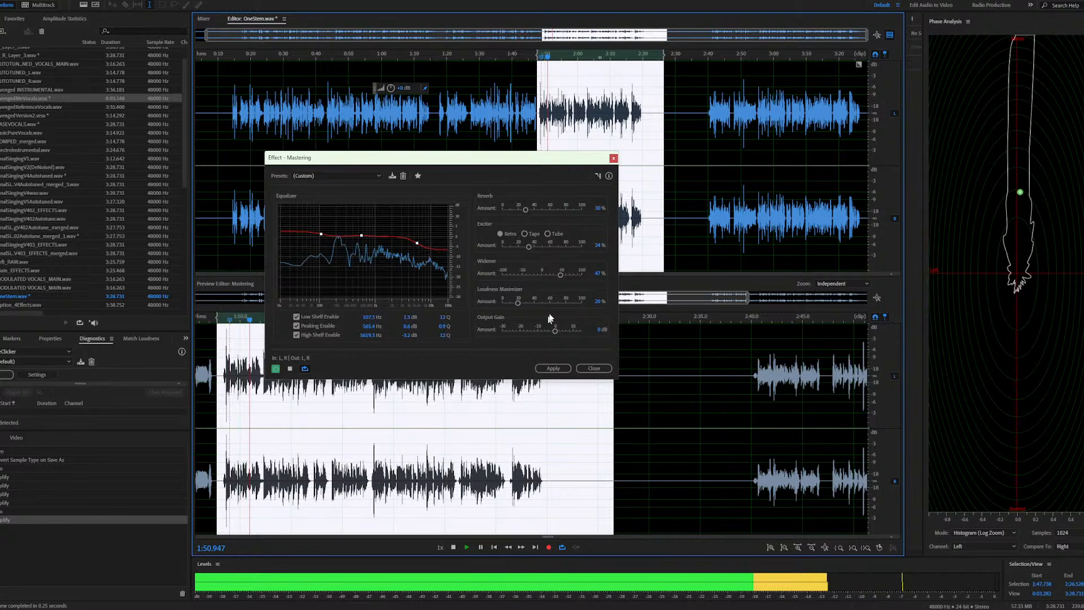
pyautogui.click(600, 301)
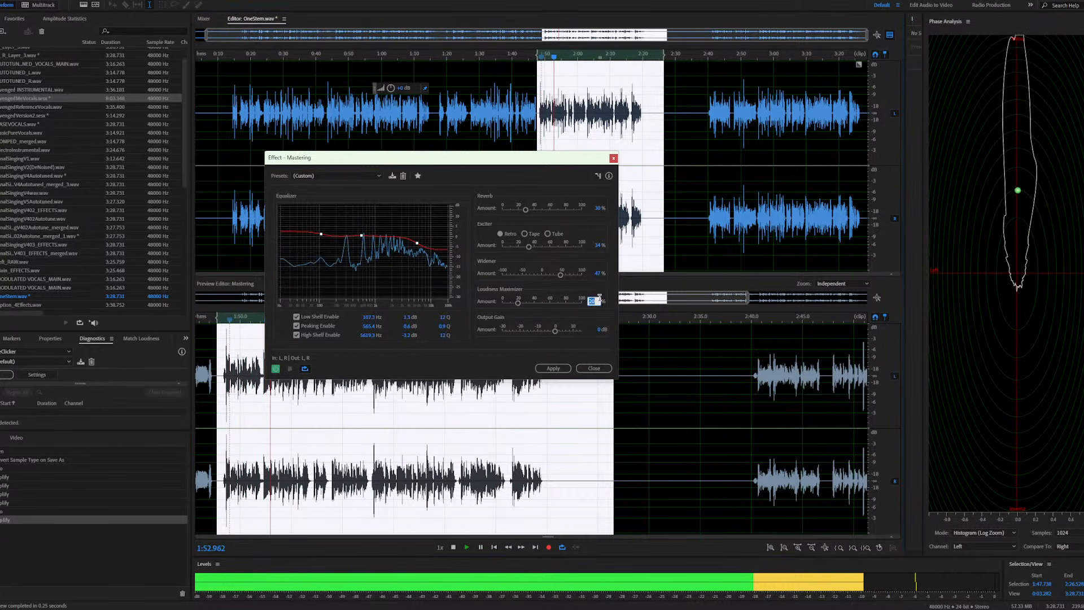
pyautogui.write('10')
pyautogui.press('Return')
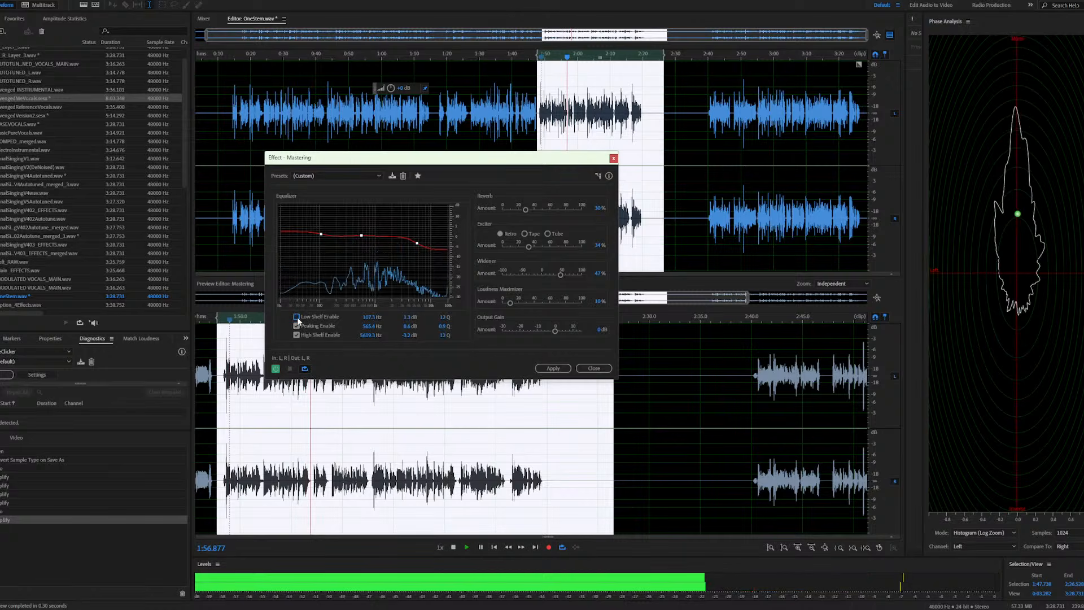
# Adjust the Mastering equalizer to about 1 dB low shelf near 113 Hz and -1 dB peaking near 644 Hz, reshape the high shelf, and apply
pyautogui.click(296, 317)
pyautogui.moveTo(417, 244)
pyautogui.mouseDown()
pyautogui.moveTo(424, 248)
pyautogui.moveTo(418, 241)
pyautogui.mouseUp()
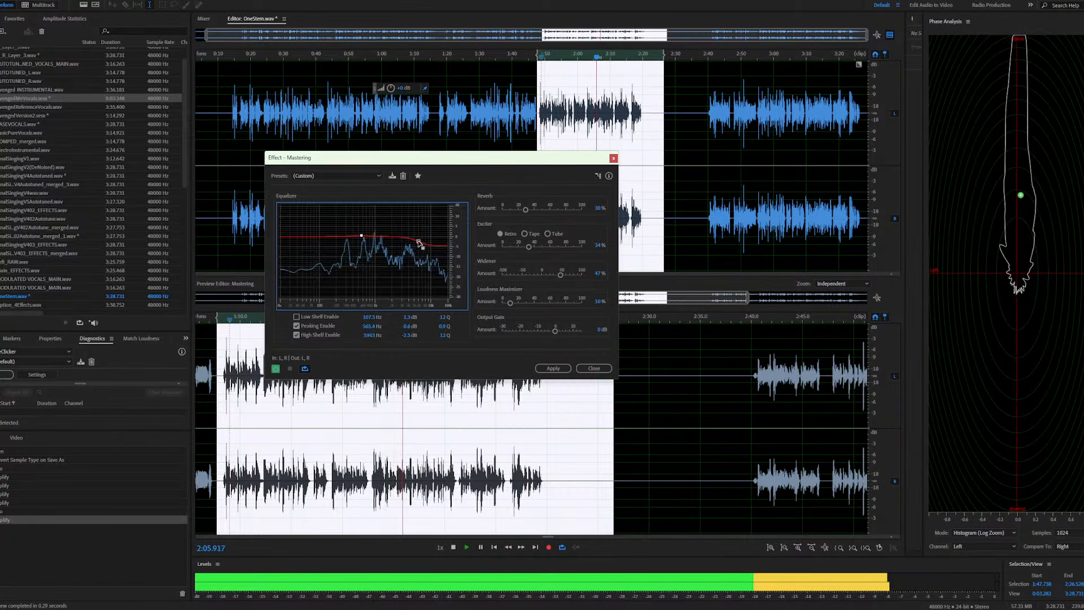
pyautogui.click(296, 317)
pyautogui.moveTo(320, 233); pyautogui.dragTo(365, 240)
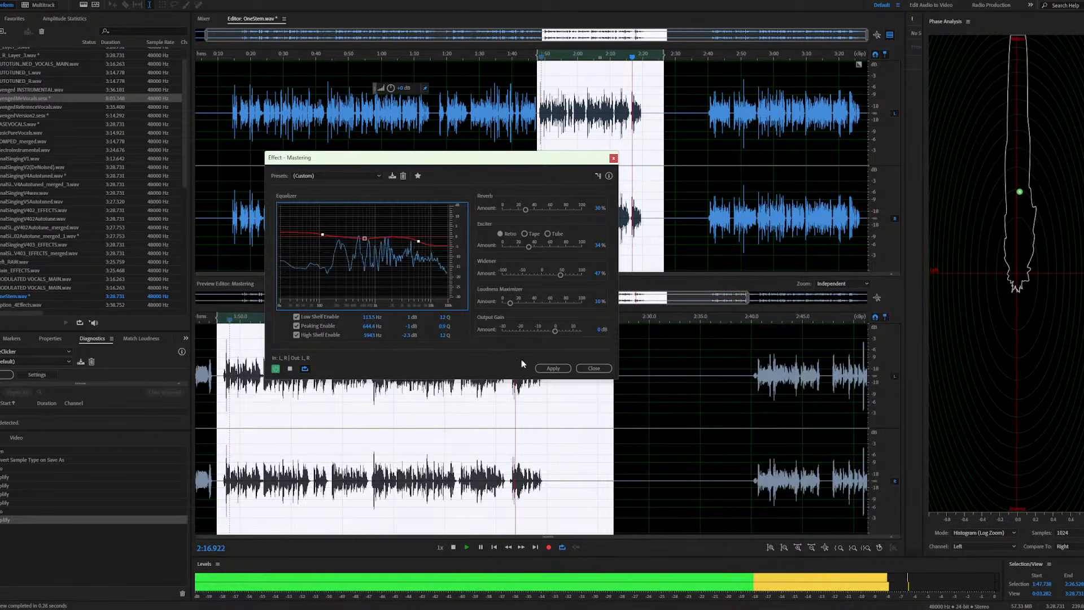
pyautogui.click(543, 365)
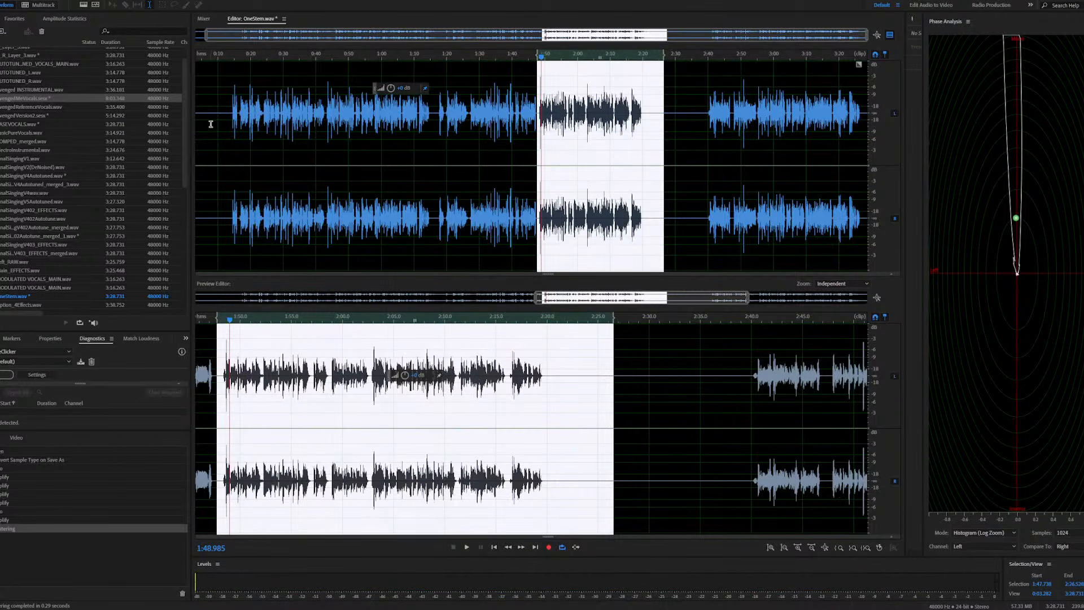
# Return to the AvengedMeVocals session, listen to the mastered Track 9 vocal from 2:11.137, and move the playhead to 1:49.753
pyautogui.click(27, 98)
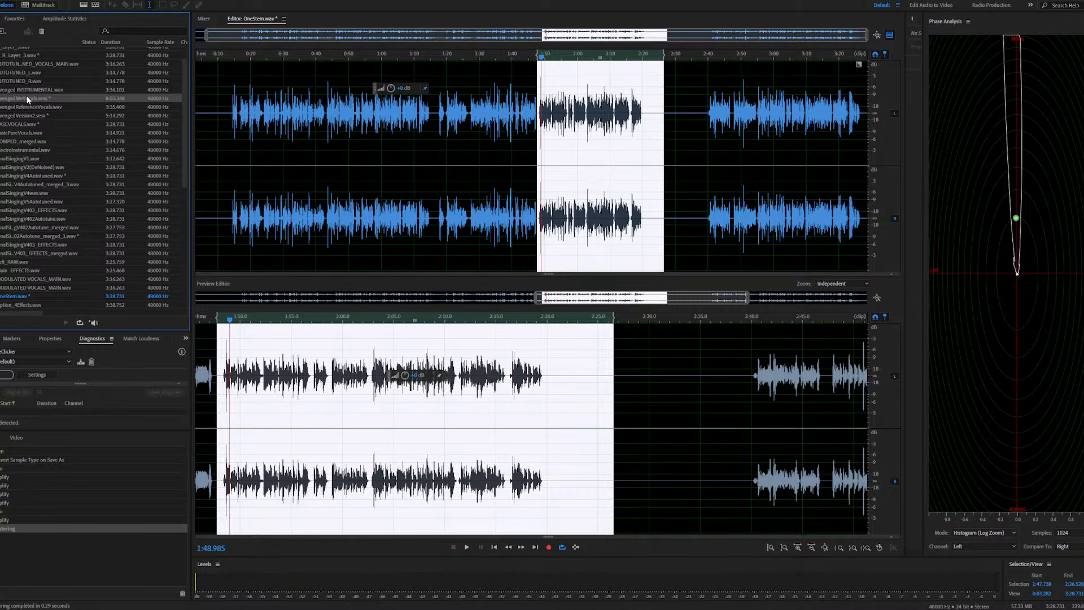
pyautogui.doubleClick(27, 98)
pyautogui.press('space')
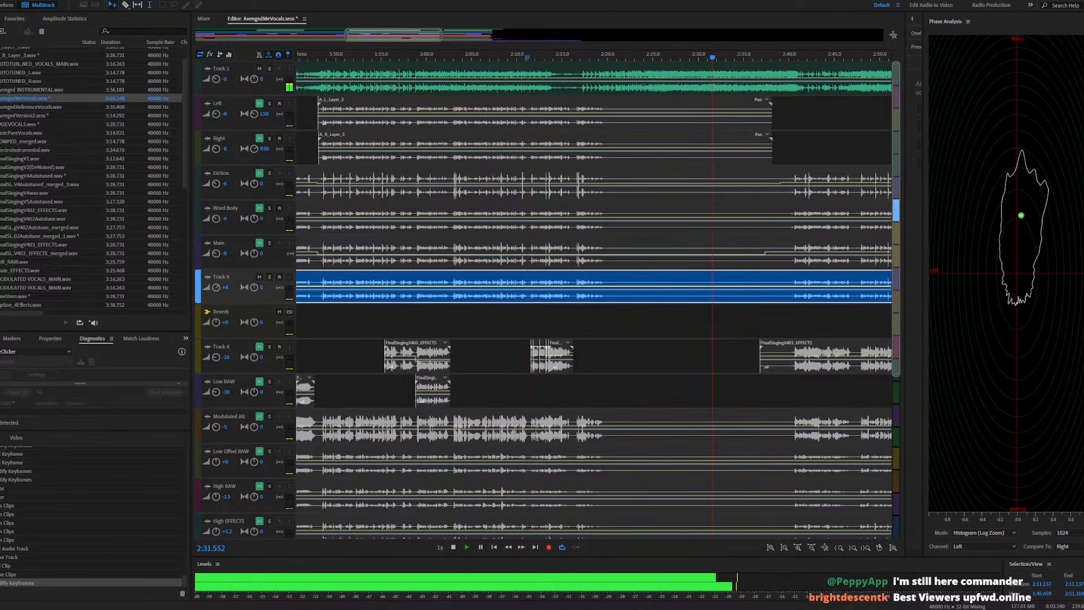
pyautogui.click(334, 60)
pyautogui.press('space')
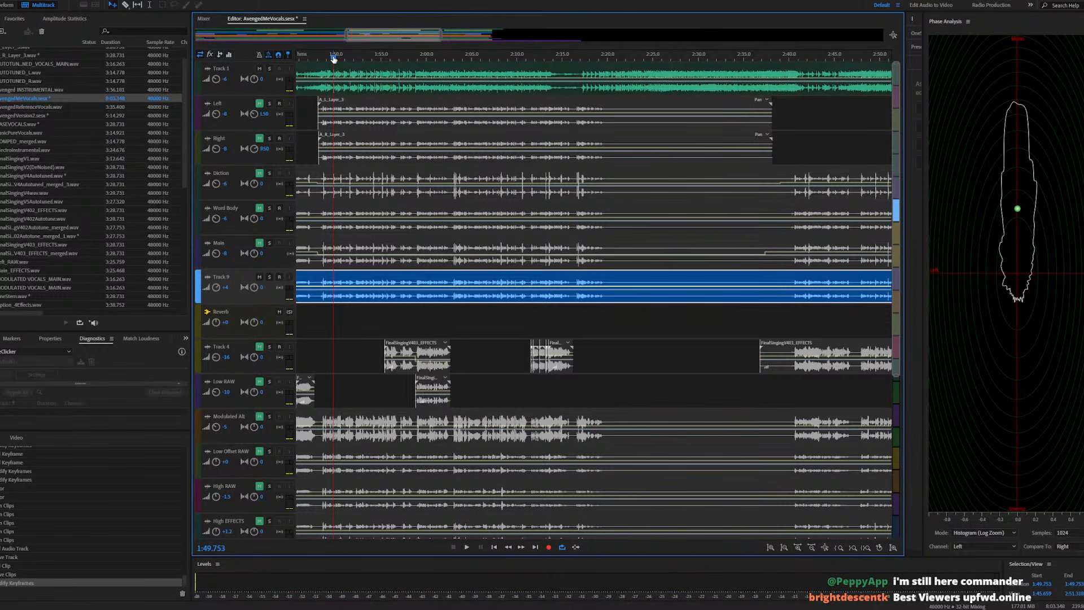
# Listen to the mix from 1:44.455 through the start of the mastered section, checking Track 9's level against the instrumental
pyautogui.scroll(-8, 604, 232)
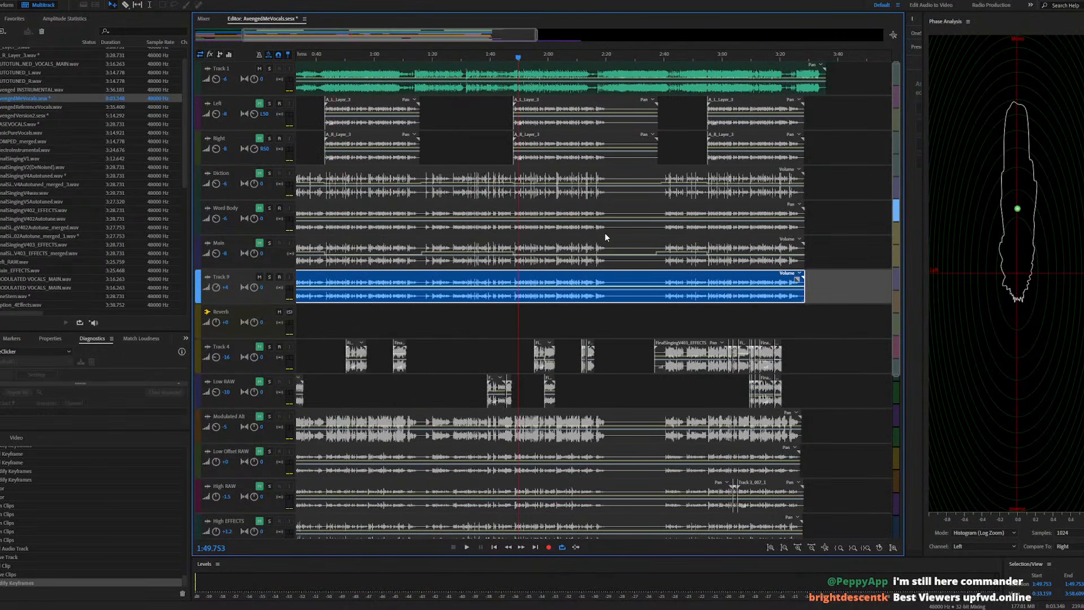
pyautogui.scroll(10, 474, 286)
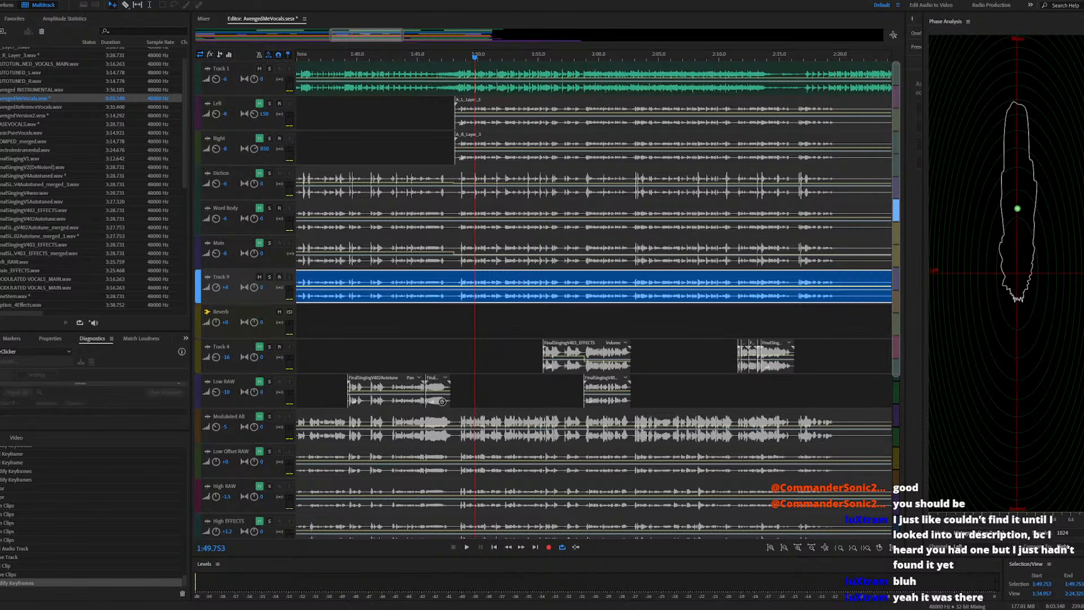
pyautogui.click(411, 57)
pyautogui.press('space')
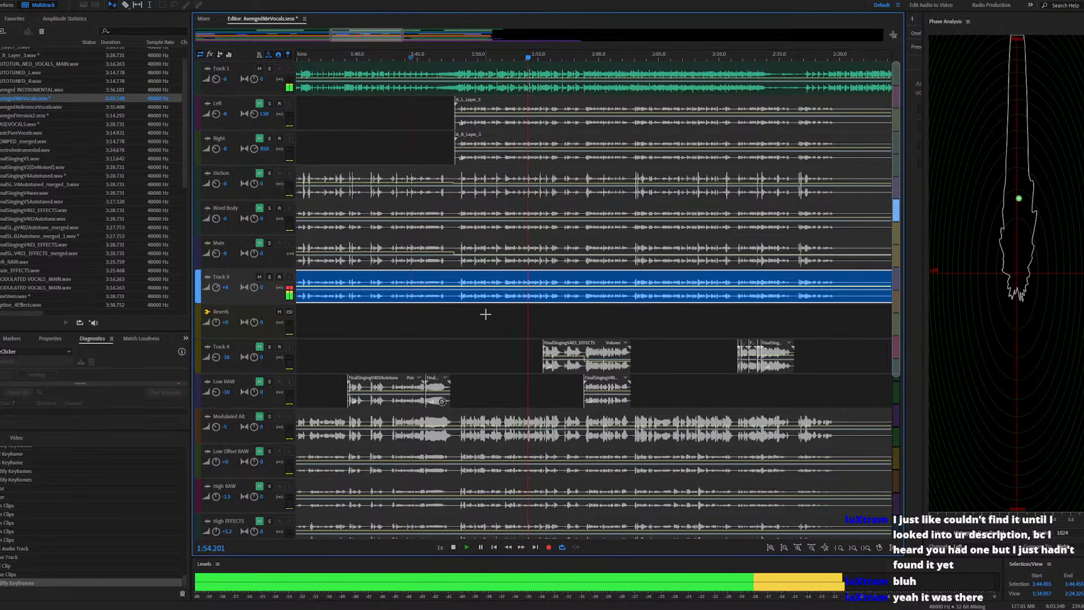
pyautogui.scroll(-1, 485, 314)
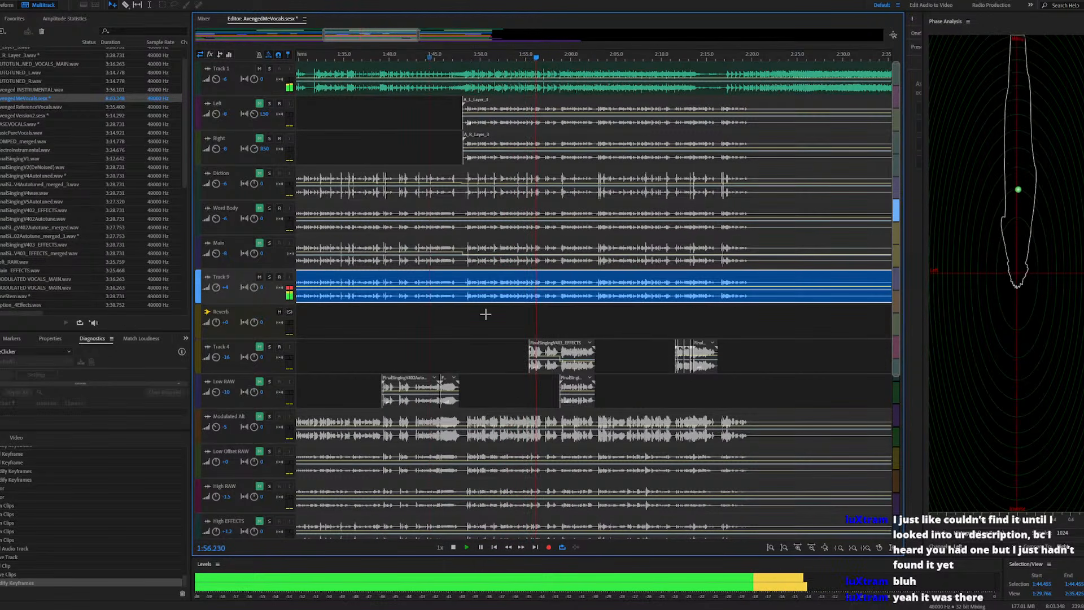
pyautogui.press('space')
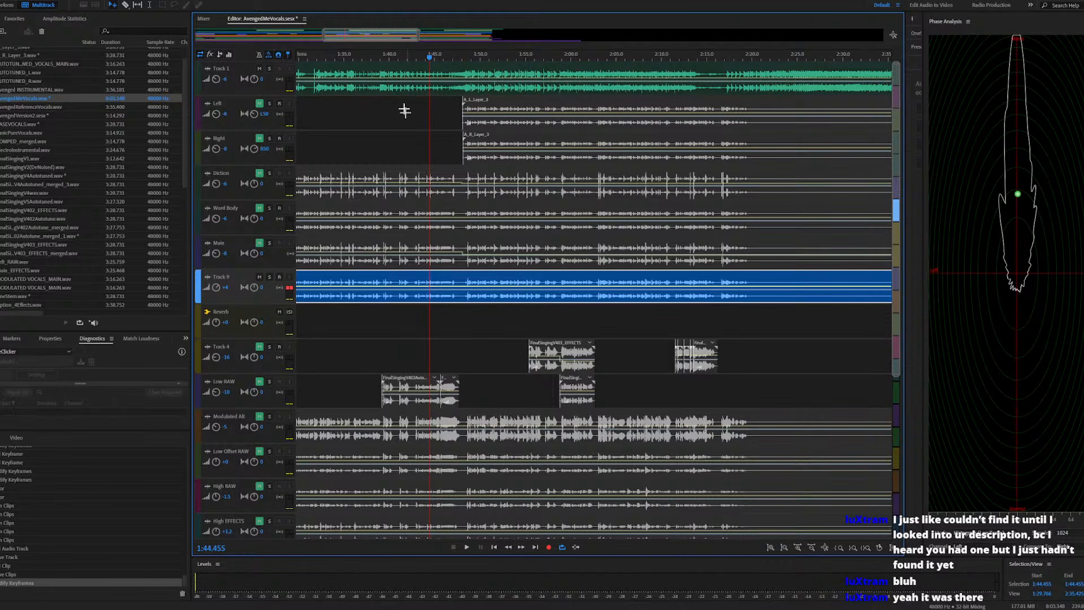
# Move the playhead to 1:38.554, deselect the Track 9 clip and clear that track's clipping indicator
pyautogui.click(376, 56)
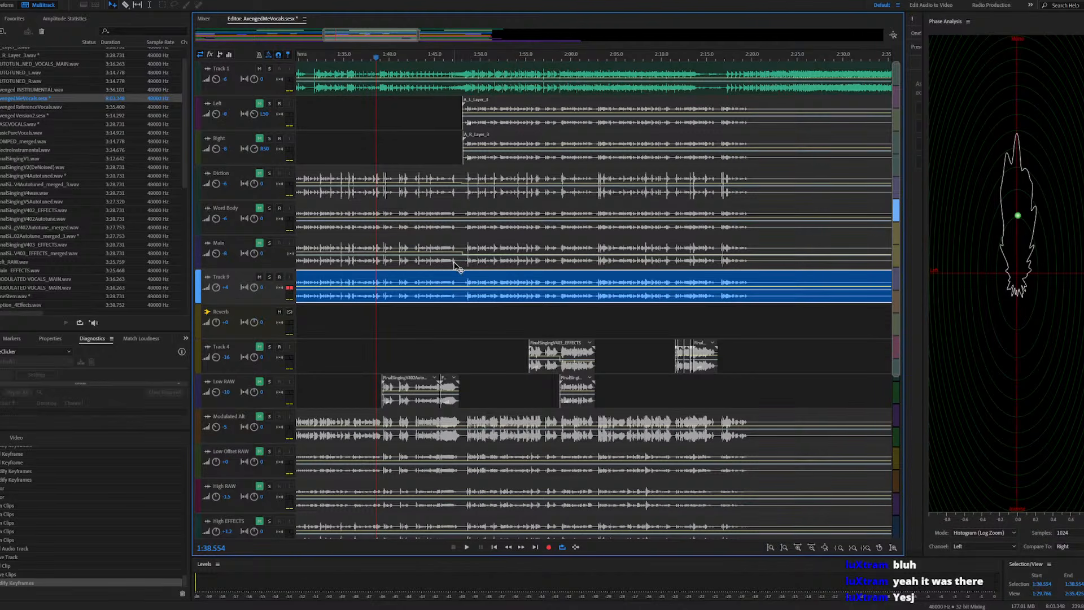
pyautogui.click(466, 310)
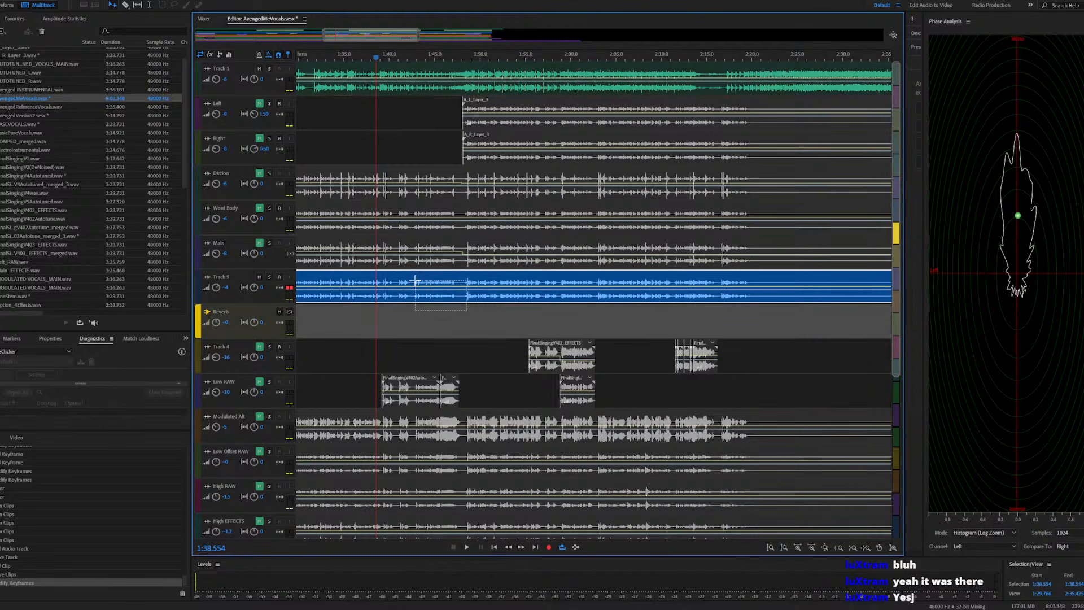
pyautogui.click(444, 308)
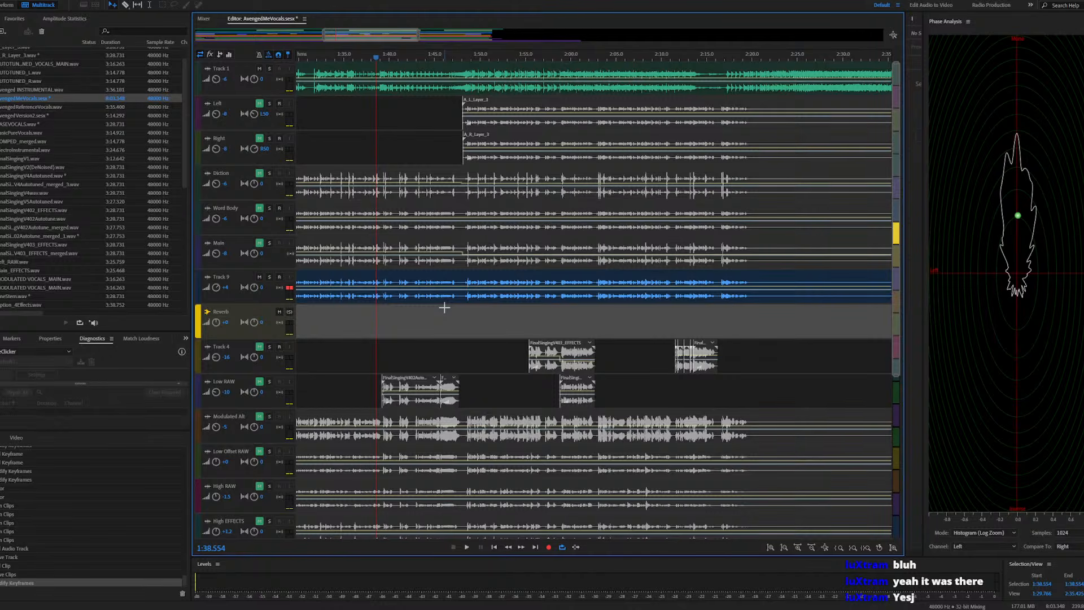
pyautogui.click(292, 292)
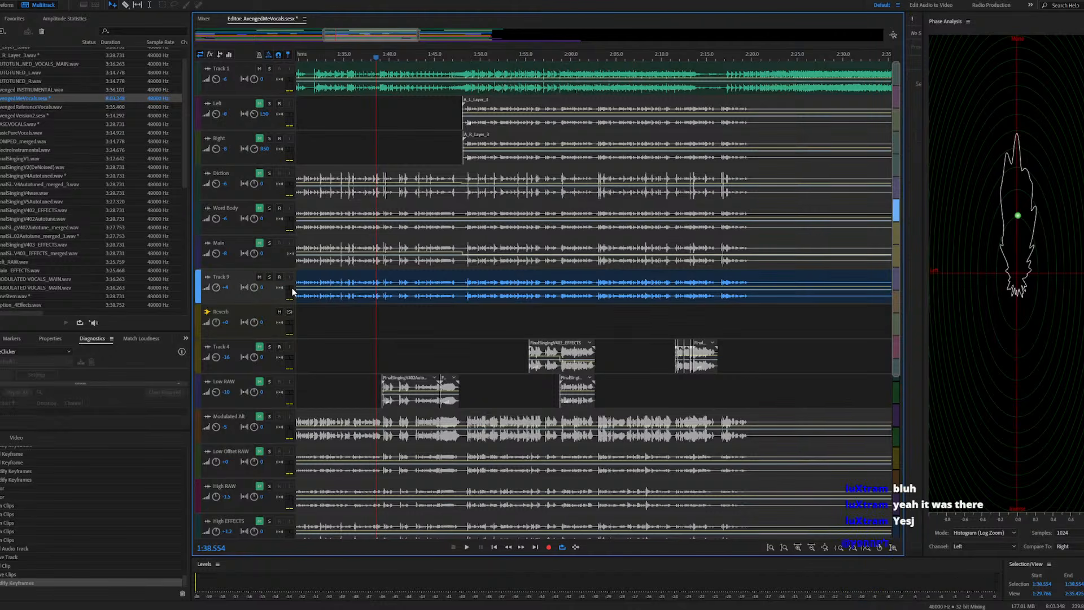
# Set Track 9's volume to +2 and rebalance the volume of the Track 1 instrumental against it
pyautogui.click(225, 289)
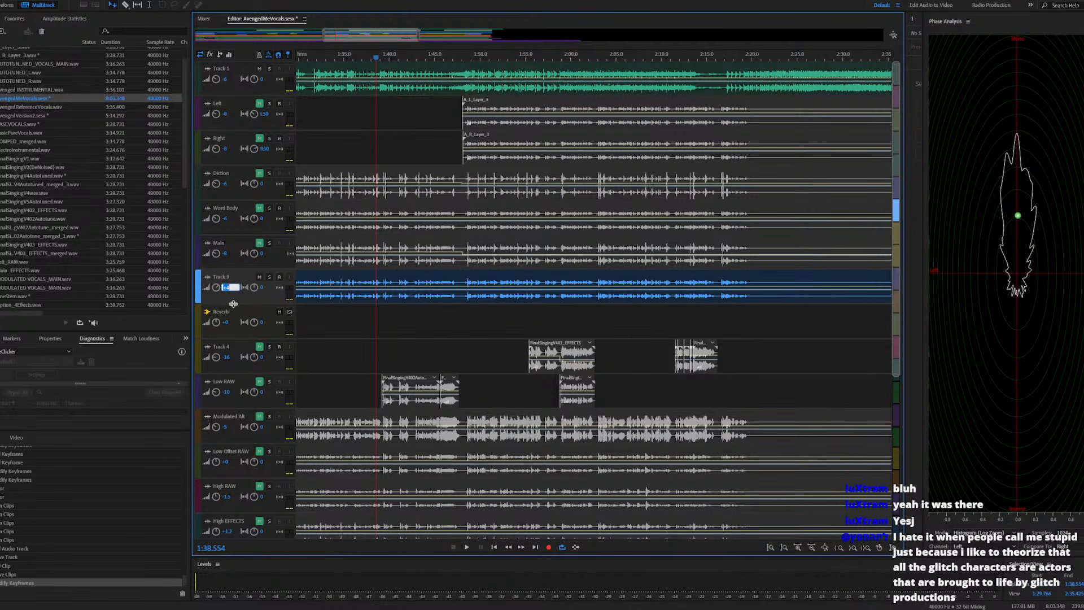
pyautogui.write('2')
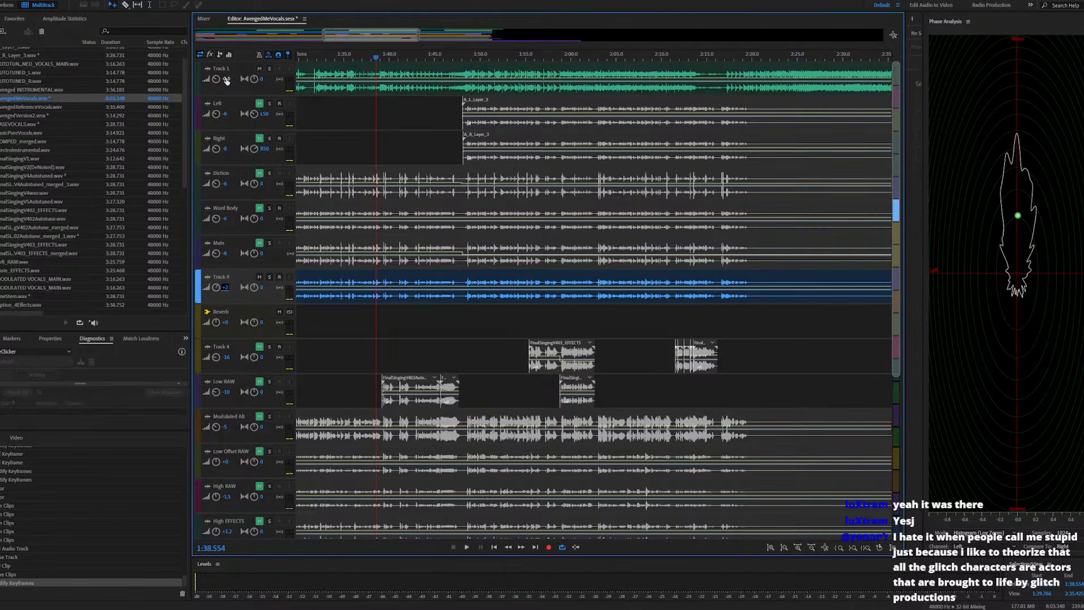
pyautogui.click(224, 79)
pyautogui.press('Return')
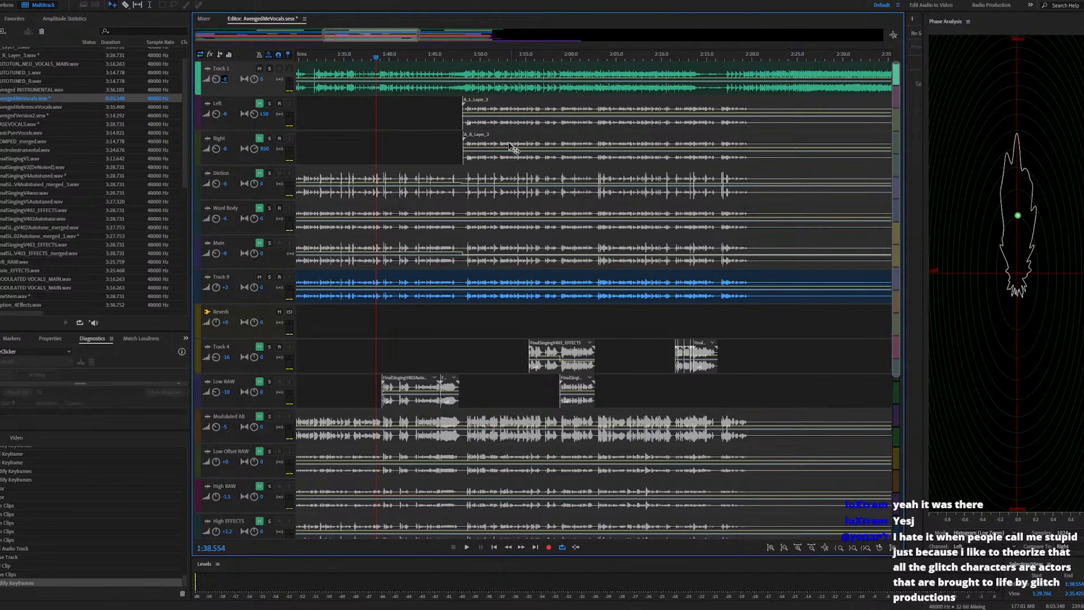
# Play the mix from 1:38.554 and set Track 1's volume to -7 while listening
pyautogui.press('space')
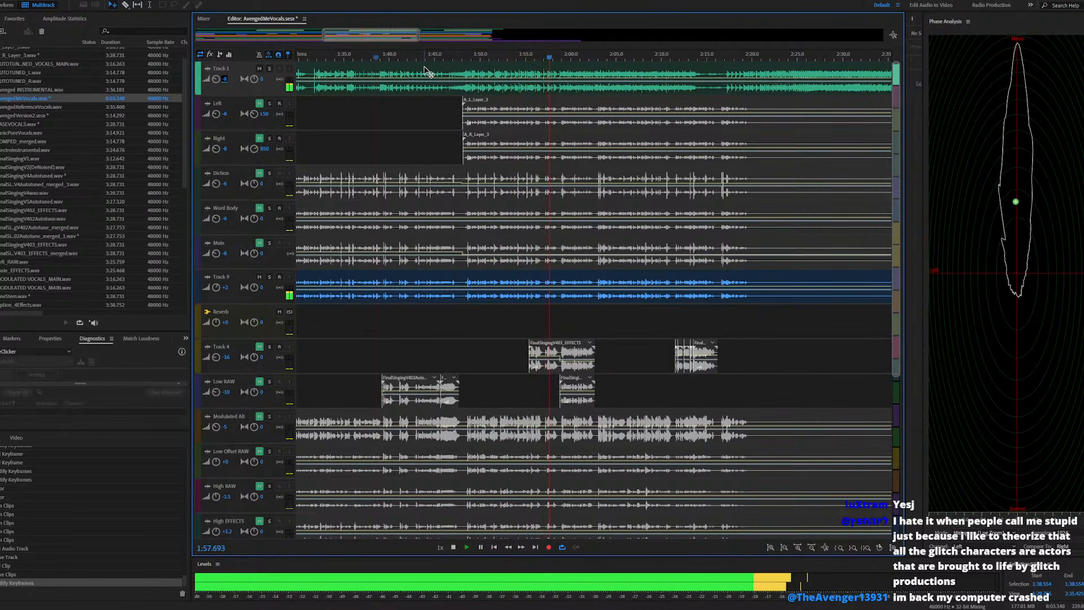
pyautogui.click(225, 79)
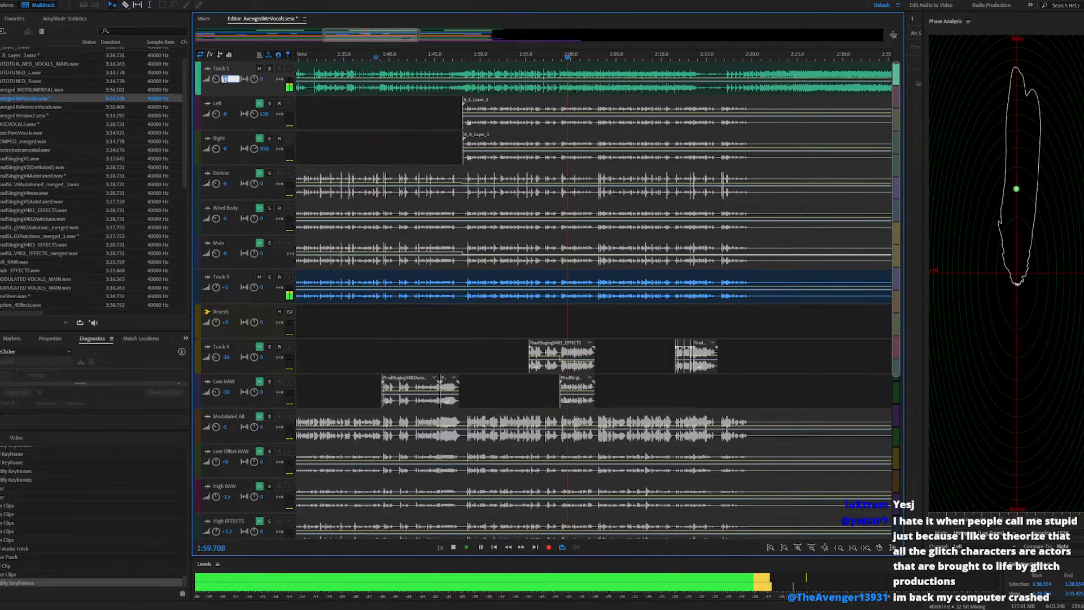
pyautogui.press('Return')
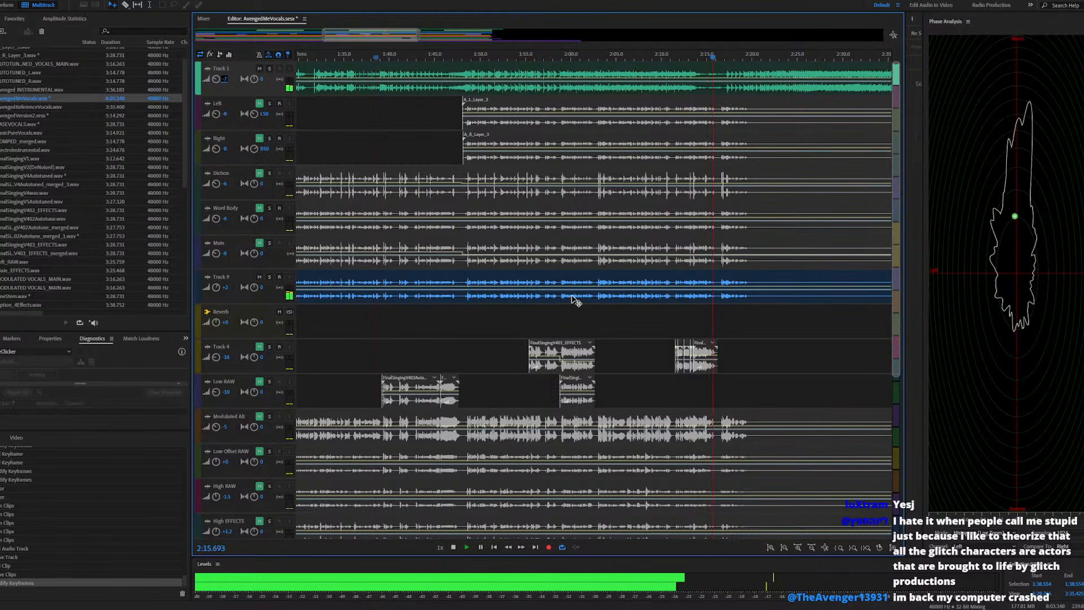
# Stop the mix, open Track 9's OneStem clip, audition it from 1:12.204 and select the phrase ending starting at 2:13.008
pyautogui.press('space')
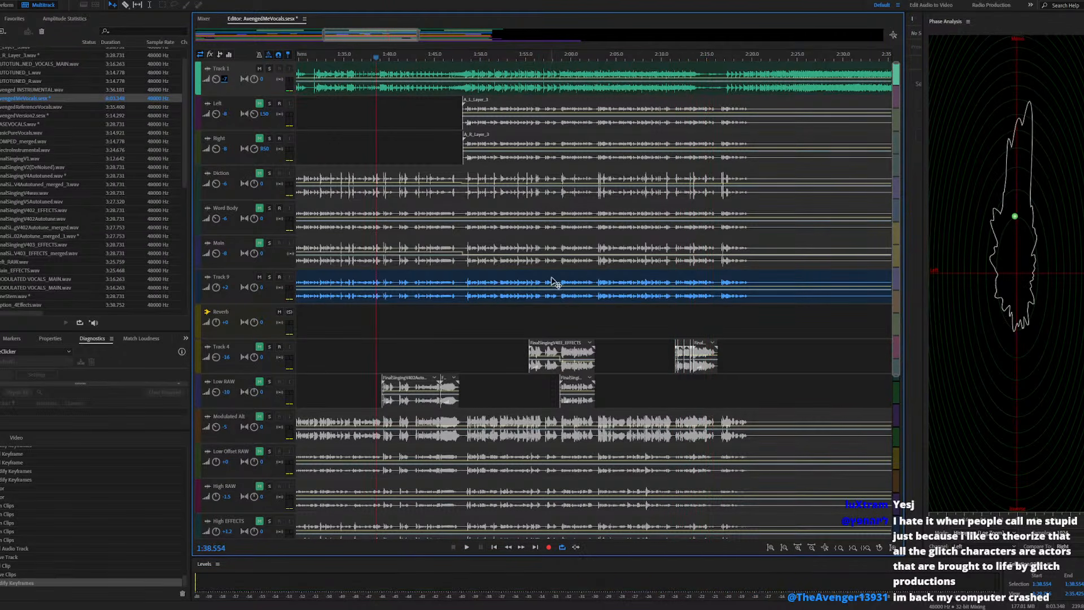
pyautogui.doubleClick(449, 278)
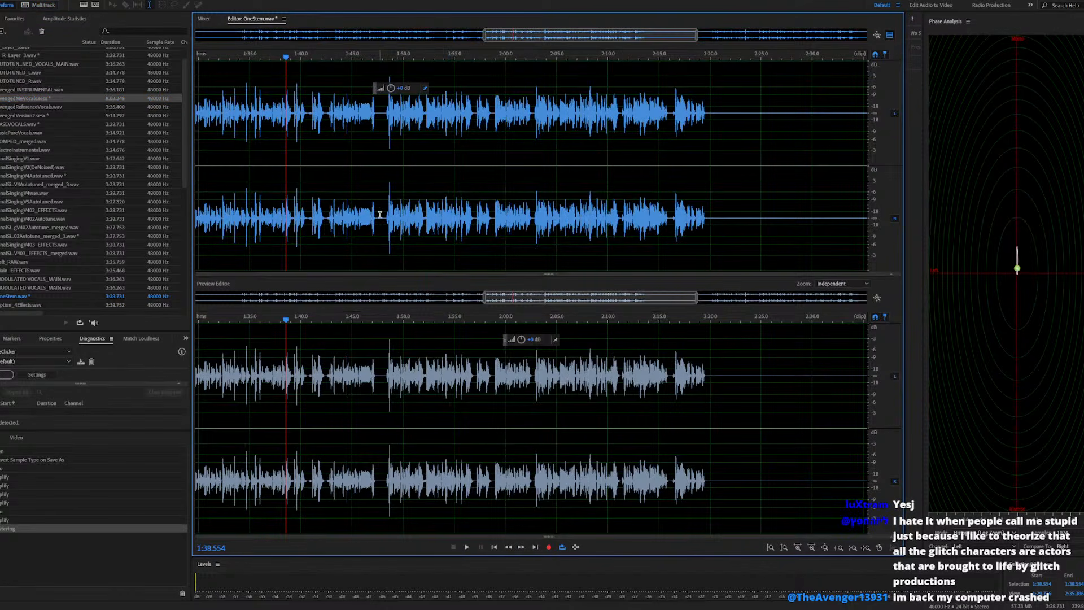
pyautogui.scroll(-2, 421, 208)
pyautogui.click(428, 223)
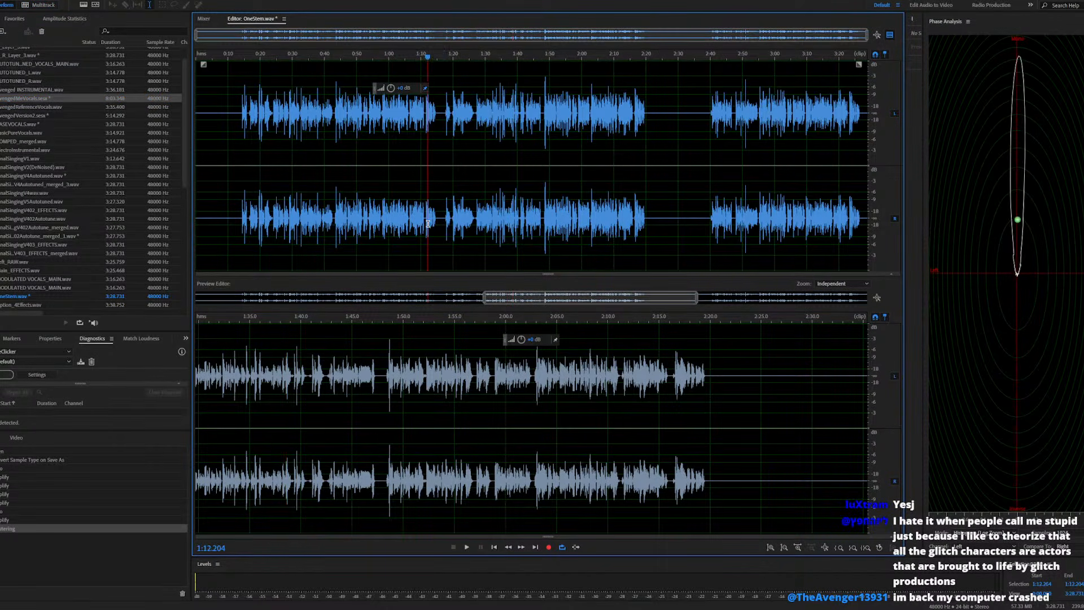
pyautogui.press('space')
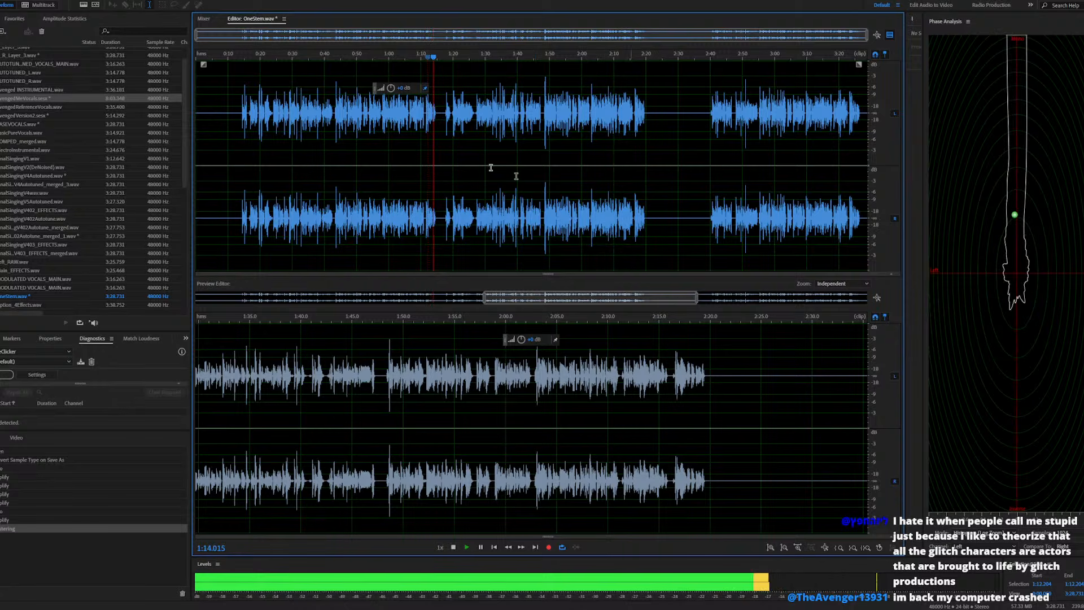
pyautogui.press('space')
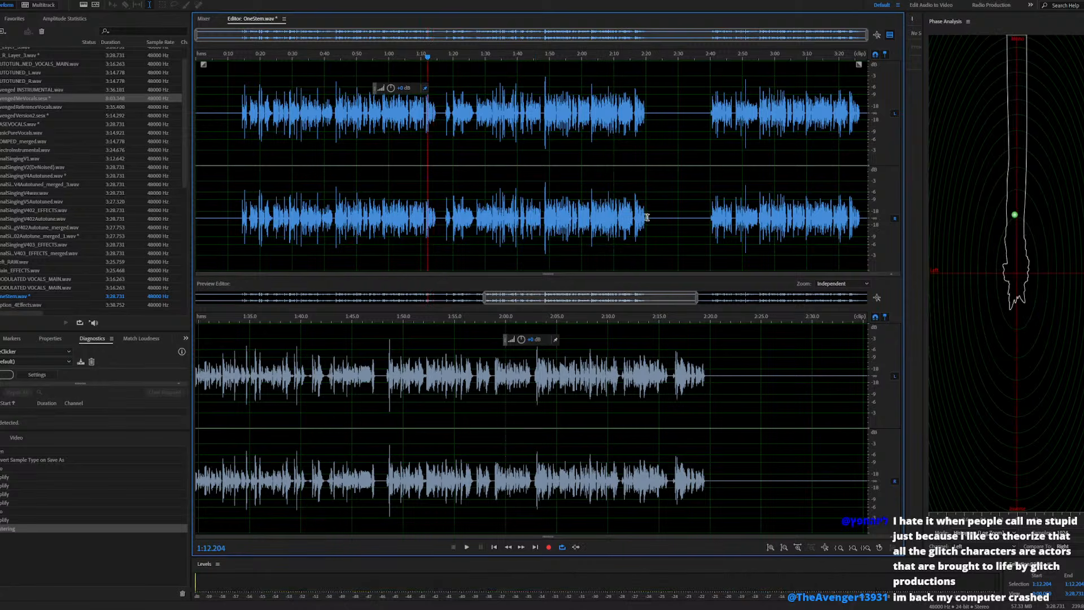
pyautogui.moveTo(647, 217); pyautogui.dragTo(624, 219)
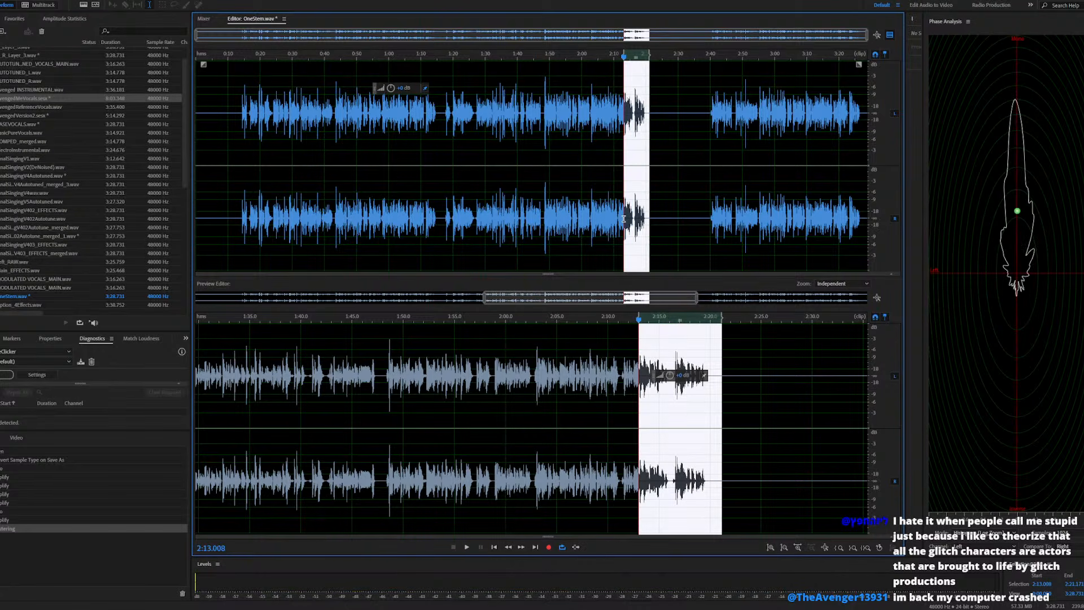
# Return to the AvengedMeVocals mix and listen to the end of the vocal section from 2:14.954
pyautogui.doubleClick(56, 97)
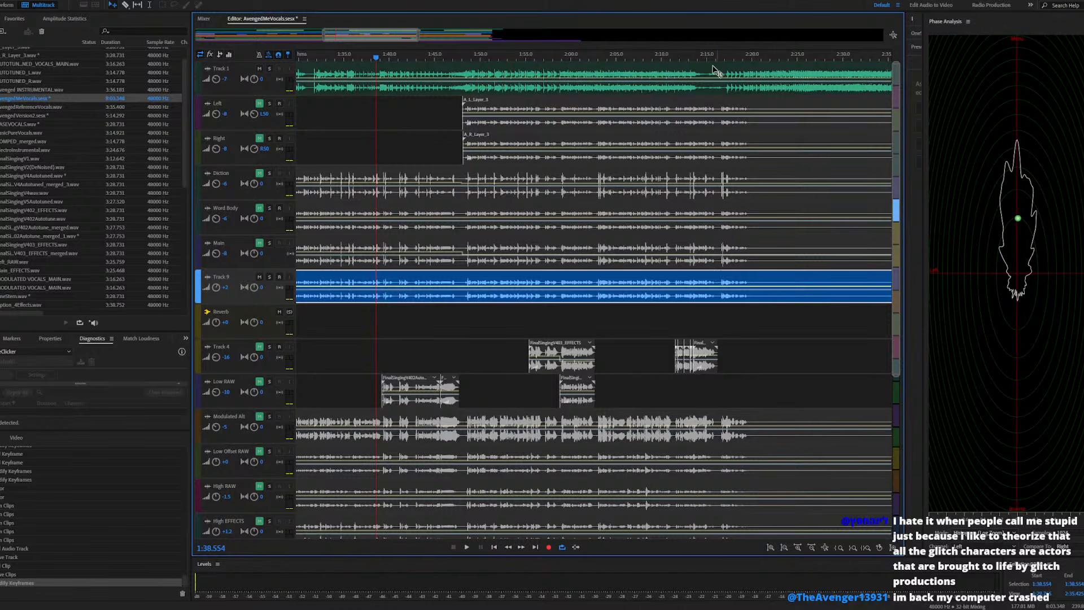
pyautogui.press('space')
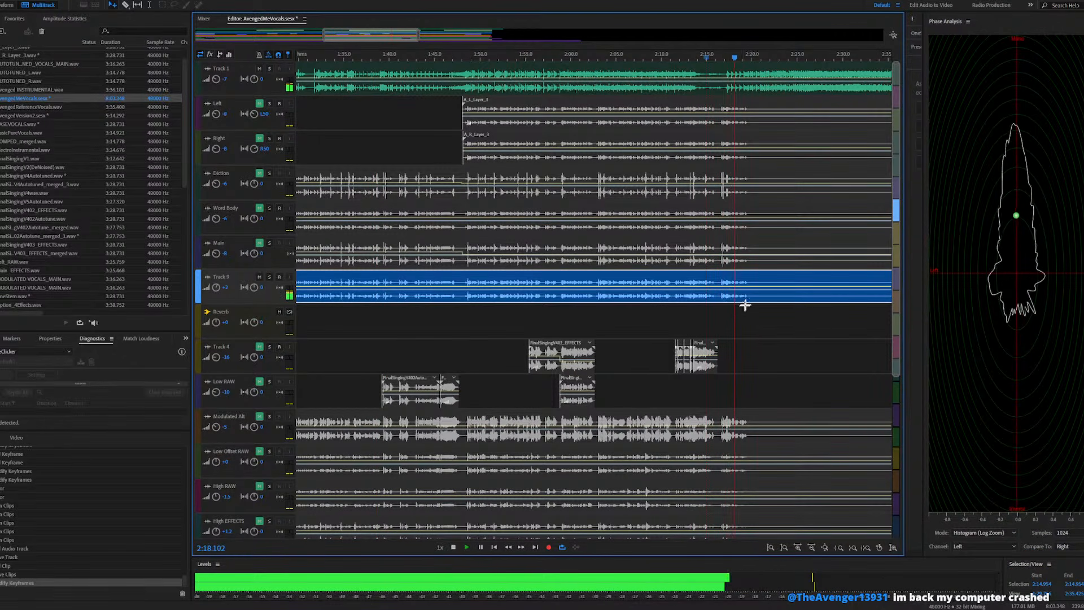
pyautogui.press('space')
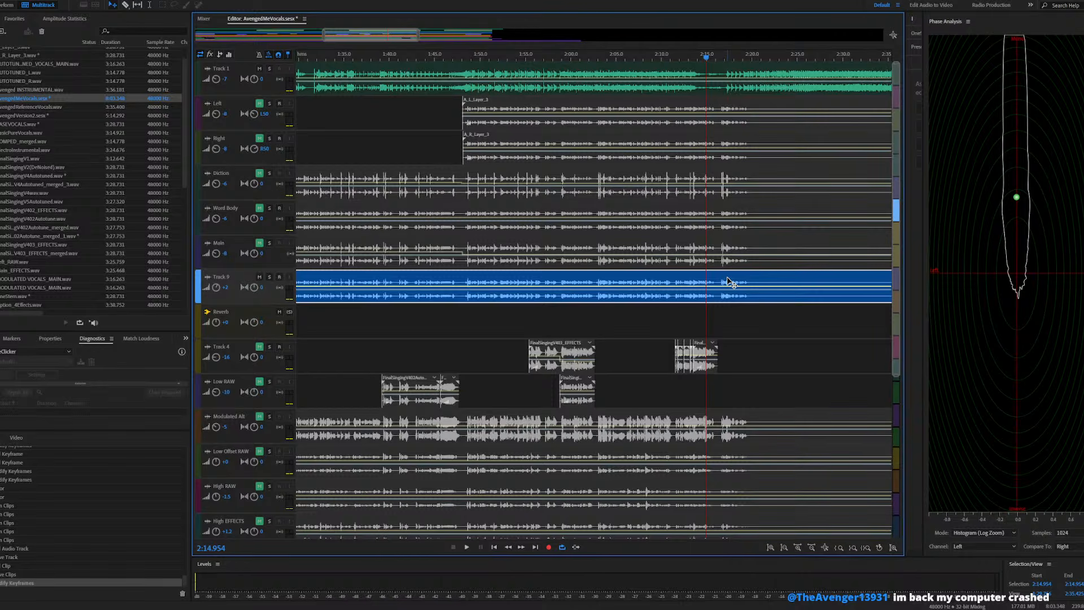
# Undo the OneStem mastering and reapply Mastering with the existing custom settings only from 1:48.100 to about 2:16.2
pyautogui.doubleClick(728, 283)
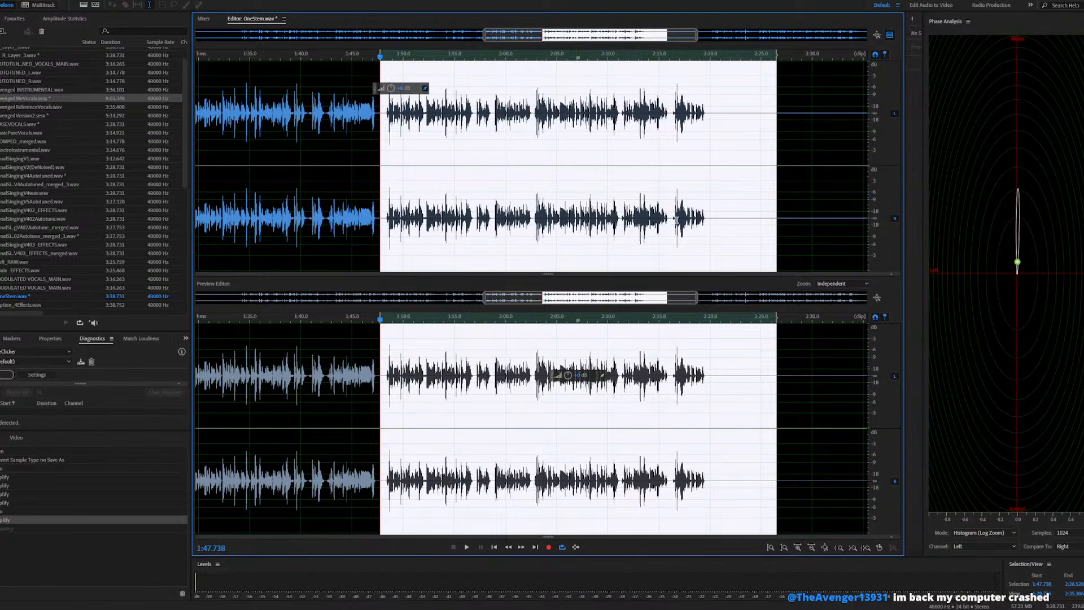
pyautogui.moveTo(672, 220); pyautogui.dragTo(384, 220)
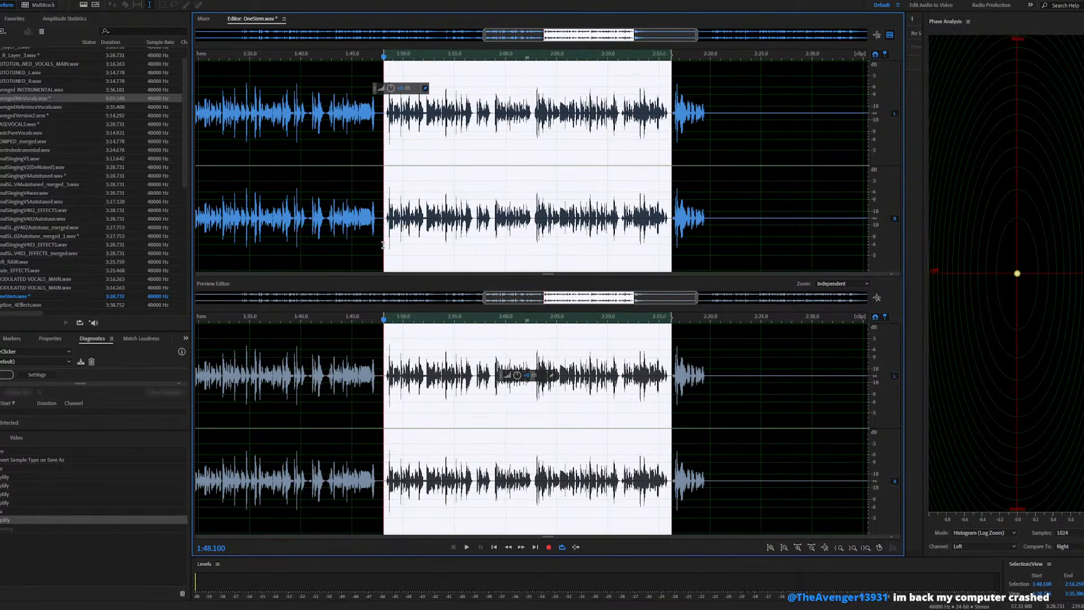
pyautogui.click(36, 0)
pyautogui.click(56, 0)
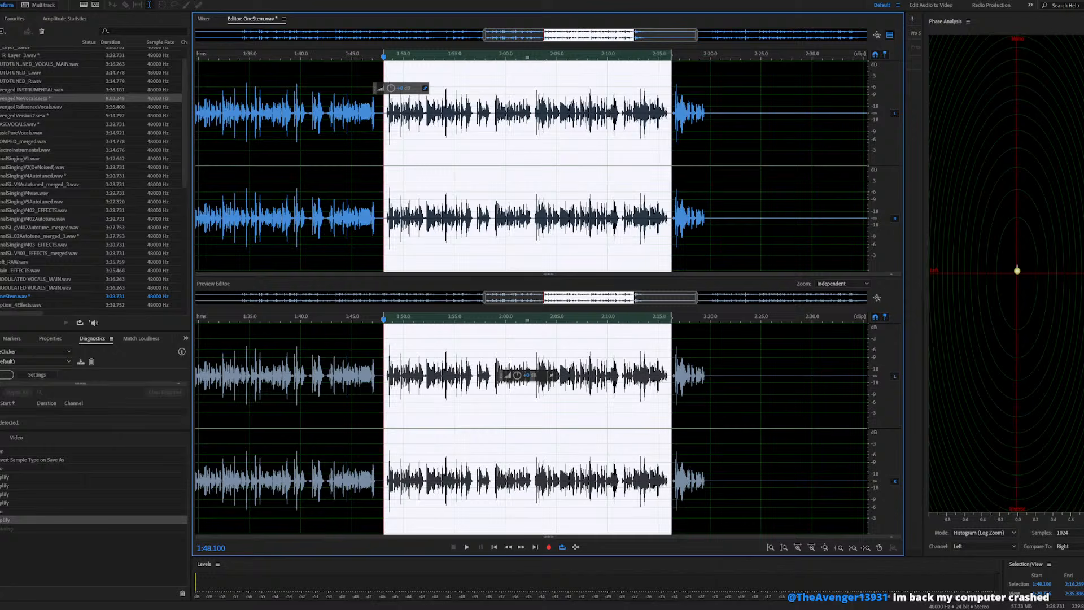
pyautogui.click(55, 0)
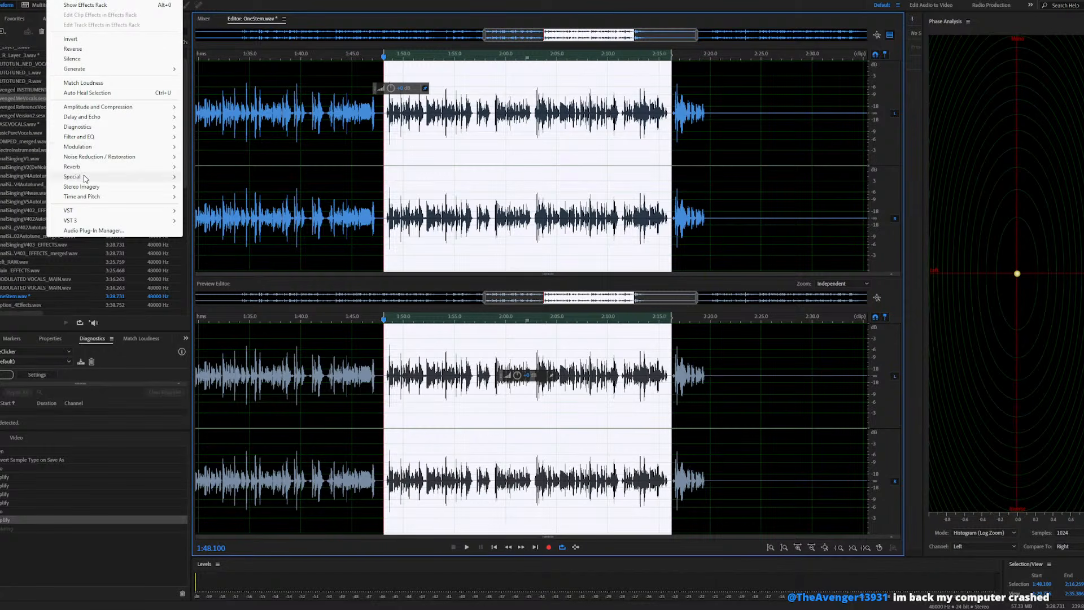
pyautogui.moveTo(169, 177)
pyautogui.click(211, 206)
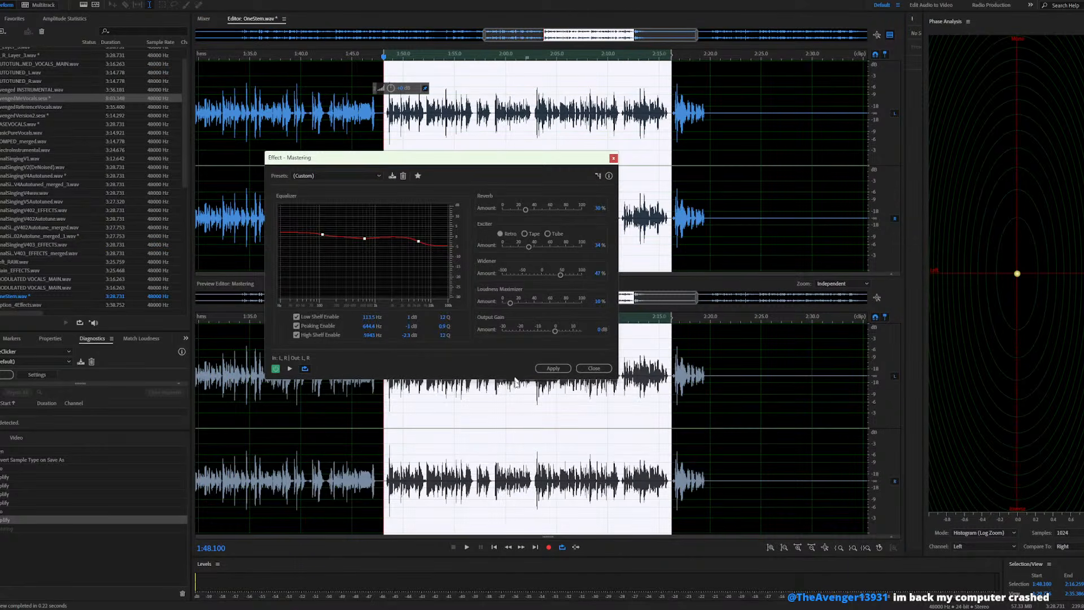
pyautogui.click(551, 368)
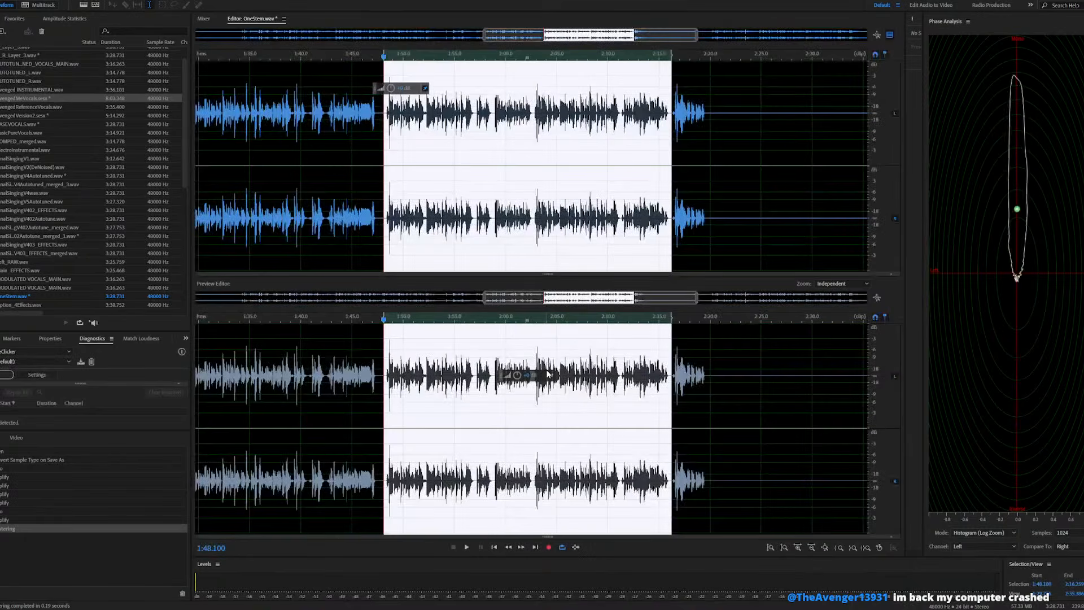
# Listen to the end of the mastered section in the AvengedMeVocals mix, from 2:14.954 and again from 2:16.302
pyautogui.doubleClick(32, 99)
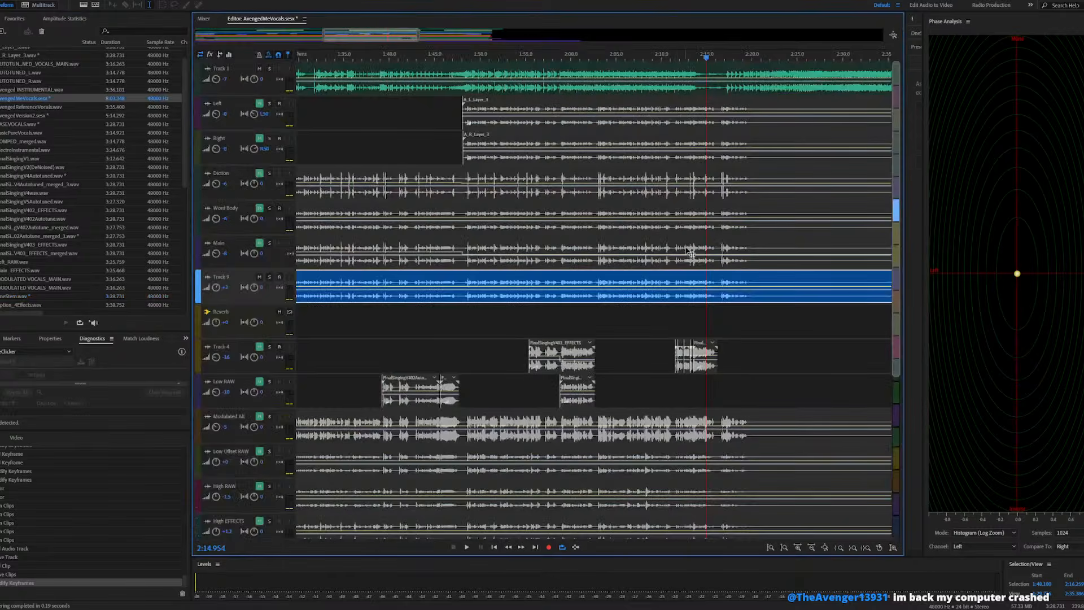
pyautogui.press('space')
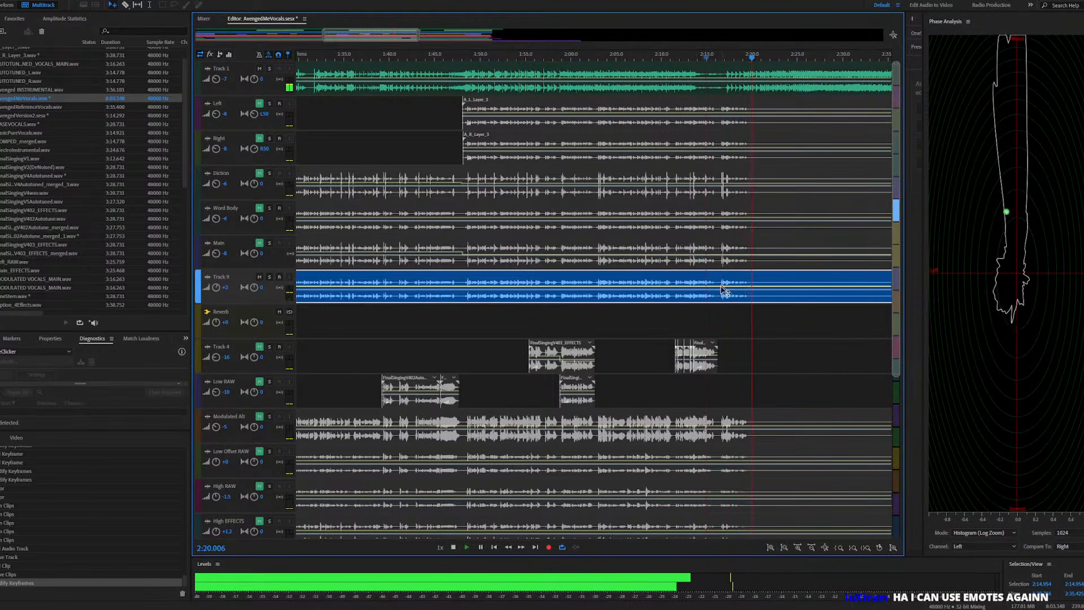
pyautogui.press('space')
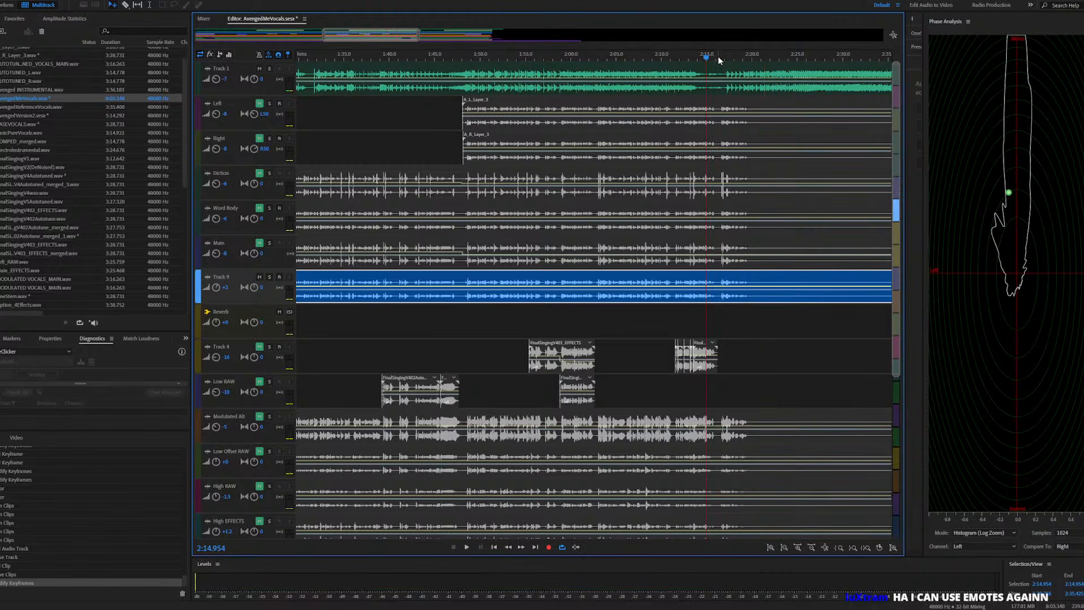
pyautogui.click(719, 58)
pyautogui.press('space')
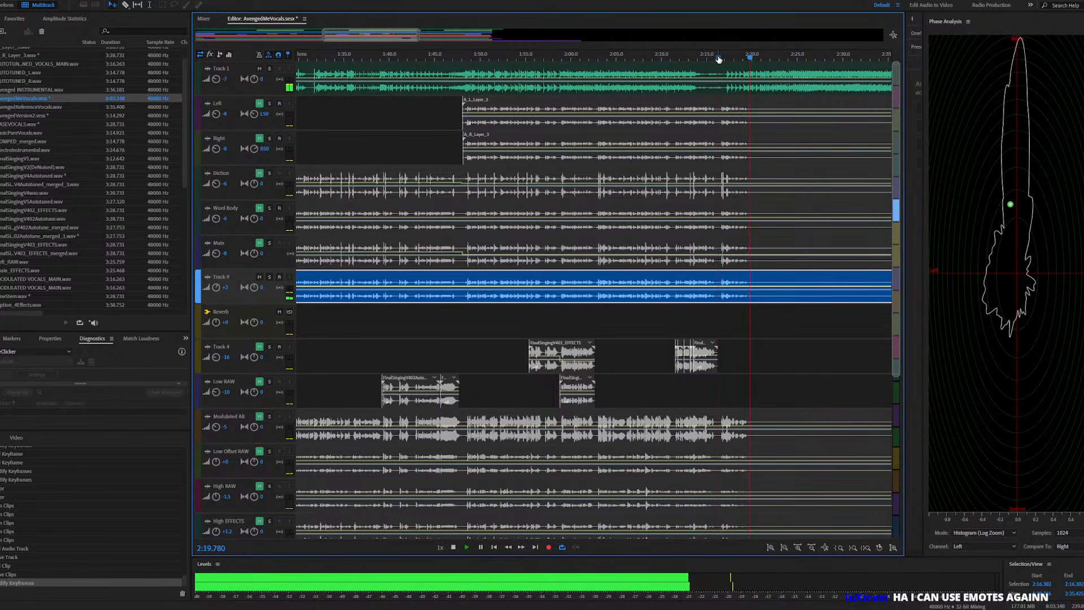
pyautogui.press('space')
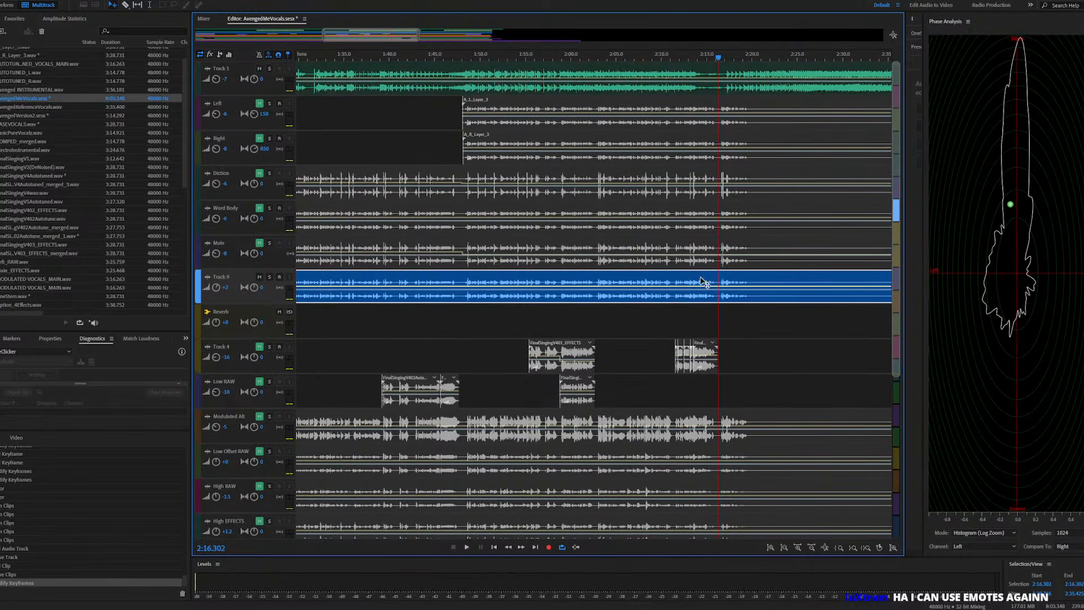
# Reopen the OneStem clip and audition the vocals from 1:43.186 with more of the waveform in view
pyautogui.doubleClick(673, 283)
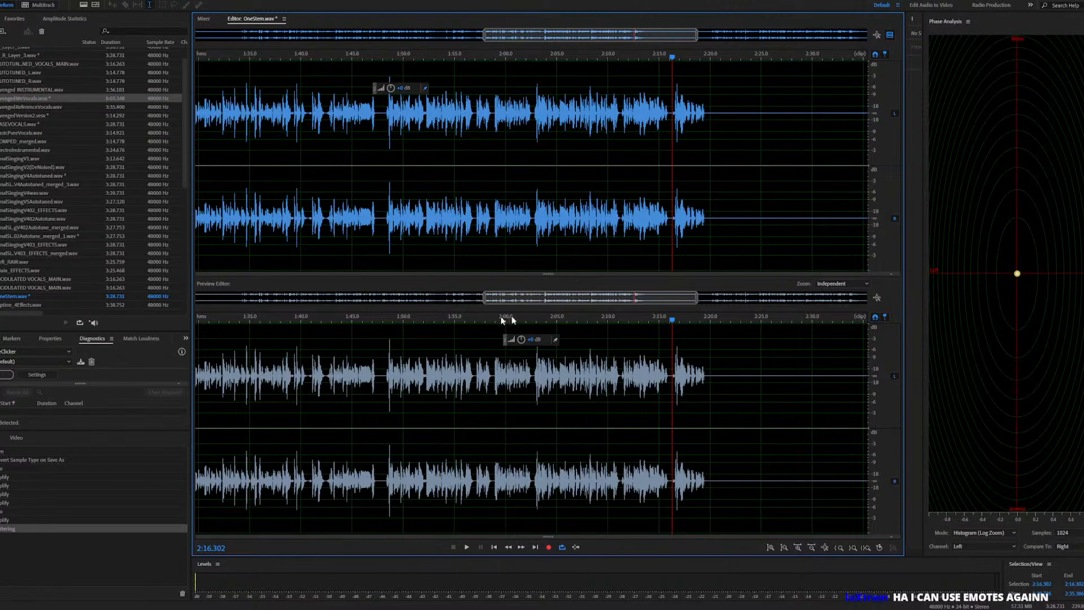
pyautogui.press('space')
pyautogui.click(333, 226)
pyautogui.scroll(-4, 361, 225)
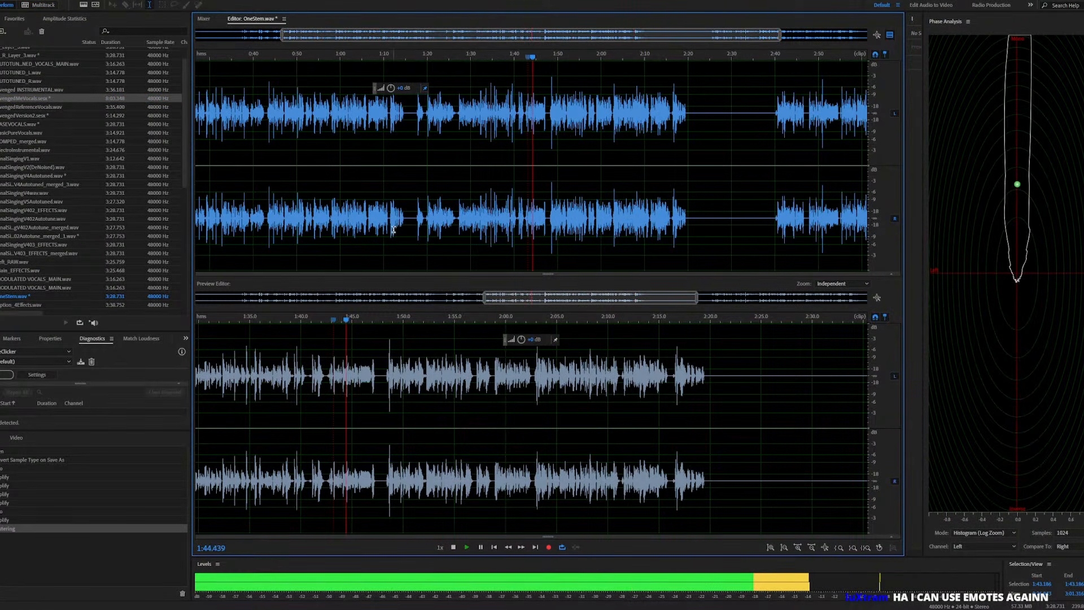
pyautogui.press('space')
# Select the OneStem vocals from 0:43.780 to about 1:11.2 and bring up the Special effects for Mastering
pyautogui.moveTo(388, 225); pyautogui.dragTo(264, 254)
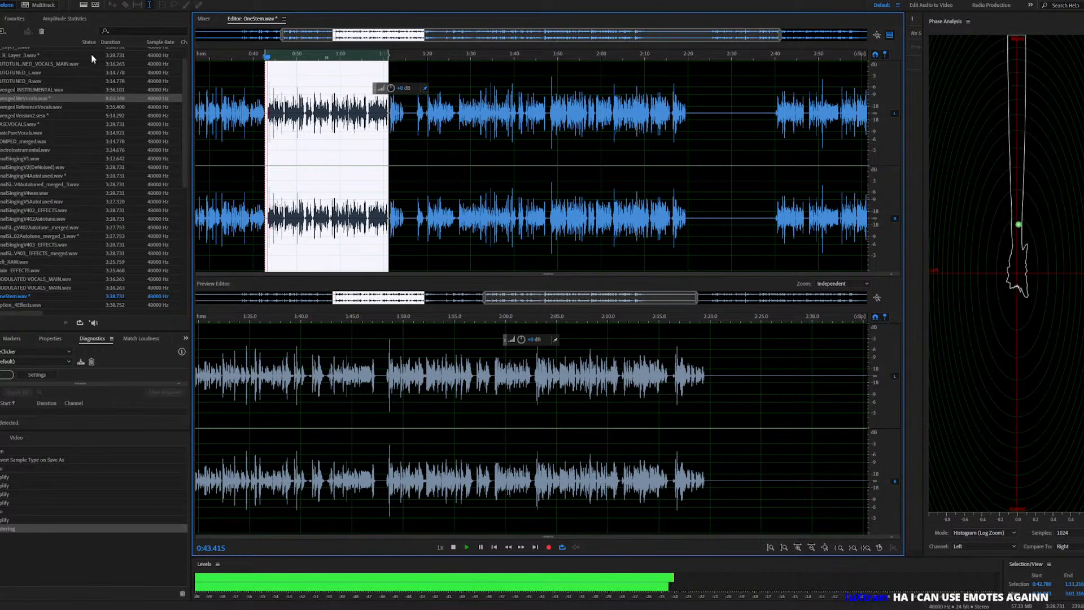
pyautogui.click(59, 0)
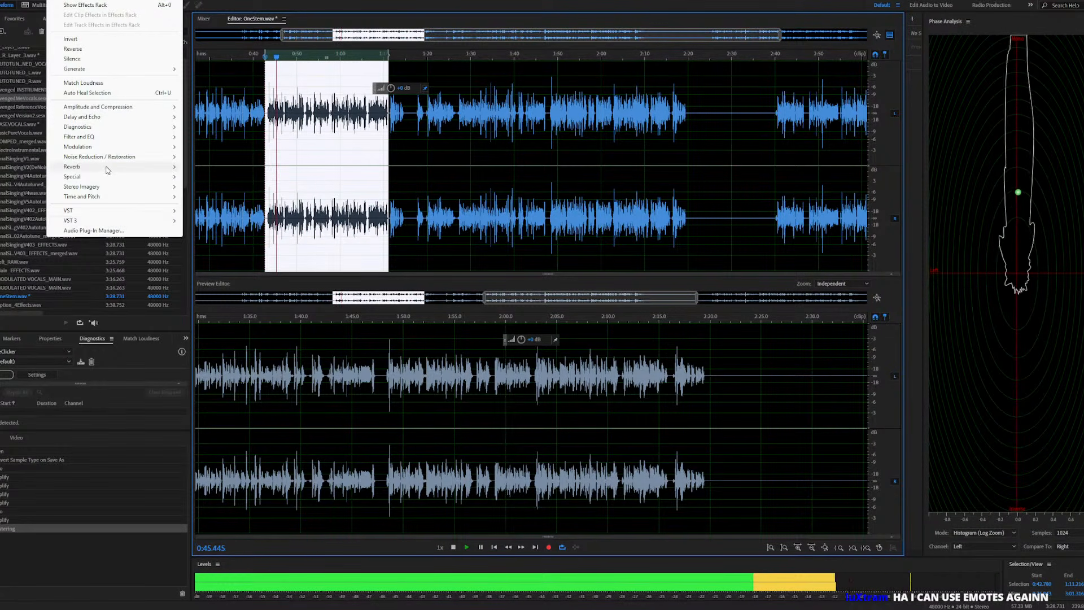
pyautogui.moveTo(107, 176)
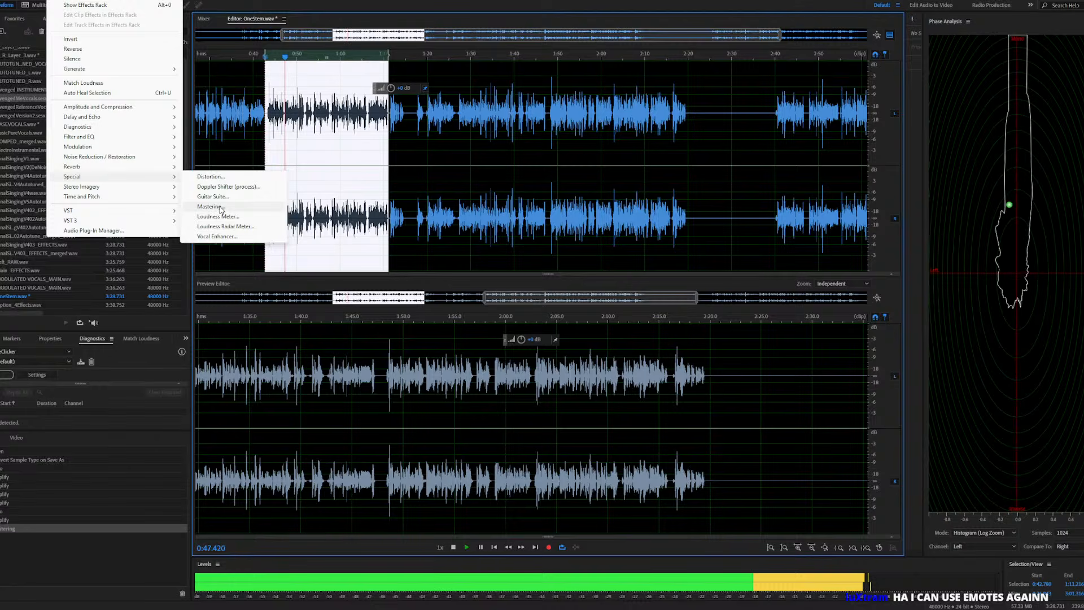
# Apply the Mastering effect to the selected passage from 0:42.78 to about 1:11 and play back part of the result
pyautogui.click(214, 206)
pyautogui.click(551, 368)
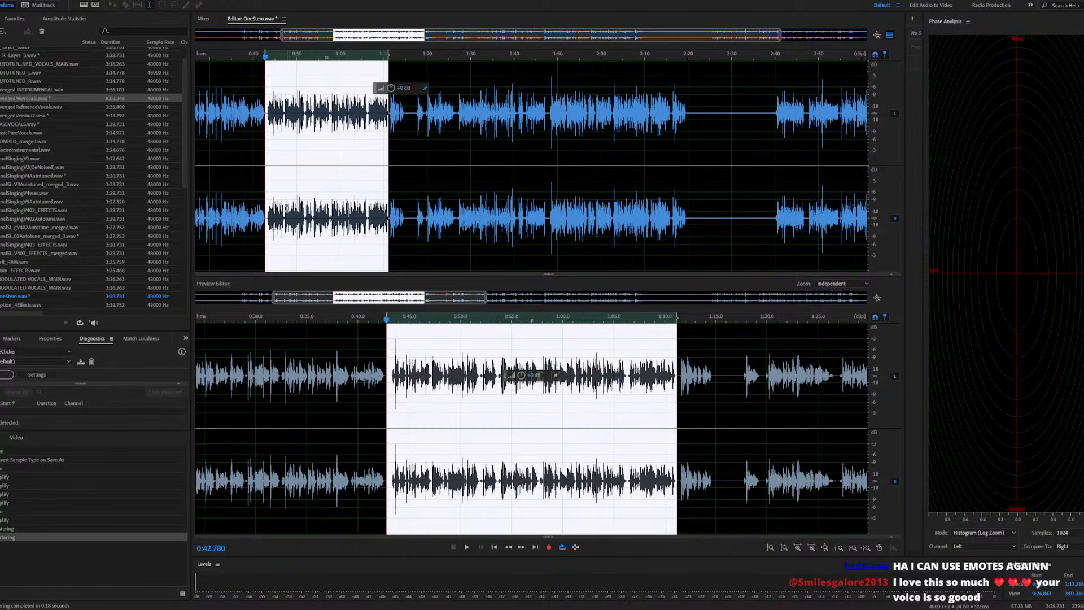
pyautogui.click(283, 212)
pyautogui.press('space')
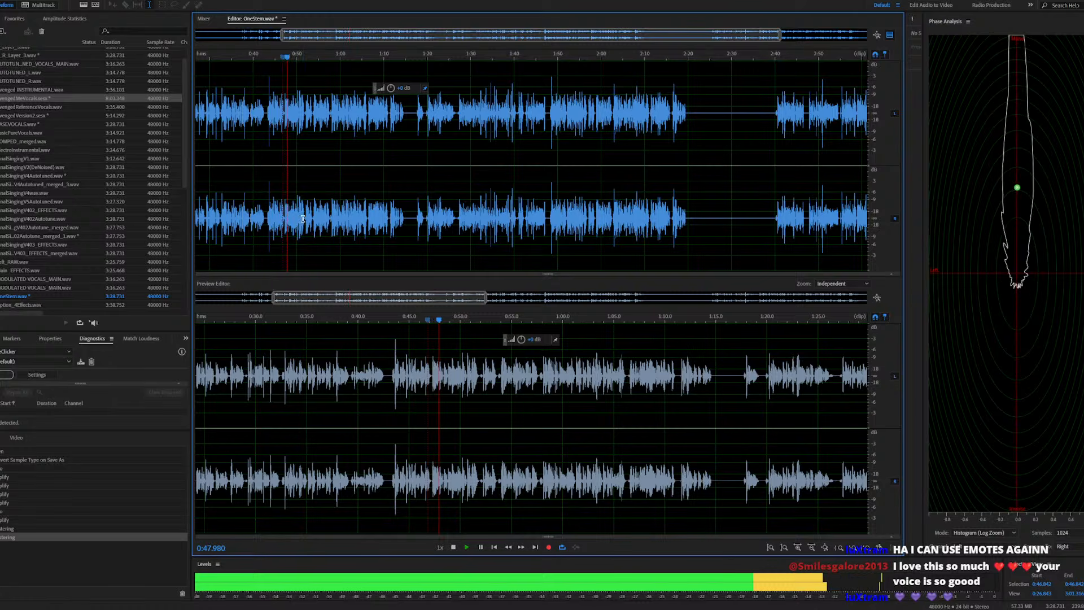
pyautogui.scroll(-3, 302, 218)
pyautogui.press('space')
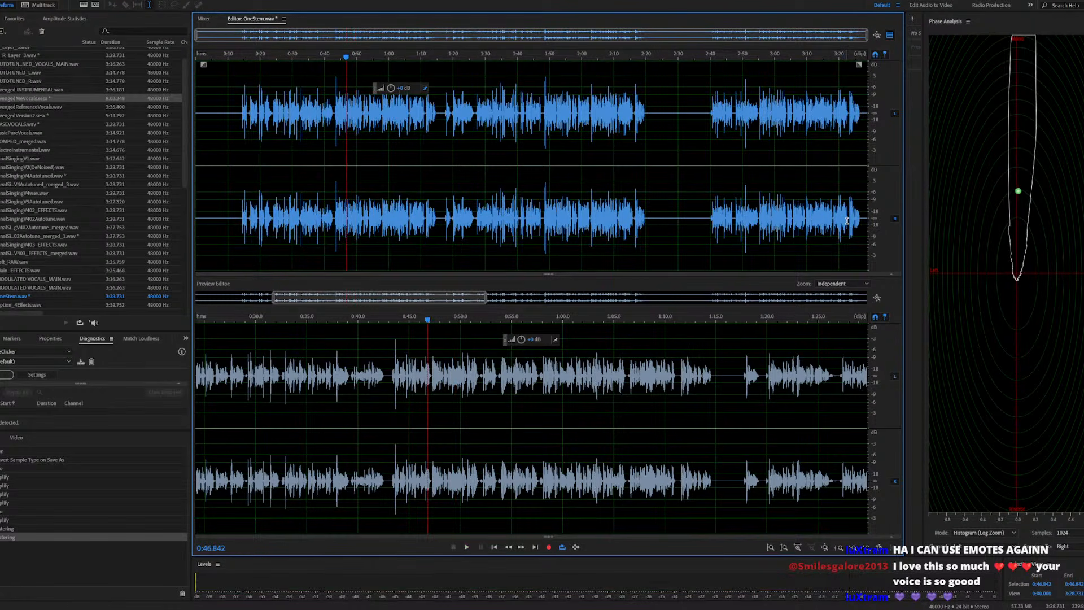
# Select the passage from 2:55 to about 3:22.9 in OneStem.wav and apply the Mastering effect to it with the current settings
pyautogui.scroll(3, 847, 222)
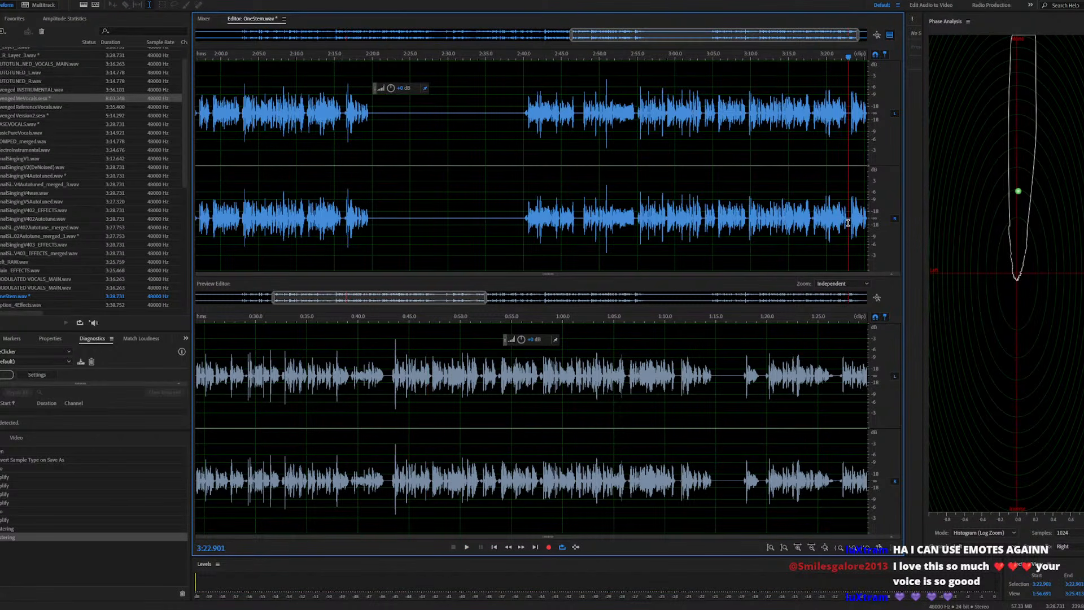
pyautogui.moveTo(848, 222); pyautogui.dragTo(638, 247)
pyautogui.press('space')
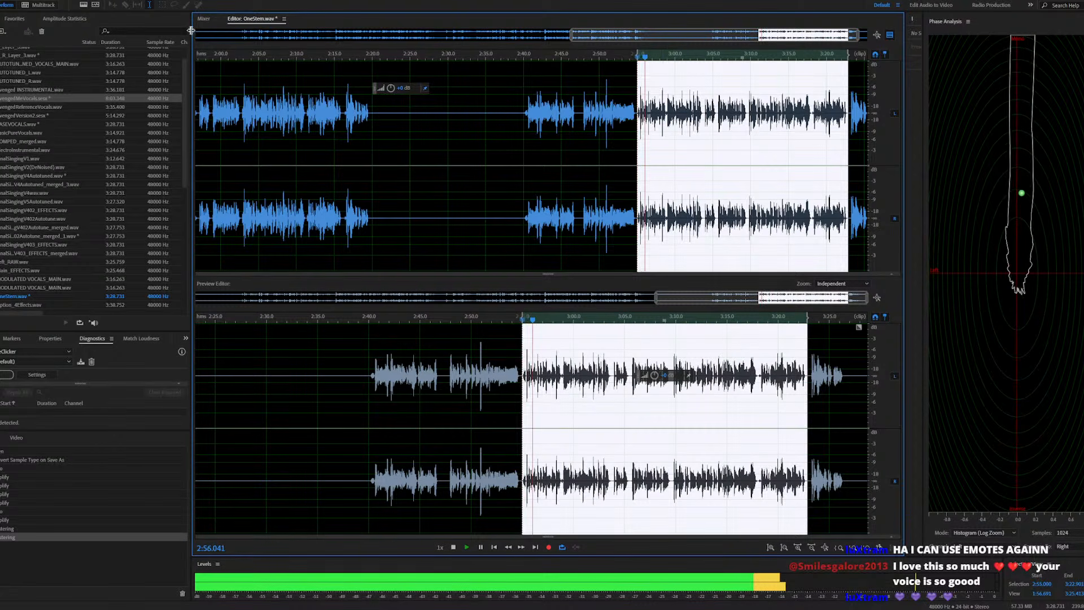
pyautogui.click(65, 1)
pyautogui.moveTo(85, 176)
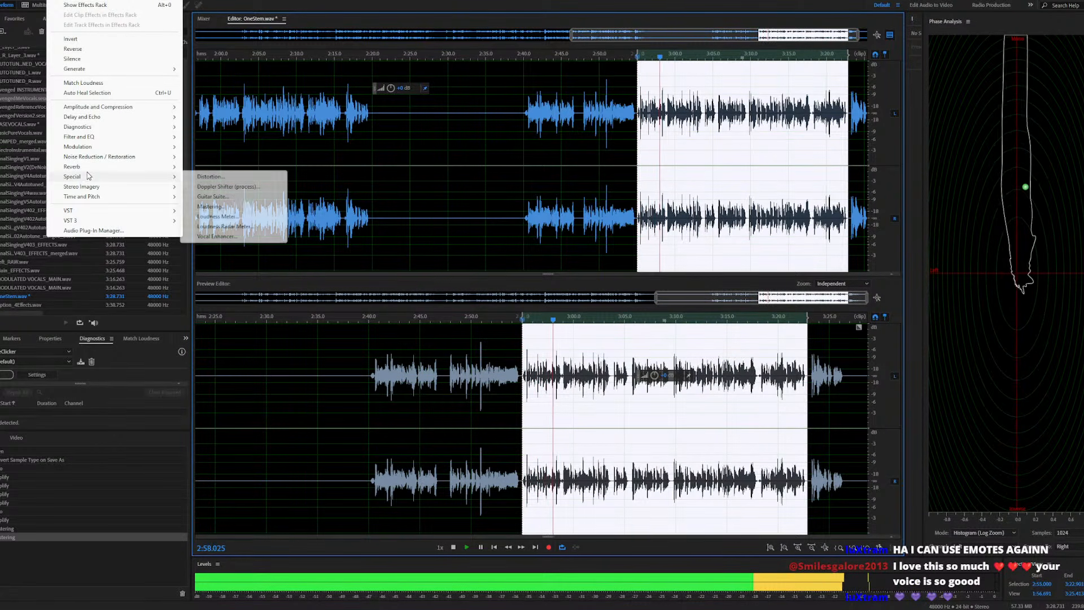
pyautogui.click(220, 207)
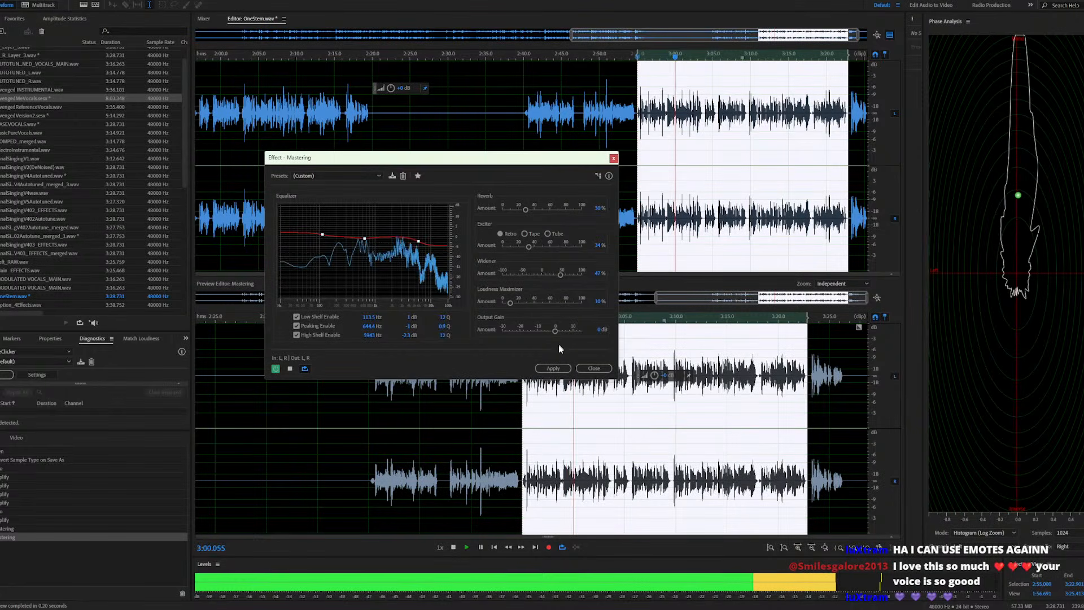
pyautogui.click(556, 367)
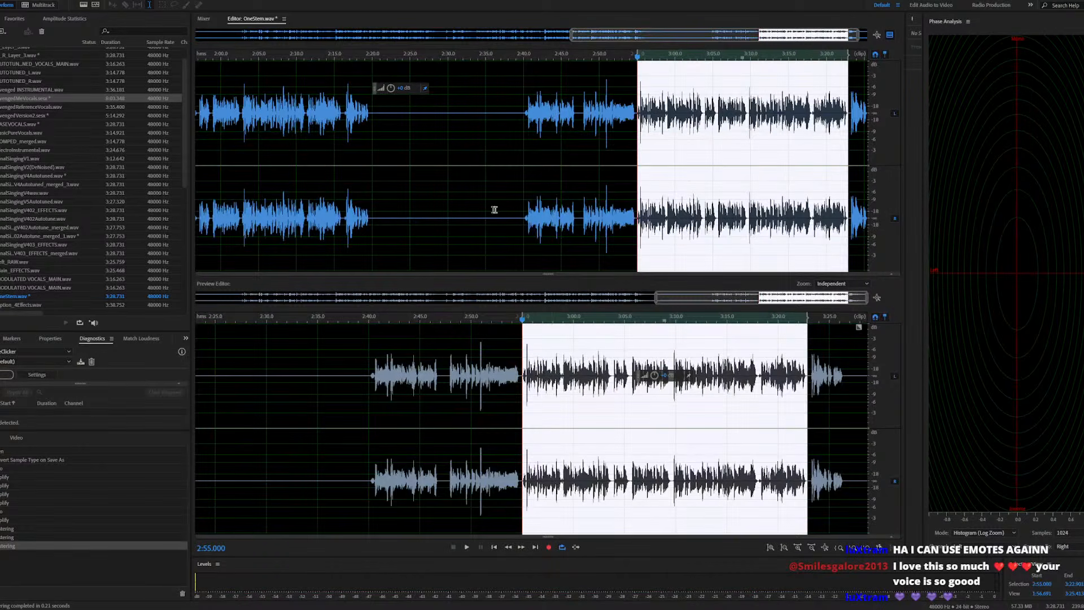
# Switch to the AvengedMeVocals.sesx multitrack session and open the Track 9 clip in the waveform editor at about 1:43
pyautogui.doubleClick(26, 97)
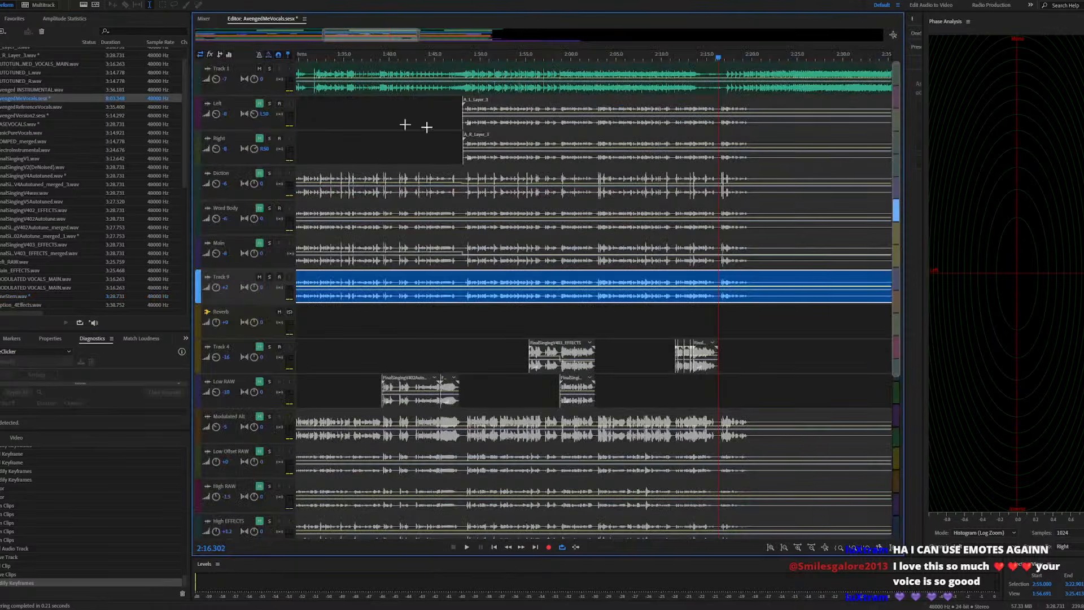
pyautogui.scroll(-3, 731, 219)
pyautogui.scroll(-3, 735, 195)
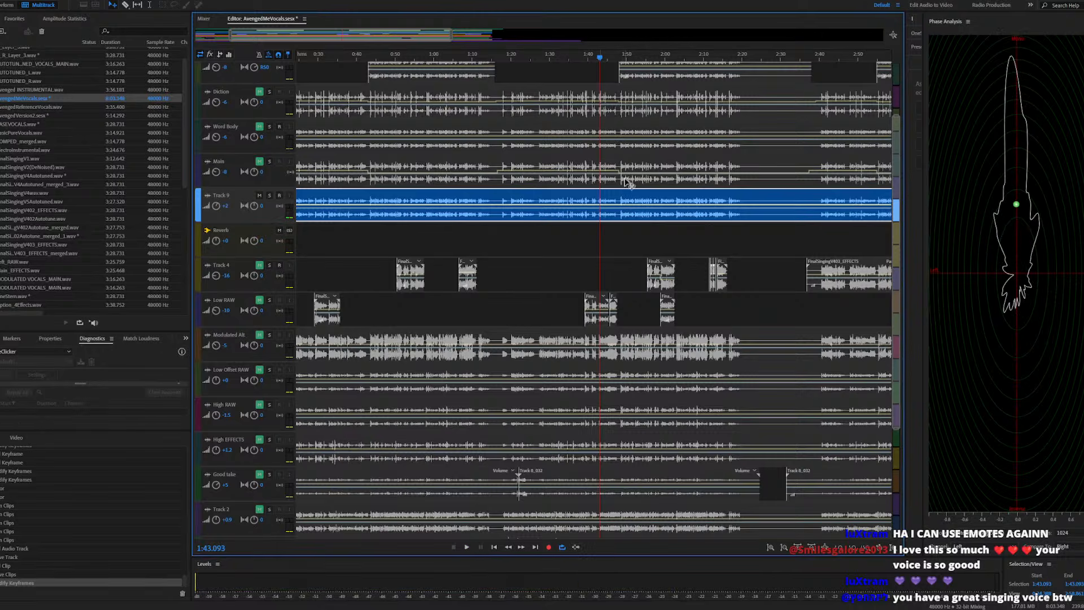
pyautogui.doubleClick(611, 195)
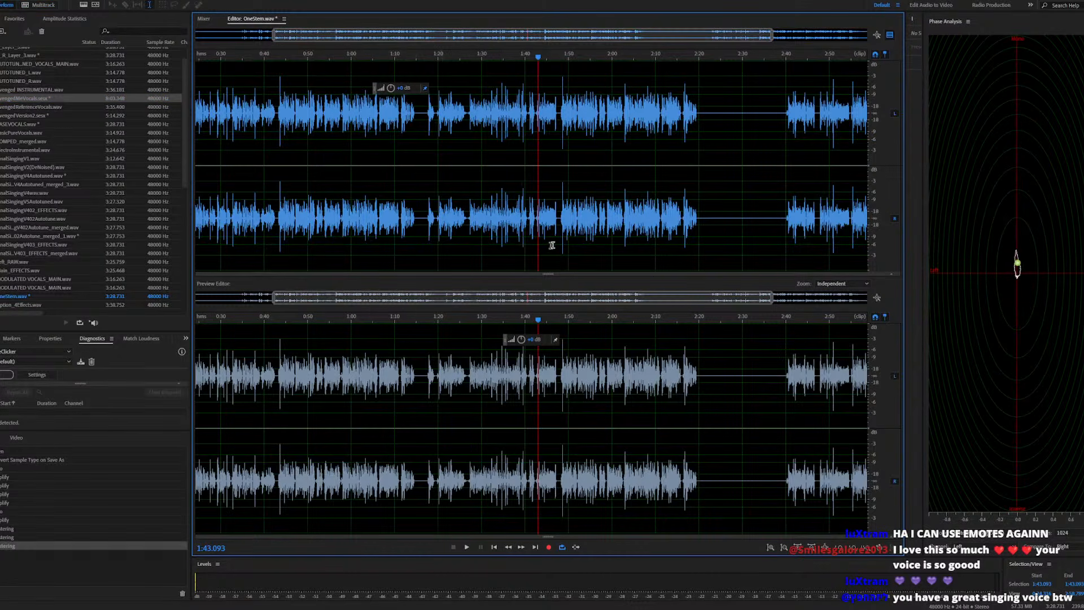
# Listen from about 1:45.65 in OneStem.wav and select the phrase with its trailing silence up to about 1:48.3
pyautogui.scroll(5, 552, 245)
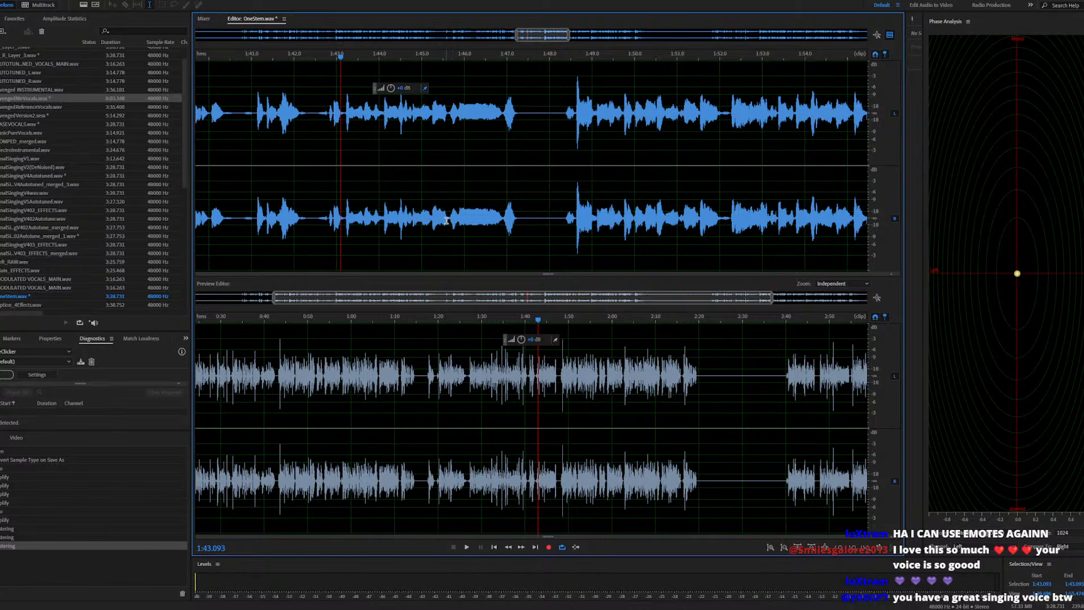
pyautogui.click(449, 219)
pyautogui.press('space')
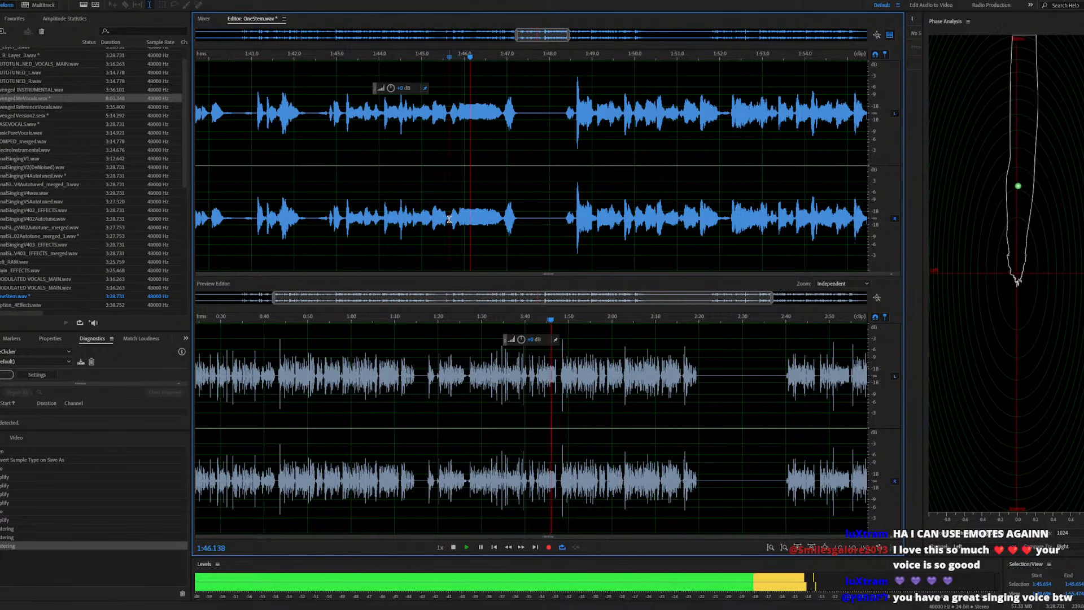
pyautogui.moveTo(449, 219); pyautogui.dragTo(563, 230)
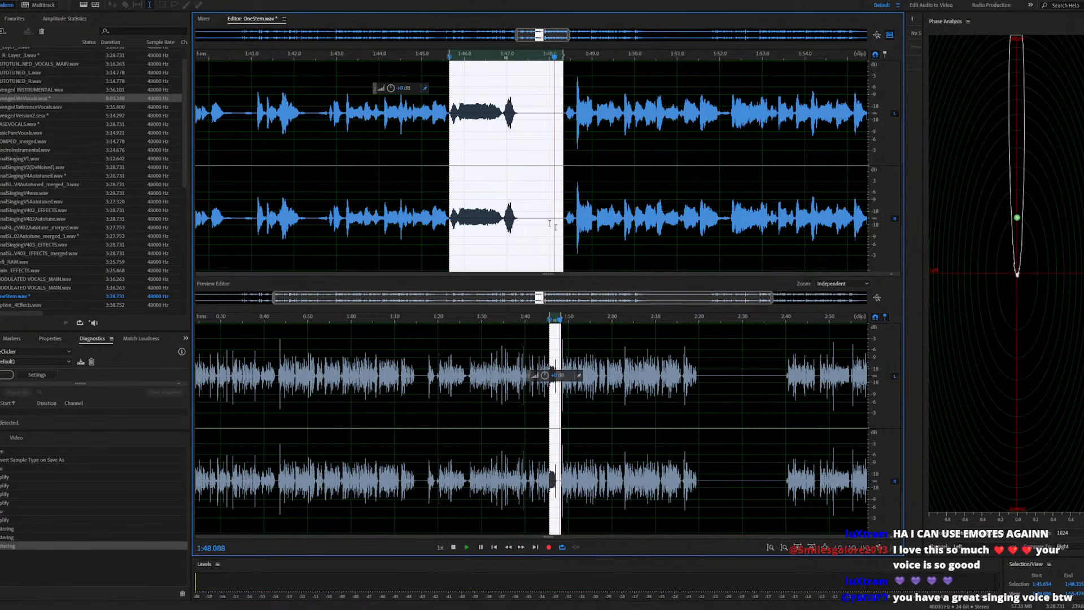
pyautogui.press('space')
pyautogui.click(51, 2)
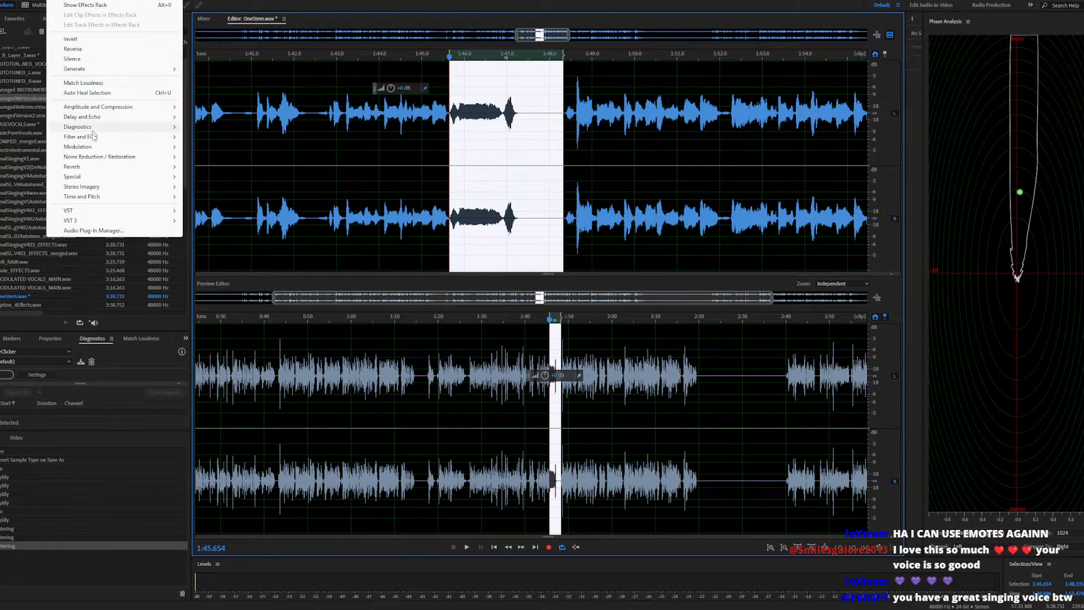
pyautogui.moveTo(169, 168)
pyautogui.click(216, 196)
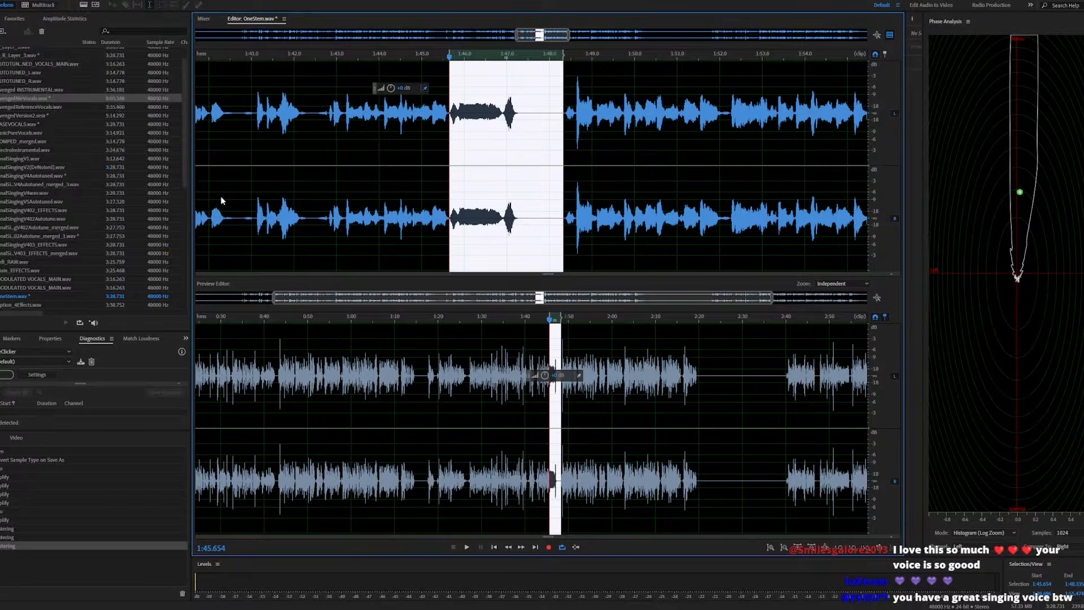
pyautogui.click(642, 357)
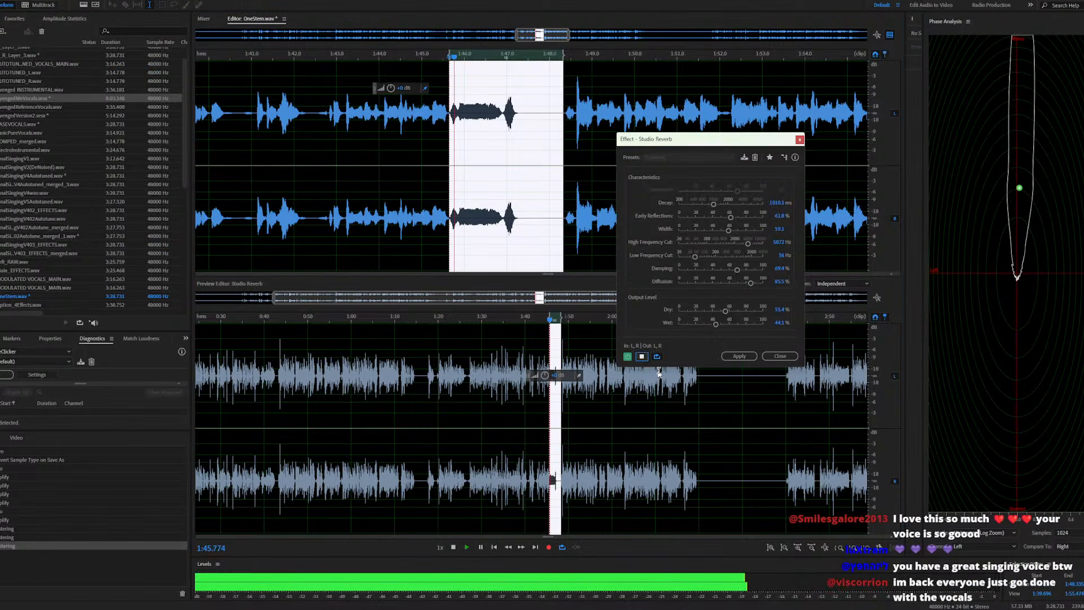
pyautogui.click(778, 355)
# Preview Full Reverb on the selected phrase with reverberation at about 119.2% and early reflections at about 45%
pyautogui.click(59, 0)
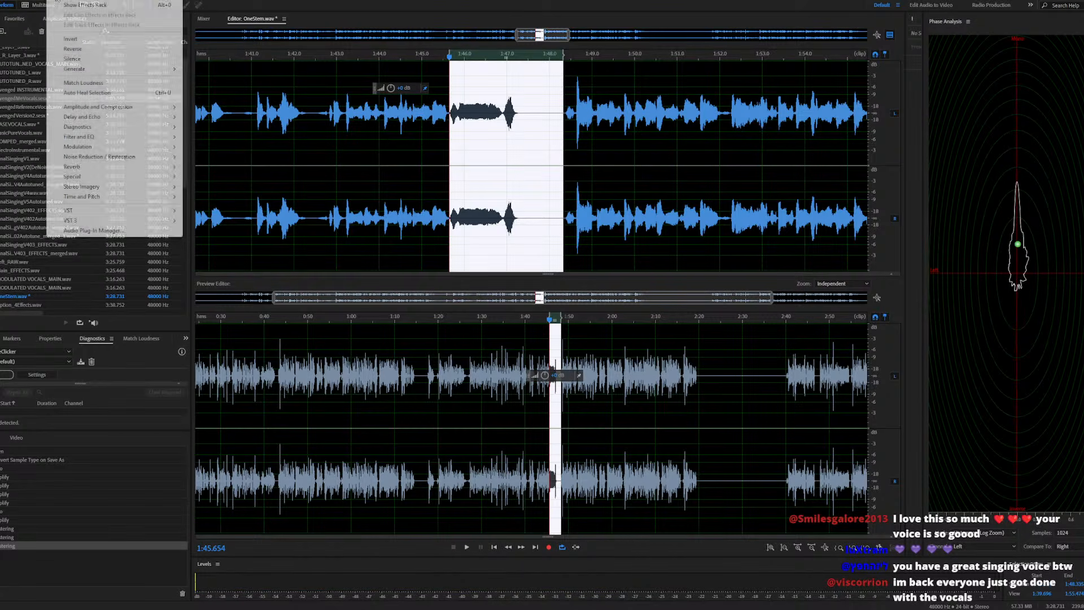
pyautogui.moveTo(88, 116)
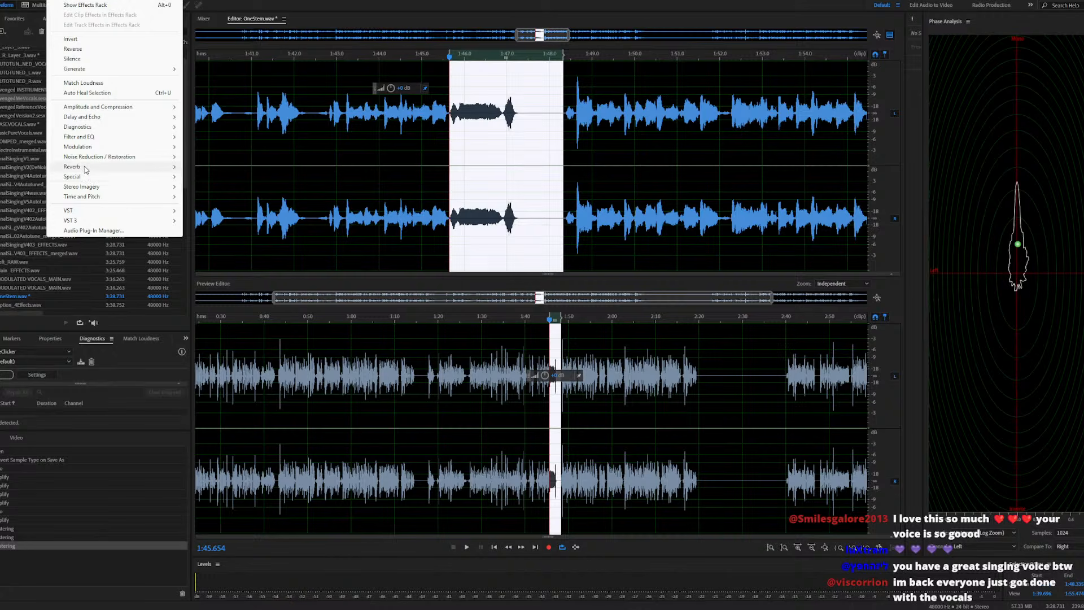
pyautogui.moveTo(88, 169)
pyautogui.click(209, 177)
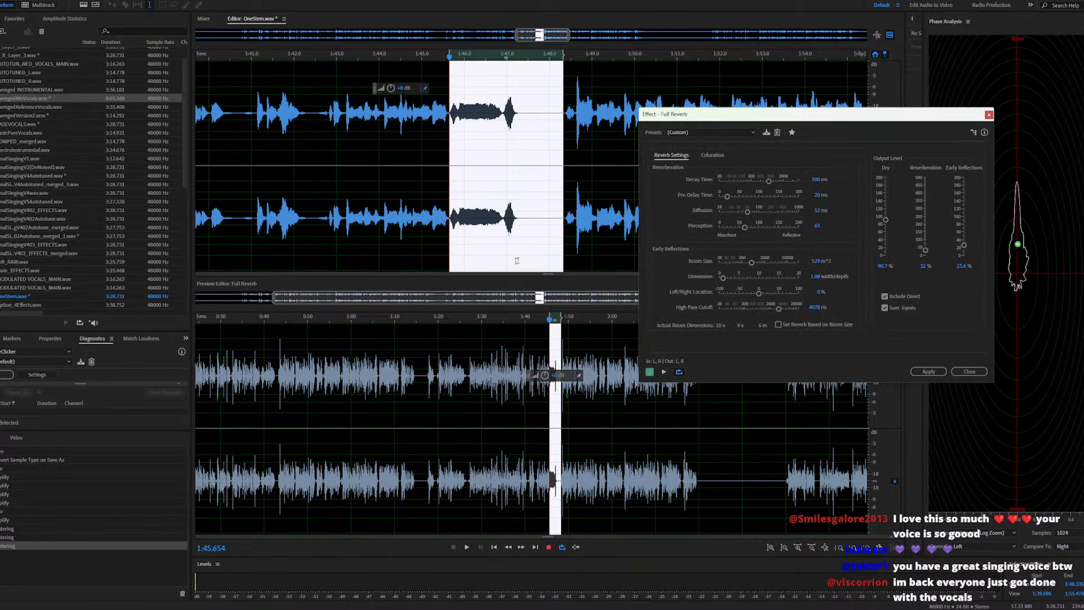
pyautogui.click(665, 372)
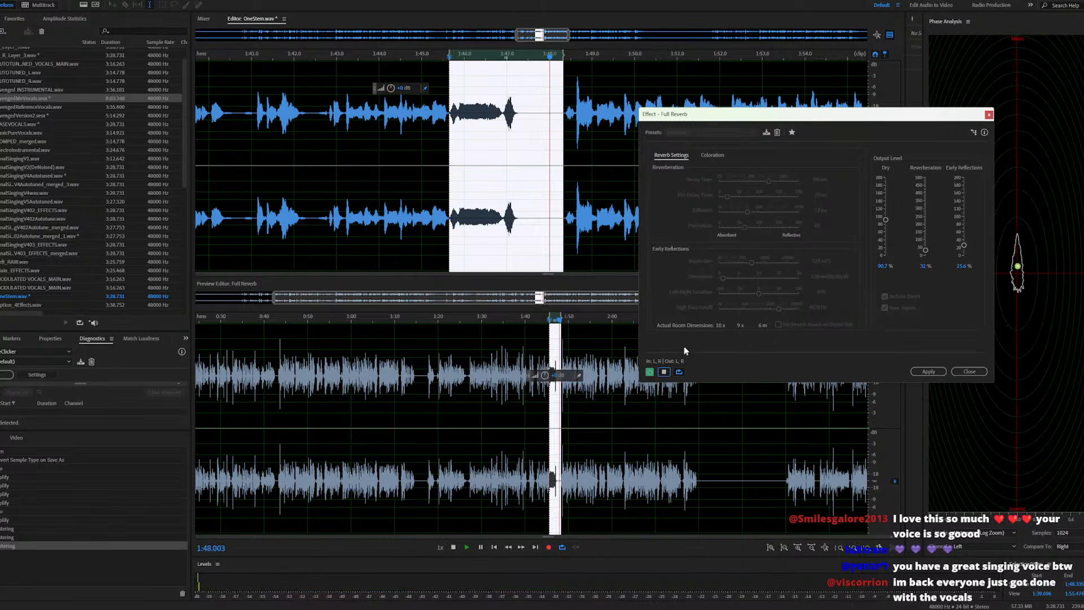
pyautogui.click(964, 232)
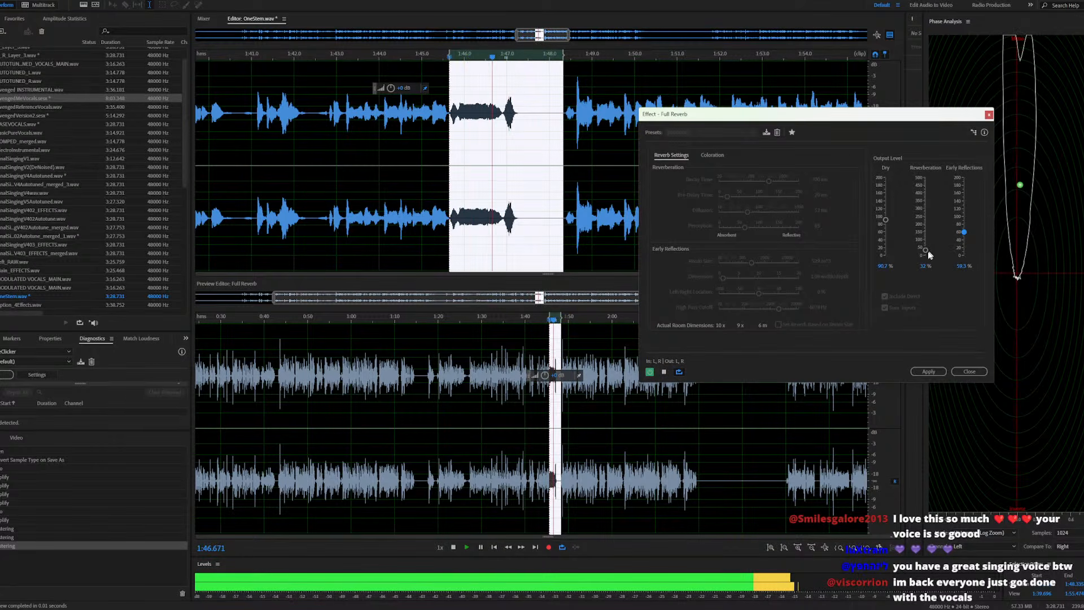
pyautogui.click(925, 231)
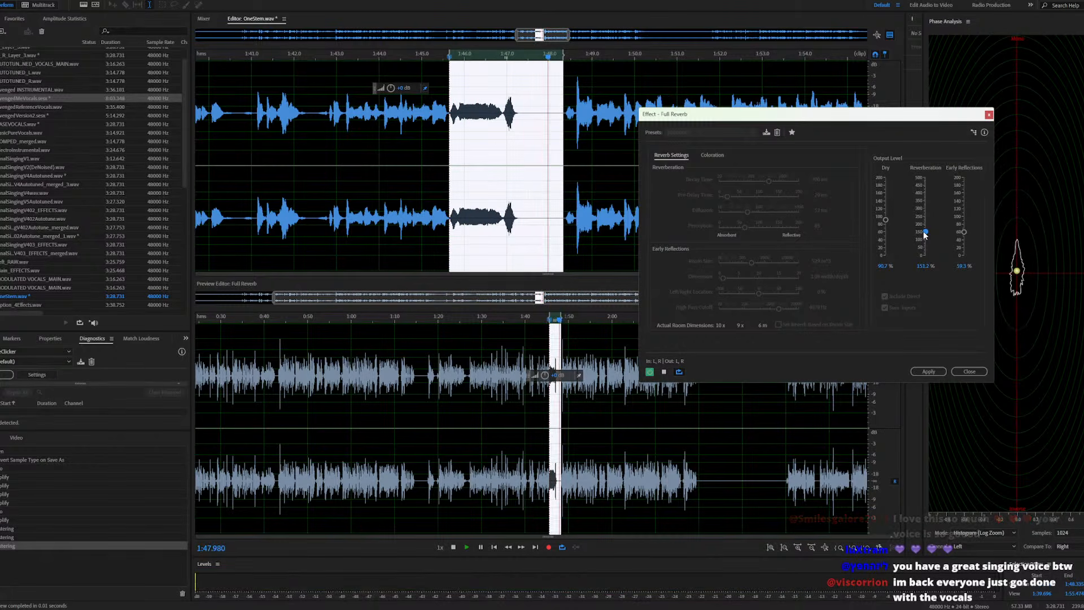
pyautogui.moveTo(925, 235); pyautogui.dragTo(926, 239)
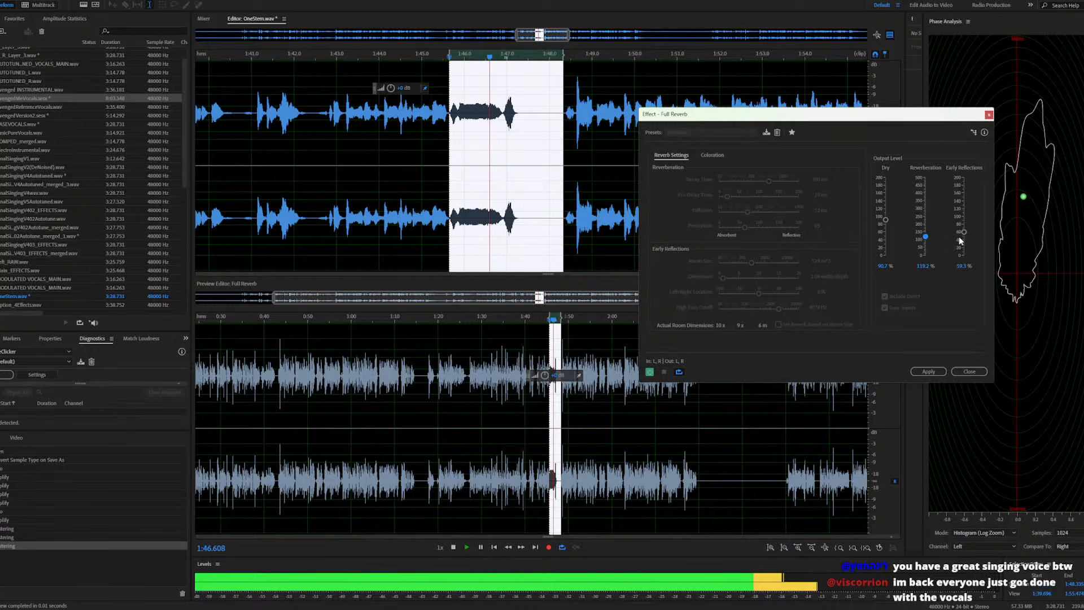
pyautogui.moveTo(963, 235); pyautogui.dragTo(963, 240)
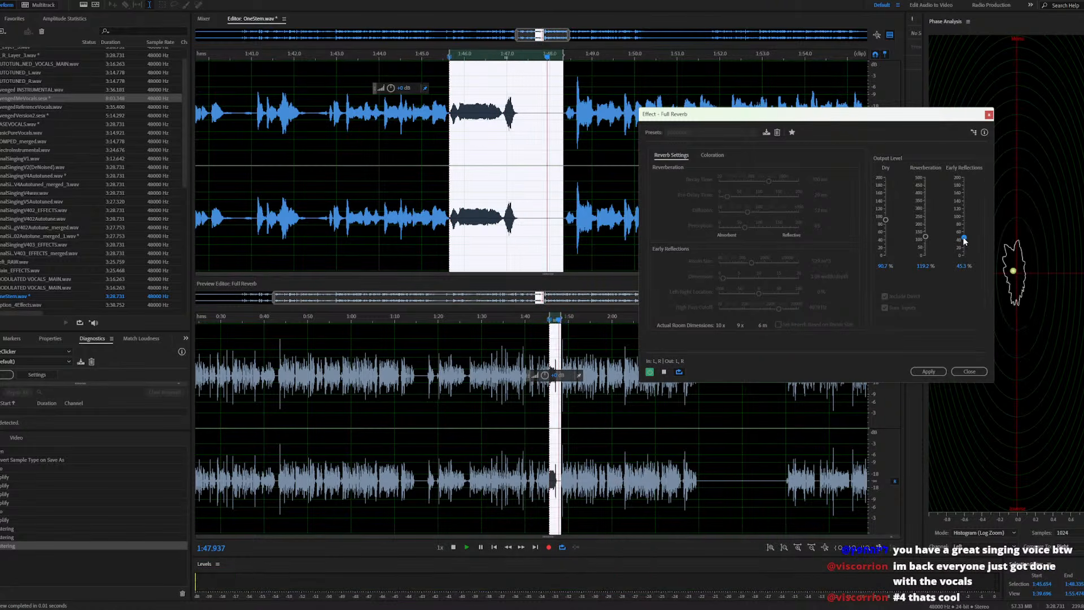
# Set the Full Reverb decay time to 1500 ms and lower early reflections to about 15.1% while previewing
pyautogui.click(664, 372)
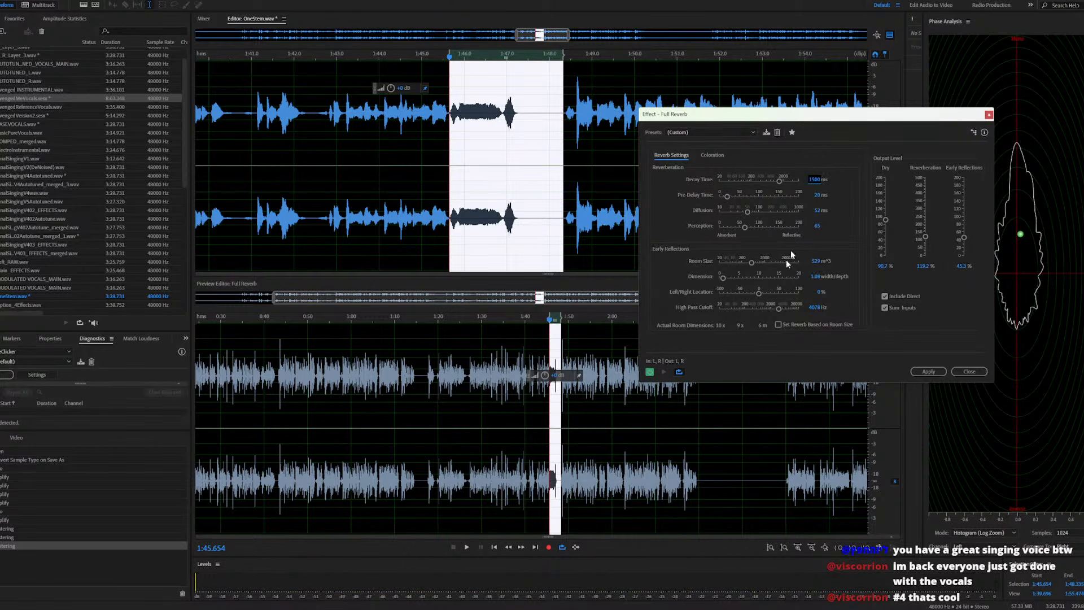
pyautogui.click(664, 371)
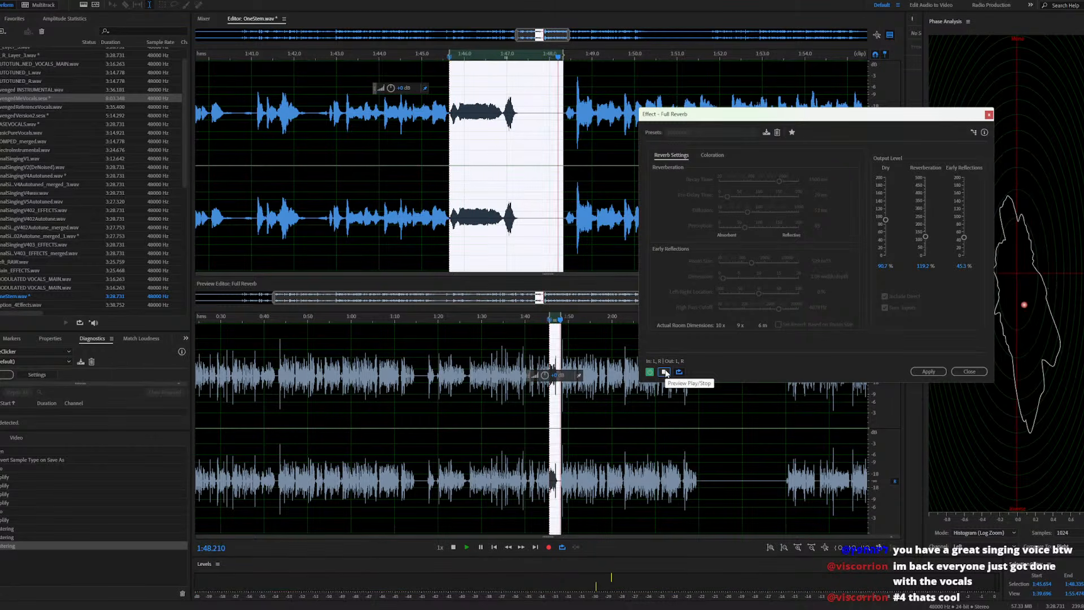
pyautogui.moveTo(963, 237); pyautogui.dragTo(964, 251)
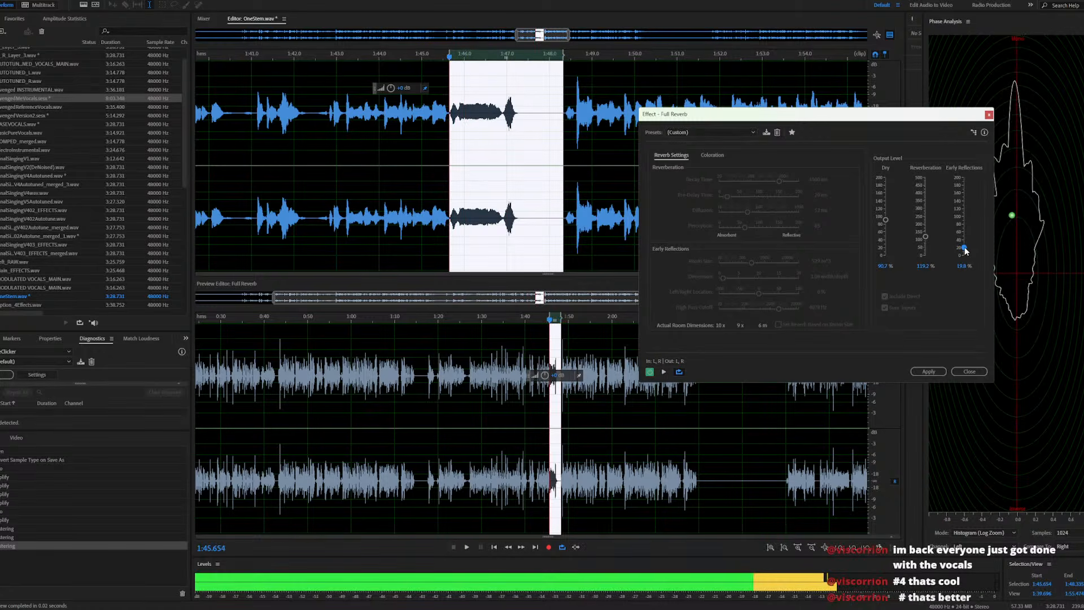
pyautogui.press('space')
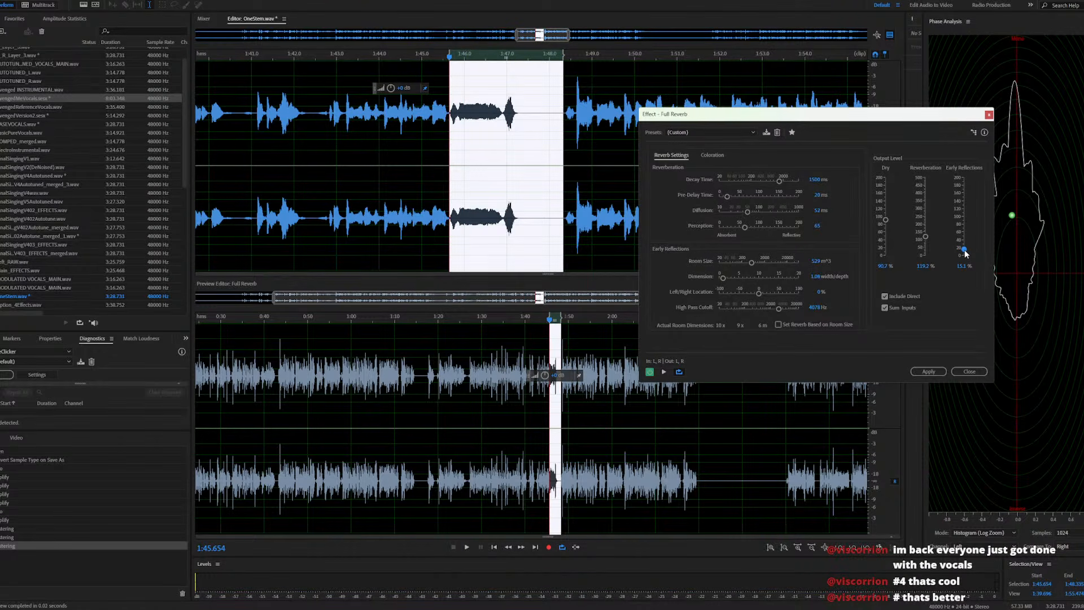
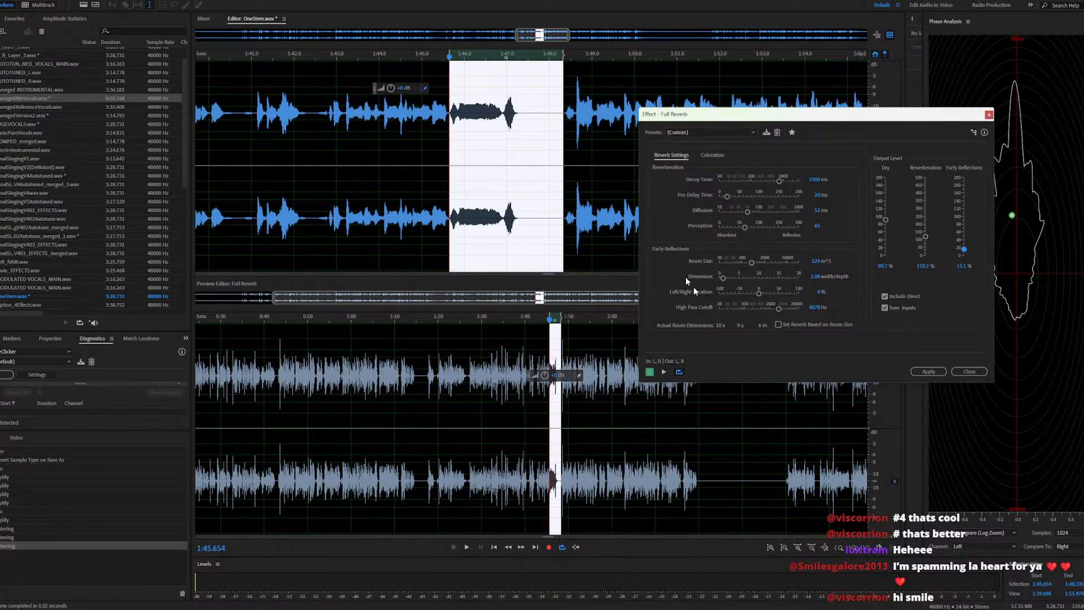
# Preview the Full Reverb settings, apply them to the selected phrase, and play back the result from about 1:42.3
pyautogui.click(665, 372)
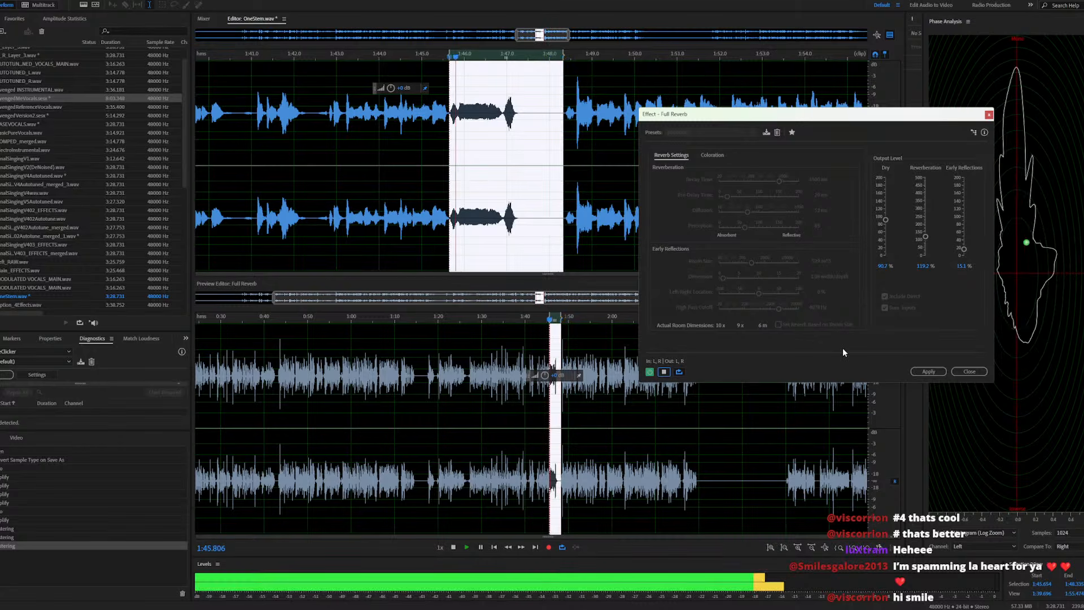
pyautogui.click(928, 372)
pyautogui.press('space')
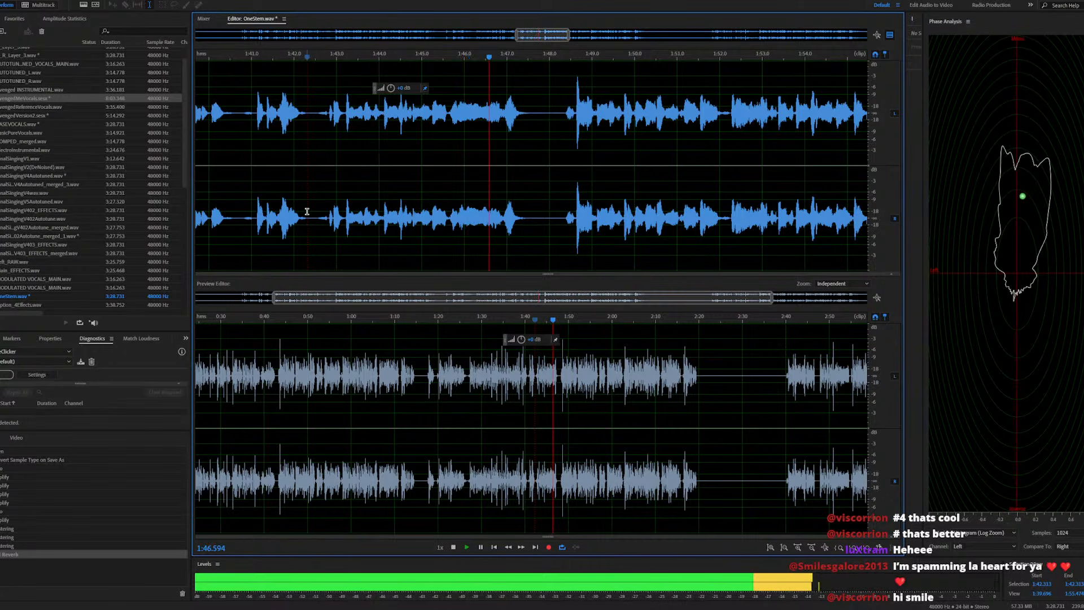
pyautogui.press('space')
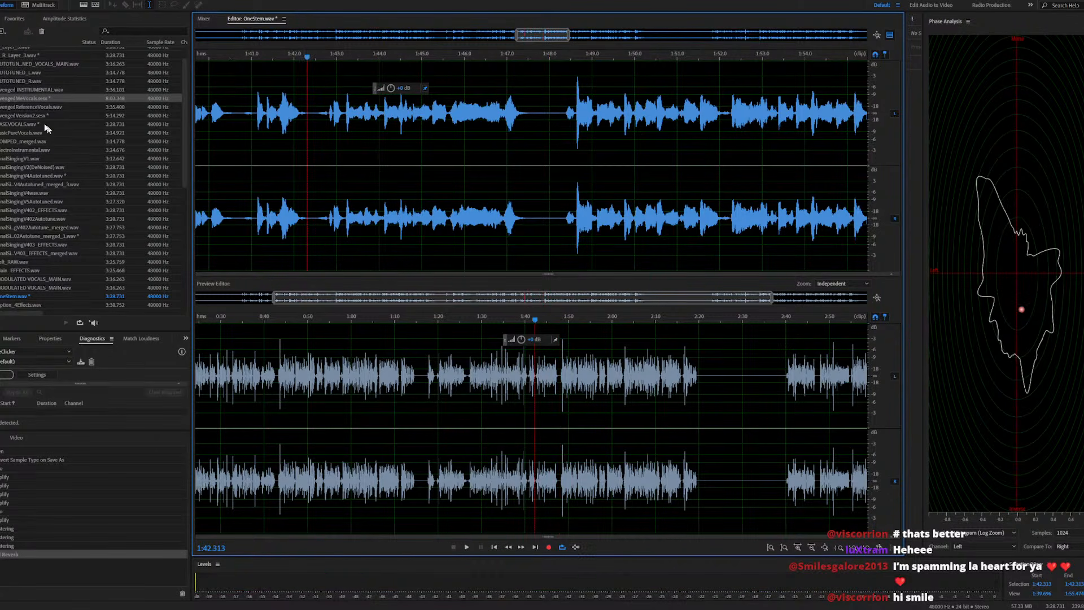
# Return to the AvengedMeVocals.sesx multitrack session and play the mix from about 1:43
pyautogui.doubleClick(22, 99)
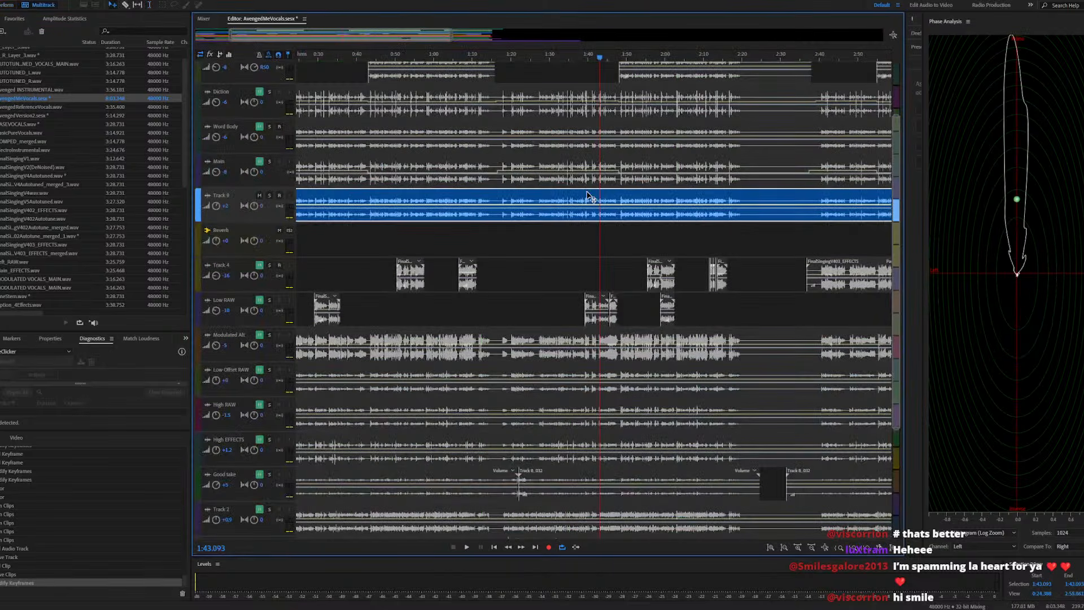
pyautogui.press('space')
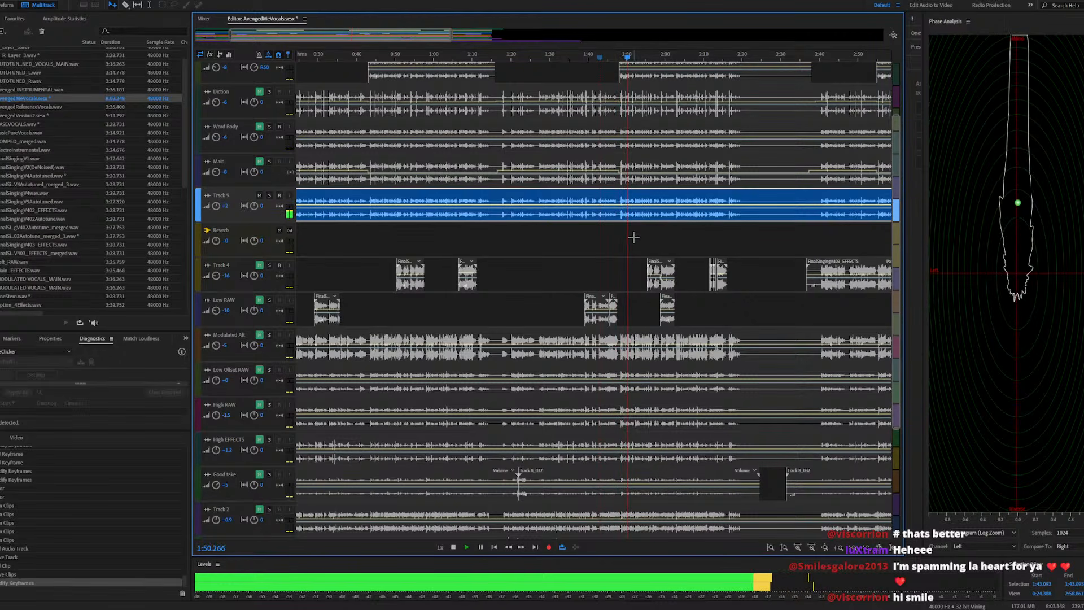
# Replay the multitrack mix from 1:43.093 to check the reverb passage on Track 9
pyautogui.press('space')
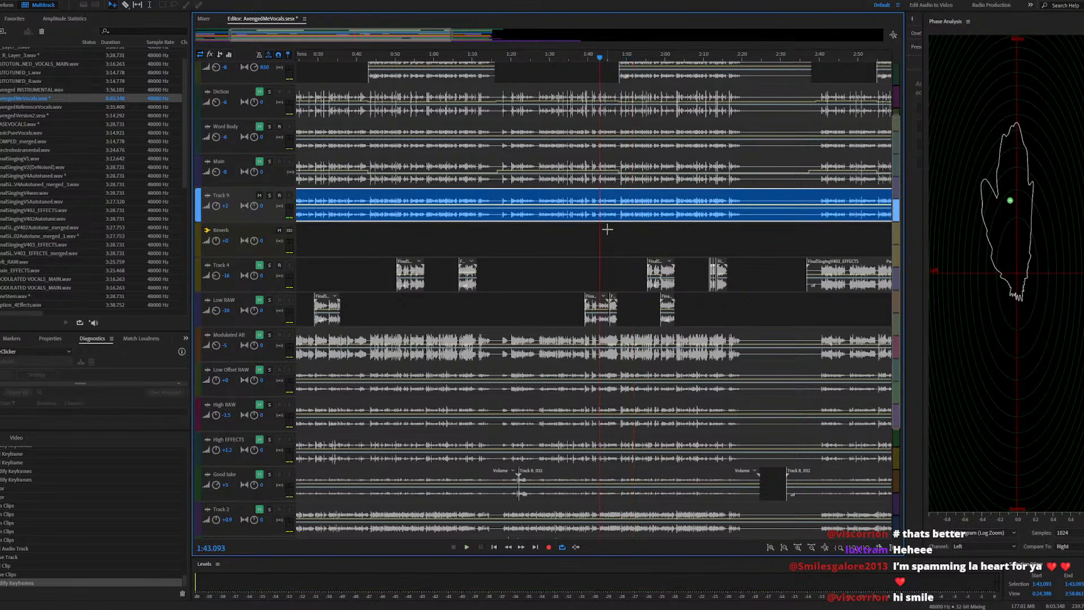
pyautogui.press('space')
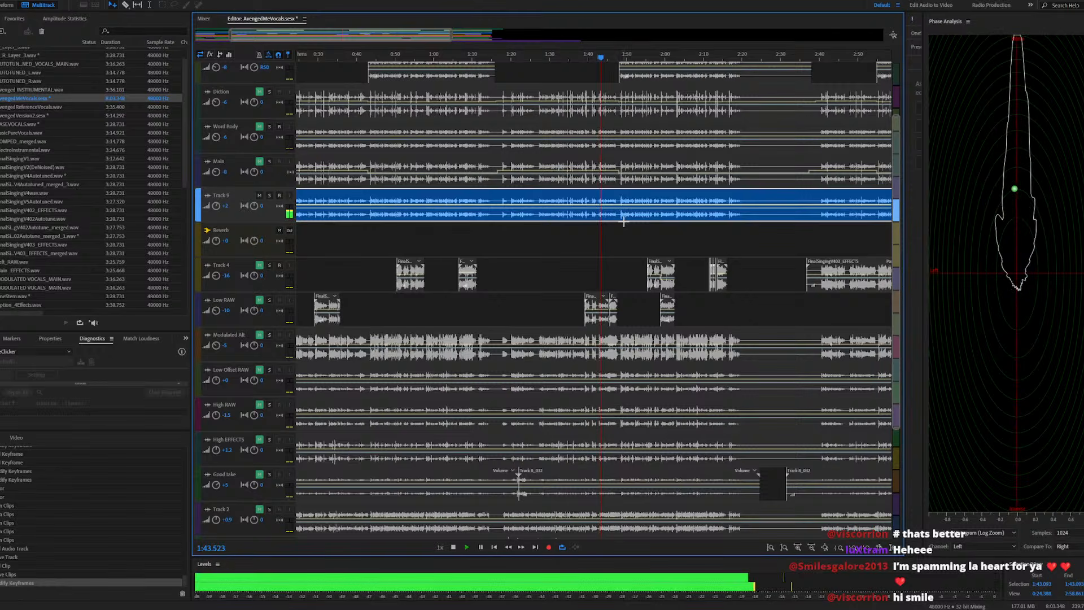
pyautogui.scroll(8, 607, 230)
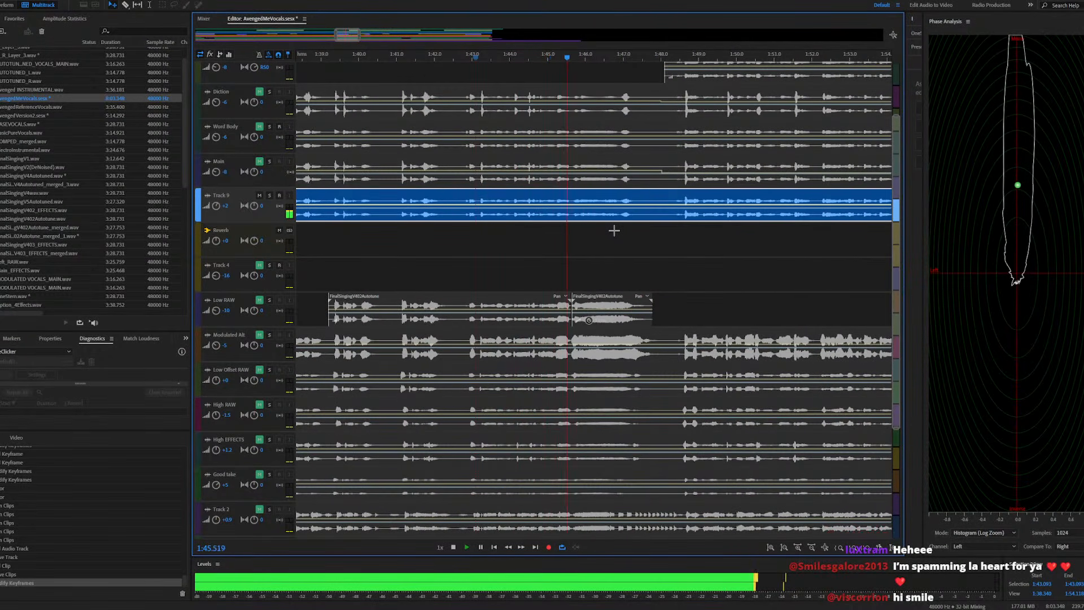
pyautogui.press('space')
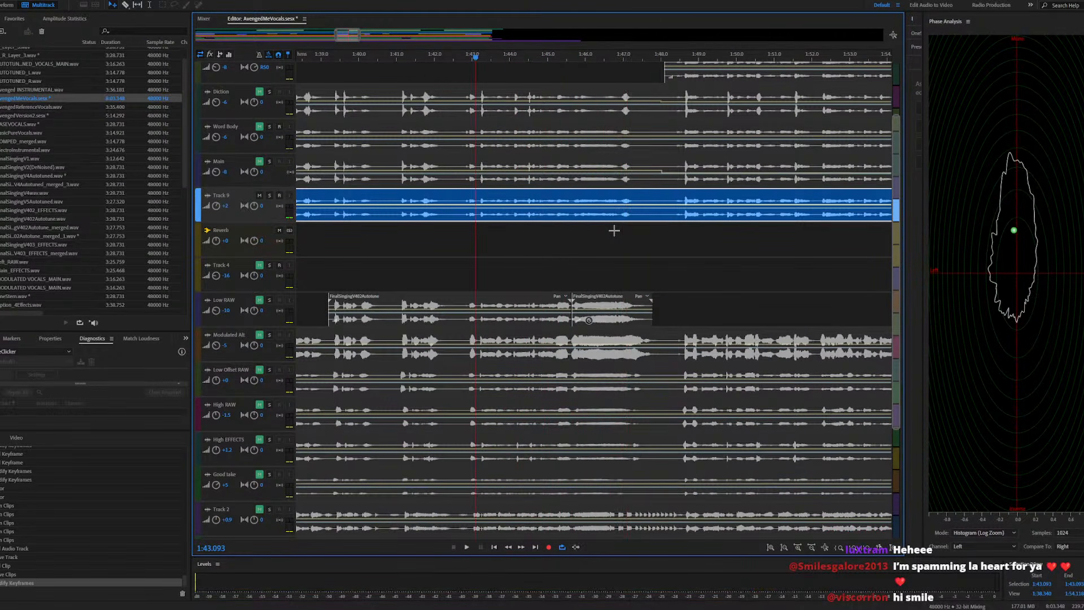
# Undo the last Full Reverb in OneStem.wav, and select and play the phrase from 1:45.832 to about 1:48.3
pyautogui.doubleClick(587, 201)
pyautogui.hotkey('ctrl', 'z')
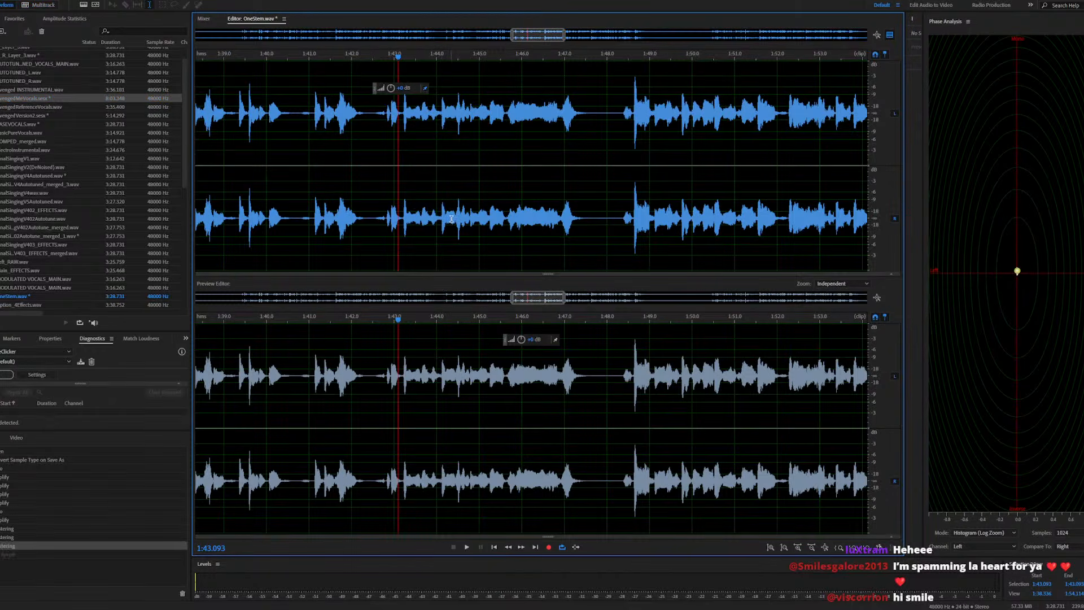
pyautogui.scroll(3, 558, 252)
pyautogui.moveTo(433, 238); pyautogui.dragTo(454, 244)
pyautogui.press('space')
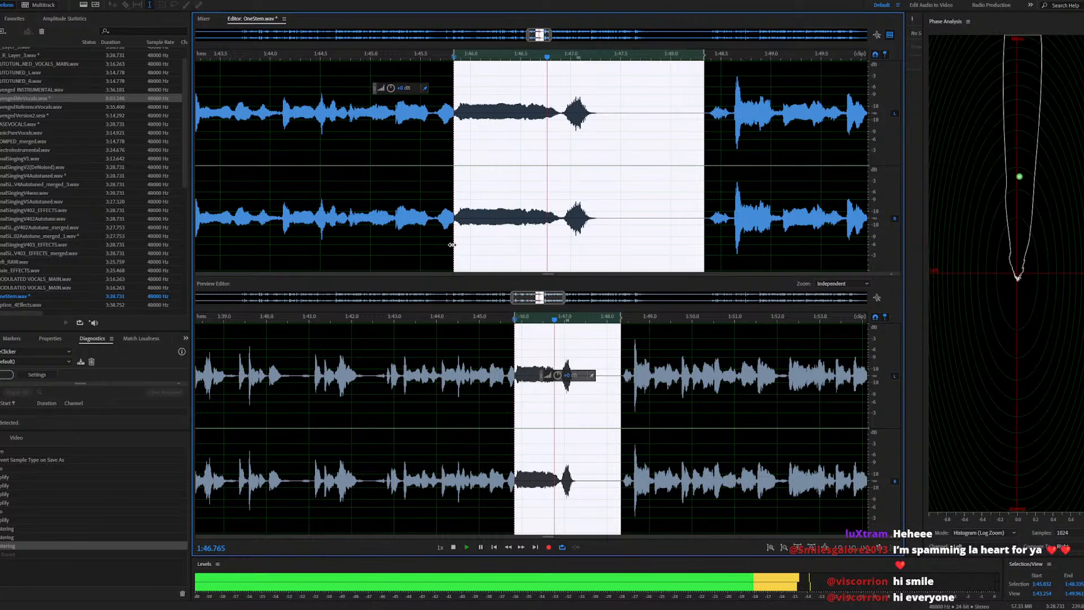
pyautogui.press('space')
# Open the Full Reverb effect for the selected phrase and preview it
pyautogui.click(60, 1)
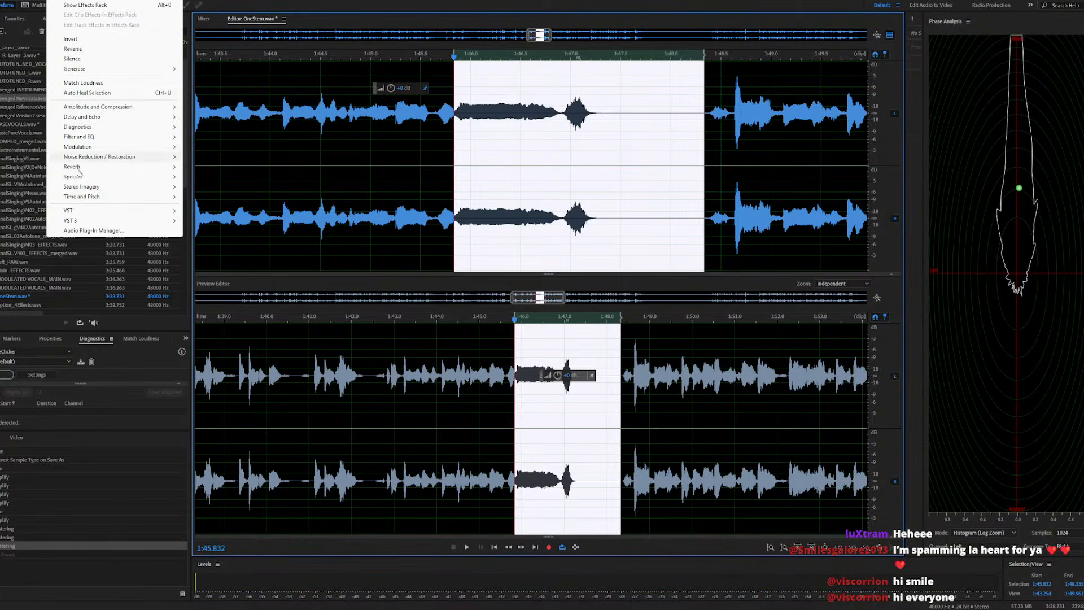
pyautogui.moveTo(84, 170)
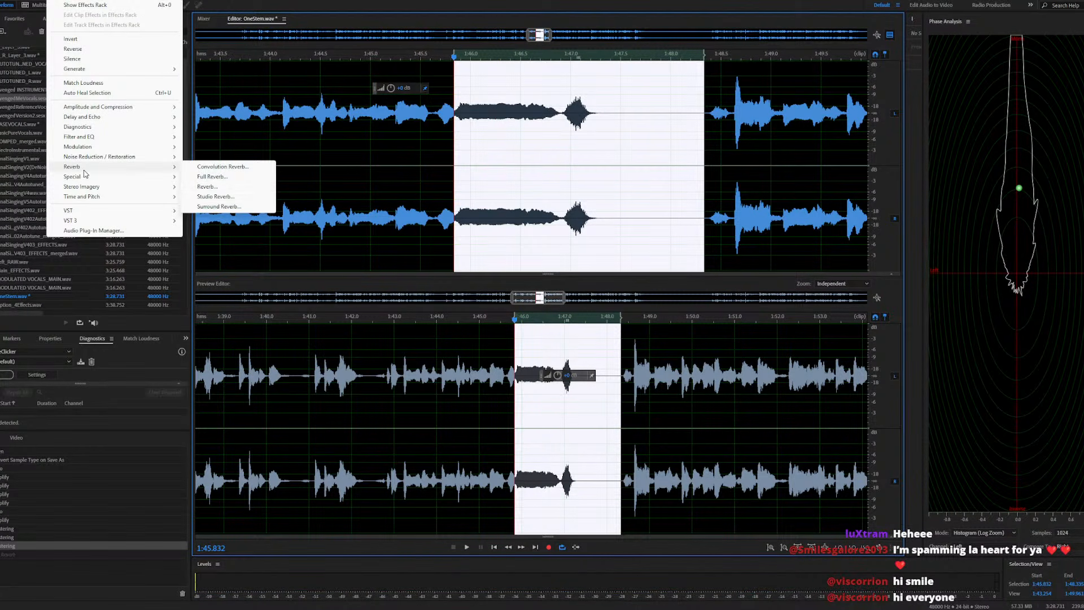
pyautogui.click(212, 176)
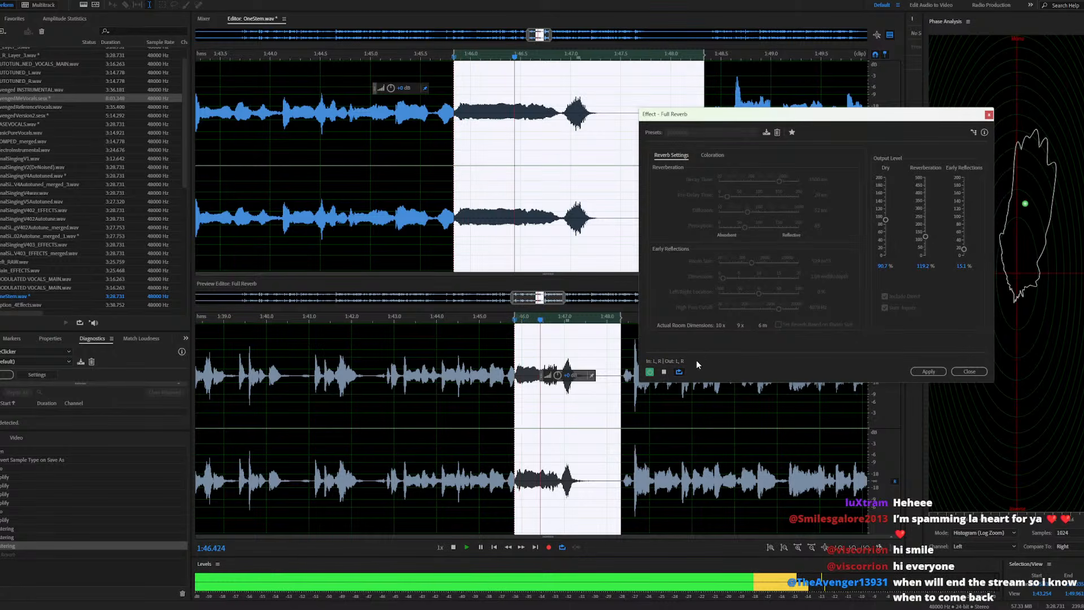
pyautogui.press('space')
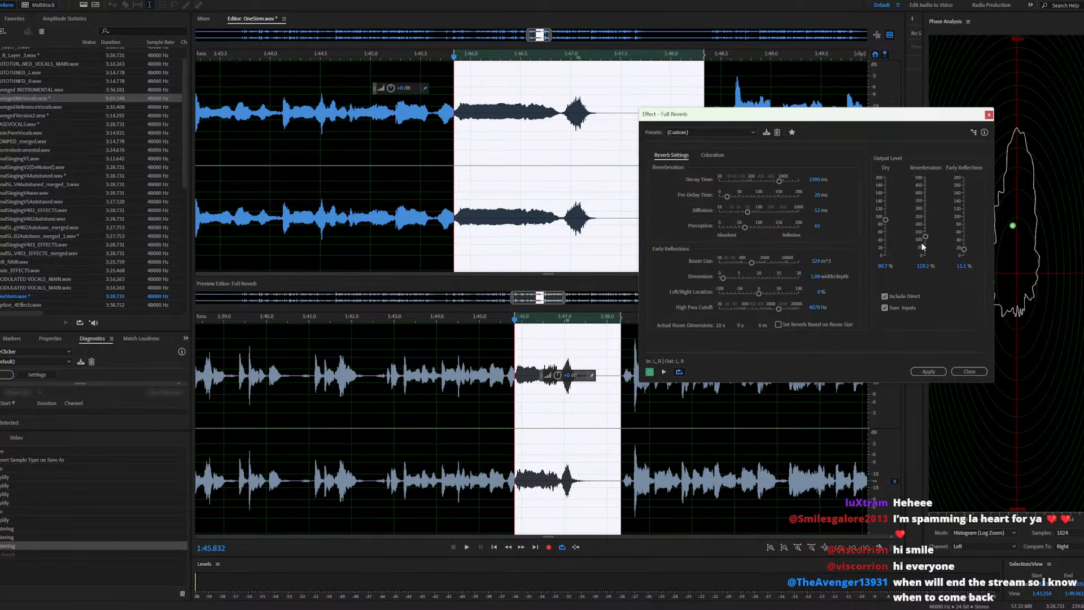
# Set Full Reverb's reverberation level to about 113.4%, decay time to 1200 ms and perception to 42, and preview the phrase
pyautogui.moveTo(923, 237); pyautogui.dragTo(924, 238)
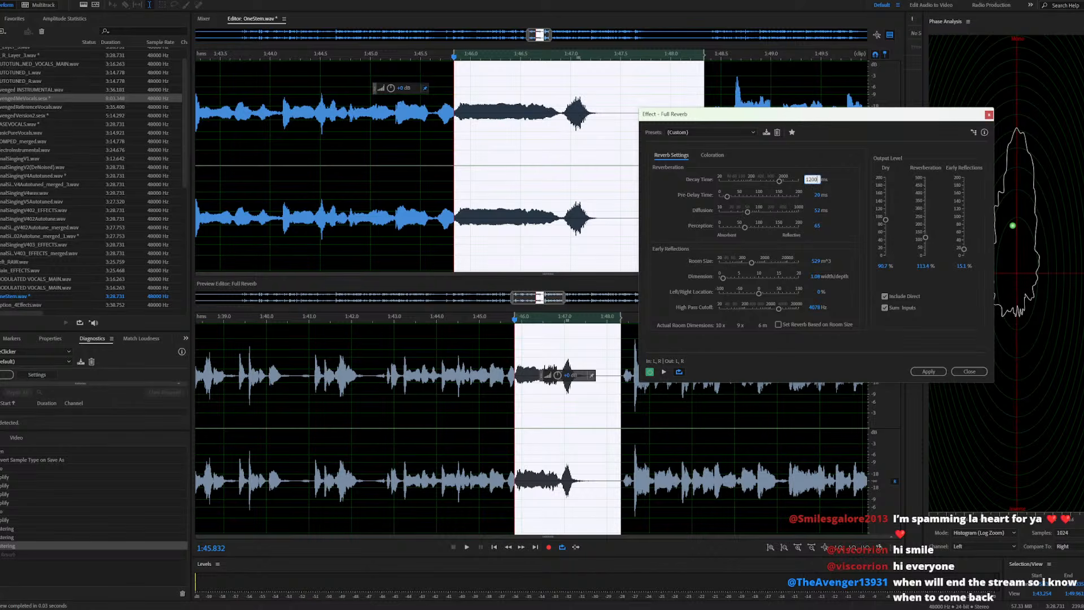
pyautogui.press('Return')
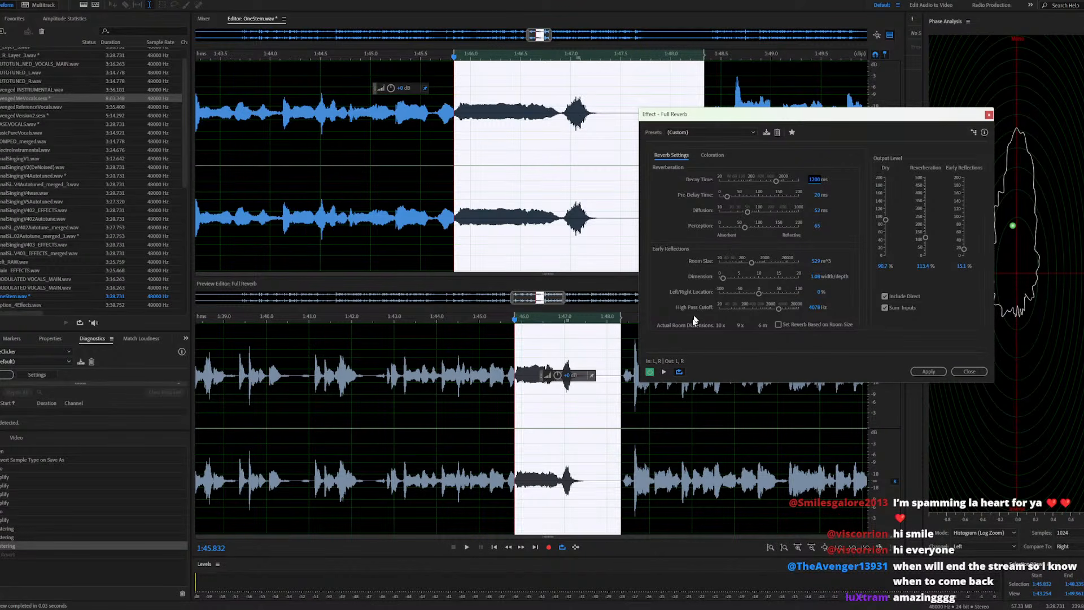
pyautogui.click(665, 373)
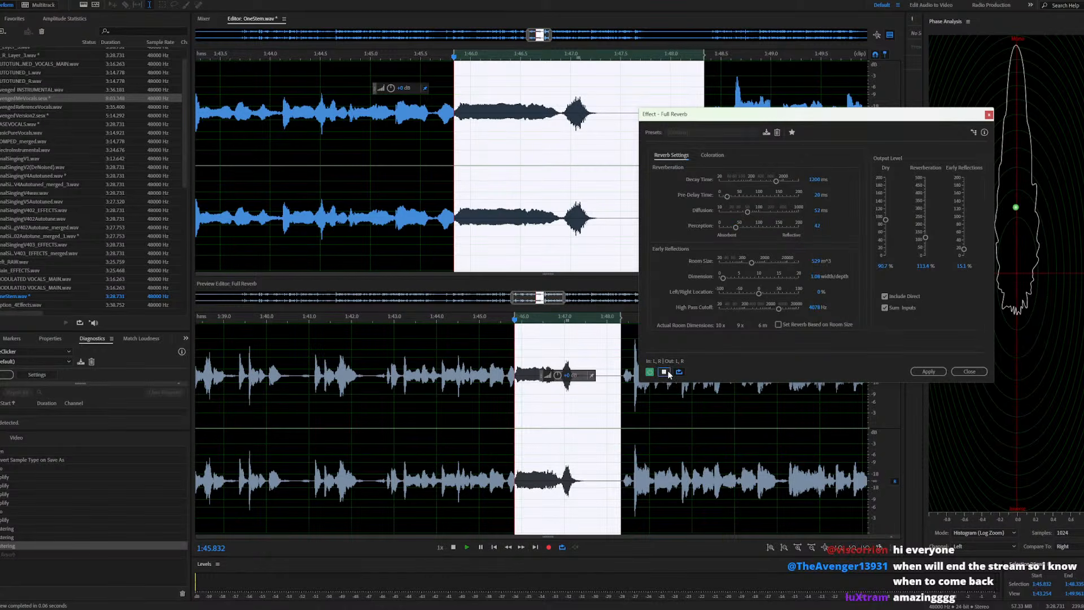
pyautogui.click(665, 372)
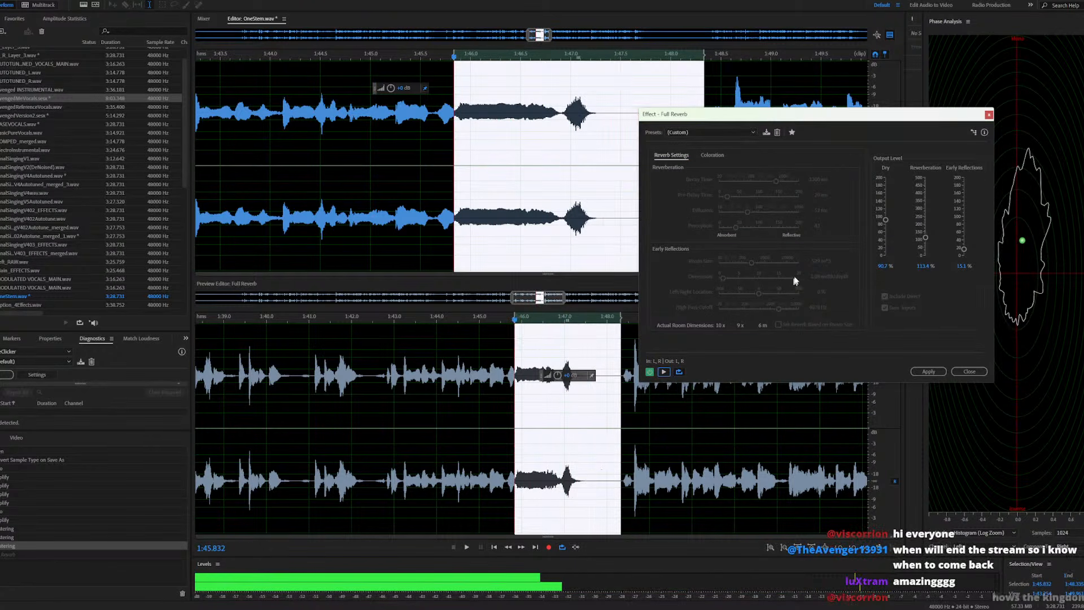
pyautogui.click(668, 374)
# Try a larger Full Reverb room size and preview it on the selected phrase
pyautogui.moveTo(751, 262); pyautogui.dragTo(765, 264)
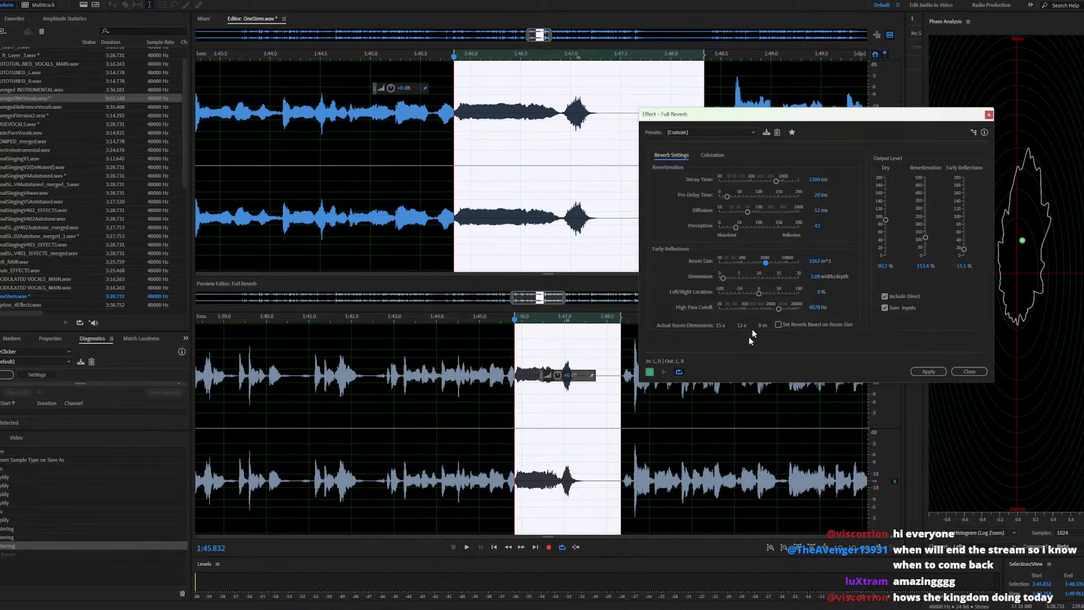
pyautogui.click(665, 372)
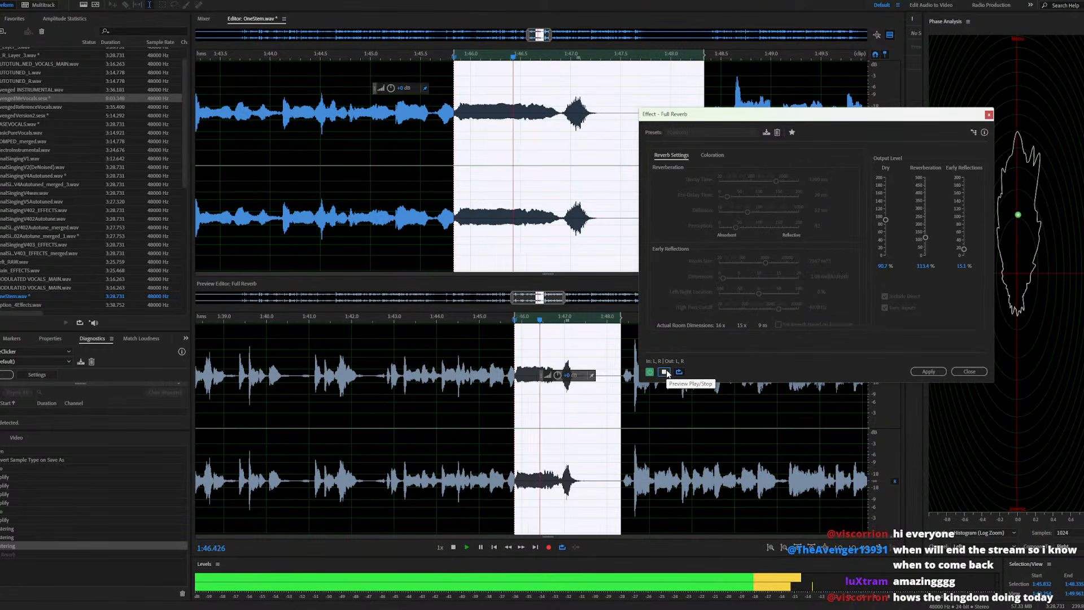
pyautogui.press('space')
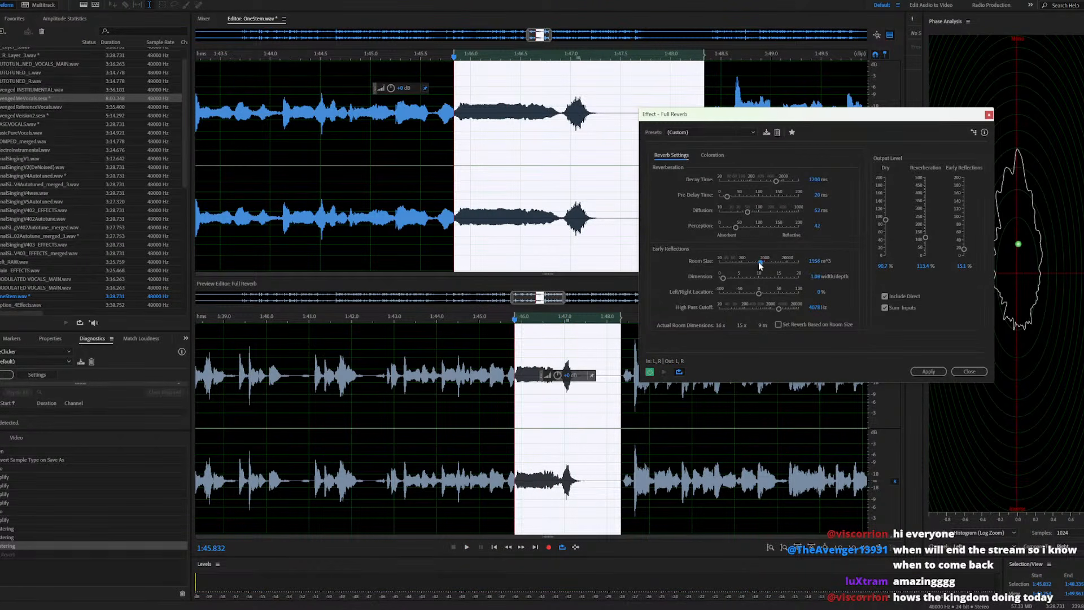
# Reduce the Full Reverb room size to actual dimensions of about 9 x 8 x 5 m, previewing the phrase between adjustments
pyautogui.moveTo(764, 262); pyautogui.dragTo(745, 270)
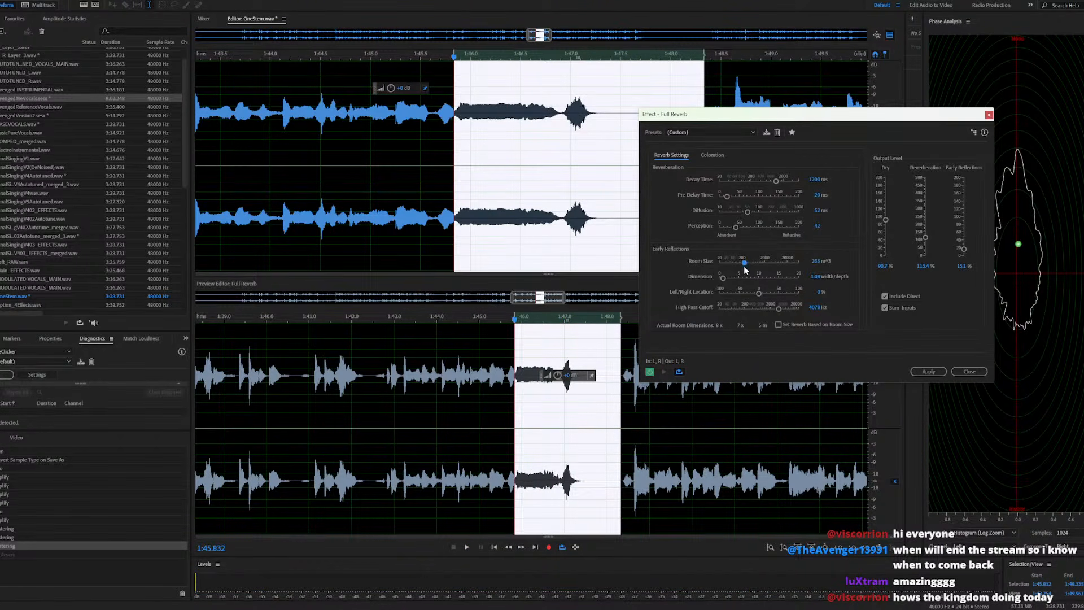
pyautogui.click(663, 372)
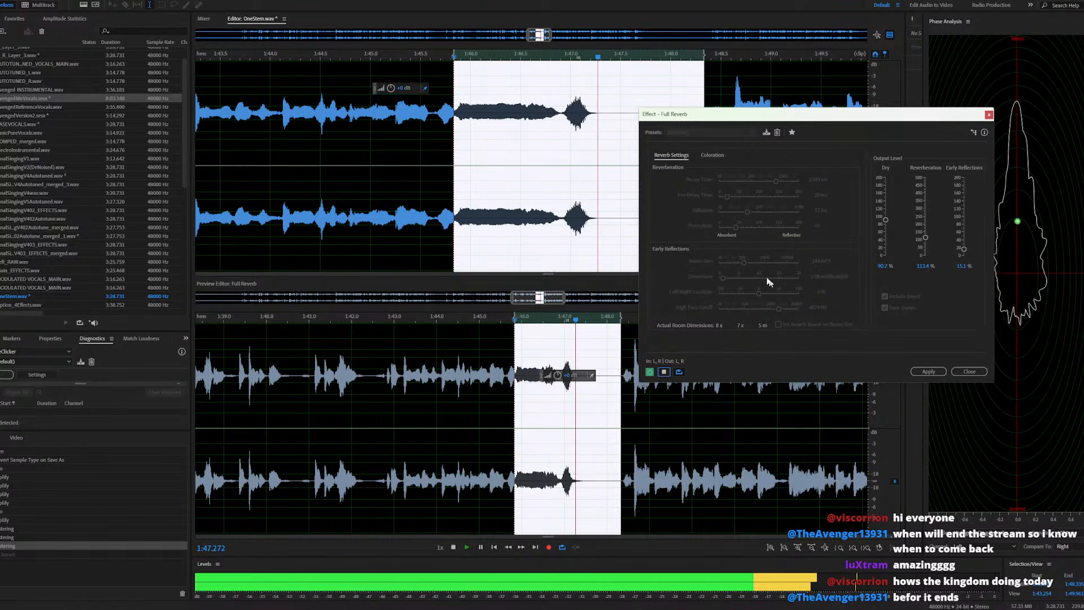
pyautogui.press('space')
pyautogui.moveTo(745, 265); pyautogui.dragTo(747, 264)
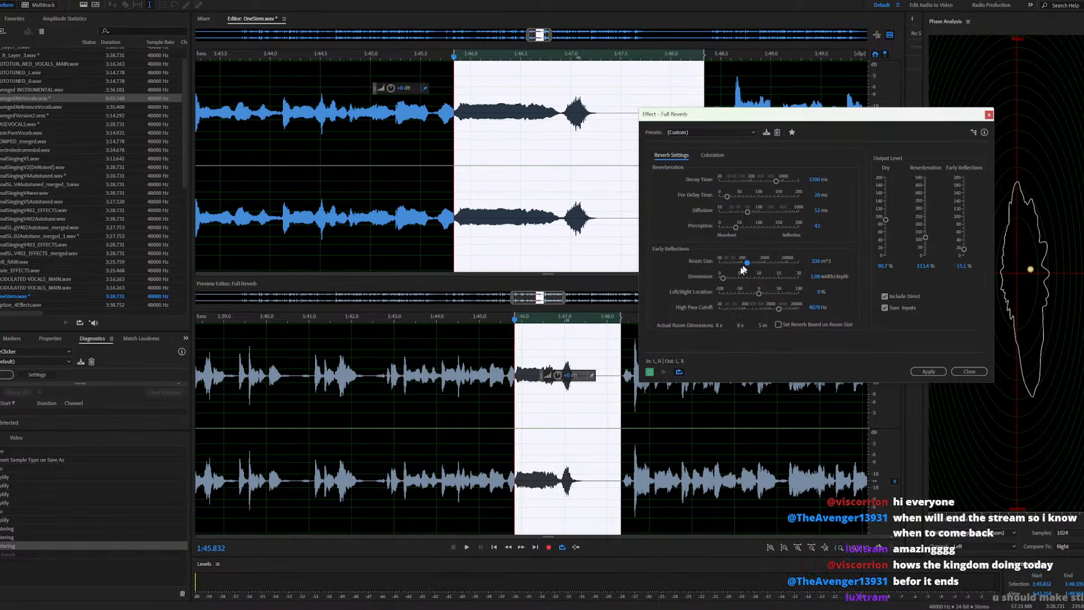
pyautogui.press('space')
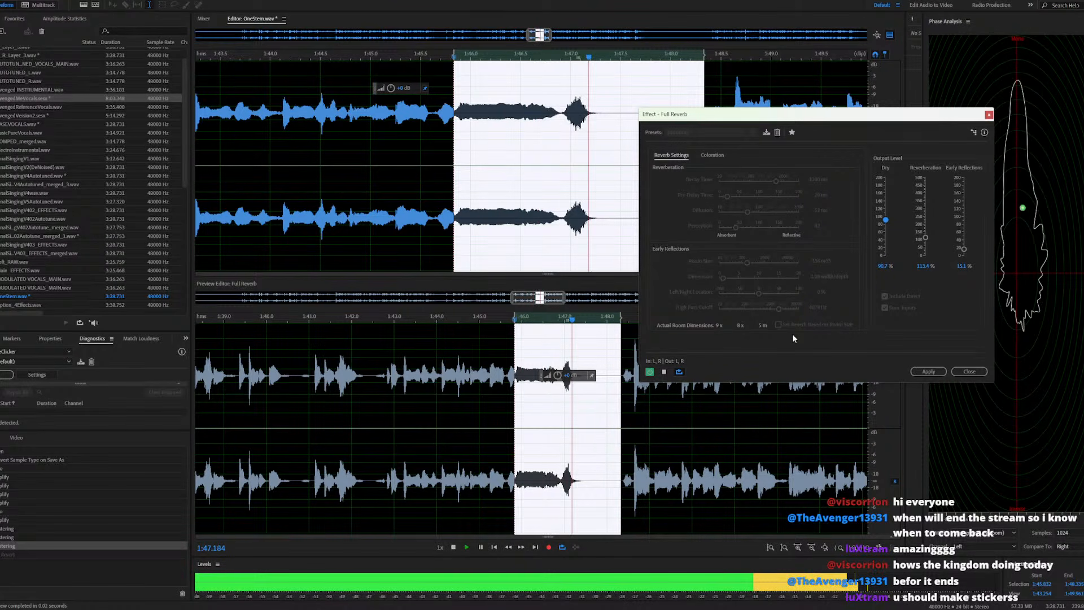
pyautogui.press('space')
# Apply the Full Reverb to the selected phrase and play back the result from 1:44.602
pyautogui.click(917, 372)
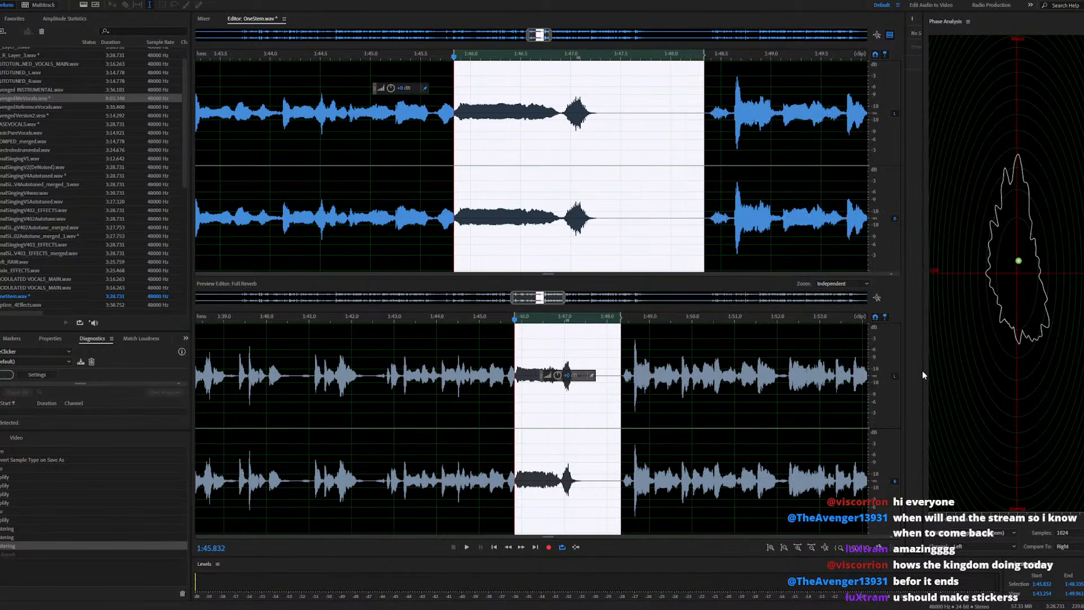
pyautogui.click(331, 212)
pyautogui.press('space')
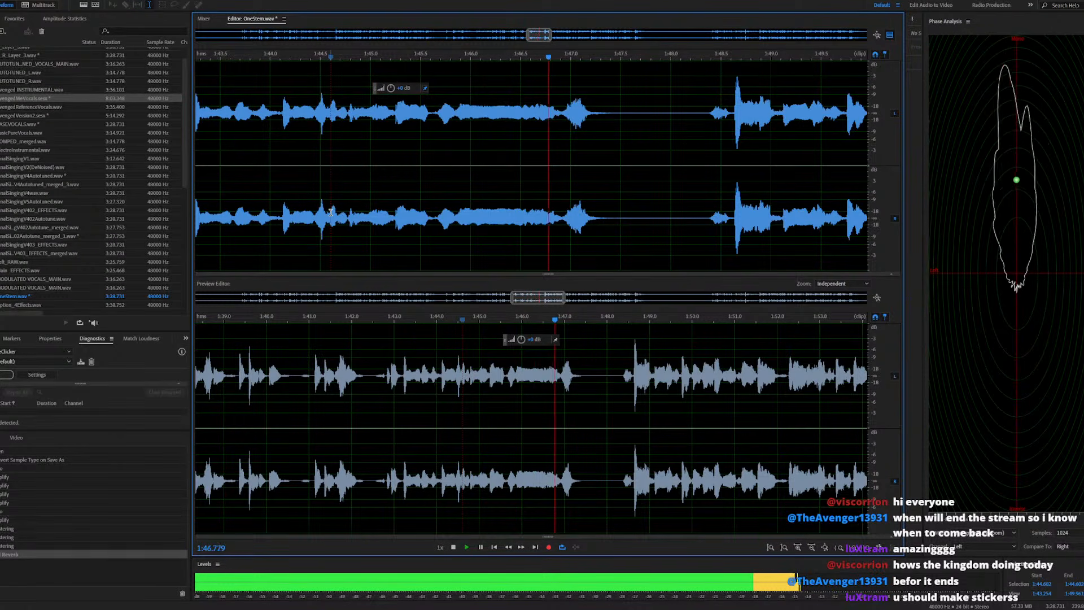
pyautogui.press('space')
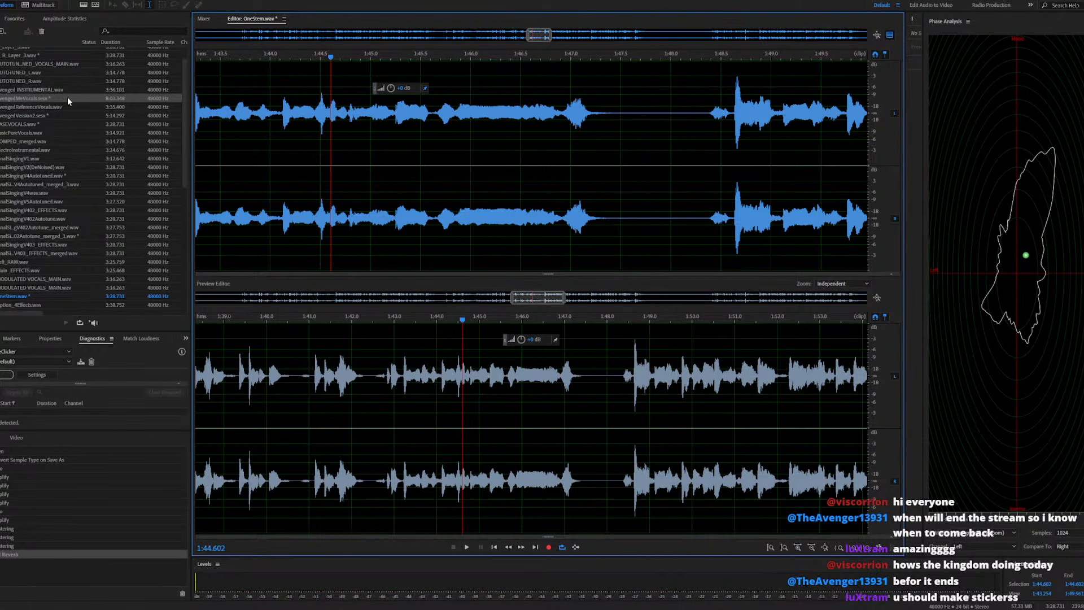
# Return to the AvengedMeVocals.sesx multitrack session and listen to the new reverb in the mix from 1:43.093
pyautogui.doubleClick(66, 98)
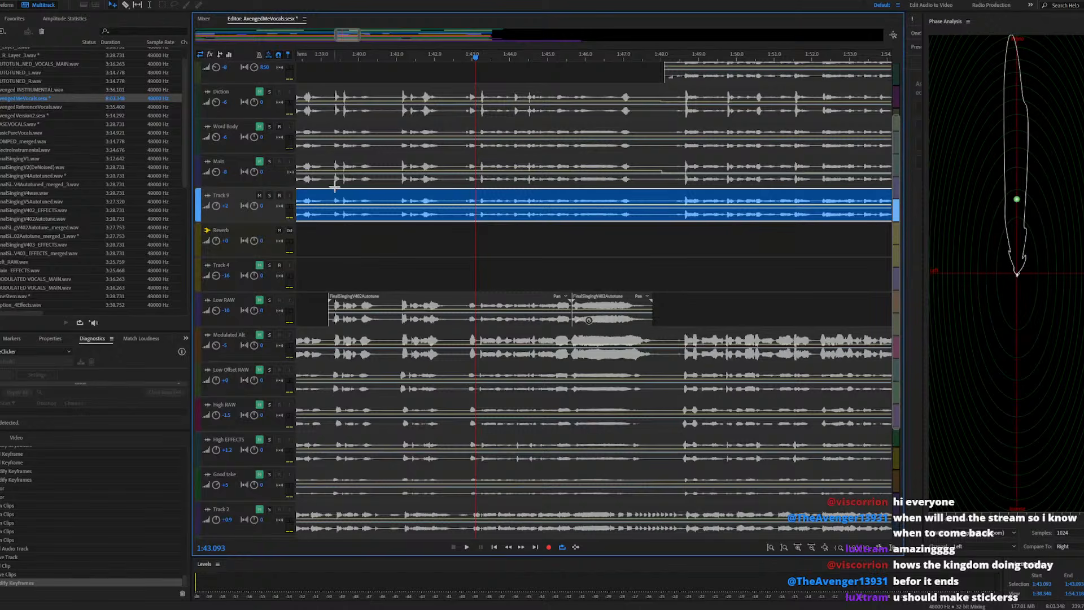
pyautogui.press('space')
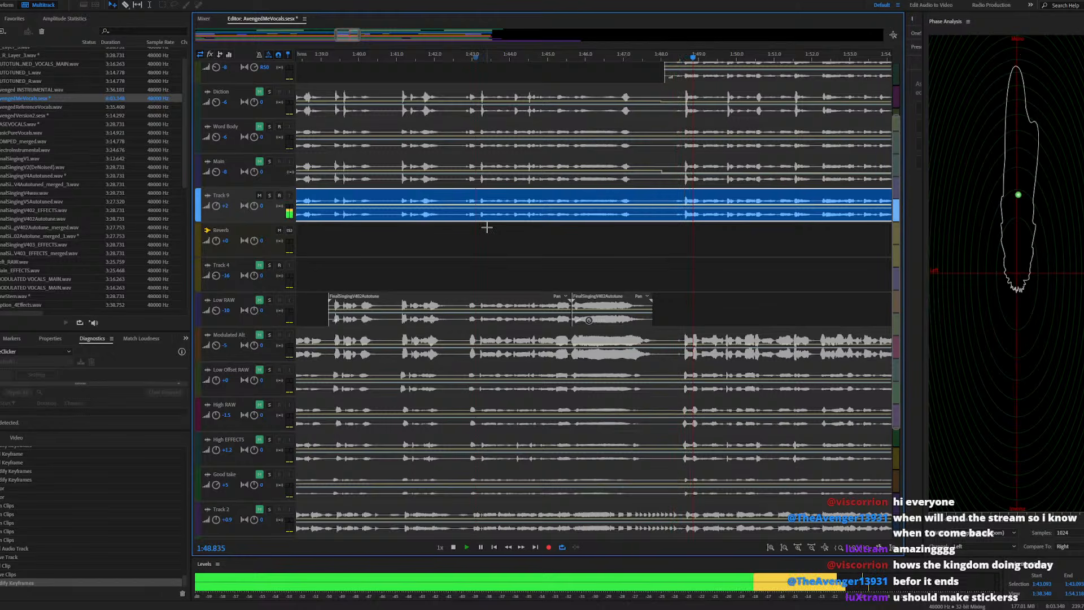
pyautogui.scroll(-3, 491, 227)
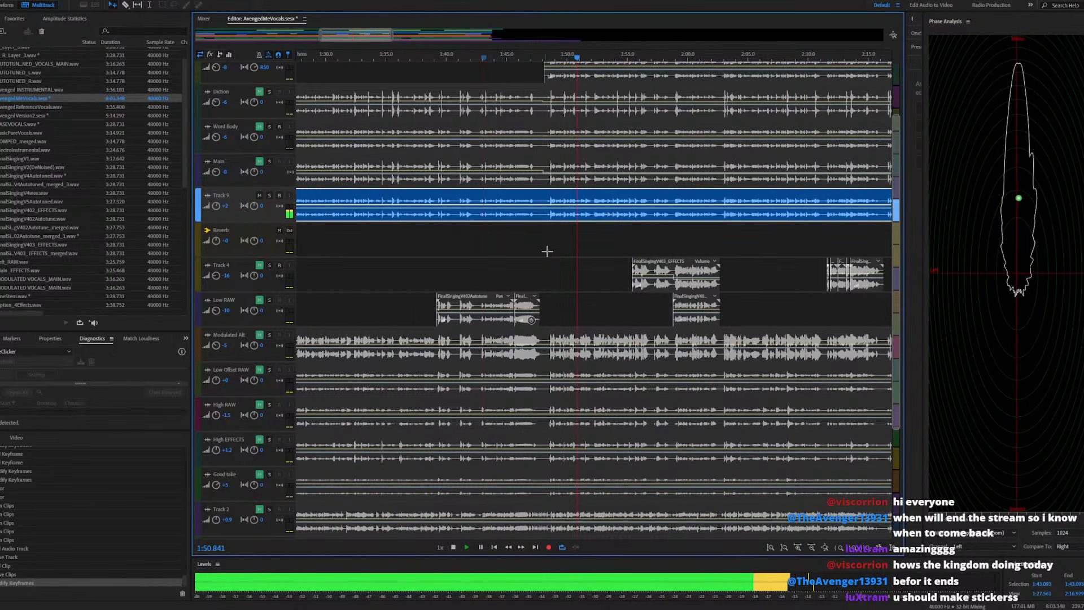
pyautogui.scroll(-6, 547, 251)
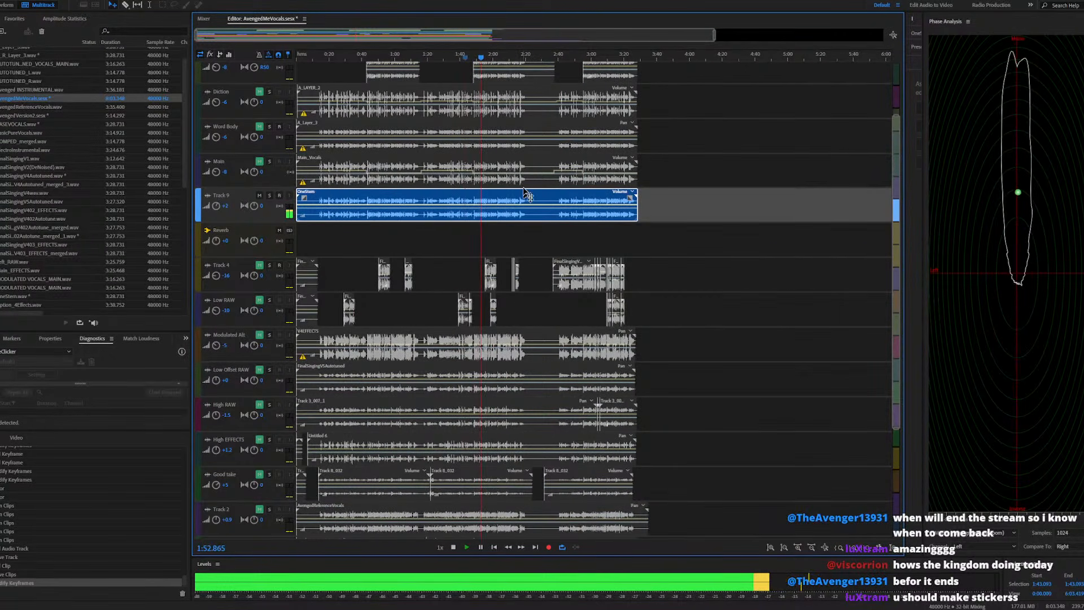
# Play the multitrack mix from 1:06.880 to check the earlier phrase
pyautogui.click(405, 57)
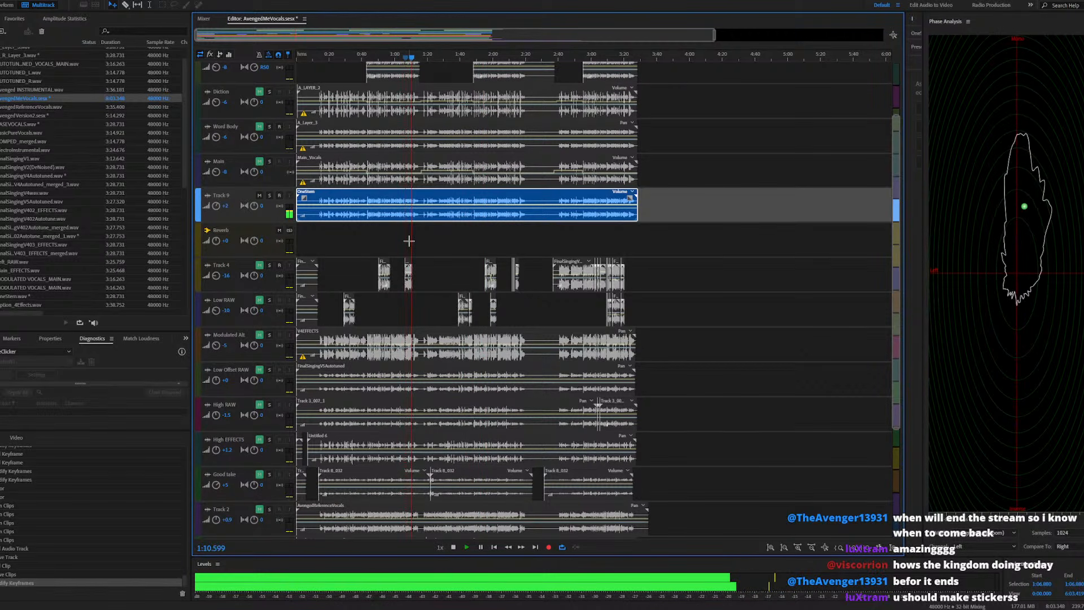
pyautogui.scroll(4, 408, 241)
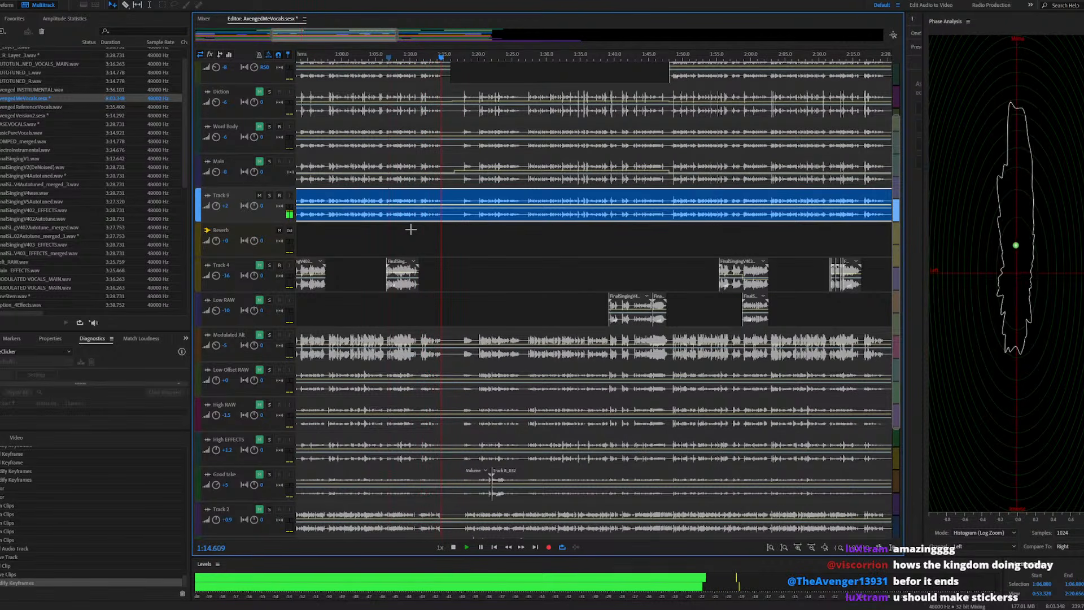
pyautogui.scroll(-3, 411, 229)
pyautogui.press('space')
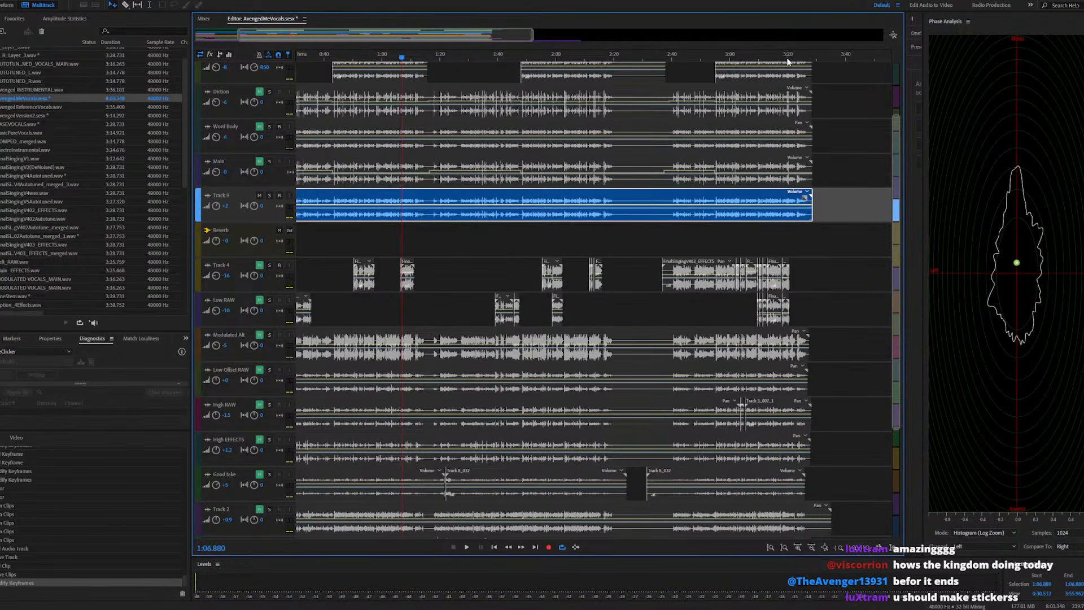
# Play the end of the multitrack mix from about 3:20.7
pyautogui.press('space')
pyautogui.scroll(4, 811, 225)
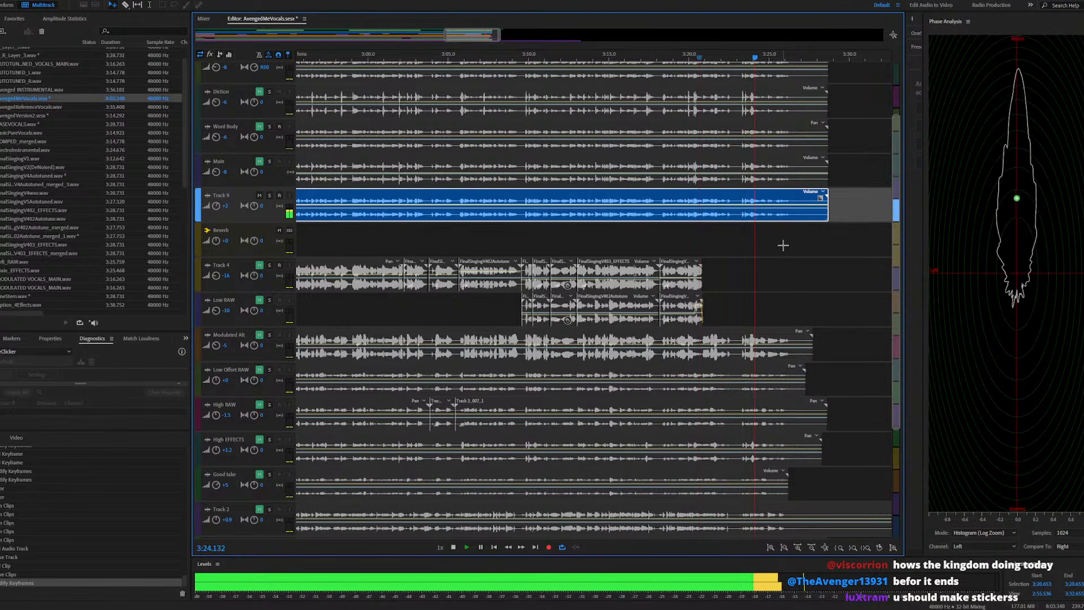
pyautogui.press('space')
# Open OneStem.wav from its Track 9 clip, play from about 3:20.7, and select the phrase tail from 3:22.400 to about 3:23.2
pyautogui.doubleClick(732, 201)
pyautogui.press('space')
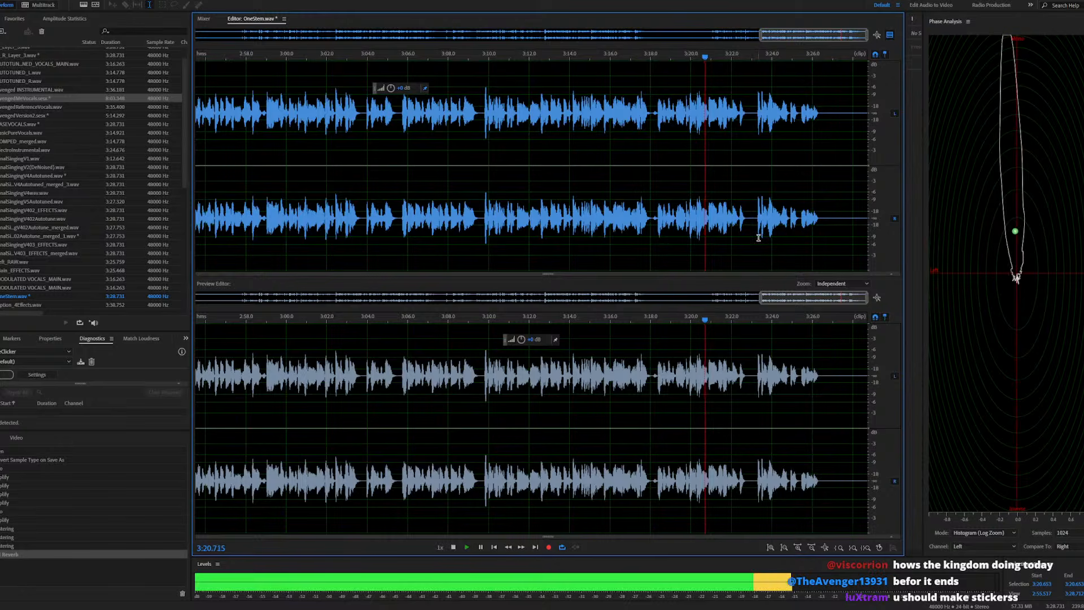
pyautogui.scroll(4, 700, 241)
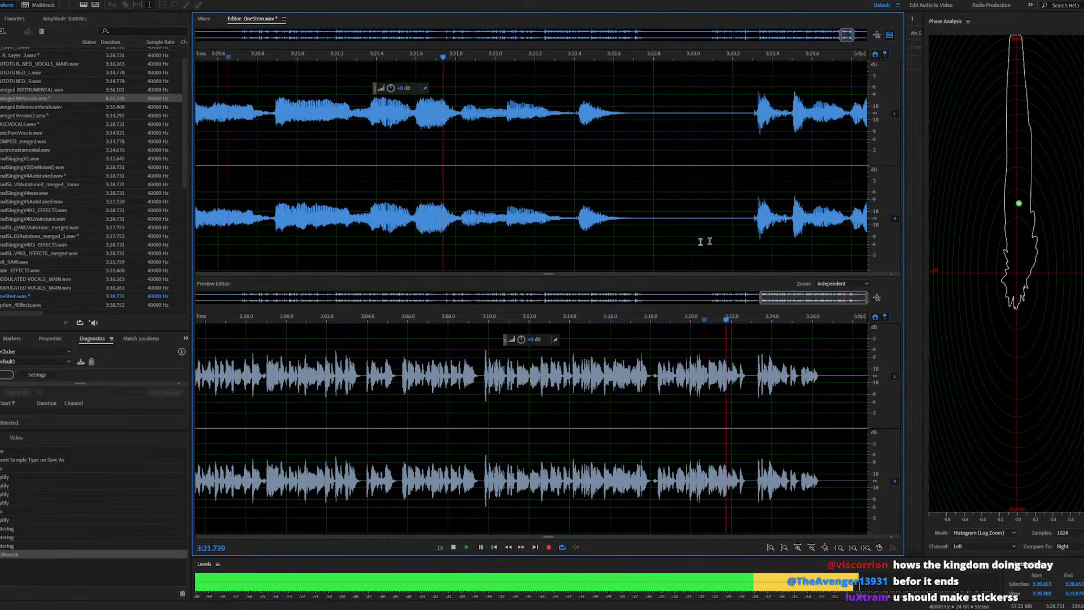
pyautogui.press('space')
pyautogui.click(575, 219)
pyautogui.moveTo(574, 218); pyautogui.dragTo(728, 218)
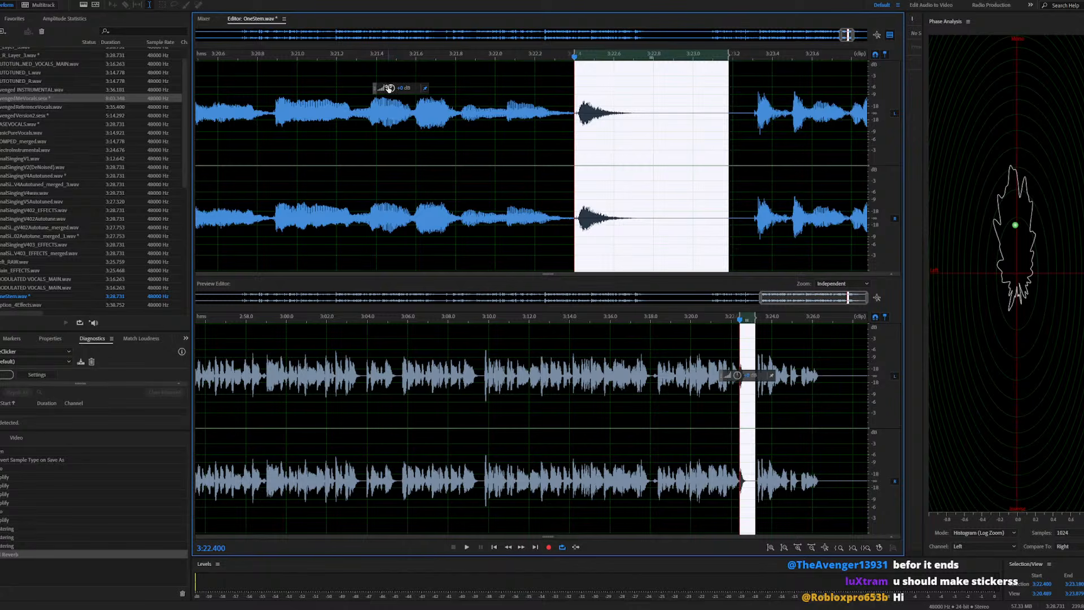
# Try lowering the volume of the selected phrase tail, play it from about 3:21.6, and undo the volume change
pyautogui.moveTo(389, 88); pyautogui.dragTo(379, 88)
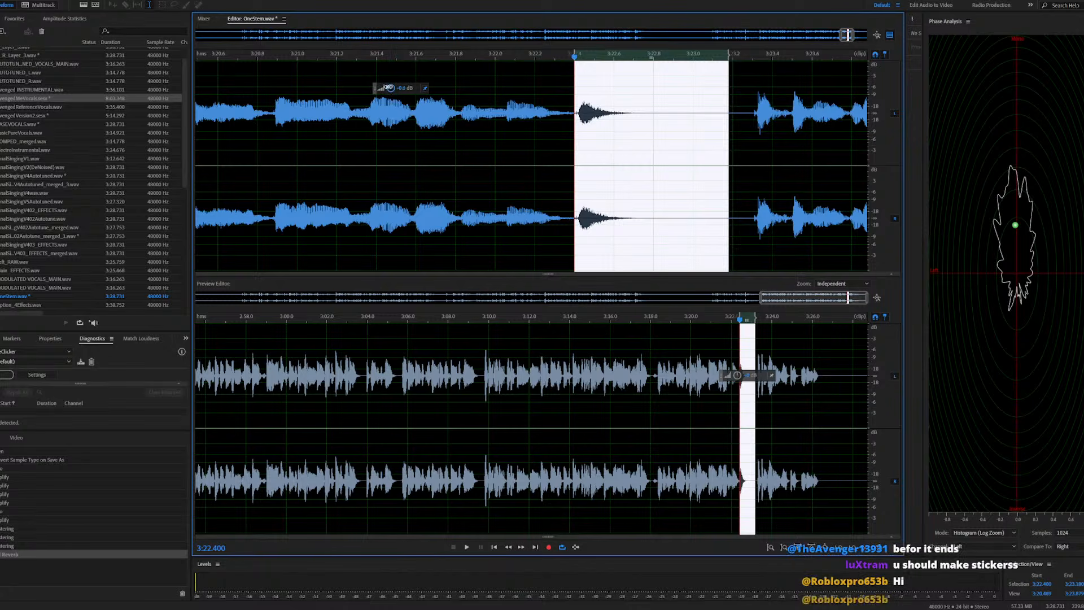
pyautogui.click(420, 201)
pyautogui.press('space')
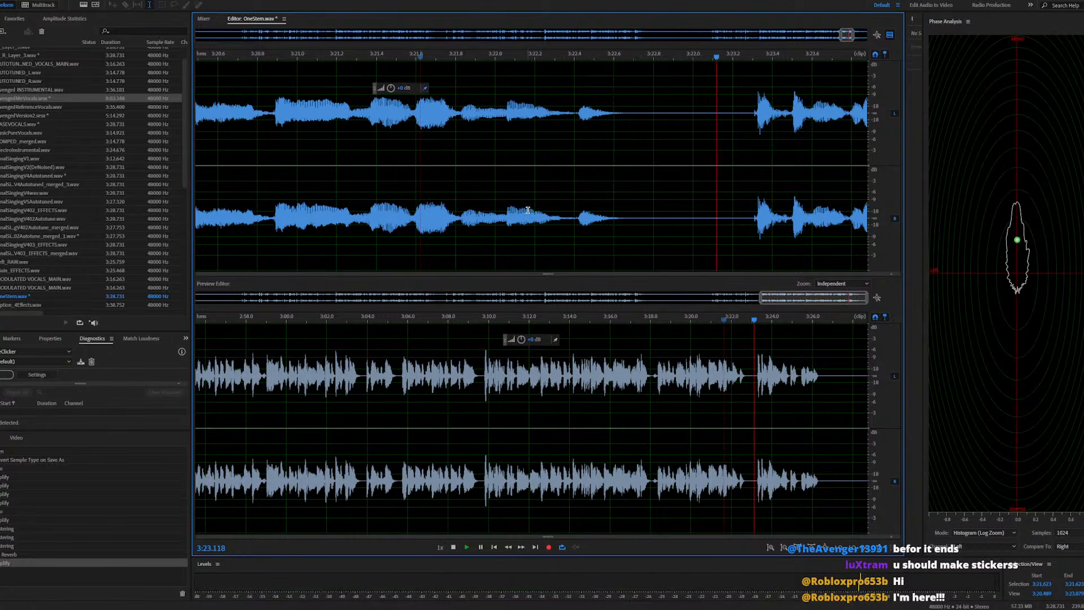
pyautogui.hotkey('ctrl', 'z')
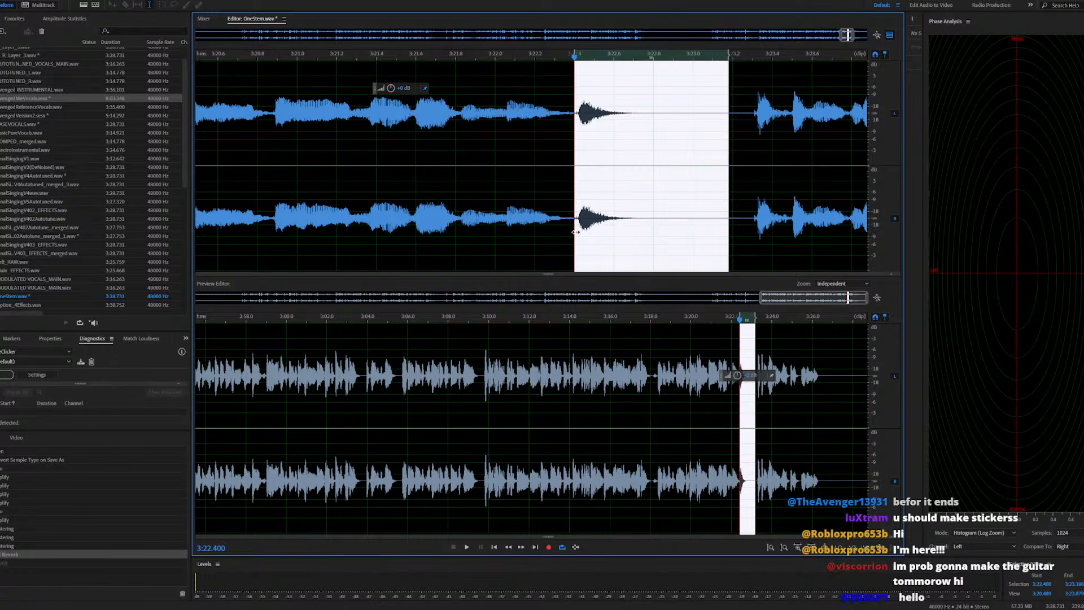
# Lower the volume of the phrase tail in two passes, starting the selection at 3:22.412 for the first and 3:22.418 for the second
pyautogui.moveTo(575, 236); pyautogui.dragTo(576, 239)
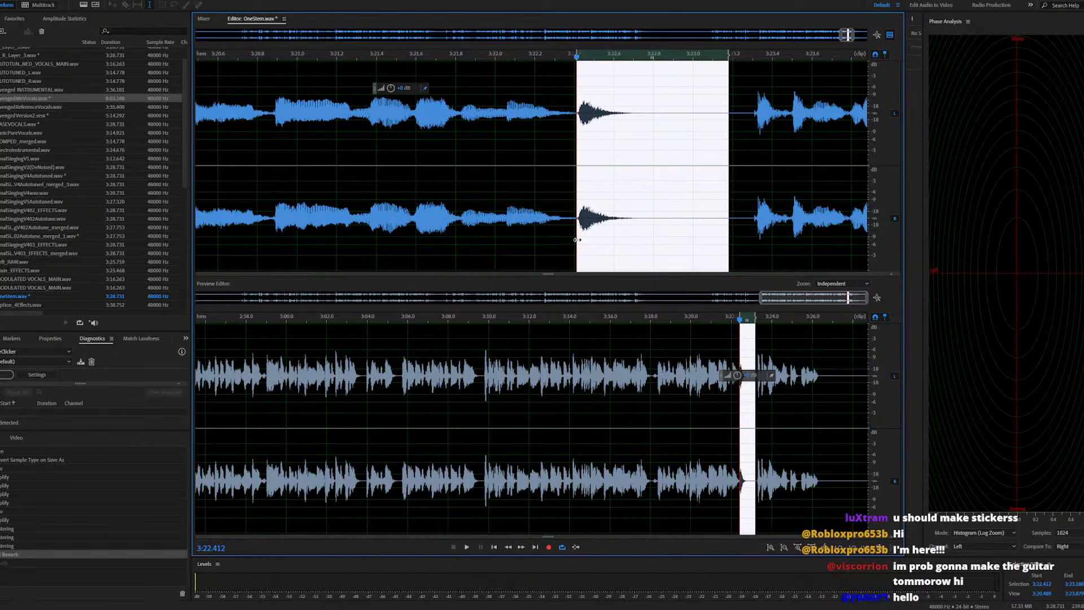
pyautogui.moveTo(390, 88); pyautogui.dragTo(384, 93)
pyautogui.moveTo(575, 249); pyautogui.dragTo(579, 250)
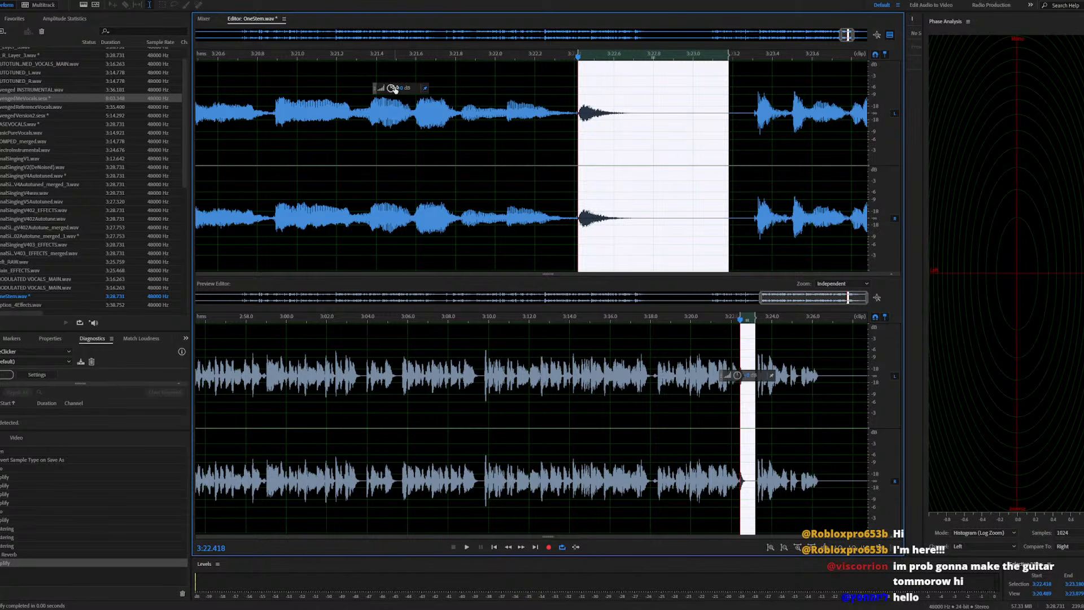
pyautogui.moveTo(390, 88); pyautogui.dragTo(384, 100)
# Listen to the lowered phrase ending from about 3:21.7 and again from 3:21.346
pyautogui.click(437, 221)
pyautogui.press('space')
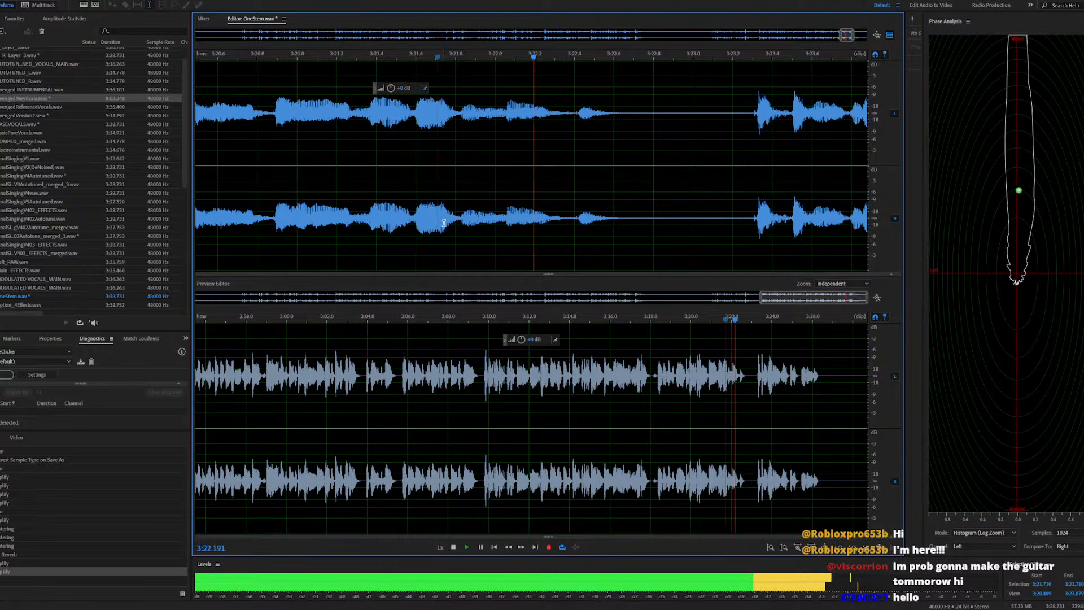
pyautogui.click(365, 226)
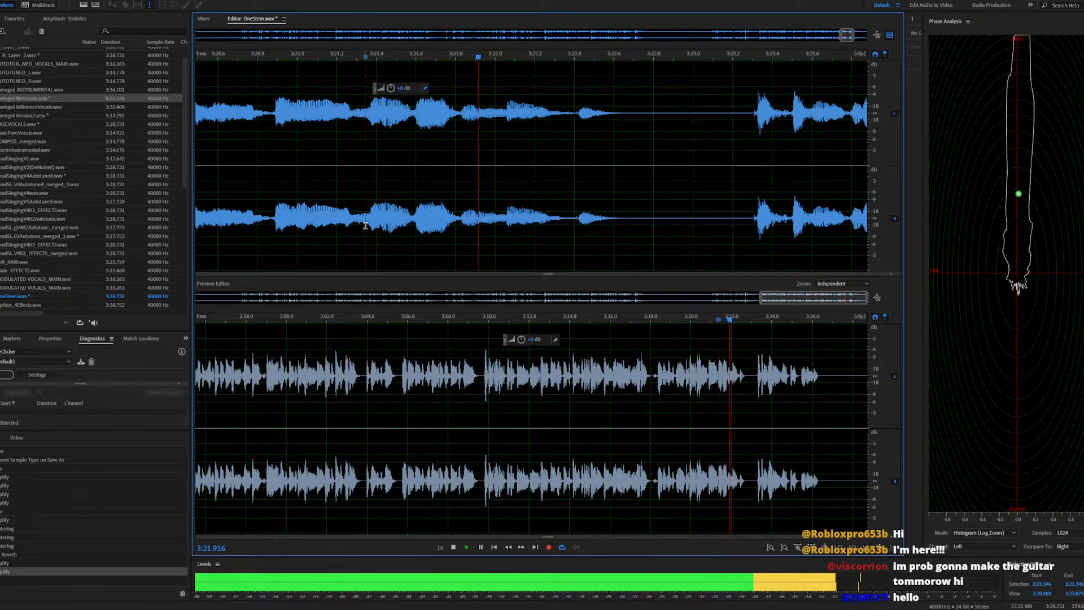
pyautogui.press('space')
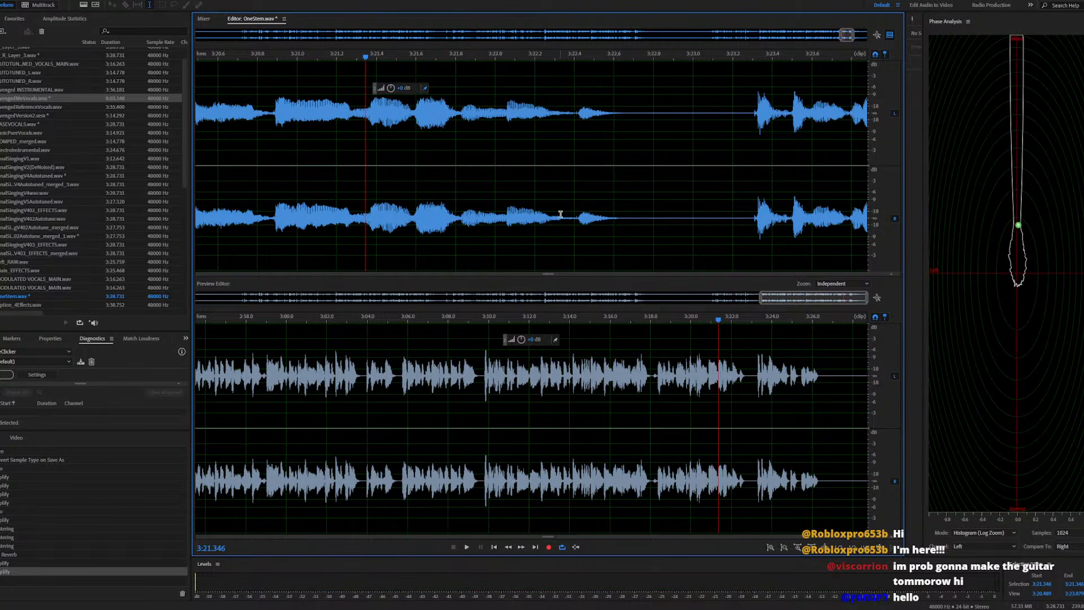
# Listen to the earlier passage of OneStem.wav from 3:03.216
pyautogui.scroll(-8, 561, 215)
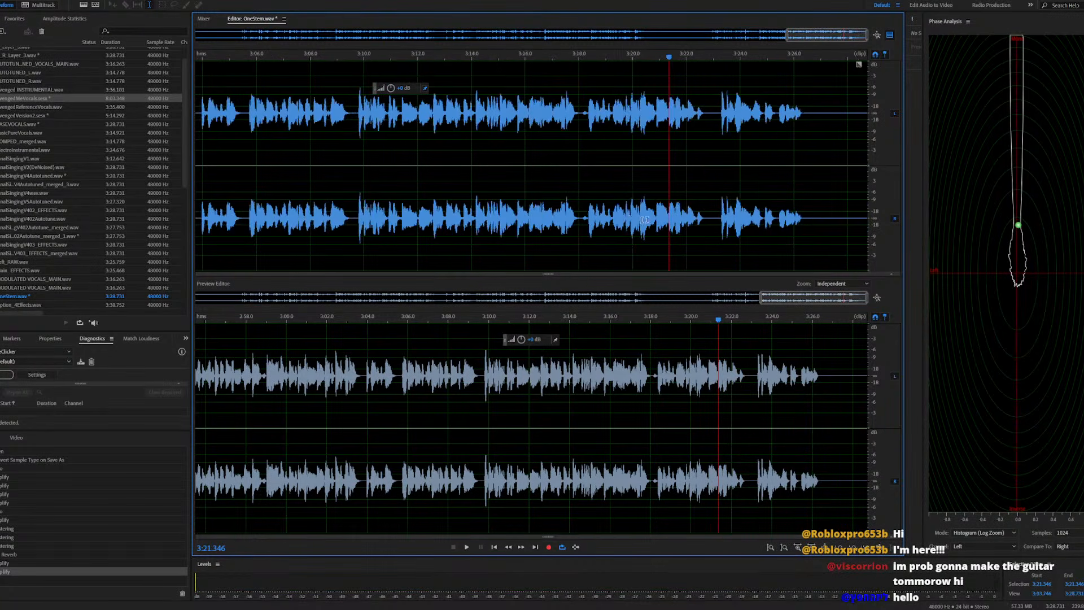
pyautogui.click(579, 222)
pyautogui.press('space')
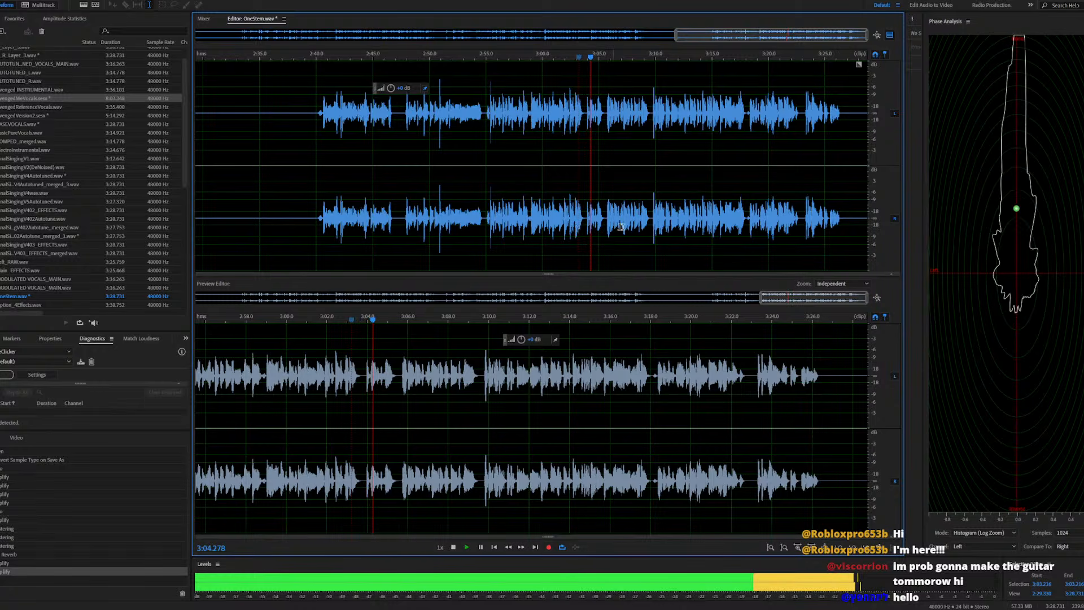
pyautogui.scroll(-5, 634, 235)
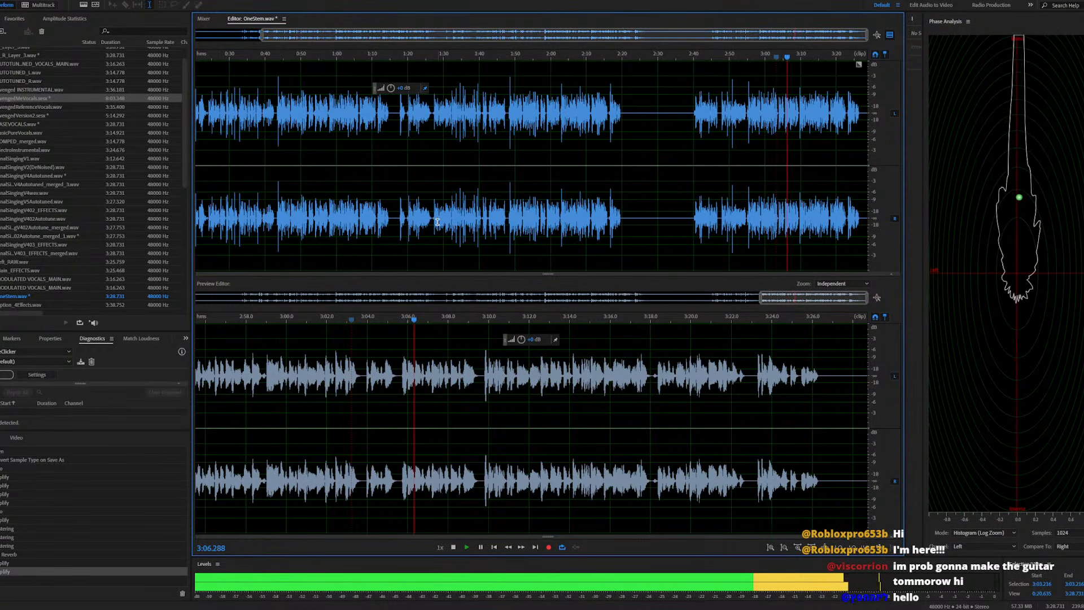
pyautogui.press('space')
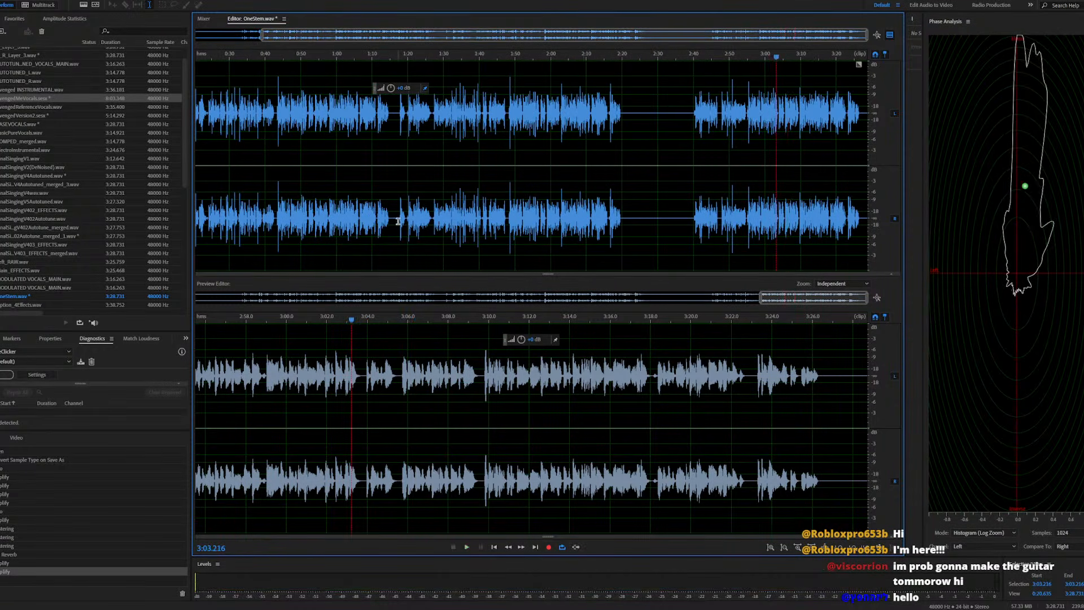
# Play the phrase from 2:14.533 and lower the volume of its tail from 2:15.641 to about 2:16.15
pyautogui.click(601, 222)
pyautogui.press('space')
pyautogui.scroll(8, 602, 223)
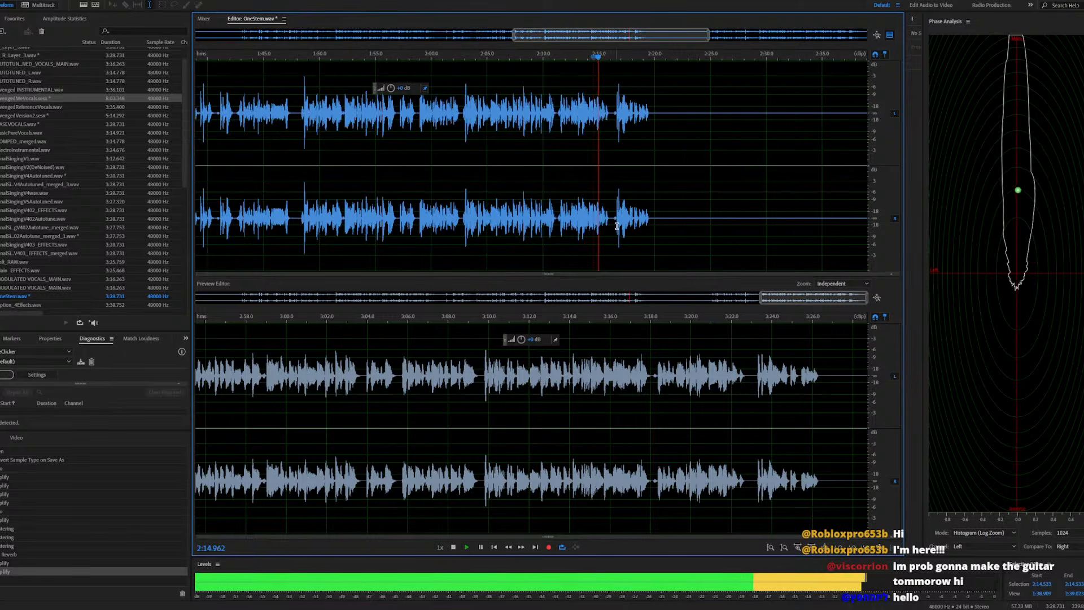
pyautogui.scroll(3, 542, 226)
pyautogui.press('space')
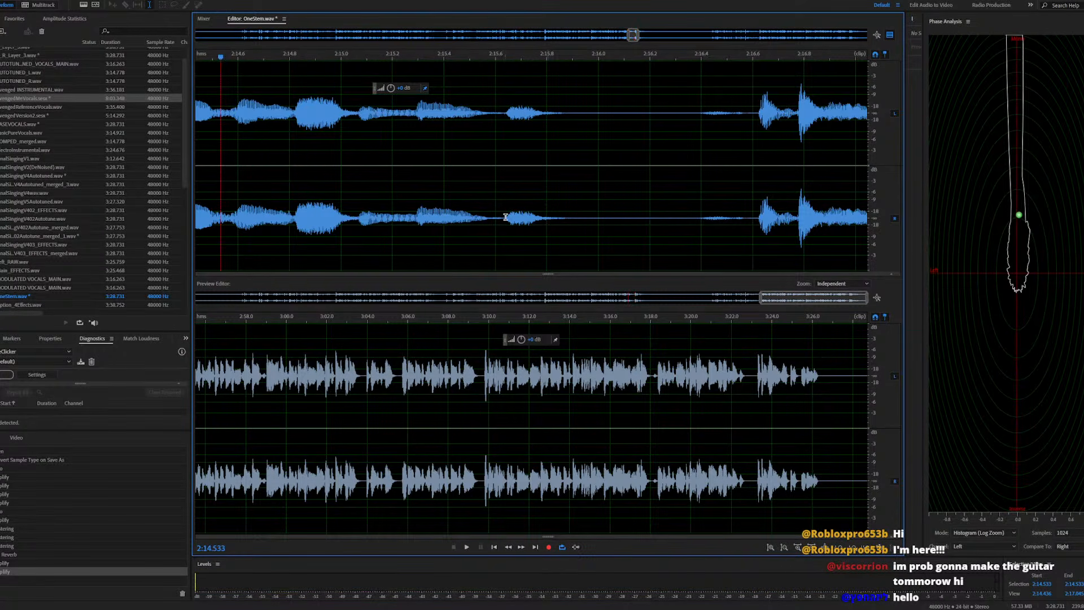
pyautogui.moveTo(518, 219); pyautogui.dragTo(637, 215)
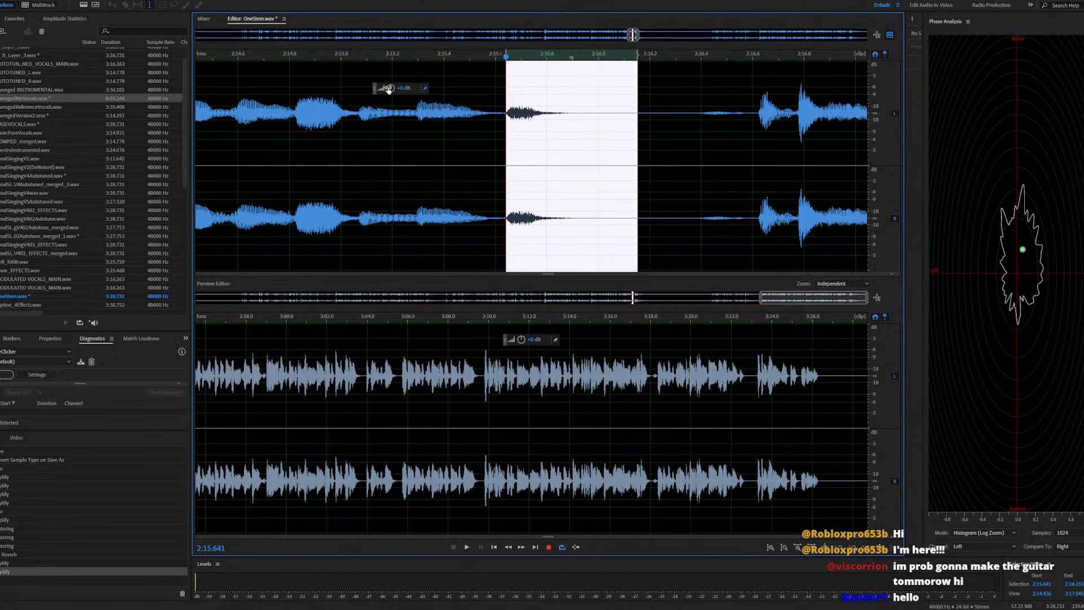
# Listen to the lowered phrase ending from 2:15.074 into the following phrase
pyautogui.click(357, 186)
pyautogui.press('space')
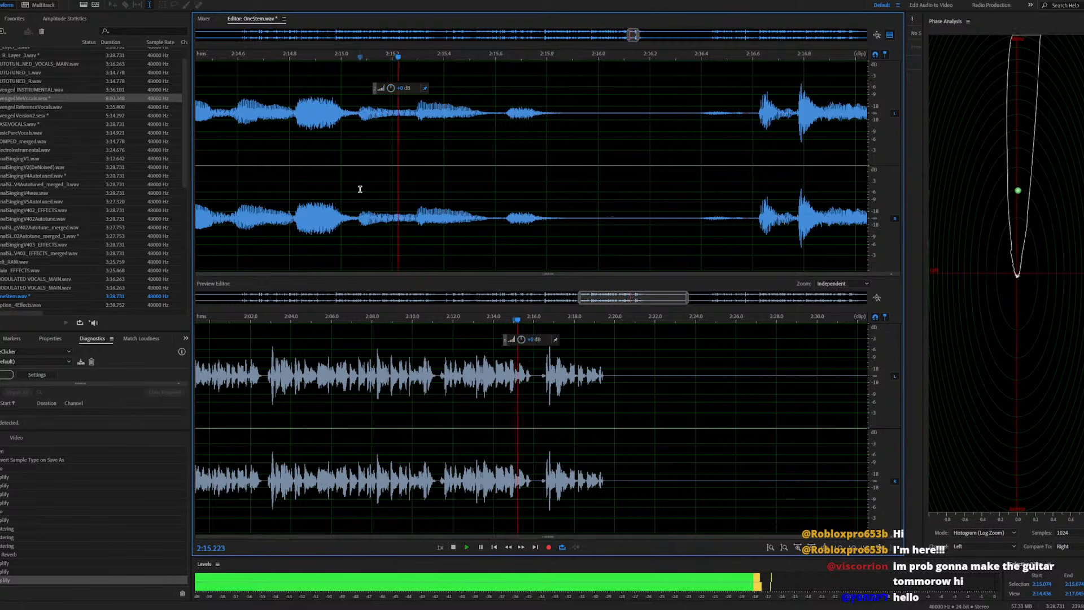
pyautogui.scroll(-3, 525, 222)
pyautogui.scroll(-5, 525, 222)
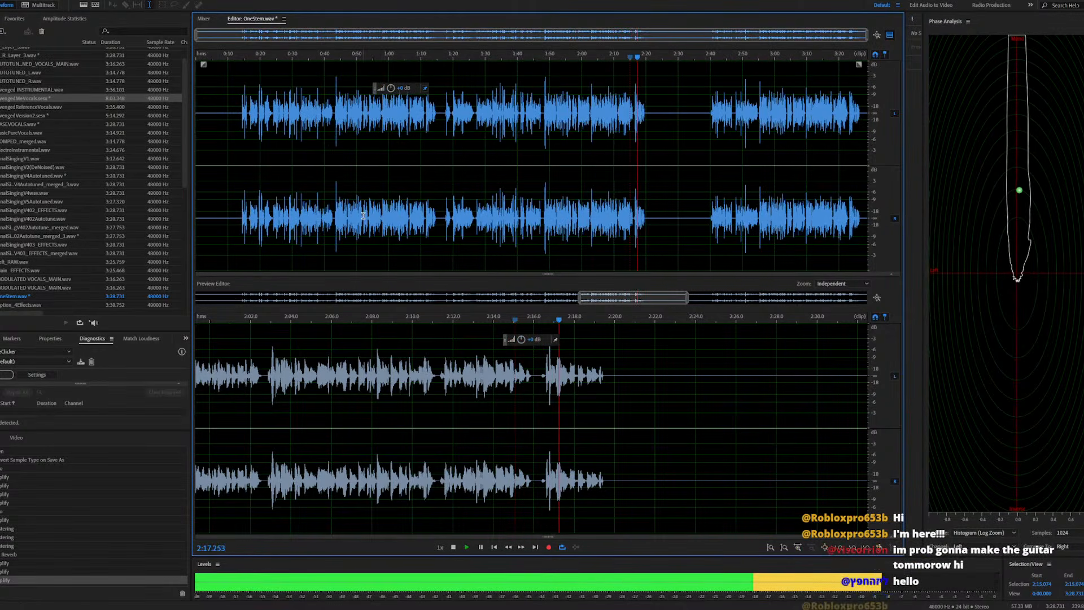
pyautogui.press('space')
# Play OneStem.wav from about 0:41.7, 1:01.8 and 1:13.752 to check other phrase endings for a loud tail
pyautogui.click(330, 219)
pyautogui.press('space')
pyautogui.scroll(4, 326, 221)
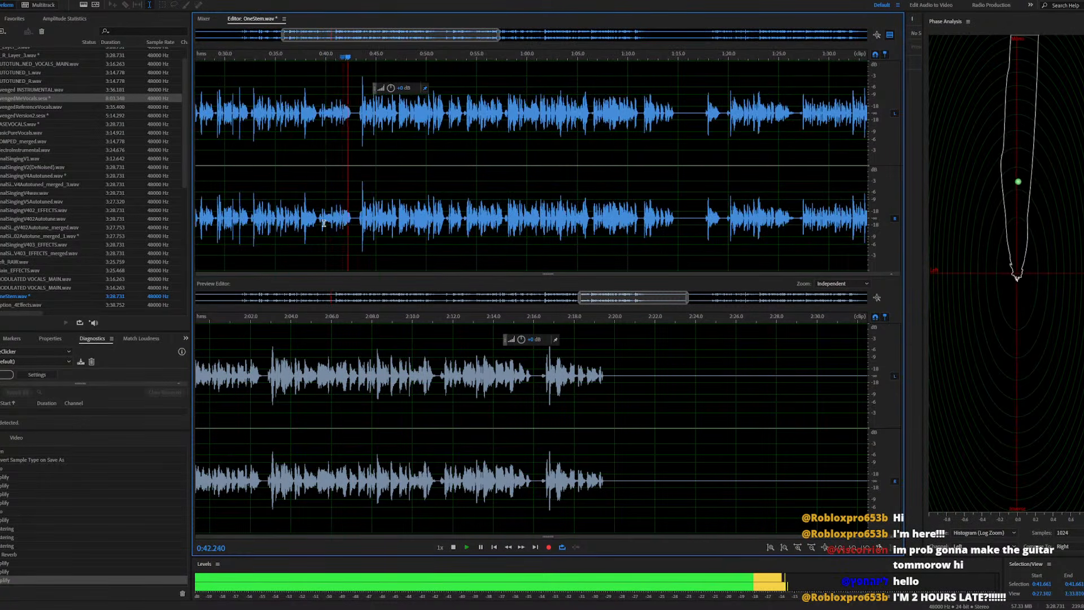
pyautogui.scroll(-1, 324, 223)
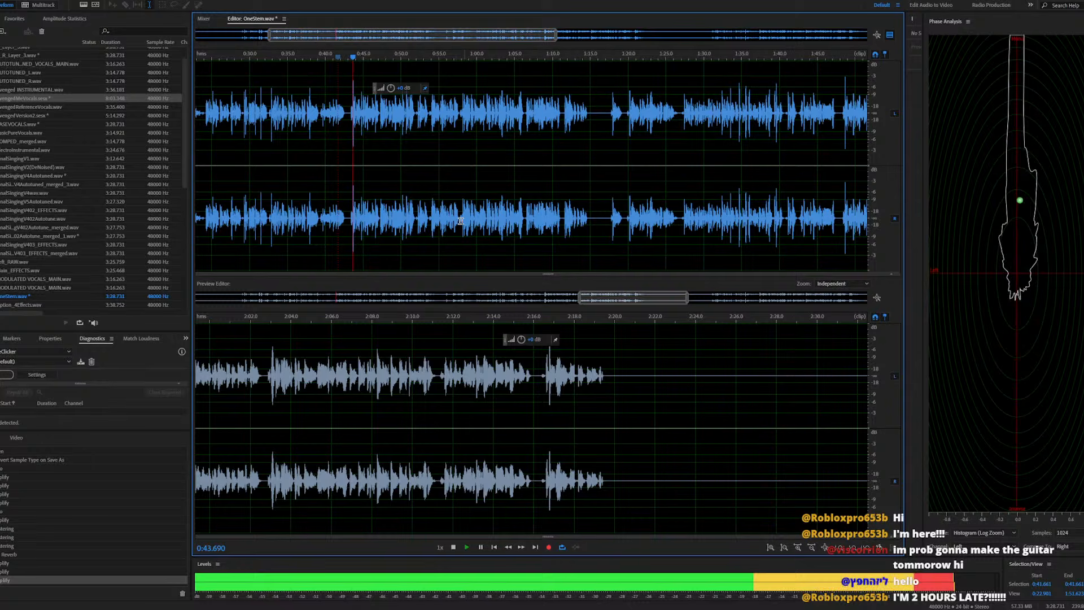
pyautogui.press('space')
pyautogui.click(490, 220)
pyautogui.press('space')
pyautogui.scroll(-3, 489, 220)
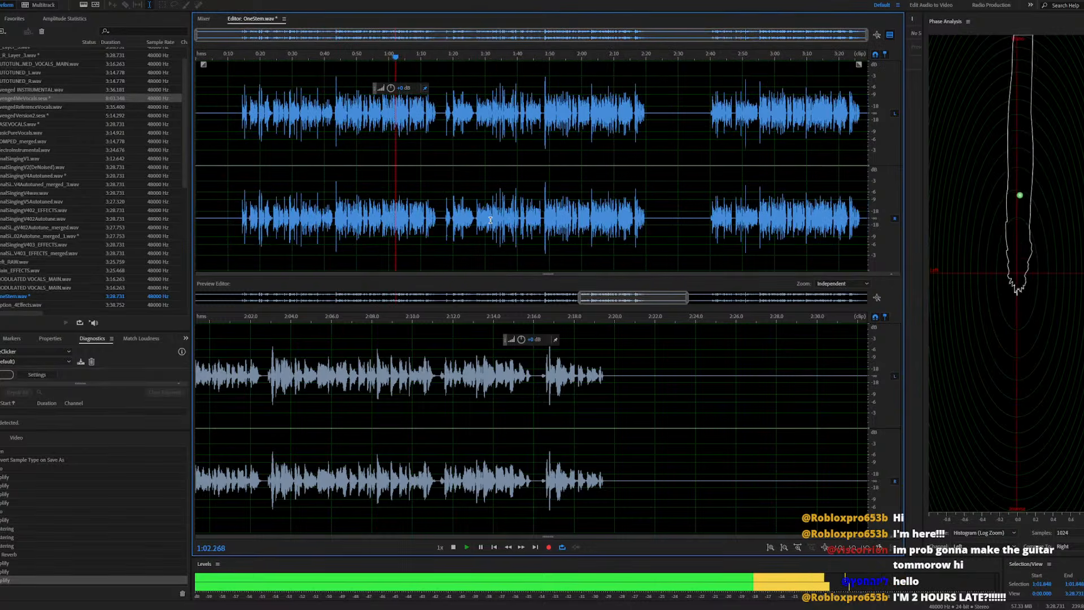
pyautogui.press('space')
pyautogui.click(432, 218)
pyautogui.press('space')
pyautogui.scroll(7, 432, 218)
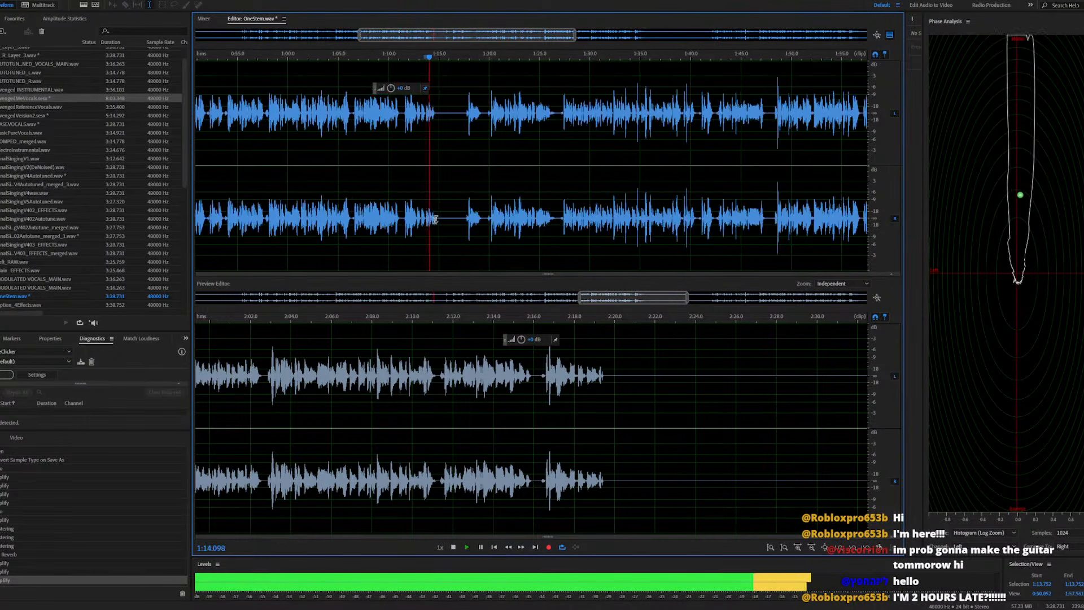
pyautogui.press('space')
# Play the phrase from about 1:10.1 and select its tail from 1:10.695 to about 1:11.5
pyautogui.click(289, 220)
pyautogui.press('space')
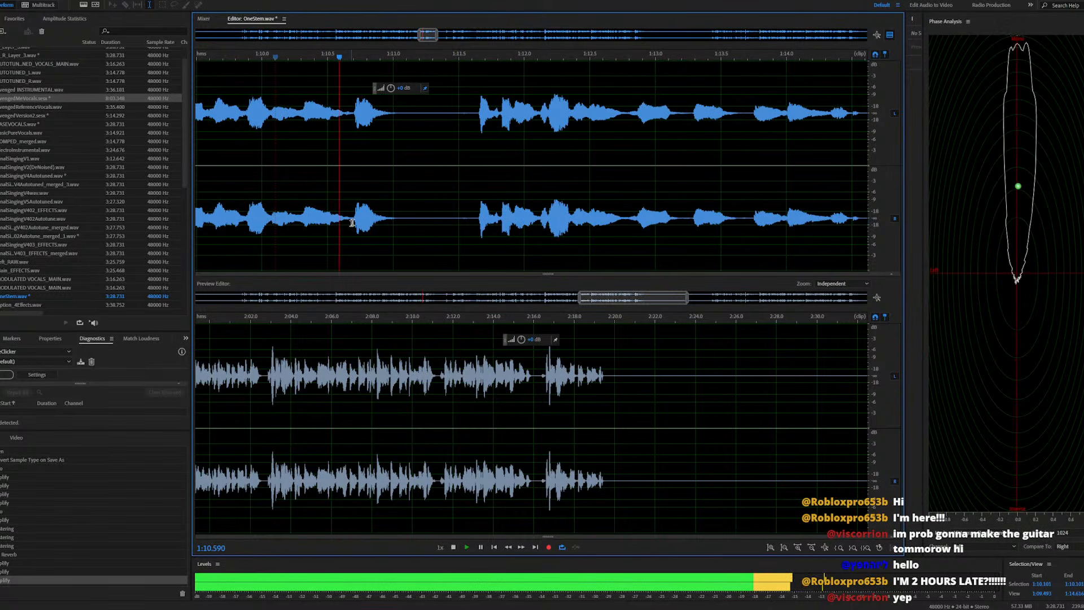
pyautogui.scroll(7, 353, 220)
pyautogui.press('space')
pyautogui.moveTo(353, 220); pyautogui.dragTo(458, 237)
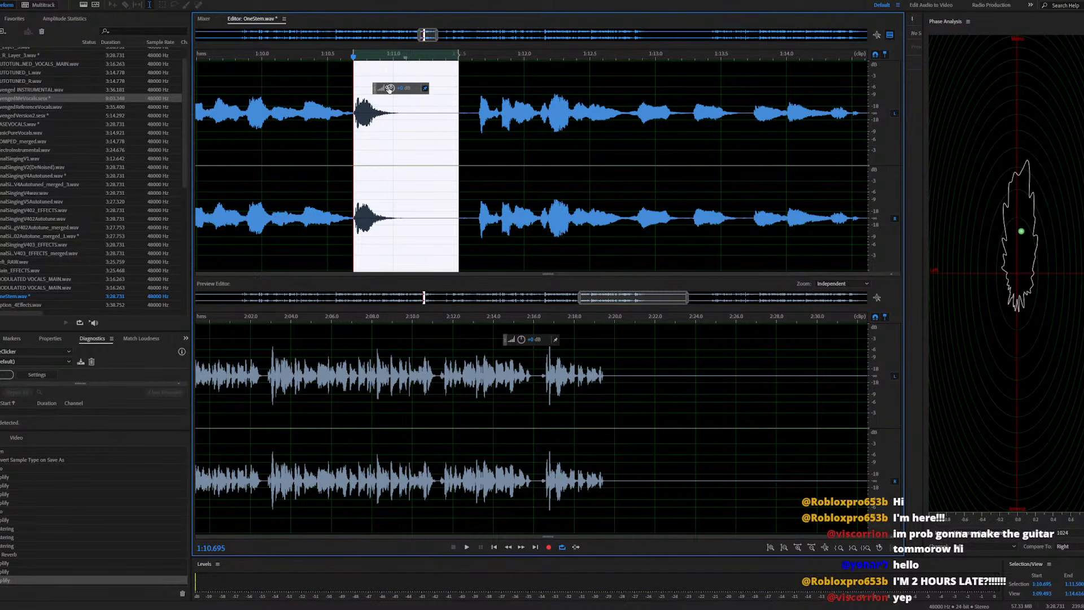
# Try lowering the volume of the selected tail, play it from 1:09.904, and undo the volume change
pyautogui.click(250, 214)
pyautogui.press('space')
pyautogui.press('space')
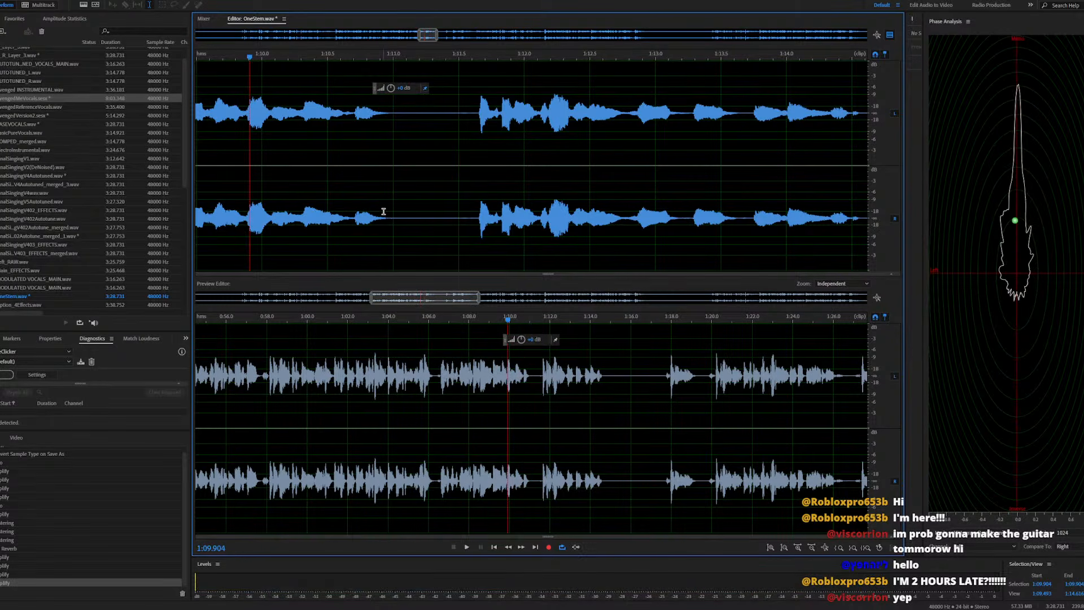
pyautogui.hotkey('ctrl', 'z')
# Lower the volume of the phrase tail, starting the selection at 1:10.644 and then moving its start to 1:10.695
pyautogui.moveTo(354, 239); pyautogui.dragTo(346, 237)
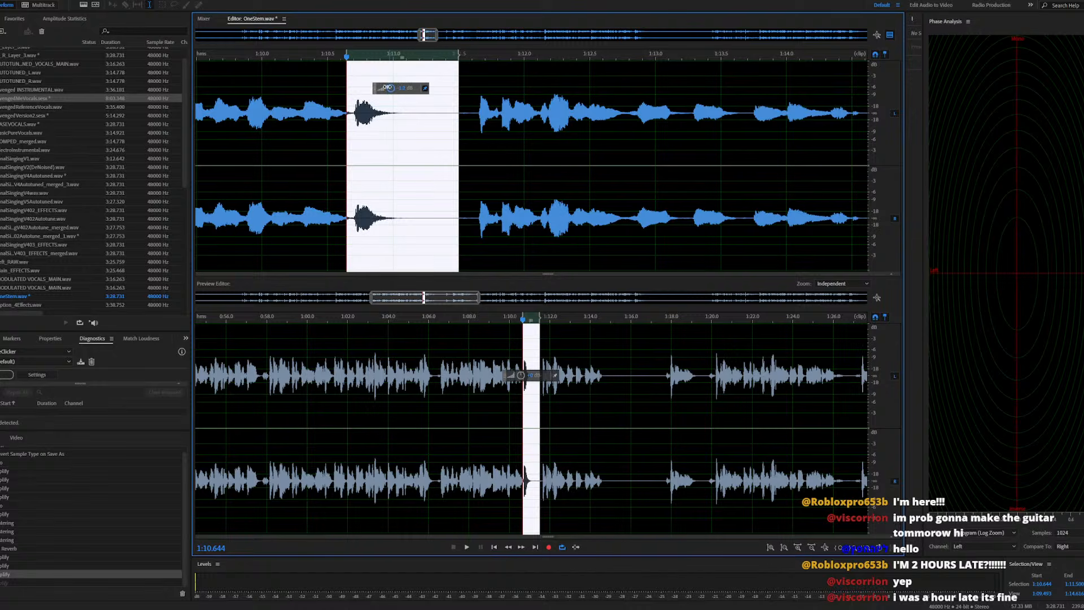
pyautogui.moveTo(387, 88); pyautogui.dragTo(387, 88)
pyautogui.moveTo(346, 229); pyautogui.dragTo(351, 233)
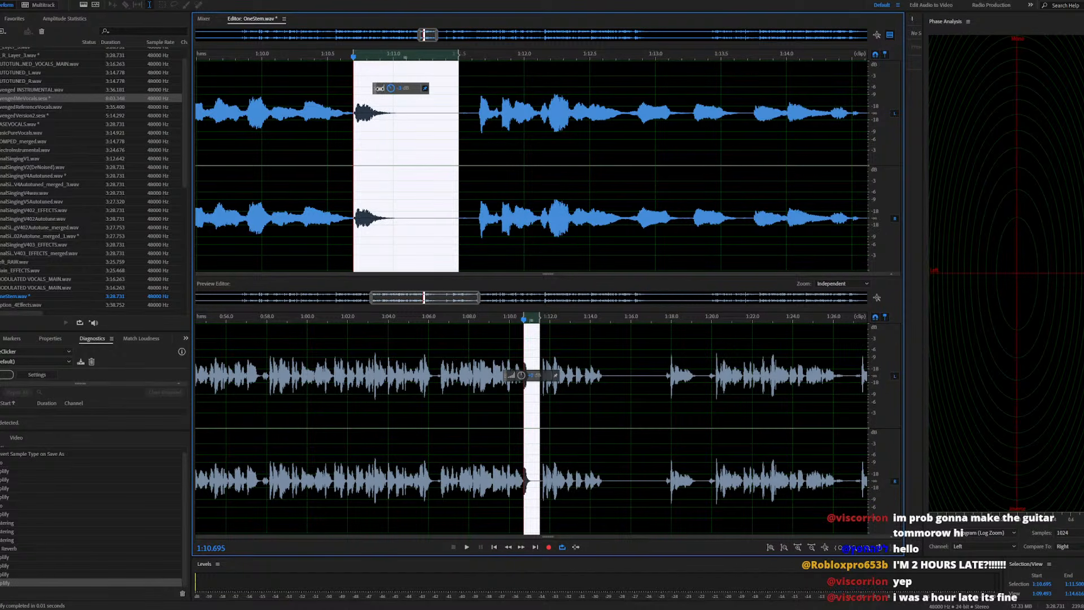
# Listen to the lowered phrase ending from 1:08.000 and again from 1:10.696
pyautogui.scroll(-3, 434, 220)
pyautogui.click(247, 227)
pyautogui.press('space')
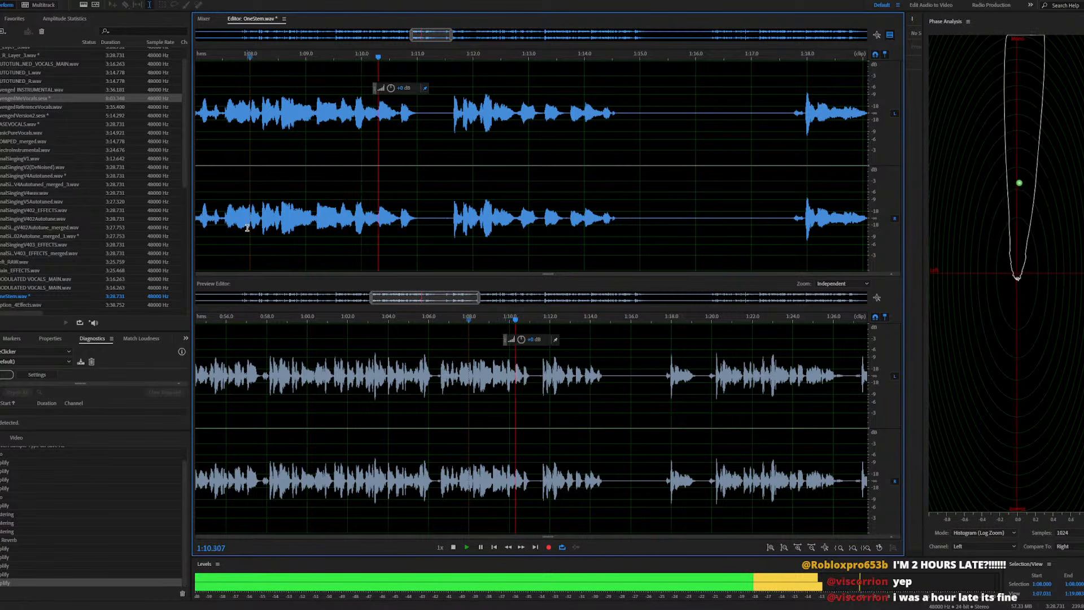
pyautogui.press('space')
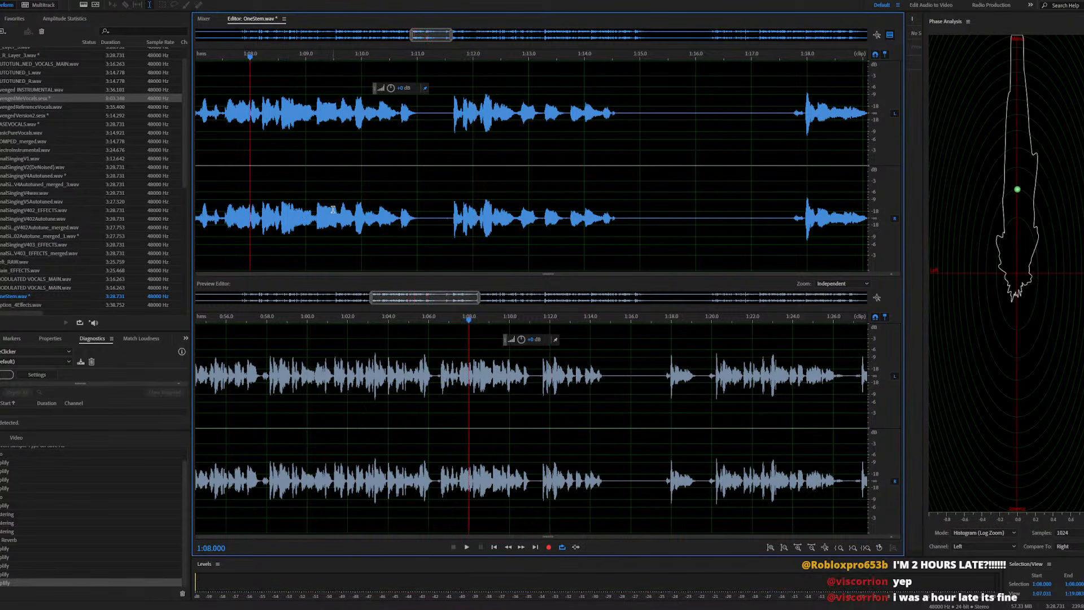
pyautogui.click(400, 220)
pyautogui.press('space')
pyautogui.press('space')
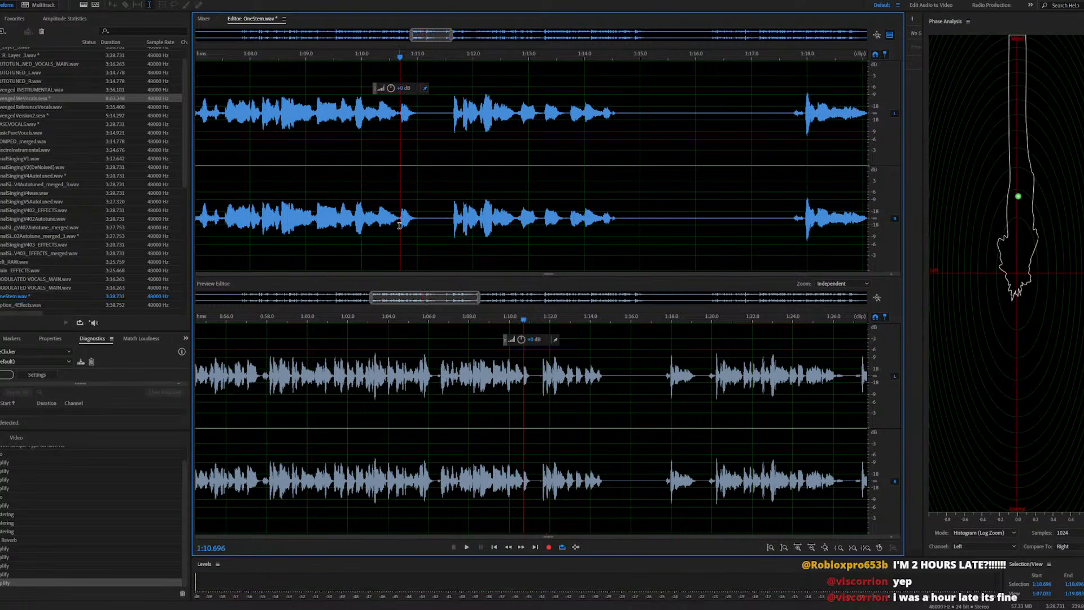
# Try lowering the tail from 1:10.706 to about 1:11.4 further, play it from about 1:09.8, and undo the volume change
pyautogui.scroll(3, 399, 225)
pyautogui.moveTo(402, 220); pyautogui.dragTo(523, 215)
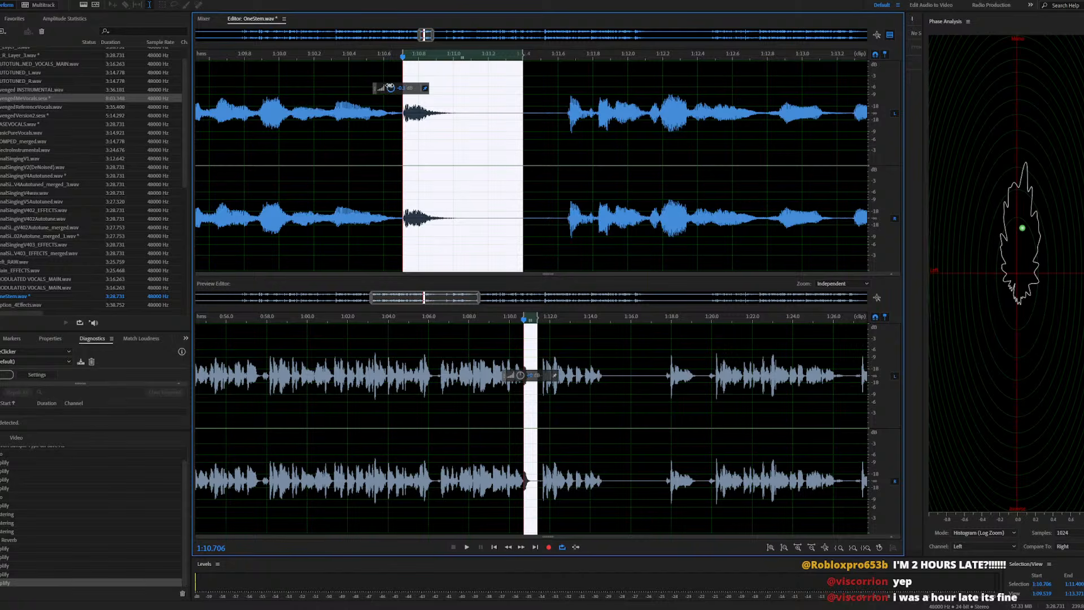
pyautogui.click(244, 214)
pyautogui.press('space')
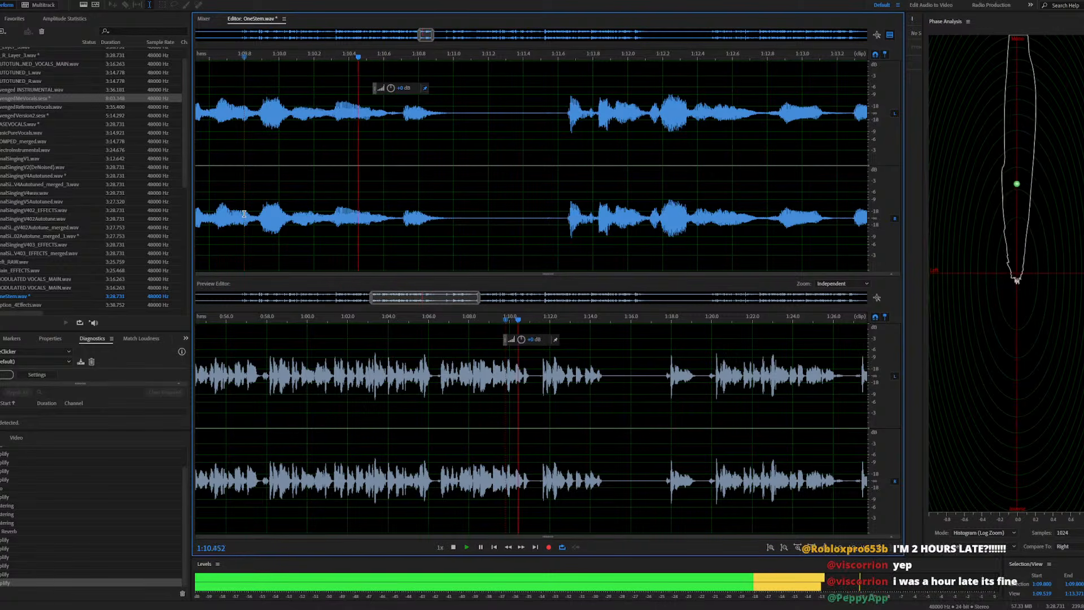
pyautogui.press('space')
pyautogui.hotkey('ctrl', 'z')
# Listen to the restored phrase tail from 1:10.706 and the whole phrase ending from 1:10.047
pyautogui.press('space')
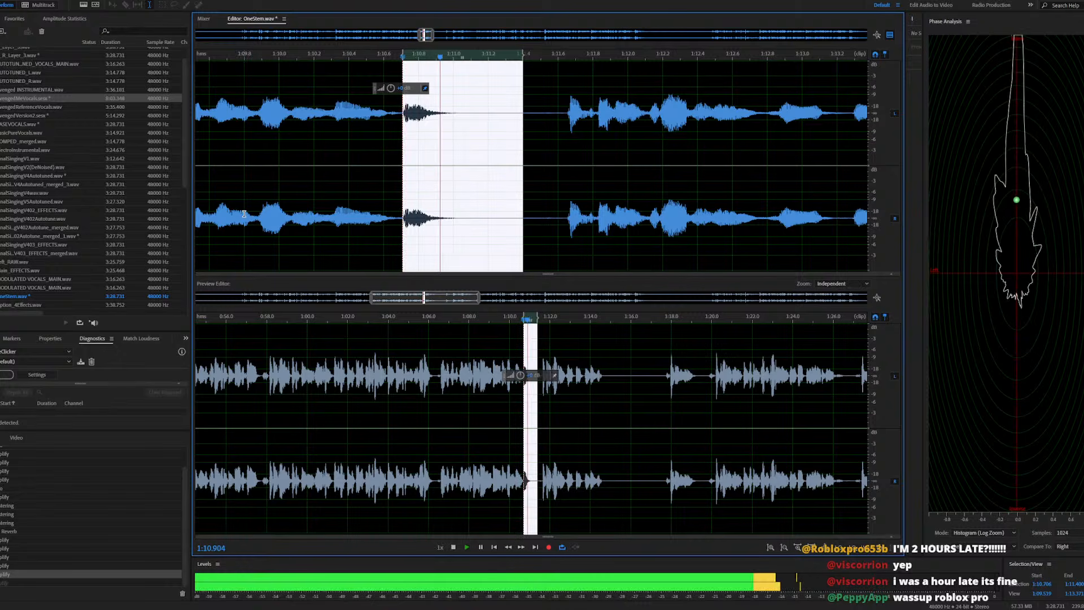
pyautogui.press('space')
pyautogui.click(288, 206)
pyautogui.press('space')
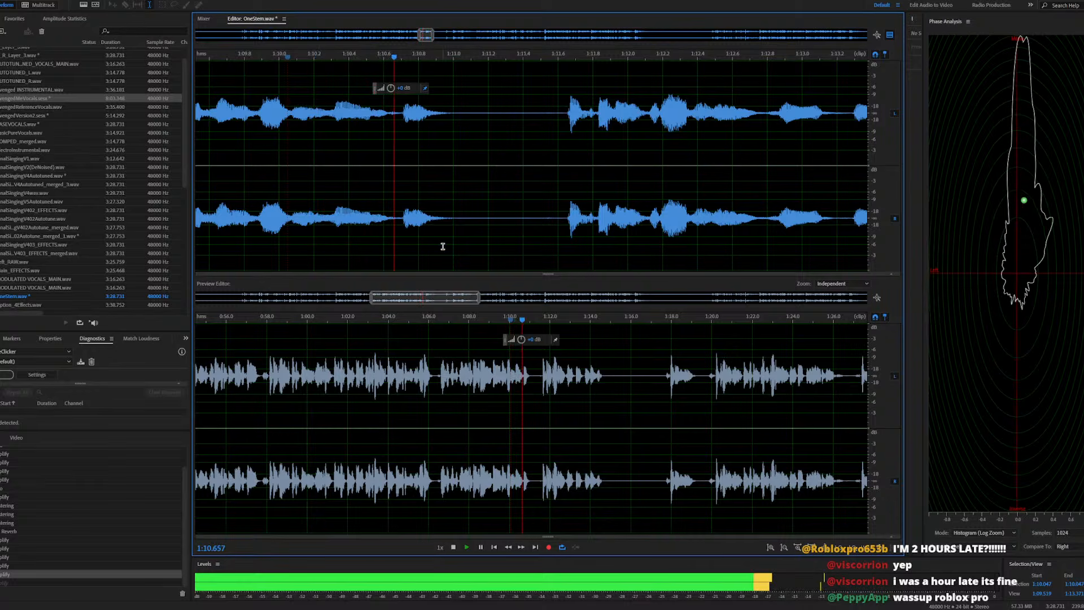
pyautogui.press('space')
# Try lowering the phrase tail from 1:10.700 to about 1:11.37, play it from 1:10.313, and undo the volume change
pyautogui.scroll(3, 407, 226)
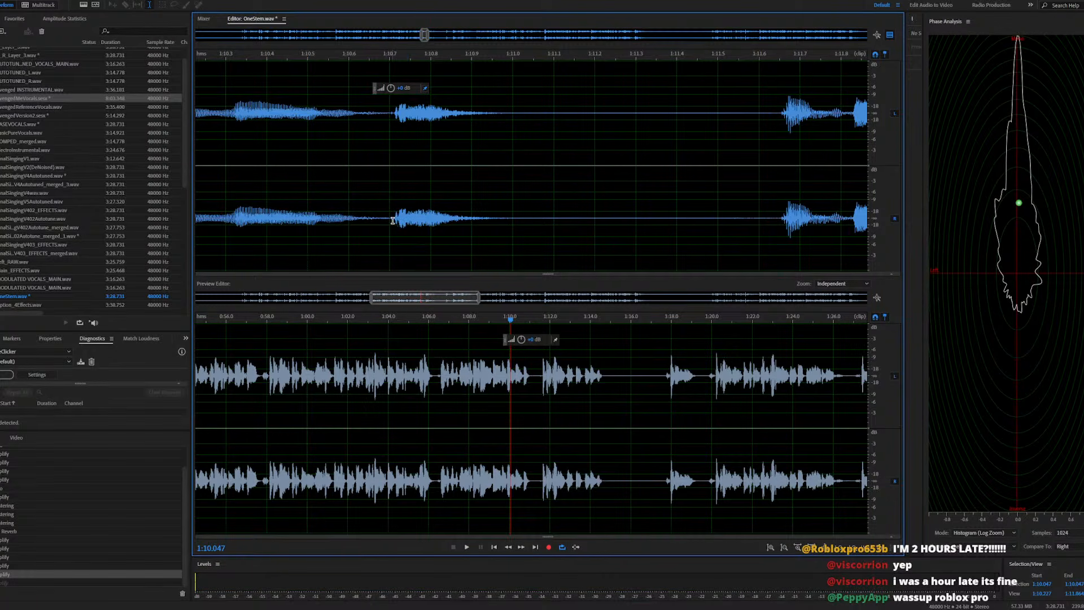
pyautogui.moveTo(390, 221); pyautogui.dragTo(664, 221)
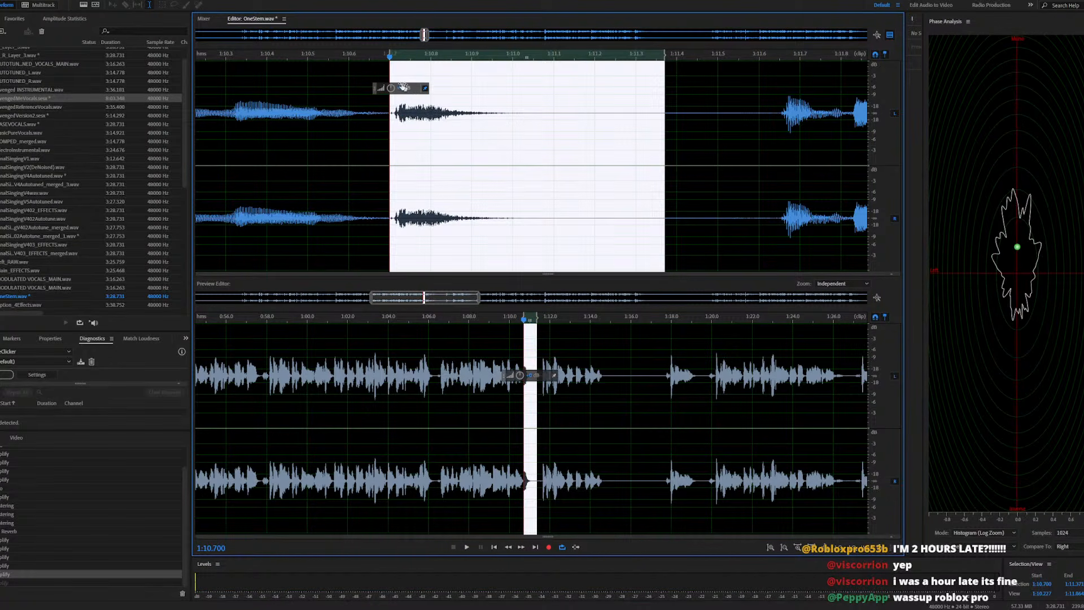
pyautogui.moveTo(391, 88); pyautogui.dragTo(385, 87)
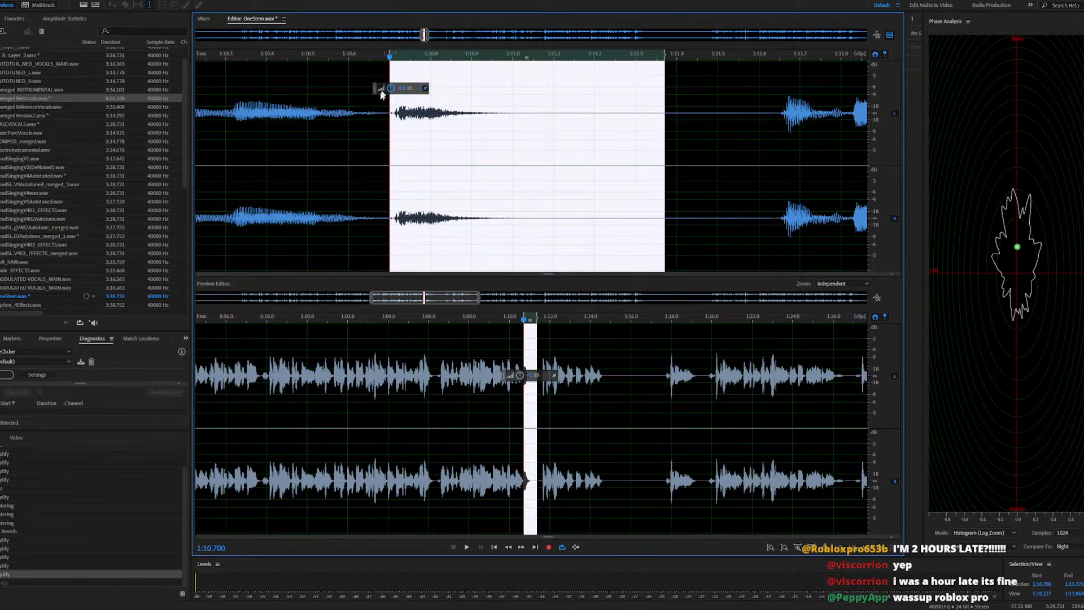
pyautogui.click(231, 201)
pyautogui.press('space')
pyautogui.press('space')
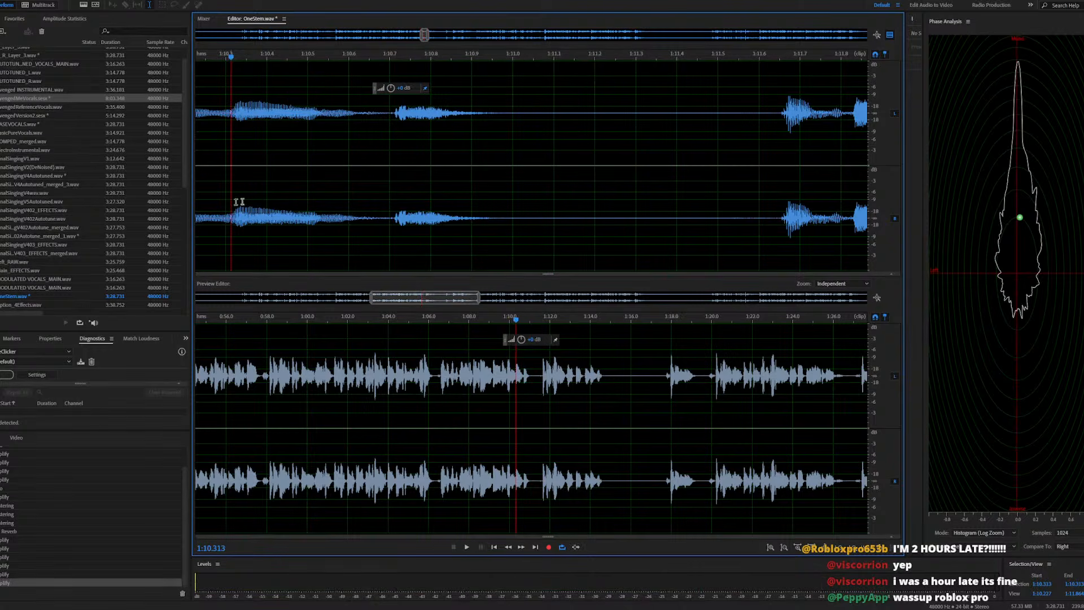
pyautogui.hotkey('ctrl', 'z')
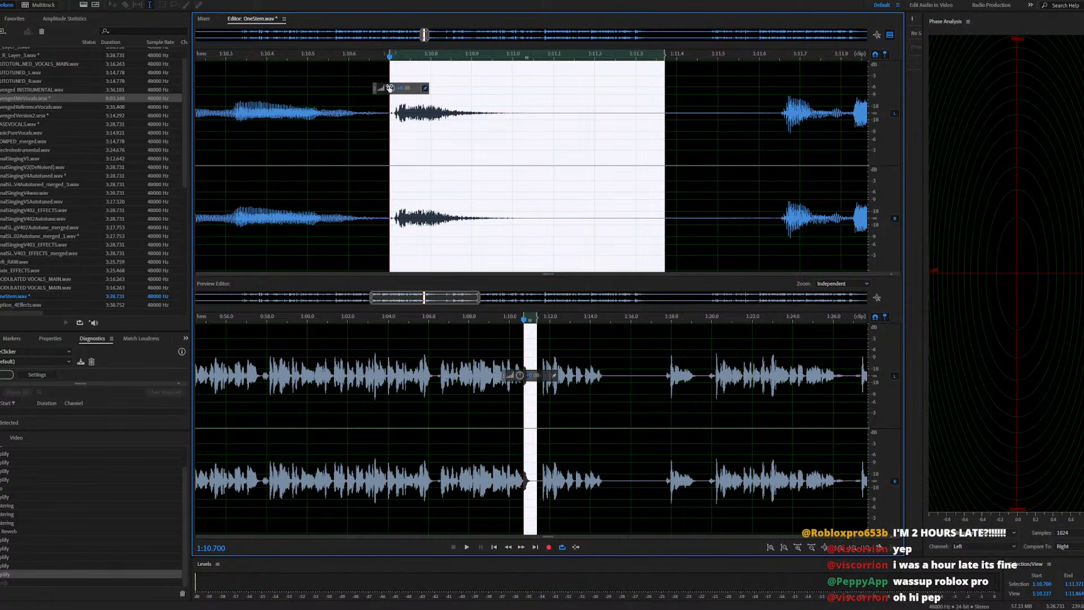
# Lower the volume of the tail starting at 1:10.700, and listen to it from about 1:10.33 and from 1:08.512
pyautogui.moveTo(389, 88); pyautogui.dragTo(384, 96)
pyautogui.click(240, 208)
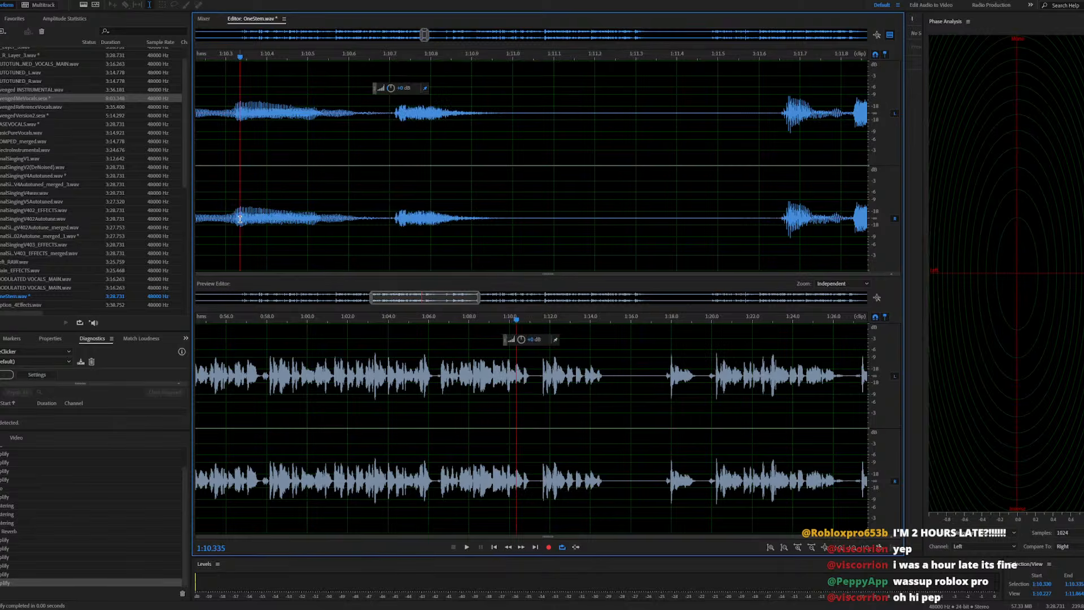
pyautogui.press('space')
pyautogui.scroll(-1, 428, 231)
pyautogui.scroll(-3, 427, 230)
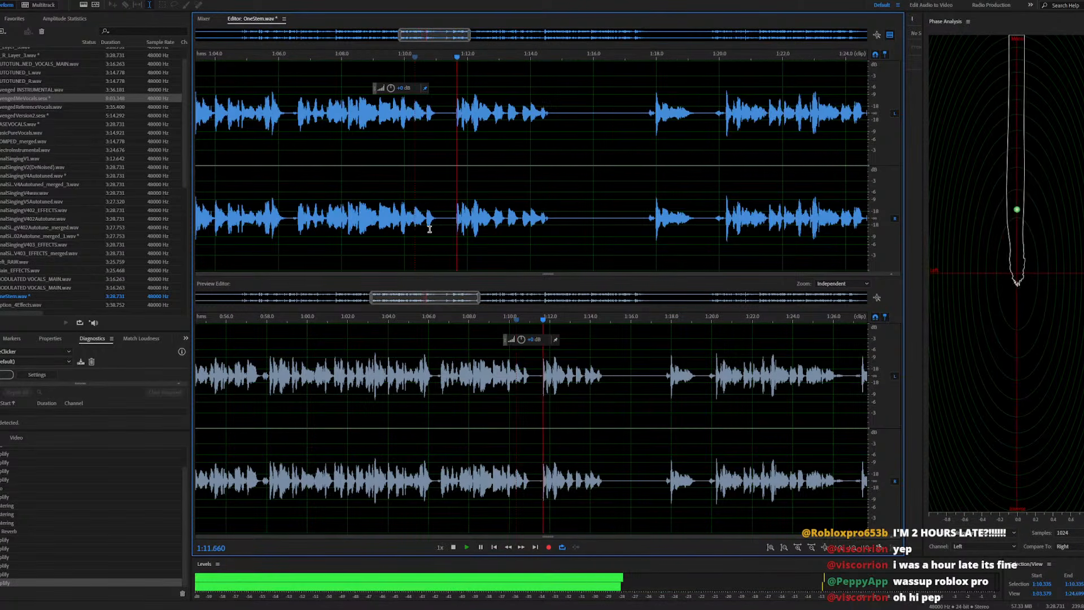
pyautogui.click(357, 210)
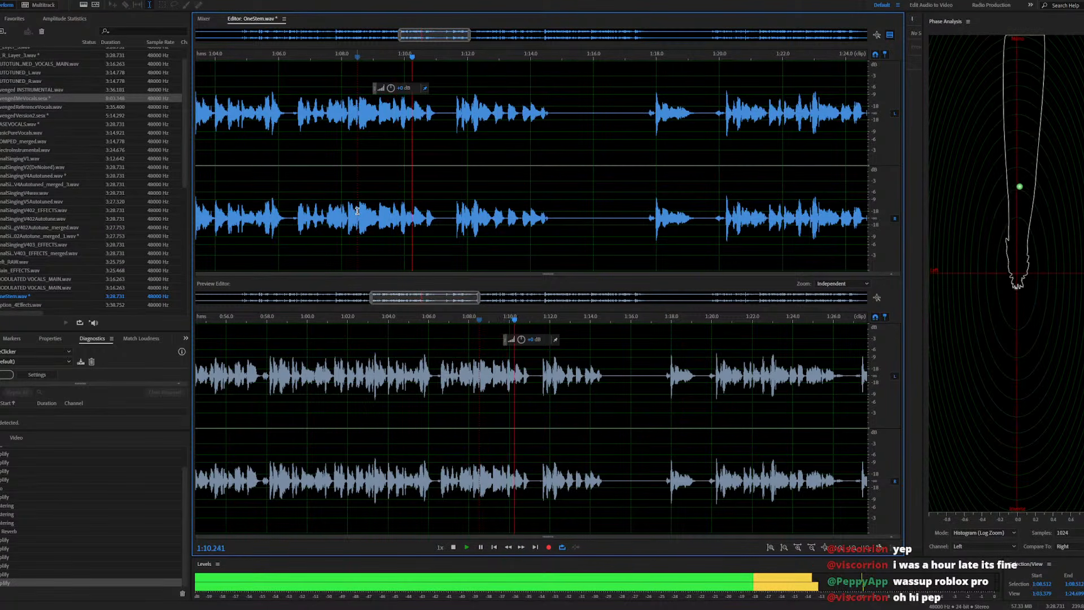
pyautogui.click(357, 211)
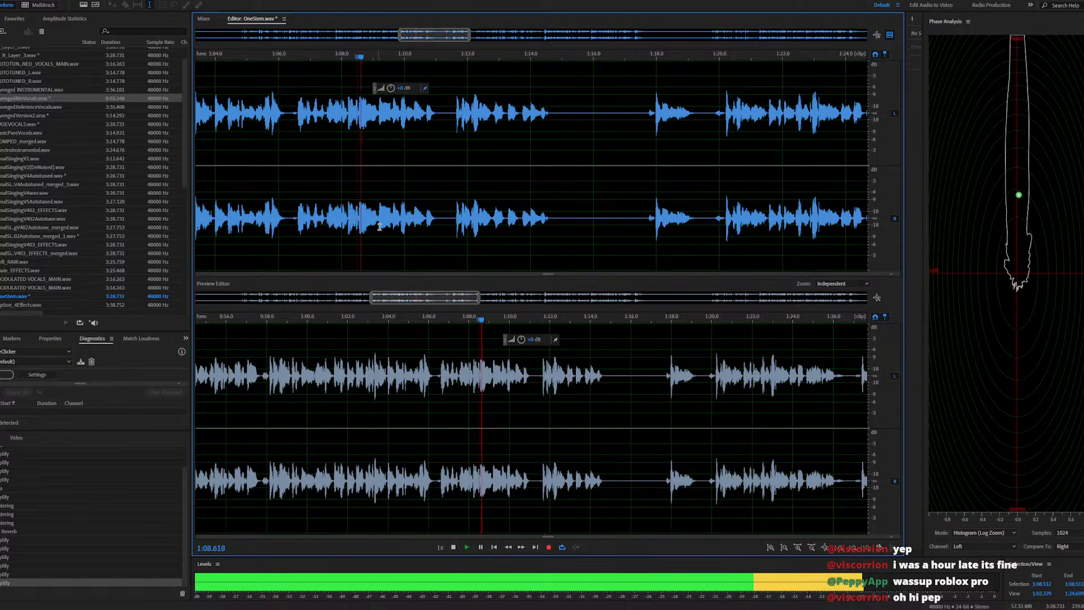
# Stop playback, open the AvengedMeVocals multitrack session, and listen to its ending from 3:20.653
pyautogui.click(55, 97)
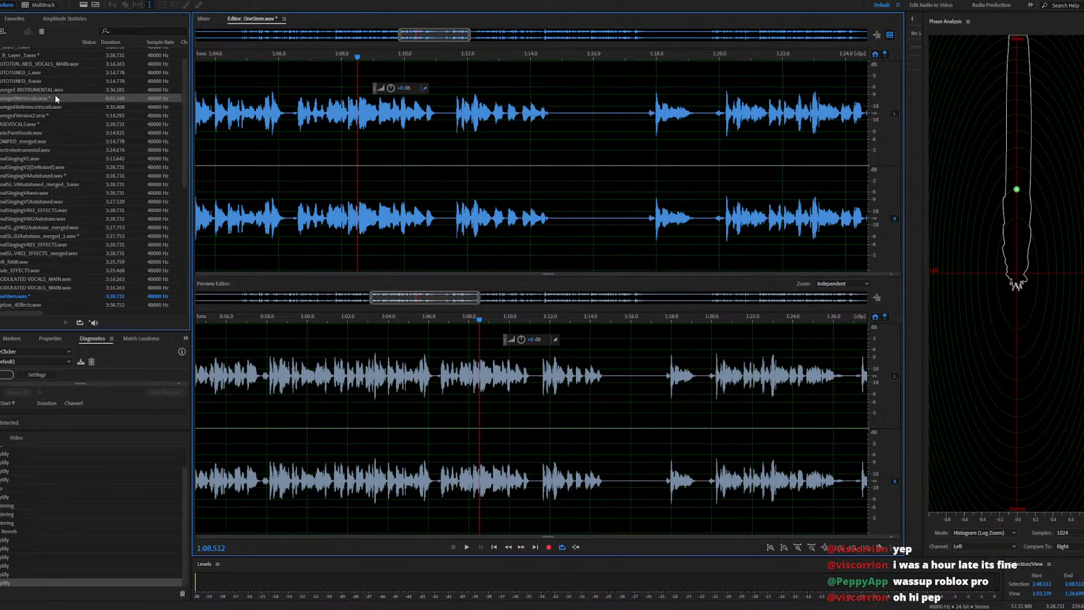
pyautogui.press('space')
pyautogui.doubleClick(55, 97)
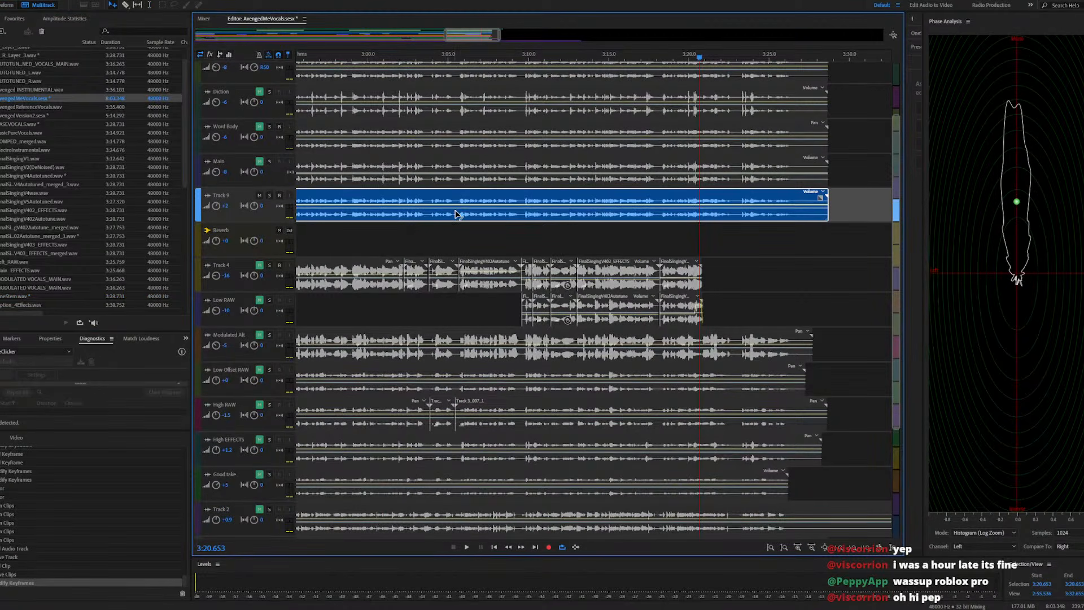
pyautogui.press('space')
pyautogui.scroll(-2, 618, 223)
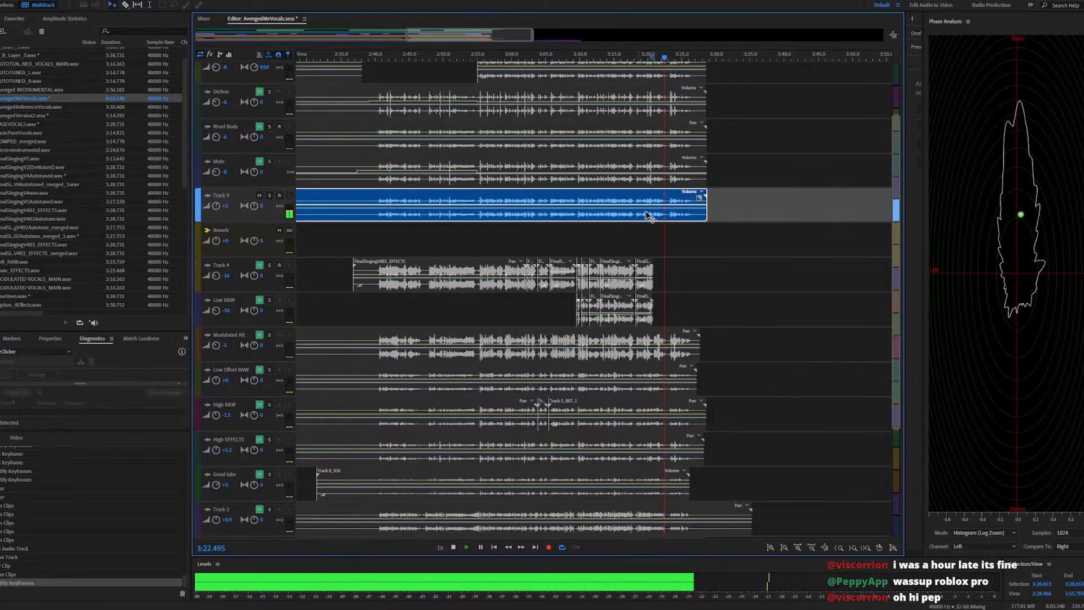
pyautogui.scroll(-1, 649, 216)
pyautogui.scroll(-1, 677, 212)
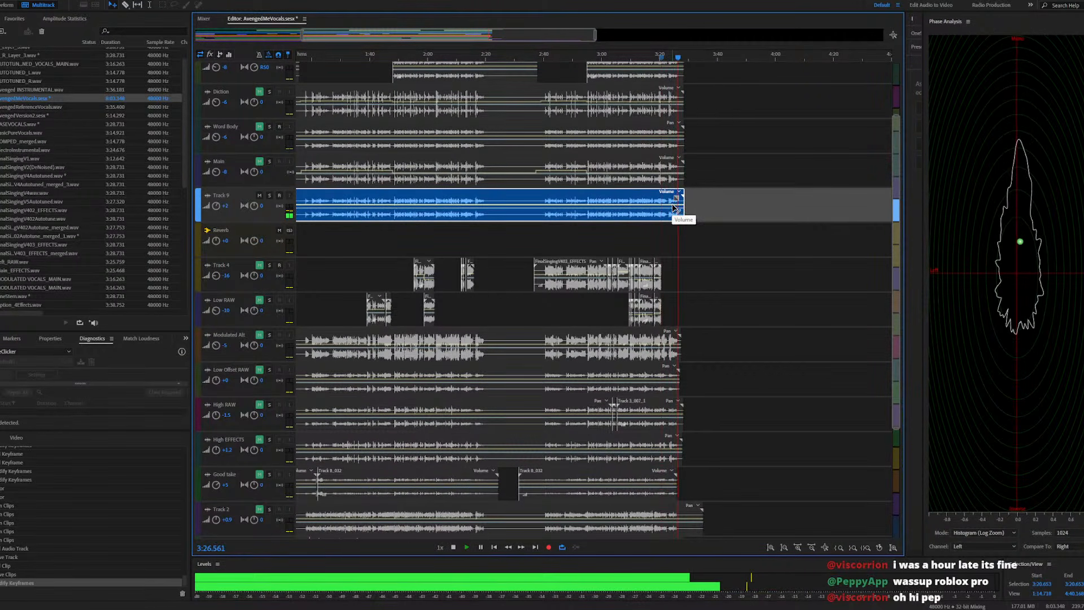
pyautogui.scroll(-3, 675, 209)
pyautogui.press('space')
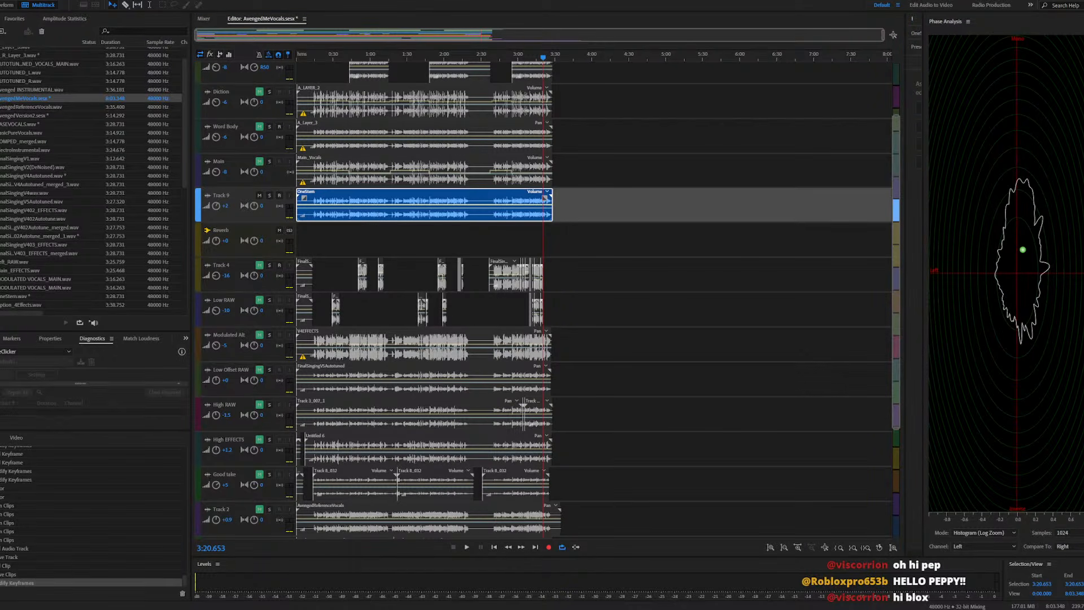
# Play the AvengedMeVocals mix from the beginning to check the OneStem vocal against the instrumental
pyautogui.scroll(3, 458, 292)
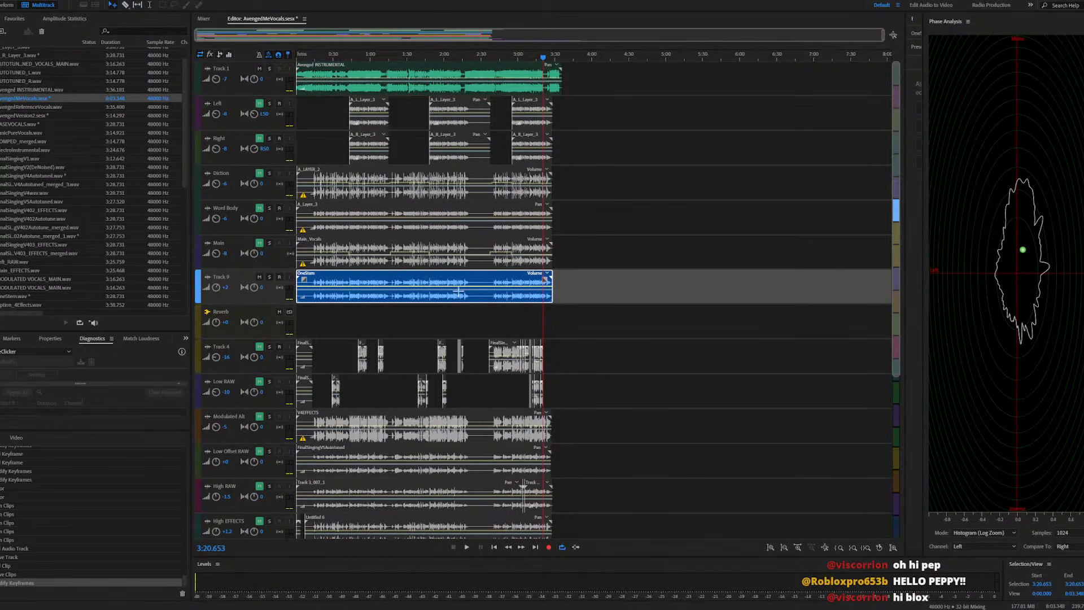
pyautogui.press('Home')
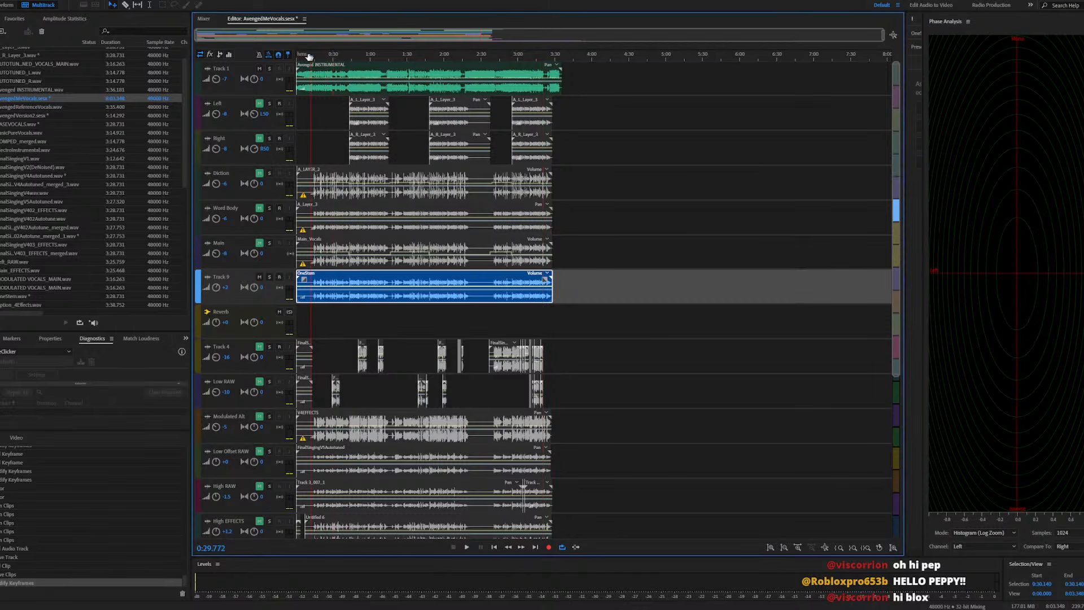
pyautogui.press('space')
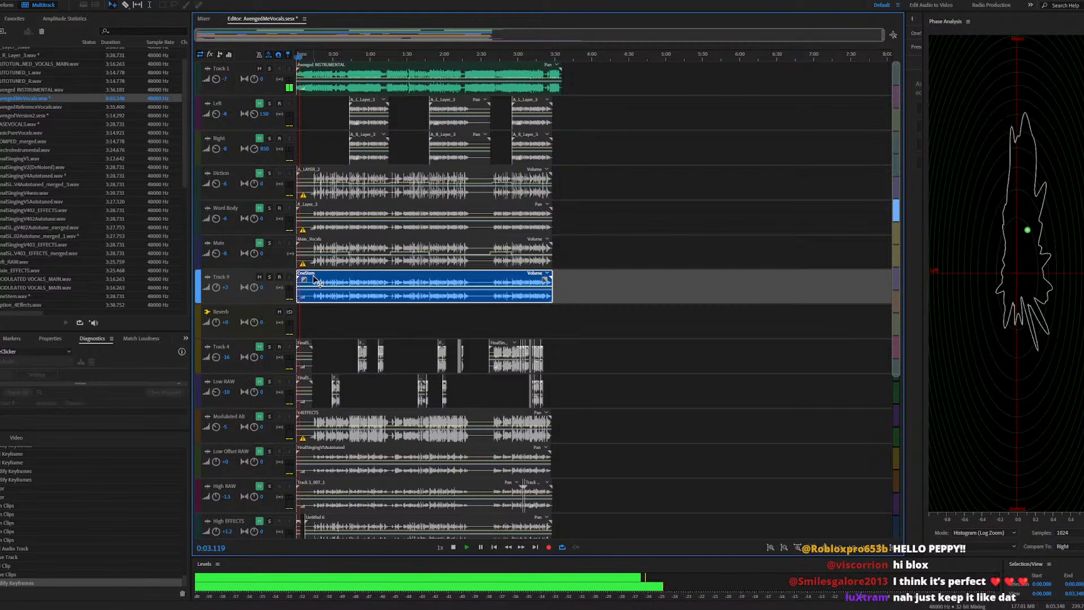
pyautogui.scroll(3, 314, 278)
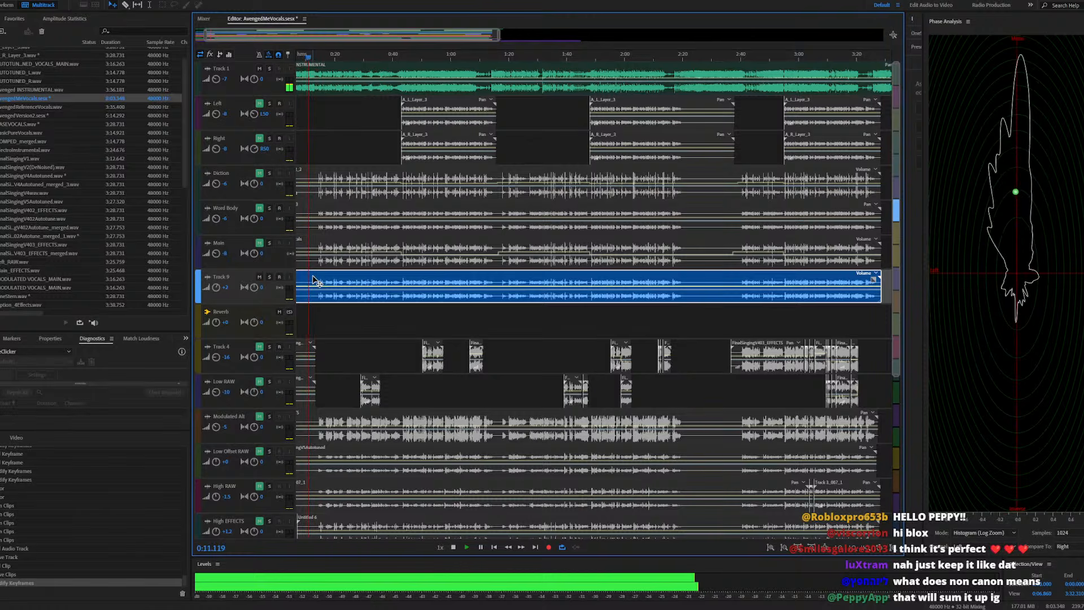
pyautogui.scroll(3, 239, 280)
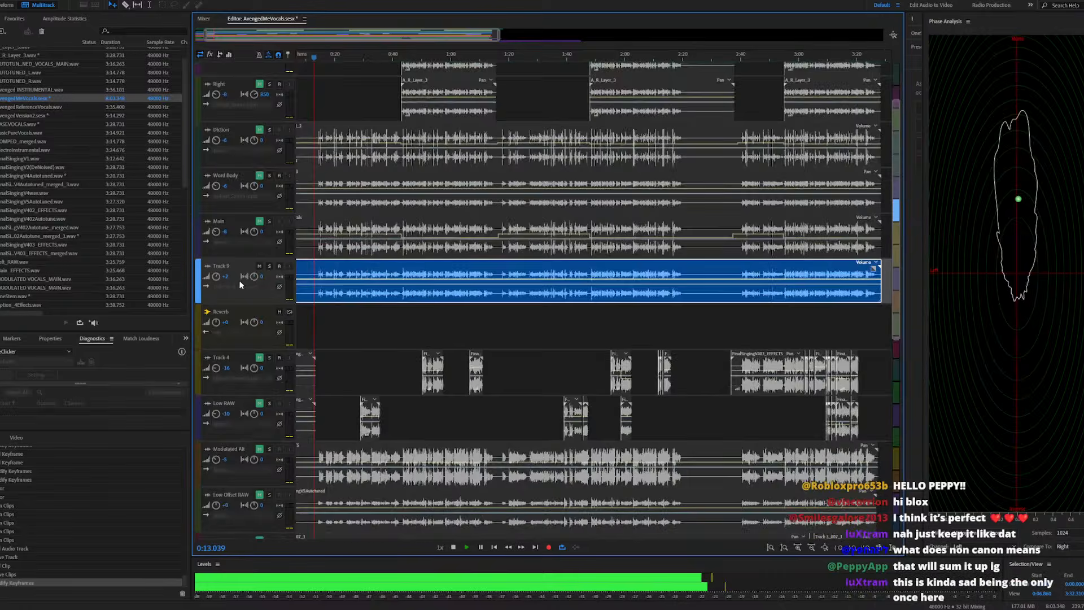
pyautogui.scroll(3, 238, 170)
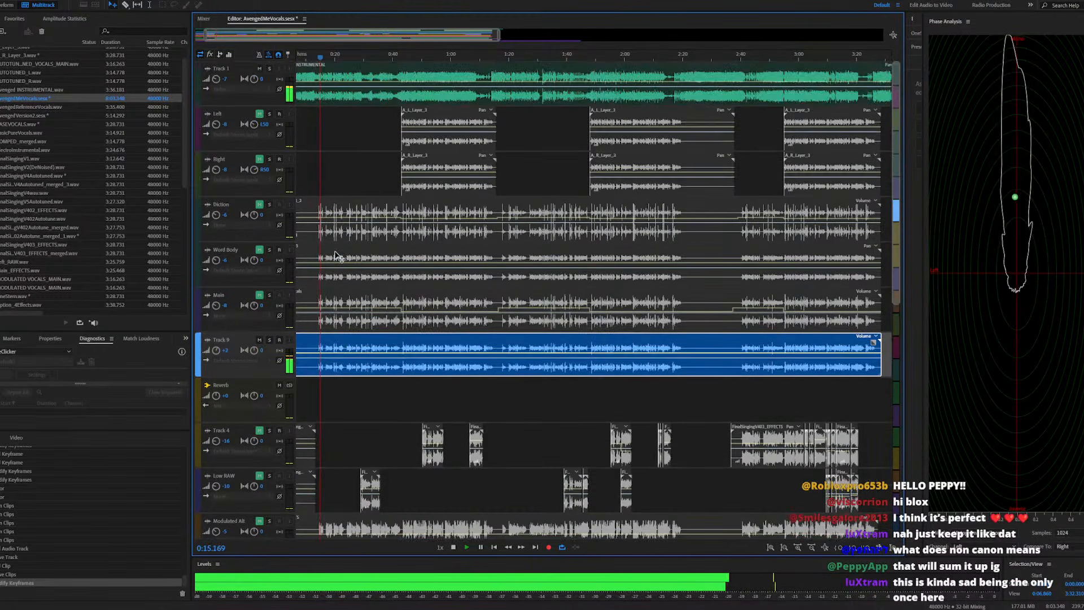
# Change the volume of the instrumental on Track 1, listen to the mix until about 0:47, and stop playback
pyautogui.click(226, 79)
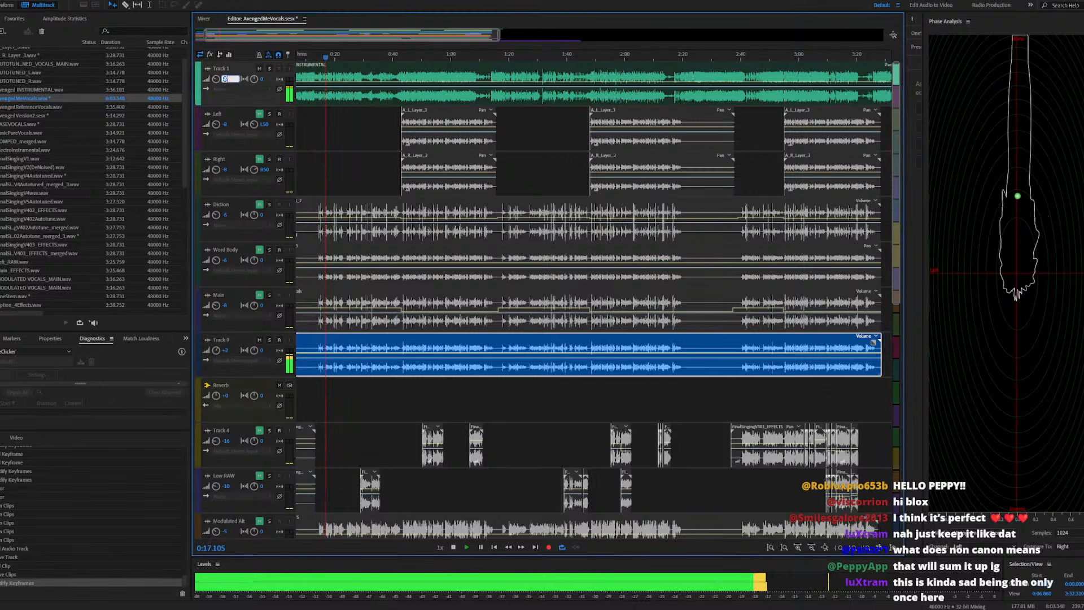
pyautogui.press('Return')
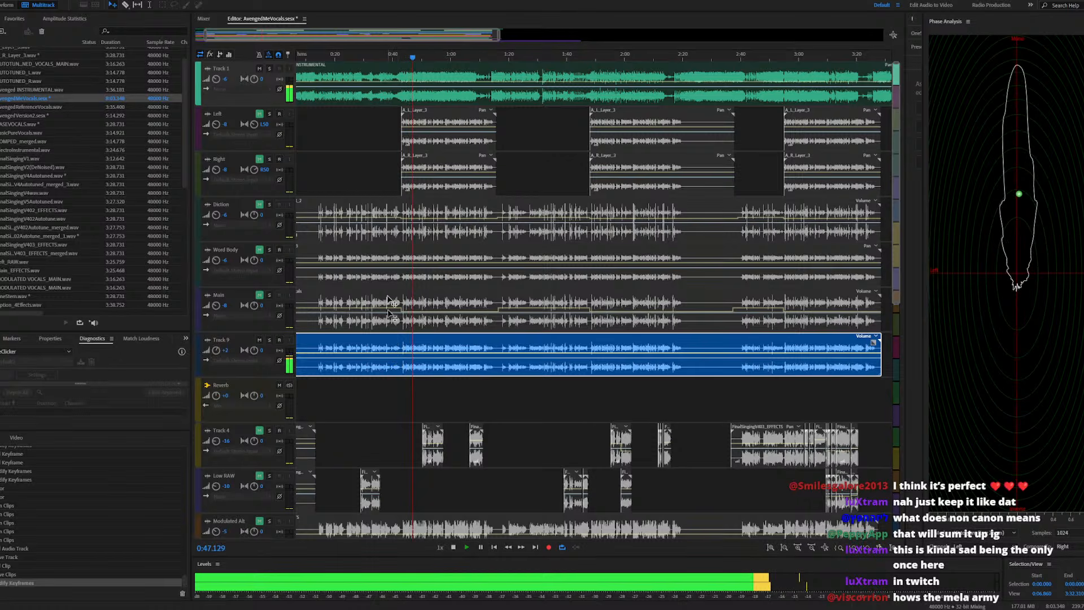
pyautogui.click(379, 135)
pyautogui.press('space')
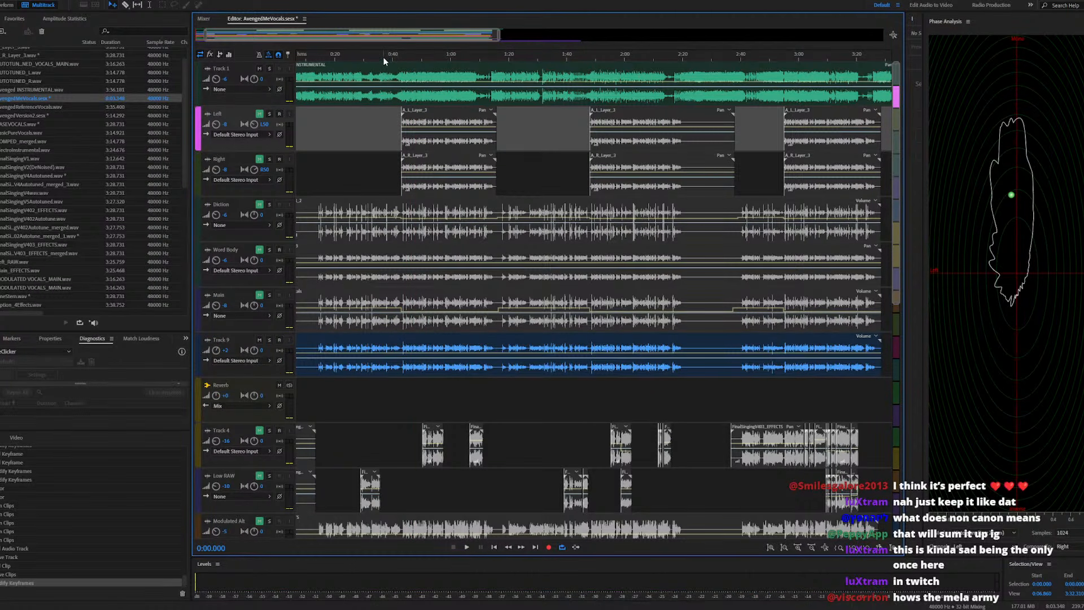
# Play the mix from 0:37.014, open the OneStem clip on Track 9 in the waveform editor, and play it from there
pyautogui.press('space')
pyautogui.scroll(5, 390, 350)
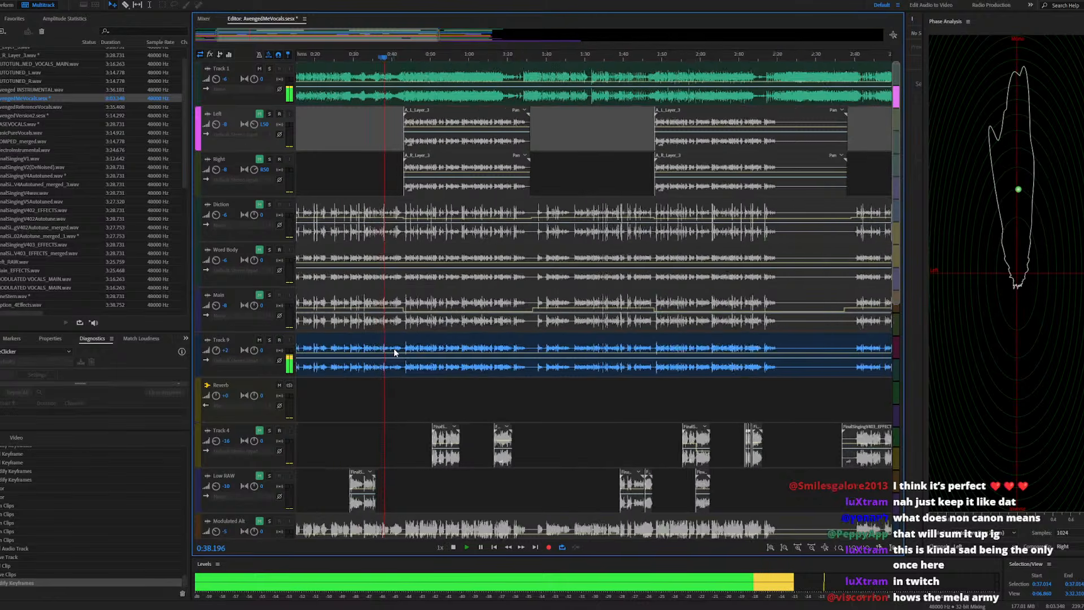
pyautogui.scroll(3, 394, 352)
pyautogui.press('space')
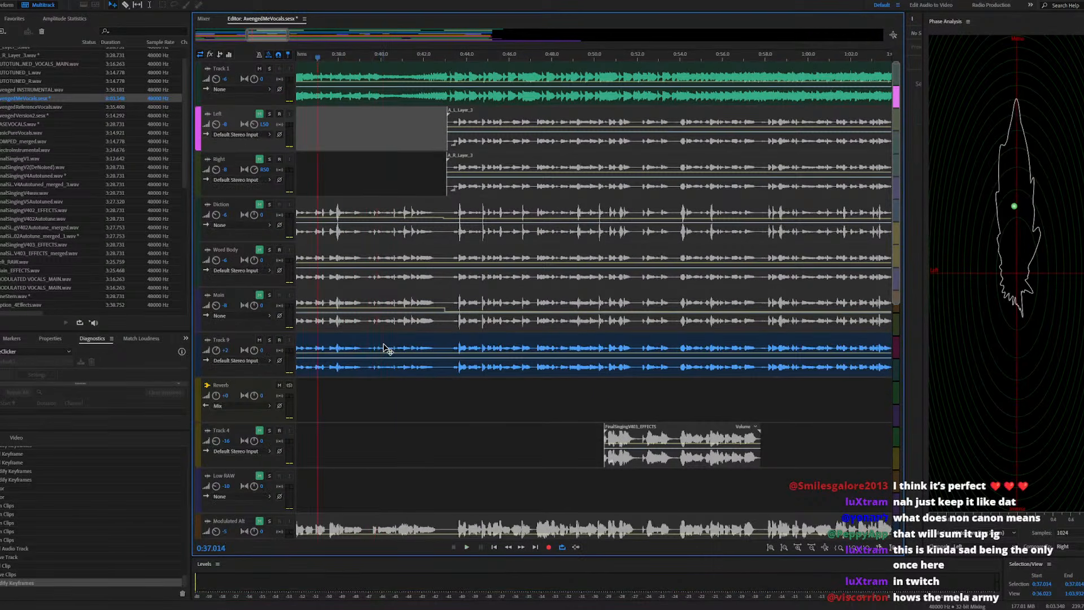
pyautogui.click(385, 348)
pyautogui.doubleClick(383, 348)
pyautogui.press('space')
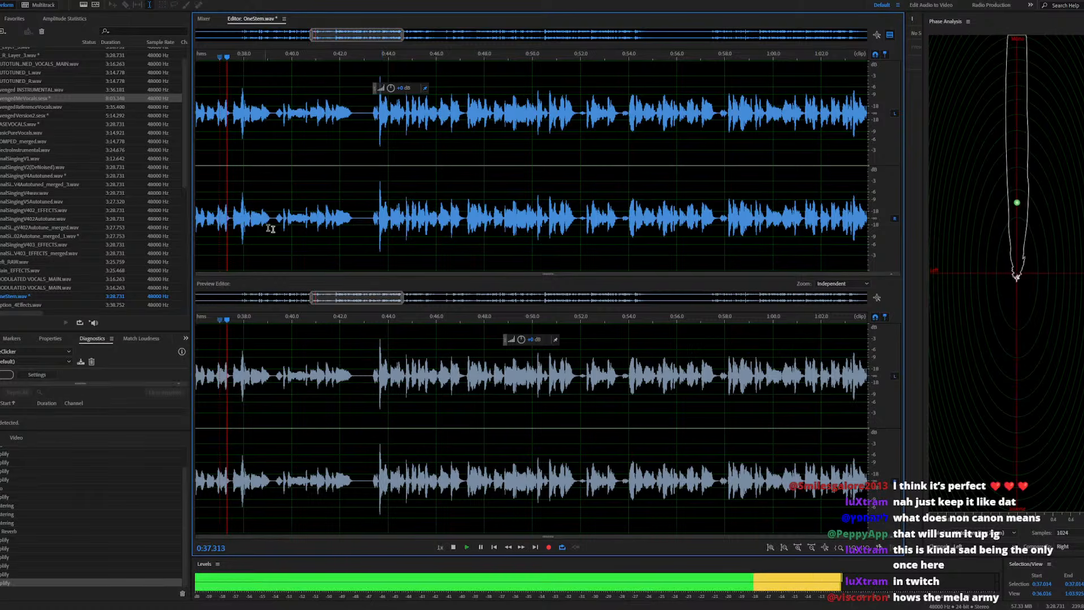
# Raise the volume of the quiet phrase from 0:39.282 to about 0:43.2 in OneStem.wav
pyautogui.scroll(2, 265, 221)
pyautogui.moveTo(265, 220); pyautogui.dragTo(433, 226)
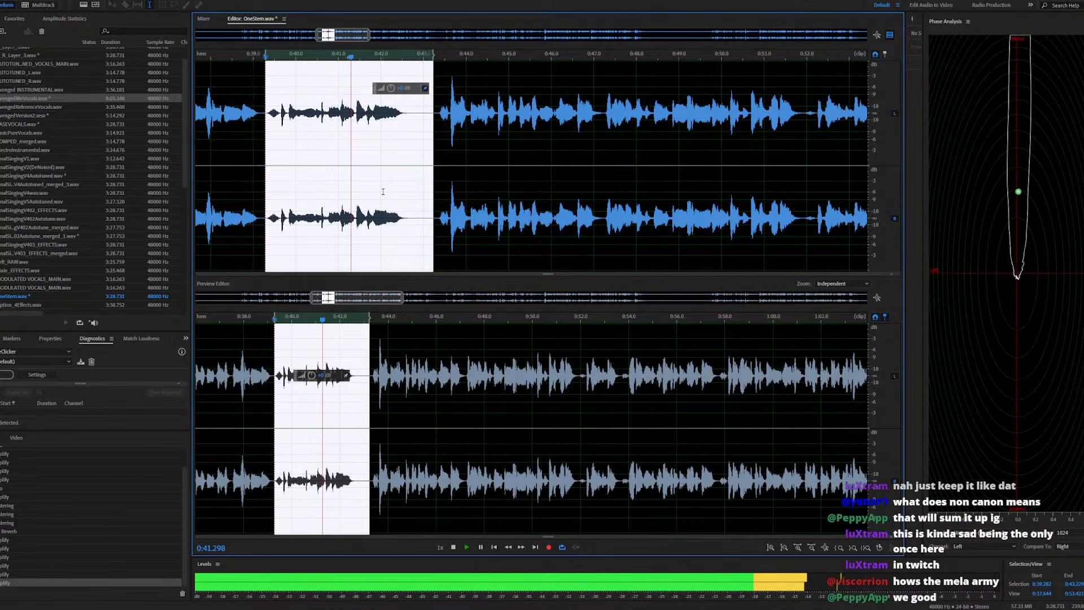
pyautogui.press('space')
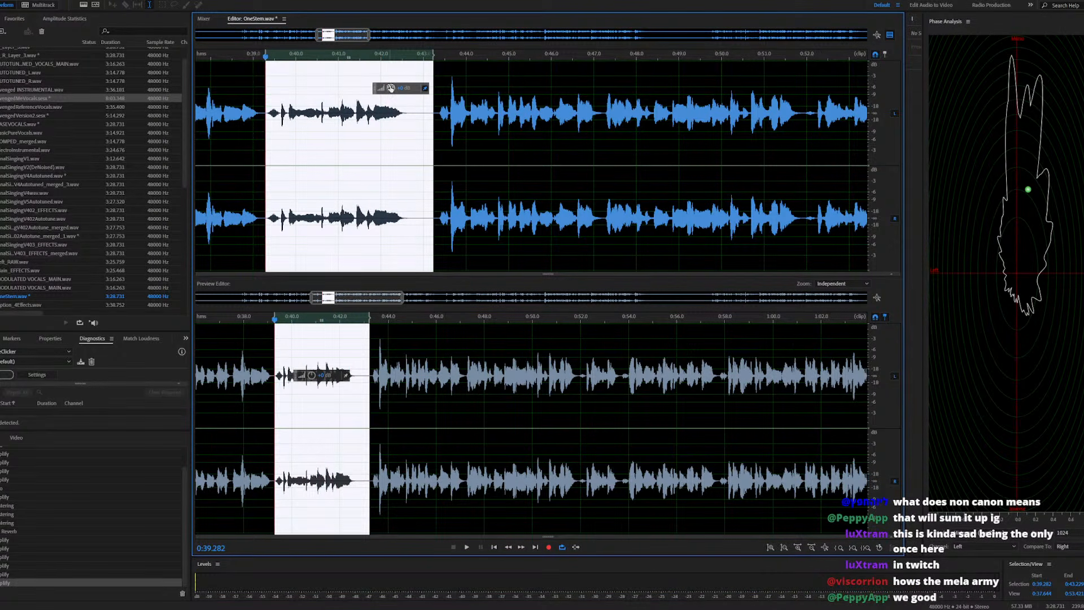
pyautogui.moveTo(392, 88); pyautogui.dragTo(405, 88)
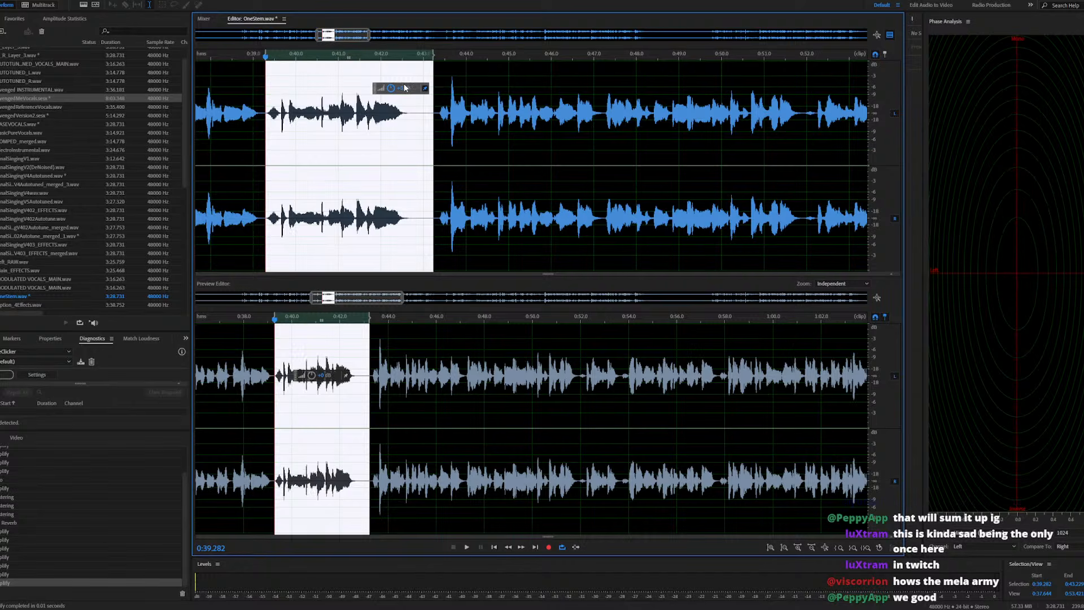
# Listen to the raised phrase from 0:38.357, and check its ending from 0:41.389 and 0:41.676
pyautogui.click(226, 205)
pyautogui.press('space')
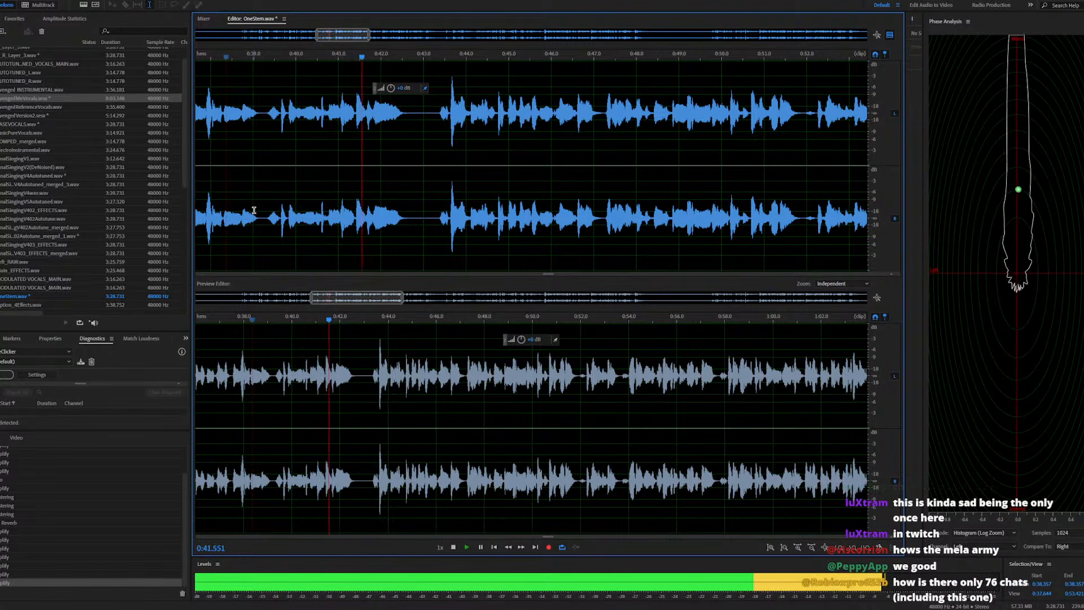
pyautogui.click(355, 220)
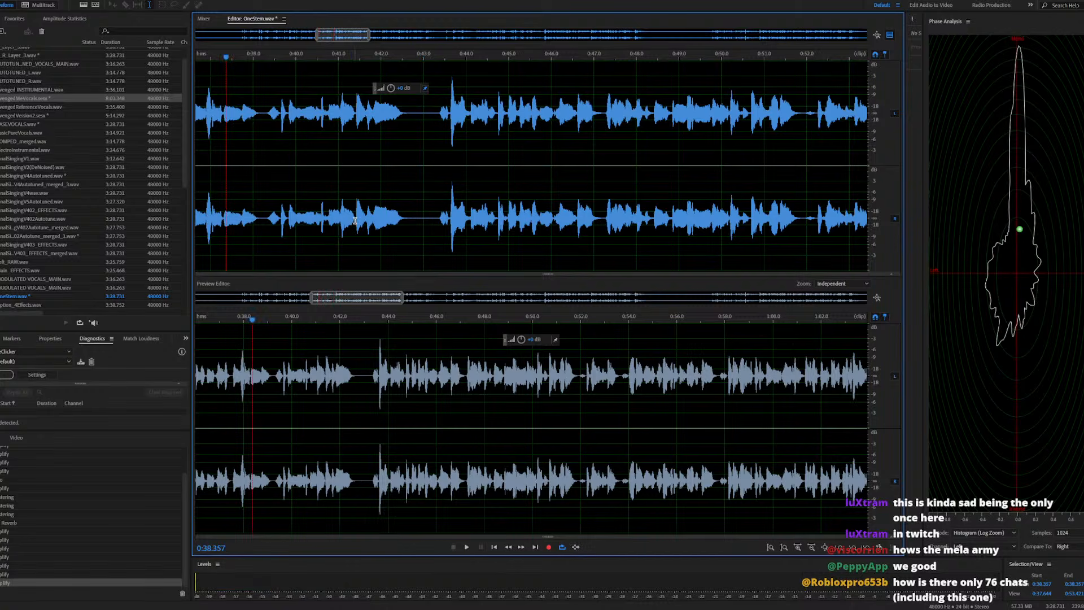
pyautogui.press('space')
pyautogui.click(367, 219)
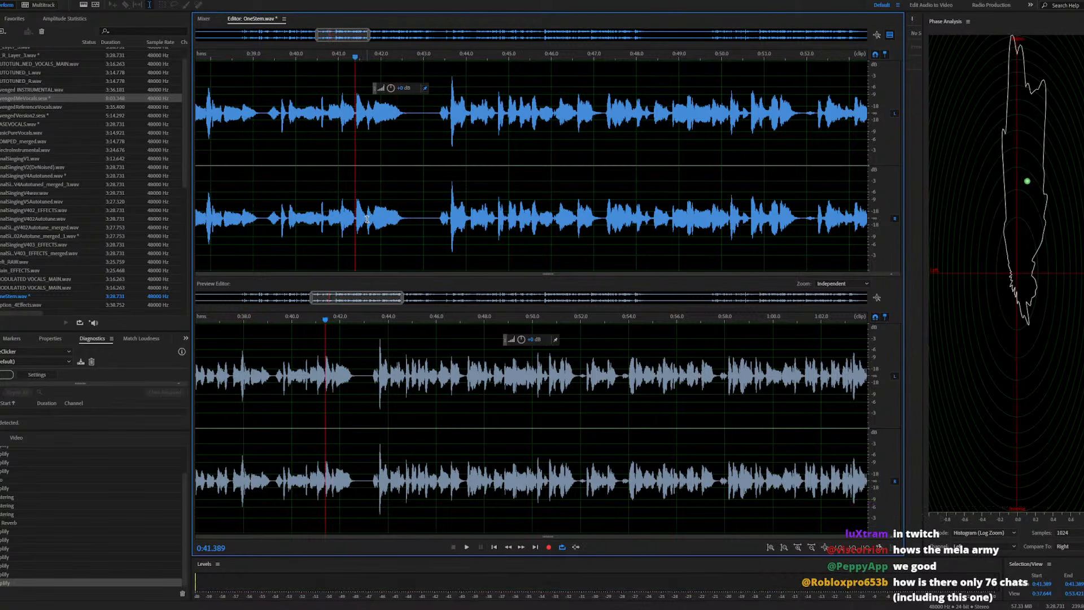
pyautogui.press('space')
pyautogui.press('space')
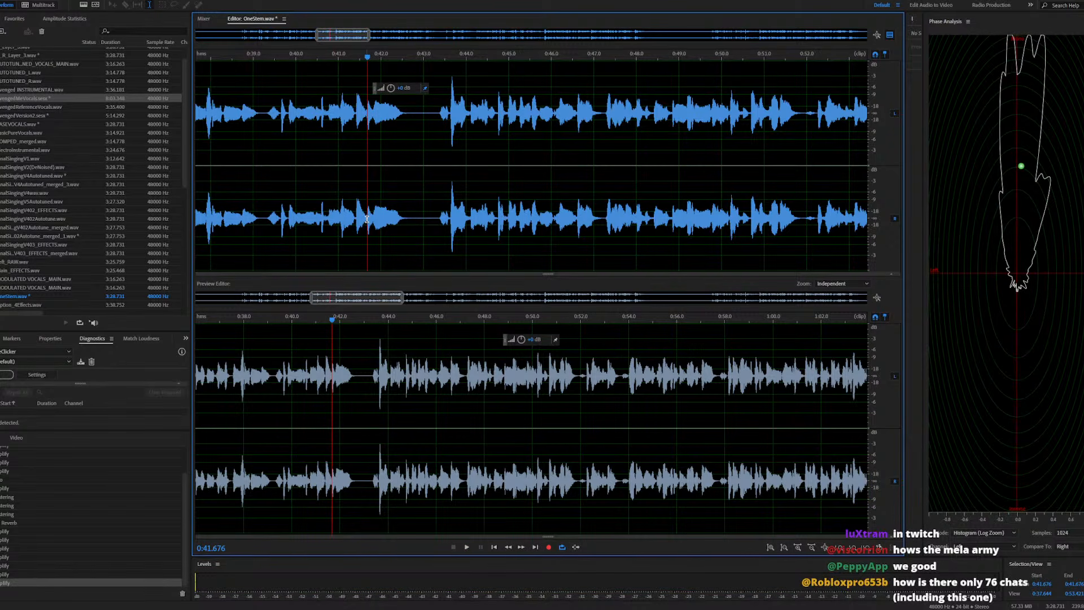
# Lower the volume of the phrase ending from 0:41.665 to about 0:43.1 slightly, and play it from about 0:40.5
pyautogui.moveTo(367, 219); pyautogui.dragTo(425, 215)
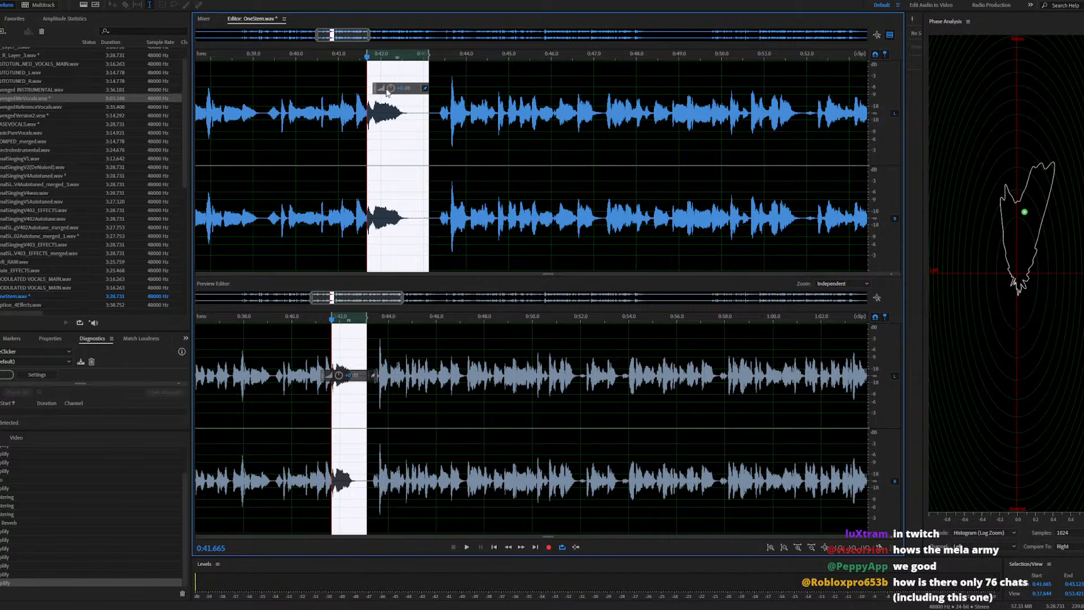
pyautogui.moveTo(398, 86); pyautogui.dragTo(397, 86)
pyautogui.click(317, 235)
pyautogui.press('space')
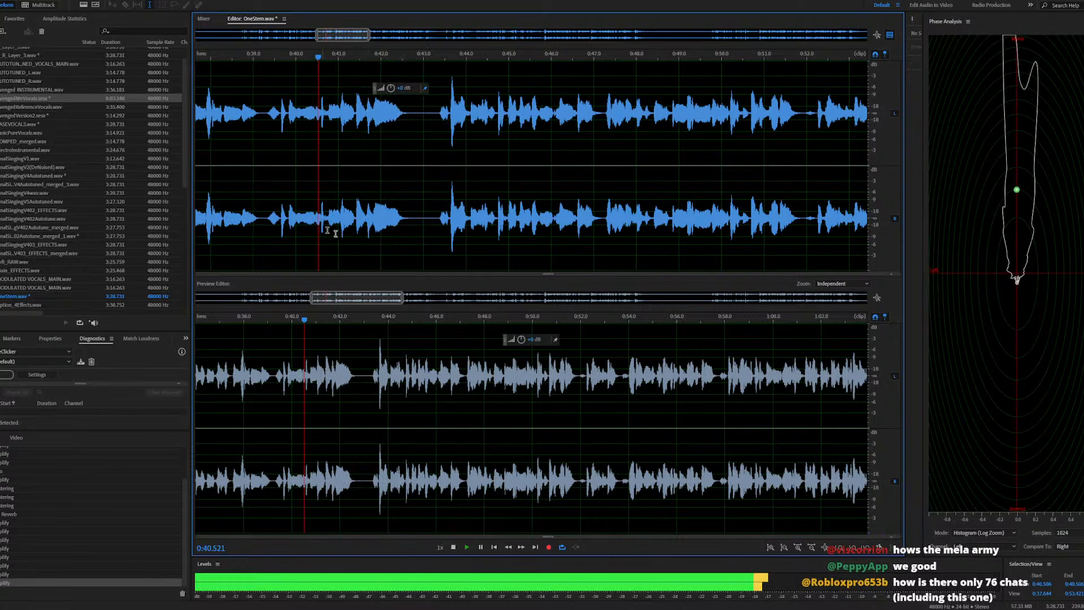
# Try a volume change on the phrase ending from 0:41.812 to 0:43.000 in OneStem.wav, play it from about 0:41.1, and undo it
pyautogui.scroll(2, 370, 236)
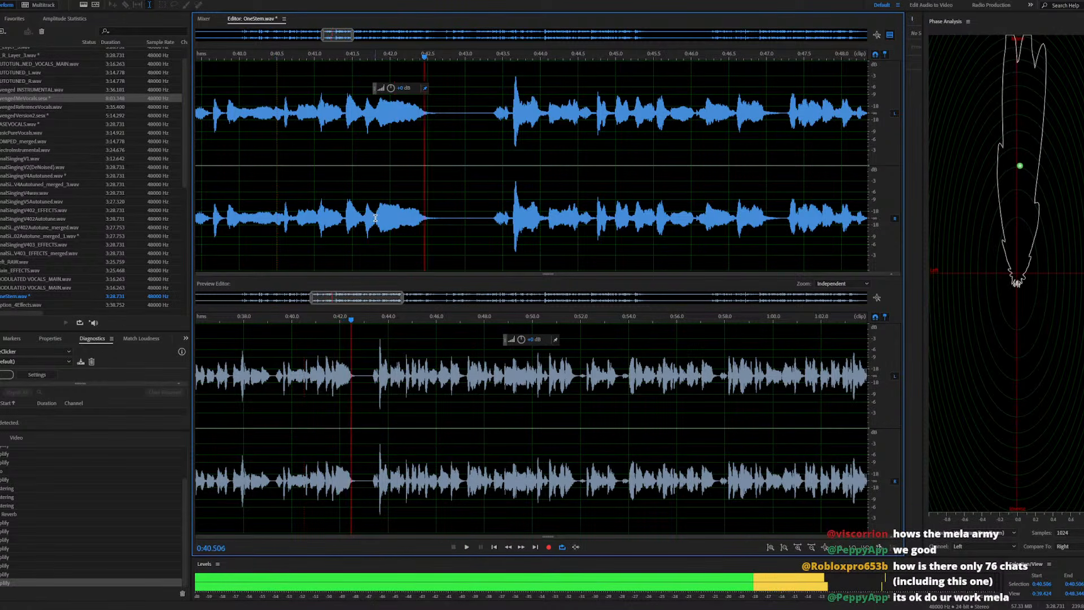
pyautogui.moveTo(375, 236); pyautogui.dragTo(467, 234)
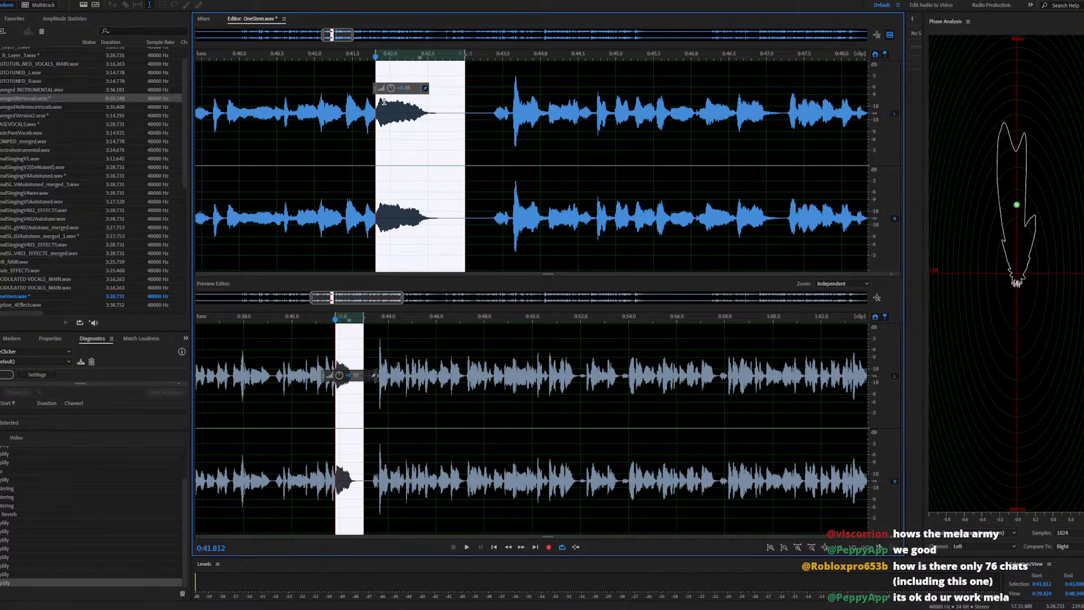
pyautogui.click(320, 181)
pyautogui.press('space')
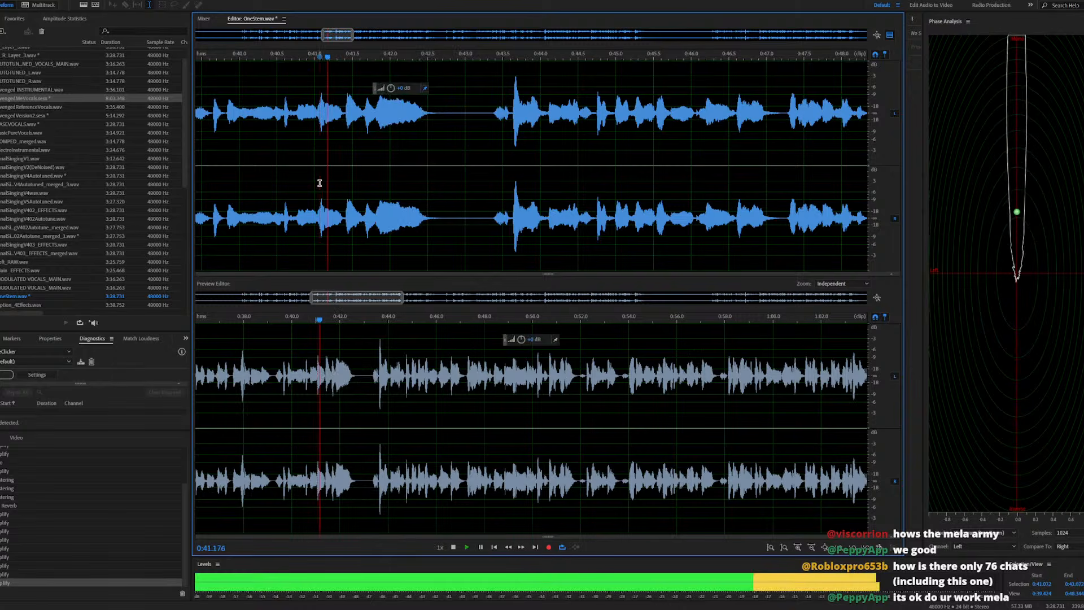
pyautogui.press('space')
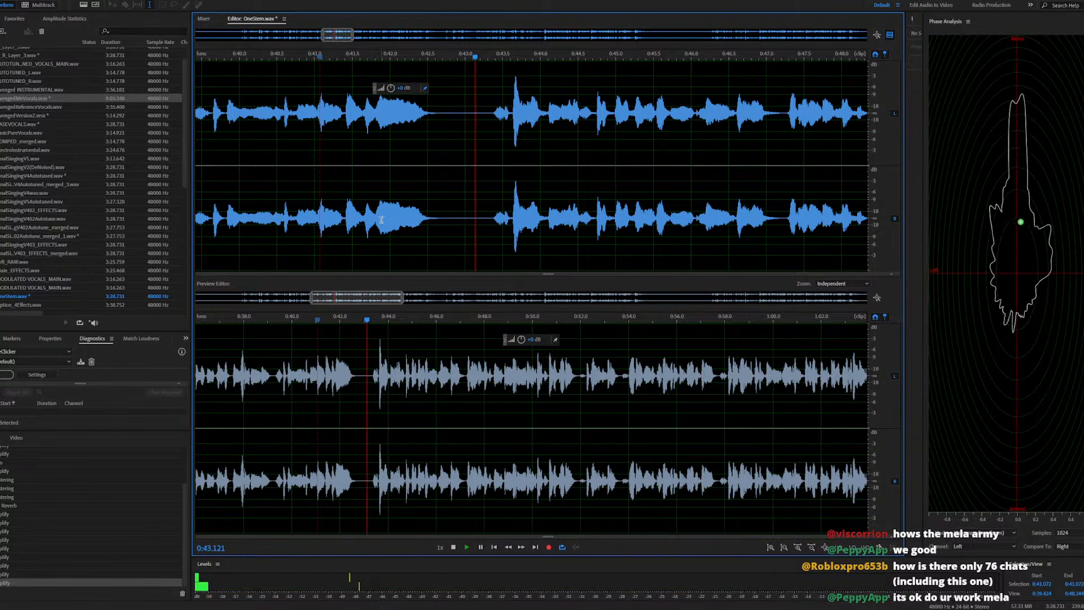
pyautogui.hotkey('ctrl', 'z')
# Adjust the volume of the phrase's tail from 0:42.131 to about 0:42.8, and play it from 0:41.132 and 0:41.409
pyautogui.click(400, 220)
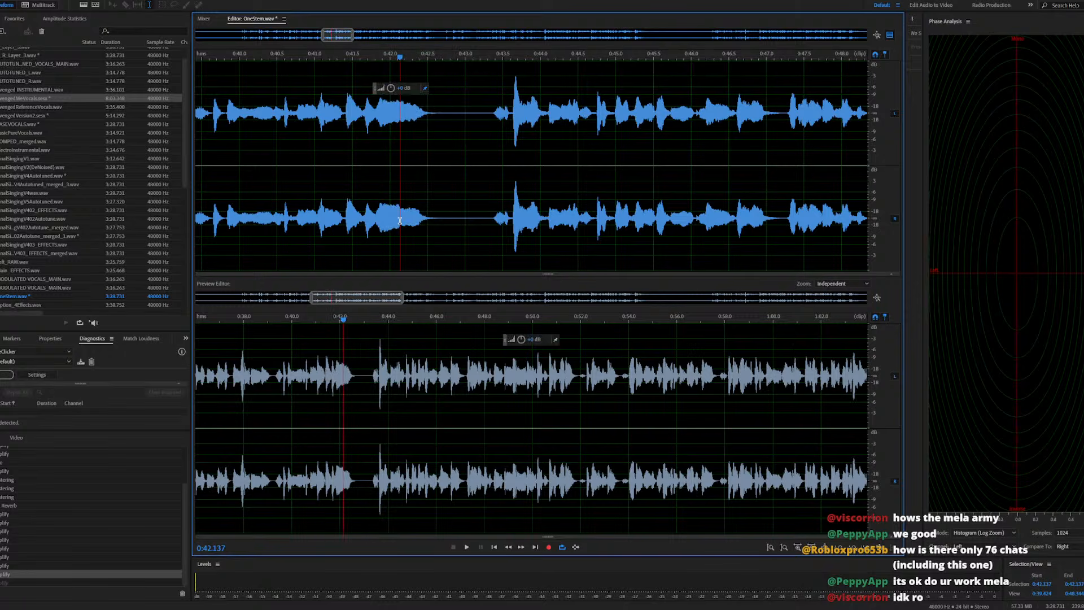
pyautogui.moveTo(399, 220); pyautogui.dragTo(450, 226)
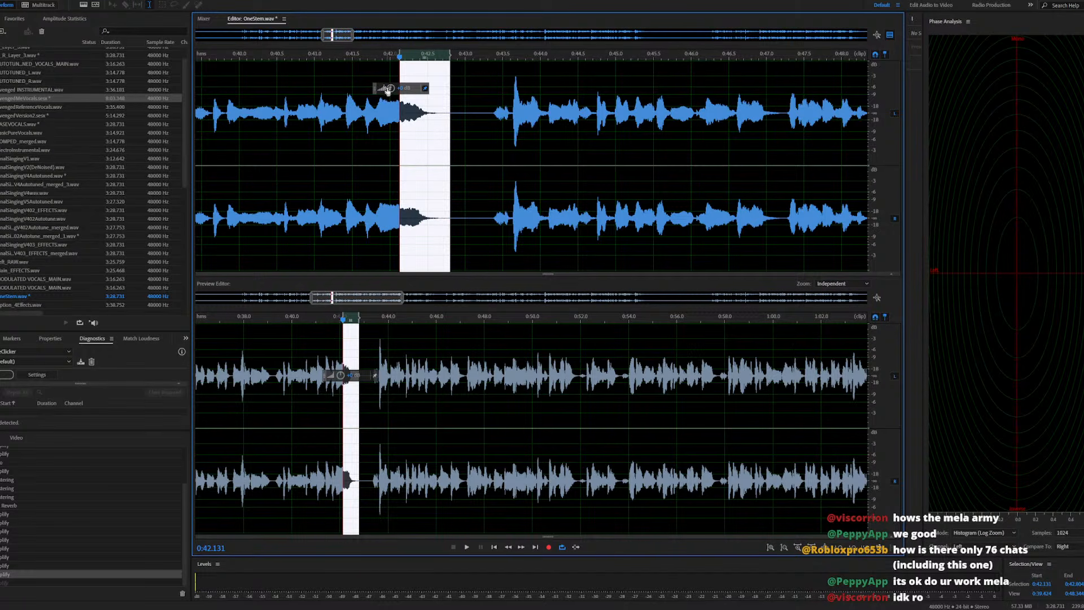
pyautogui.click(324, 178)
pyautogui.press('space')
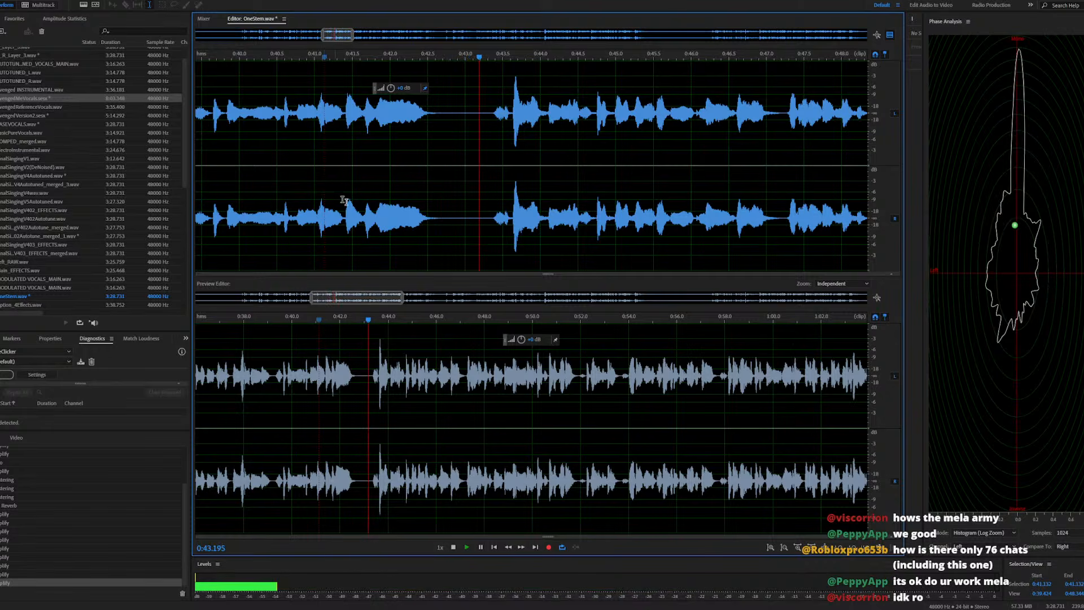
pyautogui.scroll(-2, 369, 216)
pyautogui.scroll(1, 369, 216)
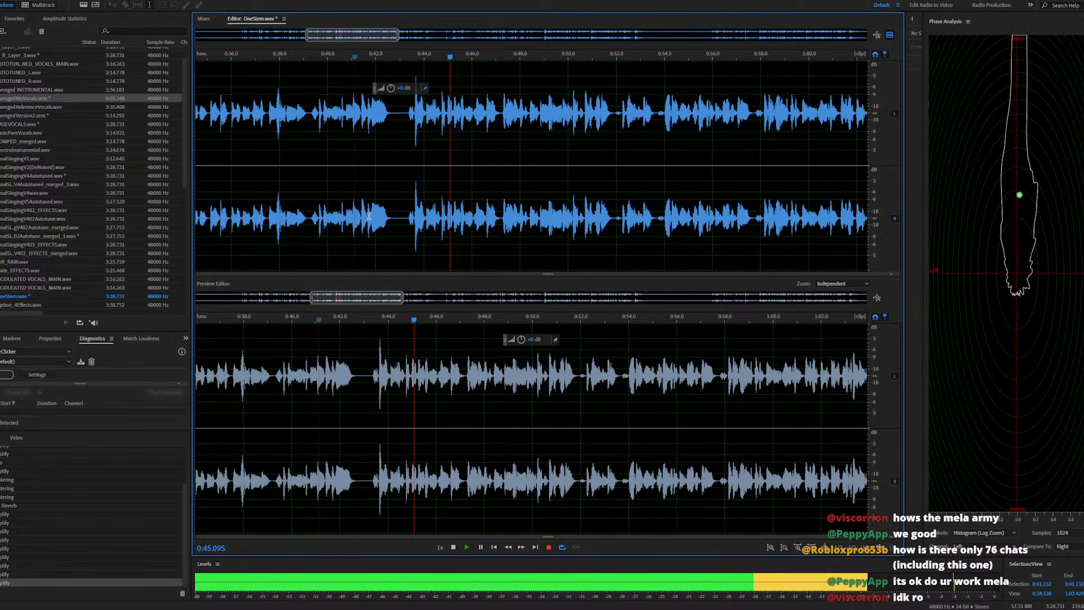
pyautogui.press('space')
pyautogui.scroll(1, 369, 216)
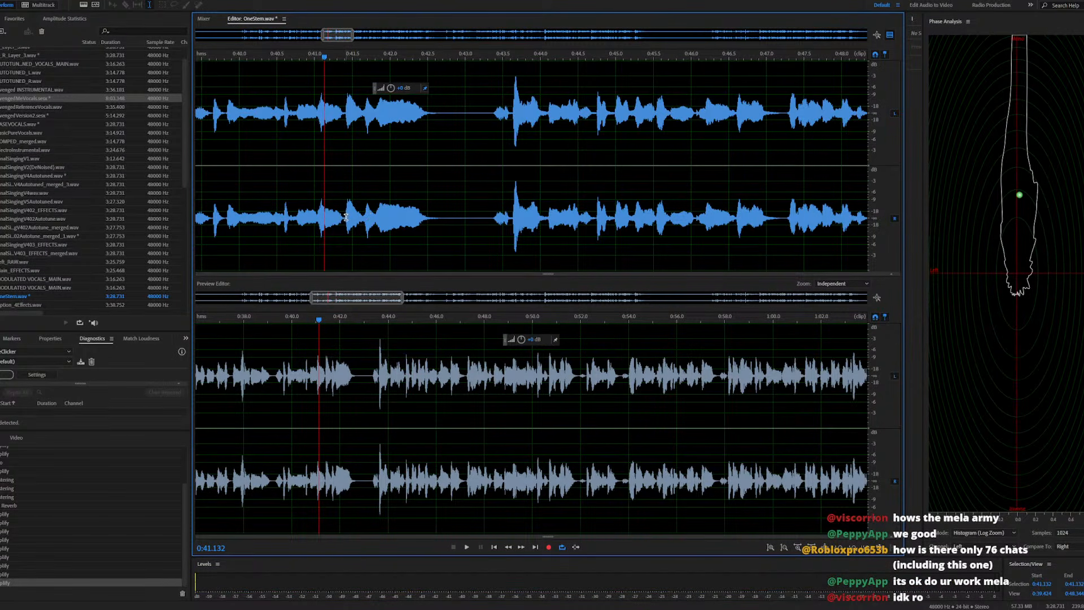
pyautogui.click(345, 216)
pyautogui.press('space')
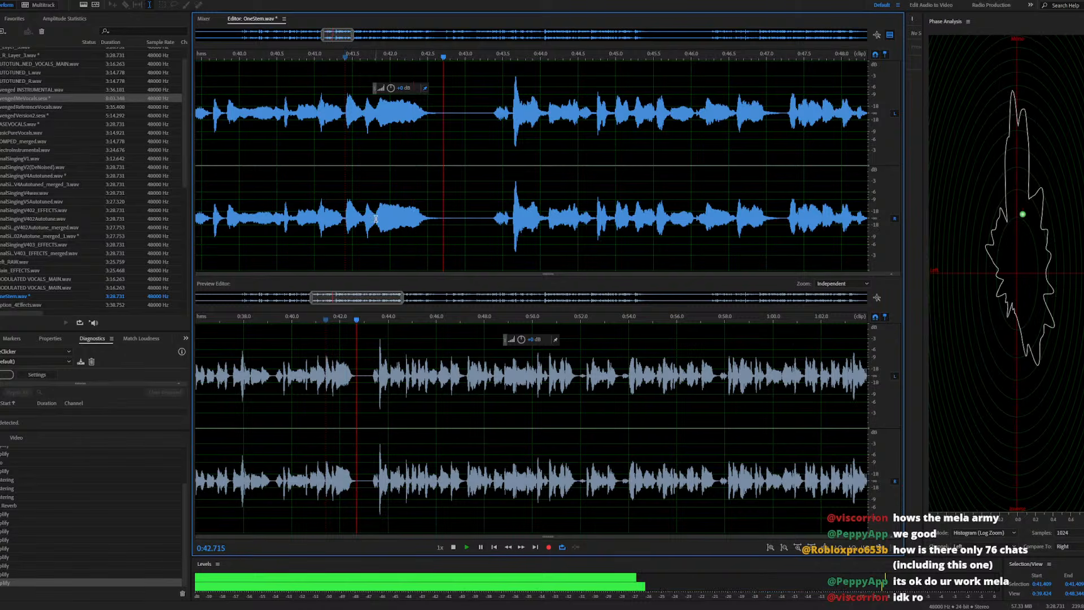
# Apply Full Reverb to the phrase ending from 0:41.818 to about 0:43.35 with a 700 ms decay time and 52.5% reverberation
pyautogui.moveTo(375, 219); pyautogui.dragTo(491, 232)
pyautogui.click(54, 1)
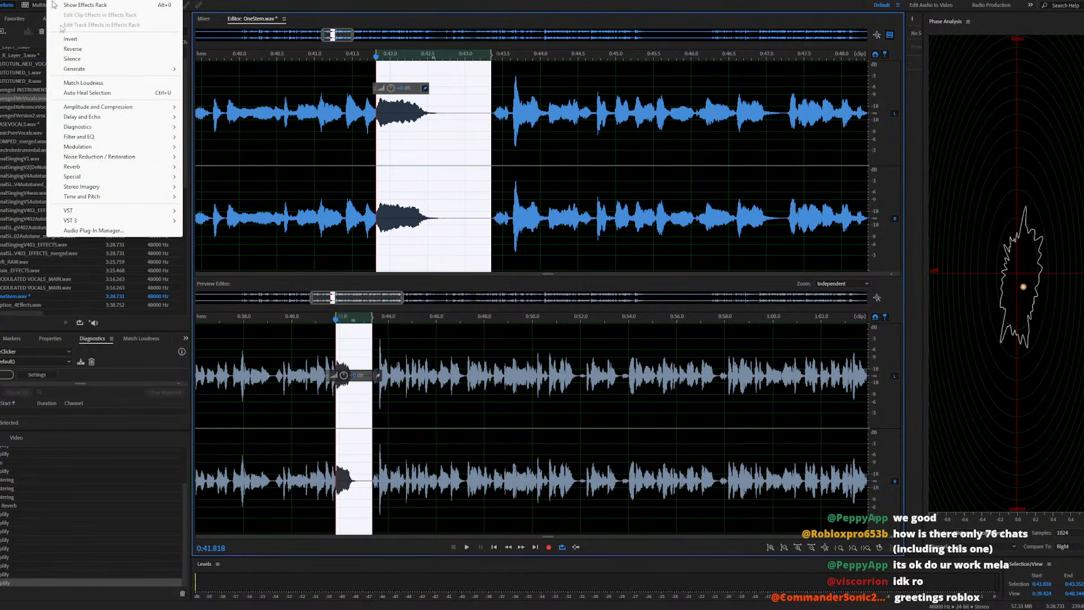
pyautogui.moveTo(91, 169)
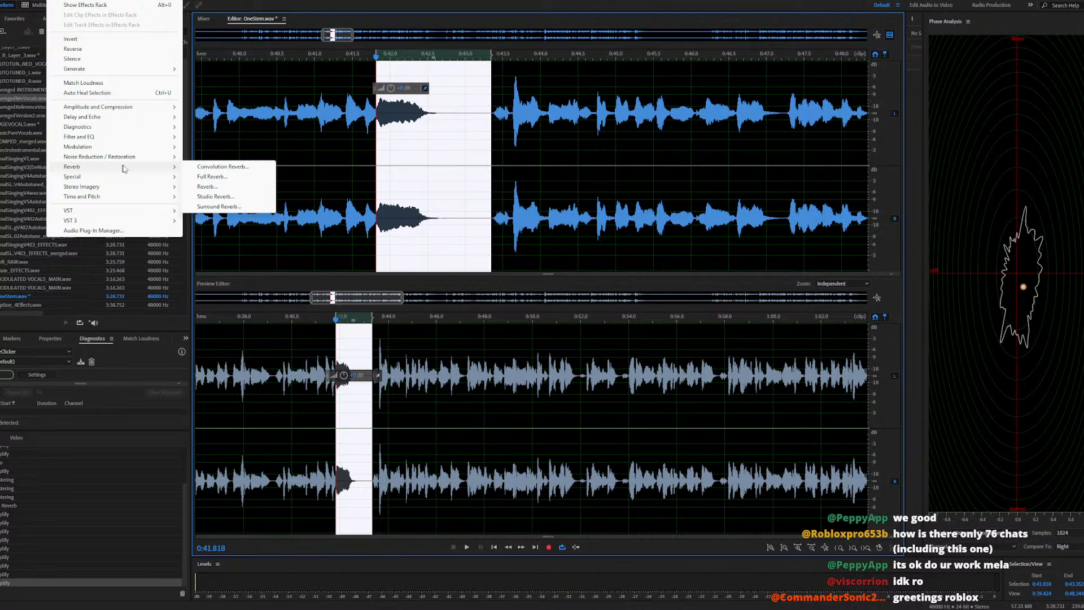
pyautogui.click(208, 176)
pyautogui.press('space')
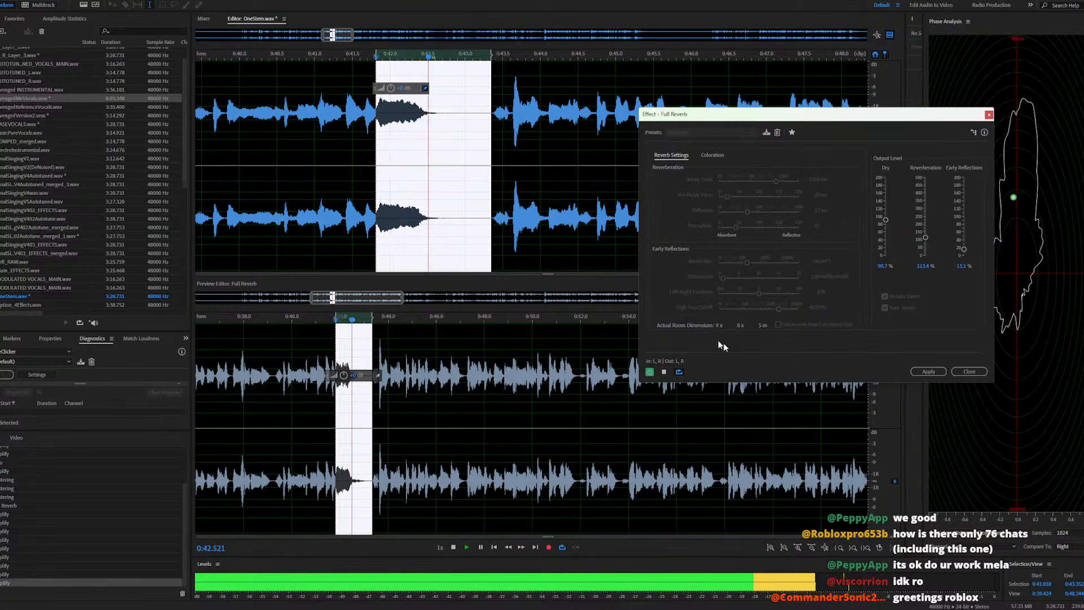
pyautogui.moveTo(925, 237); pyautogui.dragTo(925, 250)
pyautogui.click(816, 180)
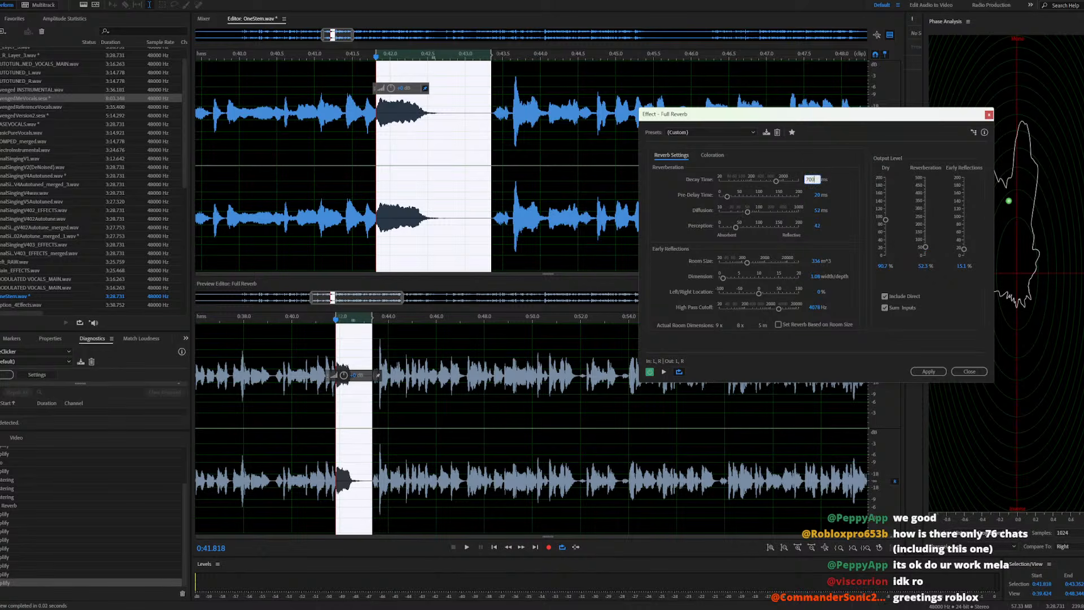
pyautogui.click(664, 372)
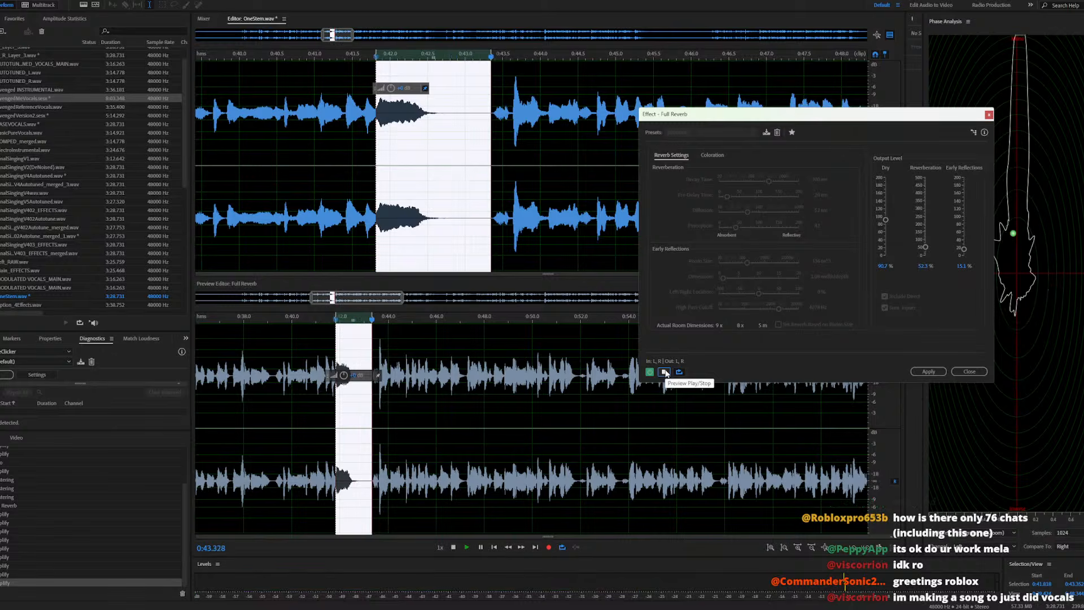
pyautogui.click(665, 372)
pyautogui.click(929, 371)
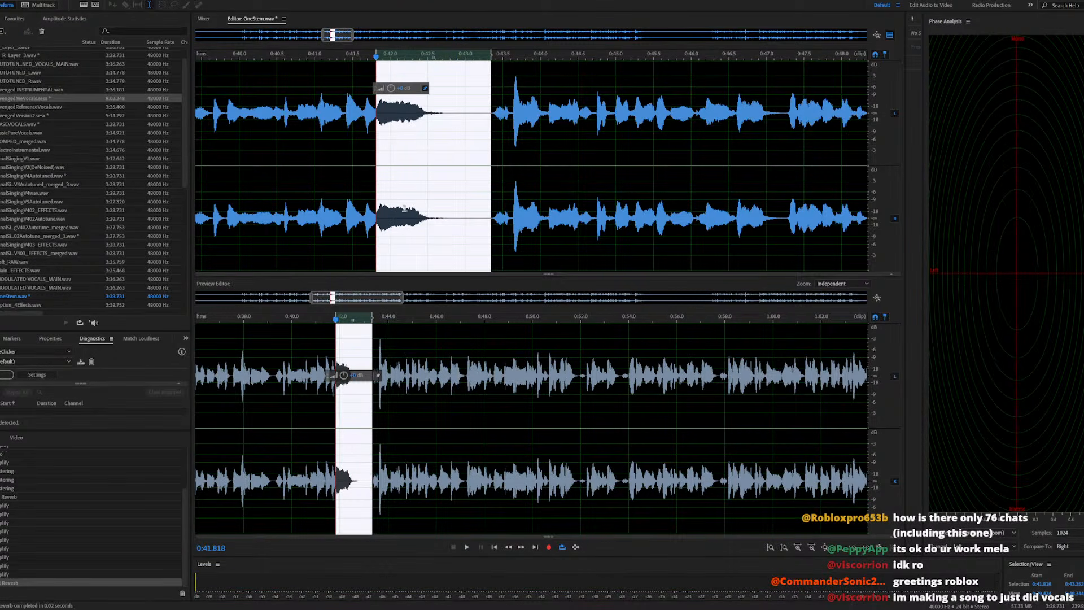
# Play the reverberated phrase from 0:40.134, and undo and redo the reverb to compare the waveforms
pyautogui.click(249, 214)
pyautogui.press('space')
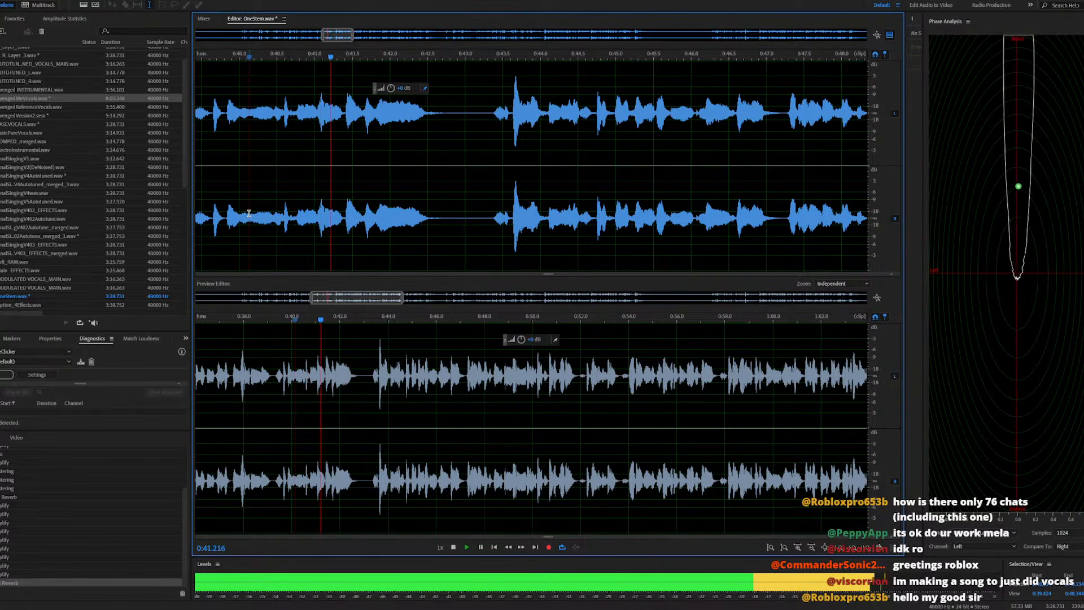
pyautogui.press('space')
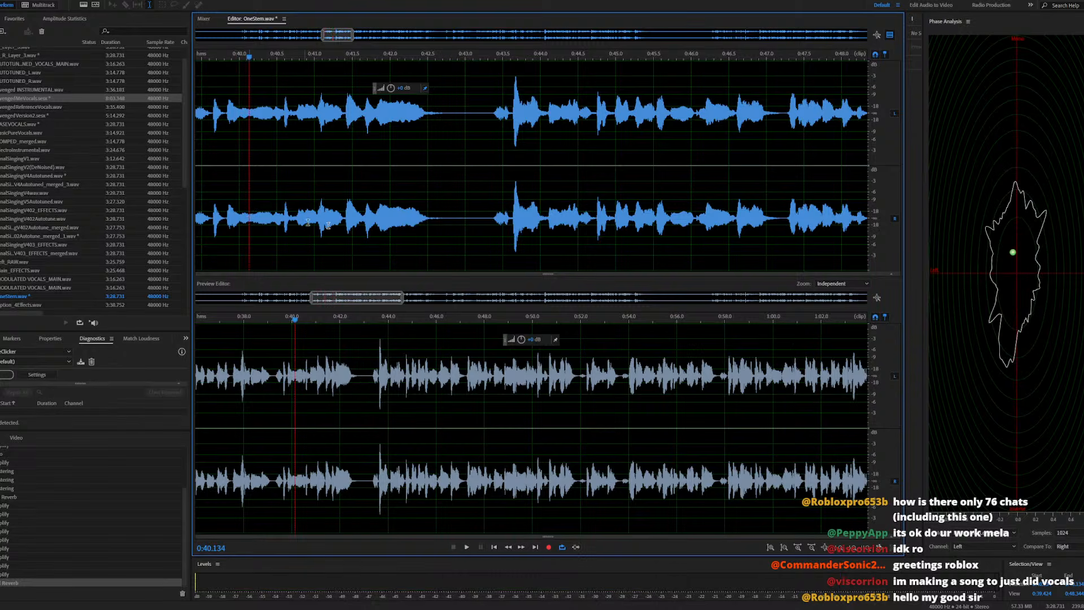
pyautogui.hotkey('ctrl', 'z')
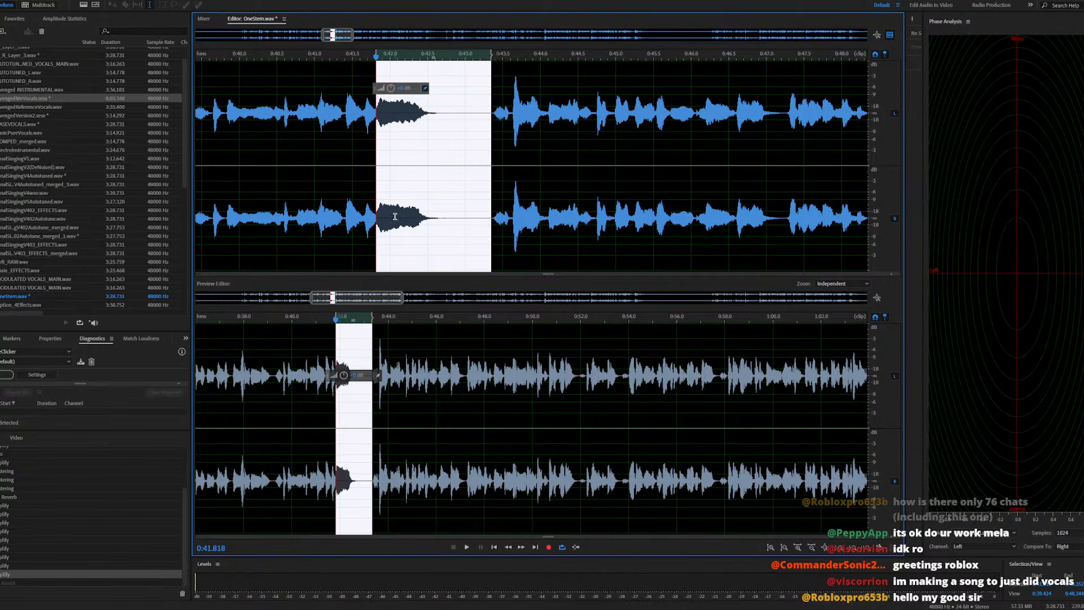
pyautogui.hotkey('ctrl', 'shift', 'z')
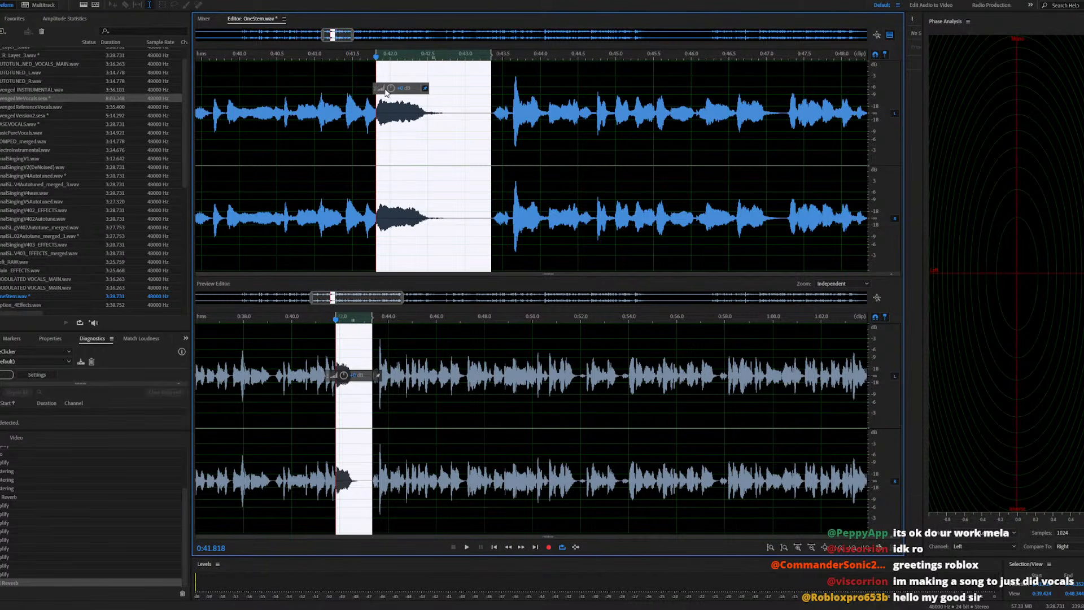
# Raise the volume of the phrase ending from 0:41.818 to about 0:43.35 slightly, and play it from 0:40.200
pyautogui.moveTo(391, 87); pyautogui.dragTo(392, 86)
pyautogui.click(256, 181)
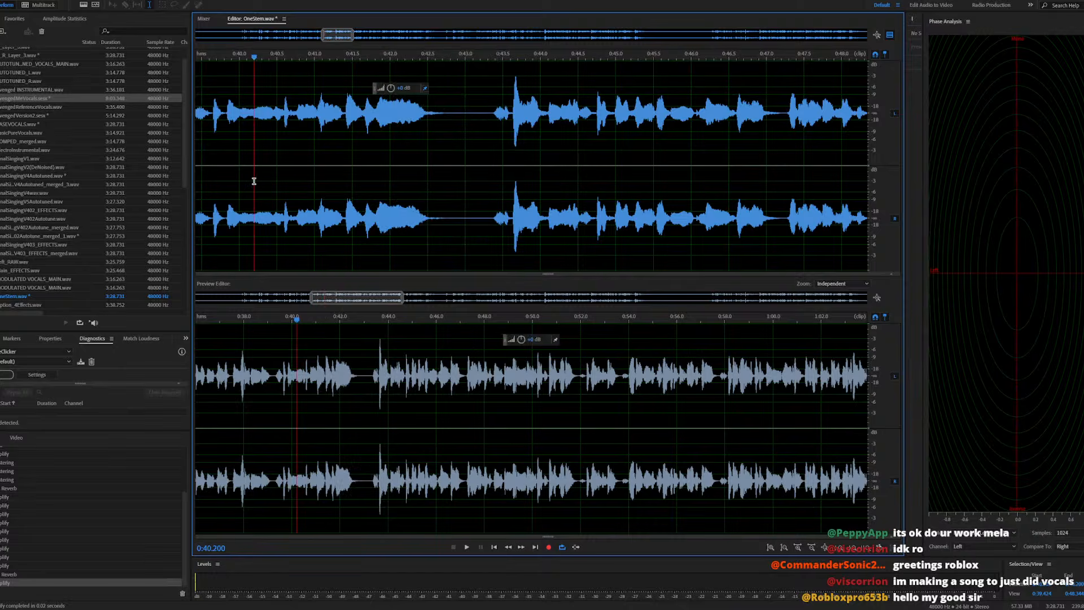
pyautogui.press('space')
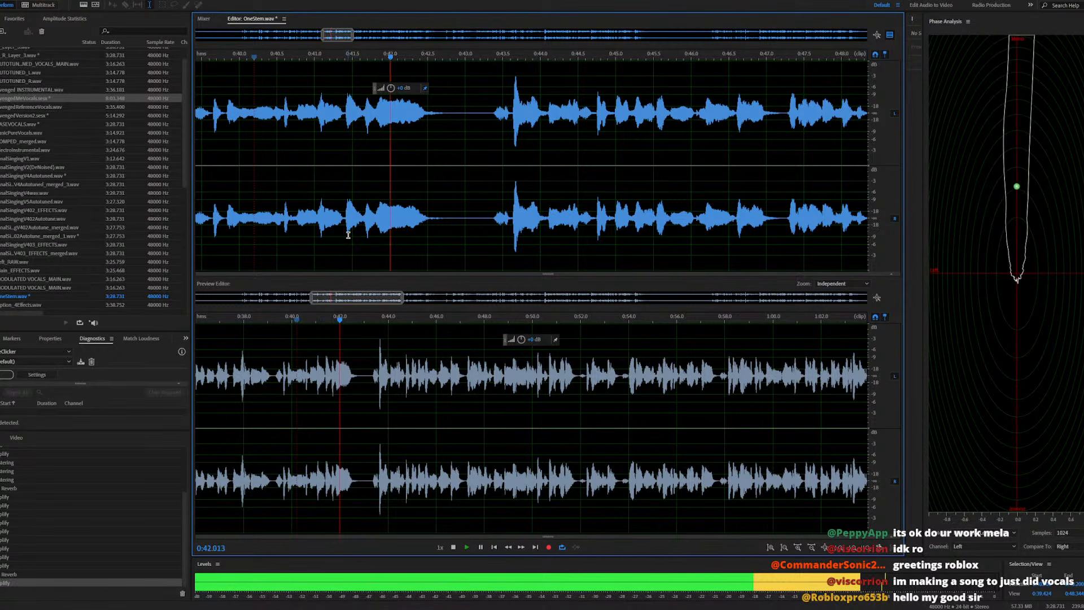
pyautogui.scroll(-5, 408, 222)
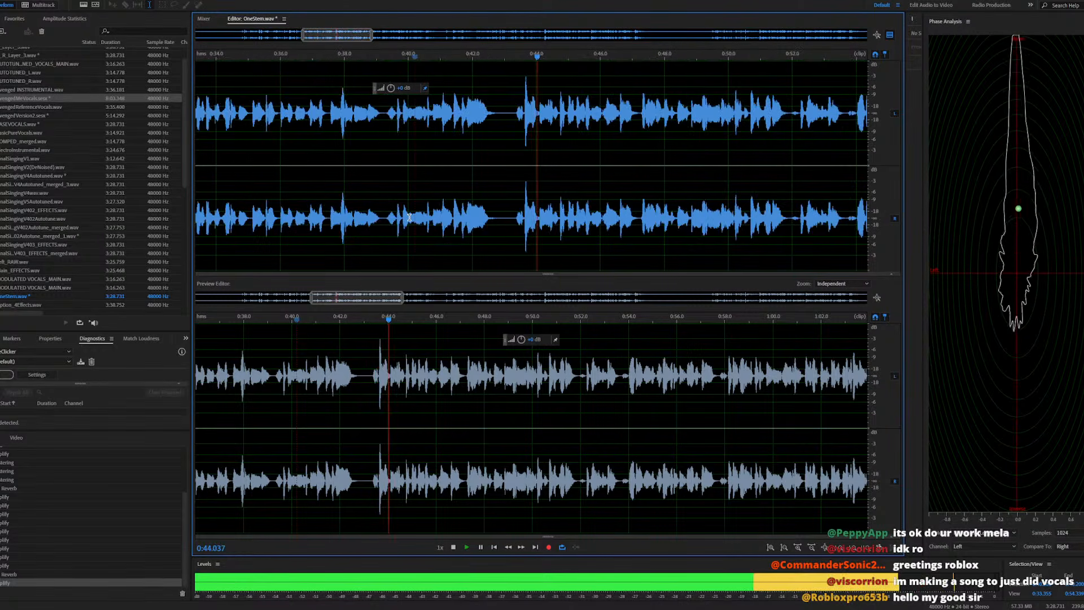
pyautogui.press('space')
# Open the AvengedMeVocals session and play the mix from 0:33.238 to about 0:56
pyautogui.doubleClick(52, 100)
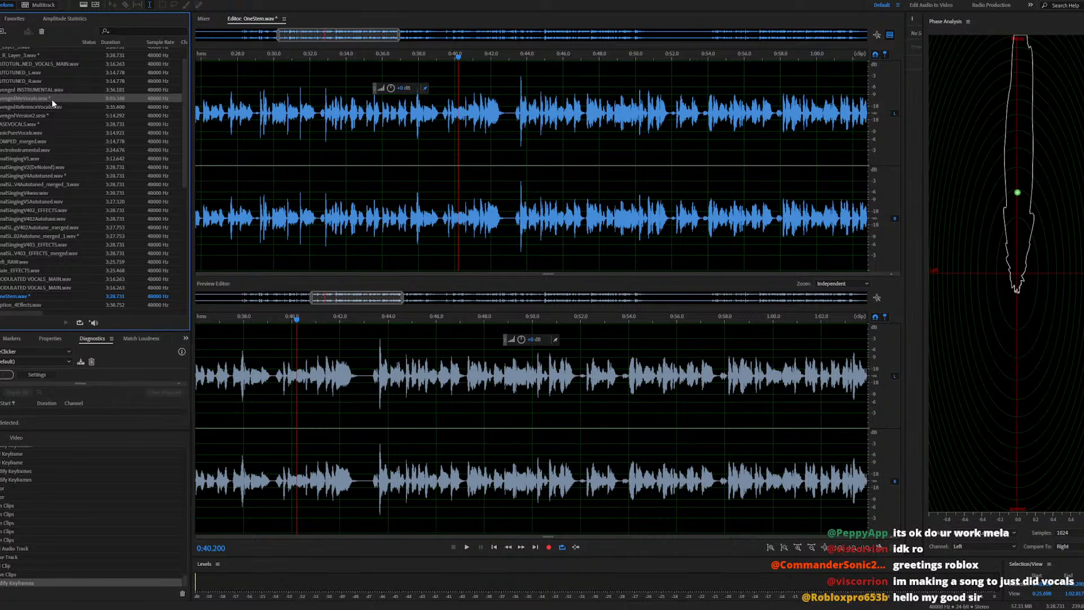
pyautogui.scroll(-2, 542, 273)
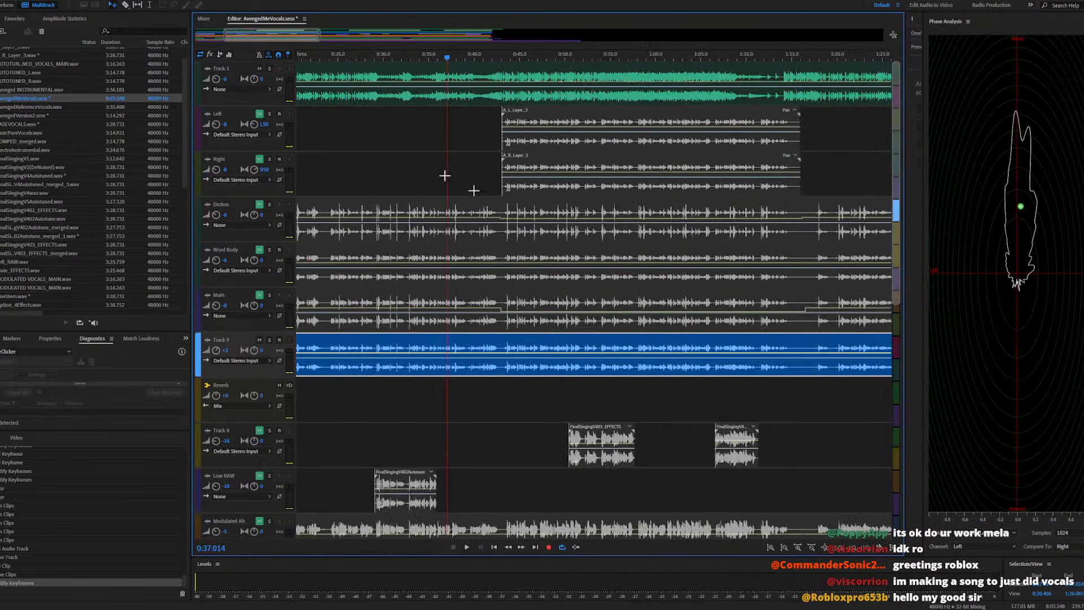
pyautogui.click(413, 59)
pyautogui.press('space')
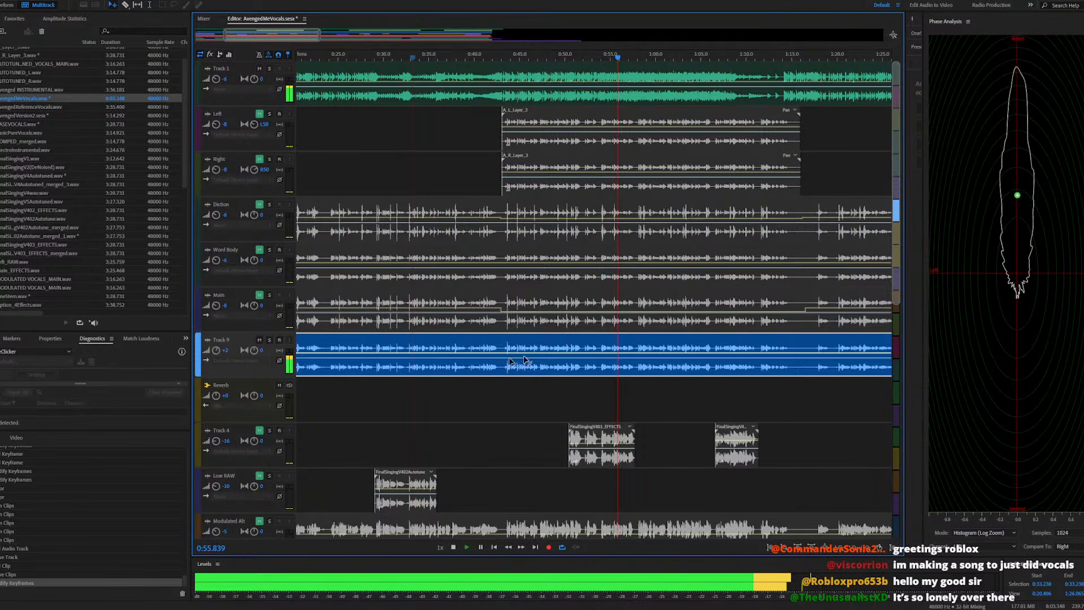
pyautogui.scroll(7, 617, 360)
pyautogui.press('space')
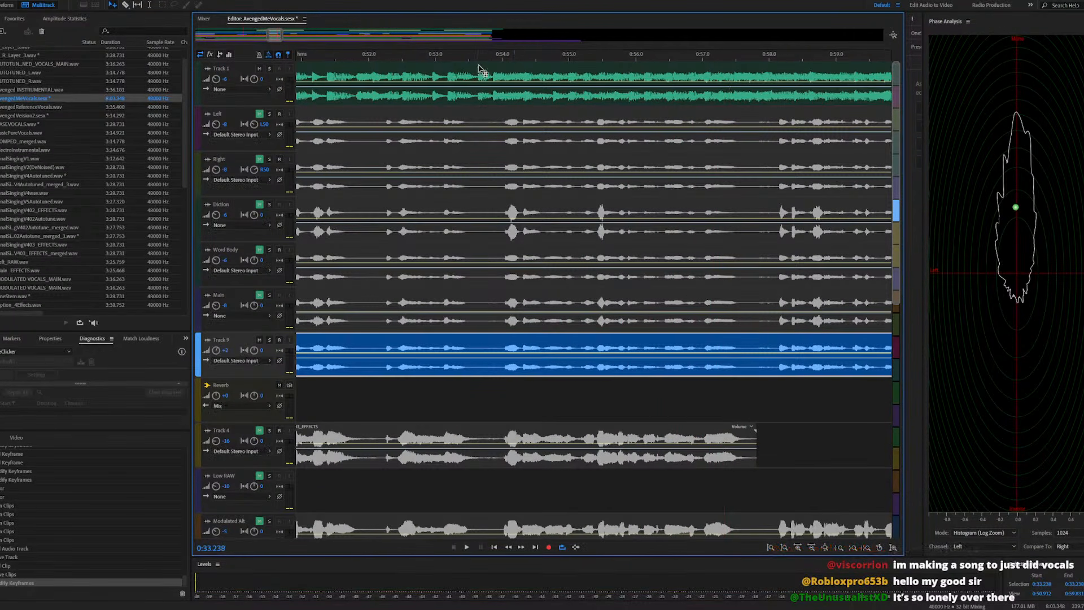
# Play the mix from 0:53.801 and 0:51.793 to check the gap between the vocal phrases
pyautogui.click(490, 58)
pyautogui.press('space')
pyautogui.press('space')
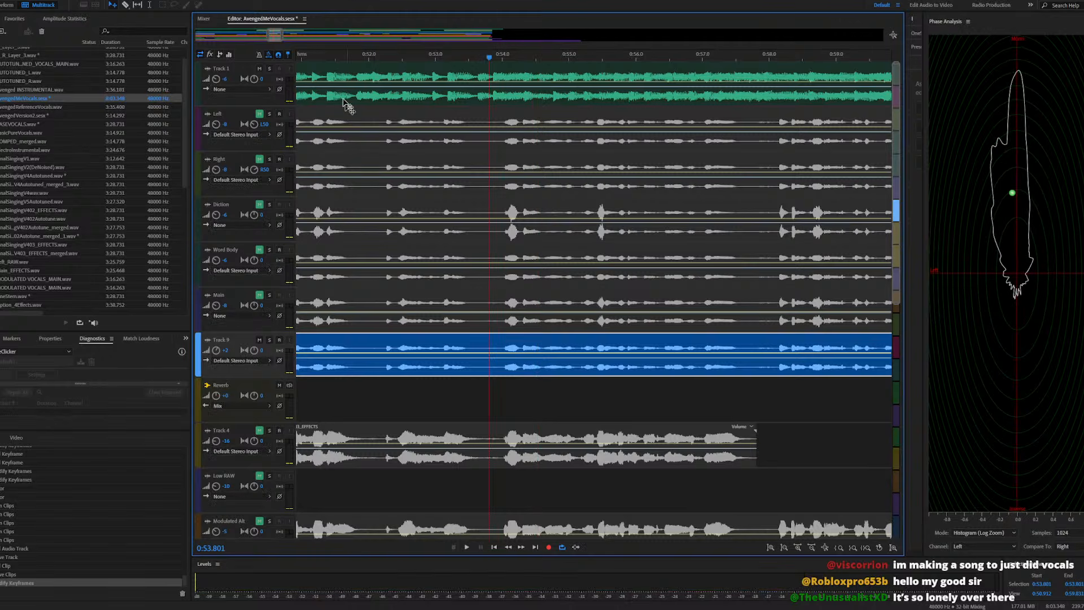
pyautogui.press('space')
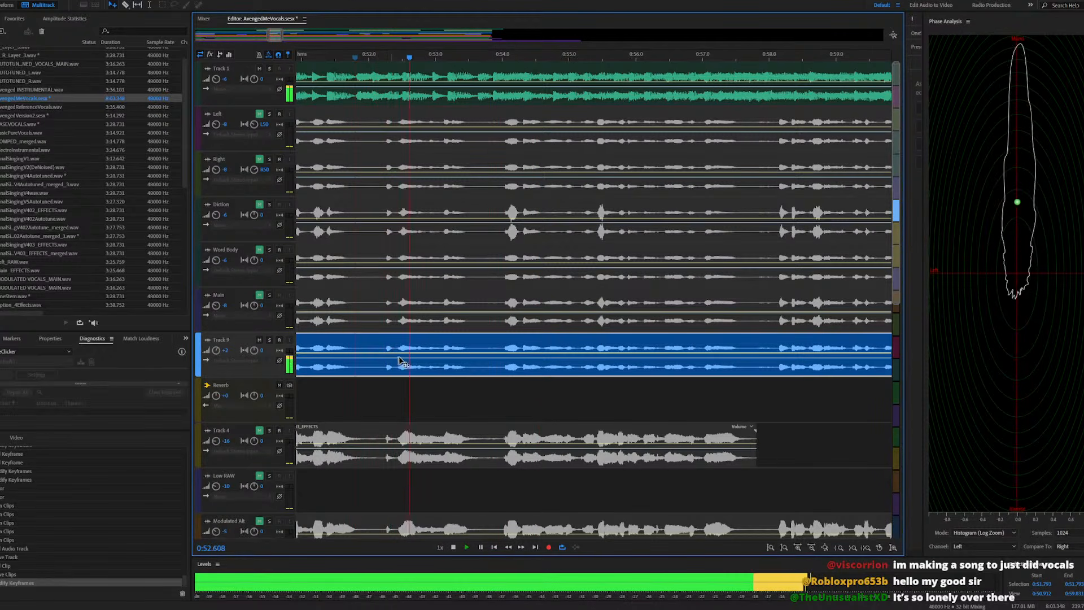
pyautogui.press('space')
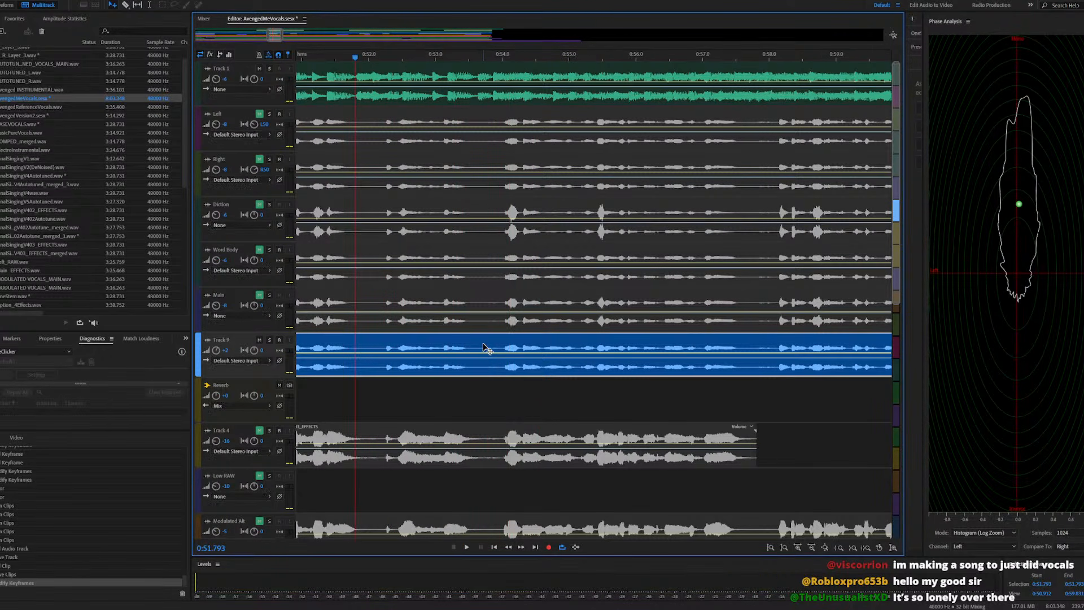
# Open the OneStem clip on Track 9 in the waveform editor and play it from 0:51.793
pyautogui.doubleClick(486, 347)
pyautogui.press('space')
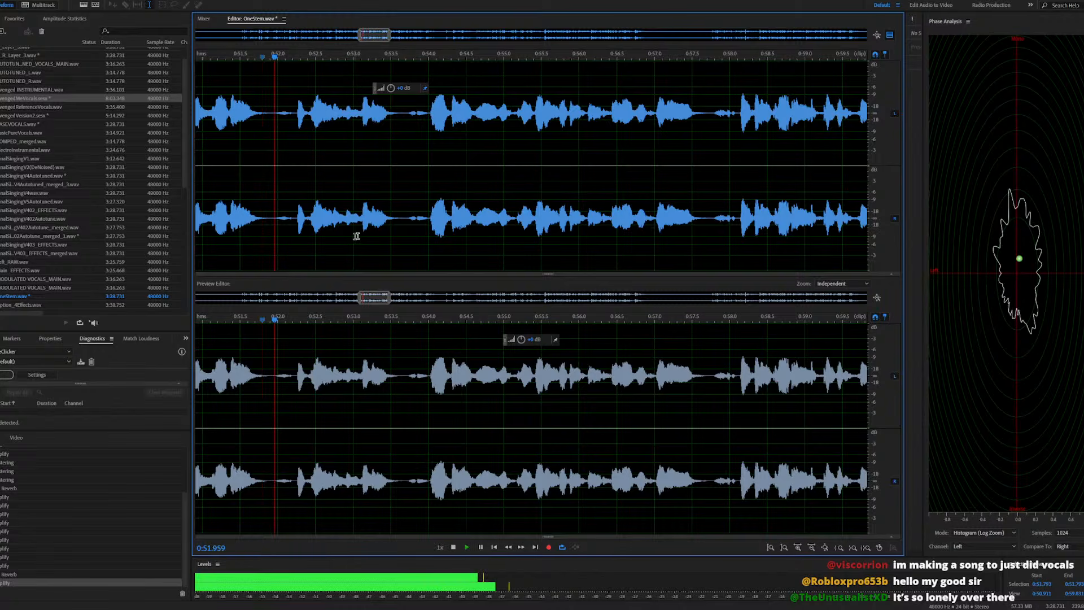
pyautogui.scroll(3, 415, 234)
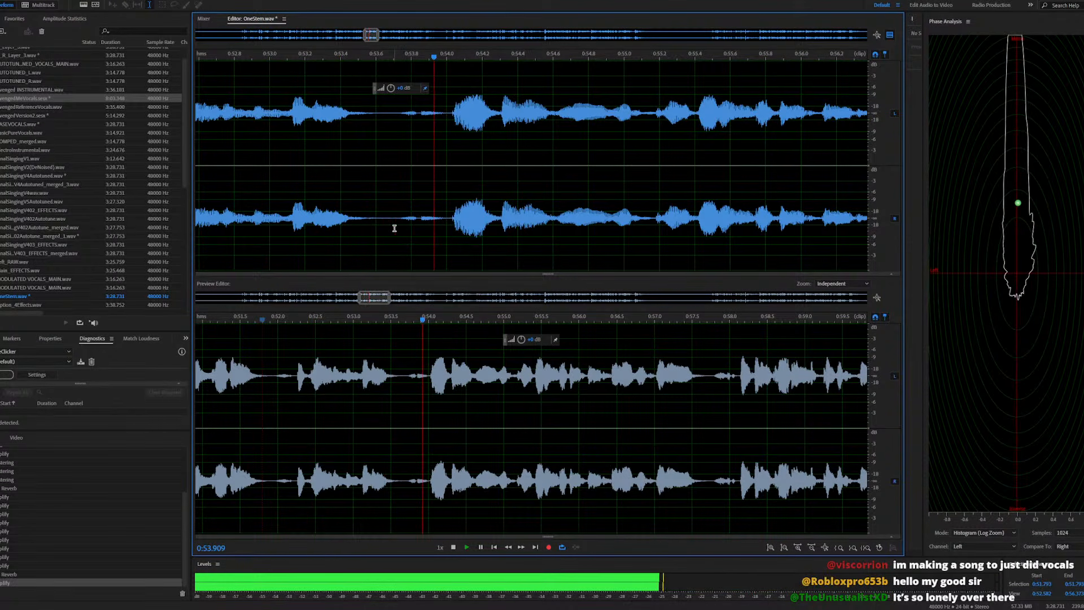
pyautogui.press('space')
# Lower the volume of the faint sound from 0:53.694 to 0:54.000 strongly, and play the passage from 0:52.947
pyautogui.moveTo(393, 225); pyautogui.dragTo(448, 243)
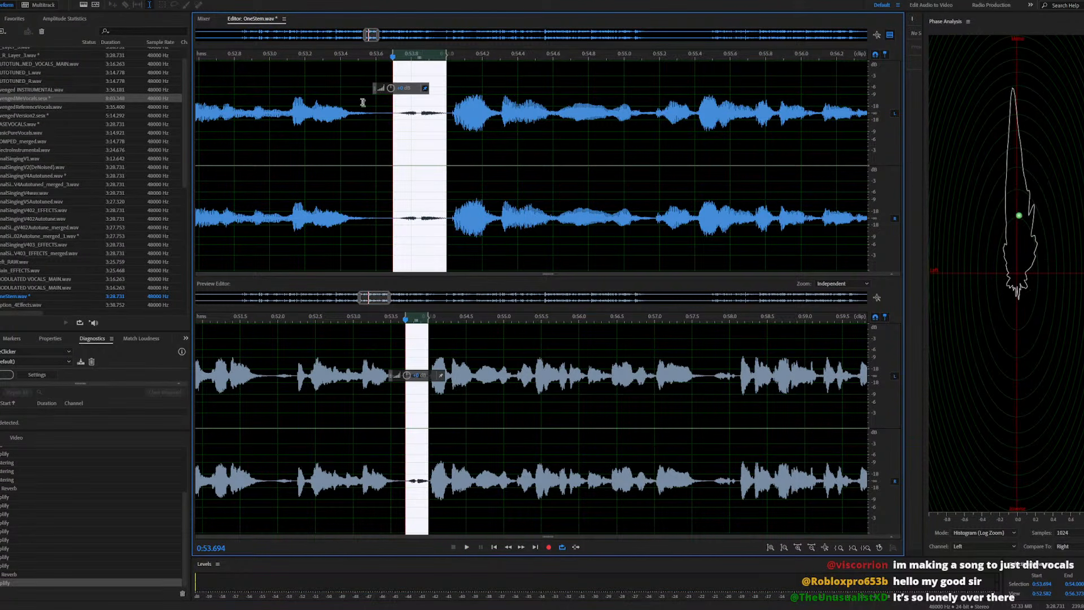
pyautogui.moveTo(391, 88); pyautogui.dragTo(363, 90)
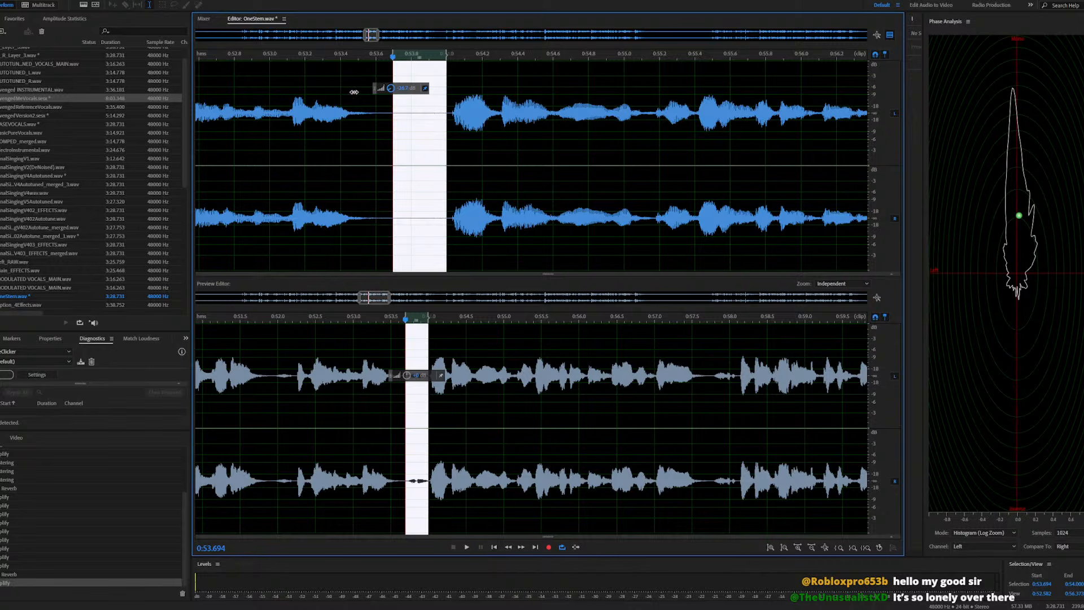
pyautogui.click(261, 182)
pyautogui.press('space')
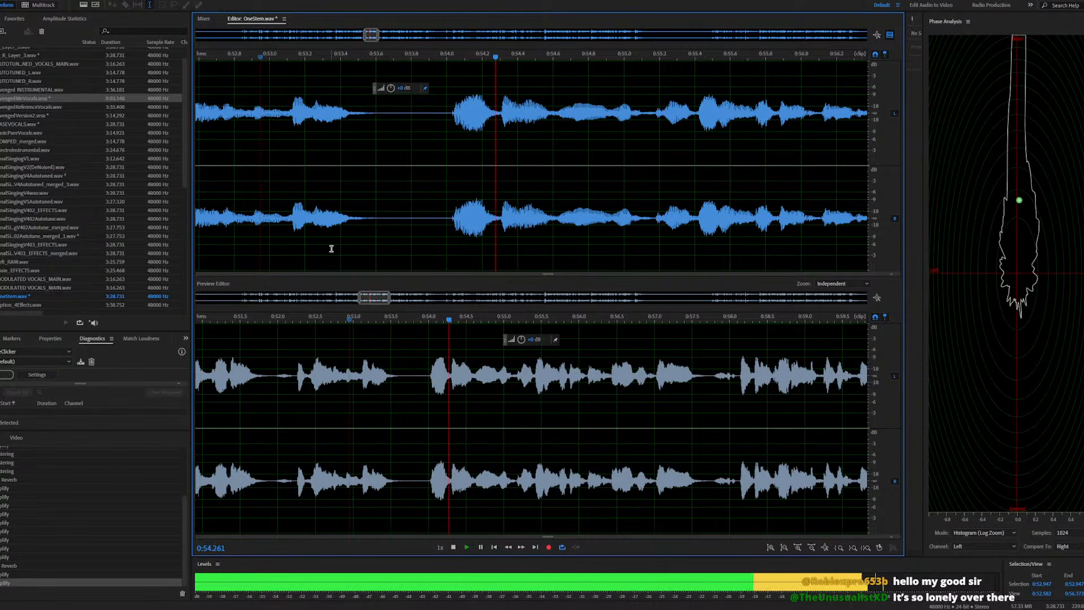
# Undo the last volume cut between the vocal phrases and play the gap from 0:53.600
pyautogui.press('space')
pyautogui.hotkey('ctrl', 'z')
pyautogui.click(375, 223)
pyautogui.press('space')
pyautogui.press('space')
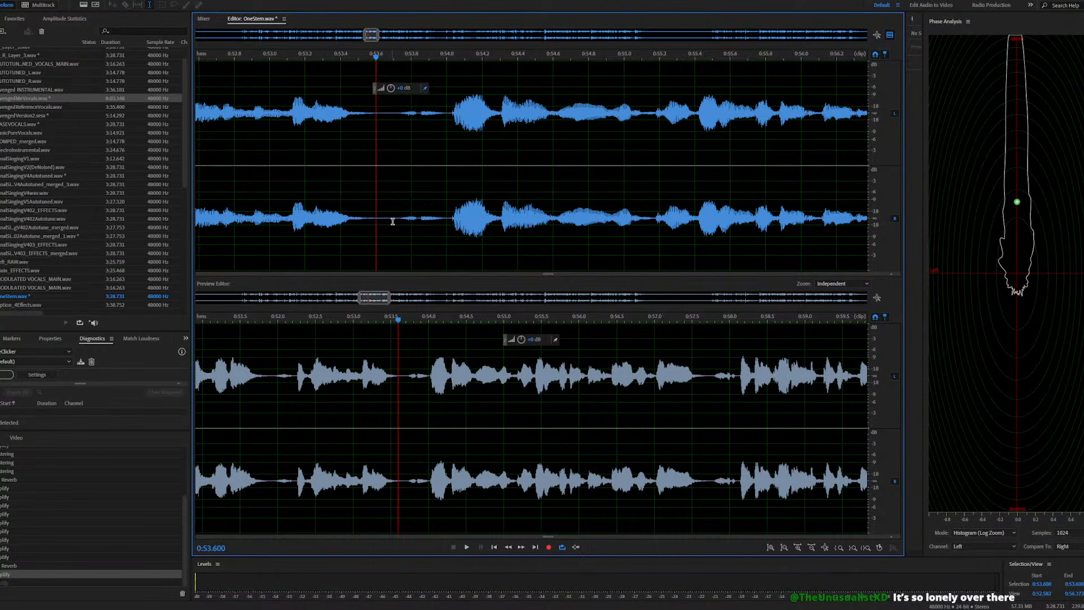
# Play short bits of the gap from 0:53.643 and 0:53.737 to locate the start of the faint sound
pyautogui.moveTo(386, 220); pyautogui.dragTo(395, 220)
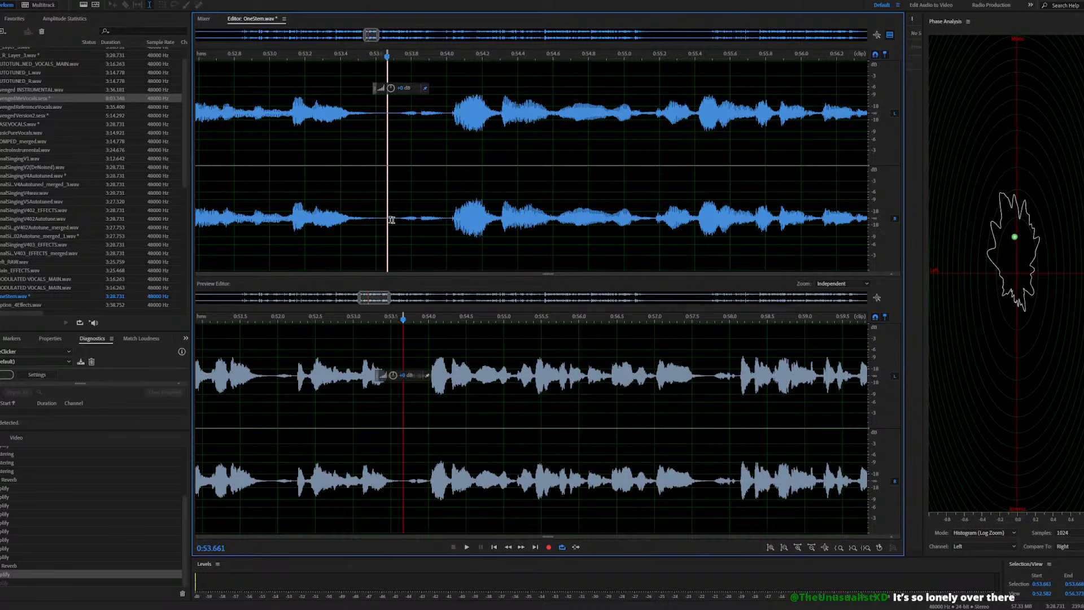
pyautogui.click(384, 220)
pyautogui.press('space')
pyautogui.press('space')
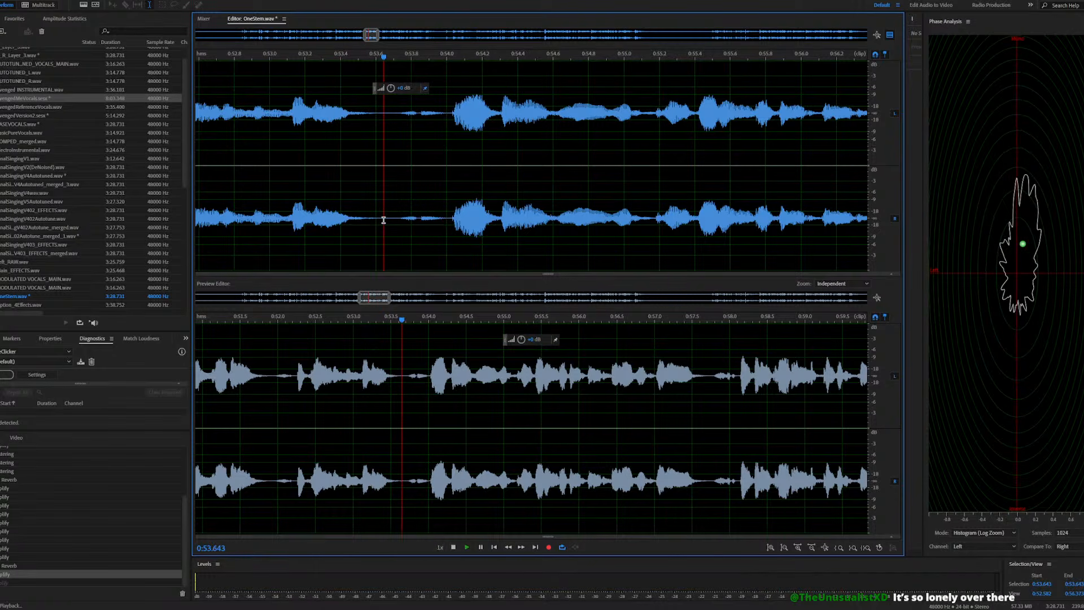
pyautogui.click(400, 221)
pyautogui.press('space')
pyautogui.press('space')
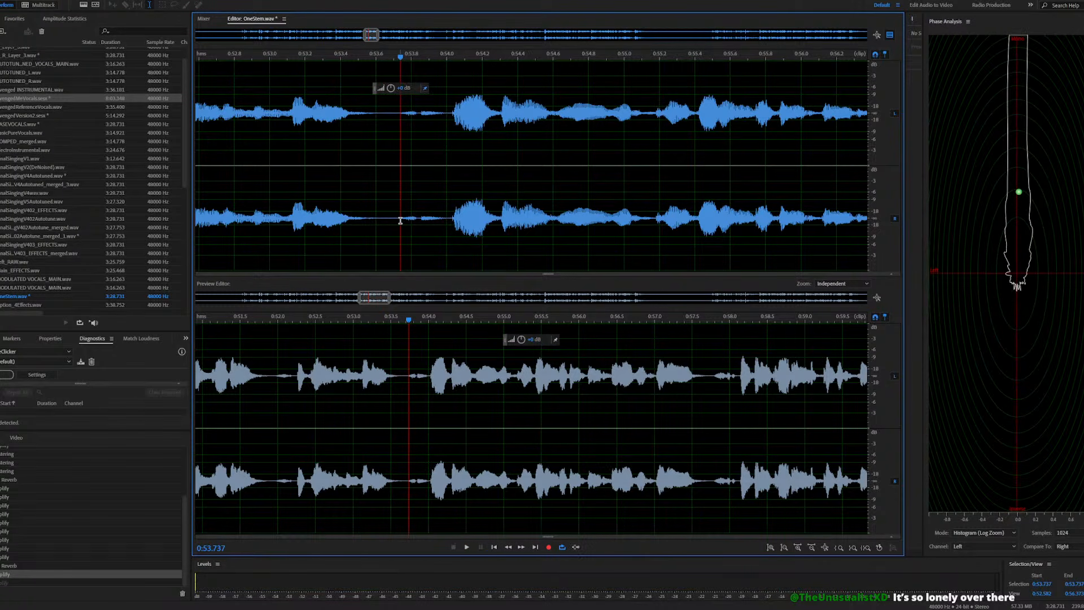
# Lower the volume of the faint sound from 0:53.737 to 0:53.832 strongly, and play the remainder from 0:53.821
pyautogui.moveTo(400, 221); pyautogui.dragTo(417, 231)
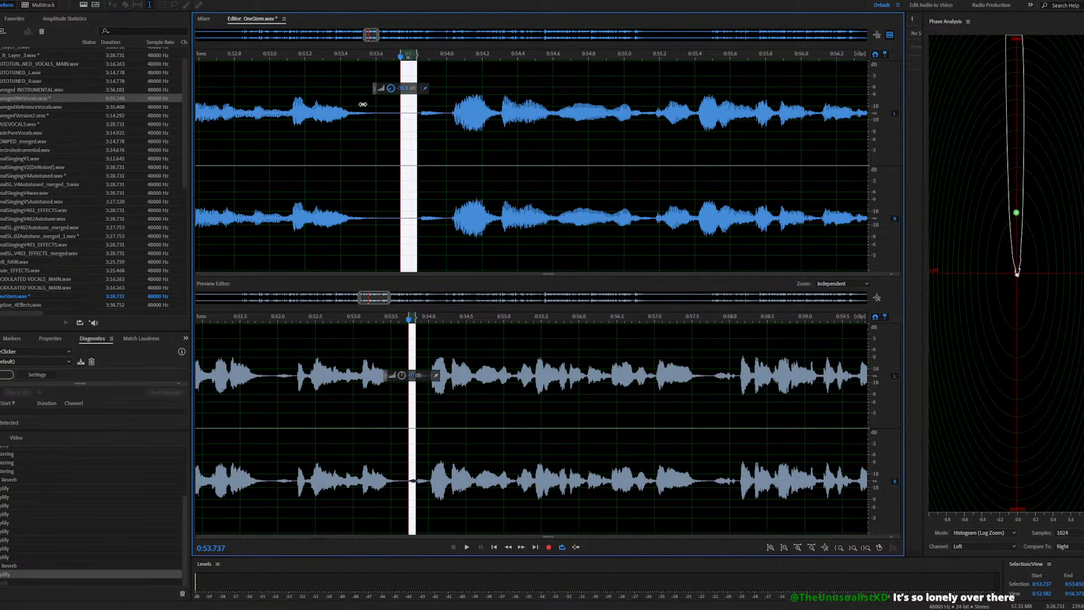
pyautogui.moveTo(368, 98); pyautogui.dragTo(367, 98)
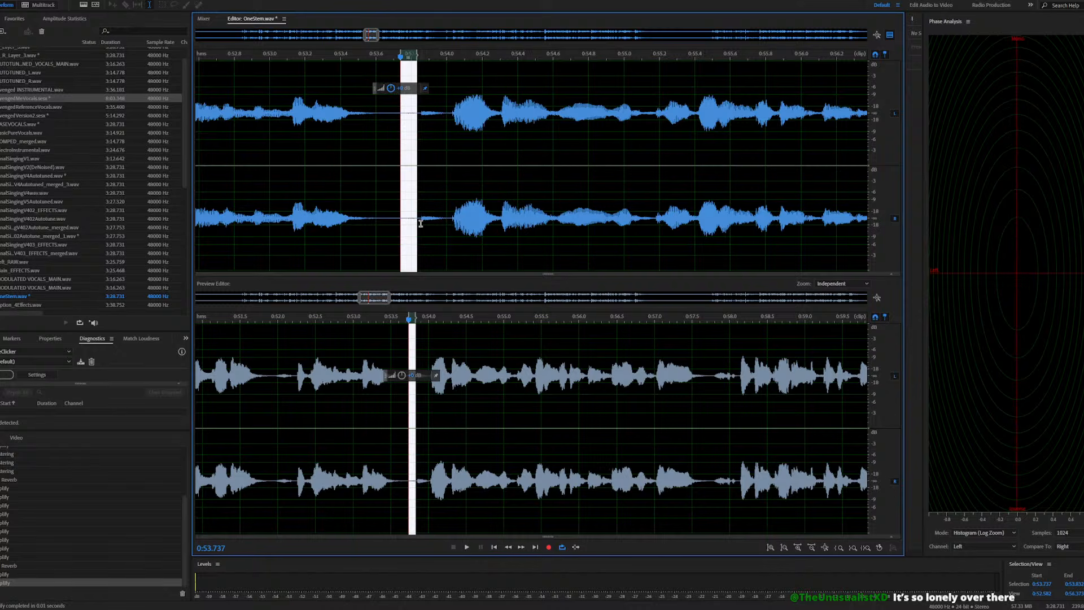
pyautogui.moveTo(423, 219); pyautogui.dragTo(437, 230)
pyautogui.scroll(2, 437, 232)
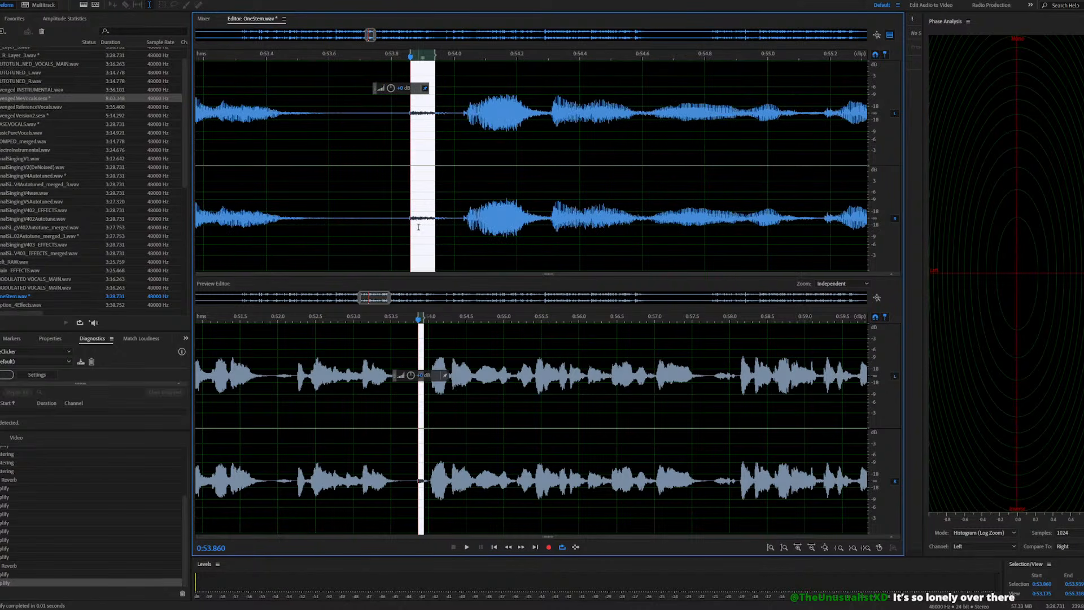
pyautogui.click(398, 219)
pyautogui.press('space')
pyautogui.press('space')
pyautogui.scroll(-3, 437, 235)
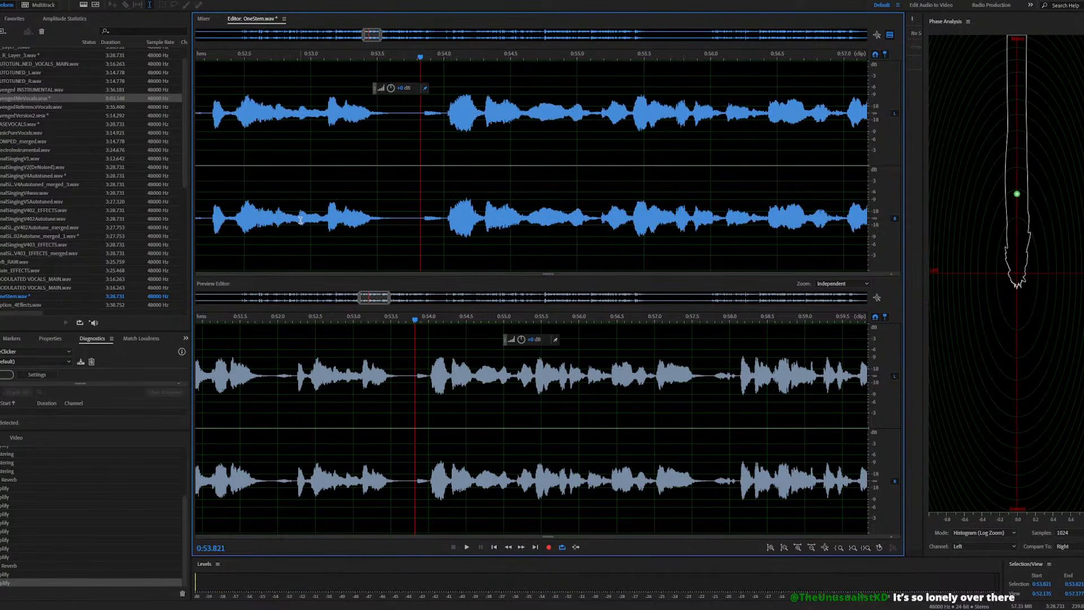
# Play the phrase and the following gap from 0:52.921 to check the volume cut
pyautogui.click(300, 220)
pyautogui.press('space')
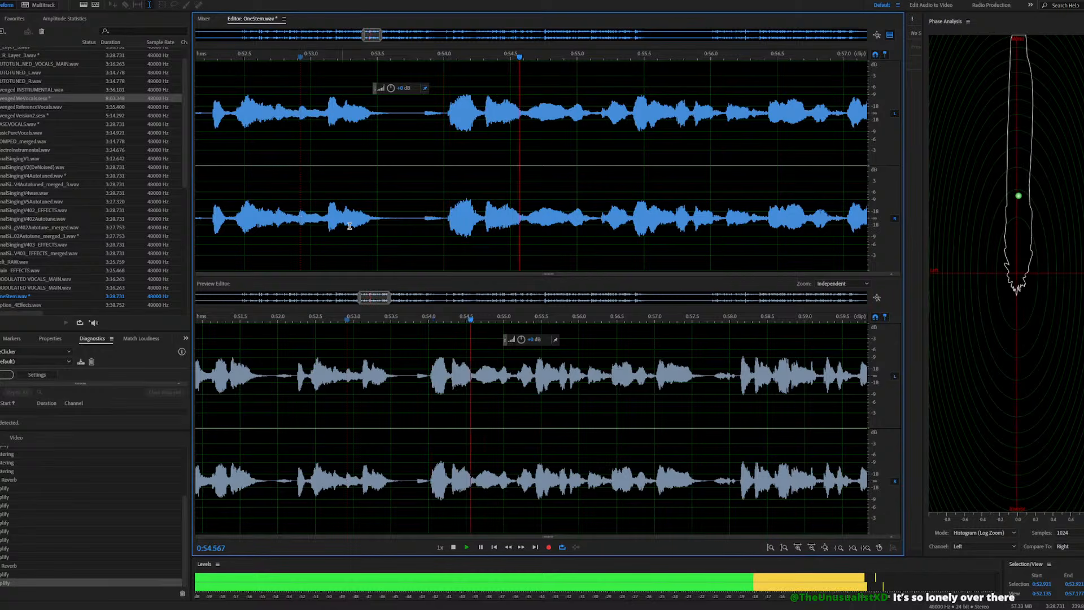
pyautogui.press('space')
pyautogui.press('space')
pyautogui.press('space')
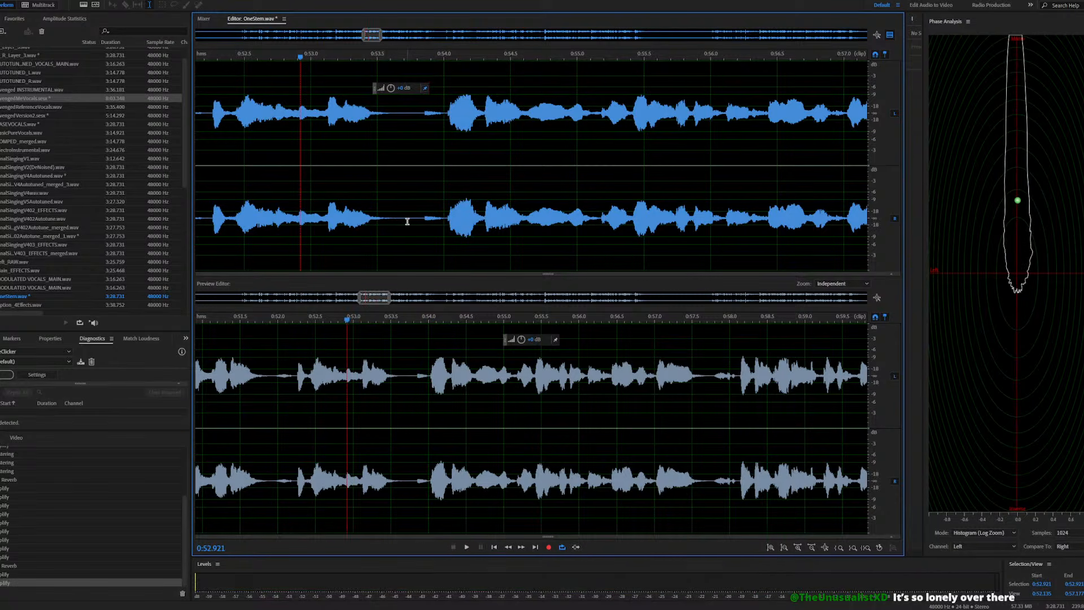
# Try a lower volume for the gap from 0:53.723 to 0:54.000 and play it from 0:52.659
pyautogui.moveTo(407, 225); pyautogui.dragTo(444, 228)
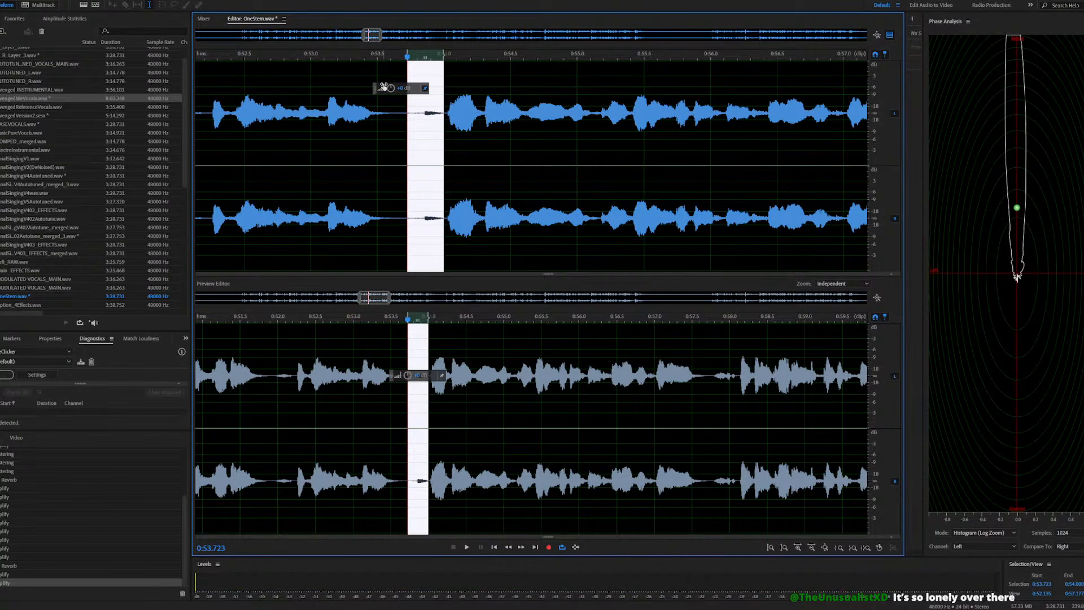
pyautogui.click(265, 219)
pyautogui.press('space')
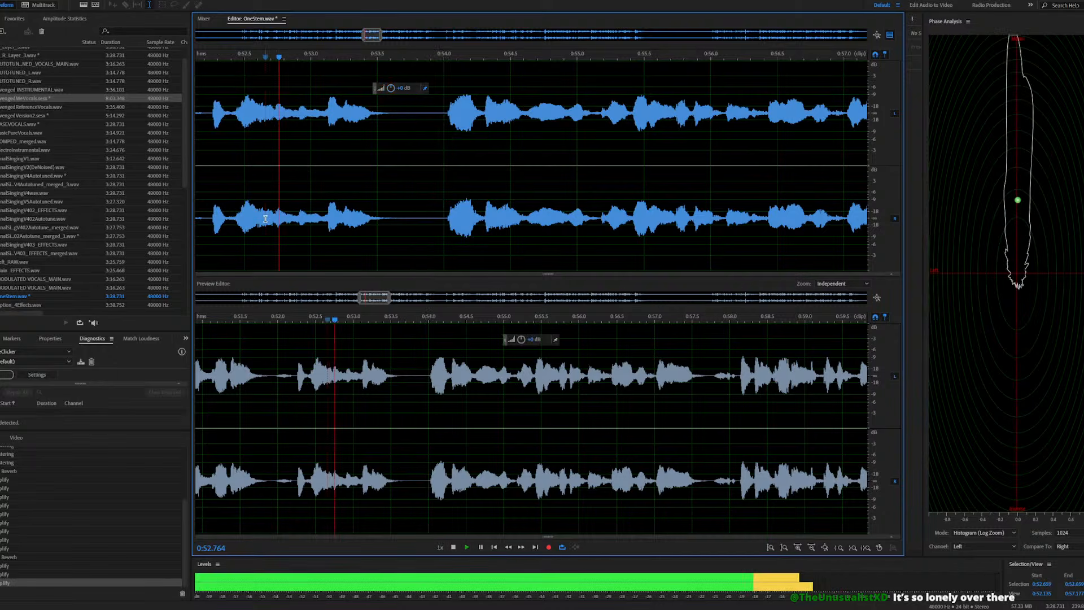
pyautogui.press('space')
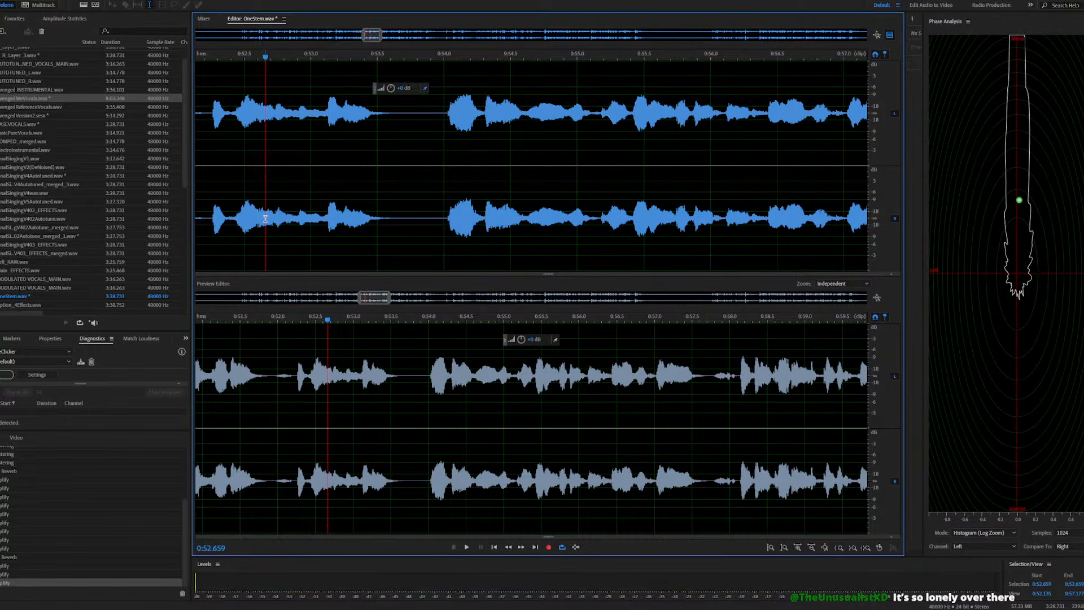
pyautogui.hotkey('ctrl', 'z')
# Lower the volume of the remaining faint sound from 0:53.855 to 0:53.992 strongly
pyautogui.scroll(5, 432, 239)
pyautogui.click(376, 219)
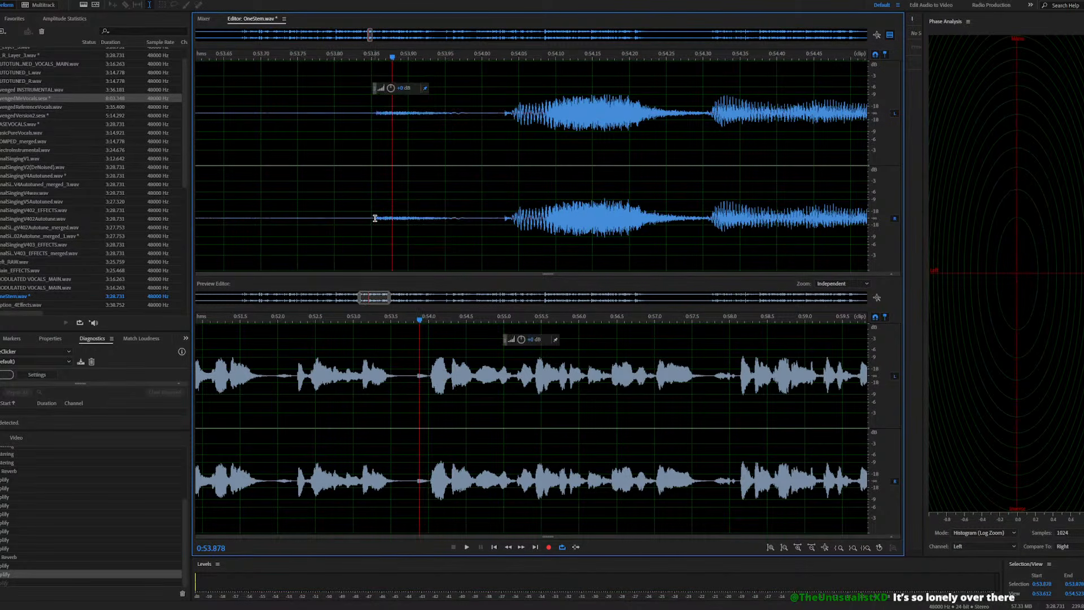
pyautogui.moveTo(378, 218); pyautogui.dragTo(502, 241)
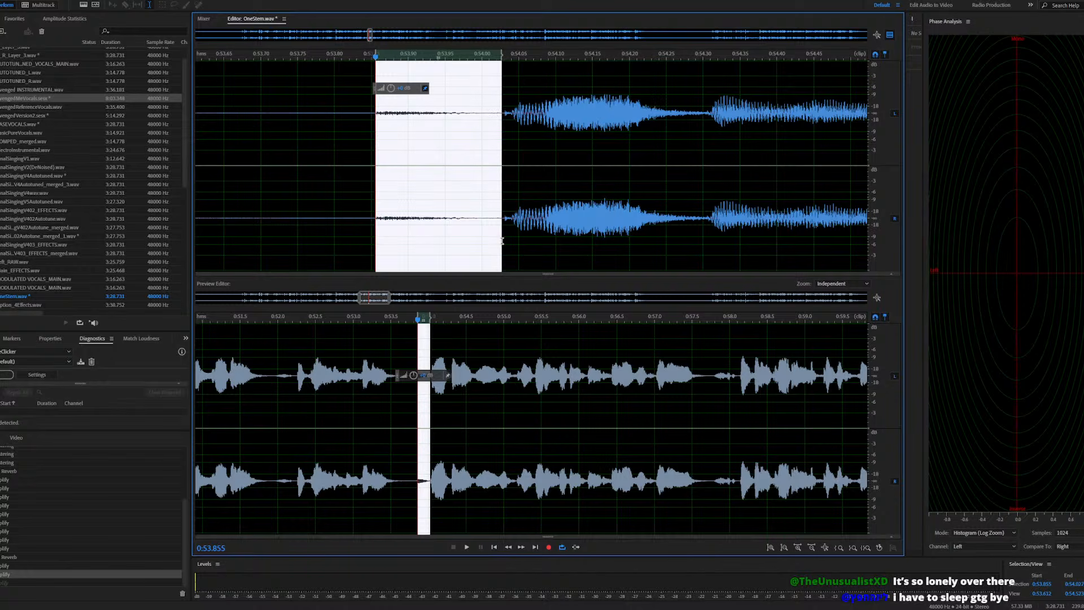
pyautogui.press('space')
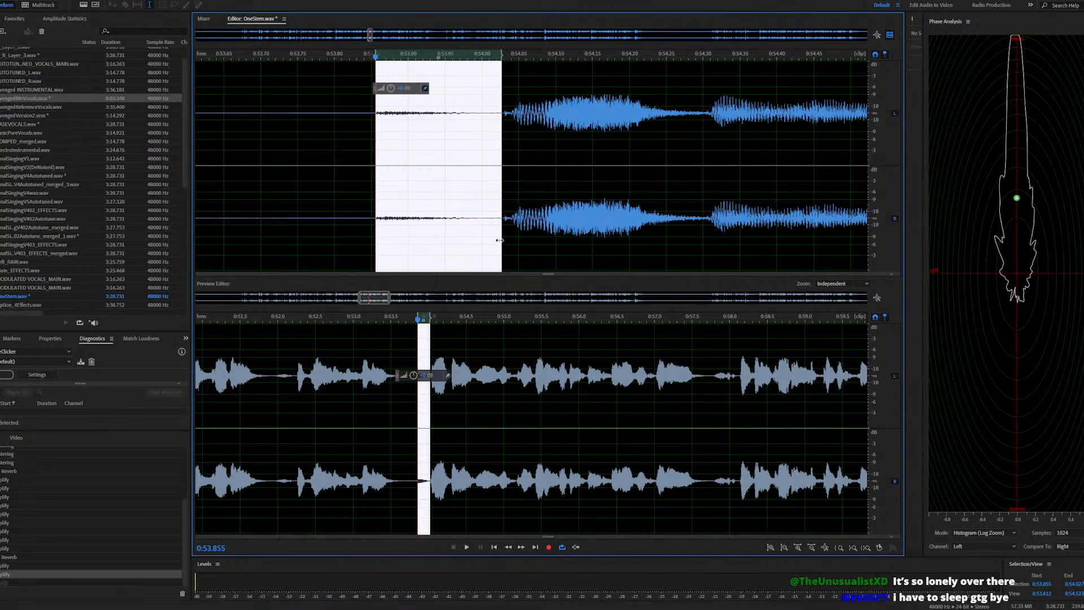
pyautogui.moveTo(501, 241); pyautogui.dragTo(476, 235)
pyautogui.moveTo(390, 89); pyautogui.dragTo(371, 115)
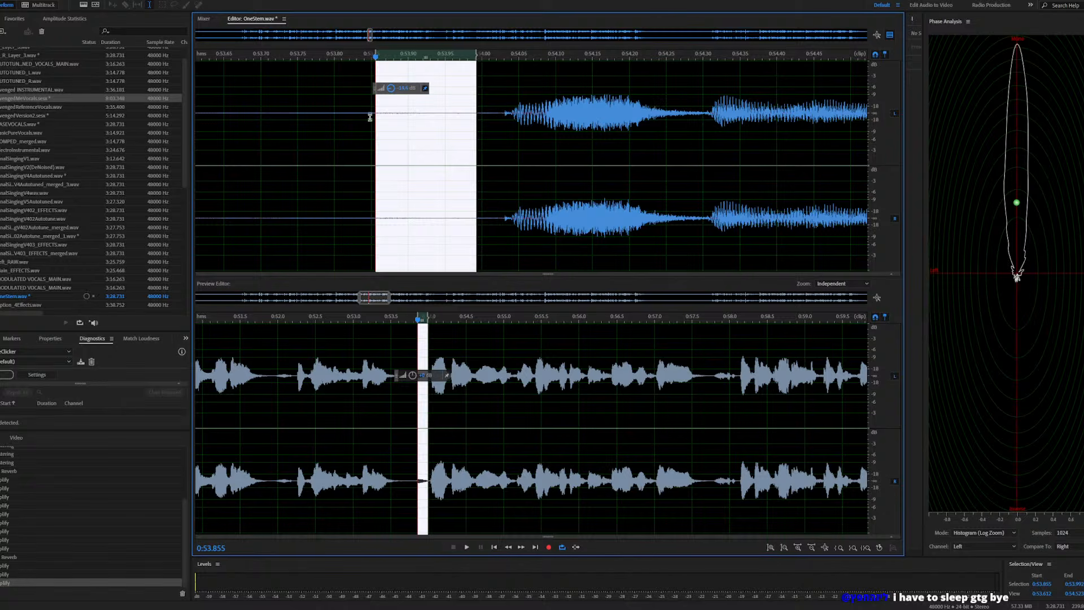
# Lower the volume of the tiny leftover blip at 0:53.856, and play the passage from 0:52.899
pyautogui.scroll(-2, 420, 227)
pyautogui.click(395, 221)
pyautogui.scroll(4, 399, 223)
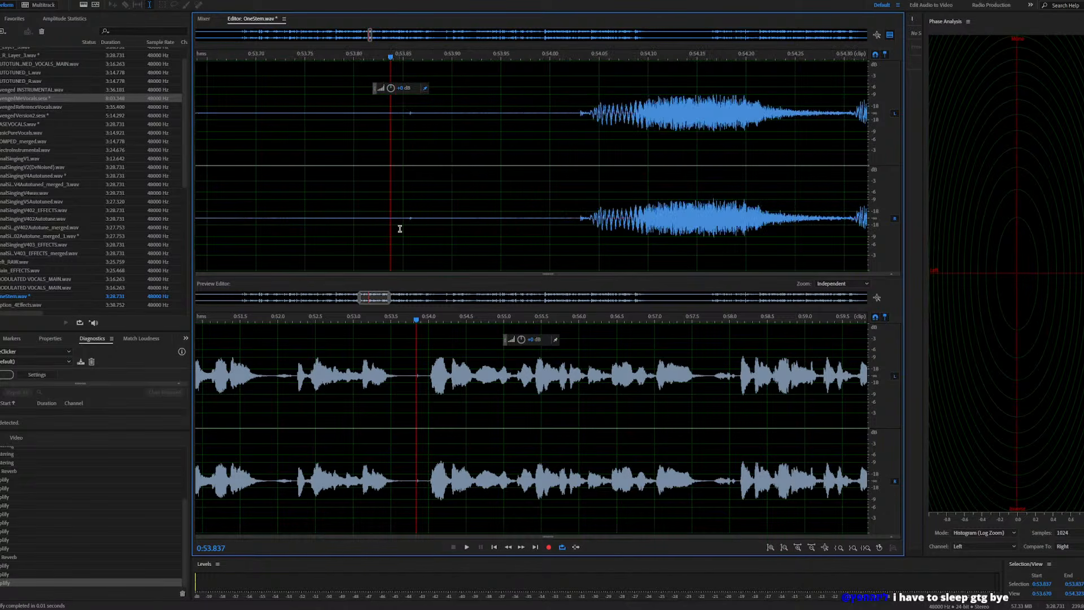
pyautogui.moveTo(415, 222); pyautogui.dragTo(411, 229)
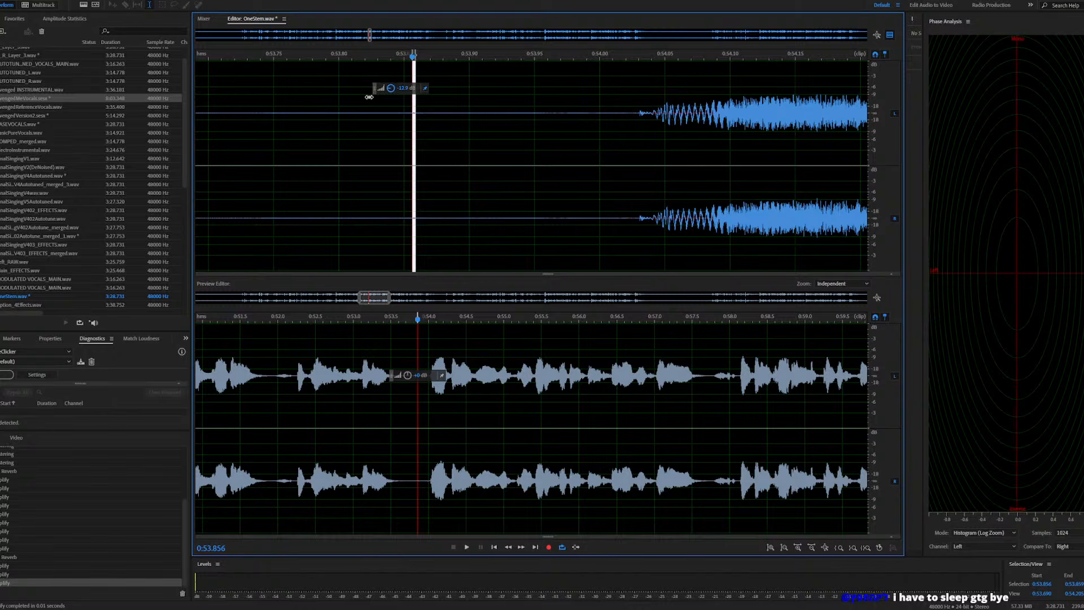
pyautogui.scroll(-4, 525, 216)
pyautogui.click(387, 212)
pyautogui.press('space')
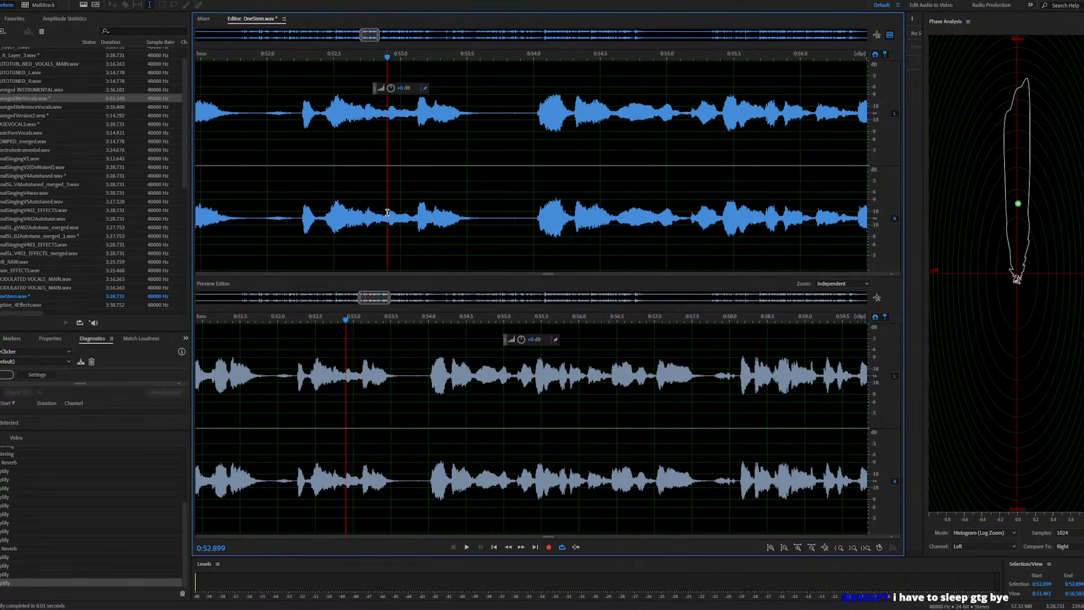
pyautogui.press('space')
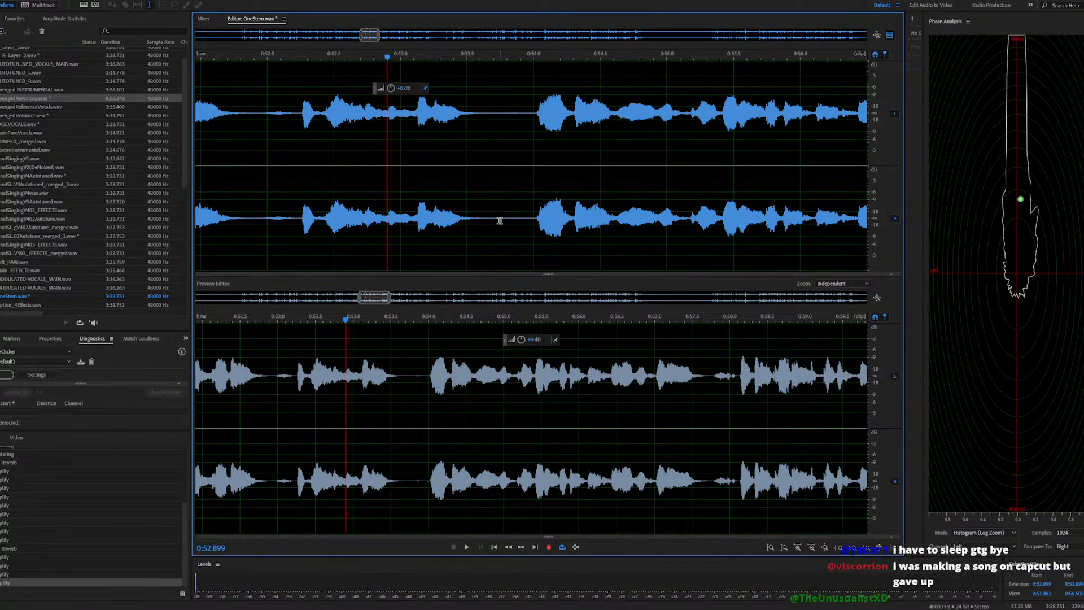
# Lower the volume of the gap from 0:53.657 to 0:54.000, and play the passage from 0:52.205
pyautogui.moveTo(488, 220); pyautogui.dragTo(532, 232)
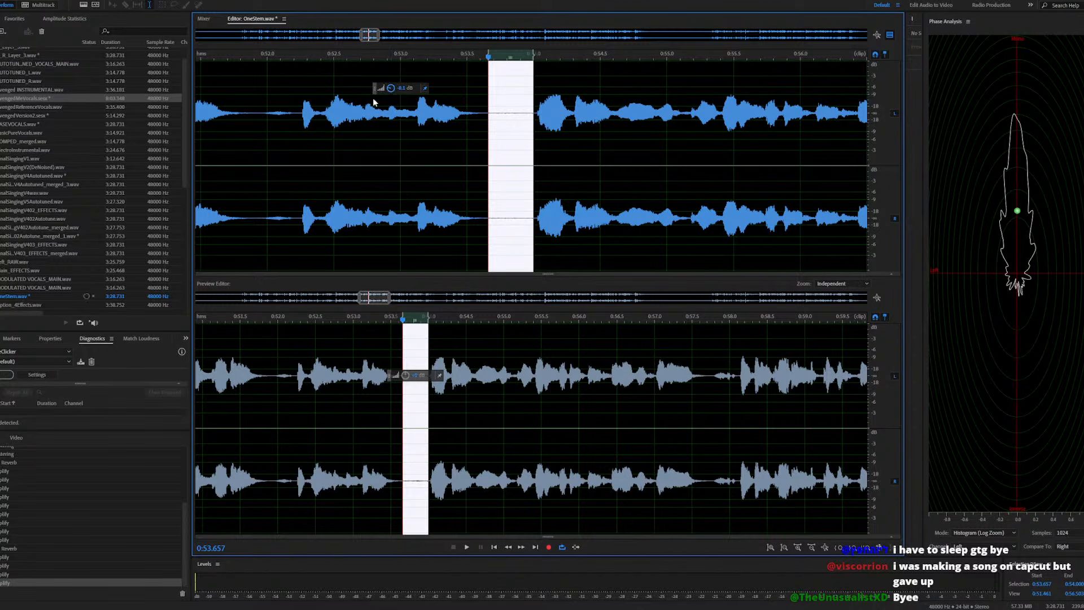
pyautogui.click(314, 220)
pyautogui.press('space')
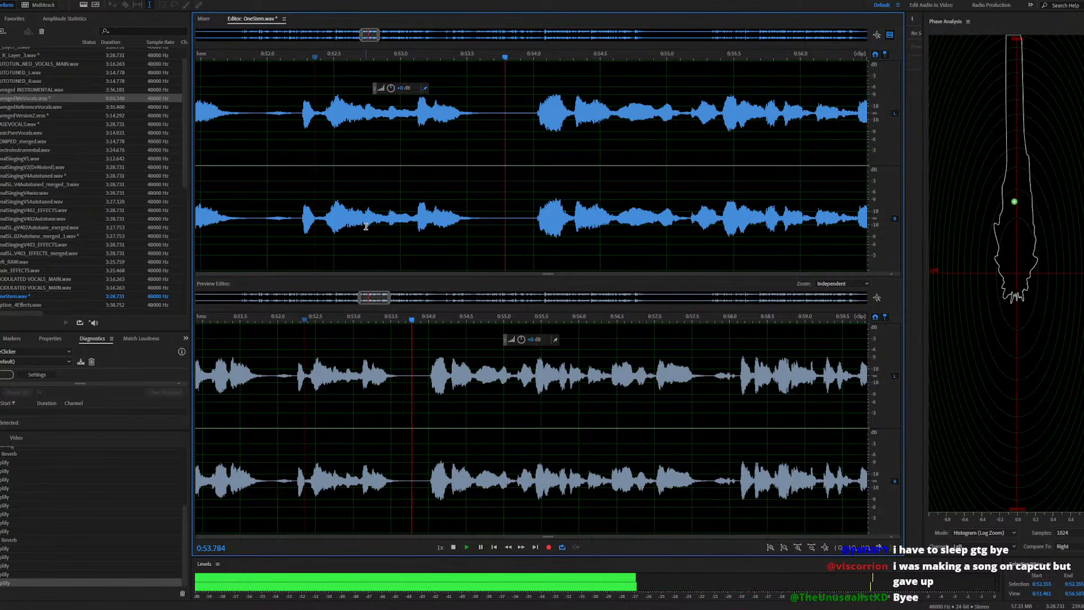
pyautogui.click(275, 221)
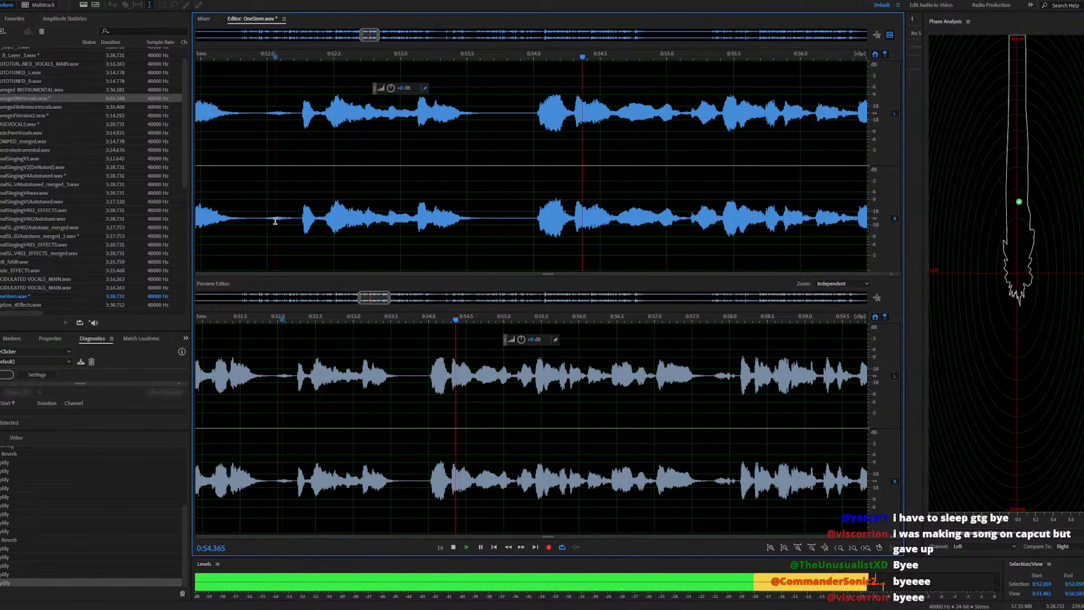
pyautogui.press('space')
# Open the AvengedMeVocals session and play the mix from 0:51.793 to about 1:14
pyautogui.click(32, 97)
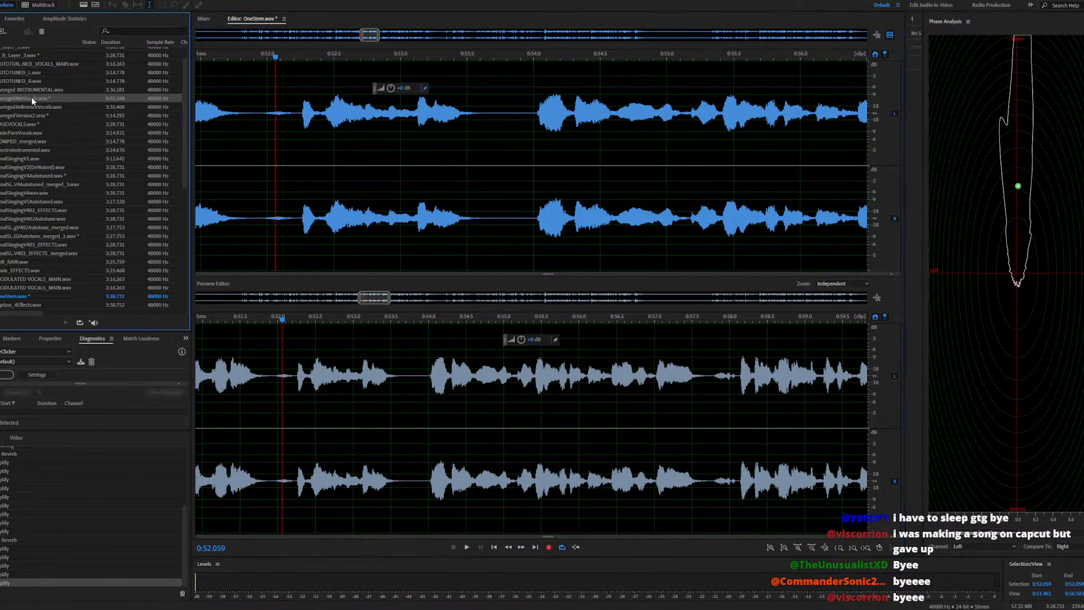
pyautogui.doubleClick(32, 97)
pyautogui.press('space')
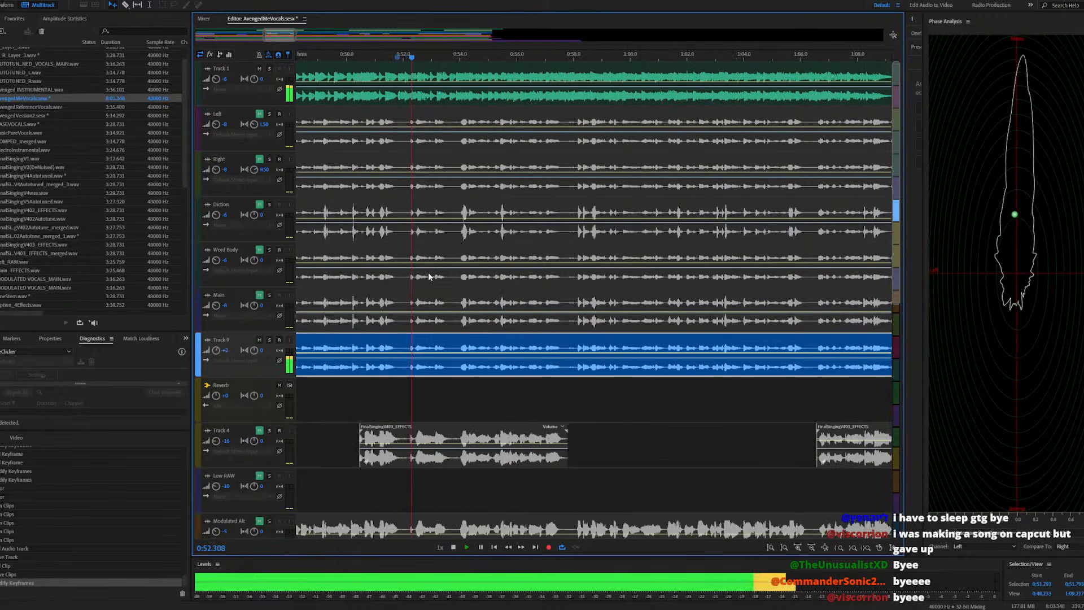
pyautogui.scroll(-3, 428, 276)
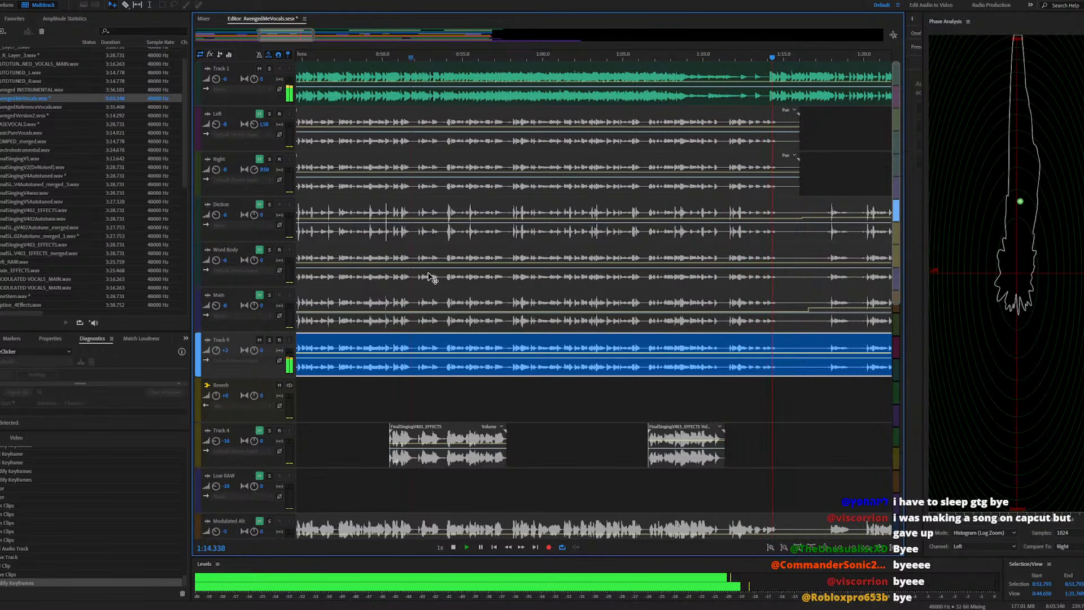
pyautogui.press('space')
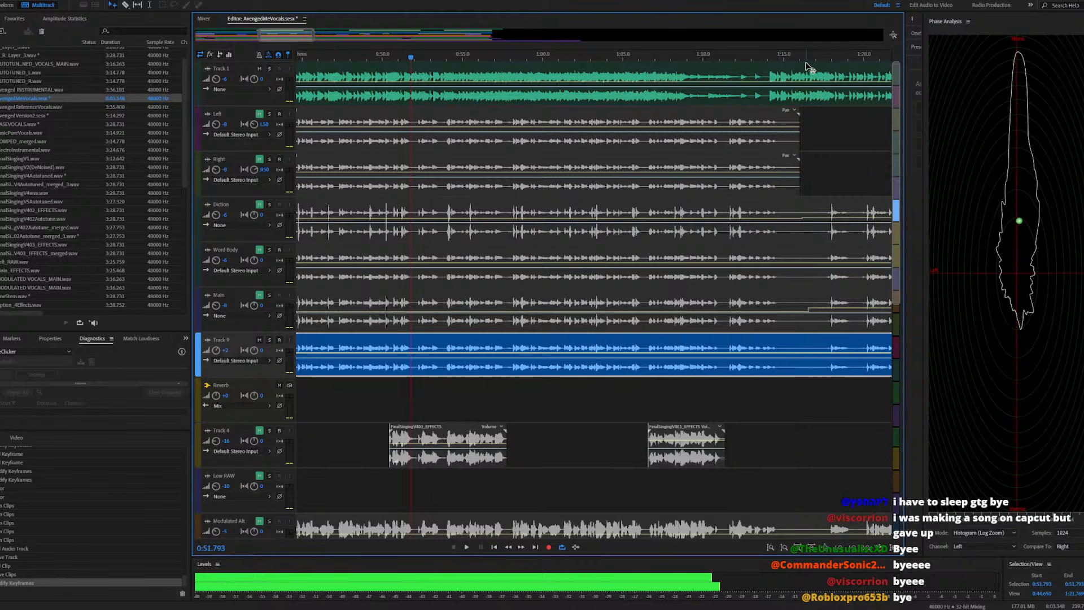
# Play the mix from 0:57.409 to about 1:00 while reviewing the tracks
pyautogui.click(806, 56)
pyautogui.scroll(-3, 395, 346)
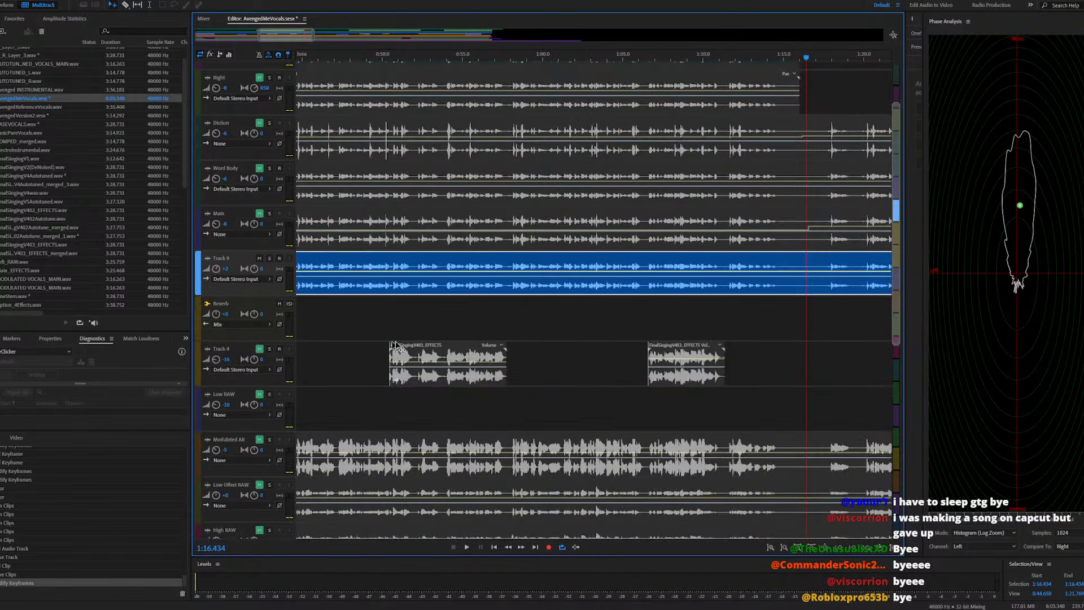
pyautogui.press('space')
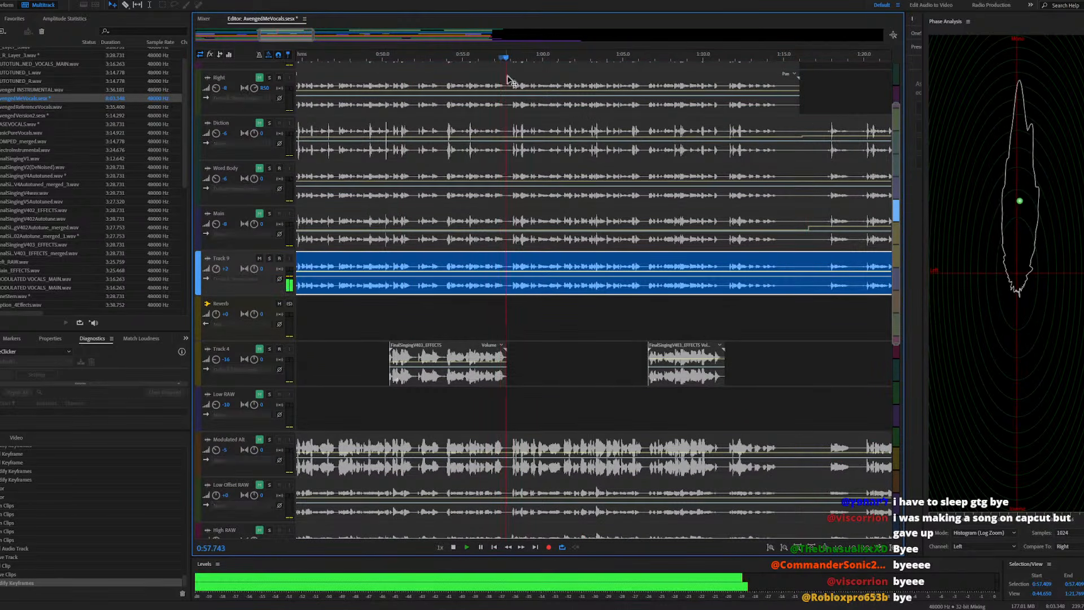
pyautogui.scroll(-3, 563, 228)
pyautogui.scroll(3, 564, 228)
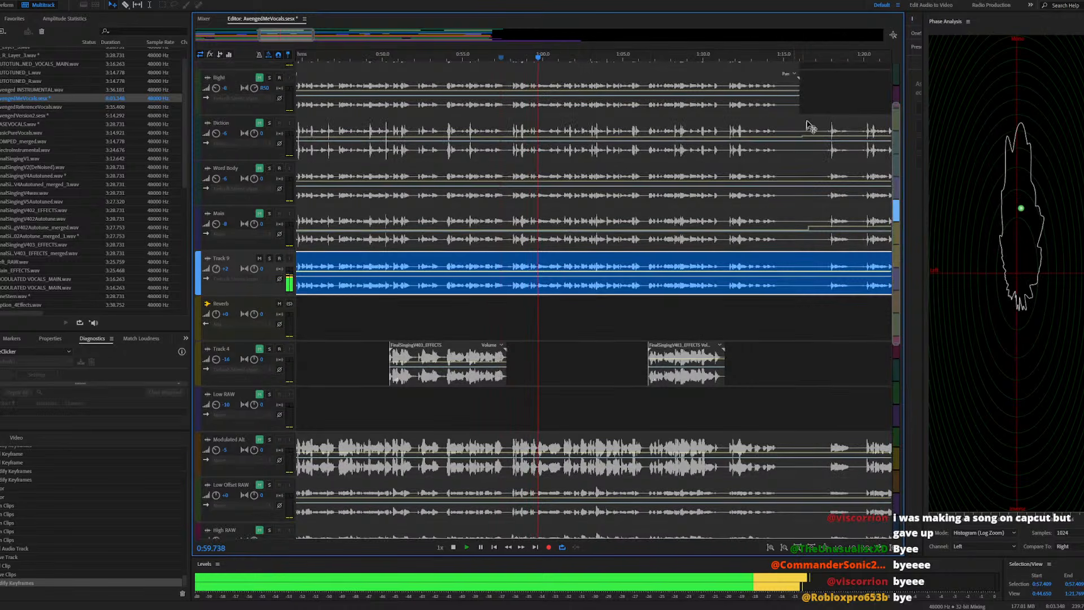
pyautogui.press('space')
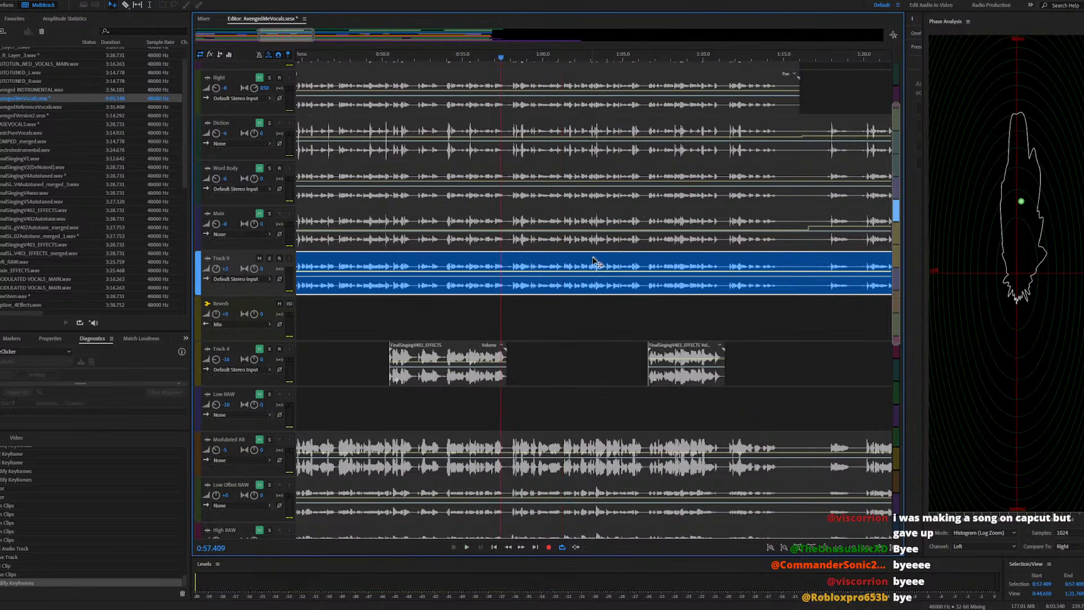
# Play the mix from 1:16.336, after the end of the Left and Right clips
pyautogui.scroll(3, 500, 264)
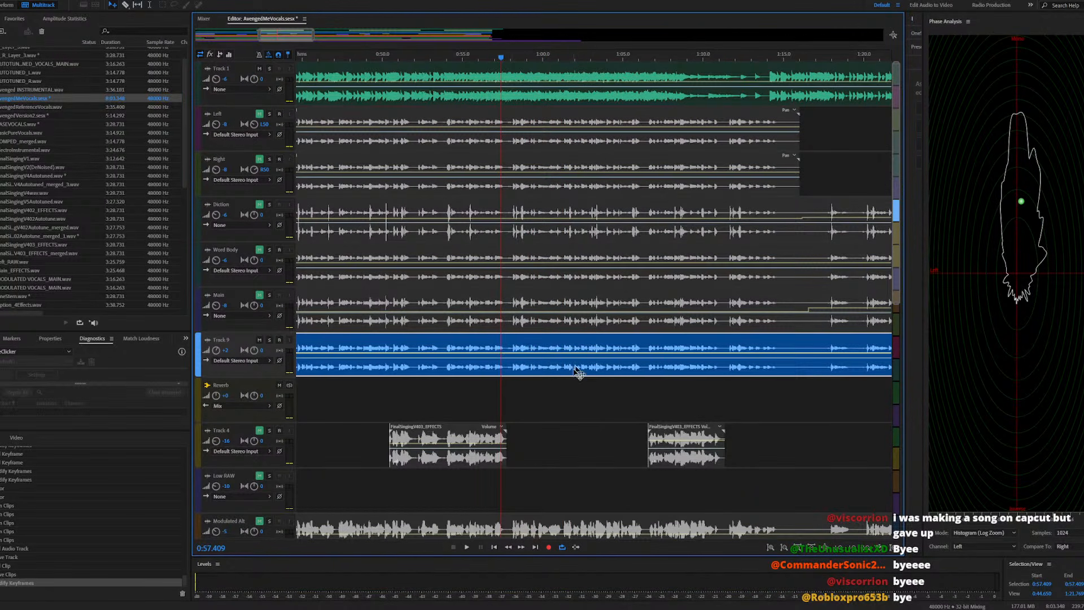
pyautogui.click(822, 56)
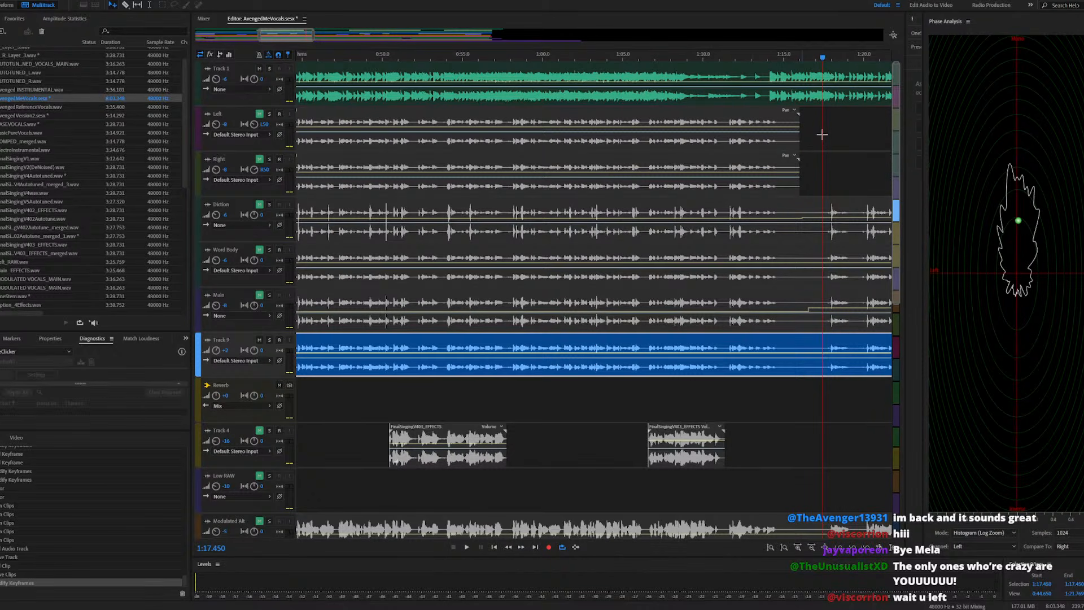
pyautogui.click(803, 56)
pyautogui.press('space')
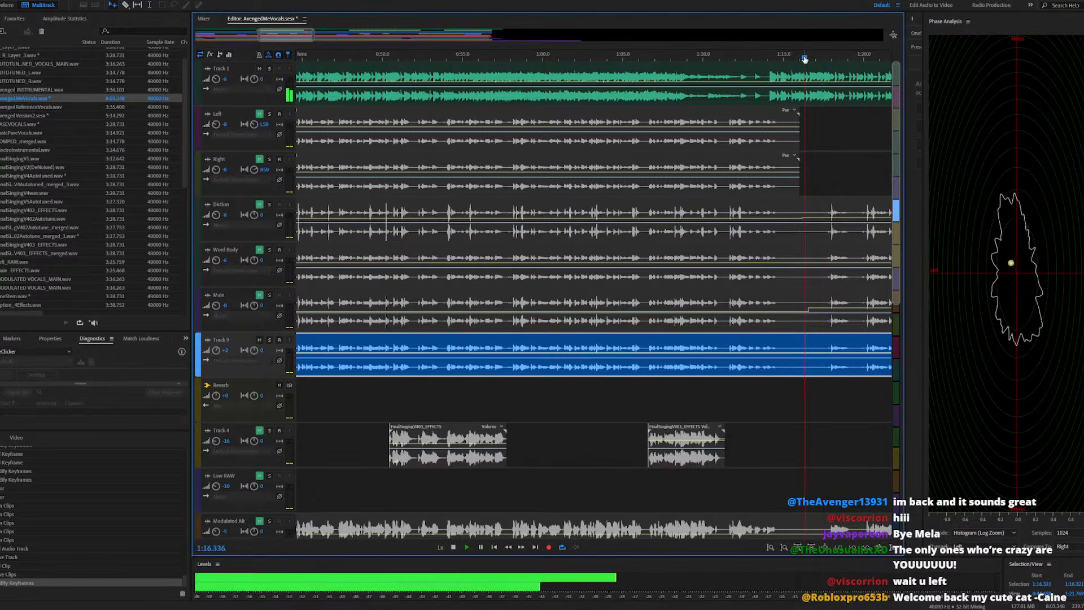
# Review the tracks around the end of the Left and Right clips while playing the mix to about 1:20
pyautogui.scroll(-2, 508, 299)
pyautogui.scroll(2, 497, 271)
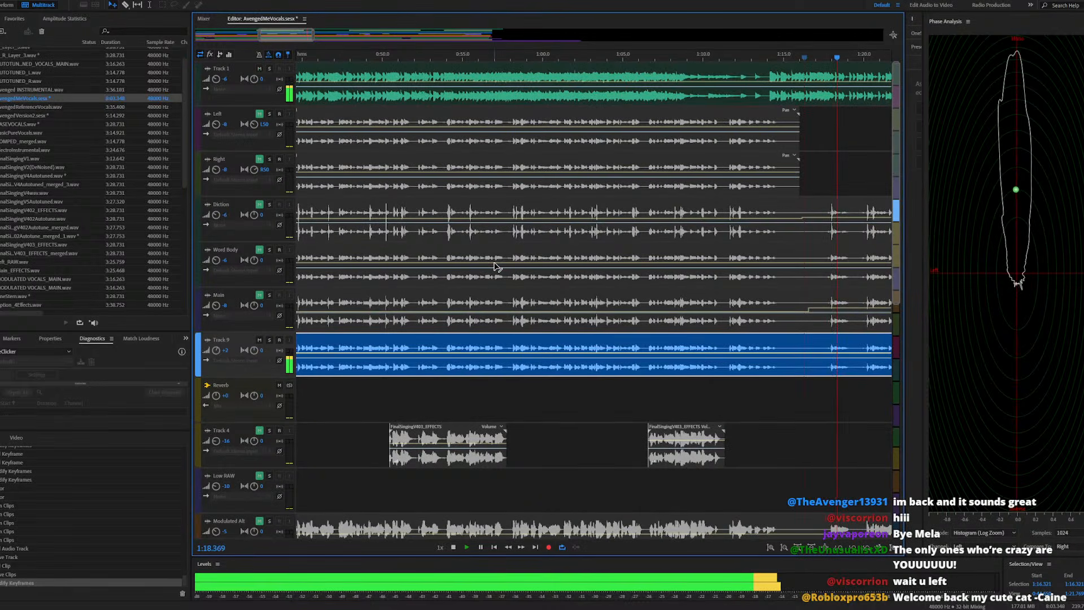
pyautogui.scroll(-5, 469, 265)
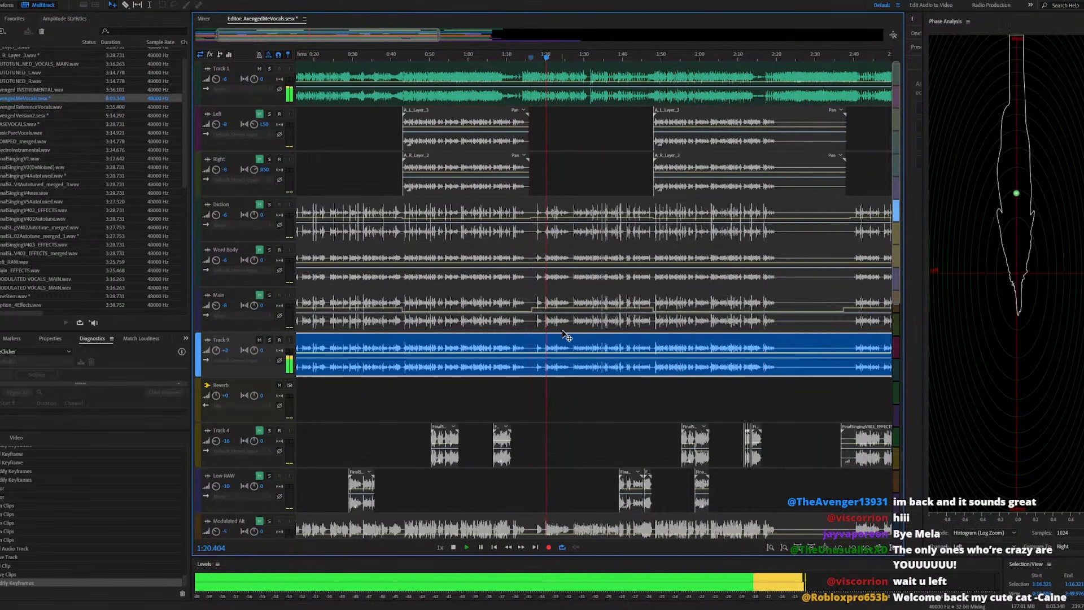
pyautogui.scroll(3, 562, 338)
pyautogui.scroll(6, 562, 342)
pyautogui.press('space')
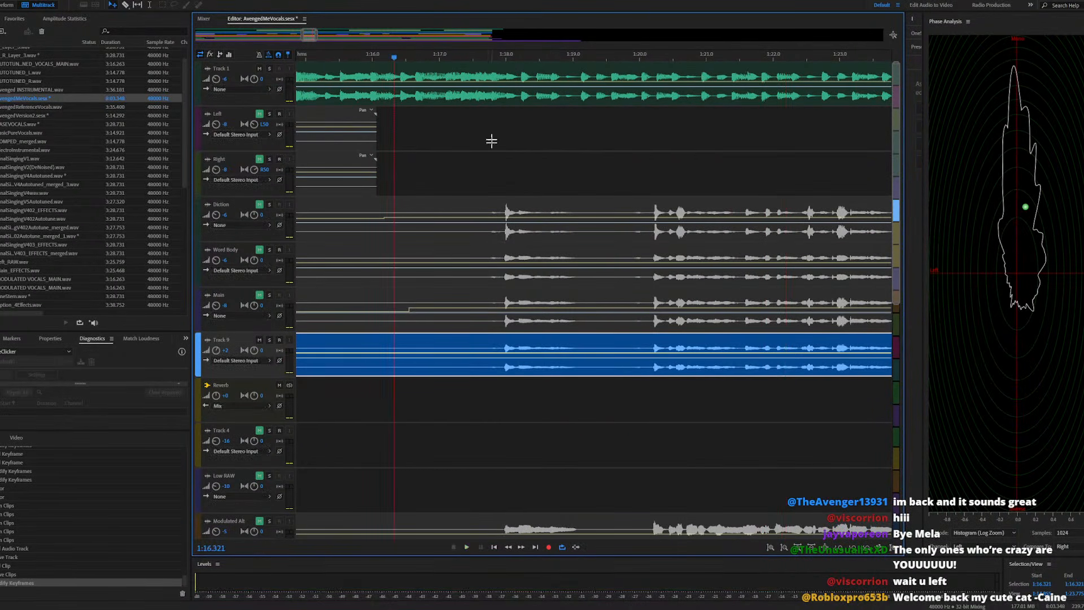
# Play the mix twice from 1:17.480 to just past 1:20
pyautogui.click(470, 56)
pyautogui.press('space')
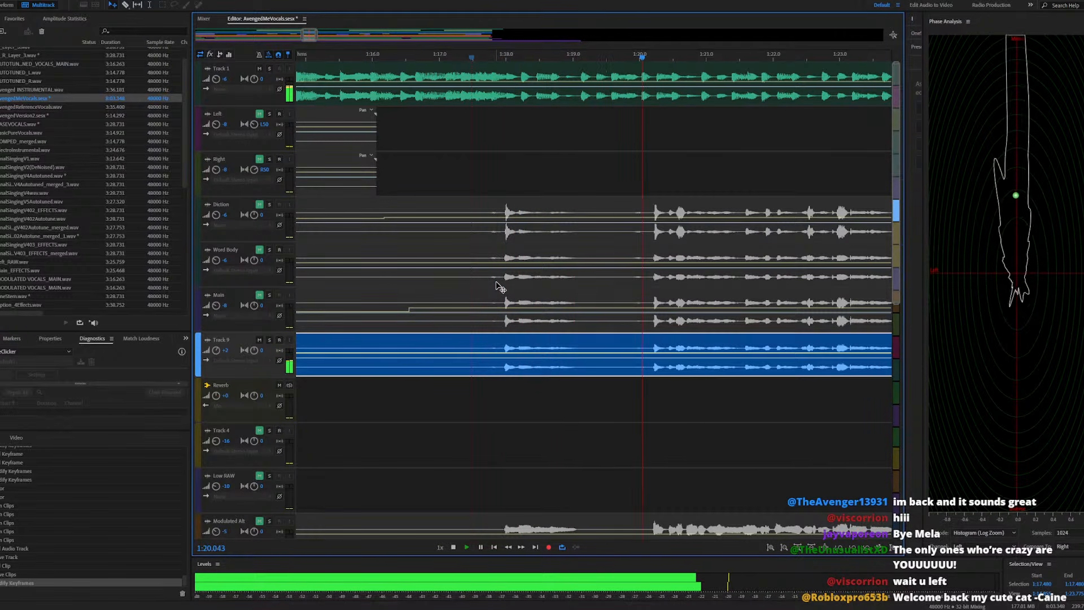
pyautogui.press('space')
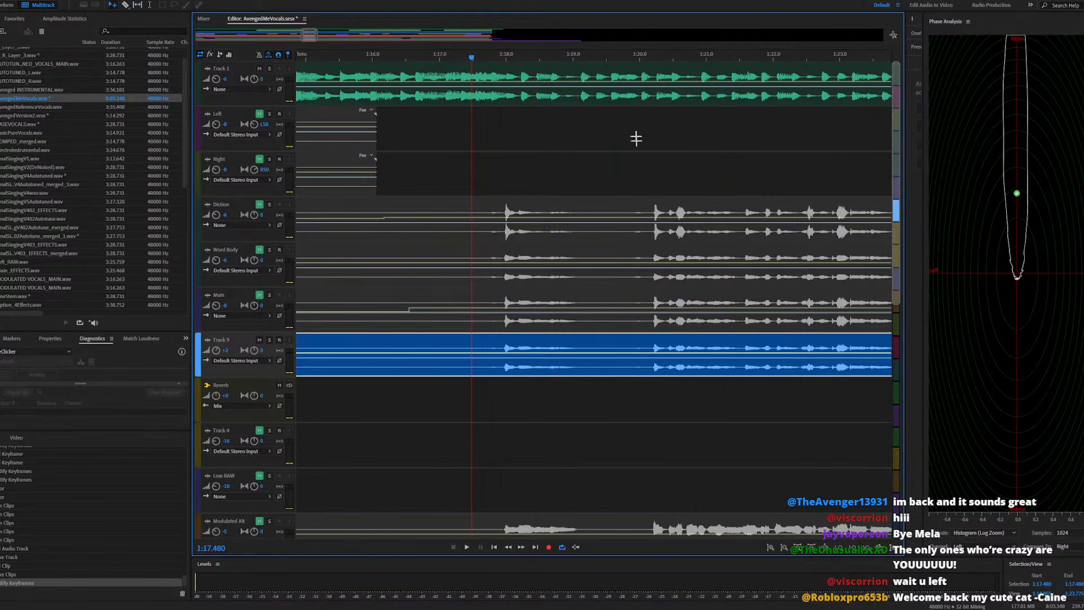
pyautogui.press('space')
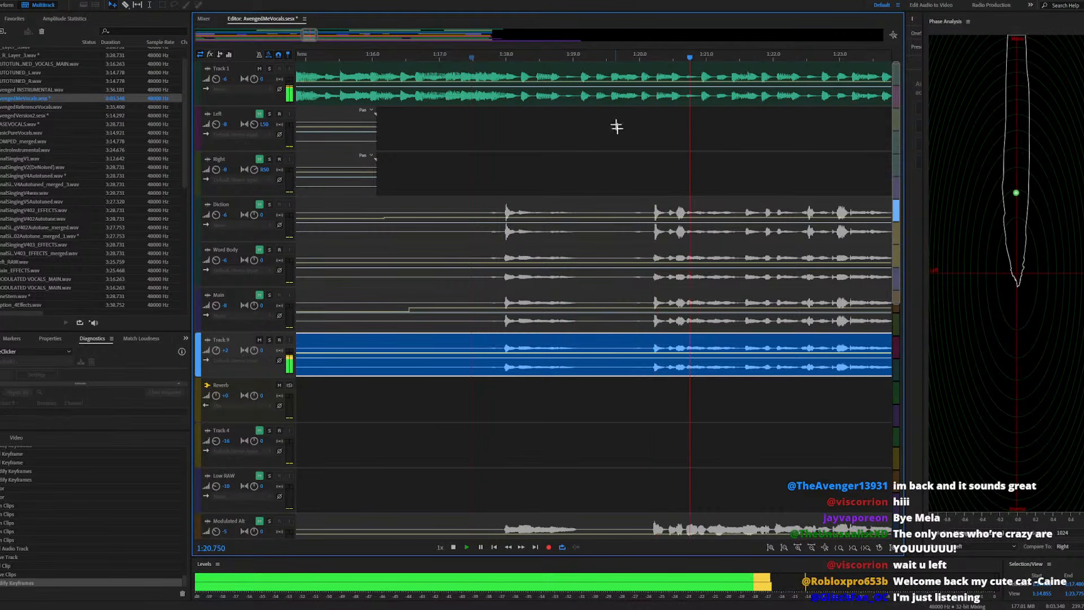
pyautogui.press('space')
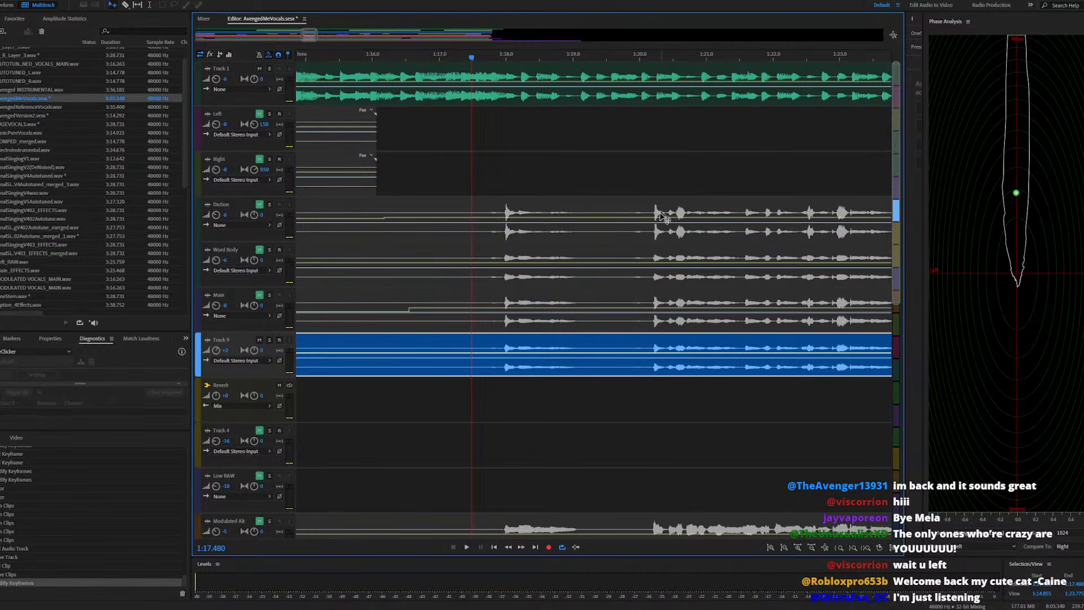
# In OneStem.wav, lower the volume of the gap from 1:19.805 to about 1:20.18, and play the passage from 1:17.850
pyautogui.doubleClick(655, 345)
pyautogui.moveTo(569, 220); pyautogui.dragTo(597, 220)
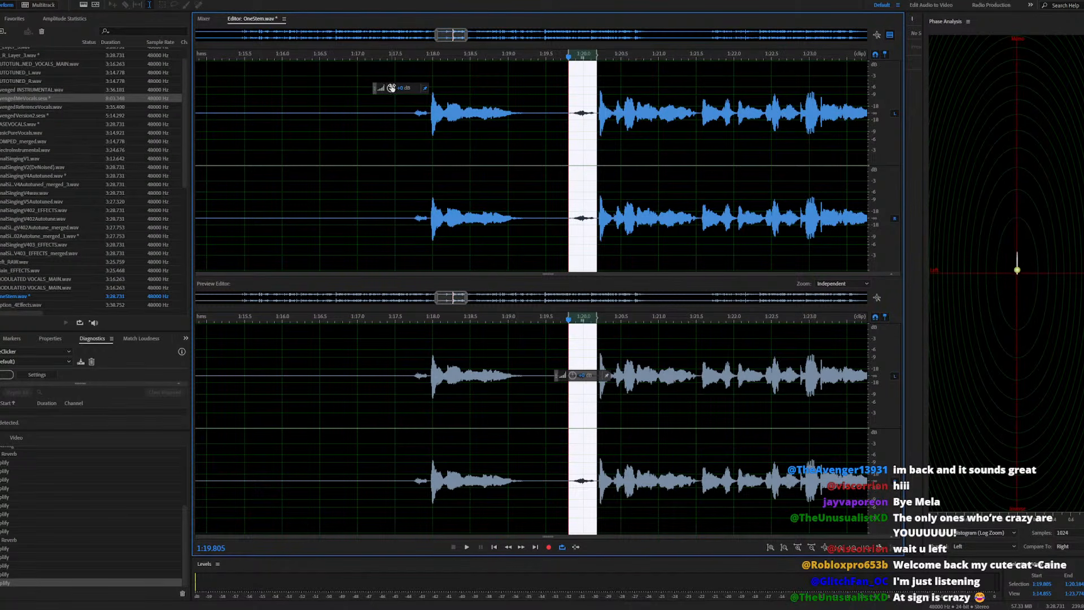
pyautogui.moveTo(365, 88); pyautogui.dragTo(362, 89)
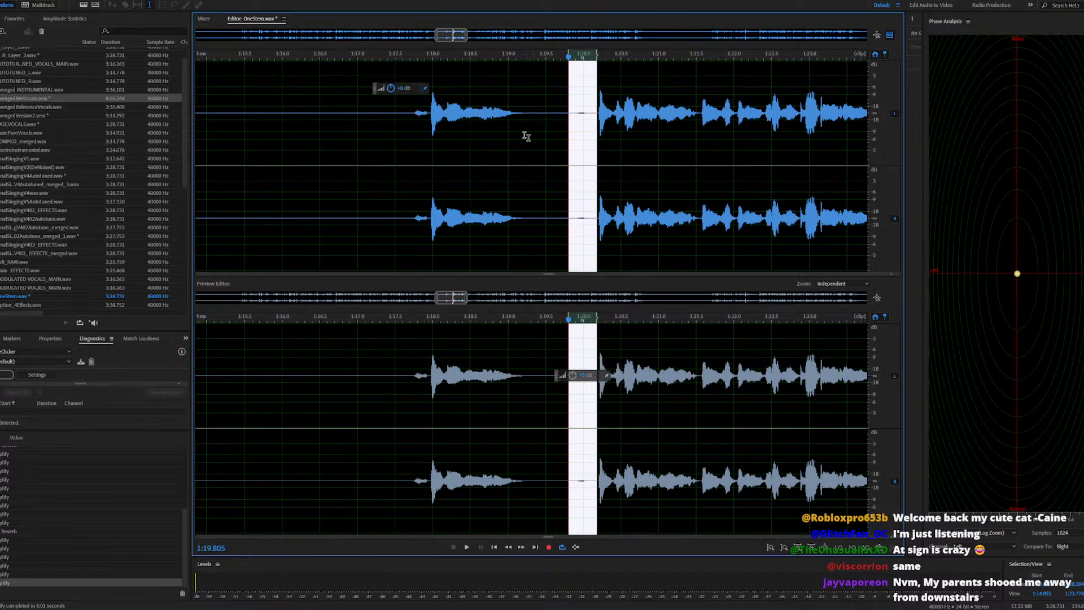
pyautogui.click(419, 108)
pyautogui.press('space')
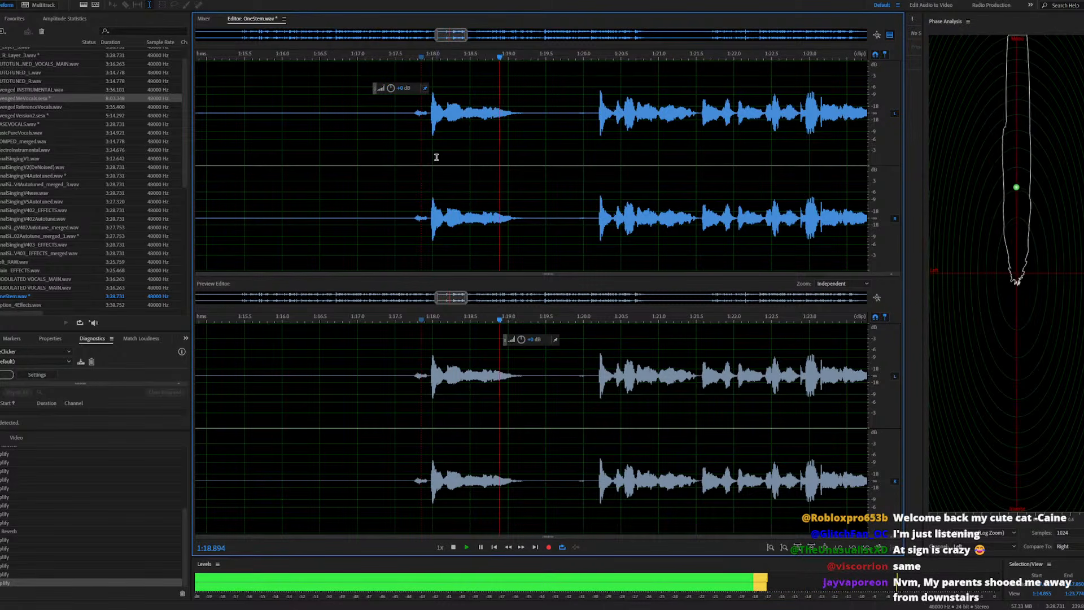
pyautogui.press('space')
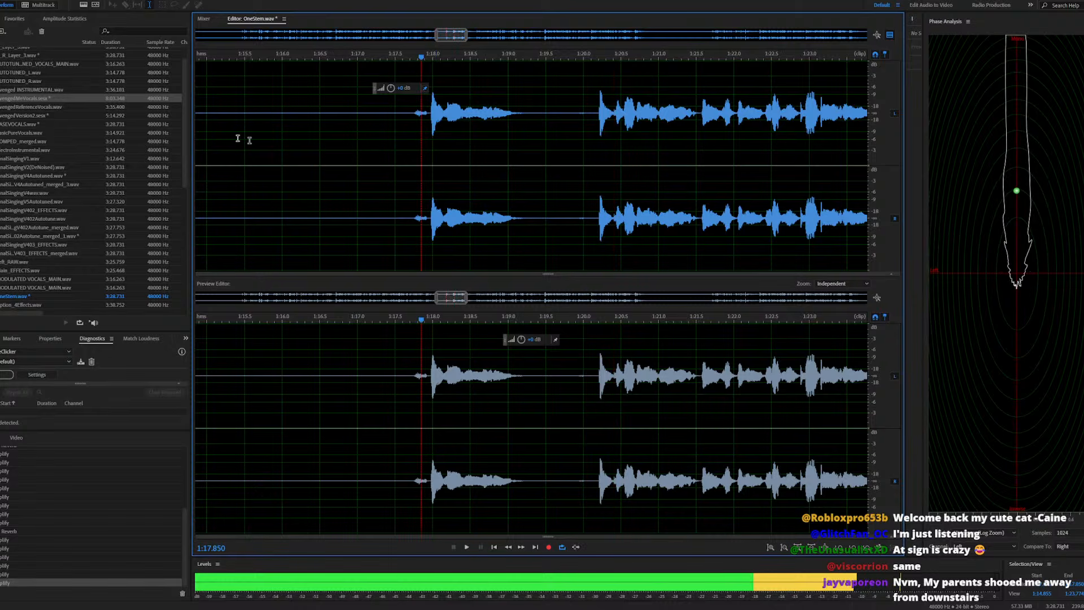
# Open the AvengedMeVocals session and play the mix from 1:17.480 to about 1:41 while reviewing the tracks
pyautogui.doubleClick(70, 100)
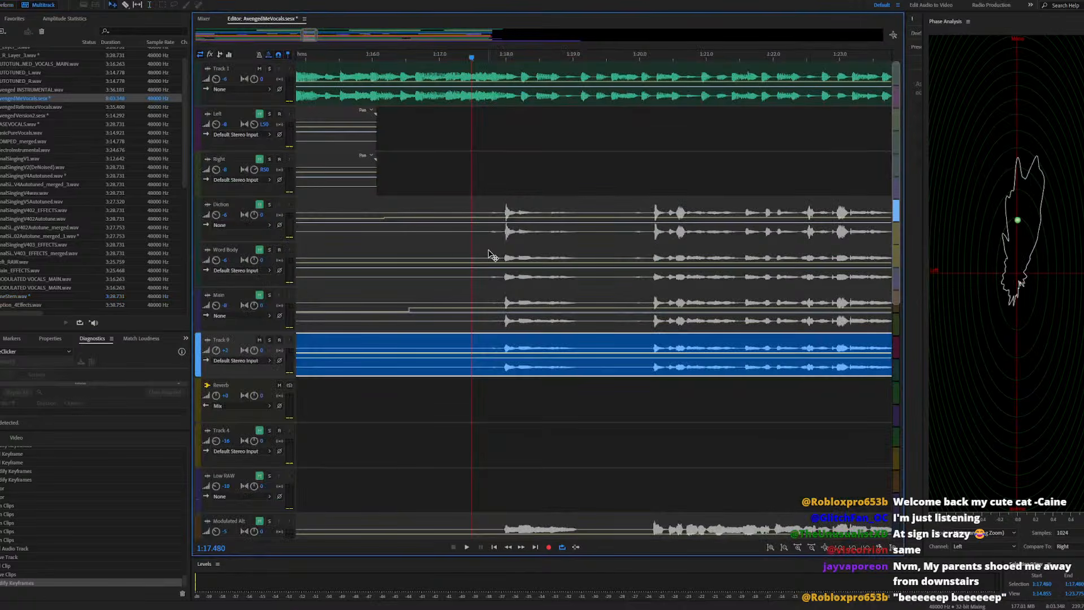
pyautogui.press('space')
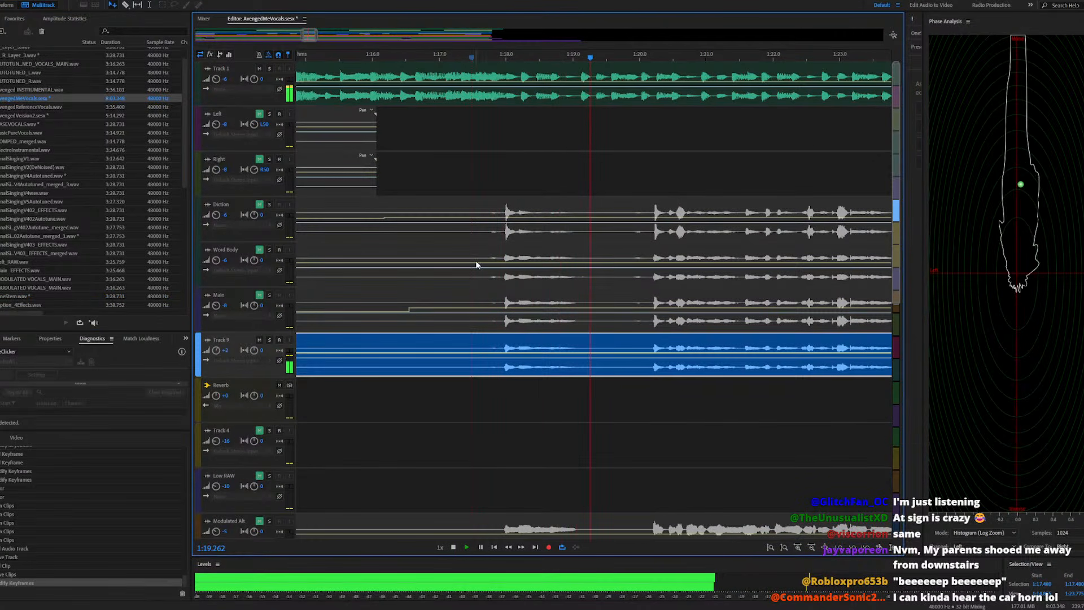
pyautogui.scroll(-2, 475, 260)
pyautogui.scroll(-1, 475, 260)
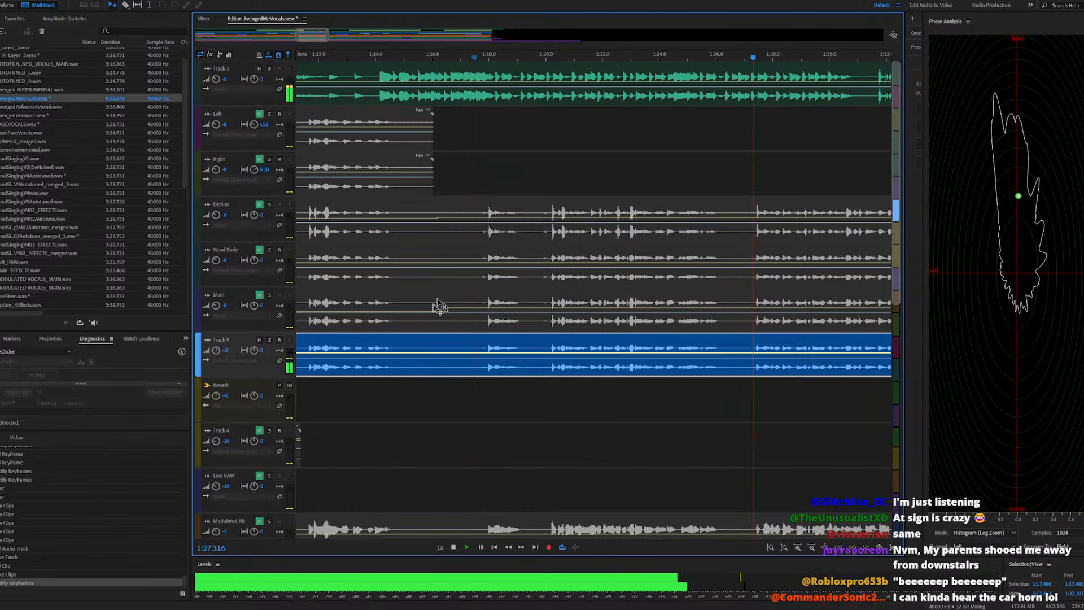
pyautogui.scroll(-3, 366, 328)
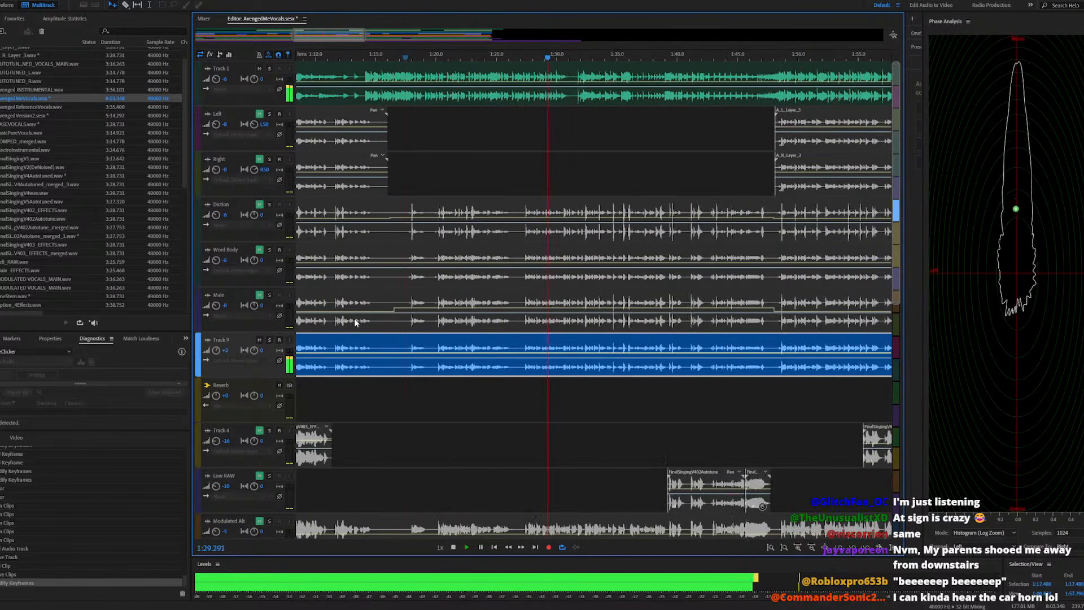
pyautogui.scroll(4, 535, 351)
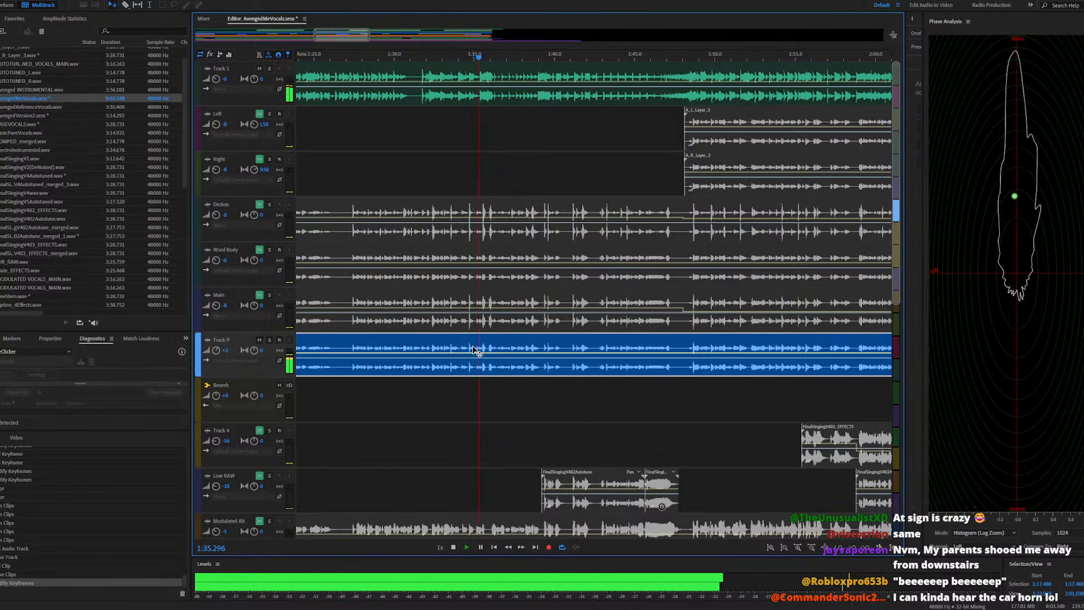
pyautogui.scroll(-1, 450, 349)
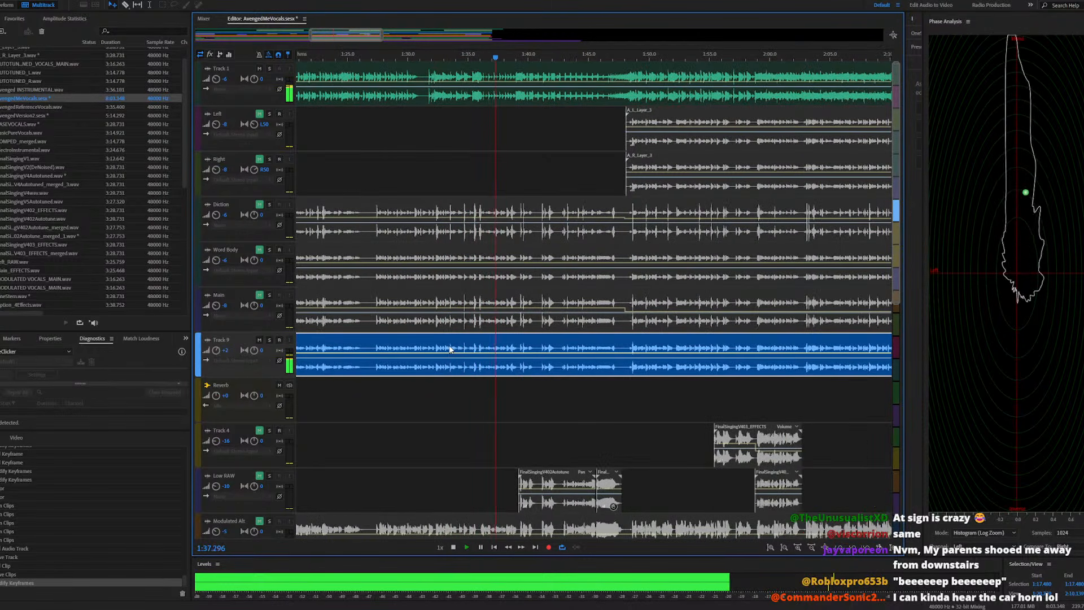
pyautogui.scroll(-1, 486, 350)
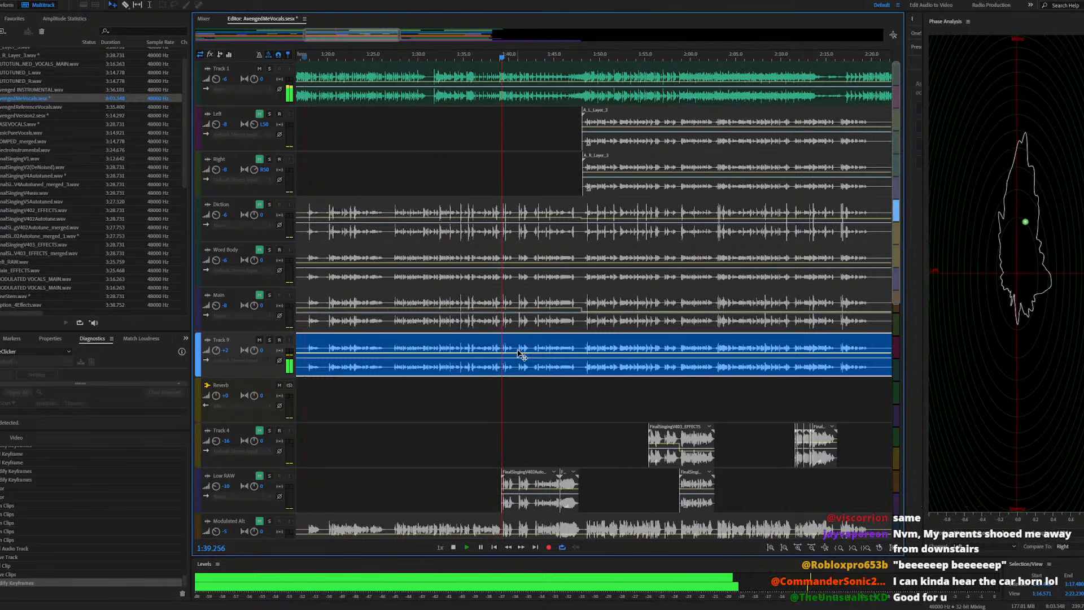
pyautogui.scroll(4, 518, 353)
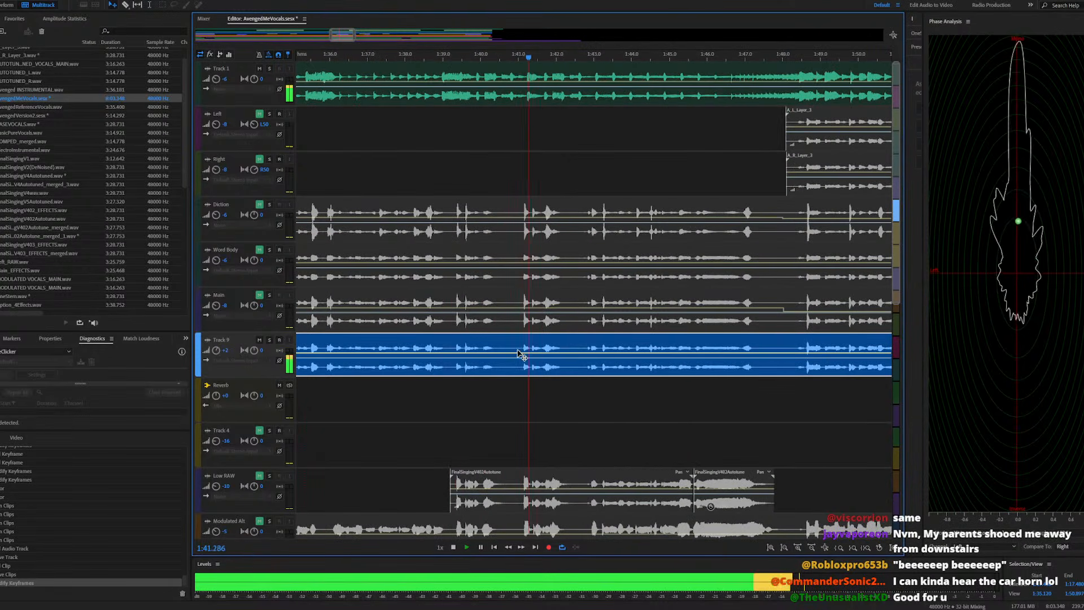
pyautogui.press('space')
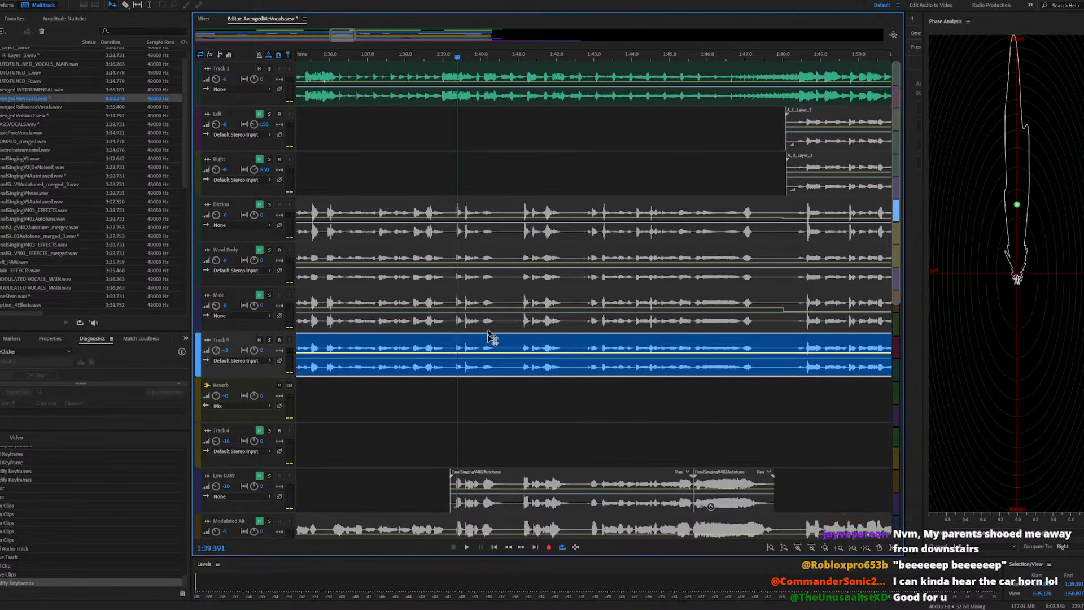
# In OneStem.wav, raise the volume of the phrase from 1:39.328 to about 1:42.4, and play it from 1:39.142
pyautogui.doubleClick(482, 345)
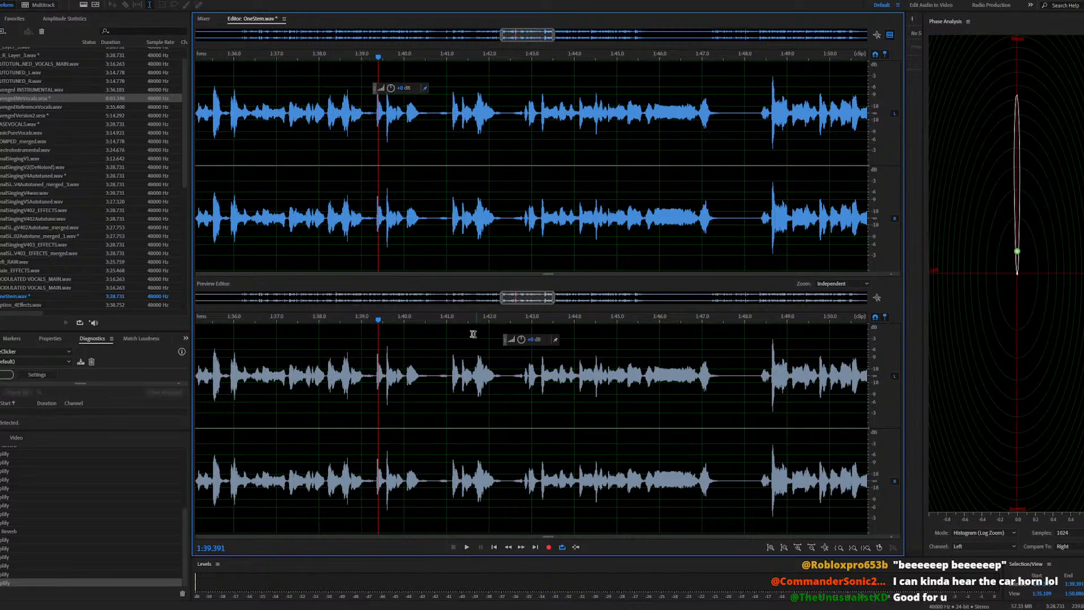
pyautogui.click(371, 242)
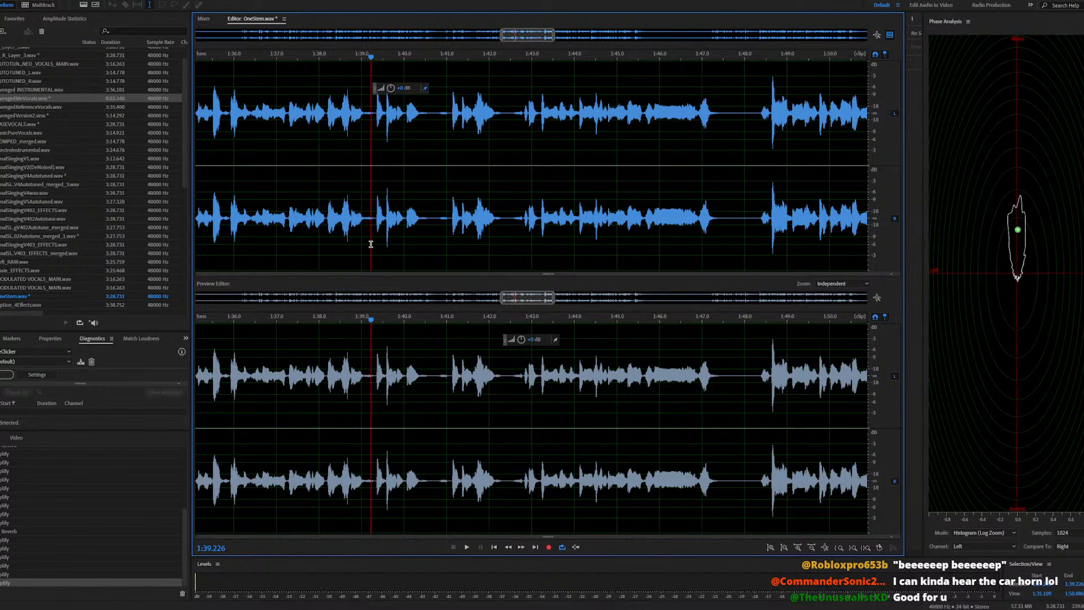
pyautogui.scroll(2, 370, 244)
pyautogui.moveTo(377, 220); pyautogui.dragTo(611, 214)
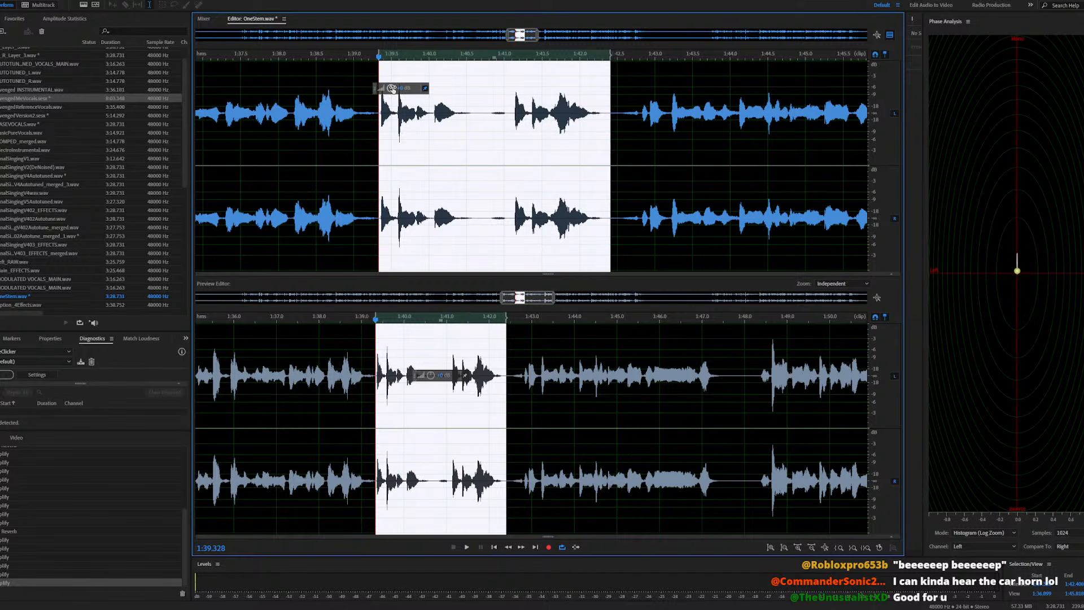
pyautogui.moveTo(393, 89); pyautogui.dragTo(407, 87)
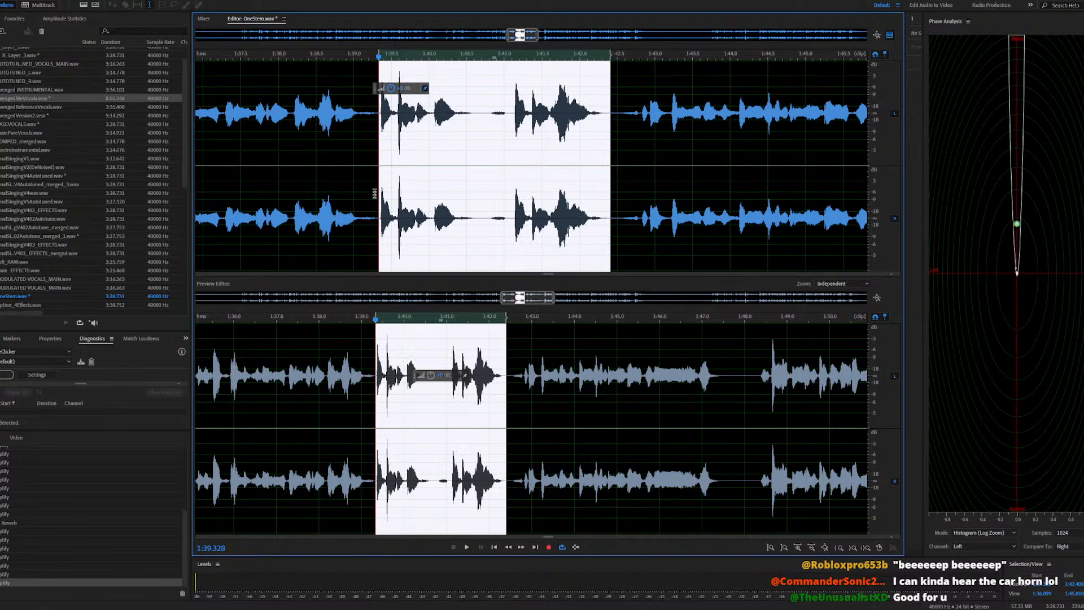
pyautogui.click(364, 242)
pyautogui.press('space')
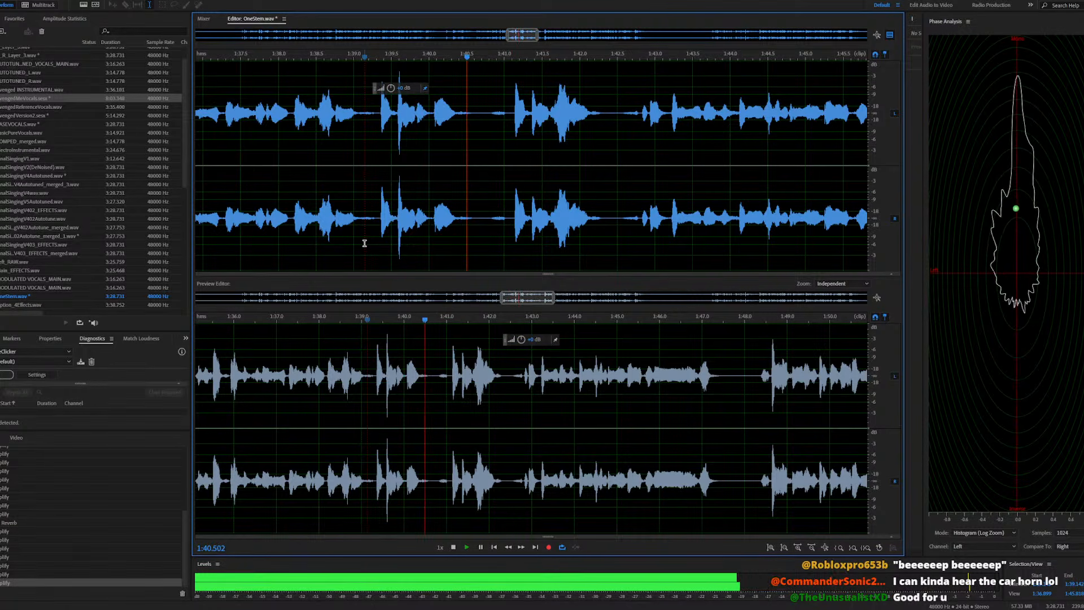
pyautogui.press('space')
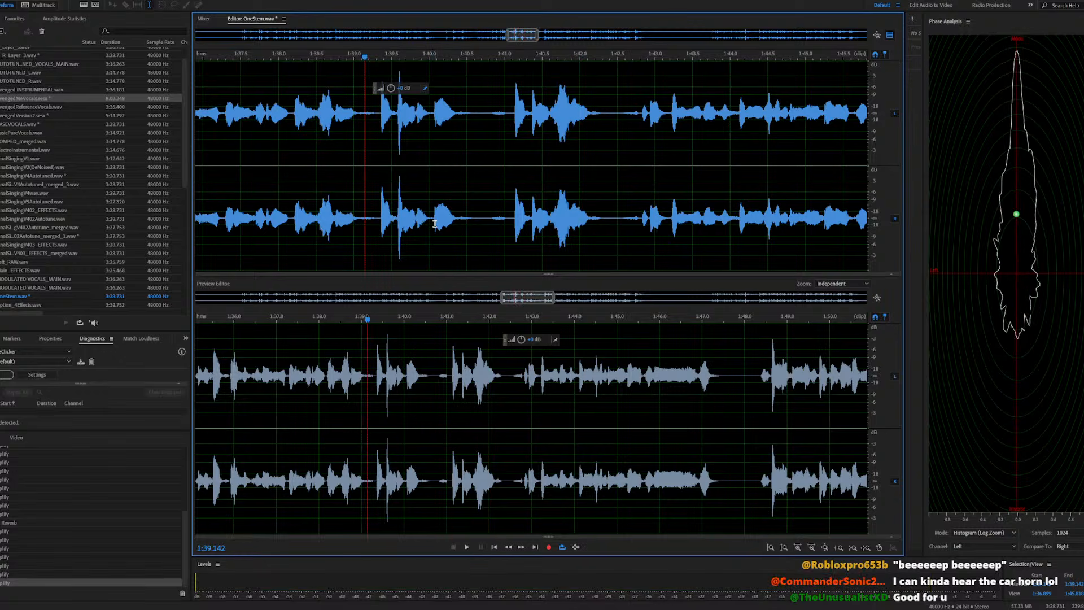
# Slightly raise the volume of the part from 1:40.056 to about 1:40.69, and play the phrase from 1:39.328
pyautogui.moveTo(433, 223); pyautogui.dragTo(480, 213)
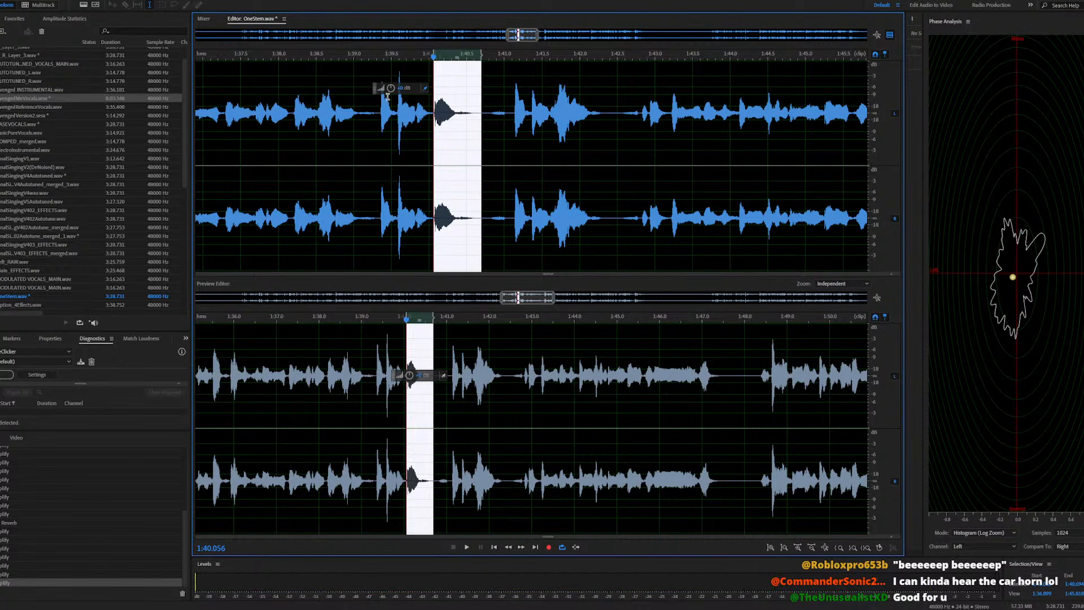
pyautogui.moveTo(391, 91); pyautogui.dragTo(394, 89)
pyautogui.click(378, 222)
pyautogui.press('space')
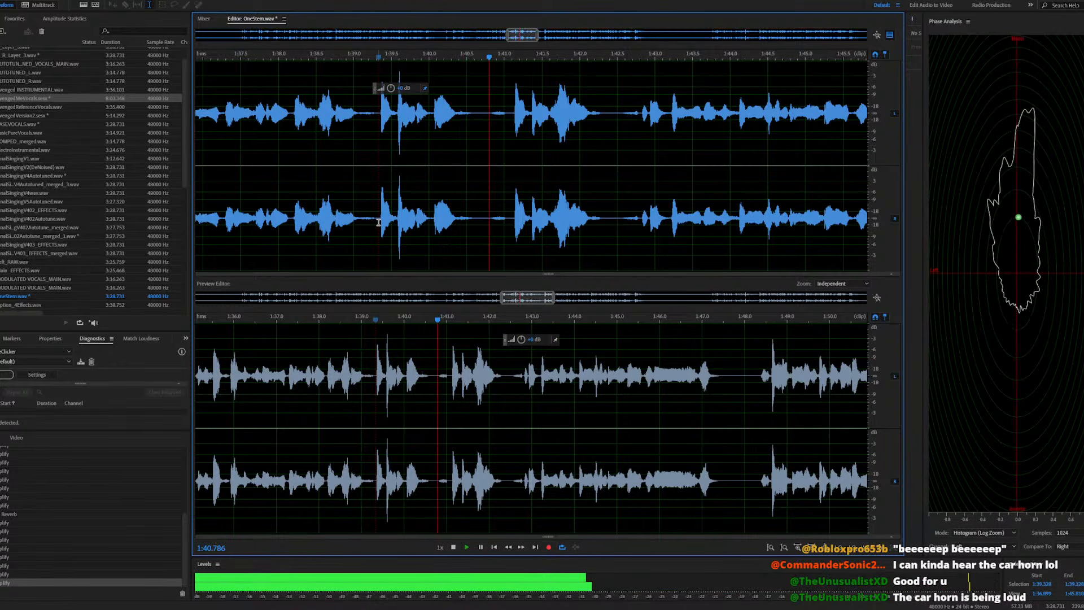
pyautogui.press('space')
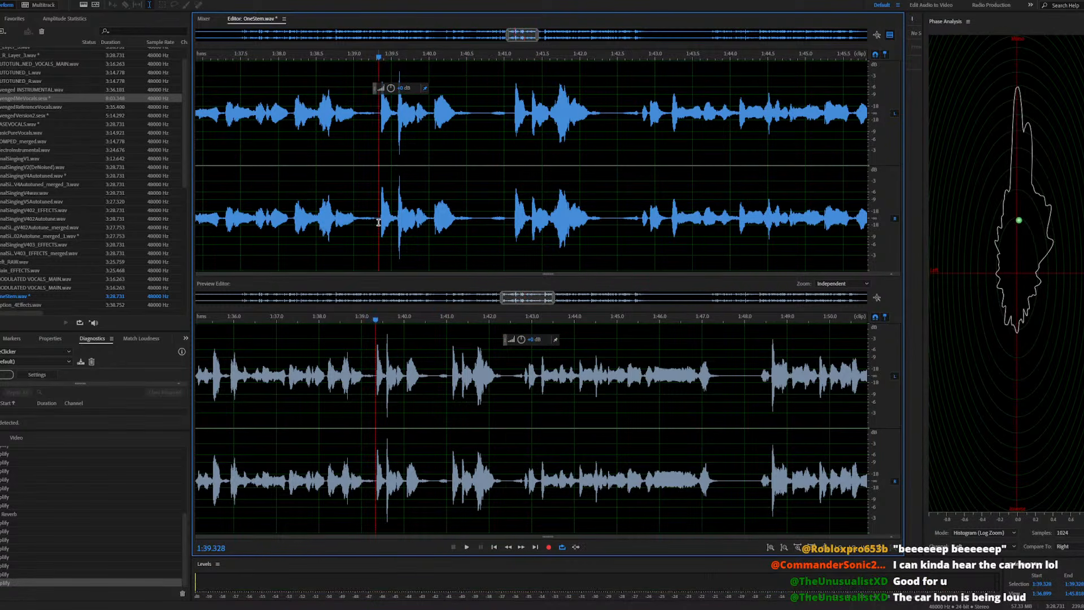
# In OneStem.wav, select the phrase from 1:39.328 to about 1:42.5 and preview it through the Parametric Equalizer
pyautogui.moveTo(379, 222); pyautogui.dragTo(617, 234)
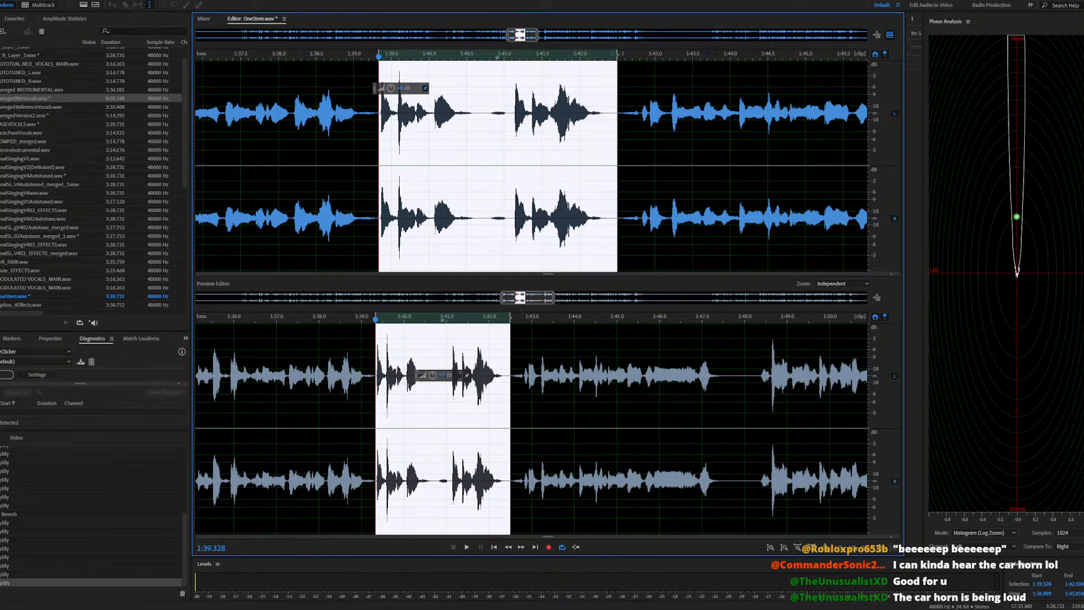
pyautogui.click(66, 2)
pyautogui.moveTo(95, 119)
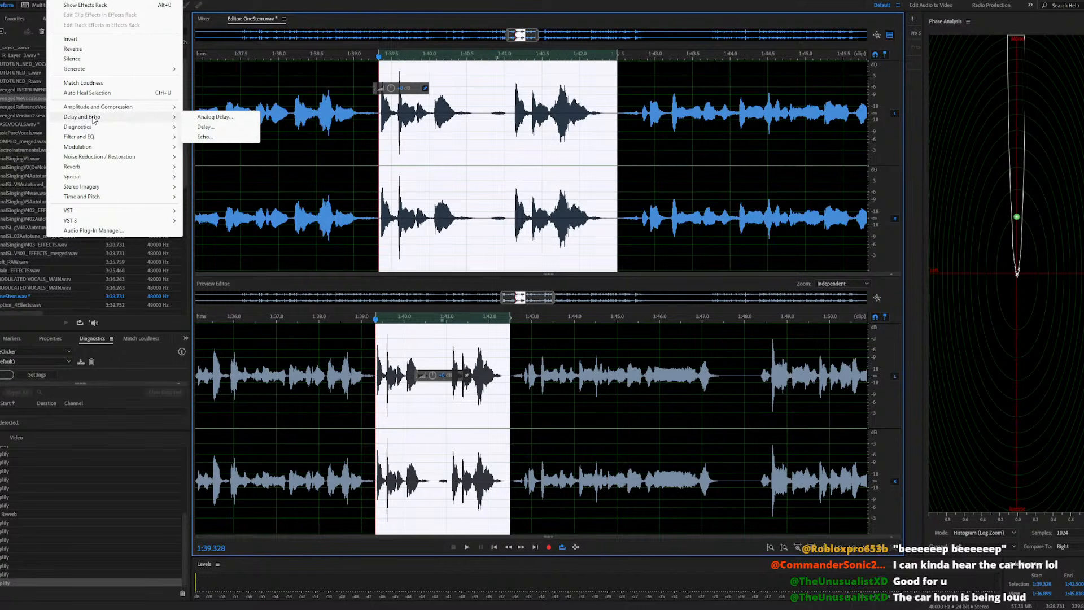
pyautogui.moveTo(106, 157)
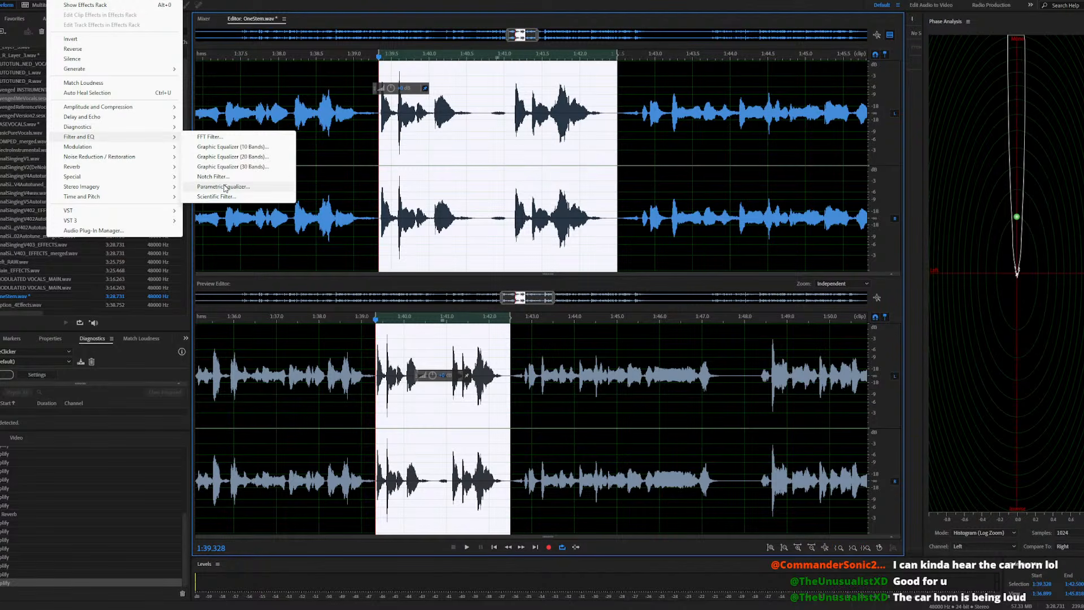
pyautogui.click(224, 187)
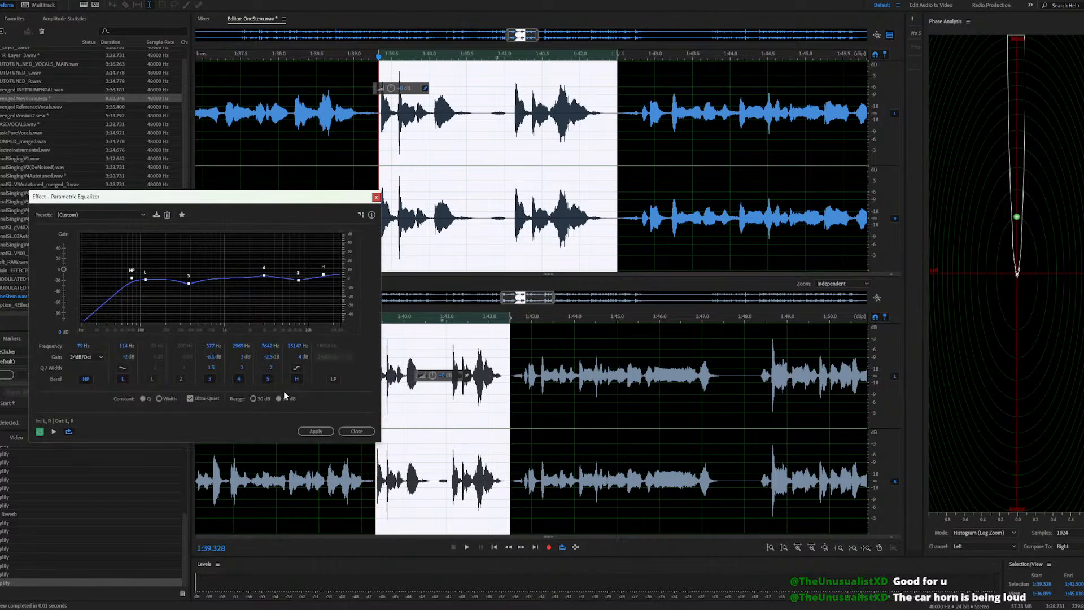
pyautogui.press('space')
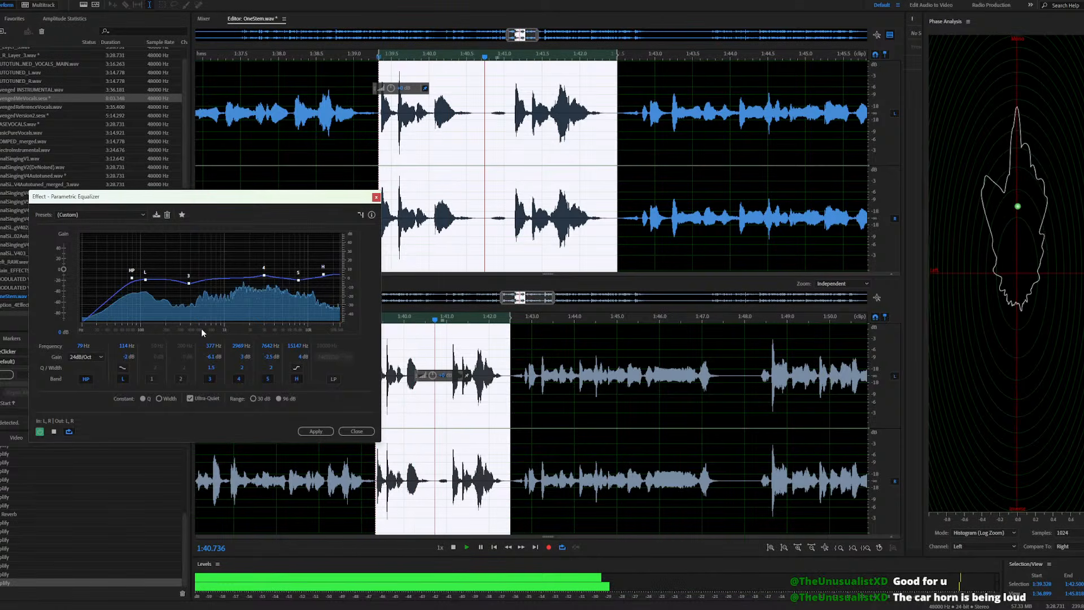
# Audition the Vocal Enhancer, Rap Vocals and PassTest equalizer presets on the selected phrase
pyautogui.click(97, 214)
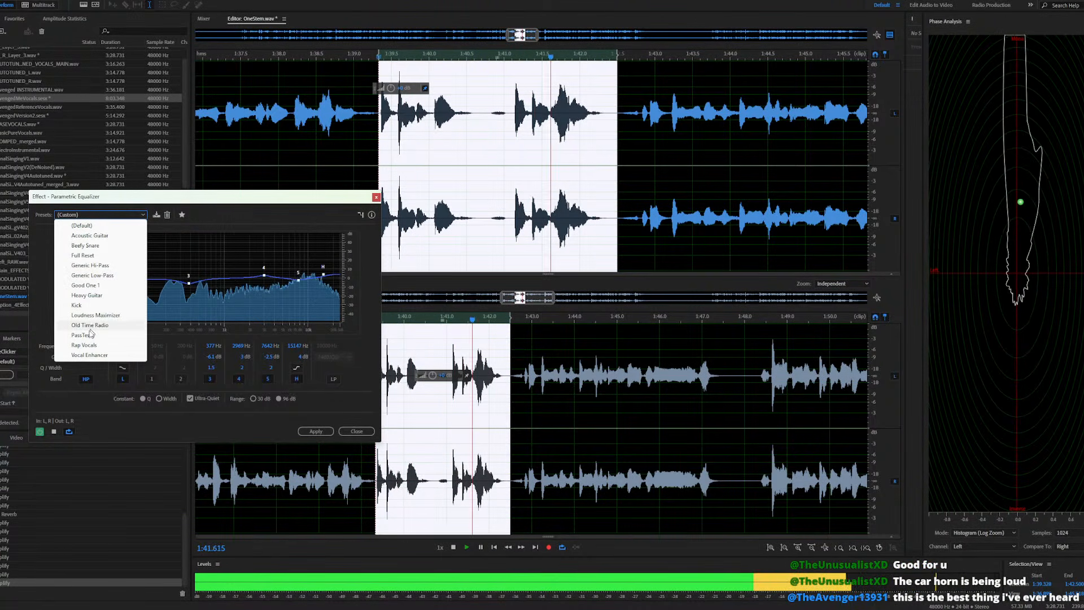
pyautogui.click(89, 353)
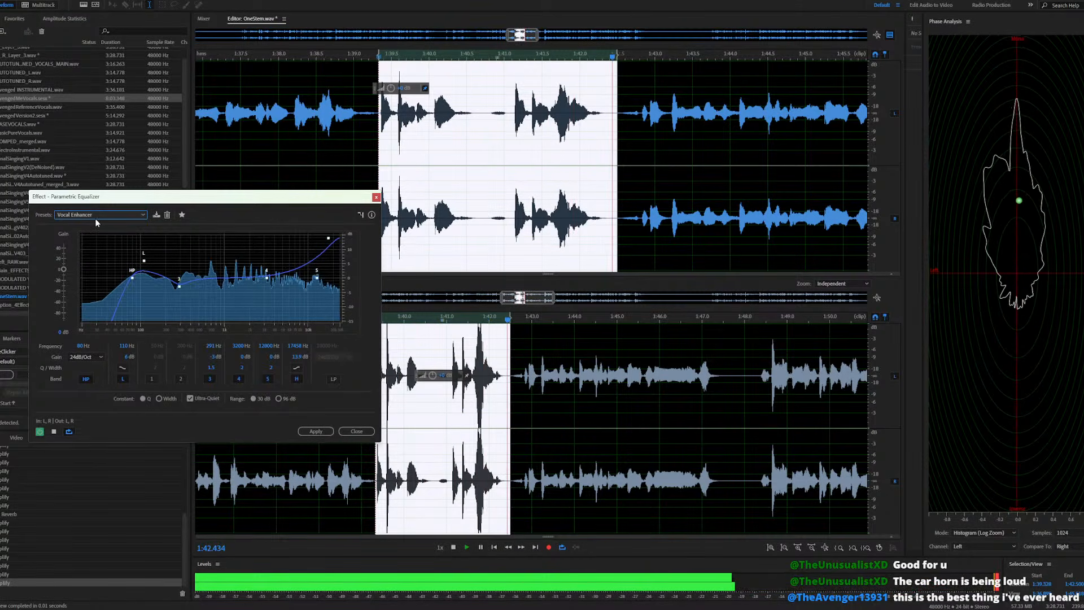
pyautogui.click(95, 217)
pyautogui.click(89, 340)
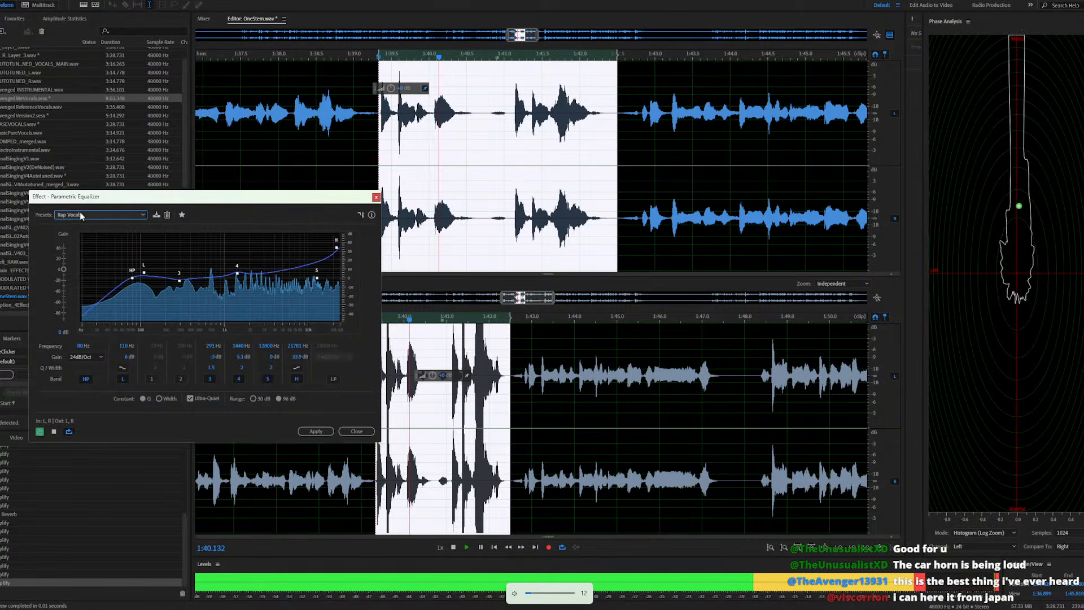
pyautogui.click(80, 215)
pyautogui.click(85, 335)
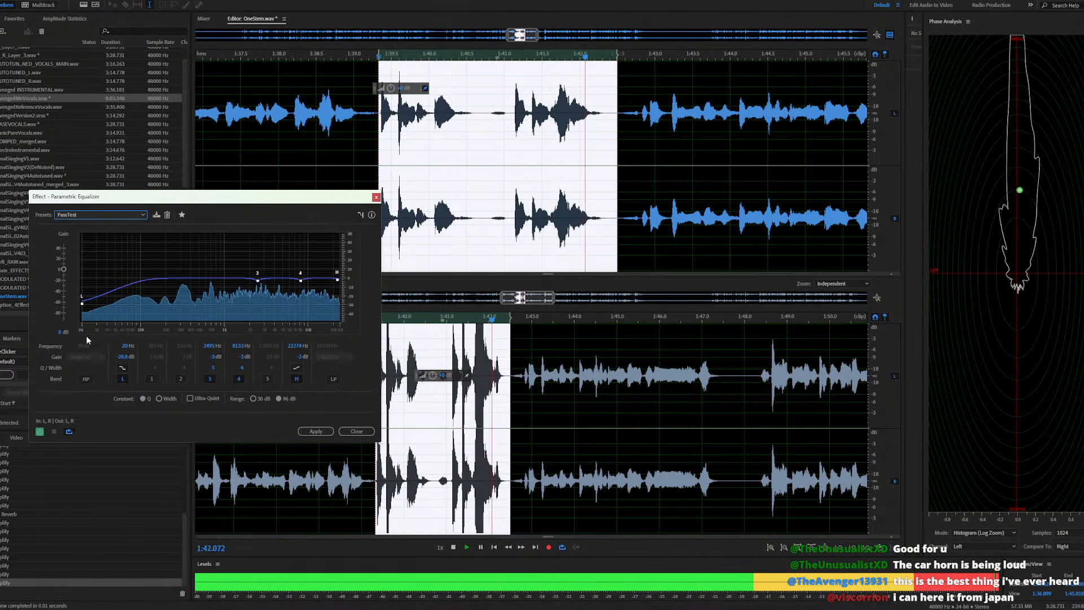
# Audition the Loudness Maximizer and Vocal Enhancer equalizer presets, then close the equalizer without applying it and stop playback
pyautogui.click(93, 215)
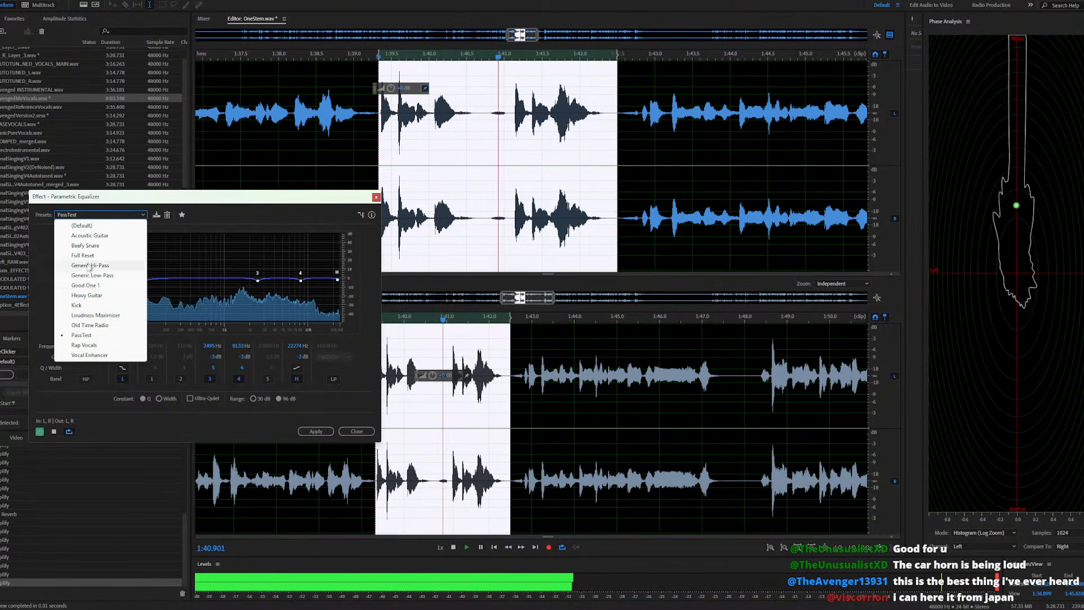
pyautogui.click(88, 315)
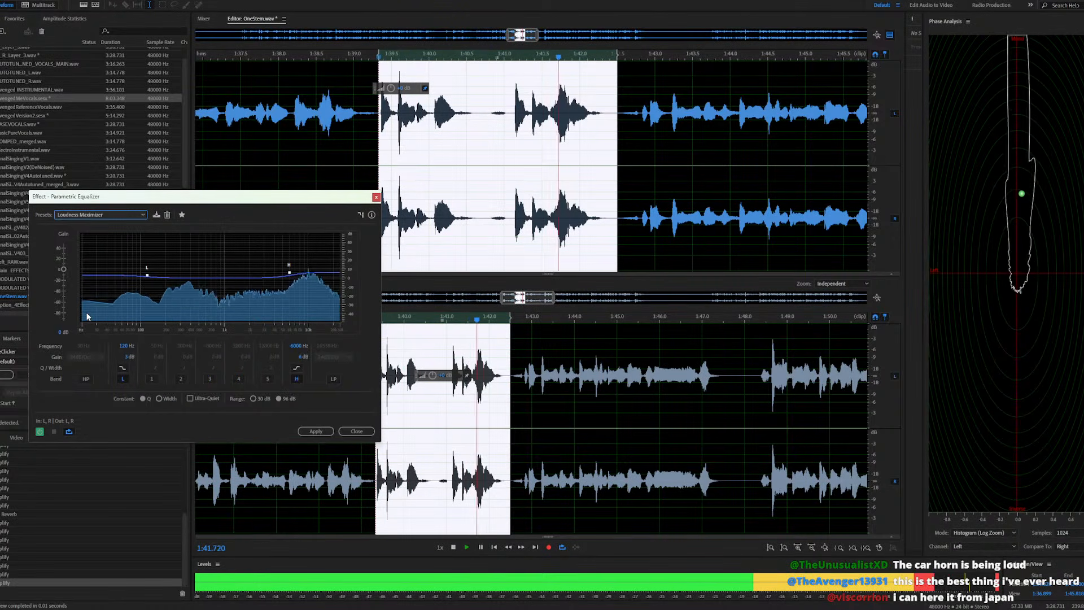
pyautogui.click(93, 214)
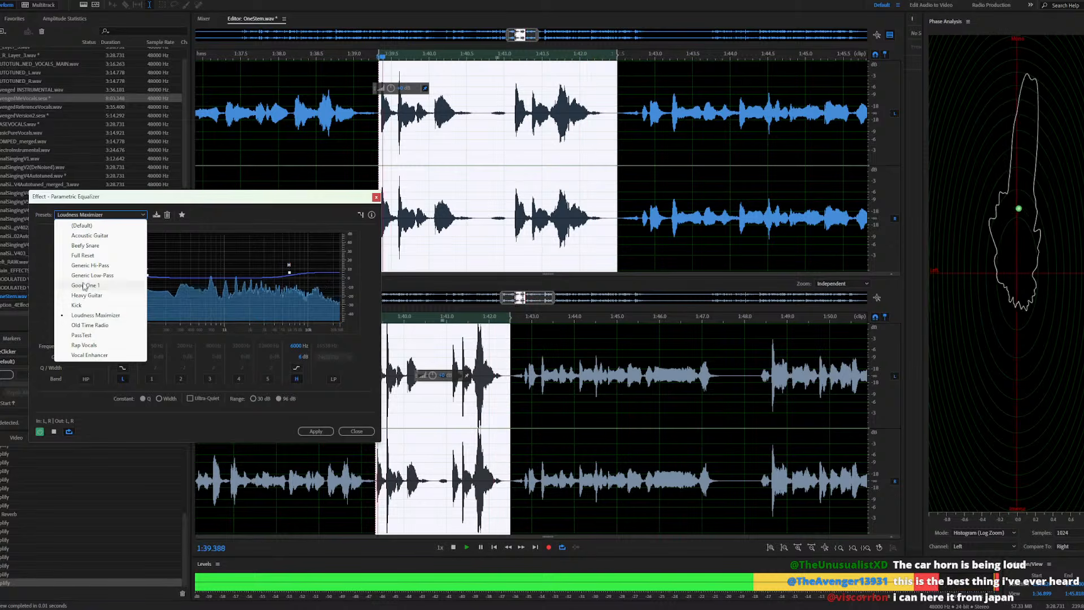
pyautogui.click(89, 355)
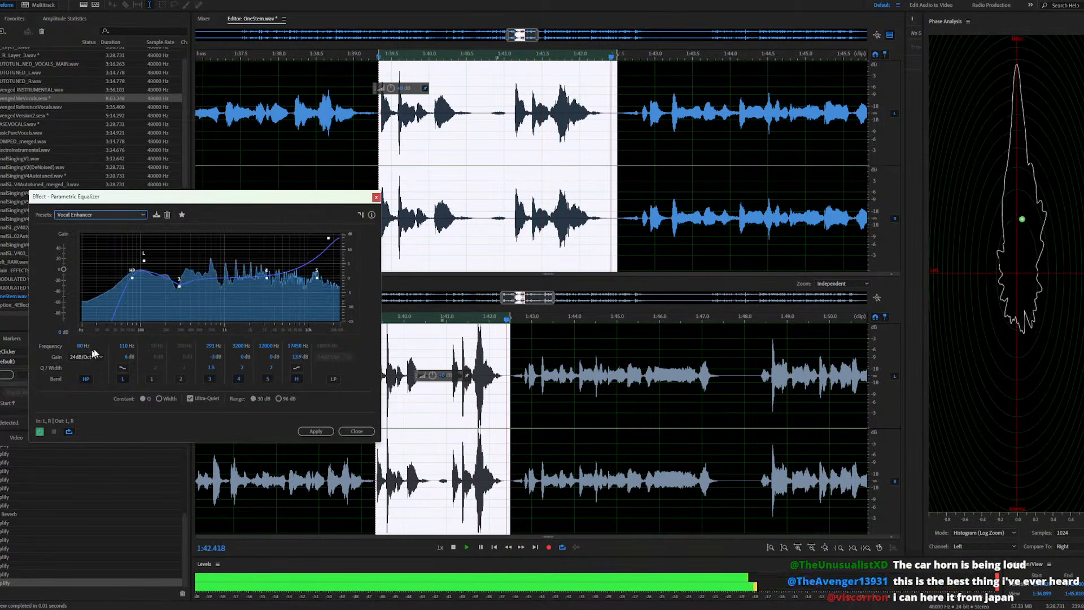
pyautogui.click(121, 217)
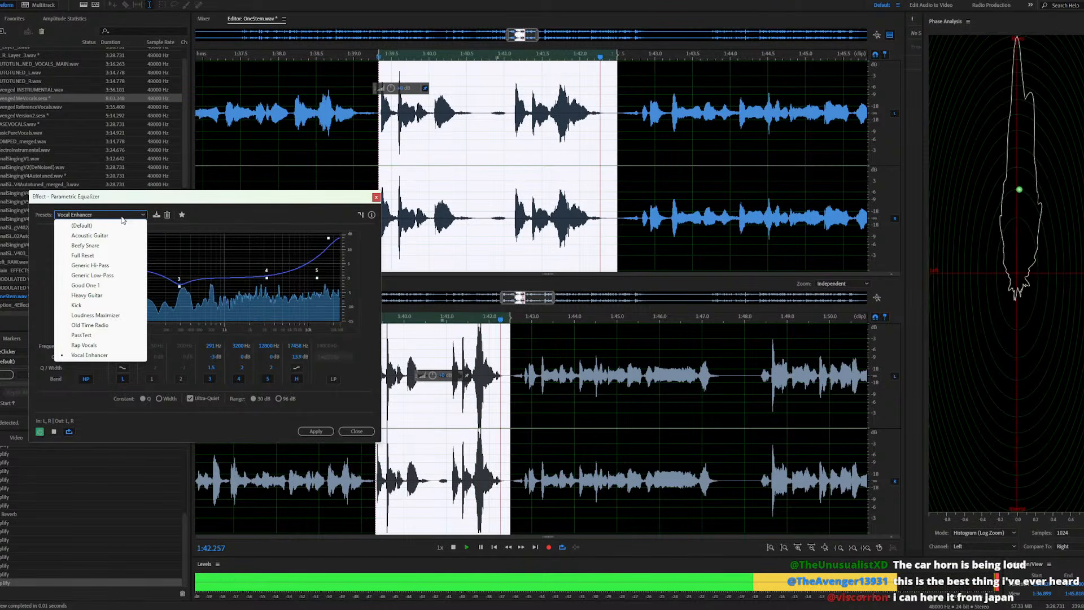
pyautogui.press('Escape')
pyautogui.press('Escape')
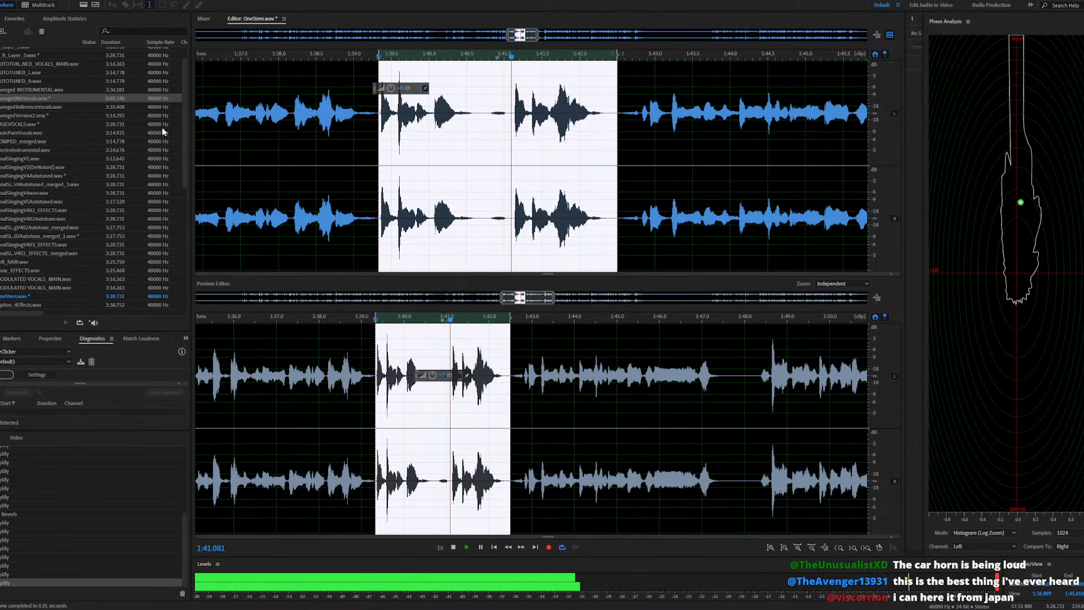
pyautogui.press('space')
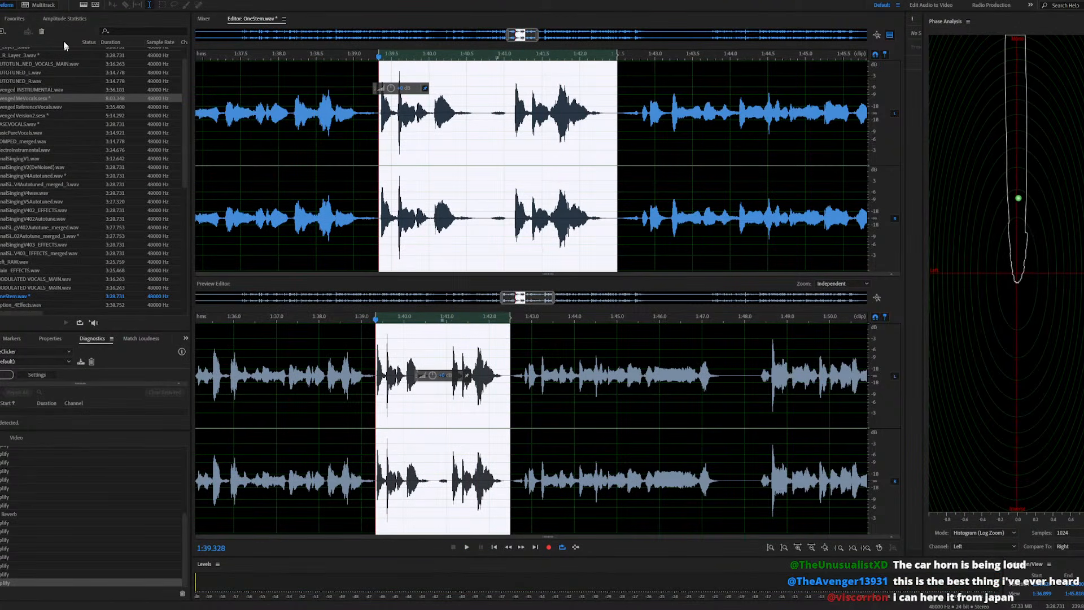
# Open the Mastering effect for the selected phrase and look through its presets, keeping the custom settings
pyautogui.click(54, 2)
pyautogui.moveTo(108, 180)
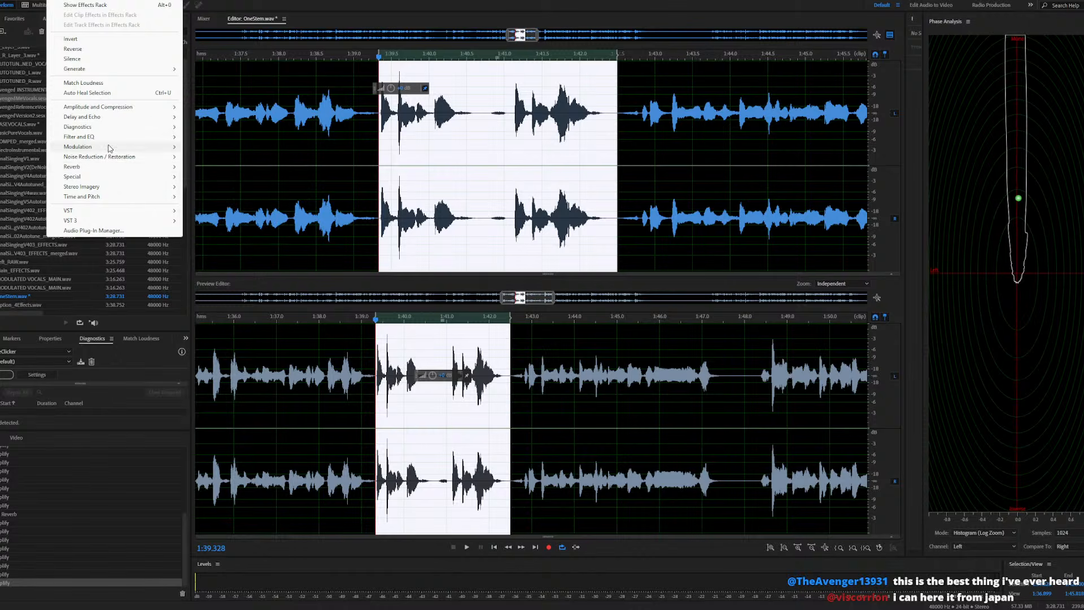
pyautogui.moveTo(112, 160)
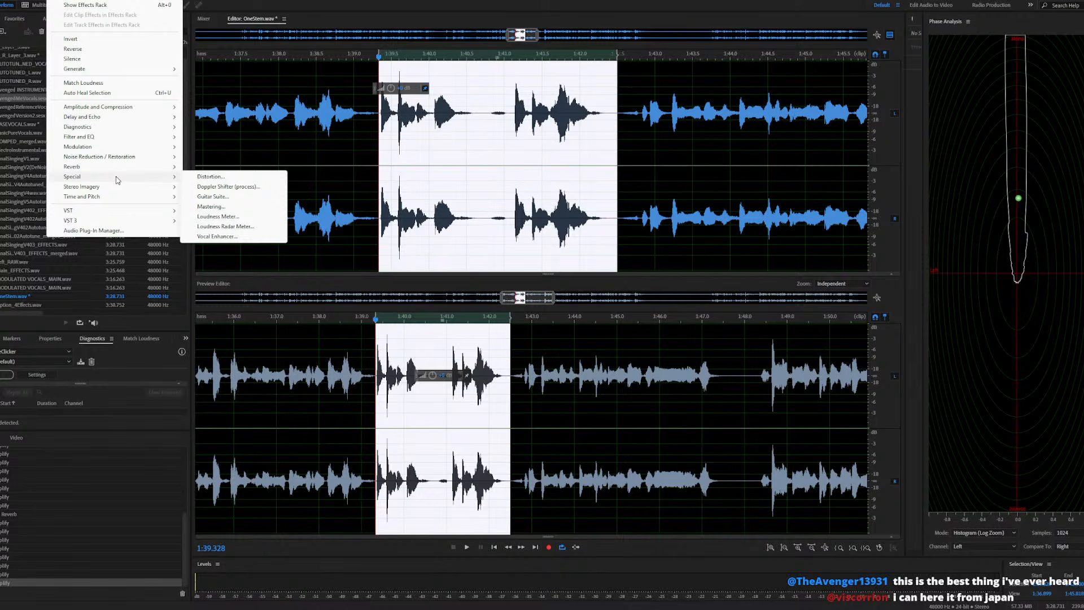
pyautogui.click(202, 207)
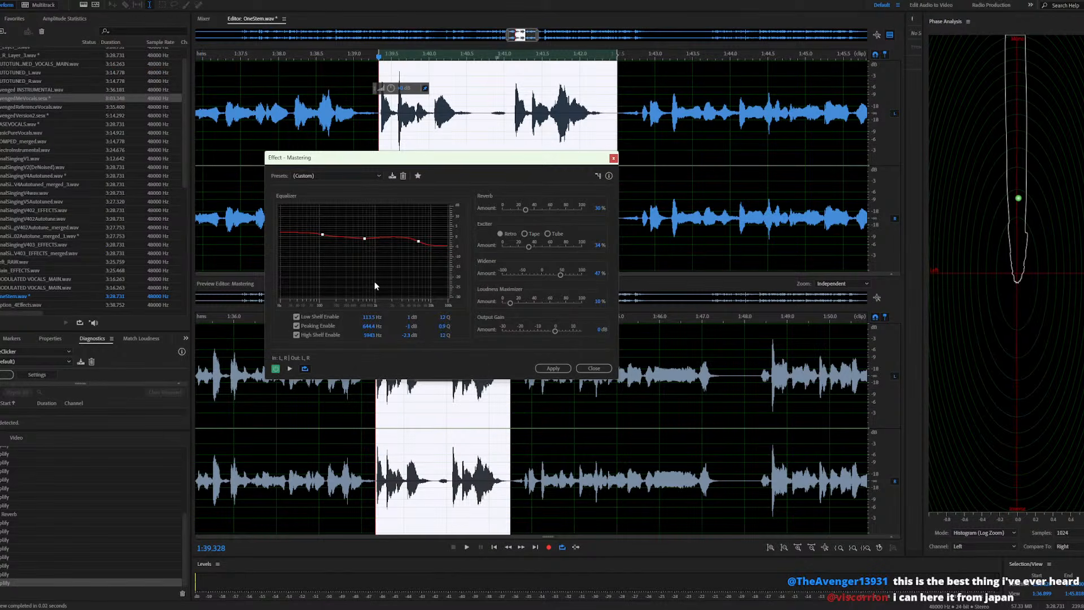
pyautogui.moveTo(360, 158); pyautogui.dragTo(645, 179)
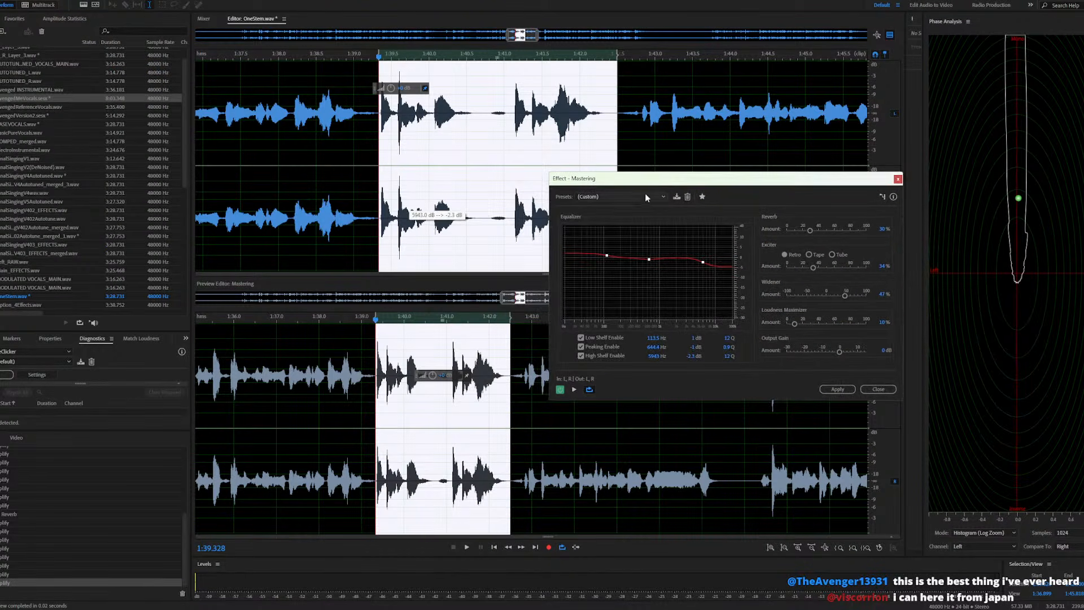
pyautogui.click(647, 196)
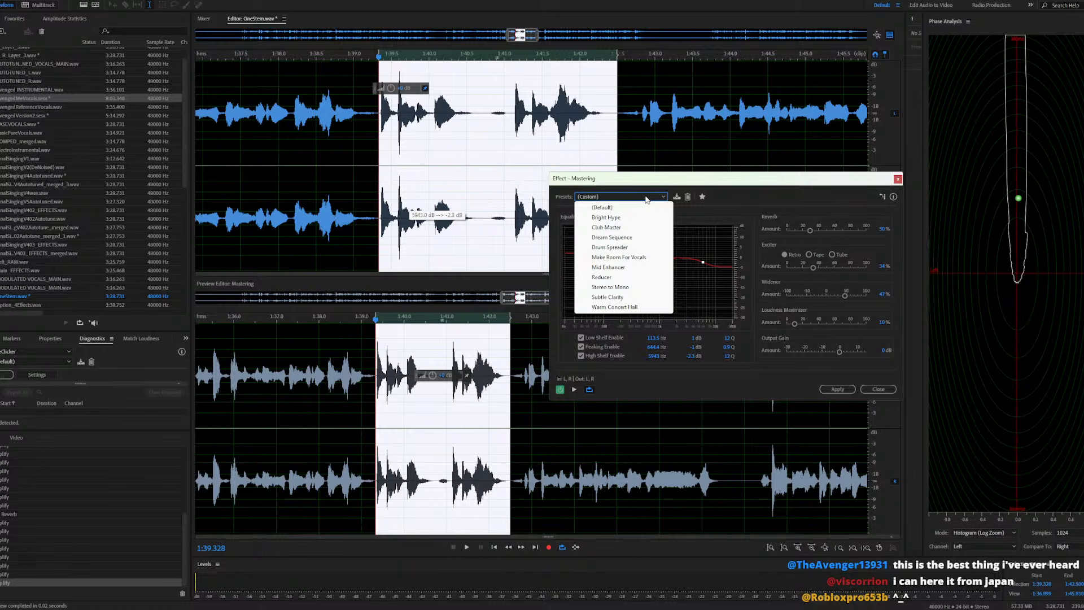
pyautogui.click(647, 196)
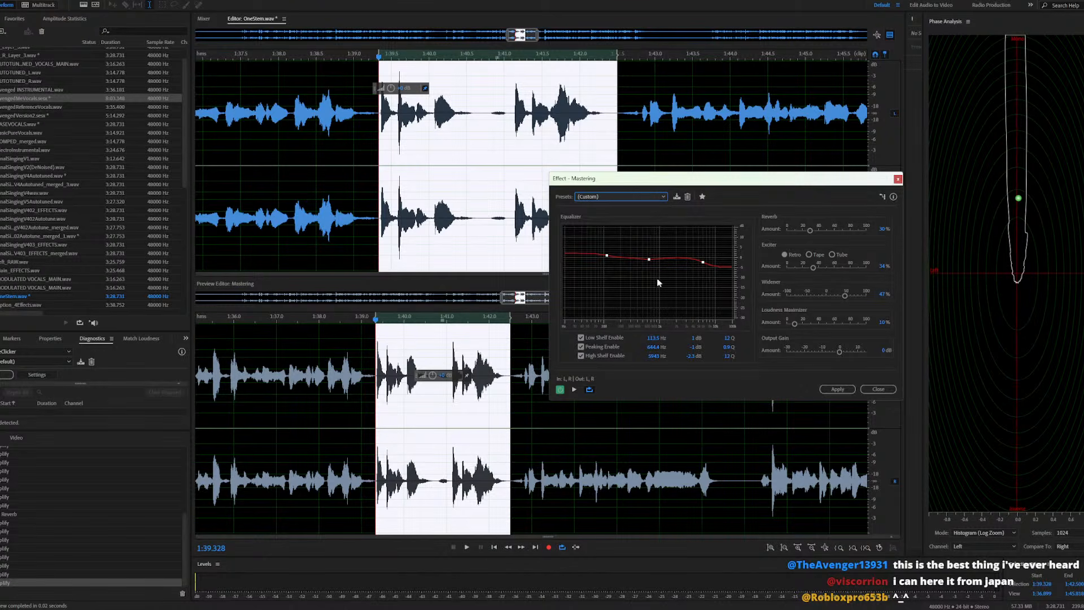
# Try a mastering equalizer curve with low shelf about -8 dB at 120 Hz, peak 4.4 dB at 525 Hz and high shelf -0.1 dB at 5725 Hz
pyautogui.moveTo(607, 256)
pyautogui.mouseDown()
pyautogui.moveTo(607, 274)
pyautogui.moveTo(648, 260)
pyautogui.moveTo(621, 244)
pyautogui.mouseUp()
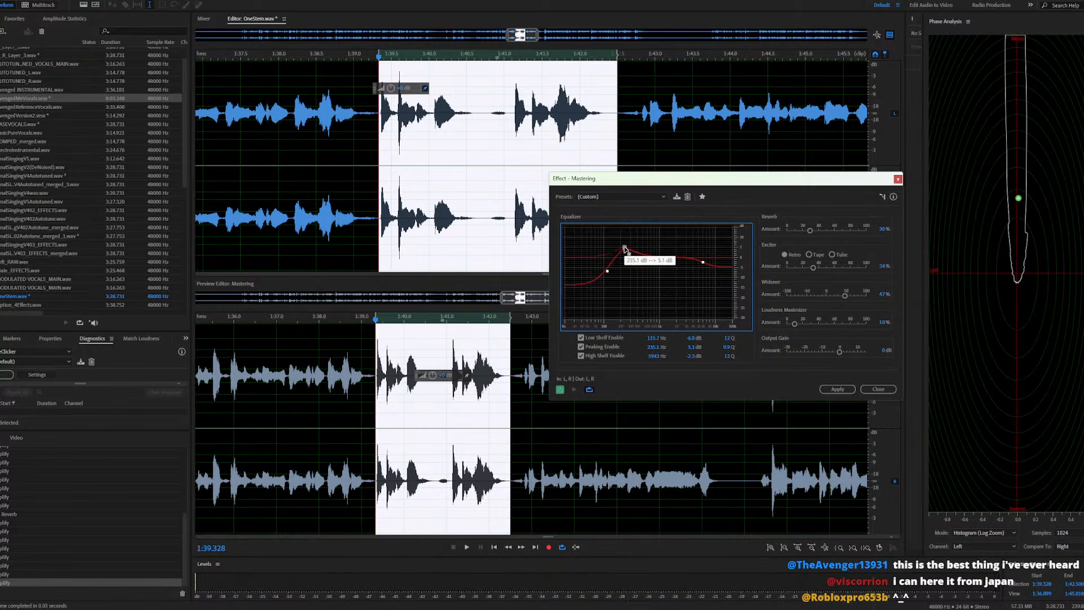
pyautogui.moveTo(702, 262); pyautogui.dragTo(690, 271)
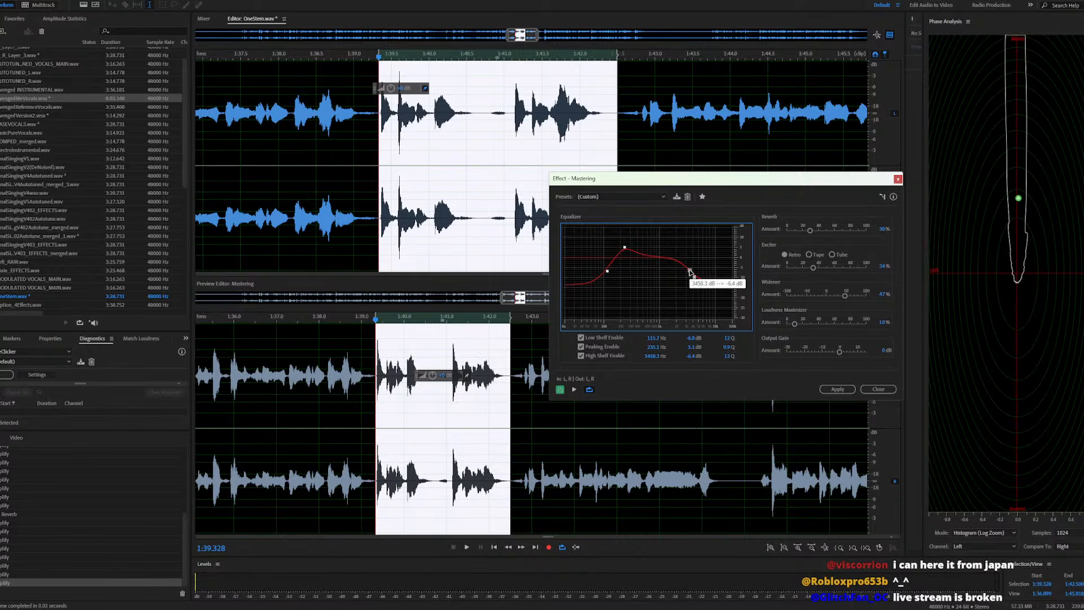
pyautogui.click(700, 255)
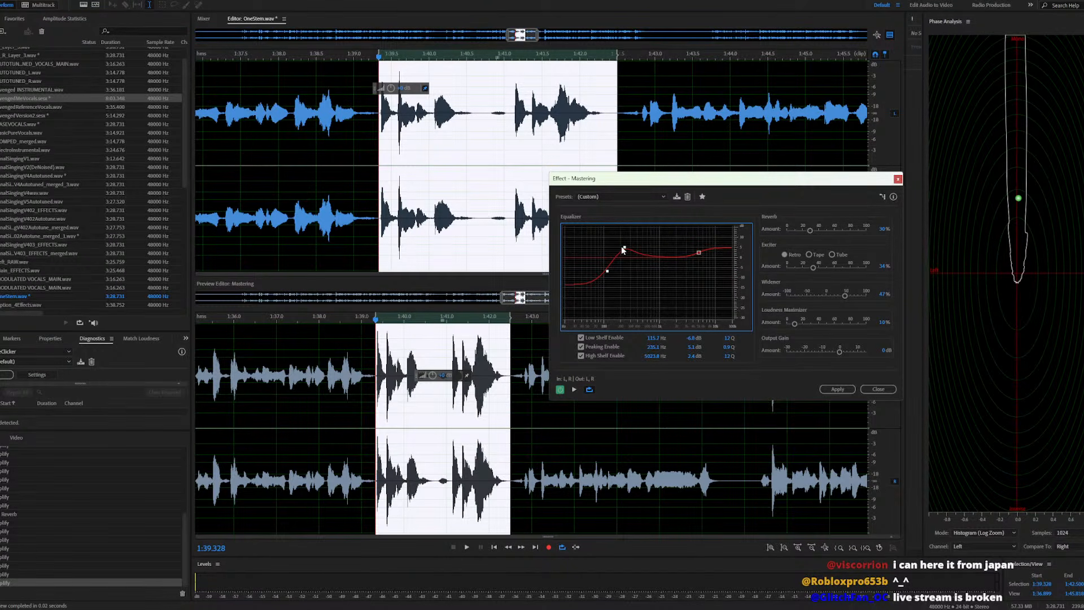
pyautogui.moveTo(623, 249); pyautogui.dragTo(644, 247)
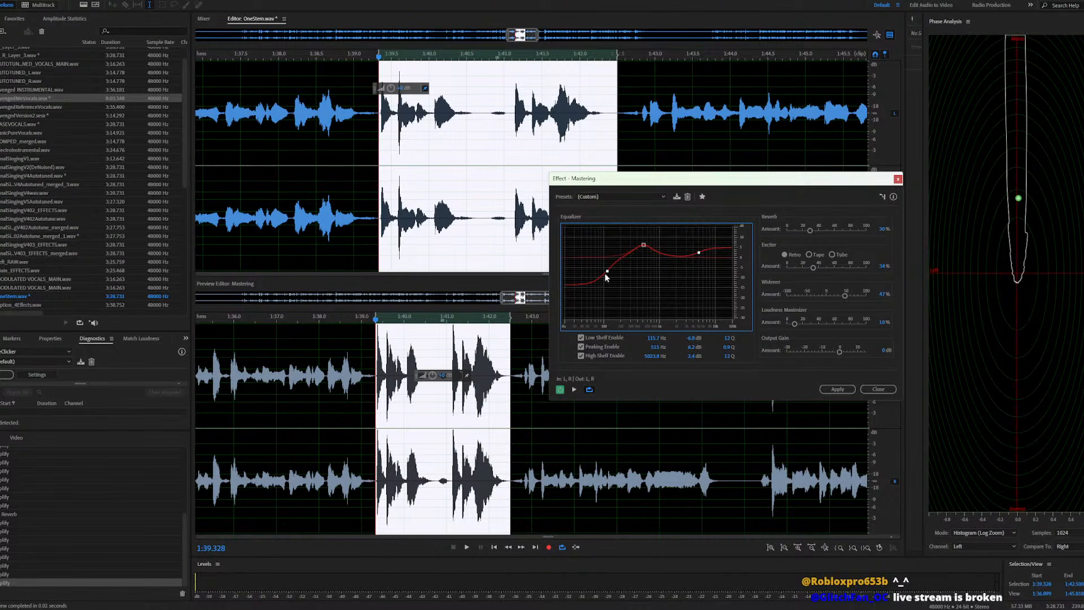
pyautogui.moveTo(604, 272); pyautogui.dragTo(608, 275)
pyautogui.moveTo(698, 254); pyautogui.dragTo(700, 254)
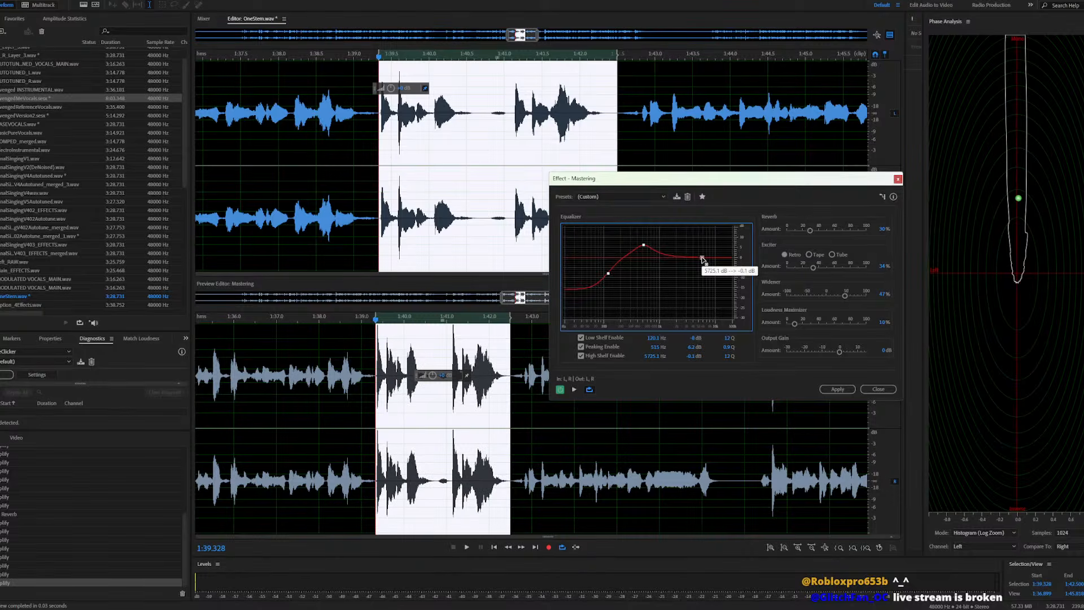
pyautogui.moveTo(643, 245); pyautogui.dragTo(644, 248)
# Preview the phrase with the mastering curve, then close the effect without applying it and stop playback
pyautogui.press('space')
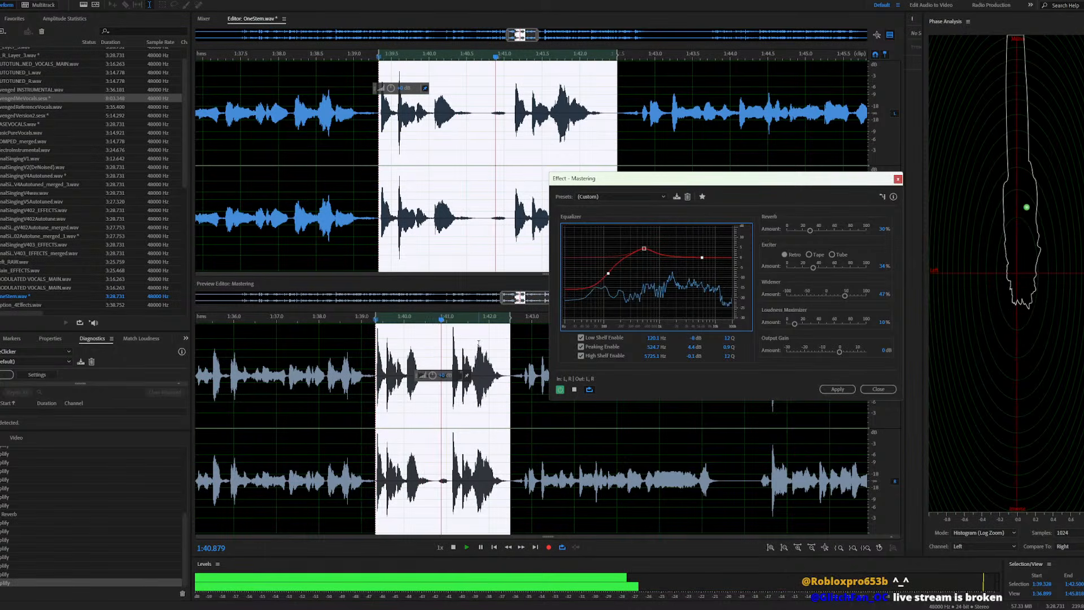
pyautogui.click(877, 389)
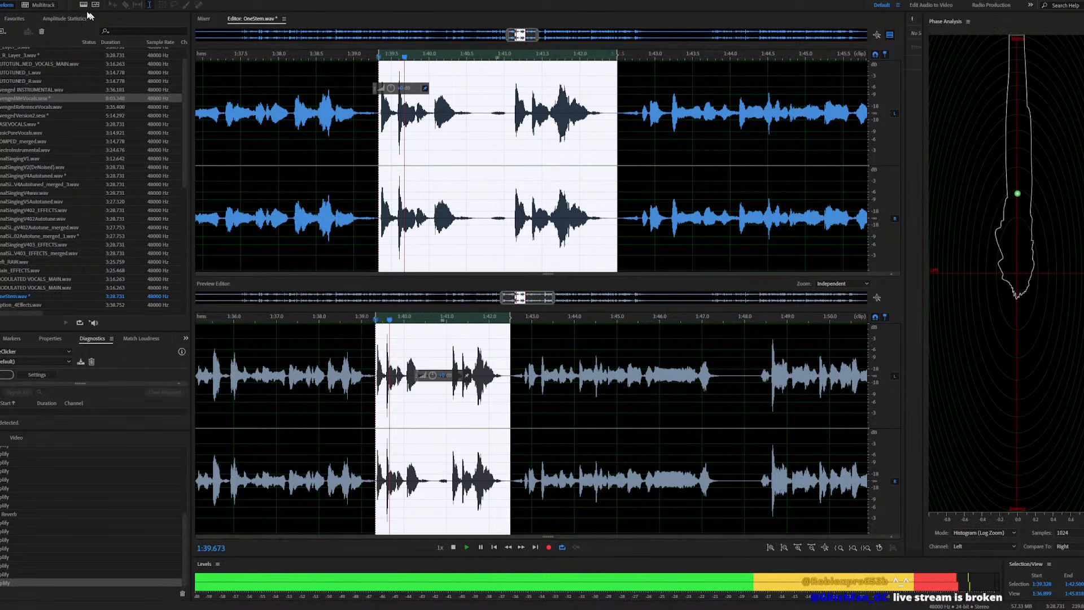
pyautogui.press('space')
pyautogui.click(58, 1)
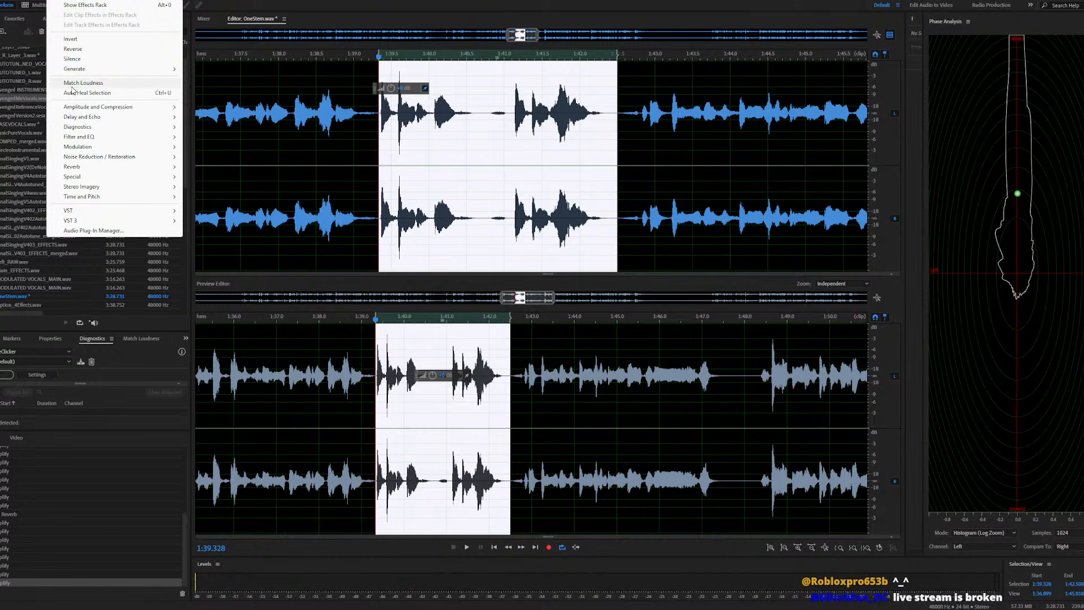
pyautogui.click(308, 5)
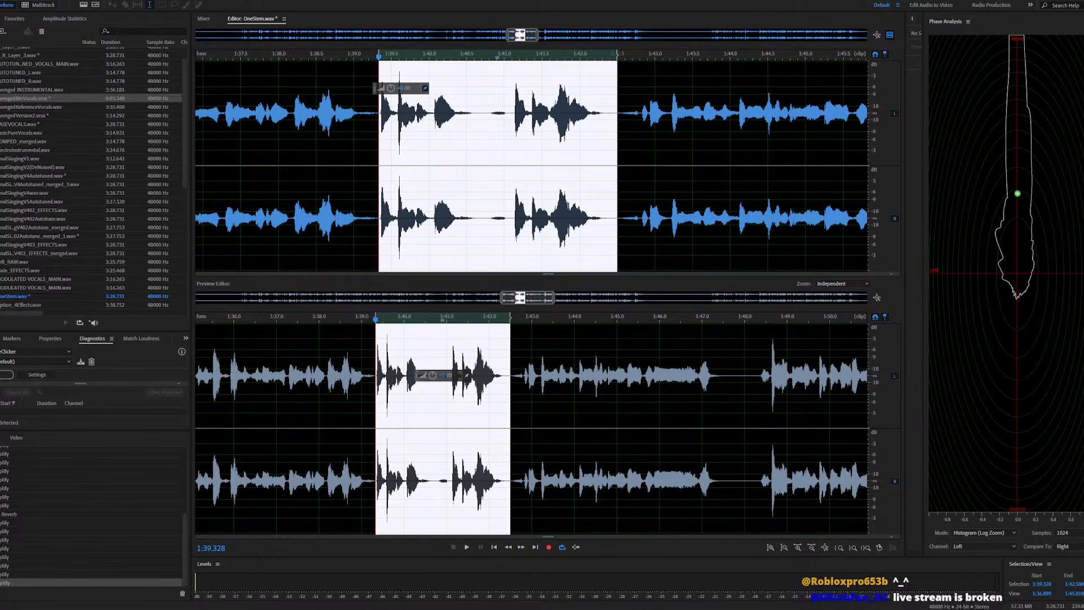
# Inspect the A_L_Layer_3 clip from the AvengedMeVocals session, then return through the session to OneStem.wav around 1:39
pyautogui.doubleClick(66, 99)
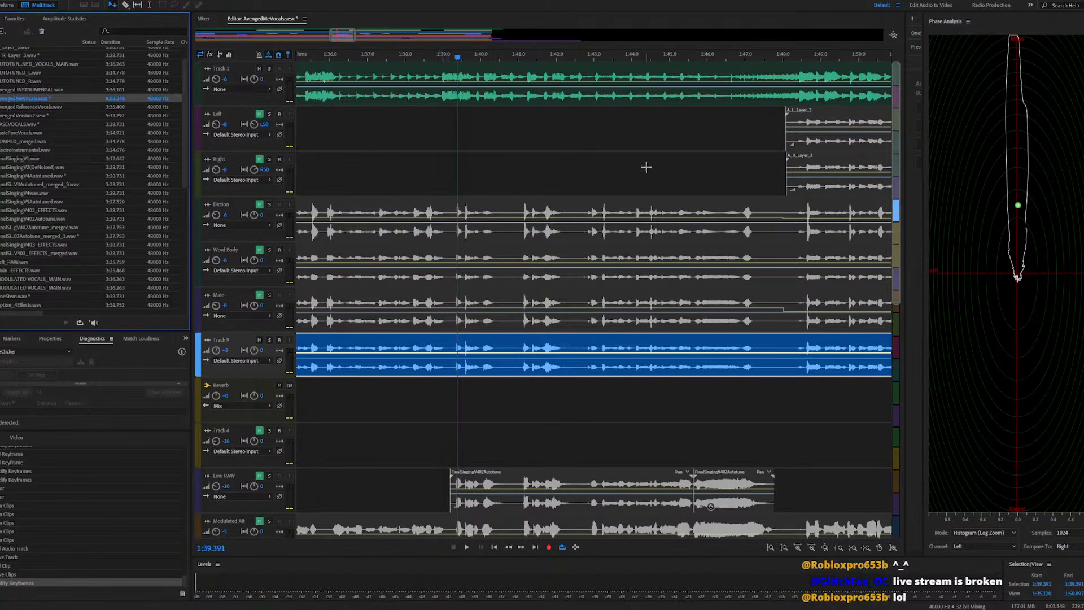
pyautogui.doubleClick(826, 120)
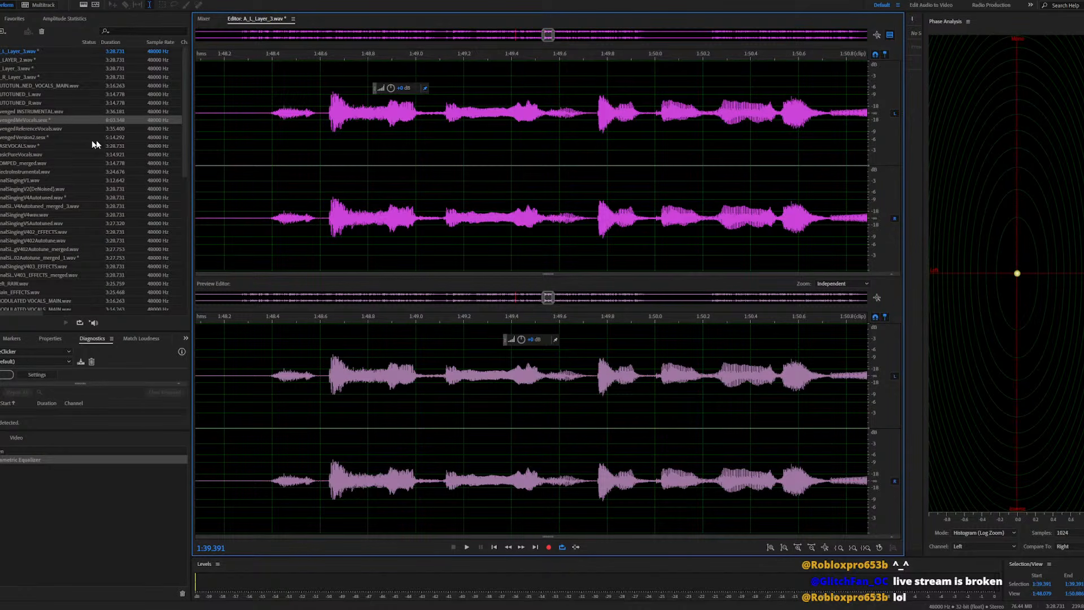
pyautogui.doubleClick(52, 121)
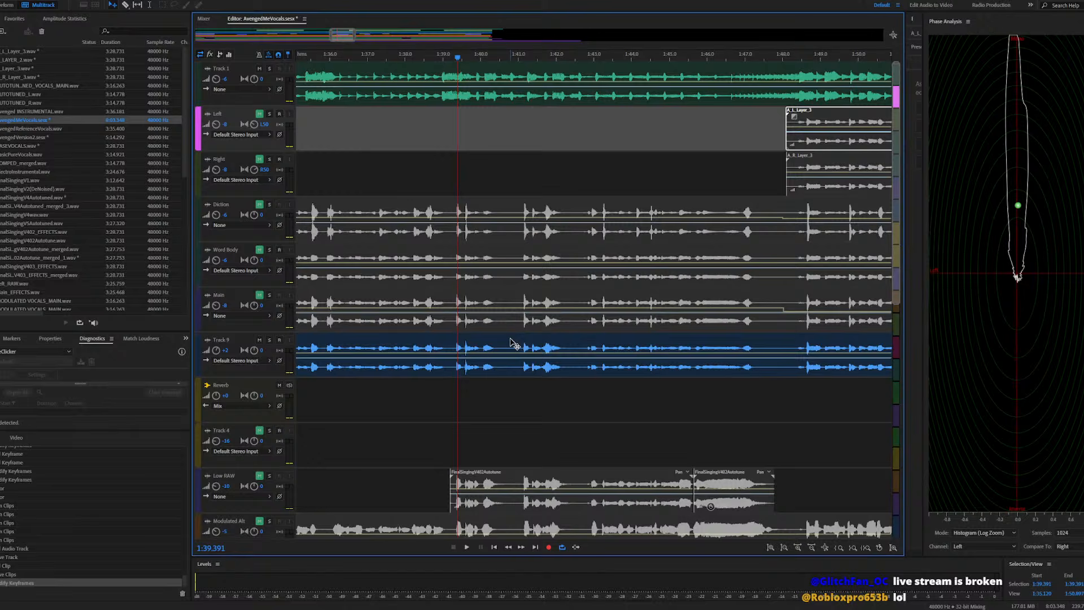
pyautogui.doubleClick(512, 342)
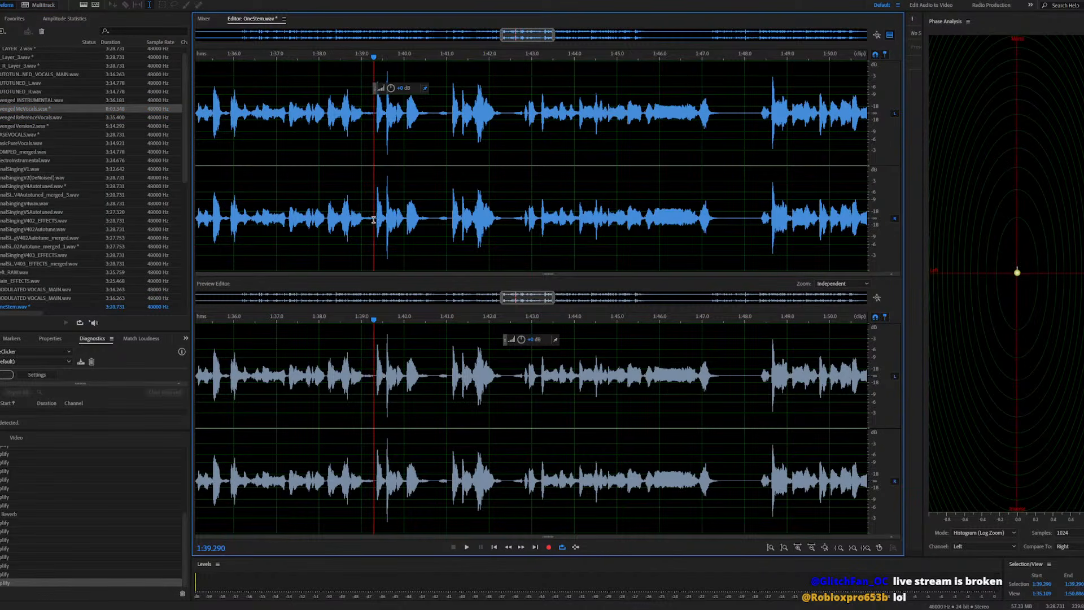
# Open the Parametric Equalizer for the phrase from about 1:39.3 to 1:42.4 and start previewing it
pyautogui.moveTo(374, 220); pyautogui.dragTo(507, 239)
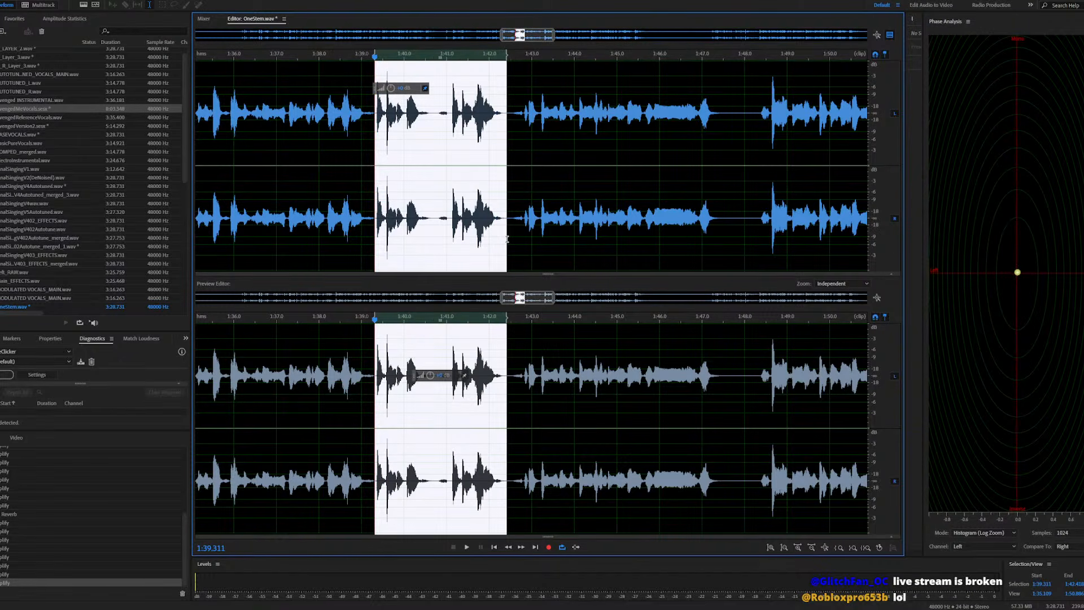
pyautogui.click(43, 8)
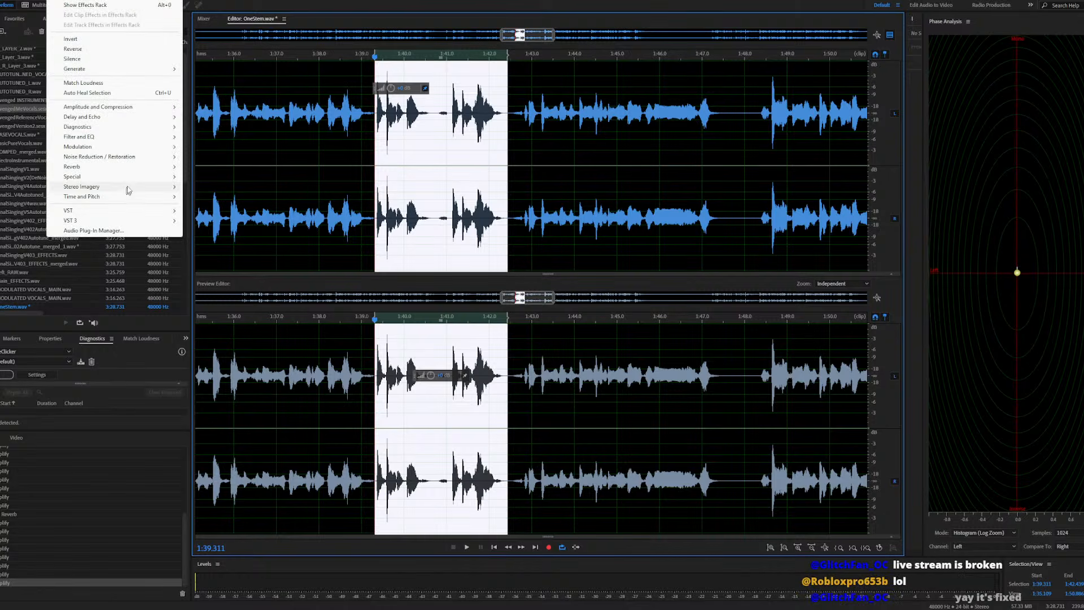
pyautogui.moveTo(113, 138)
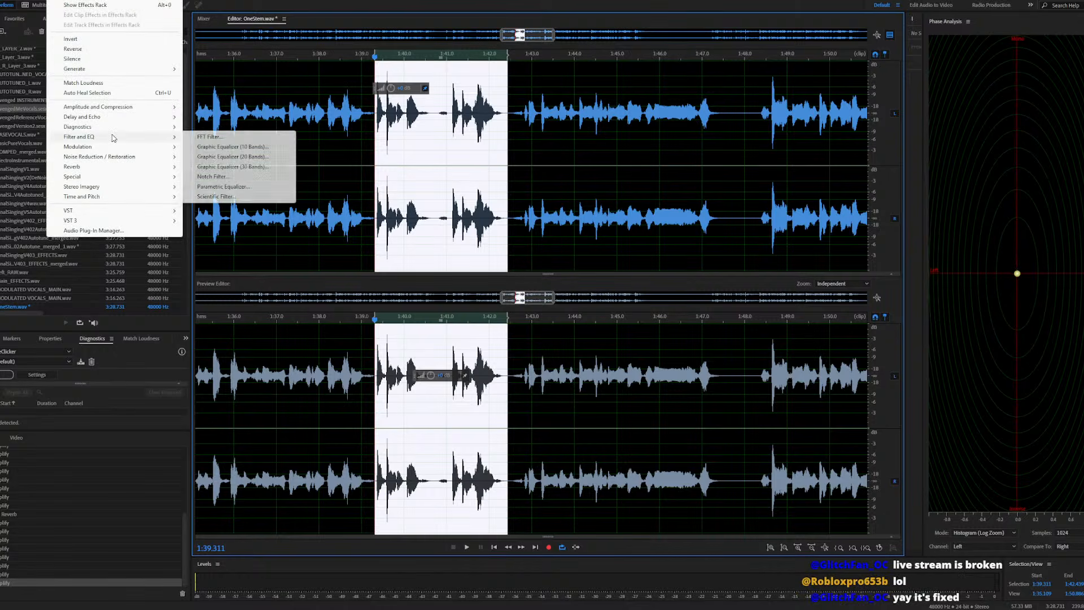
pyautogui.click(223, 187)
pyautogui.press('space')
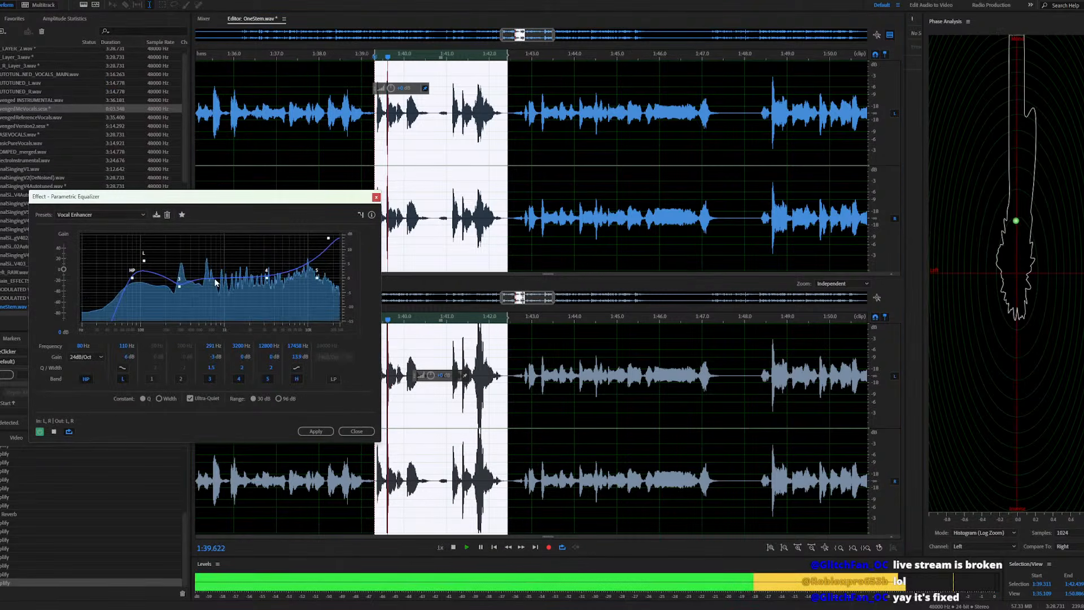
# Shape the upper equalizer bands: band 4 at 2.7 dB near 2374 Hz, band 5 at 2.7 dB, and high shelf about 5.5 dB near 15147 Hz
pyautogui.click(297, 367)
pyautogui.moveTo(328, 243); pyautogui.dragTo(333, 274)
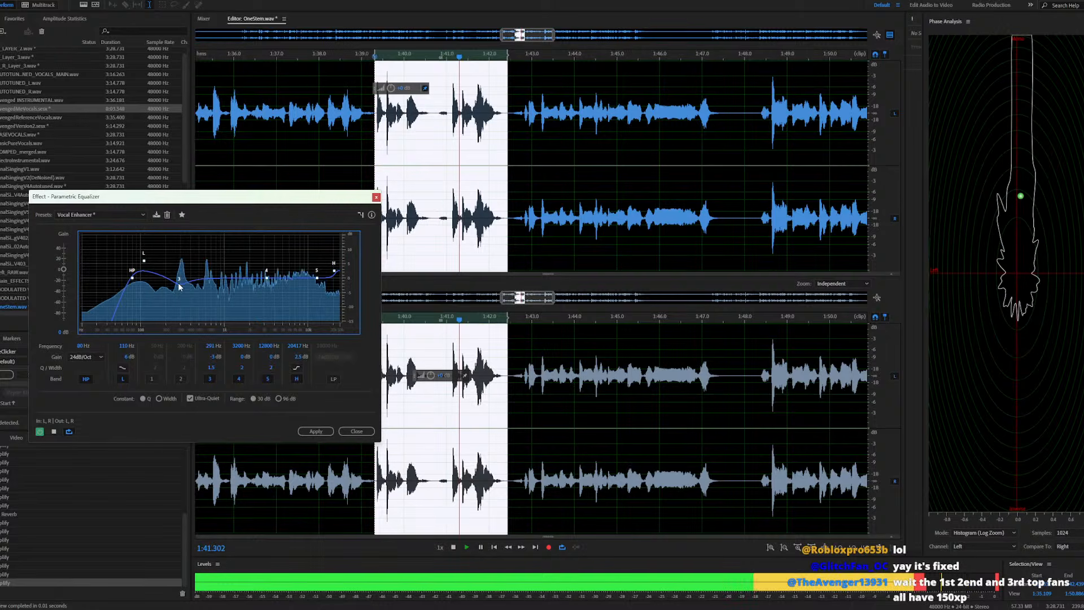
pyautogui.moveTo(179, 289); pyautogui.dragTo(179, 264)
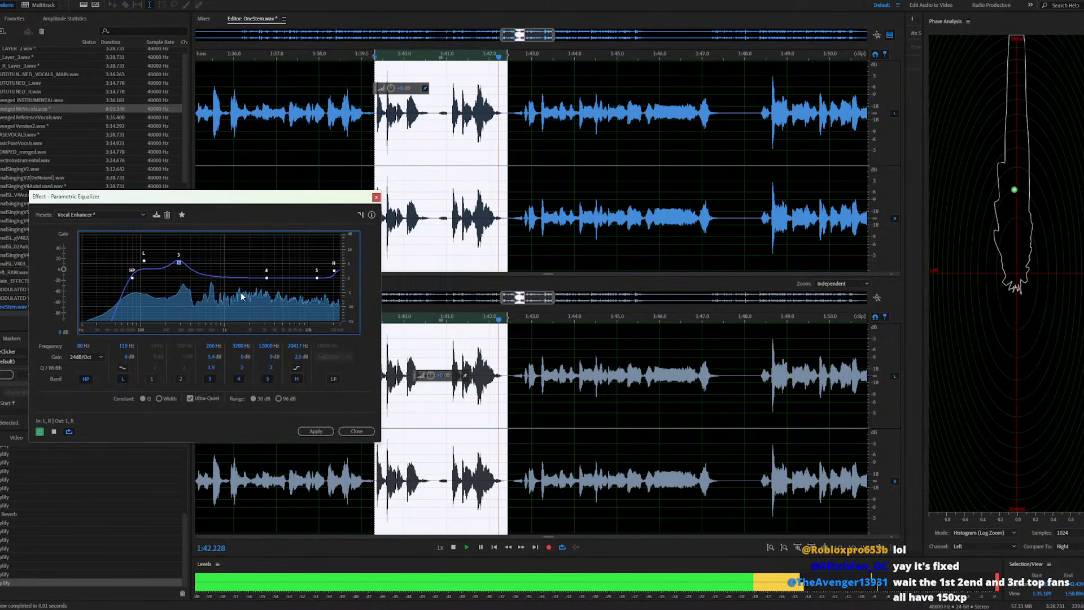
pyautogui.moveTo(266, 277); pyautogui.dragTo(256, 270)
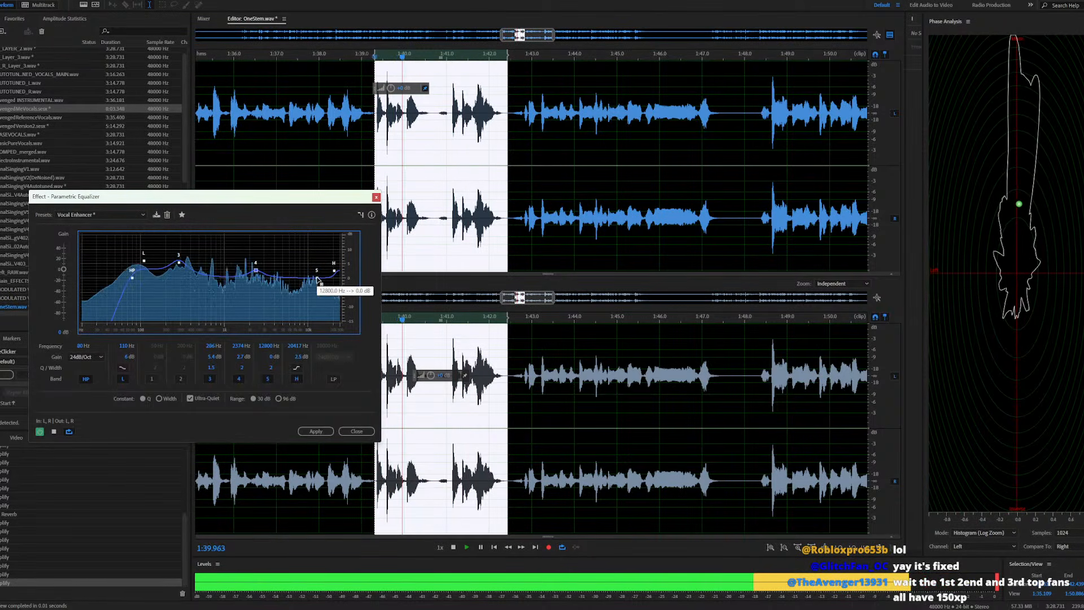
pyautogui.moveTo(311, 286); pyautogui.dragTo(323, 262)
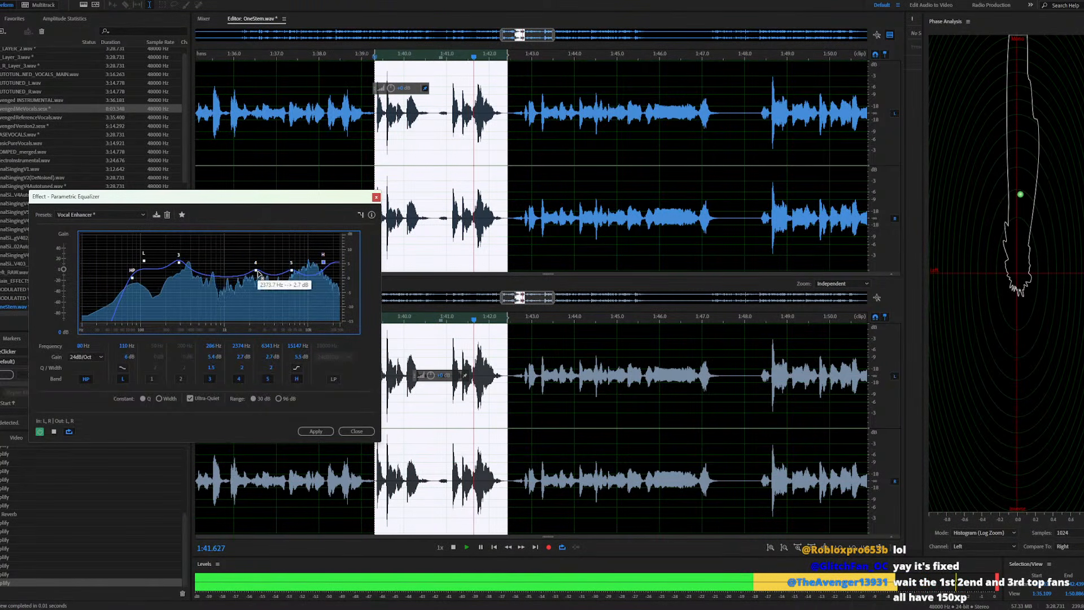
# Set the high-pass cutoff to about 56 Hz, the low shelf to about 1.8 dB, and band 3 to 5.7 dB near 547 Hz
pyautogui.moveTo(179, 266); pyautogui.dragTo(119, 277)
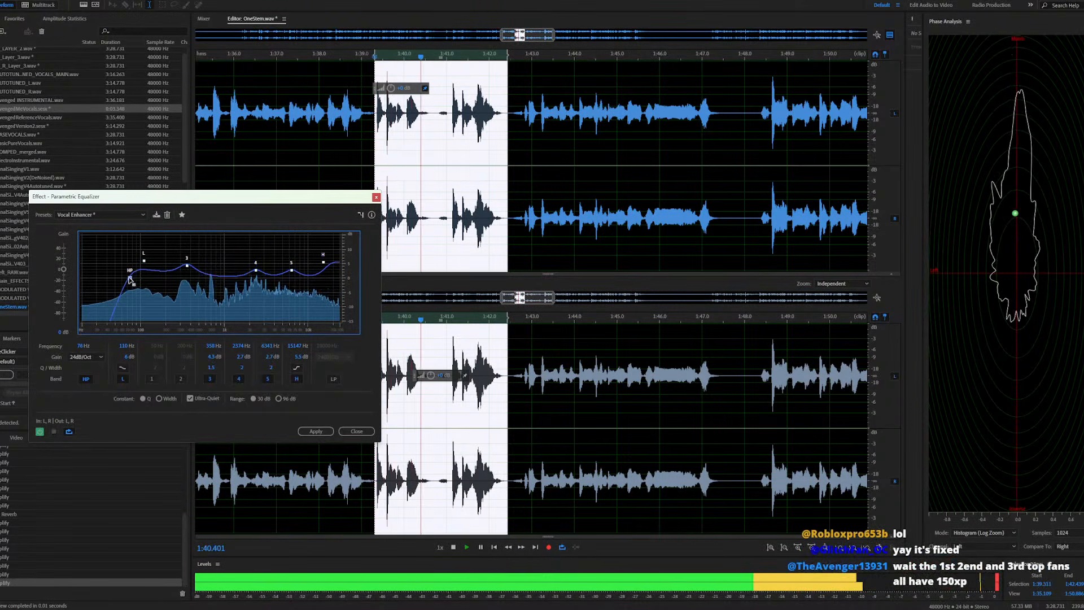
pyautogui.click(121, 368)
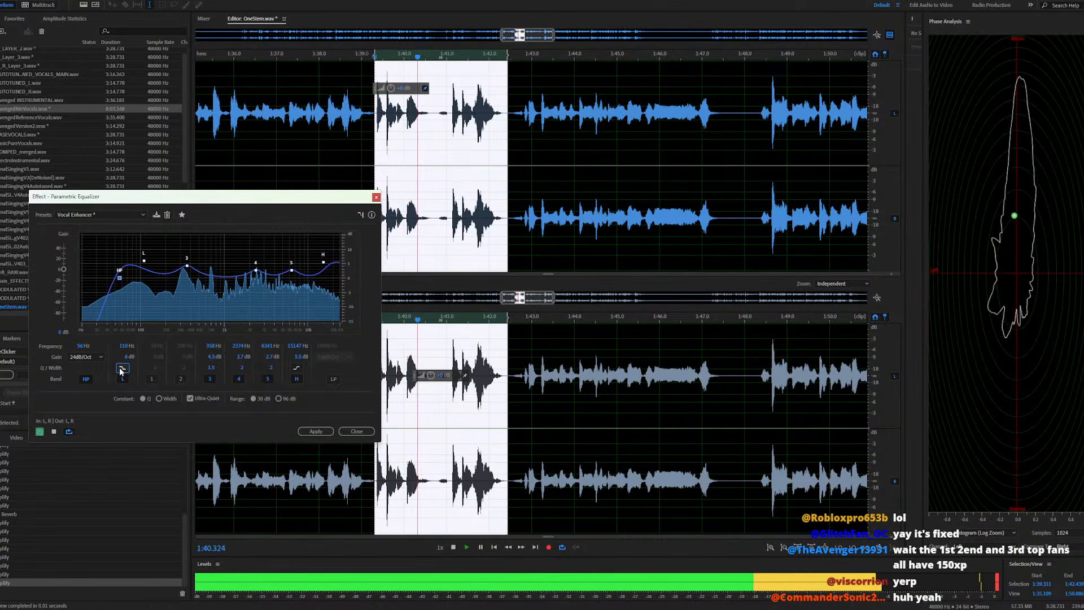
pyautogui.click(296, 368)
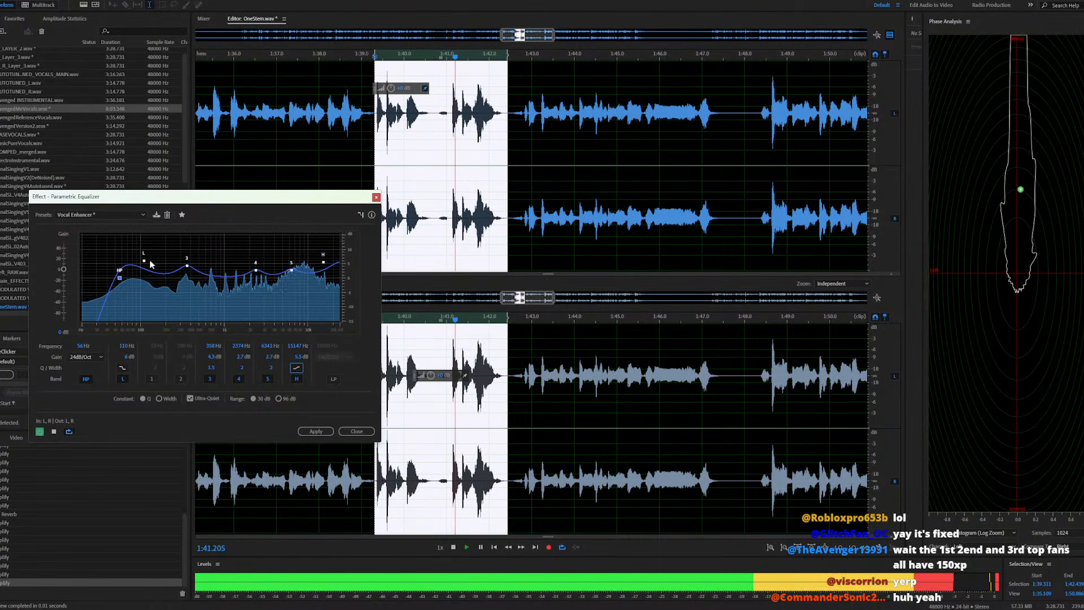
pyautogui.click(123, 368)
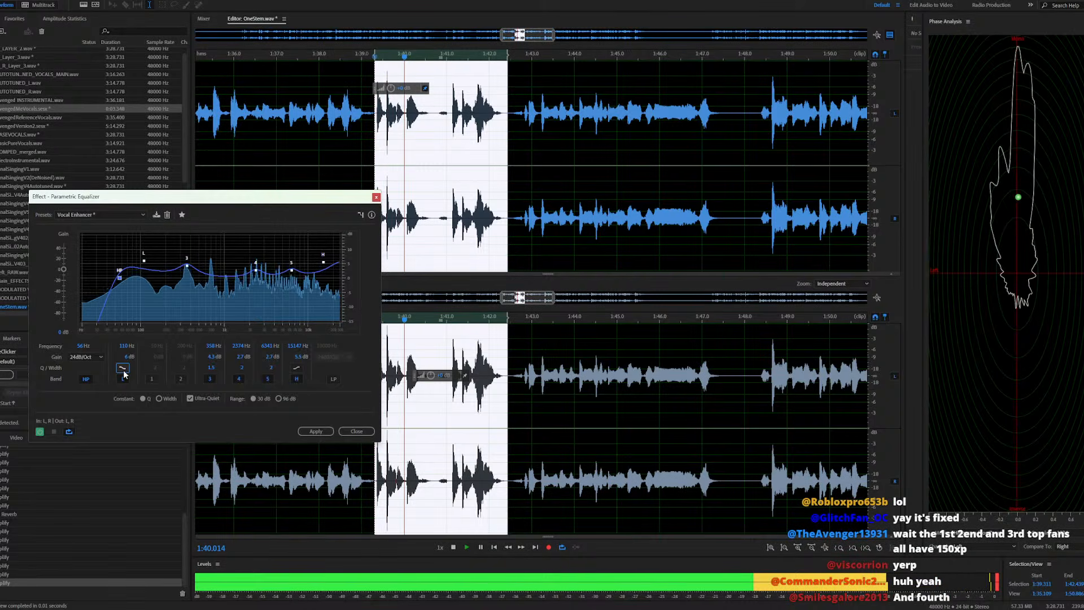
pyautogui.moveTo(144, 261); pyautogui.dragTo(202, 262)
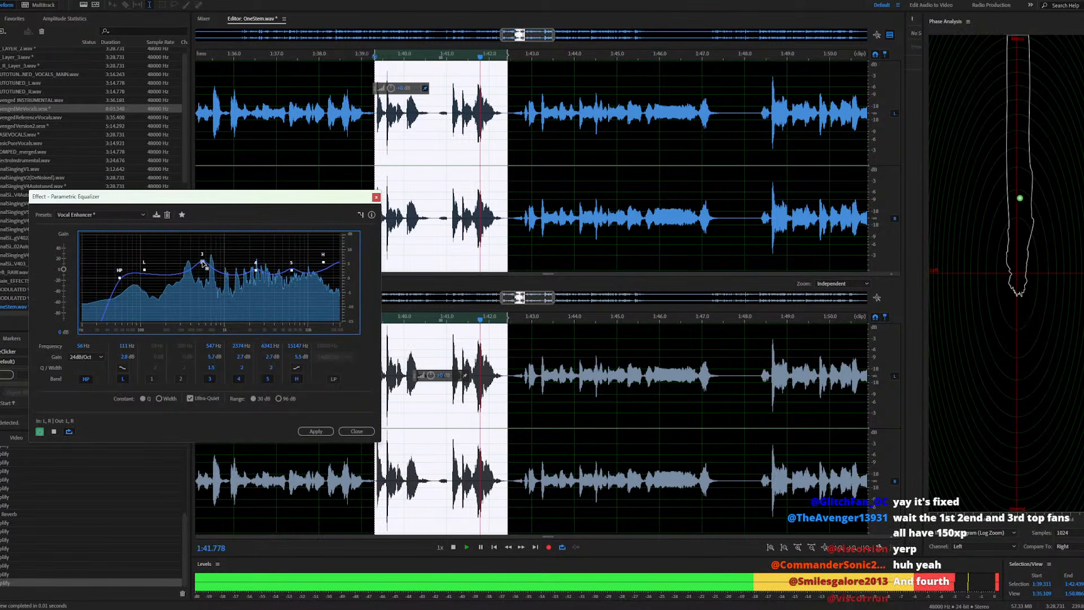
# Set band 5 to about -2.7 dB near 10560 Hz and the high shelf to 3.6 dB near 5328 Hz, comparing with the shelf off
pyautogui.moveTo(295, 274)
pyautogui.mouseDown()
pyautogui.moveTo(311, 286)
pyautogui.moveTo(311, 265)
pyautogui.moveTo(288, 272)
pyautogui.mouseUp()
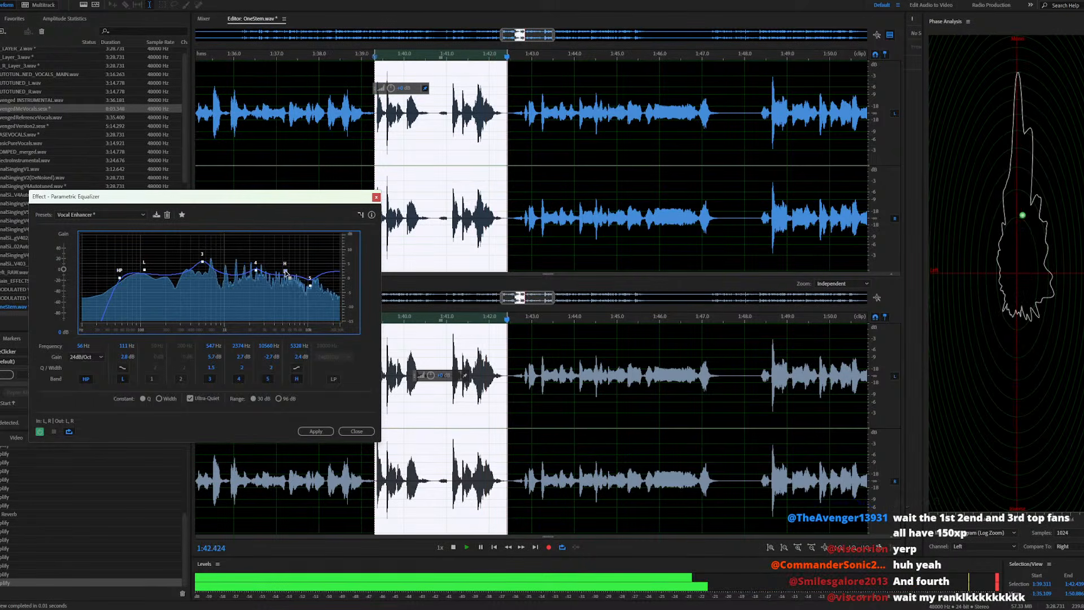
pyautogui.moveTo(286, 273); pyautogui.dragTo(285, 267)
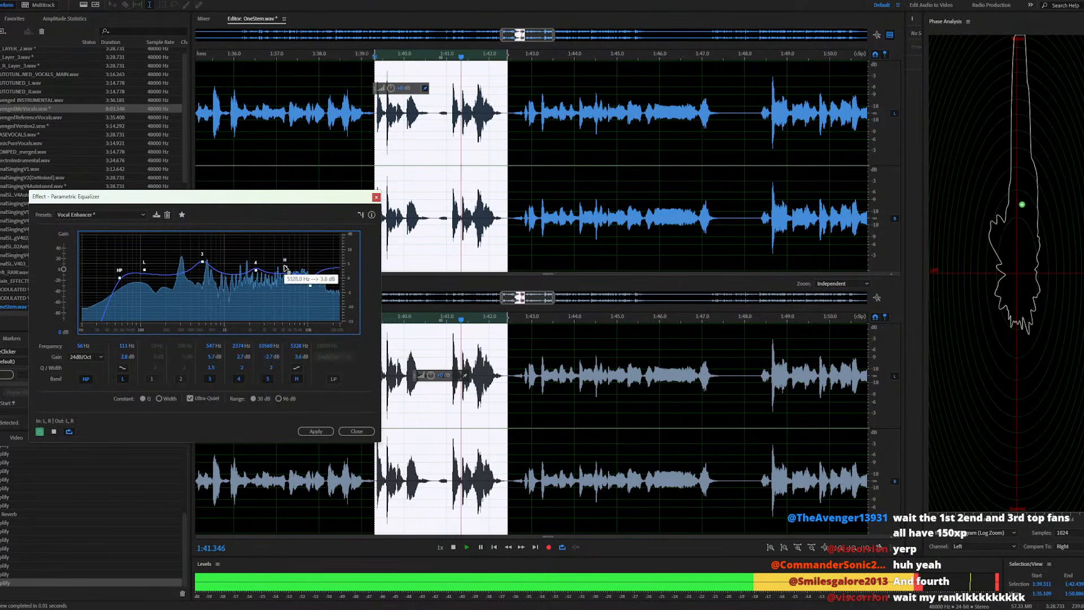
pyautogui.click(299, 379)
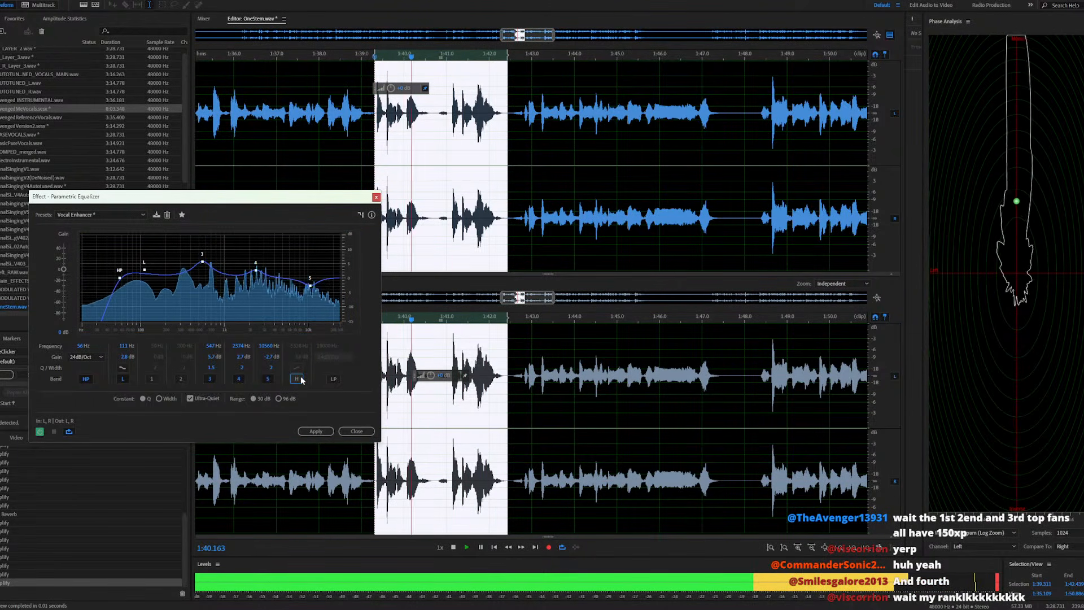
pyautogui.click(299, 379)
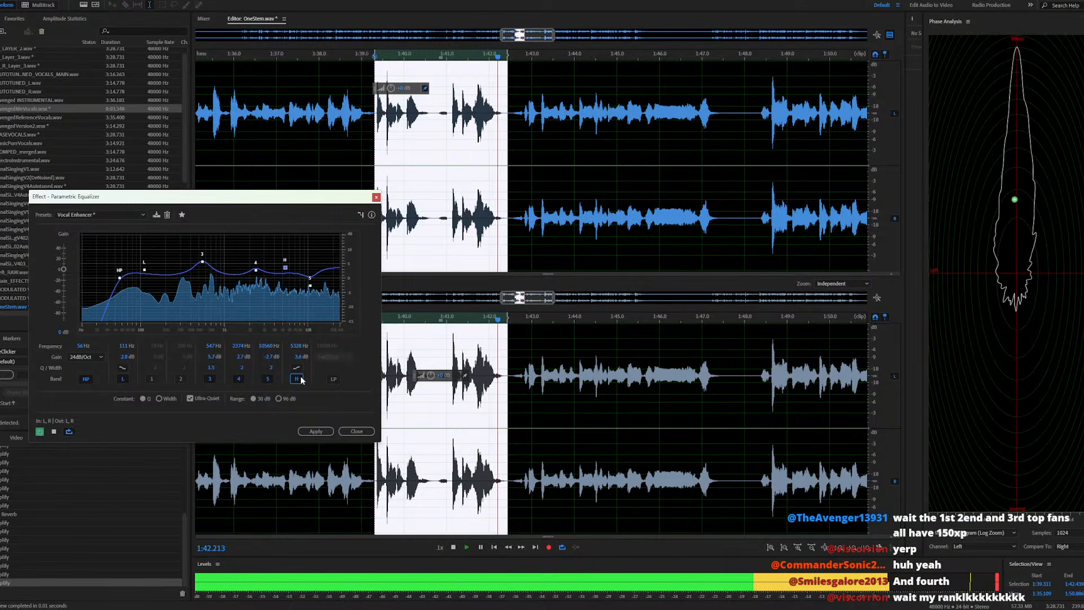
# Set the equalizer range to 96 dB, try the constant width mode, and apply the equalizer to the phrase
pyautogui.click(282, 399)
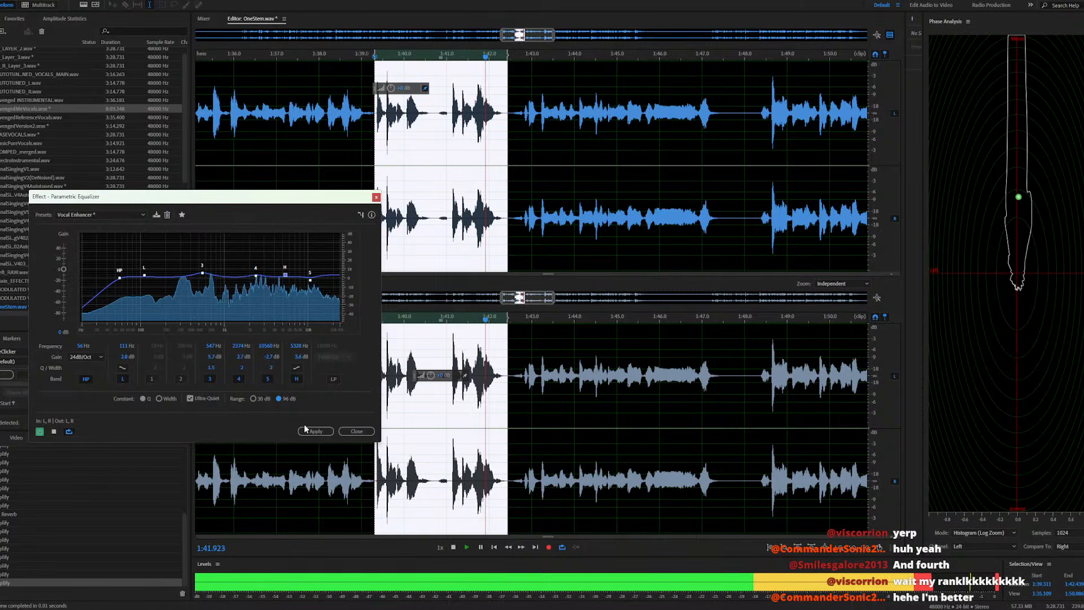
pyautogui.click(159, 398)
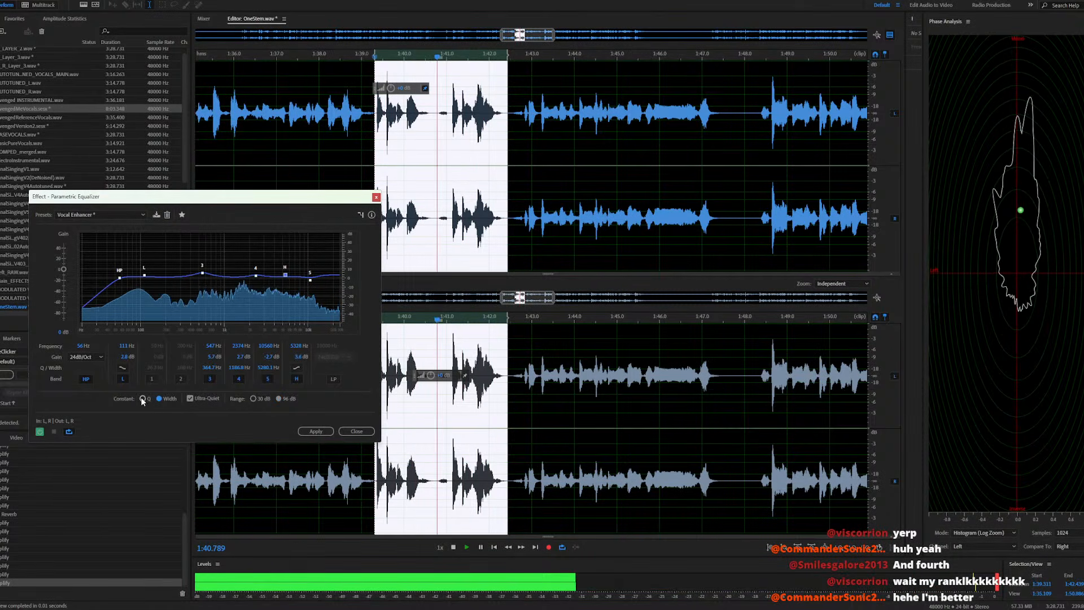
pyautogui.click(316, 432)
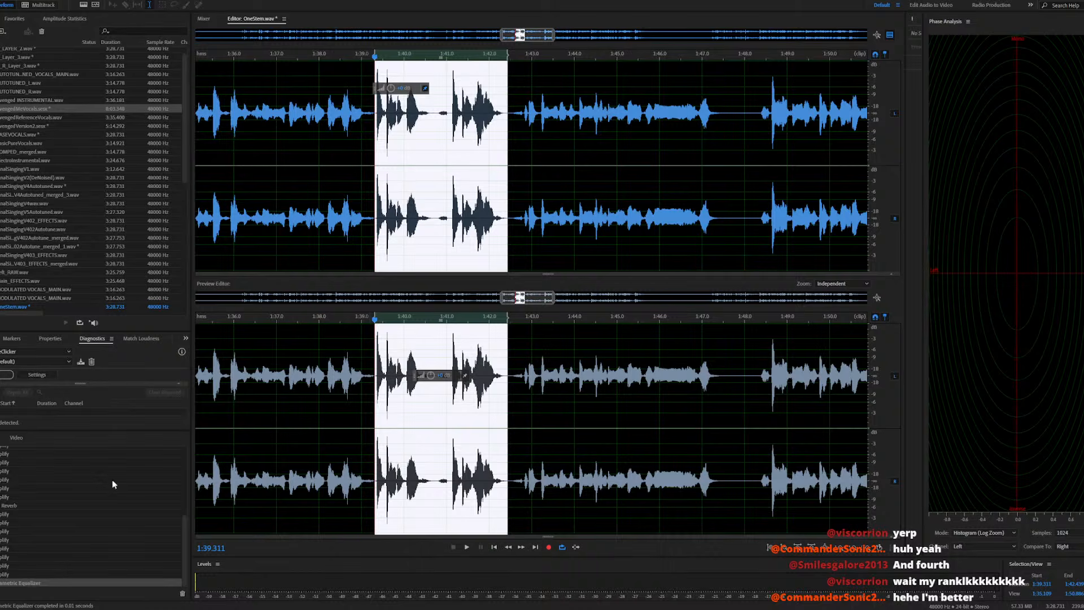
# Compare playback of the phrase before and after the Parametric Equalizer using the edit history, returning to the equalized version
pyautogui.press('space')
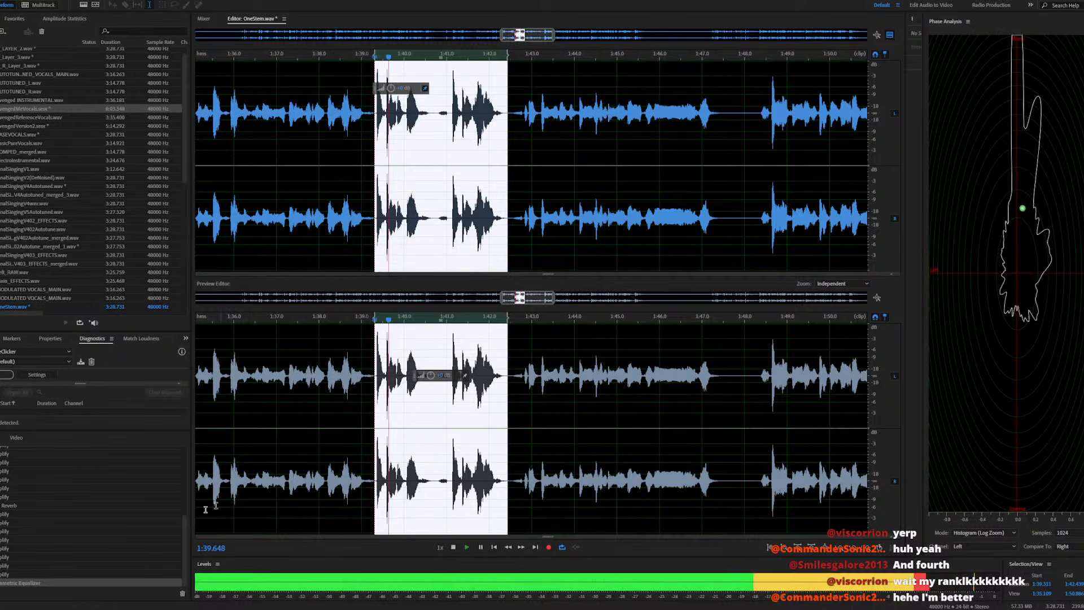
pyautogui.click(39, 574)
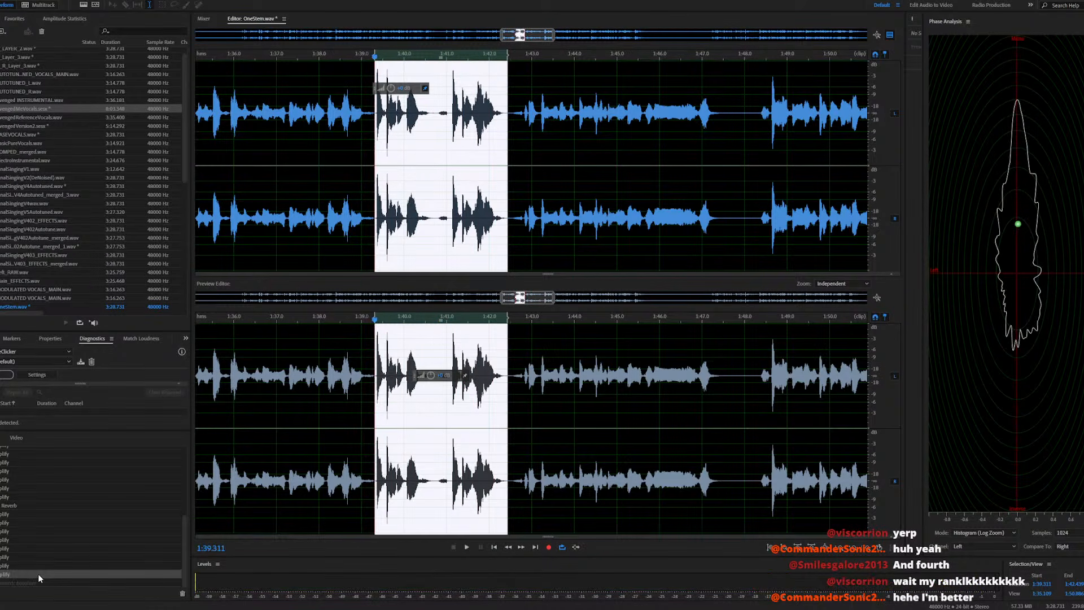
pyautogui.press('space')
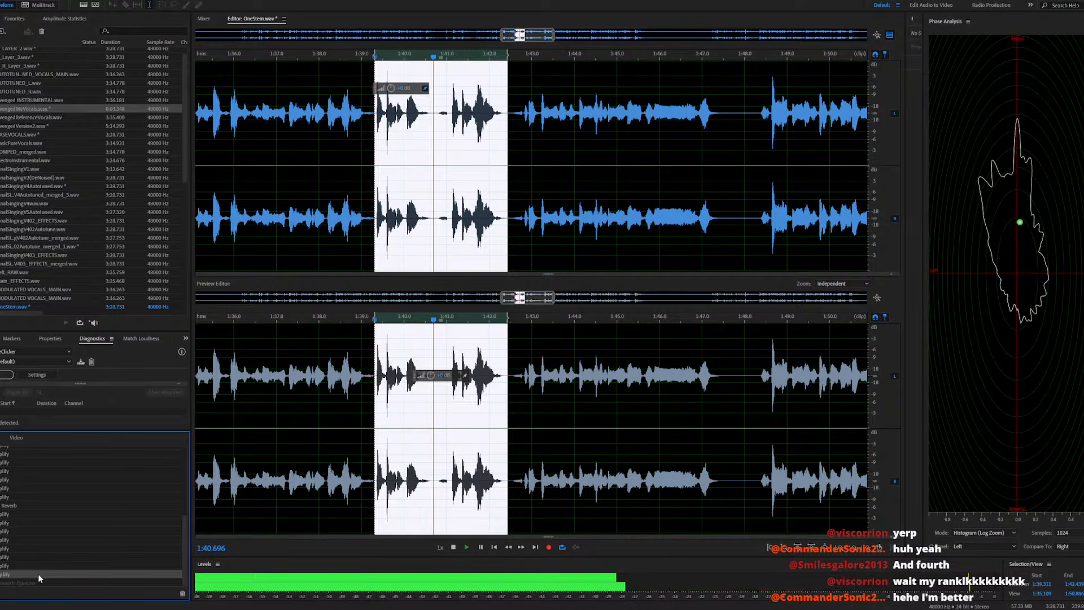
pyautogui.click(38, 581)
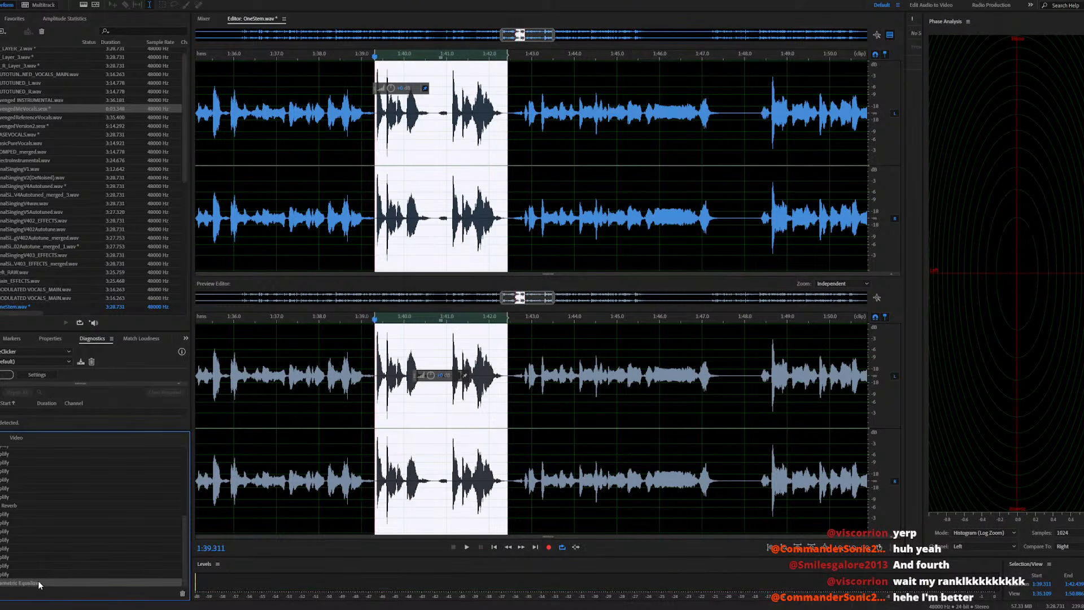
pyautogui.press('space')
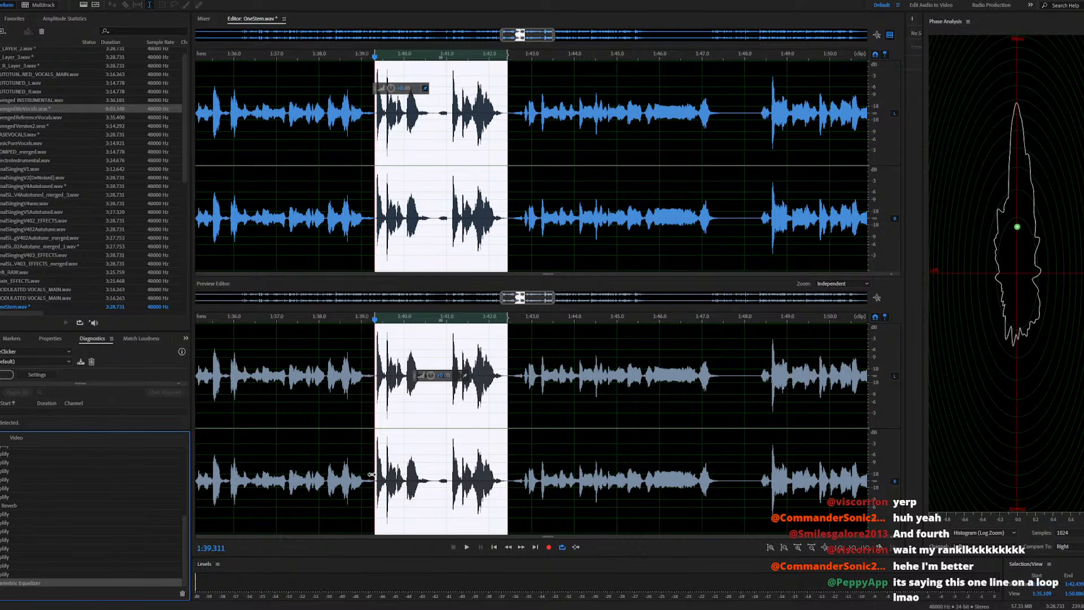
# Play the equalized phrase in context from about 1:39.15 to check the transition, then stop playback
pyautogui.click(367, 462)
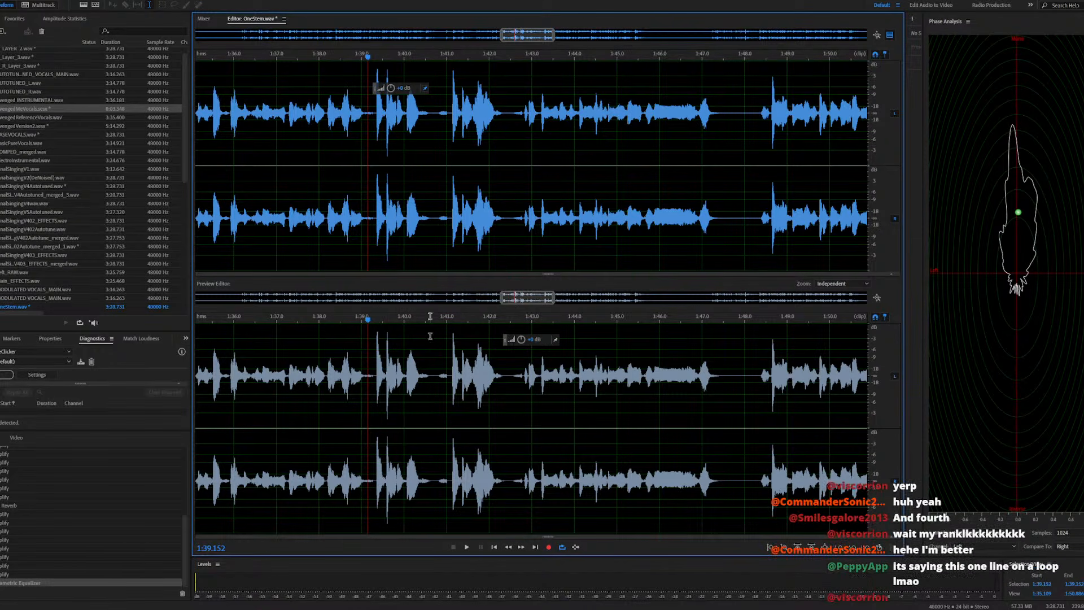
pyautogui.press('space')
pyautogui.scroll(3, 432, 223)
pyautogui.scroll(-3, 432, 224)
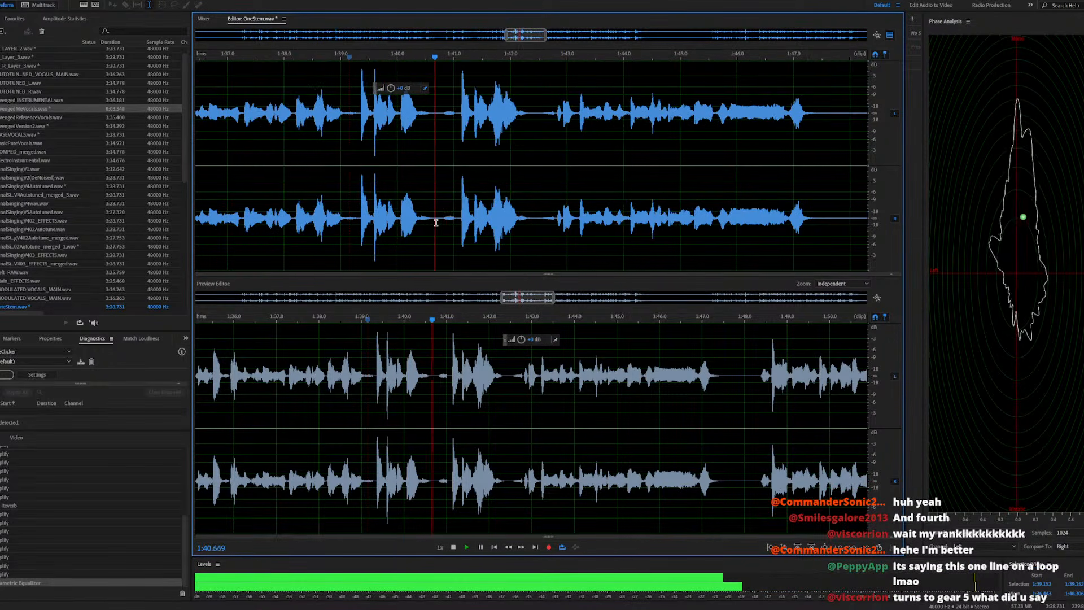
pyautogui.press('space')
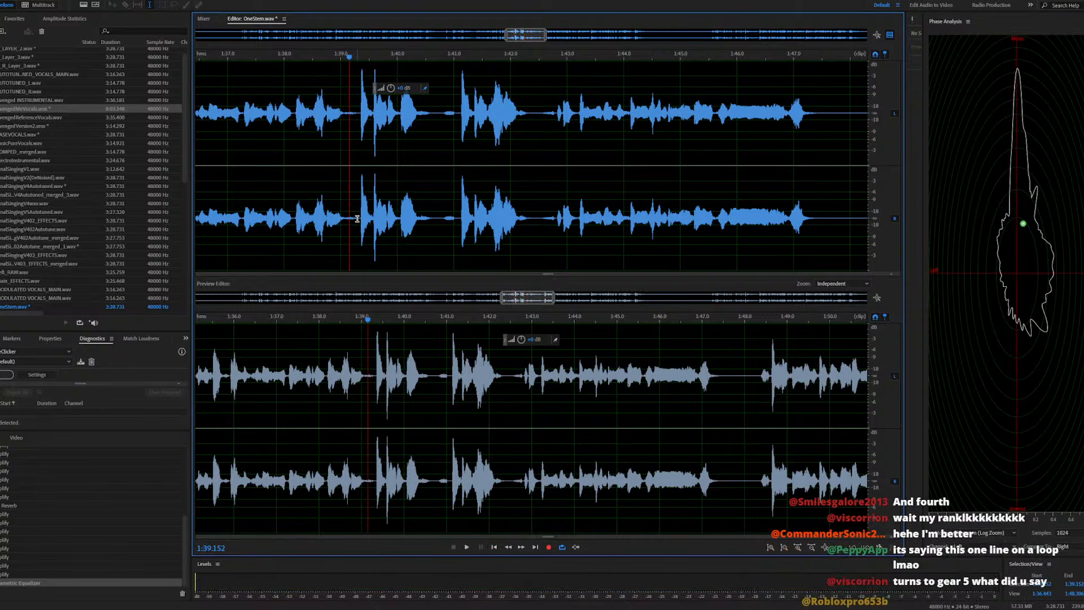
# Lower the volume of the phrase from about 1:39.3 to 1:42.5 slightly and play it back
pyautogui.moveTo(357, 220); pyautogui.dragTo(537, 220)
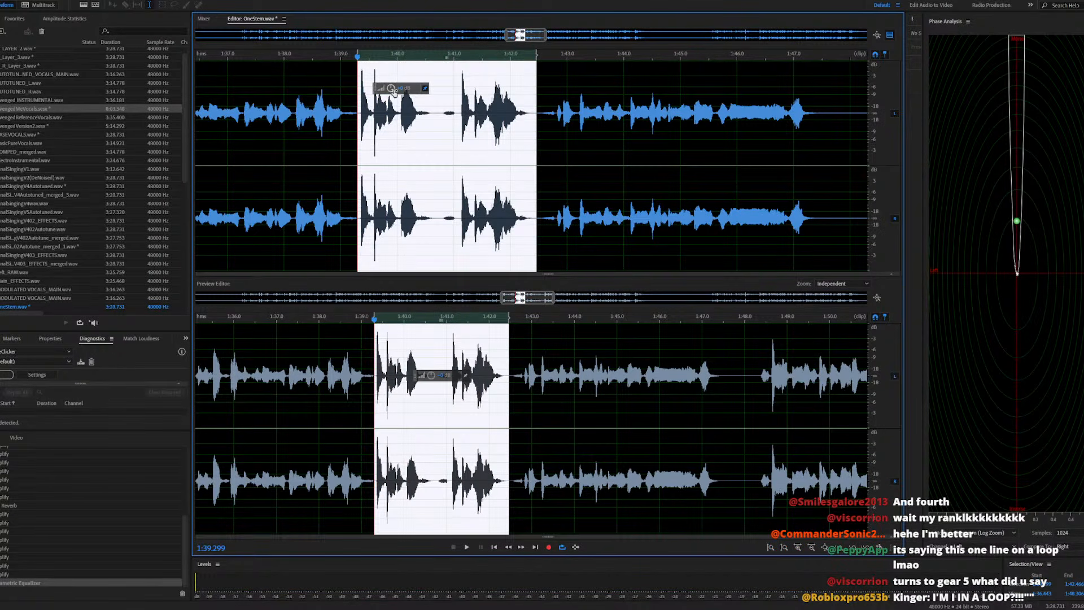
pyautogui.moveTo(389, 89); pyautogui.dragTo(388, 89)
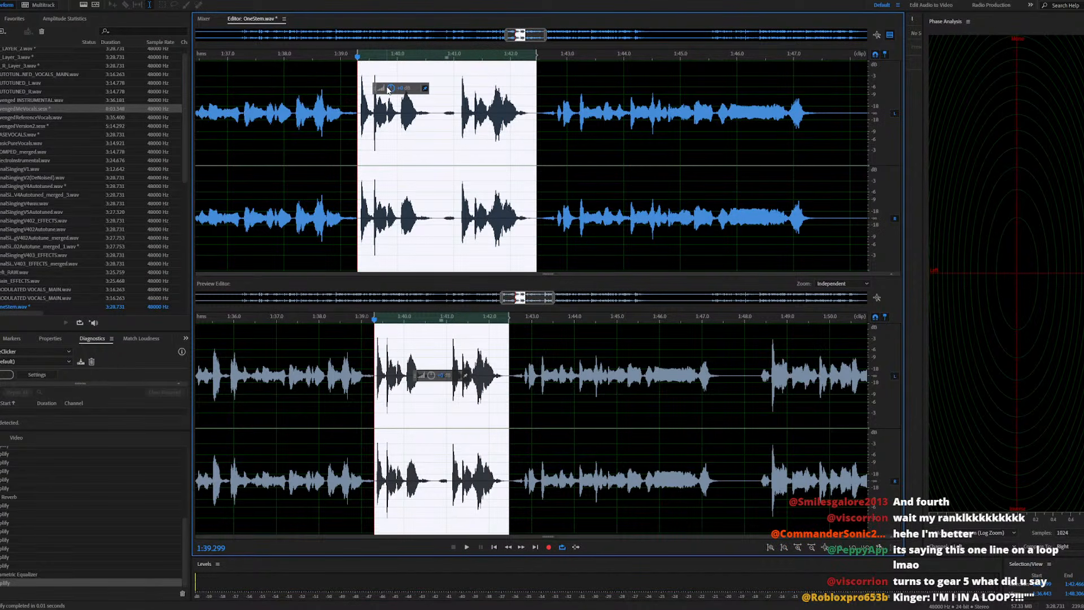
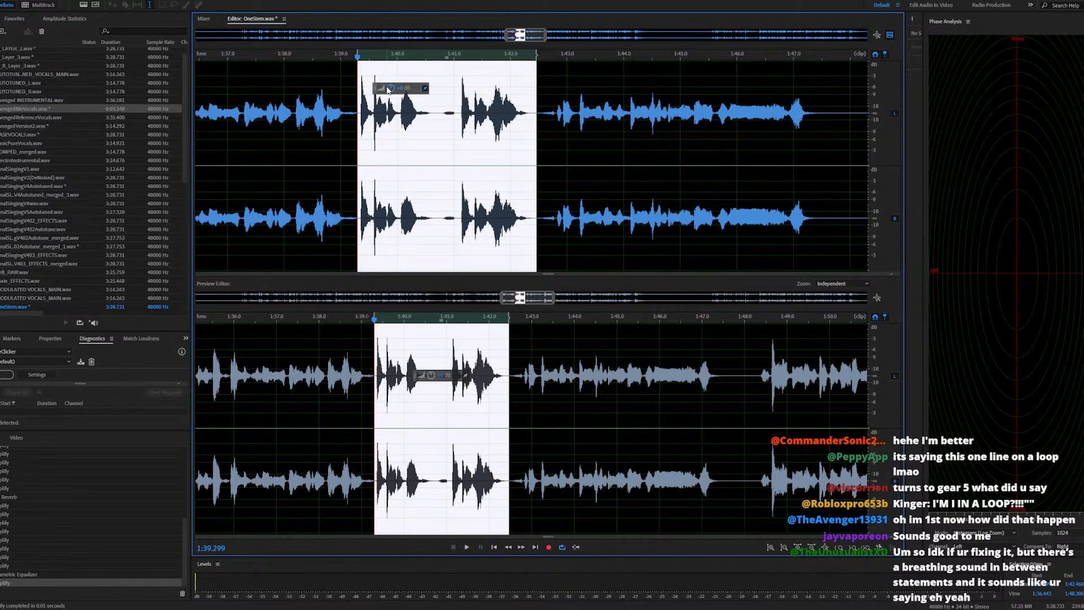
pyautogui.press('space')
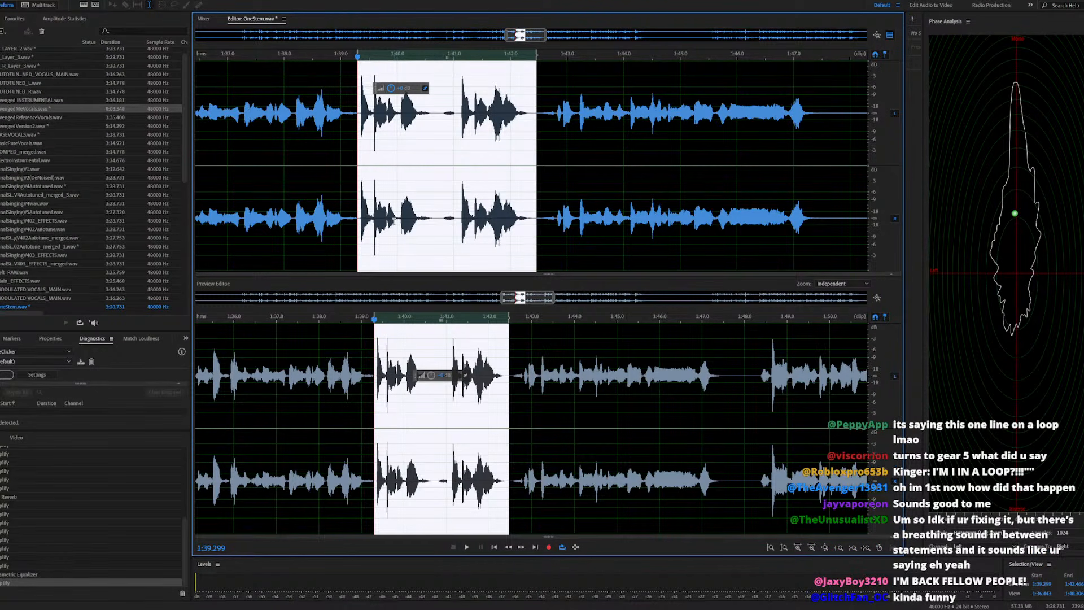
pyautogui.click(343, 229)
pyautogui.press('space')
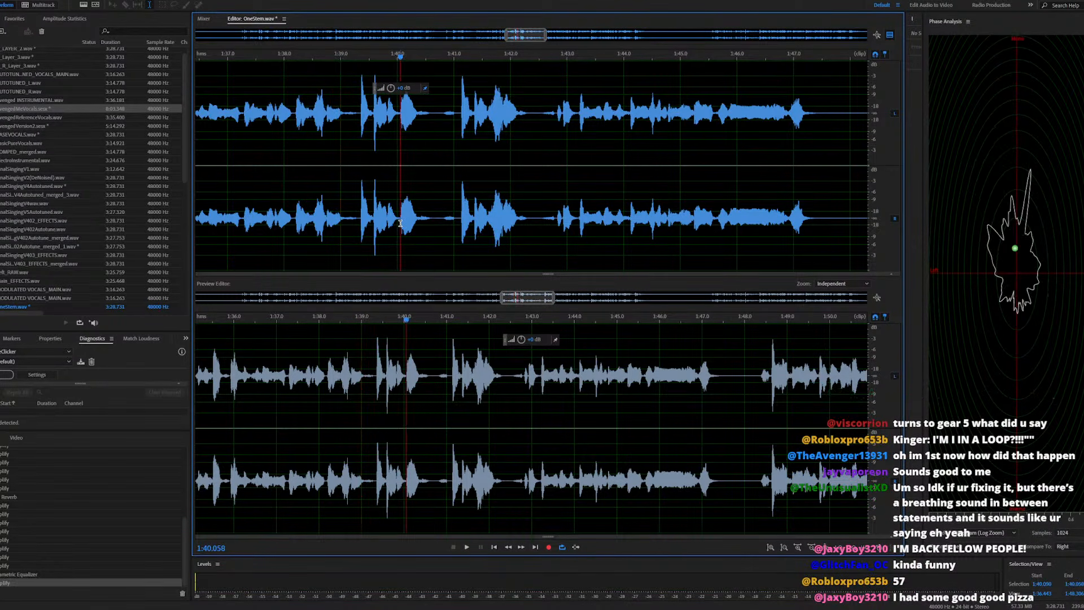
# Select the vocal from 1:40.058 to about 1:40.8 and preview Full Reverb with 101.2 % dry and 43.6 % reverberation output levels
pyautogui.moveTo(400, 227); pyautogui.dragTo(443, 241)
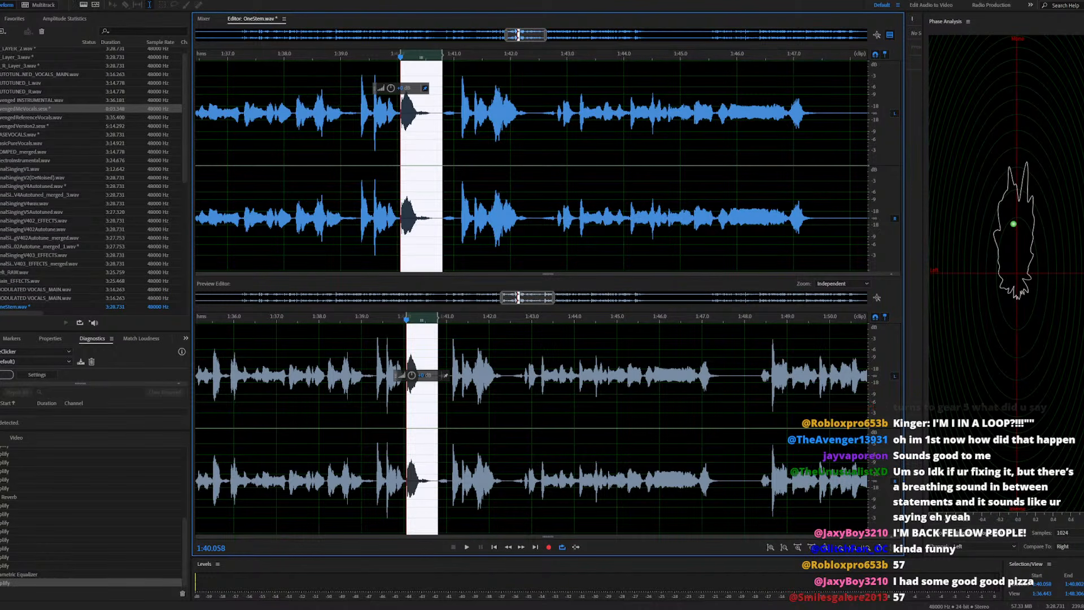
pyautogui.click(58, 0)
pyautogui.moveTo(79, 170)
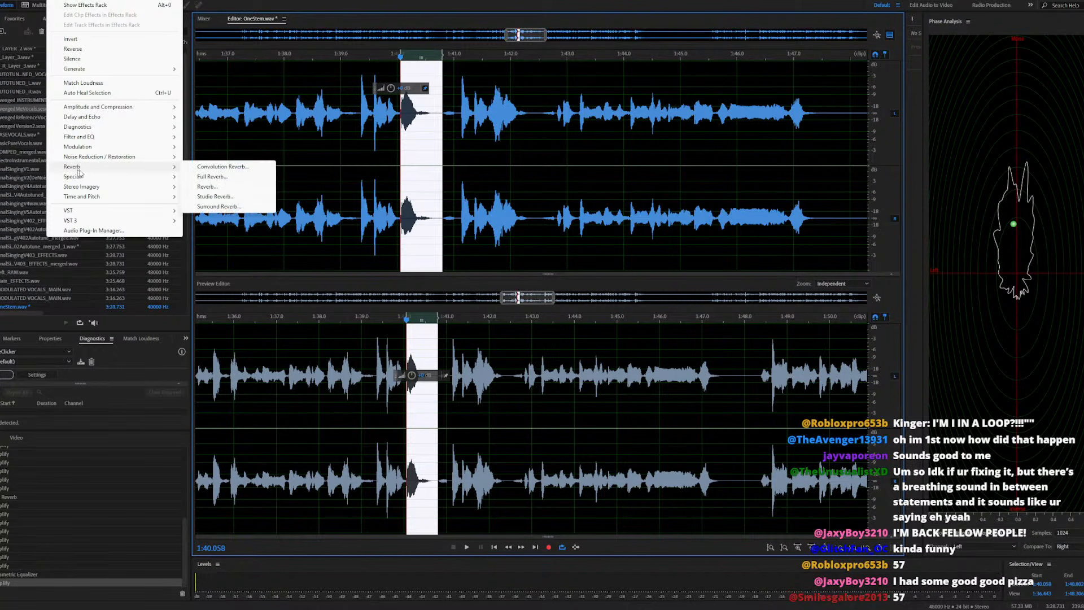
pyautogui.click(213, 177)
pyautogui.press('space')
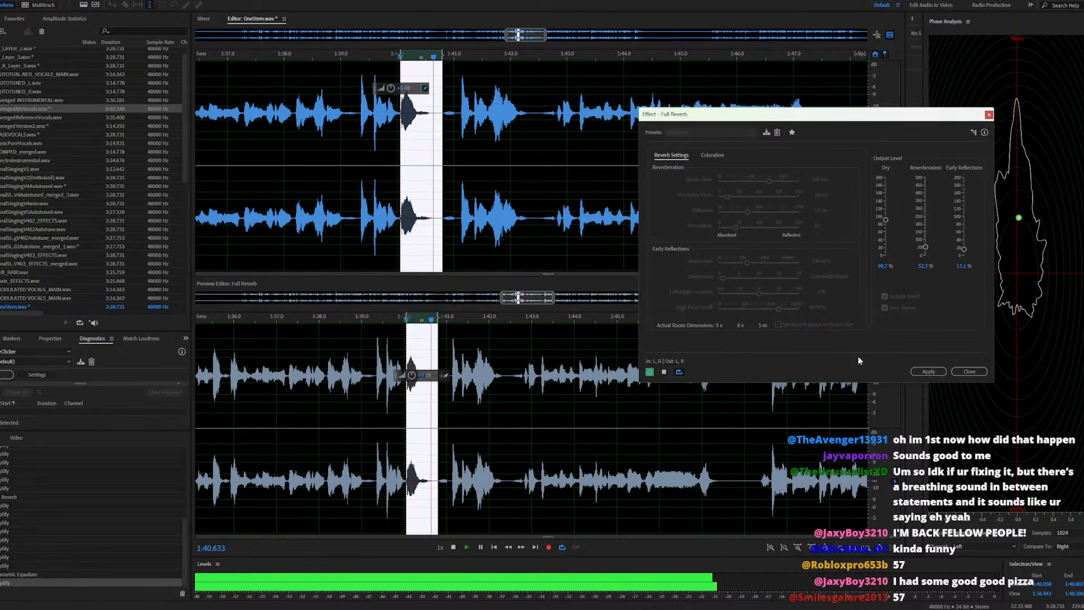
pyautogui.click(934, 371)
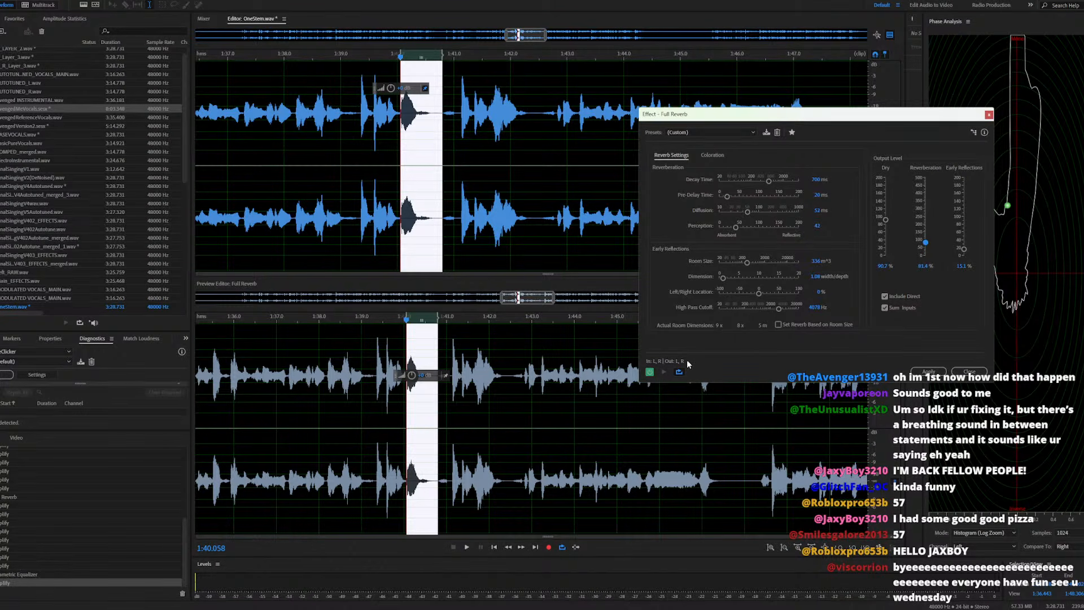
pyautogui.click(664, 372)
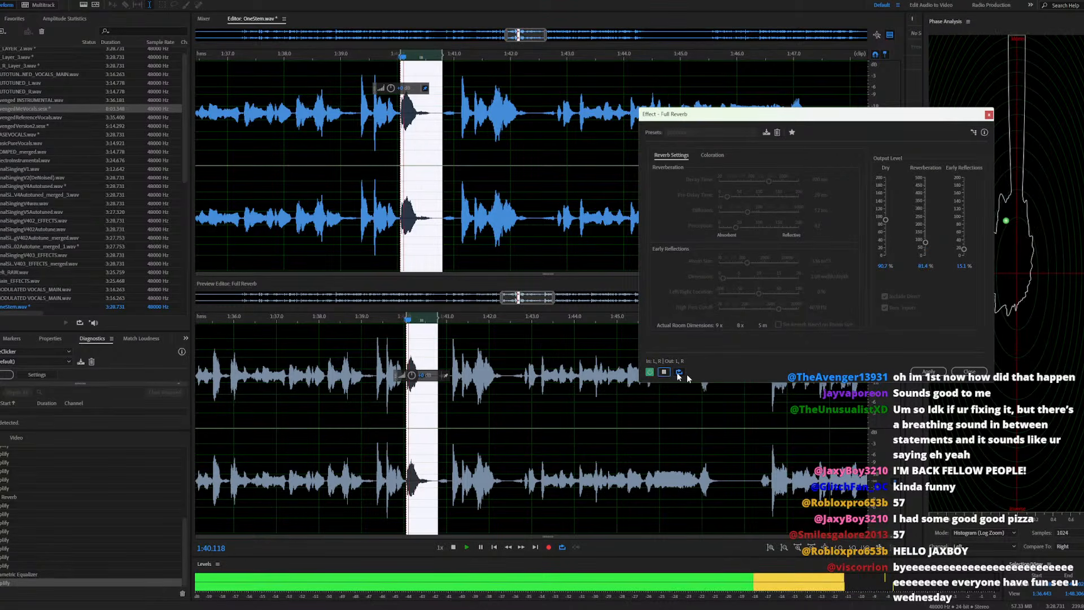
pyautogui.moveTo(925, 243); pyautogui.dragTo(885, 215)
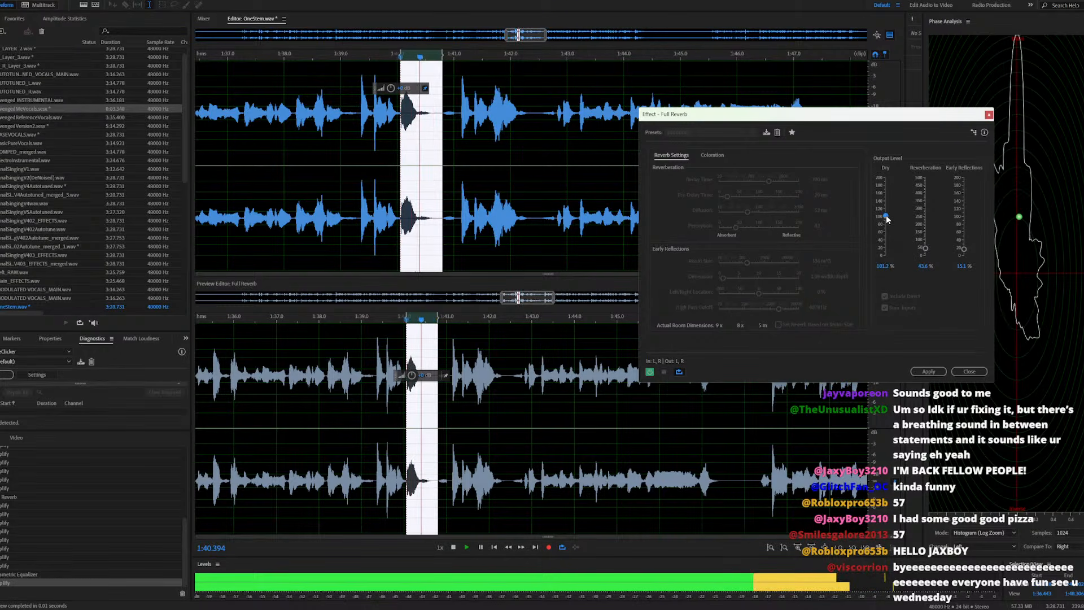
pyautogui.click(663, 372)
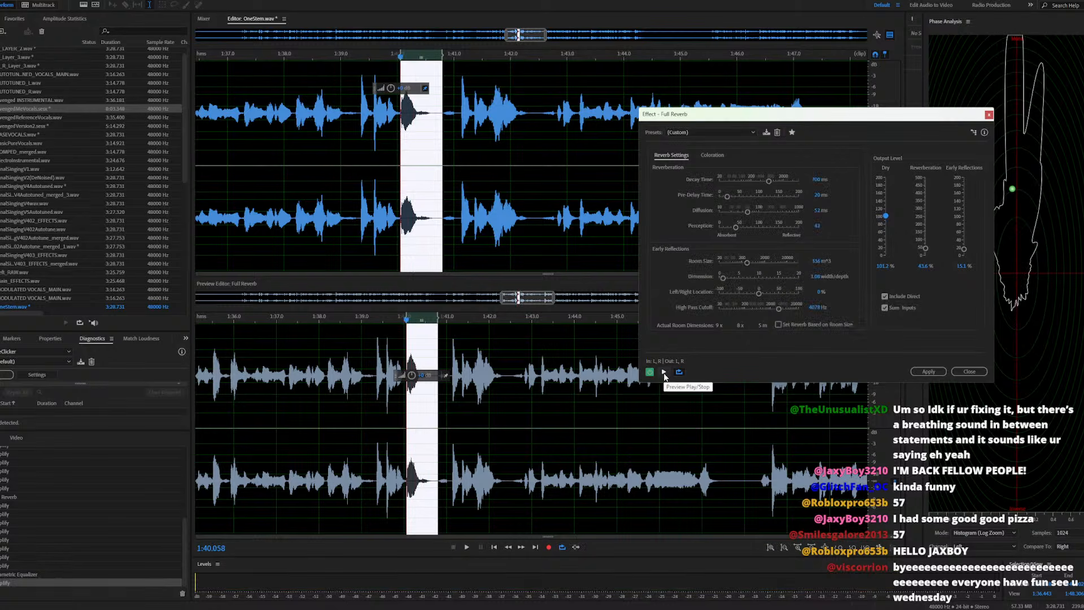
# Try starting the selection at 1:40.139 and preview the Full Reverb on it
pyautogui.press('space')
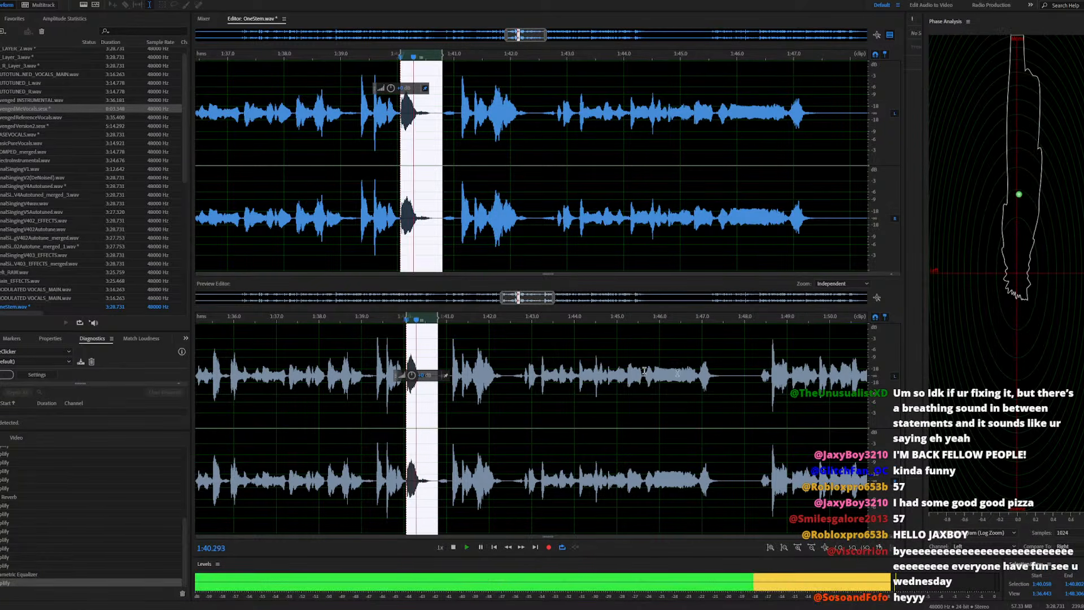
pyautogui.scroll(3, 428, 242)
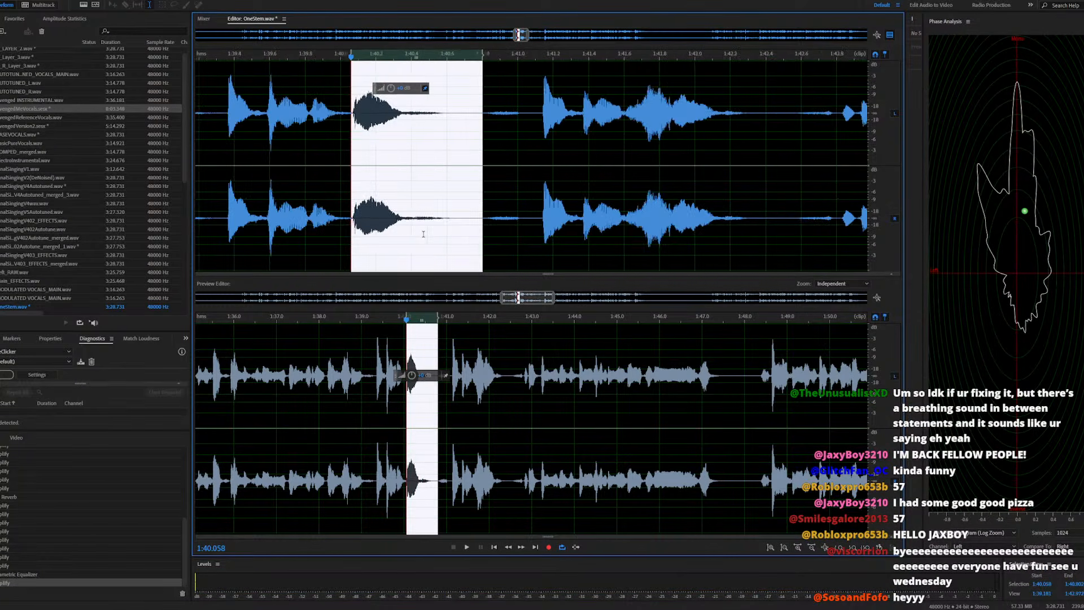
pyautogui.moveTo(351, 237); pyautogui.dragTo(365, 237)
pyautogui.press('space')
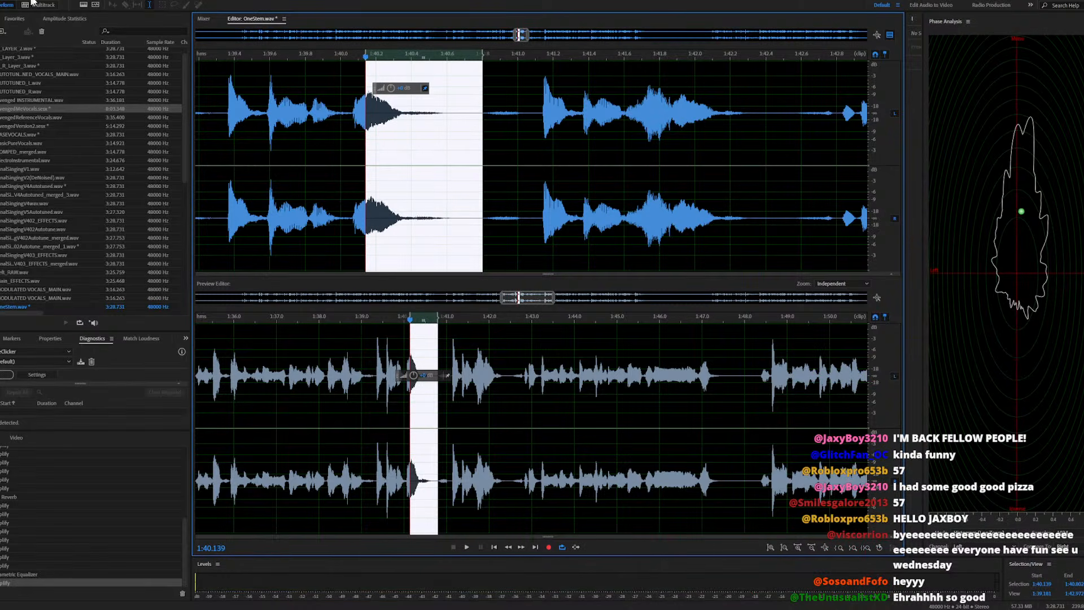
pyautogui.click(57, 2)
pyautogui.moveTo(101, 167)
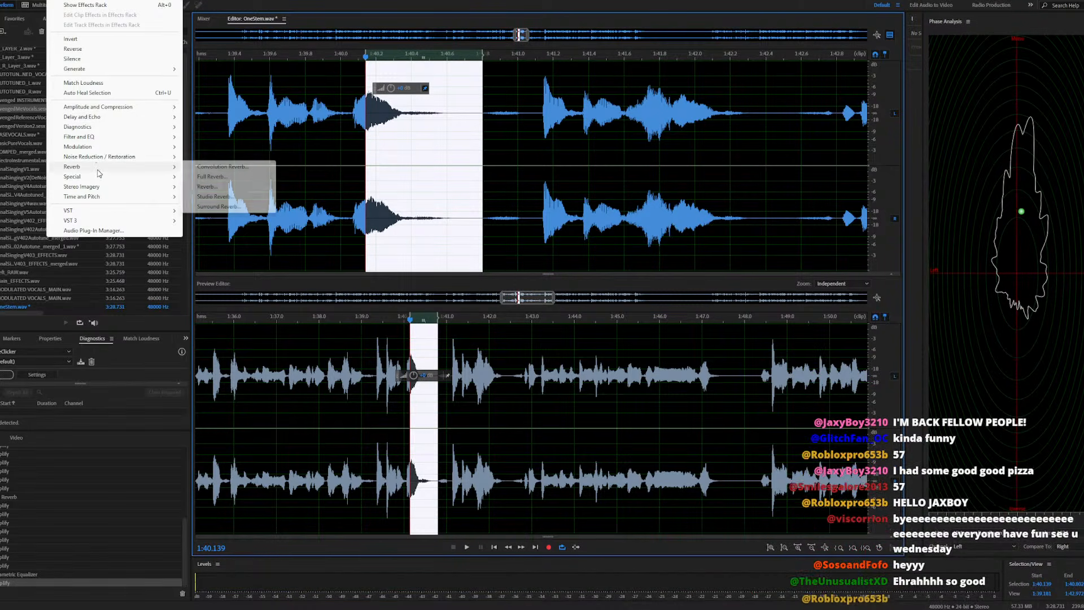
pyautogui.click(212, 176)
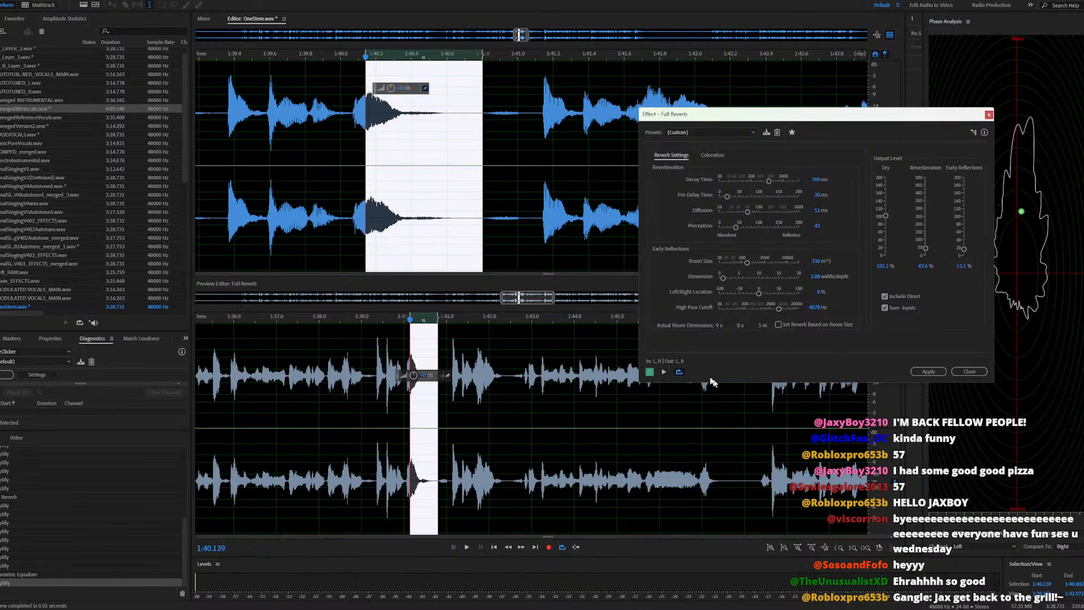
pyautogui.click(668, 370)
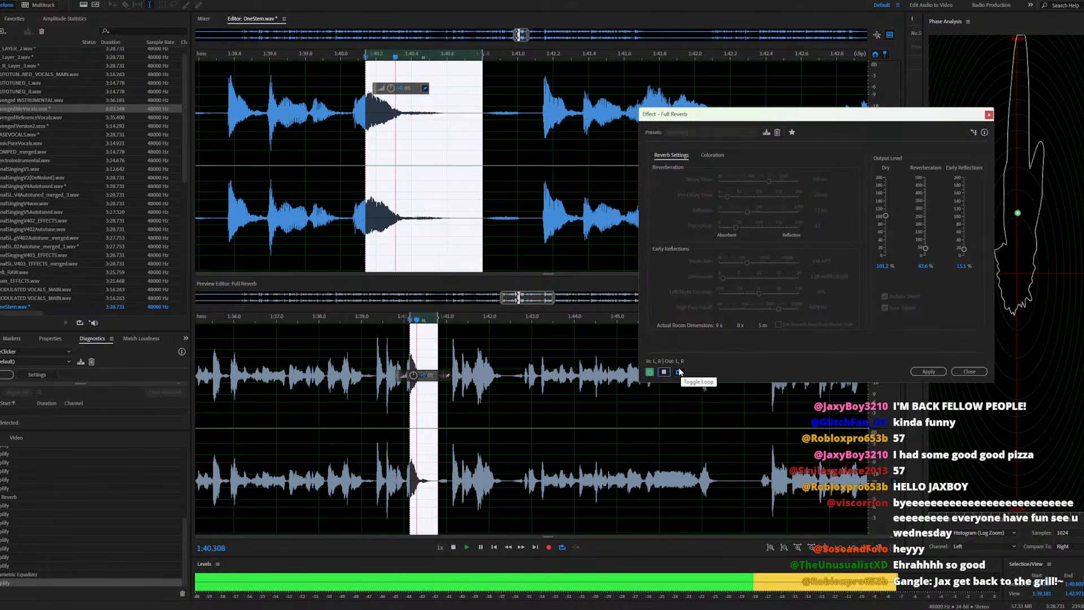
pyautogui.click(970, 372)
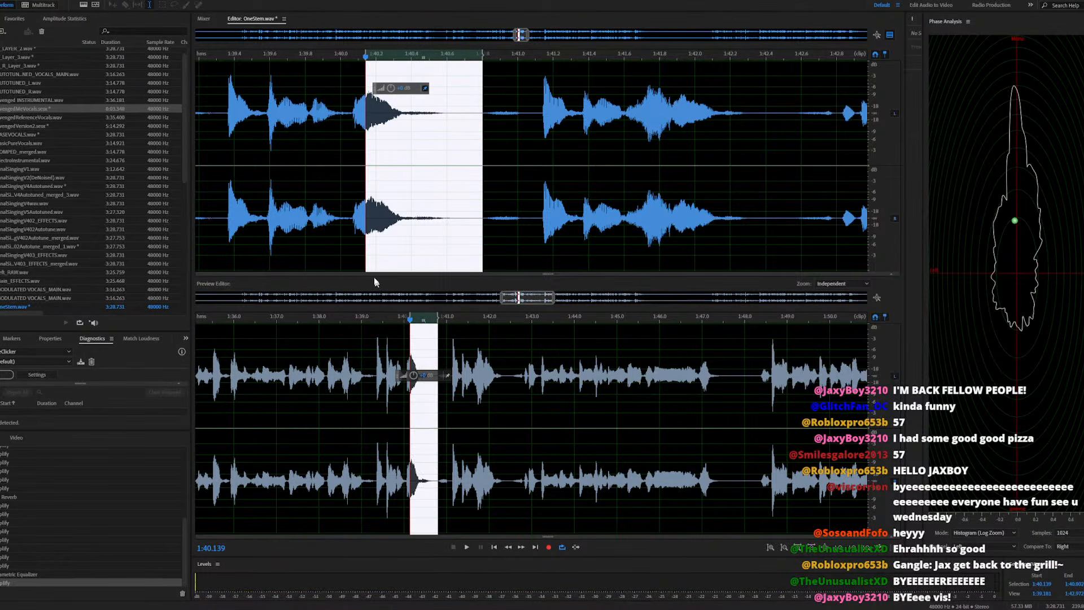
# Move the selection's start to 1:40.109 and apply the Full Reverb with its current settings
pyautogui.moveTo(363, 256); pyautogui.dragTo(362, 256)
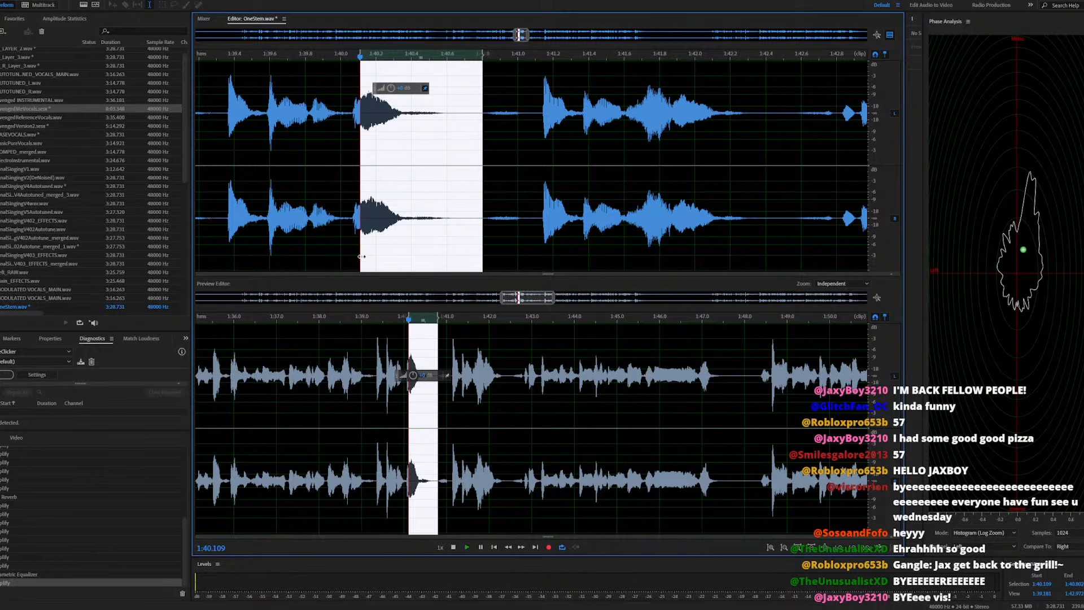
pyautogui.press('space')
pyautogui.click(59, 2)
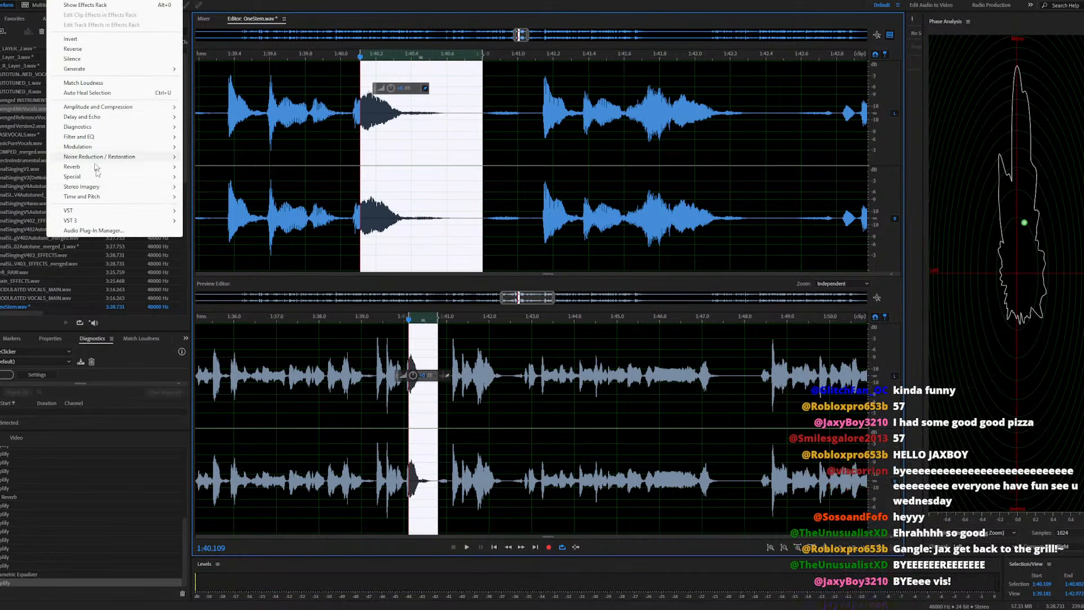
pyautogui.moveTo(142, 169)
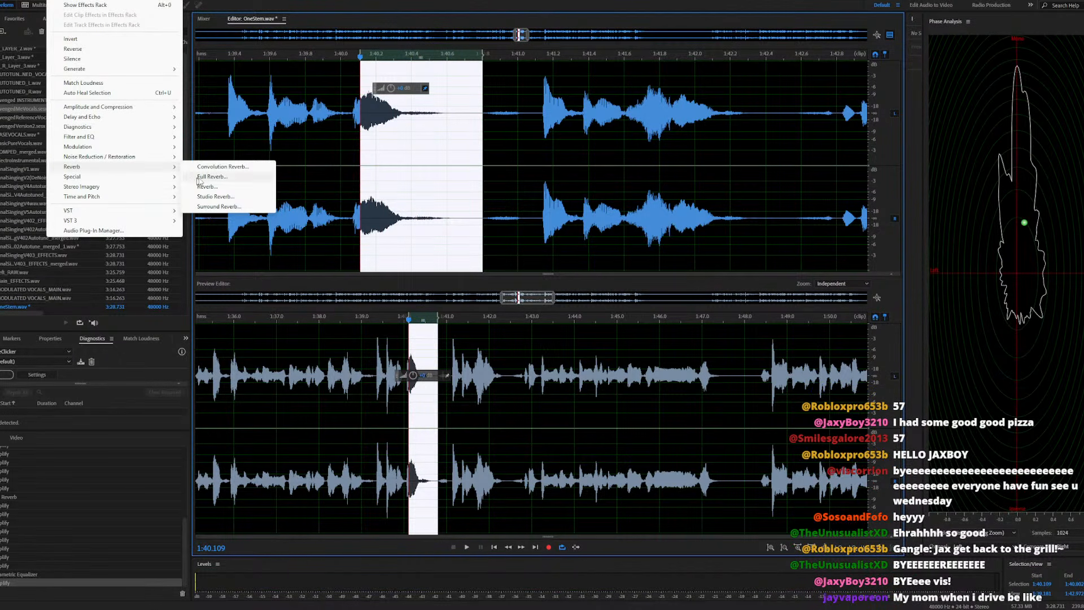
pyautogui.click(210, 176)
pyautogui.click(922, 372)
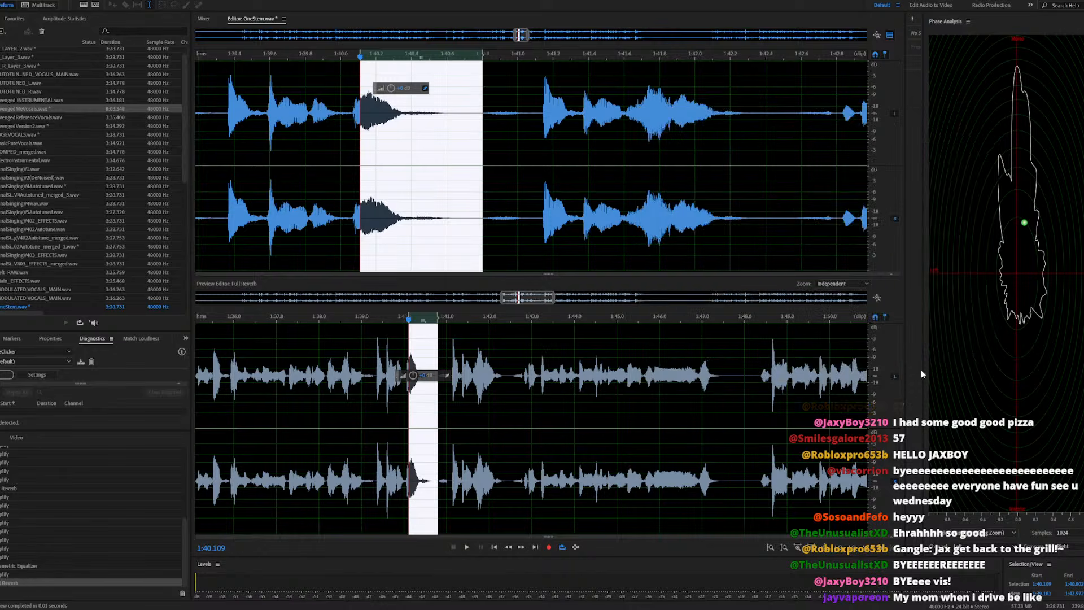
# Play the phrase from about 1:39.6 and again from 1:39.4 to check the added reverb in context
pyautogui.click(269, 231)
pyautogui.press('space')
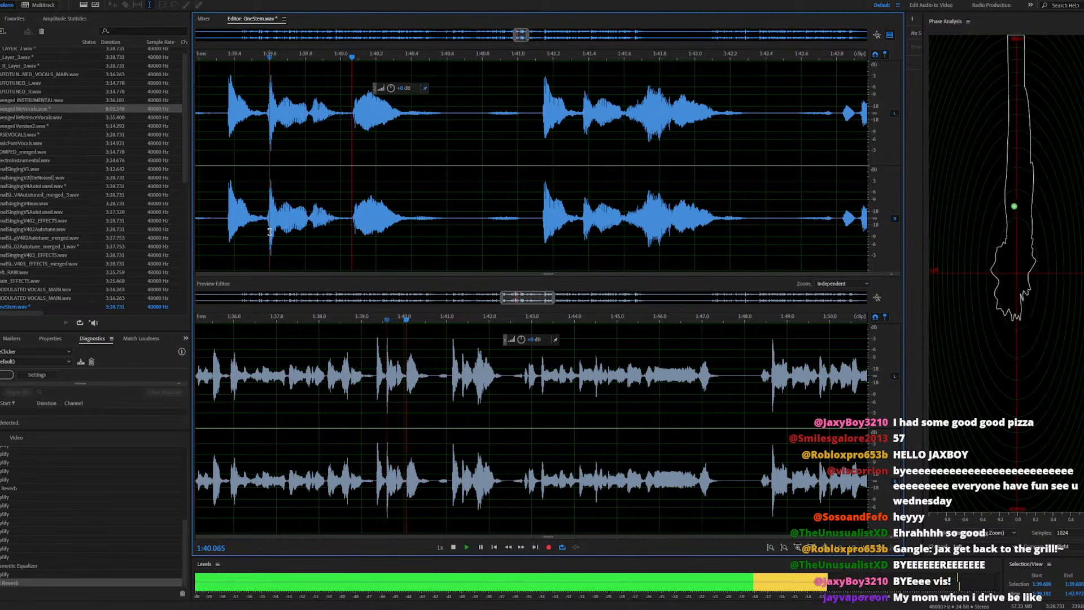
pyautogui.click(234, 228)
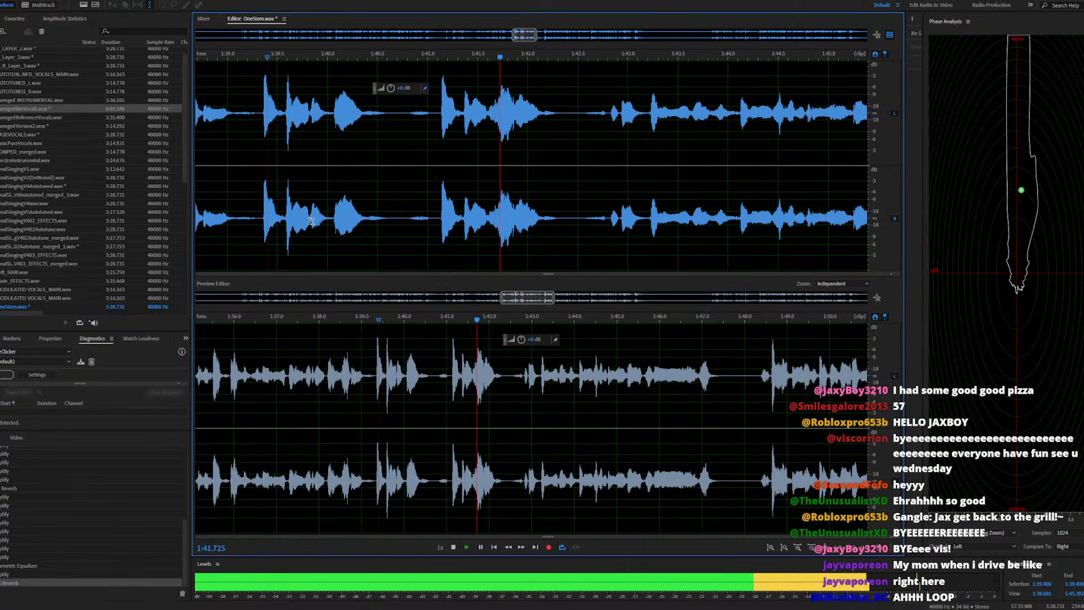
pyautogui.press('space')
# Audition short bits between 1:41.66 and 1:41.8 to locate where the phrase's final sound begins
pyautogui.click(370, 226)
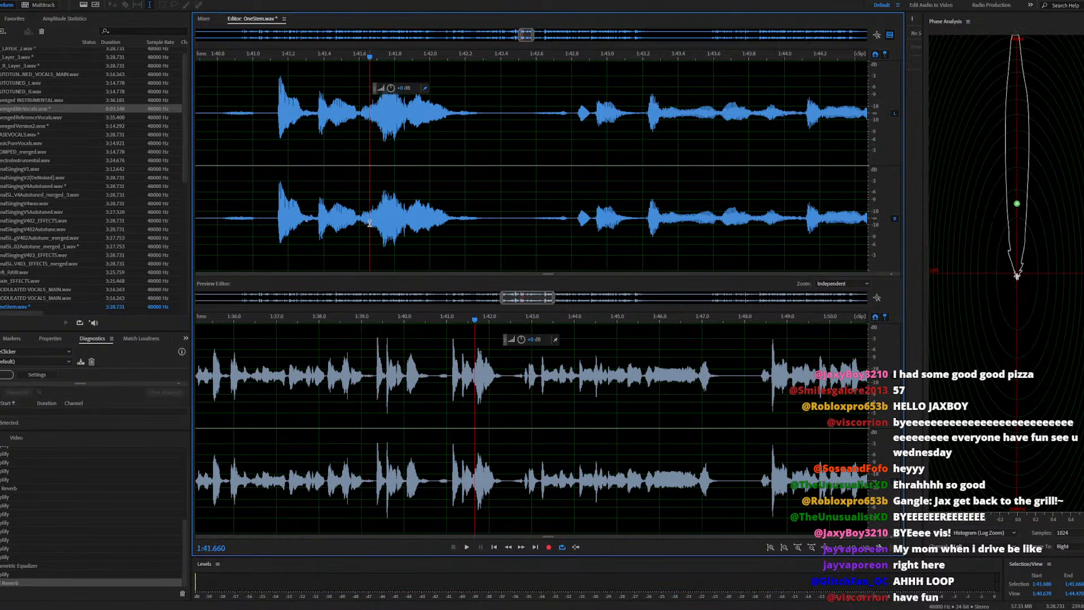
pyautogui.press('space')
pyautogui.press('space')
pyautogui.click(377, 221)
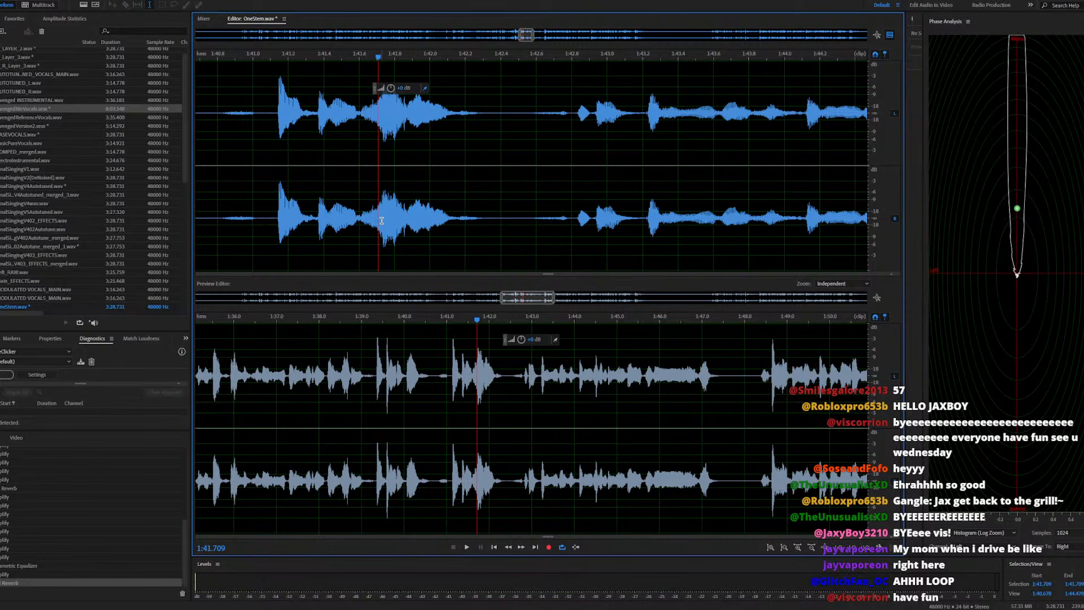
pyautogui.press('space')
pyautogui.press('space')
pyautogui.click(392, 221)
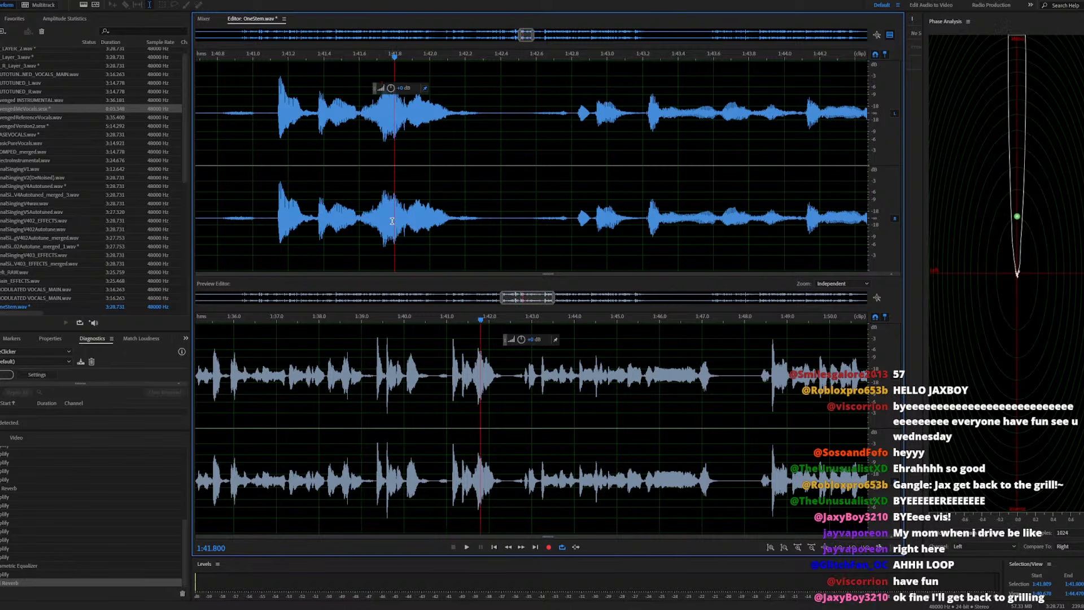
pyautogui.press('space')
pyautogui.press('space')
pyautogui.click(389, 221)
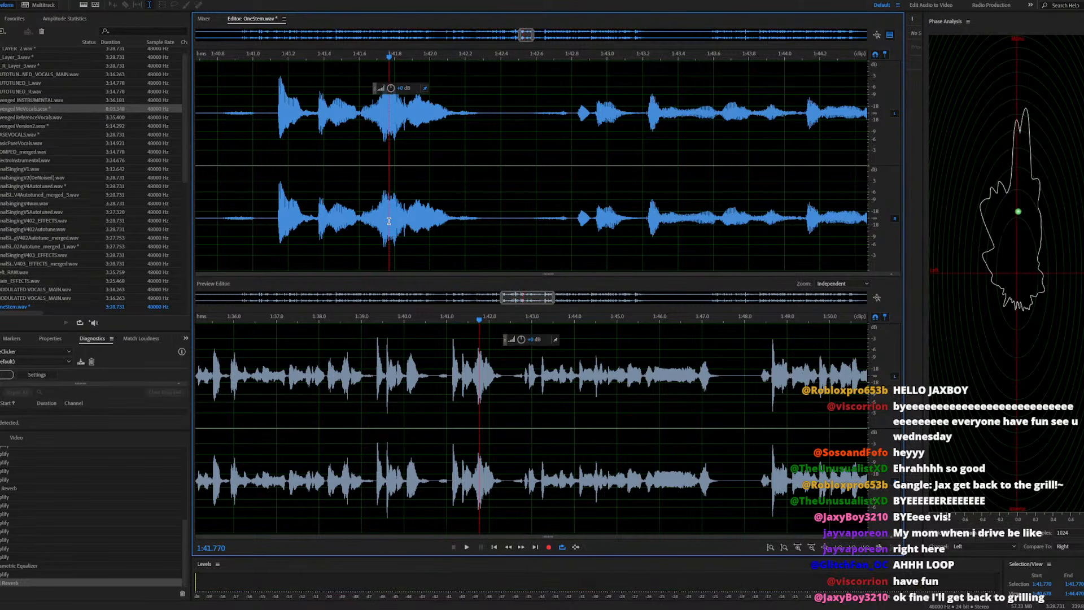
pyautogui.press('space')
pyautogui.press('space')
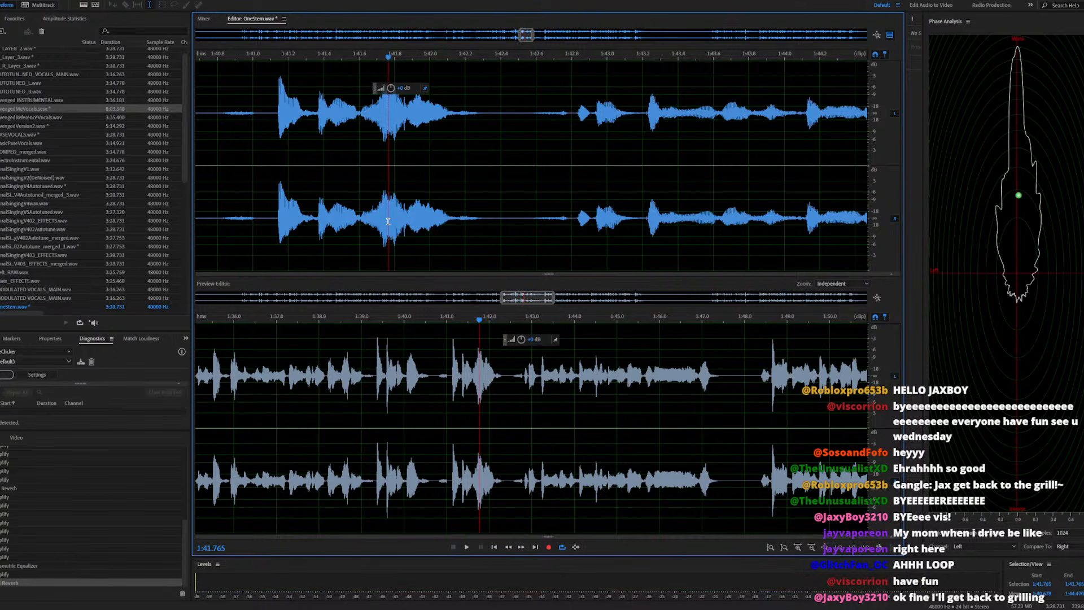
# Select the phrase ending from 1:41.765 to about 1:42.6 and apply Full Reverb with the current settings
pyautogui.moveTo(388, 220); pyautogui.dragTo(533, 244)
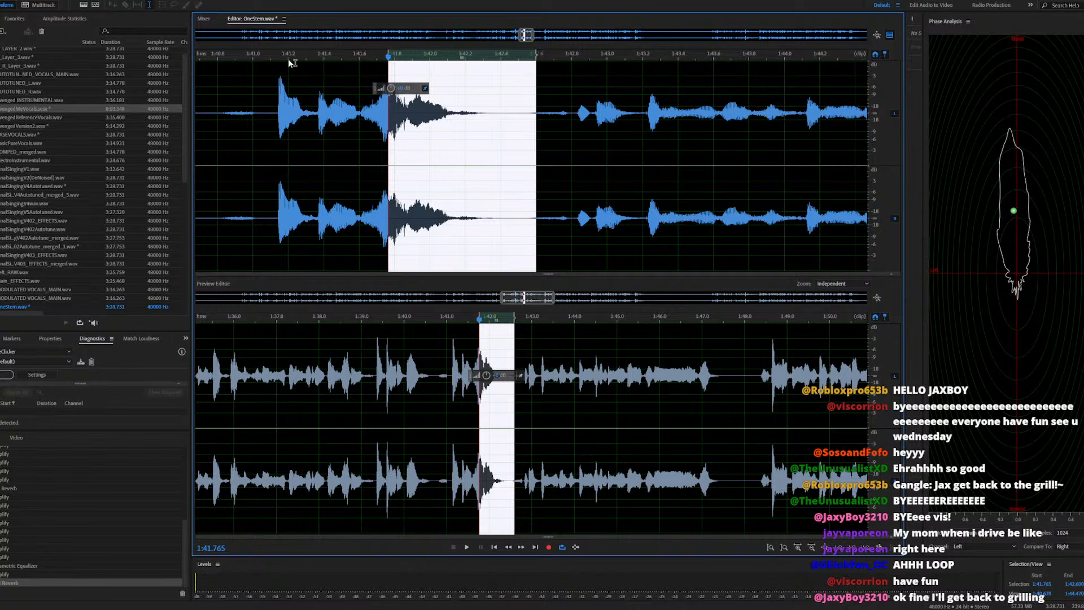
pyautogui.click(55, 0)
pyautogui.moveTo(72, 169)
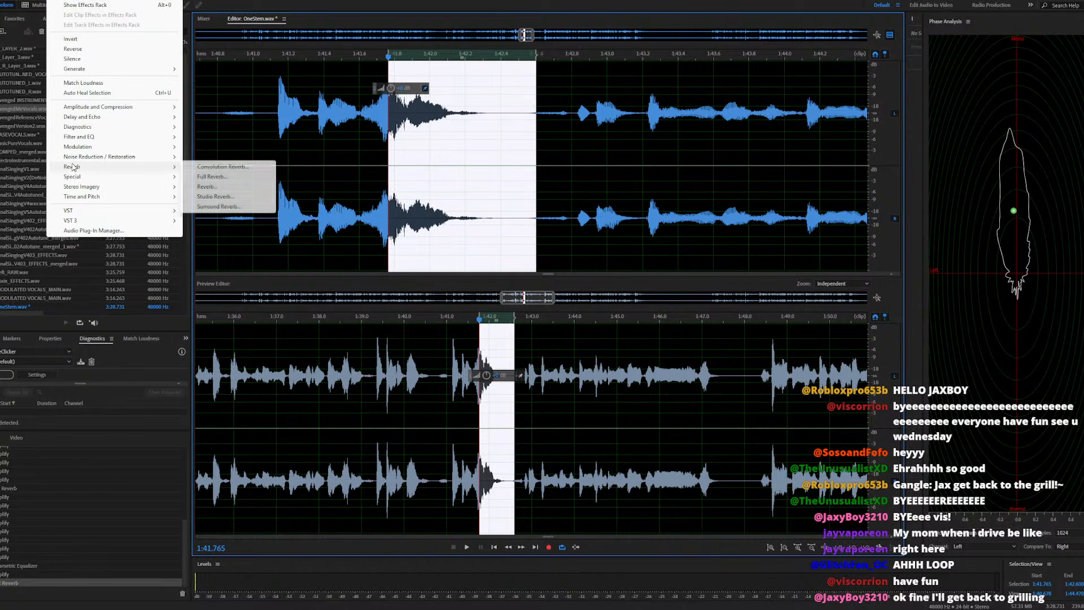
pyautogui.click(200, 175)
pyautogui.click(914, 371)
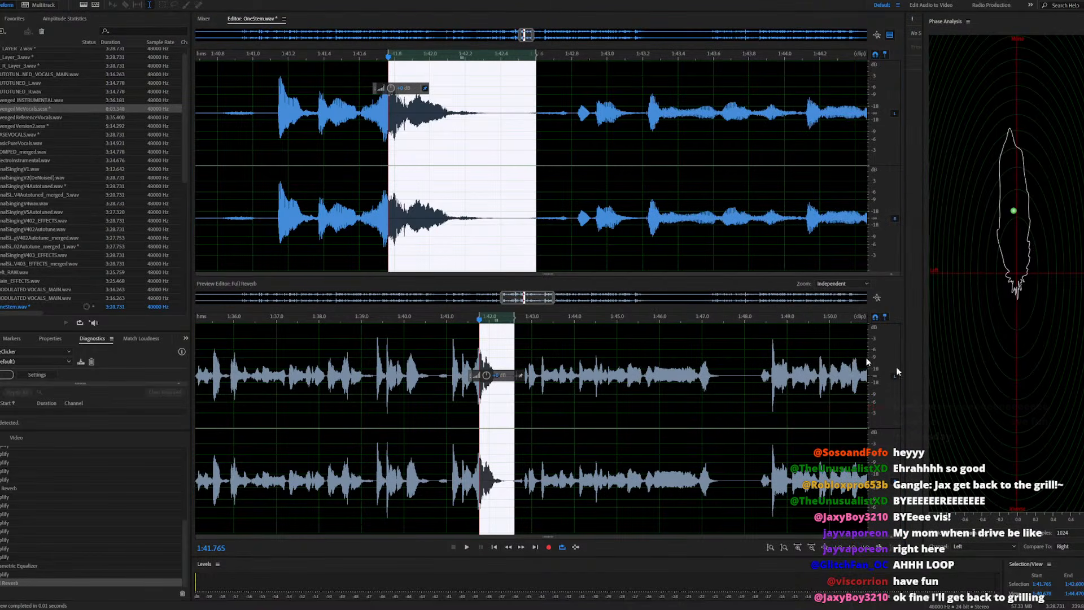
# Play the reverbed ending in context from about 1:41.02, then stop playback
pyautogui.click(256, 224)
pyautogui.press('space')
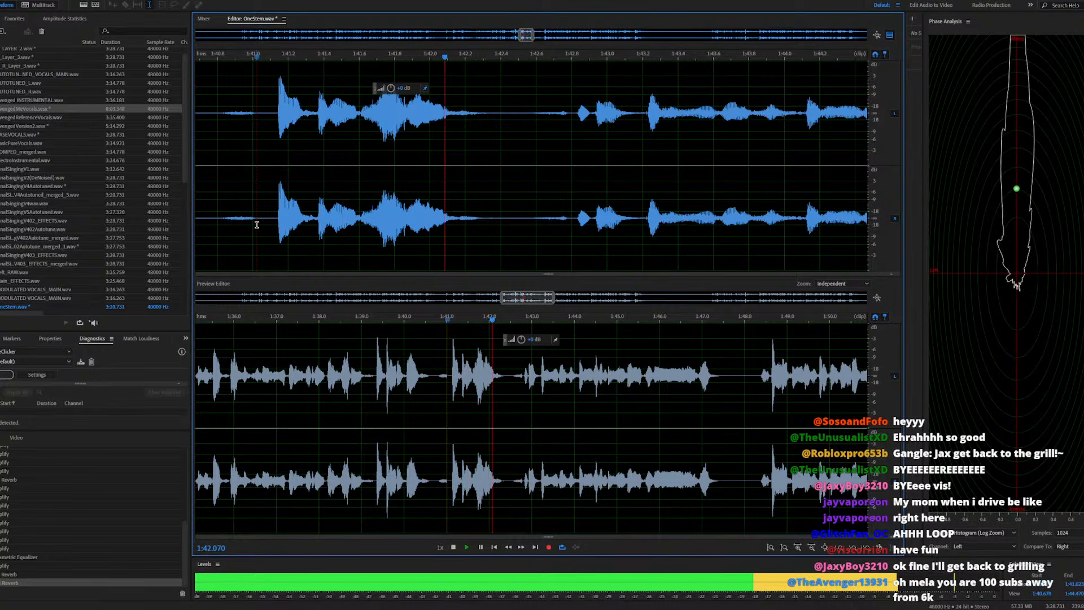
pyautogui.scroll(-5, 496, 237)
pyautogui.scroll(-5, 390, 232)
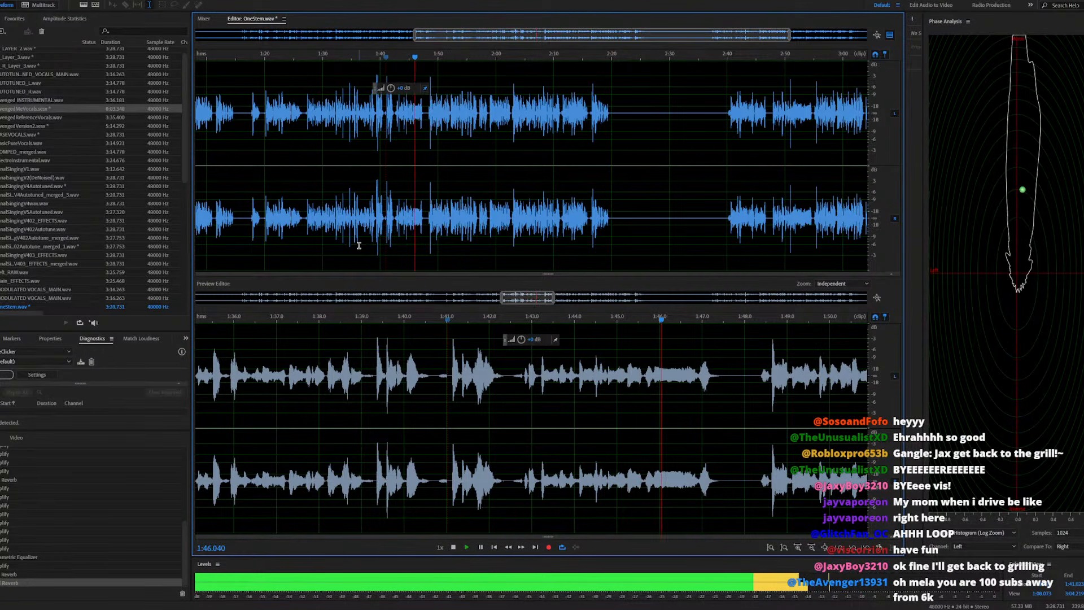
pyautogui.press('space')
# Open the AvengedMeVocals multitrack session and play the mix from about 1:25.4, raising the system volume
pyautogui.doubleClick(59, 110)
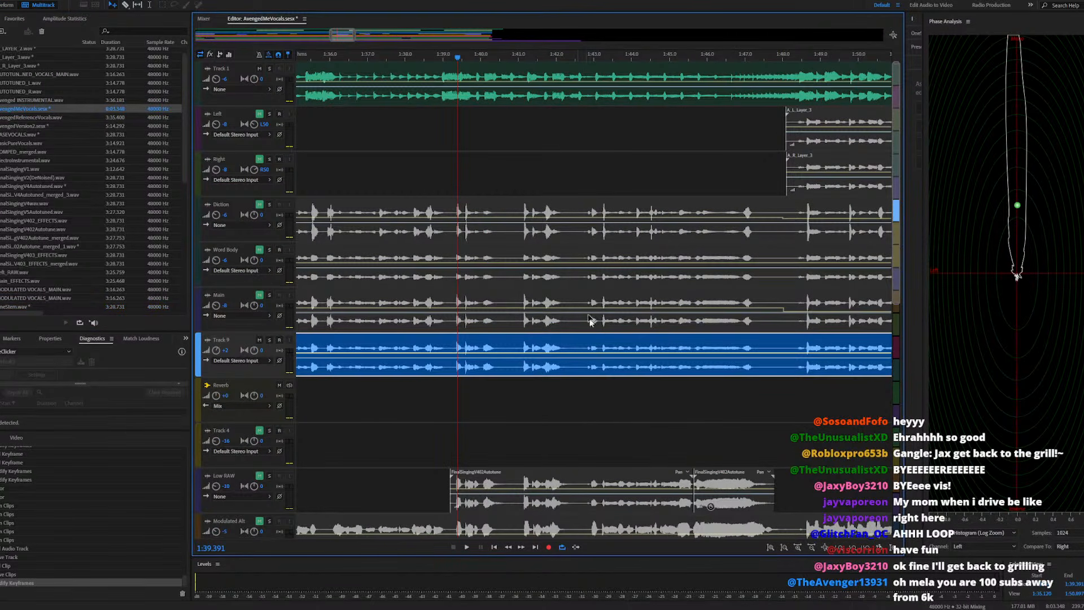
pyautogui.scroll(-4, 577, 279)
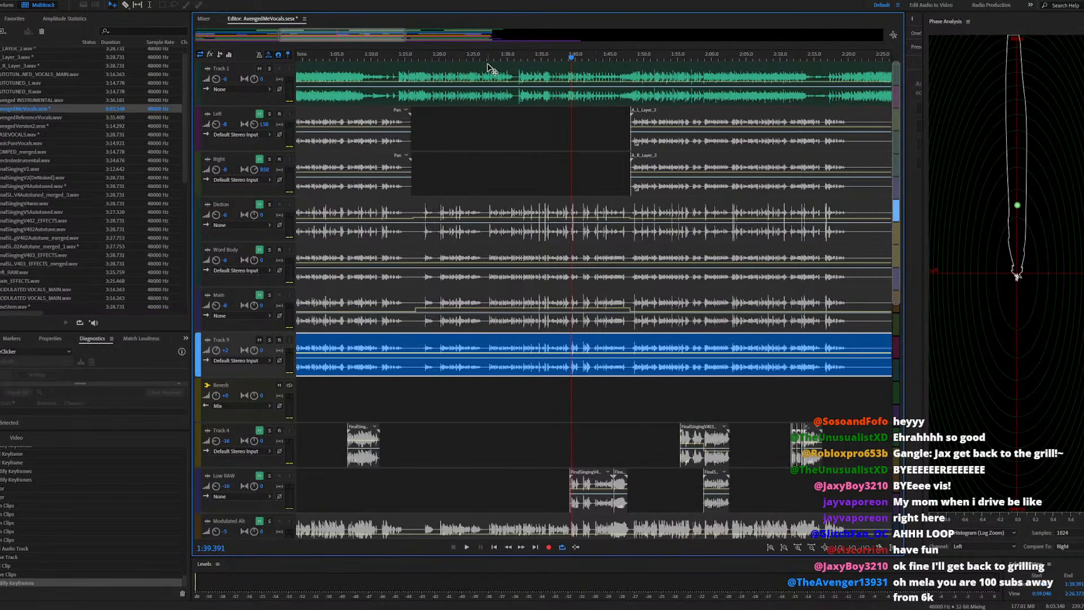
pyautogui.click(476, 61)
pyautogui.press('space')
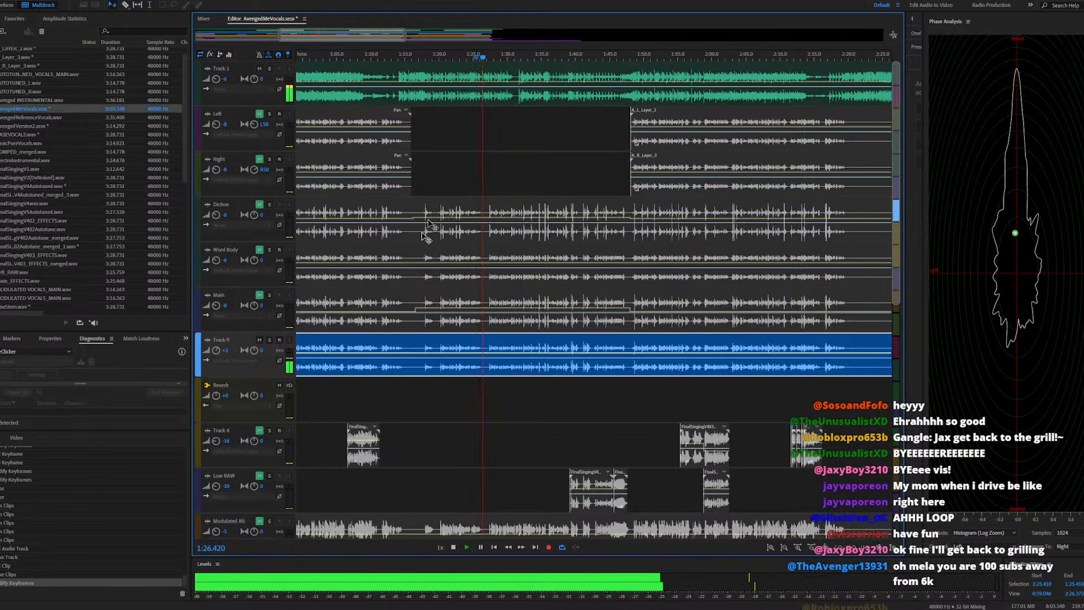
pyautogui.press('XF86AudioRaiseVolume')
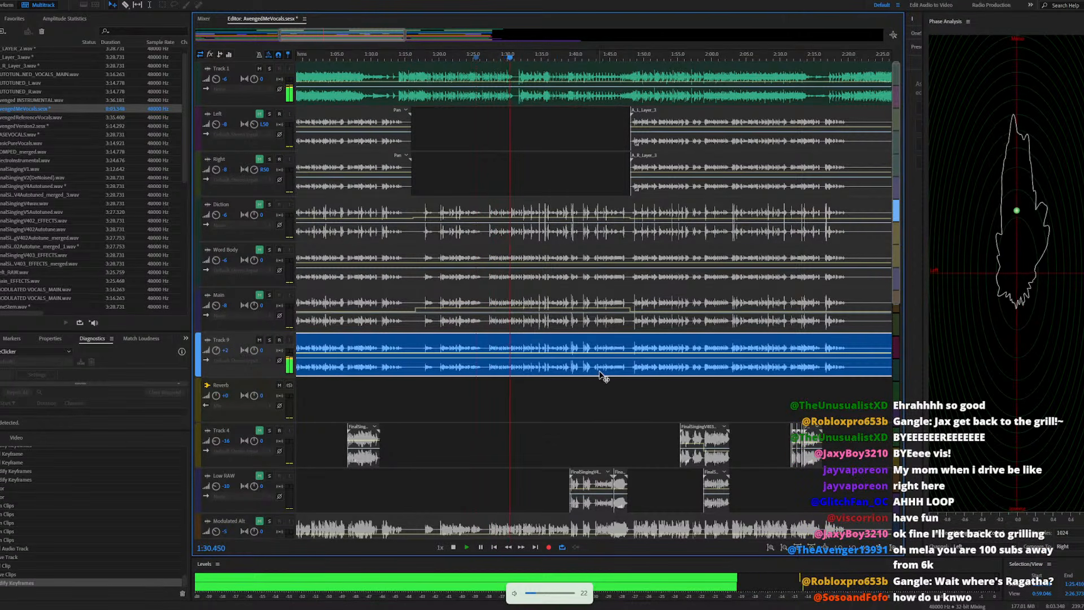
pyautogui.scroll(-3, 603, 373)
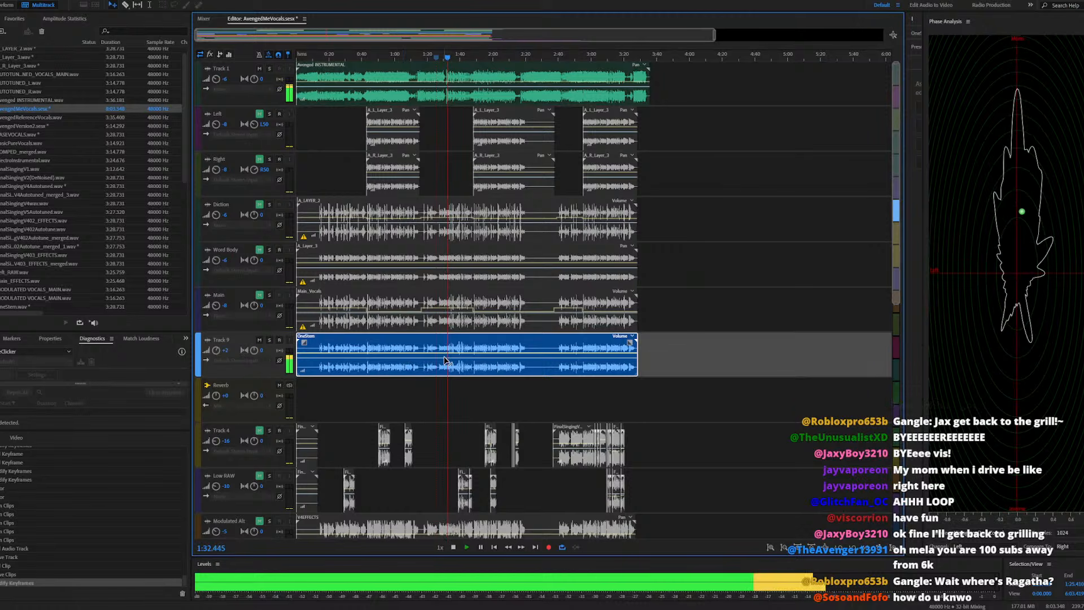
# Listen to the vocal phrases in the mix, replaying from about 1:22.8, and stop playback
pyautogui.scroll(3, 446, 362)
pyautogui.scroll(2, 414, 361)
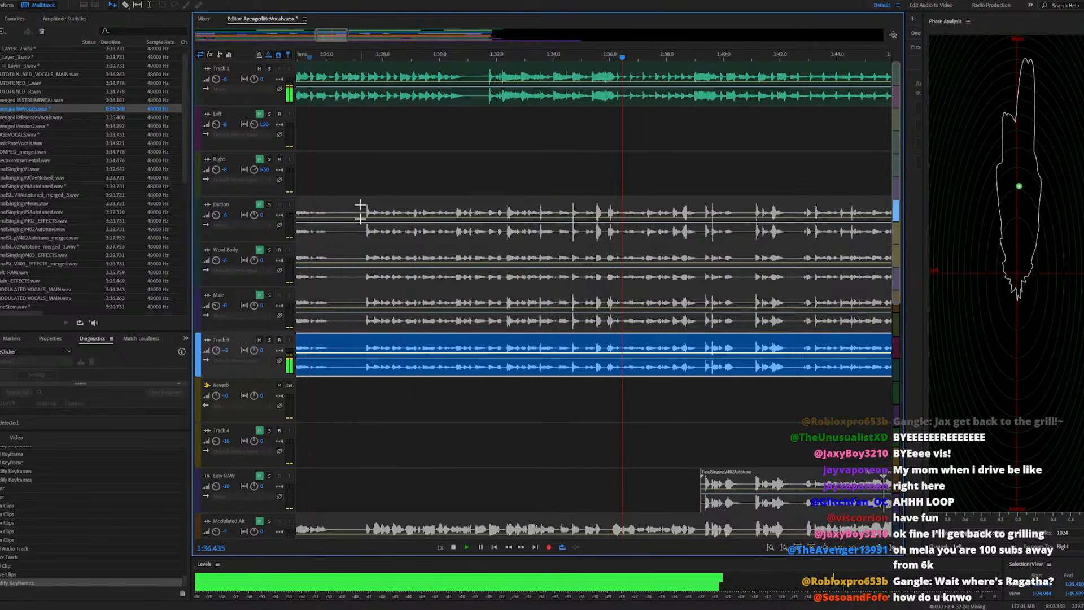
pyautogui.scroll(-3, 378, 346)
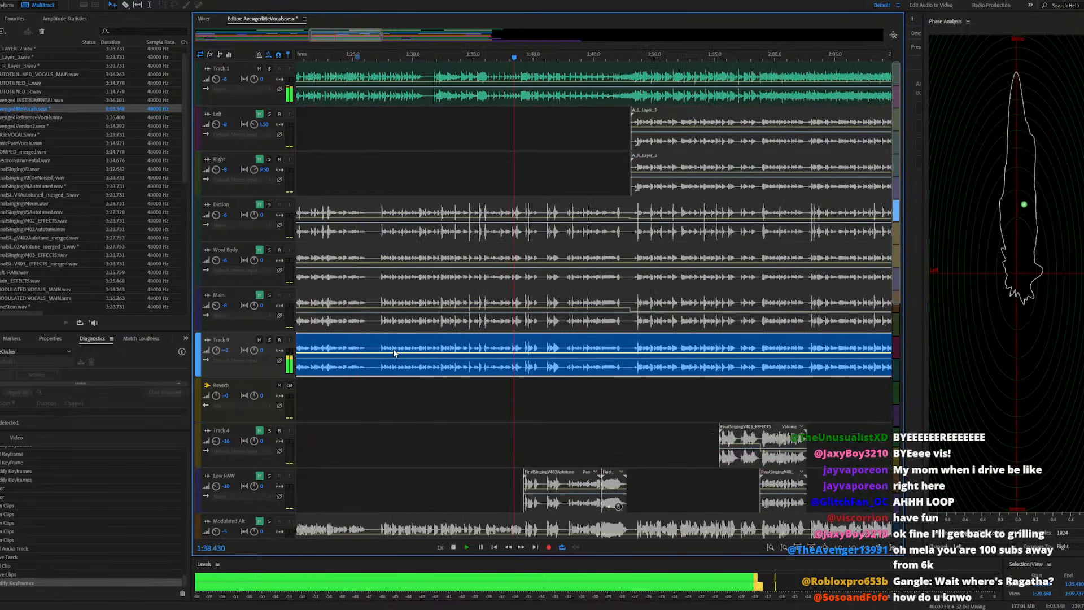
pyautogui.click(327, 57)
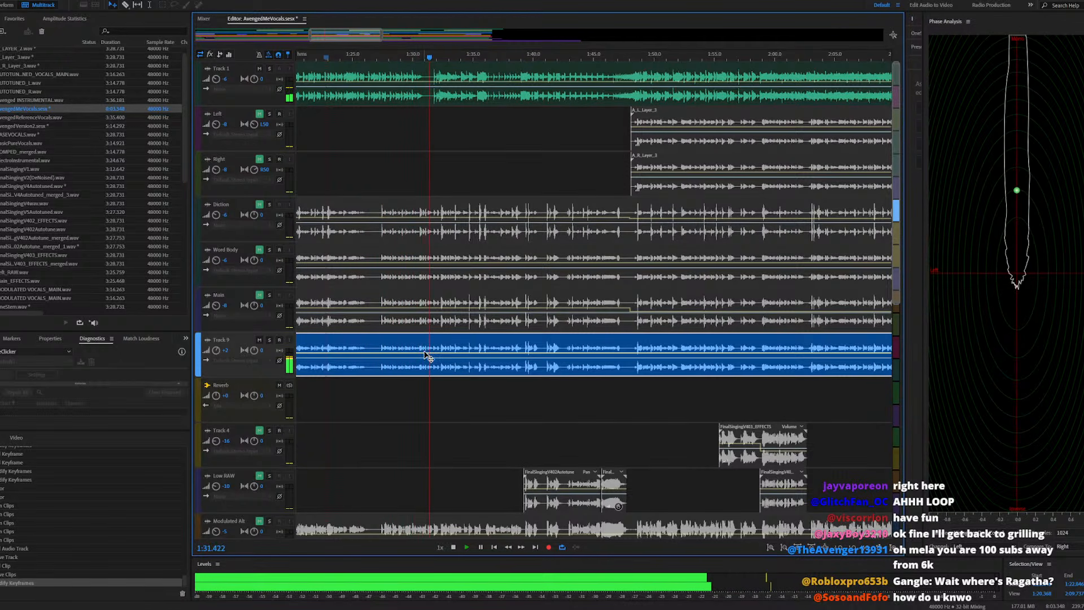
pyautogui.press('space')
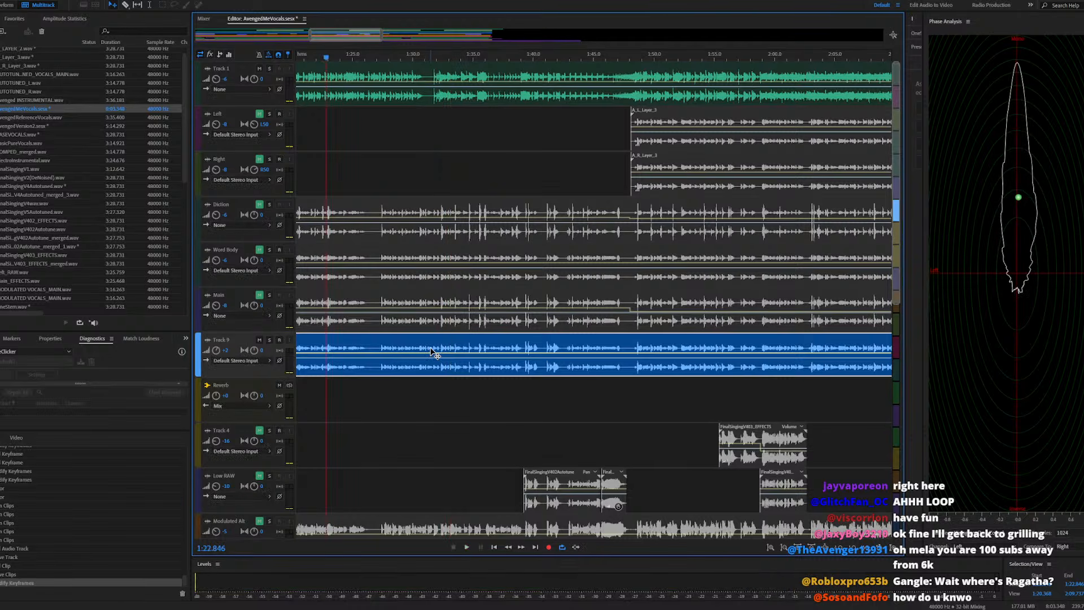
# Open the OneStem clip for waveform editing and slightly raise the volume of the phrase from about 1:26.8 to 1:34.1 while auditioning it
pyautogui.doubleClick(432, 352)
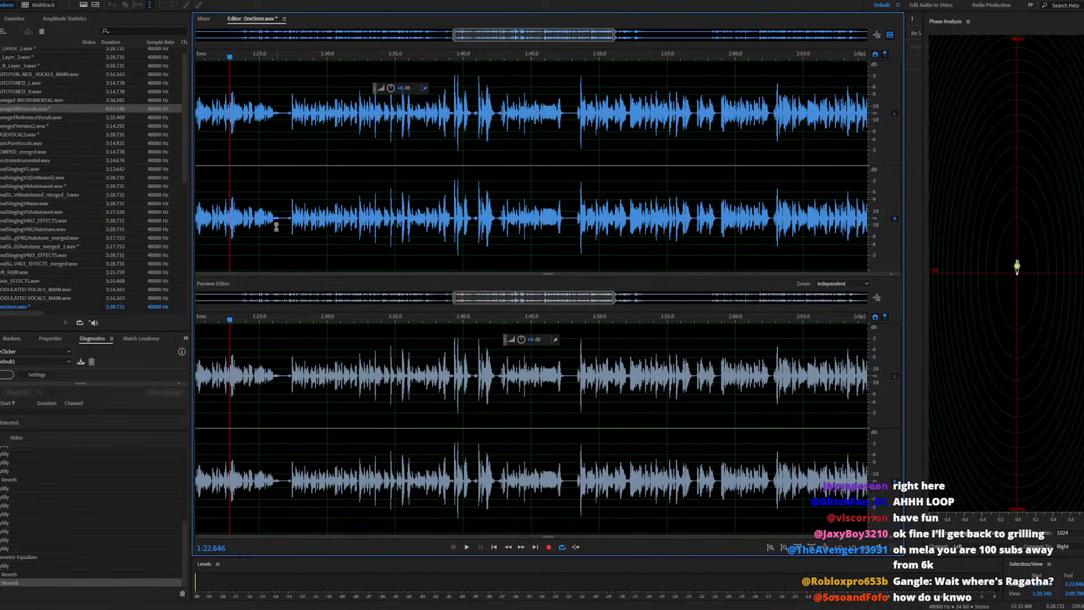
pyautogui.moveTo(284, 218); pyautogui.dragTo(382, 260)
pyautogui.press('space')
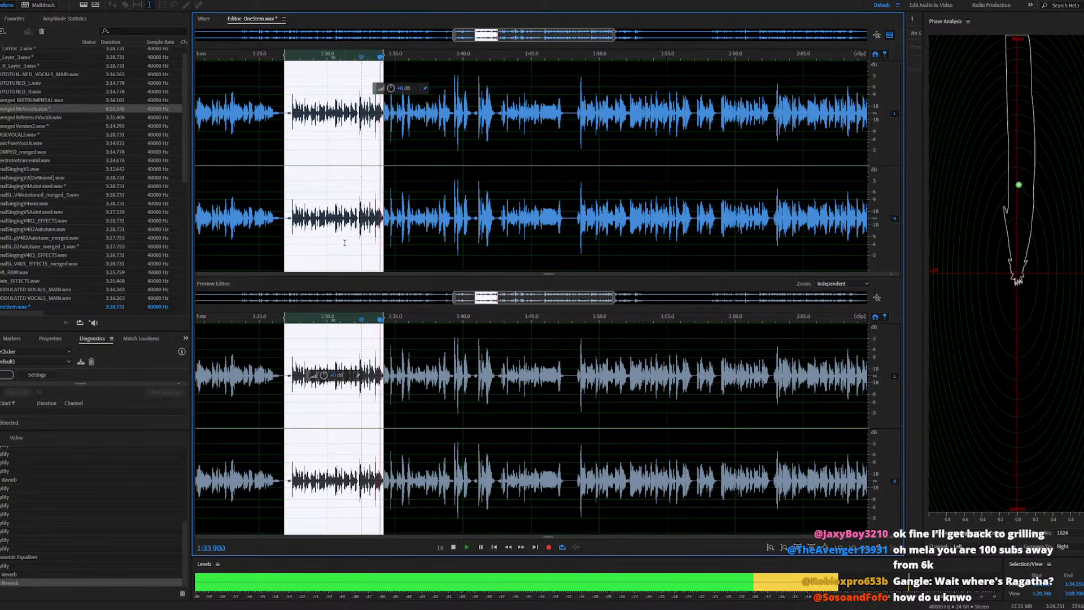
pyautogui.scroll(3, 342, 242)
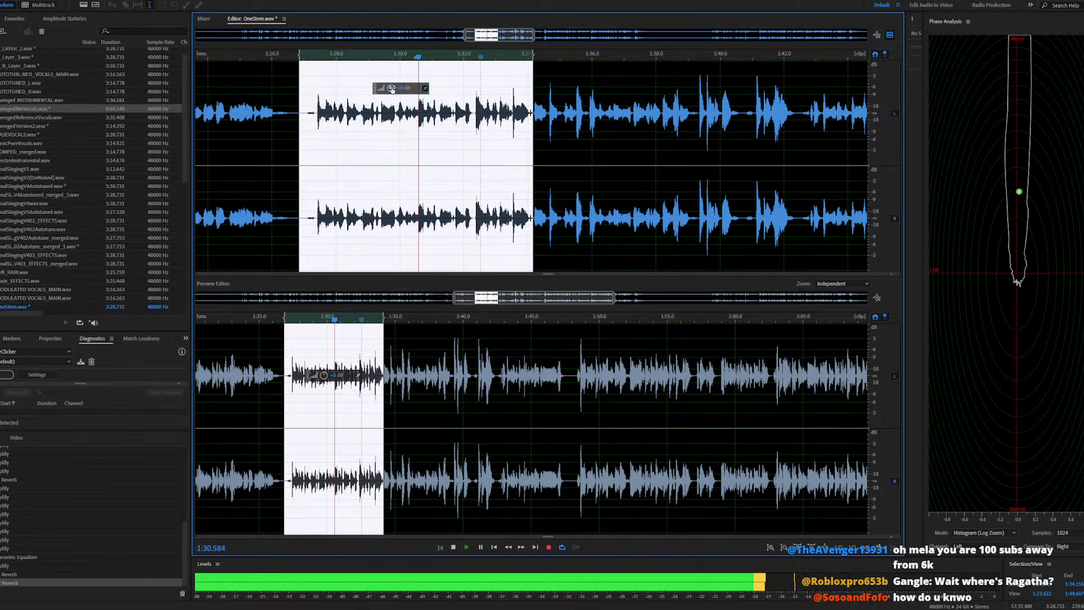
pyautogui.moveTo(391, 88); pyautogui.dragTo(394, 86)
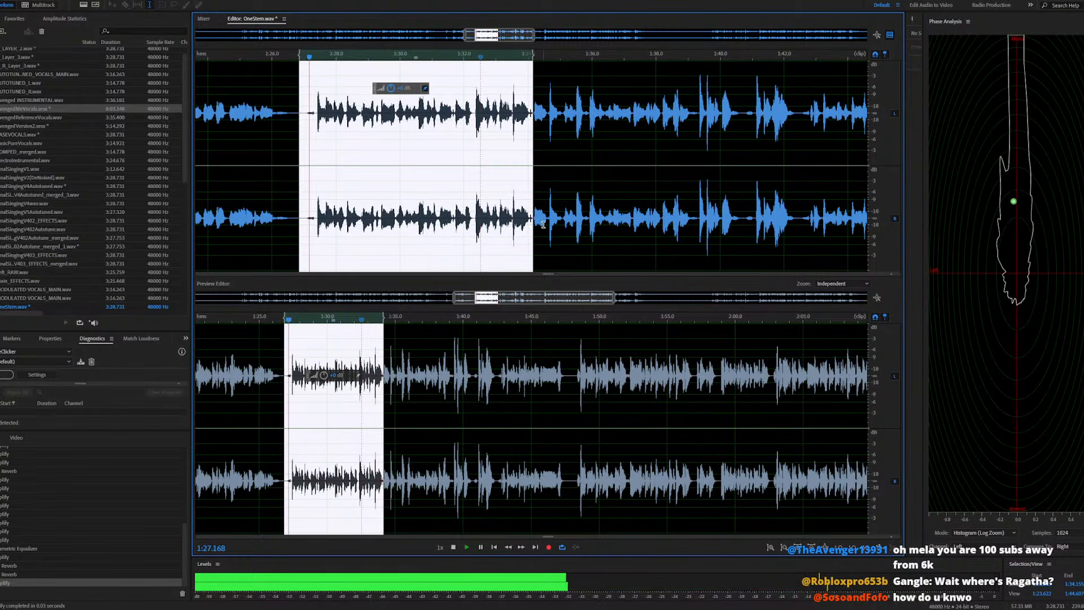
# Audition the following phrase, select it from about 1:34.1 to 1:39.3, and slightly raise its volume
pyautogui.click(532, 220)
pyautogui.press('space')
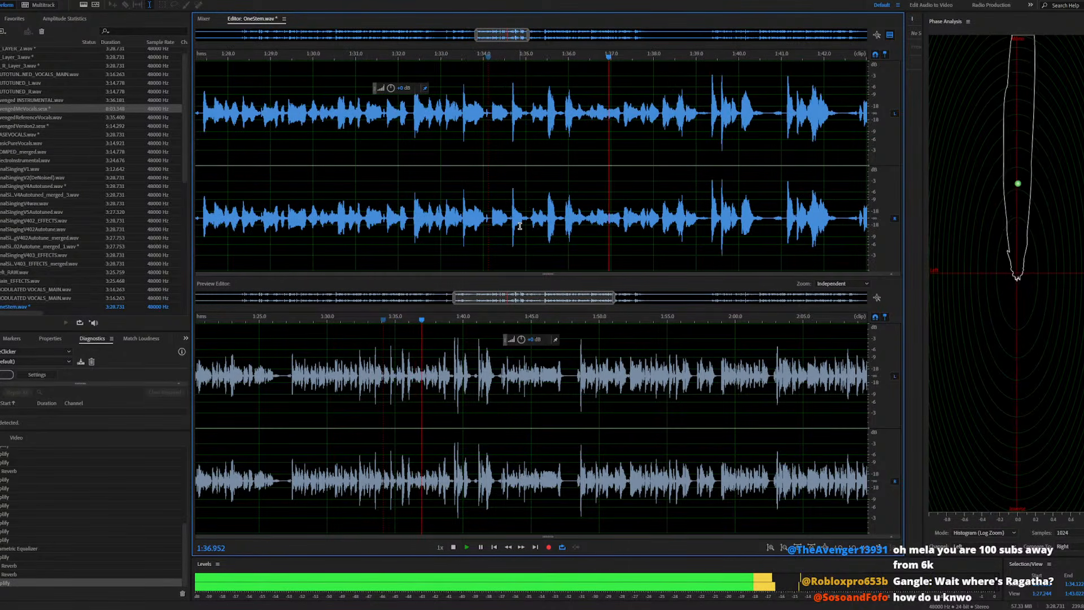
pyautogui.scroll(1, 499, 226)
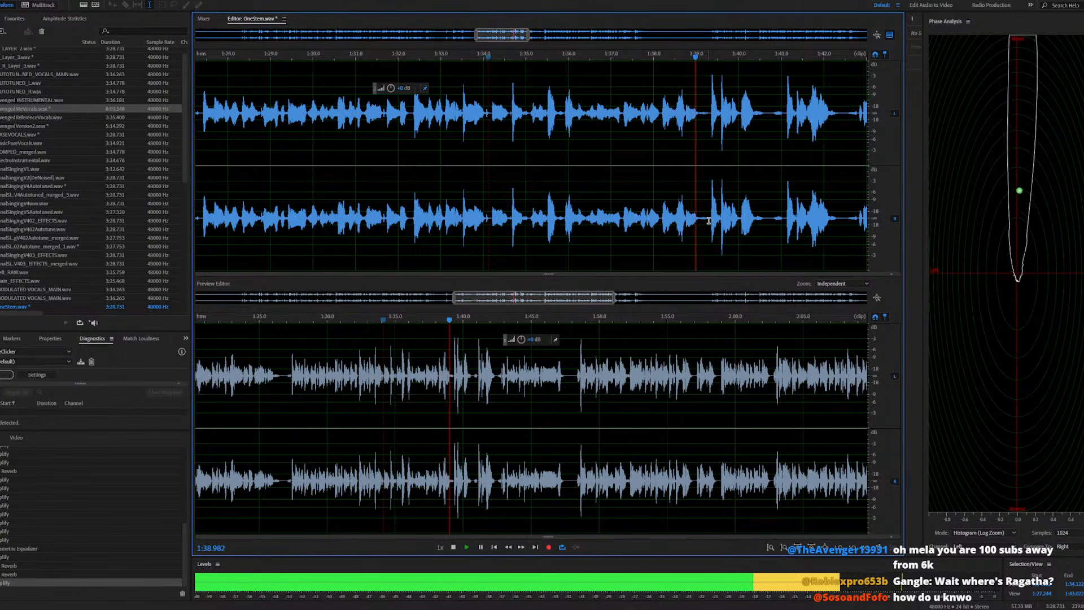
pyautogui.press('space')
pyautogui.moveTo(708, 226); pyautogui.dragTo(490, 254)
pyautogui.press('space')
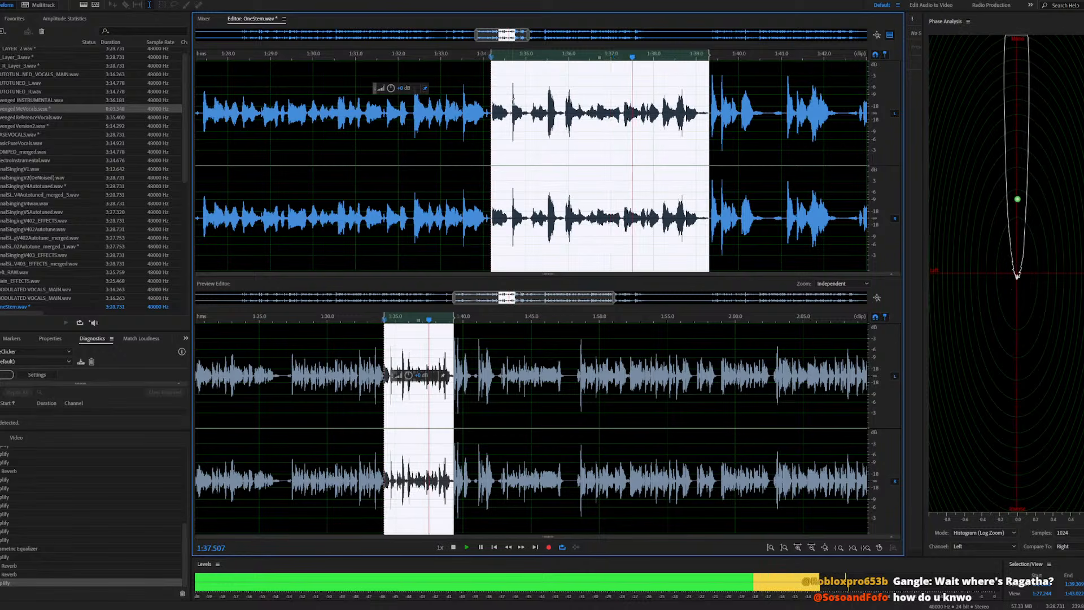
pyautogui.moveTo(391, 89); pyautogui.dragTo(393, 89)
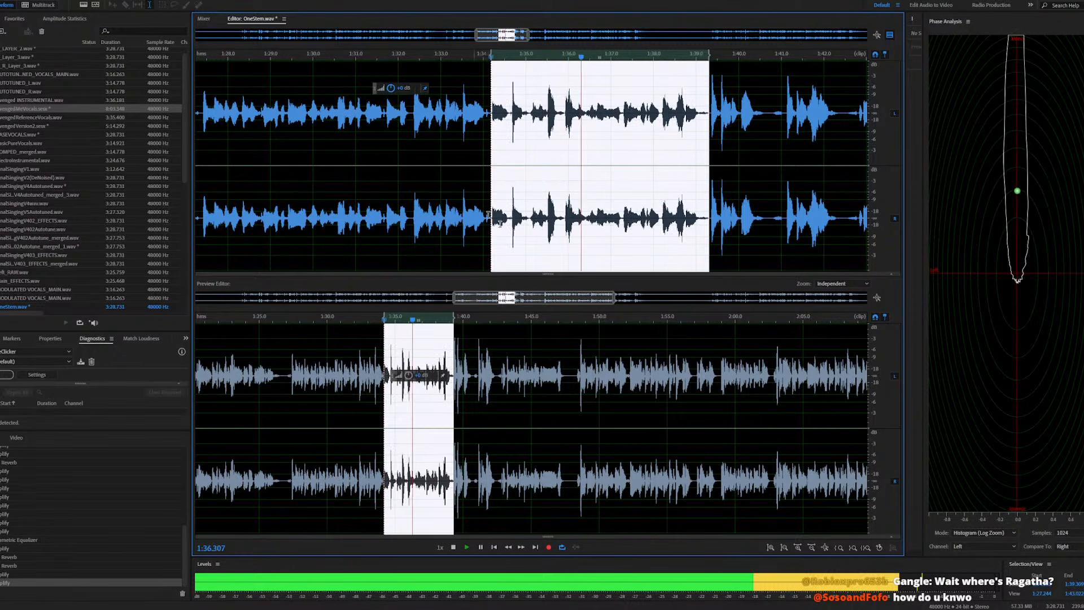
# Play from about 1:34.2, select the quiet word from 1:35.1 to about 1:35.5, and raise its volume
pyautogui.press('space')
pyautogui.click(493, 229)
pyautogui.press('space')
pyautogui.scroll(3, 571, 237)
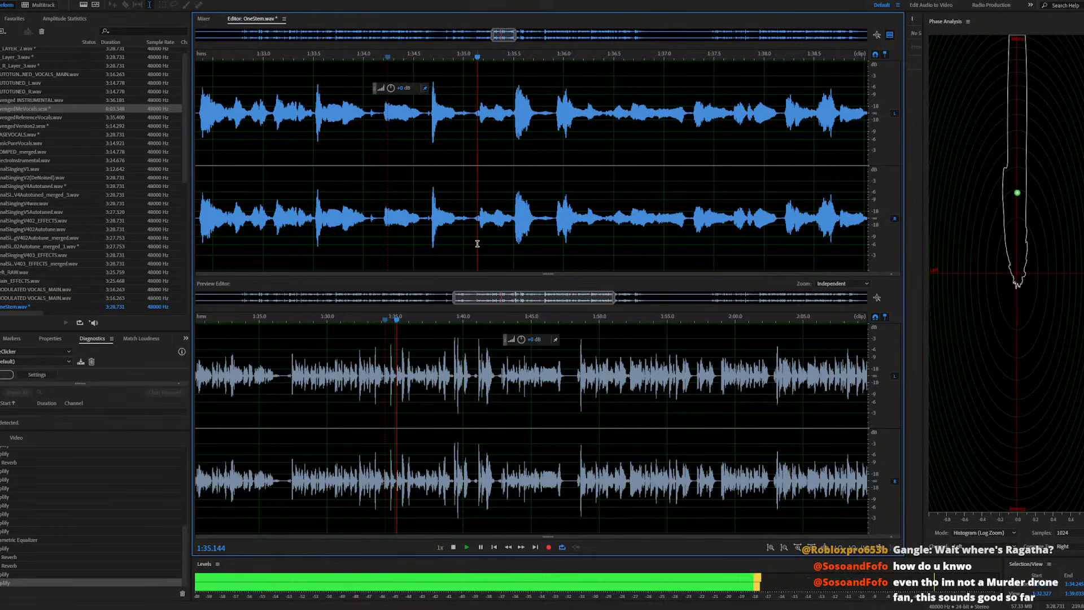
pyautogui.press('space')
pyautogui.moveTo(473, 226); pyautogui.dragTo(511, 238)
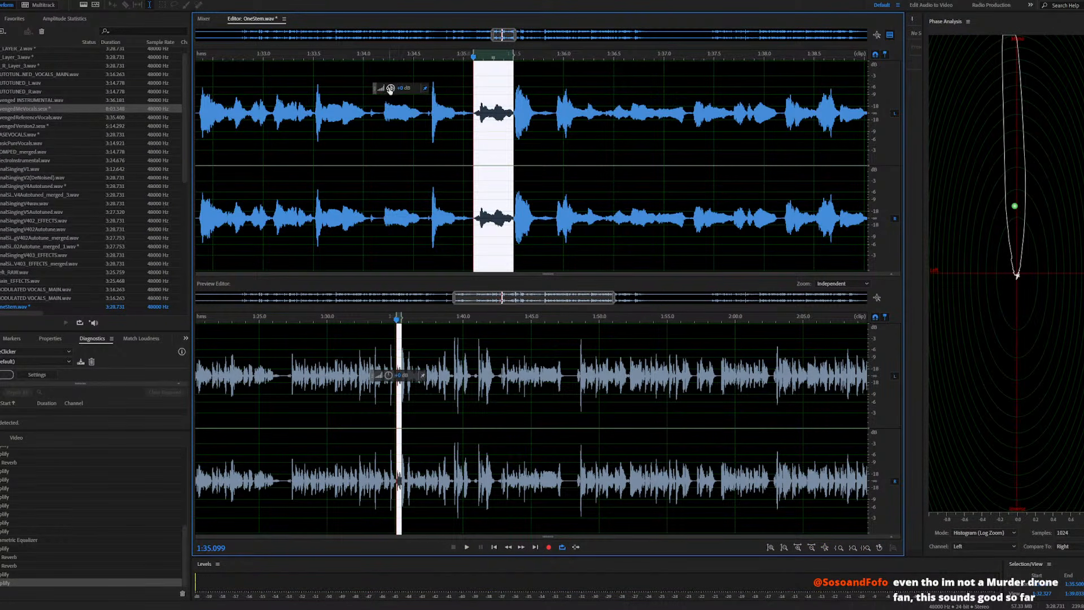
# Play the stem from about 1:32.83 and again from about 1:34.4 to locate the small noise before the 1:34.7 word
pyautogui.click(247, 218)
pyautogui.press('space')
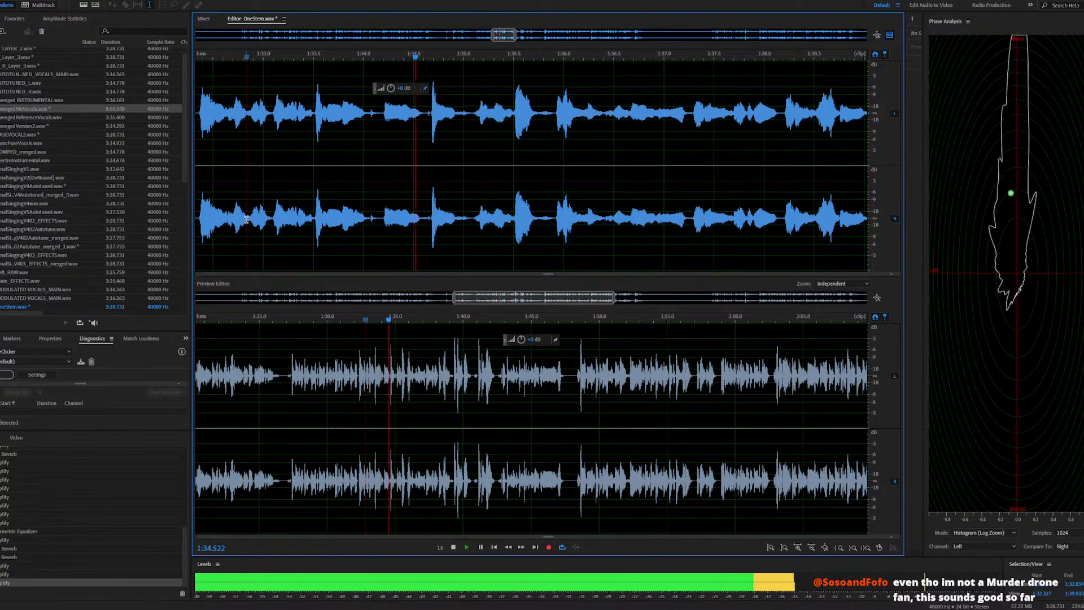
pyautogui.press('space')
pyautogui.scroll(4, 421, 233)
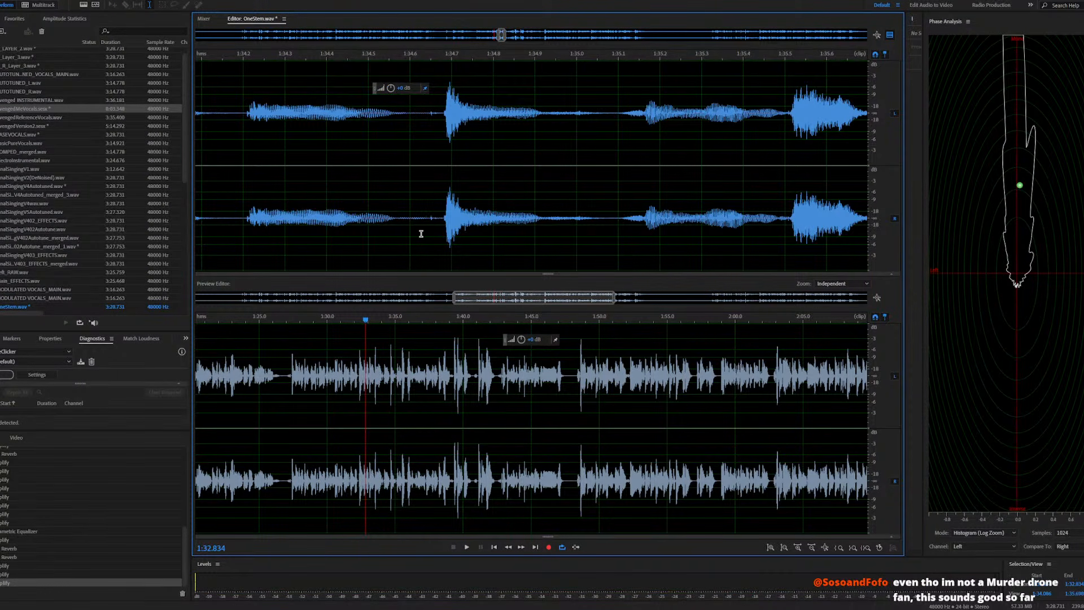
pyautogui.click(337, 226)
pyautogui.press('space')
pyautogui.press('space')
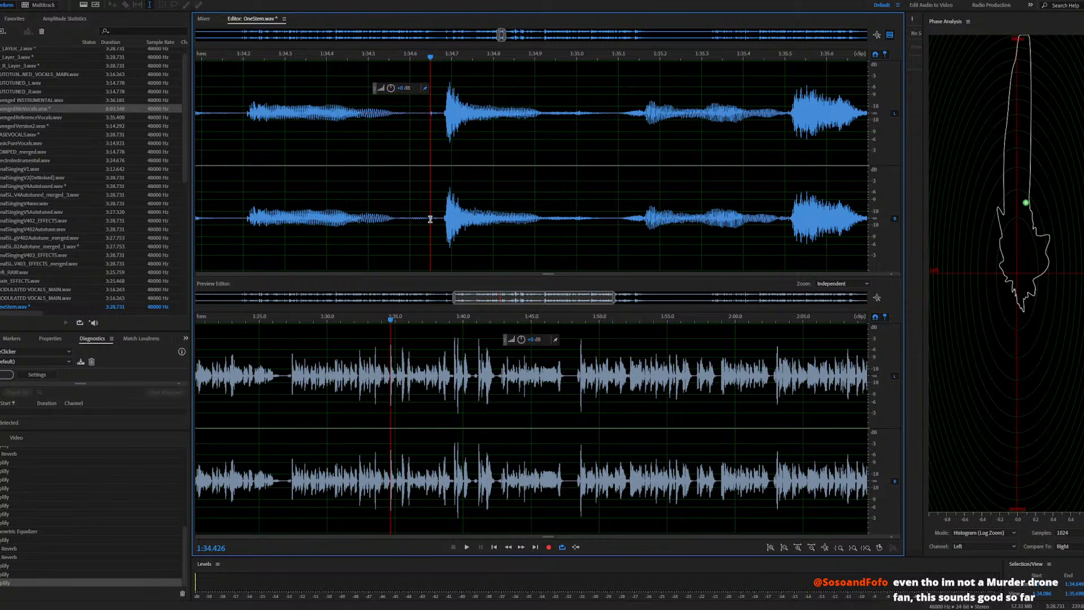
# Select the tiny click at about 1:34.65, lower its volume, and replay the passage from 1:34.4
pyautogui.moveTo(430, 219); pyautogui.dragTo(434, 225)
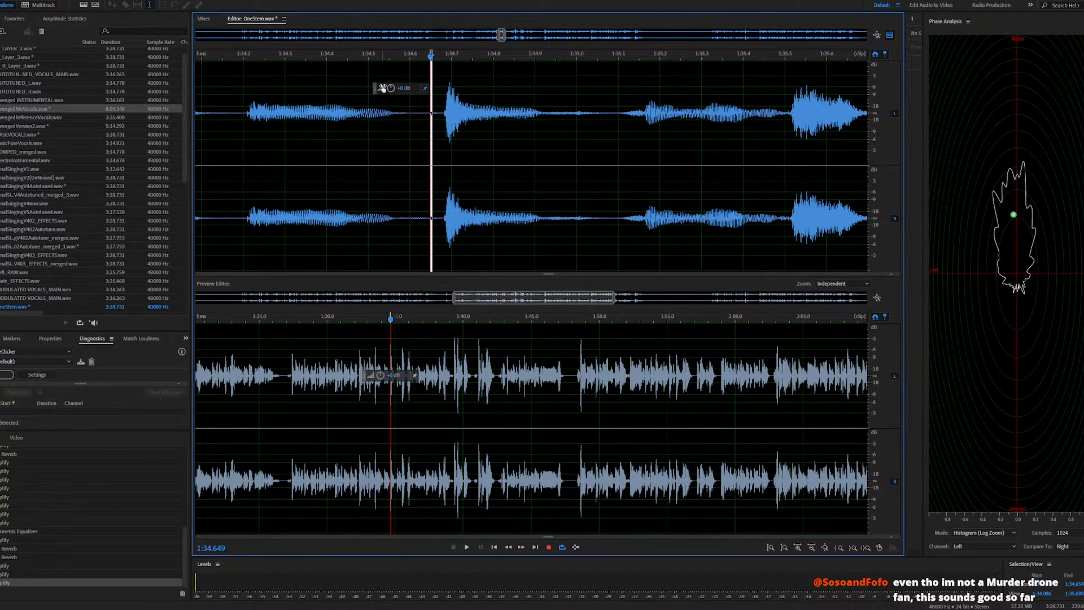
pyautogui.moveTo(363, 116); pyautogui.dragTo(361, 126)
pyautogui.click(325, 223)
pyautogui.press('space')
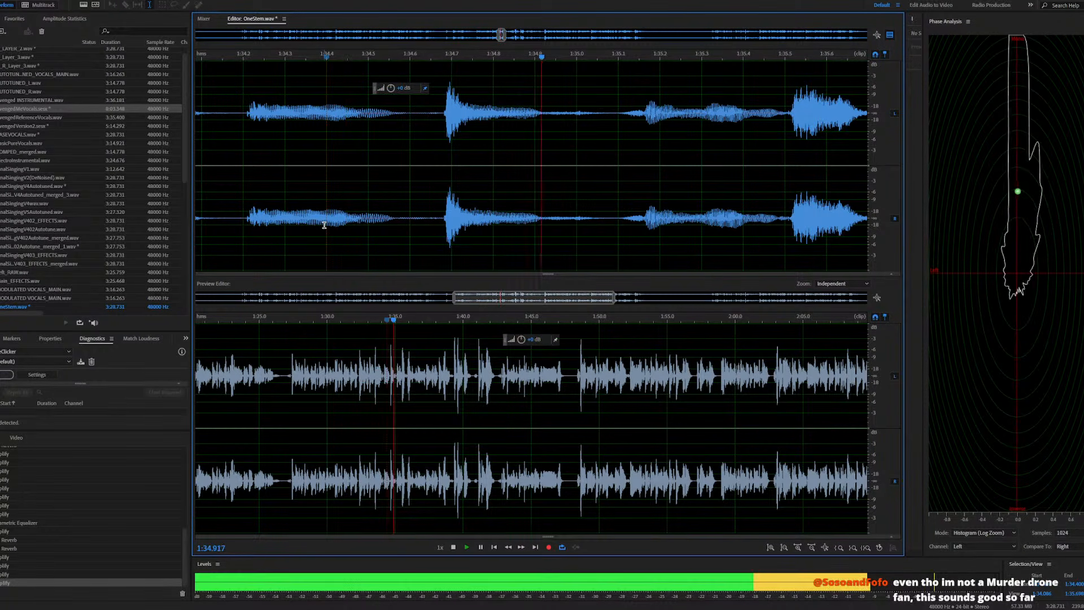
pyautogui.press('space')
# Audition short bits between about 1:34.55 and 1:34.72 to pinpoint any noise left in the gap before the word
pyautogui.click(458, 228)
pyautogui.press('space')
pyautogui.press('space')
pyautogui.click(455, 235)
pyautogui.press('space')
pyautogui.press('space')
pyautogui.click(432, 235)
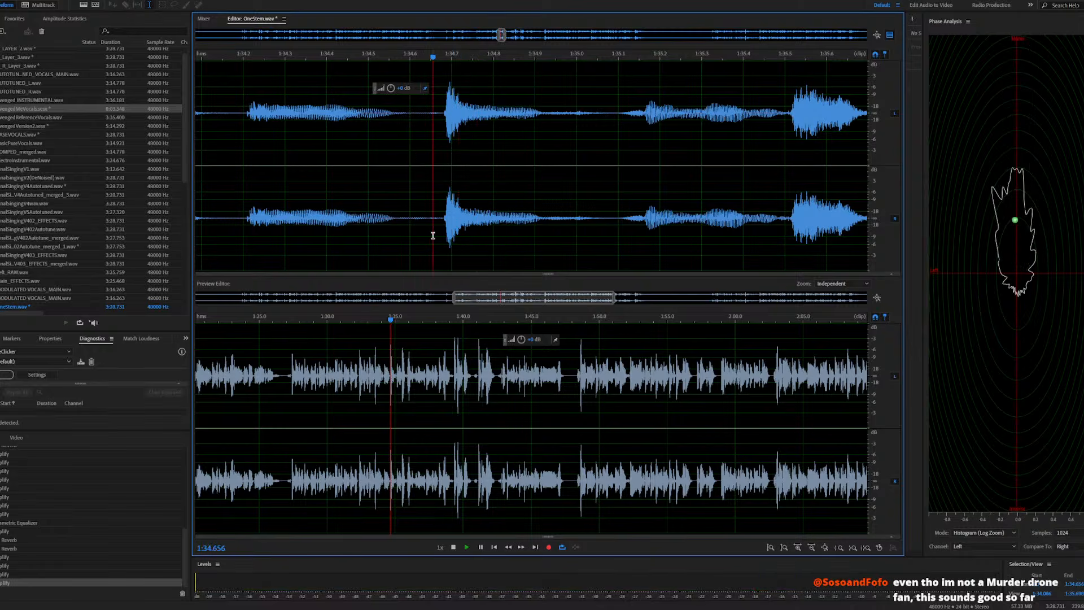
pyautogui.click(389, 233)
pyautogui.press('space')
pyautogui.press('space')
pyautogui.press('space')
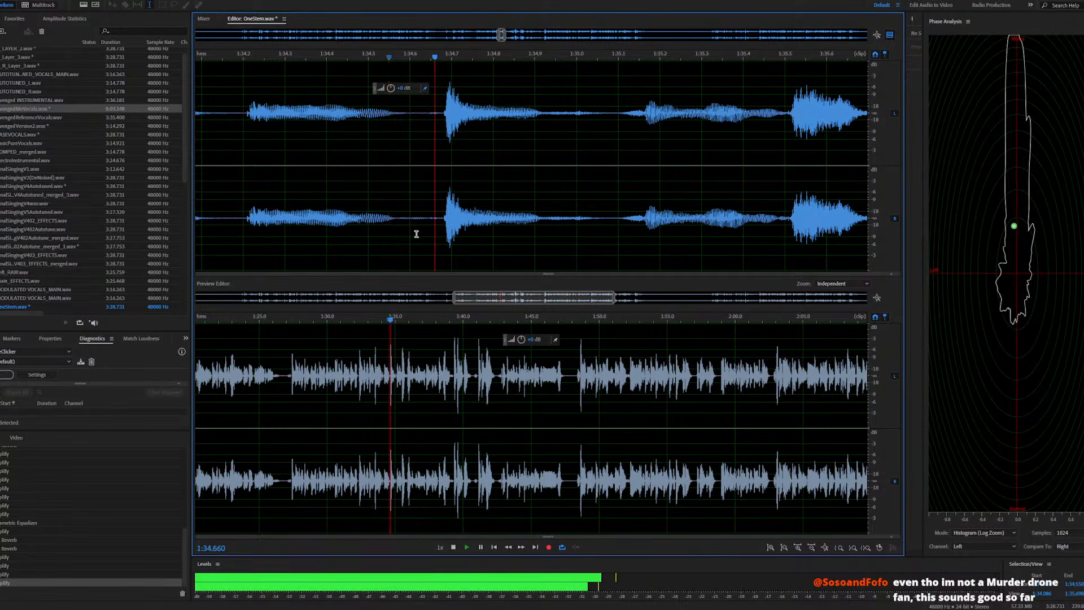
pyautogui.press('space')
# Select the sliver of gap around 1:34.66, just before the loud word onset, and lower its volume
pyautogui.scroll(3, 427, 233)
pyautogui.scroll(2, 452, 236)
pyautogui.scroll(2, 452, 236)
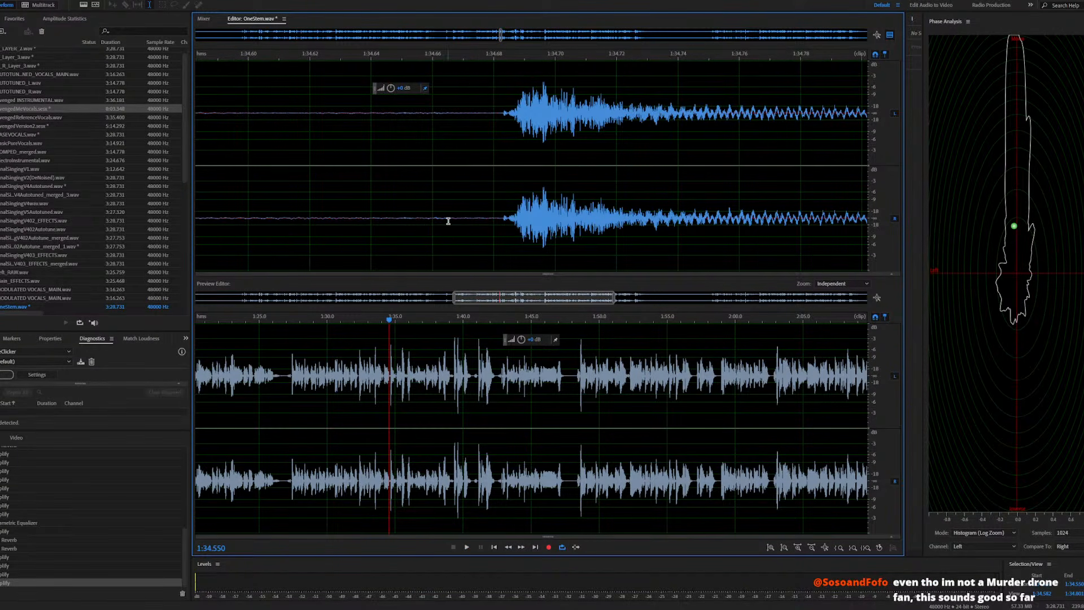
pyautogui.moveTo(449, 220); pyautogui.dragTo(431, 258)
pyautogui.scroll(-5, 469, 247)
# Play the edited passage from 1:34.4 to about 1:38.2 and stop playback
pyautogui.click(353, 232)
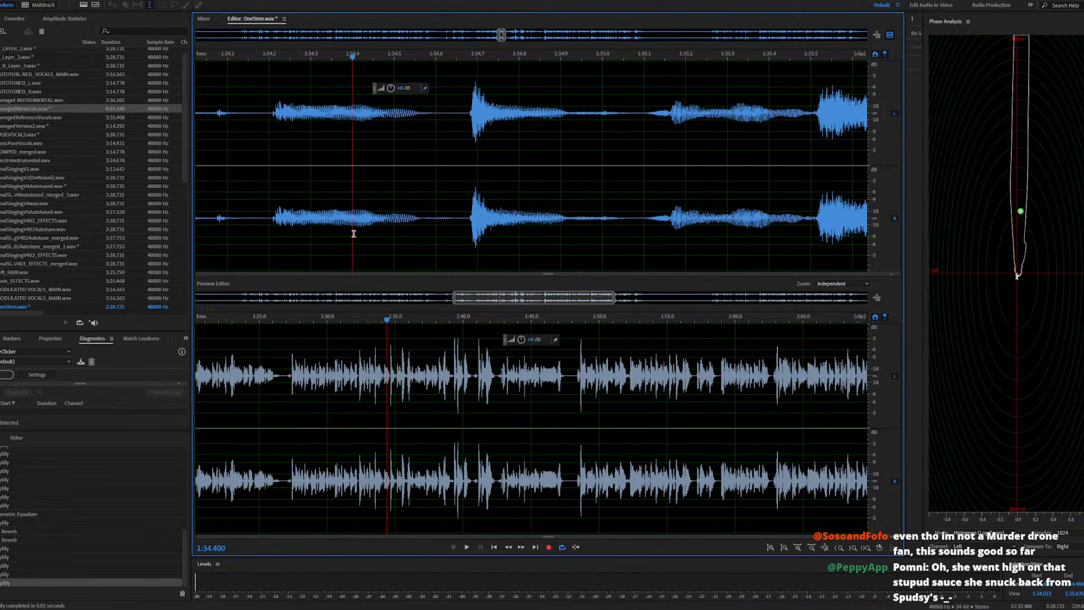
pyautogui.press('space')
pyautogui.scroll(-5, 309, 227)
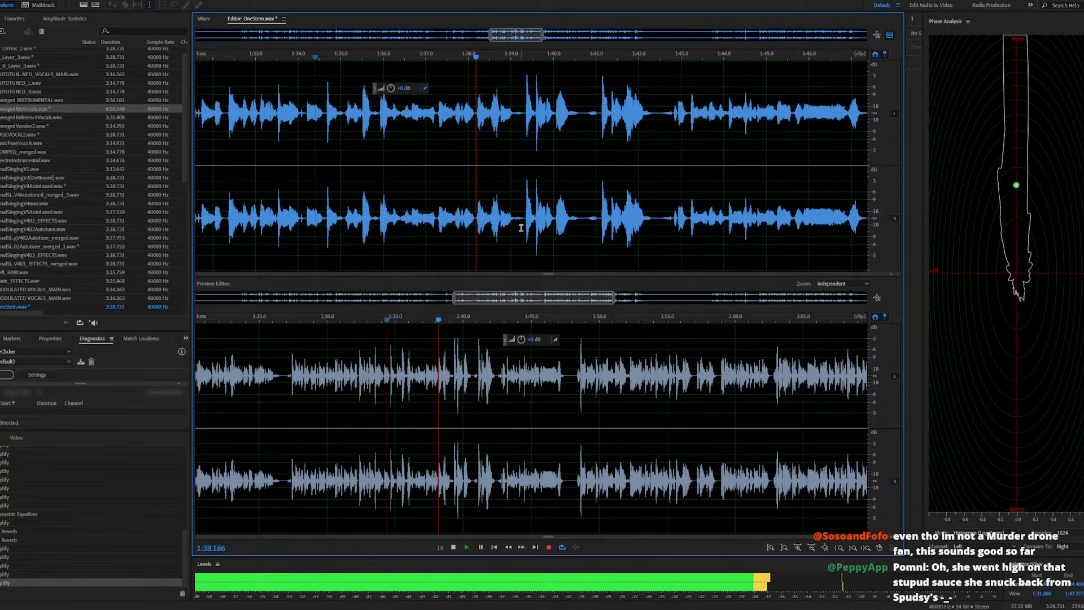
pyautogui.press('space')
# Select the end of the phrase from 1:38.2 to about 1:39.3 in the stem
pyautogui.scroll(3, 495, 223)
pyautogui.scroll(2, 495, 224)
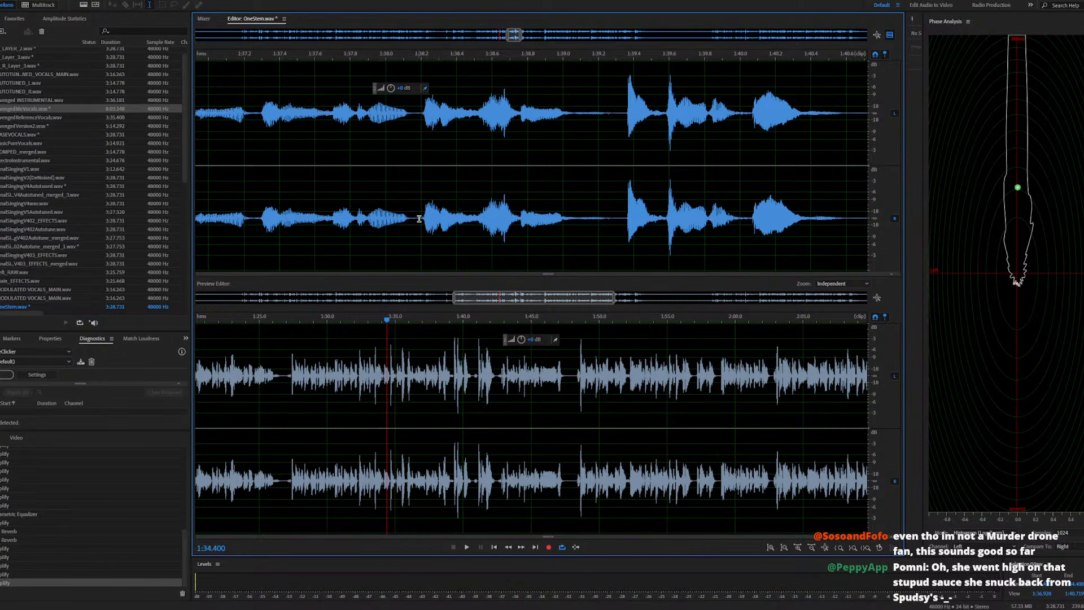
pyautogui.moveTo(422, 219); pyautogui.dragTo(618, 233)
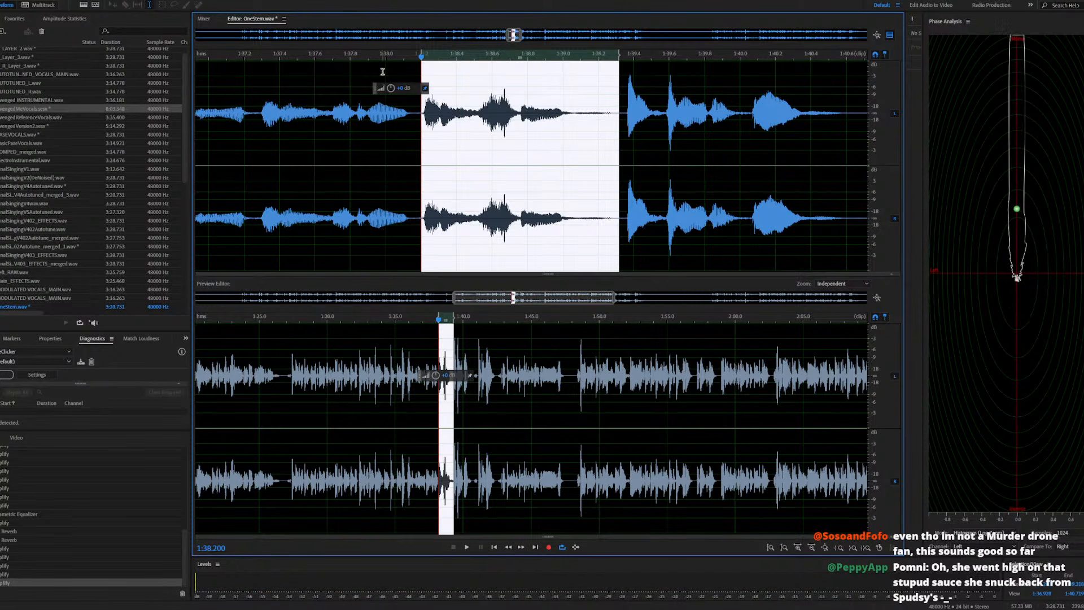
# Raise the gain of the selected vocal phrase from 1:38.2 to about 1:39.3 slightly and play back the passage around it
pyautogui.moveTo(391, 90); pyautogui.dragTo(397, 87)
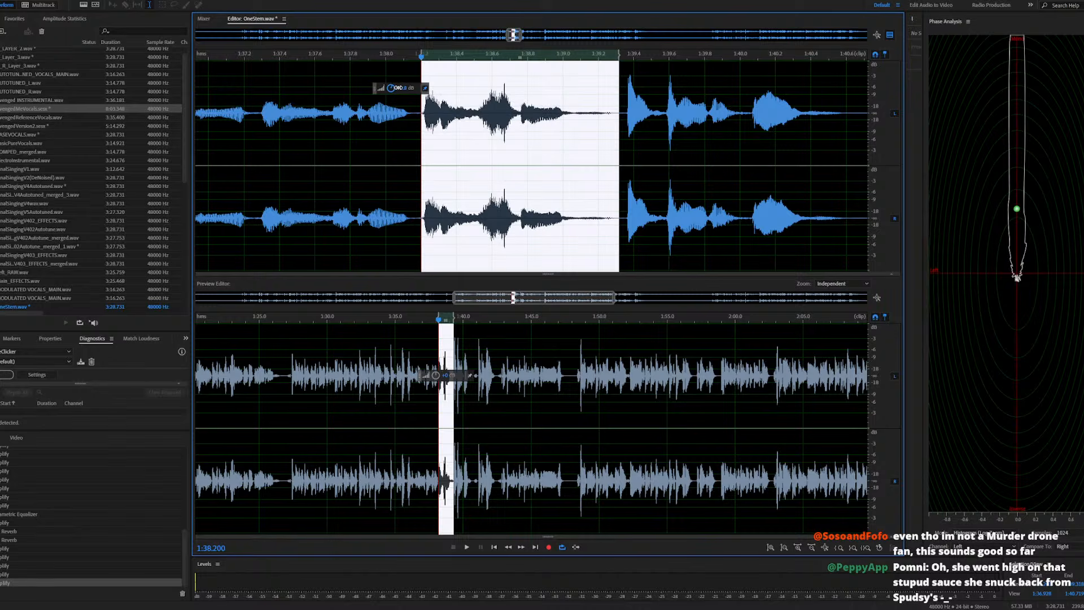
pyautogui.click(398, 186)
pyautogui.press('space')
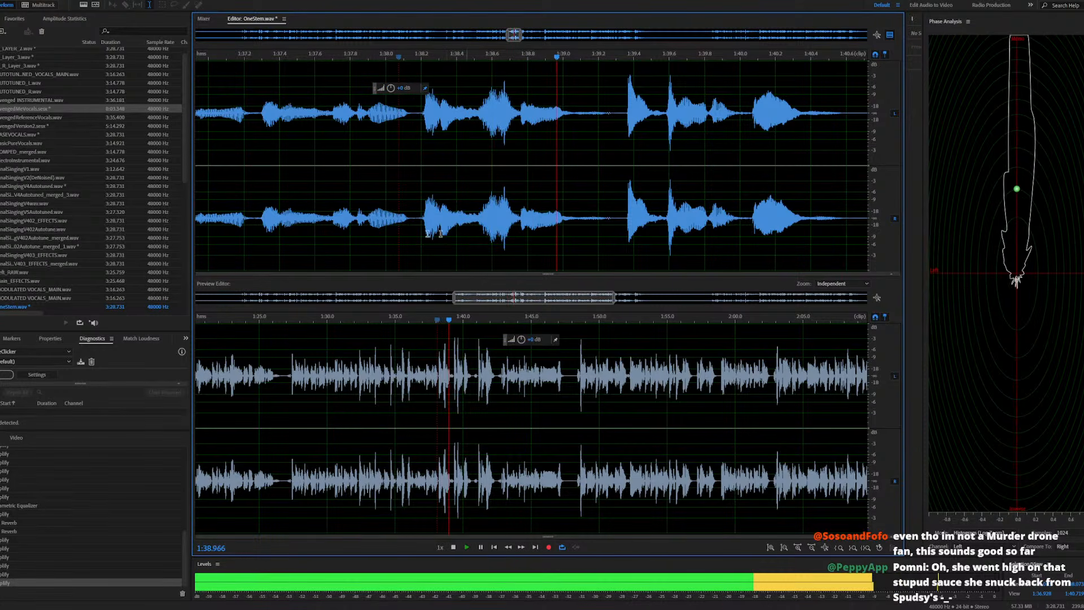
pyautogui.scroll(-3, 359, 206)
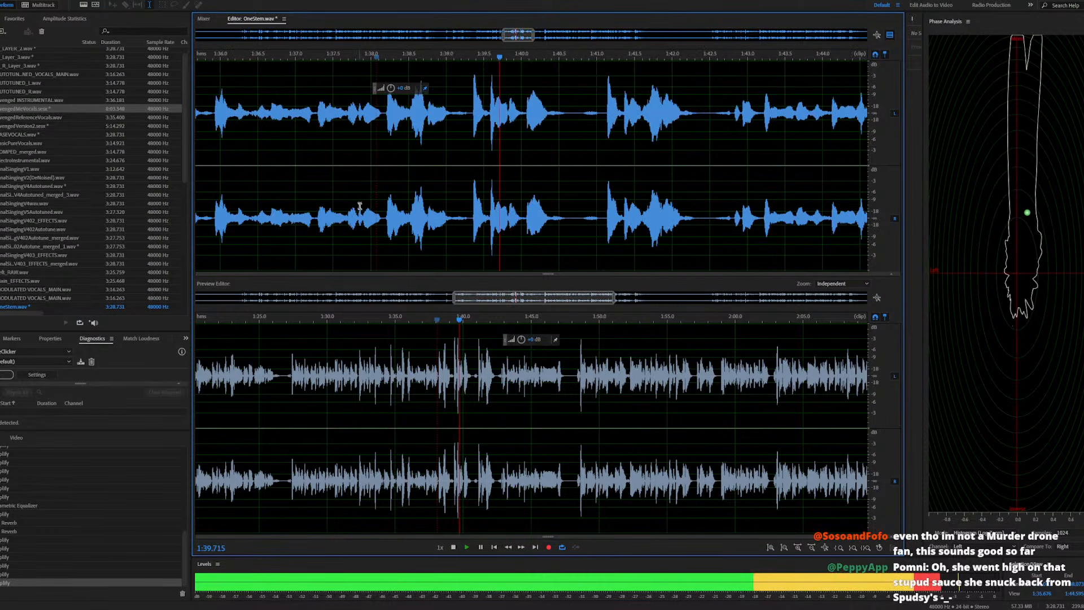
pyautogui.scroll(-3, 359, 206)
pyautogui.press('space')
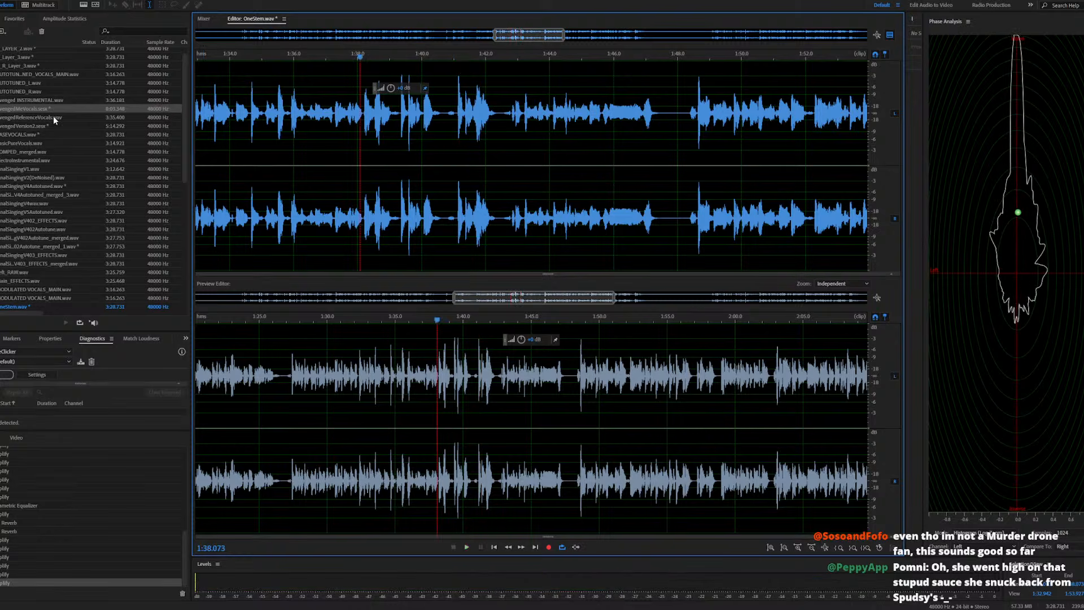
# Open the AvengedMeVocals multitrack session and listen to the mix from about 1:22.8 to 1:47
pyautogui.doubleClick(51, 110)
pyautogui.press('space')
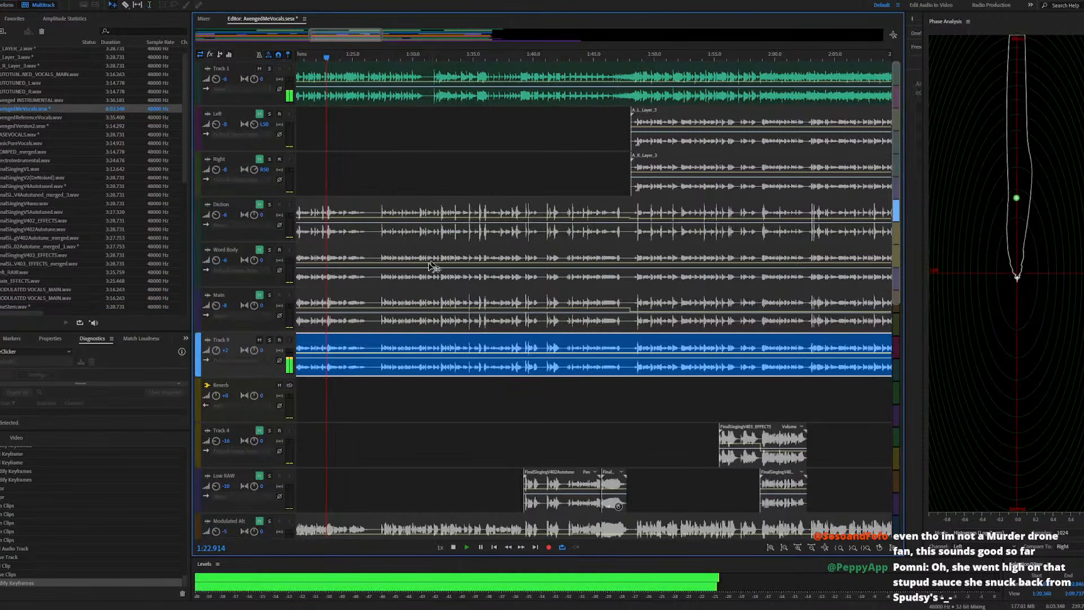
pyautogui.scroll(-3, 472, 282)
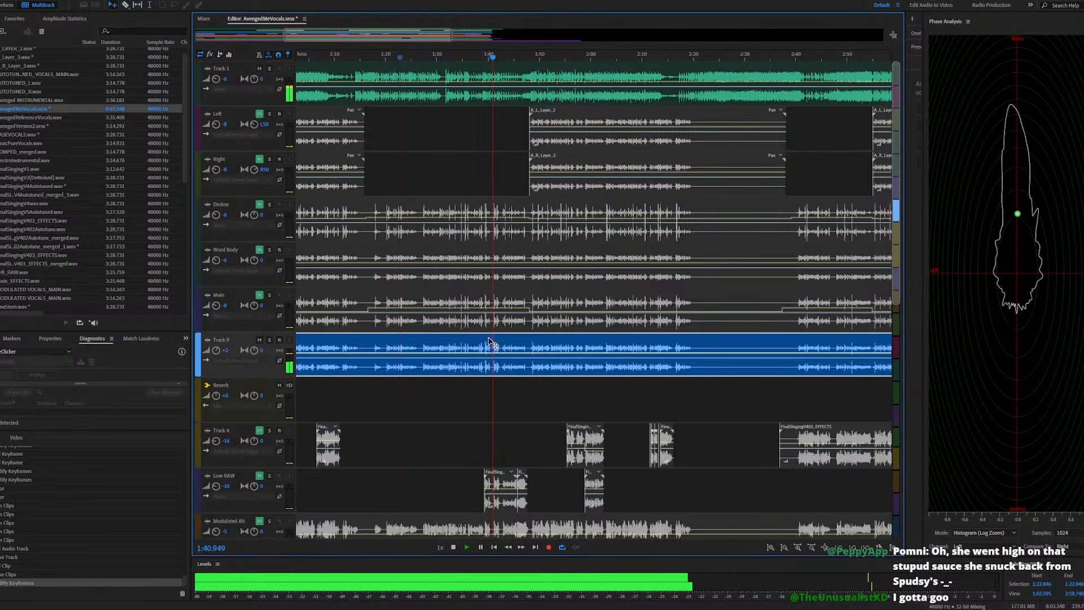
pyautogui.scroll(-1, 496, 325)
pyautogui.scroll(2, 527, 306)
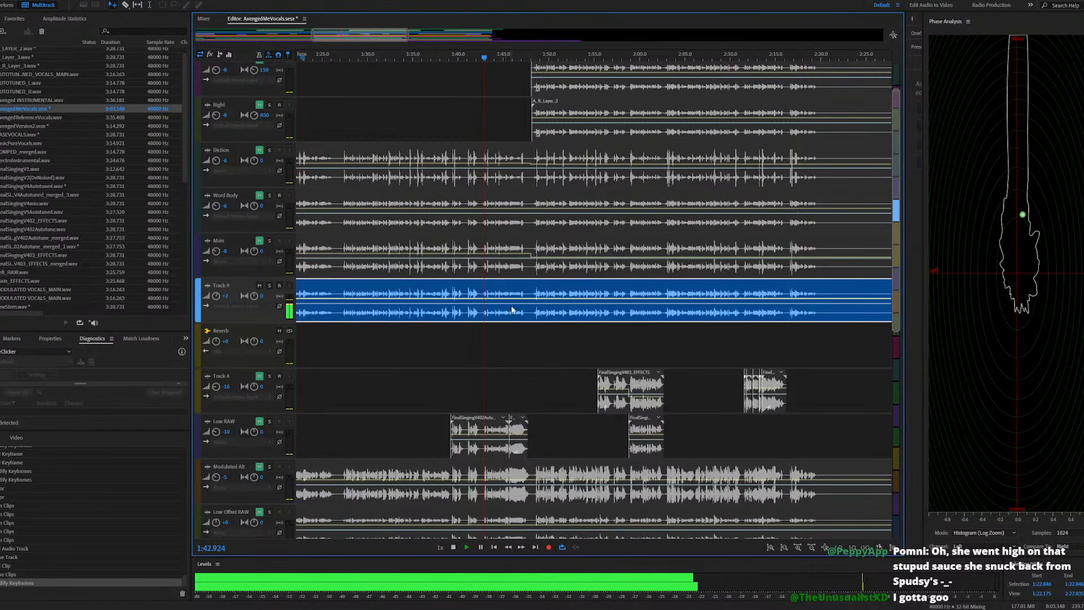
pyautogui.scroll(4, 511, 307)
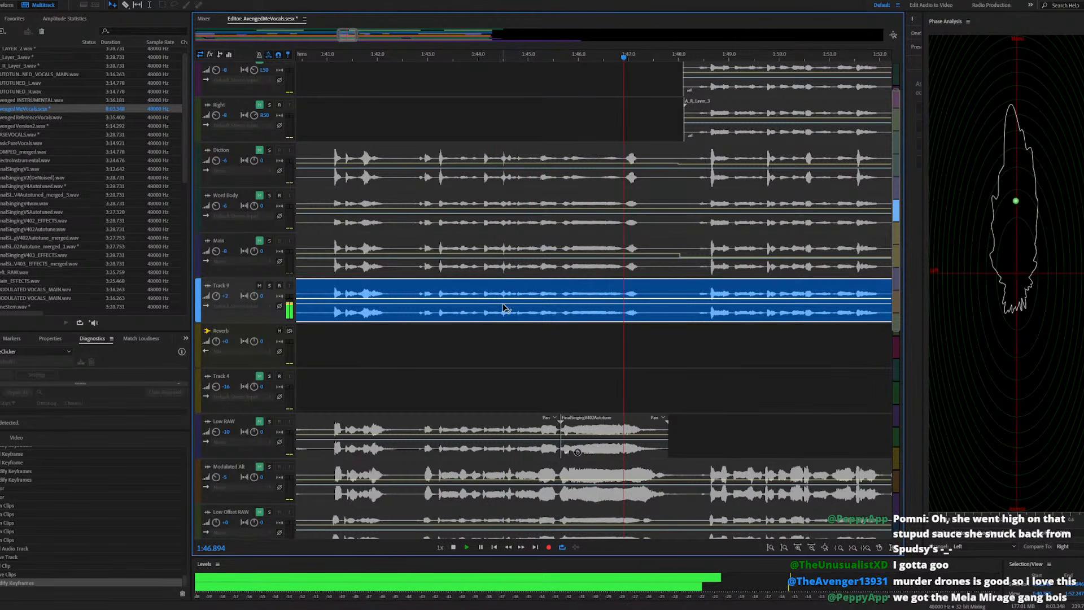
pyautogui.press('space')
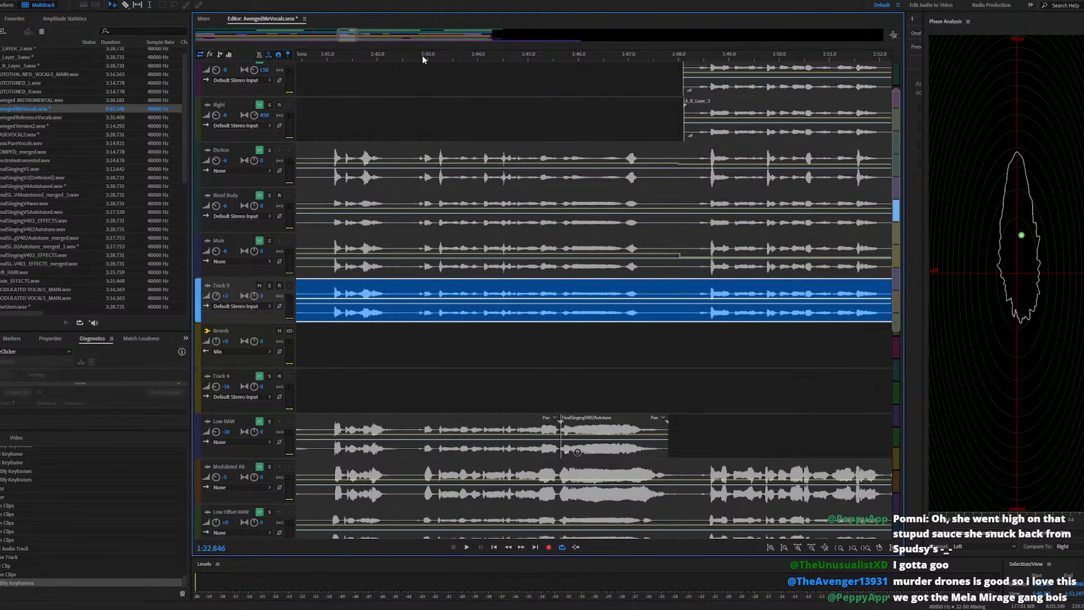
# In the Track 9 vocal clip's source file, boost the quieter passage from 1:42.8 to about 1:48.2 and play it back
pyautogui.doubleClick(494, 288)
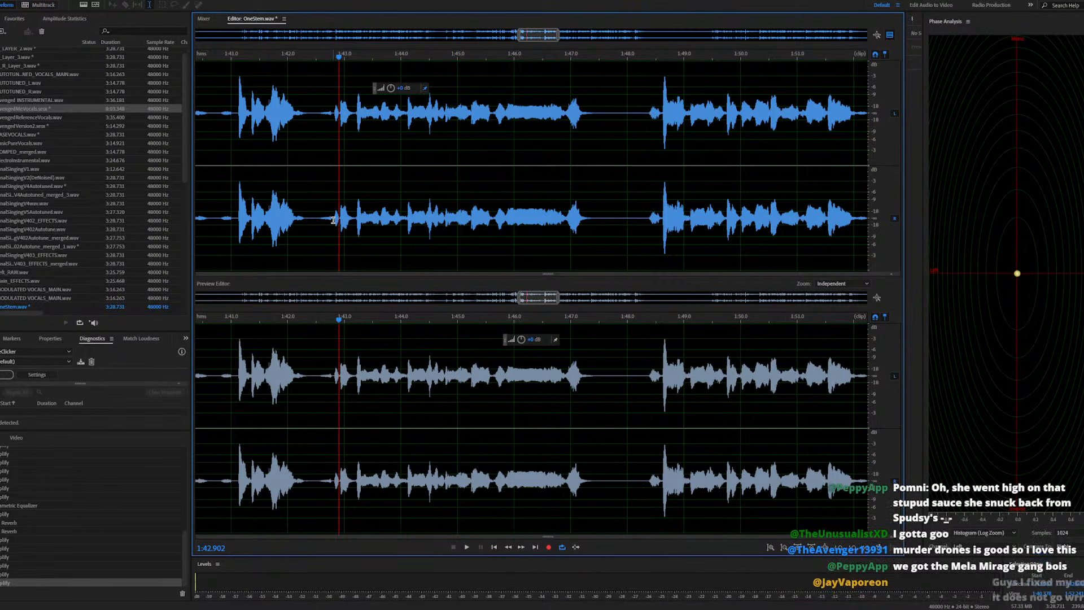
pyautogui.moveTo(333, 220); pyautogui.dragTo(640, 240)
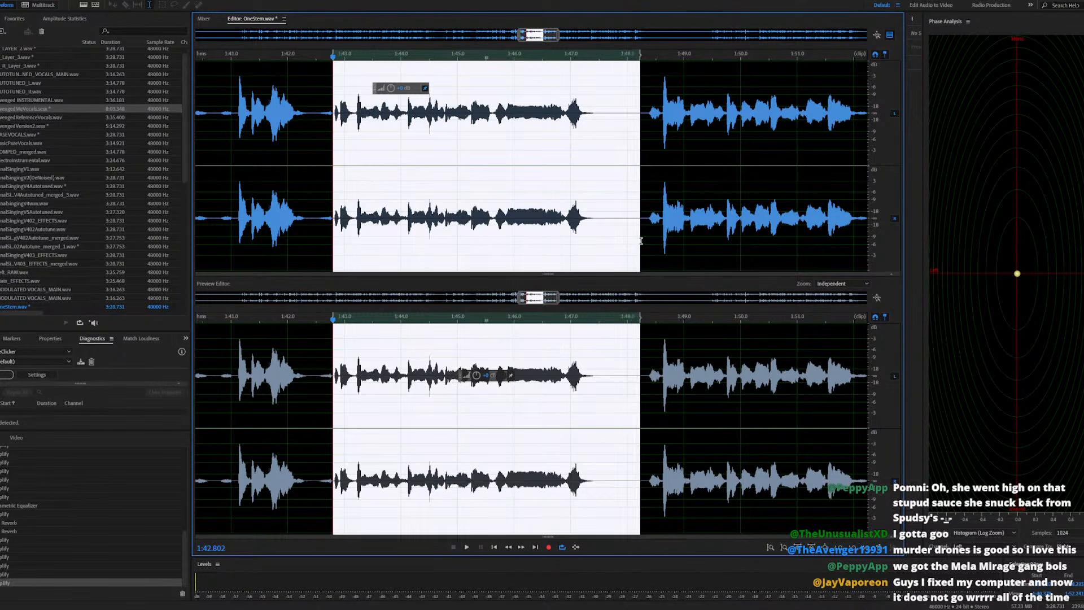
pyautogui.moveTo(393, 88); pyautogui.dragTo(398, 86)
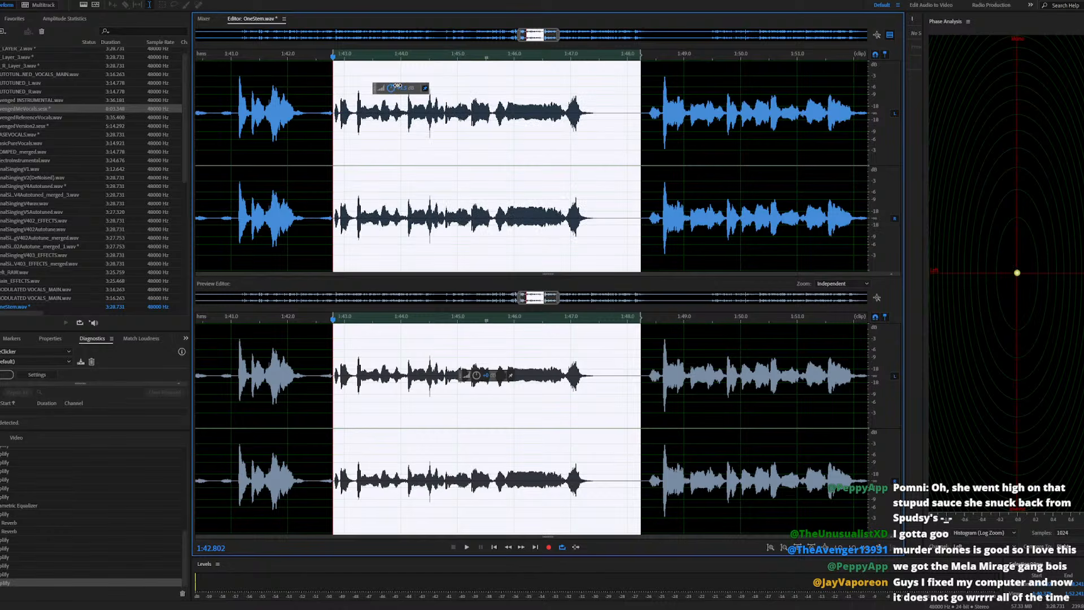
pyautogui.click(351, 231)
pyautogui.scroll(-5, 360, 233)
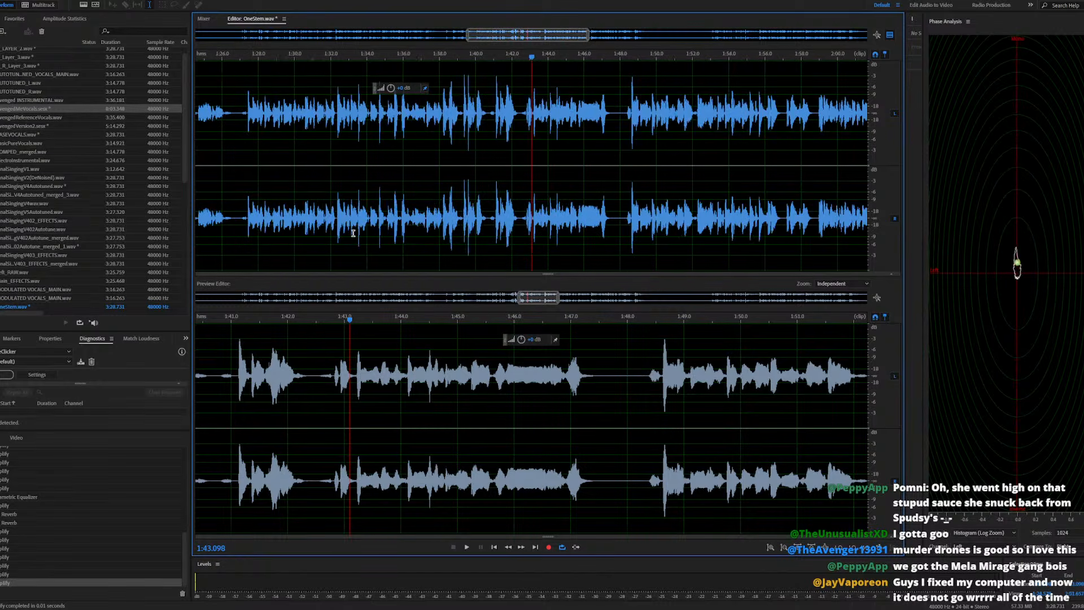
pyautogui.scroll(-3, 360, 233)
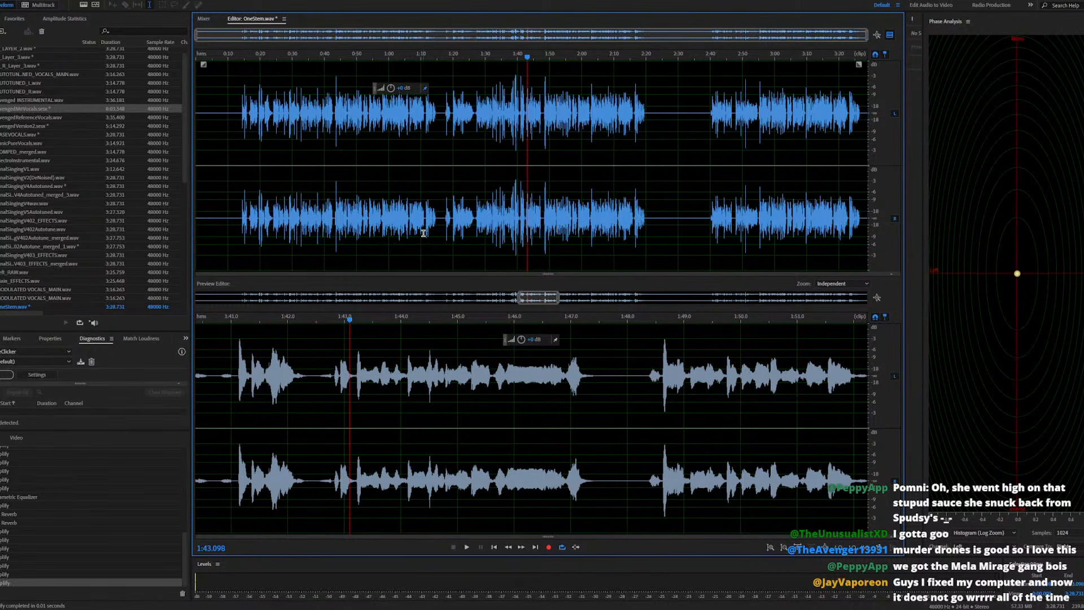
pyautogui.press('space')
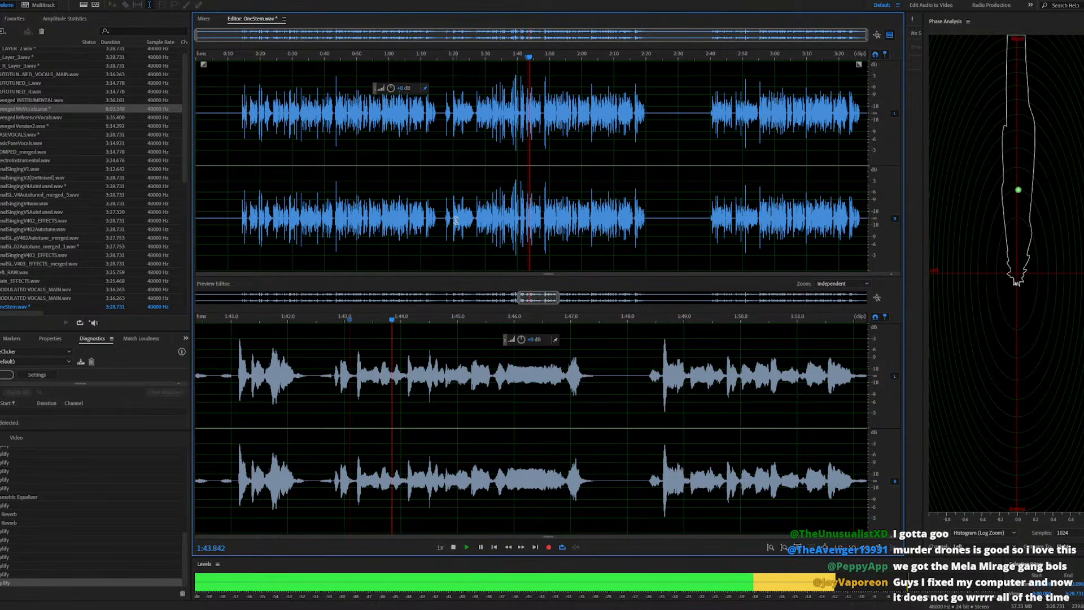
# Return to the AvengedMeVocals session and check the vocal balance in the mix from about 1:42.9 to 2:52
pyautogui.click(47, 111)
pyautogui.doubleClick(48, 109)
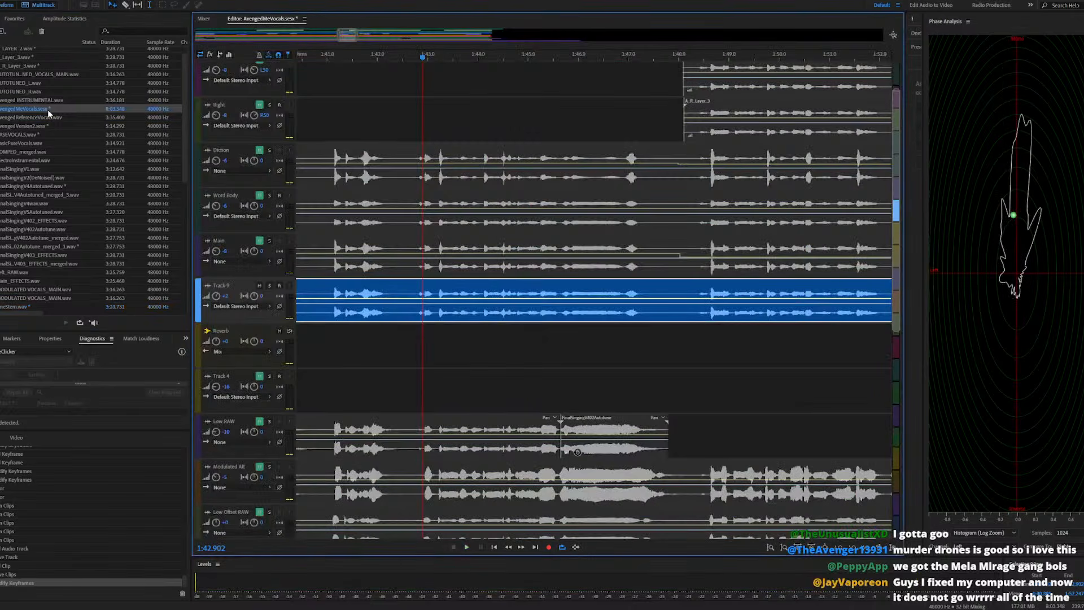
pyautogui.scroll(-6, 376, 300)
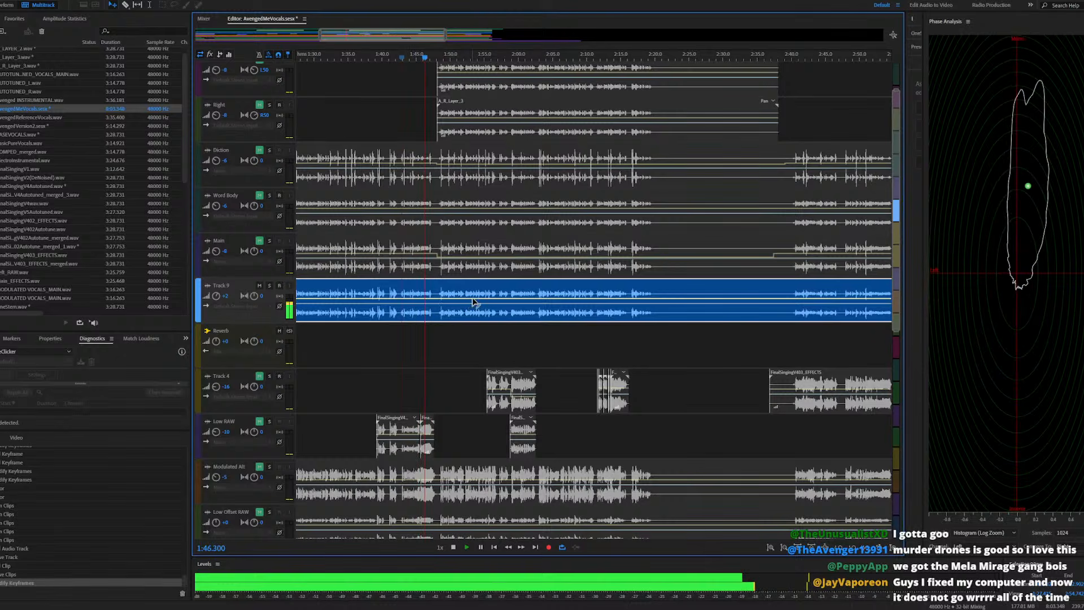
pyautogui.scroll(-2, 446, 279)
pyautogui.scroll(2, 446, 275)
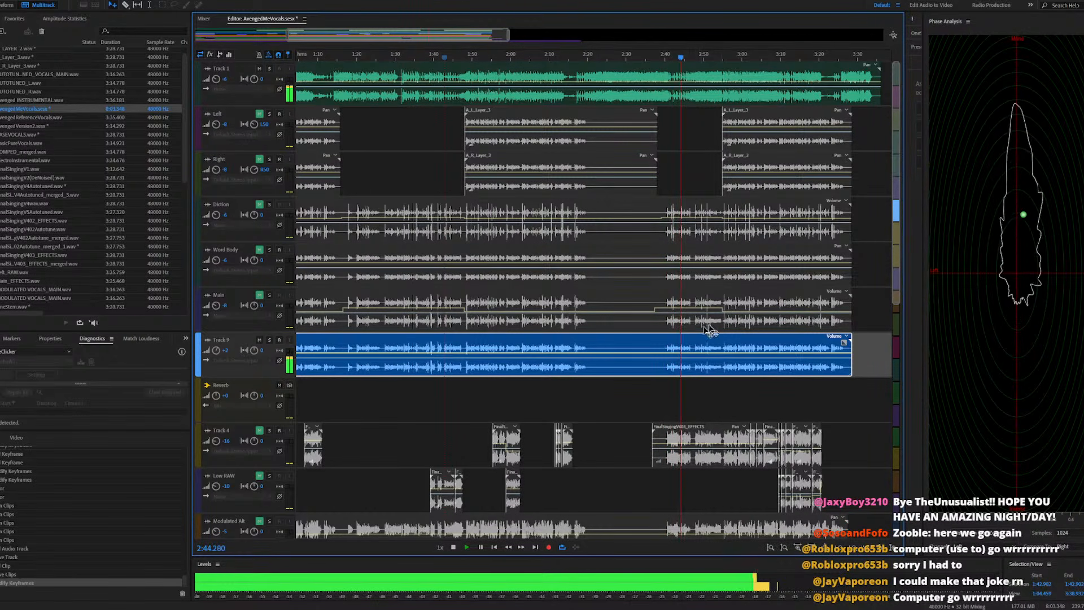
pyautogui.scroll(-2, 728, 322)
pyautogui.scroll(2, 745, 310)
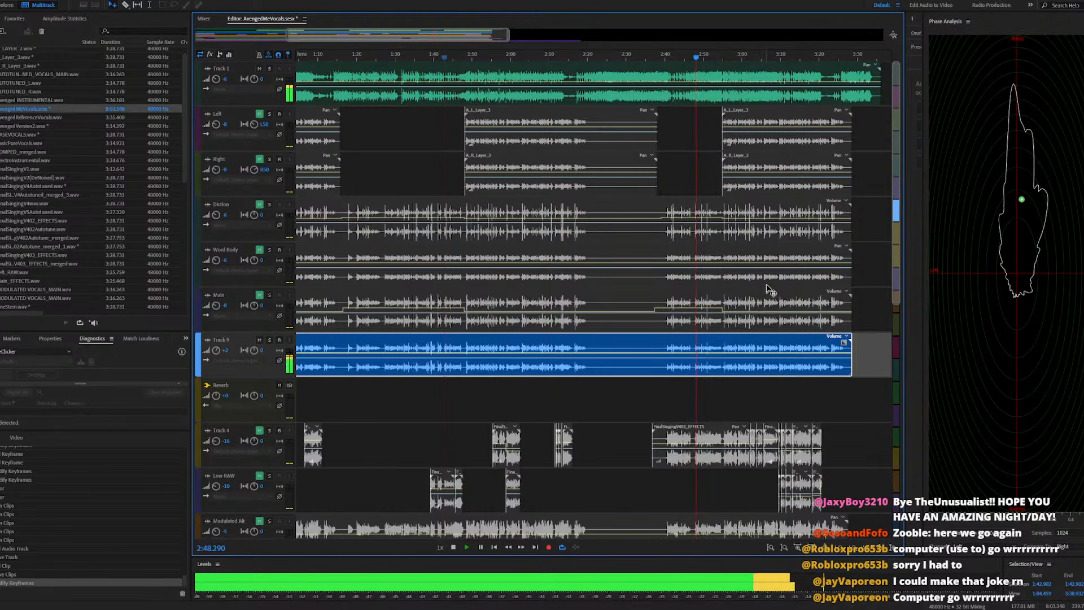
pyautogui.scroll(-3, 784, 272)
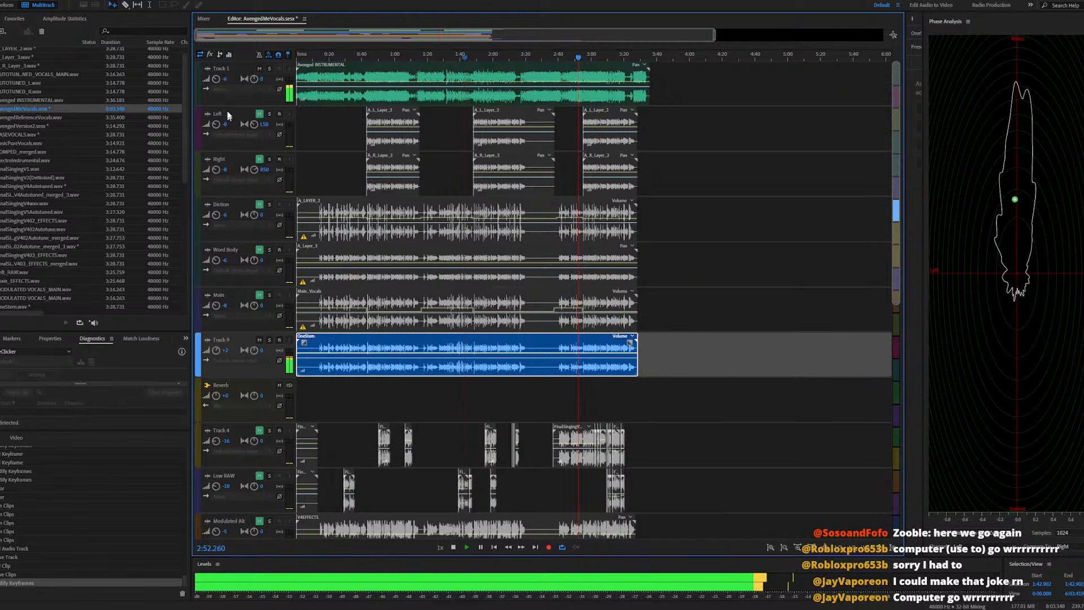
# Adjust the volume of the instrumental on Track 1 while the mix plays, and stop playback
pyautogui.click(224, 78)
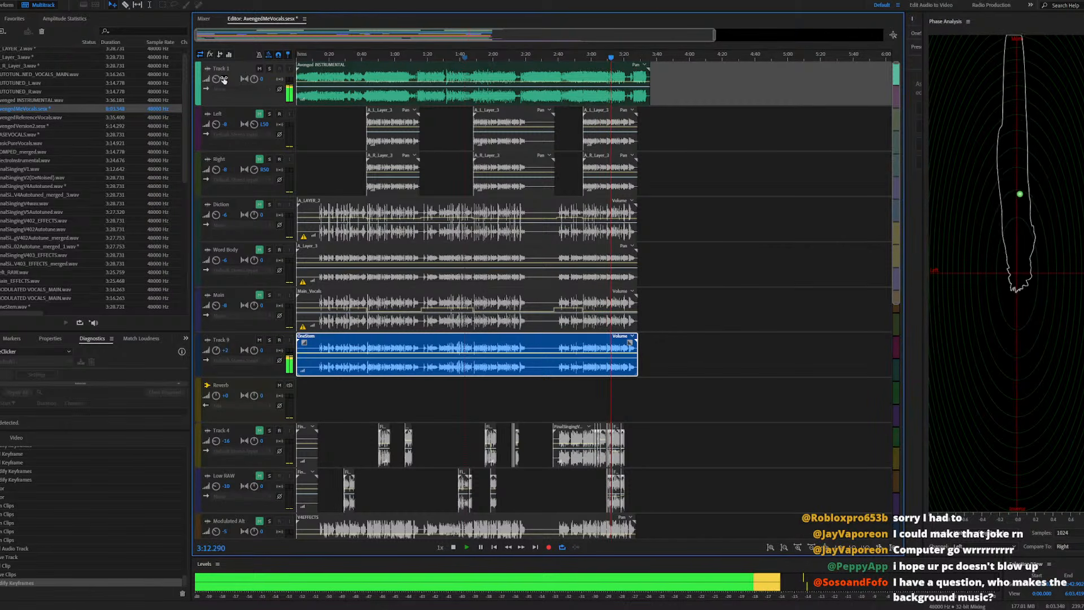
pyautogui.press('XF86AudioRaiseVolume')
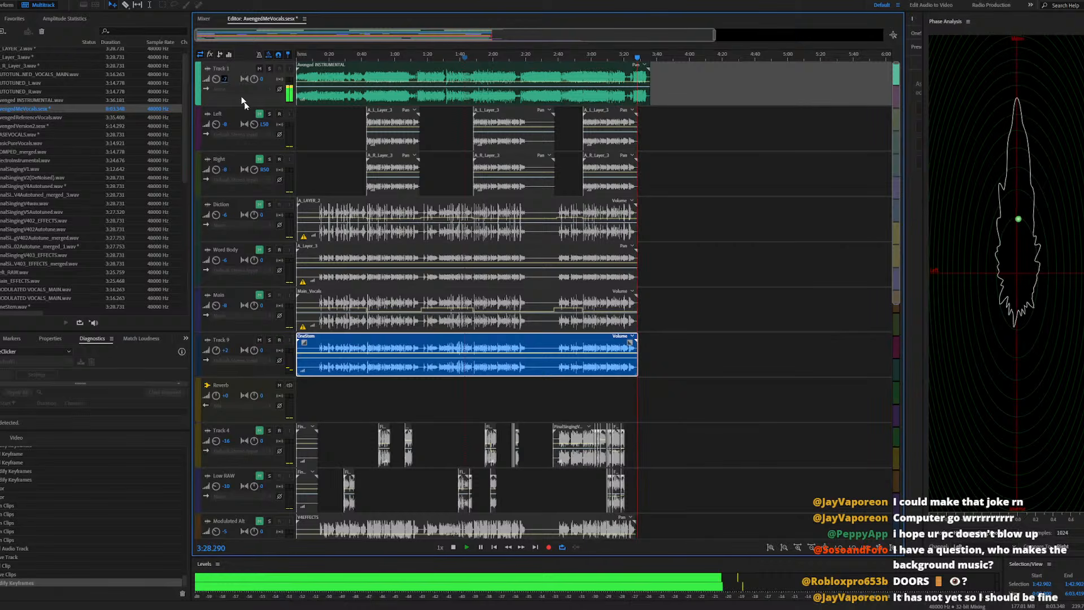
pyautogui.press('space')
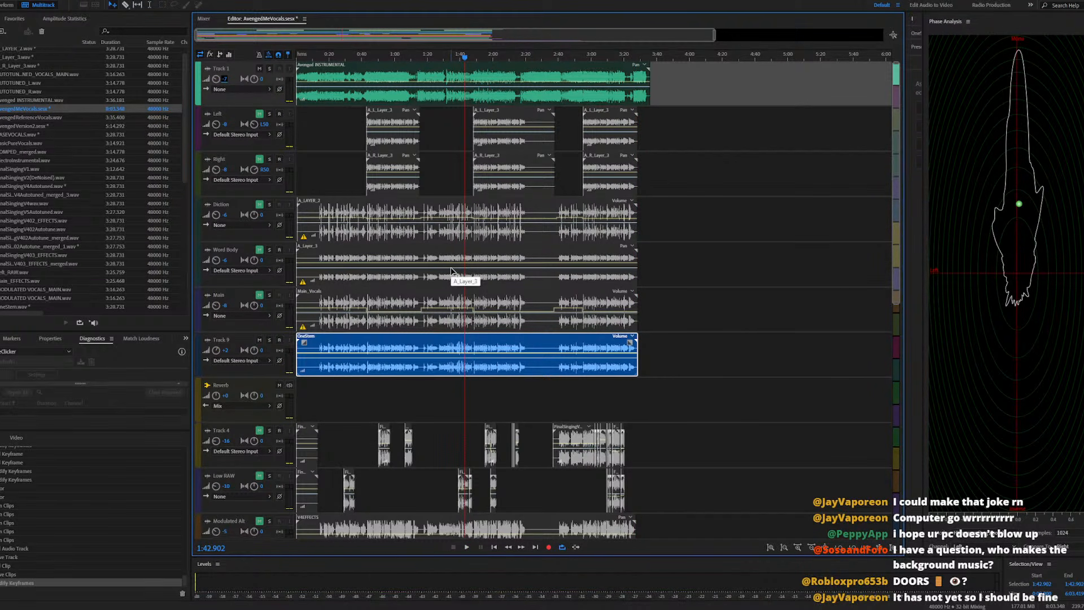
# Open the Track 9 vocal clip's source file and compare the loudness at about 1:40 and 0:52
pyautogui.doubleClick(404, 342)
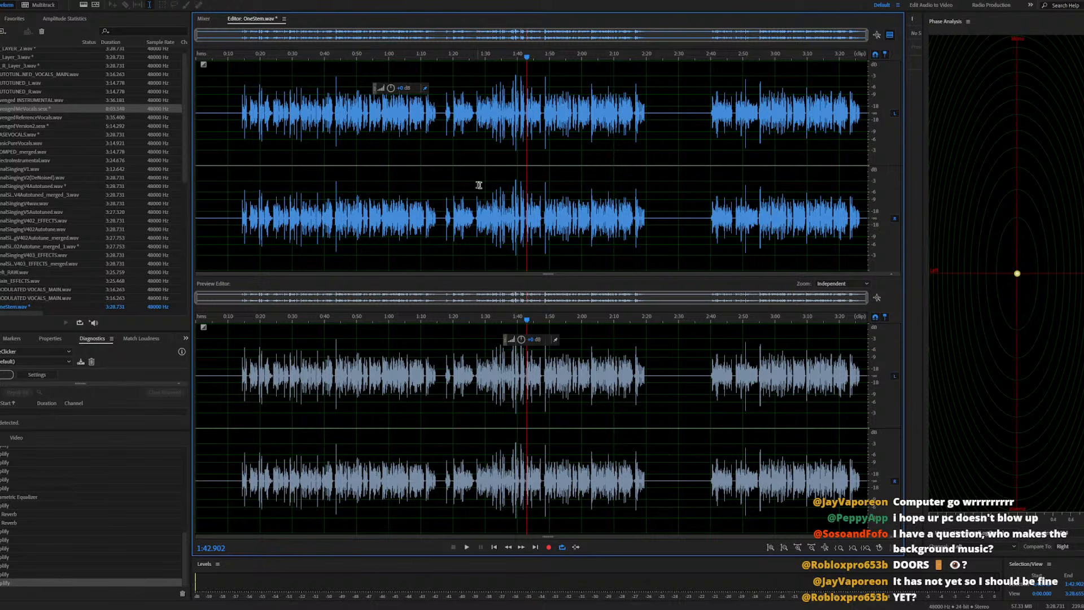
pyautogui.click(515, 217)
pyautogui.press('space')
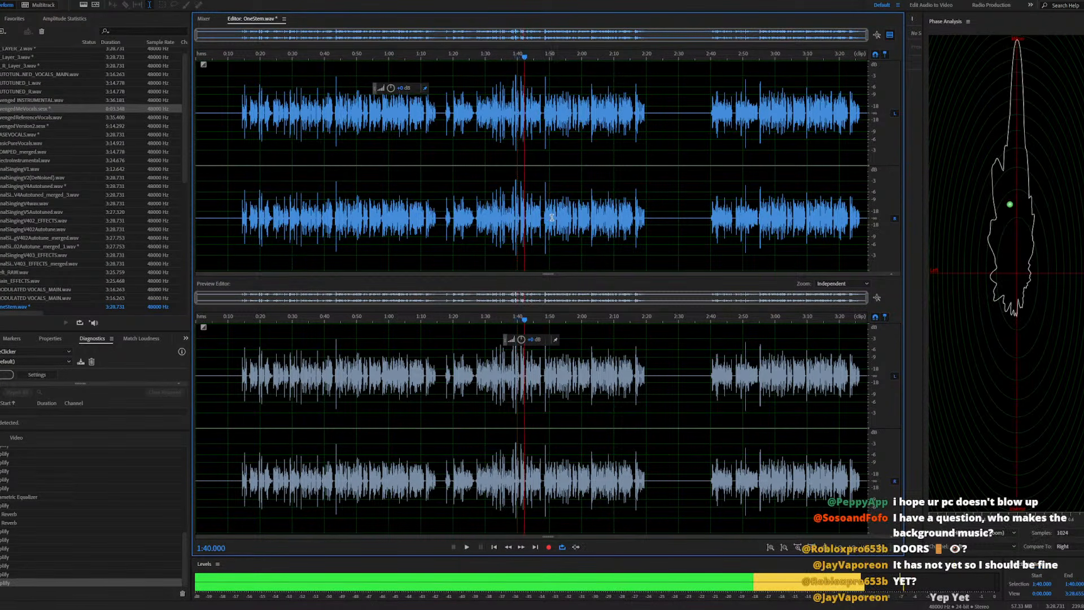
pyautogui.click(546, 219)
pyautogui.click(366, 220)
pyautogui.press('space')
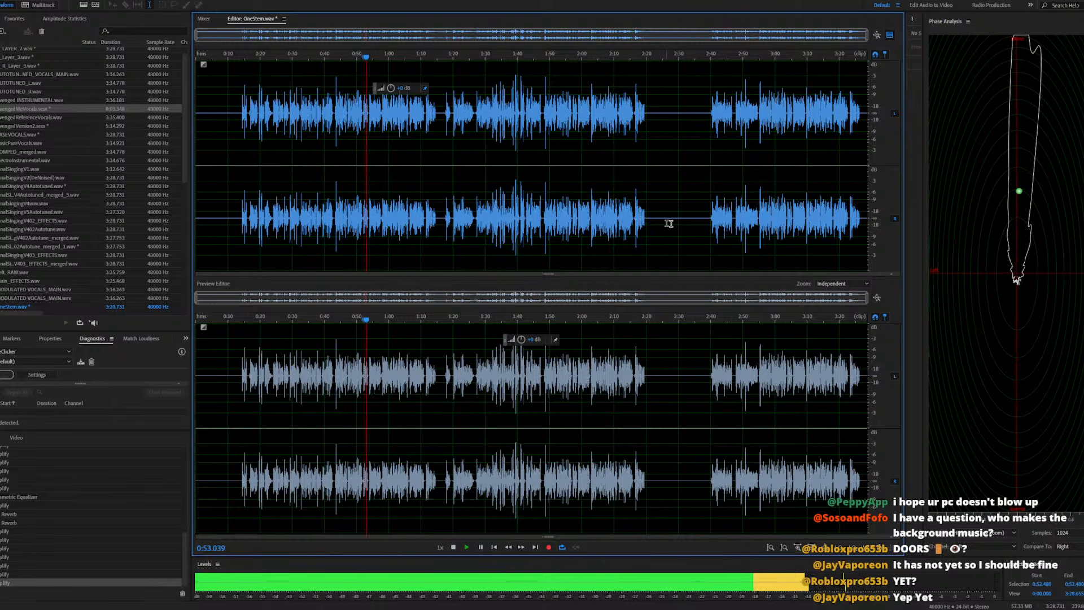
# Spot-check the vocal level at the section starts near 0:14, 0:20, 1:17 and 2:40
pyautogui.click(708, 234)
pyautogui.press('space')
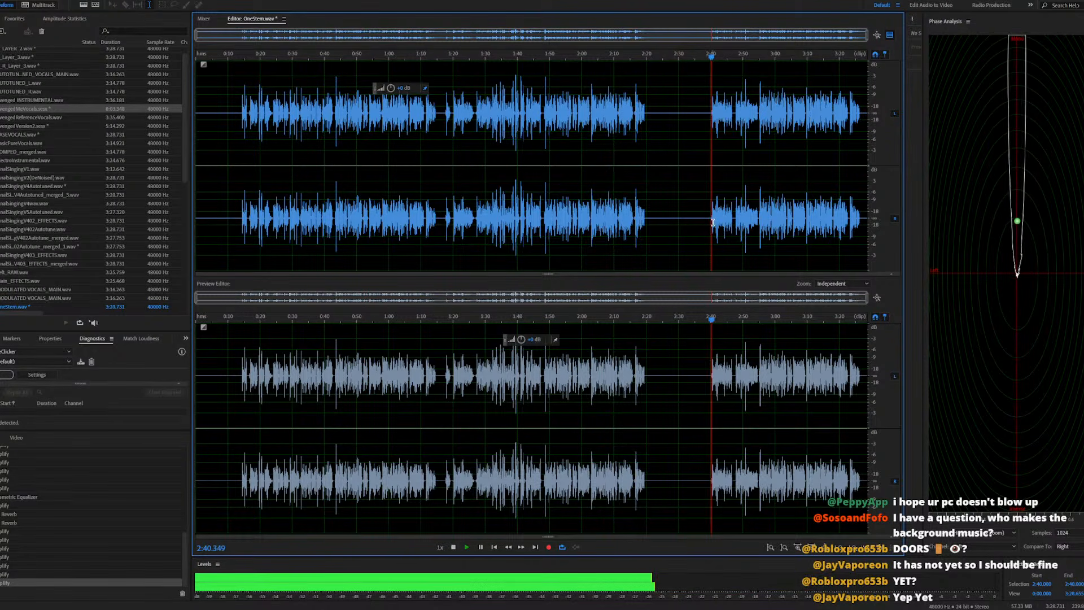
pyautogui.click(240, 221)
pyautogui.press('space')
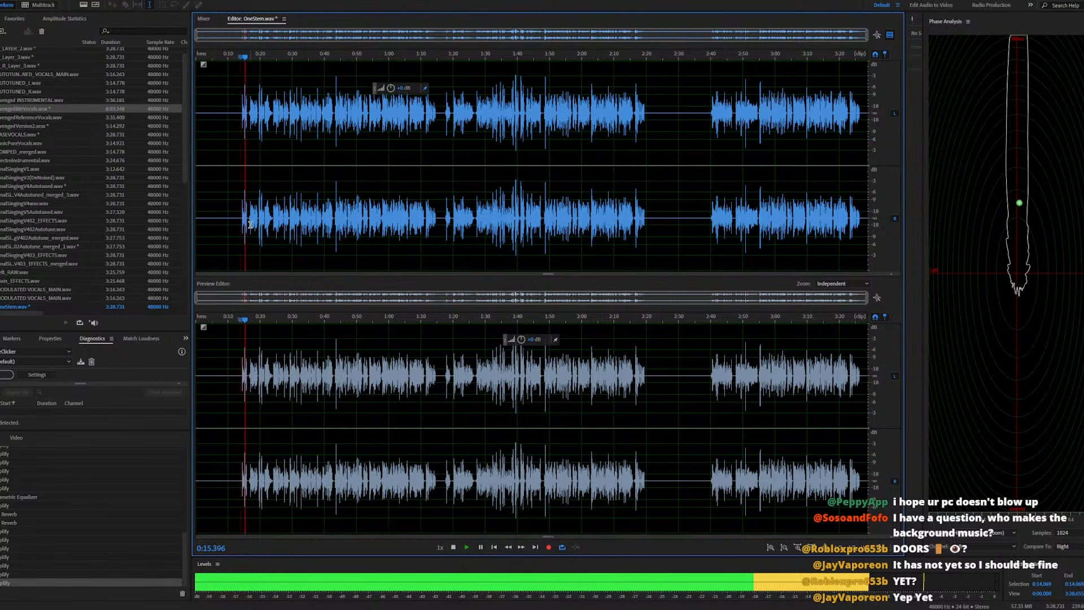
pyautogui.click(260, 221)
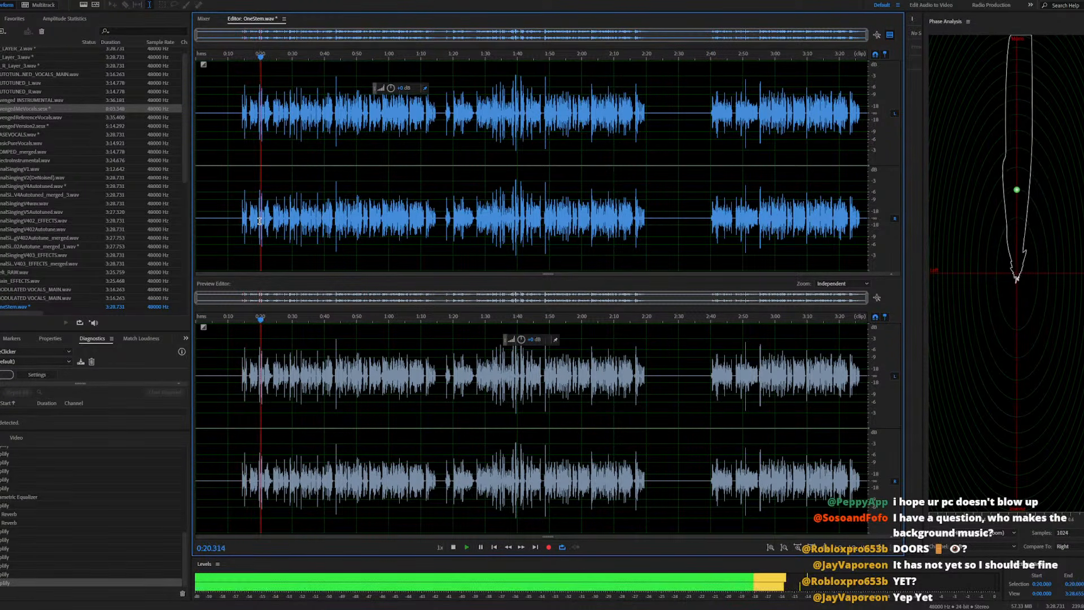
pyautogui.press('space')
pyautogui.click(446, 222)
pyautogui.press('space')
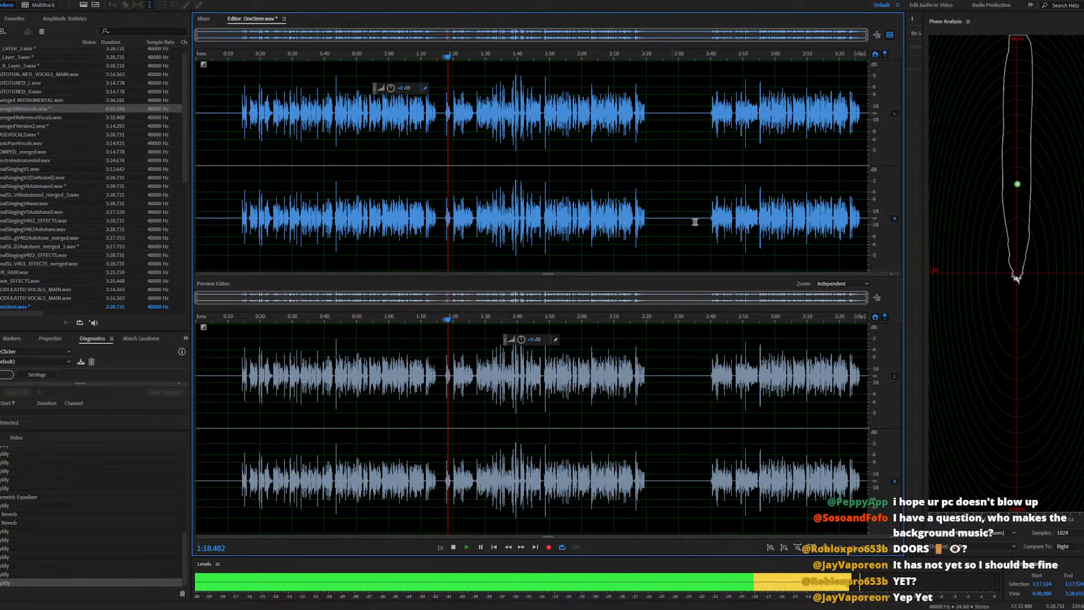
pyautogui.press('space')
pyautogui.click(726, 220)
pyautogui.press('space')
pyautogui.press('space')
# Audition the vocals near 2:41 and 2:49, and boost the section from about 2:39.6 to 2:55 by 1.2 dB
pyautogui.click(715, 220)
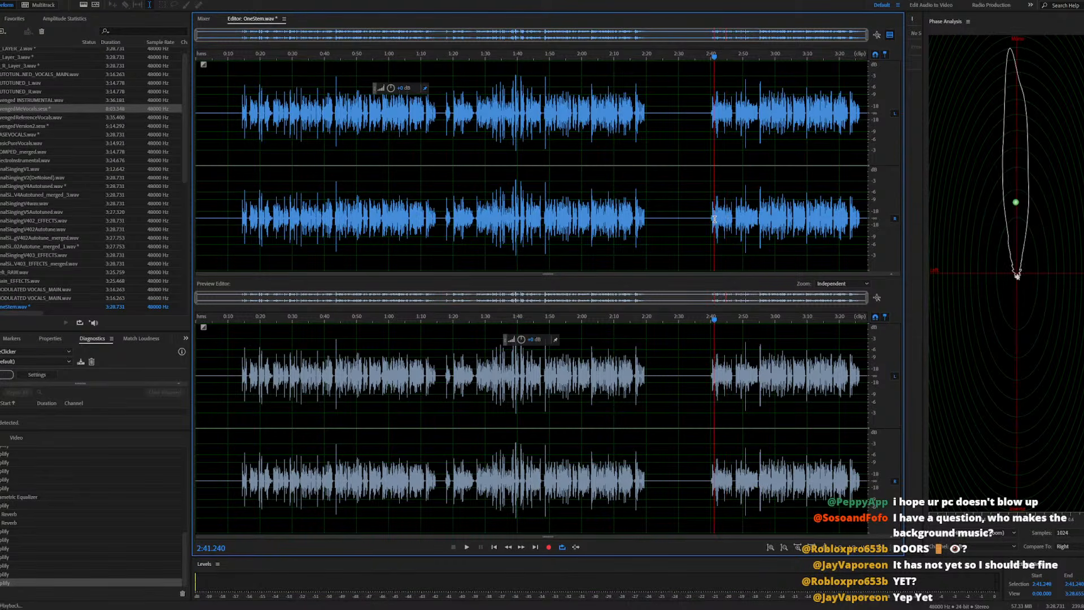
pyautogui.press('space')
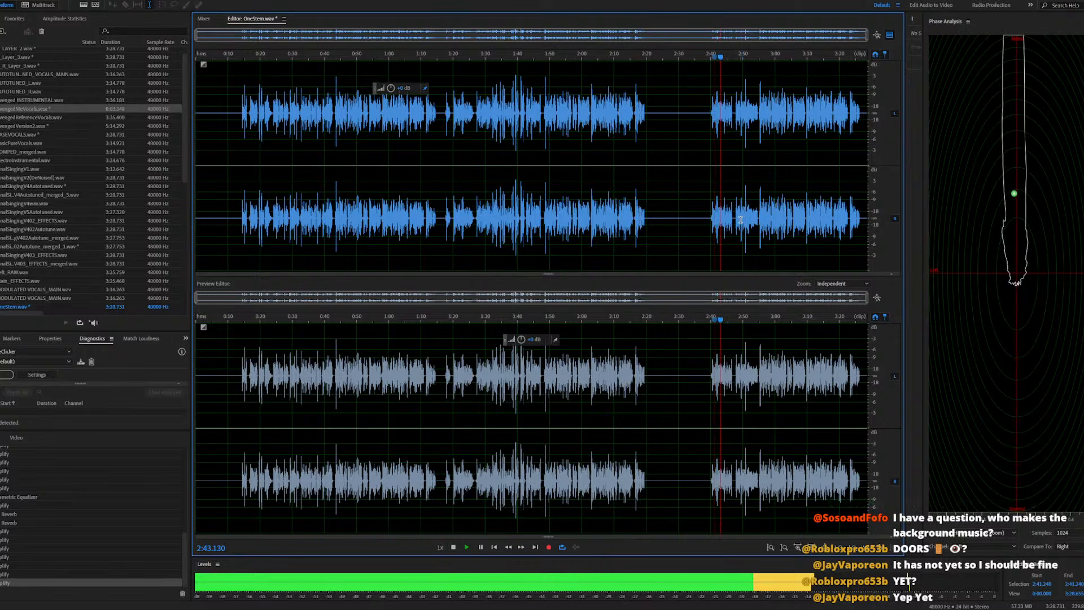
pyautogui.press('space')
pyautogui.click(740, 221)
pyautogui.press('space')
pyautogui.scroll(4, 751, 222)
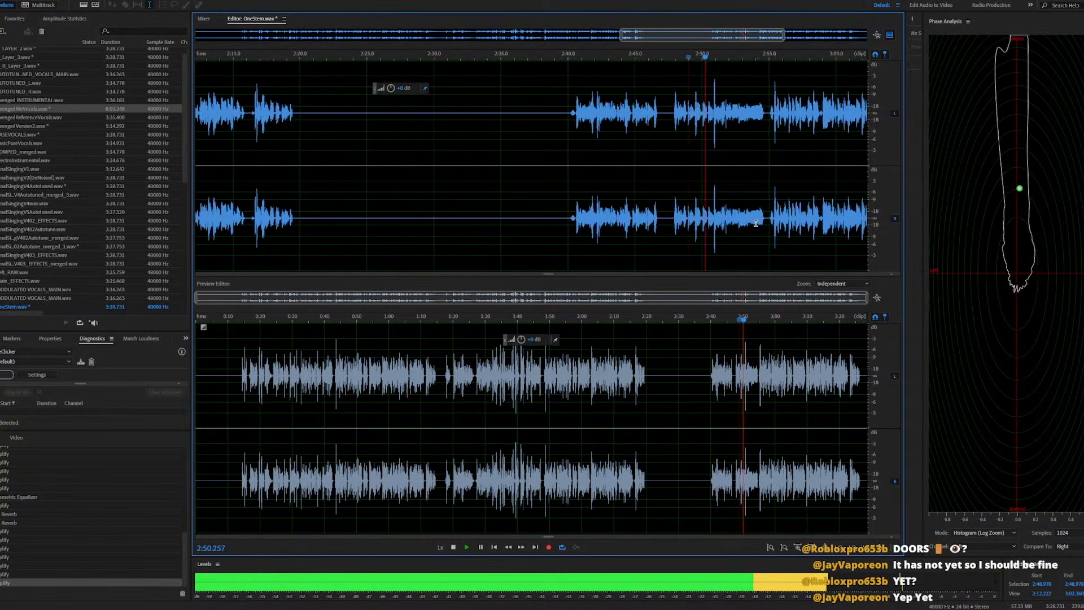
pyautogui.press('space')
pyautogui.moveTo(768, 219); pyautogui.dragTo(562, 236)
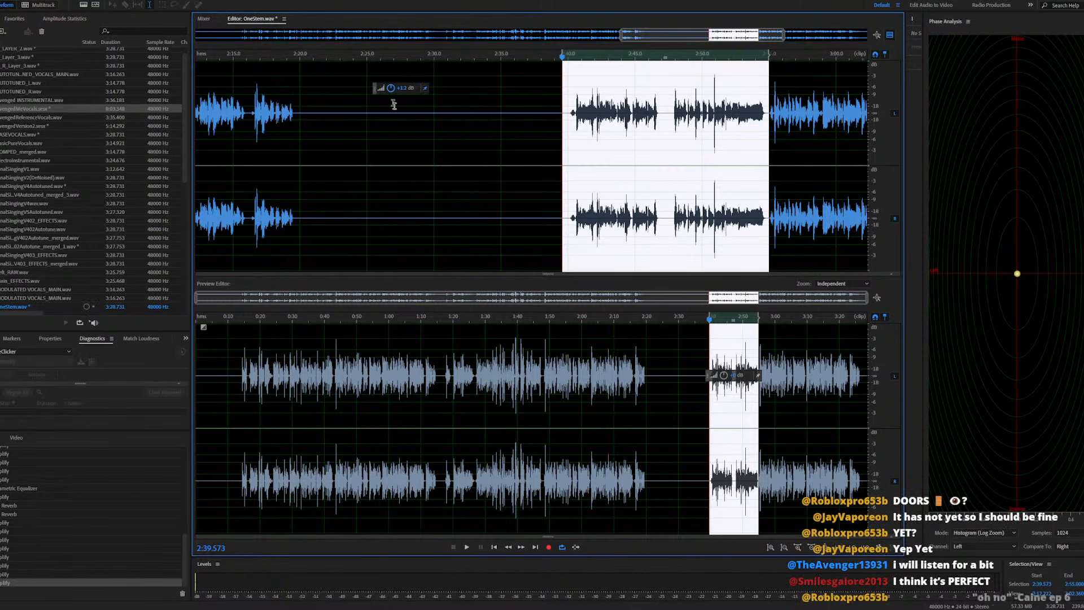
pyautogui.click(524, 191)
pyautogui.scroll(-4, 610, 219)
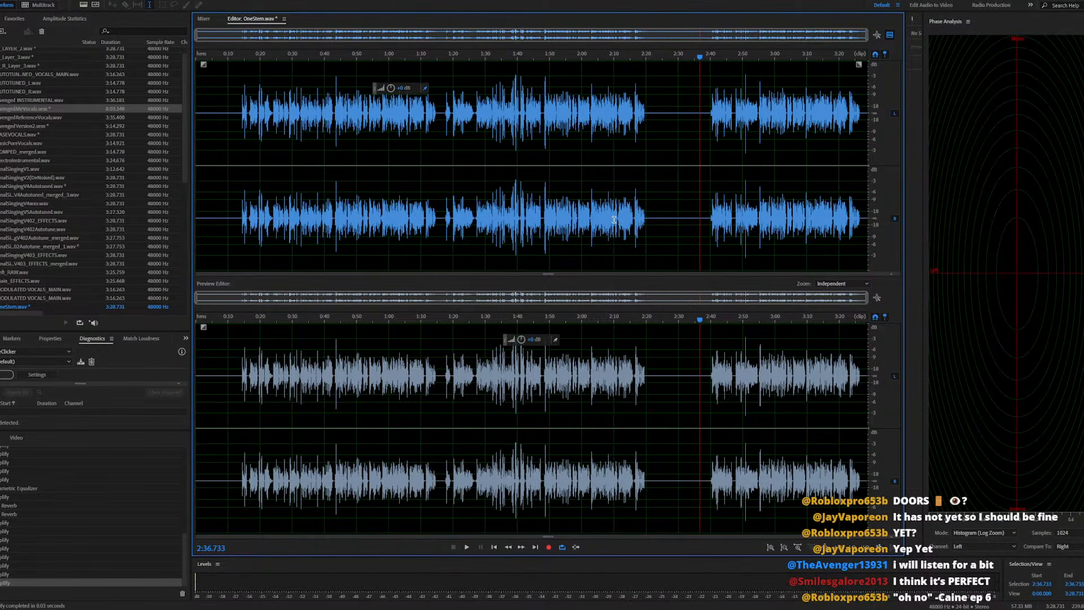
# Save the OneStem recording and audition its vocals near 2:13
pyautogui.hotkey('ctrl', 's')
pyautogui.click(623, 221)
pyautogui.press('space')
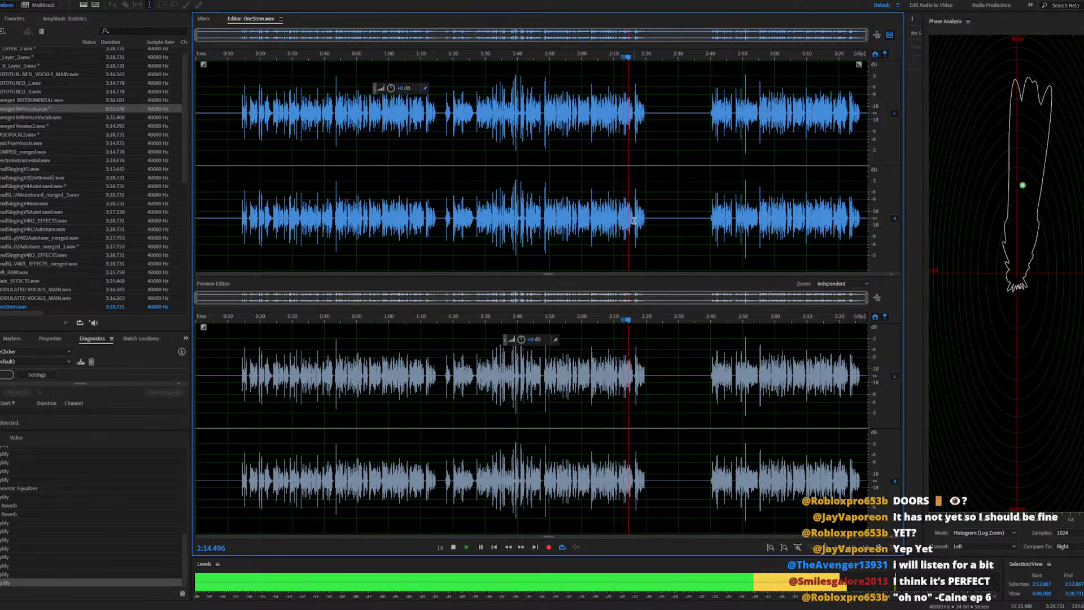
pyautogui.press('space')
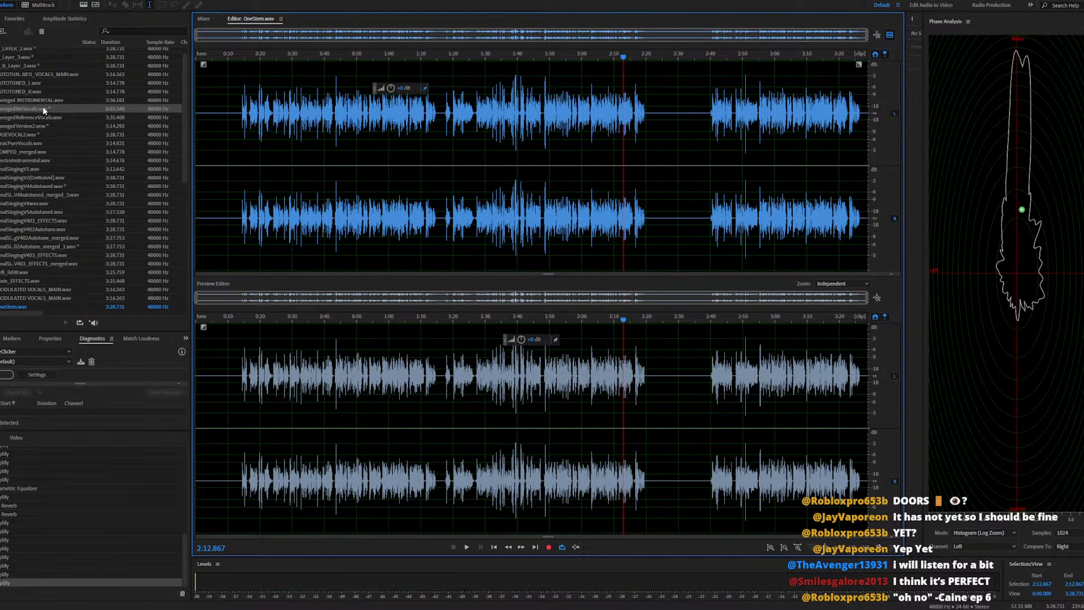
# Return to the AvengedMeVocals session and audition the mix from about 1:02 to 1:14
pyautogui.doubleClick(43, 107)
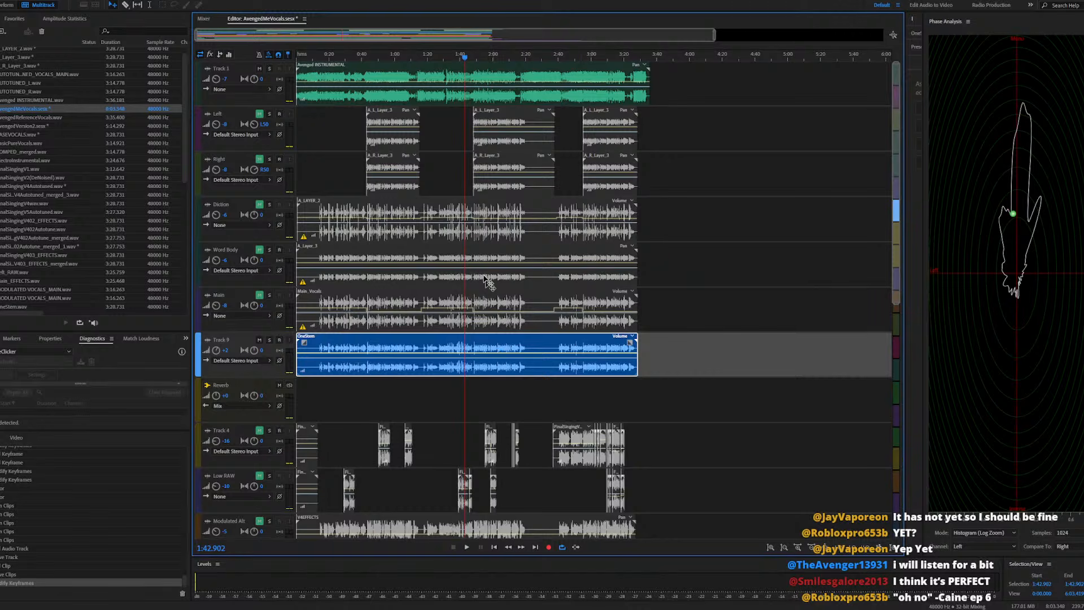
pyautogui.press('space')
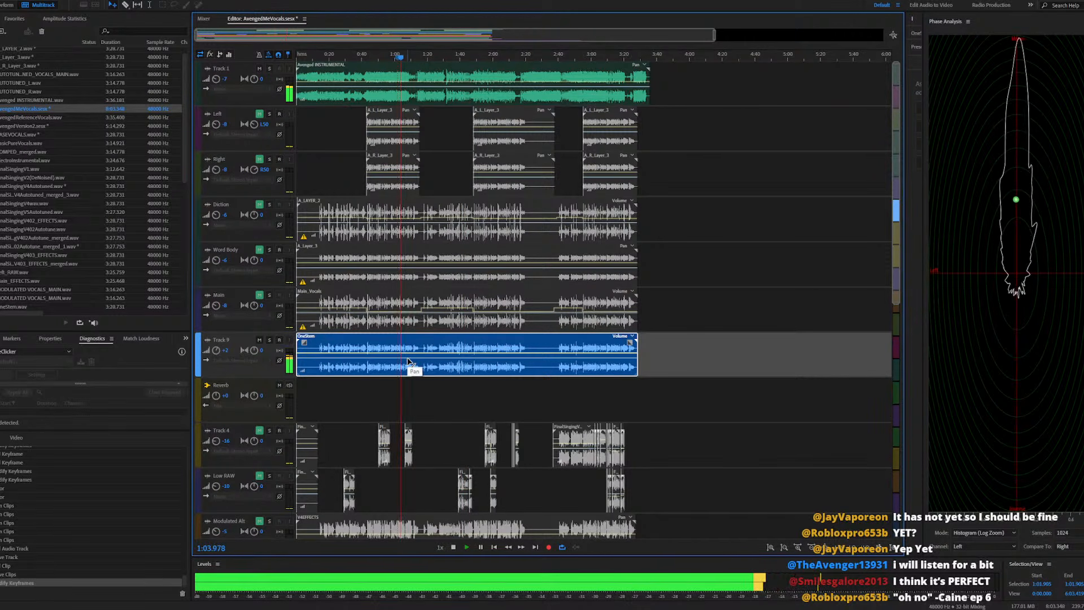
pyautogui.scroll(6, 411, 363)
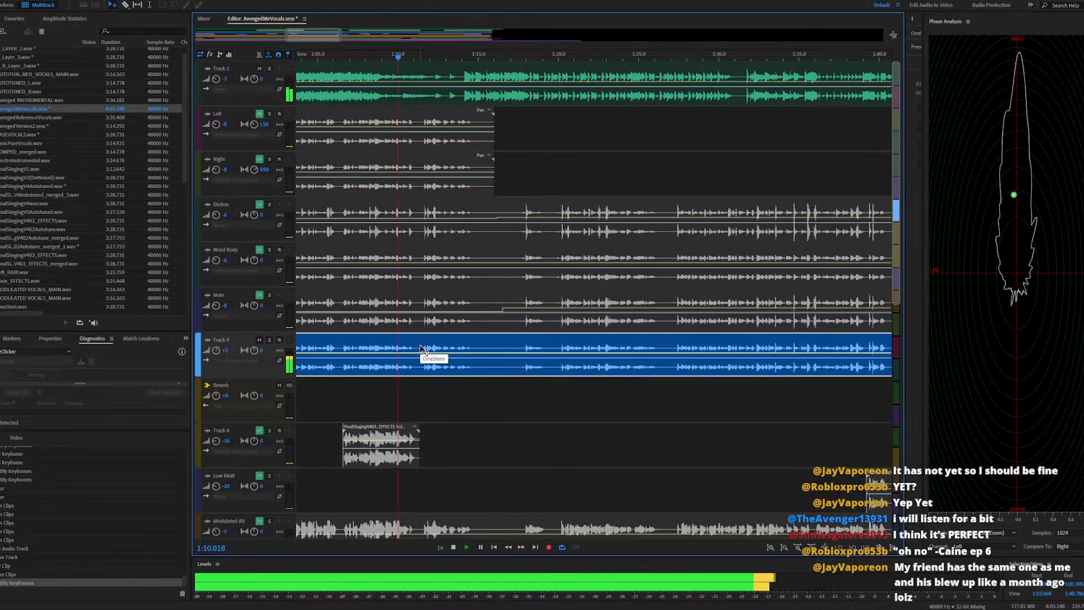
pyautogui.scroll(-2, 429, 347)
pyautogui.scroll(-3, 431, 346)
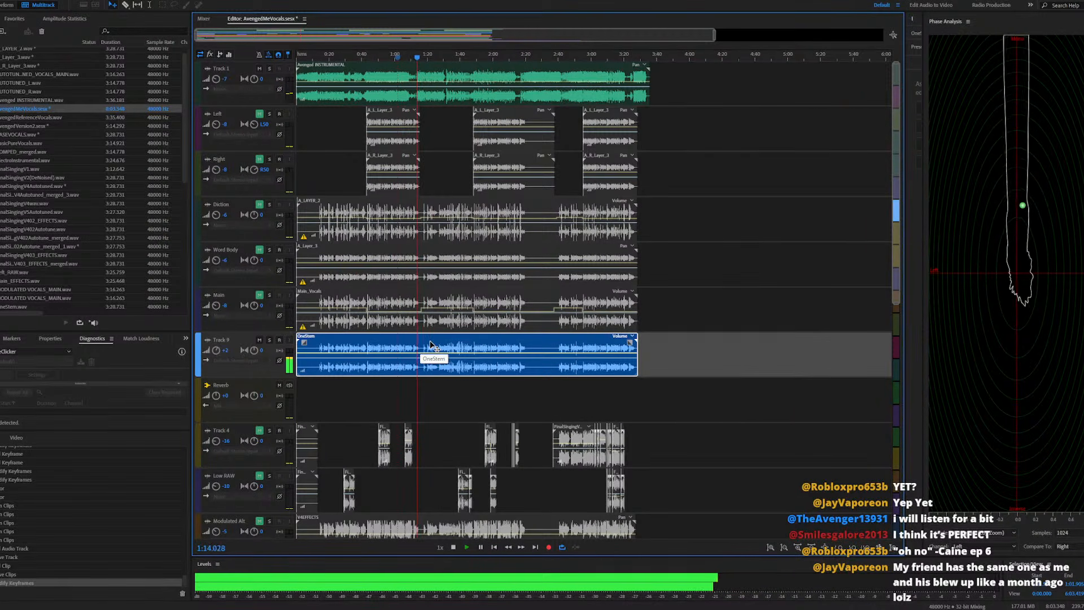
# Stop playback and save the session, copying the outside media files into the session folder
pyautogui.press('space')
pyautogui.hotkey('ctrl', 's')
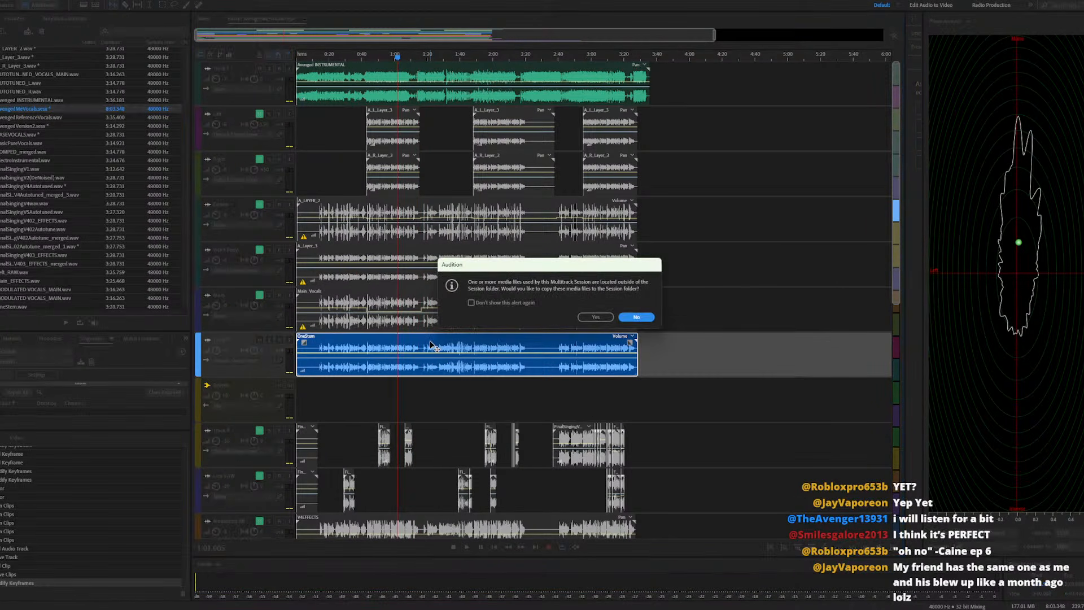
pyautogui.click(594, 317)
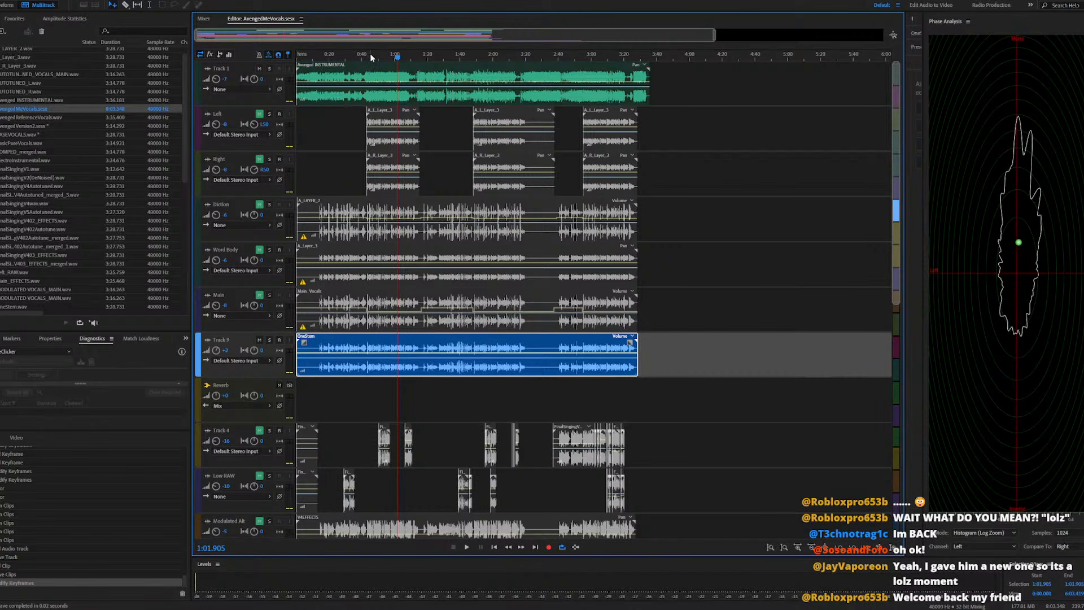
# Play the whole mix from the beginning to the end of the instrumental
pyautogui.moveTo(371, 58); pyautogui.dragTo(294, 59)
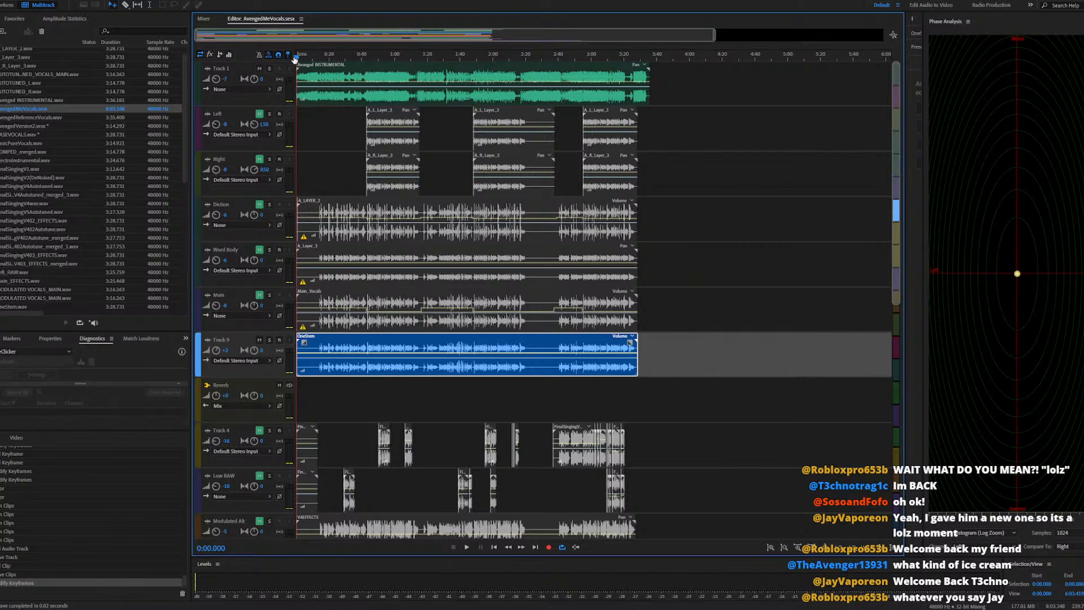
pyautogui.press('space')
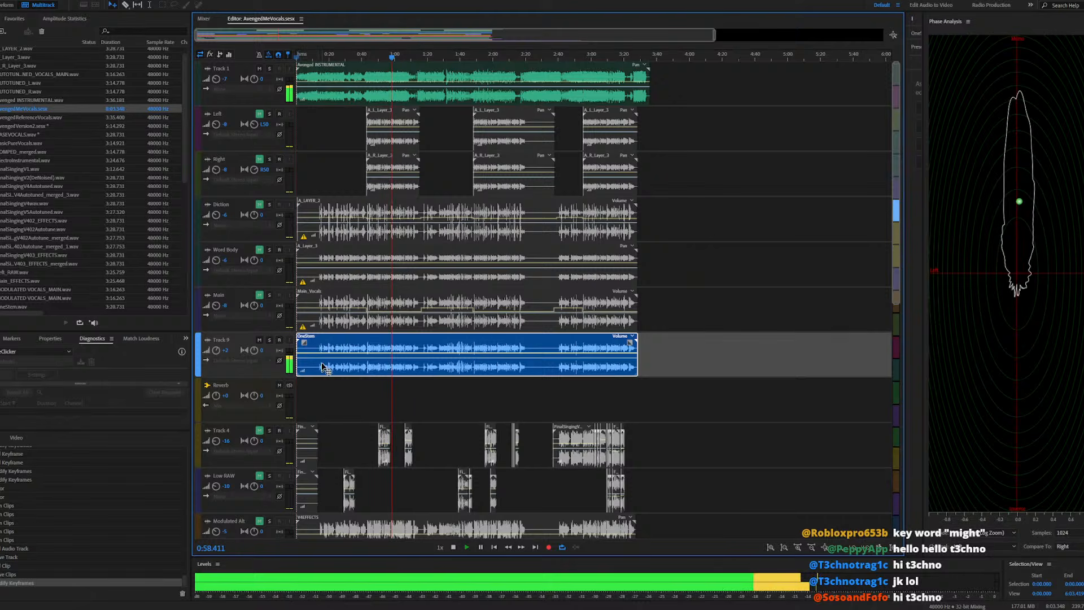
pyautogui.scroll(1, 323, 346)
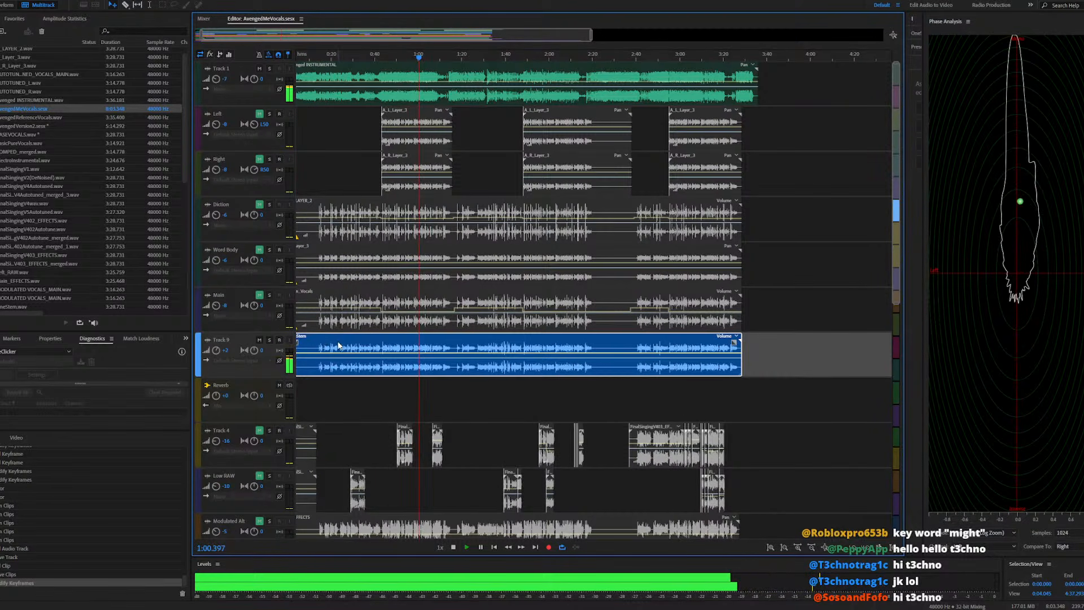
pyautogui.scroll(1, 339, 345)
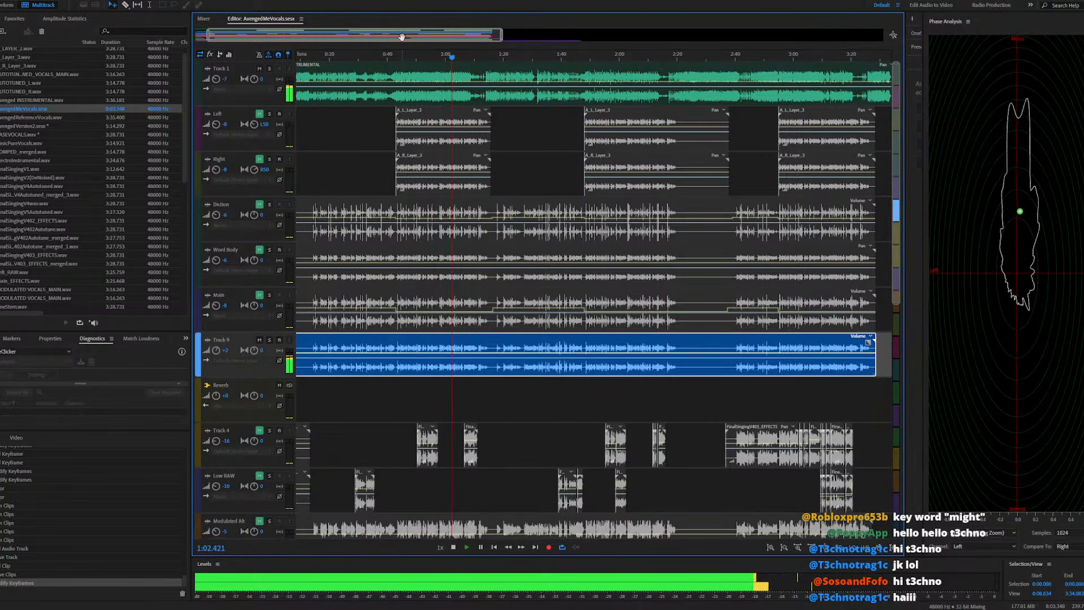
pyautogui.moveTo(402, 36); pyautogui.dragTo(397, 38)
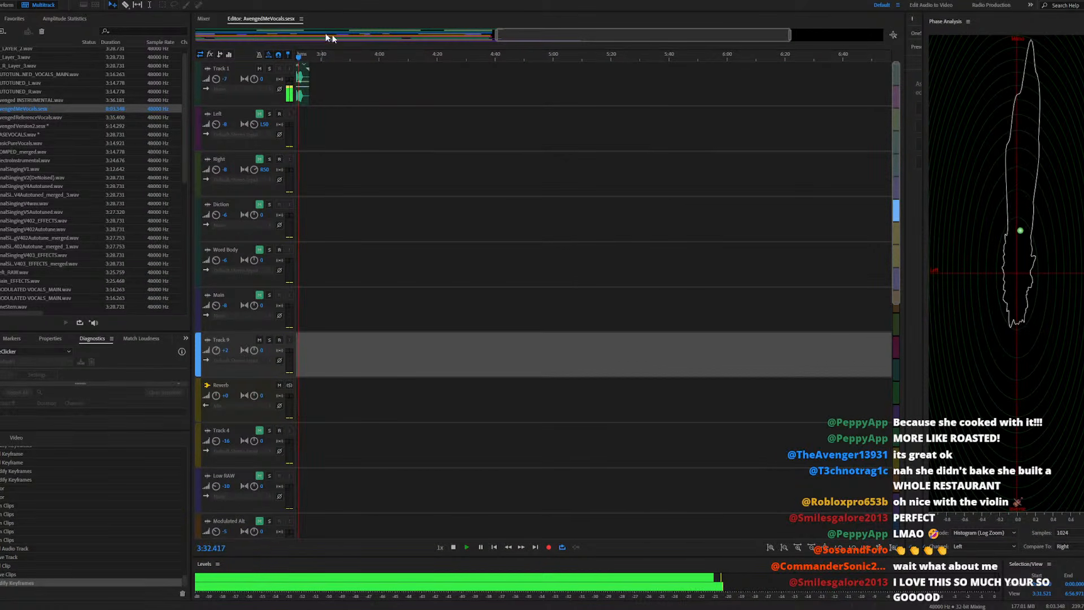
pyautogui.moveTo(549, 38); pyautogui.dragTo(336, 58)
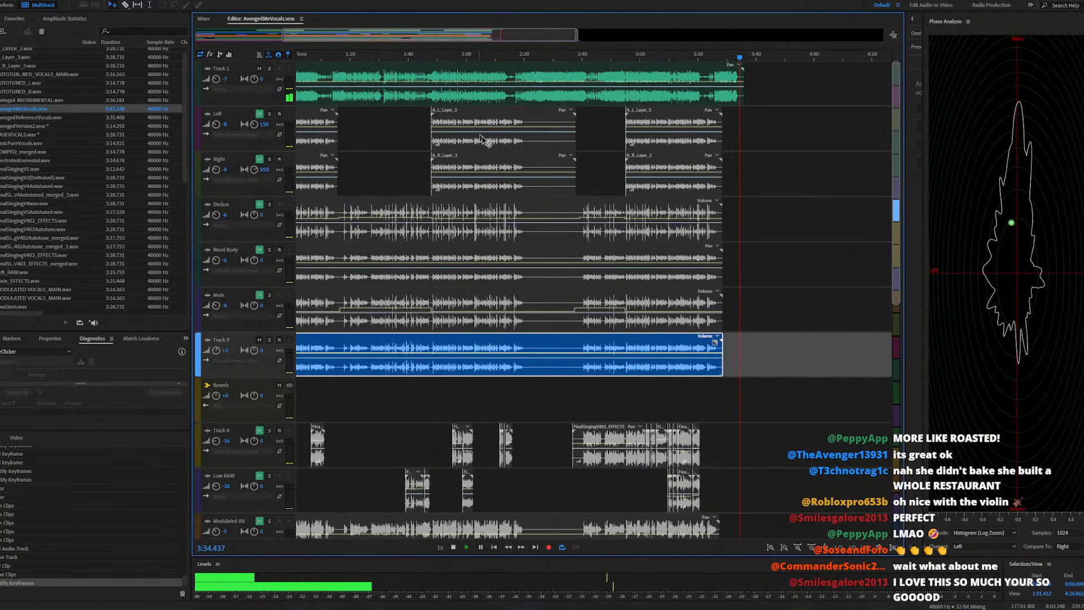
pyautogui.press('space')
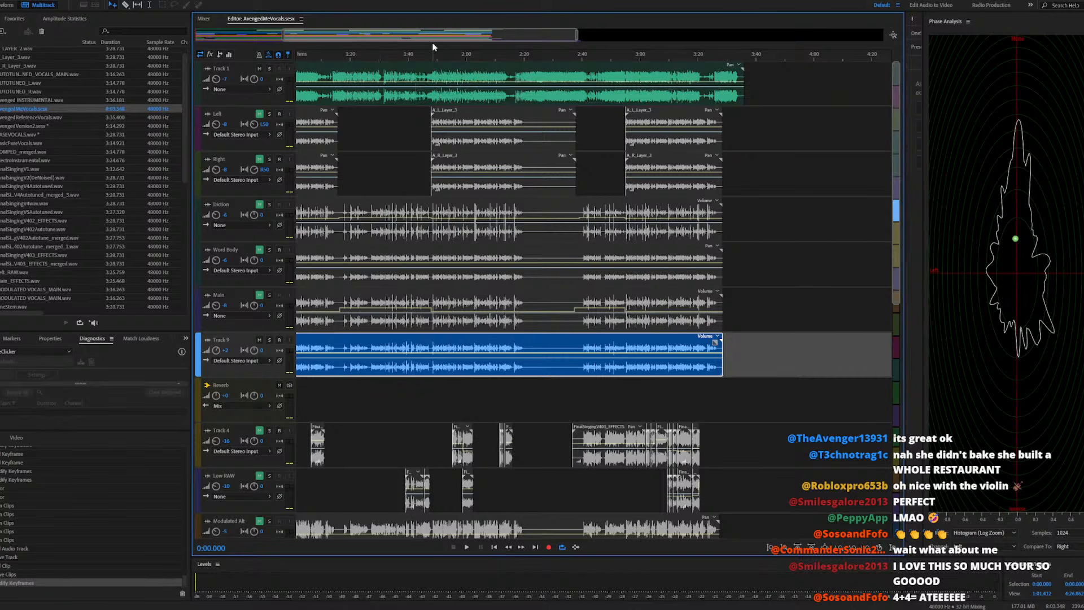
# Spot-check the mix near 1:09 and 1:04, and place the playhead at about 0:59
pyautogui.moveTo(422, 35); pyautogui.dragTo(318, 46)
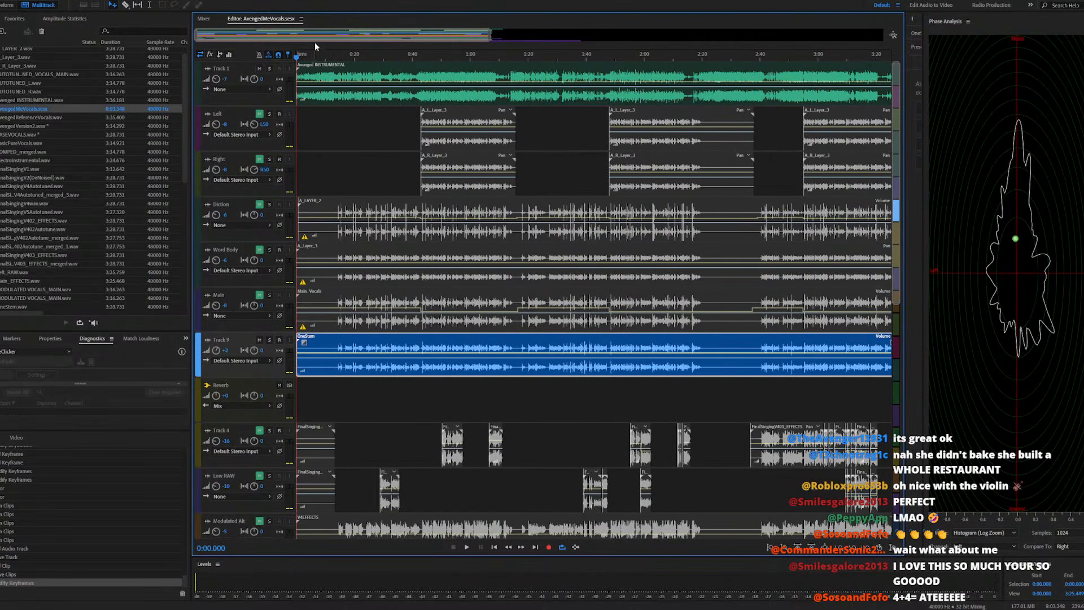
pyautogui.click(496, 57)
pyautogui.press('space')
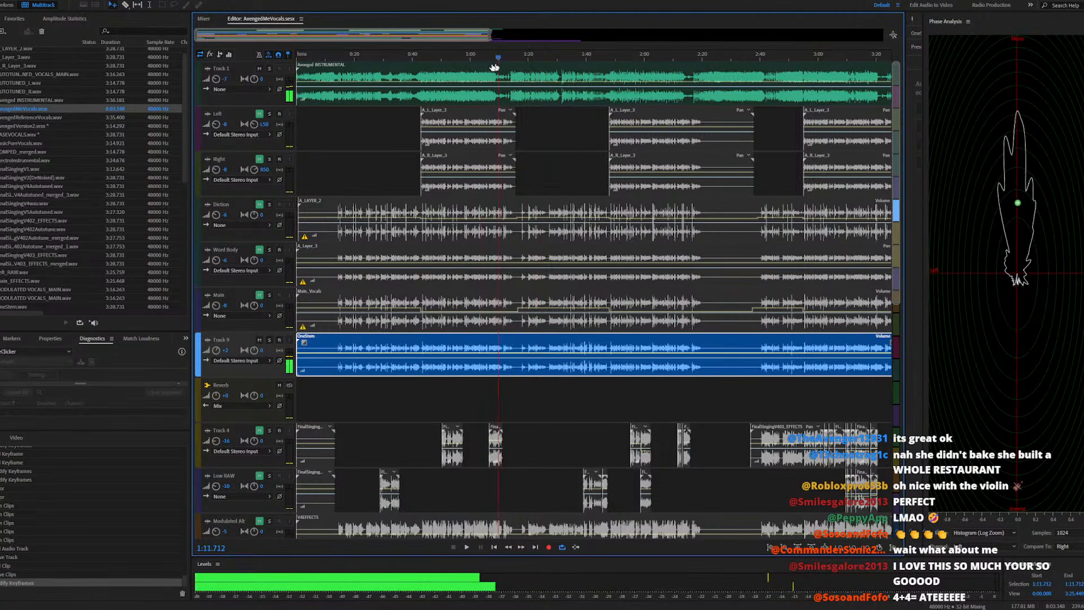
pyautogui.click(481, 59)
pyautogui.press('space')
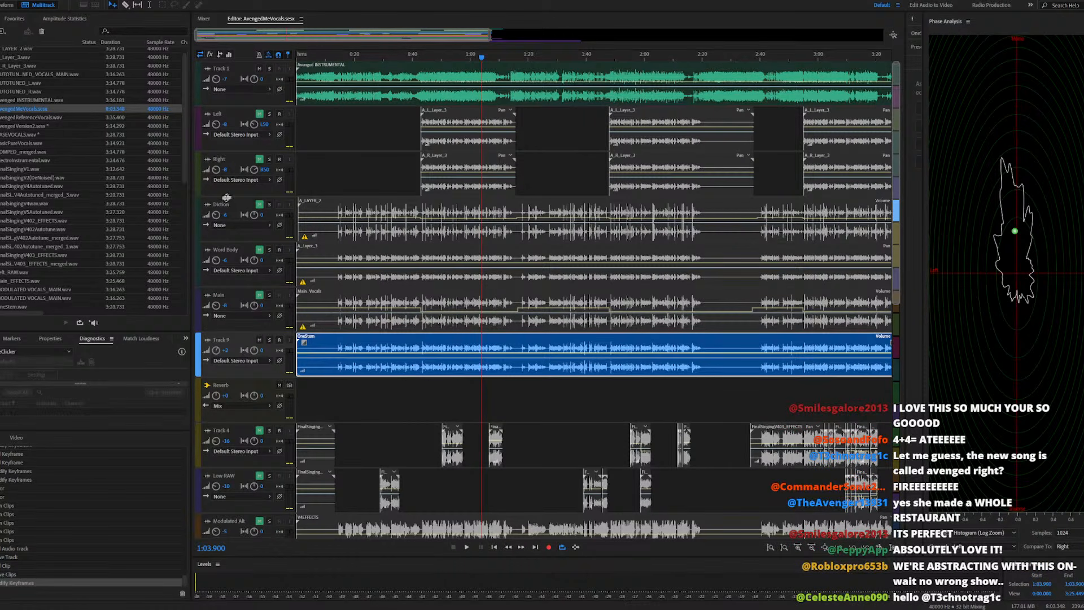
pyautogui.click(468, 57)
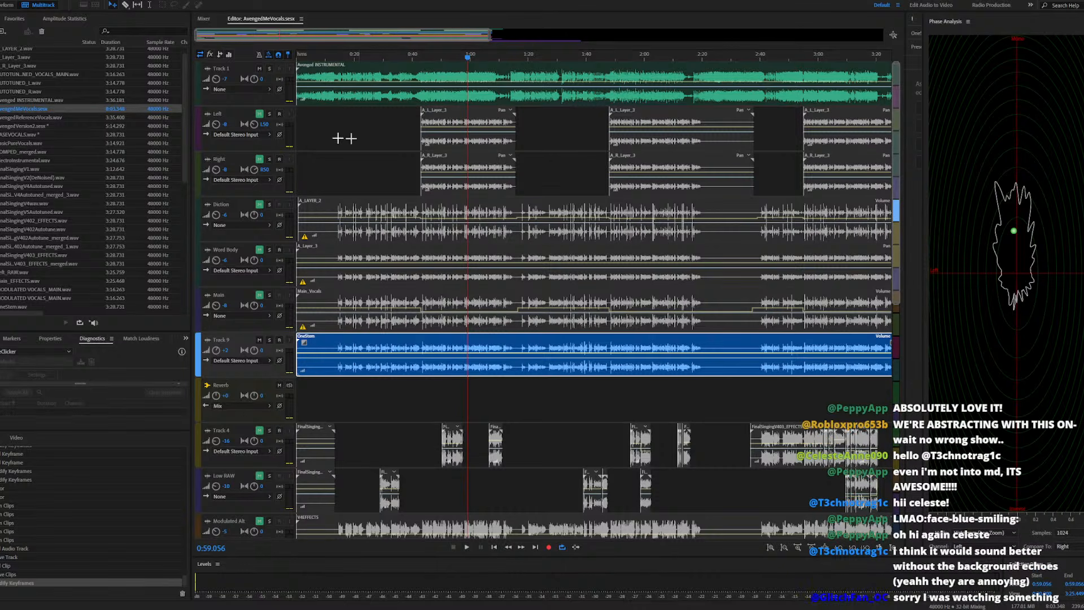
# Open the Track 9 vocal clip's source file and look through the available view, effect and editing commands
pyautogui.click(110, 1)
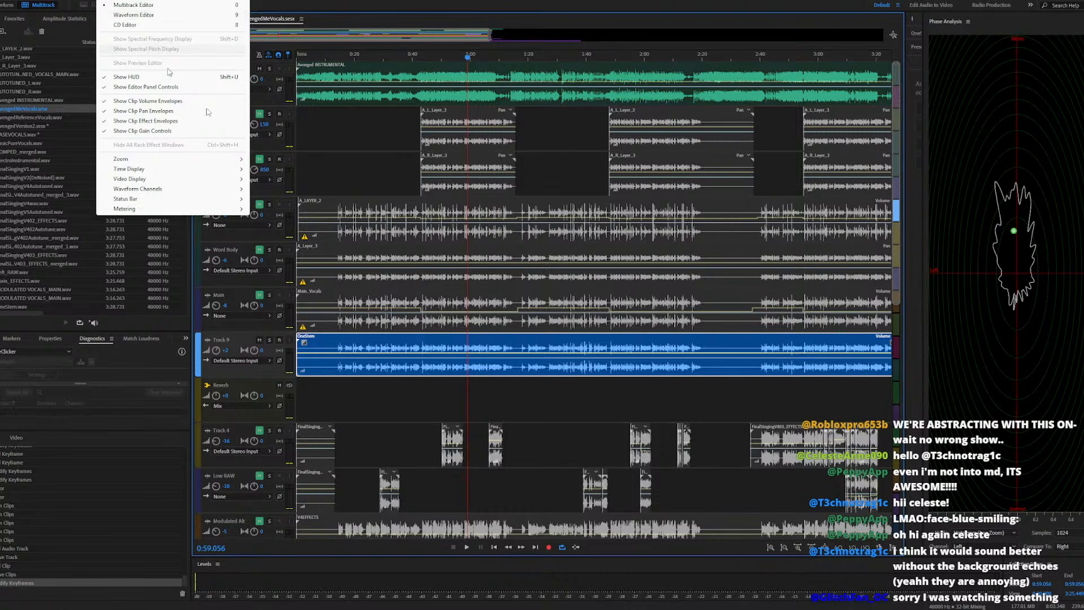
pyautogui.click(465, 342)
pyautogui.doubleClick(465, 343)
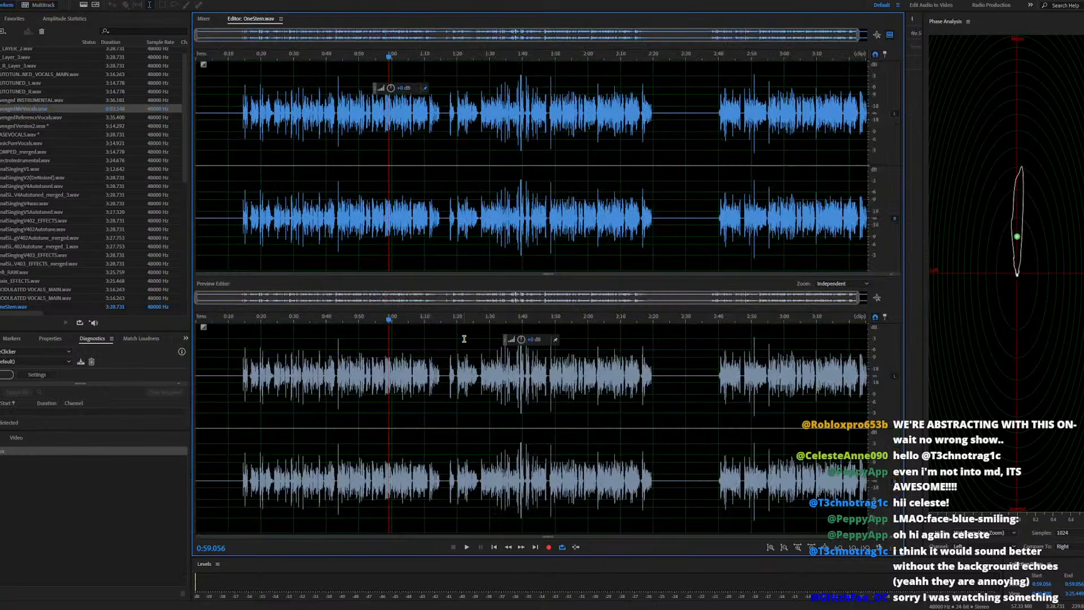
pyautogui.click(103, 1)
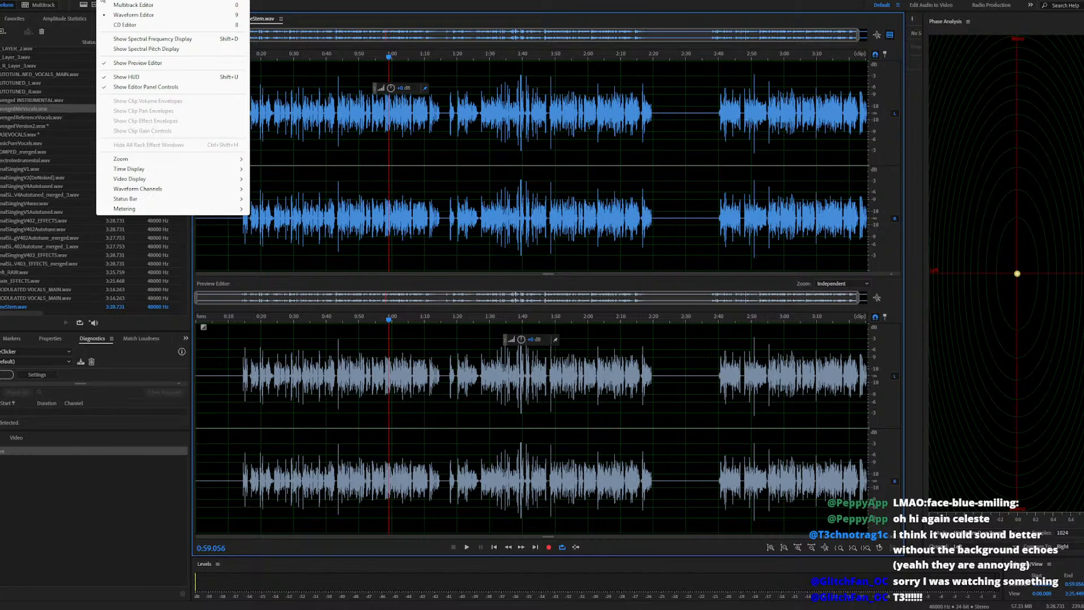
pyautogui.moveTo(136, 163)
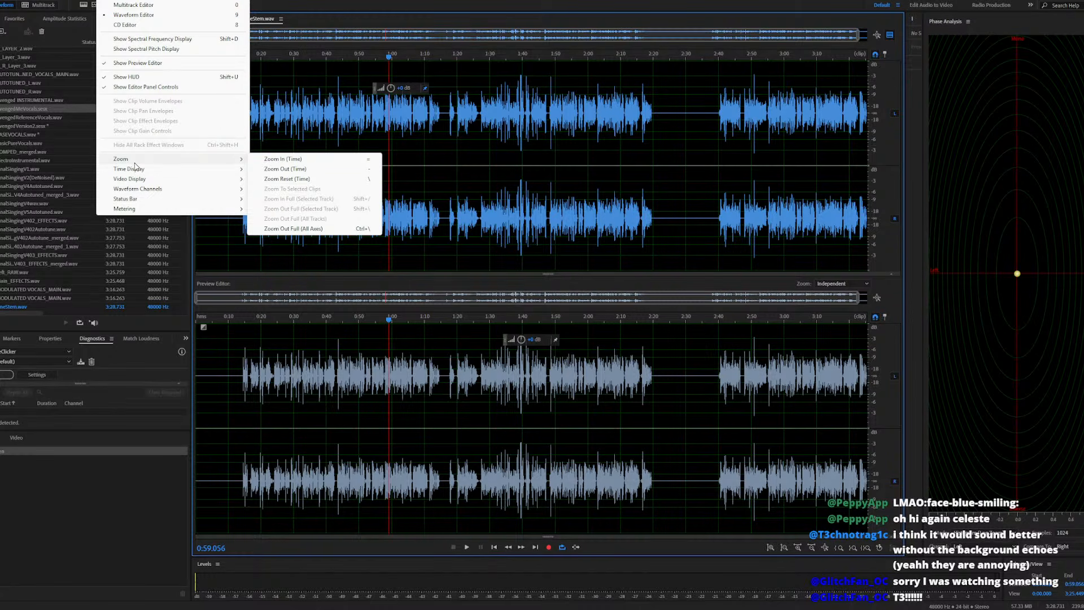
pyautogui.moveTo(59, 0)
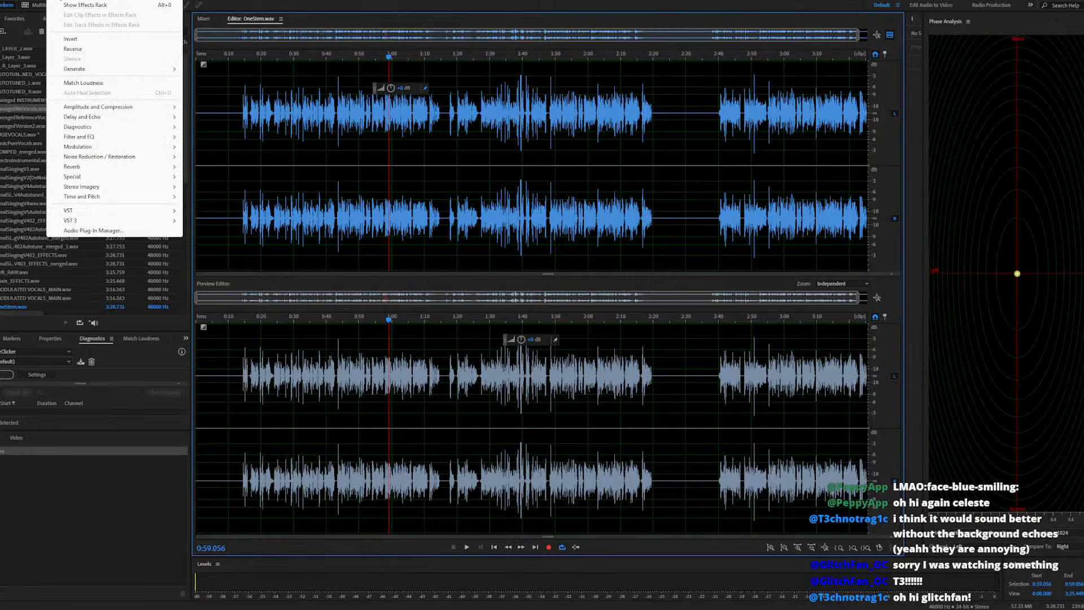
pyautogui.moveTo(6, 0)
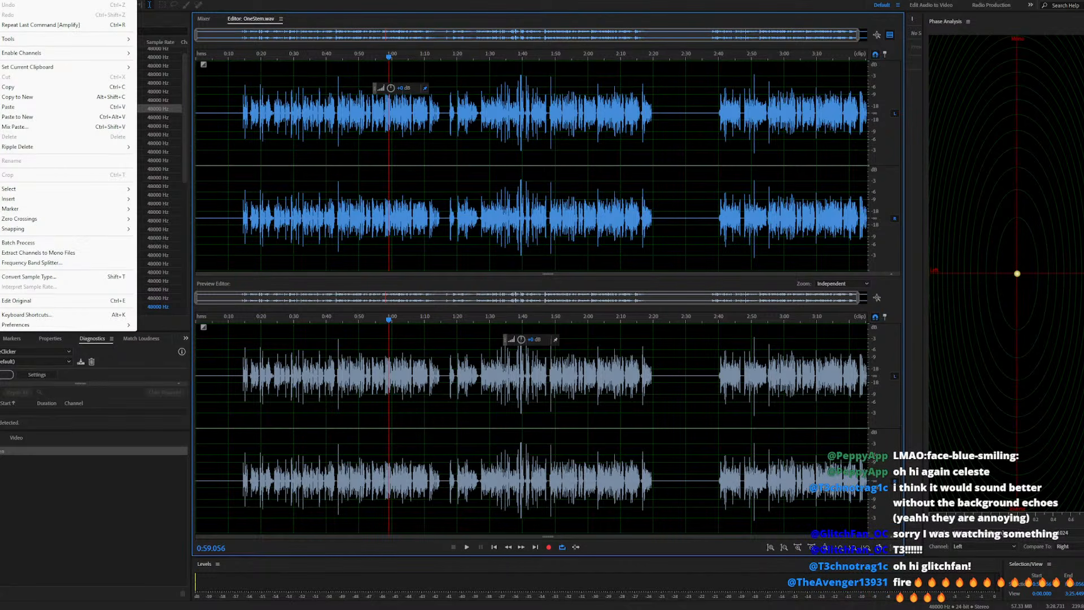
pyautogui.moveTo(102, 208)
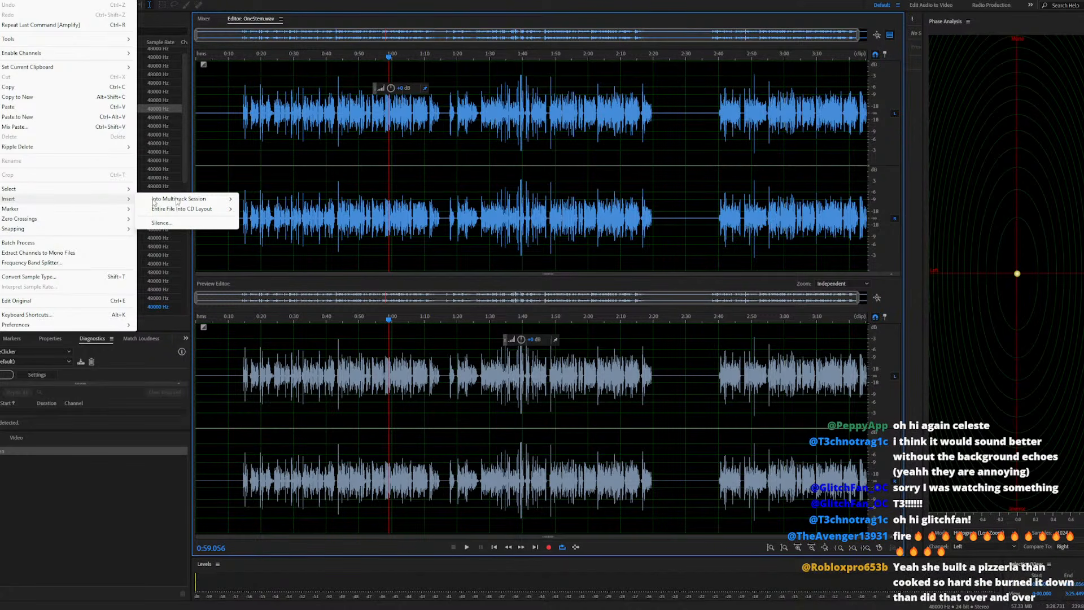
# Place the playhead at about 0:54 in the OneStem recording and try the Frequency Band Splitter
pyautogui.click(445, 202)
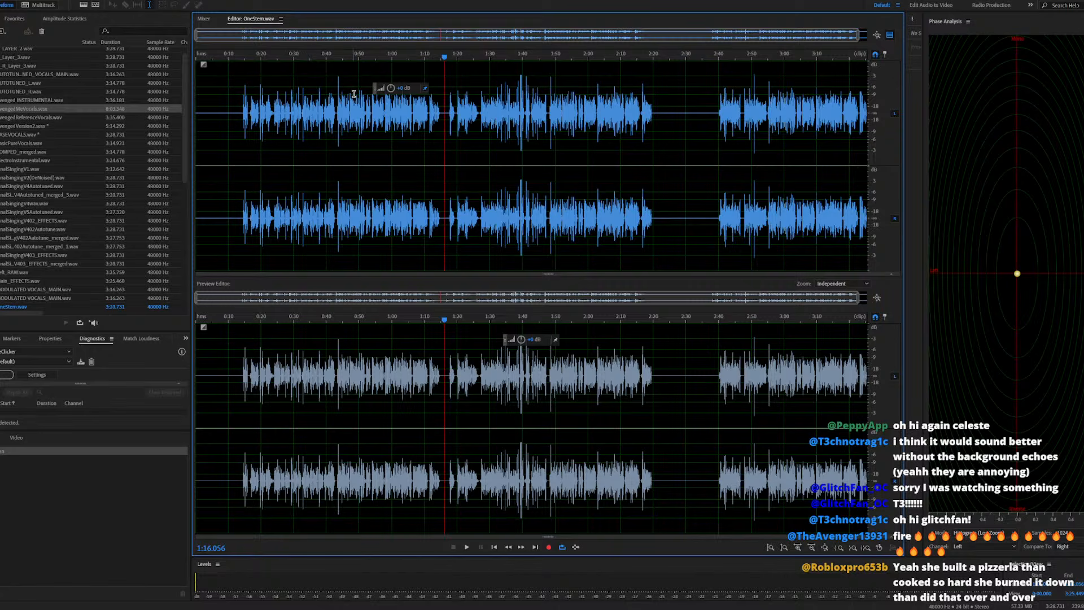
pyautogui.click(370, 56)
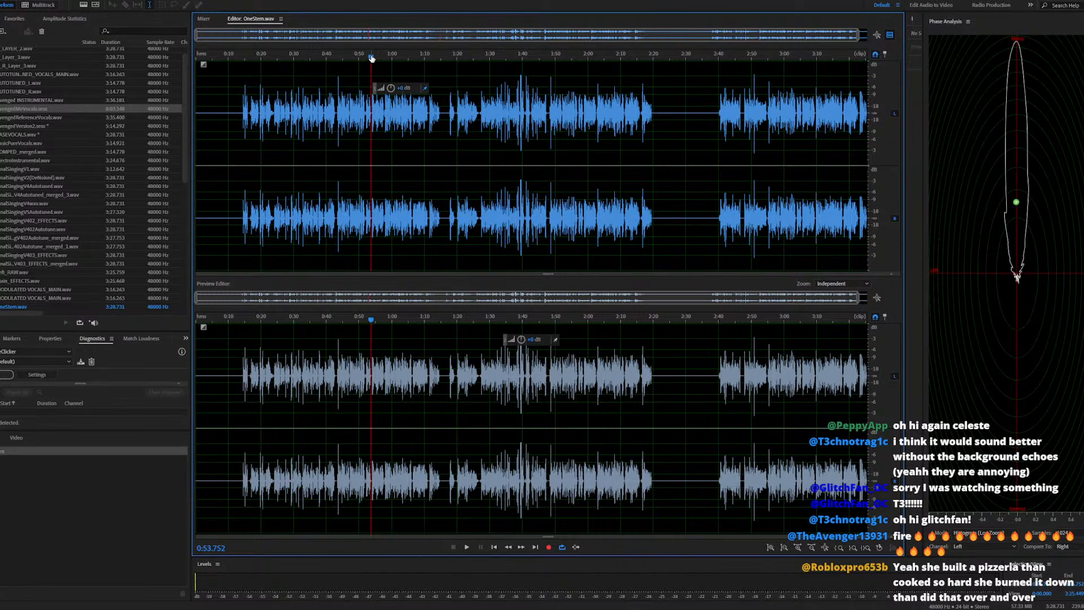
pyautogui.rightClick(479, 98)
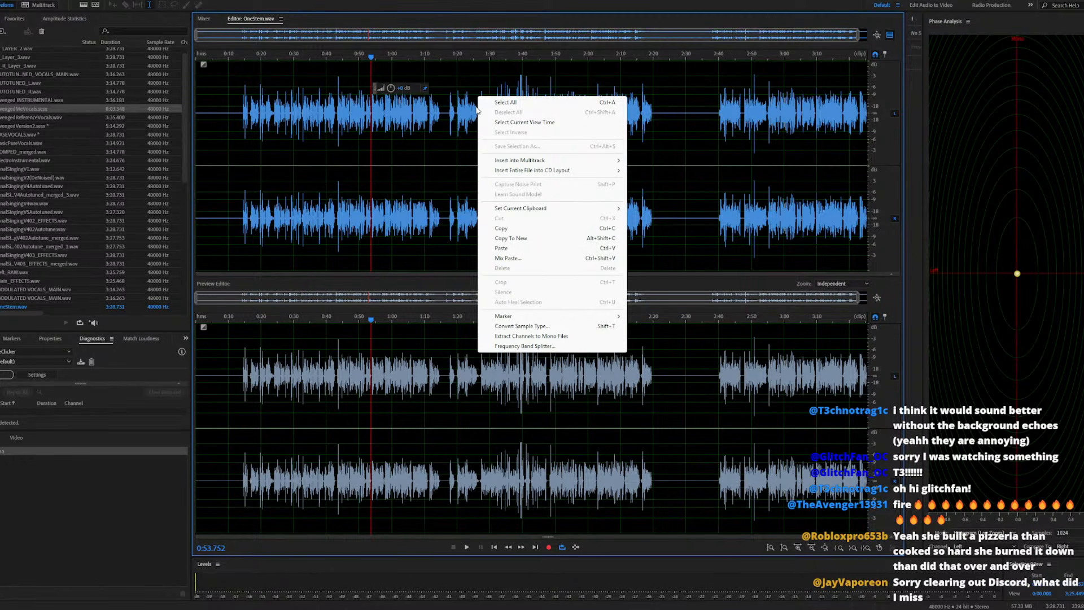
pyautogui.click(514, 346)
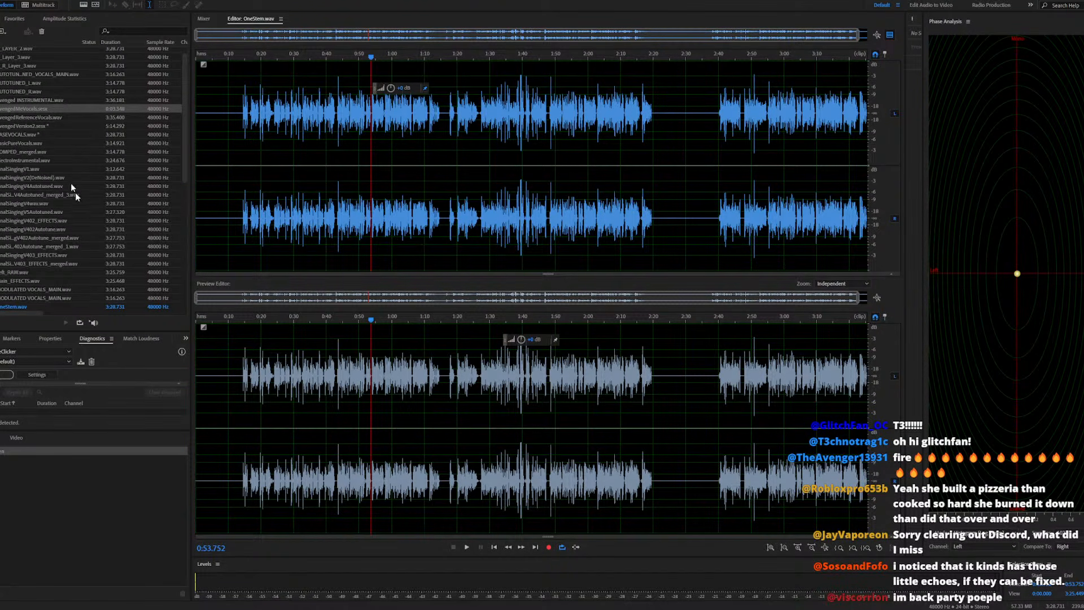
# Return to the AvengedMeVocals session and open the stretch properties of the OneStem clip on Track 9
pyautogui.click(42, 109)
pyautogui.doubleClick(42, 110)
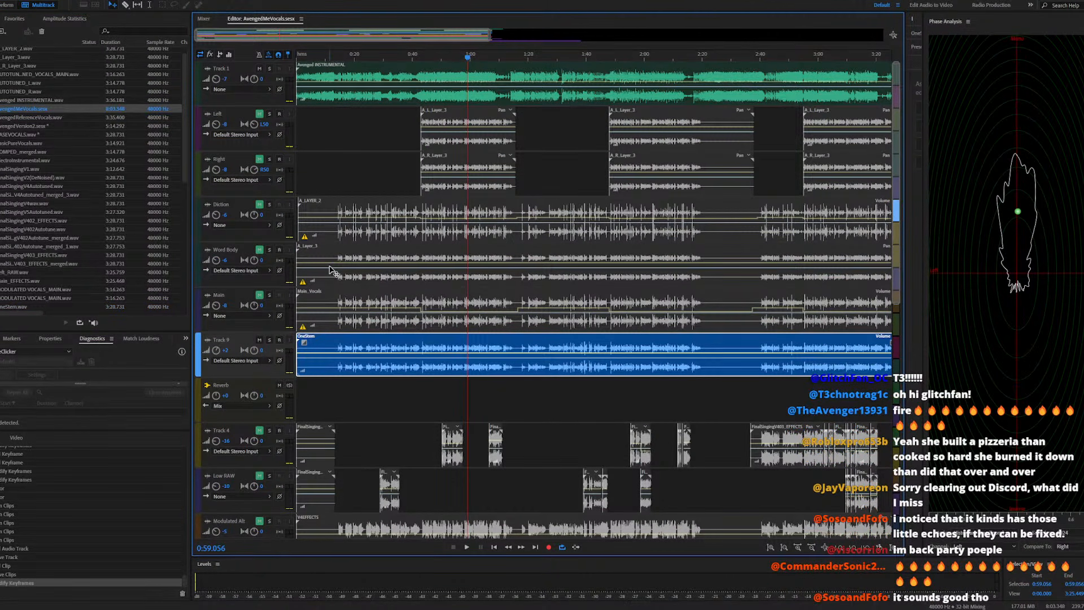
pyautogui.rightClick(439, 338)
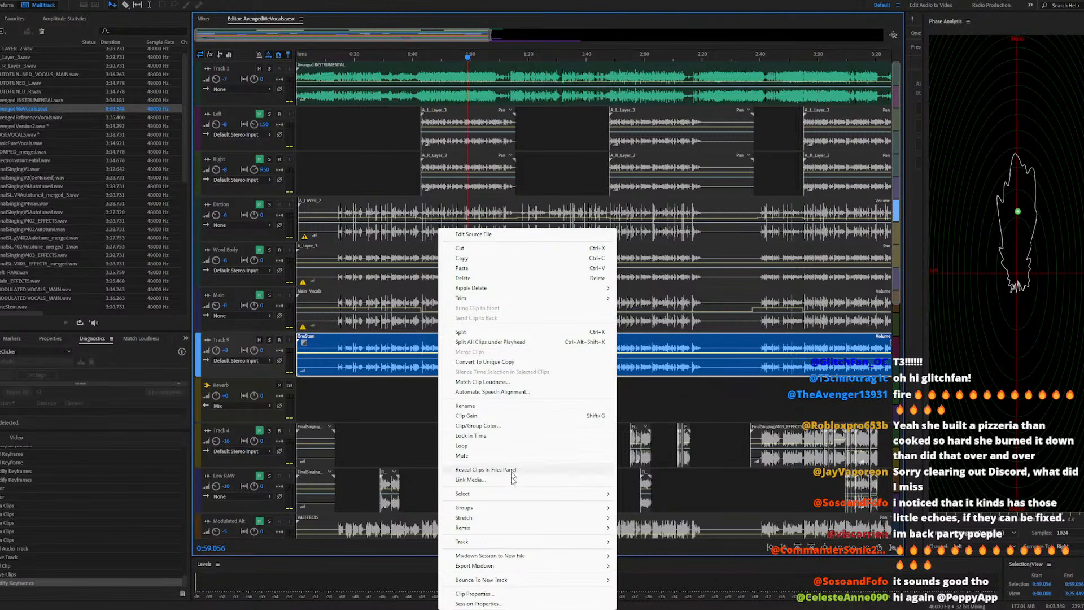
pyautogui.moveTo(567, 523)
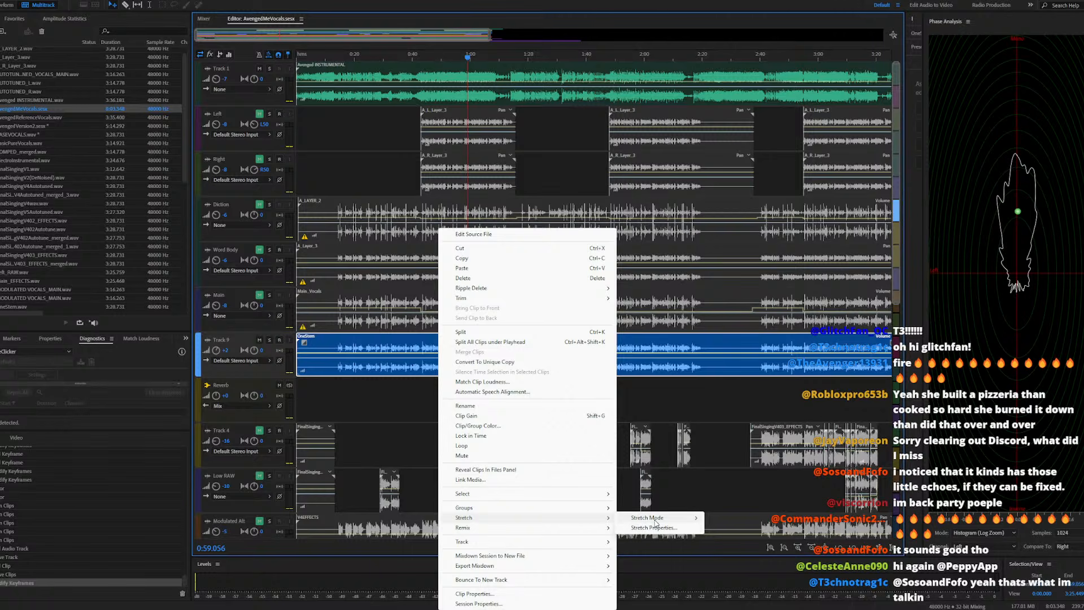
pyautogui.moveTo(655, 522)
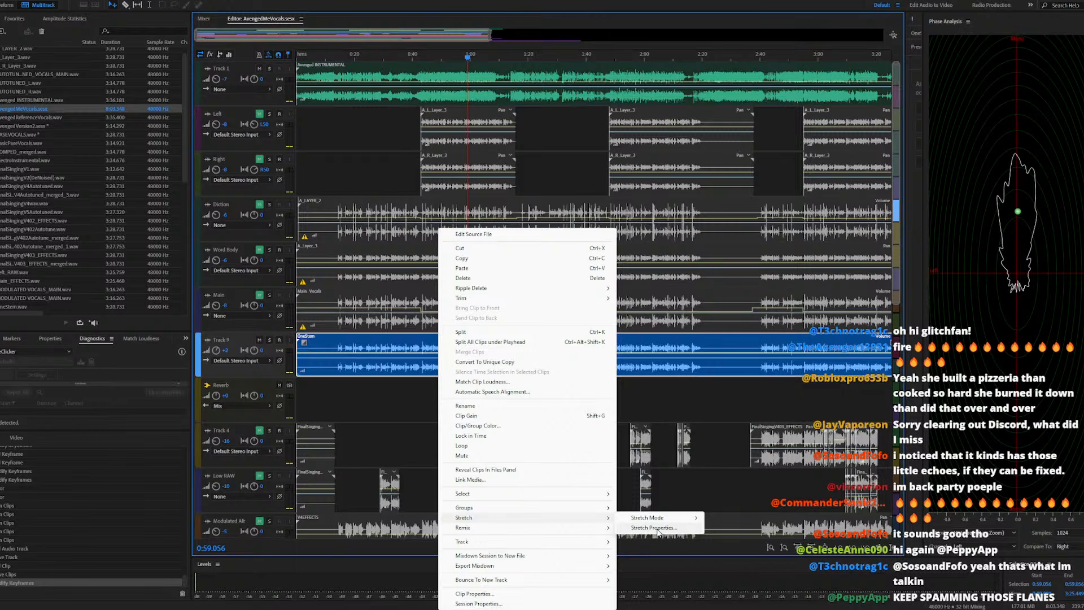
pyautogui.click(659, 527)
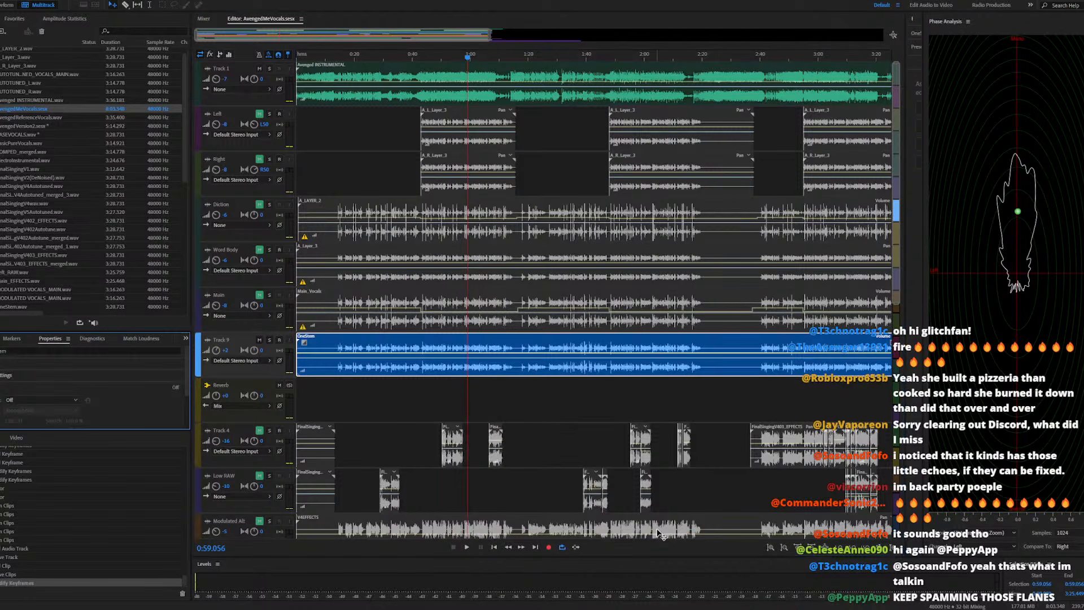
# Set the stretch mode of the OneStem clip on Track 9 to Realtime
pyautogui.click(467, 351)
pyautogui.rightClick(469, 350)
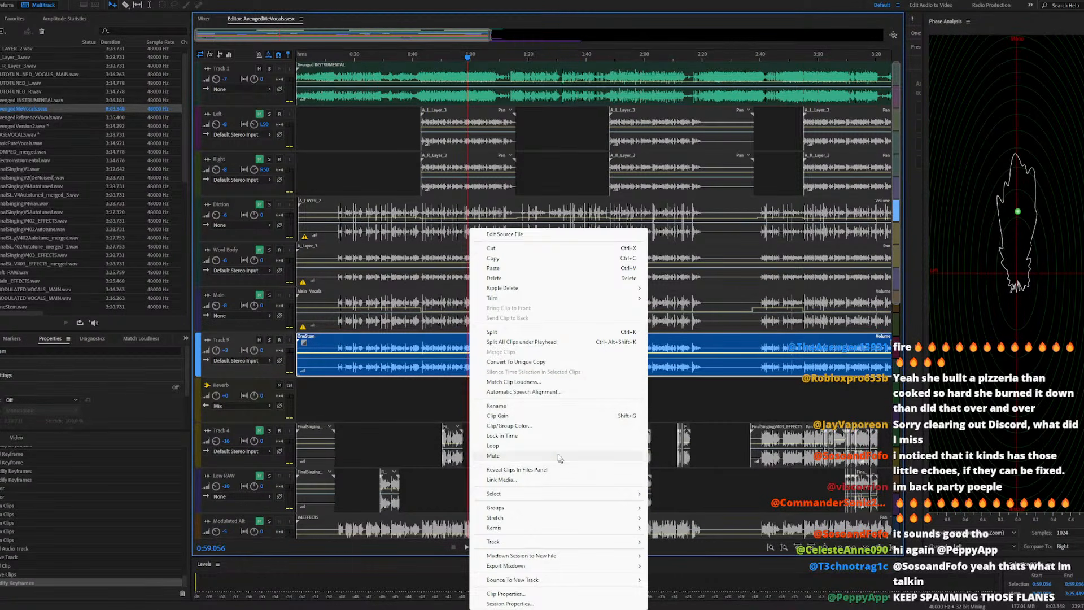
pyautogui.moveTo(547, 542)
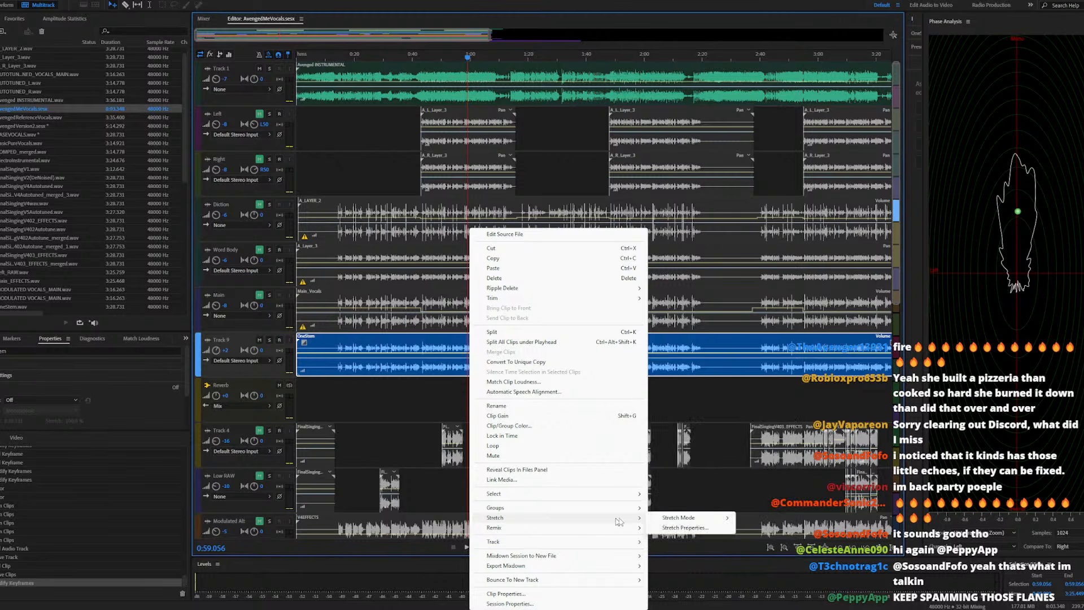
pyautogui.moveTo(725, 518)
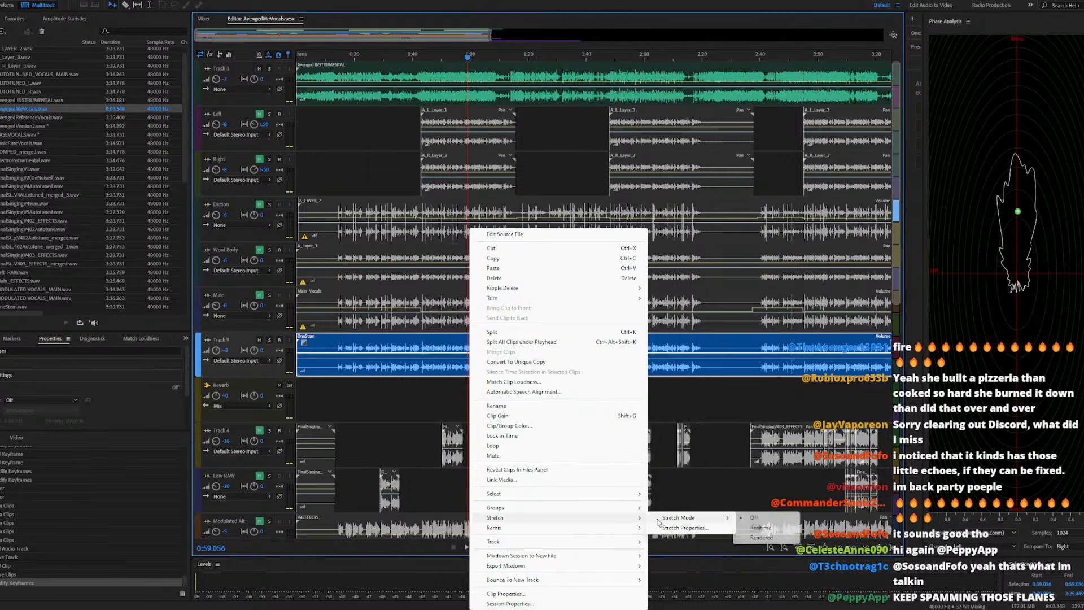
pyautogui.click(754, 528)
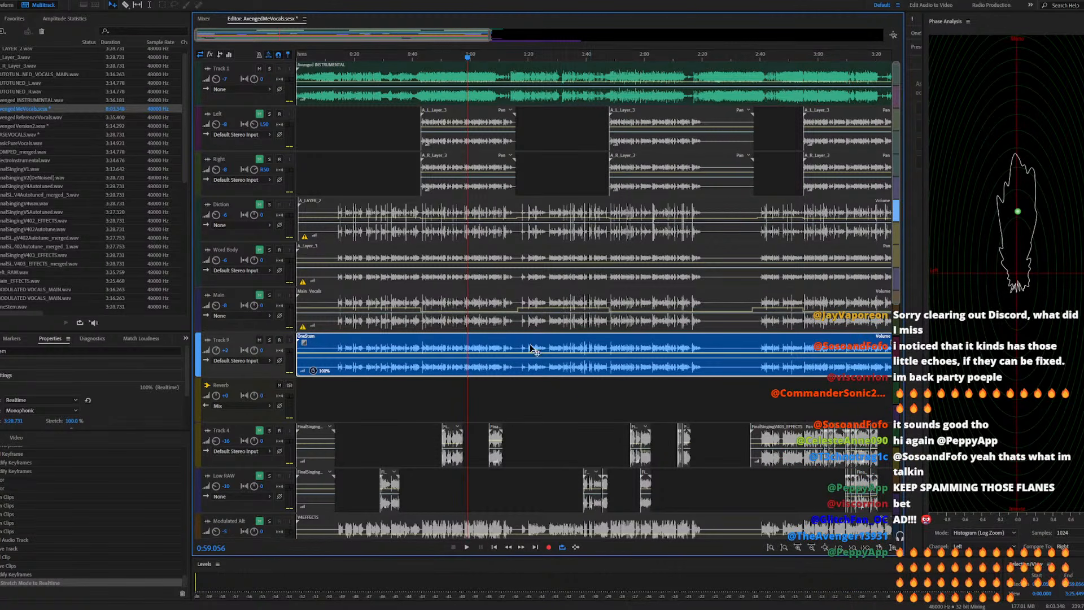
# Inspect the OneStem clip's waveform around 1:07, check its source file, and return to the AvengedMeVocals session with taller tracks
pyautogui.scroll(7, 495, 350)
pyautogui.scroll(15, 481, 351)
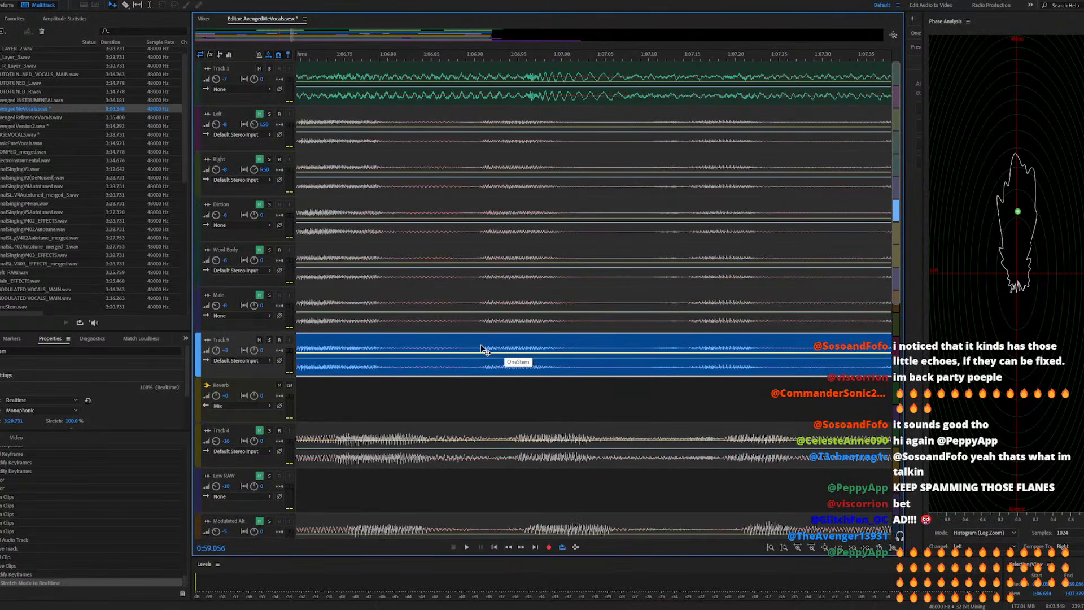
pyautogui.doubleClick(481, 348)
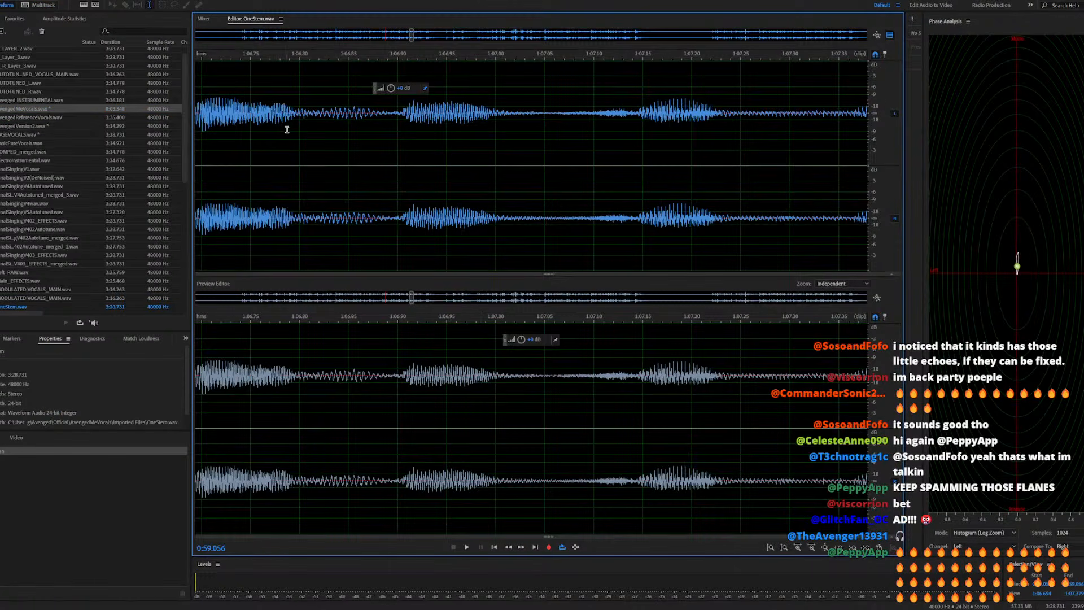
pyautogui.doubleClick(57, 107)
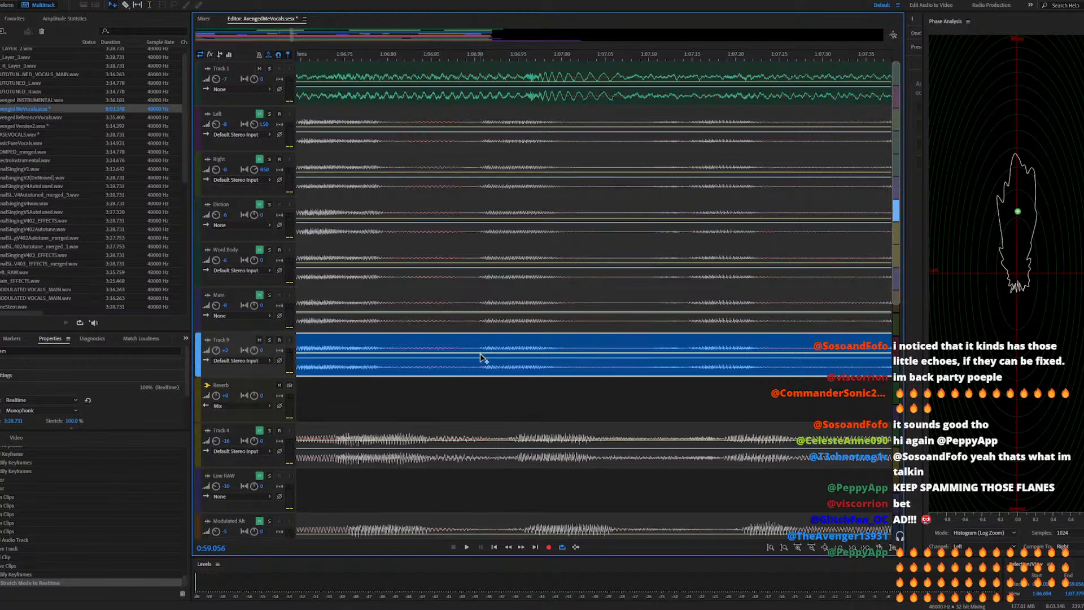
pyautogui.scroll(4, 232, 364)
pyautogui.scroll(-1, 232, 364)
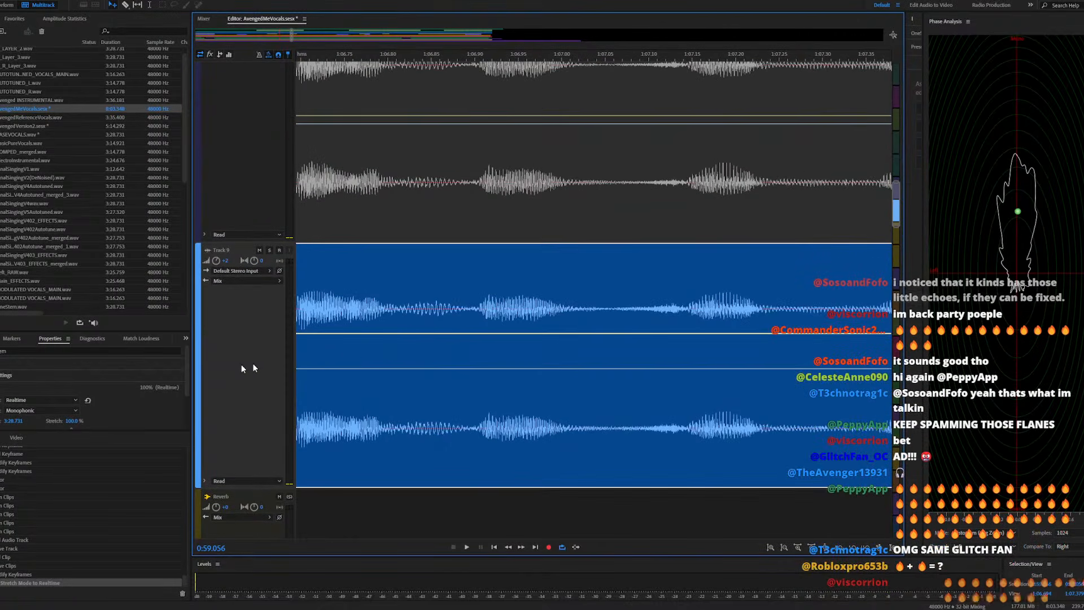
# Try the Rendered stretch mode on the OneStem clip on Track 9
pyautogui.rightClick(469, 314)
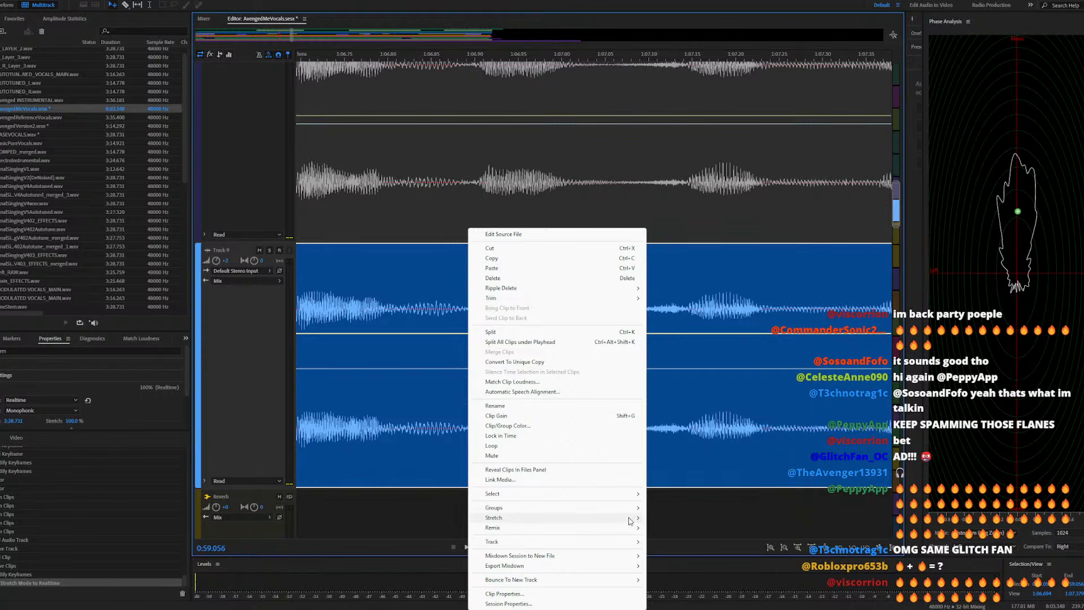
pyautogui.moveTo(629, 517)
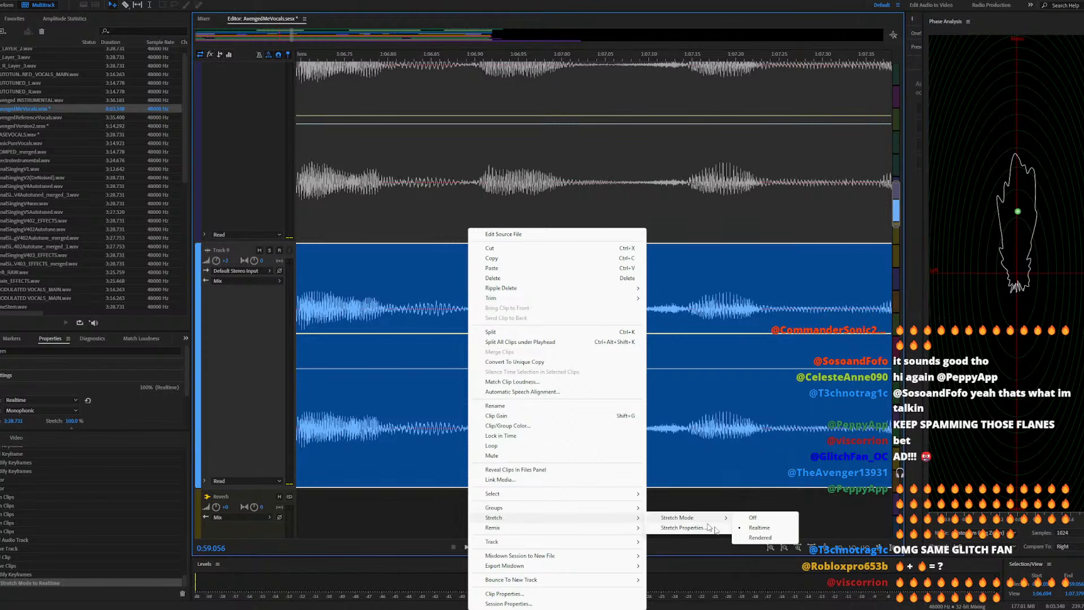
pyautogui.click(760, 538)
pyautogui.scroll(-10, 567, 279)
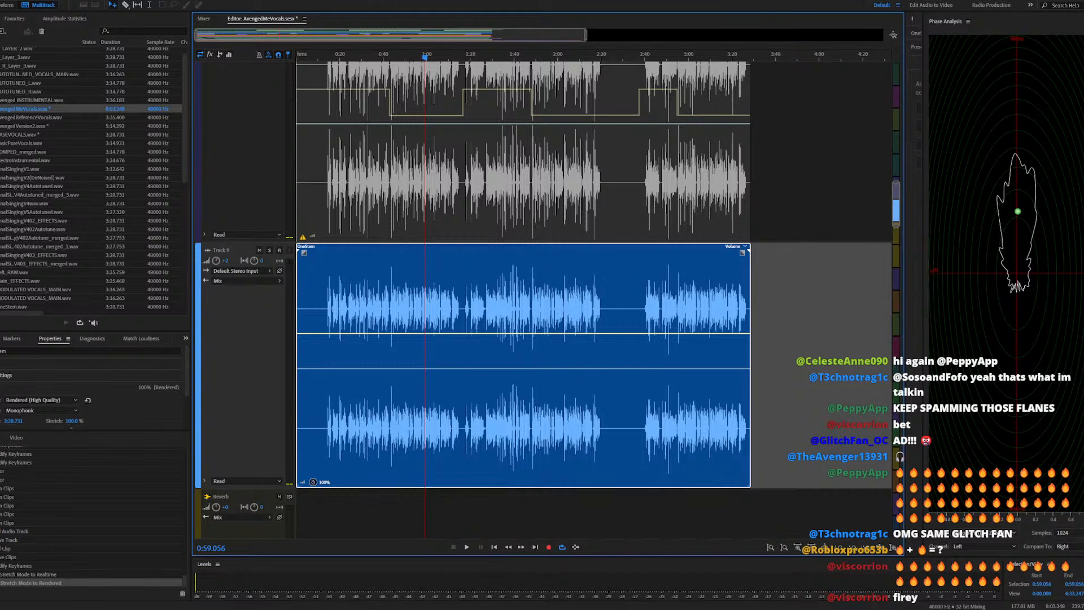
# Switch the OneStem clip's stretch mode back to Realtime
pyautogui.rightClick(543, 298)
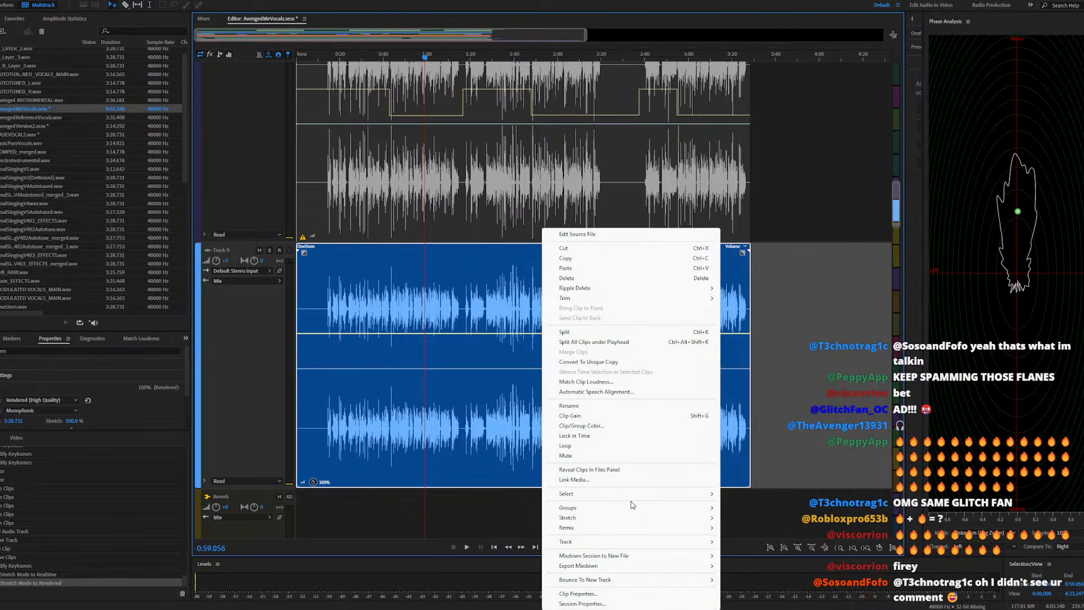
pyautogui.moveTo(634, 519)
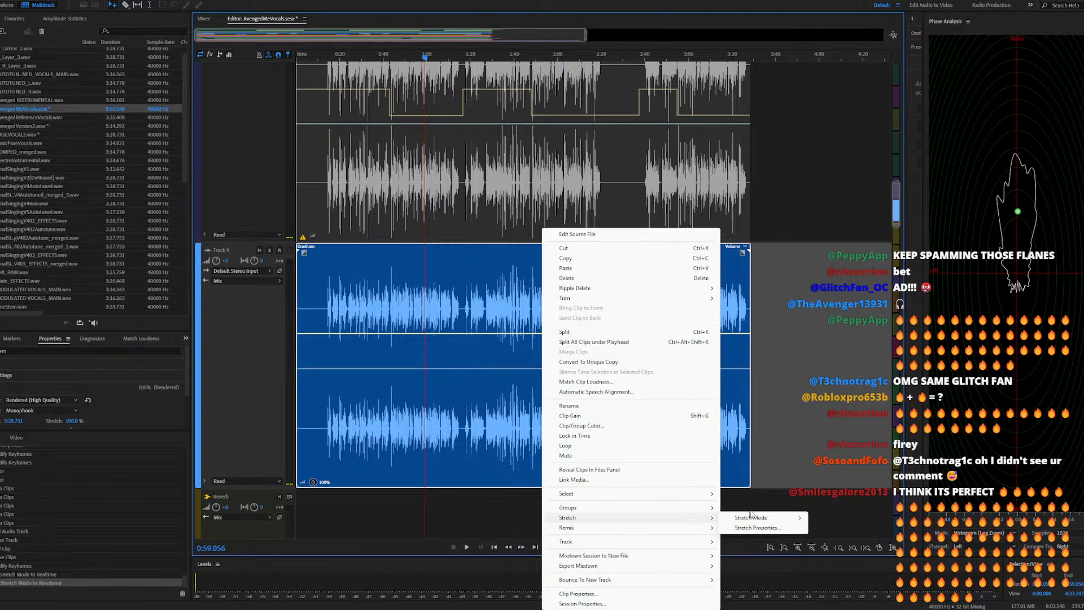
pyautogui.moveTo(756, 517)
pyautogui.click(832, 527)
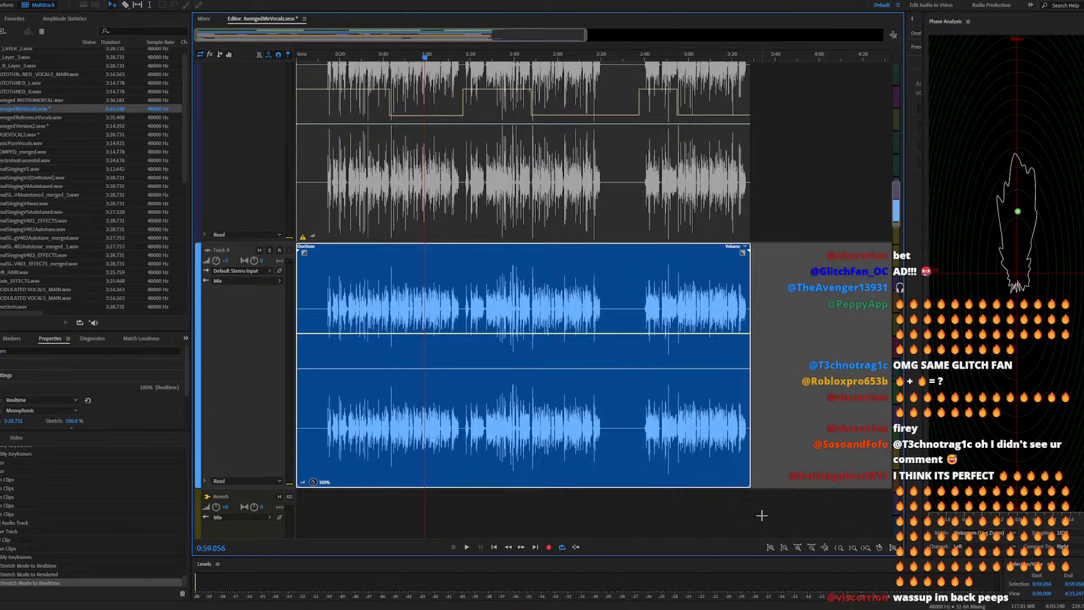
# Show the session's markers list and look through the commands available for the OneStem clip
pyautogui.click(11, 338)
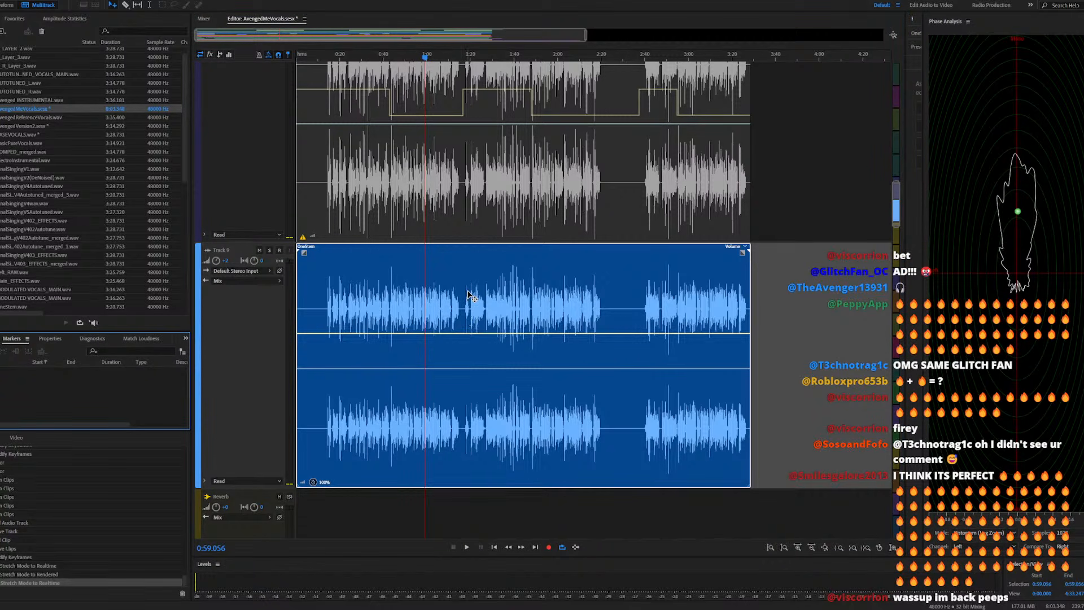
pyautogui.rightClick(468, 294)
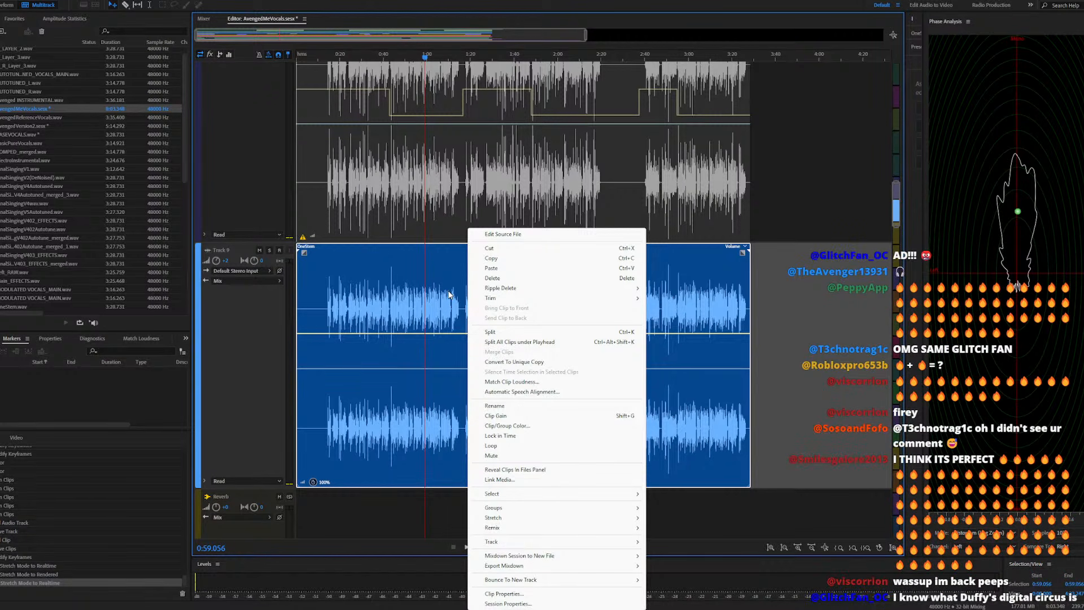
pyautogui.click(449, 294)
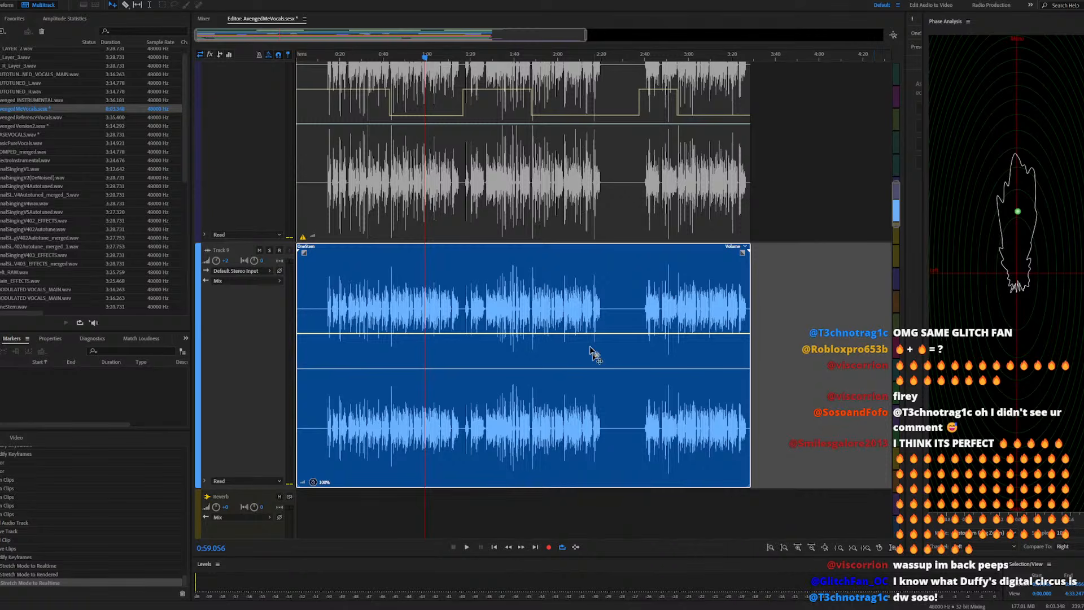
pyautogui.press('r')
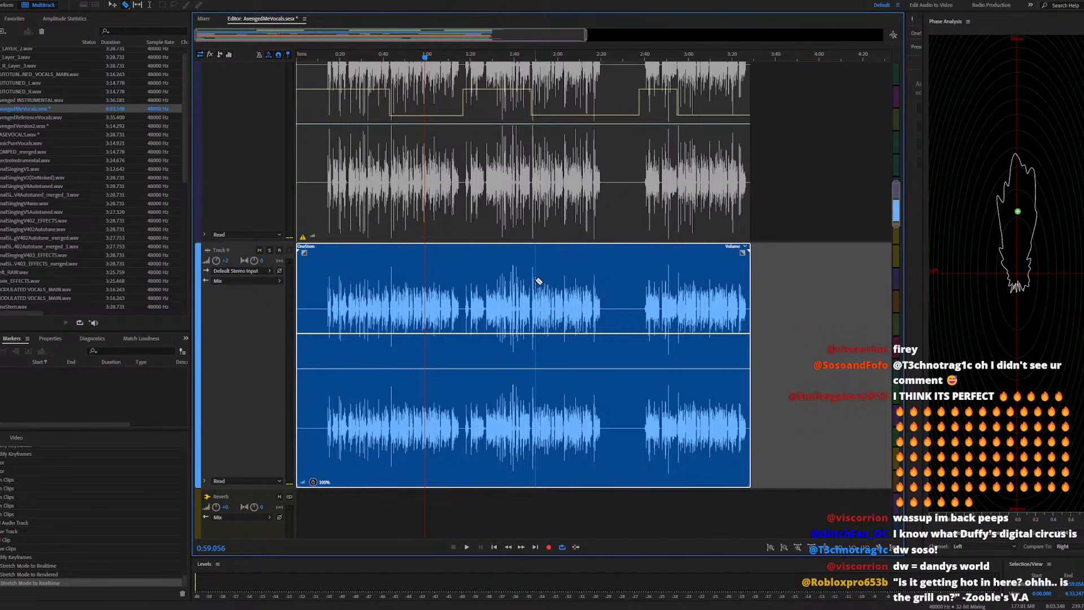
pyautogui.rightClick(520, 279)
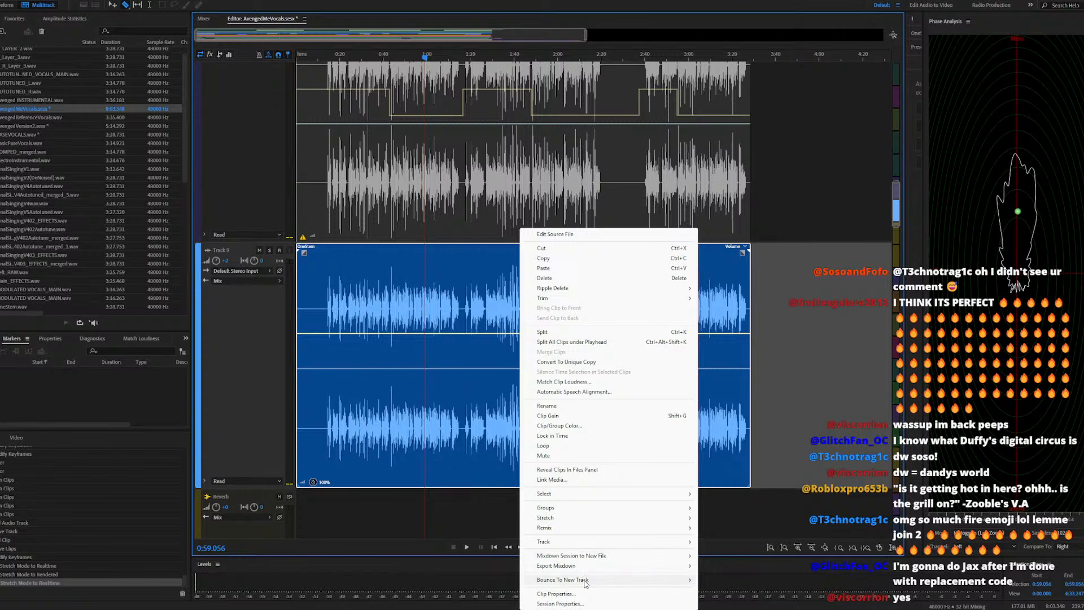
pyautogui.moveTo(584, 581)
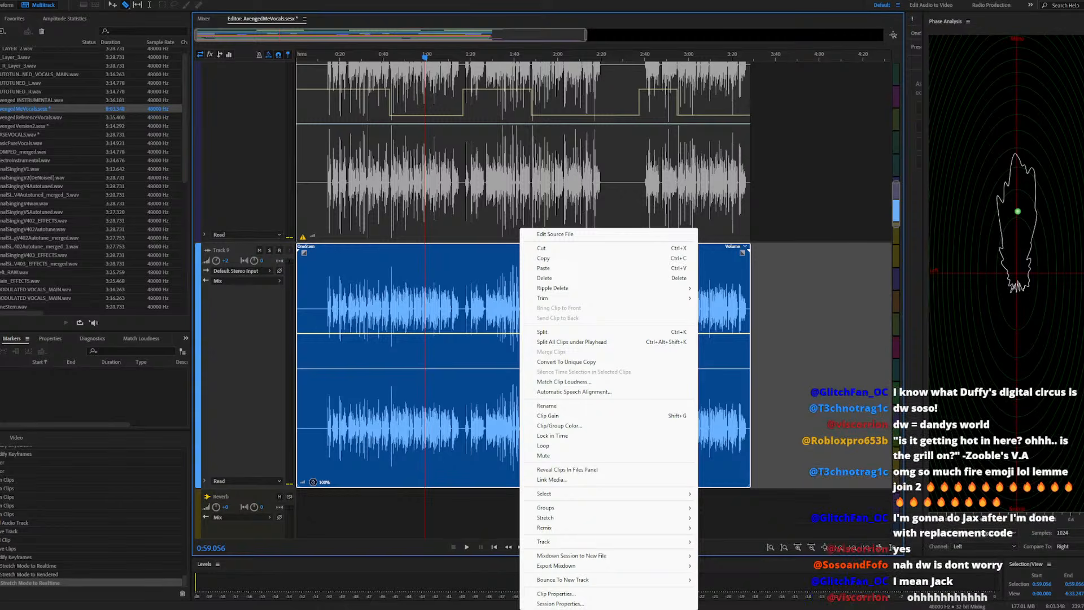
pyautogui.press('Escape')
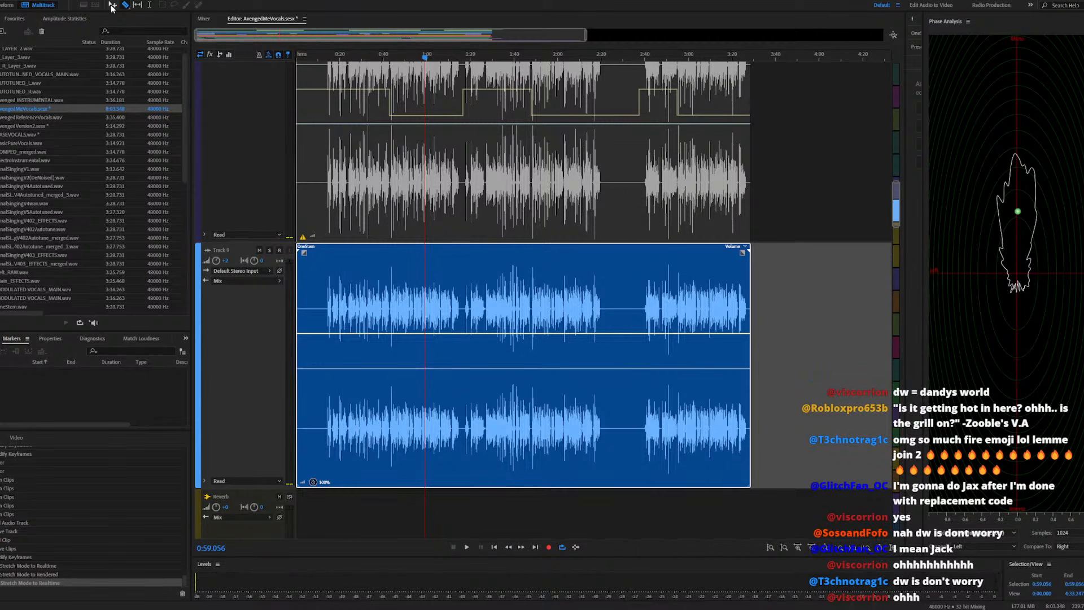
# Switch to the Time Selection tool and play the mix from about 0:55, following the OneStem waveform up close
pyautogui.click(151, 1)
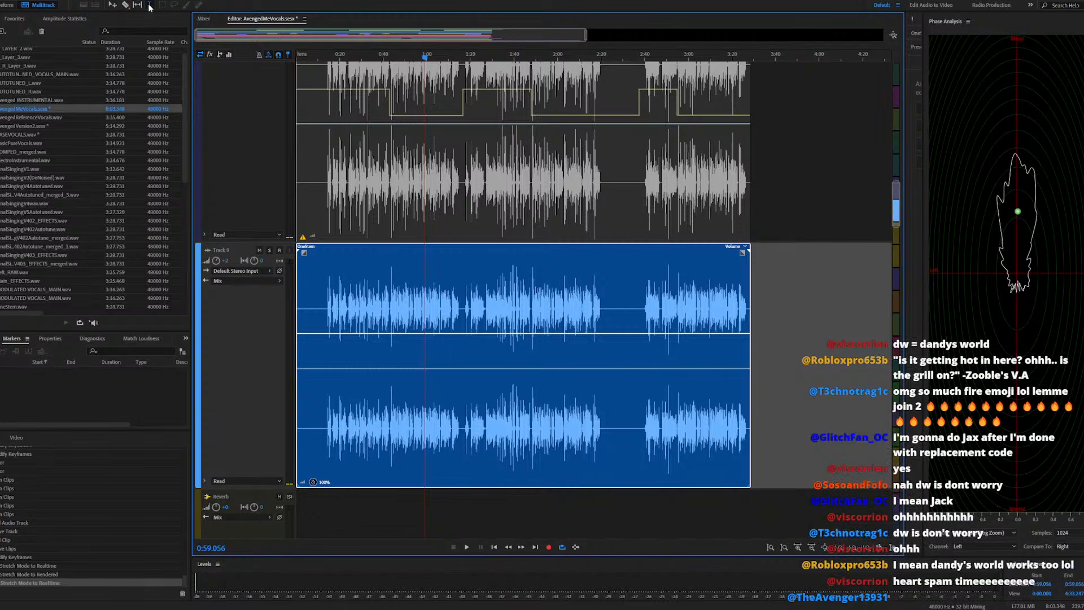
pyautogui.scroll(1, 488, 303)
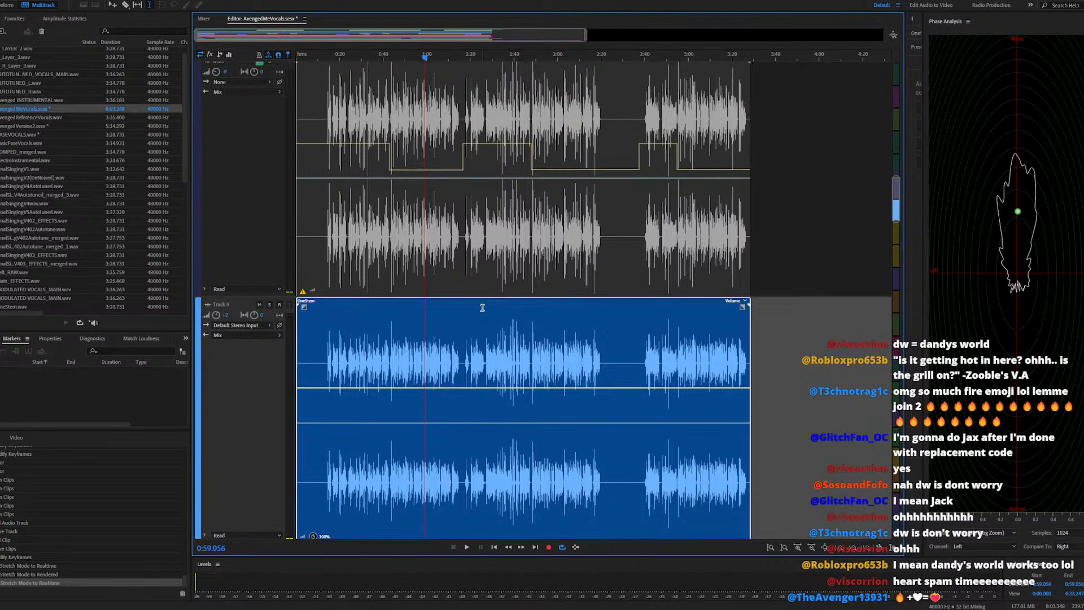
pyautogui.click(418, 58)
pyautogui.press('space')
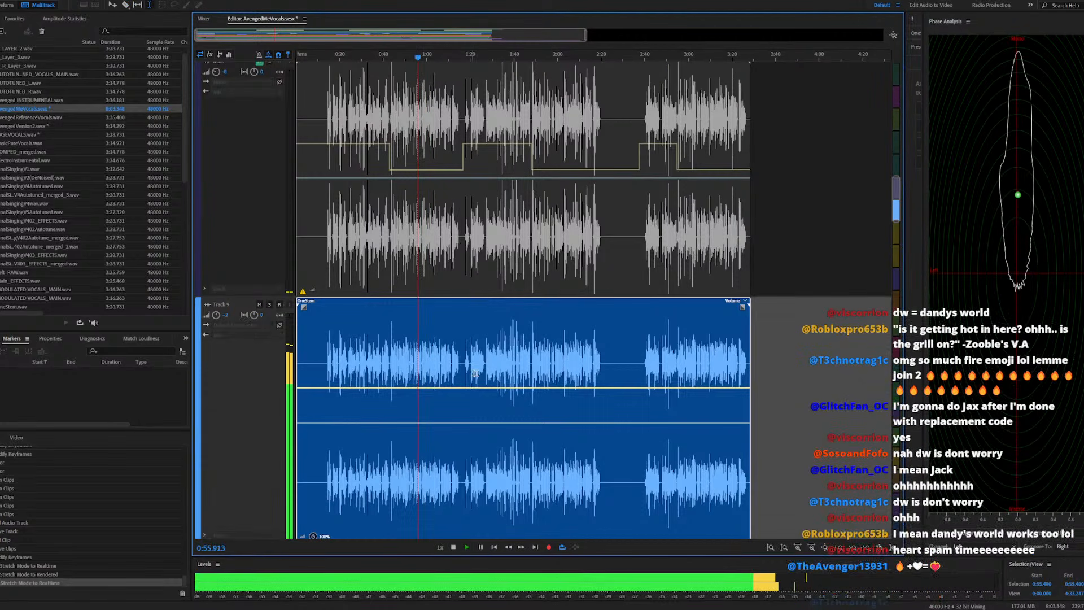
pyautogui.scroll(5, 422, 368)
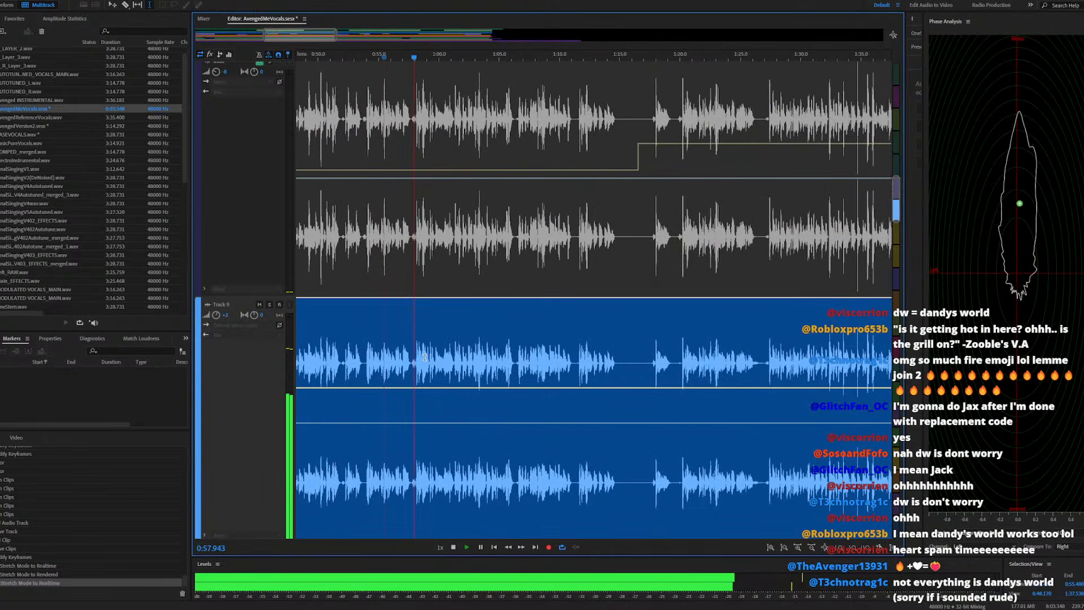
pyautogui.scroll(-2, 479, 361)
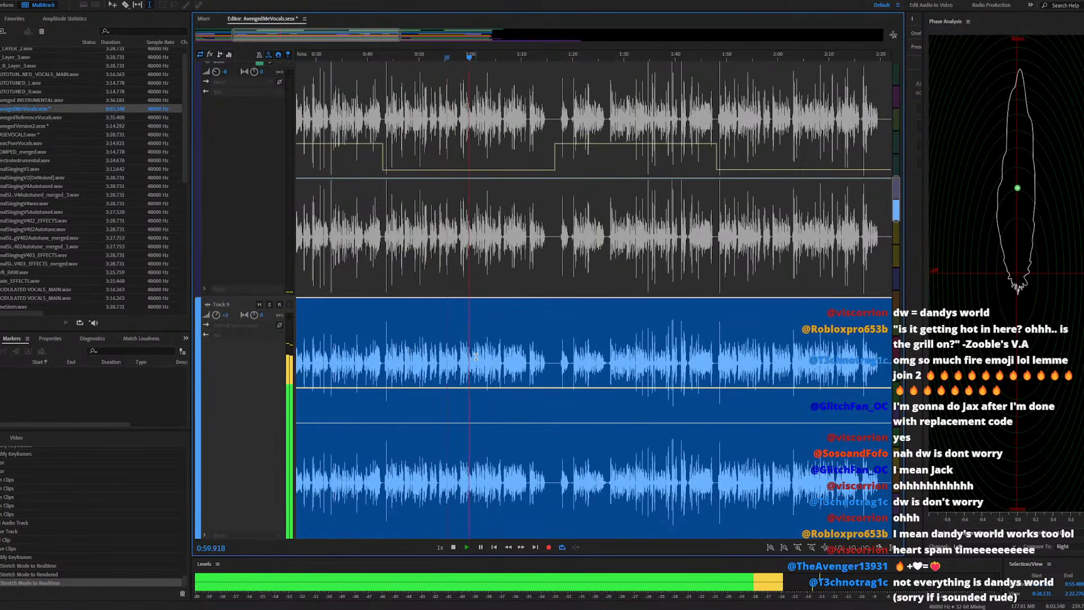
pyautogui.scroll(-3, 486, 360)
pyautogui.scroll(3, 479, 362)
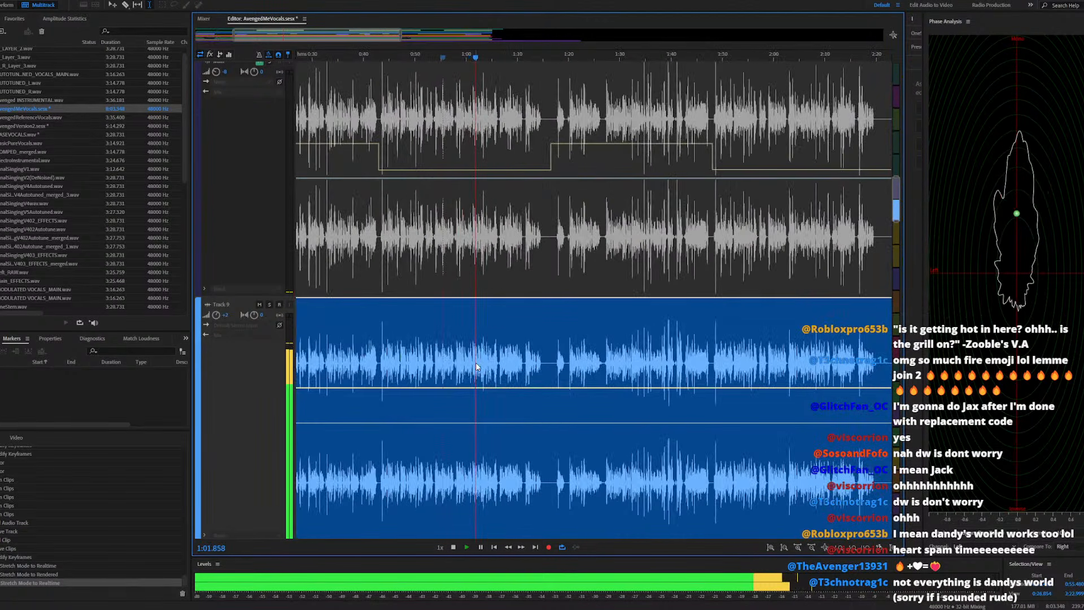
pyautogui.scroll(-2, 469, 336)
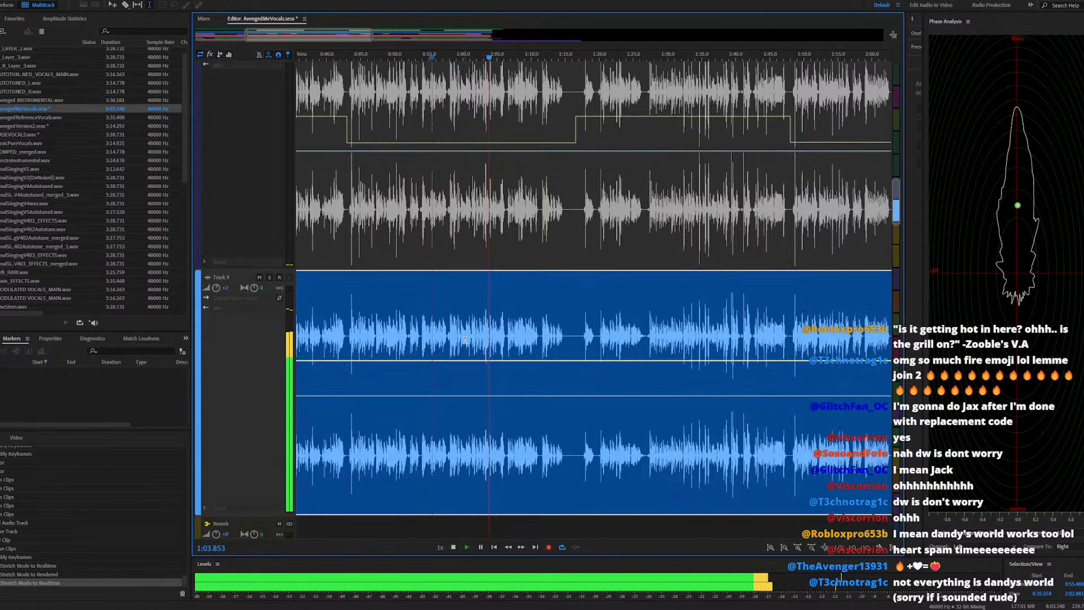
pyautogui.scroll(3, 477, 342)
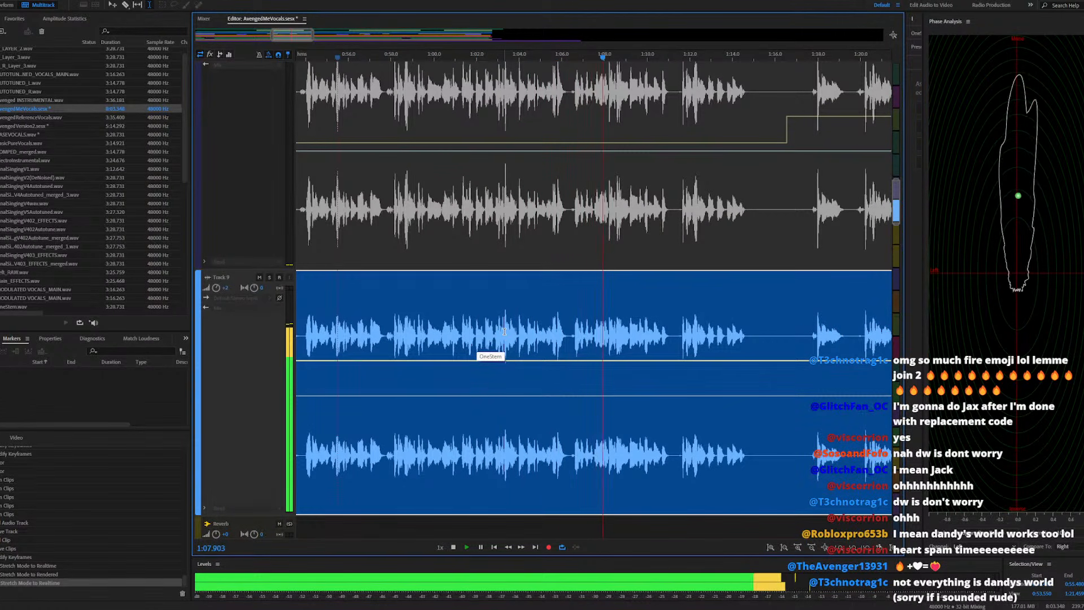
pyautogui.scroll(-2, 577, 333)
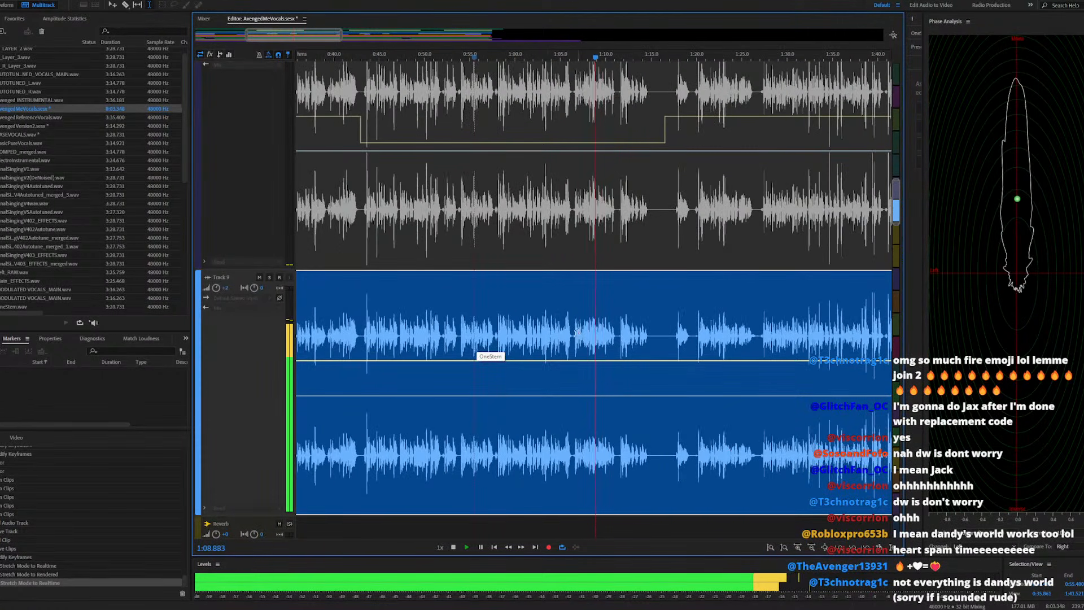
# Replay the mix from about 0:38, stop it, and examine the OneStem waveform between 0:38 and 0:46
pyautogui.click(325, 57)
pyautogui.scroll(-2, 563, 348)
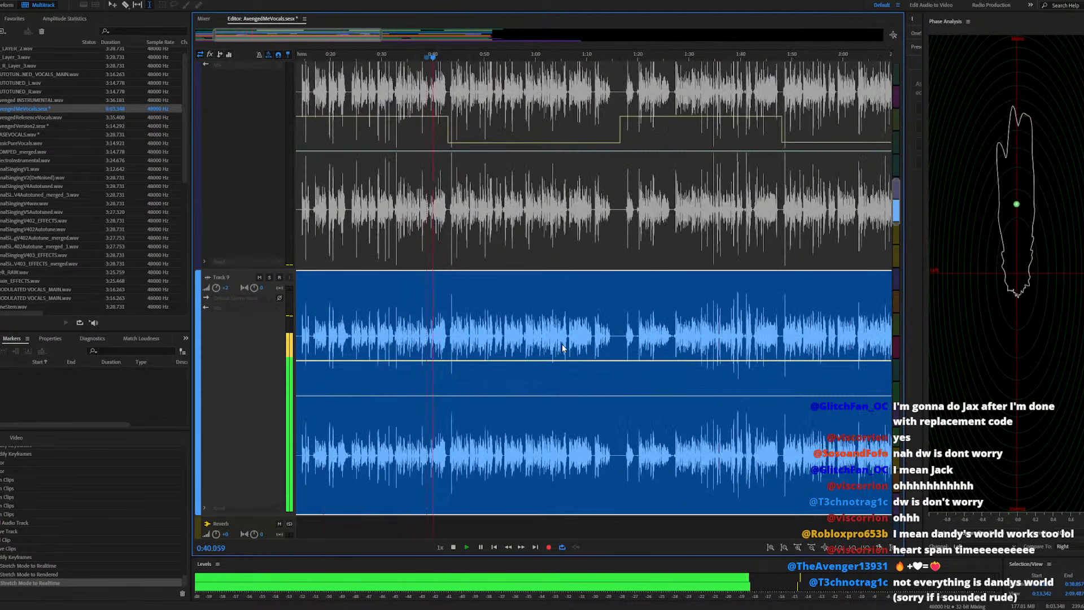
pyautogui.scroll(3, 432, 323)
pyautogui.scroll(4, 430, 323)
pyautogui.press('space')
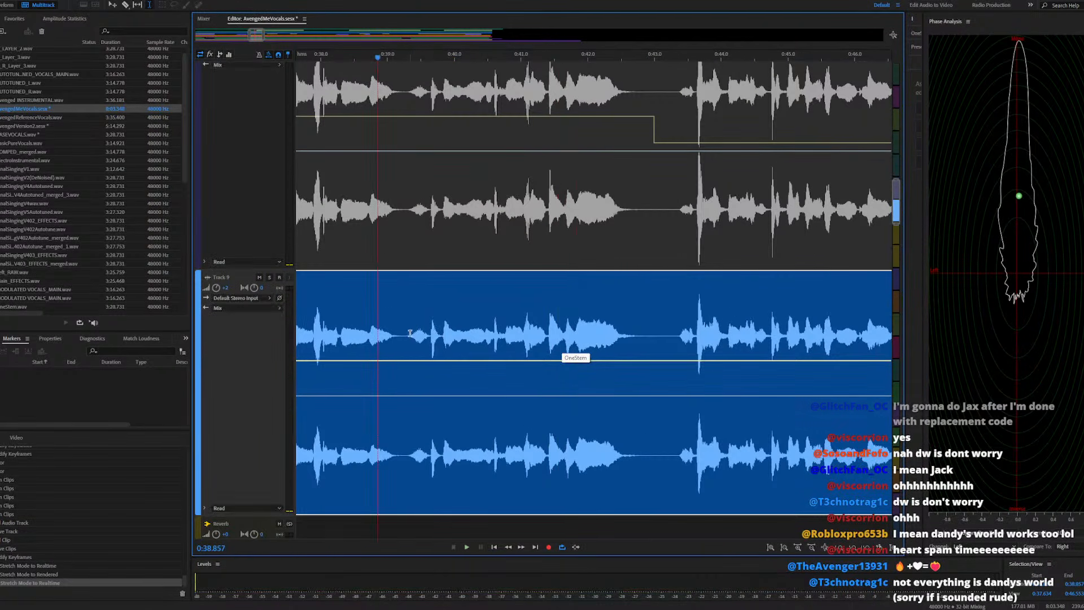
# Place the playhead at the OneStem waveform's quiet gaps near 0:39.3 and 0:42.9, and look through the available program commands
pyautogui.click(405, 336)
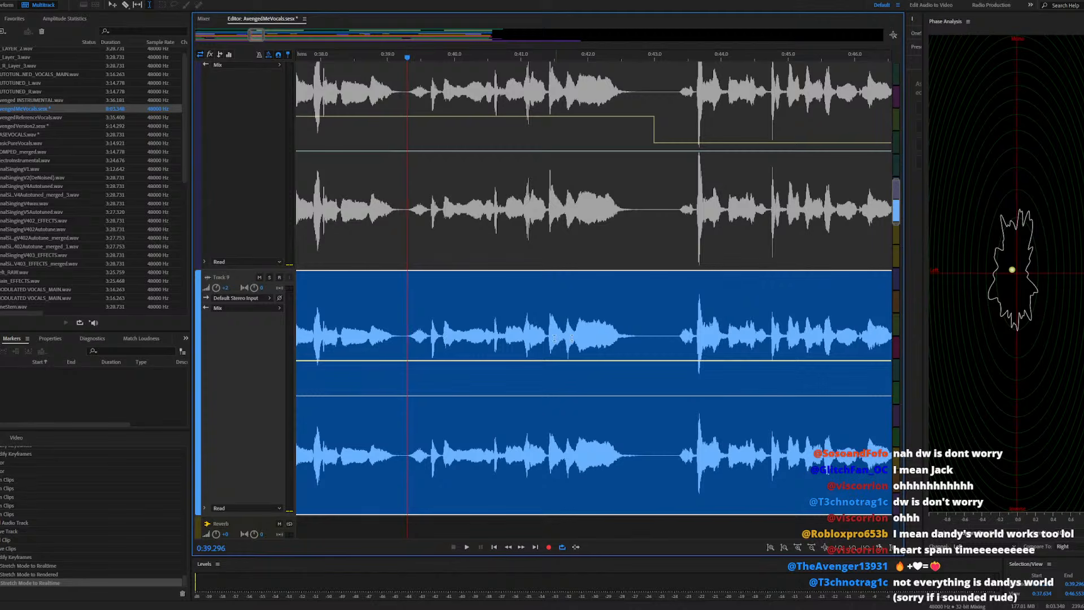
pyautogui.click(649, 339)
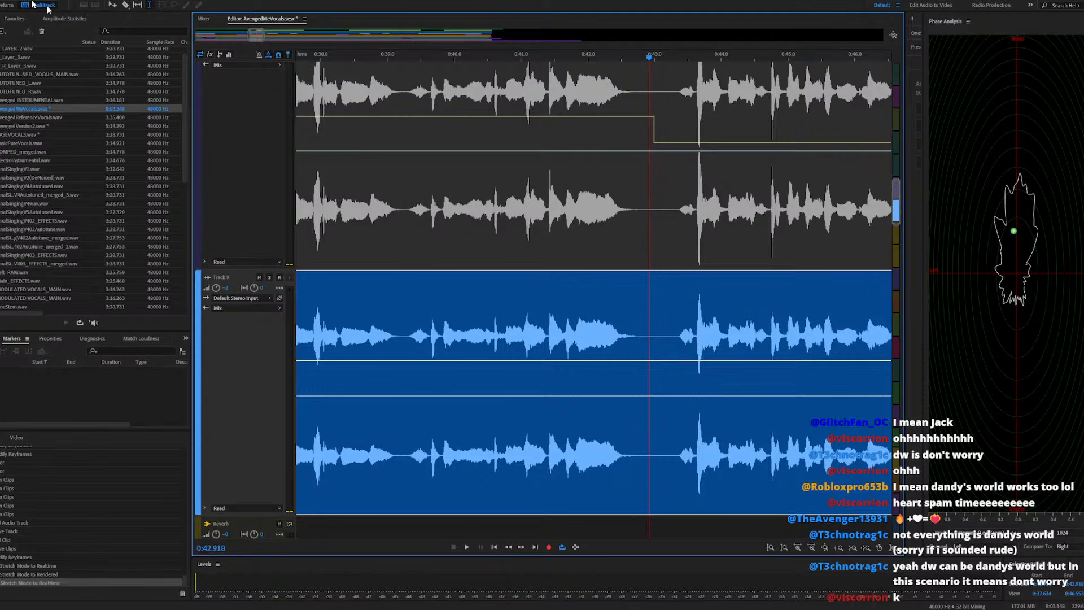
pyautogui.click(107, 1)
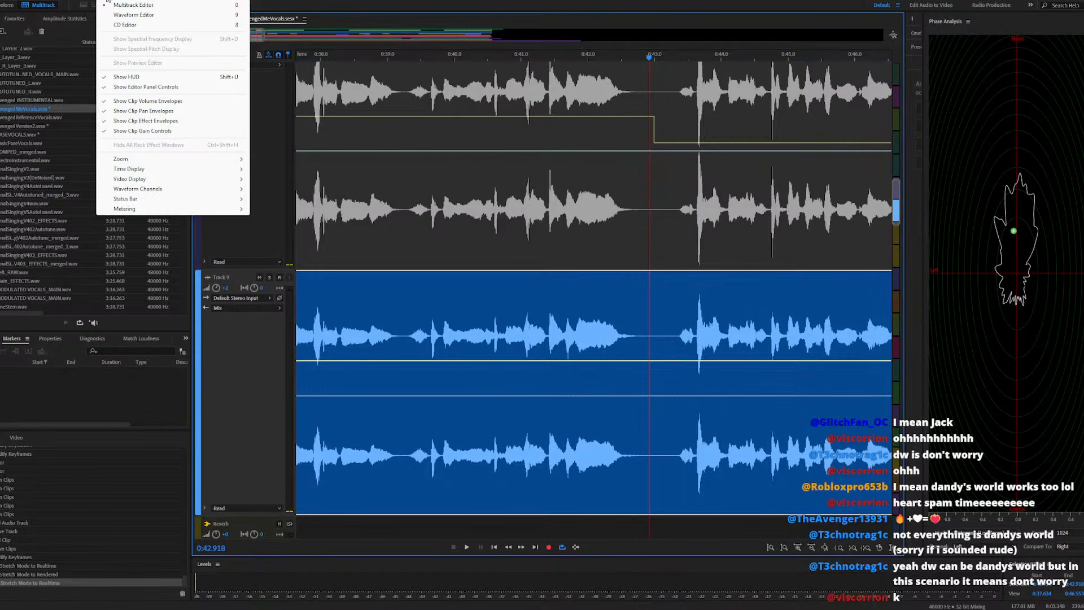
pyautogui.moveTo(124, 1)
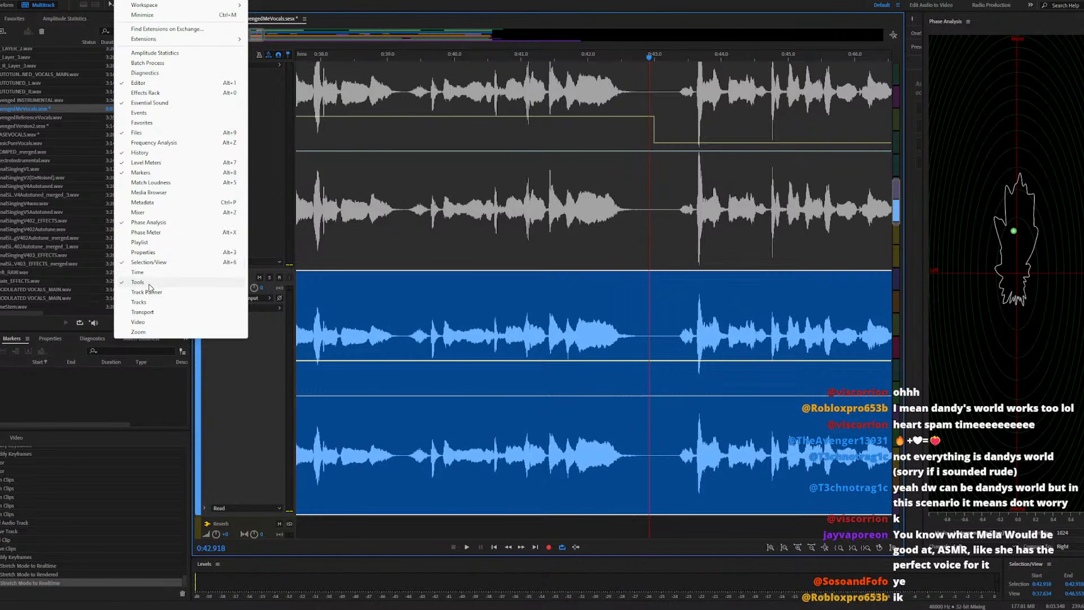
pyautogui.moveTo(82, 1)
pyautogui.moveTo(9, 1)
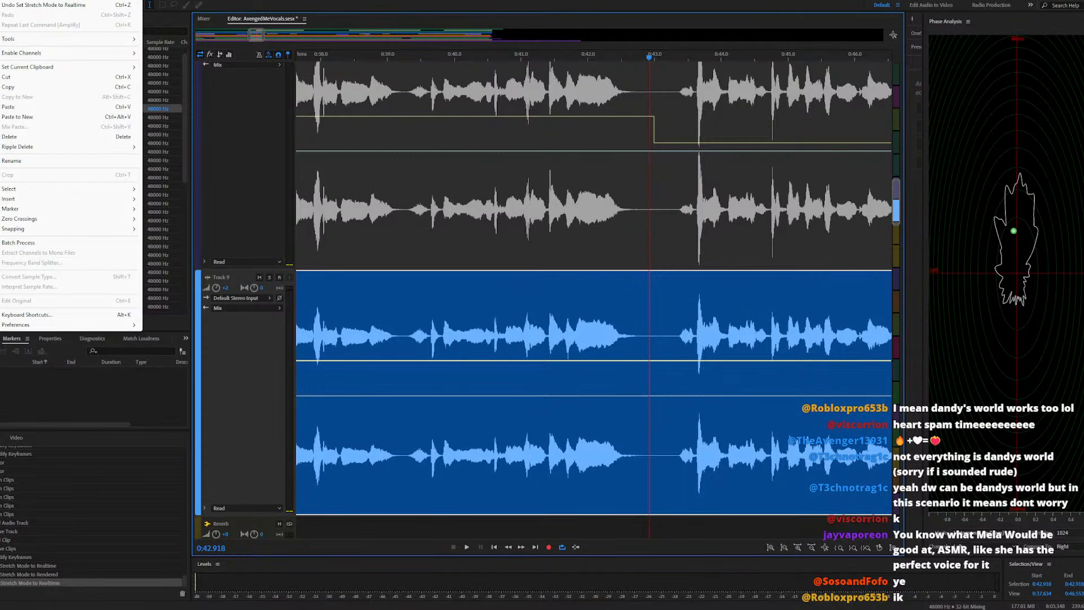
# Open the keyboard shortcuts editor, check its preset choices and search the commands for "stretch"
pyautogui.click(42, 314)
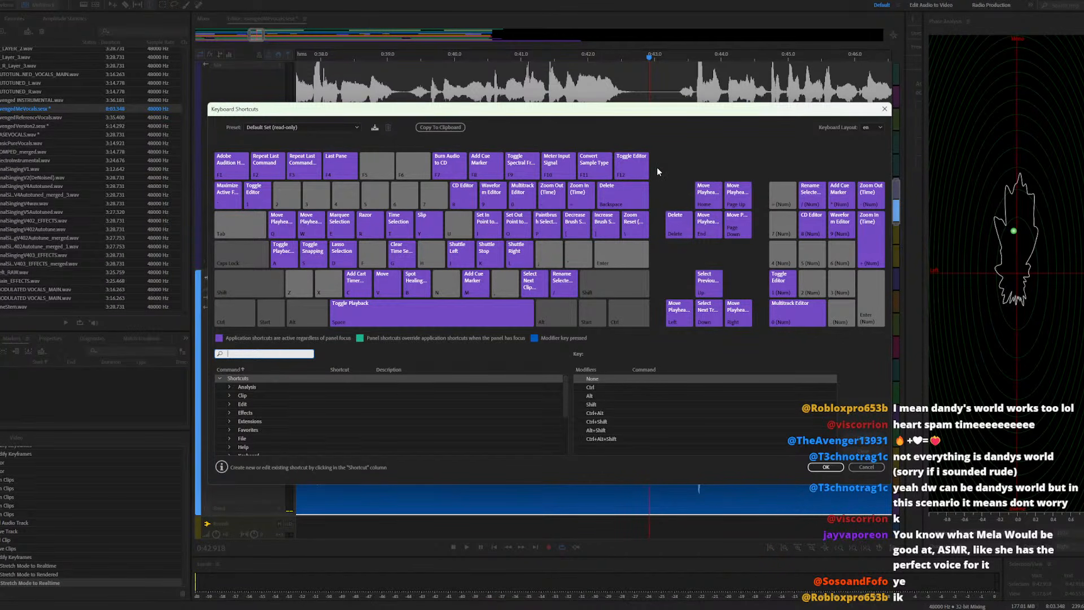
pyautogui.click(343, 130)
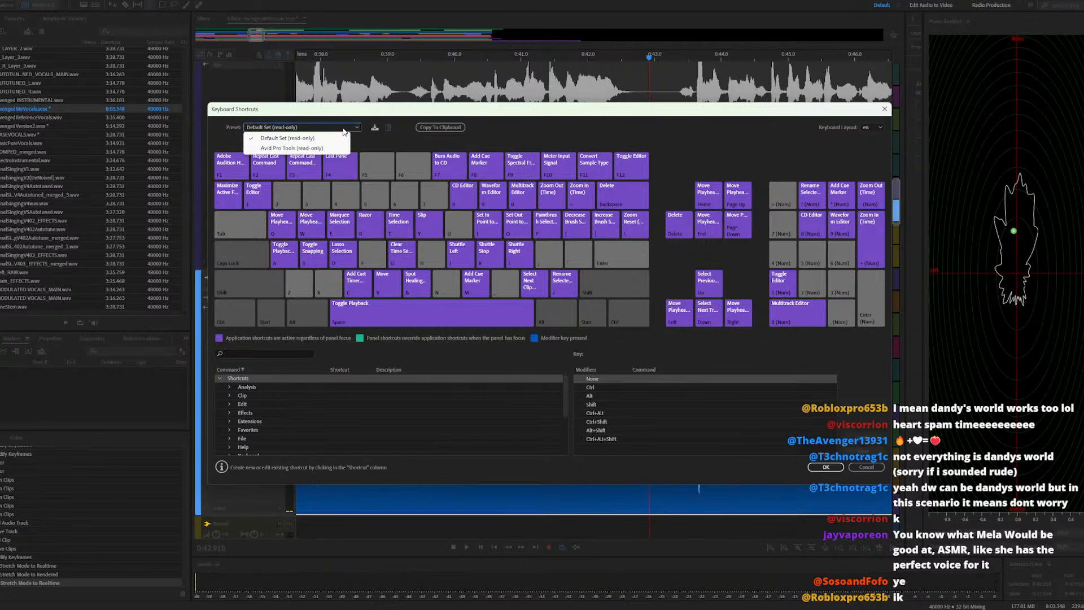
pyautogui.click(343, 129)
pyautogui.click(256, 352)
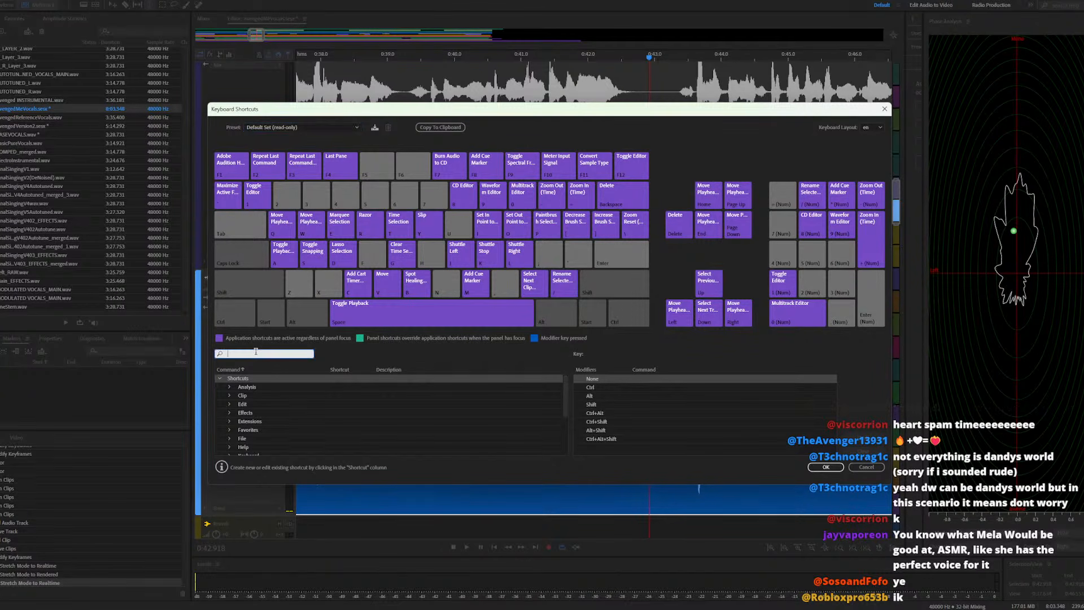
pyautogui.write('streth')
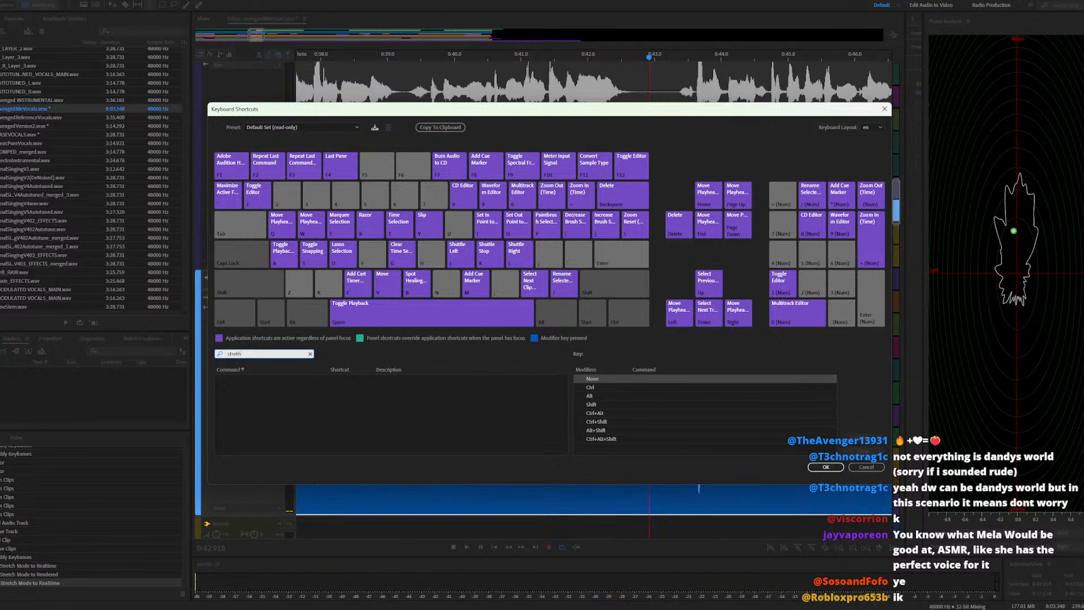
pyautogui.press('BackSpace')
pyautogui.press('BackSpace')
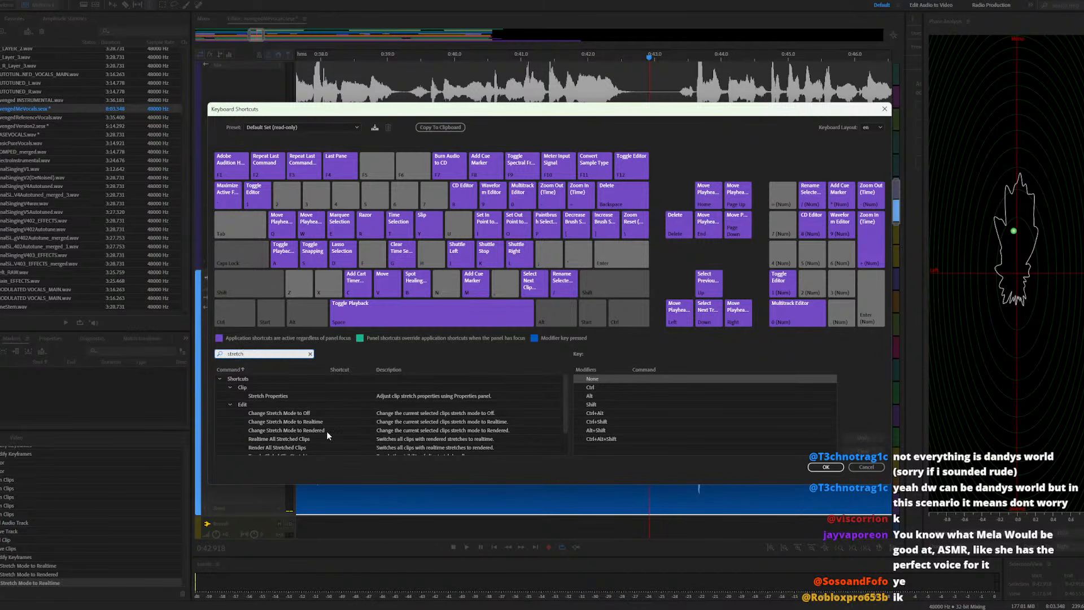
# Examine the stretch-related clip, edit and effects commands in the shortcuts editor and close it without assigning anything
pyautogui.scroll(-3, 330, 426)
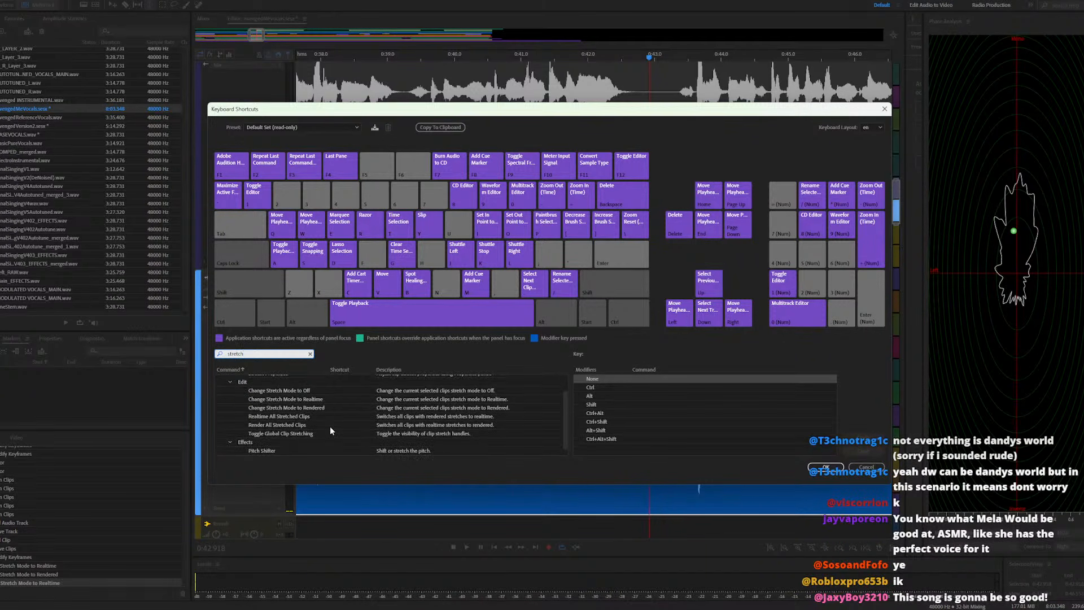
pyautogui.scroll(2, 330, 426)
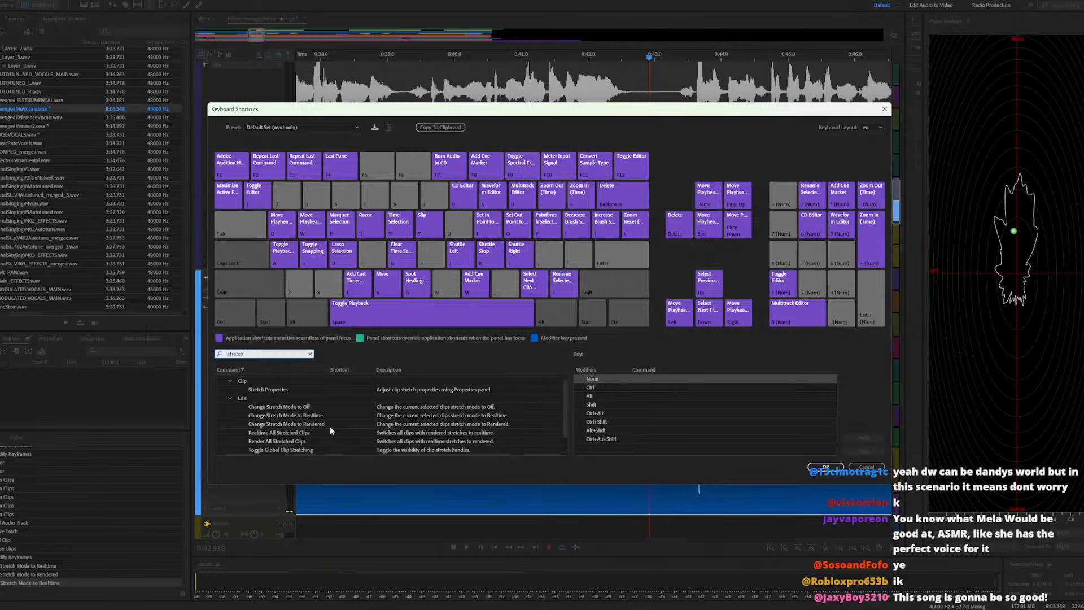
pyautogui.scroll(2, 330, 426)
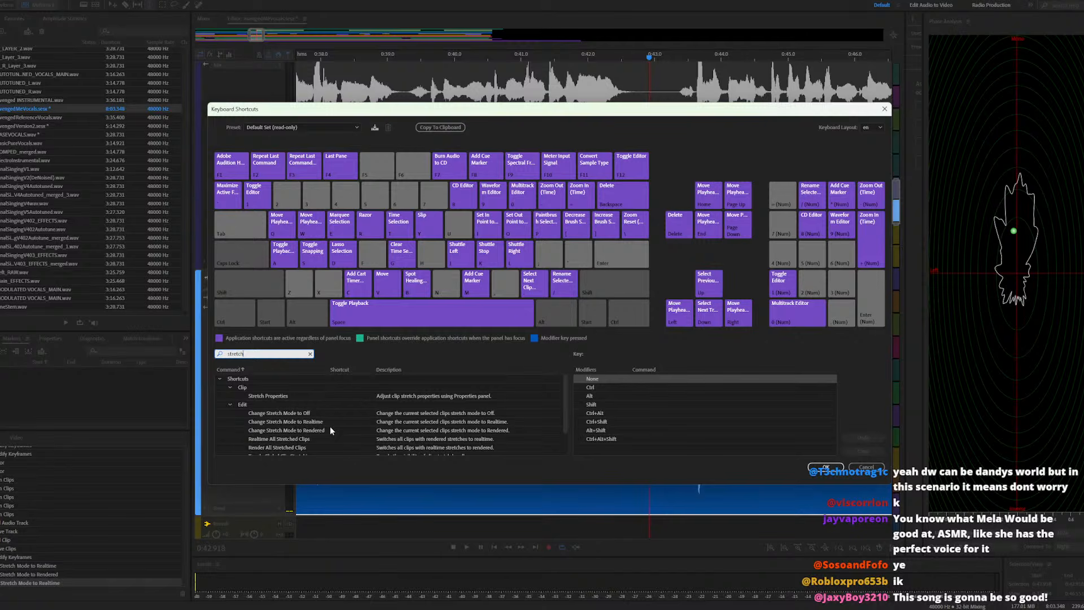
pyautogui.scroll(-1, 330, 430)
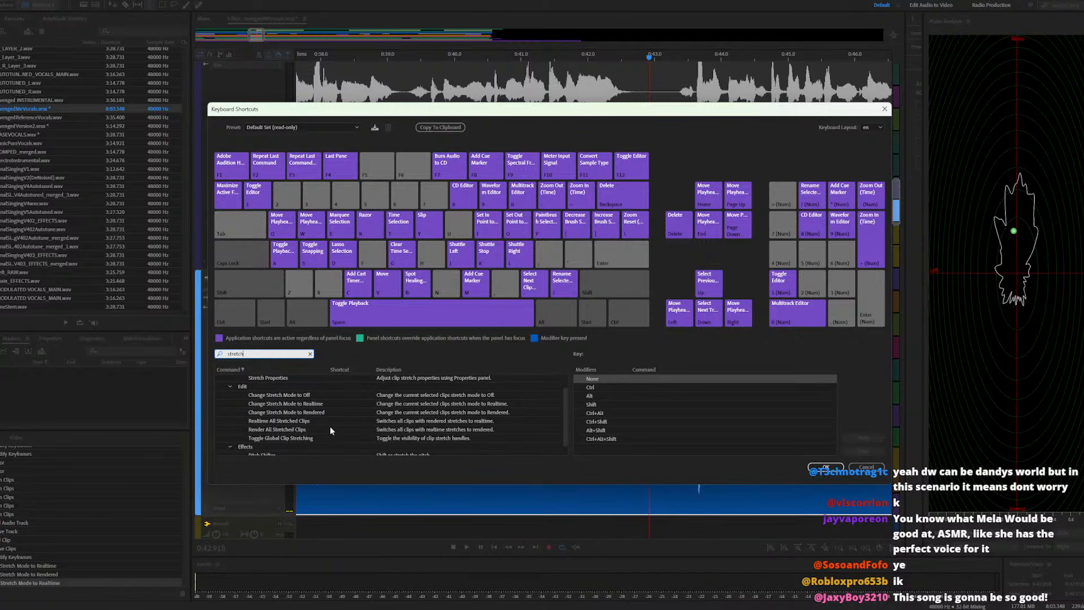
pyautogui.scroll(-1, 331, 427)
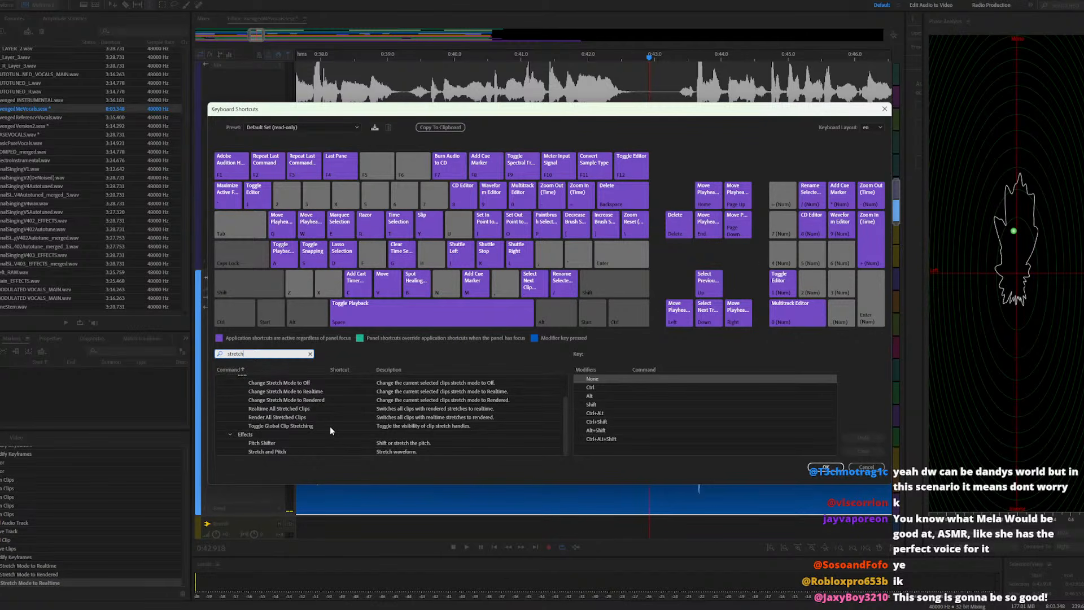
pyautogui.scroll(2, 352, 425)
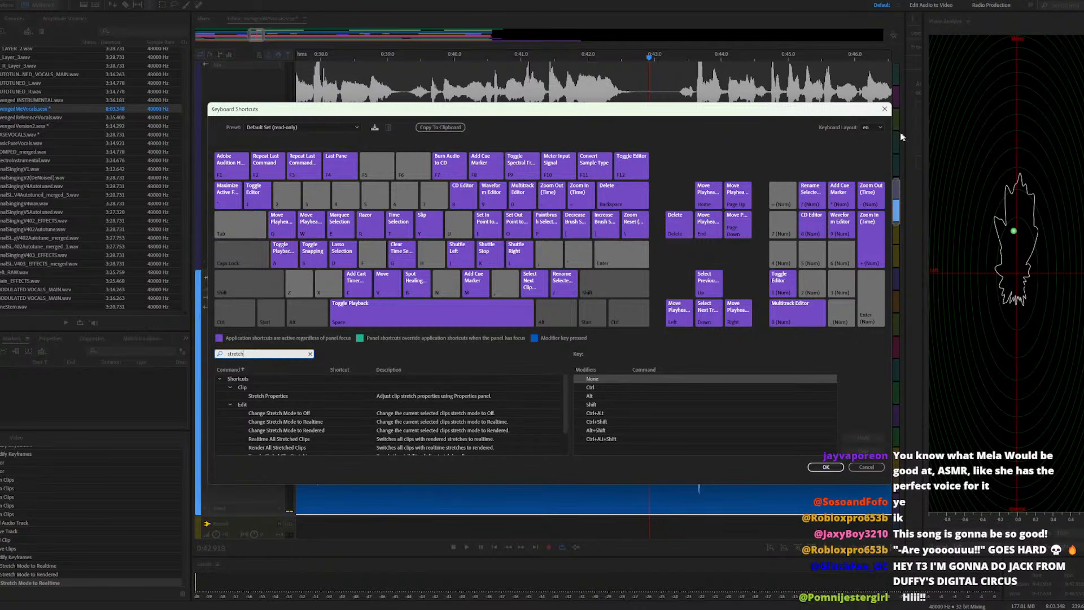
pyautogui.click(884, 110)
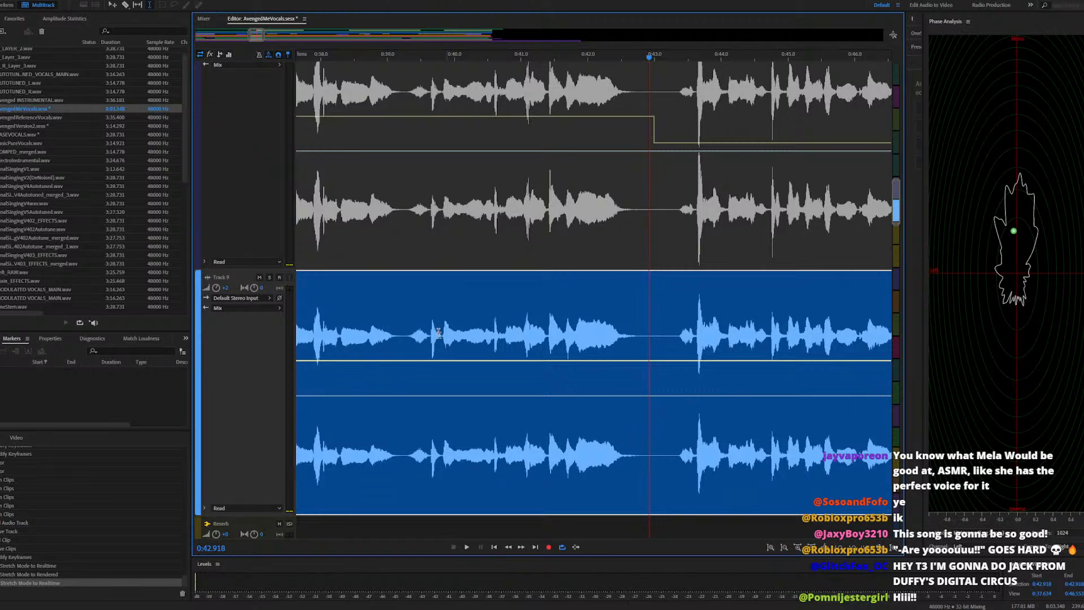
# Show the clip properties of the OneStem clip on Track 9
pyautogui.rightClick(421, 290)
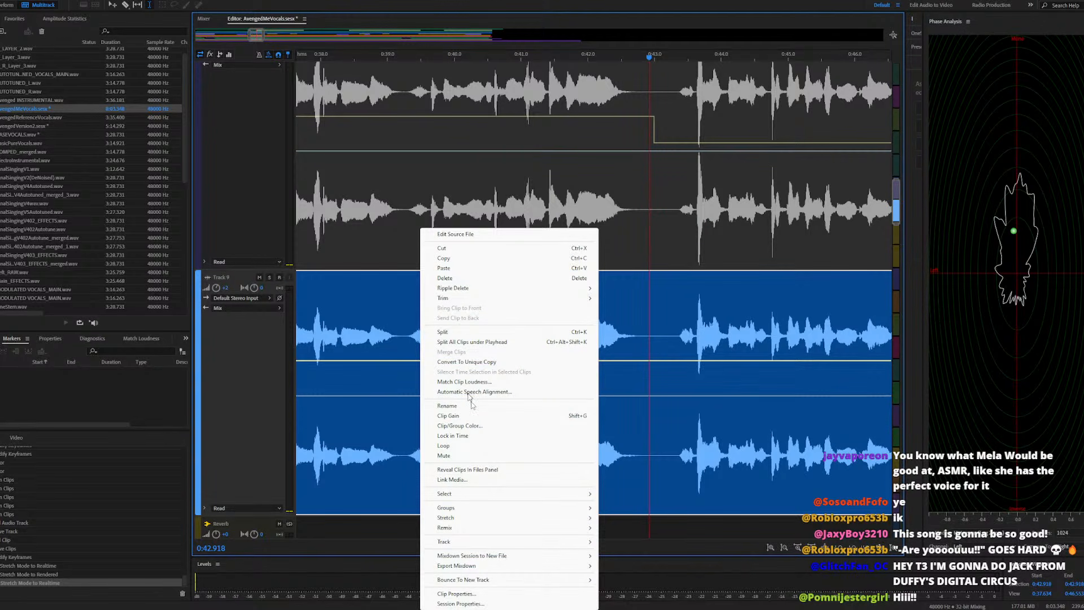
pyautogui.click(464, 596)
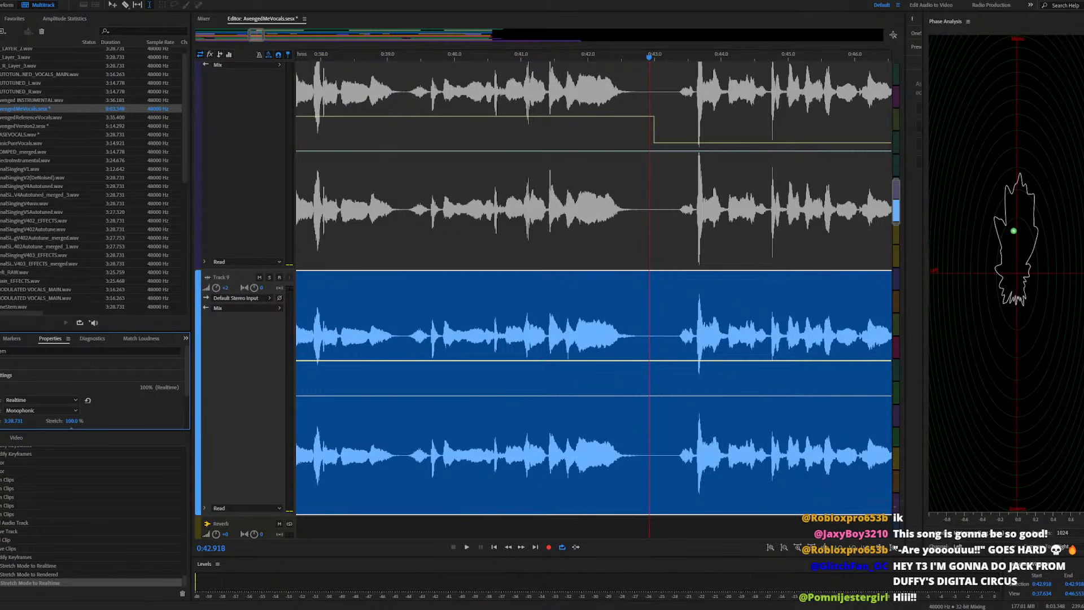
pyautogui.click(610, 608)
pyautogui.click(611, 608)
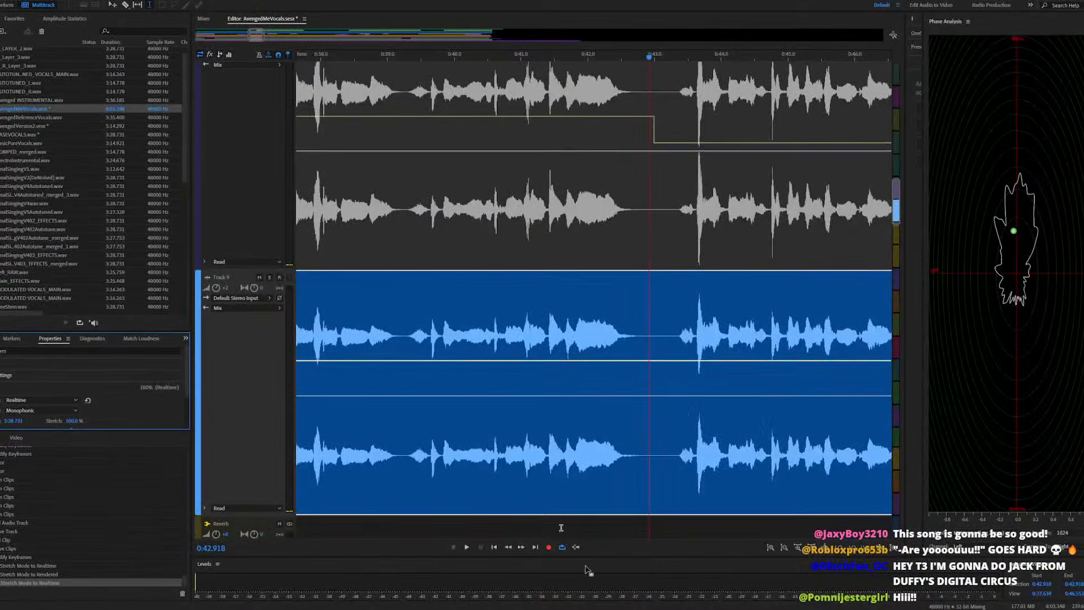
# Reduce the track heights, switch to the Move tool and show the OneStem clip's stretch properties
pyautogui.scroll(-2, 346, 352)
pyautogui.scroll(-3, 243, 317)
pyautogui.scroll(-3, 243, 317)
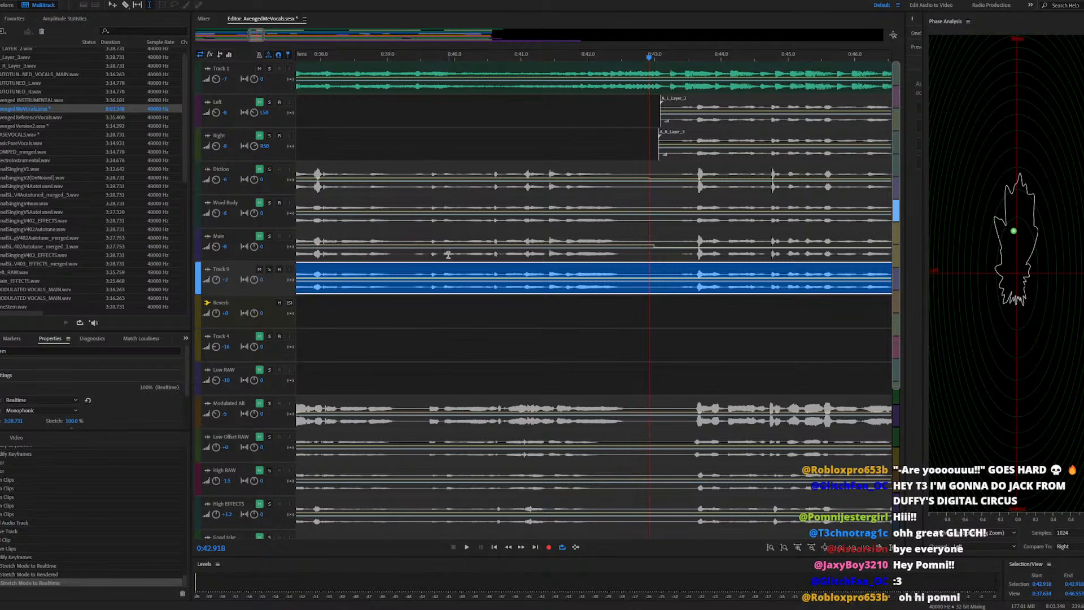
pyautogui.click(113, 5)
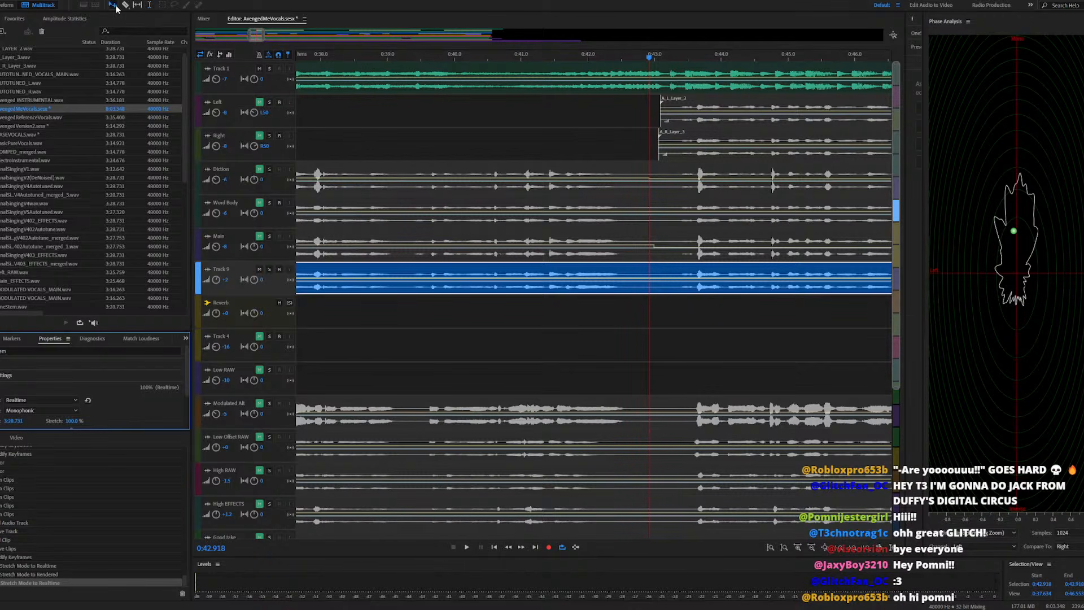
pyautogui.rightClick(376, 280)
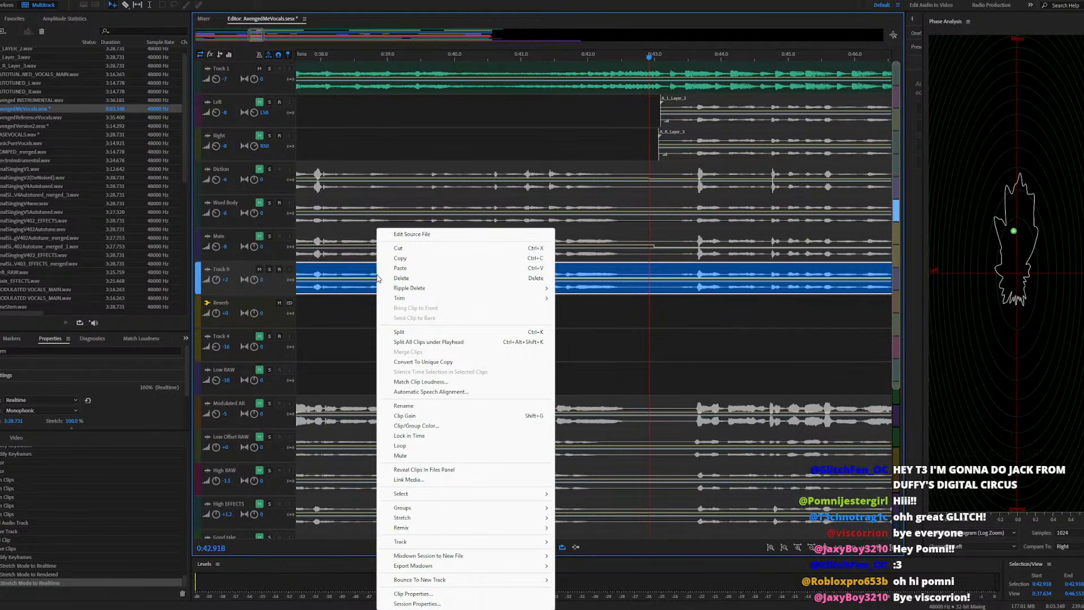
pyautogui.moveTo(515, 519)
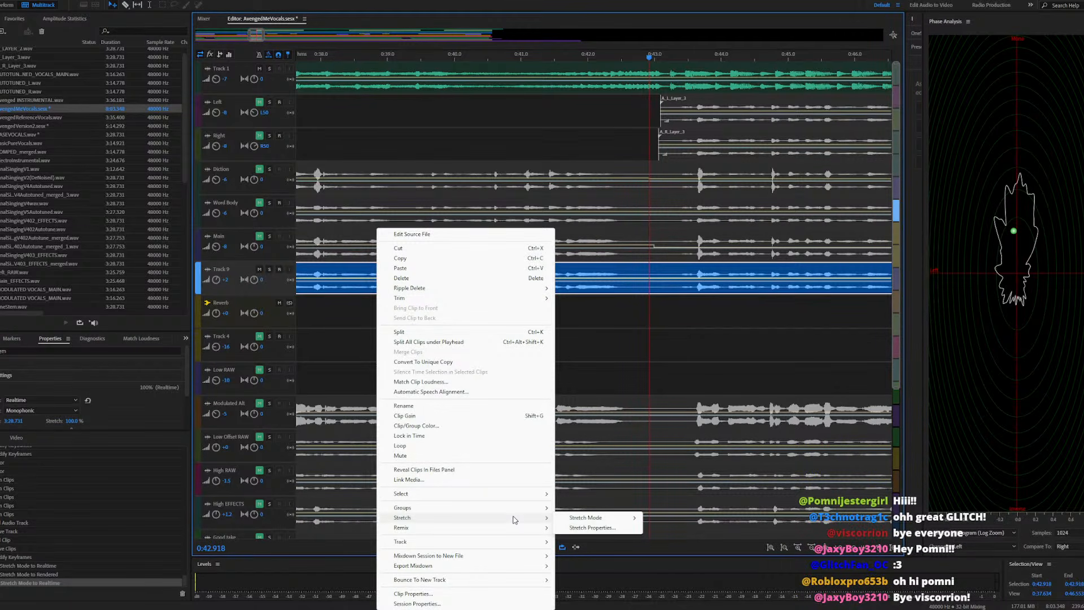
pyautogui.click(592, 528)
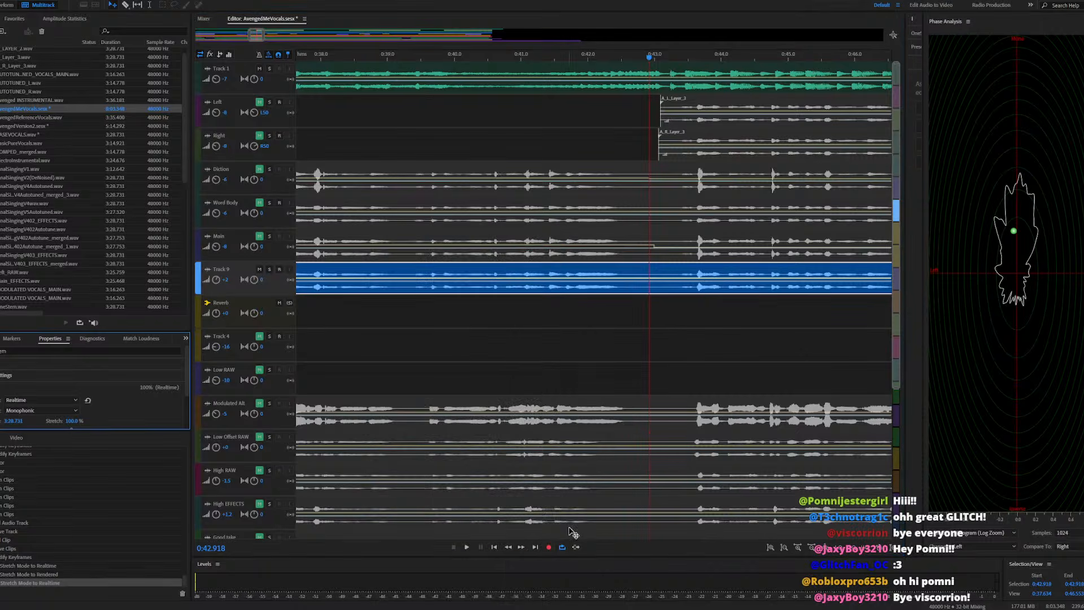
pyautogui.click(621, 609)
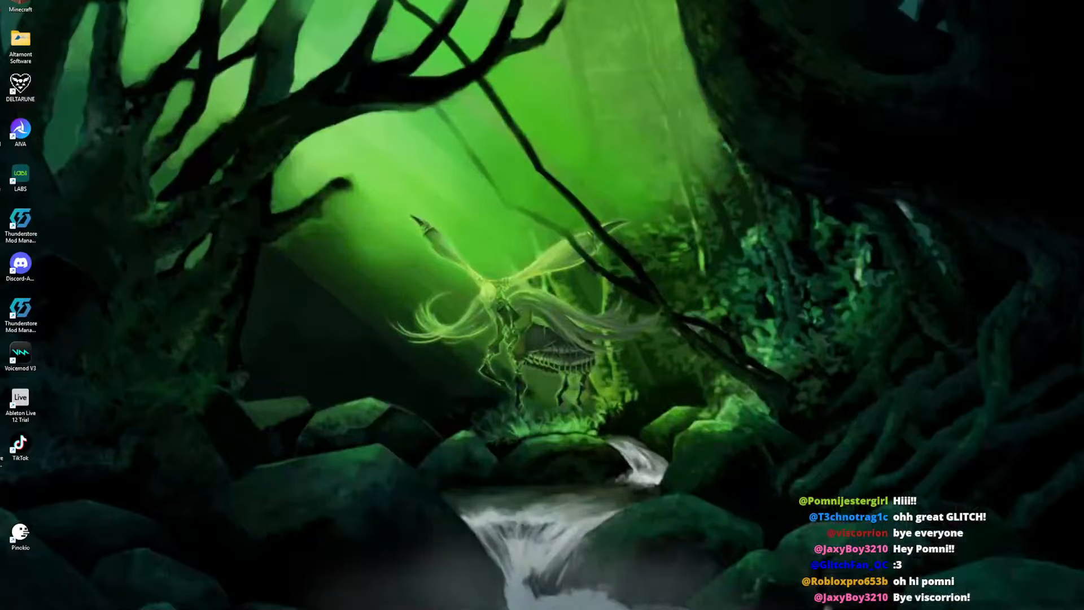
pyautogui.click(620, 609)
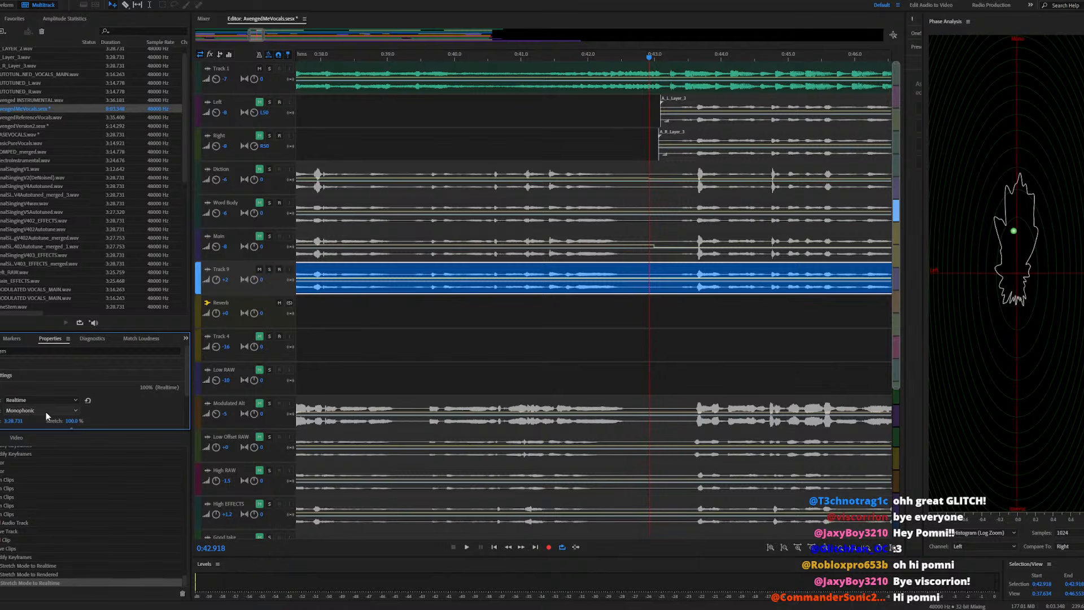
# Check the stretch type and stretch mode choices for the OneStem clip, keeping Monophonic and Realtime
pyautogui.click(66, 410)
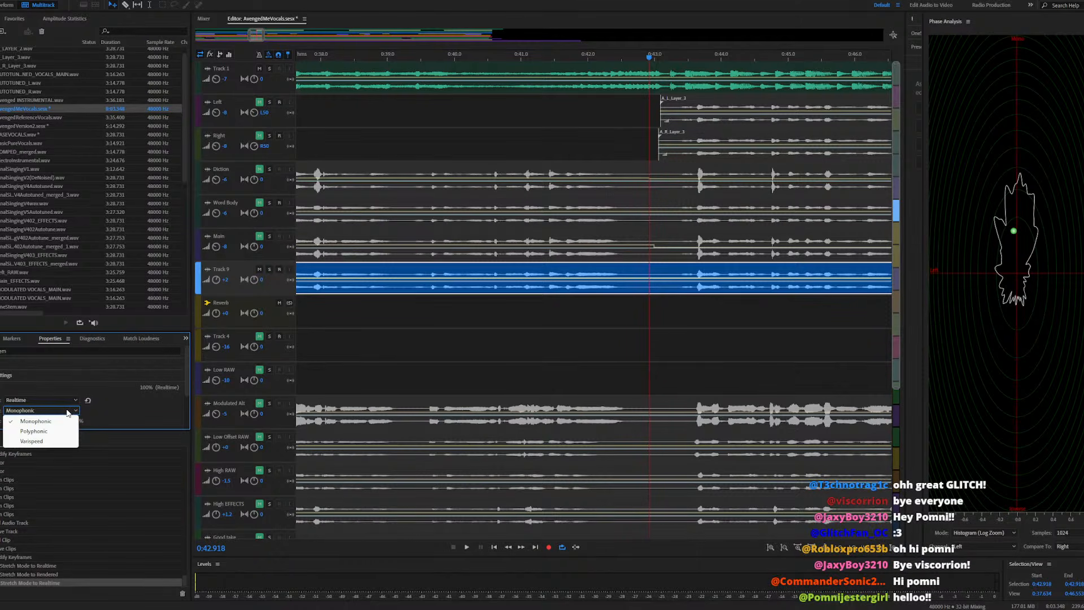
pyautogui.click(67, 411)
pyautogui.click(77, 400)
pyautogui.click(77, 400)
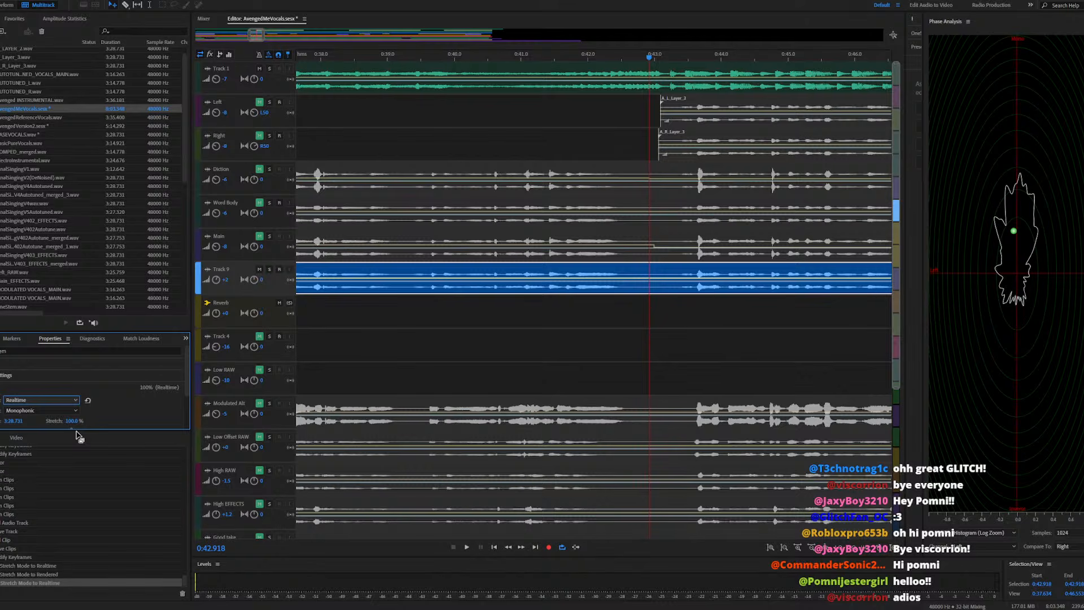
# Enlarge the Properties panel and inspect the OneStem clip's advanced stretch settings and file information, leaving the sections collapsed
pyautogui.moveTo(77, 431); pyautogui.dragTo(78, 552)
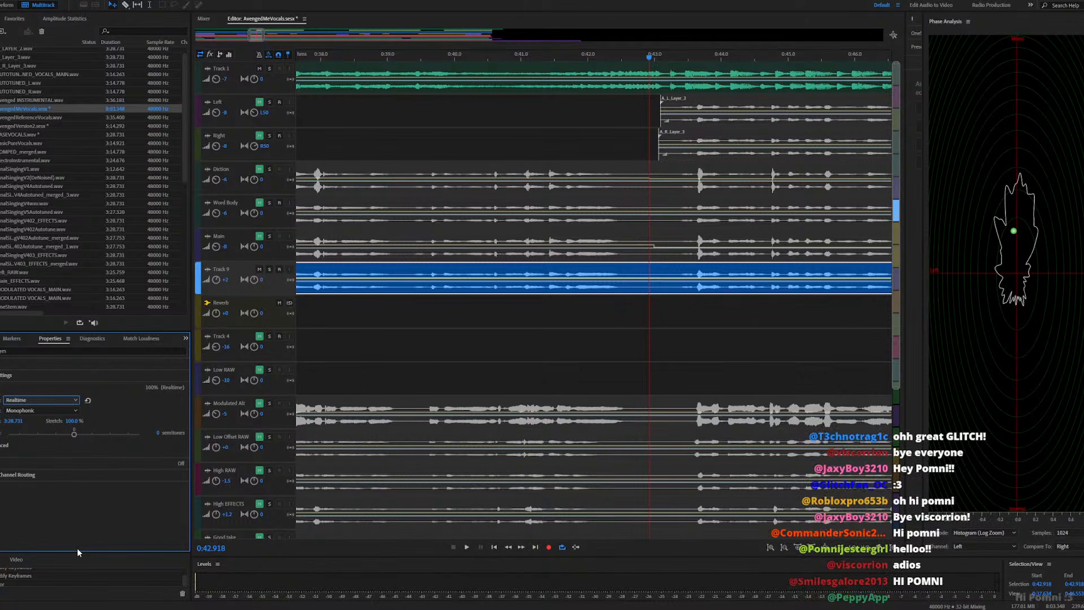
pyautogui.moveTo(79, 552); pyautogui.dragTo(78, 528)
pyautogui.click(1, 445)
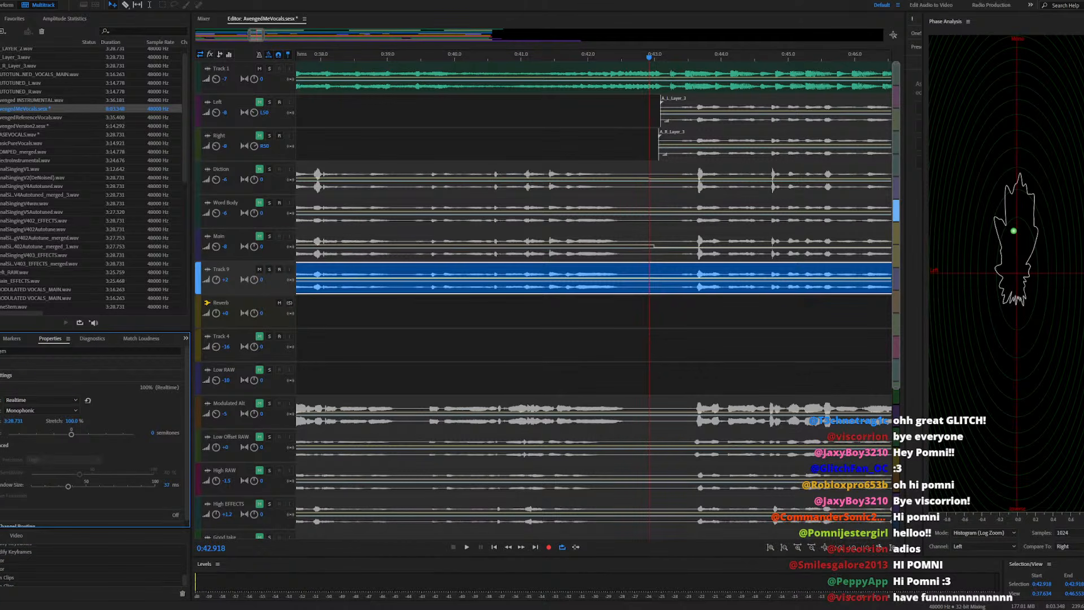
pyautogui.click(1, 445)
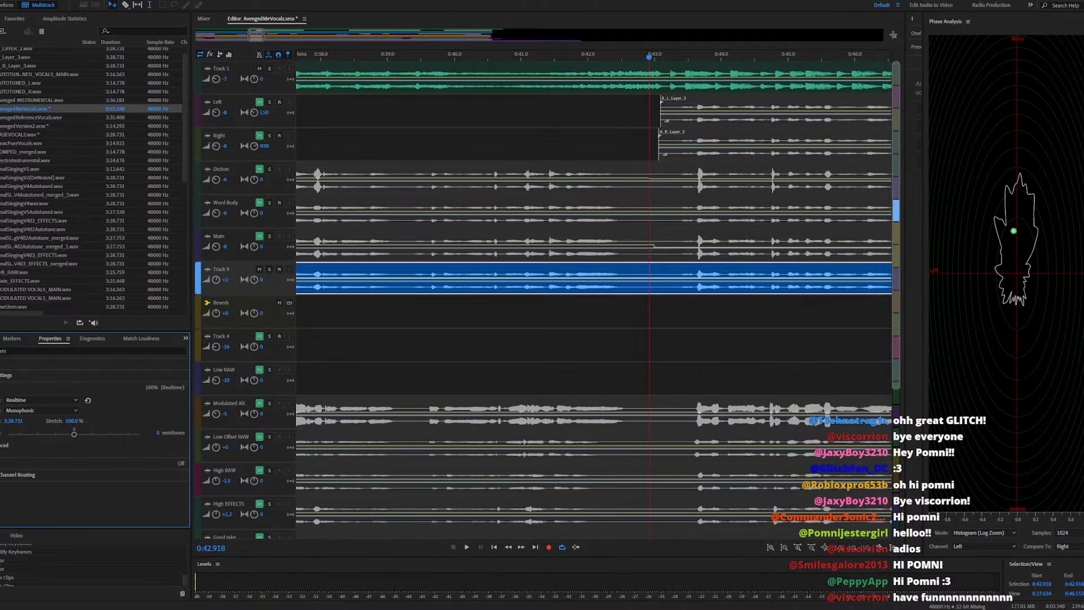
pyautogui.click(2, 388)
pyautogui.click(1, 363)
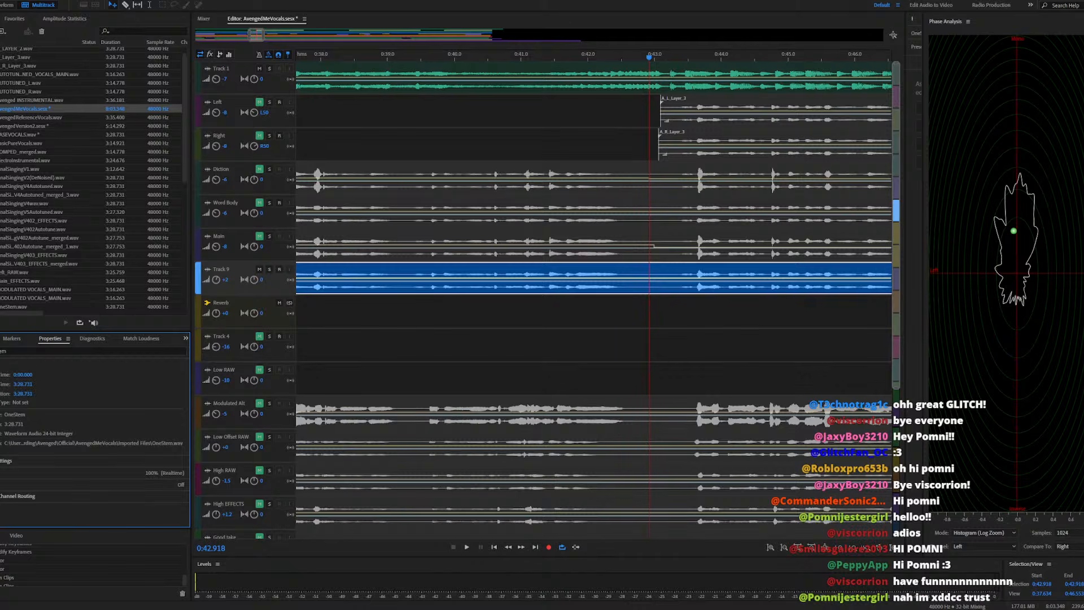
pyautogui.click(1, 363)
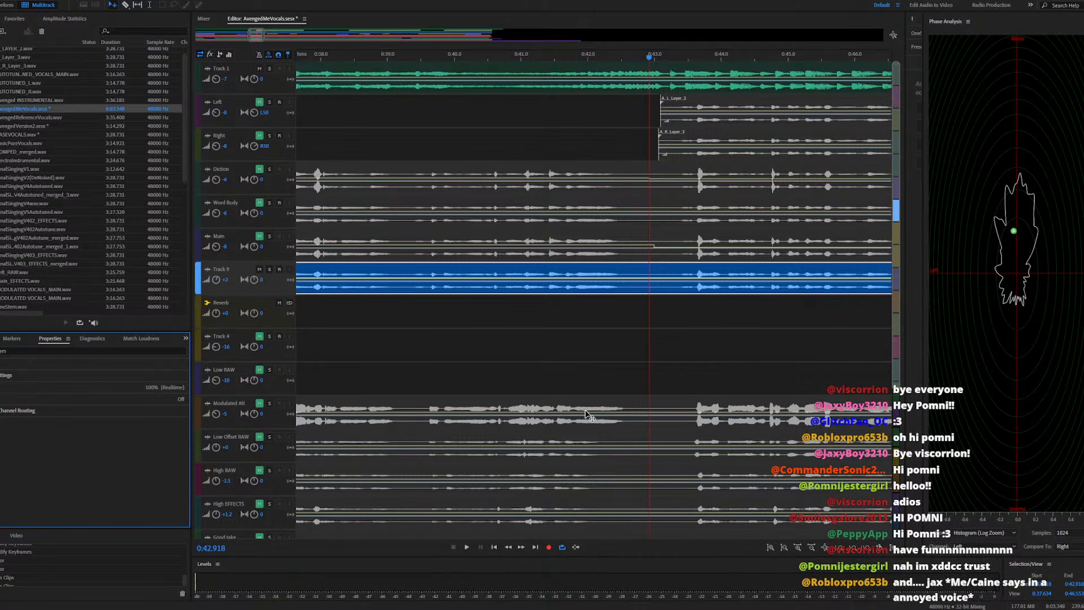
# Play the mix from about 0:39.3
pyautogui.click(407, 56)
pyautogui.press('space')
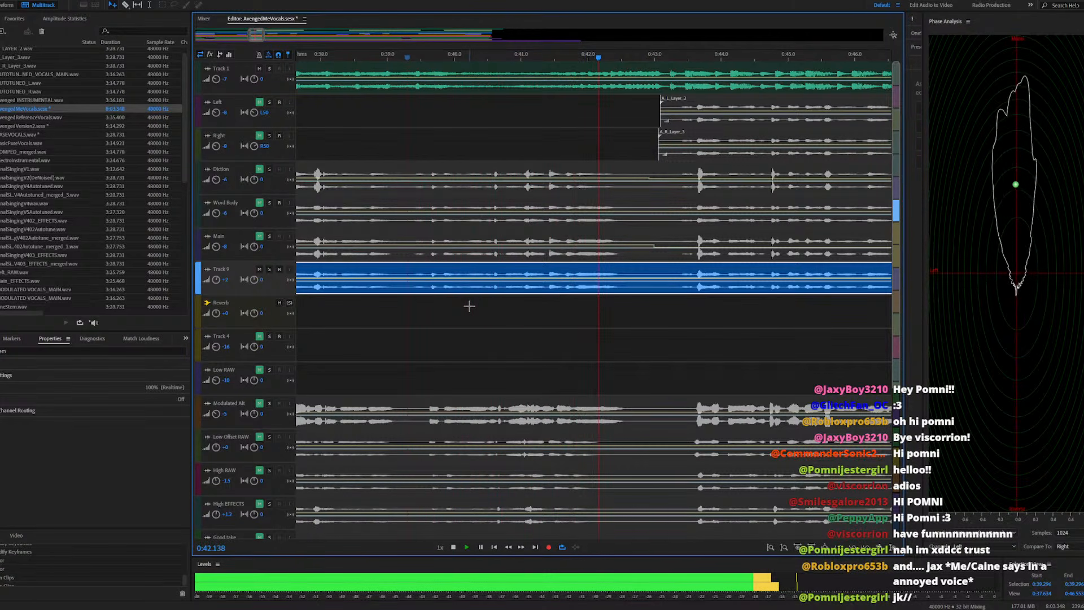
# Stop playback and split the OneStem clip on Track 9 at about 0:41.0 and 0:42.8, then return to the Move tool
pyautogui.press('space')
pyautogui.press('space')
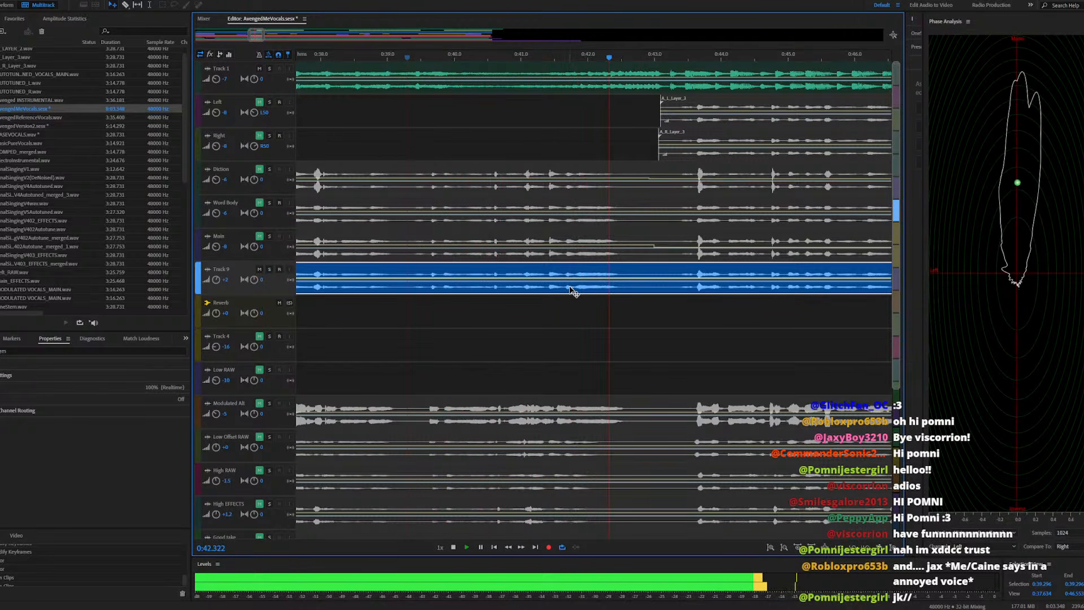
pyautogui.press('space')
pyautogui.scroll(2, 570, 277)
pyautogui.scroll(1, 570, 276)
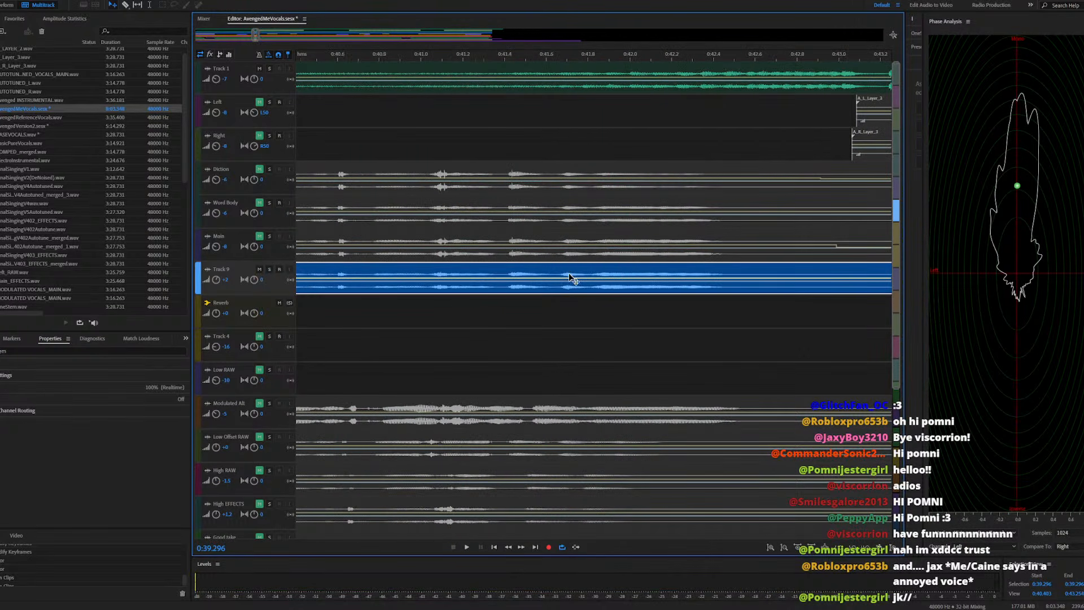
pyautogui.press('r')
pyautogui.click(430, 271)
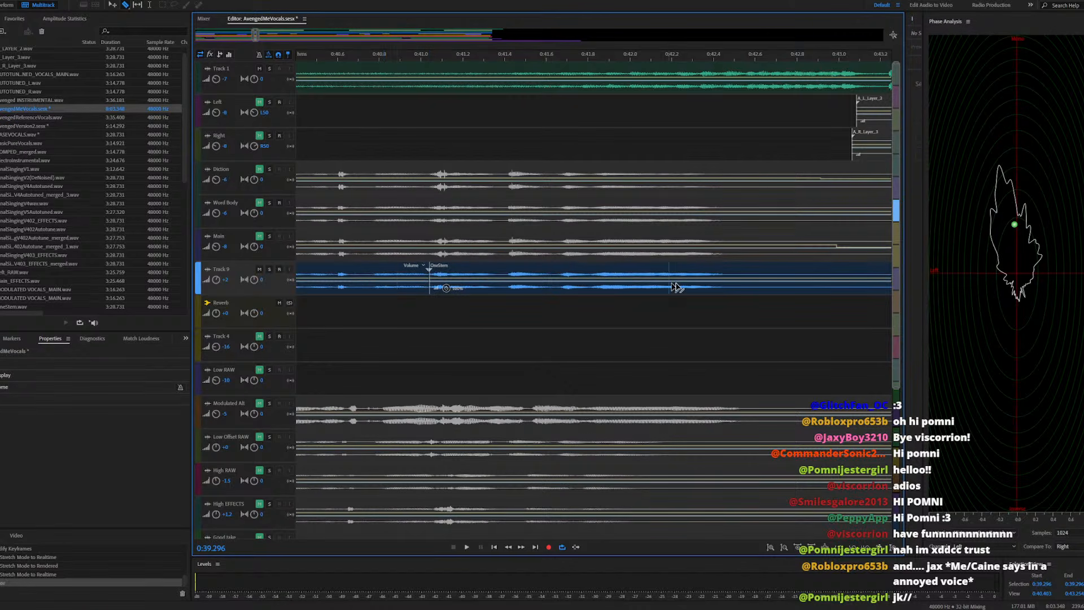
pyautogui.click(799, 273)
pyautogui.press('v')
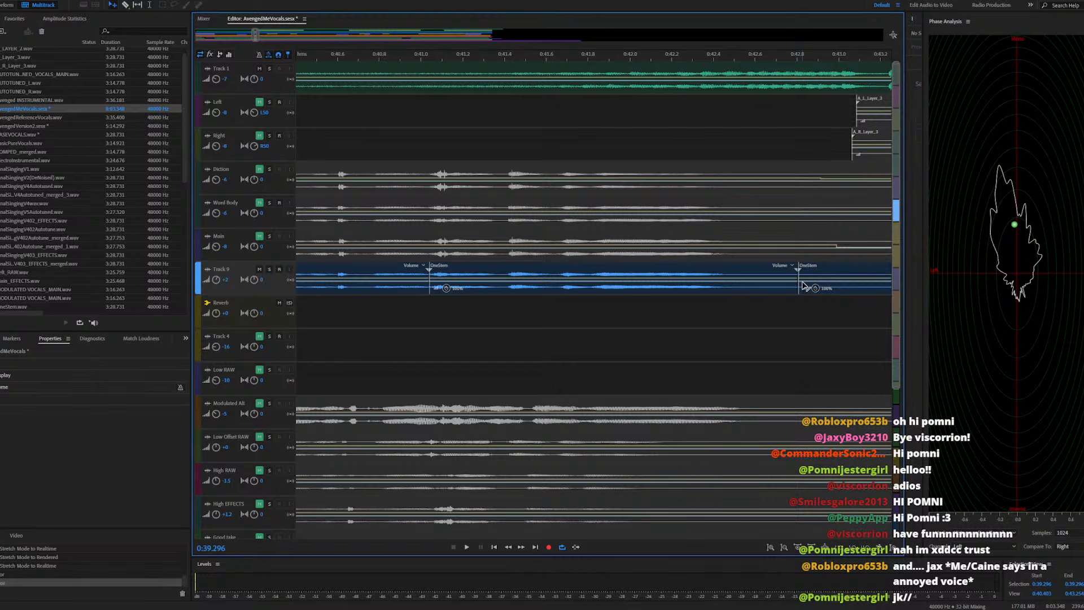
# Trim the start of the third OneStem segment to about 0:43.2, stretch the middle segment to 112% and play the passage
pyautogui.moveTo(799, 287); pyautogui.dragTo(842, 278)
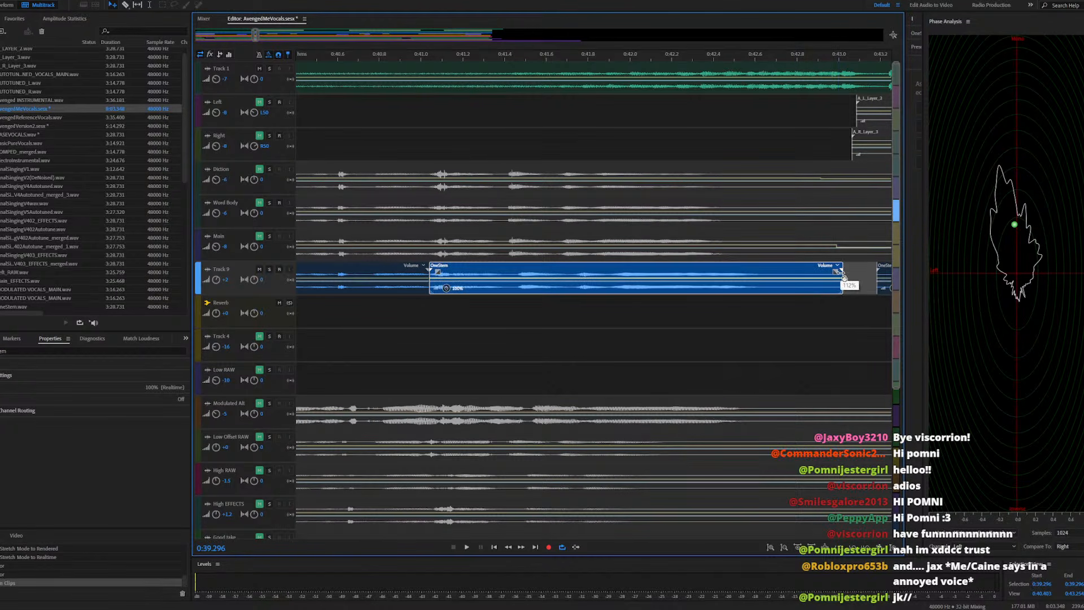
pyautogui.press('space')
pyautogui.scroll(-3, 400, 313)
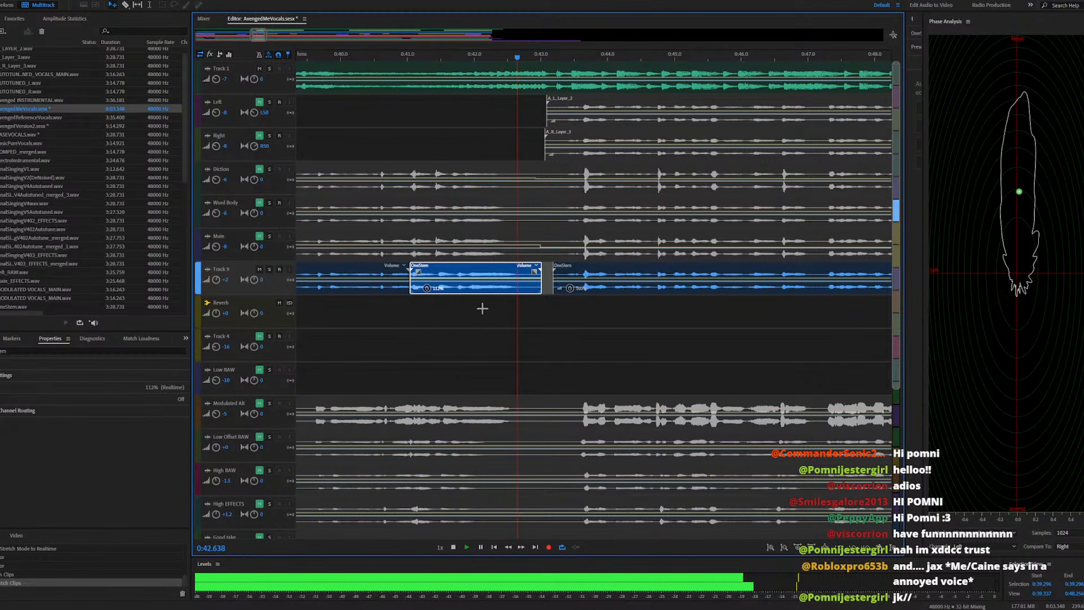
pyautogui.press('space')
# Shorten the middle OneStem segment's stretch to about 106% and listen to the passage twice
pyautogui.scroll(2, 525, 292)
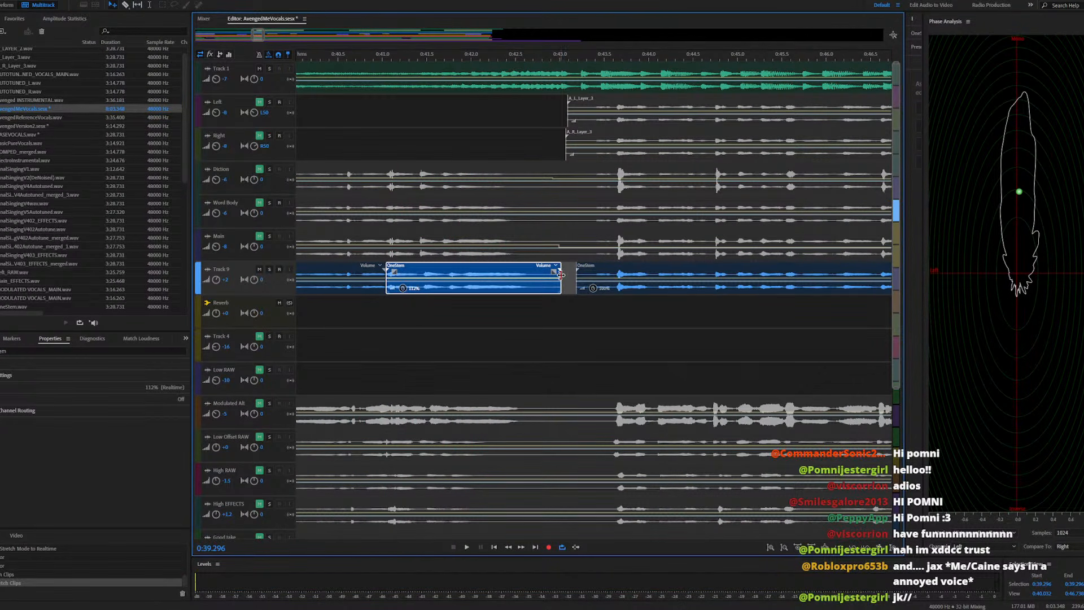
pyautogui.moveTo(565, 277); pyautogui.dragTo(551, 272)
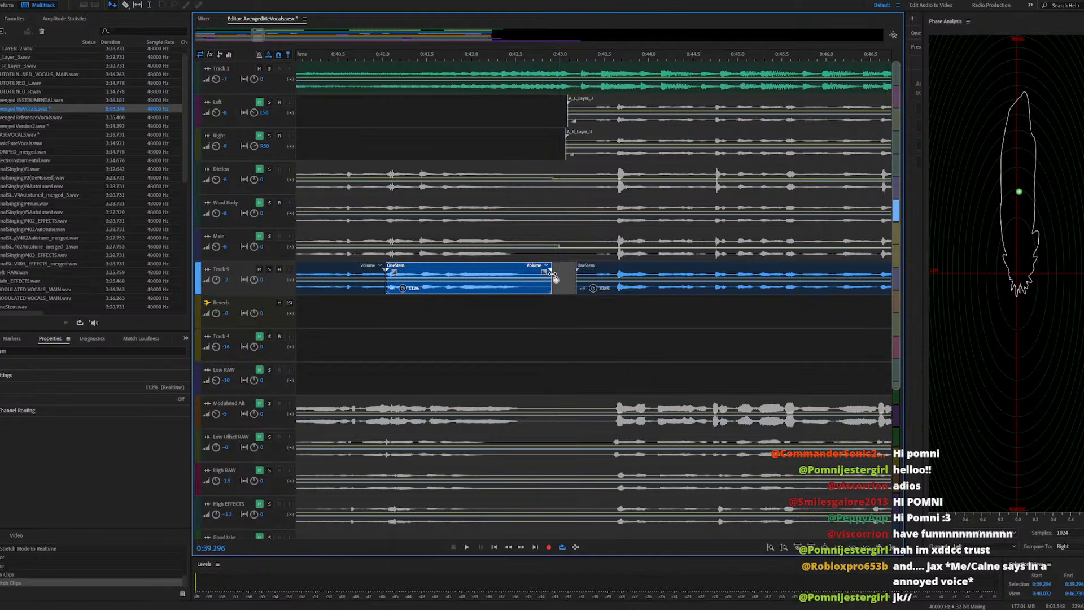
pyautogui.press('space')
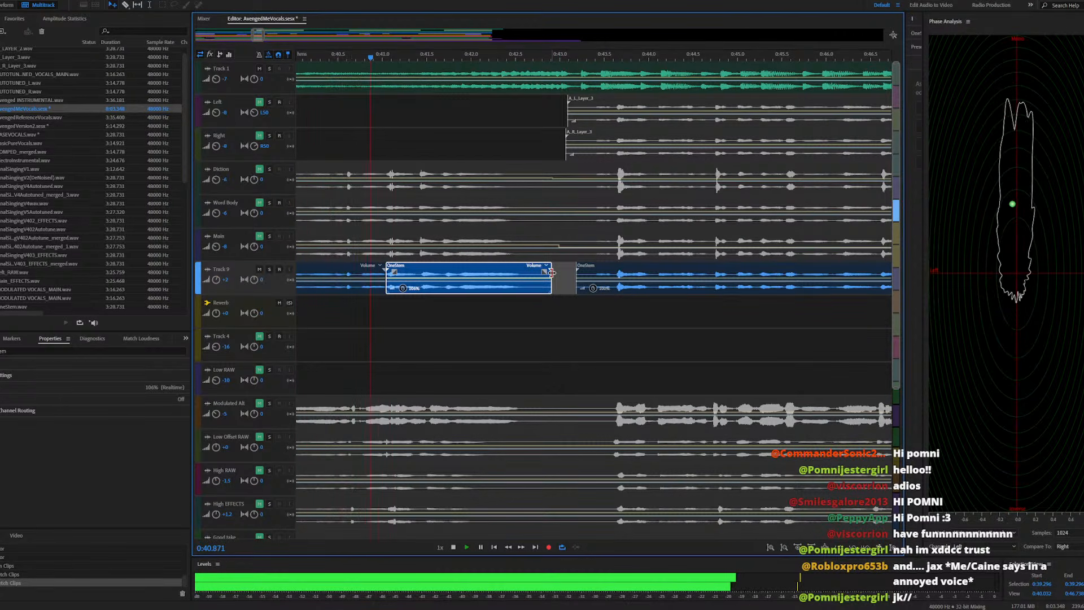
pyautogui.press('space')
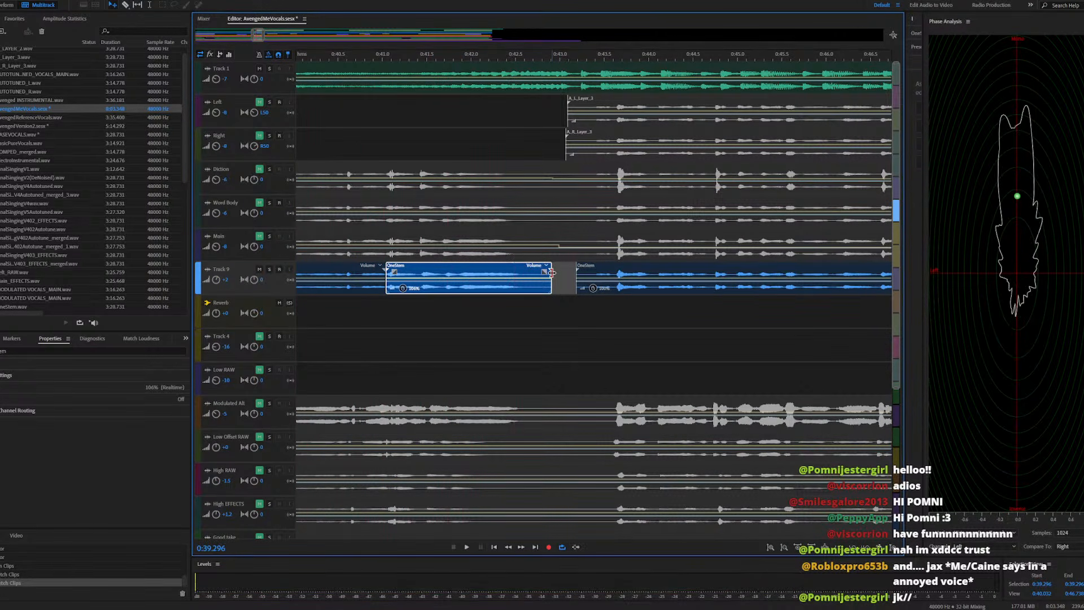
pyautogui.press('space')
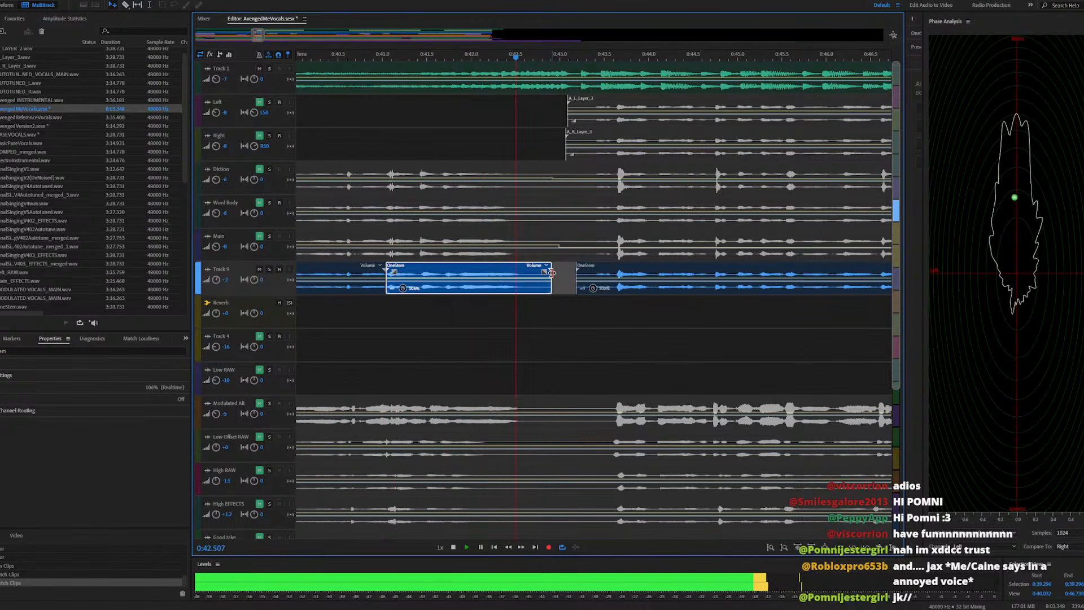
pyautogui.press('space')
# Try stretches of about 105% and about 118% on the middle OneStem segment, playing the passage after each change
pyautogui.moveTo(550, 272)
pyautogui.mouseDown()
pyautogui.moveTo(568, 274)
pyautogui.moveTo(556, 275)
pyautogui.mouseUp()
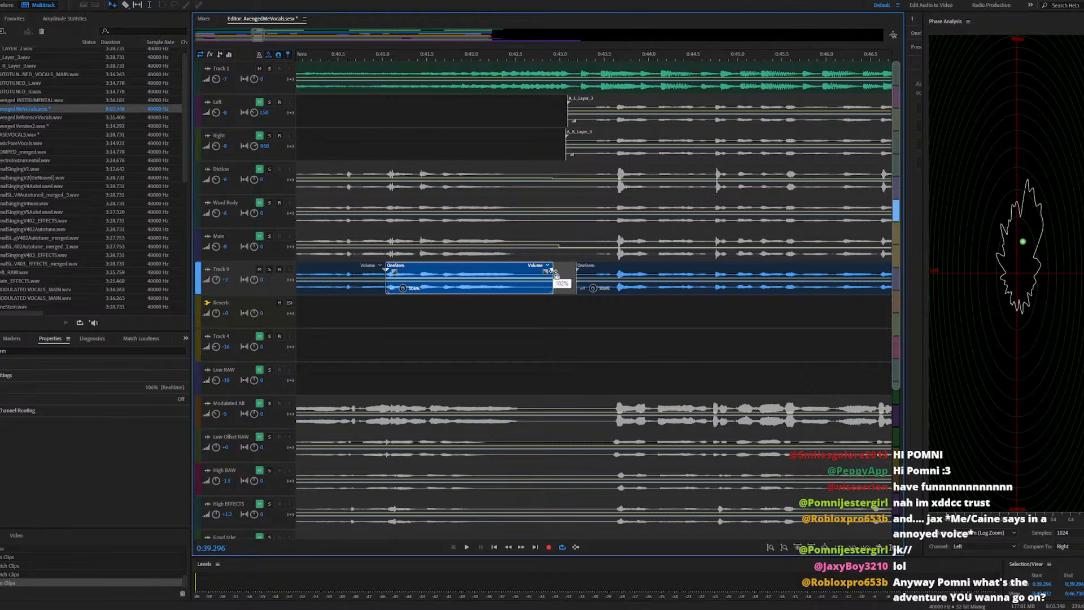
pyautogui.press('space')
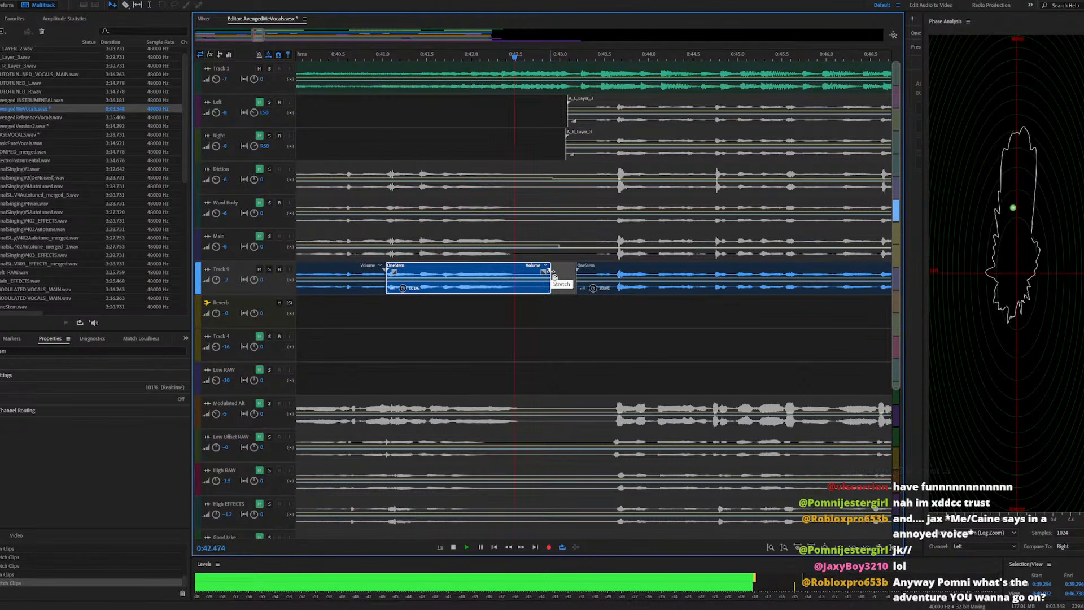
pyautogui.press('space')
pyautogui.moveTo(553, 275); pyautogui.dragTo(572, 274)
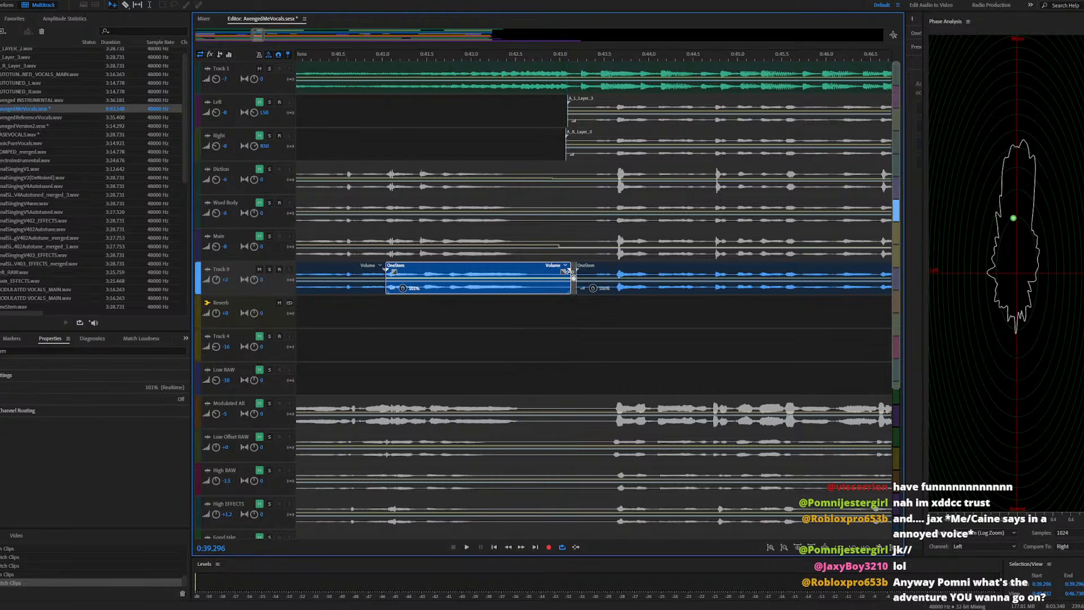
pyautogui.press('space')
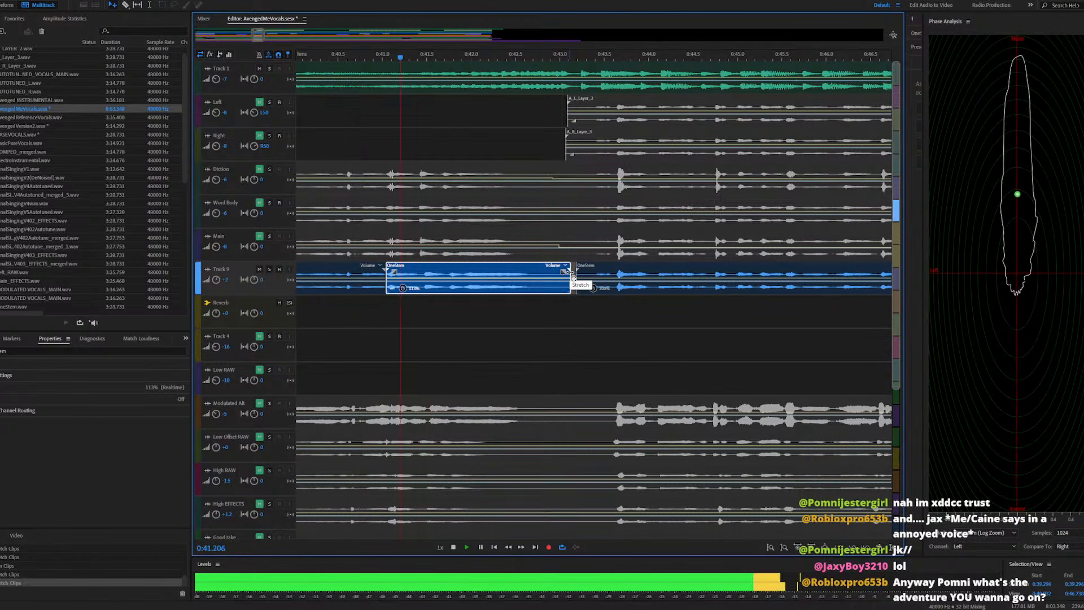
pyautogui.press('space')
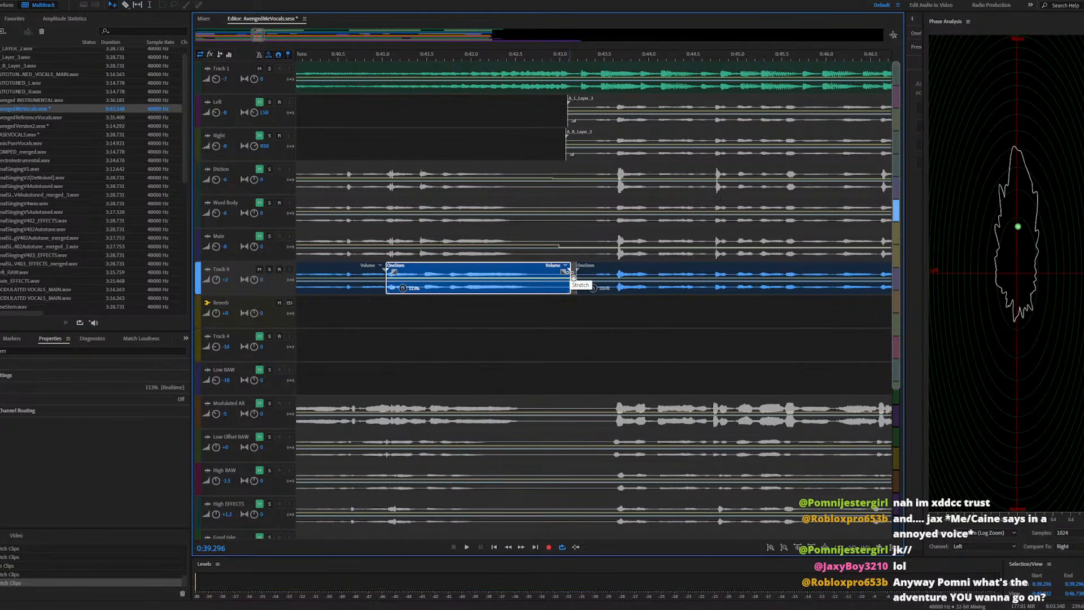
# Reduce the middle OneStem segment's stretch to about 115% and play the passage repeatedly against the other vocal tracks
pyautogui.moveTo(572, 275); pyautogui.dragTo(569, 276)
pyautogui.press('space')
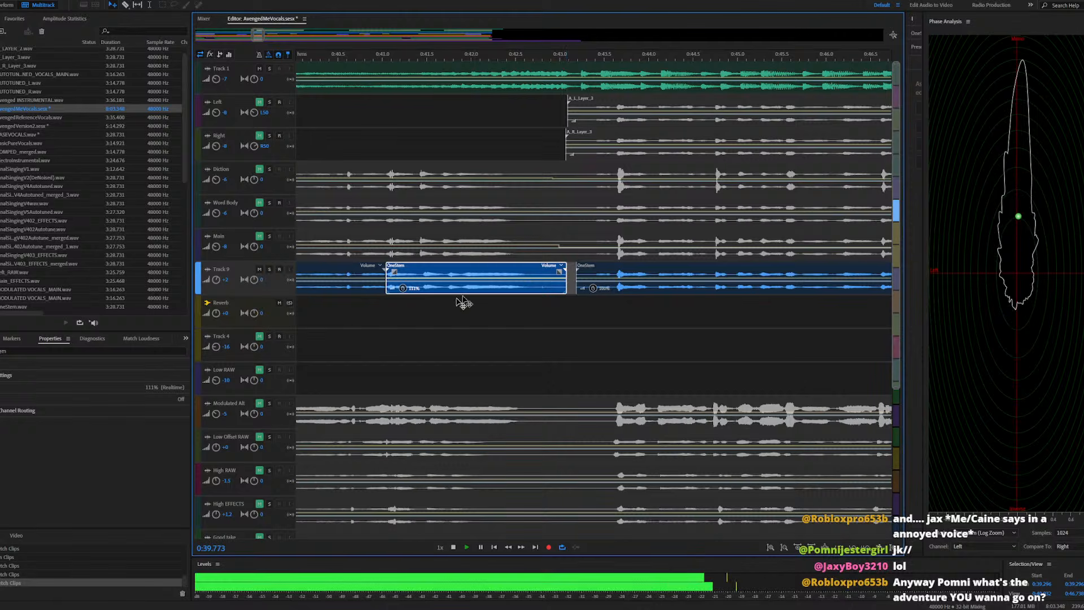
pyautogui.scroll(3, 395, 307)
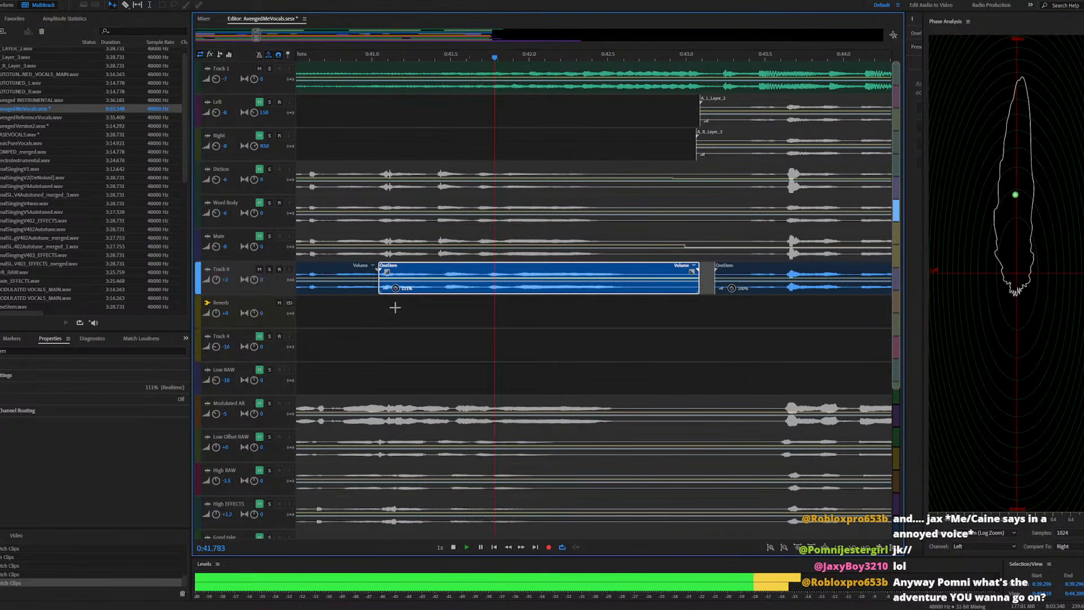
pyautogui.press('space')
pyautogui.press('space')
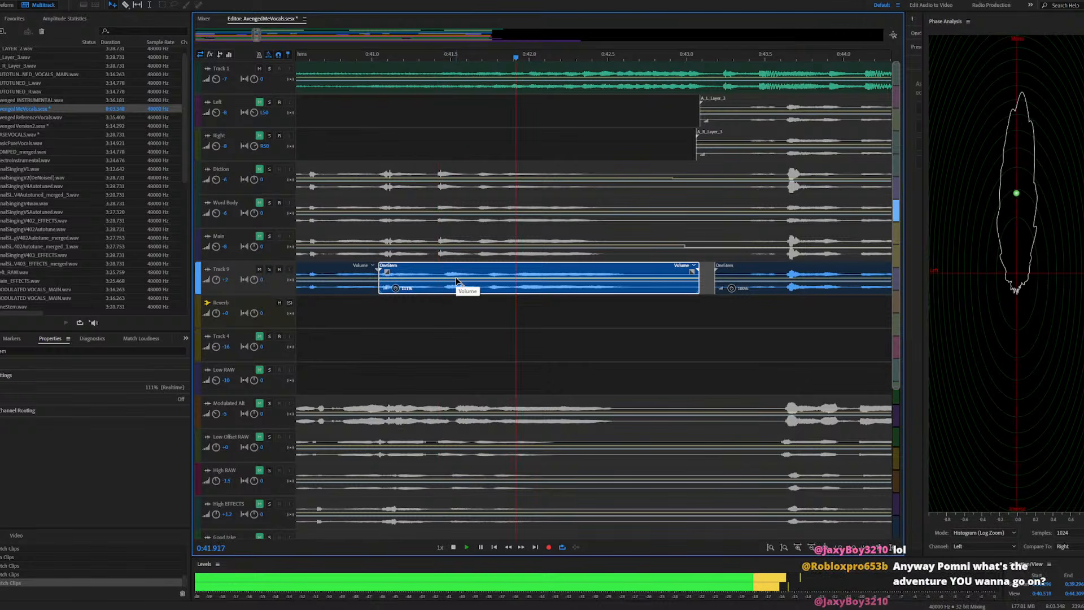
pyautogui.press('space')
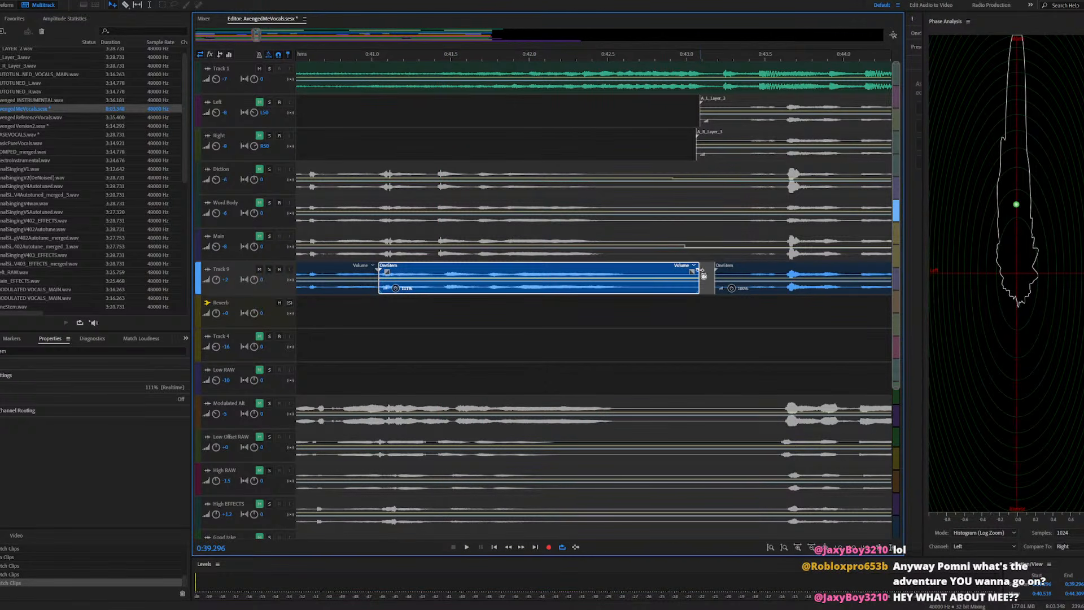
pyautogui.press('space')
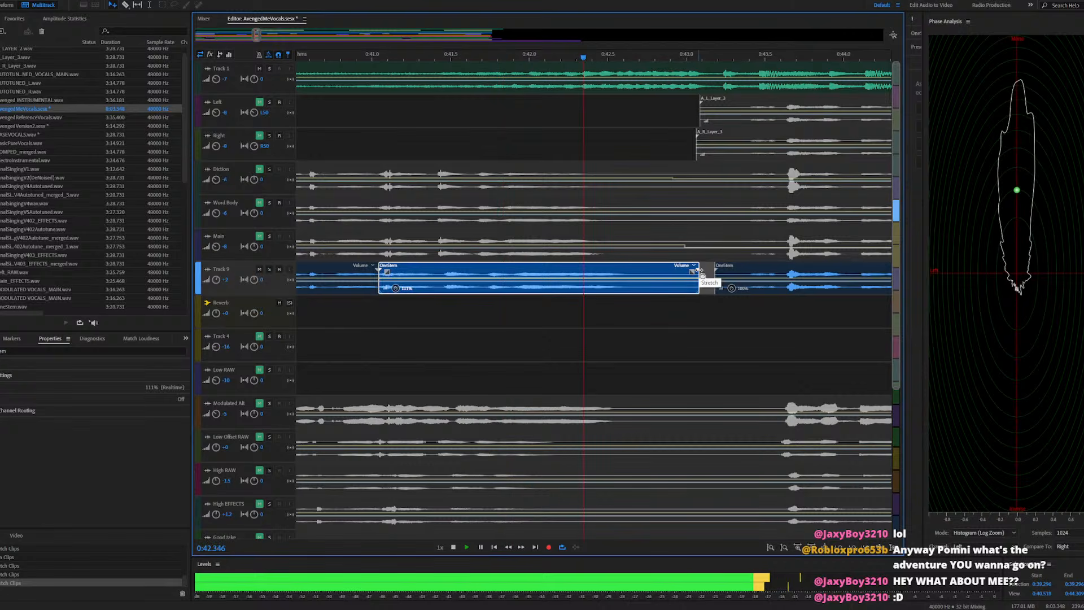
# Shorten the middle OneStem segment's stretch to about 104% and play the passage
pyautogui.moveTo(702, 275); pyautogui.dragTo(671, 278)
pyautogui.press('space')
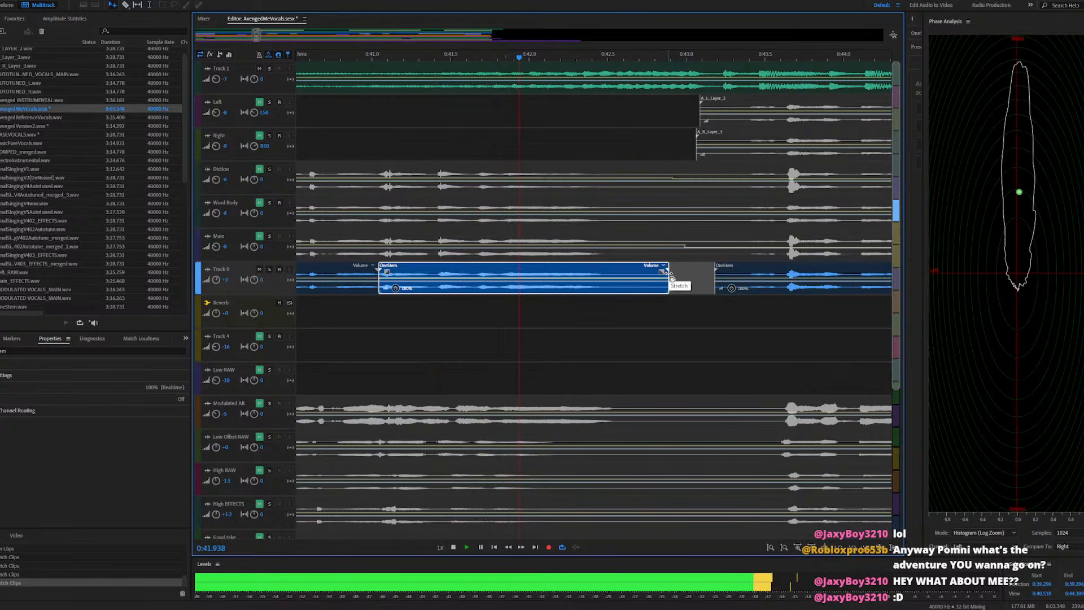
pyautogui.press('space')
# Stretch the middle OneStem segment to about 110% and play the passage
pyautogui.moveTo(671, 278); pyautogui.dragTo(685, 277)
pyautogui.press('space')
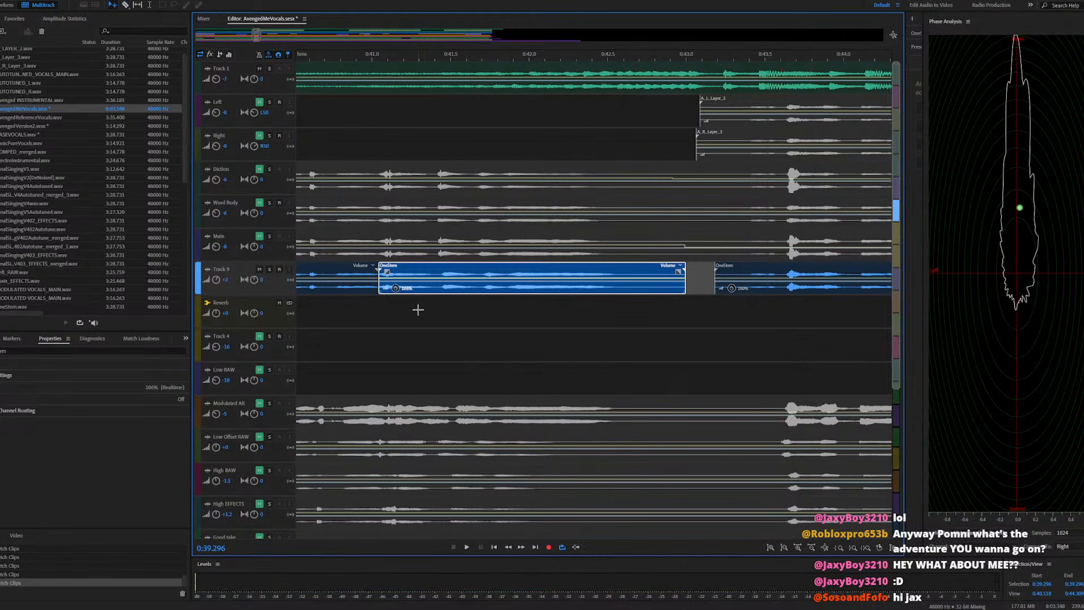
pyautogui.press('space')
# Play the mix from about 0:39.7 and extend the third OneStem segment's start back to the end of the middle segment
pyautogui.scroll(-3, 417, 309)
pyautogui.scroll(-2, 418, 309)
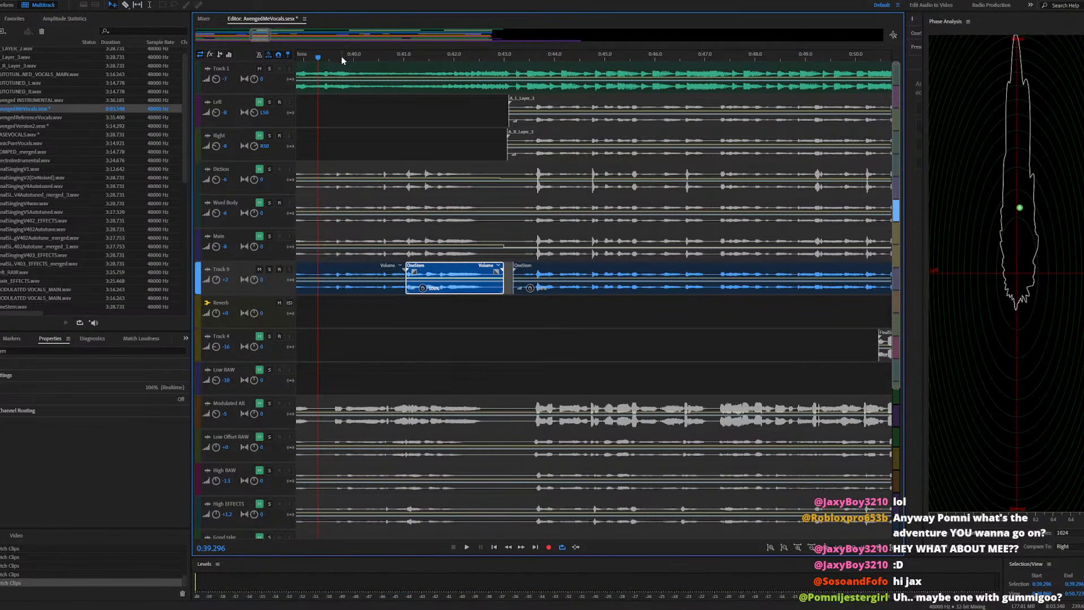
pyautogui.press('space')
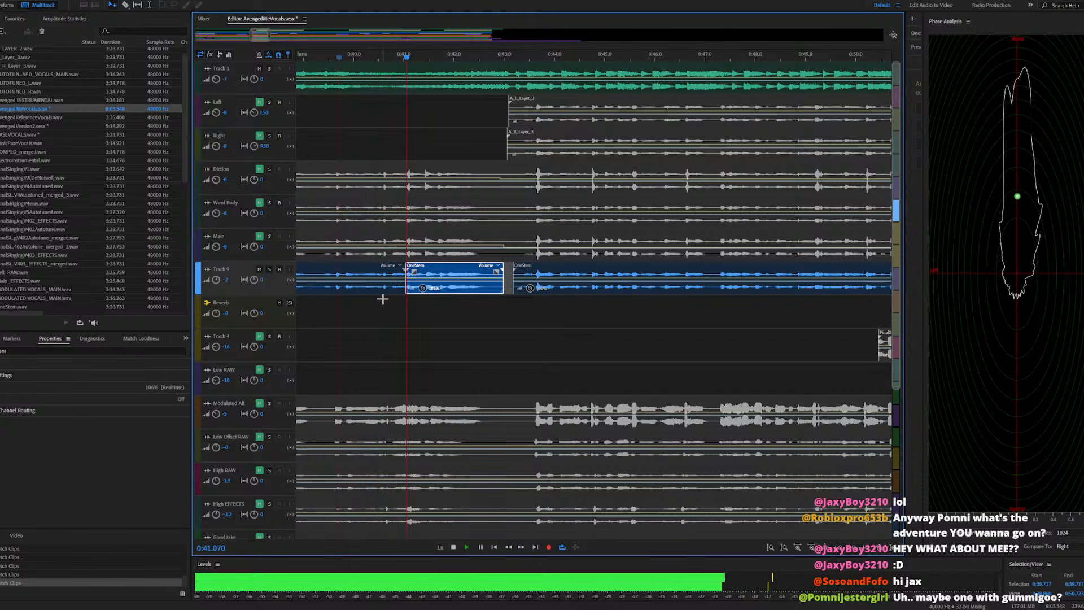
pyautogui.click(513, 275)
pyautogui.scroll(-3, 435, 305)
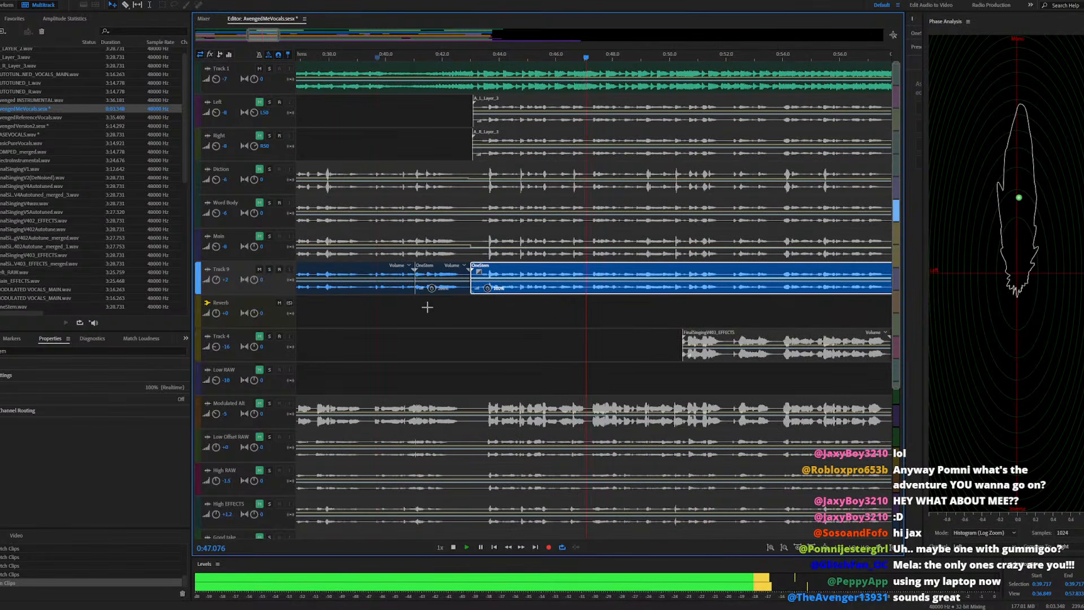
# Listen to the mix past 1:01 while following the tracks along the timeline, and replay it from about 0:56
pyautogui.scroll(4, 553, 296)
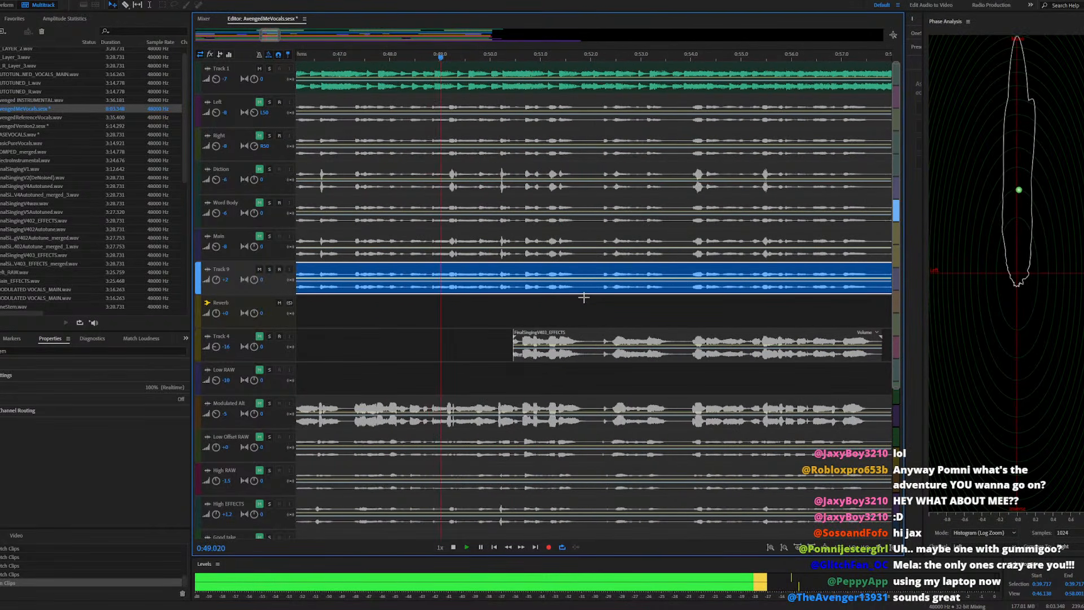
pyautogui.scroll(-3, 452, 302)
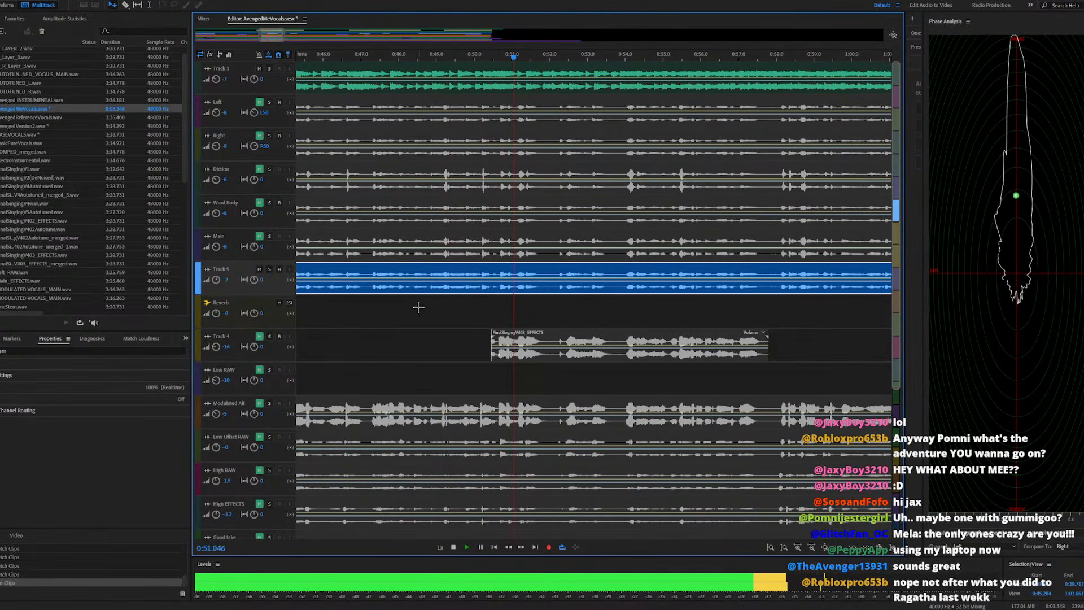
pyautogui.scroll(1, 562, 299)
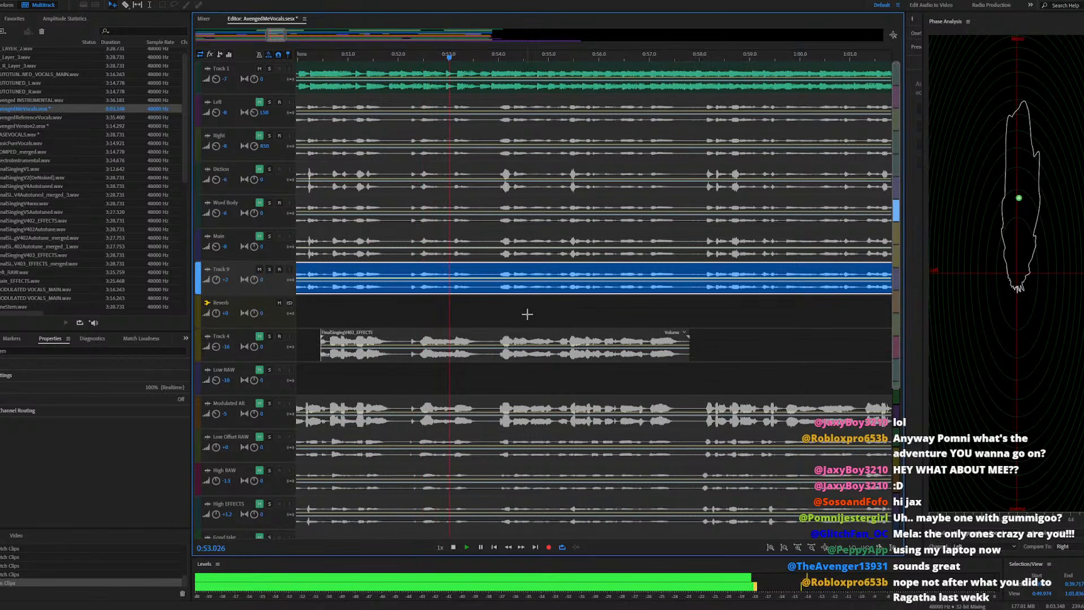
pyautogui.scroll(2, 527, 314)
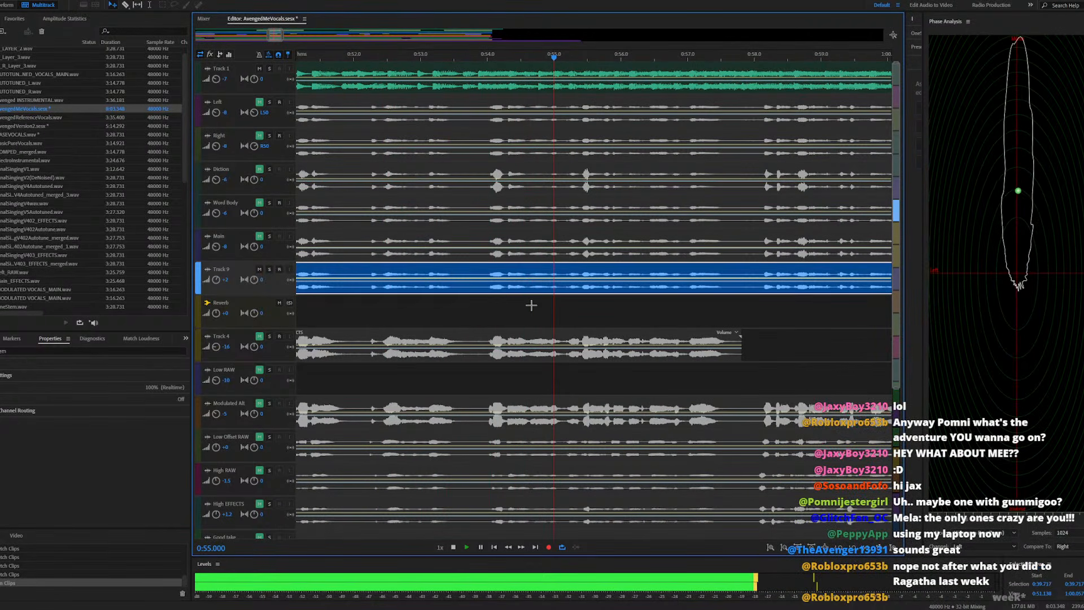
pyautogui.scroll(-3, 530, 305)
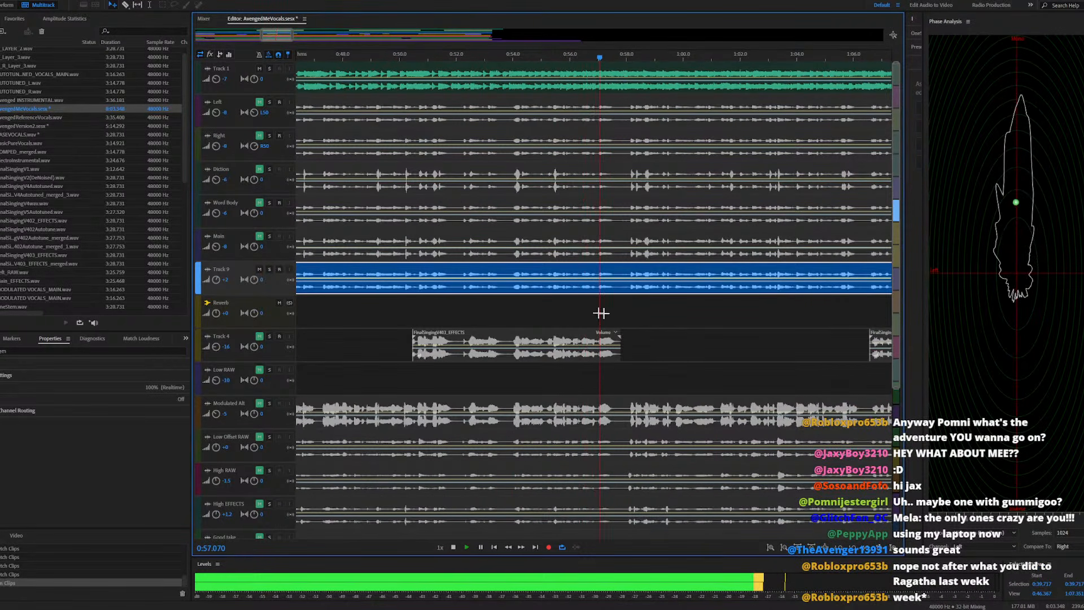
pyautogui.scroll(-3, 570, 308)
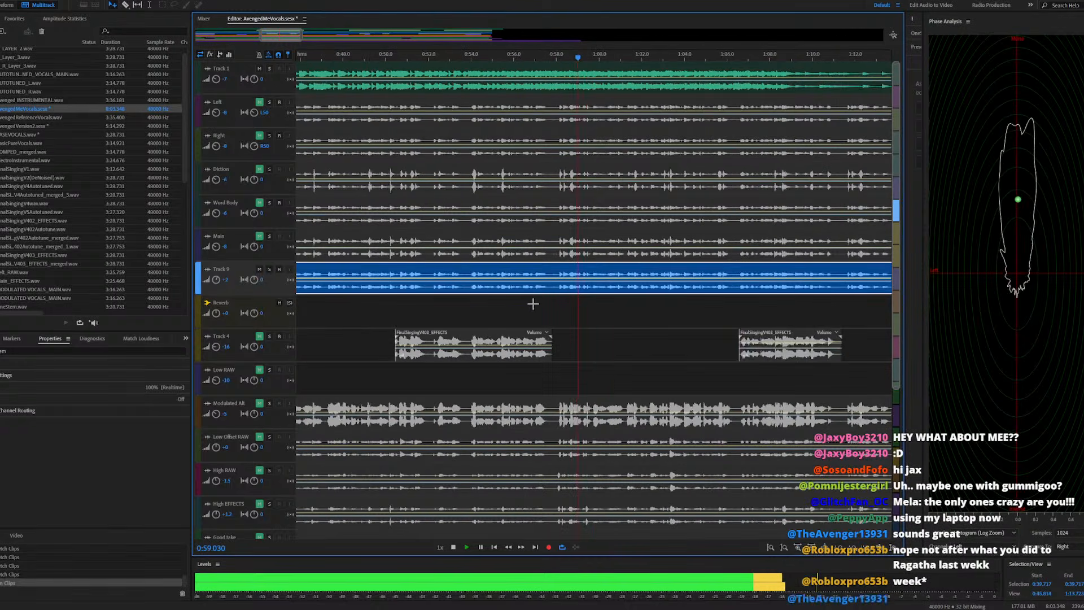
pyautogui.hscroll(3, 533, 303)
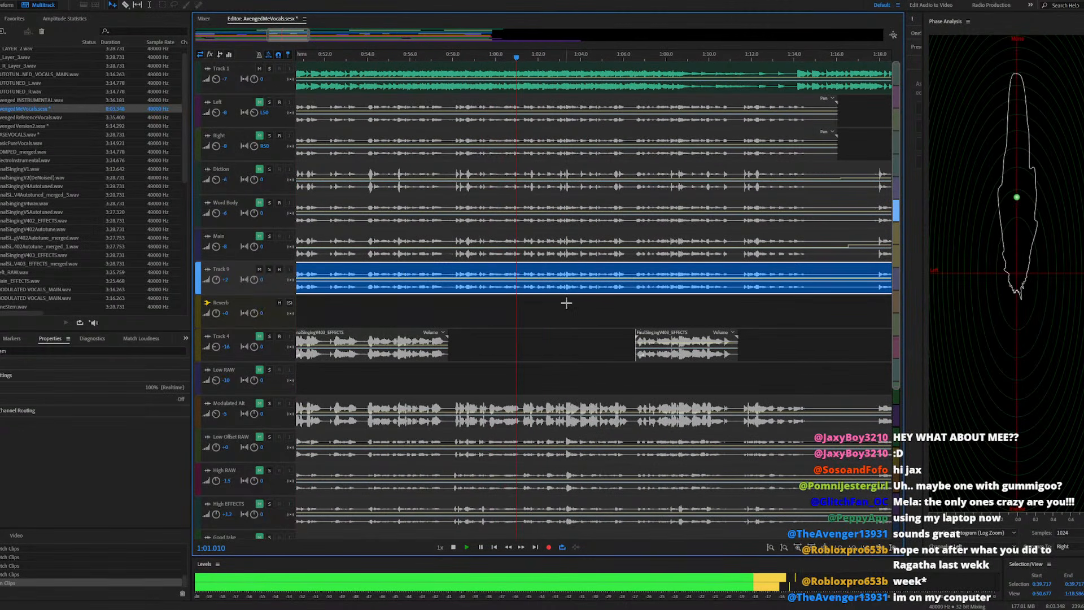
pyautogui.press('space')
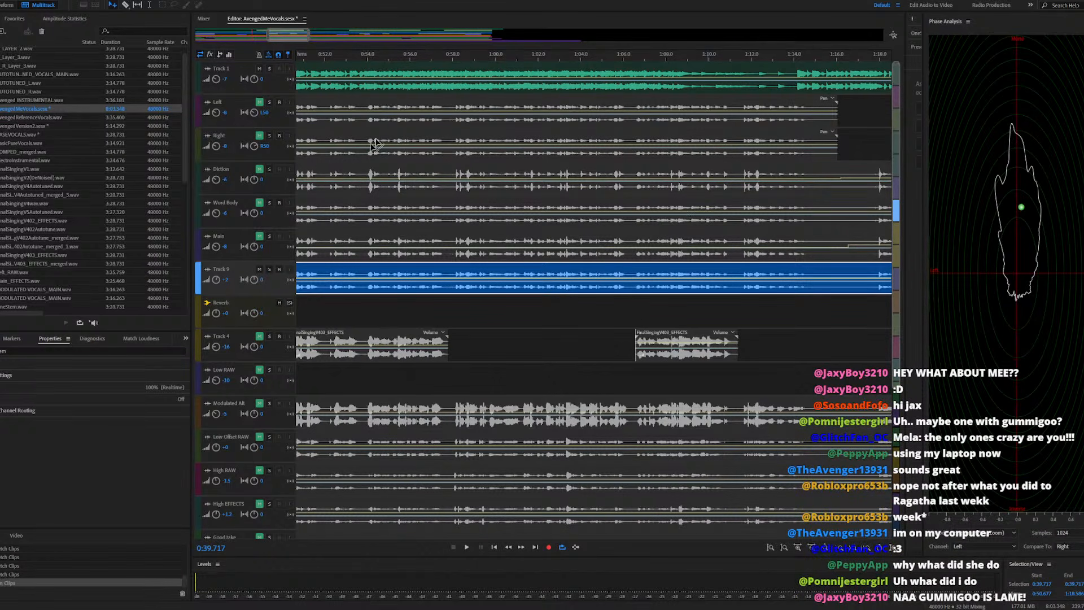
pyautogui.click(413, 60)
pyautogui.press('space')
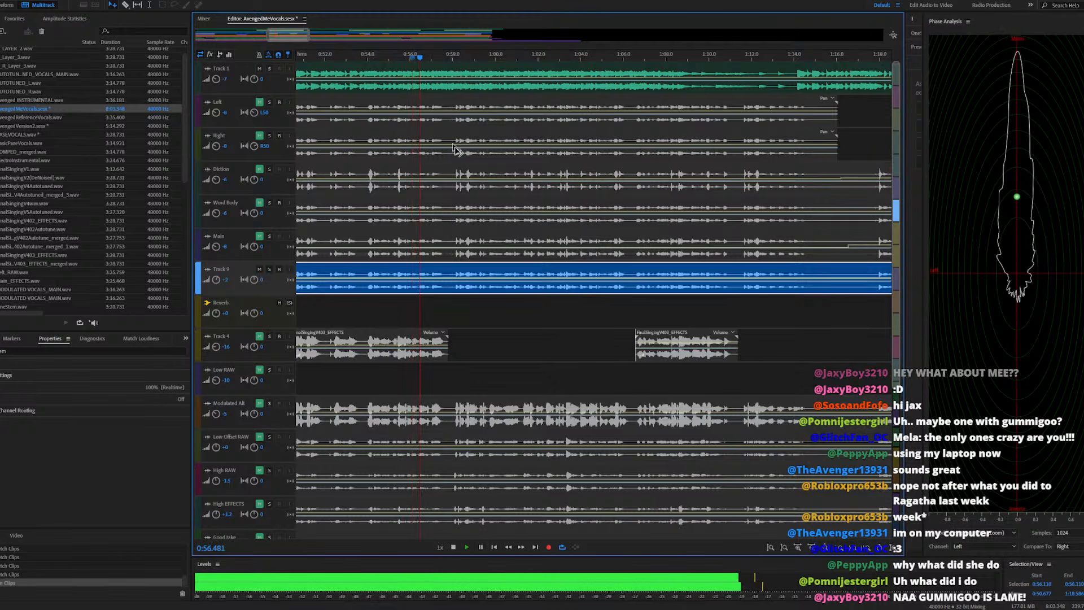
# Listen to the mix past 1:04 and replay it from about 0:58.1, following the tracks around 1:00
pyautogui.scroll(-3, 508, 282)
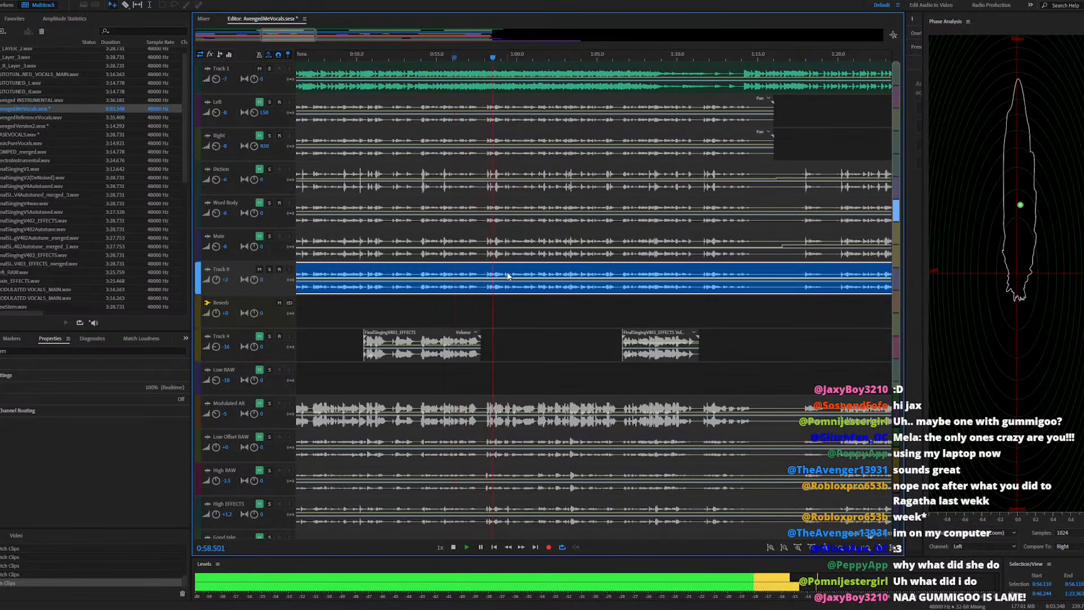
pyautogui.scroll(4, 522, 282)
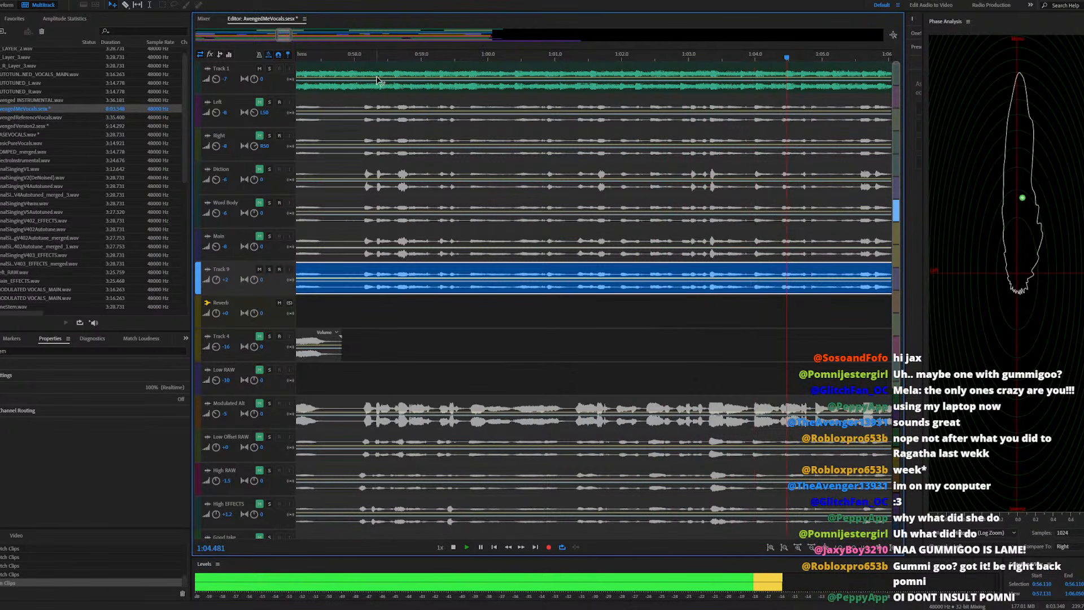
pyautogui.press('space')
pyautogui.click(363, 60)
pyautogui.press('space')
pyautogui.scroll(3, 525, 288)
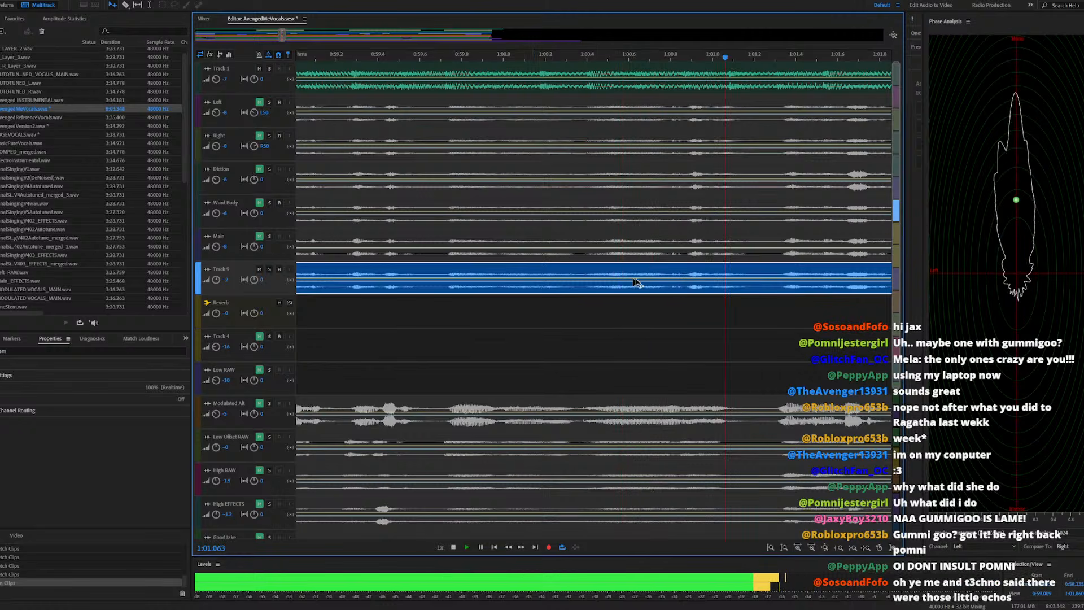
# Split the OneStem clip on Track 9 at about 1:00.8 and 0:59.7, and play the passage from about 0:59.2
pyautogui.press('space')
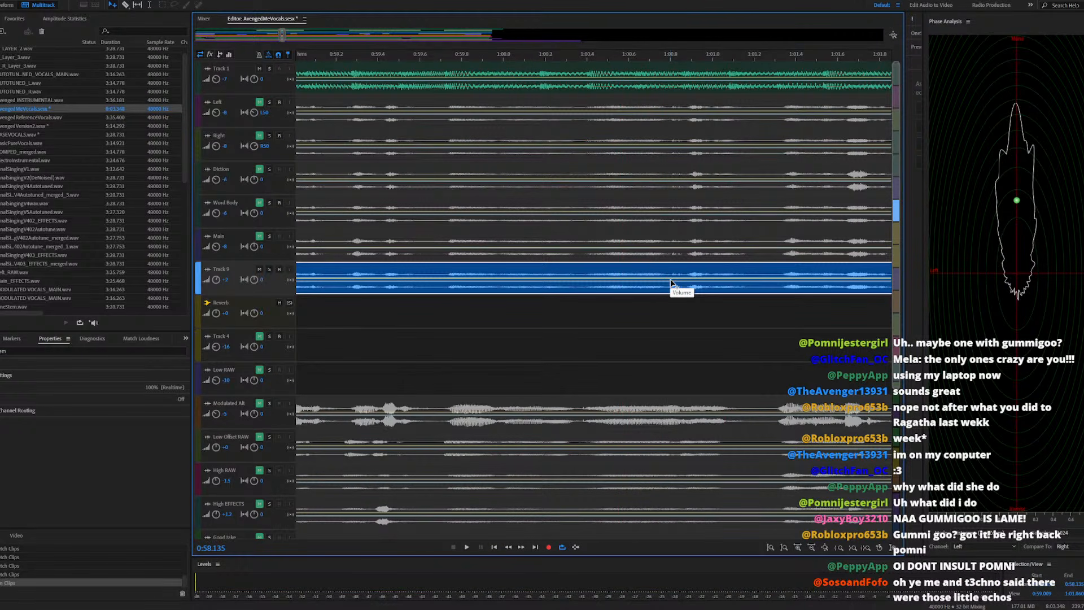
pyautogui.click(671, 270)
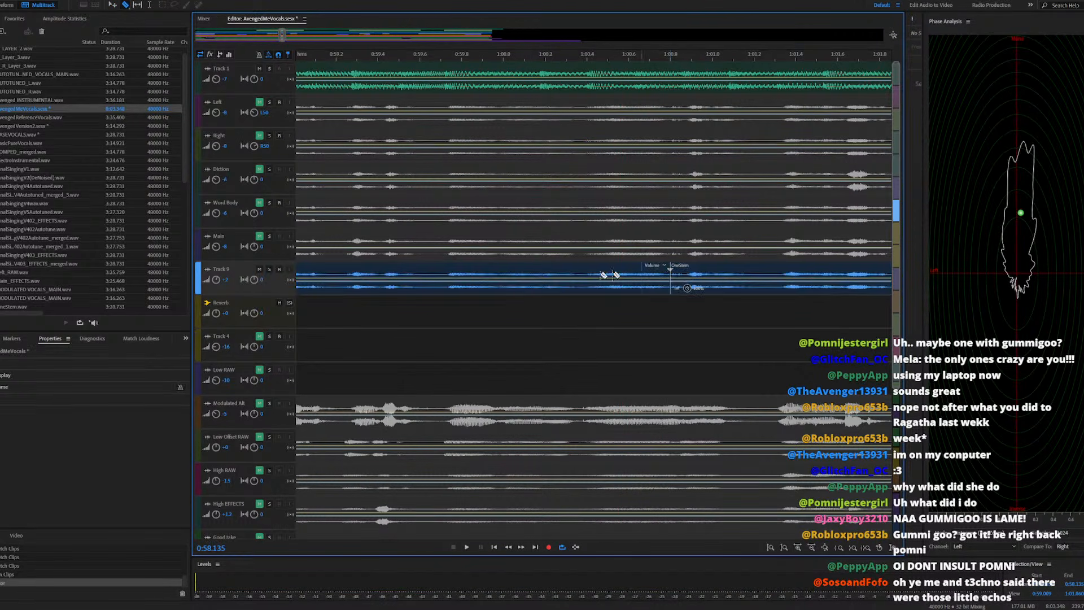
pyautogui.click(447, 272)
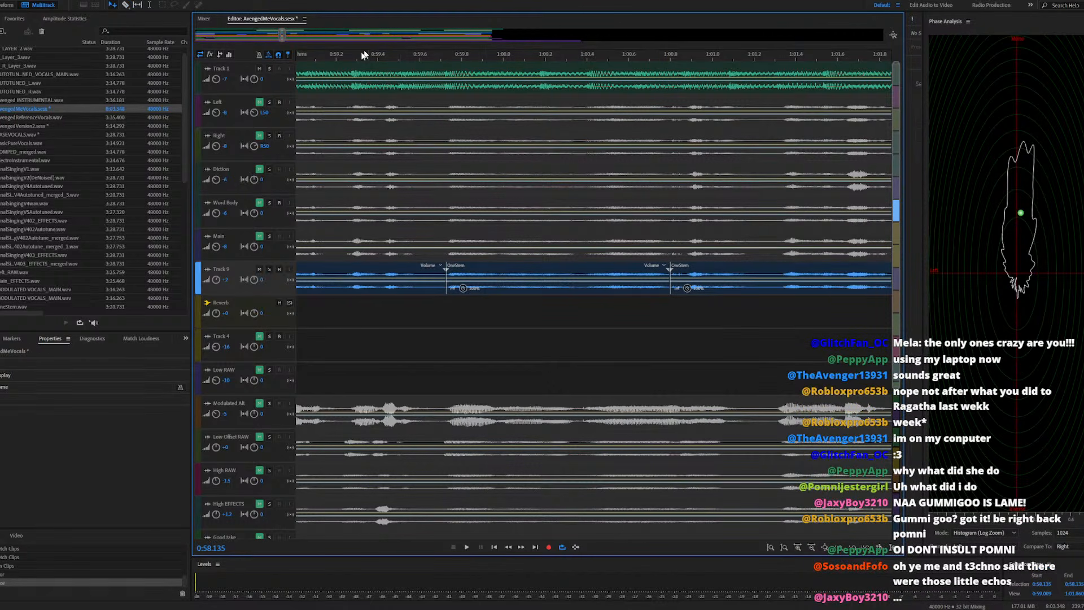
pyautogui.click(334, 58)
pyautogui.press('space')
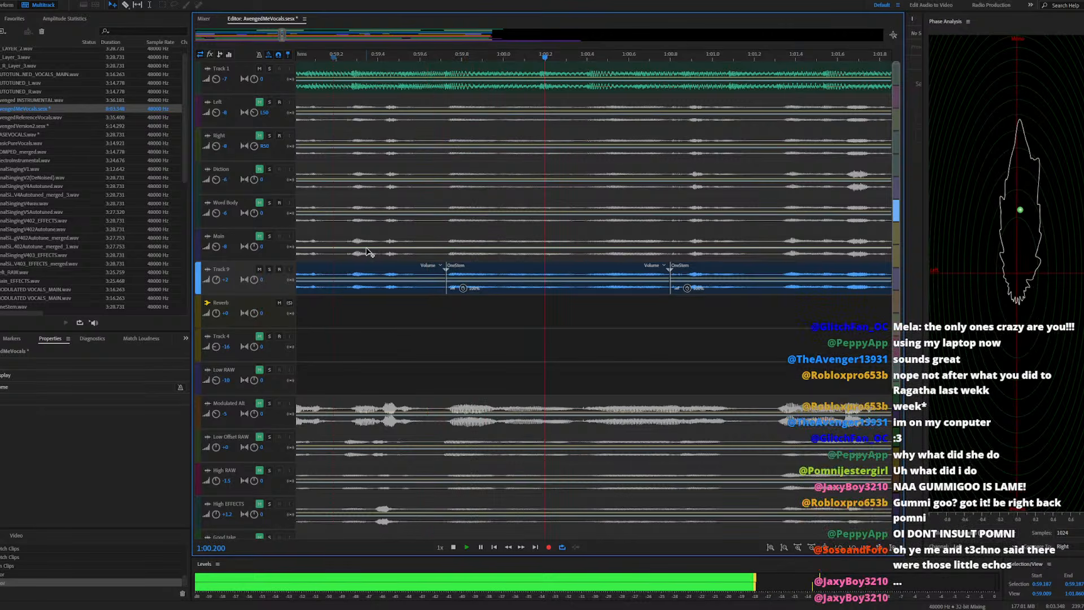
pyautogui.press('space')
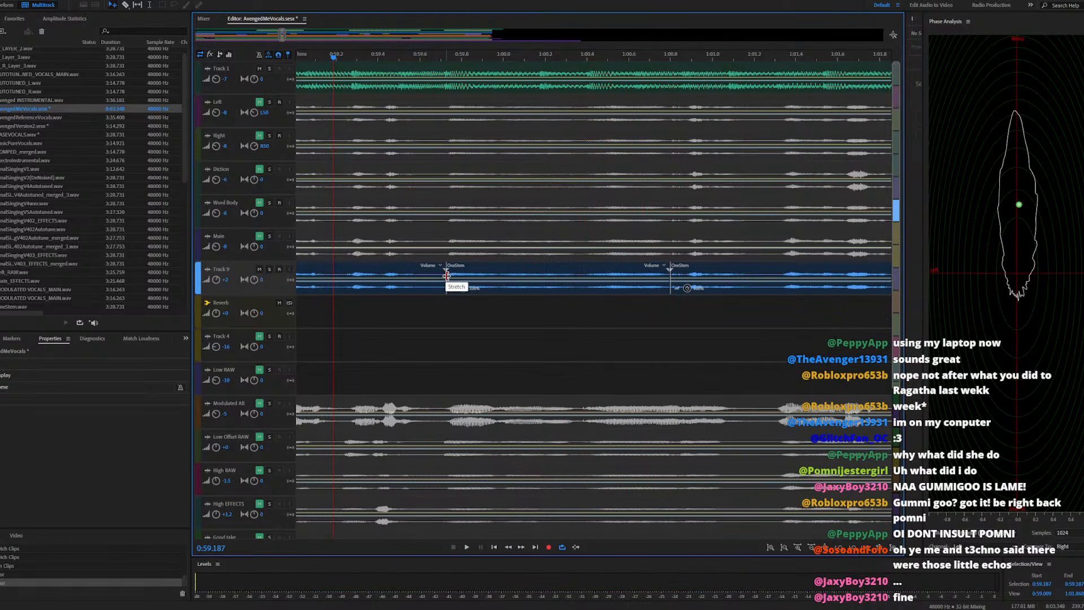
# Shorten the end of the OneStem segment before the 0:59.7 cut slightly, move the middle segment back against it and play the passage
pyautogui.click(441, 274)
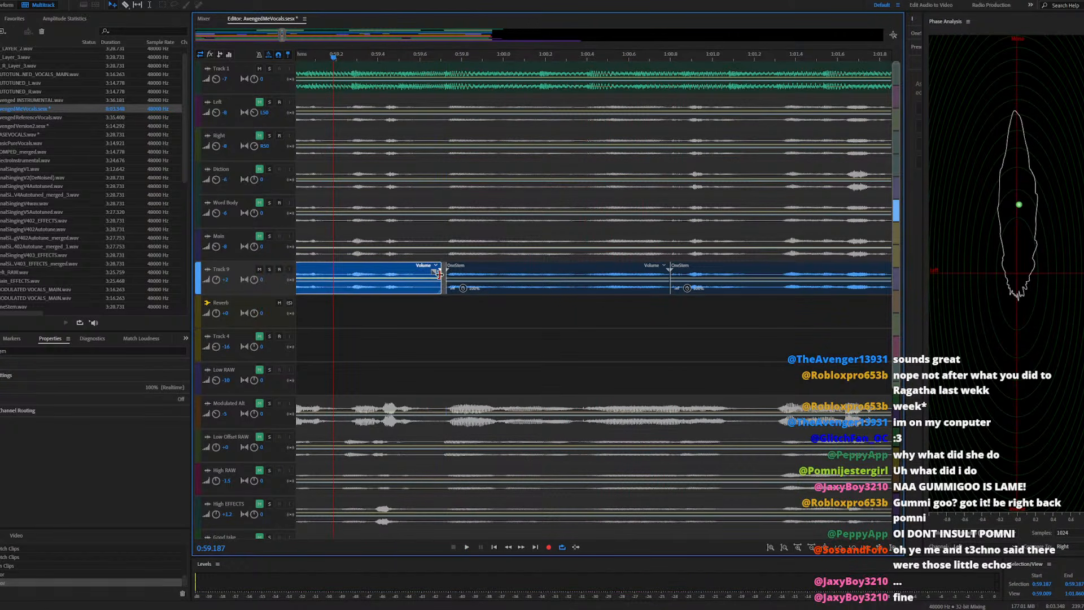
pyautogui.click(452, 273)
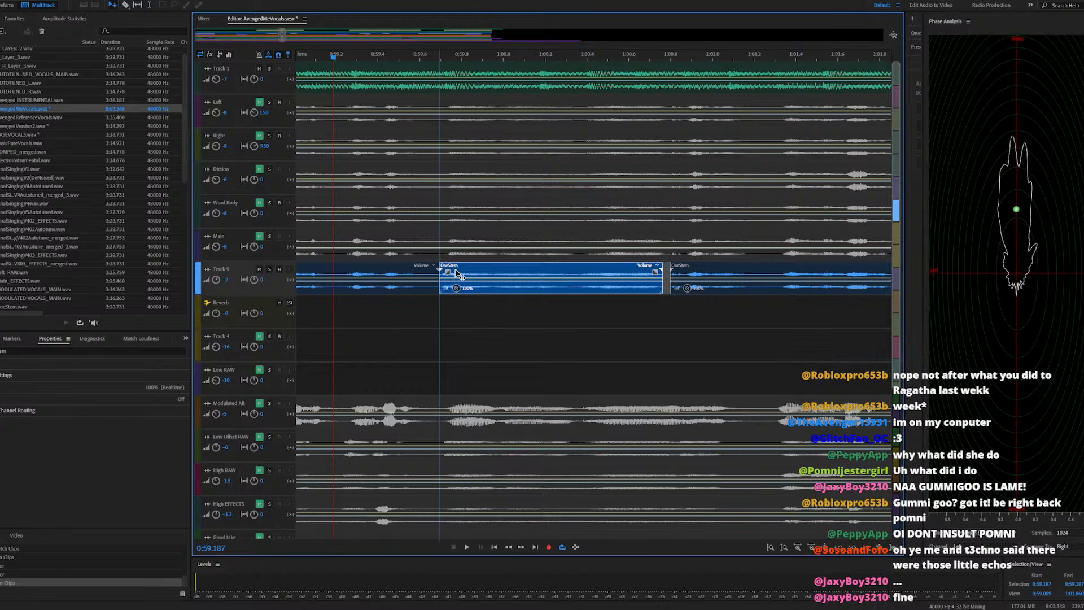
pyautogui.press('space')
pyautogui.press('space')
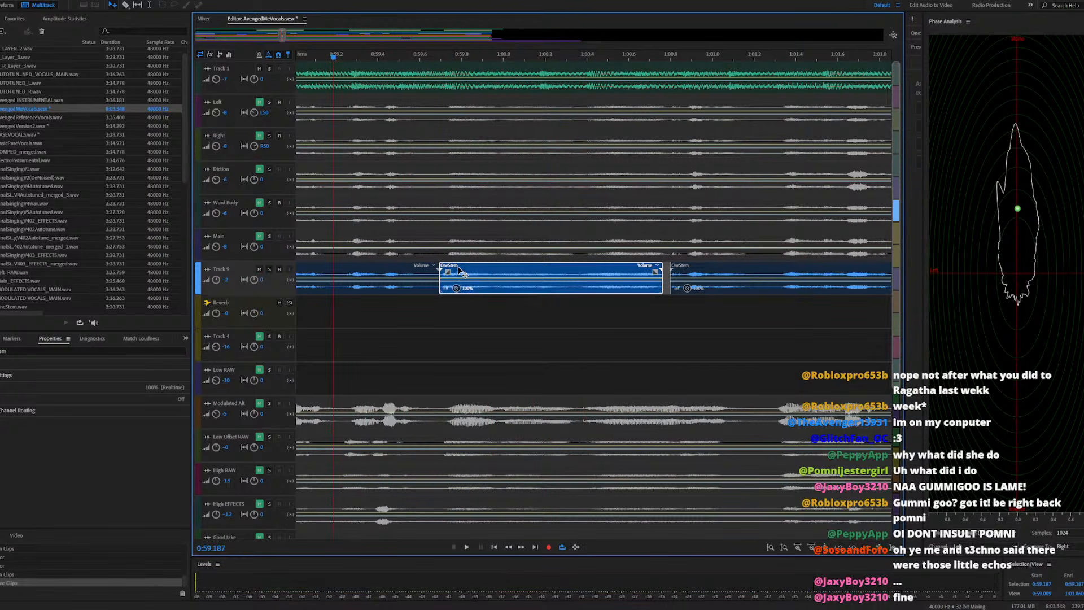
# Nudge the middle OneStem segment slightly later, close the gaps to its neighbouring segments and play the passage from about 0:59.2
pyautogui.moveTo(456, 268); pyautogui.dragTo(442, 275)
pyautogui.click(438, 276)
pyautogui.press('space')
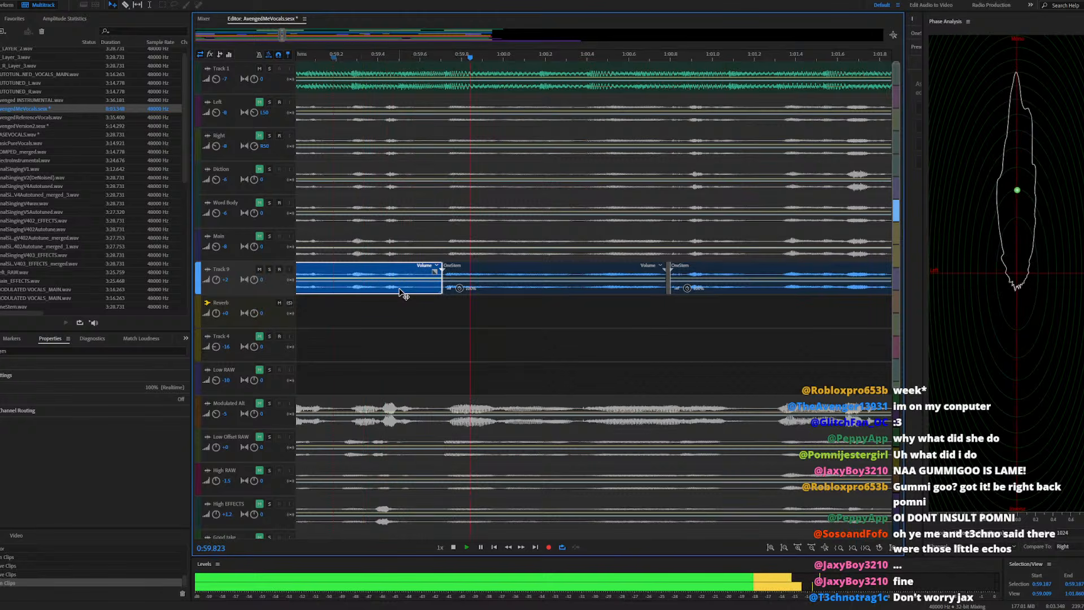
pyautogui.press('space')
pyautogui.click(664, 275)
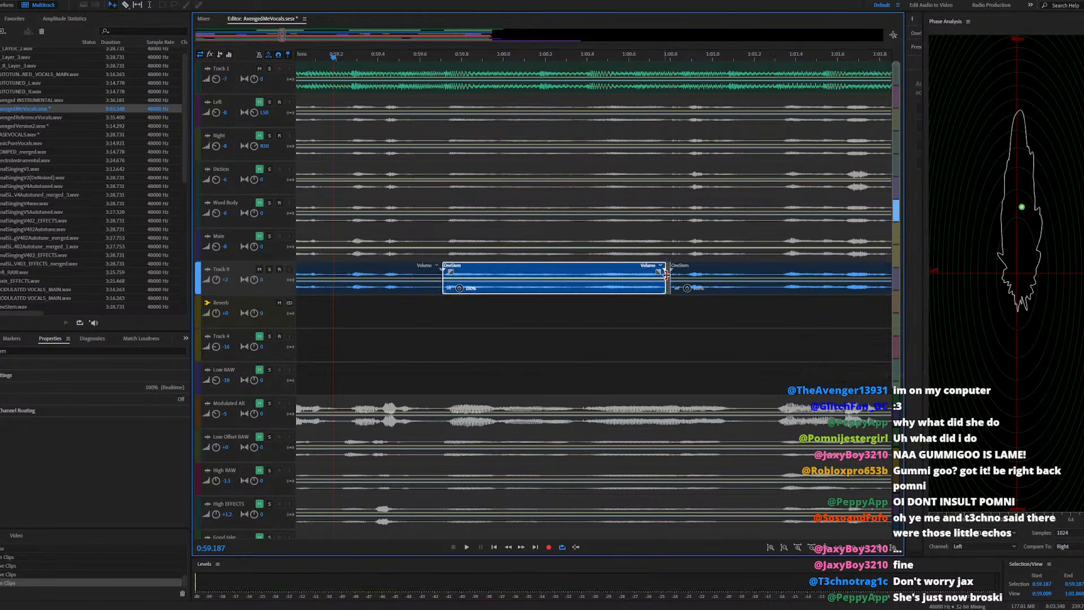
pyautogui.press('space')
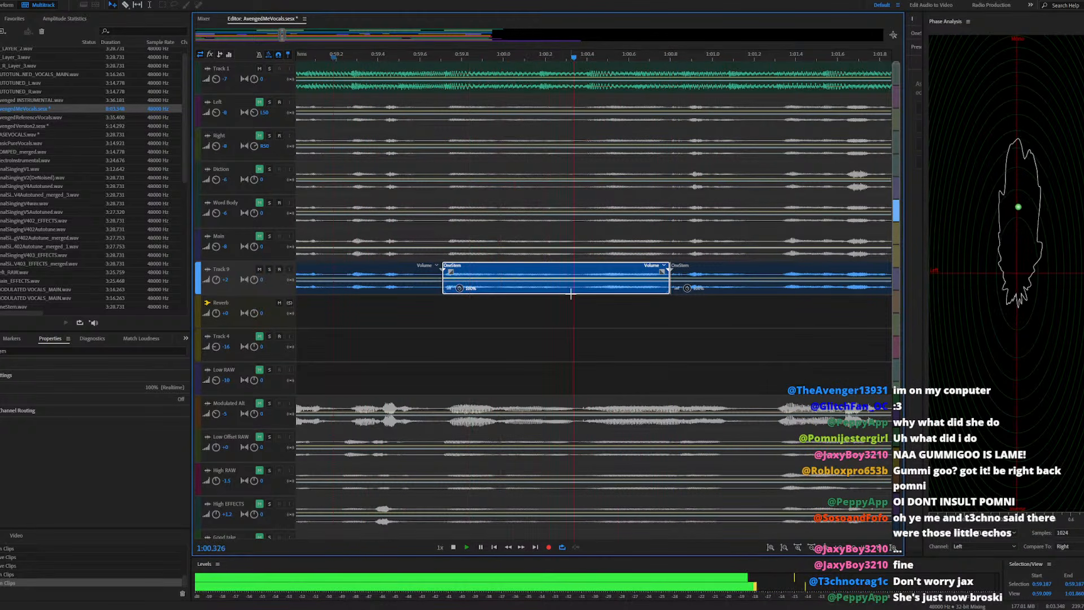
pyautogui.press('space')
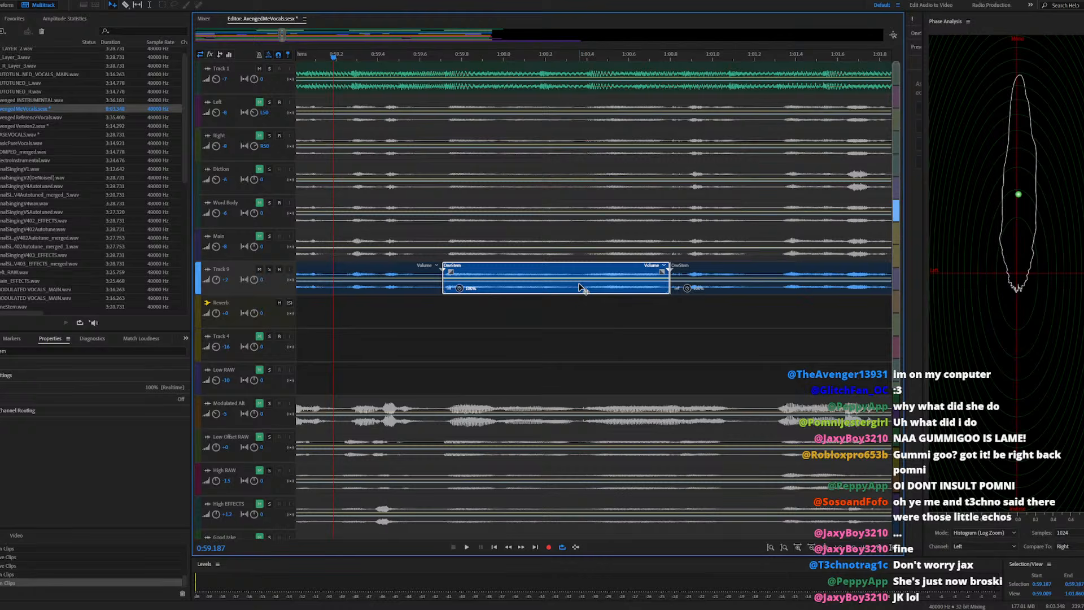
# Split the middle OneStem segment at about 1:00.3, stretch its first part to about 94% and extend the second part's start back to it
pyautogui.press('r')
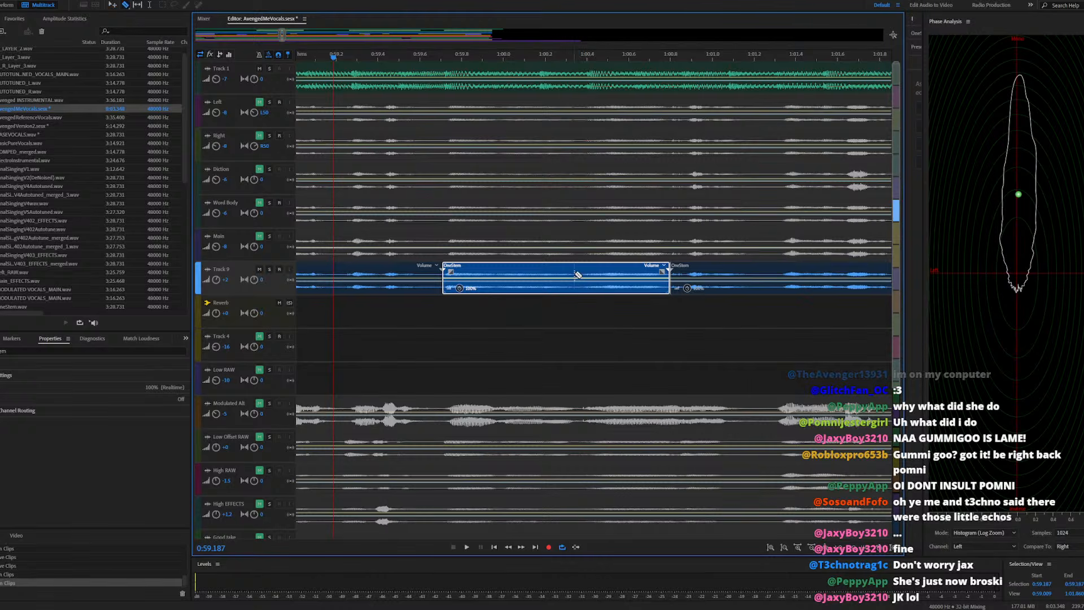
pyautogui.click(575, 274)
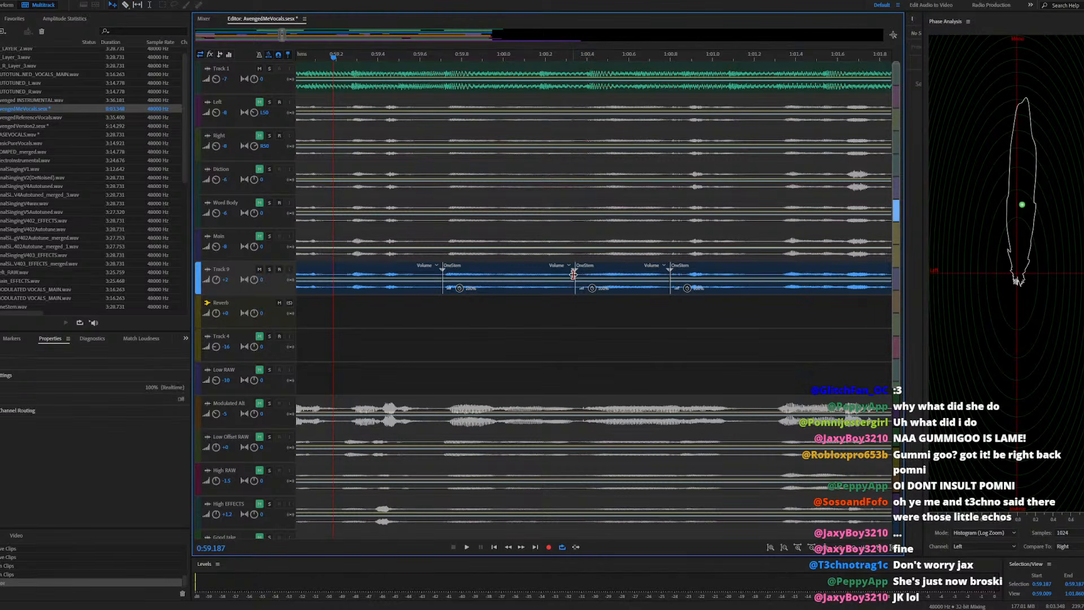
pyautogui.click(574, 275)
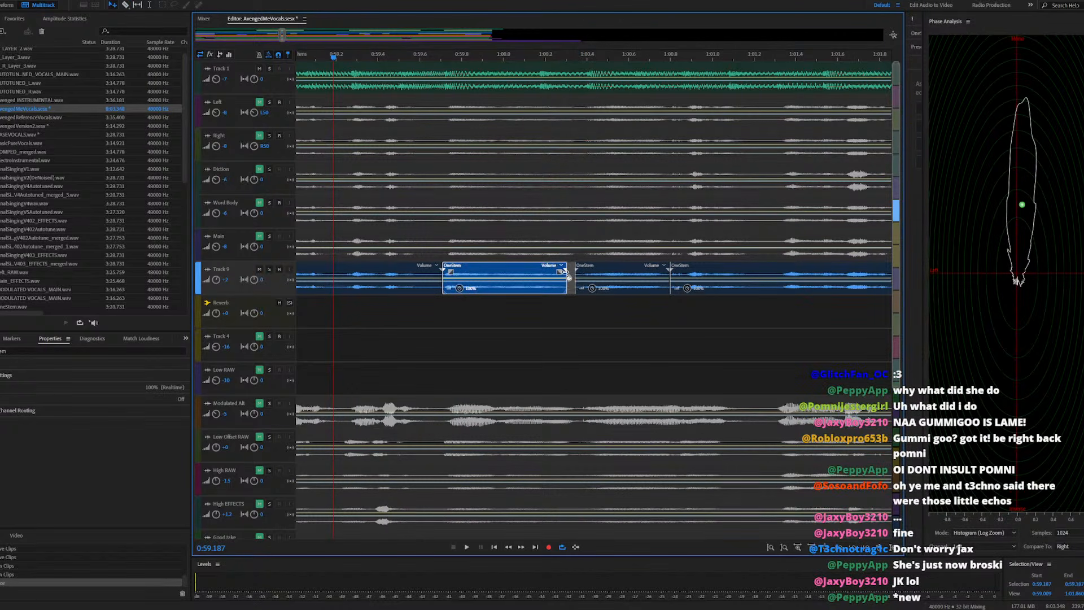
pyautogui.click(573, 276)
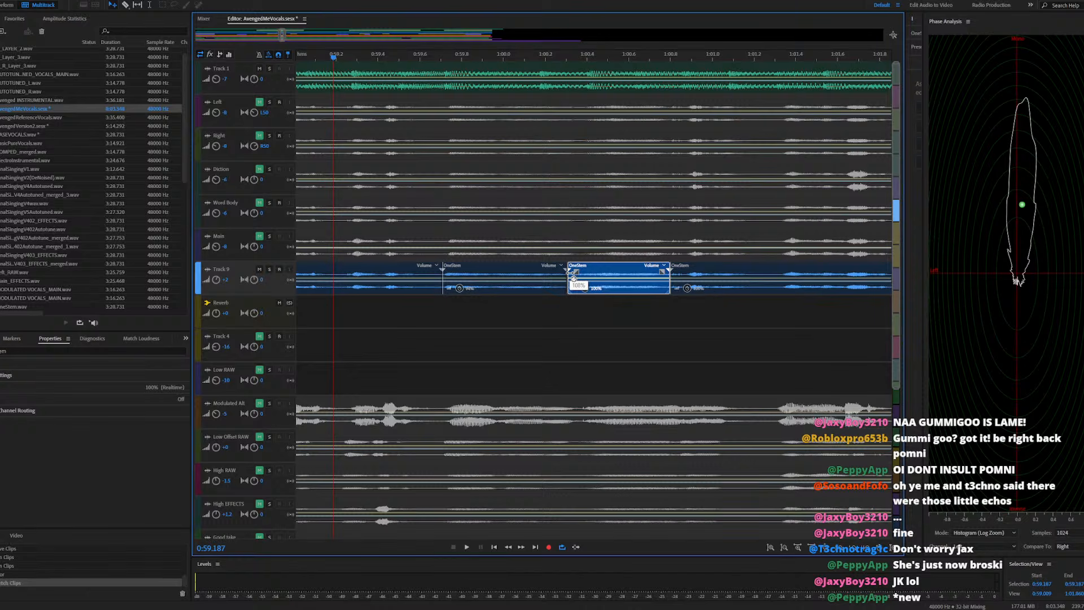
pyautogui.moveTo(568, 274); pyautogui.dragTo(568, 275)
pyautogui.press('space')
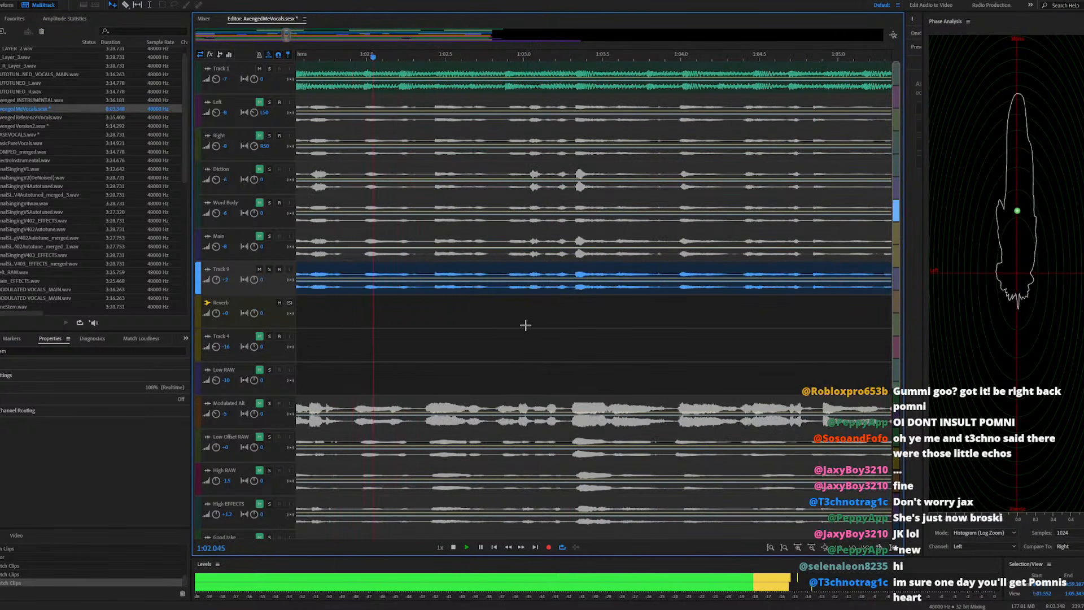
# Replay the mix from about 0:59.2 and follow the OneStem segments past 1:01
pyautogui.press('space')
pyautogui.press('space')
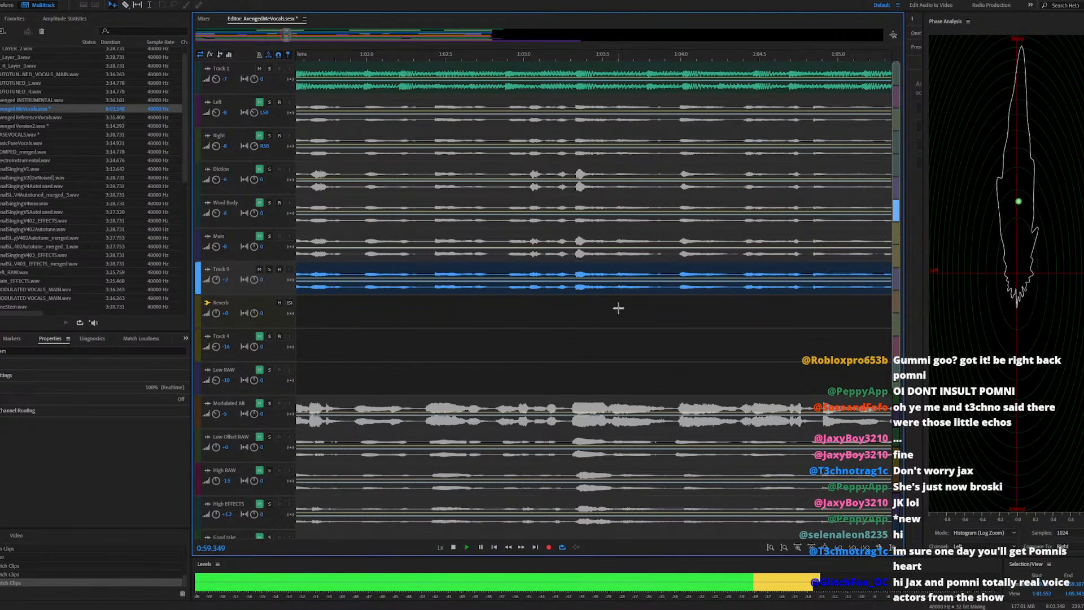
pyautogui.scroll(-3, 618, 307)
pyautogui.scroll(5, 416, 291)
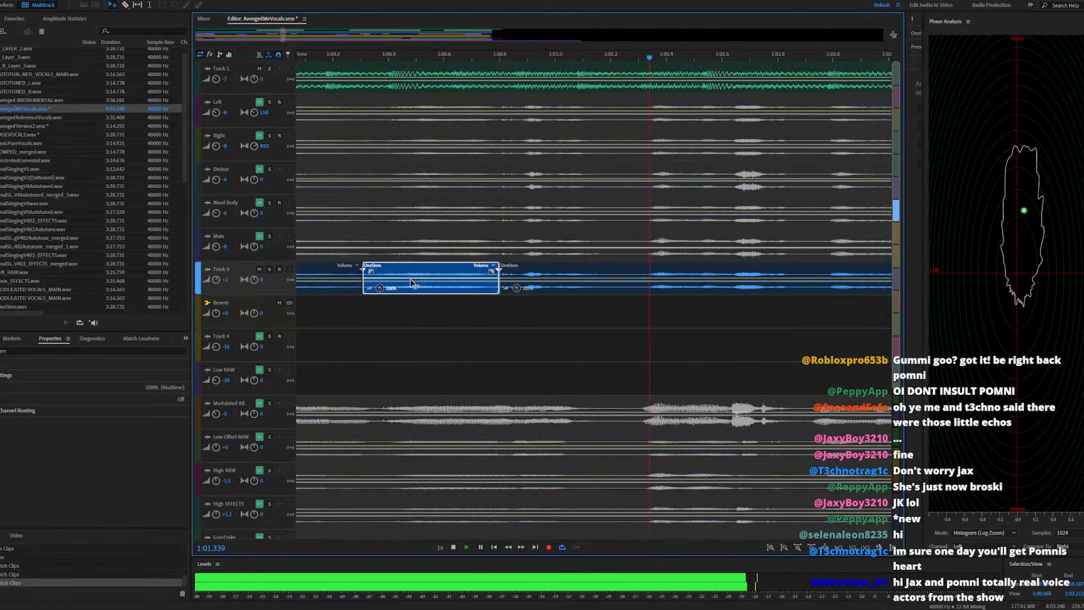
pyautogui.press('space')
# Shorten the OneStem segment ending at 1:00.8 slightly, bring the following segment's start back to meet it and play the passage
pyautogui.scroll(3, 497, 284)
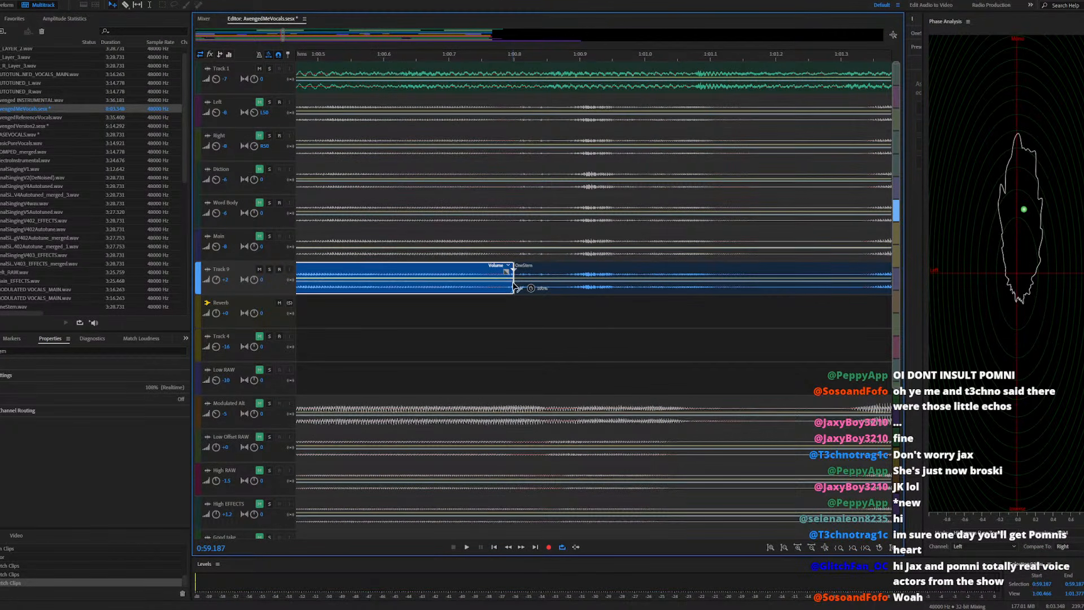
pyautogui.moveTo(513, 285); pyautogui.dragTo(507, 286)
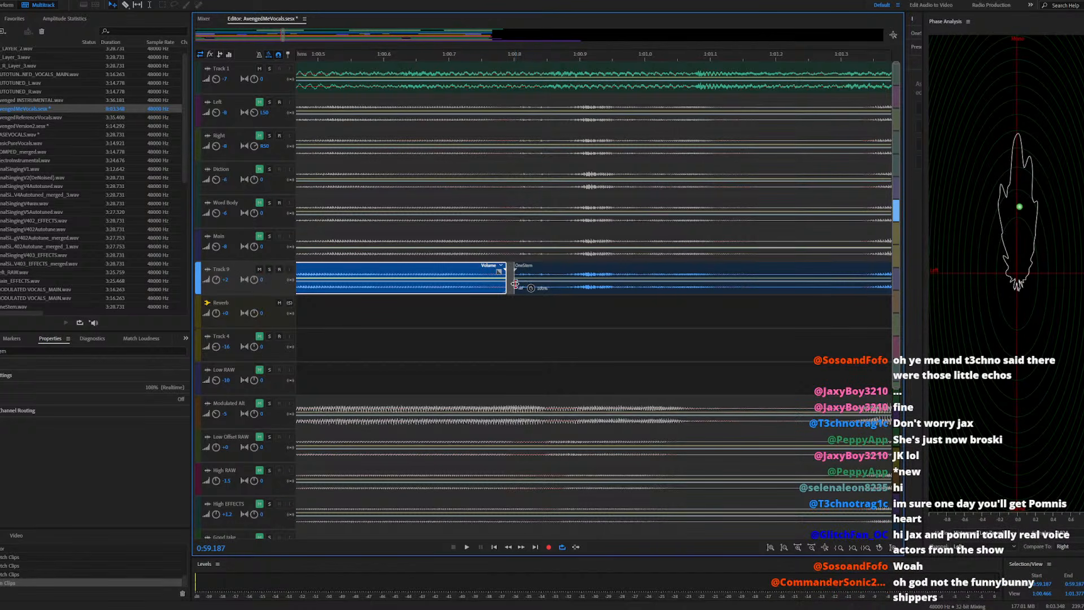
pyautogui.moveTo(515, 283); pyautogui.dragTo(508, 284)
pyautogui.press('space')
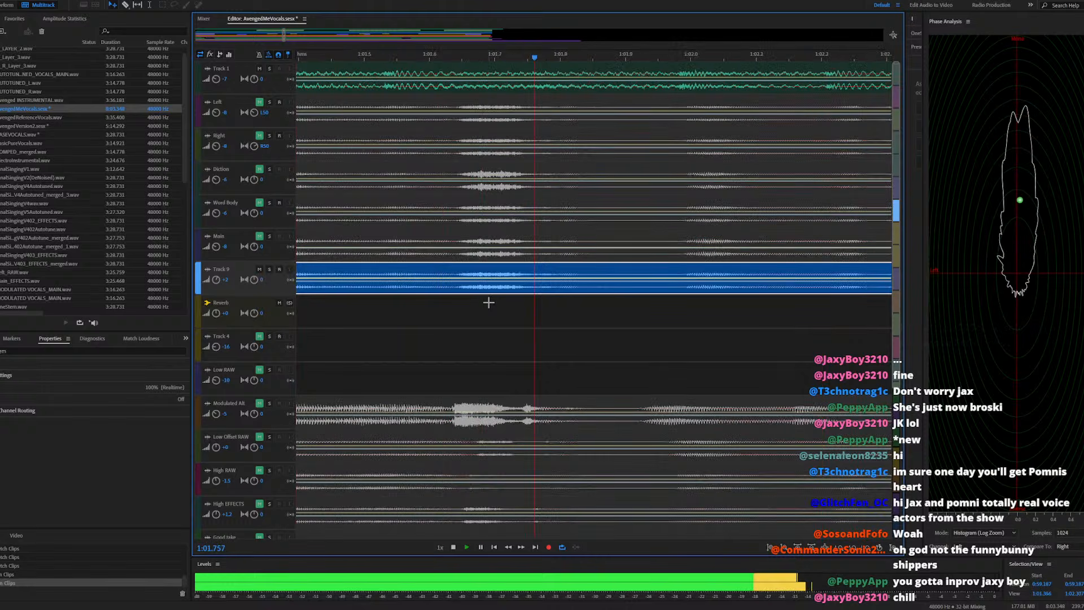
# Listen to the adjusted OneStem passage past 1:03 and replay it from about 0:57.3
pyautogui.scroll(-6, 497, 294)
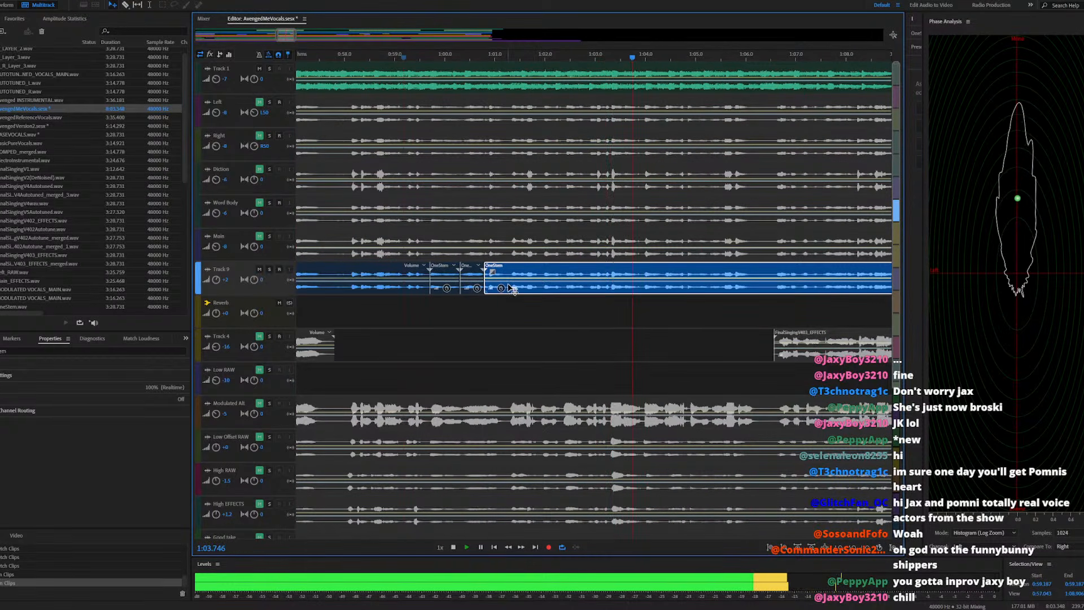
pyautogui.press('space')
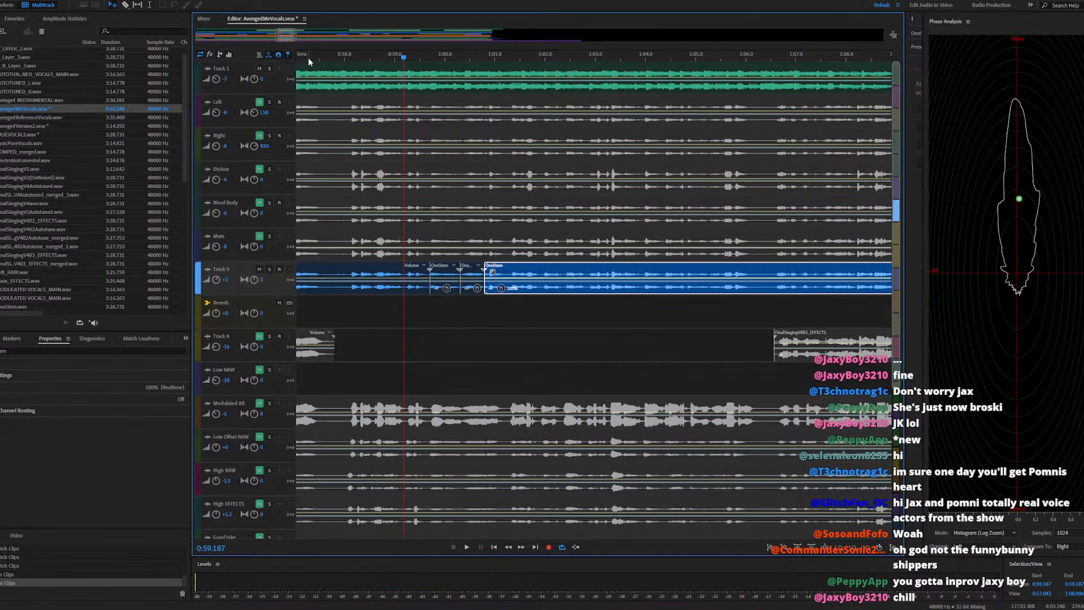
pyautogui.press('space')
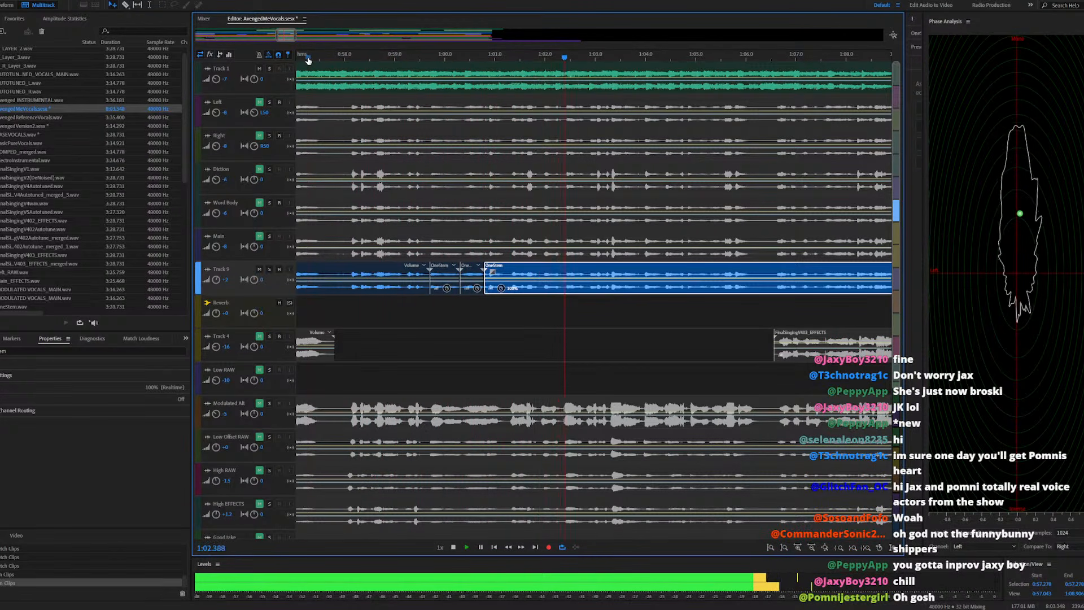
pyautogui.press('space')
# Examine the join between OneStem segments near 1:00.8 and play the mix from about 1:00.84
pyautogui.scroll(2, 496, 276)
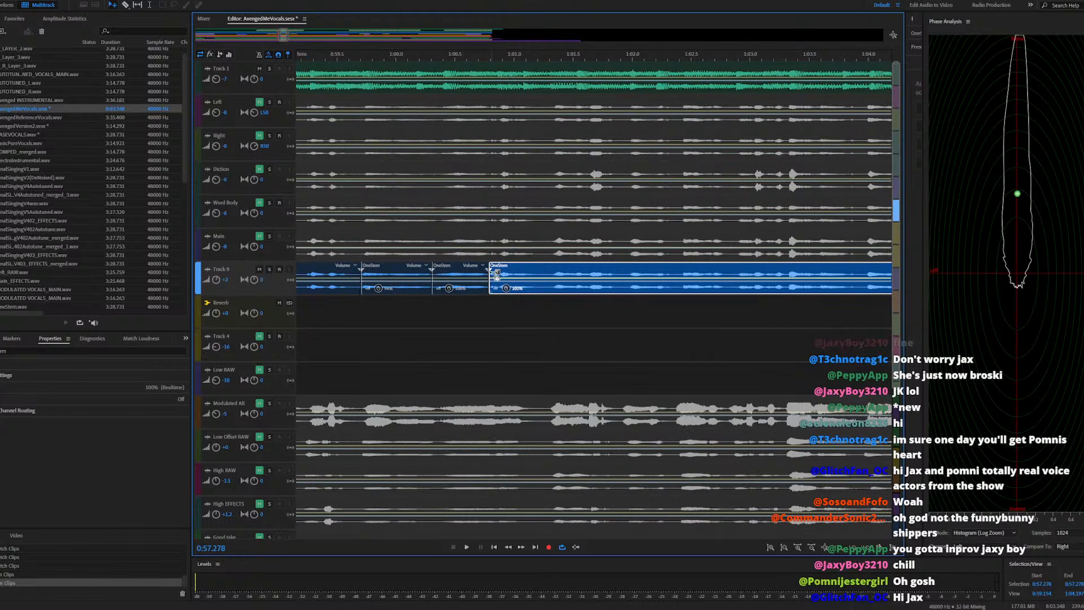
pyautogui.scroll(3, 496, 275)
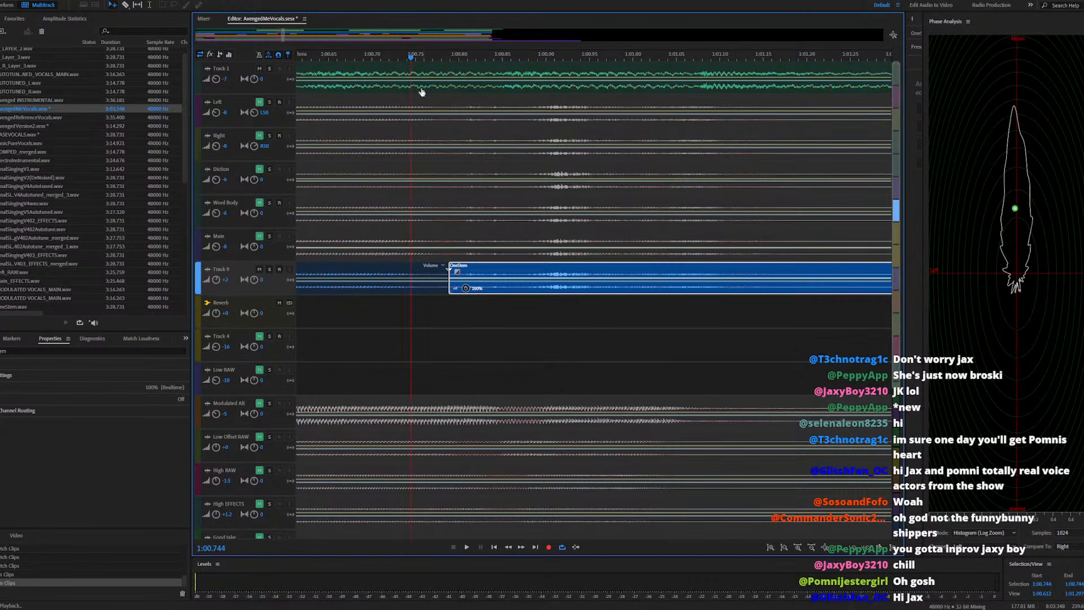
pyautogui.scroll(-5, 442, 126)
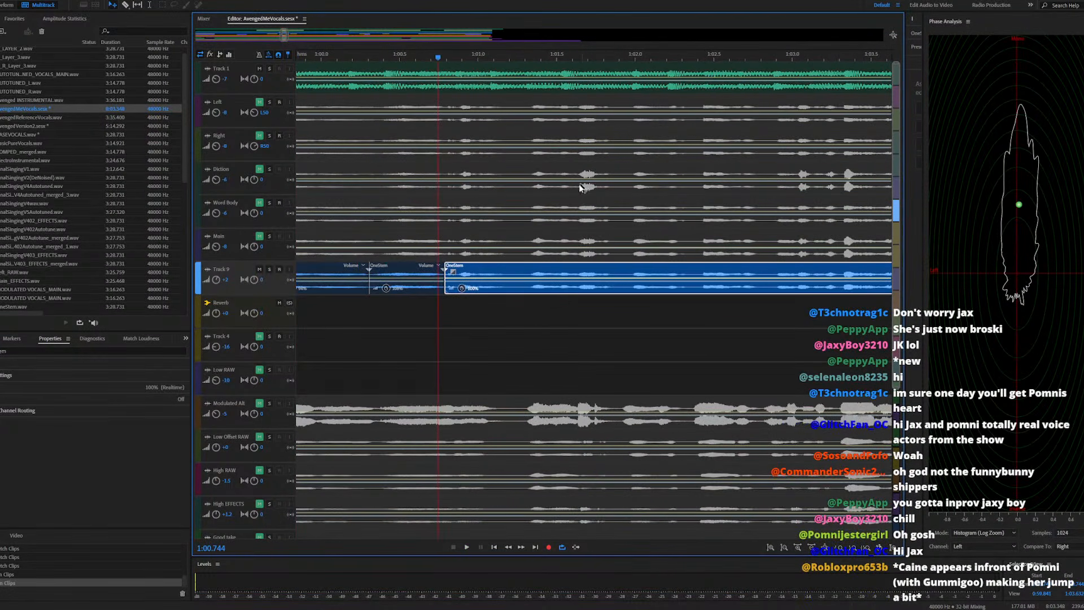
pyautogui.scroll(2, 514, 192)
pyautogui.click(406, 57)
pyautogui.press('space')
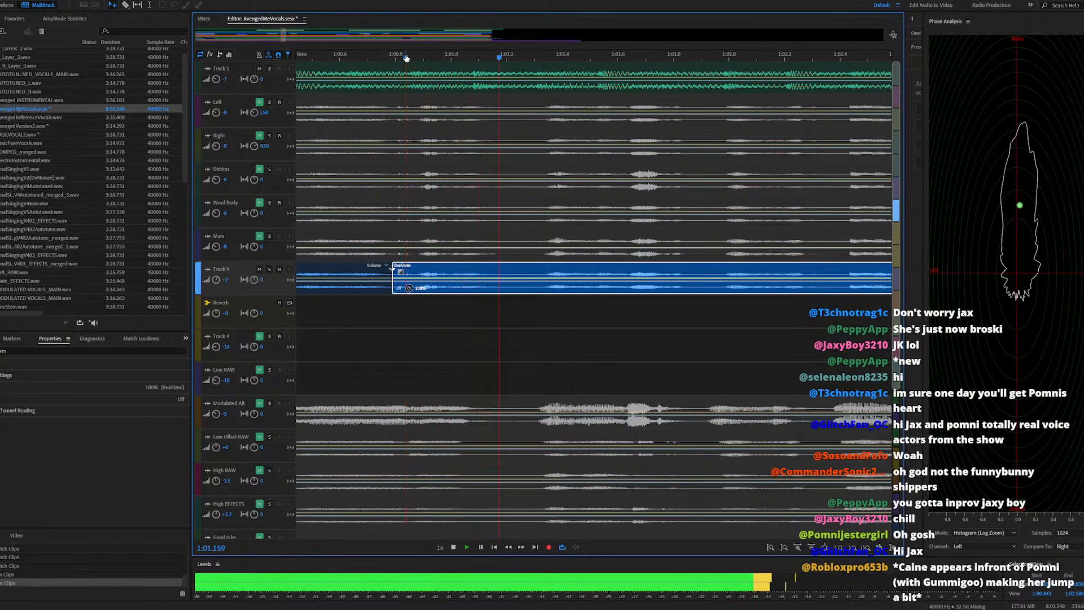
pyautogui.scroll(-3, 314, 62)
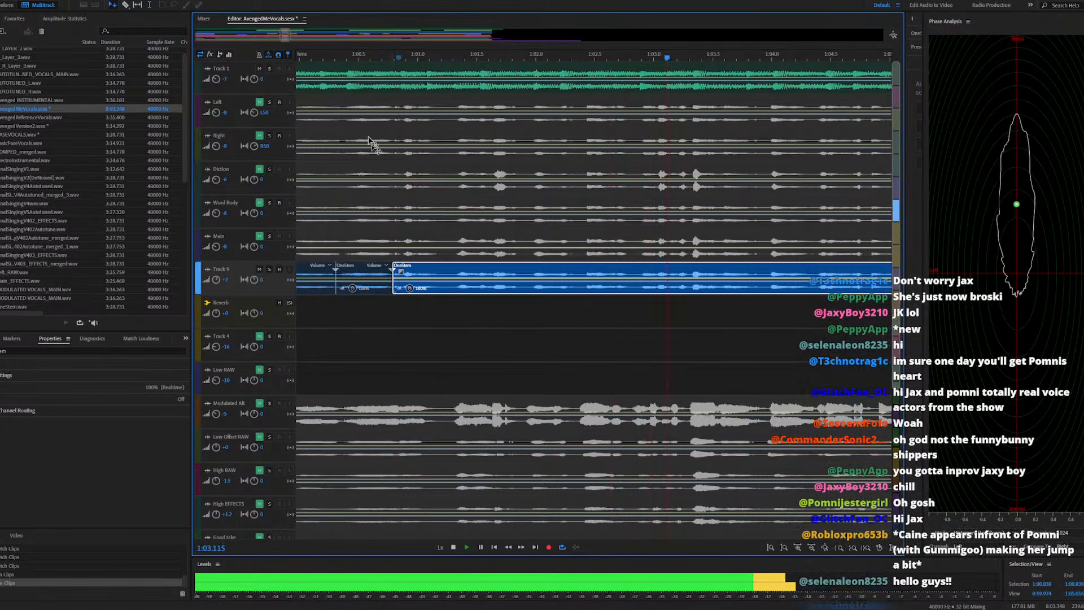
# Replay the mix from about 1:00.1 and follow the tracks along the timeline past 1:04
pyautogui.press('space')
pyautogui.click(314, 58)
pyautogui.press('space')
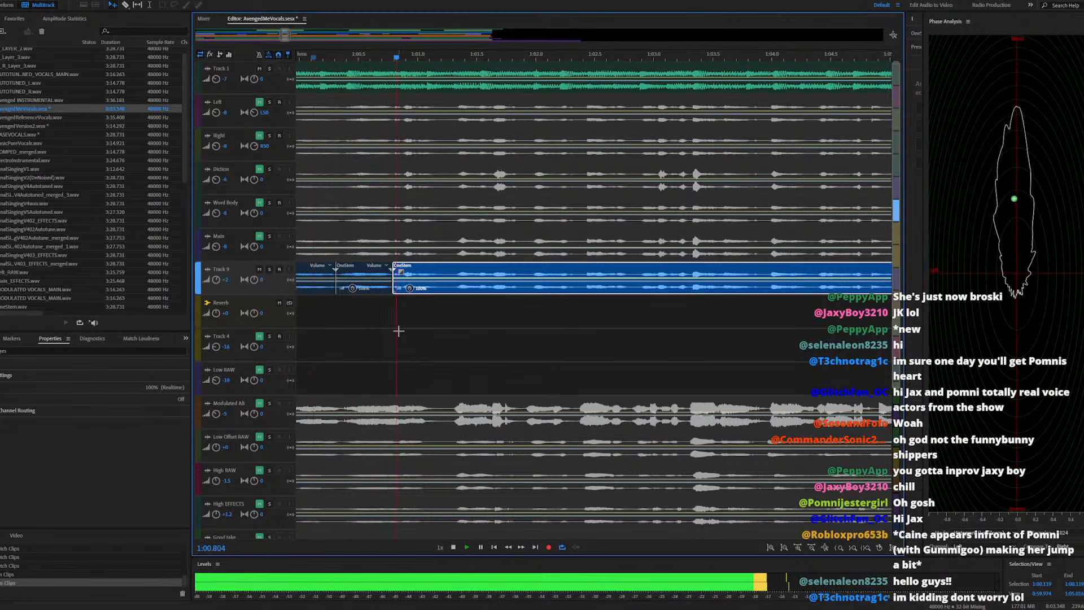
pyautogui.scroll(-5, 403, 327)
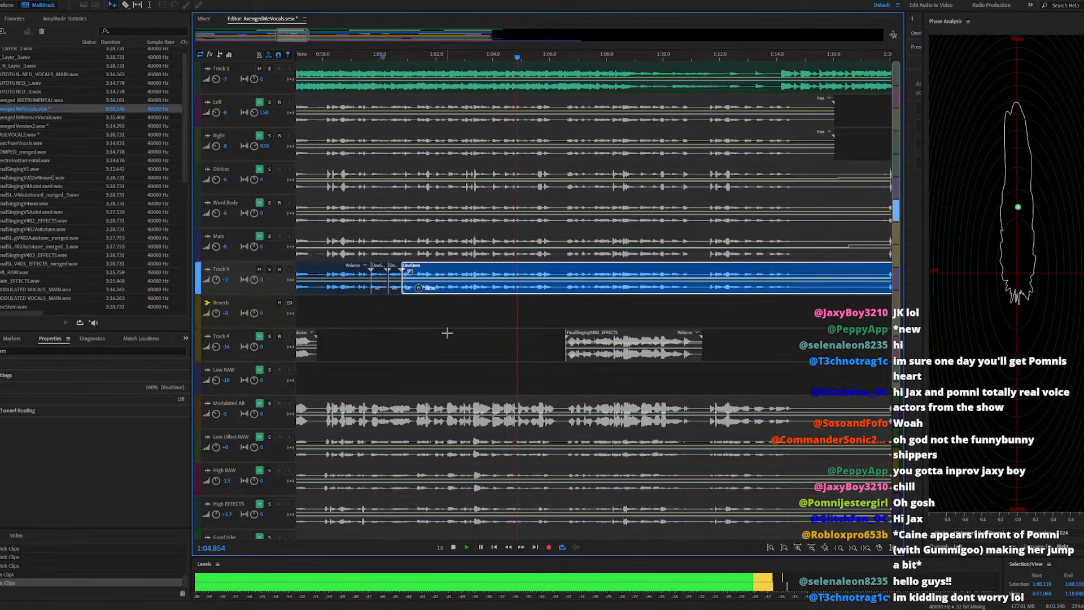
# Listen to the mix past 1:06, then replay the OneStem passage from about 1:03.3 to check its timing
pyautogui.scroll(5, 523, 319)
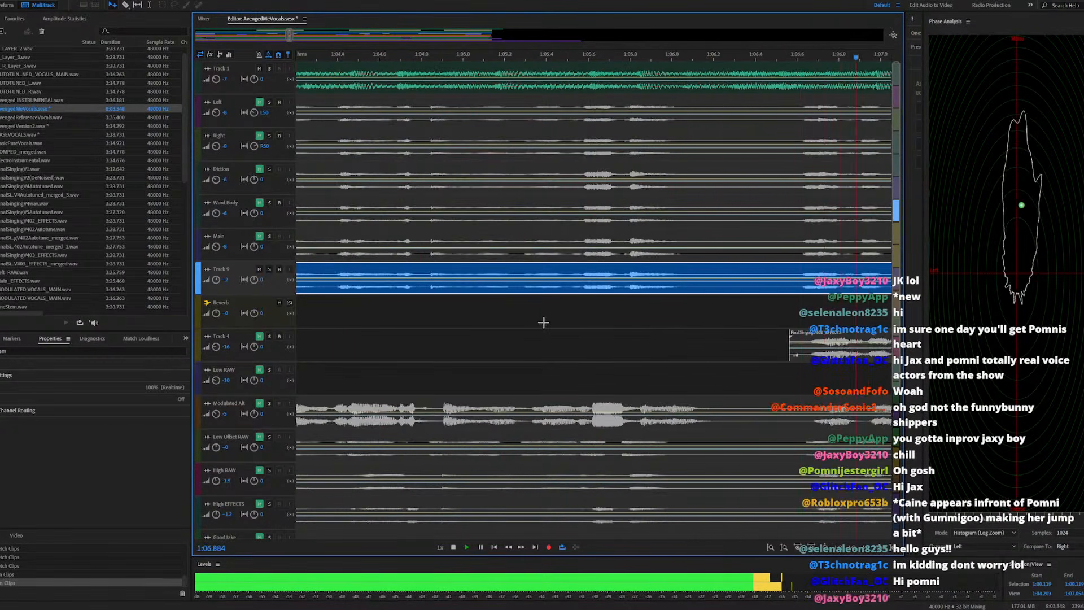
pyautogui.press('space')
pyautogui.scroll(-2, 561, 318)
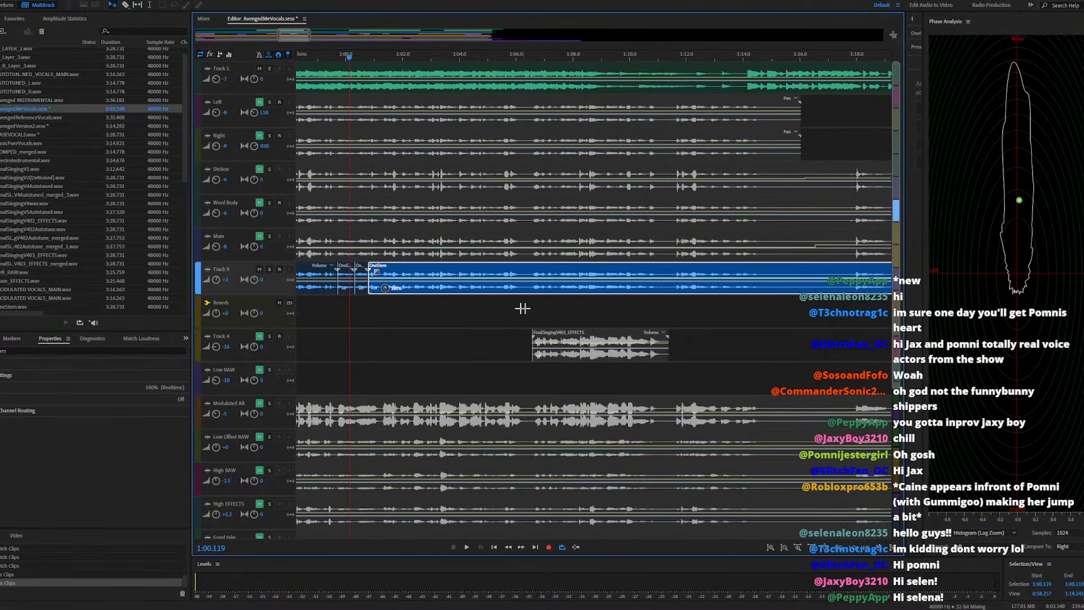
pyautogui.click(306, 57)
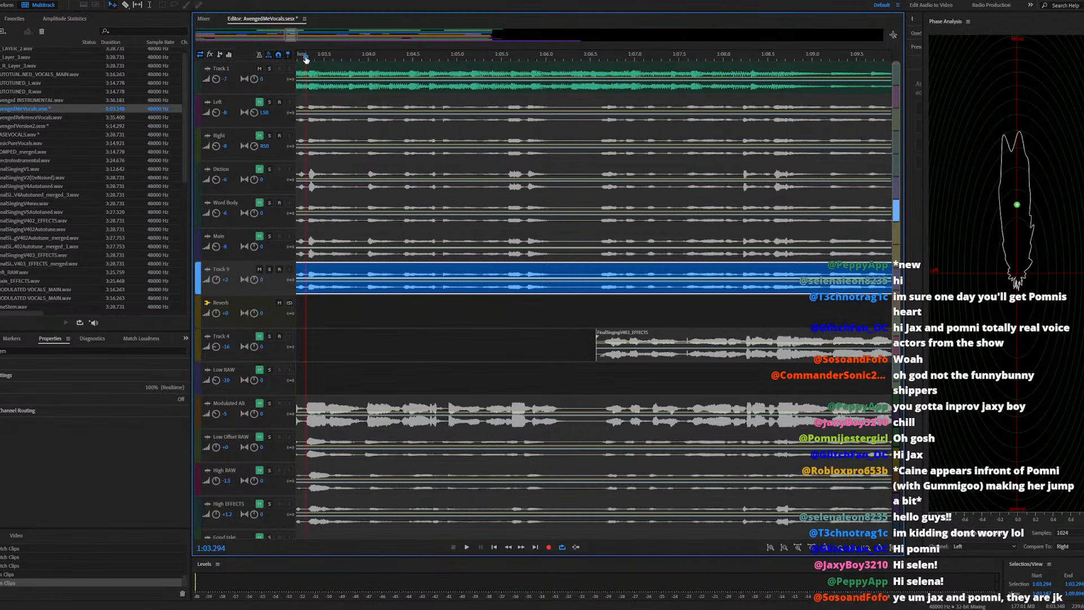
pyautogui.press('space')
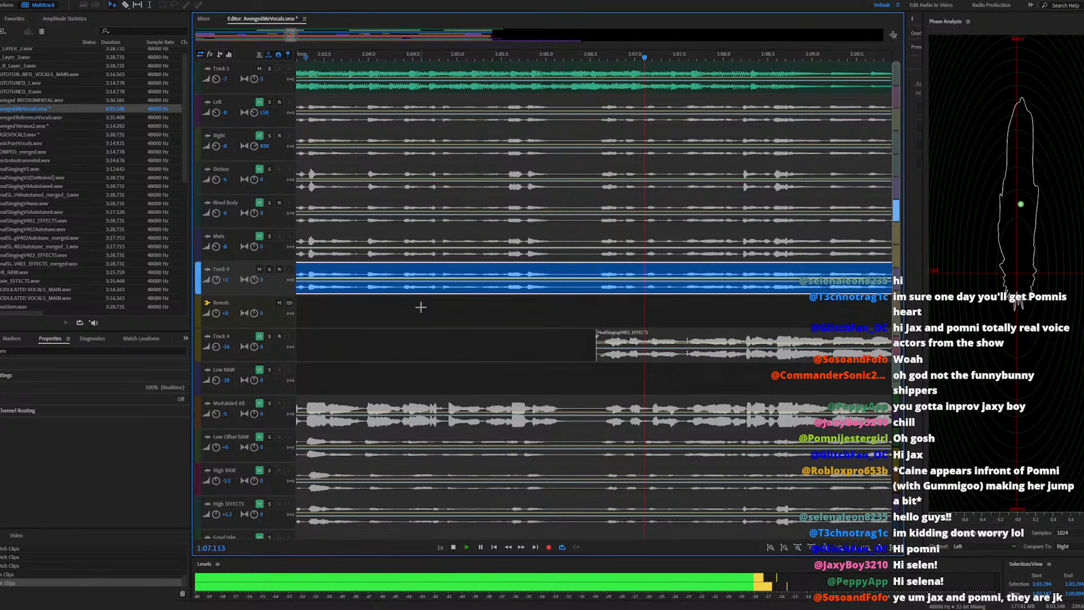
pyautogui.press('space')
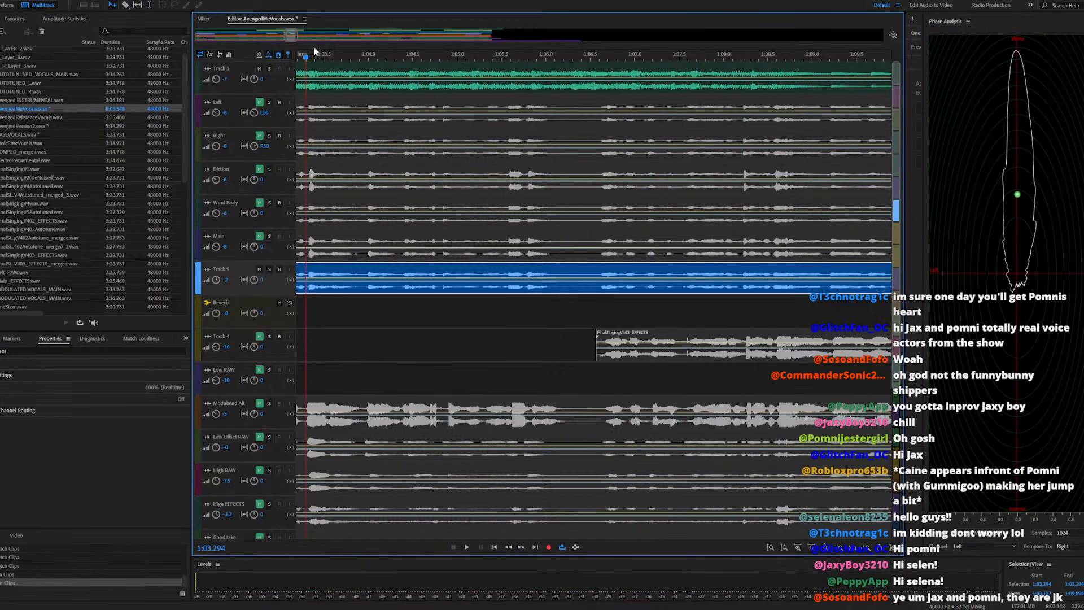
pyautogui.press('space')
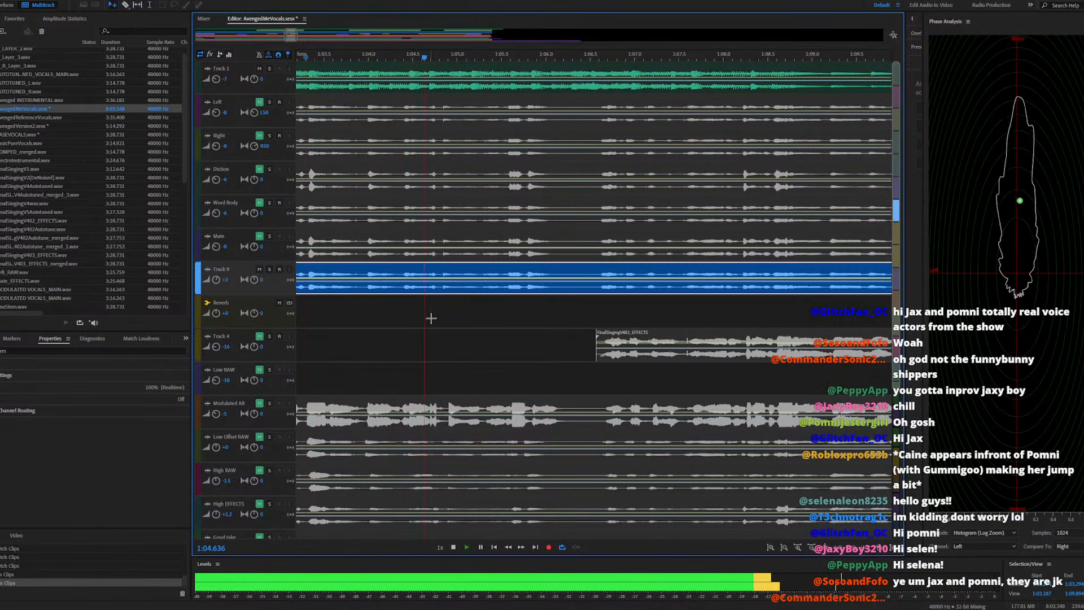
pyautogui.press('space')
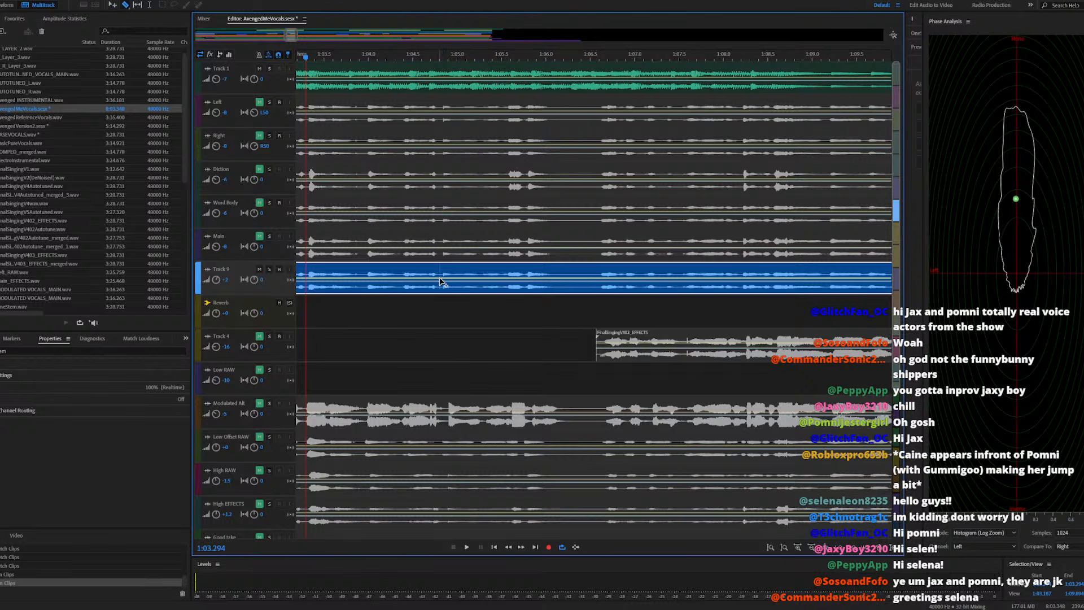
# Split OneStem at about 1:04.8 and 1:06.5, shift both new segments slightly later and play the passage
pyautogui.click(445, 272)
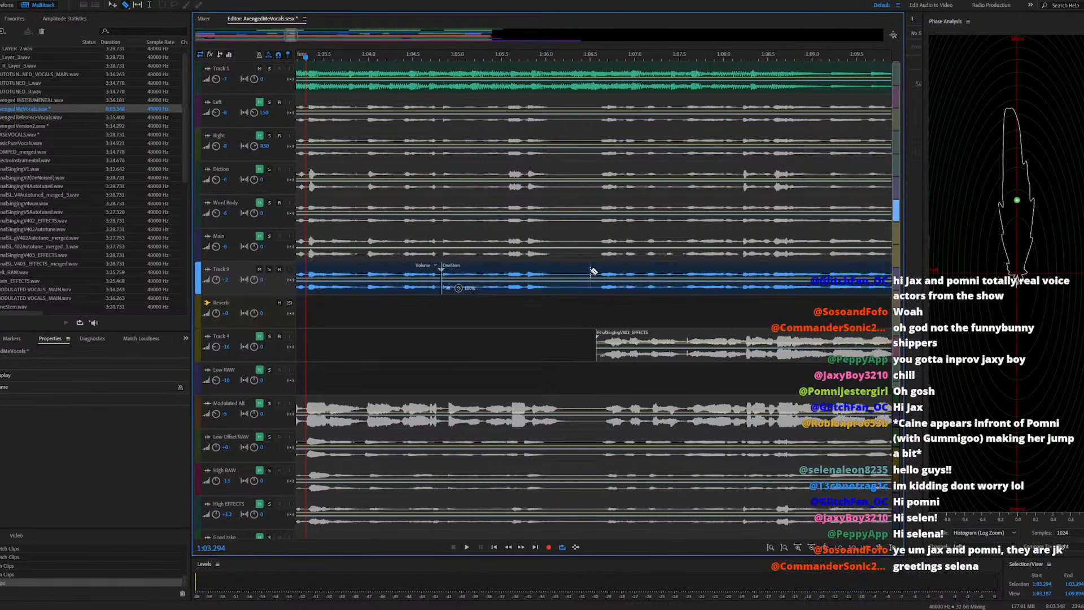
pyautogui.click(591, 272)
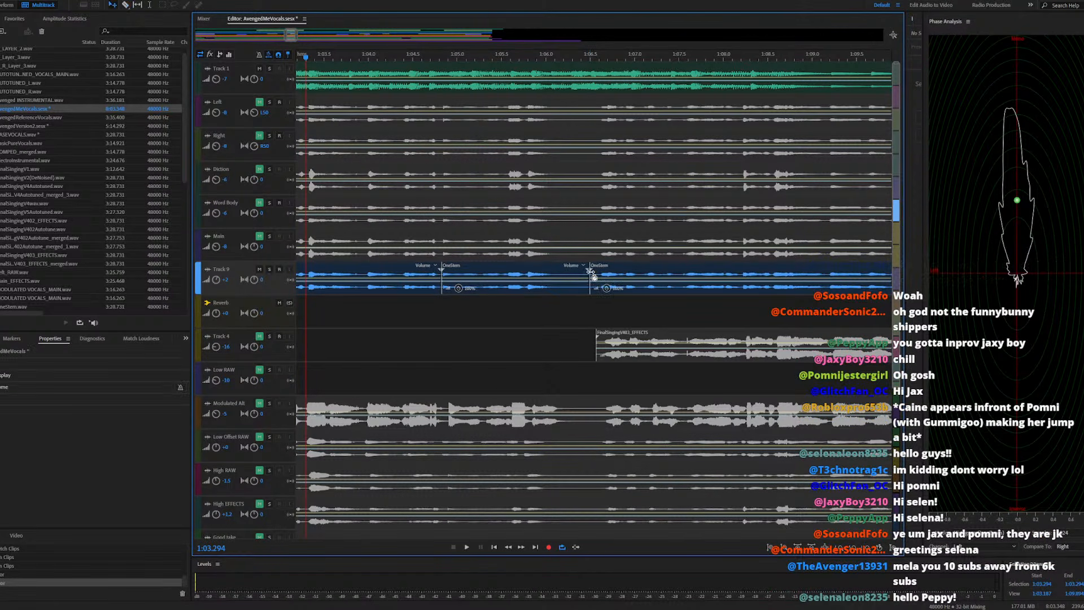
pyautogui.moveTo(590, 272); pyautogui.dragTo(595, 276)
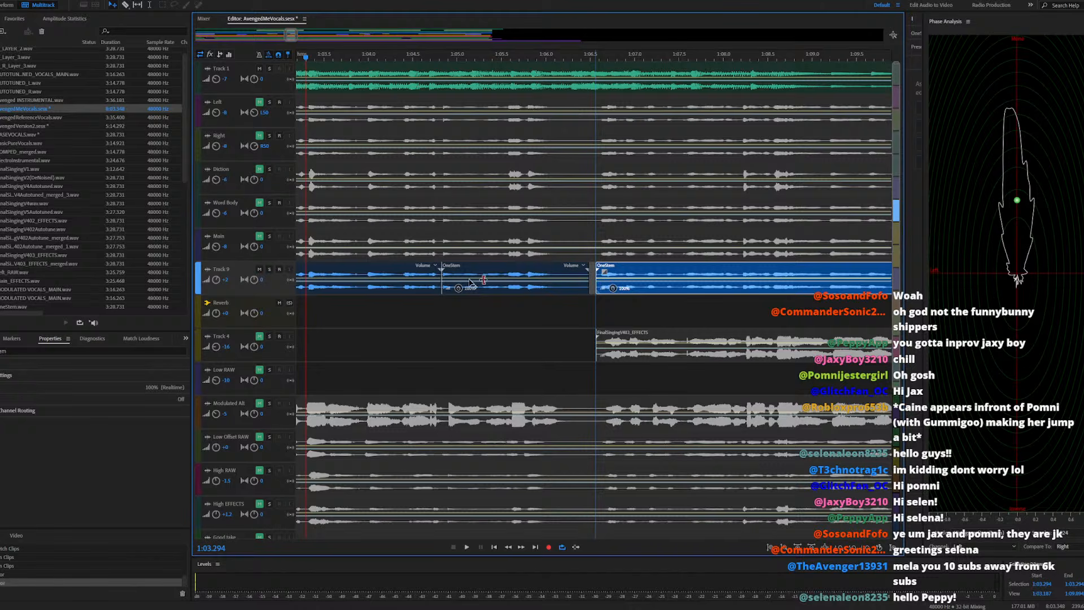
pyautogui.moveTo(449, 271); pyautogui.dragTo(452, 271)
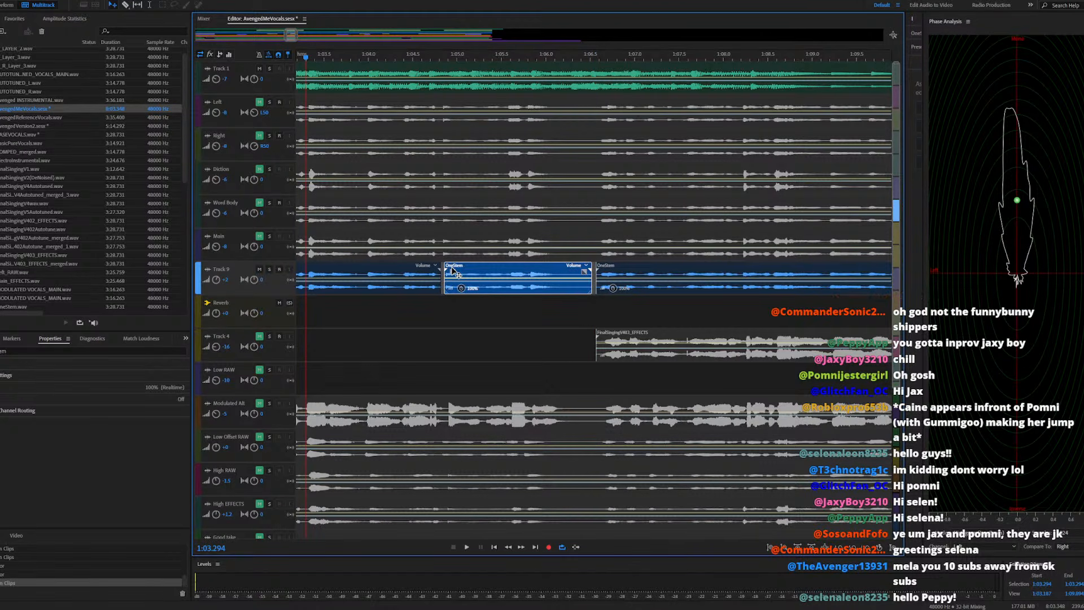
pyautogui.press('space')
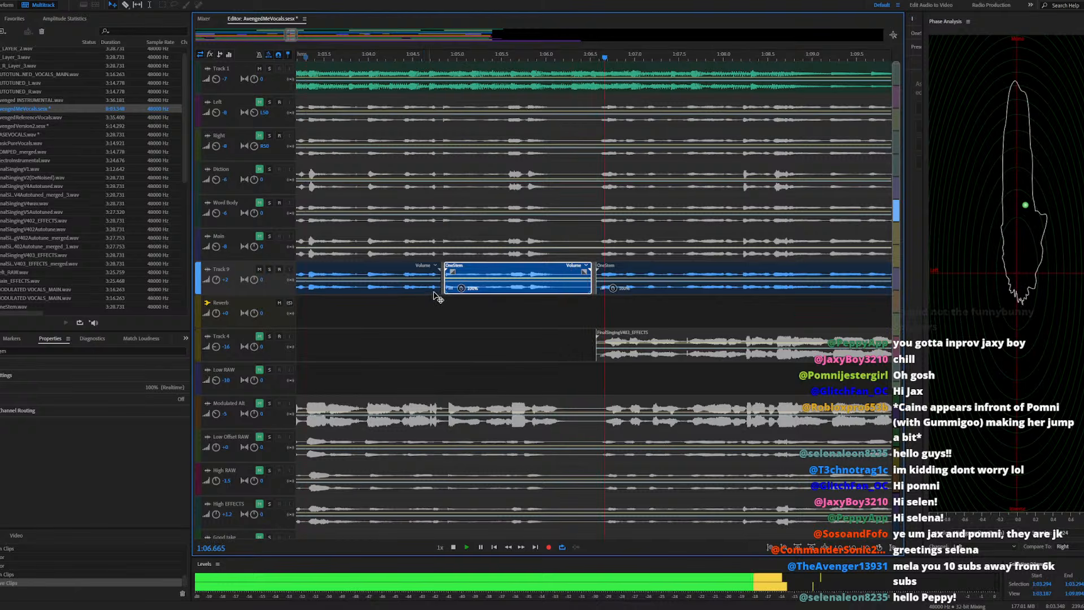
pyautogui.press('space')
# Nudge the OneStem segment starting near 1:04.8 slightly later again and listen to the mix past 1:08
pyautogui.scroll(3, 454, 278)
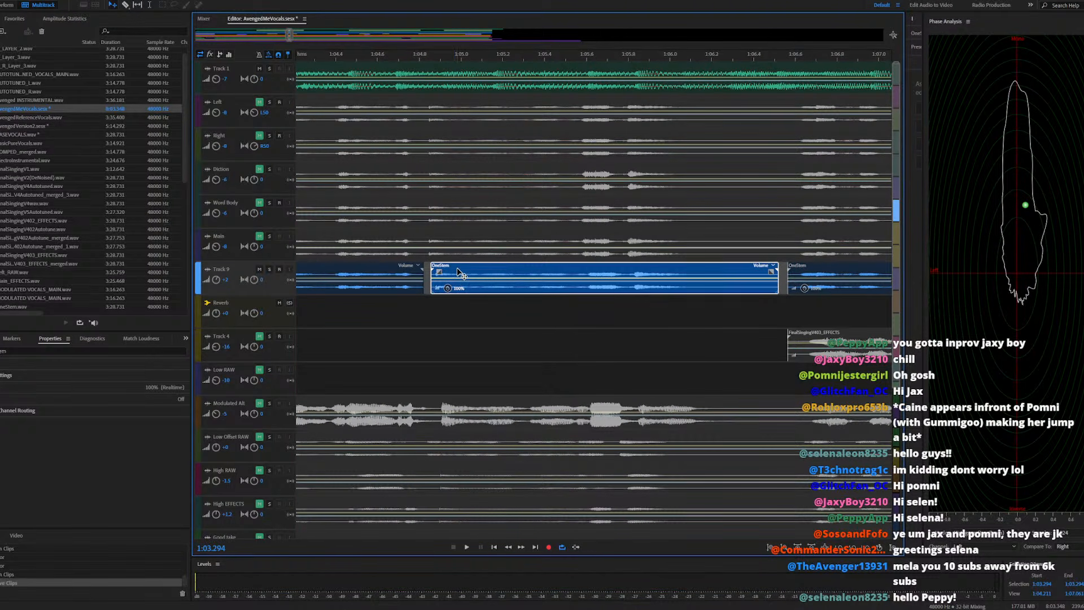
pyautogui.moveTo(458, 273); pyautogui.dragTo(461, 272)
pyautogui.press('space')
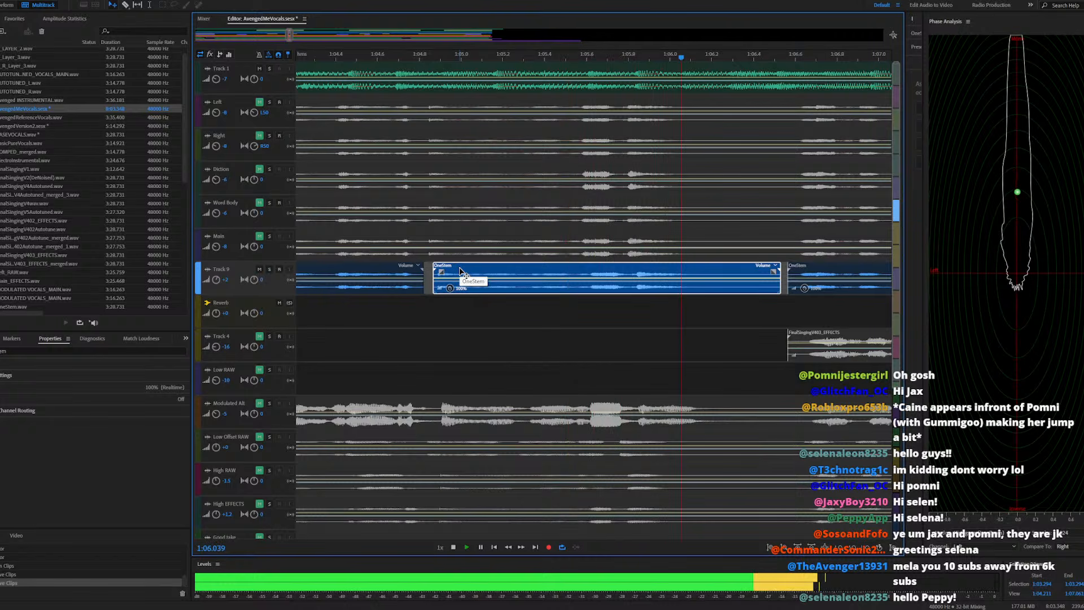
pyautogui.scroll(-2, 392, 303)
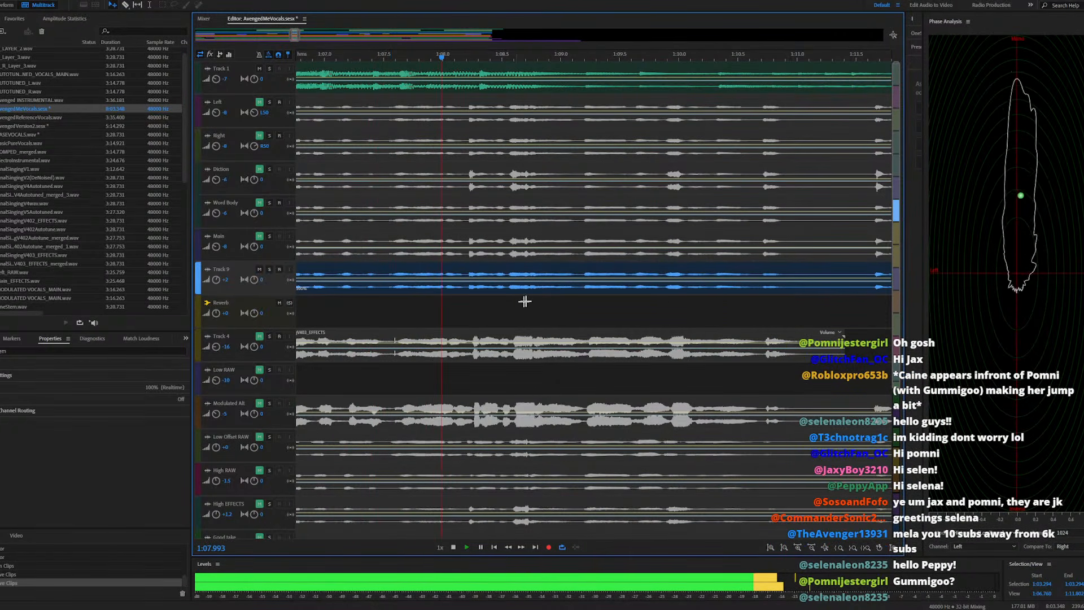
pyautogui.scroll(-2, 532, 302)
pyautogui.press('space')
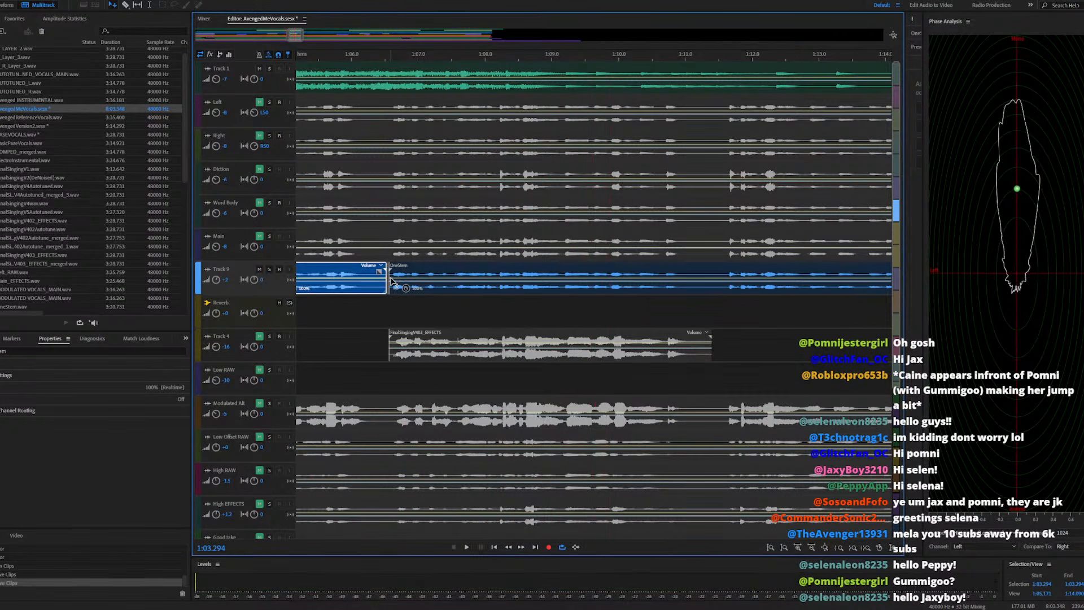
# Replay the mix from about 1:03.3 and split the OneStem clip on Track 9 at about 1:08.2
pyautogui.press('space')
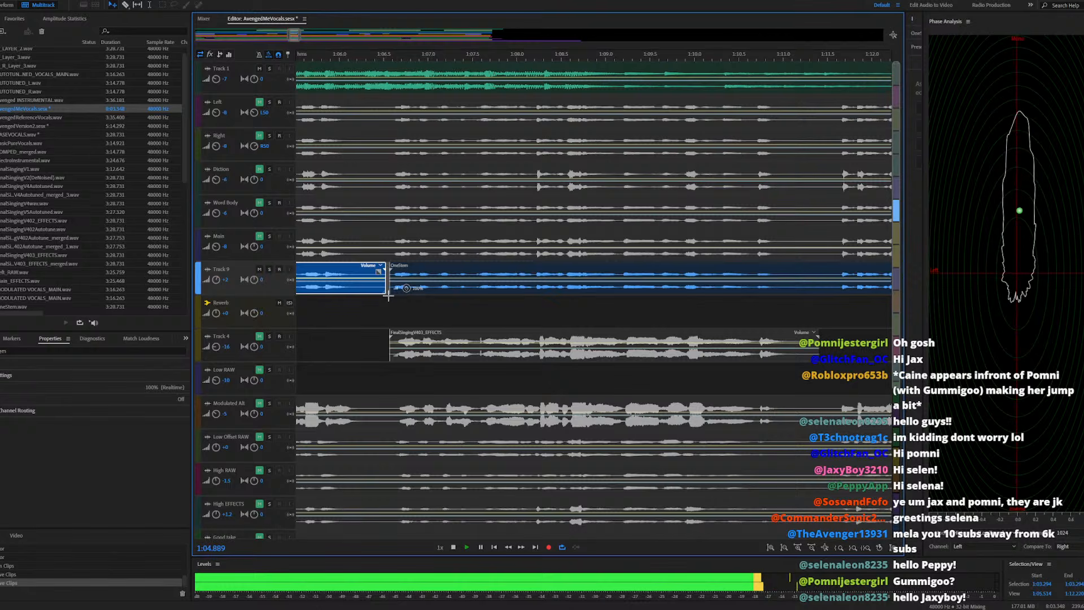
pyautogui.scroll(2, 397, 287)
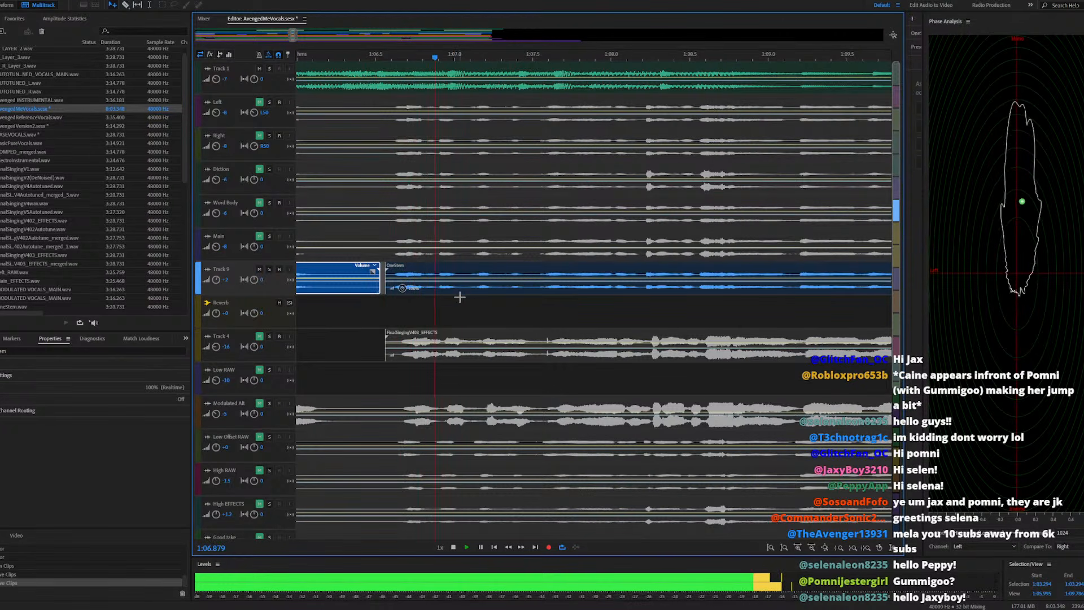
pyautogui.press('space')
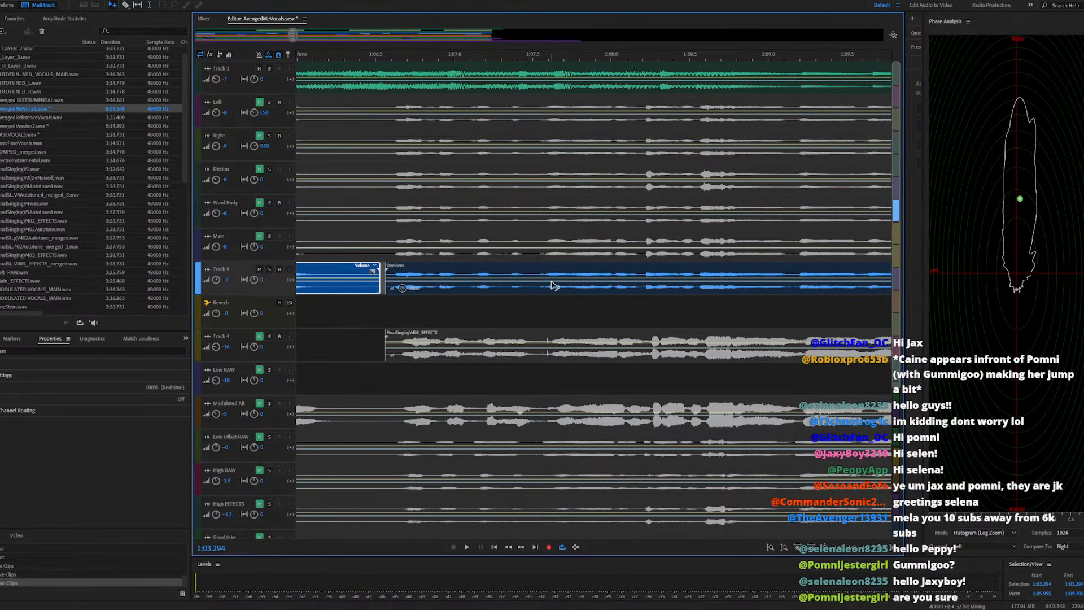
pyautogui.scroll(1, 551, 283)
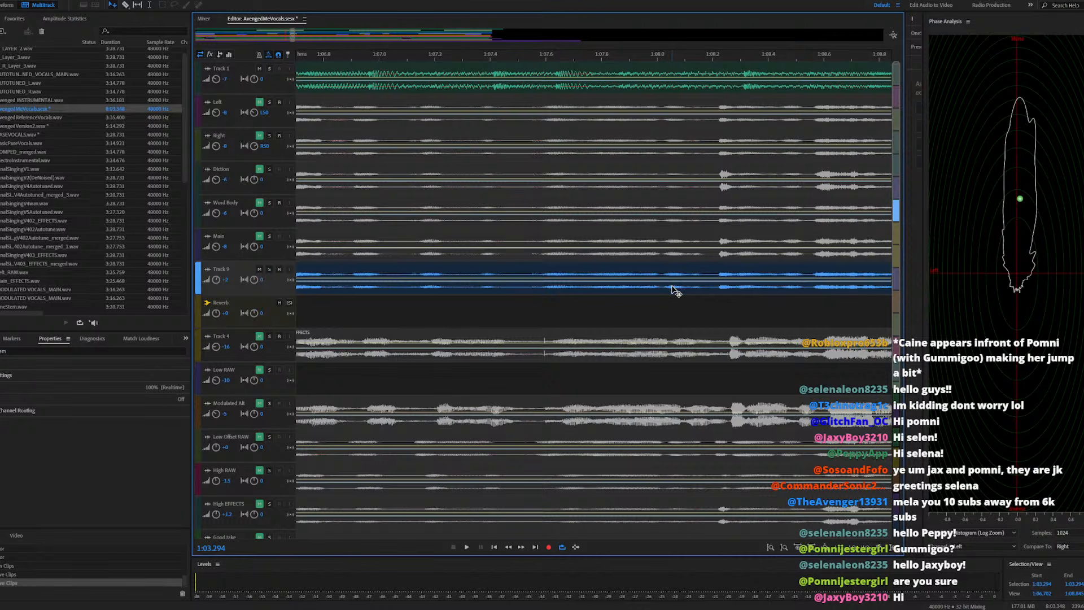
pyautogui.press('r')
pyautogui.click(711, 273)
pyautogui.press('v')
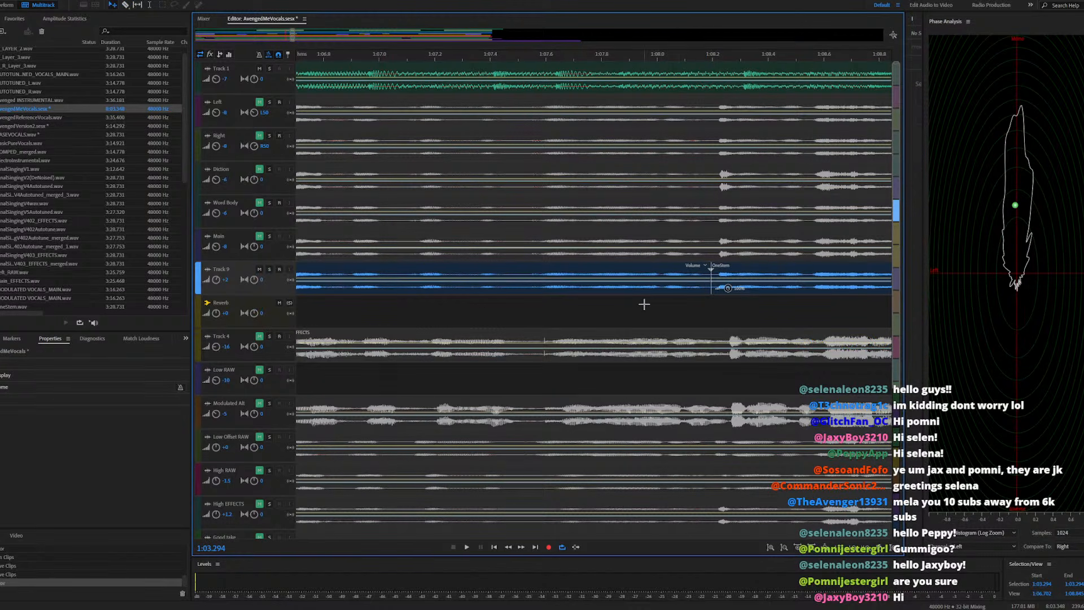
pyautogui.scroll(-2, 644, 304)
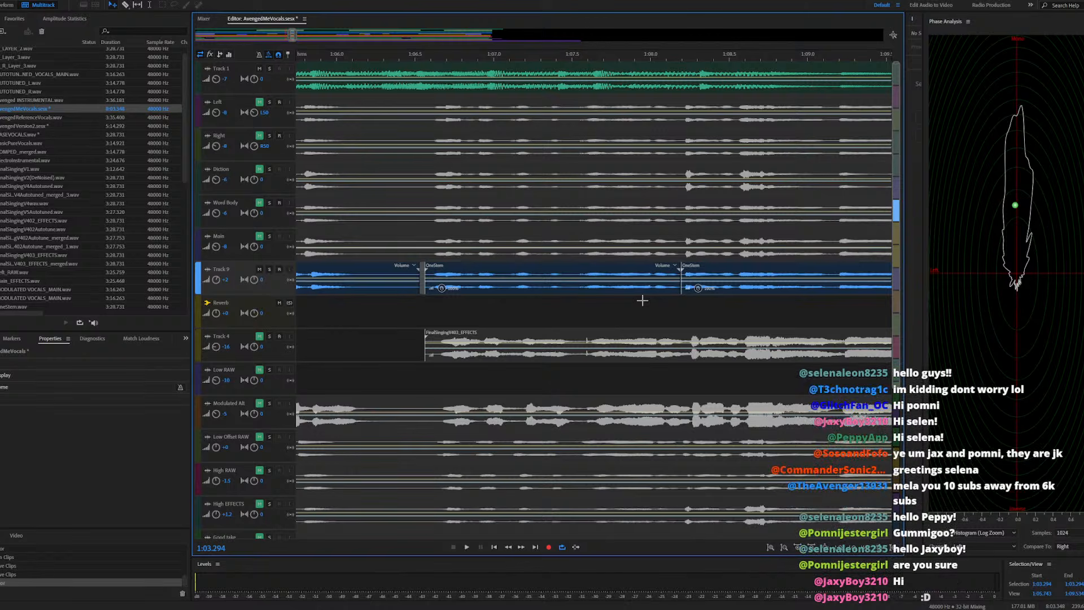
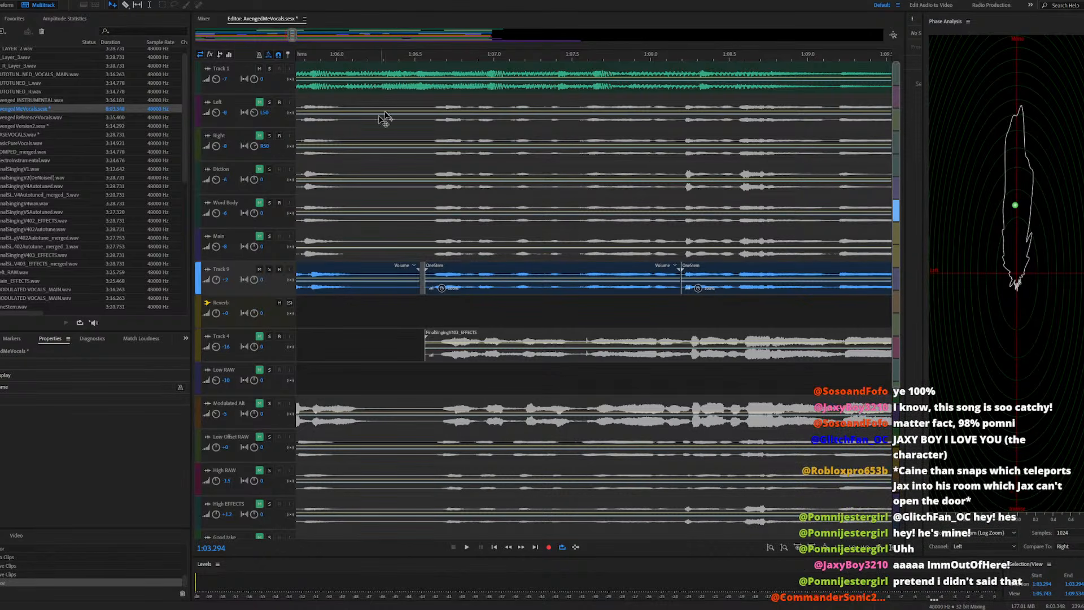
# Play the mix from about 1:06.3 and stretch the start of the OneStem segment ending at 1:08.2 later, to 96%
pyautogui.click(384, 59)
pyautogui.press('space')
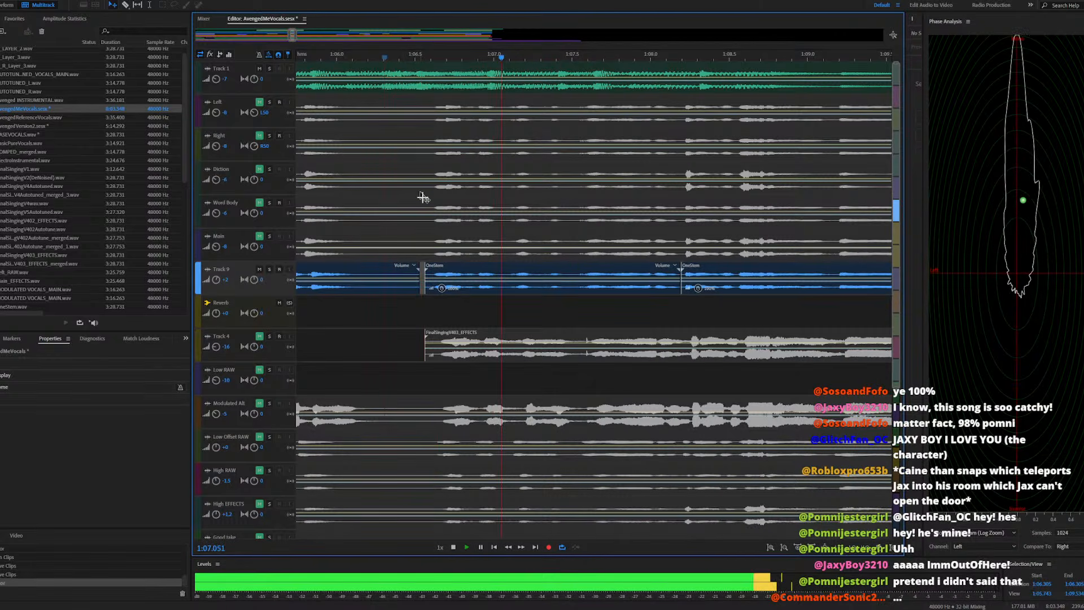
pyautogui.press('space')
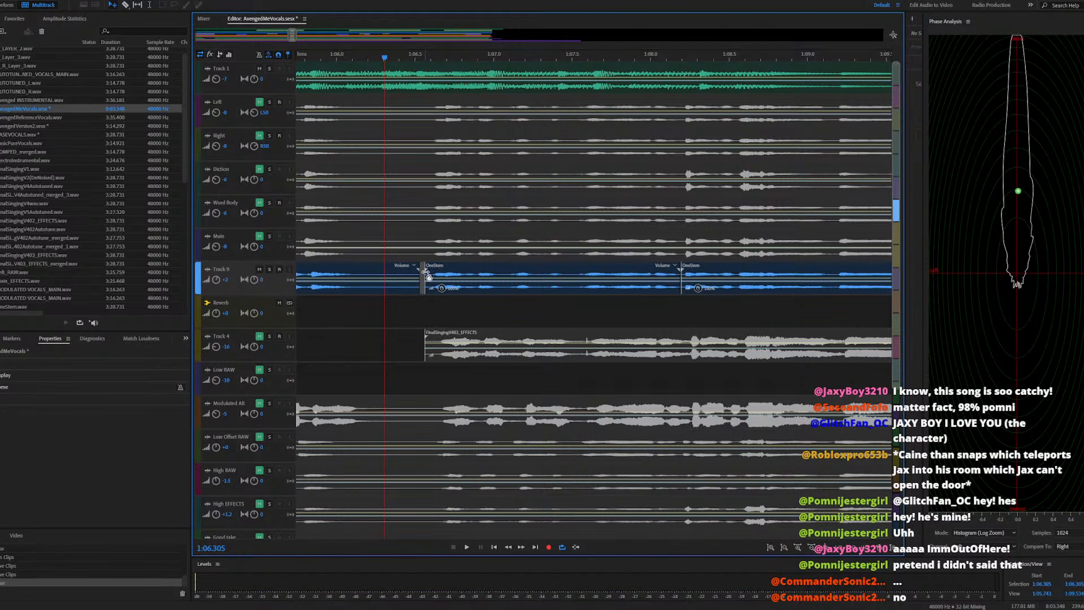
pyautogui.scroll(-2, 545, 275)
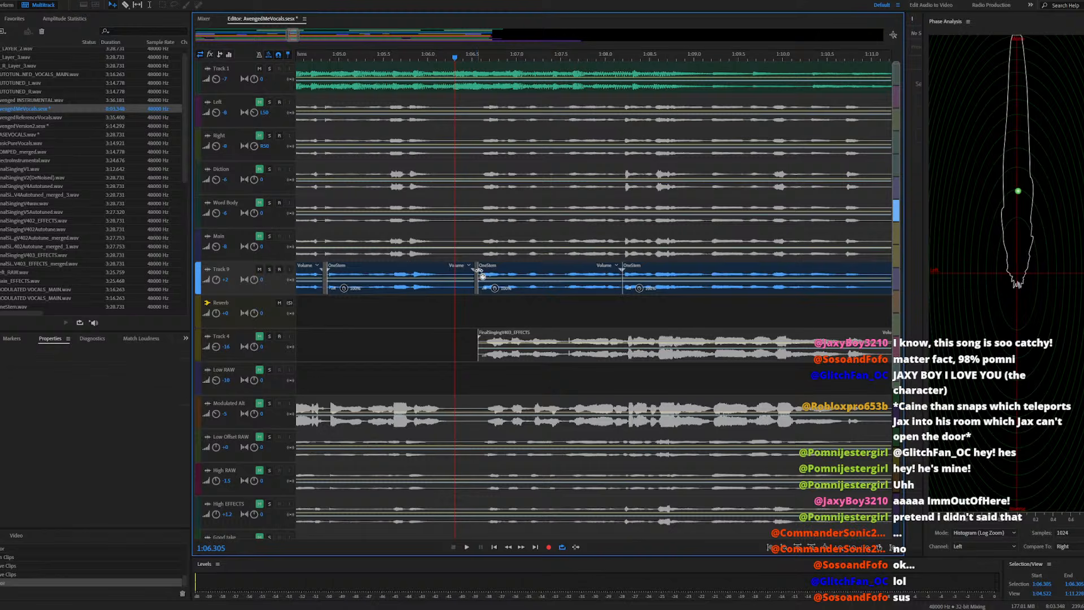
pyautogui.moveTo(479, 277); pyautogui.dragTo(489, 276)
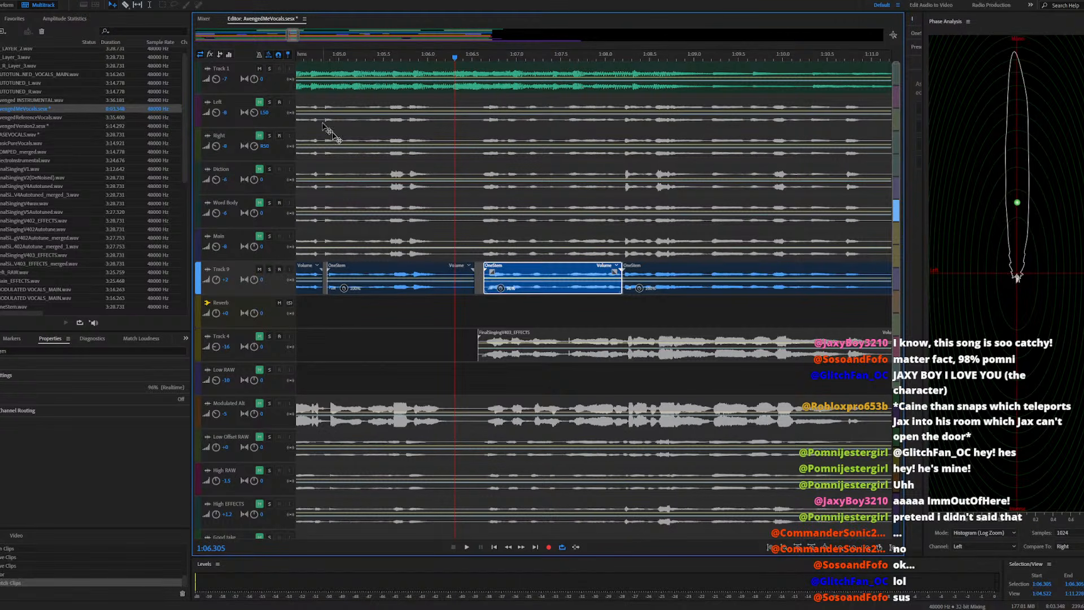
pyautogui.scroll(-2, 534, 190)
pyautogui.press('space')
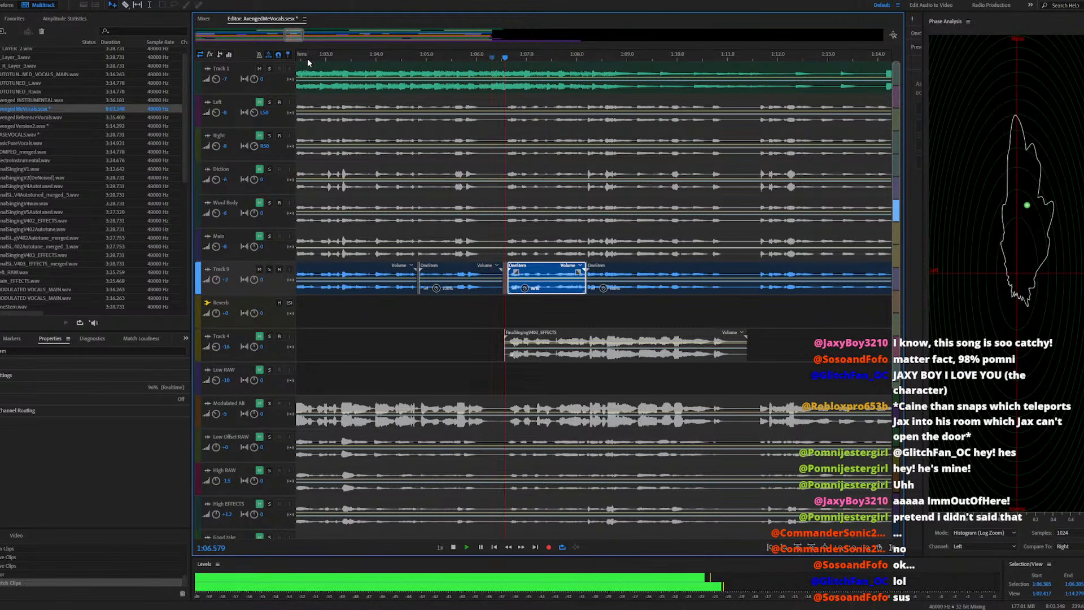
# Listen to the stretched OneStem segment from about 1:02.6 and replay the part after the split from about 1:08.2
pyautogui.click(308, 59)
pyautogui.press('space')
pyautogui.press('space')
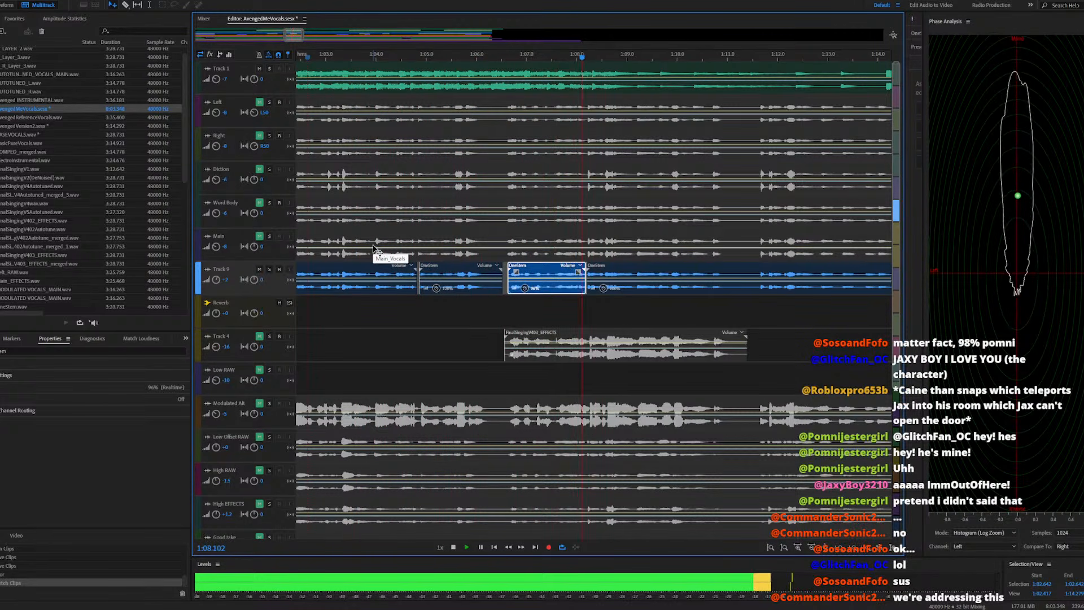
pyautogui.press('space')
pyautogui.press('space')
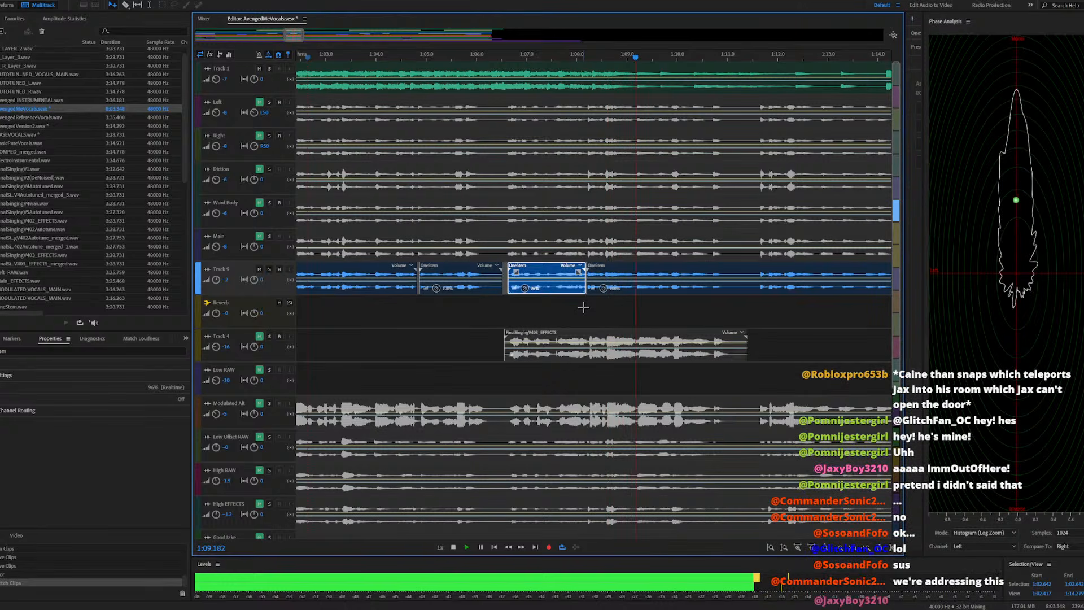
pyautogui.press('space')
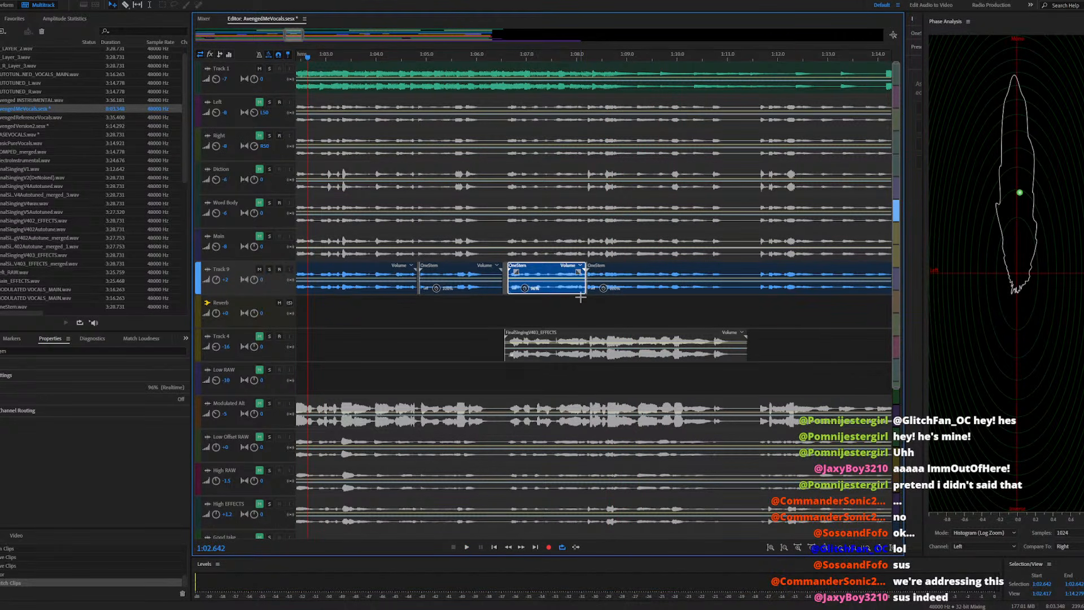
pyautogui.press('space')
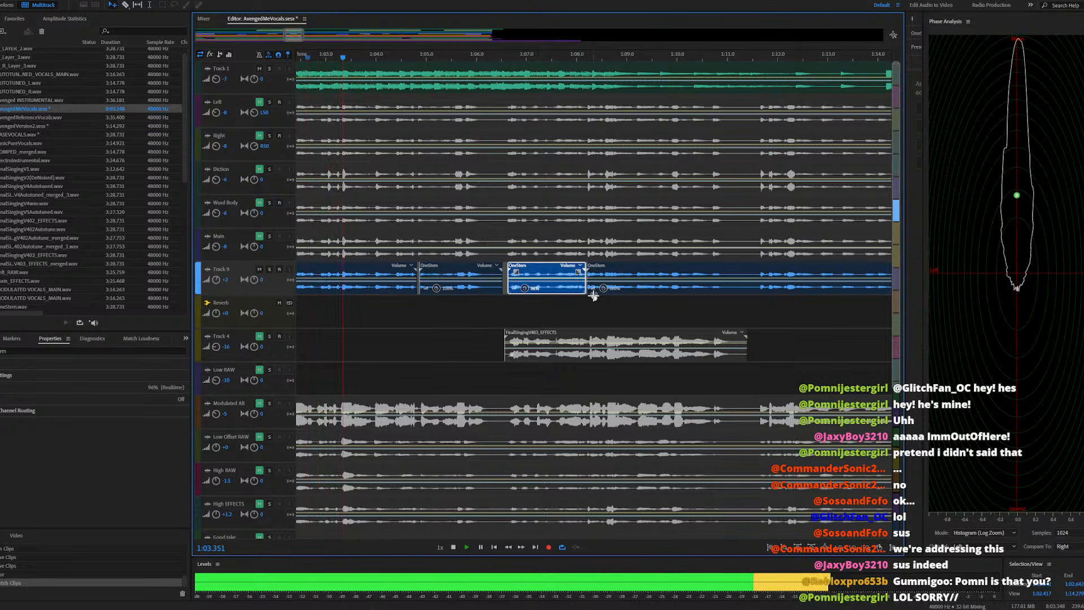
pyautogui.scroll(4, 593, 295)
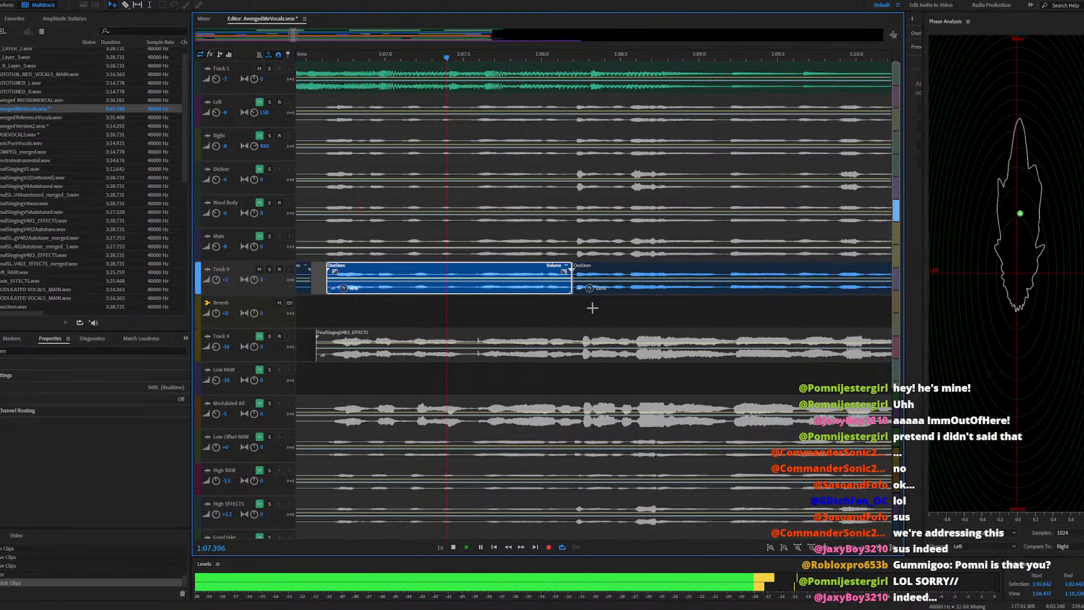
pyautogui.press('space')
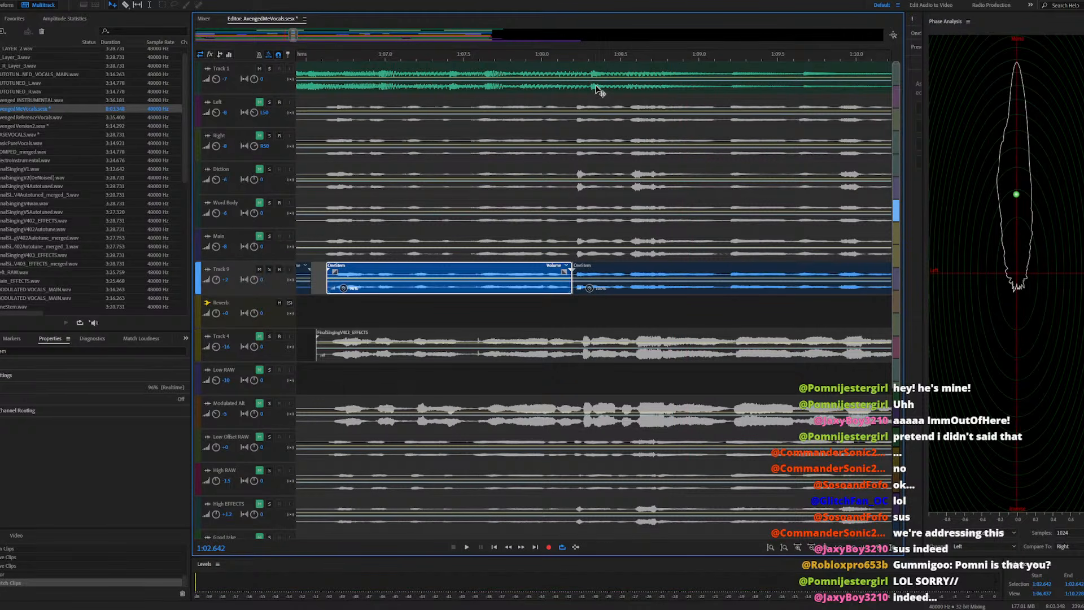
pyautogui.press('space')
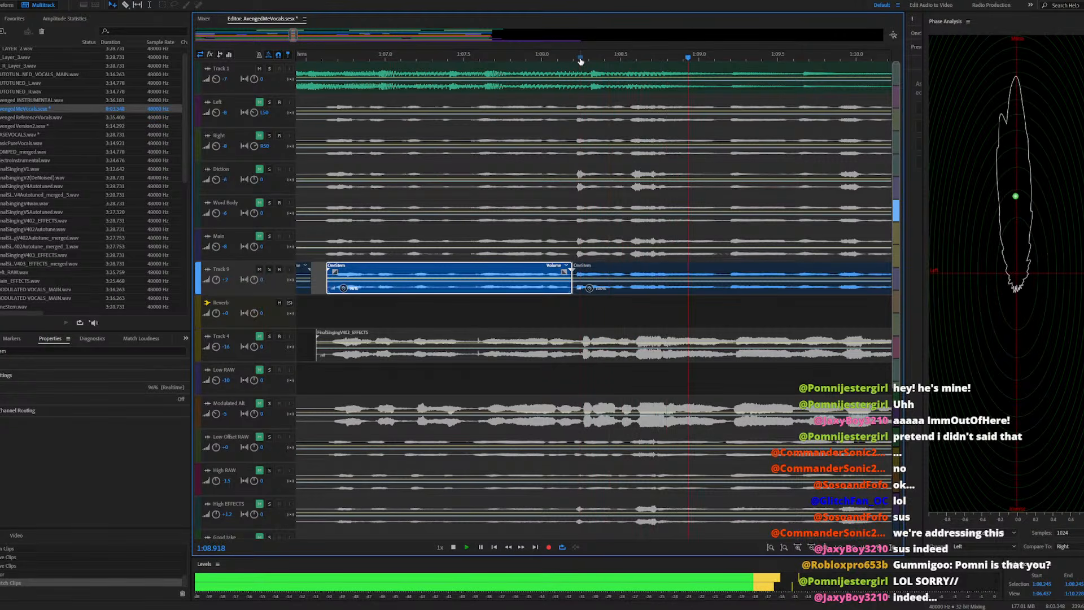
# Undo the stretch of the OneStem segment ending at 1:08.2 and replay the mix from about 1:03.2
pyautogui.press('space')
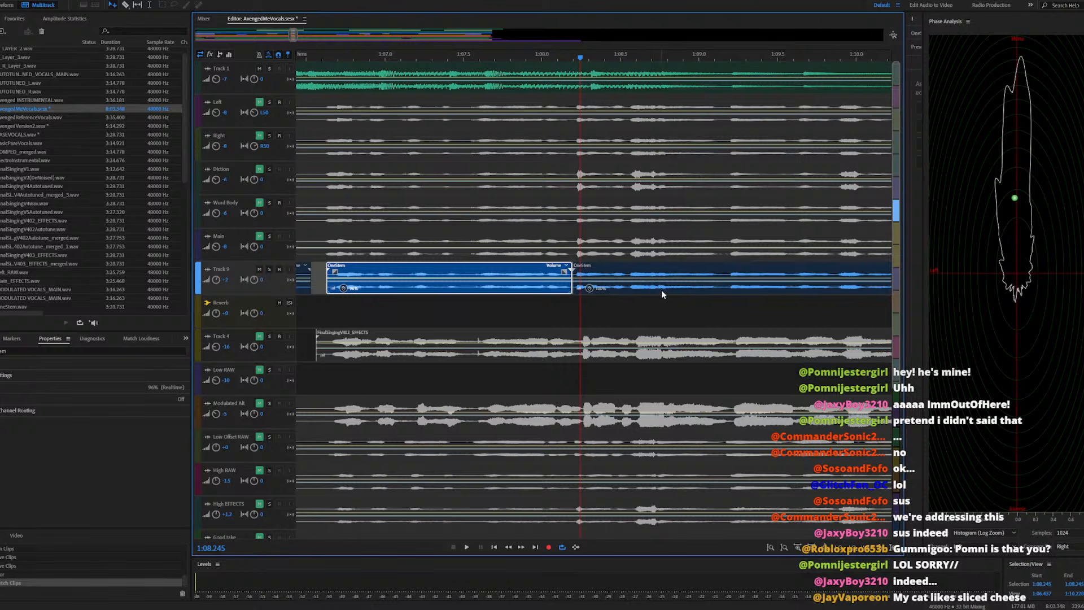
pyautogui.scroll(-3, 661, 280)
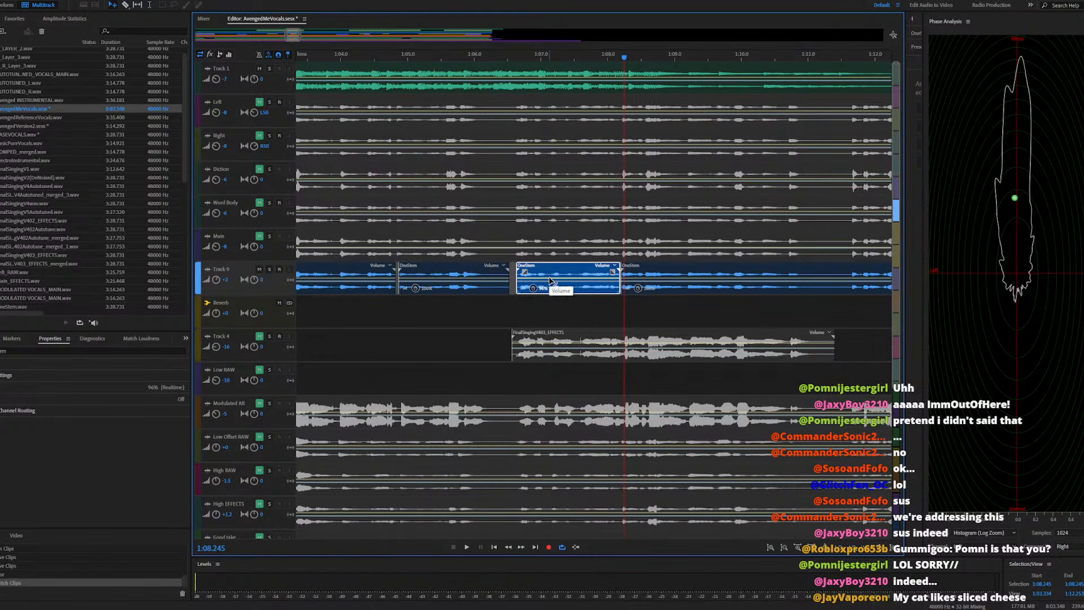
pyautogui.hotkey('ctrl', 'z')
pyautogui.scroll(2, 553, 277)
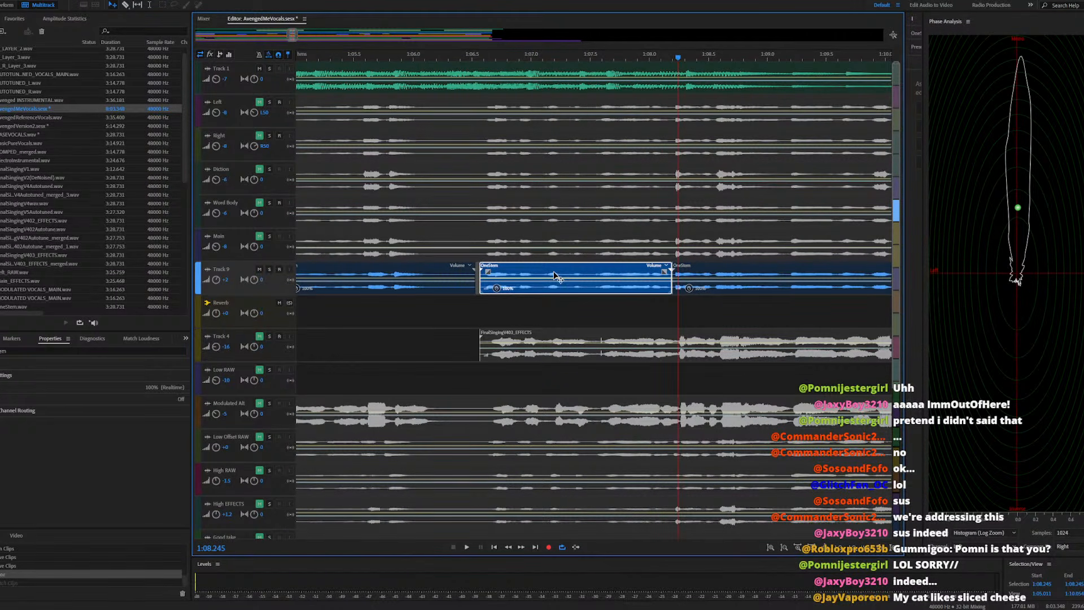
pyautogui.scroll(-2, 575, 269)
pyautogui.click(305, 57)
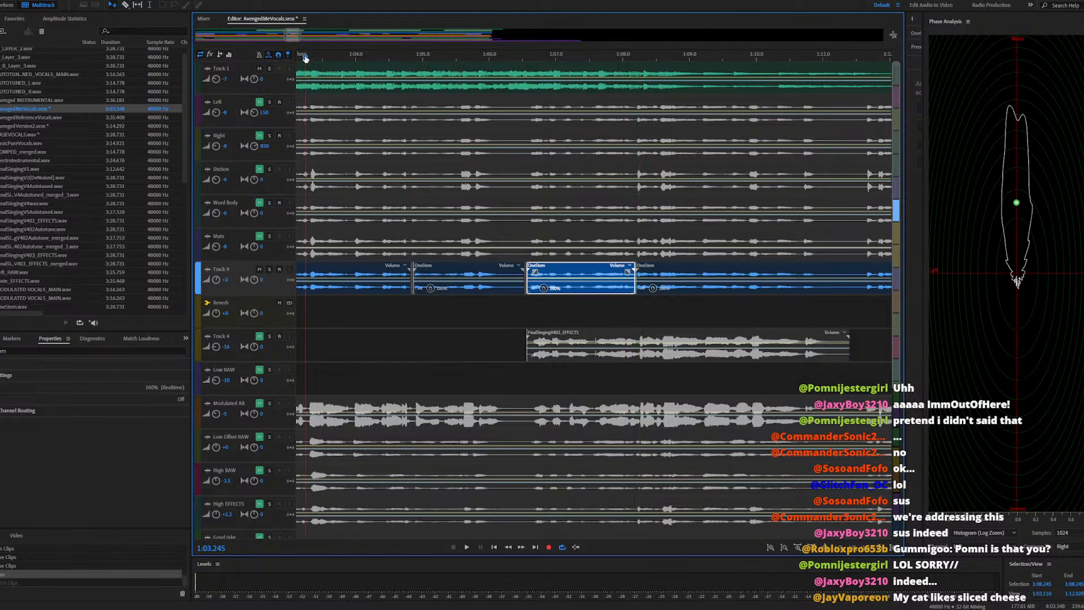
pyautogui.press('space')
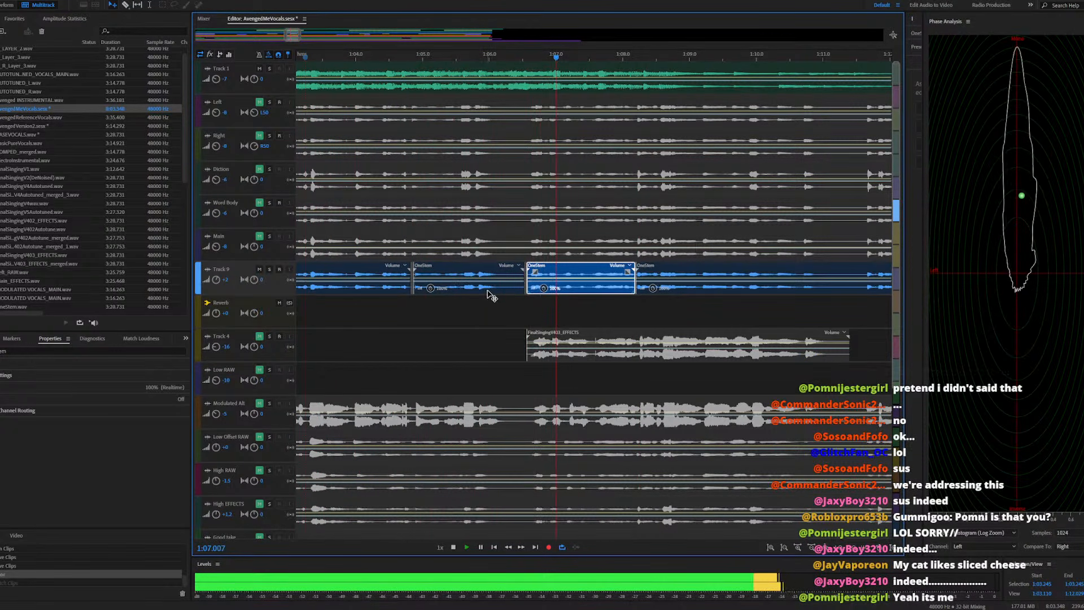
pyautogui.press('space')
# Split the OneStem segment at about 1:07.5 and stretch the first part's start slightly later, to 93%
pyautogui.scroll(3, 584, 280)
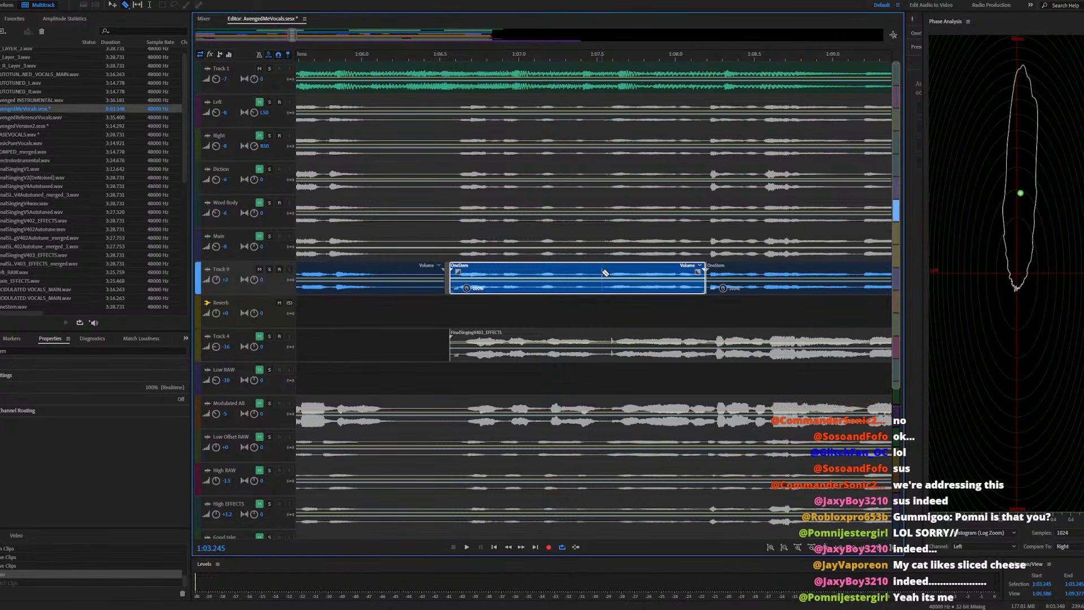
pyautogui.click(603, 274)
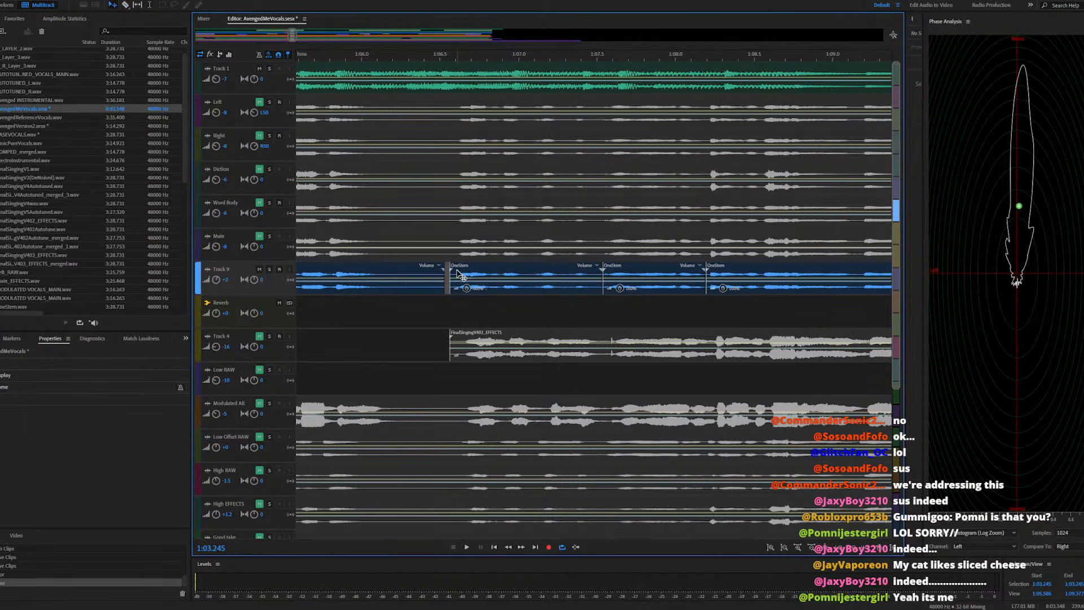
pyautogui.moveTo(453, 273); pyautogui.dragTo(461, 271)
# Move the start of the OneStem segment near 1:04.8 slightly later and listen to the mix up to about 1:08
pyautogui.scroll(-2, 561, 282)
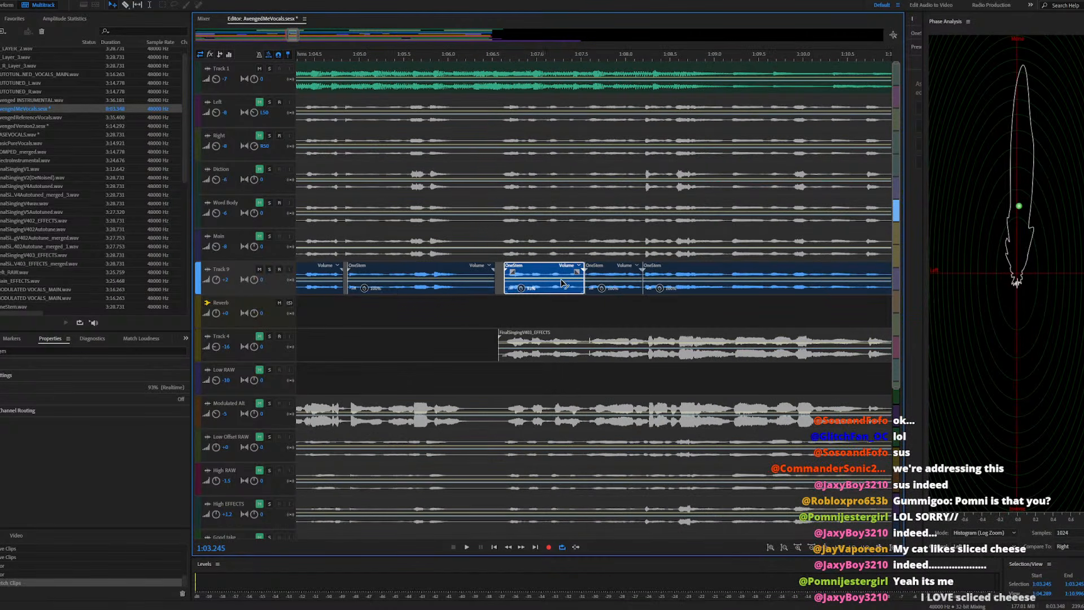
pyautogui.scroll(3, 367, 285)
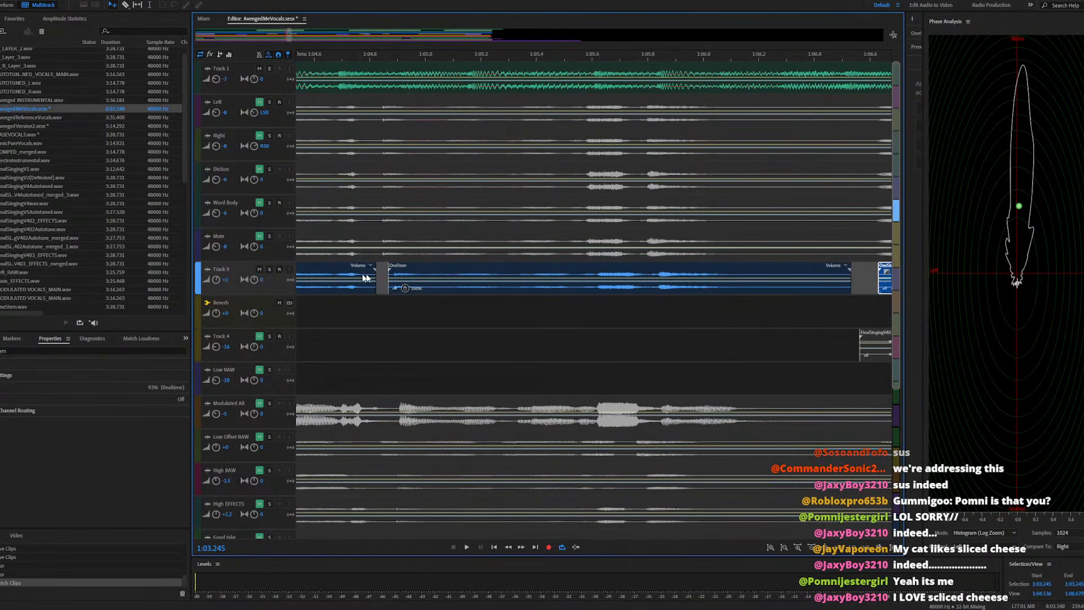
pyautogui.moveTo(376, 276); pyautogui.dragTo(393, 289)
pyautogui.press('space')
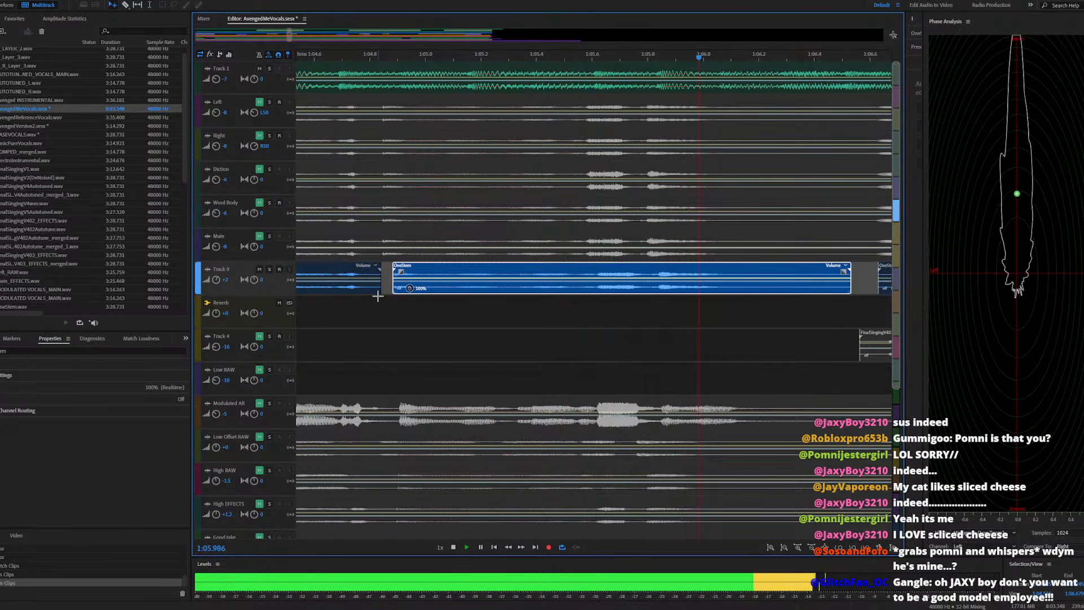
pyautogui.scroll(-2, 372, 298)
pyautogui.scroll(-1, 372, 298)
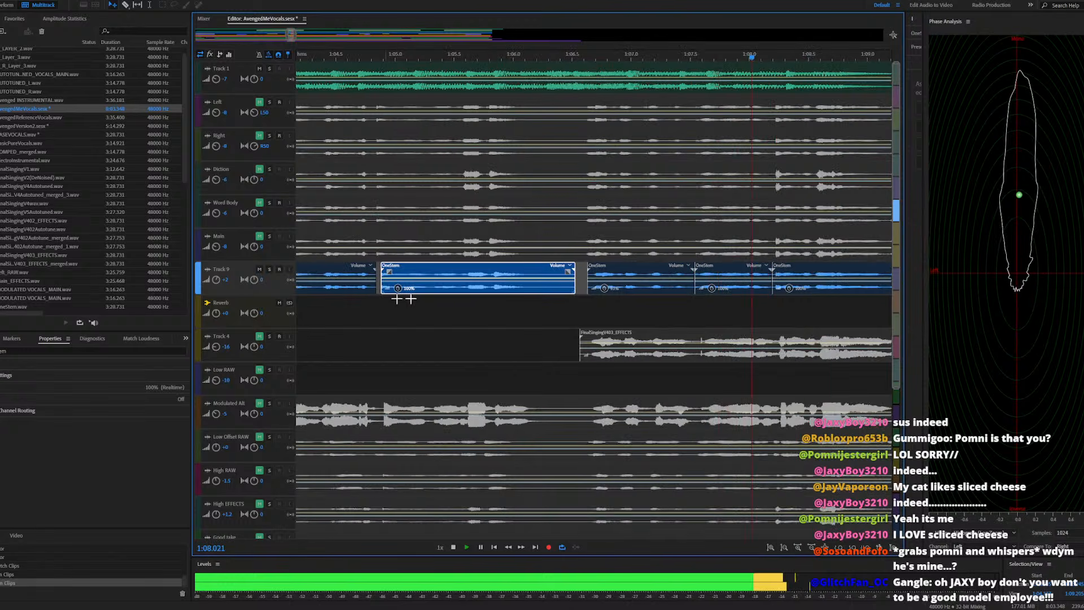
pyautogui.press('space')
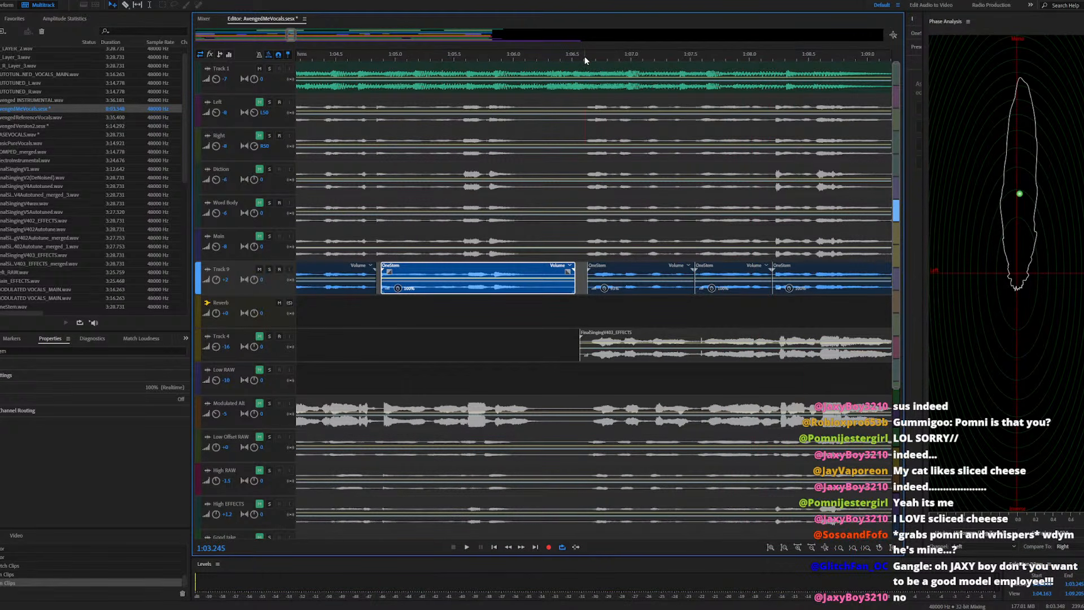
# Stretch the start of the OneStem segment ending at 1:07.5 back earlier, to 100%, and replay the mix from about 1:06.6
pyautogui.click(584, 57)
pyautogui.press('space')
pyautogui.press('space')
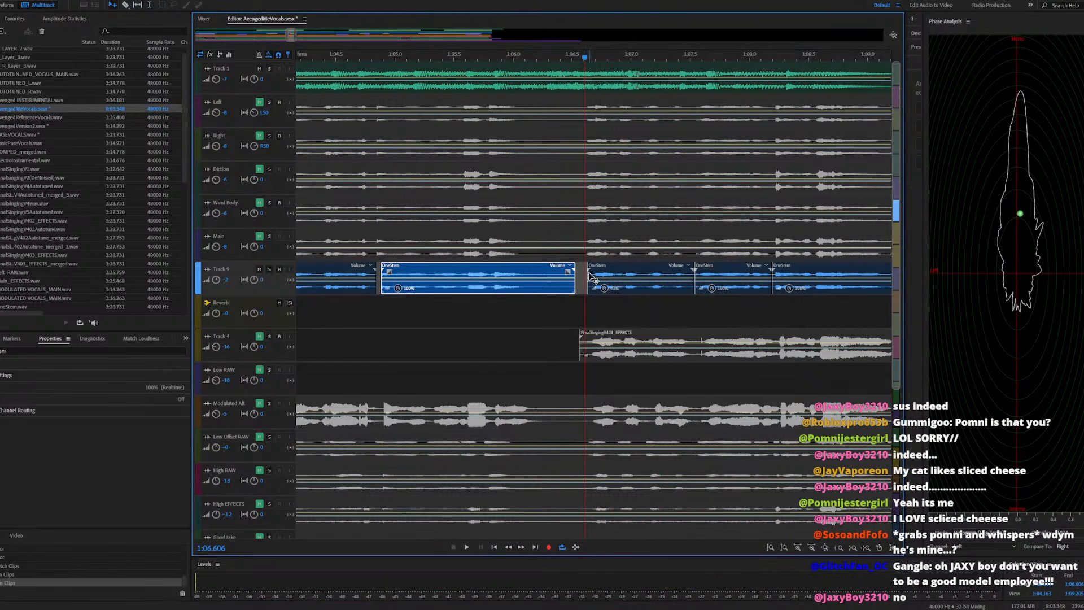
pyautogui.click(591, 275)
pyautogui.moveTo(585, 275); pyautogui.dragTo(586, 276)
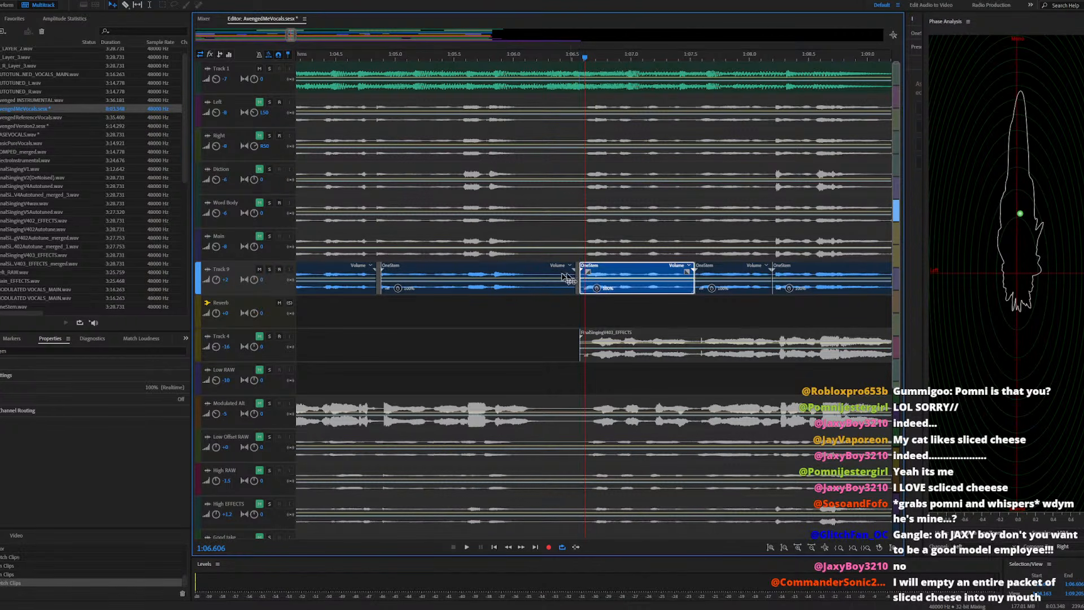
pyautogui.press('space')
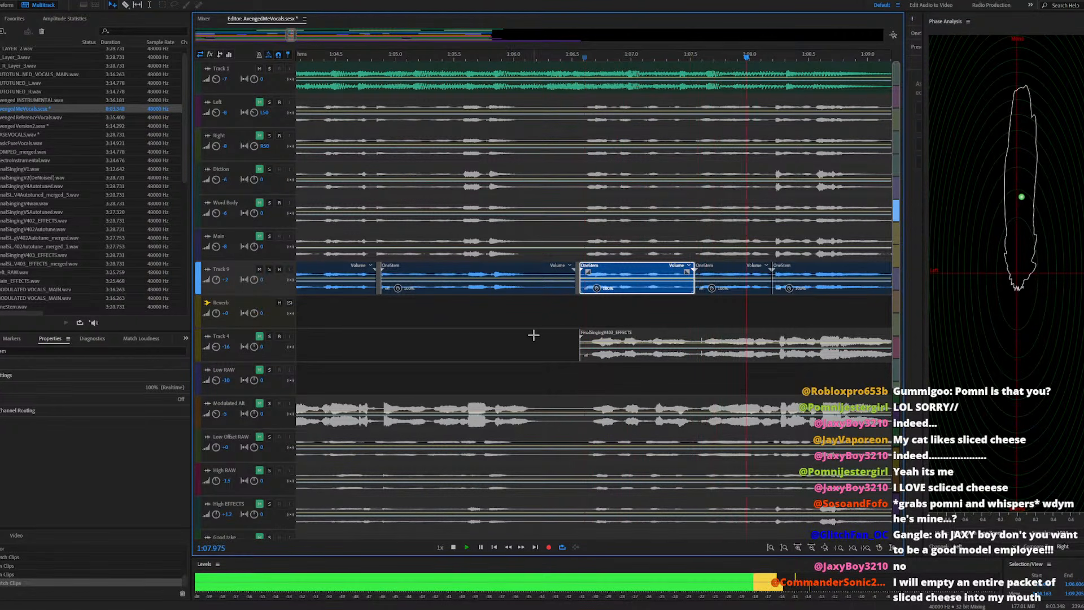
# Listen to the mix from about 1:08 to past 2:14, checking the OneStem vocal's timing against the other tracks
pyautogui.scroll(-3, 496, 307)
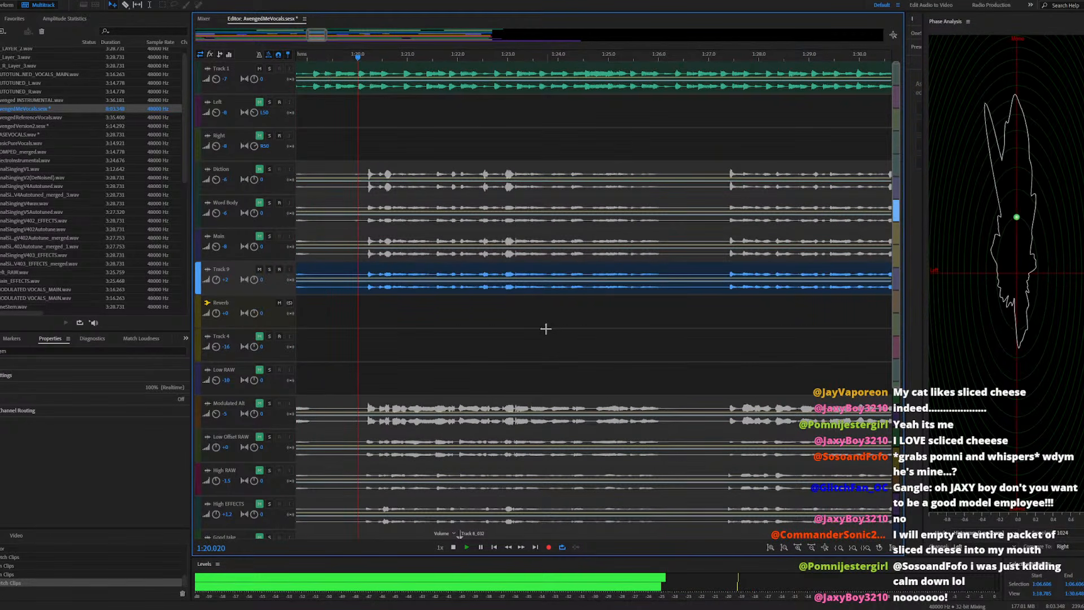
pyautogui.scroll(-3, 515, 304)
pyautogui.scroll(-2, 455, 312)
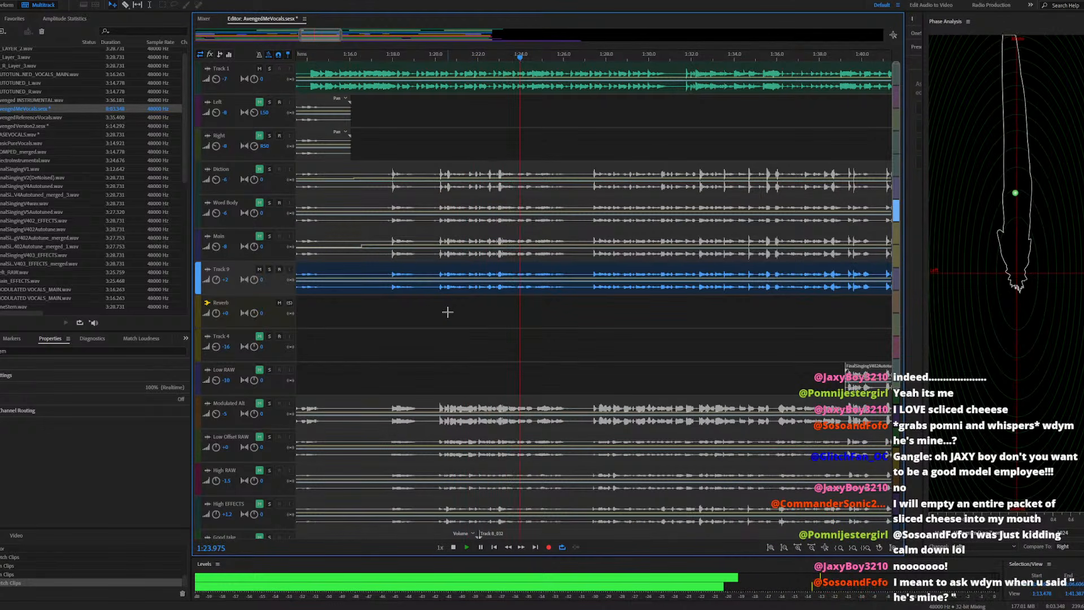
pyautogui.scroll(-2, 447, 311)
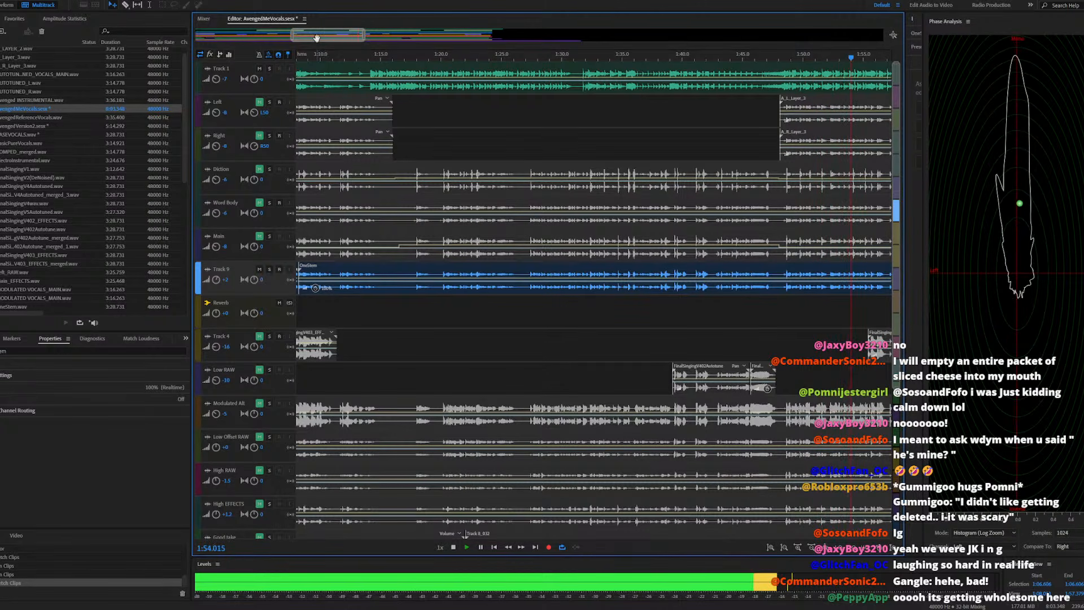
pyautogui.moveTo(316, 40); pyautogui.dragTo(377, 45)
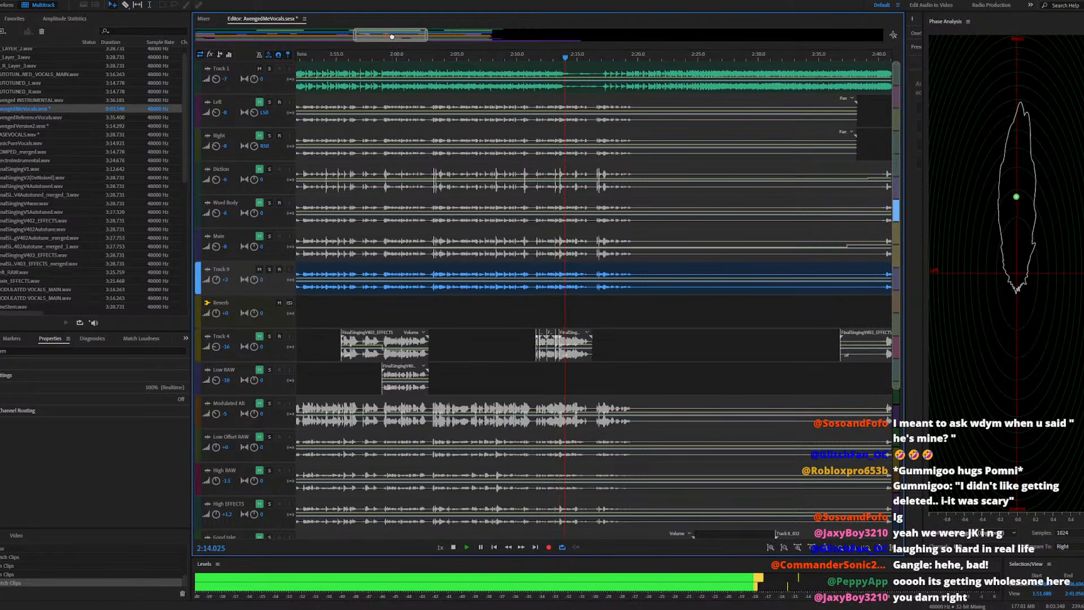
pyautogui.moveTo(391, 36); pyautogui.dragTo(443, 46)
# Skip to about 2:40, then replay the mix from 2:37 to the end of the vocals near 3:25 to check OneStem
pyautogui.press('space')
pyautogui.press('space')
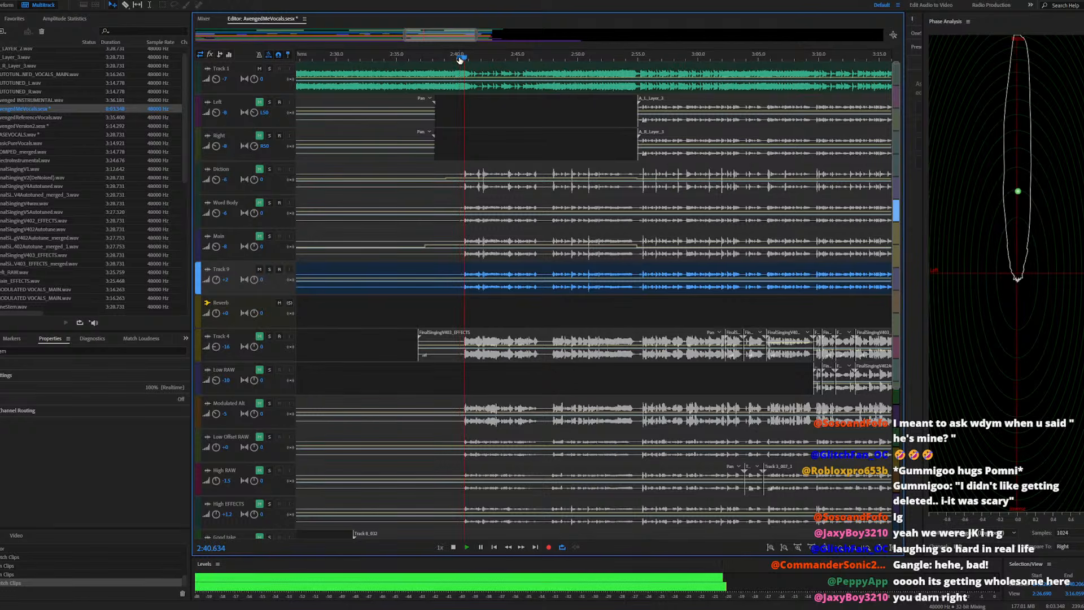
pyautogui.moveTo(442, 37); pyautogui.dragTo(450, 38)
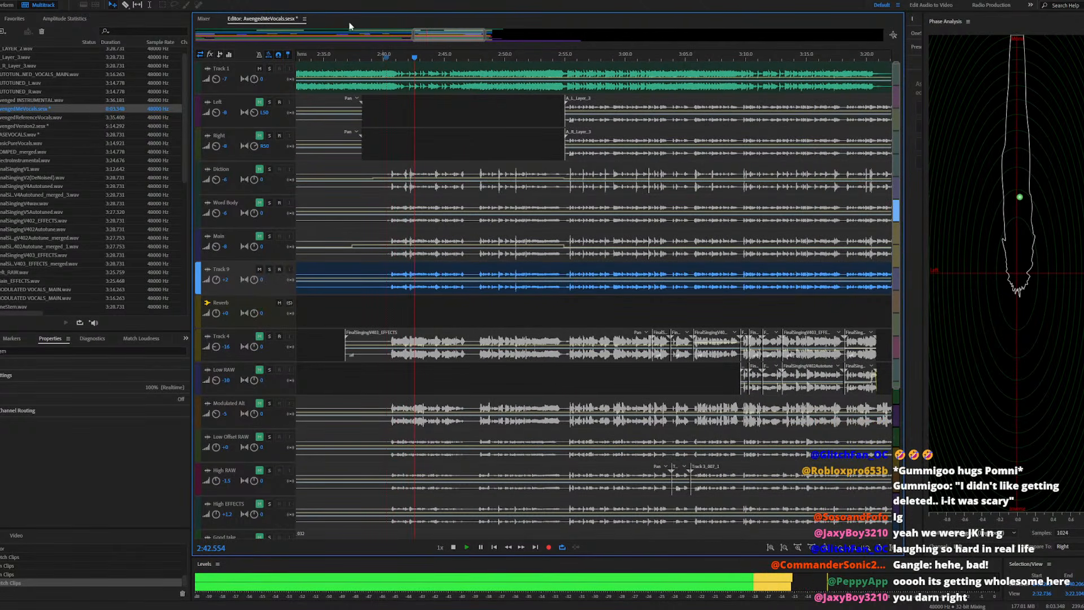
pyautogui.press('space')
pyautogui.press('space')
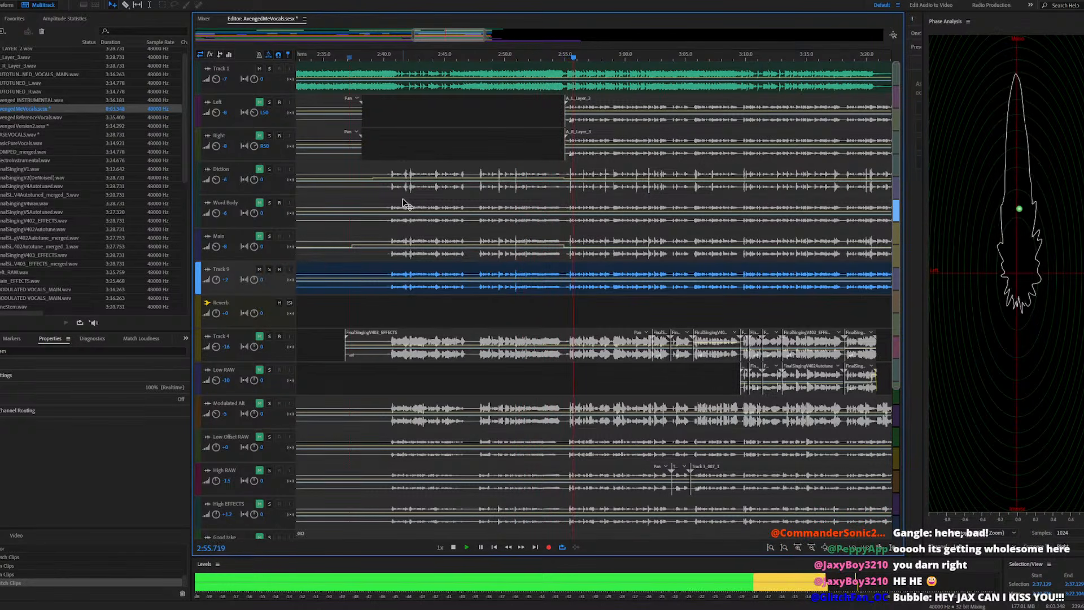
pyautogui.scroll(-3, 393, 304)
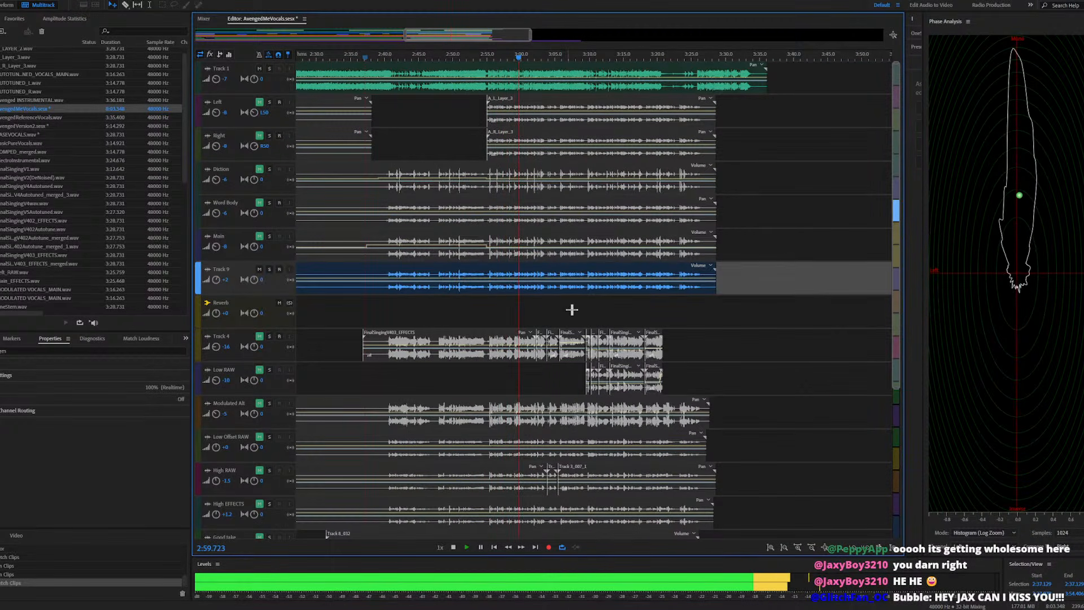
pyautogui.scroll(4, 569, 307)
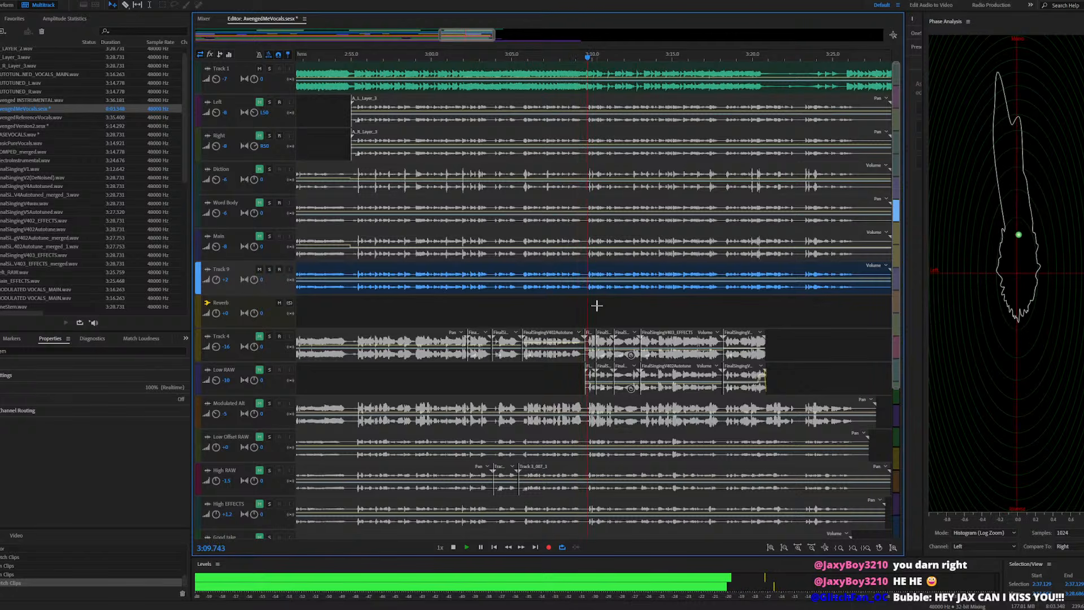
pyautogui.scroll(-1, 546, 301)
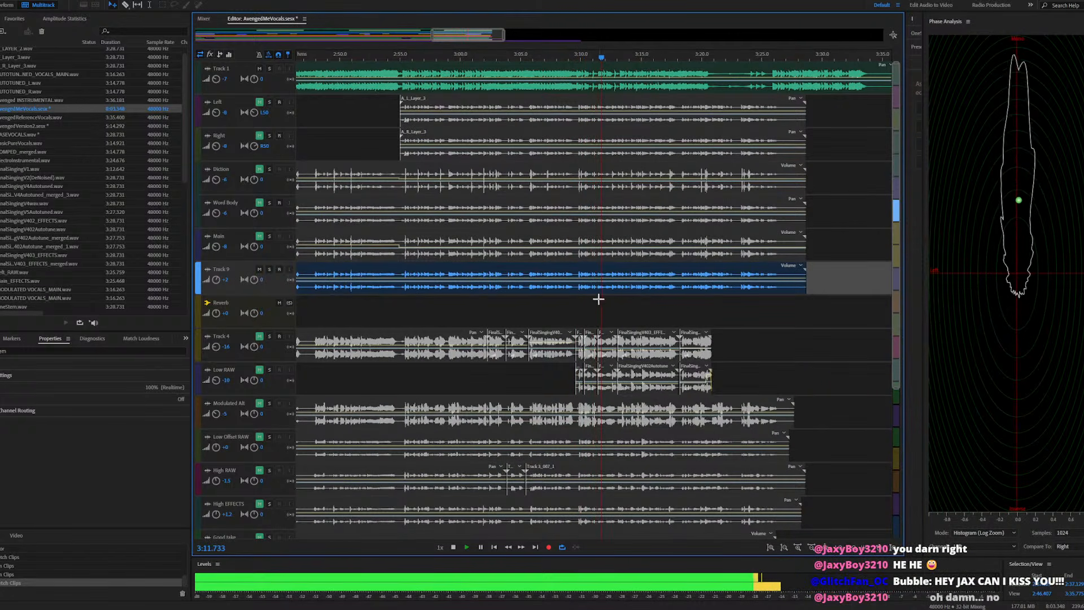
pyautogui.scroll(1, 574, 296)
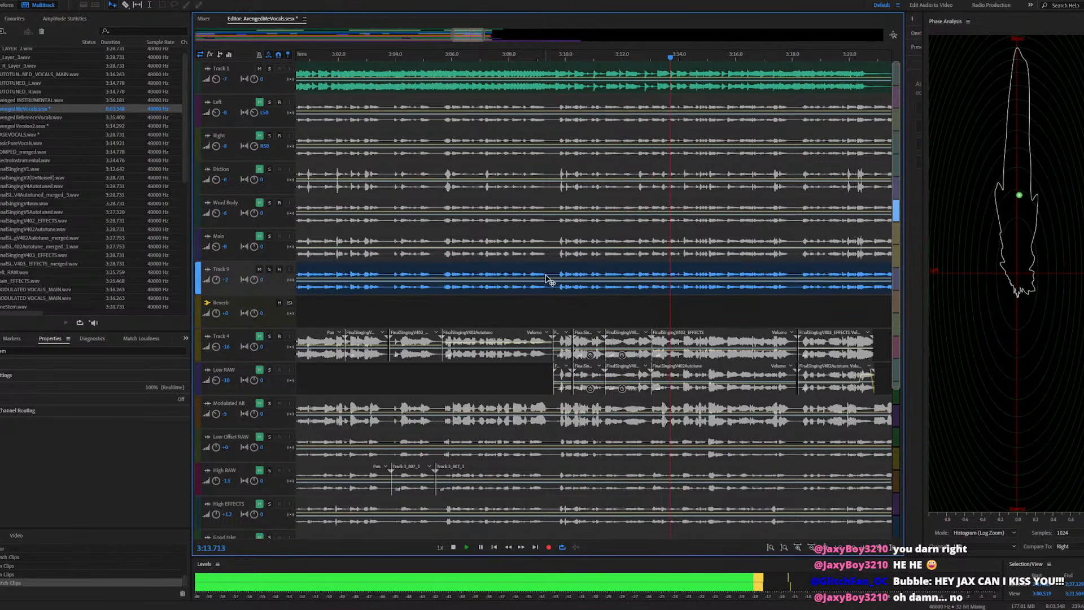
pyautogui.scroll(-1, 498, 300)
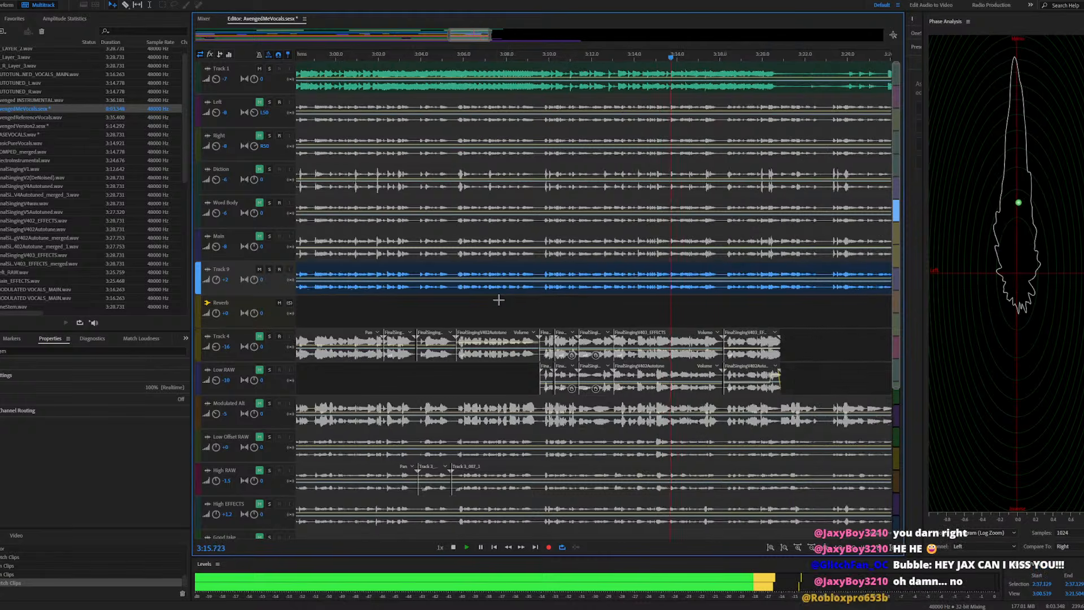
pyautogui.scroll(-1, 498, 300)
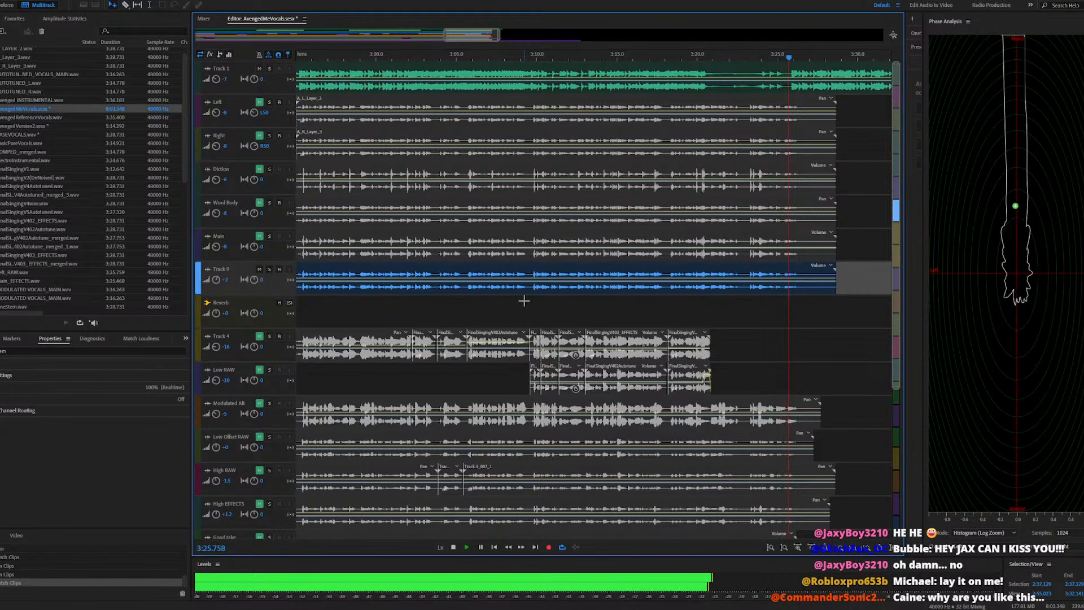
pyautogui.scroll(3, 519, 294)
pyautogui.press('space')
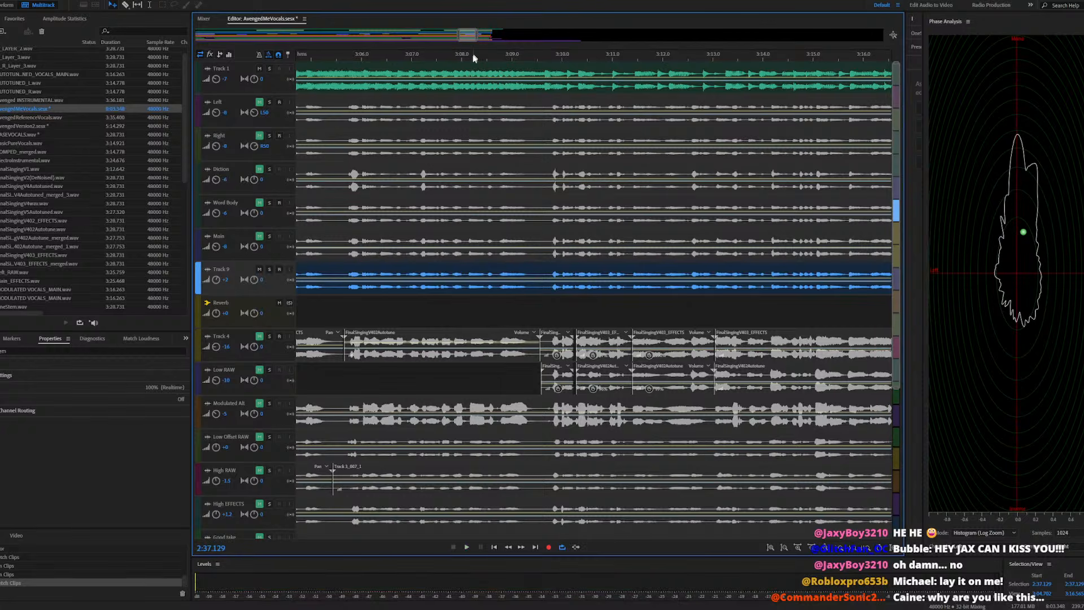
# Replay the mix from about 3:07.8, then open the OneStem clip in the waveform editor and play that passage alone
pyautogui.click(454, 58)
pyautogui.press('space')
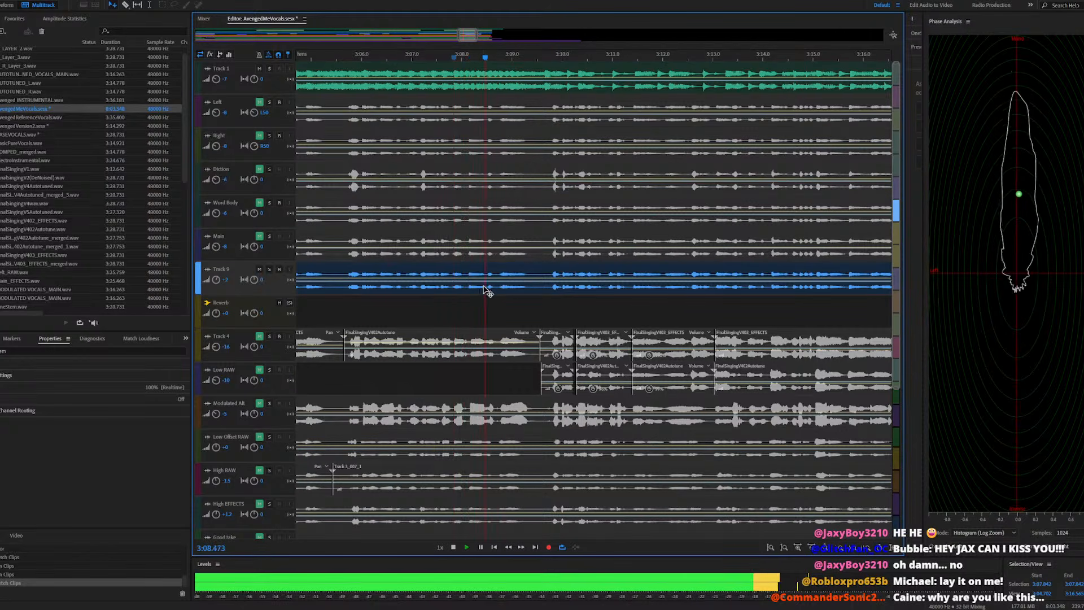
pyautogui.doubleClick(513, 277)
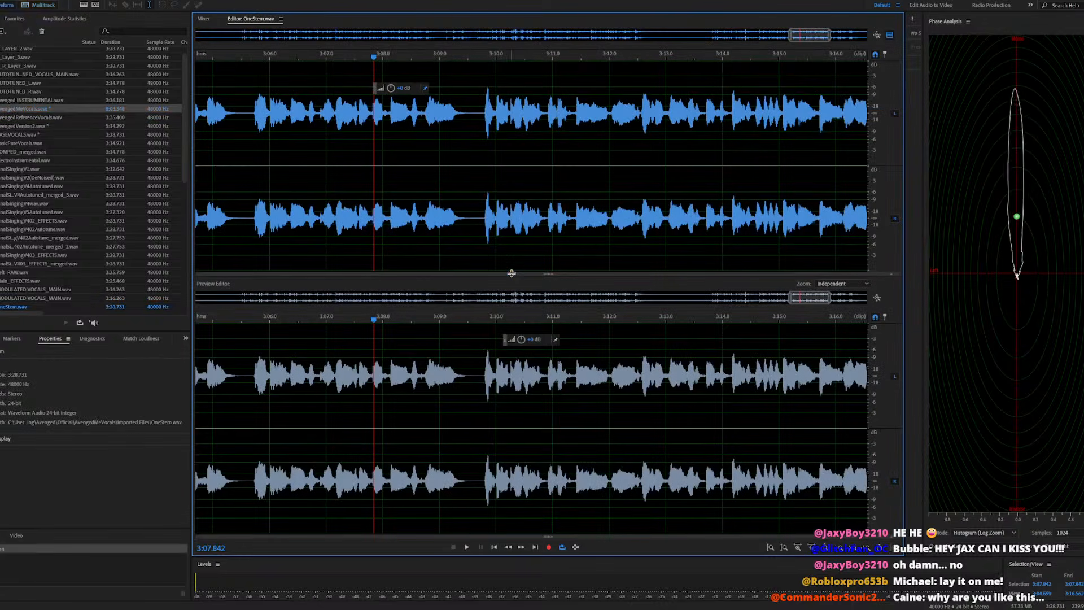
pyautogui.press('space')
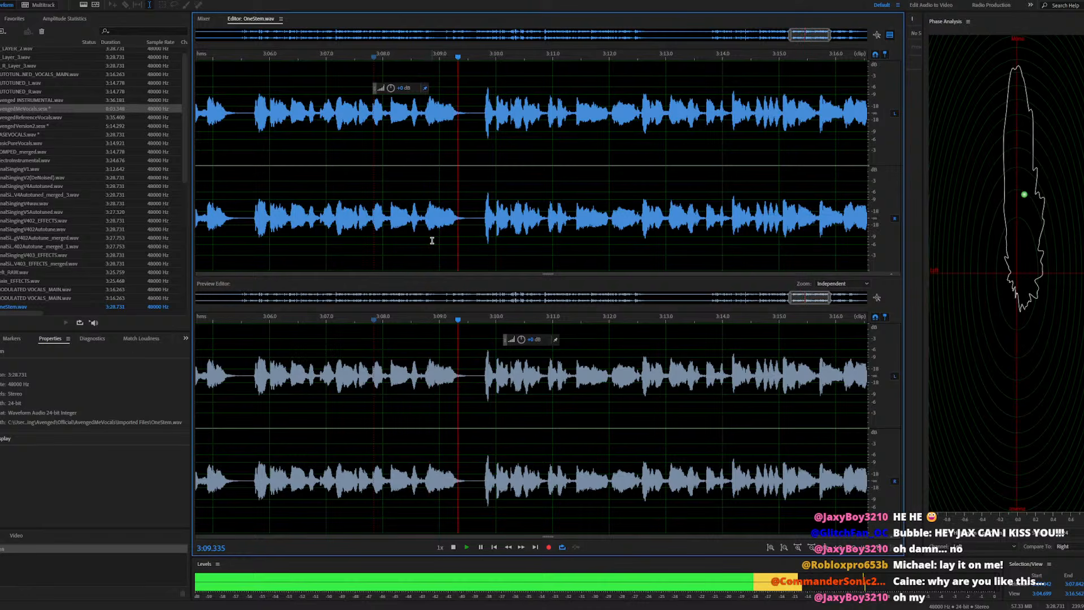
pyautogui.press('space')
# Open the Manual Pitch Correction effect for OneStem.wav
pyautogui.click(71, 1)
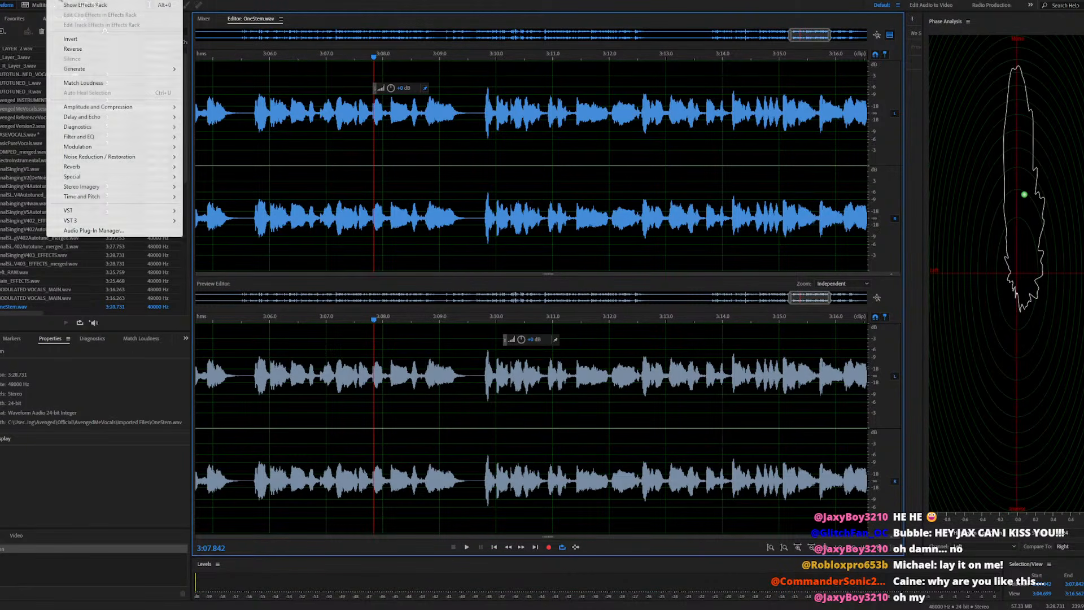
pyautogui.moveTo(162, 200)
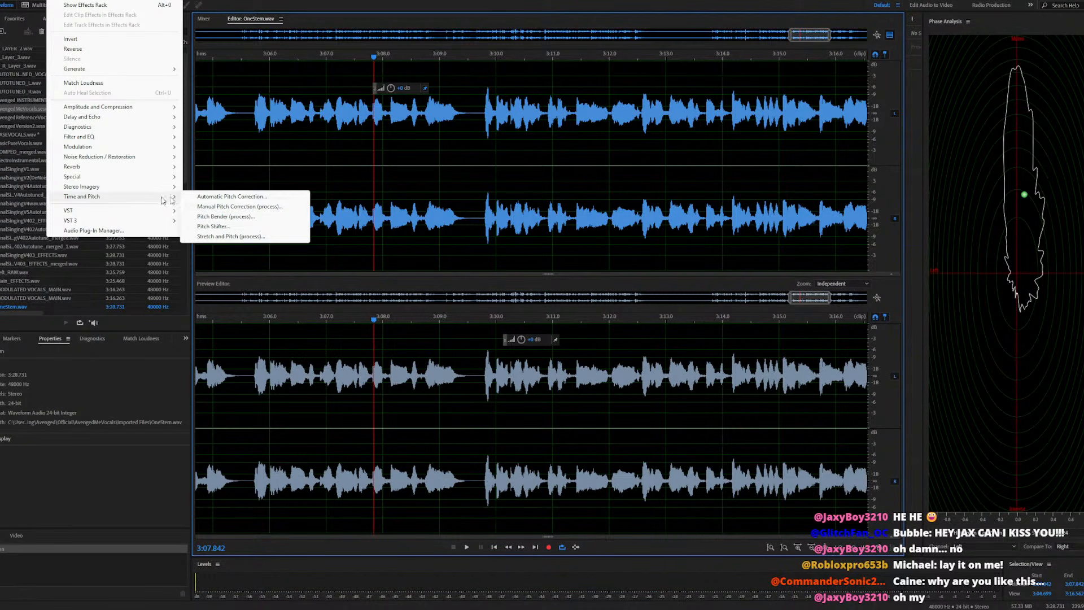
pyautogui.click(226, 206)
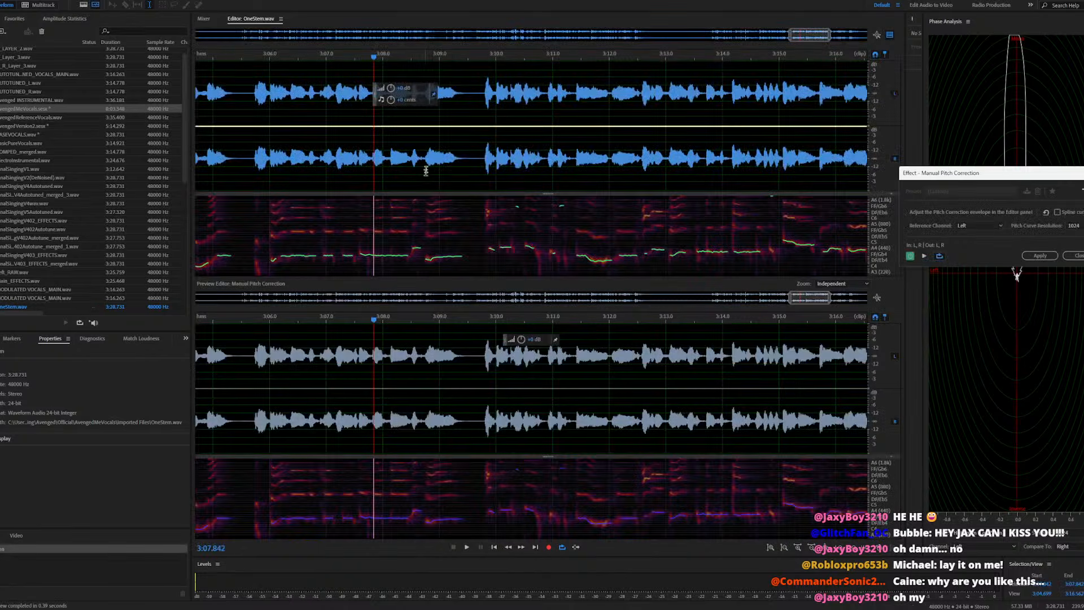
# Turn the system volume down
pyautogui.scroll(3, 425, 162)
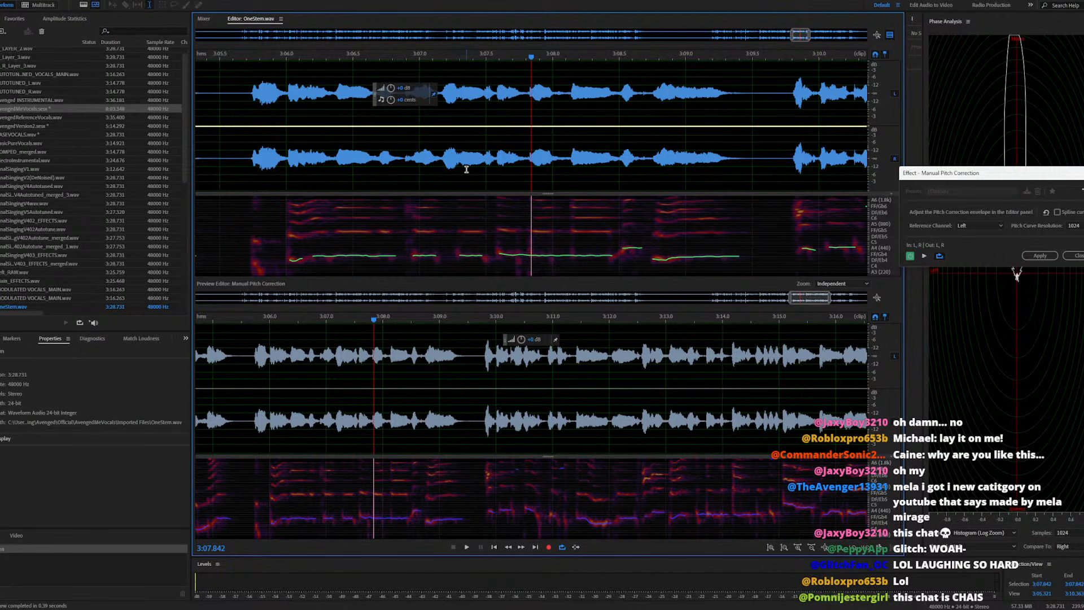
pyautogui.press('XF86AudioRaiseVolume')
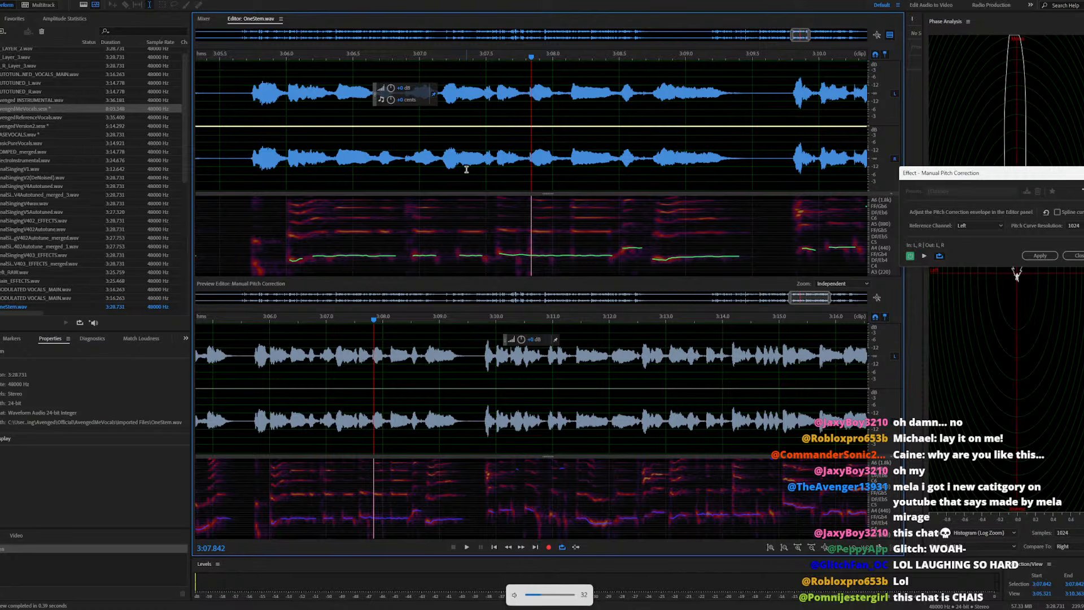
pyautogui.press('XF86AudioLowerVolume')
pyautogui.press('XF86AudioLowerVolume')
pyautogui.press('XF86AudioLowerVolume')
pyautogui.press('XF86AudioLowerVolume')
pyautogui.press('XF86AudioLowerVolume')
pyautogui.press('XF86AudioLowerVolume')
pyautogui.press('XF86AudioLowerVolume')
pyautogui.press('XF86AudioLowerVolume')
pyautogui.press('XF86AudioLowerVolume')
pyautogui.press('XF86AudioLowerVolume')
pyautogui.press('XF86AudioLowerVolume')
pyautogui.press('XF86AudioLowerVolume')
pyautogui.press('XF86AudioLowerVolume')
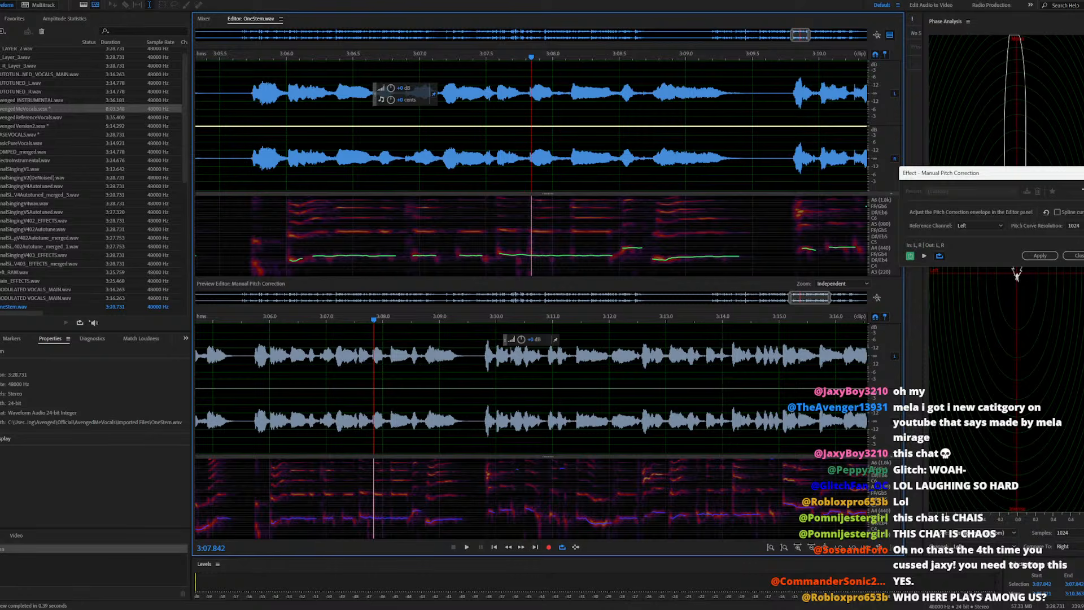
# Play the OneStem vocal from about 3:07.6 and again from 3:07.46 to listen for the off-pitch note
pyautogui.click(499, 58)
pyautogui.press('space')
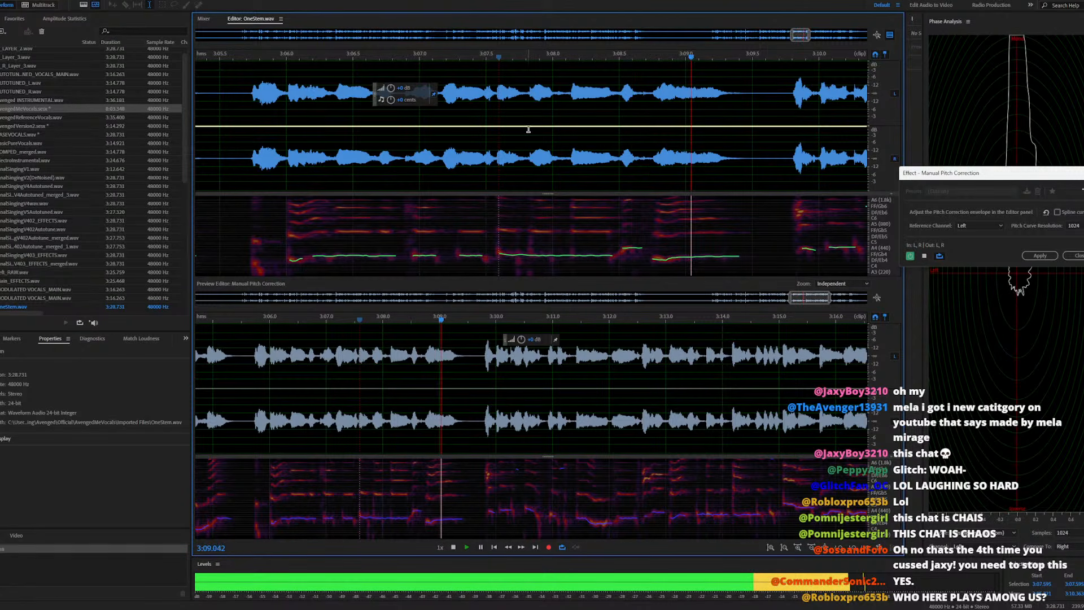
pyautogui.press('space')
pyautogui.click(482, 59)
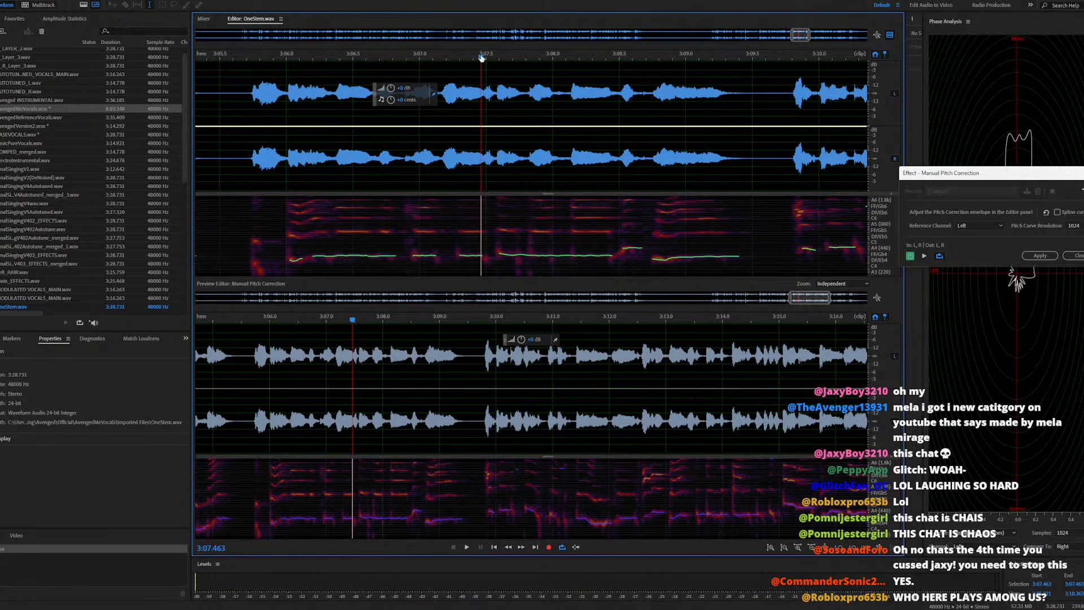
pyautogui.press('XF86AudioRaiseVolume')
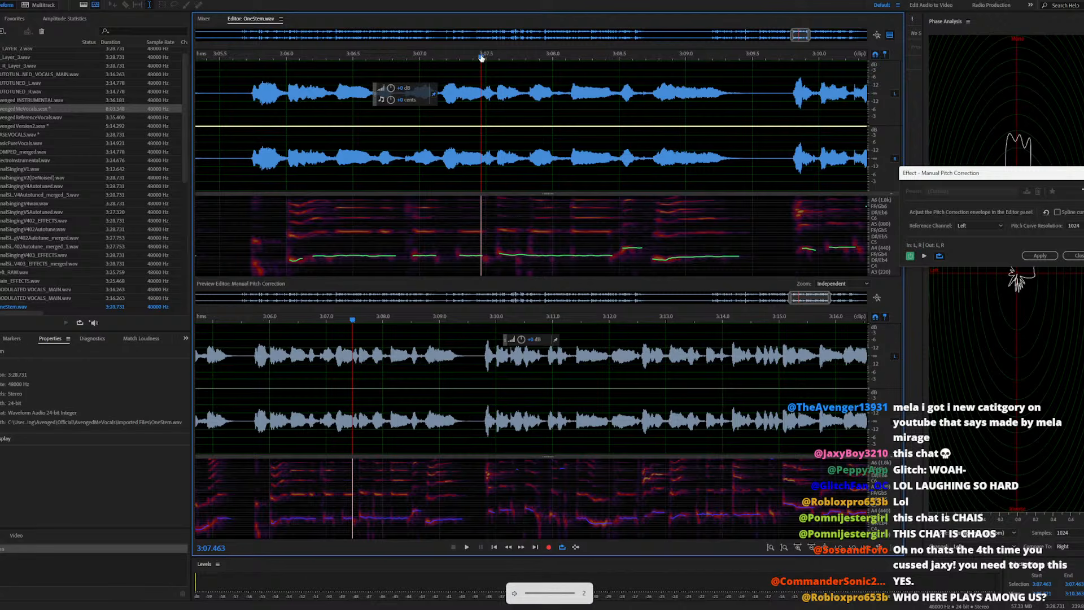
pyautogui.press('space')
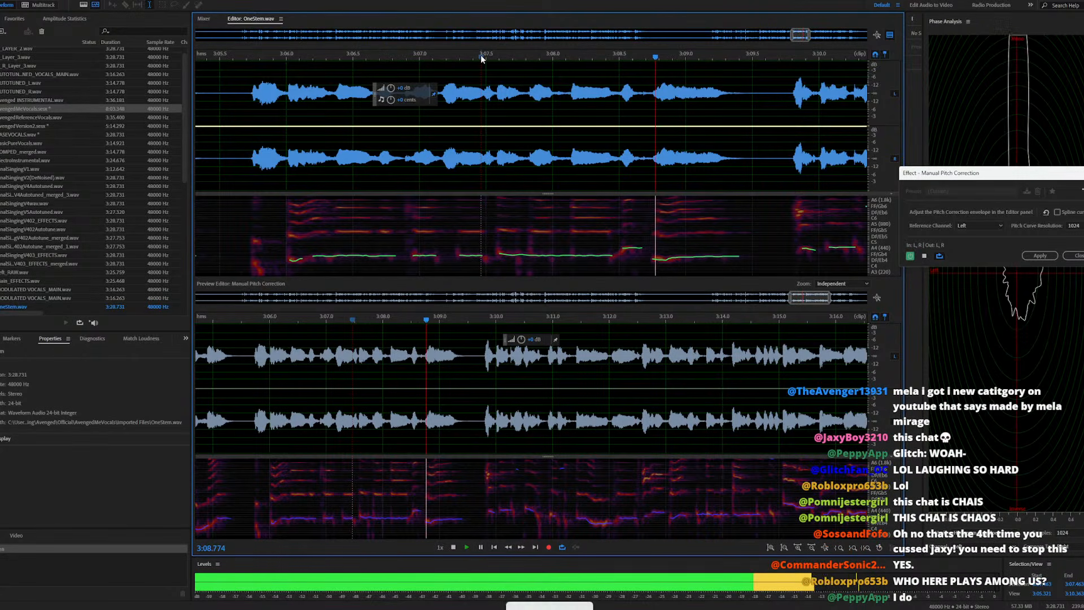
pyautogui.press('space')
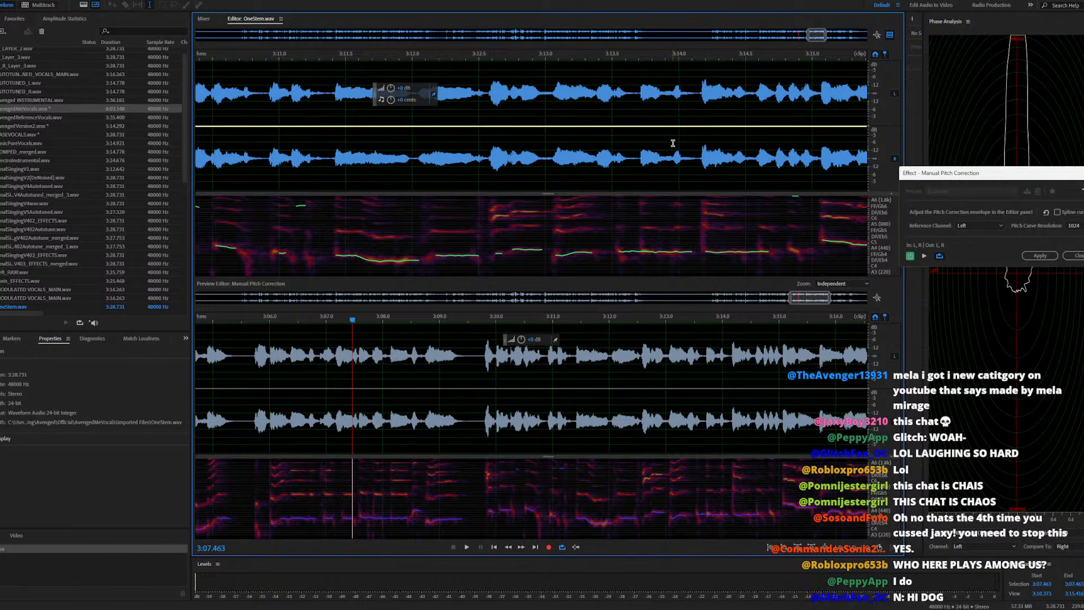
pyautogui.press('space')
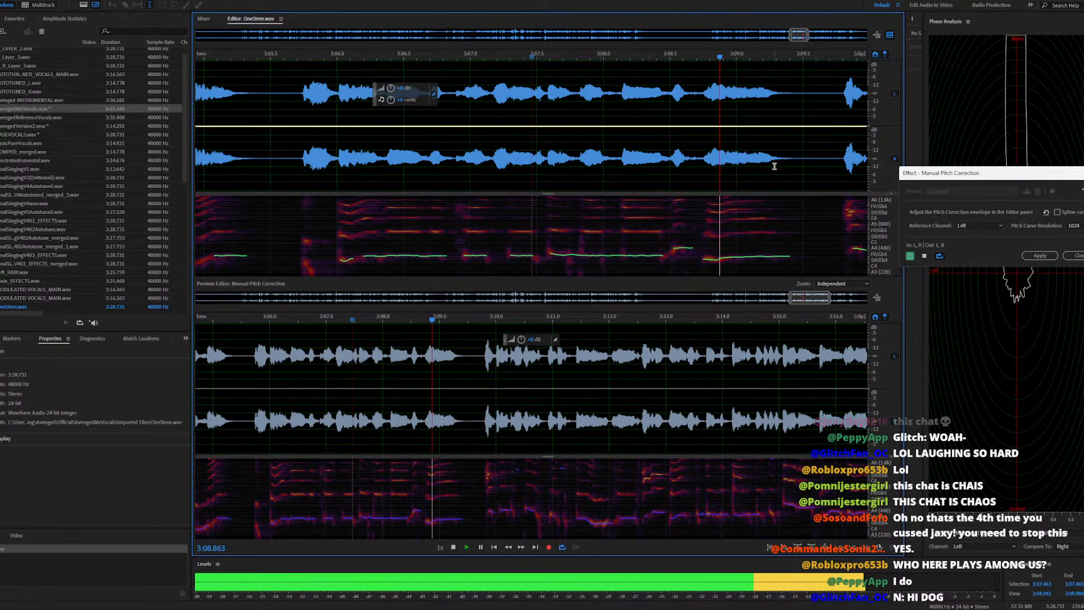
pyautogui.press('space')
# Play the vocal note that begins just after 3:08.66 on its own
pyautogui.moveTo(799, 36); pyautogui.dragTo(806, 37)
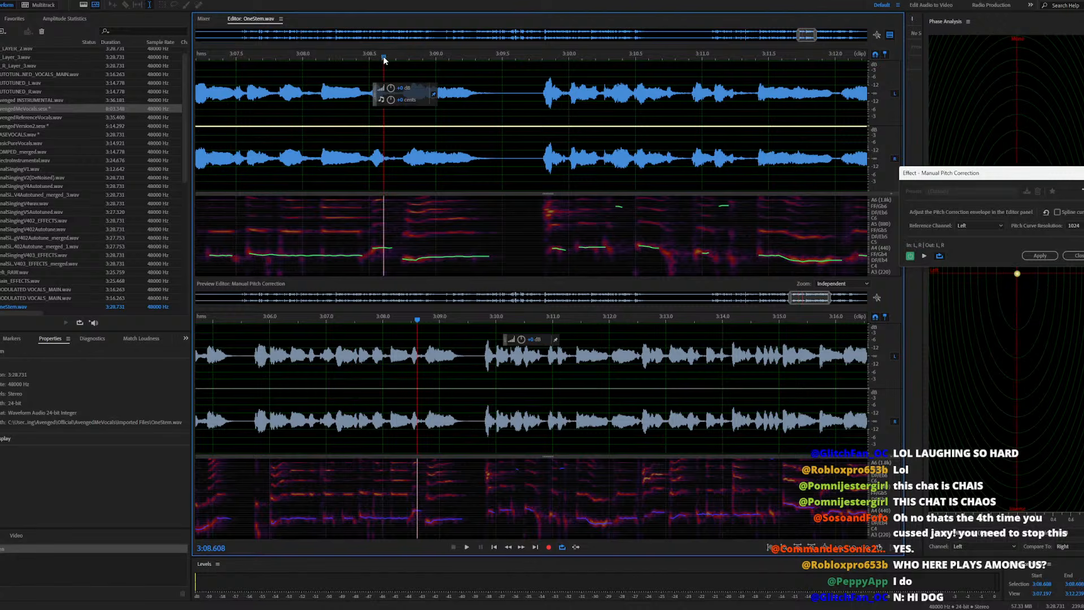
pyautogui.click(390, 146)
pyautogui.press('space')
pyautogui.press('space')
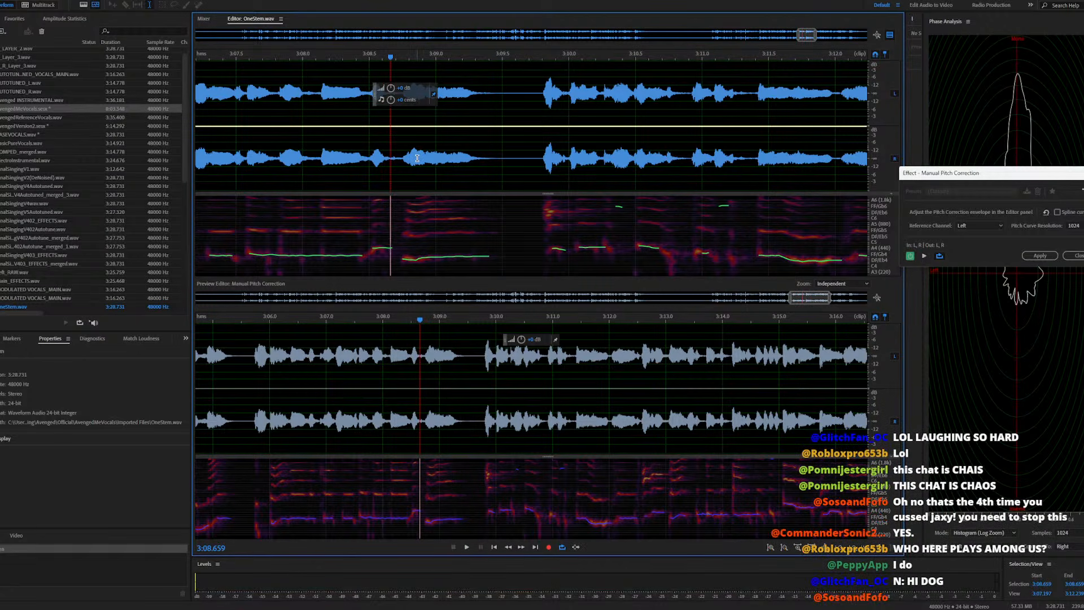
# Add pitch envelope points around 3:08.73, 3:08.86, 3:08.88 and 3:09.35, and raise the section covering the note's start
pyautogui.scroll(1, 421, 145)
pyautogui.scroll(2, 540, 160)
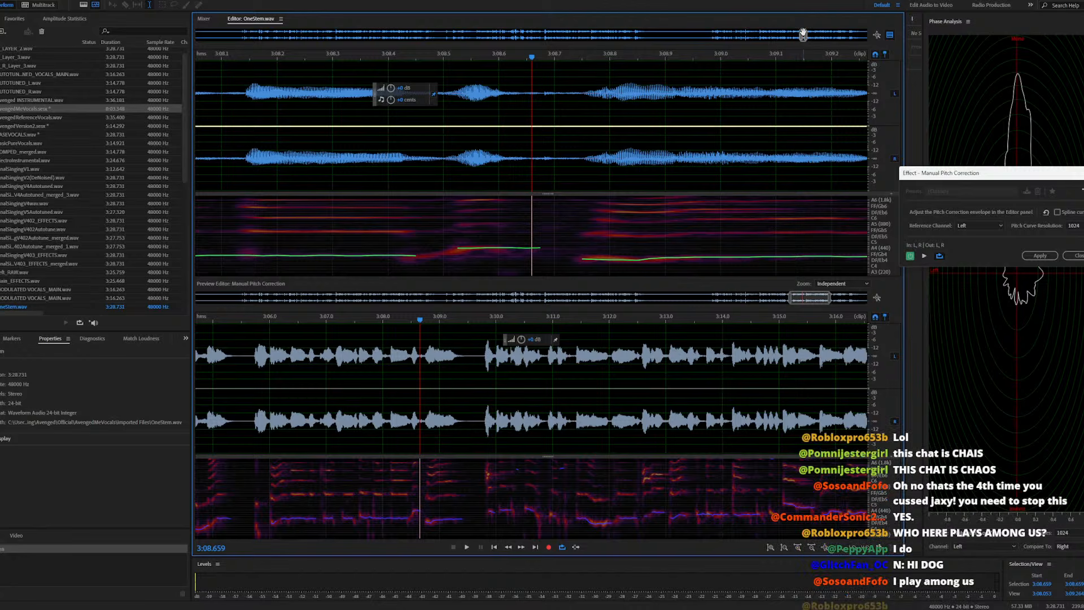
pyautogui.moveTo(800, 35); pyautogui.dragTo(803, 35)
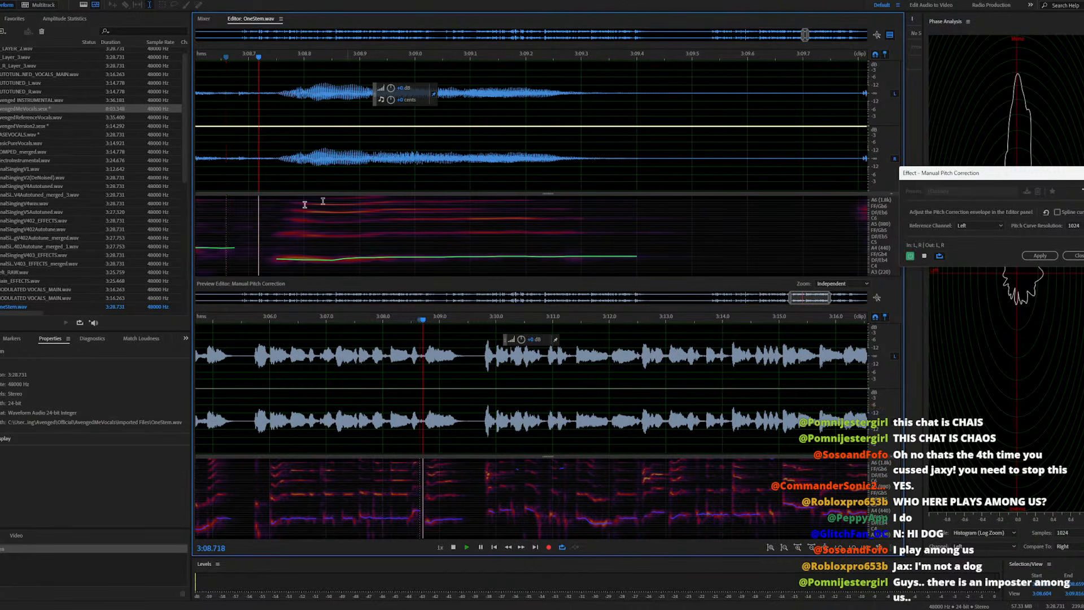
pyautogui.click(265, 127)
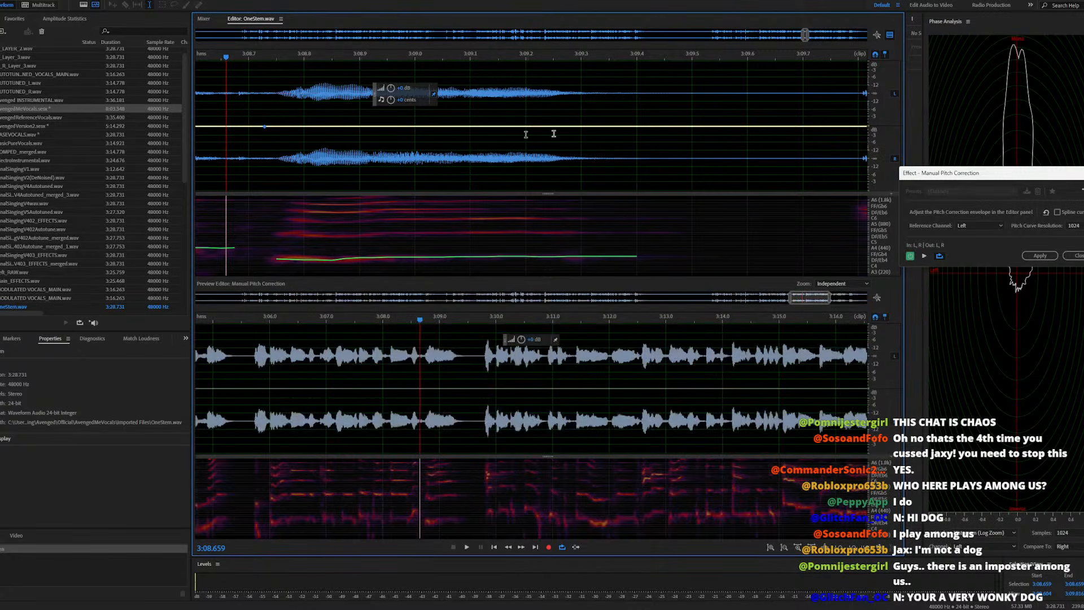
pyautogui.click(609, 126)
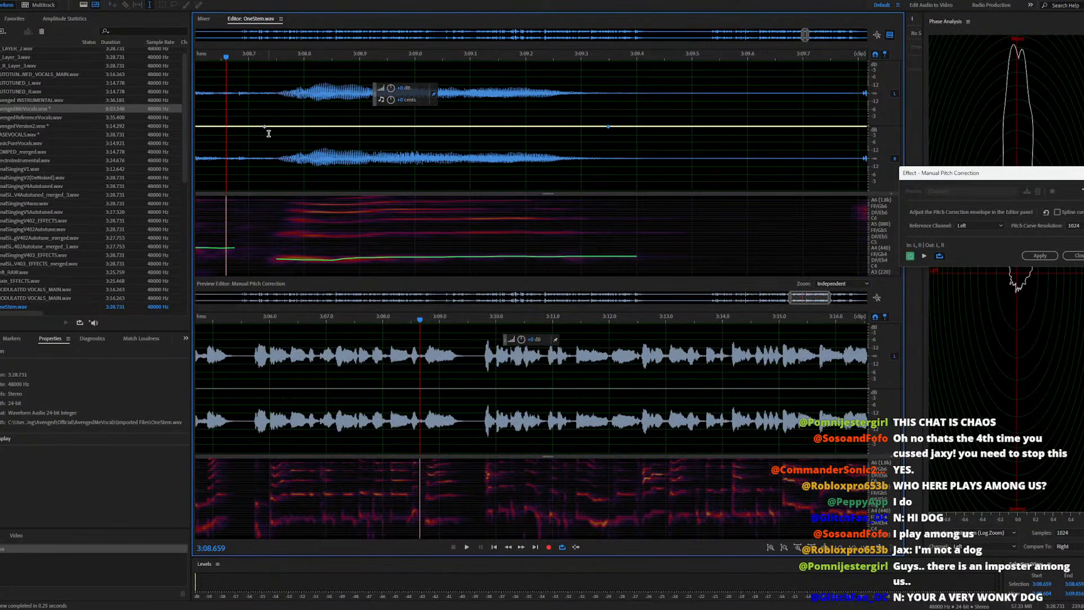
pyautogui.click(350, 126)
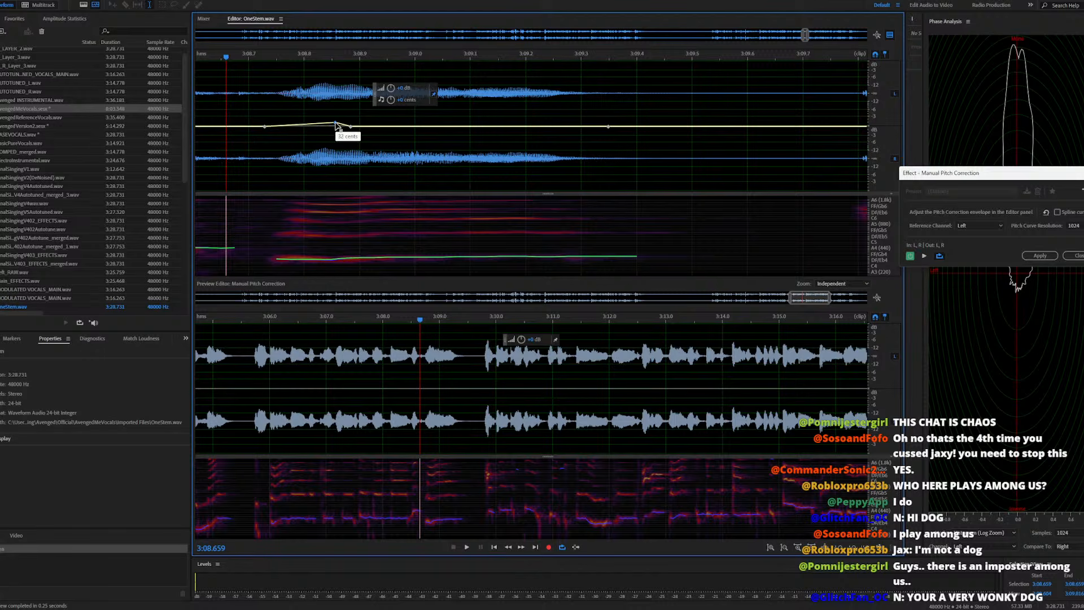
pyautogui.moveTo(336, 122); pyautogui.dragTo(336, 114)
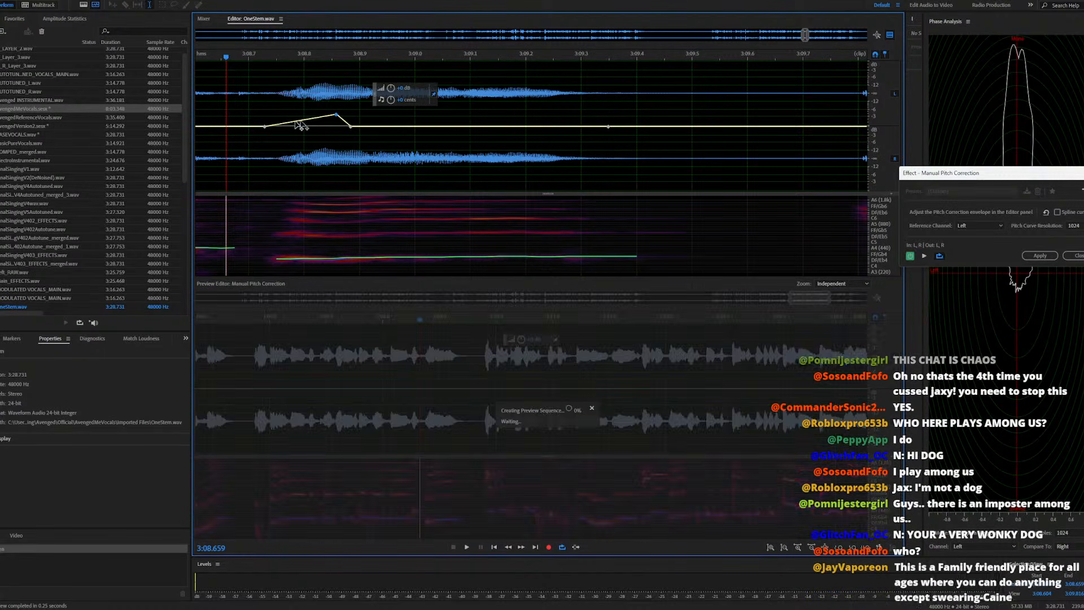
pyautogui.moveTo(271, 126); pyautogui.dragTo(271, 122)
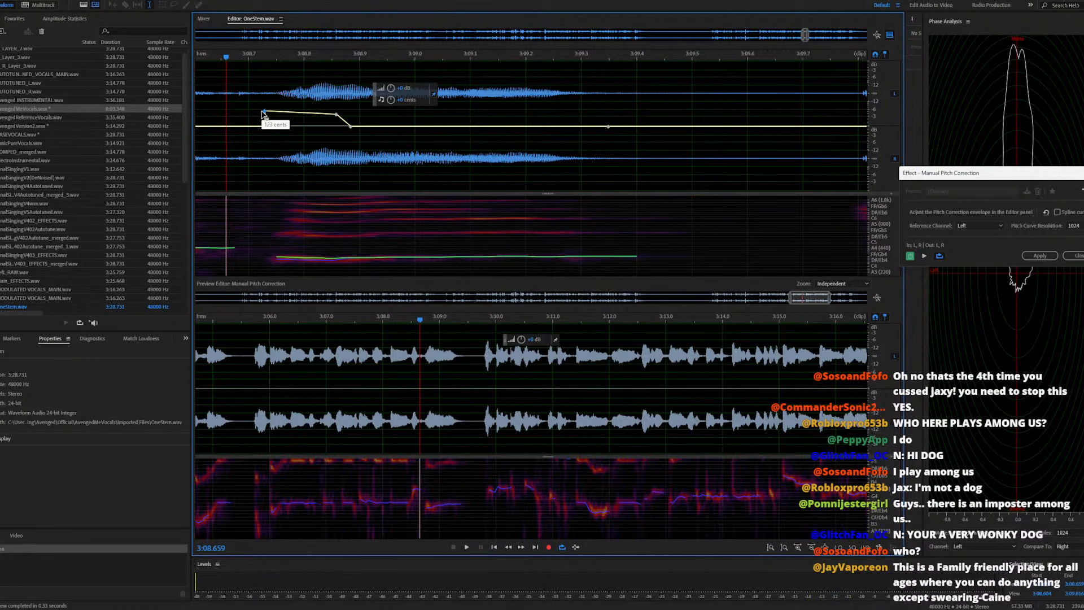
pyautogui.moveTo(262, 120); pyautogui.dragTo(262, 119)
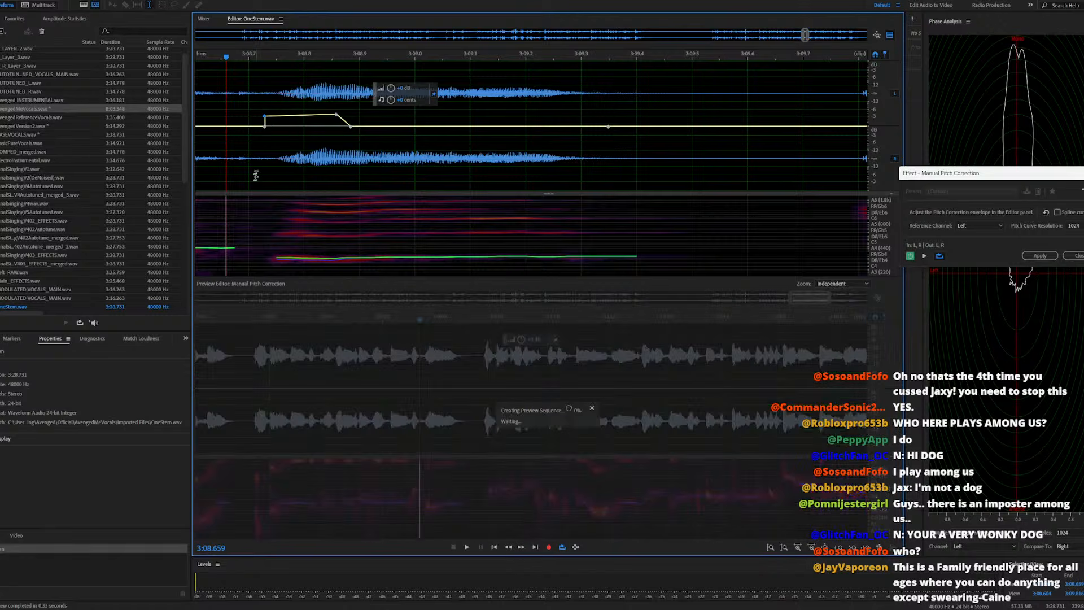
# Play the corrected note, then reduce the raised section of the pitch envelope to about 59 cents
pyautogui.press('space')
pyautogui.press('space')
pyautogui.scroll(-1, 403, 149)
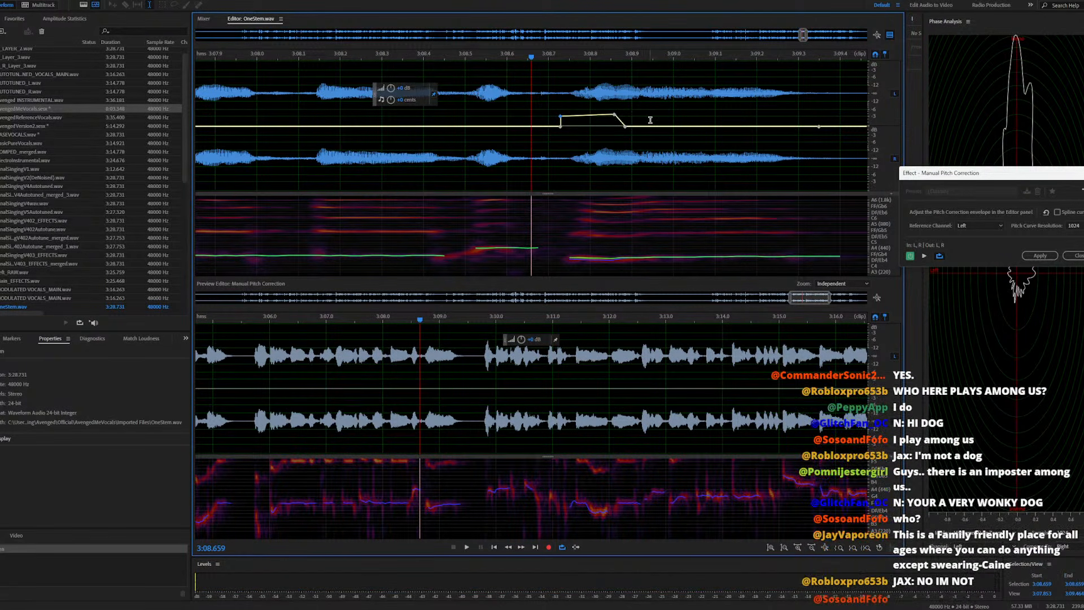
pyautogui.scroll(1, 686, 119)
pyautogui.scroll(-1, 740, 119)
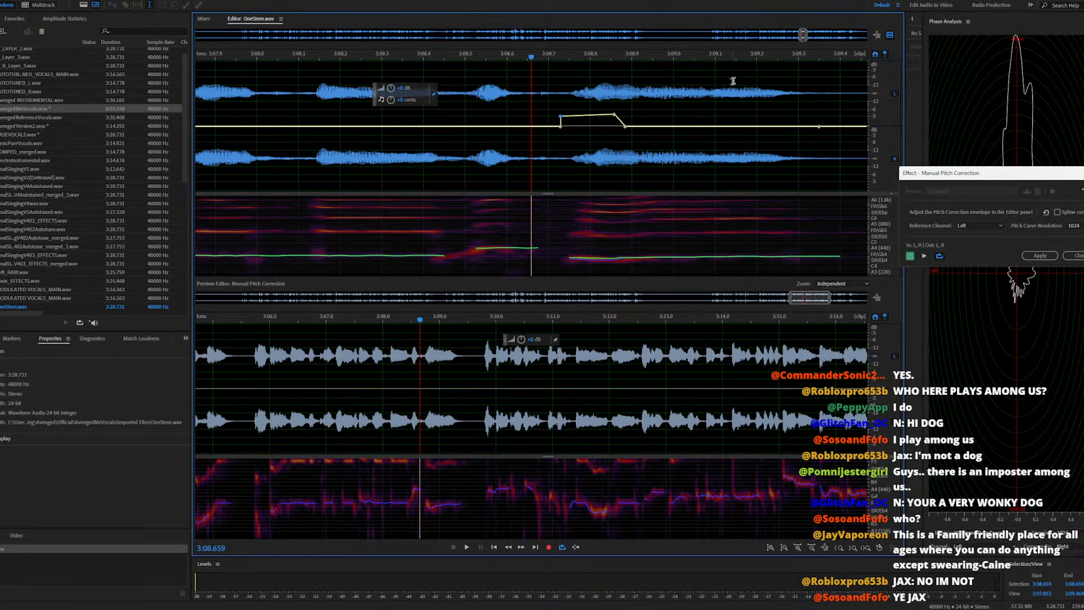
pyautogui.click(698, 62)
pyautogui.scroll(2, 573, 127)
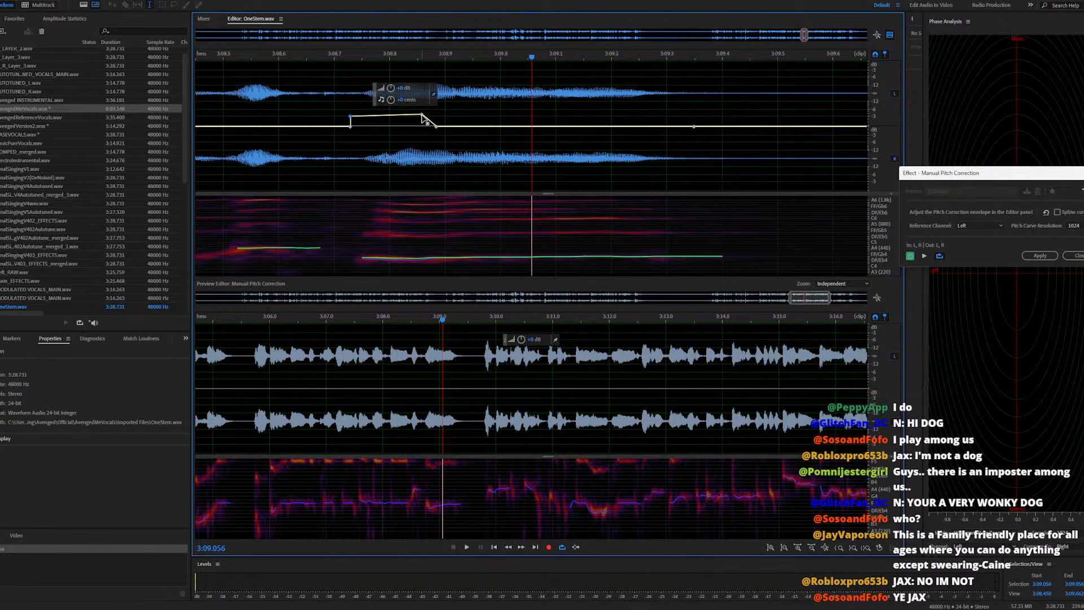
pyautogui.click(421, 120)
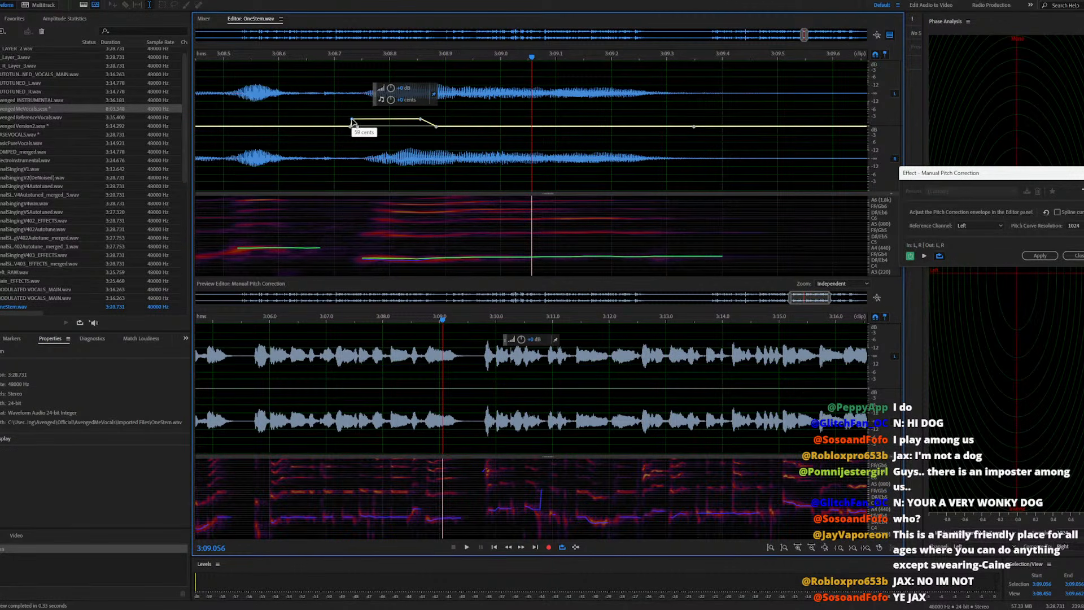
# Replay the corrected note repeatedly from about 3:08.47 and from 3:08.6 to judge the pitch transition
pyautogui.click(210, 149)
pyautogui.press('space')
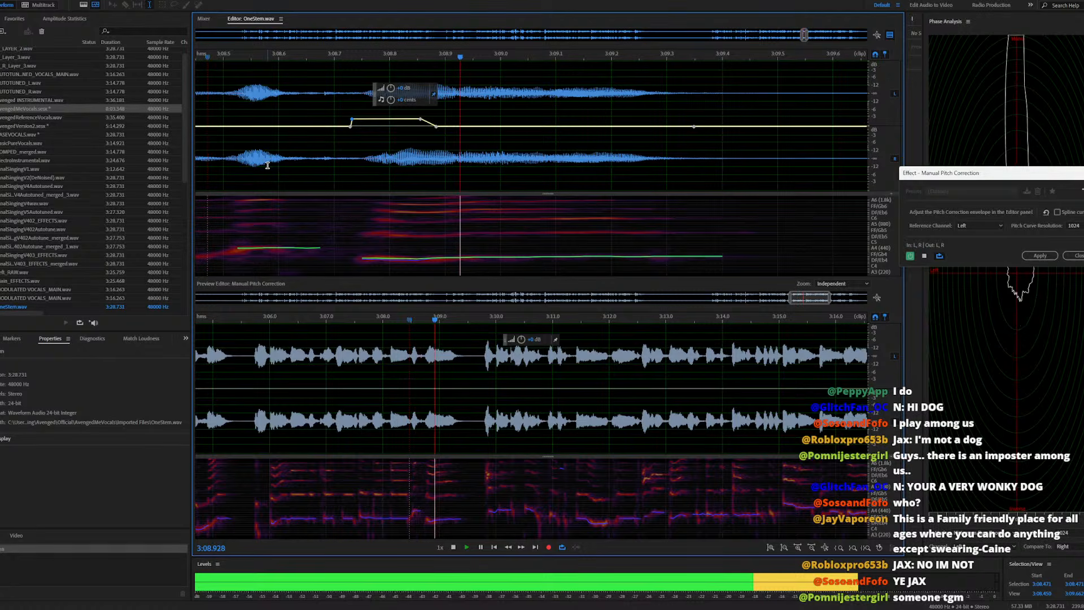
pyautogui.press('space')
pyautogui.press('space')
pyautogui.press('space')
pyautogui.press('space')
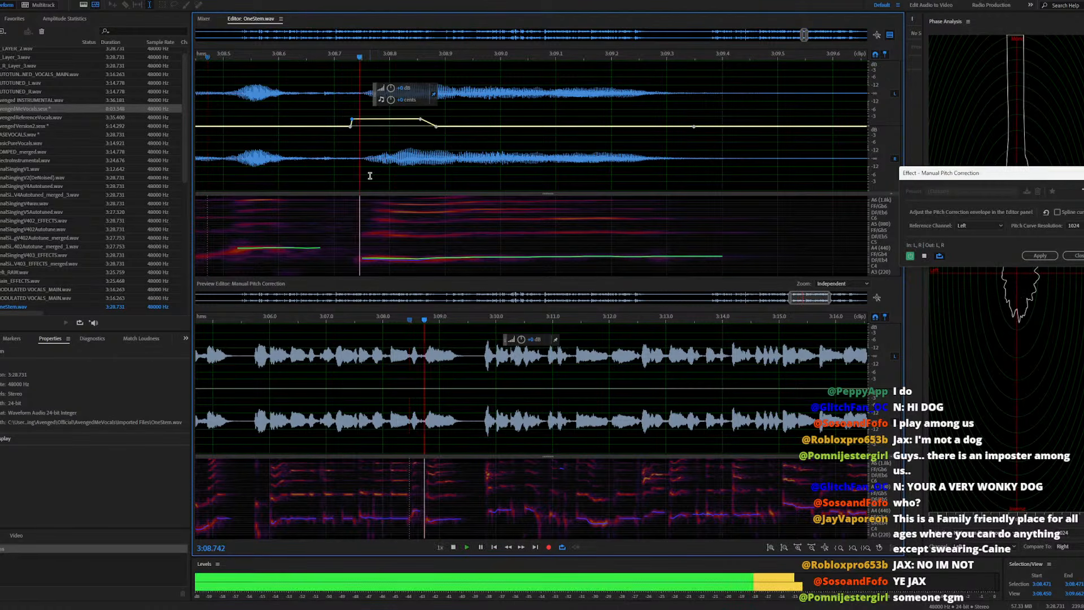
pyautogui.press('space')
pyautogui.click(278, 62)
pyautogui.press('space')
pyautogui.press('space')
pyautogui.press('space')
pyautogui.press('space')
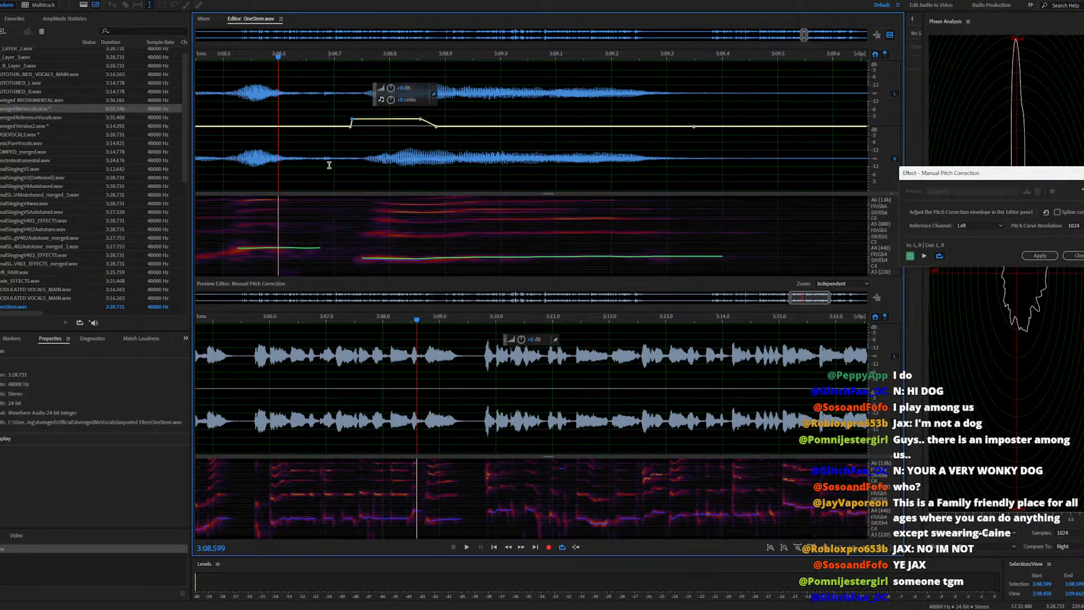
# Extend the raised pitch section back to about 3:08.68 with added envelope points, and play the result, including from 3:07.75
pyautogui.click(322, 126)
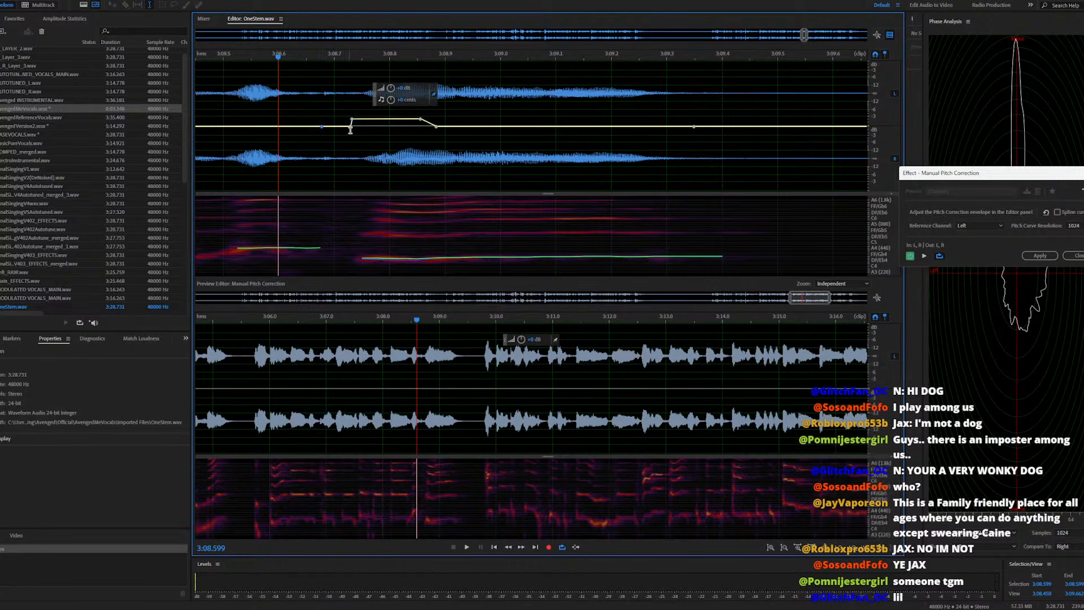
pyautogui.moveTo(326, 120); pyautogui.dragTo(321, 120)
pyautogui.press('space')
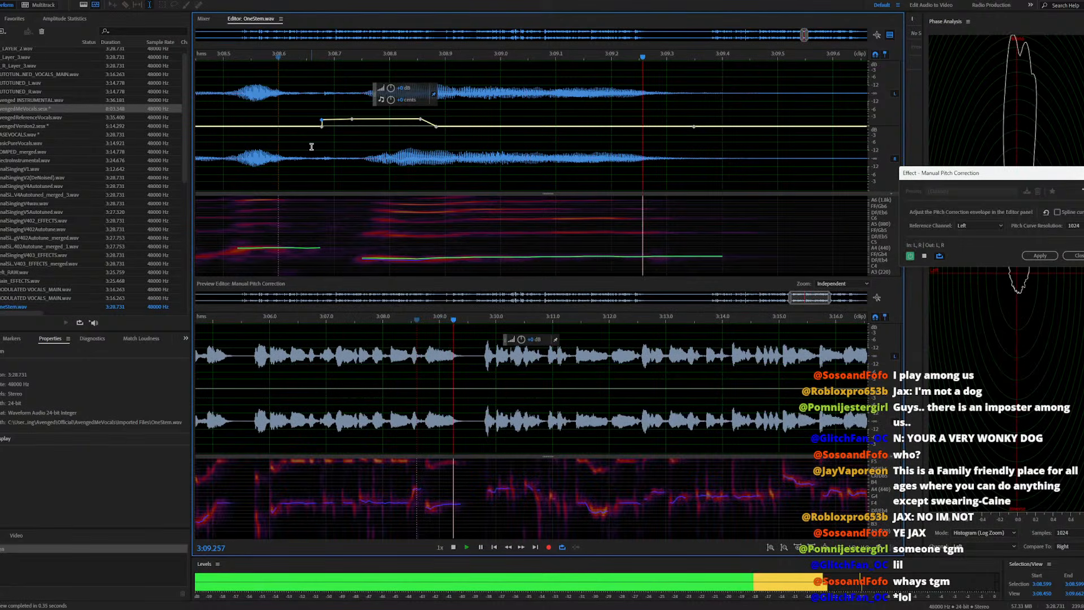
pyautogui.press('space')
pyautogui.scroll(-3, 535, 178)
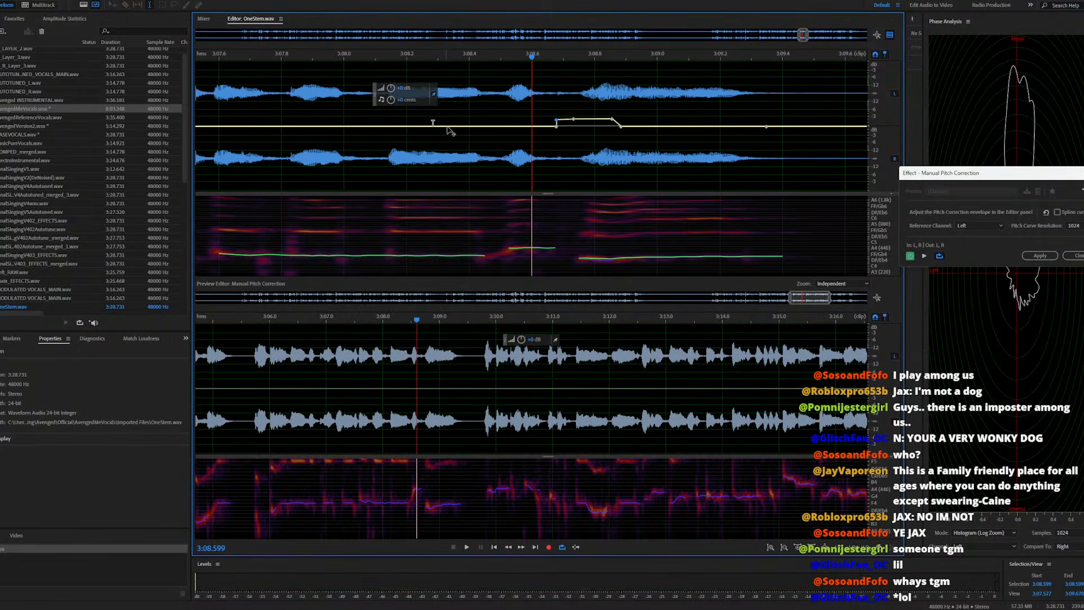
pyautogui.click(265, 53)
pyautogui.press('space')
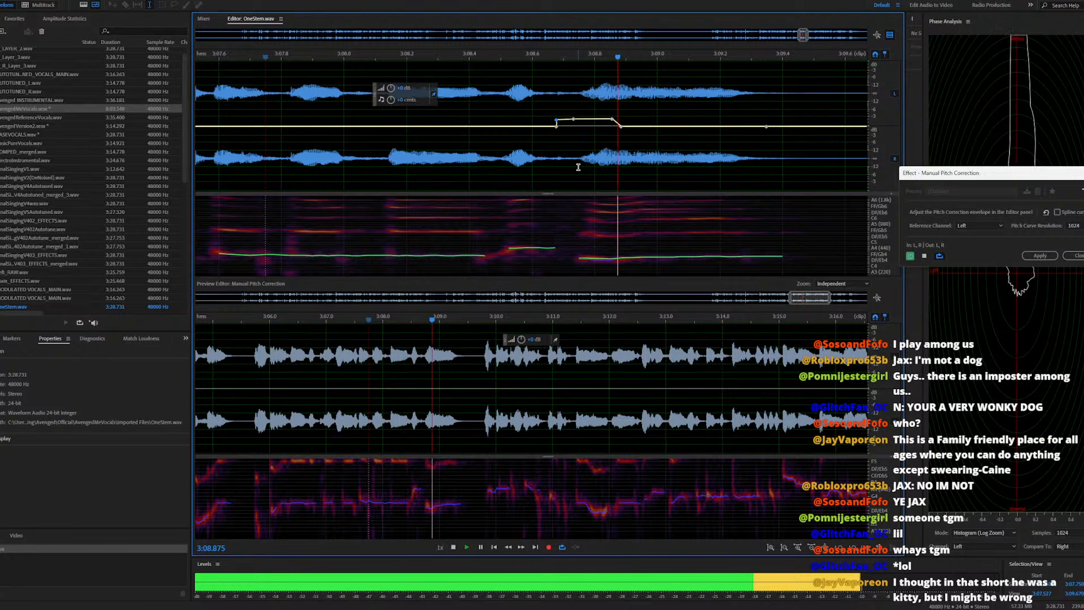
pyautogui.press('space')
# Try to shift the 0-cent point that ends the raised pitch section, replay from 3:07.75, and place the playhead near 3:08.8
pyautogui.click(620, 127)
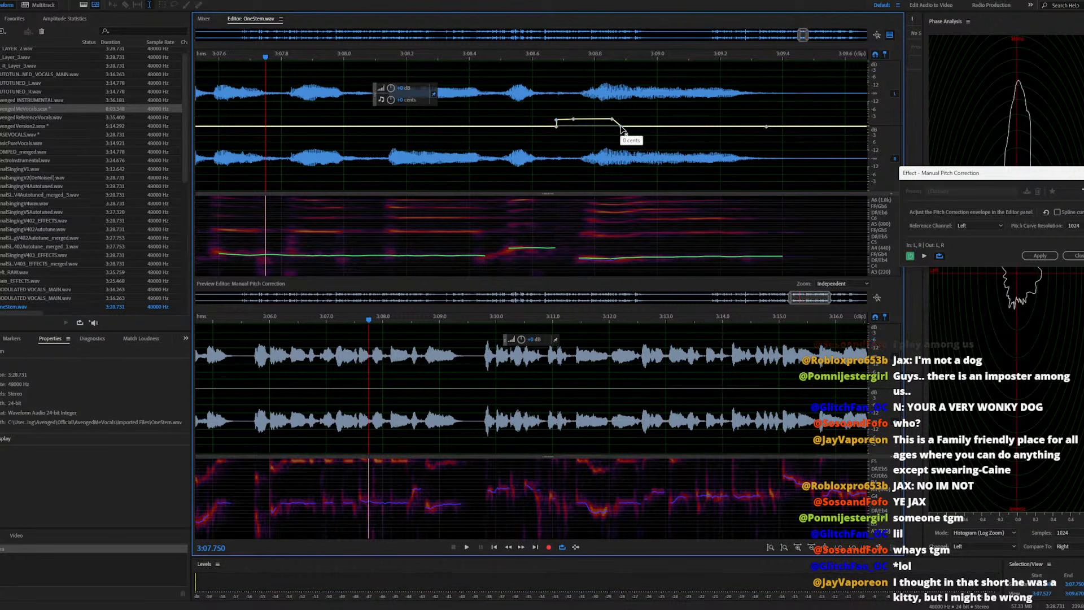
pyautogui.moveTo(621, 129); pyautogui.dragTo(648, 128)
pyautogui.scroll(1, 770, 145)
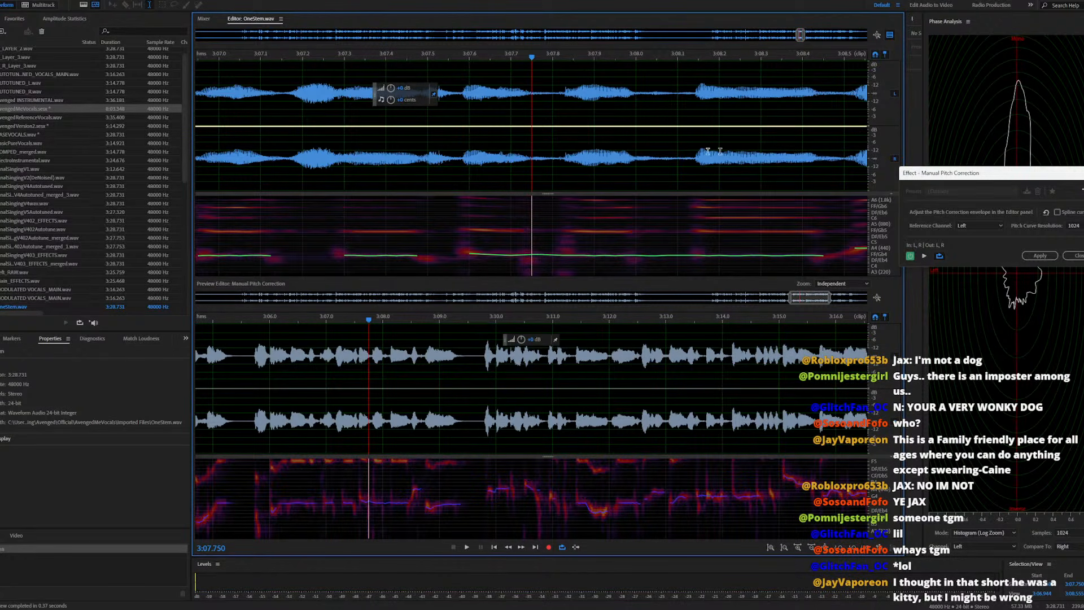
pyautogui.scroll(-3, 404, 167)
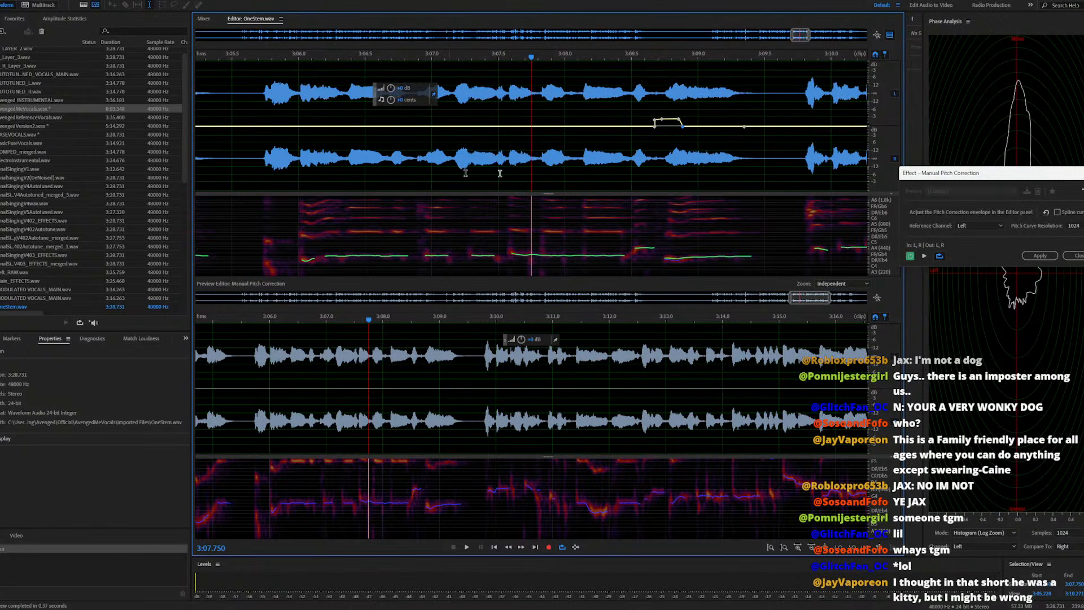
pyautogui.press('space')
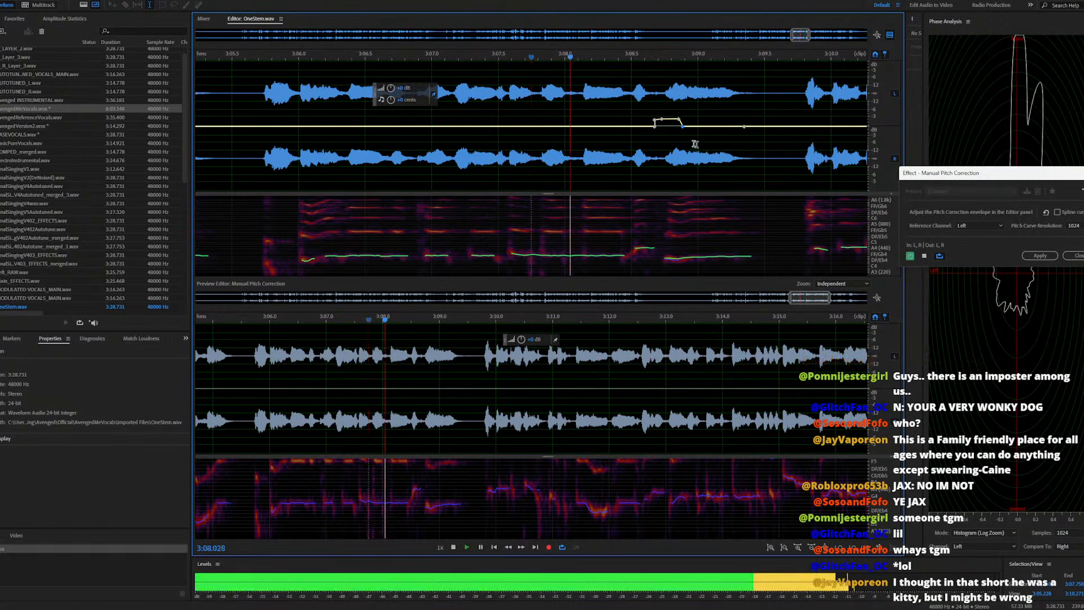
pyautogui.press('space')
pyautogui.click(670, 57)
pyautogui.scroll(1, 792, 150)
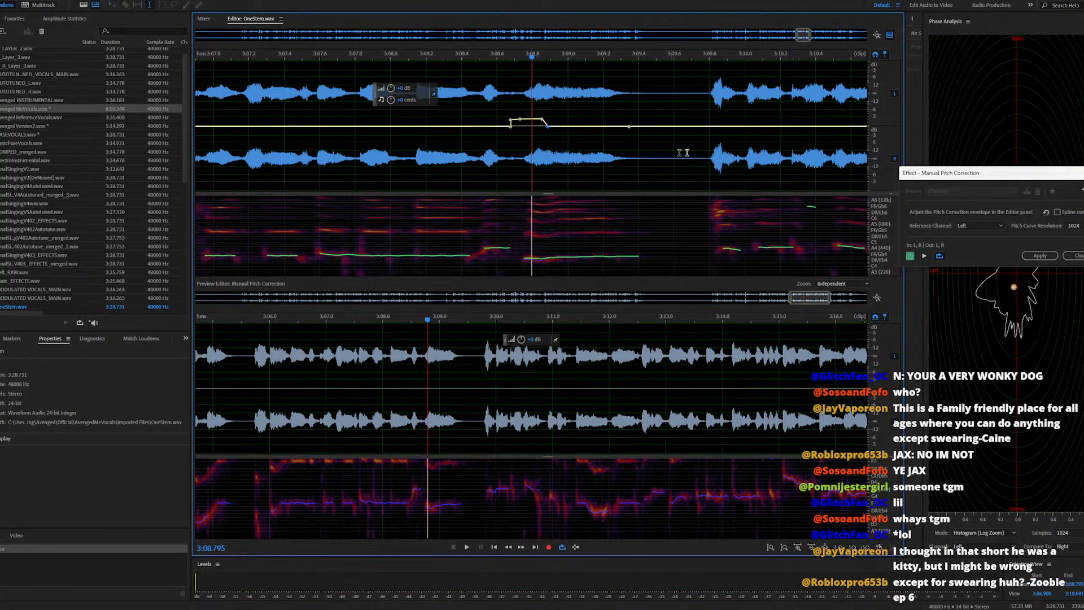
# Raise the last elevated point of the pitch envelope to about 82 cents and replay the note from about 3:08.27
pyautogui.scroll(3, 683, 152)
pyautogui.press('space')
pyautogui.press('space')
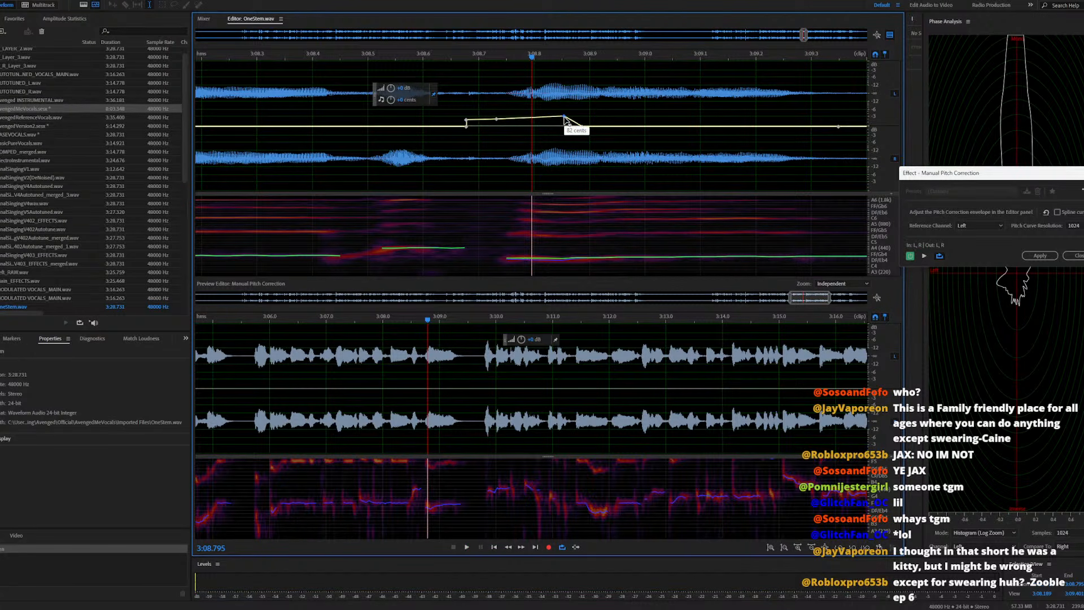
pyautogui.press('space')
pyautogui.press('space')
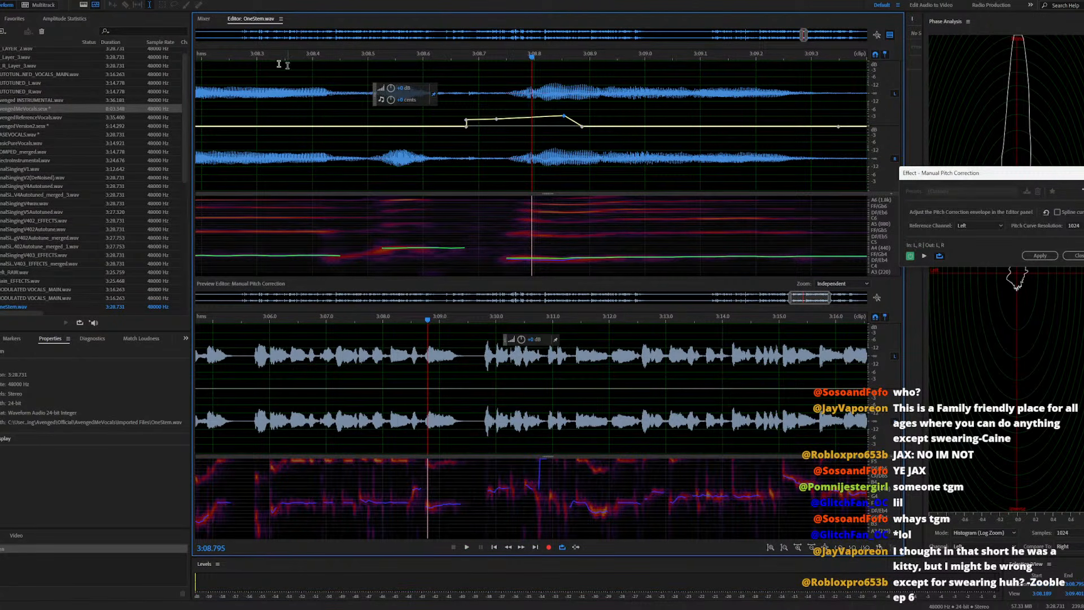
pyautogui.click(236, 61)
pyautogui.press('space')
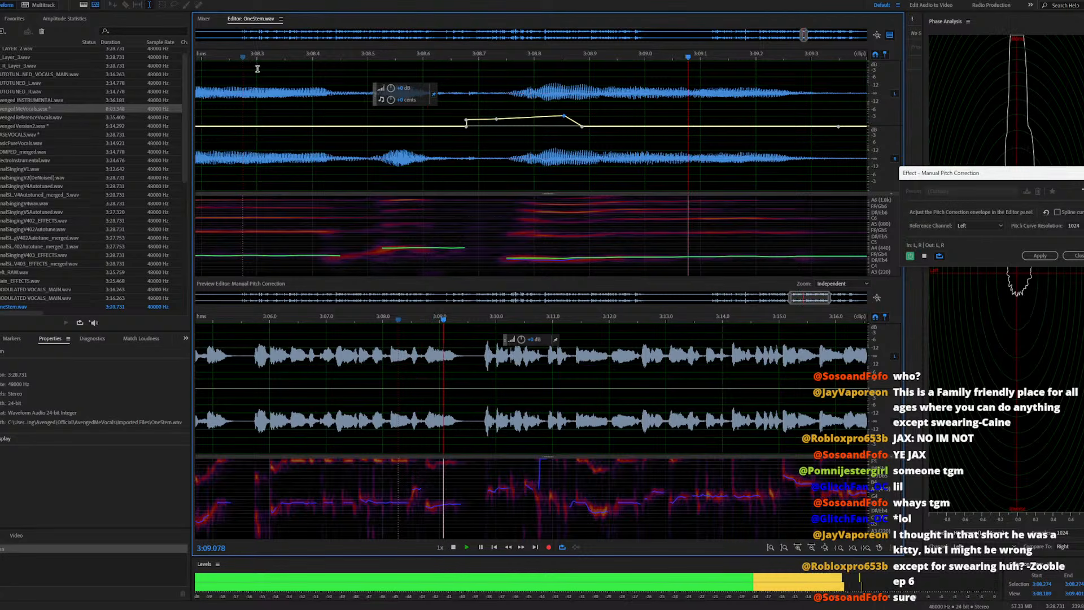
pyautogui.press('space')
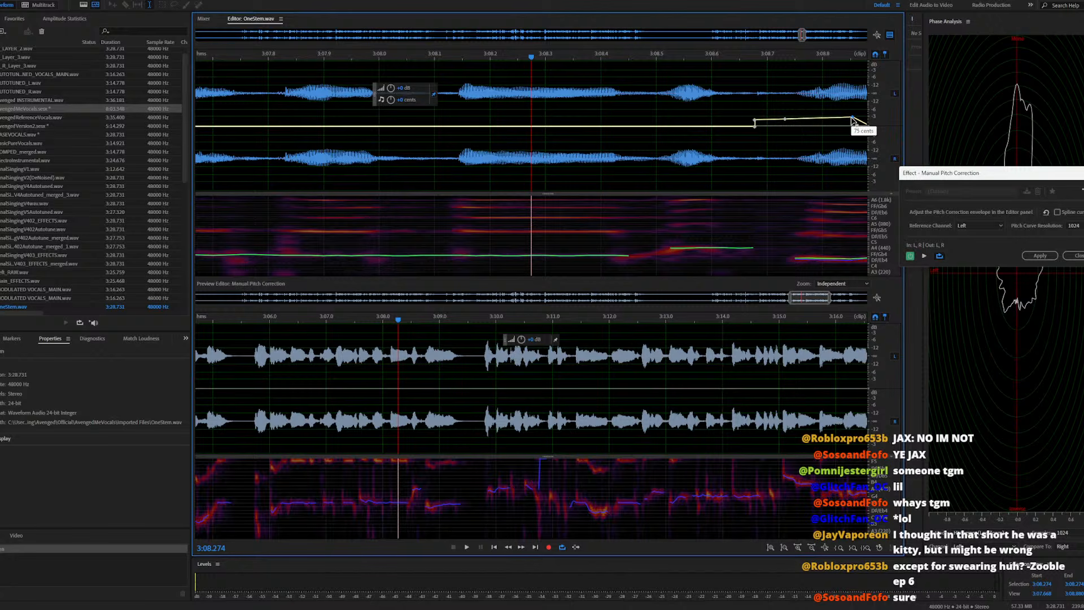
# Set the last elevated envelope point to about 75 cents and apply the Manual Pitch Correction to OneStem
pyautogui.moveTo(852, 120); pyautogui.dragTo(853, 119)
pyautogui.press('space')
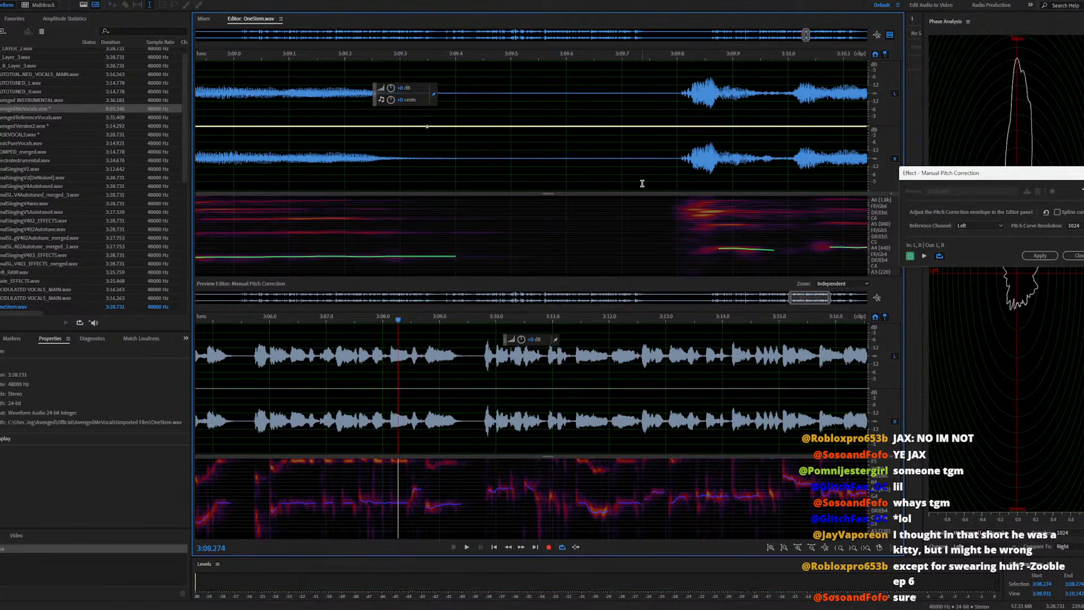
pyautogui.click(1039, 255)
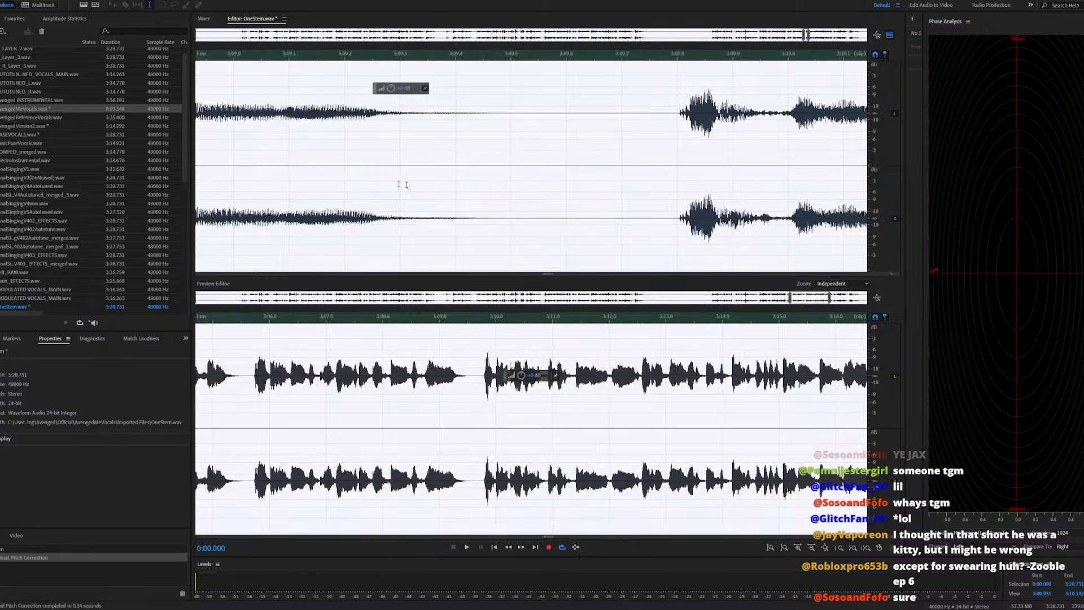
# Return to the AvengedMeVocals session and play the corrected passage in the mix, including from about 3:07.04, at a higher listening volume
pyautogui.doubleClick(29, 110)
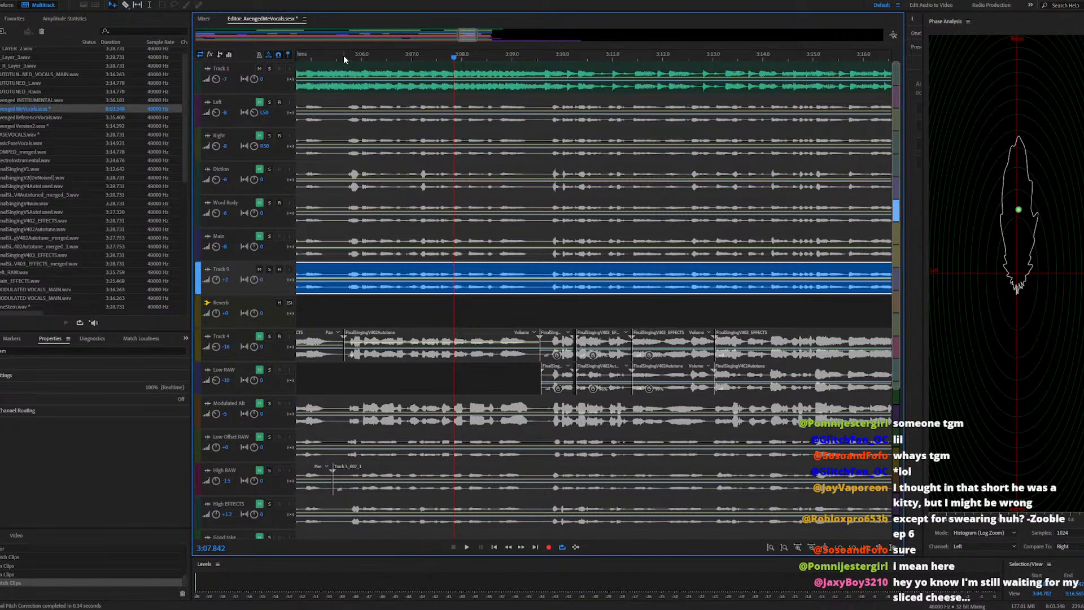
pyautogui.press('space')
pyautogui.scroll(-2, 415, 277)
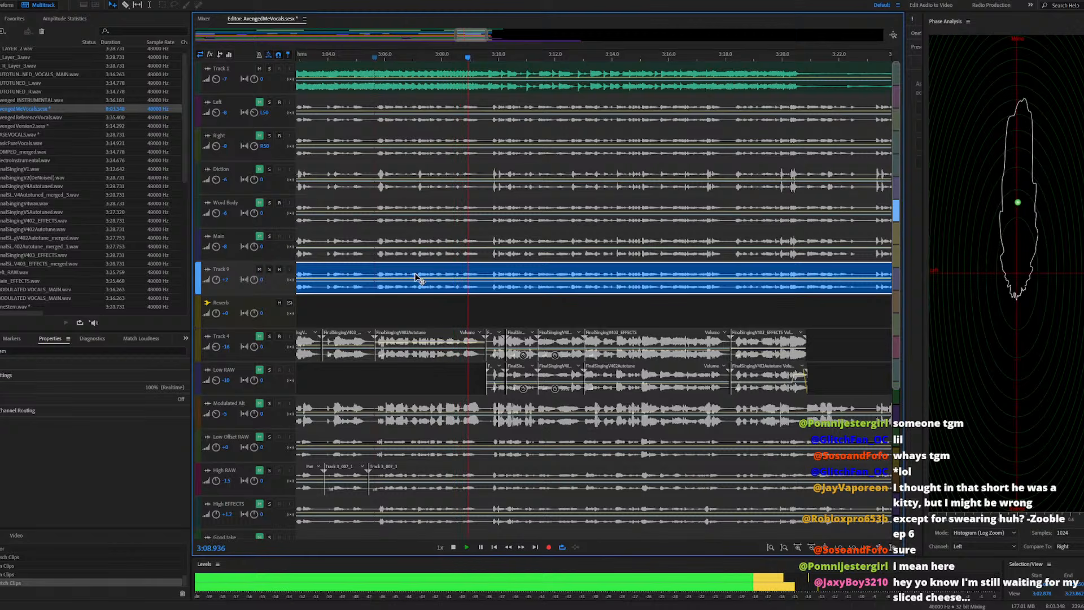
pyautogui.press('XF86AudioRaiseVolume')
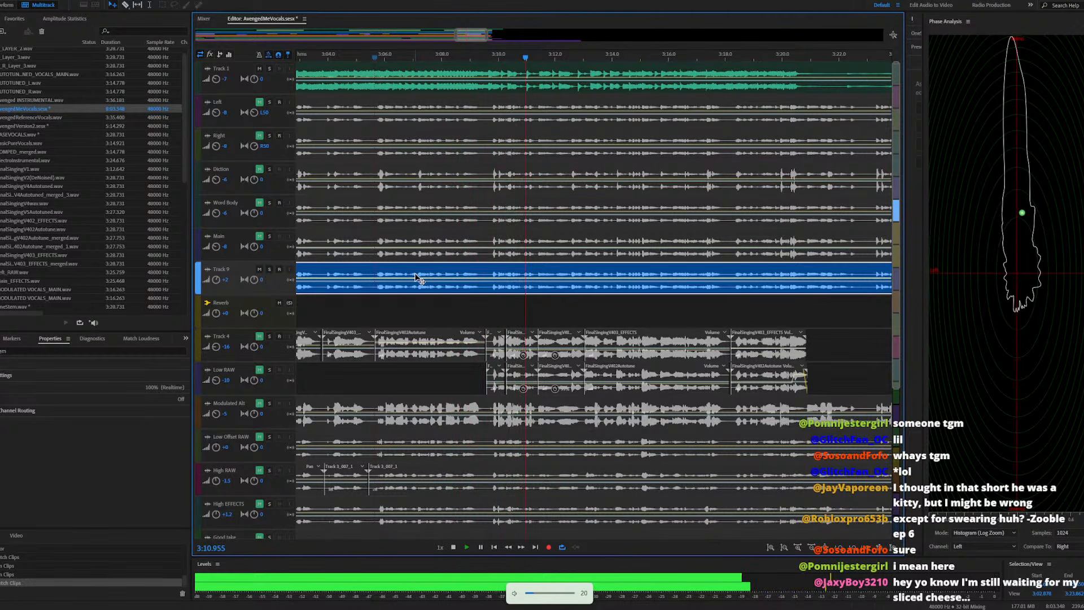
pyautogui.press('XF86AudioRaiseVolume')
pyautogui.click(415, 59)
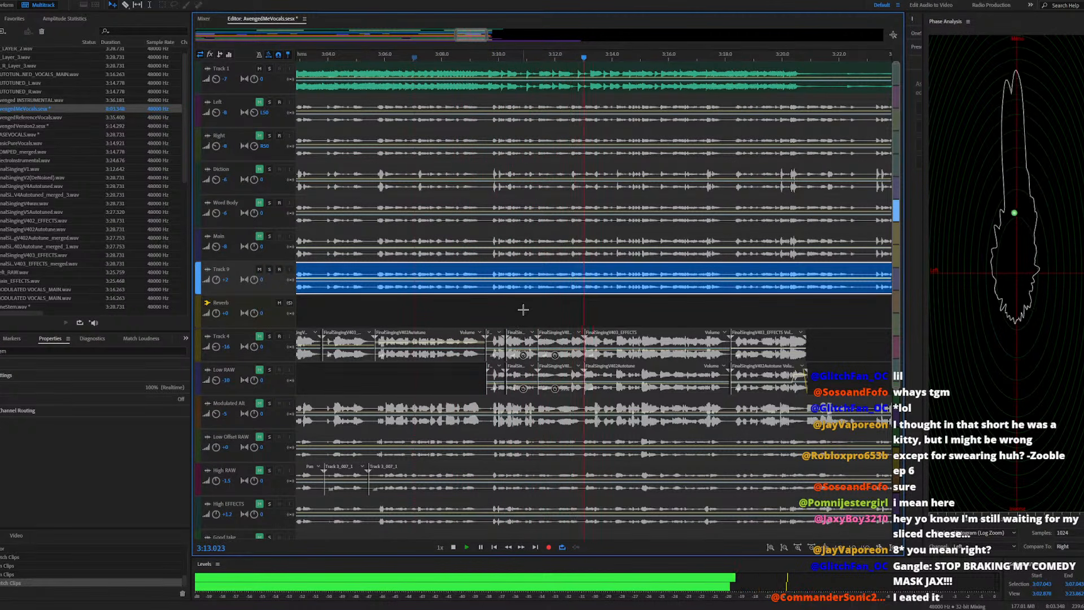
pyautogui.scroll(-3, 430, 306)
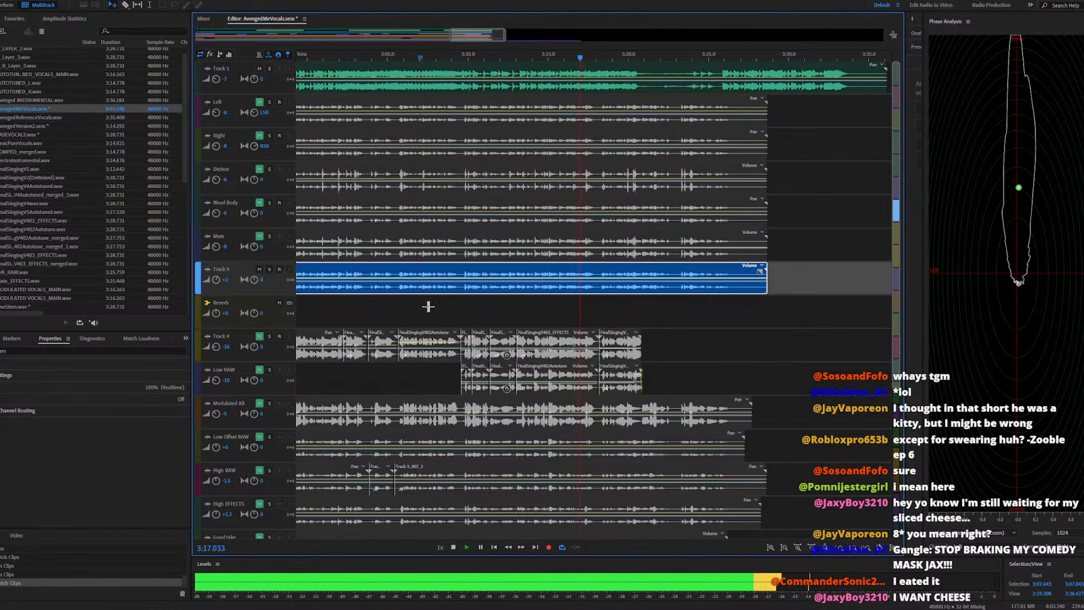
pyautogui.scroll(2, 508, 315)
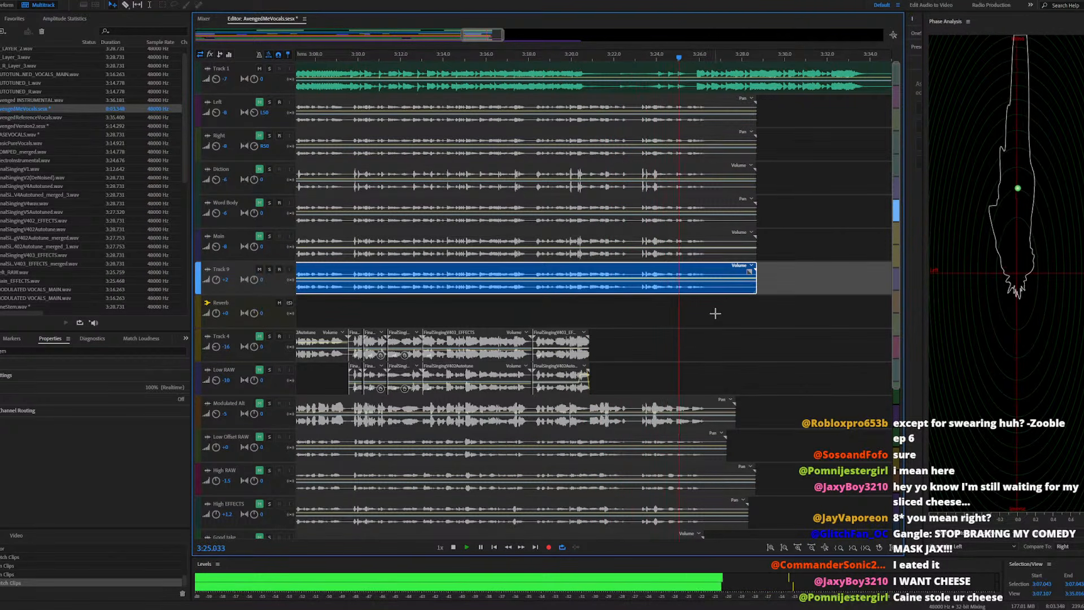
# In OneStem, lower the level of the short sound from about 3:22.41 to 3:22.83 and replay from 3:21.00
pyautogui.click(613, 56)
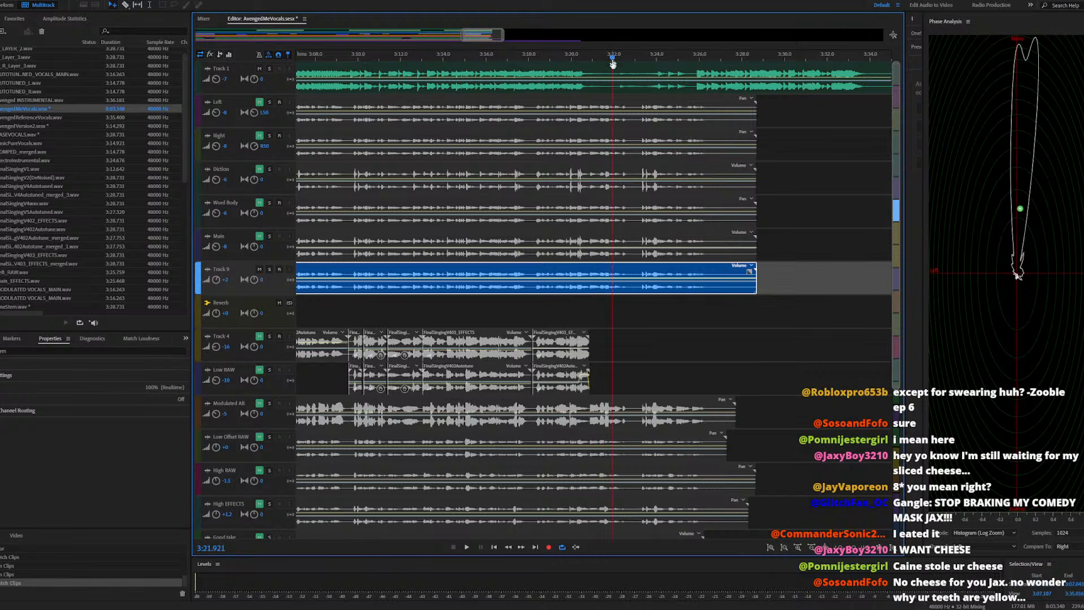
pyautogui.doubleClick(628, 274)
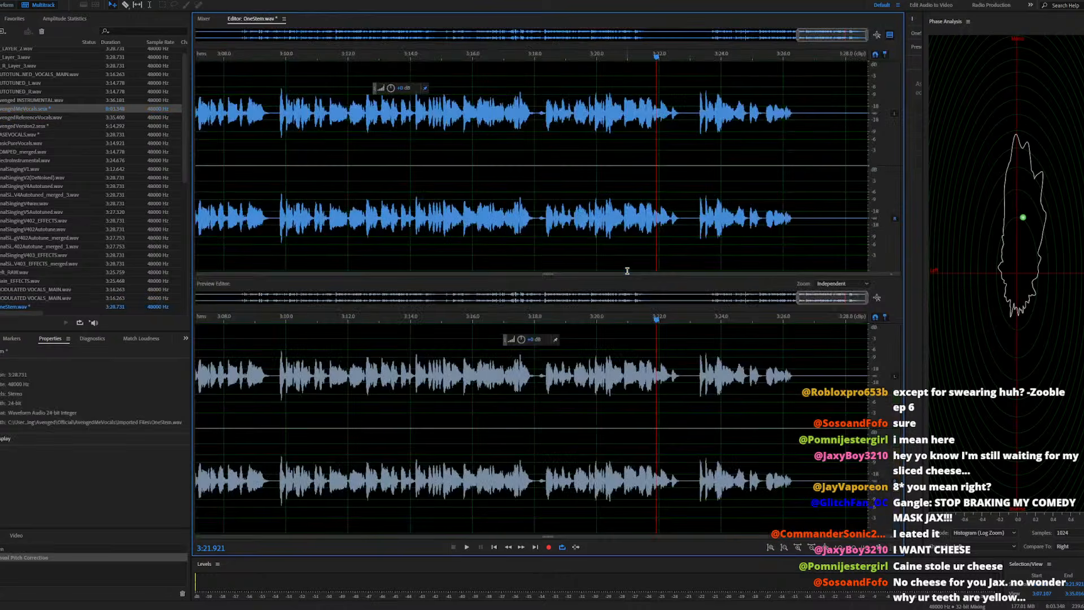
pyautogui.press('space')
pyautogui.scroll(4, 716, 249)
pyautogui.press('space')
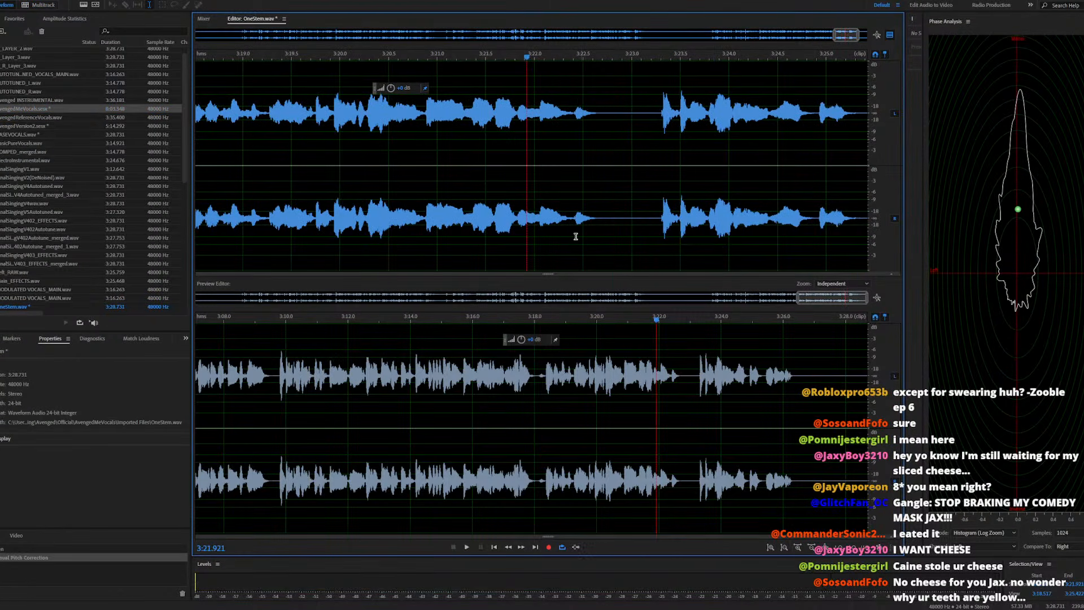
pyautogui.moveTo(575, 221); pyautogui.dragTo(615, 220)
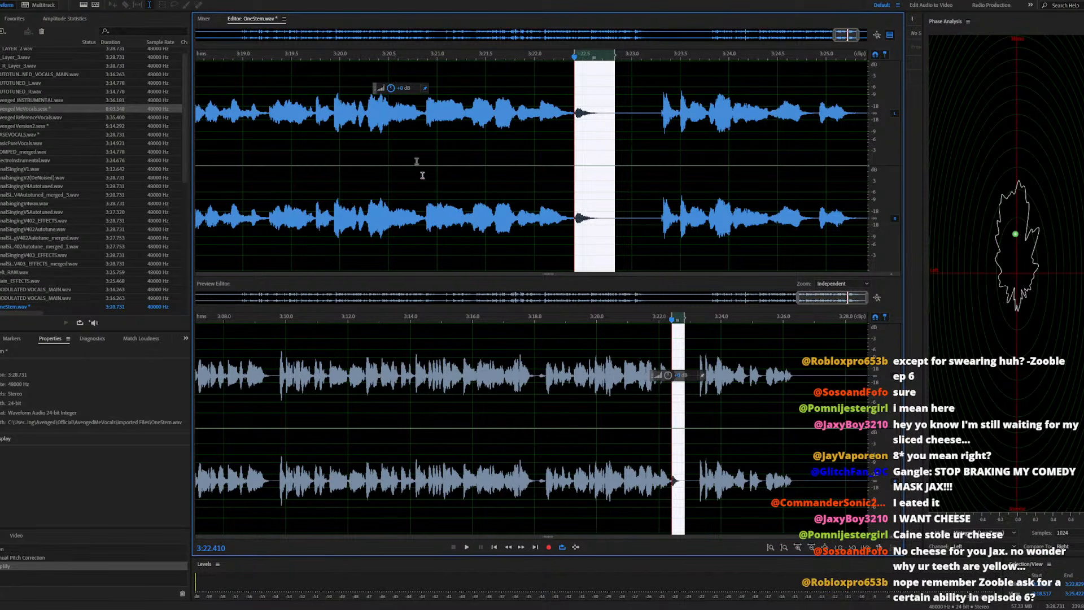
pyautogui.click(438, 195)
pyautogui.press('space')
pyautogui.press('space')
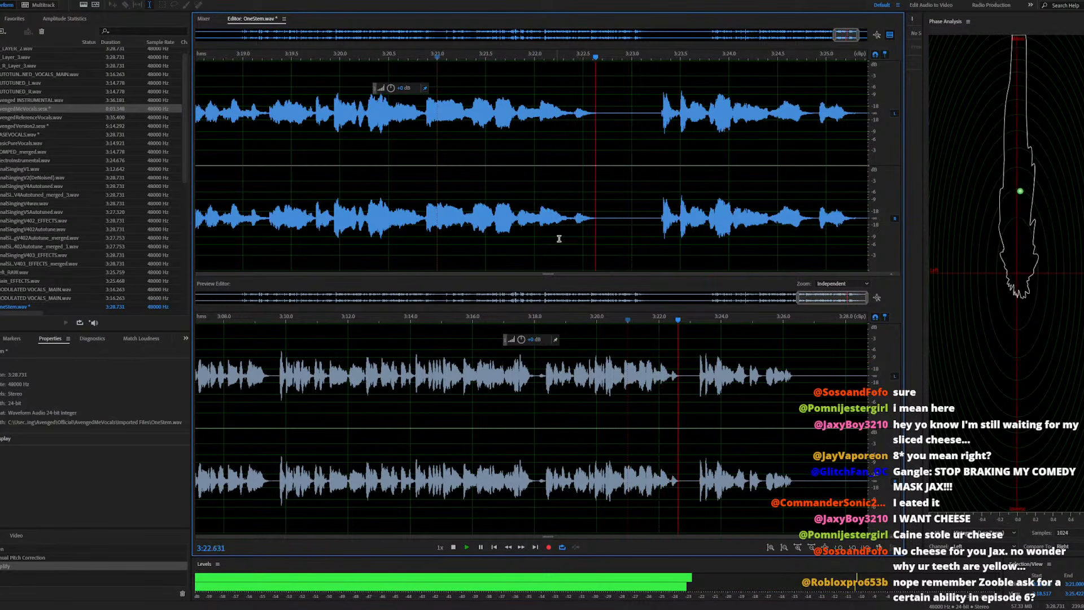
pyautogui.scroll(-2, 608, 218)
pyautogui.scroll(-1, 609, 218)
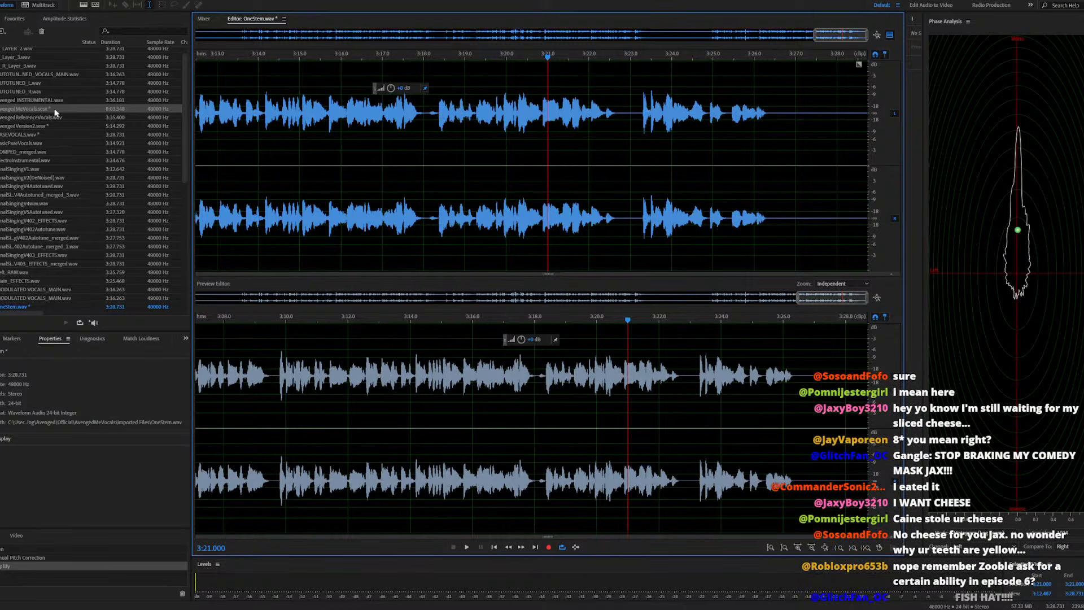
# Return to the AvengedMeVocals session and play the song's opening vocals from about 0:08.94
pyautogui.doubleClick(30, 110)
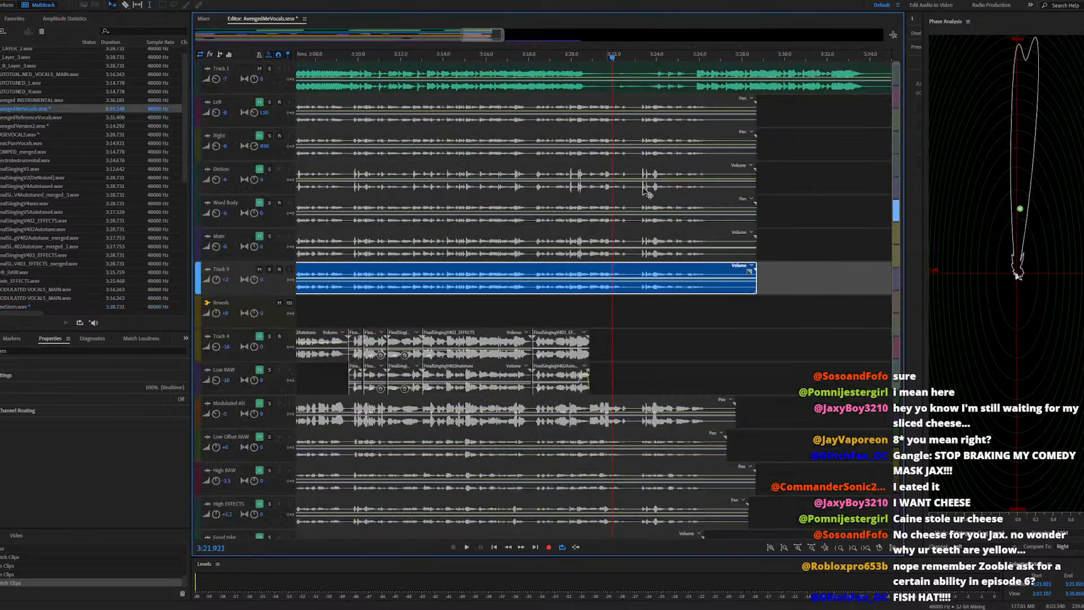
pyautogui.scroll(-5, 762, 241)
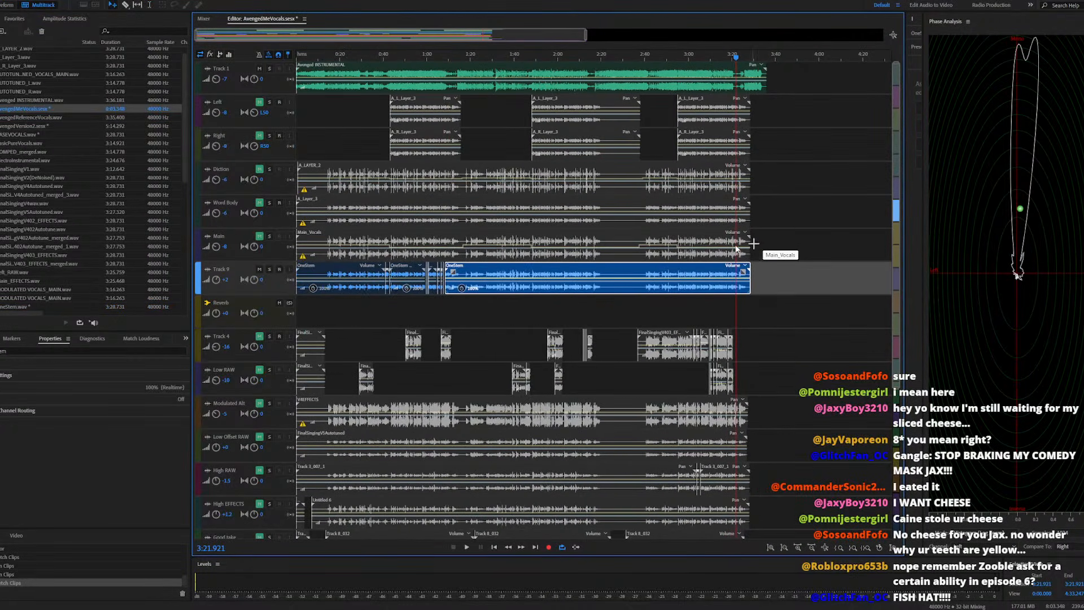
pyautogui.click(316, 59)
pyautogui.press('space')
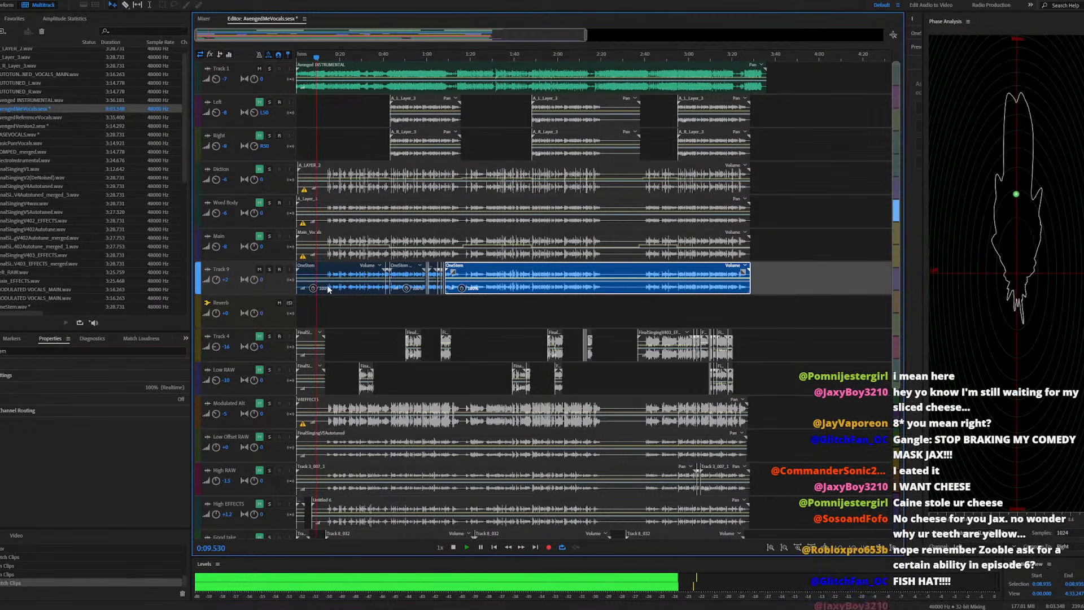
pyautogui.scroll(3, 332, 274)
pyautogui.scroll(2, 314, 275)
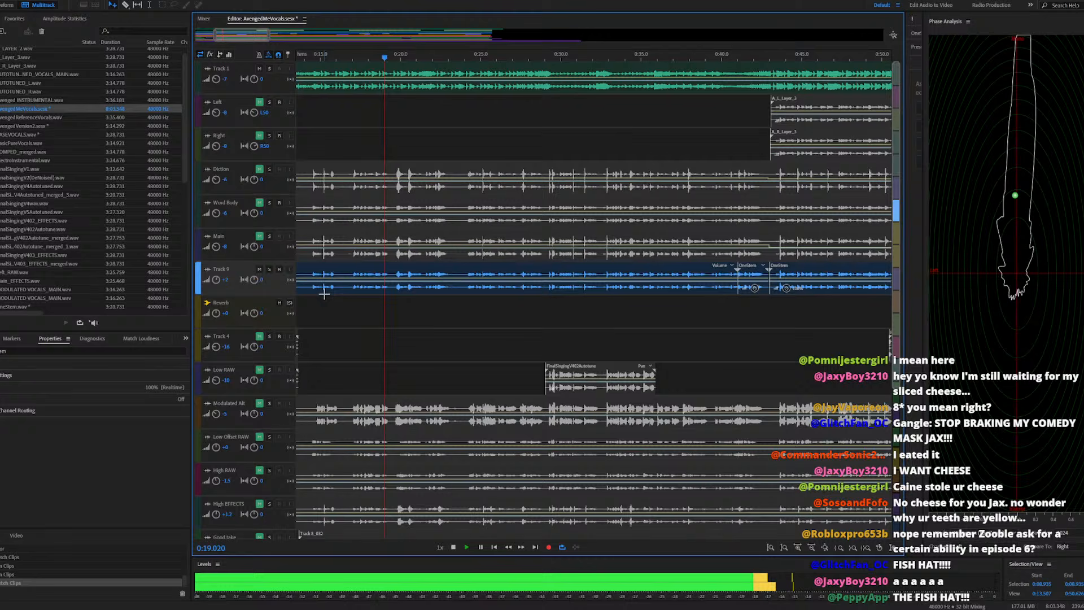
pyautogui.press('space')
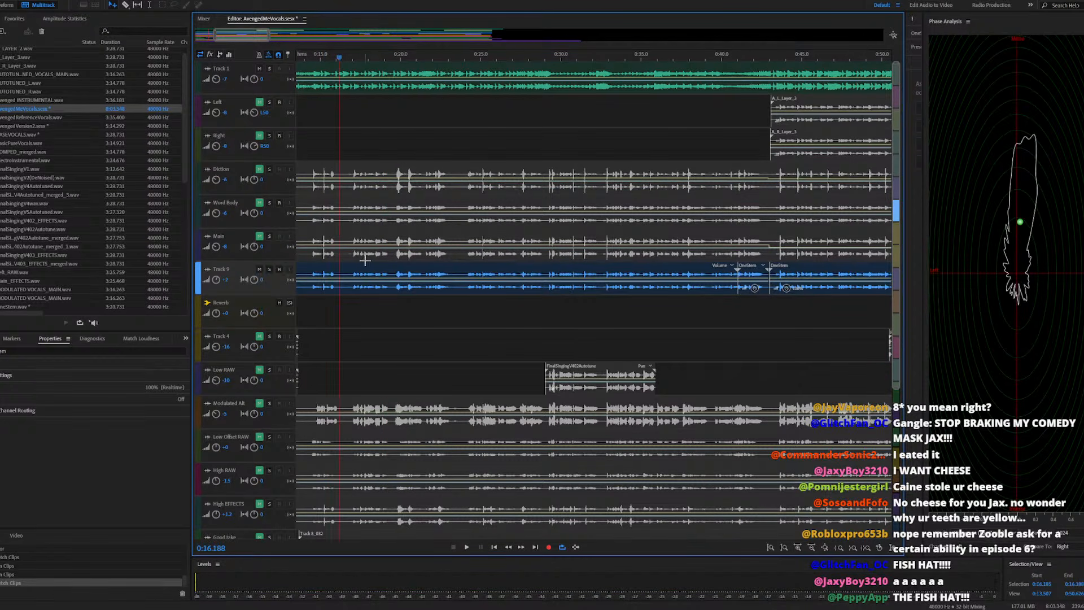
# In OneStem, lower the level of the short sound from about 0:16.61 to 0:17.04 and replay from about 0:14.29
pyautogui.doubleClick(368, 277)
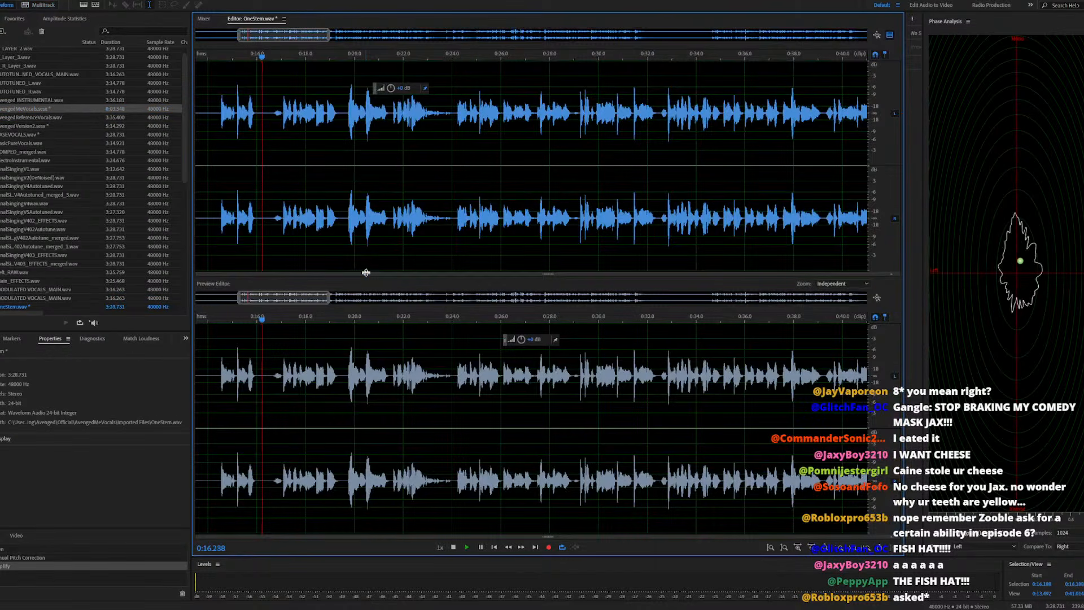
pyautogui.press('space')
pyautogui.moveTo(272, 221); pyautogui.dragTo(281, 238)
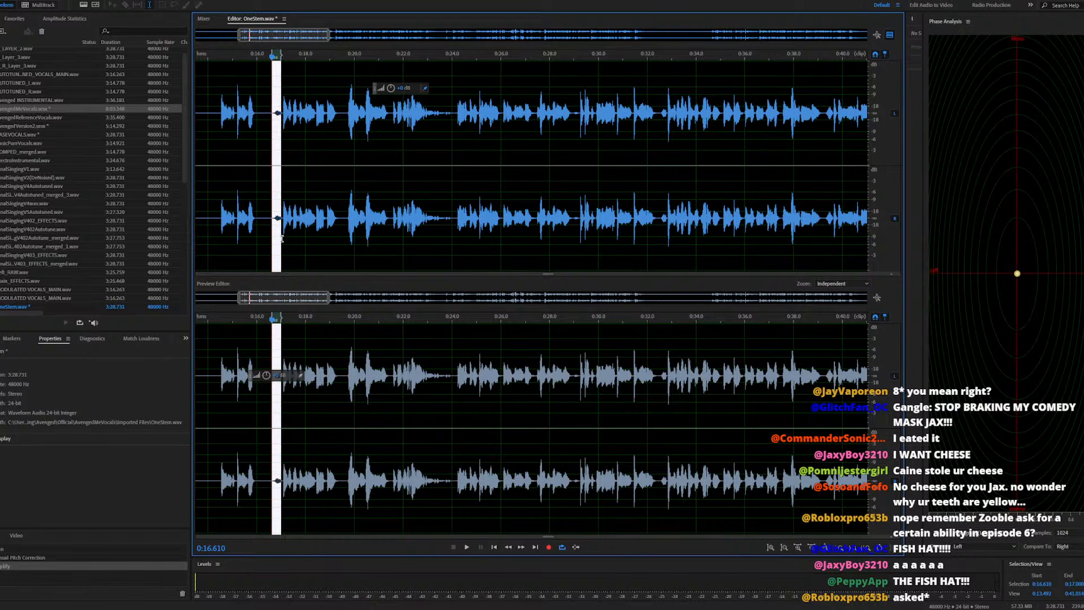
pyautogui.moveTo(391, 88); pyautogui.dragTo(373, 109)
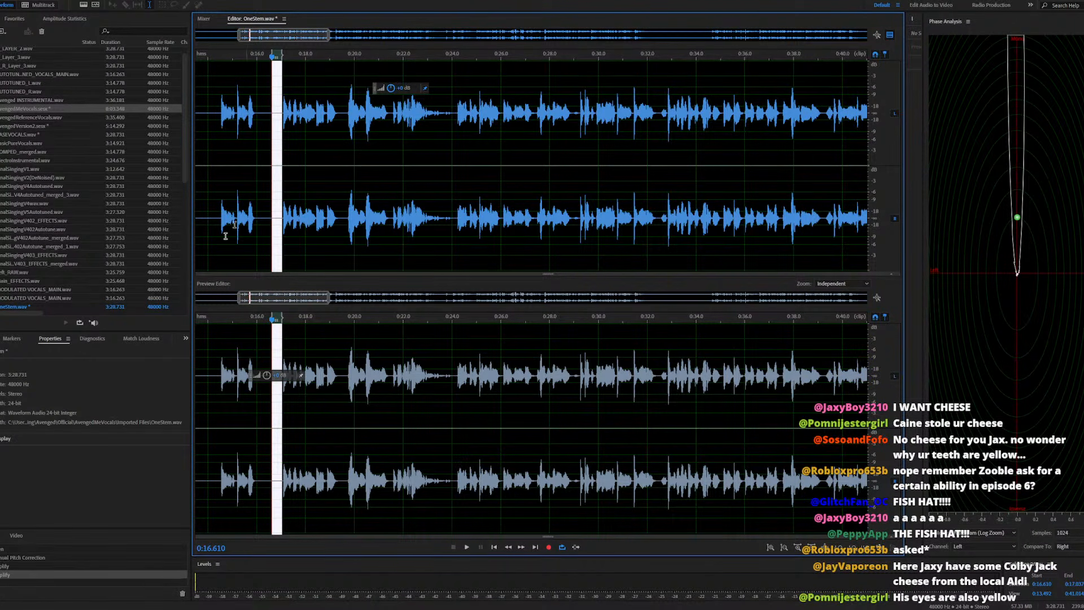
pyautogui.click(215, 228)
pyautogui.press('space')
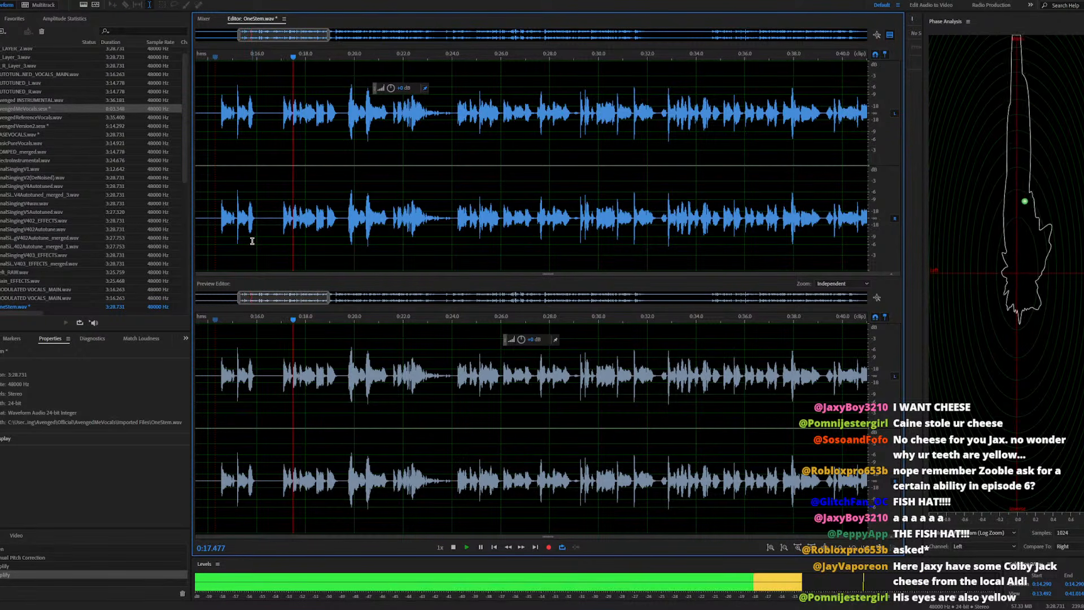
# Return to the AvengedMeVocals session and check the edited opening in the mix, playing from about 0:14.07 and 0:17.74
pyautogui.doubleClick(58, 107)
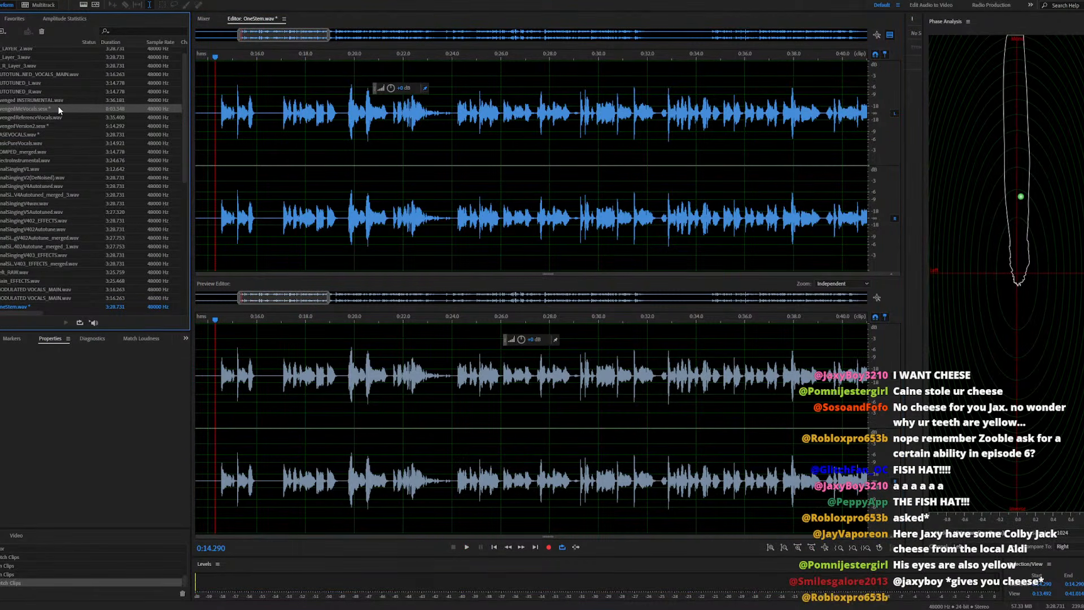
pyautogui.press('space')
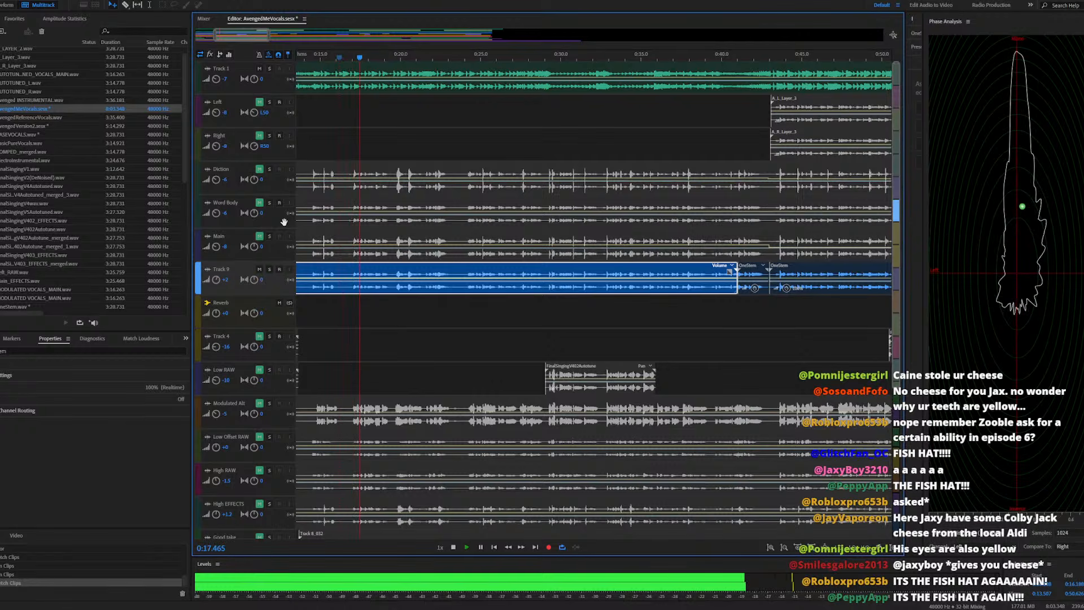
pyautogui.press('space')
pyautogui.click(304, 58)
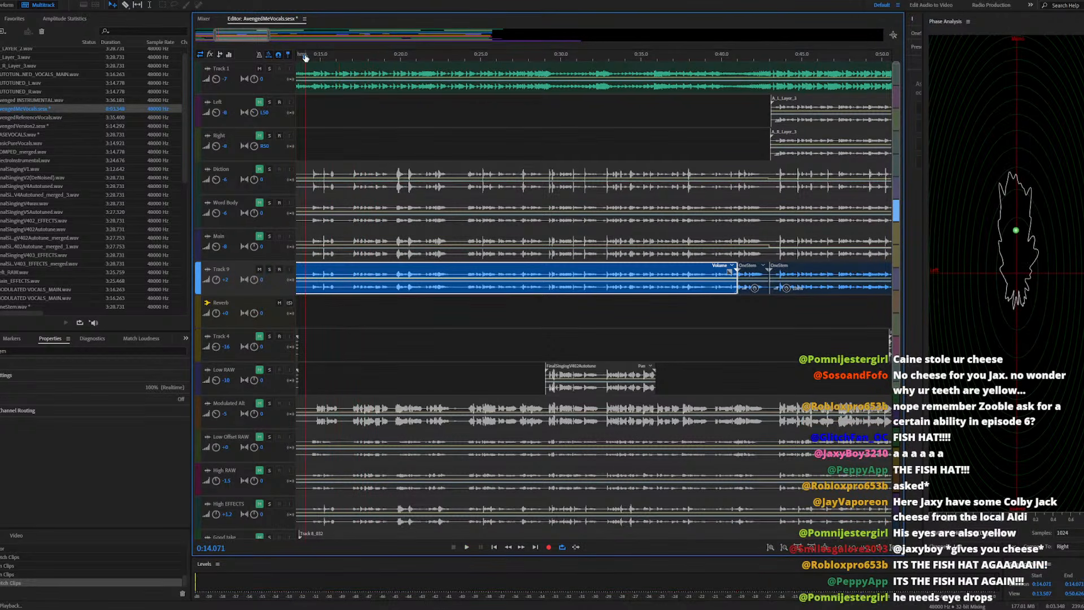
pyautogui.press('space')
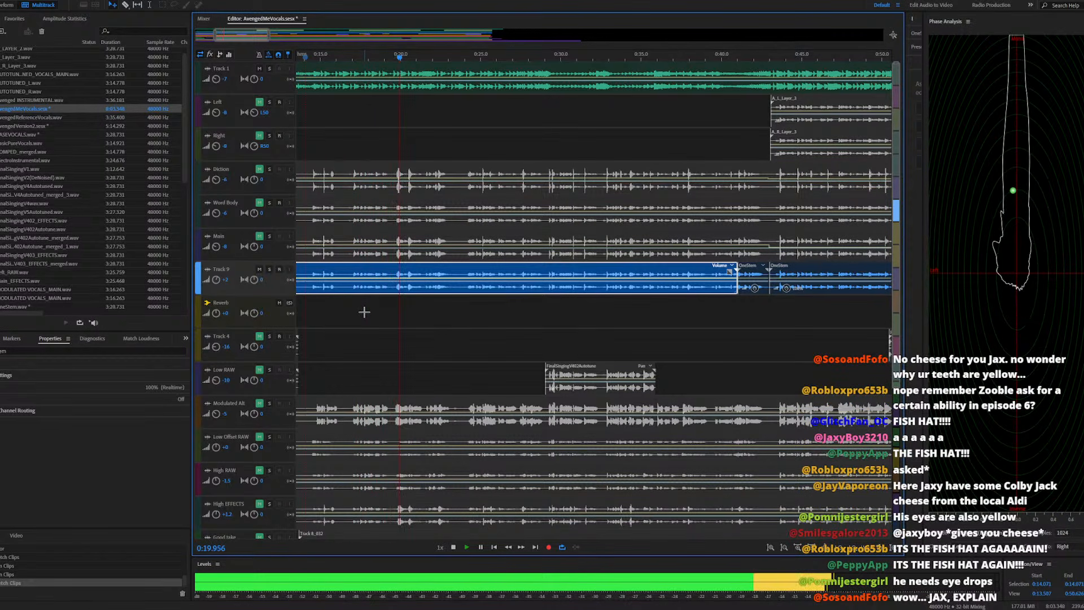
pyautogui.press('space')
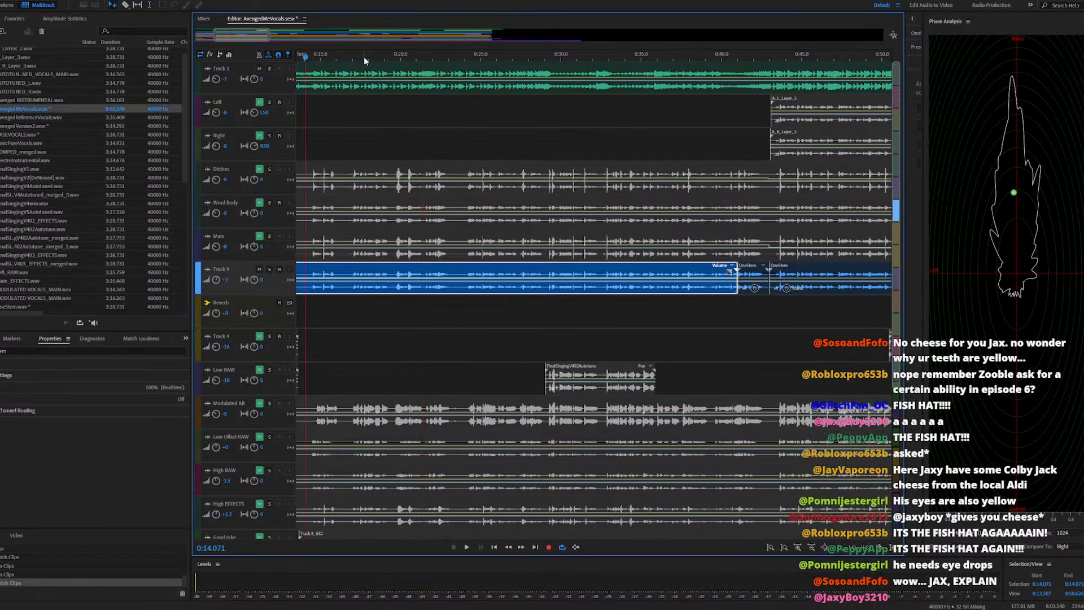
pyautogui.press('space')
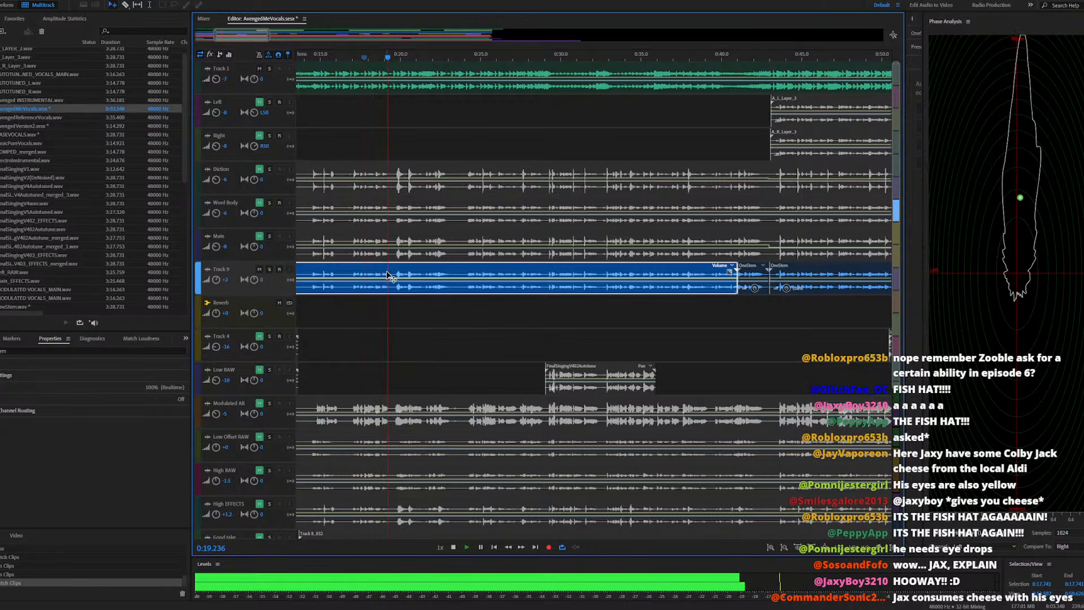
pyautogui.press('space')
# Open the OneStem clip from Track 9 and replay the vocal phrase from about 0:17.74
pyautogui.doubleClick(388, 275)
pyautogui.press('space')
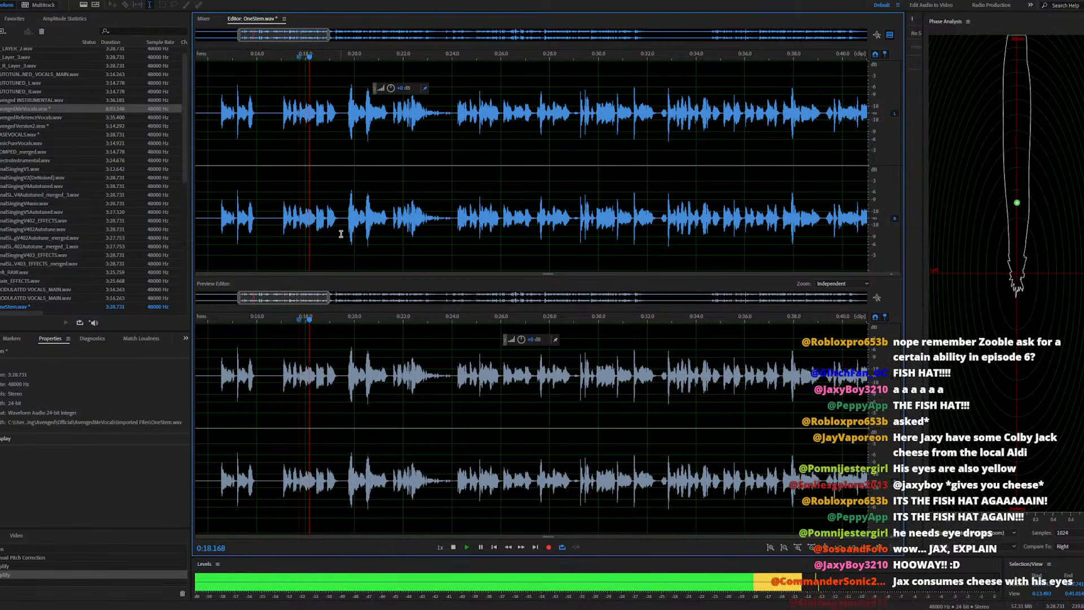
pyautogui.scroll(3, 325, 223)
pyautogui.press('space')
pyautogui.scroll(2, 323, 227)
pyautogui.press('space')
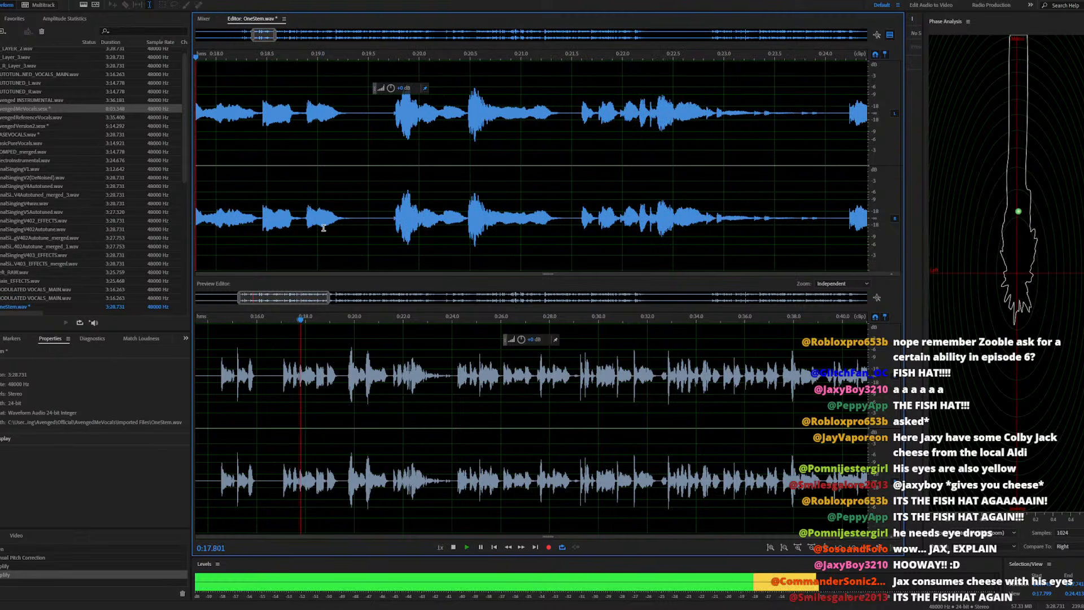
pyautogui.press('space')
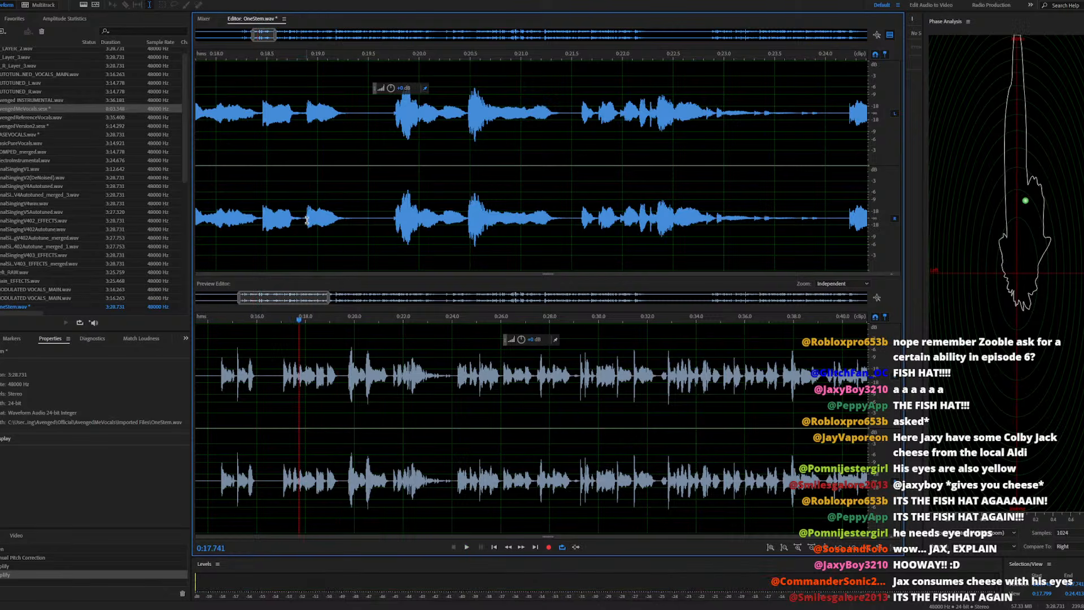
# Using Manual Pitch Correction on OneStem, lower the pitch envelope slightly between about 0:18.83 and 0:19.33 and preview from 0:17.74
pyautogui.click(52, 1)
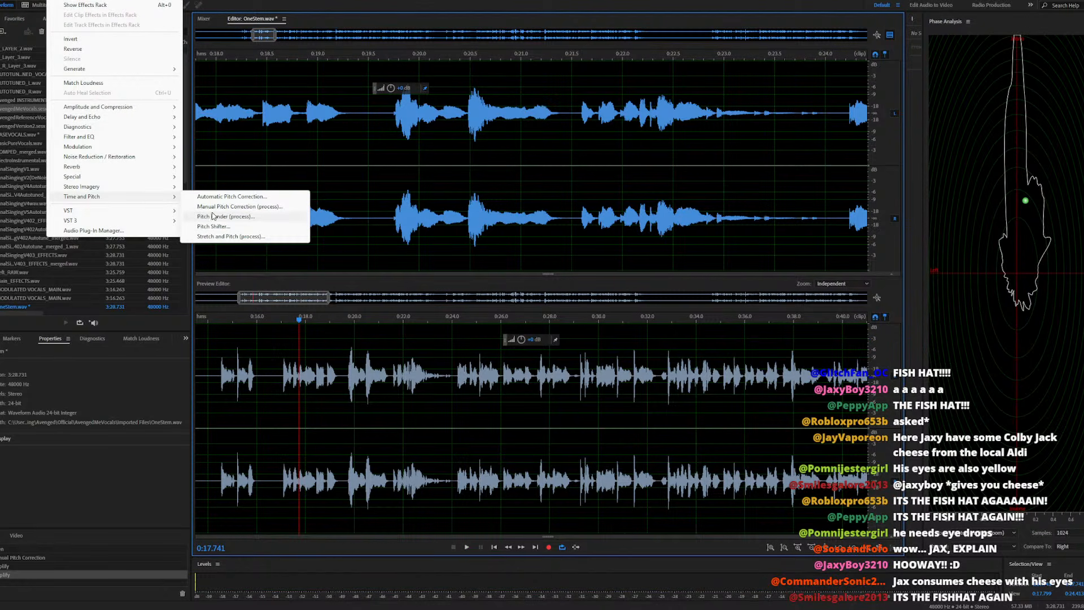
pyautogui.click(224, 207)
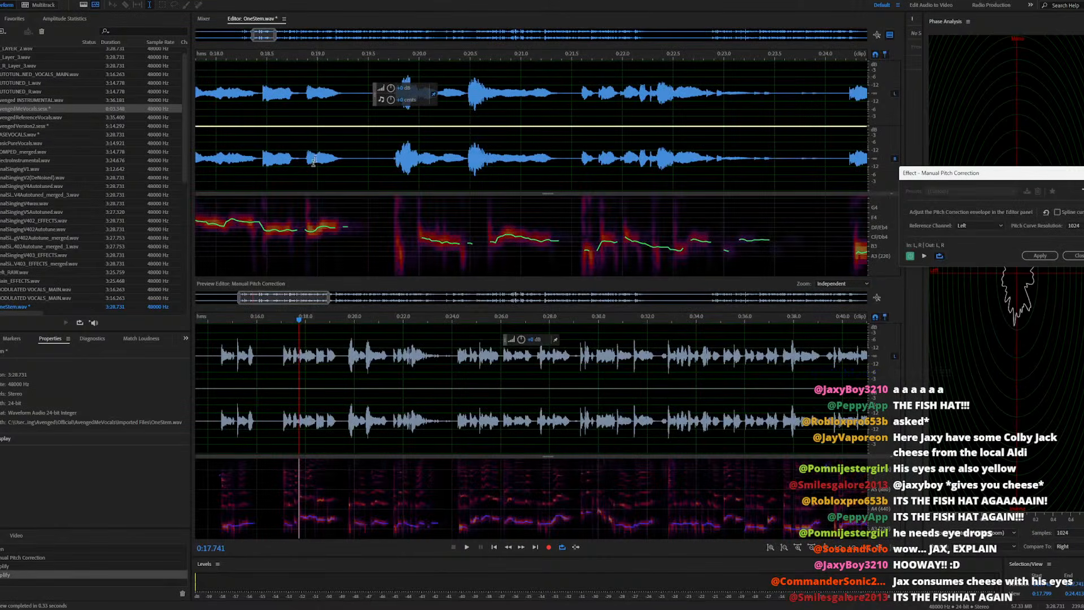
pyautogui.click(264, 127)
pyautogui.scroll(-4, 282, 141)
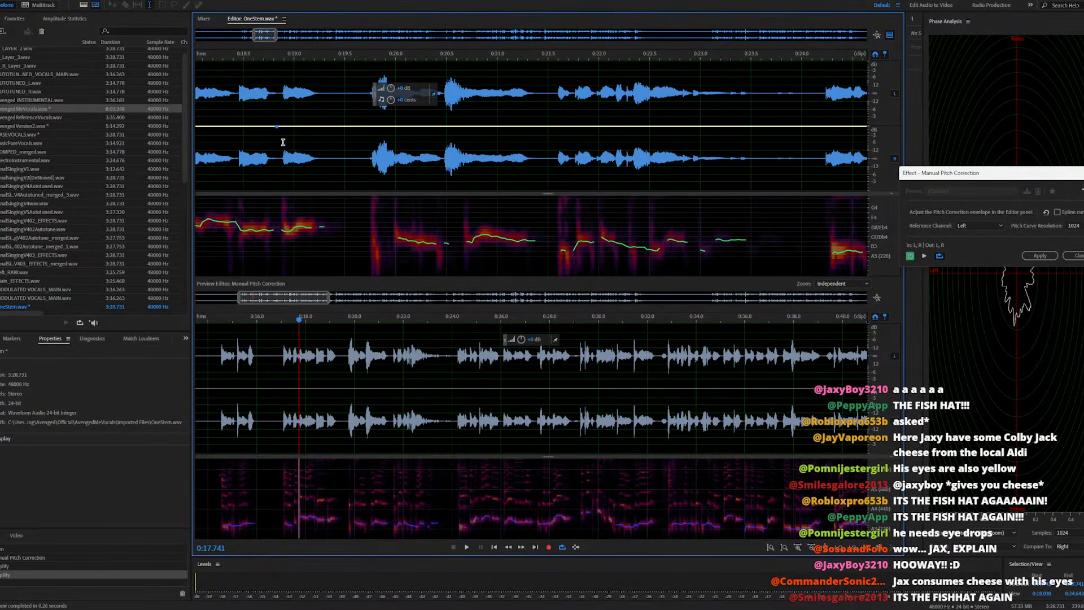
pyautogui.press('space')
pyautogui.press('space')
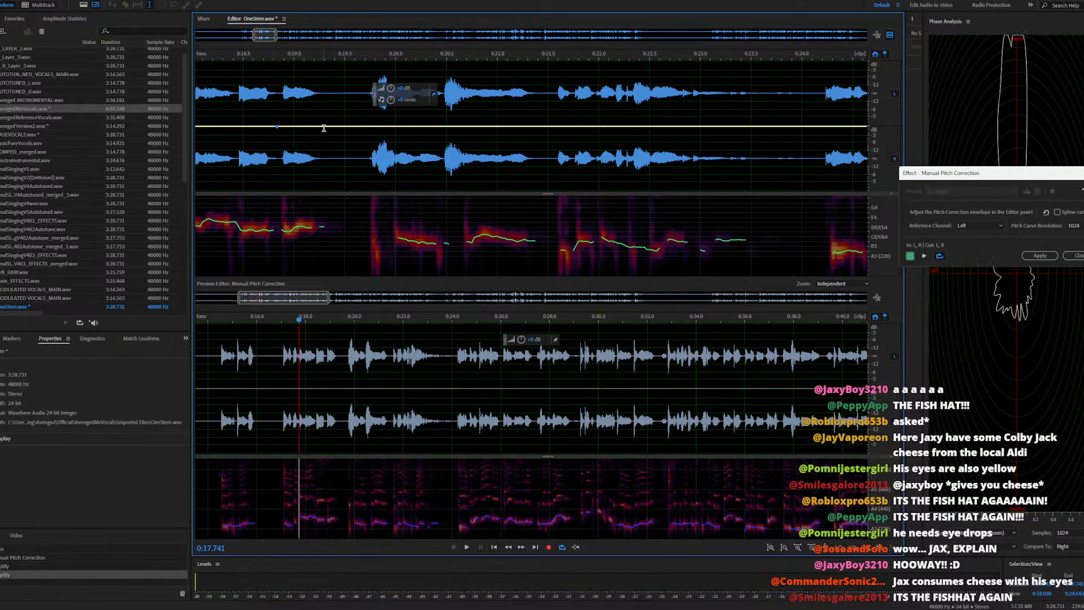
pyautogui.click(328, 127)
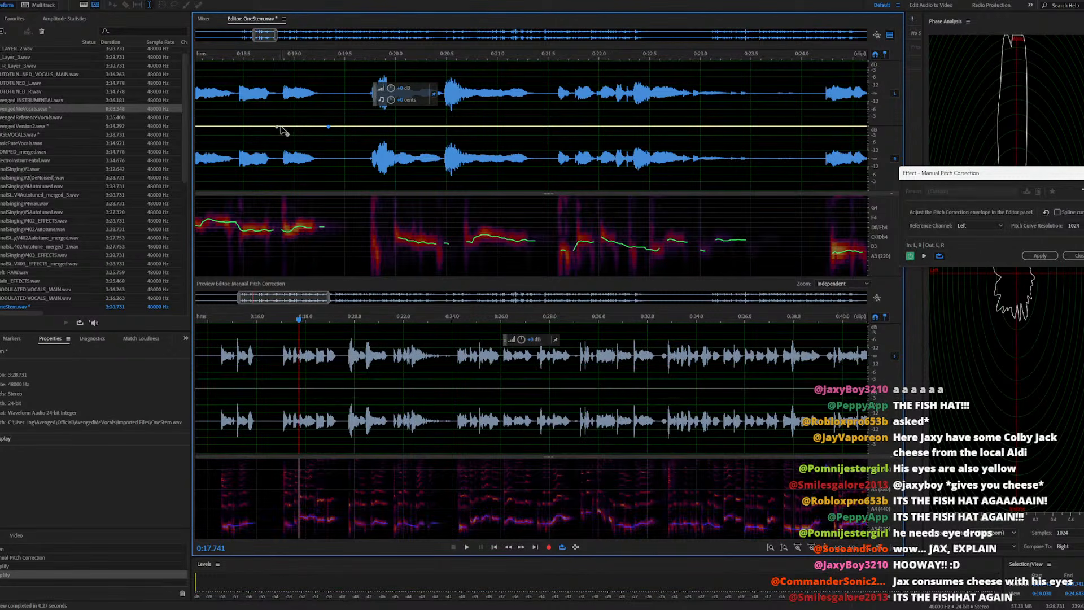
pyautogui.moveTo(277, 131); pyautogui.dragTo(330, 131)
pyautogui.press('space')
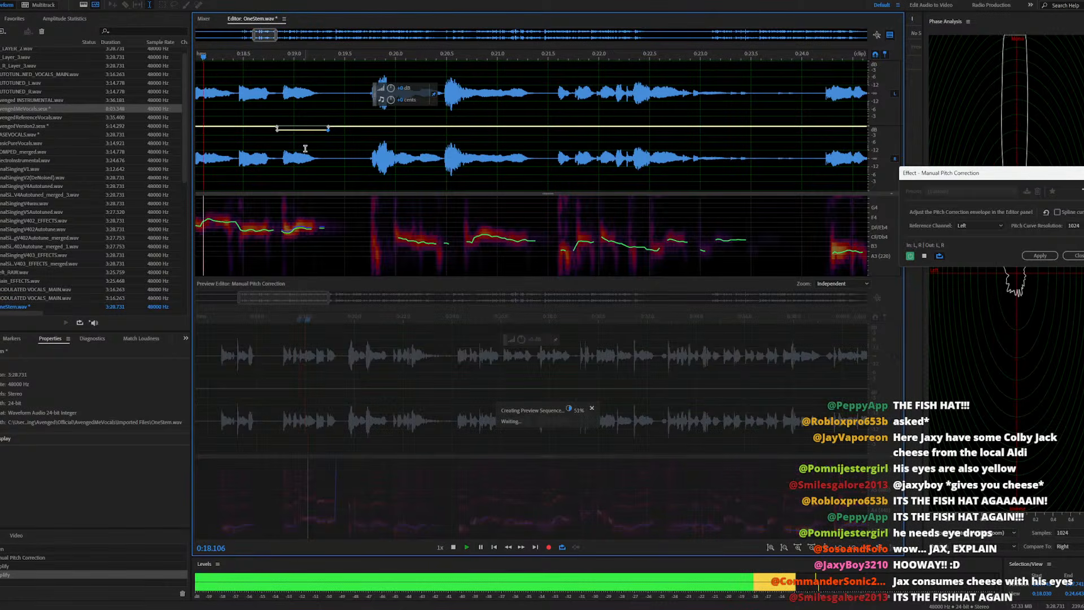
pyautogui.press('space')
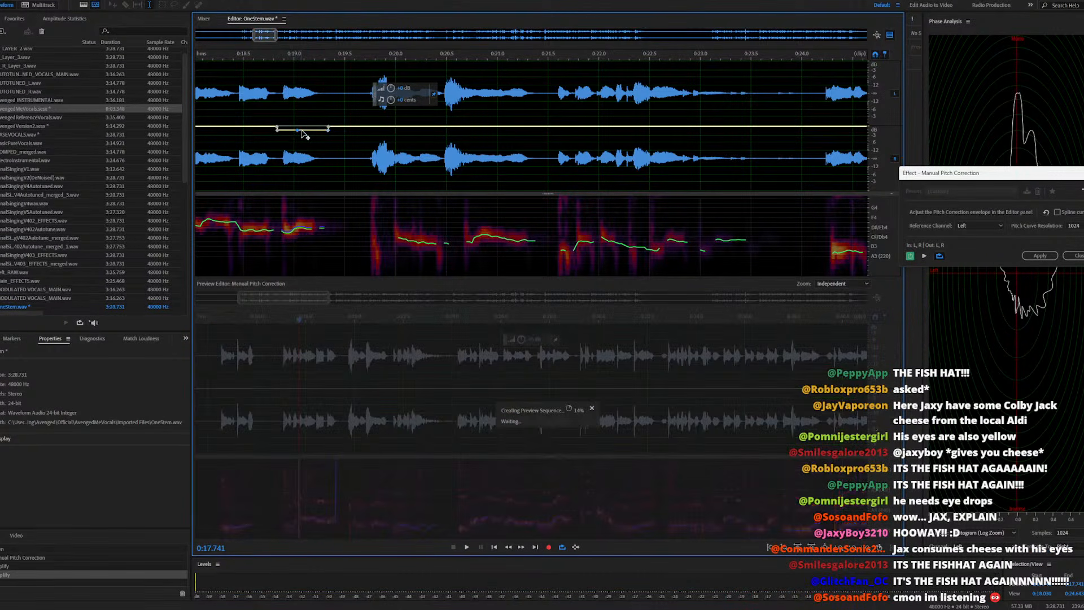
# Add a deeper dip to the pitch envelope at about 0:19.07 and preview the note from 0:17.74
pyautogui.moveTo(298, 130); pyautogui.dragTo(298, 133)
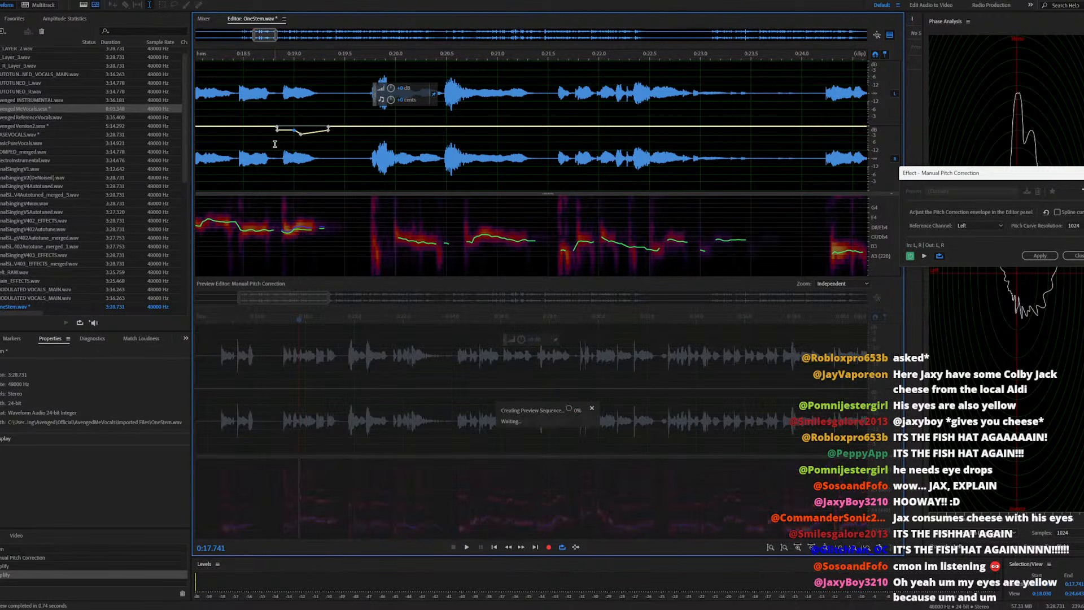
pyautogui.scroll(5, 403, 148)
pyautogui.press('space')
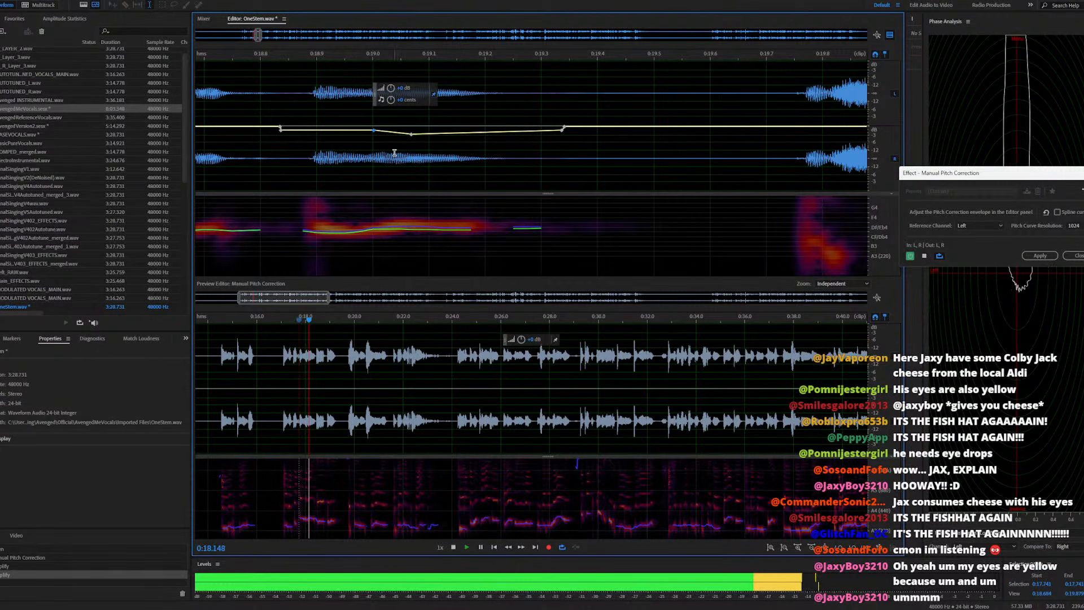
pyautogui.press('space')
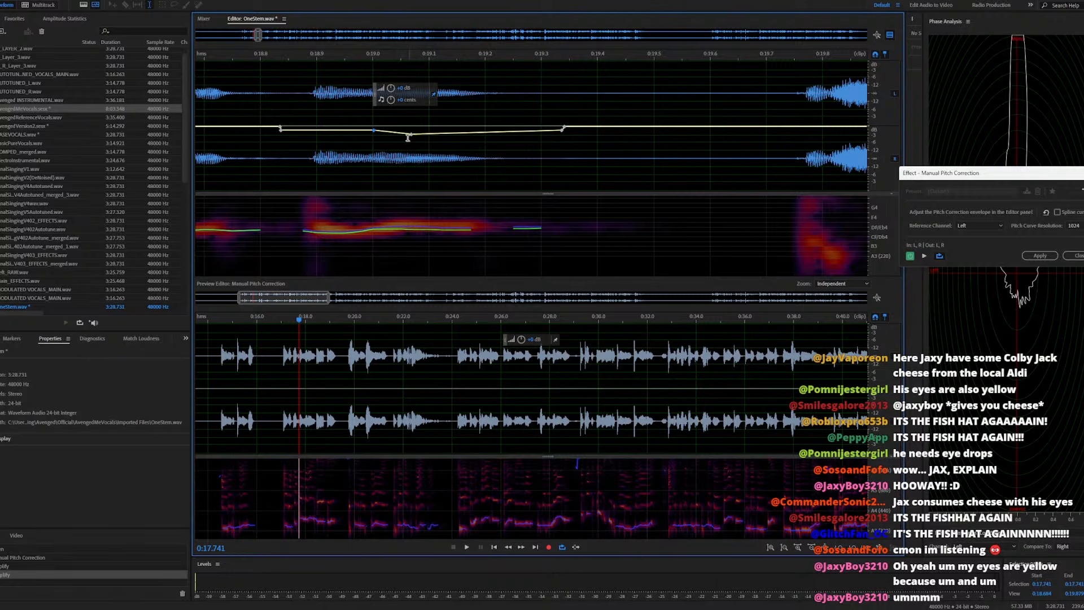
# Move the envelope's dip slightly earlier, lower its end near 0:19.33 to match, preview from 0:17.74 and apply the pitch correction
pyautogui.click(367, 132)
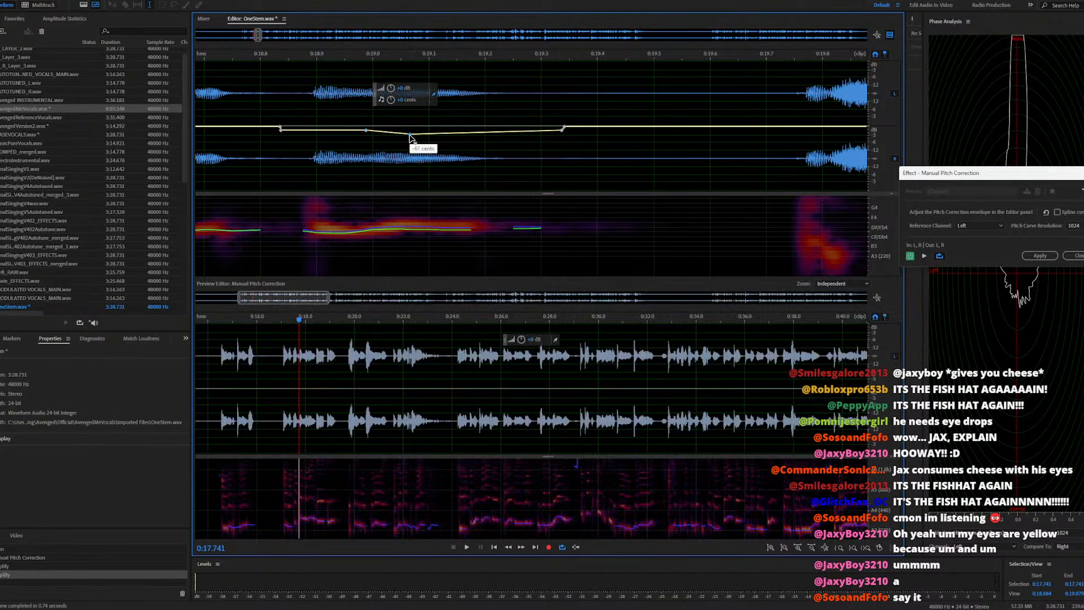
pyautogui.moveTo(412, 135); pyautogui.dragTo(405, 136)
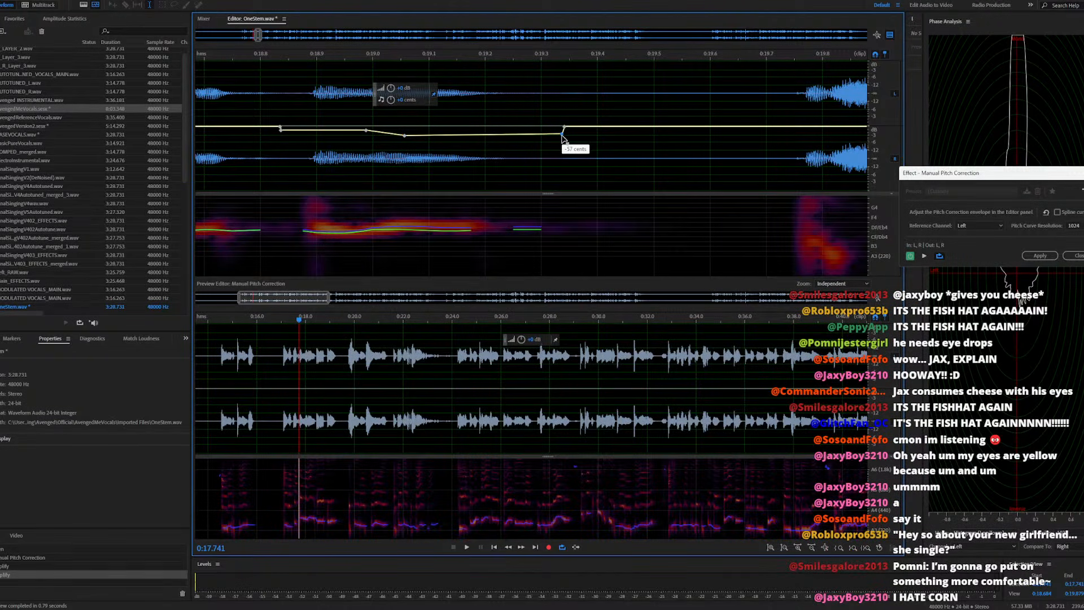
pyautogui.press('space')
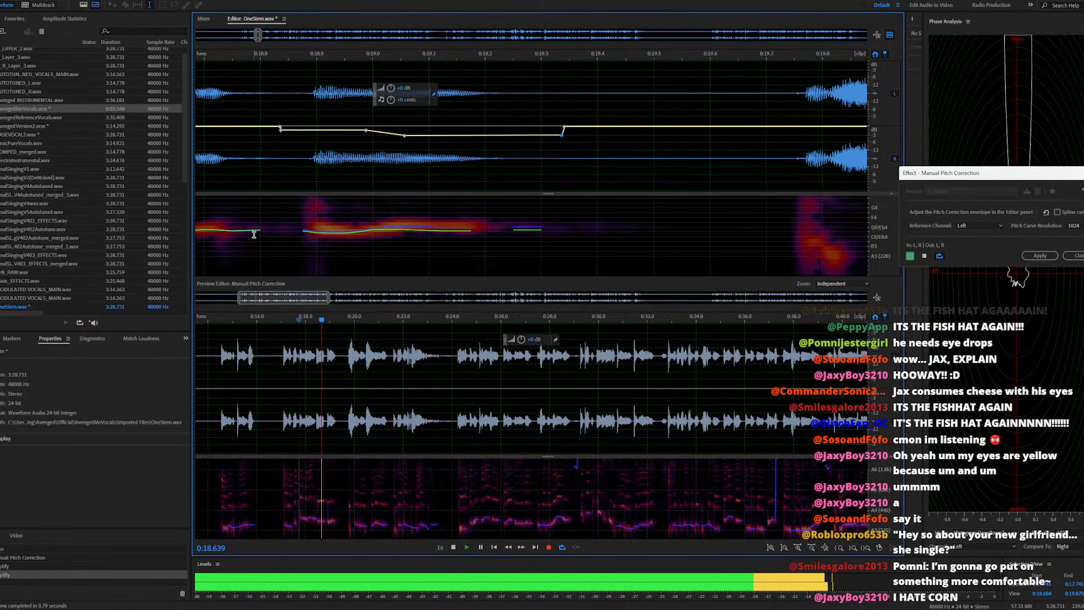
pyautogui.press('space')
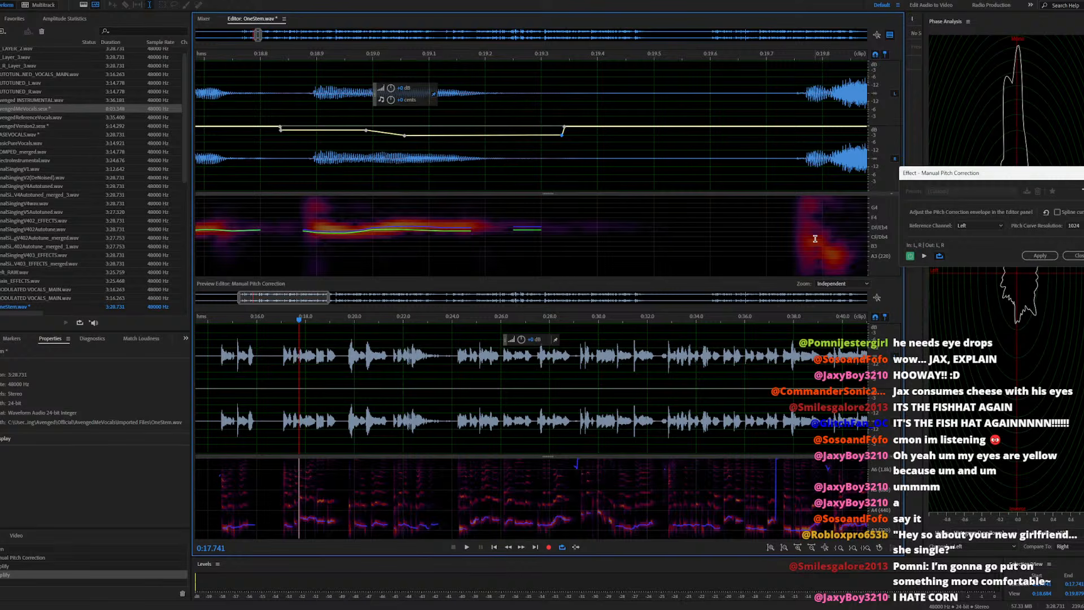
pyautogui.click(1031, 255)
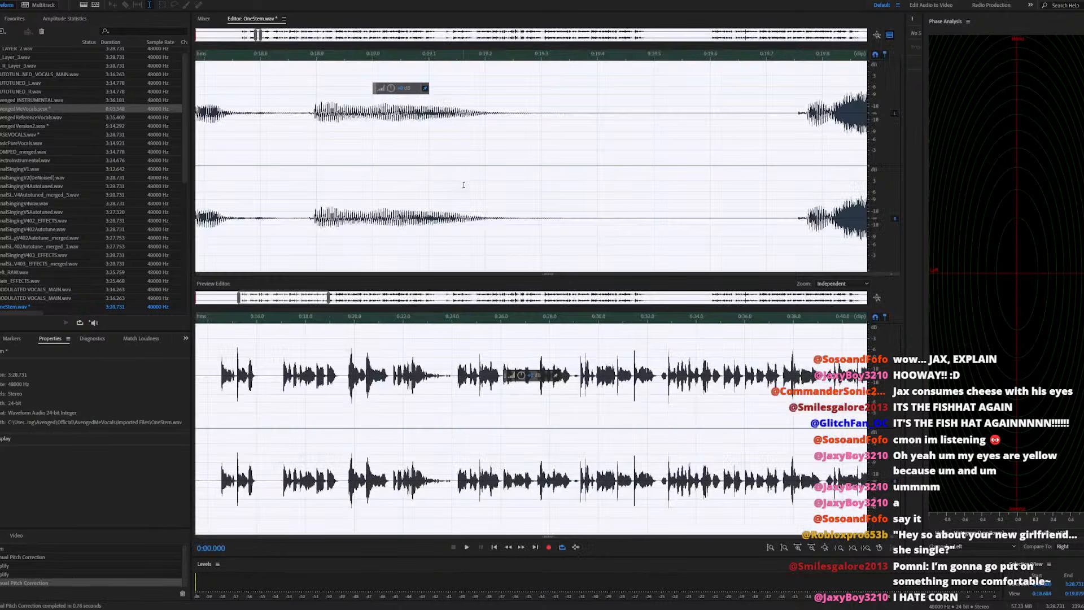
# Return to the AvengedMeVocals session and play the mix from about 0:17.74 through 0:44 to check the corrected note
pyautogui.doubleClick(59, 108)
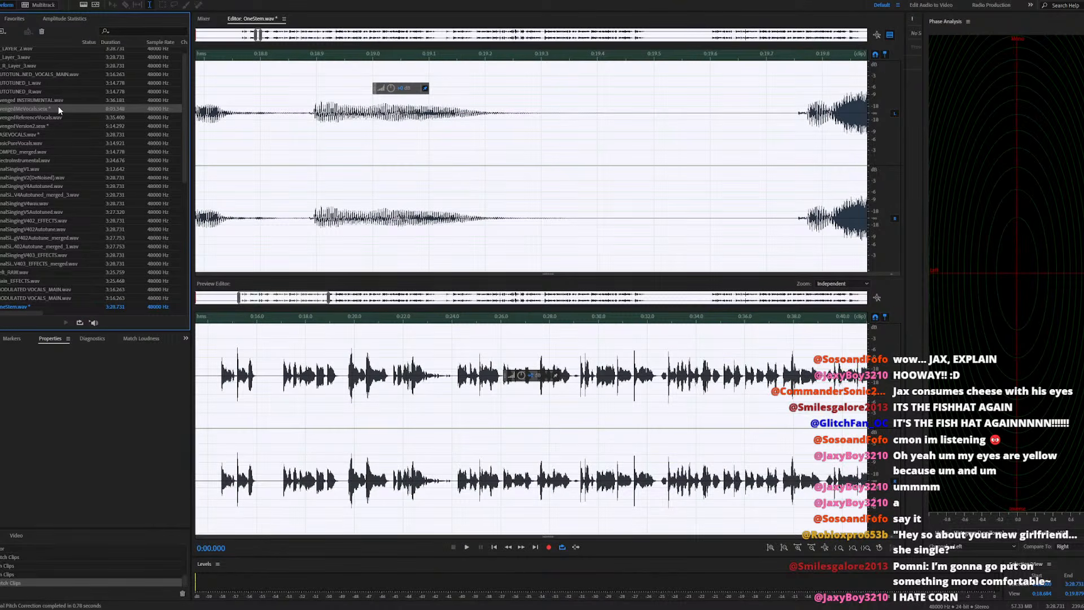
pyautogui.press('space')
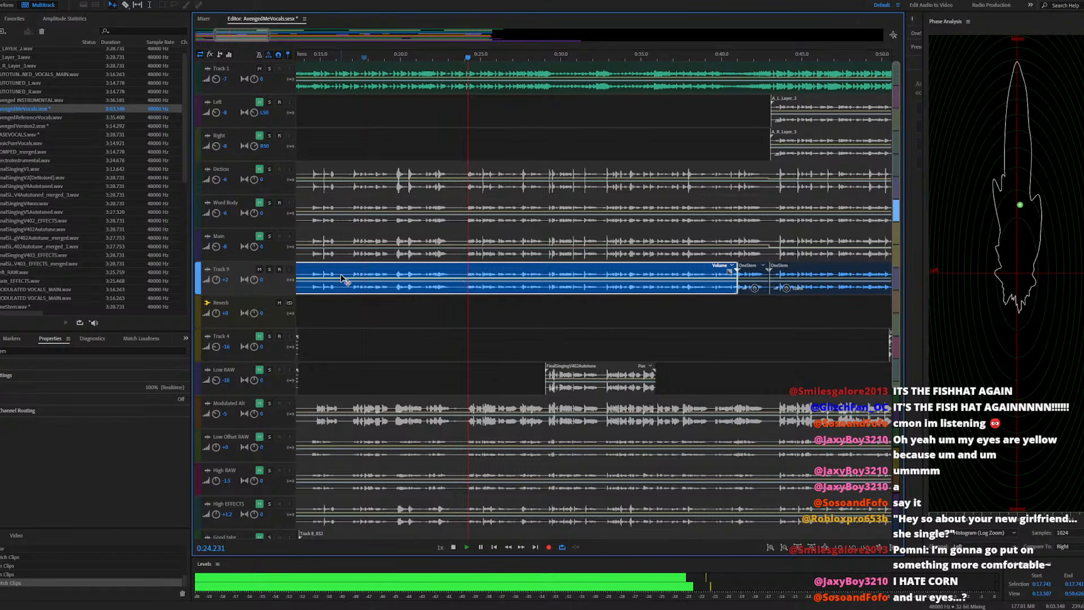
pyautogui.scroll(-2, 340, 277)
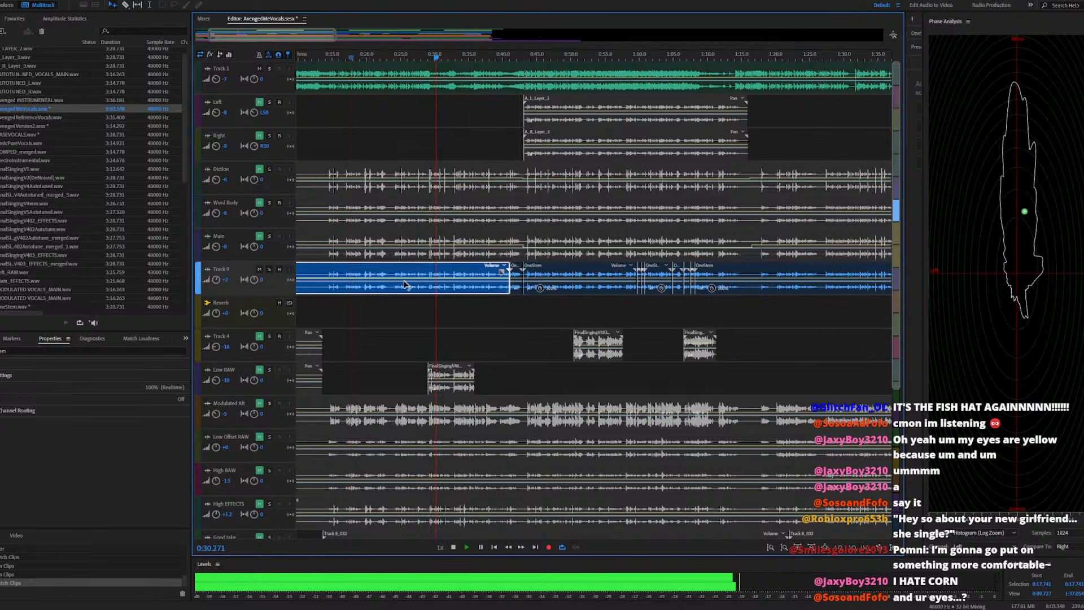
pyautogui.scroll(4, 393, 284)
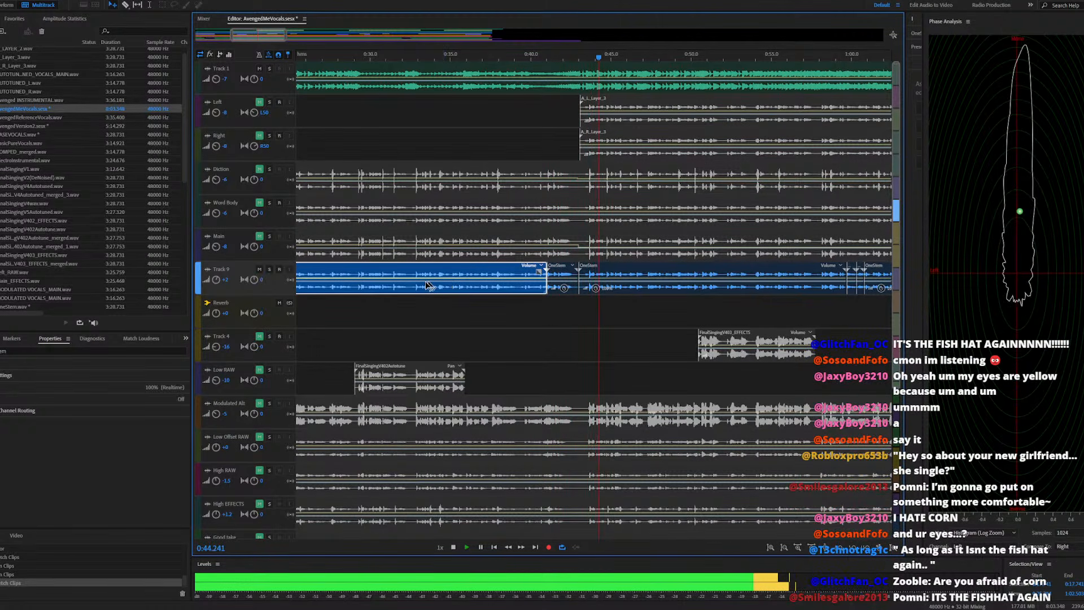
# Listen through Track 9's split vocal clips from about 0:44 to 1:14, checking the transitions between them
pyautogui.scroll(-3, 428, 285)
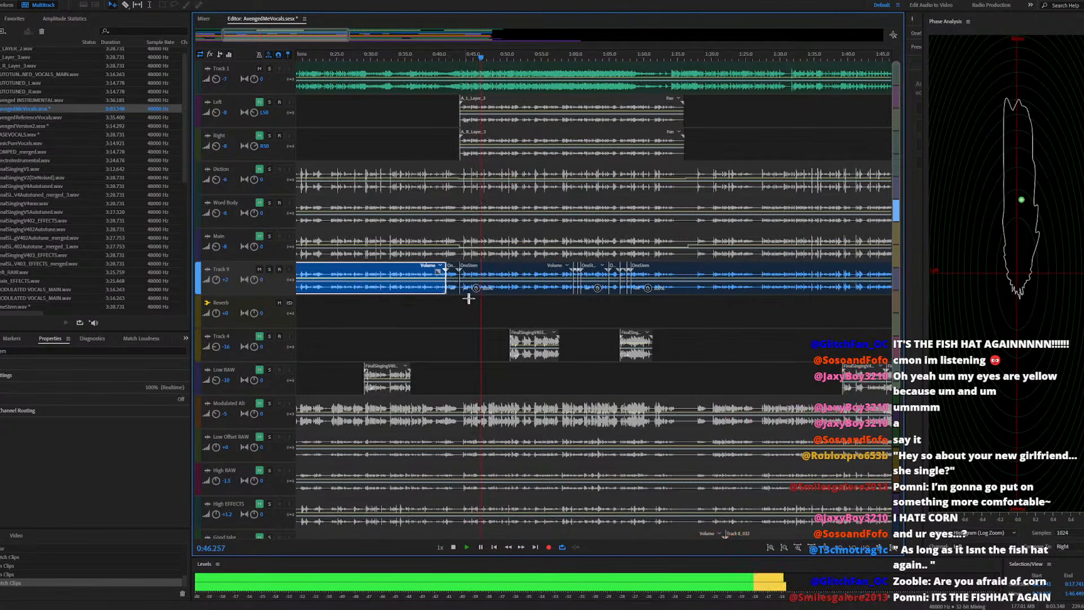
pyautogui.scroll(4, 447, 297)
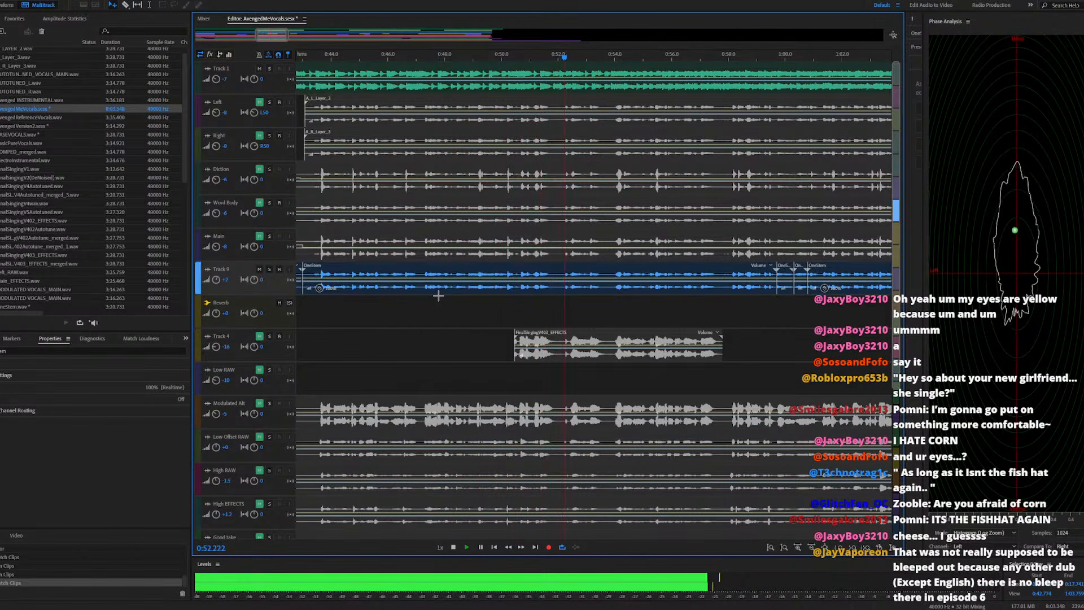
pyautogui.scroll(-2, 438, 295)
pyautogui.scroll(2, 536, 302)
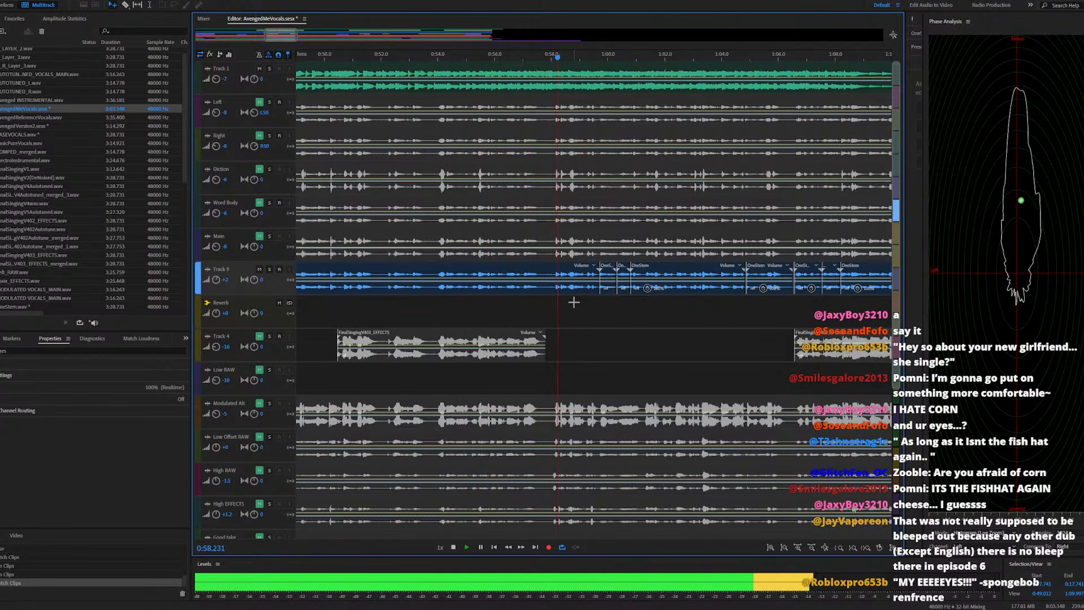
pyautogui.scroll(-1, 465, 302)
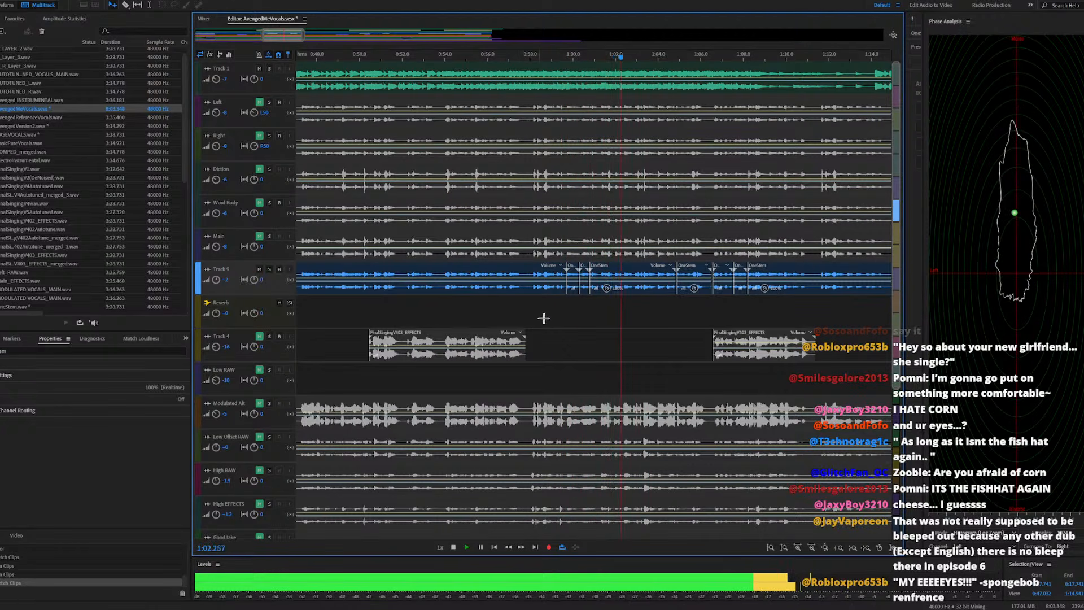
pyautogui.scroll(-2, 530, 304)
pyautogui.scroll(4, 640, 321)
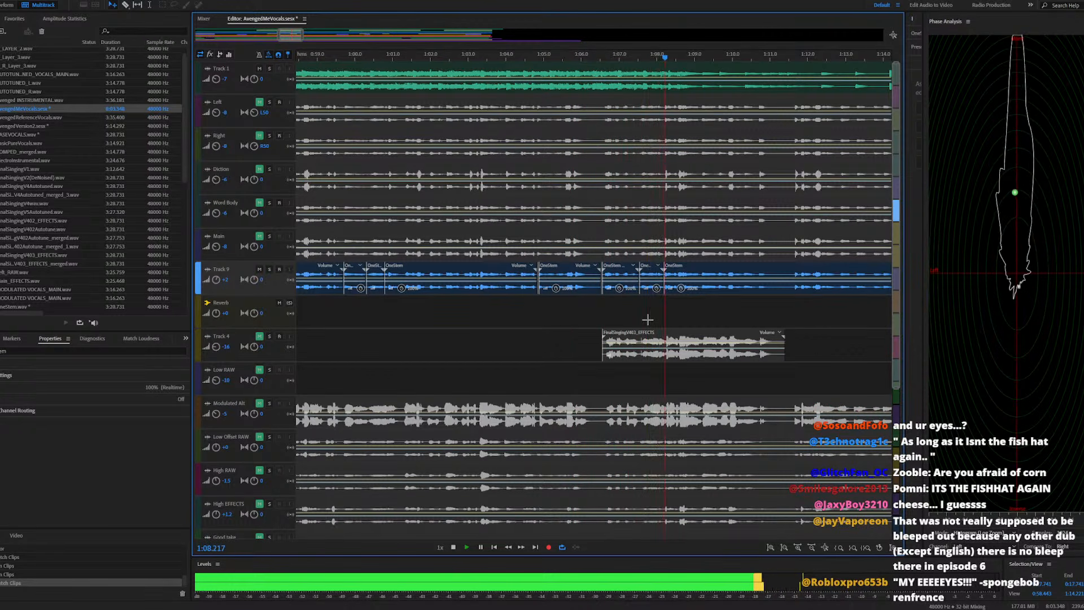
pyautogui.scroll(-4, 615, 313)
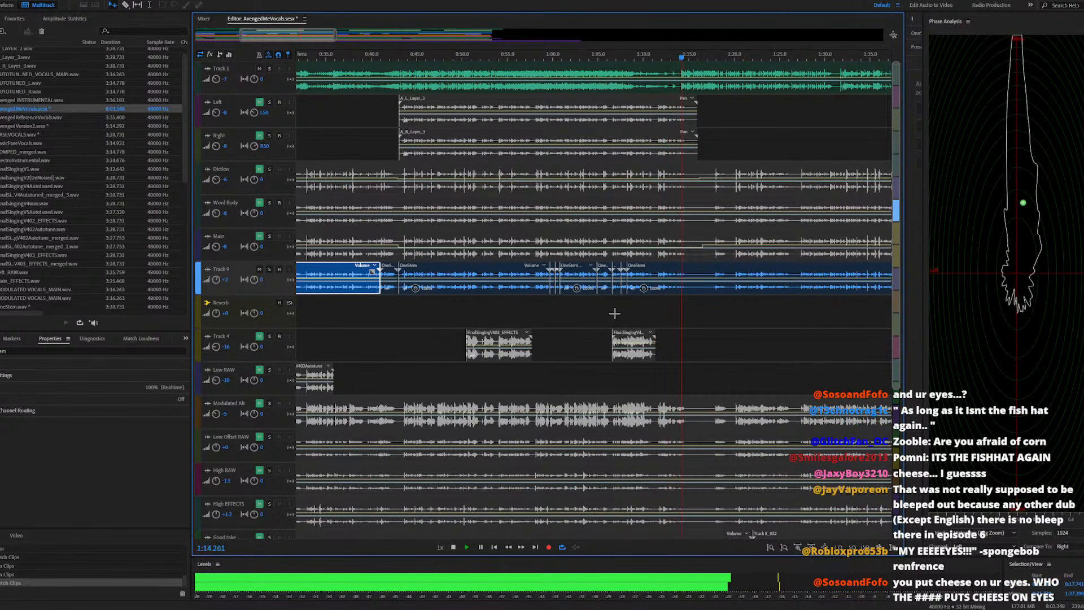
pyautogui.press('space')
# Select all the OneStem clips on Track 9 and merge them into a single clip
pyautogui.scroll(-5, 614, 313)
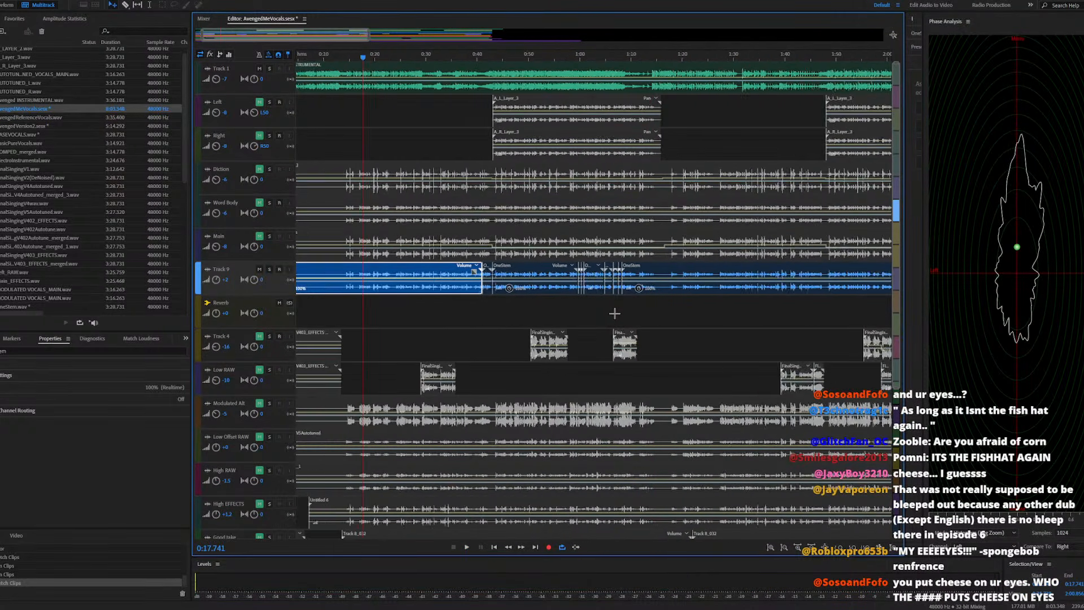
pyautogui.moveTo(761, 279); pyautogui.dragTo(315, 274)
pyautogui.rightClick(335, 277)
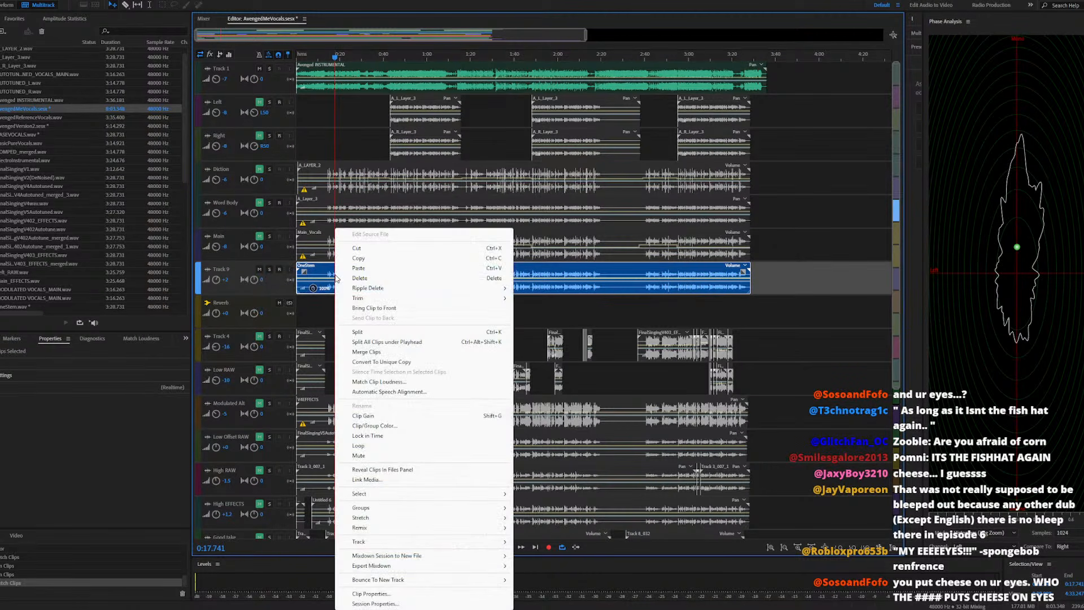
pyautogui.click(369, 352)
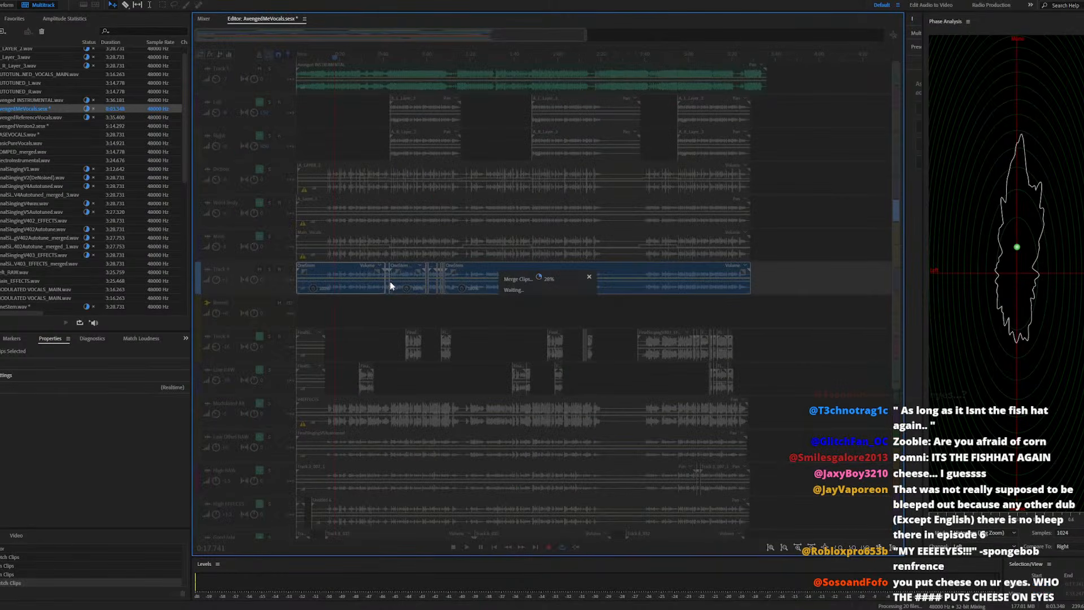
# Play the session from about 0:39 and open Track 9's merged clip in the waveform editor
pyautogui.scroll(4, 409, 284)
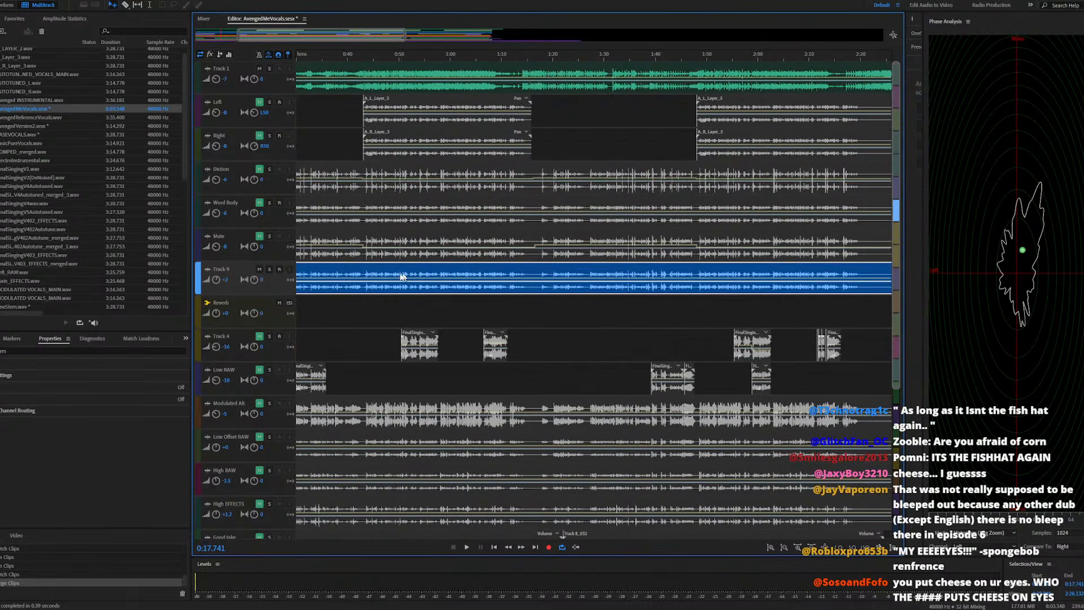
pyautogui.click(342, 56)
pyautogui.press('space')
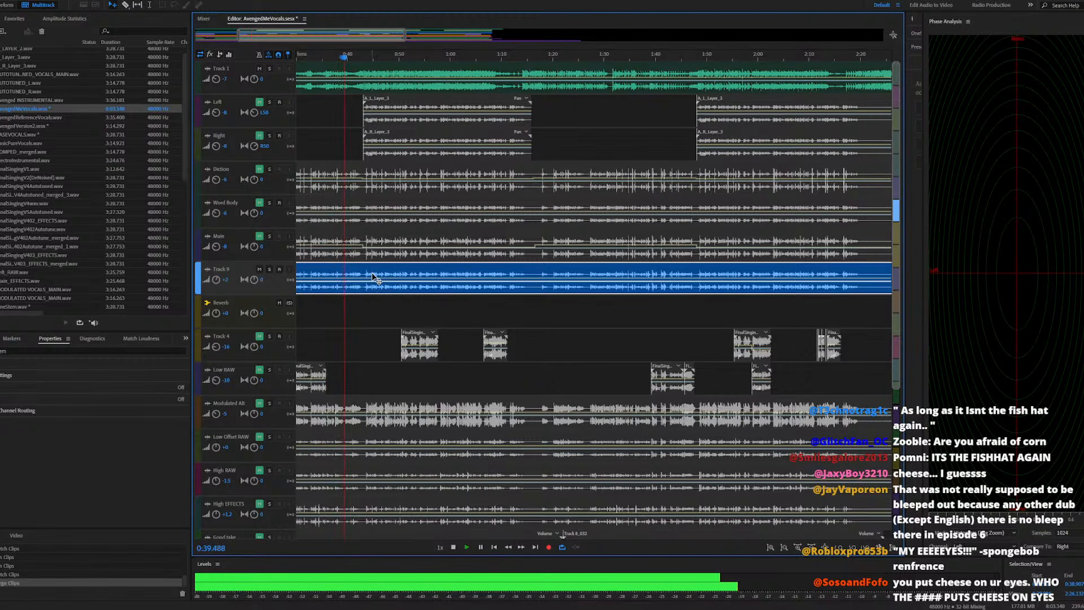
pyautogui.doubleClick(372, 274)
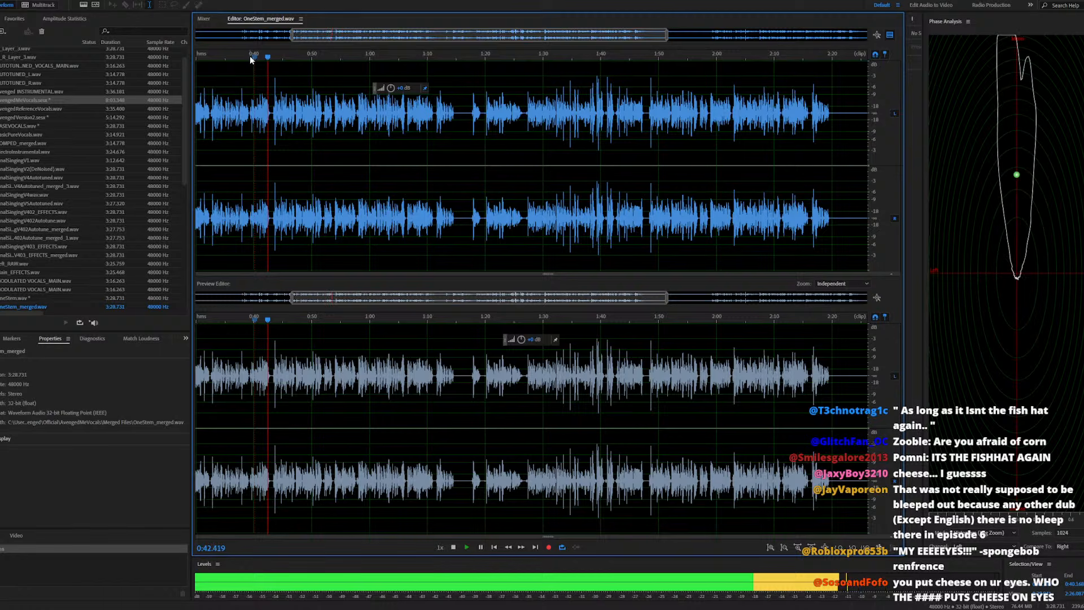
# Listen to the merged vocal from about 0:38 and again from about 0:50, examining the gaps between phrases
pyautogui.press('space')
pyautogui.press('space')
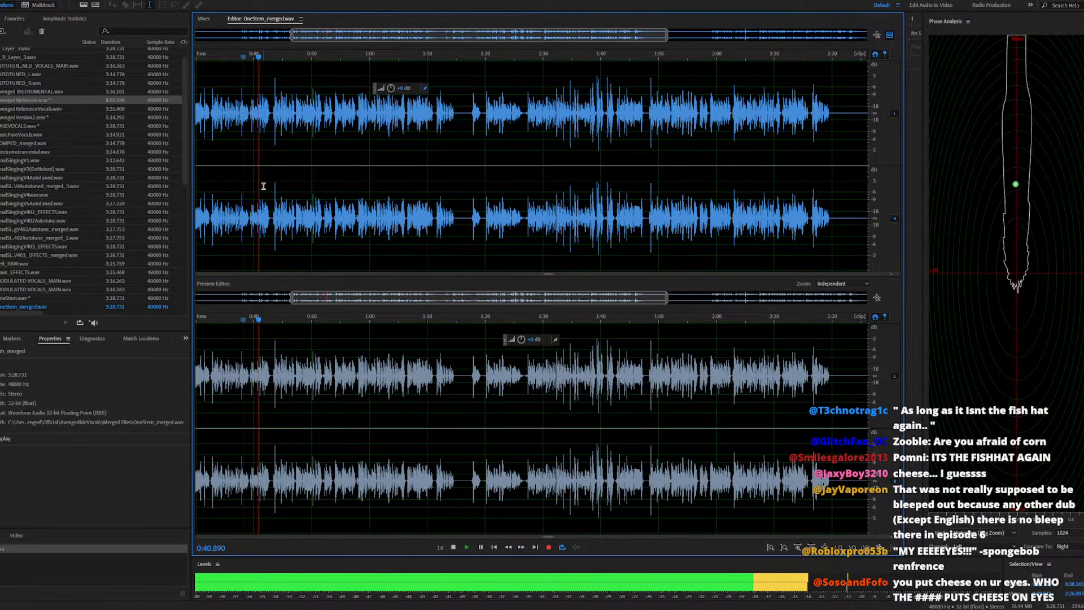
pyautogui.click(315, 56)
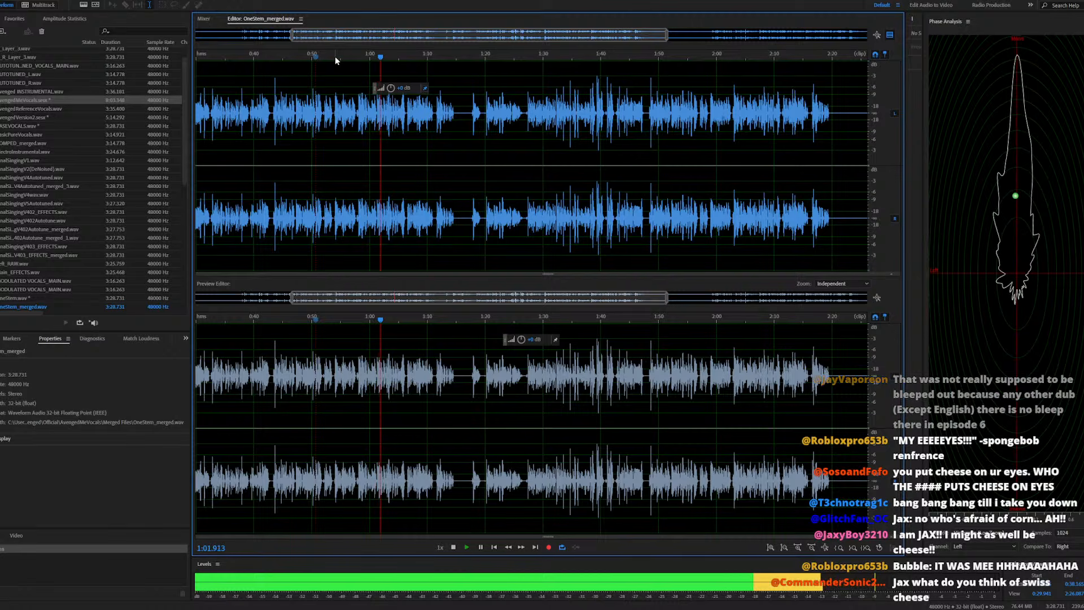
pyautogui.scroll(4, 377, 226)
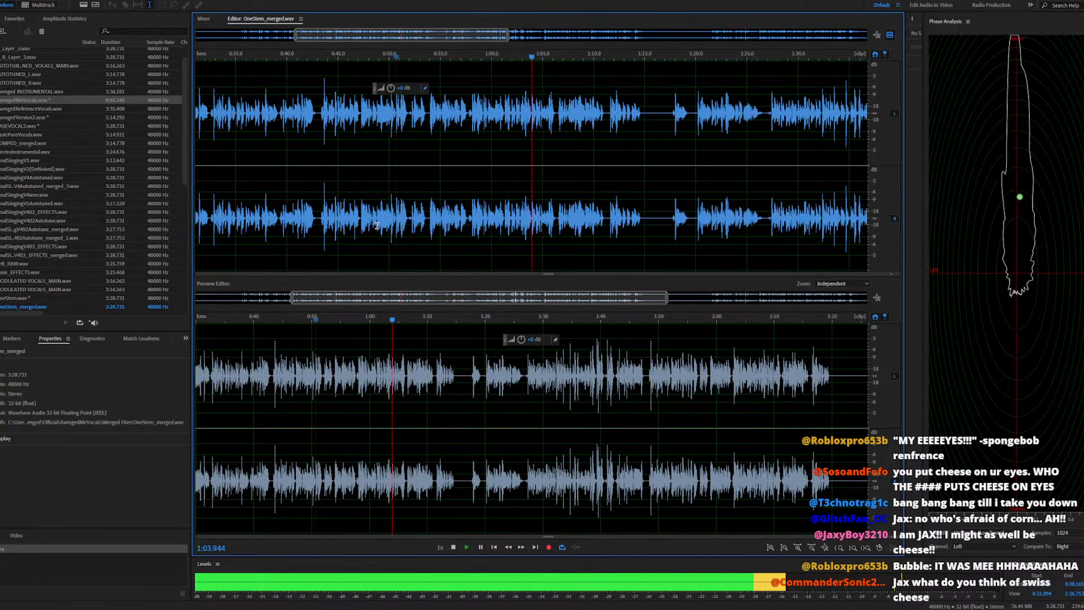
pyautogui.scroll(-2, 389, 226)
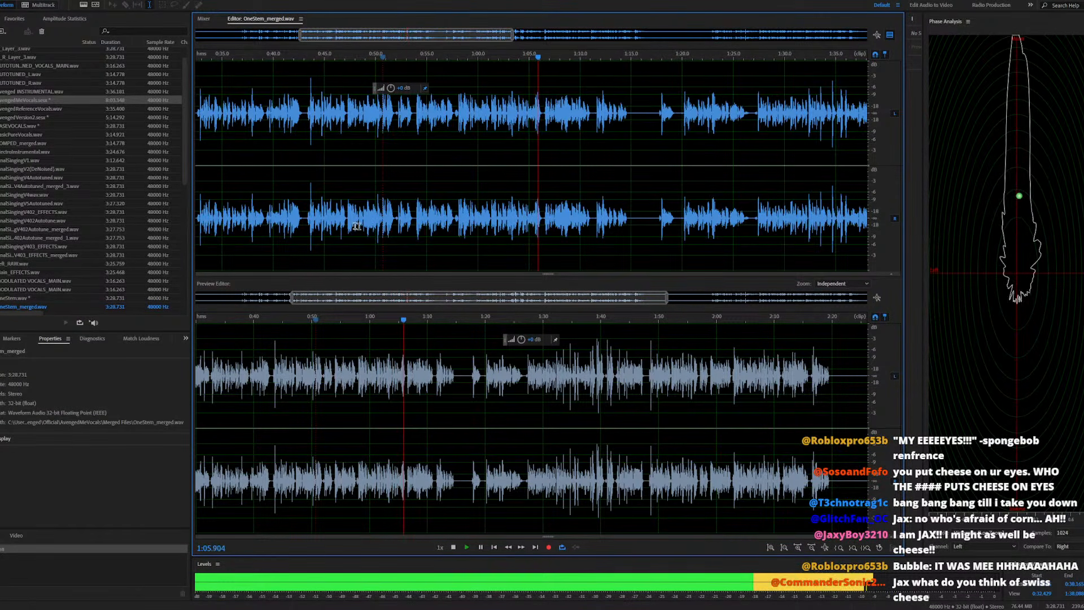
pyautogui.scroll(-1, 577, 237)
pyautogui.scroll(6, 578, 238)
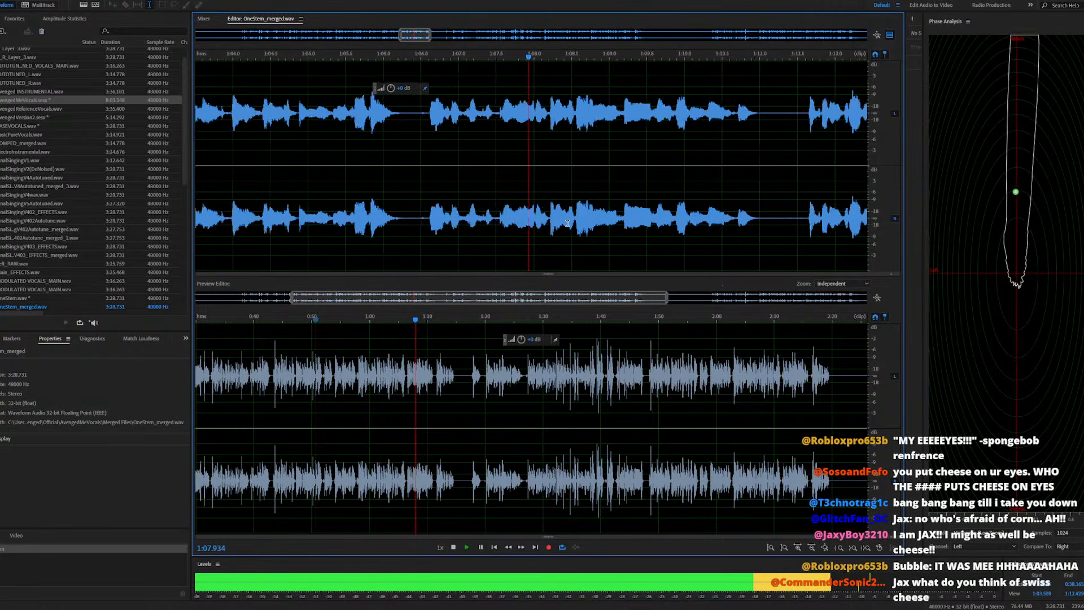
# Lower the volume of the short noise in the vocal gap at about 1:06.5 and replay from 1:05.6
pyautogui.press('space')
pyautogui.click(309, 223)
pyautogui.moveTo(326, 226); pyautogui.dragTo(342, 241)
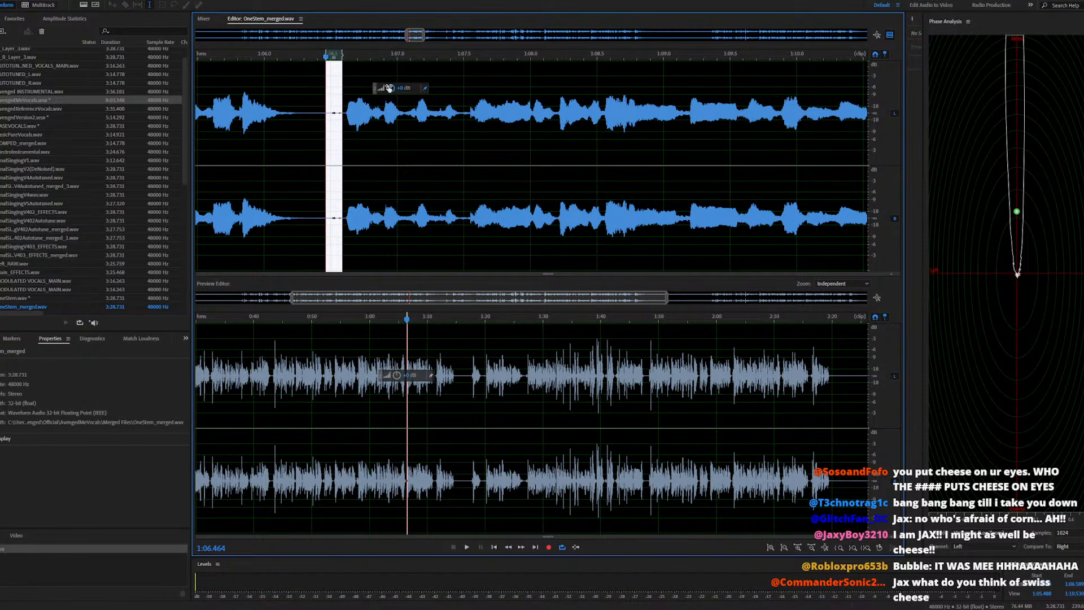
pyautogui.moveTo(368, 90); pyautogui.dragTo(362, 91)
pyautogui.click(211, 210)
pyautogui.press('space')
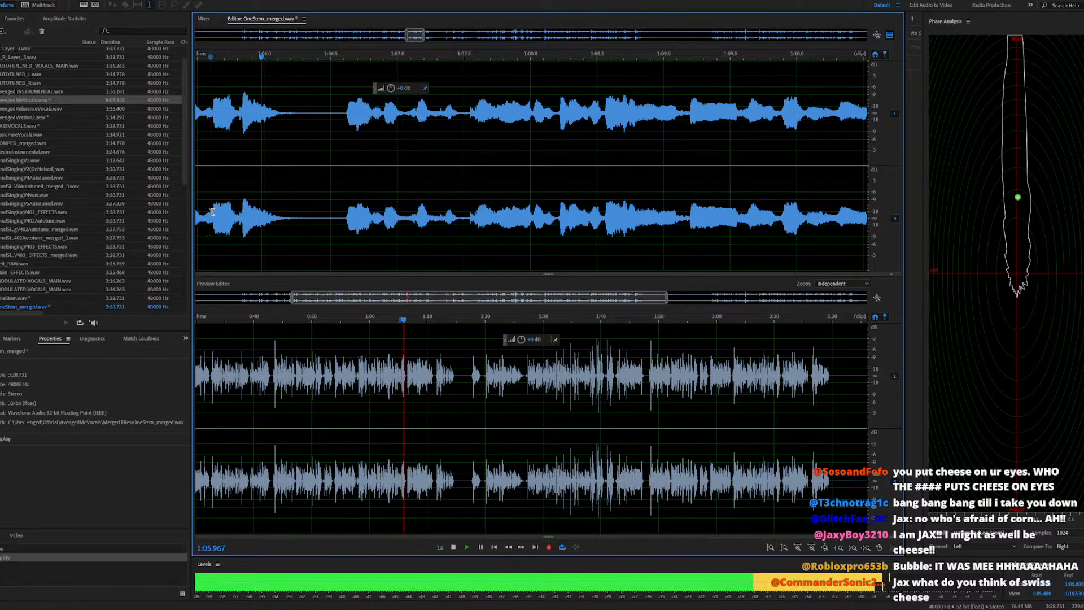
# Lower the volume of the short noise in the gap at about 1:11.5 and replay from about 1:09.9
pyautogui.scroll(-4, 389, 212)
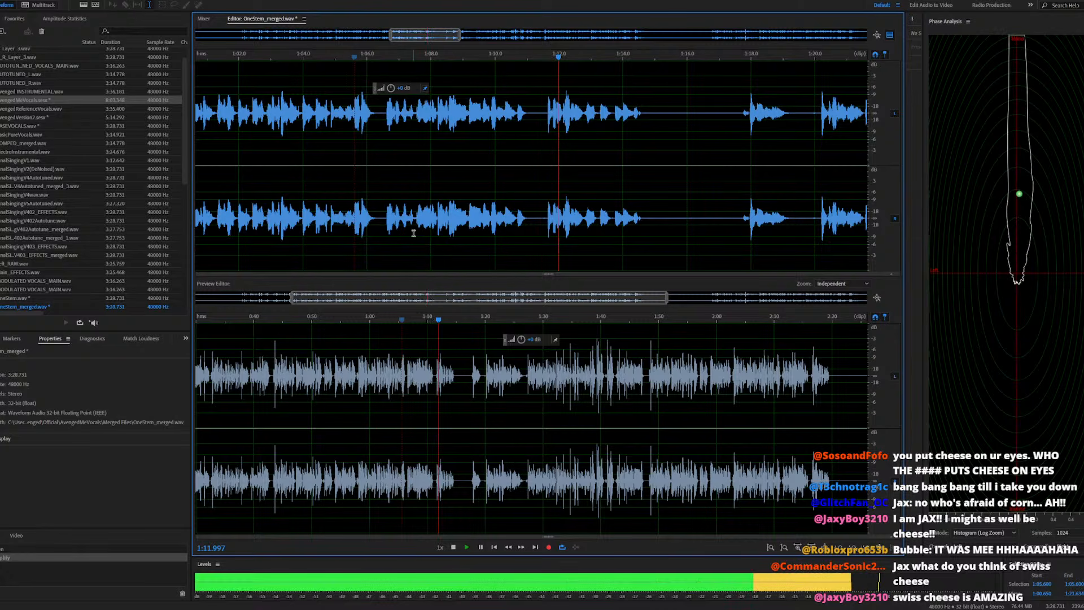
pyautogui.scroll(4, 587, 235)
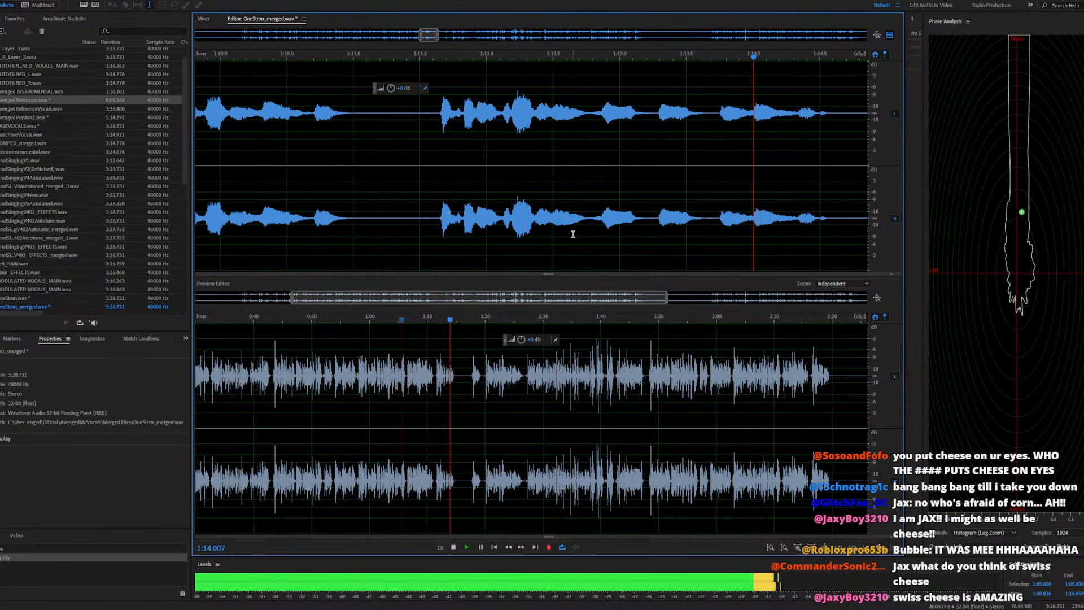
pyautogui.press('space')
pyautogui.press('space')
pyautogui.moveTo(420, 219); pyautogui.dragTo(432, 233)
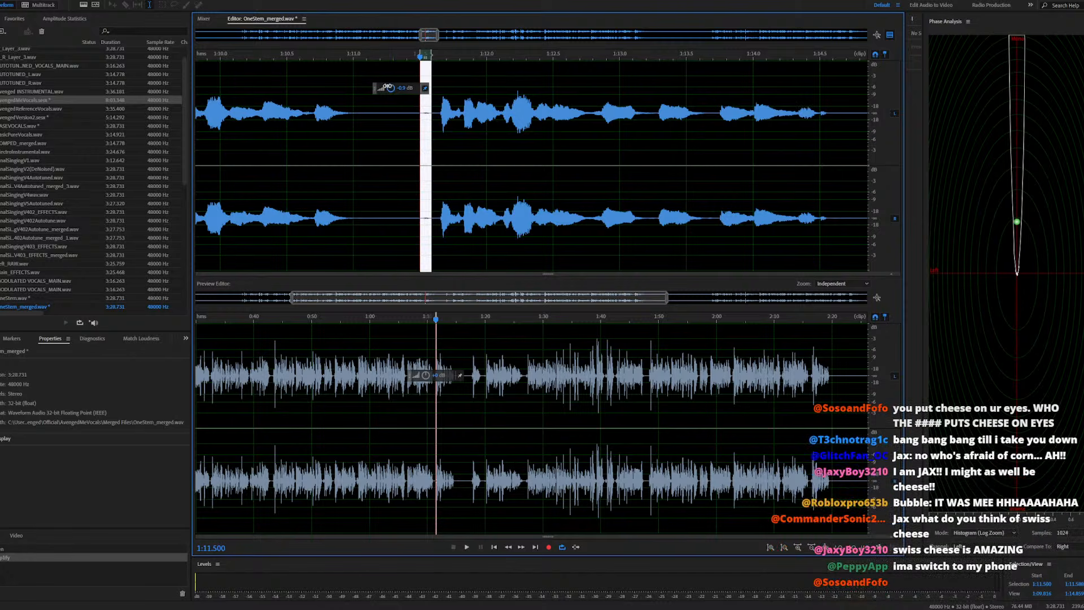
pyautogui.moveTo(391, 89); pyautogui.dragTo(380, 96)
pyautogui.scroll(-1, 497, 221)
pyautogui.click(339, 234)
pyautogui.press('space')
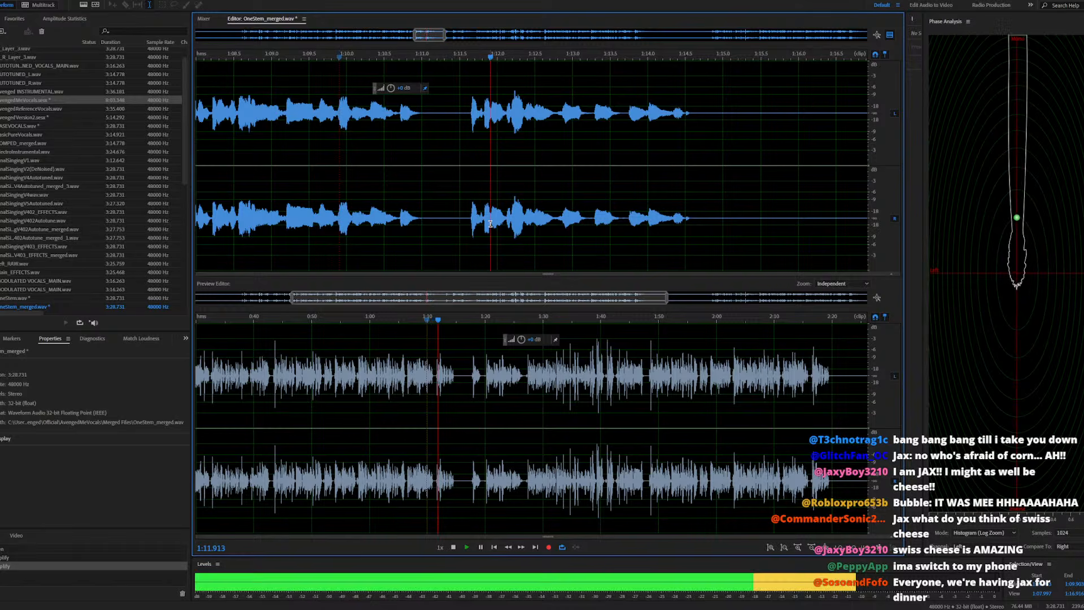
pyautogui.scroll(-3, 496, 224)
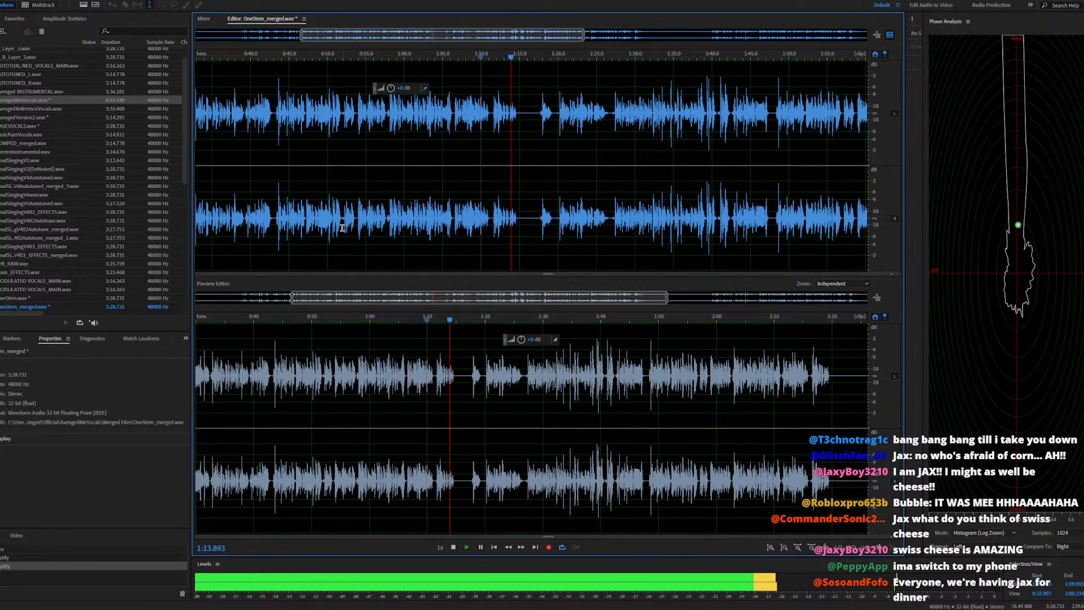
pyautogui.press('space')
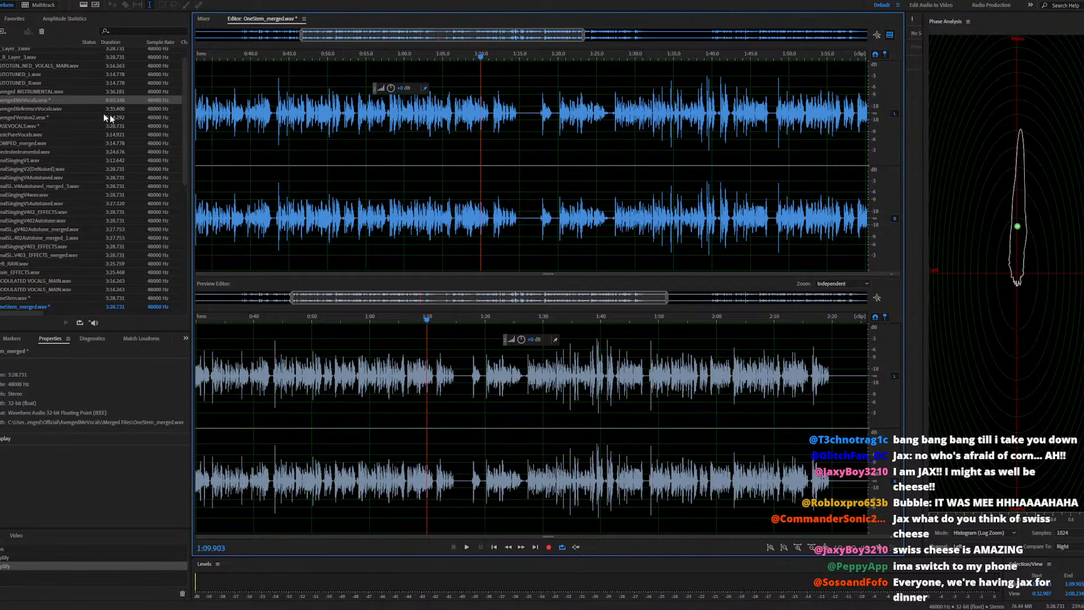
# Return to the AvengedMeVocals.sesx session and save it, including the changes to OneStem_merged.wav
pyautogui.doubleClick(55, 100)
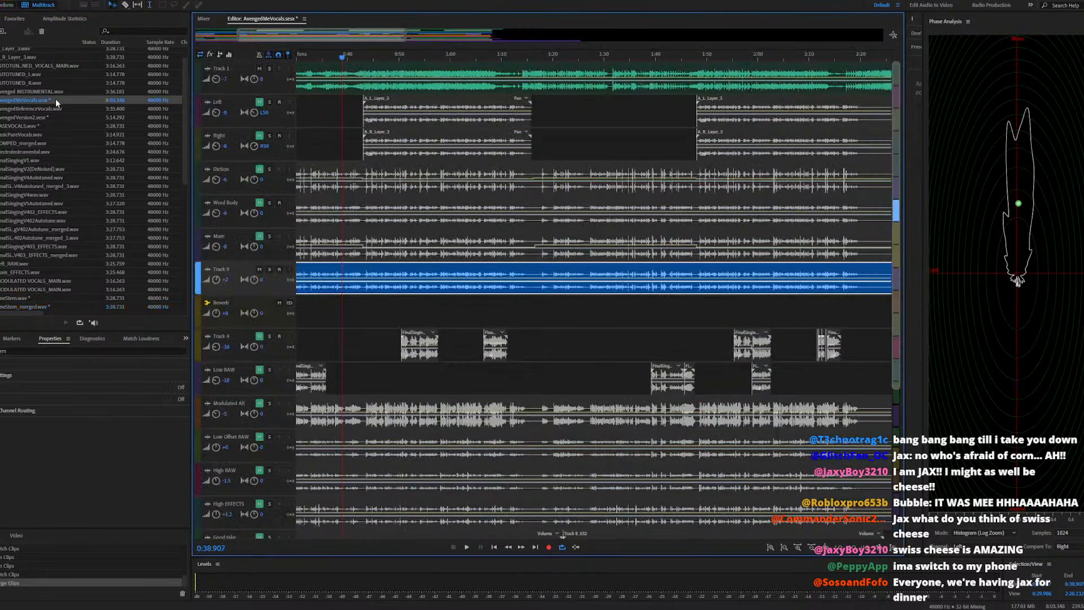
pyautogui.hotkey('ctrl', 's')
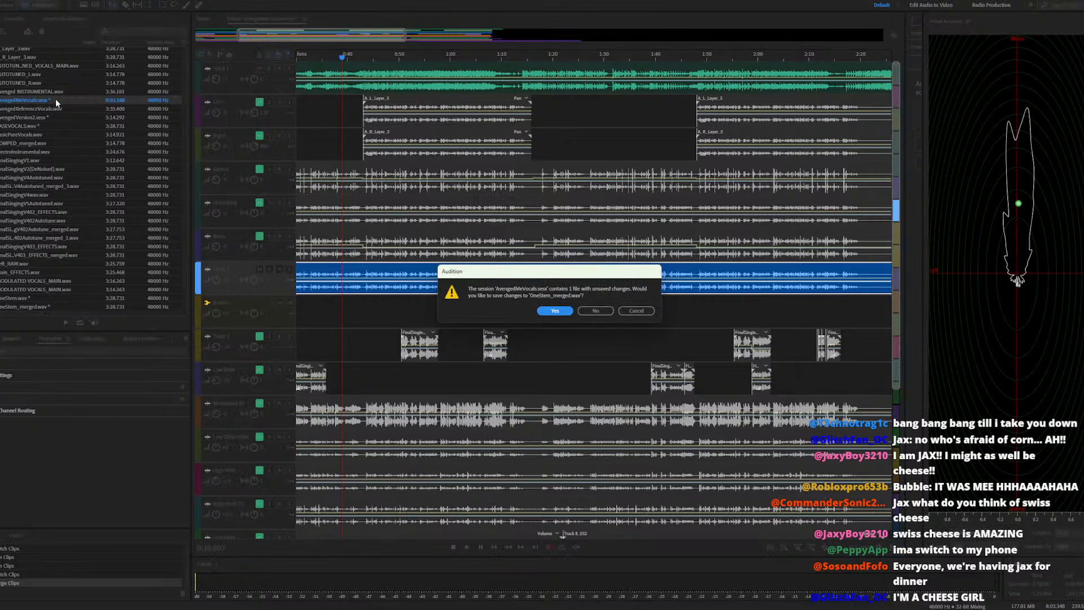
pyautogui.press('Return')
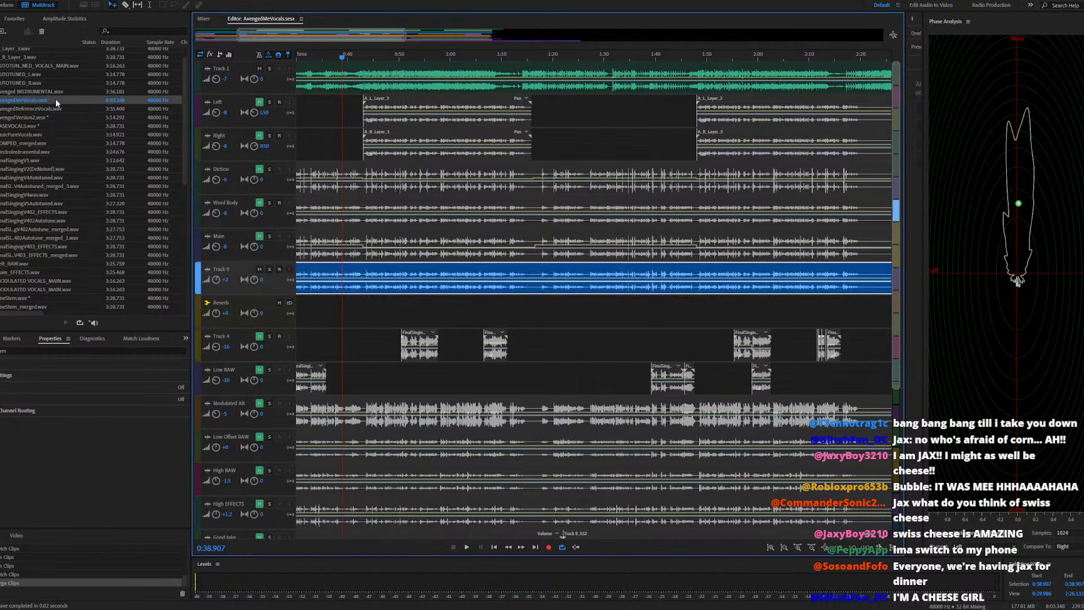
# Reopen Track 9's merged clip and use Save As to store it as OneStem_merged.wav in Wave PCM format in the Merged Files folder
pyautogui.scroll(-3, 422, 287)
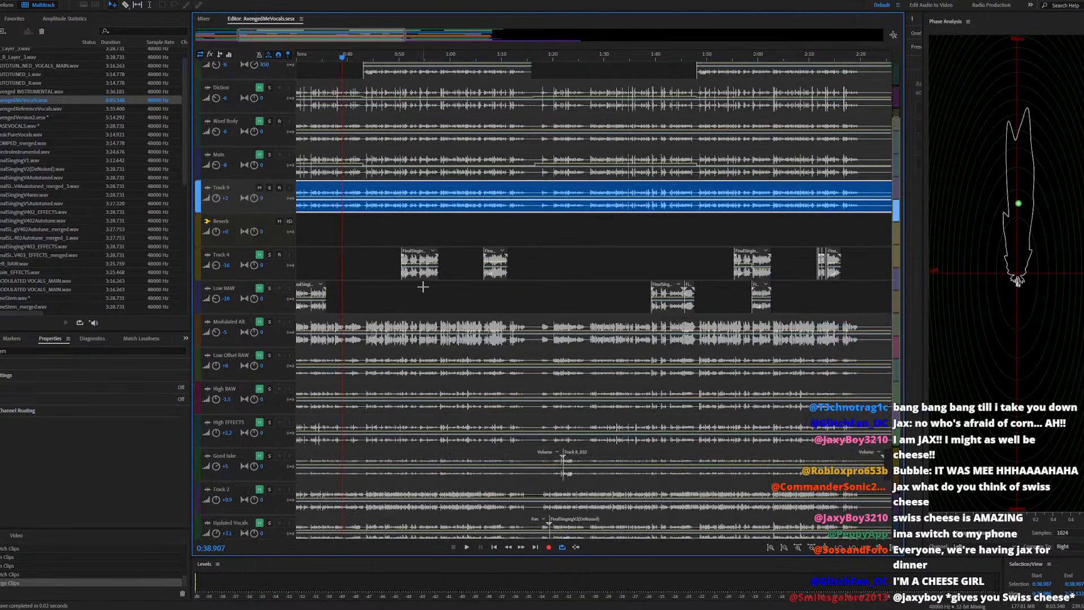
pyautogui.doubleClick(392, 190)
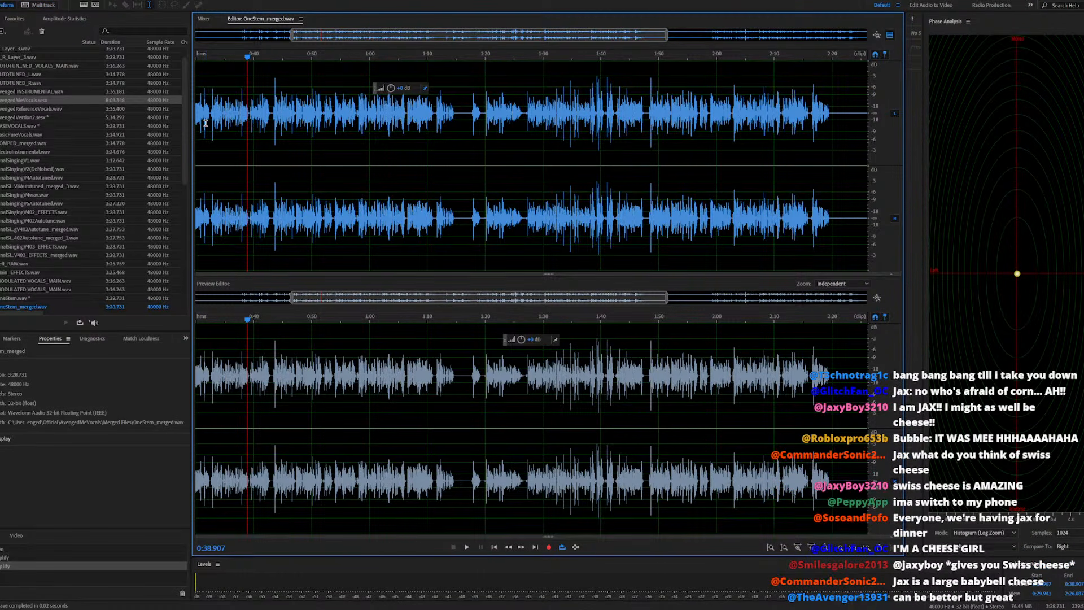
pyautogui.click(300, 188)
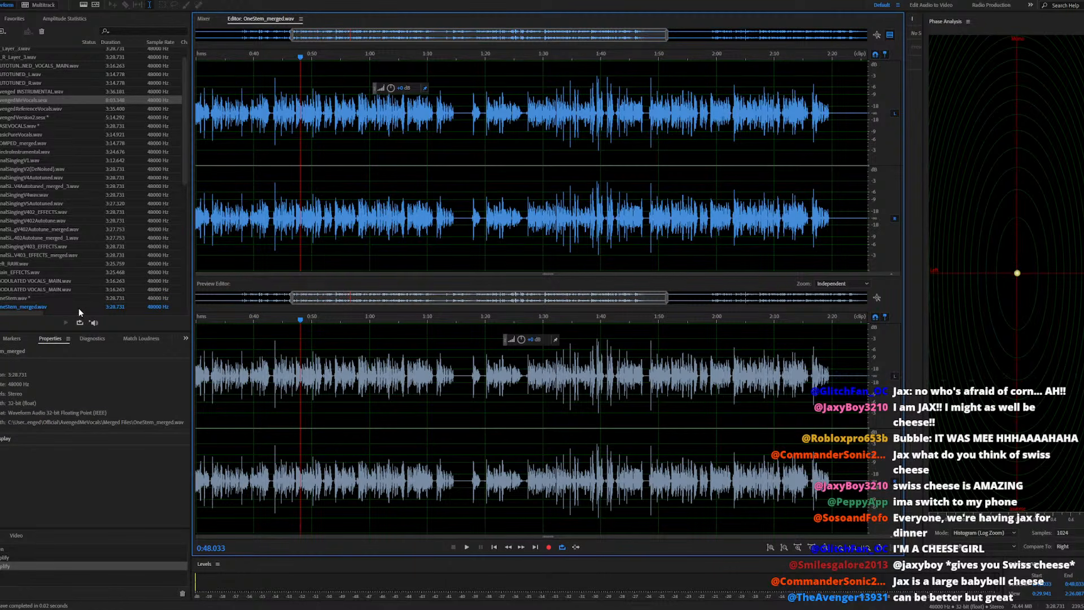
pyautogui.click(1, 1)
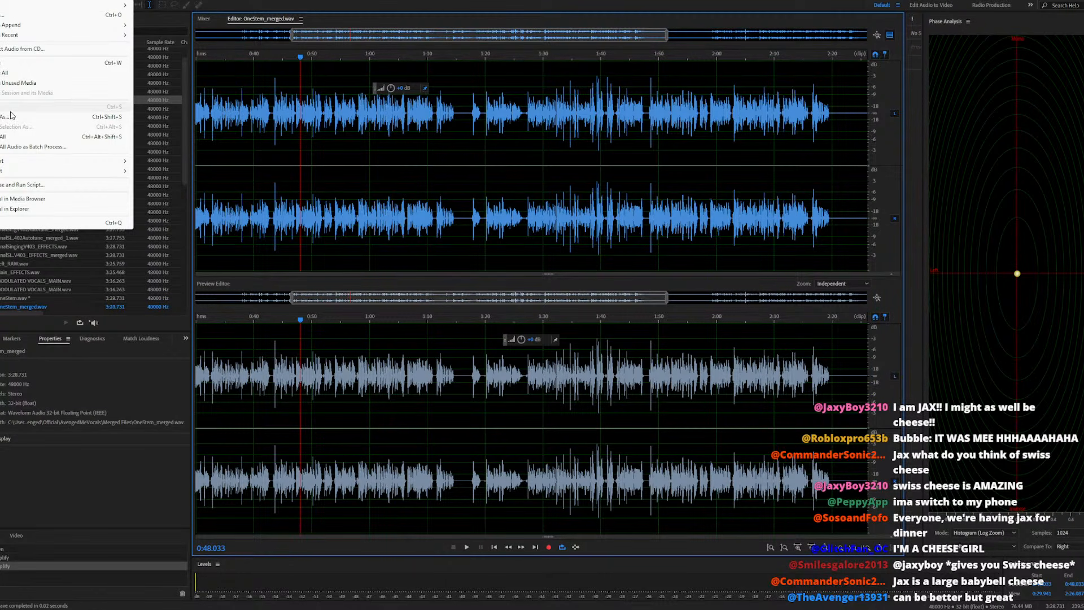
pyautogui.click(11, 117)
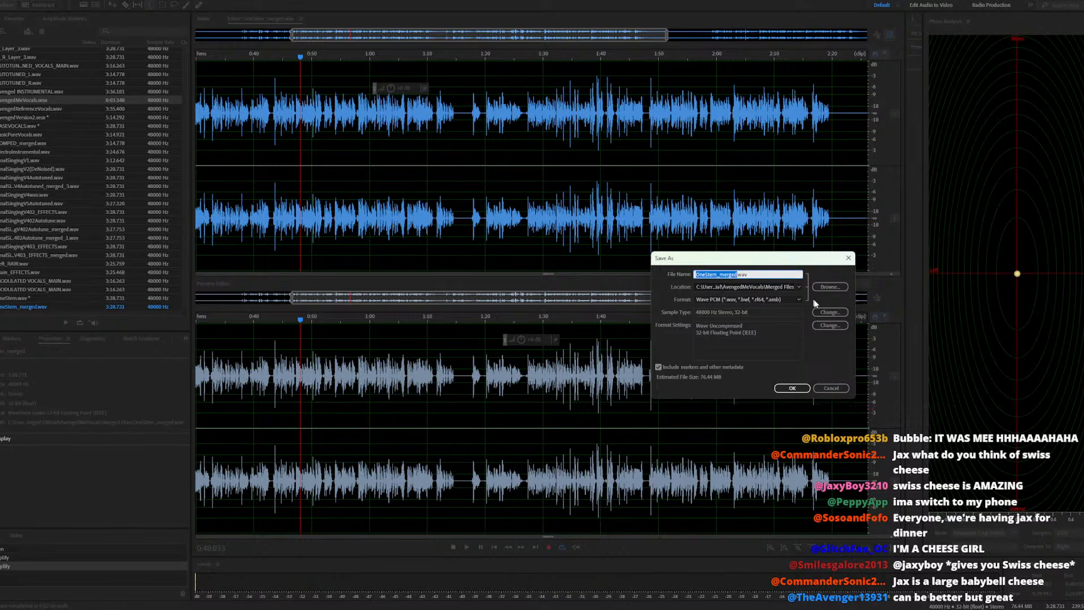
pyautogui.click(792, 388)
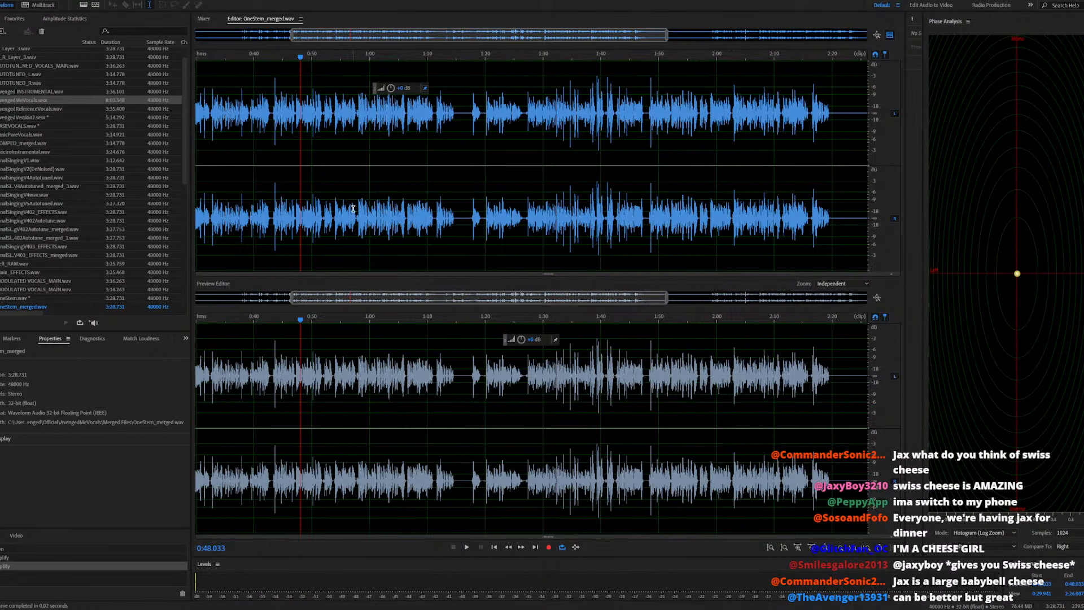
pyautogui.scroll(-3, 423, 200)
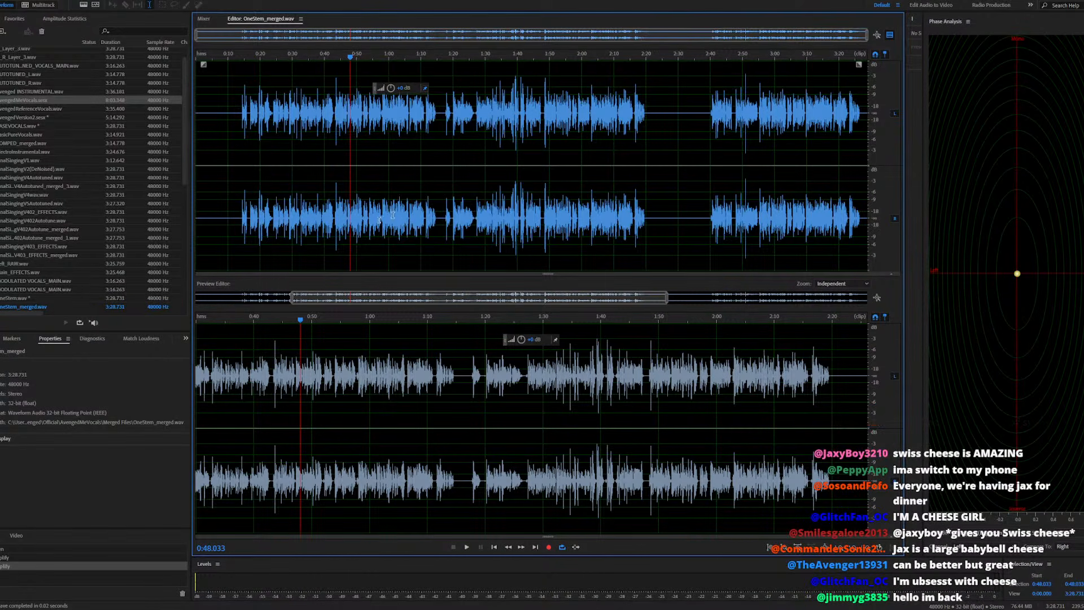
# Close the modified OneStem.wav from the file list without saving its changes
pyautogui.click(16, 301)
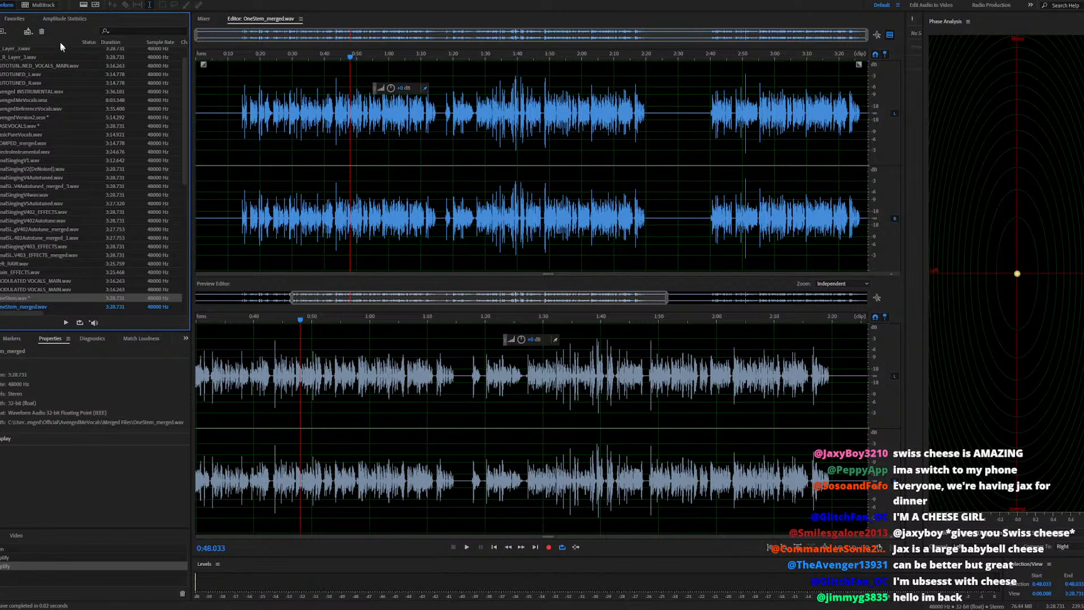
pyautogui.click(42, 31)
pyautogui.click(566, 315)
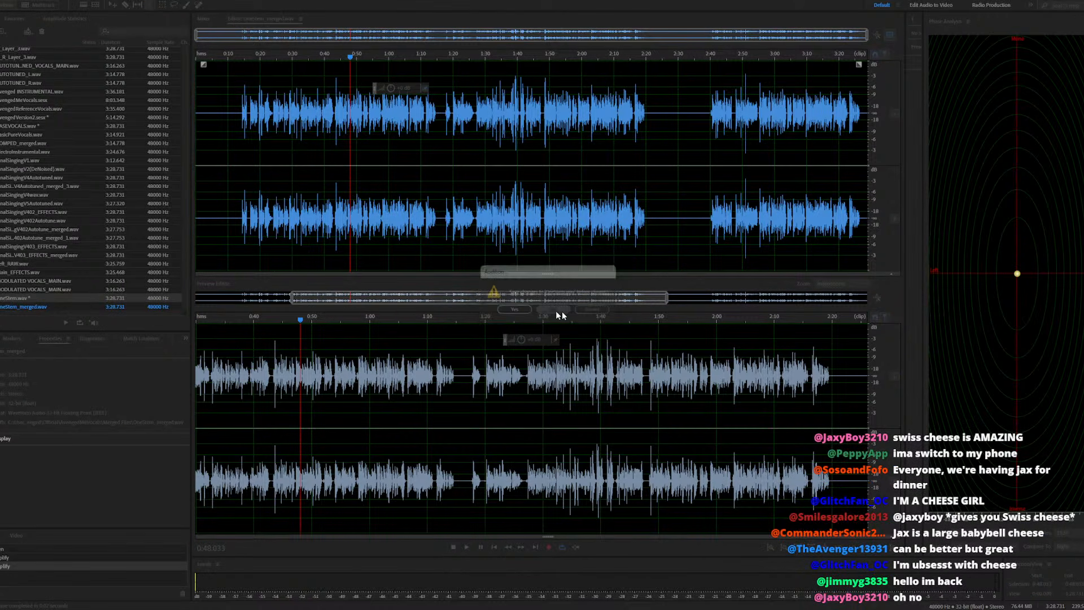
# Save the OneStem_merged.wav audio as OneStem.wav in the Audio Mixing\Avenged folder, overwriting the existing file
pyautogui.click(7, 1)
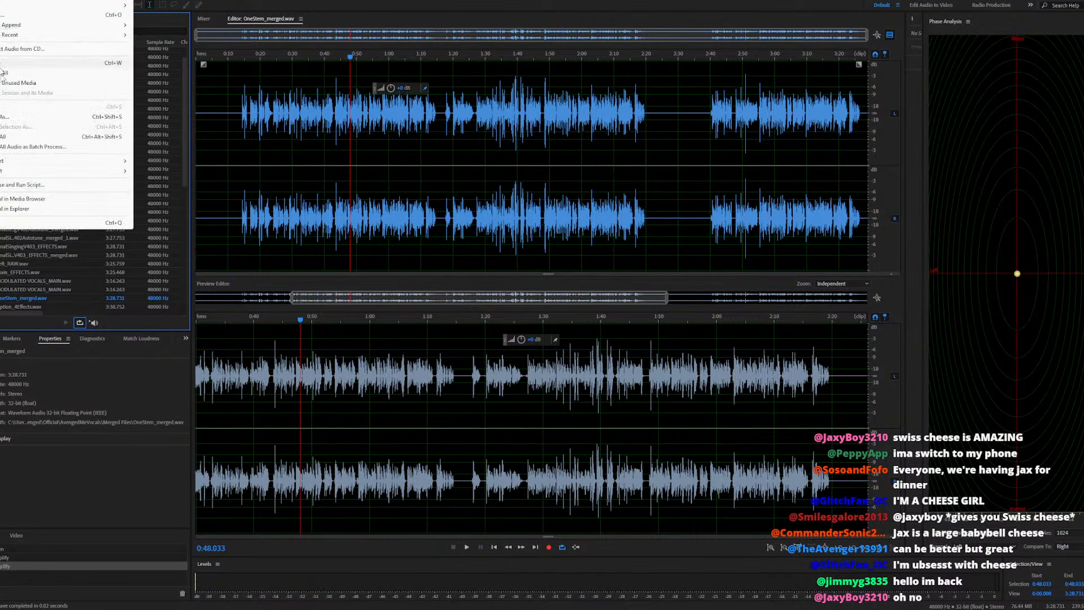
pyautogui.click(11, 119)
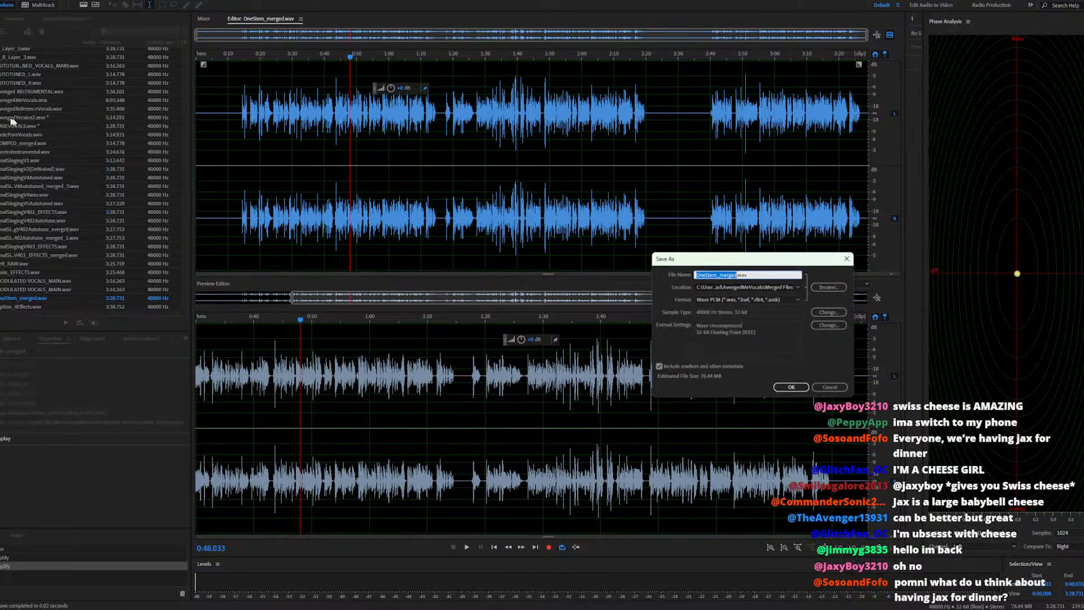
pyautogui.click(824, 287)
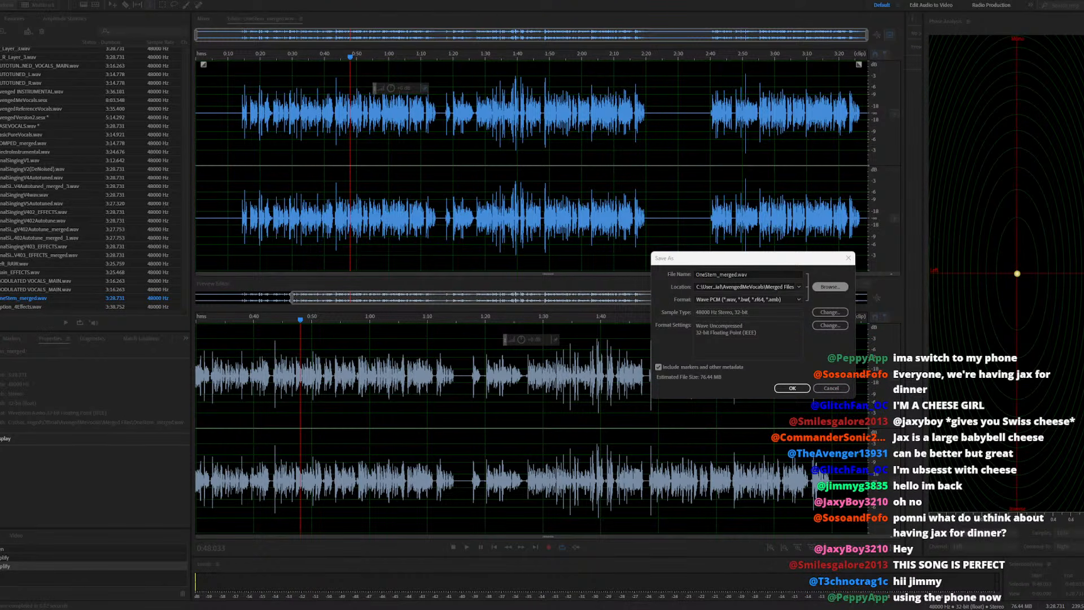
pyautogui.press('Return')
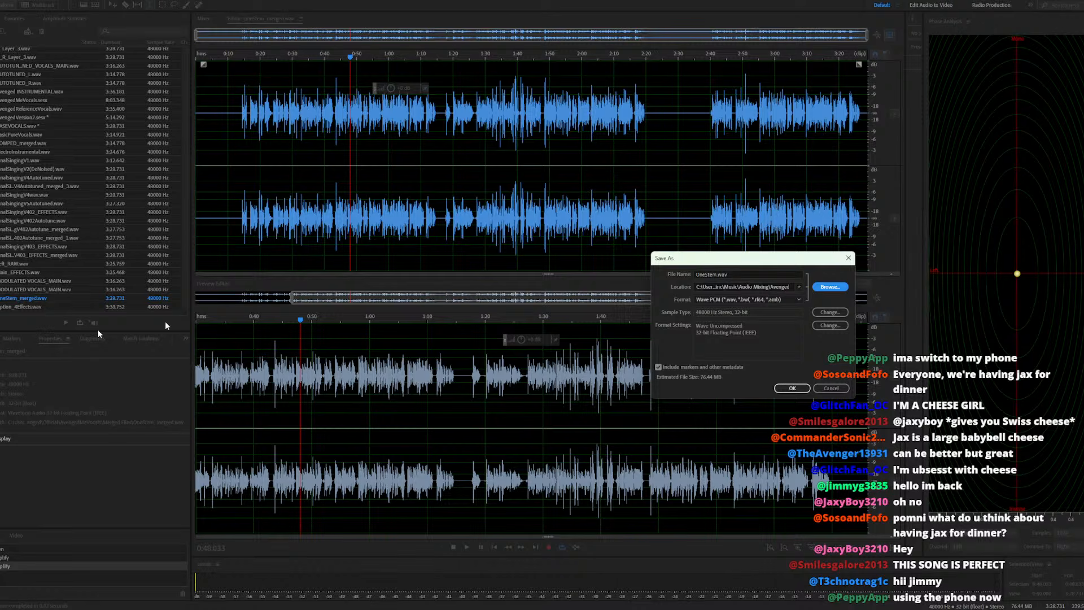
pyautogui.click(794, 388)
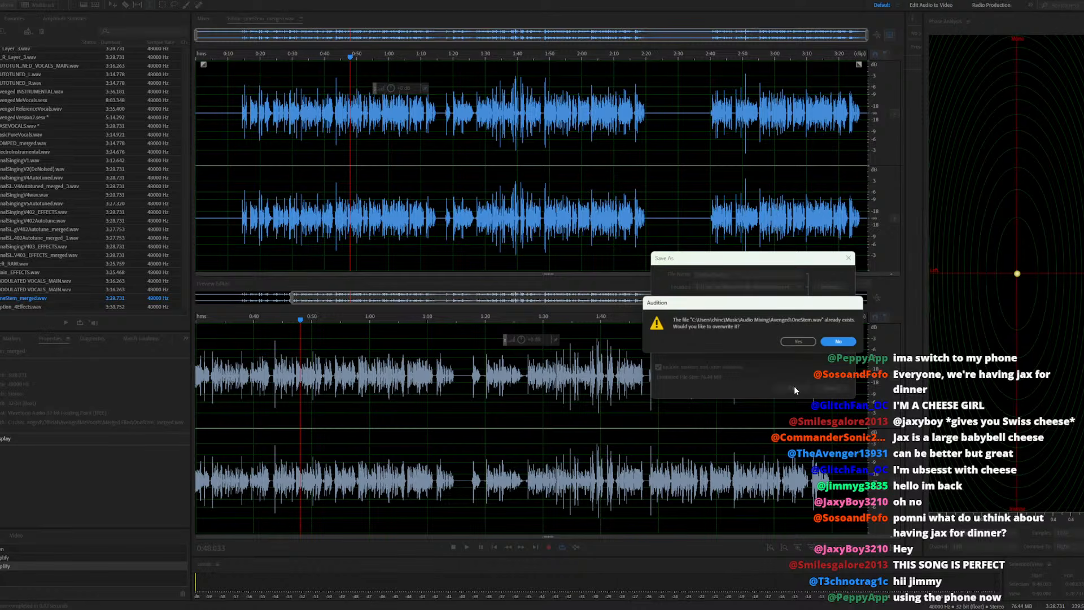
pyautogui.click(801, 342)
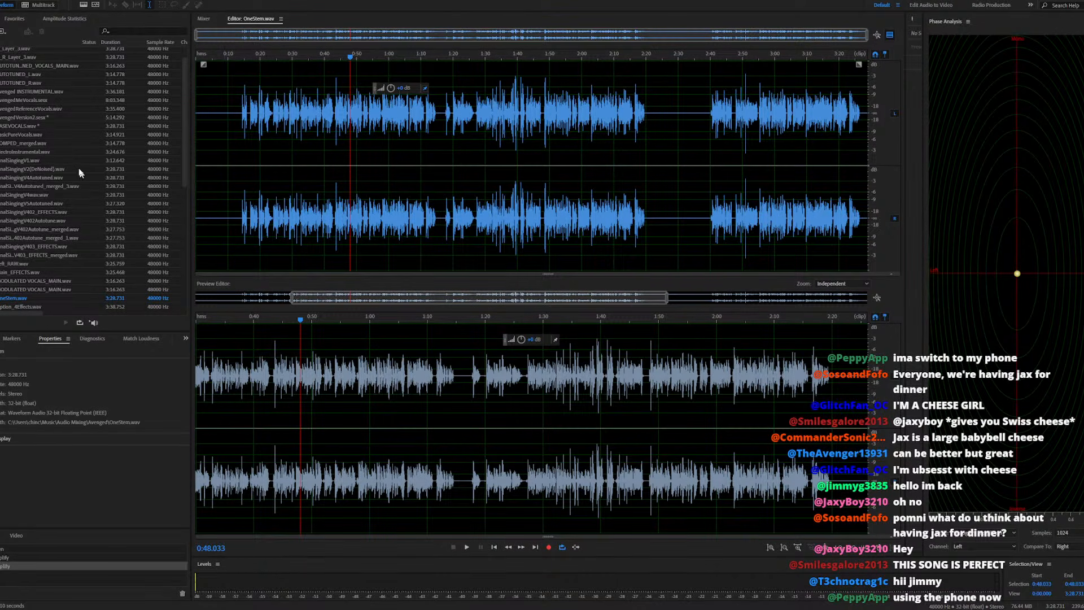
# Save the modified BASEVOCALS.wav and open and save the AvengedVersion2.sesx session
pyautogui.click(45, 124)
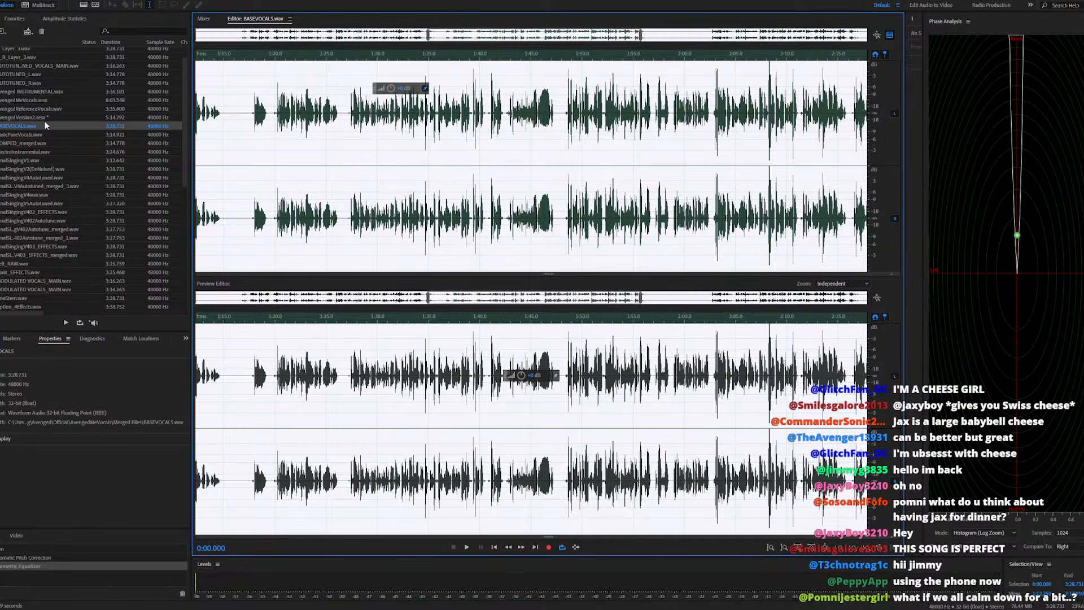
pyautogui.doubleClick(45, 117)
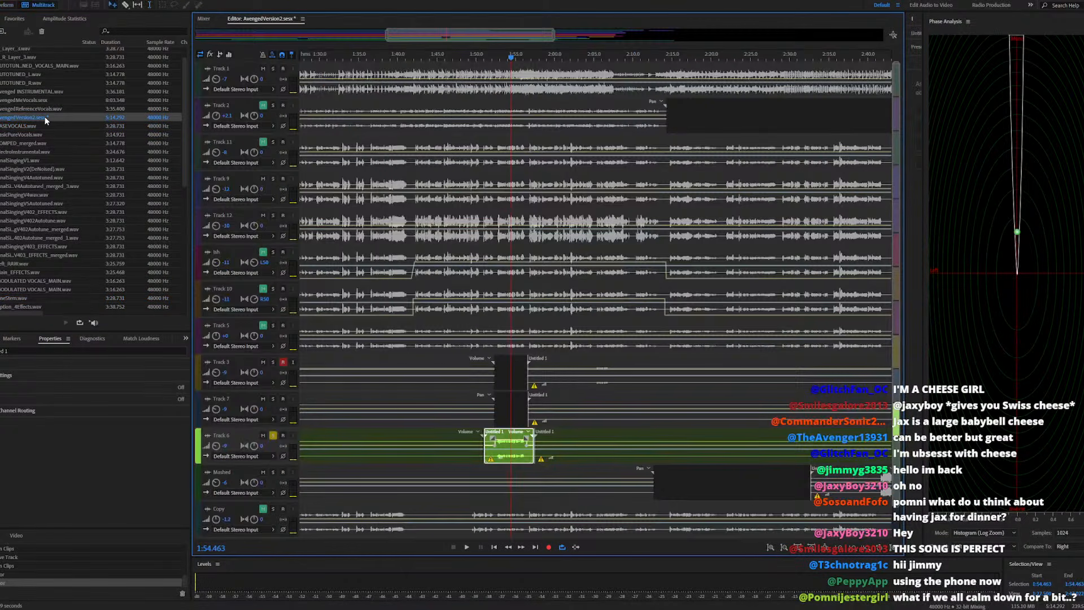
pyautogui.hotkey('ctrl', 's')
# Turn off Track 6's solo in AvengedVersion2.sesx and play the full mix from about 1:46
pyautogui.scroll(-5, 632, 188)
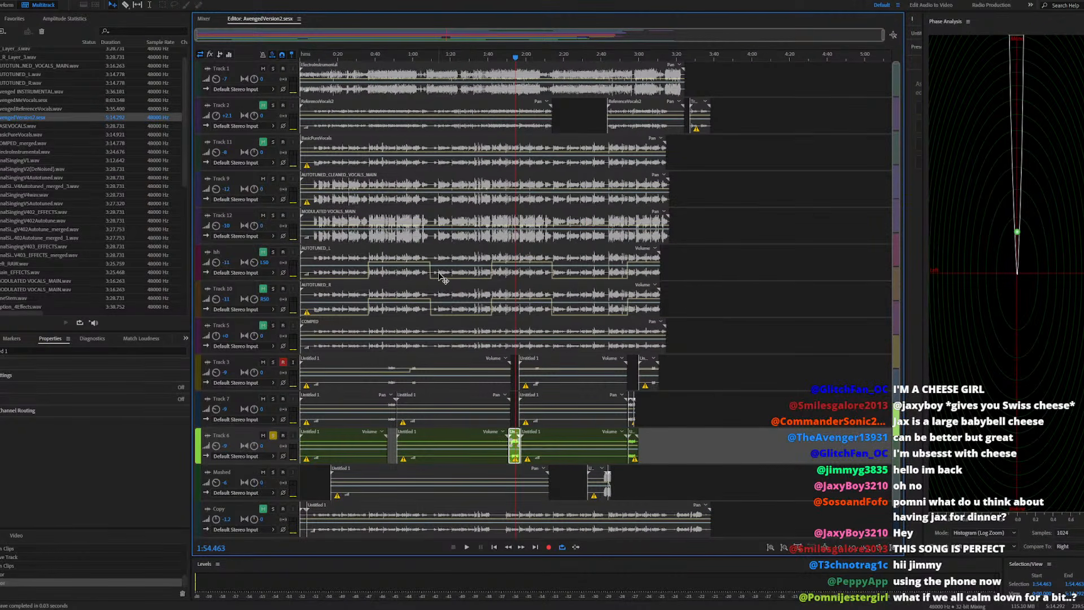
pyautogui.click(273, 437)
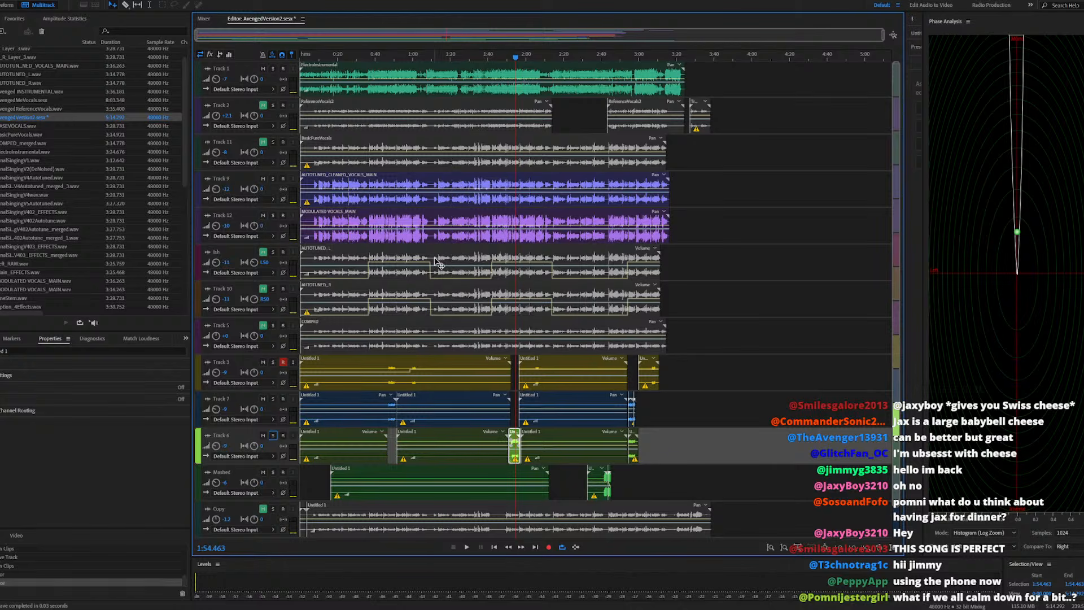
pyautogui.click(499, 56)
pyautogui.press('space')
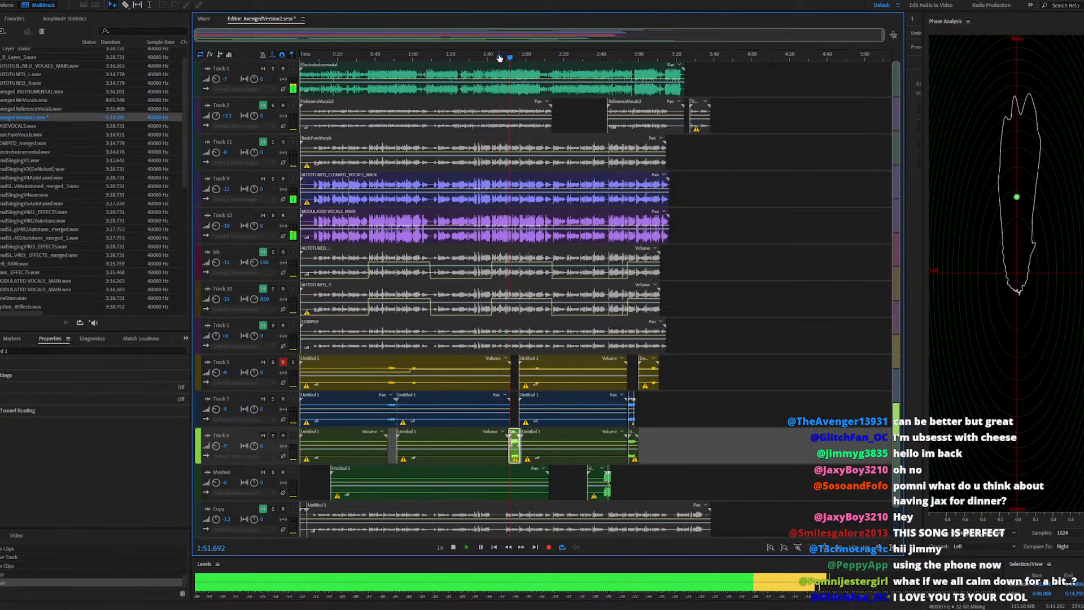
pyautogui.scroll(3, 513, 248)
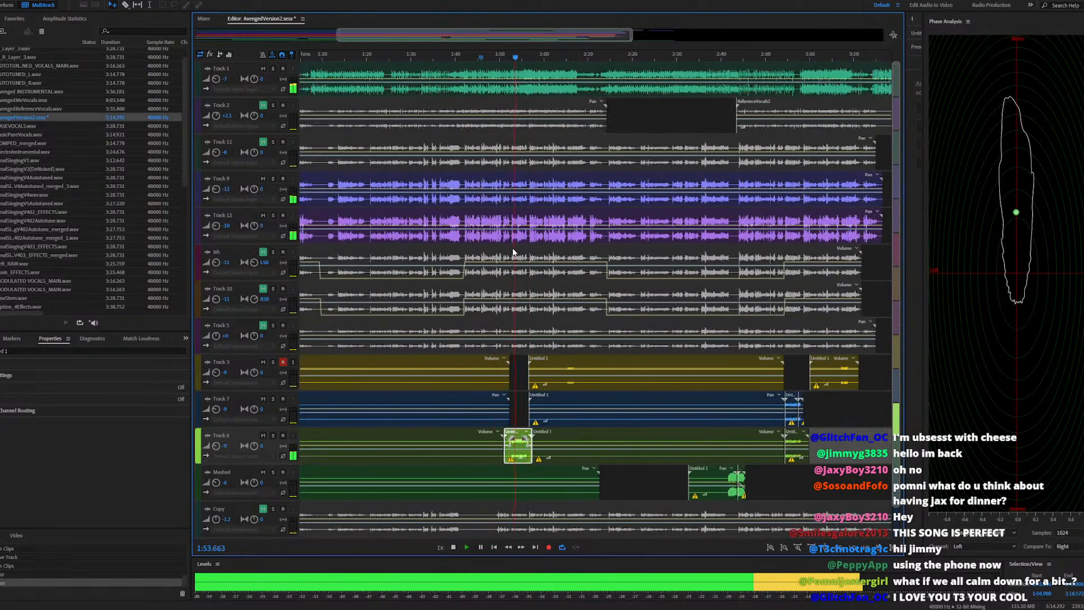
pyautogui.scroll(1, 513, 247)
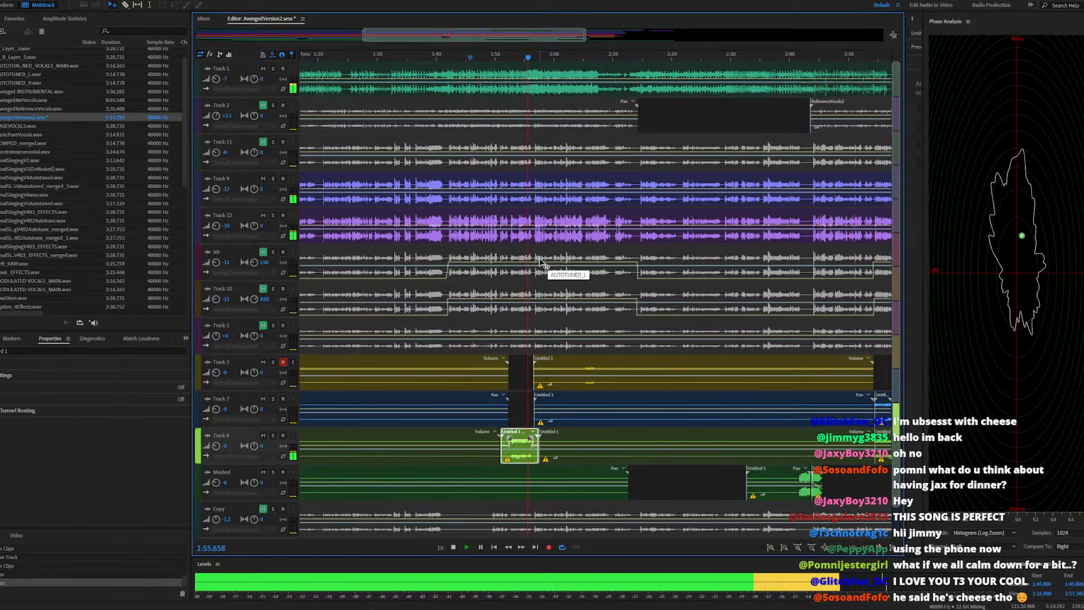
pyautogui.scroll(-2, 519, 228)
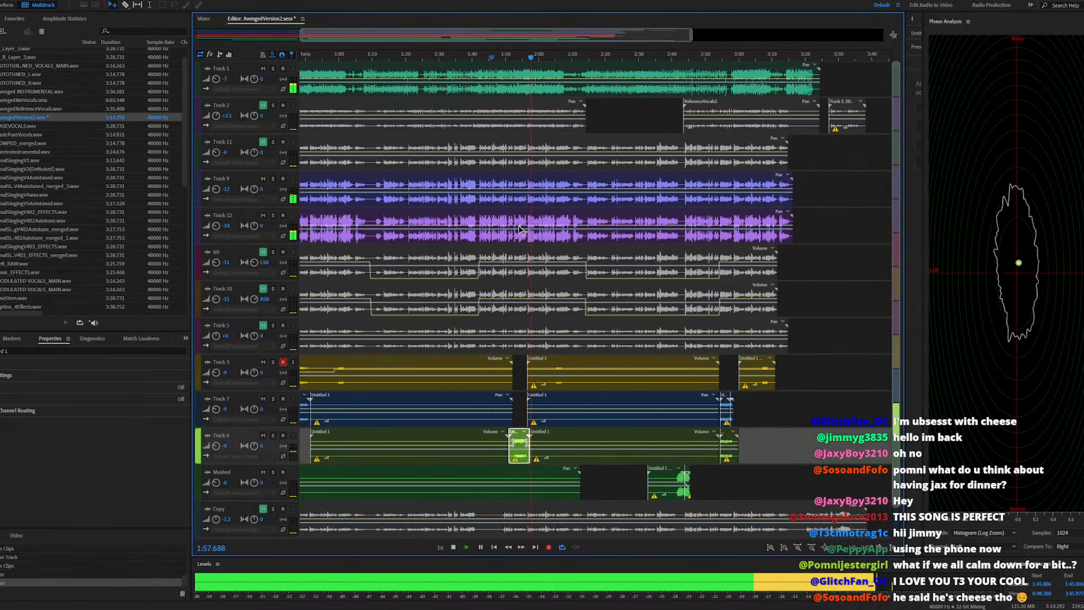
pyautogui.scroll(-1, 519, 229)
pyautogui.scroll(3, 533, 228)
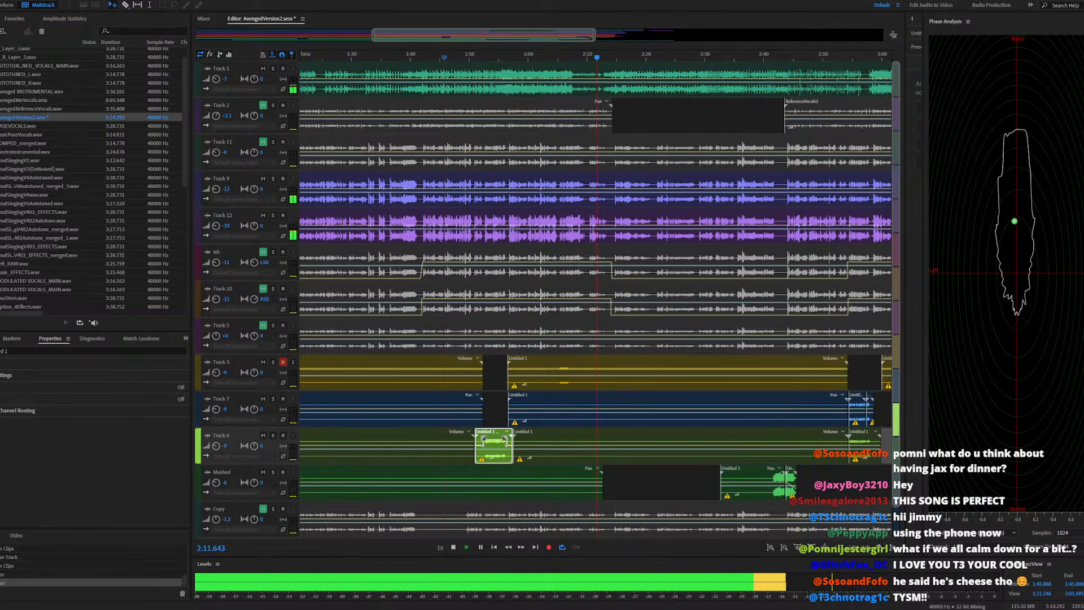
# Pause playback, place the playhead at about 1:58 and save the AvengedVersion2.sesx session
pyautogui.click(481, 547)
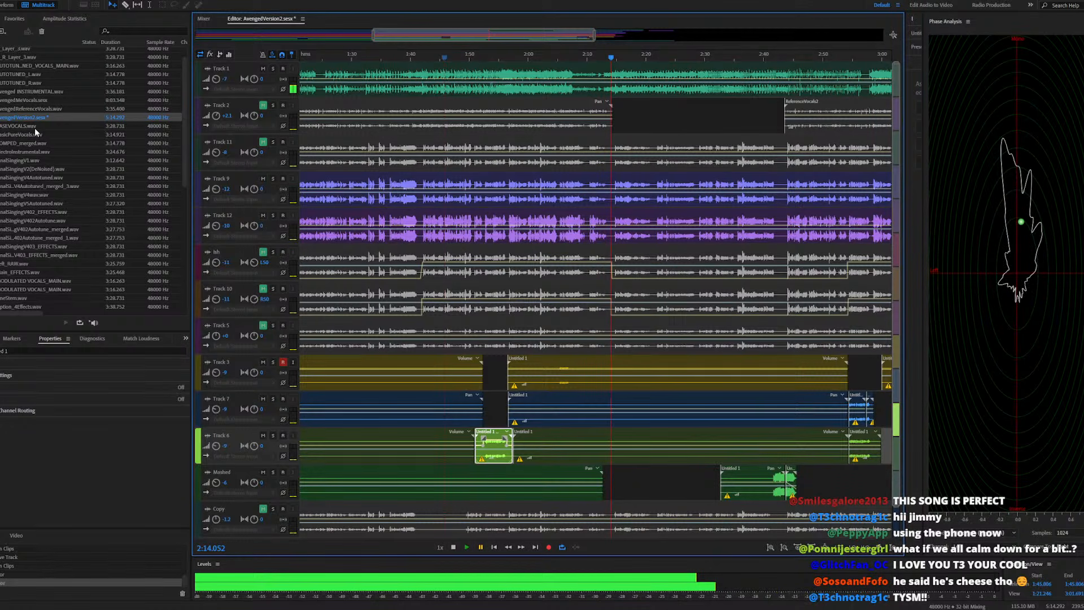
pyautogui.click(518, 57)
pyautogui.hotkey('ctrl', 's')
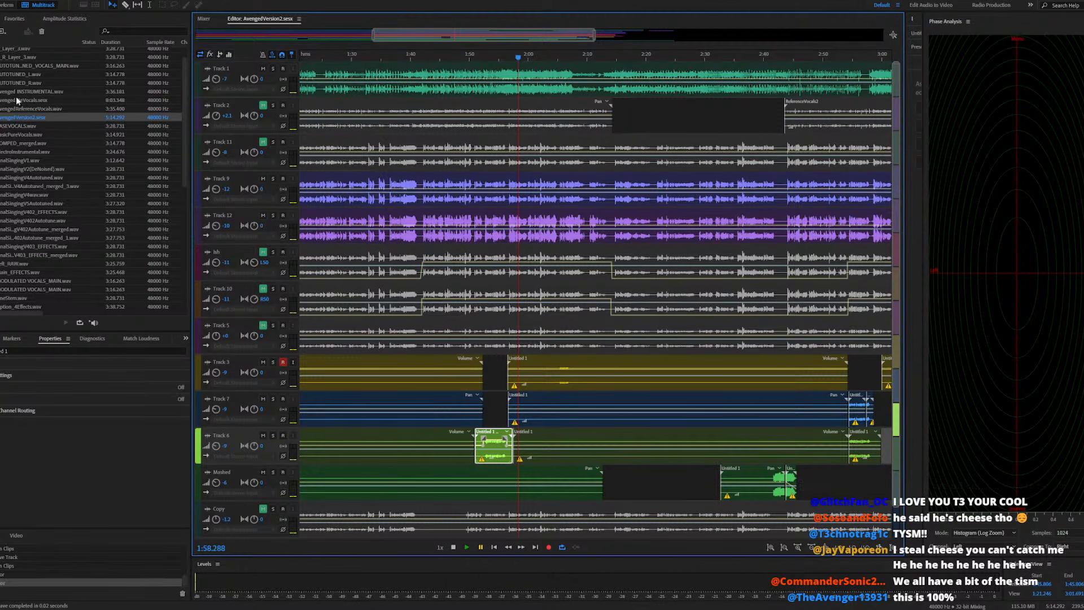
# Reopen the AvengedMeVocals.sesx session and move Track 9 directly beneath Track 1
pyautogui.doubleClick(76, 101)
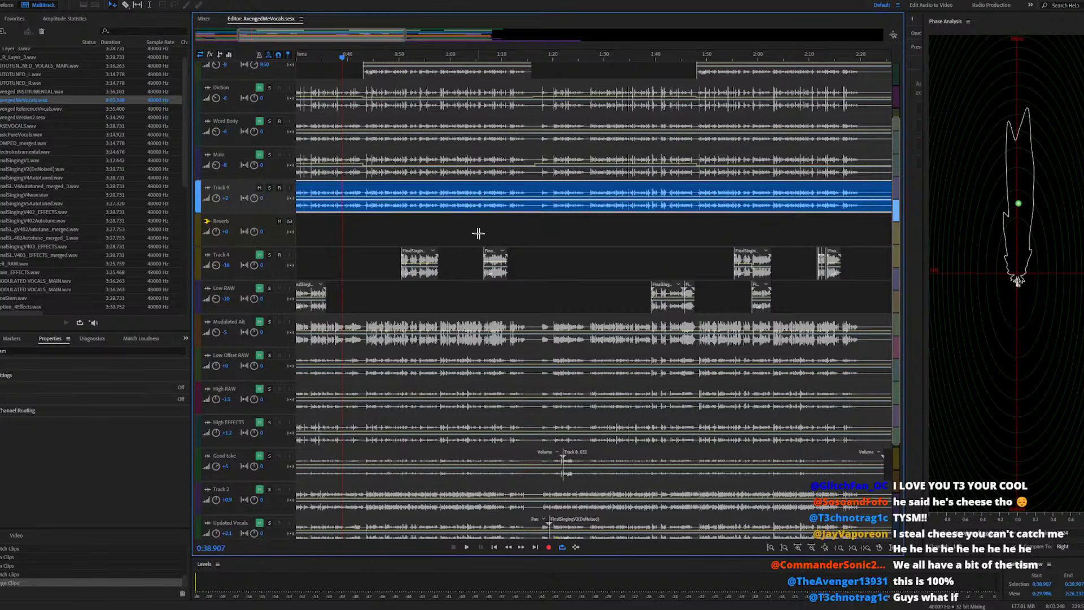
pyautogui.scroll(-1, 518, 230)
pyautogui.scroll(3, 407, 224)
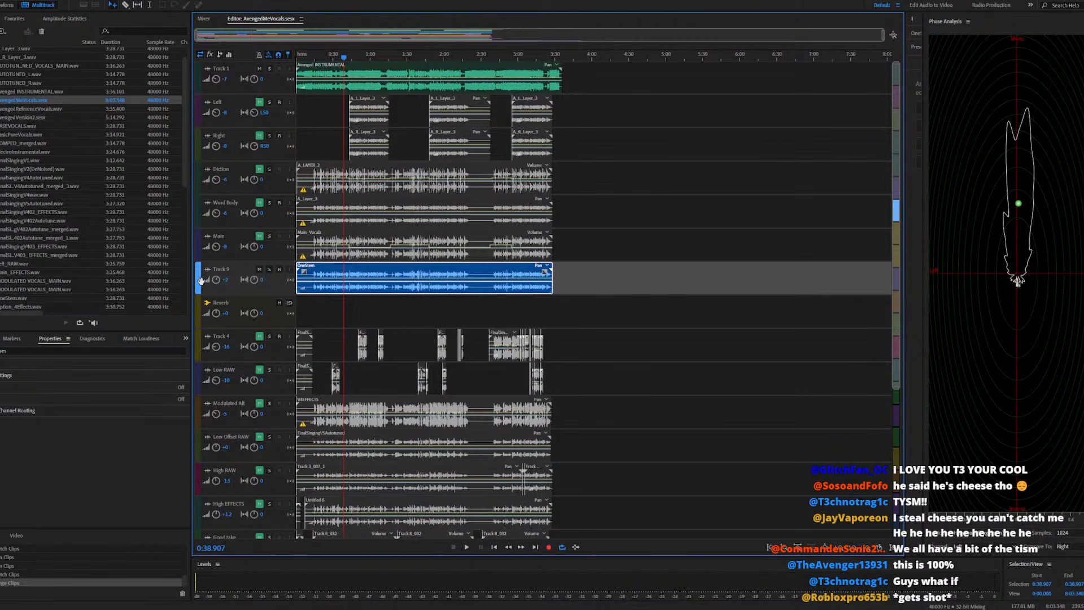
pyautogui.moveTo(201, 281); pyautogui.dragTo(196, 101)
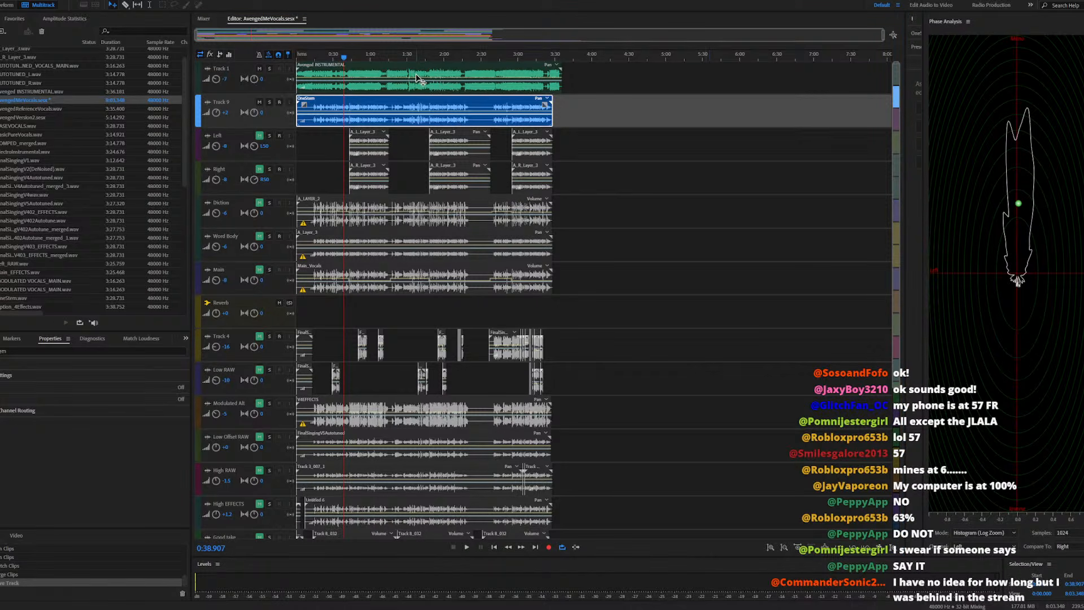
# Place the playhead at about 1:38 and save AvengedMeVocals.sesx, copying the outside media files into the session folder
pyautogui.click(417, 55)
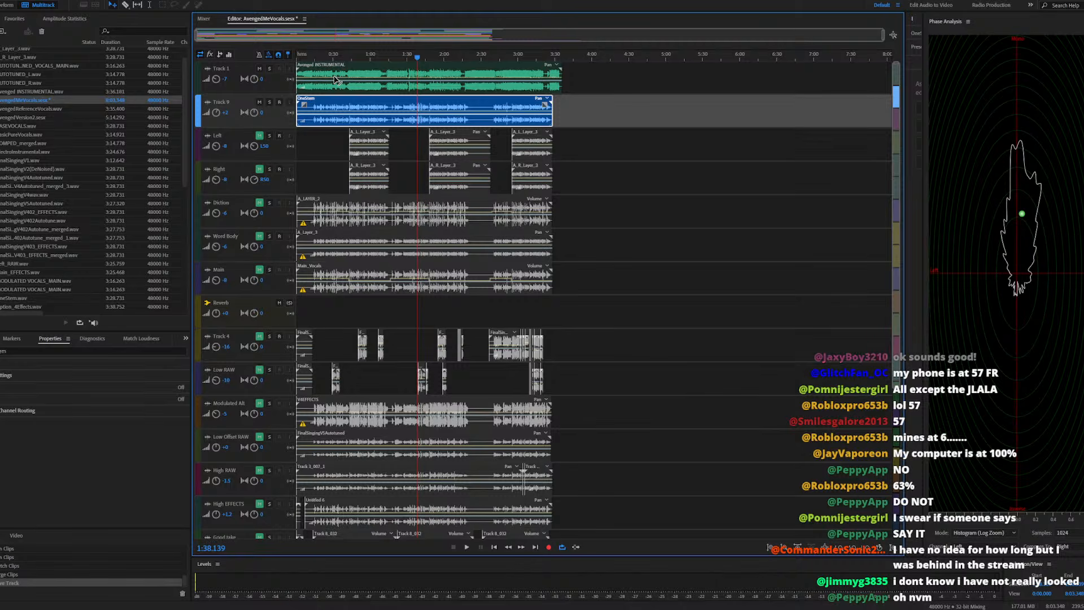
pyautogui.hotkey('ctrl', 's')
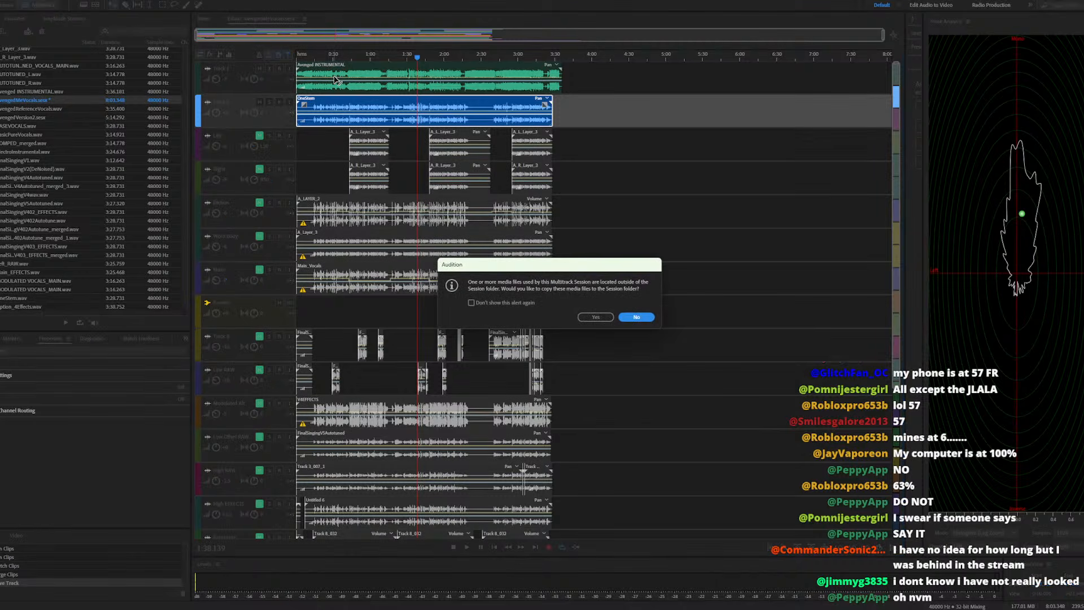
pyautogui.click(595, 317)
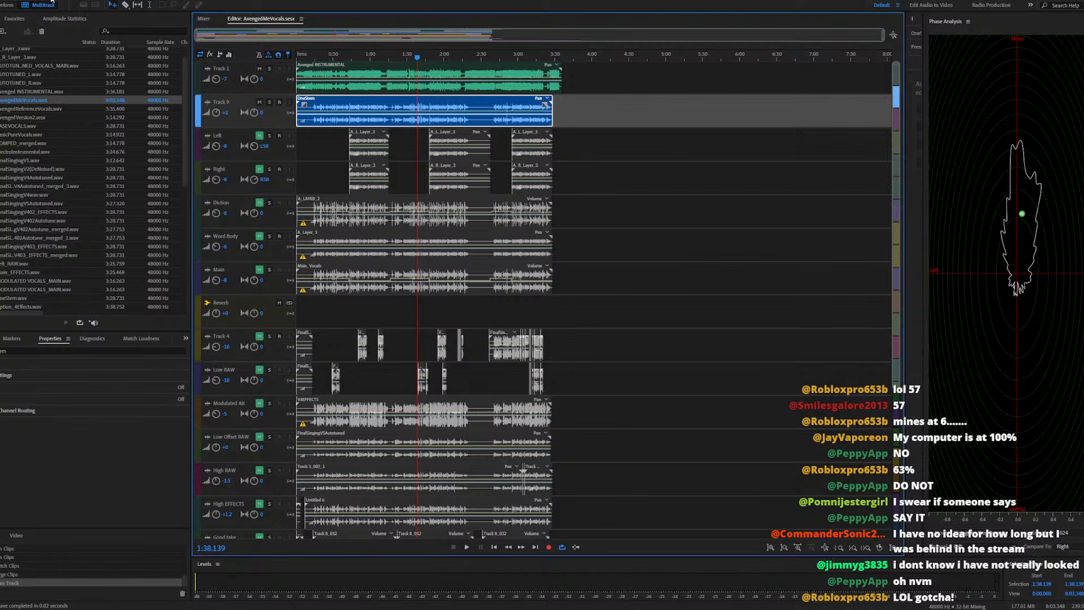
# Export a multitrack mixdown of the entire session as the 24-bit file Avenged_M&M_V01.wav in the Audio Mixing\Avenged folder
pyautogui.click(0, 0)
pyautogui.moveTo(28, 172)
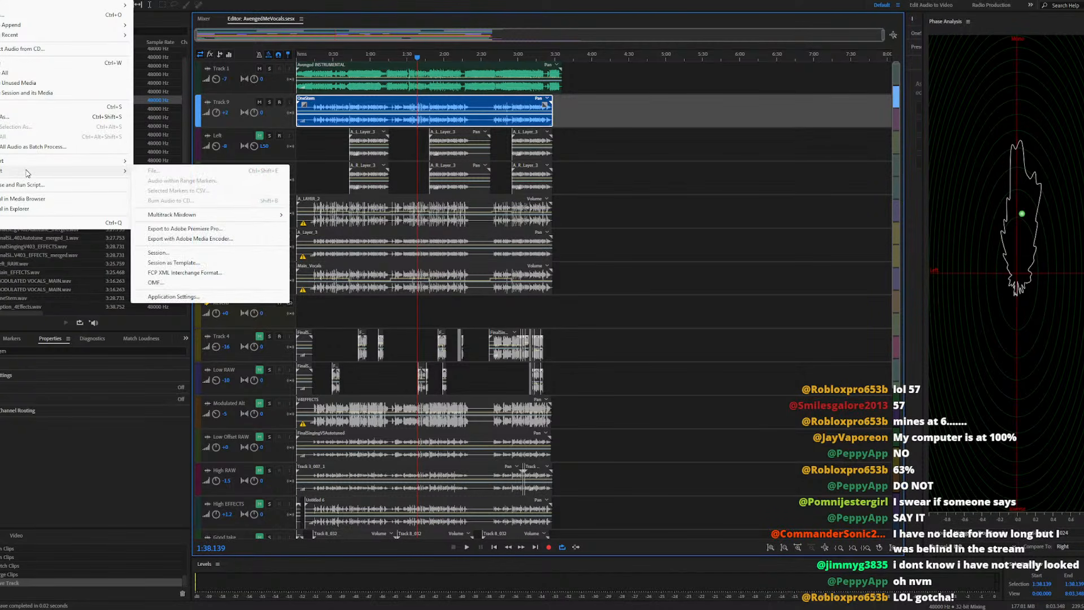
pyautogui.moveTo(182, 216)
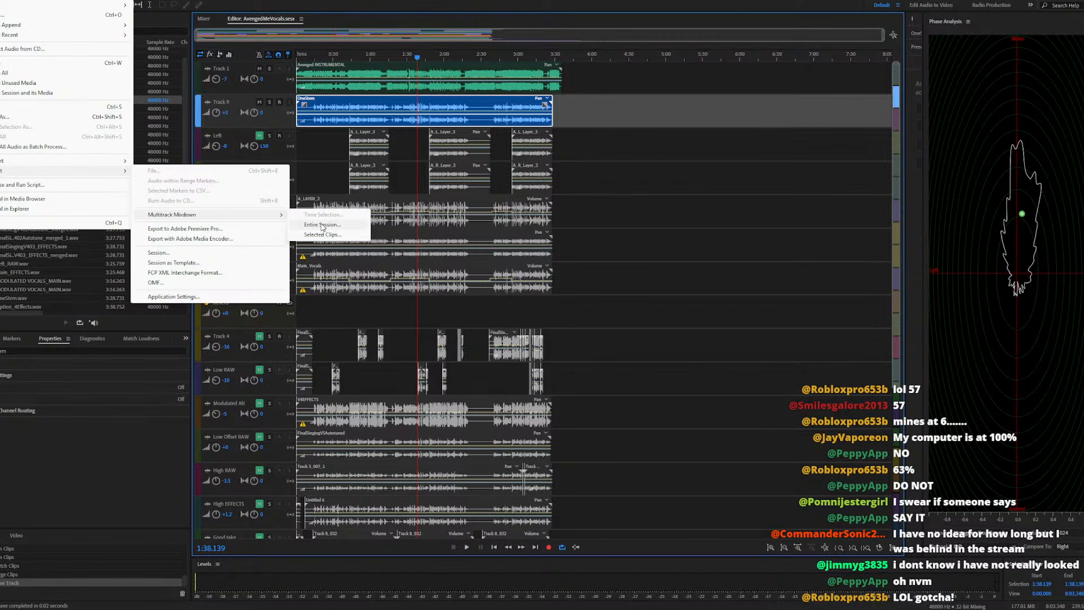
pyautogui.click(322, 226)
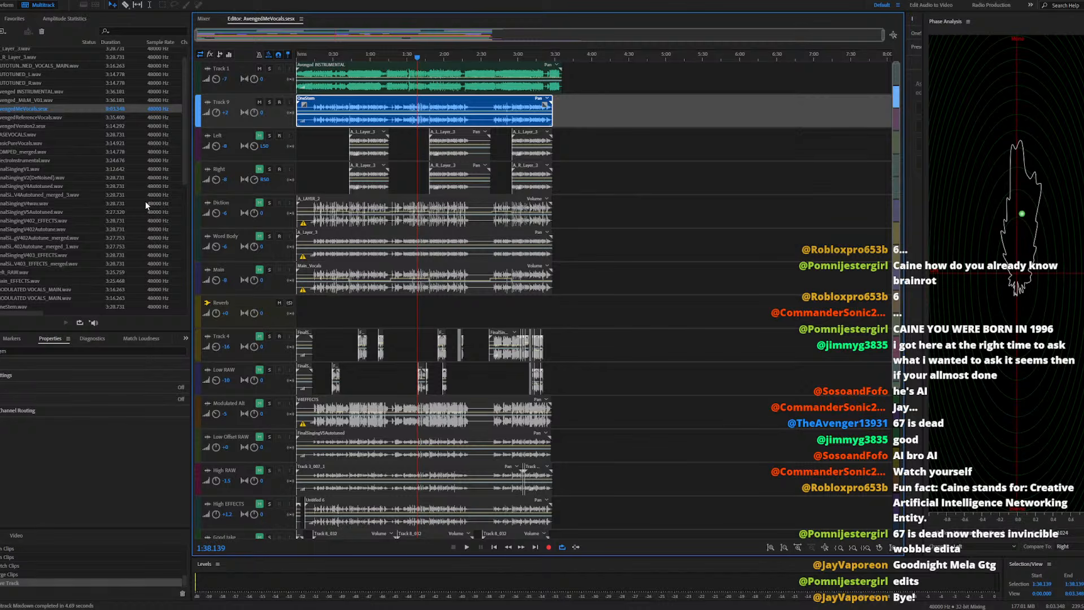
# Find the exported Avenged_M&M_V01.wav mixdown in the file list and open it in the waveform editor
pyautogui.click(183, 114)
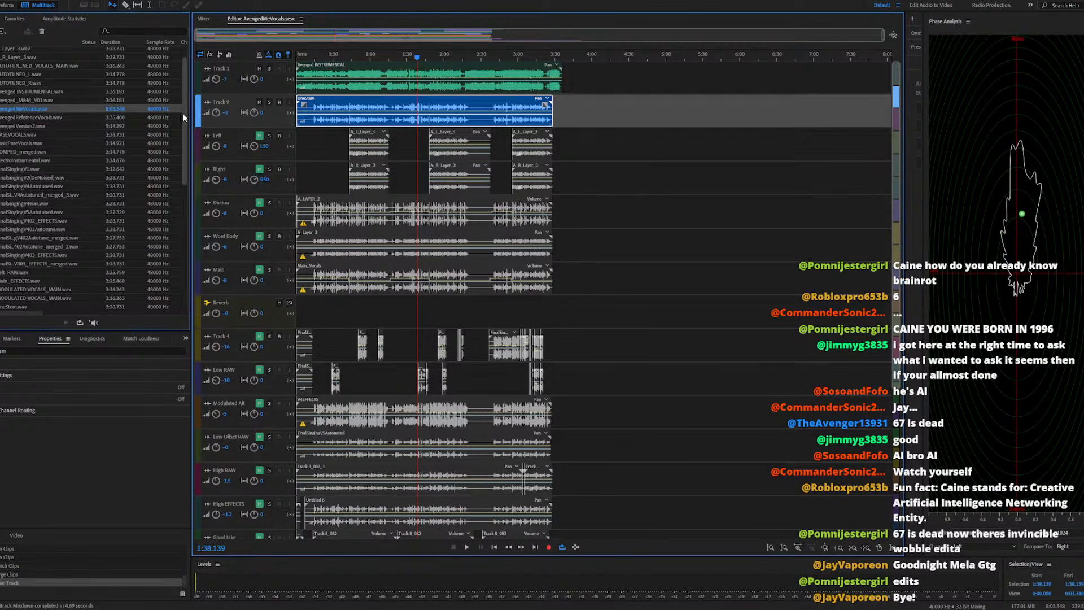
pyautogui.moveTo(182, 118); pyautogui.dragTo(176, 266)
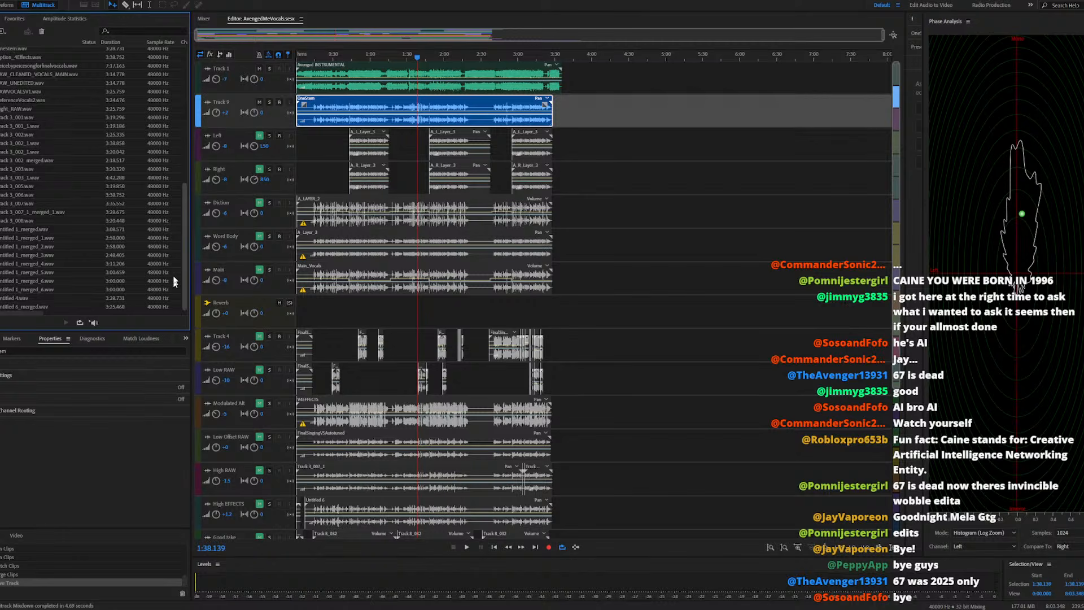
pyautogui.scroll(4, 173, 279)
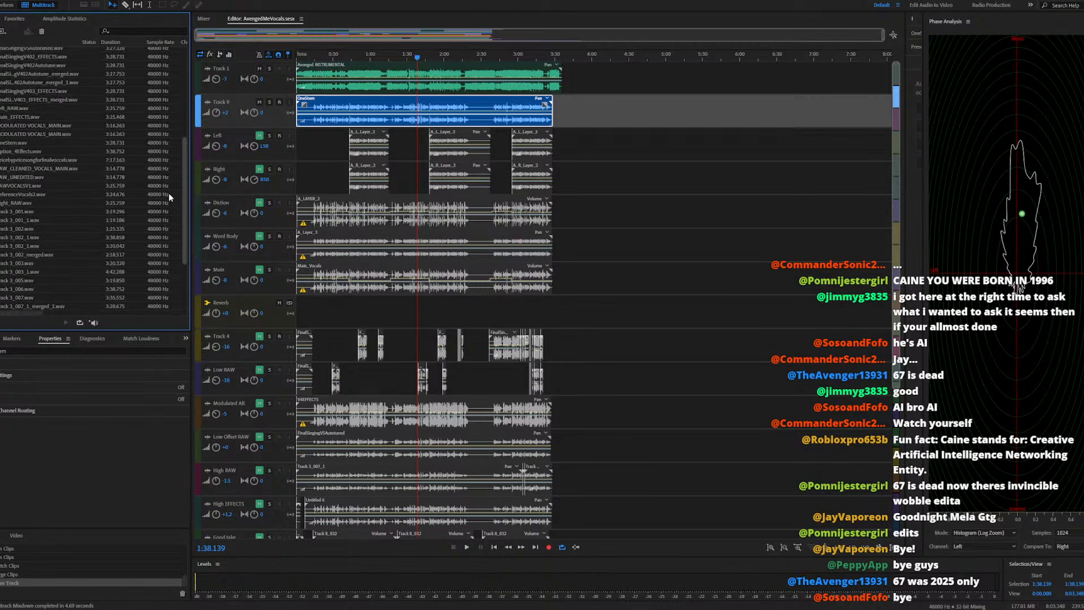
pyautogui.scroll(7, 165, 147)
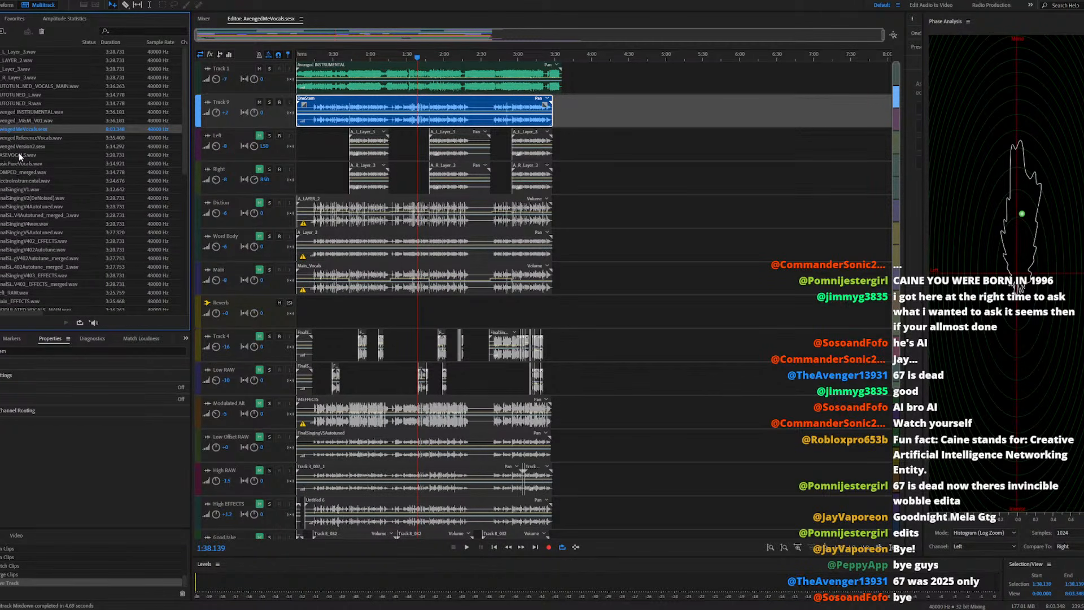
pyautogui.doubleClick(18, 121)
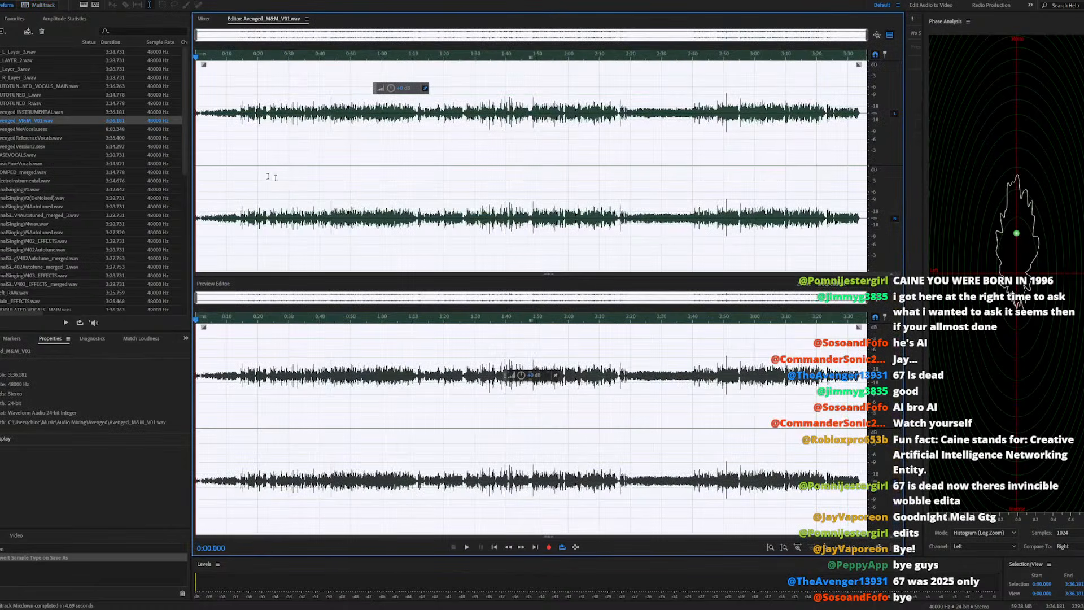
# Select the entire mixdown, scan its amplitude statistics, and review the RMS histogram and the general level values
pyautogui.click(351, 174)
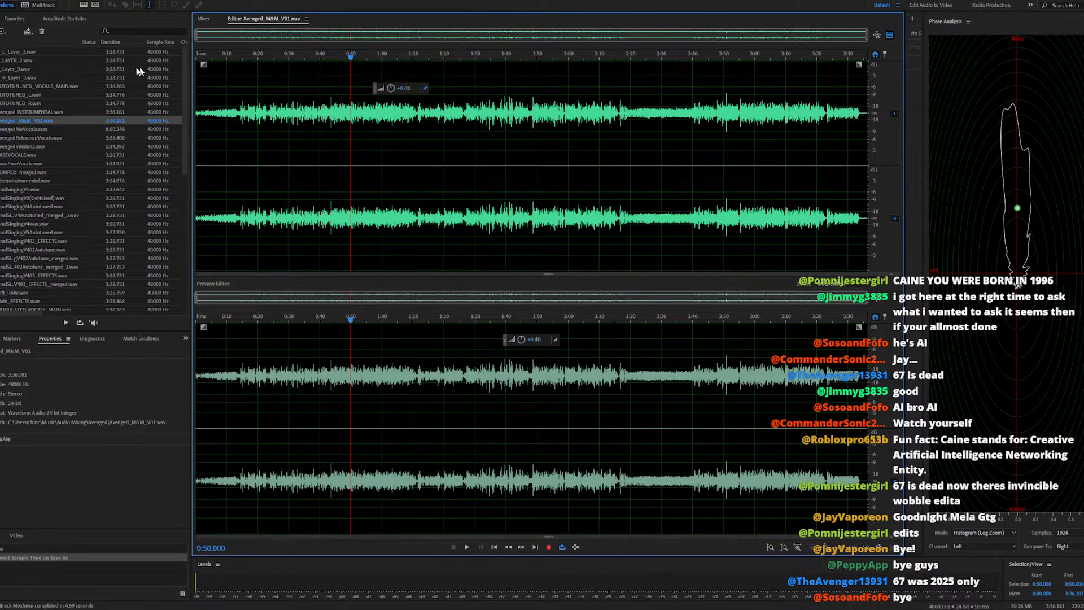
pyautogui.click(64, 19)
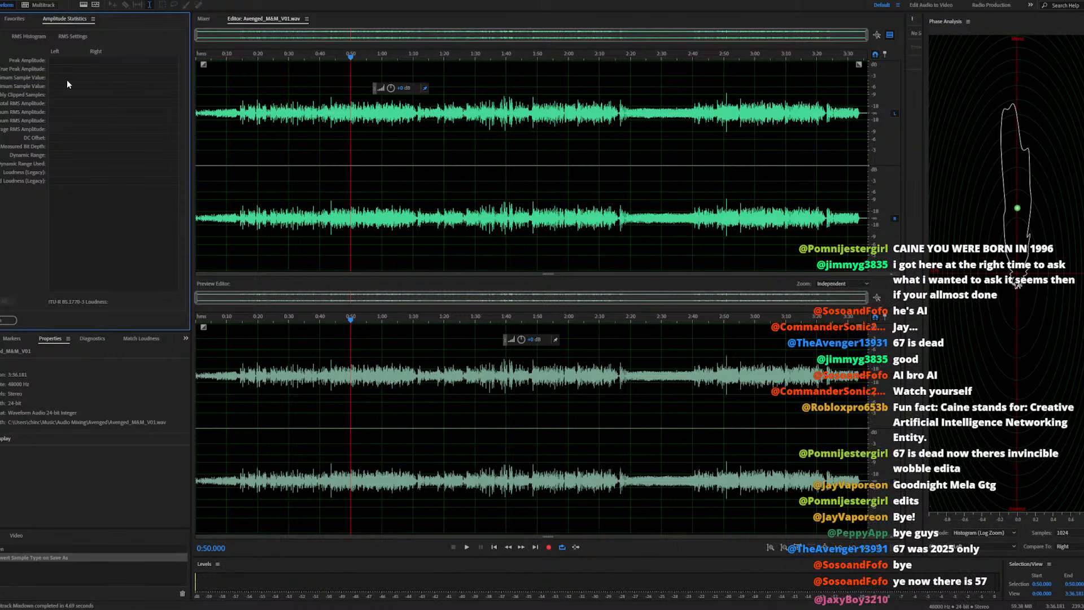
pyautogui.hotkey('ctrl', 'a')
pyautogui.click(9, 320)
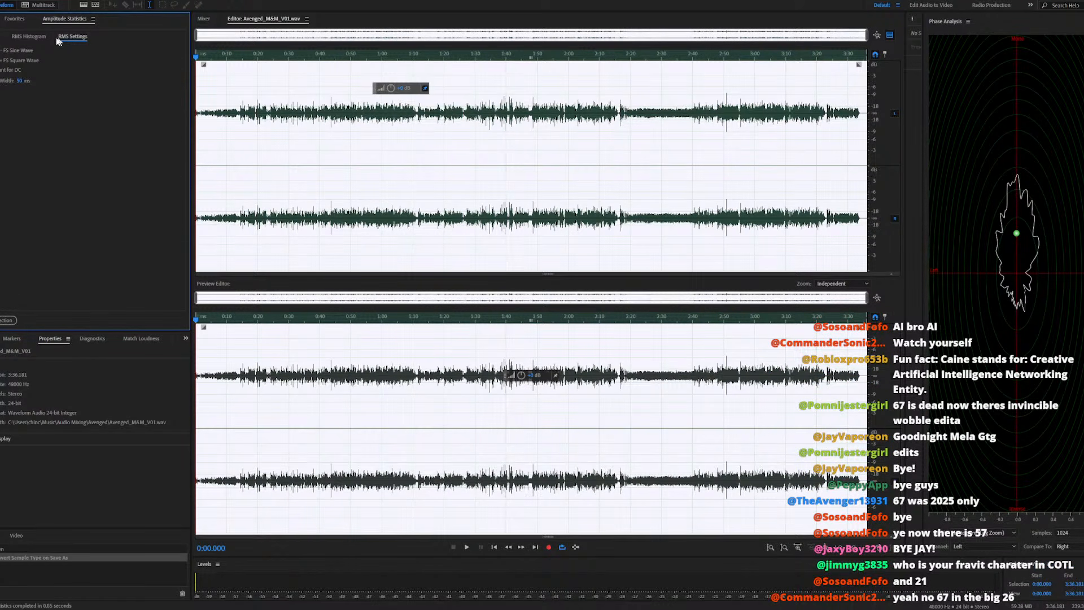
pyautogui.click(28, 36)
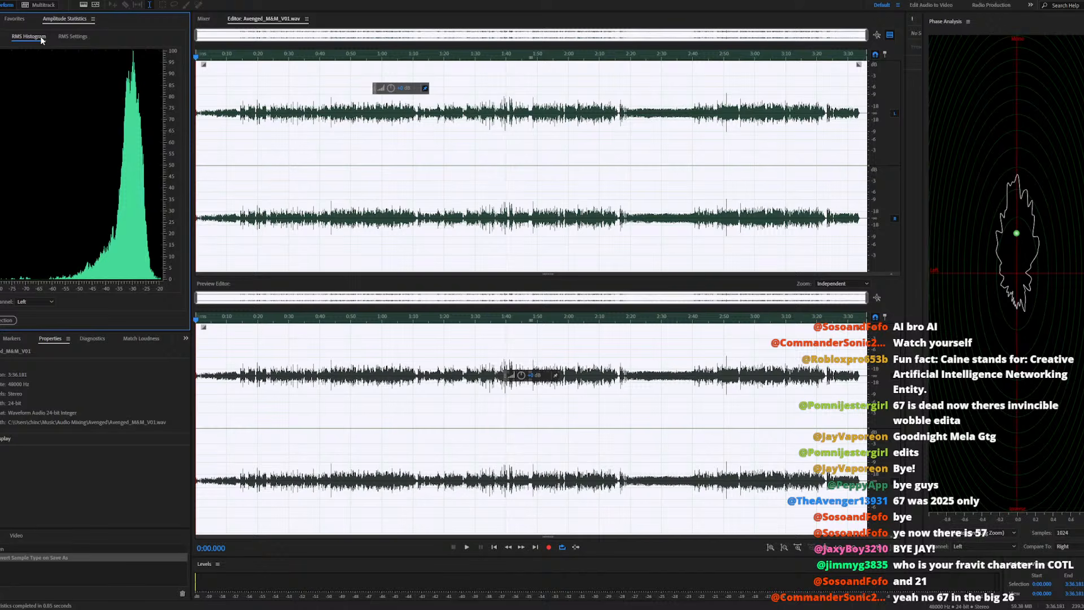
pyautogui.click(1, 37)
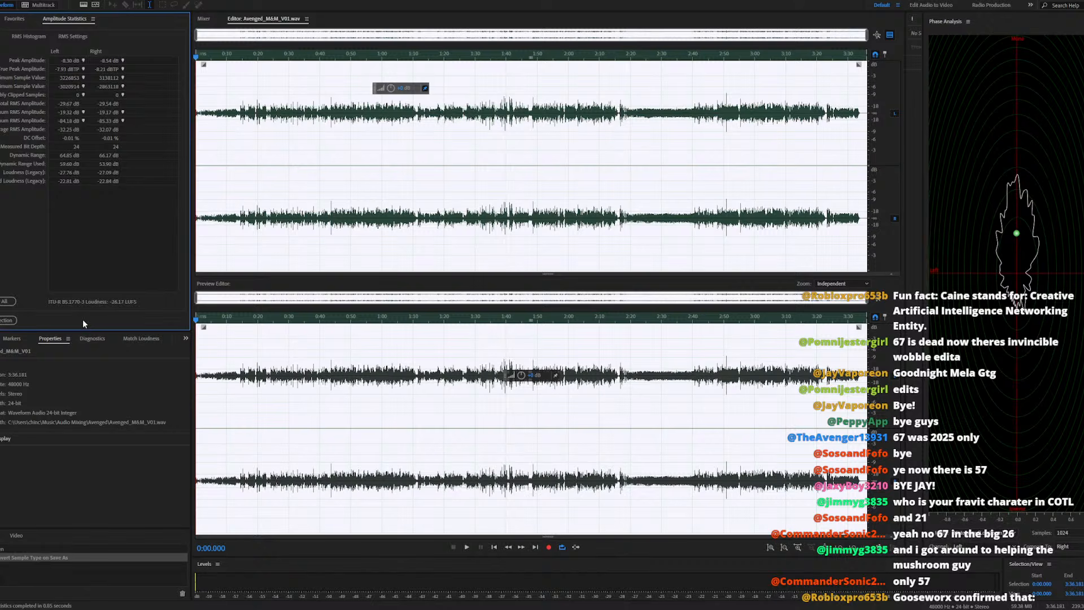
# Scan the mixdown for clicks with the DeClicker diagnostics, then return to the file properties
pyautogui.click(93, 339)
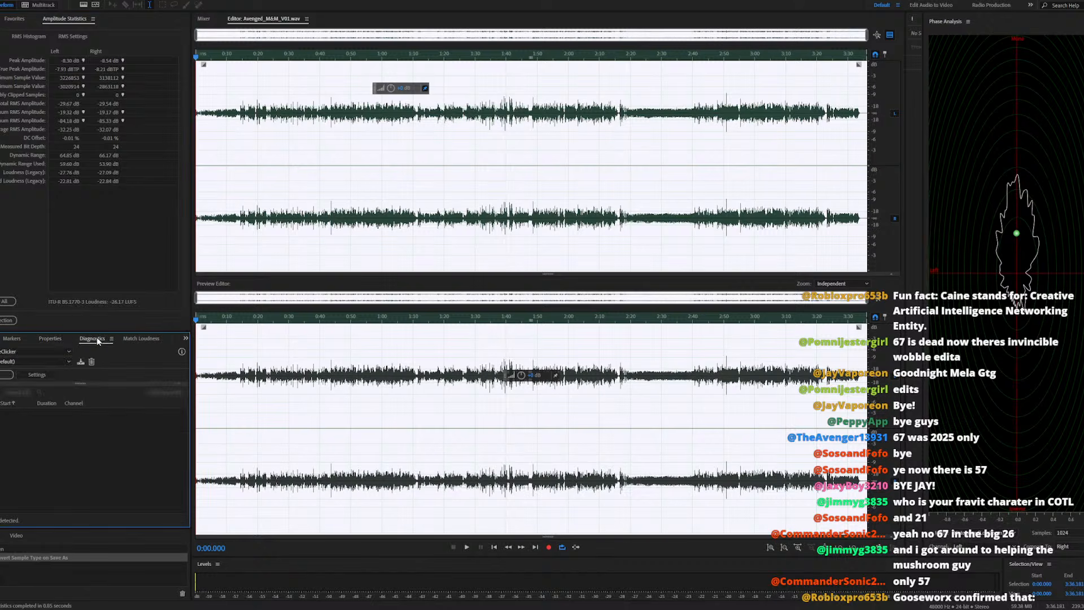
pyautogui.click(7, 374)
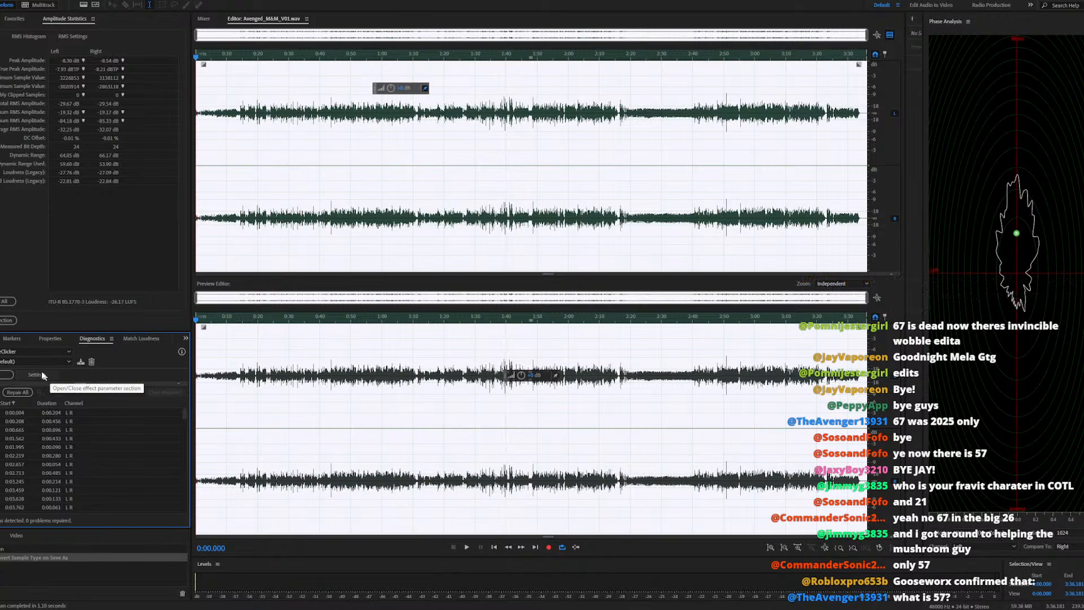
pyautogui.click(8, 341)
pyautogui.click(0, 339)
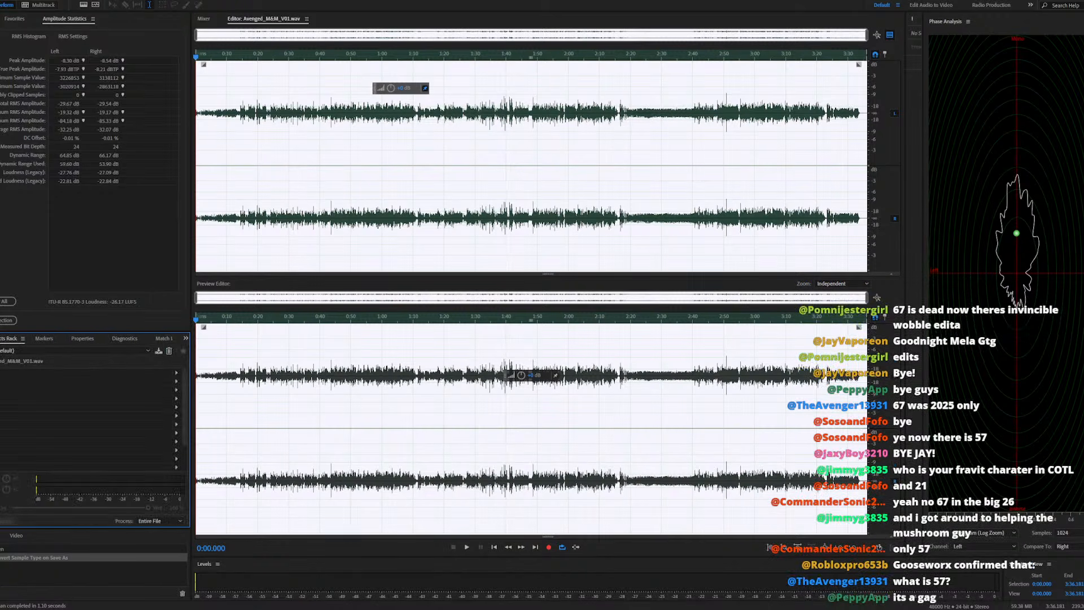
pyautogui.click(0, 338)
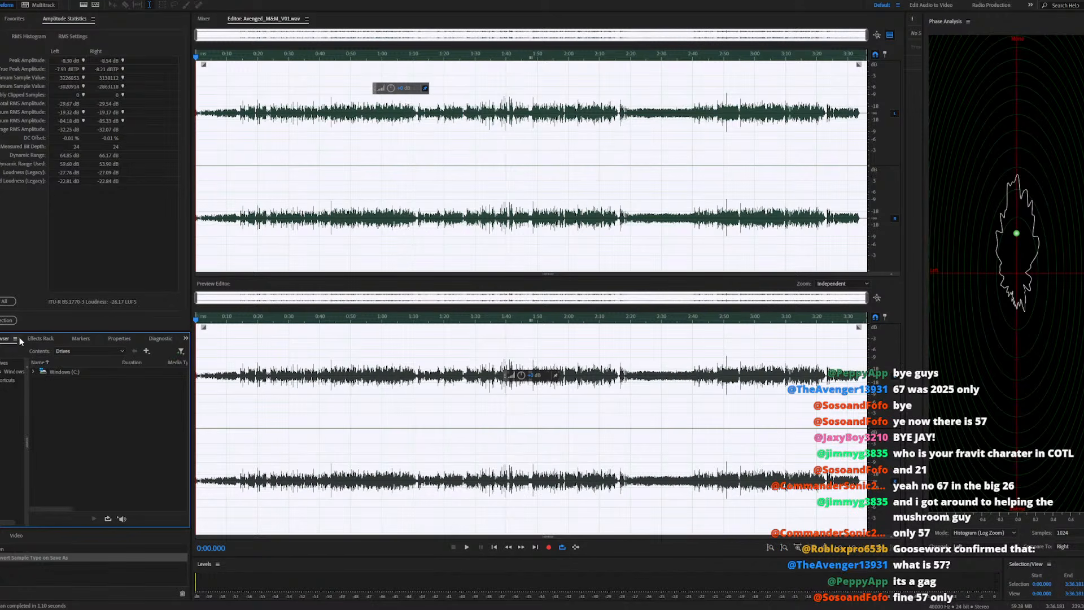
pyautogui.click(115, 338)
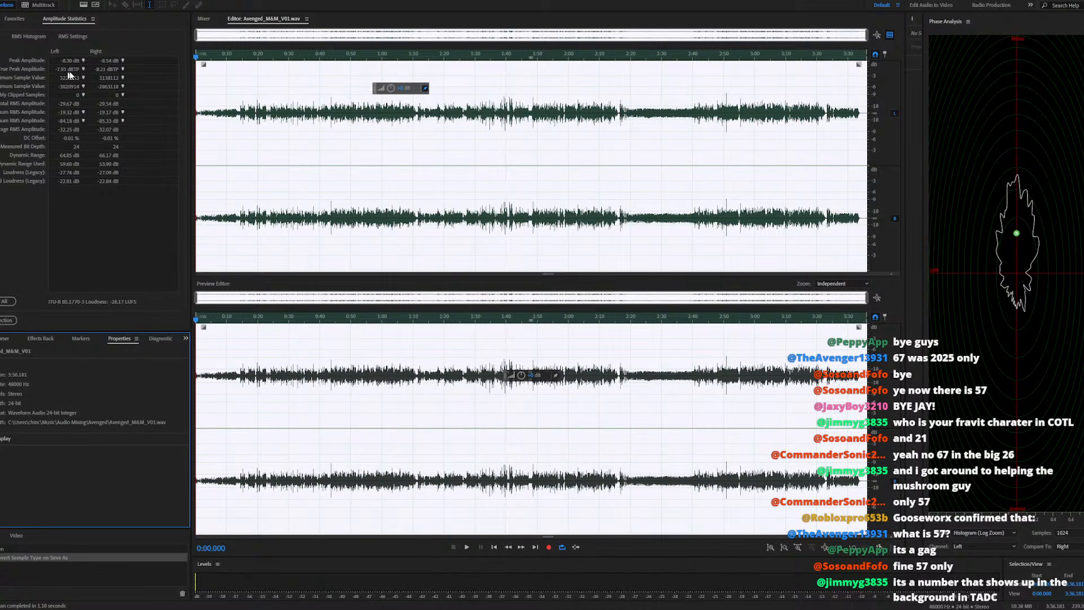
# Normalize the entire Avenged_M&M_V01.wav mixdown in dB, treating all channels equally
pyautogui.click(52, 1)
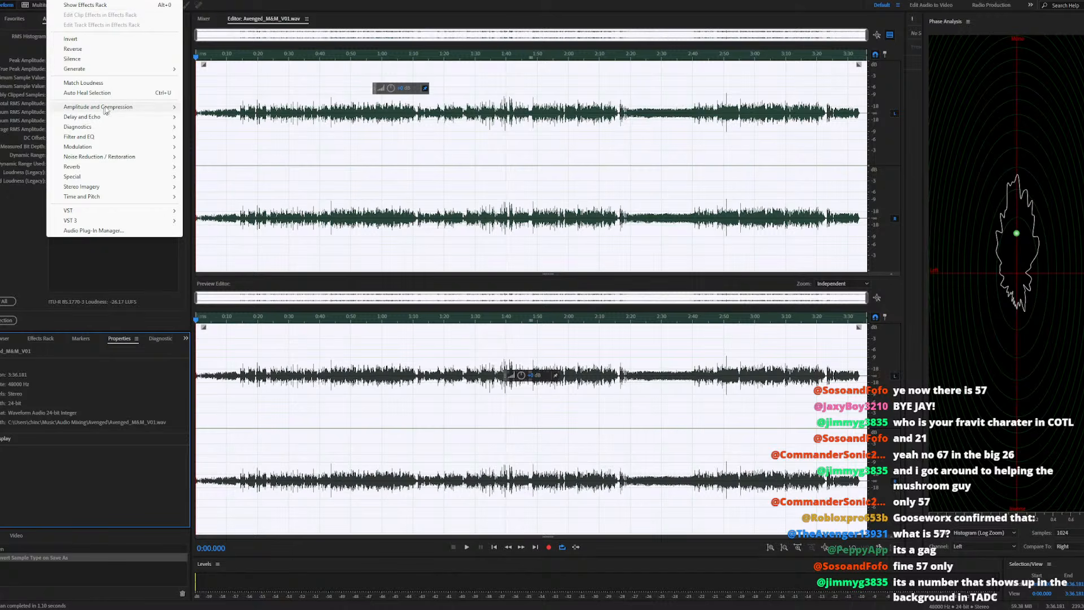
pyautogui.moveTo(131, 113)
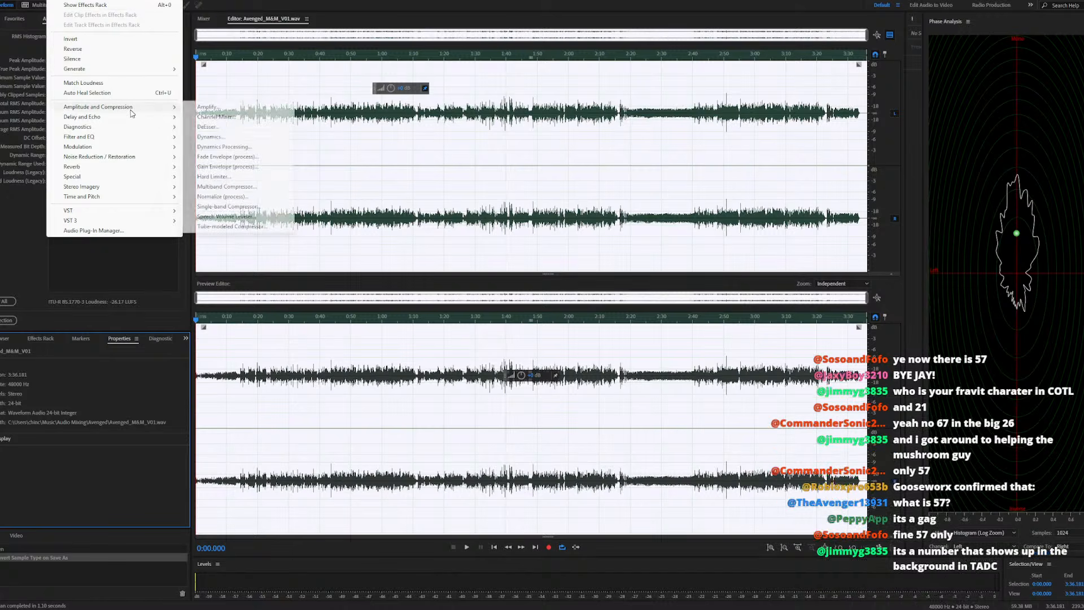
pyautogui.click(223, 196)
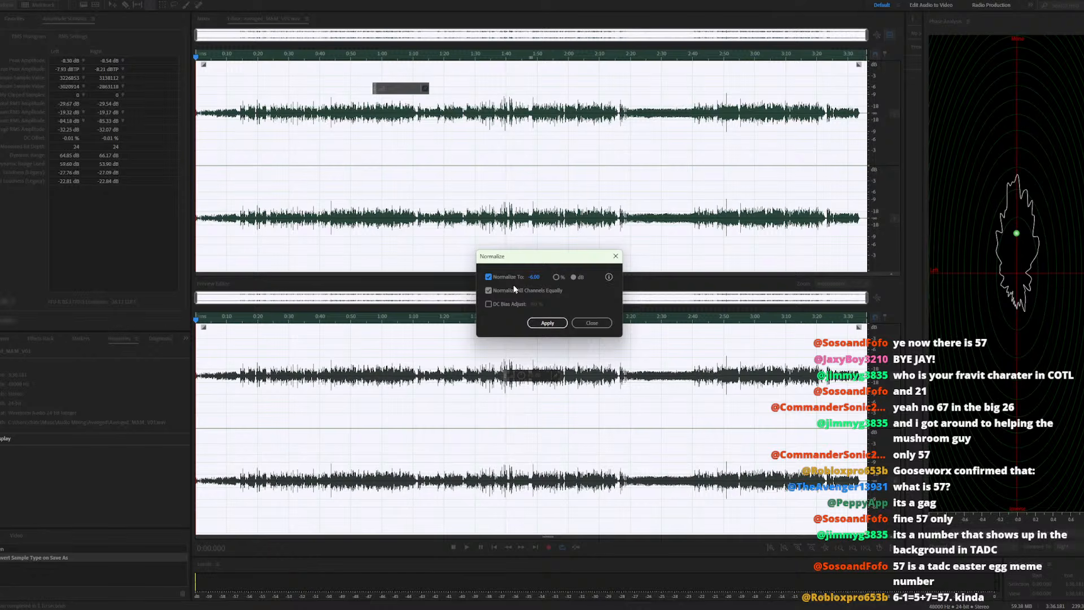
pyautogui.click(531, 276)
pyautogui.press('BackSpace')
pyautogui.click(536, 322)
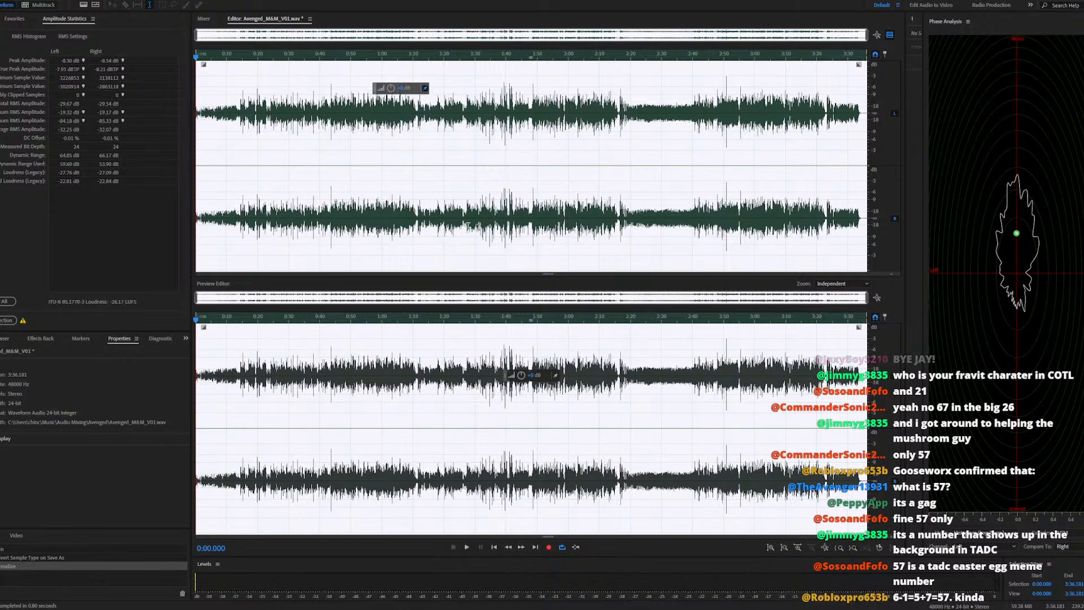
# Play the normalized mixdown from the start, the late quiet passage and about 2:50 to check its levels
pyautogui.click(316, 231)
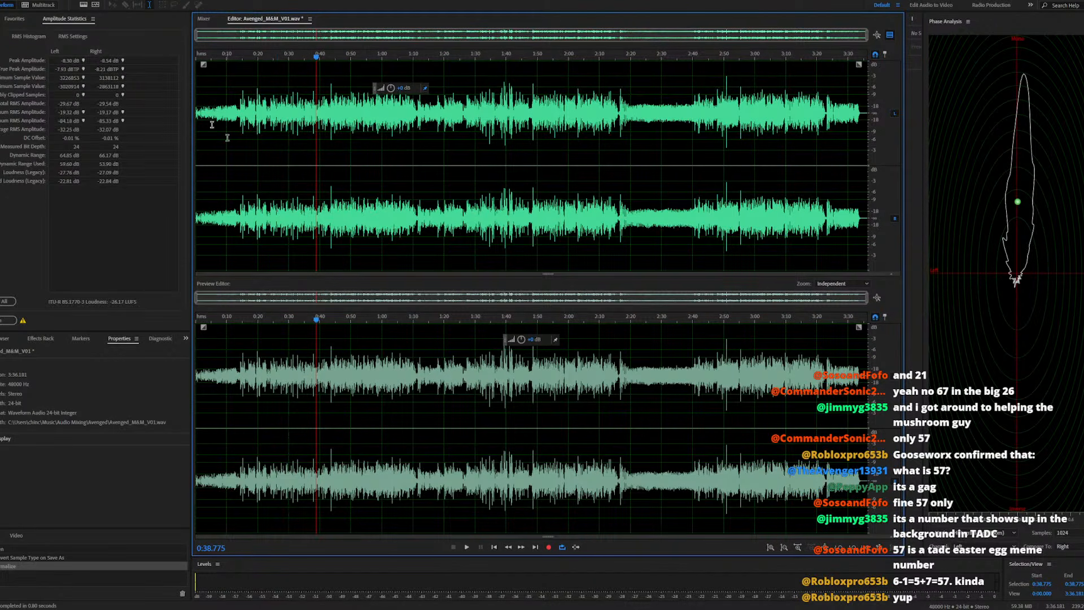
pyautogui.moveTo(215, 58); pyautogui.dragTo(186, 59)
pyautogui.press('space')
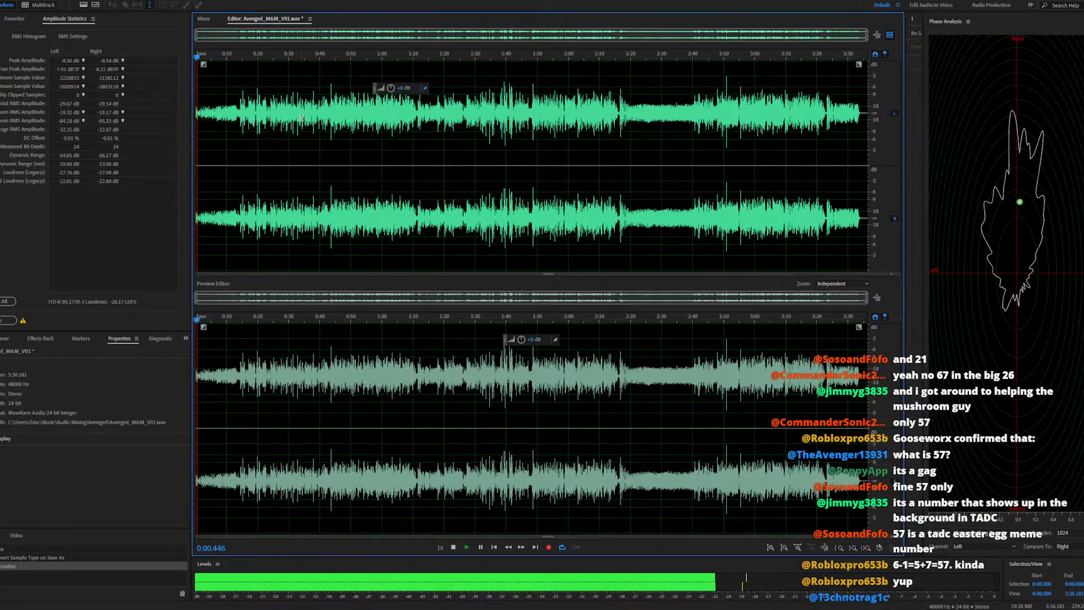
pyautogui.click(653, 55)
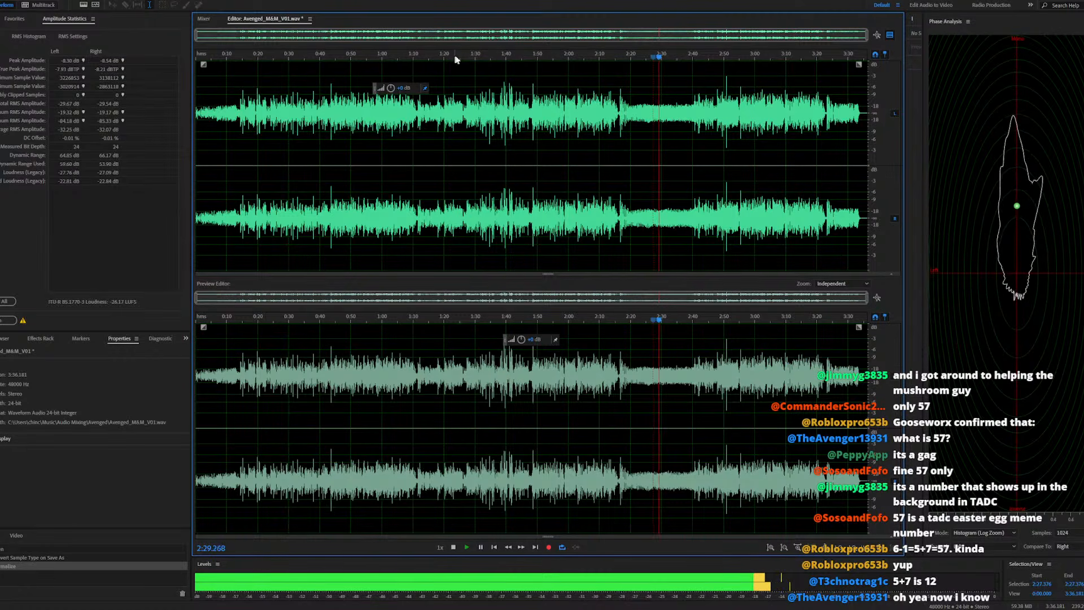
pyautogui.press('space')
pyautogui.click(724, 55)
pyautogui.press('space')
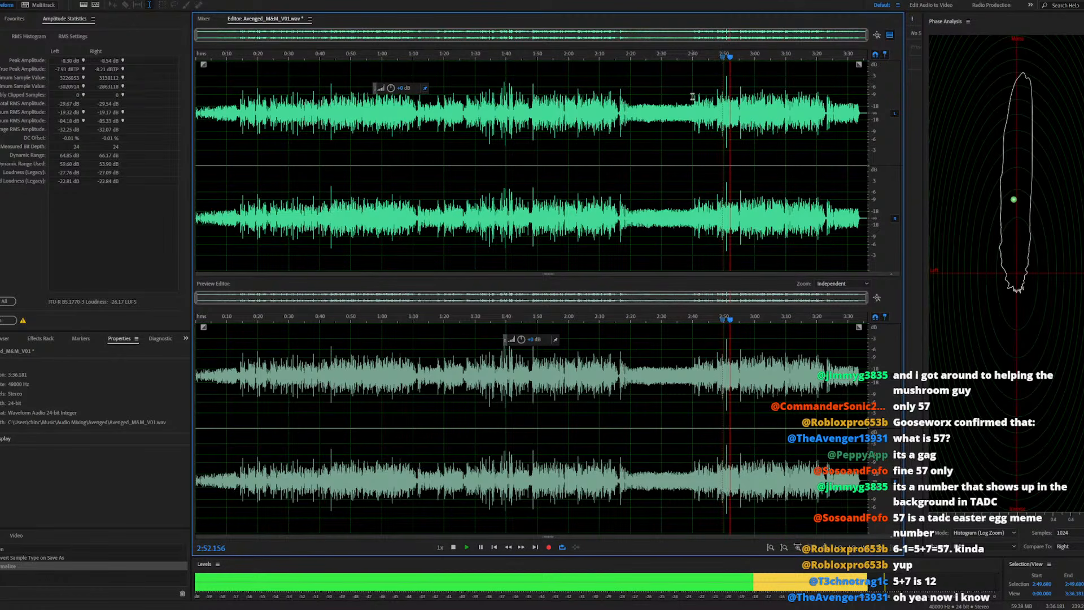
pyautogui.press('space')
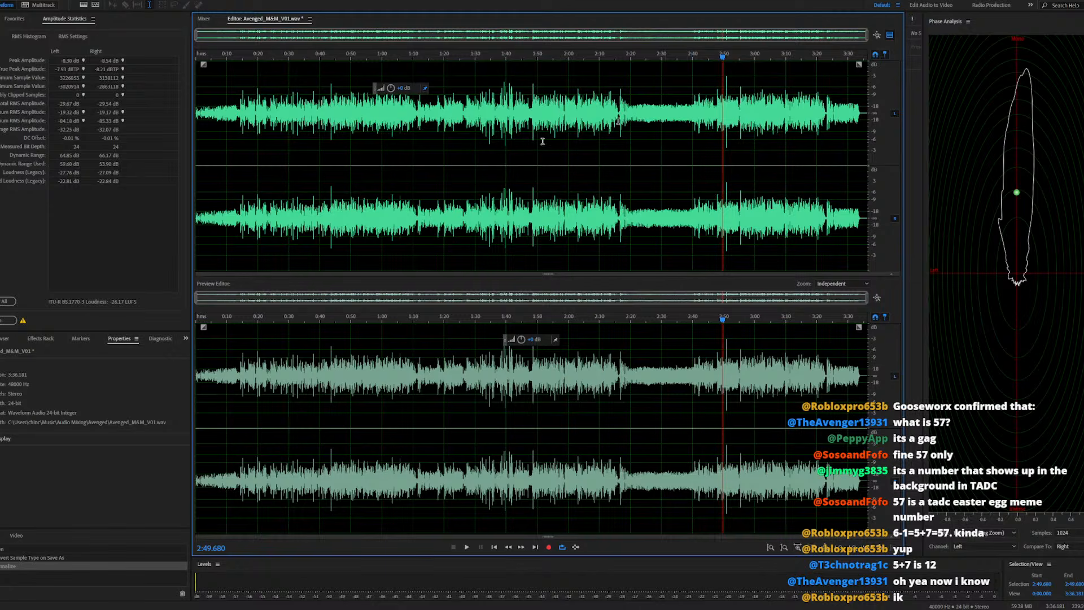
# Reopen the AvengedMeVocals.sesx session, show its mixer and select the Mix master channel
pyautogui.click(1, 18)
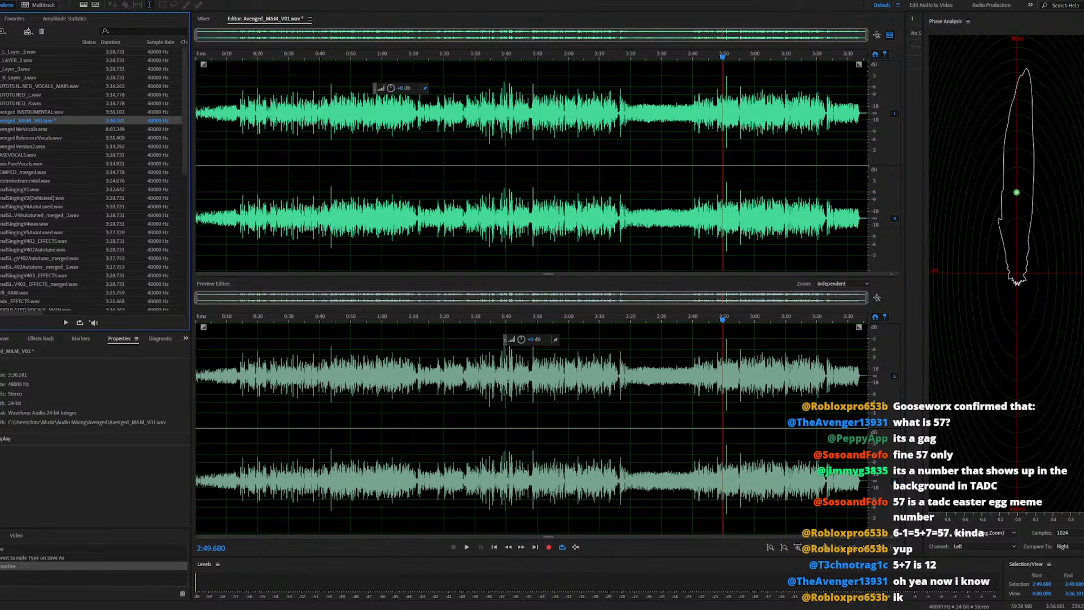
pyautogui.click(36, 129)
pyautogui.doubleClick(36, 130)
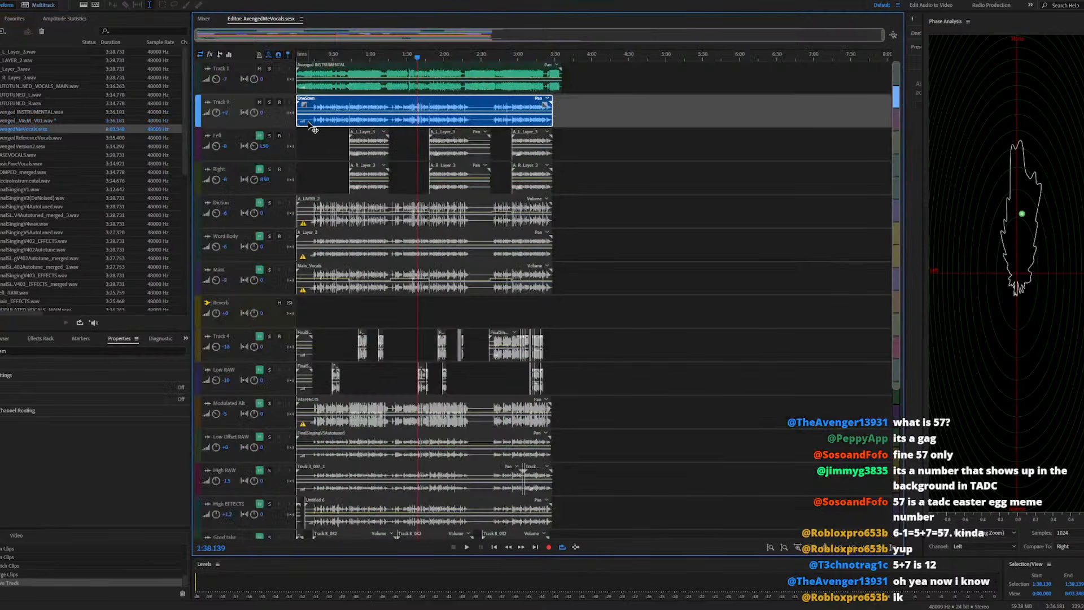
pyautogui.click(204, 19)
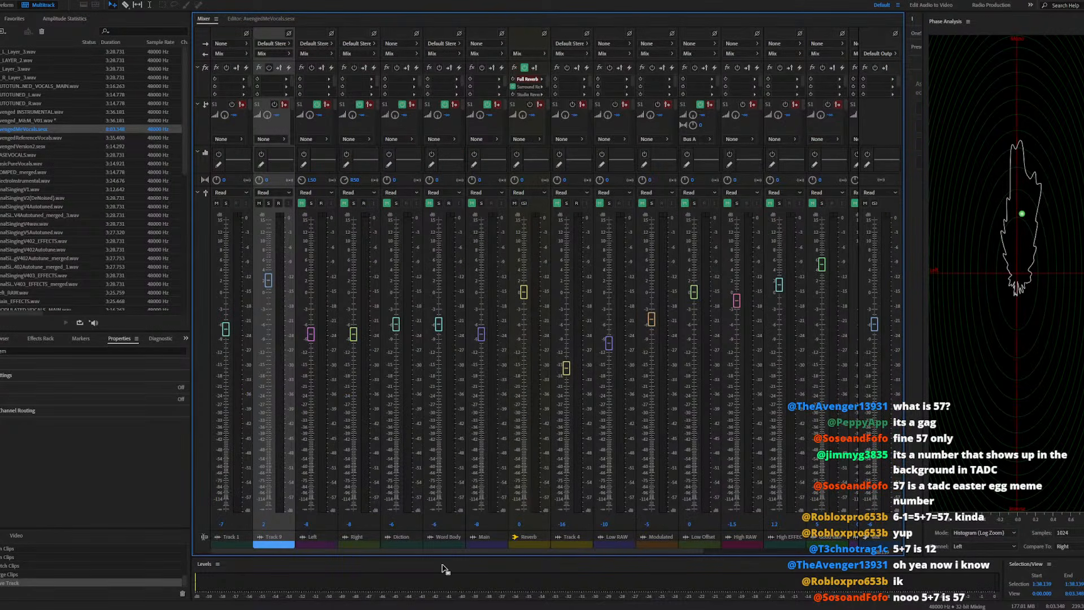
pyautogui.moveTo(418, 551); pyautogui.dragTo(571, 550)
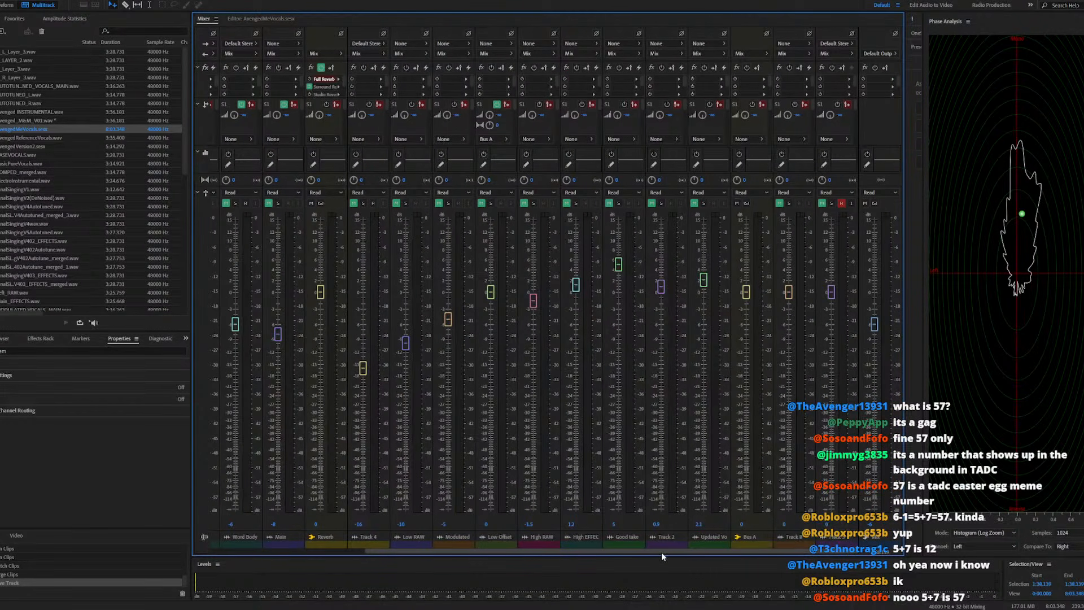
pyautogui.click(882, 534)
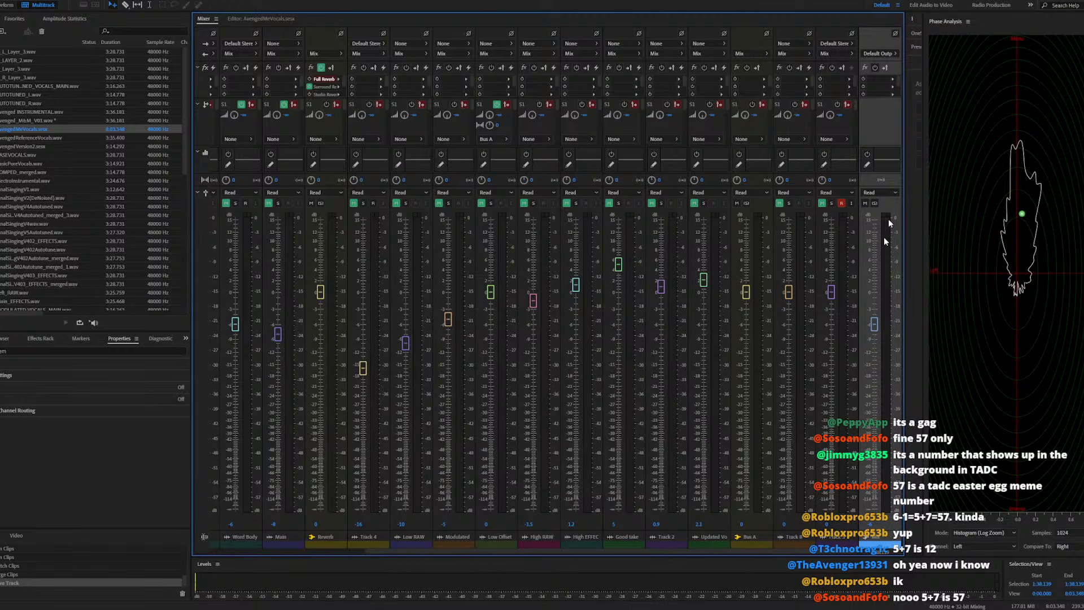
# Add a Hard Limiter to the Mix channel's first free effect slot, keeping True Peak and -0.1 dB maximum amplitude
pyautogui.click(892, 80)
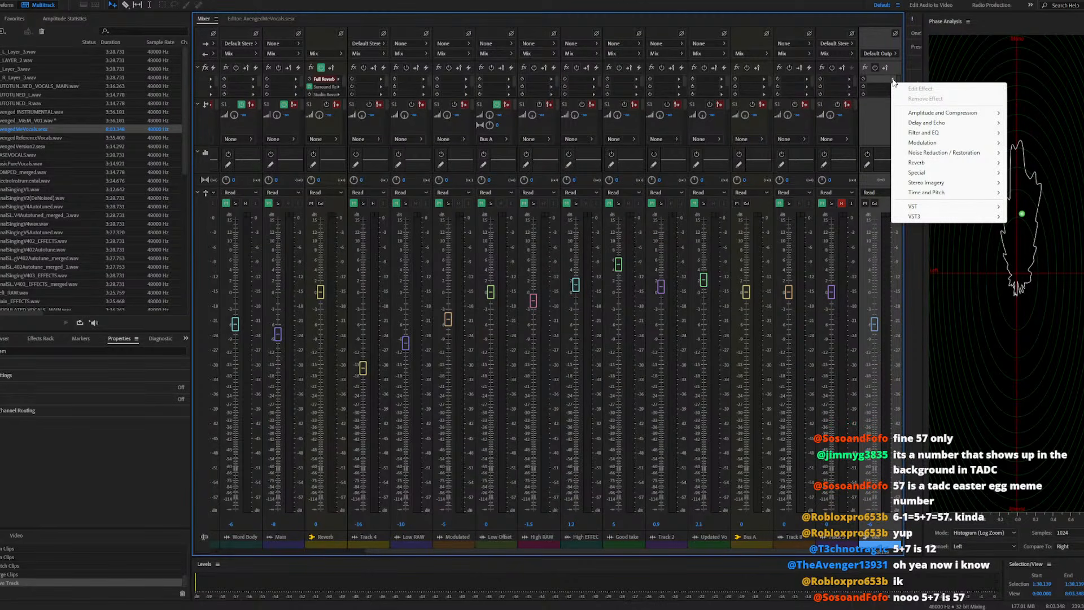
pyautogui.moveTo(952, 112)
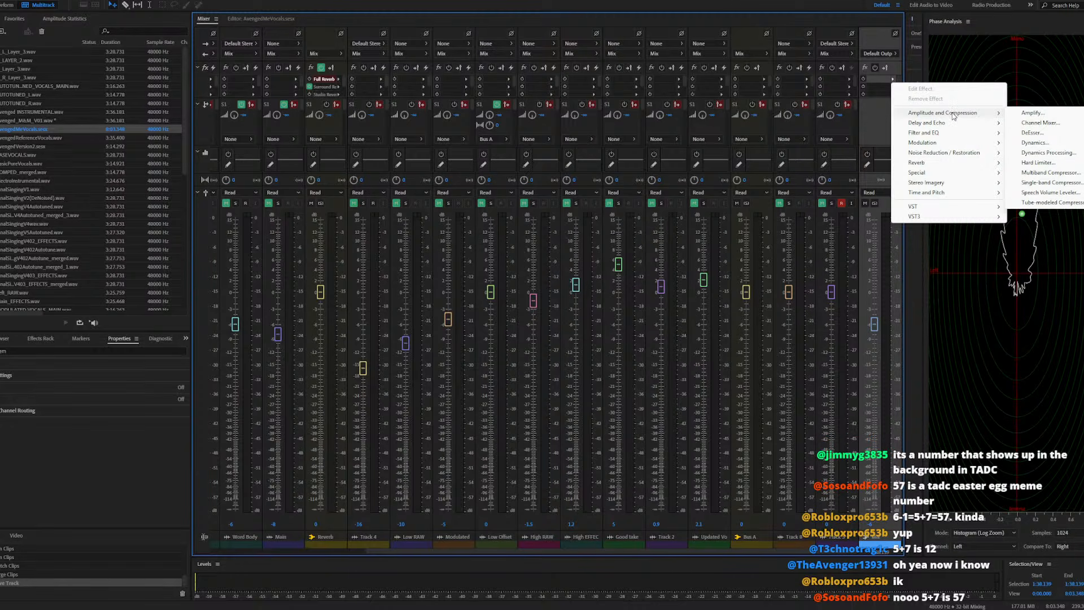
pyautogui.click(1038, 162)
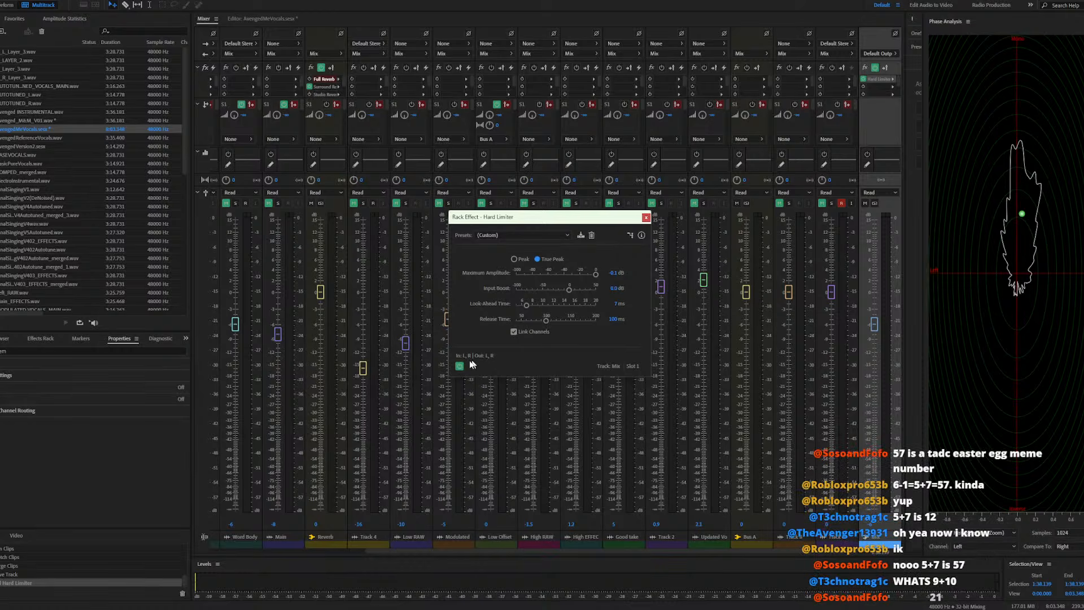
pyautogui.click(489, 237)
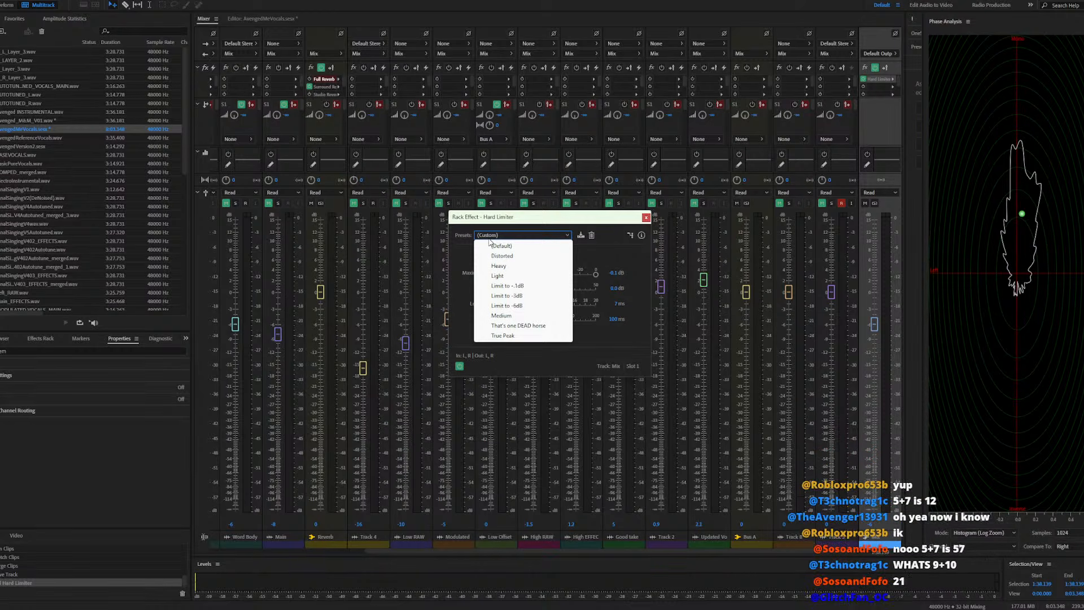
pyautogui.click(489, 238)
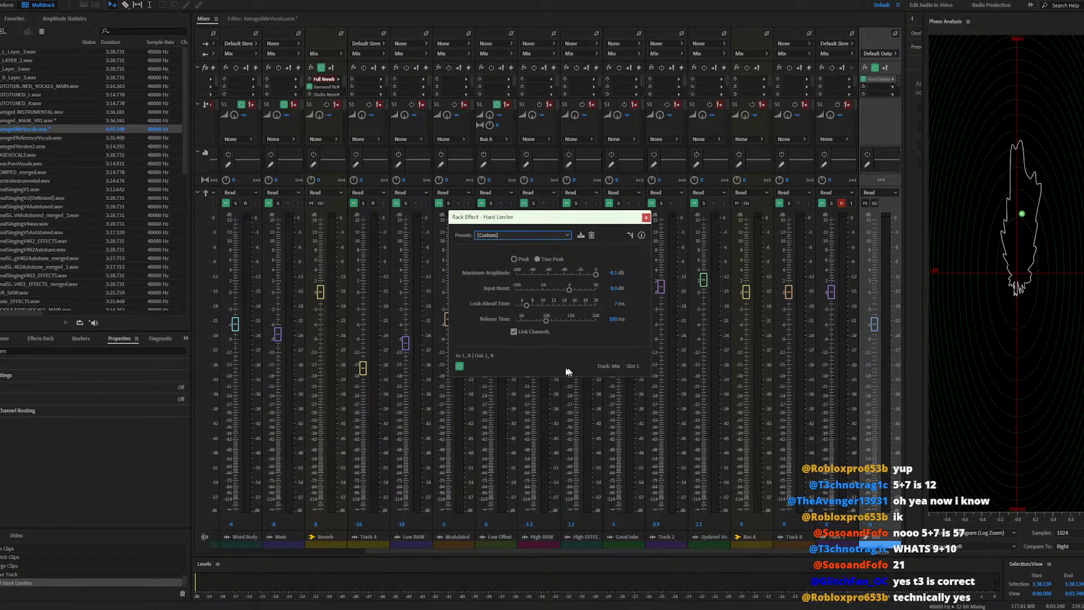
pyautogui.click(646, 218)
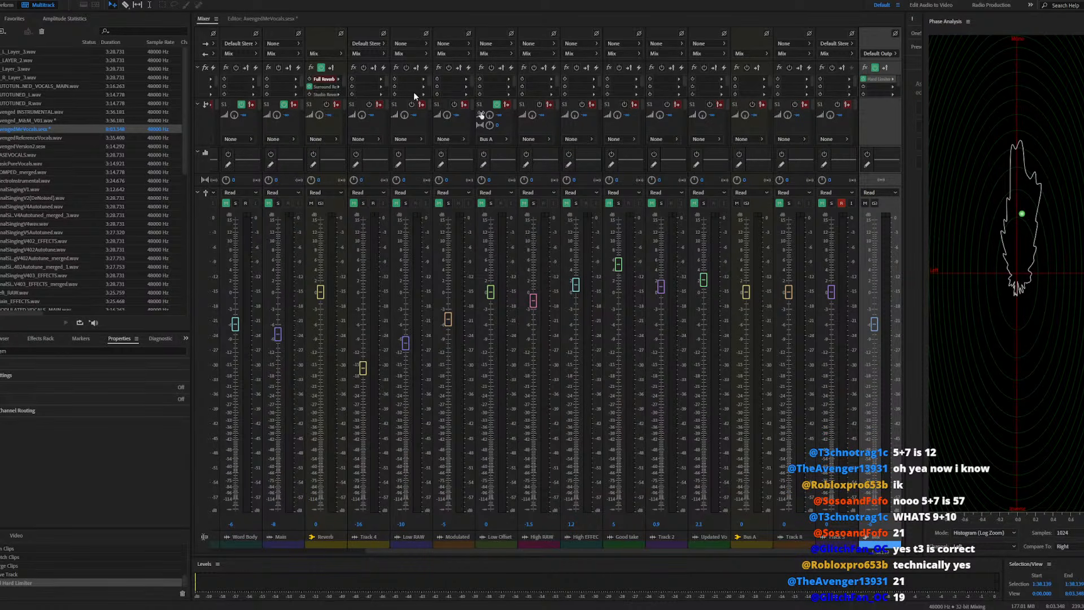
# Open Track 9's OneStem clip from the multitrack session in the waveform editor and select its entire waveform
pyautogui.click(241, 19)
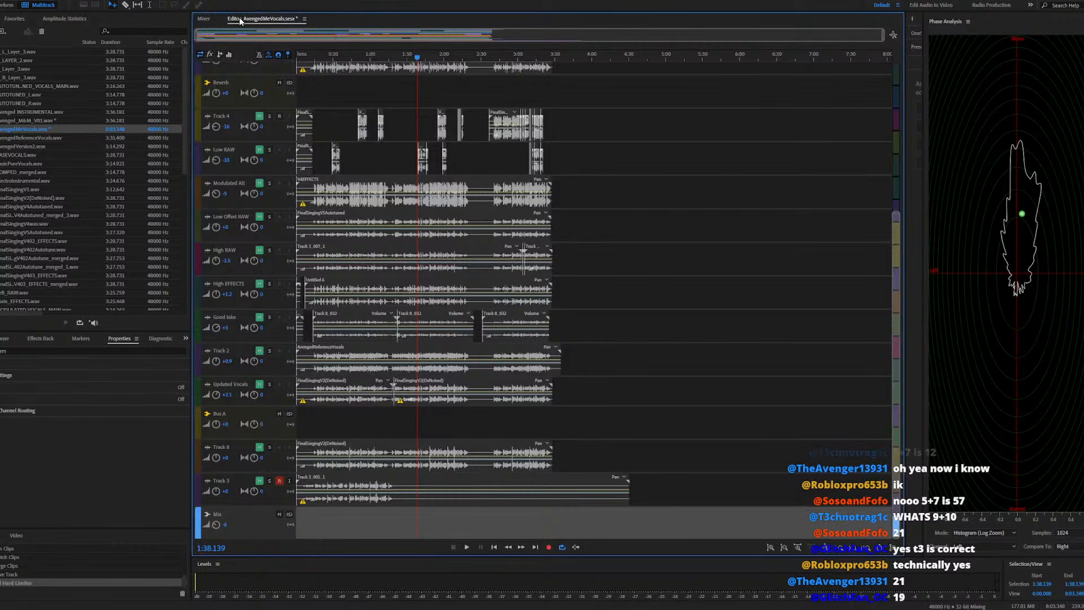
pyautogui.scroll(5, 451, 348)
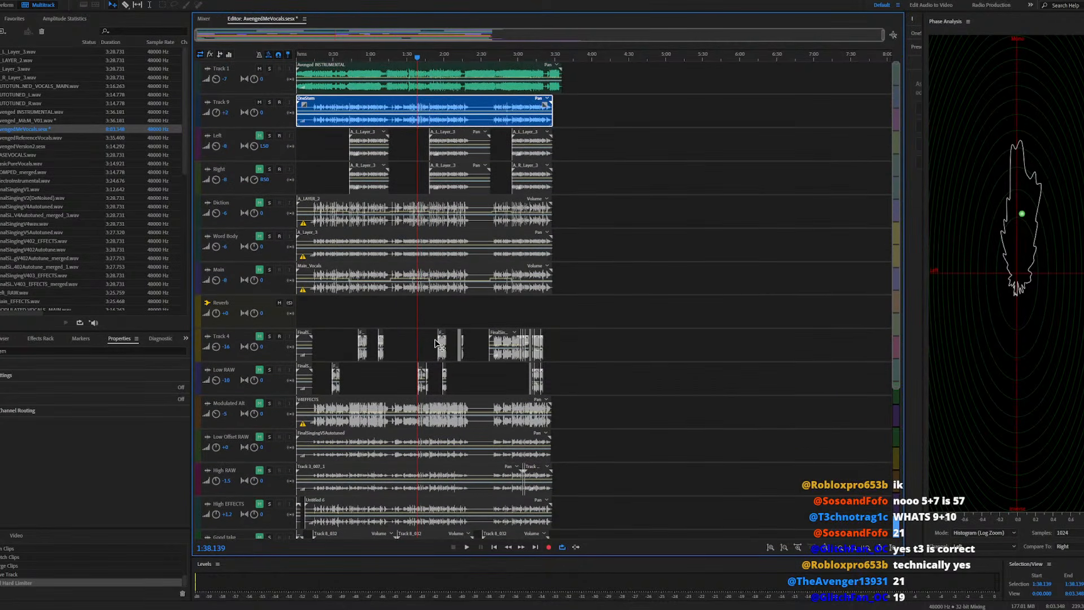
pyautogui.doubleClick(412, 107)
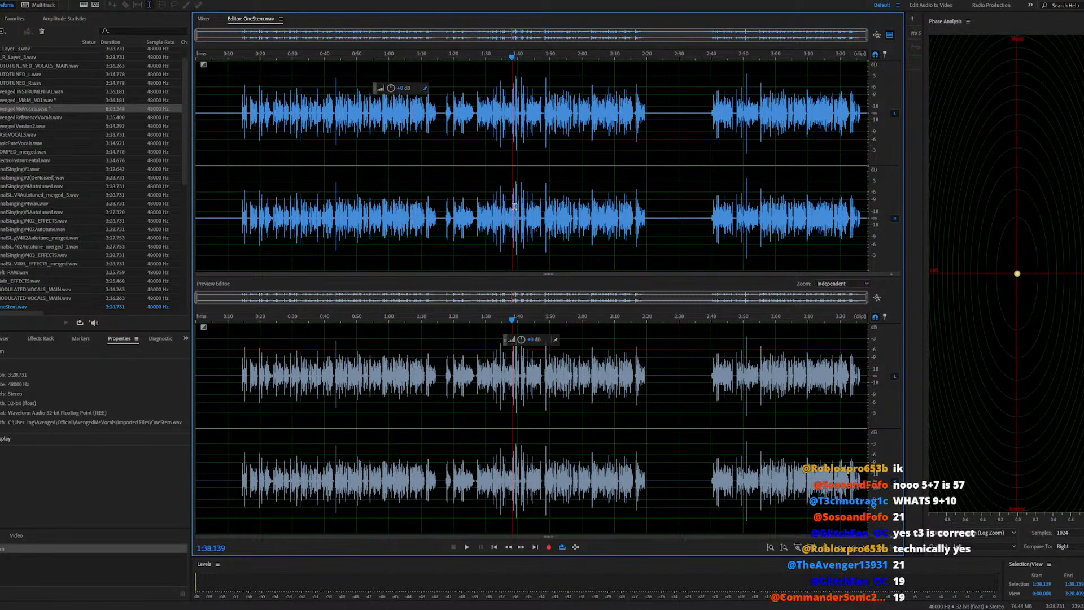
pyautogui.doubleClick(514, 207)
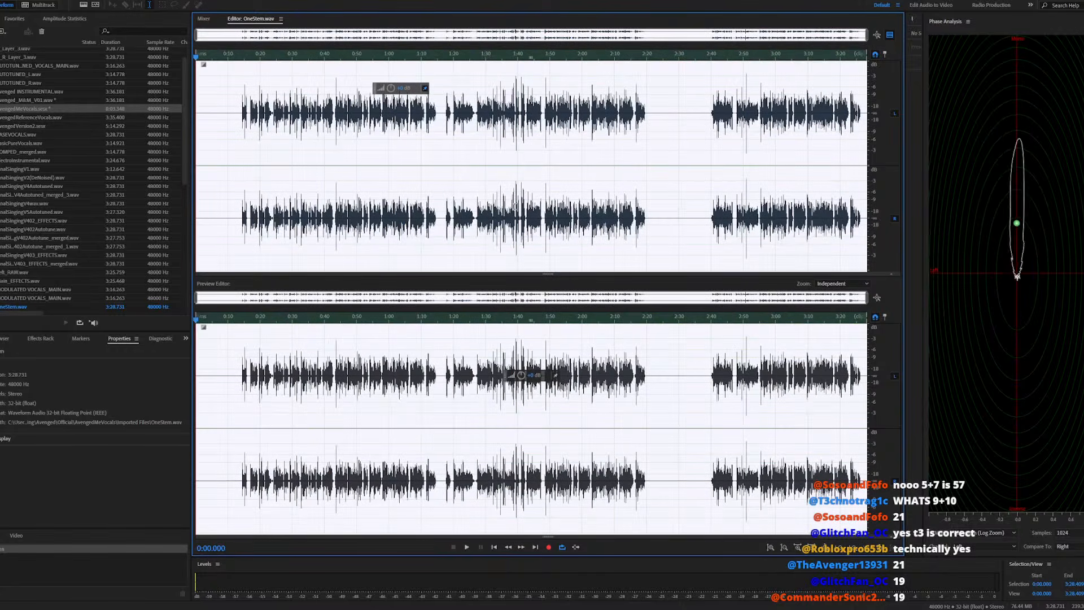
# Try a Hard Limiter on the selected OneStem vocals with an input boost of about 5.1 dB
pyautogui.click(56, 1)
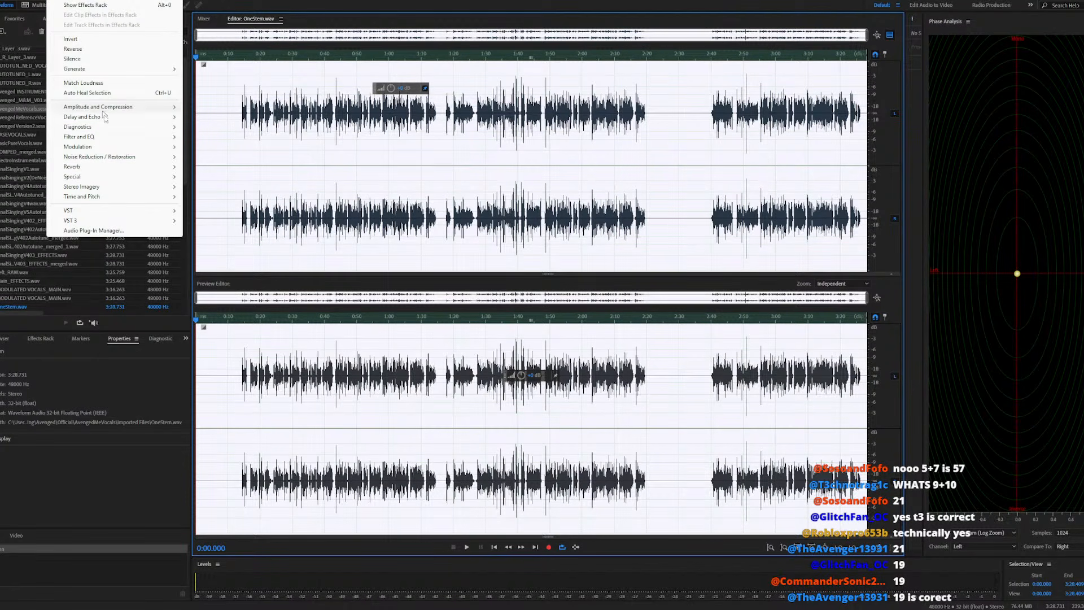
pyautogui.moveTo(115, 127)
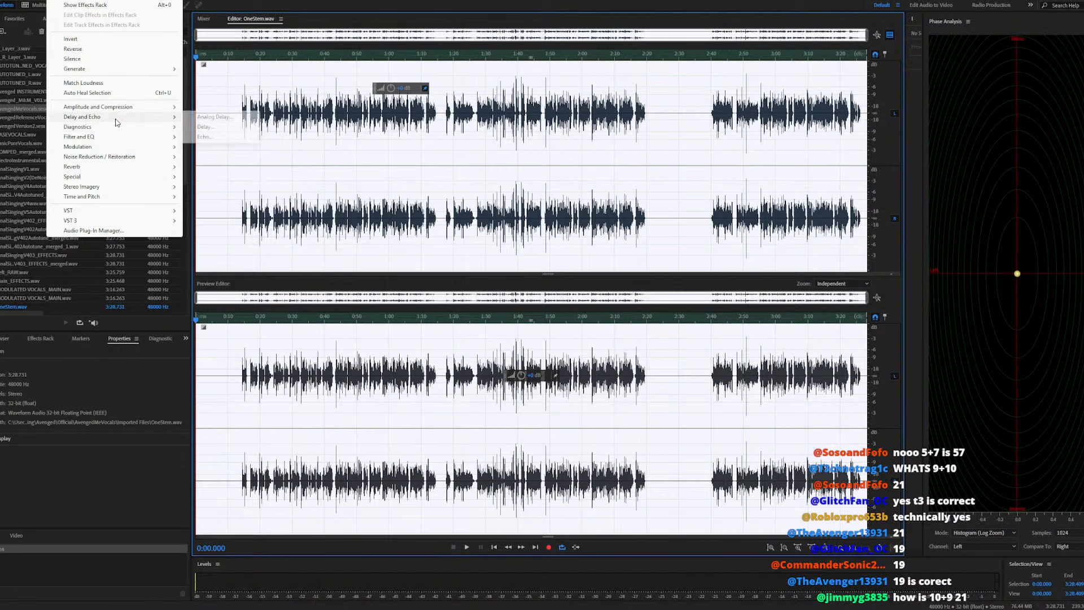
pyautogui.moveTo(122, 108)
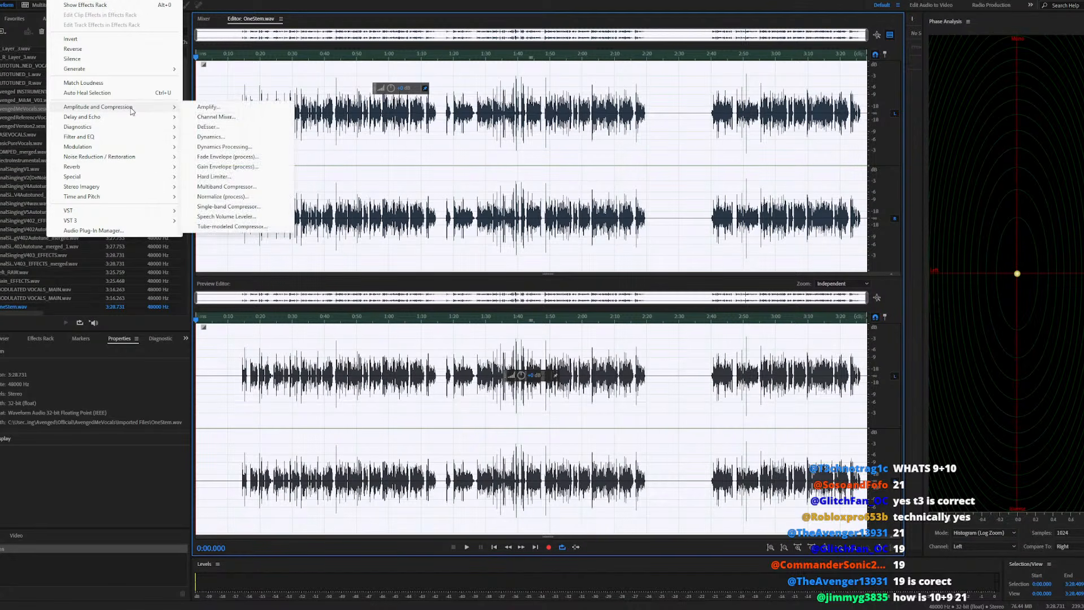
pyautogui.click(213, 177)
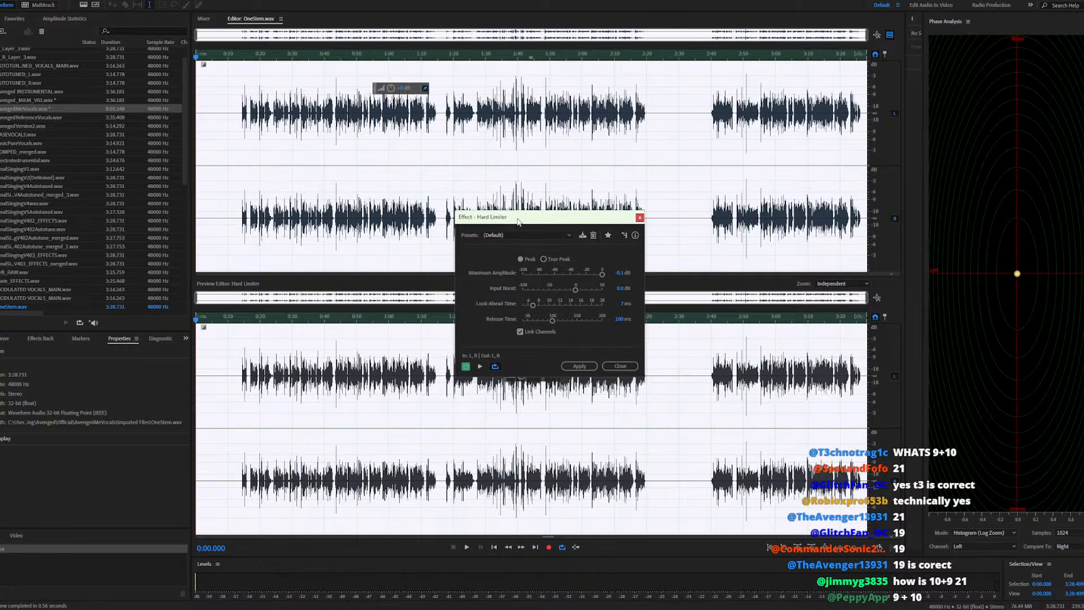
pyautogui.moveTo(519, 220); pyautogui.dragTo(827, 244)
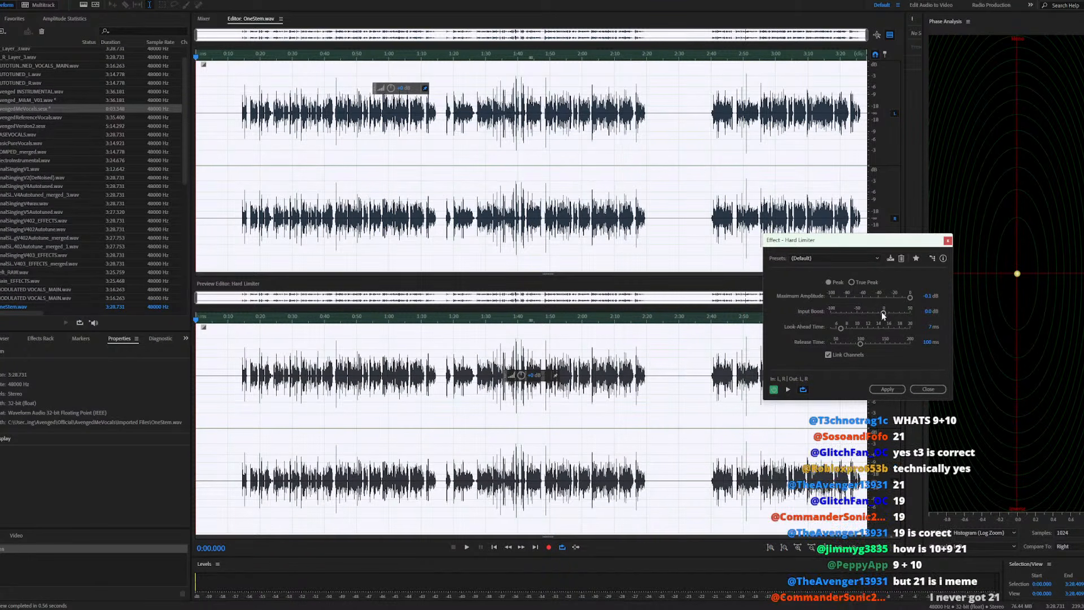
pyautogui.moveTo(882, 312); pyautogui.dragTo(886, 313)
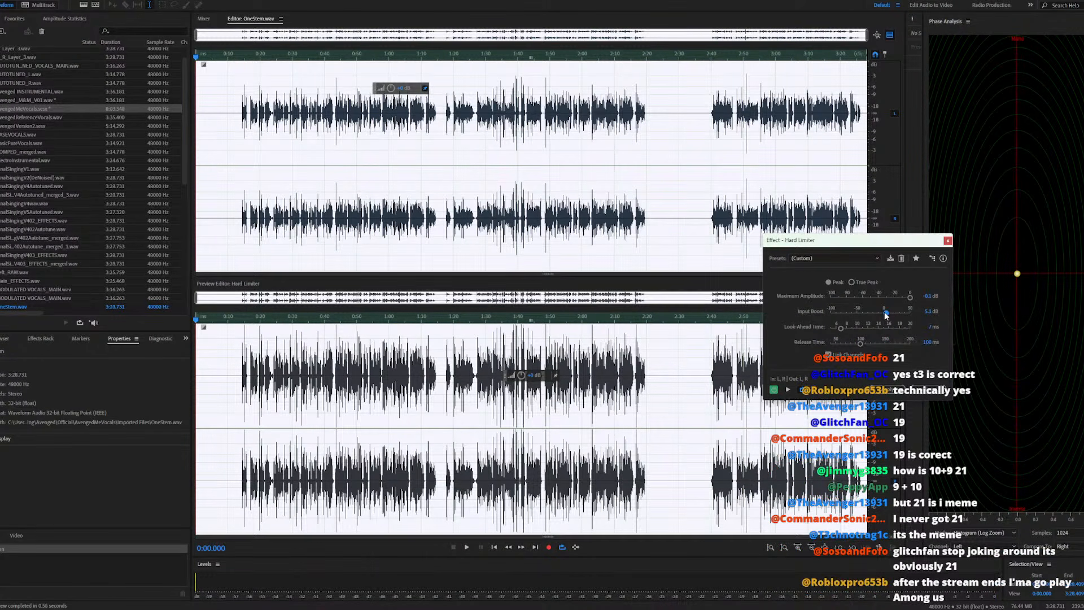
# Preview the limited vocals from about 0:14, 0:43 and 1:37 to check their levels
pyautogui.click(240, 316)
pyautogui.press('space')
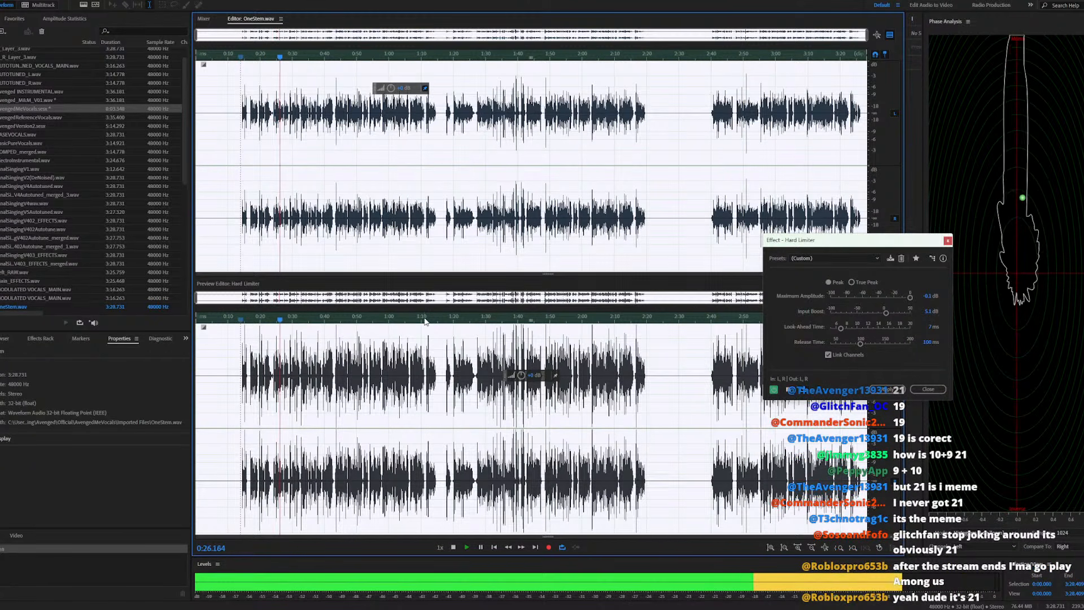
pyautogui.click(334, 332)
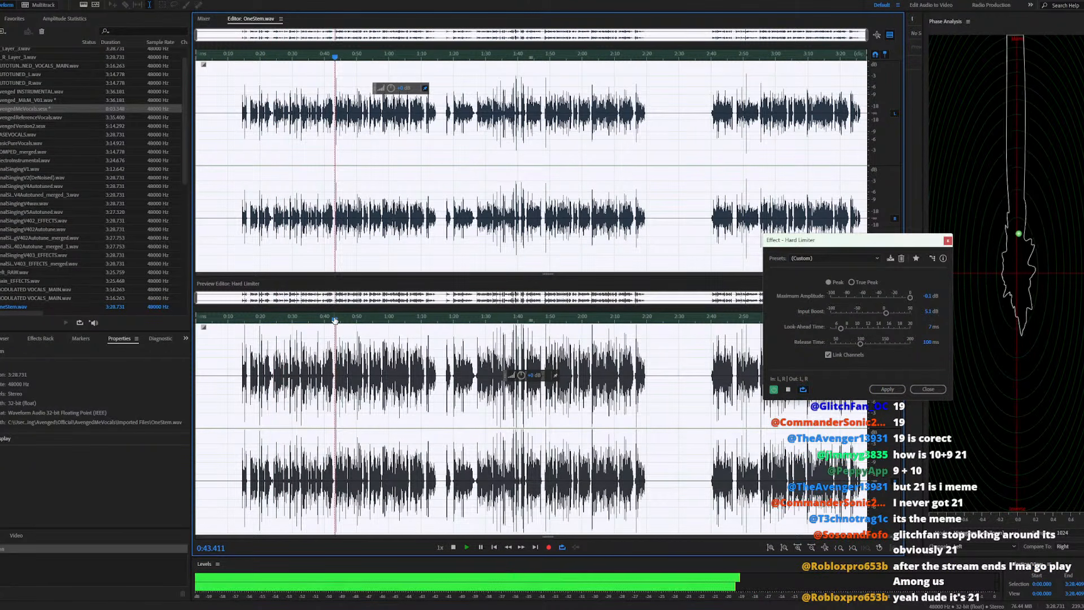
pyautogui.click(510, 321)
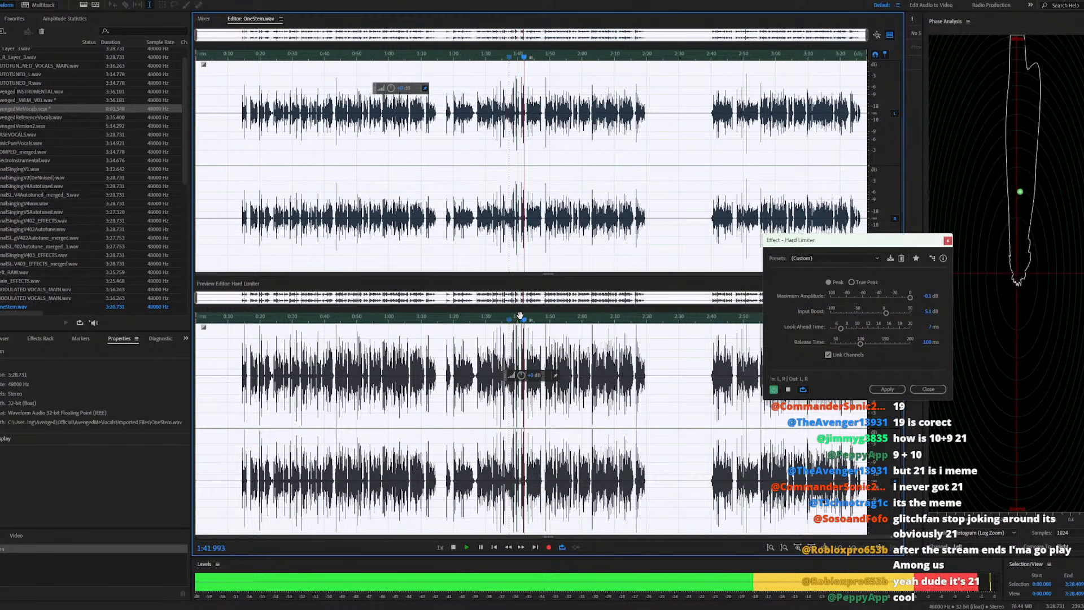
# Try a 4.5 dB input boost in the Hard Limiter and close the effect without applying it
pyautogui.click(925, 310)
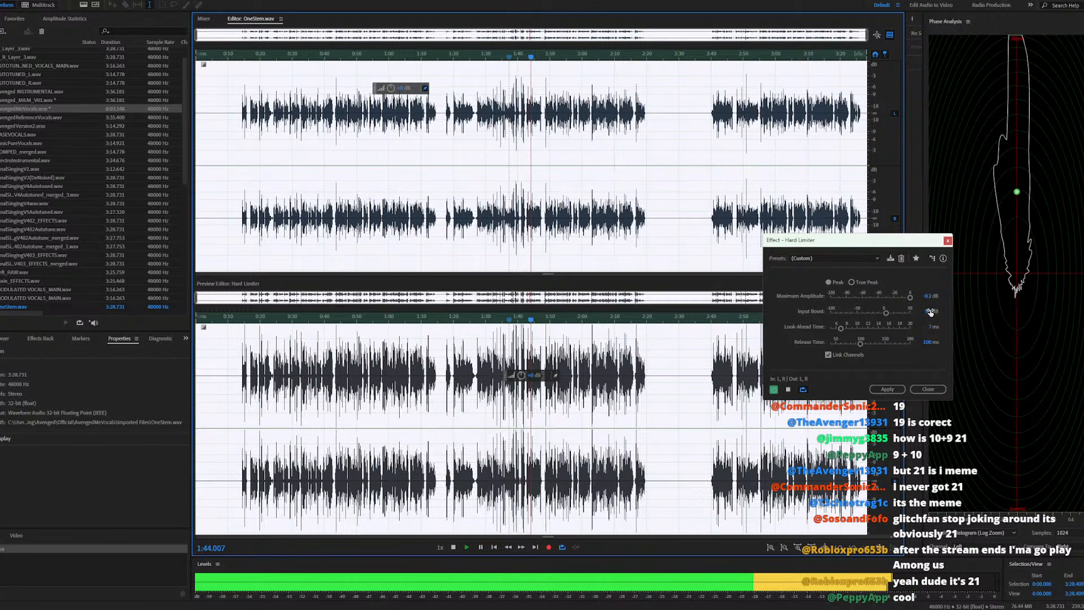
pyautogui.write('4.5')
pyautogui.press('Return')
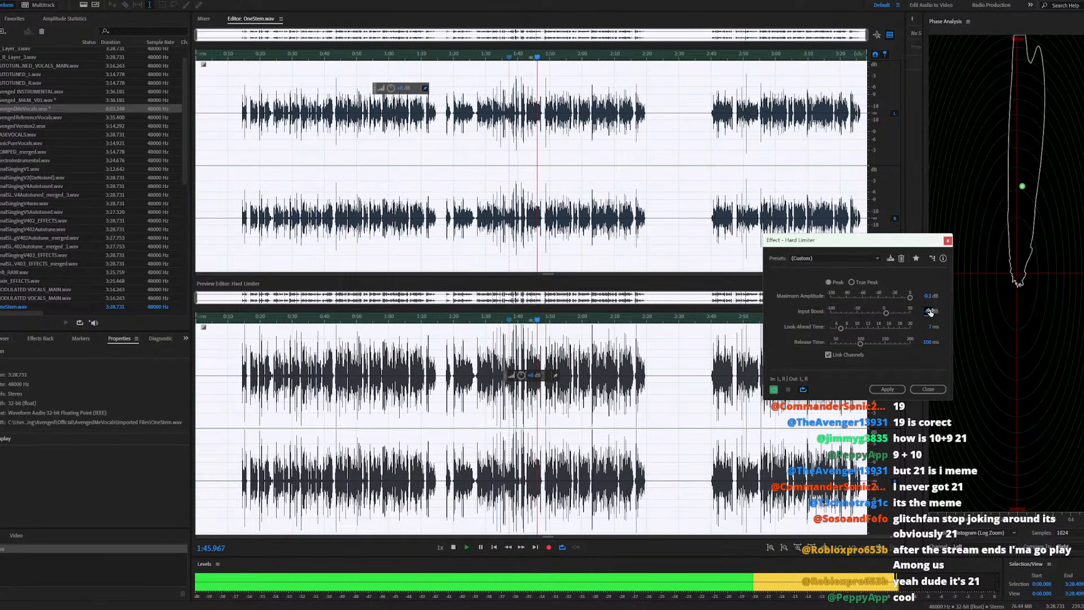
pyautogui.click(928, 389)
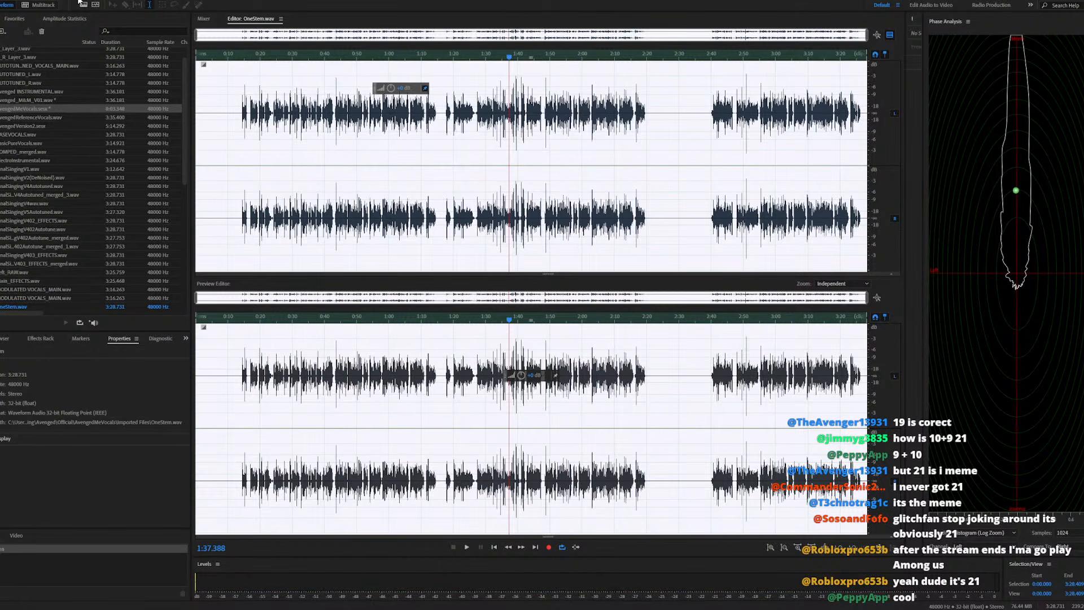
# Try the Single-band Compressor's Light Mastering preset on OneStem, preview it briefly and close the effect without applying it
pyautogui.click(56, 2)
pyautogui.moveTo(184, 107)
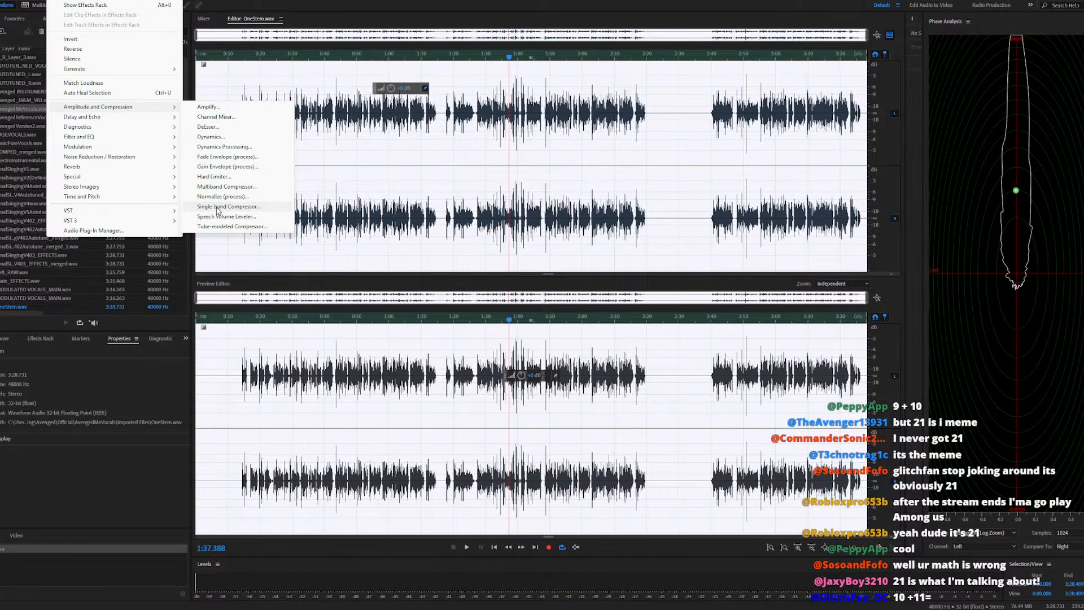
pyautogui.click(217, 207)
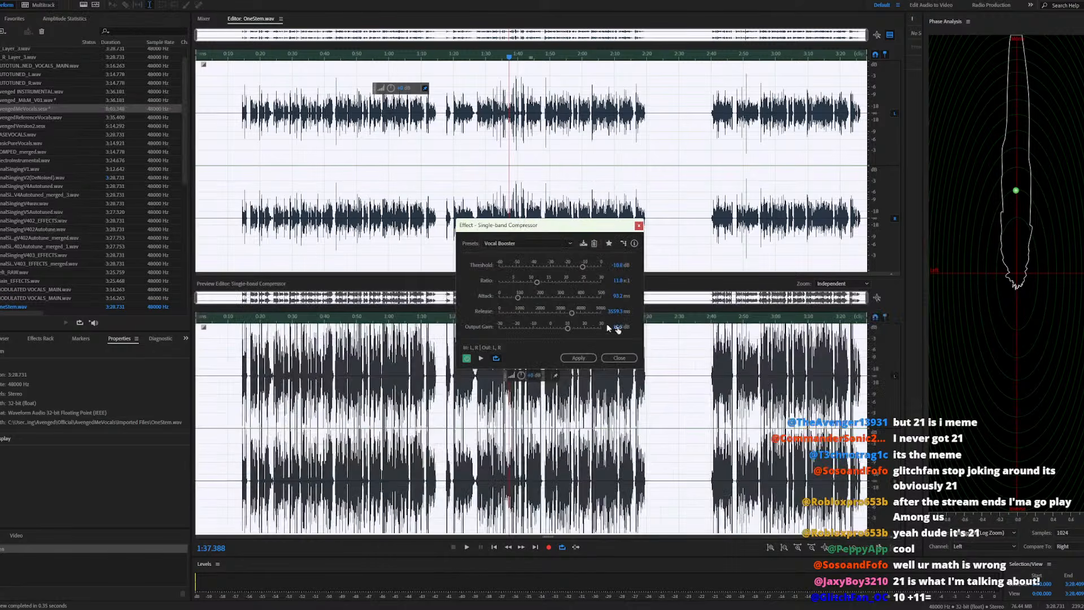
pyautogui.click(532, 244)
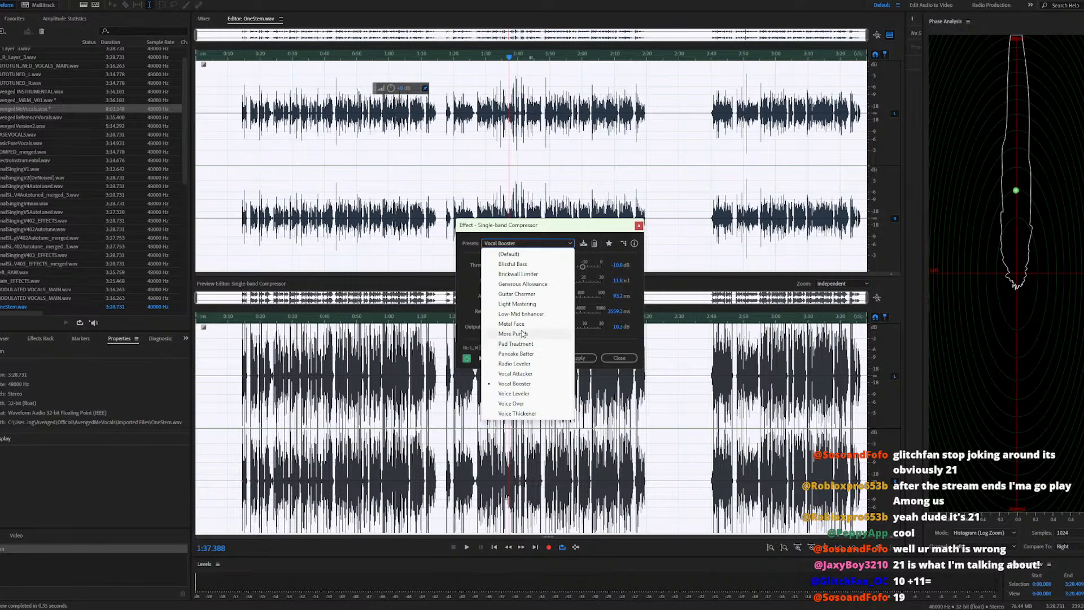
pyautogui.click(520, 304)
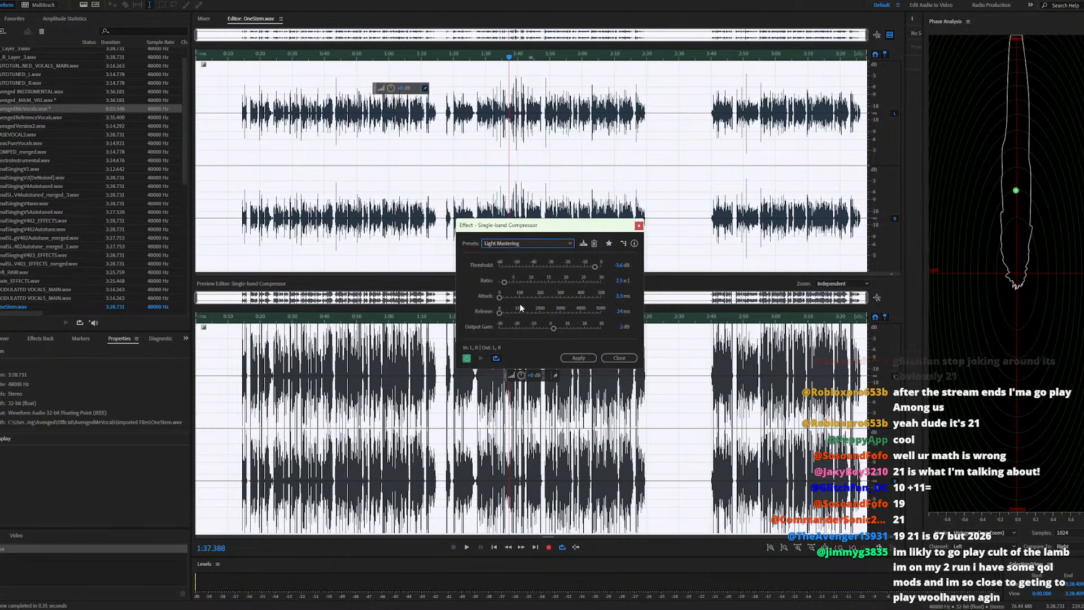
pyautogui.click(480, 358)
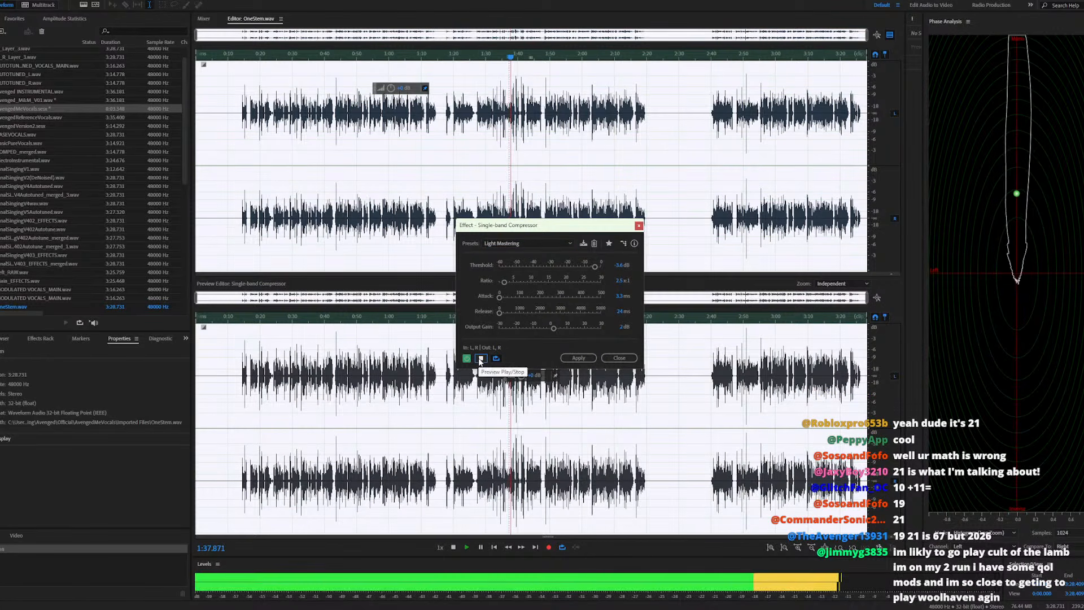
pyautogui.click(618, 358)
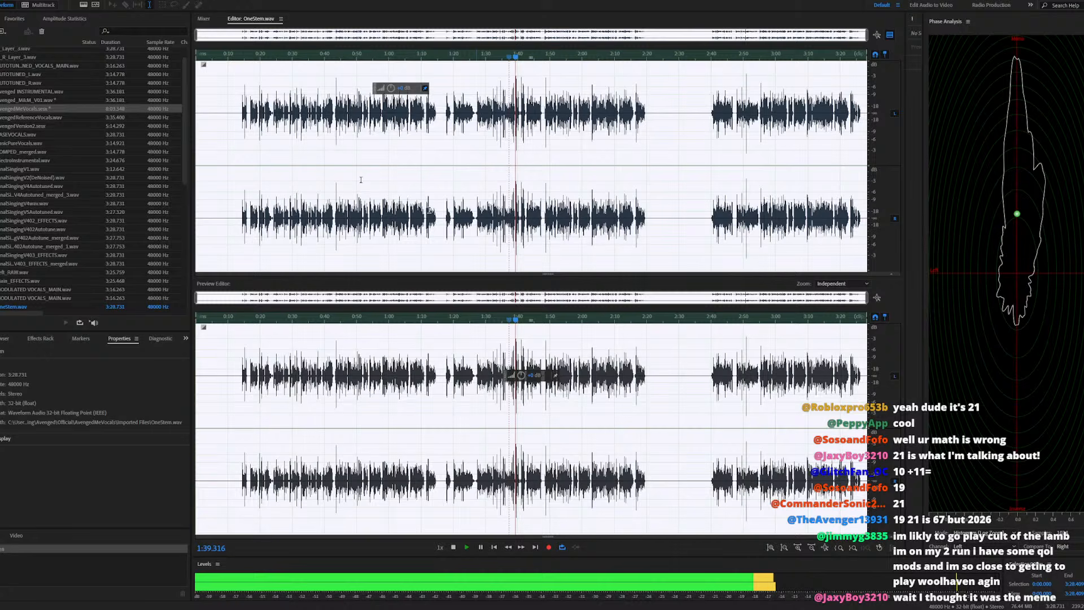
pyautogui.press('space')
# Try DeNoise on OneStem with Output Noise Only off and the amount at 75%, closing it without applying
pyautogui.click(56, 2)
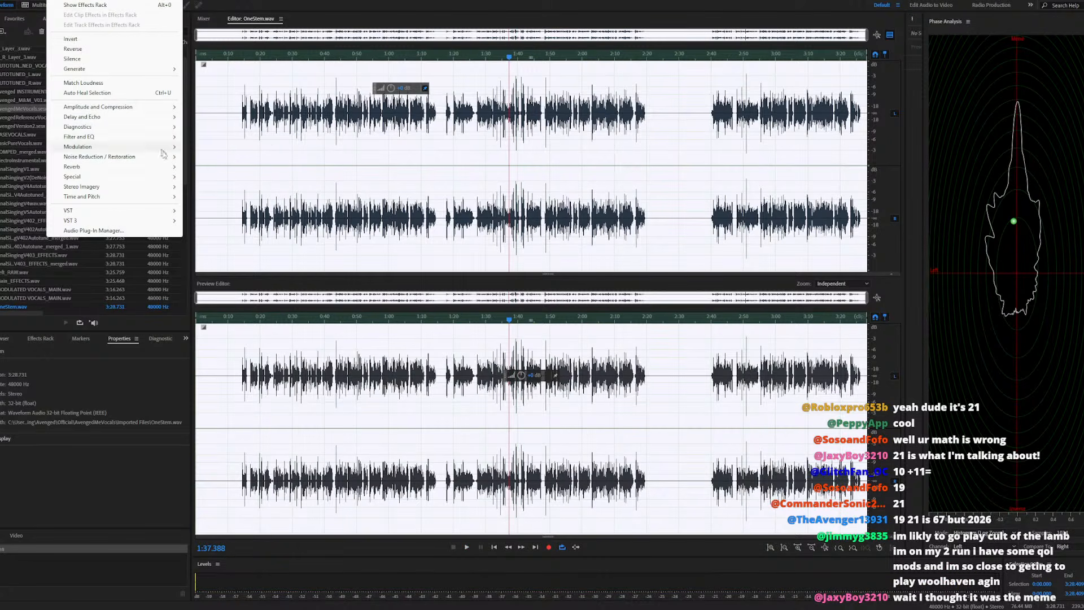
pyautogui.moveTo(126, 143)
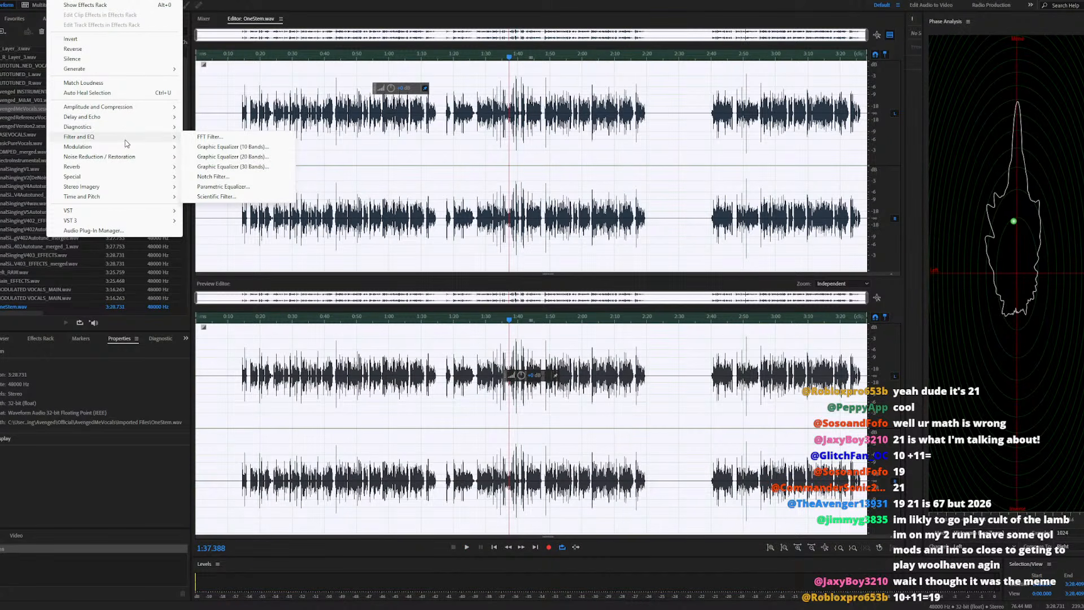
pyautogui.moveTo(131, 189)
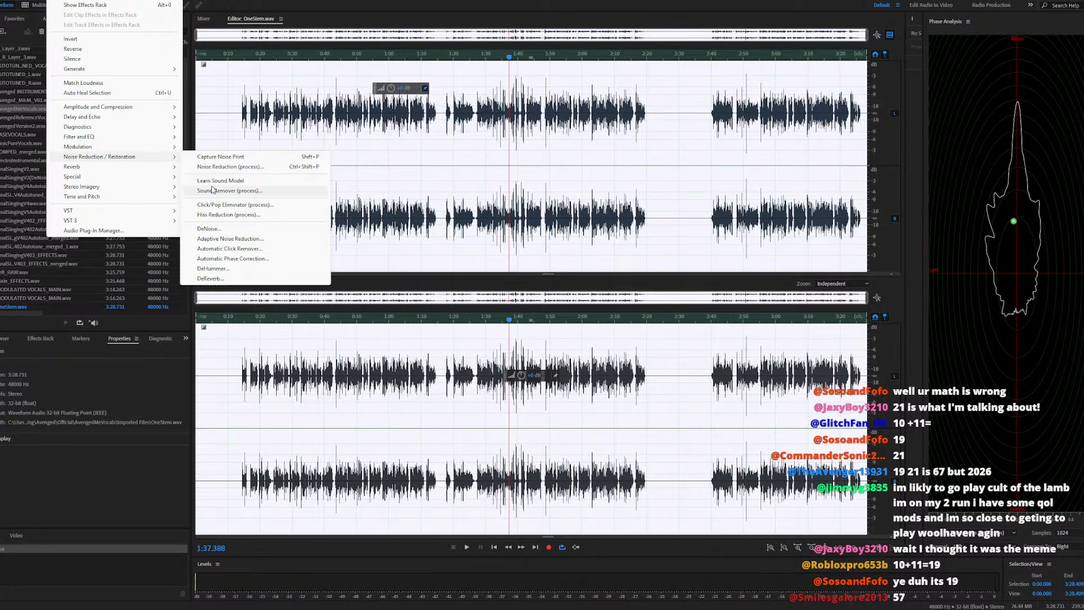
pyautogui.click(209, 228)
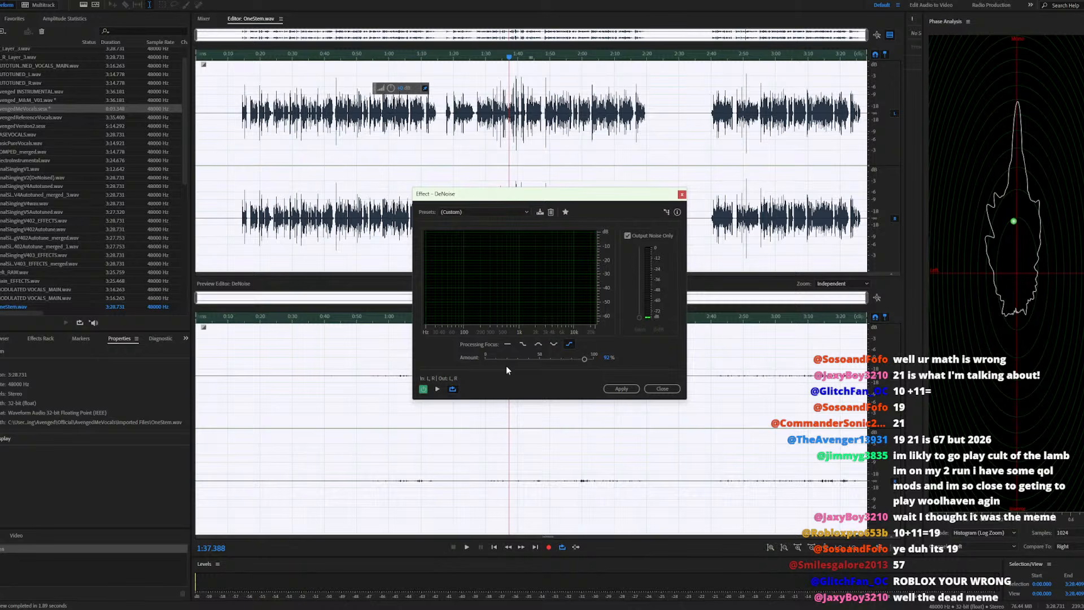
pyautogui.click(627, 236)
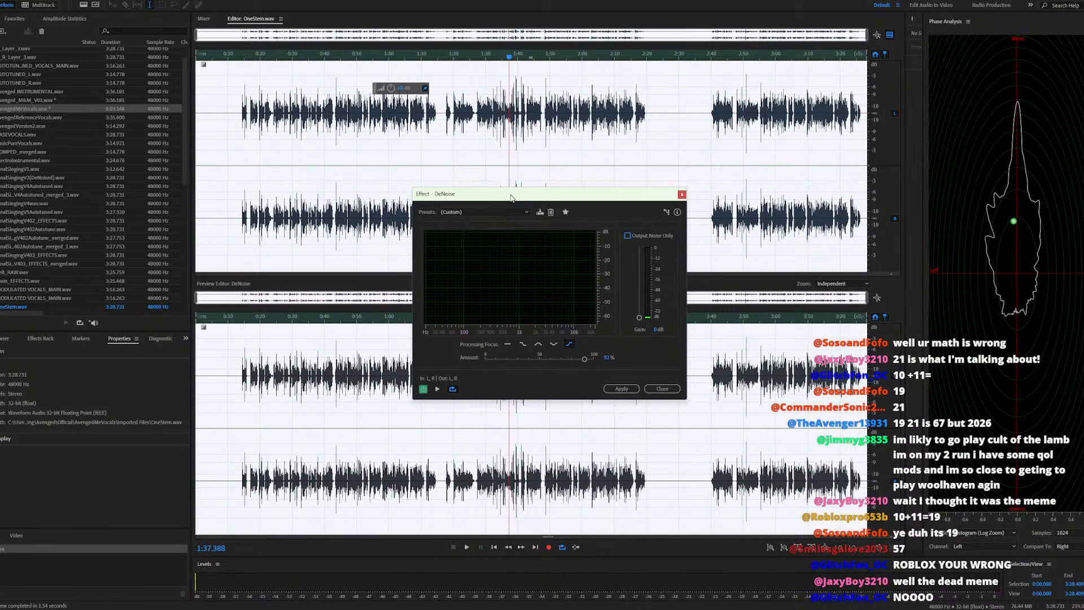
pyautogui.moveTo(510, 197); pyautogui.dragTo(705, 198)
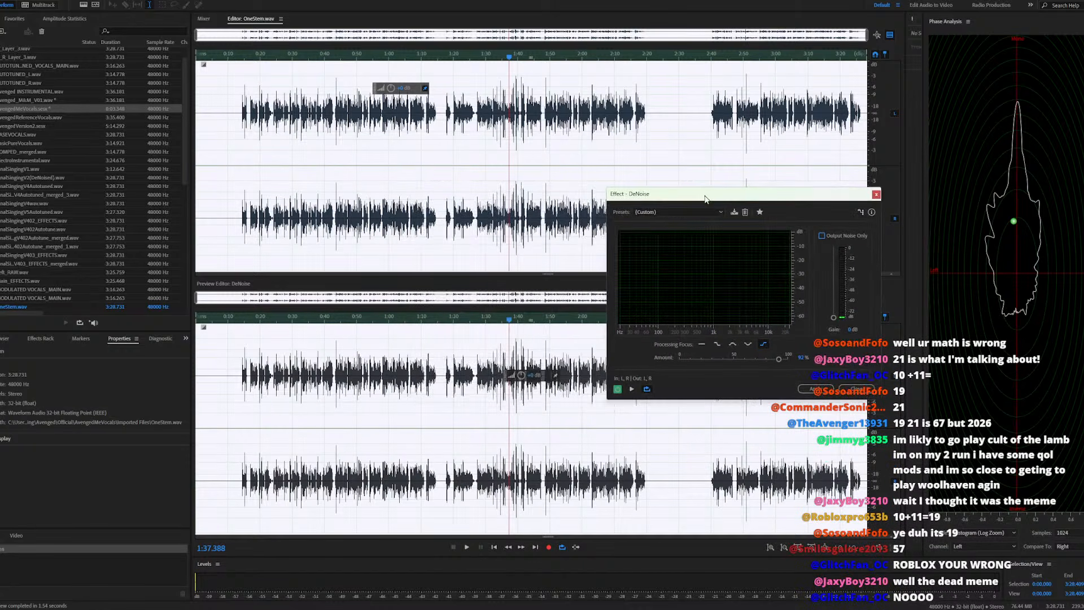
pyautogui.click(764, 344)
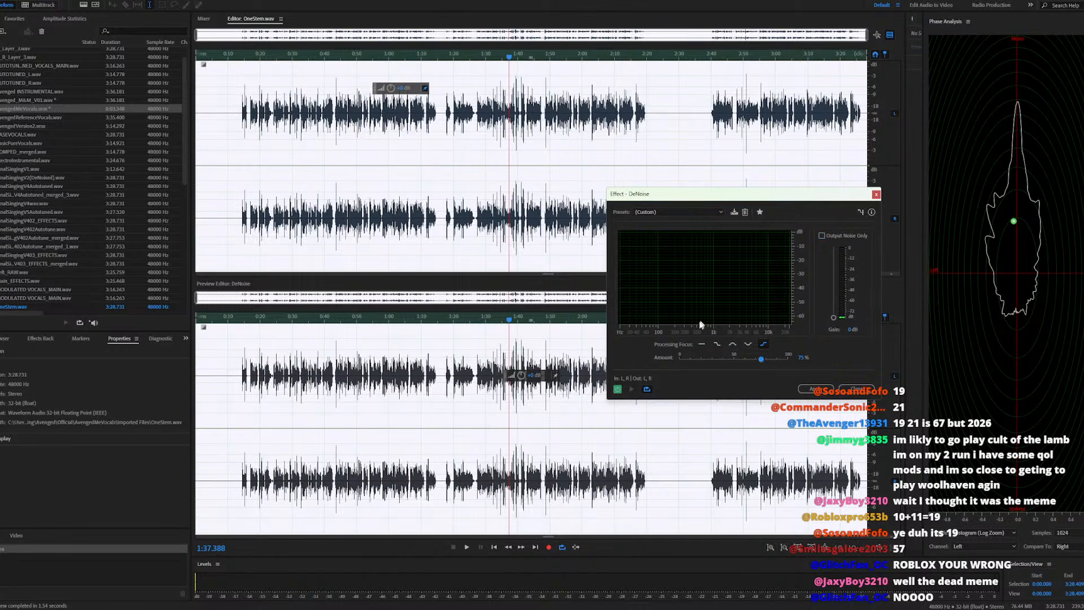
pyautogui.click(661, 212)
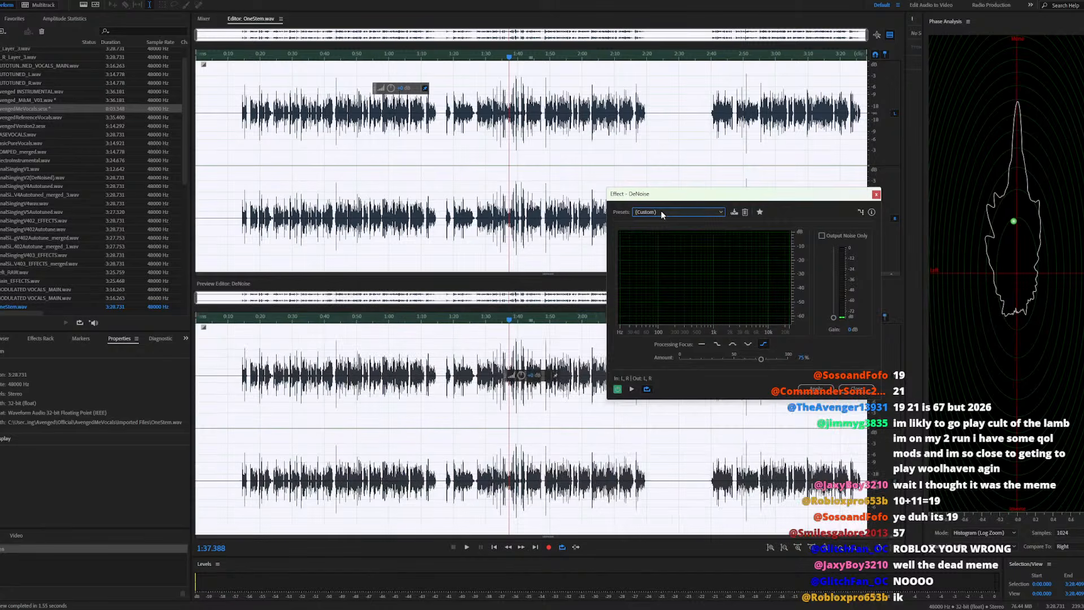
pyautogui.click(856, 390)
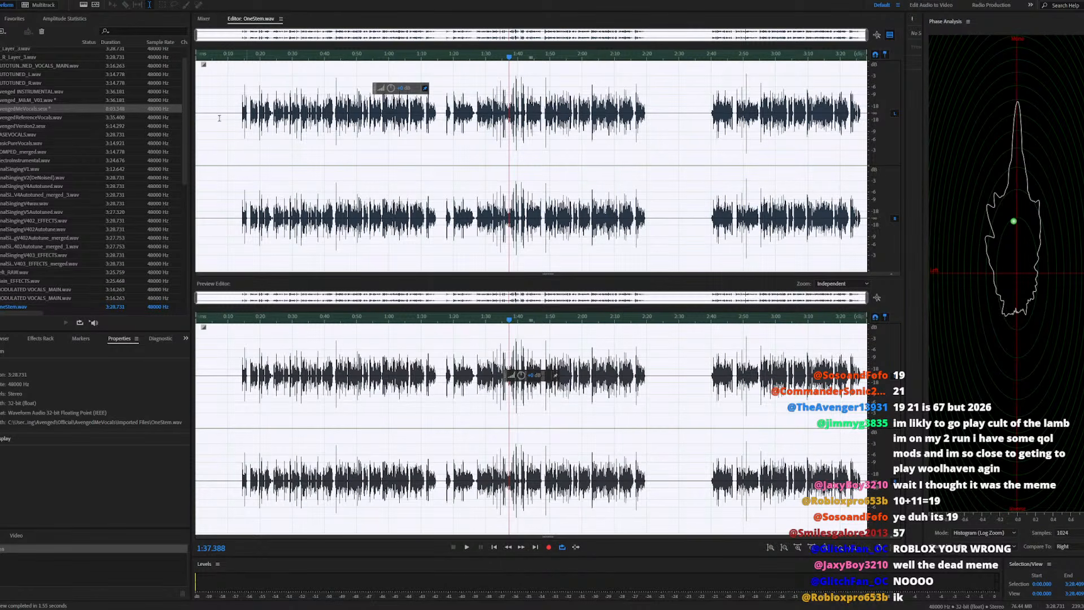
# Open the Tube-modeled Compressor on OneStem, preview its Voice Over setting from about 1:37, and switch to the Brickwall Limiter preset
pyautogui.click(49, 2)
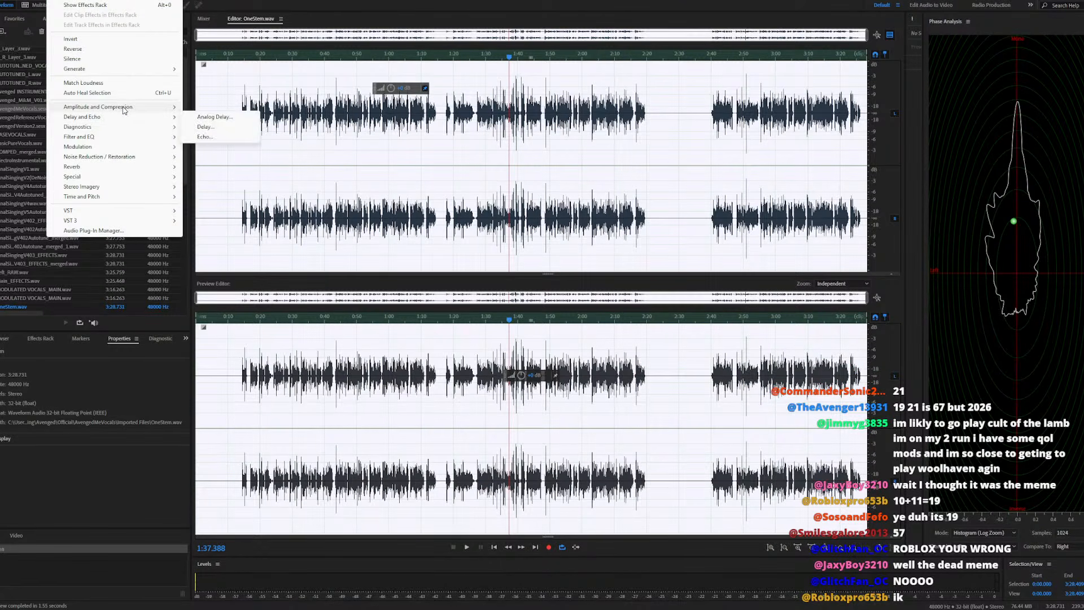
pyautogui.moveTo(124, 109)
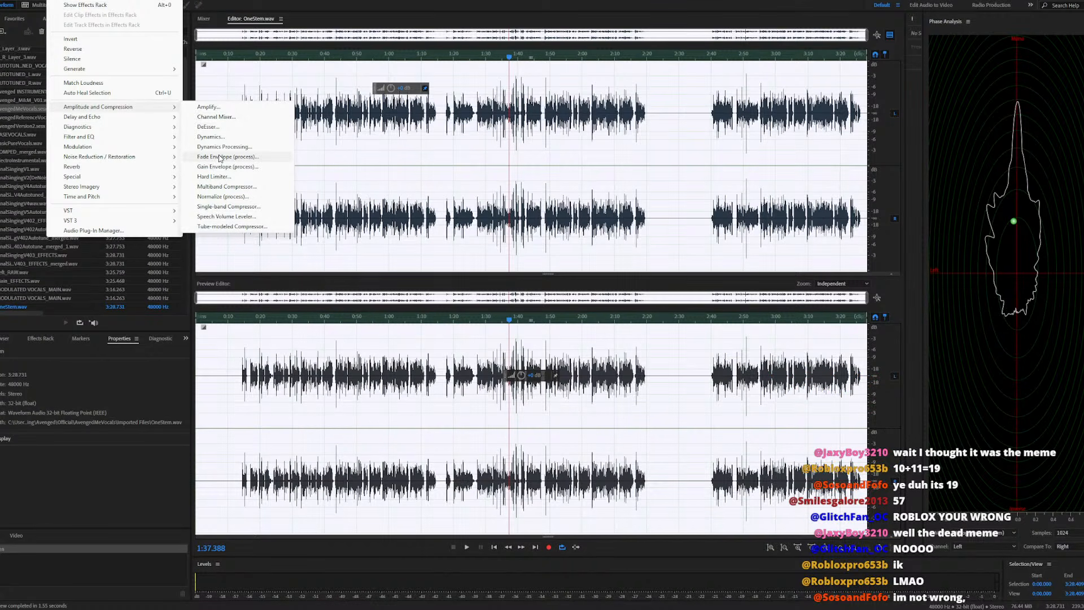
pyautogui.click(240, 226)
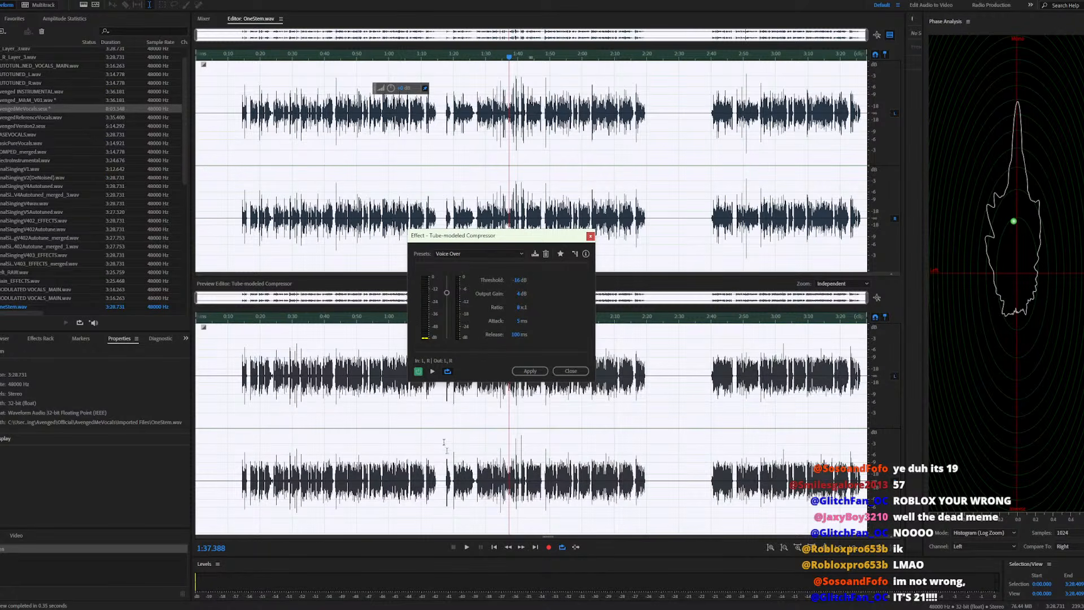
pyautogui.click(432, 372)
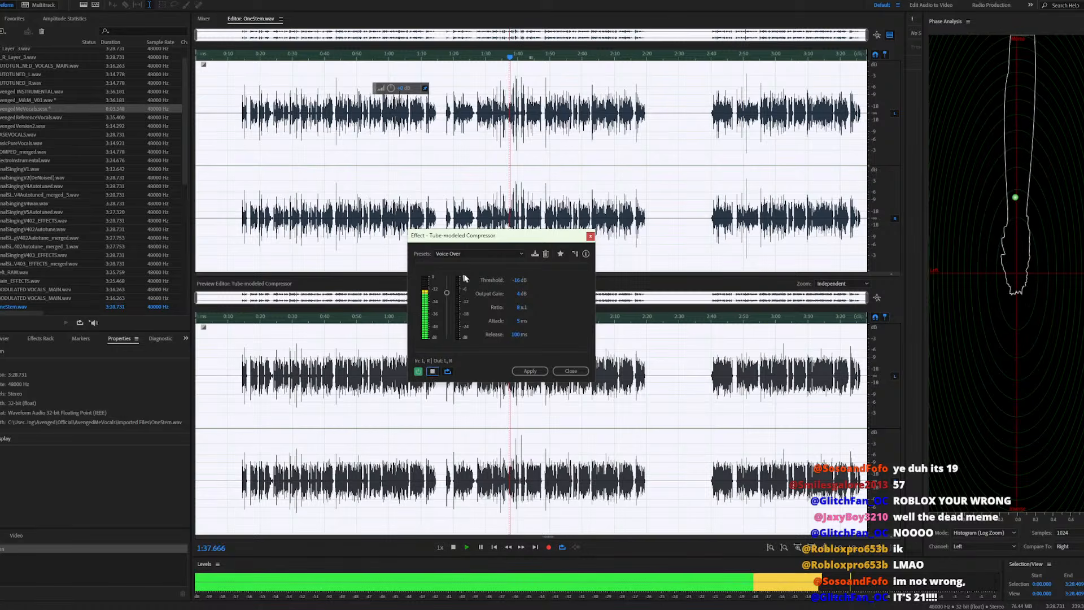
pyautogui.moveTo(501, 241); pyautogui.dragTo(208, 238)
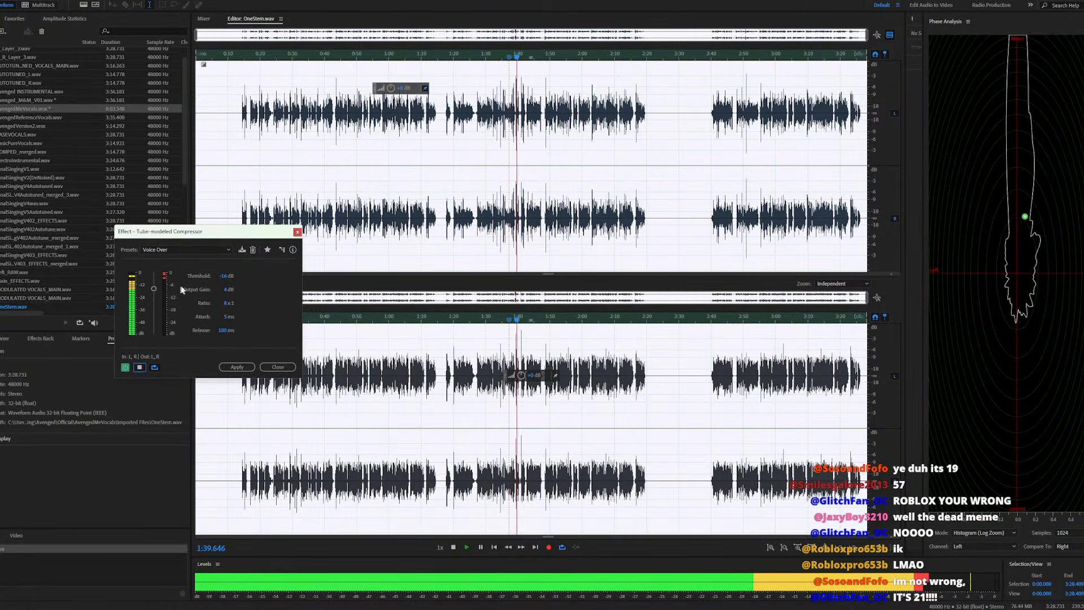
pyautogui.click(188, 250)
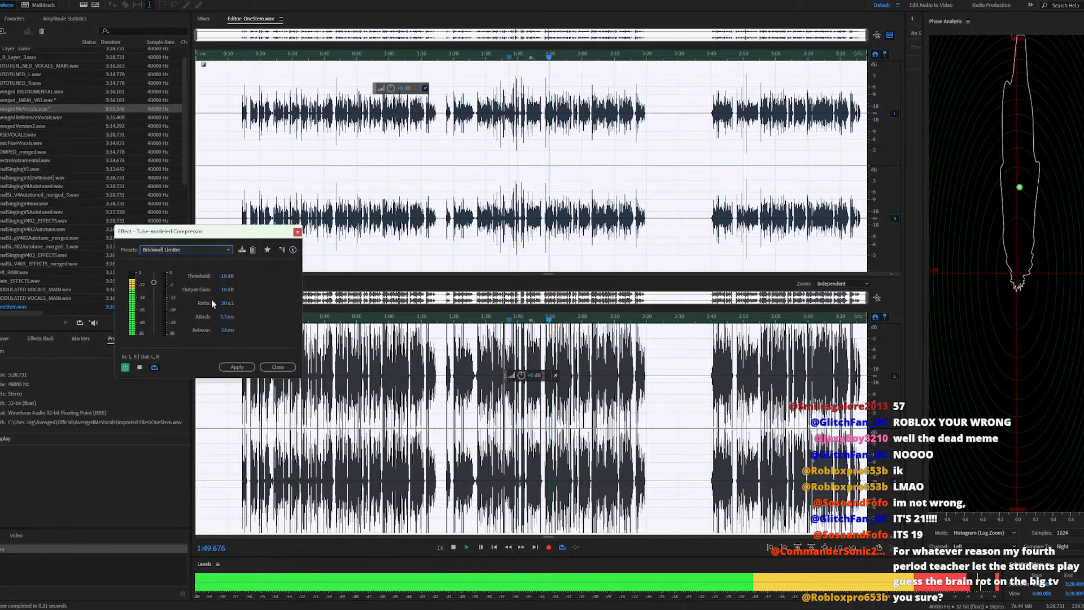
# Set the compressor's output gain to 5 dB after trying 0 dB, and preview the vocals again from about 2:08
pyautogui.click(224, 289)
pyautogui.write('0')
pyautogui.press('Return')
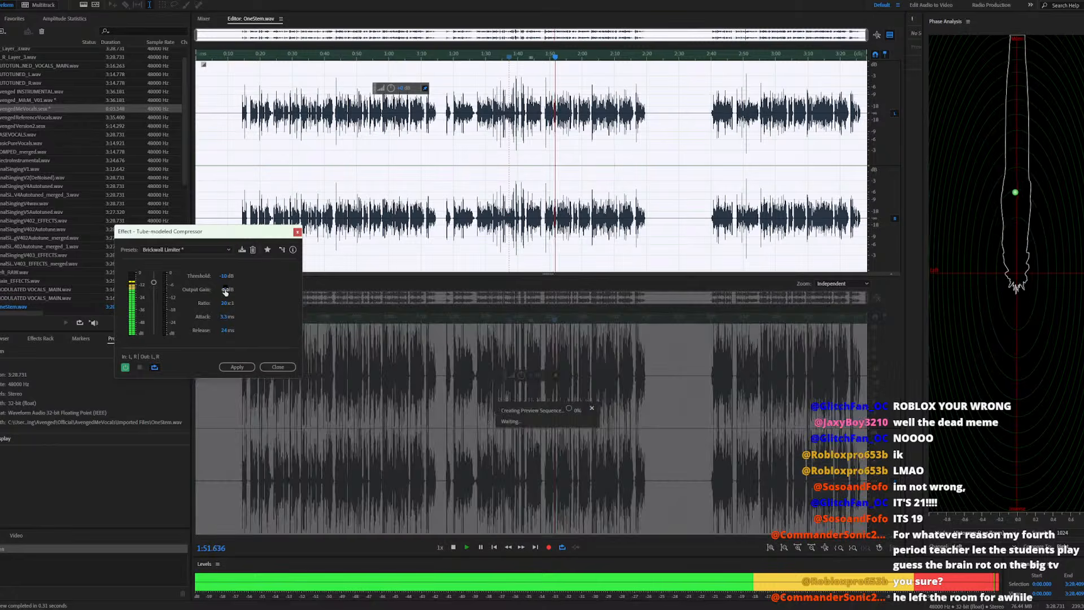
pyautogui.click(225, 289)
pyautogui.write('5')
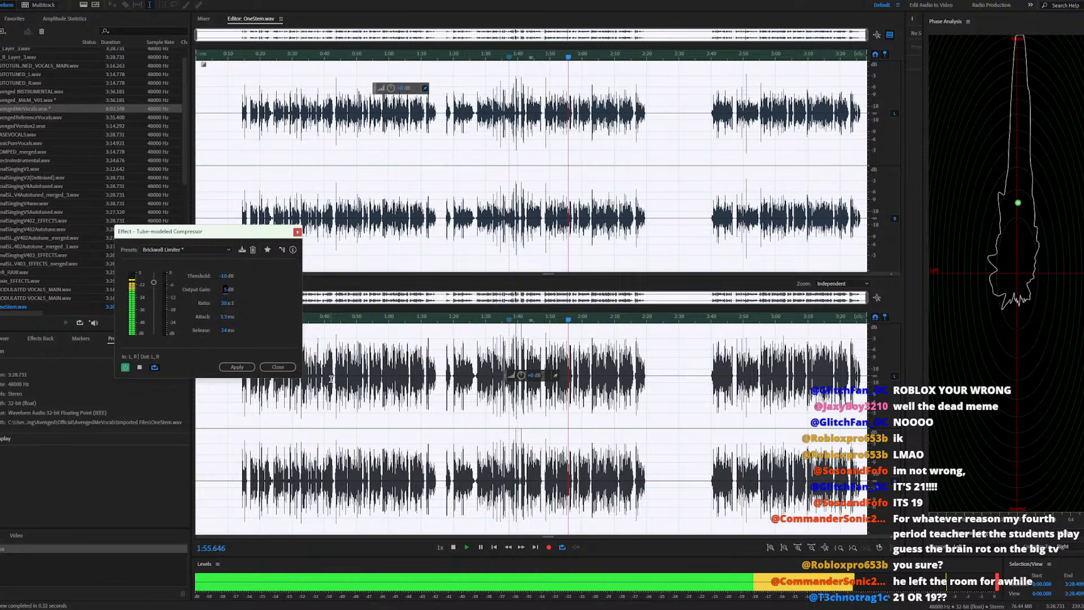
pyautogui.moveTo(246, 231); pyautogui.dragTo(161, 160)
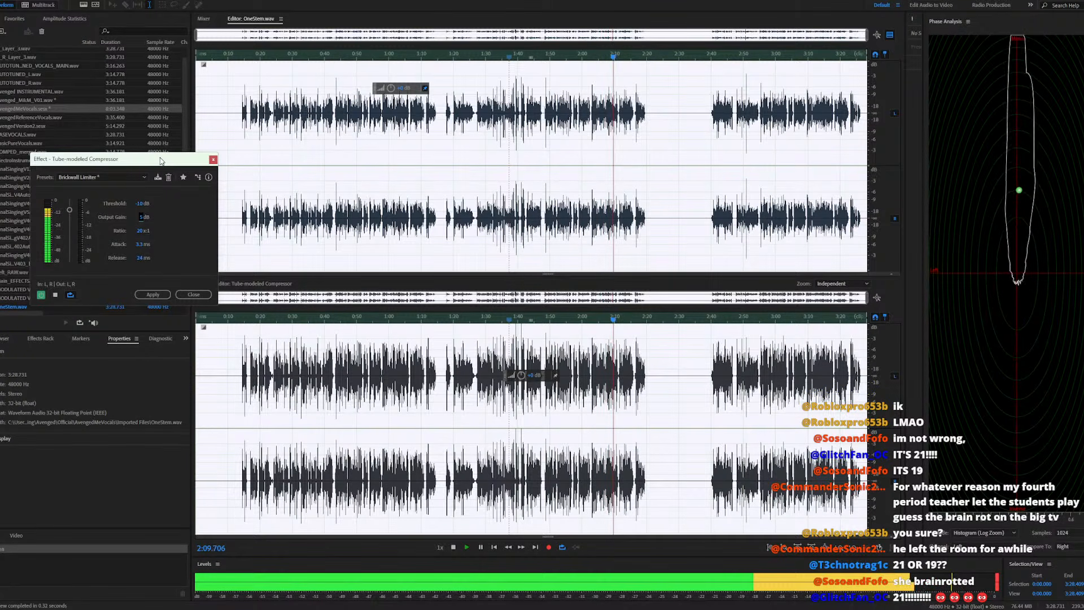
pyautogui.click(605, 320)
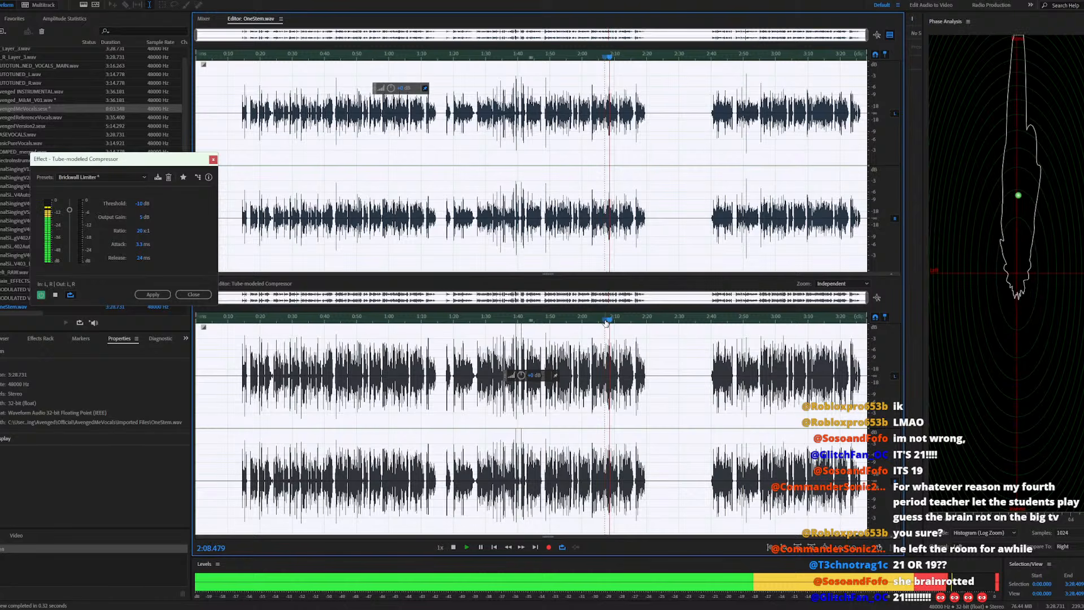
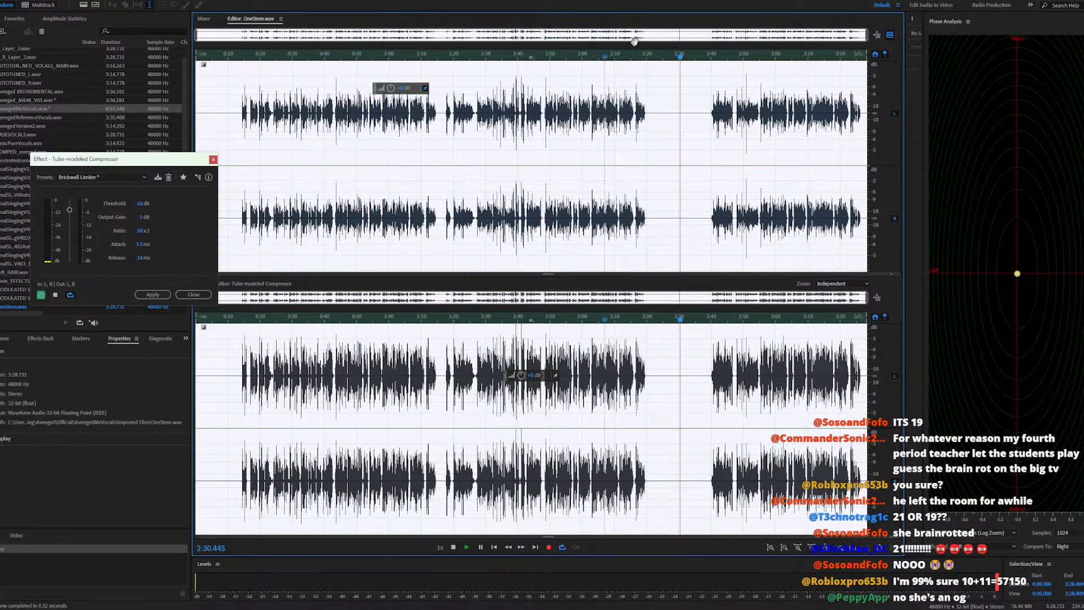
# Preview from about 1:37 while trying attack times of 1.5 and 2 ms, and set the attack to 2.5 ms
pyautogui.click(507, 57)
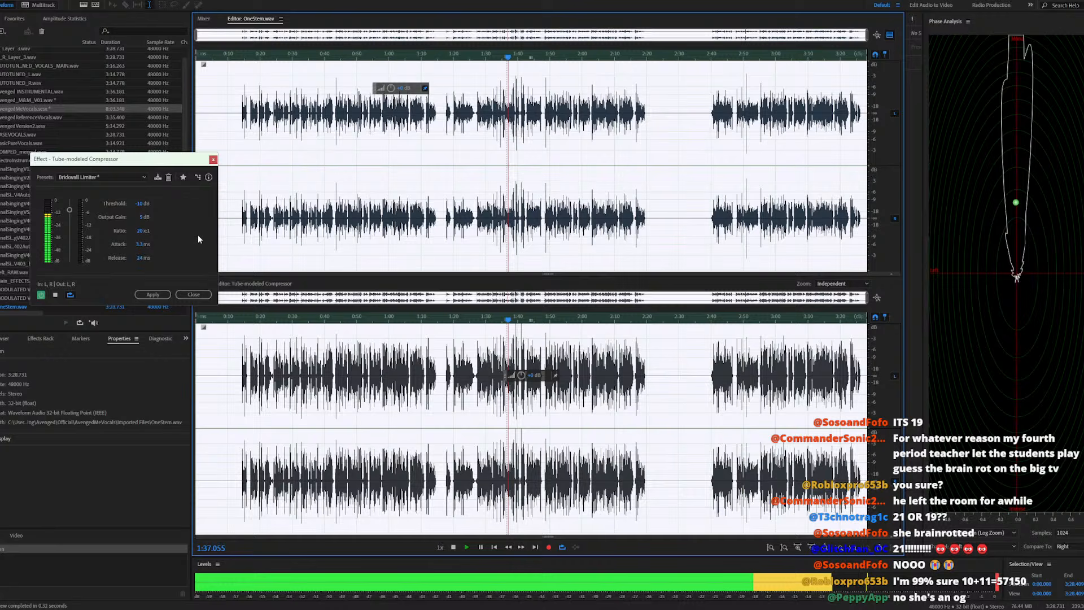
pyautogui.click(137, 245)
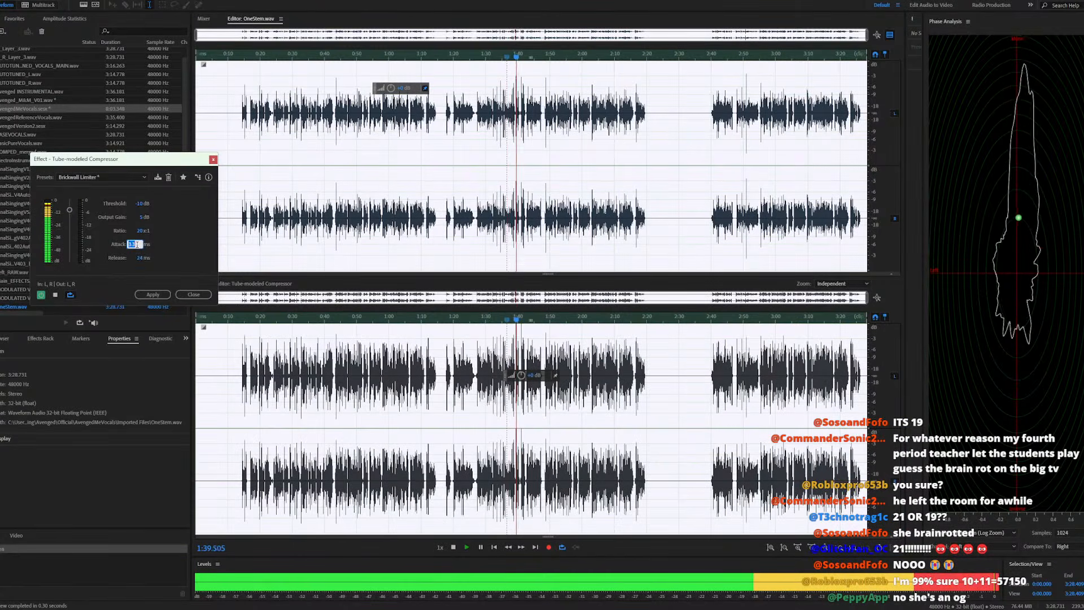
pyautogui.write('1.5')
pyautogui.press('Return')
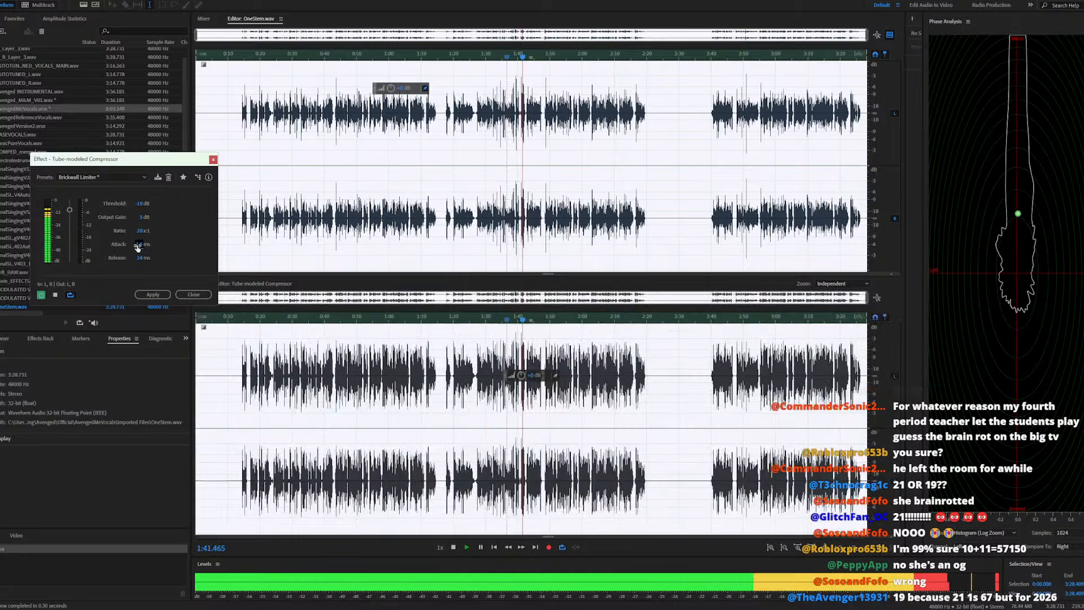
pyautogui.click(140, 243)
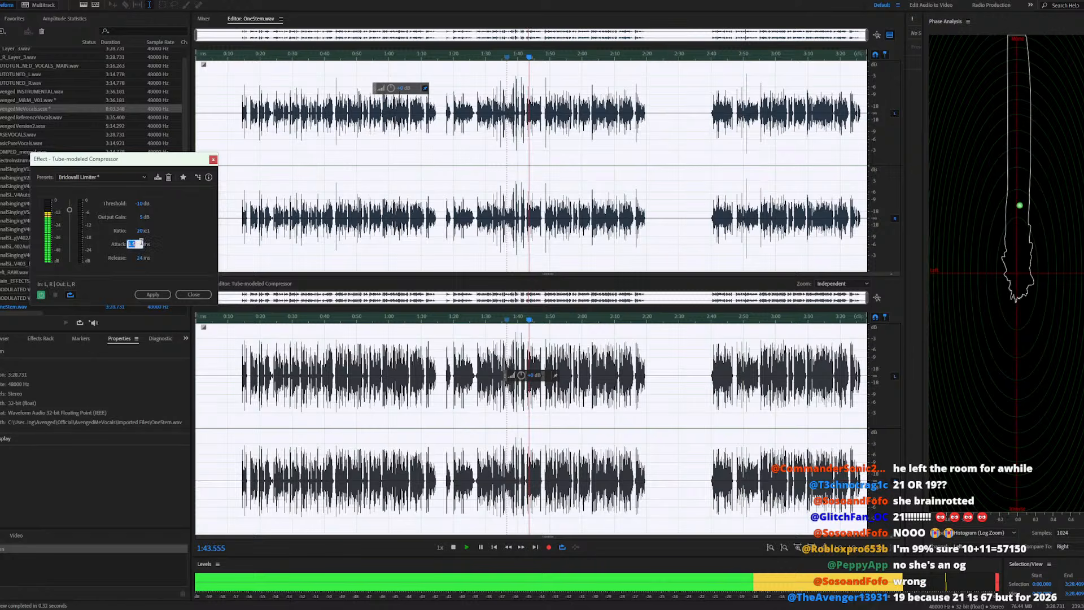
pyautogui.write('2')
pyautogui.press('Return')
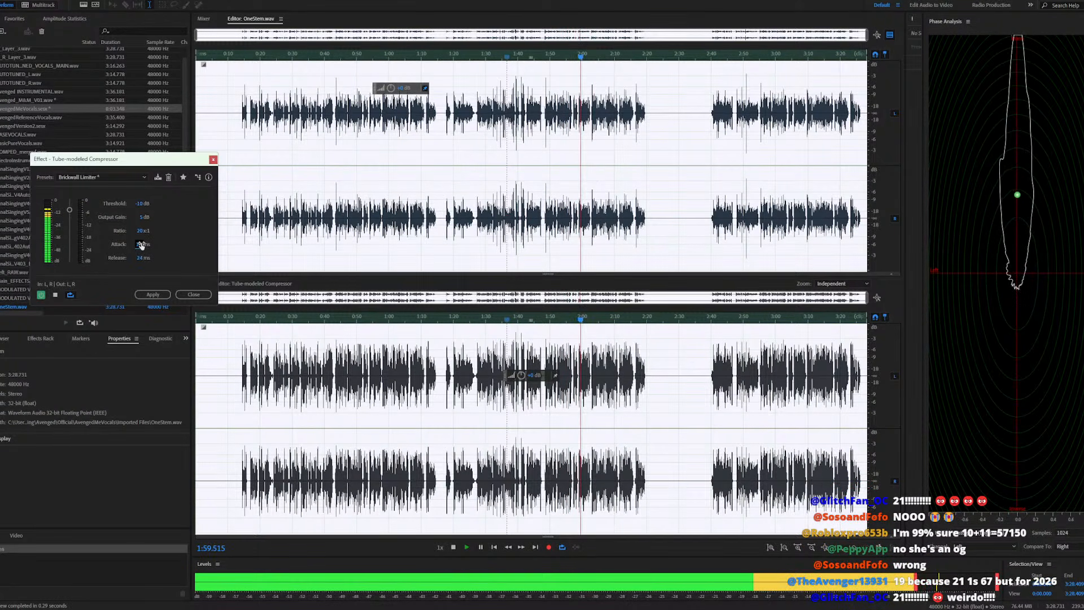
pyautogui.click(142, 245)
pyautogui.write('2.5')
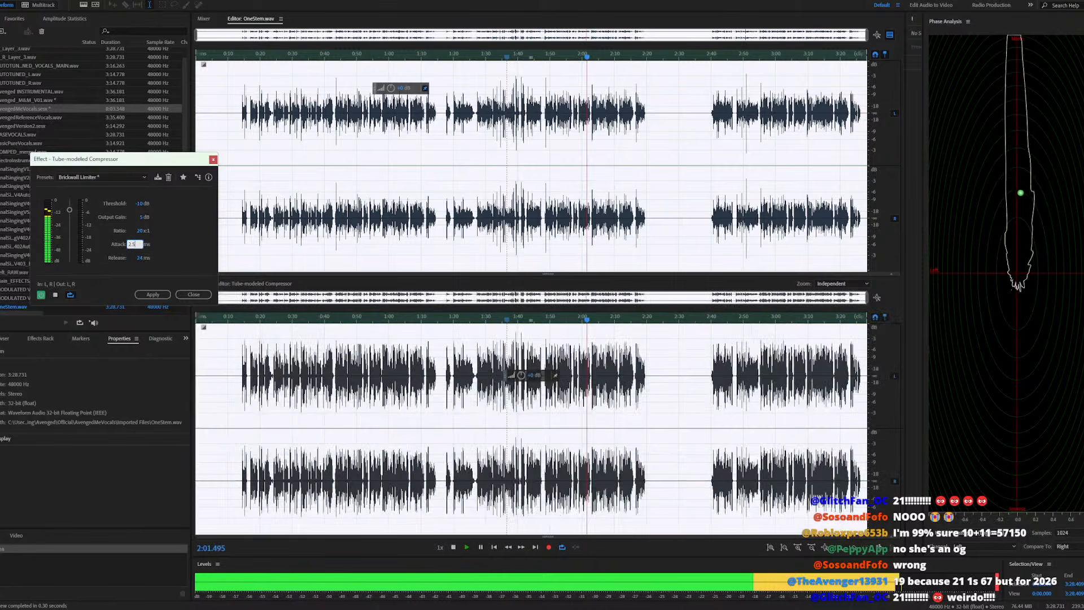
pyautogui.press('Return')
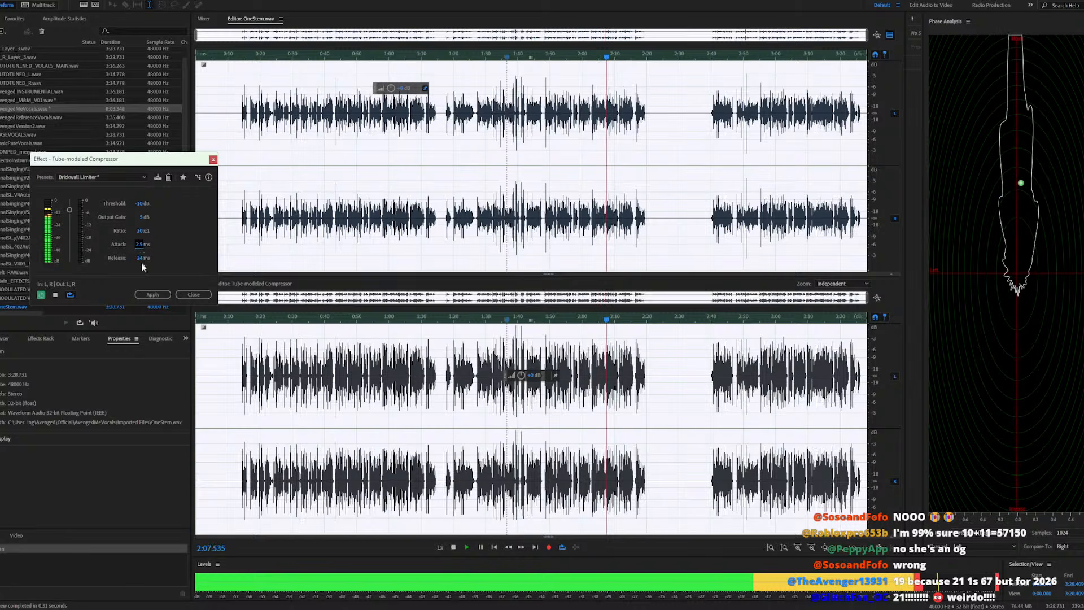
# Try a compression ratio of 10:1 while the preview keeps playing
pyautogui.click(139, 232)
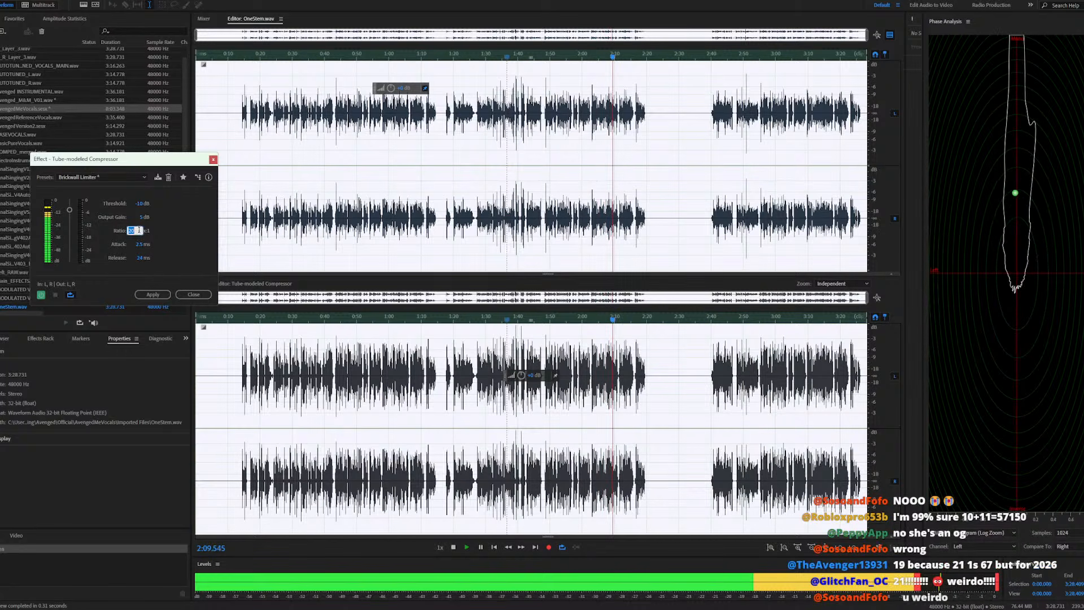
pyautogui.write('10')
pyautogui.press('Return')
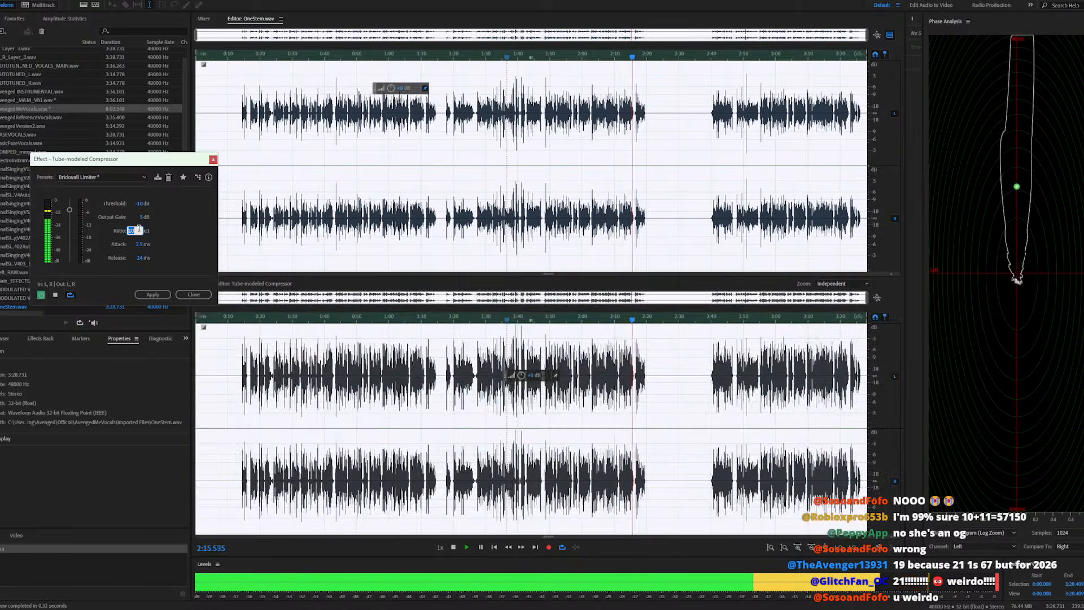
pyautogui.press('Return')
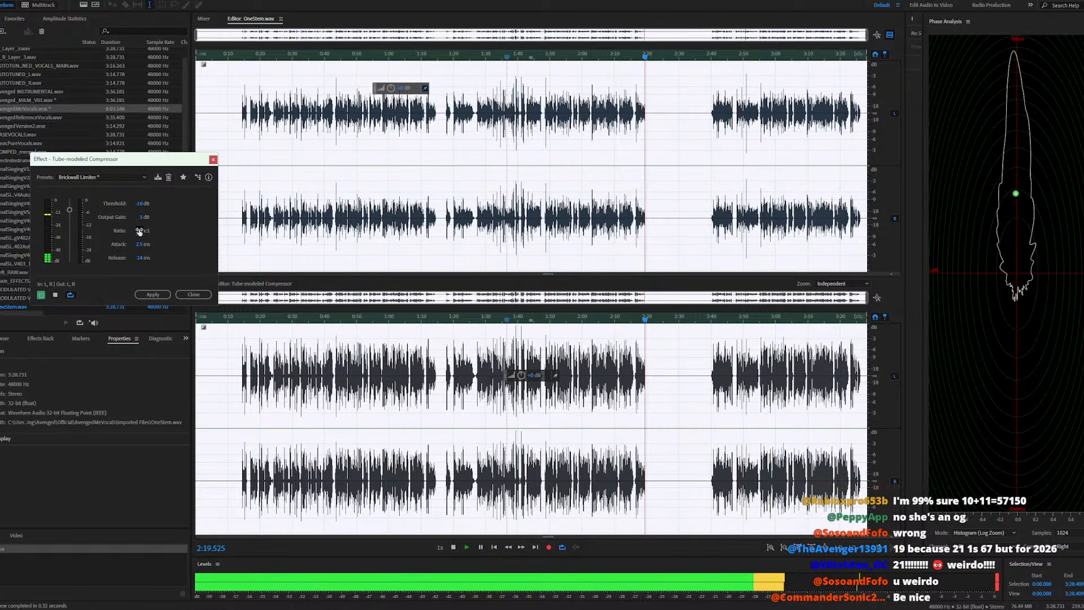
# Preview the vocals from about 1:28 and try a release time of 25 ms
pyautogui.click(480, 58)
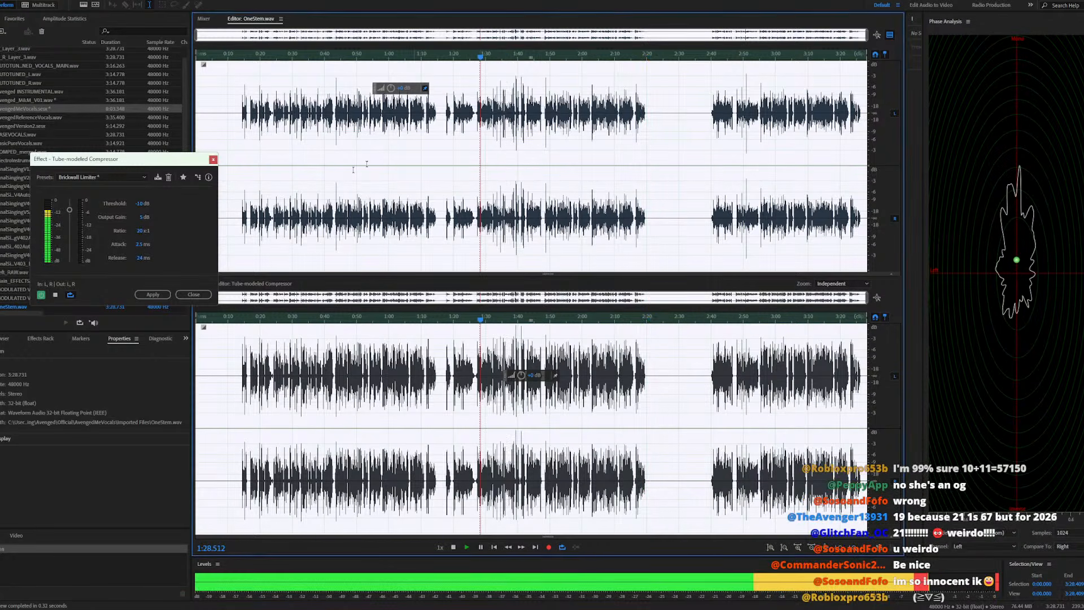
pyautogui.click(138, 257)
pyautogui.write('25')
pyautogui.press('Return')
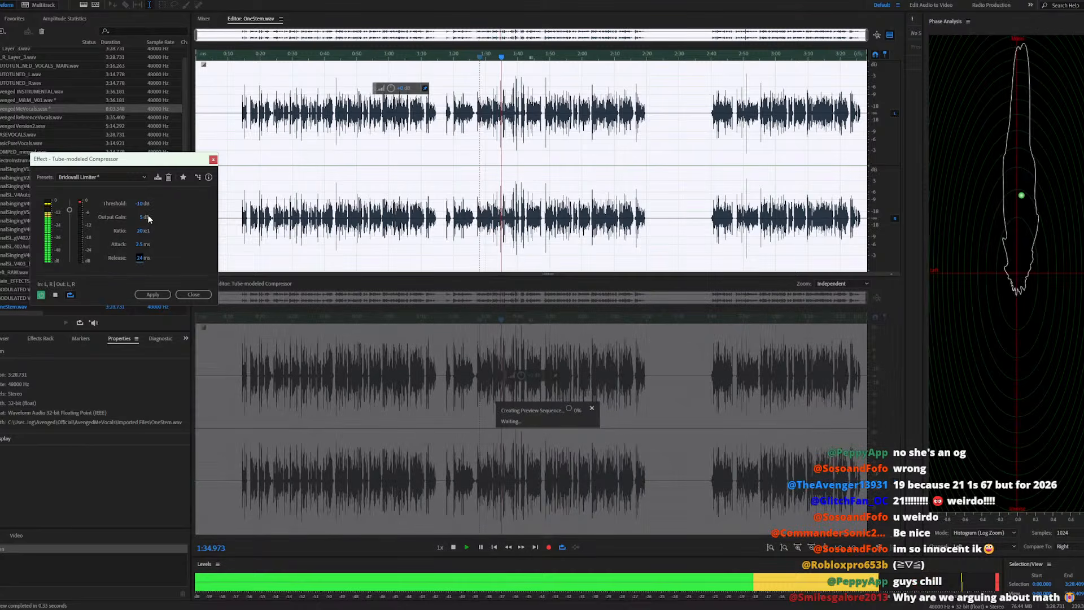
# Try a lower compressor threshold during playback and restore it to -10 dB
pyautogui.click(141, 204)
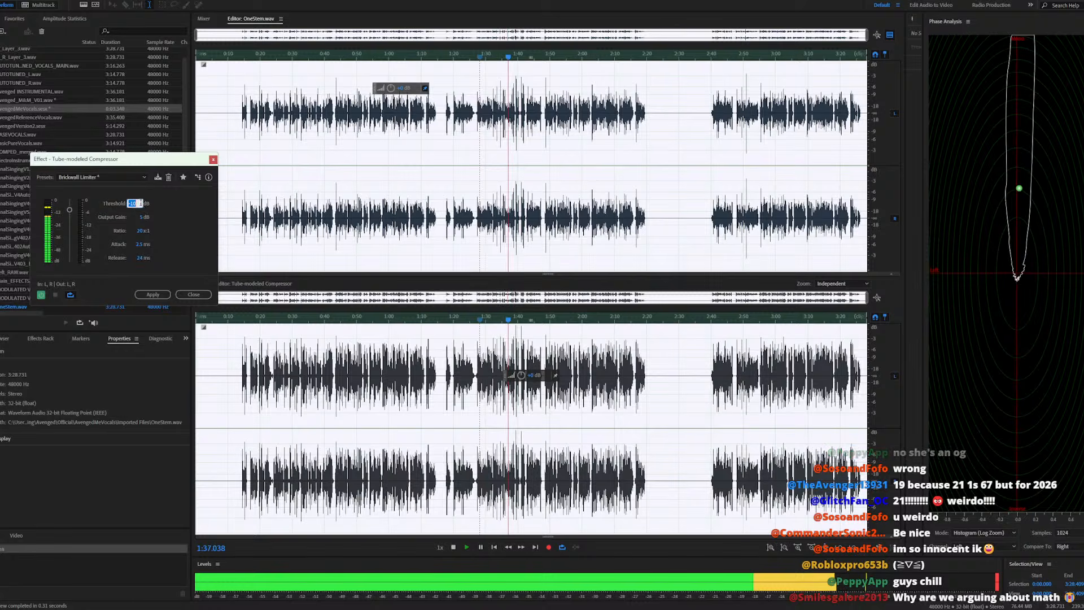
pyautogui.press('Return')
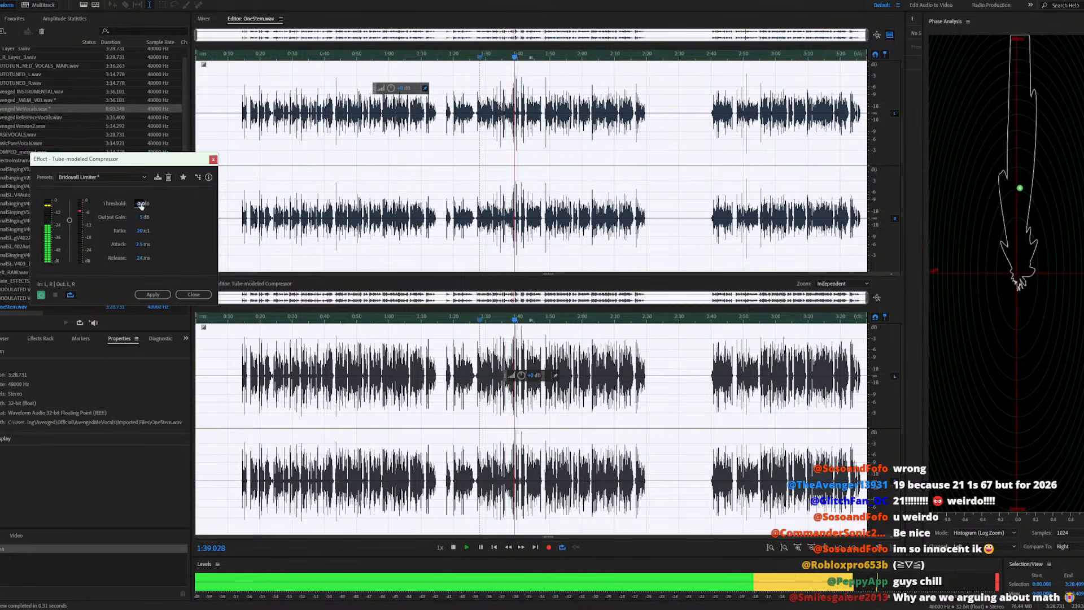
pyautogui.click(141, 204)
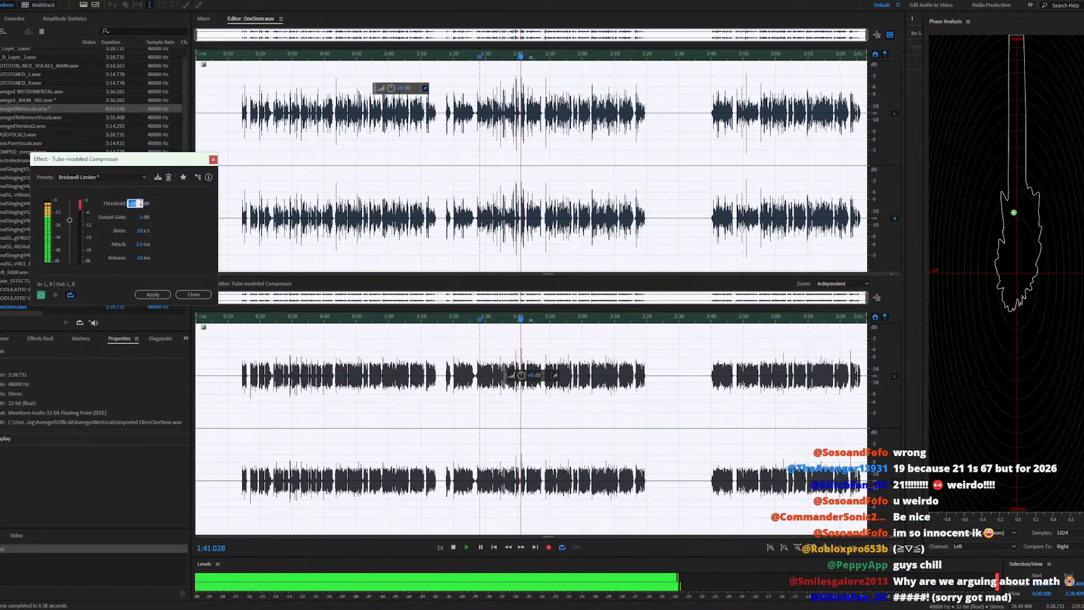
pyautogui.write('-10')
pyautogui.press('Return')
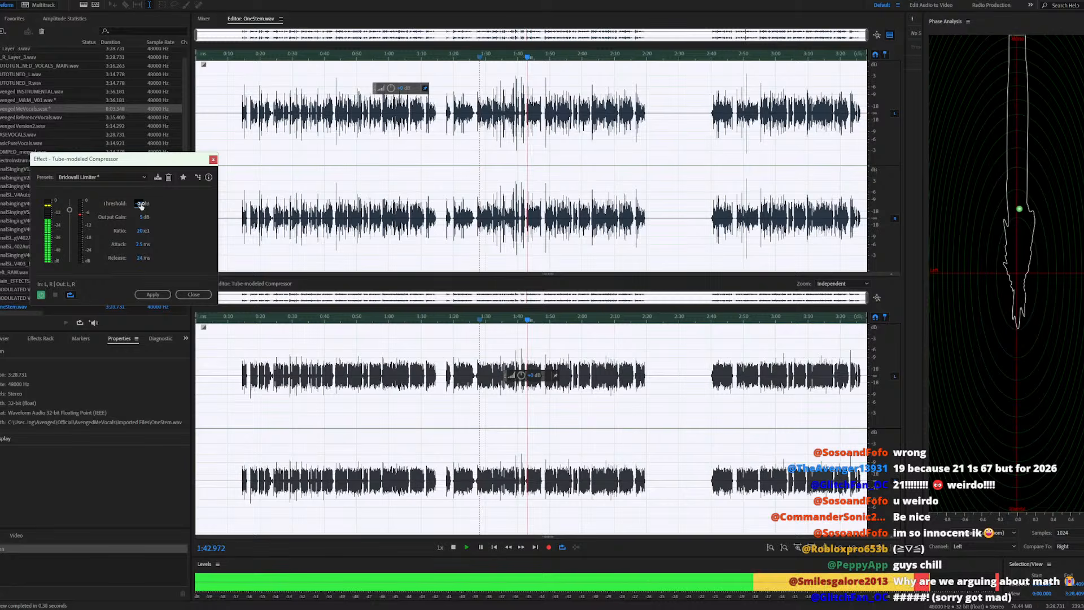
# Try a compressor threshold of -5 dB during playback and return it to -10 dB
pyautogui.click(141, 204)
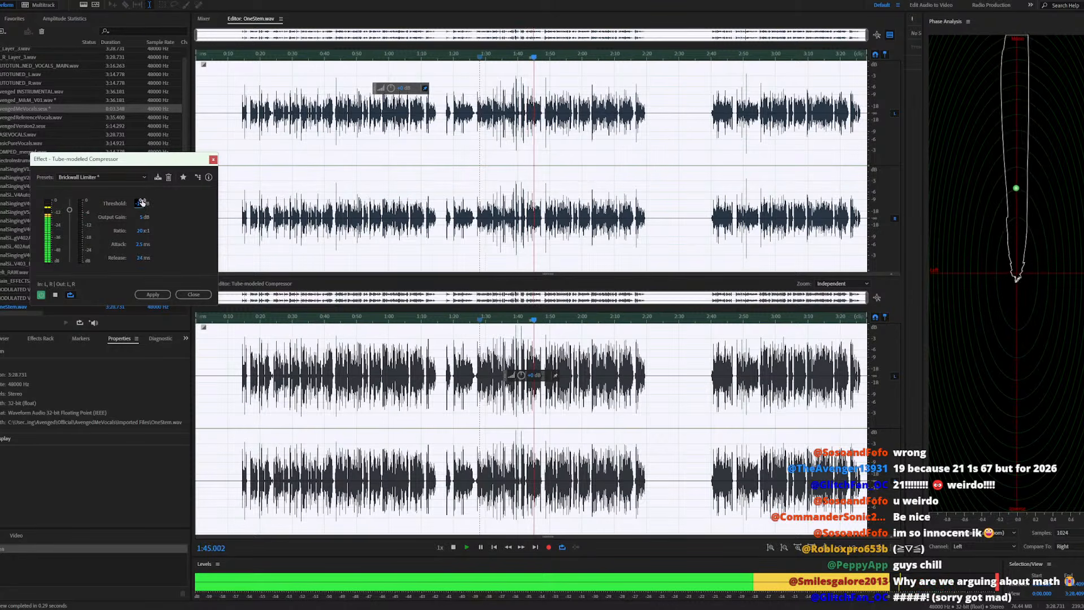
pyautogui.write('-5')
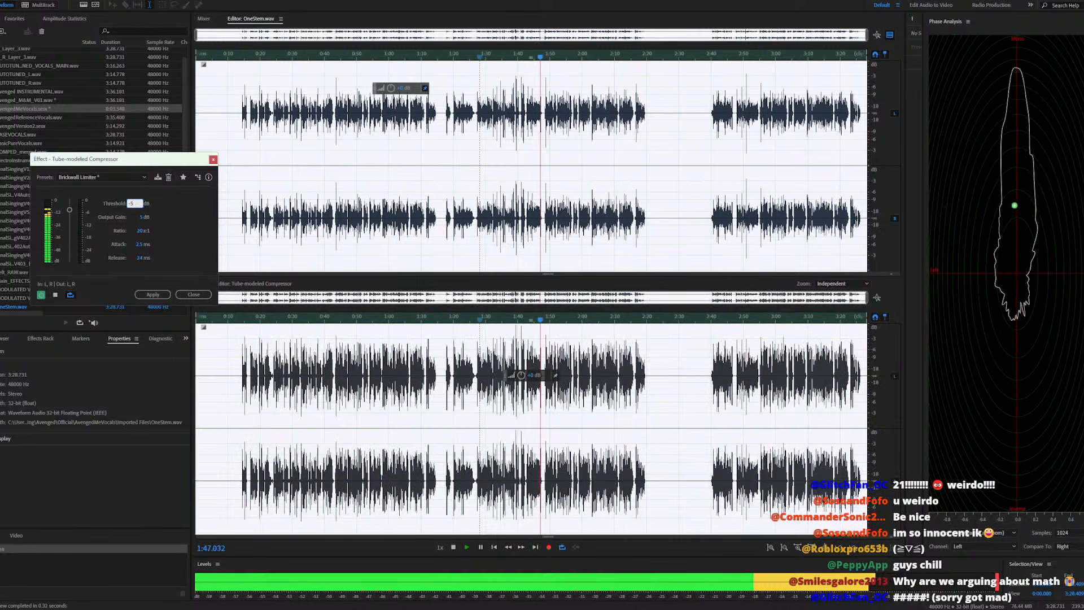
pyautogui.press('Return')
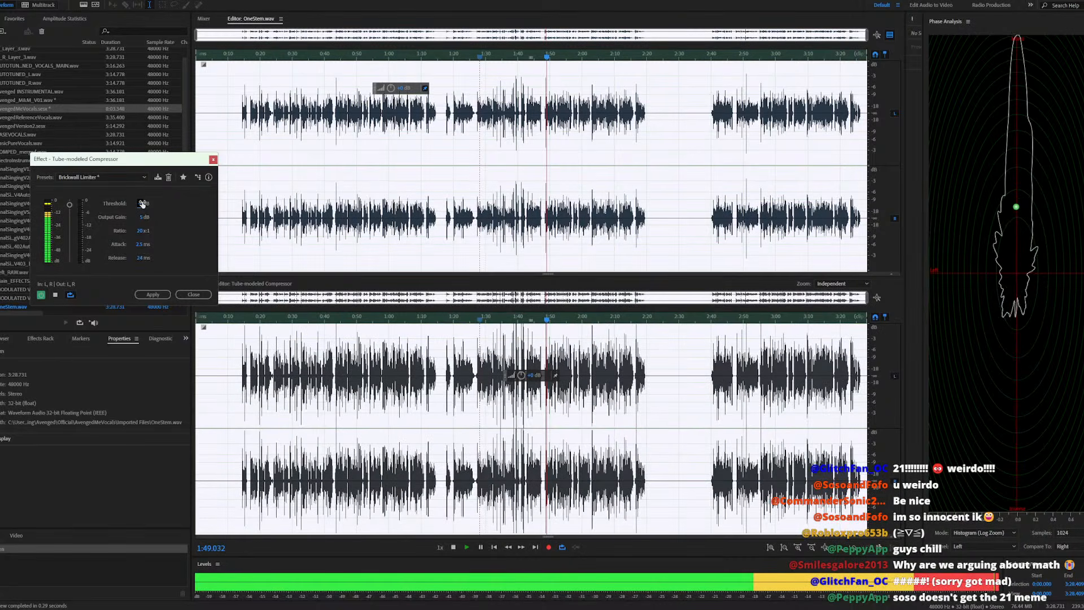
pyautogui.click(141, 203)
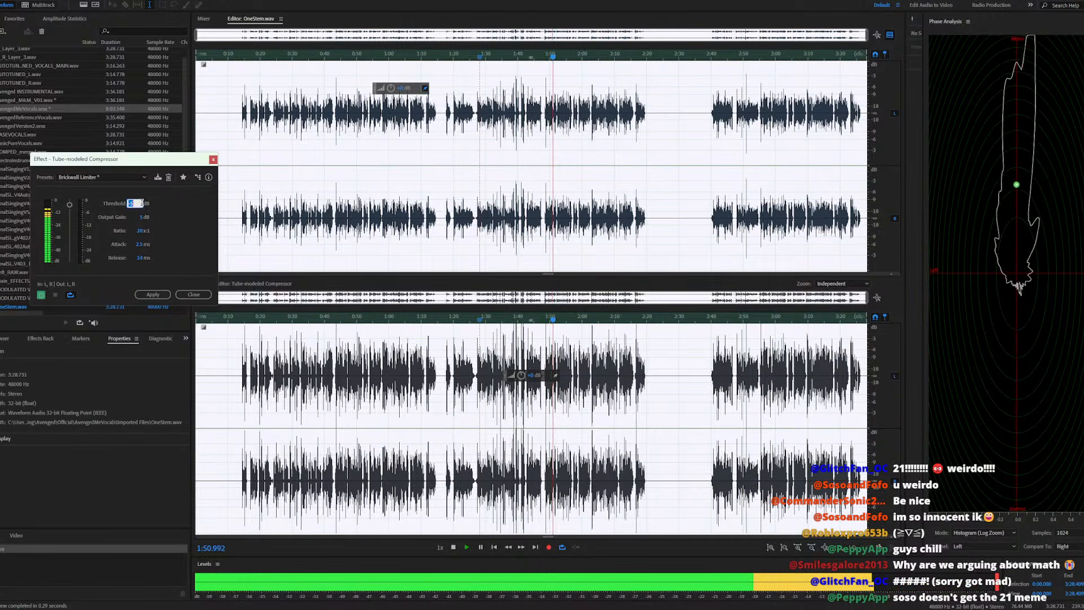
pyautogui.write('-10')
pyautogui.press('Return')
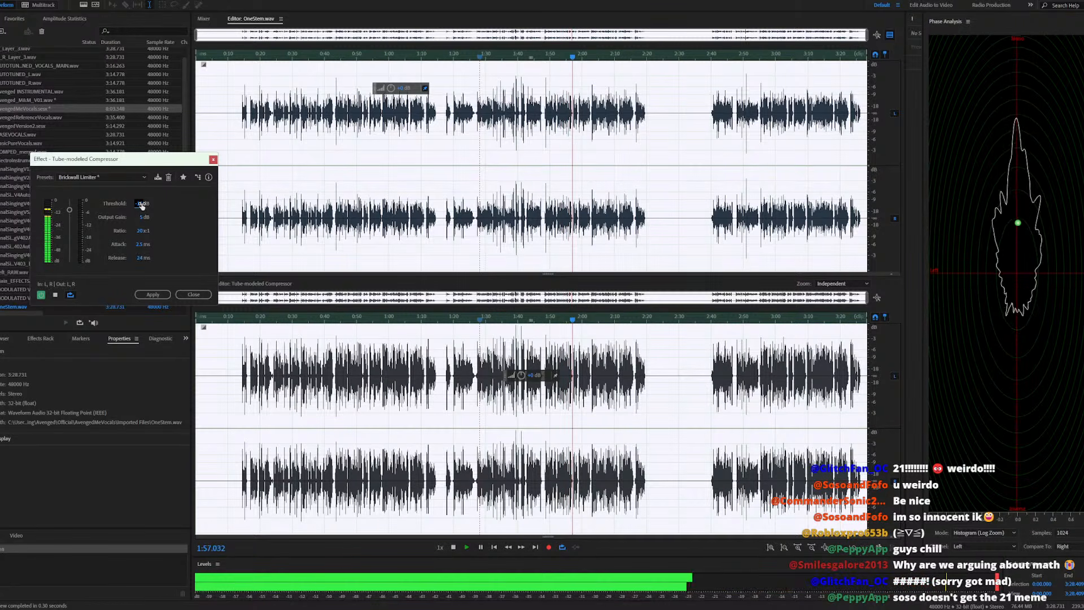
# Try a higher compressor threshold while the preview plays, and compare it with a threshold of -5 dB
pyautogui.click(142, 206)
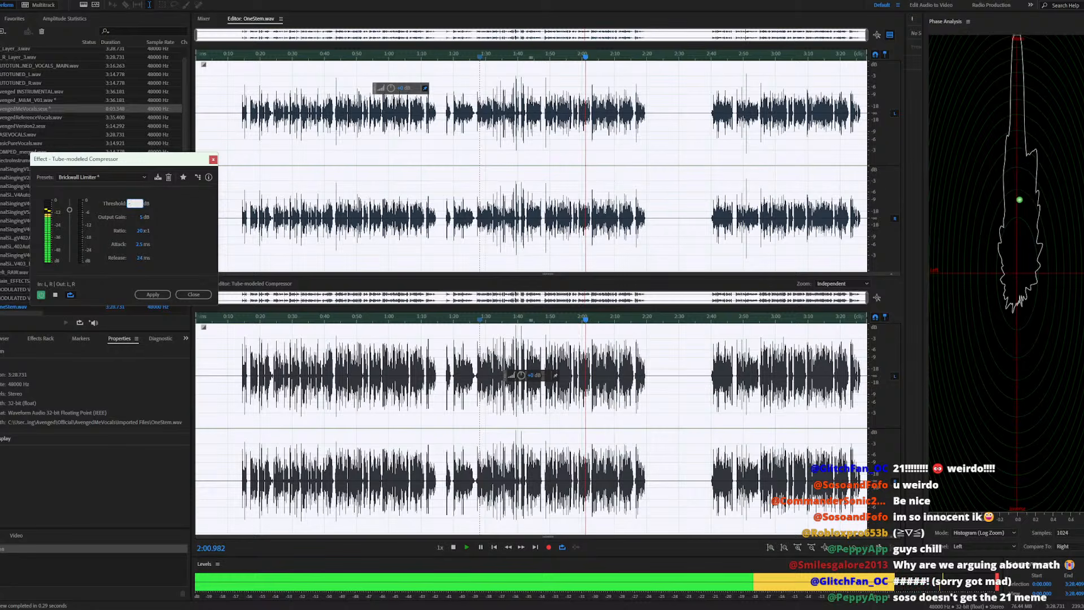
pyautogui.write('-3')
pyautogui.press('Return')
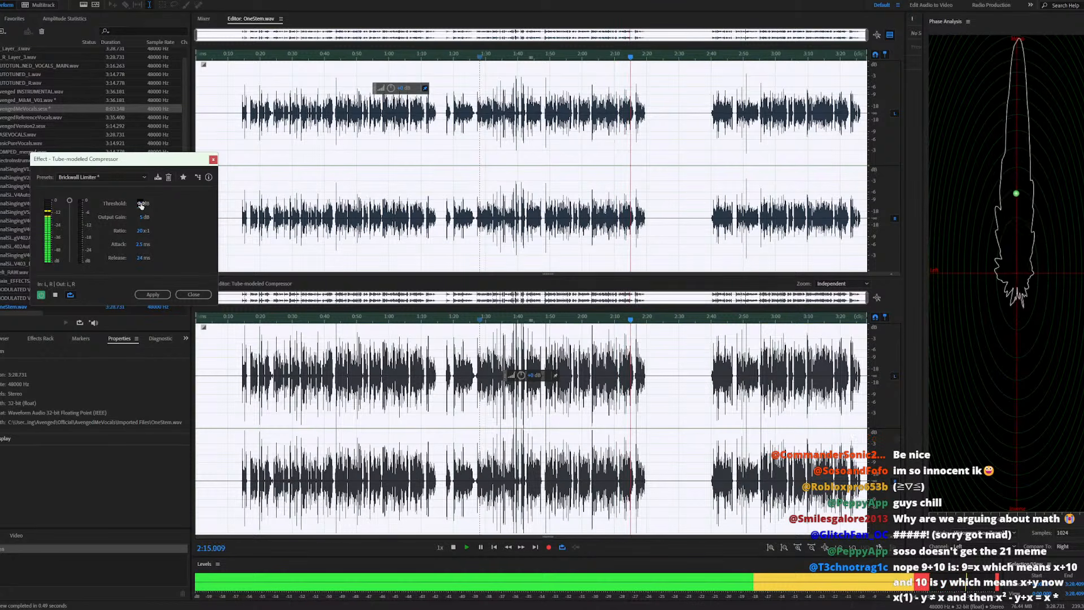
pyautogui.click(141, 204)
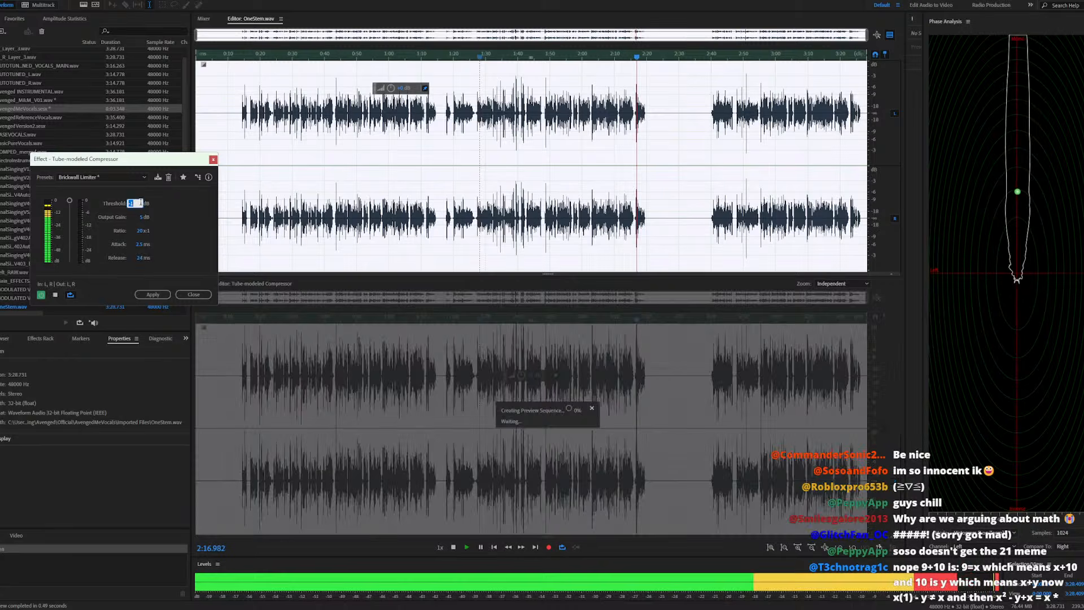
pyautogui.write('-5')
pyautogui.press('Return')
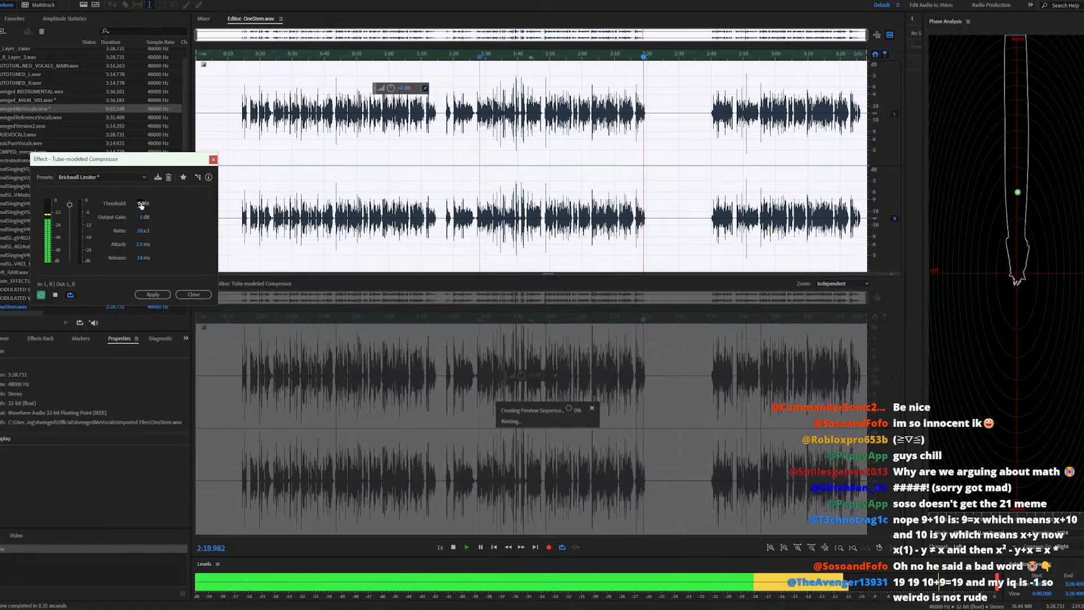
# Return the compressor threshold to -10 dB and close the Tube-modeled Compressor without applying it
pyautogui.click(141, 204)
pyautogui.write('-')
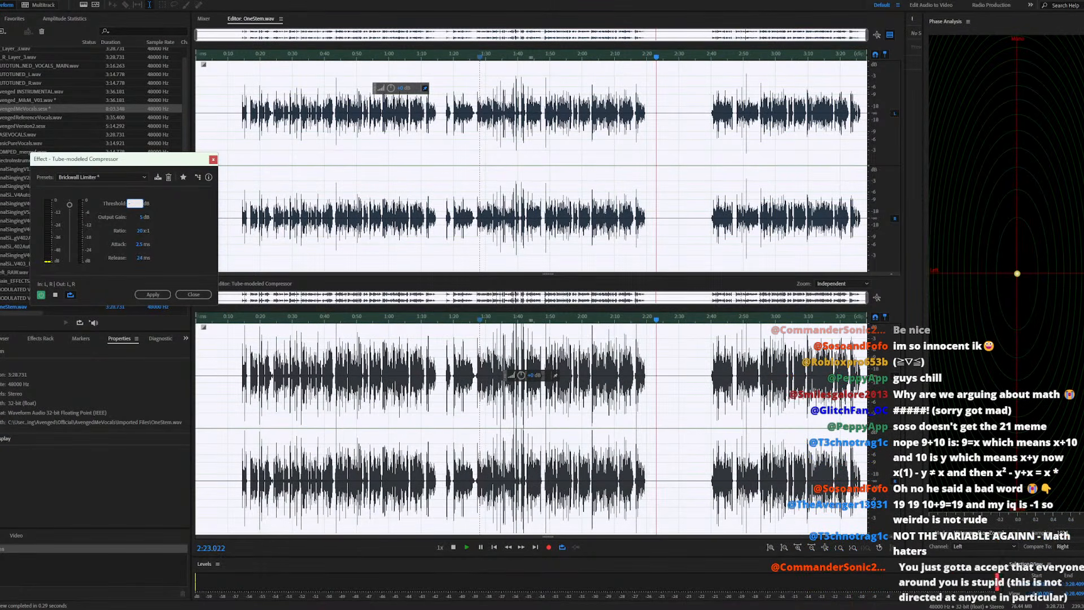
pyautogui.write('10')
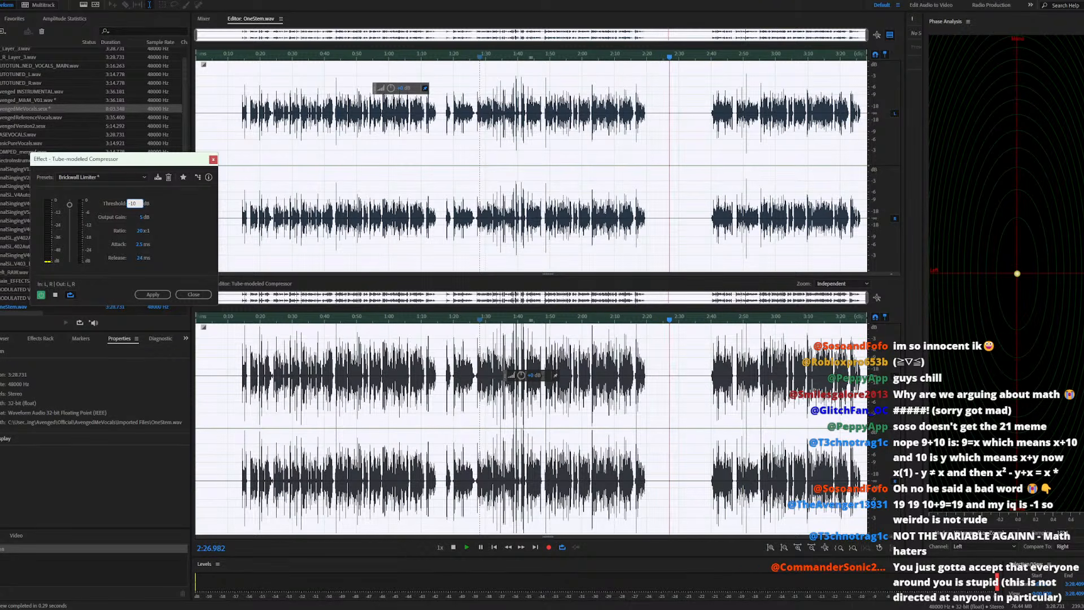
pyautogui.press('Return')
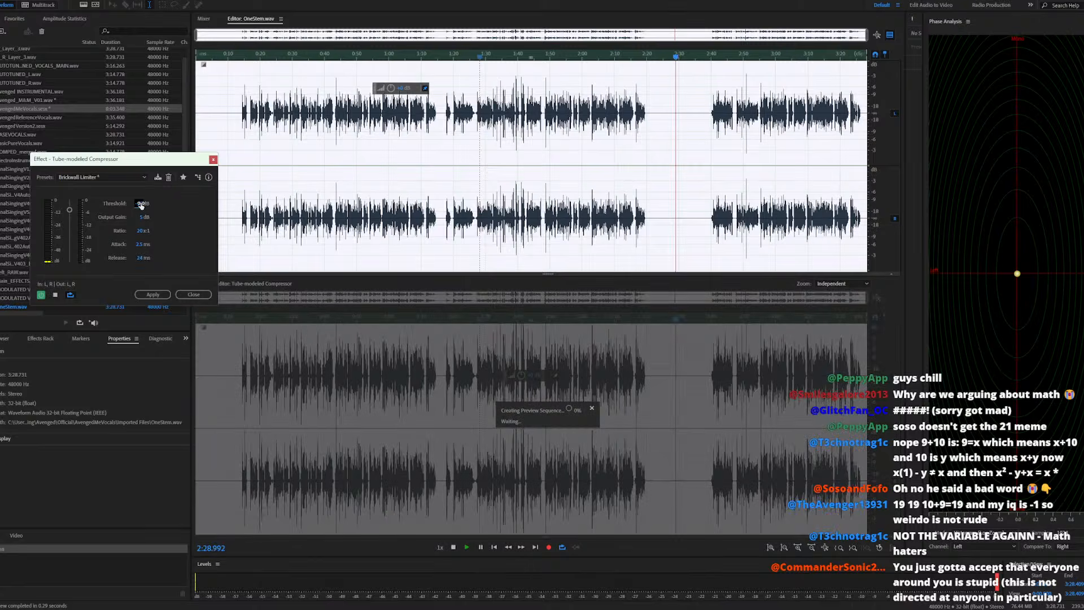
pyautogui.click(213, 160)
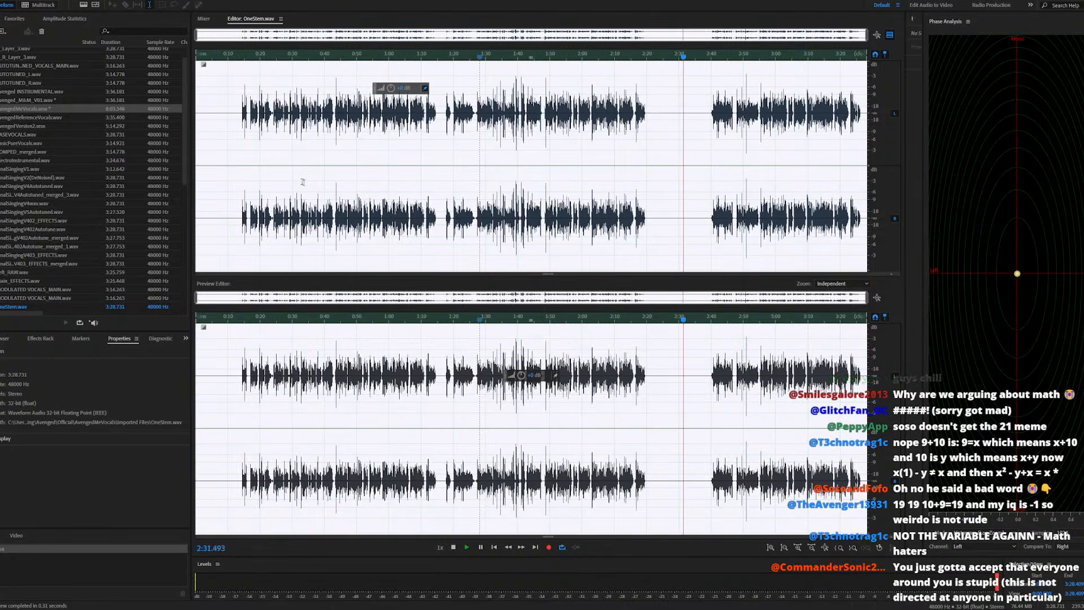
# Check the OneStem waveform against the AvengedMeVocals.sesx multitrack session, ending in the session with no clips selected
pyautogui.doubleClick(26, 110)
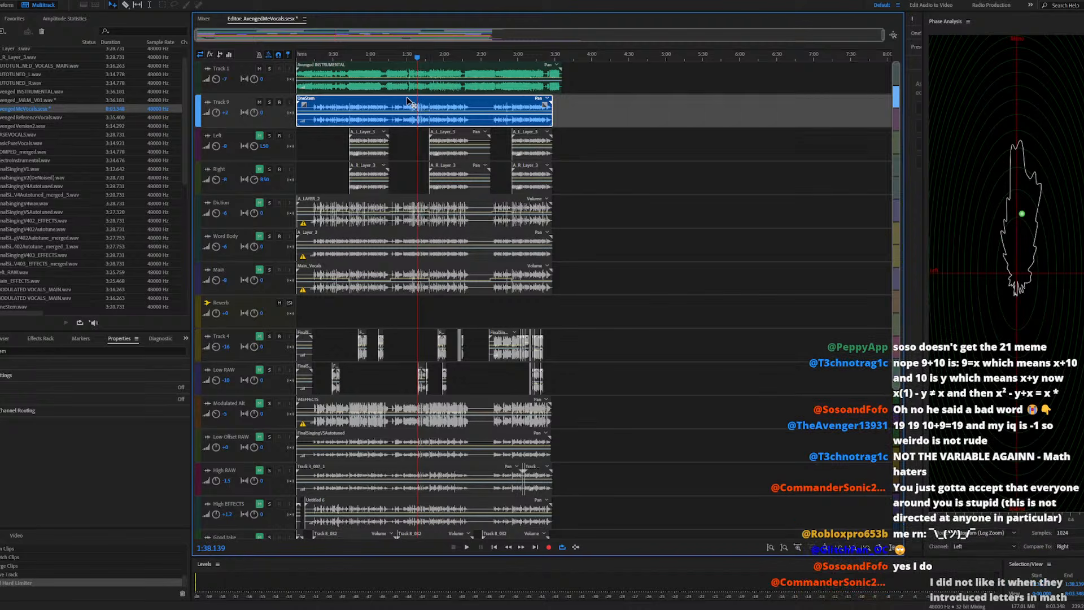
pyautogui.doubleClick(425, 112)
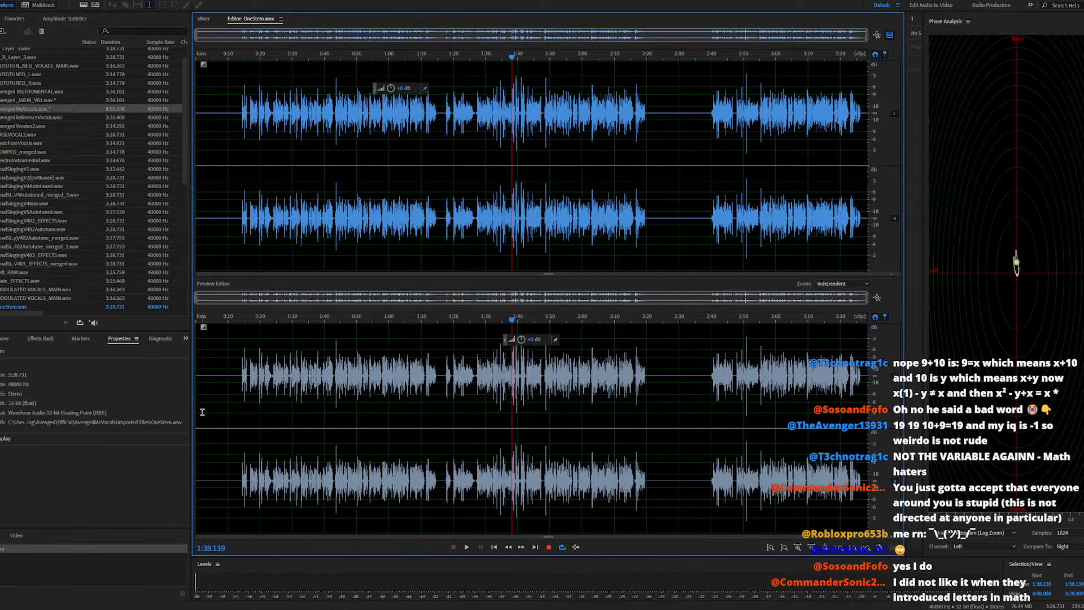
pyautogui.doubleClick(22, 109)
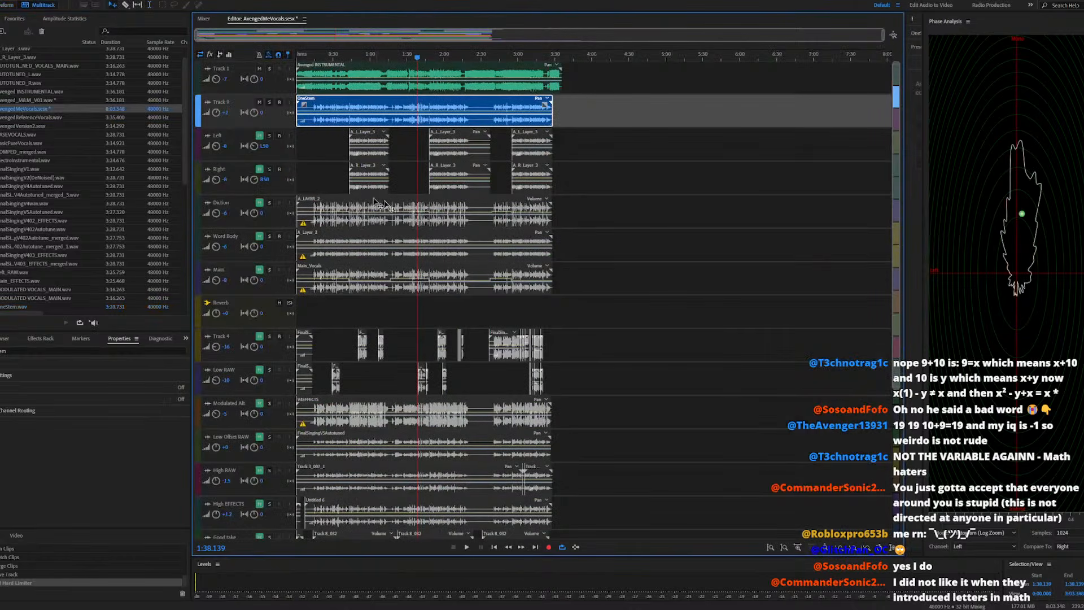
pyautogui.moveTo(573, 285); pyautogui.dragTo(353, 220)
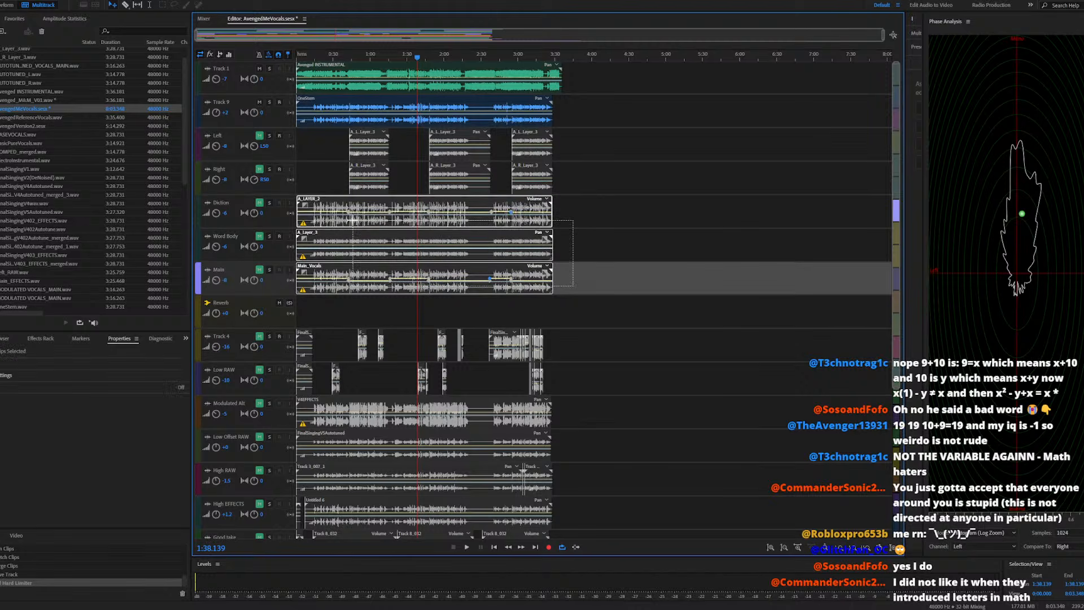
pyautogui.click(607, 254)
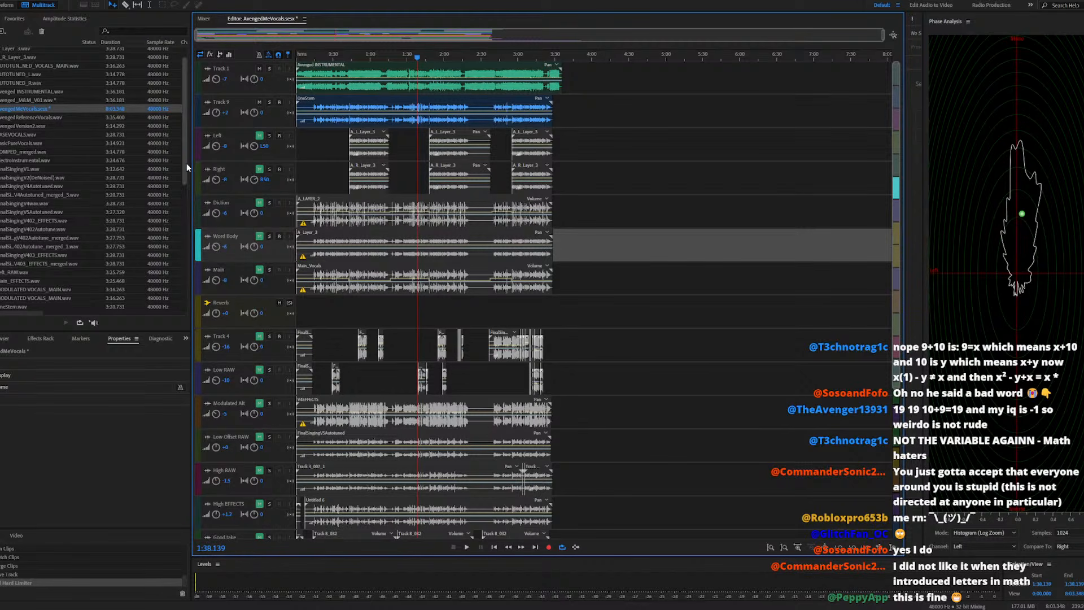
# Enlarge the edit history area and play the multitrack mix from about 1:44
pyautogui.scroll(3, 186, 164)
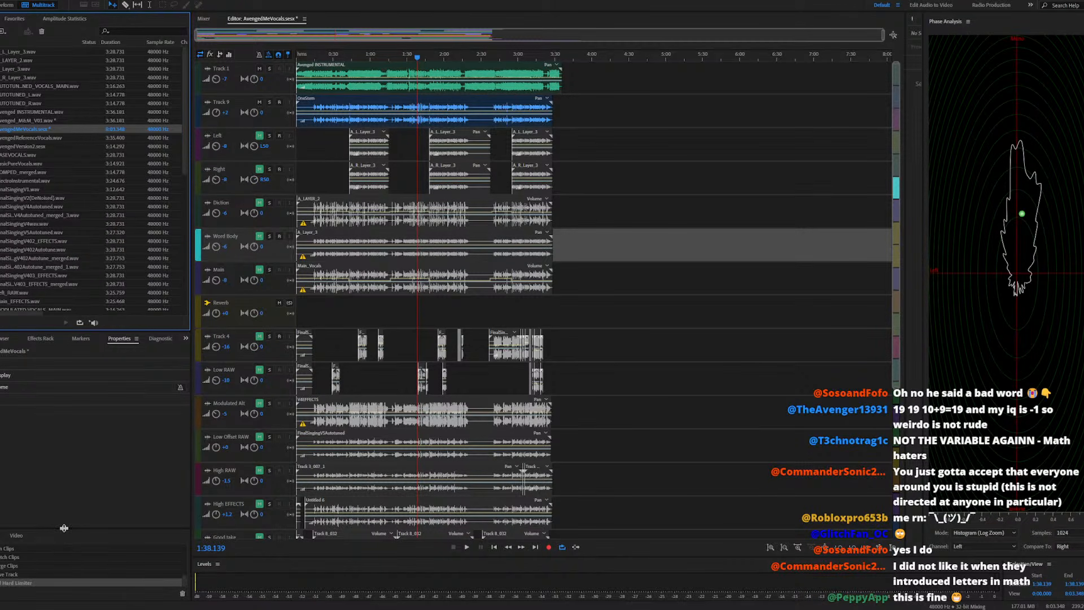
pyautogui.moveTo(64, 528); pyautogui.dragTo(58, 479)
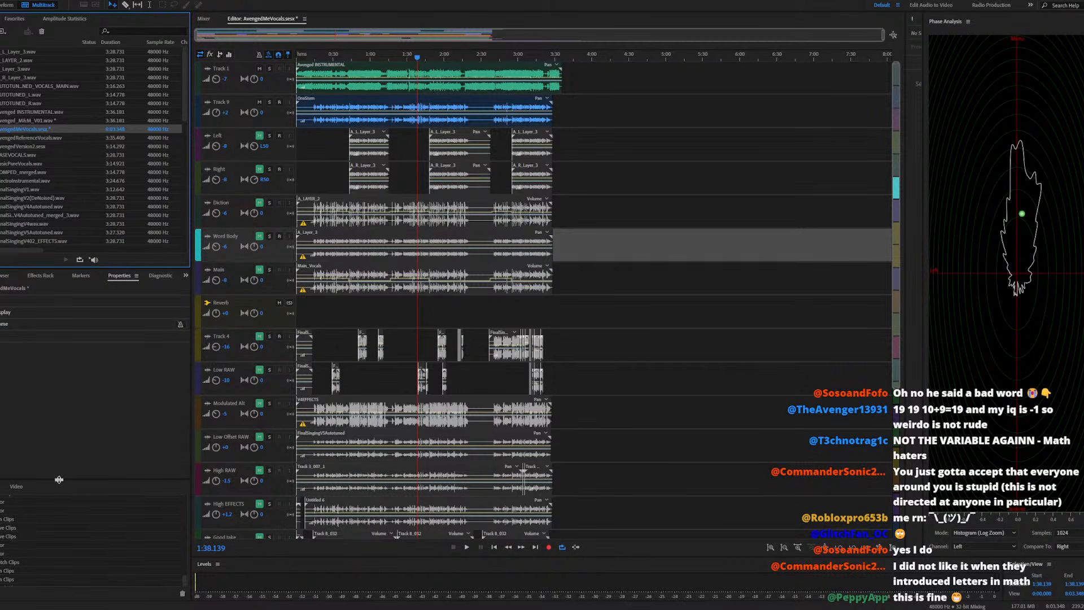
pyautogui.click(425, 57)
pyautogui.press('space')
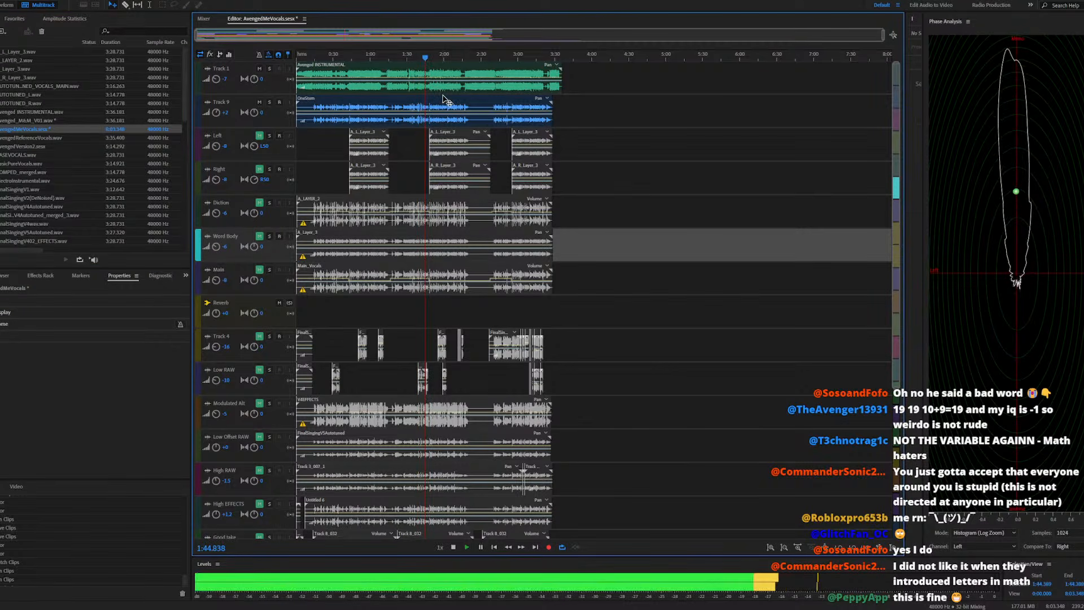
# Open the OneStem clip's waveform from the session and start the Tube-modeled Compressor effect on it
pyautogui.doubleClick(416, 106)
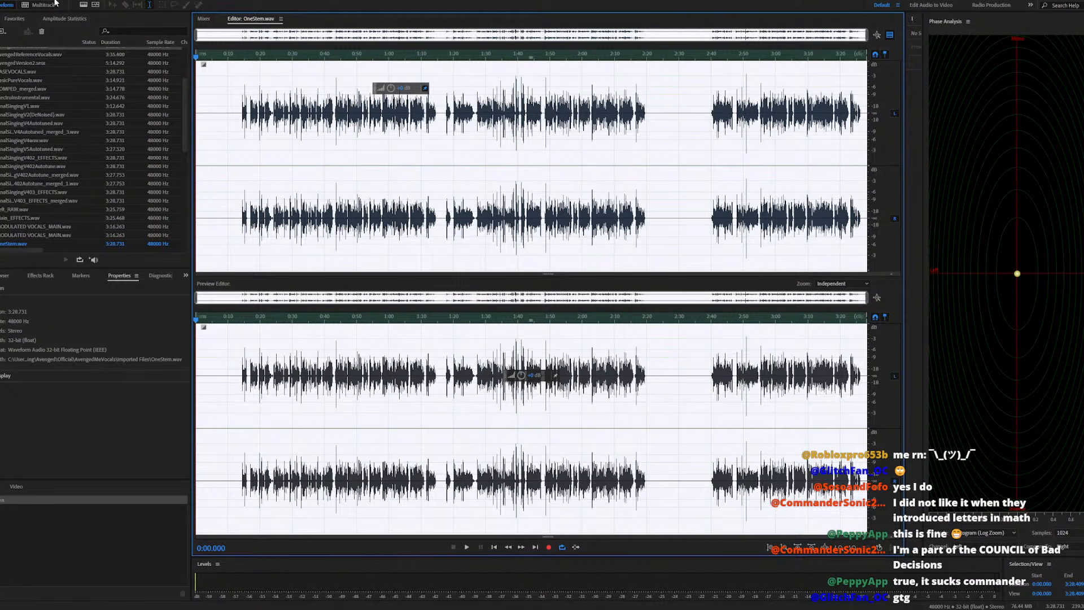
pyautogui.click(55, 3)
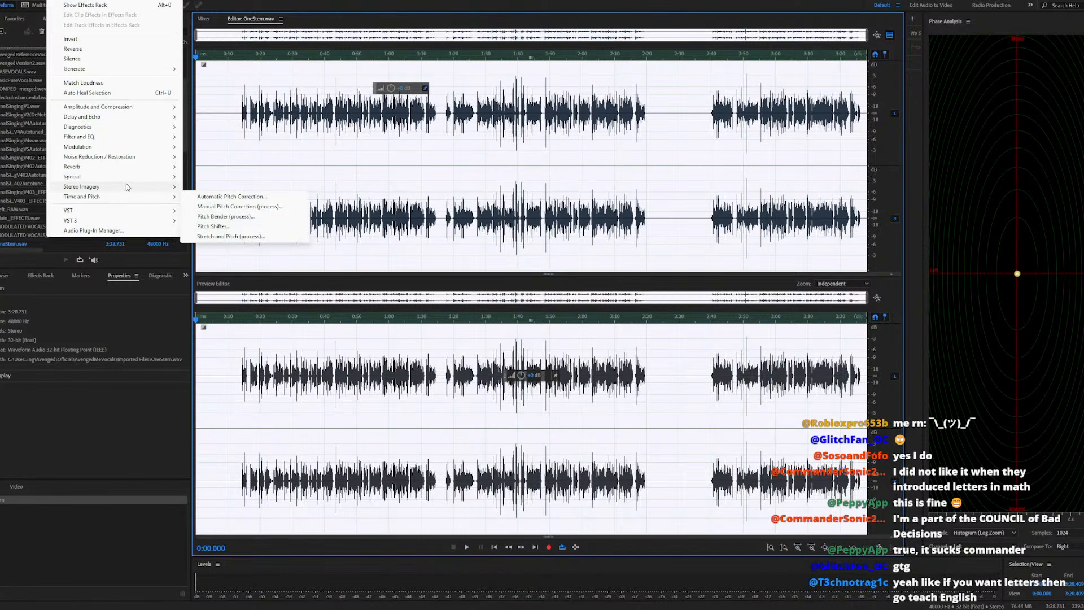
pyautogui.moveTo(127, 186)
pyautogui.moveTo(120, 107)
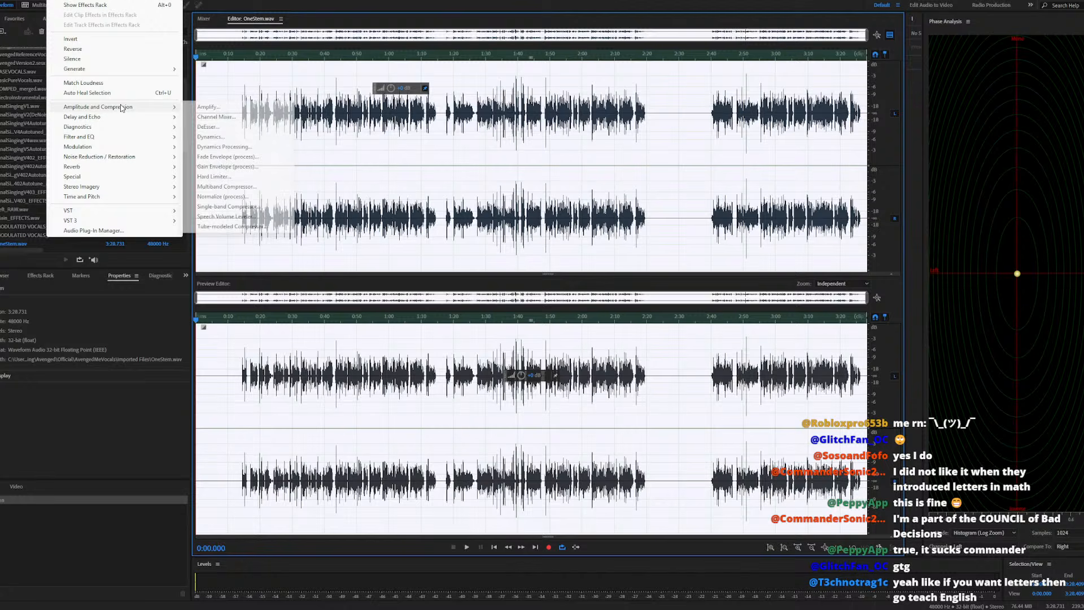
pyautogui.click(237, 226)
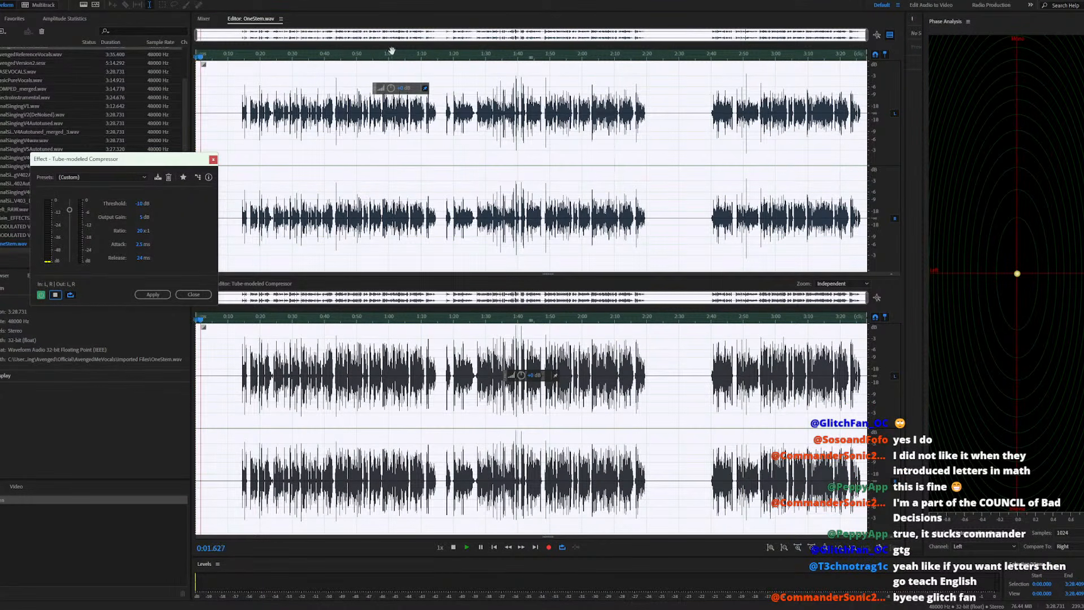
# Preview the compressed vocals from about 1:11, 0:40 and 1:44, and apply the Tube-modeled Compressor to OneStem
pyautogui.click(424, 59)
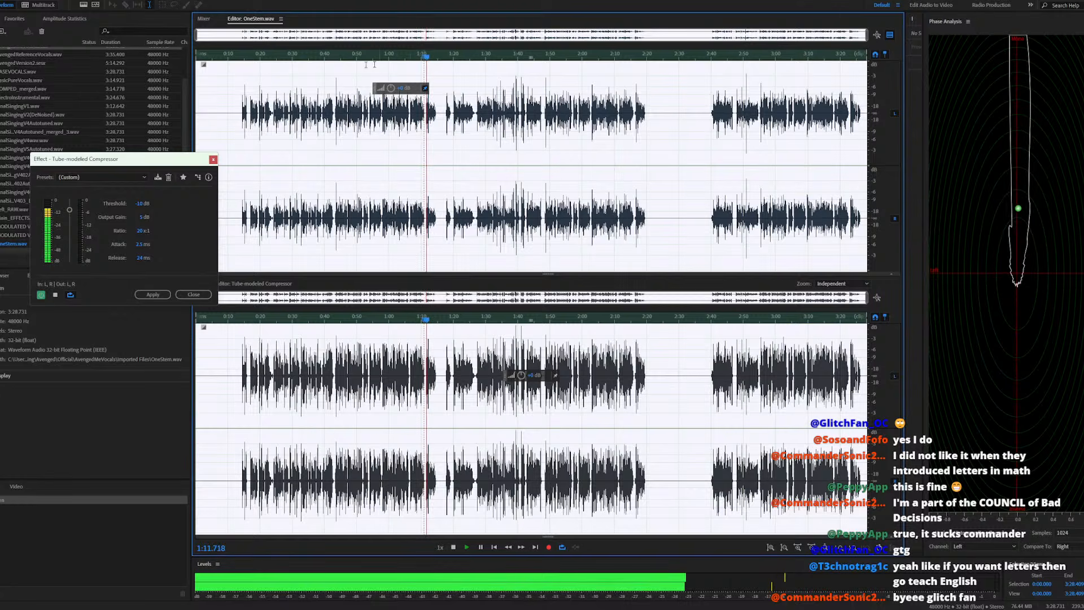
pyautogui.click(325, 54)
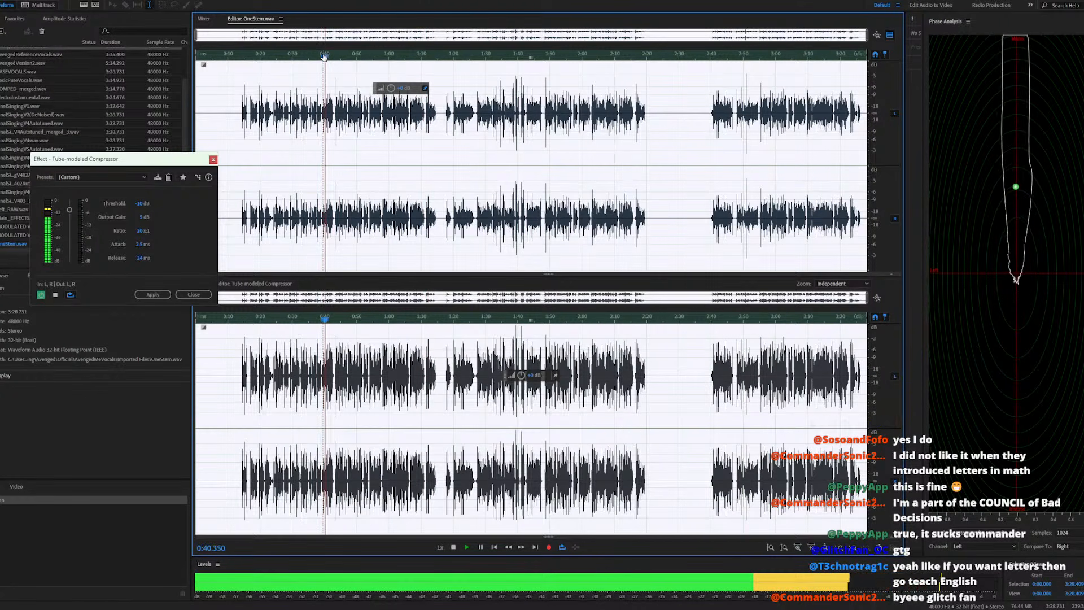
pyautogui.click(529, 58)
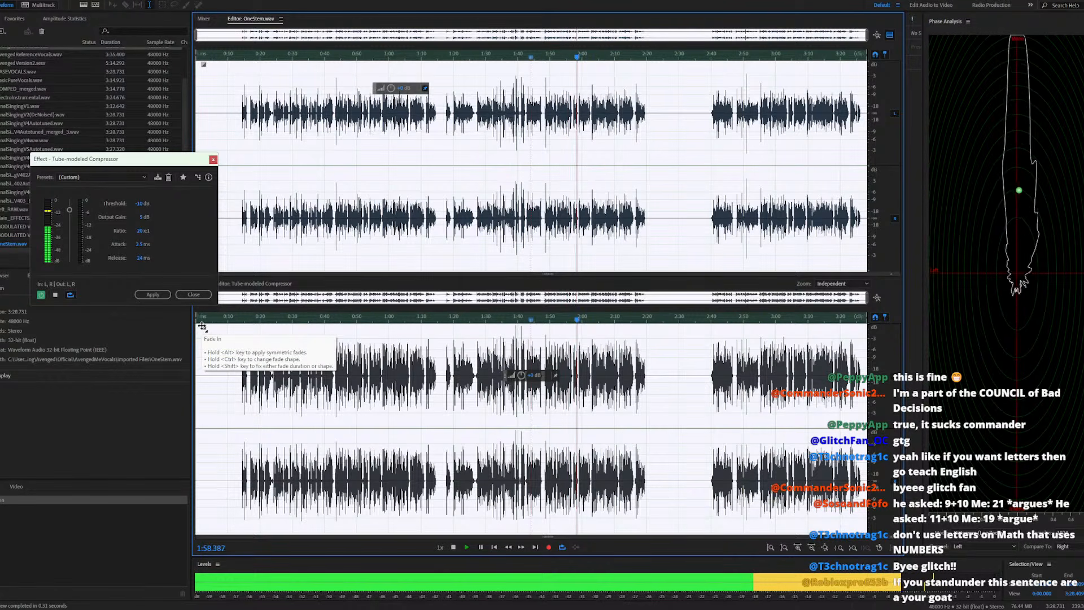
pyautogui.click(153, 292)
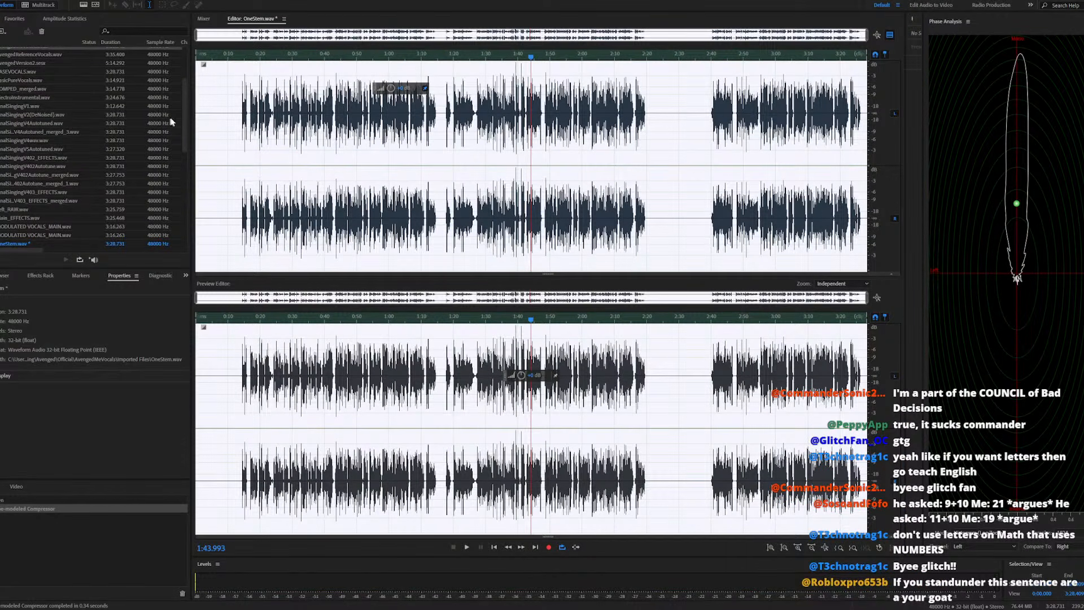
# Return to the AvengedMeVocals.sesx session, play the mix from about 1:44 and set Track 9's volume to +0
pyautogui.scroll(4, 186, 116)
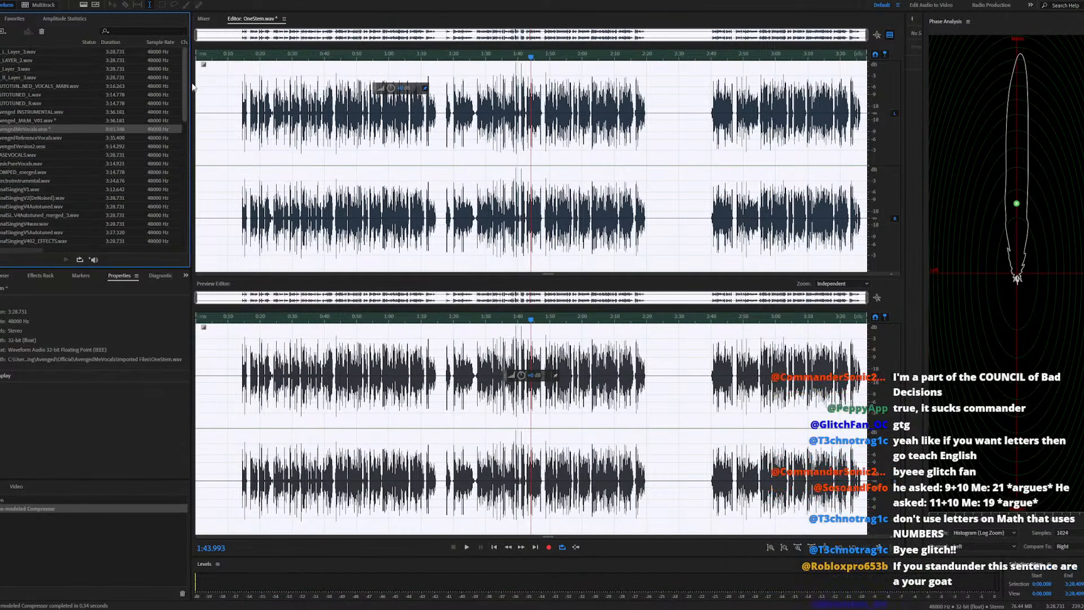
pyautogui.doubleClick(45, 130)
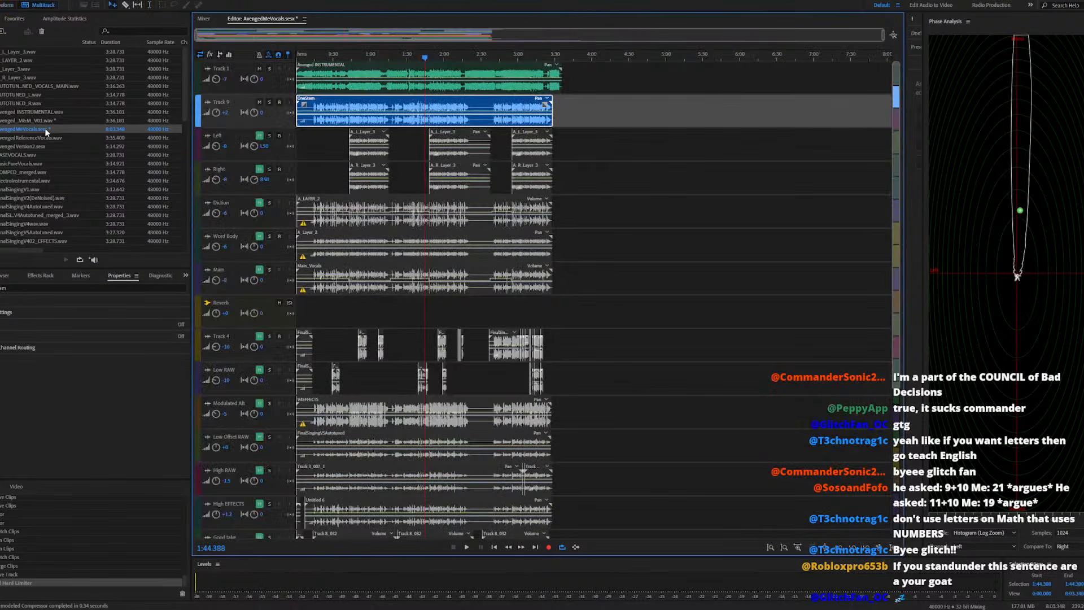
pyautogui.press('space')
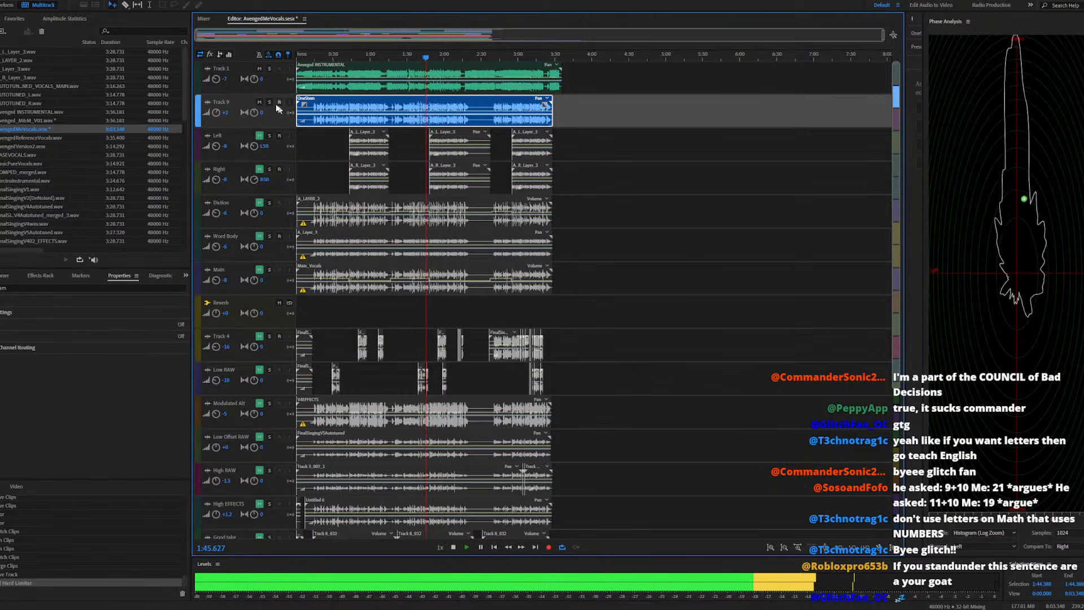
pyautogui.click(227, 112)
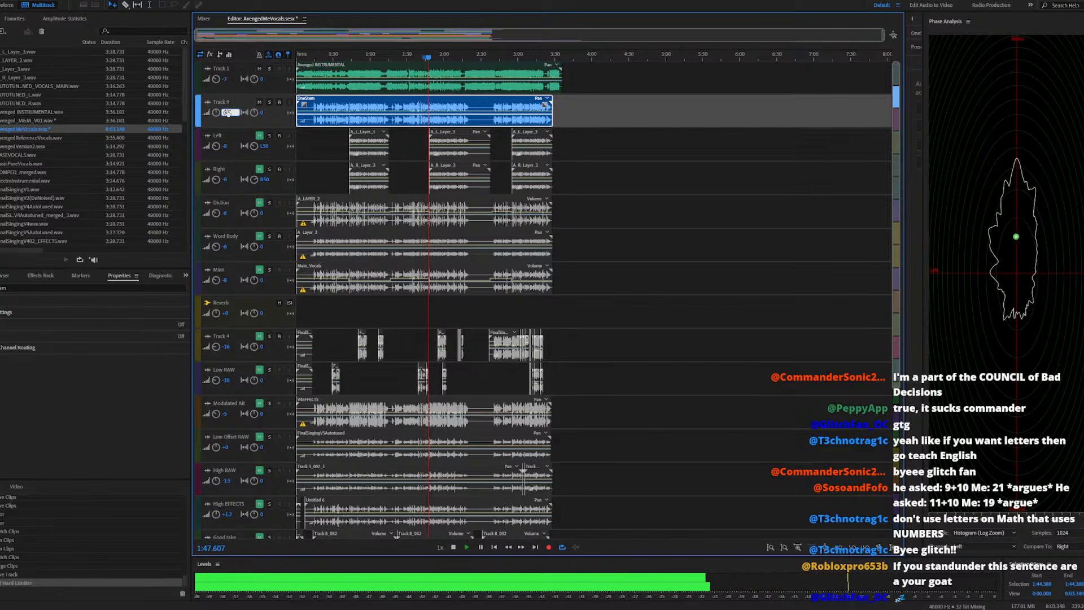
pyautogui.click(340, 140)
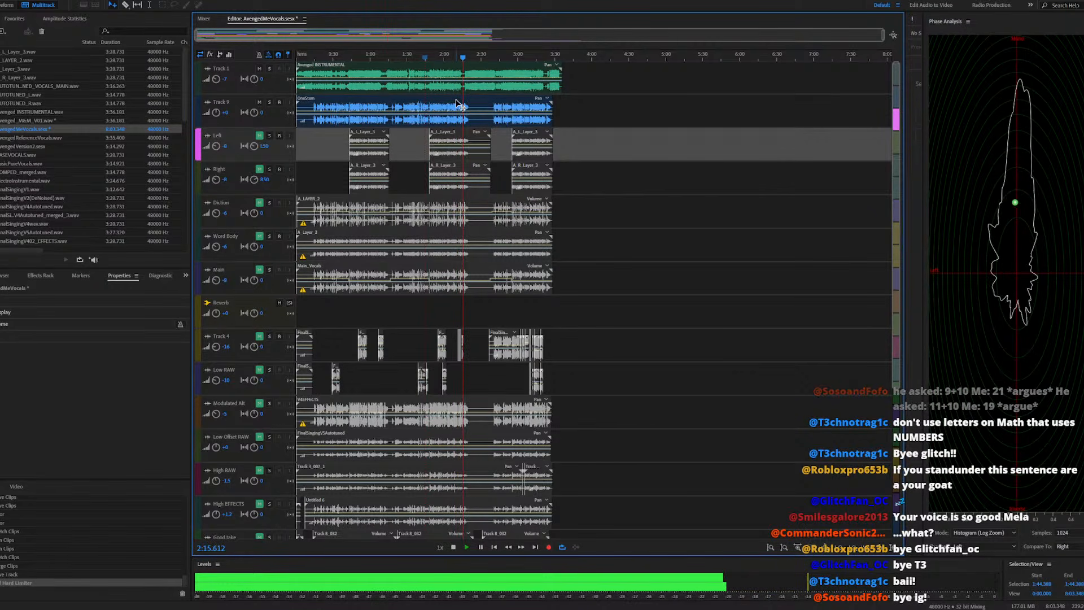
# Open OneStem's waveform from Track 9 and undo the applied Tube-modeled Compressor through its edit history
pyautogui.scroll(5, 457, 108)
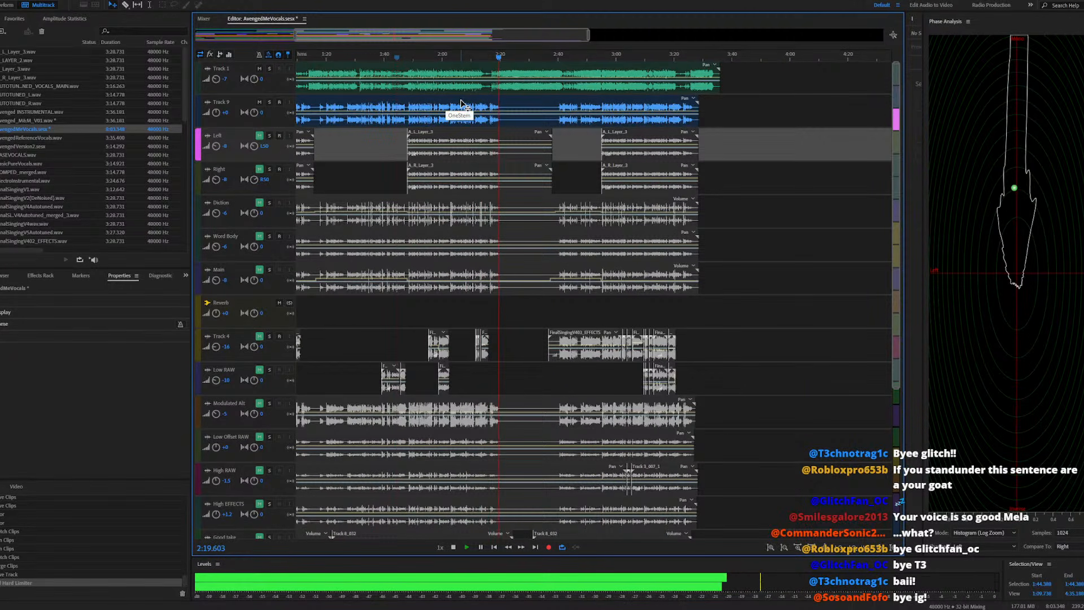
pyautogui.doubleClick(460, 103)
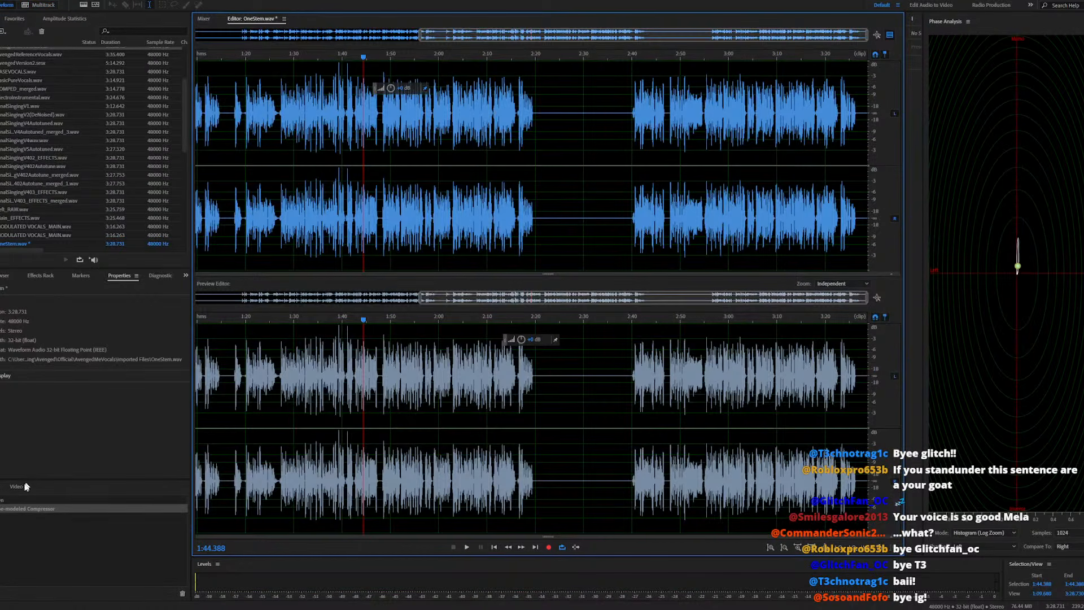
pyautogui.click(18, 498)
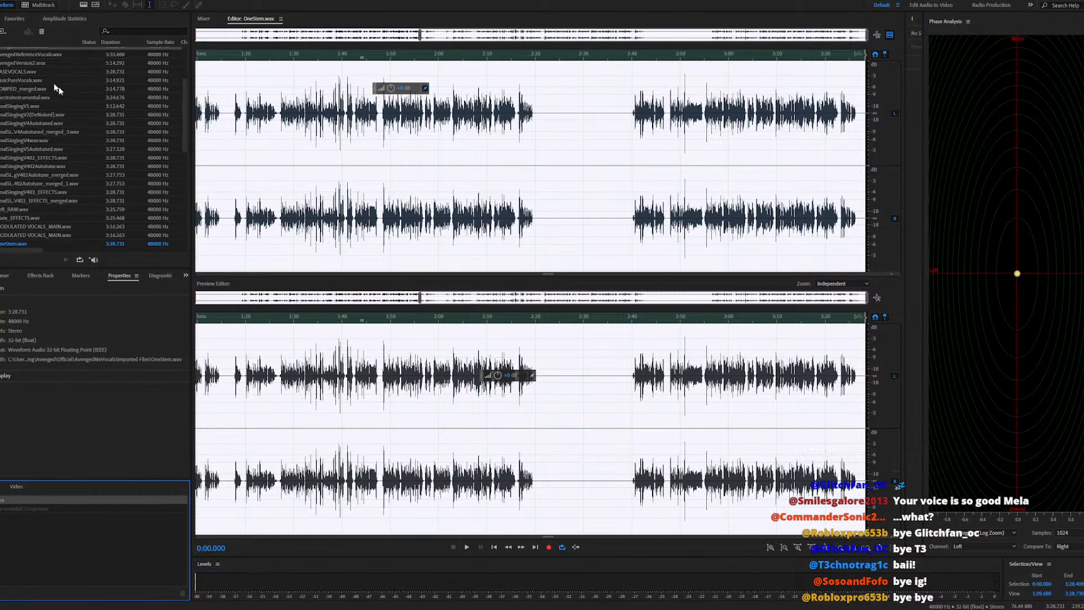
# Make the file list taller again and reopen the AvengedMeVocals.sesx multitrack session
pyautogui.scroll(3, 54, 85)
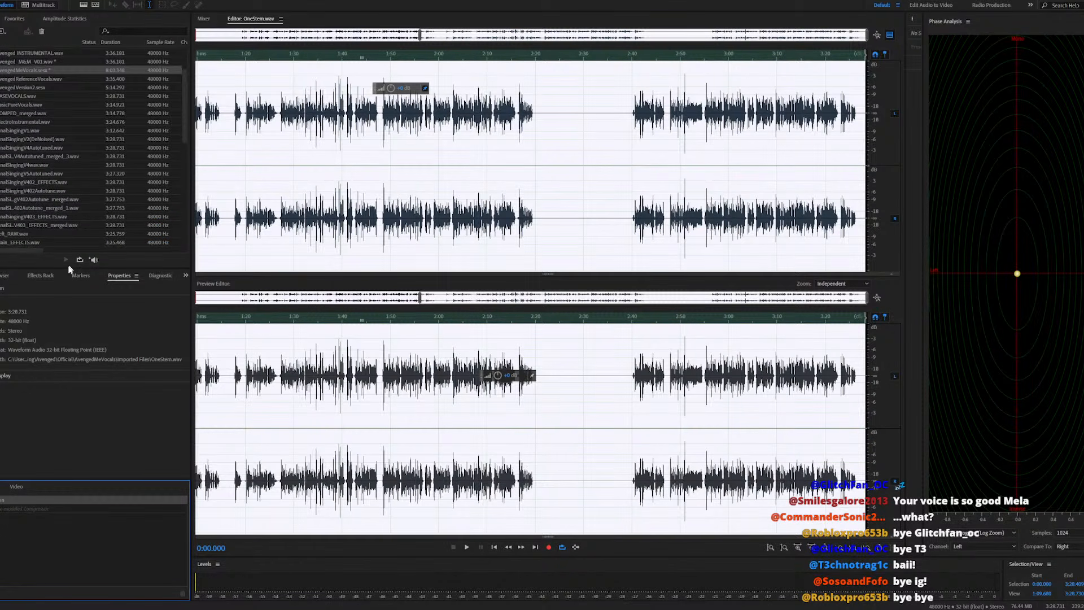
pyautogui.moveTo(68, 268); pyautogui.dragTo(69, 338)
pyautogui.scroll(2, 77, 187)
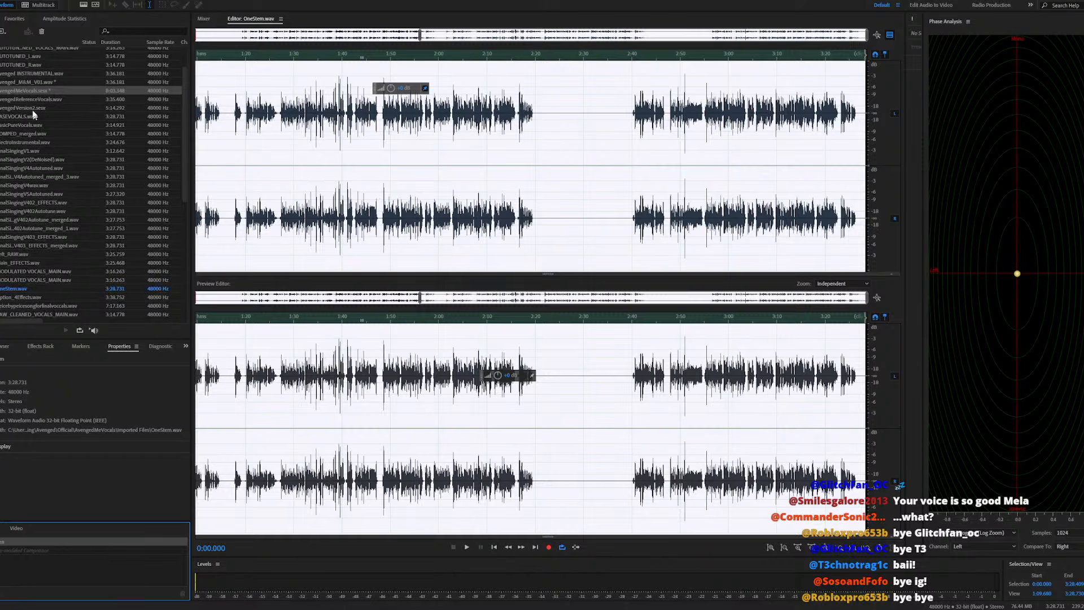
pyautogui.doubleClick(30, 91)
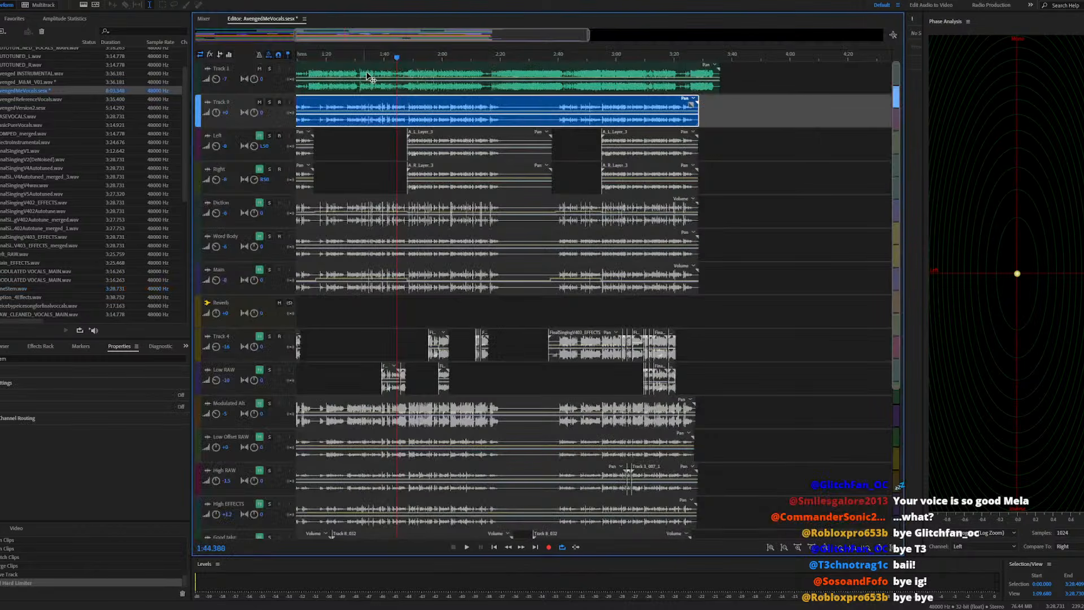
# Set Track 9's volume to +2 while playing the mix from about 1:44, and open OneStem's waveform from the track
pyautogui.press('space')
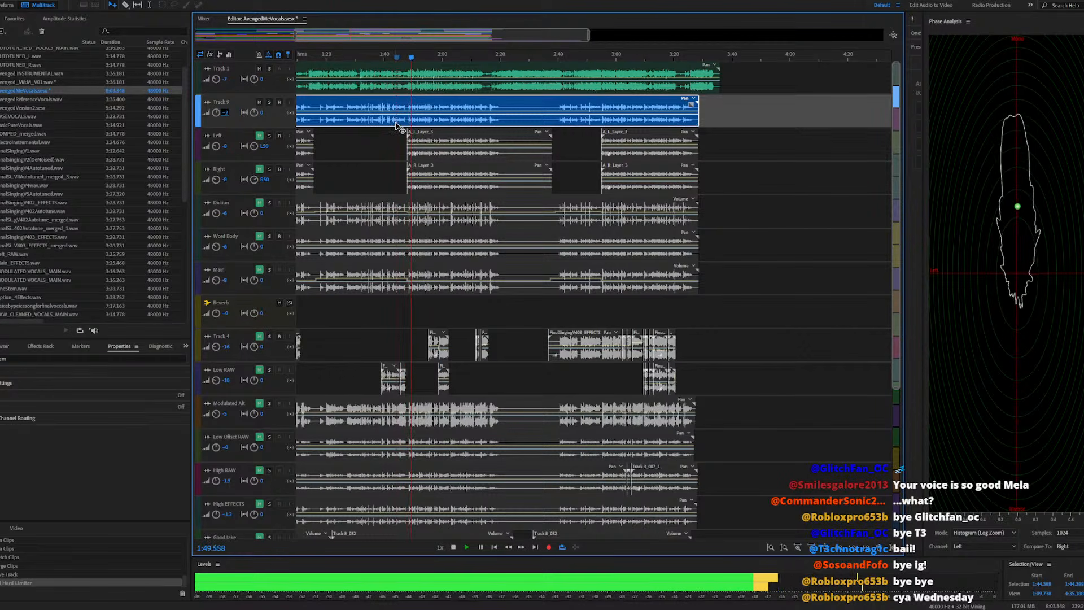
pyautogui.scroll(4, 418, 110)
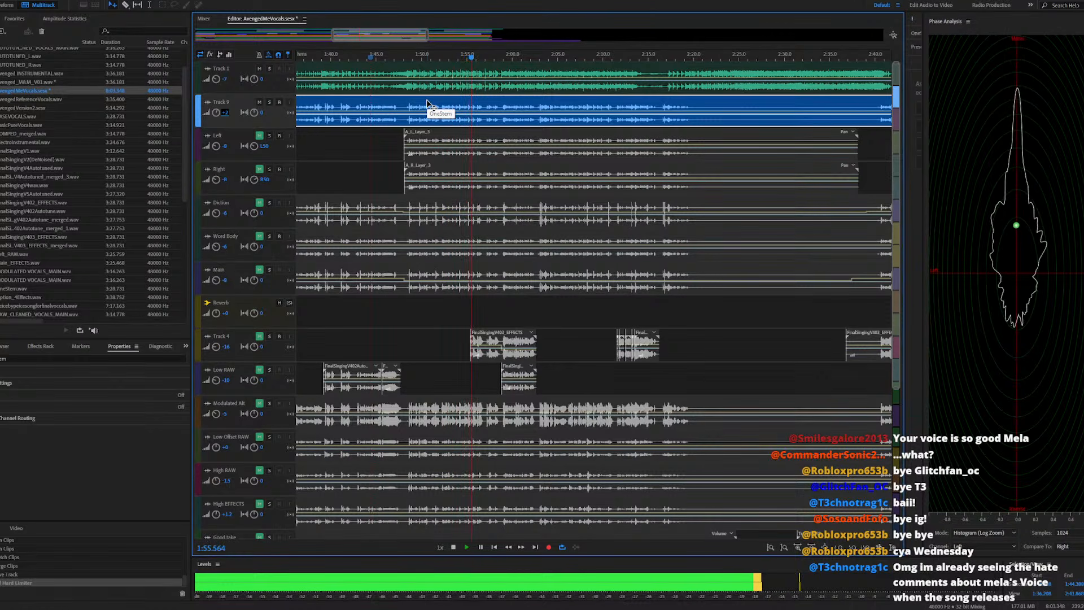
pyautogui.doubleClick(426, 104)
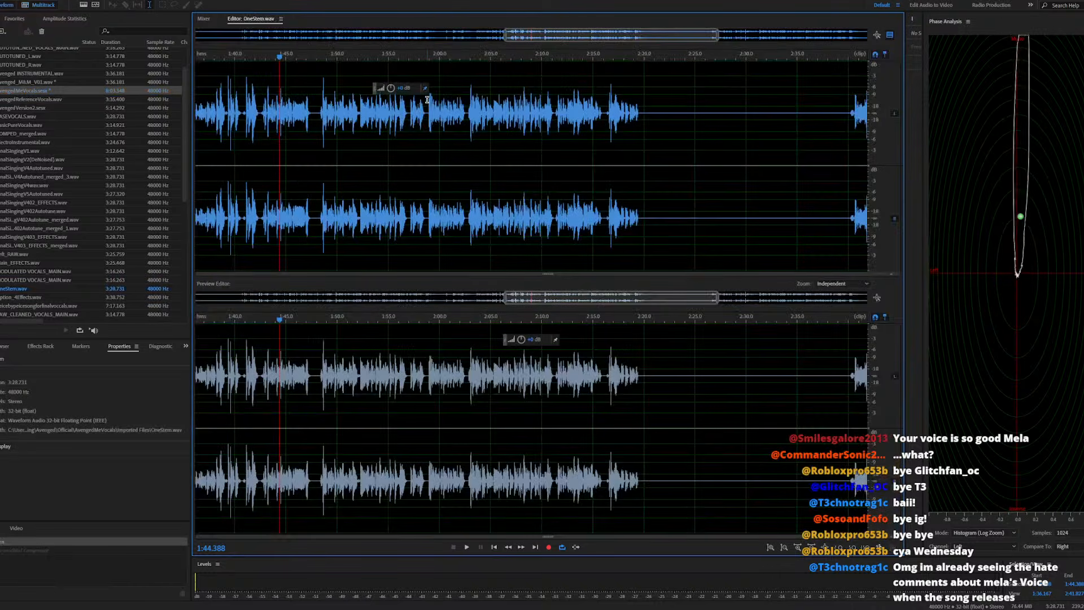
pyautogui.scroll(-3, 529, 138)
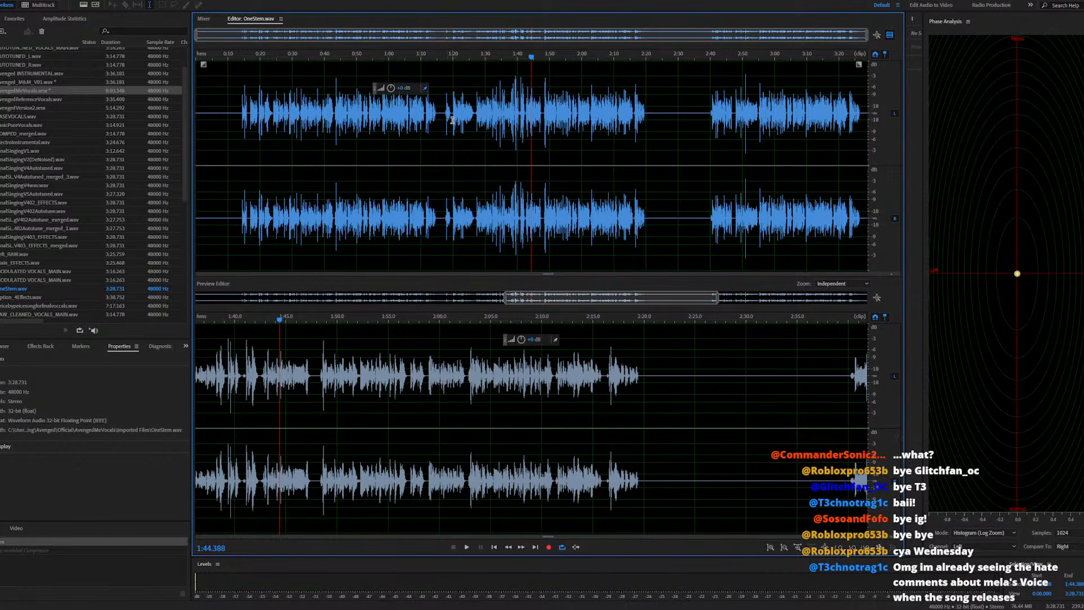
pyautogui.click(63, 3)
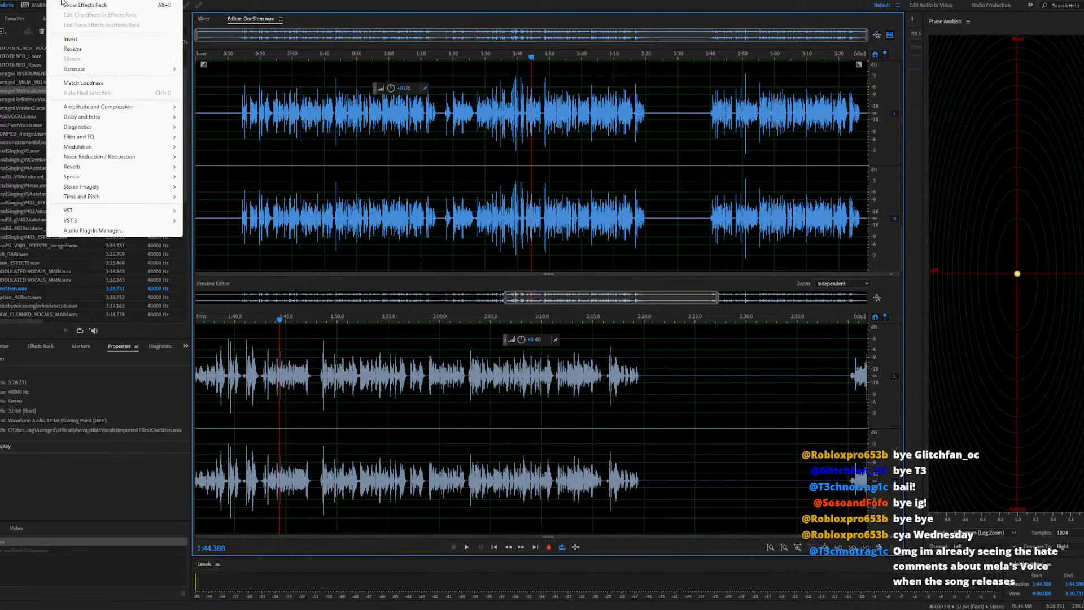
pyautogui.moveTo(132, 107)
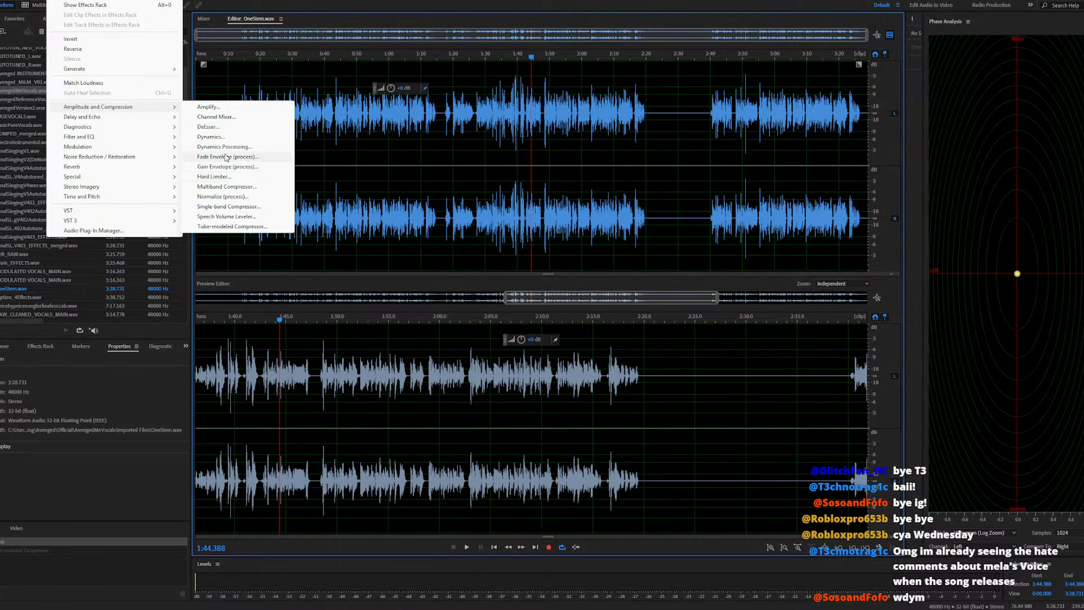
pyautogui.click(226, 157)
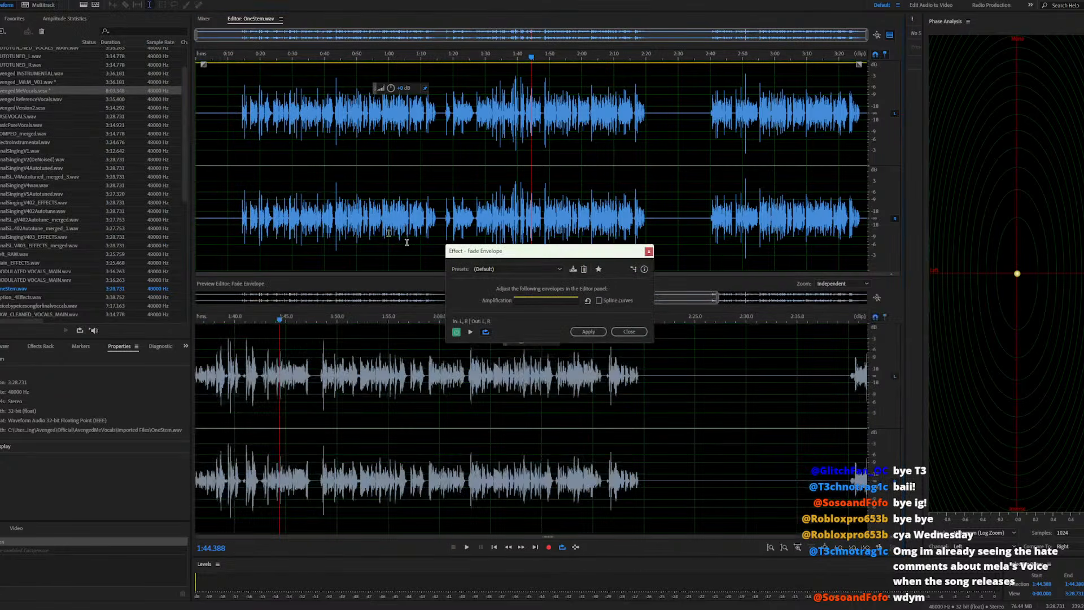
pyautogui.click(626, 332)
# Open the Hard Limiter on OneStem and preview the limited vocals from about 1:44
pyautogui.click(51, 3)
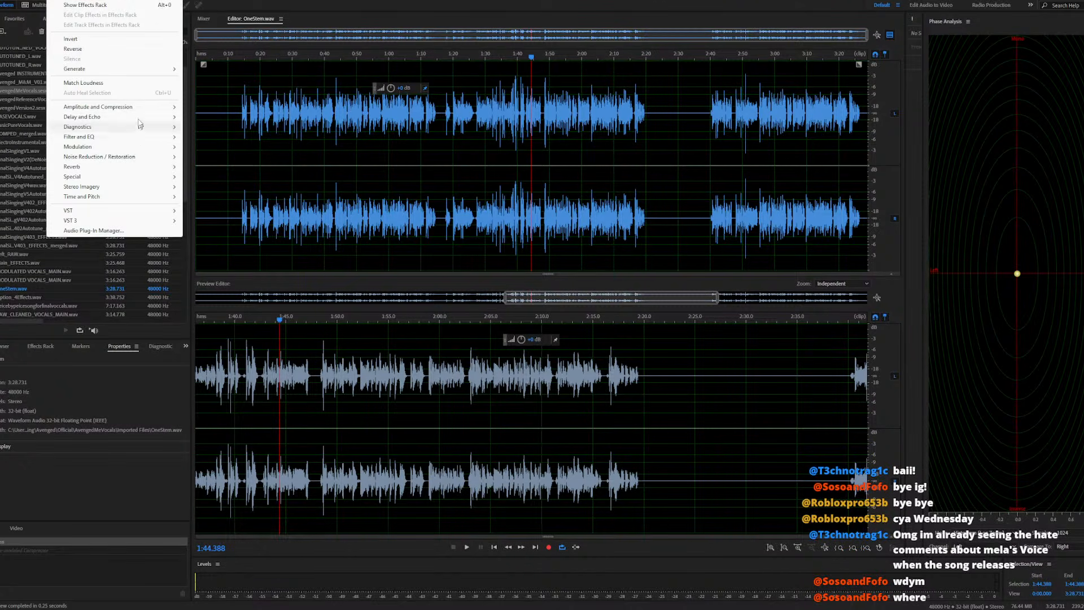
pyautogui.moveTo(137, 106)
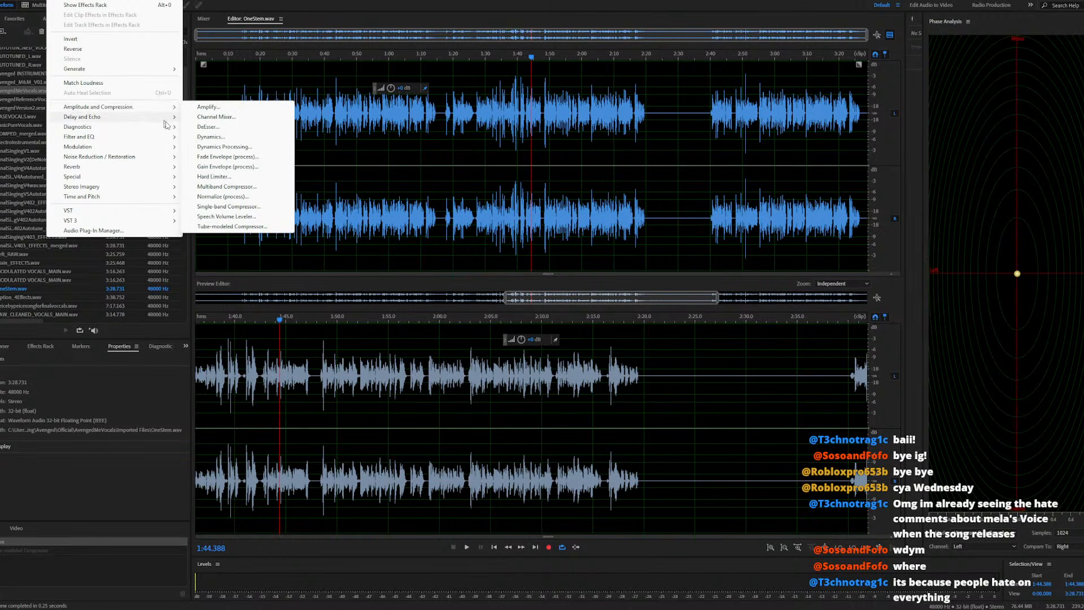
pyautogui.click(218, 177)
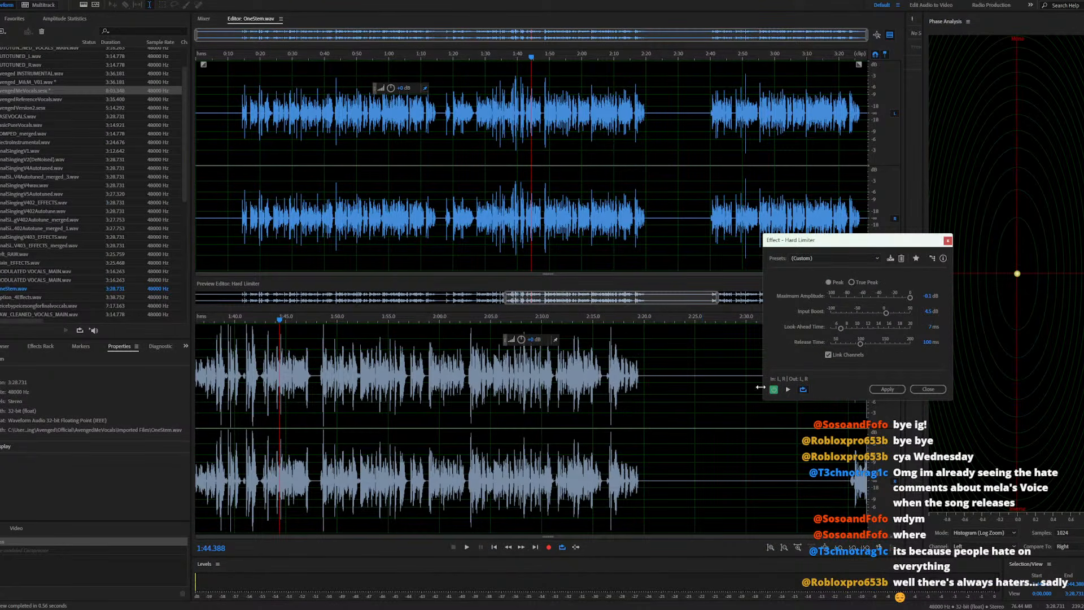
pyautogui.press('space')
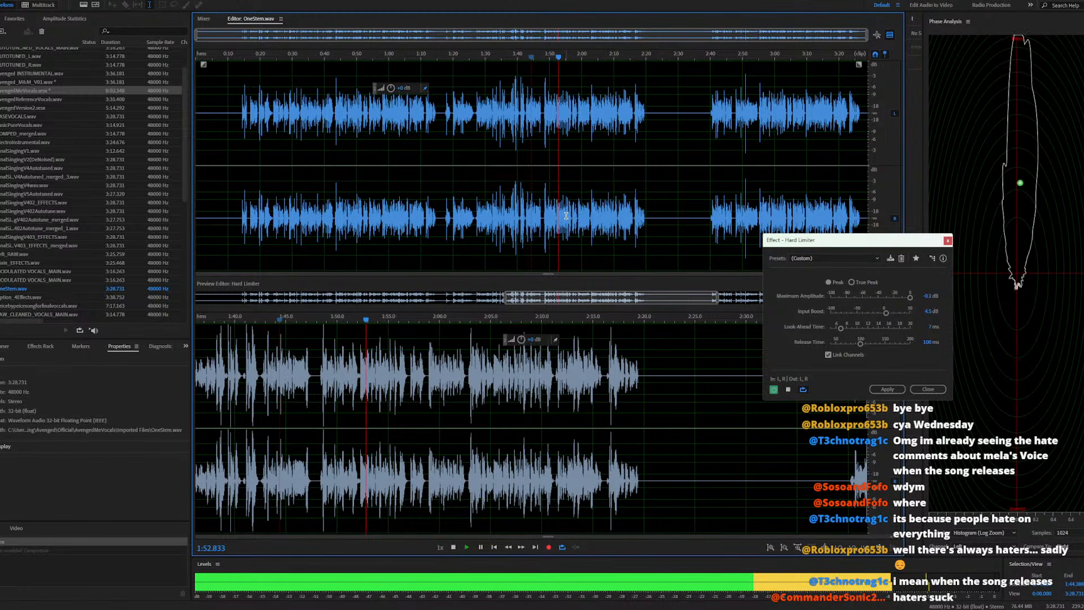
pyautogui.scroll(-2, 558, 421)
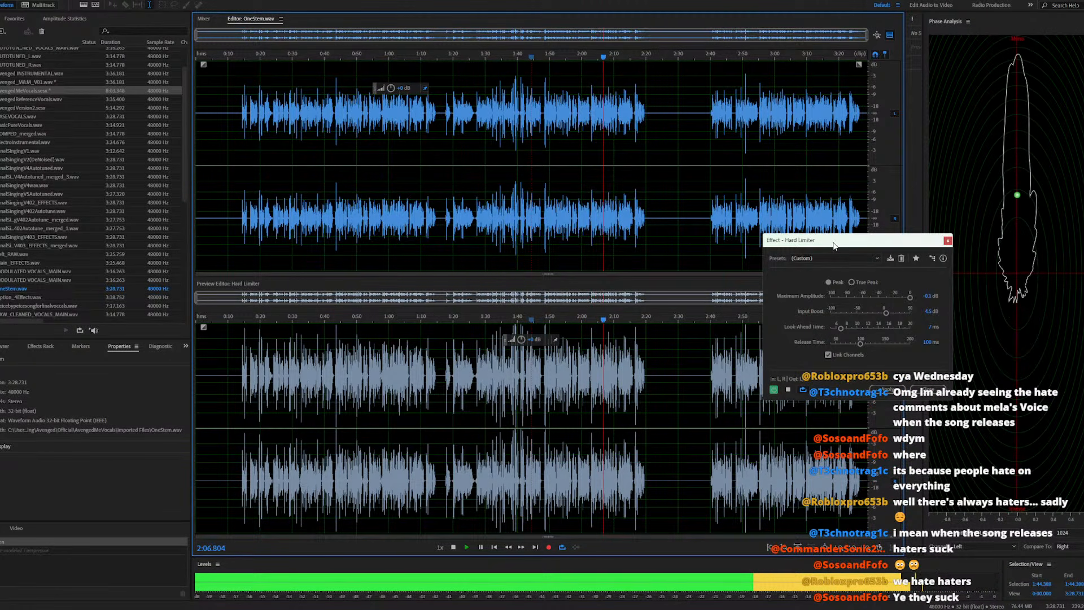
pyautogui.moveTo(834, 246); pyautogui.dragTo(917, 295)
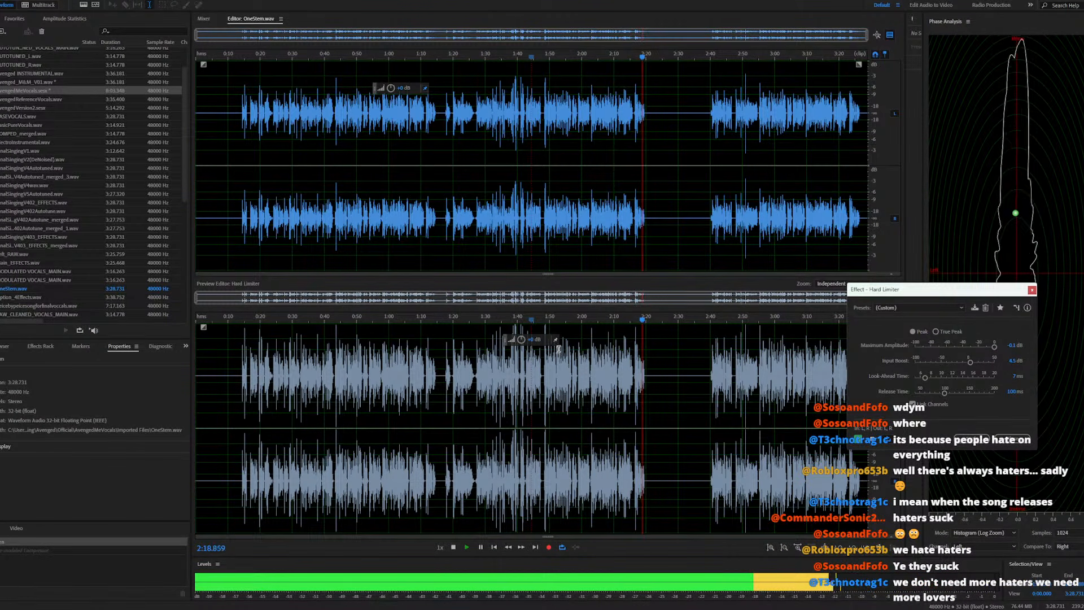
# Preview the limited OneStem vocals from about 1:39, 2:50 and 2:55, and stop playback
pyautogui.click(512, 320)
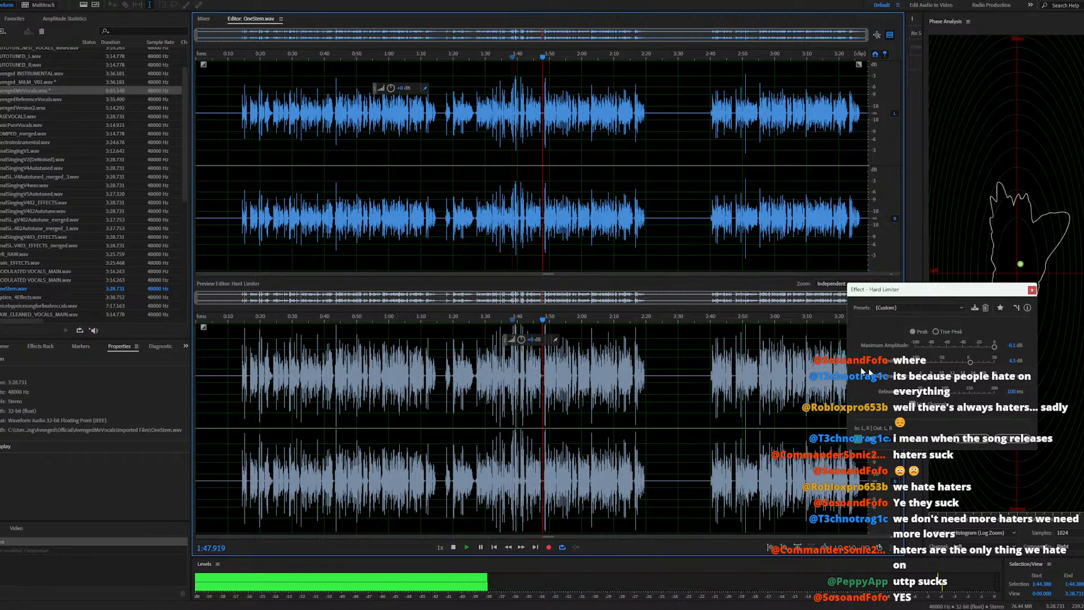
pyautogui.click(741, 320)
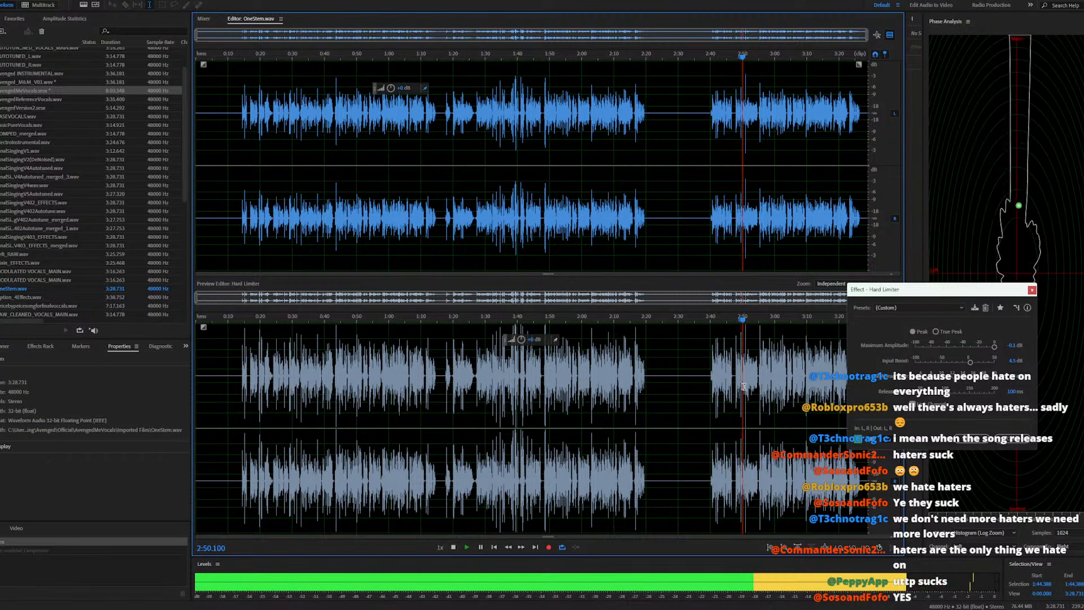
pyautogui.click(760, 320)
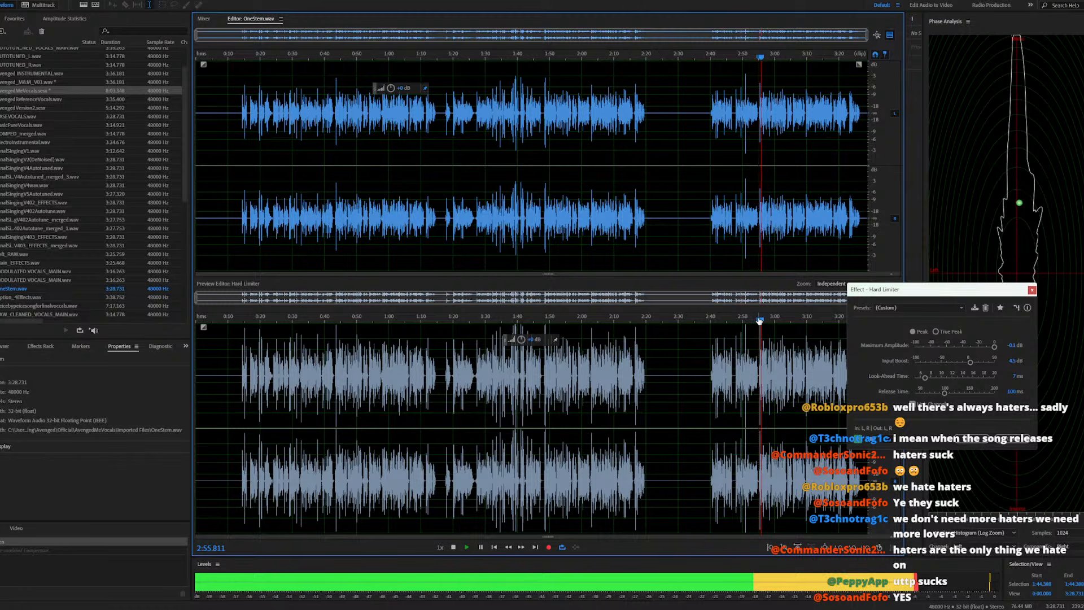
pyautogui.click(978, 440)
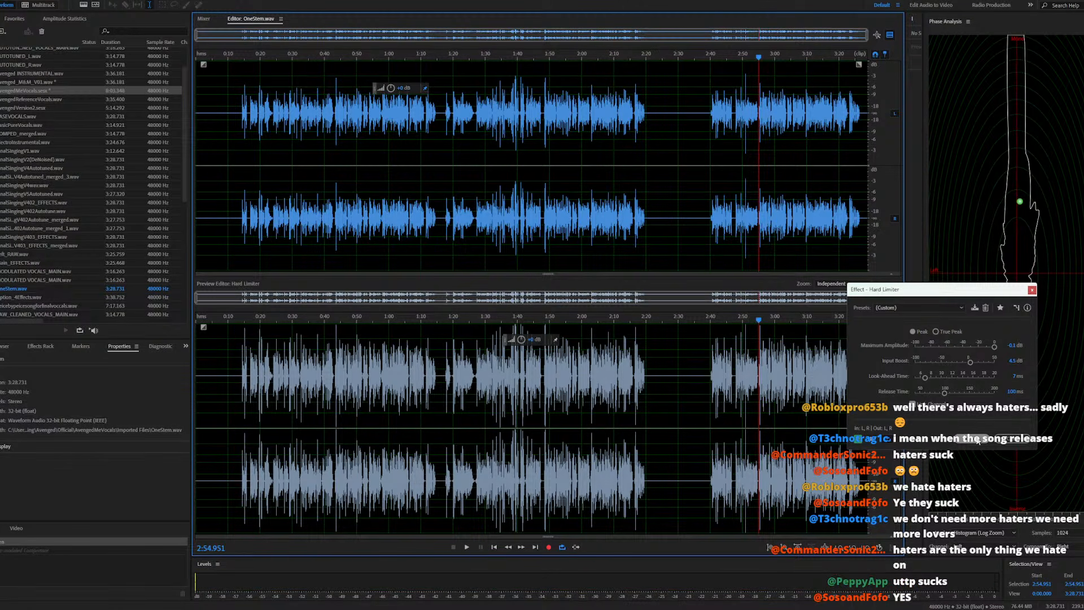
# Compare the Hard Limiter's Peak and True Peak modes, and close the effect without applying it
pyautogui.click(935, 331)
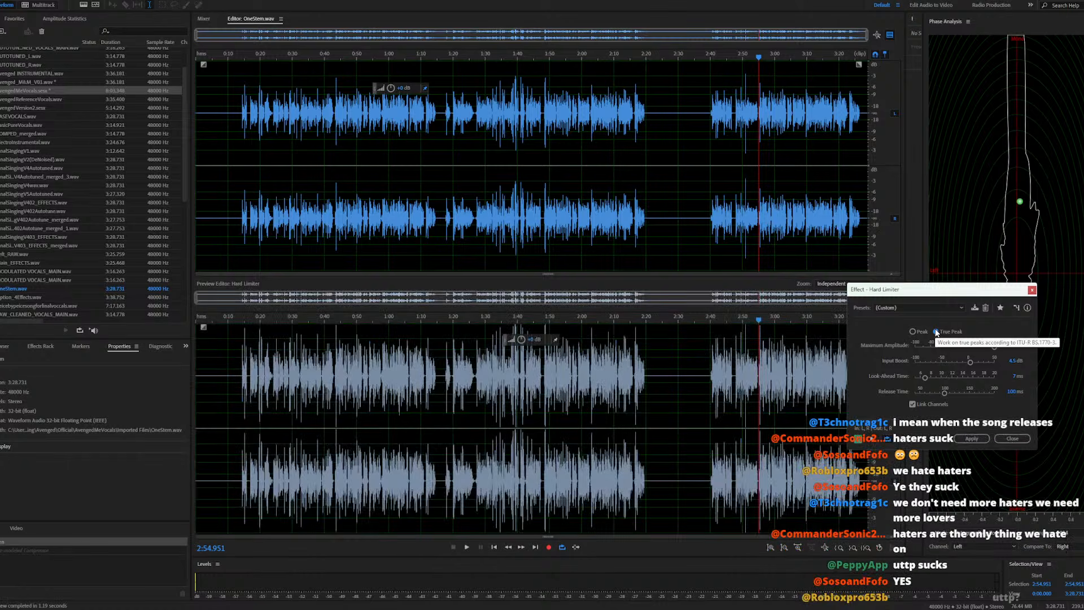
pyautogui.click(913, 332)
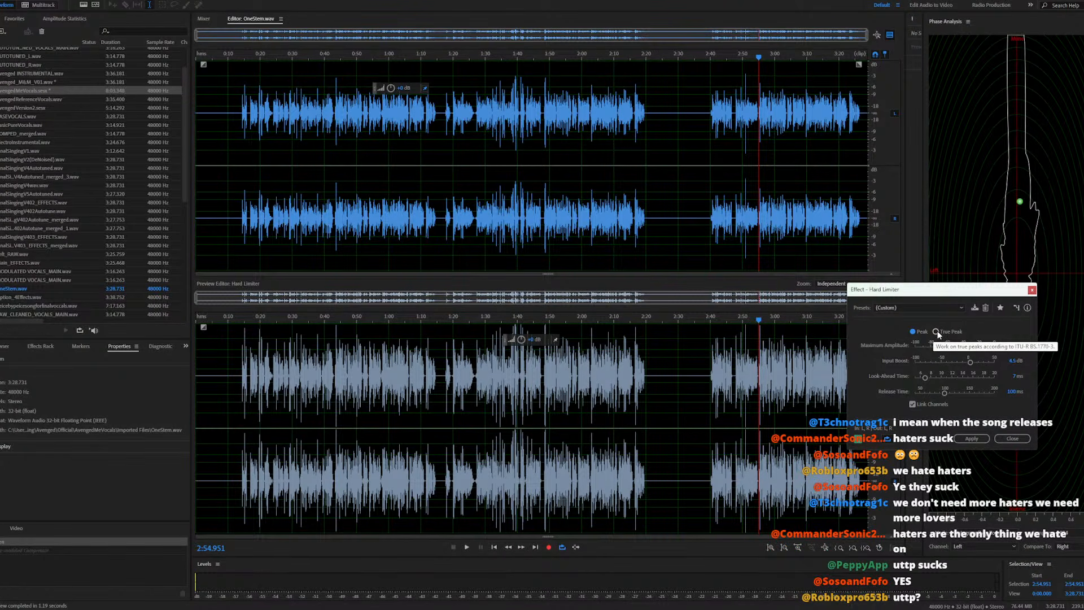
pyautogui.click(937, 332)
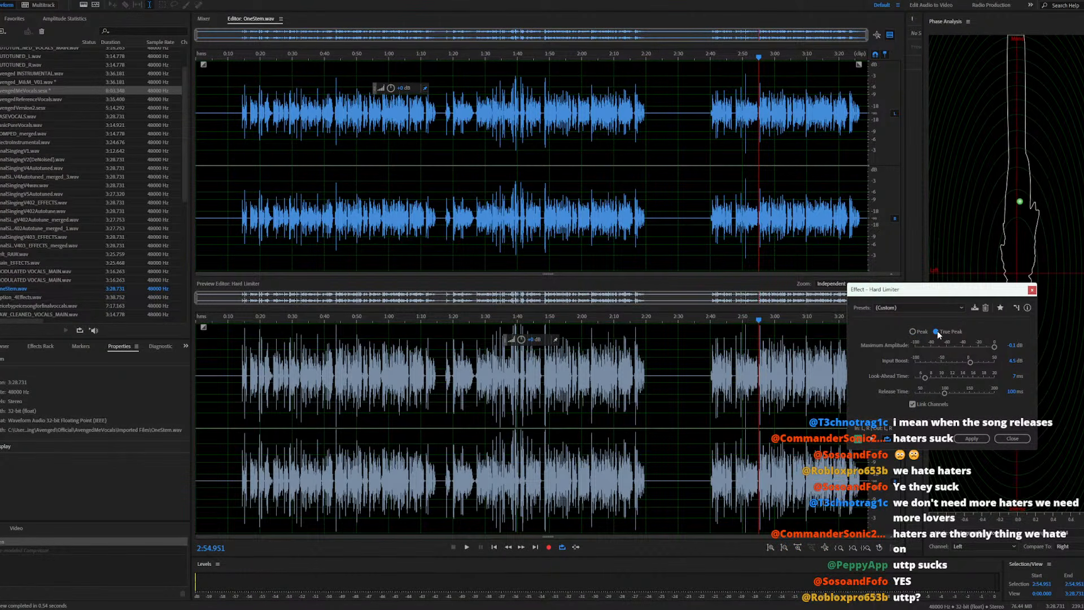
pyautogui.click(994, 440)
# Select the loud peak in OneStem from 1:39.333 to about 1:39.6 and lower its gain slightly
pyautogui.scroll(3, 535, 231)
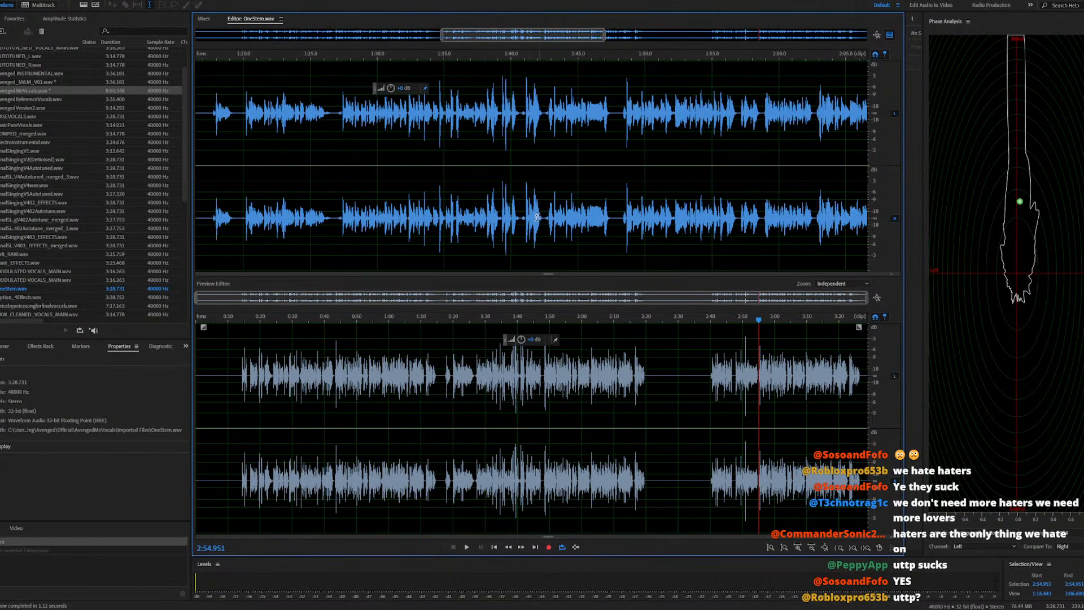
pyautogui.scroll(3, 517, 222)
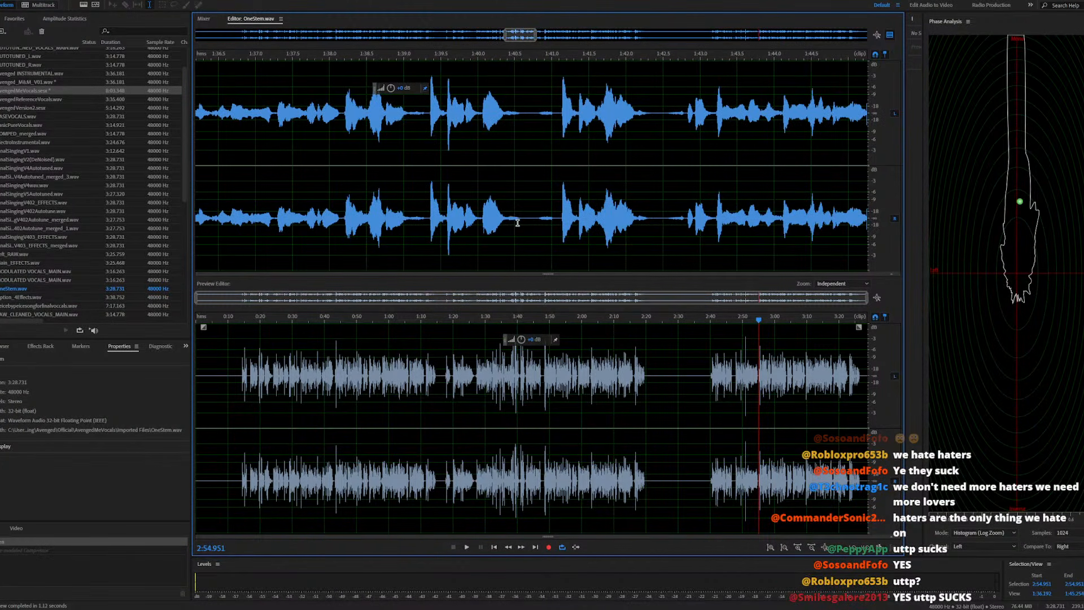
pyautogui.click(430, 226)
pyautogui.press('space')
pyautogui.press('space')
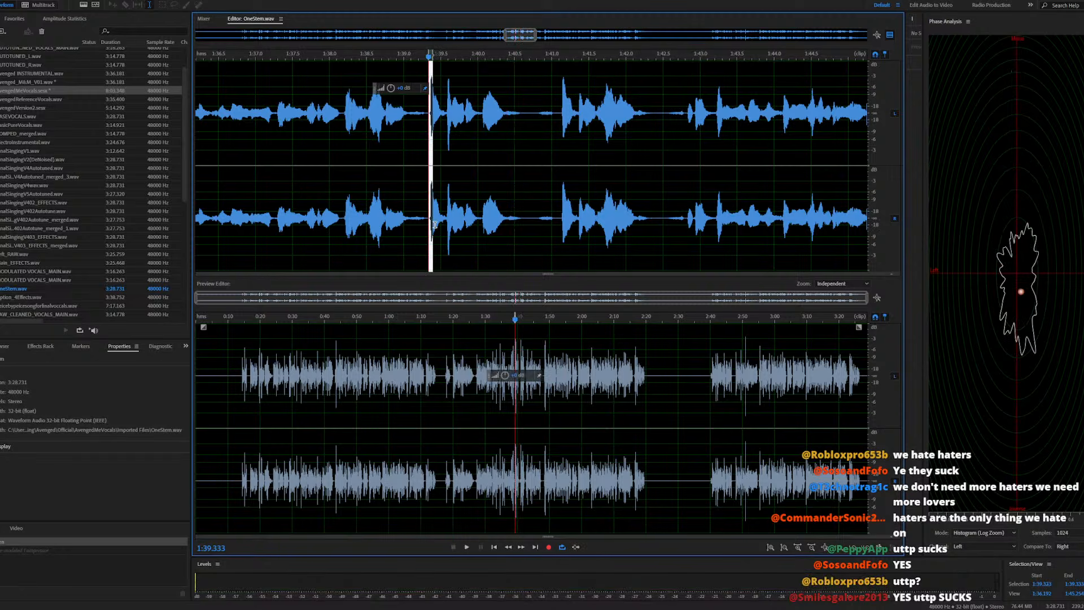
pyautogui.moveTo(434, 225); pyautogui.dragTo(450, 215)
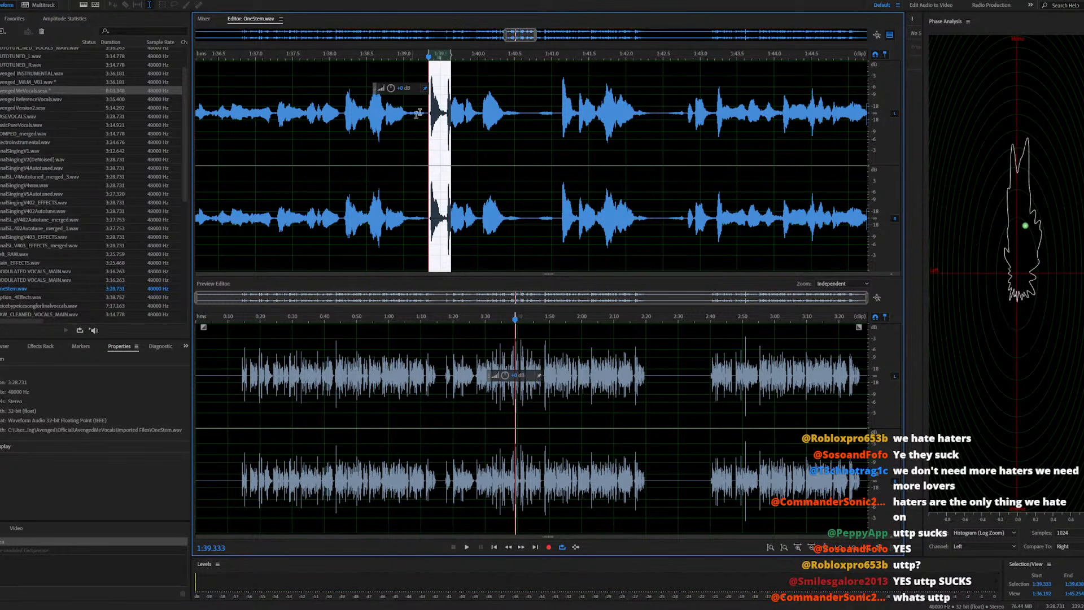
pyautogui.moveTo(386, 86); pyautogui.dragTo(386, 87)
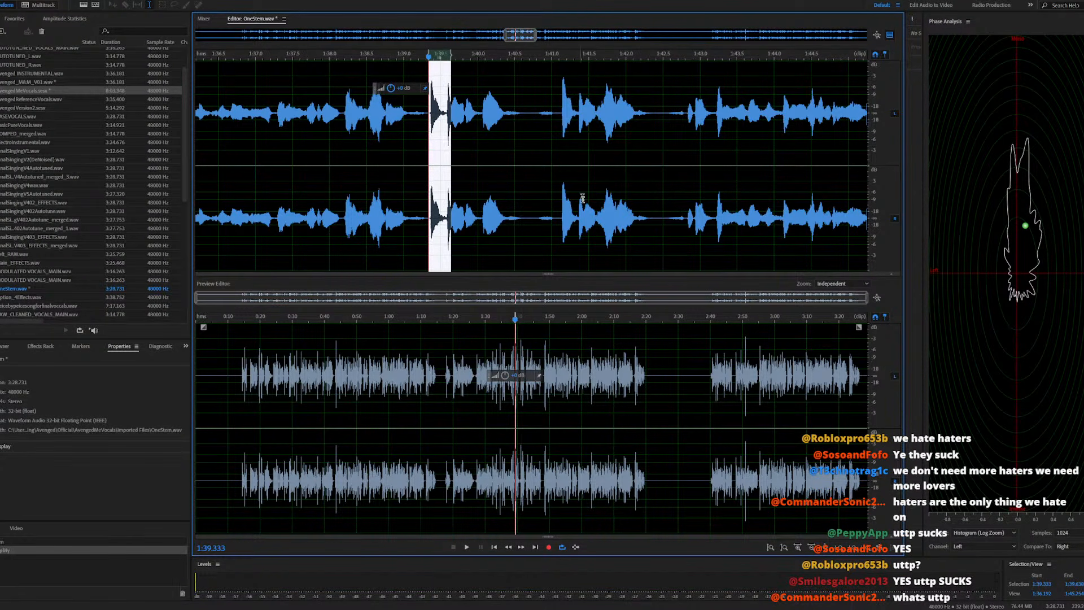
# Lower the gain of the short peak at about 1:41.1 in OneStem and play the passage from about 1:39.4
pyautogui.moveTo(562, 226); pyautogui.dragTo(567, 233)
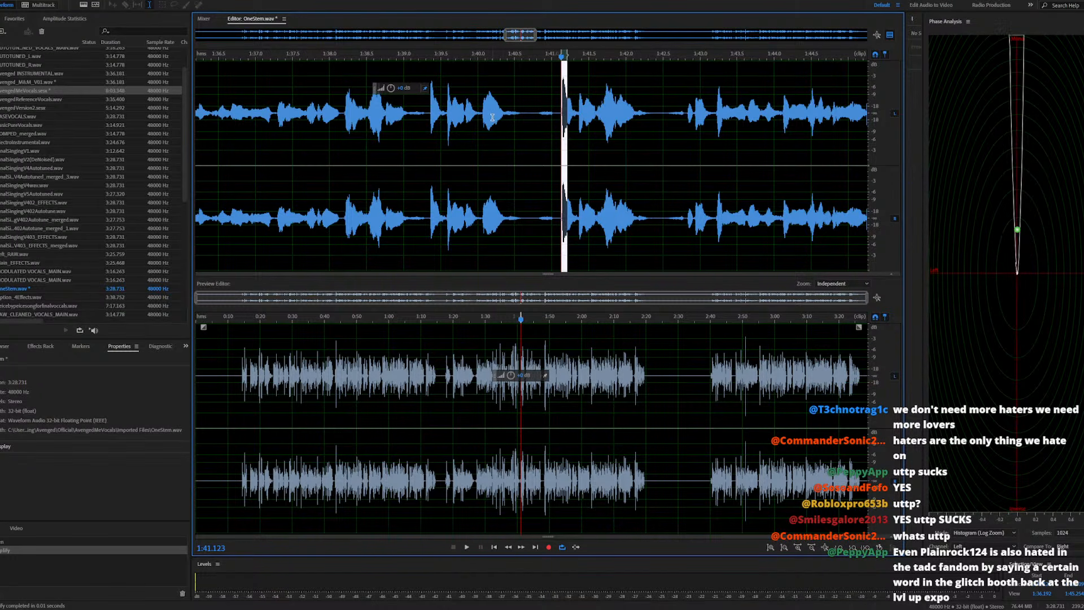
pyautogui.moveTo(392, 88); pyautogui.dragTo(390, 89)
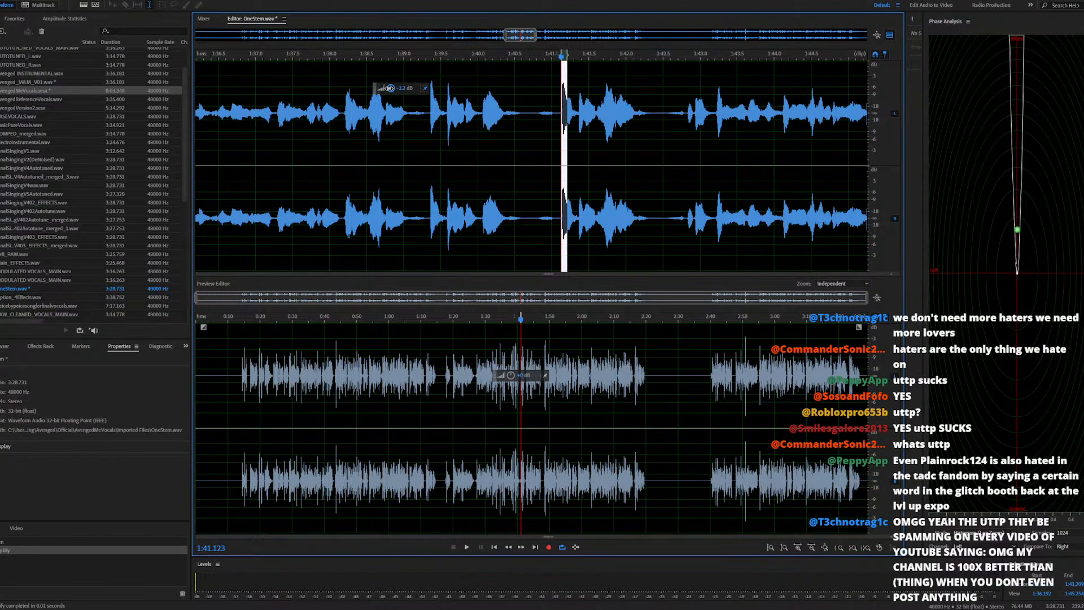
pyautogui.click(437, 224)
pyautogui.press('space')
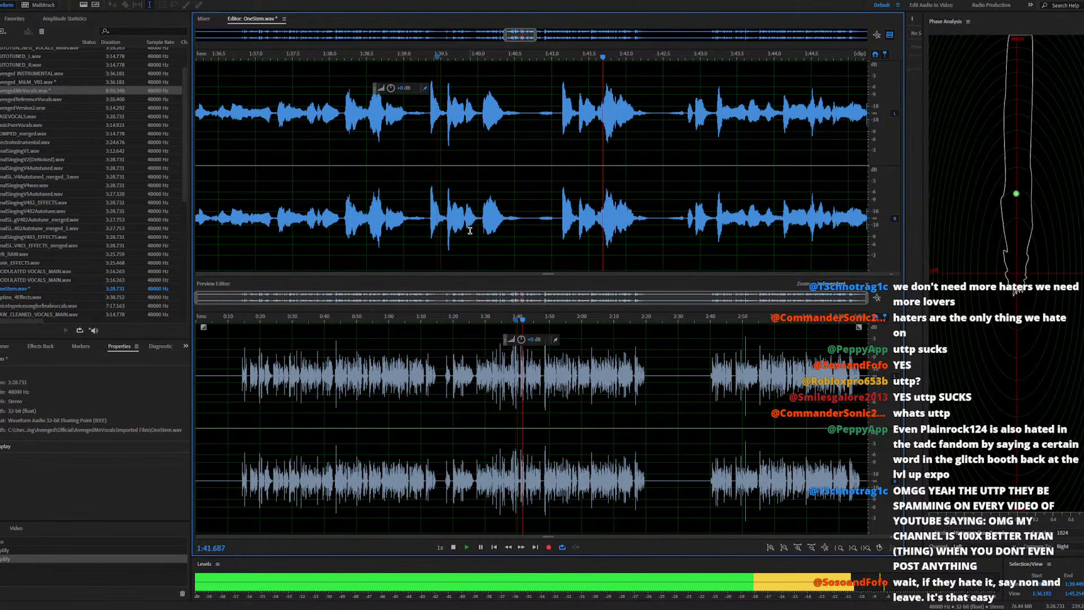
pyautogui.press('space')
# Open the Hard Limiter on OneStem, set Input Boost to 4.5 dB, and select the entire waveform
pyautogui.scroll(-5, 433, 225)
pyautogui.scroll(-2, 433, 225)
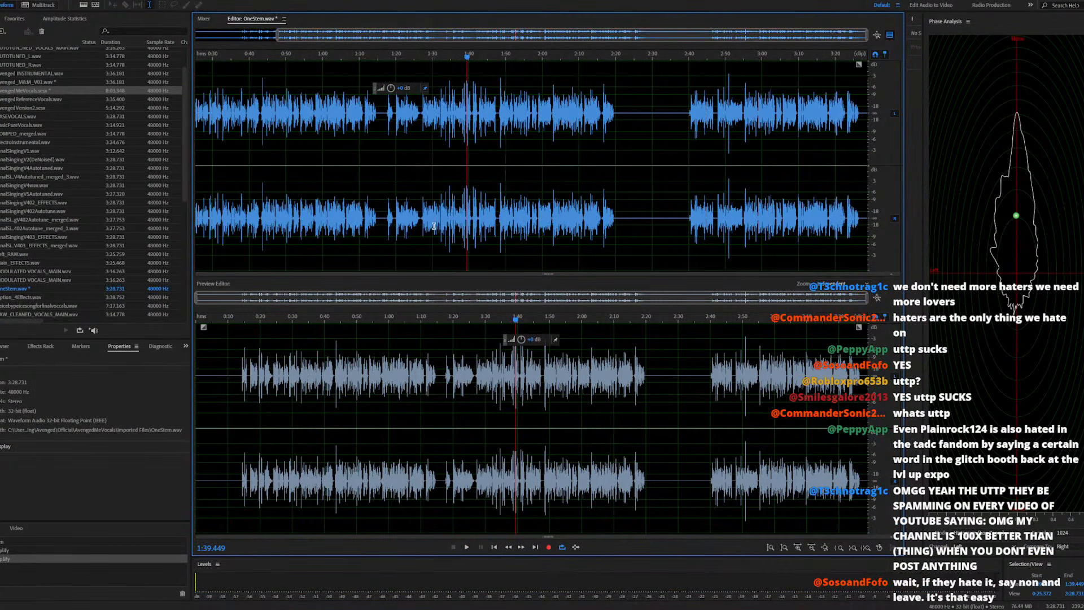
pyautogui.doubleClick(441, 222)
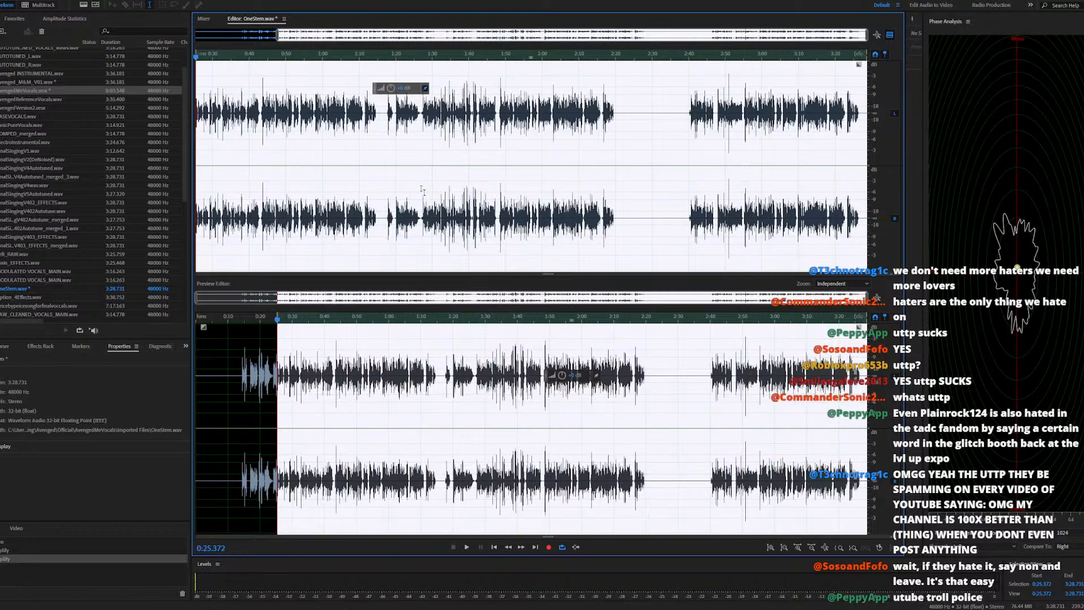
pyautogui.click(54, 1)
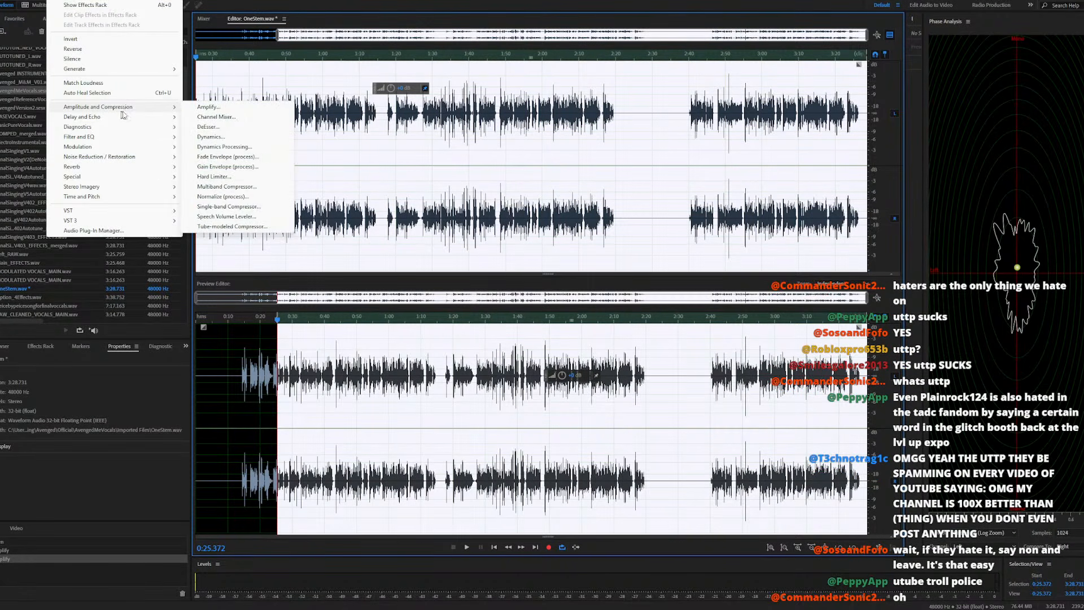
pyautogui.click(244, 181)
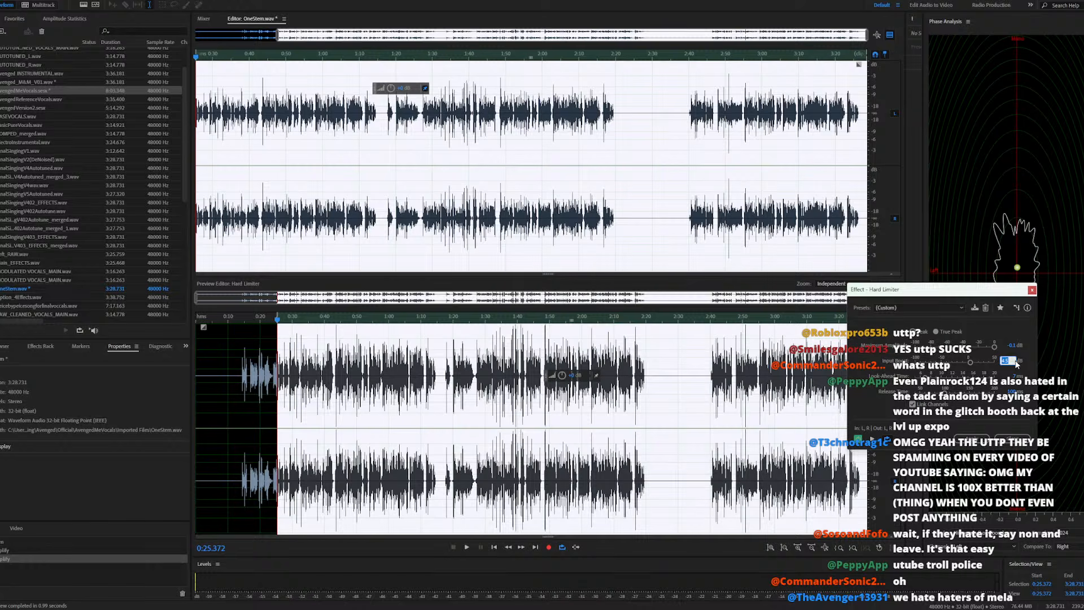
pyautogui.press('Return')
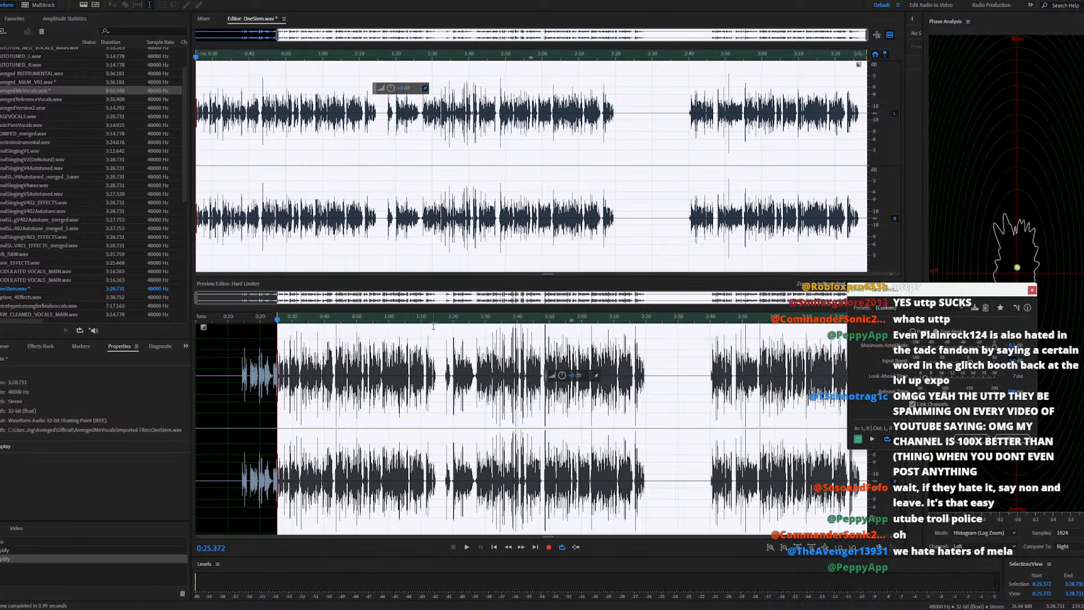
pyautogui.tripleClick(331, 222)
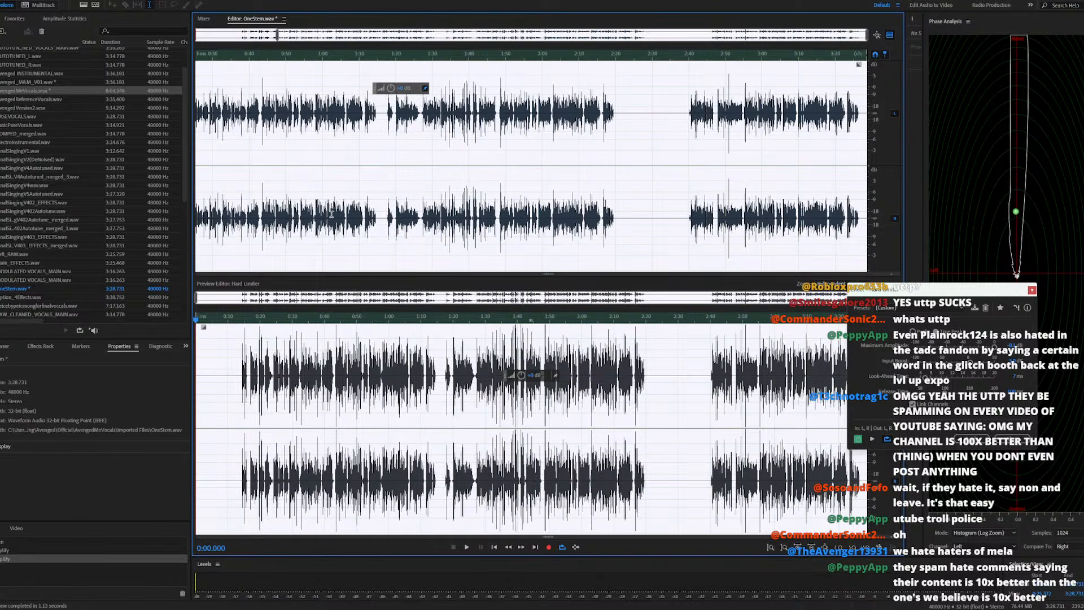
# Preview the limited OneStem vocals from about 0:19 and 1:17
pyautogui.click(258, 319)
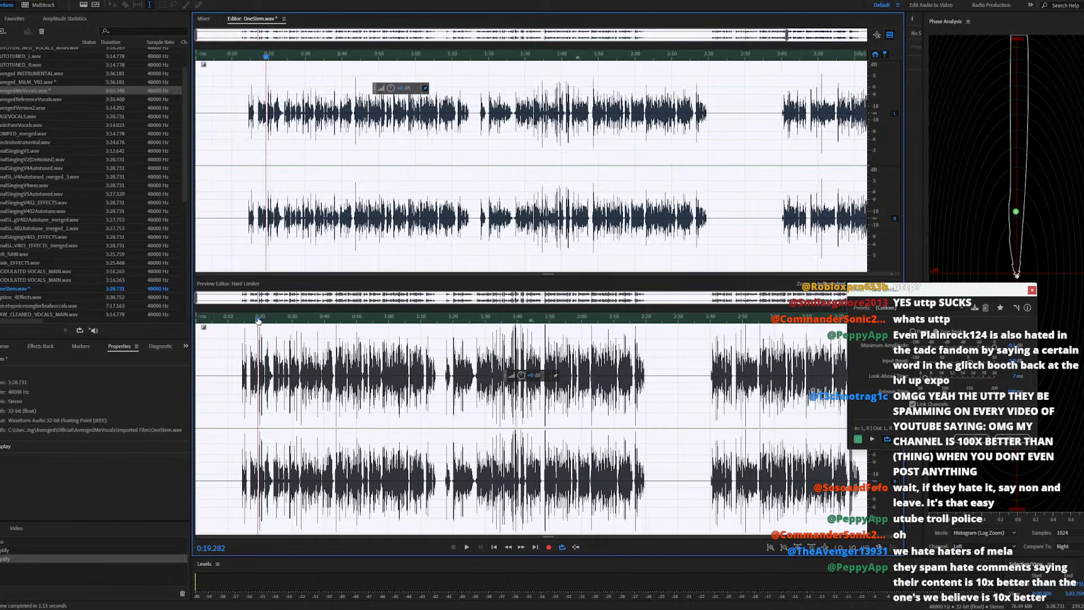
pyautogui.press('space')
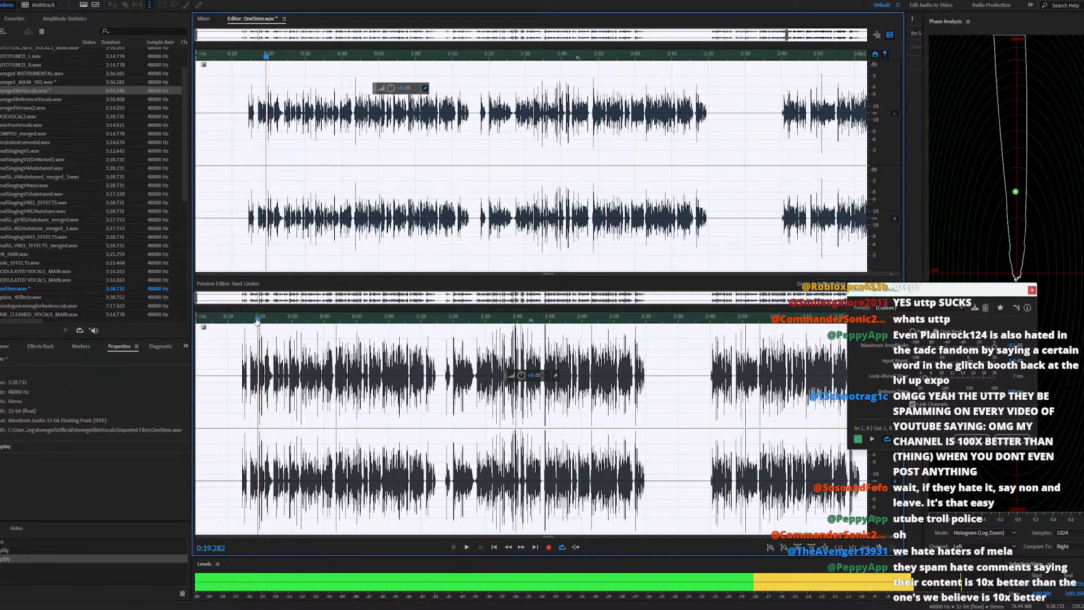
pyautogui.press('space')
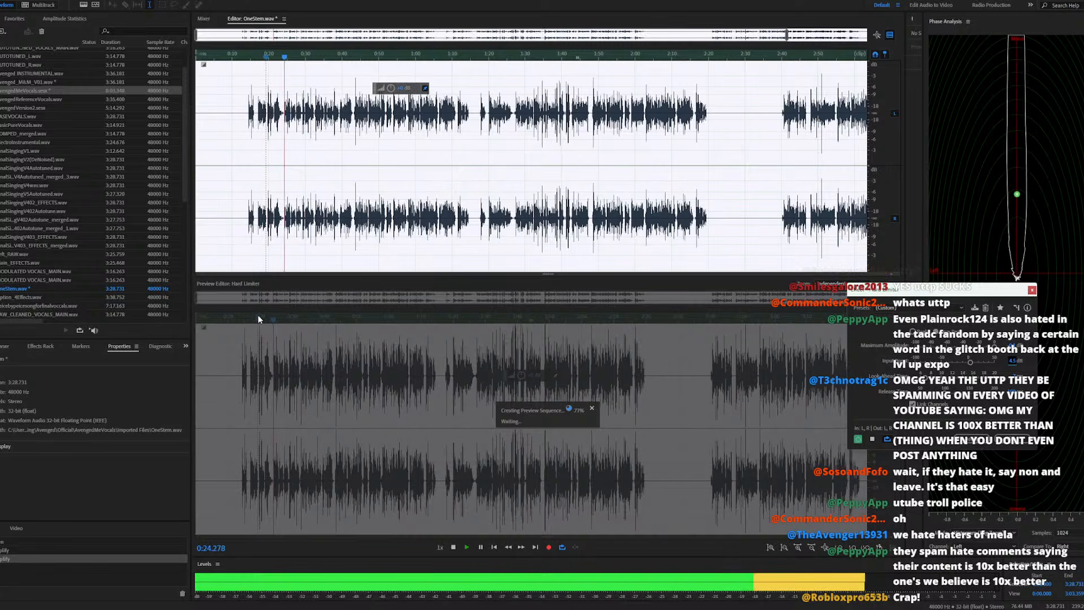
pyautogui.click(259, 316)
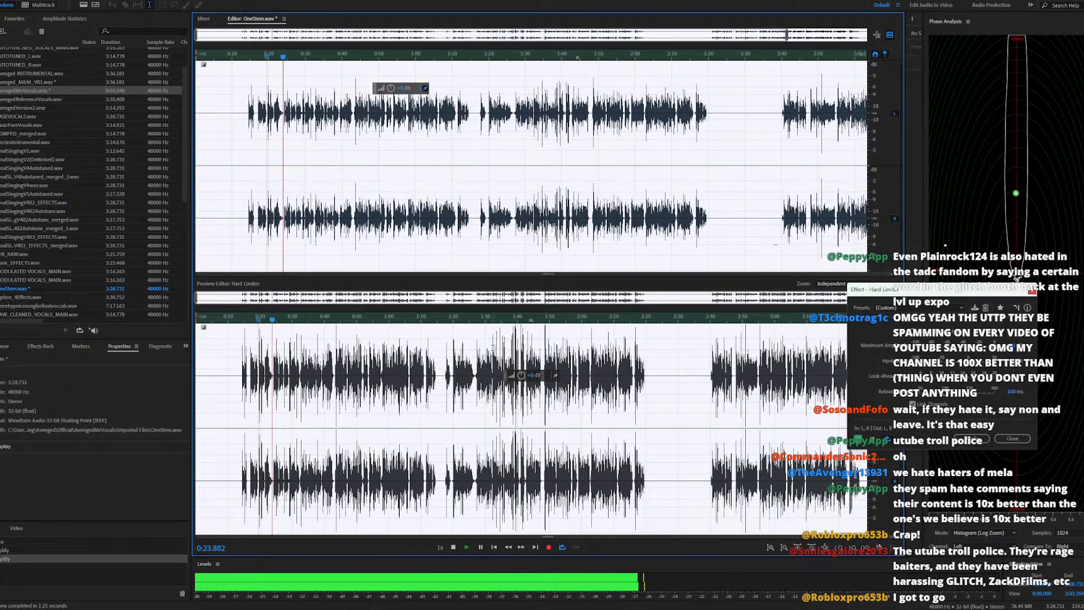
pyautogui.click(447, 319)
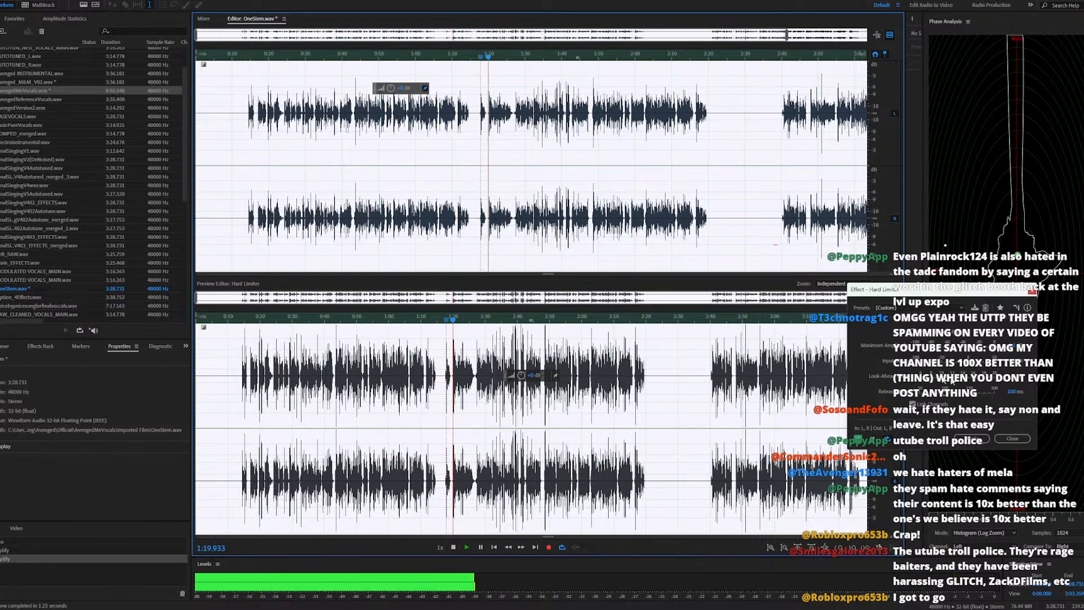
# Try a shorter release time and the 200 ms maximum in the Hard Limiter during playback, and restore 100 ms
pyautogui.click(1010, 391)
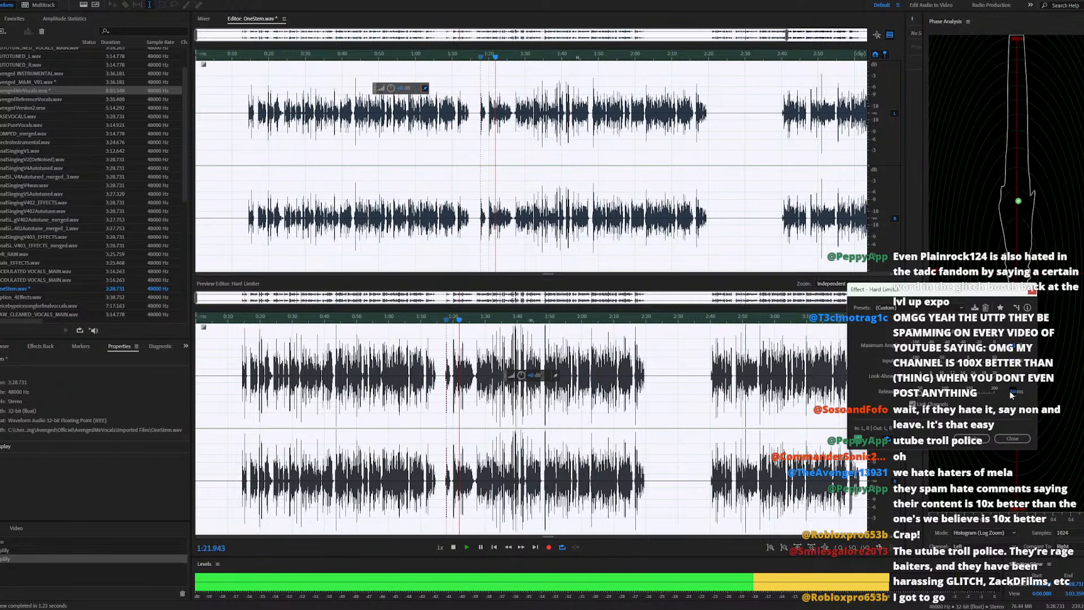
pyautogui.write('60')
pyautogui.press('Return')
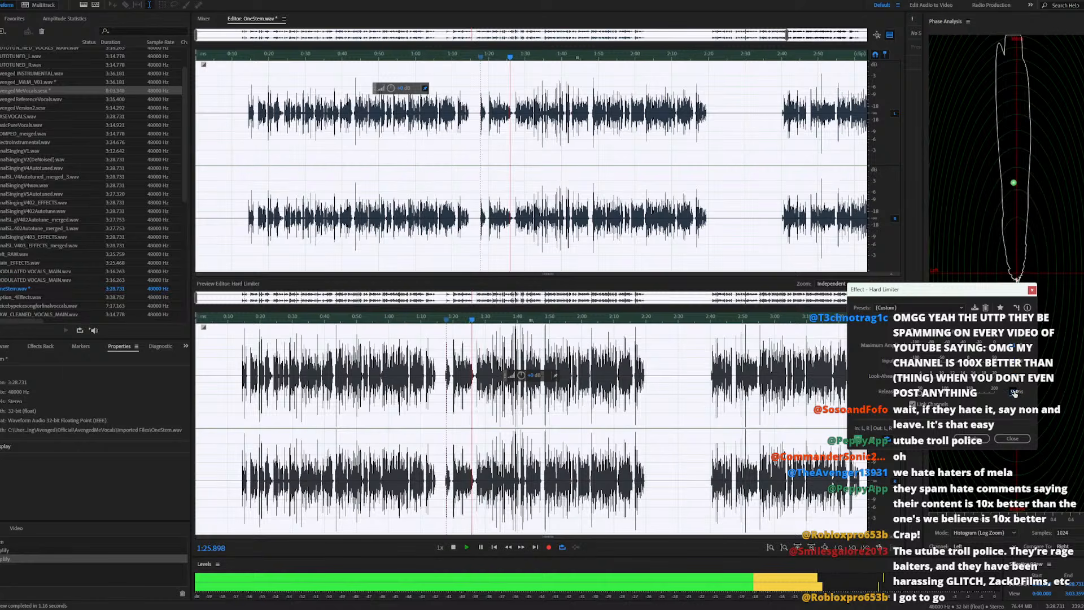
pyautogui.click(1012, 391)
pyautogui.write('500')
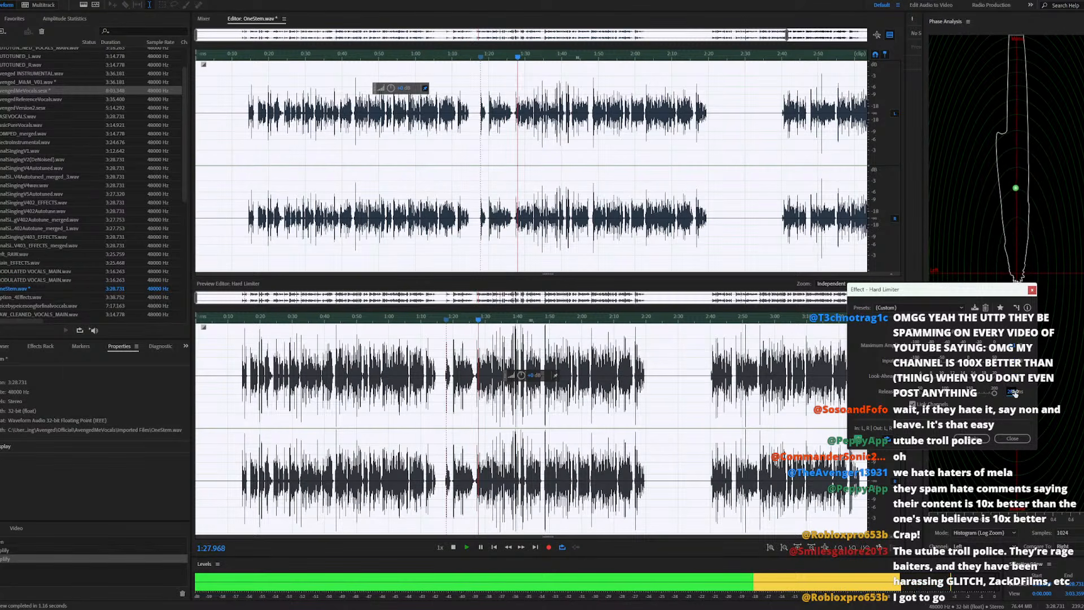
pyautogui.press('Return')
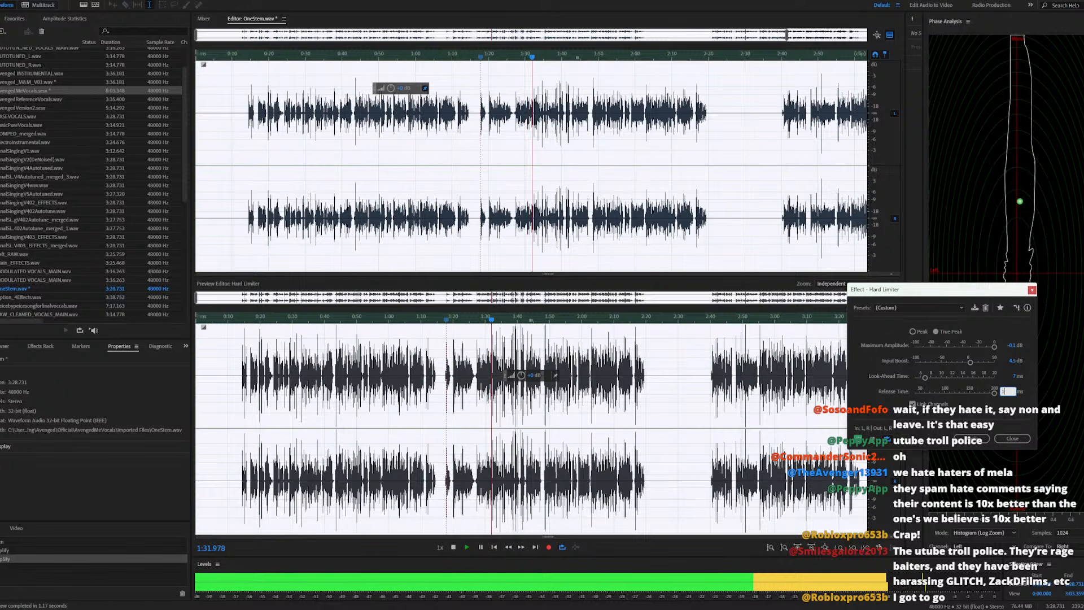
pyautogui.write('100')
pyautogui.press('Return')
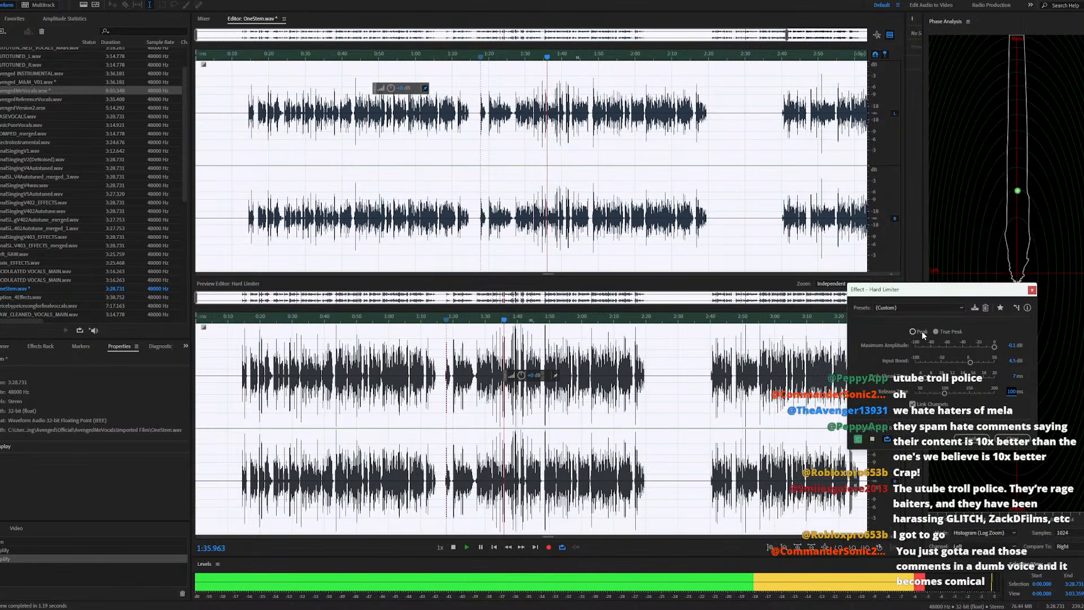
# Compare the Hard Limiter's Peak and True Peak modes, apply it to OneStem in True Peak mode, and clear the selection
pyautogui.click(922, 334)
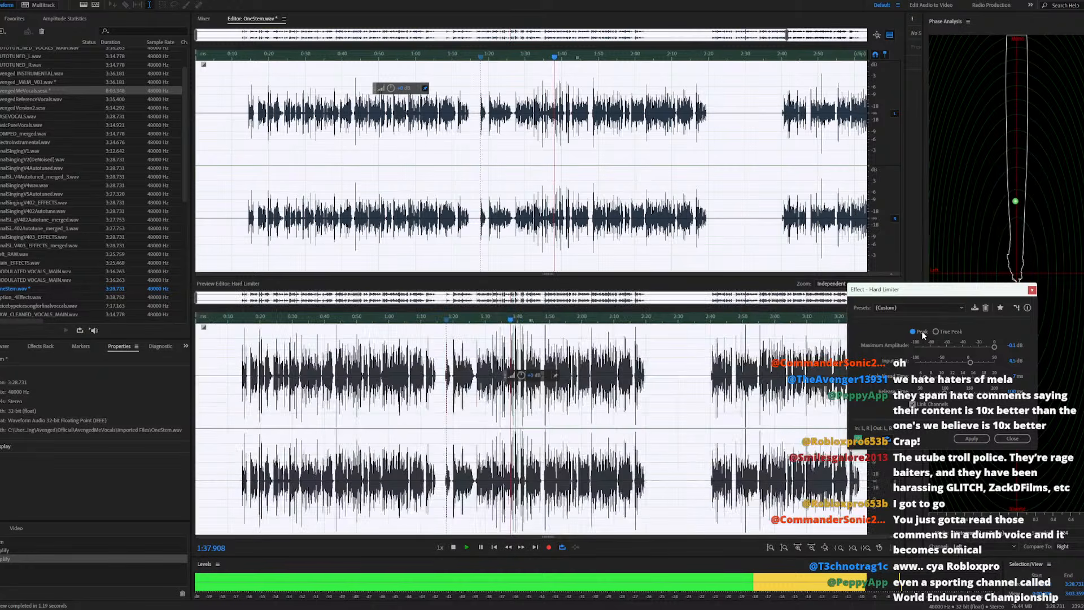
pyautogui.click(936, 332)
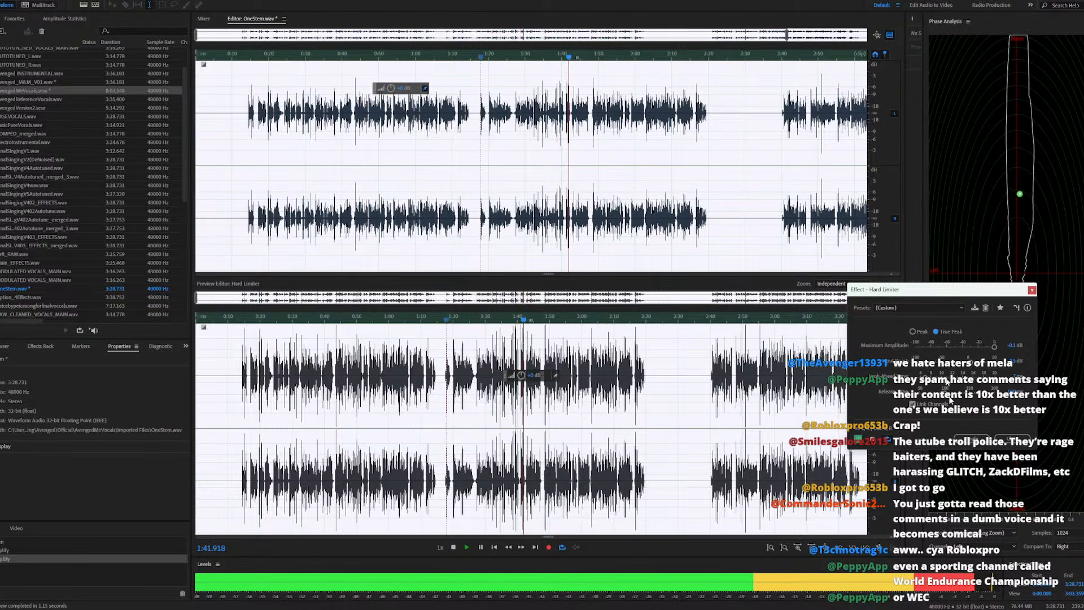
pyautogui.click(971, 439)
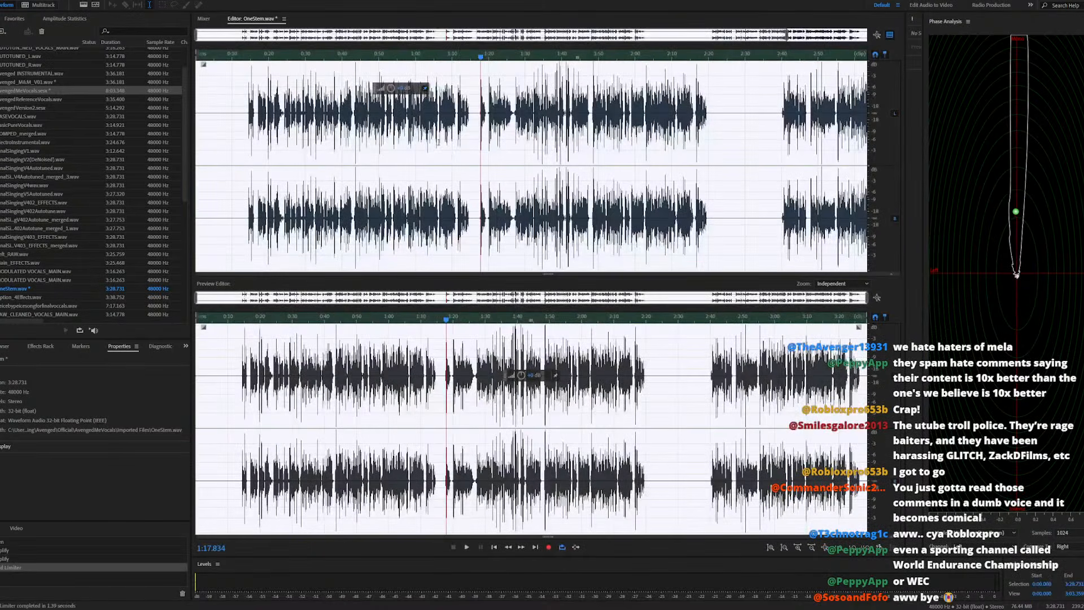
pyautogui.click(426, 127)
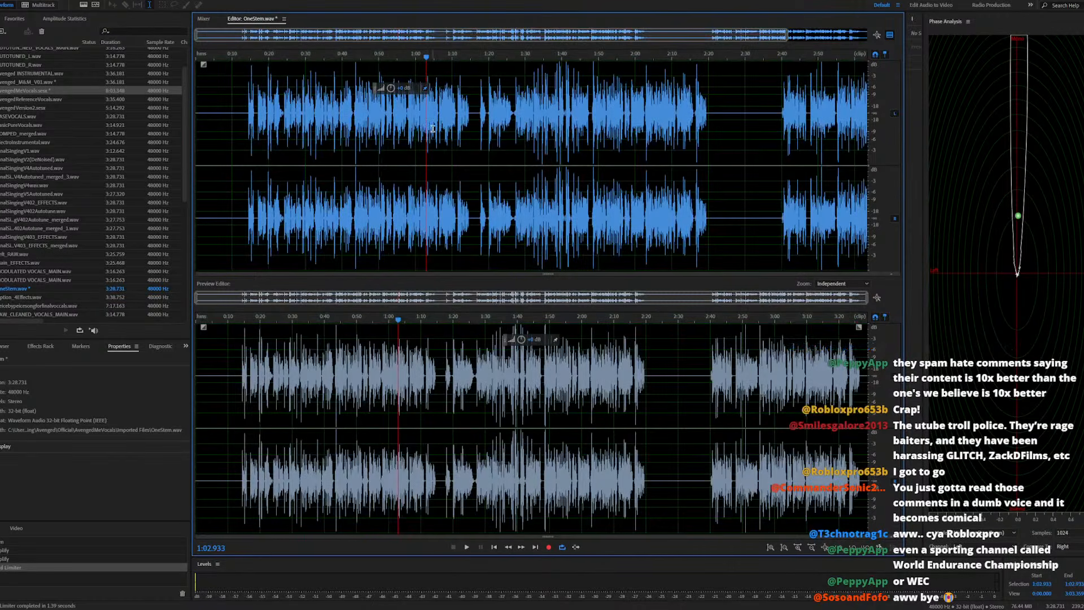
# Open the AvengedMeVocals multitrack session and lower Track 9's volume to -2 dB
pyautogui.scroll(3, 181, 116)
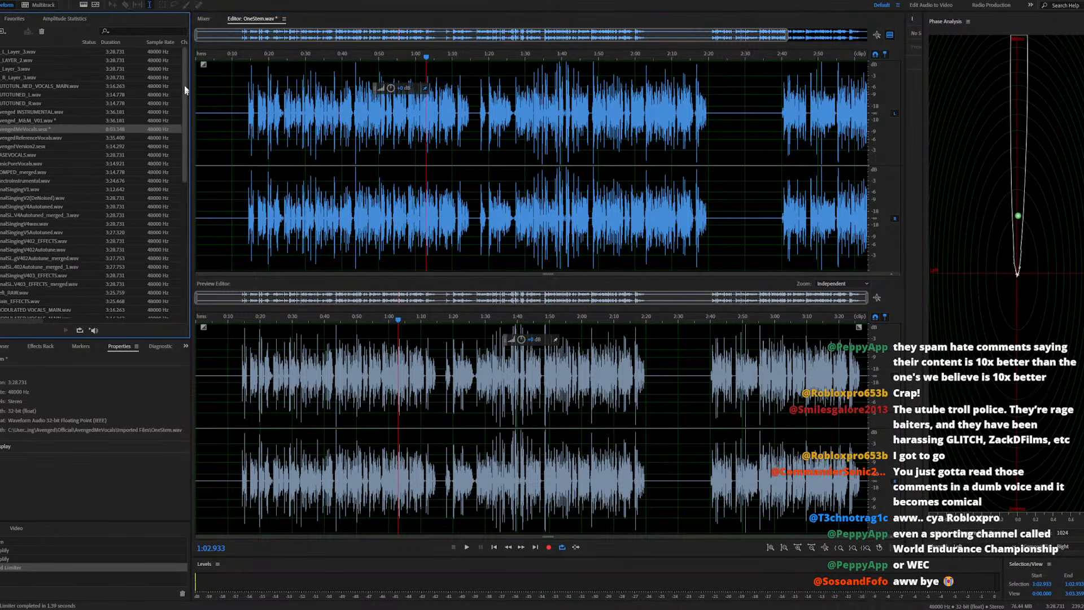
pyautogui.doubleClick(35, 130)
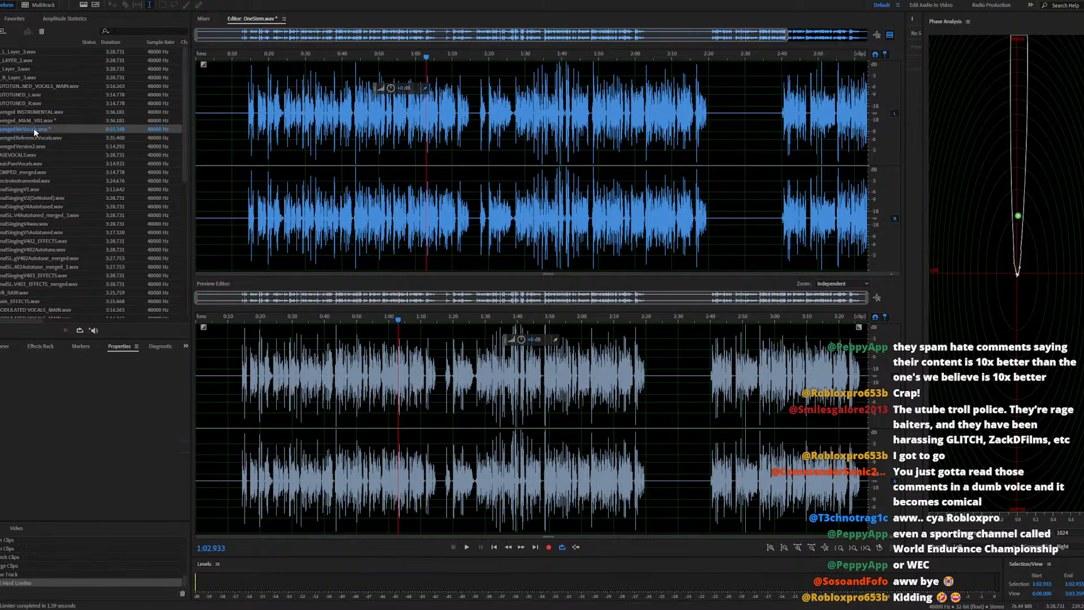
pyautogui.scroll(-5, 478, 142)
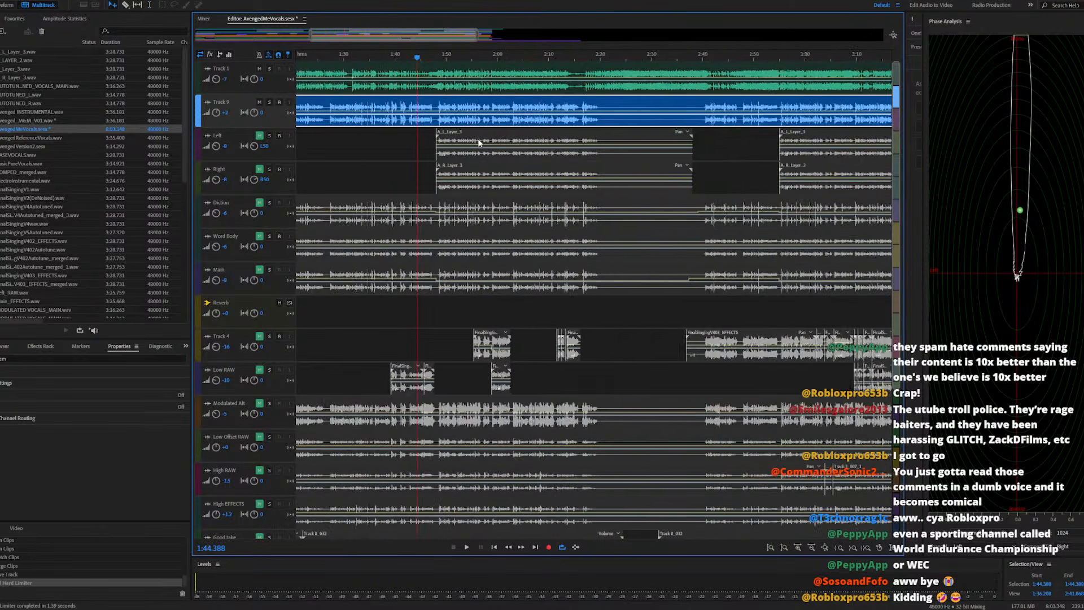
pyautogui.click(224, 113)
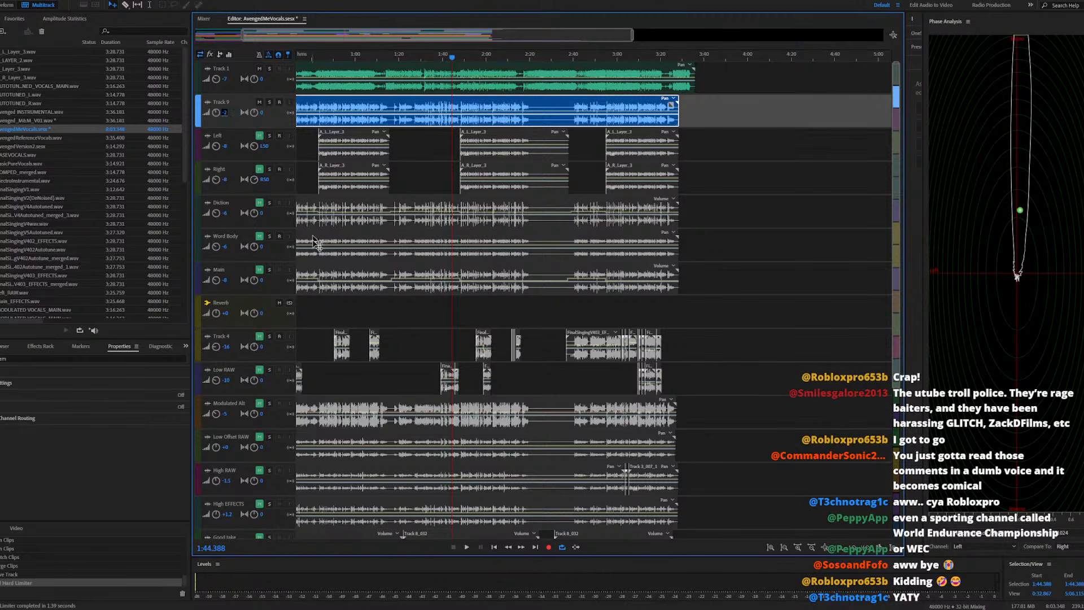
# Select the Mix track at the end of the session and check its volume
pyautogui.scroll(-5, 266, 429)
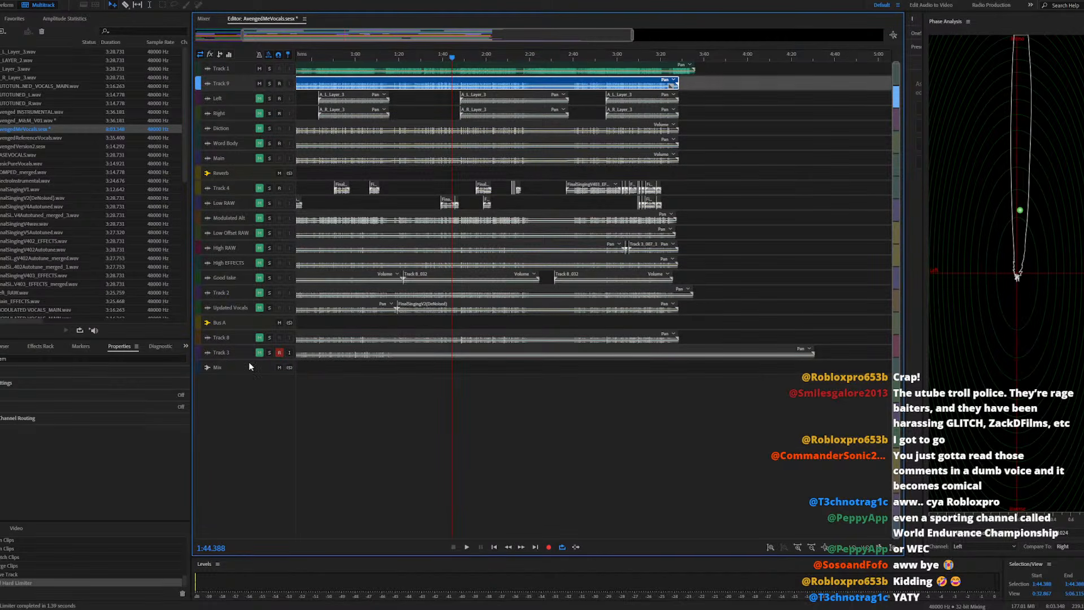
pyautogui.scroll(-2, 369, 400)
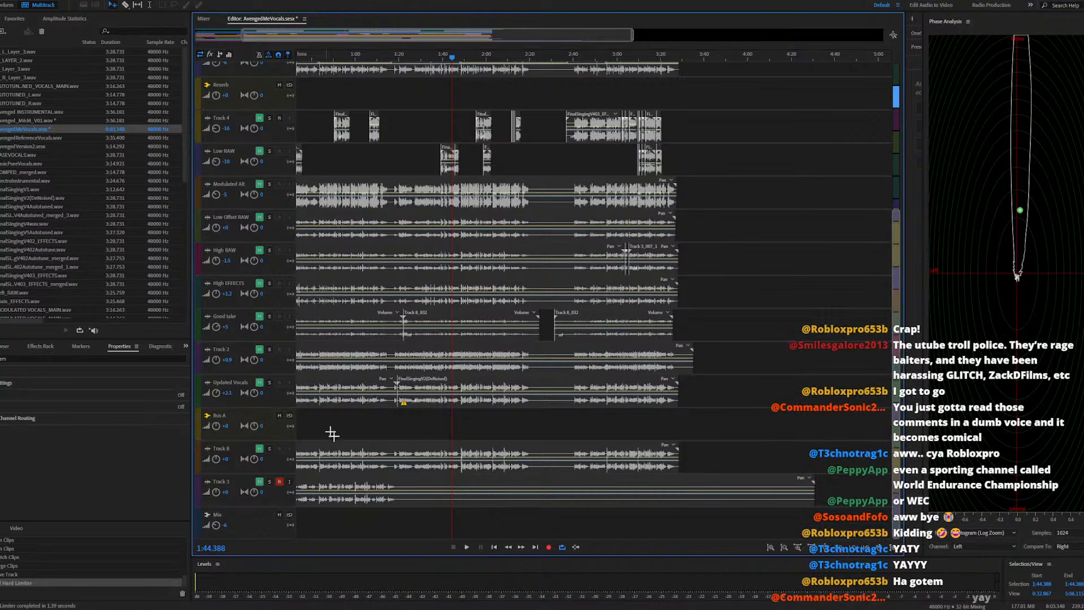
pyautogui.click(224, 525)
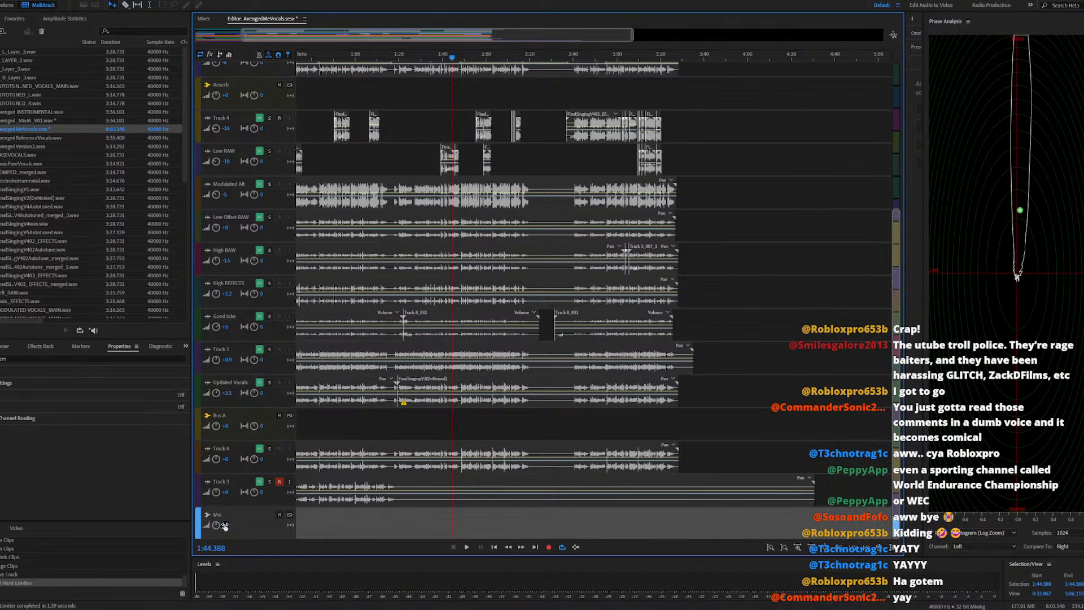
pyautogui.scroll(6, 395, 390)
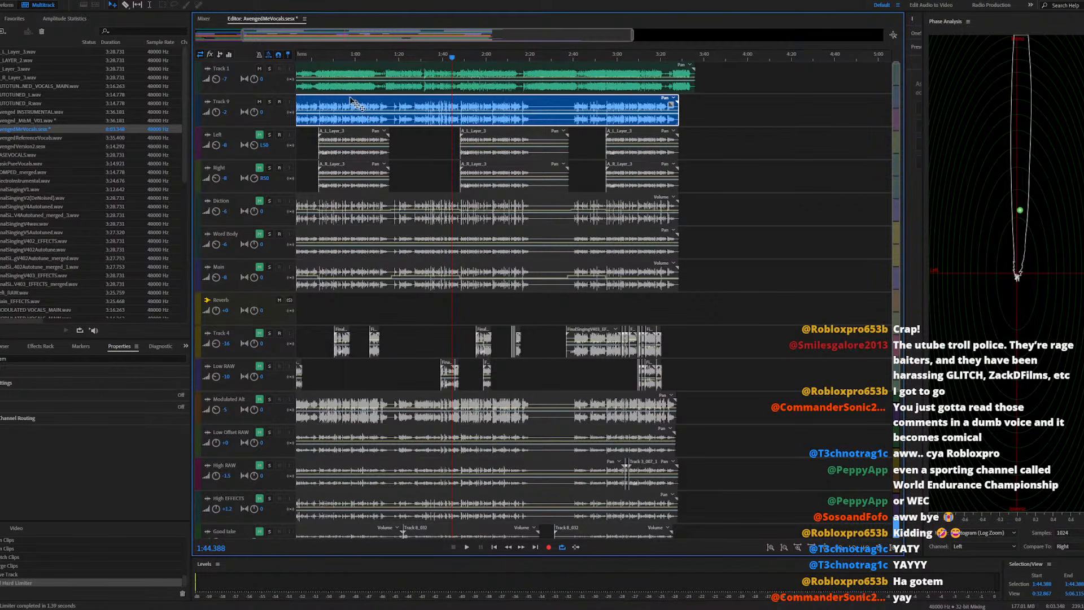
# Play the session from about 0:46 and set Track 9's volume to -4 dB
pyautogui.click(325, 58)
pyautogui.press('space')
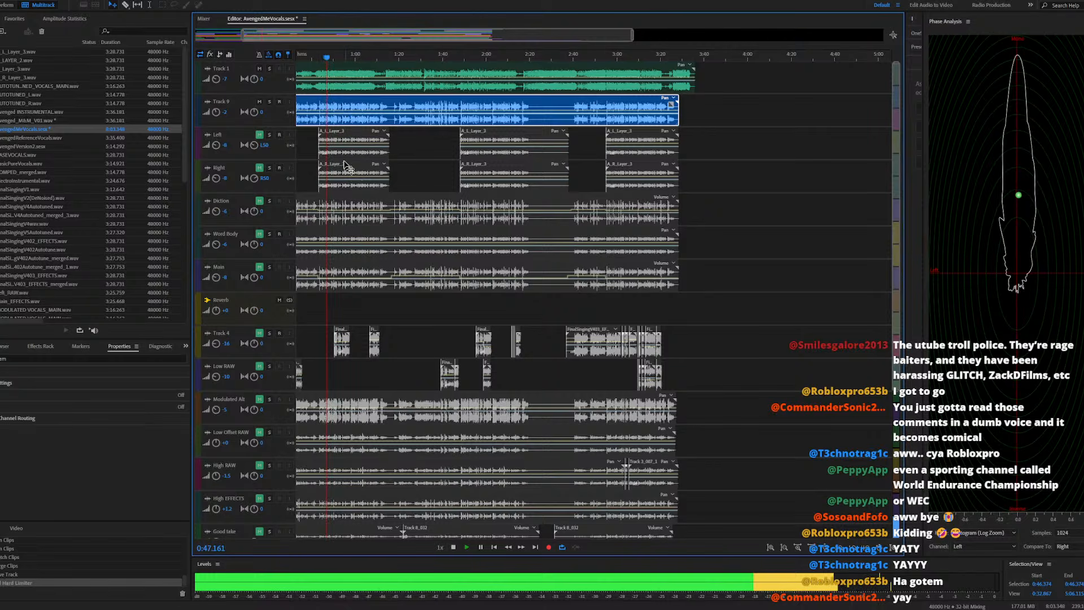
pyautogui.click(225, 112)
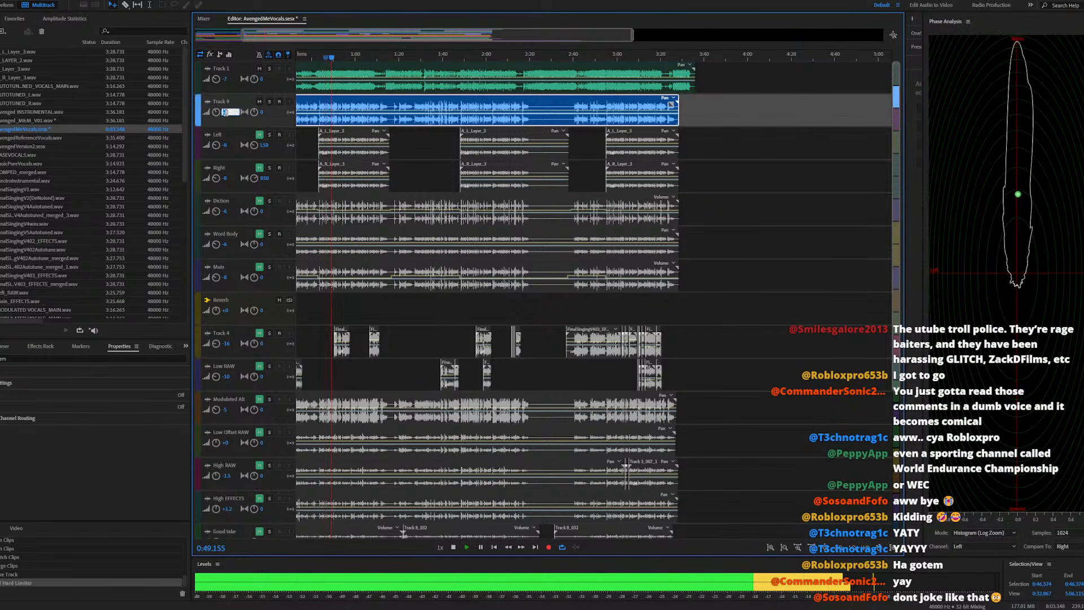
pyautogui.write('-4')
pyautogui.press('Return')
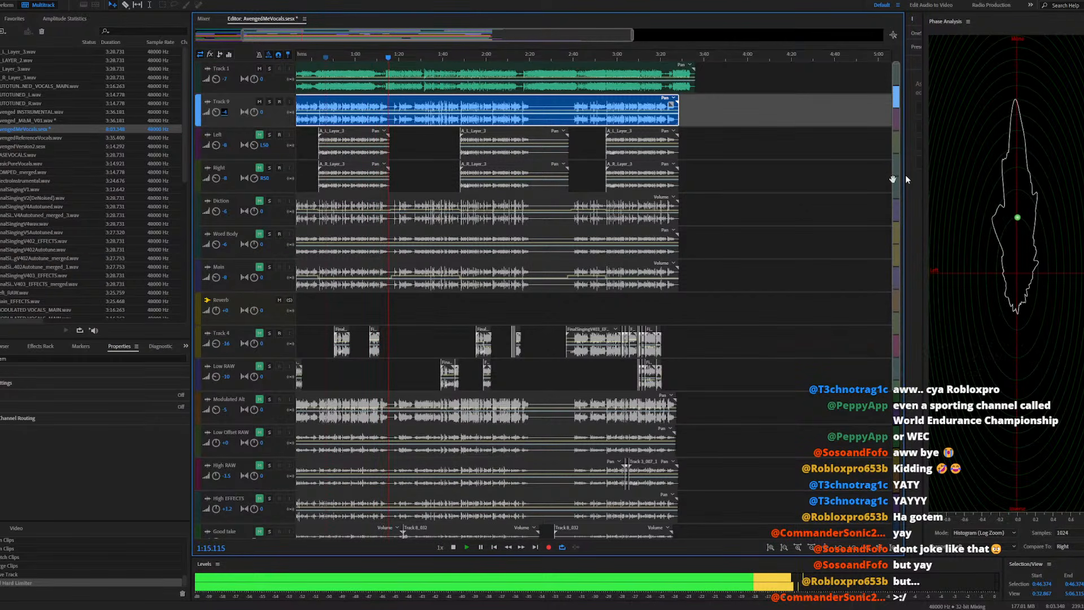
# Listen to Track 9 against the instrumental up to about 1:35, and replay from about 1:30
pyautogui.scroll(-1, 479, 153)
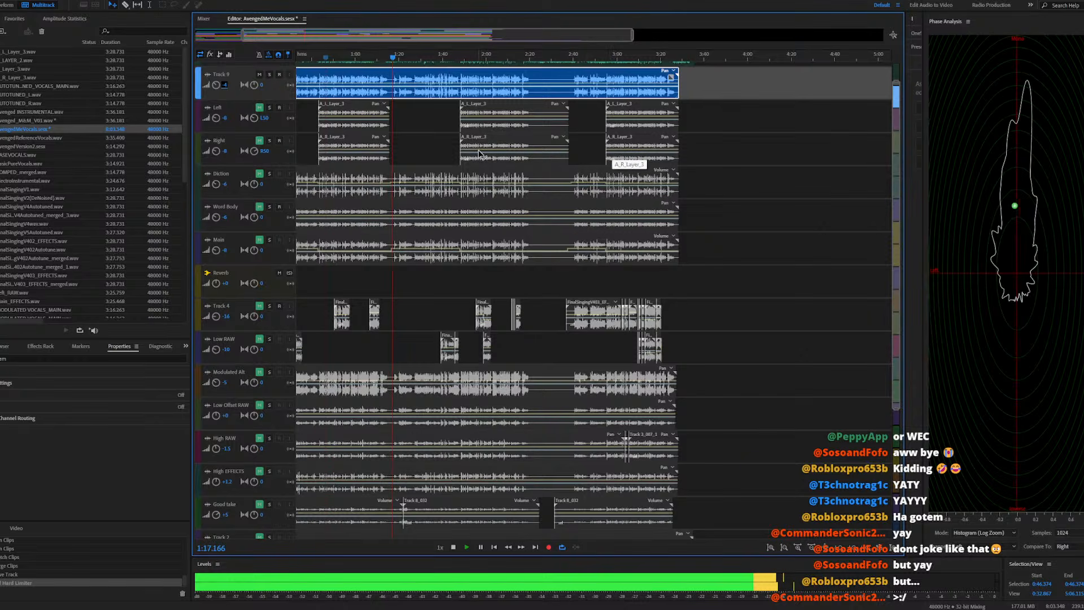
pyautogui.scroll(1, 479, 153)
pyautogui.moveTo(407, 39); pyautogui.dragTo(359, 39)
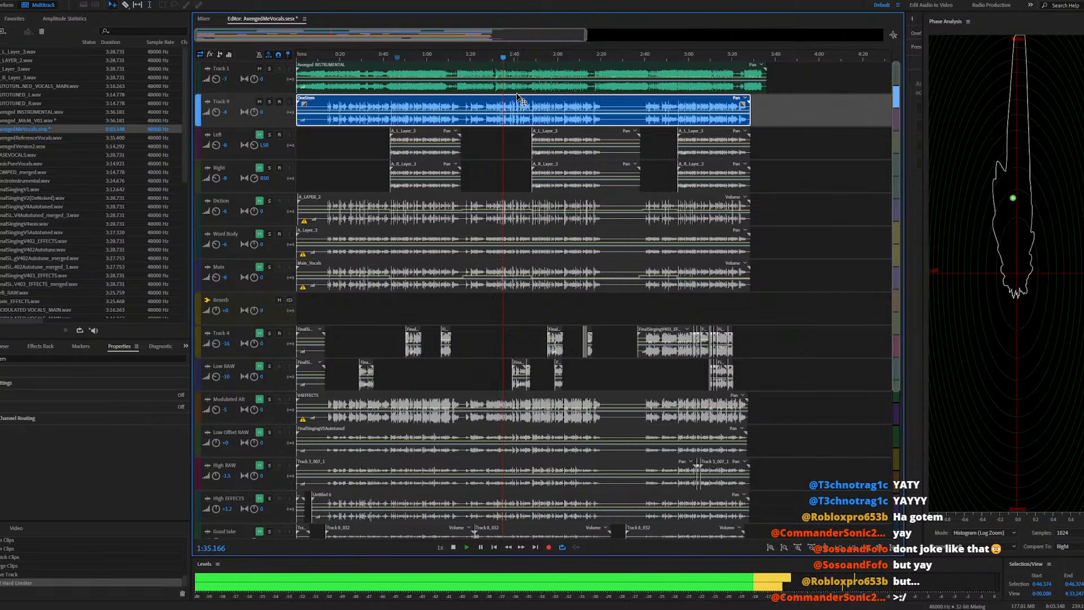
pyautogui.press('space')
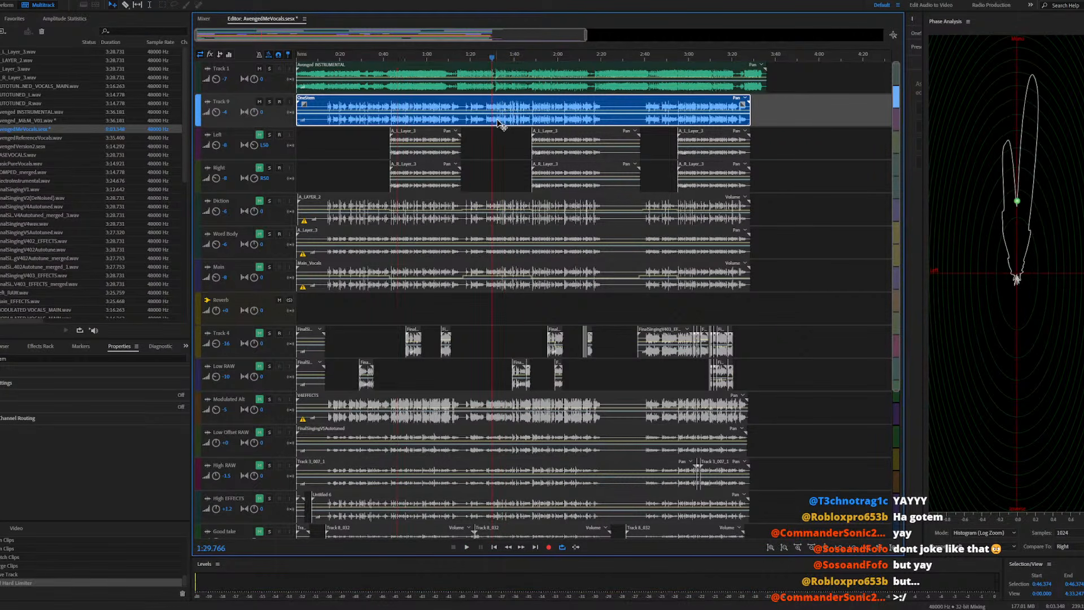
pyautogui.press('space')
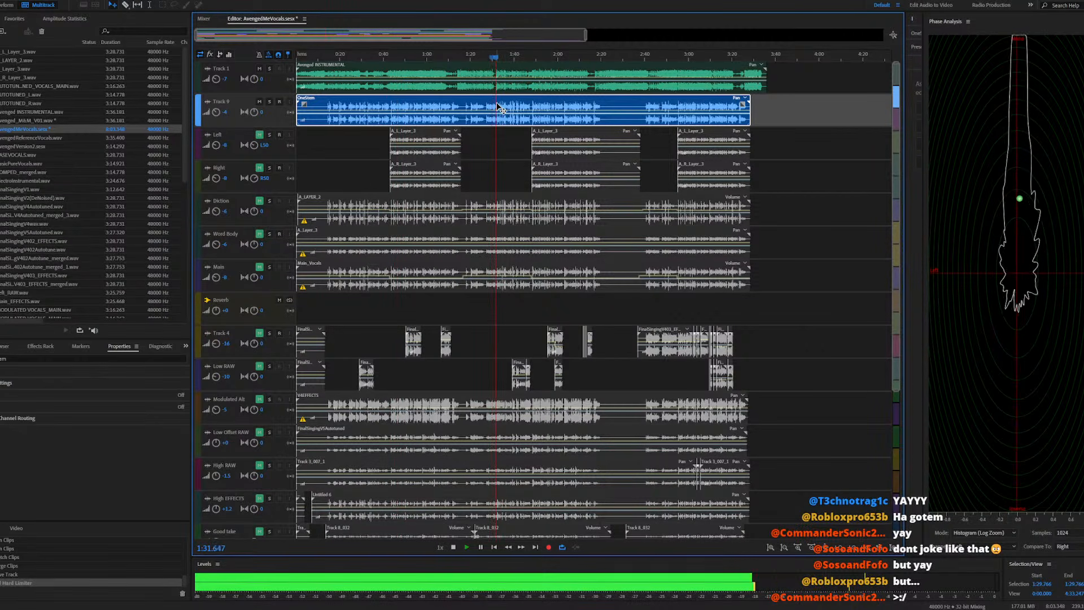
# Open the OneStem clip, raise the vocal's gain from about 1:31.7 to 1:32.3, and replay the passage from about 1:30.3
pyautogui.doubleClick(497, 107)
pyautogui.press('space')
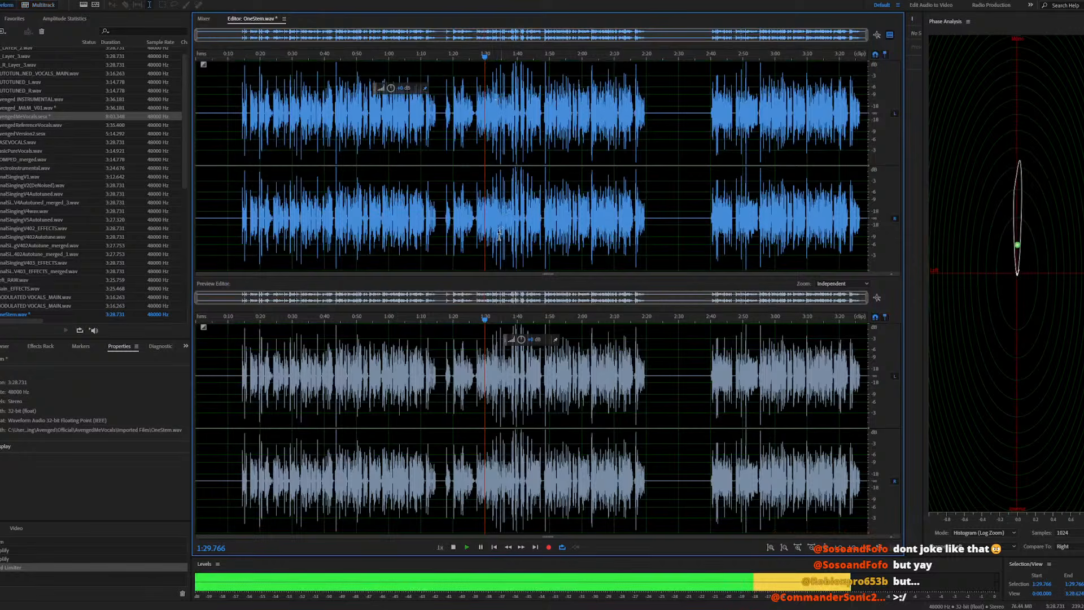
pyautogui.scroll(5, 495, 230)
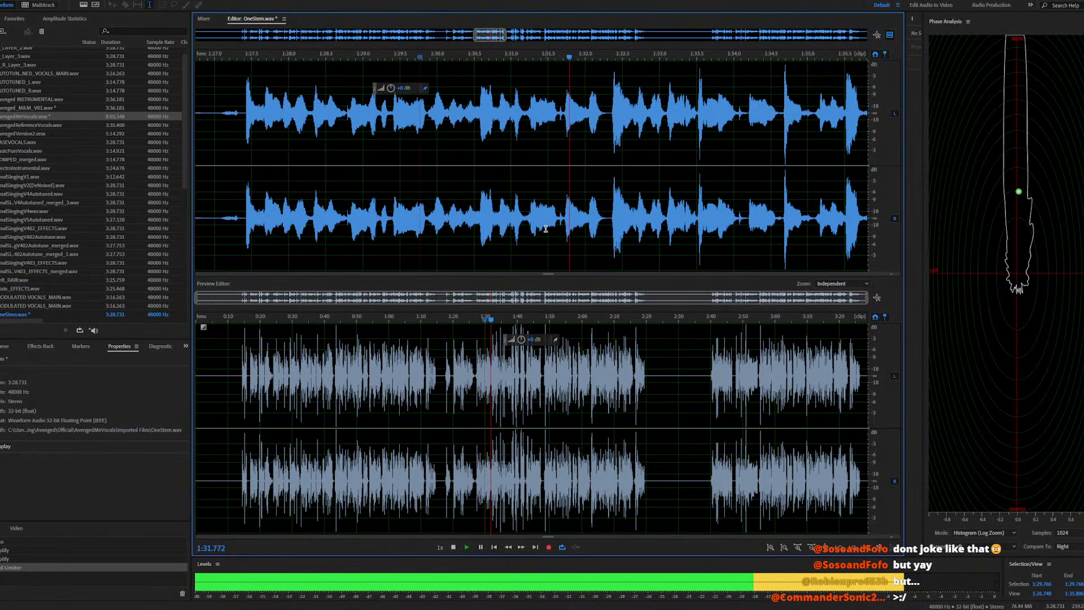
pyautogui.press('space')
pyautogui.click(564, 221)
pyautogui.moveTo(564, 221); pyautogui.dragTo(612, 237)
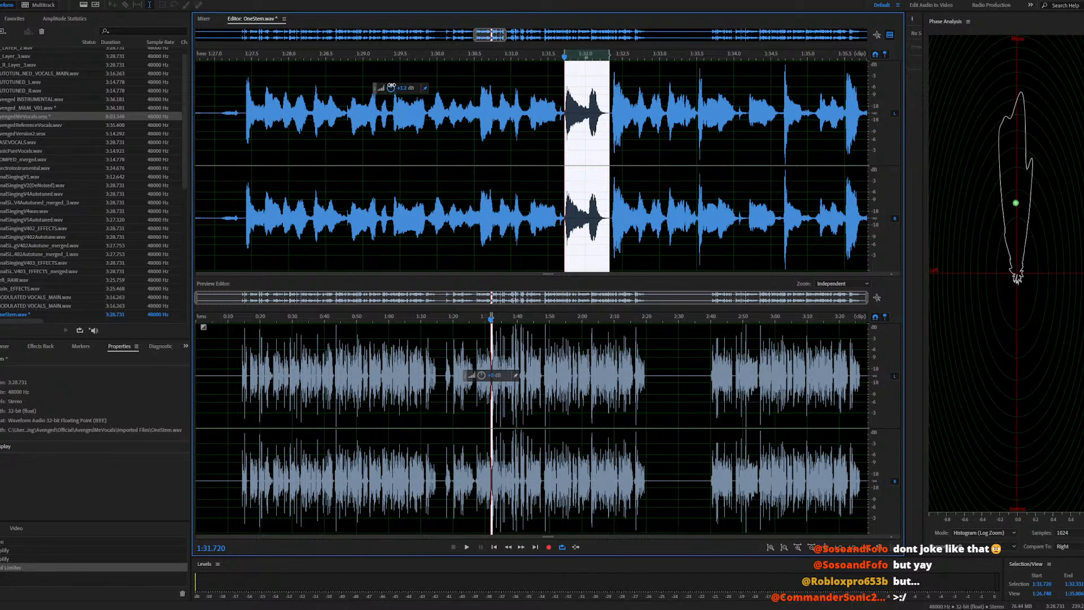
pyautogui.click(462, 209)
pyautogui.press('space')
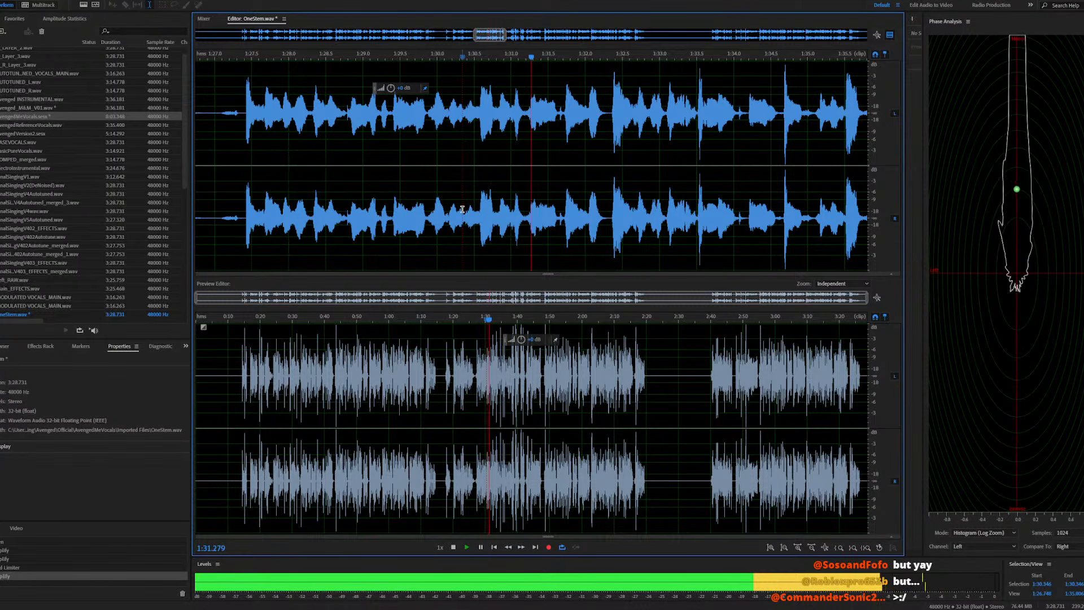
pyautogui.press('space')
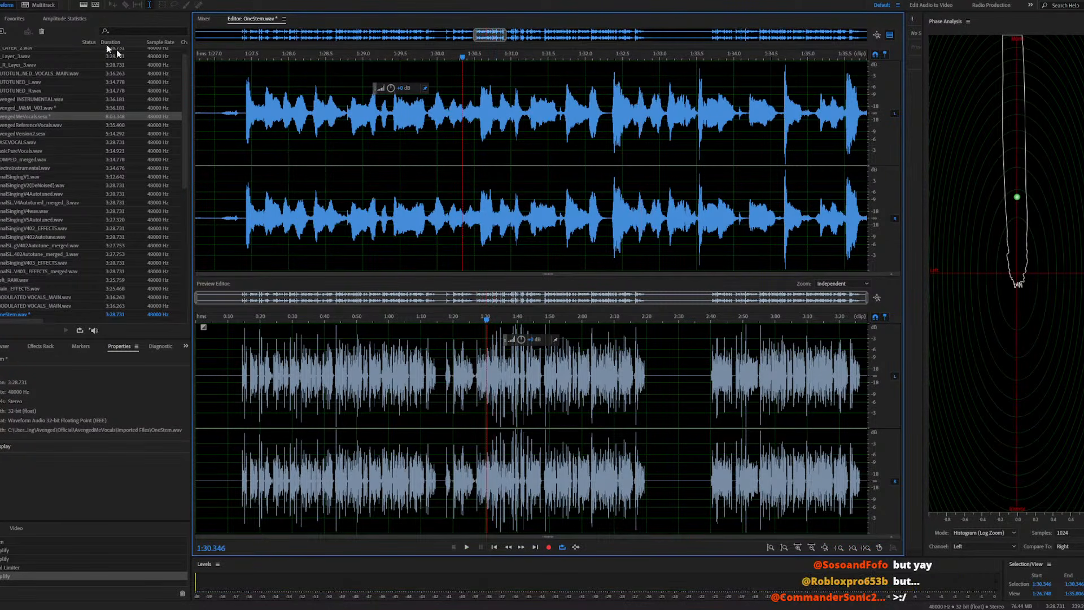
# Play the AvengedMeVocals session from about 1:30 to 1:47 and reopen the OneStem clip at about 1:45
pyautogui.doubleClick(47, 116)
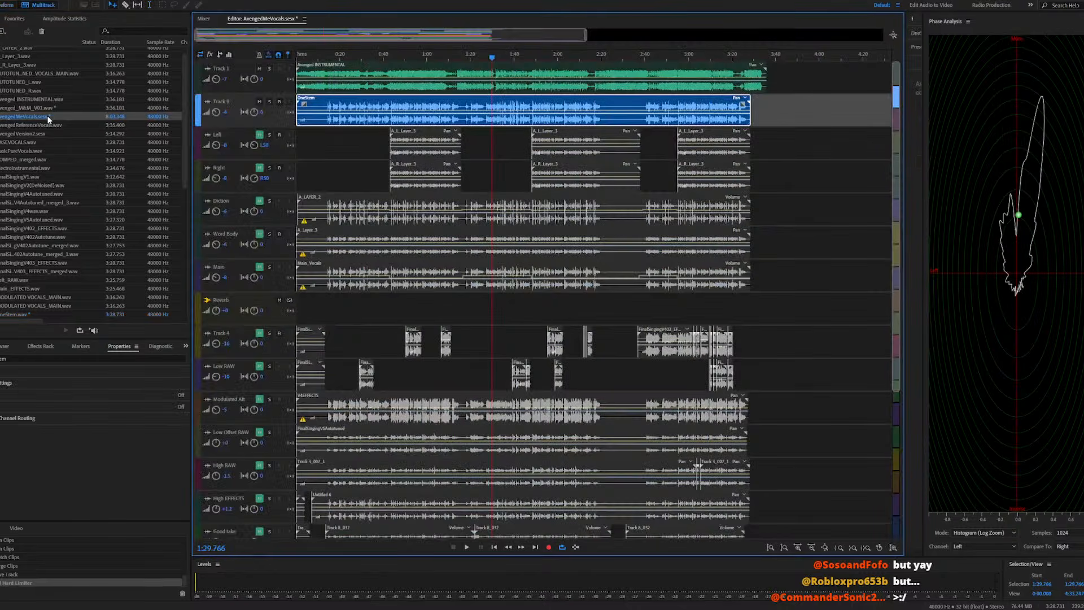
pyautogui.press('space')
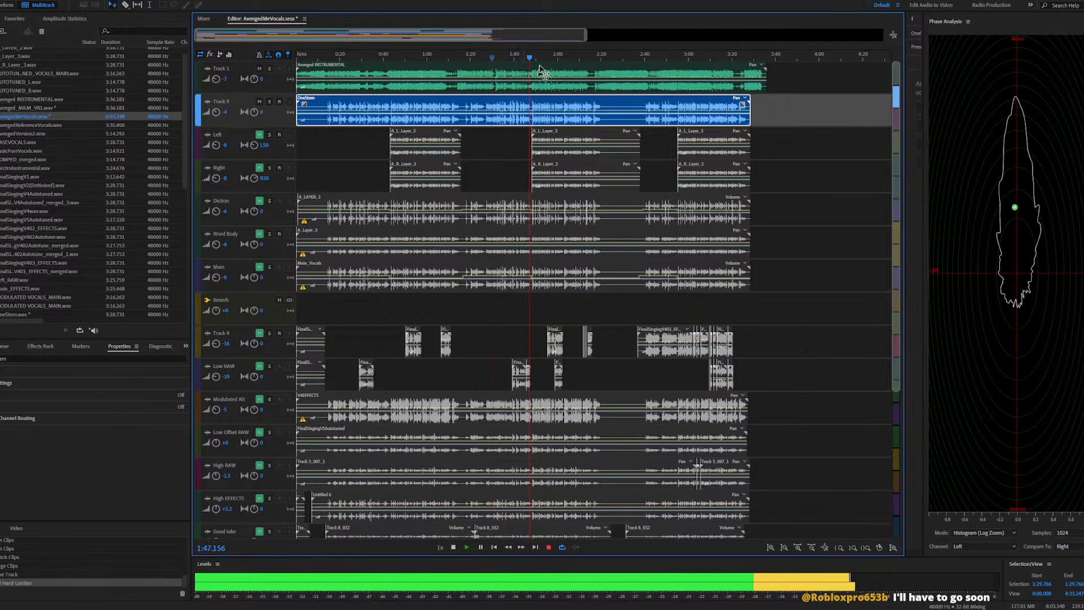
pyautogui.click(525, 104)
pyautogui.doubleClick(525, 105)
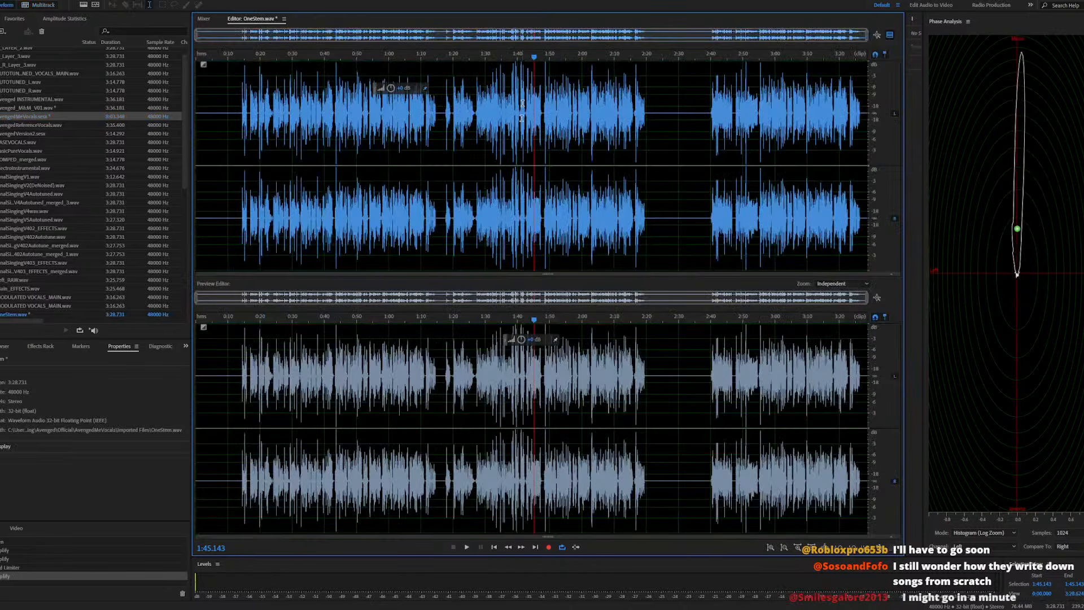
pyautogui.press('space')
pyautogui.press('space')
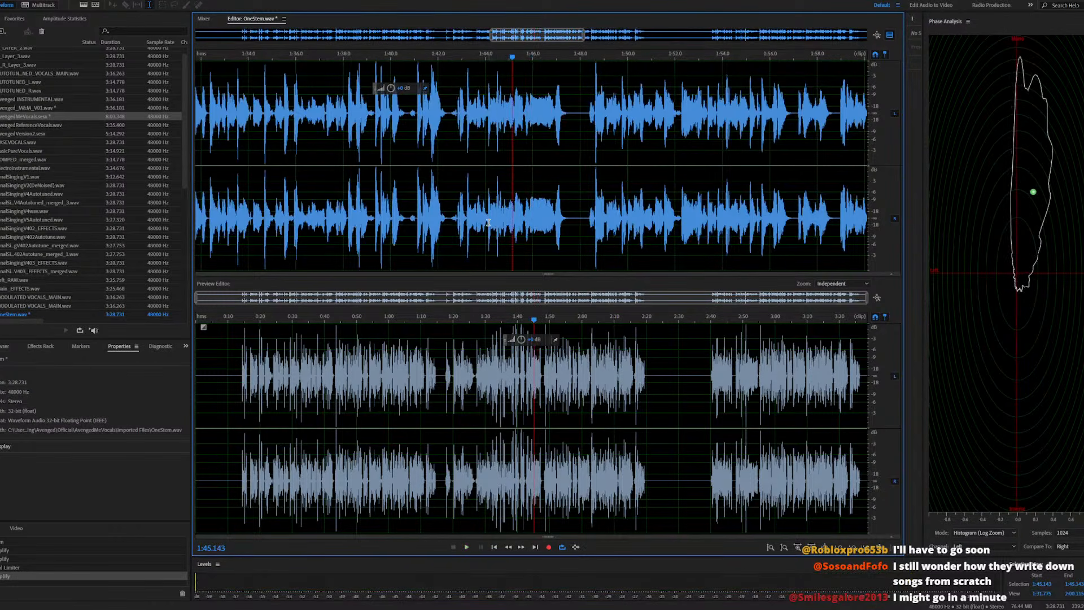
# Find the start of the quieter OneStem phrase and raise its gain from about 1:45.25 to 1:48.07
pyautogui.click(479, 226)
pyautogui.press('space')
pyautogui.scroll(2, 508, 238)
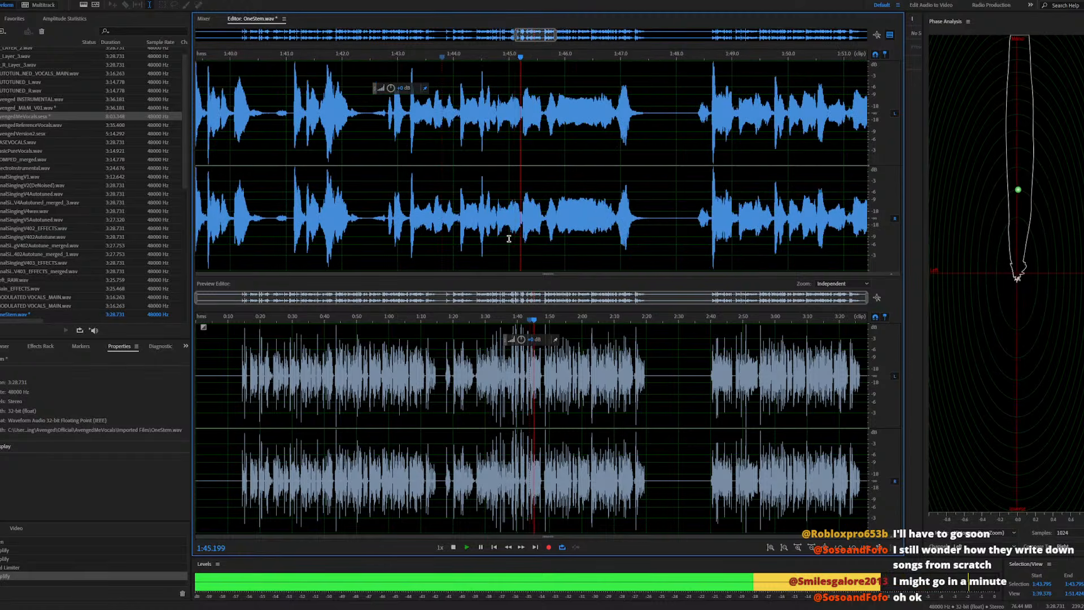
pyautogui.click(523, 219)
pyautogui.press('space')
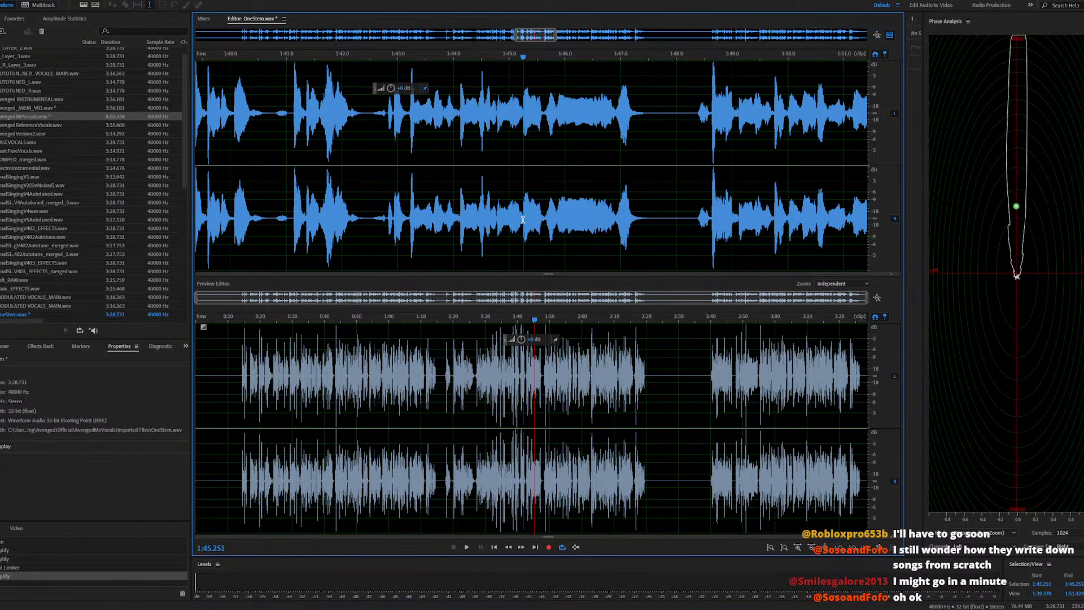
pyautogui.moveTo(522, 219); pyautogui.dragTo(656, 209)
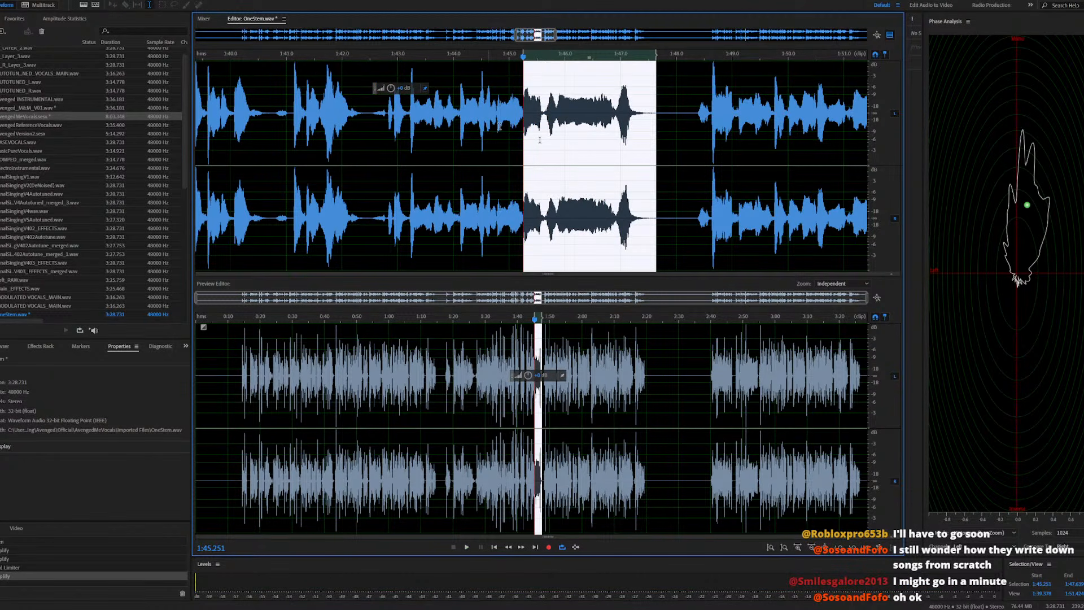
pyautogui.moveTo(657, 250); pyautogui.dragTo(680, 250)
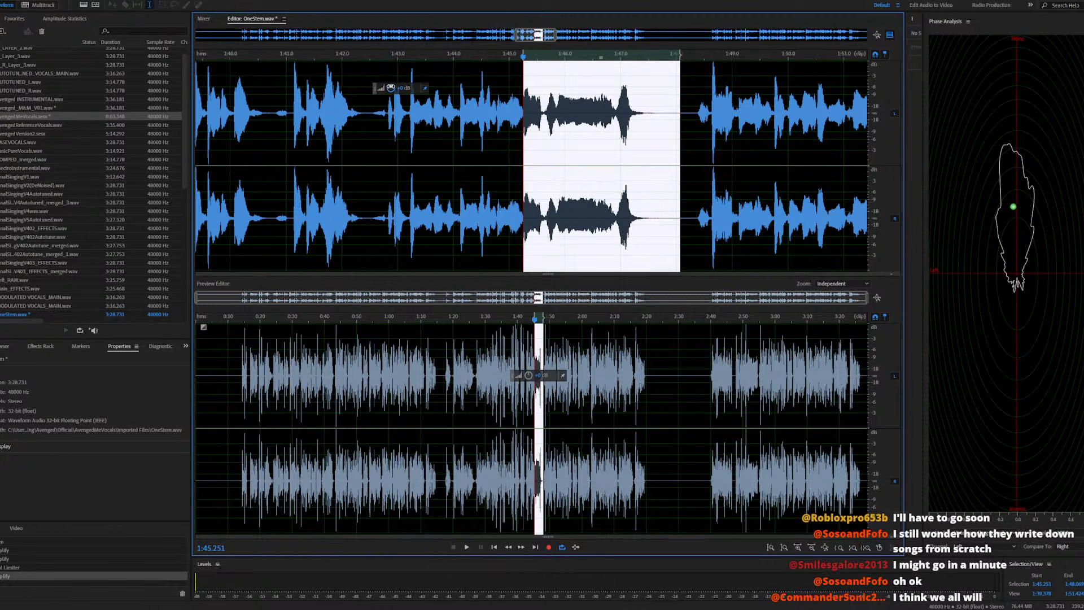
pyautogui.moveTo(390, 89); pyautogui.dragTo(393, 87)
pyautogui.scroll(2, 539, 217)
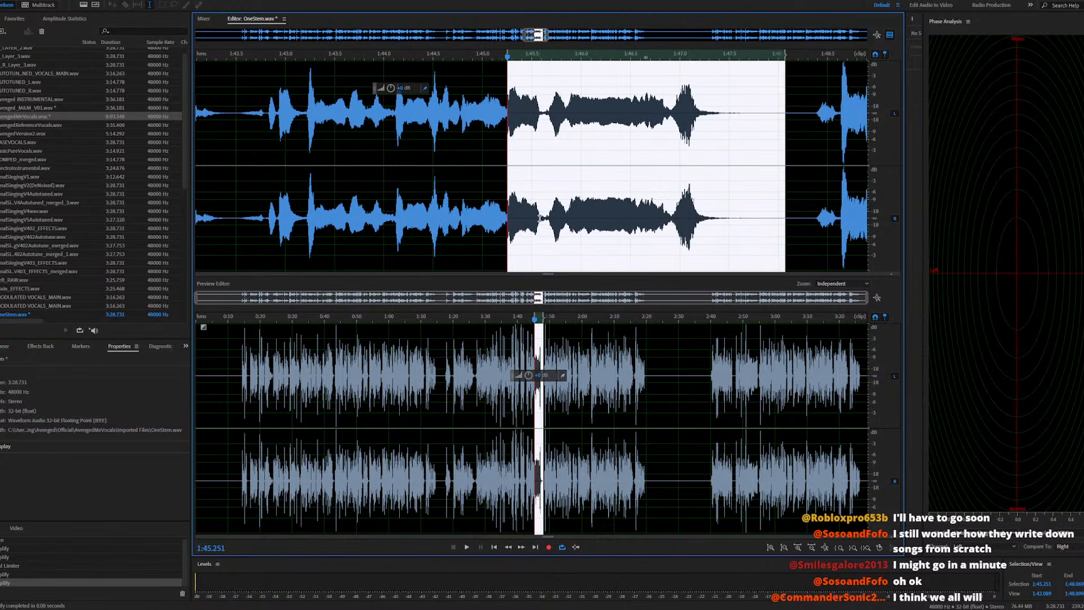
# Raise the gain of the short OneStem passage from about 1:45.24 to 1:45.63 and replay it from about 1:43.8
pyautogui.moveTo(545, 218); pyautogui.dragTo(506, 217)
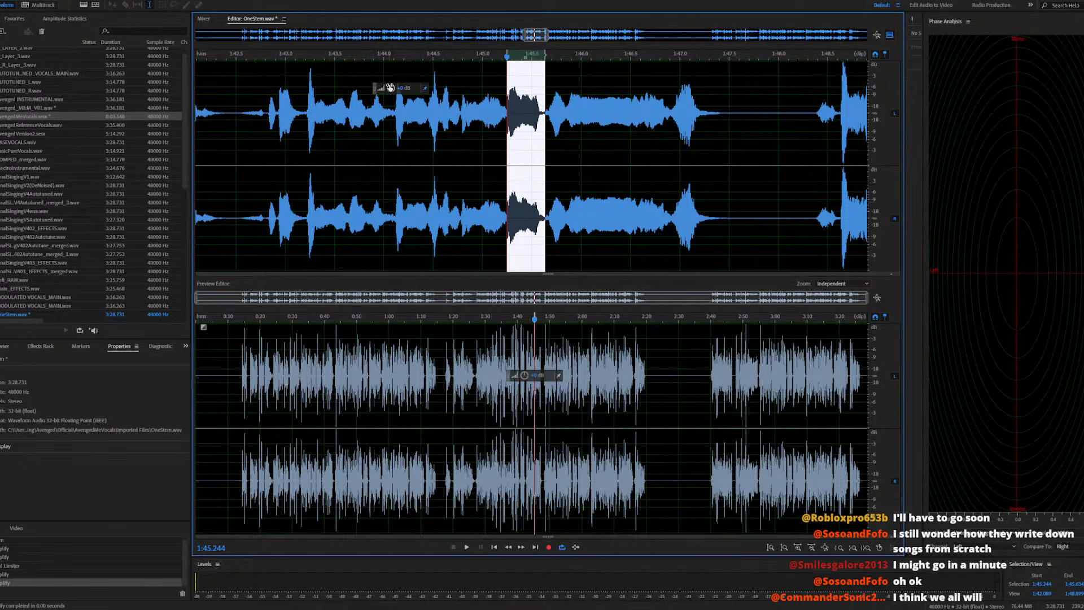
pyautogui.click(366, 176)
pyautogui.press('space')
pyautogui.scroll(-2, 416, 199)
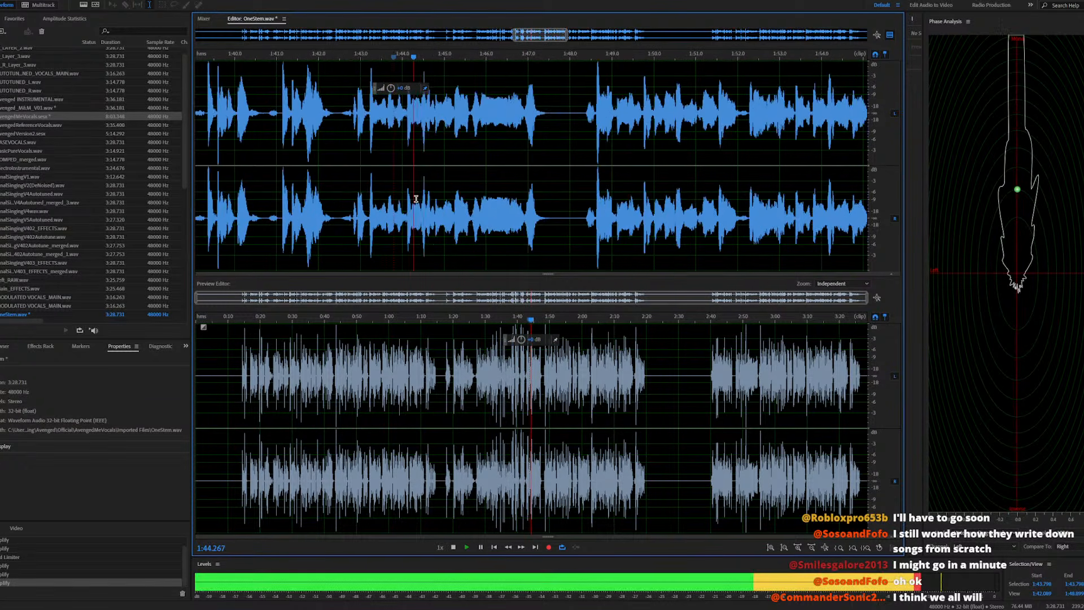
pyautogui.scroll(-2, 416, 198)
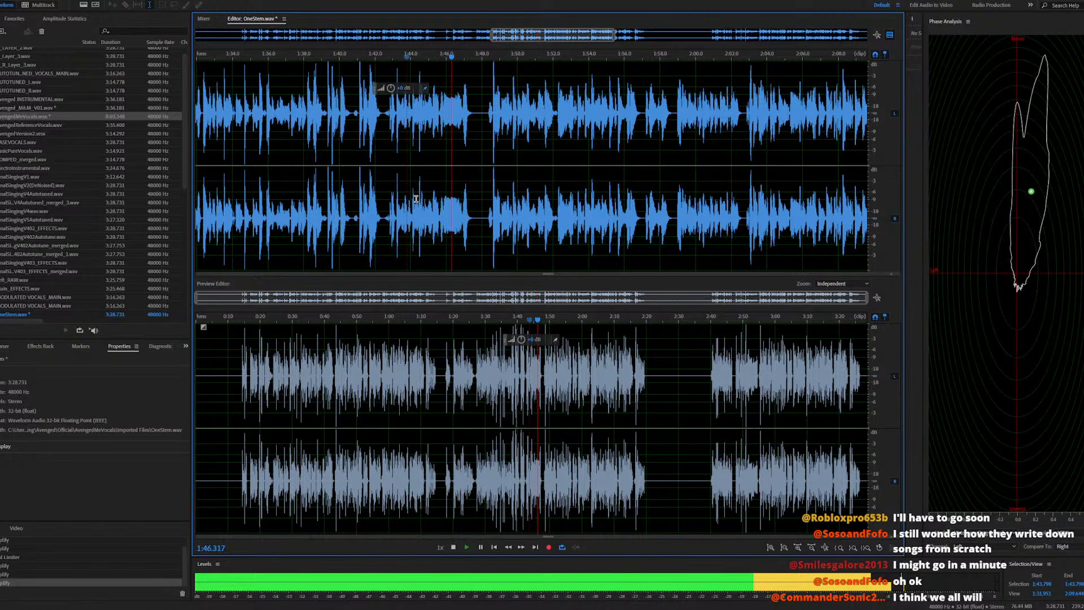
pyautogui.press('space')
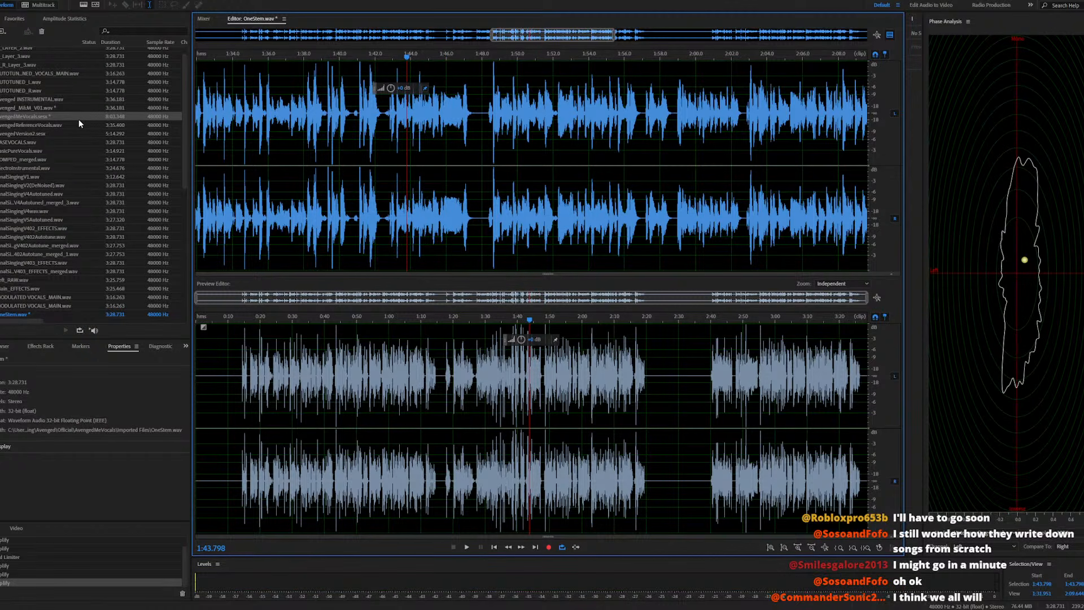
# Listen to the AvengedMeVocals session from about 1:45, replaying from about 1:36 and 1:53 to judge the vocal level up to 2:09
pyautogui.doubleClick(69, 116)
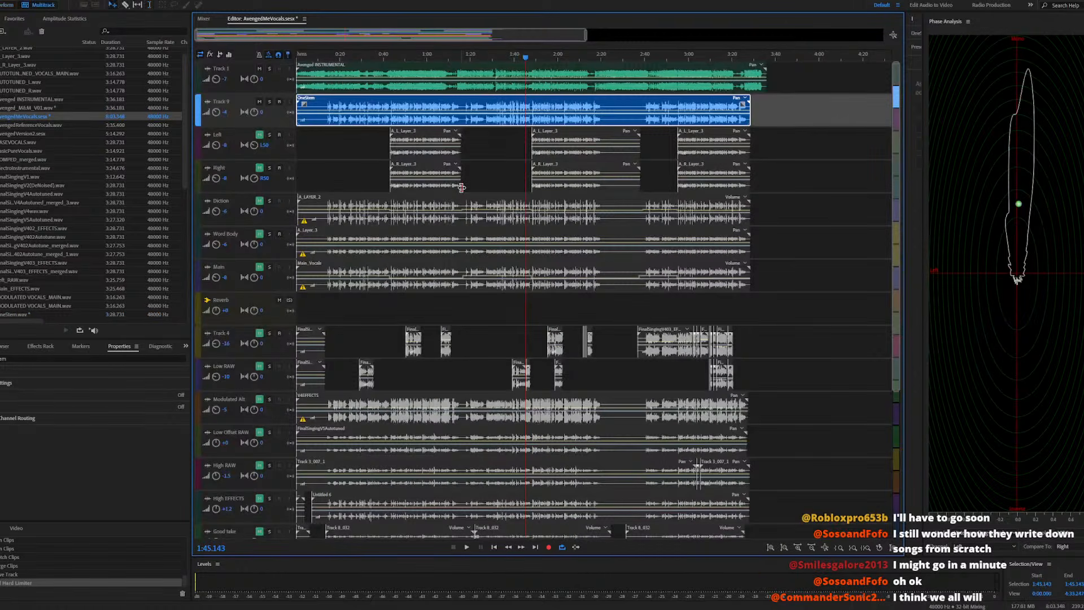
pyautogui.press('space')
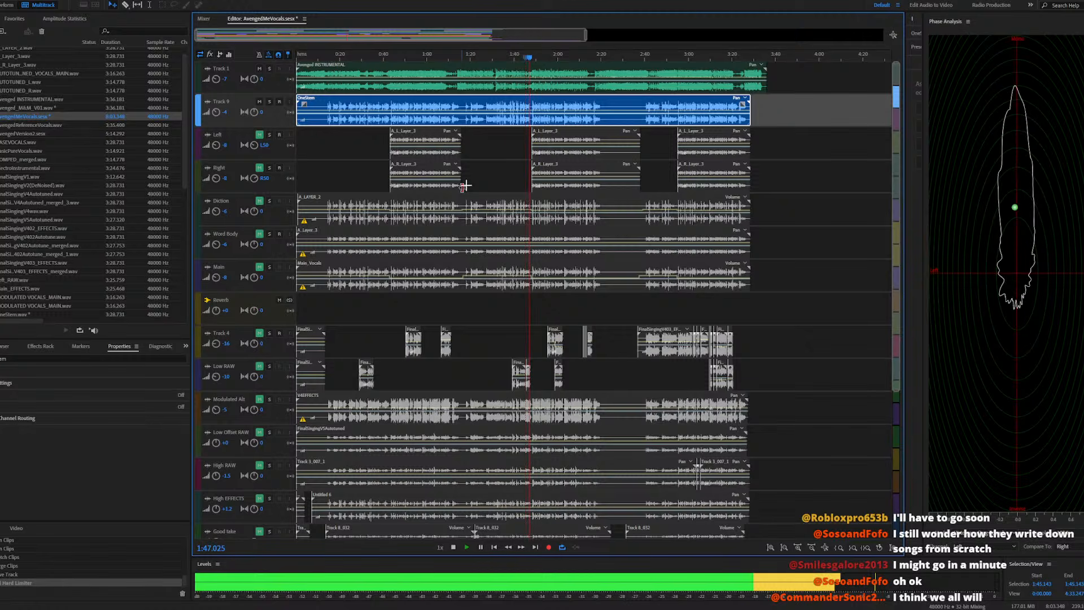
pyautogui.press('space')
pyautogui.press('space')
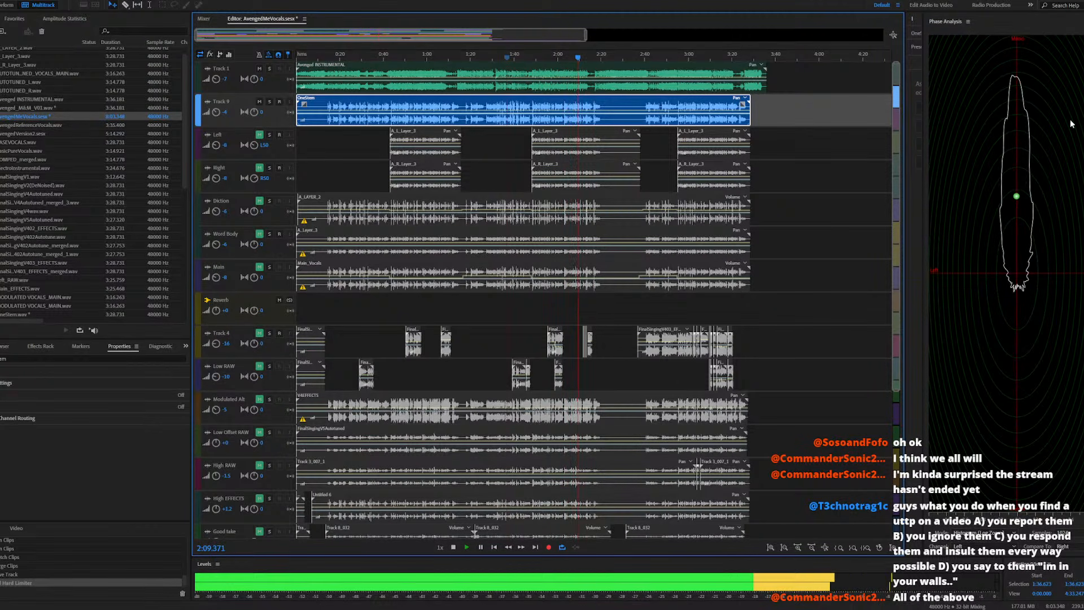
pyautogui.click(543, 59)
pyautogui.scroll(2, 564, 108)
pyautogui.scroll(5, 564, 107)
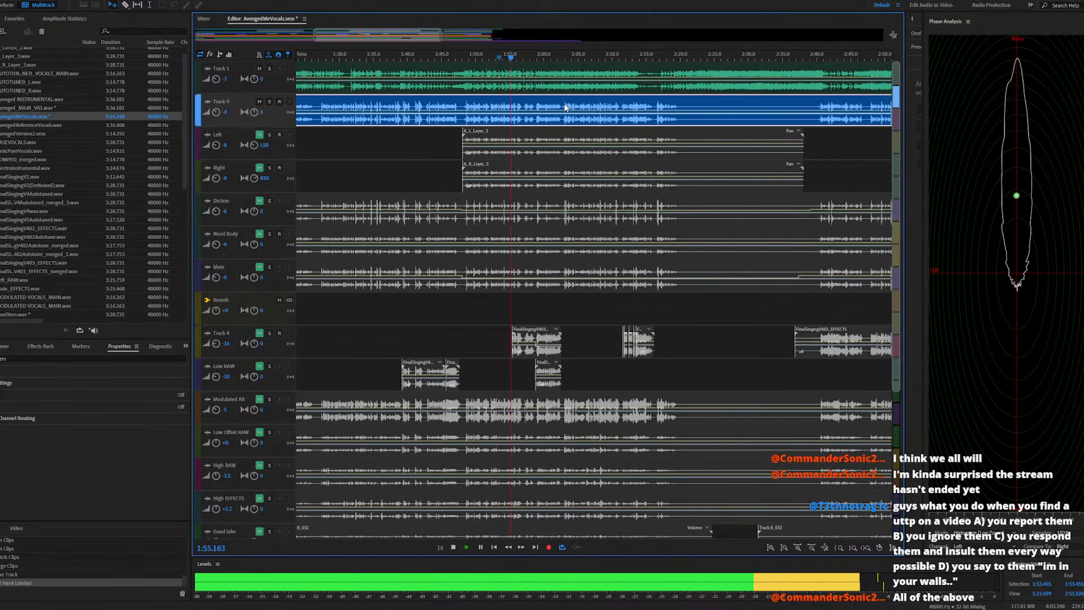
pyautogui.scroll(2, 564, 107)
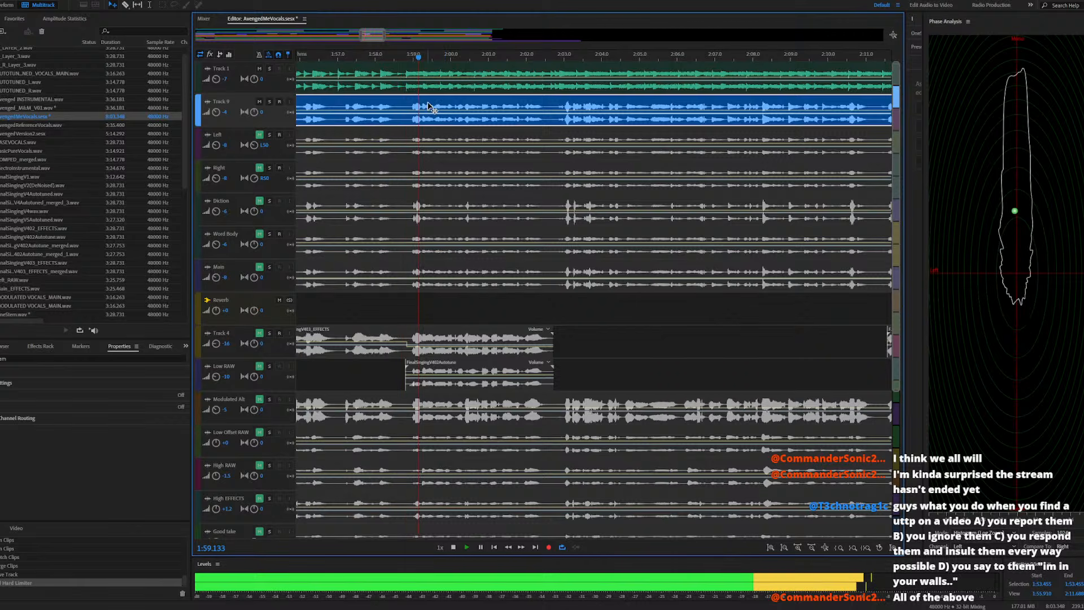
pyautogui.press('space')
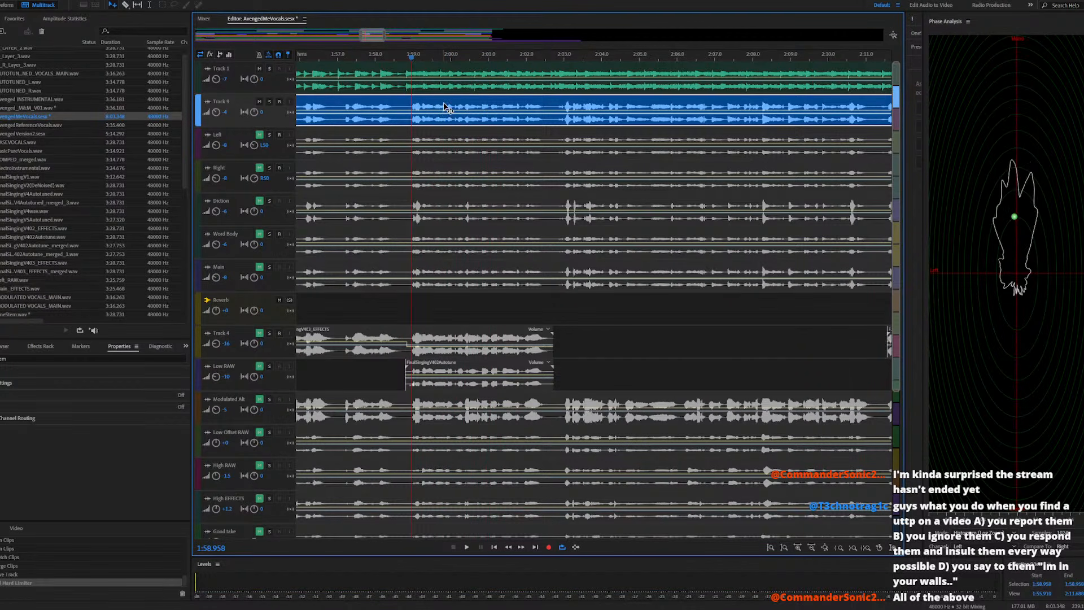
# Open the OneStem clip, raise the vocal's gain from about 1:58.9 to 2:02.8, and replay the passage from 1:58
pyautogui.doubleClick(446, 108)
pyautogui.press('space')
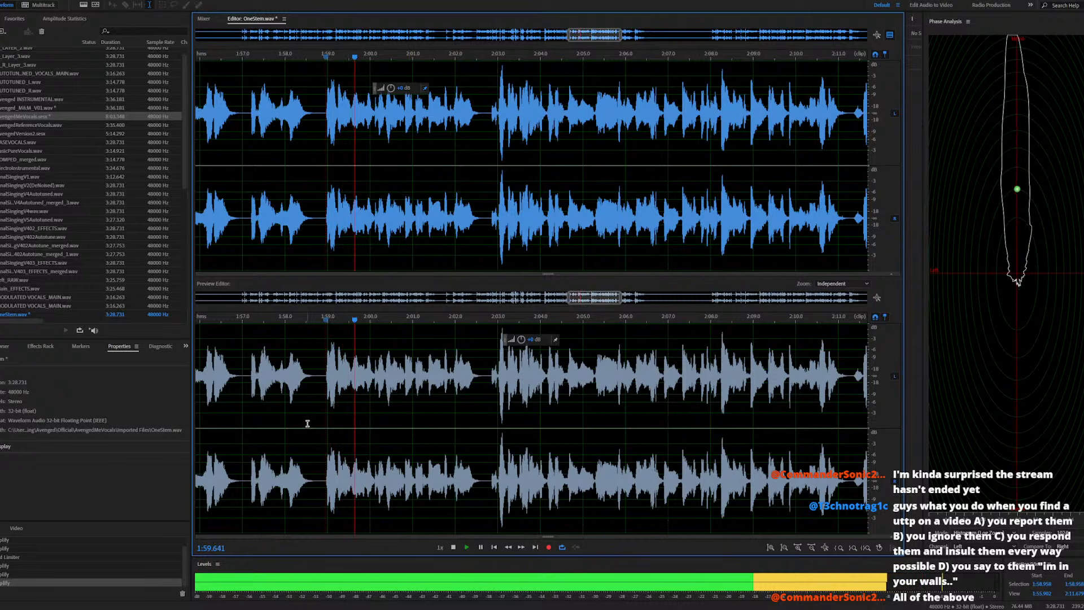
pyautogui.click(322, 217)
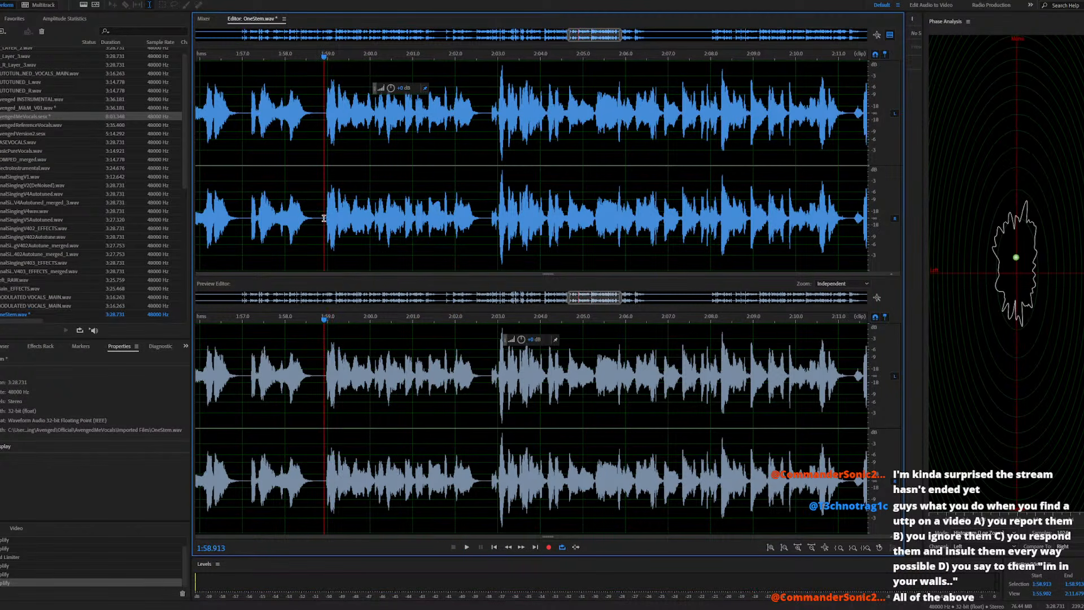
pyautogui.moveTo(323, 218); pyautogui.dragTo(488, 236)
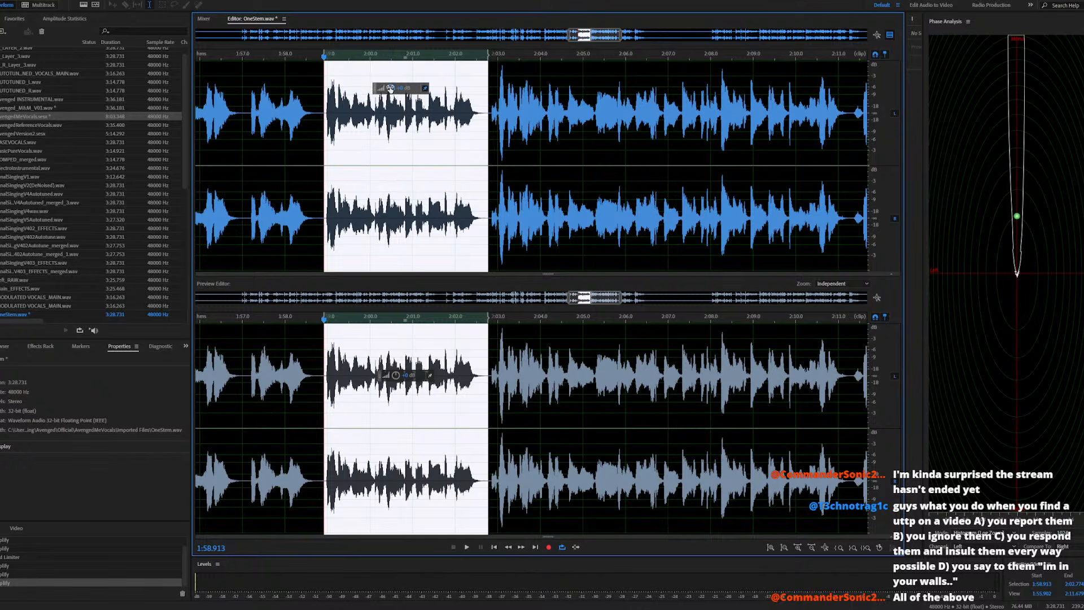
pyautogui.moveTo(390, 89); pyautogui.dragTo(376, 111)
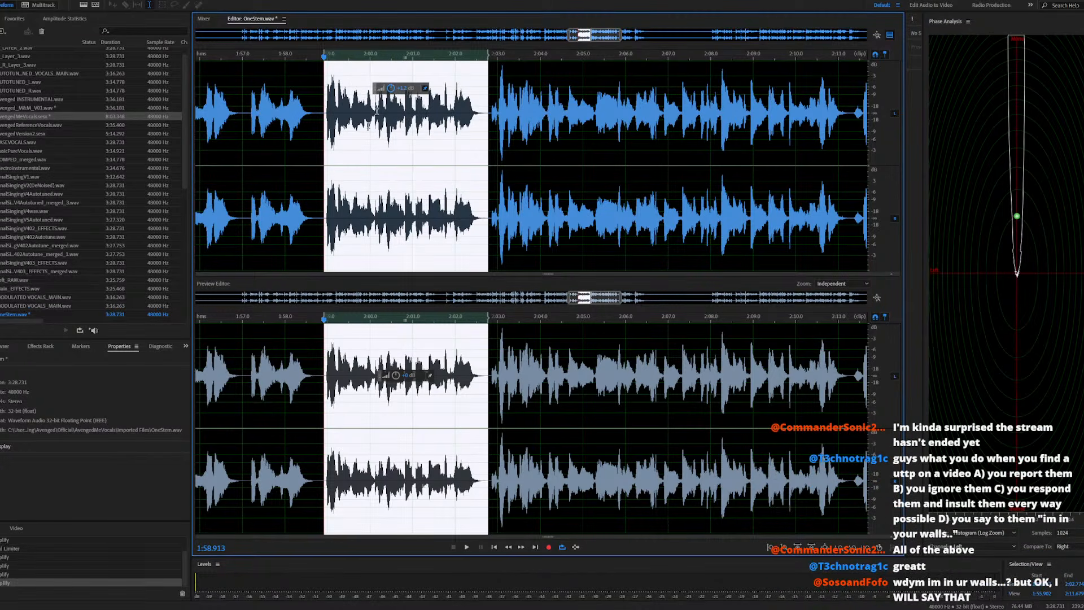
pyautogui.click(284, 244)
pyautogui.press('space')
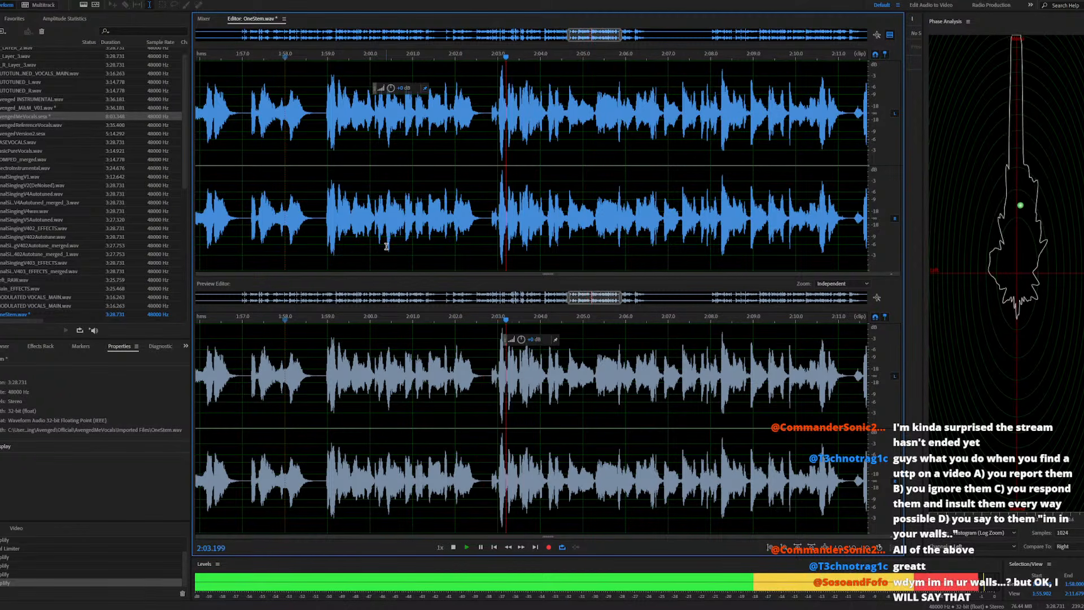
pyautogui.press('space')
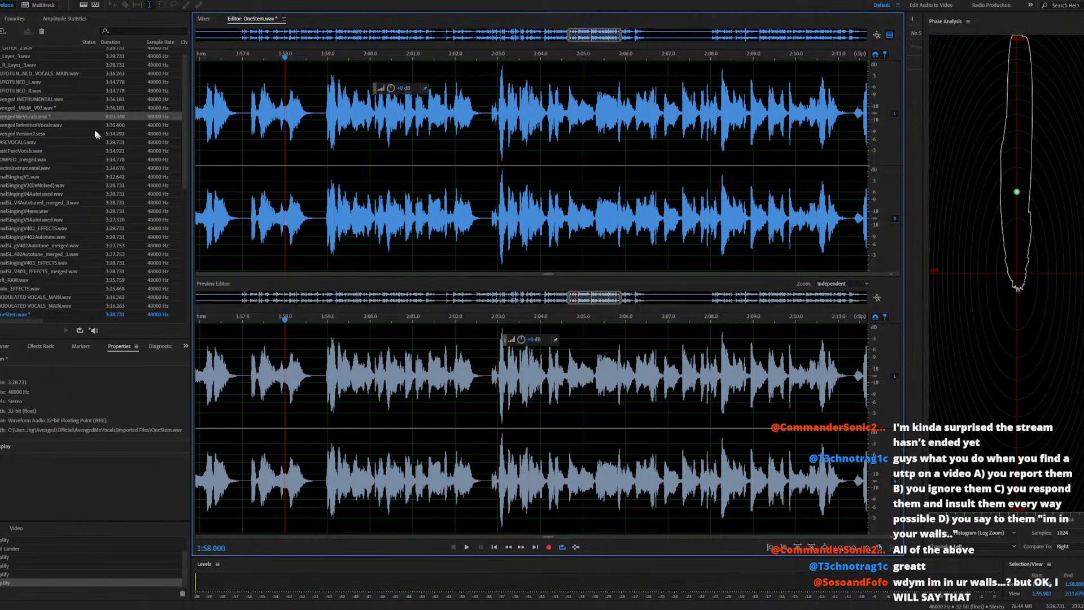
# Listen to the AvengedMeVocals session from about 1:57 to 2:27 to check the vocals against the instrumental
pyautogui.doubleClick(66, 116)
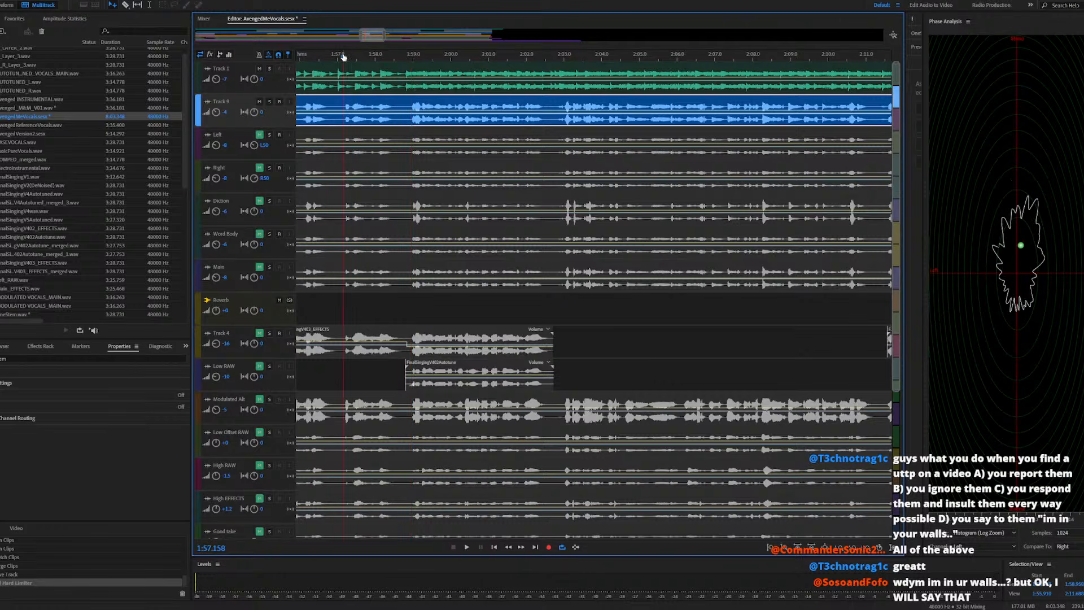
pyautogui.press('space')
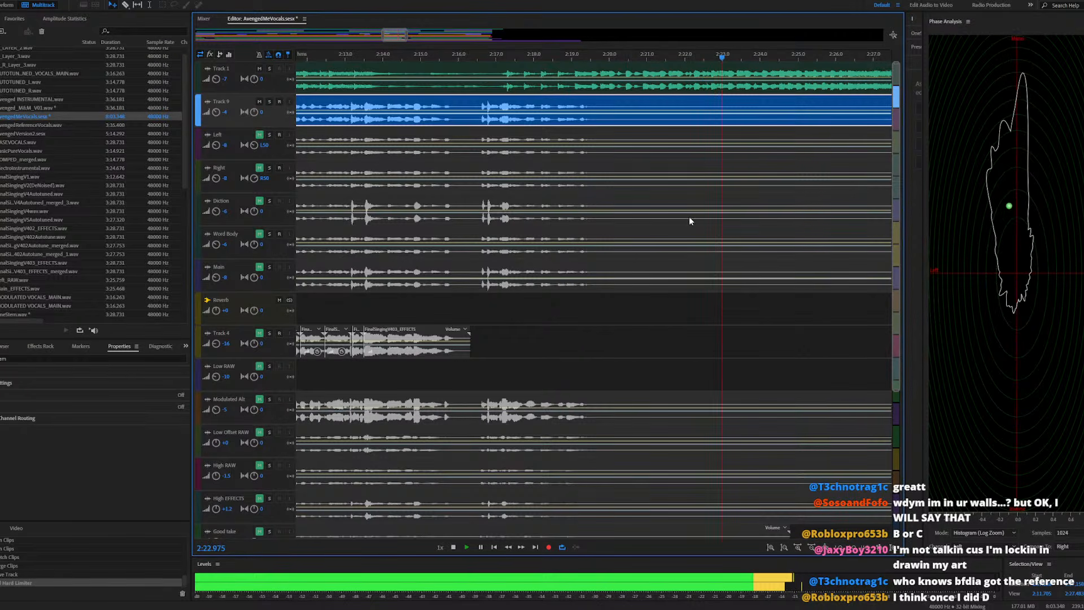
pyautogui.scroll(-4, 561, 105)
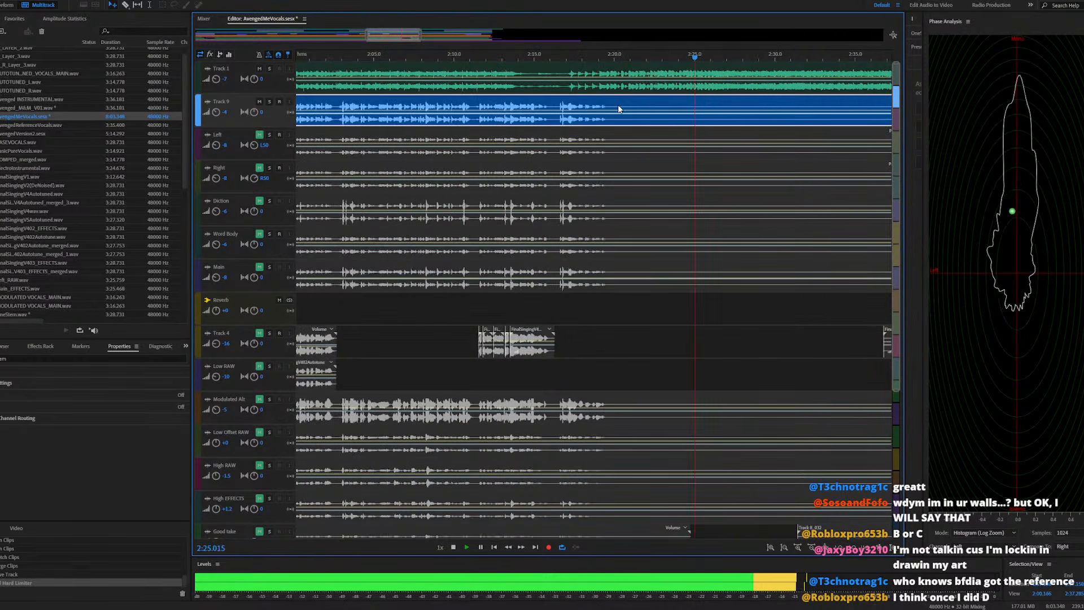
pyautogui.scroll(-4, 561, 105)
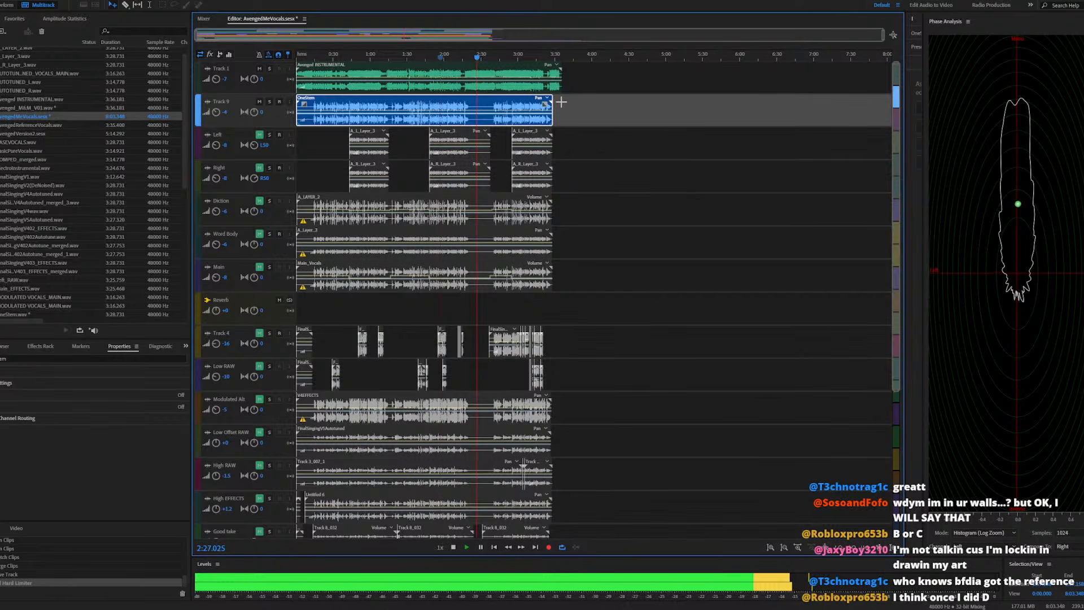
# Save the AvengedMeVocals session together with the unsaved changes to OneStem.wav
pyautogui.hotkey('ctrl', 's')
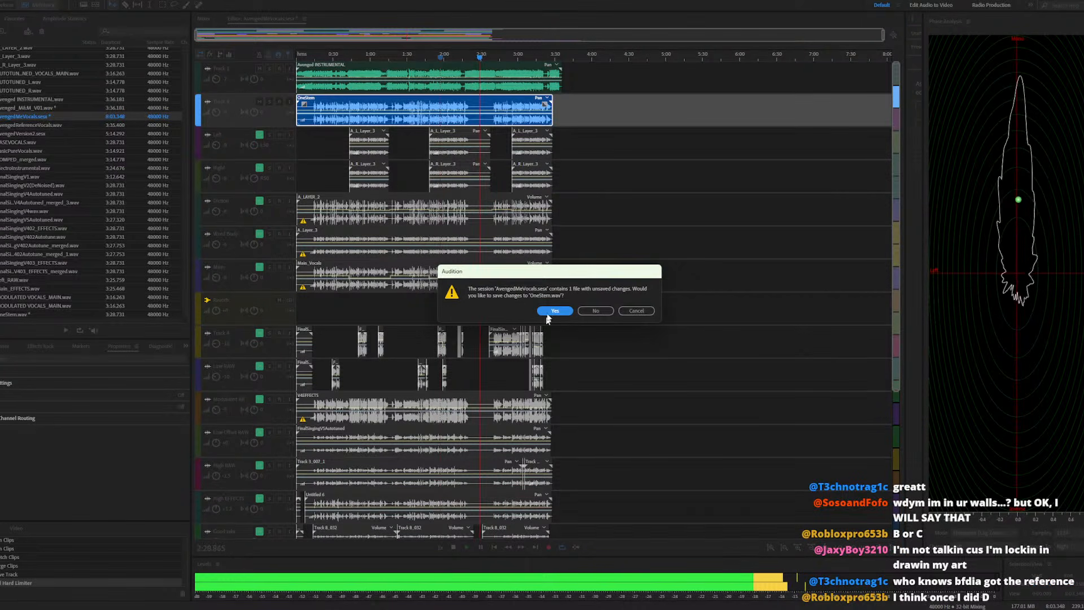
pyautogui.click(548, 311)
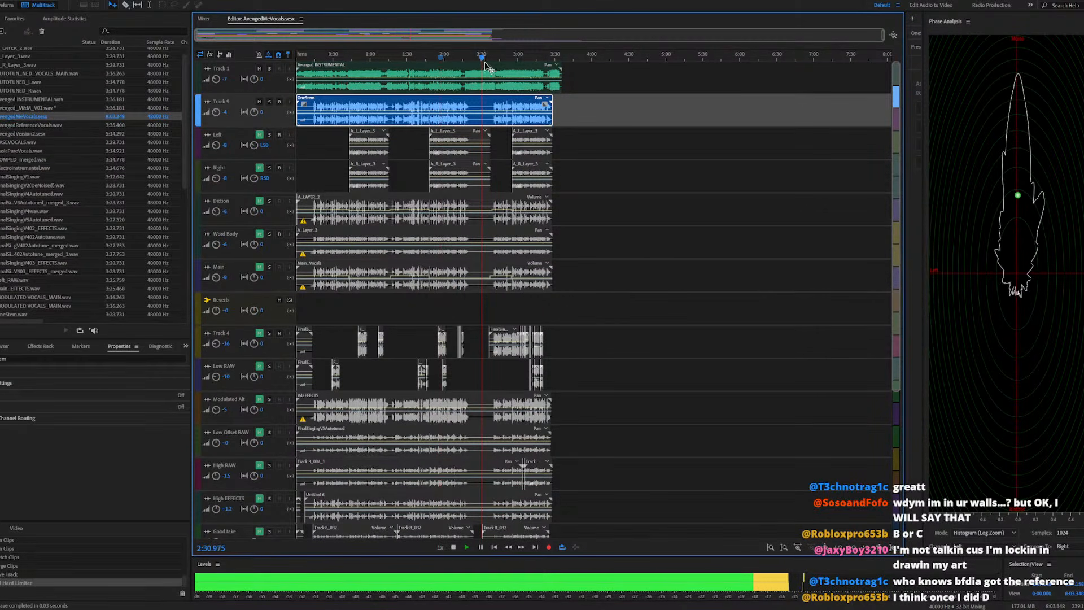
# Listen to the session from about 2:39, 2:54 and 1:28 to judge the vocals against the instrumental
pyautogui.click(488, 55)
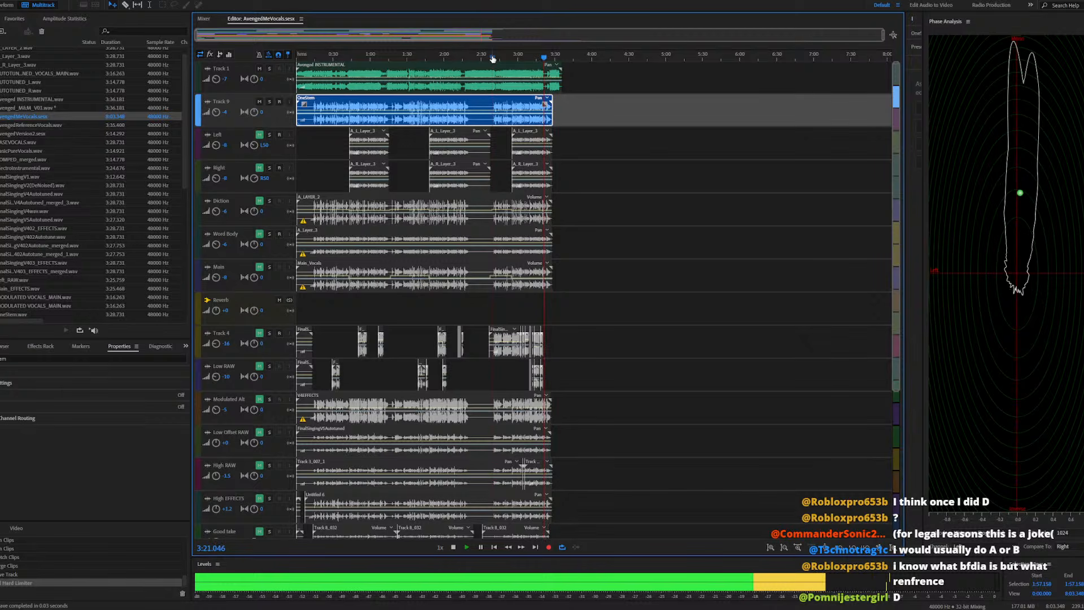
pyautogui.scroll(3, 338, 107)
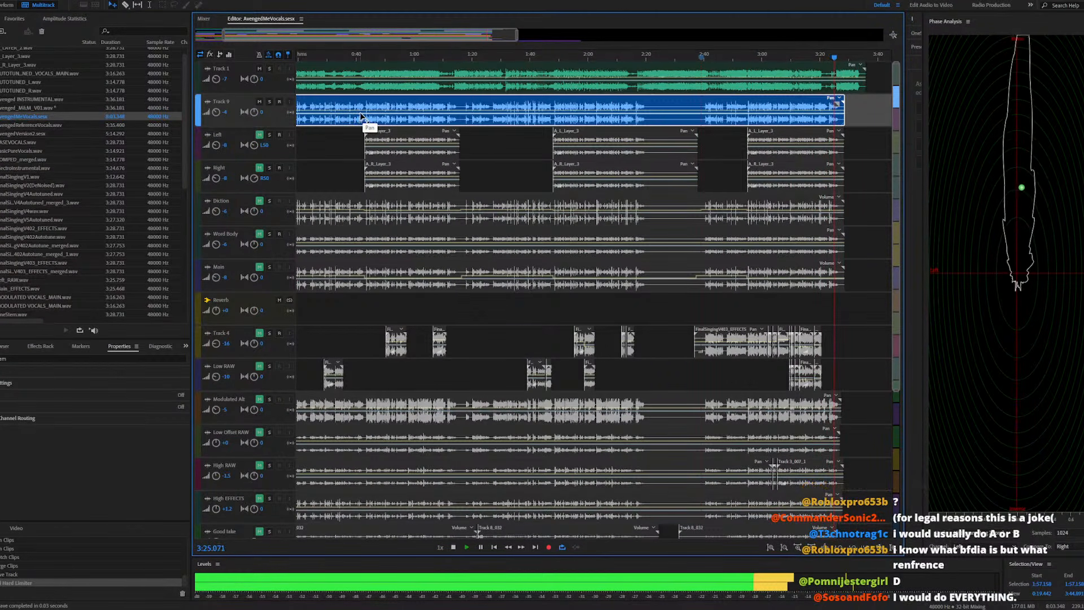
pyautogui.scroll(-3, 510, 107)
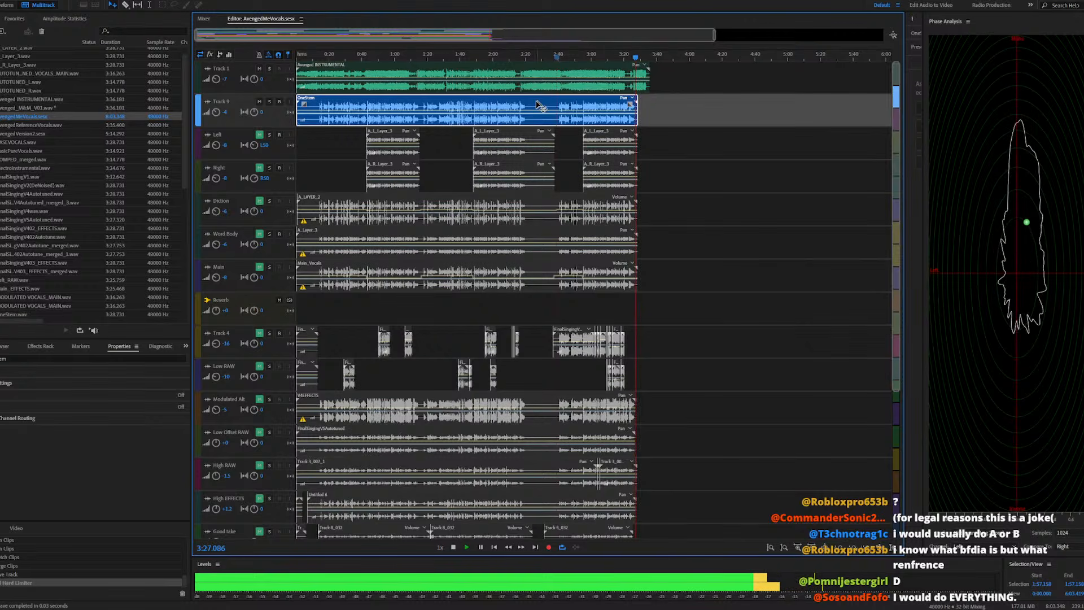
pyautogui.press('space')
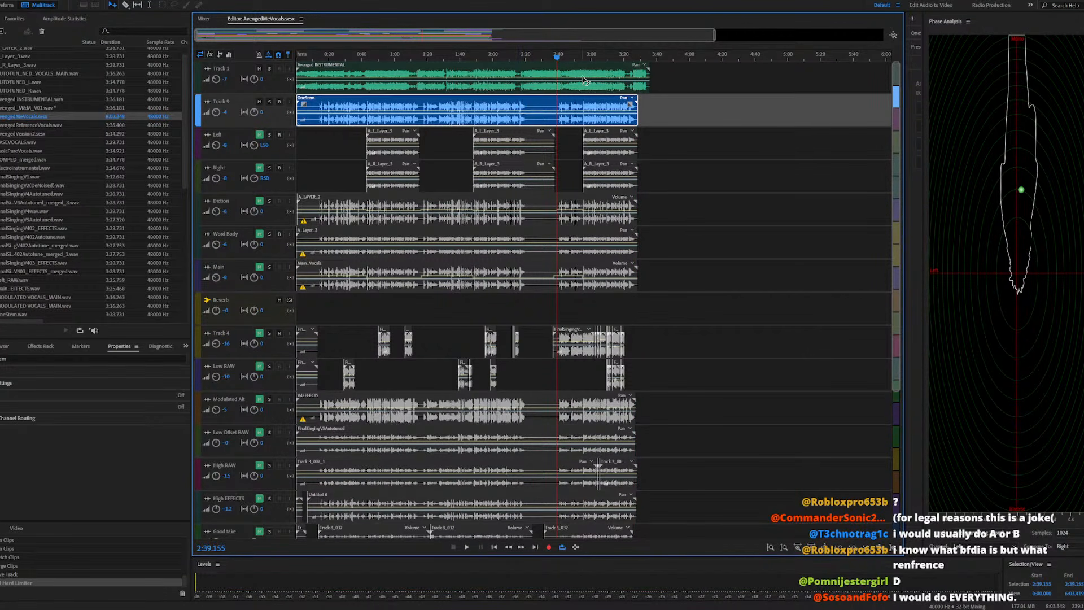
pyautogui.click(581, 59)
pyautogui.press('space')
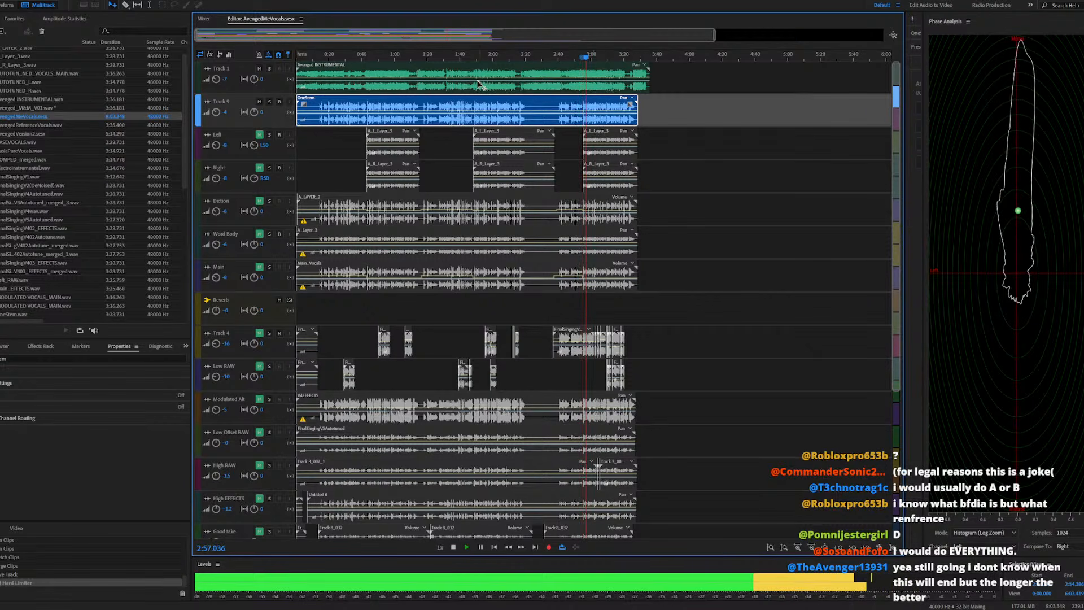
pyautogui.press('space')
pyautogui.press('space')
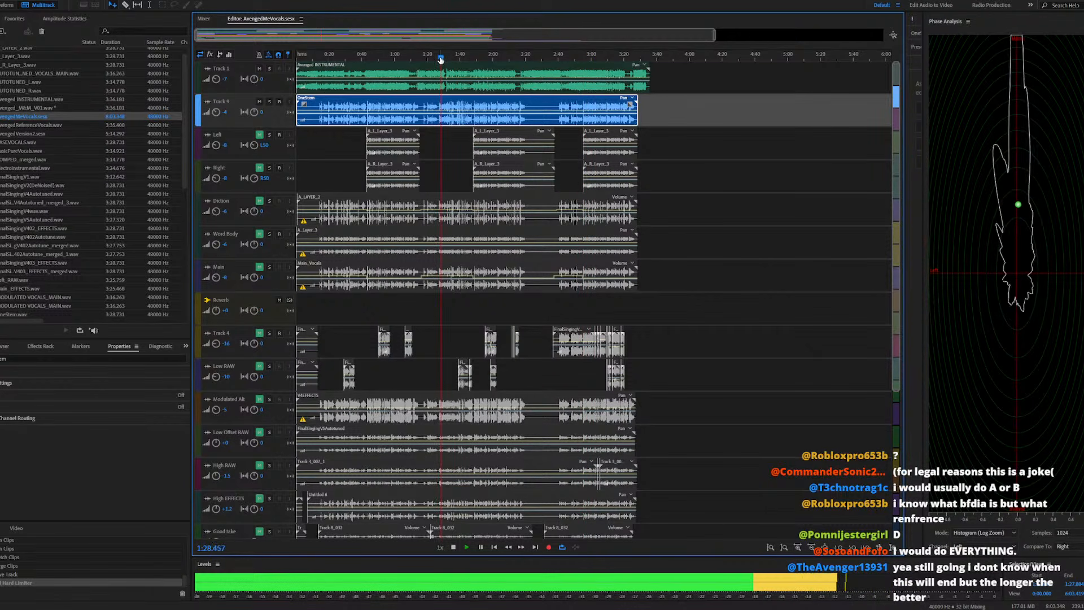
pyautogui.press('space')
# Set the volume of Track 1 to -6 and Track 9 to -3, and replay the session from about 0:43
pyautogui.click(226, 79)
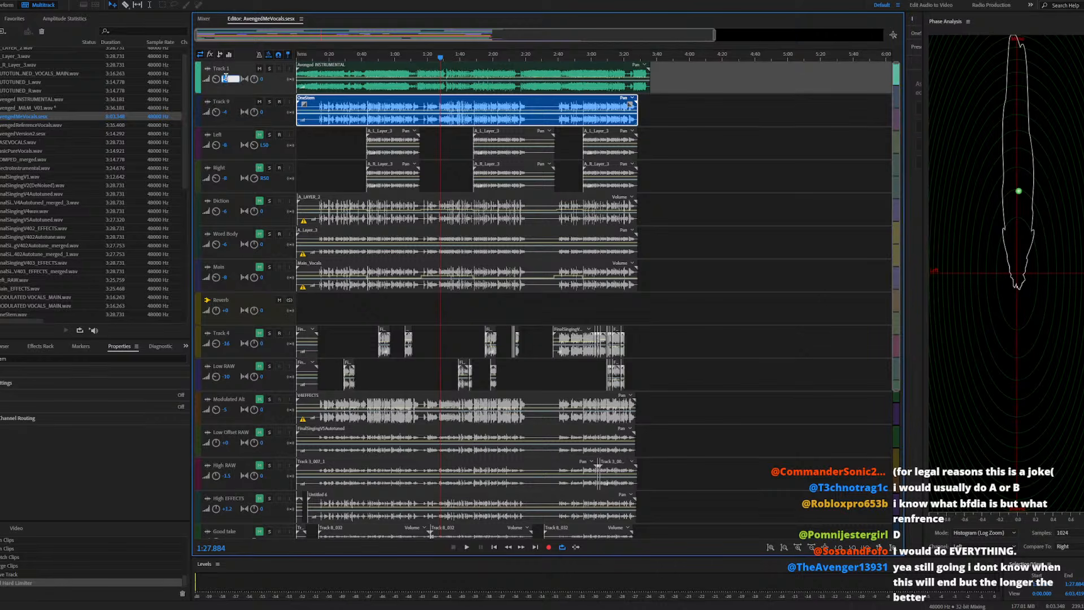
pyautogui.click(226, 113)
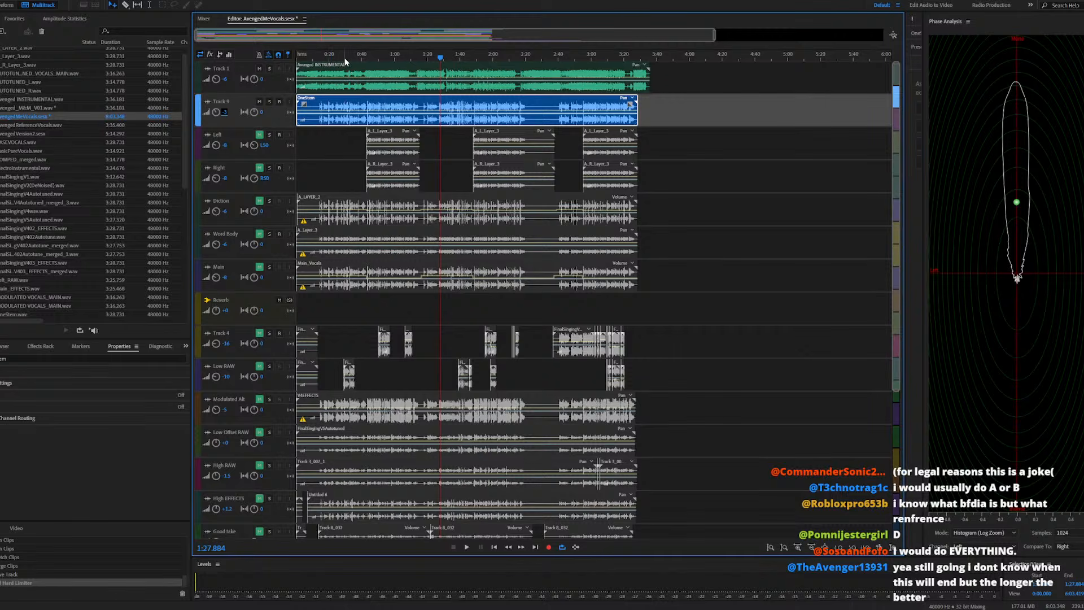
pyautogui.moveTo(345, 59); pyautogui.dragTo(369, 84)
pyautogui.press('space')
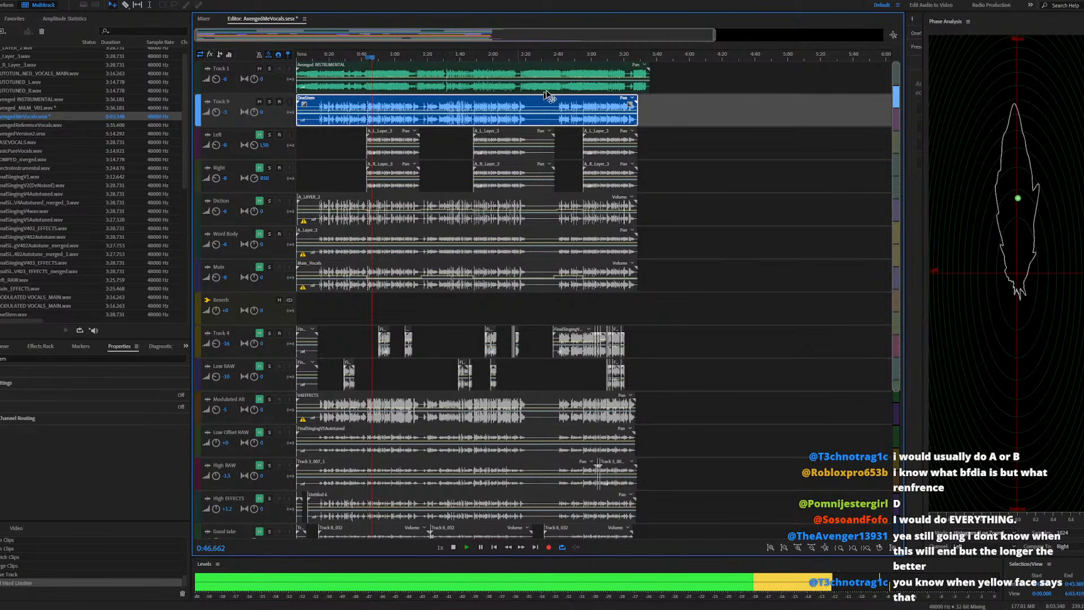
# Play the session from about 3:00 and check the track and master levels in the mixer
pyautogui.click(591, 59)
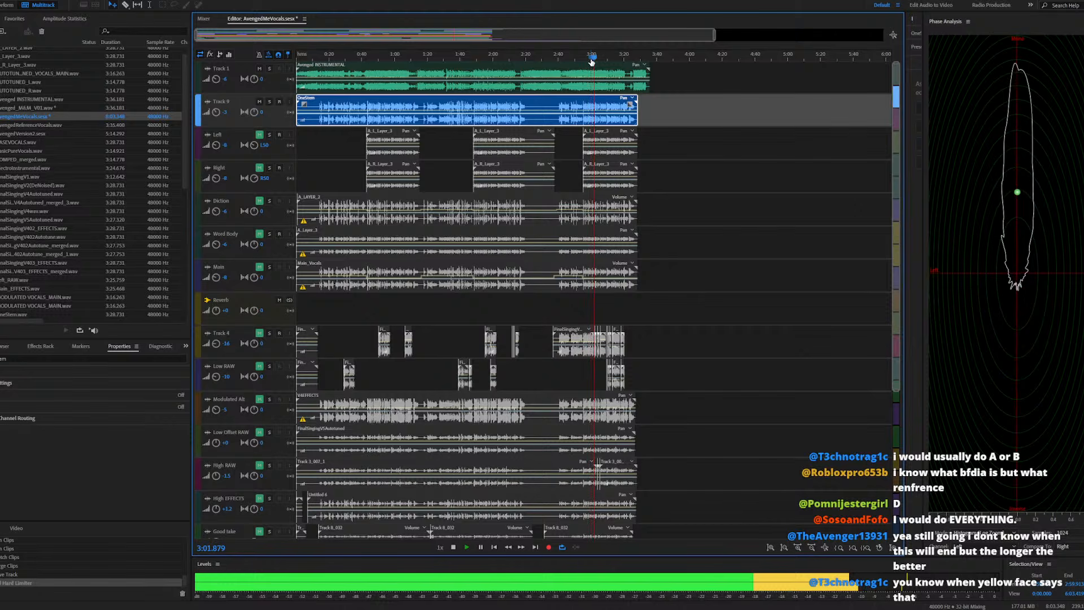
pyautogui.click(204, 19)
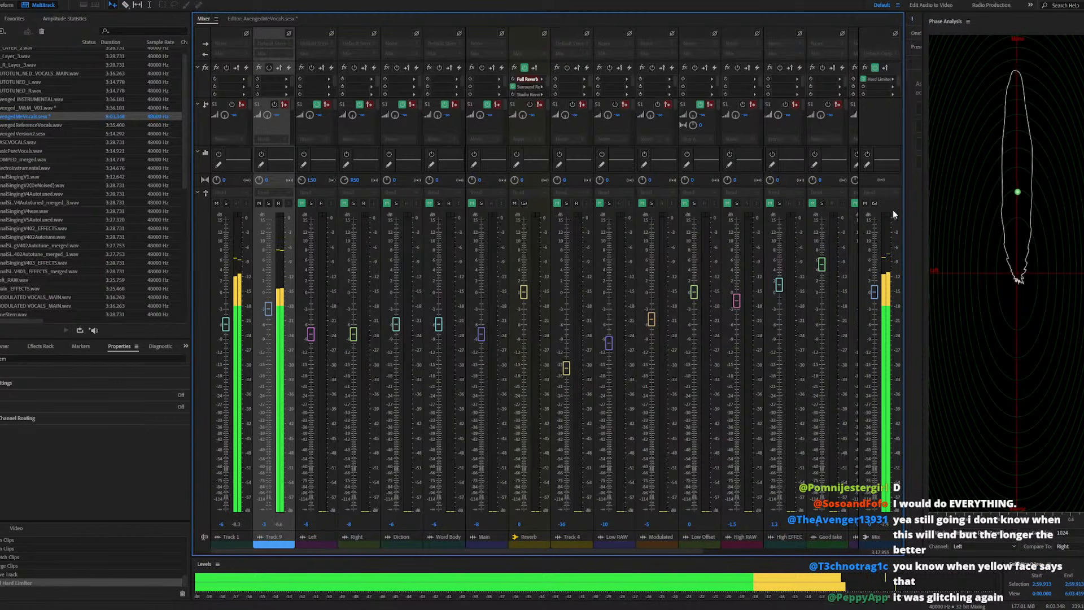
pyautogui.press('space')
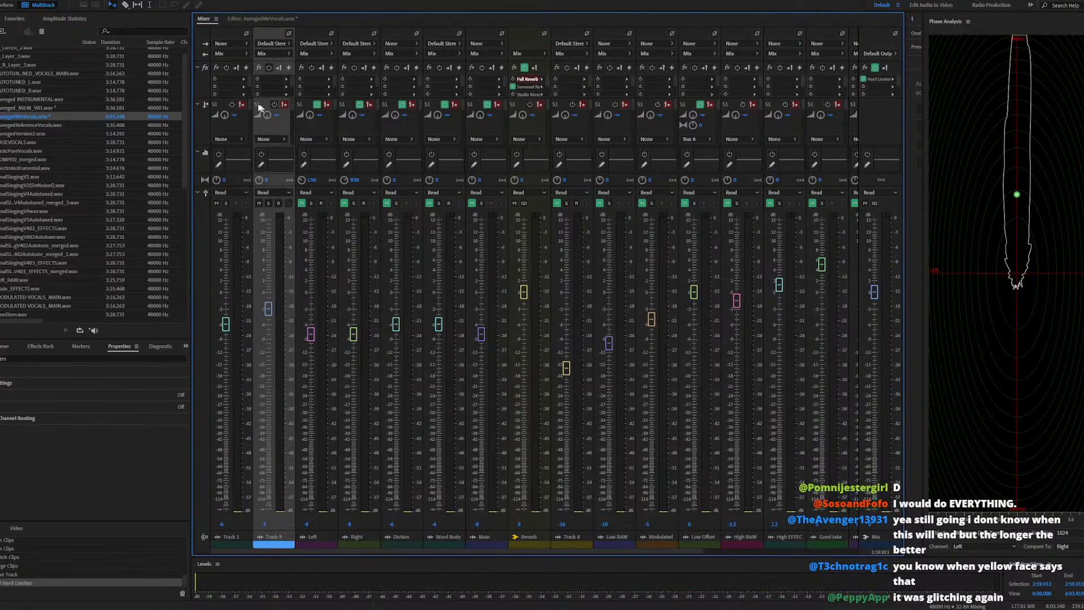
pyautogui.click(254, 19)
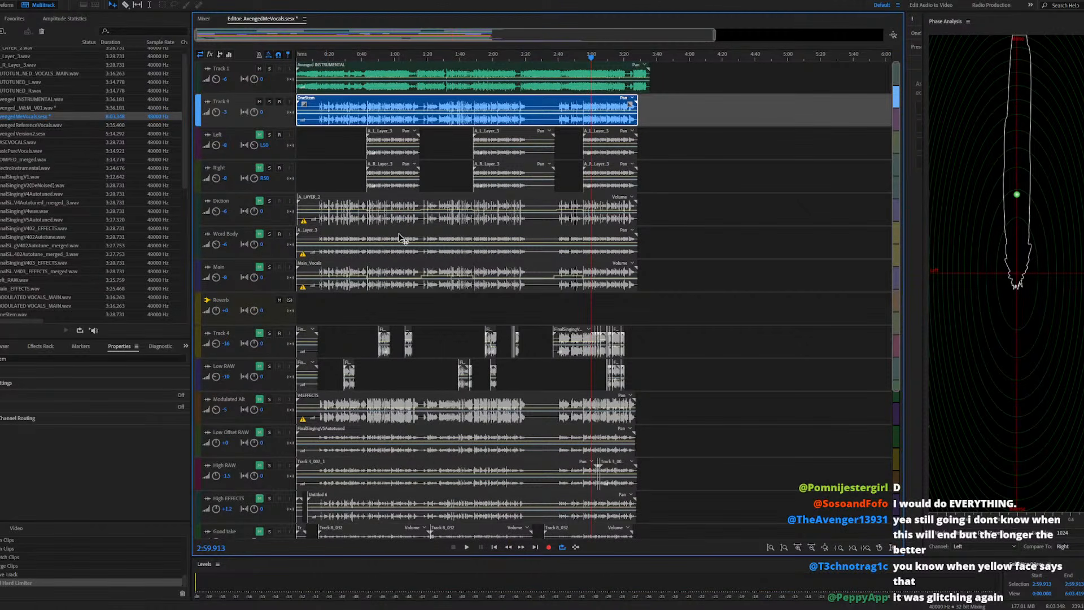
# Compare the mix at about 3:10, 1:36 and 1:59 by playing a short stretch from each point
pyautogui.click(608, 56)
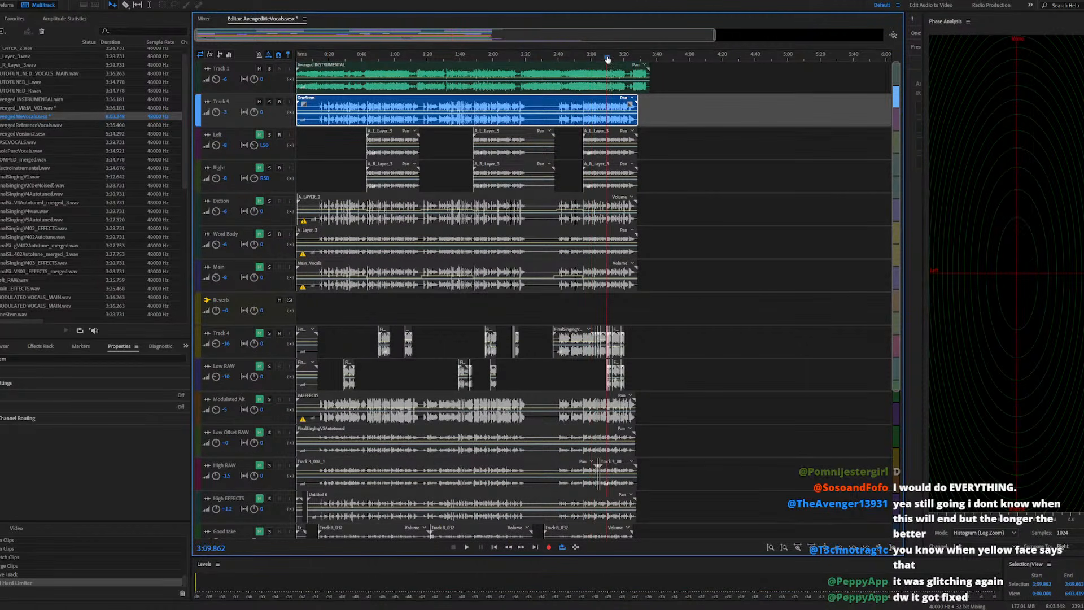
pyautogui.press('space')
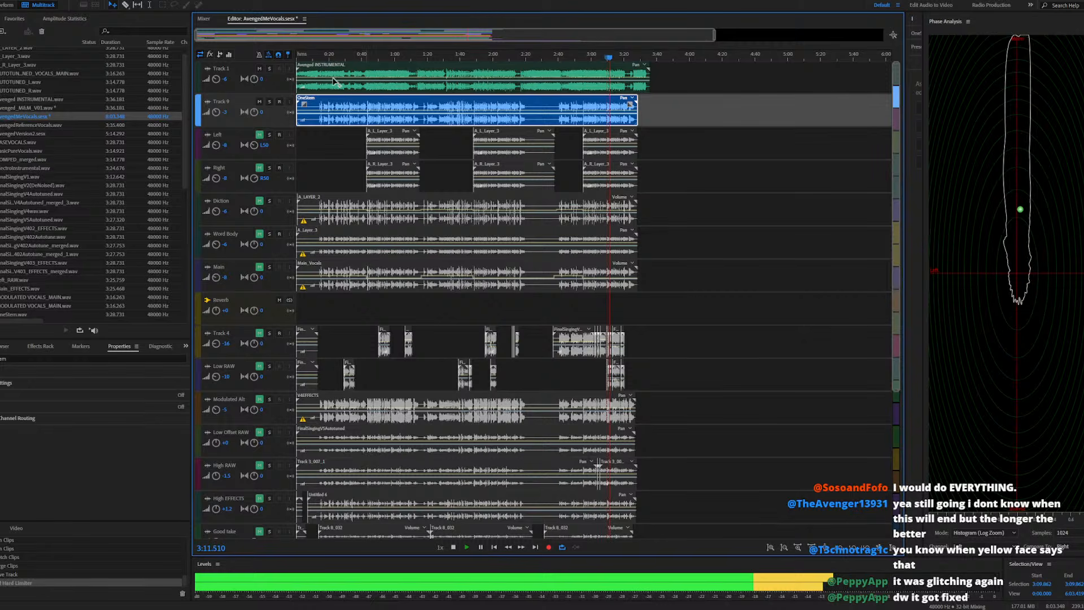
pyautogui.press('space')
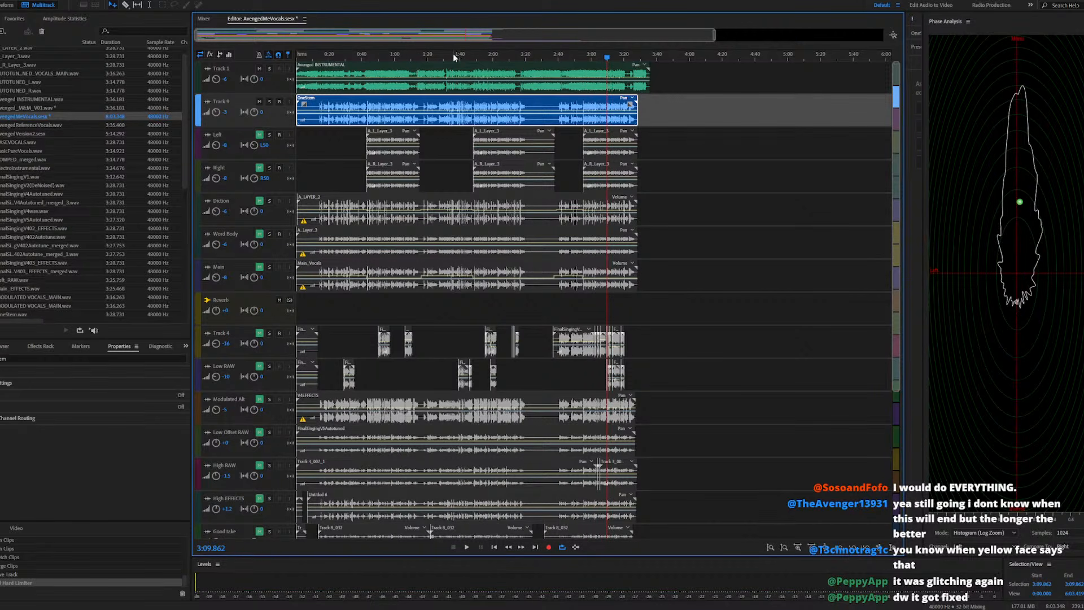
pyautogui.click(453, 54)
pyautogui.press('space')
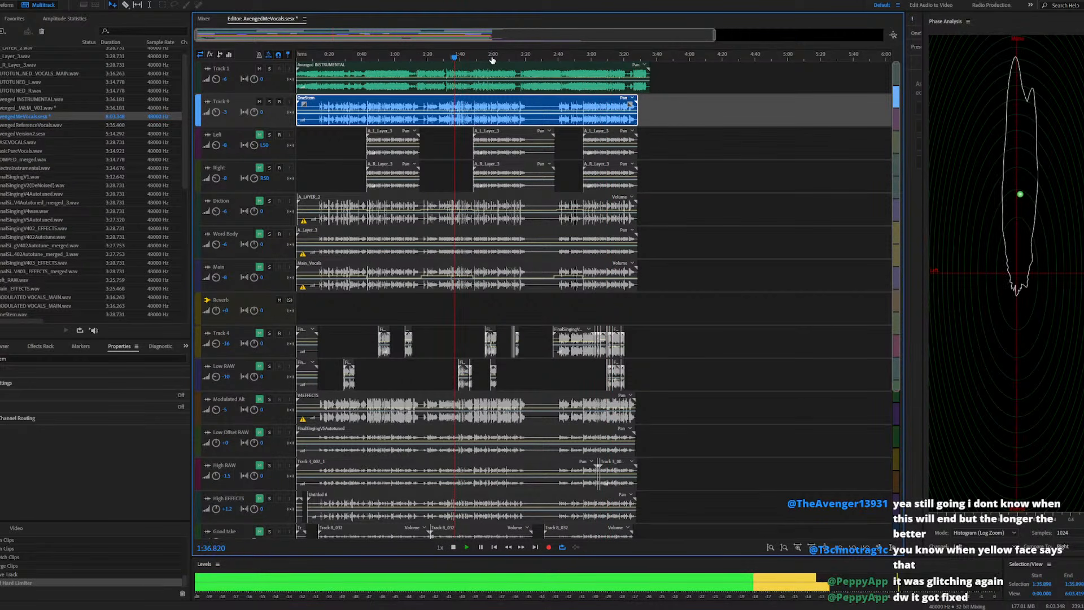
pyautogui.click(492, 57)
pyautogui.press('space')
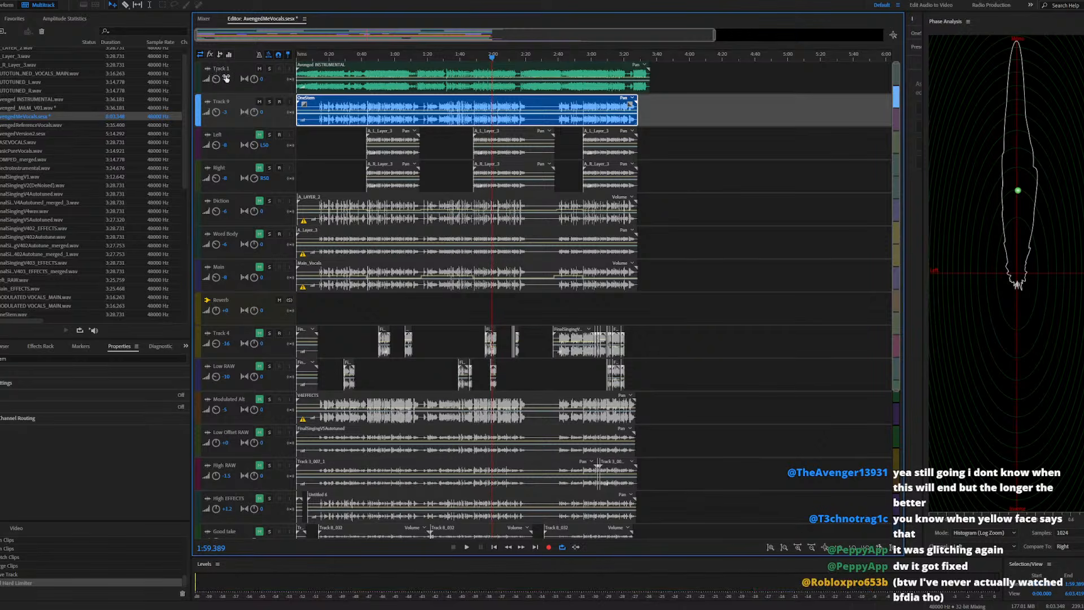
# Set the volume of Track 1 to -5 and Track 9 to -2
pyautogui.click(226, 78)
pyautogui.write('-5')
pyautogui.press('Return')
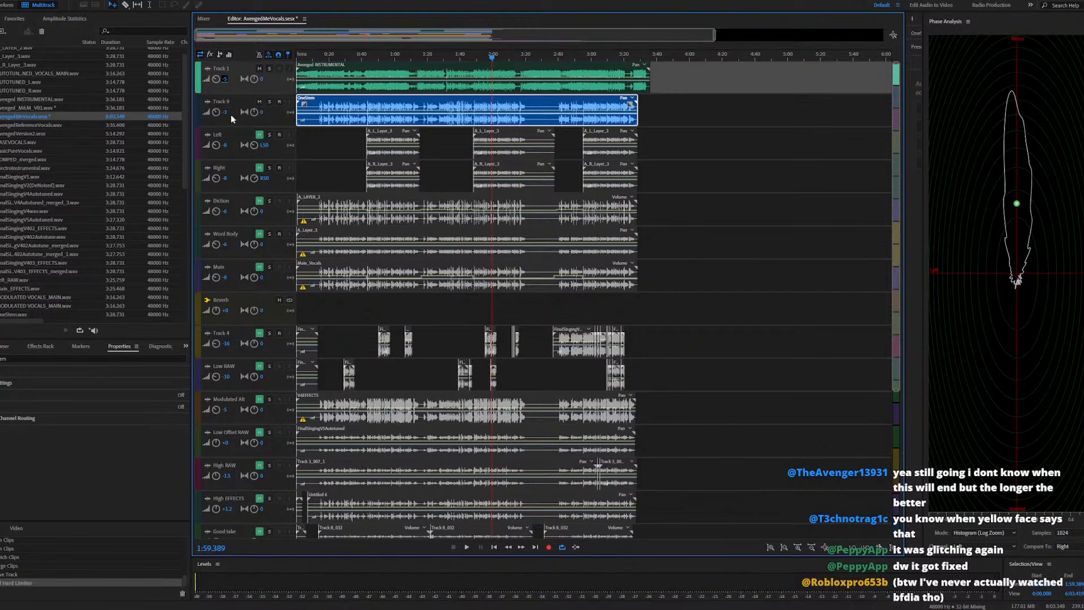
pyautogui.click(226, 112)
pyautogui.write('-2')
pyautogui.press('Return')
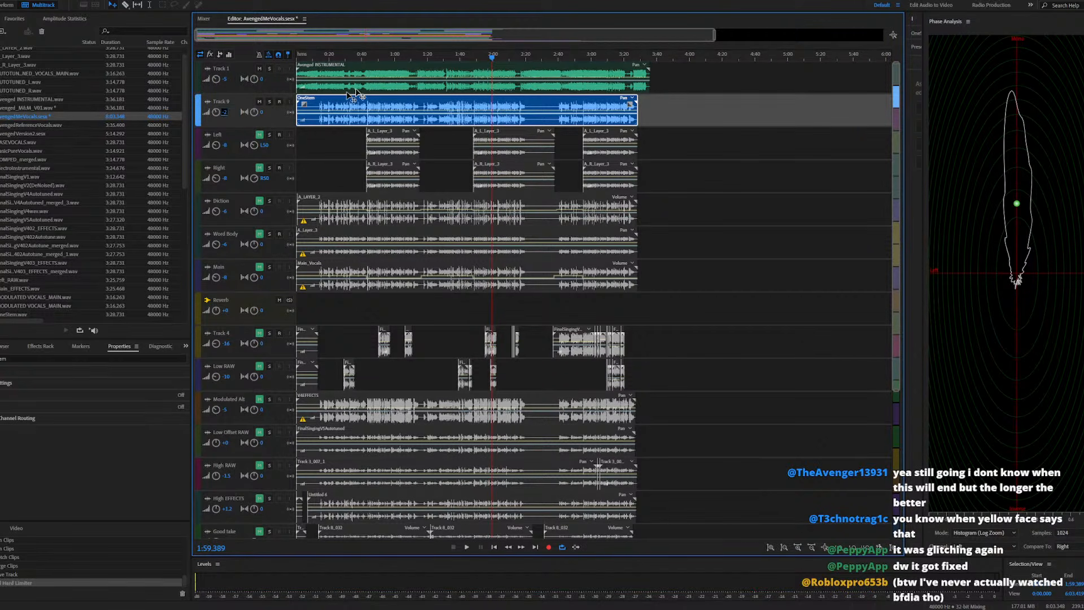
# Listen to the mix from about 1:59 and 3:00 to check the new track volumes
pyautogui.press('space')
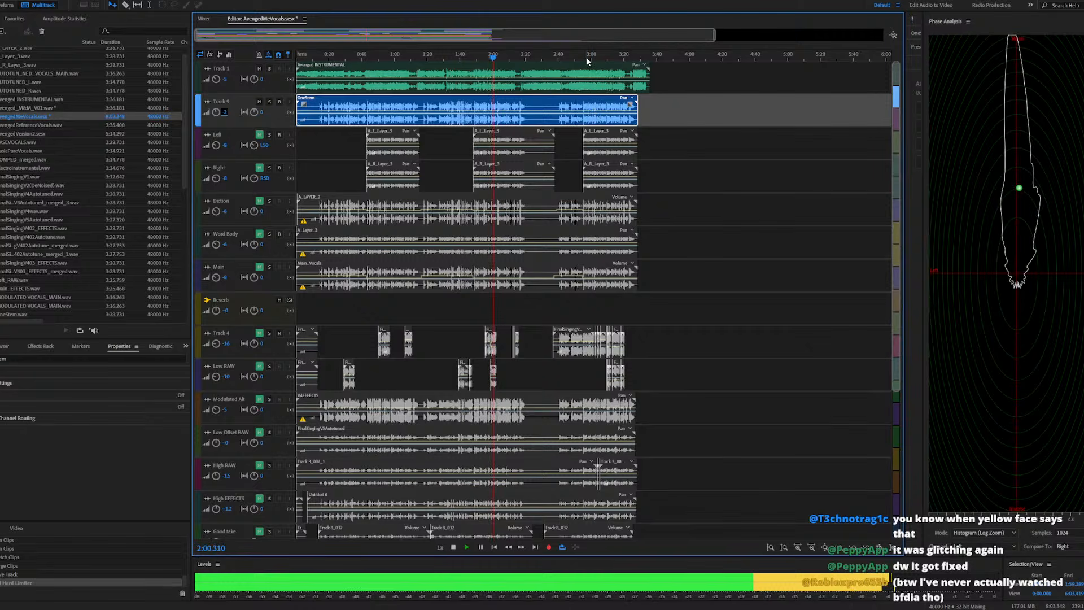
pyautogui.click(591, 58)
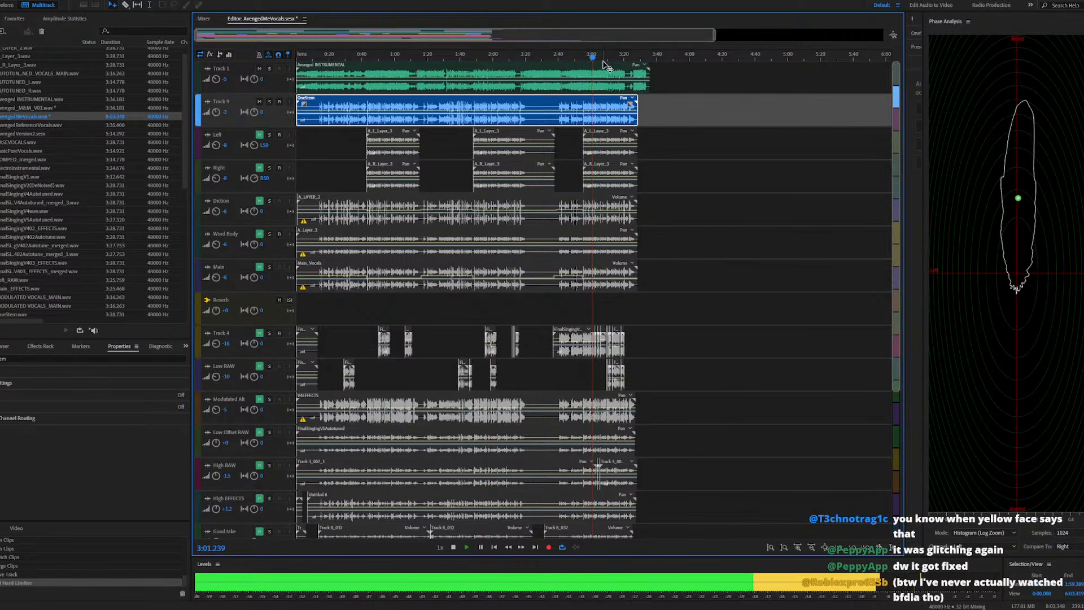
pyautogui.click(606, 66)
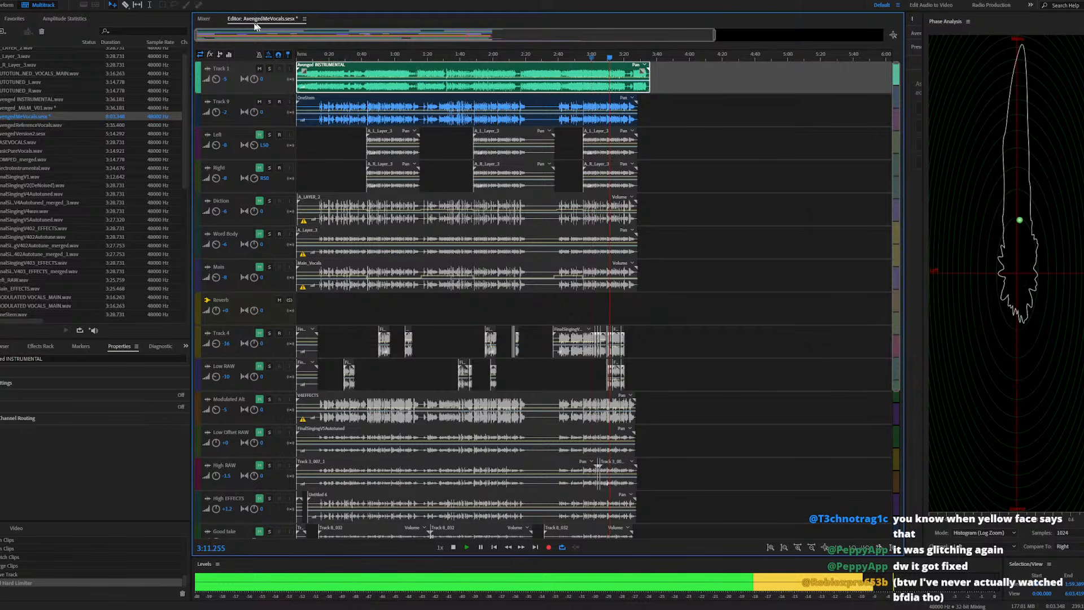
# Switch off the Hard Limiter on the Mix and the Surround Reverb on the Reverb bus, and save the session
pyautogui.click(204, 19)
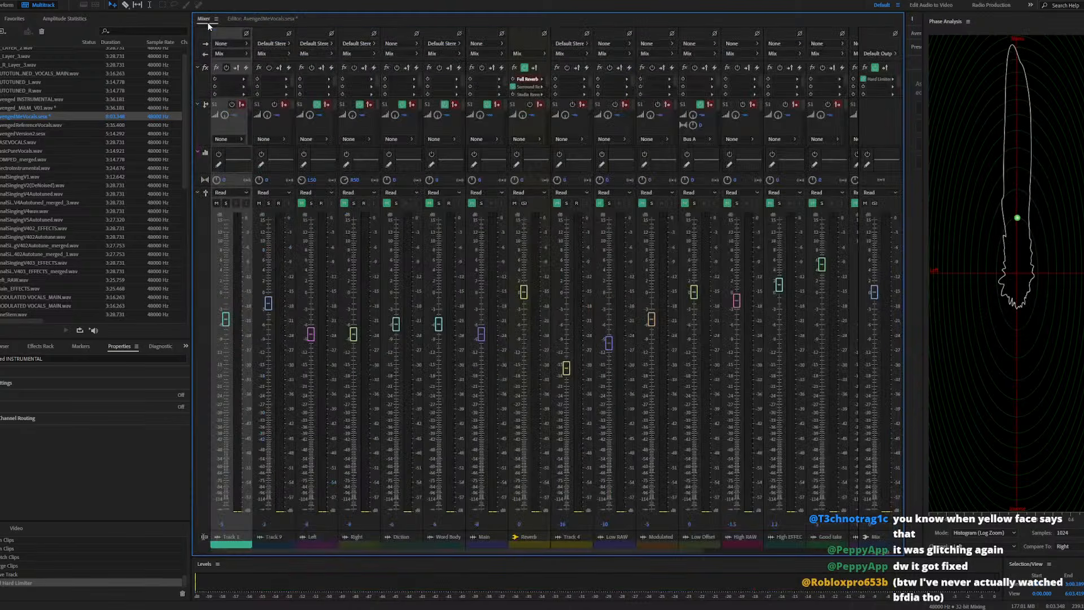
pyautogui.click(865, 83)
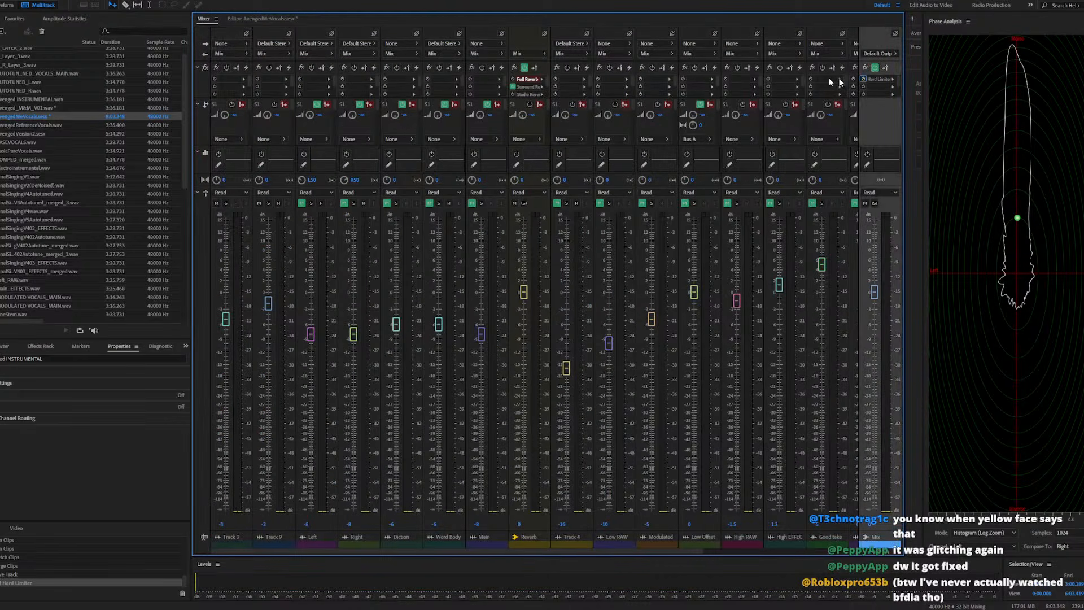
pyautogui.click(514, 87)
pyautogui.click(255, 18)
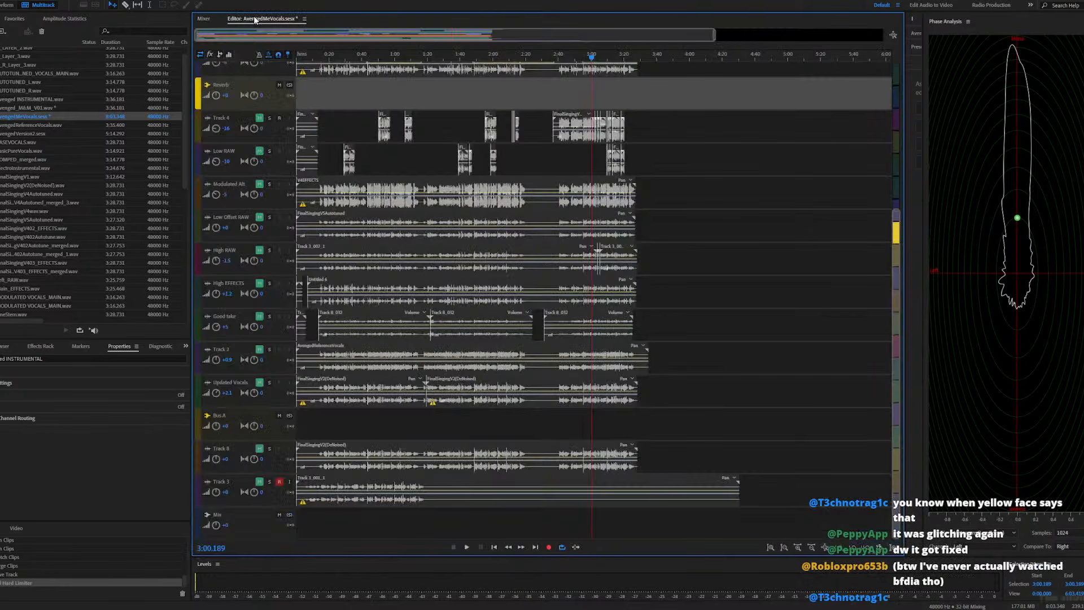
pyautogui.hotkey('ctrl', 's')
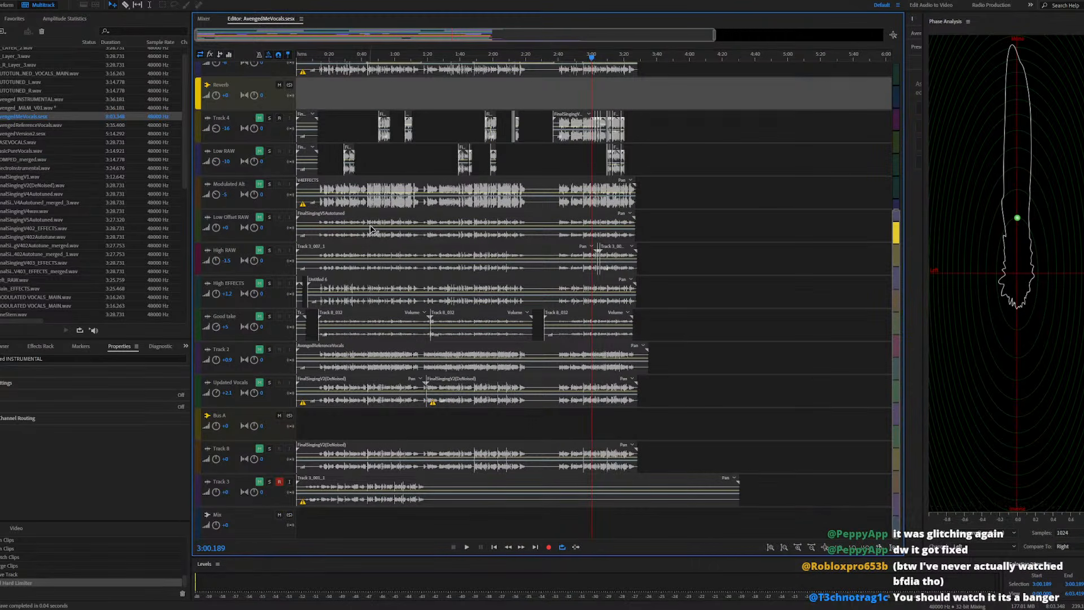
# Play the session from about 3:00 and check the track and master levels in the mixer without the limiter
pyautogui.scroll(5, 372, 229)
pyautogui.press('space')
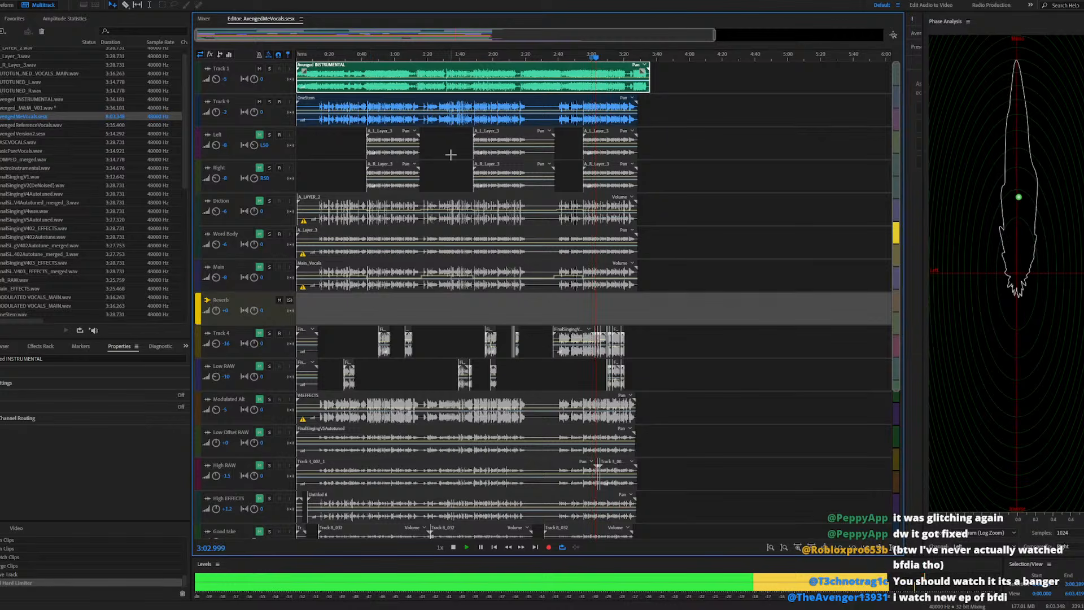
pyautogui.click(203, 19)
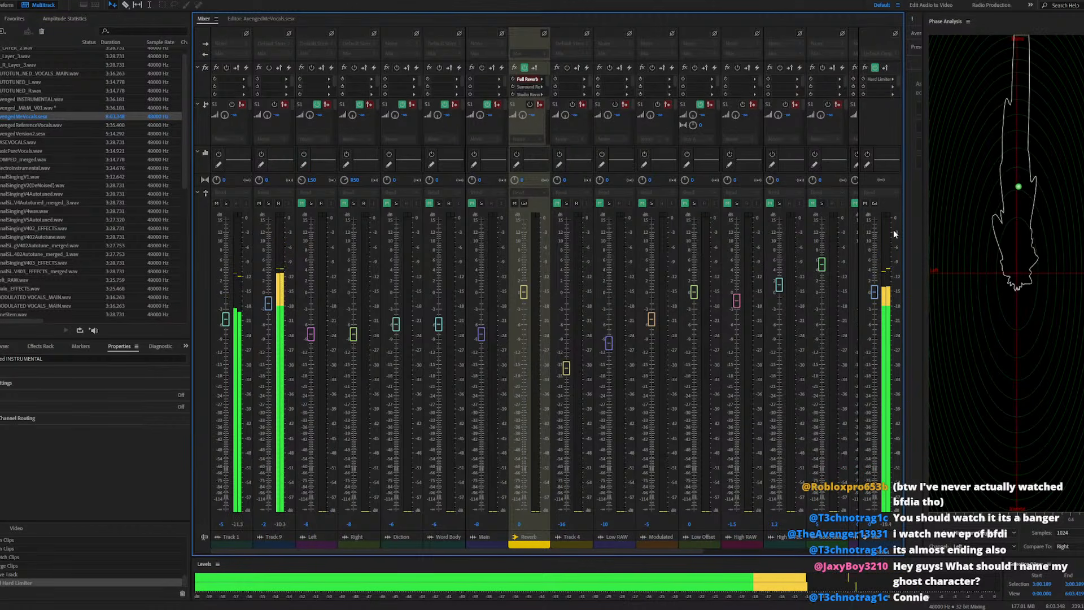
pyautogui.press('space')
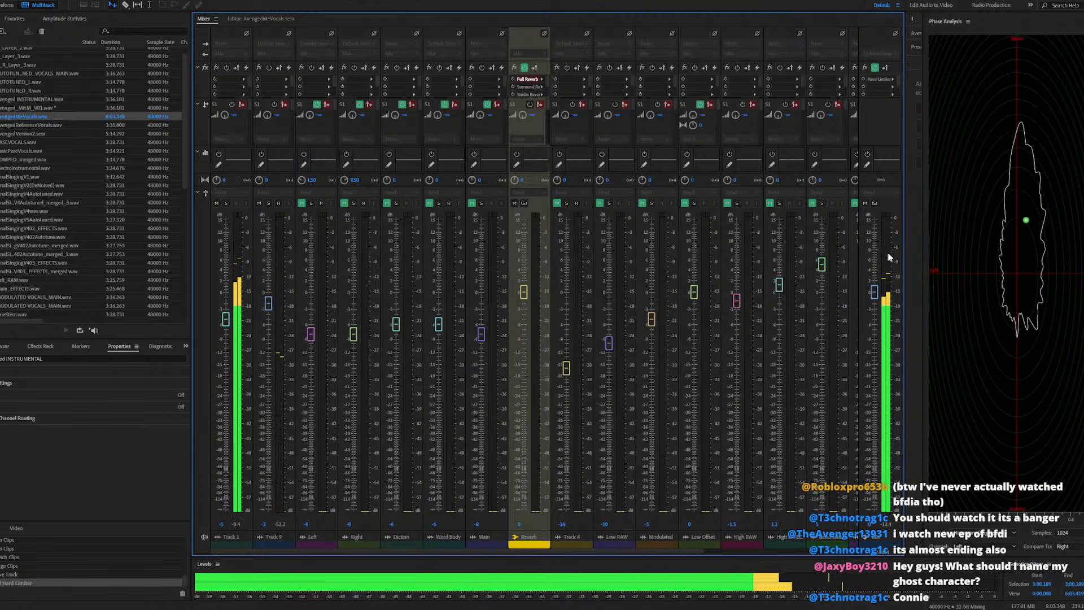
# Return to the multitrack editor and play a short stretch of the session from about 0:43
pyautogui.click(244, 22)
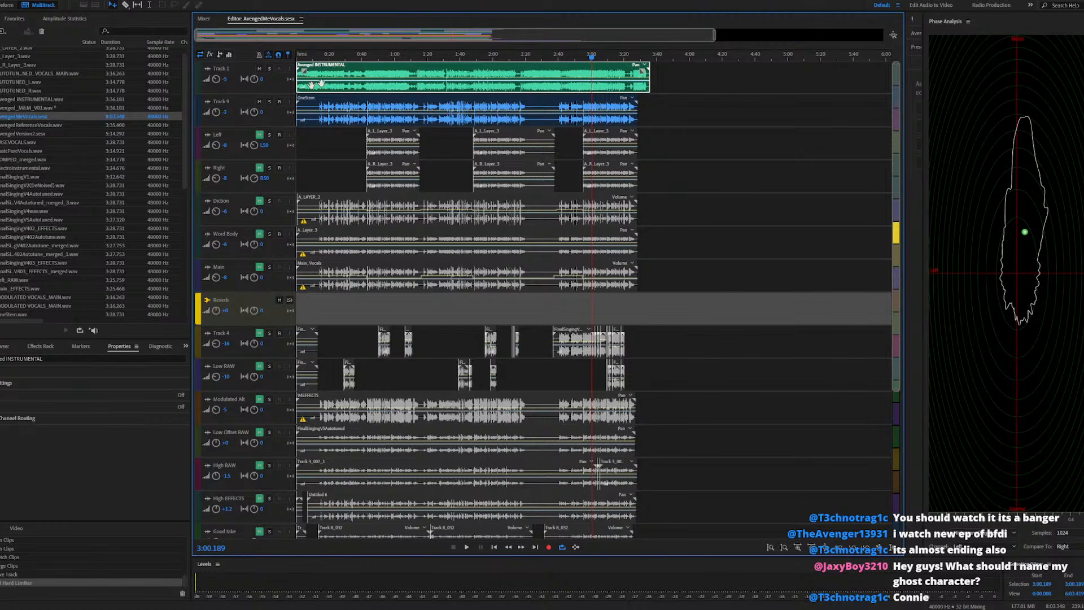
pyautogui.click(368, 58)
pyautogui.press('space')
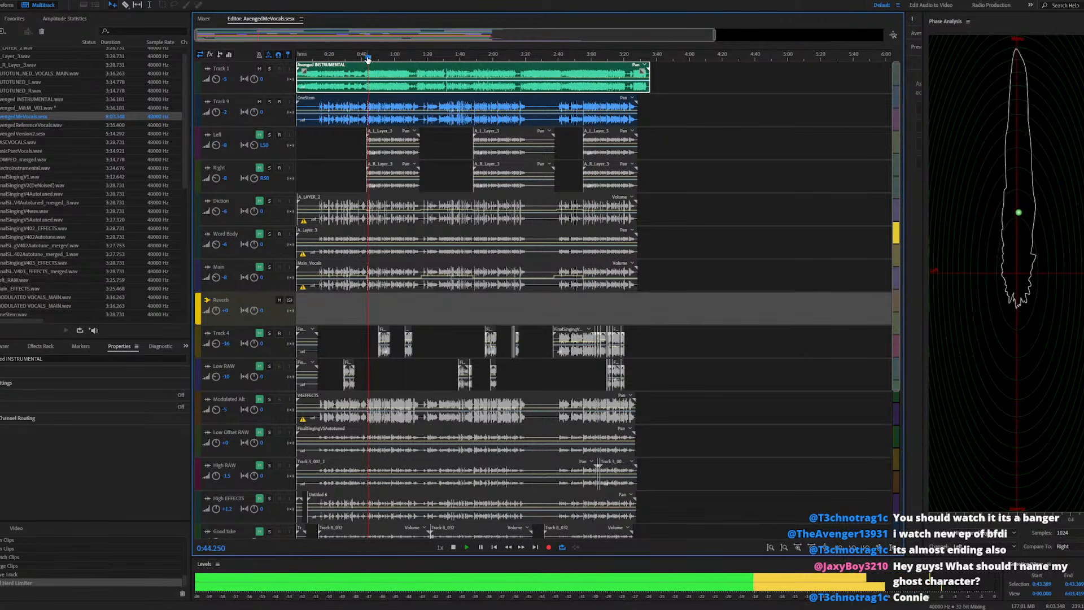
pyautogui.press('space')
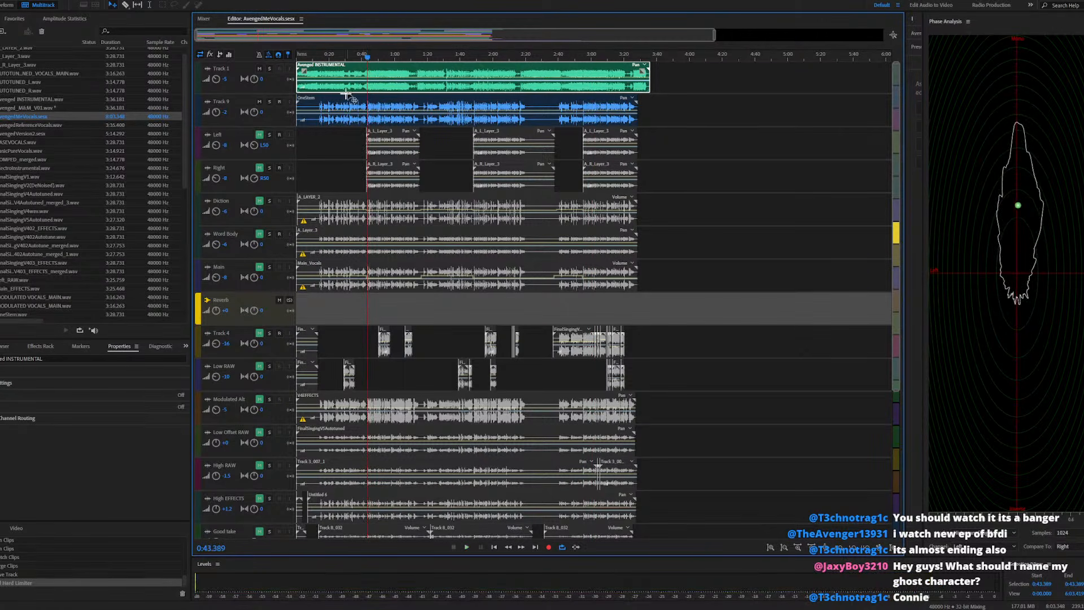
# Set Track 9's volume to -1 dB and Track 1's to -4 dB, and play the mix from about 0:43
pyautogui.click(224, 113)
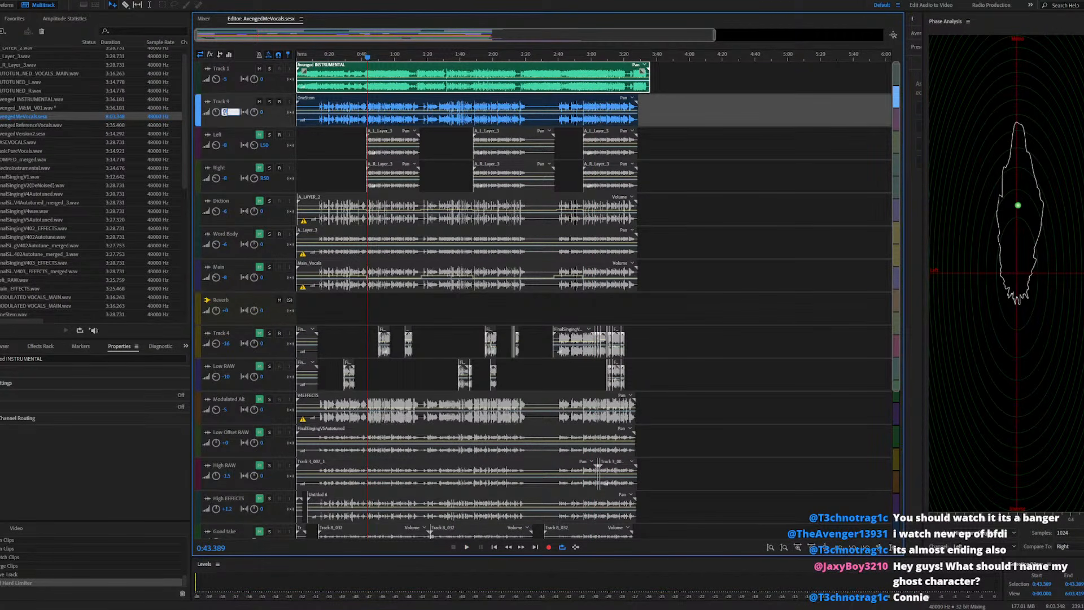
pyautogui.click(225, 82)
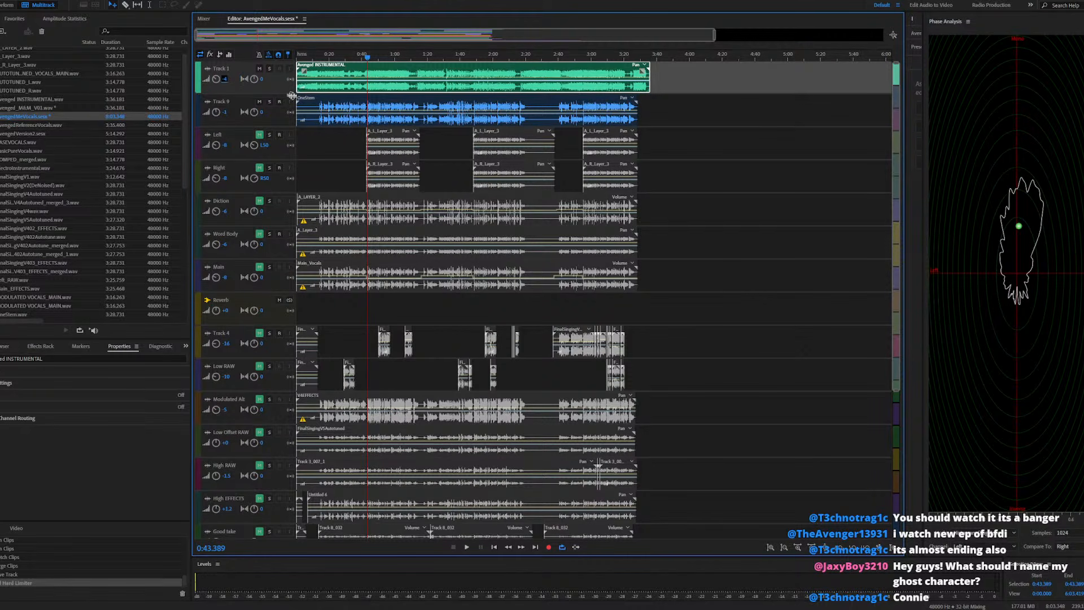
pyautogui.press('space')
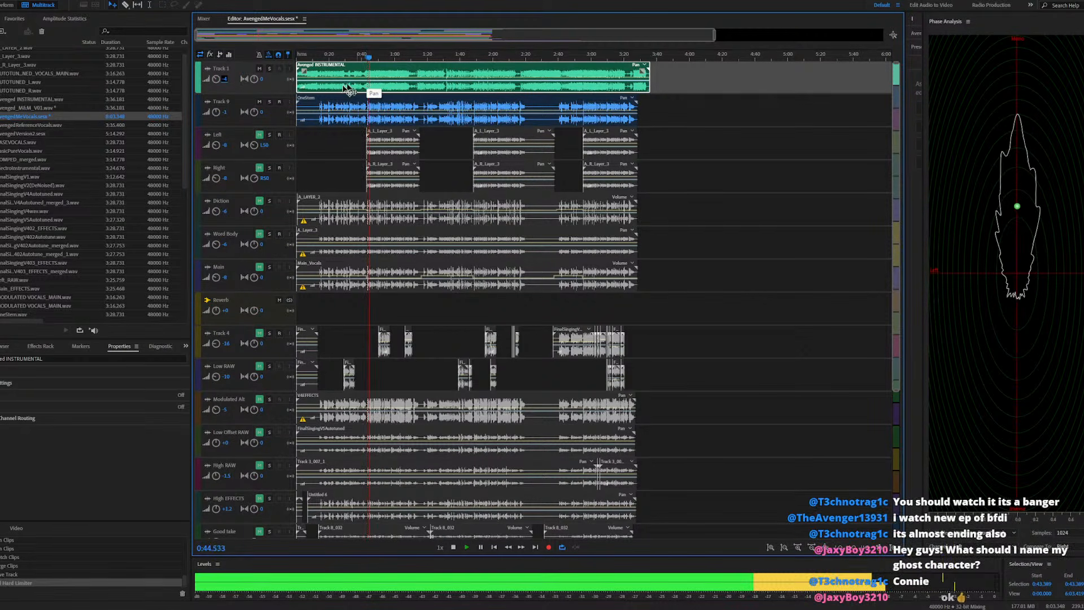
# Raise the instrumental on Track 1 to -3.5 dB while listening to the mix around 0:46 and 1:00
pyautogui.click(225, 79)
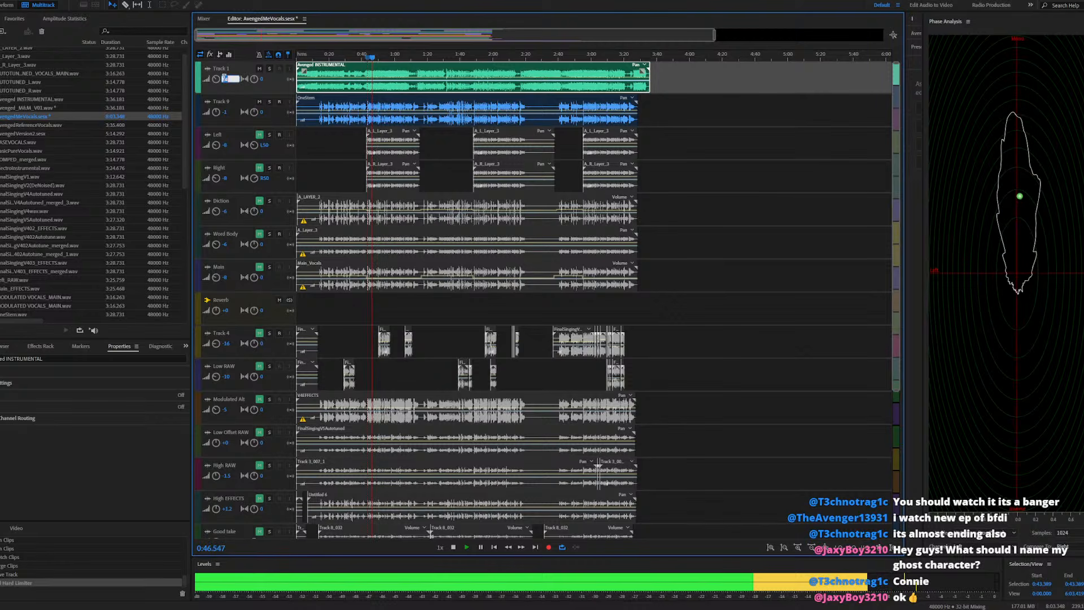
pyautogui.press('Return')
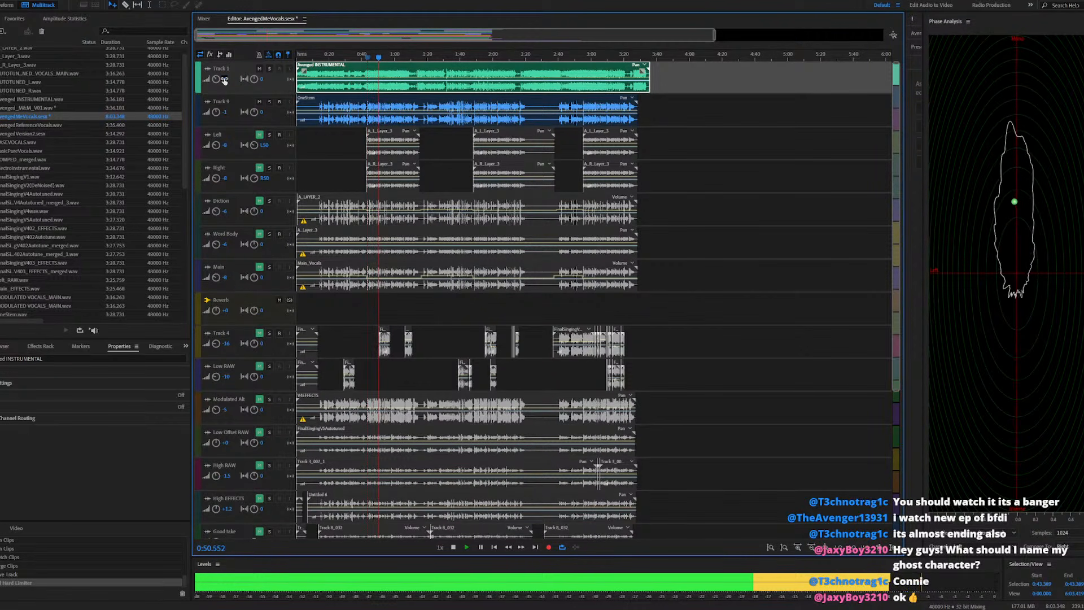
pyautogui.click(395, 56)
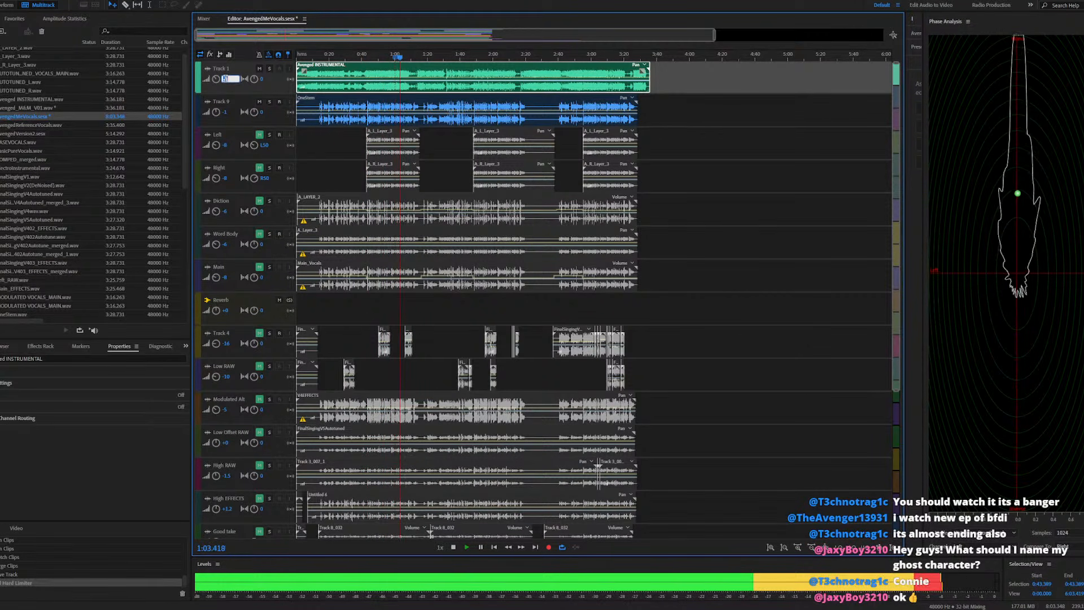
pyautogui.press('Return')
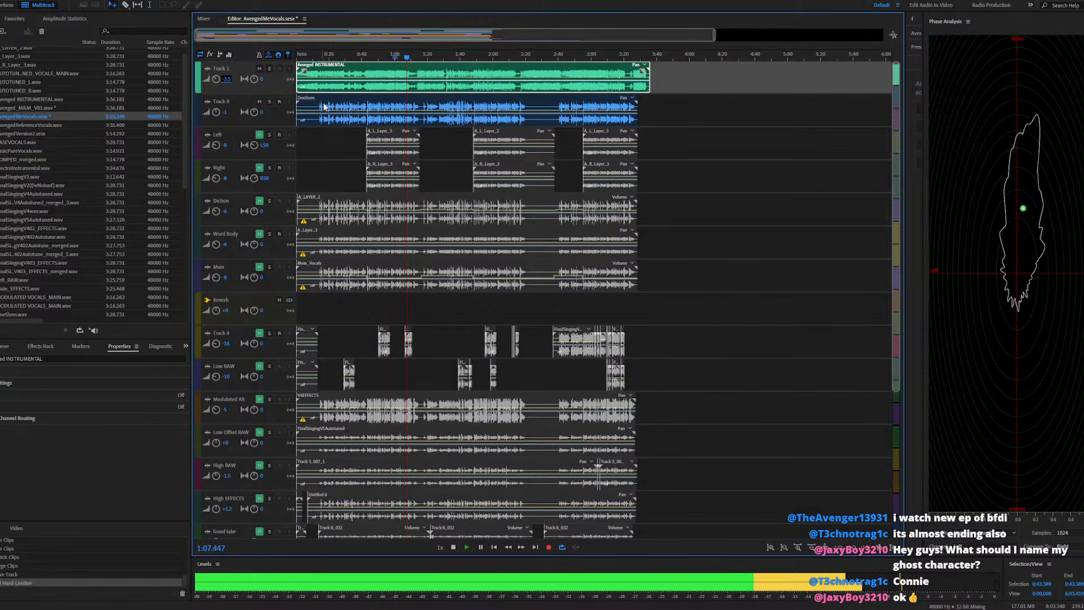
# Listen to the mix from about 1:33, 1:55 and 2:55 to judge the vocal balance, and stop playback at about 3:09
pyautogui.scroll(5, 332, 89)
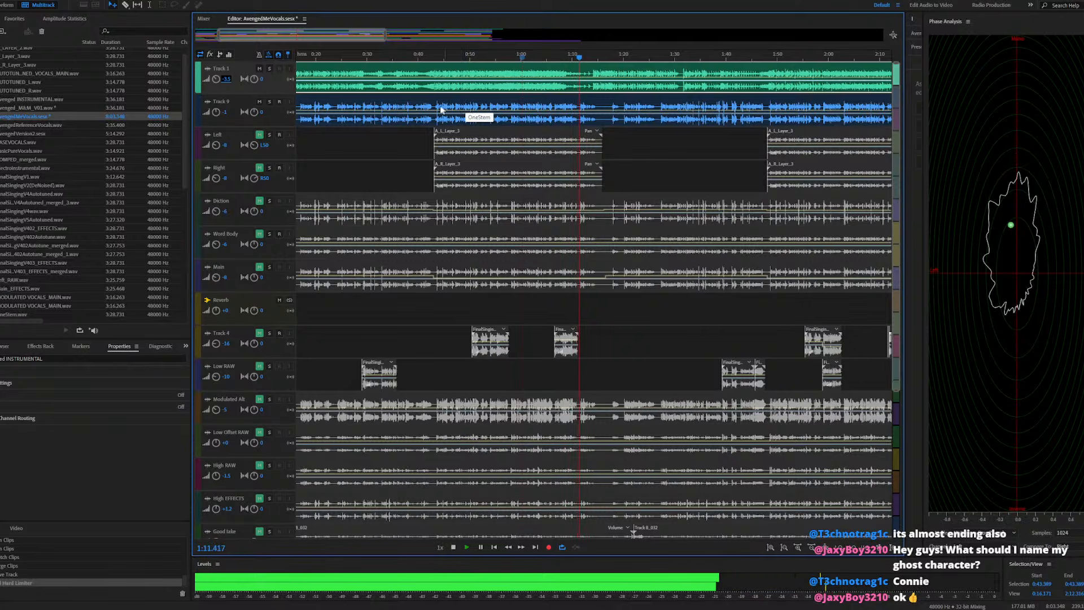
pyautogui.scroll(-2, 446, 110)
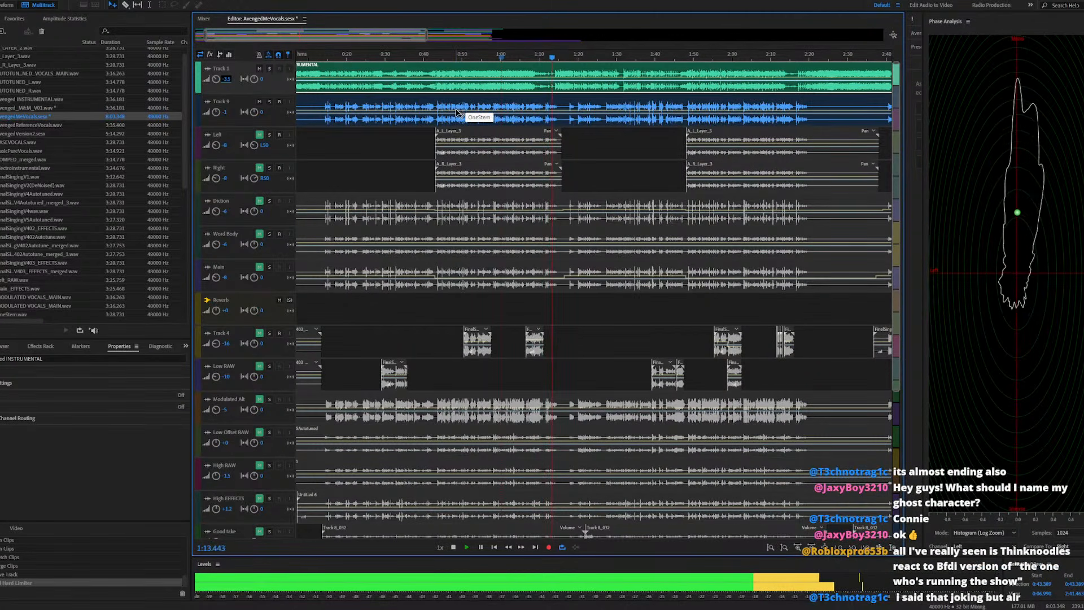
pyautogui.click(629, 57)
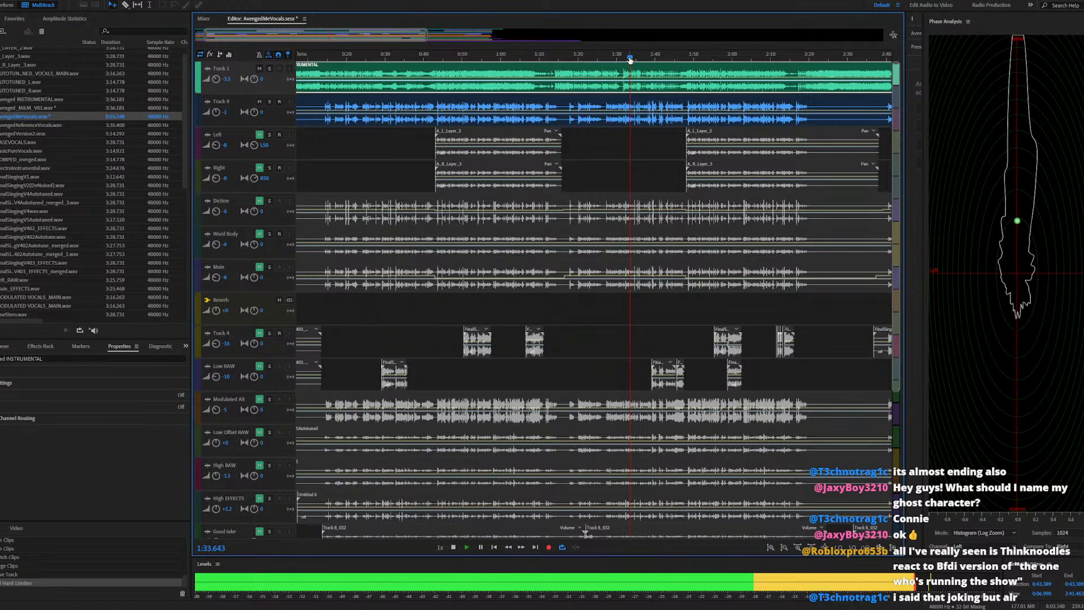
pyautogui.click(711, 58)
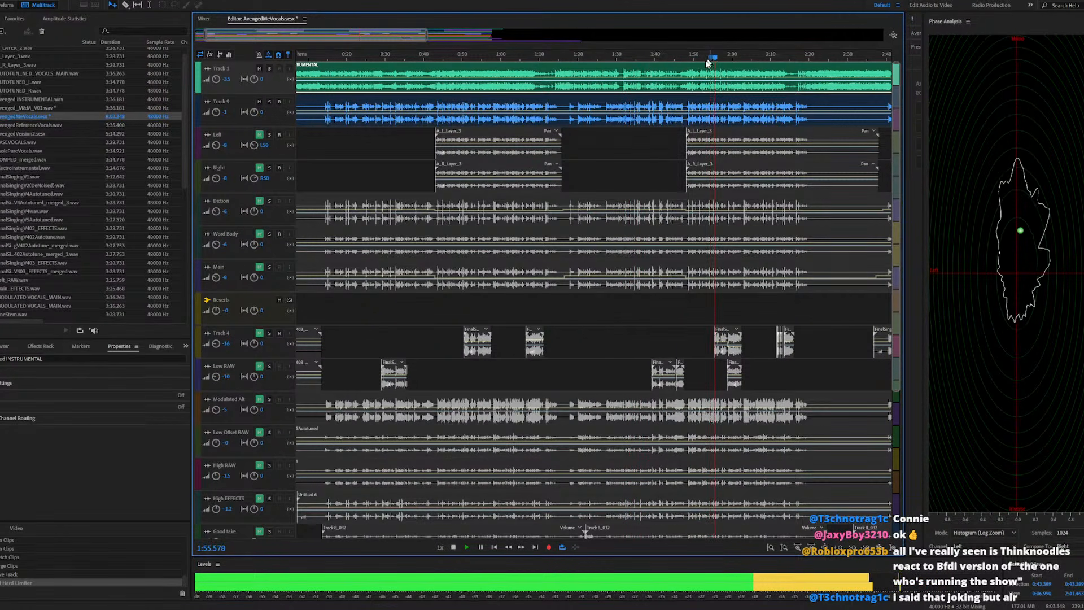
pyautogui.scroll(-3, 398, 163)
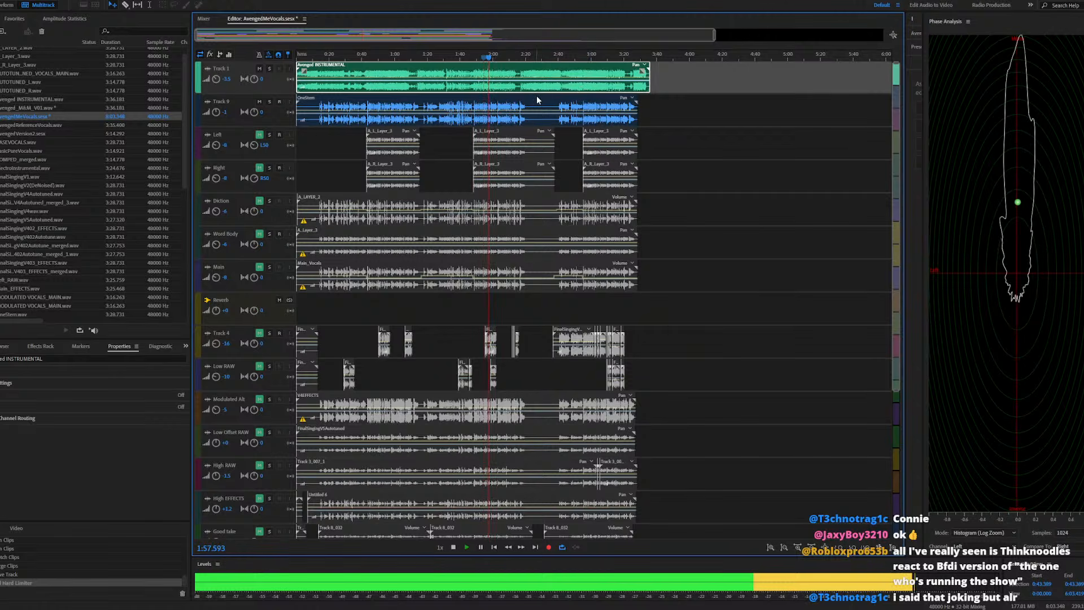
pyautogui.scroll(1, 529, 84)
pyautogui.scroll(4, 529, 78)
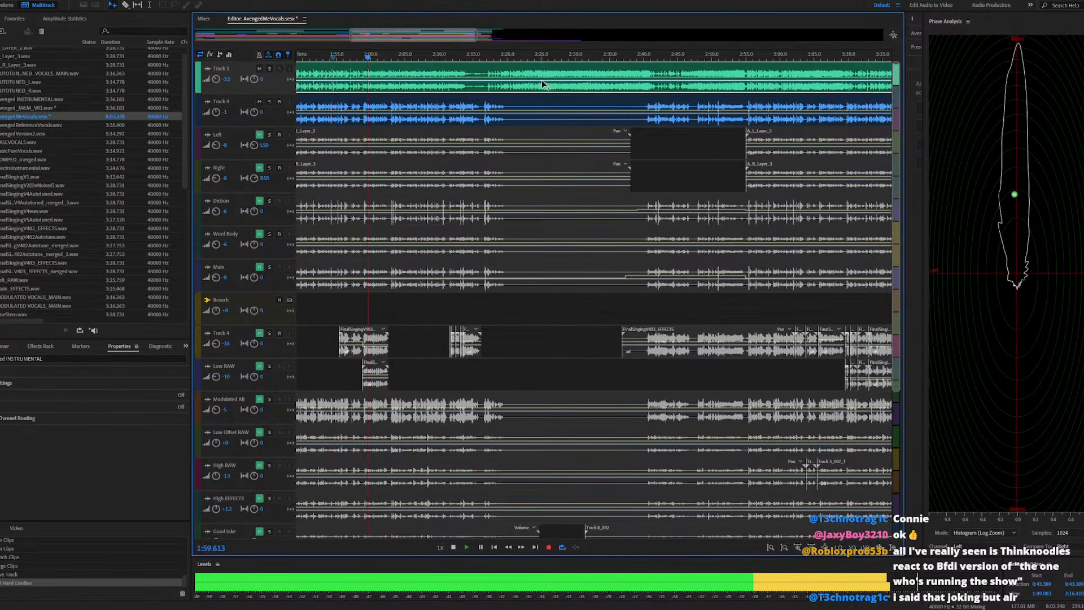
pyautogui.click(741, 54)
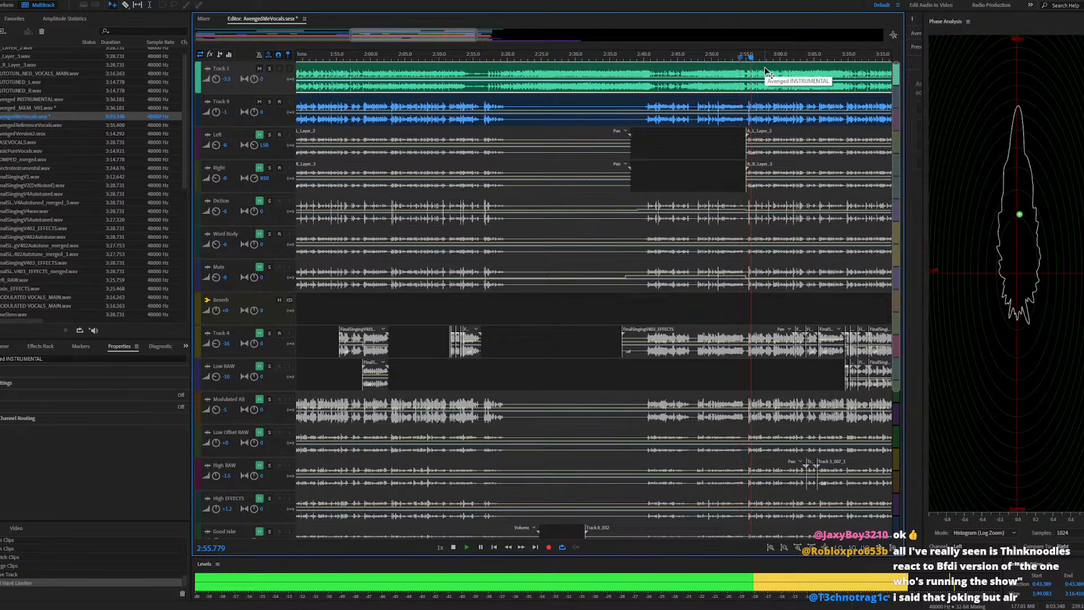
pyautogui.scroll(-2, 513, 132)
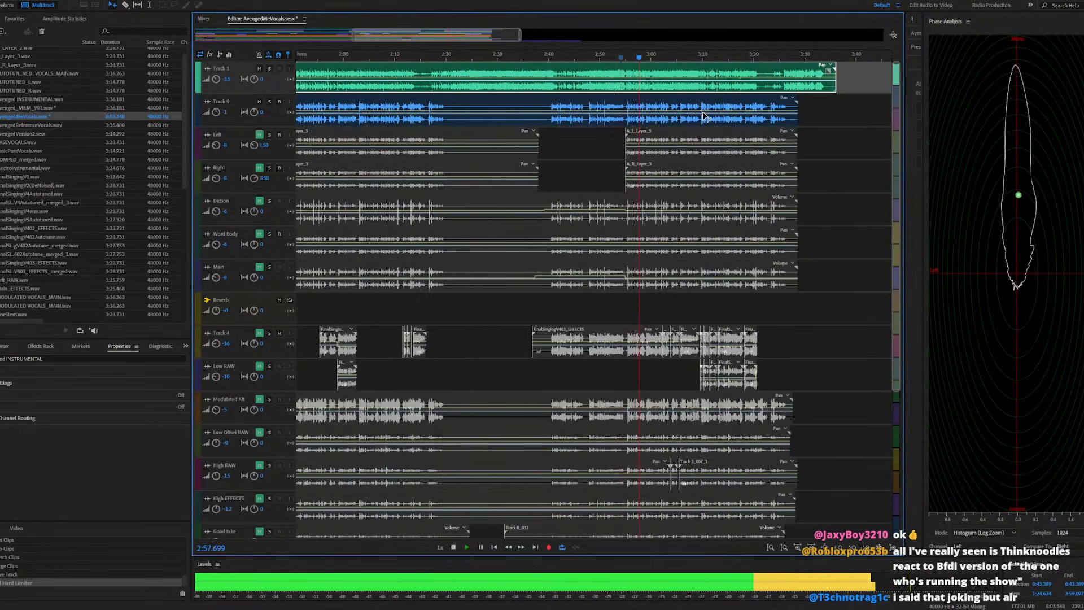
pyautogui.scroll(5, 688, 62)
pyautogui.click(670, 56)
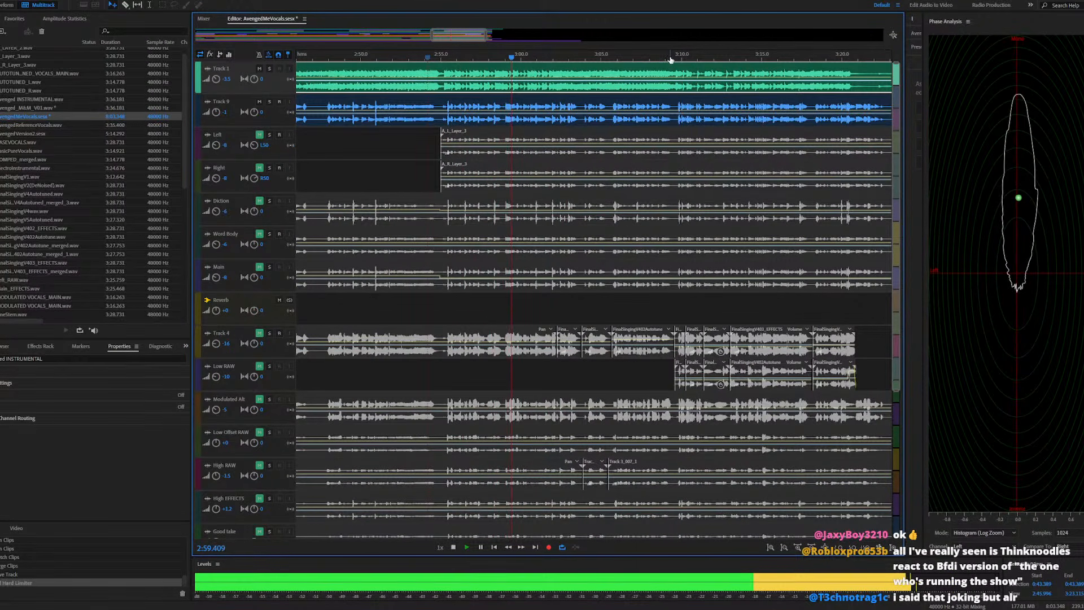
pyautogui.press('space')
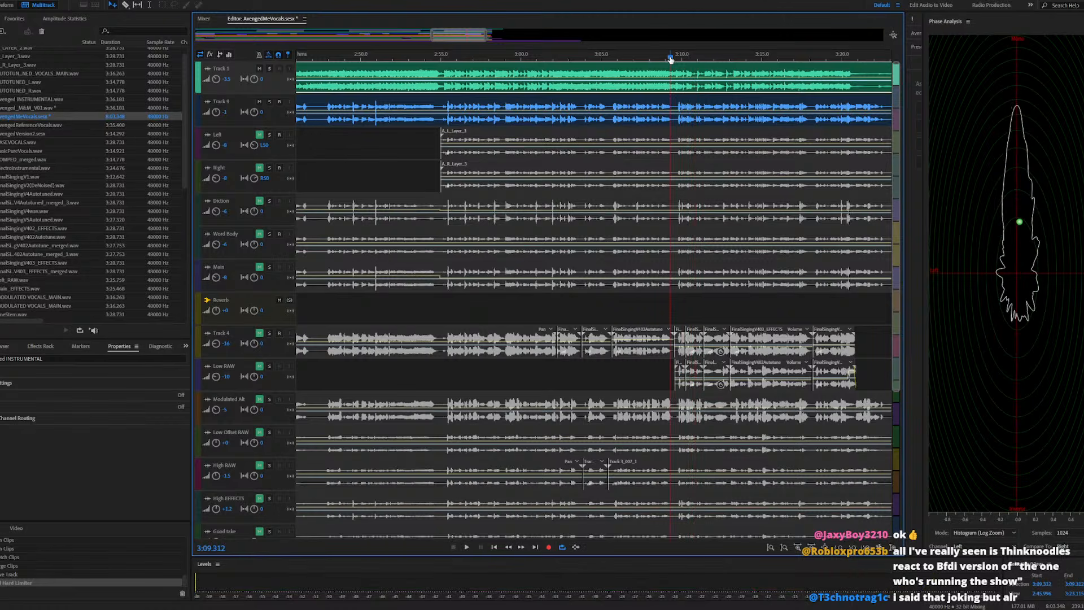
# Export a multitrack mixdown of the entire session as TwoStem.wav
pyautogui.scroll(-6, 480, 174)
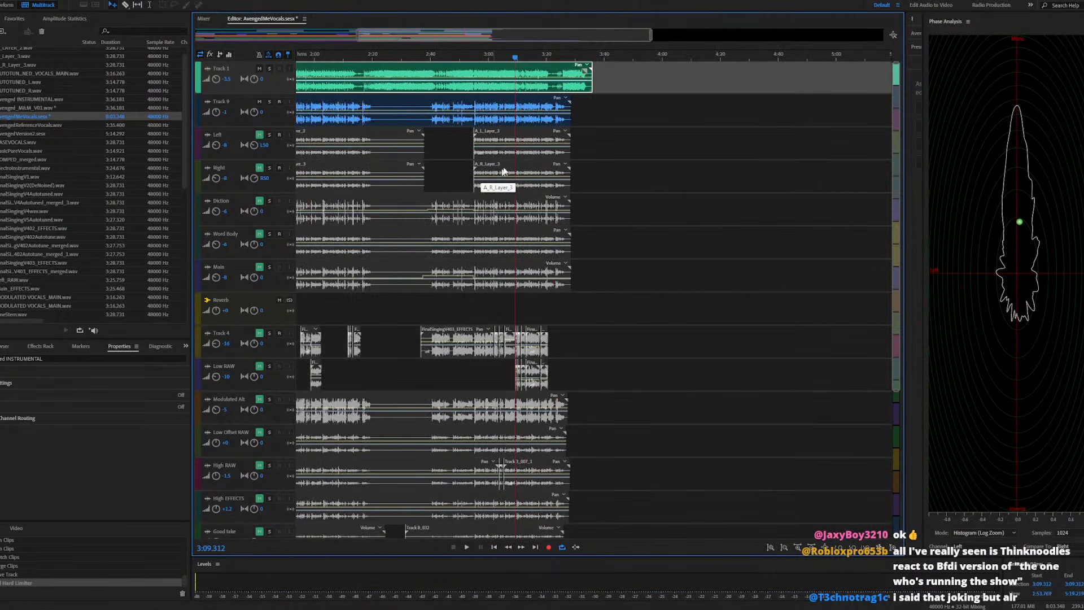
pyautogui.scroll(-5, 581, 125)
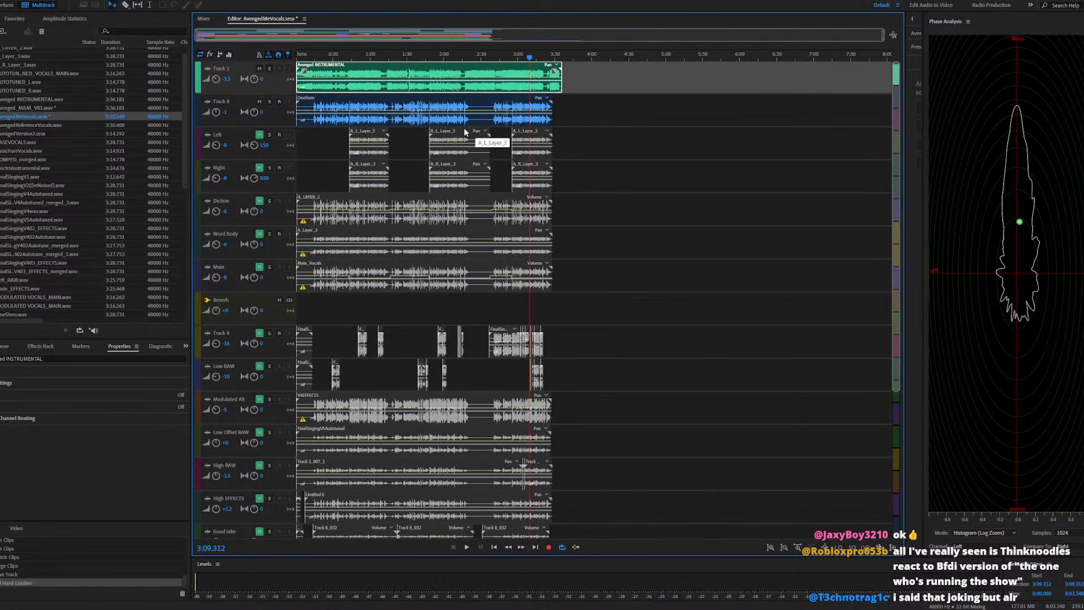
pyautogui.click(2, 10)
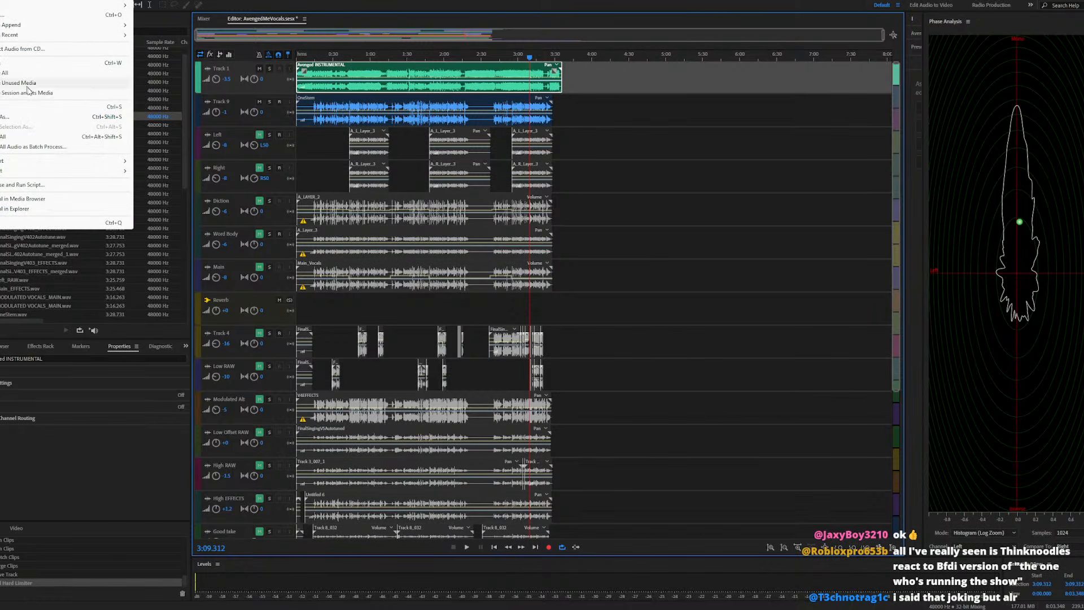
pyautogui.moveTo(14, 175)
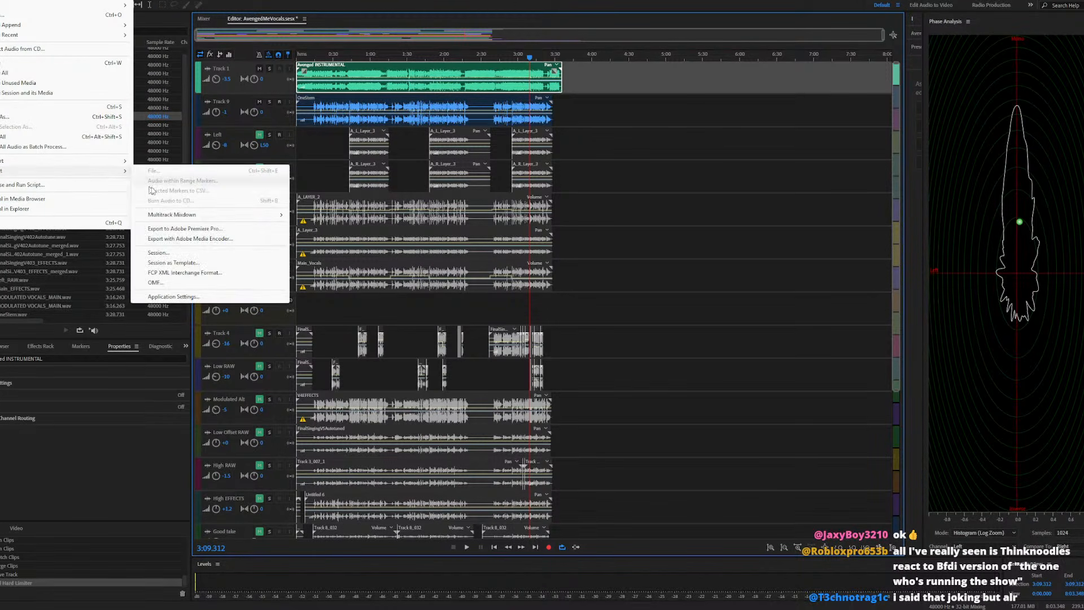
pyautogui.moveTo(232, 218)
pyautogui.click(316, 225)
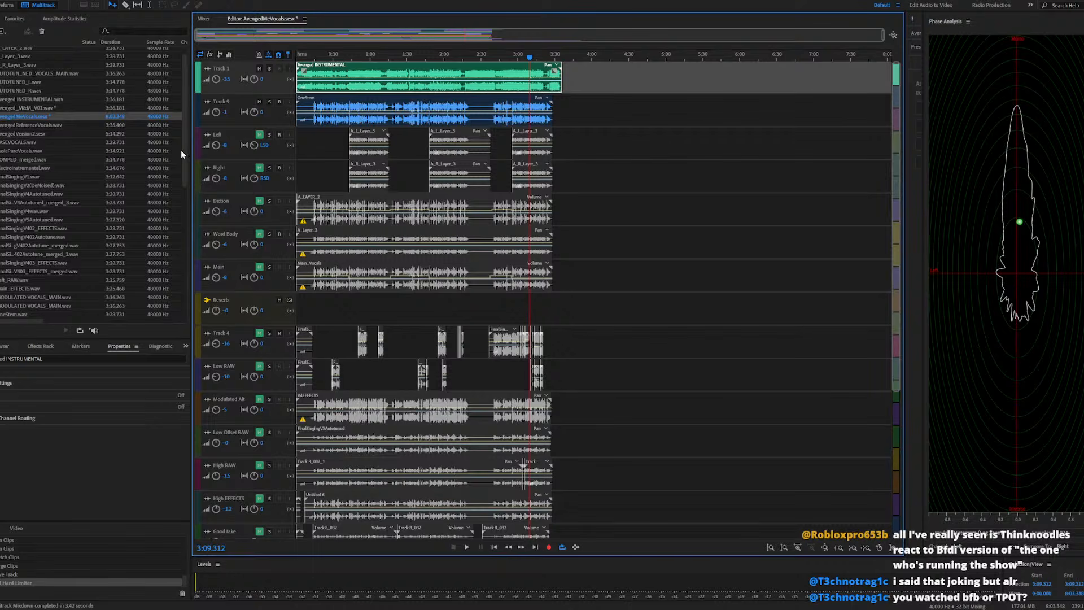
# Open the exported TwoStem.wav from the file list and scan its amplitude statistics to check the loudness
pyautogui.moveTo(181, 154); pyautogui.dragTo(171, 272)
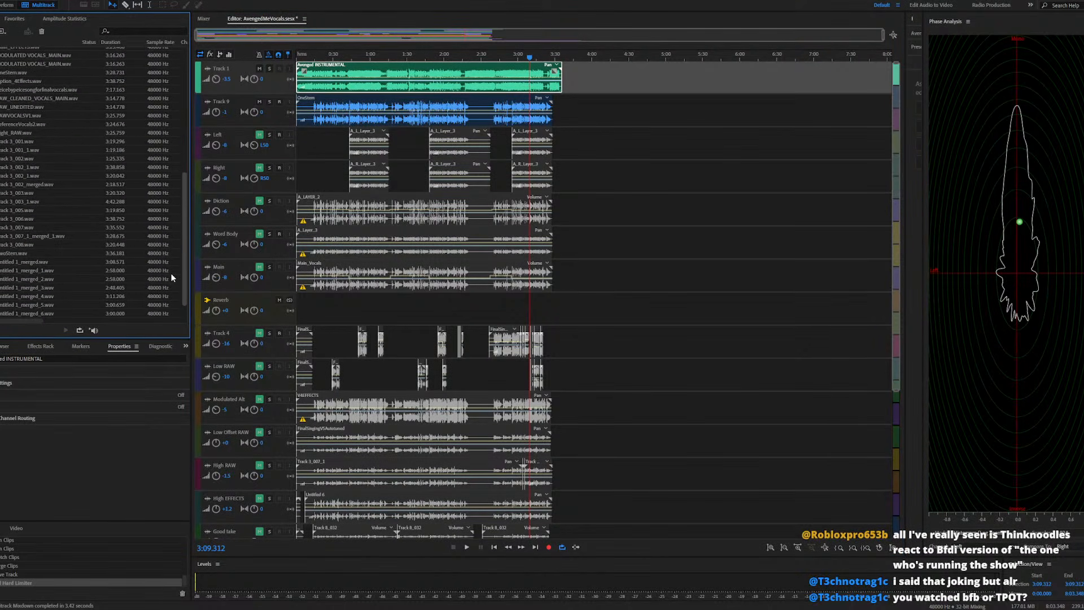
pyautogui.doubleClick(24, 255)
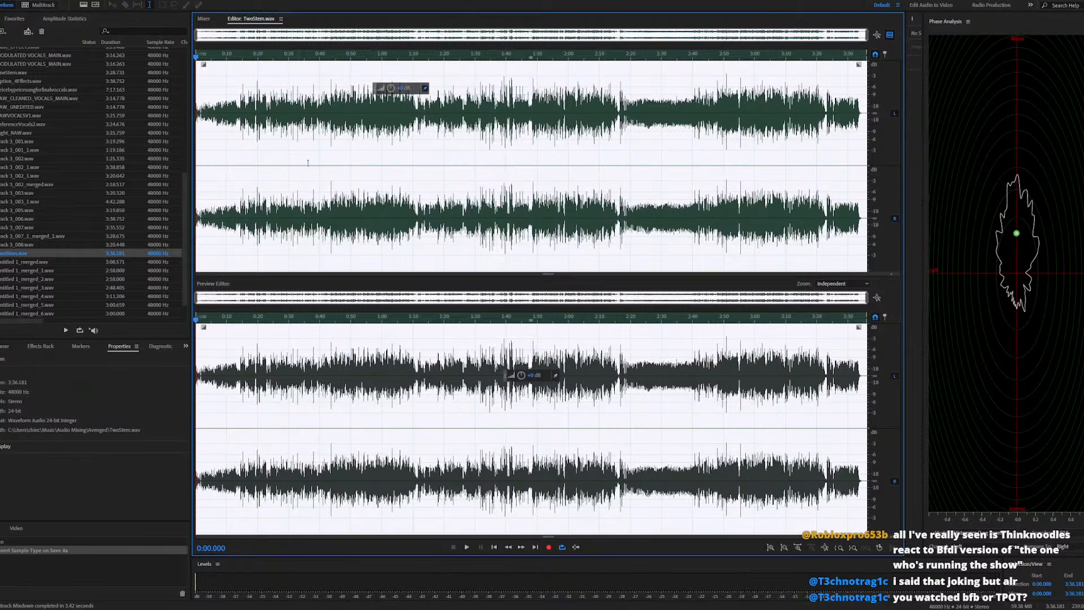
pyautogui.click(351, 190)
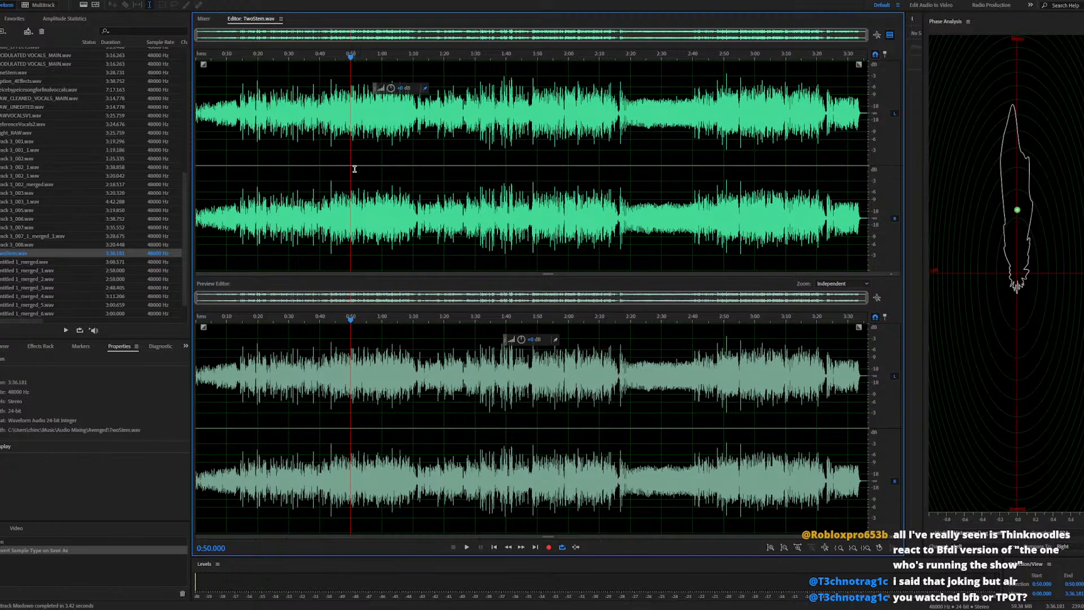
pyautogui.click(62, 20)
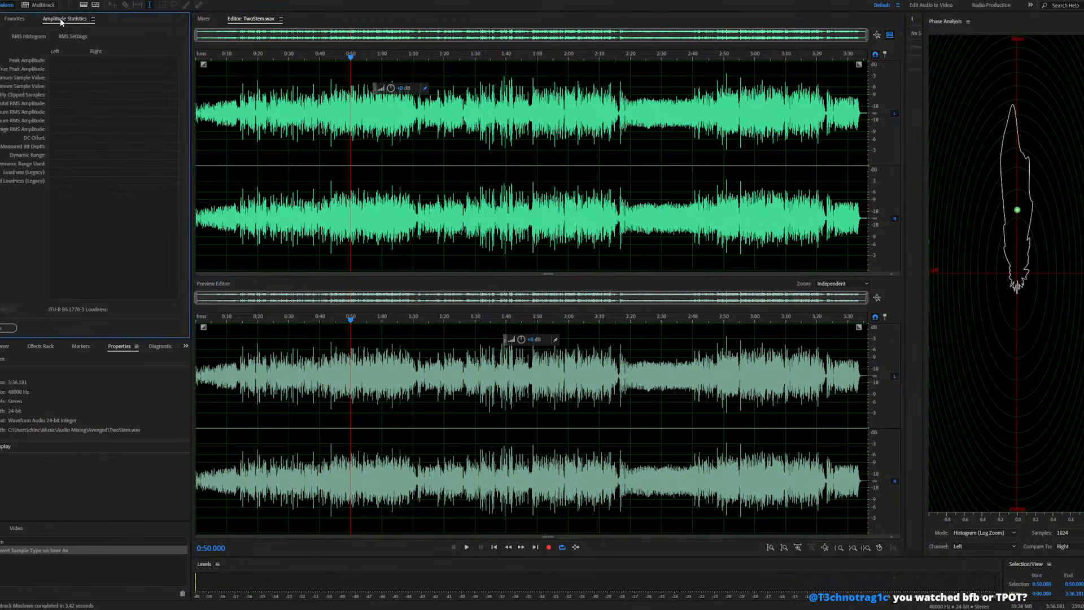
pyautogui.click(5, 328)
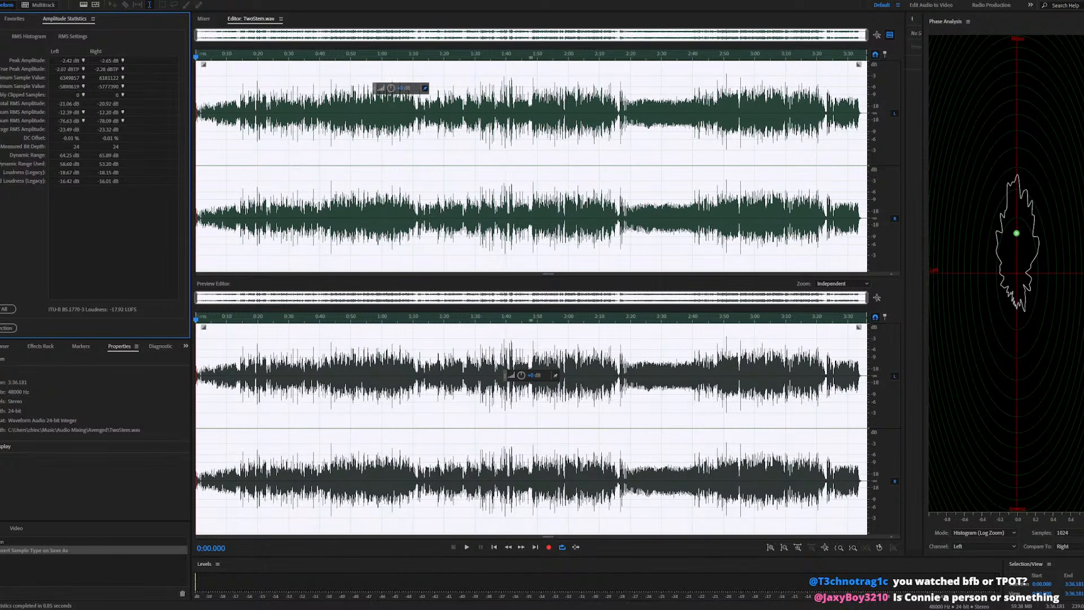
# Return from the TwoStem.wav waveform to the AvengedMeVocals multitrack session
pyautogui.click(0, 19)
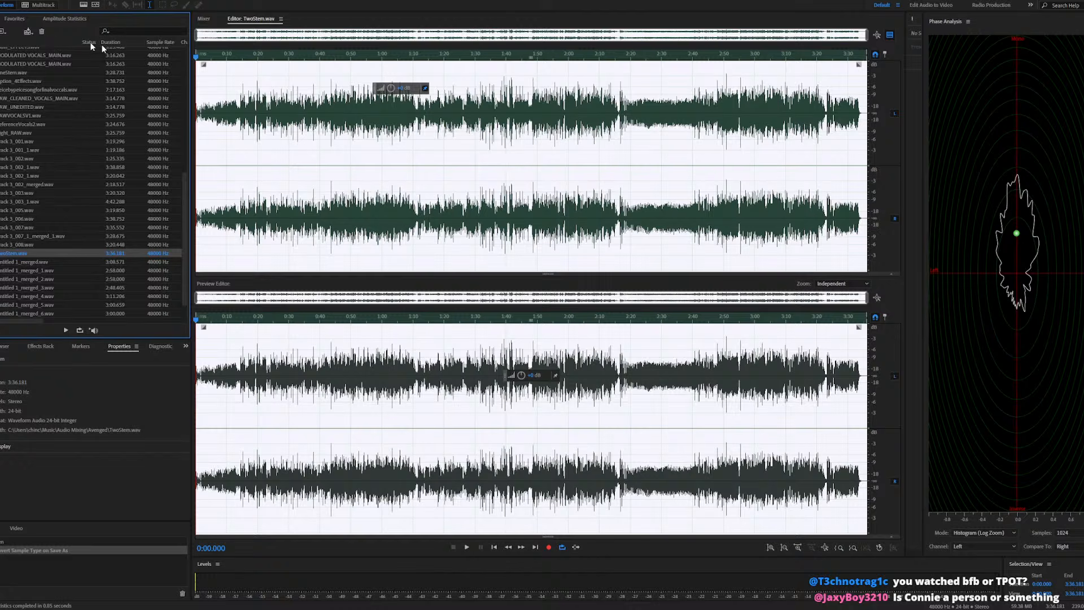
pyautogui.click(204, 19)
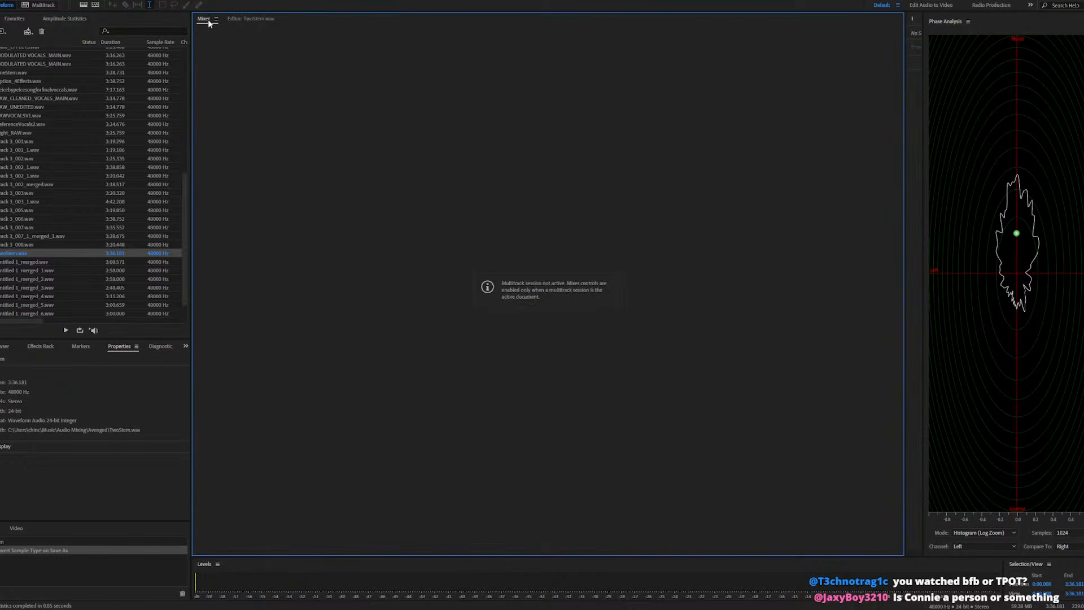
pyautogui.click(240, 20)
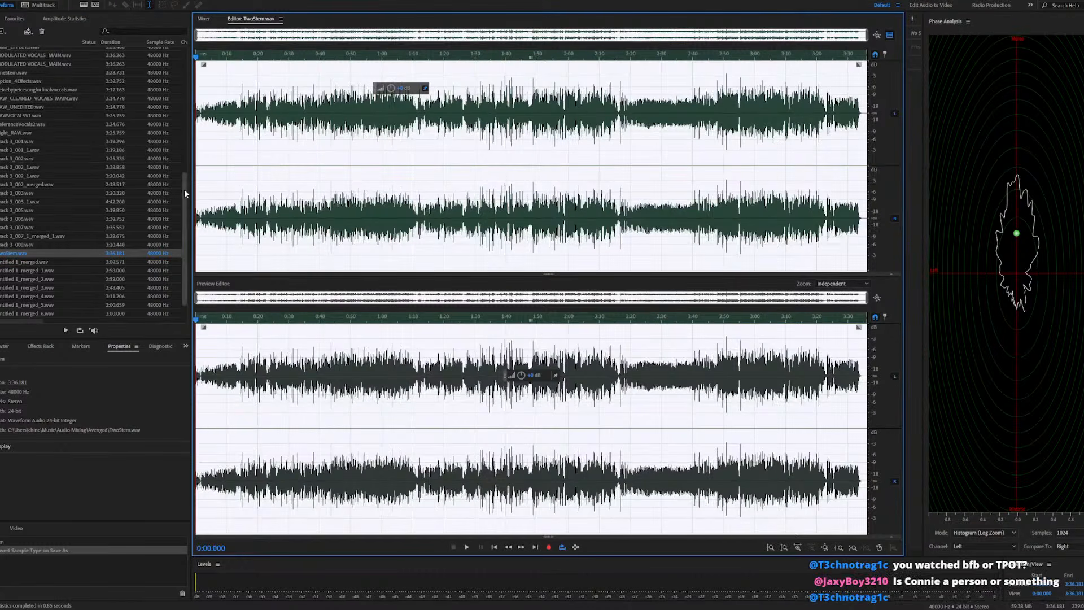
pyautogui.moveTo(184, 189); pyautogui.dragTo(190, 60)
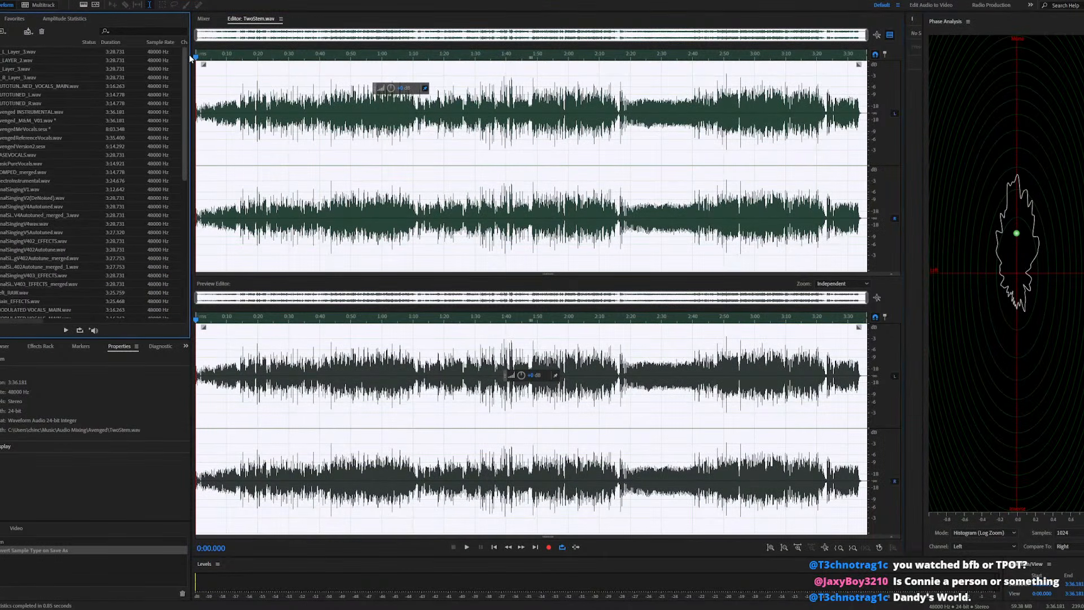
pyautogui.doubleClick(33, 128)
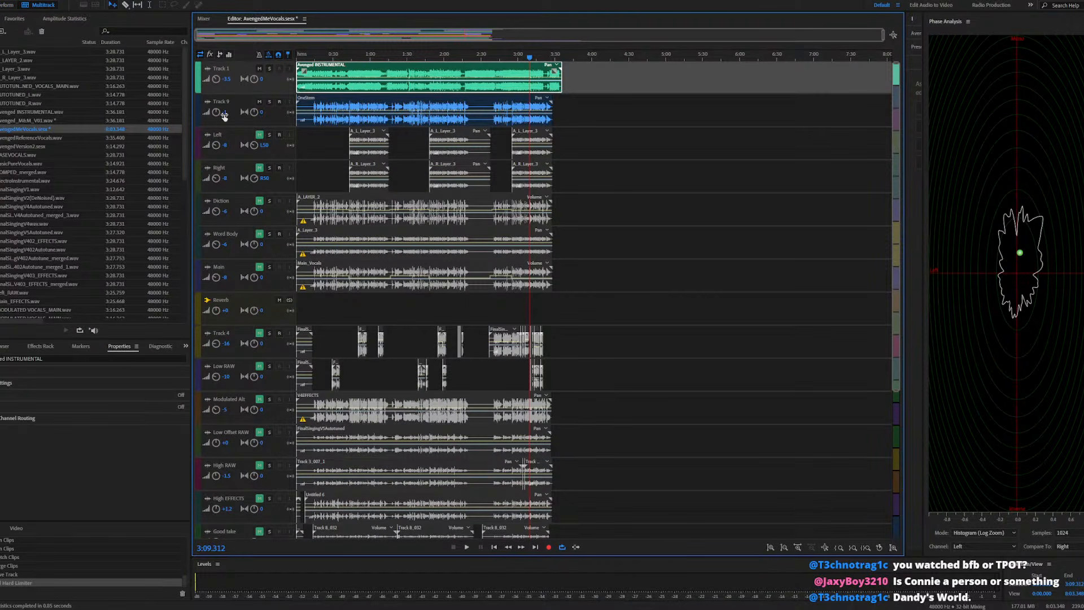
# Set Track 9's volume to +0 dB and Track 1's to -2.5 dB
pyautogui.click(225, 113)
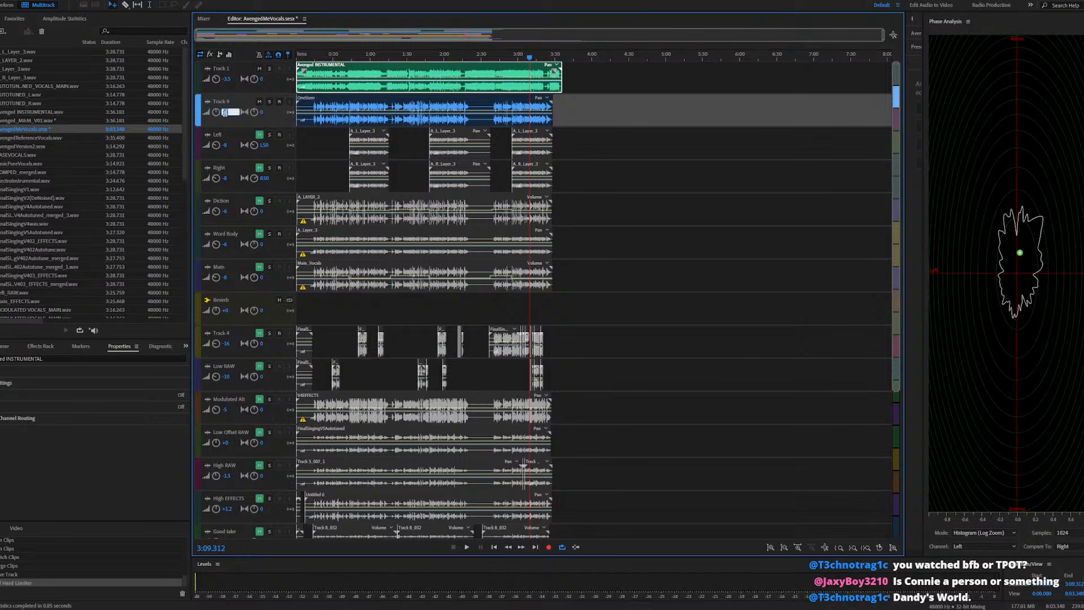
pyautogui.press('Return')
pyautogui.click(226, 79)
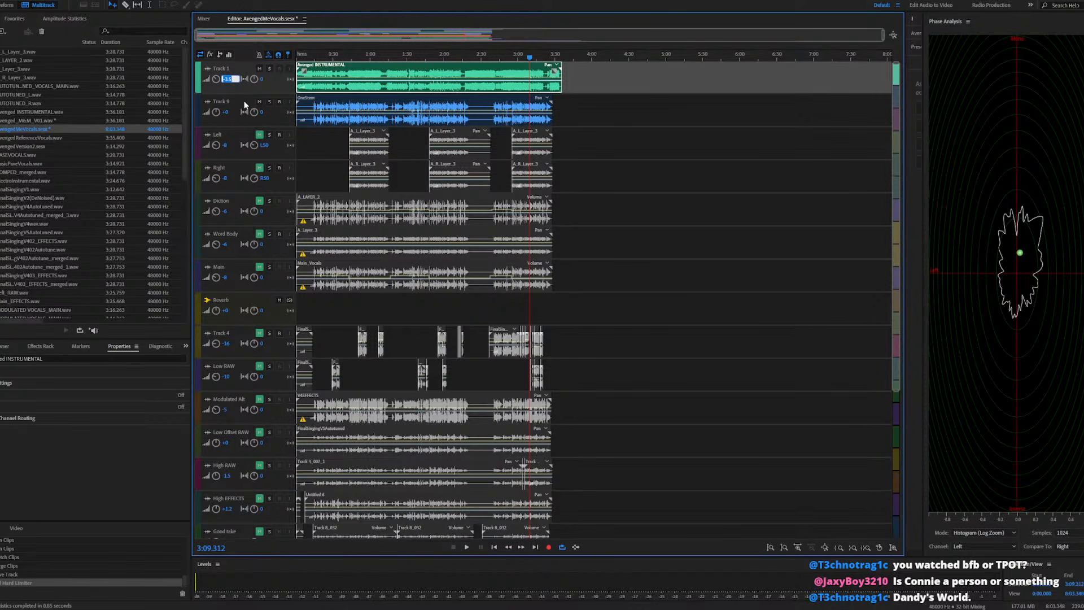
pyautogui.press('BackSpace')
pyautogui.press('Return')
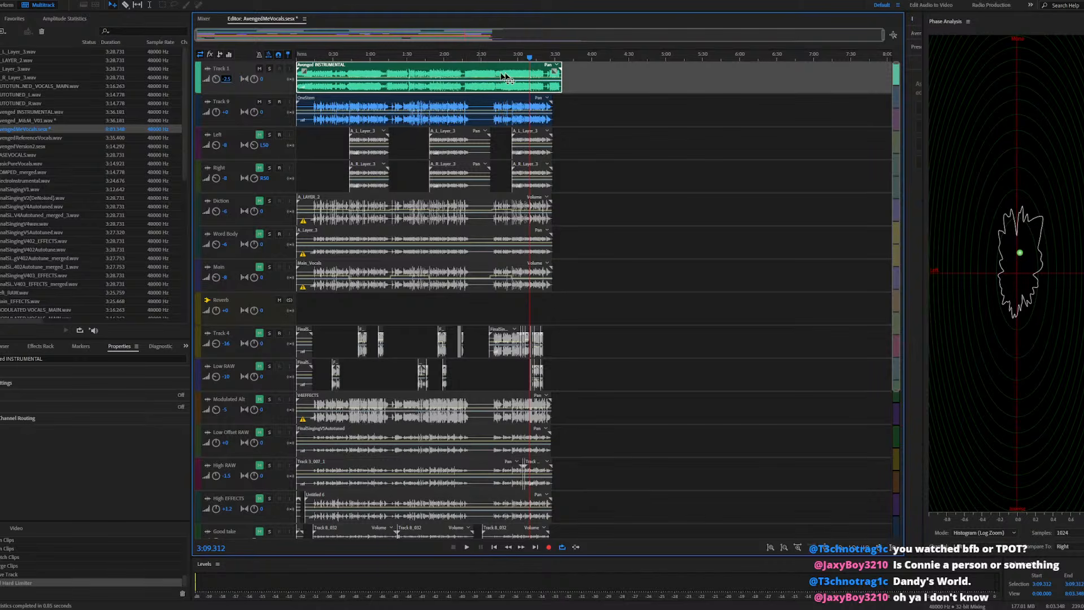
# Play the session from about 3:05 and again from about 2:55 to check the raised track volumes
pyautogui.click(524, 67)
pyautogui.press('space')
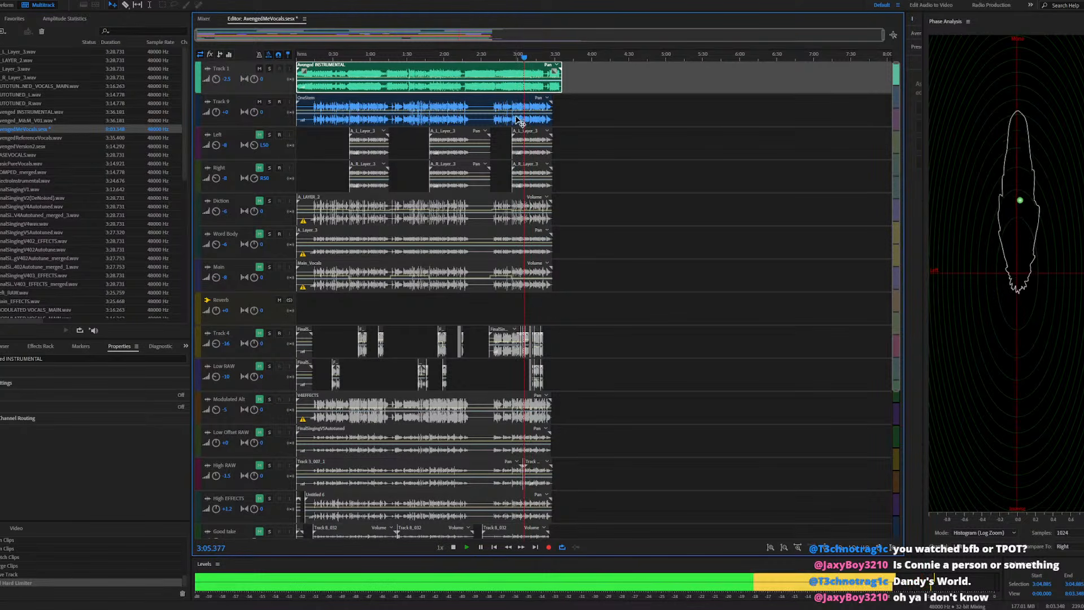
pyautogui.scroll(5, 517, 119)
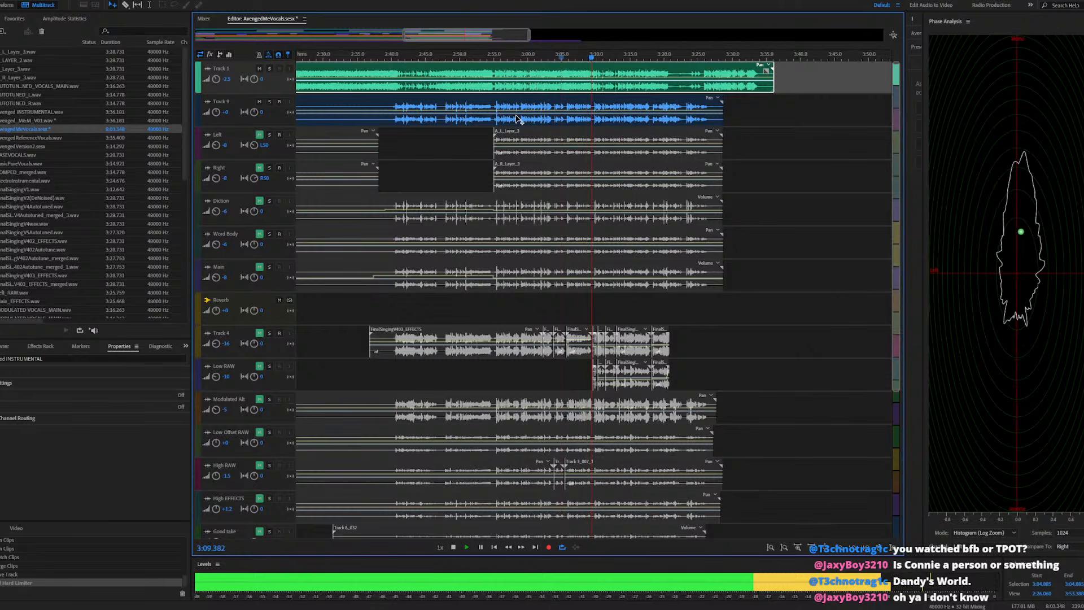
pyautogui.click(493, 56)
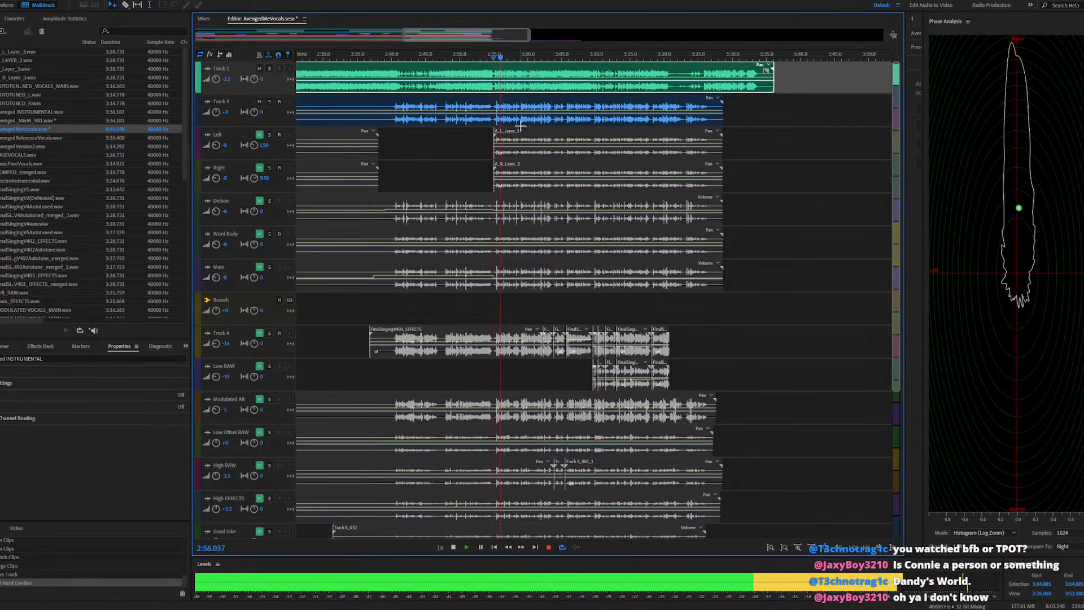
# Play the full mix from about 0:44 to check the section where the Left and Right layers enter
pyautogui.press('\\')
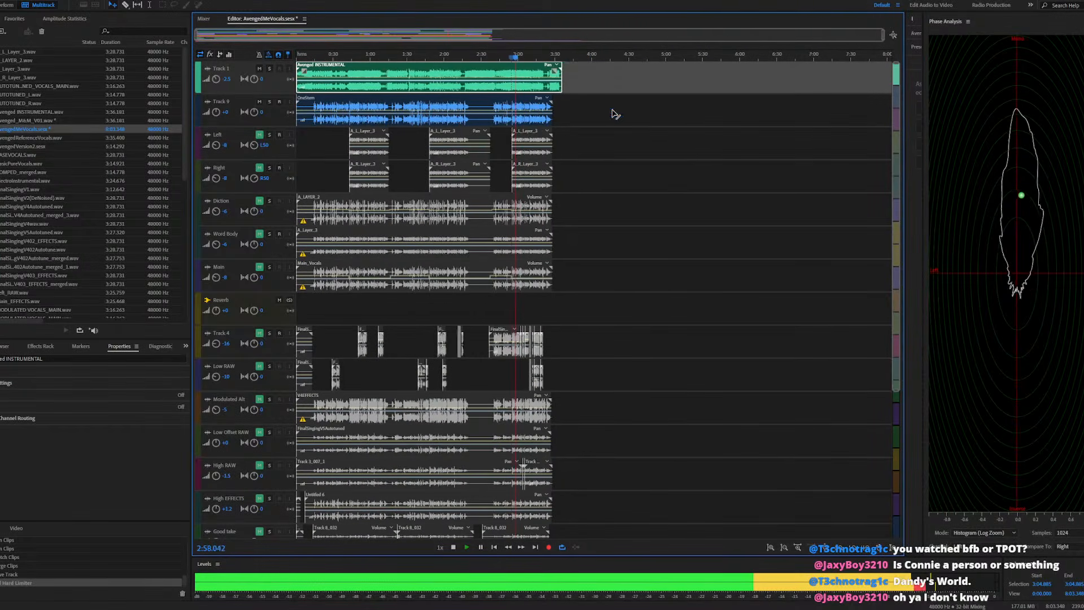
pyautogui.click(344, 56)
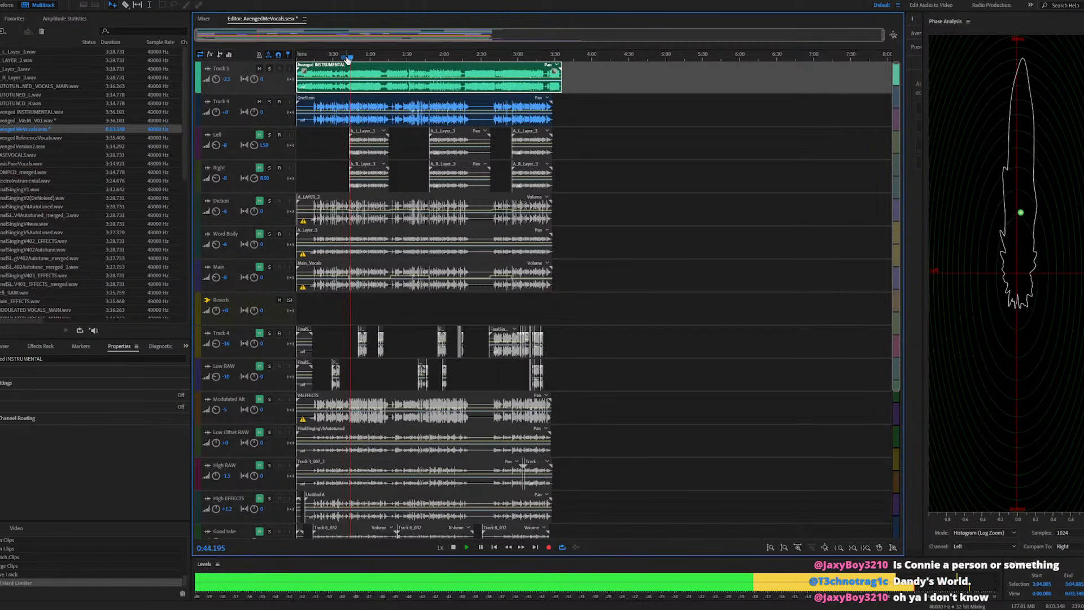
pyautogui.scroll(5, 417, 108)
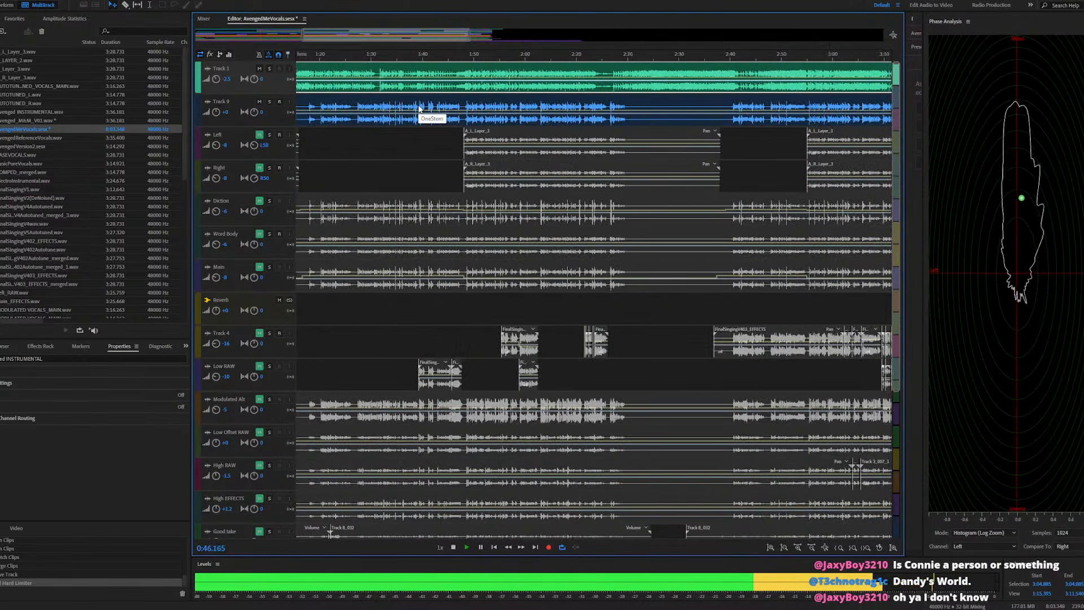
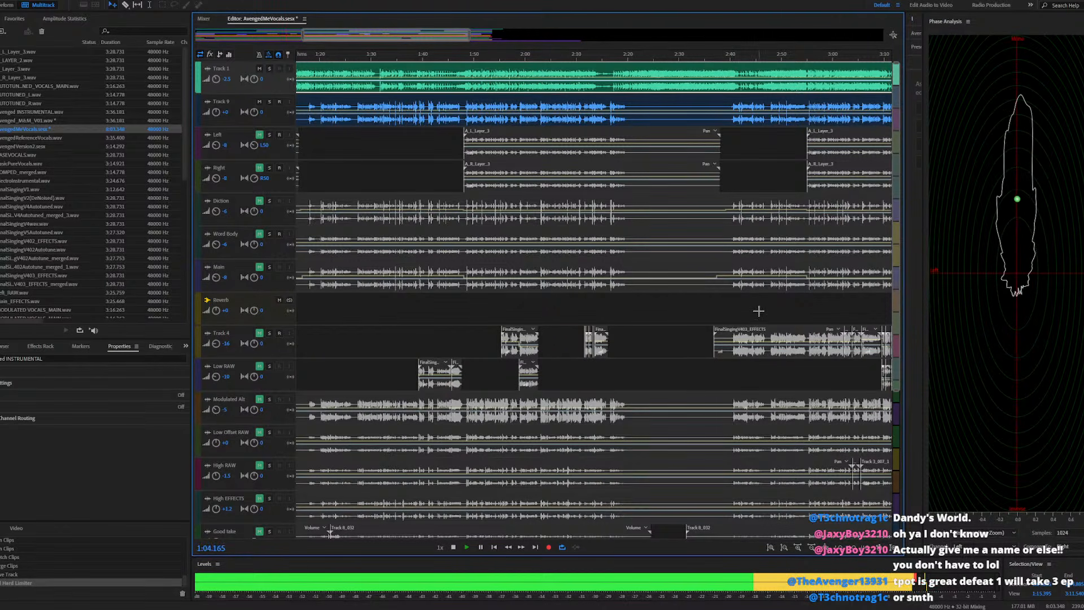
pyautogui.scroll(-3, 758, 311)
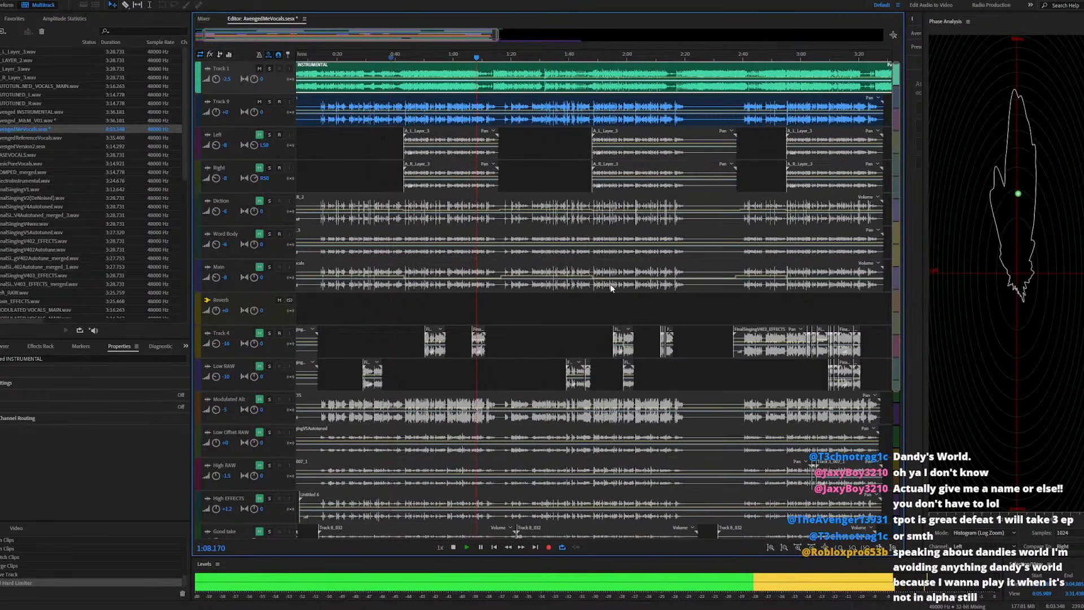
pyautogui.scroll(-1, 564, 277)
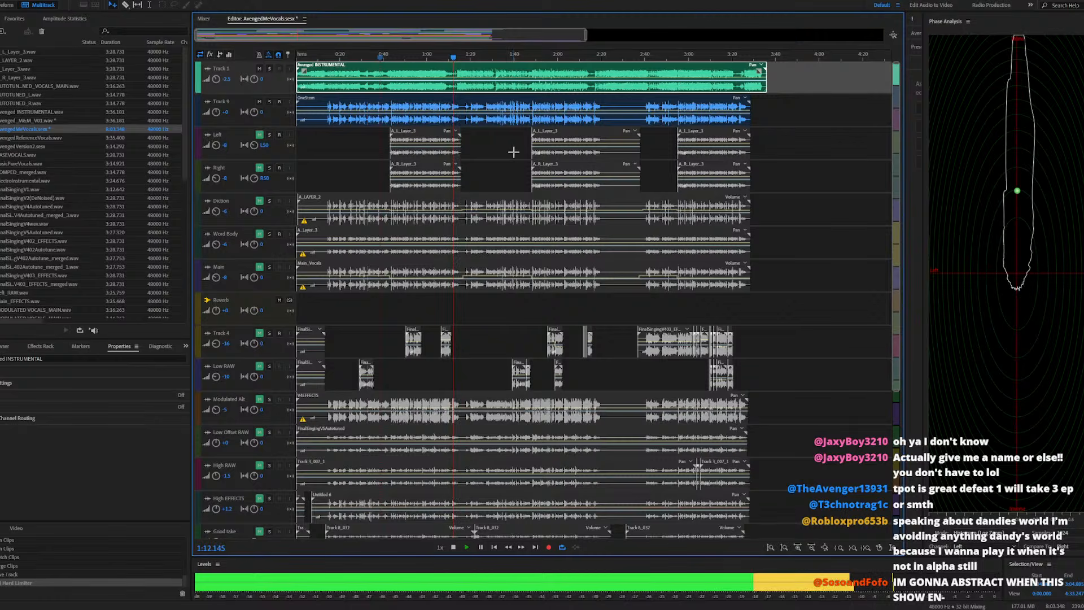
pyautogui.scroll(3, 513, 152)
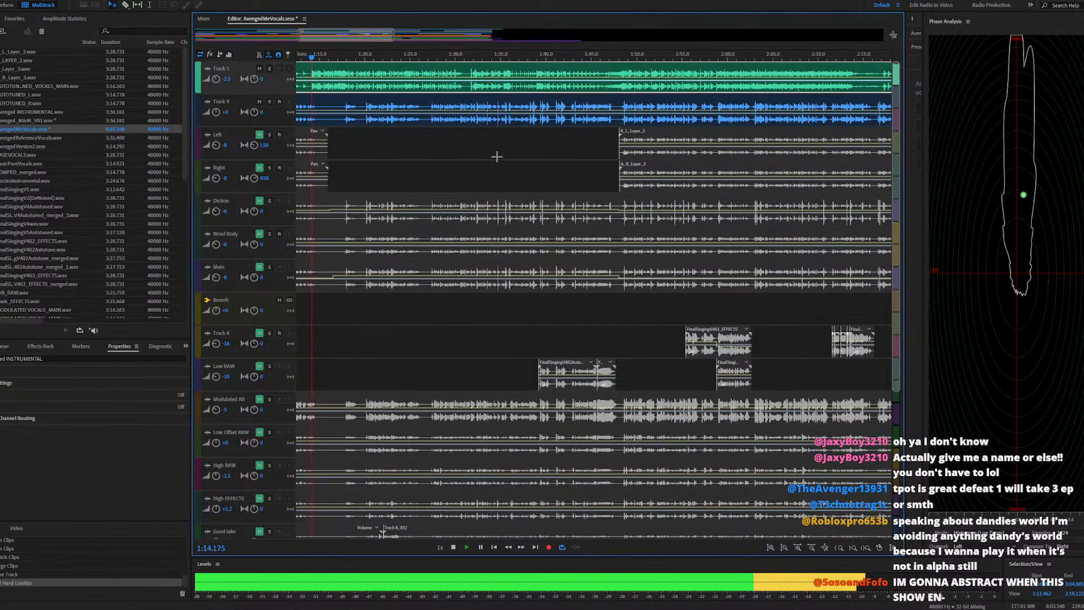
pyautogui.scroll(2, 497, 156)
# Spot-check playback of the mix from about 1:31 through the second chorus and at about 2:42, and stop playback
pyautogui.click(437, 59)
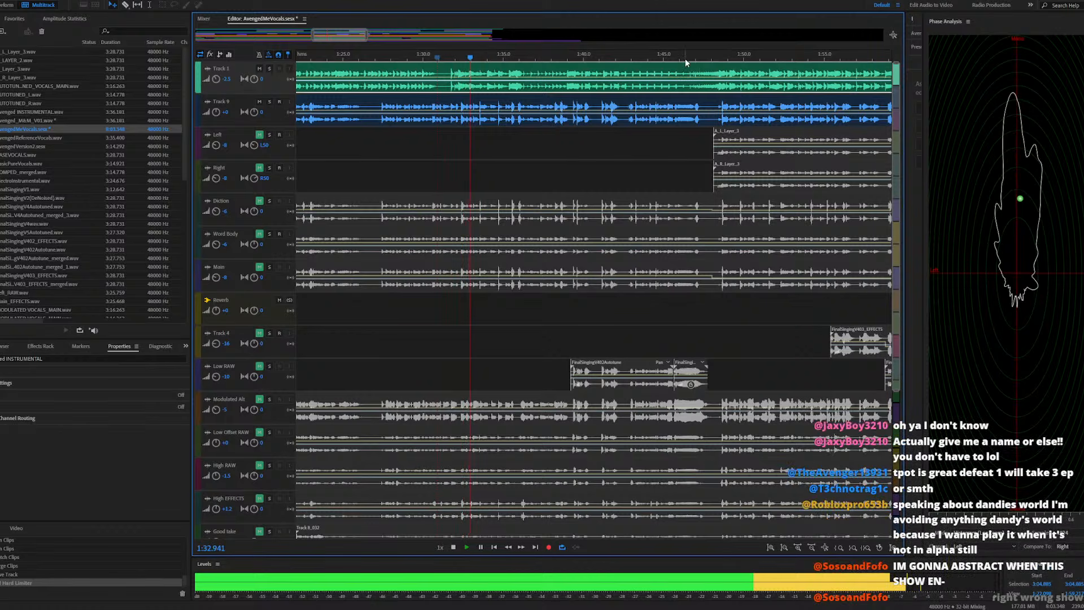
pyautogui.click(560, 58)
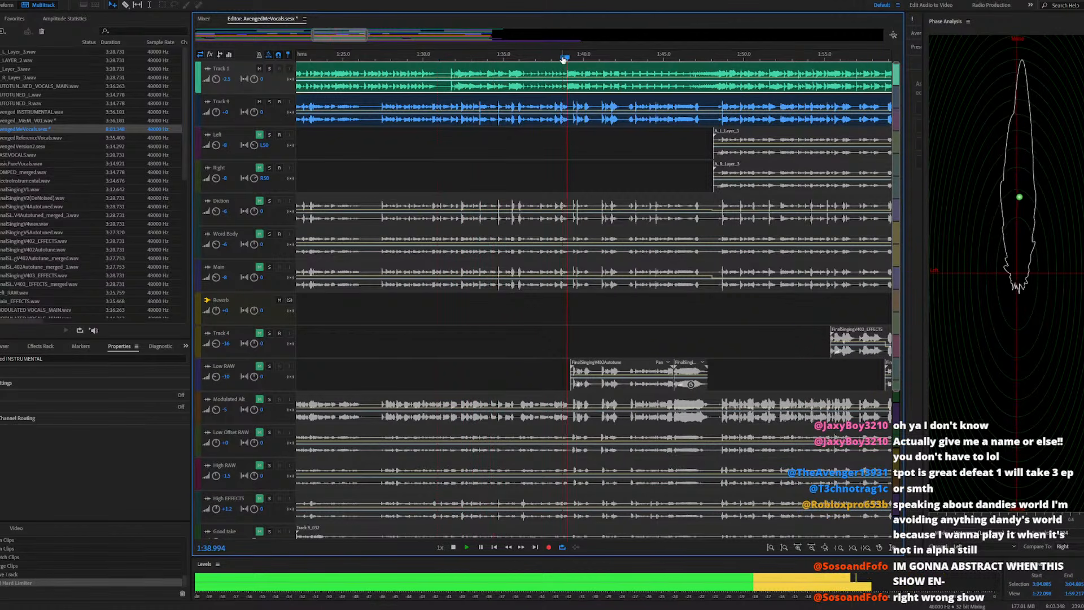
pyautogui.click(718, 61)
pyautogui.scroll(-2, 404, 167)
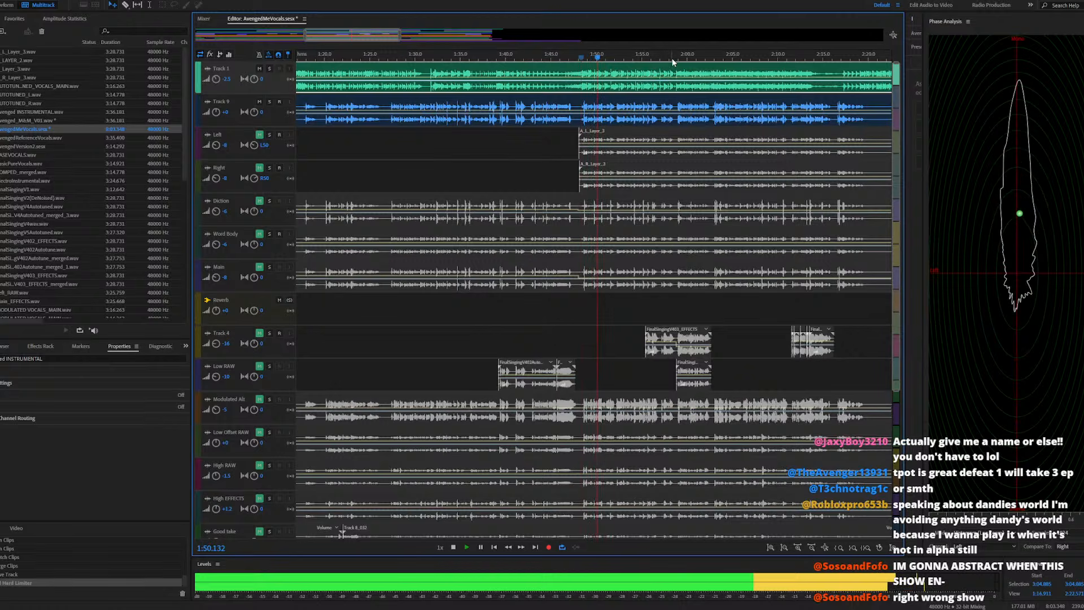
pyautogui.click(654, 59)
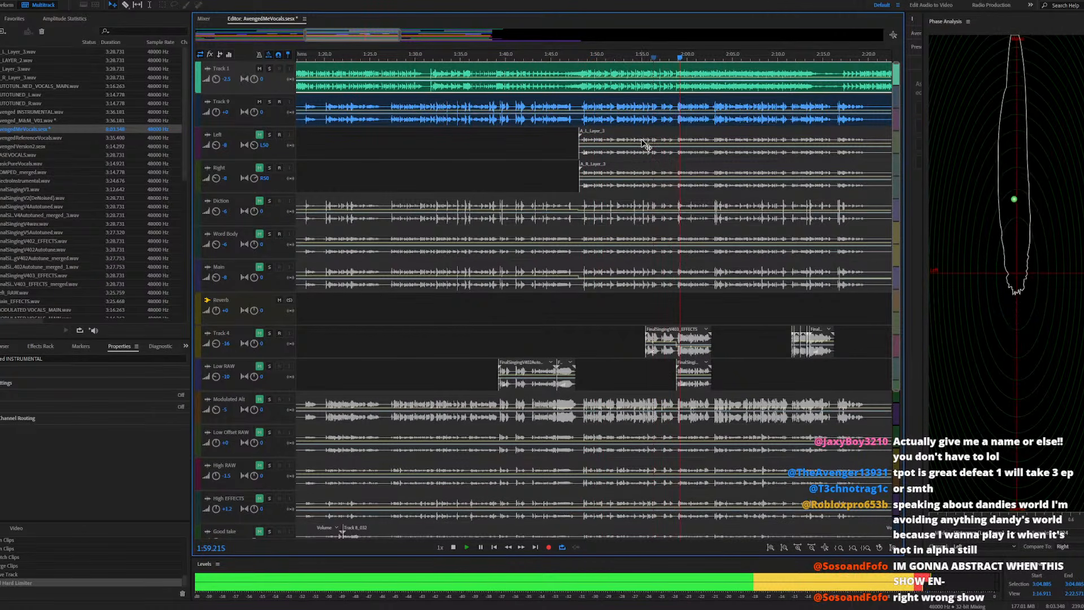
pyautogui.scroll(-2, 544, 141)
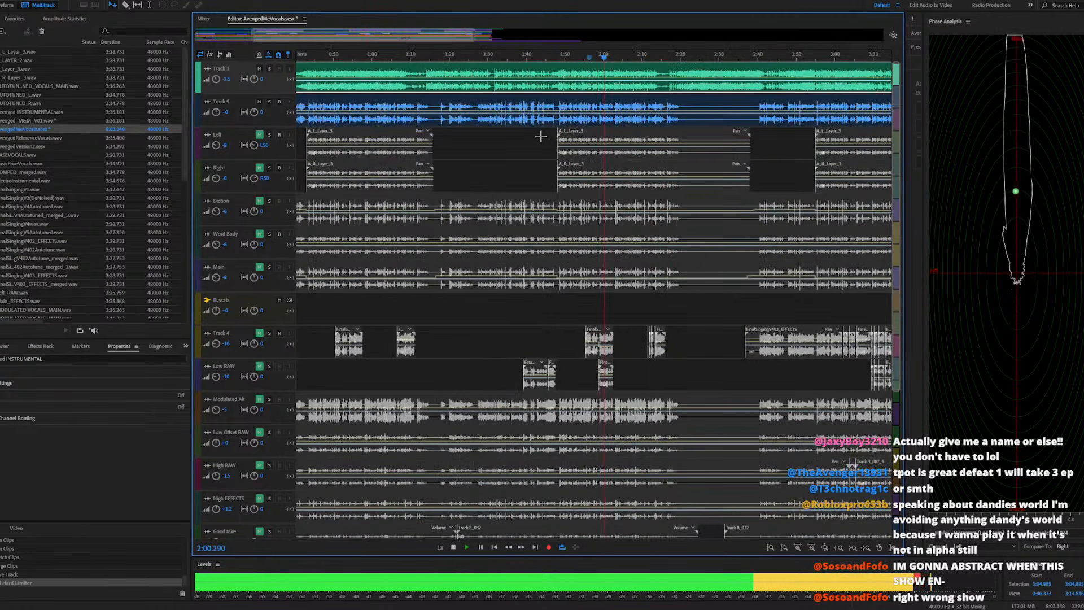
pyautogui.click(662, 55)
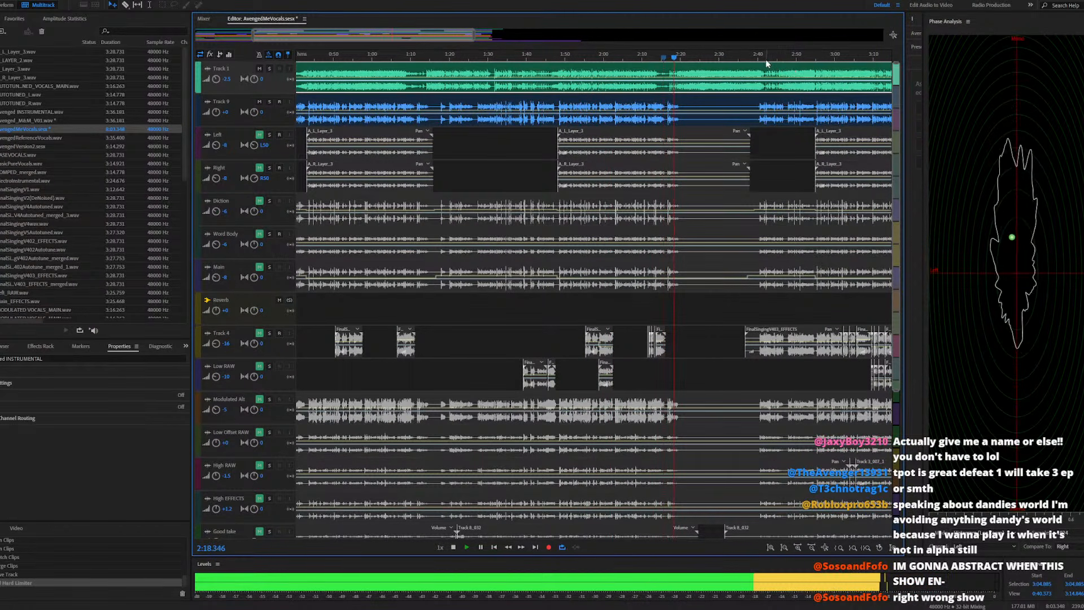
pyautogui.click(765, 56)
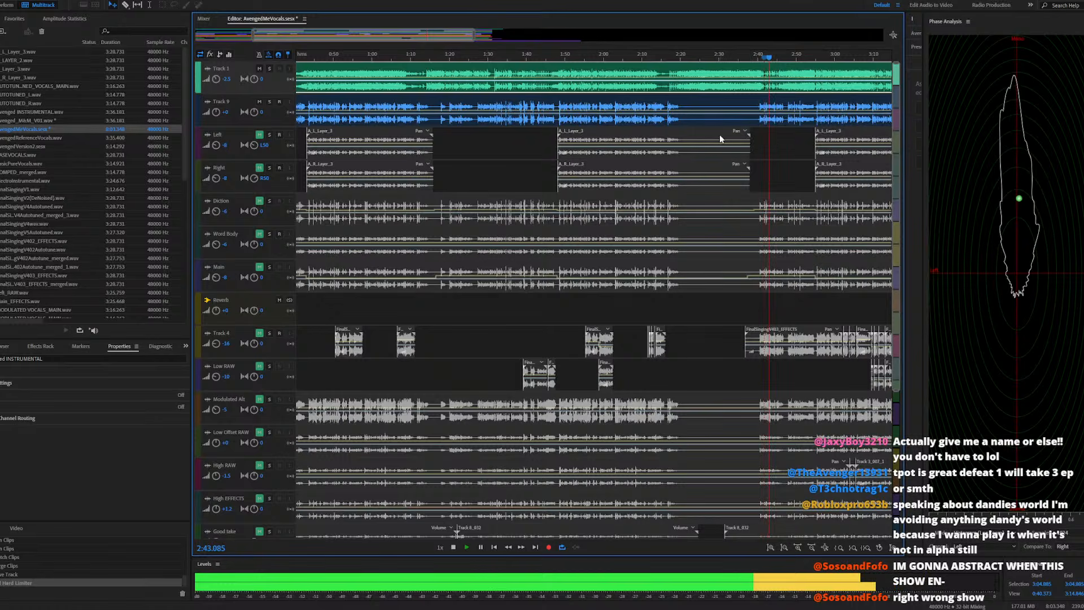
pyautogui.scroll(-3, 720, 134)
pyautogui.press('space')
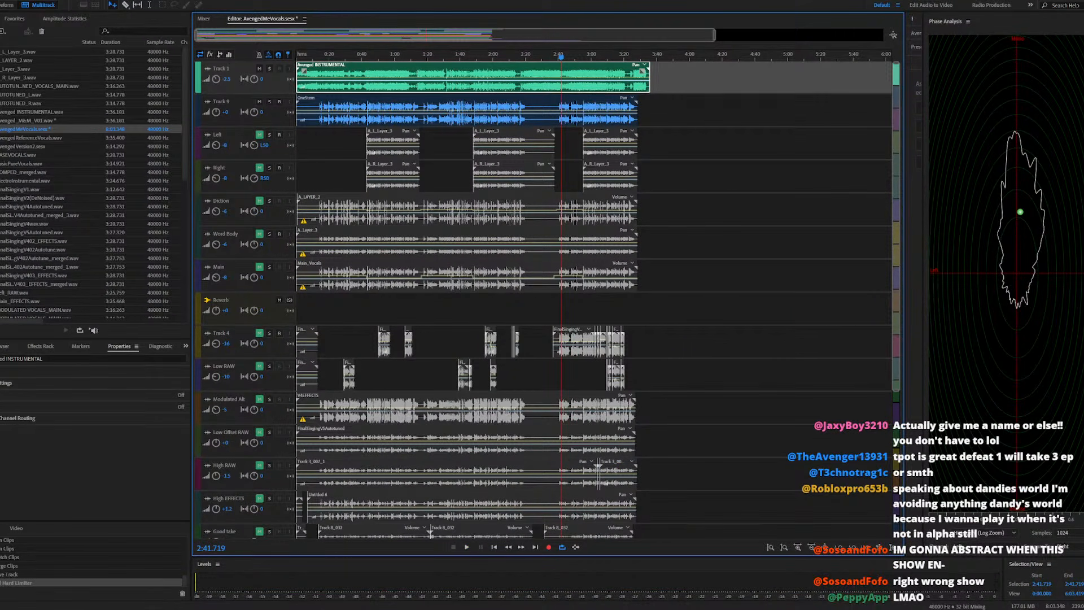
# Export a multitrack mixdown of the entire session as ThreeStem.wav
pyautogui.click(1, 0)
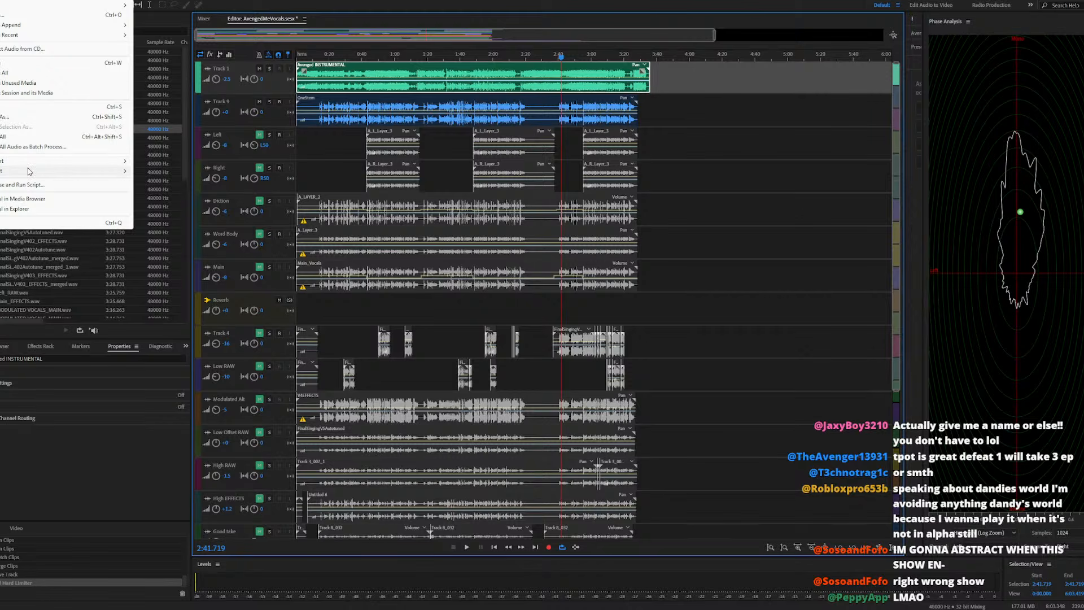
pyautogui.moveTo(28, 171)
pyautogui.moveTo(260, 215)
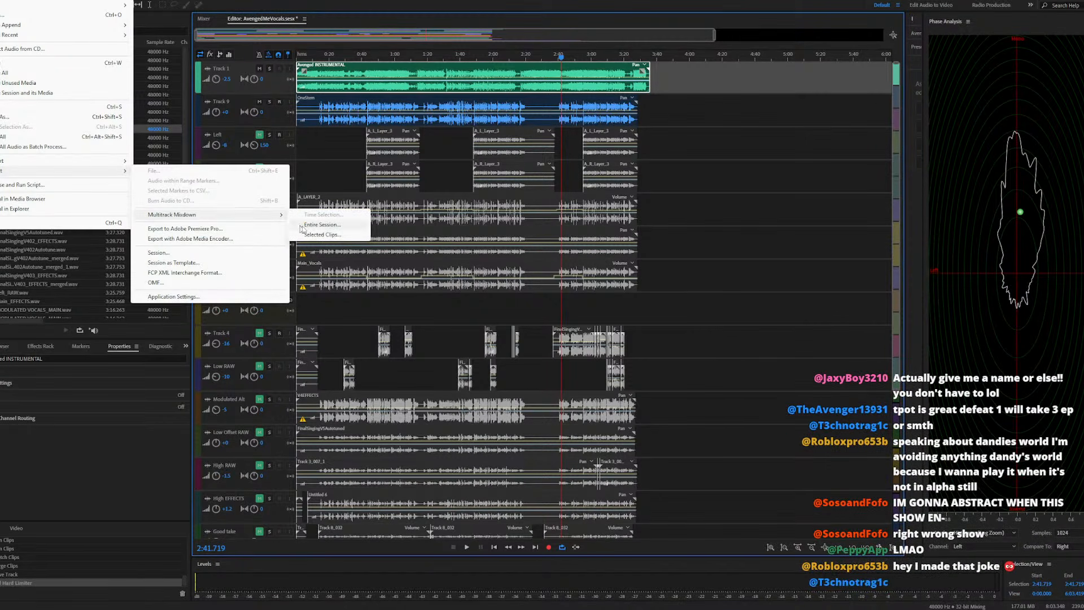
pyautogui.click(316, 225)
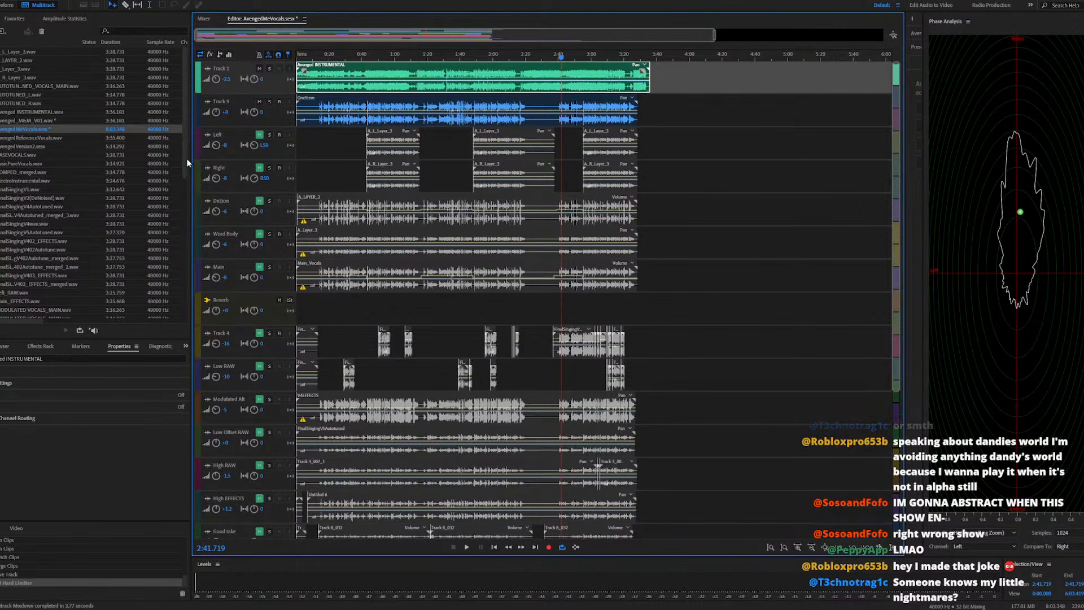
# Scan the amplitude statistics of ThreeStem.wav and place the playhead on the peaks near 1:40
pyautogui.moveTo(186, 163); pyautogui.dragTo(177, 274)
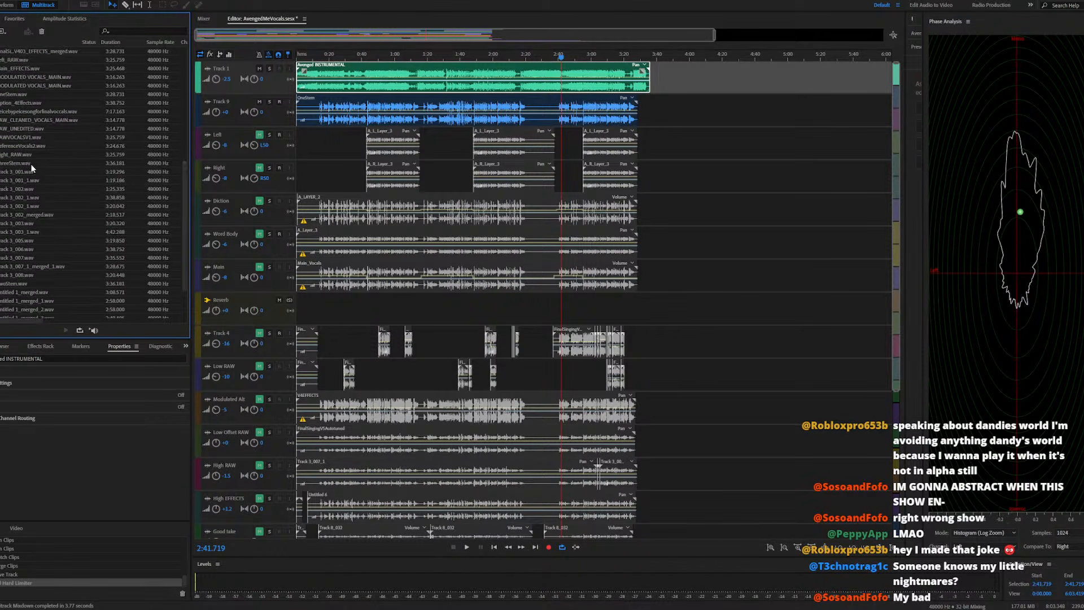
pyautogui.doubleClick(22, 163)
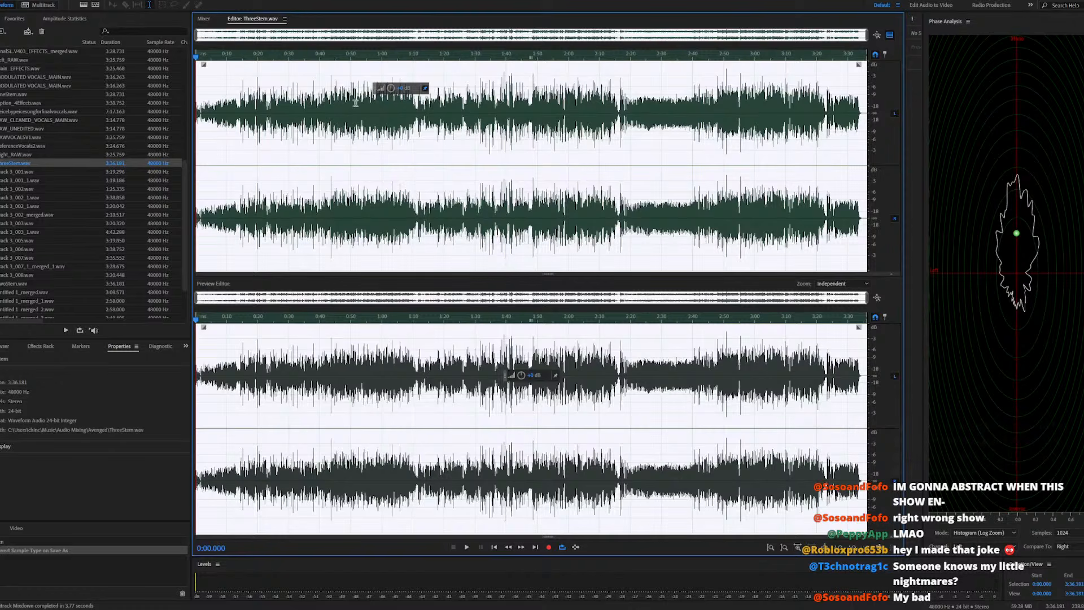
pyautogui.click(70, 18)
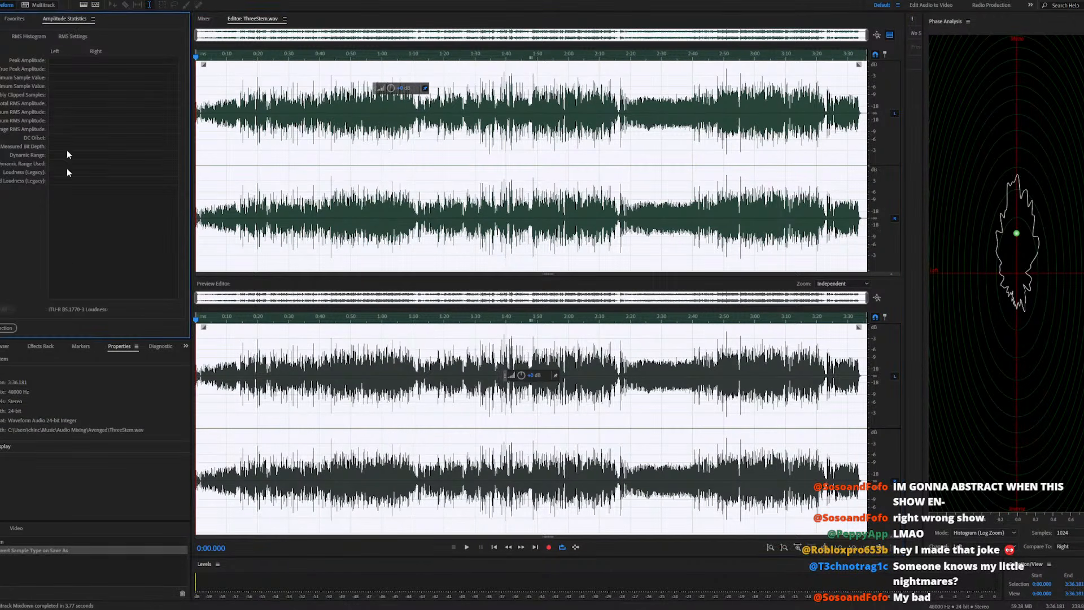
pyautogui.click(2, 328)
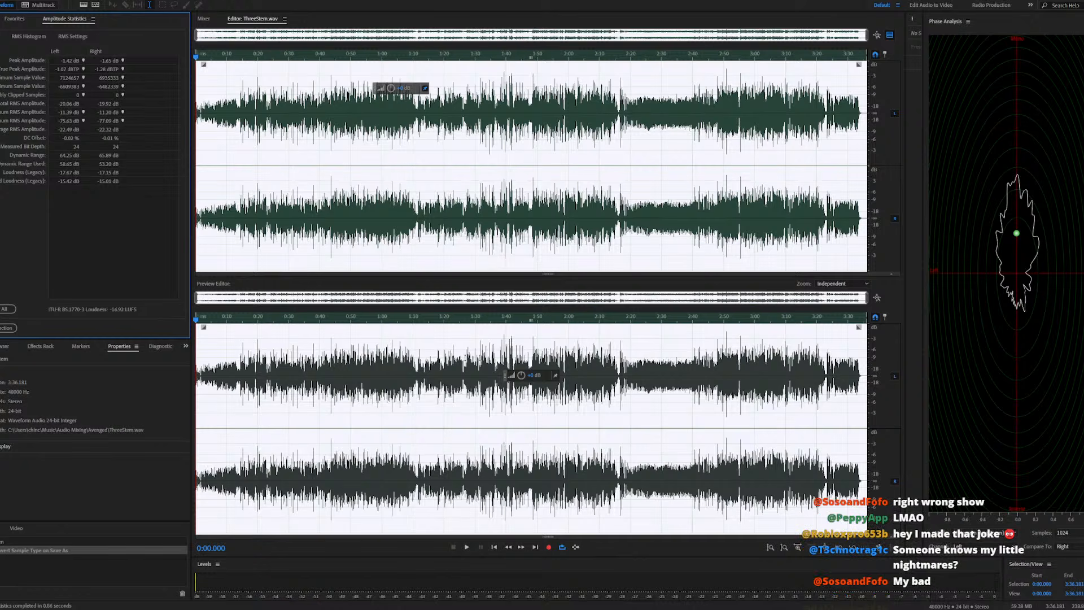
pyautogui.click(512, 338)
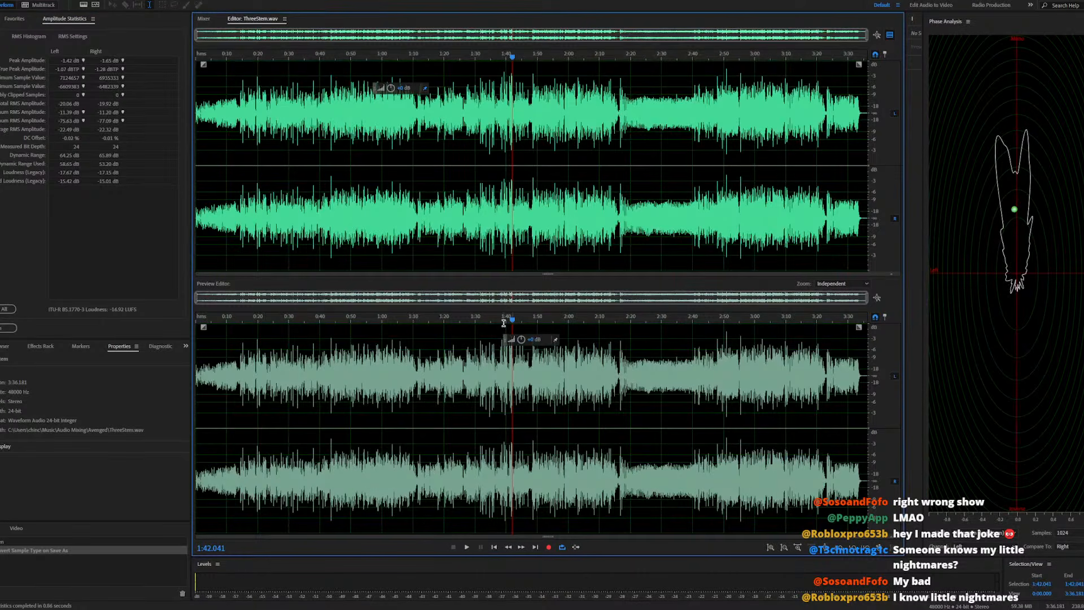
pyautogui.click(507, 320)
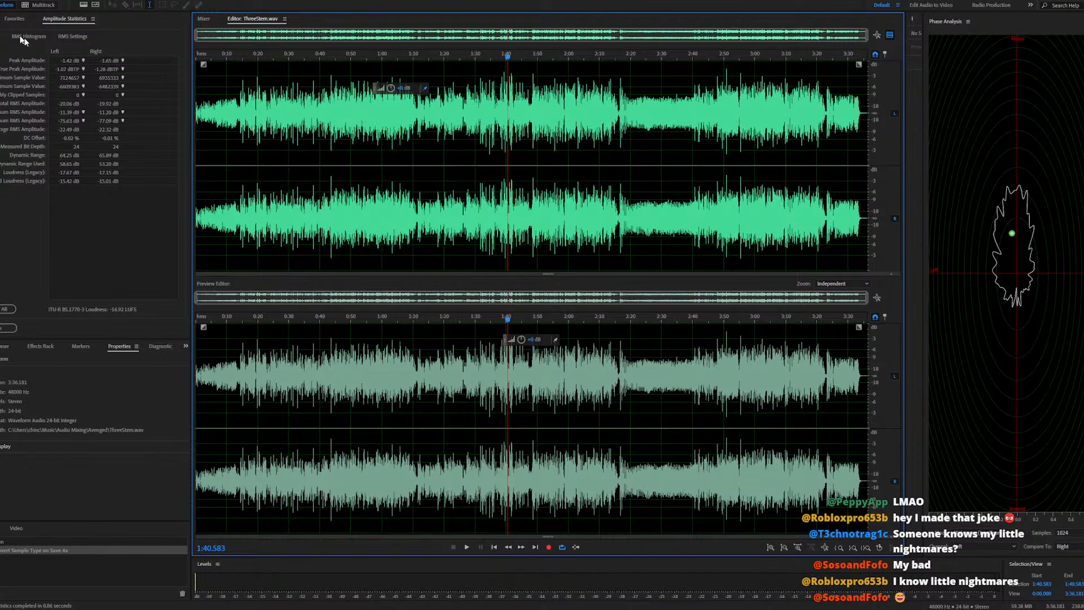
# Return to the AvengedMeVocals.sesx multitrack session
pyautogui.click(0, 19)
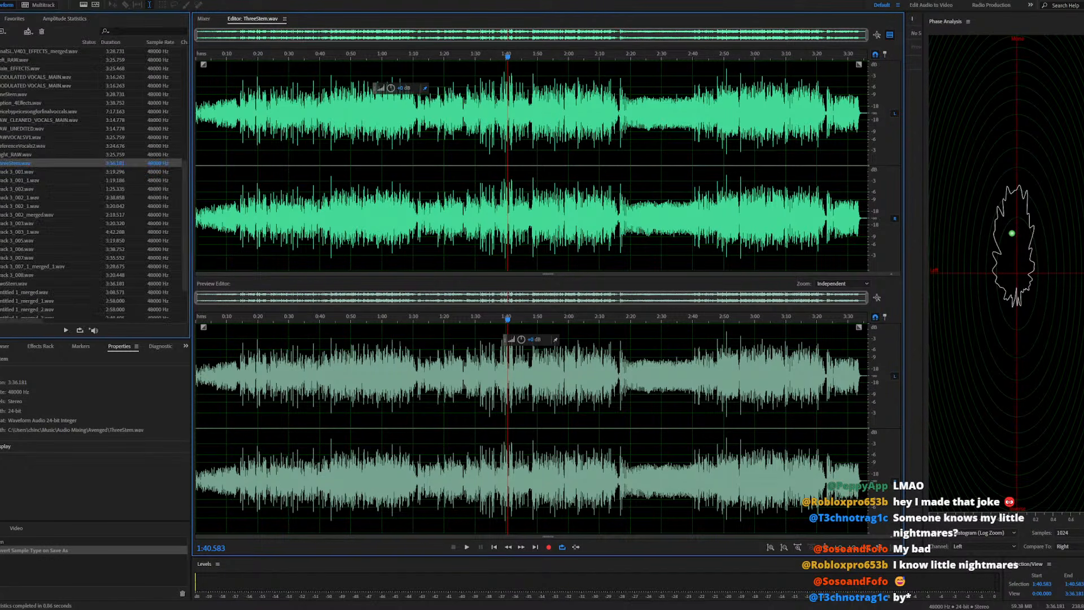
pyautogui.moveTo(185, 182); pyautogui.dragTo(189, 65)
pyautogui.doubleClick(29, 129)
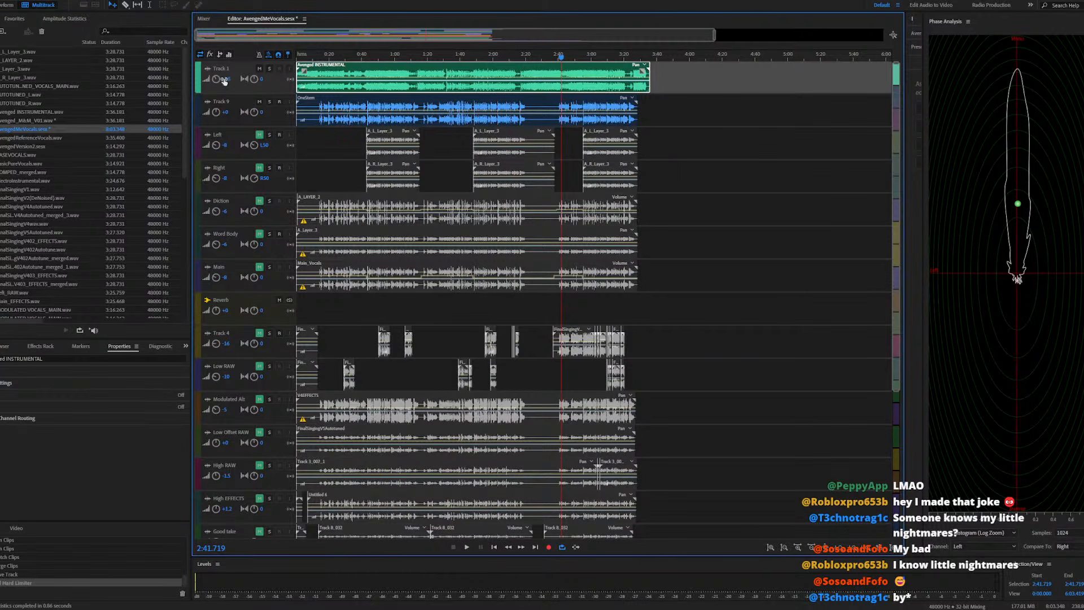
# Set the volume of Track 1 to 0 dB and of Track 9 to 2.5 dB
pyautogui.click(226, 79)
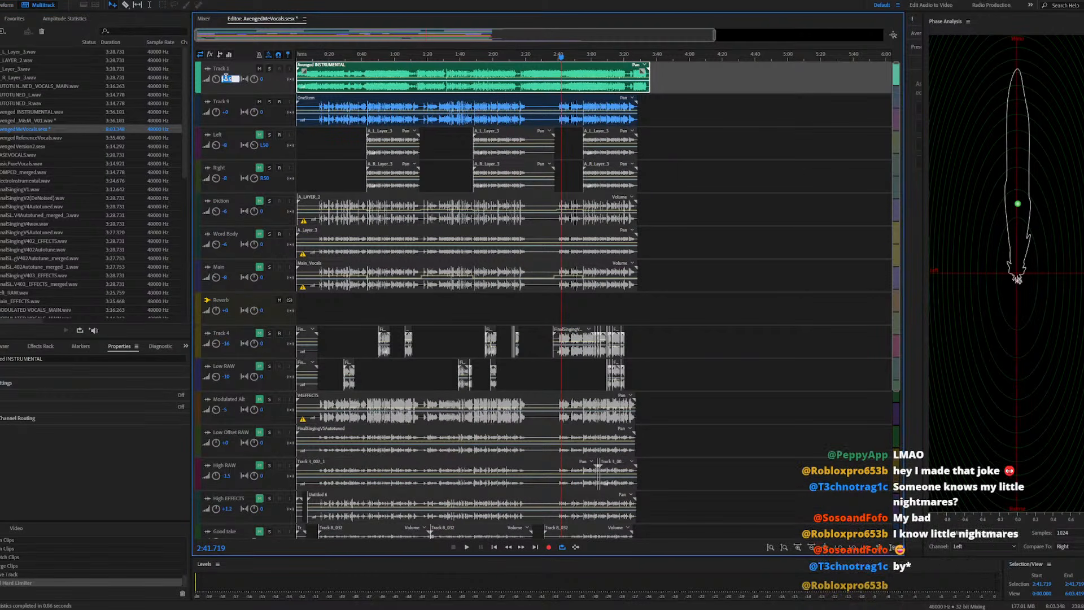
pyautogui.click(225, 111)
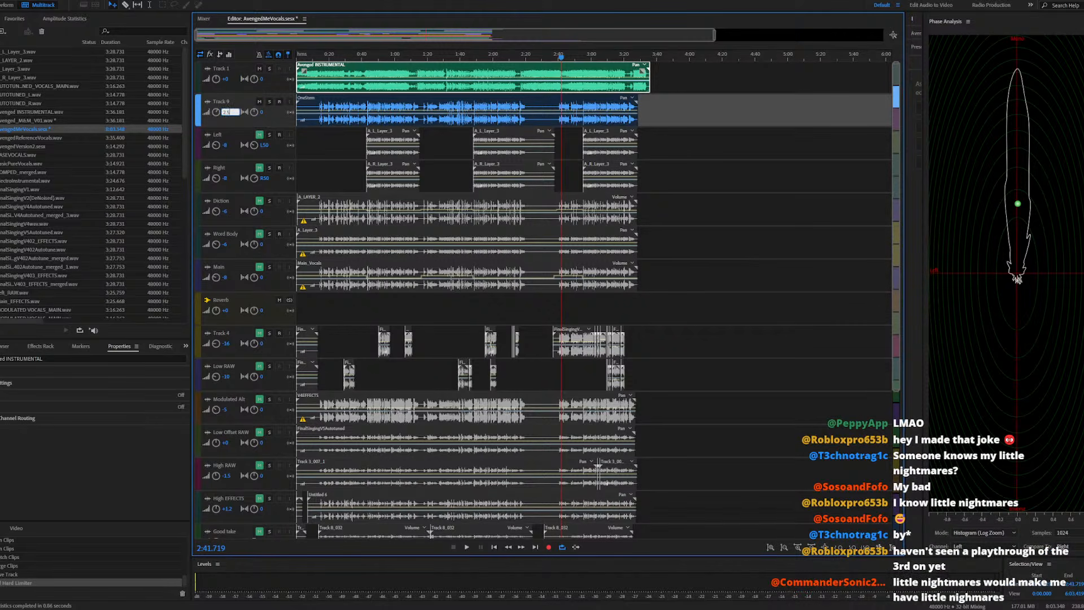
pyautogui.write('2.5')
pyautogui.press('Return')
# Play the mix briefly from about 2:50 to check its output level, and stop playback
pyautogui.click(576, 58)
pyautogui.press('space')
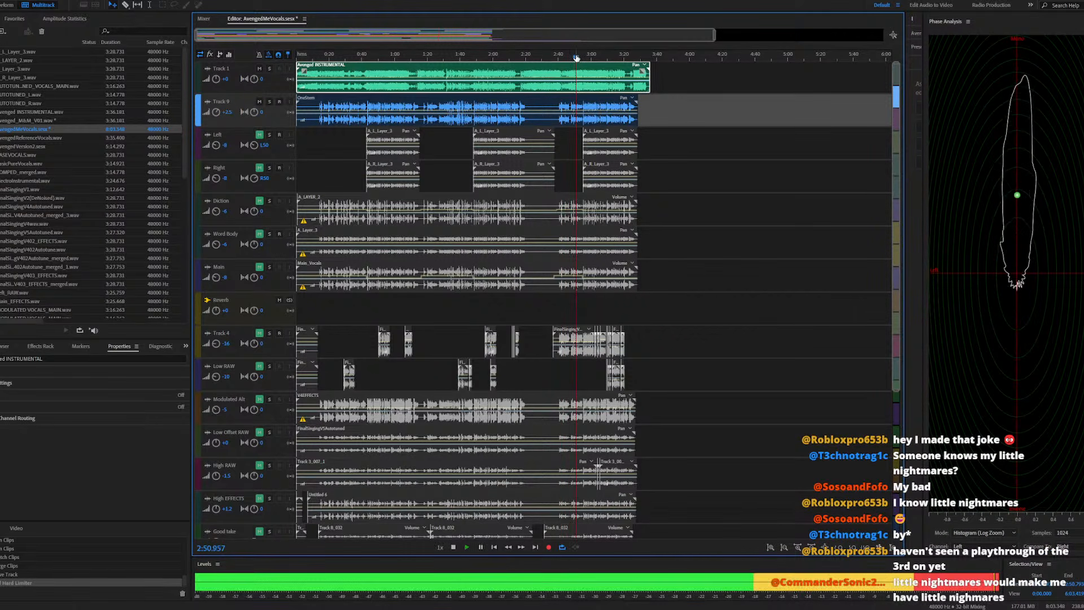
pyautogui.press('space')
# Set the volume of Track 1 to -1 dB and of Track 9 to 1.5 dB
pyautogui.click(226, 79)
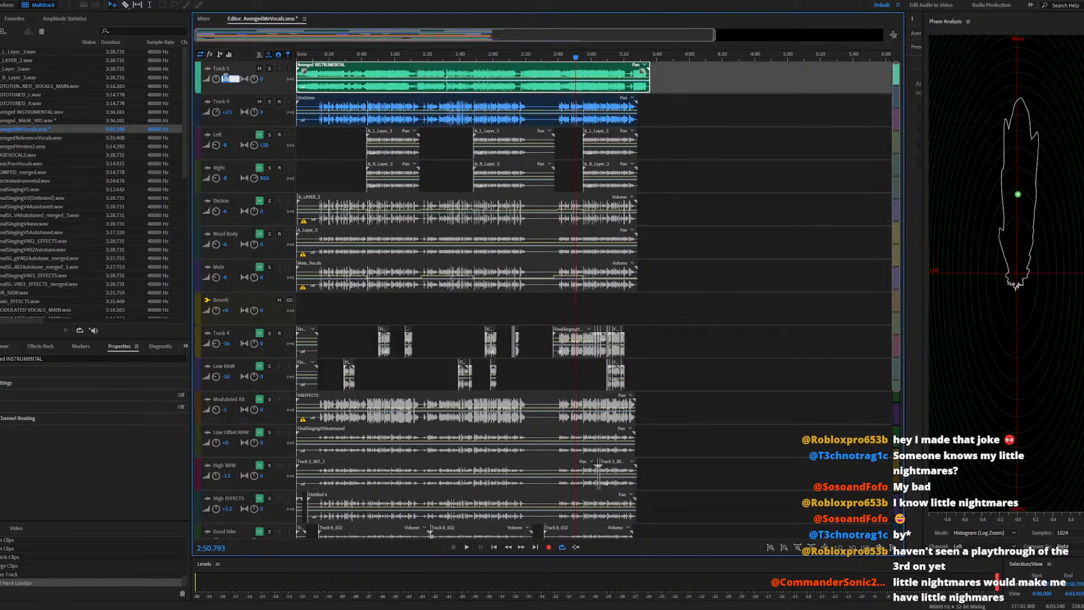
pyautogui.write('-1')
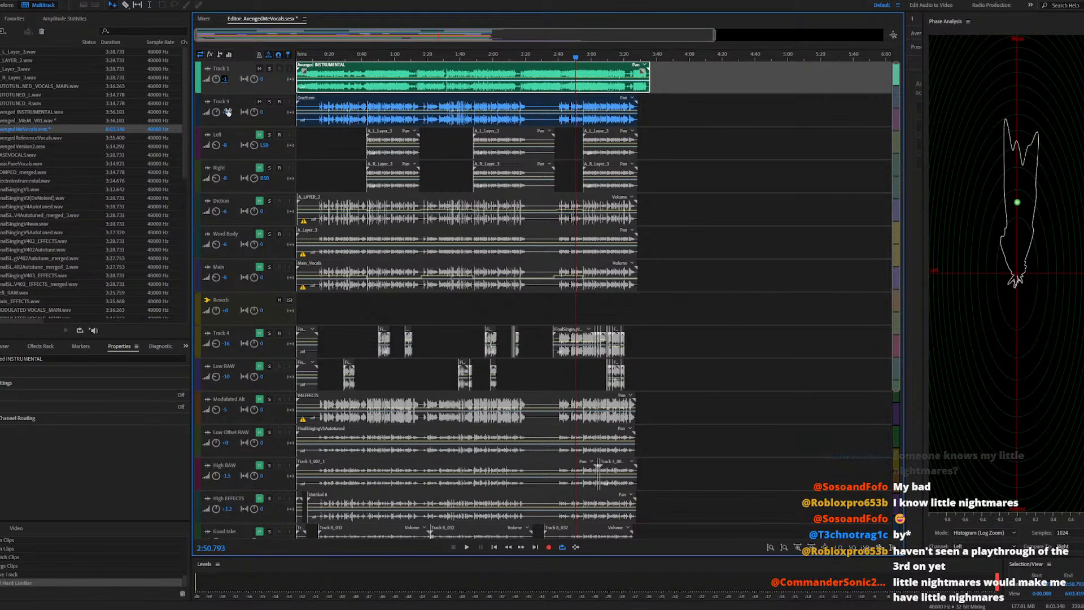
pyautogui.click(228, 111)
pyautogui.press('Return')
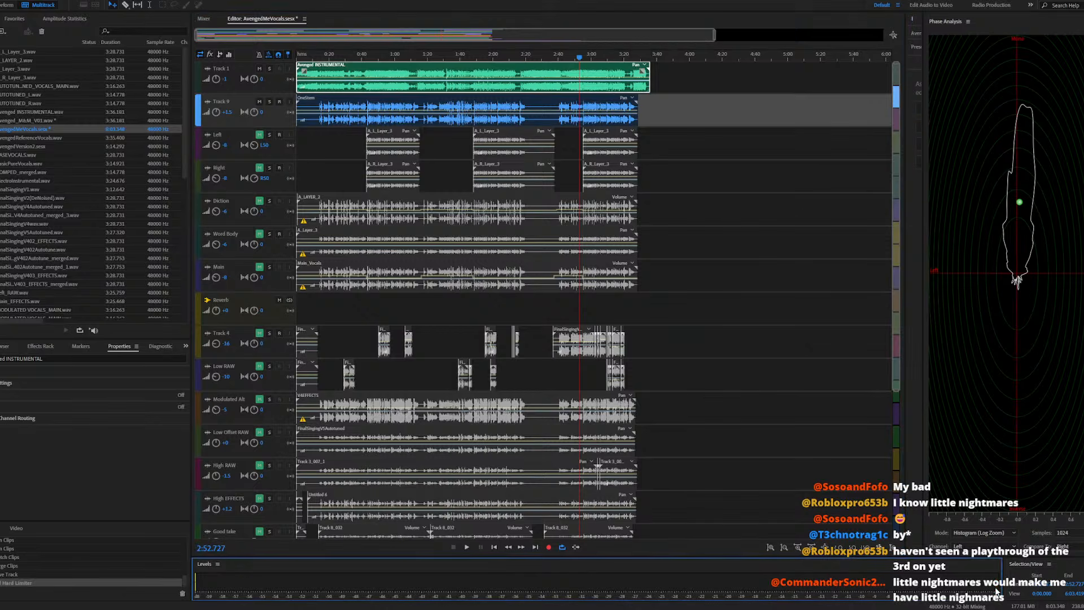
# Play the rebalanced mix from about 2:52 through the final chorus at a lower listening volume, and stop playback
pyautogui.press('space')
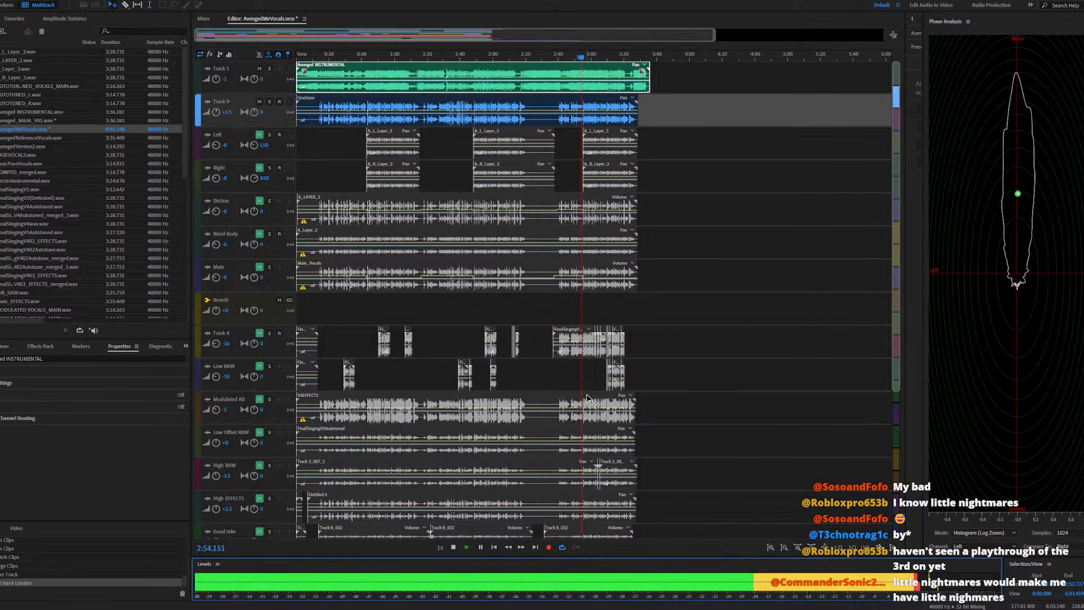
pyautogui.press('XF86AudioLowerVolume')
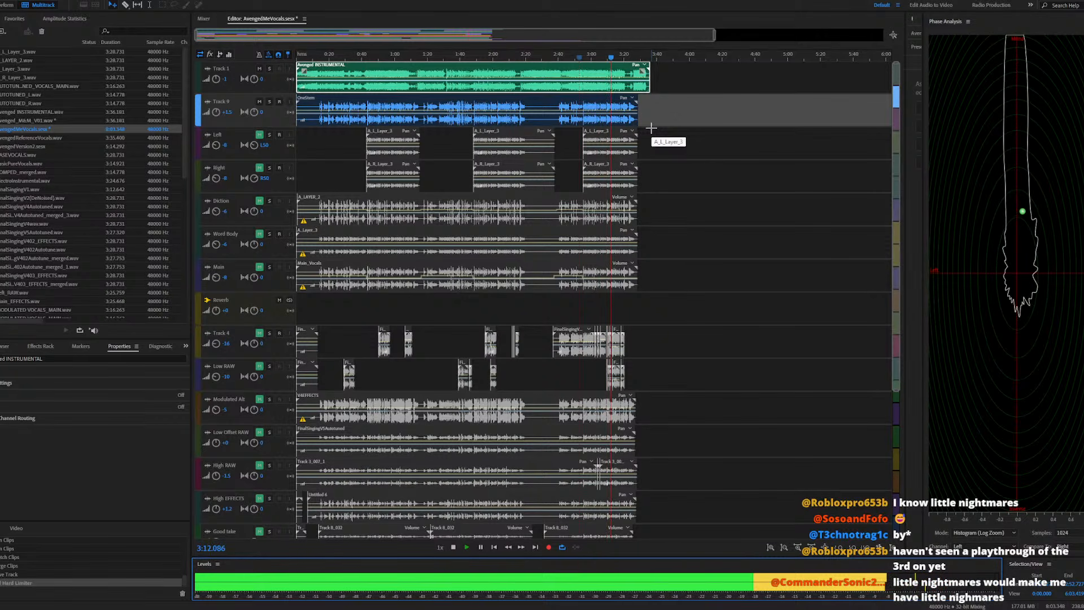
pyautogui.press('space')
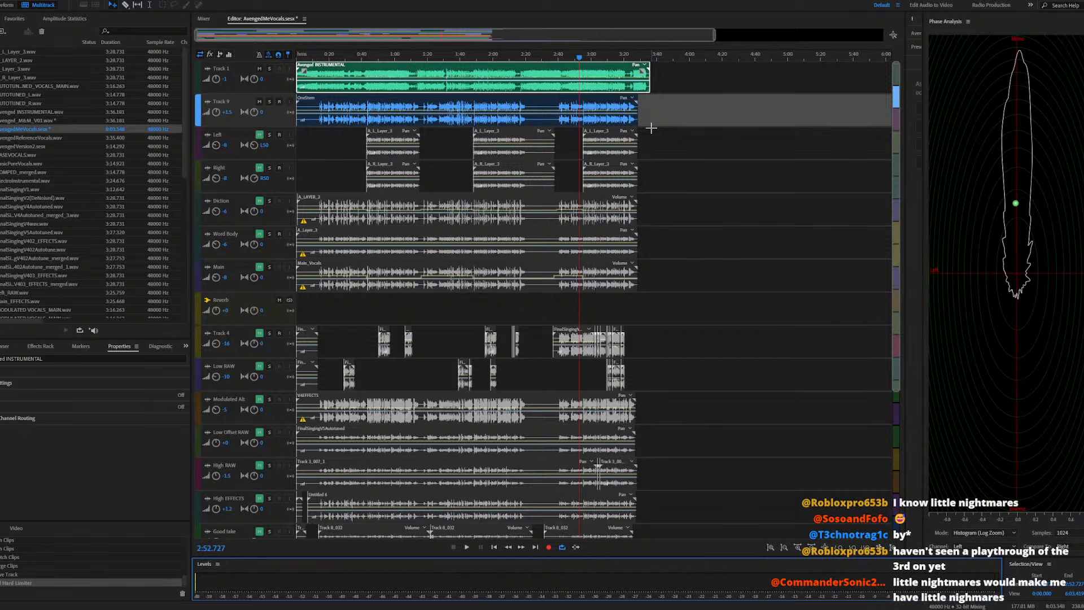
# Play the end of the mix from about 3:13 to check its output level, and stop playback
pyautogui.click(614, 58)
pyautogui.press('space')
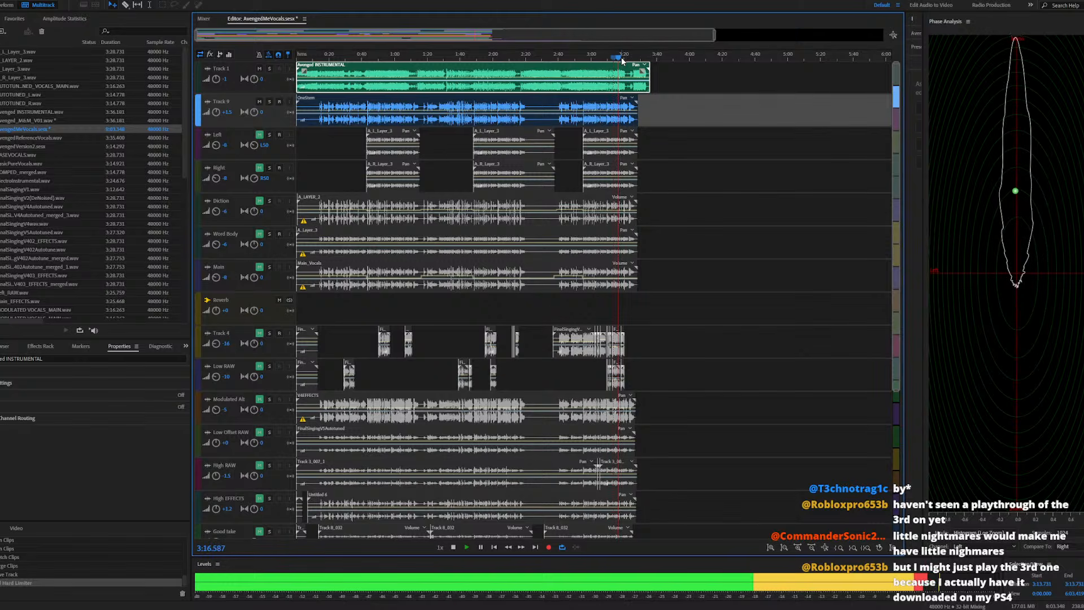
pyautogui.press('space')
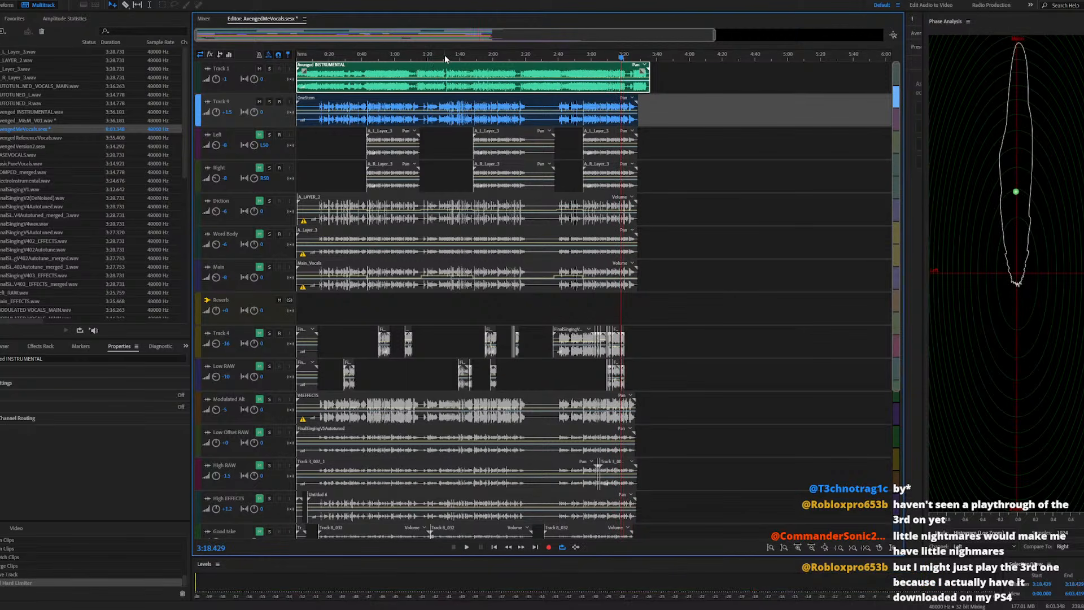
# Play the mix from about 1:30, skipping ahead to about 1:48, 1:55 and 2:03, to check the levels in the middle of the song
pyautogui.press('space')
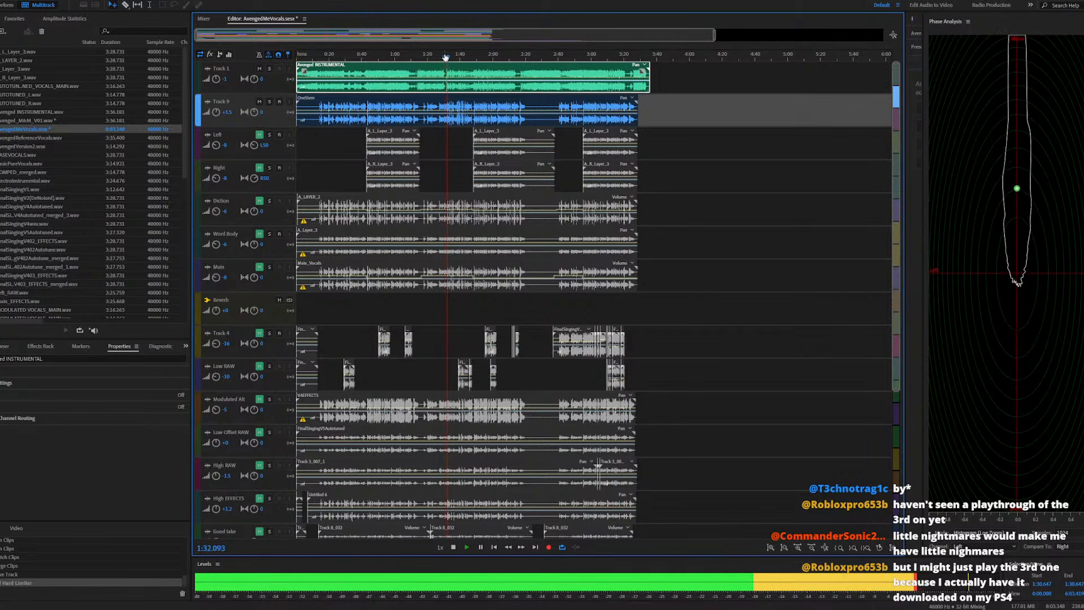
pyautogui.scroll(5, 468, 117)
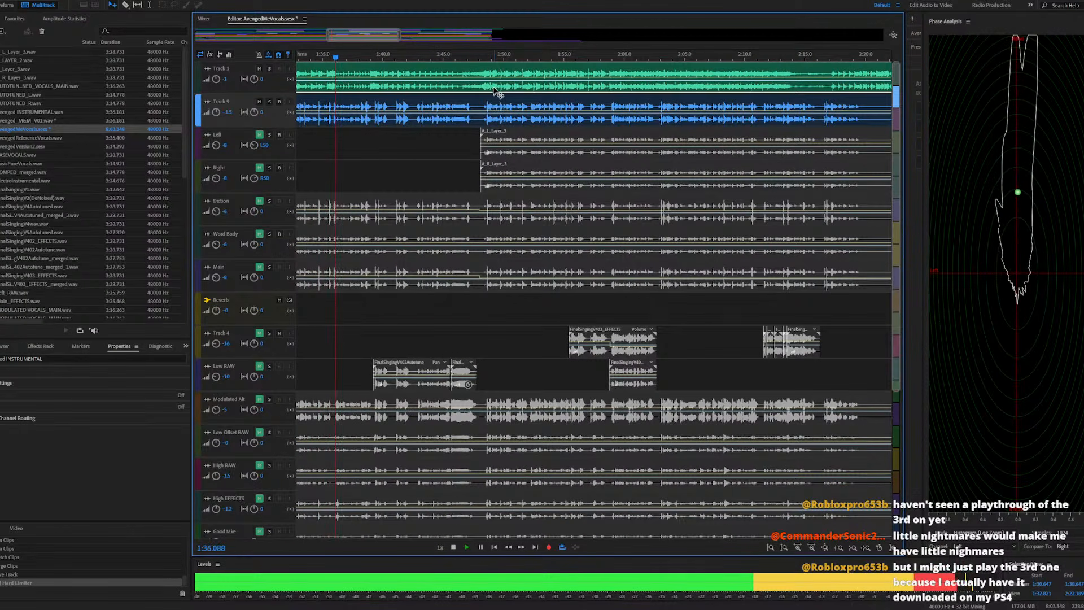
pyautogui.press('space')
pyautogui.press('space')
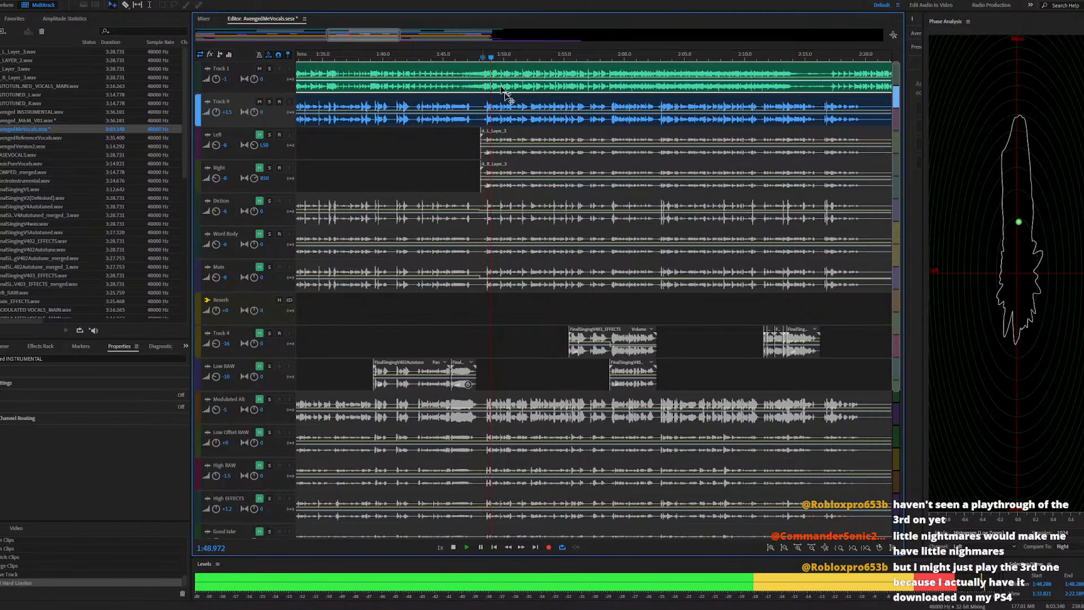
pyautogui.scroll(-3, 553, 148)
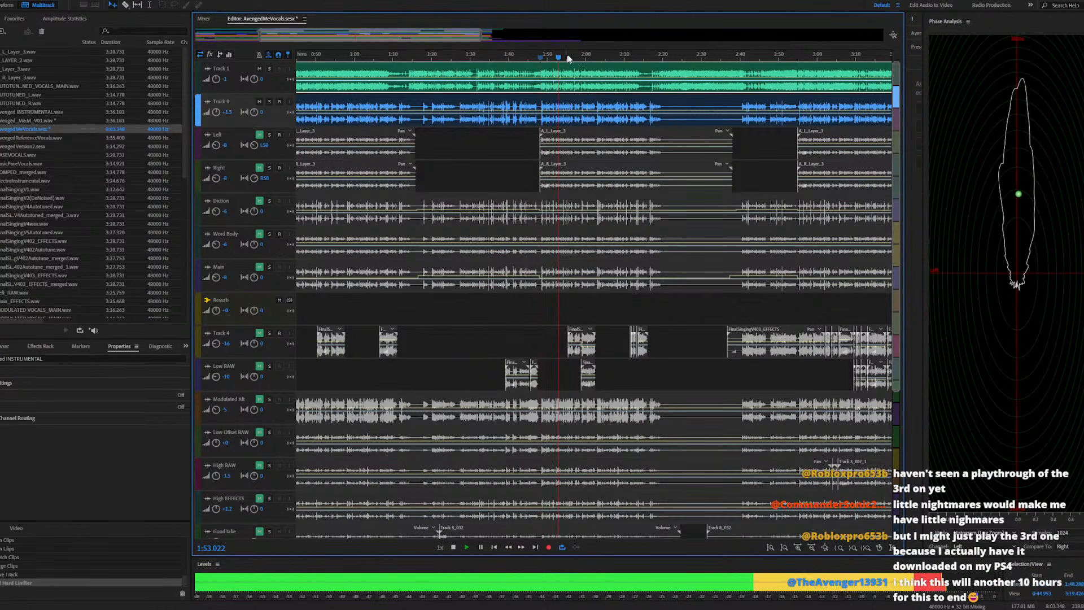
pyautogui.click(567, 56)
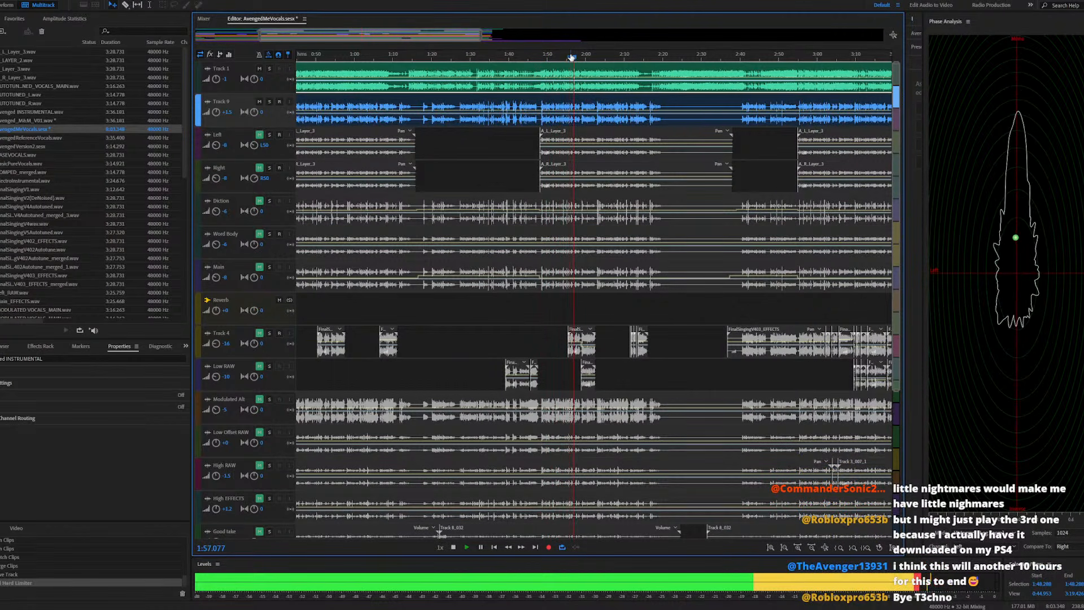
pyautogui.click(597, 59)
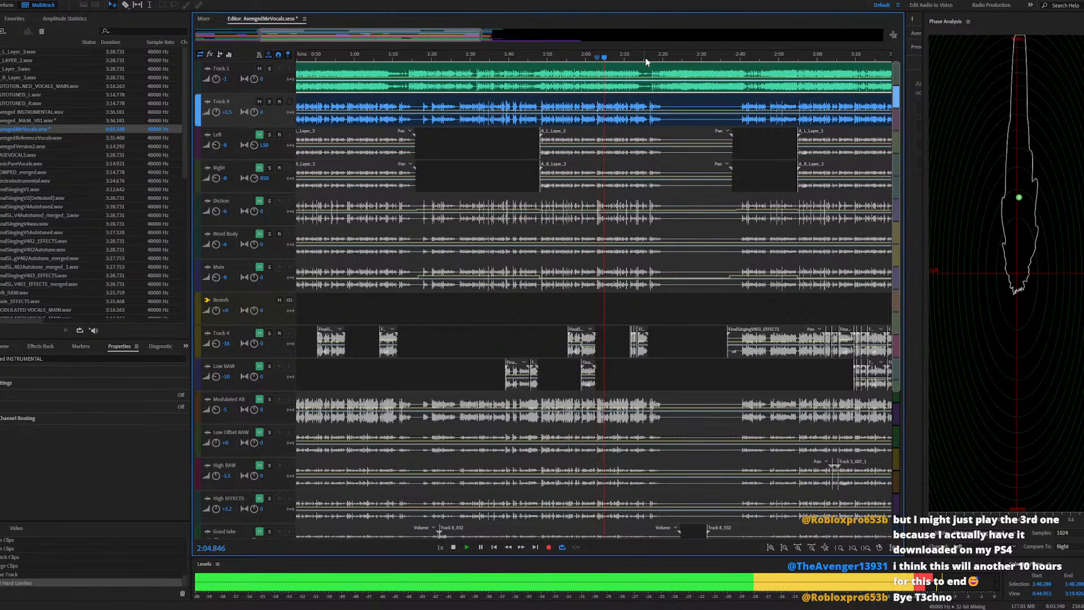
pyautogui.press('\\')
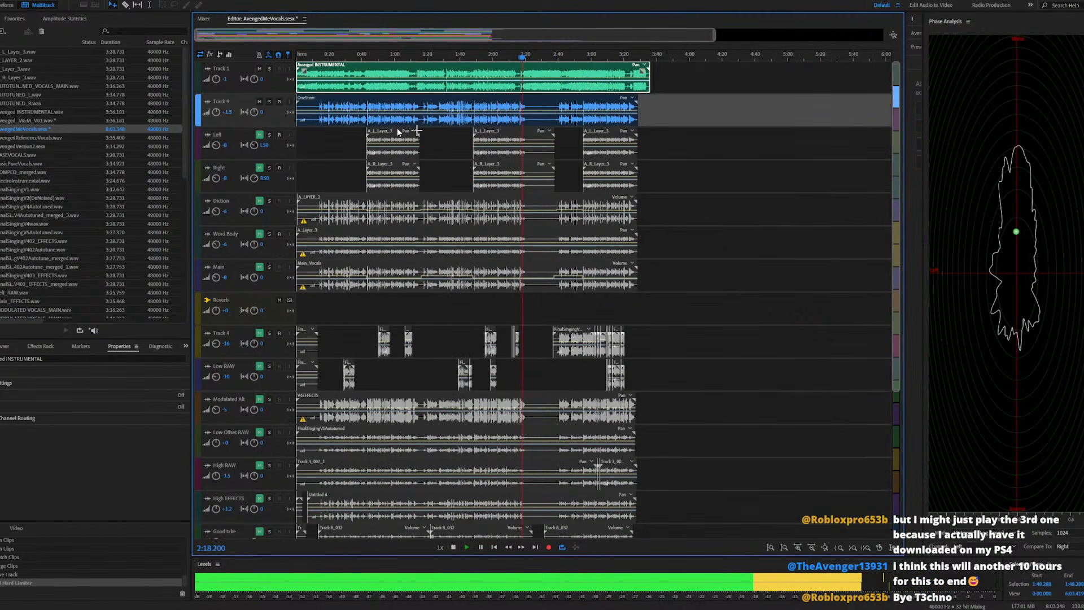
# Play the mix from about 0:43, skip ahead to about 1:08, and stop playback
pyautogui.scroll(5, 338, 130)
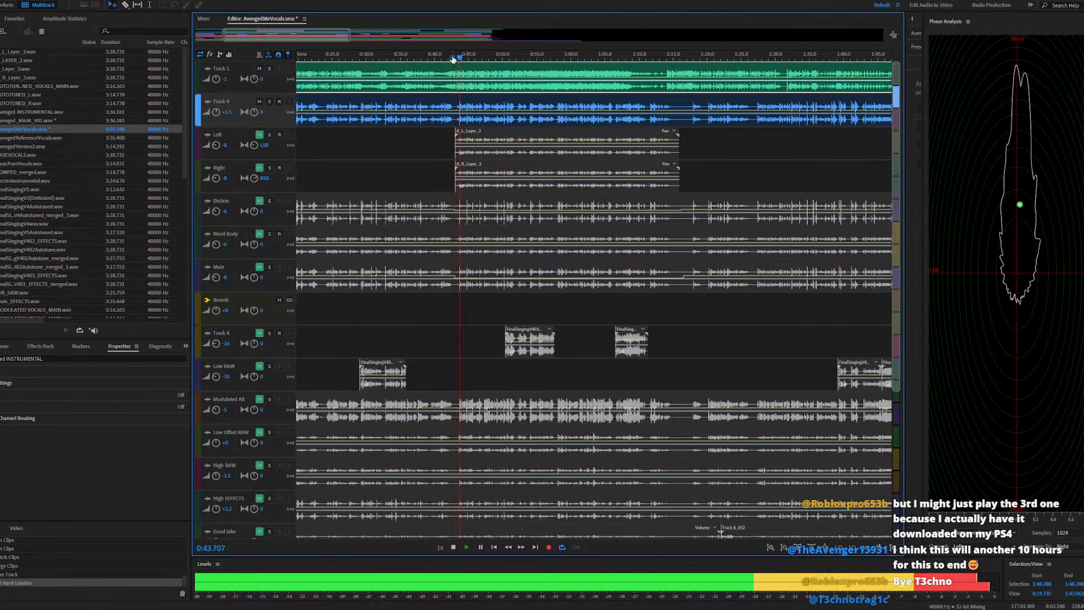
pyautogui.click(625, 57)
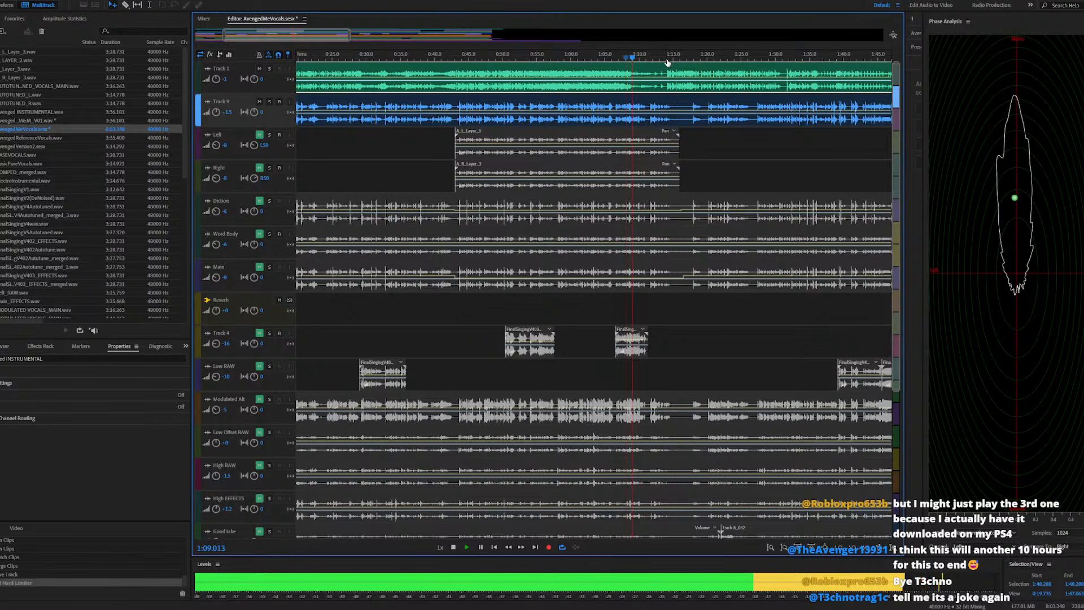
pyautogui.scroll(-5, 658, 141)
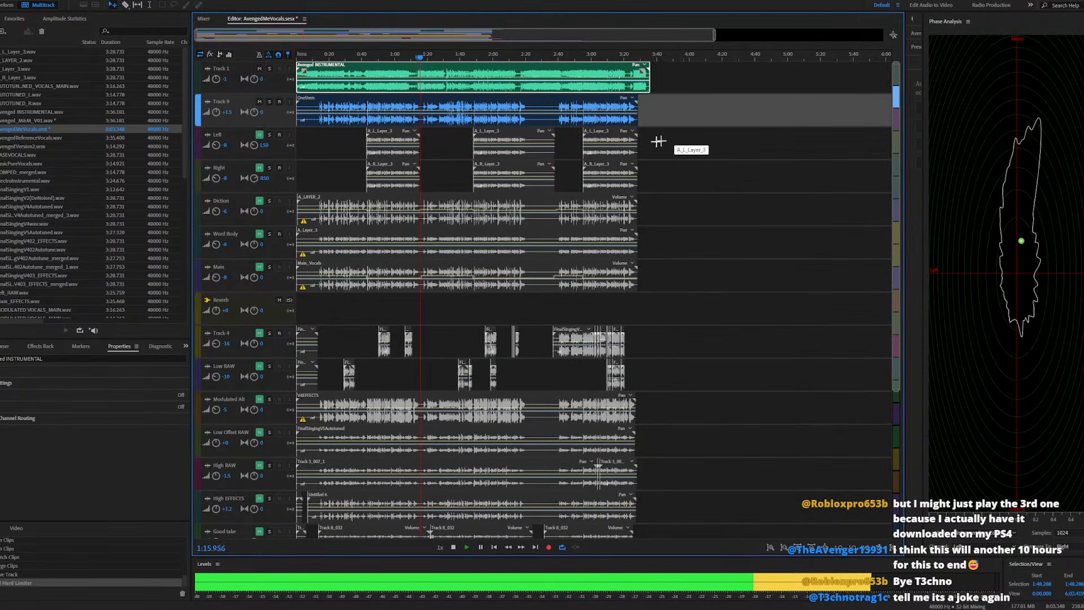
pyautogui.press('space')
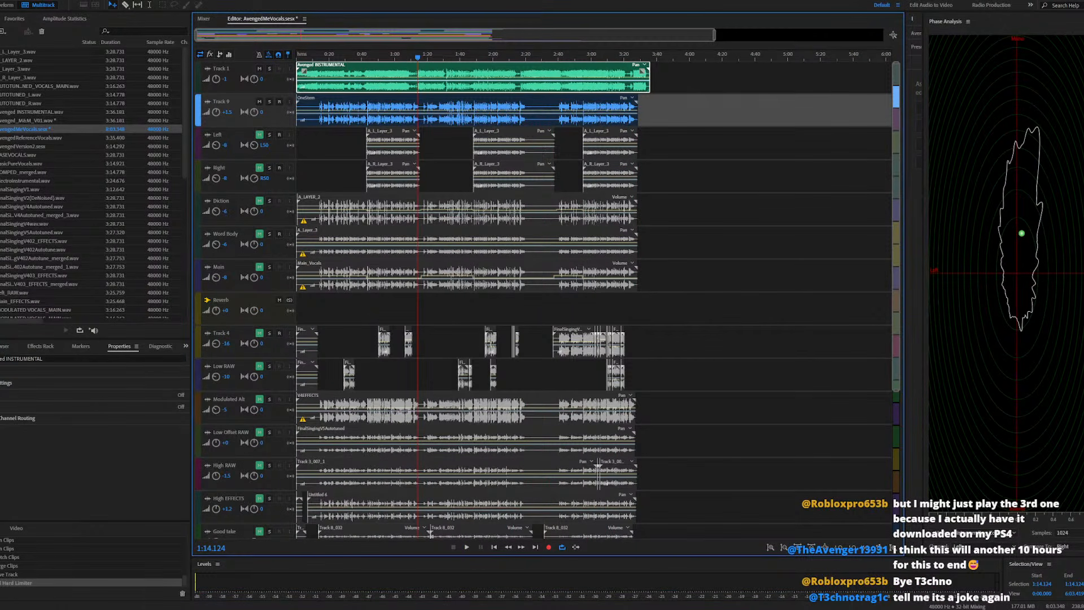
# Export a multitrack mixdown of the entire session as FourStem.wav
pyautogui.hotkey('alt', 'f')
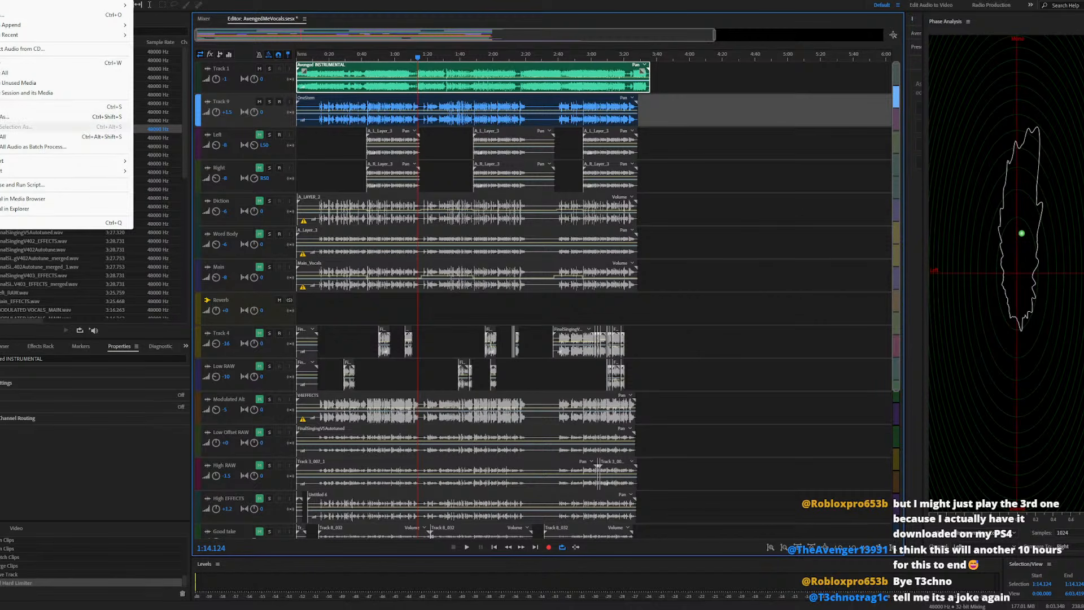
pyautogui.moveTo(85, 171)
pyautogui.moveTo(181, 219)
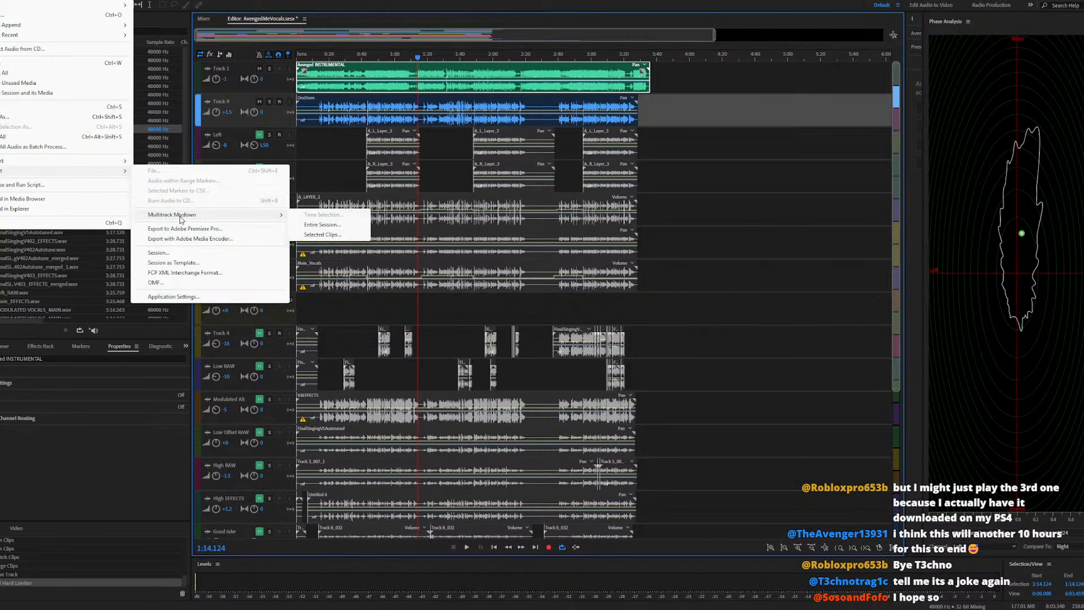
pyautogui.click(322, 225)
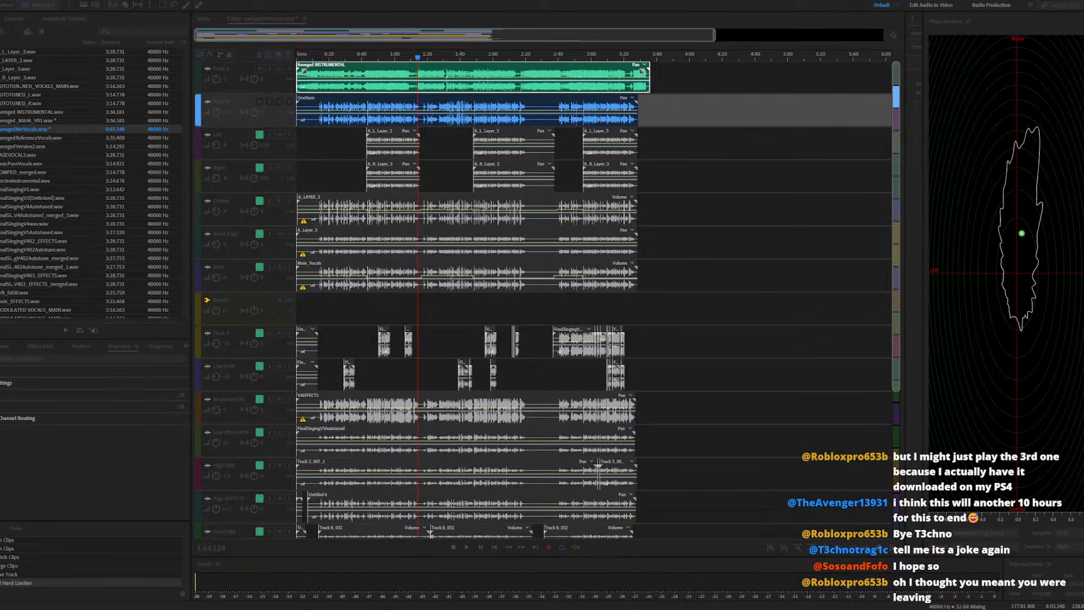
pyautogui.press('Return')
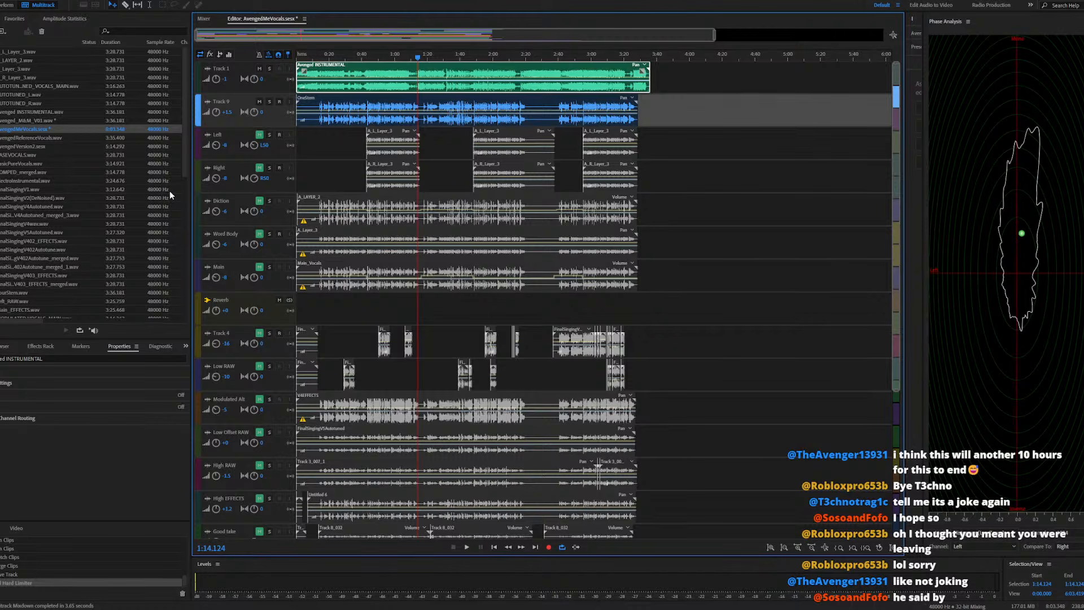
# Open FourStem.wav from the file list, inspect its waveform peaks, and play it briefly from about 2:49
pyautogui.moveTo(187, 148)
pyautogui.mouseDown()
pyautogui.moveTo(182, 272)
pyautogui.moveTo(176, 164)
pyautogui.mouseUp()
pyautogui.doubleClick(10, 227)
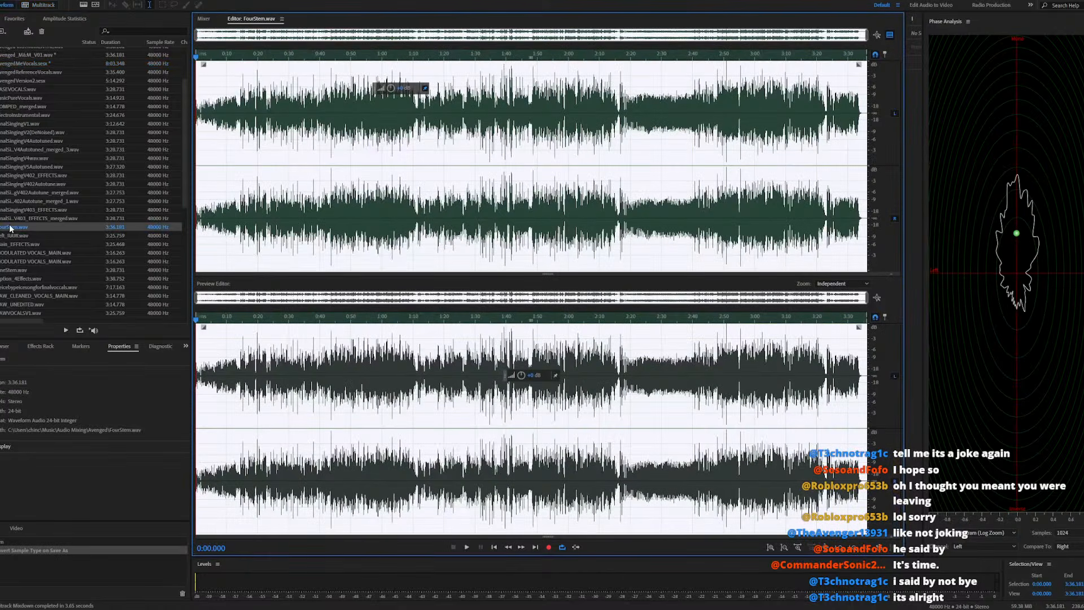
pyautogui.click(530, 131)
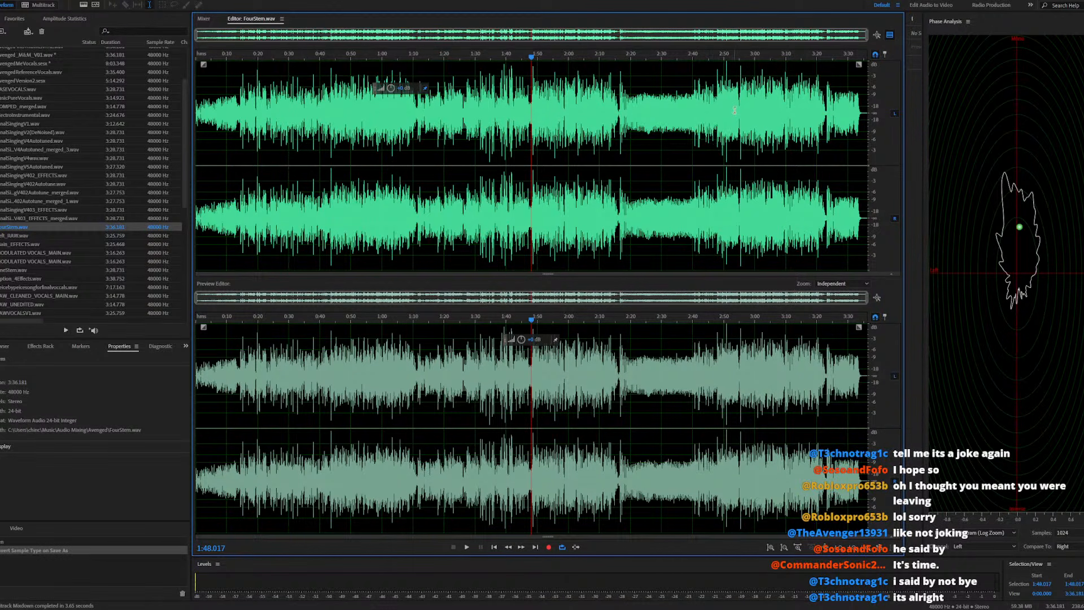
pyautogui.scroll(2, 734, 110)
pyautogui.scroll(-3, 507, 133)
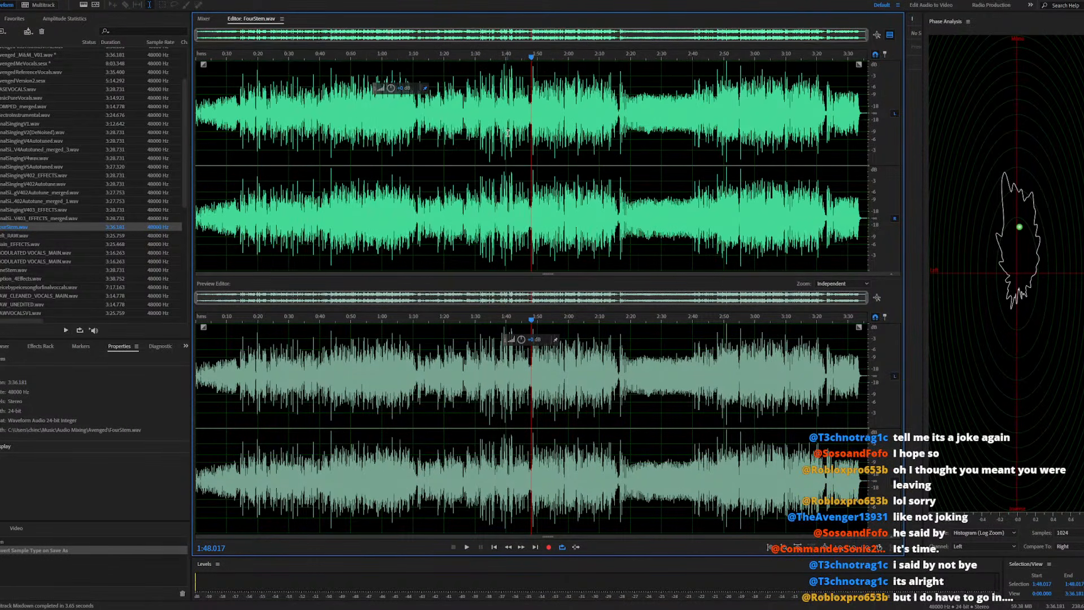
pyautogui.click(722, 59)
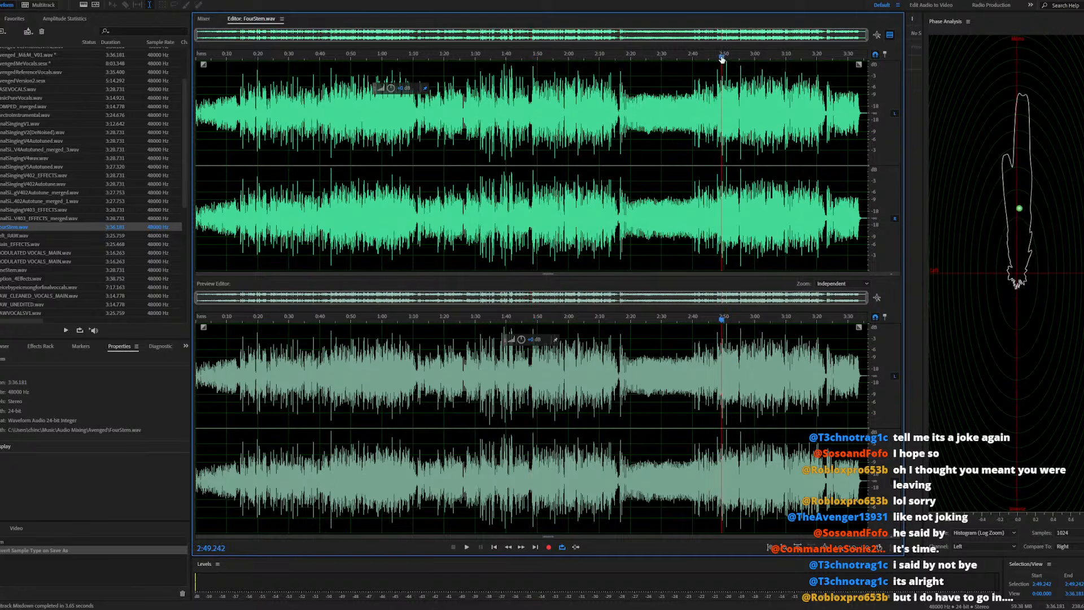
pyautogui.press('space')
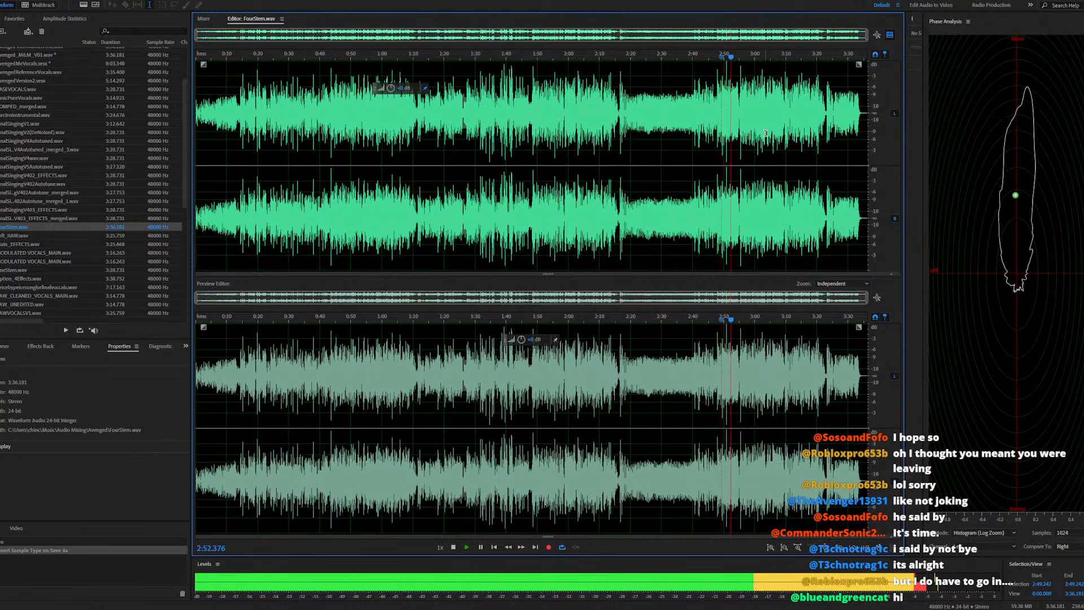
pyautogui.press('space')
# Examine the FourStem.wav waveform closely around 2:49 and play the peak just after 2:50.5
pyautogui.scroll(10, 740, 171)
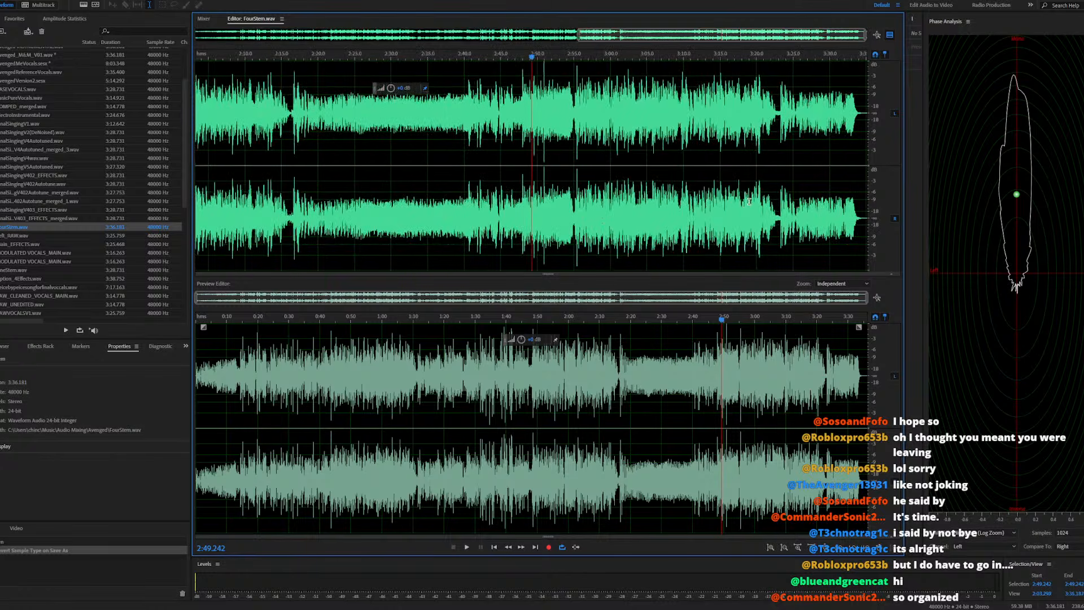
pyautogui.scroll(4, 634, 207)
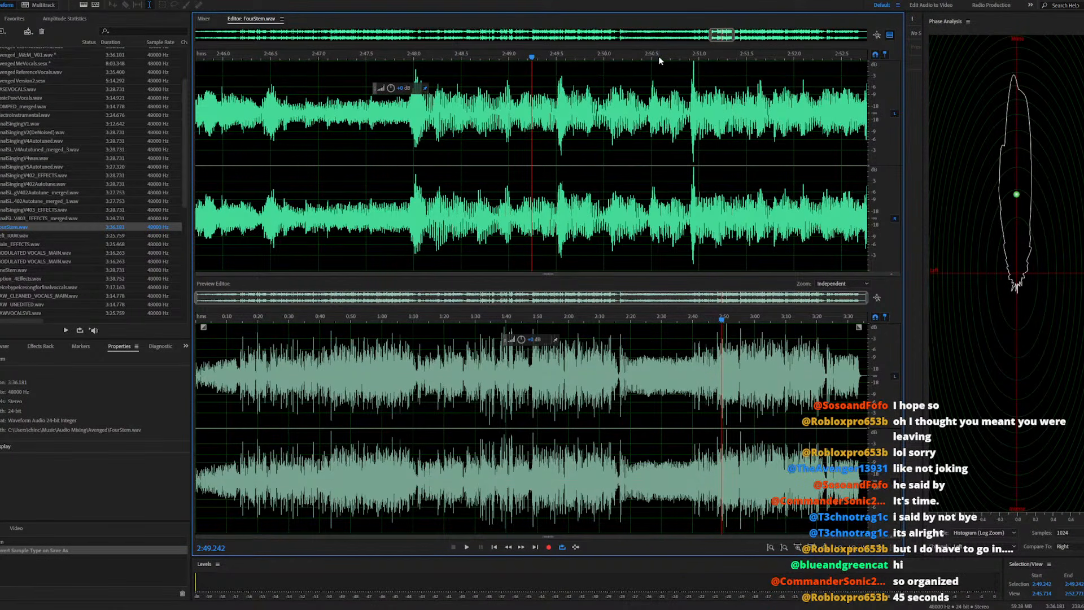
pyautogui.click(658, 56)
pyautogui.press('space')
pyautogui.press('space')
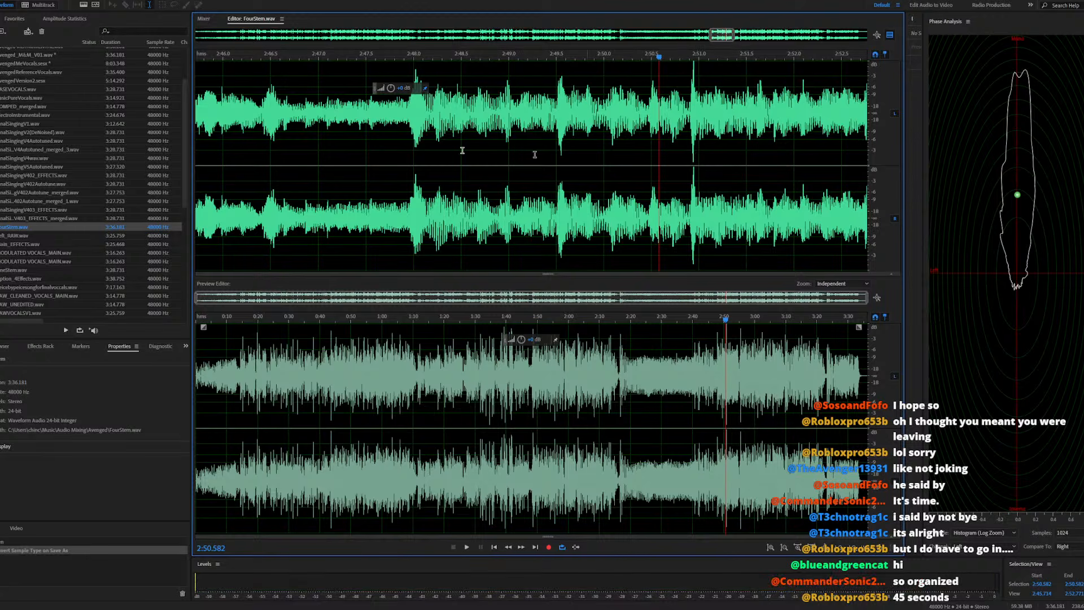
# Return to the AvengedMeVocals session and play the mix from about 2:20
pyautogui.scroll(3, 186, 100)
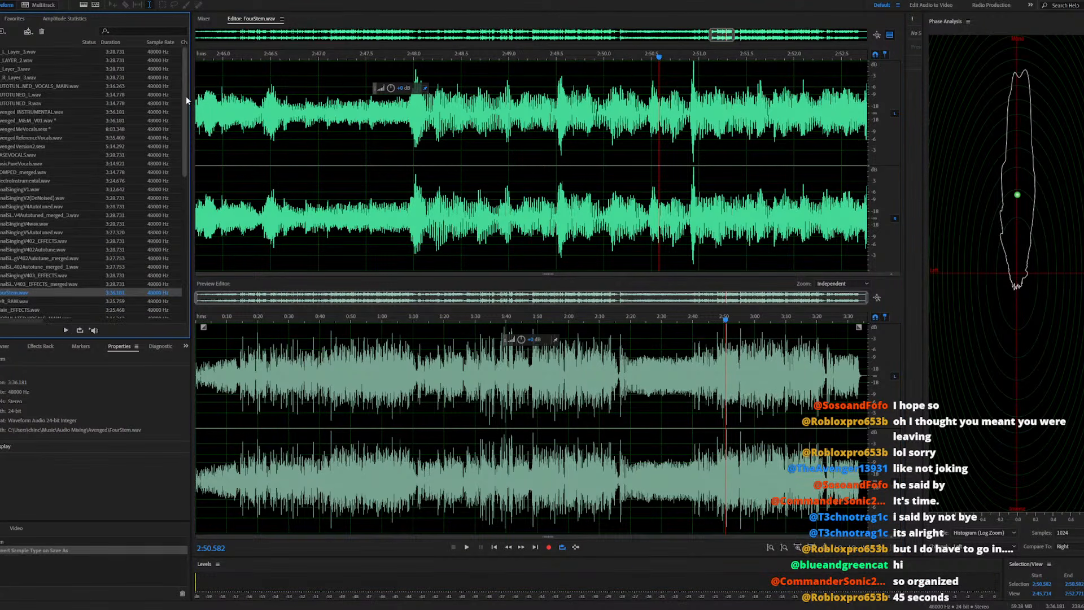
pyautogui.doubleClick(20, 130)
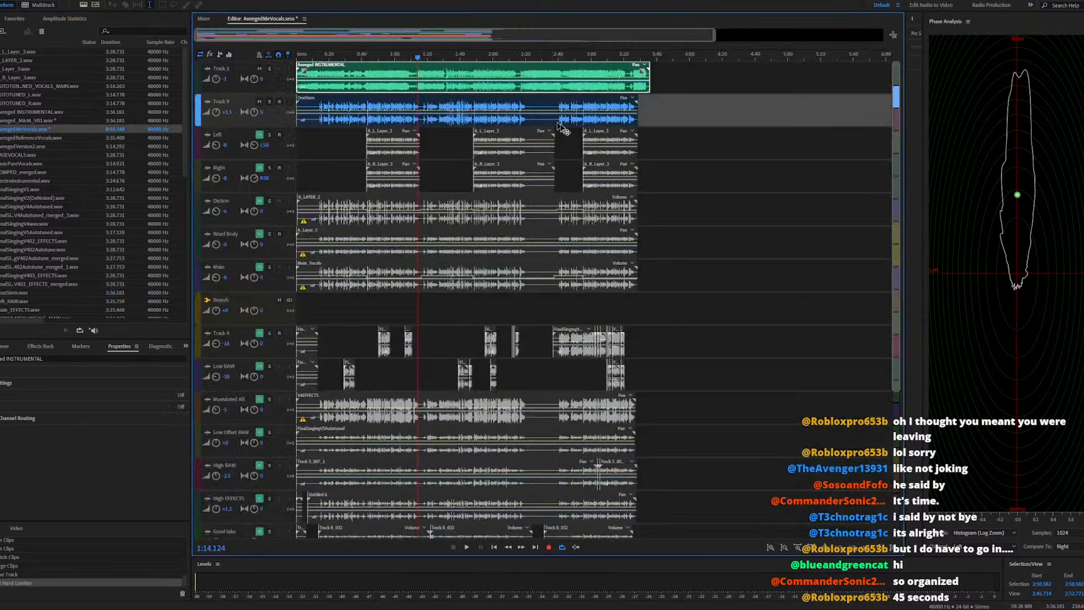
pyautogui.click(519, 57)
pyautogui.press('space')
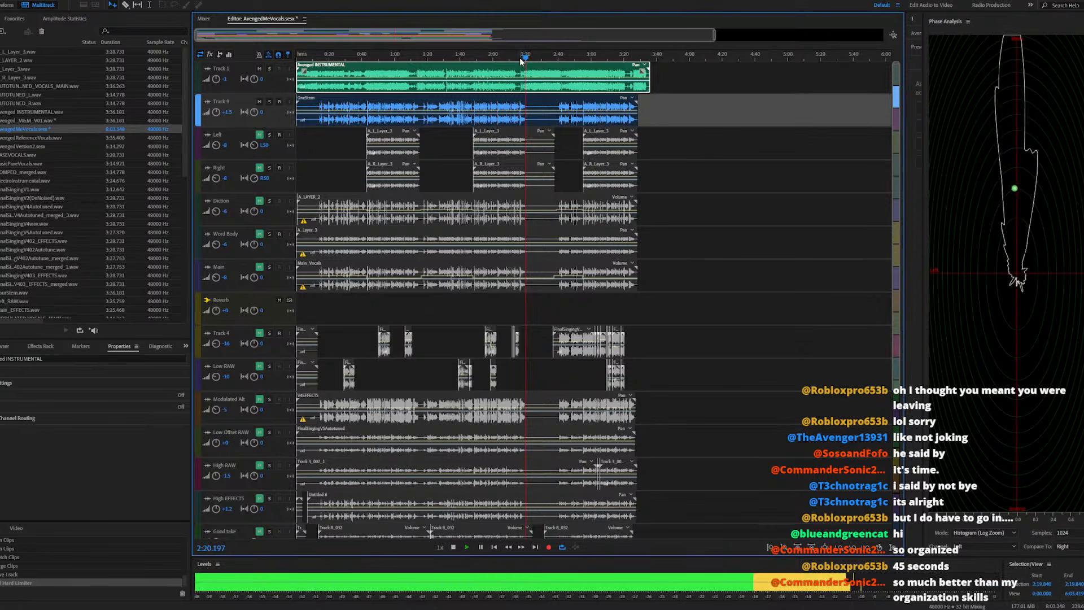
# Play the session from about 2:46 and again from 2:50.85 to locate the loud vocal peak on Track 9
pyautogui.click(568, 57)
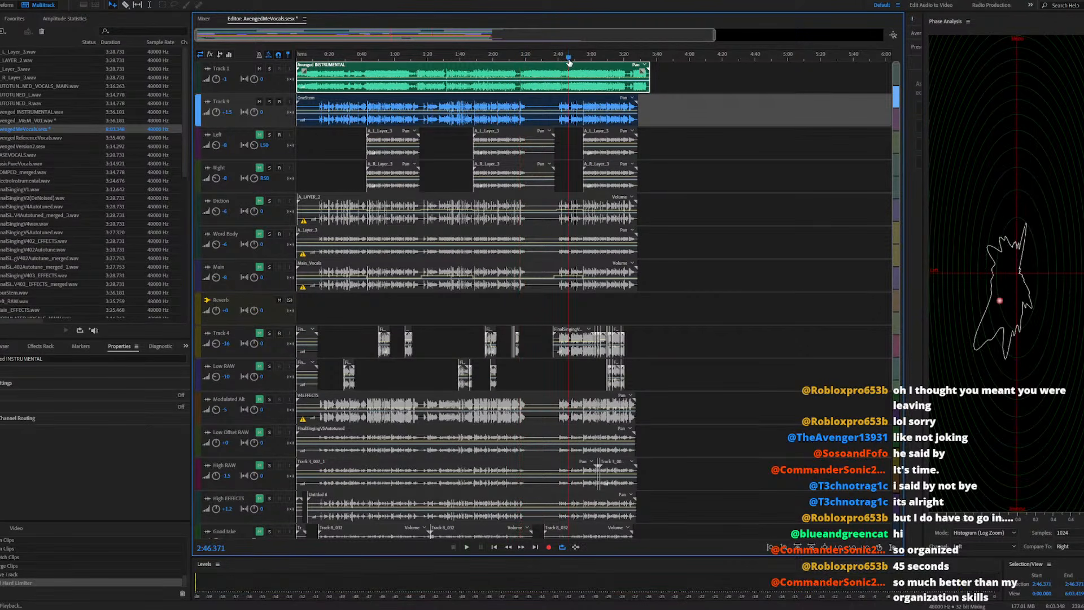
pyautogui.scroll(3, 575, 111)
pyautogui.scroll(10, 582, 111)
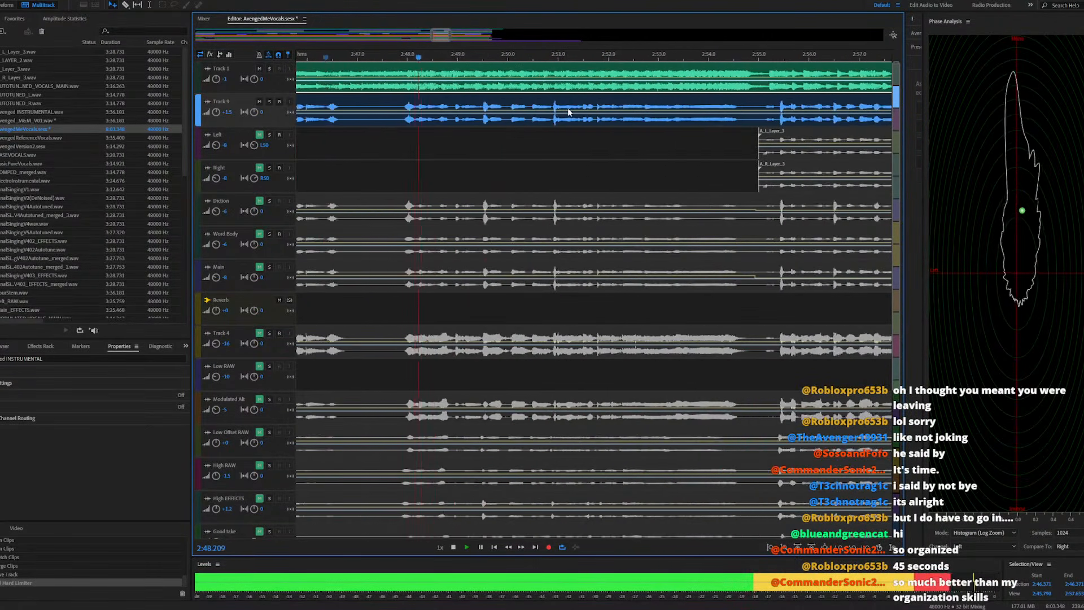
pyautogui.press('space')
pyautogui.click(544, 53)
pyautogui.press('space')
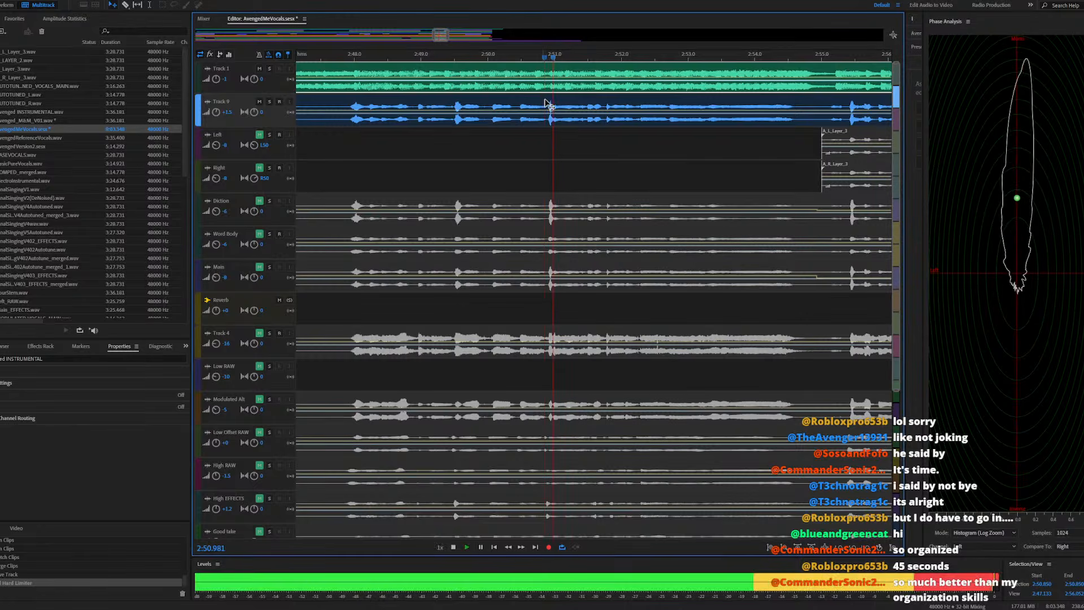
pyautogui.press('space')
# Open the OneStem clip from Track 9 in the waveform editor and lower the amplitude of the spike at about 2:50.9
pyautogui.doubleClick(550, 105)
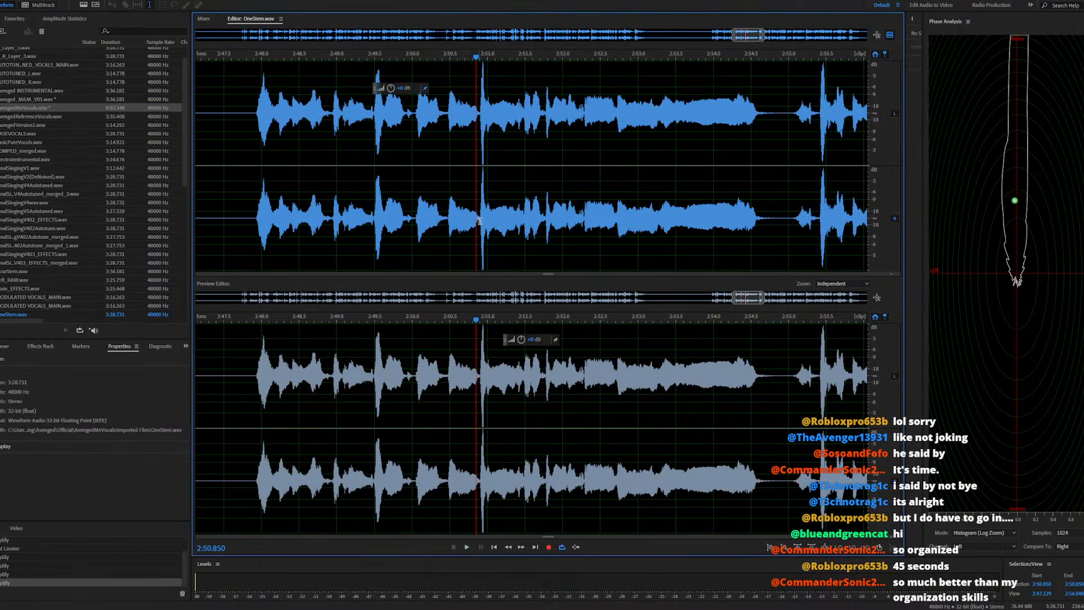
pyautogui.scroll(5, 487, 219)
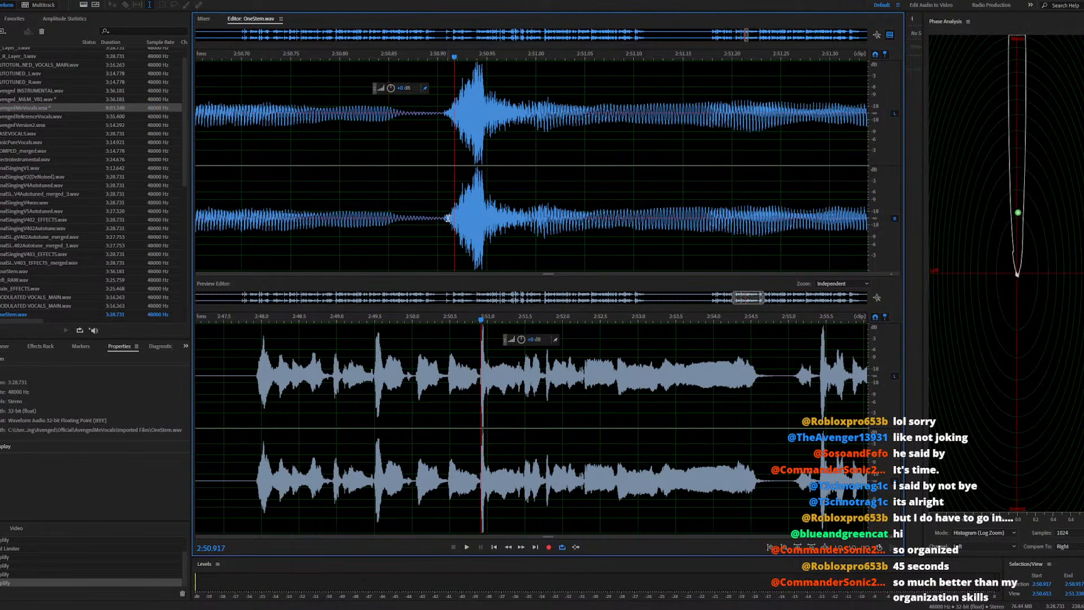
pyautogui.press('space')
pyautogui.press('space')
pyautogui.moveTo(447, 220); pyautogui.dragTo(484, 236)
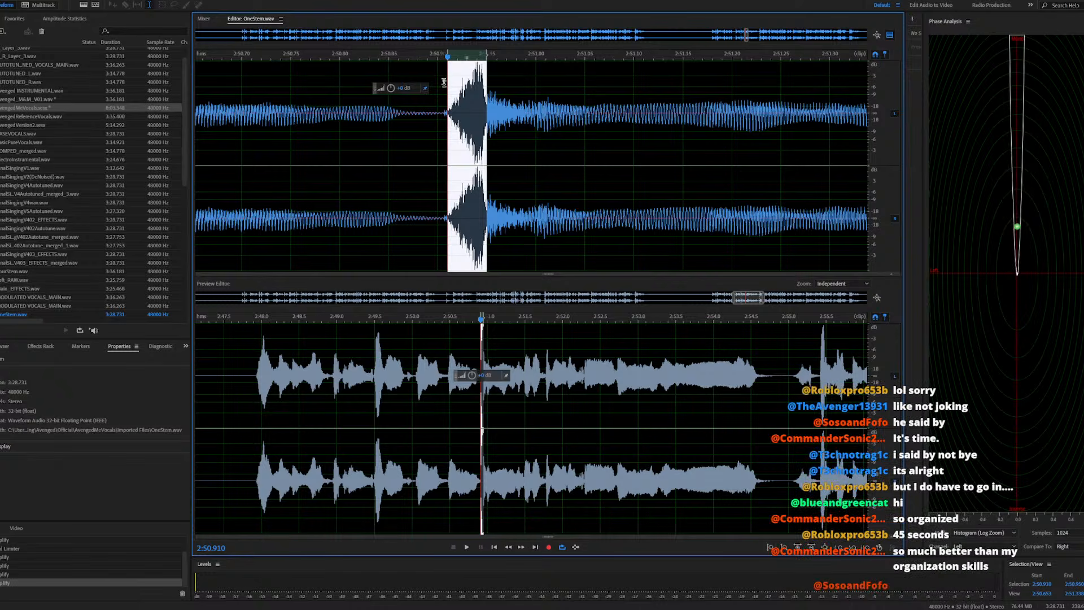
pyautogui.moveTo(390, 89); pyautogui.dragTo(381, 87)
# Play the OneStem clip from 2:50.238 and further lower the amplitude of the spike between 2:50.906 and about 2:50.950
pyautogui.scroll(-6, 488, 174)
pyautogui.click(362, 215)
pyautogui.press('space')
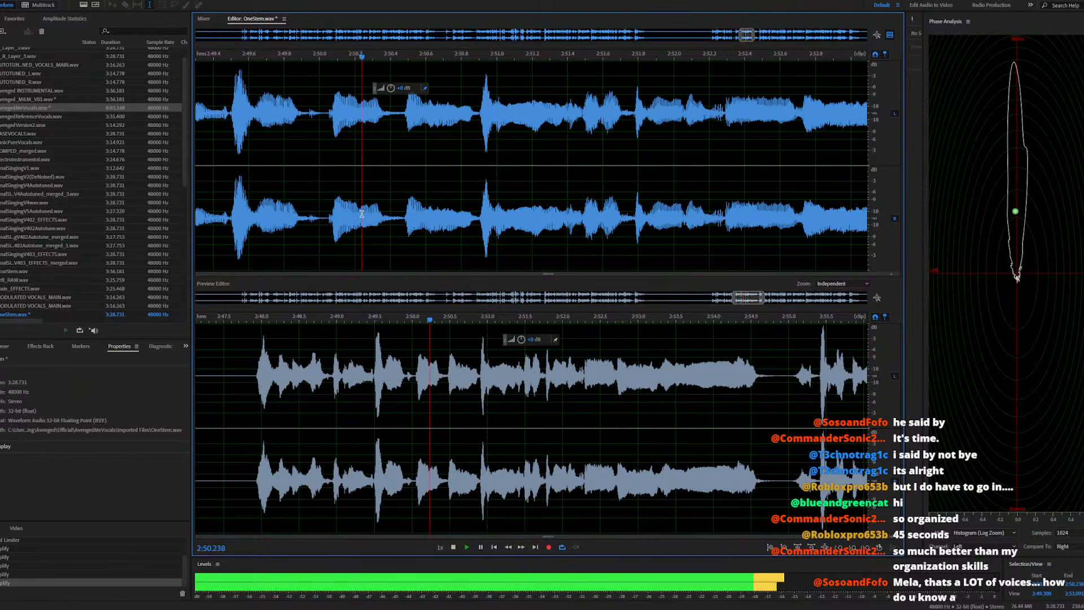
pyautogui.press('space')
pyautogui.scroll(3, 467, 213)
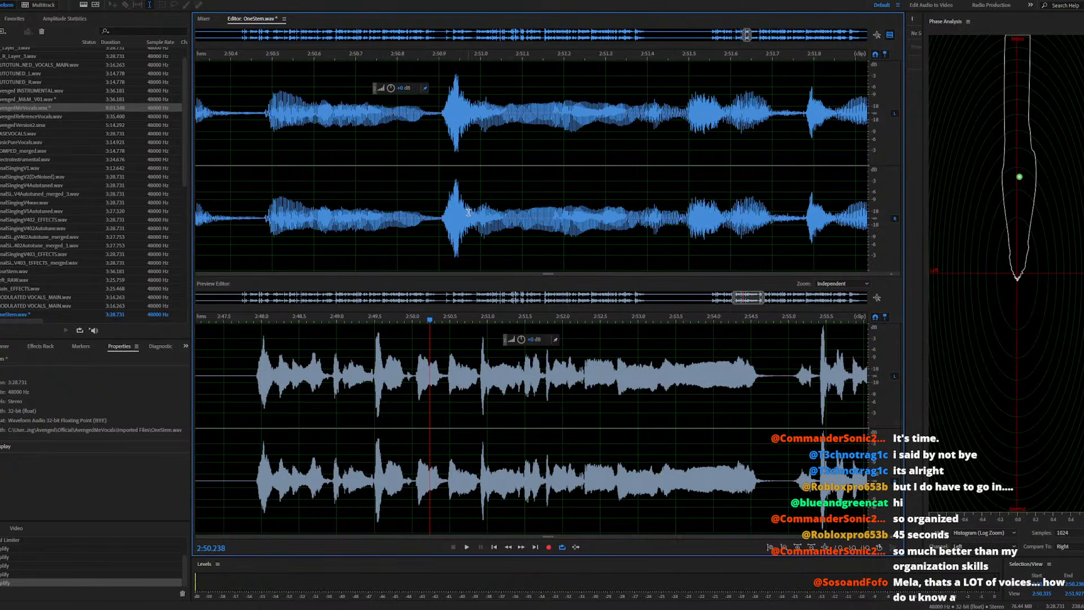
pyautogui.scroll(2, 468, 212)
pyautogui.moveTo(406, 220); pyautogui.dragTo(449, 216)
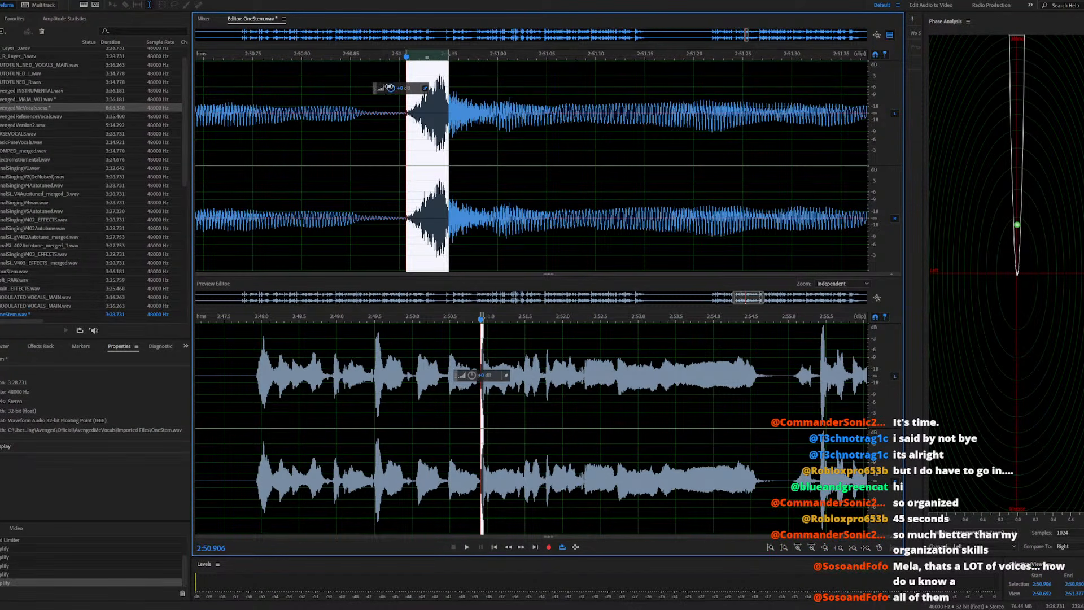
pyautogui.moveTo(389, 87); pyautogui.dragTo(378, 89)
# Play the clip from 2:50.244 and 2:51.000, and reduce the amplitude of the section from 2:51.000 to about 2:51.040
pyautogui.scroll(-4, 465, 191)
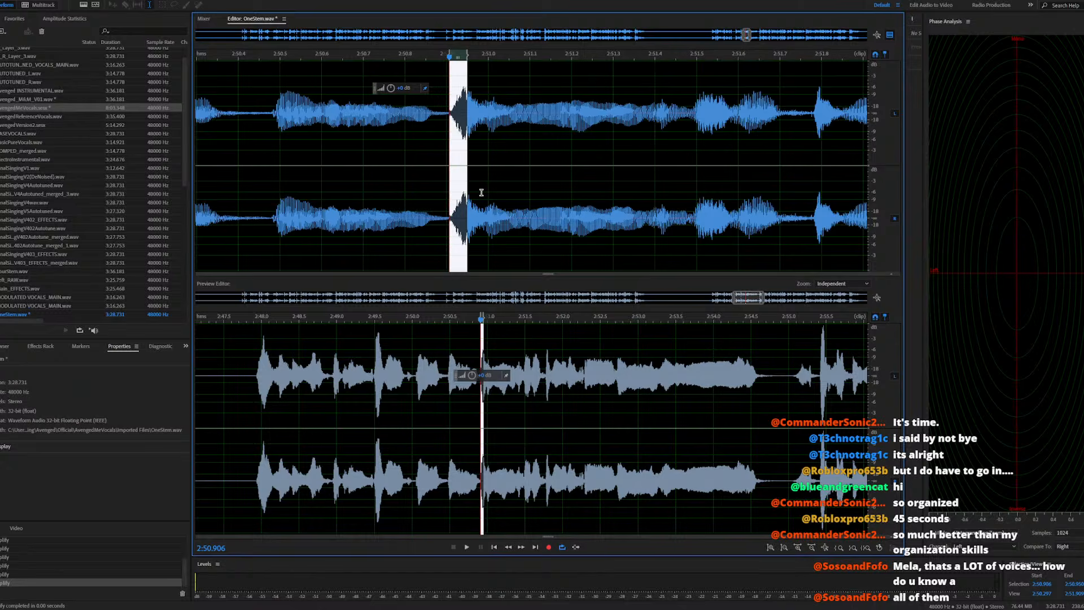
pyautogui.click(351, 216)
pyautogui.press('space')
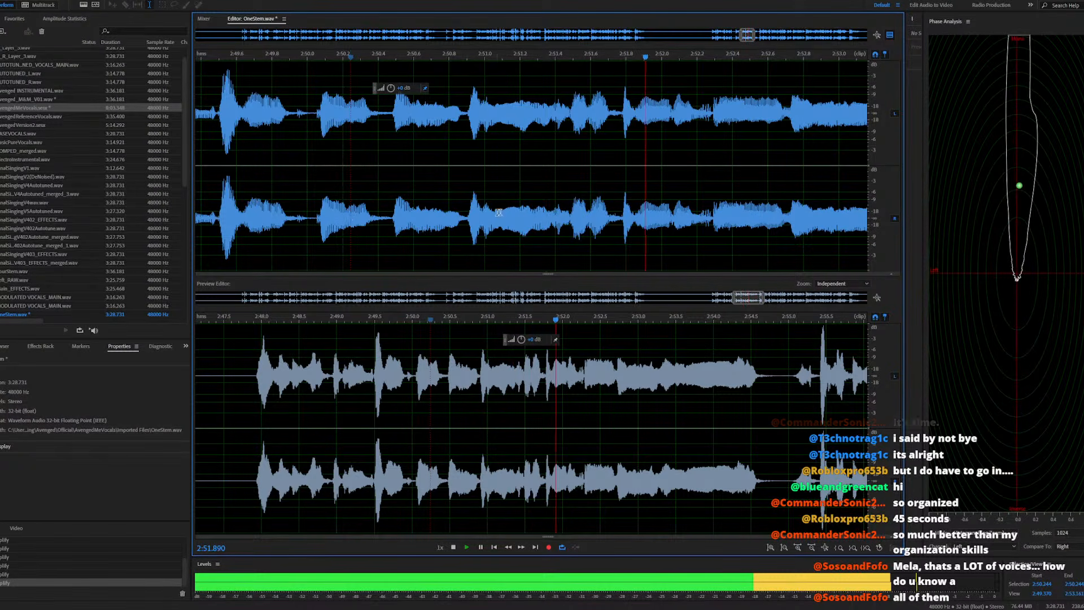
pyautogui.click(484, 215)
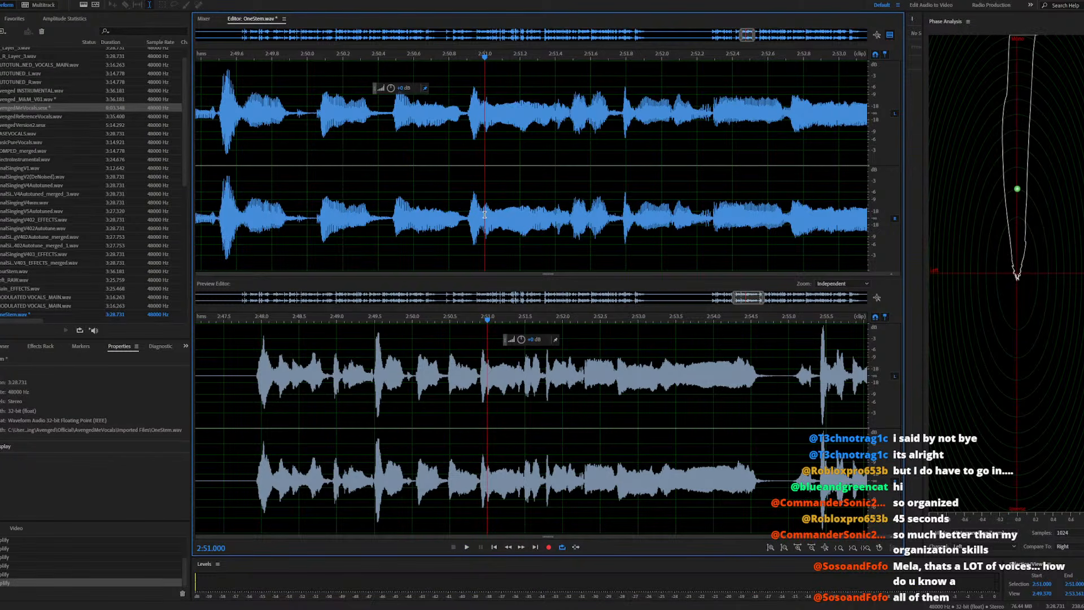
pyautogui.press('space')
pyautogui.scroll(5, 485, 214)
pyautogui.moveTo(484, 215); pyautogui.dragTo(552, 214)
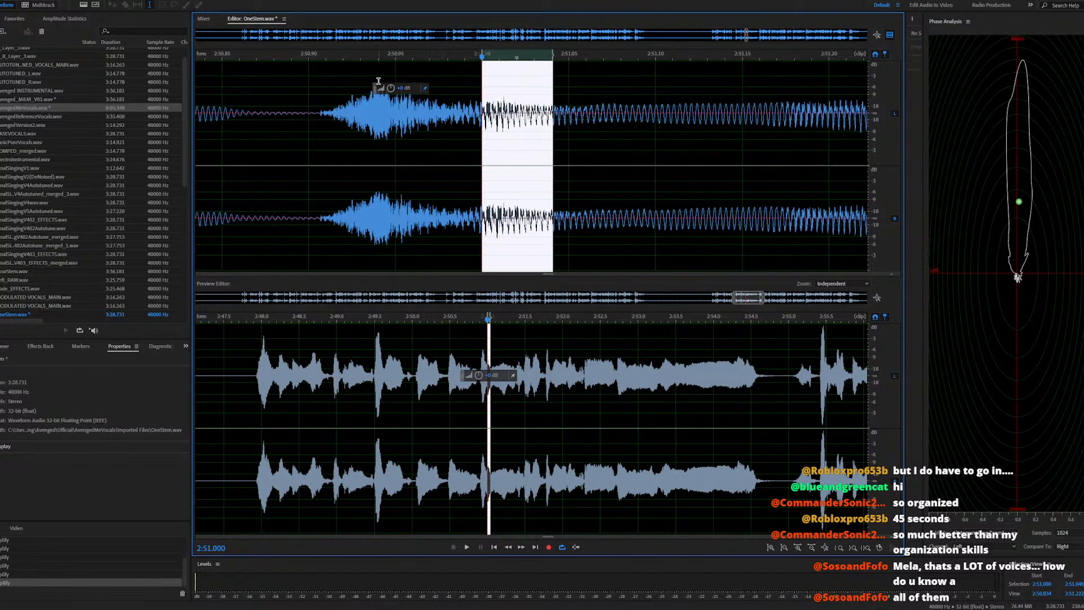
pyautogui.moveTo(390, 87); pyautogui.dragTo(373, 88)
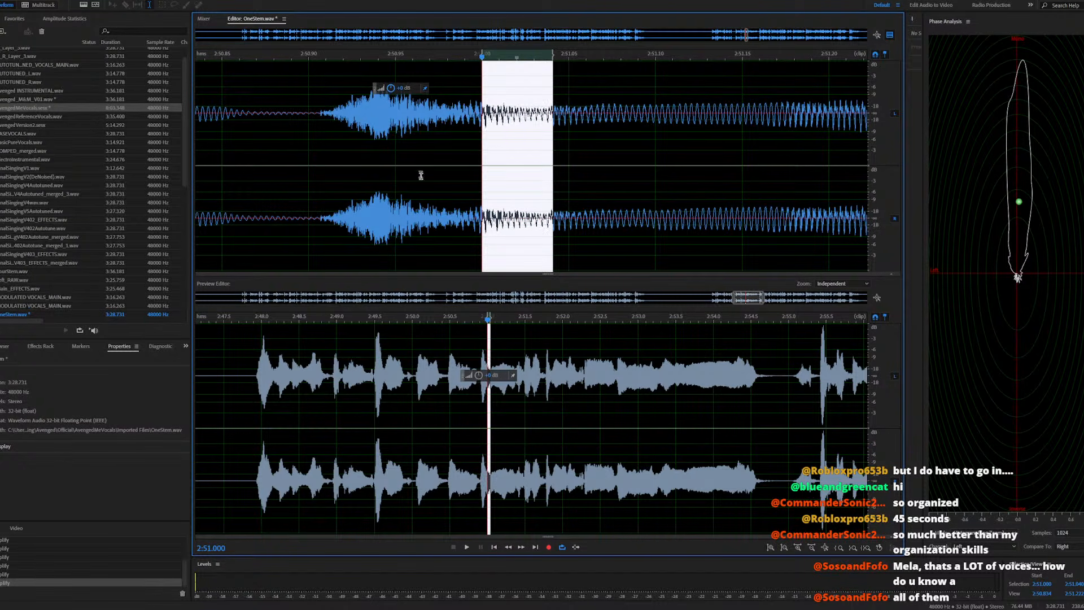
# Play the edited OneStem clip from about 2:50.94 and repeatedly from 2:49.875, and examine the waveform just before 2:51
pyautogui.click(374, 218)
pyautogui.press('space')
pyautogui.scroll(-6, 472, 189)
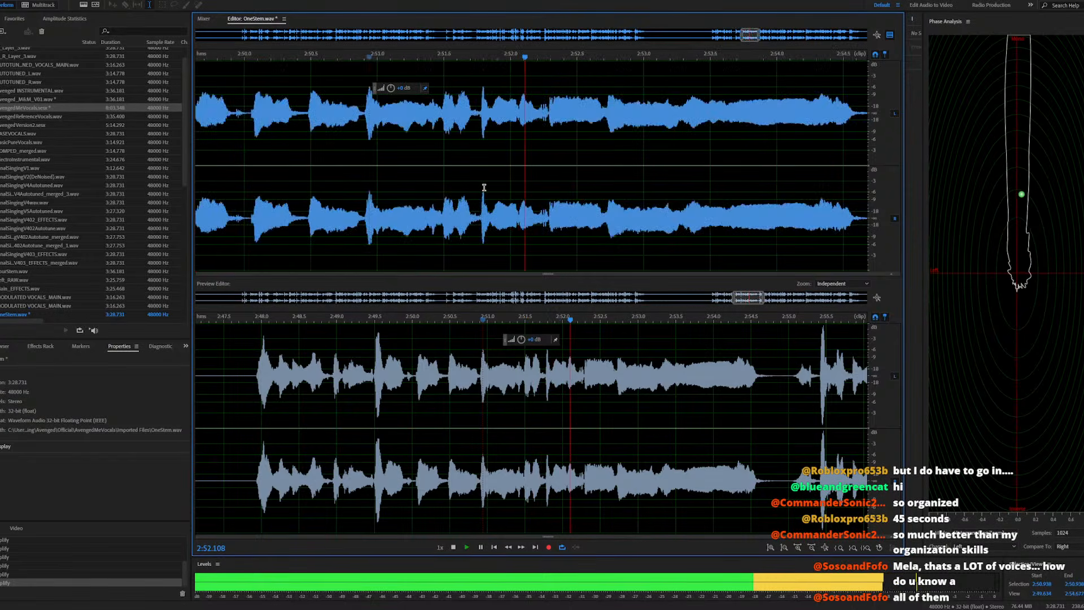
pyautogui.scroll(-4, 483, 188)
pyautogui.press('space')
pyautogui.click(402, 216)
pyautogui.press('space')
pyautogui.scroll(7, 498, 219)
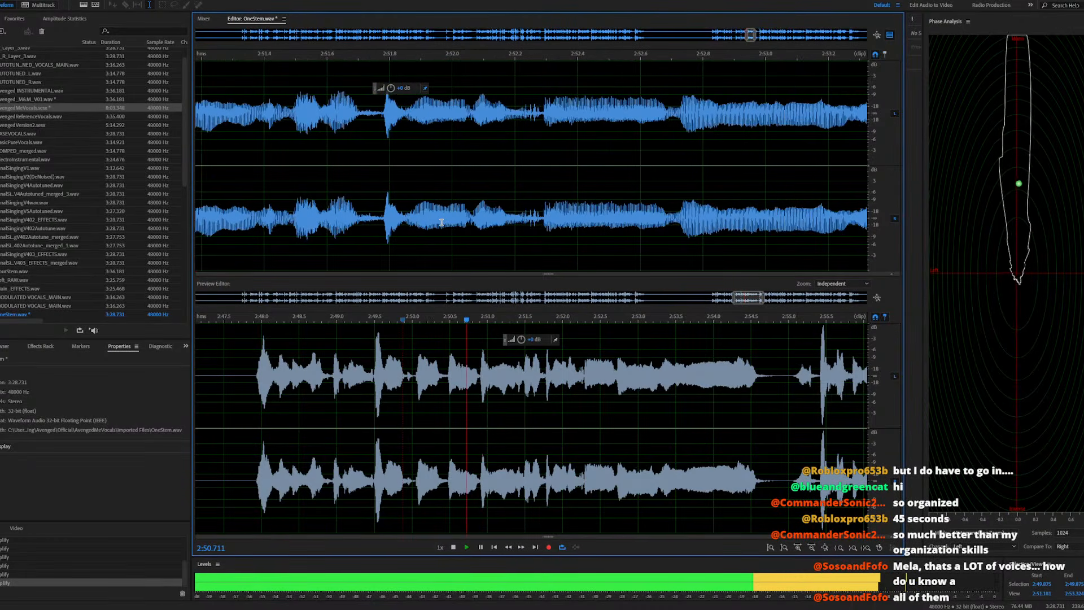
pyautogui.press('space')
pyautogui.scroll(-4, 533, 209)
pyautogui.press('space')
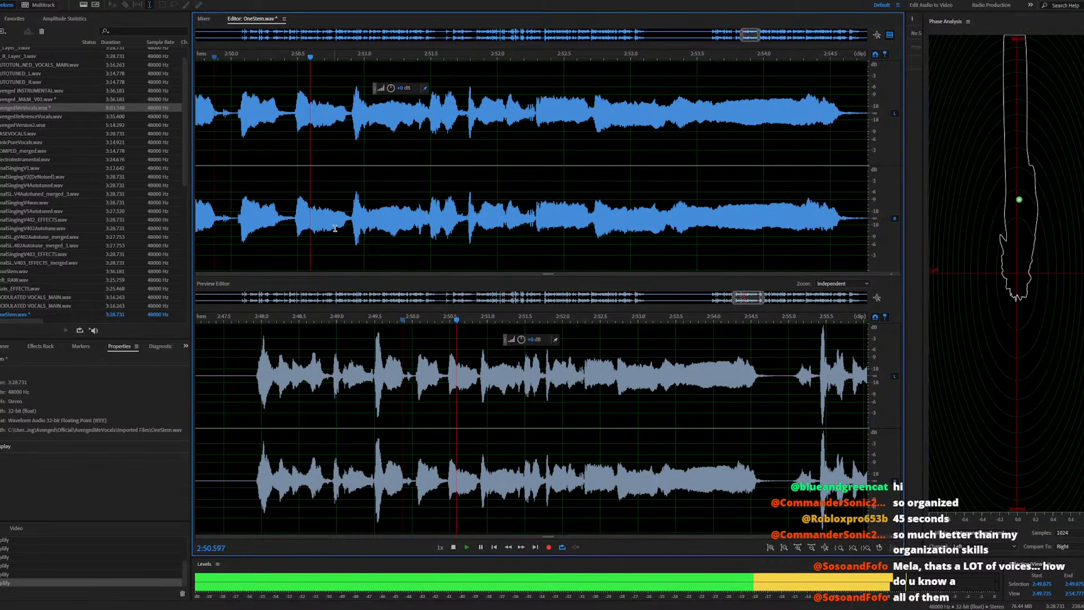
pyautogui.scroll(6, 347, 224)
pyautogui.press('space')
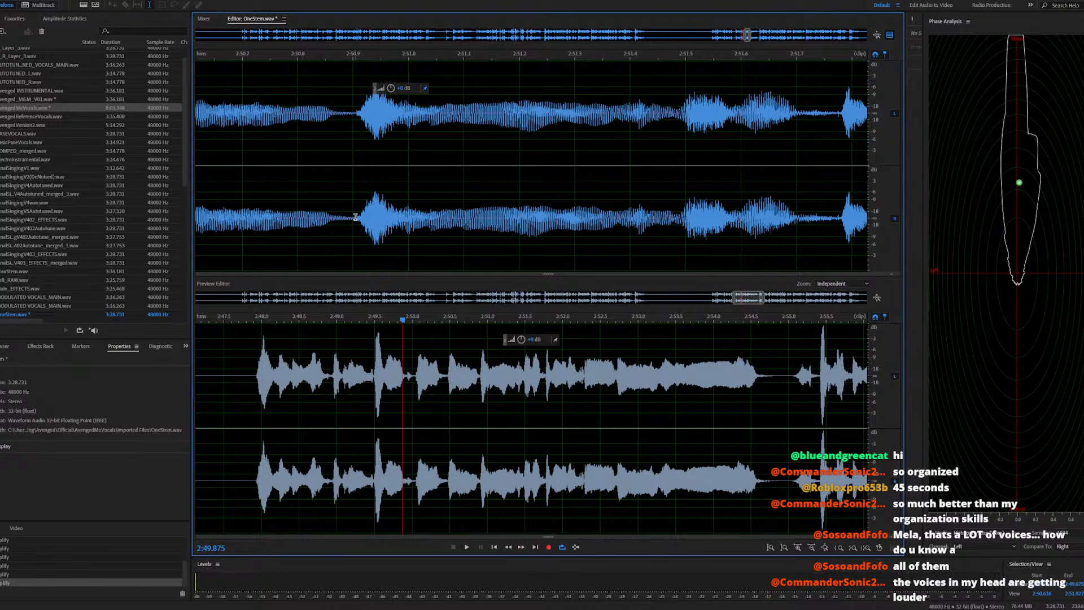
# Lower the amplitude of the burst from 2:50.907 to about 2:50.99, undoing a strong first cut and applying a milder one
pyautogui.moveTo(354, 216); pyautogui.dragTo(401, 242)
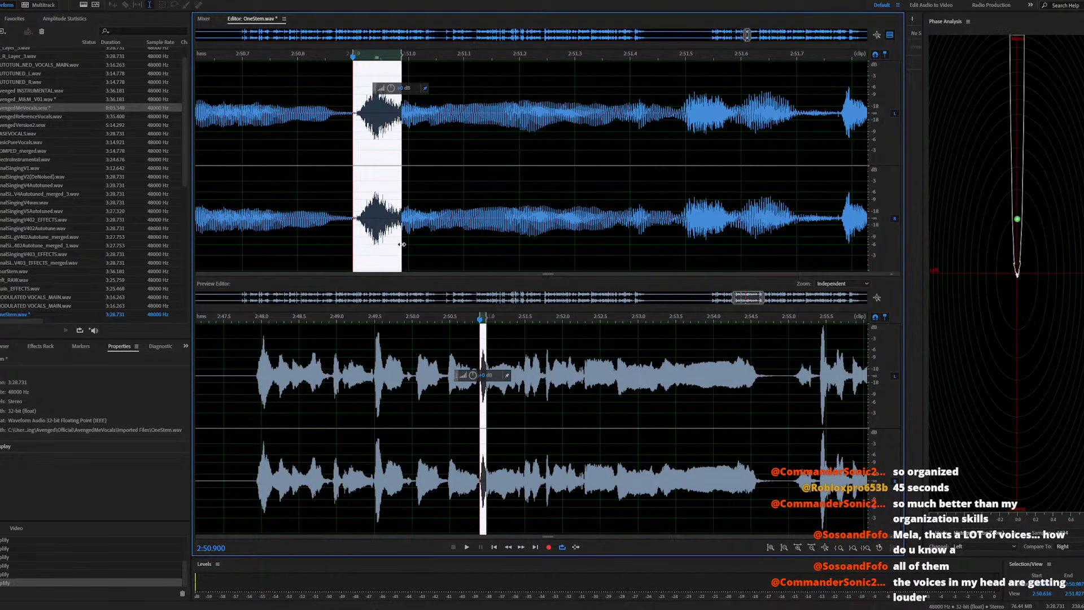
pyautogui.click(350, 242)
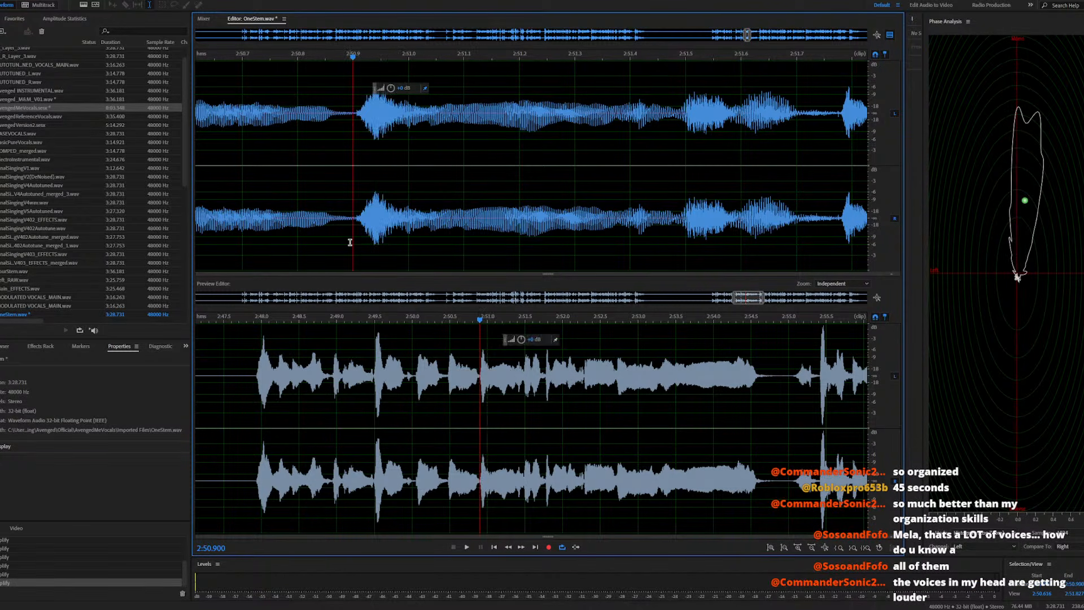
pyautogui.moveTo(358, 209); pyautogui.dragTo(402, 245)
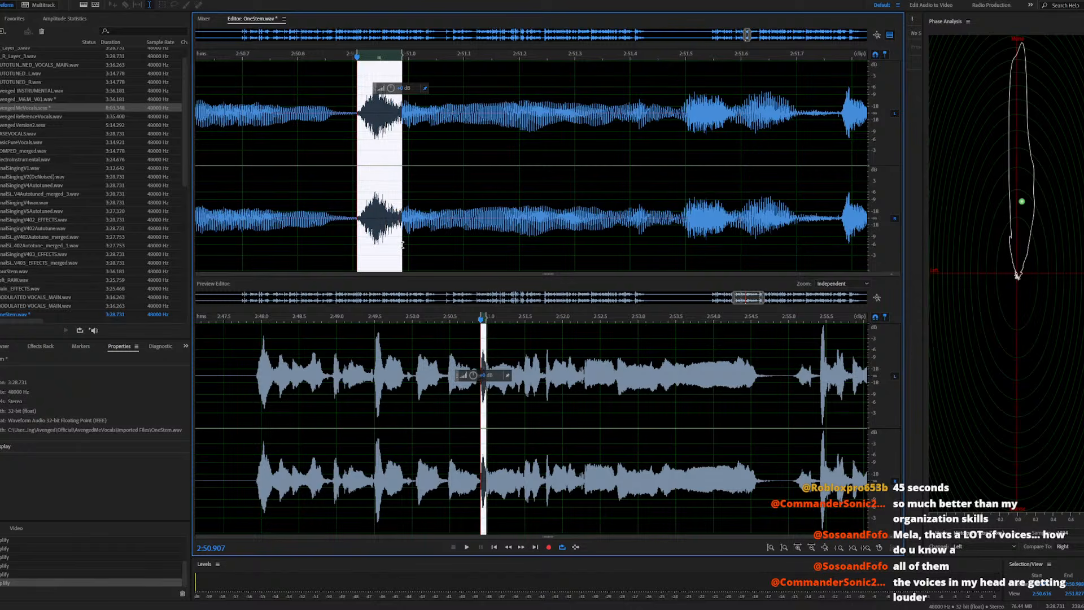
pyautogui.press('space')
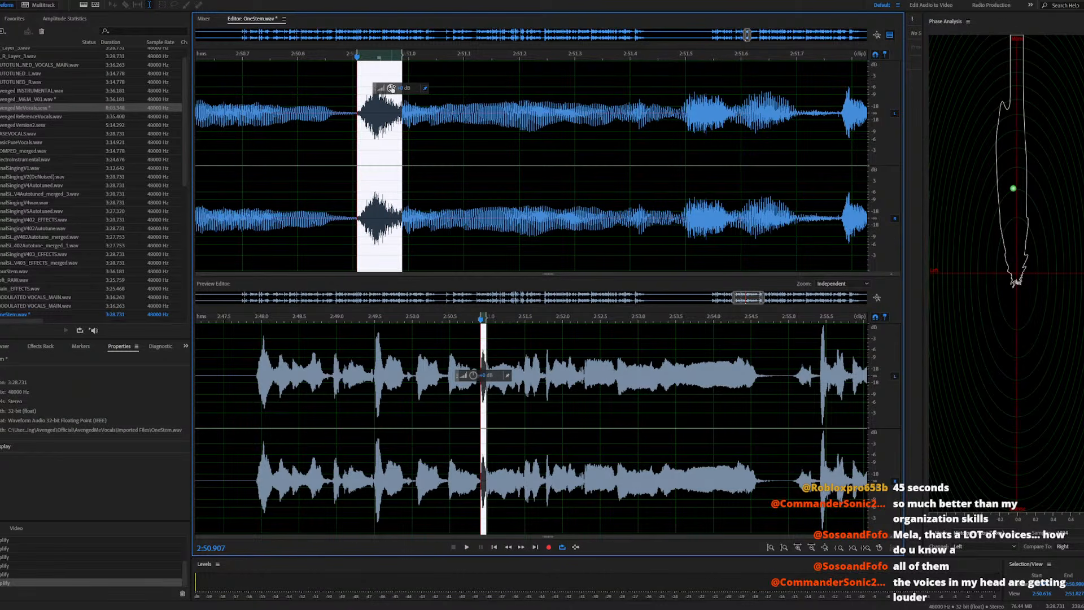
pyautogui.click(288, 221)
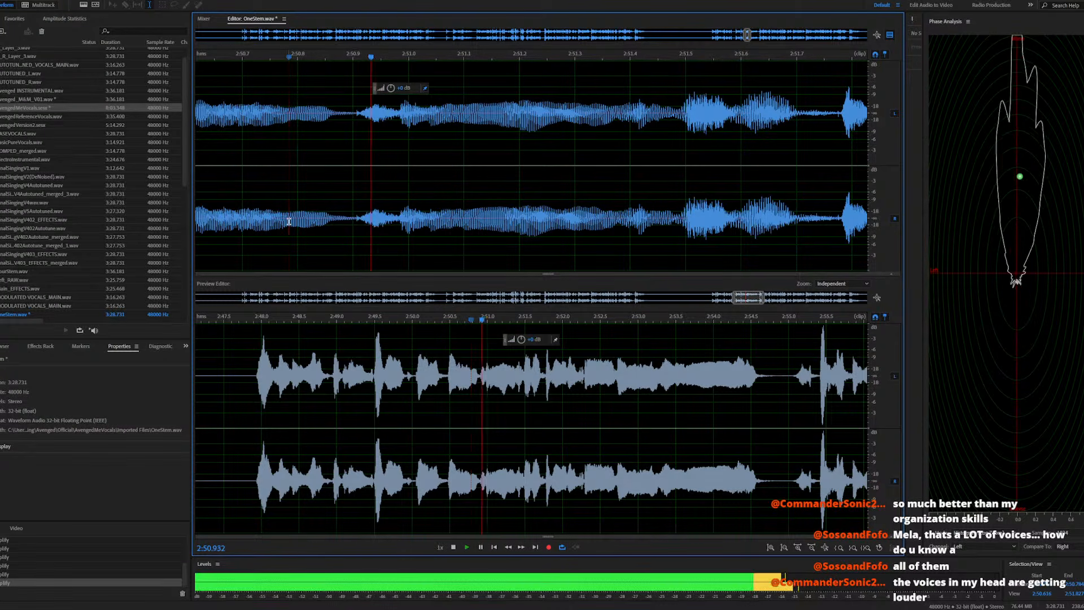
pyautogui.press('space')
pyautogui.hotkey('ctrl', 'z')
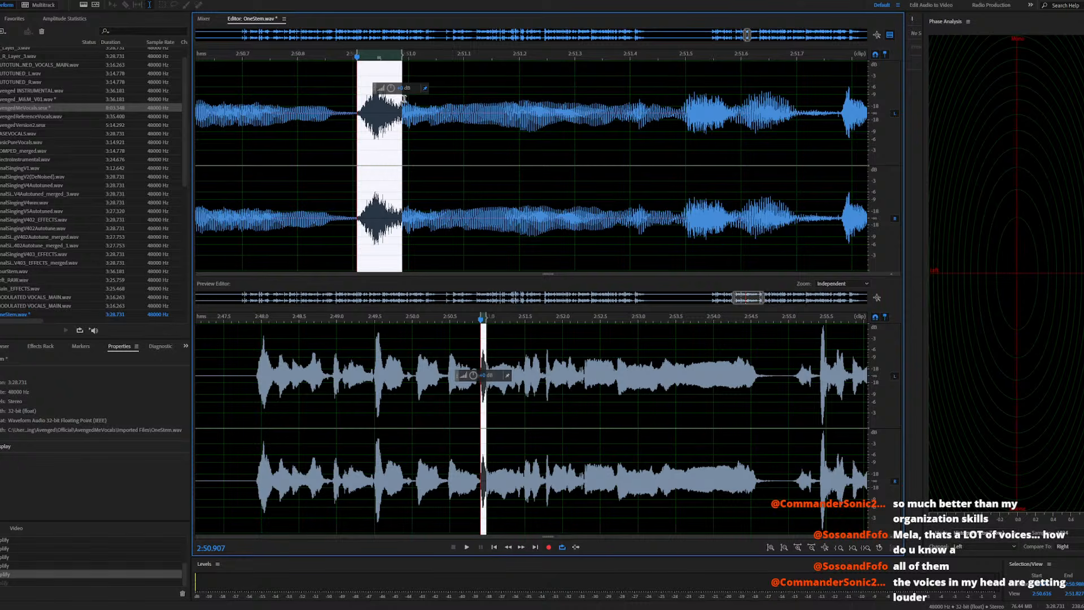
pyautogui.moveTo(392, 89); pyautogui.dragTo(378, 89)
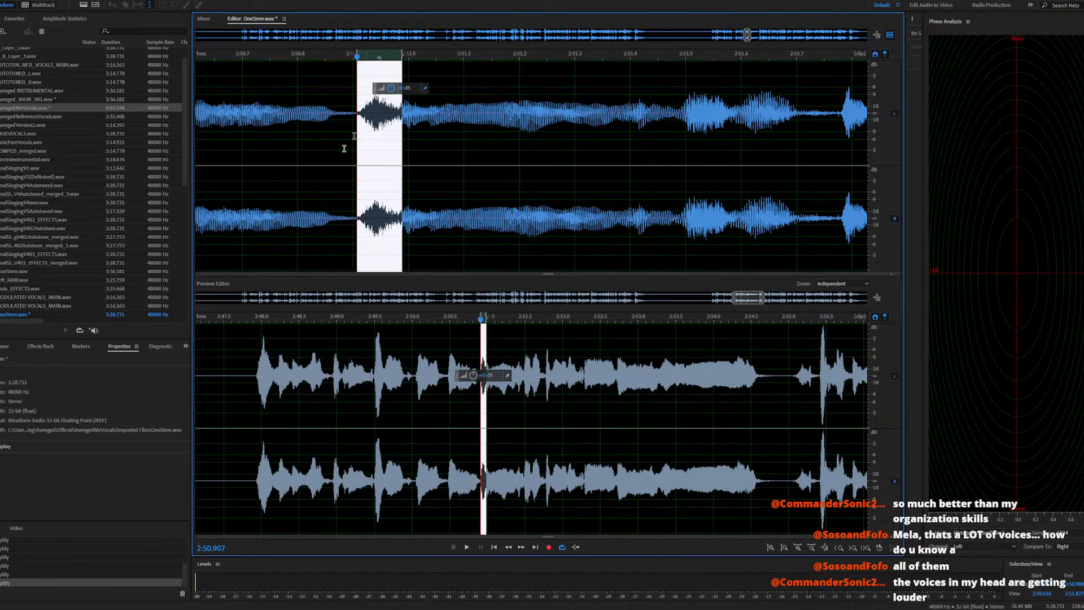
# Play the OneStem clip from just before the reduced burst, from 2:49.337 and from about 2:48 to check the passage
pyautogui.click(281, 221)
pyautogui.press('space')
pyautogui.scroll(-3, 453, 203)
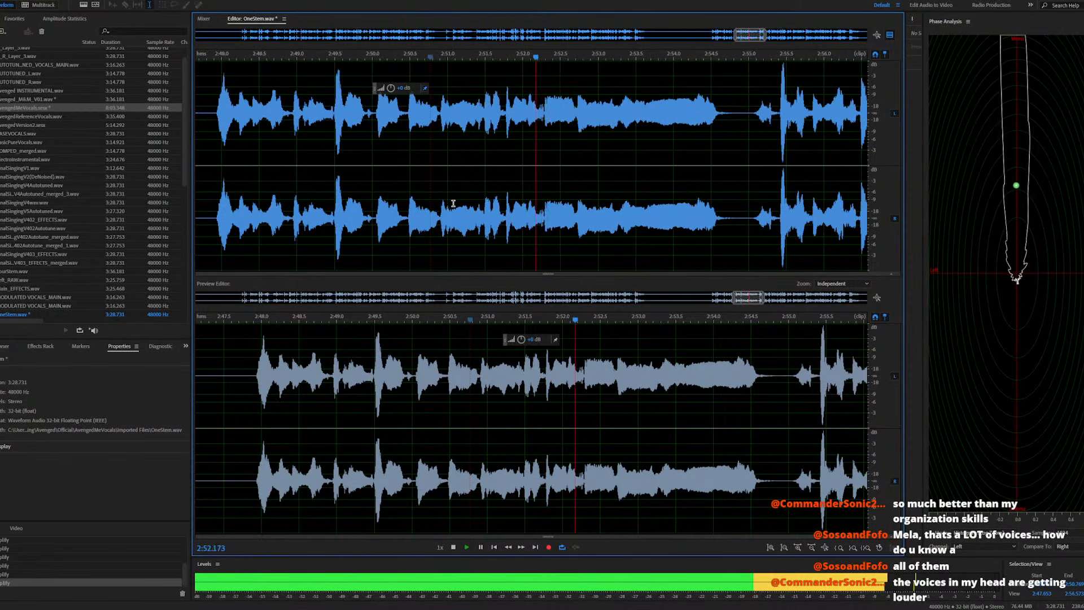
pyautogui.click(322, 215)
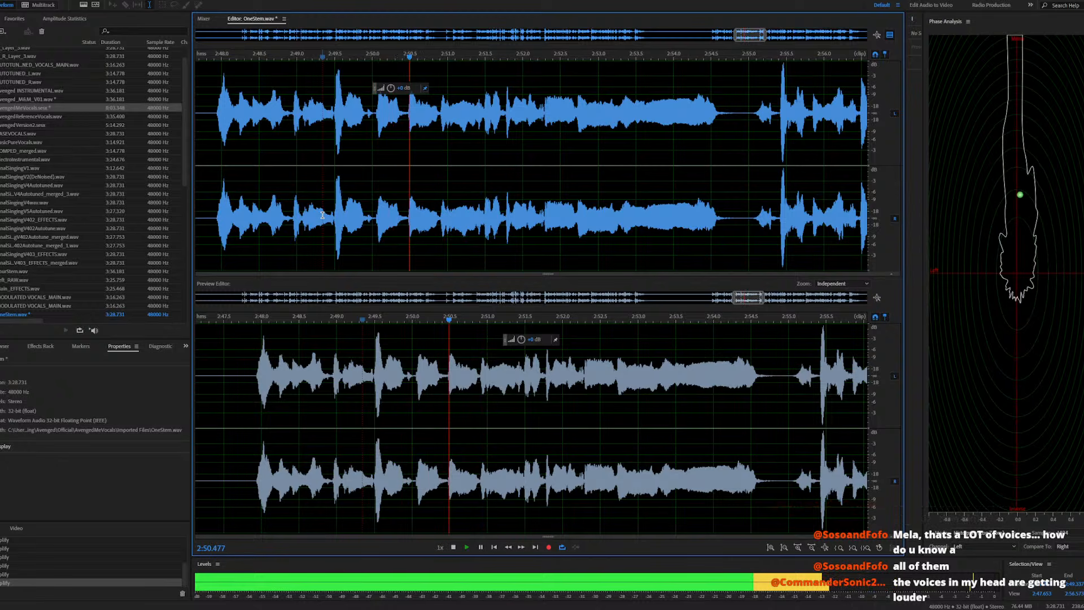
pyautogui.press('space')
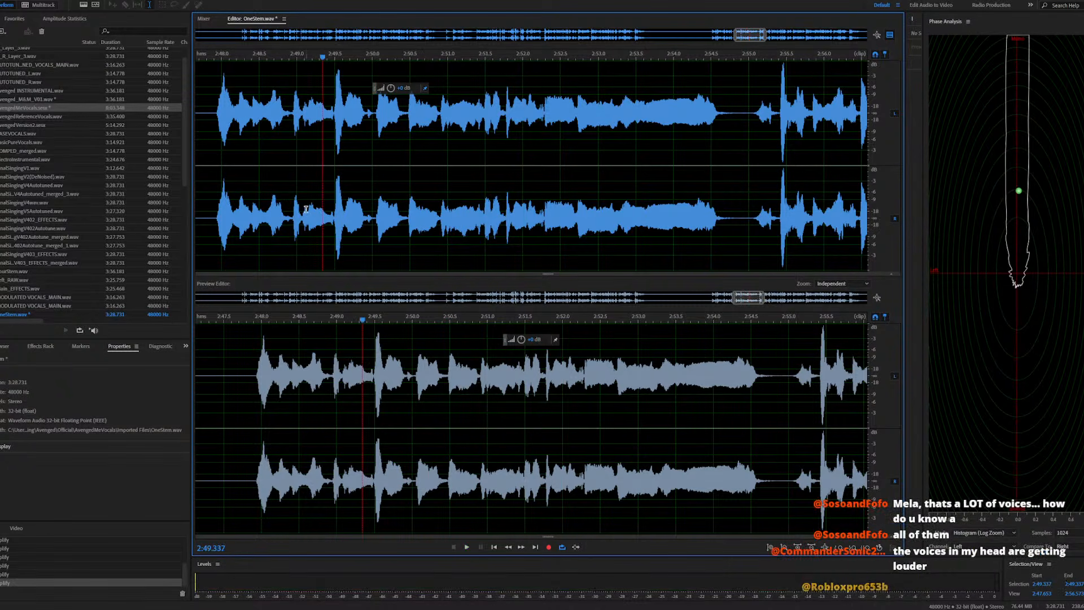
pyautogui.press('space')
pyautogui.press('space')
pyautogui.press('space')
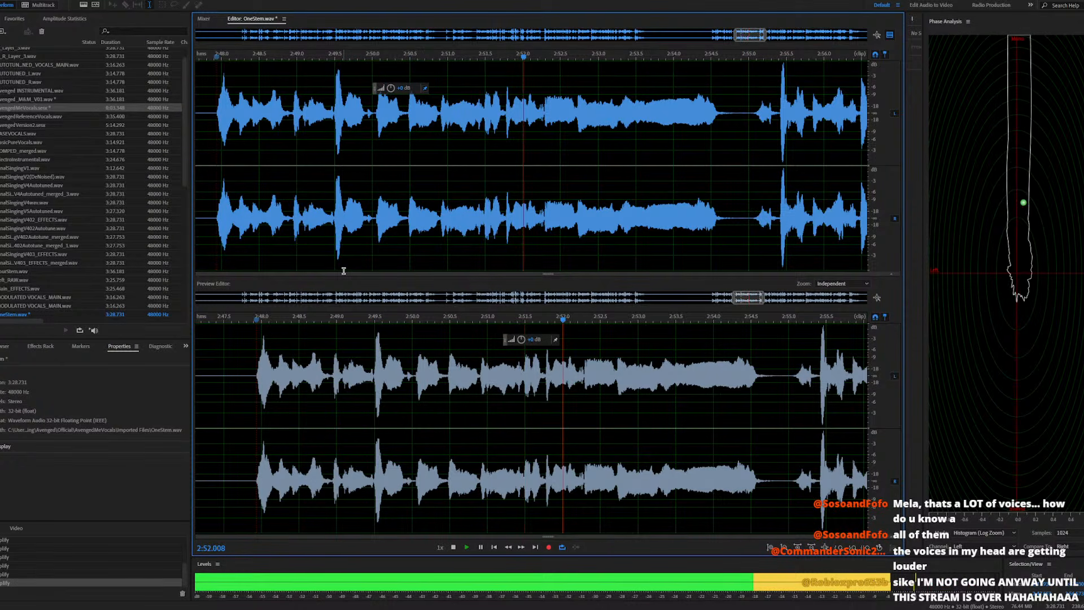
pyautogui.press('space')
# Return to the AvengedMeVocals session and place the playhead at 2:49.062
pyautogui.doubleClick(72, 107)
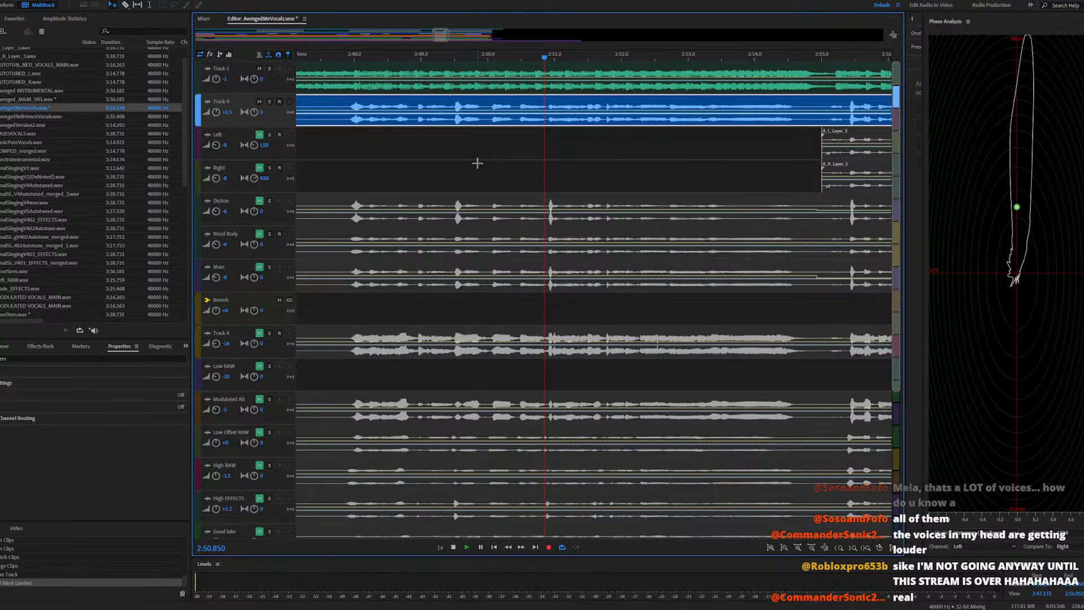
pyautogui.press('space')
pyautogui.scroll(-5, 477, 163)
pyautogui.click(465, 57)
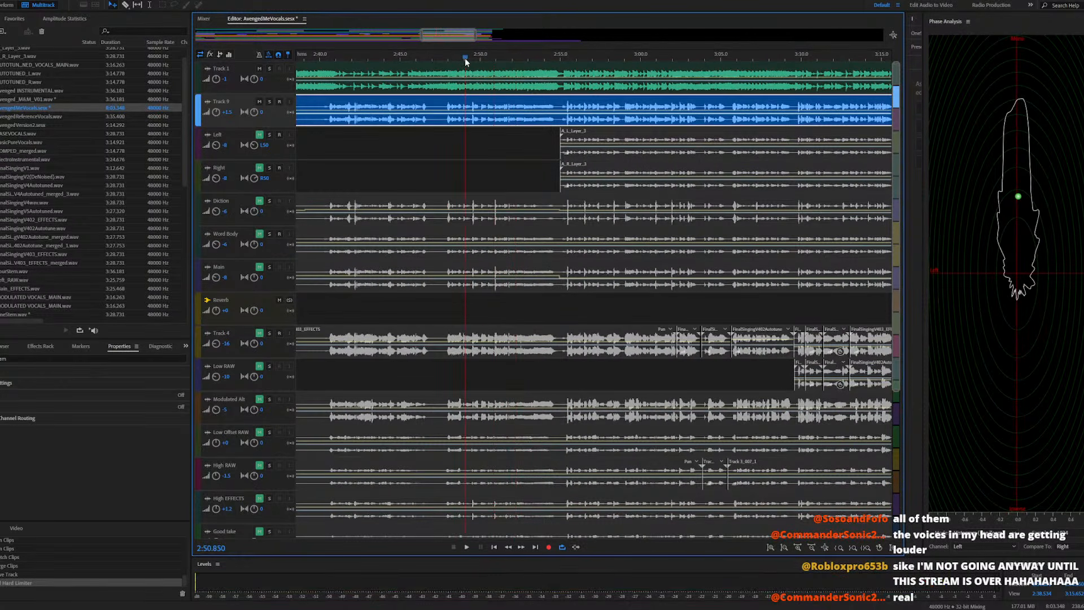
# Reopen the OneStem clip from Track 9 in the waveform editor and play it from 2:49.737
pyautogui.doubleClick(469, 100)
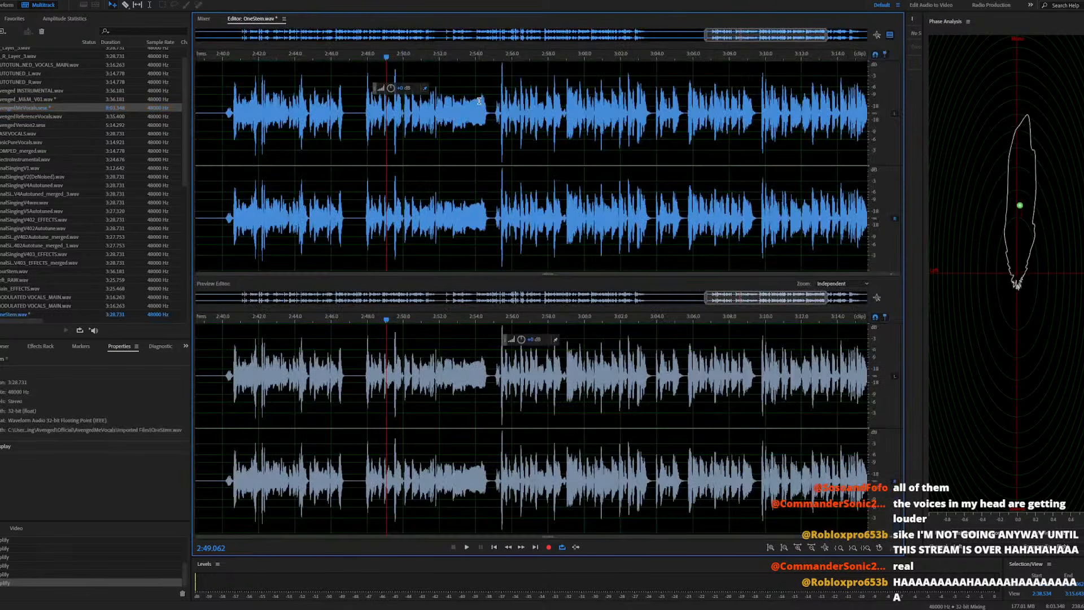
pyautogui.click(399, 213)
pyautogui.press('space')
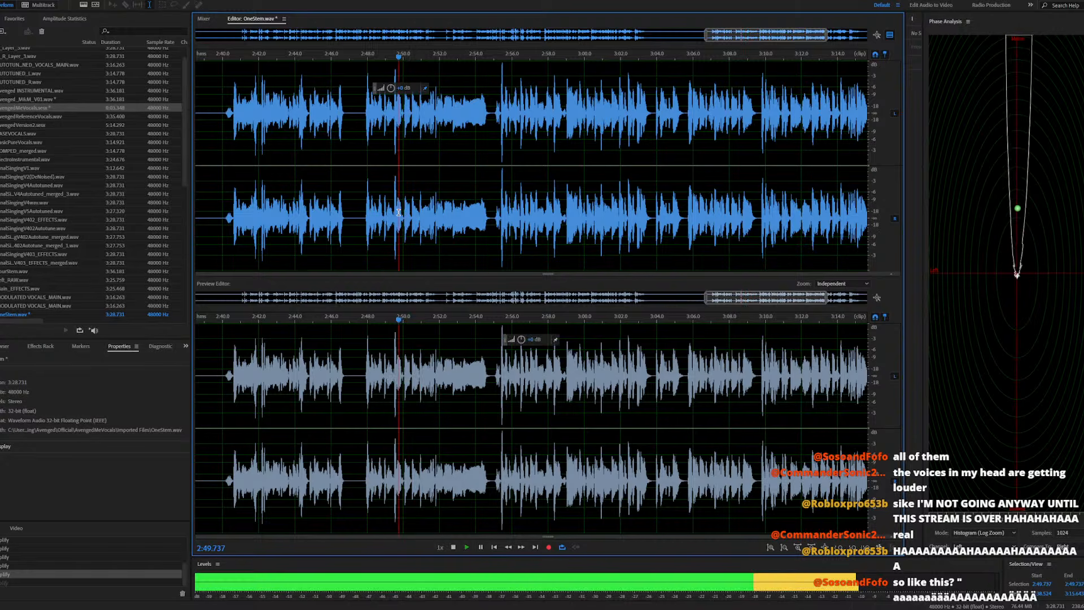
pyautogui.press('space')
# Switch back to the AvengedMeVocals session and play the mix from 2:49.062
pyautogui.click(58, 108)
pyautogui.doubleClick(58, 107)
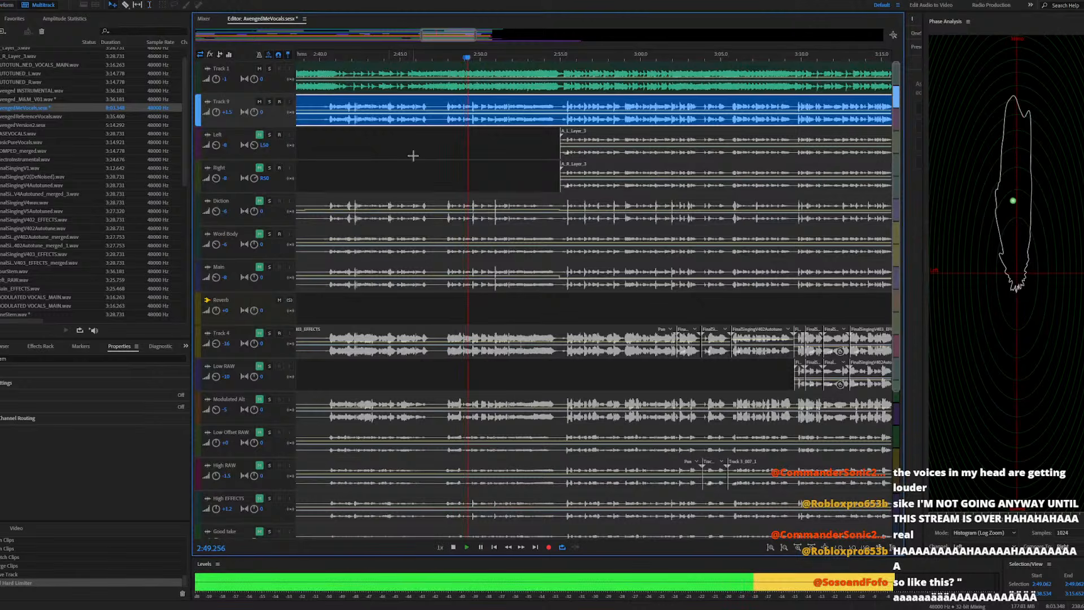
pyautogui.press('space')
pyautogui.scroll(-3, 520, 155)
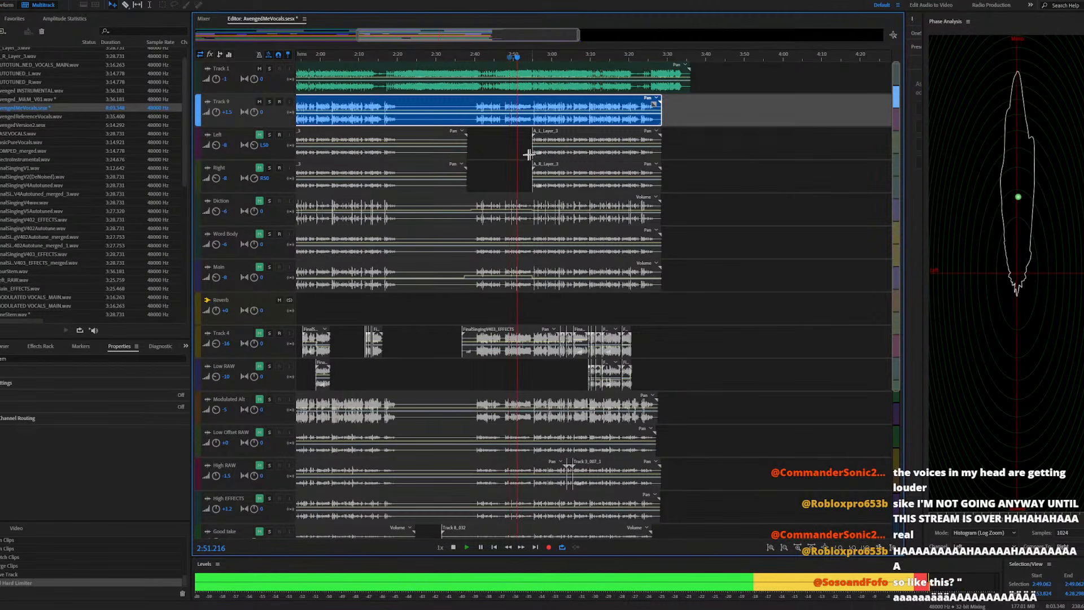
pyautogui.press('space')
# Export a multitrack mixdown of the entire session as Avenged_M&M_V02.wav
pyautogui.click(0, 0)
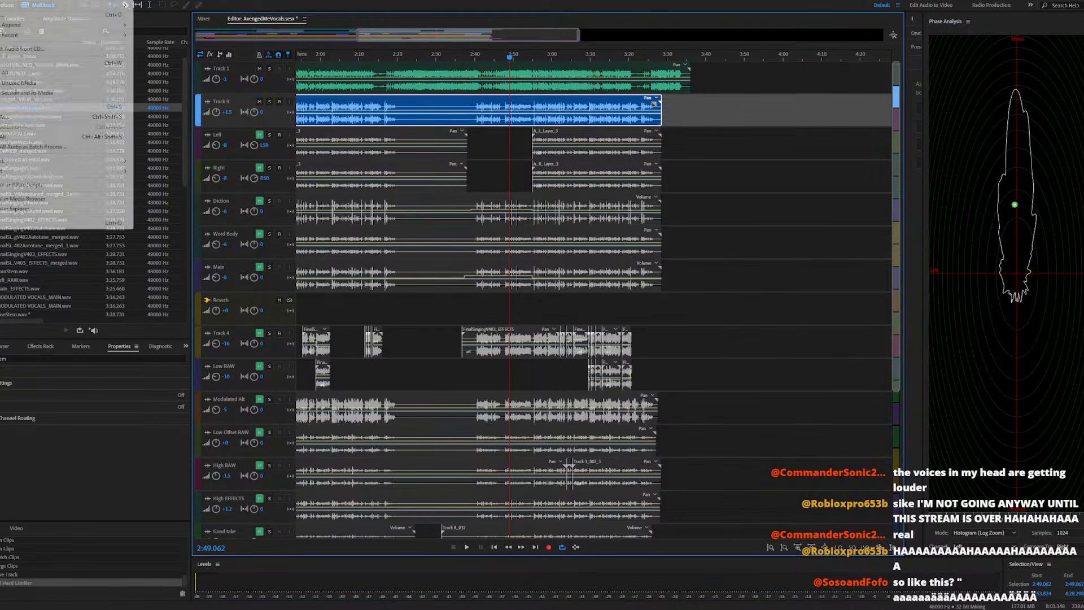
pyautogui.moveTo(29, 172)
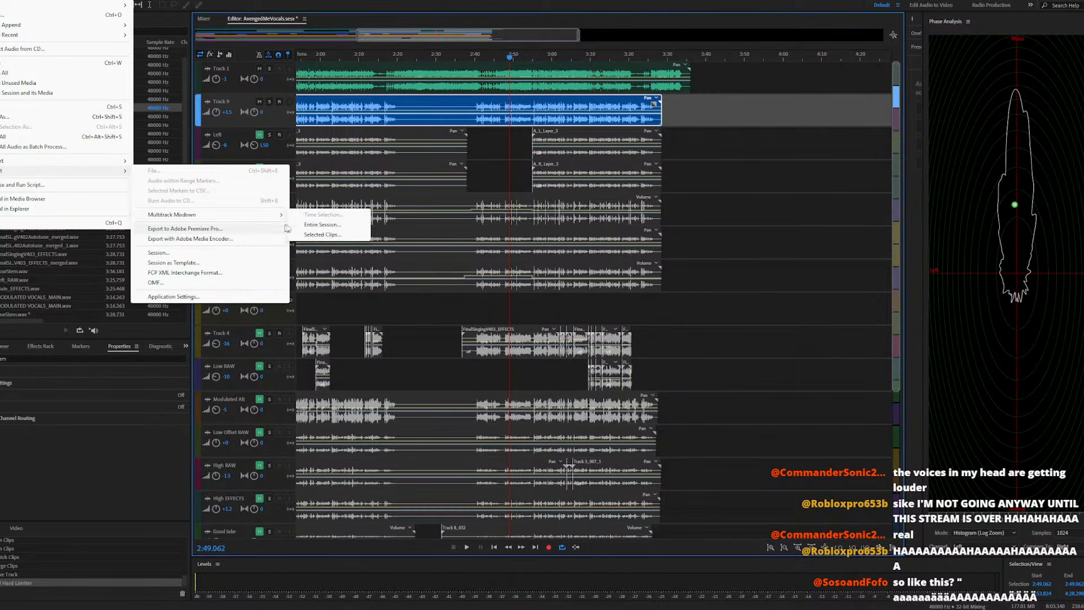
pyautogui.click(319, 225)
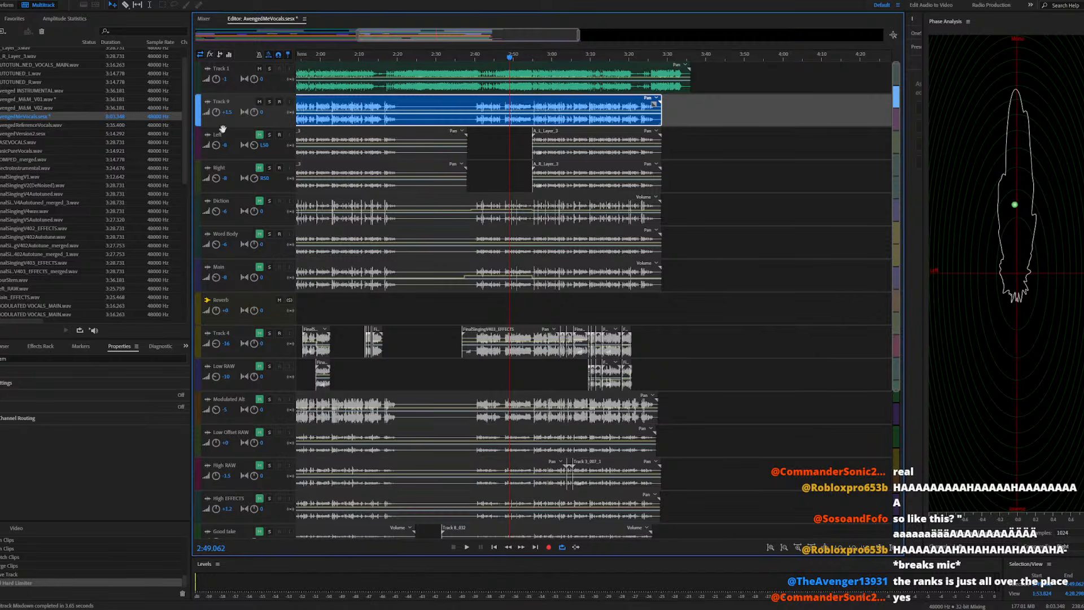
# Open Avenged_M&M_V02.wav in the waveform editor and place the playhead at 1:24.694
pyautogui.moveTo(184, 140); pyautogui.dragTo(184, 113)
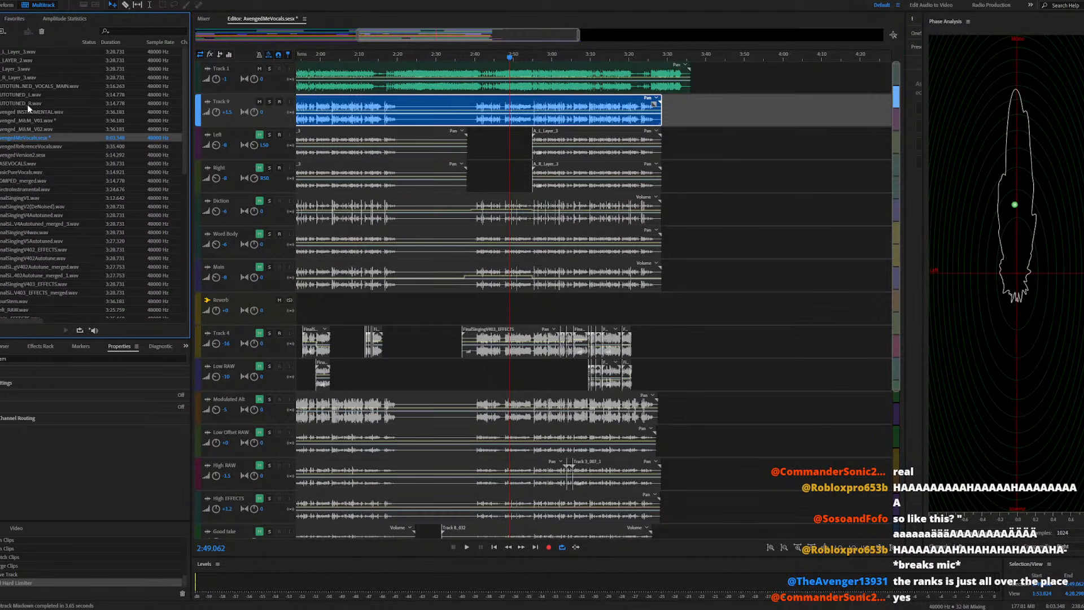
pyautogui.doubleClick(30, 127)
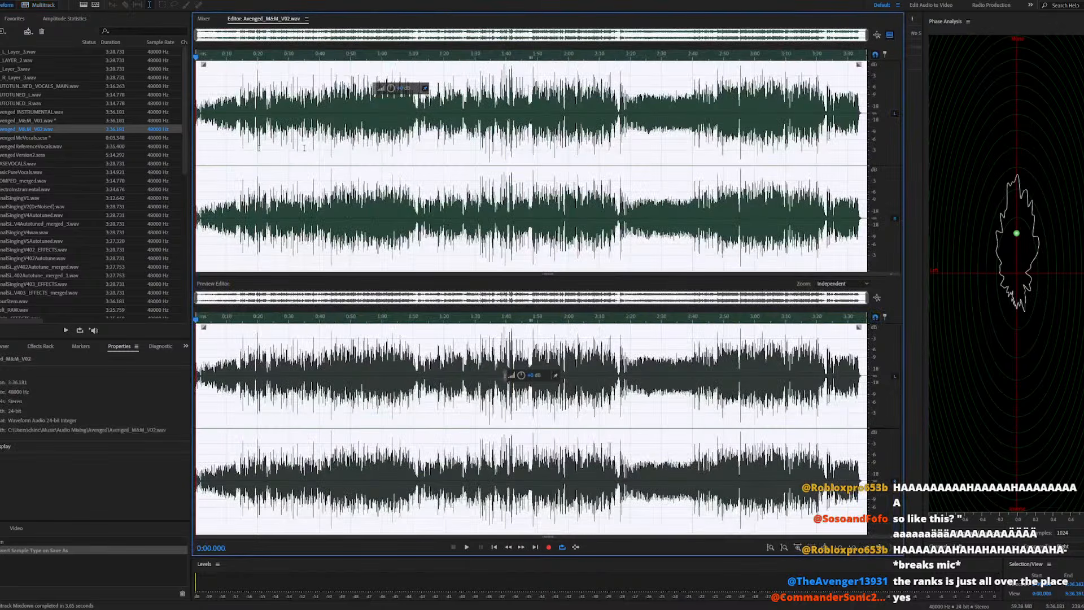
pyautogui.click(458, 155)
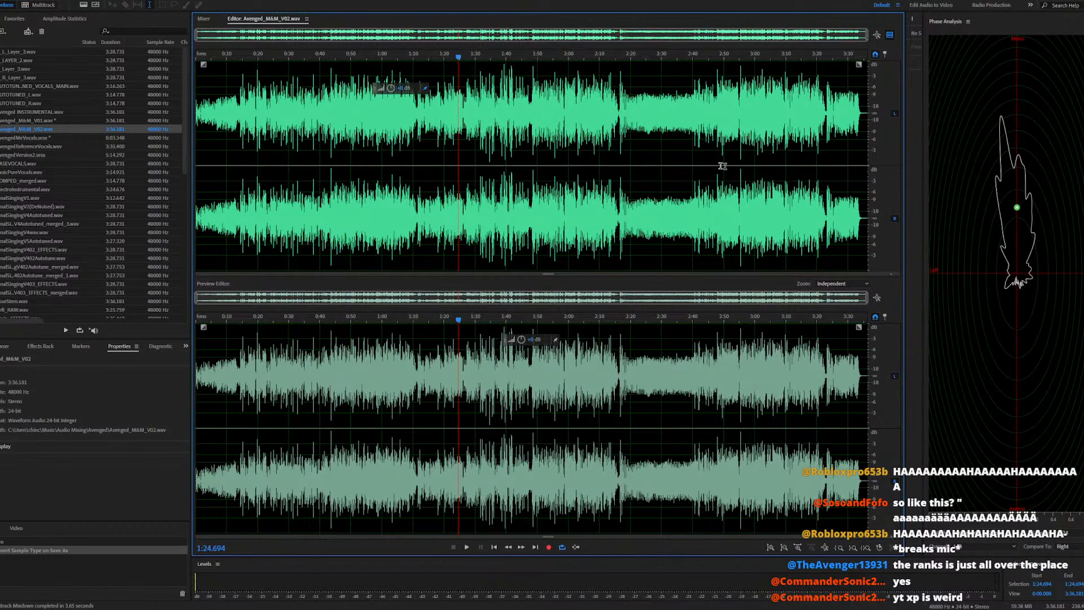
# Play the mixdown from 2:54.344 and scan the whole file for its amplitude statistics
pyautogui.click(737, 229)
pyautogui.press('space')
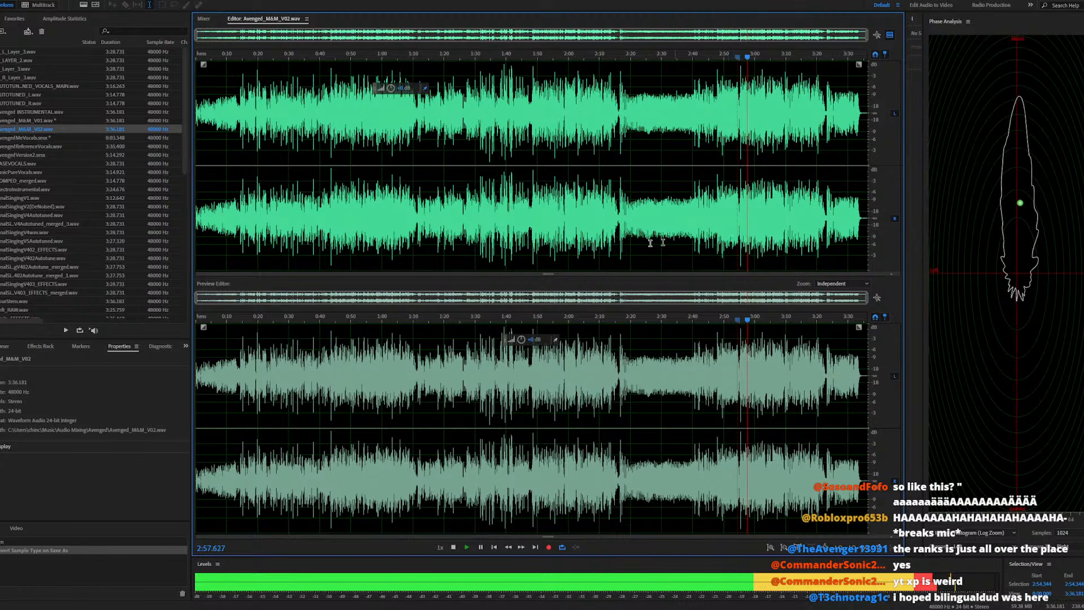
pyautogui.click(58, 20)
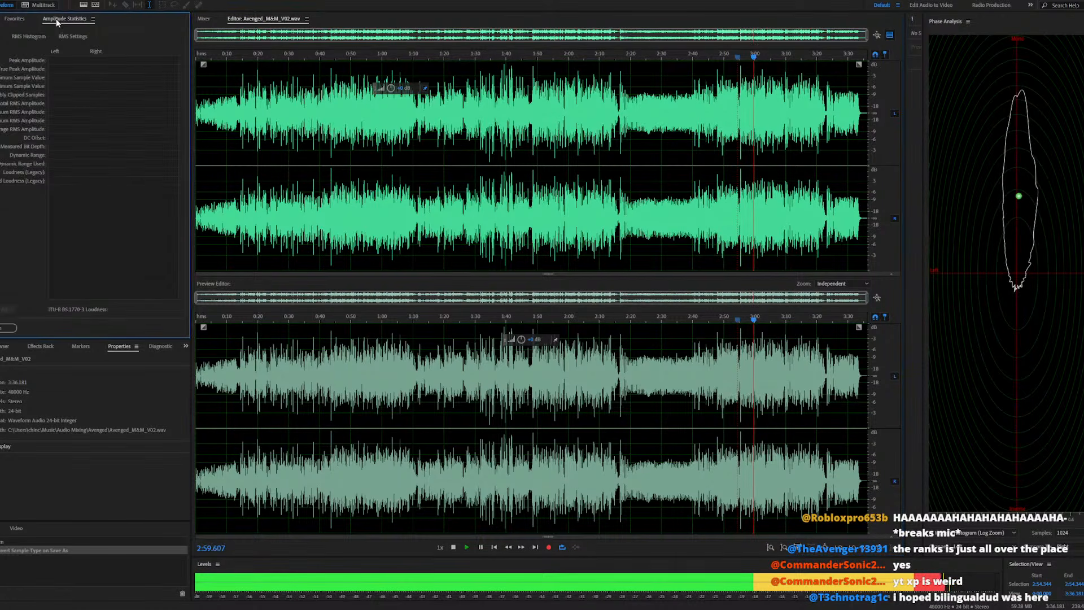
pyautogui.click(8, 328)
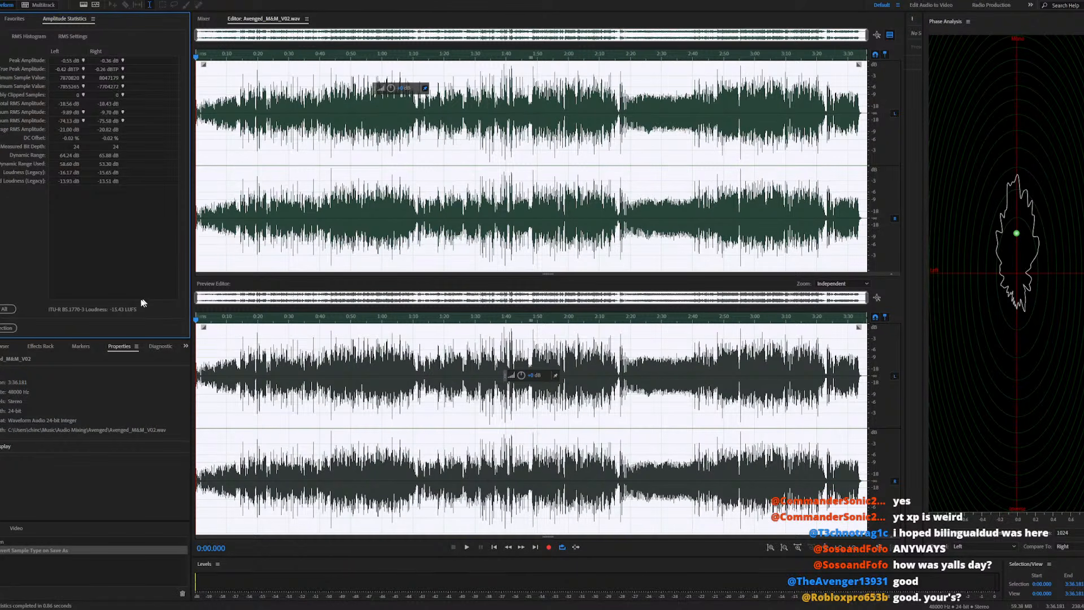
# Clear the full-file selection, play the mixdown from 0:00.000, and lower the listening volume
pyautogui.click(203, 64)
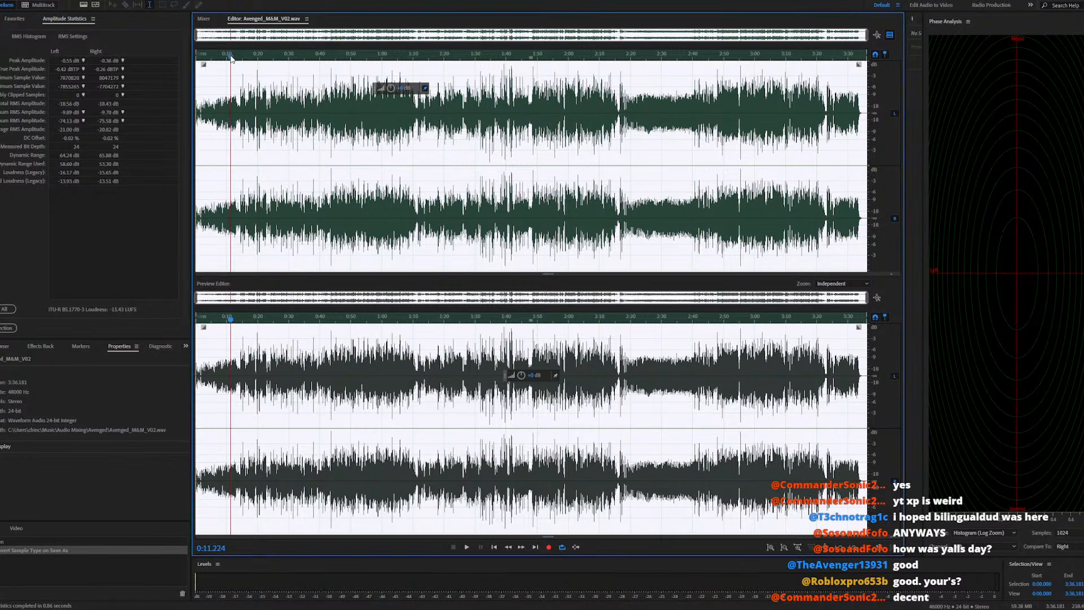
pyautogui.press('space')
pyautogui.press('space')
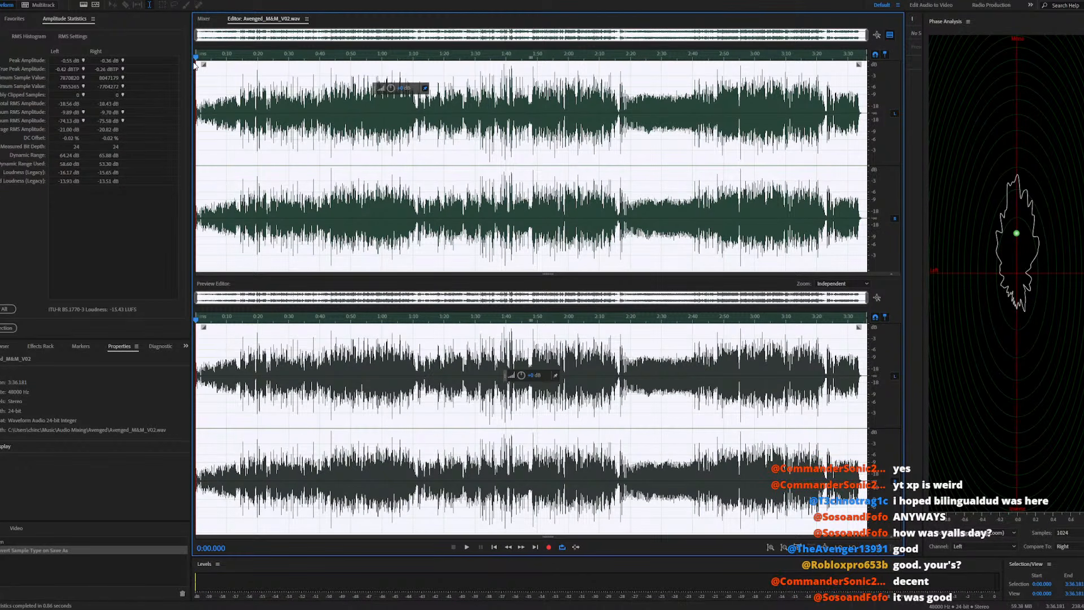
pyautogui.click(217, 128)
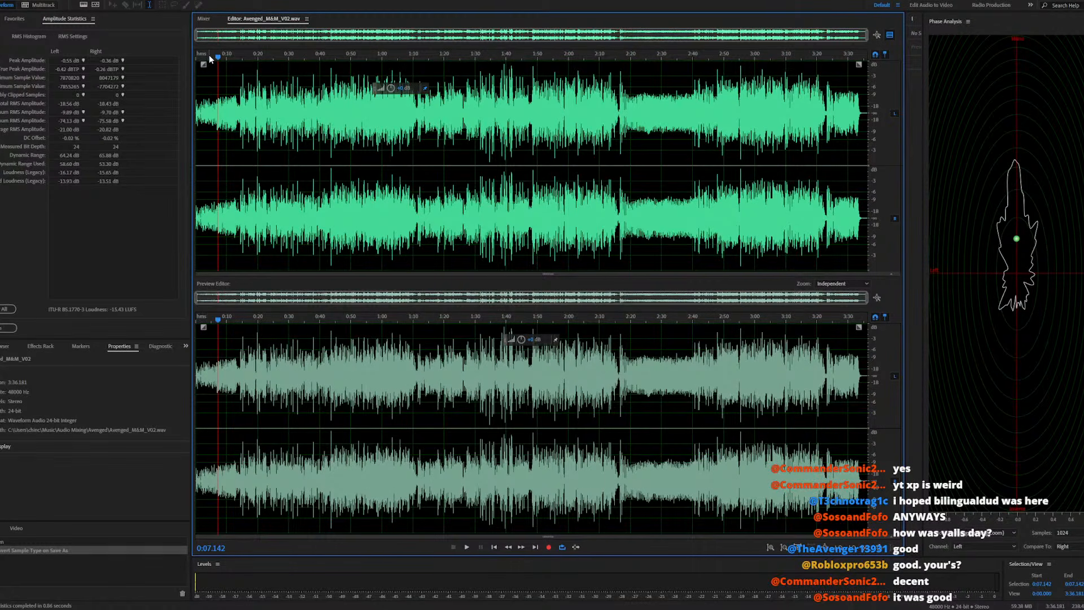
pyautogui.moveTo(208, 55); pyautogui.dragTo(188, 59)
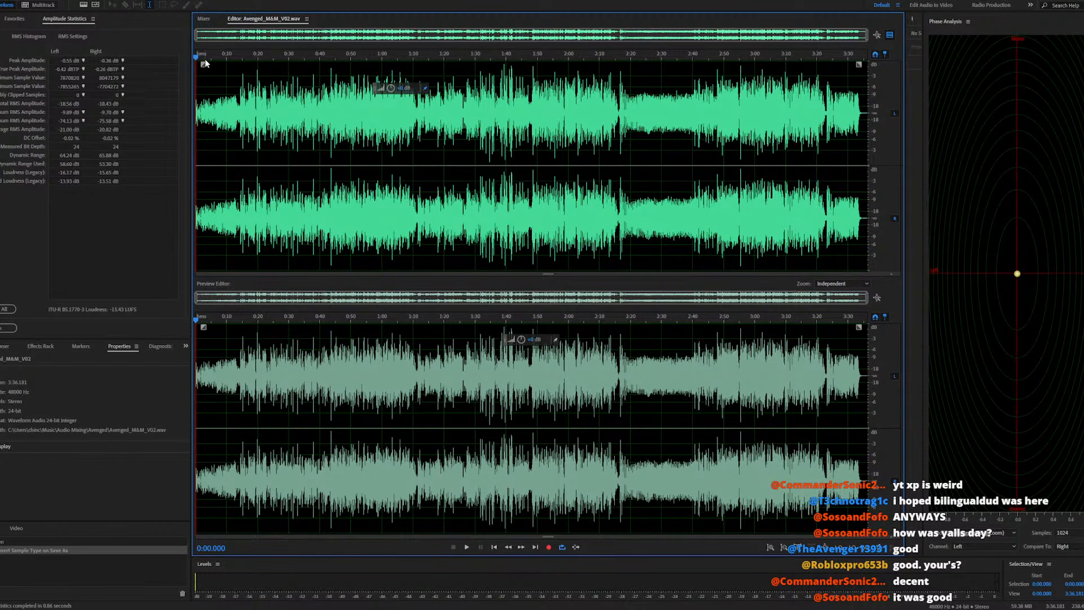
pyautogui.moveTo(205, 58); pyautogui.dragTo(193, 60)
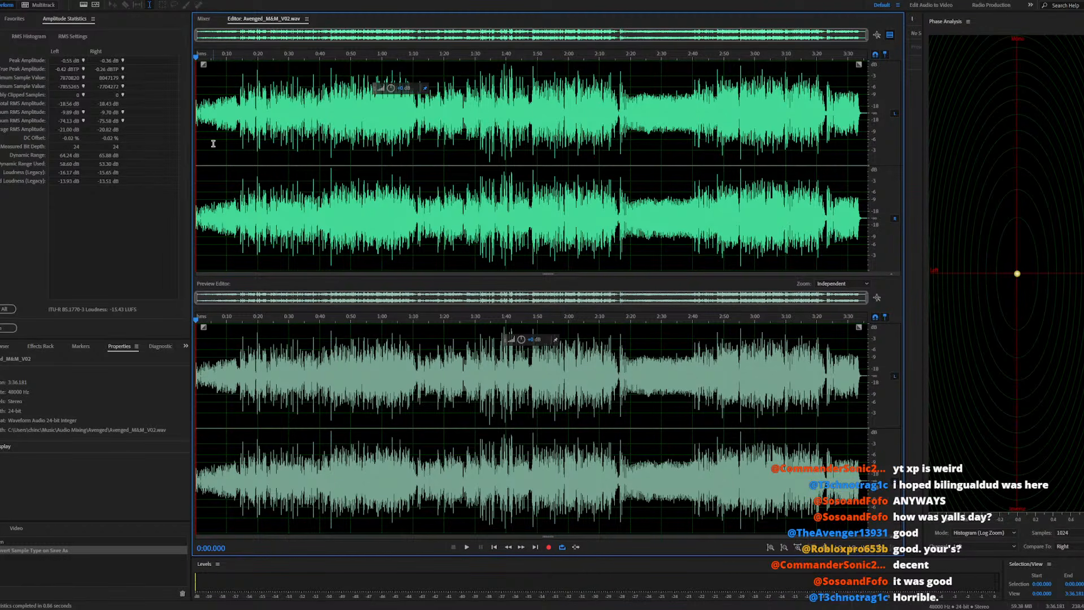
pyautogui.press('space')
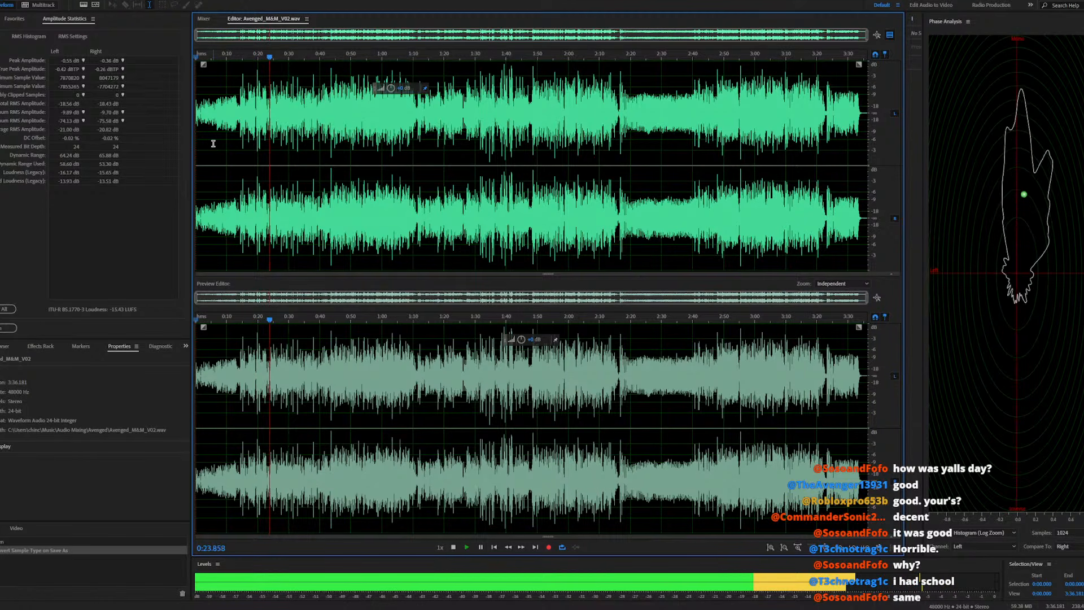
pyautogui.press('XF86AudioLowerVolume')
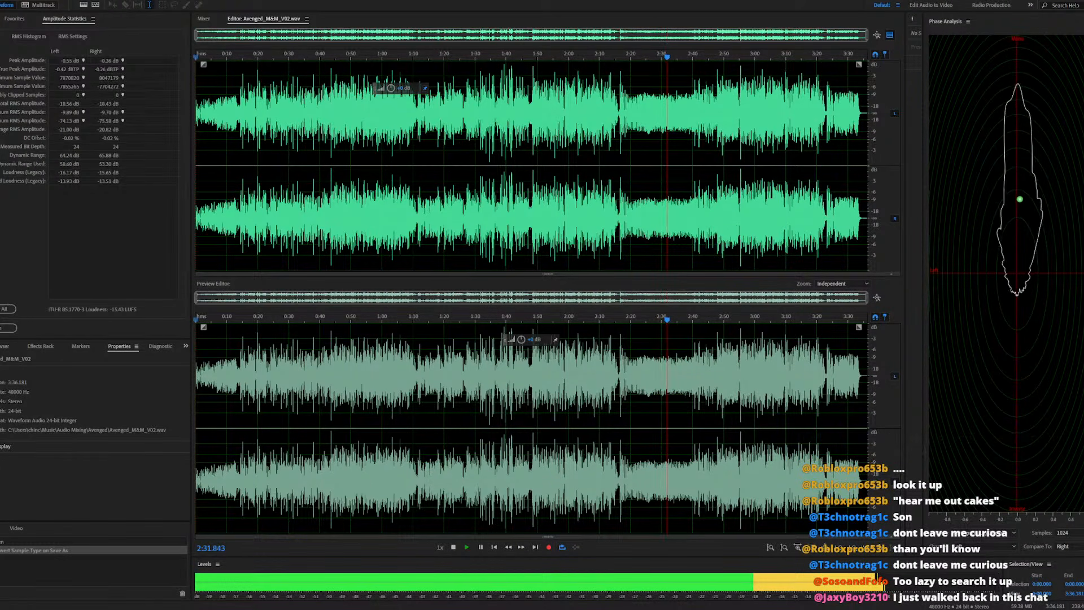
pyautogui.press('XF86AudioLowerVolume')
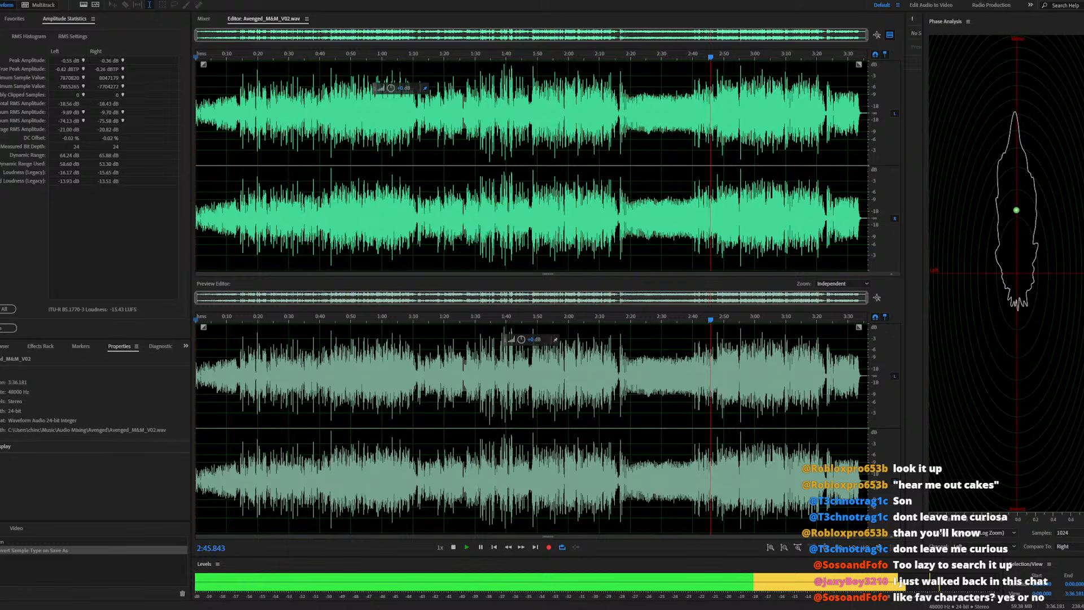
# Select the instrumental break in the mixdown from 2:16.503 to about 2:42 and play its beginning
pyautogui.click(694, 155)
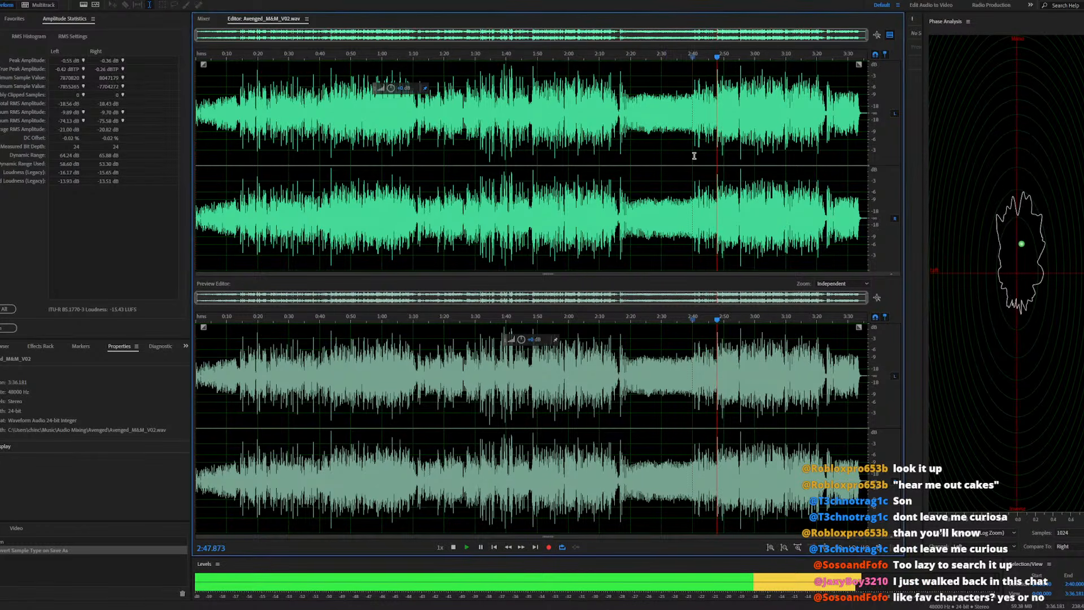
pyautogui.press('space')
pyautogui.scroll(5, 695, 155)
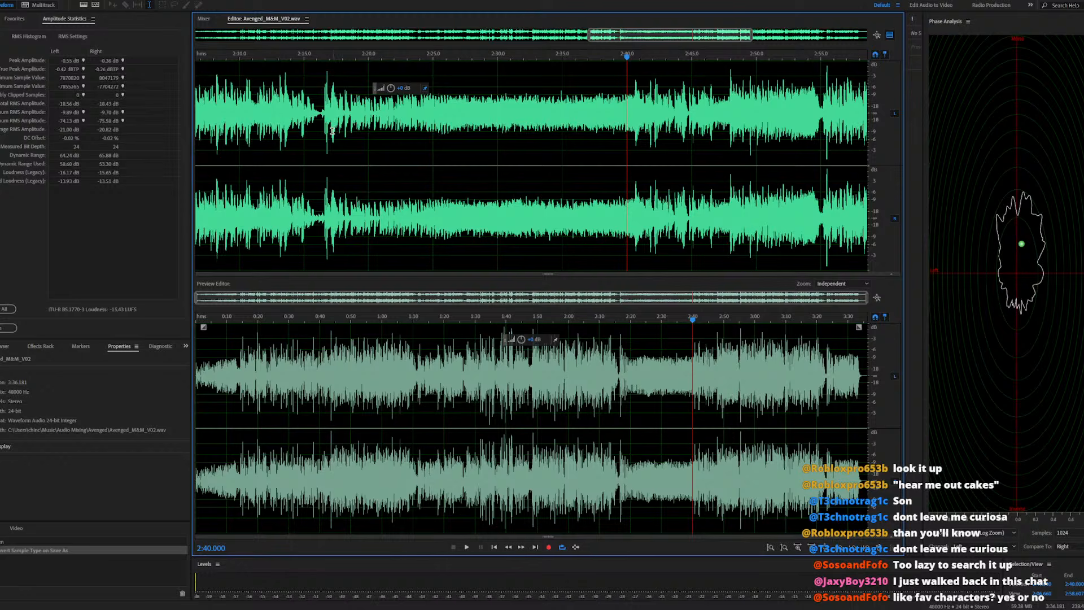
pyautogui.moveTo(323, 131); pyautogui.dragTo(656, 123)
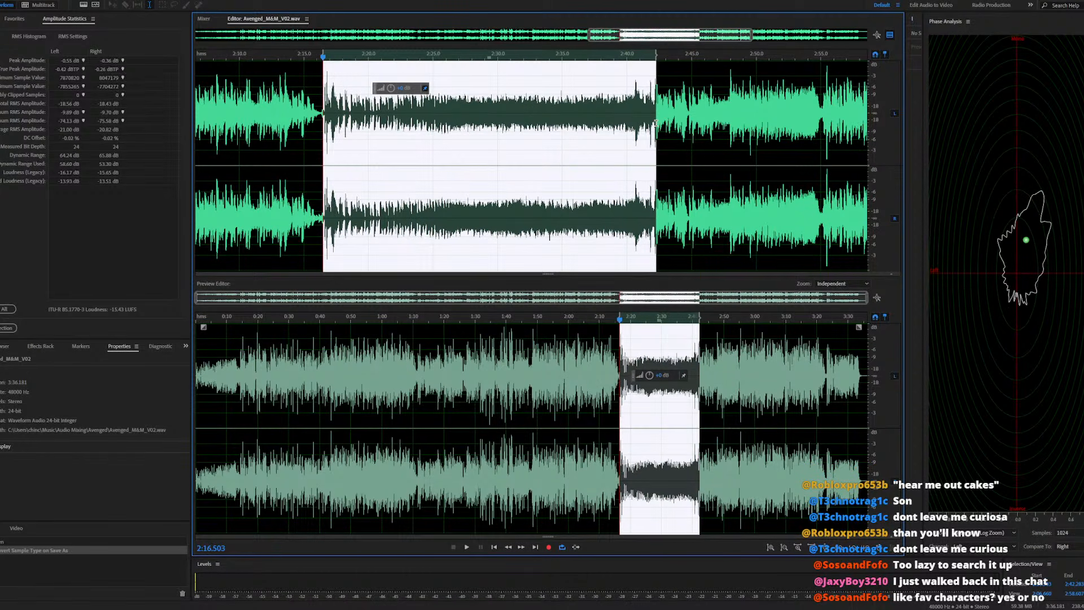
pyautogui.press('space')
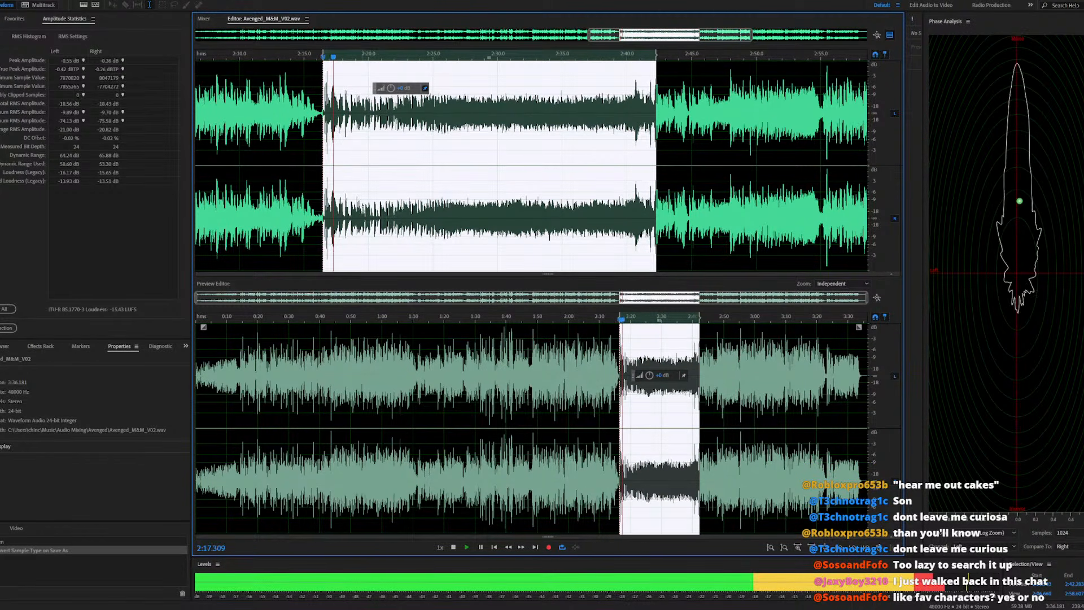
pyautogui.scroll(4, 356, 214)
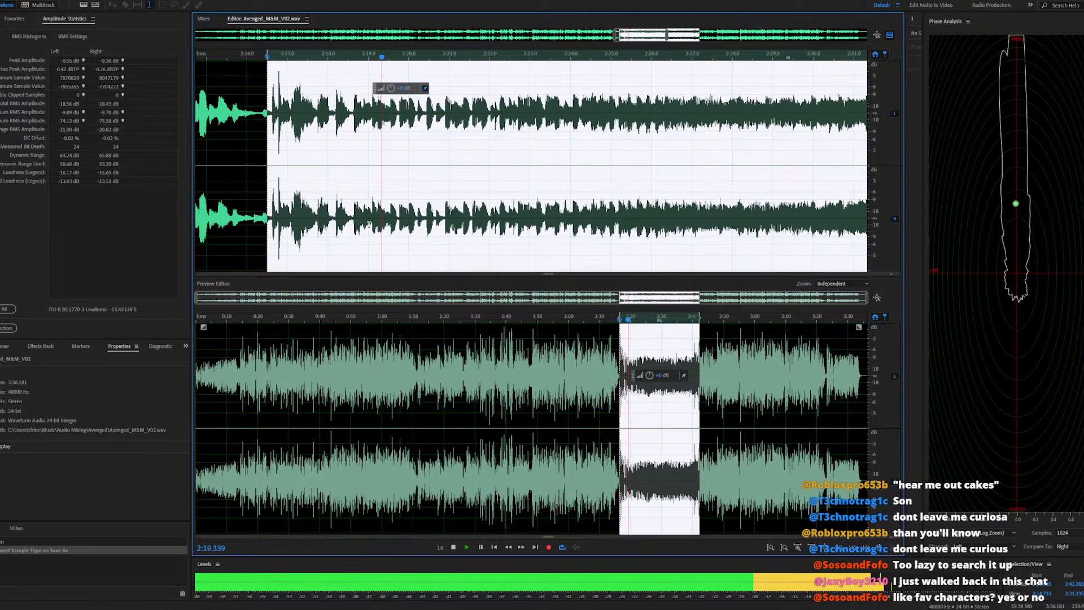
pyautogui.scroll(-2, 375, 220)
pyautogui.scroll(-3, 374, 221)
pyautogui.press('space')
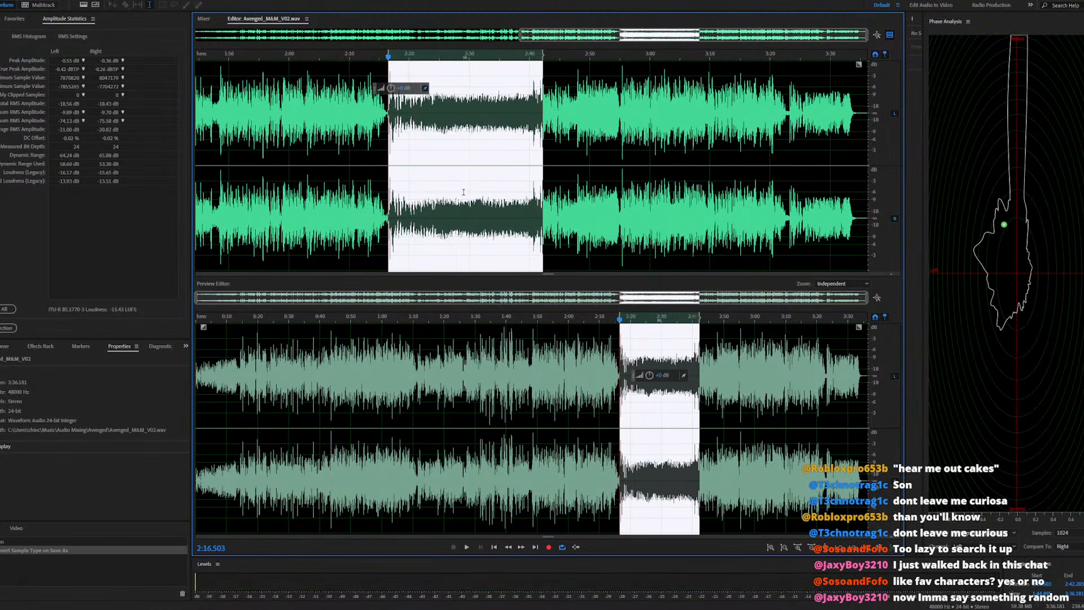
# Return to the AvengedMeVocals session and play it from about 2:17, where the instrumental break begins
pyautogui.click(464, 194)
pyautogui.click(0, 18)
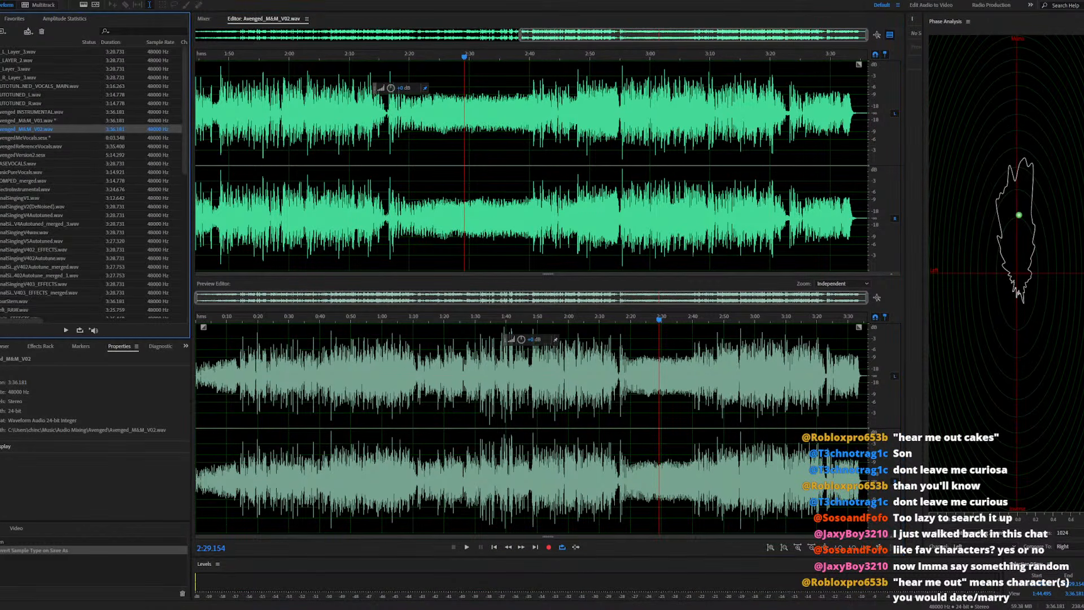
pyautogui.doubleClick(47, 138)
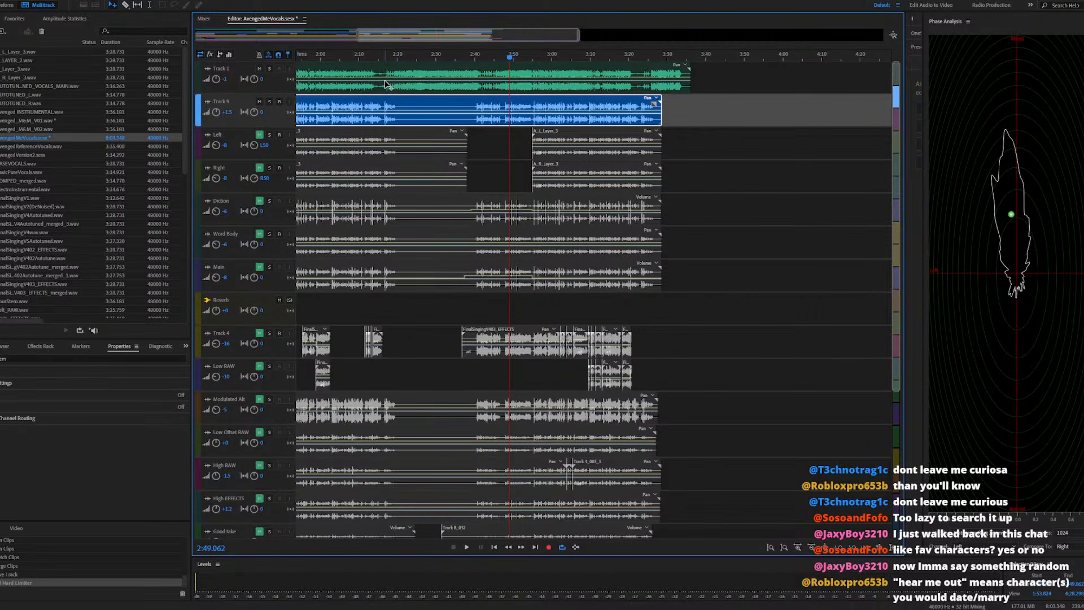
pyautogui.click(386, 58)
pyautogui.press('space')
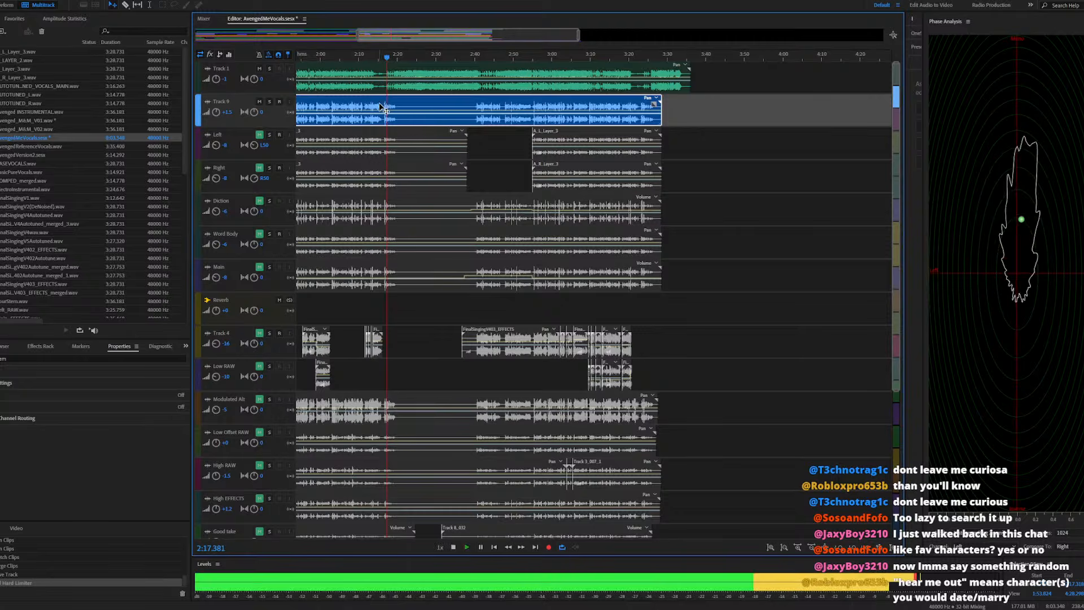
# Examine the track waveforms at the start of the instrumental break and replay them from 2:16.489
pyautogui.scroll(2, 387, 74)
pyautogui.scroll(7, 388, 81)
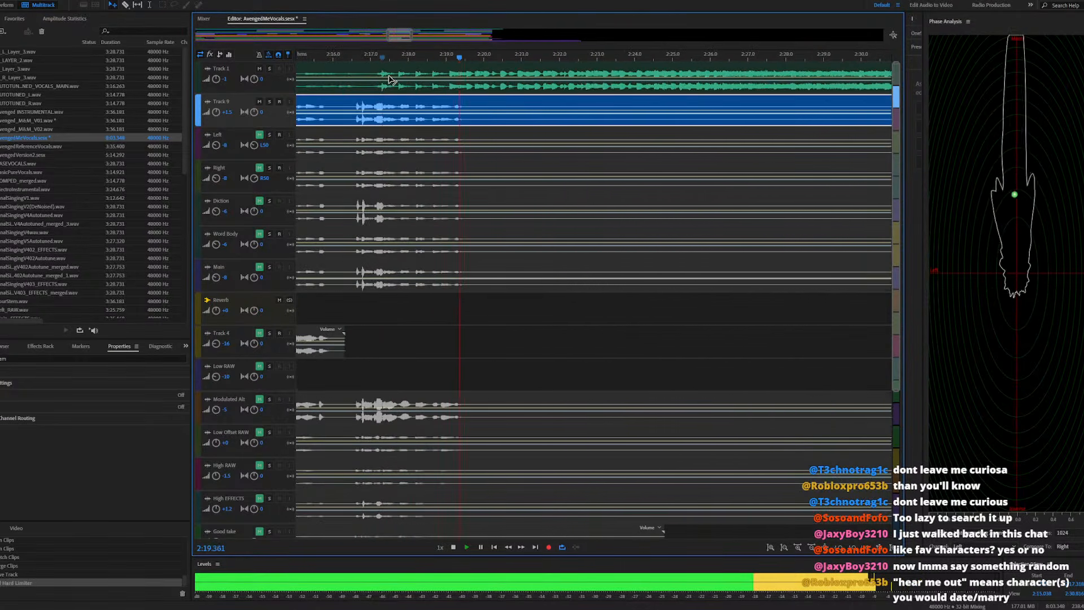
pyautogui.scroll(2, 260, 129)
pyautogui.scroll(2, 260, 128)
pyautogui.scroll(4, 369, 147)
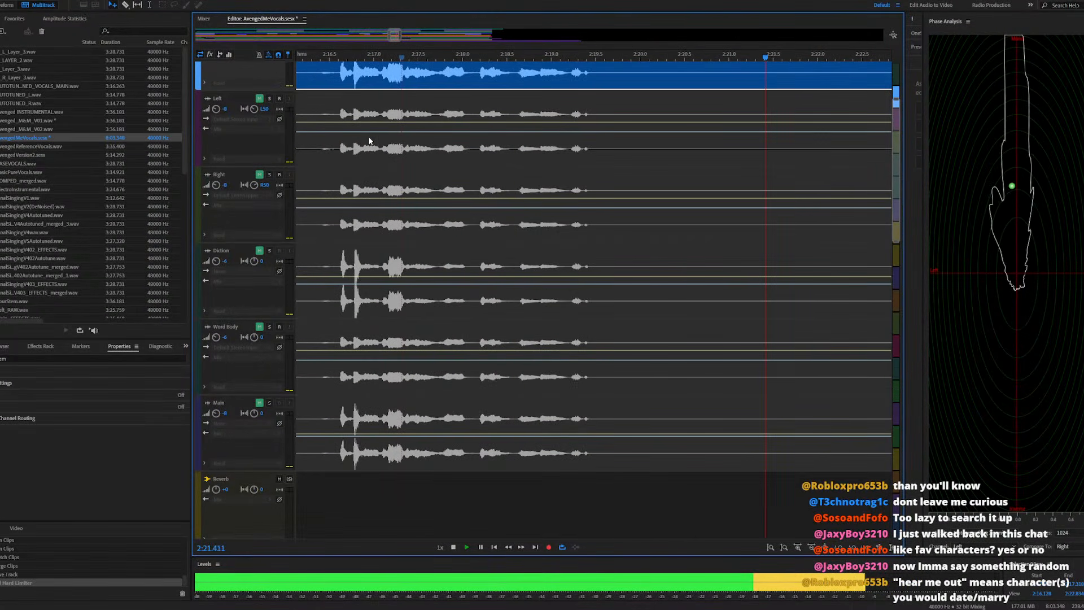
pyautogui.scroll(3, 361, 113)
pyautogui.press('space')
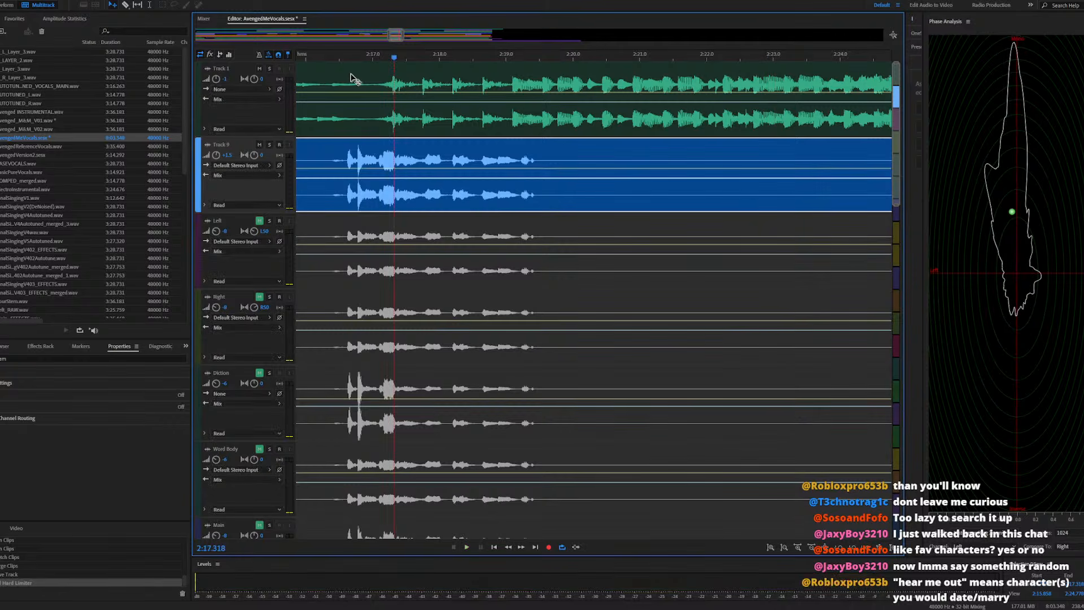
pyautogui.press('space')
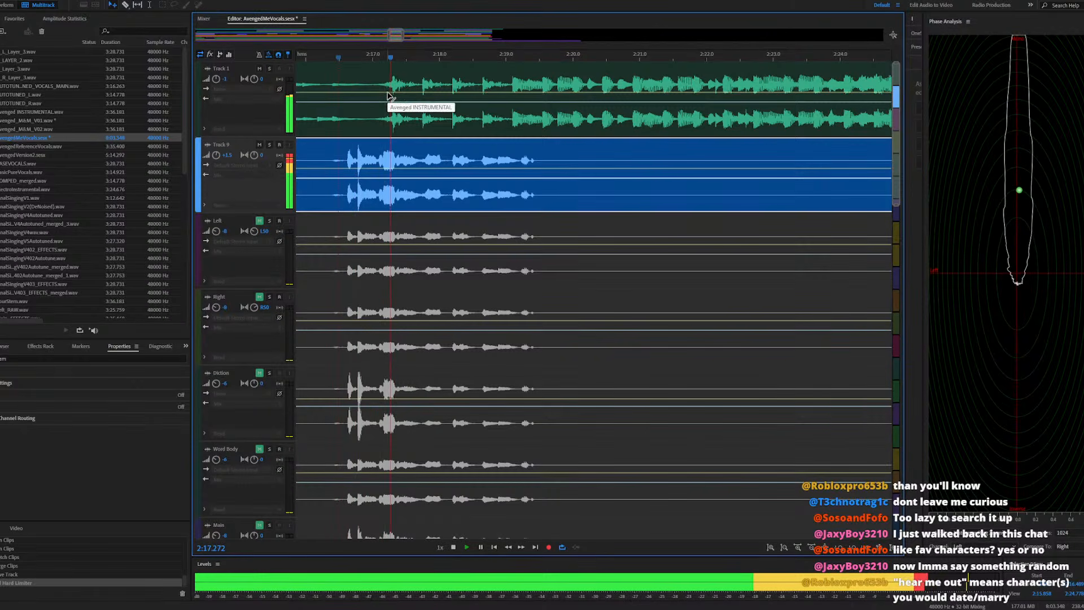
pyautogui.press('space')
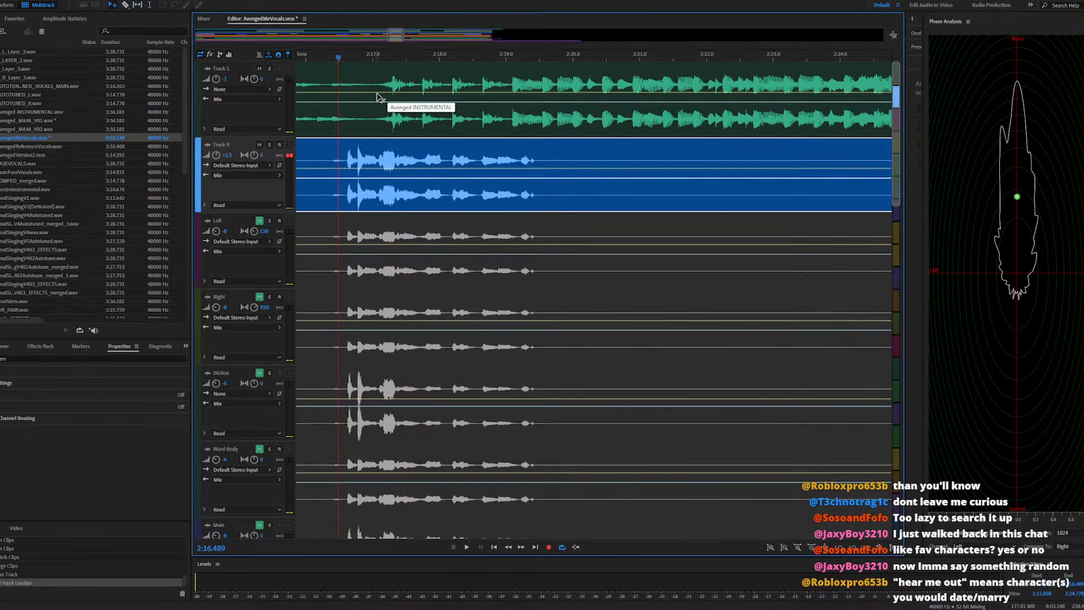
# Add volume keyframes to the Track 1 instrumental clip at about 2:17 and 2:19, and play from 2:16.489
pyautogui.click(377, 97)
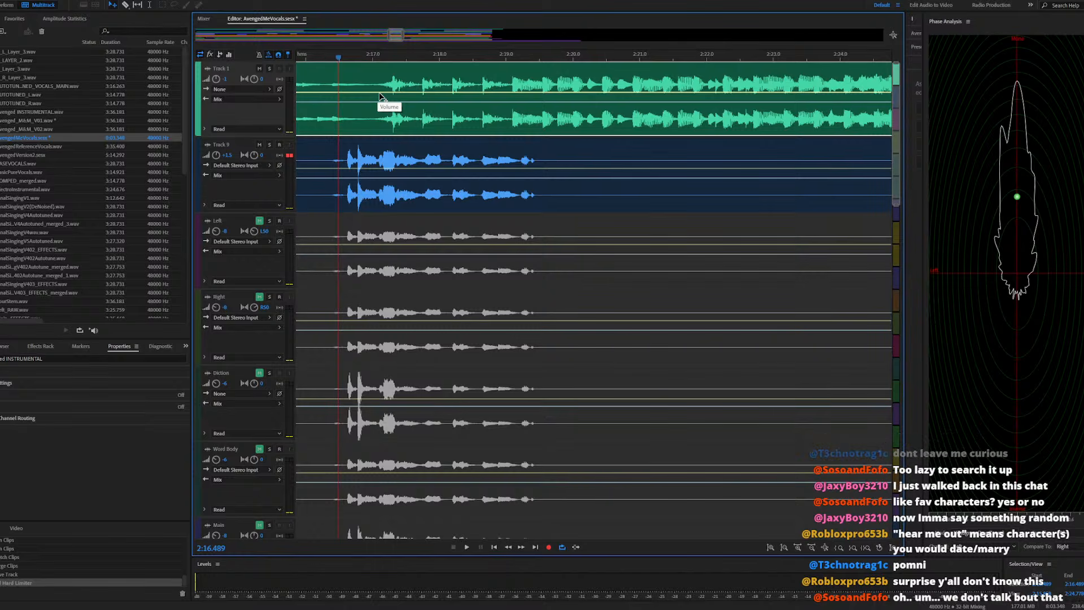
pyautogui.press('space')
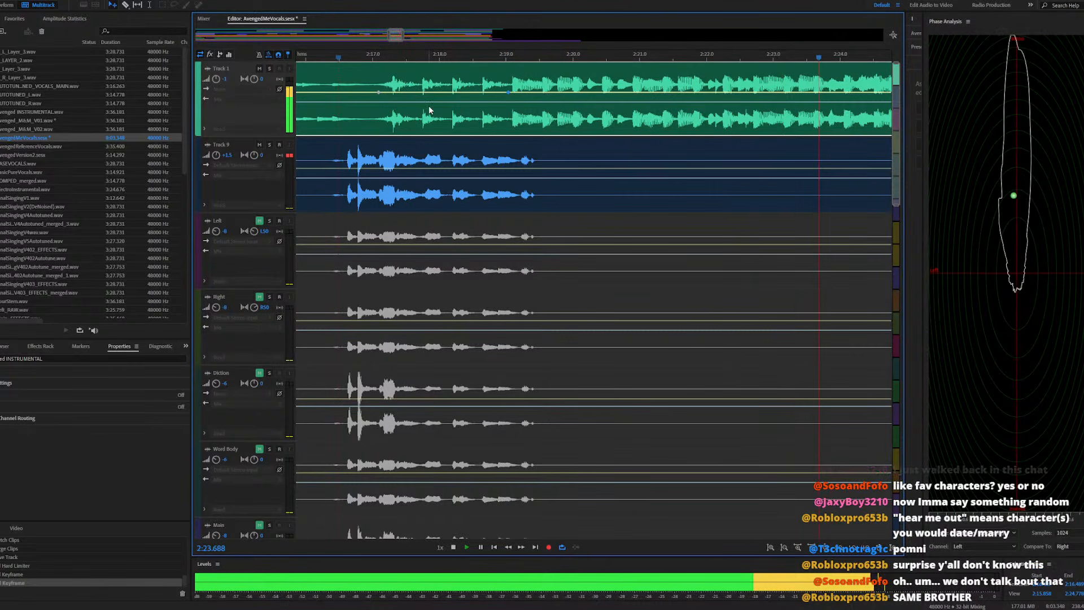
pyautogui.scroll(-3, 429, 110)
pyautogui.scroll(2, 682, 112)
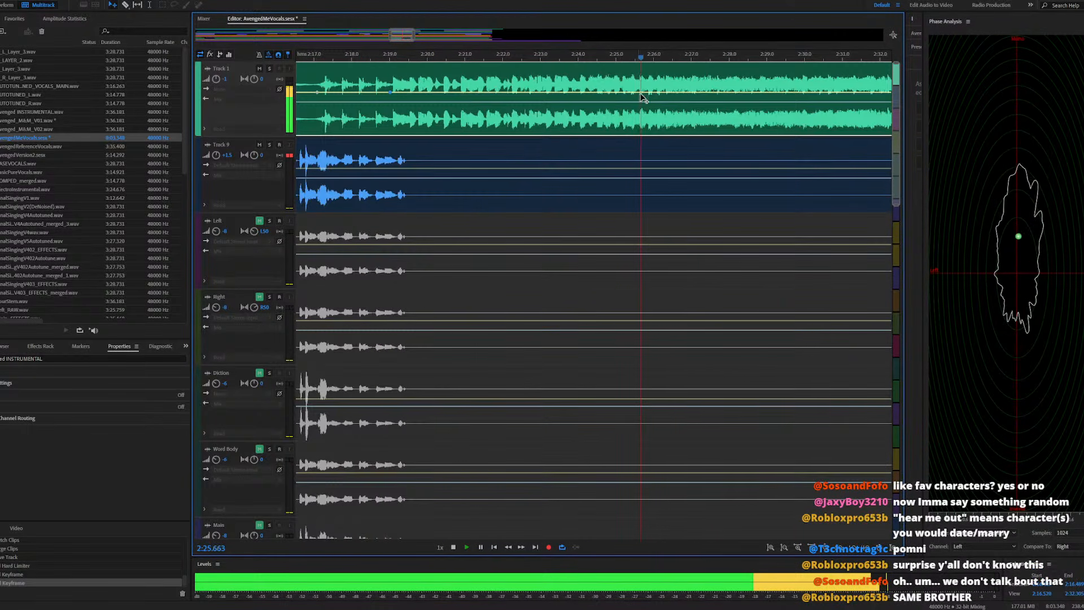
pyautogui.press('space')
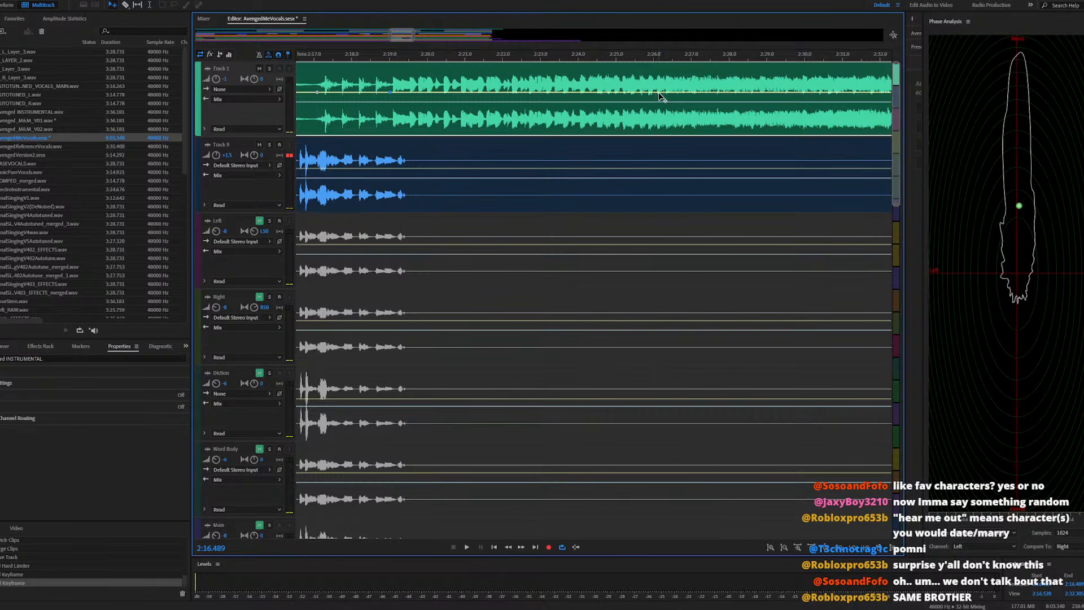
# Add a volume keyframe to the instrumental clip at about 2:26, raise it to about +4.7 dB, and play the section
pyautogui.click(658, 92)
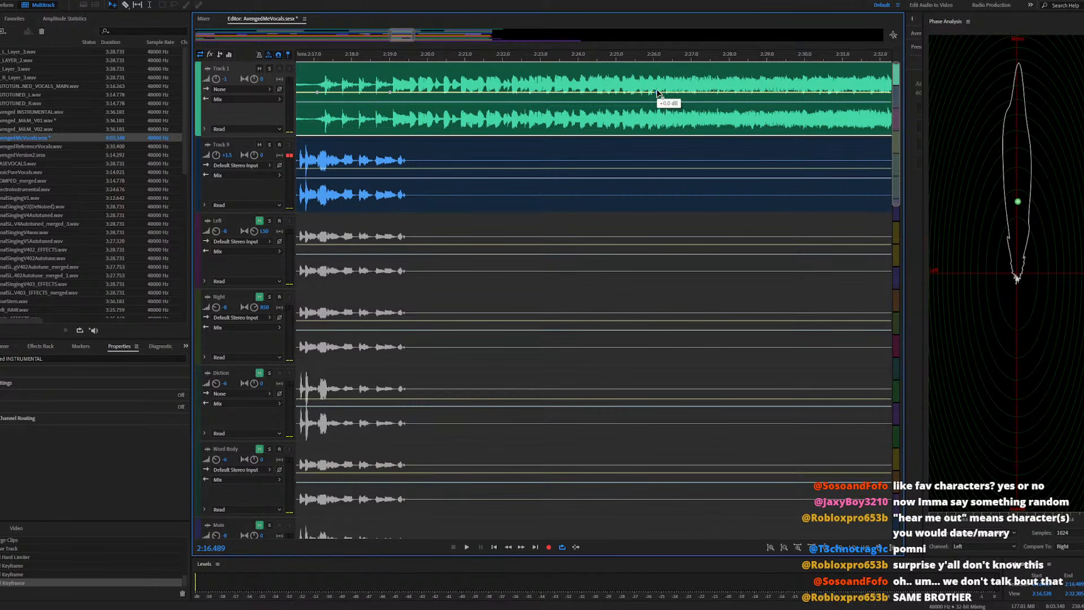
pyautogui.moveTo(658, 92); pyautogui.dragTo(658, 83)
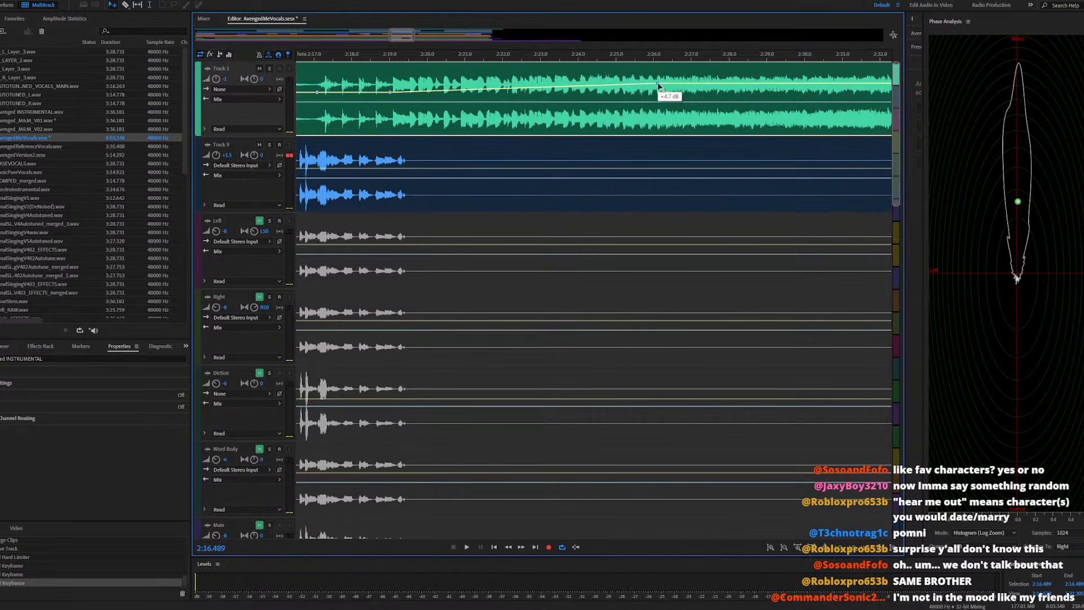
pyautogui.press('space')
pyautogui.scroll(-2, 525, 87)
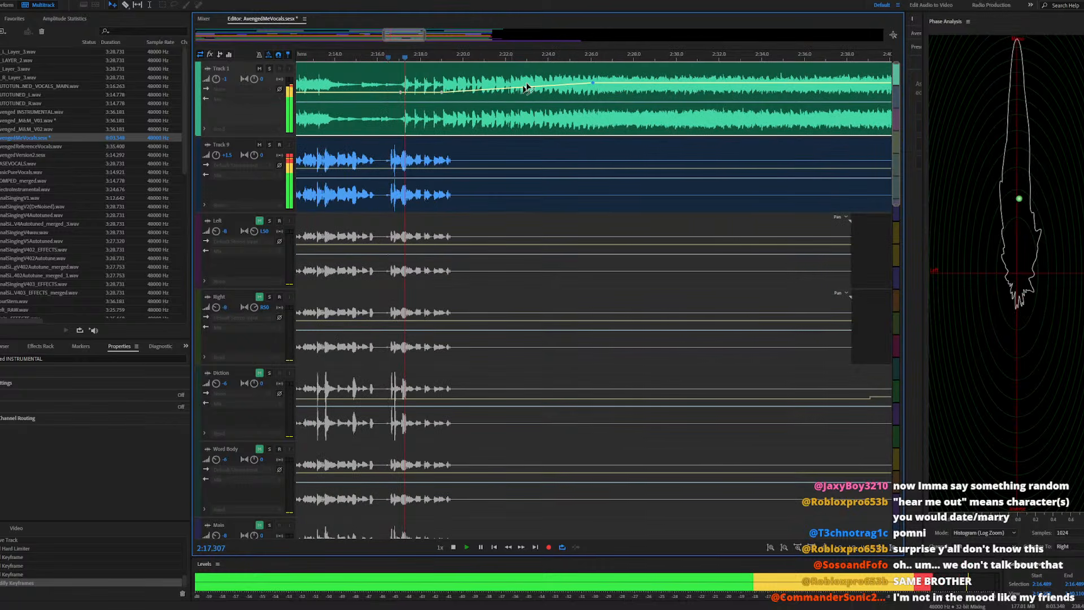
# Play from about 2:27 and return the instrumental clip's volume to its original level with keyframes between about 2:40.5 and 2:41
pyautogui.click(609, 57)
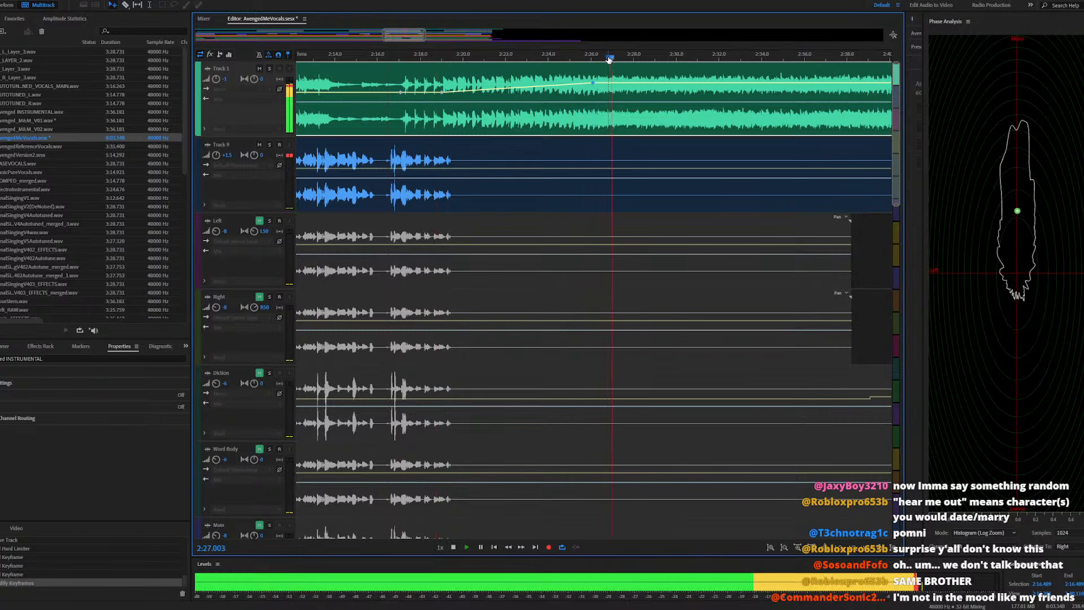
pyautogui.scroll(-3, 491, 106)
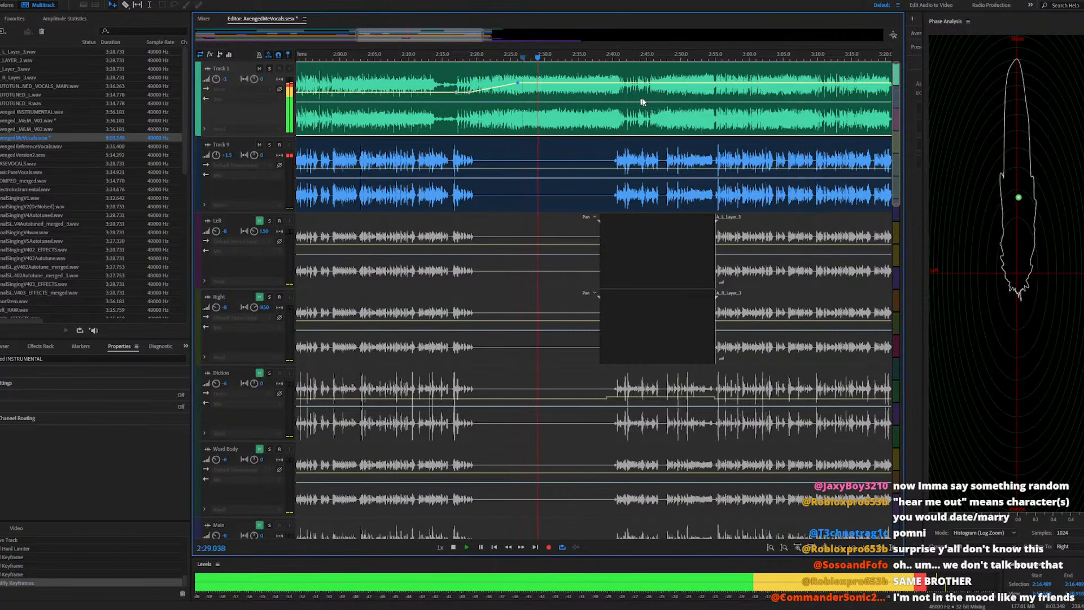
pyautogui.scroll(5, 607, 102)
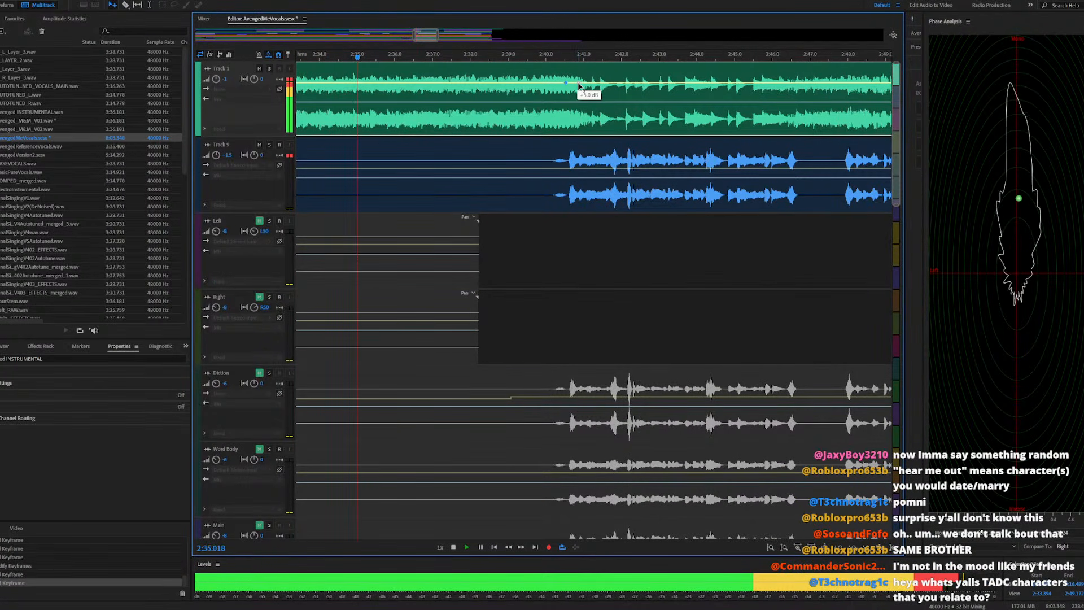
pyautogui.moveTo(577, 83); pyautogui.dragTo(577, 94)
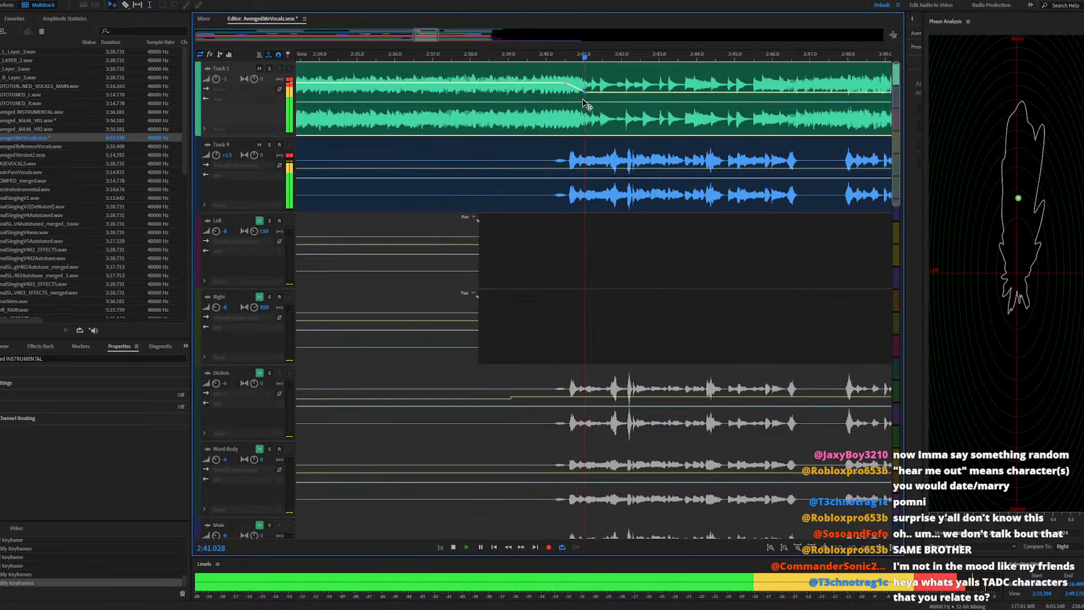
# Adjust the timing of the instrumental's volume drop so it starts at about 2:40.4, replaying the transition from 2:39.573
pyautogui.click(530, 55)
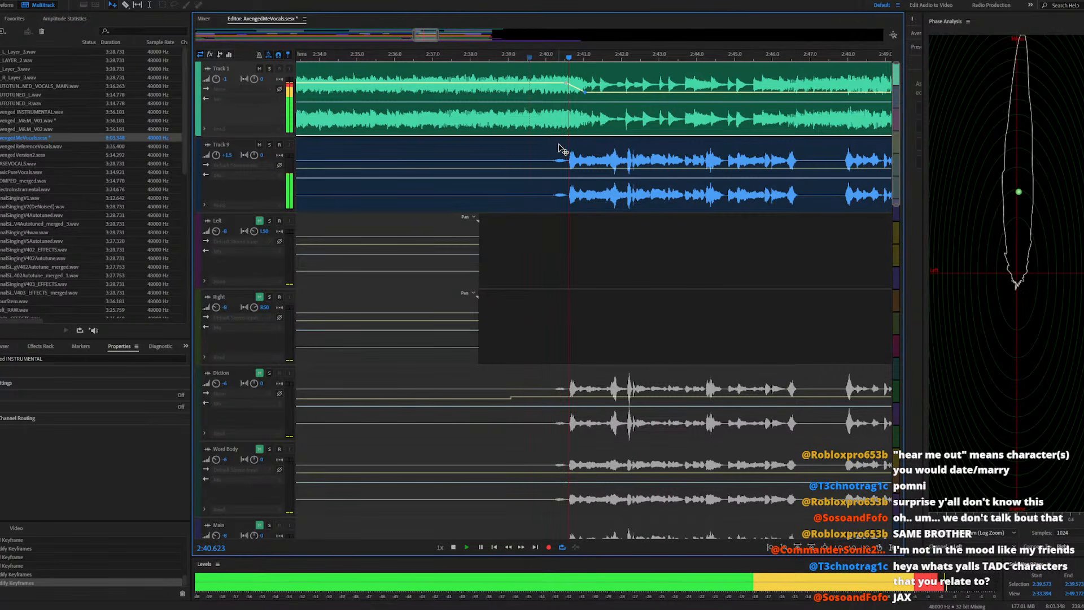
pyautogui.press('space')
pyautogui.moveTo(563, 83); pyautogui.dragTo(533, 80)
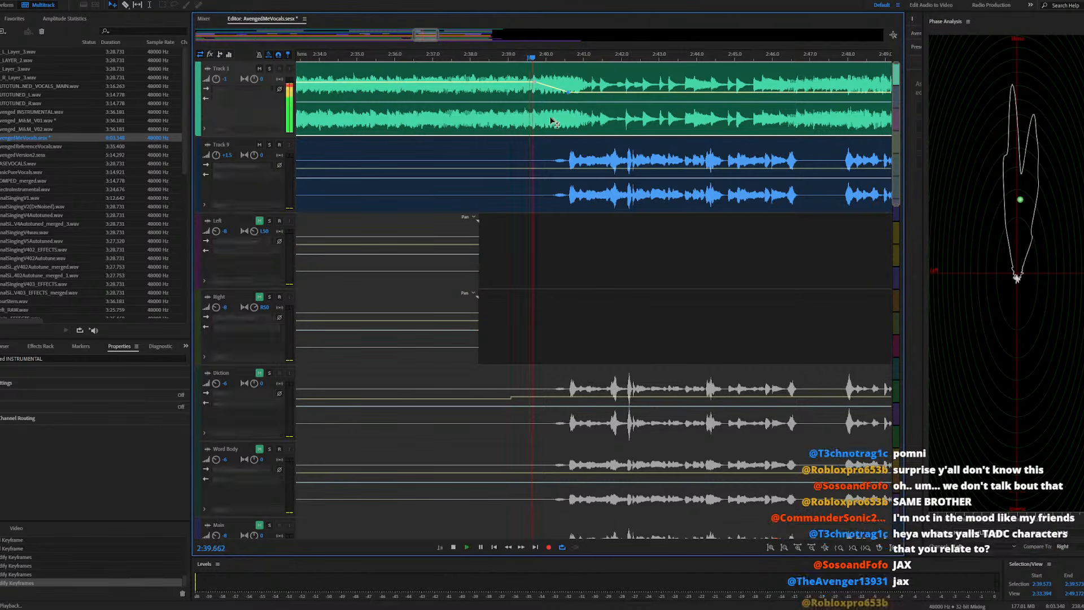
pyautogui.press('space')
pyautogui.press('space')
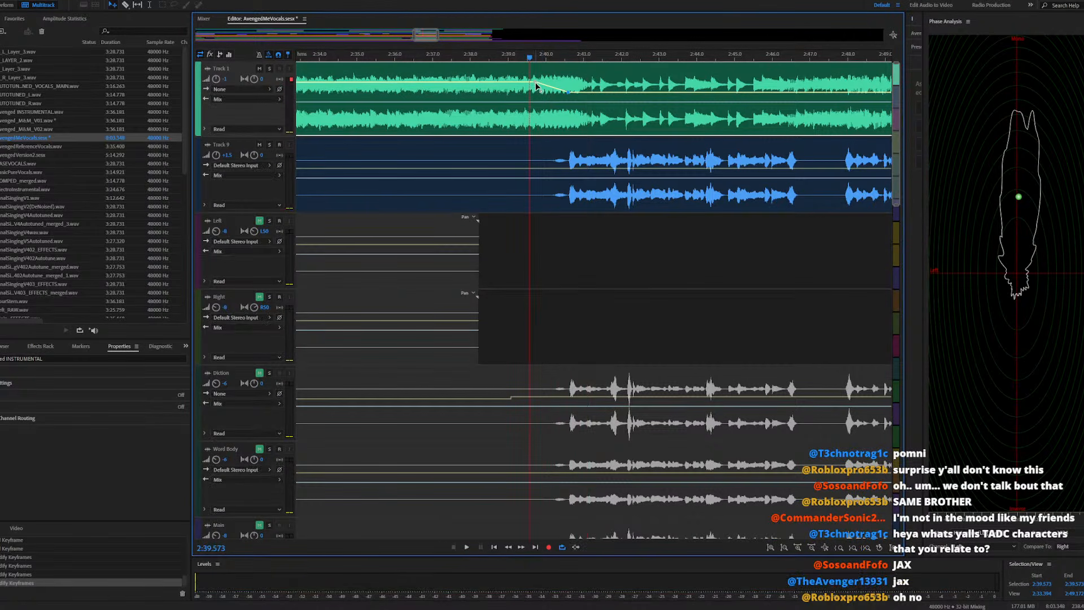
pyautogui.moveTo(540, 90); pyautogui.dragTo(554, 84)
pyautogui.press('space')
pyautogui.press('space')
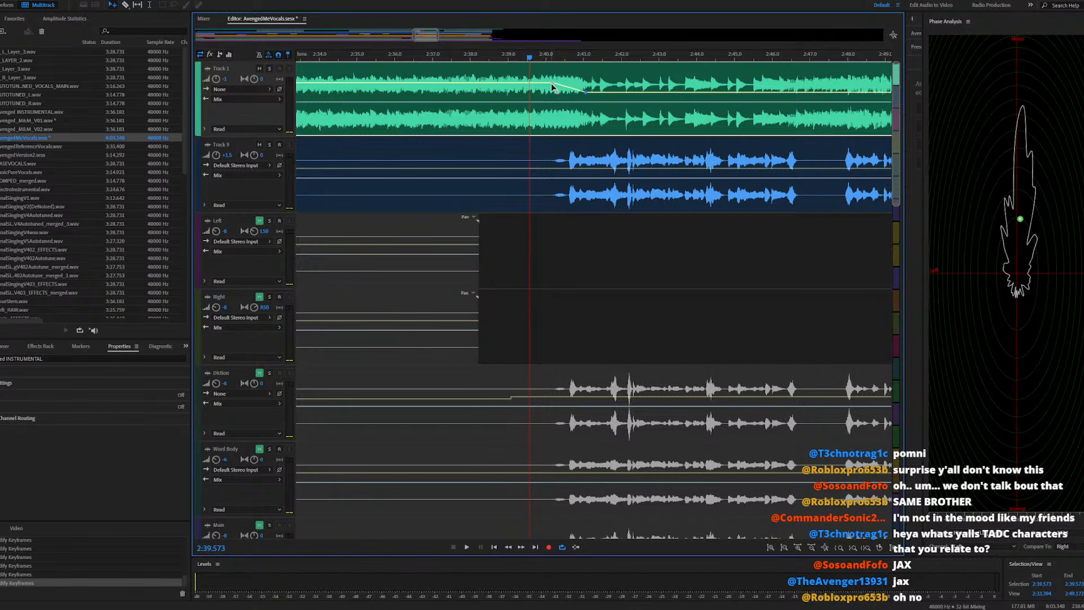
pyautogui.moveTo(556, 83); pyautogui.dragTo(562, 83)
pyautogui.press('space')
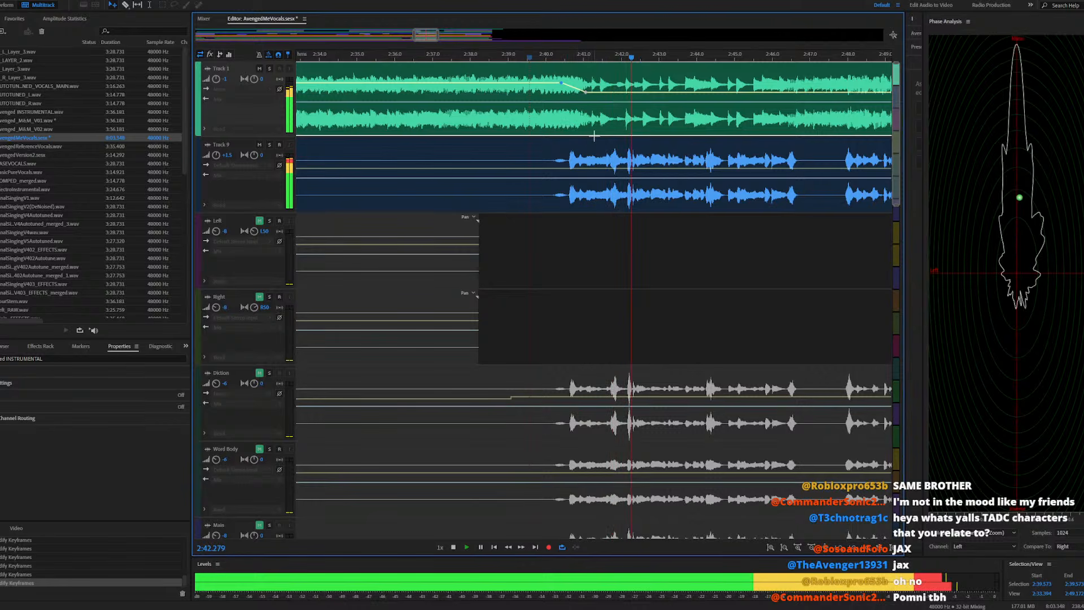
# Replay the transition back to the vocals from 2:39.872 and examine the volume curve across the instrumental break
pyautogui.scroll(-2, 575, 85)
pyautogui.press('space')
pyautogui.click(580, 58)
pyautogui.press('space')
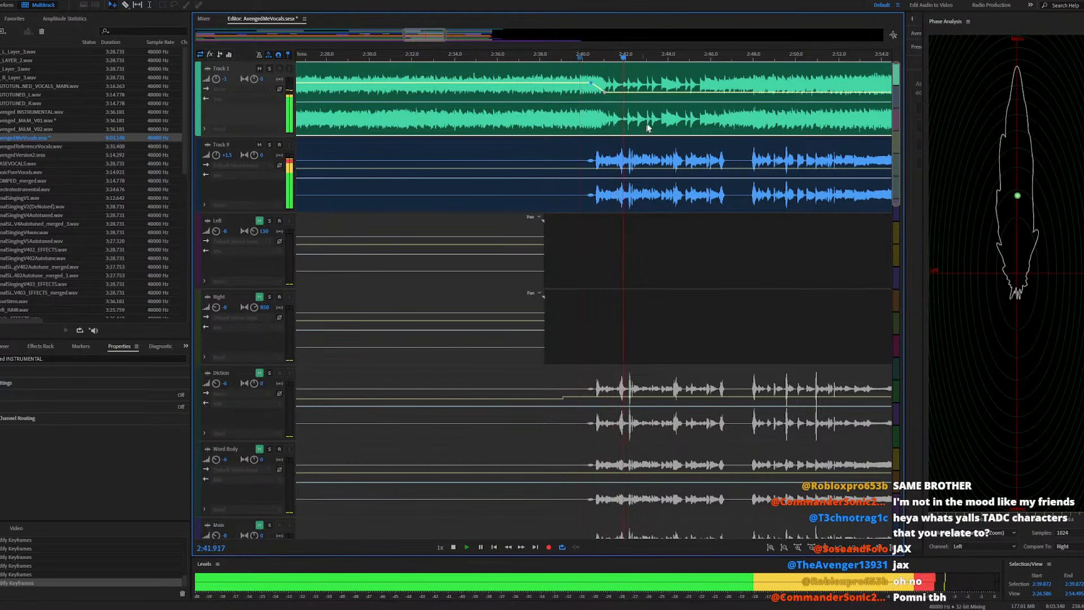
pyautogui.scroll(-2, 664, 115)
pyautogui.scroll(4, 523, 96)
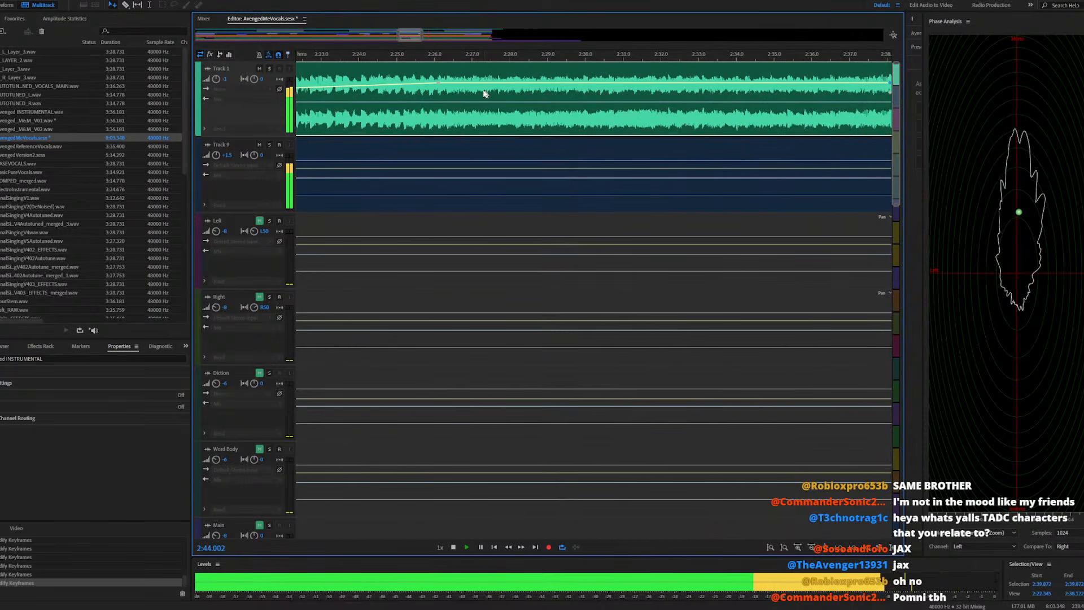
pyautogui.press('space')
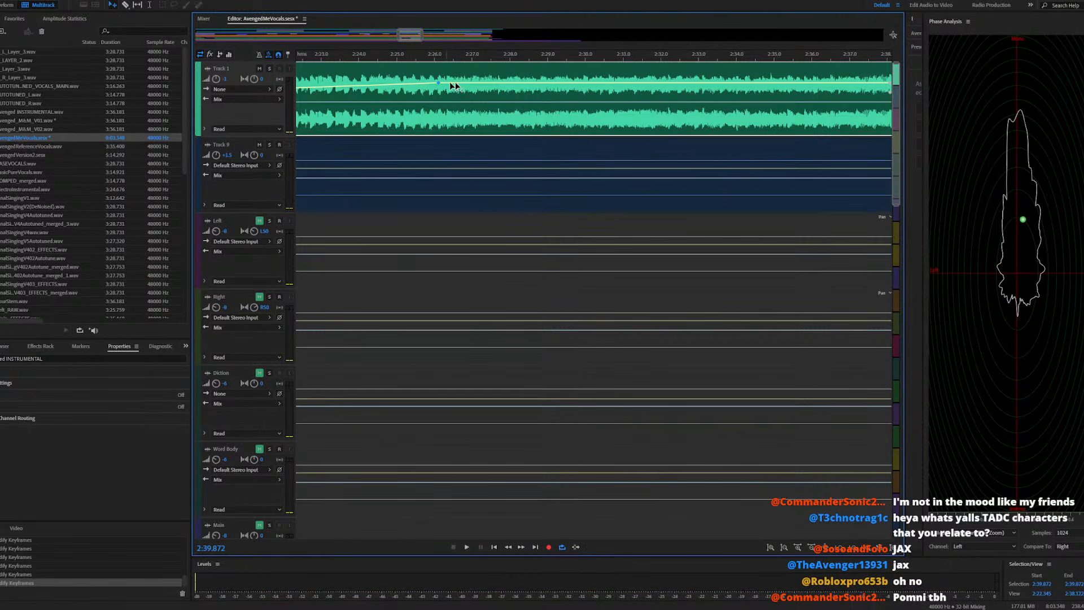
pyautogui.scroll(-2, 481, 95)
pyautogui.scroll(2, 689, 86)
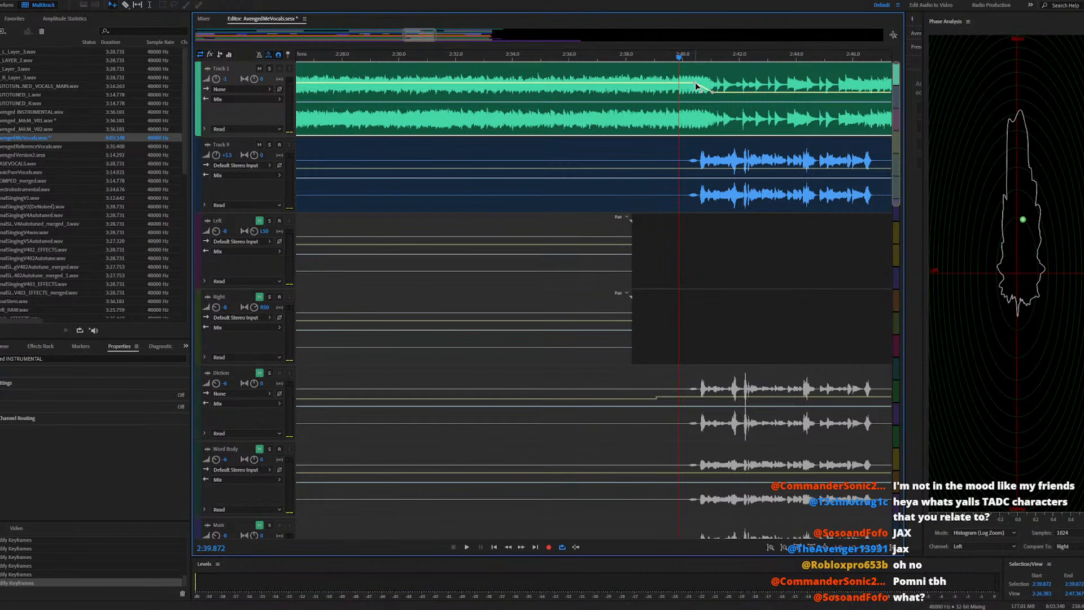
# Raise the instrumental clip's volume from about 3:25.7 to its end with keyframes, and play the ending from 3:21.974
pyautogui.scroll(-7, 694, 87)
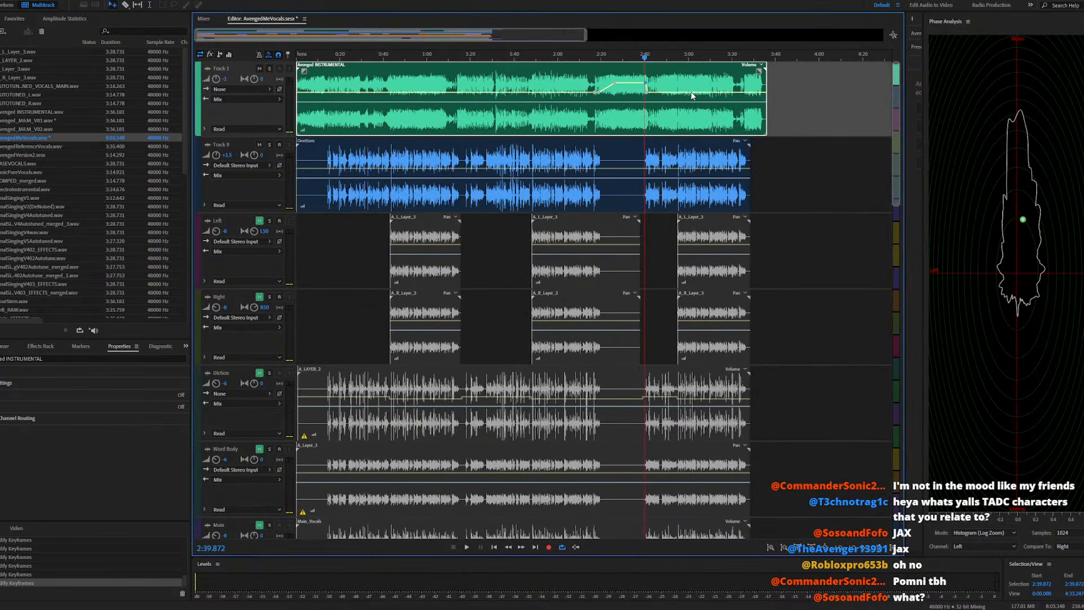
pyautogui.click(736, 59)
pyautogui.press('space')
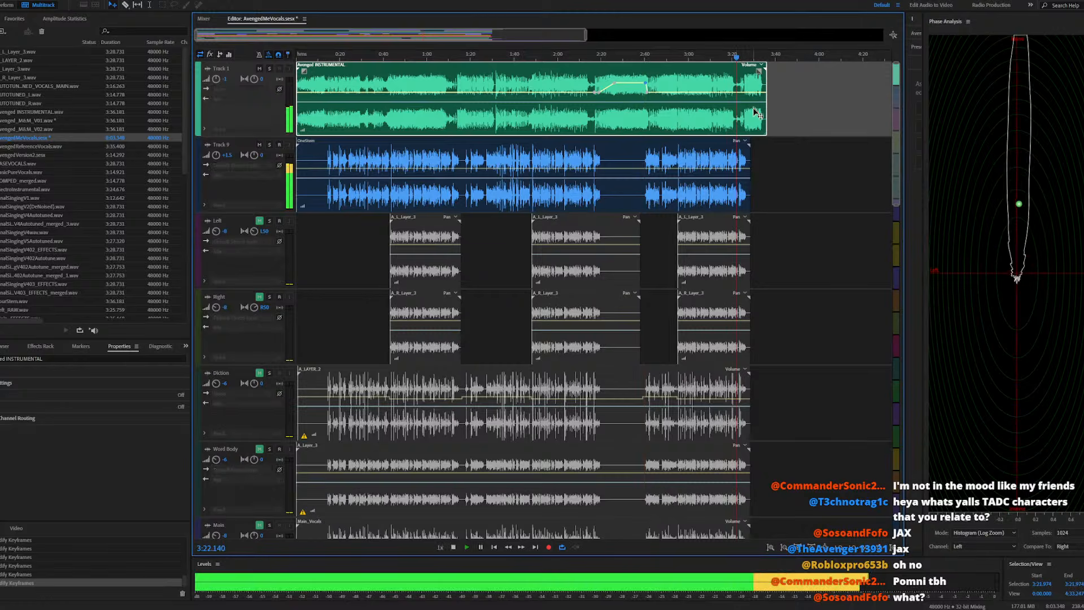
pyautogui.scroll(6, 750, 113)
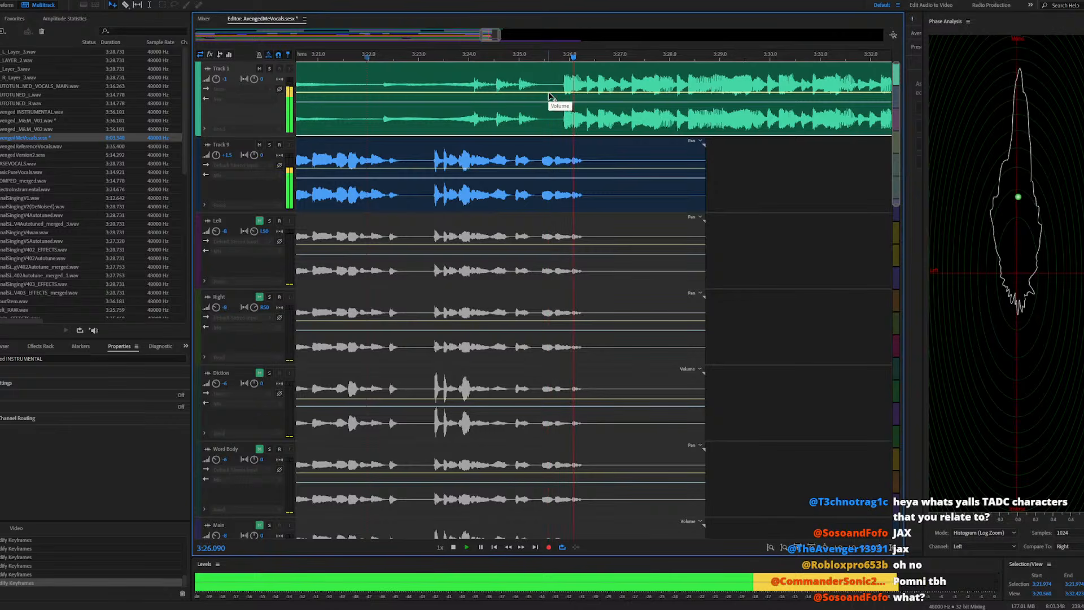
pyautogui.press('space')
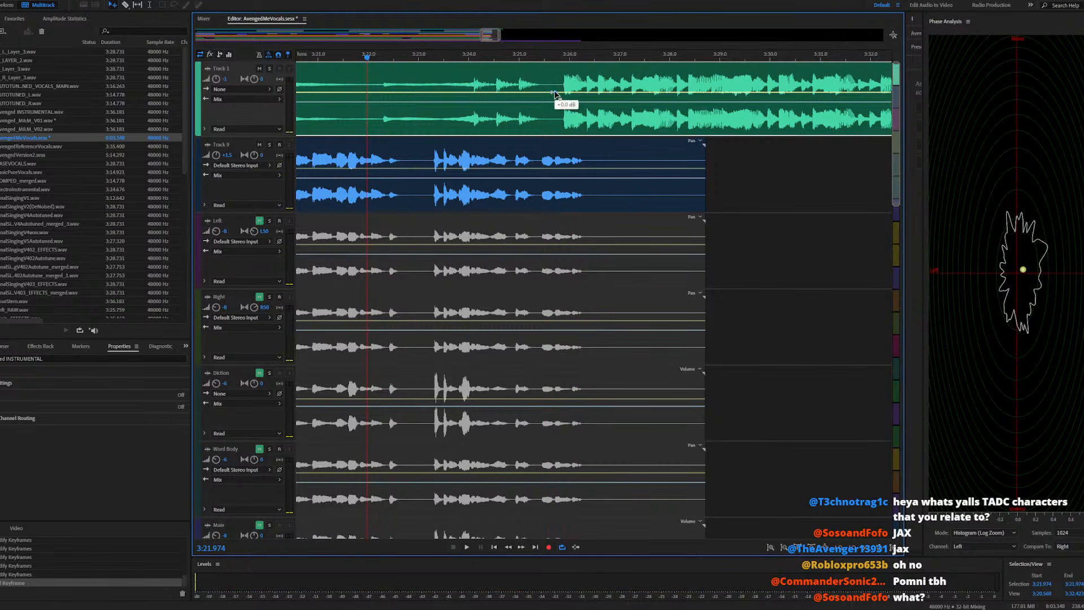
pyautogui.moveTo(556, 93); pyautogui.dragTo(553, 84)
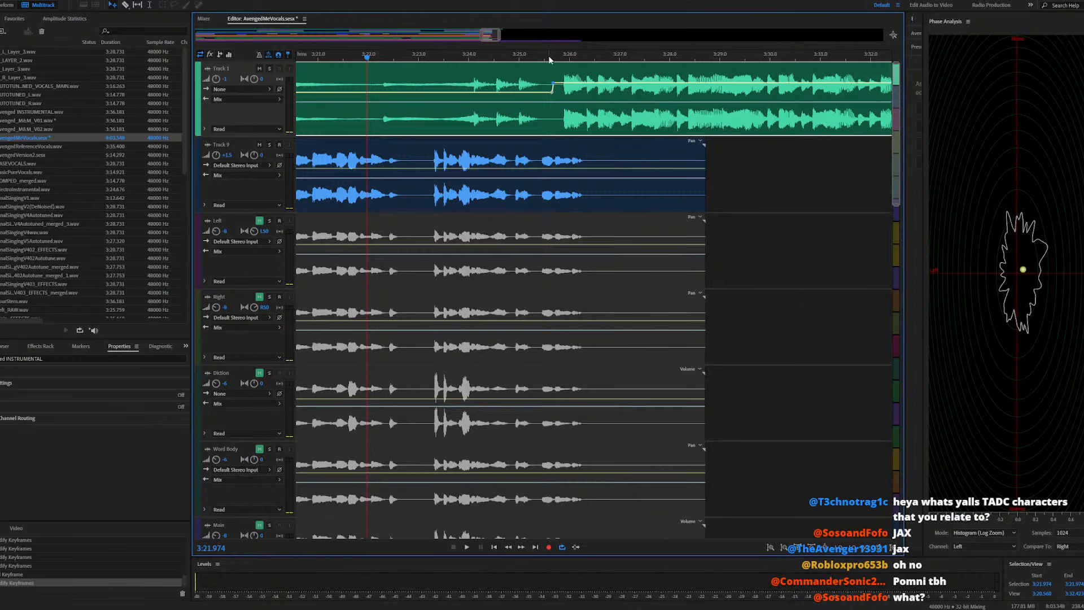
pyautogui.press('space')
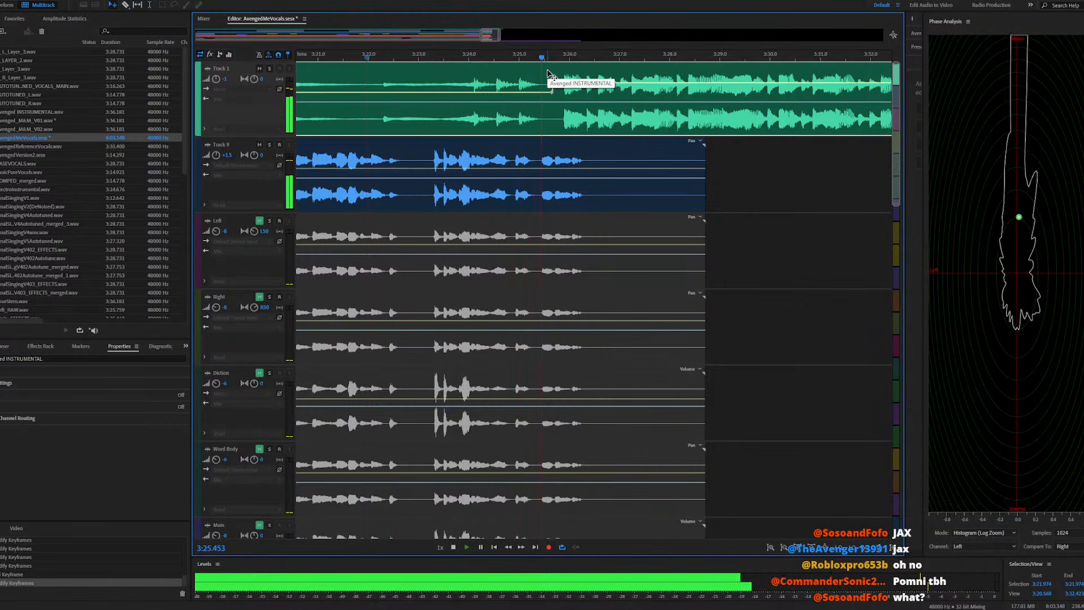
pyautogui.scroll(-5, 757, 169)
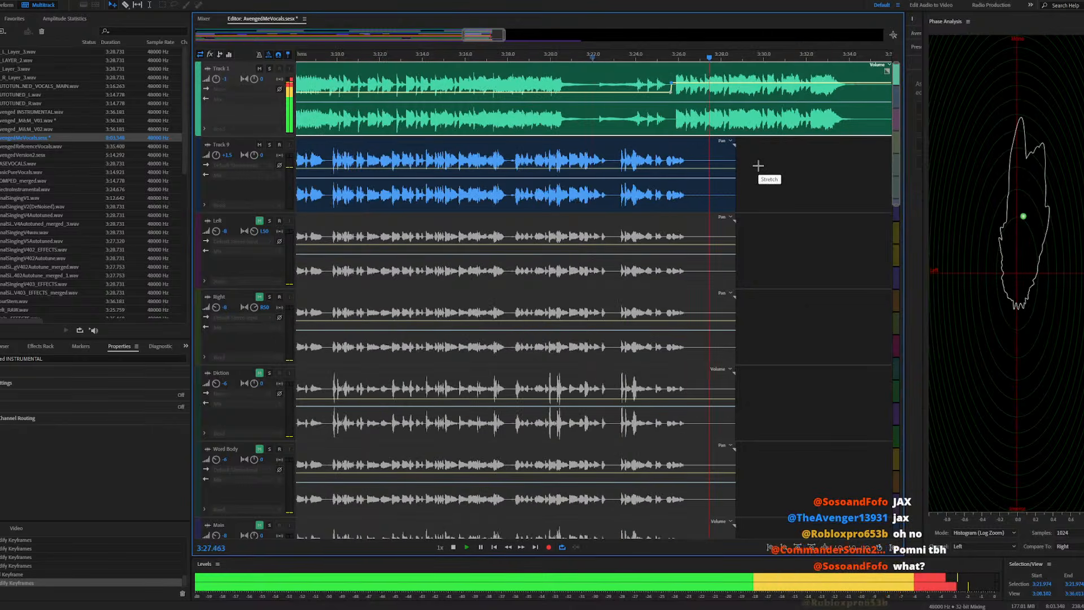
pyautogui.scroll(-3, 781, 166)
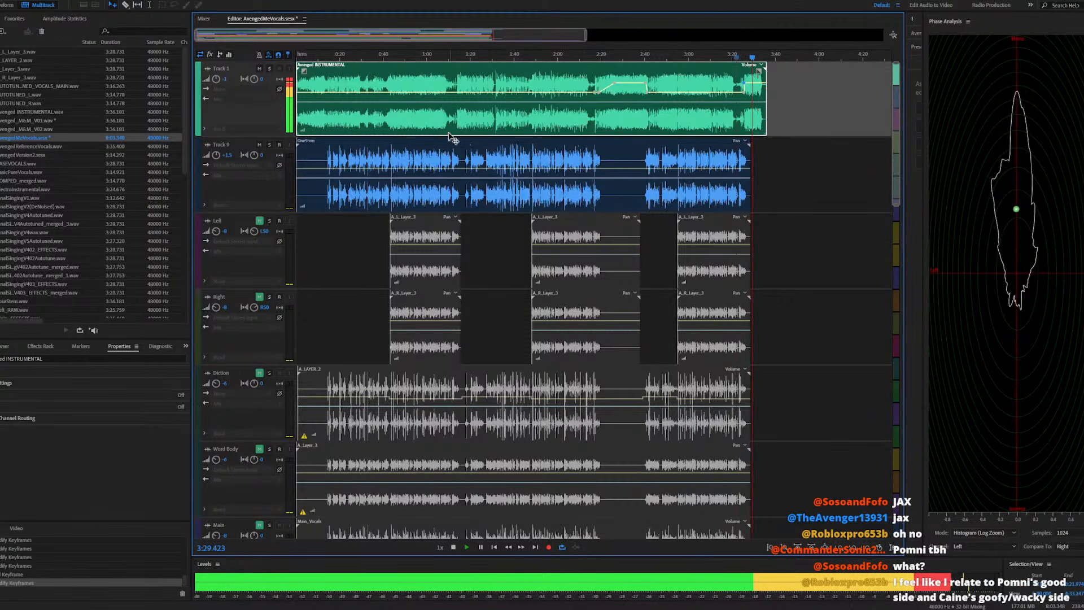
pyautogui.press('space')
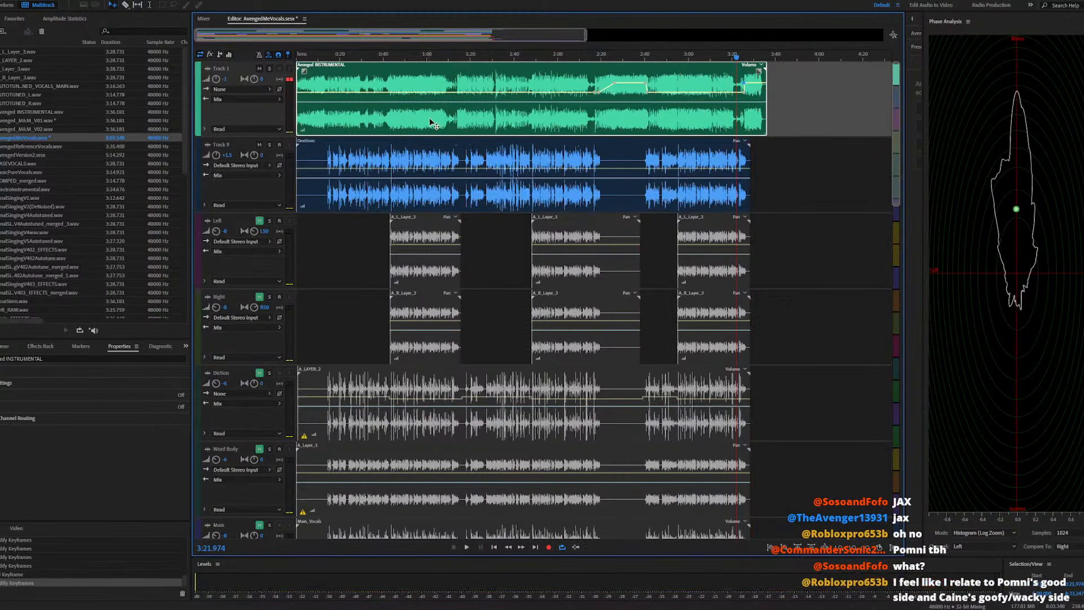
# Play from 1:10.026 and add volume keyframes to the instrumental clip at about 1:14 and 1:18
pyautogui.click(450, 58)
pyautogui.press('space')
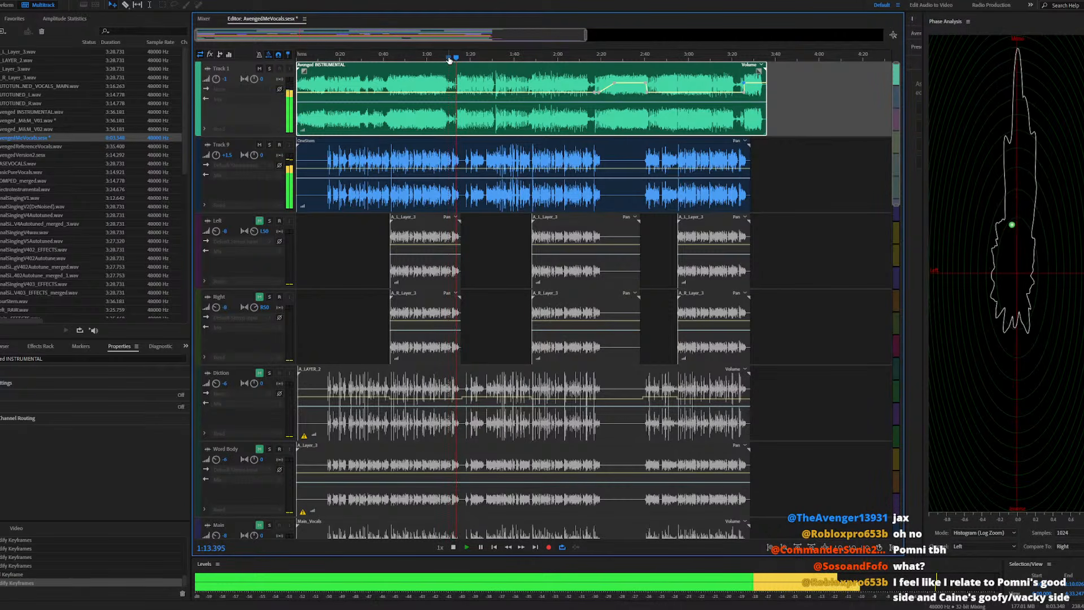
pyautogui.scroll(9, 458, 113)
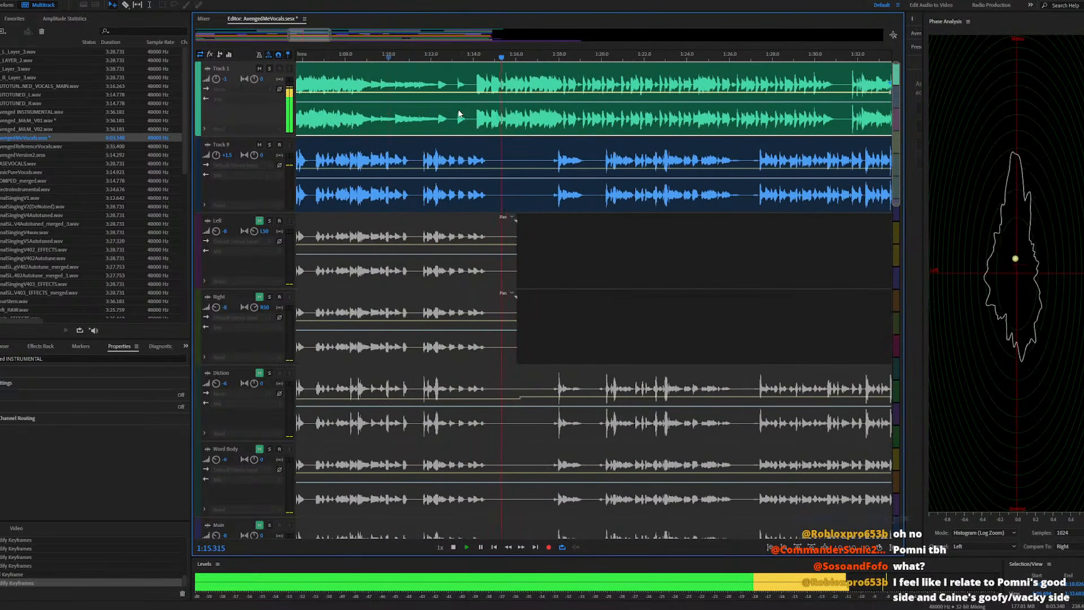
pyautogui.scroll(3, 491, 107)
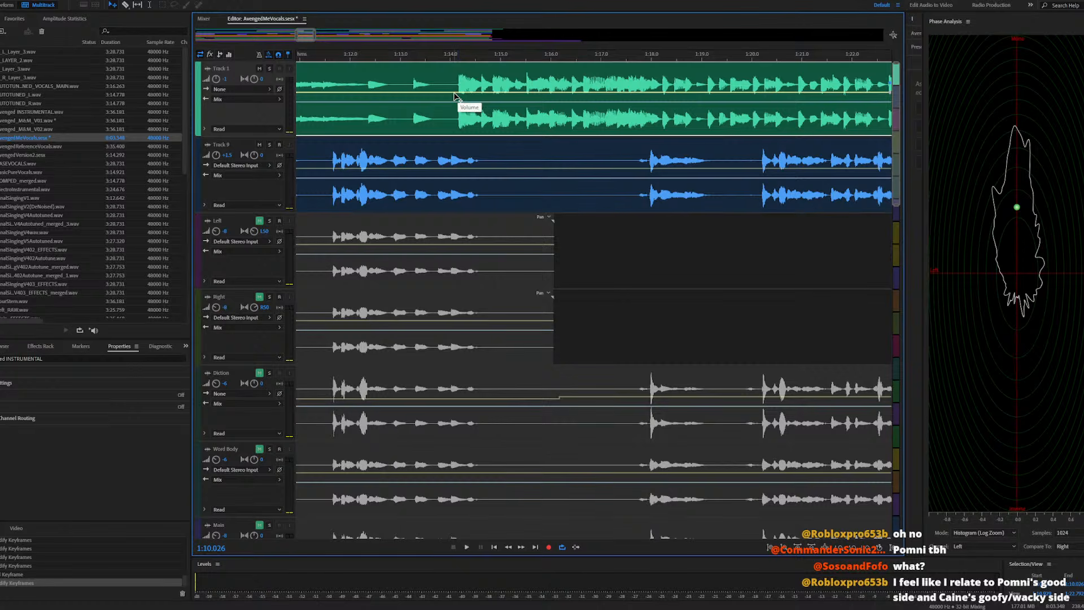
pyautogui.press('space')
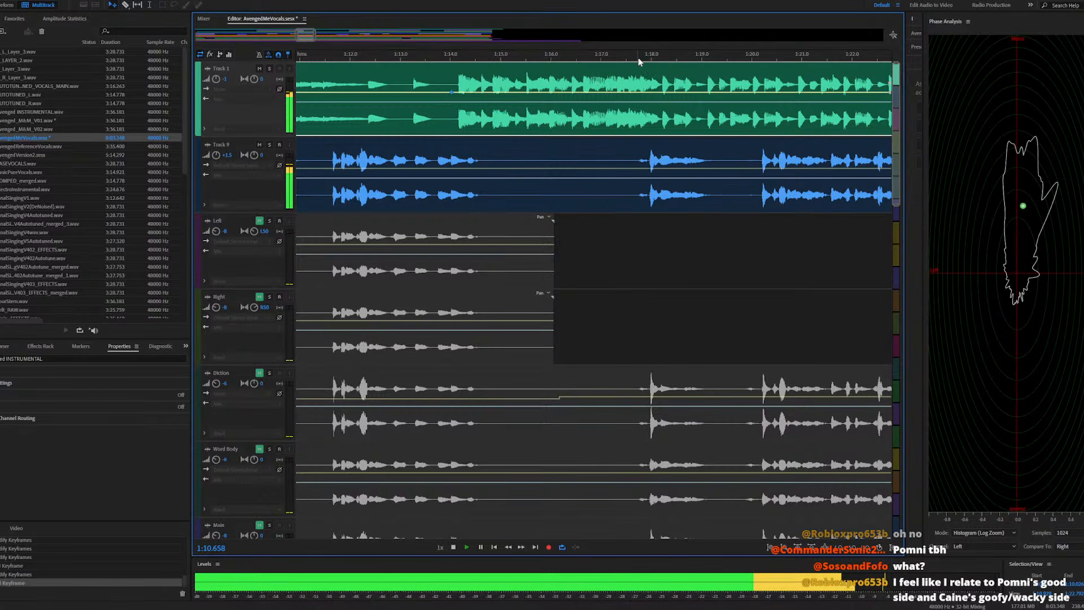
pyautogui.press('space')
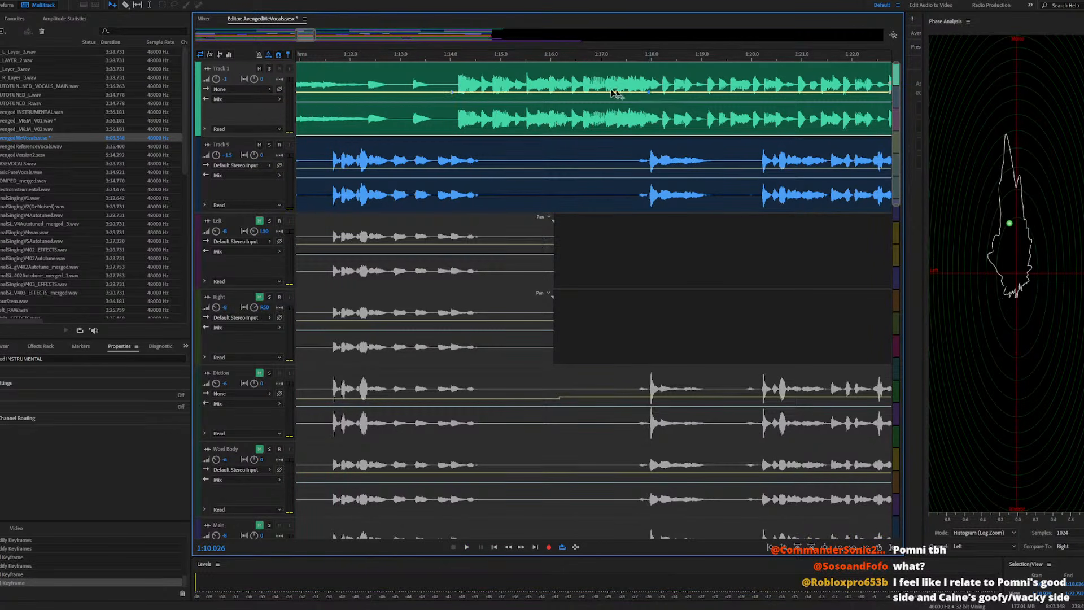
# Raise the instrumental's volume between about 1:14 and 1:18 with keyframes, and play the passage from 1:10.026
pyautogui.moveTo(456, 92); pyautogui.dragTo(452, 87)
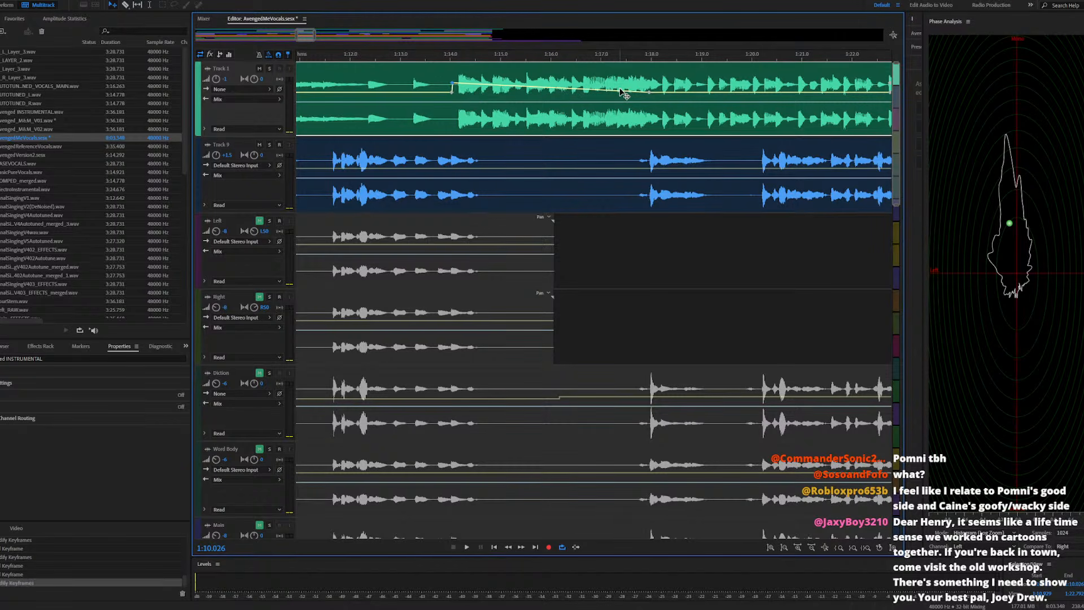
pyautogui.moveTo(636, 91); pyautogui.dragTo(641, 81)
pyautogui.press('space')
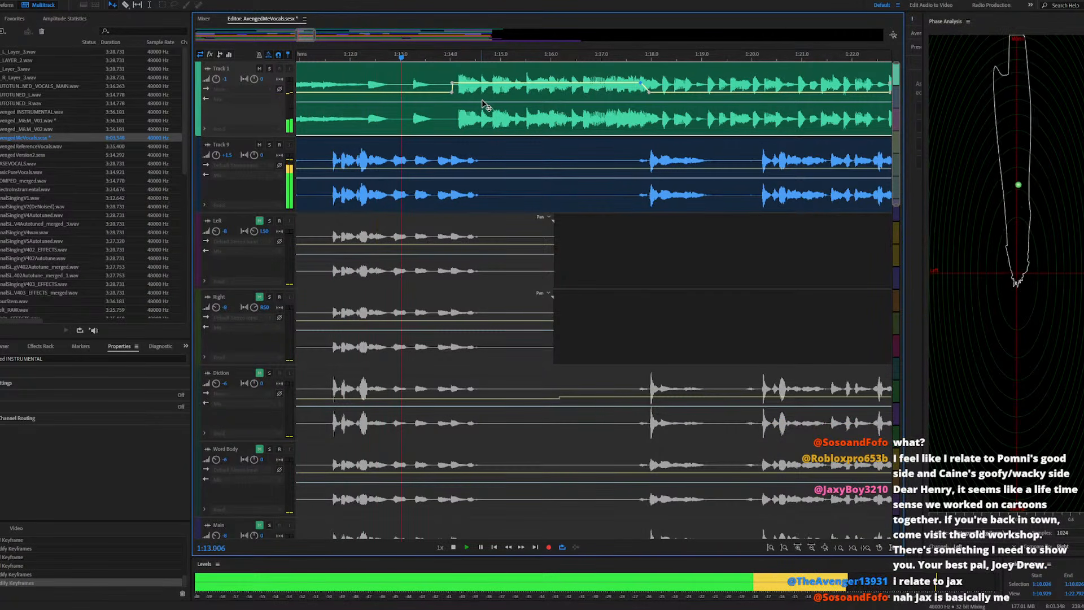
pyautogui.scroll(-2, 489, 108)
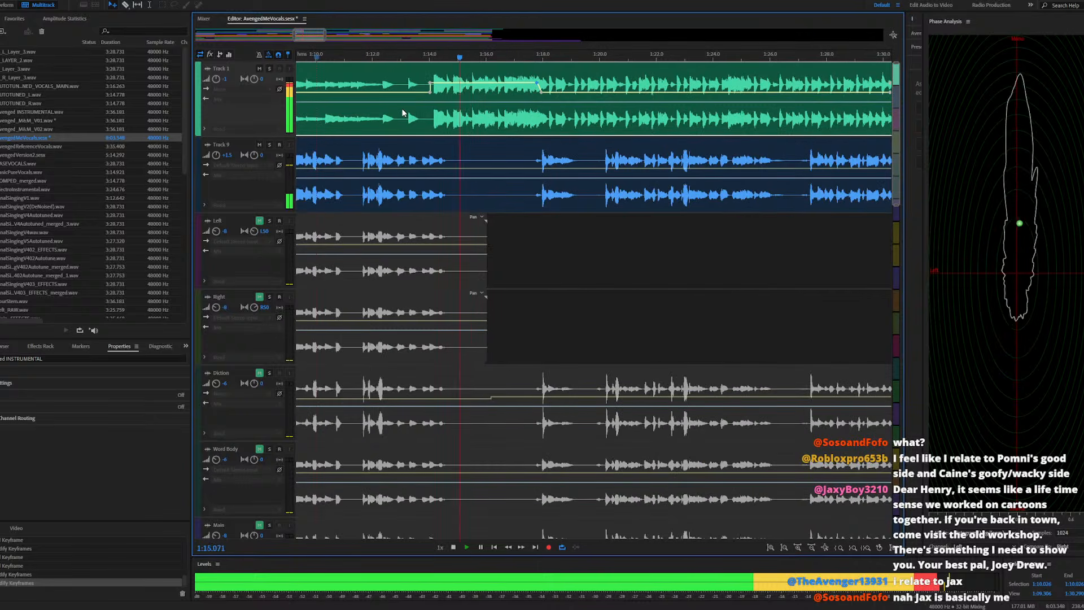
pyautogui.scroll(2, 489, 111)
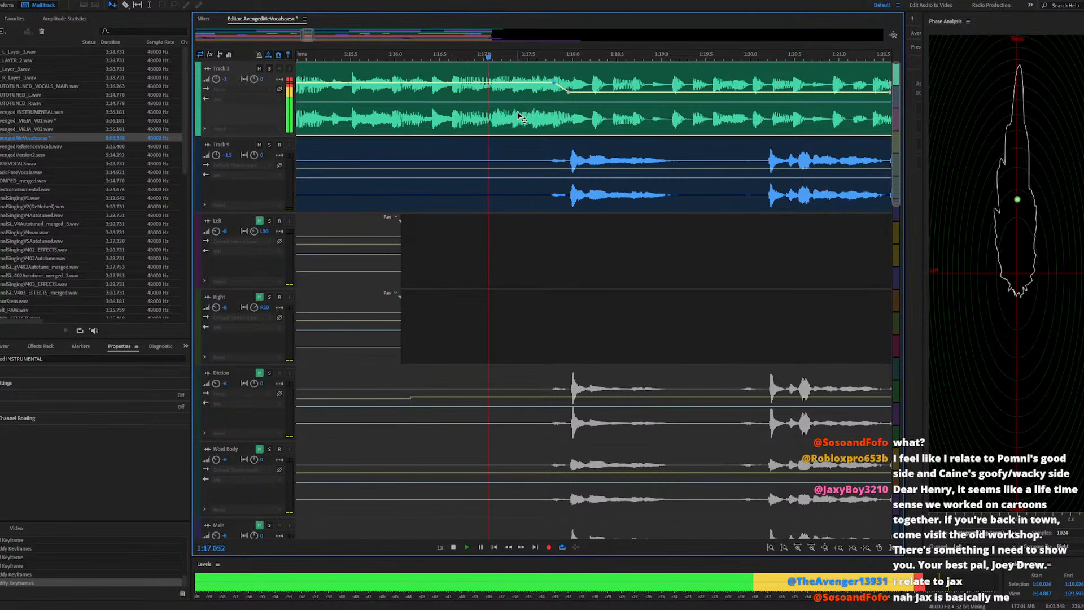
pyautogui.press('space')
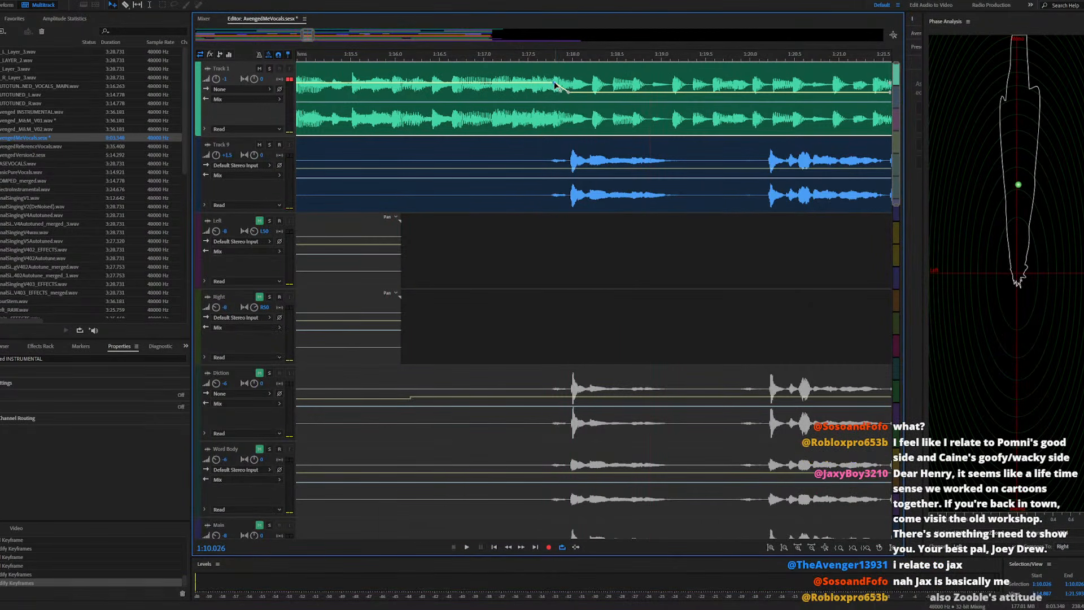
# Move the keyframe that ends the boosted passage to about 1:18 at about +5 dB, making the volume drop abrupt
pyautogui.moveTo(561, 83); pyautogui.dragTo(571, 85)
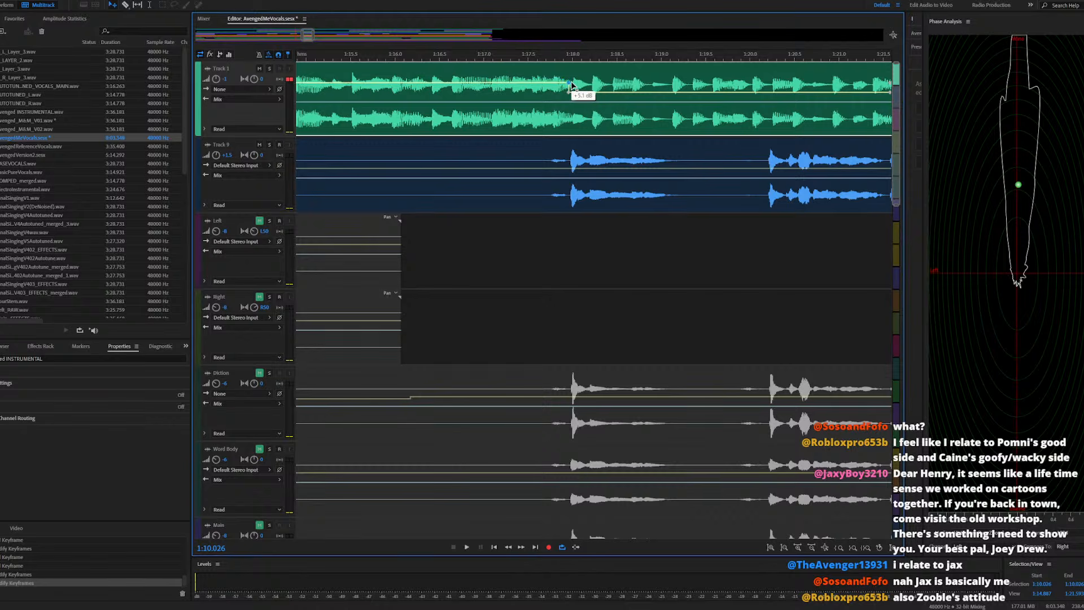
pyautogui.scroll(1, 255, 109)
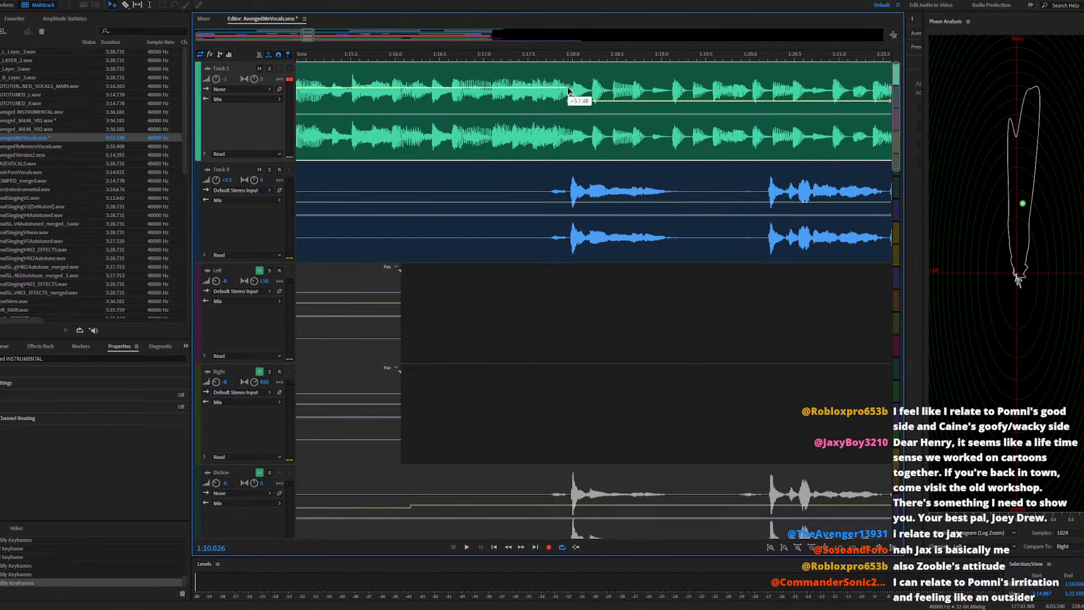
pyautogui.moveTo(568, 87); pyautogui.dragTo(569, 86)
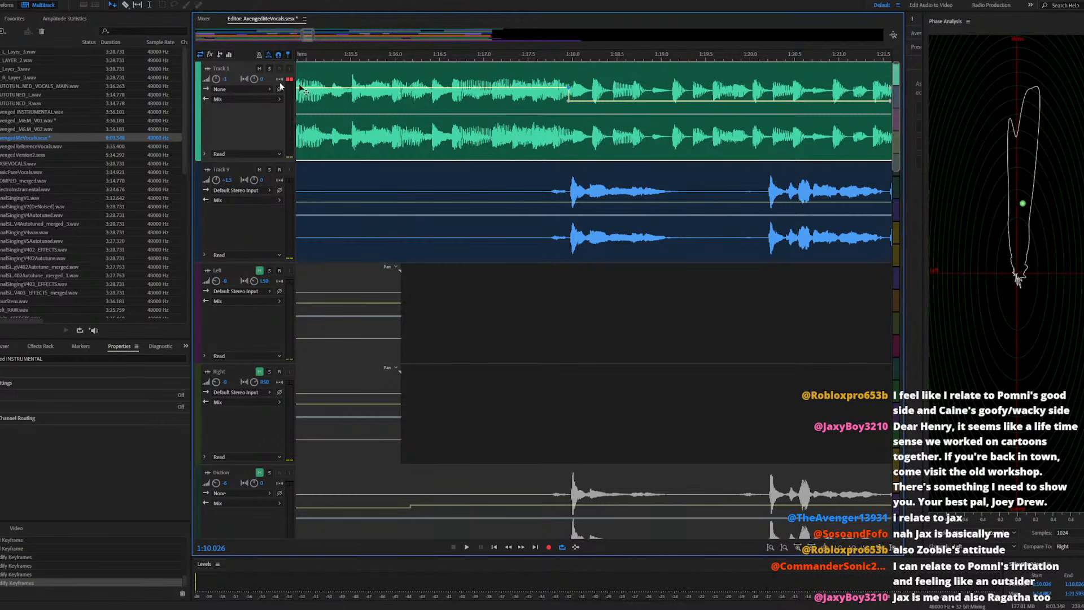
# Lower the instrumental clip's boosted passage between about 1:14 and 1:18 to about +4.3 dB, and play it from 1:12.758
pyautogui.scroll(-3, 472, 126)
pyautogui.press('space')
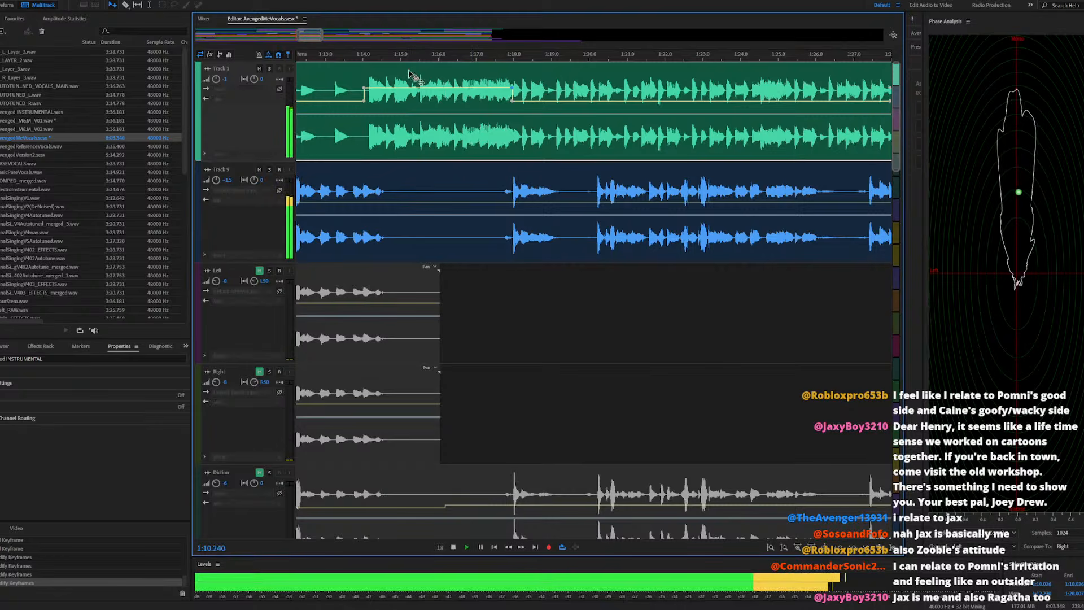
pyautogui.click(316, 56)
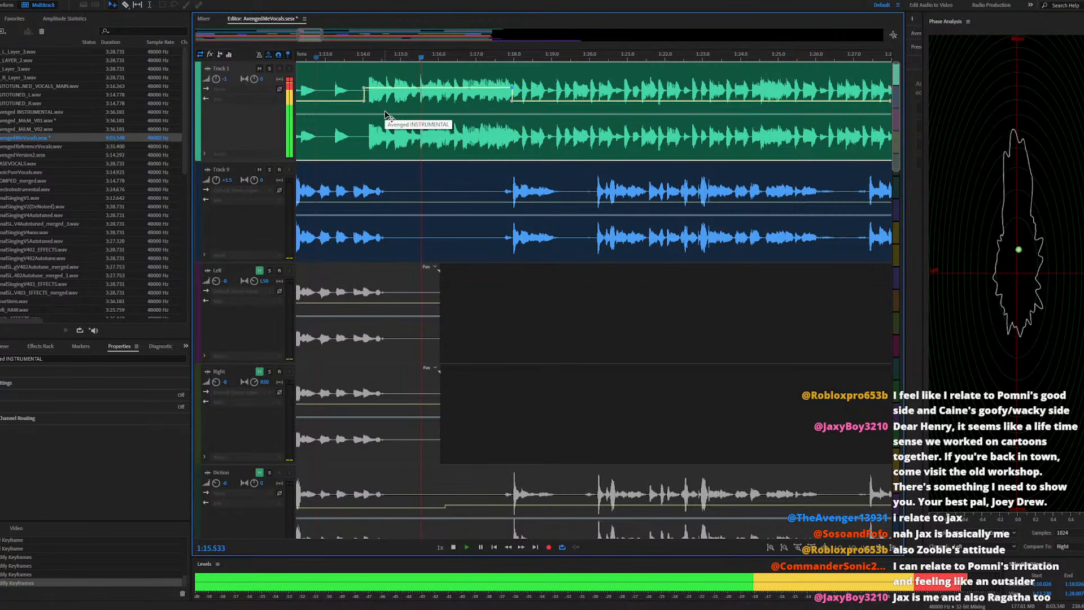
pyautogui.press('space')
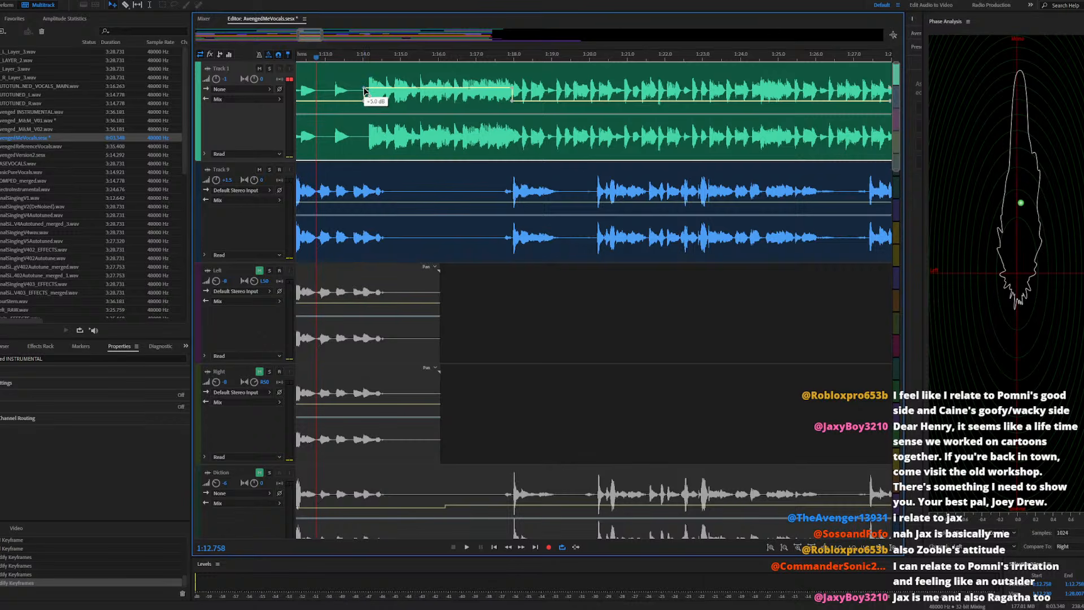
pyautogui.moveTo(364, 90); pyautogui.dragTo(363, 92)
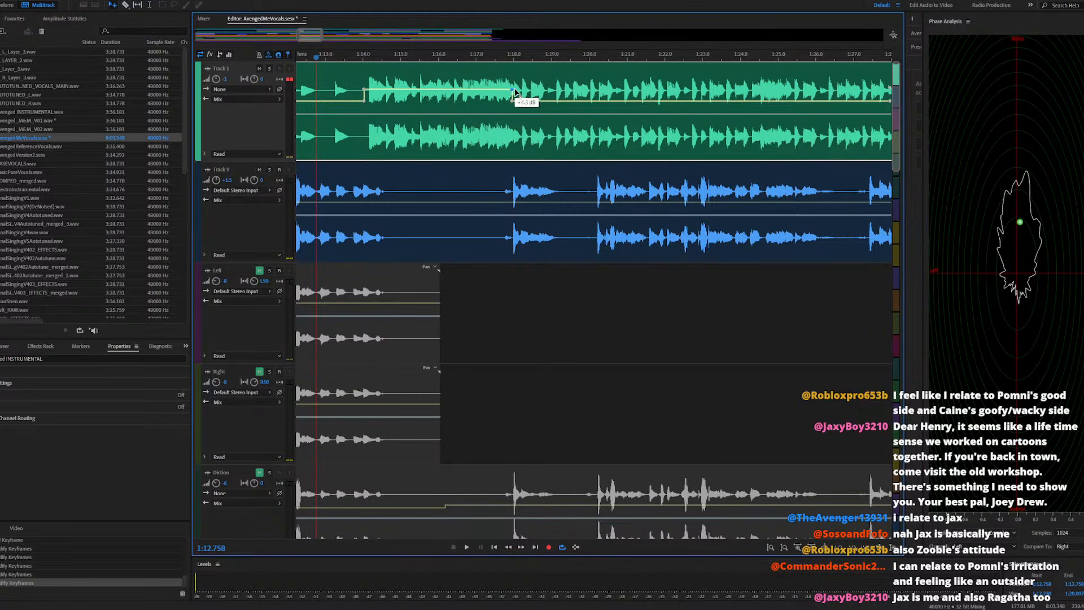
pyautogui.press('space')
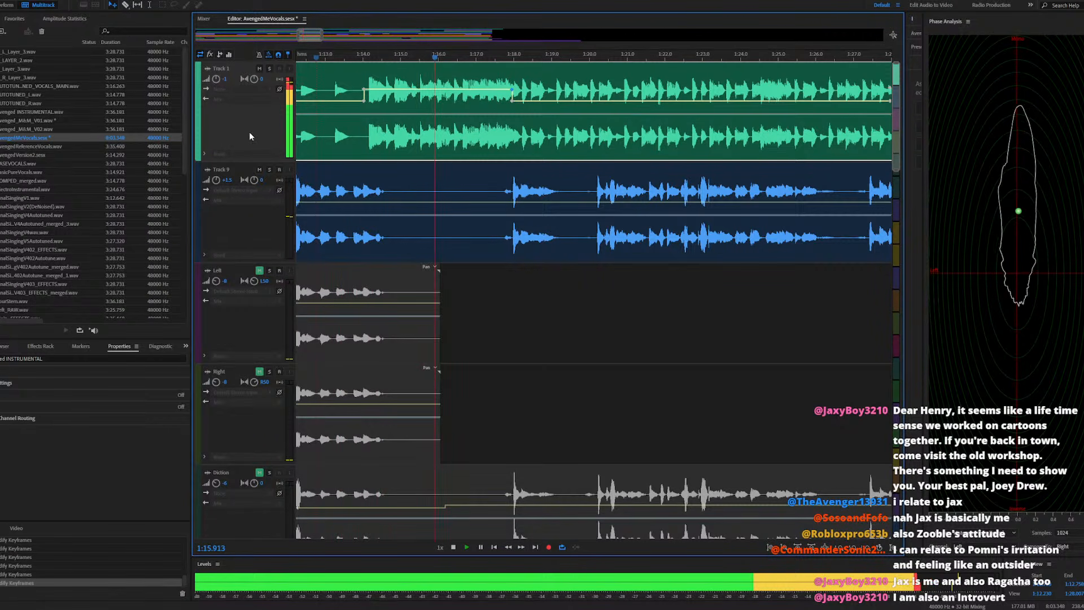
pyautogui.press('space')
# Fine-tune the two upper keyframes of the boosted passage to about +4.2 dB, and play it from 1:12.758
pyautogui.scroll(3, 359, 89)
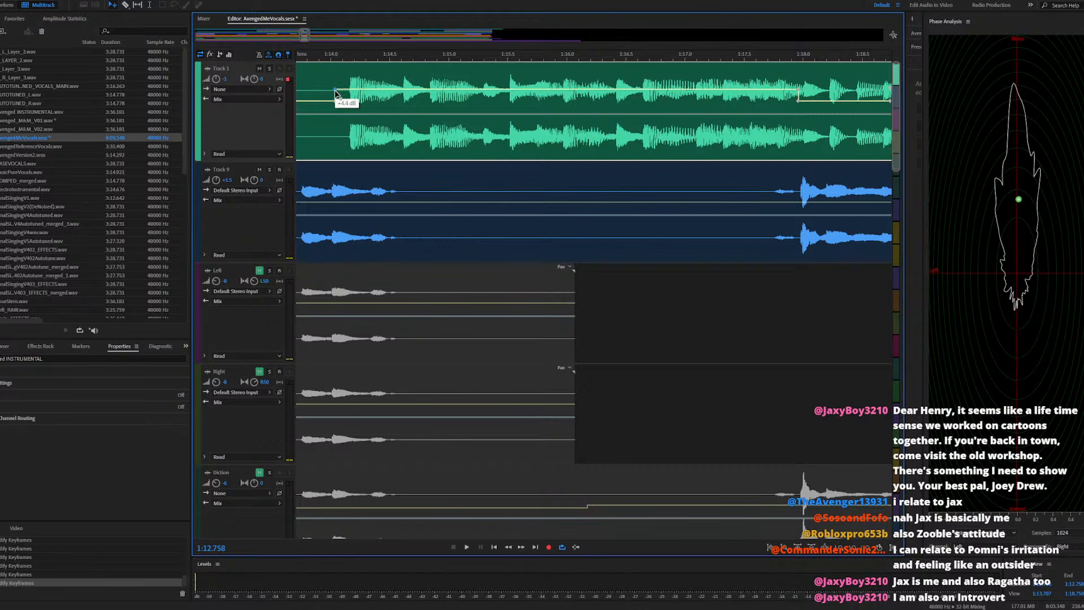
pyautogui.moveTo(335, 92); pyautogui.dragTo(338, 93)
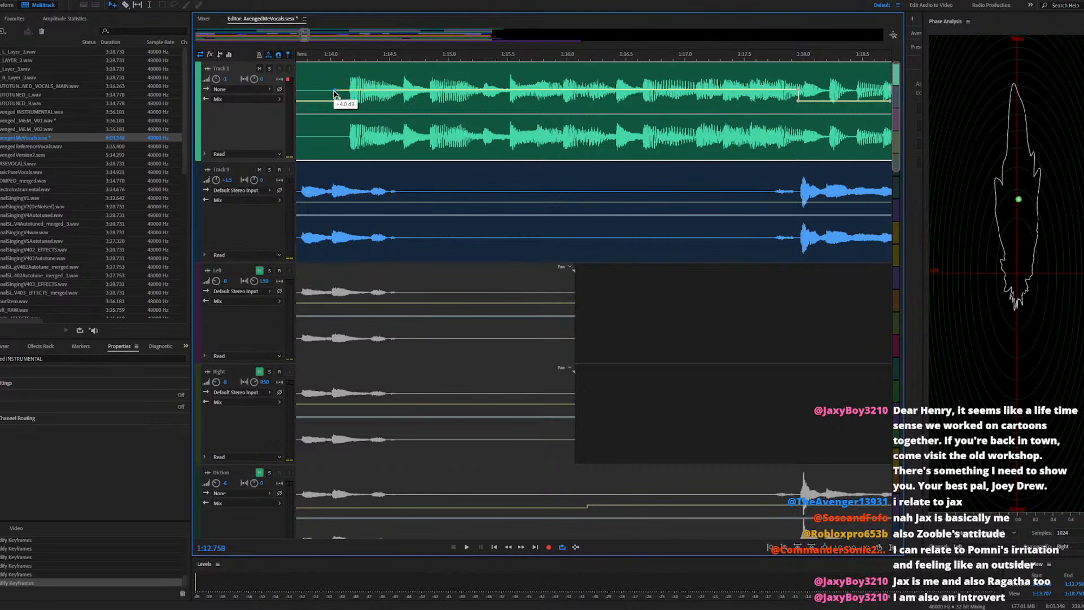
pyautogui.scroll(3, 245, 118)
pyautogui.scroll(1, 333, 129)
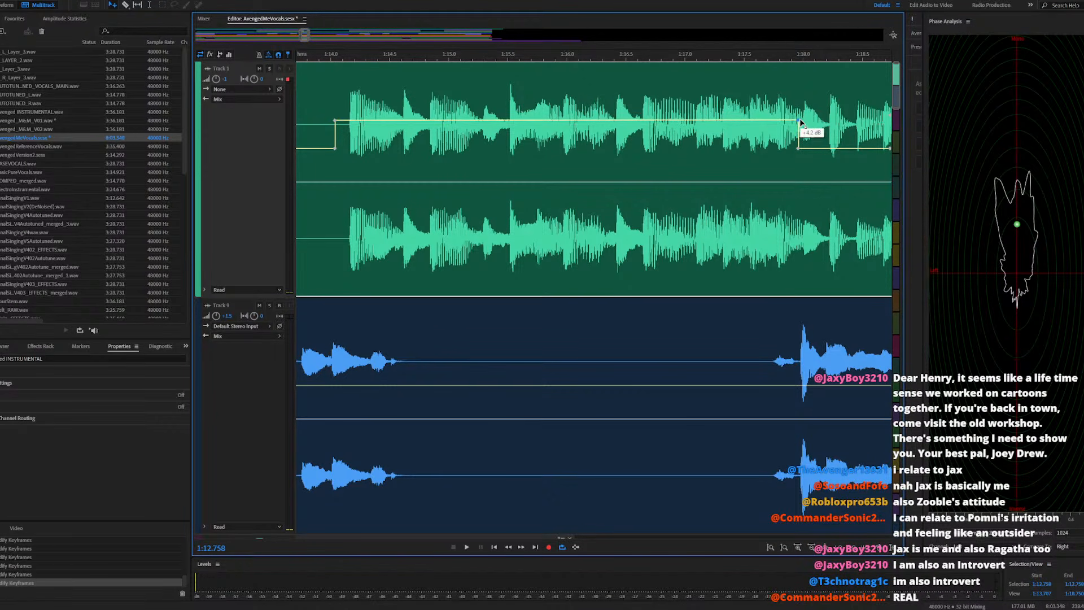
pyautogui.press('space')
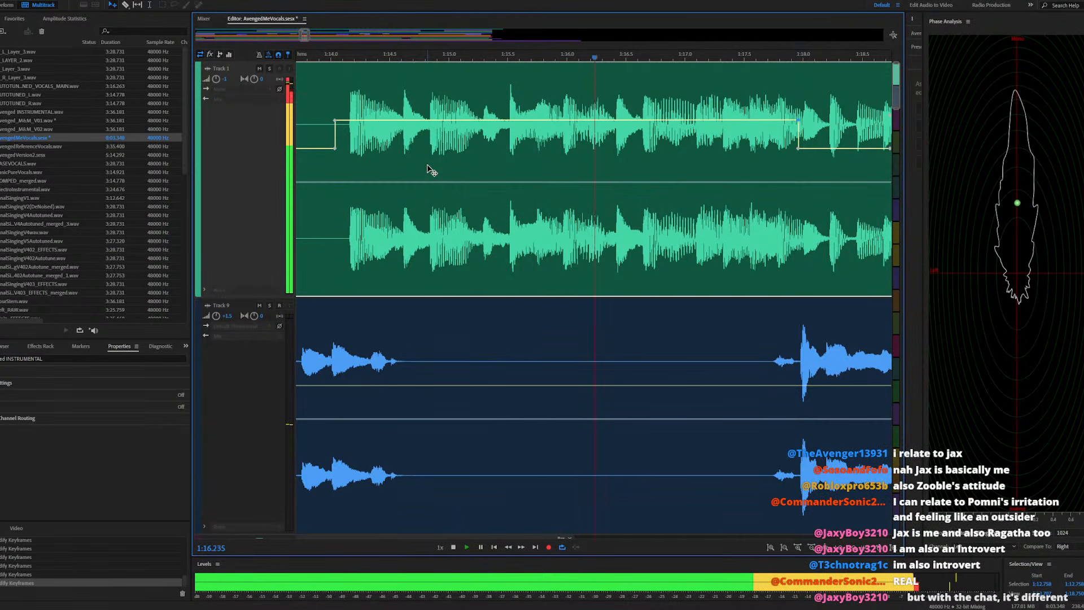
pyautogui.press('space')
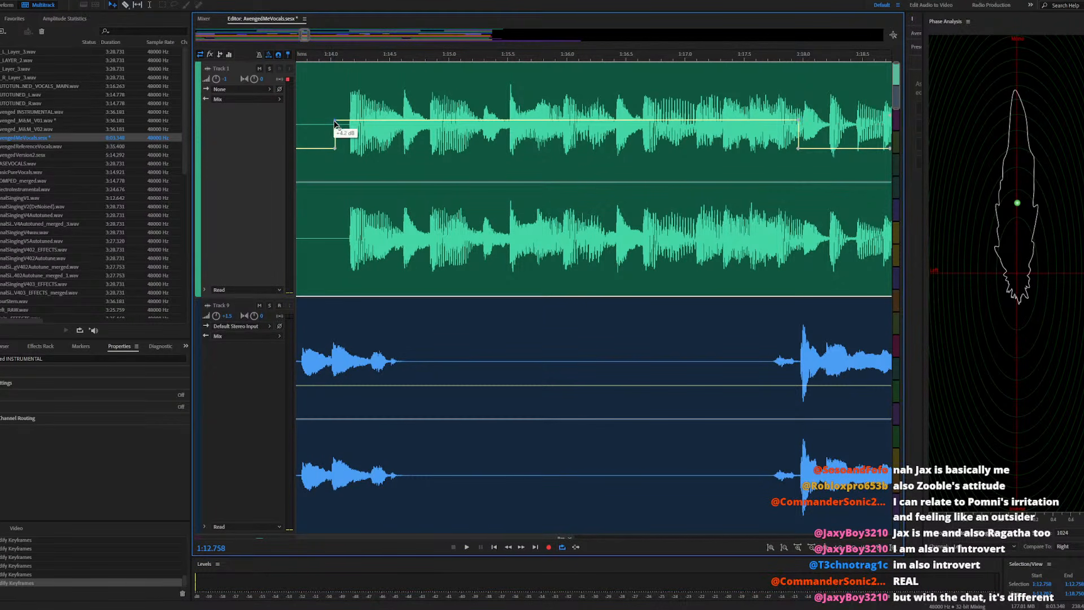
# Lower the boosted passage's start and end keyframes slightly below +4.2 dB, and play through the volume drop
pyautogui.moveTo(334, 124); pyautogui.dragTo(335, 125)
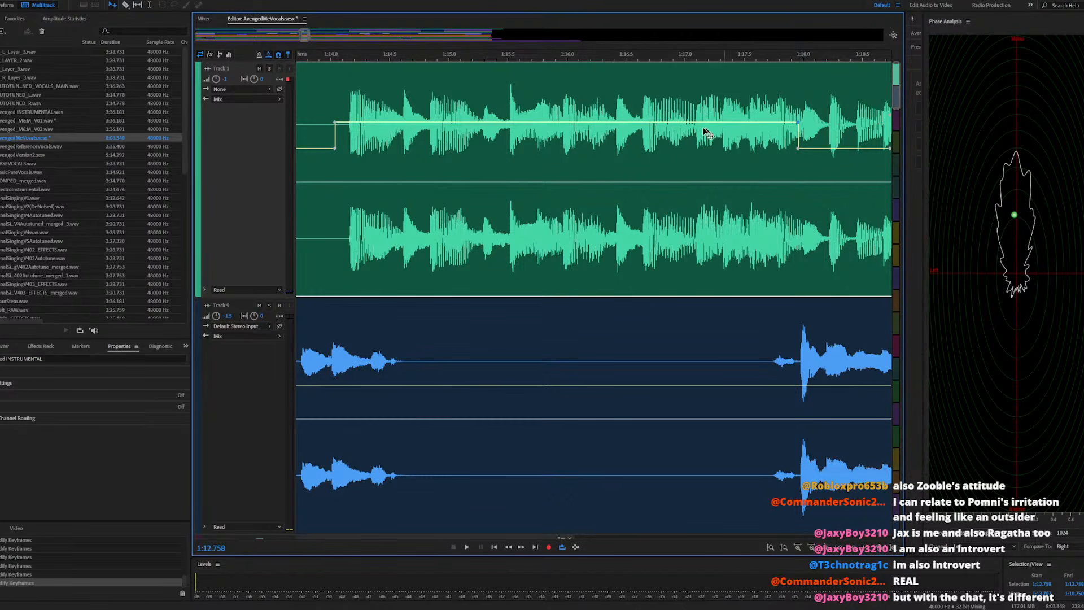
pyautogui.press('space')
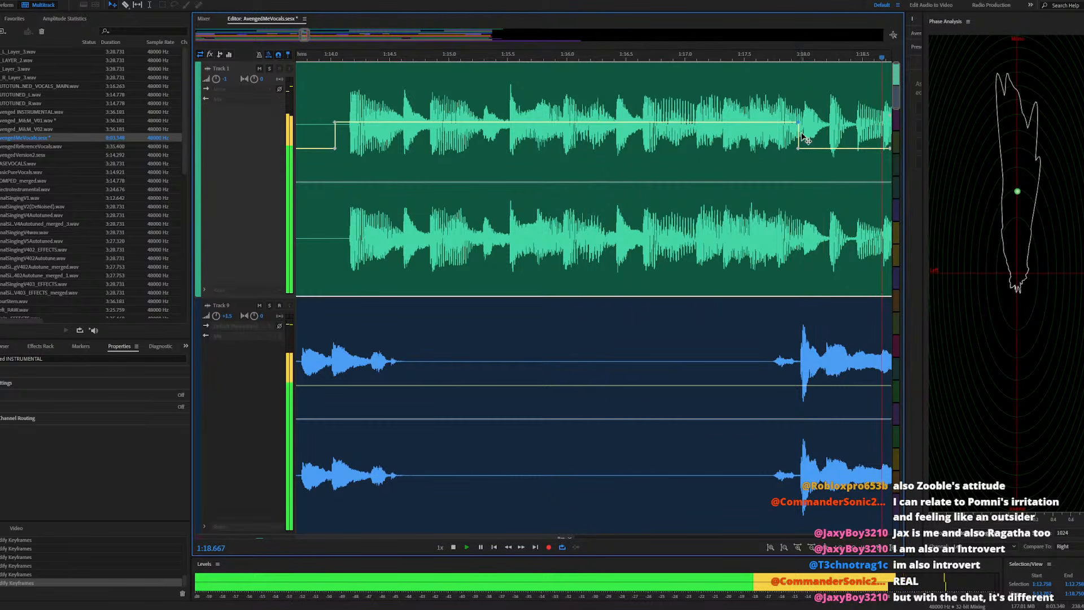
pyautogui.press('space')
# Play from 1:15.775, move the two keyframes that end the boosted passage to about 1:17.7, and replay the drop
pyautogui.scroll(-5, 790, 150)
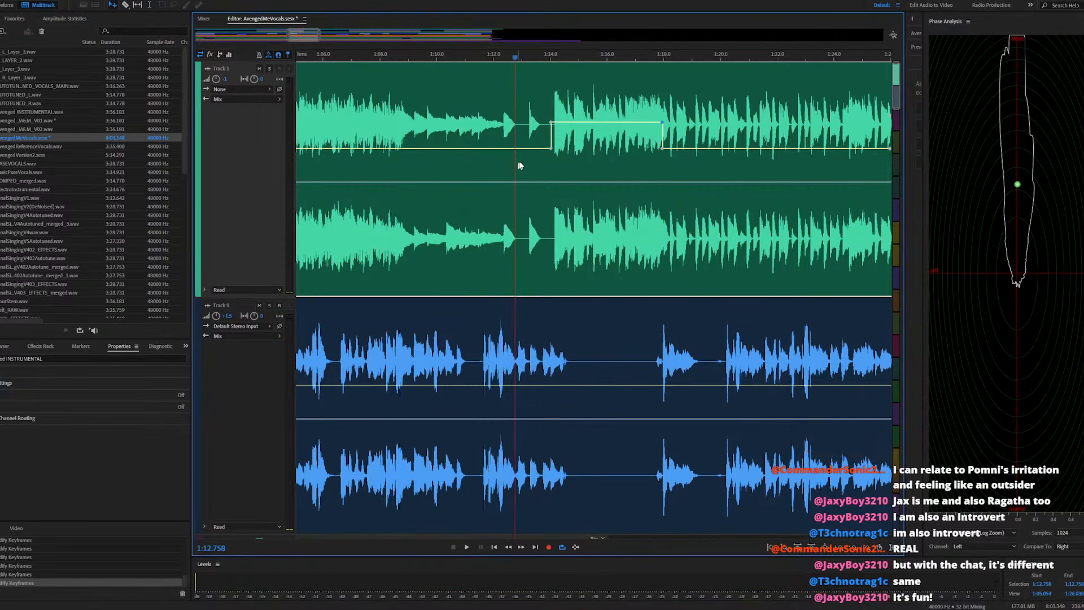
pyautogui.scroll(4, 677, 140)
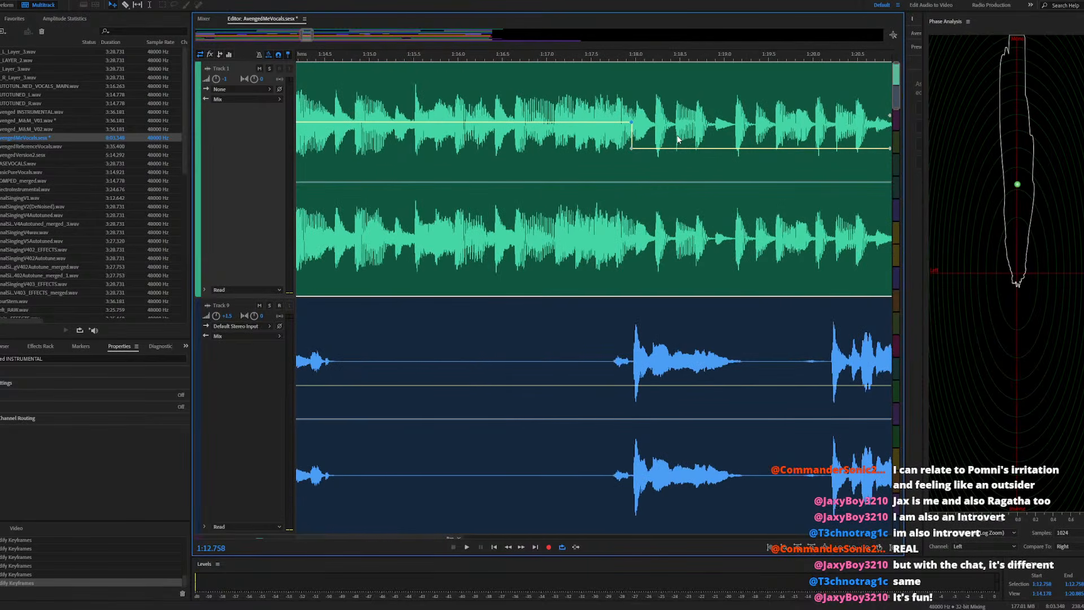
pyautogui.click(438, 59)
pyautogui.press('space')
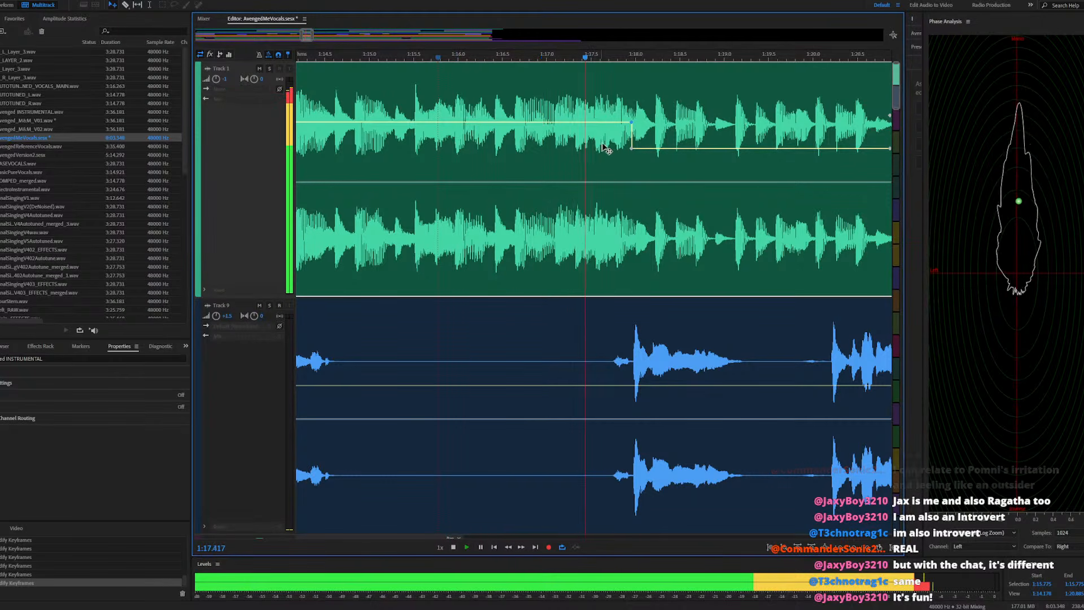
pyautogui.press('space')
pyautogui.moveTo(631, 121); pyautogui.dragTo(607, 122)
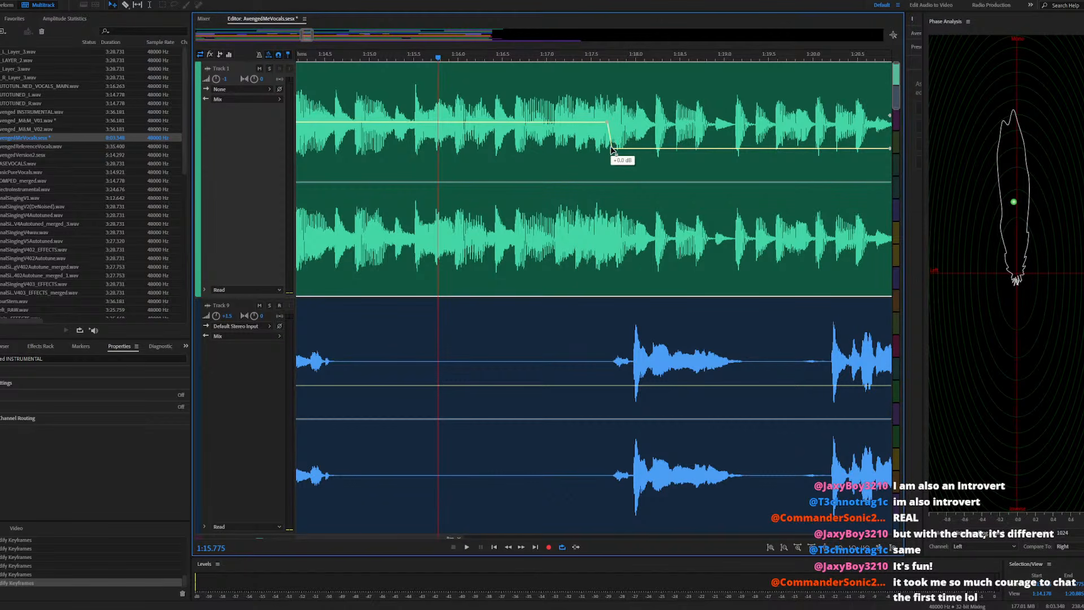
pyautogui.press('space')
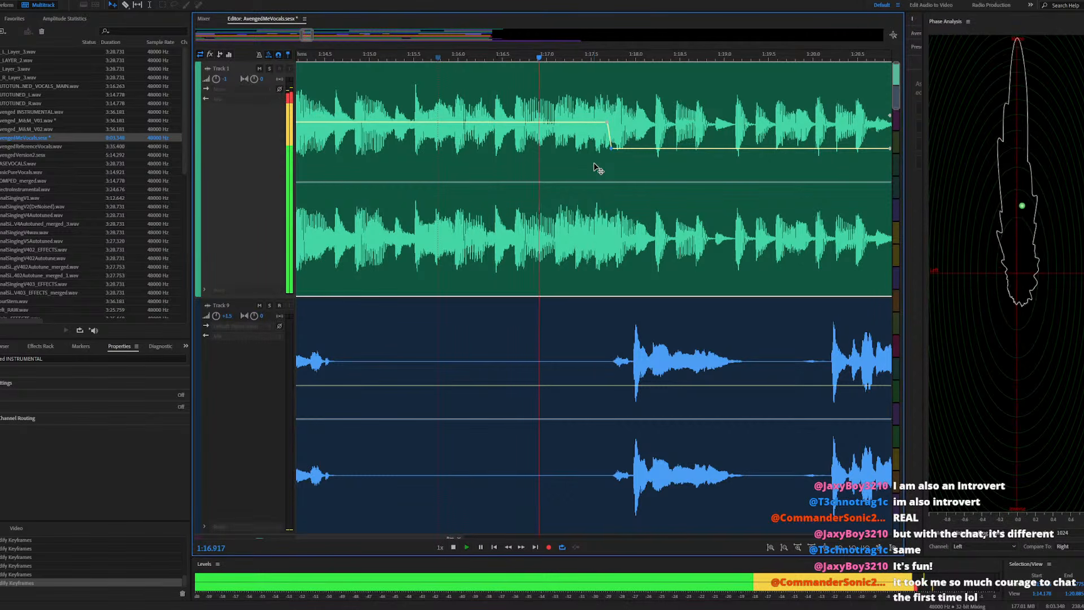
pyautogui.scroll(-2, 653, 154)
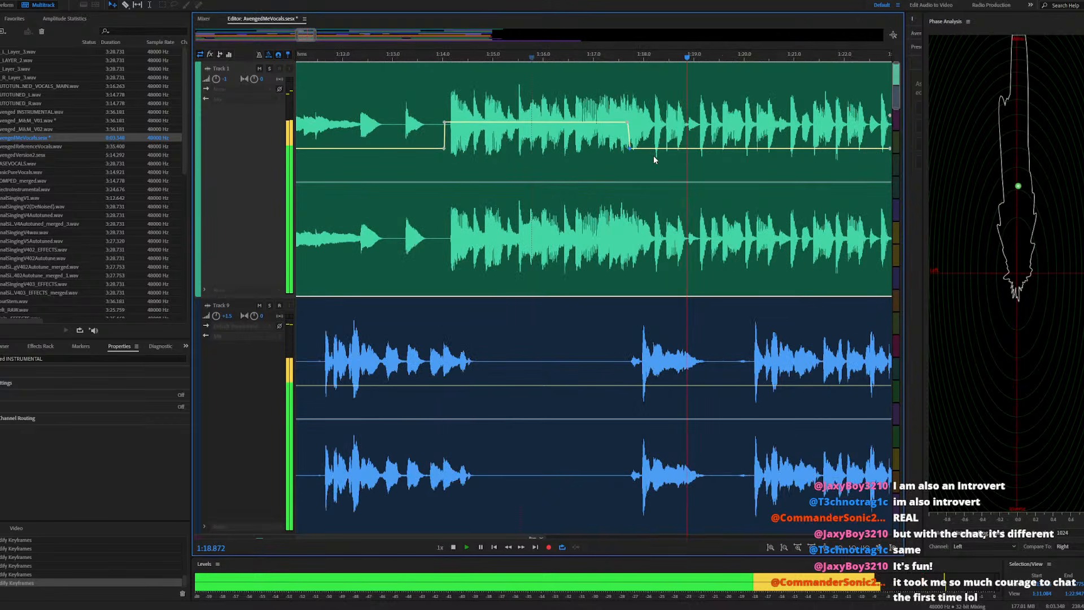
# Play the boosted instrumental passage from 1:13.764 to check its entry and its volume drop
pyautogui.click(431, 141)
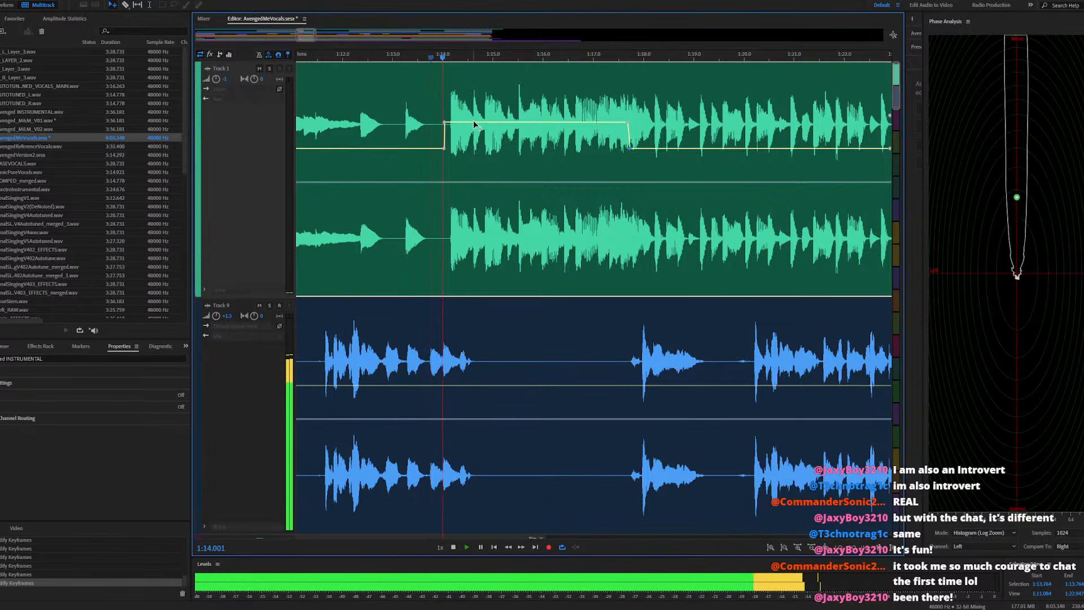
pyautogui.press('space')
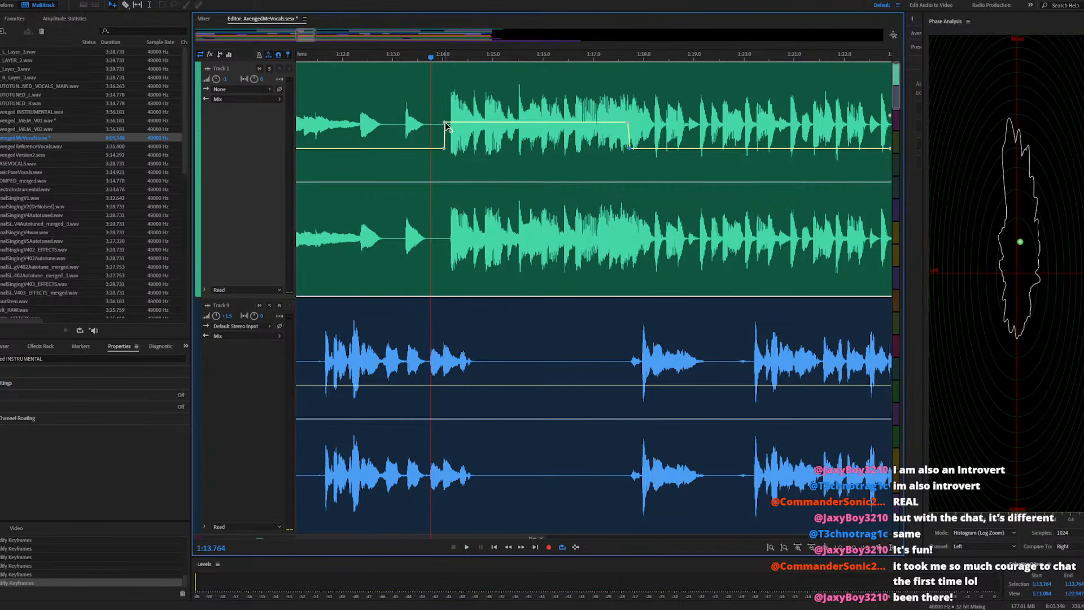
pyautogui.press('space')
pyautogui.scroll(2, 653, 136)
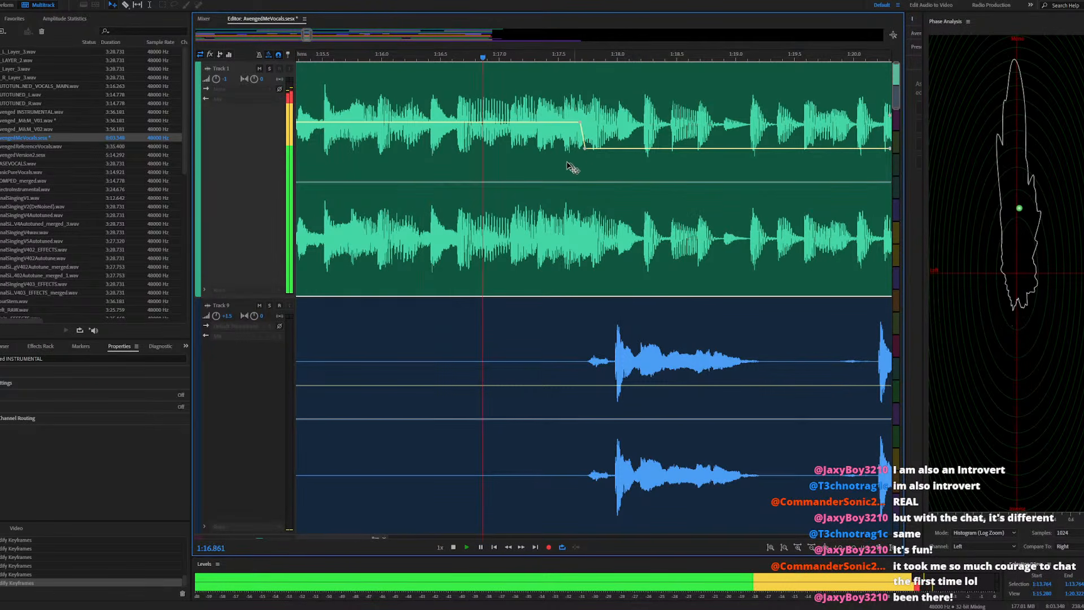
pyautogui.press('space')
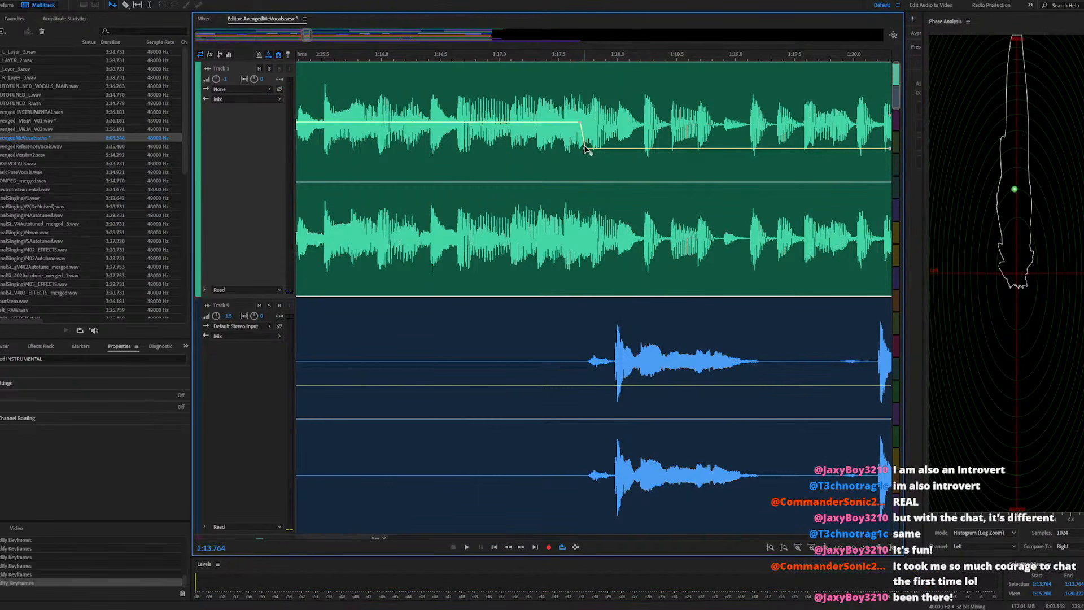
# Stretch the volume drop into a ramp from about 1:17.75 to 1:18.2 with the keyframes, playing it from 1:17.569
pyautogui.click(567, 61)
pyautogui.press('space')
pyautogui.press('space')
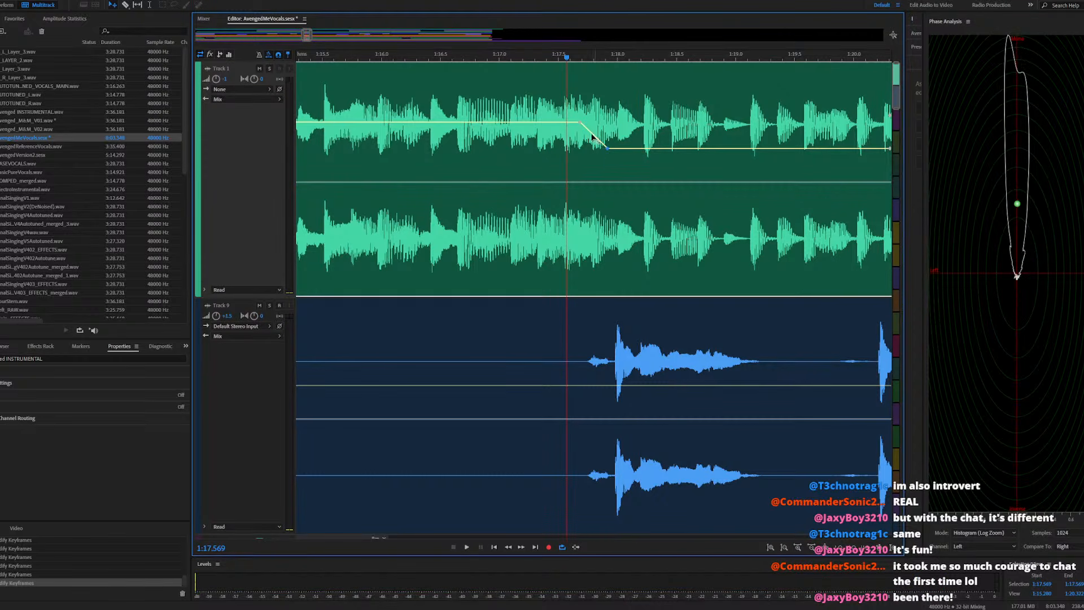
pyautogui.moveTo(584, 121); pyautogui.dragTo(588, 121)
pyautogui.press('space')
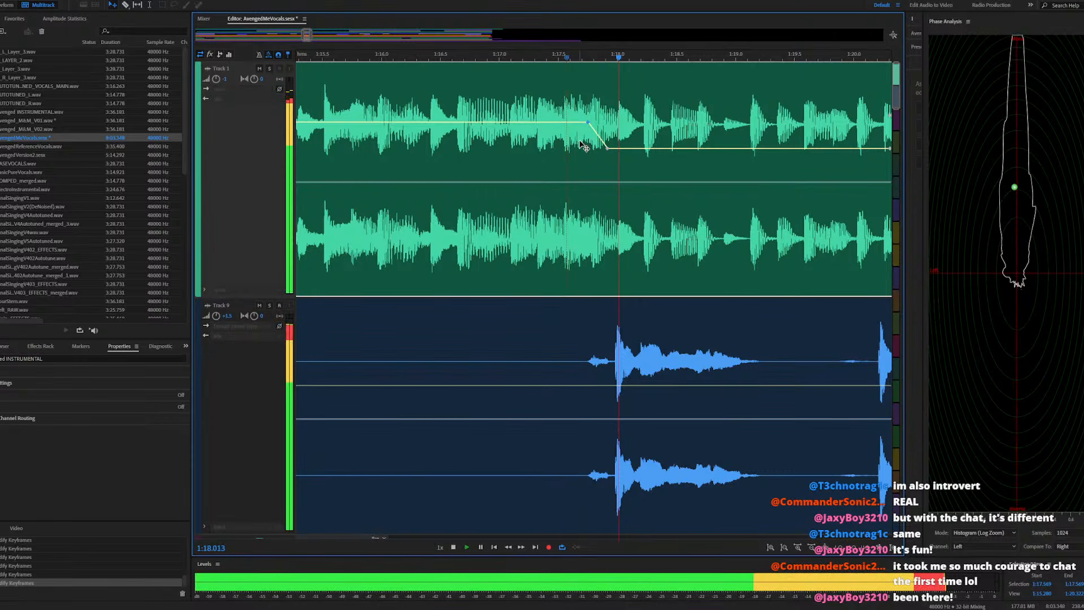
pyautogui.press('space')
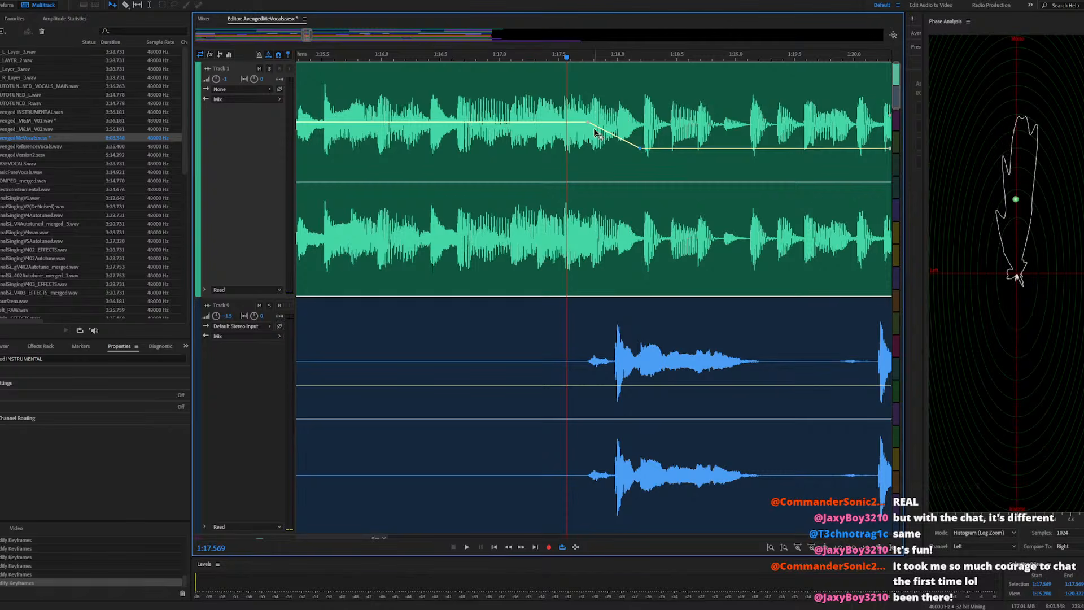
# Move the upper keyframe of the volume drop to about 1:18.15 at about +3.9 dB, and play it from 1:17.569
pyautogui.moveTo(588, 121); pyautogui.dragTo(633, 125)
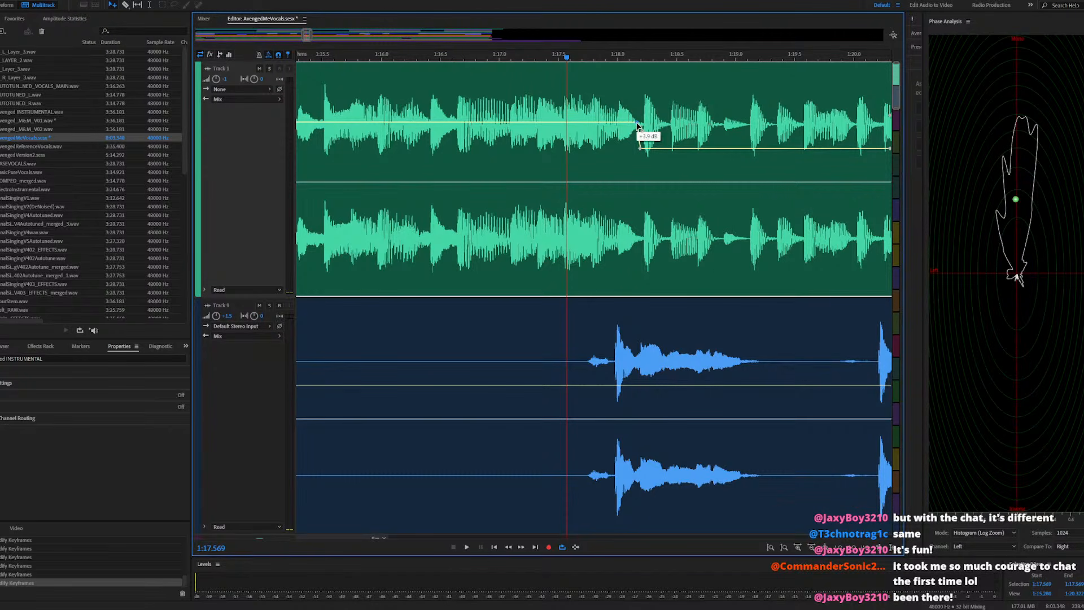
pyautogui.press('space')
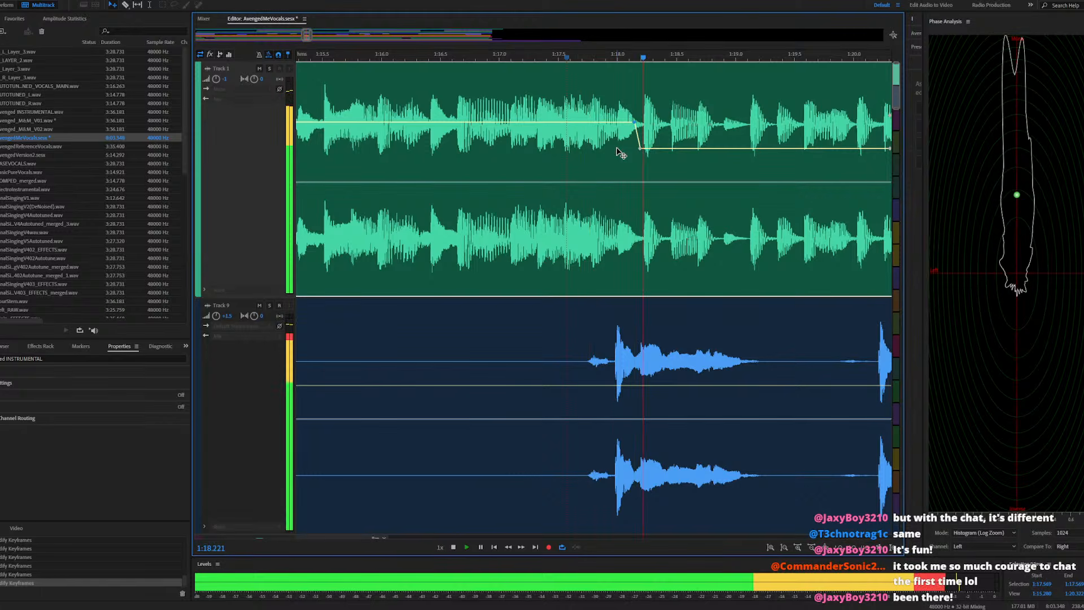
pyautogui.press('space')
# Move the upper keyframe of the volume drop to about 1:18.0, making the ramp gentler, and play it
pyautogui.moveTo(635, 123); pyautogui.dragTo(633, 123)
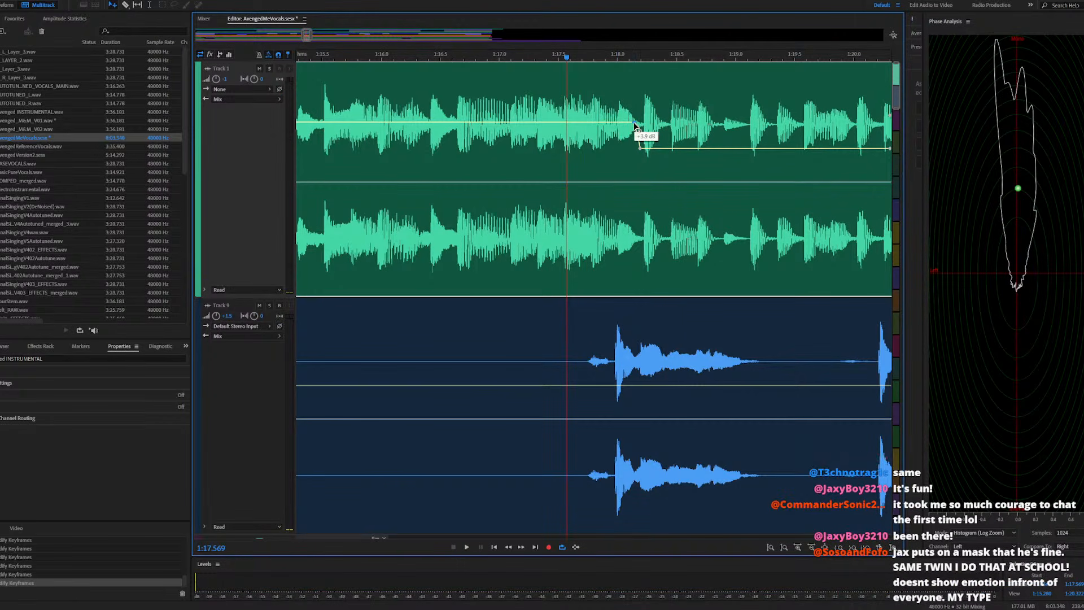
pyautogui.press('space')
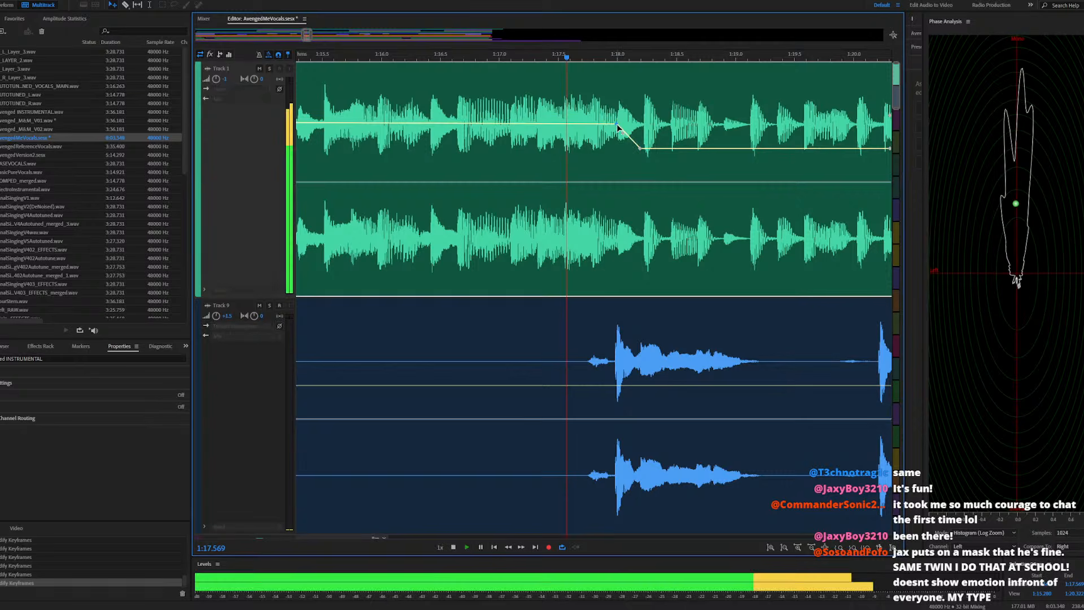
pyautogui.scroll(-4, 625, 152)
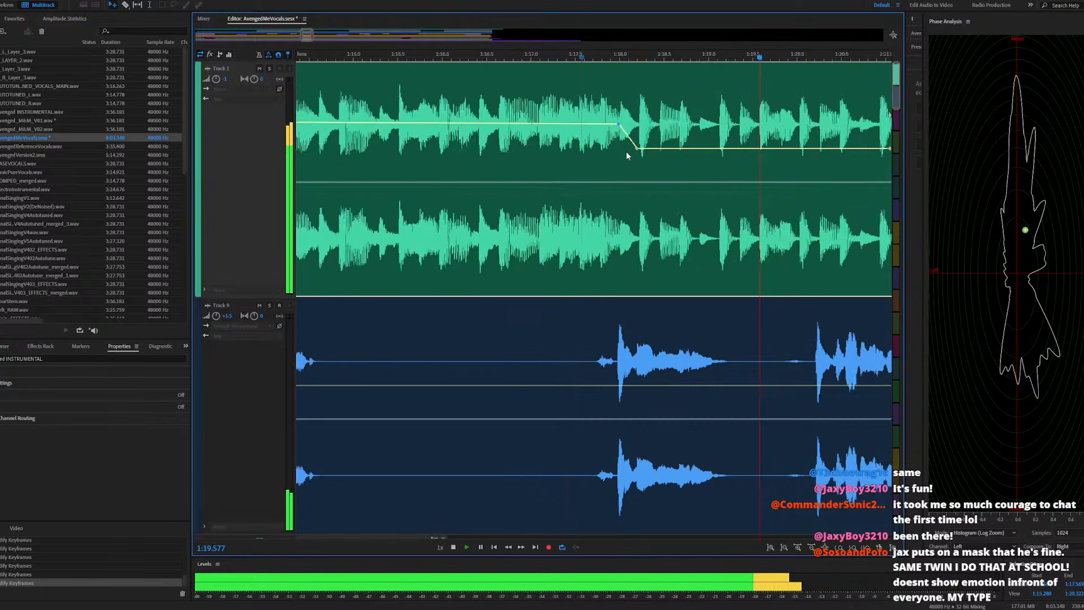
pyautogui.press('space')
# Play the volume drop from 1:17.118, try moving its lower keyframe to about 1:18.15 at -0.2 dB, and undo that move
pyautogui.press('space')
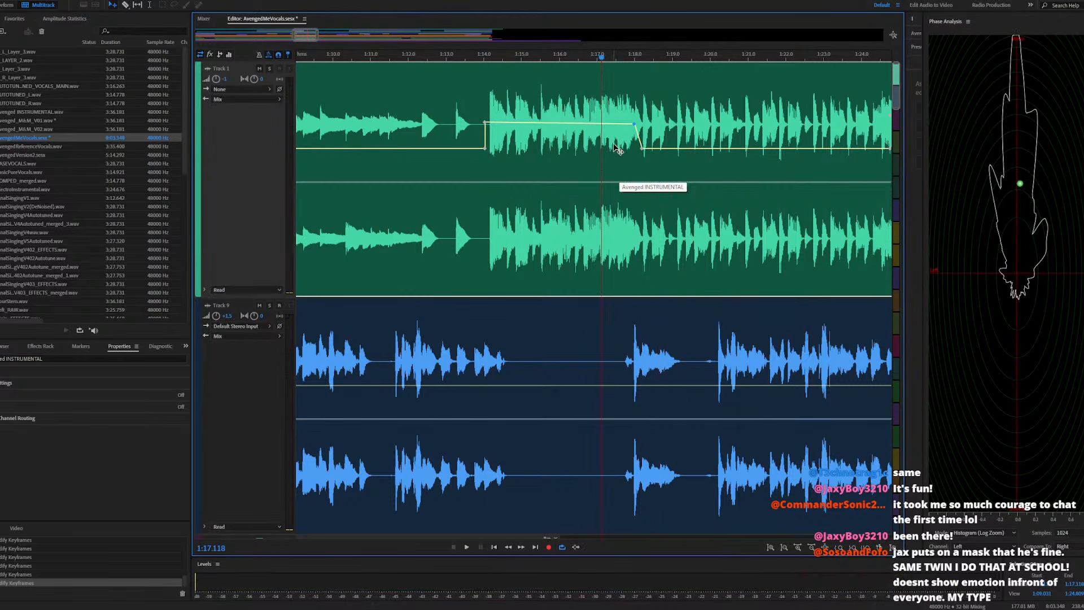
pyautogui.press('space')
pyautogui.scroll(3, 626, 154)
pyautogui.scroll(2, 627, 154)
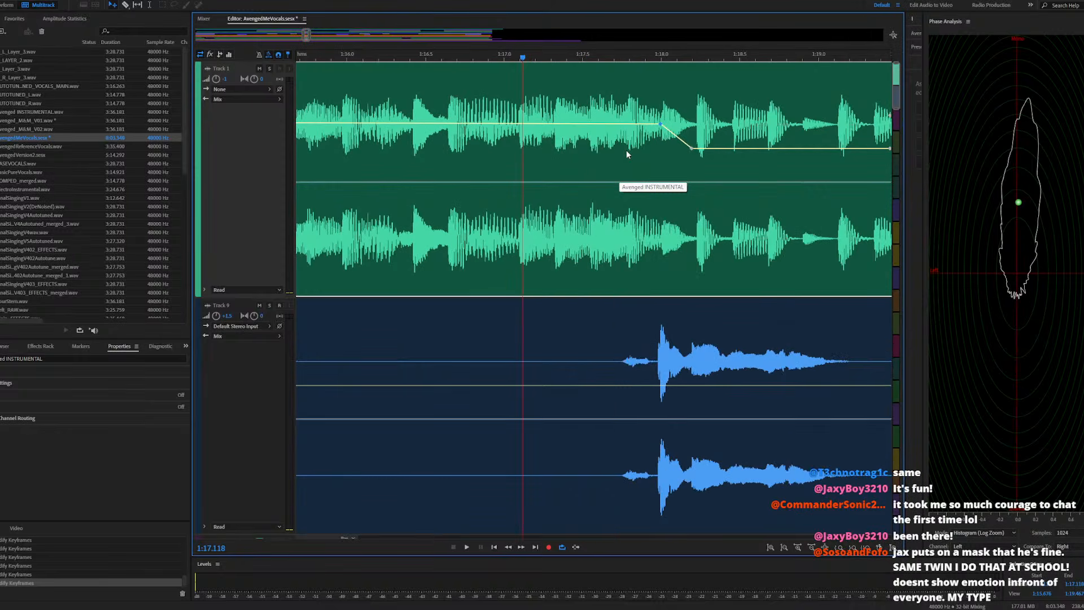
pyautogui.press('space')
pyautogui.press('space')
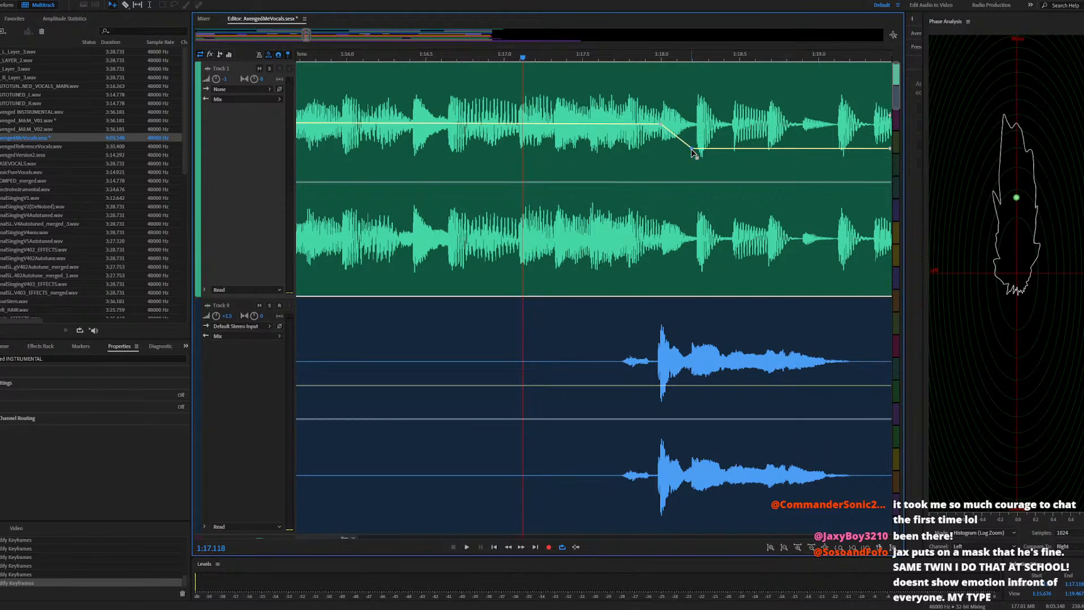
pyautogui.moveTo(692, 152); pyautogui.dragTo(684, 154)
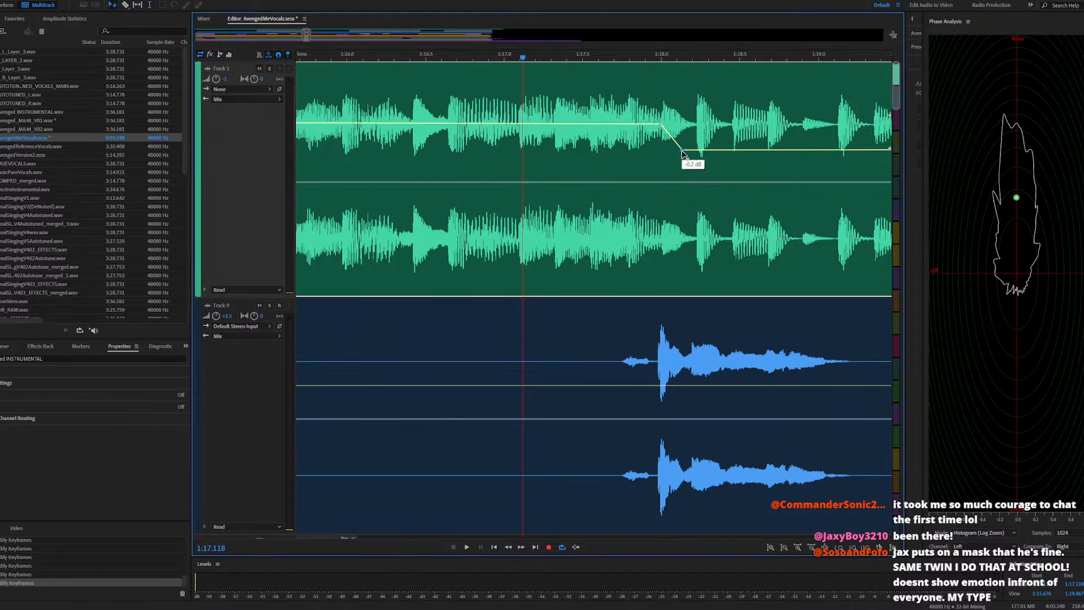
pyautogui.hotkey('ctrl', 'z')
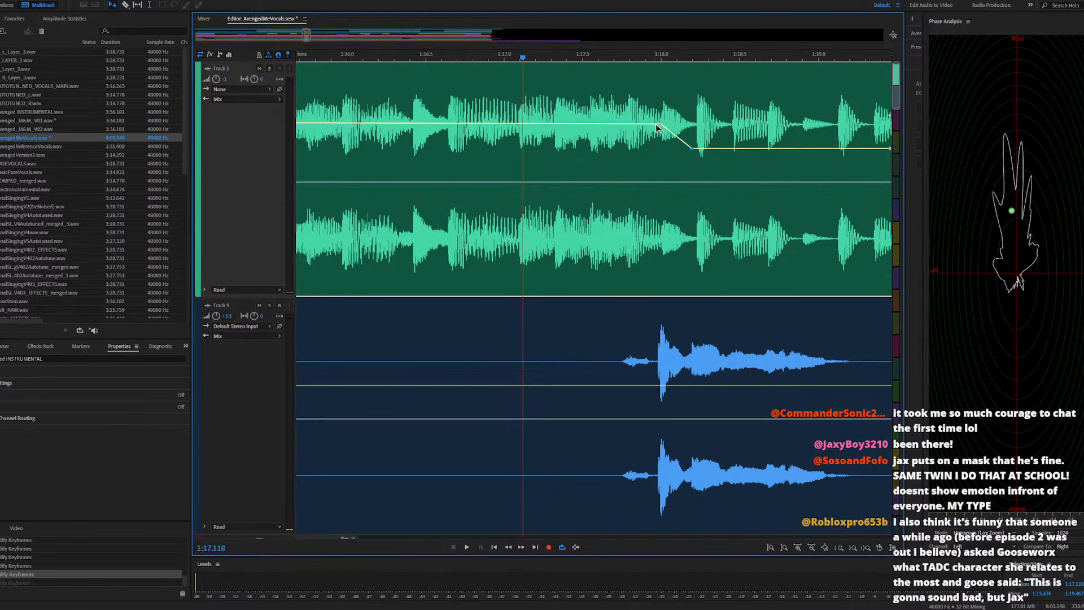
# Shift the volume drop's lower keyframe to about 1:18.0 and its upper keyframe to about 1:17.85, playing the transition up to 1:17.729
pyautogui.click(683, 145)
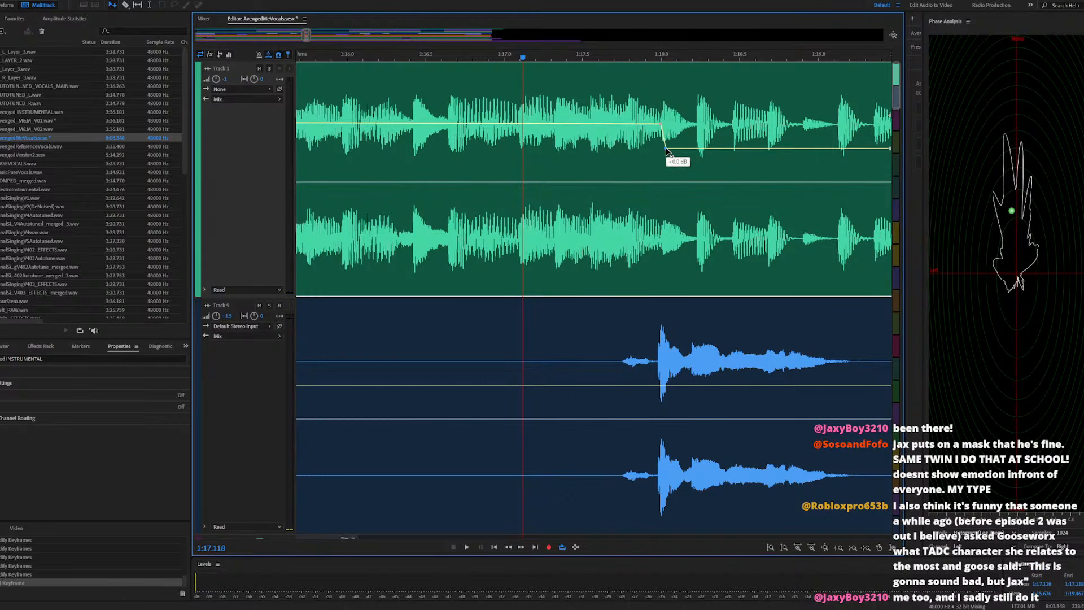
pyautogui.click(659, 124)
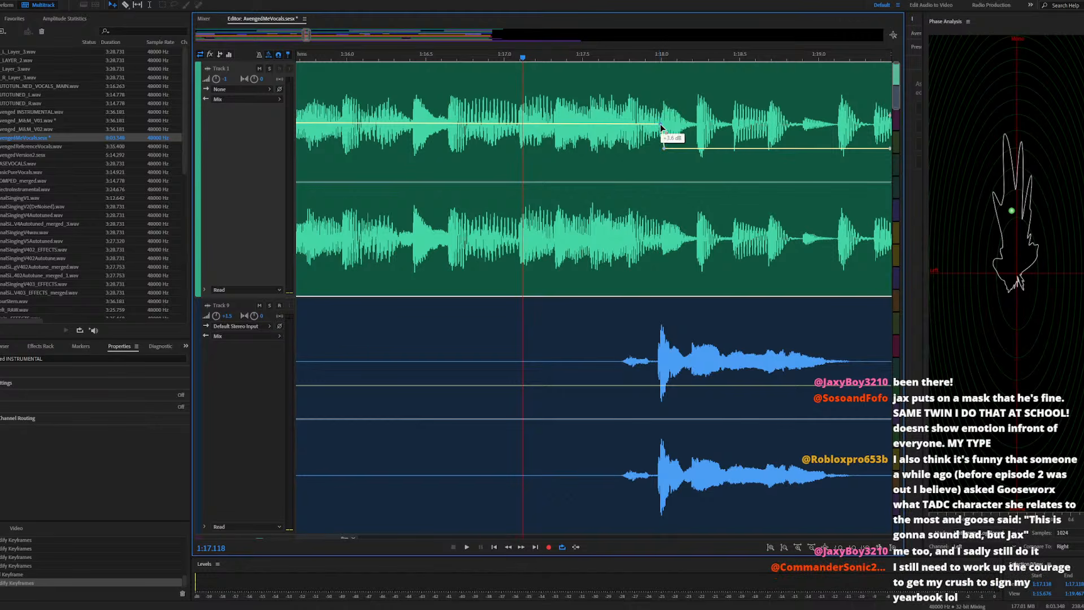
pyautogui.moveTo(648, 125); pyautogui.dragTo(638, 124)
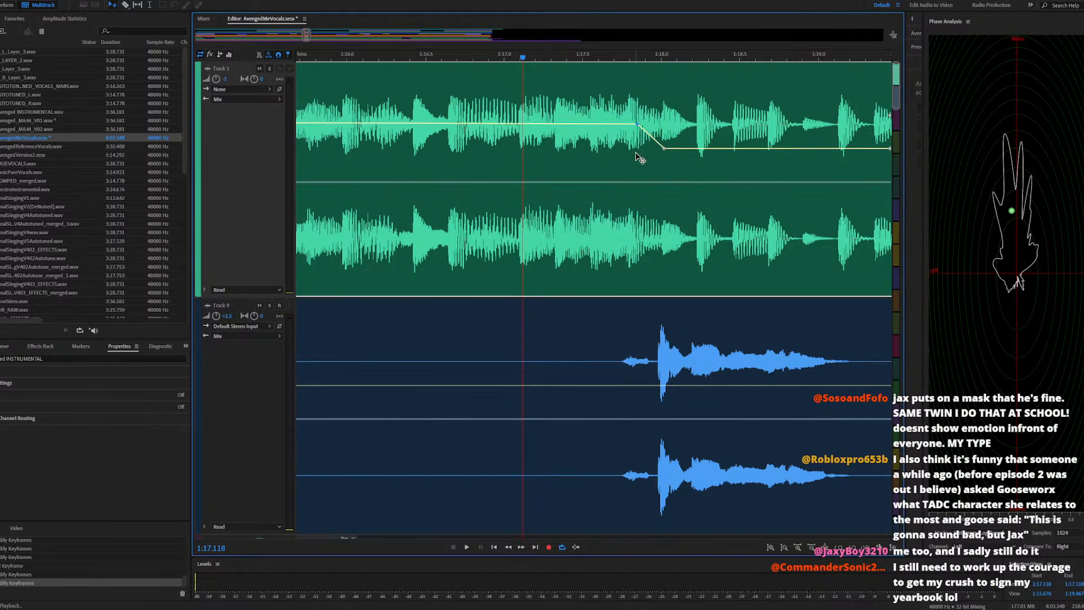
pyautogui.press('space')
pyautogui.press('space')
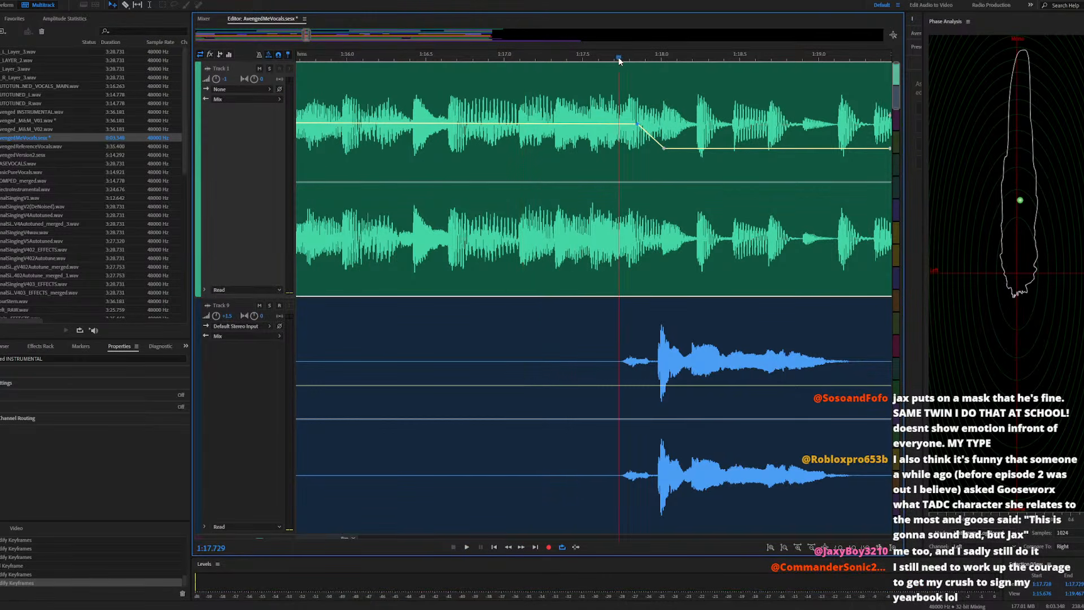
pyautogui.press('space')
pyautogui.press('space')
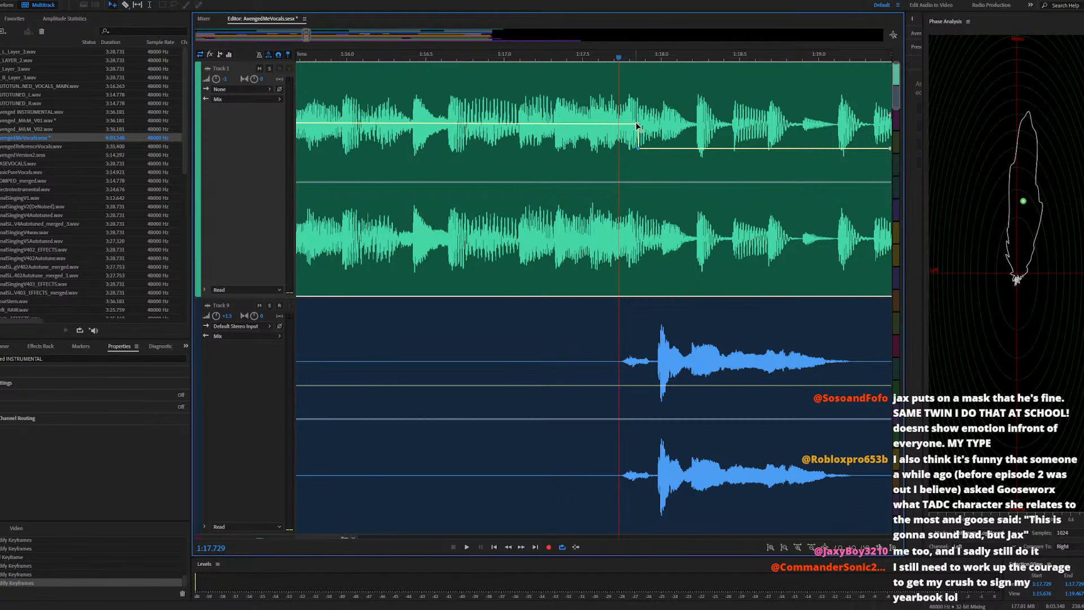
# Move the volume drop's keyframes to about 1:17.73 and 1:17.8 for a steeper, earlier drop, and play it from 1:16.743
pyautogui.moveTo(626, 124); pyautogui.dragTo(618, 124)
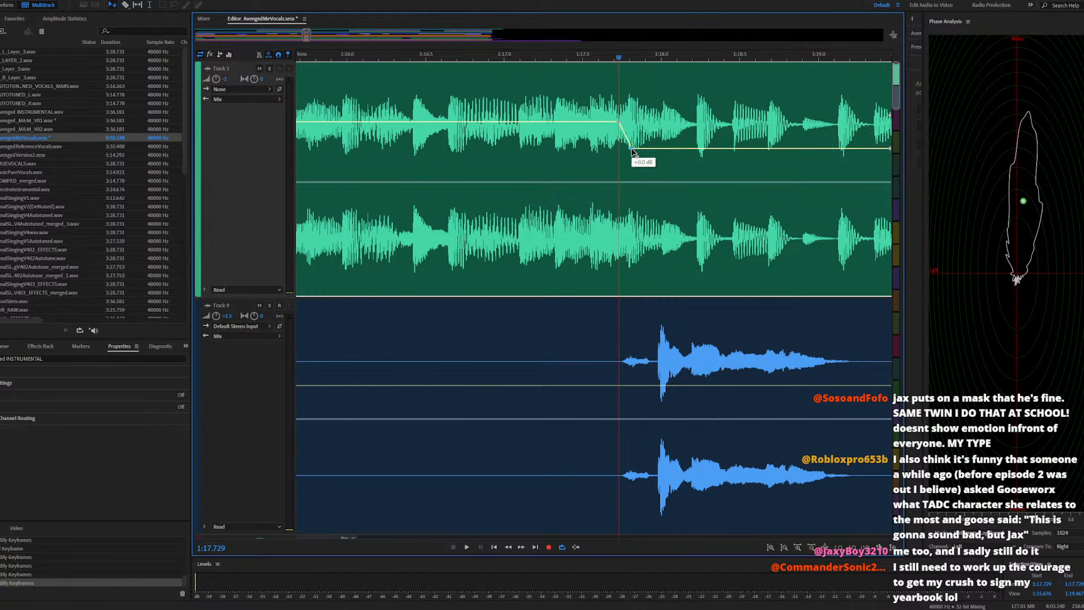
pyautogui.click(464, 59)
pyautogui.press('space')
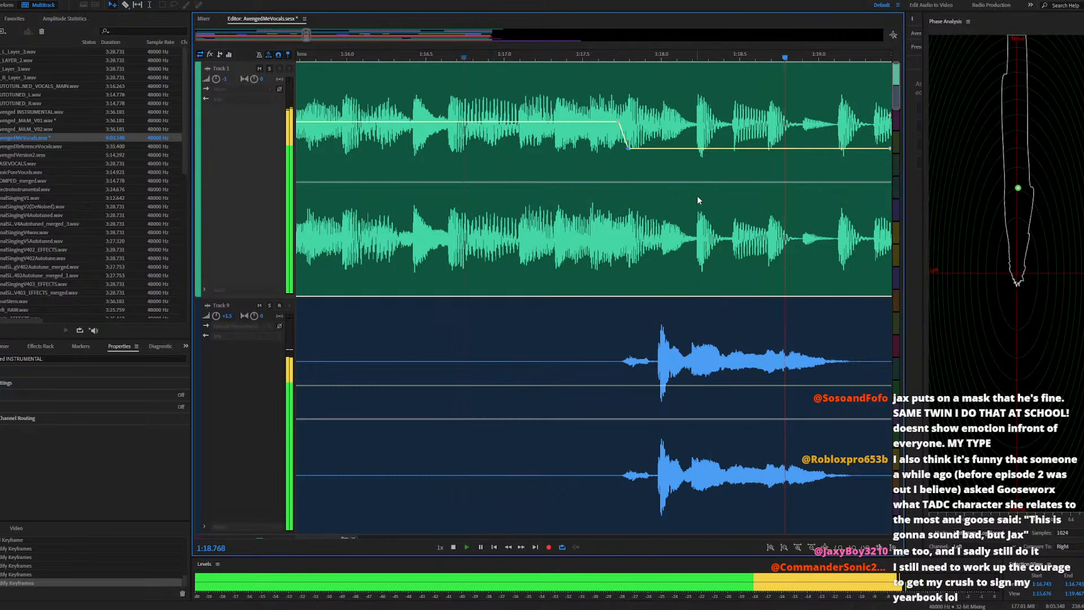
pyautogui.scroll(-6, 706, 193)
pyautogui.scroll(-2, 718, 193)
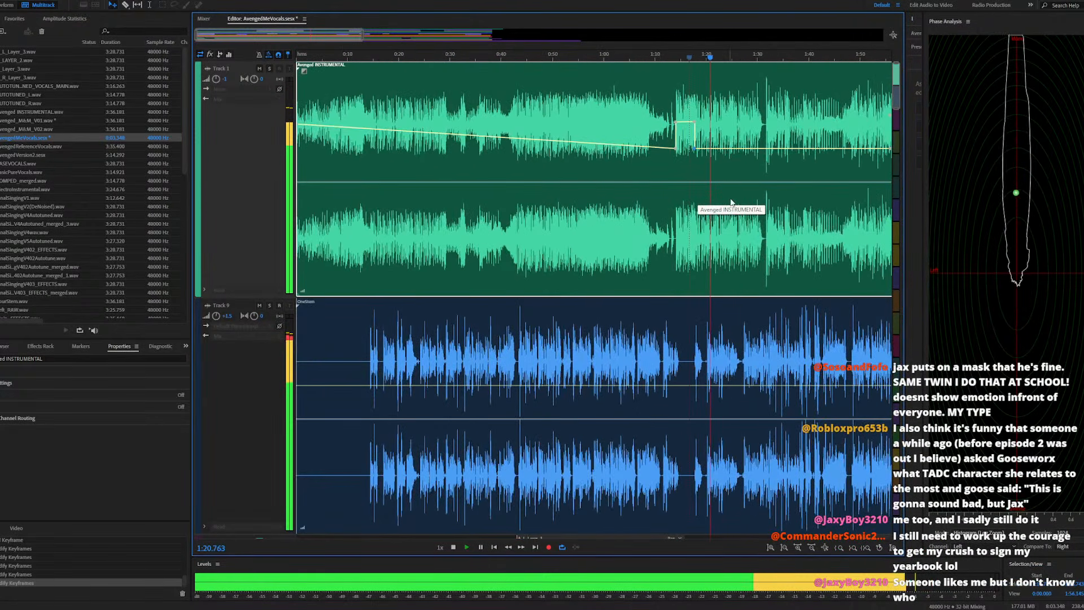
pyautogui.scroll(-3, 735, 202)
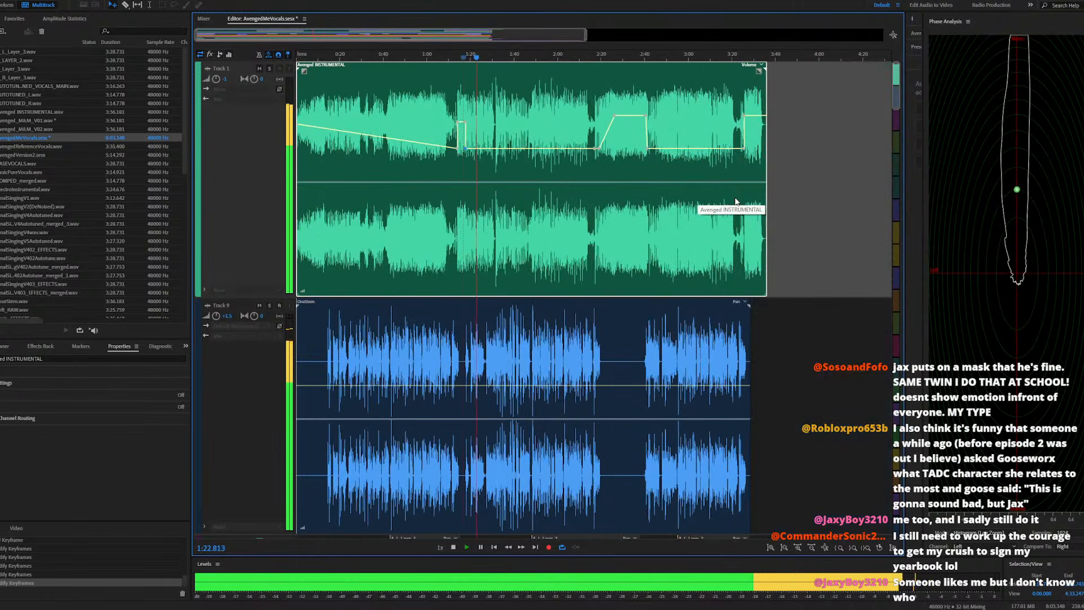
pyautogui.press('space')
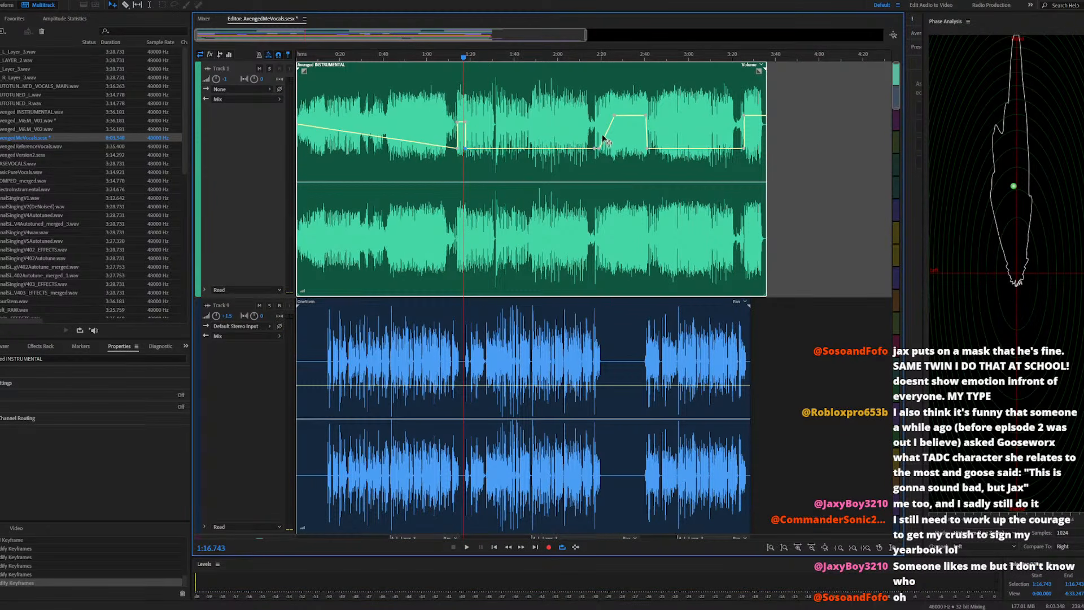
# Lower the instrumental's starting volume keyframe to +0.0 dB and play the opening from 0:00.000
pyautogui.moveTo(433, 58); pyautogui.dragTo(283, 62)
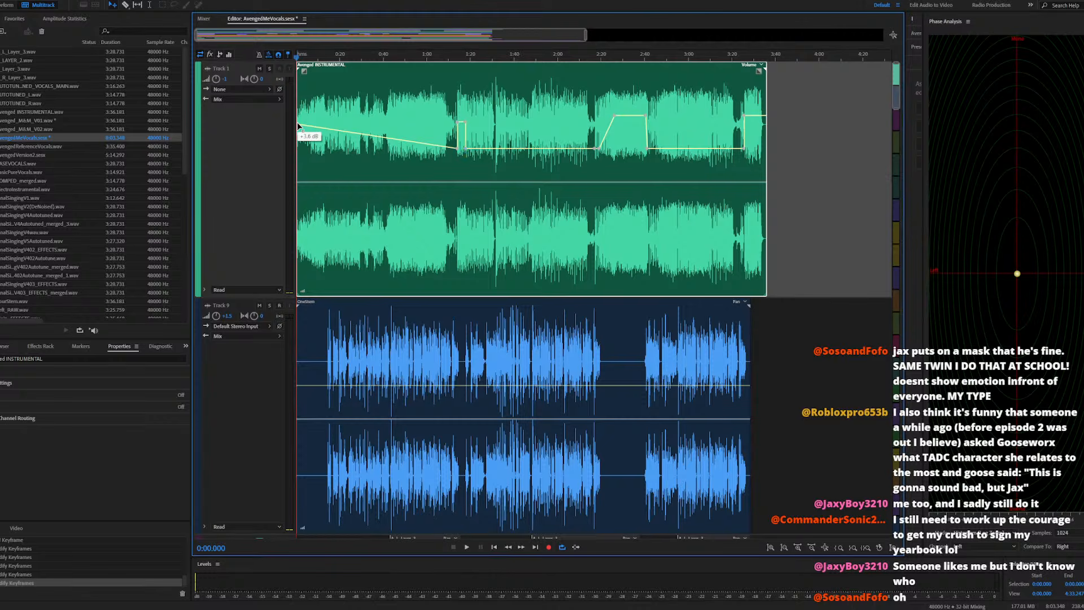
pyautogui.moveTo(297, 125); pyautogui.dragTo(298, 152)
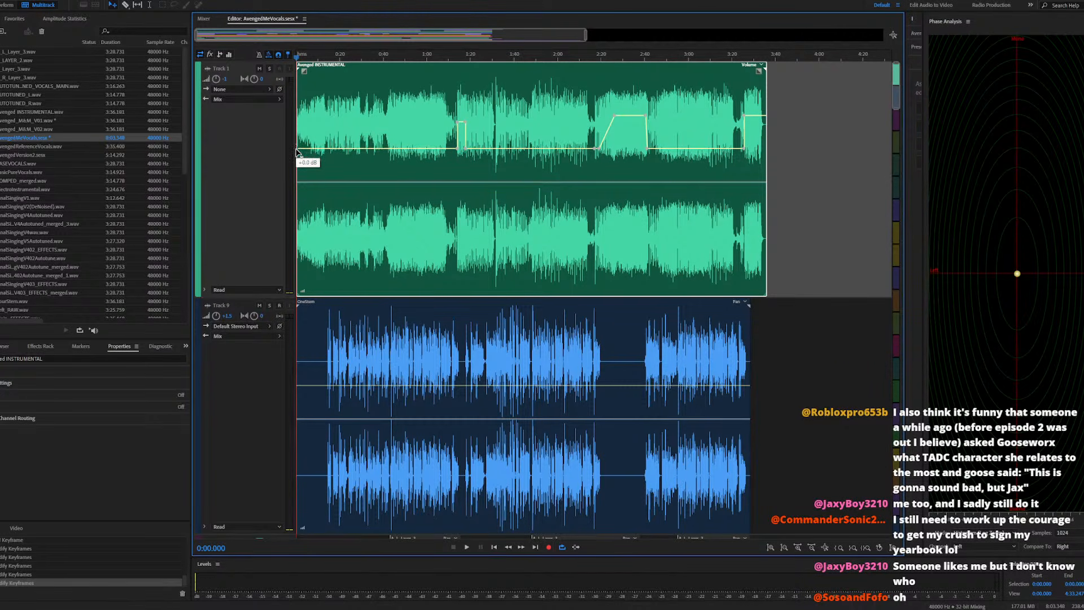
pyautogui.press('space')
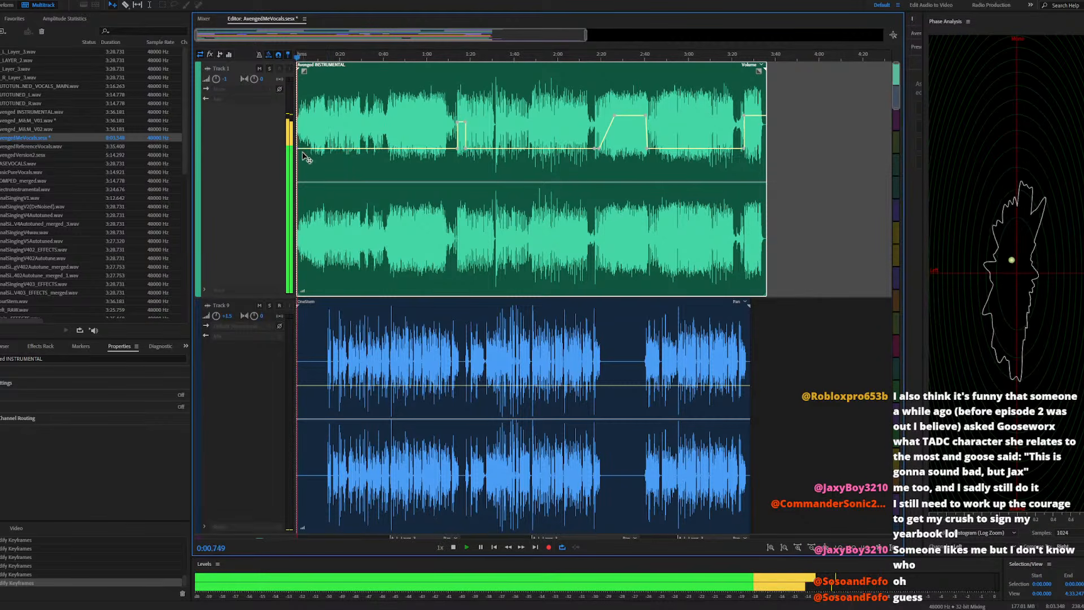
pyautogui.scroll(2, 299, 143)
pyautogui.scroll(3, 299, 143)
pyautogui.press('space')
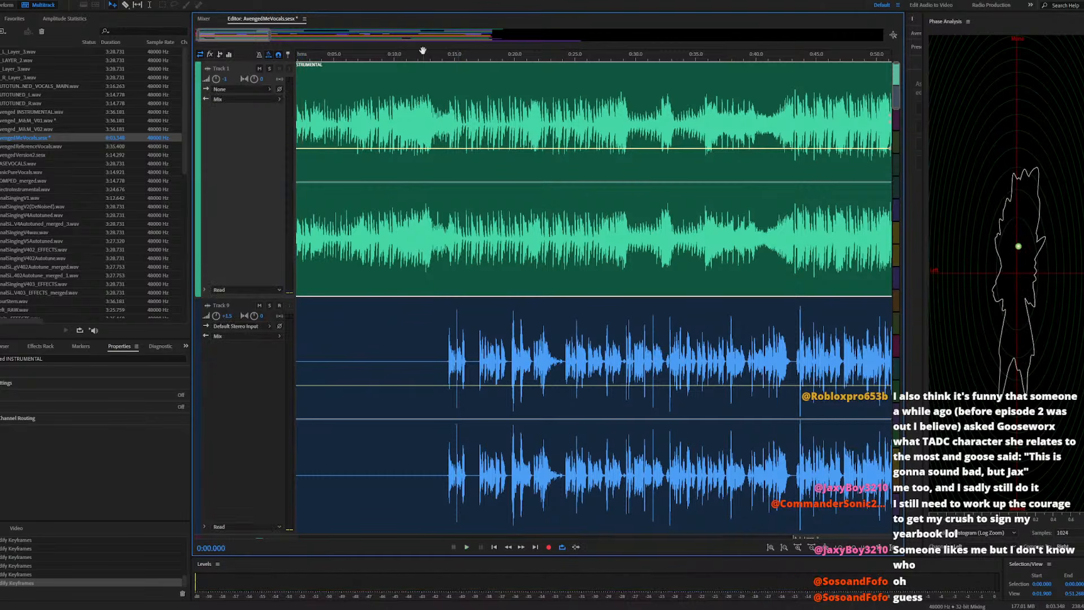
# Play the first vocal entrance from 0:12.825 and 0:14.245, adding a volume keyframe on the instrumental at about 0:14.5
pyautogui.press('space')
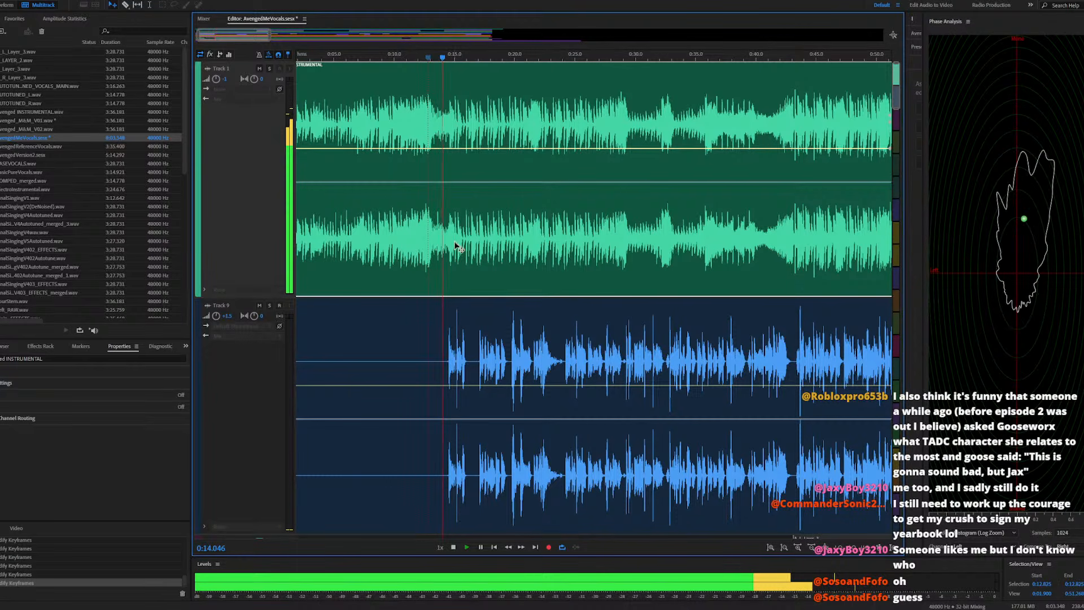
pyautogui.scroll(5, 443, 169)
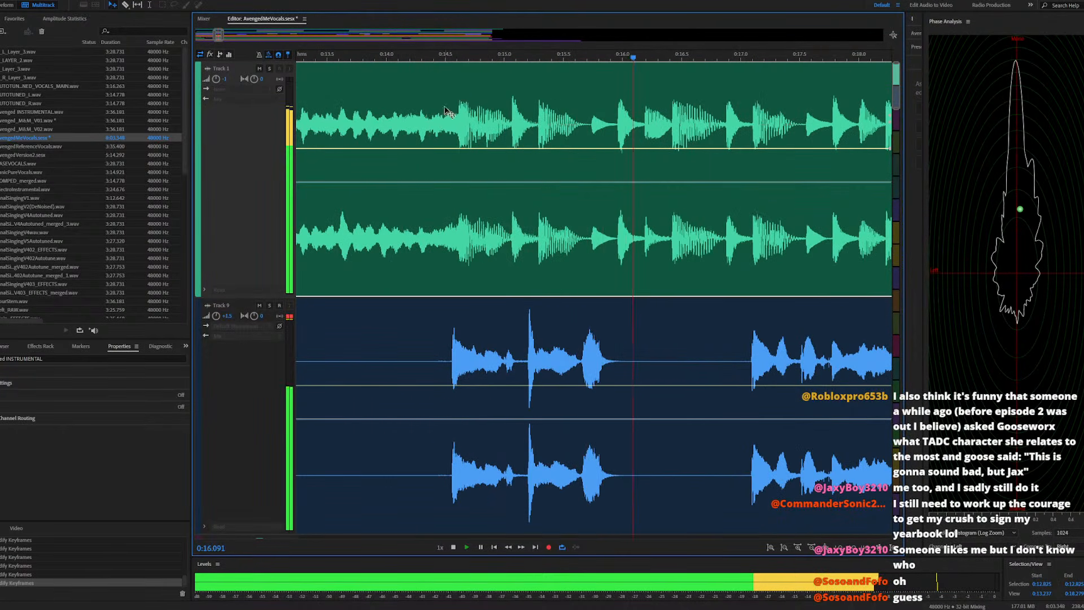
pyautogui.press('space')
pyautogui.click(416, 57)
pyautogui.press('space')
pyautogui.press('space')
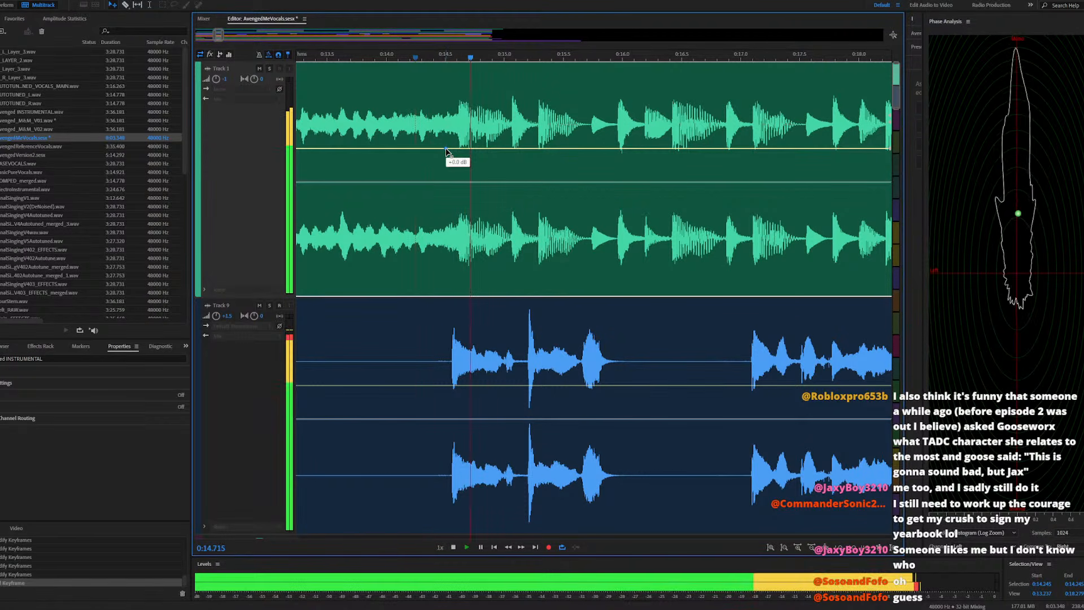
pyautogui.press('space')
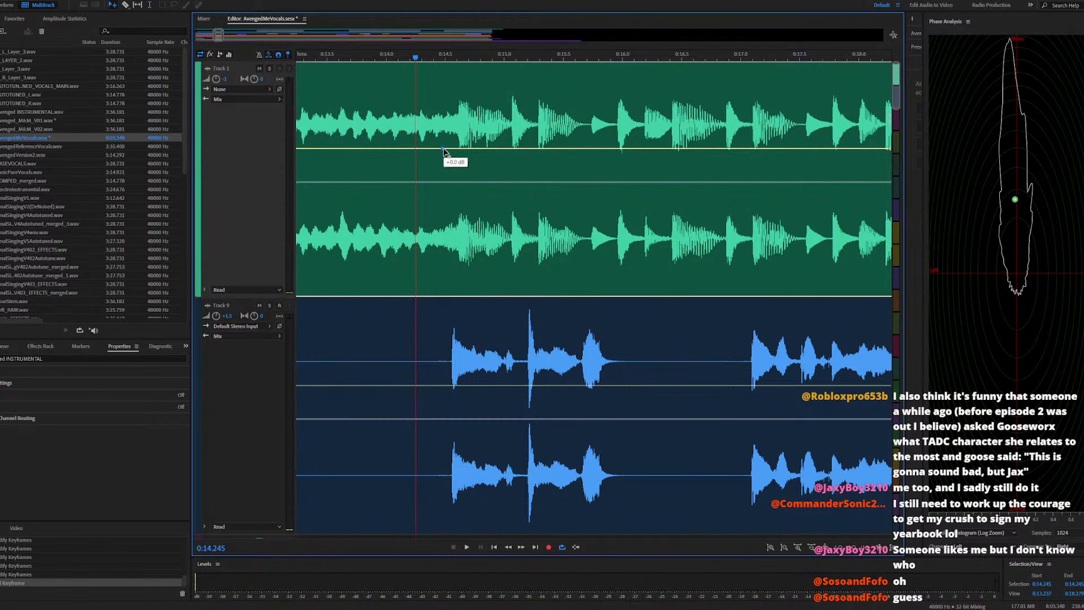
# Raise the instrumental's volume keyframe just before the first vocals, delete the keyframe at the clip's start, and play the intro from the beginning
pyautogui.moveTo(443, 150); pyautogui.dragTo(449, 117)
pyautogui.scroll(-8, 556, 138)
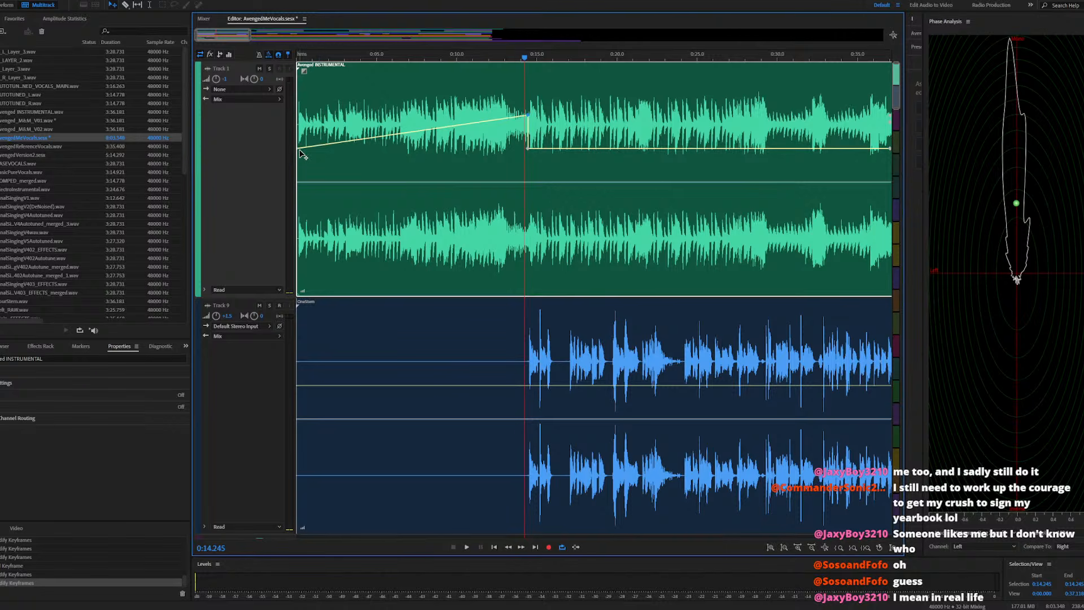
pyautogui.click(298, 150)
pyautogui.press('Delete')
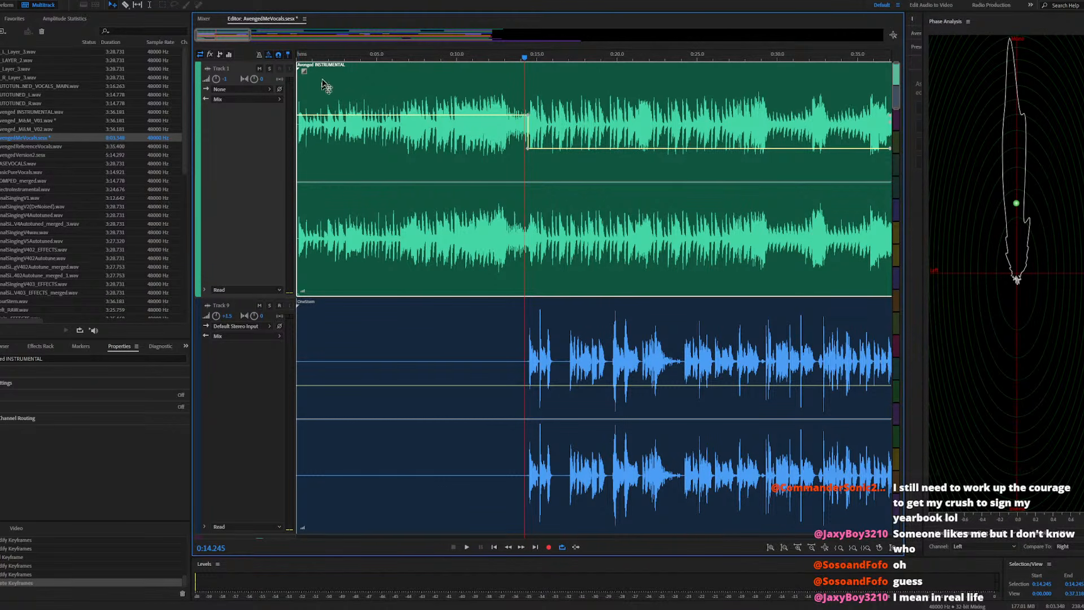
pyautogui.click(303, 57)
pyautogui.press('space')
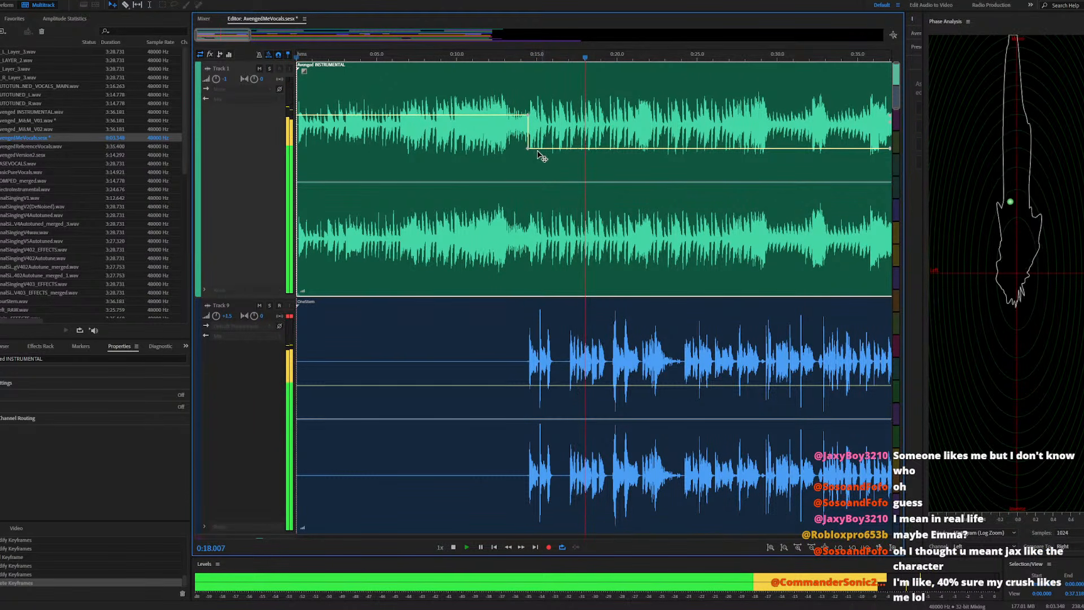
# Clear Track 9's clip indicator during playback and replay the first vocals from 0:15.311 to check for clipping
pyautogui.scroll(-2, 463, 155)
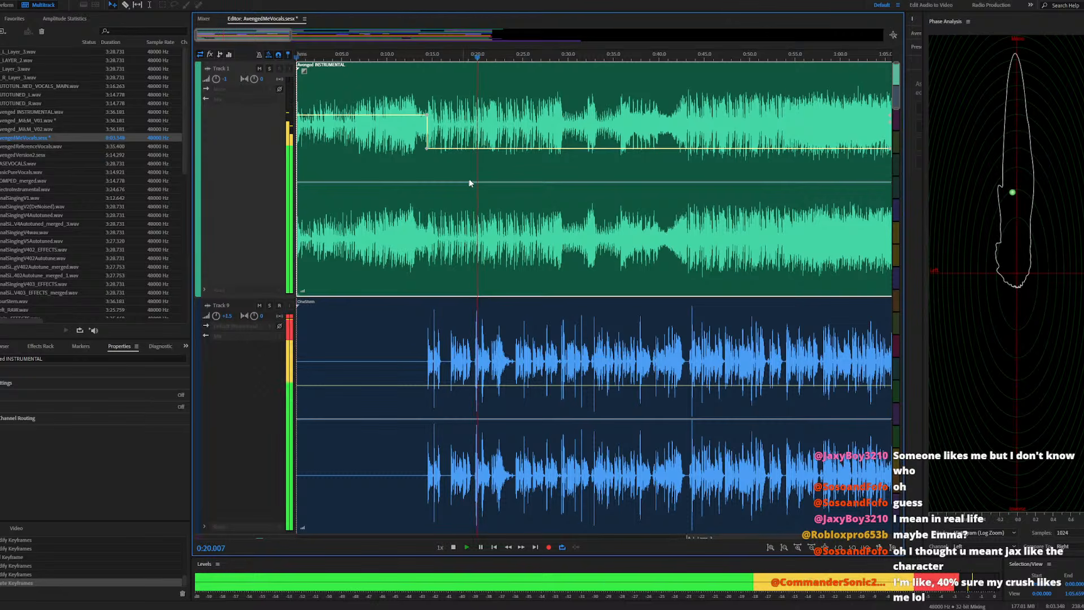
pyautogui.scroll(-3, 536, 247)
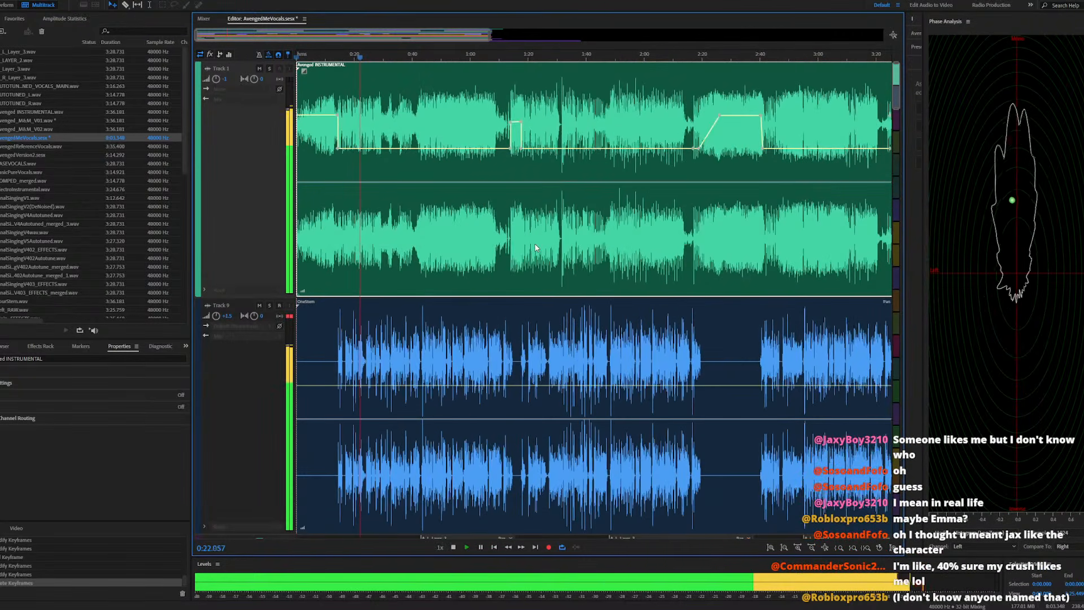
pyautogui.scroll(-3, 238, 363)
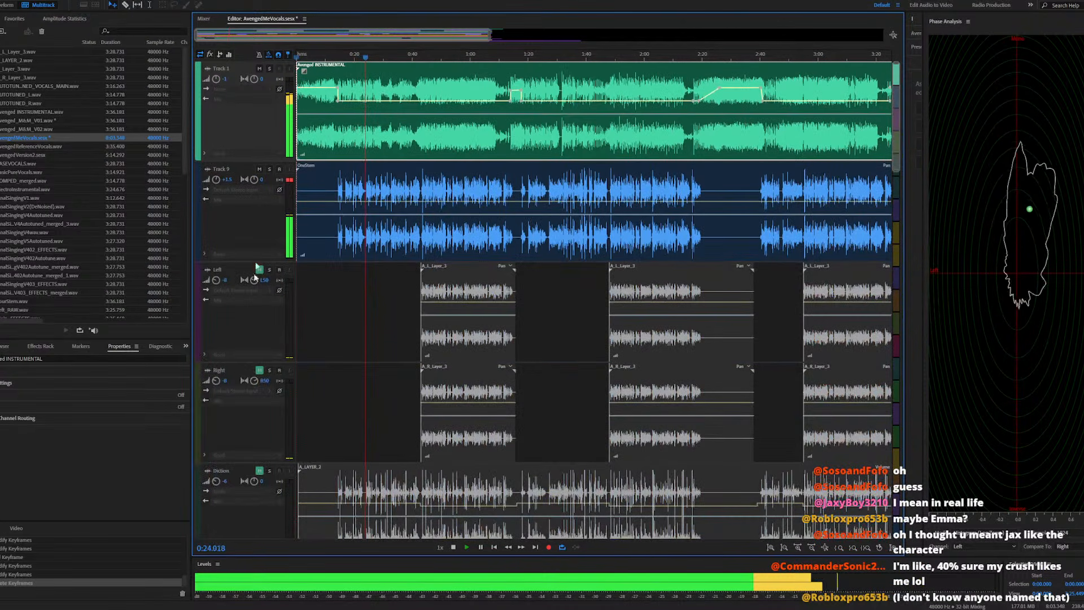
pyautogui.click(289, 179)
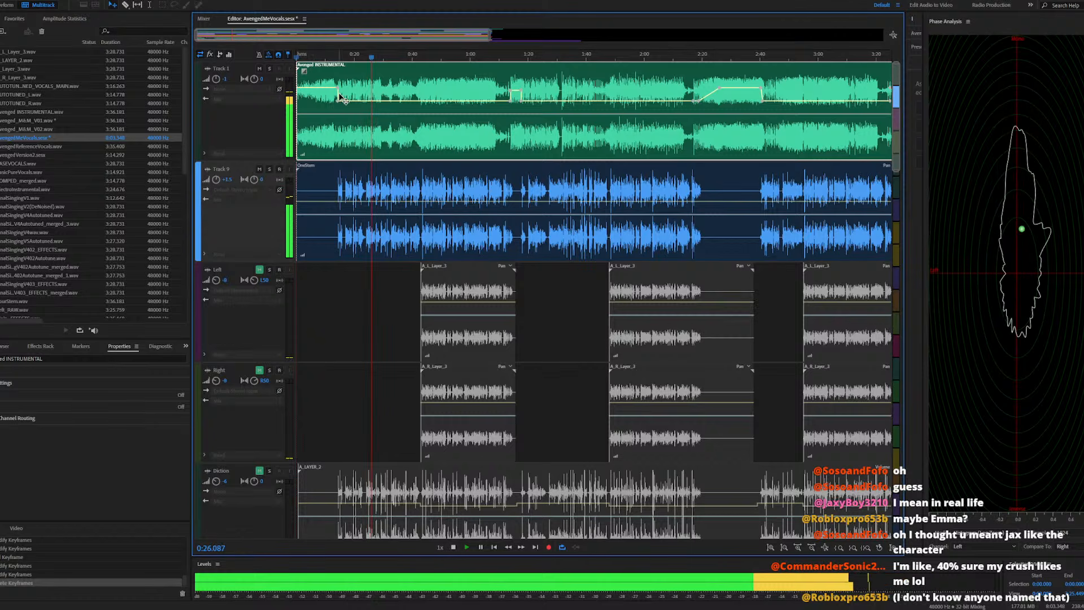
pyautogui.click(341, 56)
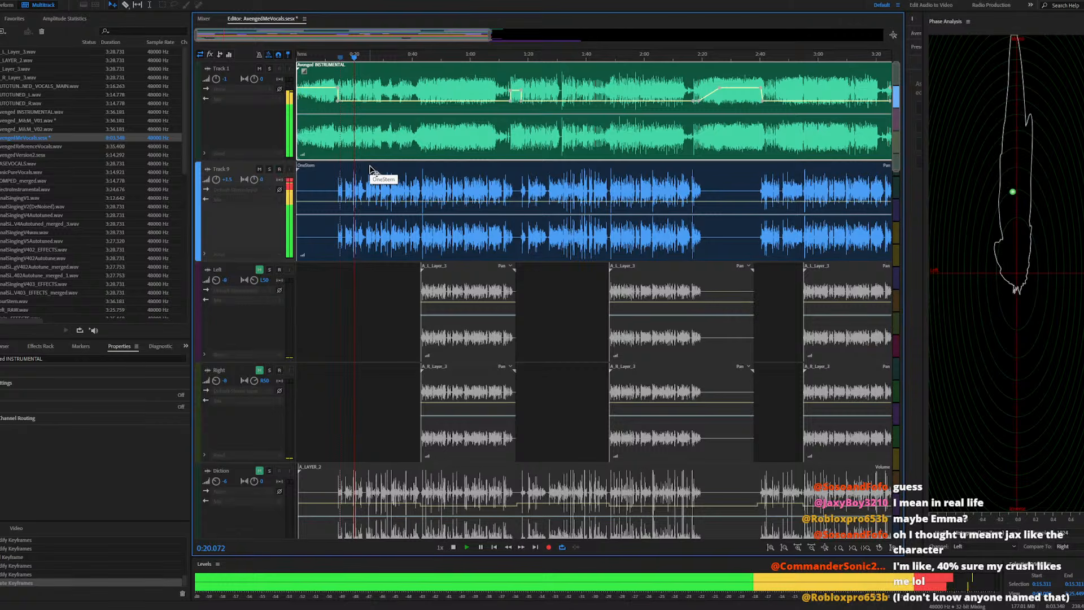
# Examine the levels of all tracks, down to the Mix track, while the session plays
pyautogui.scroll(-3, 439, 217)
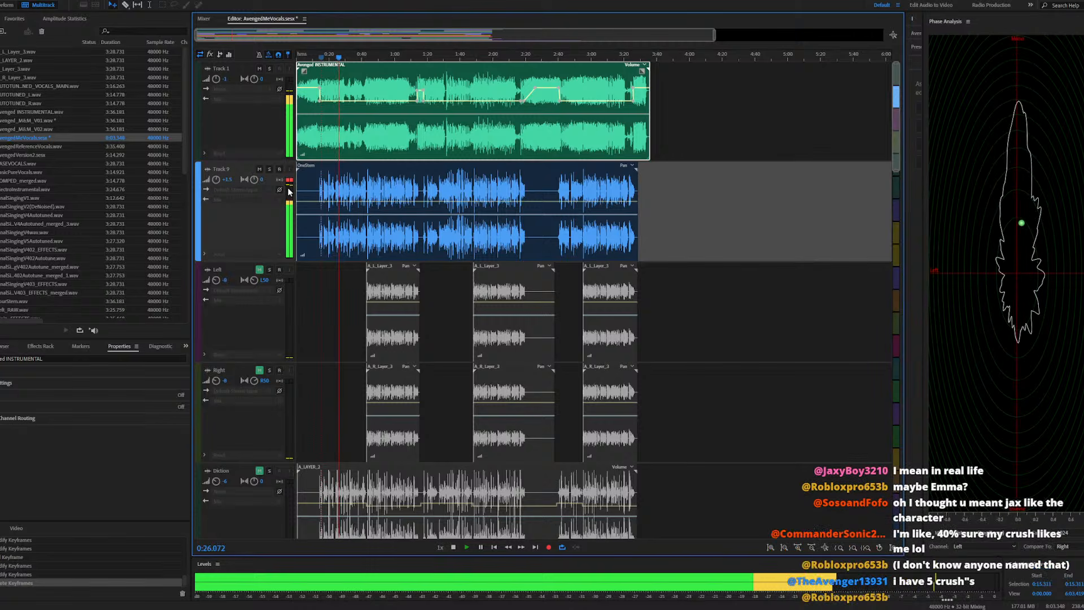
pyautogui.scroll(-5, 260, 300)
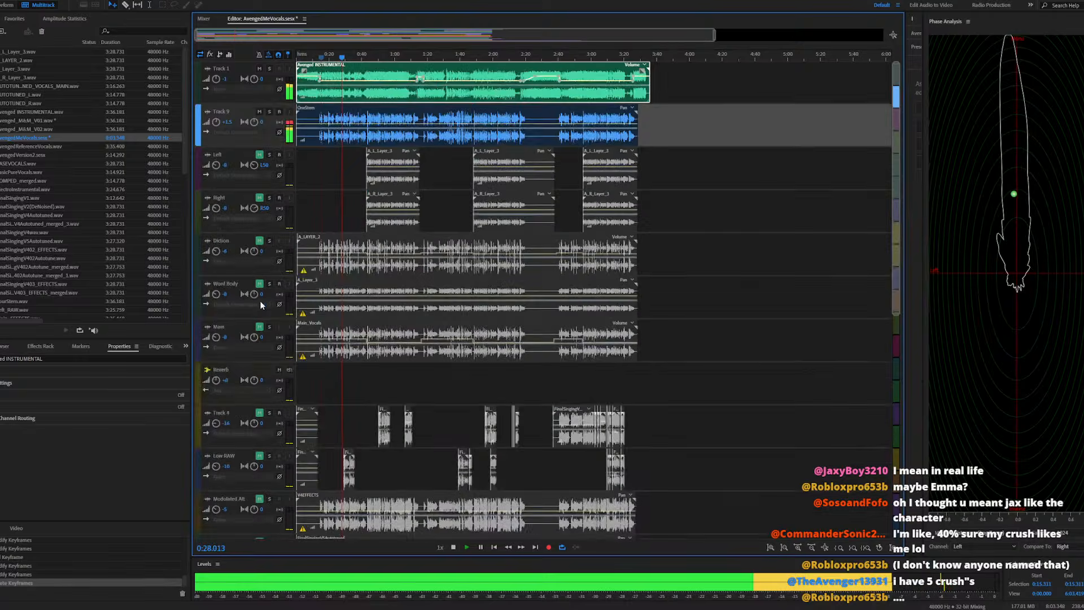
pyautogui.scroll(5, 259, 300)
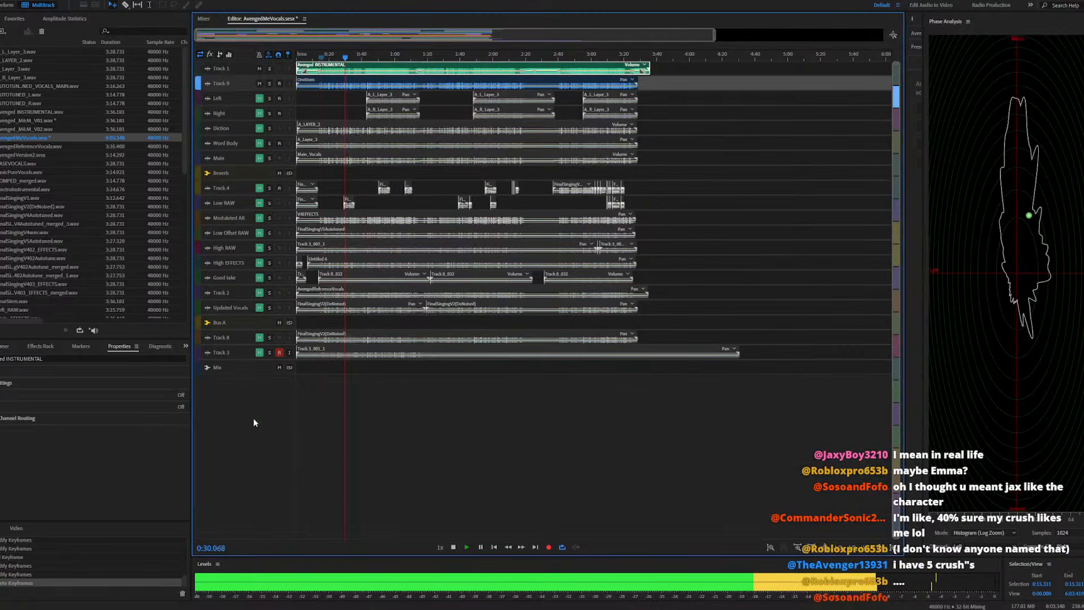
pyautogui.scroll(2, 260, 355)
pyautogui.scroll(-5, 359, 401)
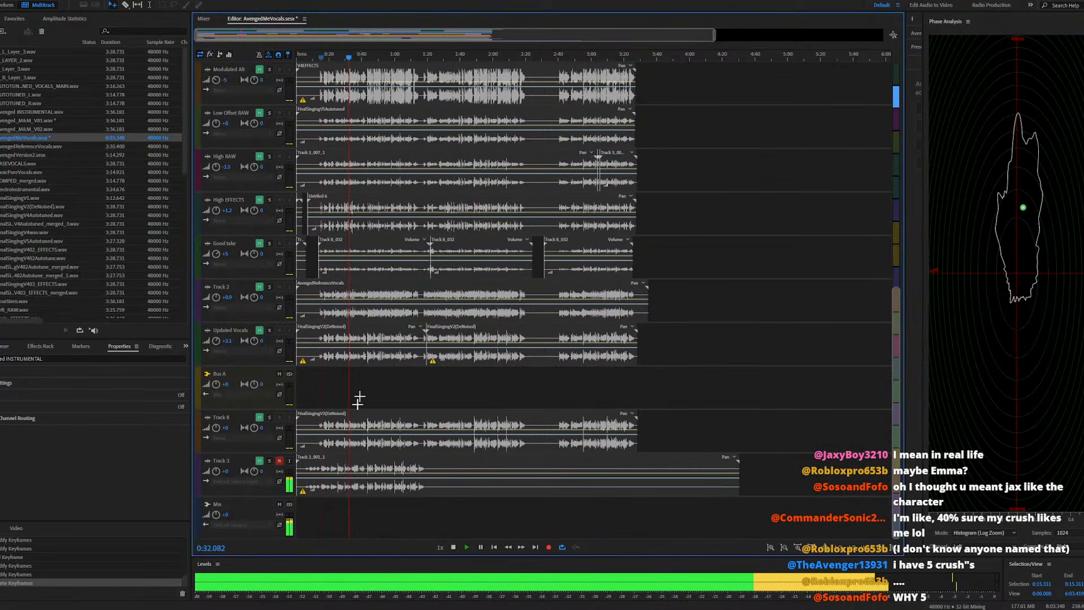
pyautogui.scroll(5, 390, 278)
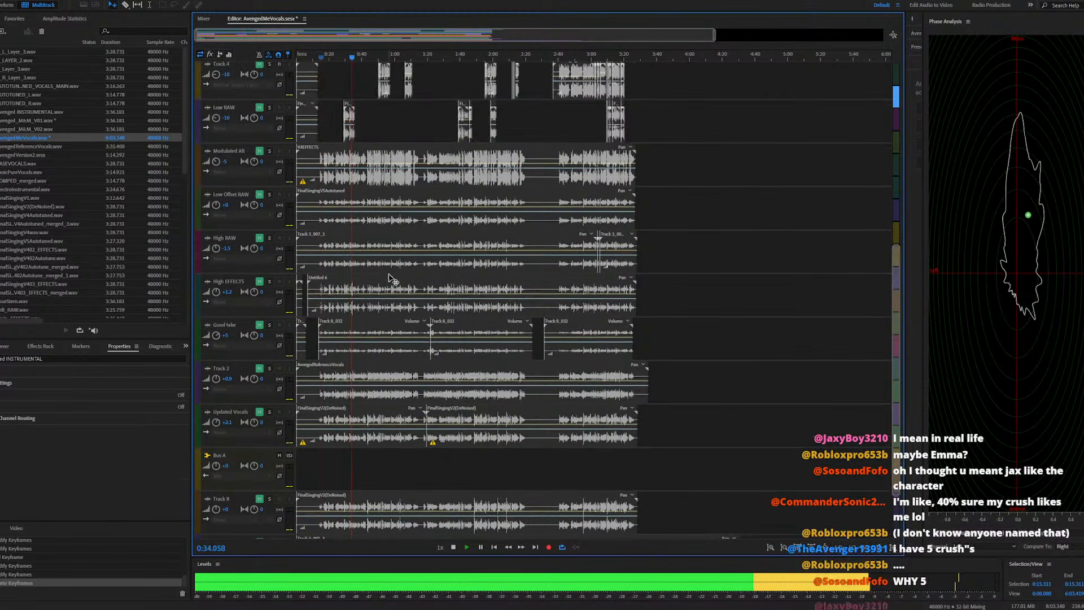
pyautogui.scroll(5, 389, 278)
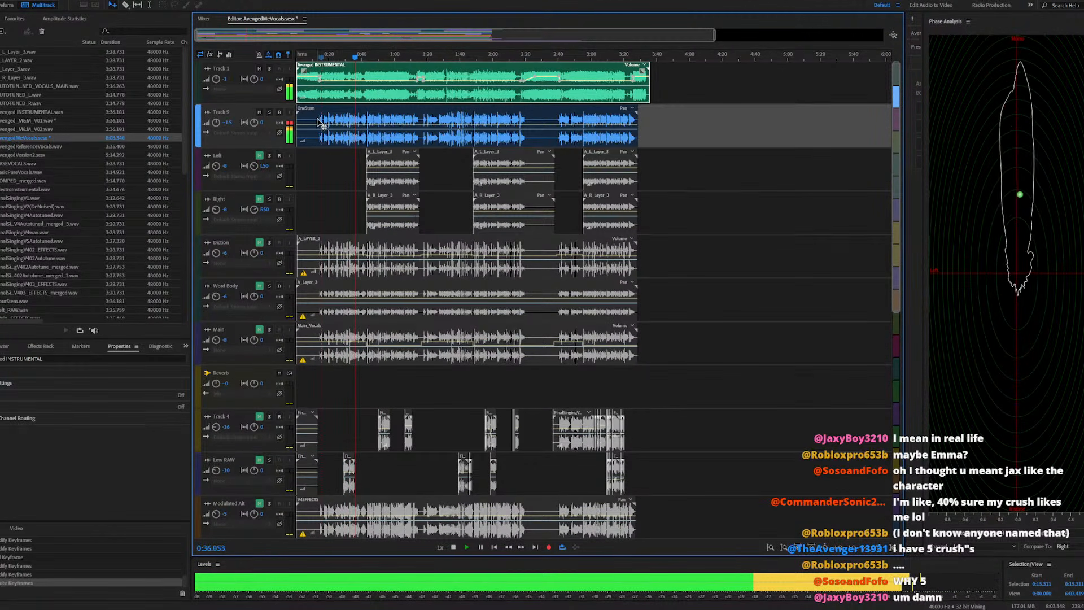
# Replay the transition into the first vocals from 0:12.712 and 0:13.884 to check the track levels
pyautogui.click(315, 53)
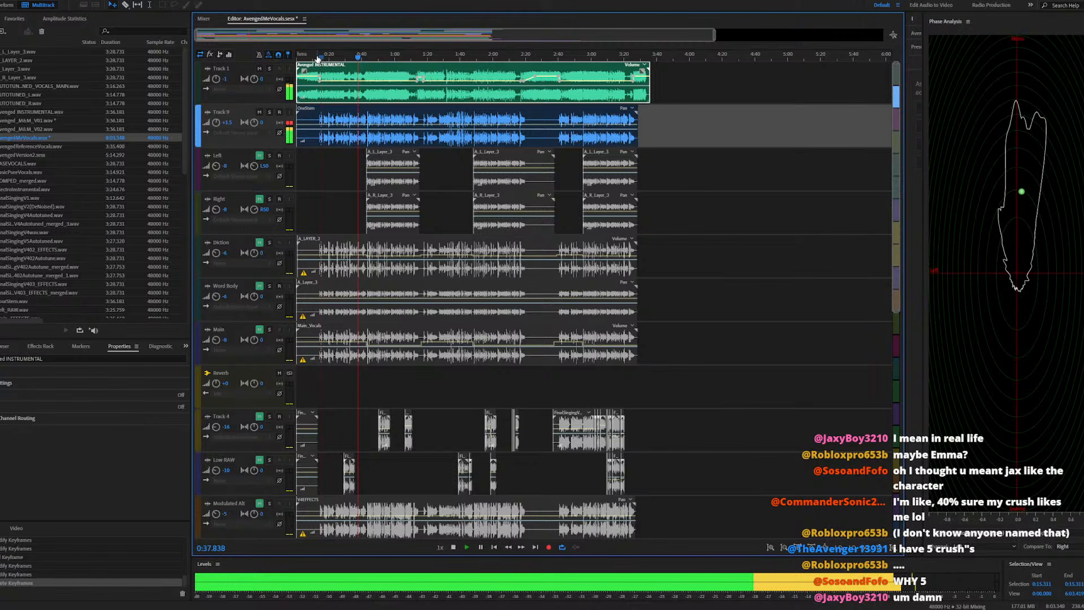
pyautogui.scroll(2, 315, 117)
pyautogui.scroll(2, 315, 117)
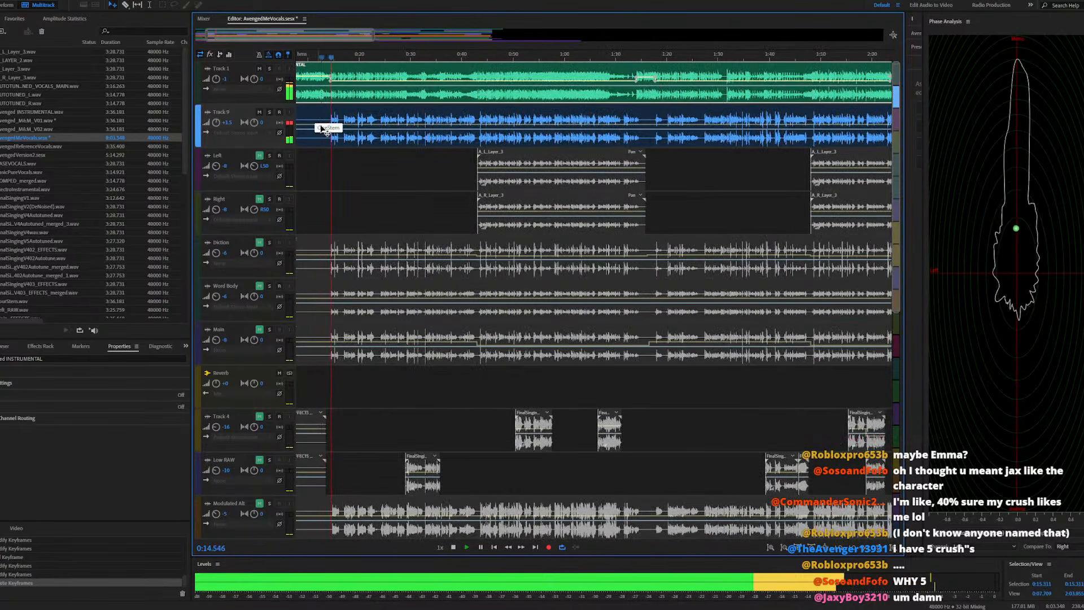
pyautogui.scroll(5, 331, 122)
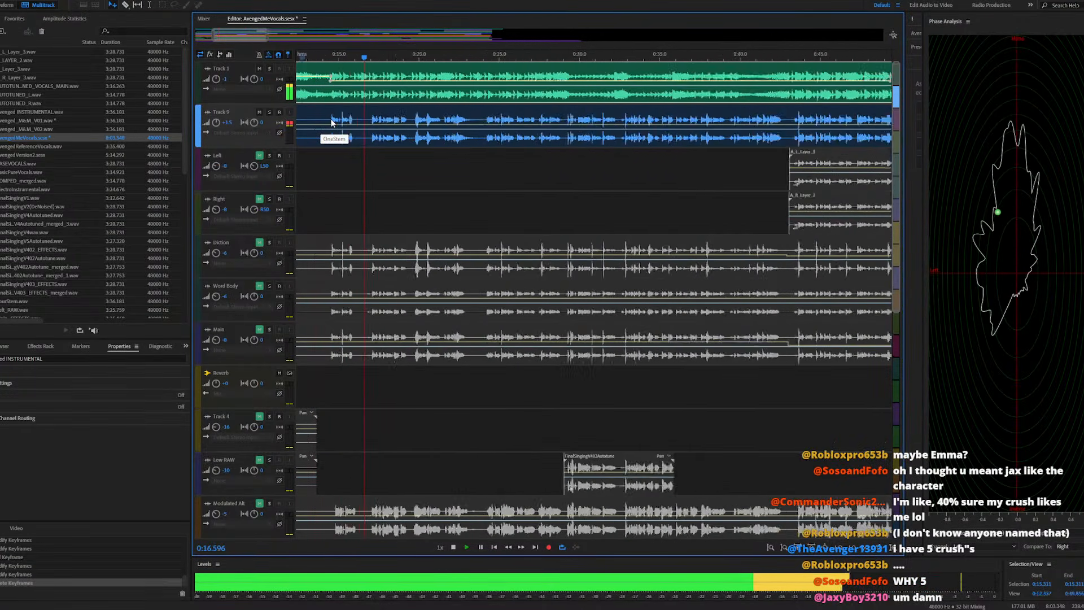
pyautogui.scroll(-3, 347, 121)
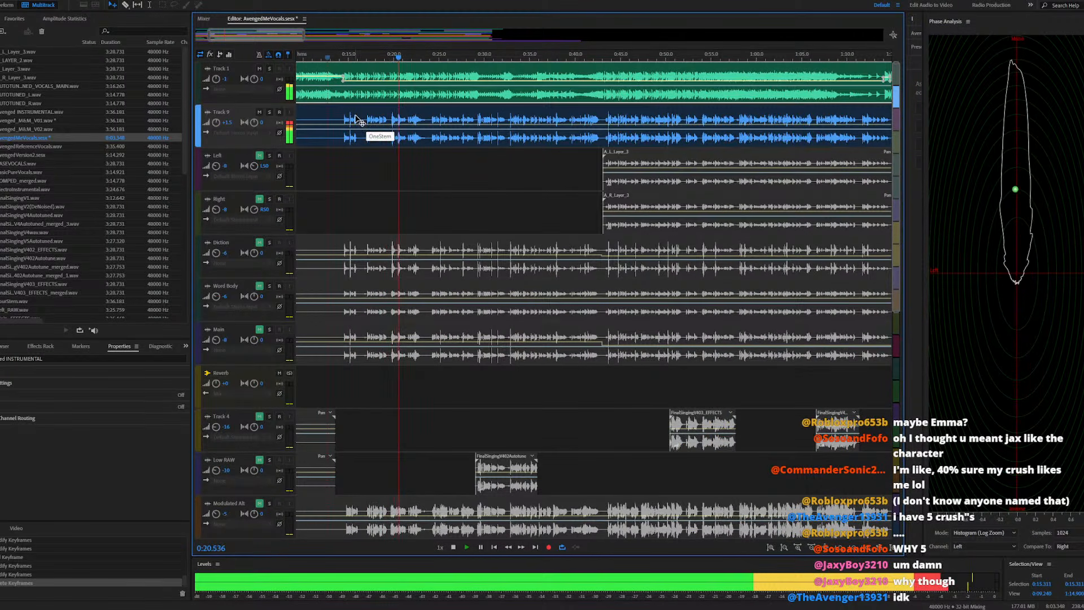
pyautogui.press('space')
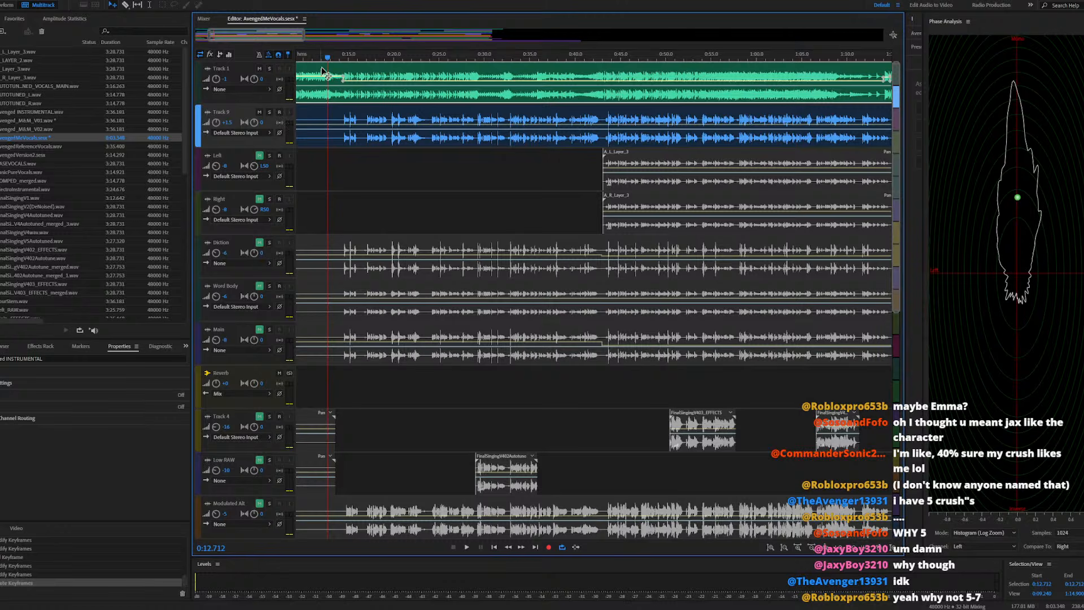
pyautogui.click(339, 58)
pyautogui.press('space')
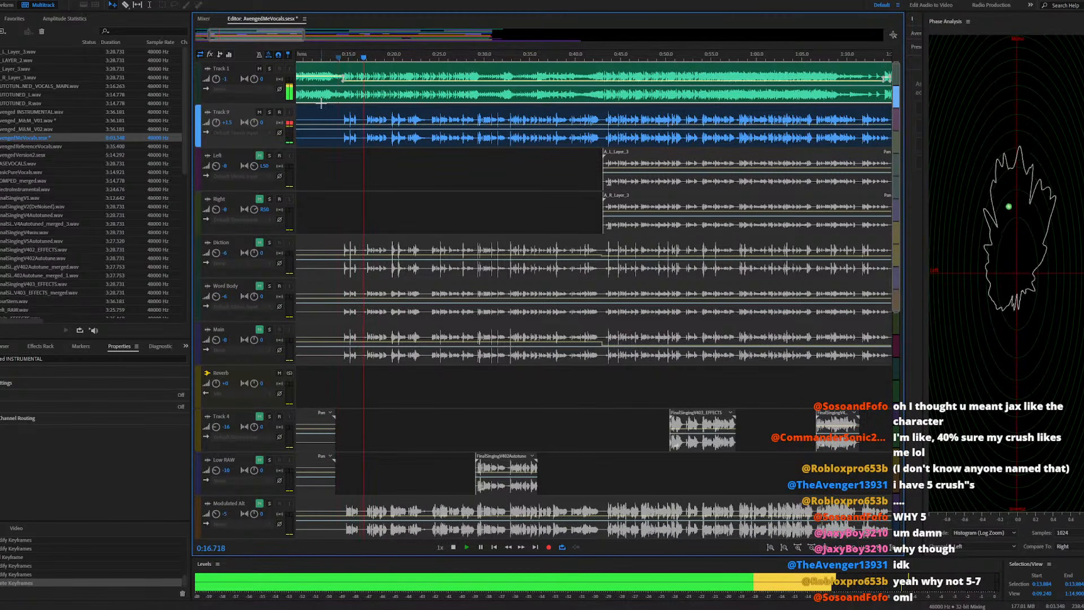
pyautogui.press('space')
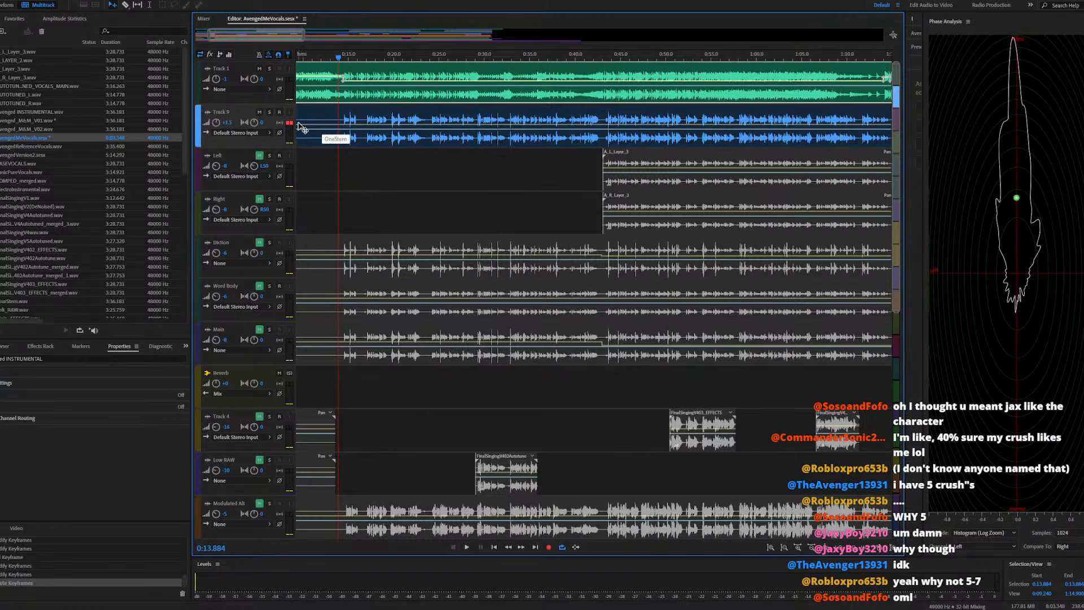
# Set Track 1's volume to -1.5 and Track 9's to +1, and play the first vocals from 0:13.884
pyautogui.click(226, 79)
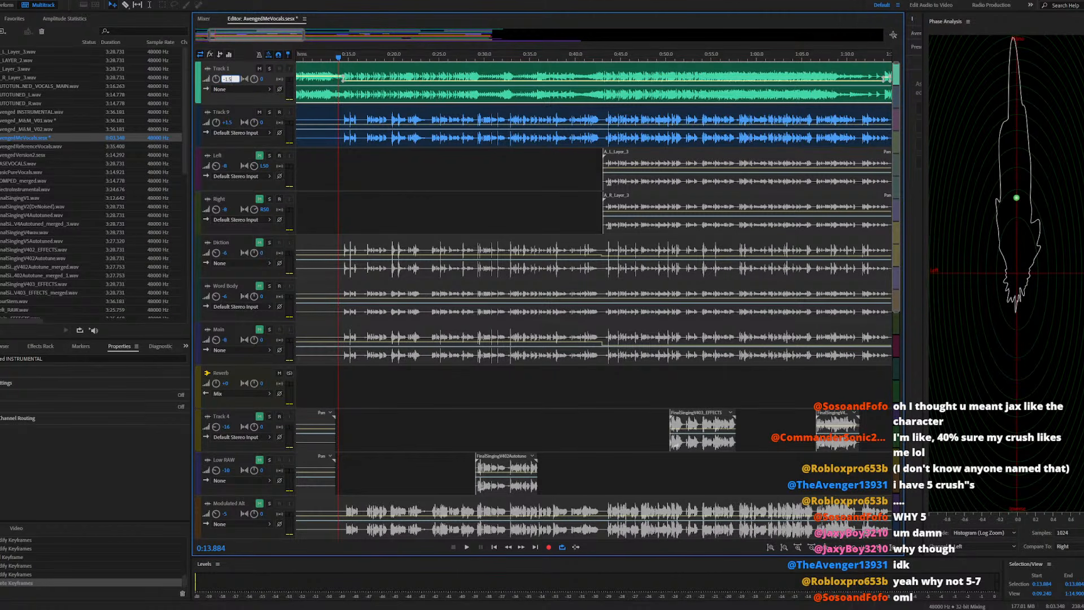
pyautogui.click(228, 122)
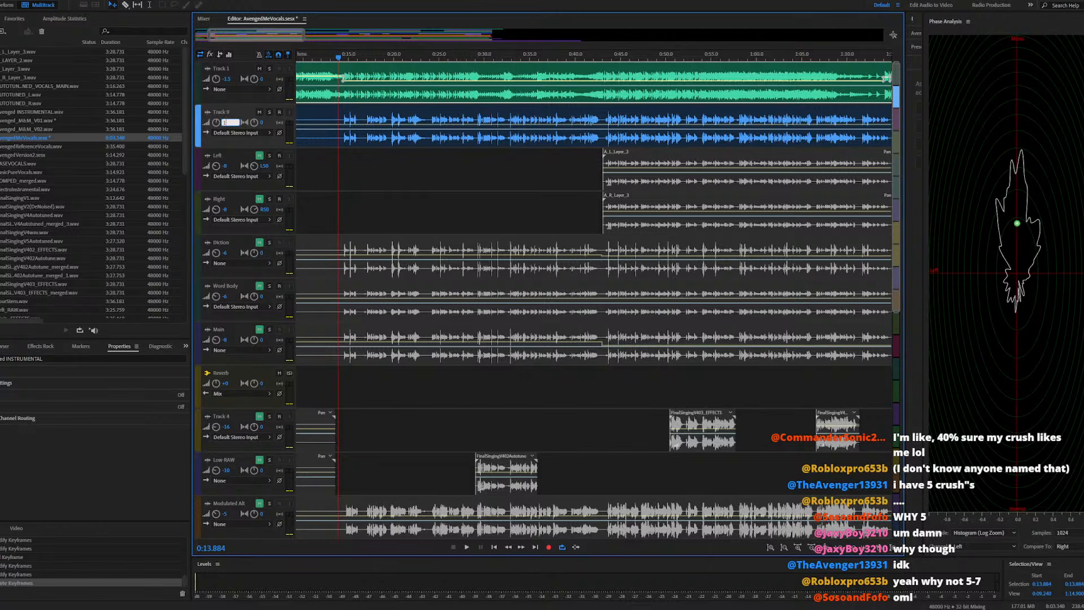
pyautogui.press('space')
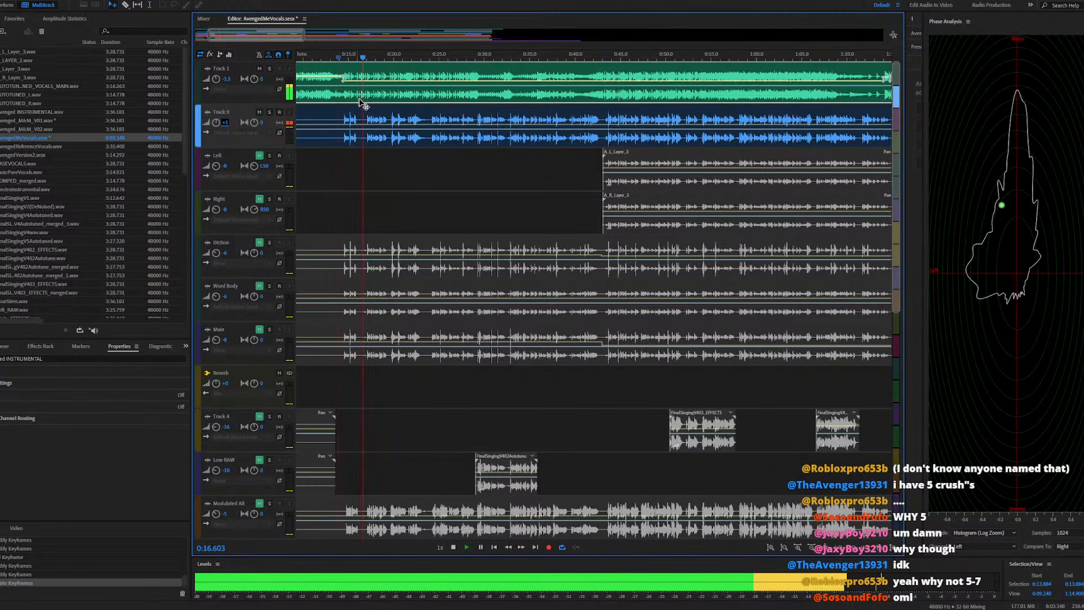
pyautogui.press('space')
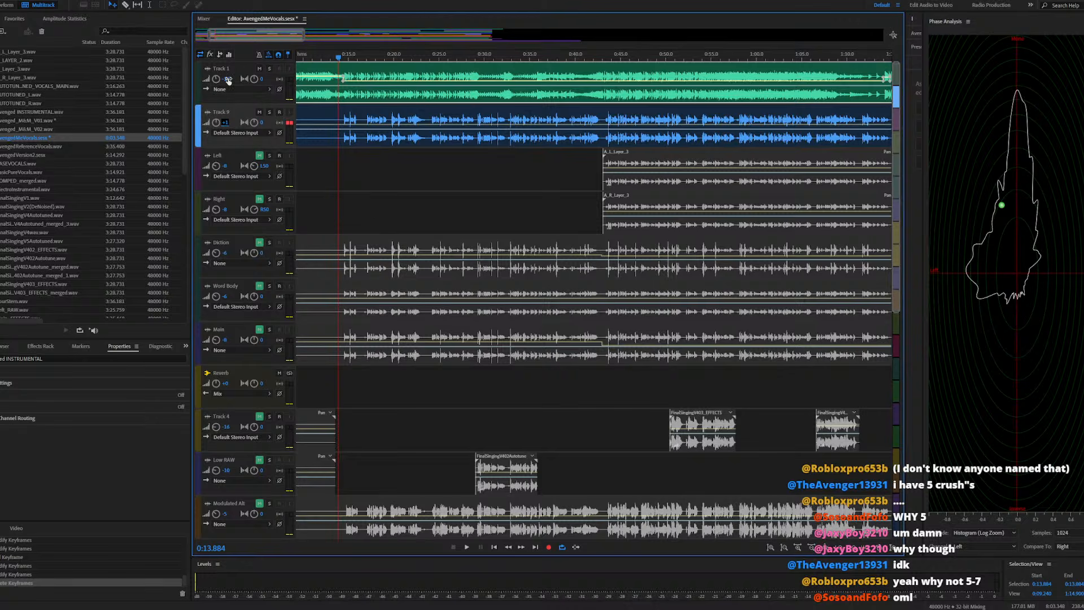
# Undo the last two keyframe changes on the instrumental and redo one of them
pyautogui.click(228, 79)
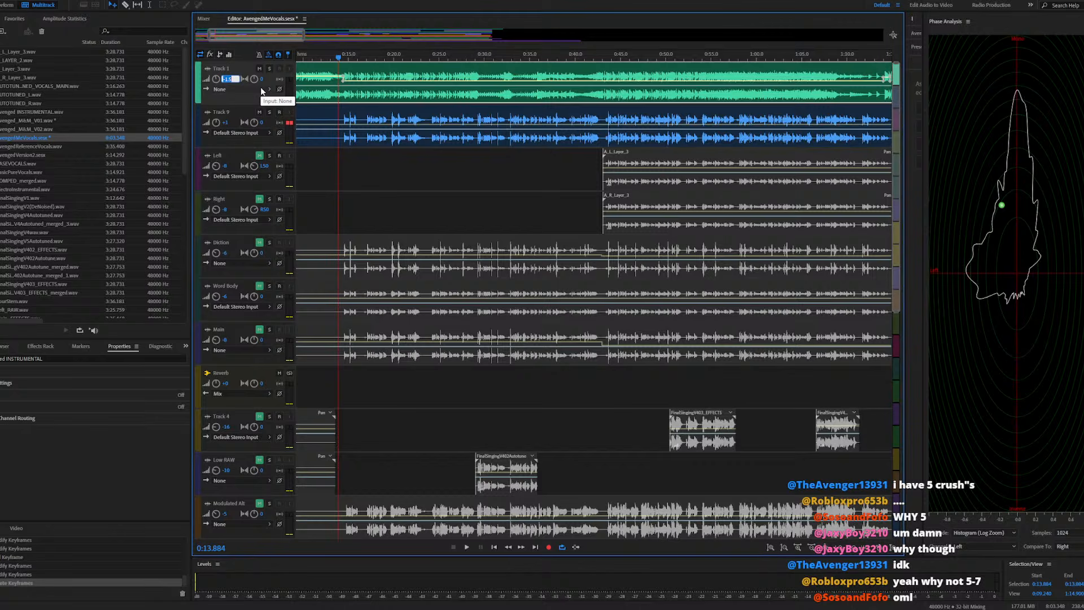
pyautogui.click(319, 107)
pyautogui.hotkey('ctrl', 'z')
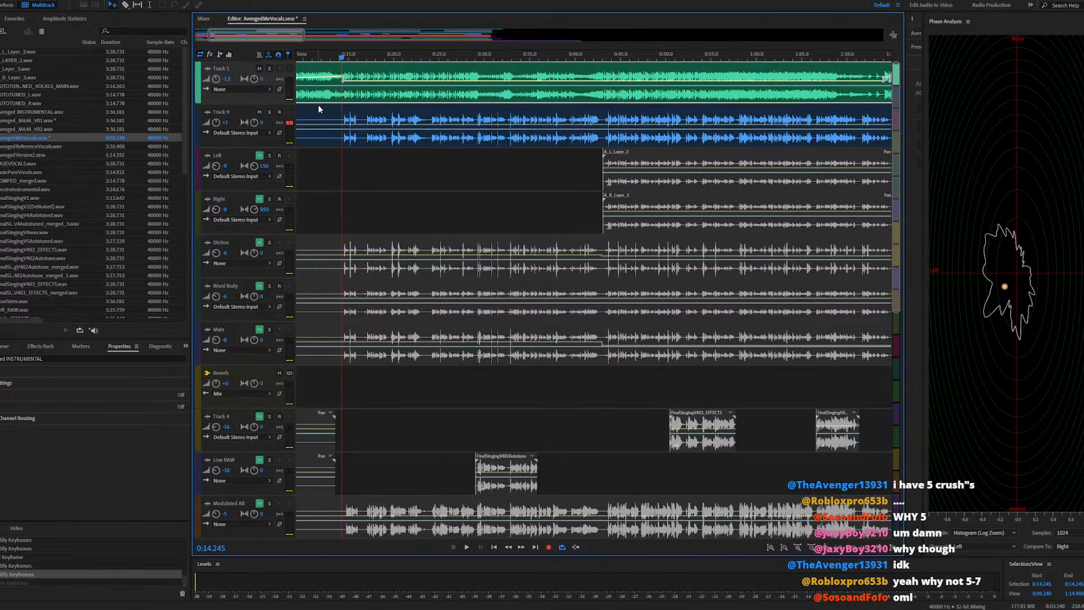
pyautogui.hotkey('ctrl', 'z')
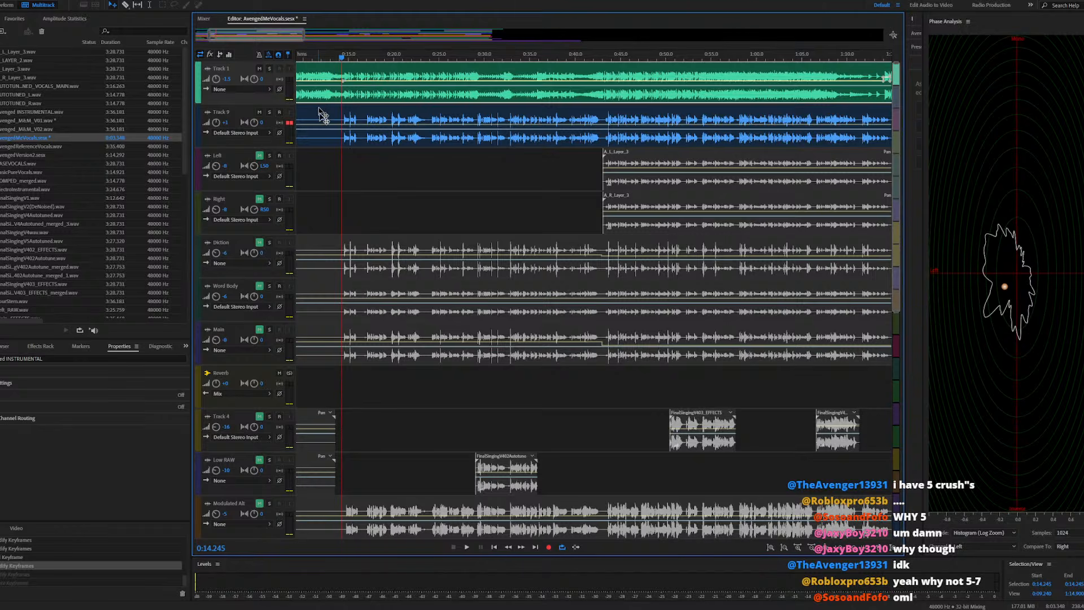
pyautogui.hotkey('ctrl', 'shift', 'z')
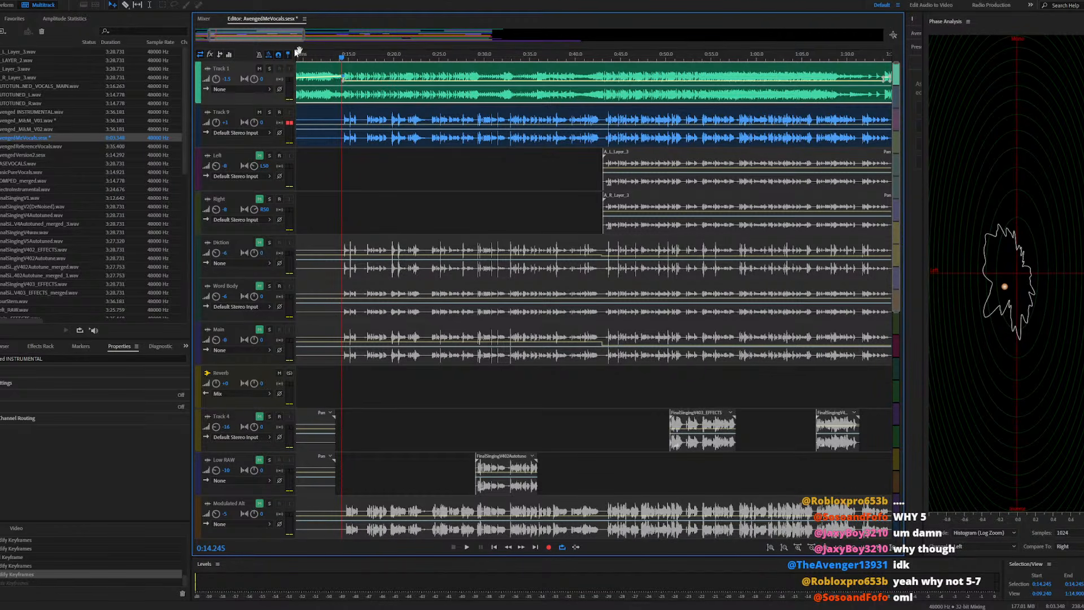
# Delete the volume keyframe at the start of the instrumental clip
pyautogui.moveTo(279, 38); pyautogui.dragTo(231, 40)
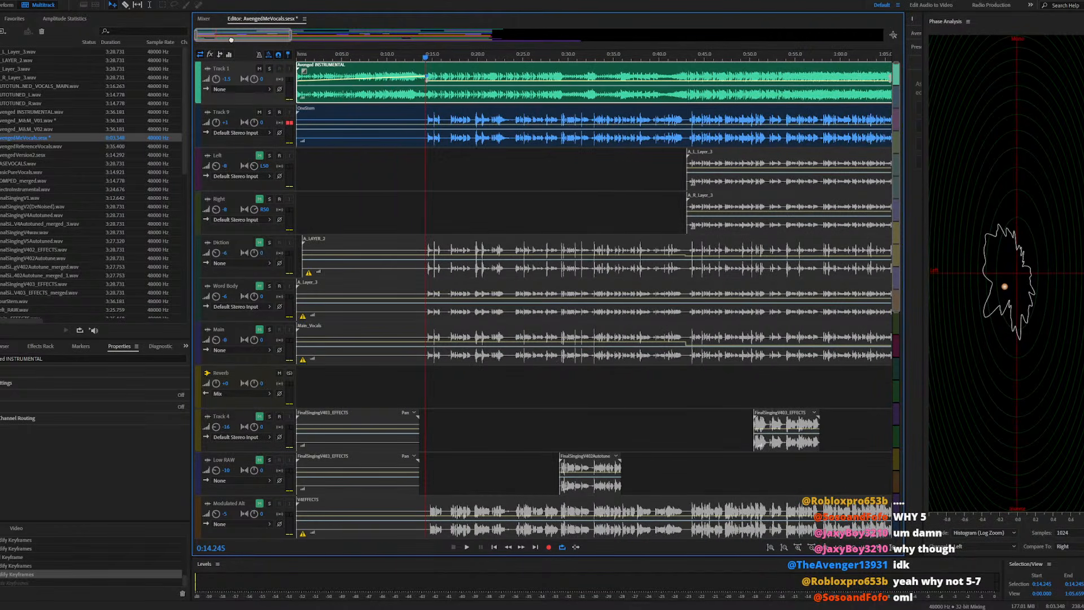
pyautogui.click(298, 82)
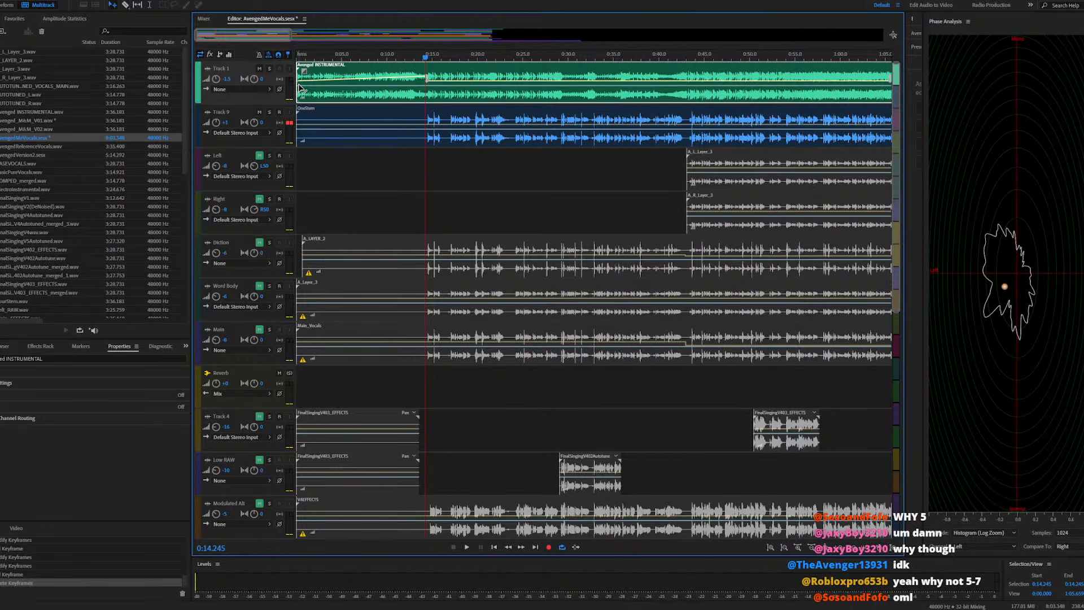
pyautogui.moveTo(297, 81); pyautogui.dragTo(309, 85)
pyautogui.press('Delete')
pyautogui.press('Delete')
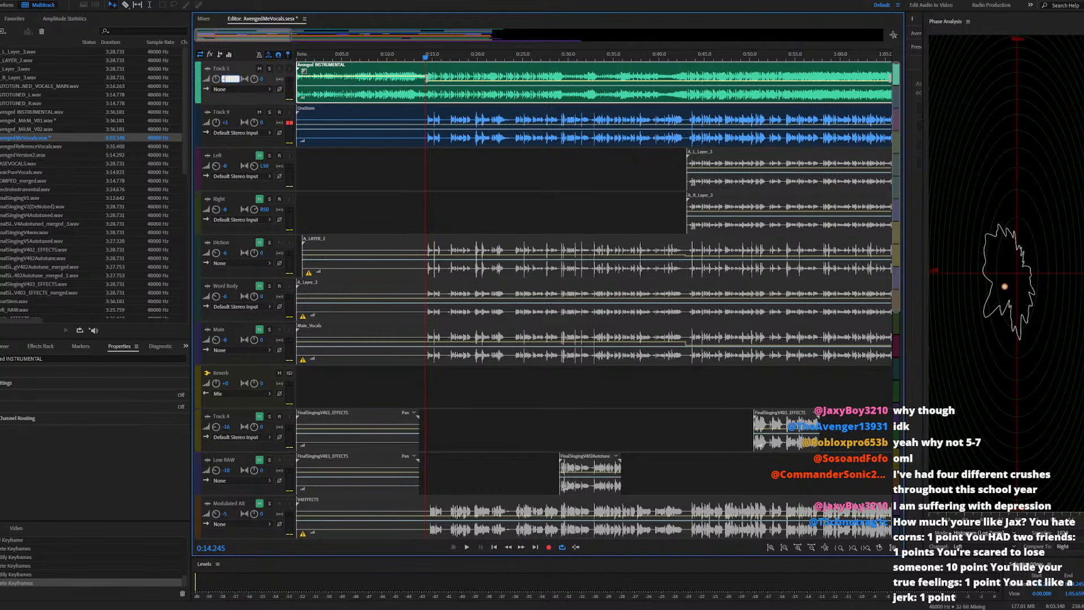
# Set Track 1's volume to -1 and Track 9's to +1.5, and play the first vocal entrance, replaying it from 0:13.431
pyautogui.click(227, 122)
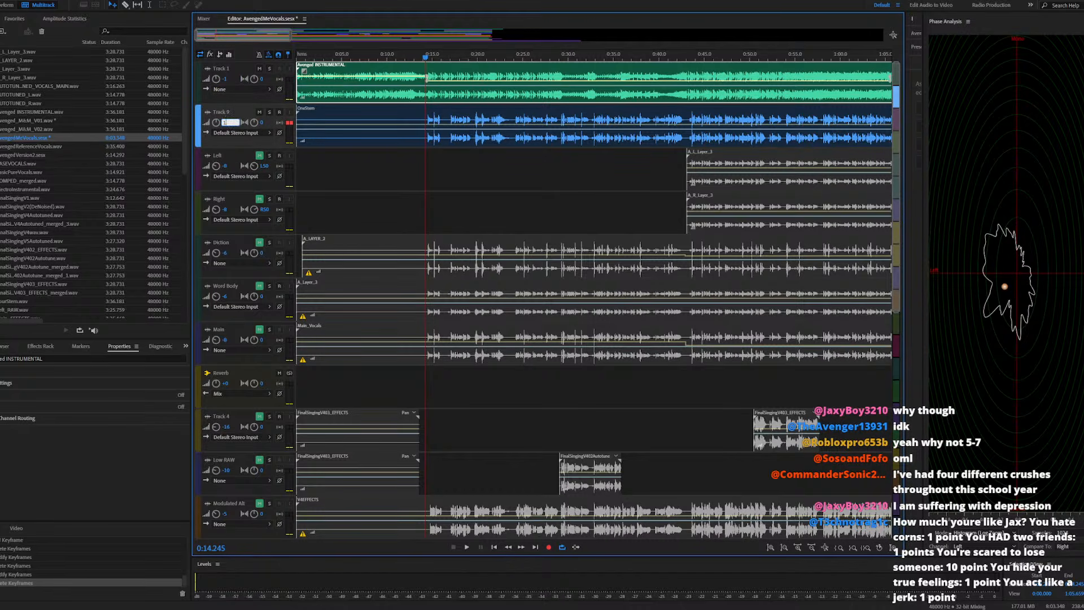
pyautogui.click(375, 56)
pyautogui.press('space')
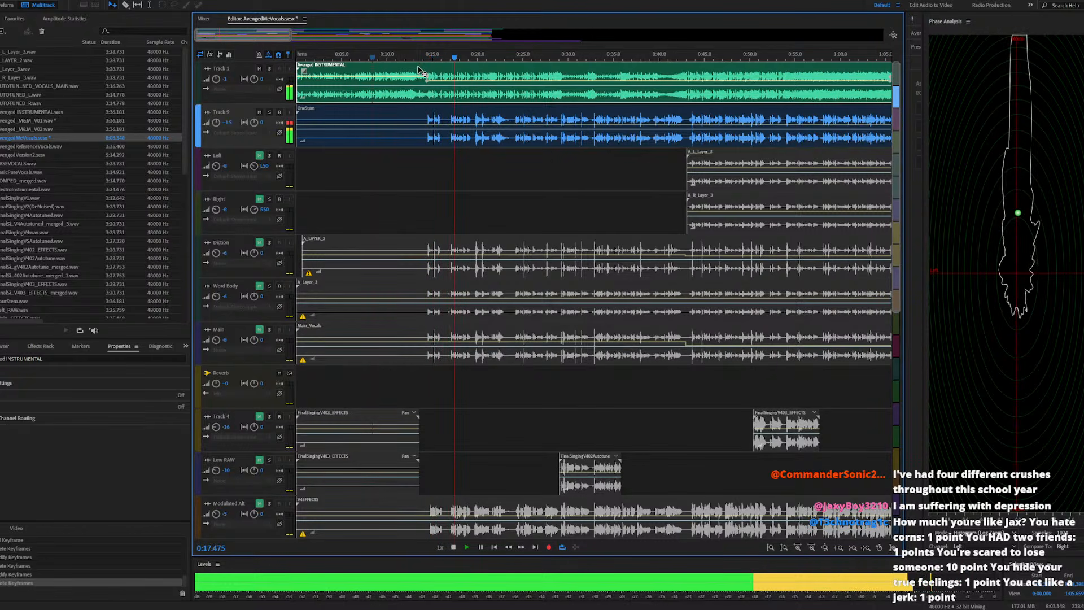
pyautogui.click(418, 97)
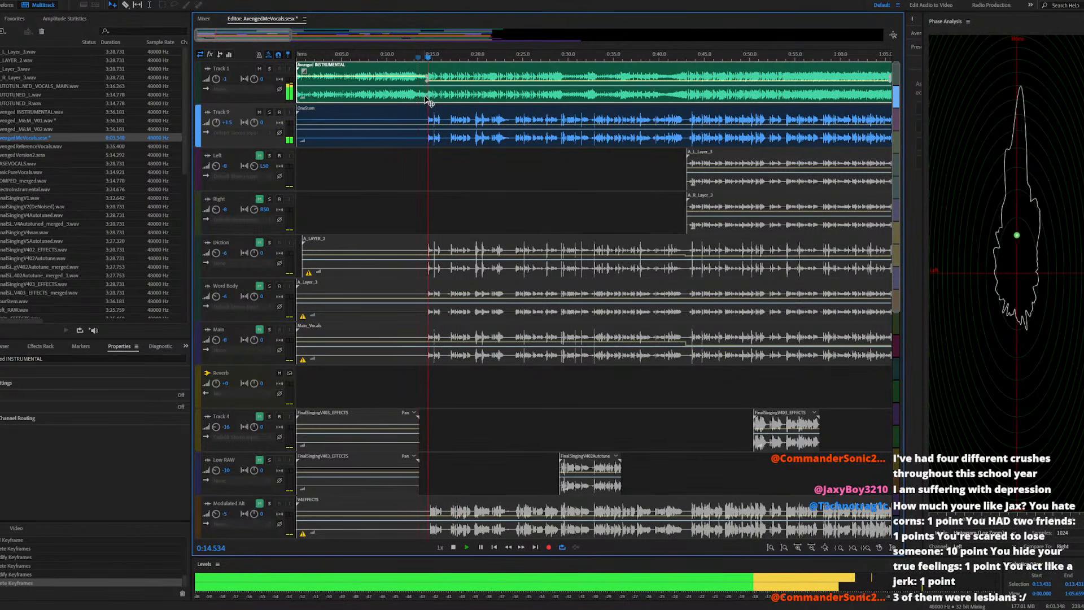
pyautogui.press('space')
# Move the instrumental's raised volume keyframe earlier to about 0:13.3 and play the fade into the vocals from 0:12.691
pyautogui.scroll(2, 418, 81)
pyautogui.scroll(3, 418, 81)
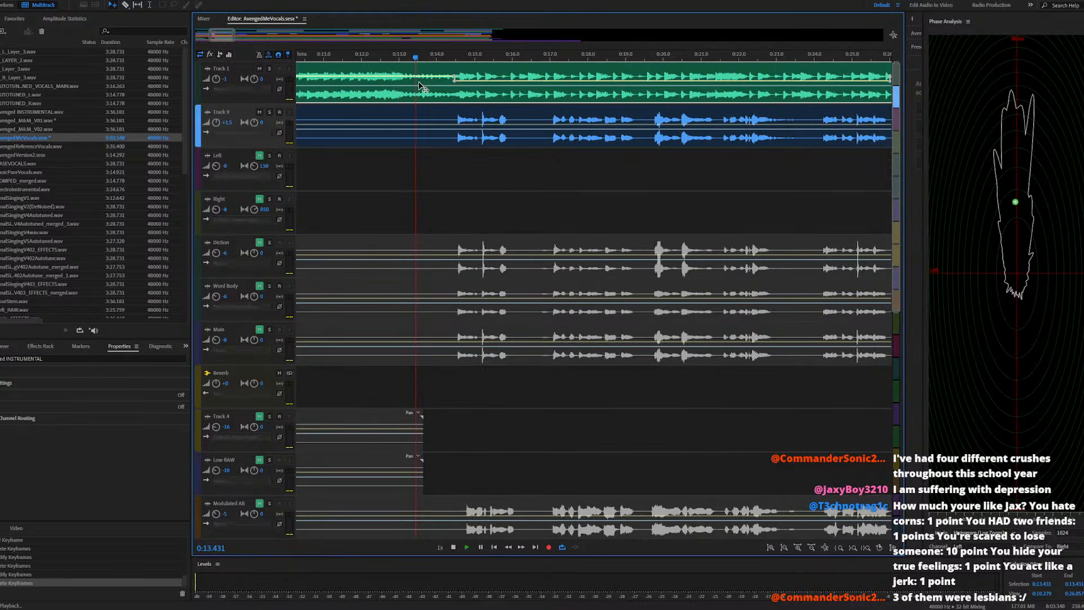
pyautogui.press('space')
pyautogui.press('space')
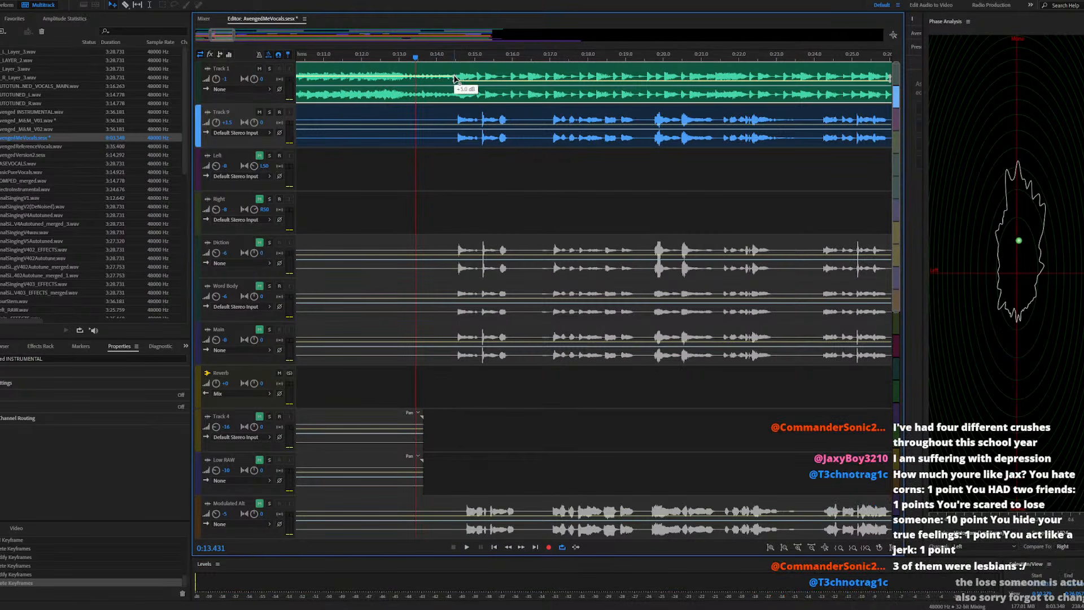
pyautogui.click(453, 78)
pyautogui.moveTo(453, 79); pyautogui.dragTo(409, 78)
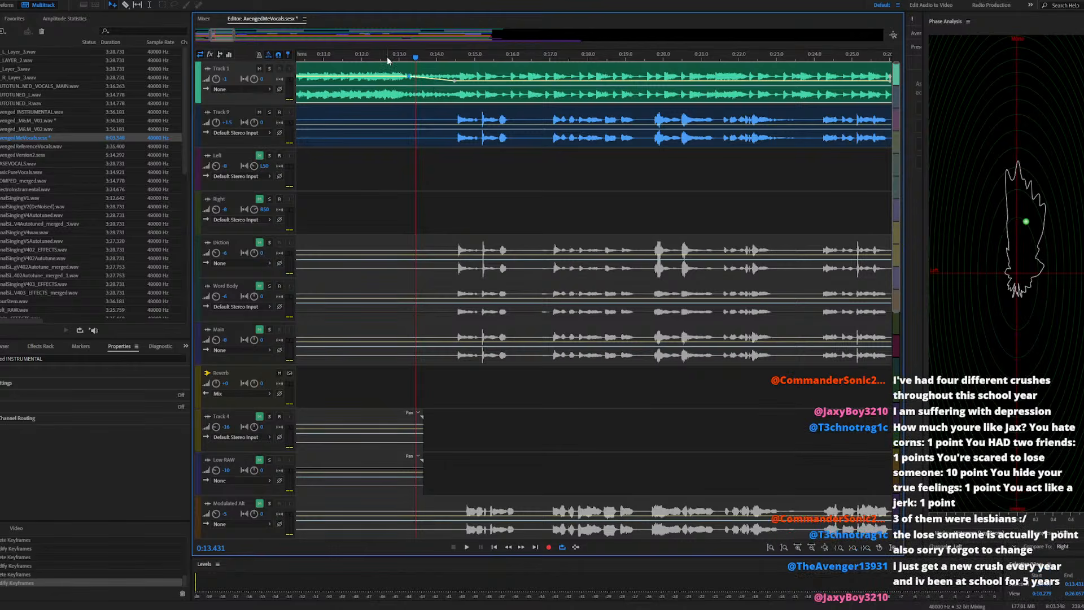
pyautogui.press('space')
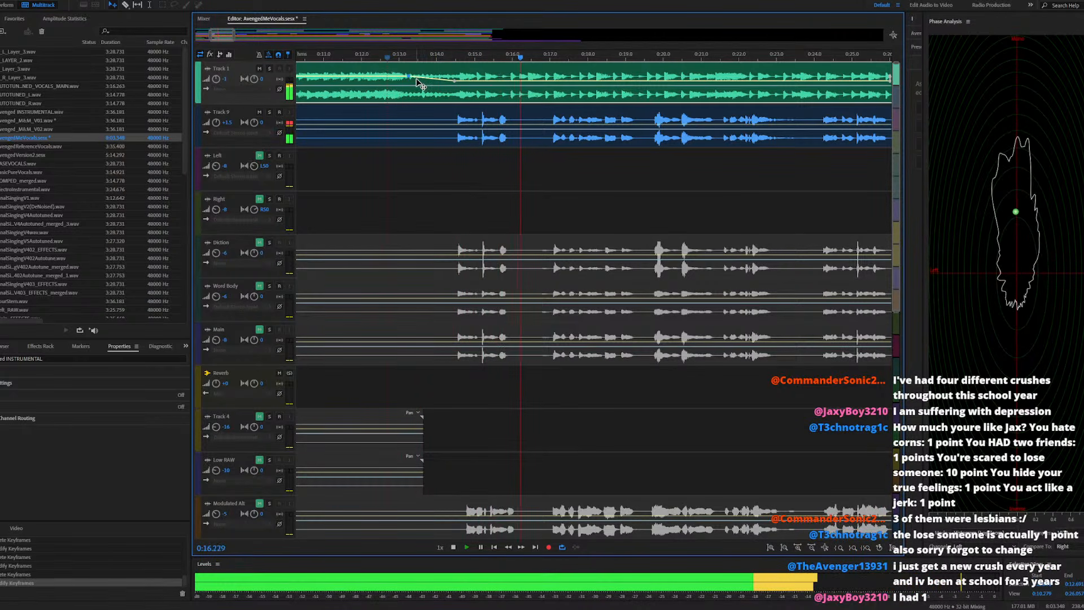
pyautogui.press('space')
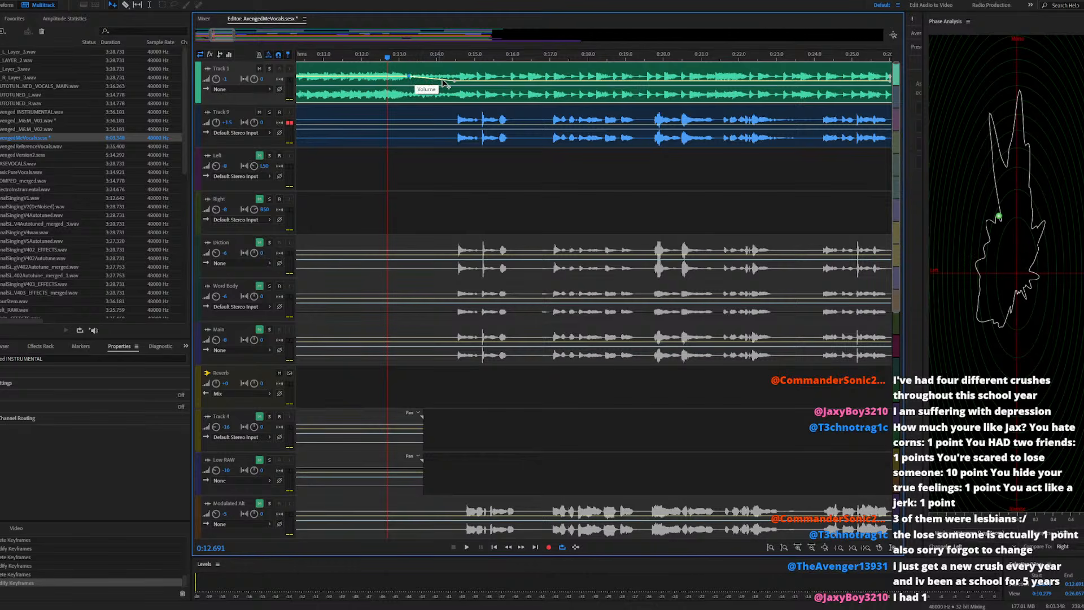
# Add an instrumental volume keyframe of about +2.4 dB just before the first vocals and play the passage from 0:12.691
pyautogui.moveTo(450, 80); pyautogui.dragTo(456, 80)
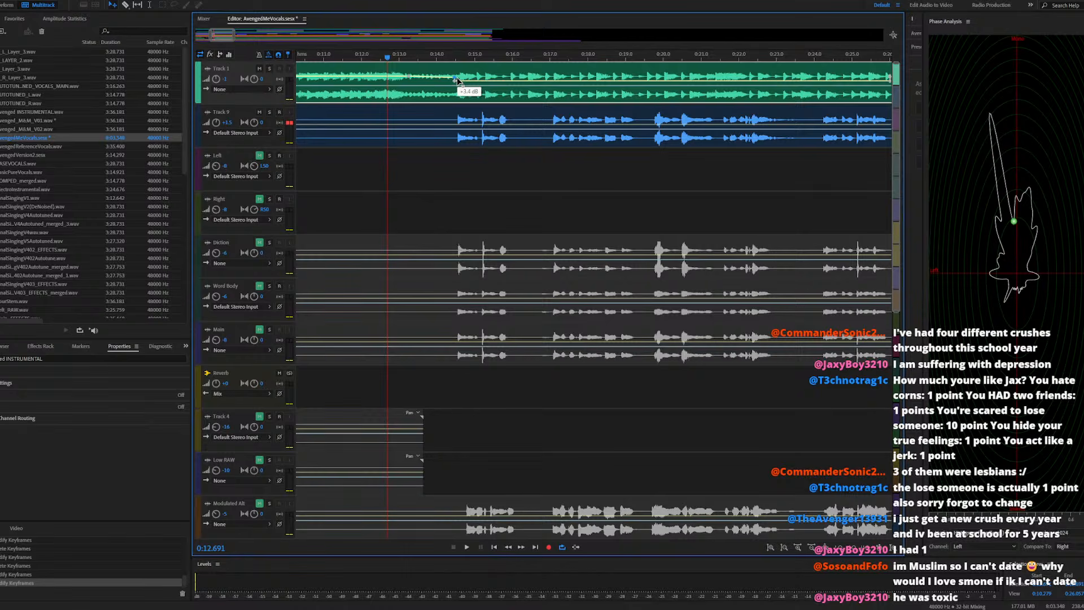
pyautogui.moveTo(456, 79); pyautogui.dragTo(458, 81)
pyautogui.press('space')
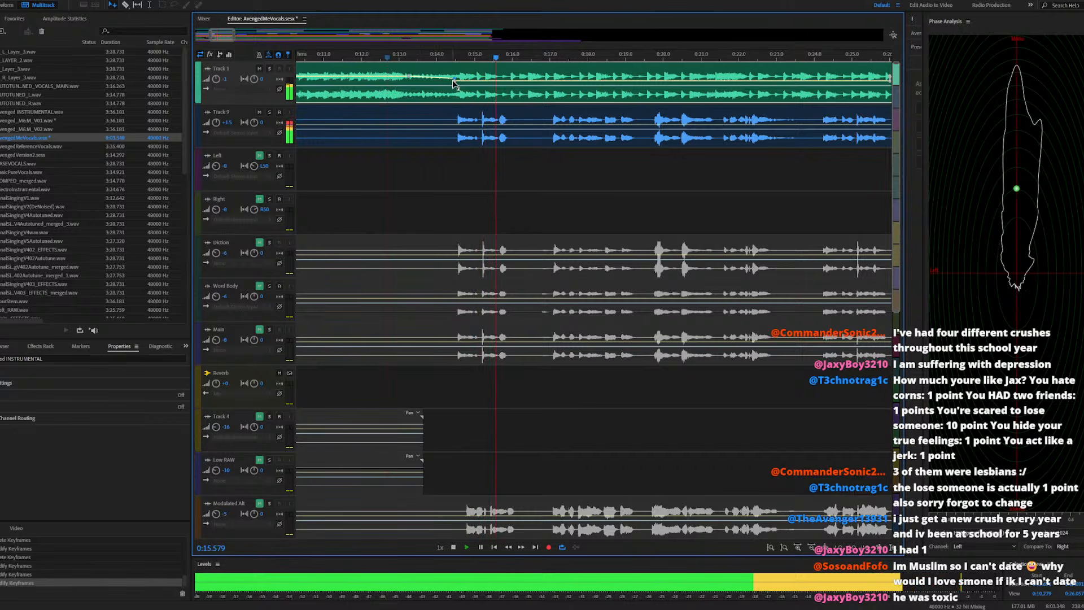
pyautogui.press('space')
# Move the instrumental's +0.0 dB volume keyframe to about 0:14.58 to slope the drop, and replay the vocal entrance from 0:12.691
pyautogui.scroll(5, 460, 82)
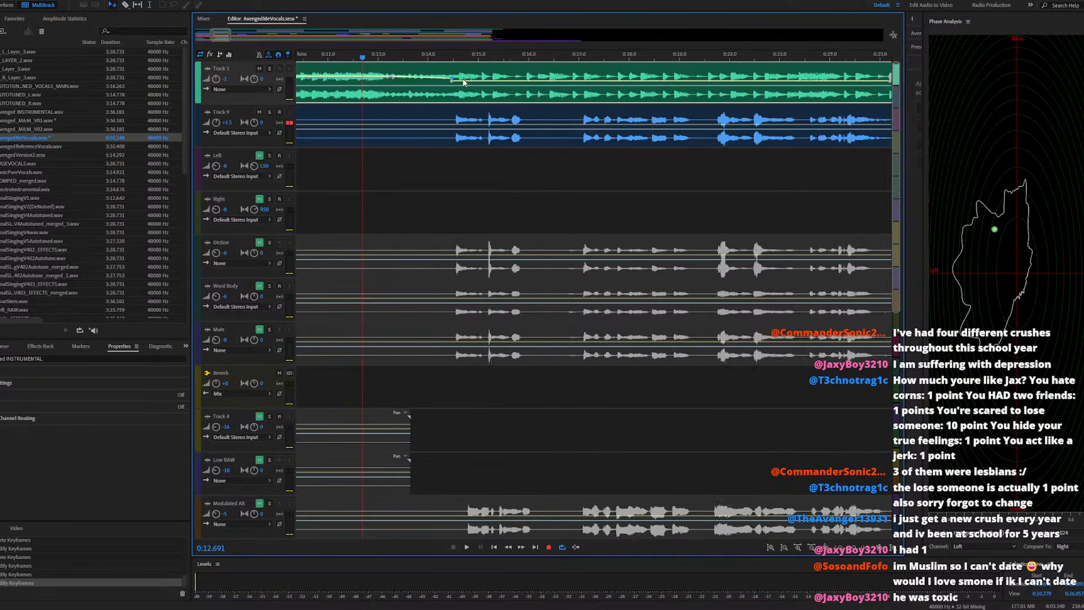
pyautogui.scroll(2, 265, 99)
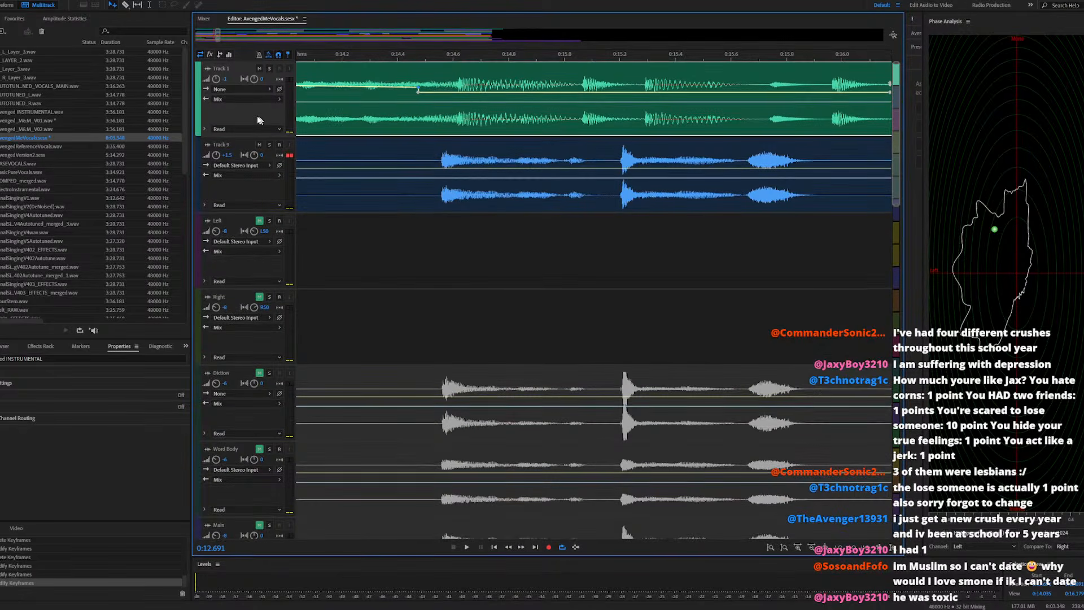
pyautogui.scroll(2, 350, 116)
pyautogui.press('space')
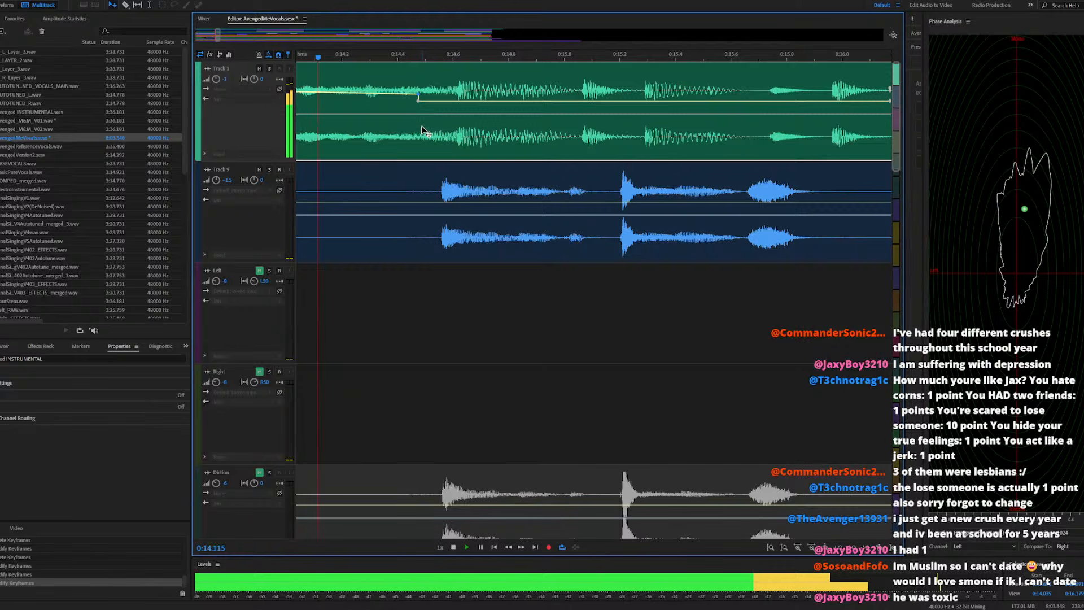
pyautogui.press('space')
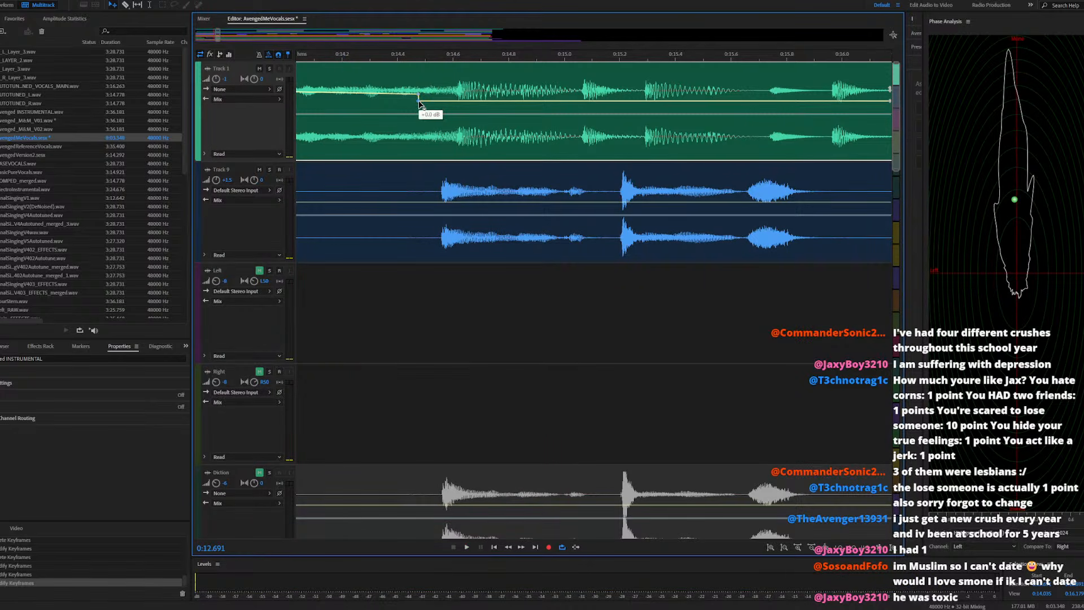
pyautogui.moveTo(419, 103); pyautogui.dragTo(454, 105)
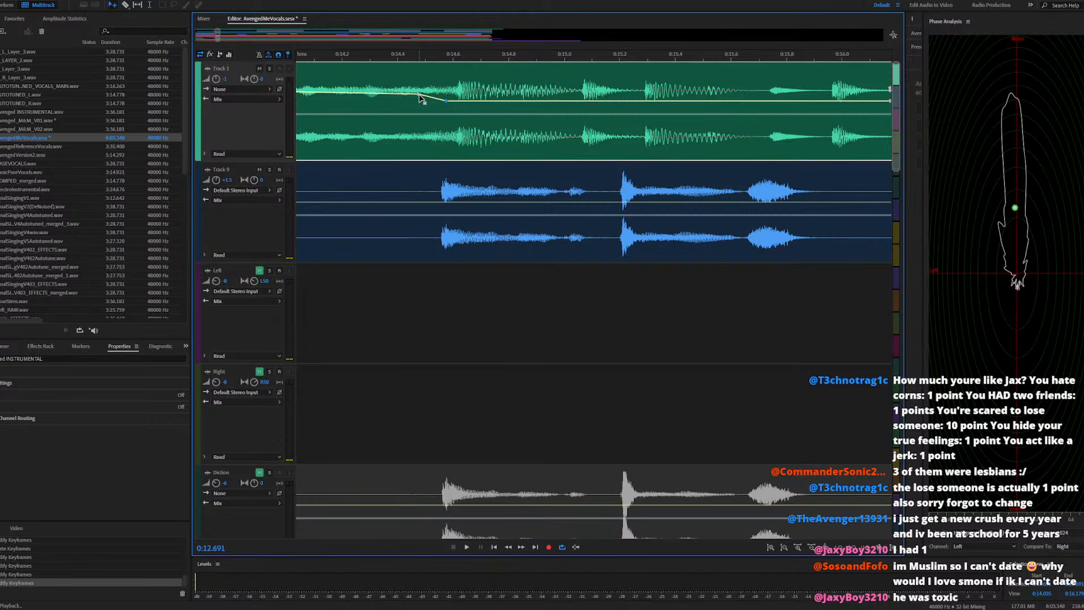
pyautogui.press('space')
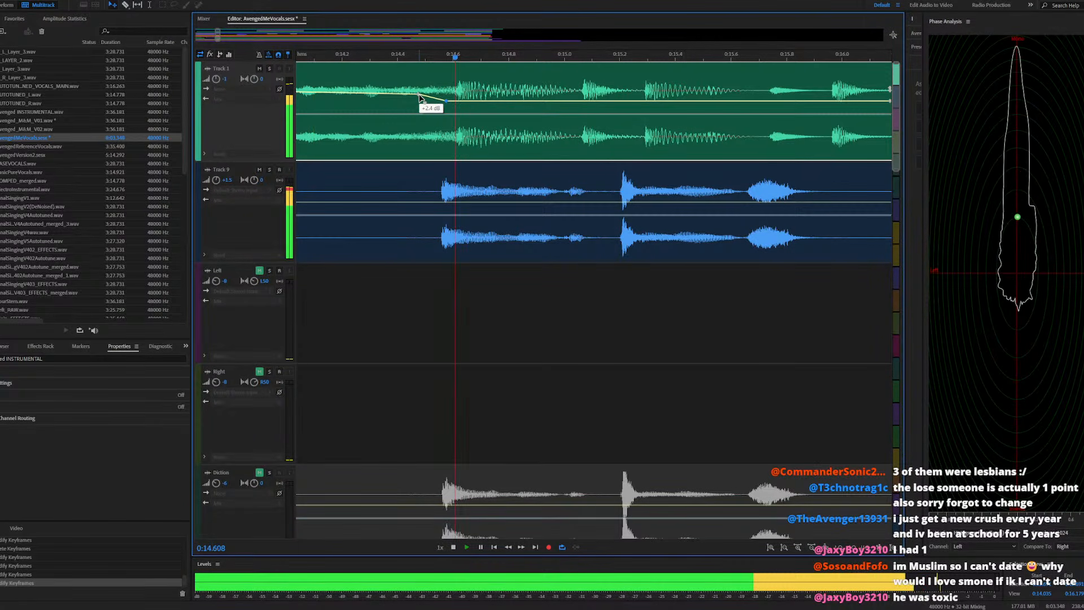
pyautogui.scroll(-3, 513, 121)
pyautogui.scroll(-10, 514, 122)
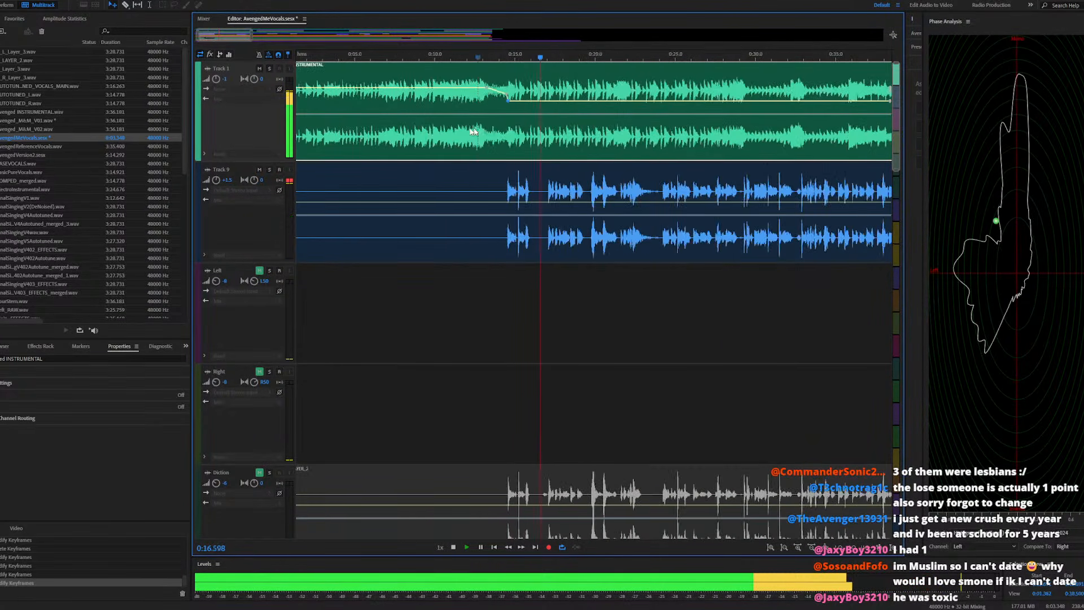
# Spot-check playback at later points in the session, through to the boosted instrumental outro around 3:28
pyautogui.click(511, 58)
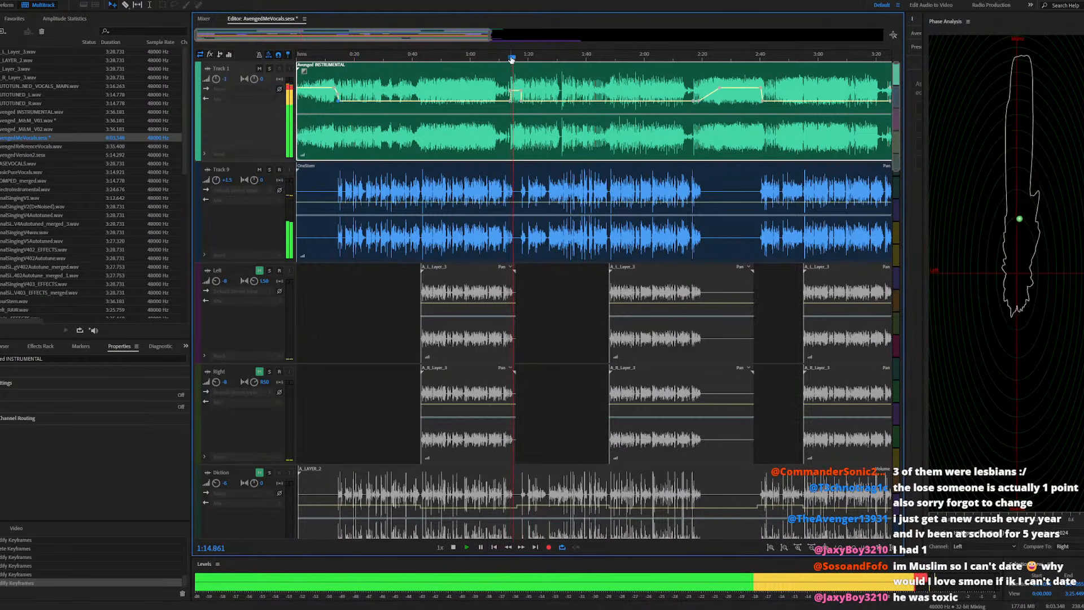
pyautogui.click(723, 59)
pyautogui.scroll(-2, 598, 109)
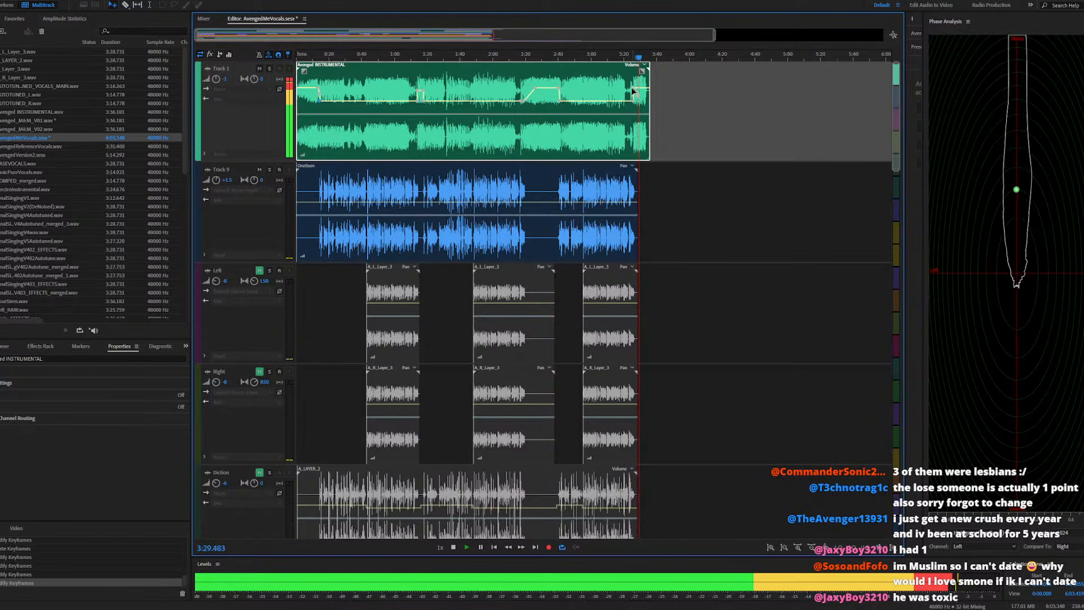
pyautogui.scroll(8, 635, 112)
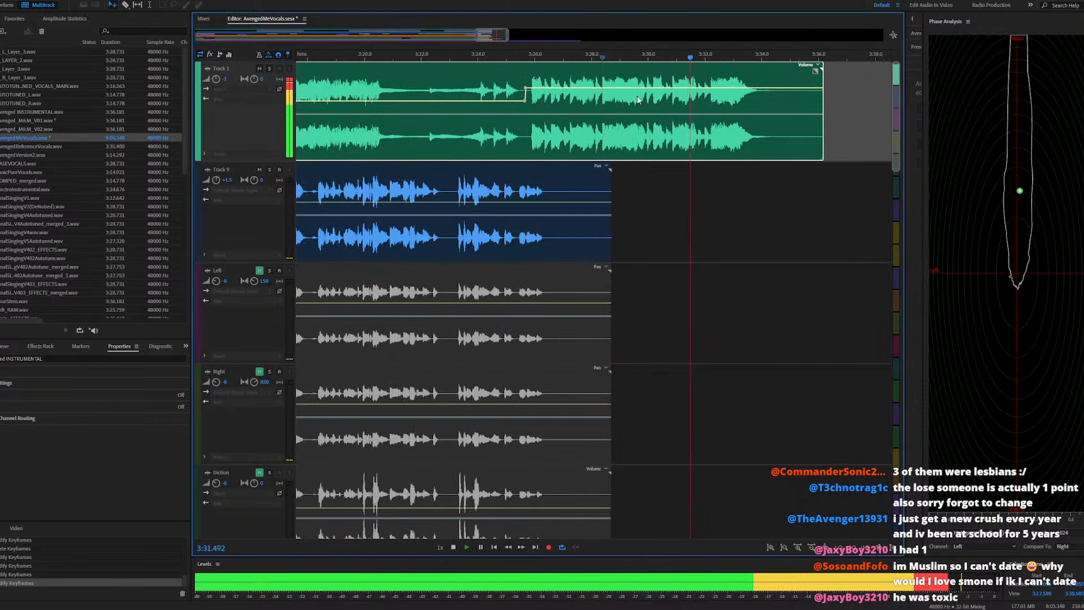
pyautogui.press('space')
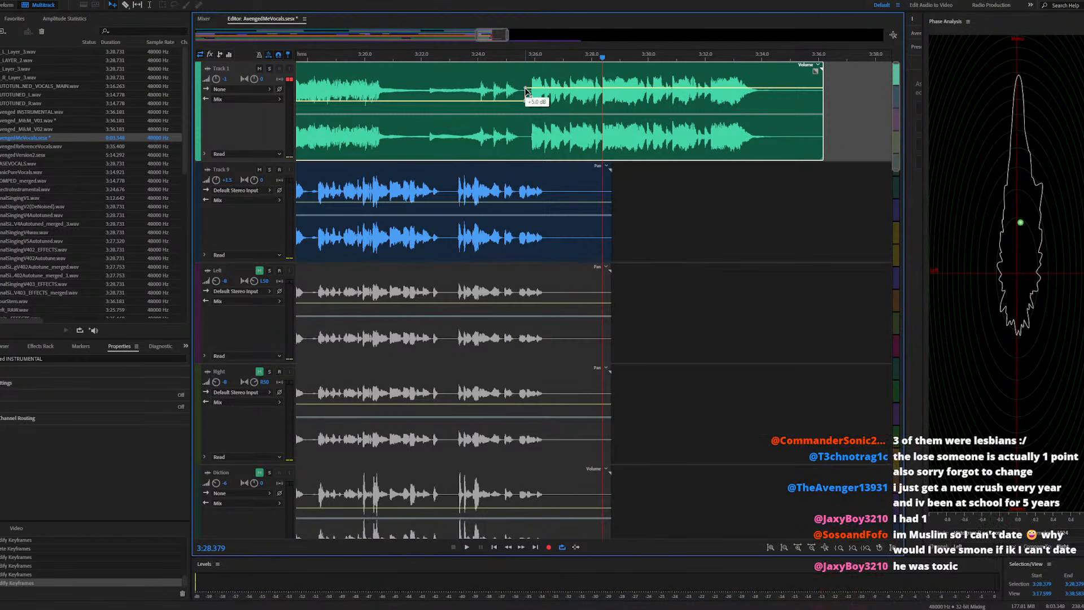
# Lower the instrumental's raised outro volume keyframe slightly, twice, playing the outro from 3:25.833 after each adjustment
pyautogui.moveTo(525, 90)
pyautogui.moveTo(525, 90); pyautogui.dragTo(525, 91)
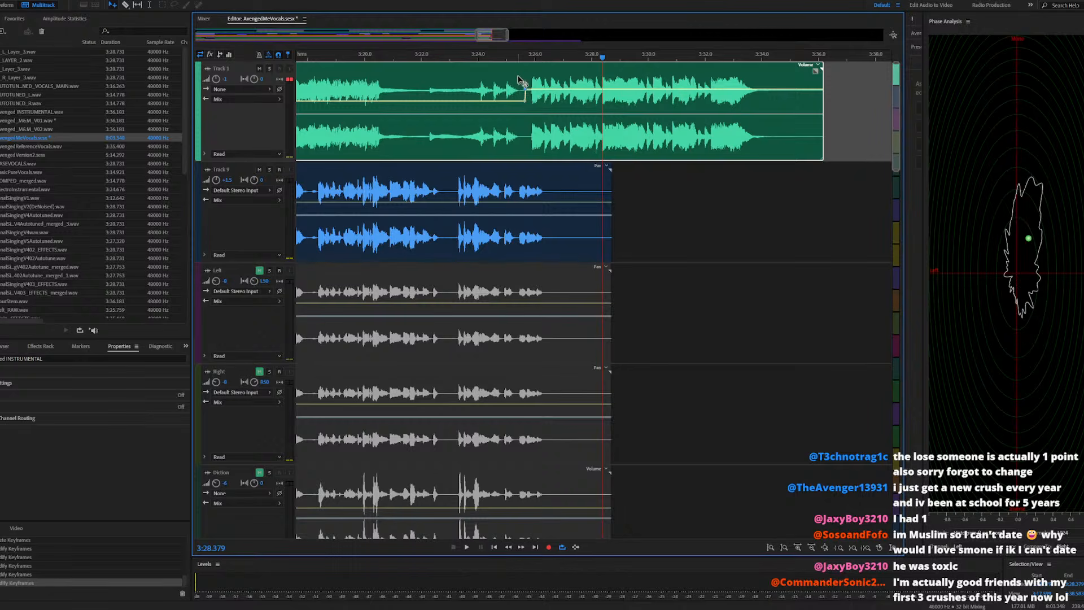
pyautogui.click(530, 57)
pyautogui.press('space')
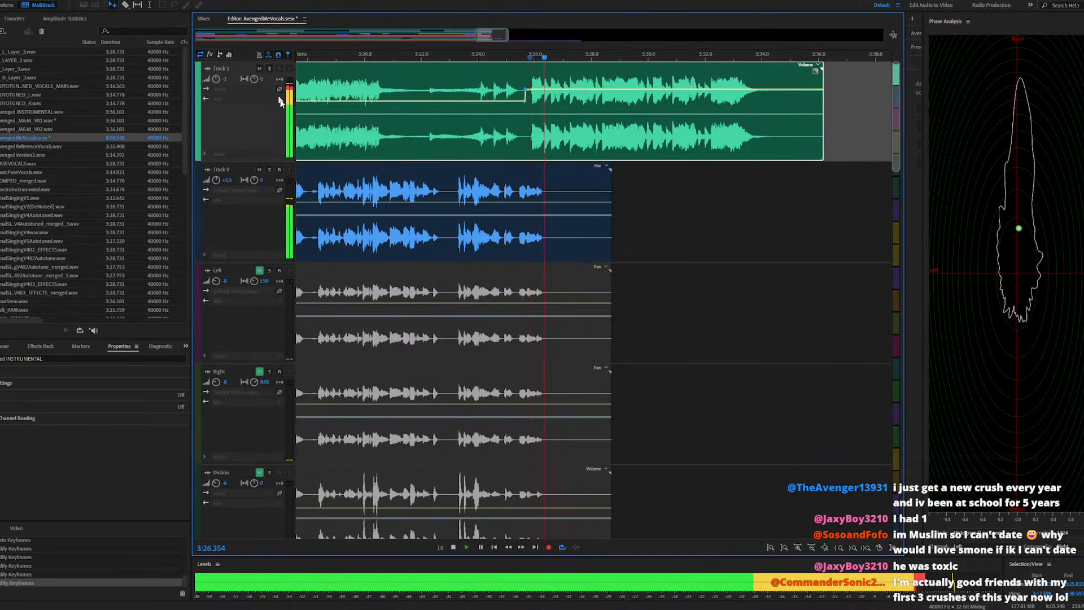
pyautogui.press('space')
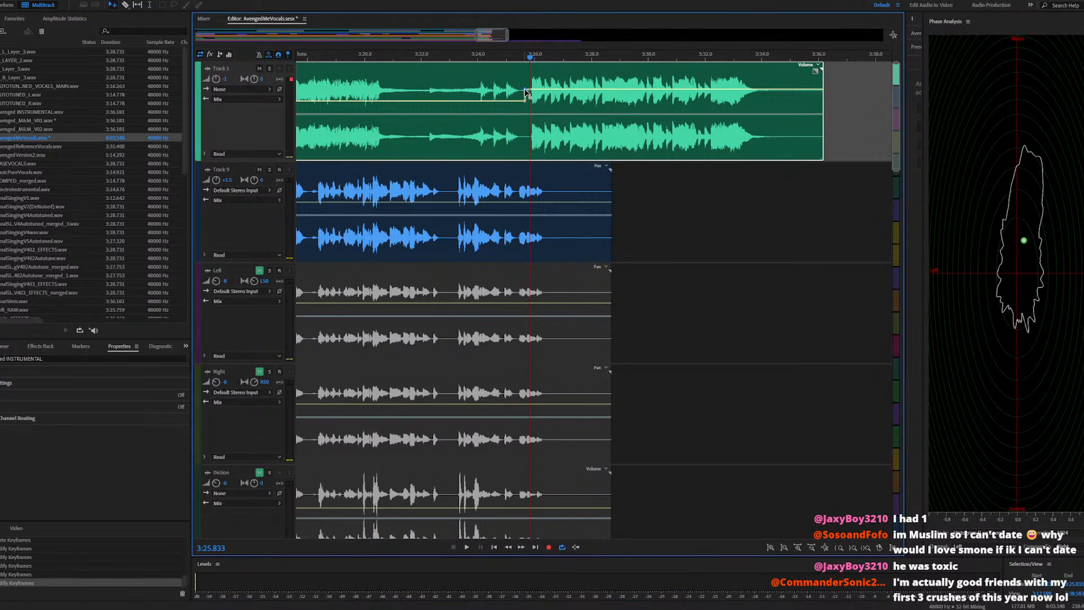
pyautogui.moveTo(526, 93); pyautogui.dragTo(527, 94)
pyautogui.press('space')
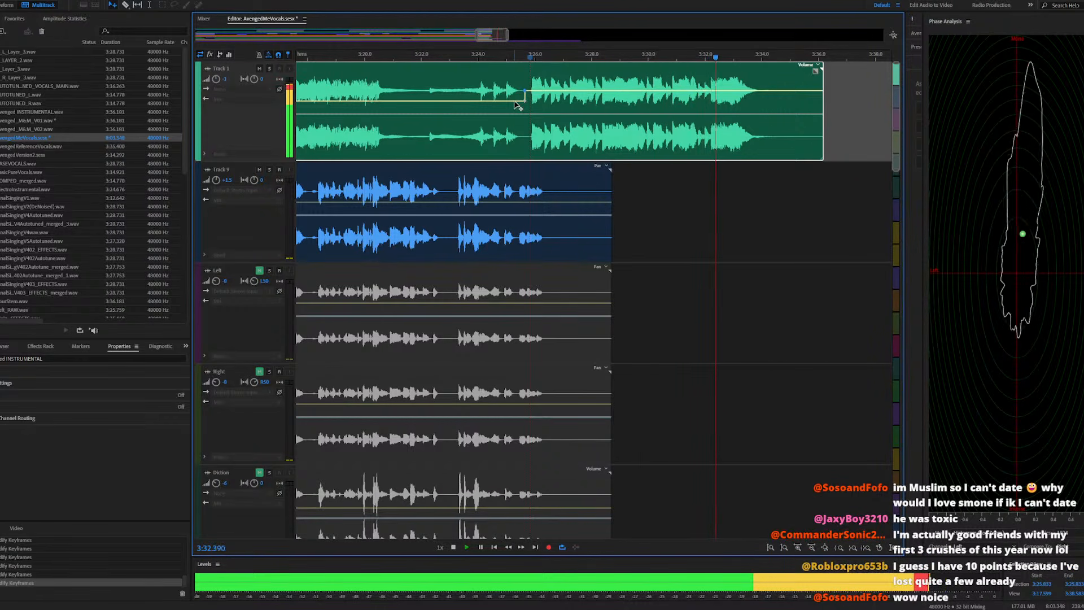
pyautogui.press('space')
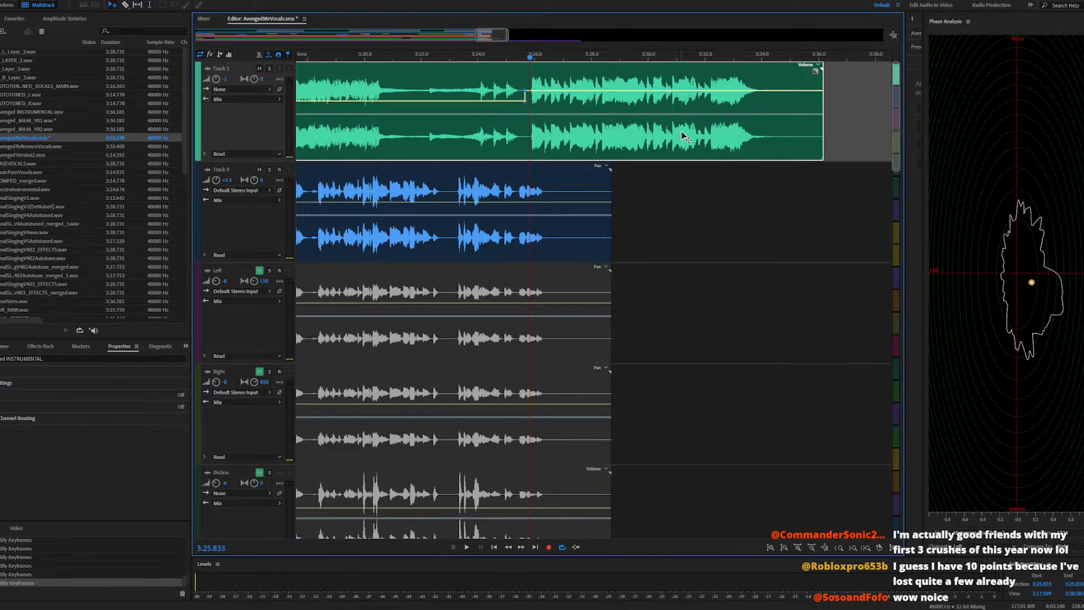
# Export the entire session as a multitrack mixdown to the 24-bit stereo file Avenged_M&M_V03.wav
pyautogui.scroll(-10, 685, 135)
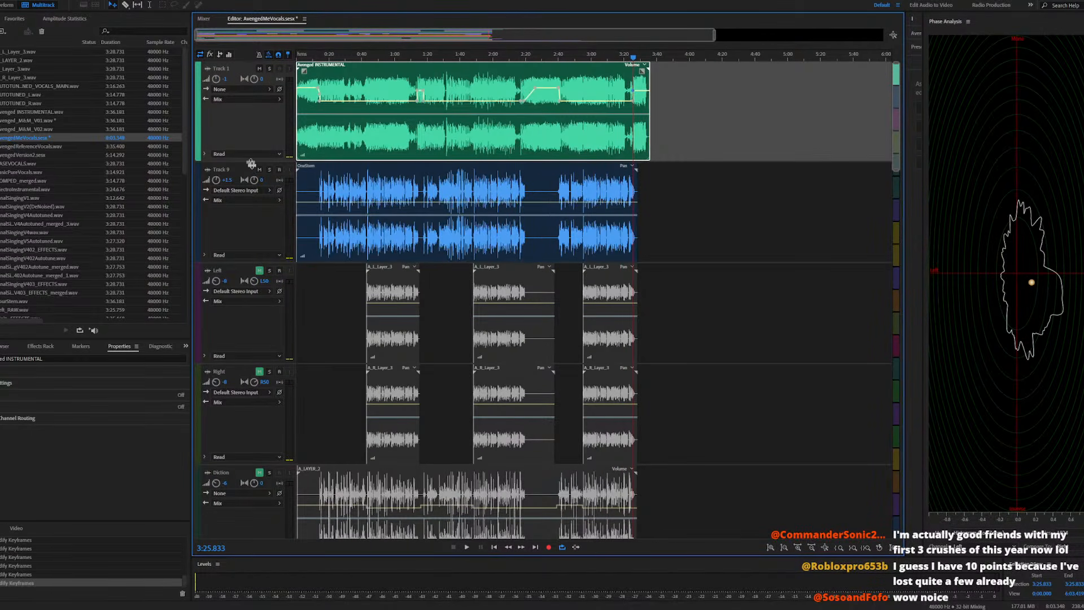
pyautogui.scroll(-5, 240, 180)
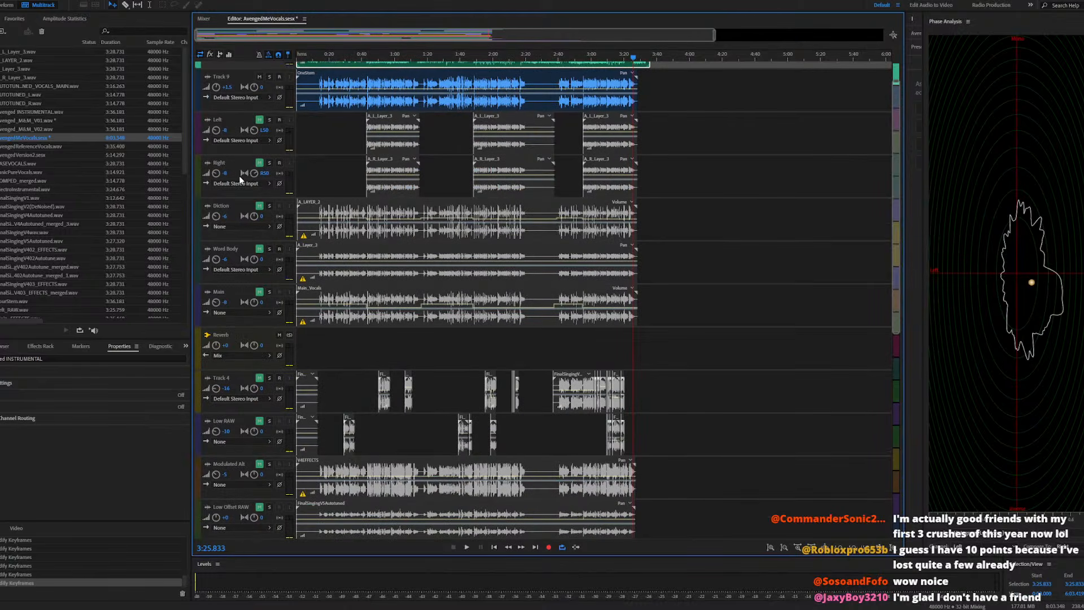
pyautogui.scroll(1, 367, 202)
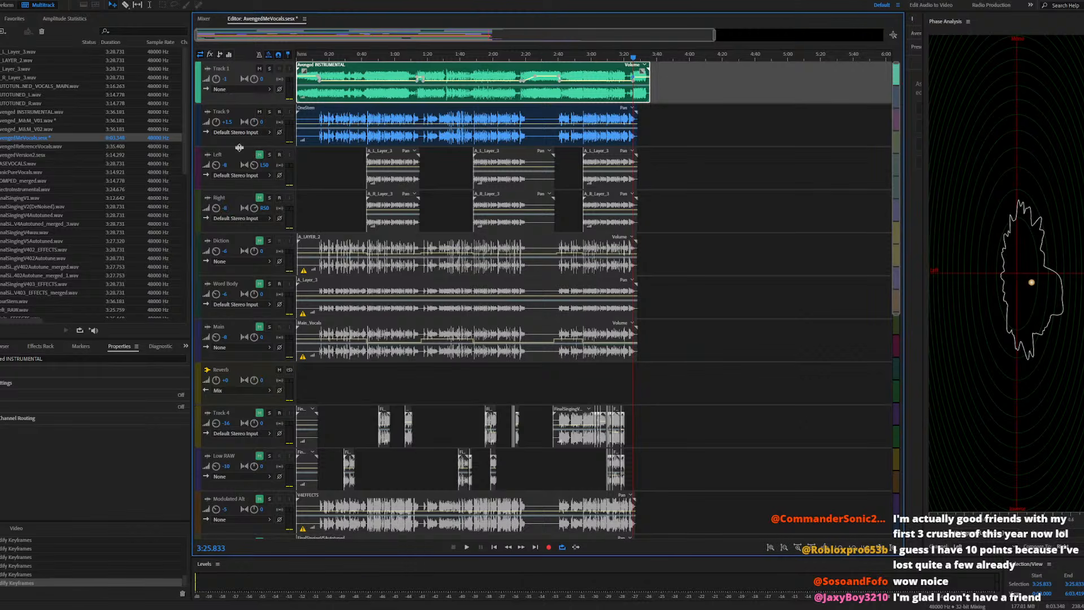
pyautogui.moveTo(239, 147); pyautogui.dragTo(243, 143)
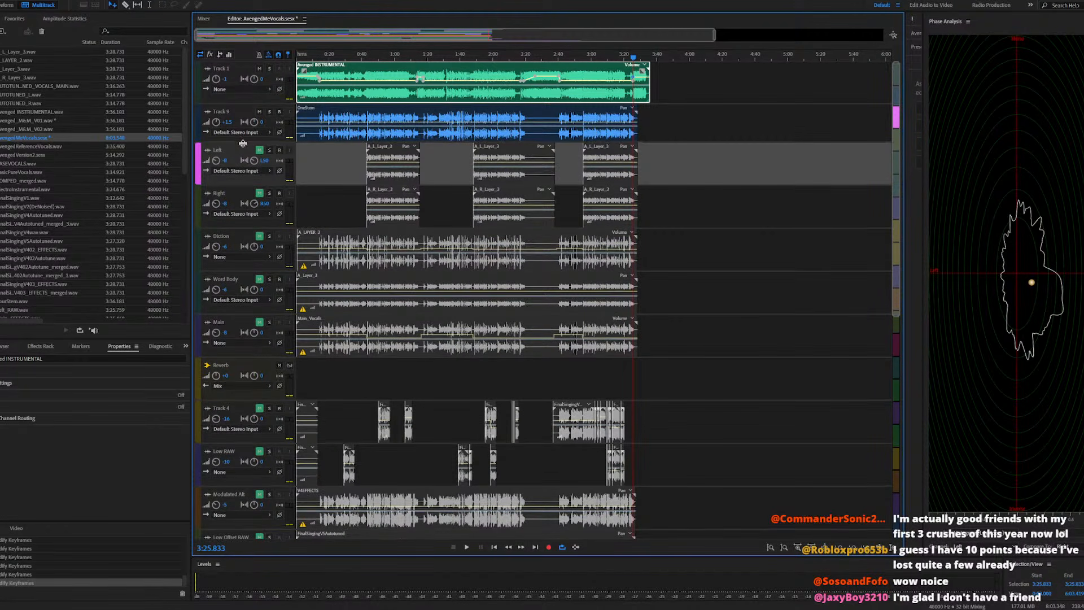
pyautogui.hotkey('alt', 'f')
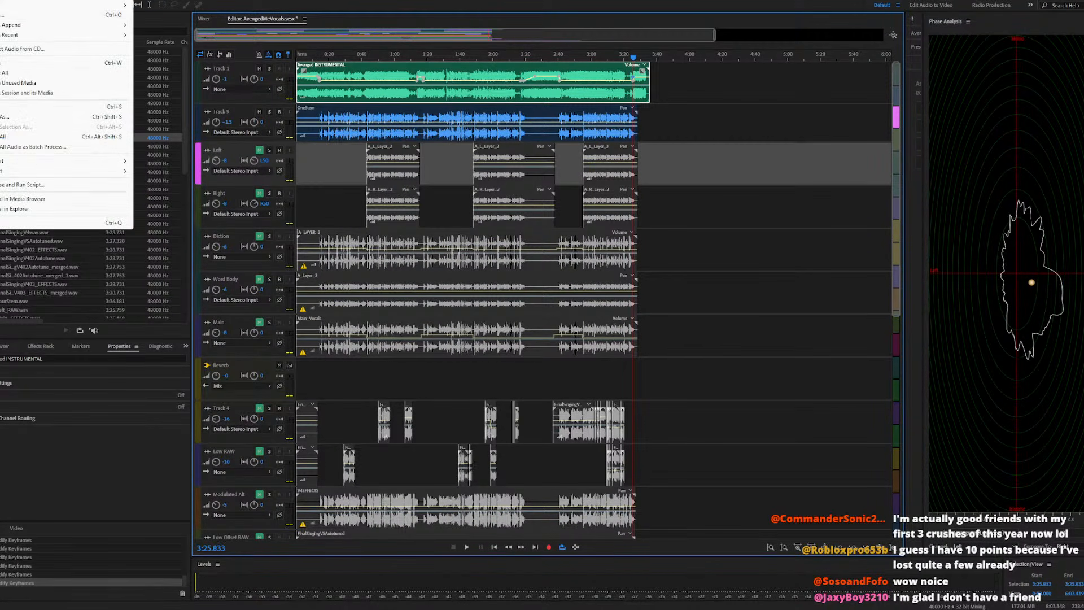
pyautogui.moveTo(62, 170)
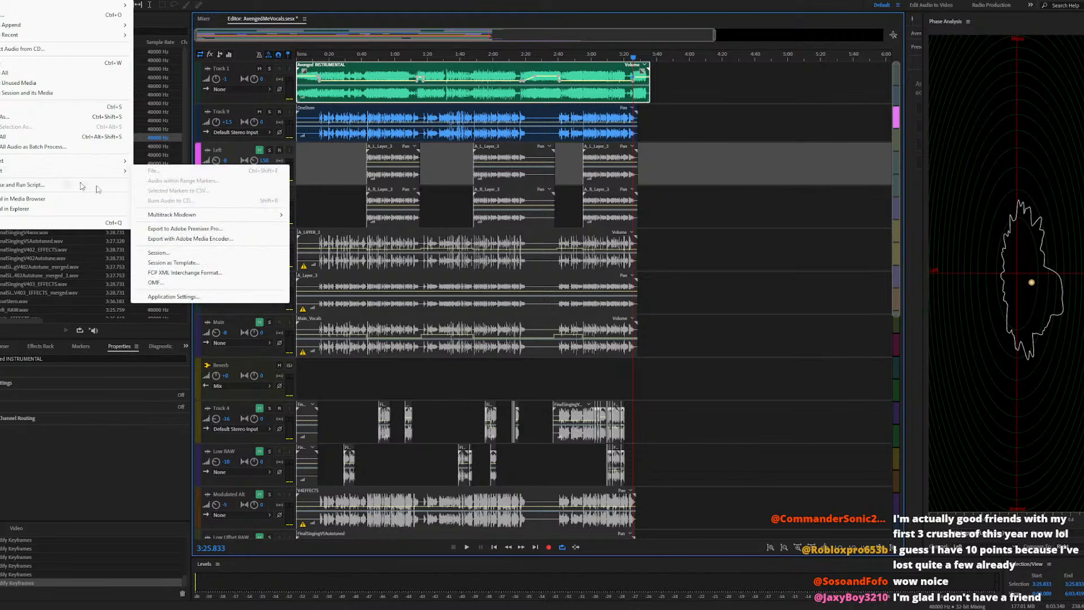
pyautogui.click(321, 225)
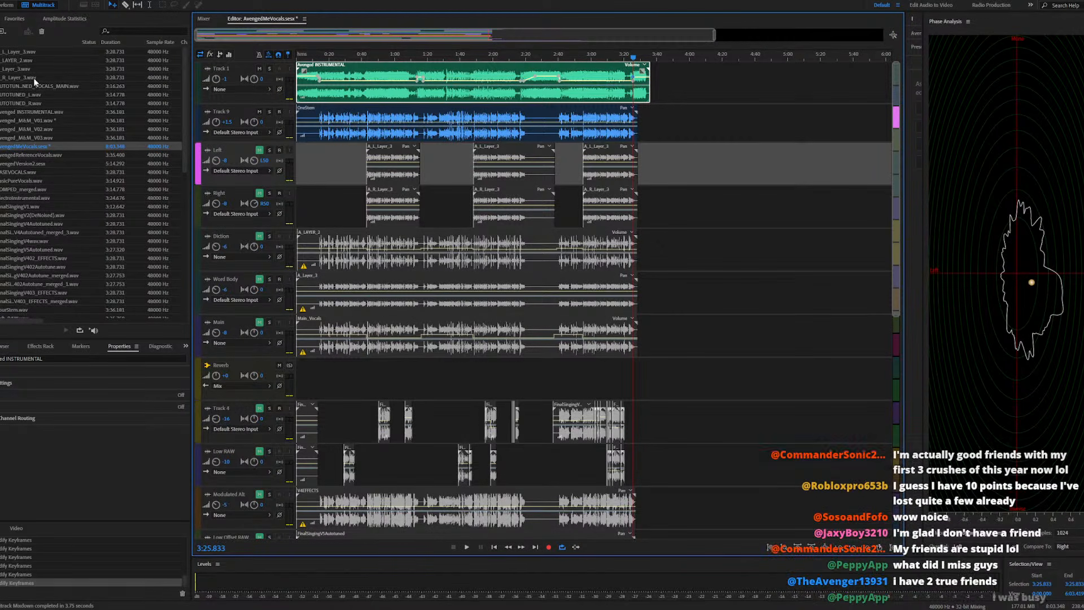
# Open the Avenged_M&M_V03.wav mixdown and scan its amplitude statistics, including peak levels, clipped samples and loudness
pyautogui.doubleClick(43, 139)
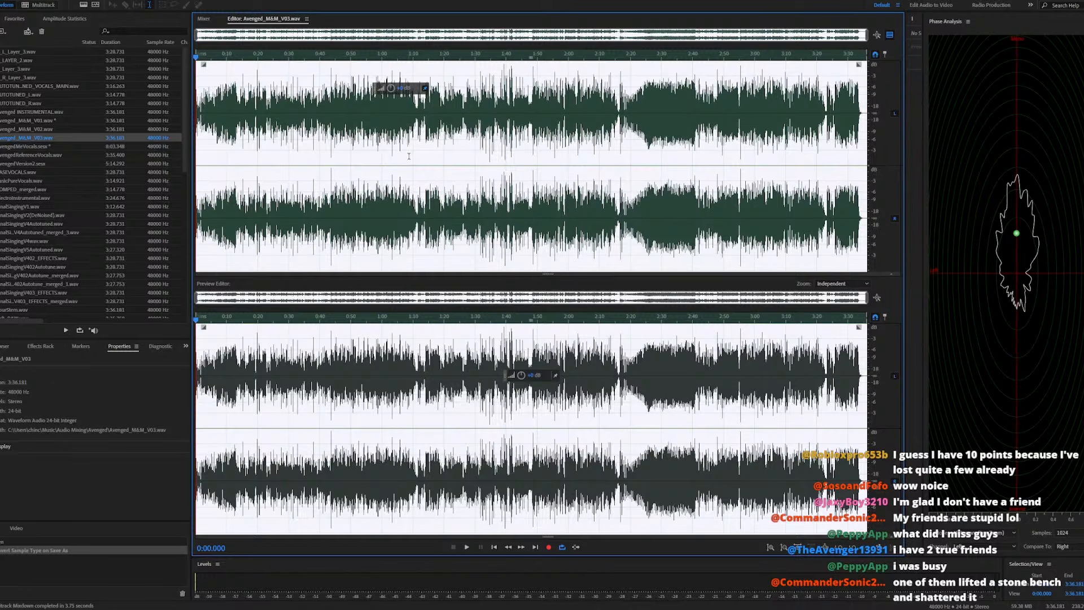
pyautogui.click(409, 156)
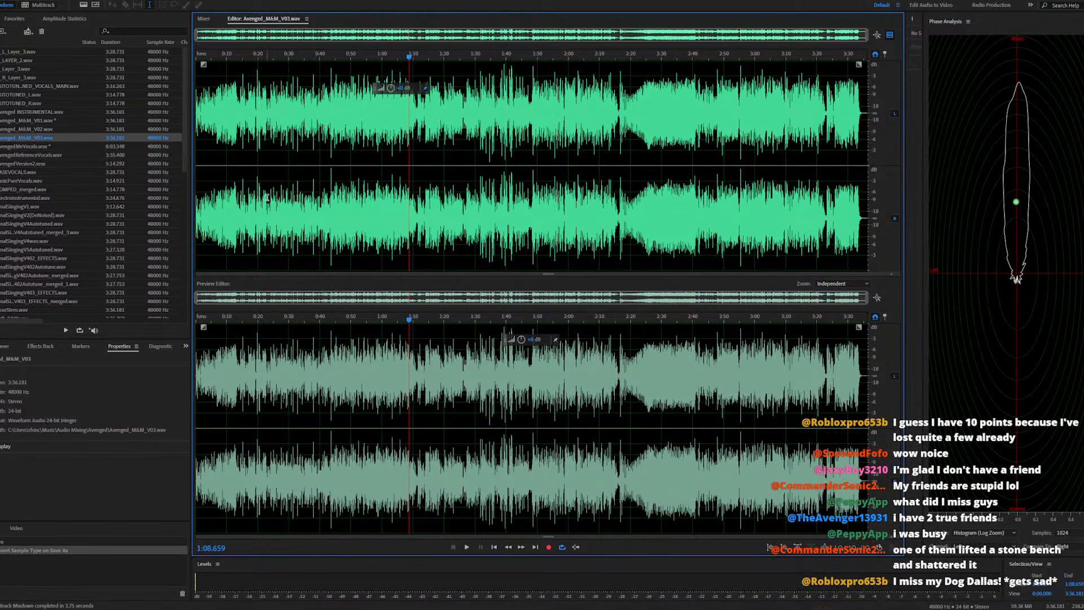
pyautogui.click(67, 18)
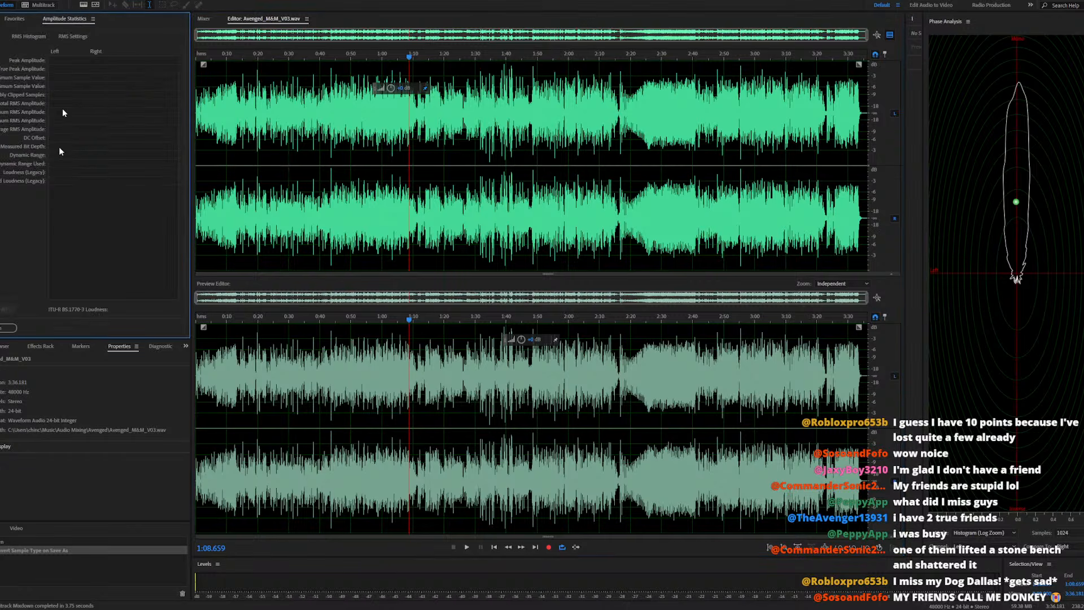
pyautogui.click(8, 330)
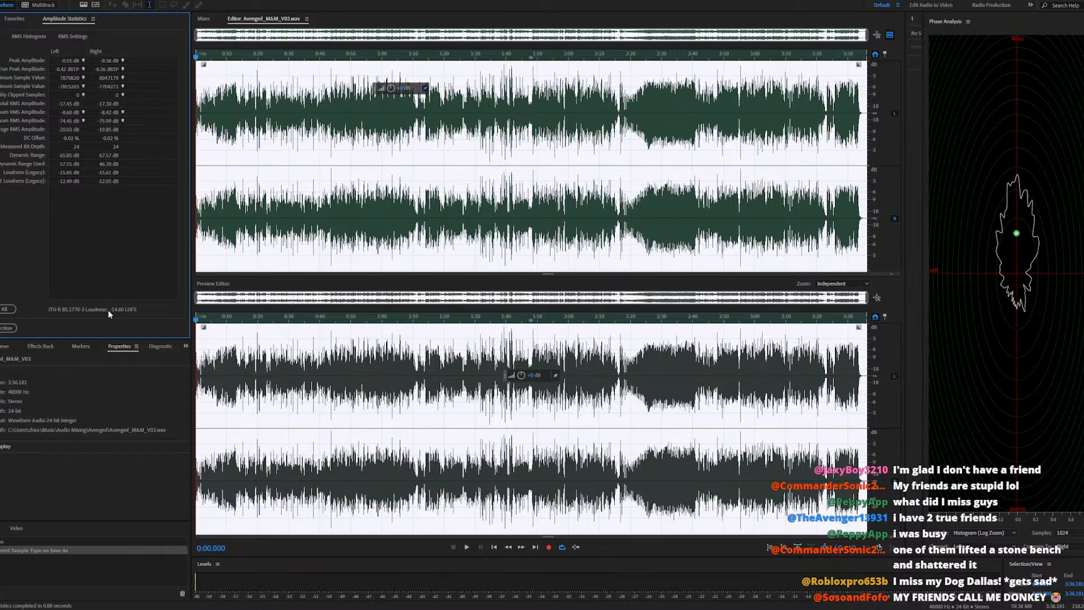
# Play the mixdown from the start and spot-check it at about 0:39, 1:05, 1:45, 2:14, 2:33 and 2:50
pyautogui.press('space')
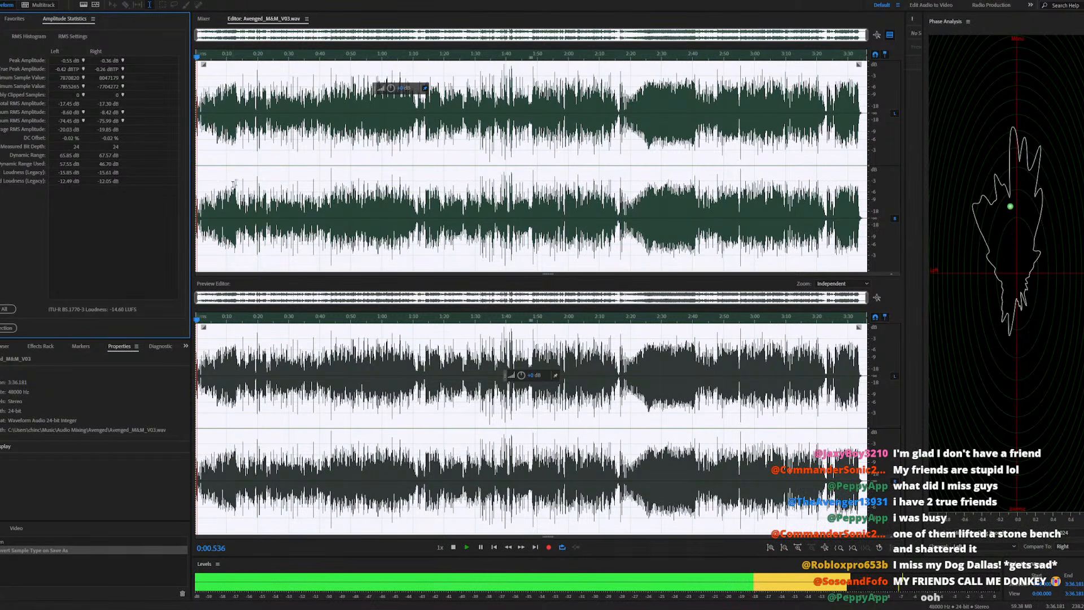
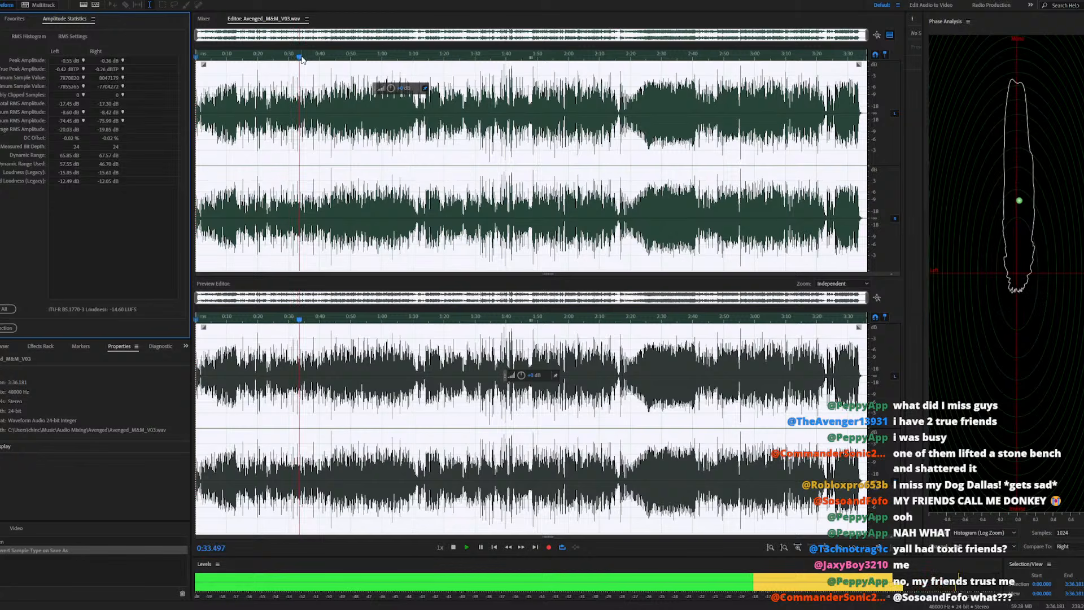
pyautogui.moveTo(299, 56); pyautogui.dragTo(319, 58)
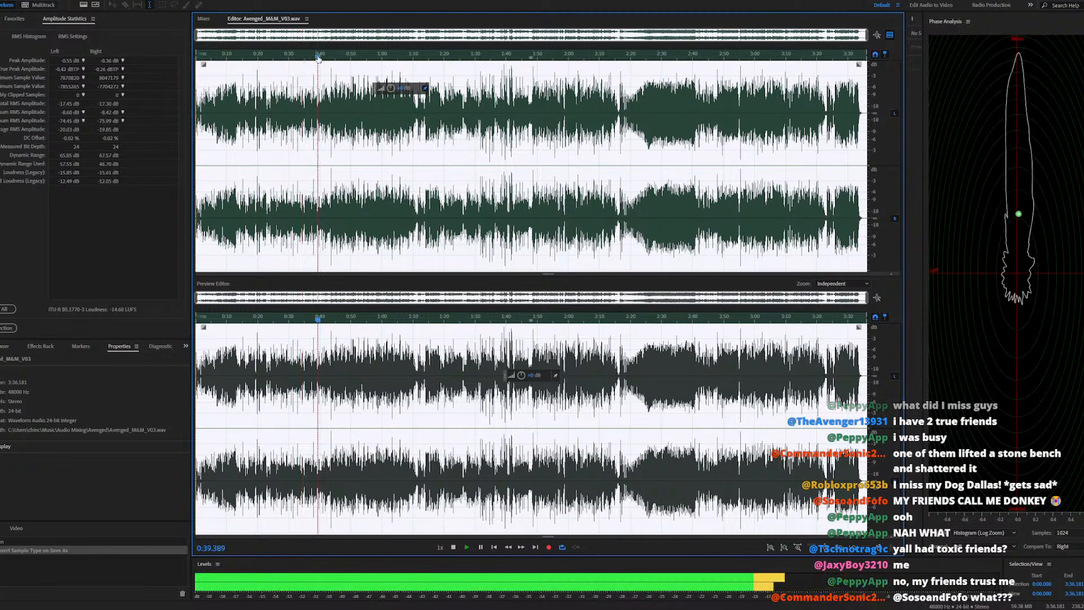
pyautogui.click(378, 58)
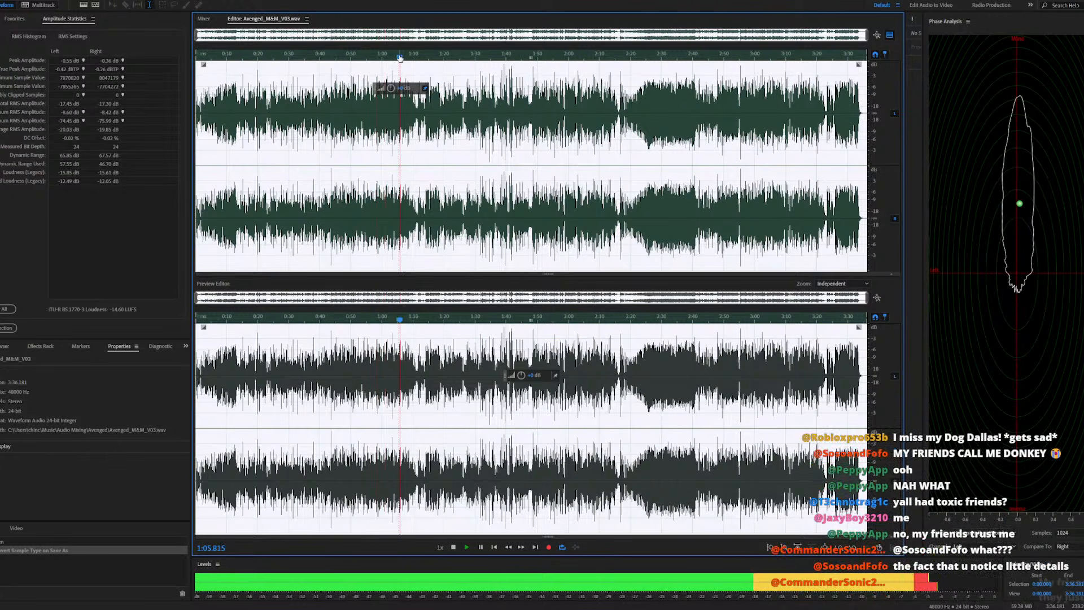
pyautogui.click(399, 59)
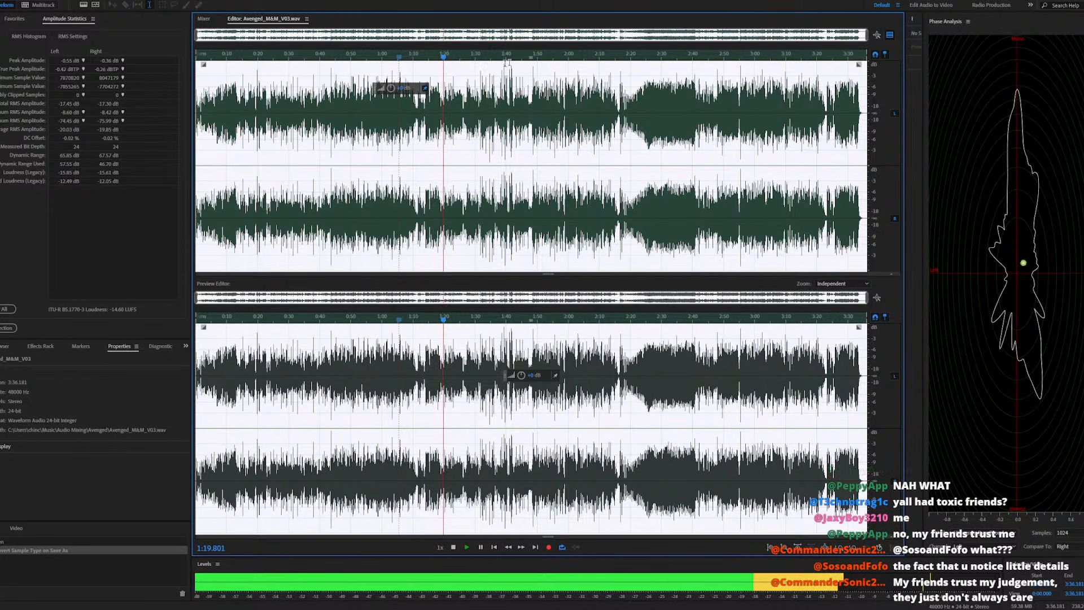
pyautogui.click(524, 57)
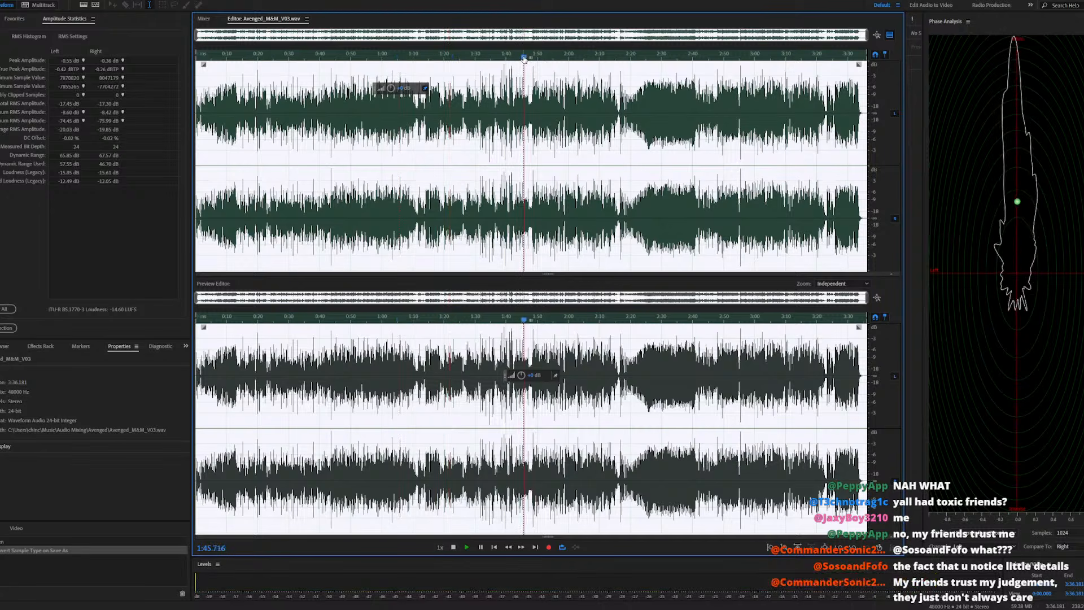
pyautogui.press('space')
pyautogui.click(612, 56)
pyautogui.press('space')
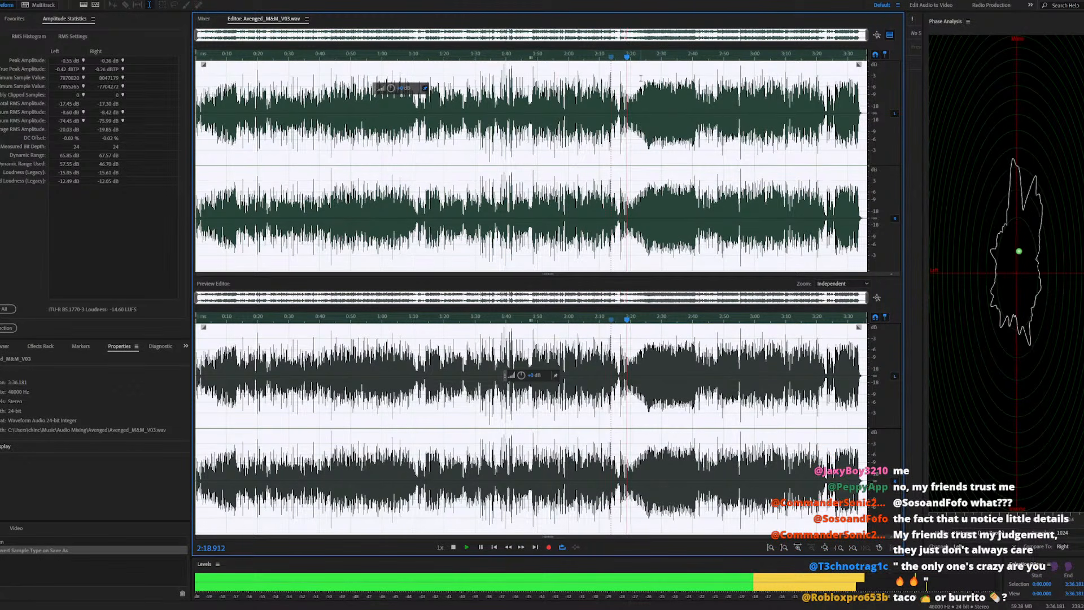
pyautogui.click(670, 56)
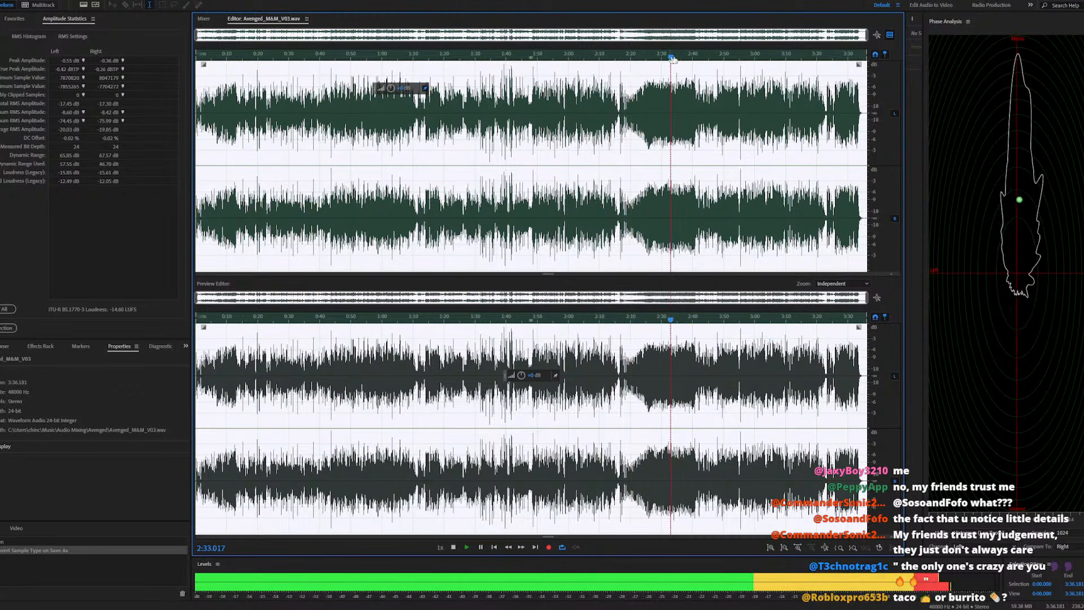
pyautogui.click(724, 57)
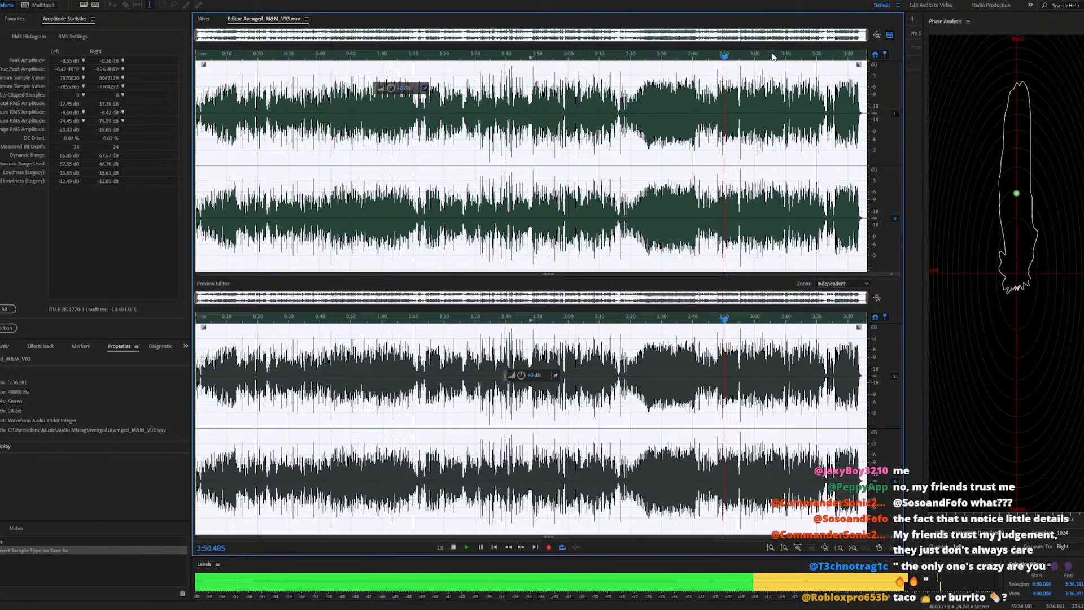
pyautogui.press('space')
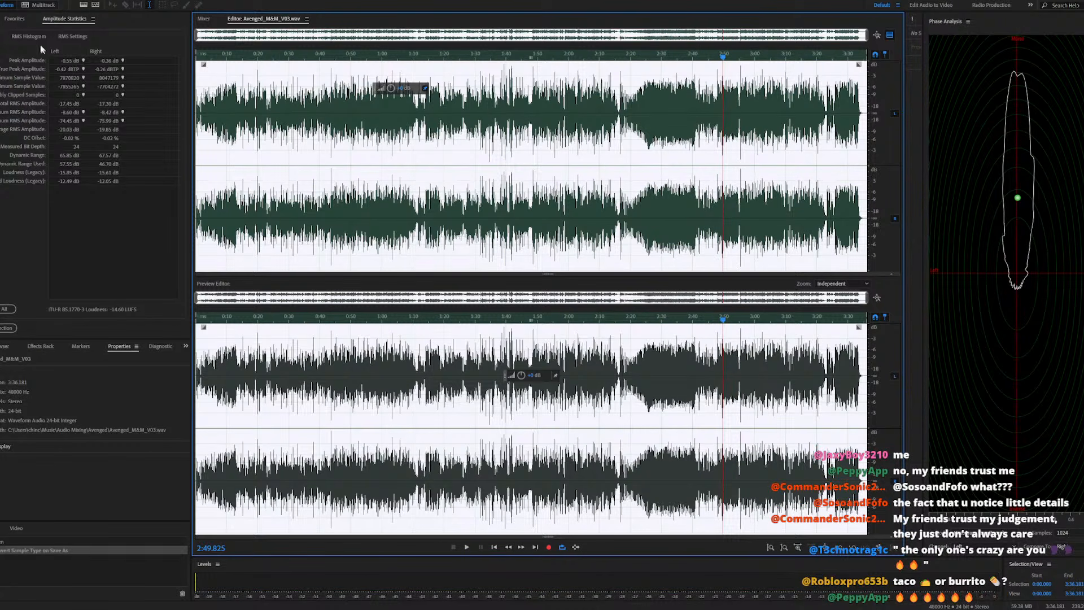
# Return to the AvengedMeVocals session and play the instrumental's intro at about 0:12, where the vocals enter
pyautogui.click(1, 18)
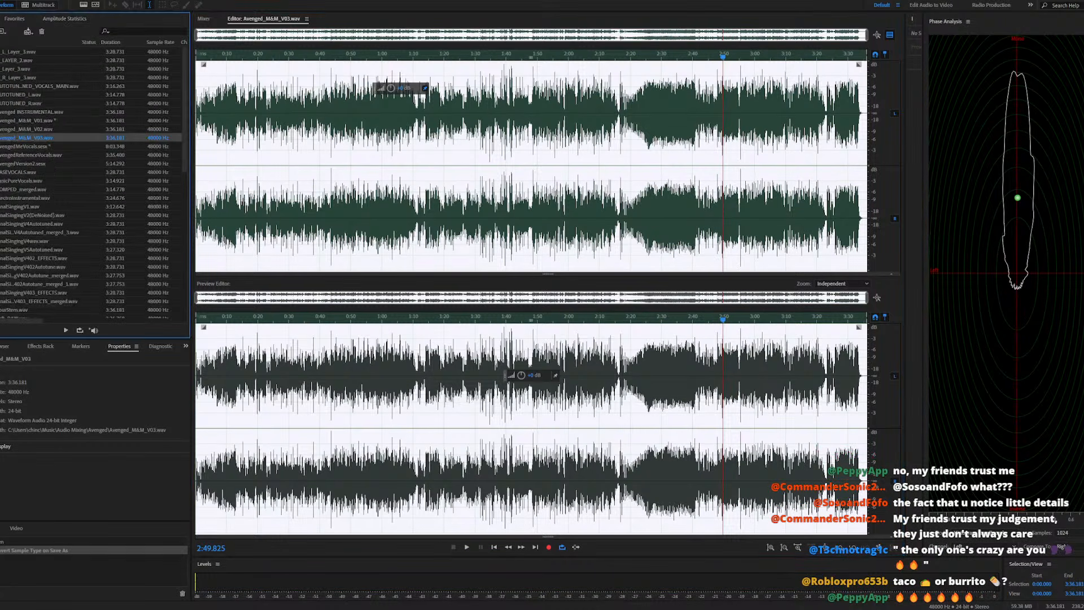
pyautogui.doubleClick(36, 145)
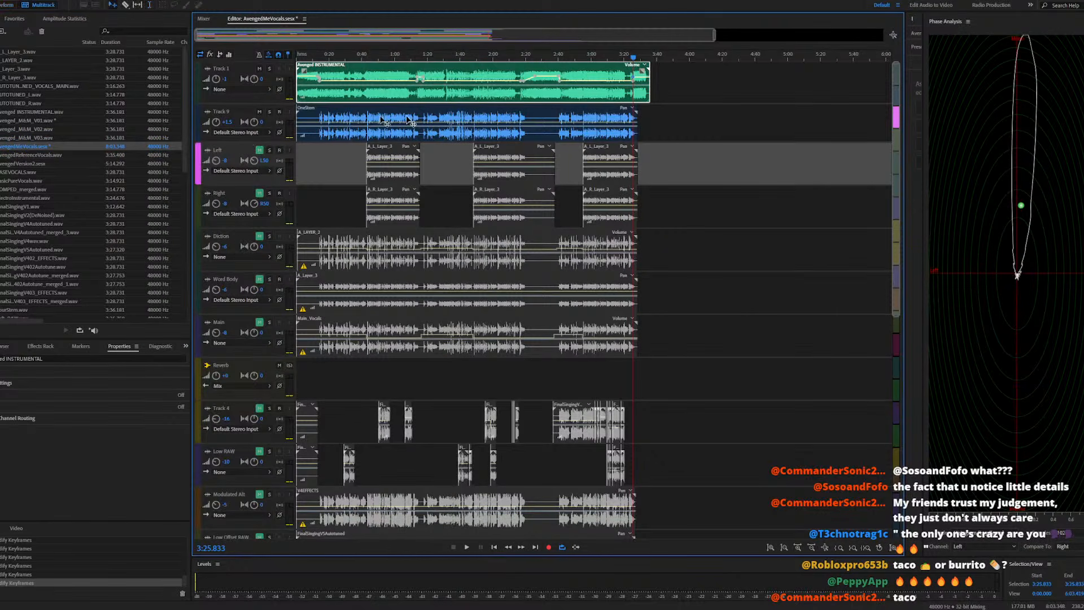
pyautogui.click(655, 88)
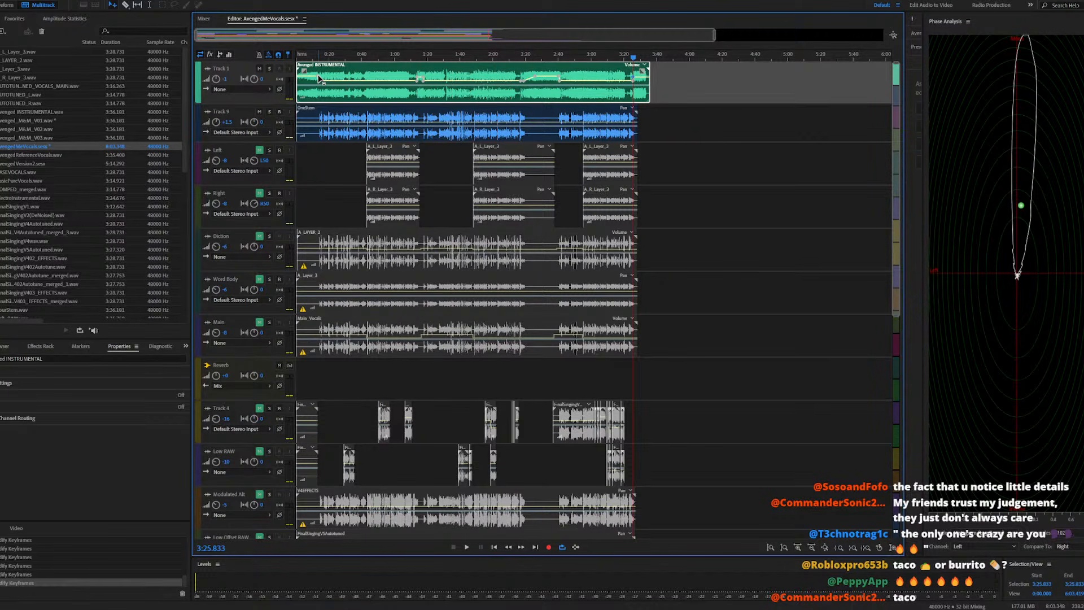
pyautogui.scroll(5, 318, 79)
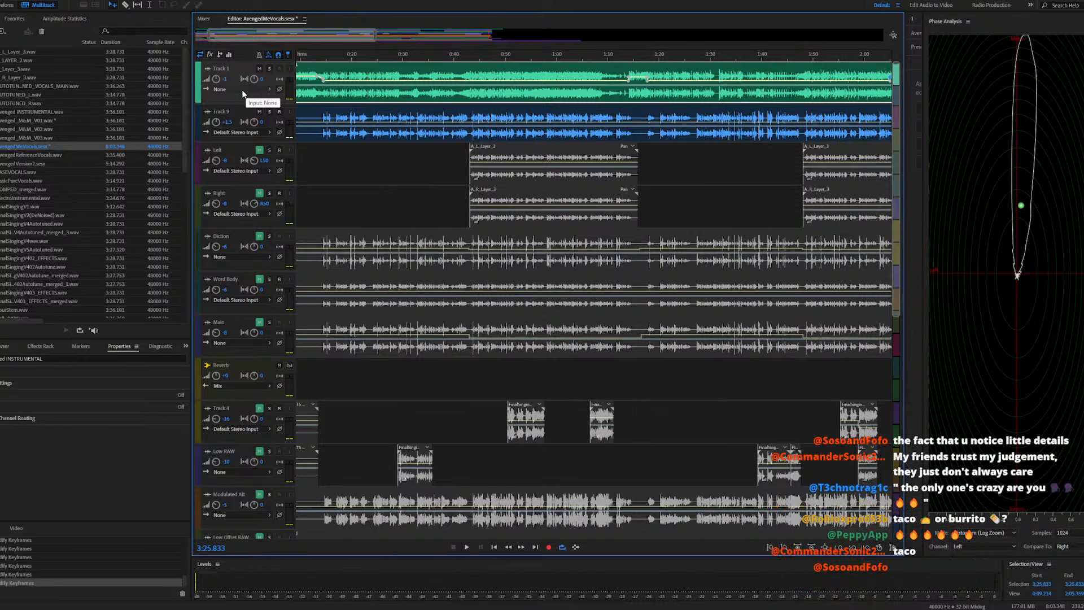
pyautogui.scroll(4, 243, 94)
pyautogui.scroll(4, 243, 95)
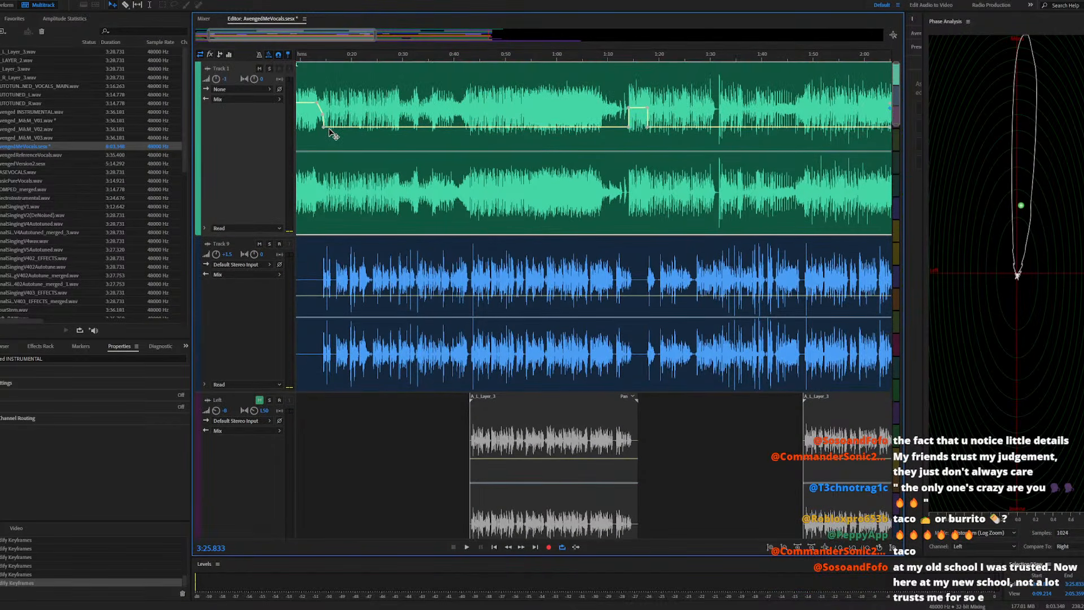
pyautogui.moveTo(320, 38); pyautogui.dragTo(262, 37)
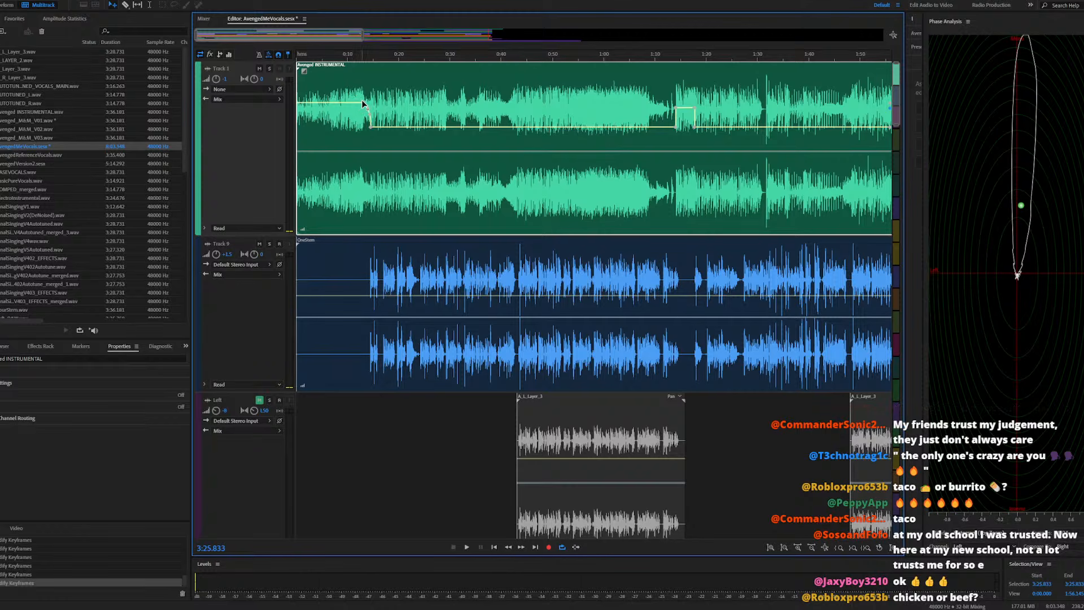
pyautogui.click(369, 116)
pyautogui.press('space')
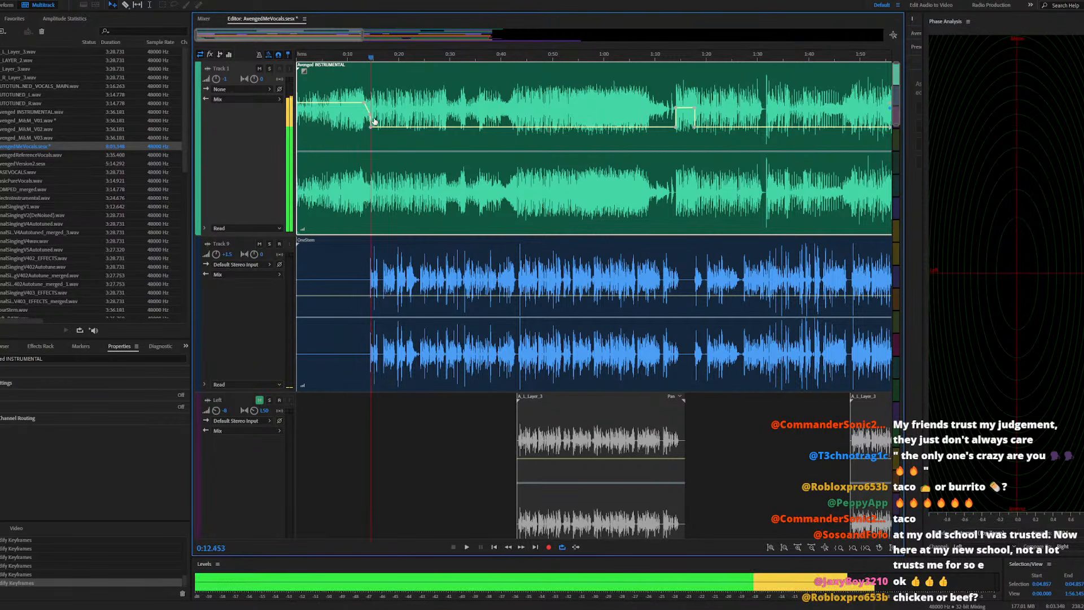
pyautogui.click(361, 117)
pyautogui.press('space')
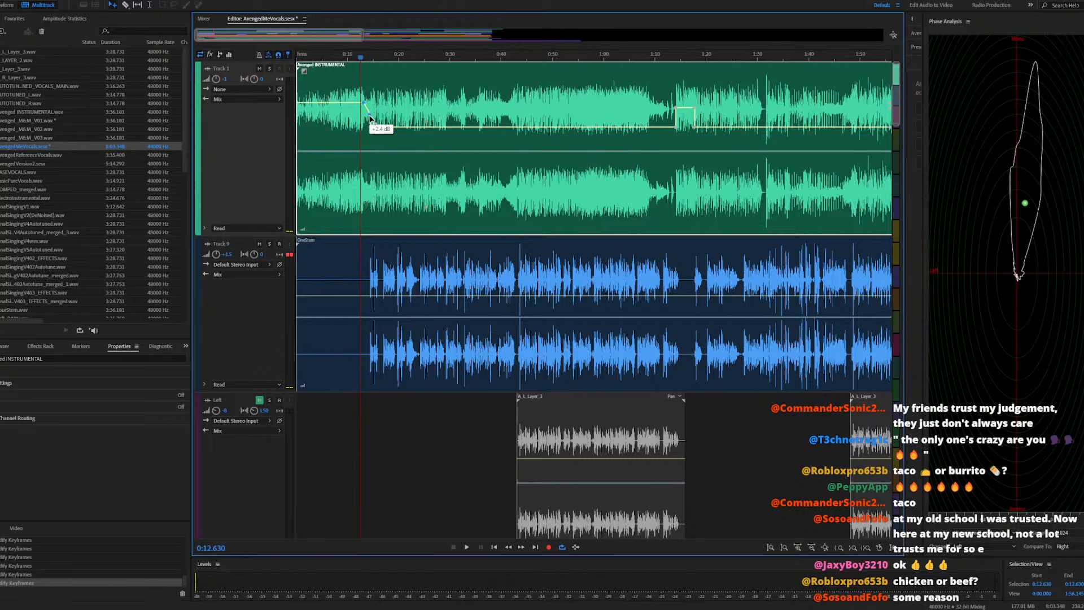
# Lower the instrumental's raised intro volume keyframe to about +3.8 dB and play the vocal entrance from 0:12.630
pyautogui.moveTo(370, 118); pyautogui.dragTo(372, 120)
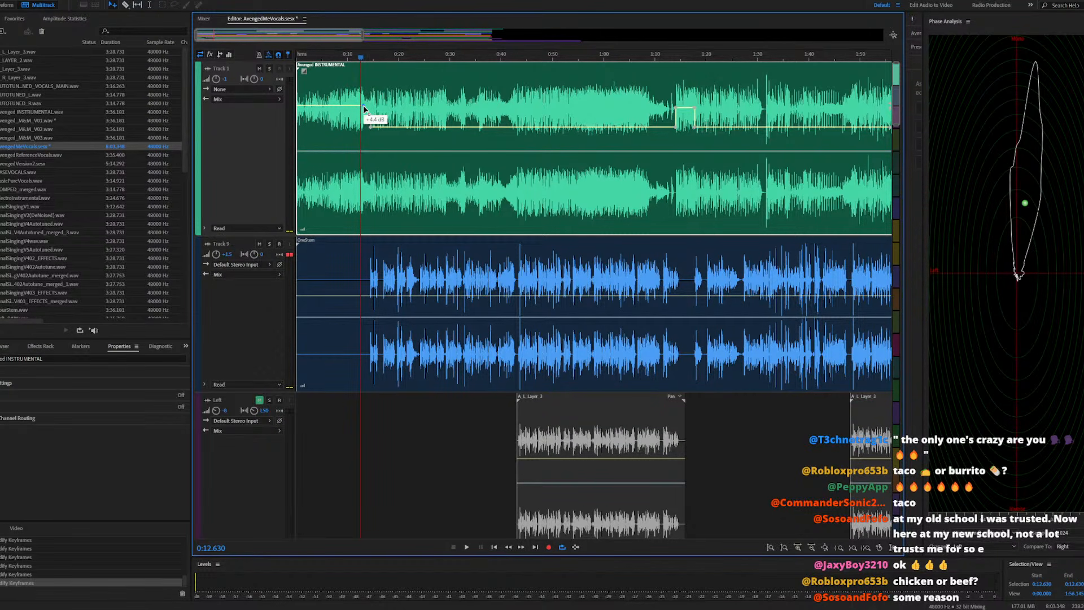
pyautogui.moveTo(363, 106); pyautogui.dragTo(364, 108)
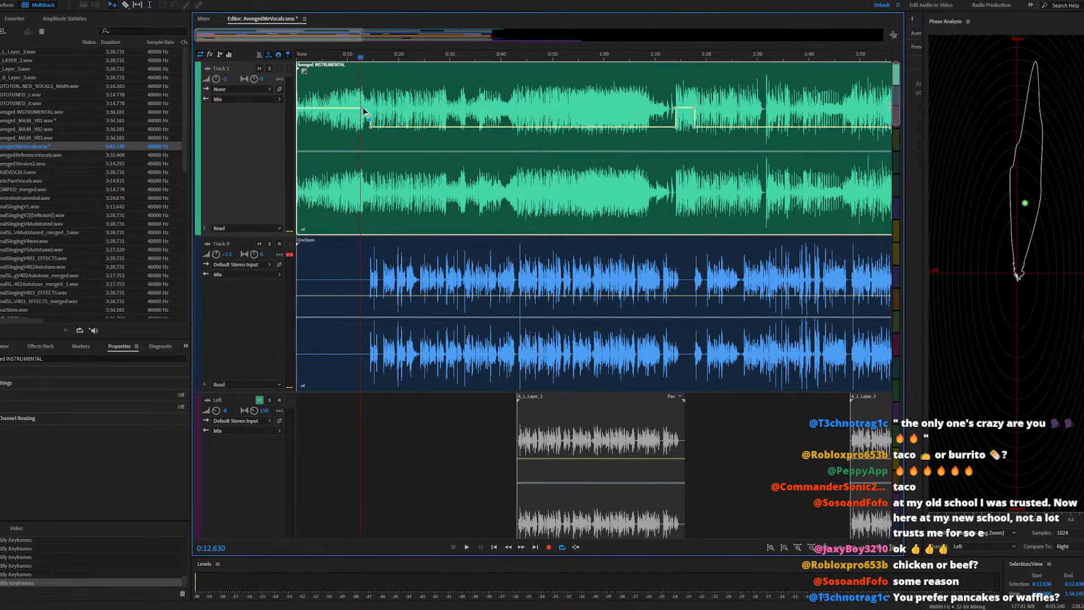
pyautogui.press('space')
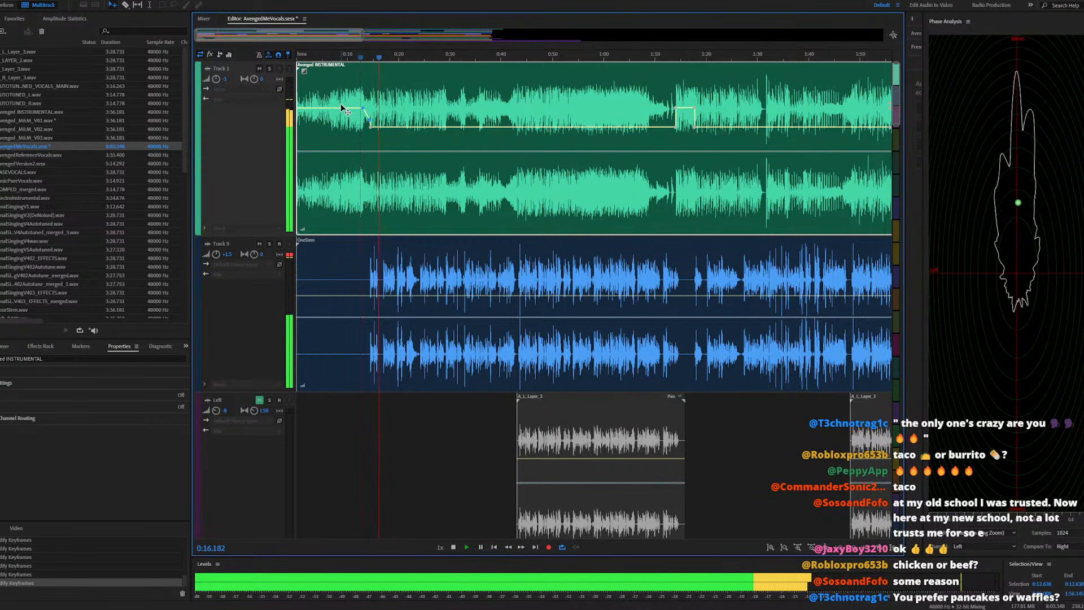
pyautogui.press('space')
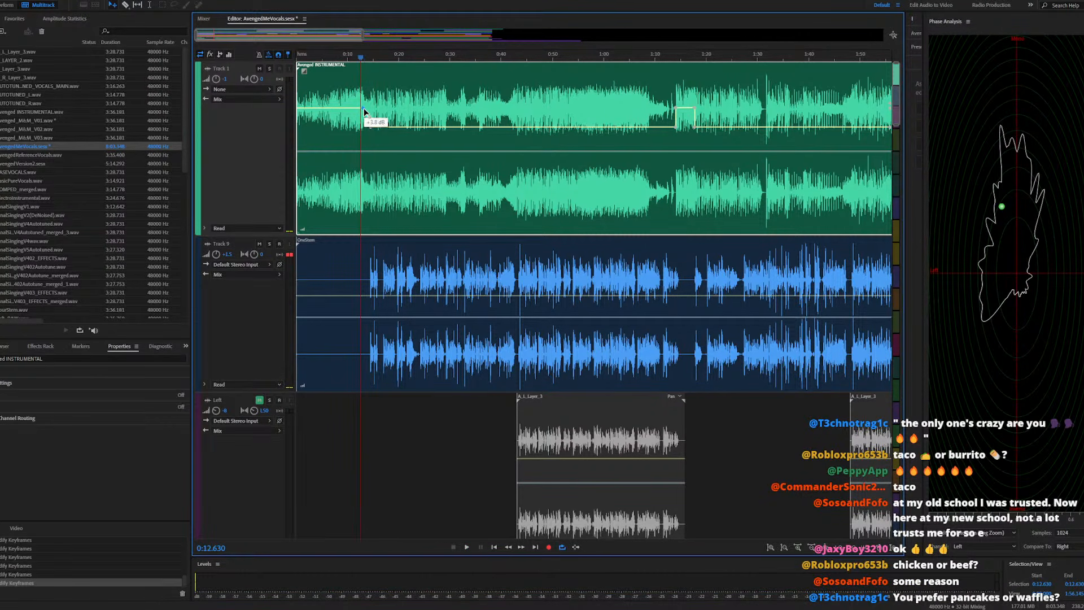
pyautogui.scroll(-5, 364, 107)
pyautogui.scroll(3, 387, 106)
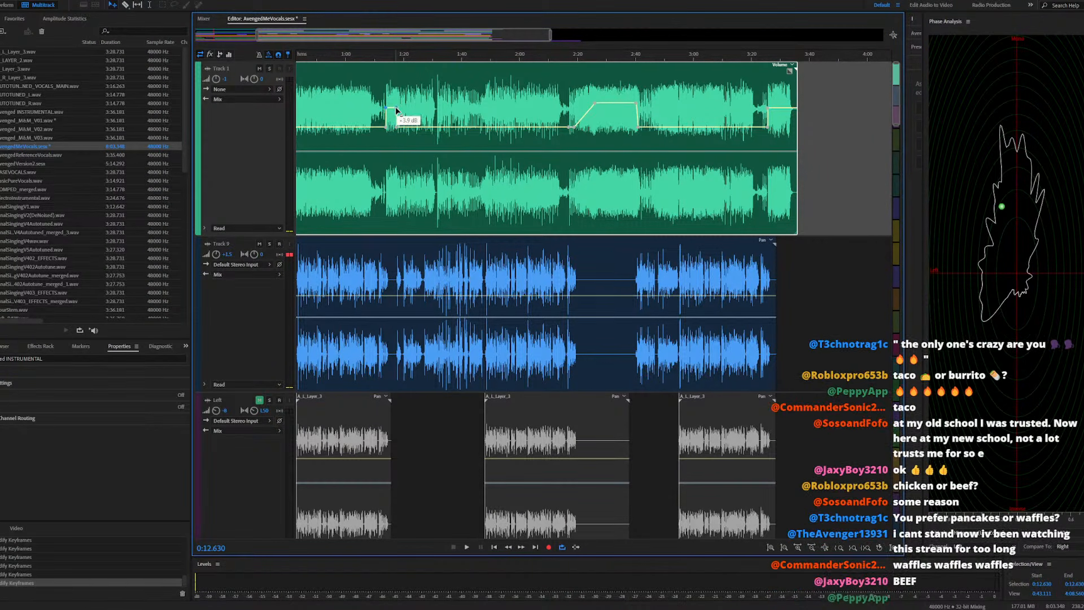
pyautogui.moveTo(397, 108); pyautogui.dragTo(395, 109)
pyautogui.hotkey('ctrl', 'z')
pyautogui.click(396, 108)
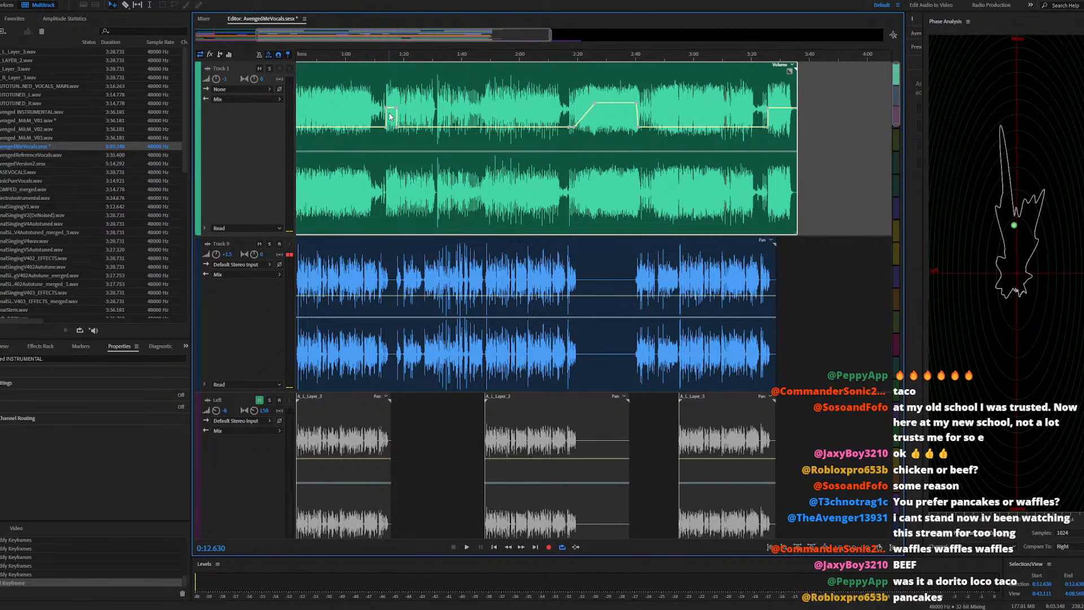
pyautogui.hotkey('ctrl', 'z')
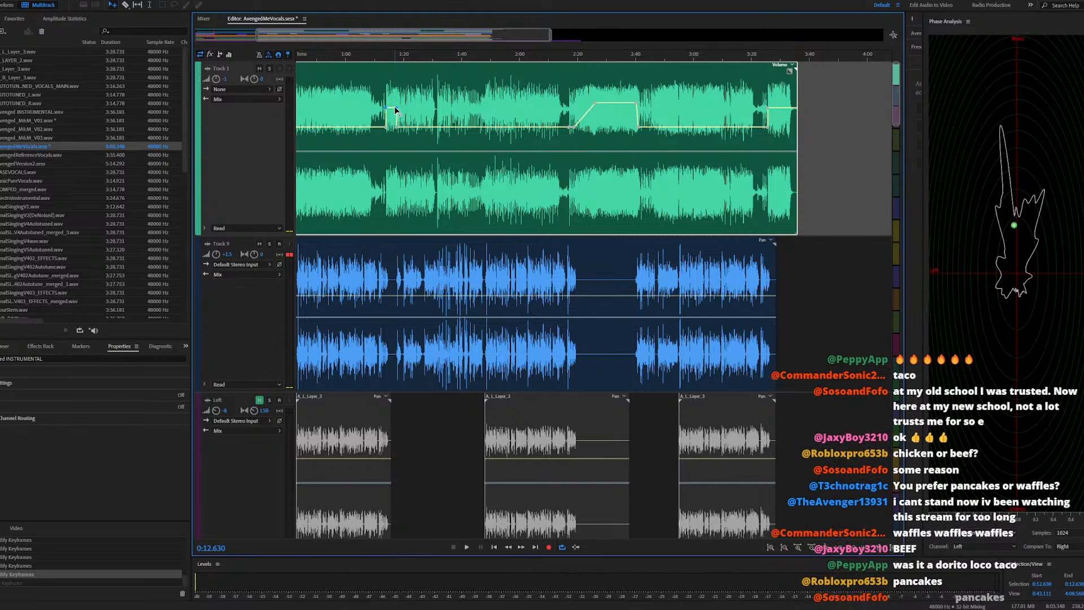
# Lower the instrumental's raised volume keyframes between 1:14 and 1:18 to about +2.9 dB and play the passage from 1:11.773
pyautogui.moveTo(396, 107); pyautogui.dragTo(396, 110)
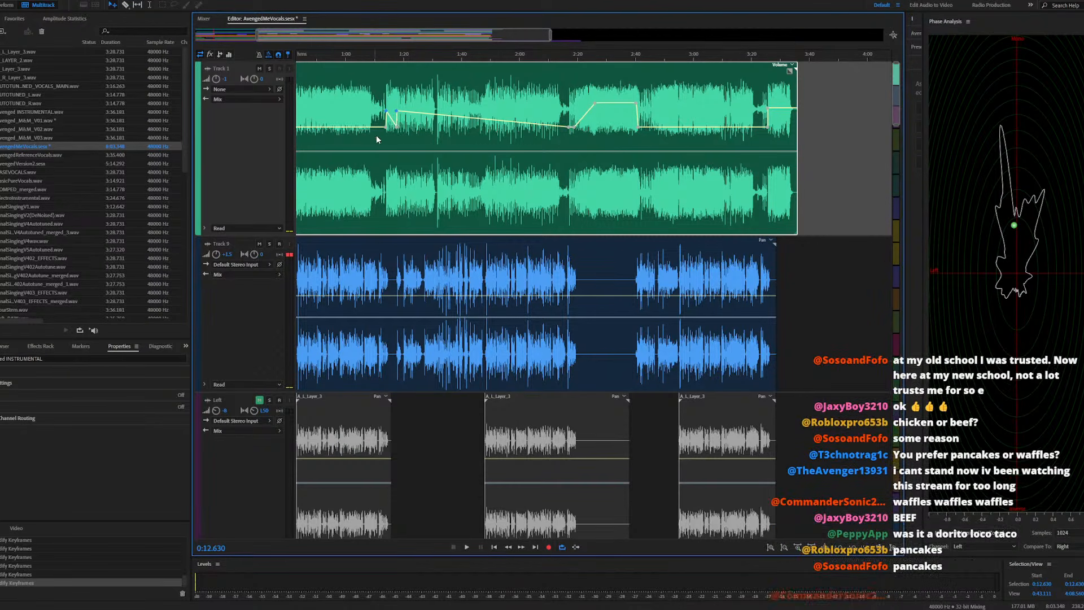
pyautogui.scroll(5, 387, 130)
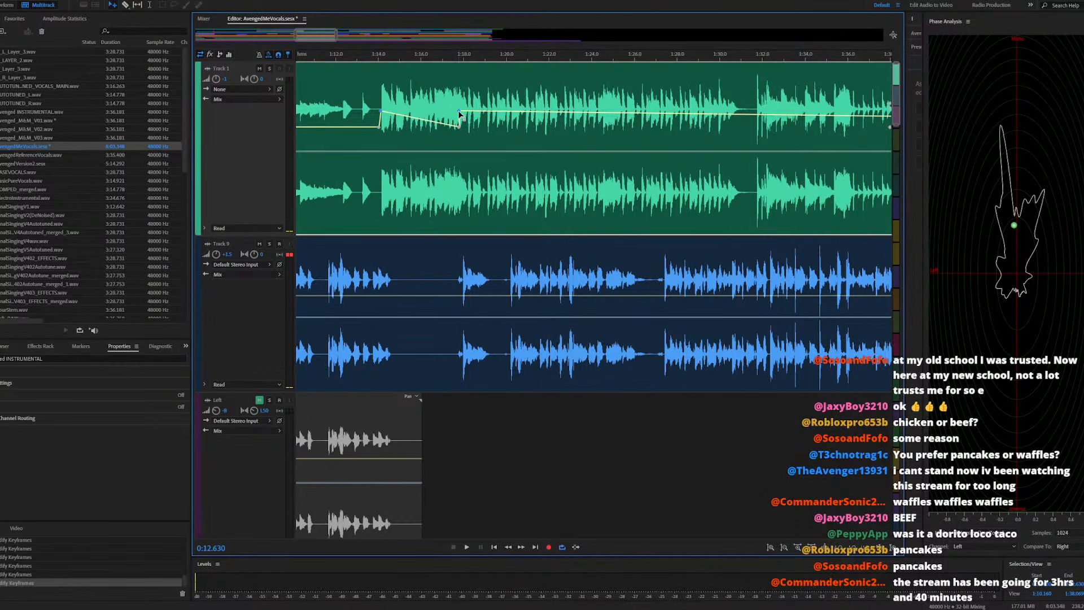
pyautogui.moveTo(458, 110); pyautogui.dragTo(458, 111)
pyautogui.hotkey('ctrl', 'z')
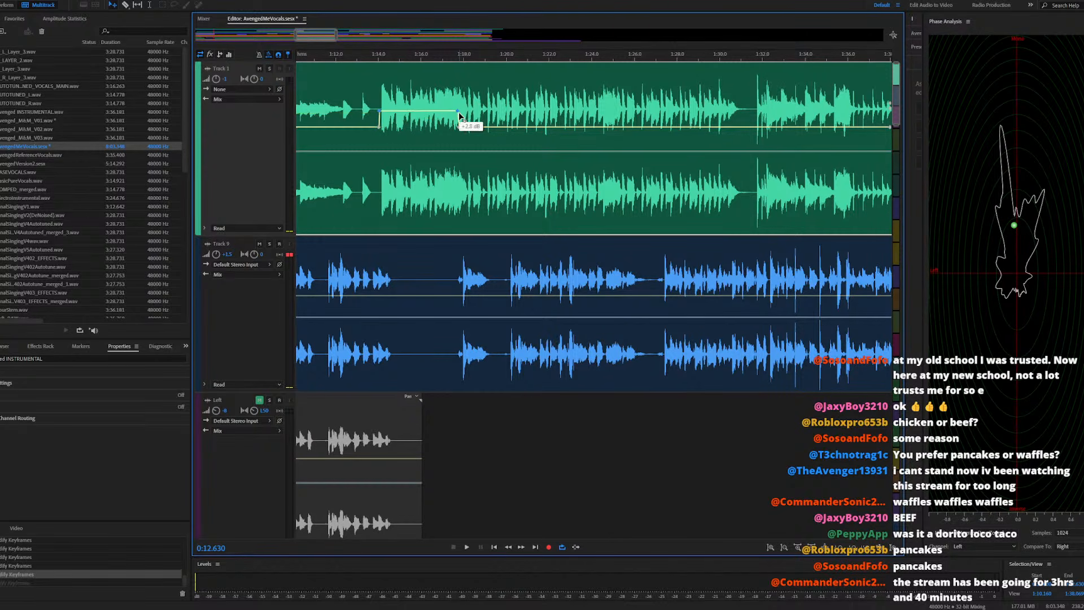
pyautogui.moveTo(380, 113); pyautogui.dragTo(381, 115)
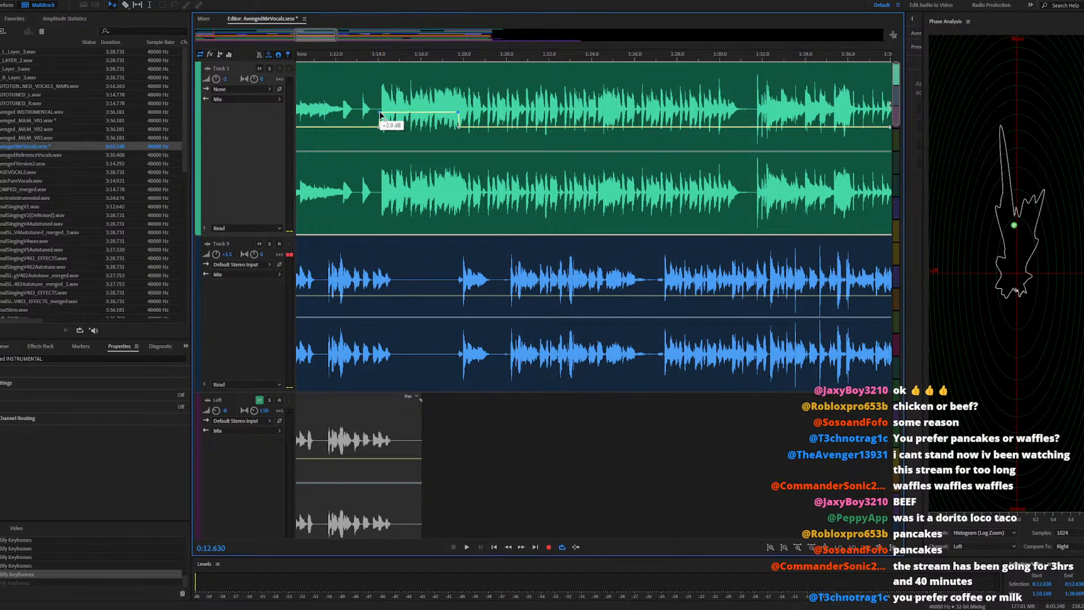
pyautogui.click(331, 59)
pyautogui.press('space')
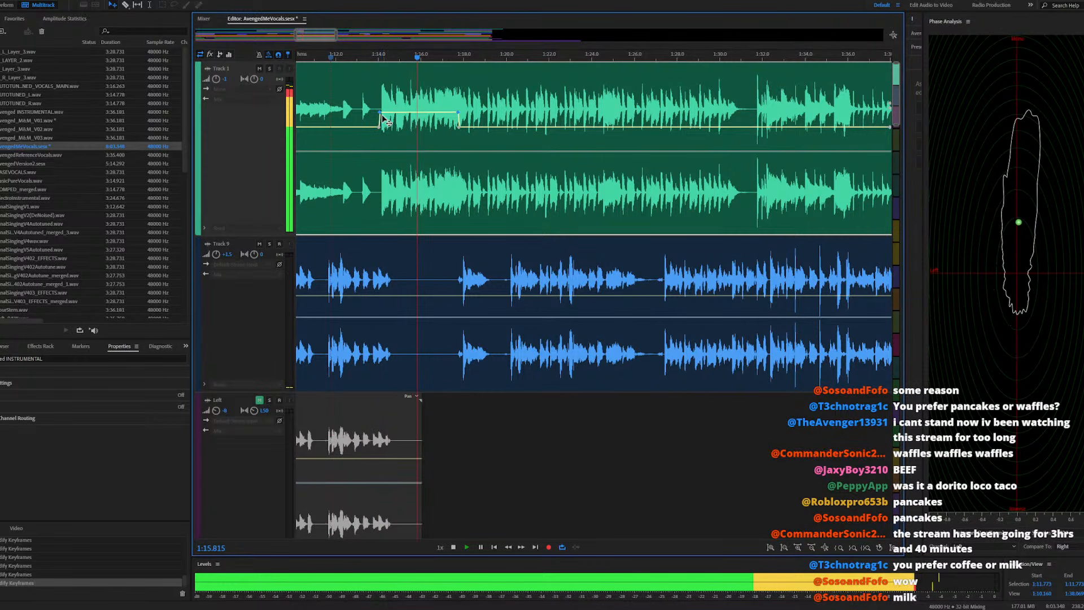
pyautogui.moveTo(379, 113)
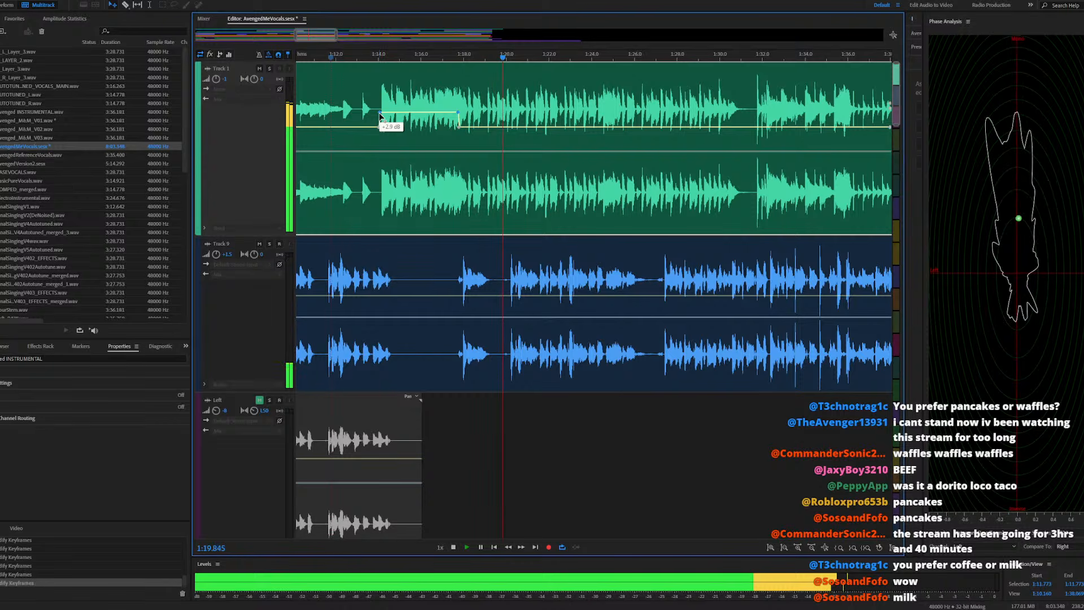
# Try the 1:14 to 1:18 volume keyframes at about +2.2 dB, replay the passage, and raise them back slightly
pyautogui.moveTo(380, 116); pyautogui.dragTo(381, 118)
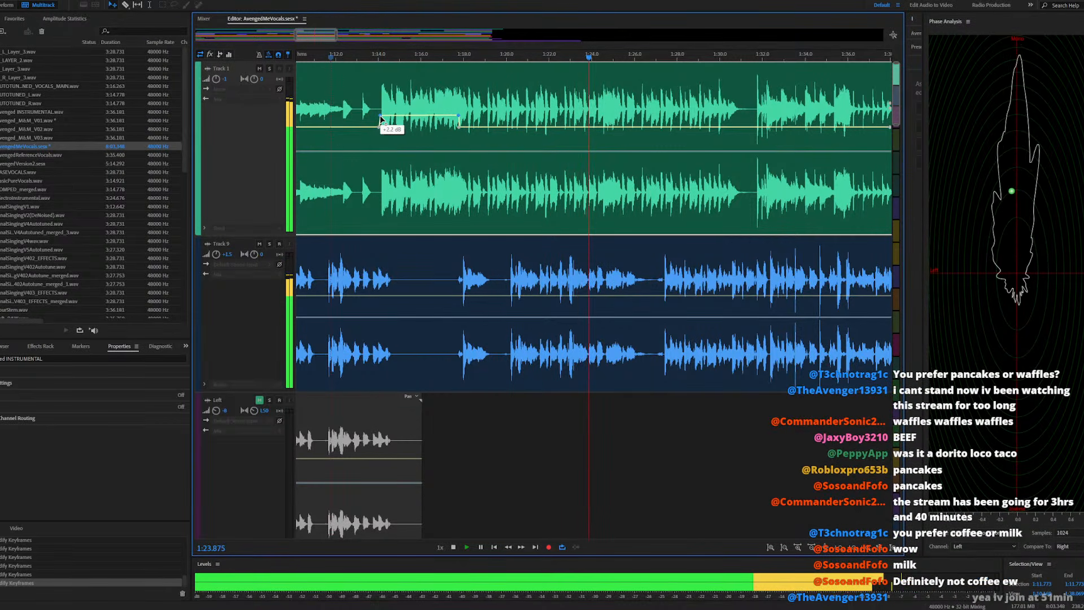
pyautogui.click(366, 57)
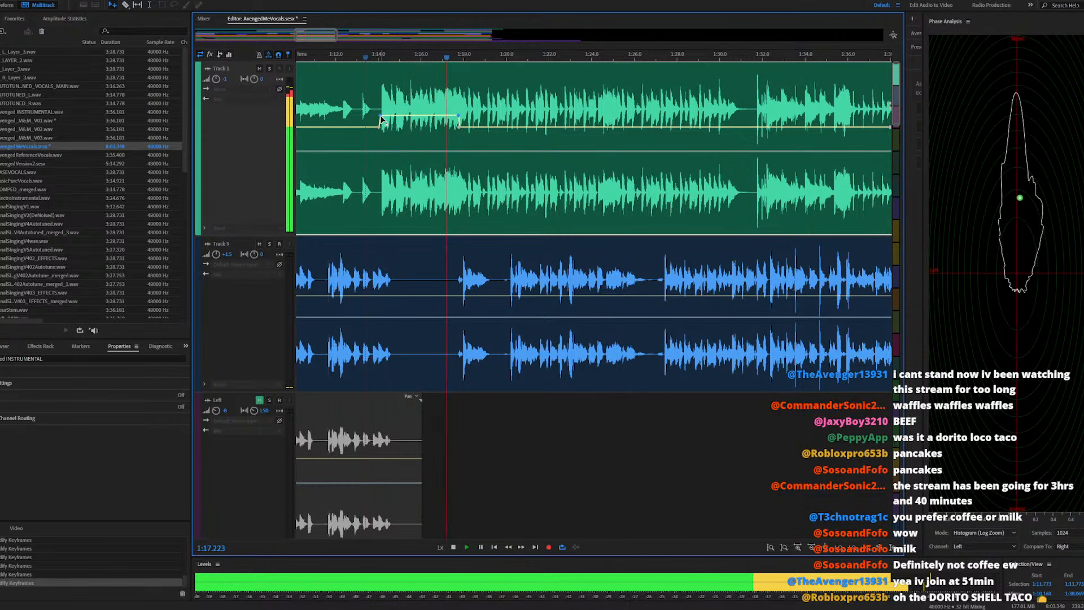
pyautogui.moveTo(380, 117)
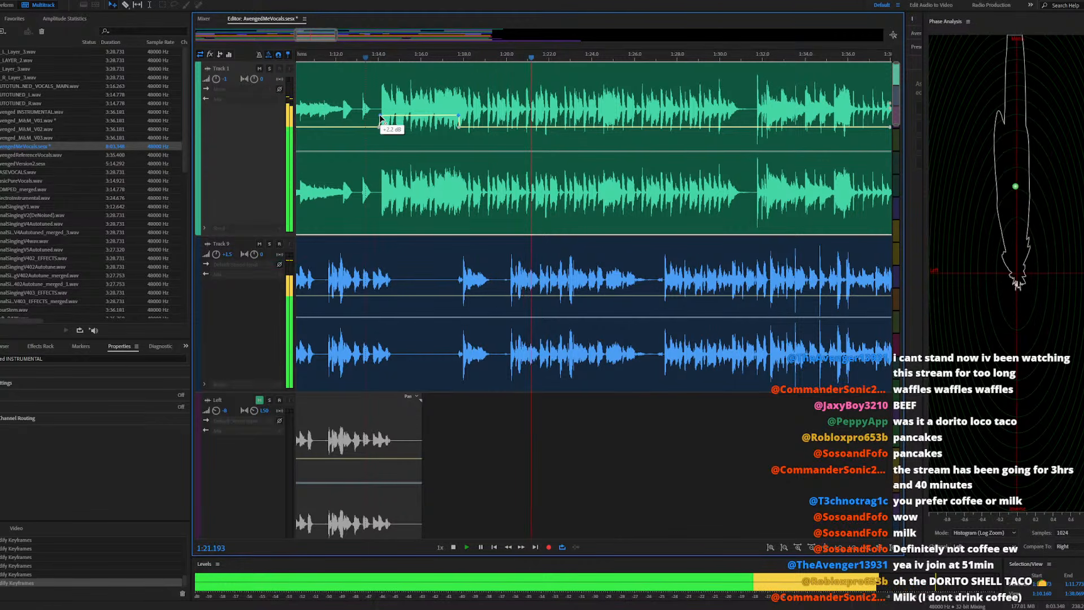
pyautogui.moveTo(380, 117); pyautogui.dragTo(379, 115)
# Play the session from about 0:13 to check the lowered intro level against the vocals
pyautogui.scroll(-3, 361, 135)
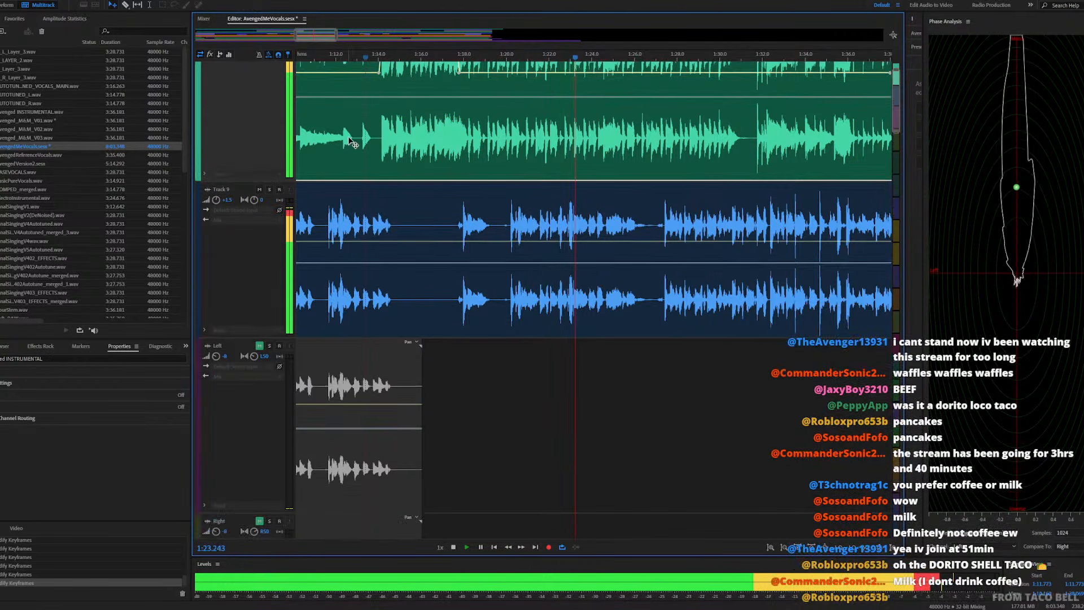
pyautogui.scroll(-6, 347, 134)
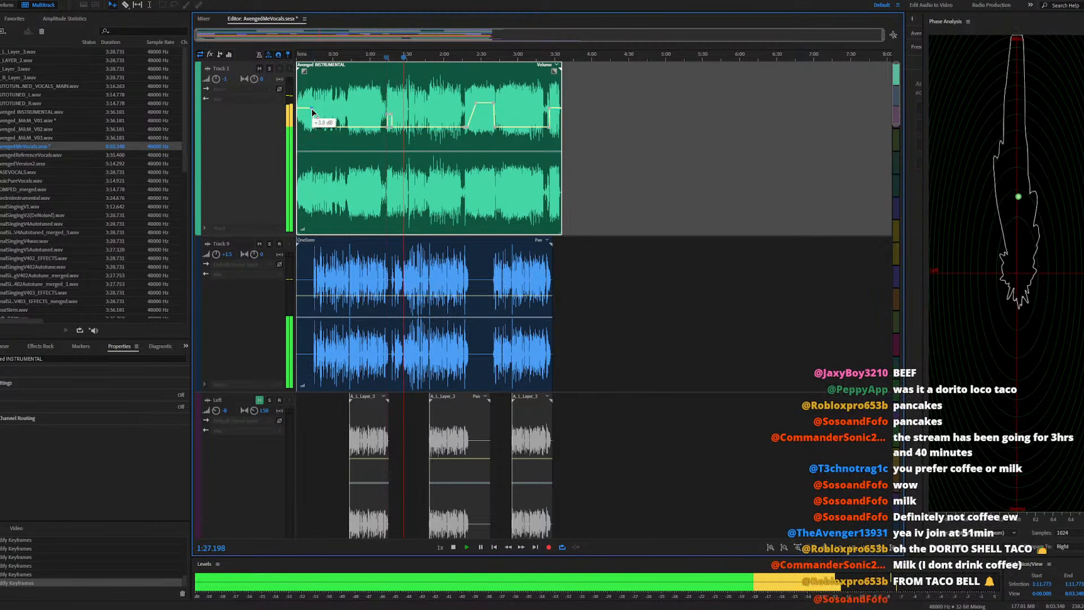
pyautogui.click(312, 58)
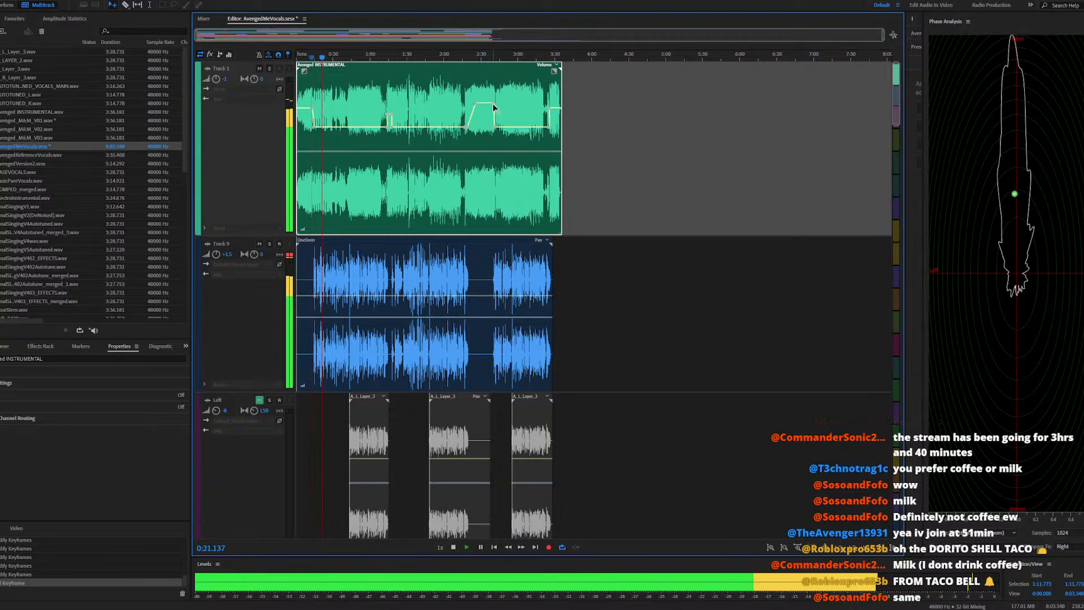
# Undo the stray keyframe and slightly lower the instrumental's raised volume section between about 2:26 and 2:41
pyautogui.hotkey('ctrl', 'z')
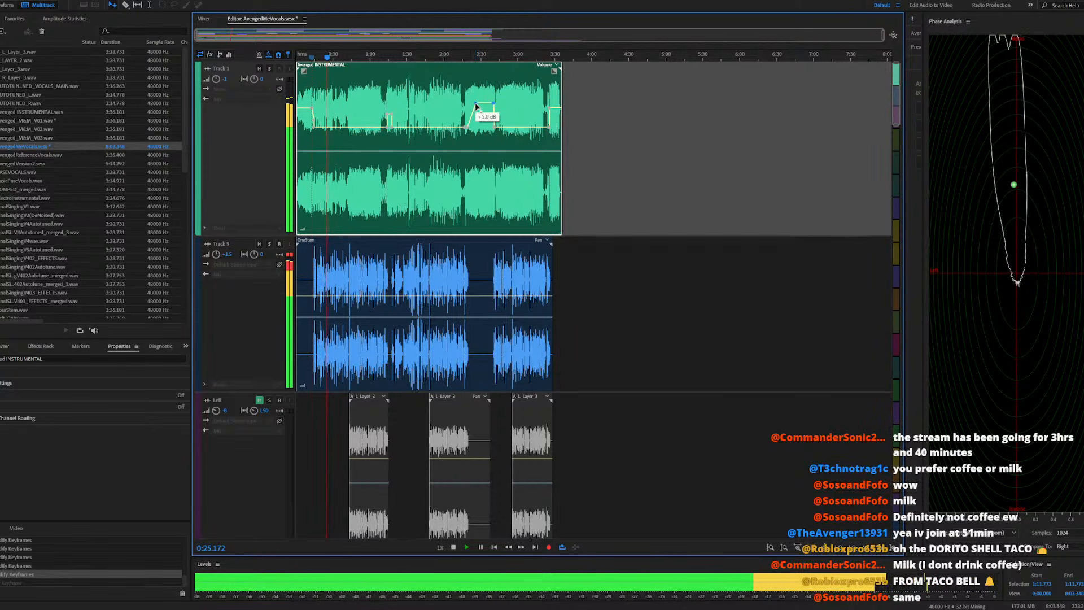
pyautogui.moveTo(476, 103); pyautogui.dragTo(477, 103)
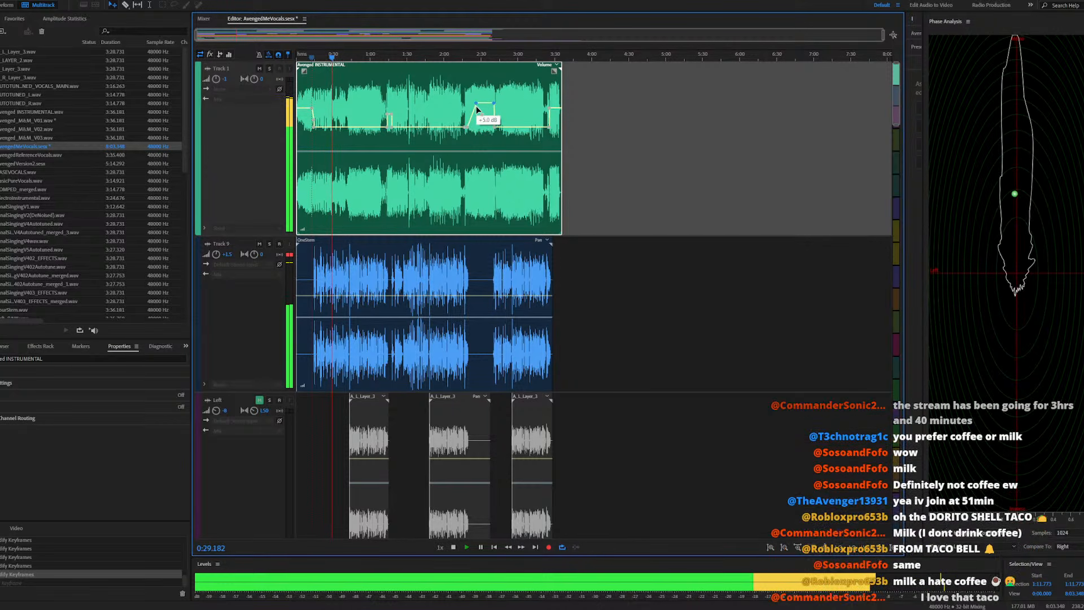
pyautogui.moveTo(475, 106); pyautogui.dragTo(476, 108)
# Lower the instrumental's raised outro volume keyframe slightly further at about 3:26 and play the outro from about 3:25
pyautogui.scroll(3, 508, 118)
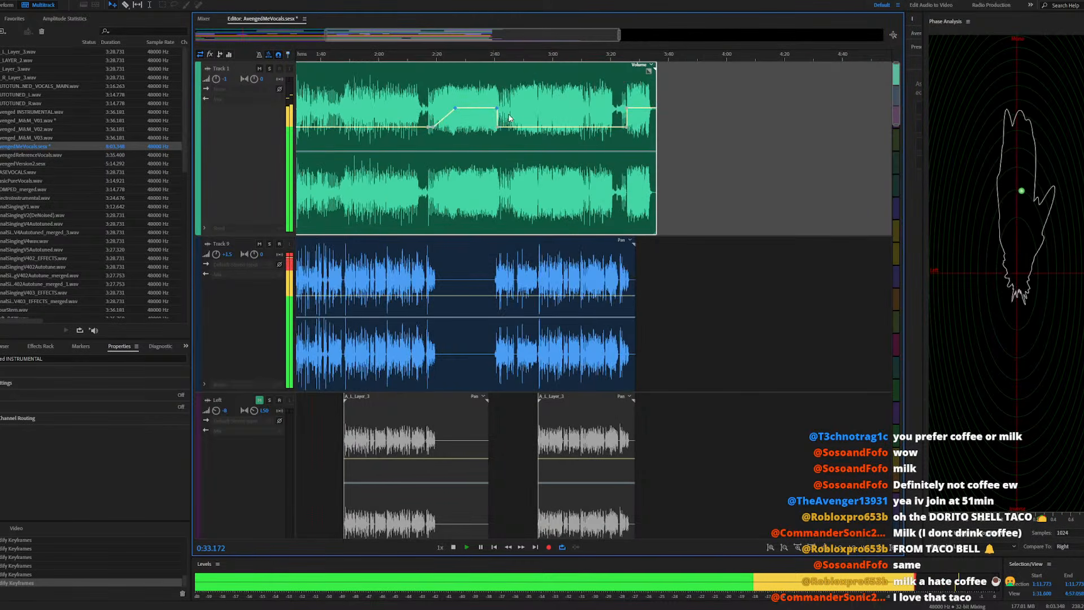
pyautogui.scroll(3, 508, 119)
pyautogui.scroll(-2, 499, 119)
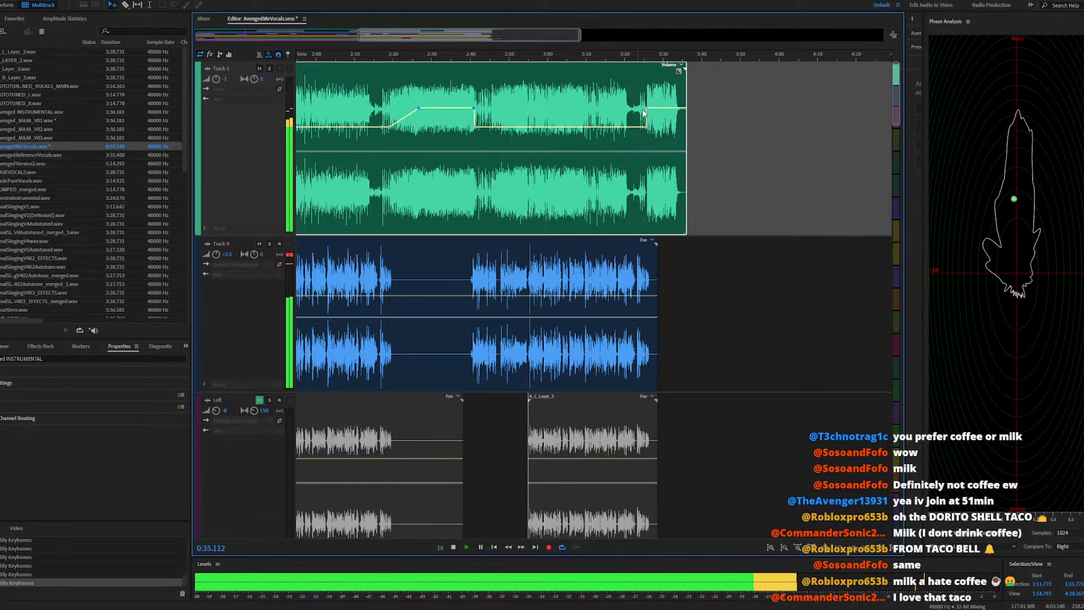
pyautogui.scroll(-2, 649, 118)
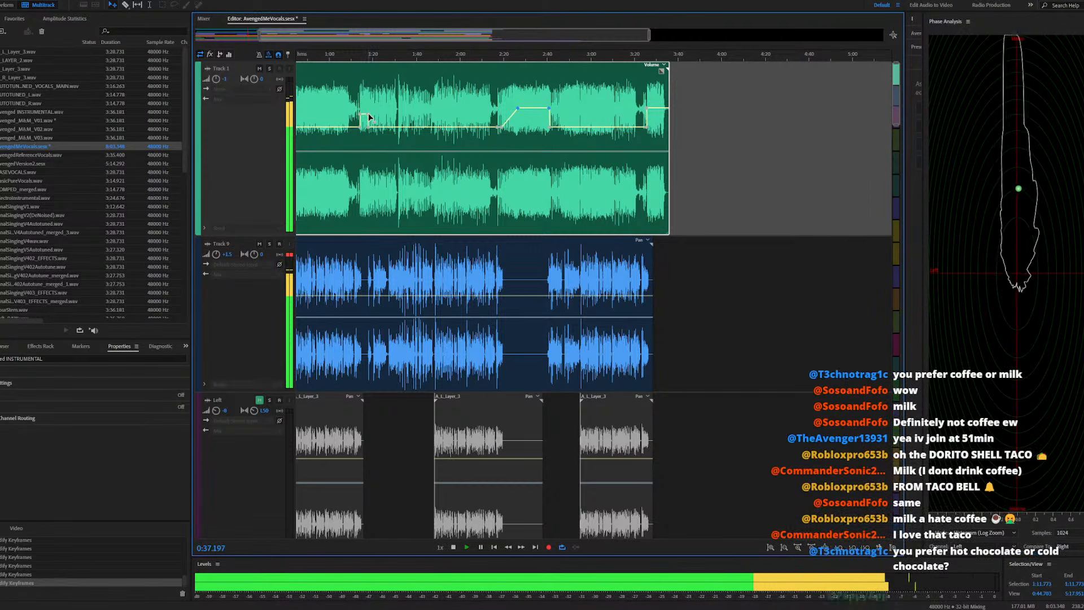
pyautogui.scroll(4, 652, 116)
pyautogui.scroll(2, 653, 116)
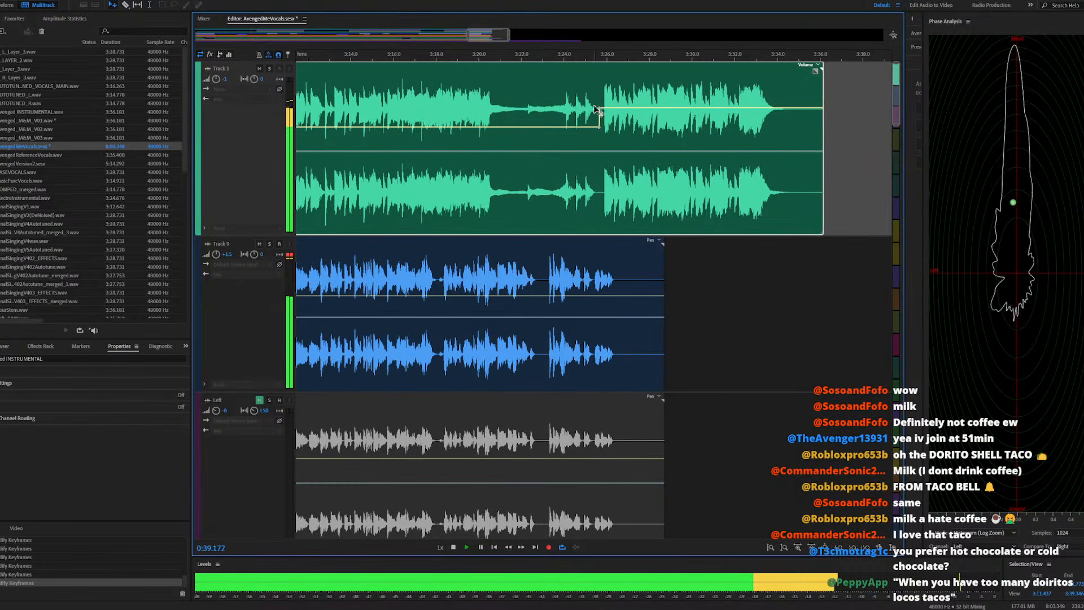
pyautogui.moveTo(599, 108); pyautogui.dragTo(600, 117)
pyautogui.press('space')
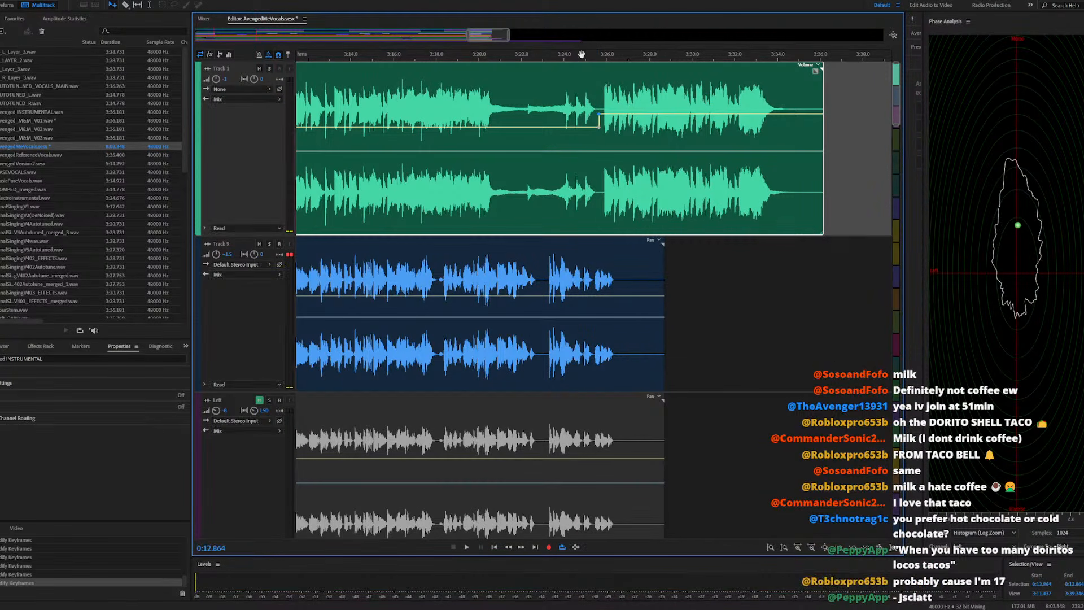
pyautogui.press('space')
pyautogui.scroll(-6, 683, 110)
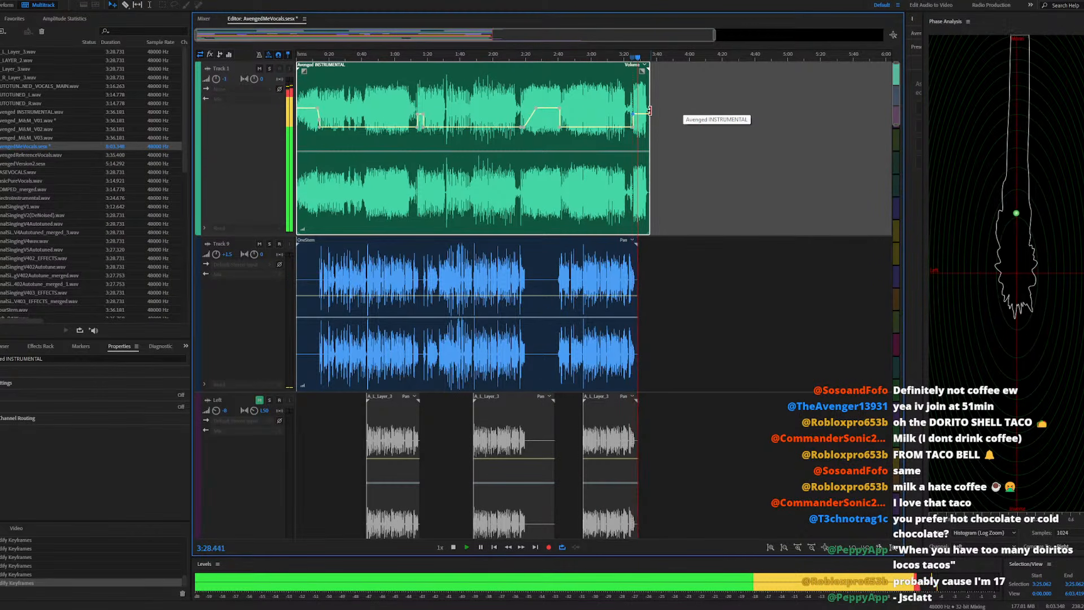
# Stop playback of the outro and save the AvengedMeVocals session with its adjusted volume keyframes
pyautogui.press('space')
pyautogui.scroll(-2, 588, 129)
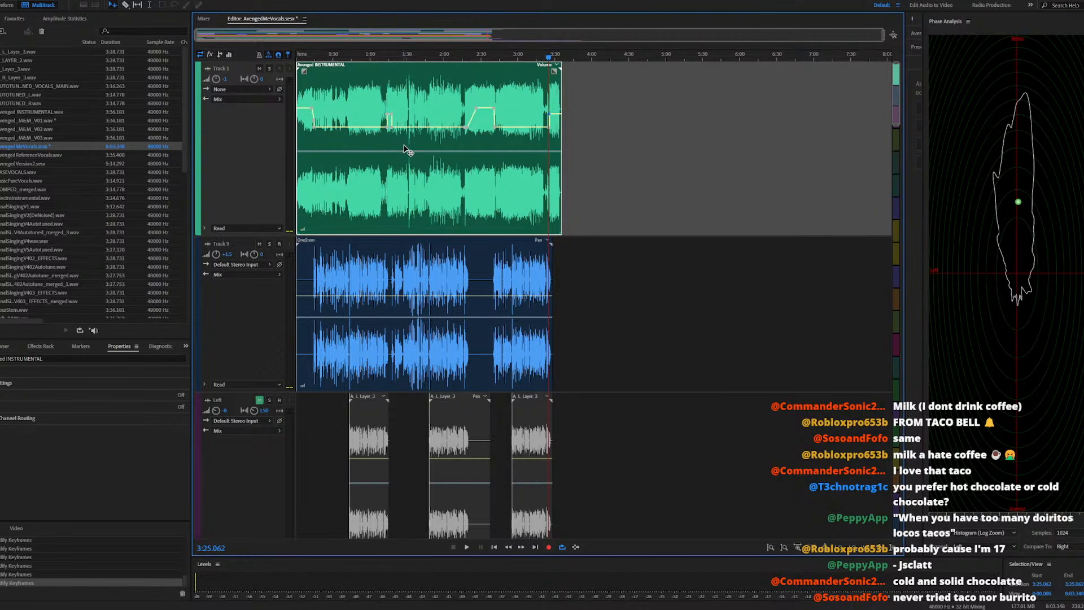
pyautogui.click(553, 309)
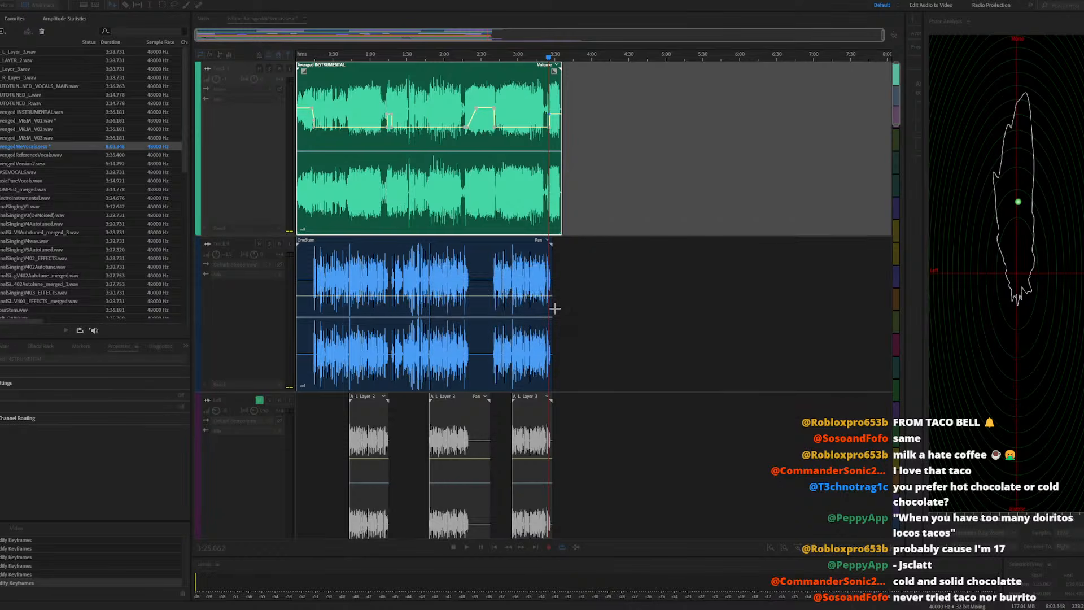
pyautogui.scroll(-3, 239, 287)
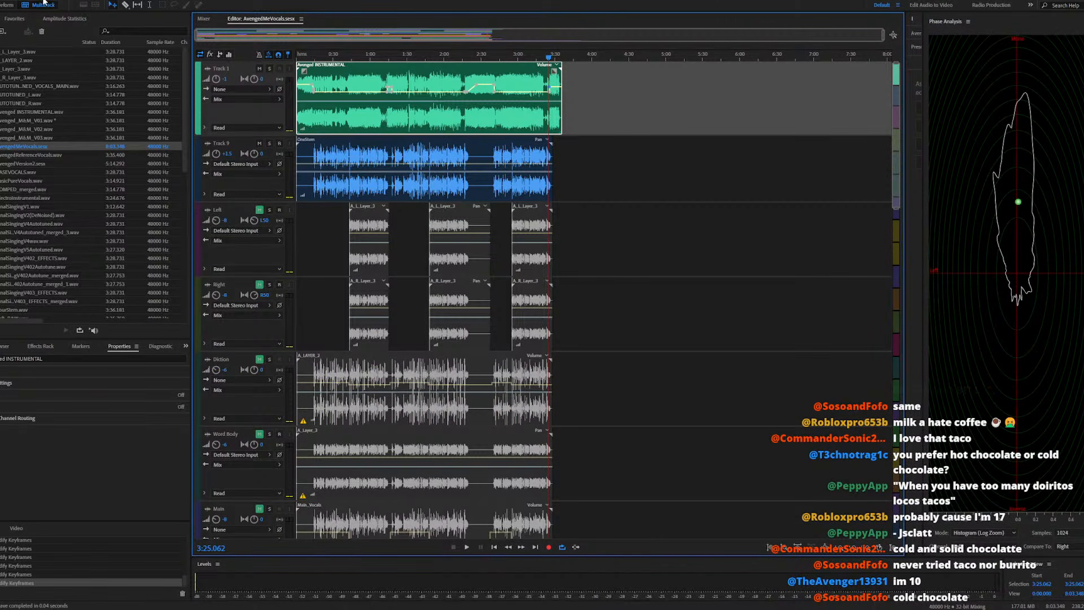
# Export a multitrack mixdown of the session as the 24-bit, 48000 Hz file Avenged_M&M_V04.wav
pyautogui.click(1, 0)
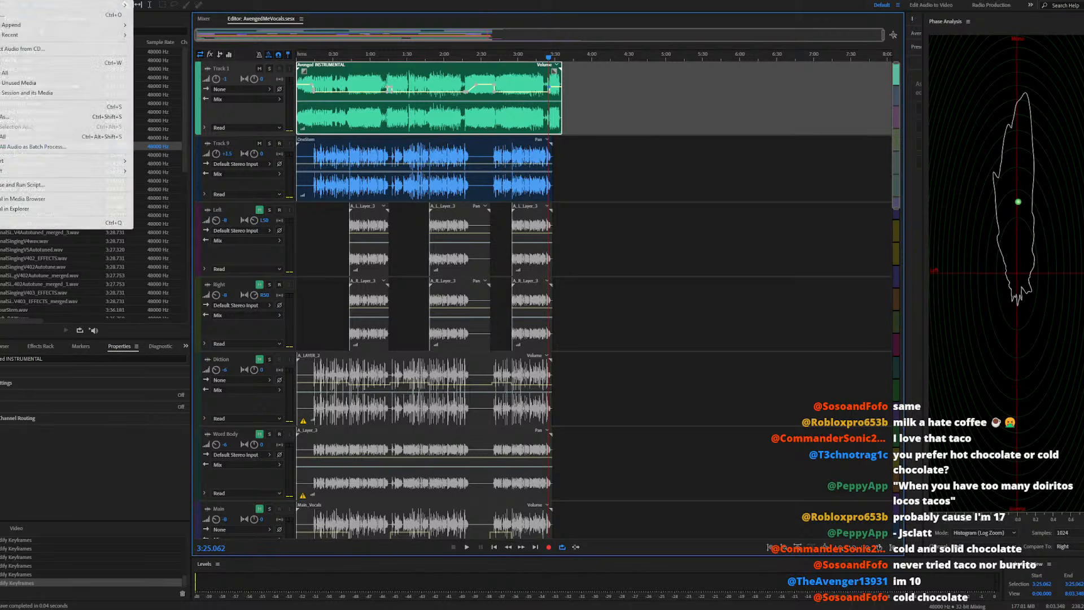
pyautogui.moveTo(46, 172)
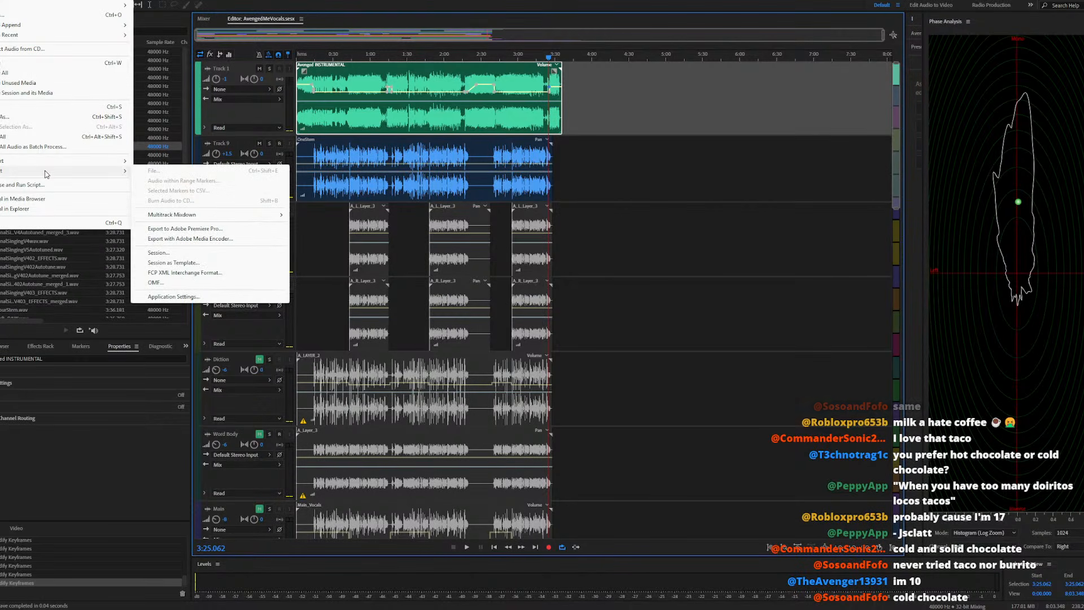
pyautogui.moveTo(237, 215)
pyautogui.click(330, 228)
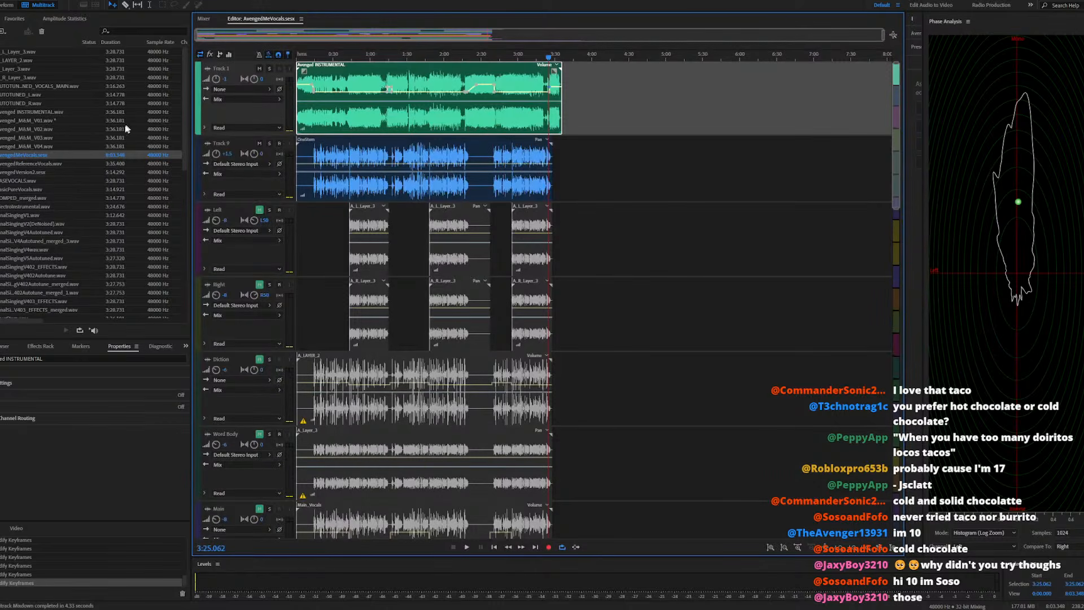
# Open Avenged_M&M_V04.wav and scan its amplitude statistics to check peaks, clipping and loudness
pyautogui.doubleClick(50, 146)
pyautogui.click(377, 162)
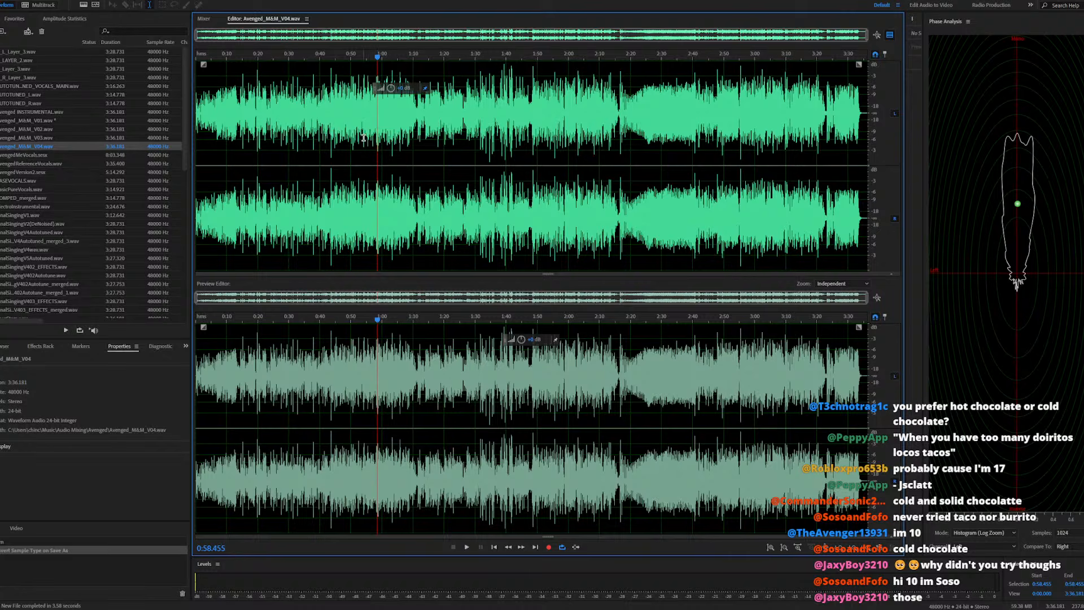
pyautogui.click(65, 19)
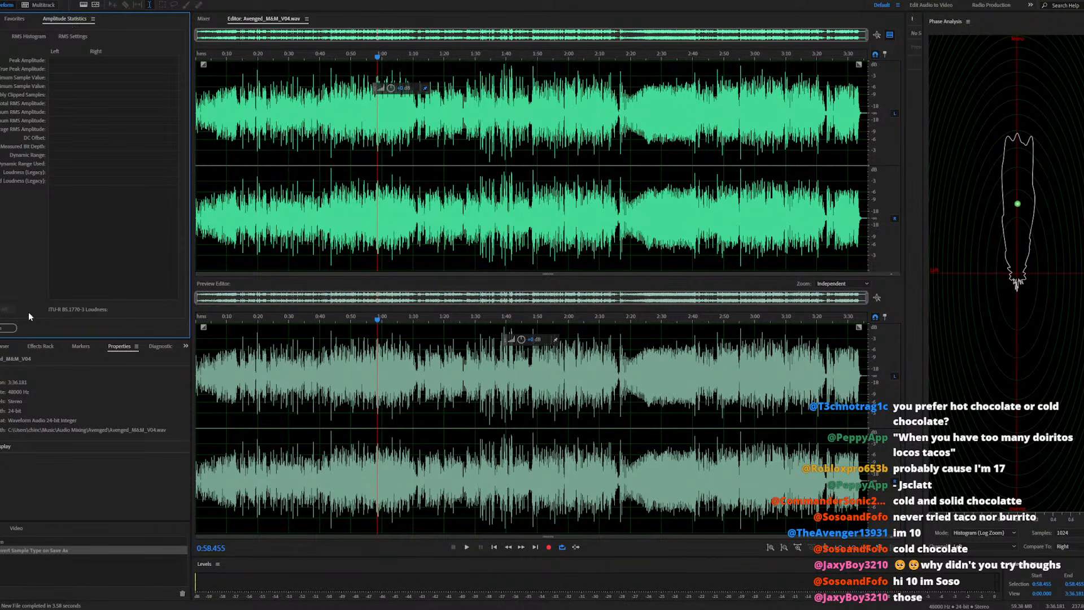
pyautogui.click(2, 329)
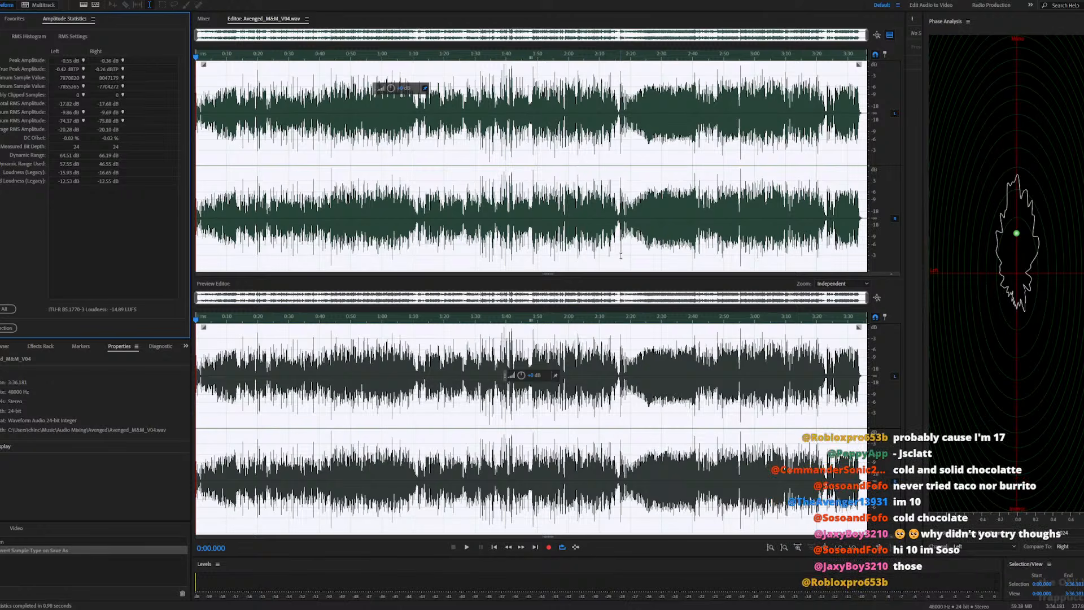
# Play the V04 mixdown from about 0:11, sampling passages at about 1:31, 1:45, 0:55, 2:07 and 2:29
pyautogui.click(231, 209)
pyautogui.press('space')
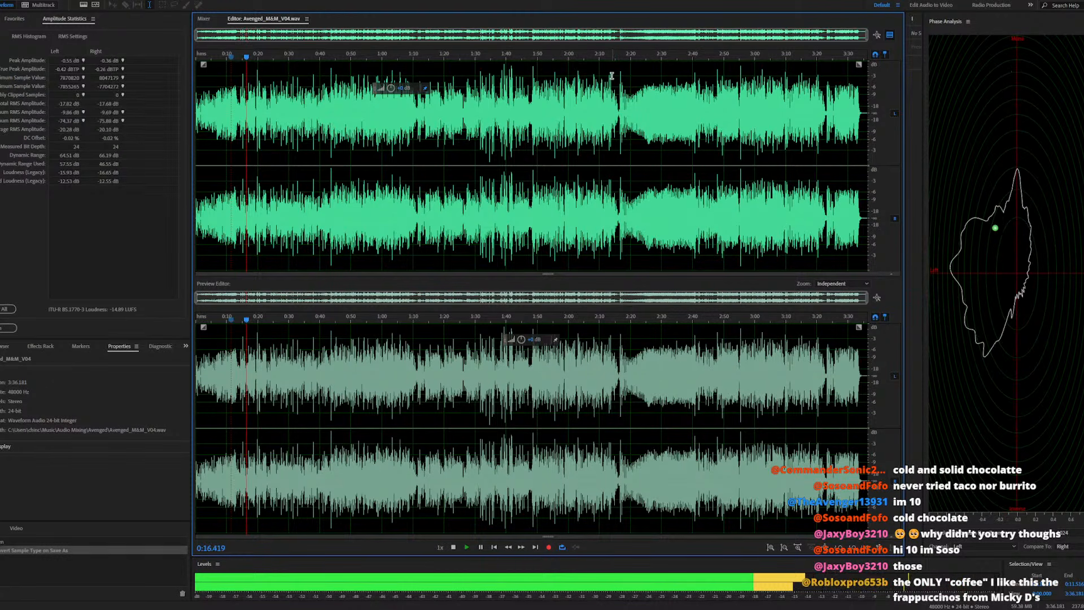
pyautogui.click(477, 55)
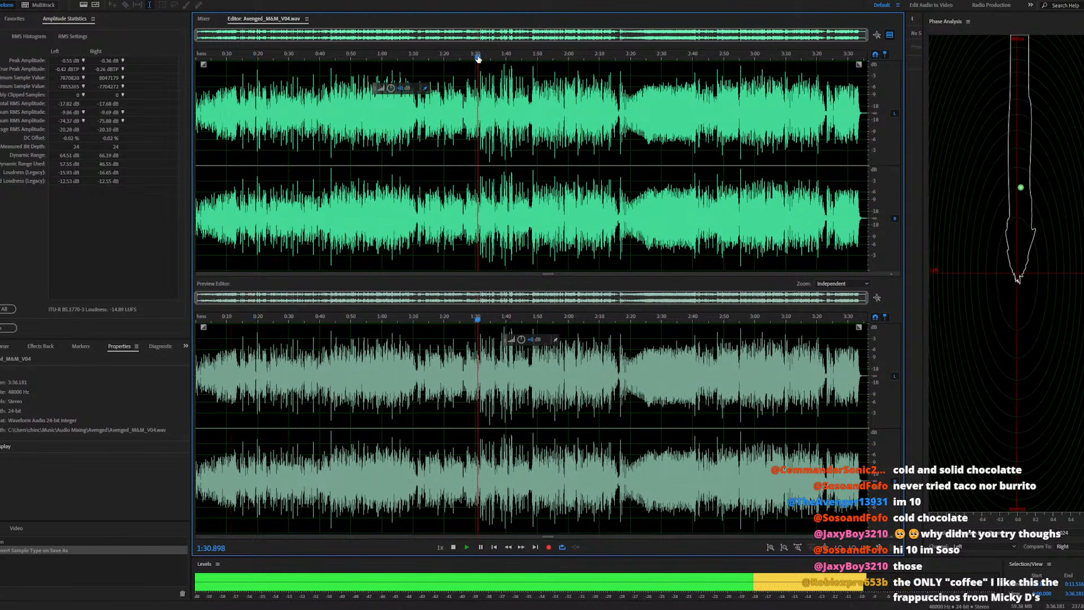
pyautogui.click(521, 58)
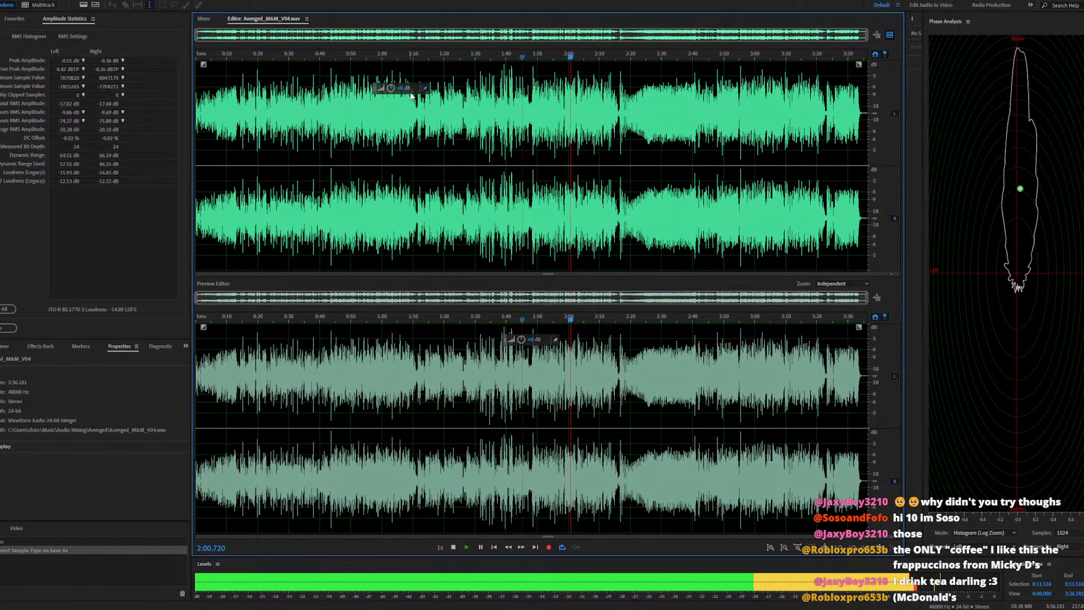
pyautogui.click(365, 57)
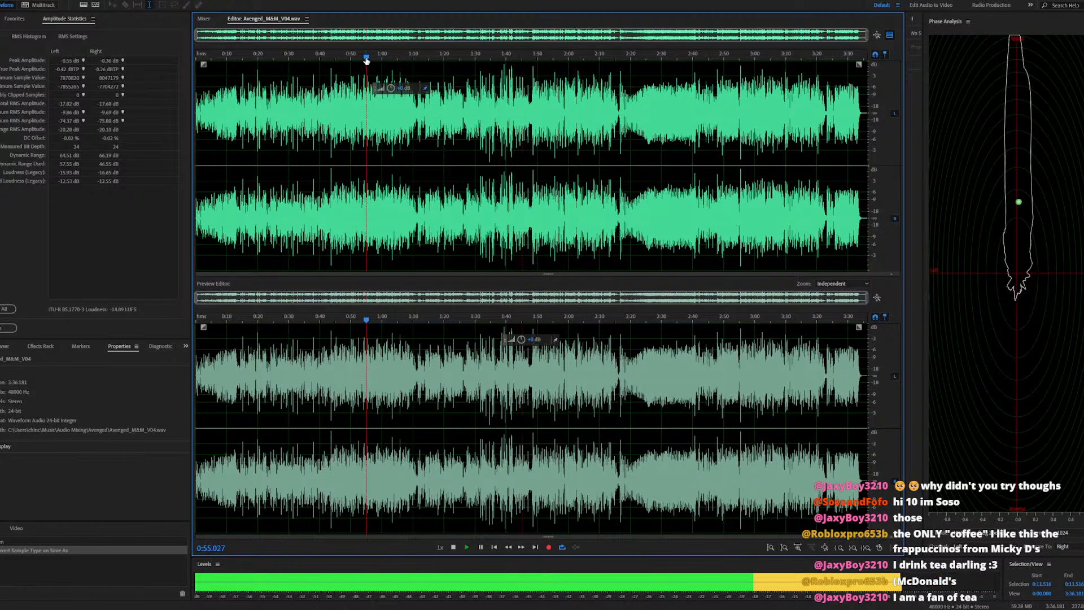
pyautogui.click(591, 56)
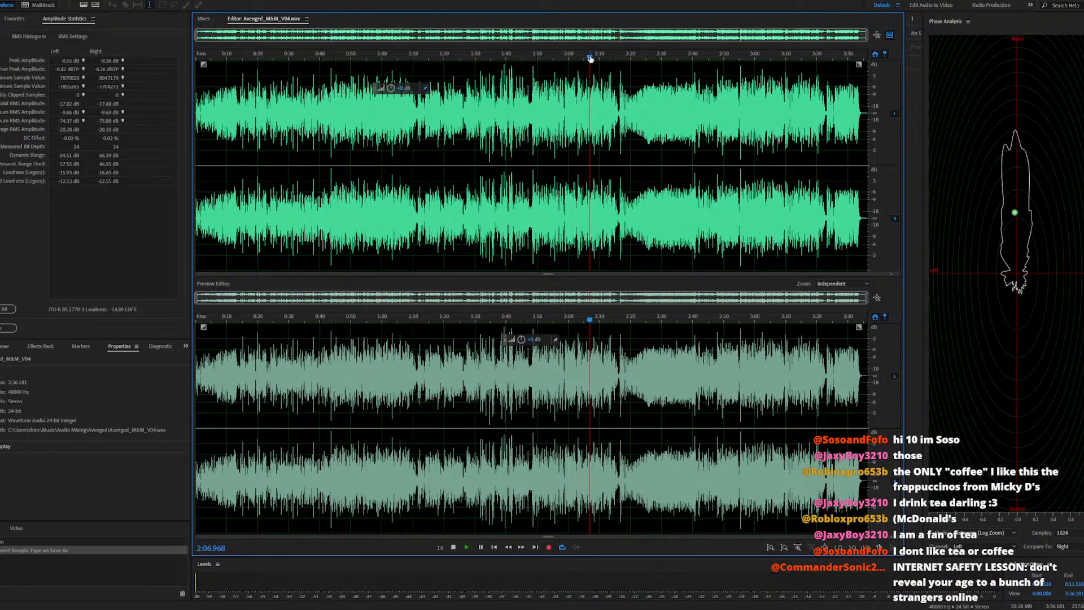
pyautogui.click(659, 56)
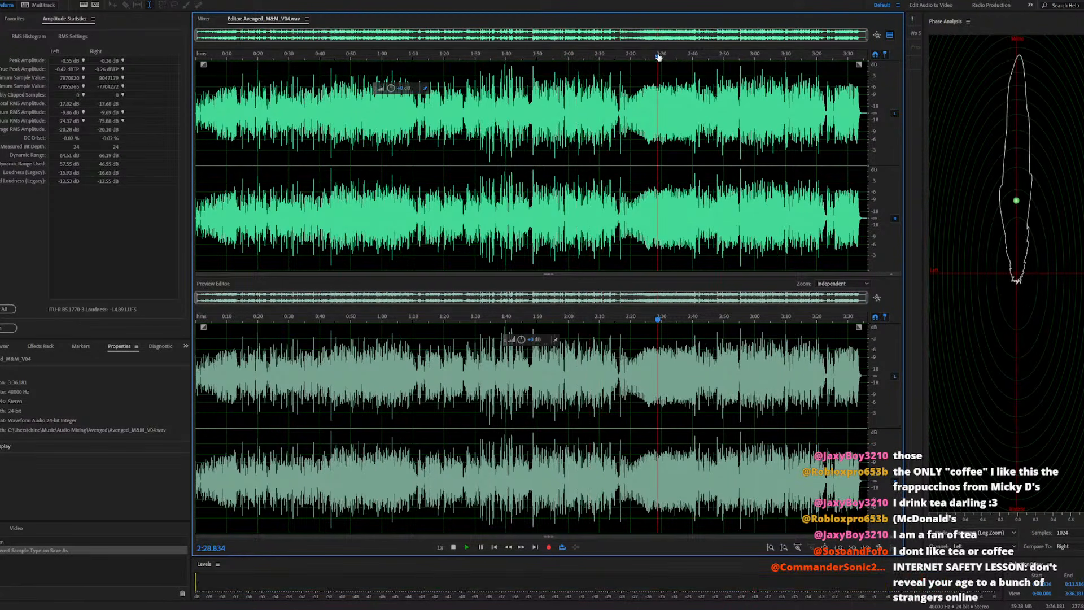
# Listen to the mixdown at about 3:01 and 3:17, recheck about 2:03, 0:55 and 1:00, and stop playback
pyautogui.click(758, 56)
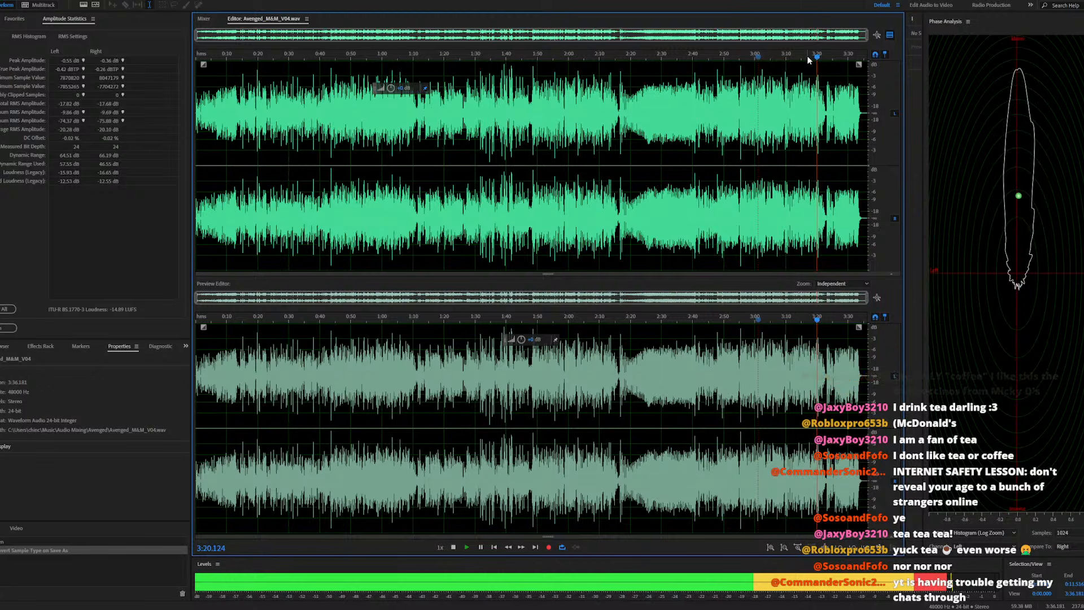
pyautogui.click(807, 58)
pyautogui.click(577, 59)
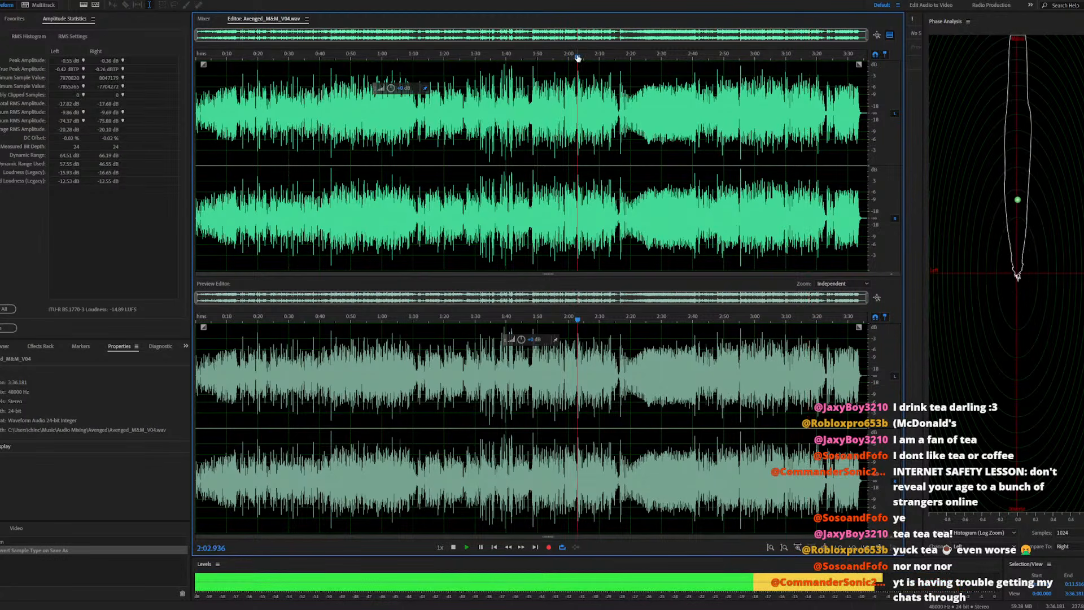
pyautogui.click(367, 56)
pyautogui.click(384, 56)
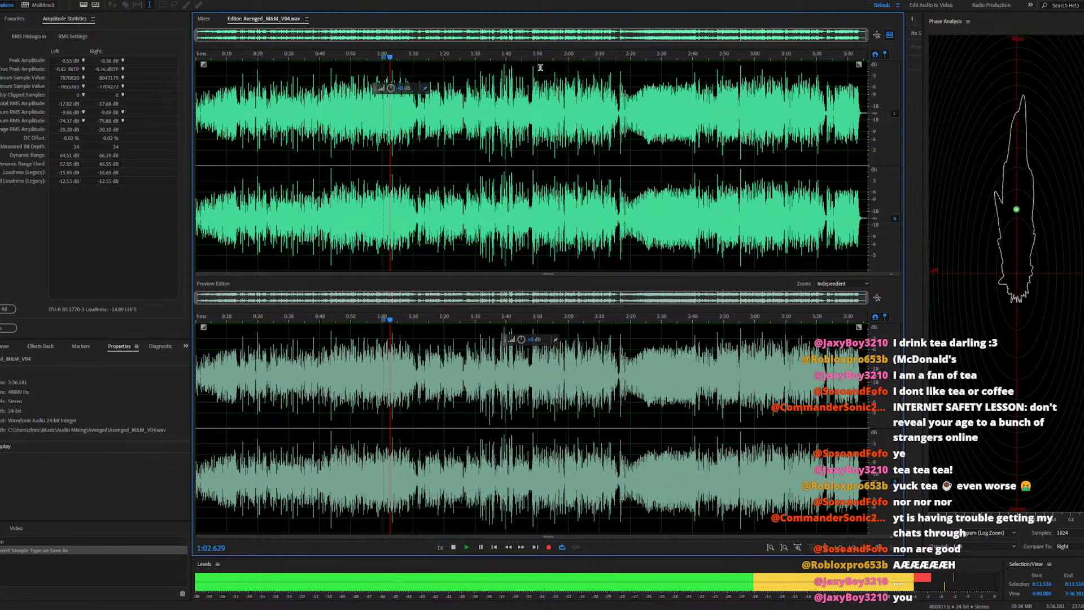
pyautogui.press('space')
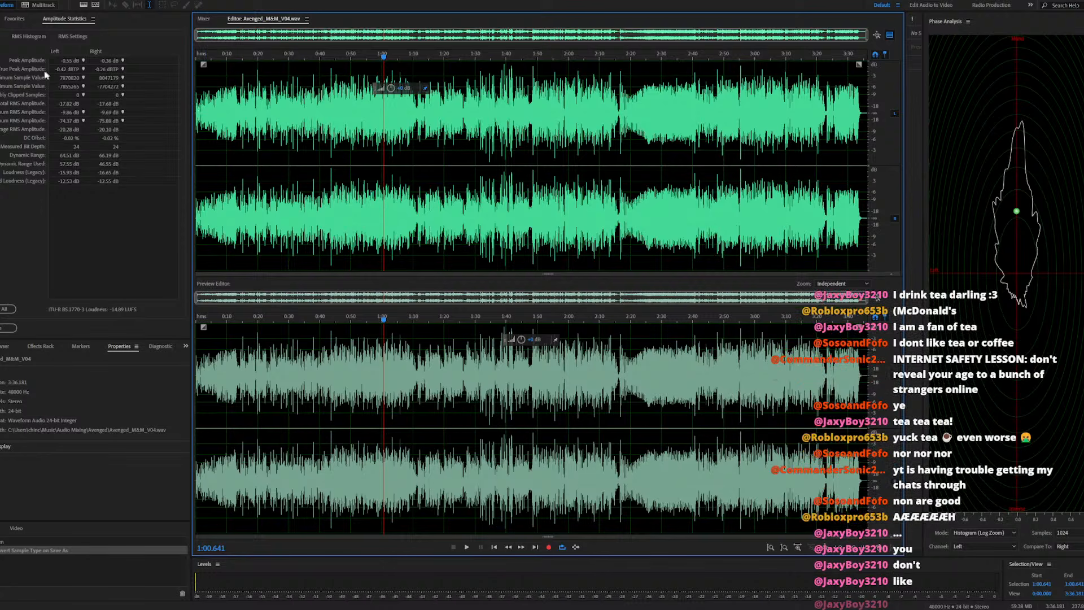
# Reopen the AvengedMeVocals session and examine the instrumental's volume envelope against the vocal tracks
pyautogui.click(1, 19)
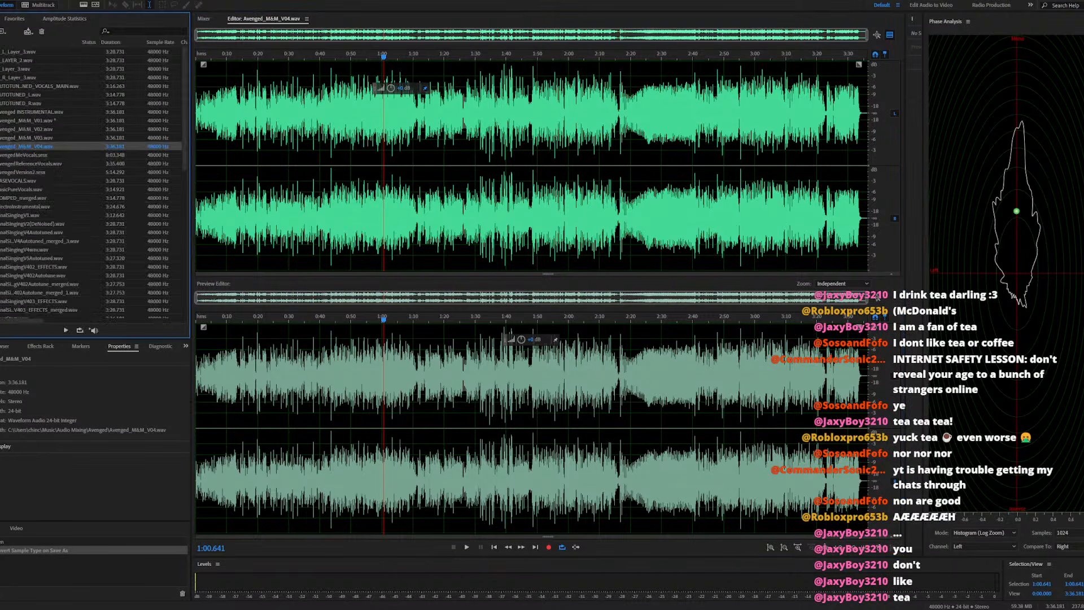
pyautogui.doubleClick(21, 155)
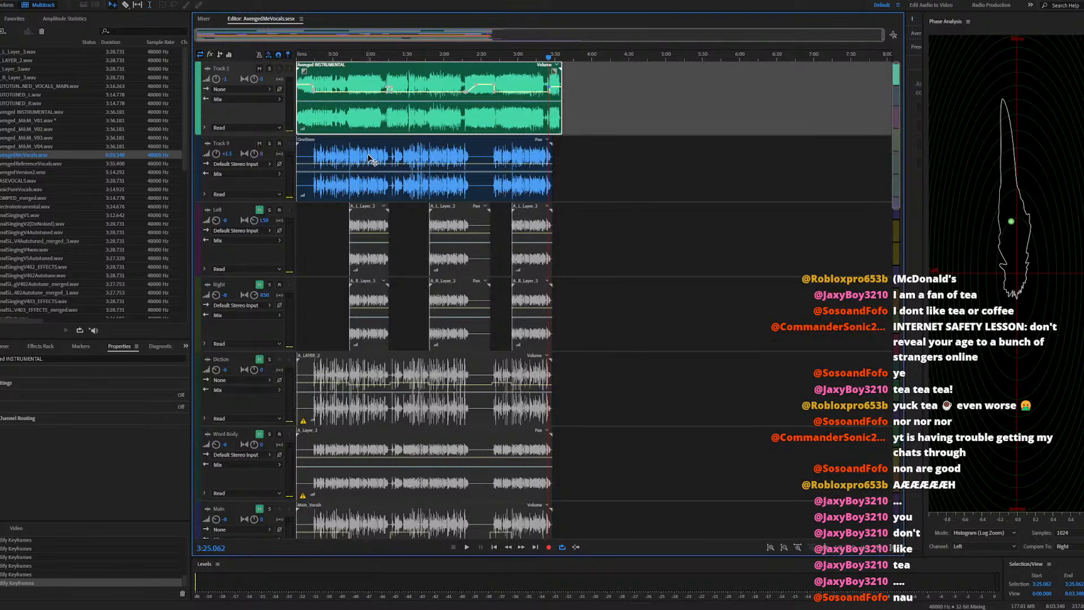
pyautogui.scroll(2, 336, 183)
pyautogui.scroll(1, 336, 183)
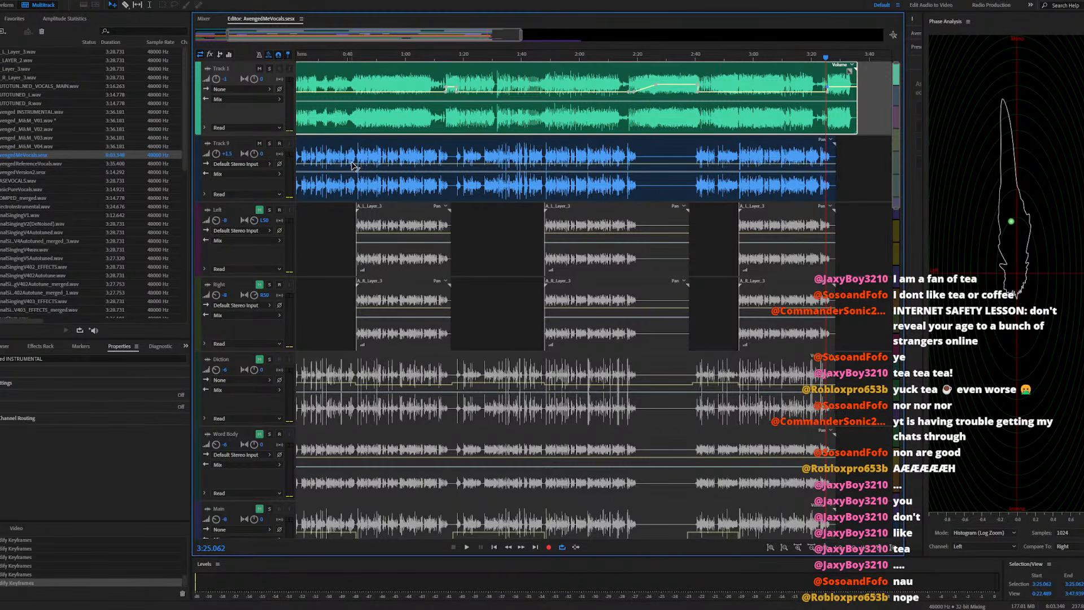
pyautogui.scroll(-1, 559, 141)
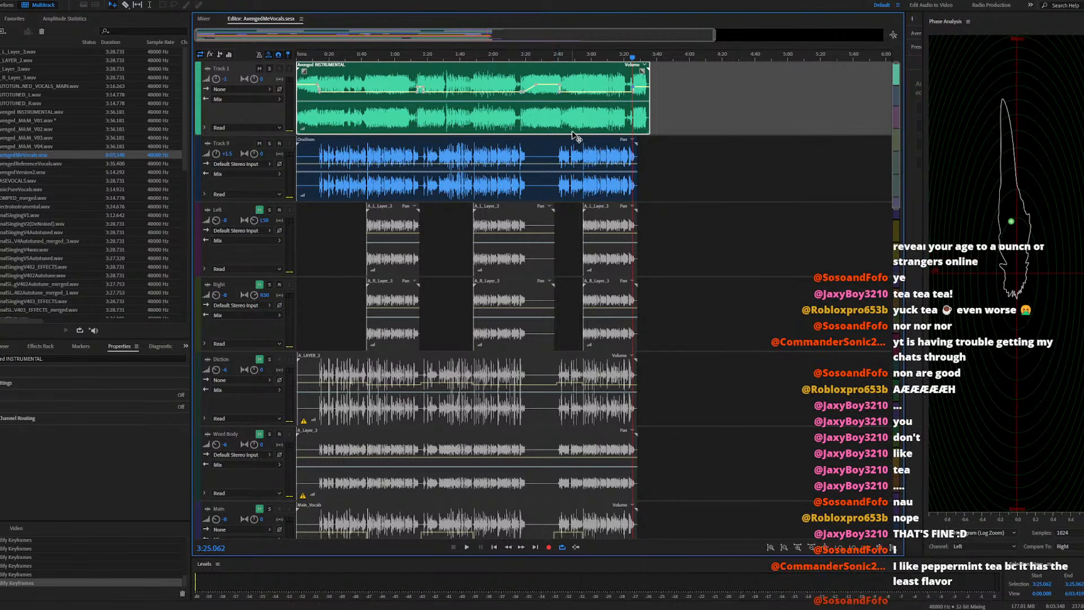
# Return to Avenged_M&M_V04.wav, play it from about 2:02 and about 2:30, and stop playback
pyautogui.doubleClick(29, 147)
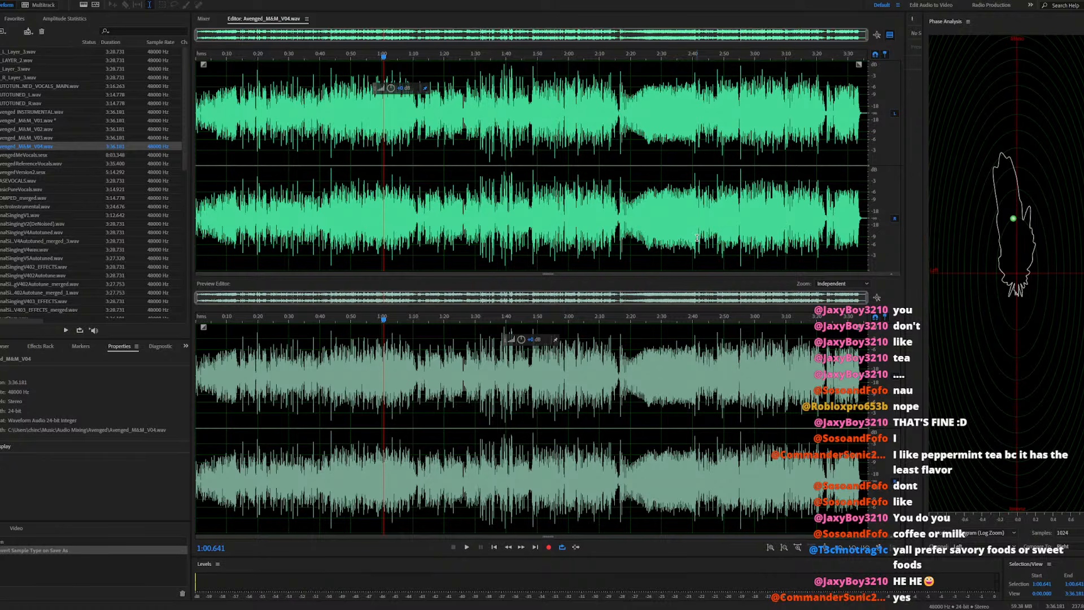
pyautogui.click(575, 55)
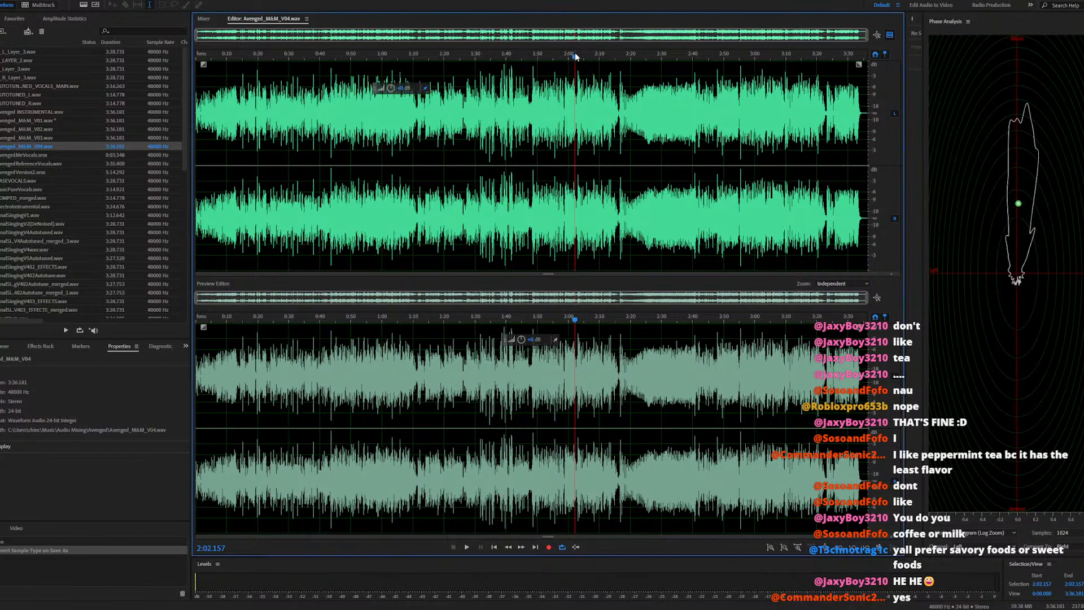
pyautogui.press('space')
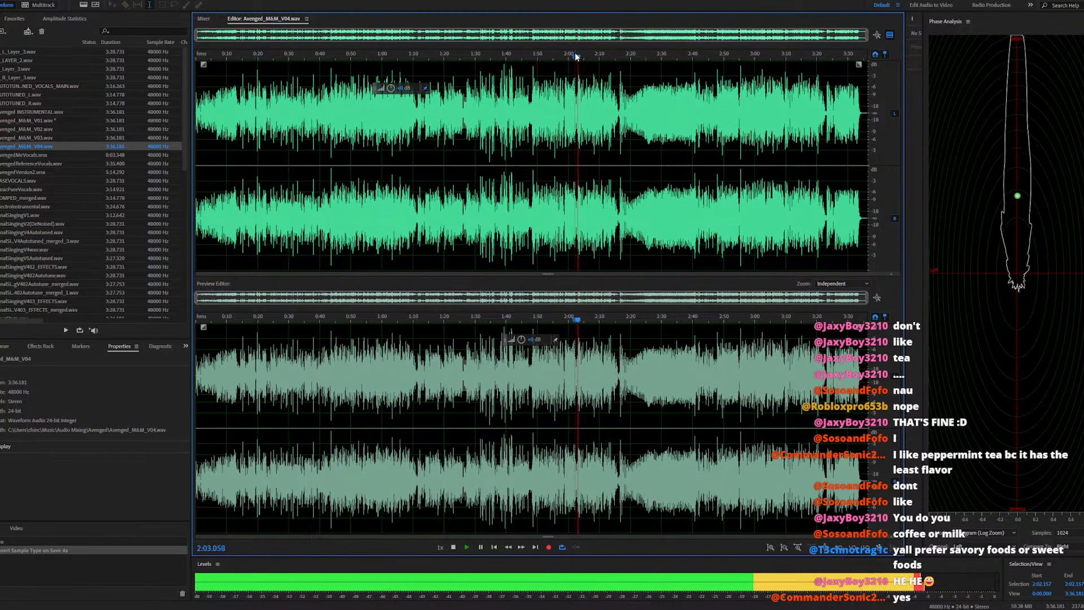
pyautogui.click(662, 54)
pyautogui.press('space')
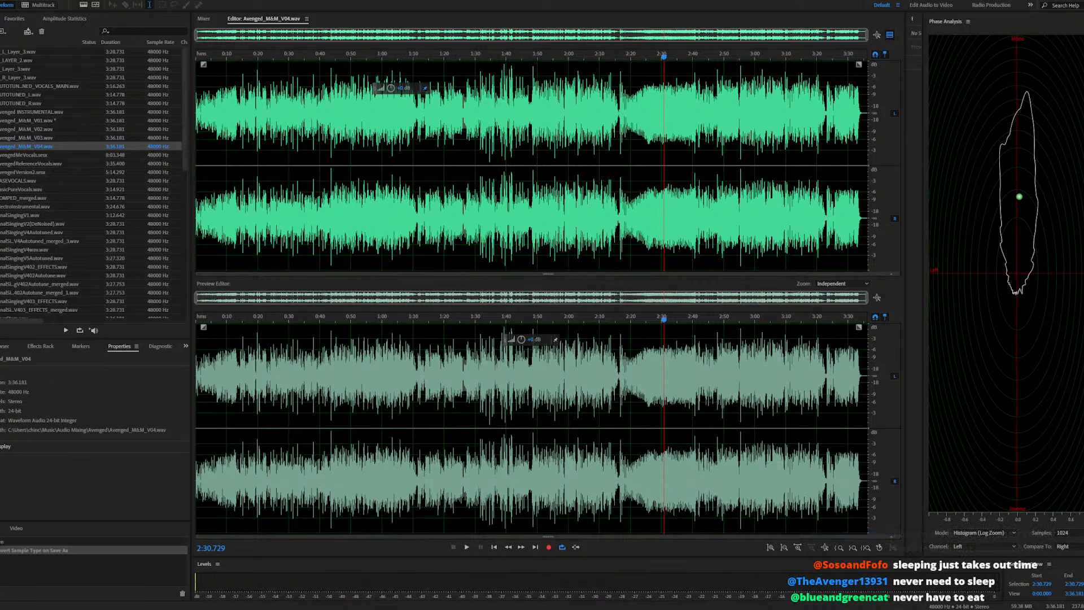
pyautogui.click(561, 296)
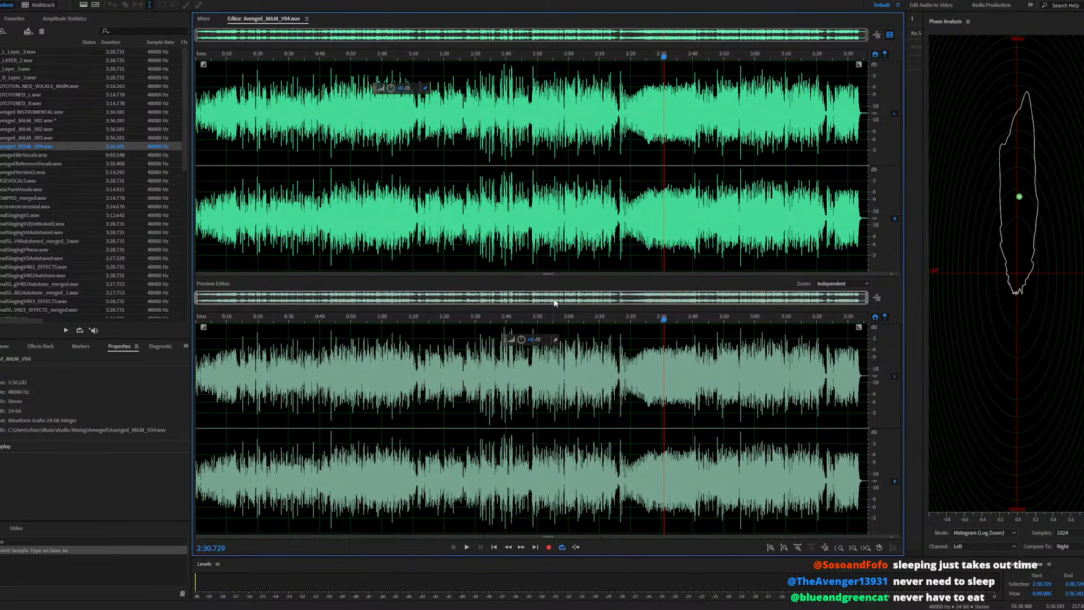